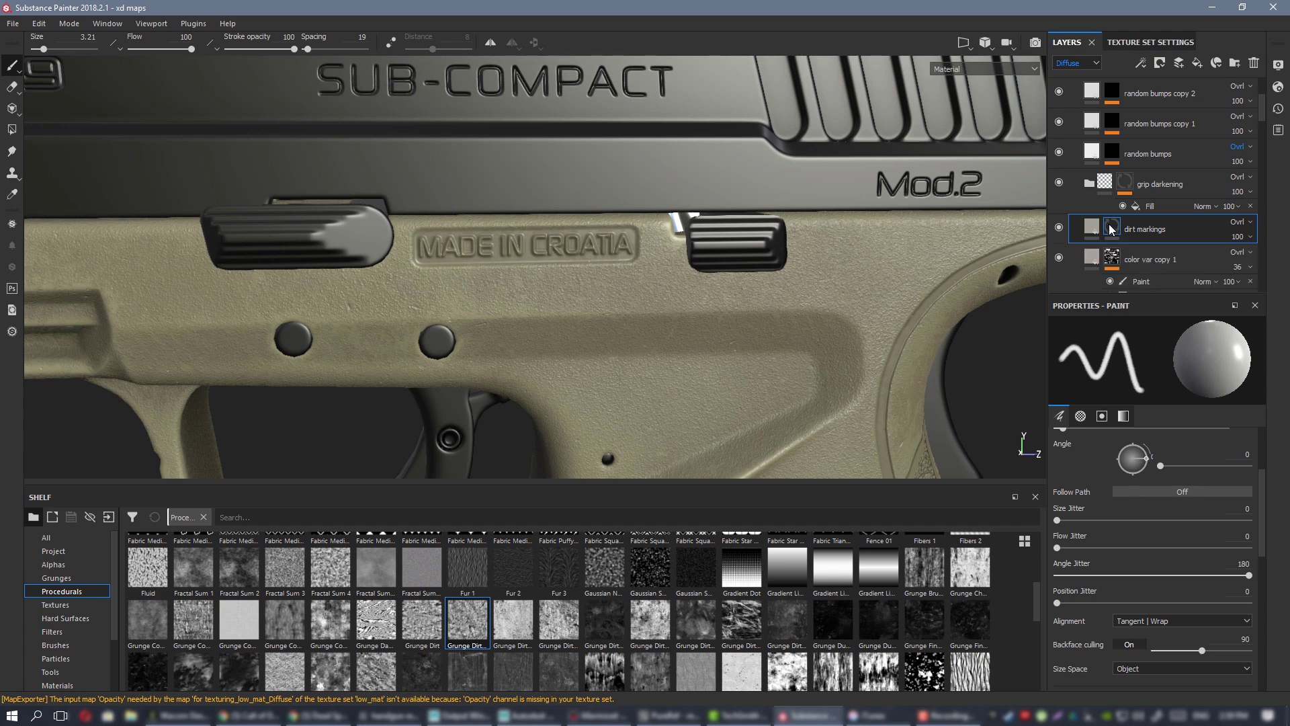
# - Add a Mask Editor generator to the mask of the dirt markings layer
pyautogui.rightClick(1112, 229)
pyautogui.click(1178, 455)
pyautogui.click(1193, 353)
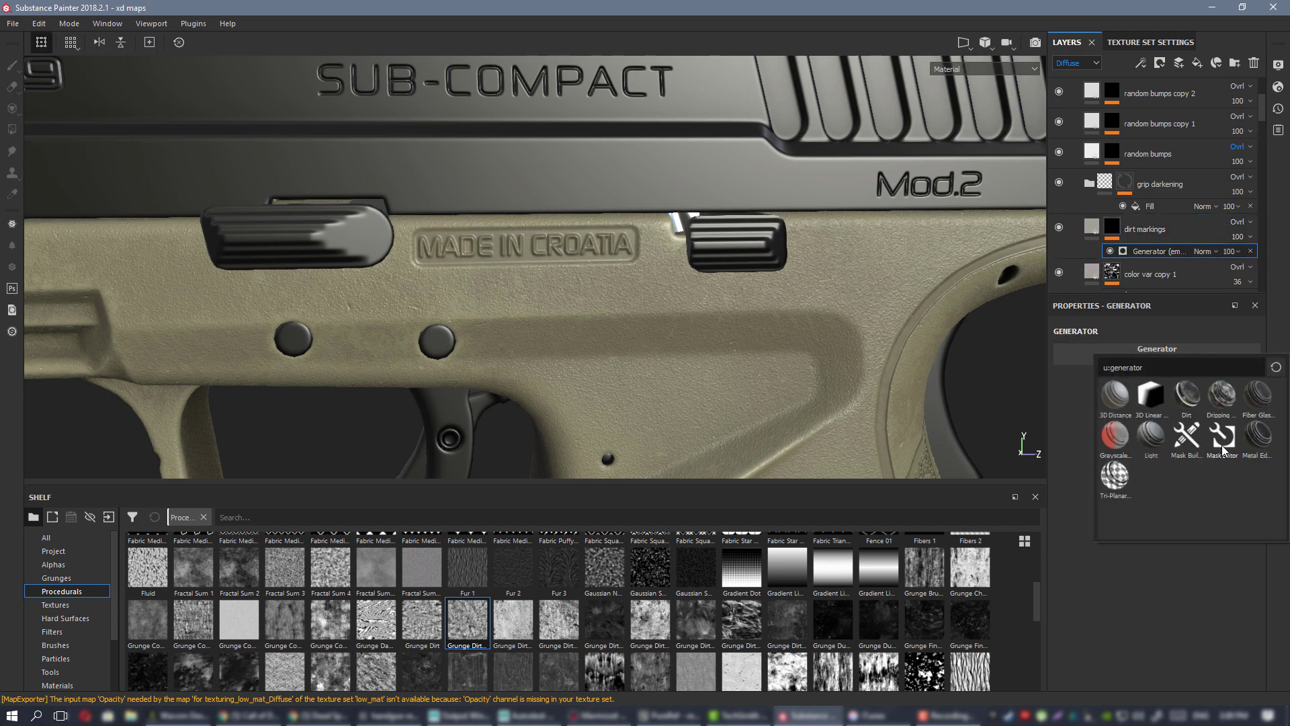
pyautogui.keyDown('alt'); pyautogui.moveTo(541, 210); pyautogui.dragTo(615, 268, button='right'); pyautogui.keyUp('alt')
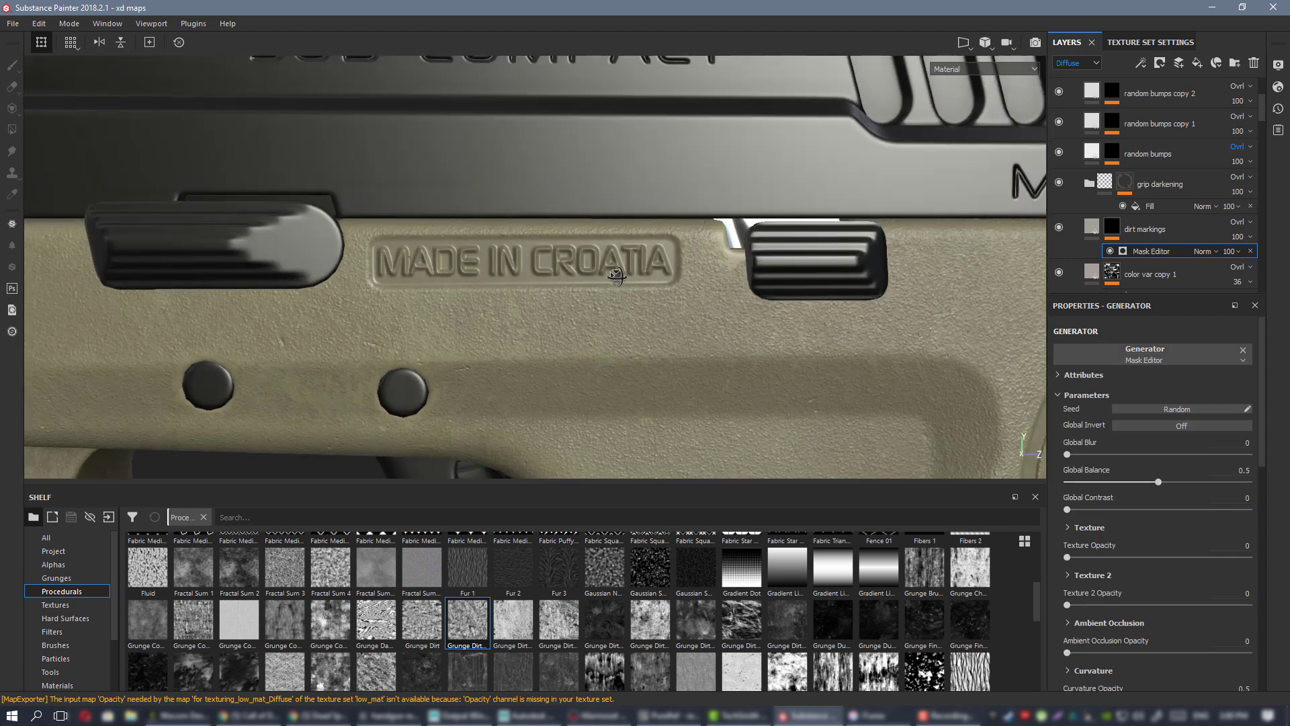
# - Check the layer stack's Glossiness channel, return to Diffuse, and review the fill settings of the dirt markings layer
pyautogui.click(1075, 62)
pyautogui.click(1075, 93)
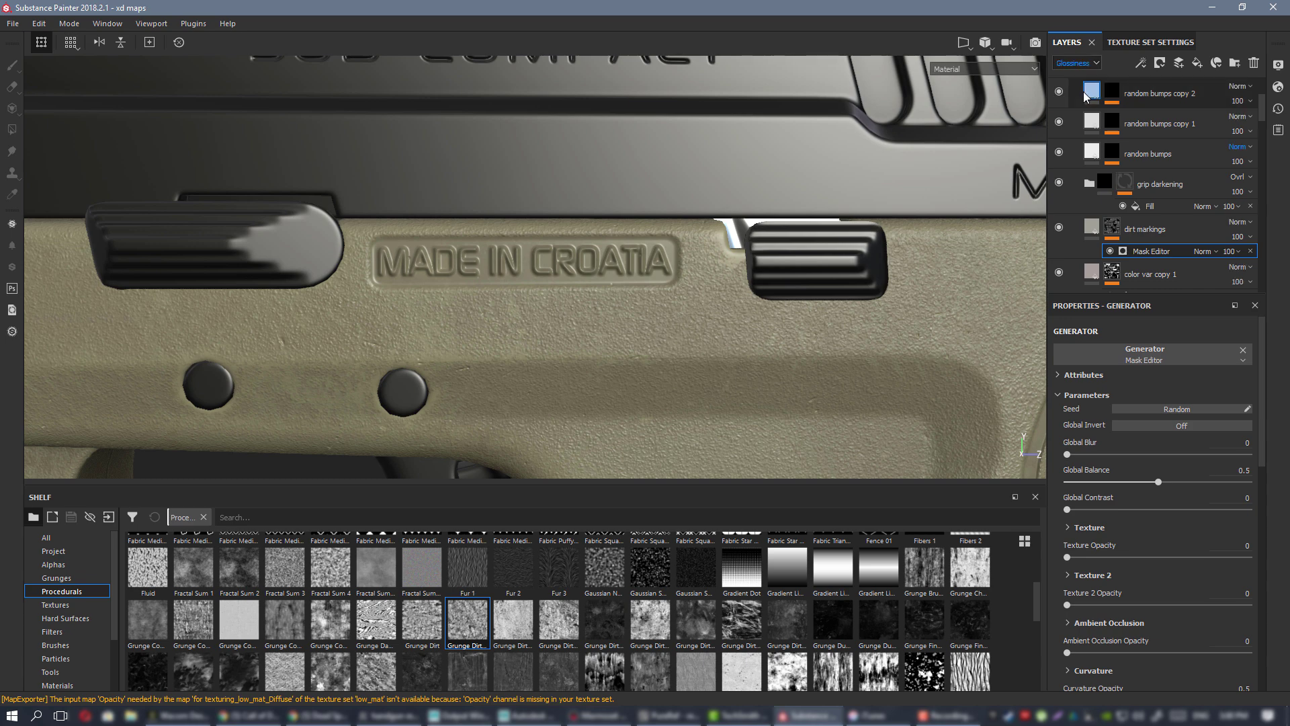
pyautogui.click(1077, 63)
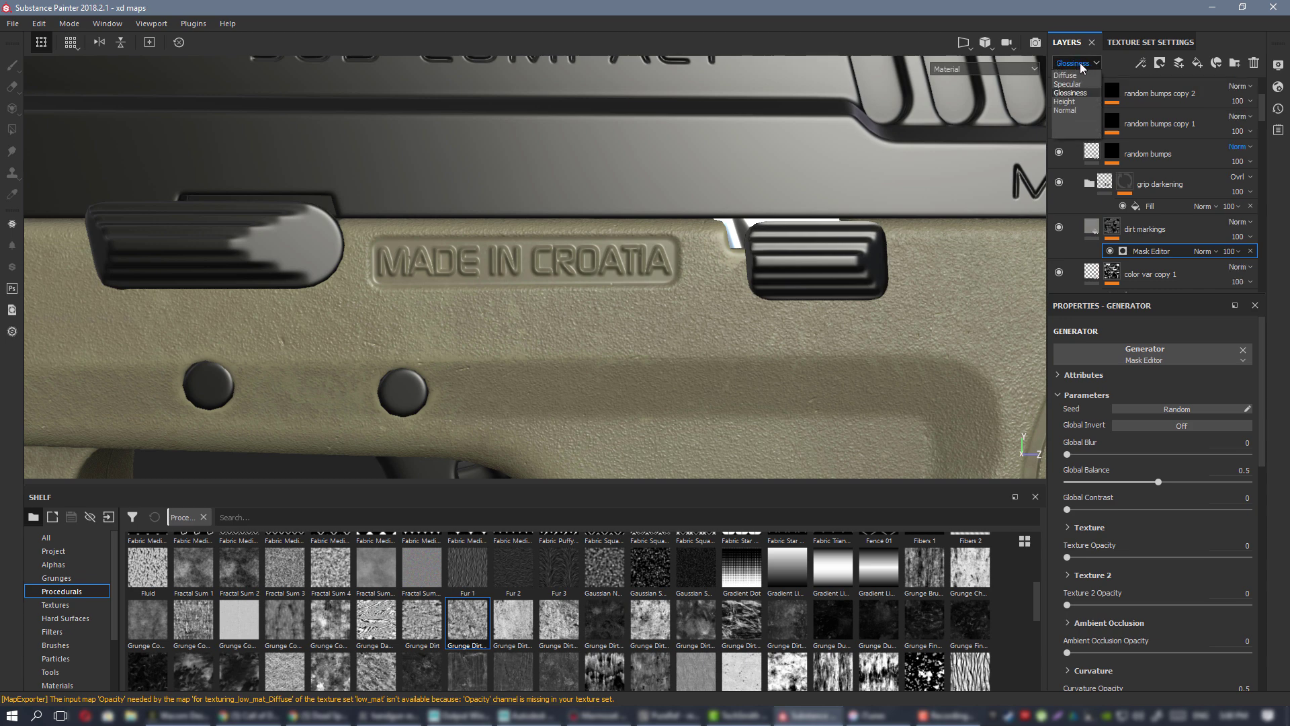
pyautogui.click(1078, 71)
pyautogui.click(1092, 228)
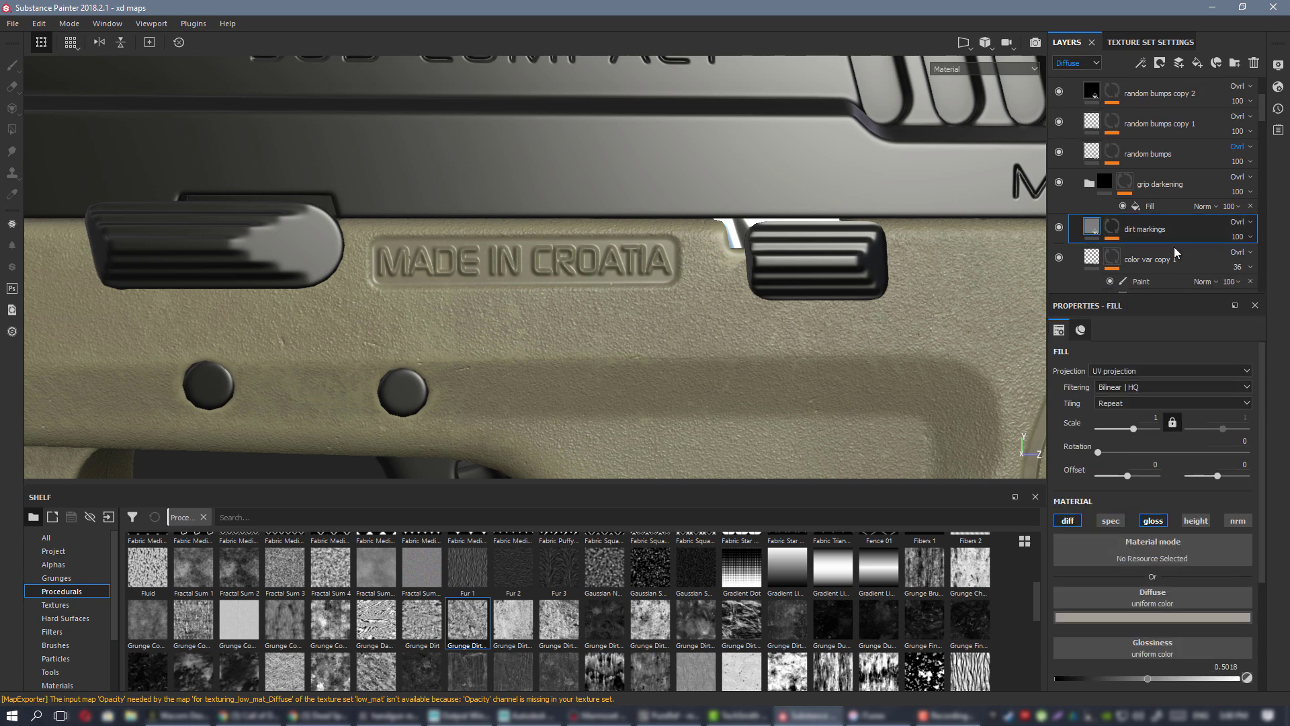
# - Set the Curvature mode of the dirt markings Mask Editor to Cavities
pyautogui.click(1112, 226)
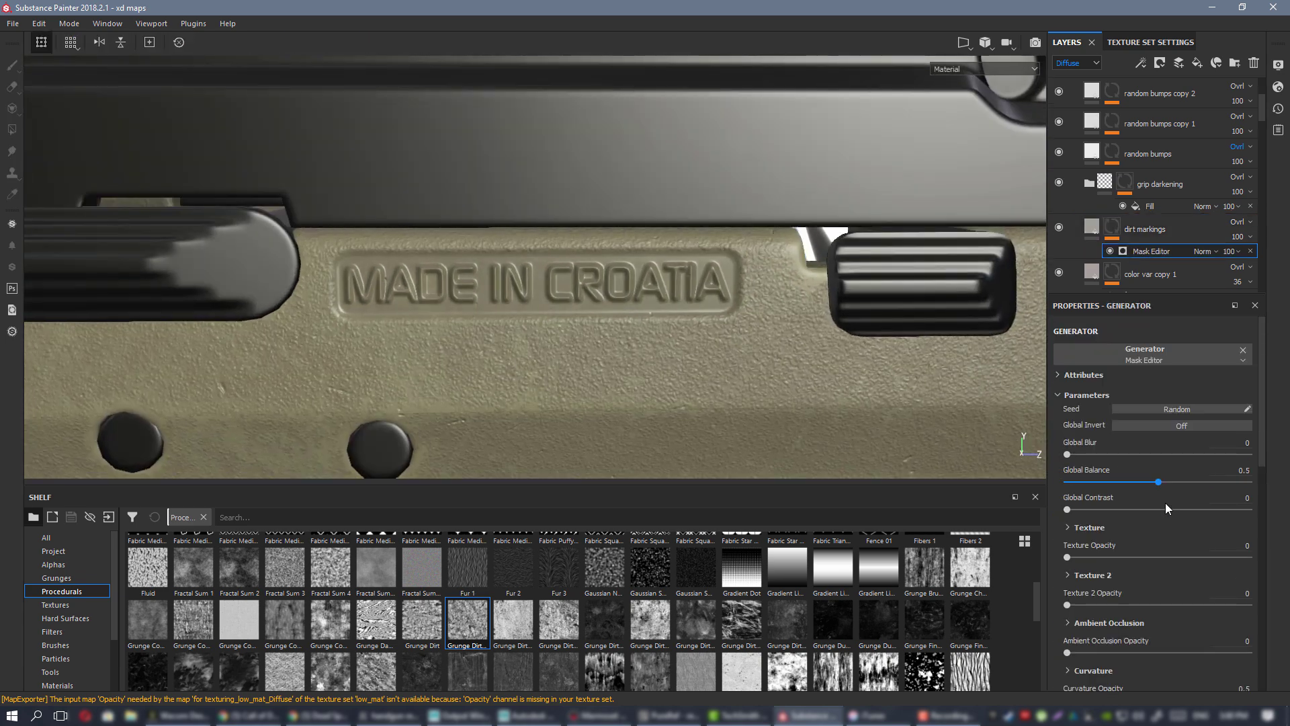
pyautogui.scroll(-2, 1134, 469)
pyautogui.scroll(-3, 1134, 469)
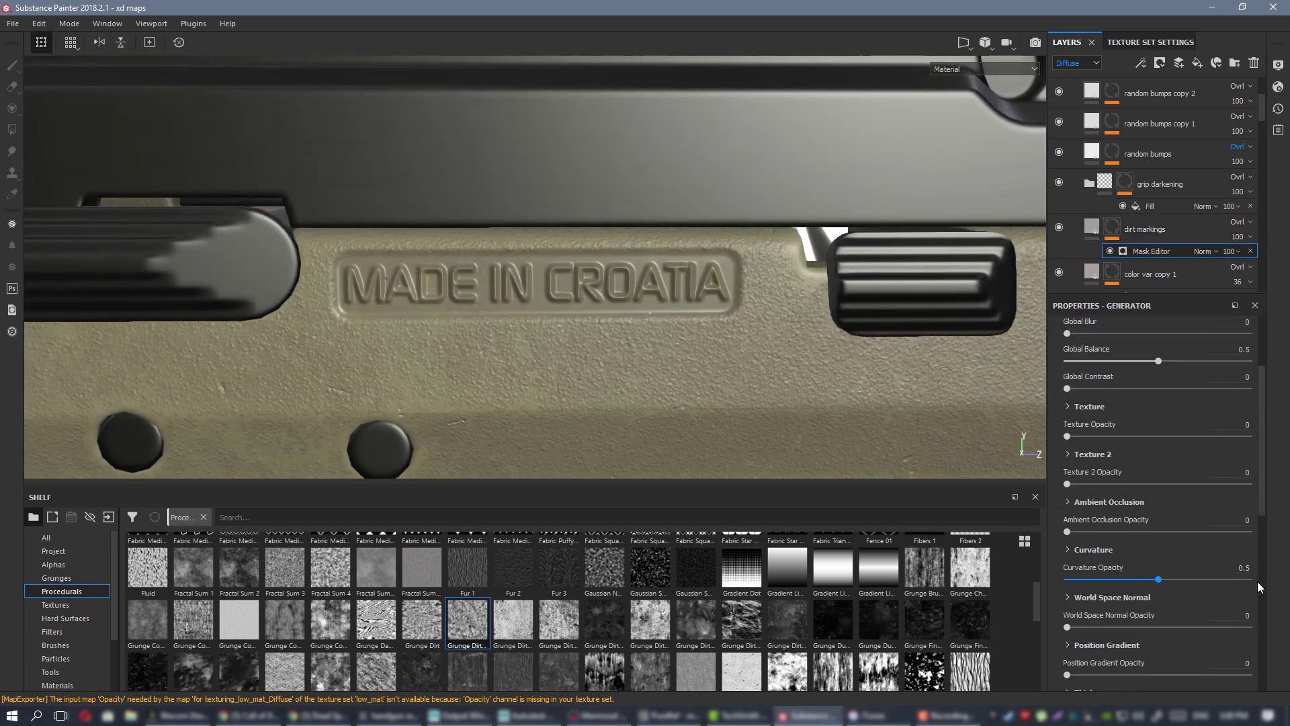
pyautogui.click(1089, 549)
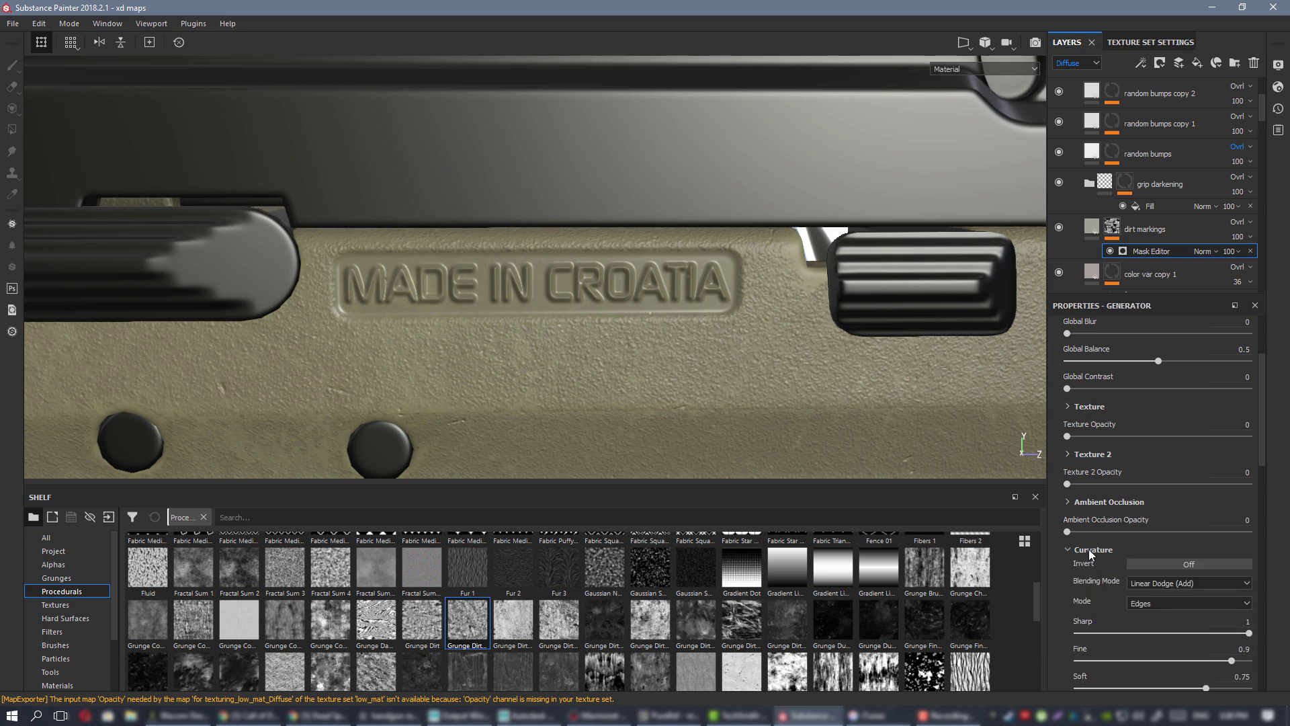
pyautogui.click(1195, 602)
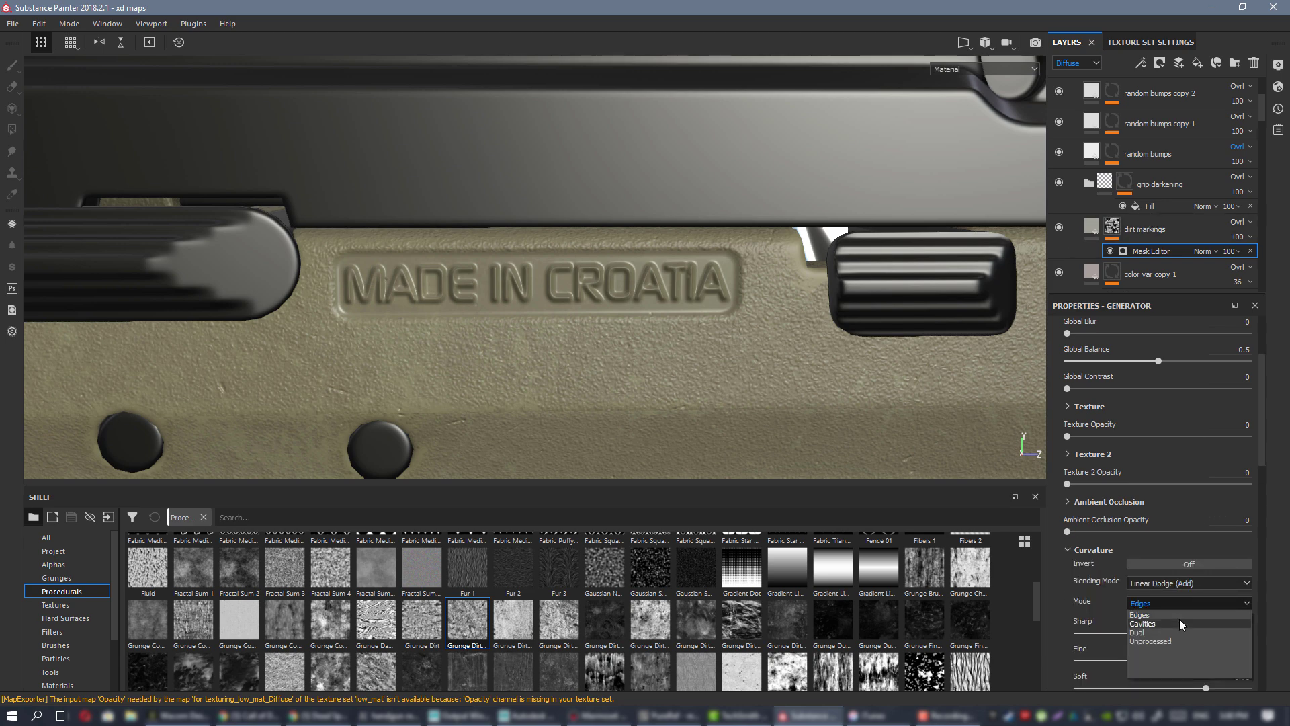
pyautogui.click(1179, 623)
pyautogui.scroll(3, 928, 321)
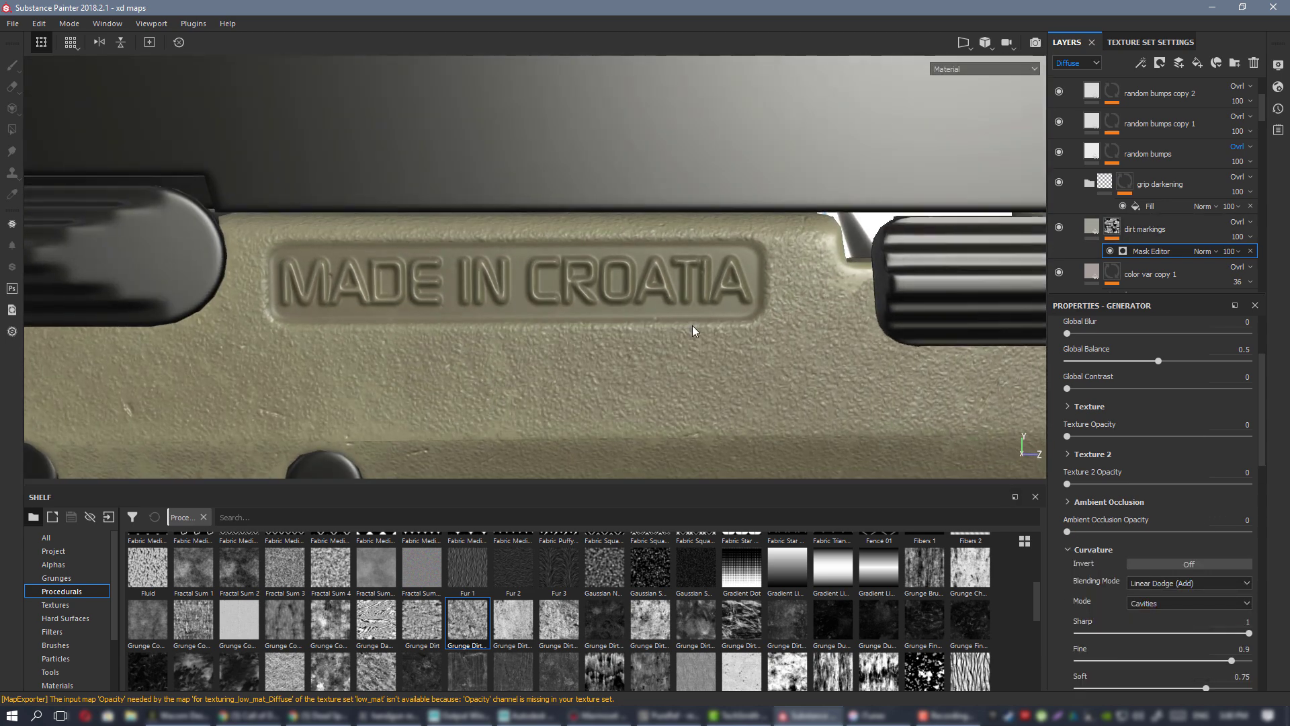
# - Display only the diffuse channel and examine the dirt on the frame and around the MADE IN CROATIA engraving
pyautogui.press('c')
pyautogui.keyDown('alt'); pyautogui.moveTo(624, 334); pyautogui.dragTo(596, 192, button='middle'); pyautogui.keyUp('alt')
pyautogui.scroll(-4, 651, 319)
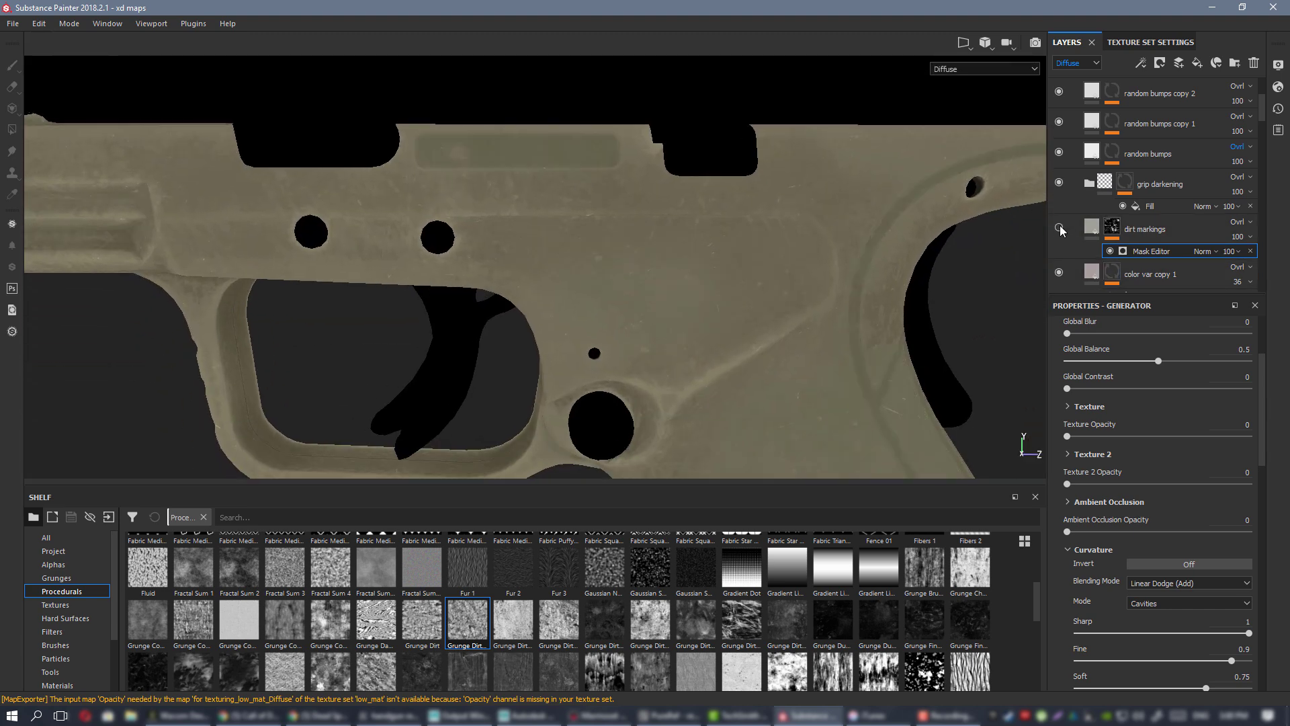
pyautogui.keyDown('alt'); pyautogui.moveTo(610, 237); pyautogui.dragTo(497, 241, button='right'); pyautogui.keyUp('alt')
pyautogui.keyDown('alt'); pyautogui.moveTo(498, 242); pyautogui.dragTo(528, 193); pyautogui.keyUp('alt')
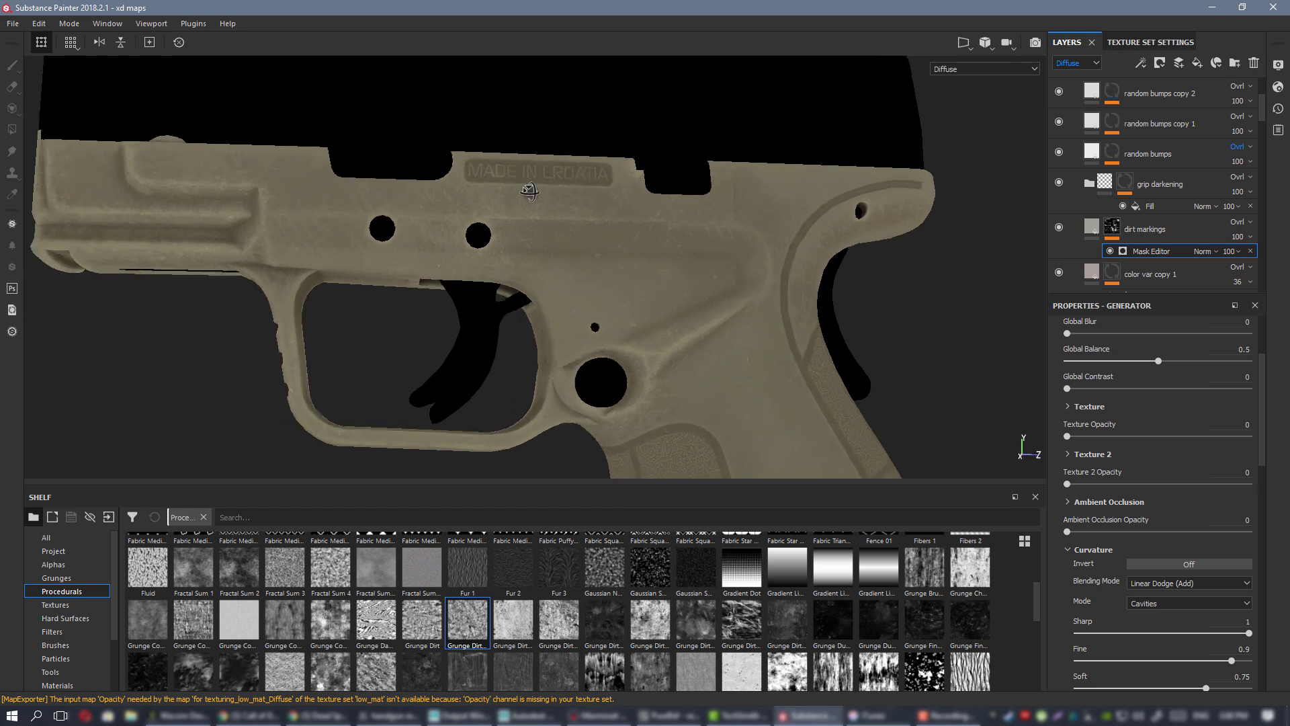
pyautogui.keyDown('alt'); pyautogui.moveTo(523, 173); pyautogui.dragTo(632, 299, button='right'); pyautogui.keyUp('alt')
pyautogui.keyDown('alt'); pyautogui.moveTo(632, 299); pyautogui.dragTo(597, 341, button='middle'); pyautogui.keyUp('alt')
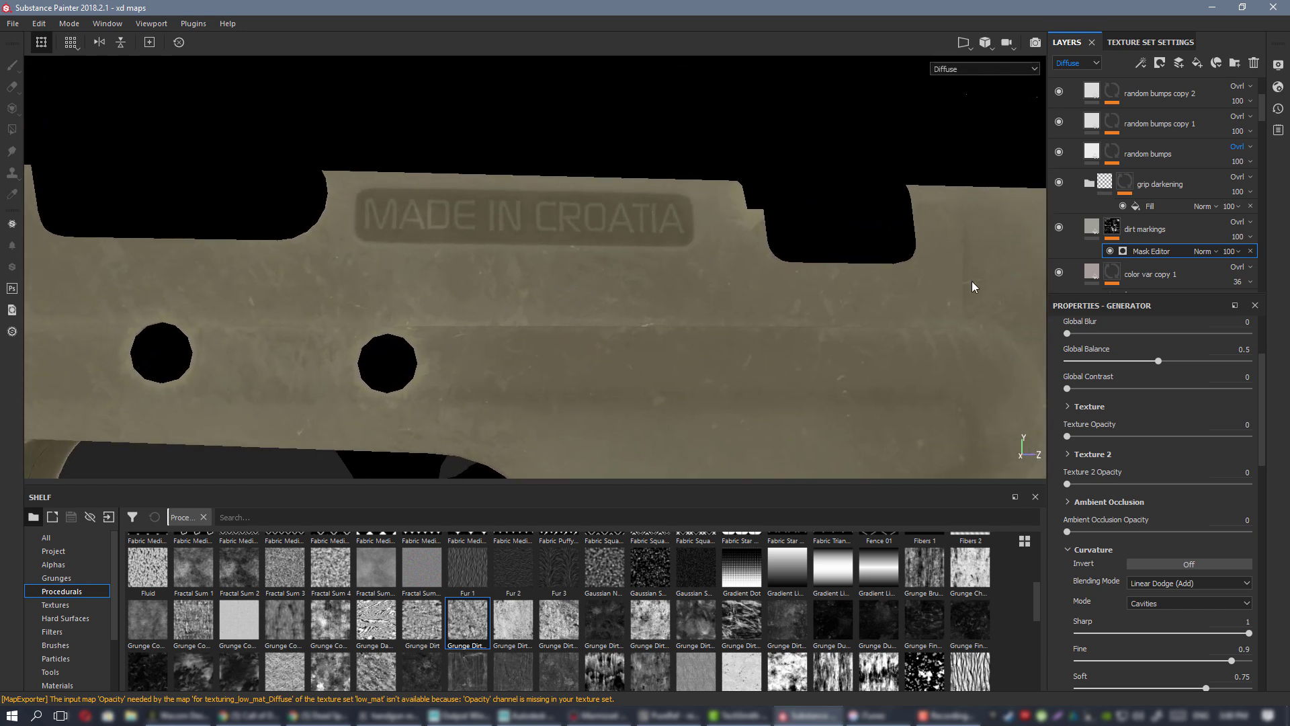
# - Set the Curvature Soft, Medium, Large, Big and Huge values to 0 and Fine to 0.73
pyautogui.scroll(-4, 1175, 528)
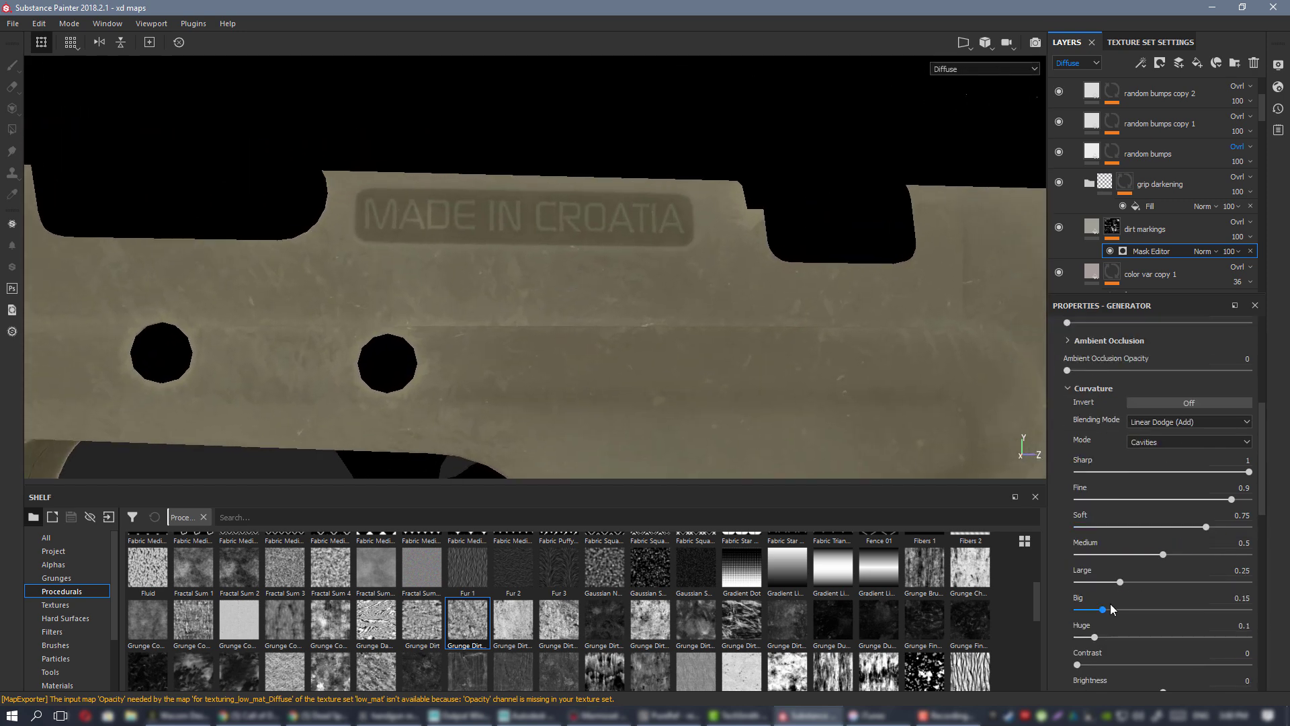
pyautogui.moveTo(1099, 609); pyautogui.dragTo(1074, 581)
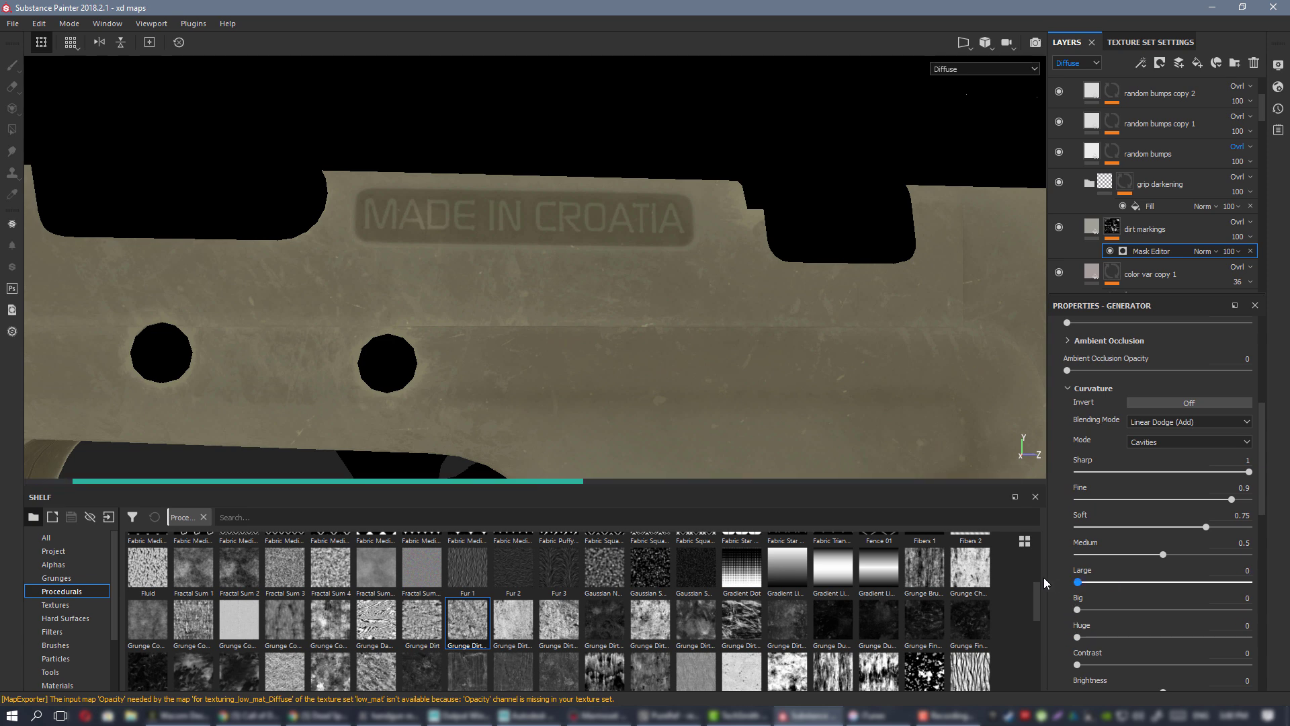
pyautogui.moveTo(1163, 554); pyautogui.dragTo(1074, 554)
pyautogui.moveTo(1204, 527); pyautogui.dragTo(1010, 525)
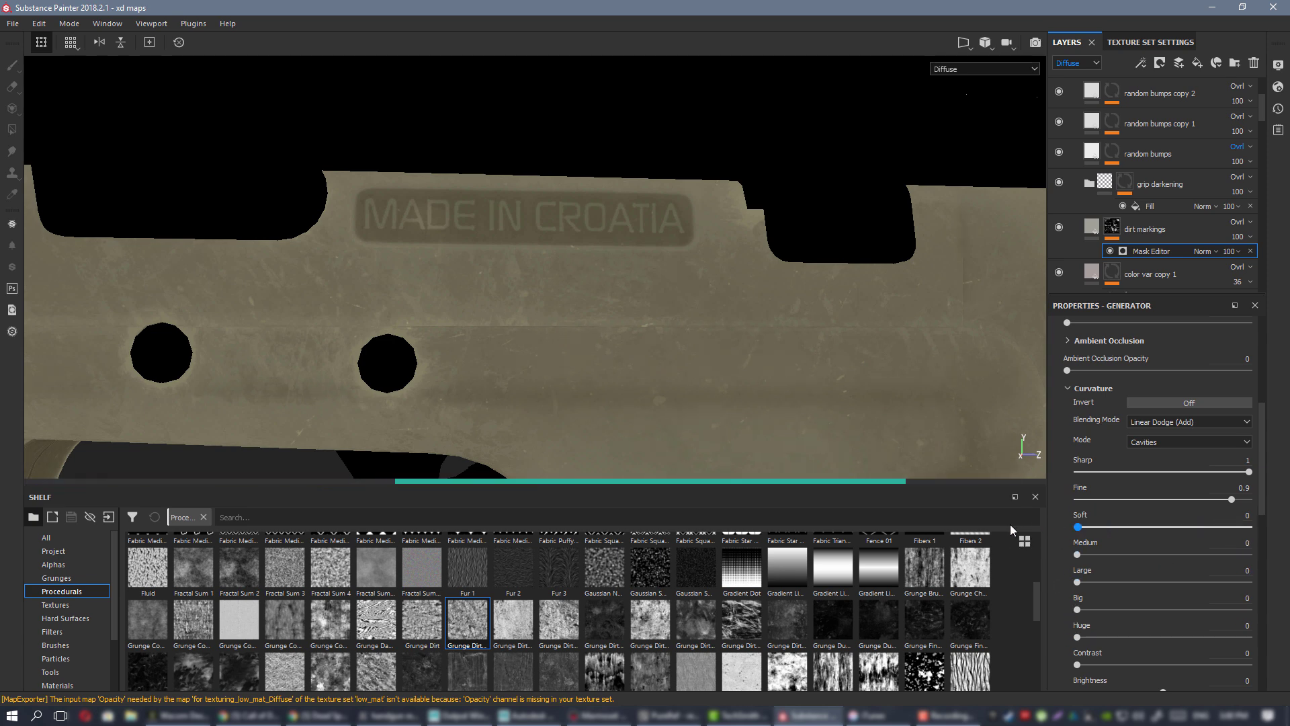
pyautogui.click(1142, 487)
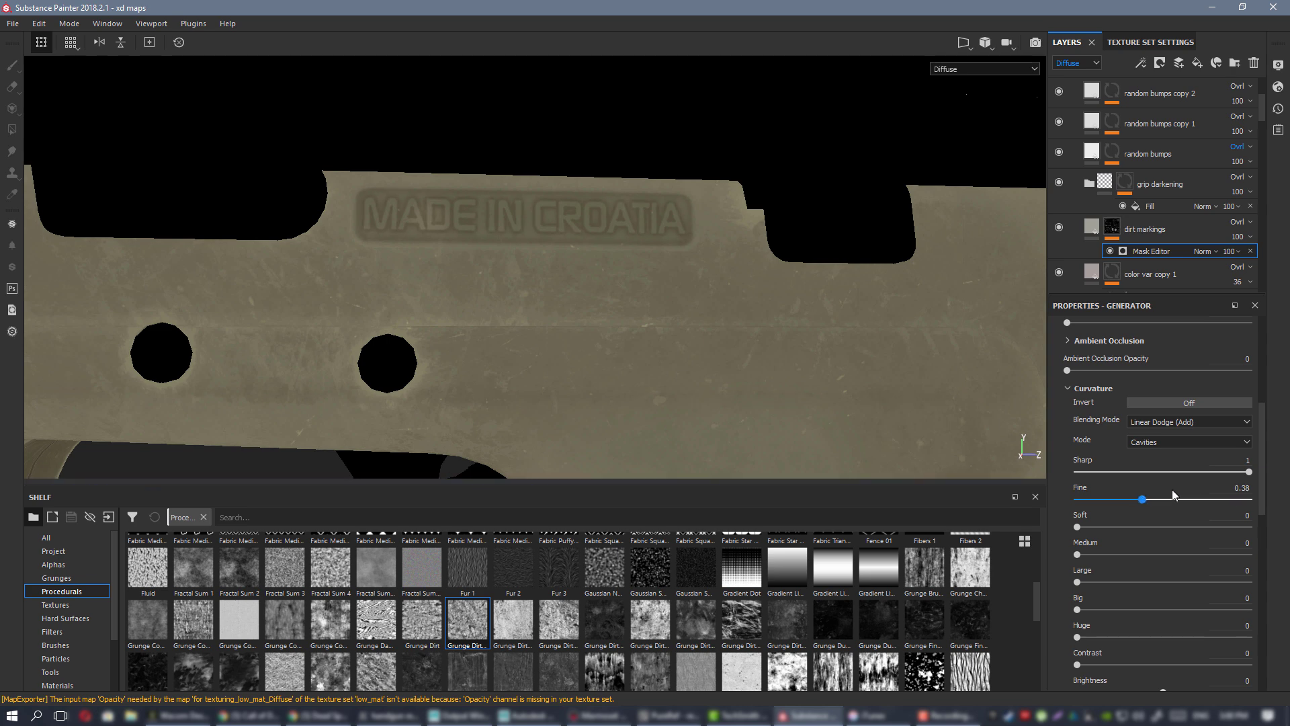
pyautogui.moveTo(1172, 495); pyautogui.dragTo(1203, 495)
# - Examine the cavity dirt on the grip, the frame and the engraved lettering in the diffuse view
pyautogui.scroll(-2, 713, 346)
pyautogui.keyDown('alt'); pyautogui.moveTo(713, 346); pyautogui.dragTo(323, 71, button='middle'); pyautogui.keyUp('alt')
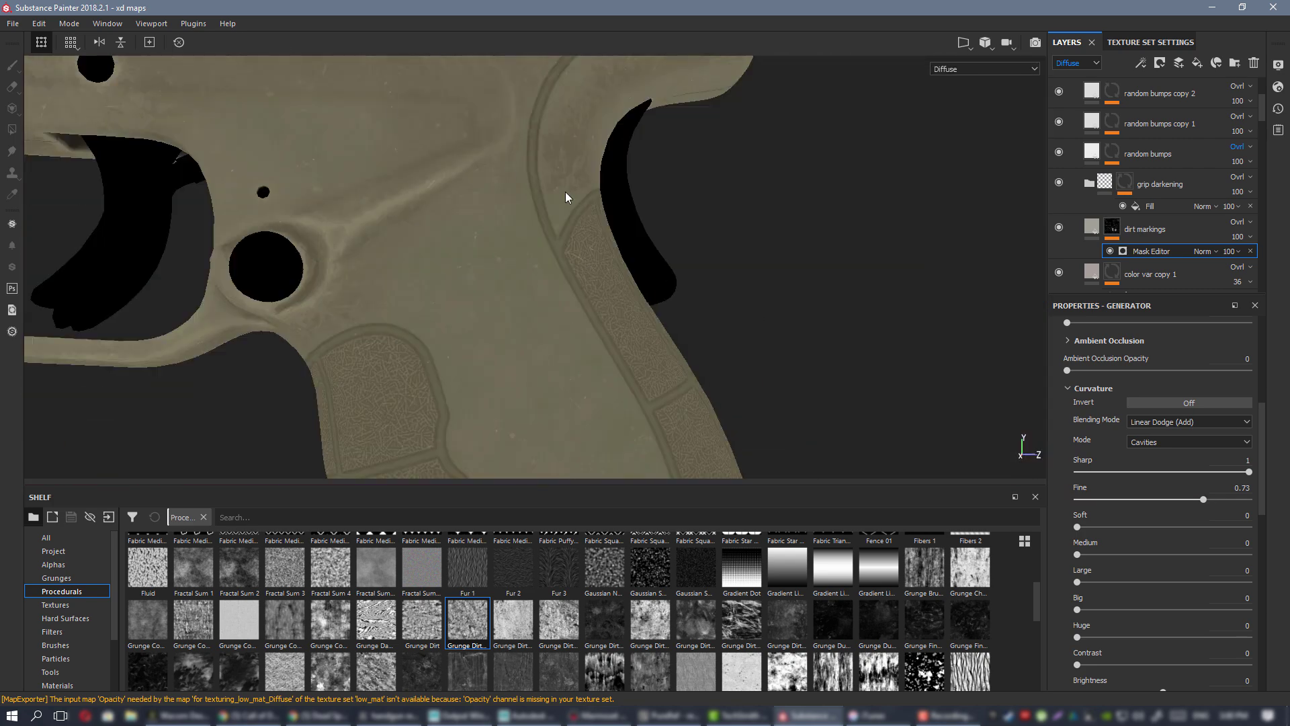
pyautogui.scroll(-1, 775, 391)
pyautogui.scroll(4, 622, 231)
pyautogui.scroll(-2, 623, 231)
pyautogui.keyDown('alt'); pyautogui.moveTo(419, 135); pyautogui.dragTo(665, 313, button='middle'); pyautogui.keyUp('alt')
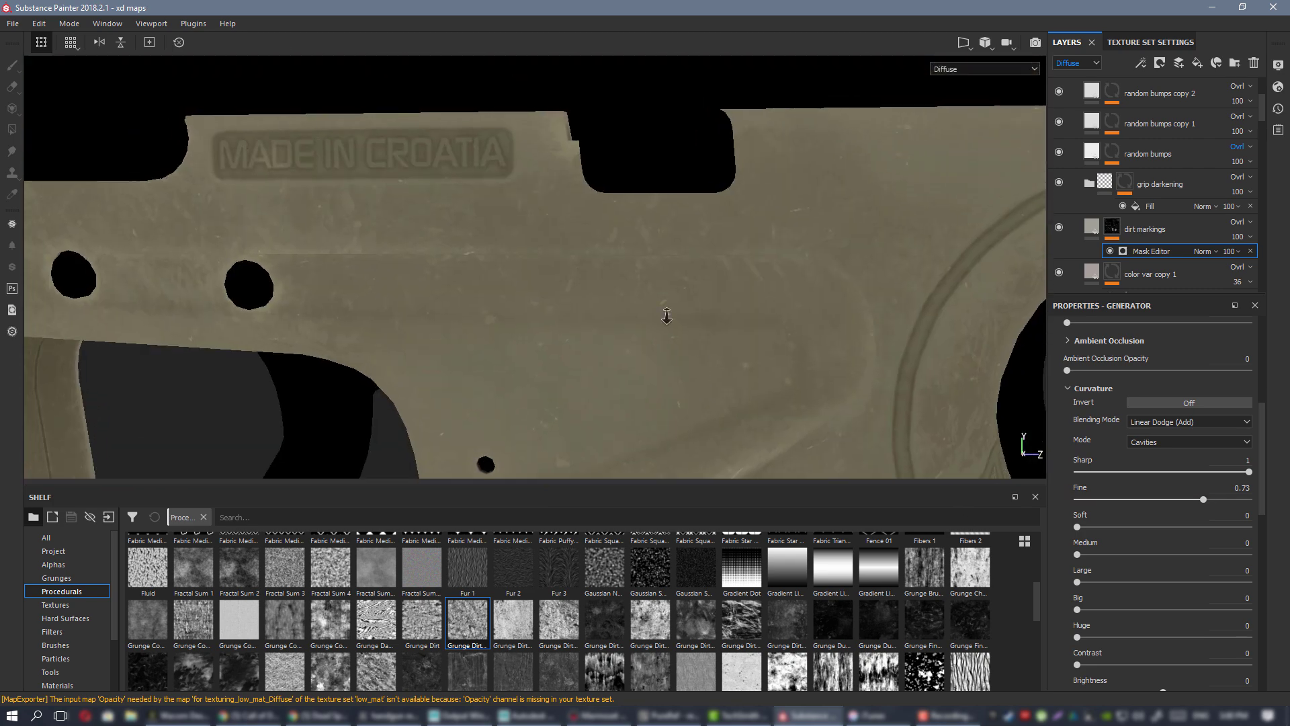
pyautogui.keyDown('alt'); pyautogui.moveTo(665, 314); pyautogui.dragTo(504, 228, button='right'); pyautogui.keyUp('alt')
pyautogui.keyDown('alt'); pyautogui.moveTo(504, 228); pyautogui.dragTo(680, 356, button='middle'); pyautogui.keyUp('alt')
pyautogui.keyDown('alt'); pyautogui.moveTo(680, 357); pyautogui.dragTo(901, 307, button='right'); pyautogui.keyUp('alt')
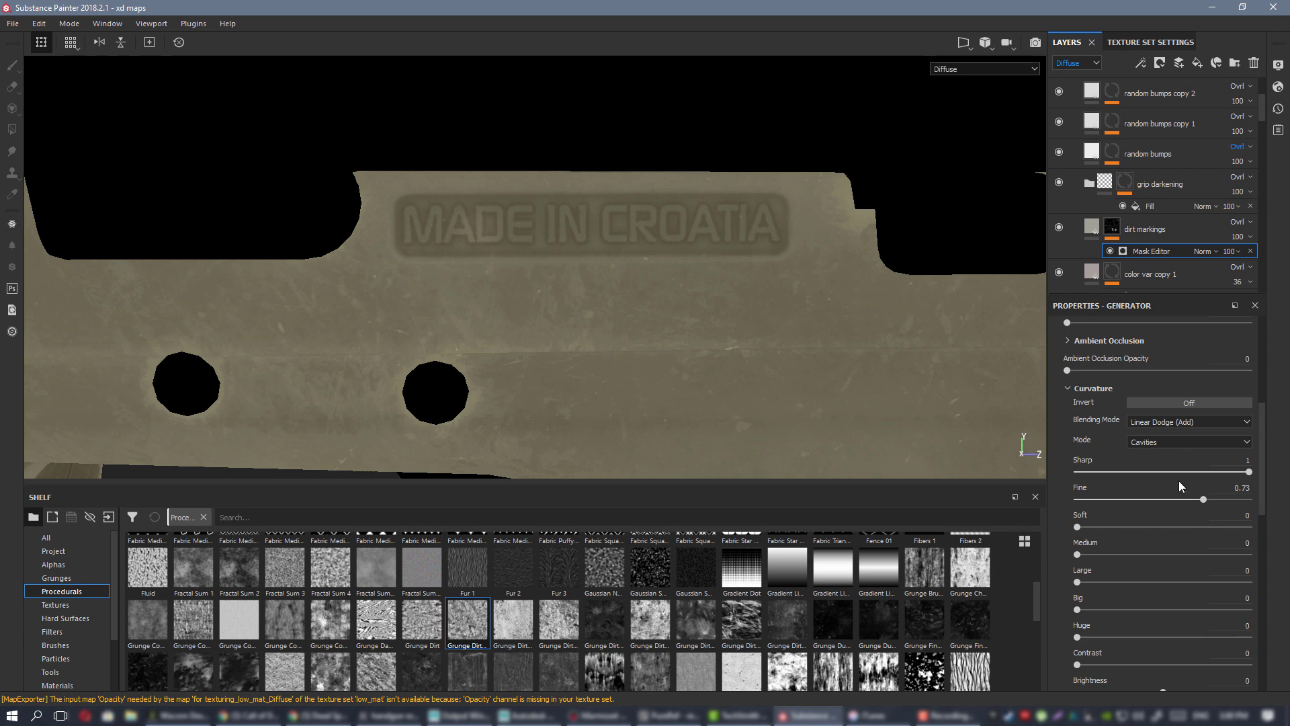
# - Raise the Mask Editor's Texture Opacity to 1 and assign Grunge Dirt as its Texture image input
pyautogui.scroll(2, 1178, 482)
pyautogui.scroll(3, 1192, 470)
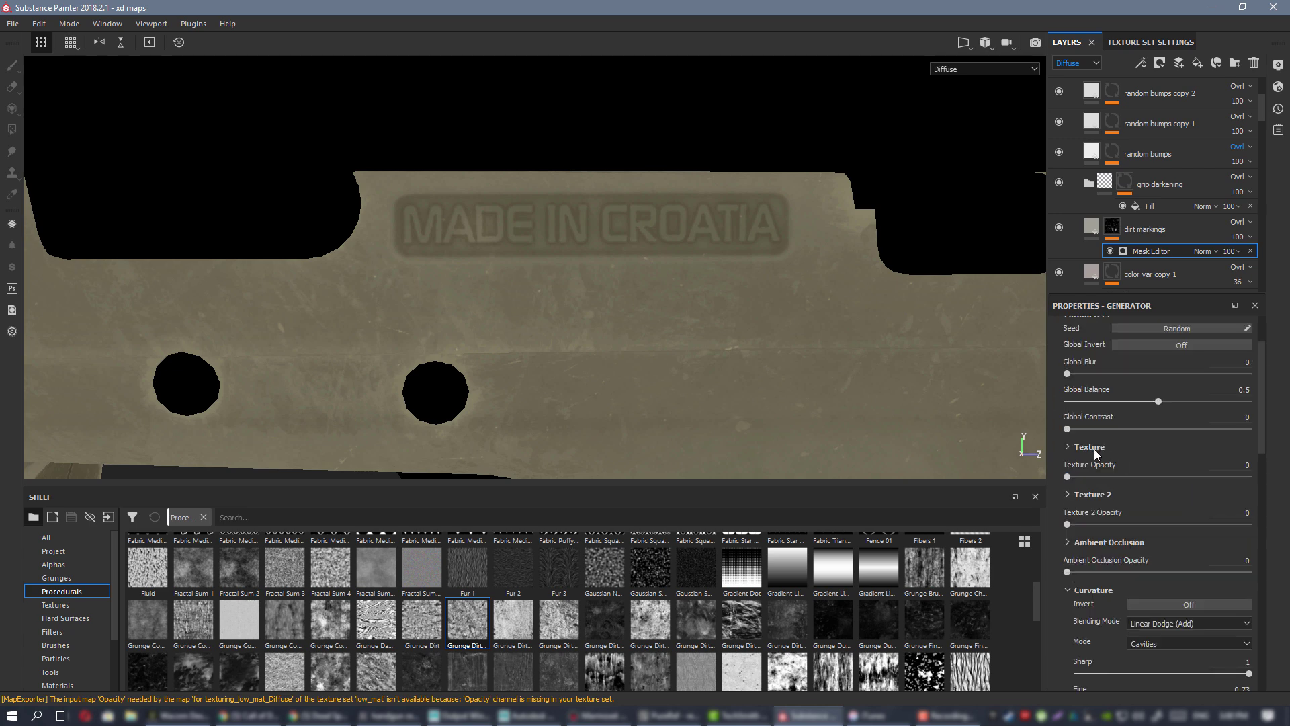
pyautogui.moveTo(1067, 476); pyautogui.dragTo(1251, 478)
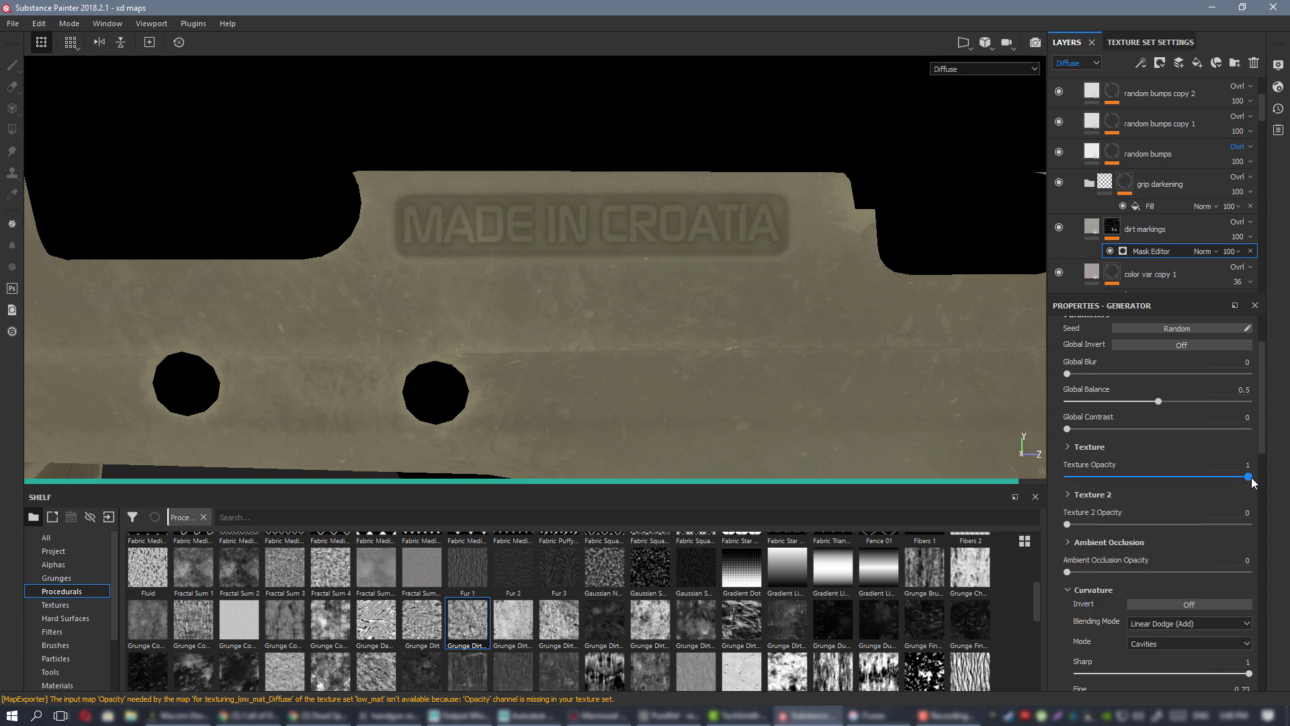
pyautogui.scroll(-8, 1146, 494)
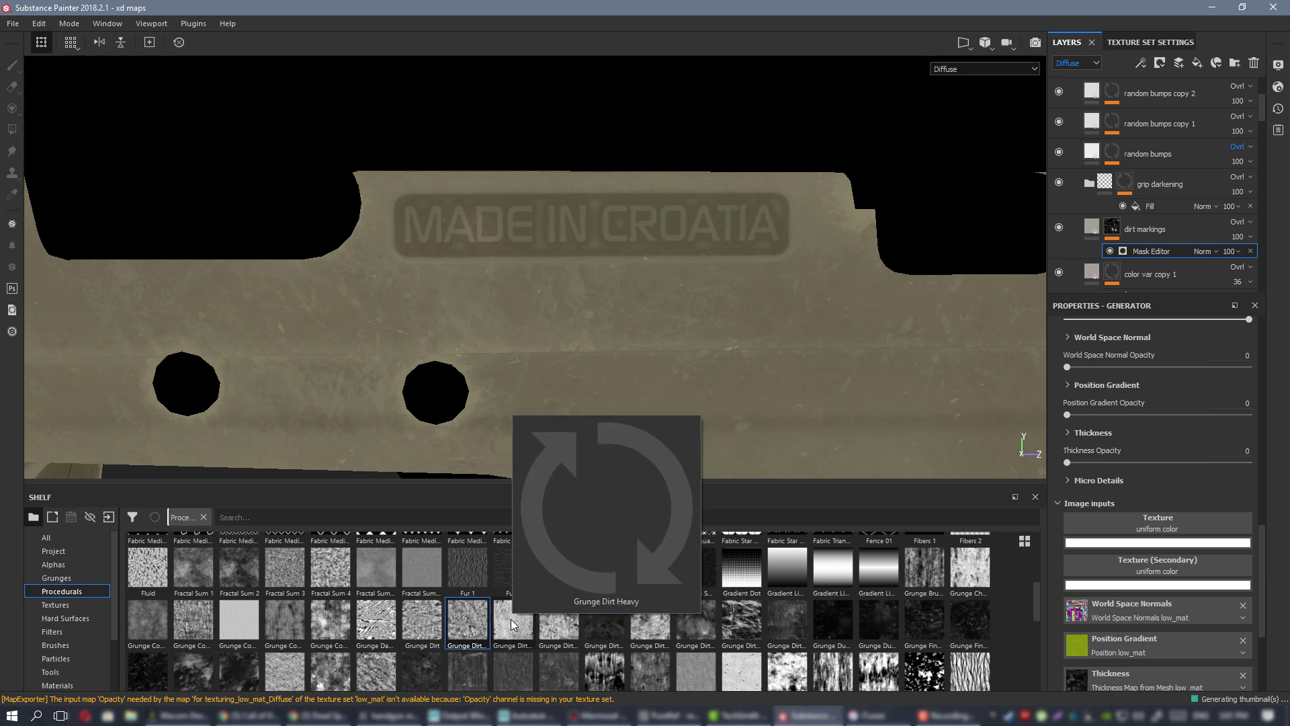
pyautogui.moveTo(484, 624)
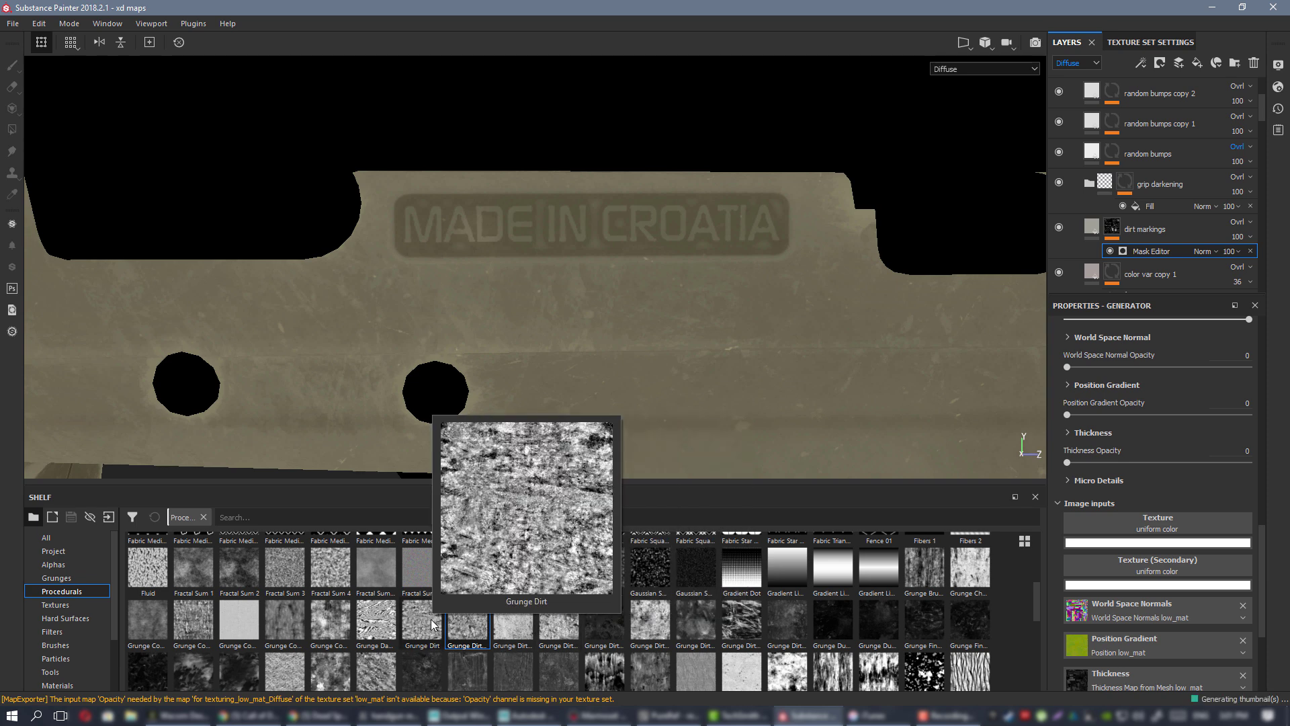
pyautogui.moveTo(428, 633)
pyautogui.moveTo(429, 633); pyautogui.dragTo(1133, 530)
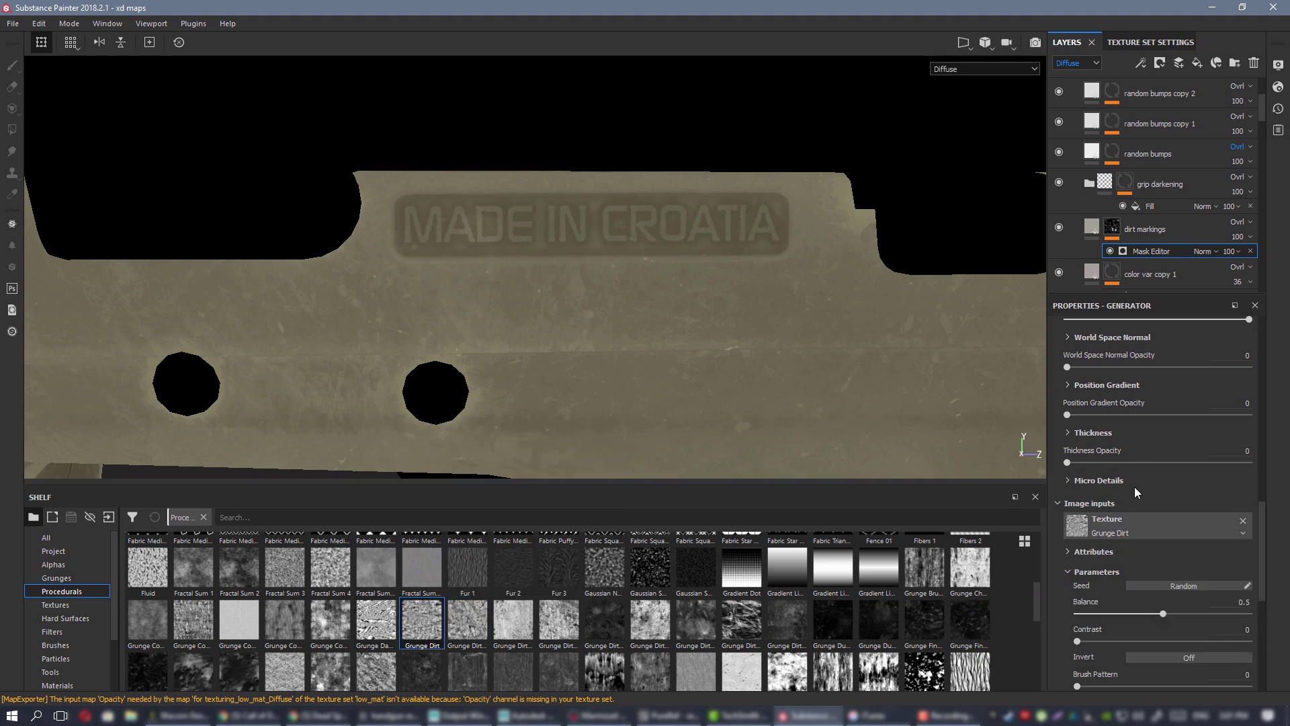
# - Display the dirt markings mask and set the Mask Editor's texture Contrast to 0.5 and Scale to 8.2
pyautogui.keyDown('alt'); pyautogui.click(1124, 230); pyautogui.keyUp('alt')
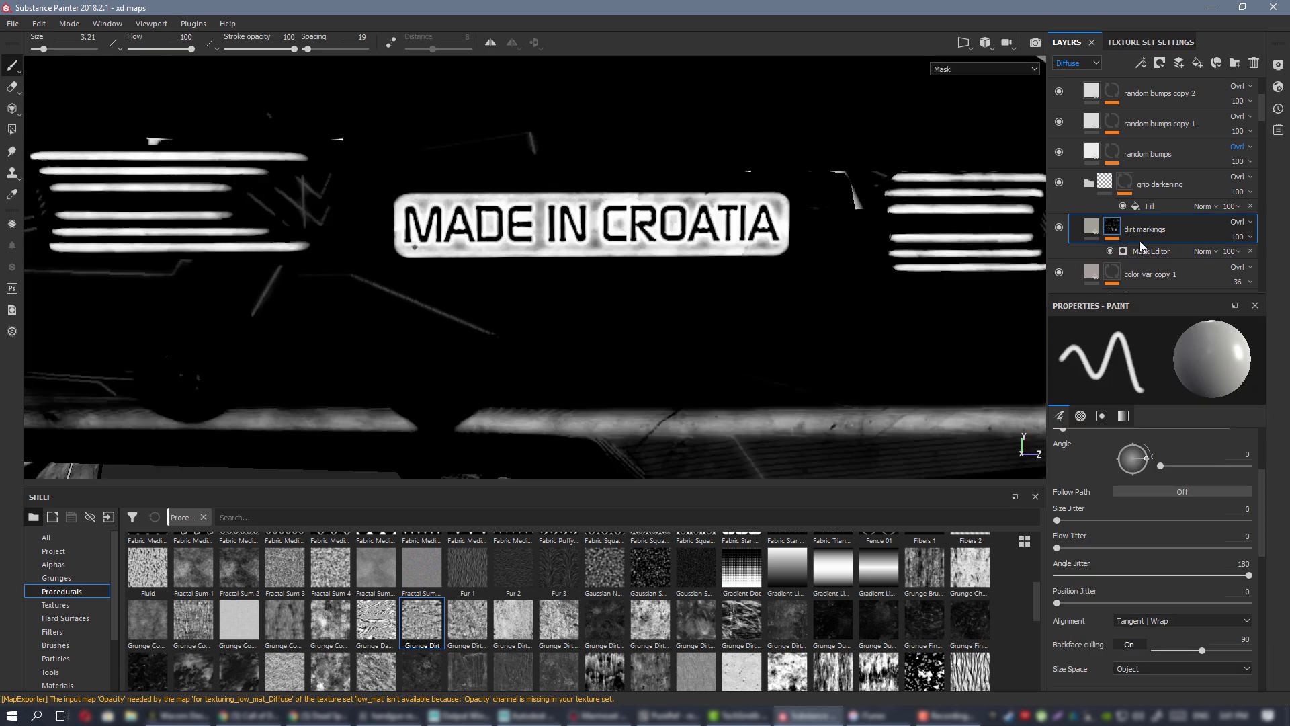
pyautogui.click(1151, 252)
pyautogui.scroll(5, 1177, 480)
pyautogui.scroll(6, 1180, 487)
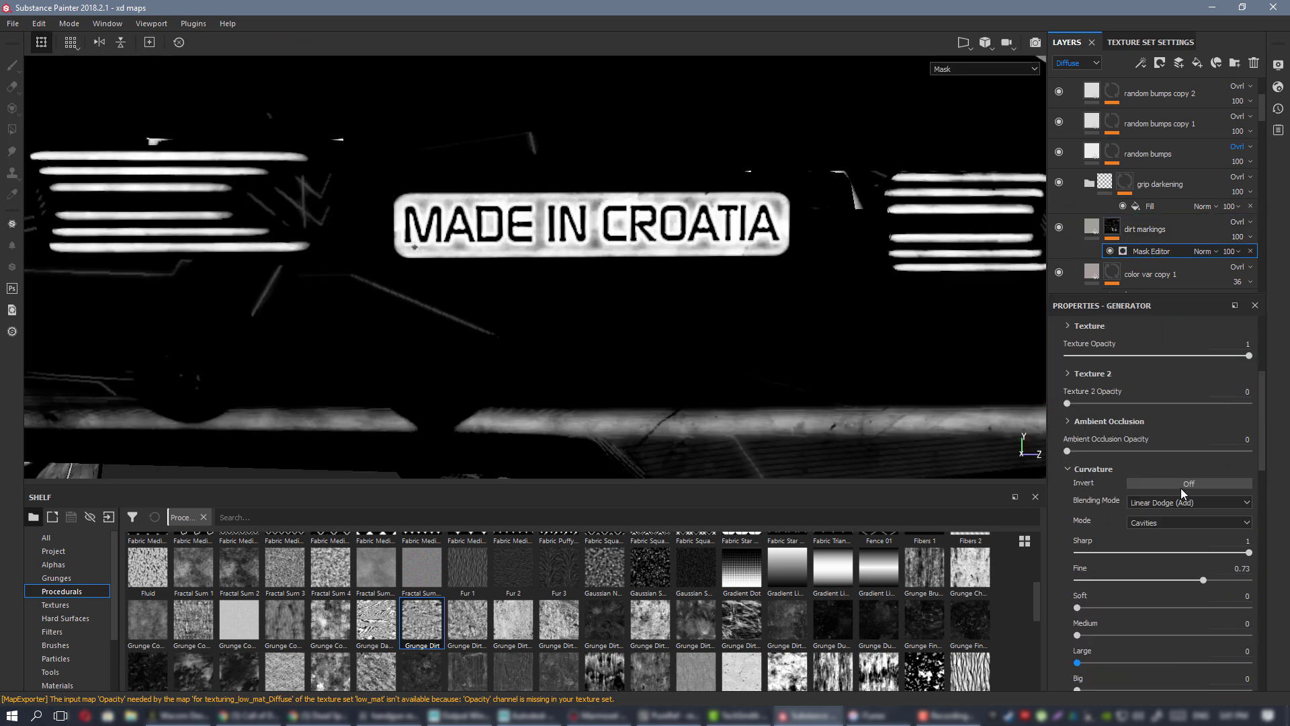
pyautogui.click(1087, 488)
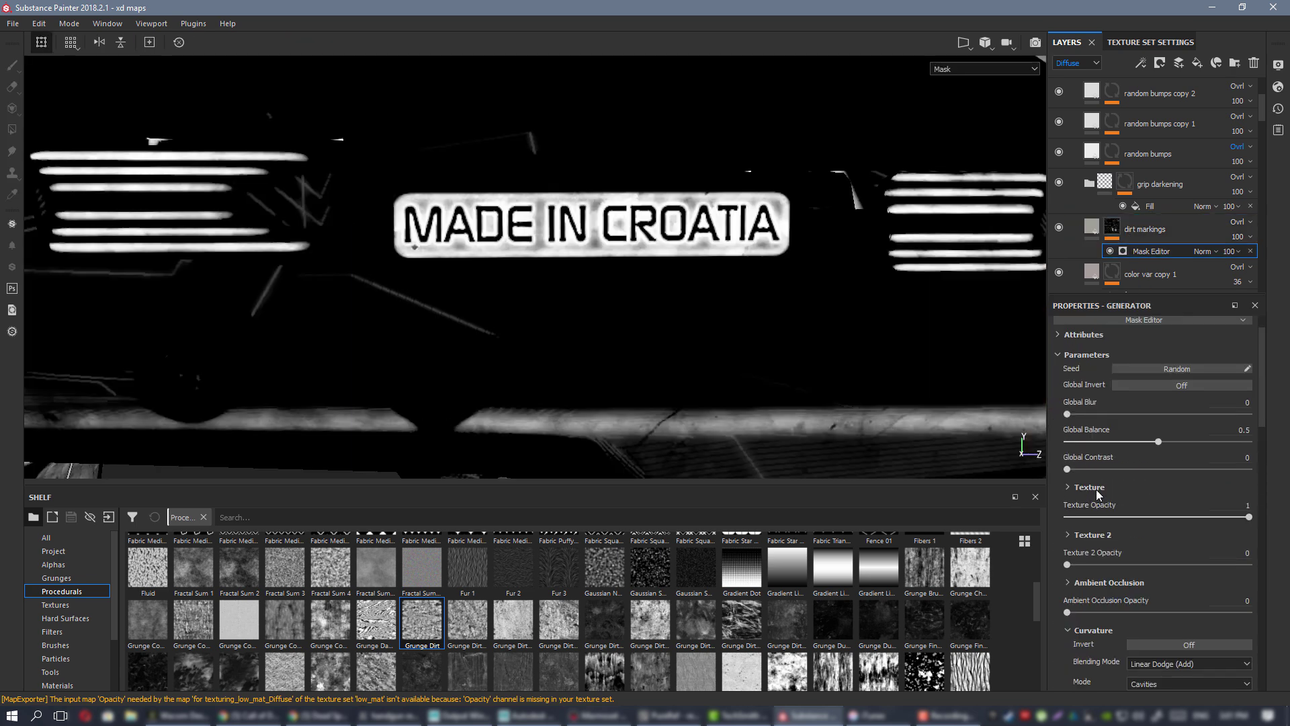
pyautogui.scroll(-1, 1102, 492)
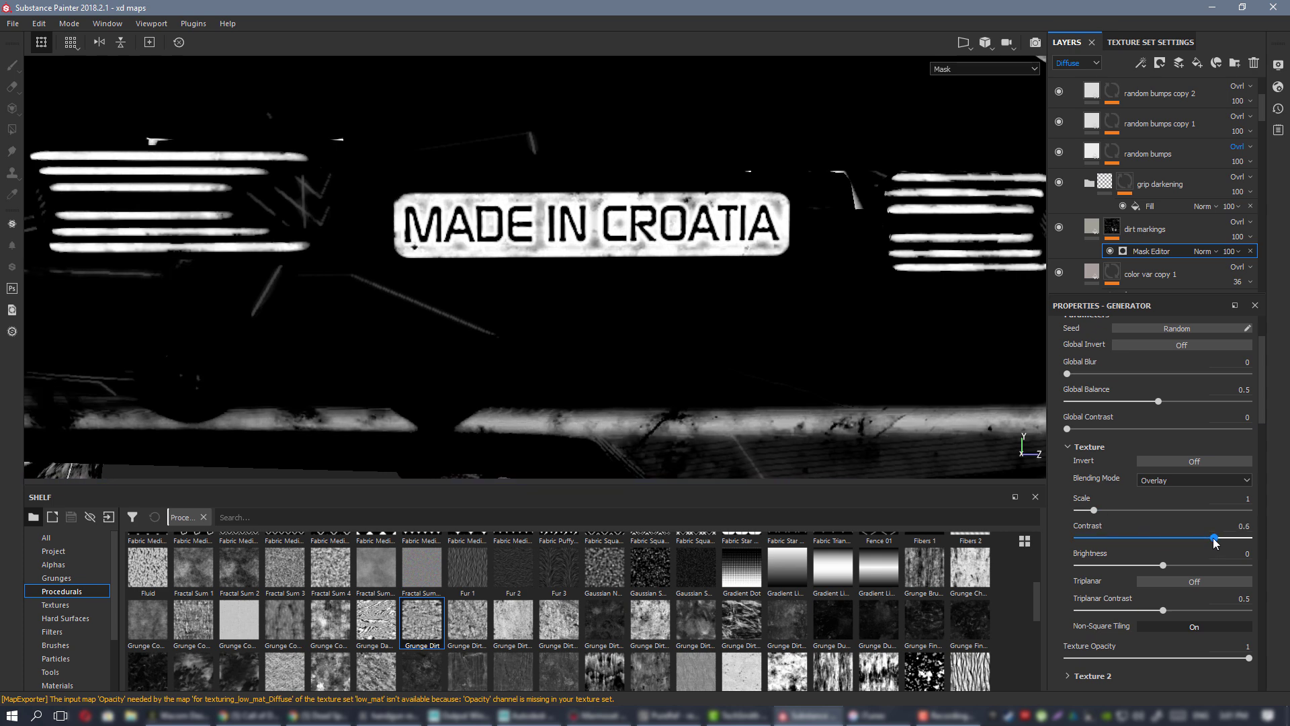
pyautogui.moveTo(1208, 544); pyautogui.dragTo(1205, 545)
pyautogui.moveTo(1094, 510); pyautogui.dragTo(1121, 510)
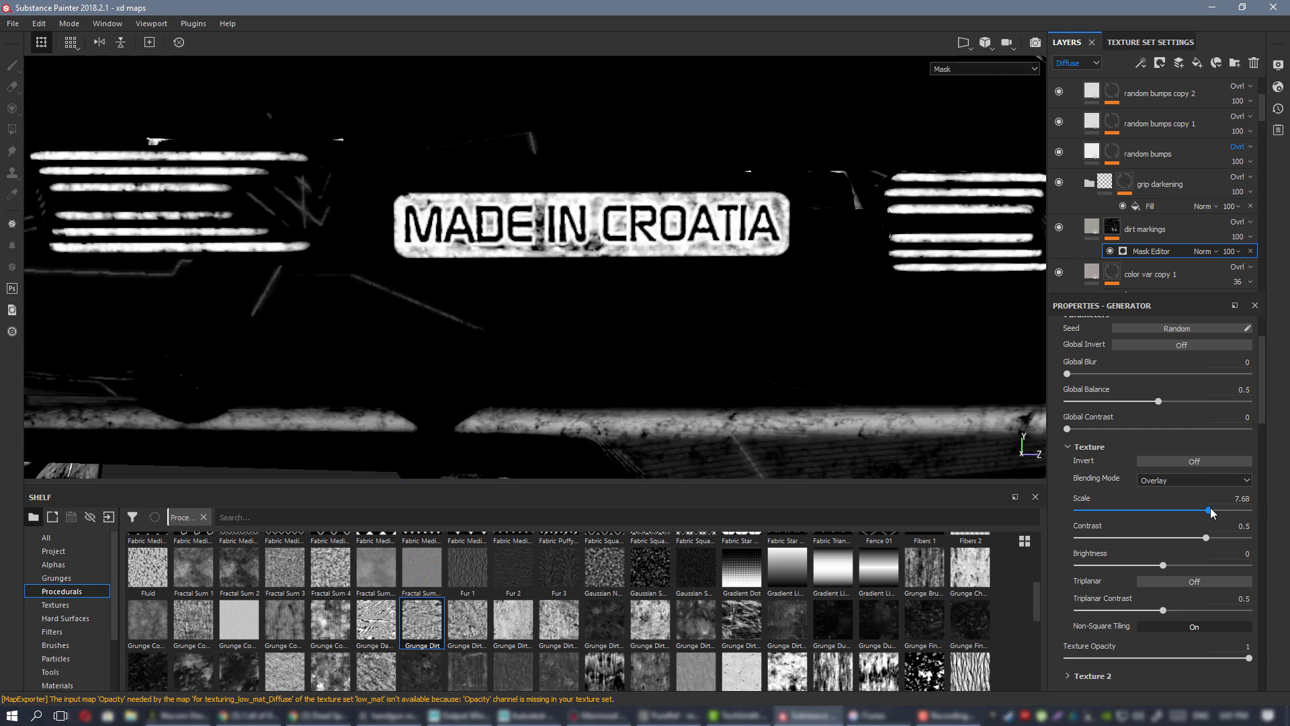
pyautogui.moveTo(1212, 512); pyautogui.dragTo(1220, 514)
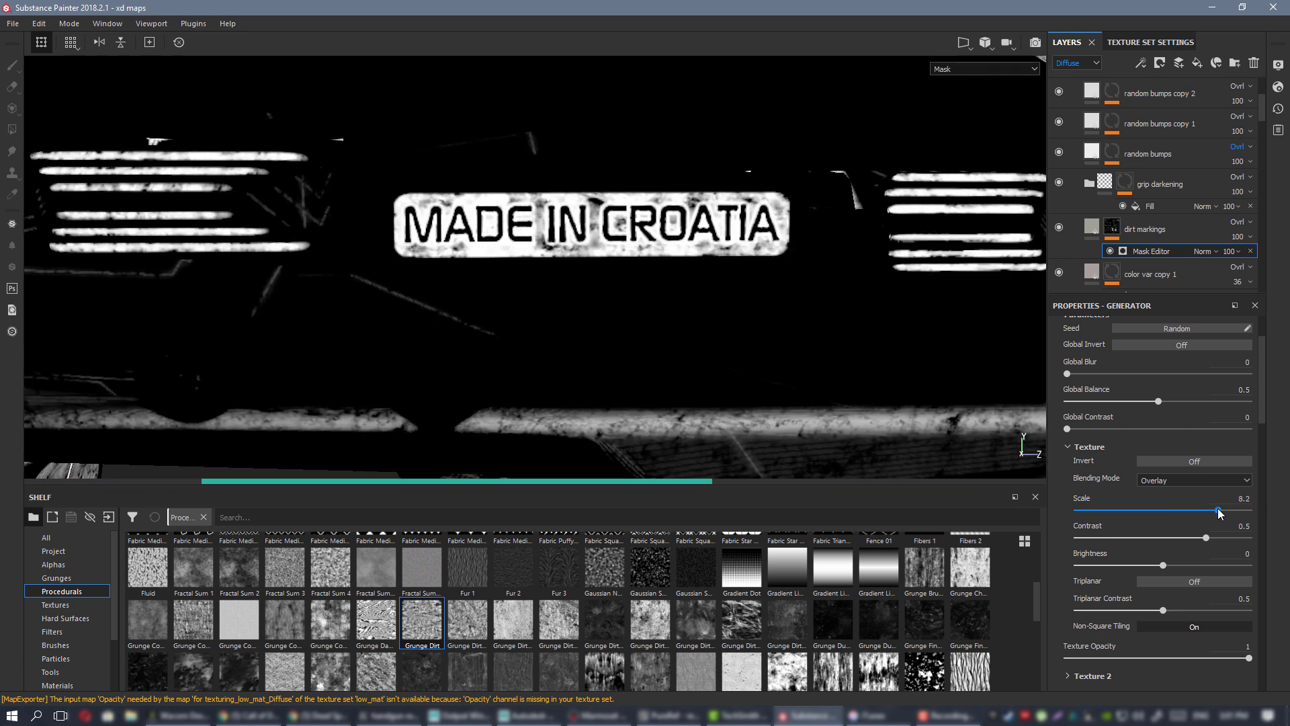
# - Compare the dirt around the engraving in the full material view and in the mask view
pyautogui.moveTo(617, 215); pyautogui.dragTo(603, 229, button='middle')
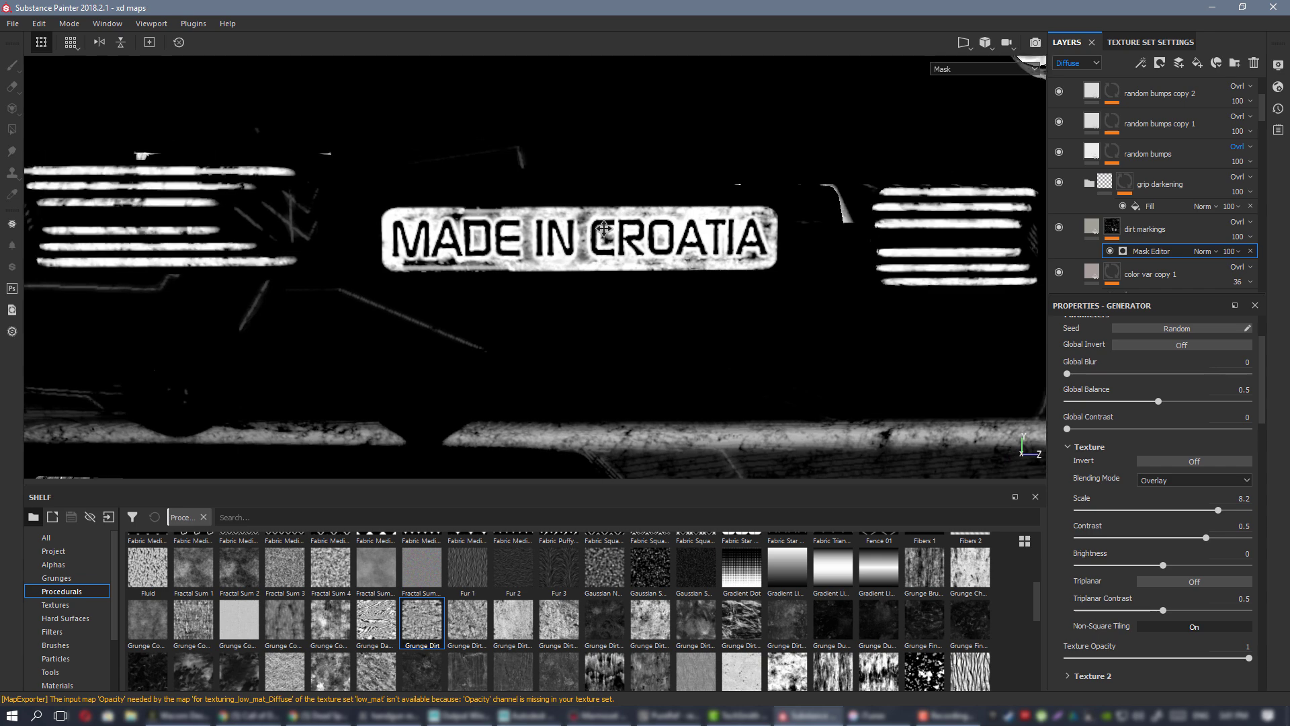
pyautogui.press('m')
pyautogui.keyDown('alt'); pyautogui.moveTo(573, 208); pyautogui.dragTo(643, 325, button='right'); pyautogui.keyUp('alt')
pyautogui.keyDown('alt'); pyautogui.moveTo(643, 325); pyautogui.dragTo(711, 296); pyautogui.keyUp('alt')
pyautogui.scroll(-3, 724, 294)
pyautogui.keyDown('alt'); pyautogui.moveTo(711, 296); pyautogui.dragTo(827, 385, button='right'); pyautogui.keyUp('alt')
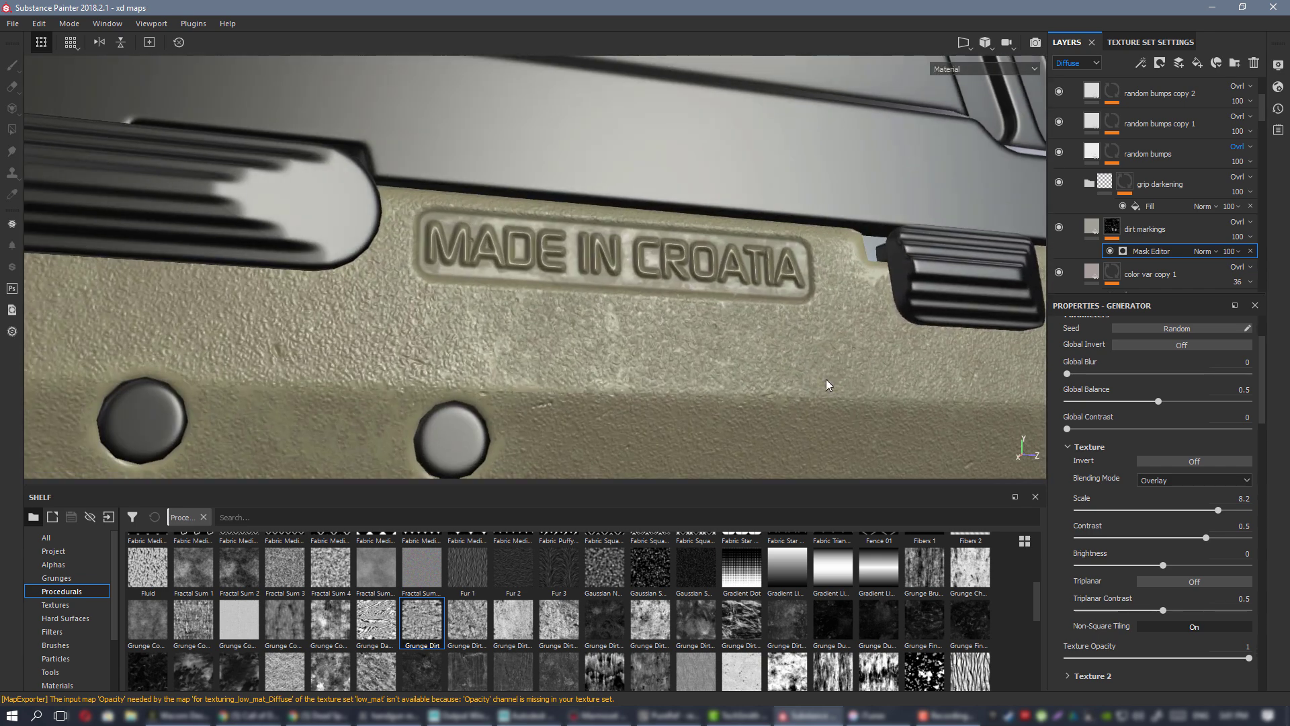
pyautogui.press('m')
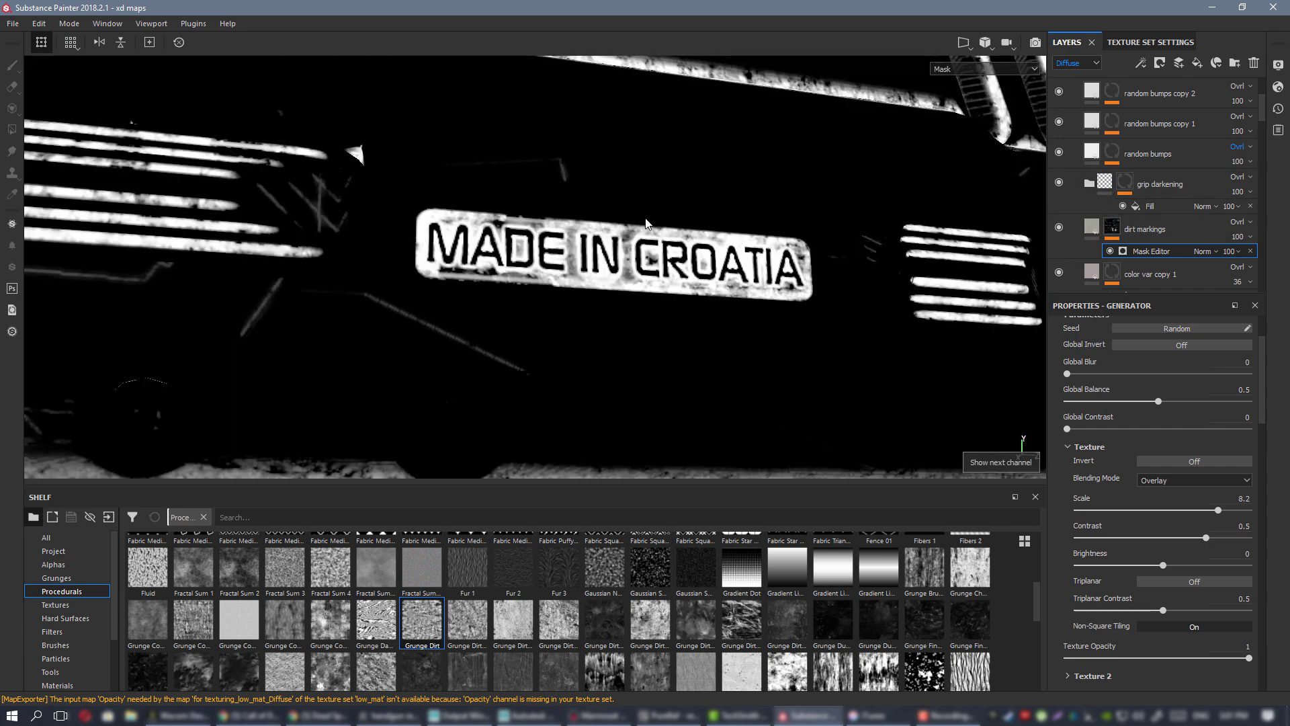
# - Add a Levels effect to the dirt markings mask above the Mask Editor
pyautogui.click(1113, 229)
pyautogui.rightClick(1113, 229)
pyautogui.click(1170, 509)
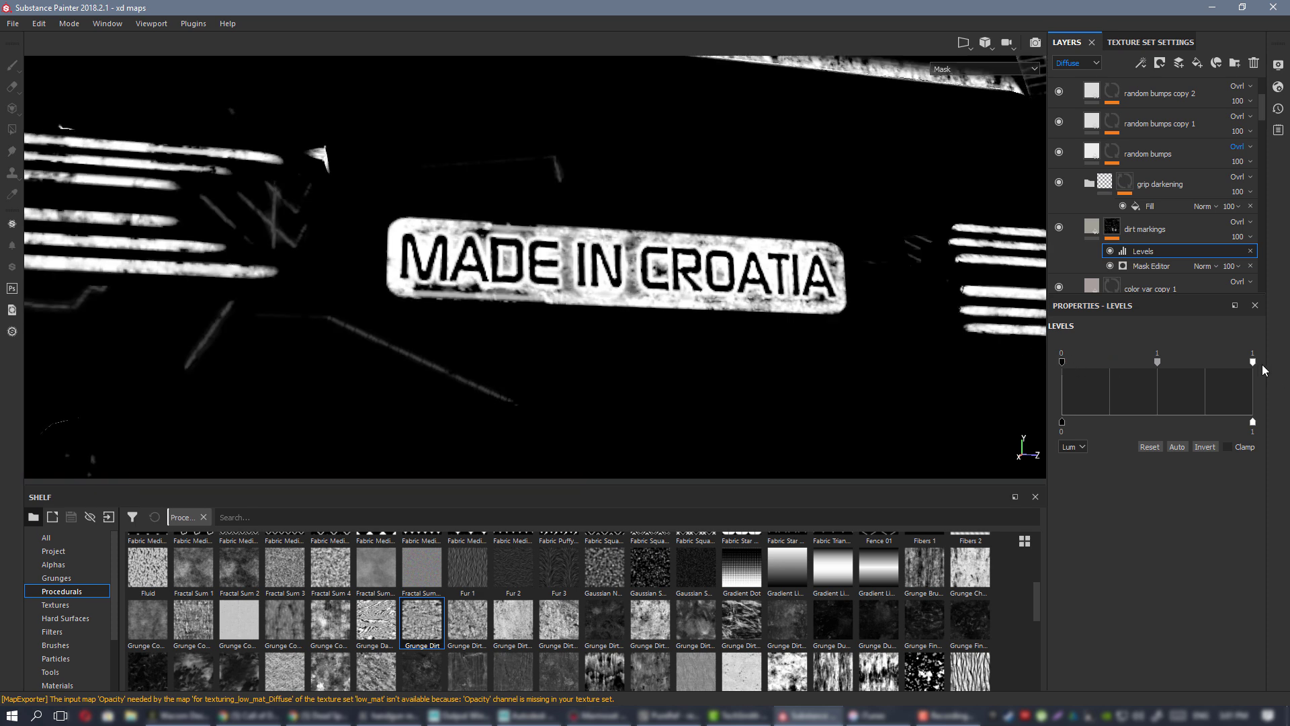
pyautogui.moveTo(1062, 360); pyautogui.dragTo(1145, 361)
pyautogui.press('m')
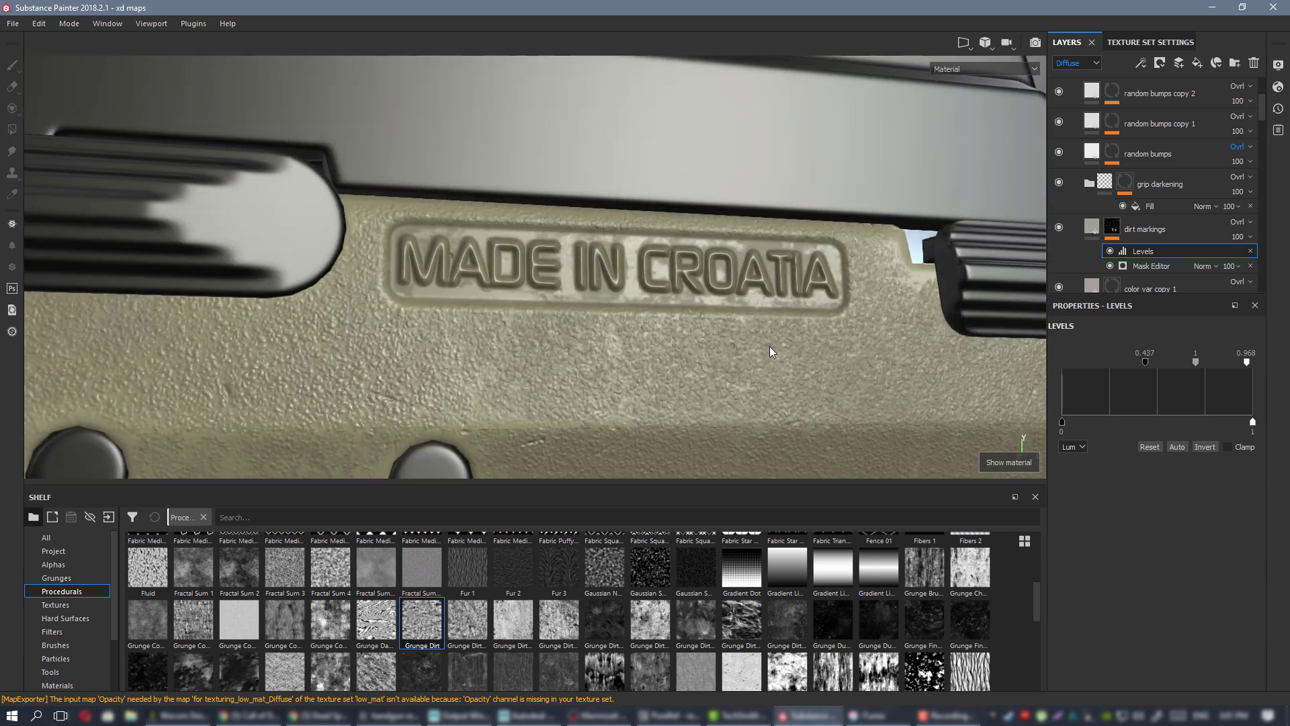
pyautogui.keyDown('alt'); pyautogui.moveTo(770, 347); pyautogui.dragTo(699, 322, button='right'); pyautogui.keyUp('alt')
pyautogui.keyDown('alt'); pyautogui.moveTo(676, 261); pyautogui.dragTo(908, 396, button='right'); pyautogui.keyUp('alt')
pyautogui.moveTo(1117, 362); pyautogui.dragTo(1079, 362)
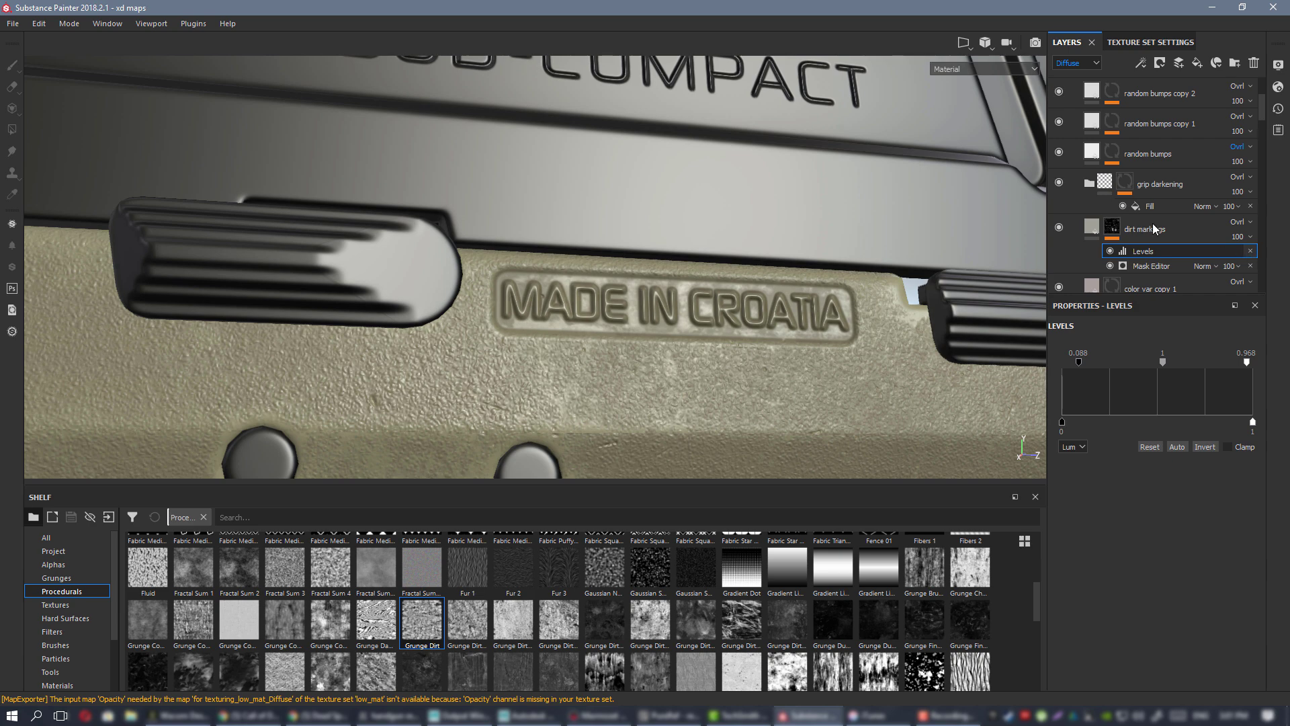
# - Delete the Levels effect from the dirt markings mask and set the Mask Editor's Global Balance to 0.56
pyautogui.press('Delete')
pyautogui.click(1150, 252)
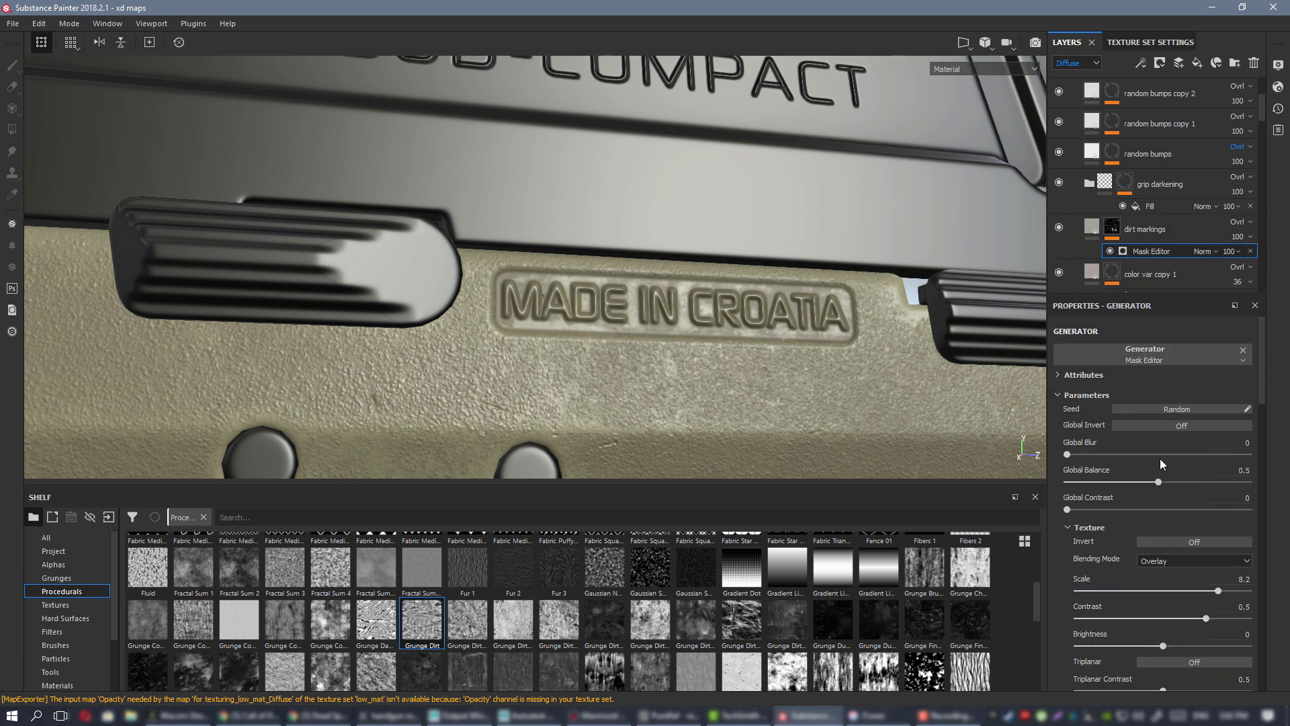
pyautogui.moveTo(1179, 482)
pyautogui.mouseDown()
pyautogui.moveTo(1207, 482)
pyautogui.moveTo(1170, 484)
pyautogui.mouseUp()
# - Examine the dirt markings around the engraving, grip and rear of the frame in both the mask view and the full material view
pyautogui.press('c')
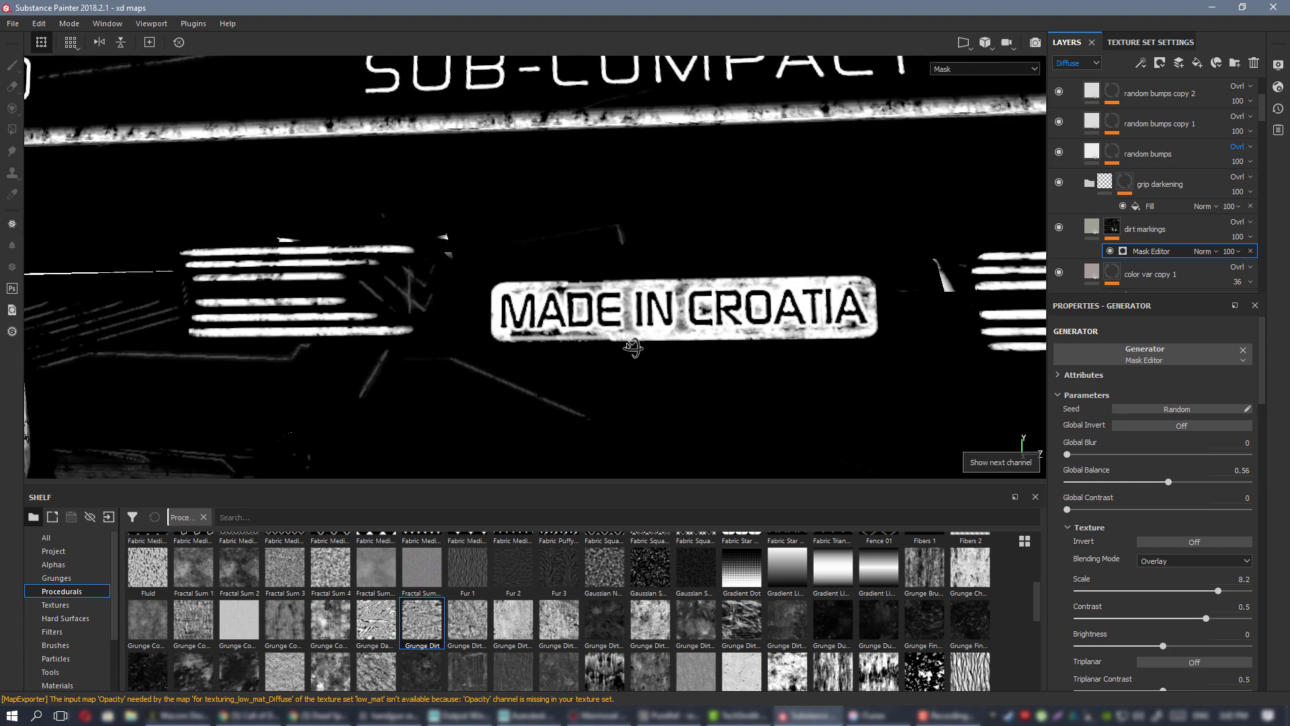
pyautogui.press('m')
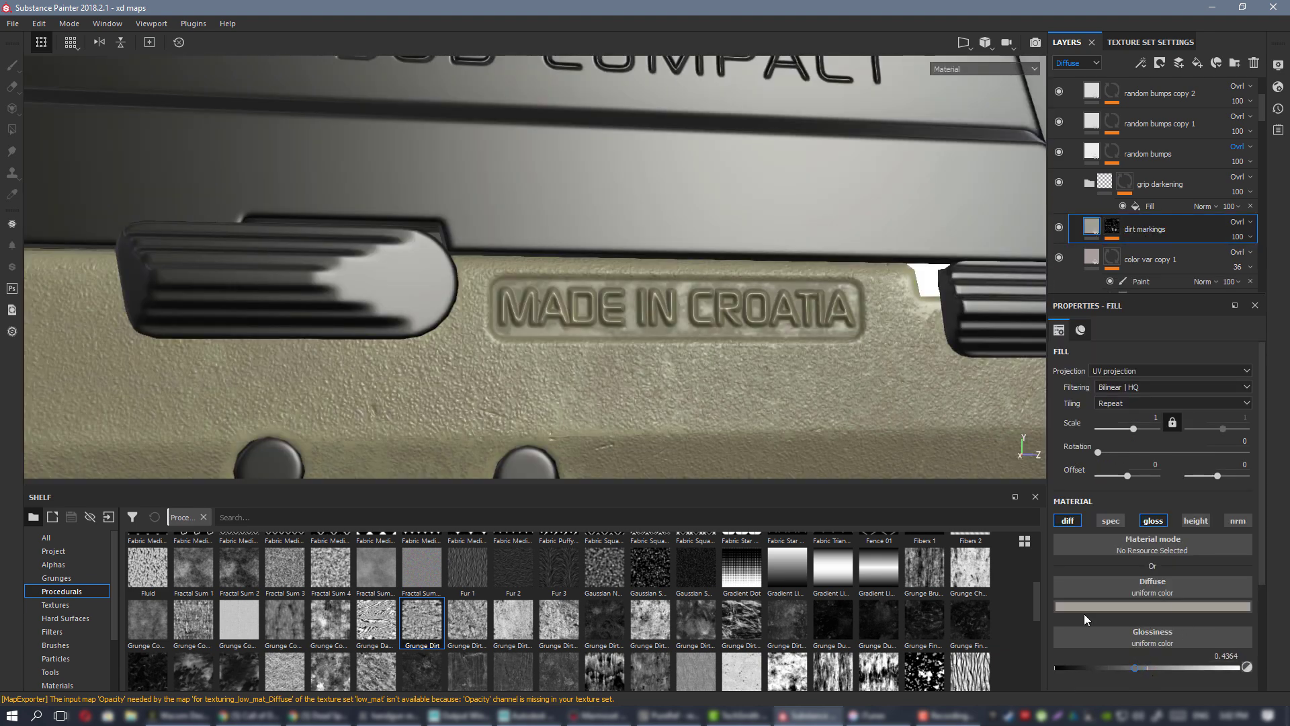
pyautogui.moveTo(700, 278)
pyautogui.keyDown('alt'); pyautogui.mouseDown()
pyautogui.moveTo(760, 256)
pyautogui.moveTo(699, 289)
pyautogui.mouseUp(); pyautogui.keyUp('alt')
pyautogui.scroll(-5, 682, 309)
pyautogui.keyDown('alt'); pyautogui.moveTo(688, 330); pyautogui.dragTo(478, 216, button='middle'); pyautogui.keyUp('alt')
pyautogui.keyDown('alt'); pyautogui.moveTo(477, 216); pyautogui.dragTo(852, 369, button='right'); pyautogui.keyUp('alt')
pyautogui.keyDown('alt'); pyautogui.moveTo(853, 369); pyautogui.dragTo(637, 190); pyautogui.keyUp('alt')
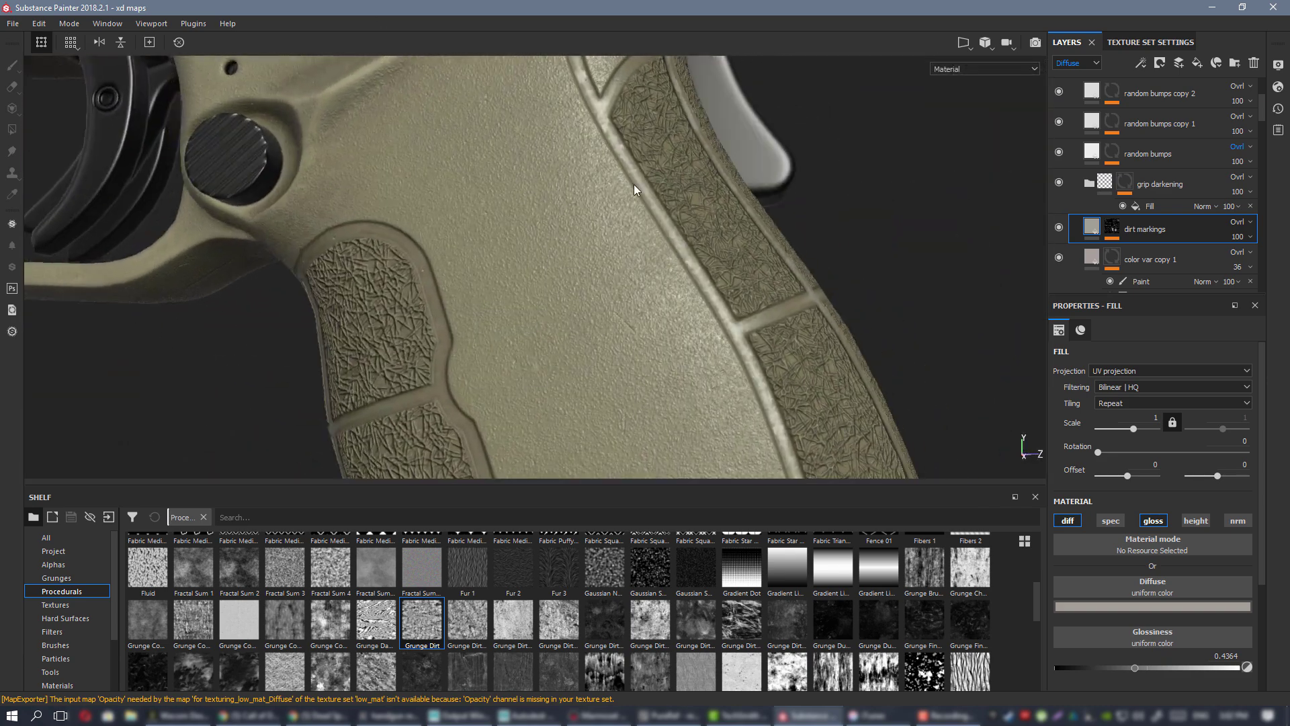
pyautogui.keyDown('alt'); pyautogui.moveTo(636, 190); pyautogui.dragTo(674, 336, button='middle'); pyautogui.keyUp('alt')
pyautogui.keyDown('alt'); pyautogui.moveTo(674, 337); pyautogui.dragTo(675, 254); pyautogui.keyUp('alt')
pyautogui.keyDown('alt'); pyautogui.moveTo(675, 253); pyautogui.dragTo(656, 302, button='middle'); pyautogui.keyUp('alt')
pyautogui.keyDown('alt'); pyautogui.moveTo(655, 302); pyautogui.dragTo(682, 277); pyautogui.keyUp('alt')
pyautogui.keyDown('alt'); pyautogui.moveTo(682, 278); pyautogui.dragTo(752, 341, button='right'); pyautogui.keyUp('alt')
pyautogui.press('c')
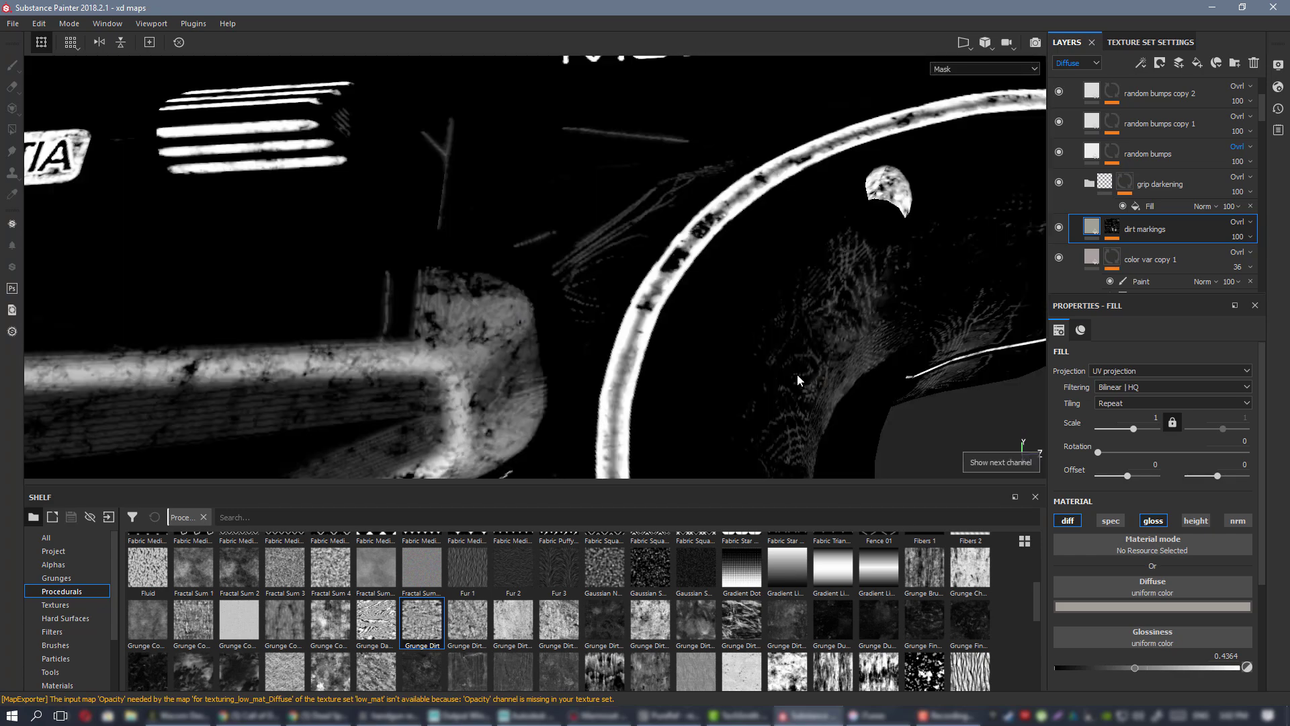
pyautogui.scroll(-3, 685, 301)
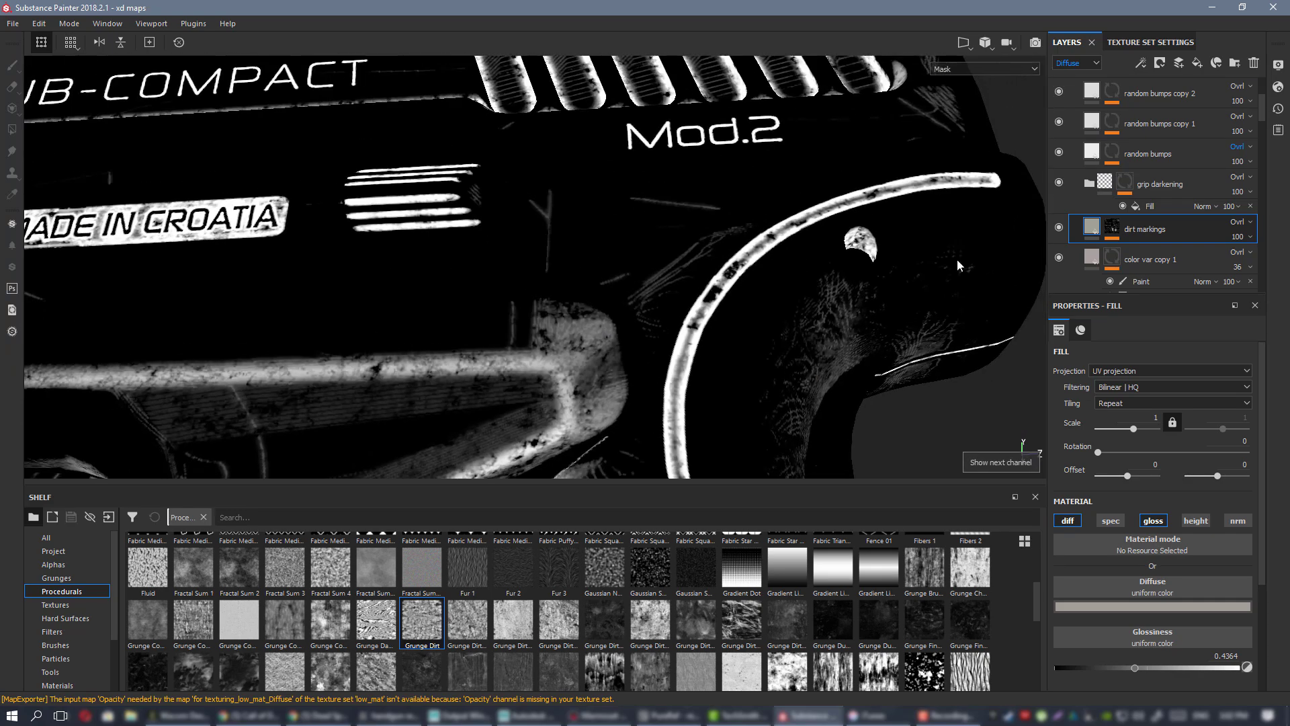
# - Try Grunge Map 013 as the Texture image input of the dirt markings Mask Editor
pyautogui.click(1111, 227)
pyautogui.click(1147, 252)
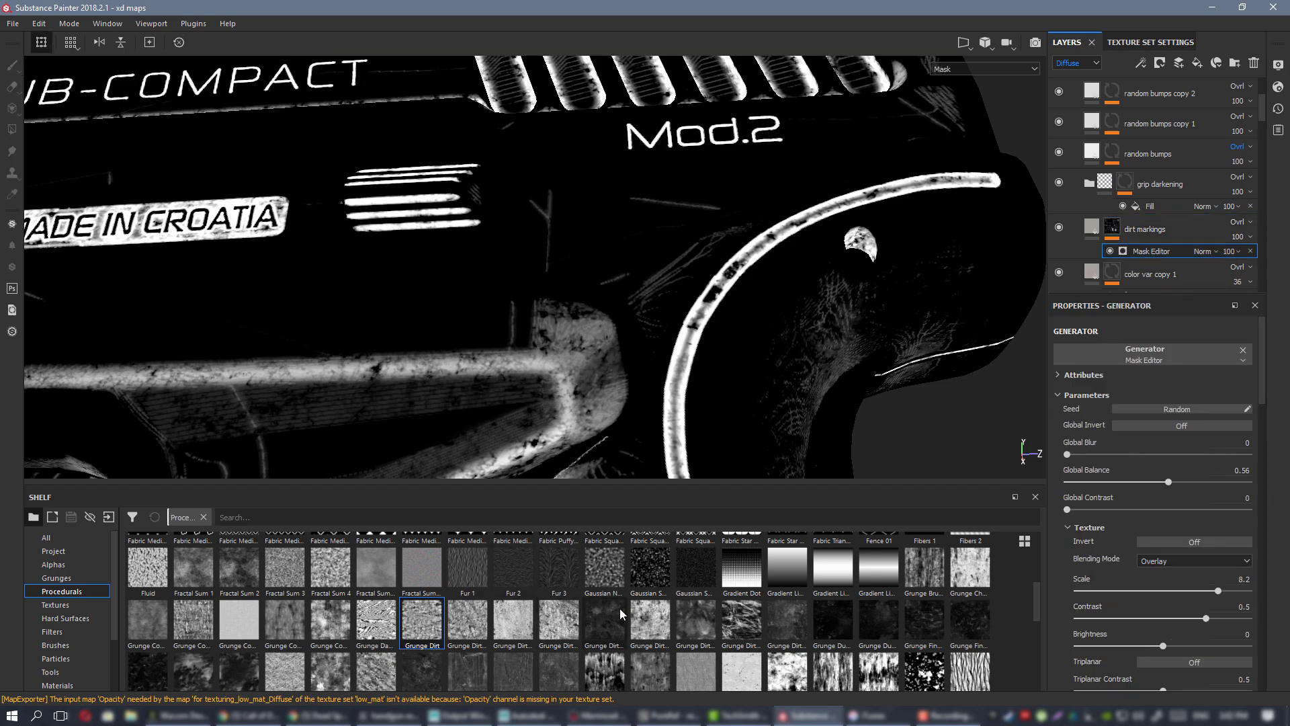
pyautogui.scroll(5, 622, 613)
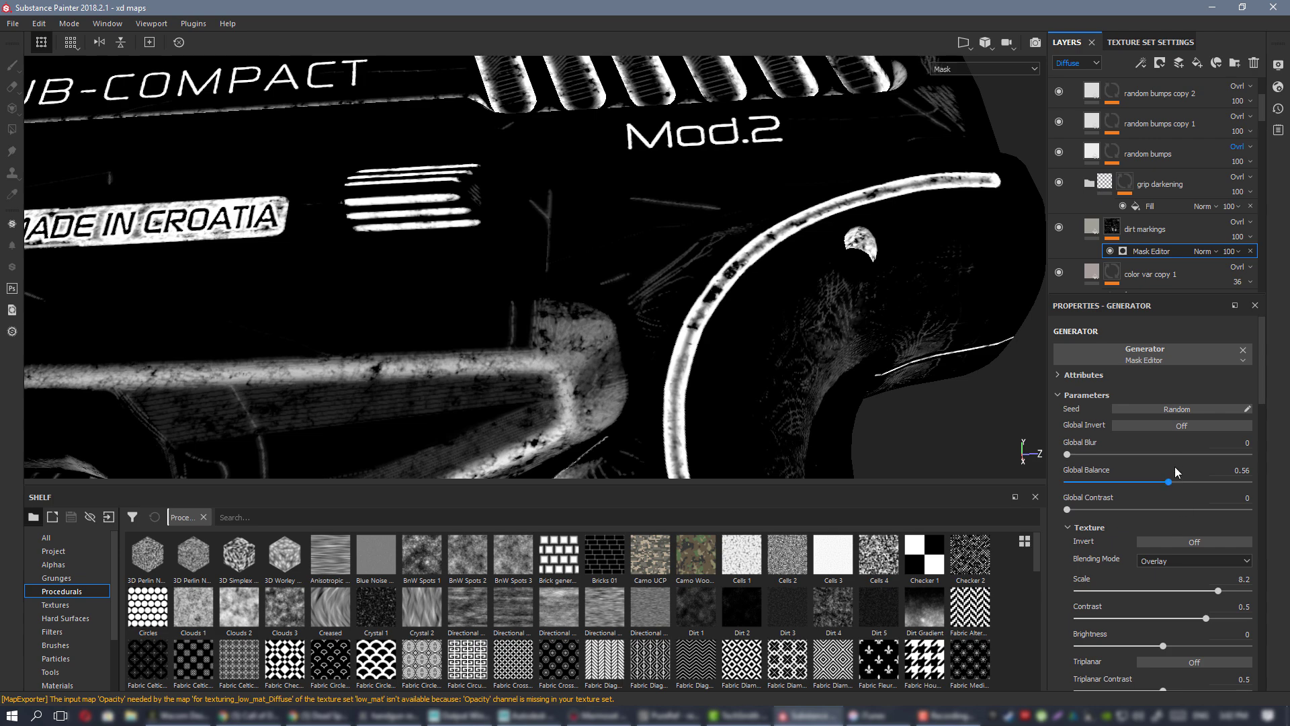
pyautogui.scroll(-6, 1176, 470)
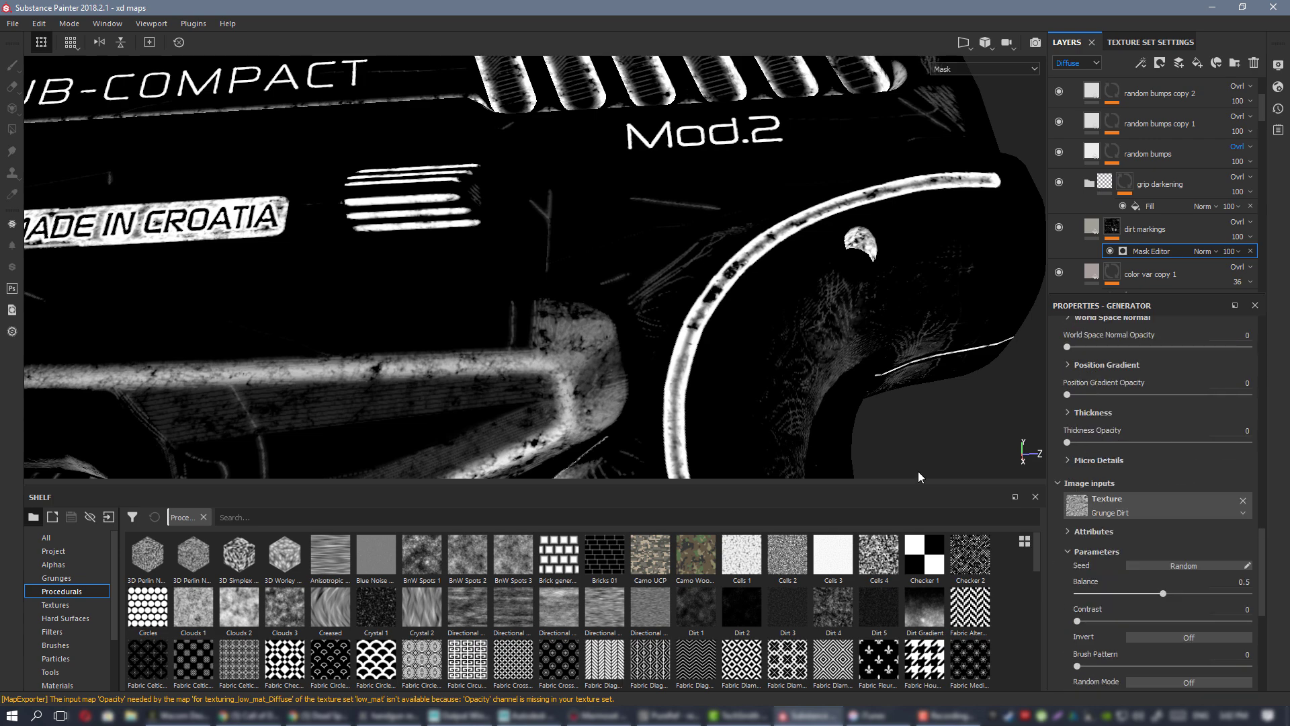
pyautogui.scroll(-6, 634, 595)
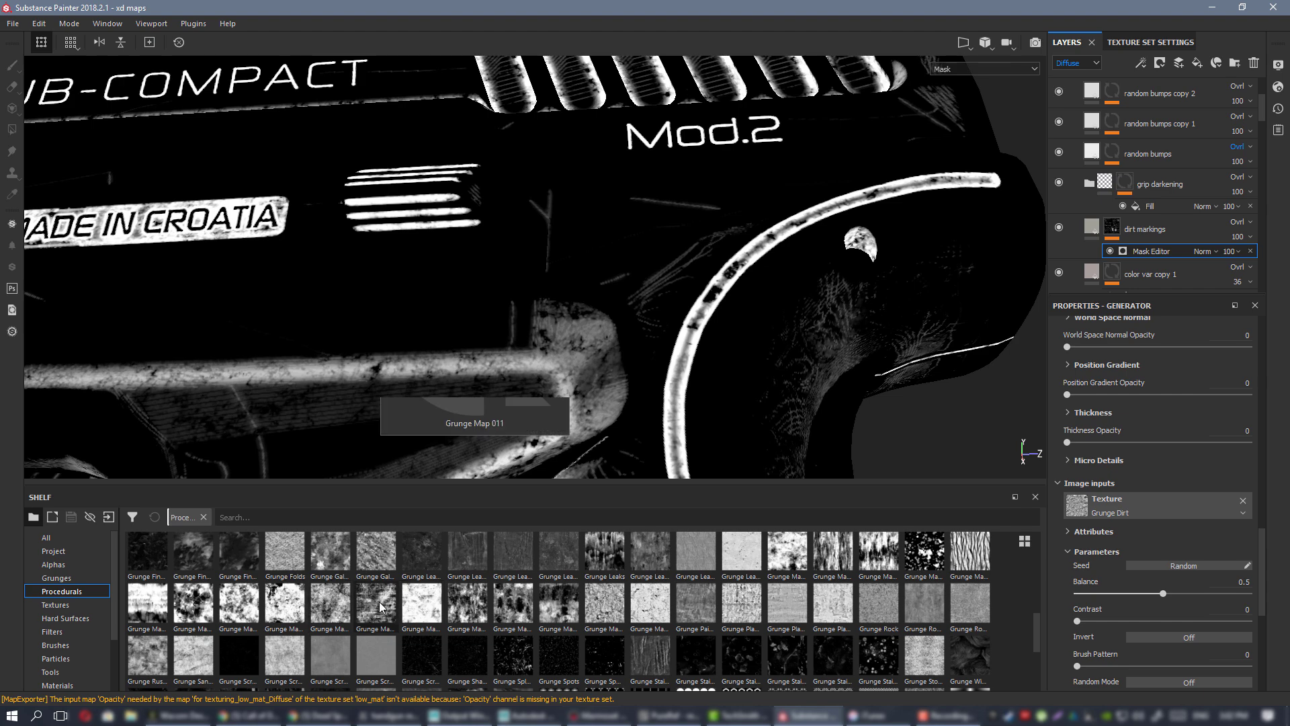
pyautogui.moveTo(321, 612)
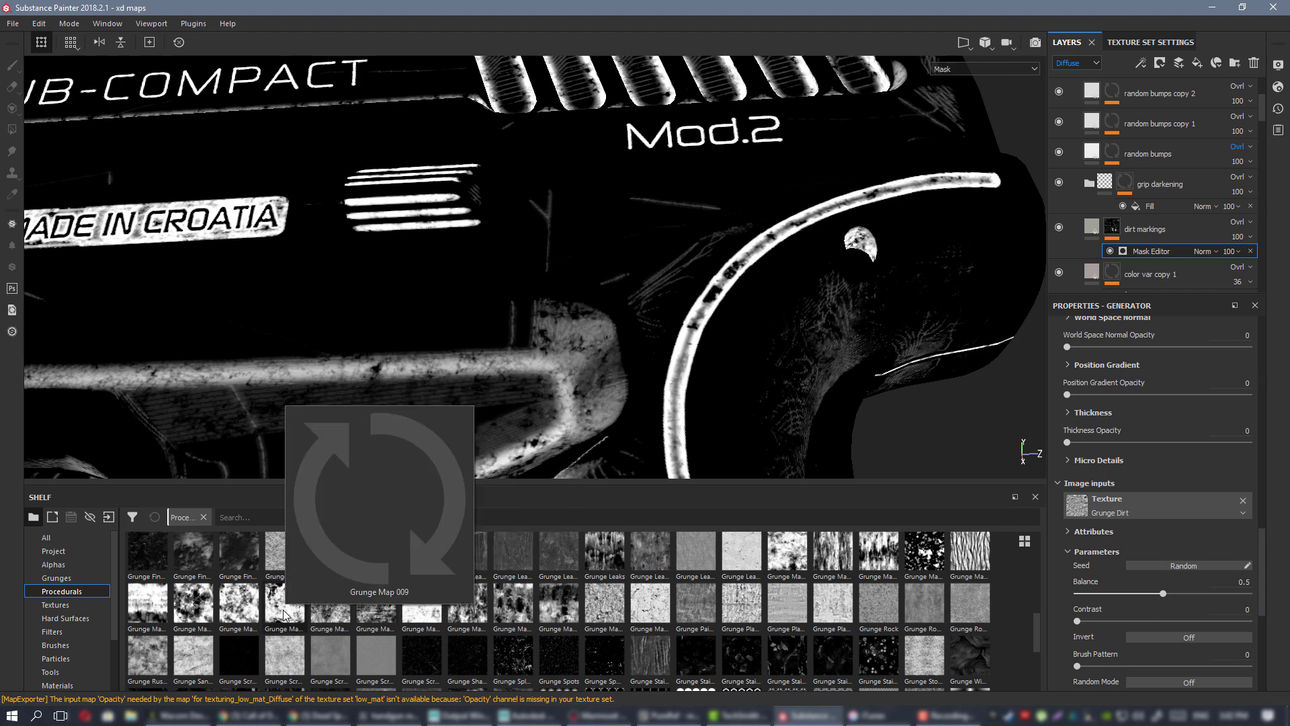
pyautogui.moveTo(475, 615)
pyautogui.moveTo(475, 614); pyautogui.dragTo(1150, 507)
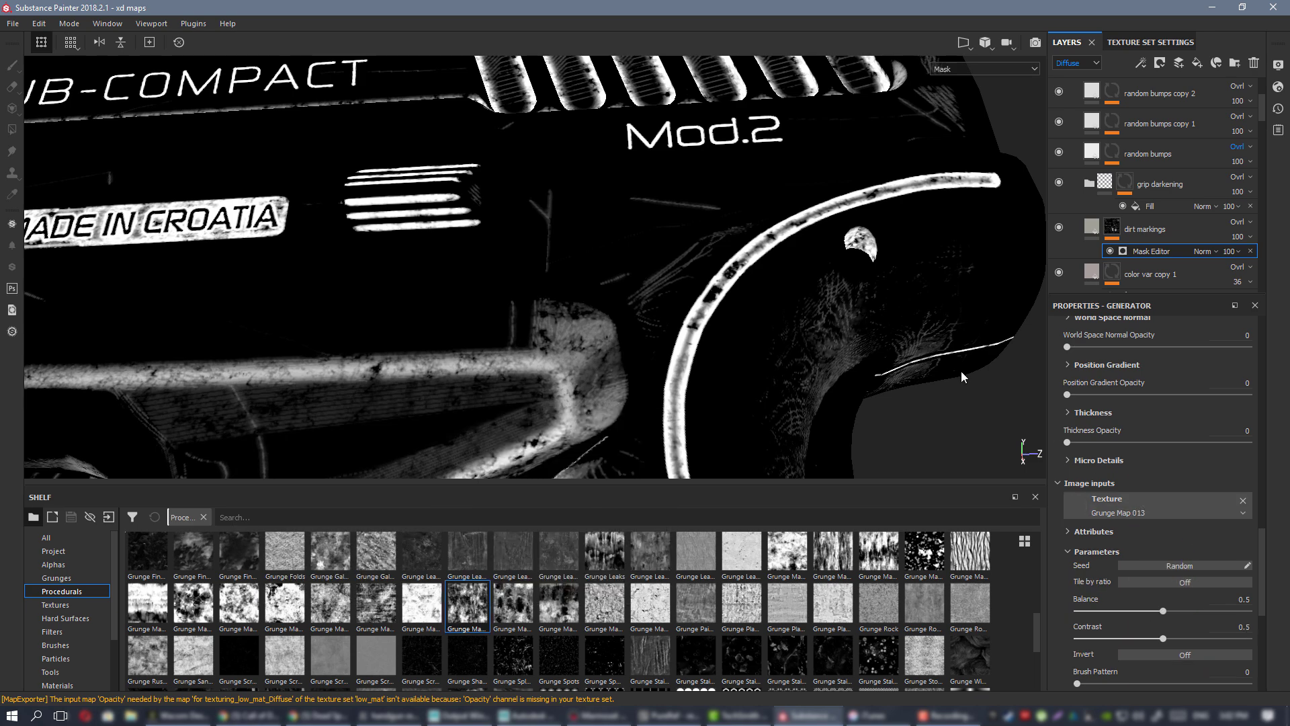
pyautogui.moveTo(551, 251); pyautogui.dragTo(635, 382, button='middle')
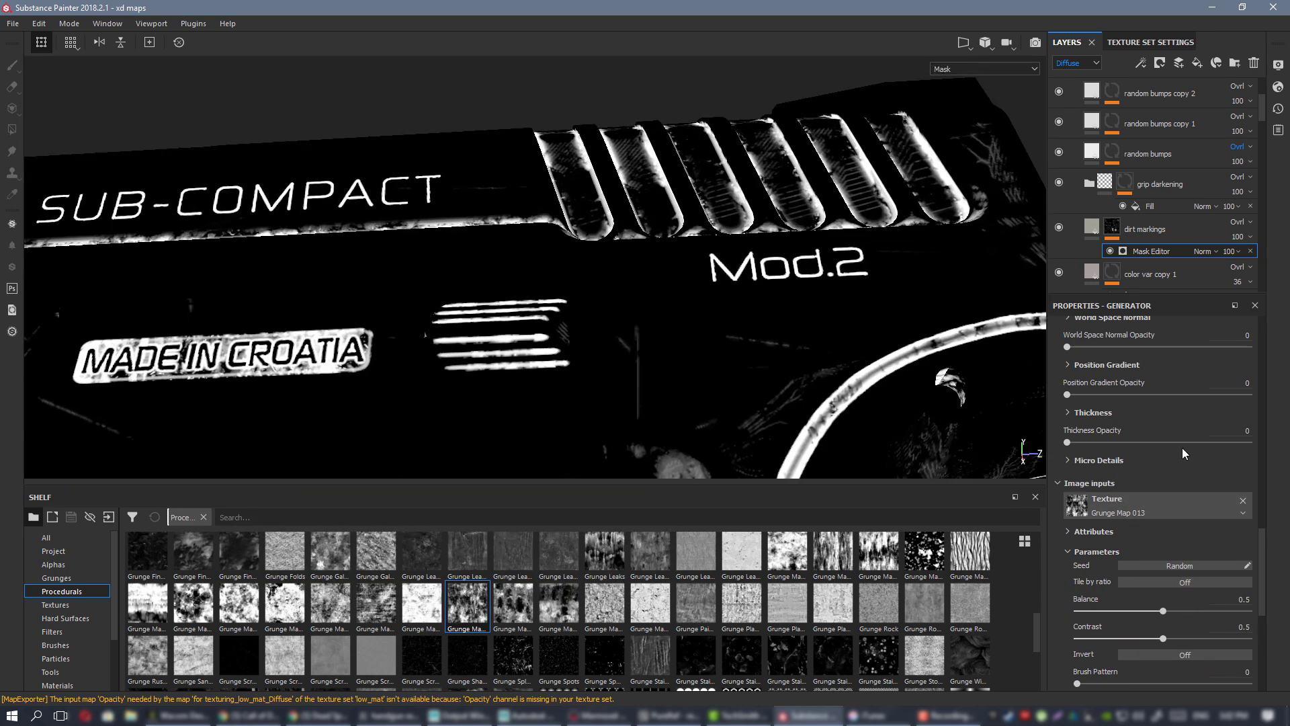
# - Assign Grunge Roughcast as the Texture image input of the dirt markings Mask Editor
pyautogui.scroll(6, 1182, 430)
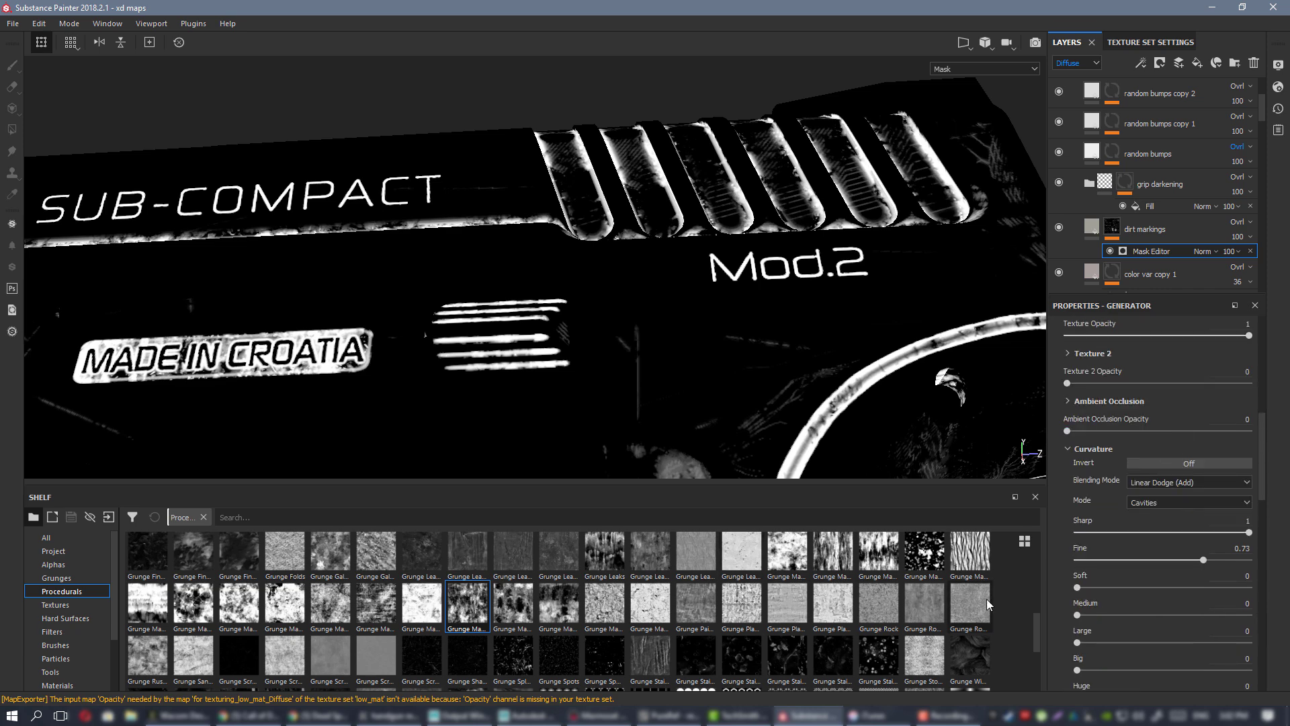
pyautogui.moveTo(986, 599)
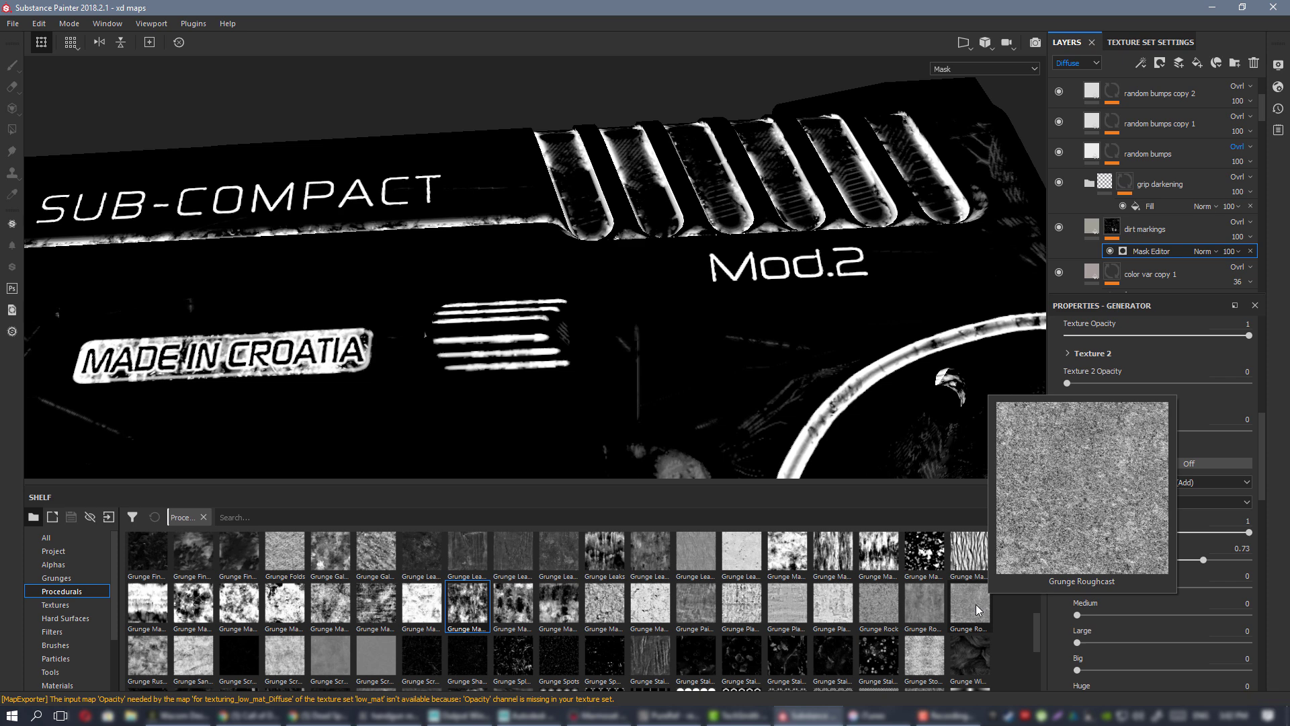
pyautogui.scroll(-8, 1182, 423)
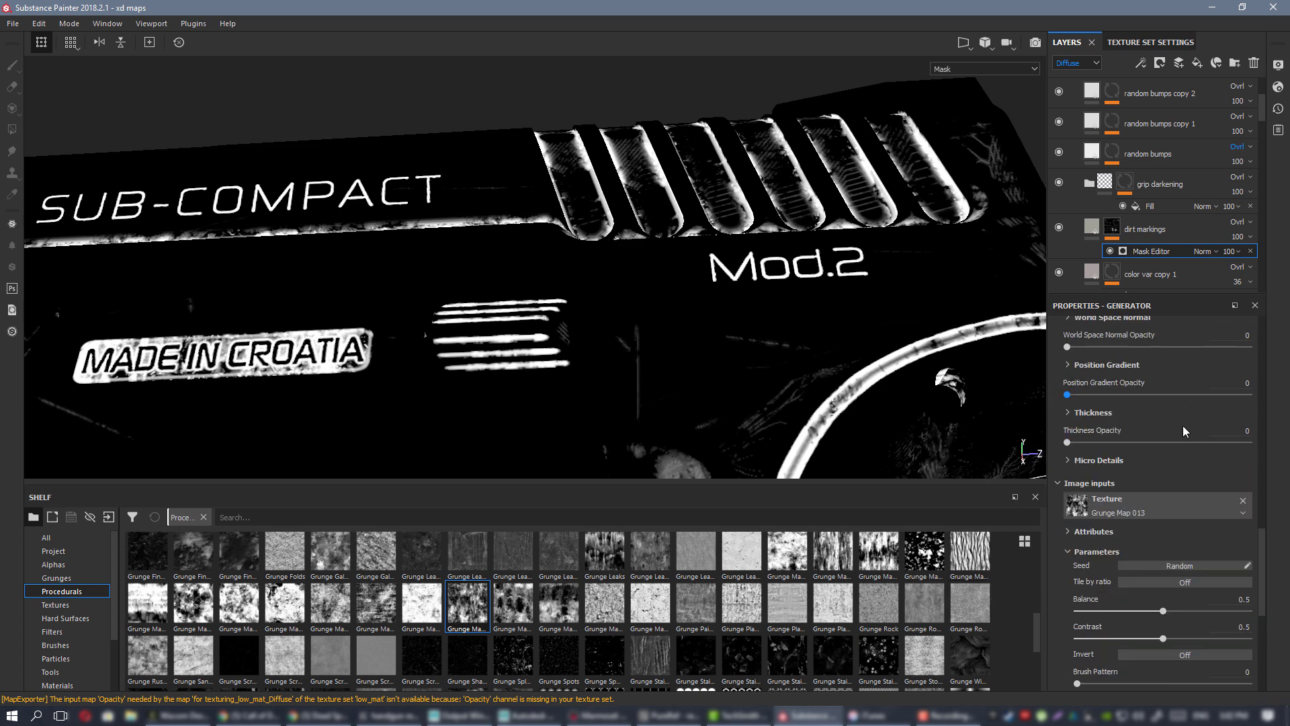
pyautogui.moveTo(970, 605); pyautogui.dragTo(1121, 426)
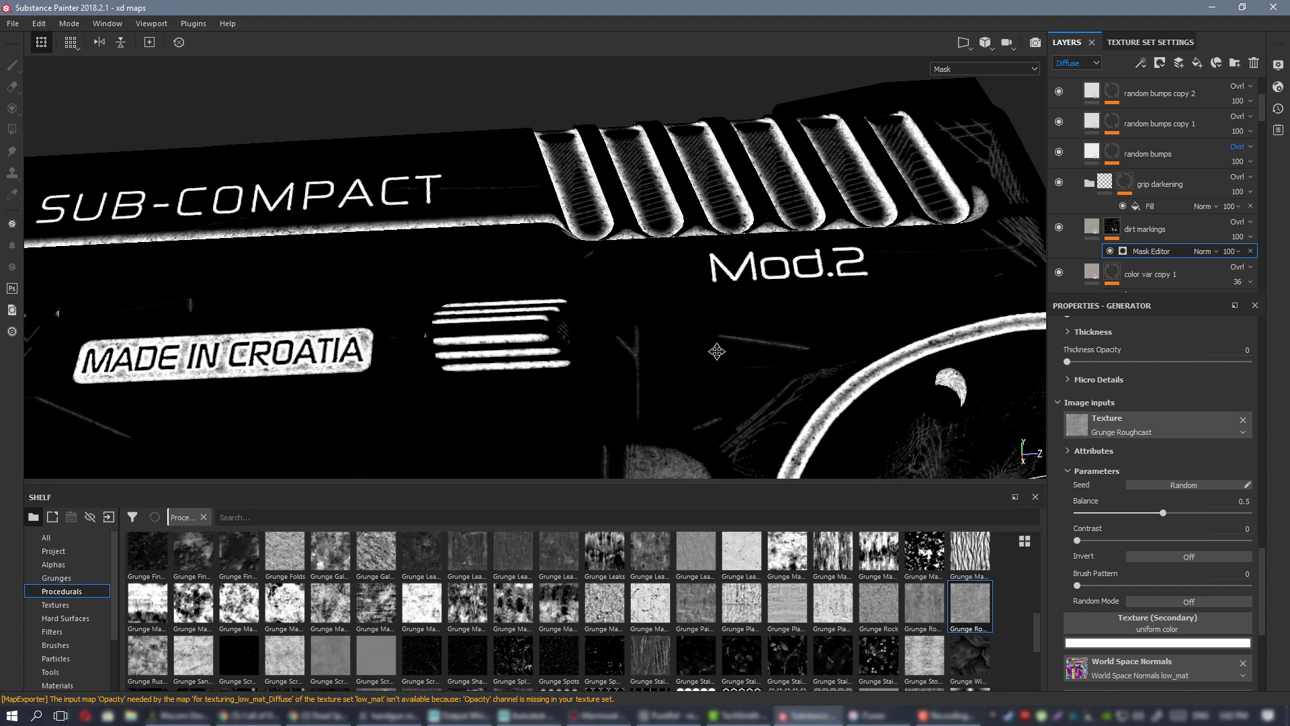
# - Inspect the roughcast dirt along the frame and engraving in the mask view and in the full material view
pyautogui.keyDown('alt'); pyautogui.moveTo(717, 351); pyautogui.dragTo(523, 207, button='middle'); pyautogui.keyUp('alt')
pyautogui.keyDown('alt'); pyautogui.moveTo(655, 340); pyautogui.dragTo(671, 362, button='right'); pyautogui.keyUp('alt')
pyautogui.keyDown('alt'); pyautogui.moveTo(671, 362); pyautogui.dragTo(622, 363); pyautogui.keyUp('alt')
pyautogui.keyDown('alt'); pyautogui.moveTo(623, 362); pyautogui.dragTo(539, 273, button='right'); pyautogui.keyUp('alt')
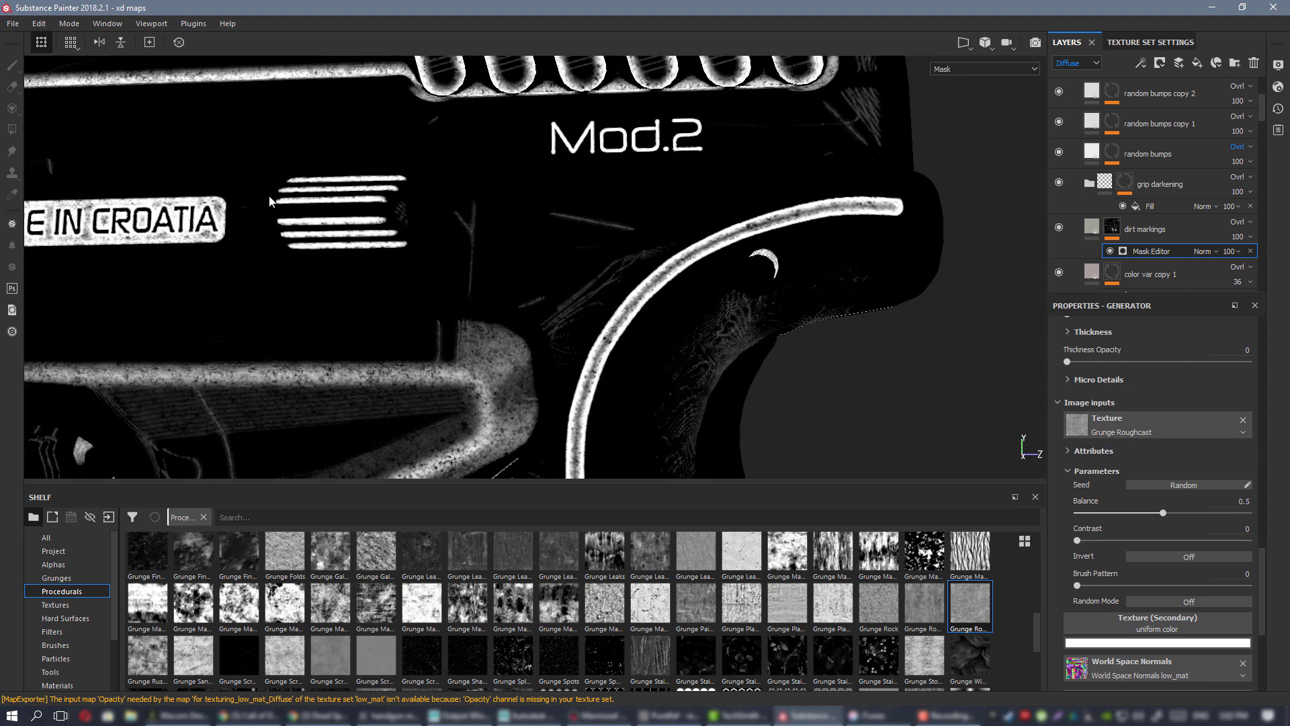
pyautogui.press('m')
pyautogui.keyDown('alt'); pyautogui.moveTo(602, 302); pyautogui.dragTo(648, 323, button='right'); pyautogui.keyUp('alt')
pyautogui.keyDown('alt'); pyautogui.moveTo(648, 323); pyautogui.dragTo(723, 351); pyautogui.keyUp('alt')
pyautogui.keyDown('alt'); pyautogui.moveTo(723, 351); pyautogui.dragTo(193, 265, button='right'); pyautogui.keyUp('alt')
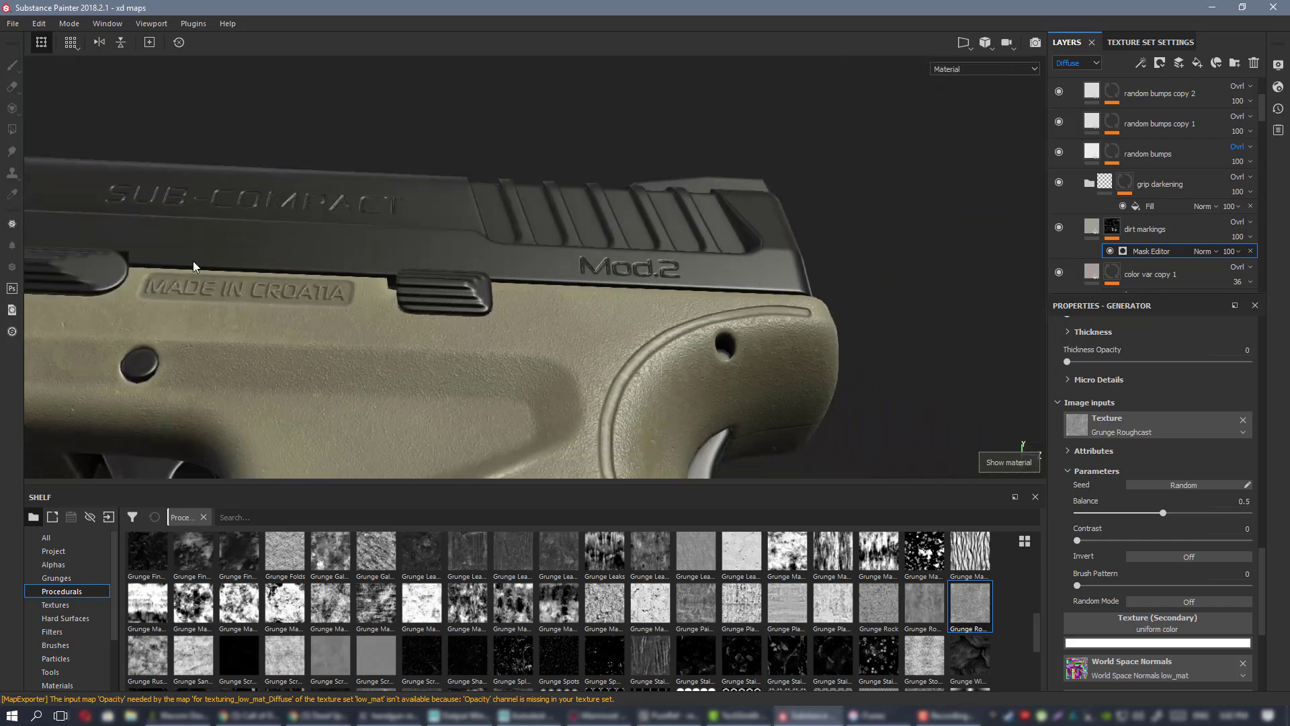
pyautogui.keyDown('alt'); pyautogui.moveTo(582, 471); pyautogui.dragTo(582, 260, button='middle'); pyautogui.keyUp('alt')
pyautogui.keyDown('alt'); pyautogui.moveTo(581, 261); pyautogui.dragTo(530, 334); pyautogui.keyUp('alt')
pyautogui.keyDown('alt'); pyautogui.moveTo(282, 74); pyautogui.dragTo(545, 251, button='middle'); pyautogui.keyUp('alt')
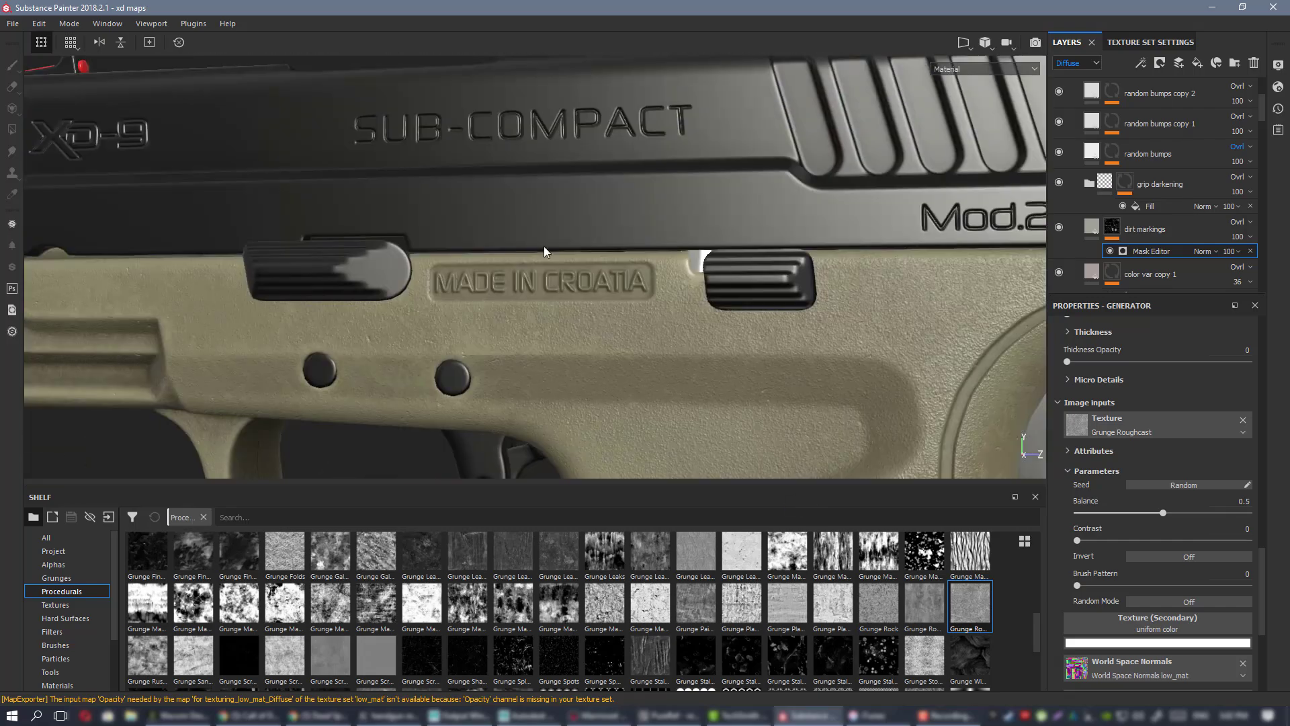
pyautogui.keyDown('alt'); pyautogui.moveTo(544, 251); pyautogui.dragTo(620, 295, button='right'); pyautogui.keyUp('alt')
pyautogui.keyDown('alt'); pyautogui.moveTo(620, 296); pyautogui.dragTo(714, 340); pyautogui.keyUp('alt')
pyautogui.keyDown('alt'); pyautogui.moveTo(714, 340); pyautogui.dragTo(835, 465, button='right'); pyautogui.keyUp('alt')
pyautogui.keyDown('alt'); pyautogui.moveTo(766, 384); pyautogui.dragTo(694, 331, button='middle'); pyautogui.keyUp('alt')
pyautogui.keyDown('alt'); pyautogui.moveTo(694, 331); pyautogui.dragTo(668, 307); pyautogui.keyUp('alt')
# - Display the Glossiness channel and set the dirt markings fill's Glossiness to 0.3745
pyautogui.press('c')
pyautogui.press('c')
pyautogui.press('c')
pyautogui.press('c')
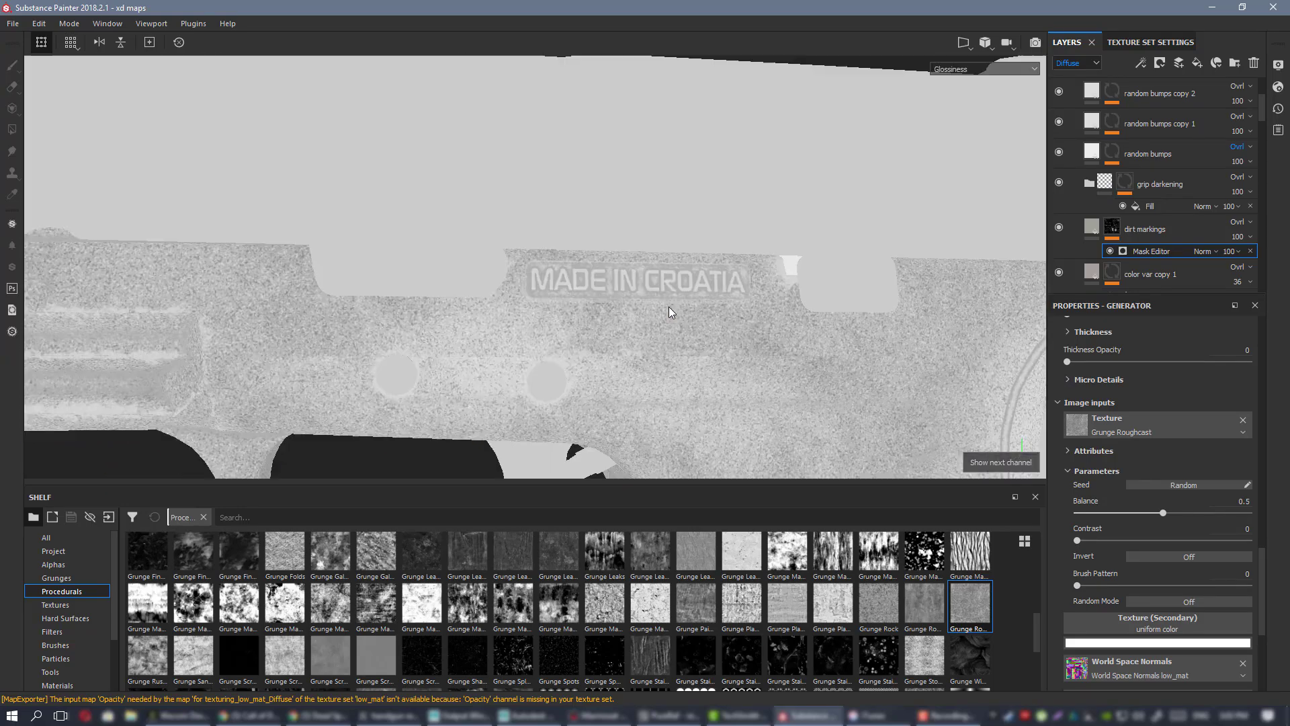
pyautogui.keyDown('alt'); pyautogui.moveTo(692, 316); pyautogui.dragTo(729, 305, button='right'); pyautogui.keyUp('alt')
pyautogui.click(1094, 229)
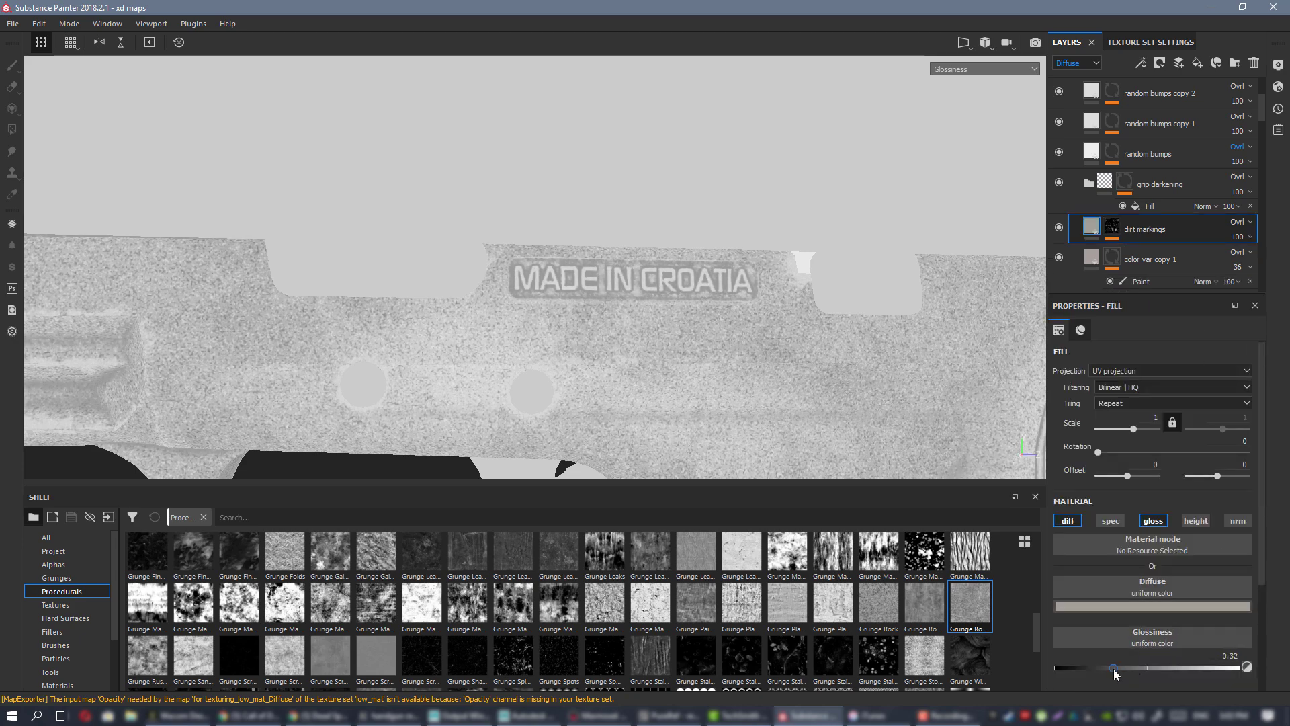
pyautogui.moveTo(1114, 668); pyautogui.dragTo(1123, 669)
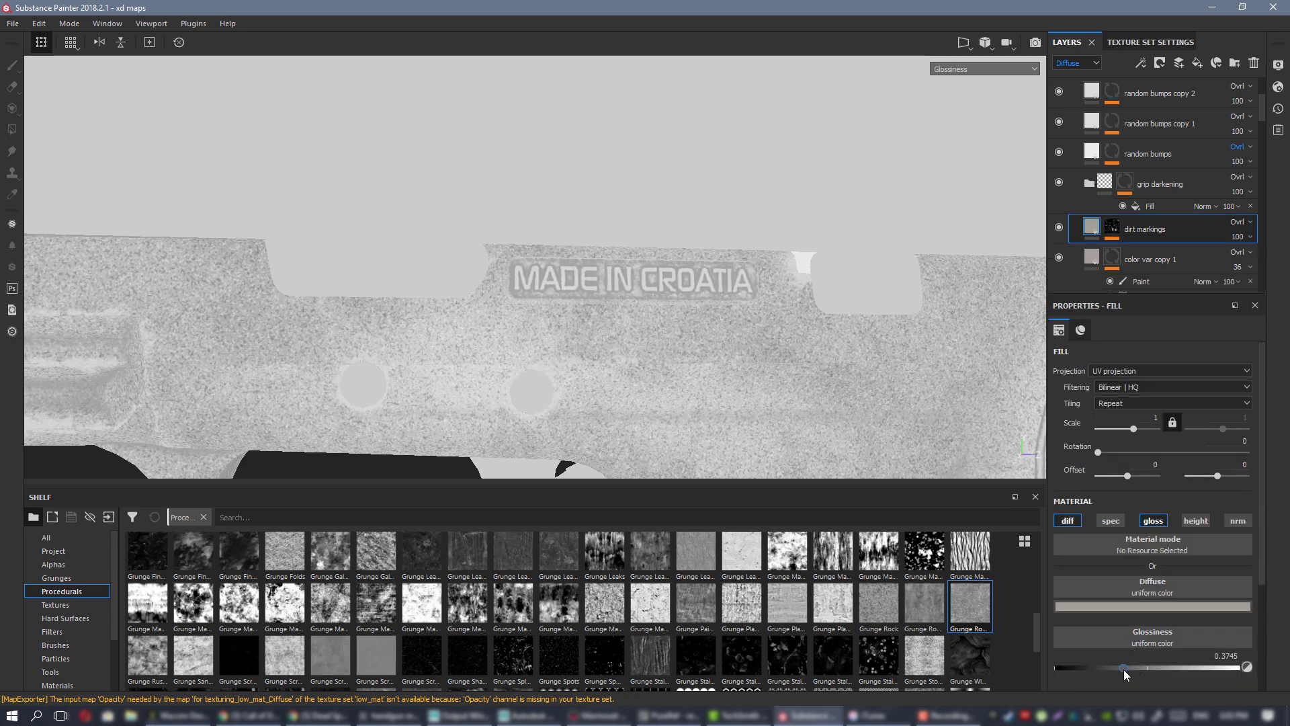
pyautogui.keyDown('alt'); pyautogui.moveTo(697, 369); pyautogui.dragTo(778, 311, button='right'); pyautogui.keyUp('alt')
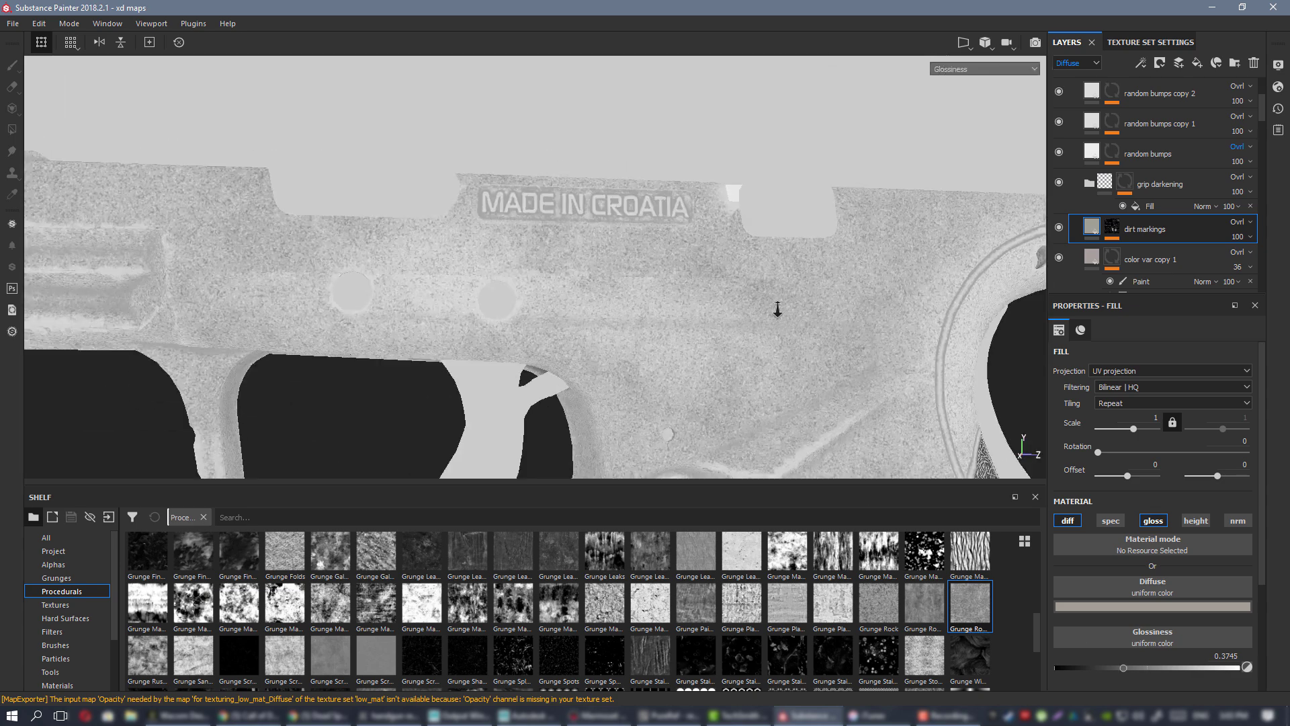
# - Lower the Fine value of the dirt markings Mask Editor's Curvature settings to 0.43
pyautogui.keyDown('alt'); pyautogui.moveTo(591, 192); pyautogui.dragTo(755, 291, button='right'); pyautogui.keyUp('alt')
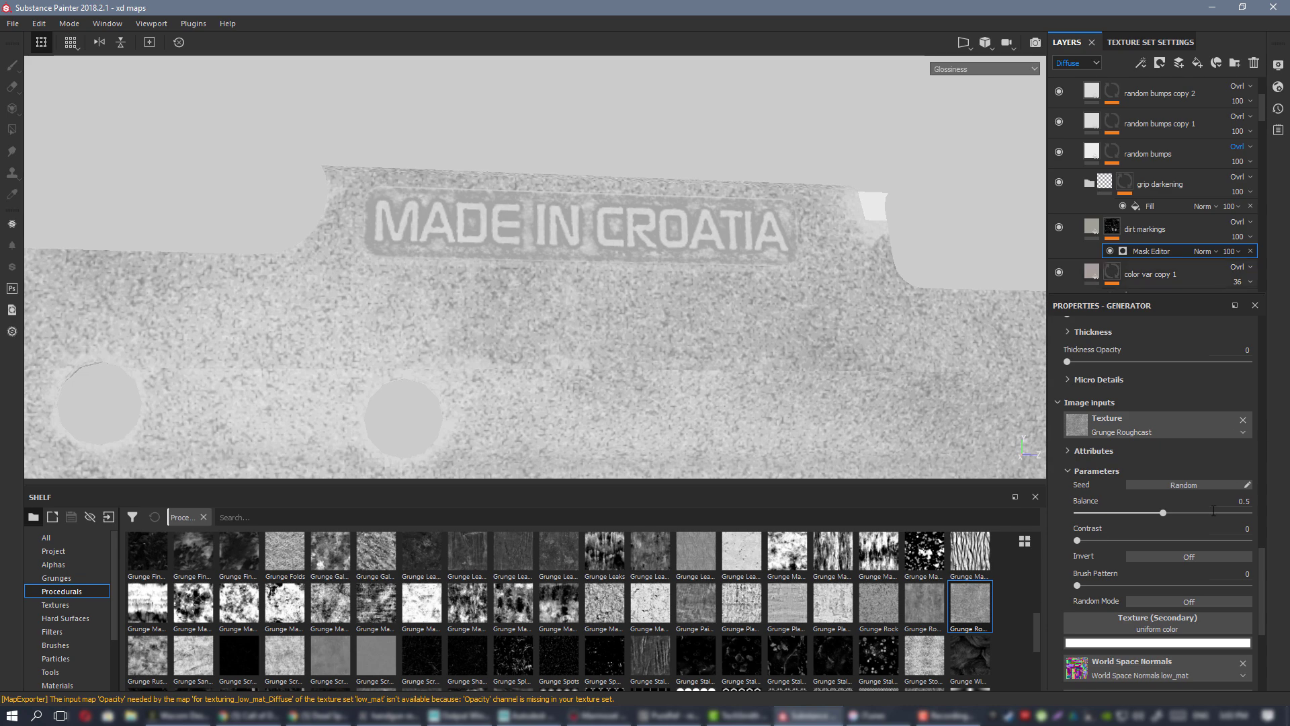
pyautogui.scroll(6, 1175, 487)
pyautogui.scroll(2, 1167, 481)
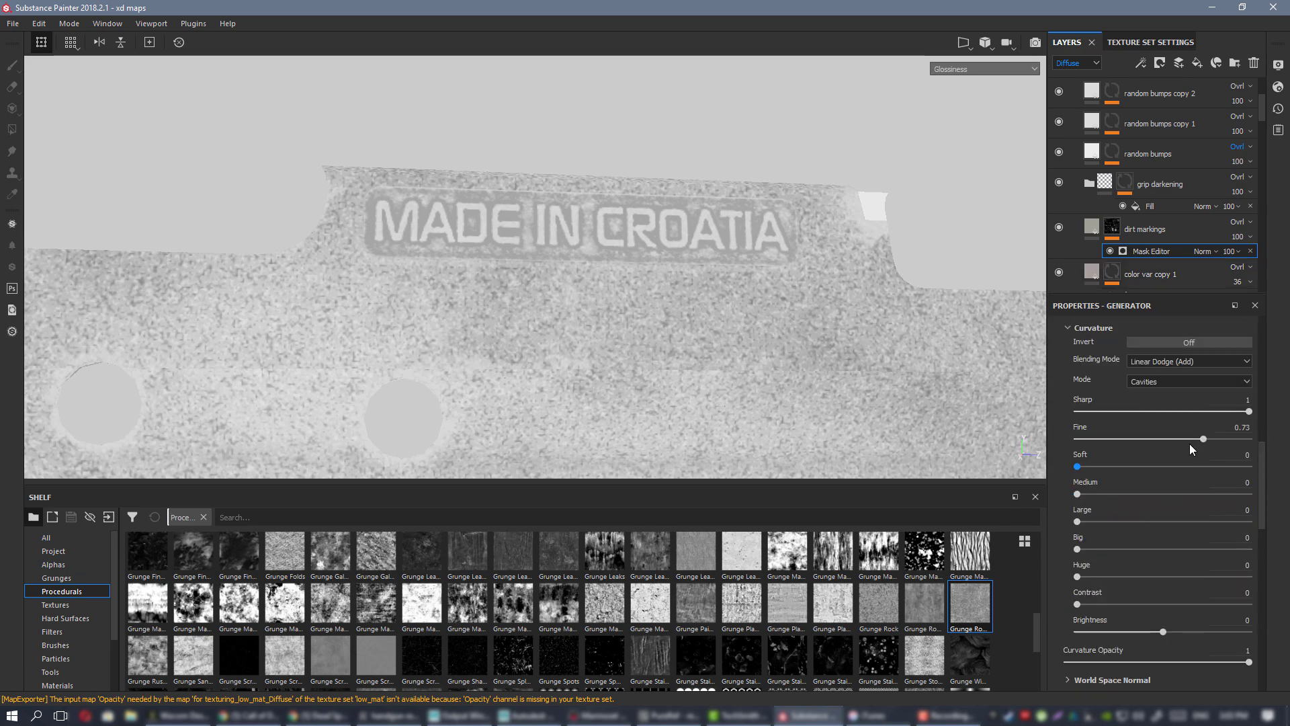
pyautogui.moveTo(1173, 437); pyautogui.dragTo(1150, 434)
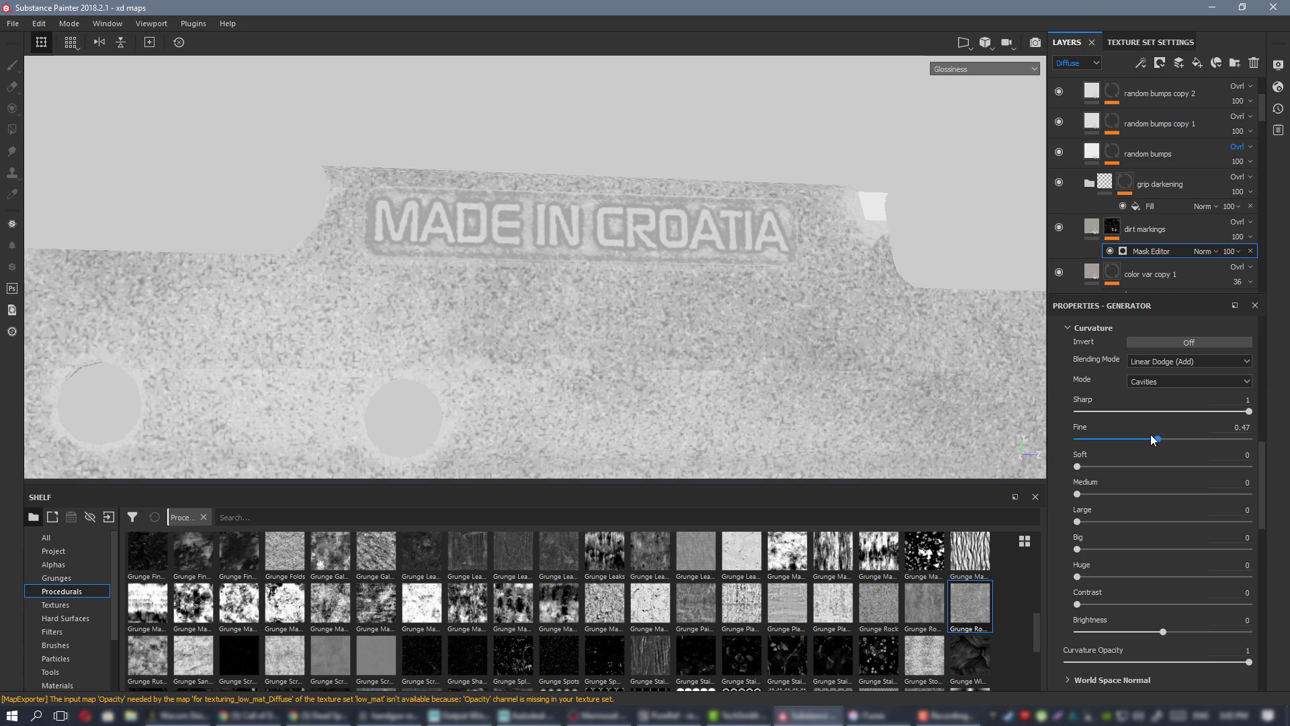
# - Collapse the Mask Editor's Texture settings and set Texture Opacity to 0.54
pyautogui.scroll(3, 1173, 445)
pyautogui.scroll(4, 1173, 446)
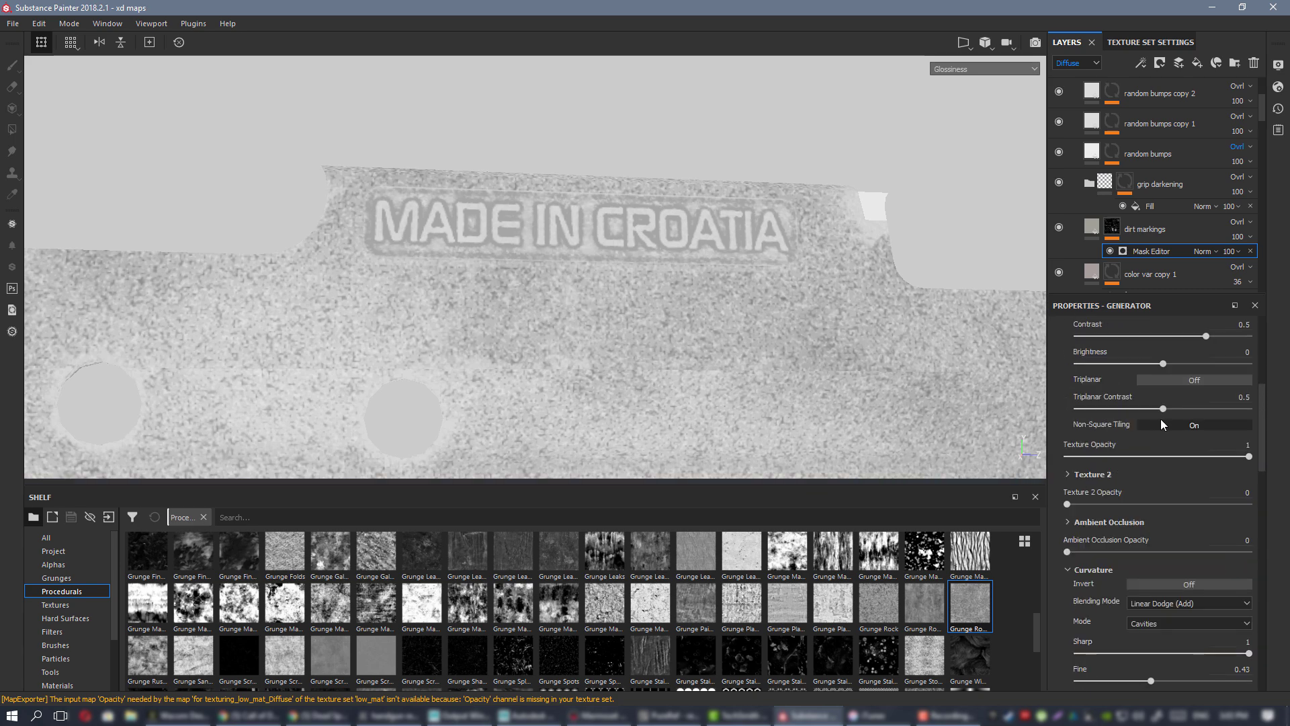
pyautogui.scroll(4, 1162, 424)
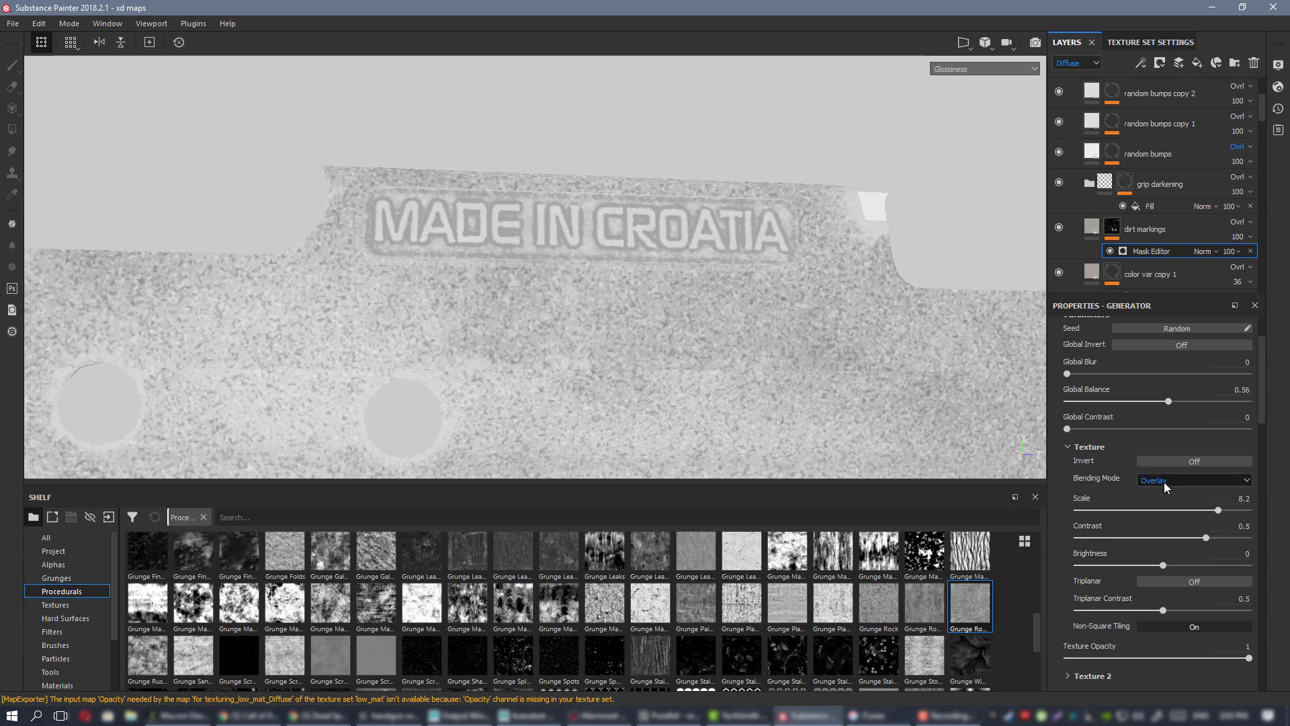
pyautogui.click(1091, 449)
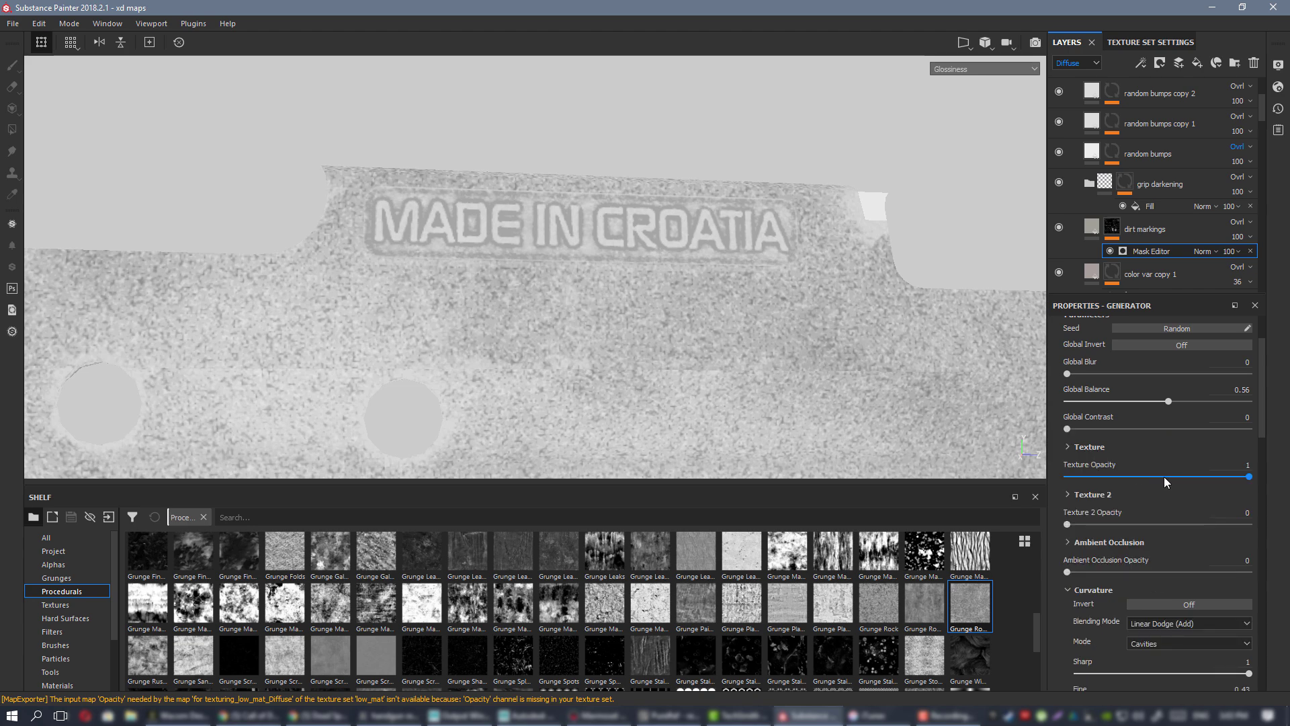
pyautogui.click(1164, 477)
pyautogui.keyDown('alt'); pyautogui.moveTo(680, 335); pyautogui.dragTo(230, 175, button='right'); pyautogui.keyUp('alt')
pyautogui.keyDown('alt'); pyautogui.moveTo(656, 287); pyautogui.dragTo(546, 246, button='middle'); pyautogui.keyUp('alt')
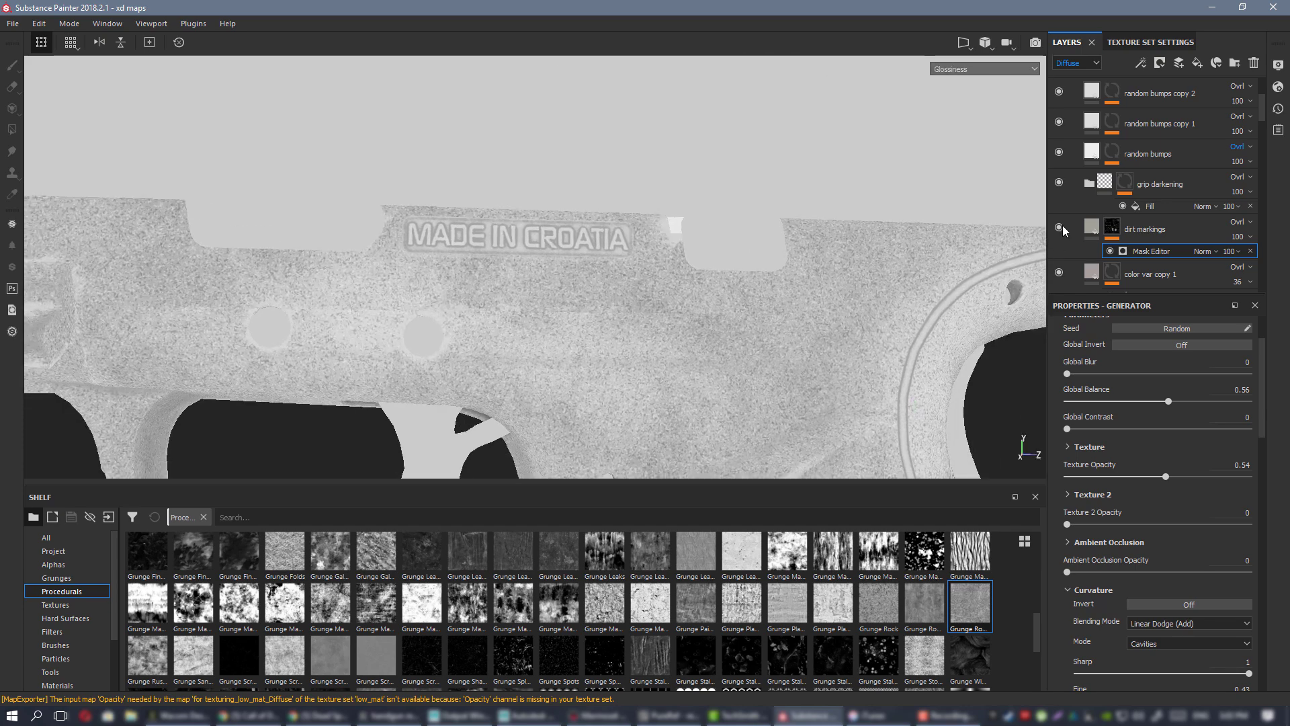
# - Compare the frame with the dirt markings layer hidden and shown, and review the dirt in the full material view
pyautogui.click(1061, 226)
pyautogui.click(1061, 225)
pyautogui.keyDown('alt'); pyautogui.moveTo(604, 313); pyautogui.dragTo(431, 193); pyautogui.keyUp('alt')
pyautogui.press('m')
pyautogui.scroll(2, 525, 182)
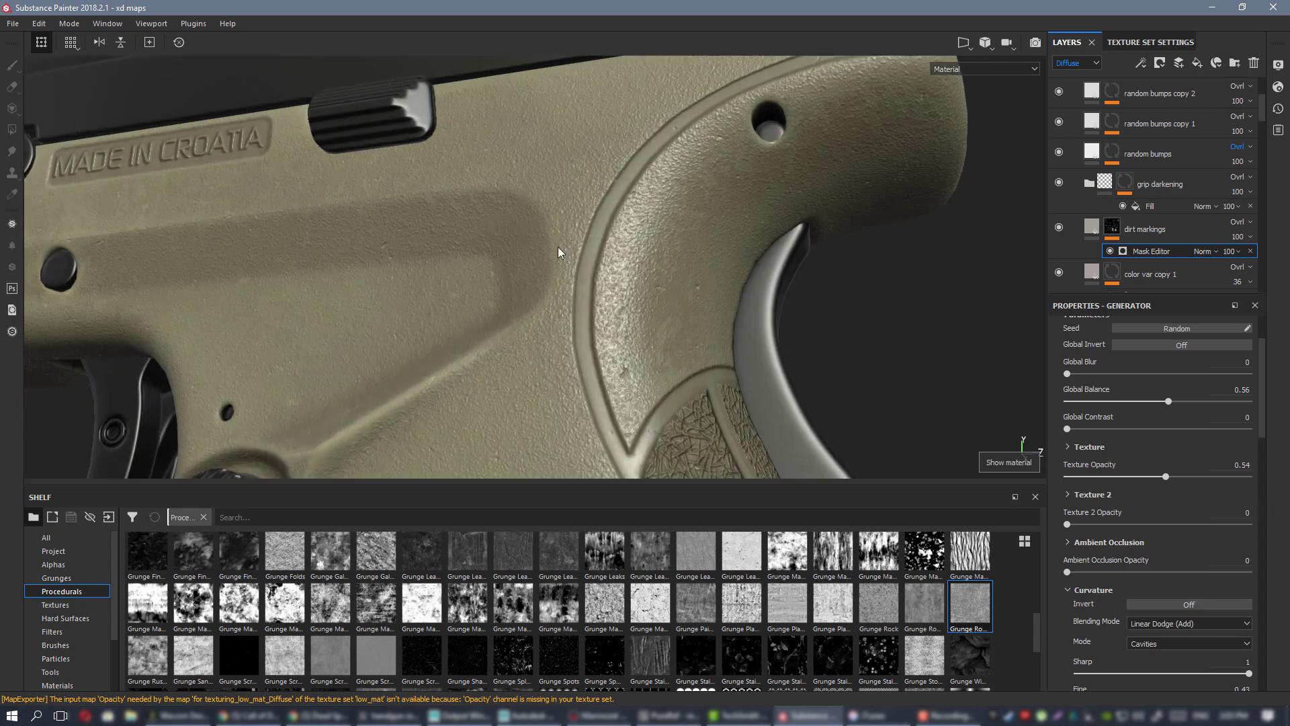
pyautogui.keyDown('alt'); pyautogui.moveTo(558, 252); pyautogui.dragTo(665, 222); pyautogui.keyUp('alt')
pyautogui.scroll(-2, 810, 274)
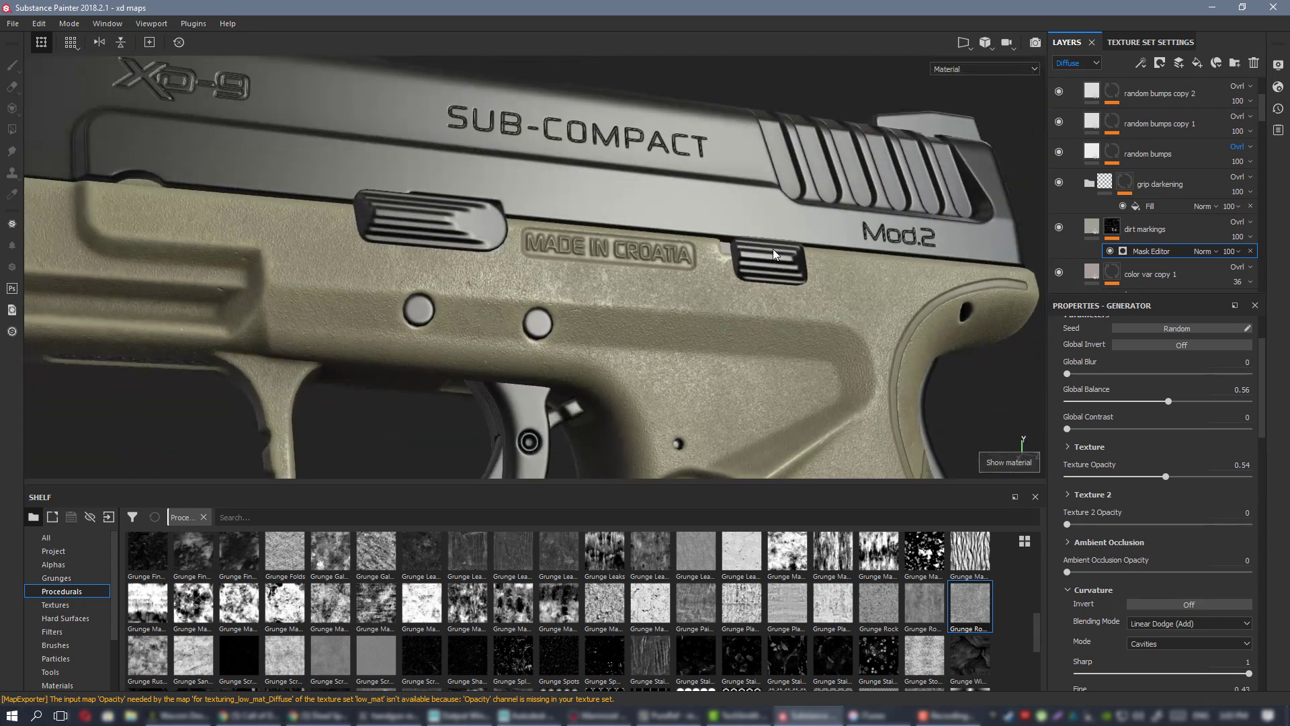
# - Compare the frame's surface with the dirt markings layer hidden and shown
pyautogui.click(1059, 228)
pyautogui.click(1058, 227)
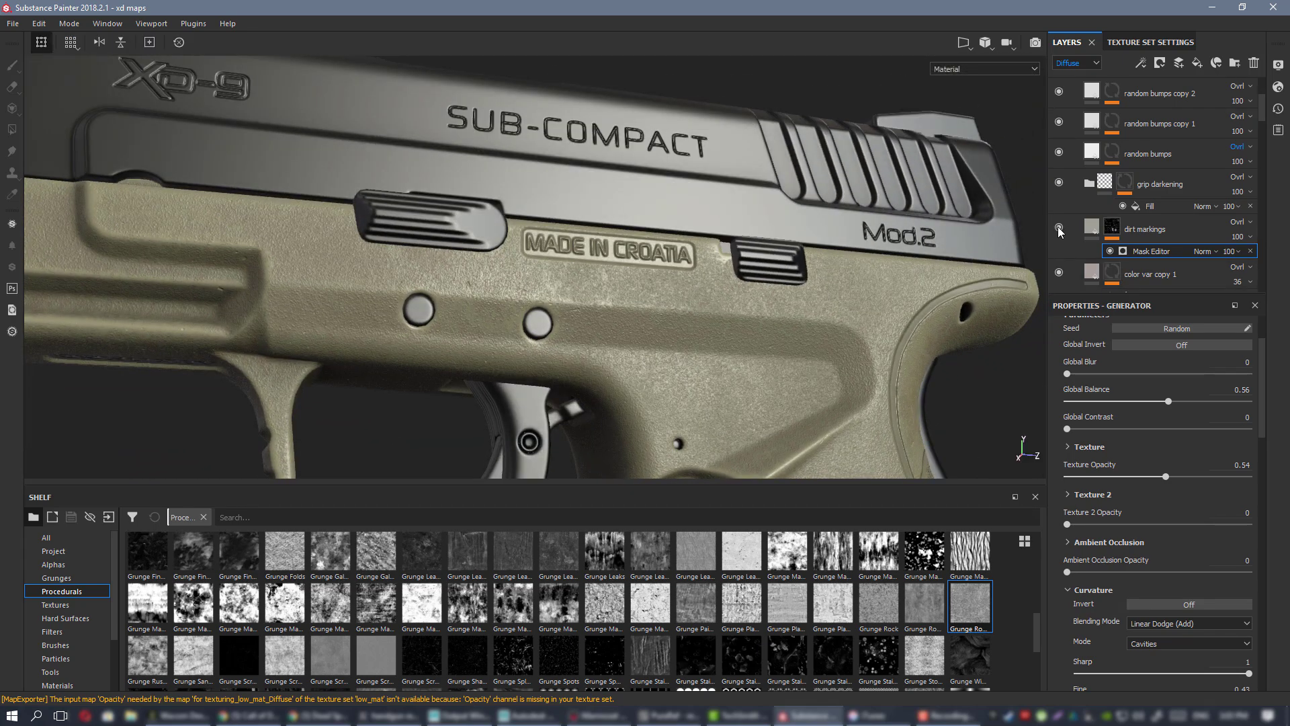
pyautogui.click(1058, 228)
pyautogui.click(1059, 227)
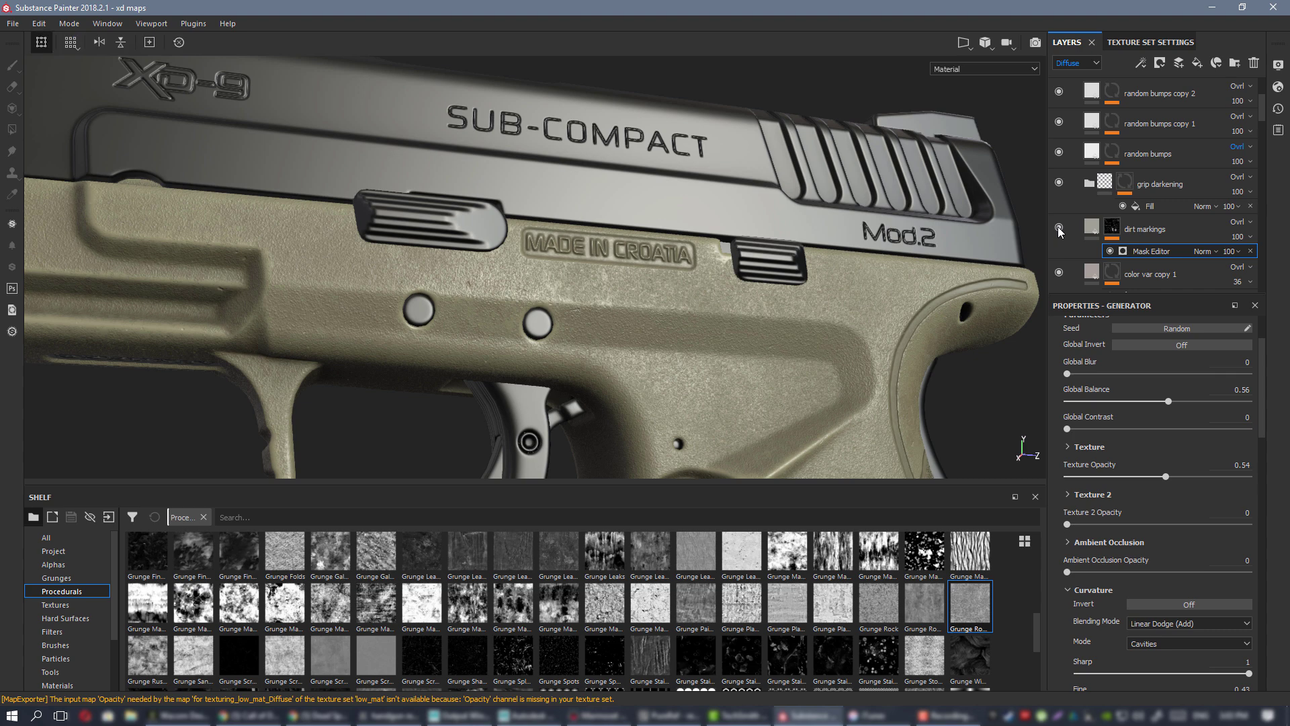
# - Add a Levels effect to the dirt markings mask and raise its black input level to 0.317
pyautogui.click(1129, 238)
pyautogui.rightClick(1119, 225)
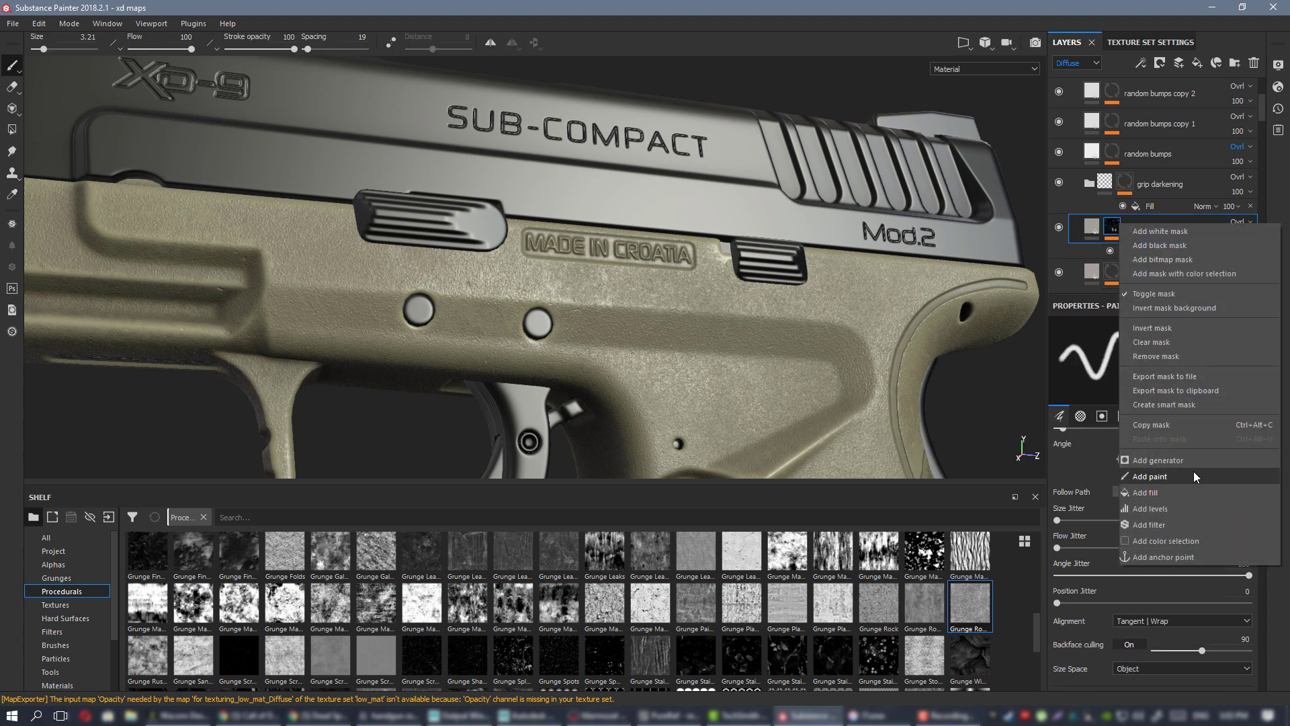
pyautogui.click(1192, 507)
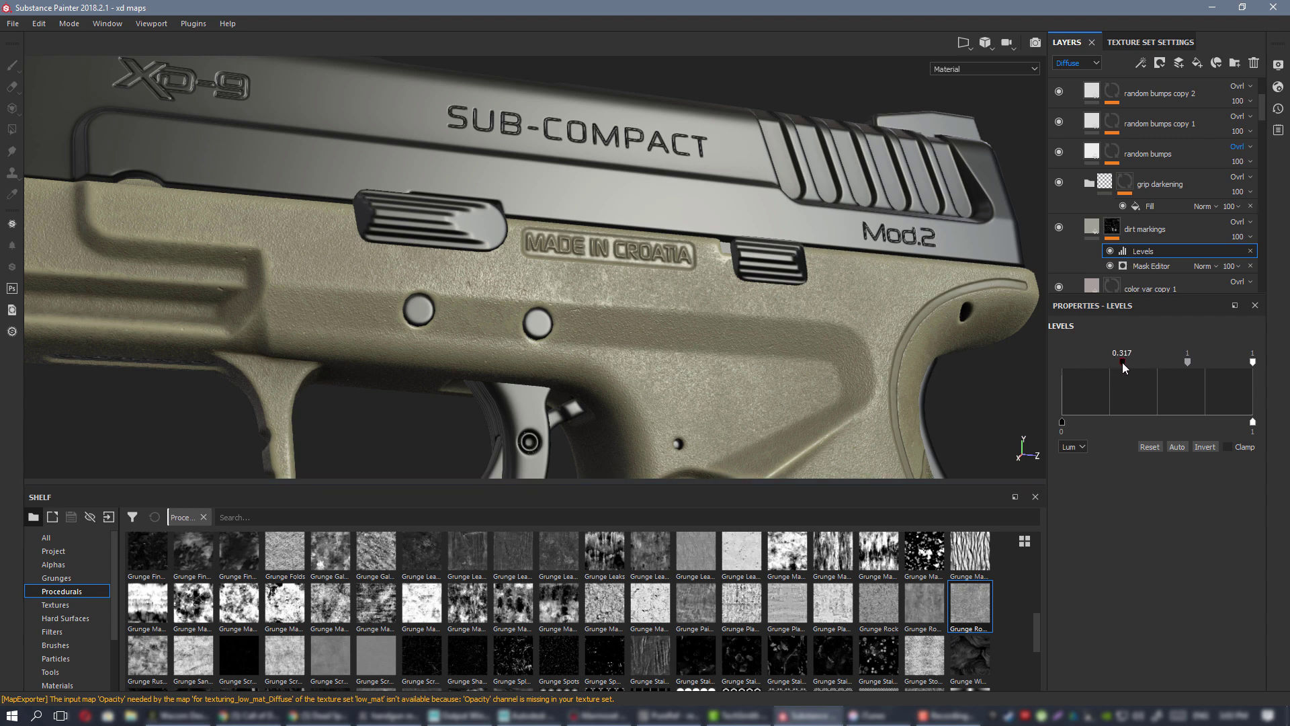
# - Examine the levelled dirt around the MADE IN CROATIA engraving and on the rear grip up close
pyautogui.keyDown('alt'); pyautogui.moveTo(686, 234); pyautogui.dragTo(672, 311, button='right'); pyautogui.keyUp('alt')
pyautogui.keyDown('alt'); pyautogui.moveTo(673, 311); pyautogui.dragTo(642, 305); pyautogui.keyUp('alt')
pyautogui.keyDown('alt'); pyautogui.moveTo(641, 306); pyautogui.dragTo(616, 246, button='right'); pyautogui.keyUp('alt')
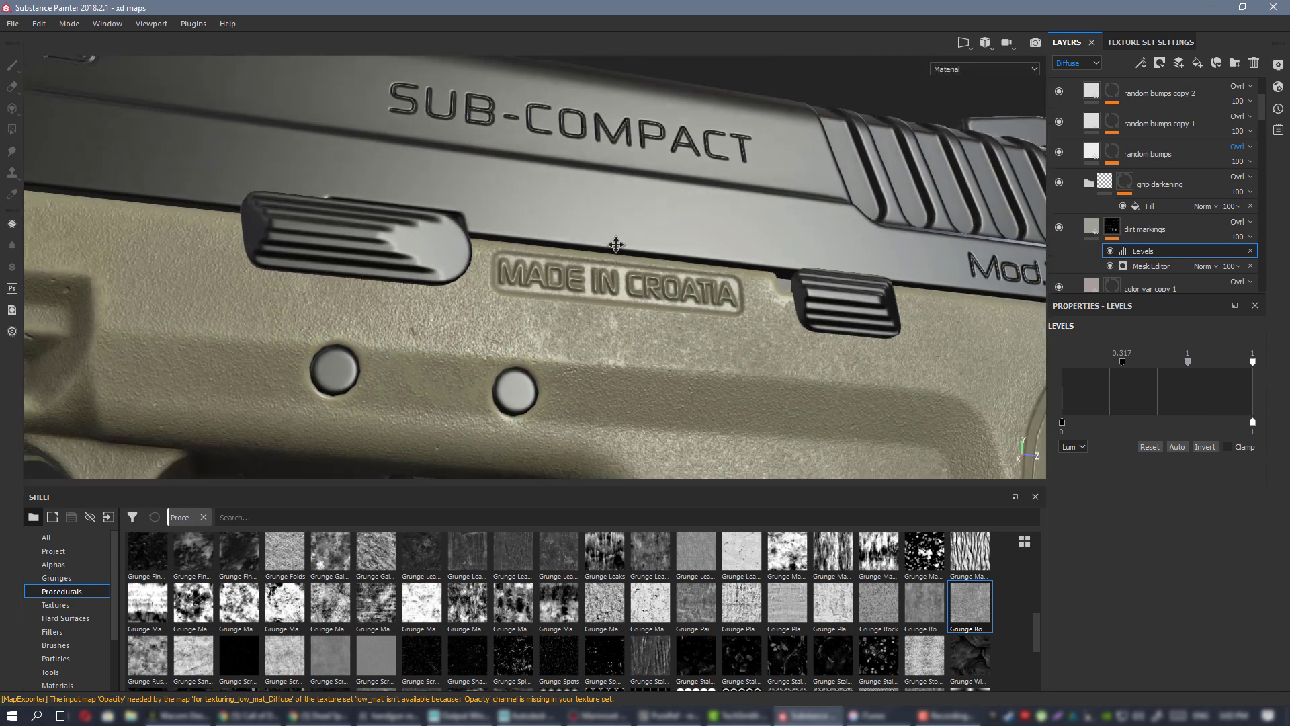
pyautogui.keyDown('alt'); pyautogui.moveTo(616, 245); pyautogui.dragTo(588, 208, button='middle'); pyautogui.keyUp('alt')
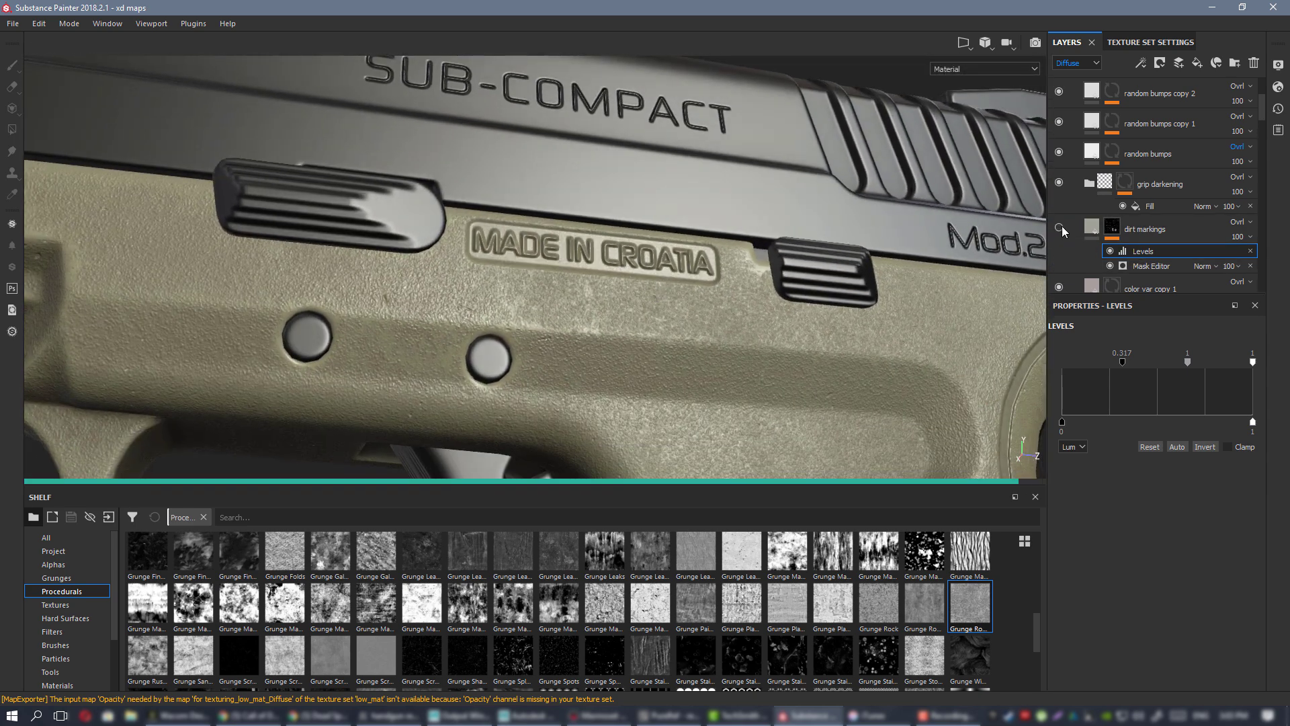
pyautogui.keyDown('alt'); pyautogui.moveTo(763, 331); pyautogui.dragTo(749, 293, button='right'); pyautogui.keyUp('alt')
pyautogui.keyDown('alt'); pyautogui.moveTo(823, 353); pyautogui.dragTo(723, 241, button='middle'); pyautogui.keyUp('alt')
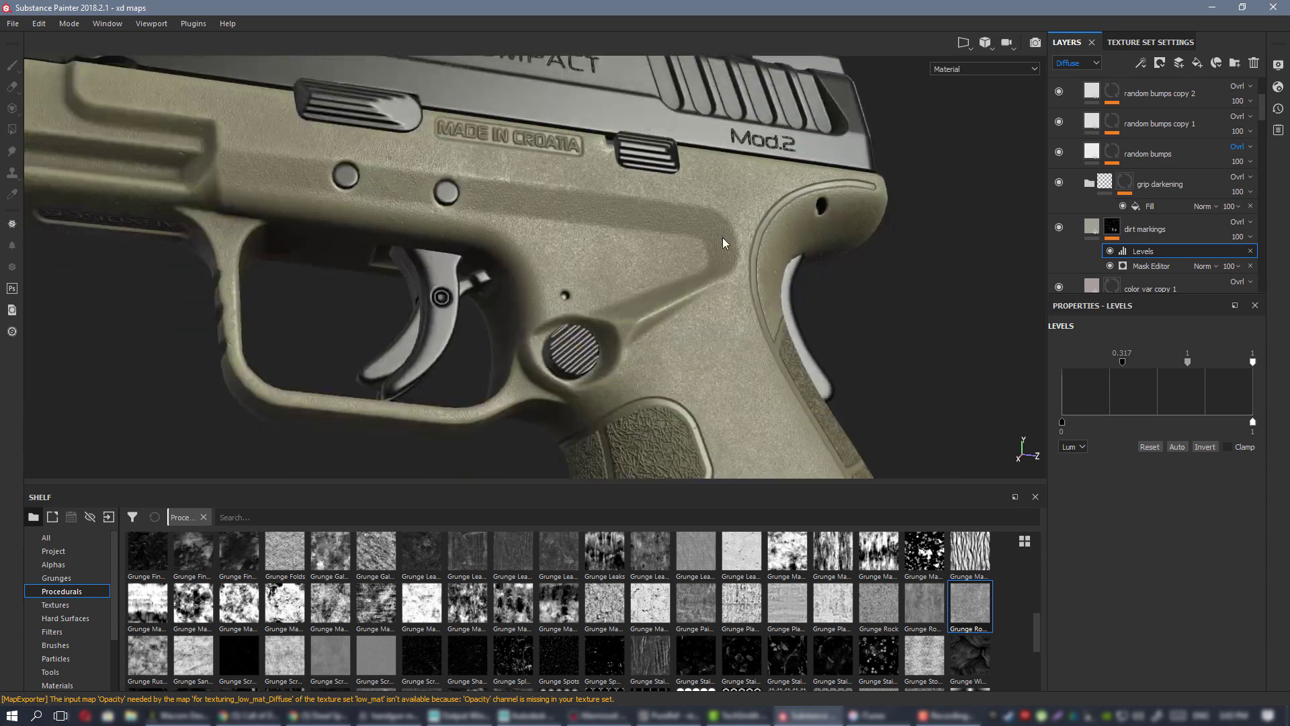
pyautogui.keyDown('alt'); pyautogui.moveTo(723, 241); pyautogui.dragTo(685, 256); pyautogui.keyUp('alt')
pyautogui.keyDown('alt'); pyautogui.moveTo(773, 282); pyautogui.dragTo(628, 258, button='middle'); pyautogui.keyUp('alt')
pyautogui.keyDown('alt'); pyautogui.moveTo(628, 259); pyautogui.dragTo(616, 339, button='right'); pyautogui.keyUp('alt')
pyautogui.moveTo(616, 339)
pyautogui.keyDown('alt'); pyautogui.mouseDown()
pyautogui.moveTo(646, 336)
pyautogui.moveTo(619, 340)
pyautogui.mouseUp(); pyautogui.keyUp('alt')
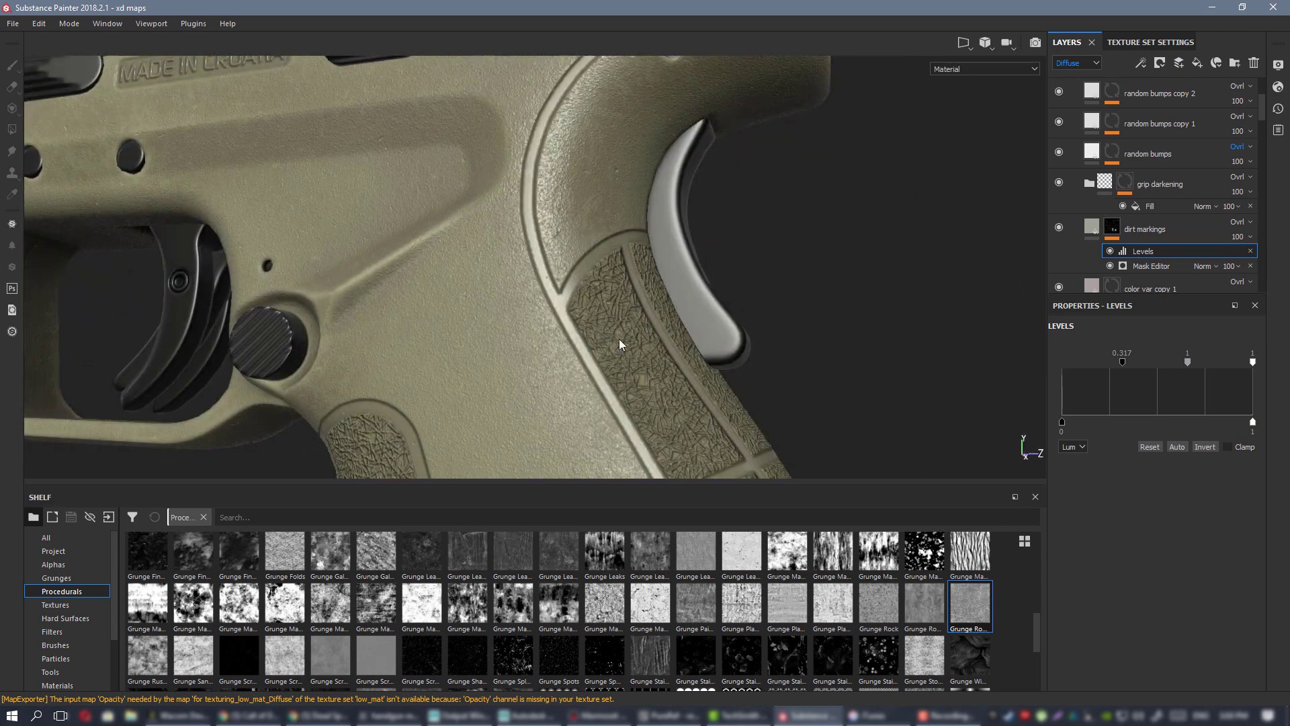
pyautogui.keyDown('alt'); pyautogui.moveTo(619, 340); pyautogui.dragTo(737, 259, button='right'); pyautogui.keyUp('alt')
# - Inspect the dirt markings mask on its own across the pistol, and return to the material view
pyautogui.keyDown('alt'); pyautogui.click(1115, 227); pyautogui.keyUp('alt')
pyautogui.keyDown('alt'); pyautogui.moveTo(518, 238); pyautogui.dragTo(743, 328, button='middle'); pyautogui.keyUp('alt')
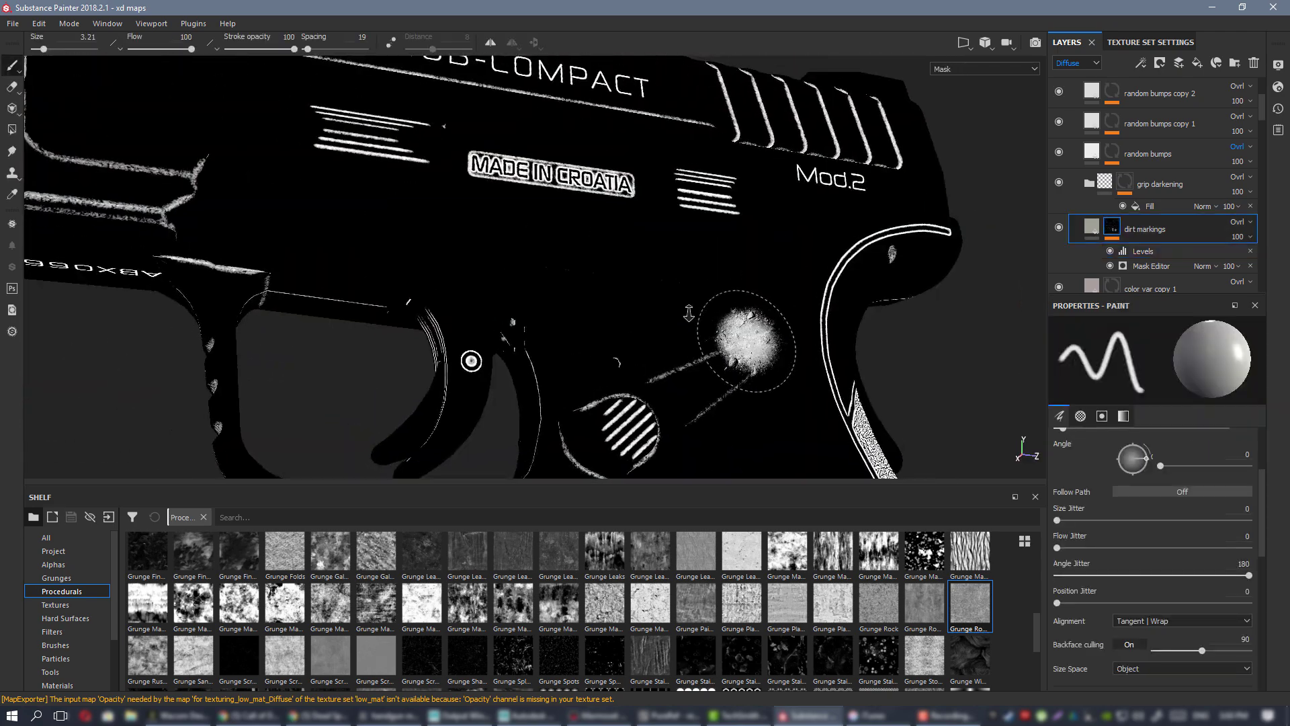
pyautogui.keyDown('alt'); pyautogui.moveTo(743, 328); pyautogui.dragTo(599, 293, button='right'); pyautogui.keyUp('alt')
pyautogui.keyDown('alt'); pyautogui.moveTo(599, 293); pyautogui.dragTo(600, 269); pyautogui.keyUp('alt')
pyautogui.press('m')
# - Examine the dirt on the frame's front end, trigger guard and pins from several angles
pyautogui.keyDown('alt'); pyautogui.moveTo(333, 232); pyautogui.dragTo(598, 239, button='middle'); pyautogui.keyUp('alt')
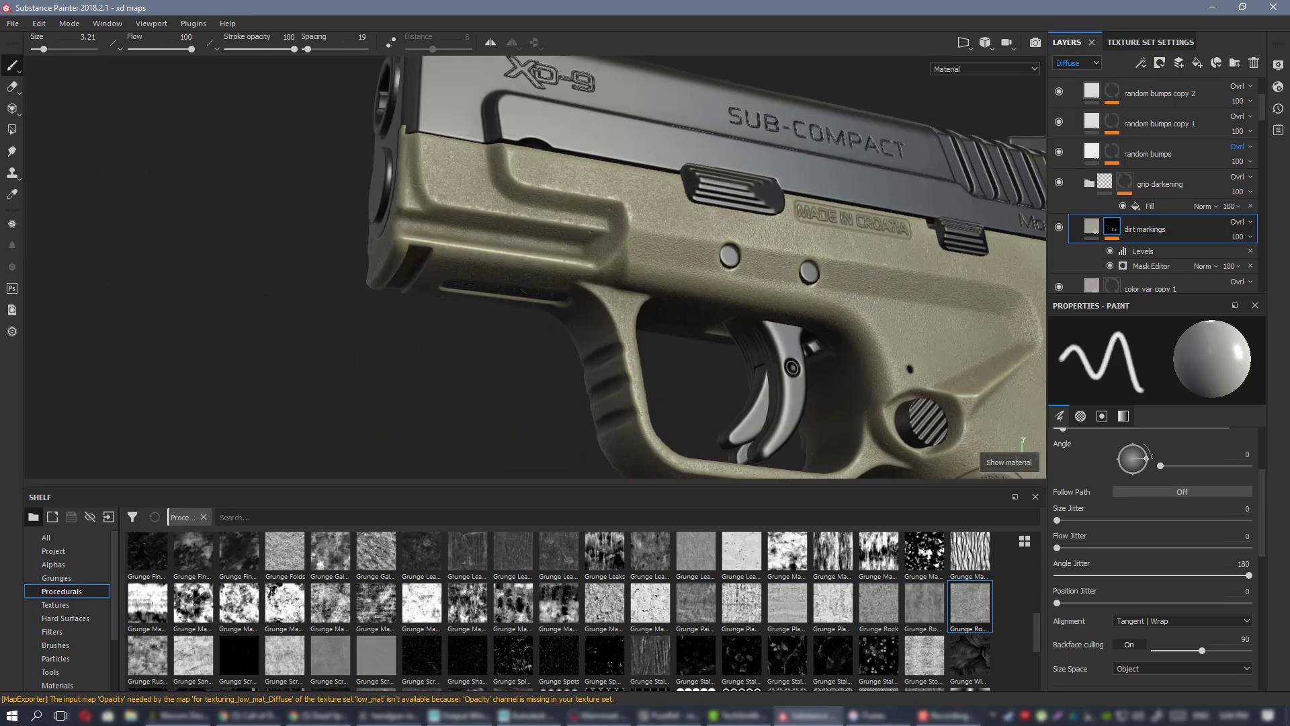
pyautogui.keyDown('alt'); pyautogui.moveTo(598, 240); pyautogui.dragTo(605, 272, button='right'); pyautogui.keyUp('alt')
pyautogui.keyDown('alt'); pyautogui.moveTo(845, 338); pyautogui.dragTo(793, 336); pyautogui.keyUp('alt')
pyautogui.keyDown('alt'); pyautogui.moveTo(793, 336); pyautogui.dragTo(534, 255, button='middle'); pyautogui.keyUp('alt')
pyautogui.keyDown('alt'); pyautogui.moveTo(877, 386); pyautogui.dragTo(574, 290, button='middle'); pyautogui.keyUp('alt')
pyautogui.keyDown('alt'); pyautogui.moveTo(573, 289); pyautogui.dragTo(484, 168, button='right'); pyautogui.keyUp('alt')
pyautogui.keyDown('alt'); pyautogui.moveTo(484, 168); pyautogui.dragTo(495, 311, button='middle'); pyautogui.keyUp('alt')
pyautogui.keyDown('alt'); pyautogui.moveTo(495, 311); pyautogui.dragTo(632, 247); pyautogui.keyUp('alt')
pyautogui.keyDown('alt'); pyautogui.moveTo(632, 247); pyautogui.dragTo(709, 340, button='right'); pyautogui.keyUp('alt')
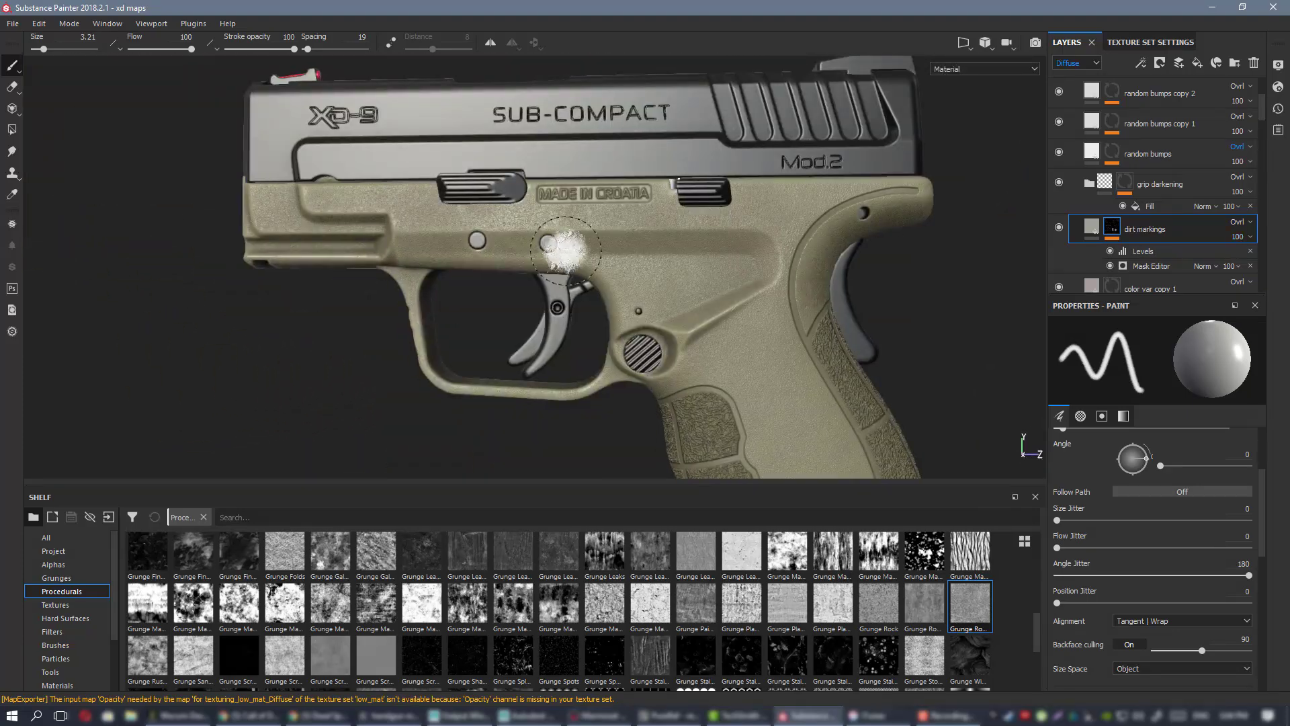
pyautogui.keyDown('alt'); pyautogui.moveTo(566, 250); pyautogui.dragTo(699, 250, button='right'); pyautogui.keyUp('alt')
pyautogui.keyDown('alt'); pyautogui.moveTo(699, 250); pyautogui.dragTo(652, 251); pyautogui.keyUp('alt')
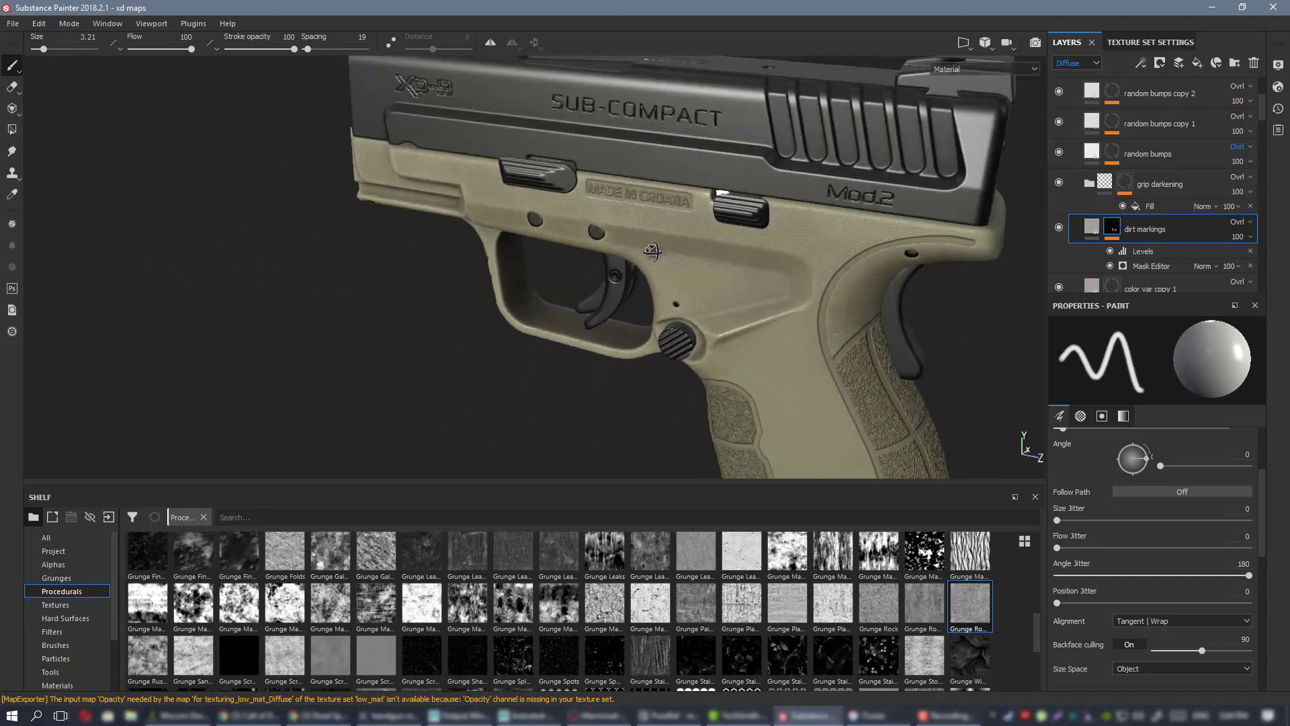
# - Compare the full frame with the dirt markings layer hidden and shown, and inspect the engraved area at a grazing angle
pyautogui.click(1058, 228)
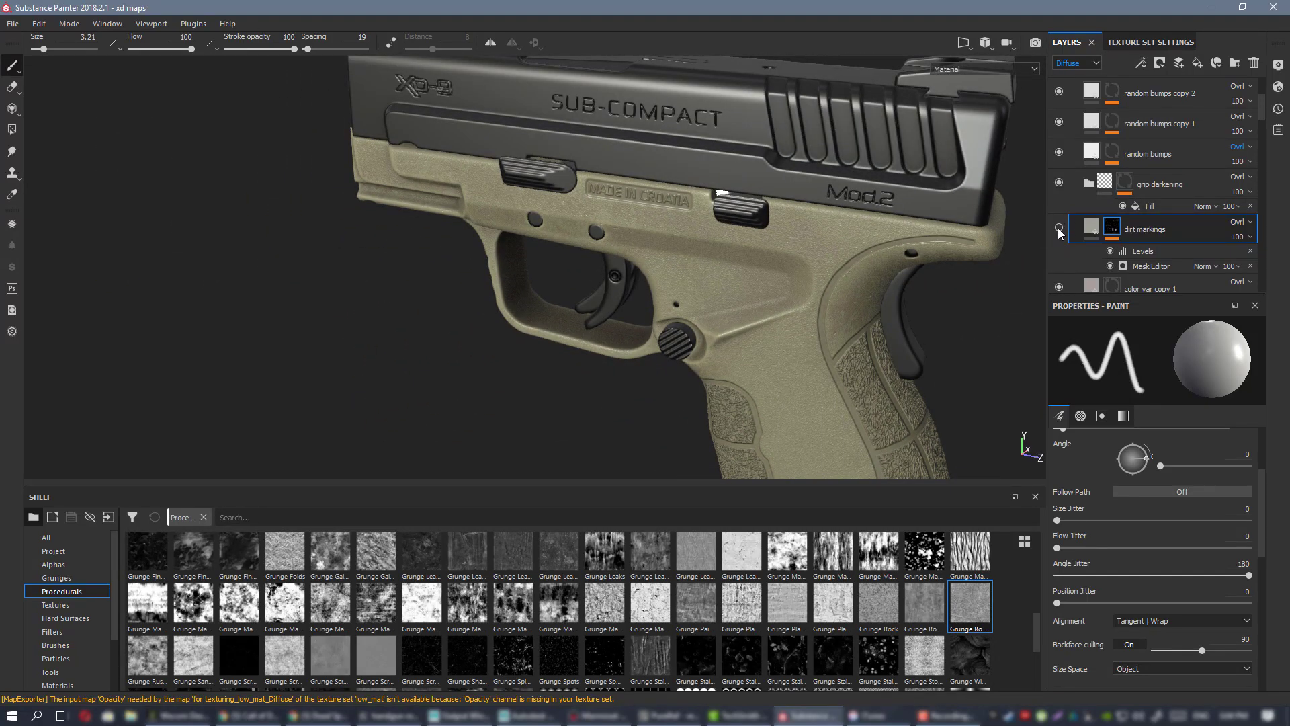
pyautogui.click(1058, 228)
pyautogui.click(1058, 228)
pyautogui.keyDown('alt'); pyautogui.moveTo(699, 209); pyautogui.dragTo(755, 198, button='right'); pyautogui.keyUp('alt')
pyautogui.keyDown('alt'); pyautogui.moveTo(756, 198); pyautogui.dragTo(816, 197); pyautogui.keyUp('alt')
pyautogui.keyDown('alt'); pyautogui.moveTo(816, 197); pyautogui.dragTo(714, 305, button='right'); pyautogui.keyUp('alt')
pyautogui.keyDown('alt'); pyautogui.moveTo(714, 305); pyautogui.dragTo(752, 309); pyautogui.keyUp('alt')
pyautogui.keyDown('alt'); pyautogui.moveTo(752, 308); pyautogui.dragTo(632, 275, button='right'); pyautogui.keyUp('alt')
pyautogui.keyDown('alt'); pyautogui.moveTo(633, 275); pyautogui.dragTo(633, 206); pyautogui.keyUp('alt')
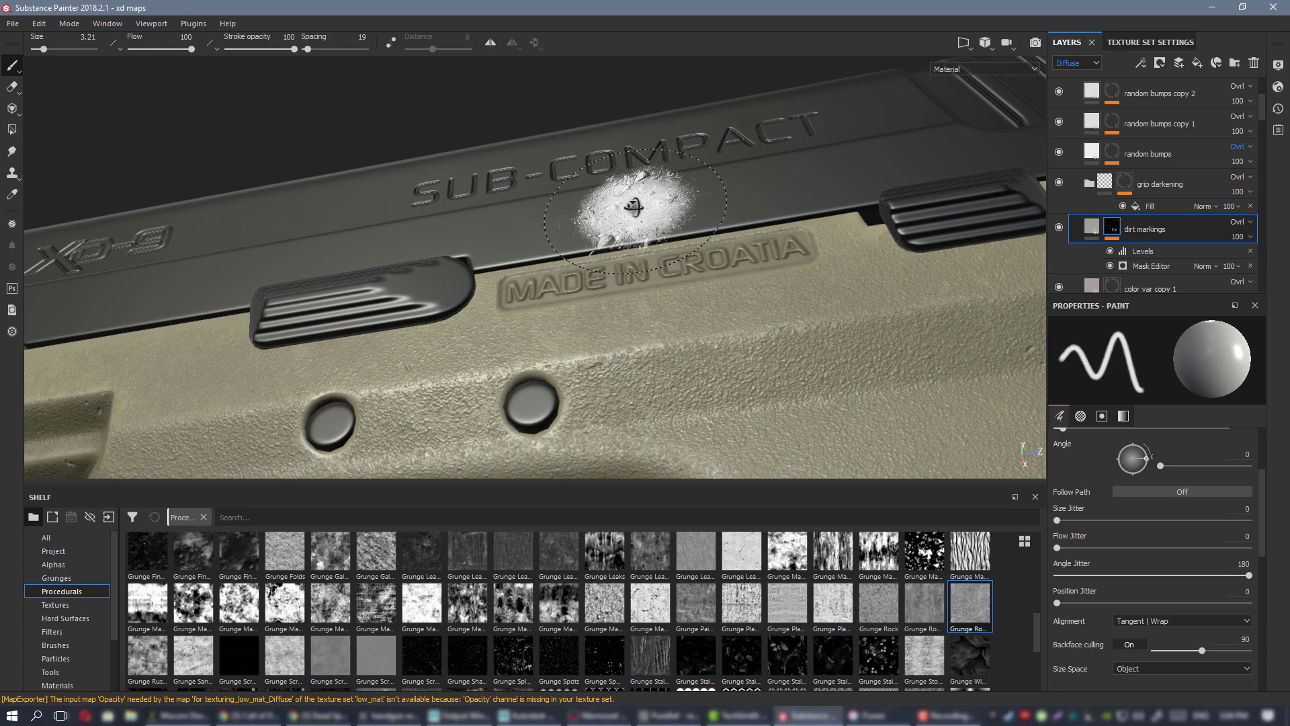
# - Reduce the paint brush size to 0.63
pyautogui.keyDown('alt'); pyautogui.moveTo(658, 309); pyautogui.dragTo(484, 215); pyautogui.keyUp('alt')
pyautogui.keyDown('alt'); pyautogui.moveTo(484, 215); pyautogui.dragTo(221, 184, button='right'); pyautogui.keyUp('alt')
pyautogui.keyDown('alt'); pyautogui.moveTo(705, 267); pyautogui.dragTo(620, 180, button='middle'); pyautogui.keyUp('alt')
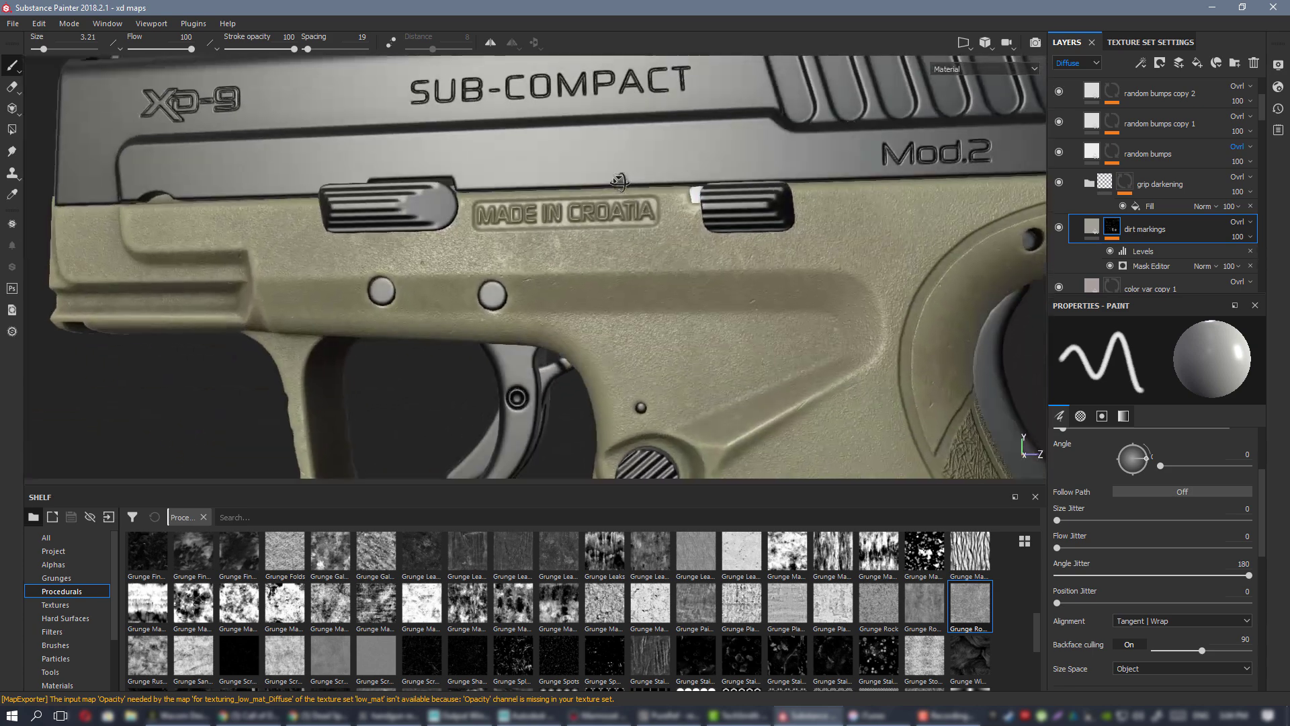
pyautogui.keyDown('ctrl'); pyautogui.moveTo(679, 242); pyautogui.dragTo(608, 242, button='right'); pyautogui.keyUp('ctrl')
pyautogui.keyDown('alt'); pyautogui.moveTo(833, 307); pyautogui.dragTo(581, 278, button='right'); pyautogui.keyUp('alt')
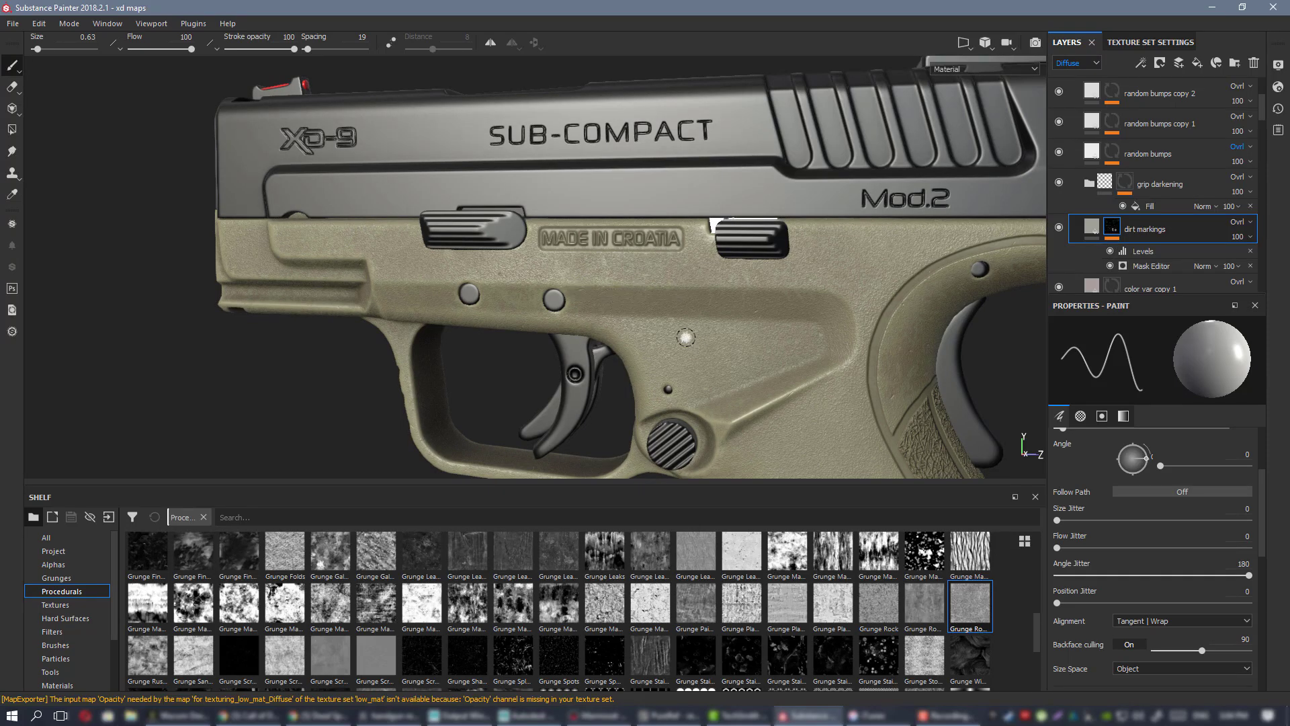
# - Examine how the frame's glossiness variation catches light from different angles and under a rotated environment
pyautogui.keyDown('alt'); pyautogui.moveTo(686, 337); pyautogui.dragTo(749, 300); pyautogui.keyUp('alt')
pyautogui.keyDown('alt'); pyautogui.moveTo(748, 299); pyautogui.dragTo(424, 196, button='right'); pyautogui.keyUp('alt')
pyautogui.keyDown('alt'); pyautogui.moveTo(639, 274); pyautogui.dragTo(633, 225, button='middle'); pyautogui.keyUp('alt')
pyautogui.keyDown('alt'); pyautogui.moveTo(634, 225); pyautogui.dragTo(543, 235); pyautogui.keyUp('alt')
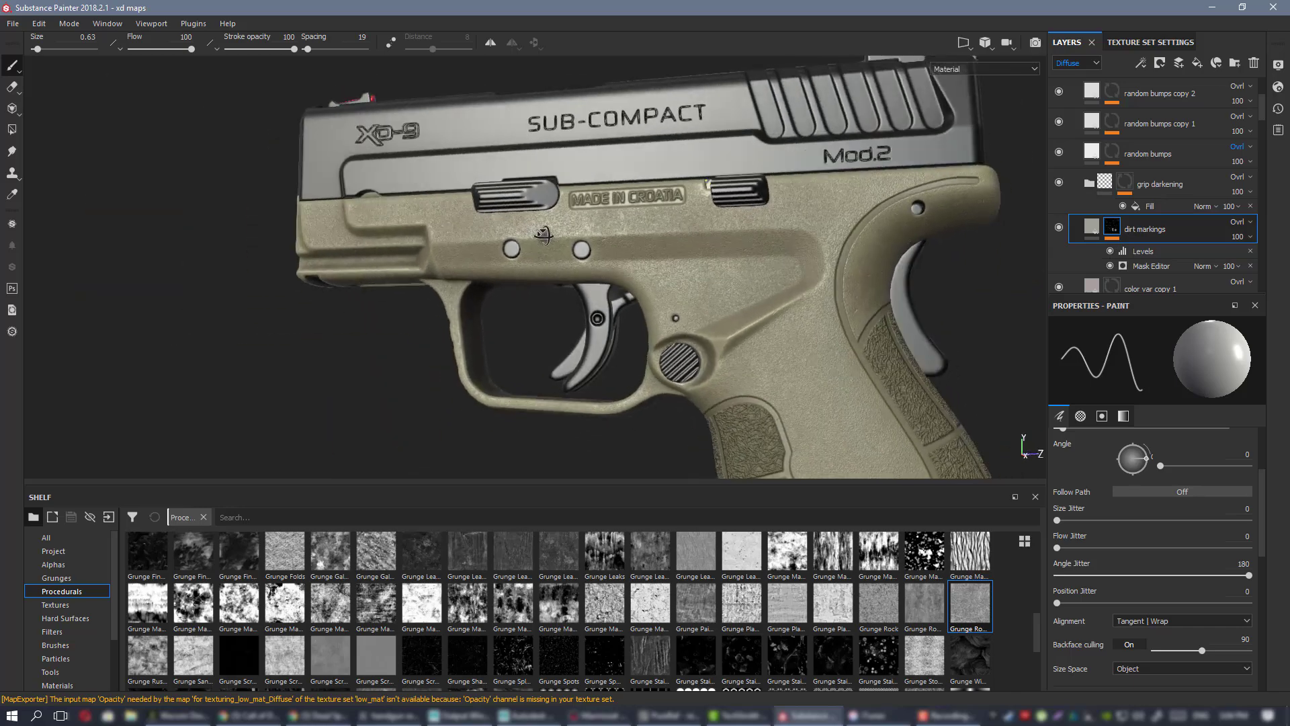
pyautogui.keyDown('alt'); pyautogui.moveTo(544, 235); pyautogui.dragTo(792, 340, button='right'); pyautogui.keyUp('alt')
pyautogui.keyDown('alt'); pyautogui.moveTo(792, 340); pyautogui.dragTo(866, 323); pyautogui.keyUp('alt')
pyautogui.keyDown('alt'); pyautogui.moveTo(867, 323); pyautogui.dragTo(744, 256, button='right'); pyautogui.keyUp('alt')
pyautogui.keyDown('alt'); pyautogui.moveTo(743, 256); pyautogui.dragTo(659, 235, button='middle'); pyautogui.keyUp('alt')
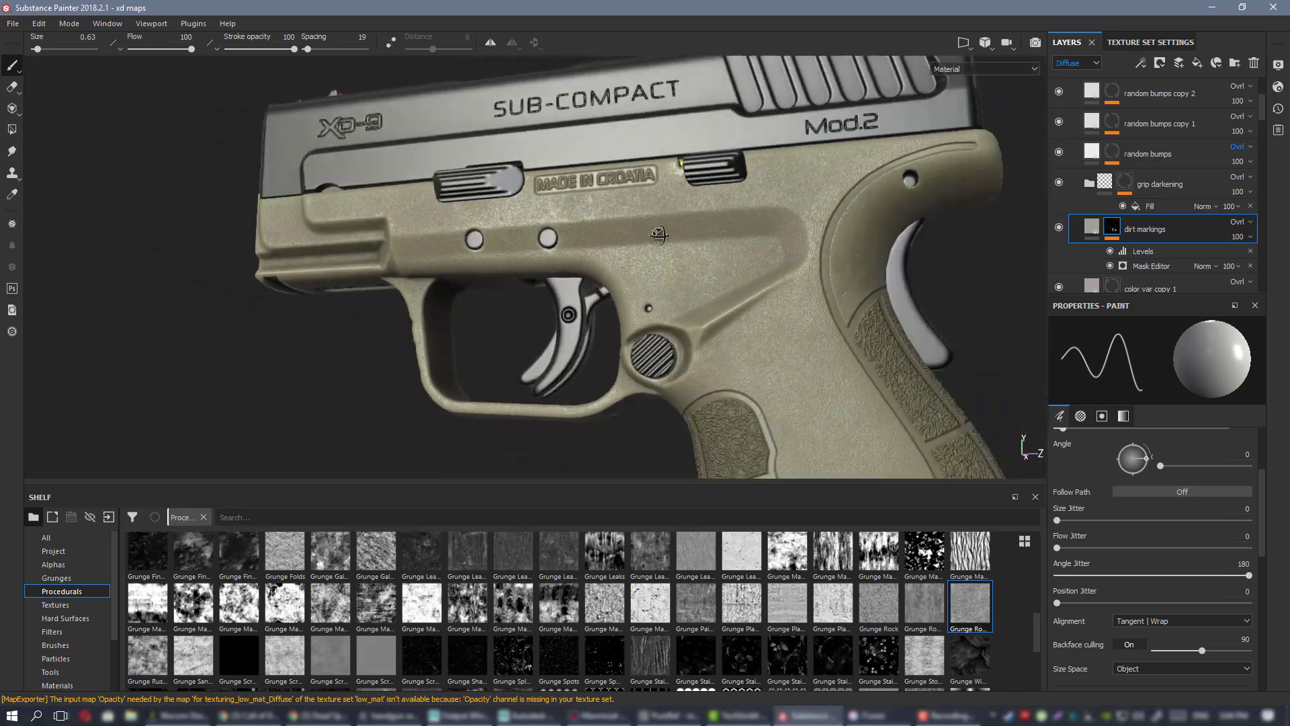
pyautogui.keyDown('alt'); pyautogui.moveTo(659, 234); pyautogui.dragTo(689, 241); pyautogui.keyUp('alt')
pyautogui.keyDown('alt'); pyautogui.moveTo(598, 161); pyautogui.dragTo(656, 264, button='right'); pyautogui.keyUp('alt')
pyautogui.keyDown('alt'); pyautogui.moveTo(657, 265); pyautogui.dragTo(679, 252); pyautogui.keyUp('alt')
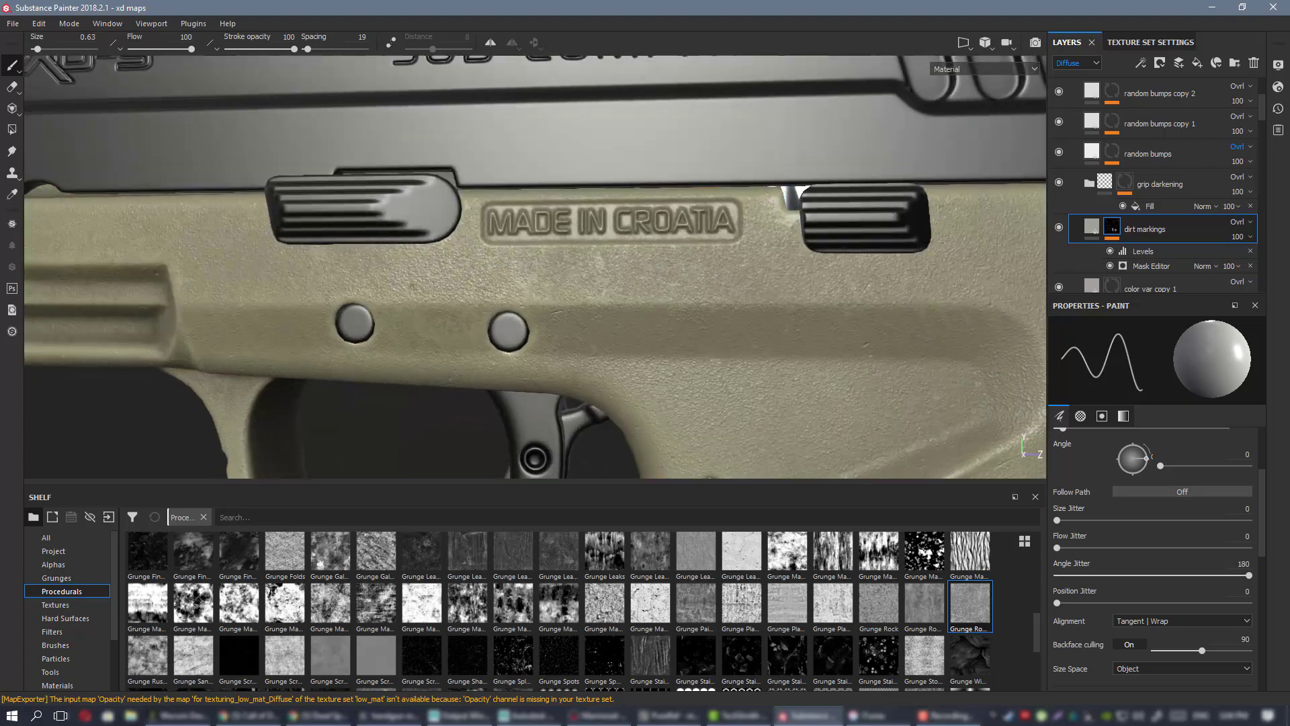
pyautogui.keyDown('shift'); pyautogui.moveTo(679, 252); pyautogui.dragTo(729, 285, button='right'); pyautogui.keyUp('shift')
pyautogui.keyDown('alt'); pyautogui.moveTo(789, 322); pyautogui.dragTo(584, 276, button='right'); pyautogui.keyUp('alt')
pyautogui.keyDown('alt'); pyautogui.moveTo(665, 237); pyautogui.dragTo(588, 117, button='middle'); pyautogui.keyUp('alt')
# - Switch to the PureRef reference board and study the wear on the frame in the marked-up Springfield Armory pistol photo
pyautogui.moveTo(1287, 302); pyautogui.dragTo(1042, 365, button='right')
pyautogui.scroll(-5, 1038, 383)
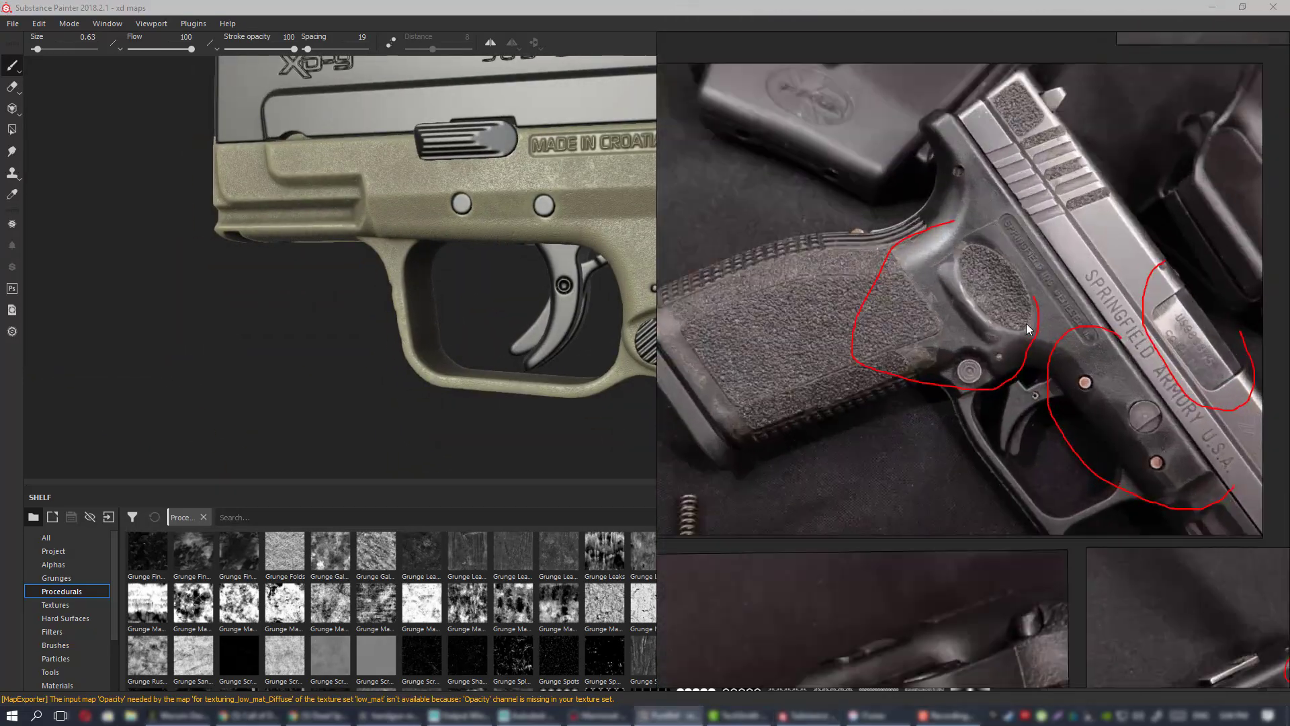
pyautogui.scroll(3, 1028, 330)
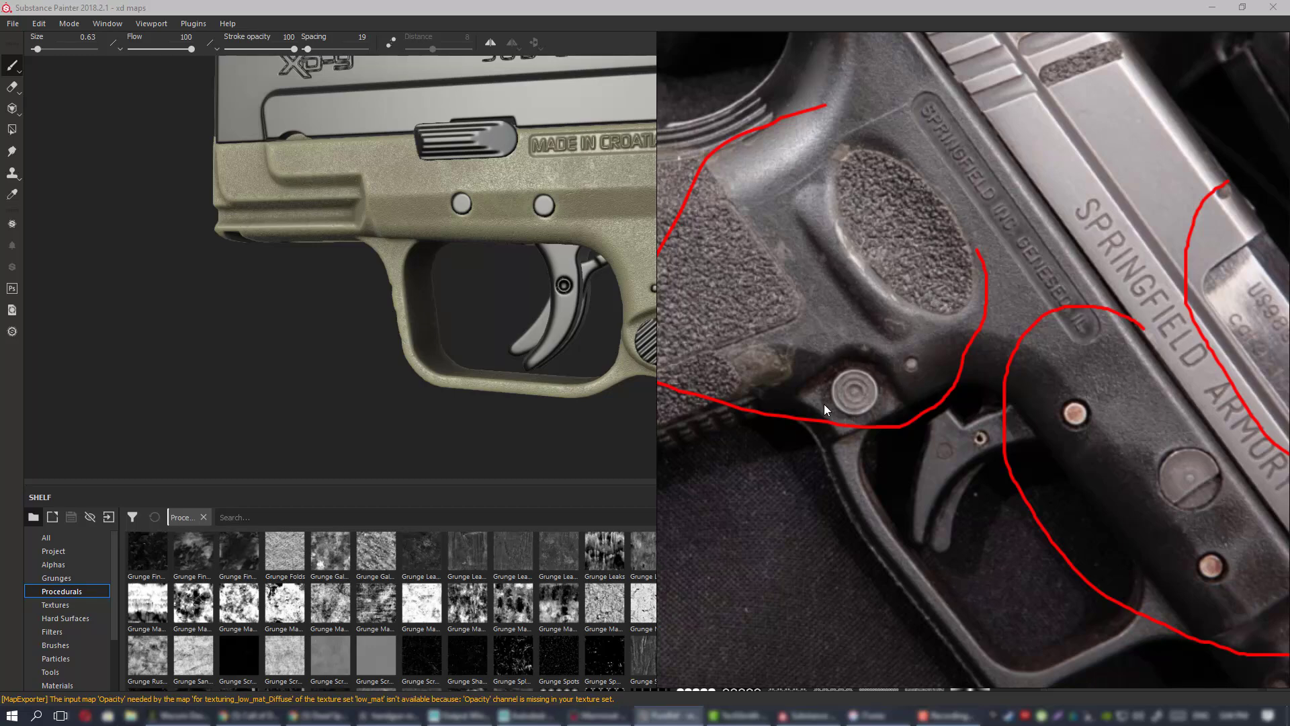
pyautogui.scroll(-3, 860, 368)
pyautogui.scroll(3, 897, 457)
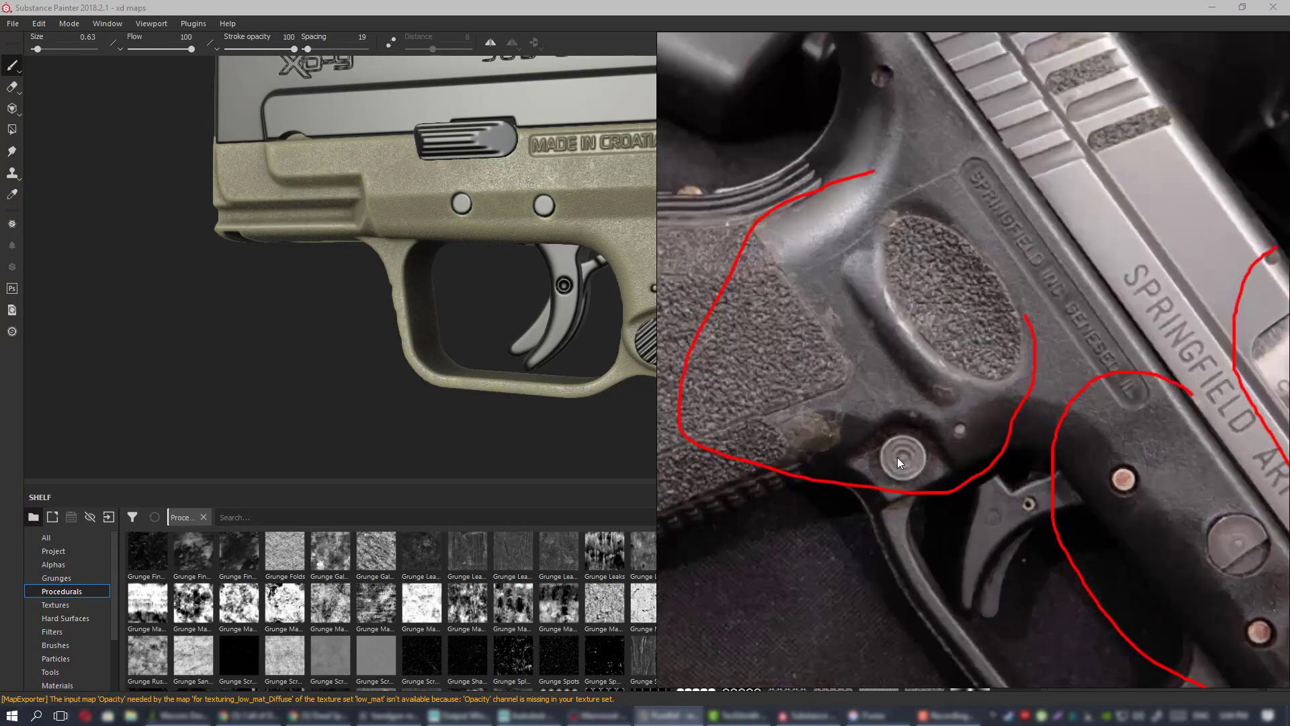
pyautogui.moveTo(884, 433); pyautogui.dragTo(1289, 432, button='right')
# - Check the frame around the trigger and grip against the reference, with the dirt markings layer hidden and shown
pyautogui.moveTo(676, 299)
pyautogui.keyDown('alt'); pyautogui.mouseDown()
pyautogui.moveTo(675, 316)
pyautogui.moveTo(615, 309)
pyautogui.mouseUp(); pyautogui.keyUp('alt')
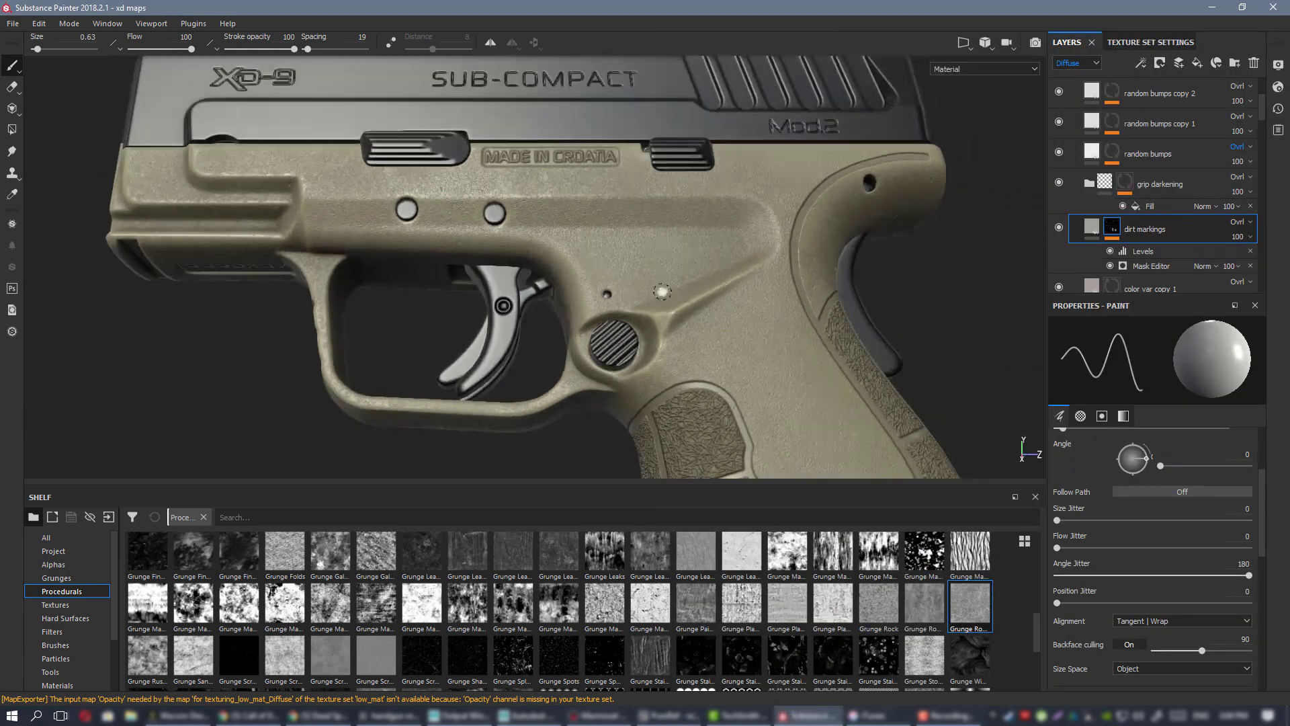
pyautogui.keyDown('alt'); pyautogui.moveTo(615, 309); pyautogui.dragTo(655, 299, button='right'); pyautogui.keyUp('alt')
pyautogui.keyDown('alt'); pyautogui.moveTo(655, 299); pyautogui.dragTo(712, 296); pyautogui.keyUp('alt')
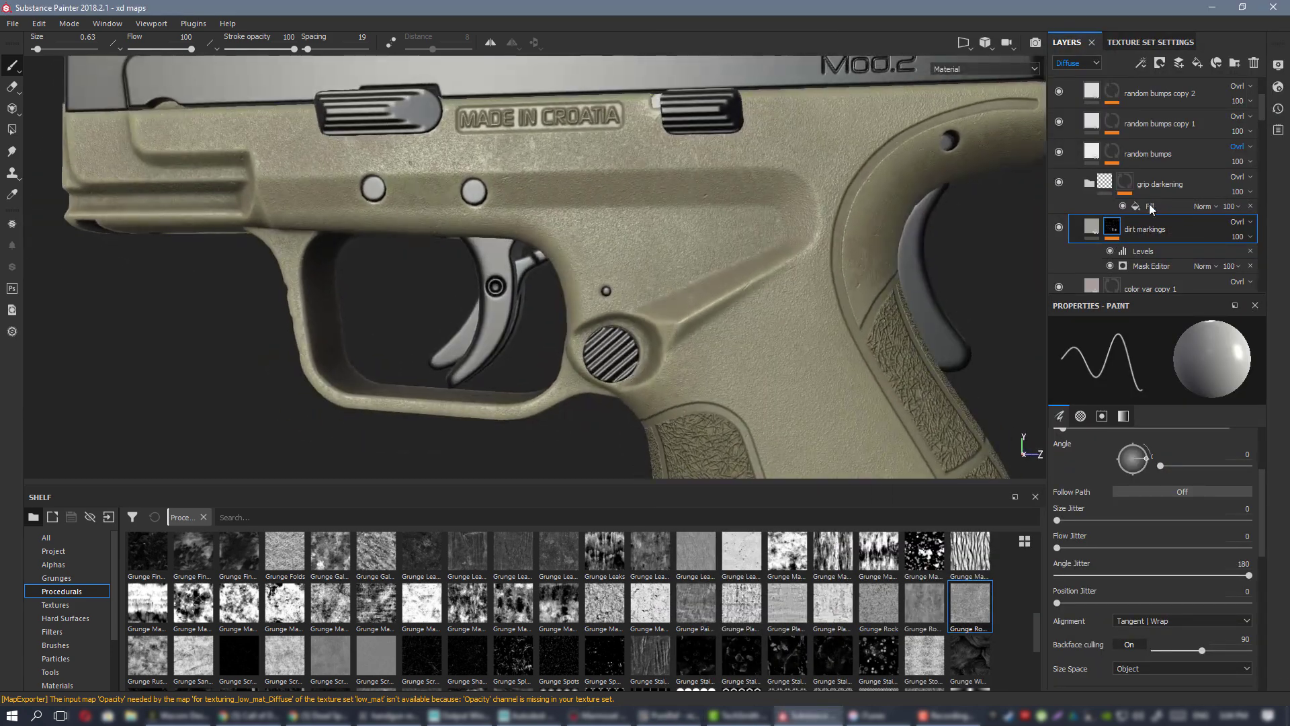
pyautogui.click(1060, 226)
pyautogui.click(1060, 226)
pyautogui.keyDown('alt'); pyautogui.moveTo(610, 244); pyautogui.dragTo(586, 136, button='right'); pyautogui.keyUp('alt')
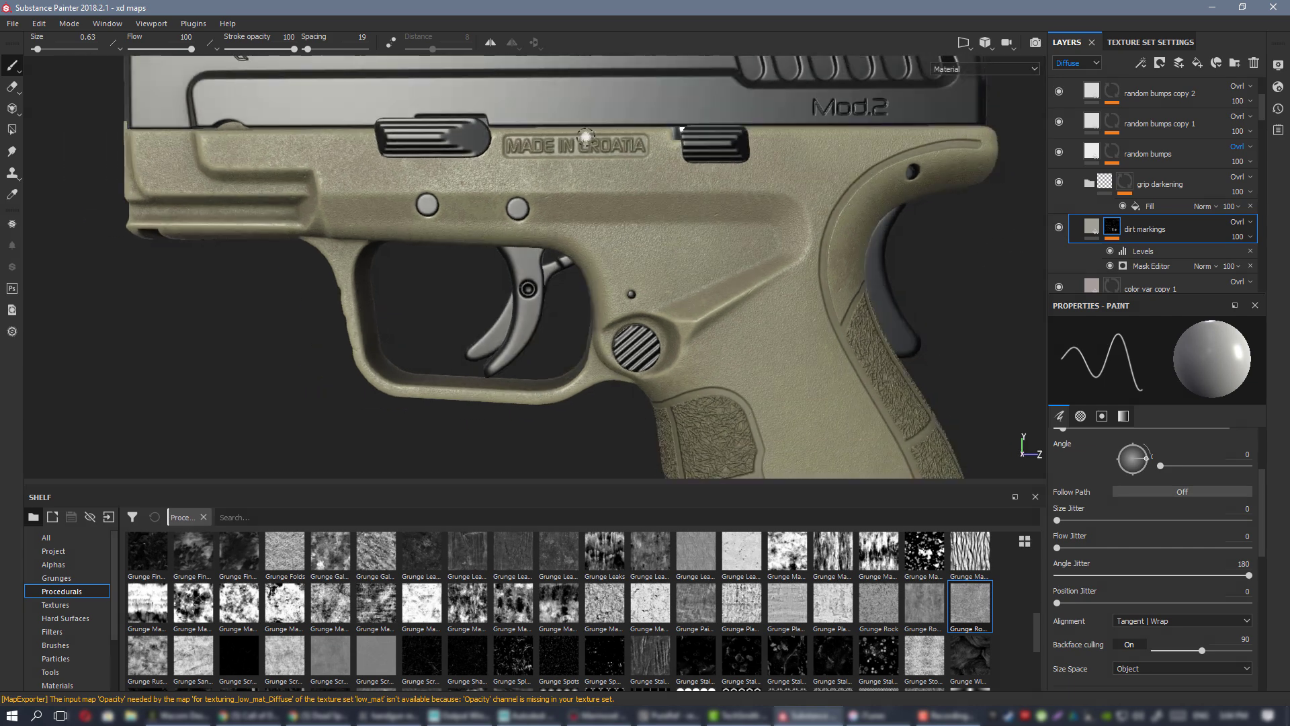
# - Examine the engraved number plate at the bottom of the grip with the dirt markings layer hidden and shown
pyautogui.keyDown('alt'); pyautogui.moveTo(615, 246); pyautogui.dragTo(651, 262, button='right'); pyautogui.keyUp('alt')
pyautogui.keyDown('alt'); pyautogui.moveTo(651, 263); pyautogui.dragTo(616, 193, button='middle'); pyautogui.keyUp('alt')
pyautogui.keyDown('alt'); pyautogui.moveTo(616, 193); pyautogui.dragTo(616, 233); pyautogui.keyUp('alt')
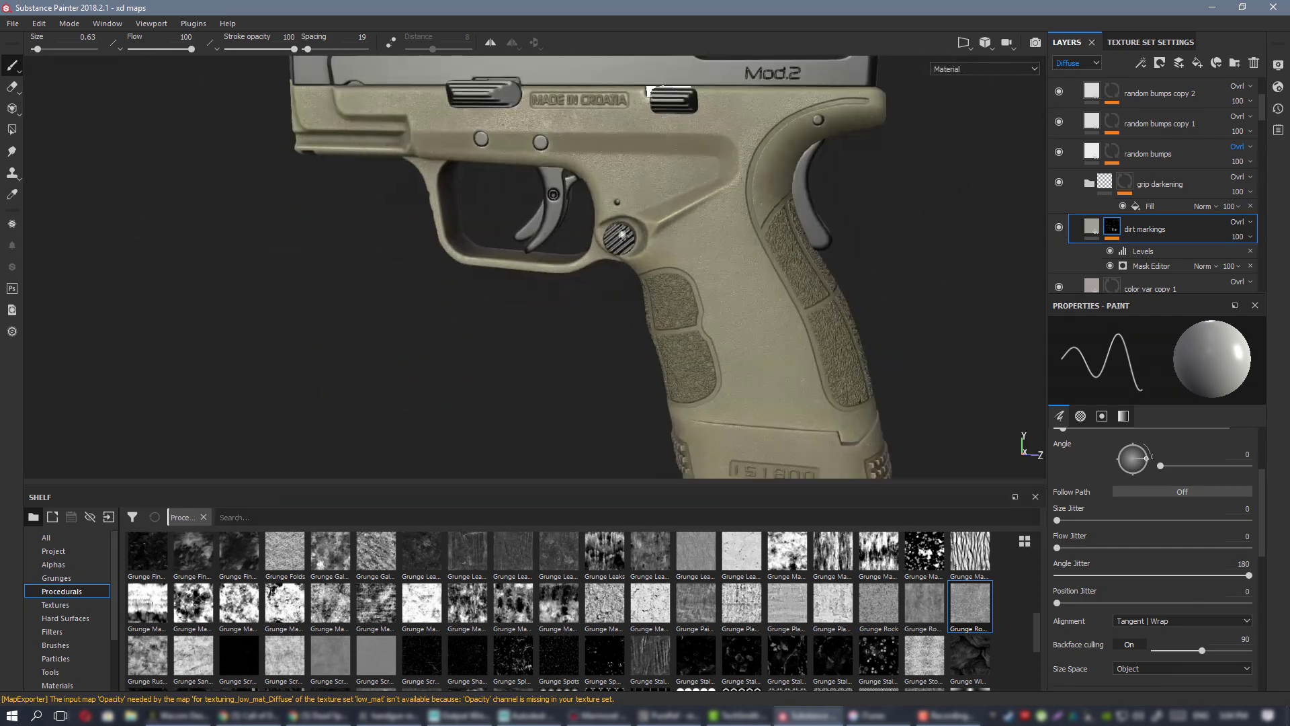
pyautogui.keyDown('alt'); pyautogui.moveTo(806, 430); pyautogui.dragTo(635, 226, button='middle'); pyautogui.keyUp('alt')
pyautogui.moveTo(636, 225)
pyautogui.keyDown('alt'); pyautogui.mouseDown()
pyautogui.moveTo(573, 216)
pyautogui.moveTo(551, 179)
pyautogui.mouseUp(); pyautogui.keyUp('alt')
pyautogui.keyDown('alt'); pyautogui.moveTo(551, 179); pyautogui.dragTo(688, 268, button='right'); pyautogui.keyUp('alt')
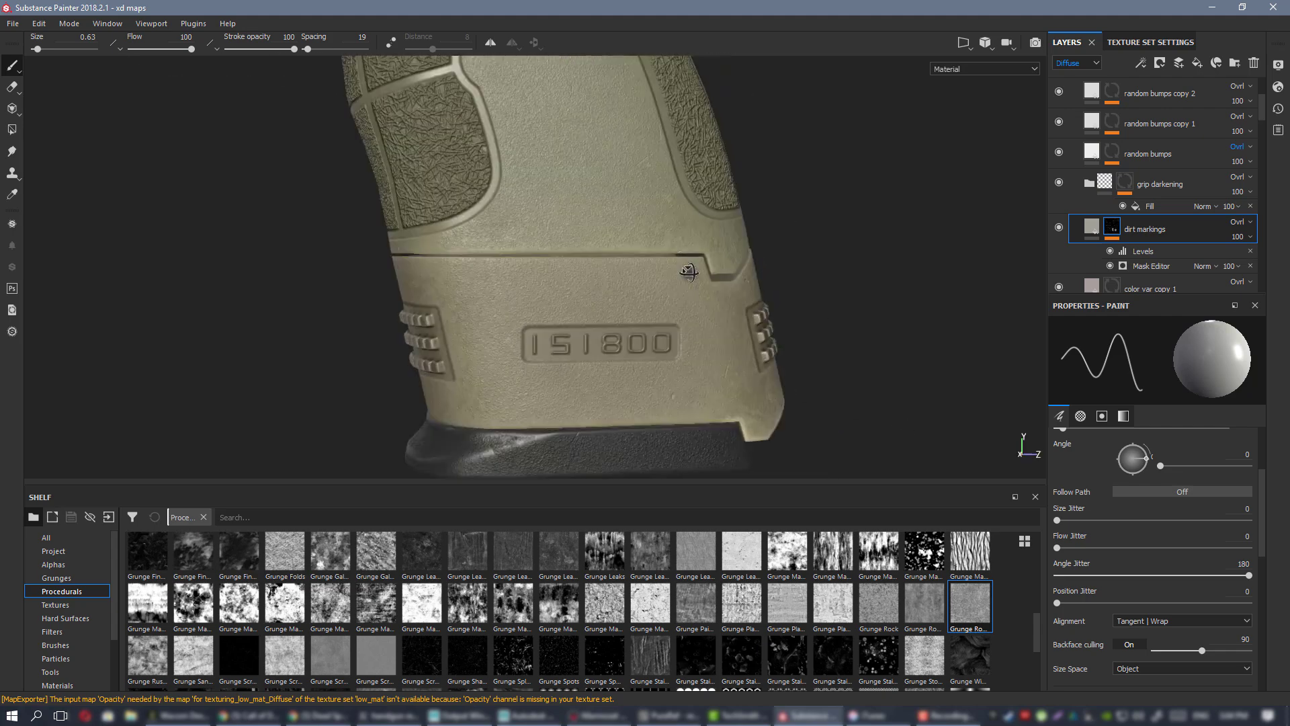
pyautogui.keyDown('alt'); pyautogui.moveTo(688, 268); pyautogui.dragTo(680, 148, button='middle'); pyautogui.keyUp('alt')
pyautogui.keyDown('alt'); pyautogui.moveTo(612, 127); pyautogui.dragTo(649, 246, button='right'); pyautogui.keyUp('alt')
pyautogui.keyDown('alt'); pyautogui.moveTo(650, 245); pyautogui.dragTo(537, 282); pyautogui.keyUp('alt')
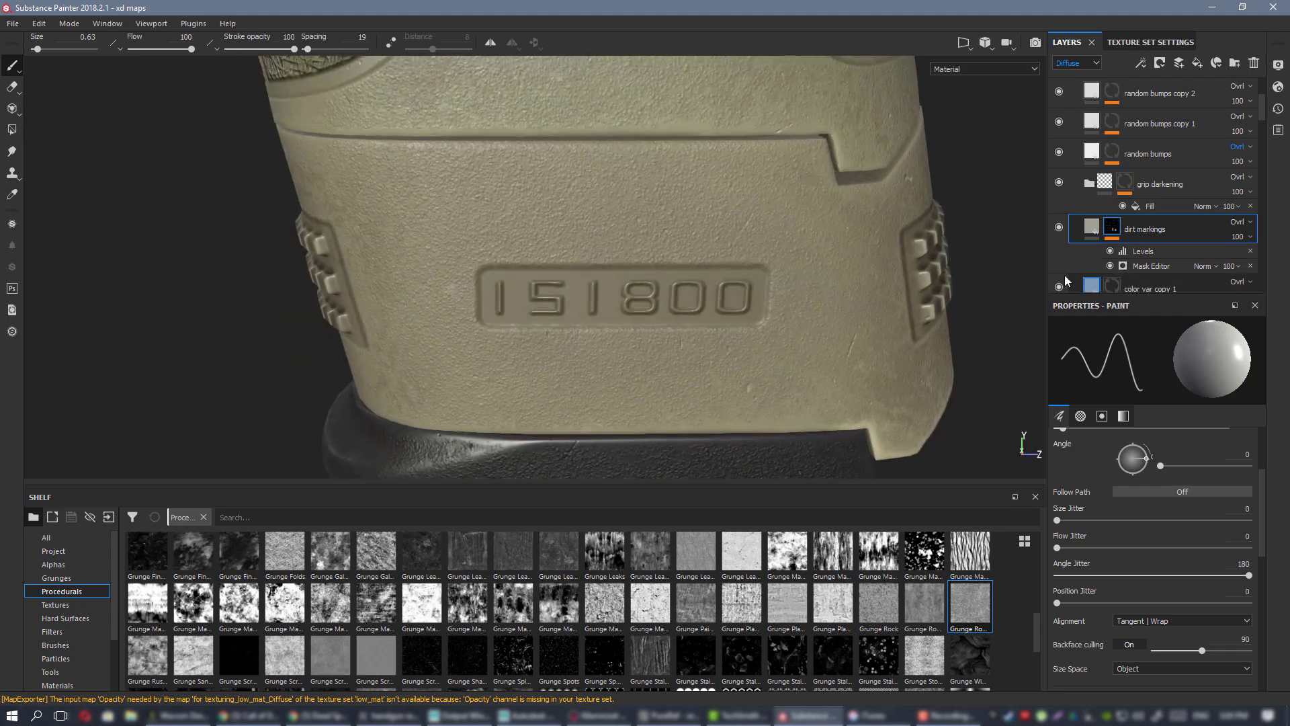
pyautogui.click(1059, 228)
pyautogui.keyDown('alt'); pyautogui.moveTo(853, 225); pyautogui.dragTo(694, 230); pyautogui.keyUp('alt')
pyautogui.click(1059, 227)
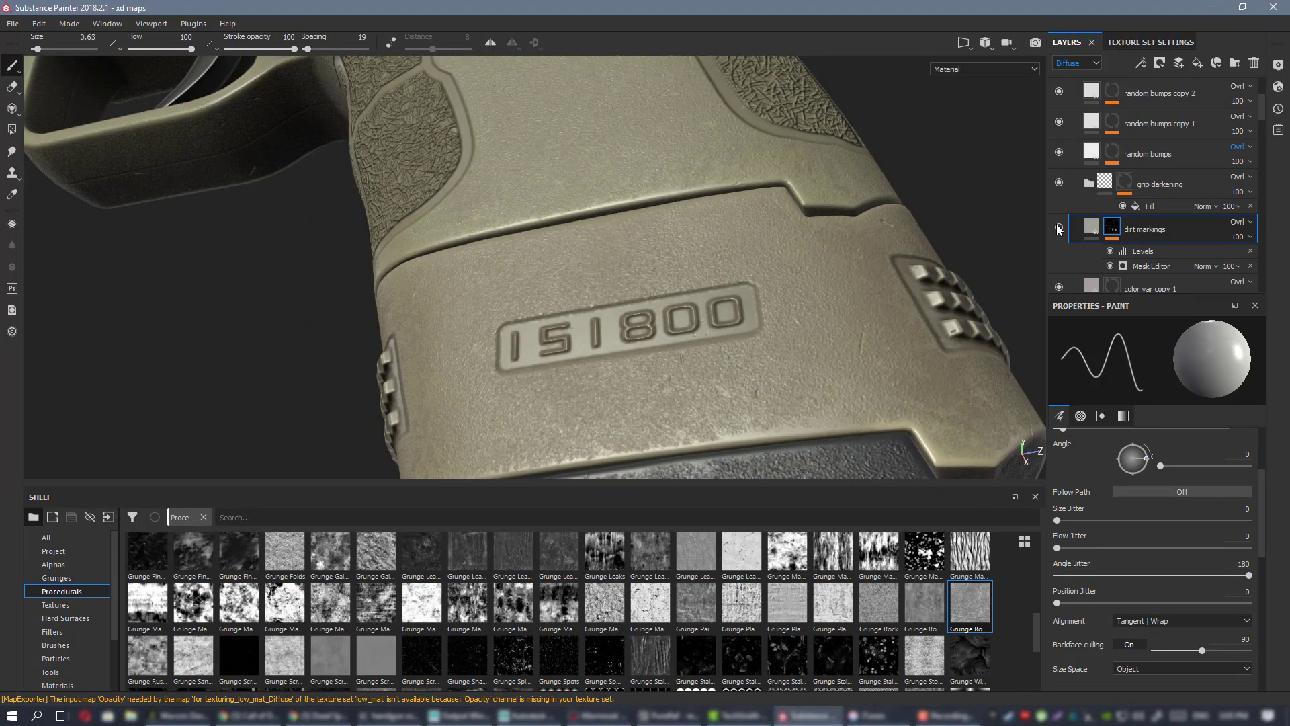
pyautogui.click(1057, 225)
# - Review the frame texture on both sides of the pistol, rotating the environment lighting to illuminate the opposite side
pyautogui.keyDown('alt'); pyautogui.moveTo(754, 239); pyautogui.dragTo(639, 229, button='right'); pyautogui.keyUp('alt')
pyautogui.keyDown('alt'); pyautogui.moveTo(638, 229); pyautogui.dragTo(671, 386, button='middle'); pyautogui.keyUp('alt')
pyautogui.keyDown('alt'); pyautogui.moveTo(671, 386); pyautogui.dragTo(677, 305); pyautogui.keyUp('alt')
pyautogui.keyDown('alt'); pyautogui.moveTo(516, 125); pyautogui.dragTo(591, 299, button='middle'); pyautogui.keyUp('alt')
pyautogui.keyDown('alt'); pyautogui.moveTo(591, 299); pyautogui.dragTo(477, 291); pyautogui.keyUp('alt')
pyautogui.keyDown('alt'); pyautogui.moveTo(478, 291); pyautogui.dragTo(239, 173, button='right'); pyautogui.keyUp('alt')
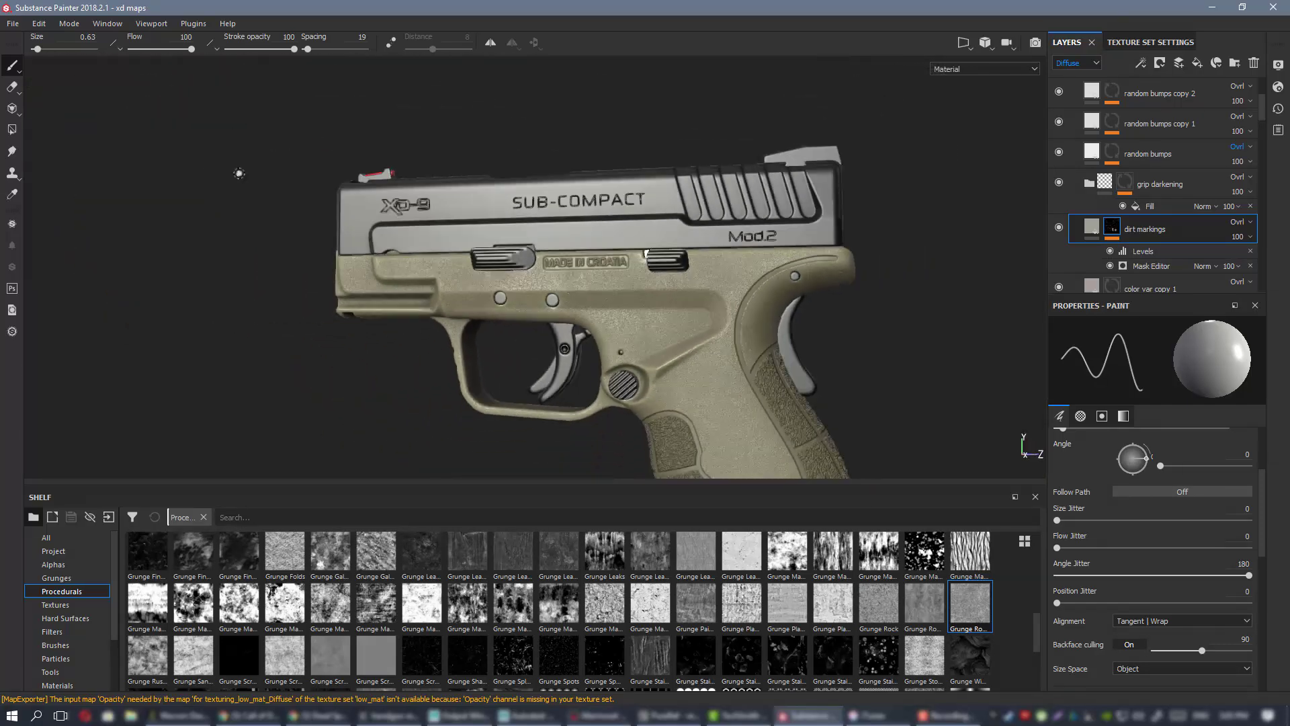
pyautogui.keyDown('alt'); pyautogui.moveTo(239, 173); pyautogui.dragTo(193, 87, button='middle'); pyautogui.keyUp('alt')
pyautogui.keyDown('alt'); pyautogui.moveTo(193, 87); pyautogui.dragTo(603, 259); pyautogui.keyUp('alt')
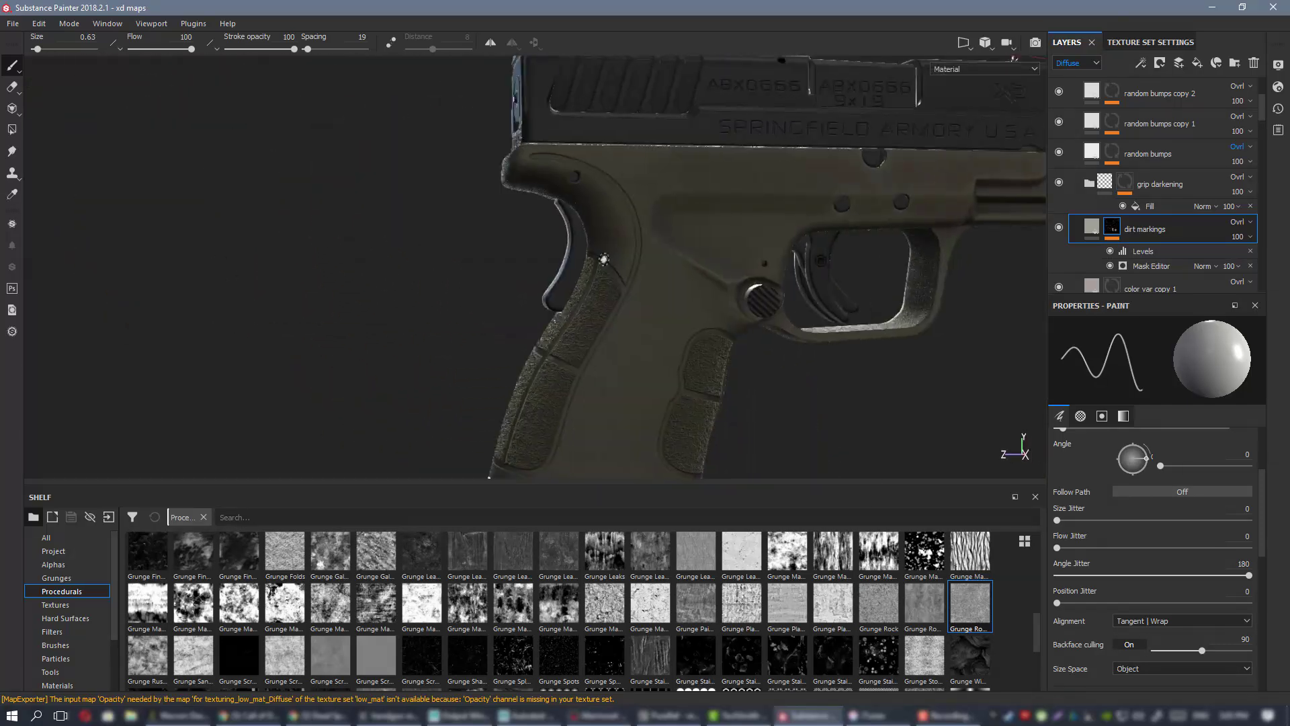
pyautogui.keyDown('shift'); pyautogui.moveTo(604, 259); pyautogui.dragTo(798, 221, button='right'); pyautogui.keyUp('shift')
pyautogui.keyDown('alt'); pyautogui.moveTo(581, 232); pyautogui.dragTo(249, 241, button='middle'); pyautogui.keyUp('alt')
pyautogui.keyDown('alt'); pyautogui.moveTo(551, 235); pyautogui.dragTo(473, 282); pyautogui.keyUp('alt')
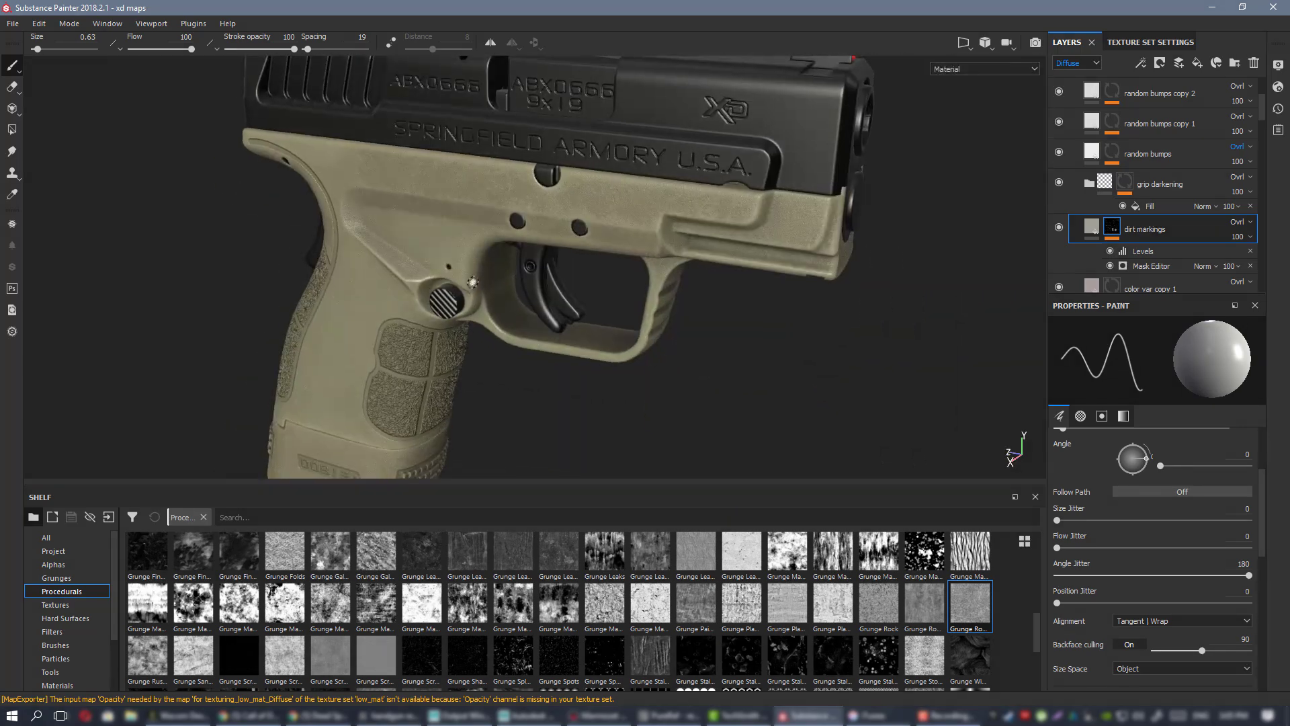
pyautogui.keyDown('alt'); pyautogui.moveTo(473, 282); pyautogui.dragTo(522, 133, button='middle'); pyautogui.keyUp('alt')
pyautogui.keyDown('alt'); pyautogui.moveTo(522, 132); pyautogui.dragTo(484, 215); pyautogui.keyUp('alt')
pyautogui.keyDown('alt'); pyautogui.moveTo(484, 215); pyautogui.dragTo(469, 322, button='middle'); pyautogui.keyUp('alt')
pyautogui.keyDown('alt'); pyautogui.moveTo(470, 323); pyautogui.dragTo(380, 221); pyautogui.keyUp('alt')
pyautogui.keyDown('alt'); pyautogui.moveTo(381, 222); pyautogui.dragTo(656, 236, button='middle'); pyautogui.keyUp('alt')
pyautogui.moveTo(655, 235)
pyautogui.keyDown('alt'); pyautogui.mouseDown(button='right')
pyautogui.moveTo(674, 269)
pyautogui.moveTo(674, 236)
pyautogui.mouseUp(button='right'); pyautogui.keyUp('alt')
# - Add a fill layer at the top of the plastic group and name it "dirt"
pyautogui.scroll(4, 1151, 228)
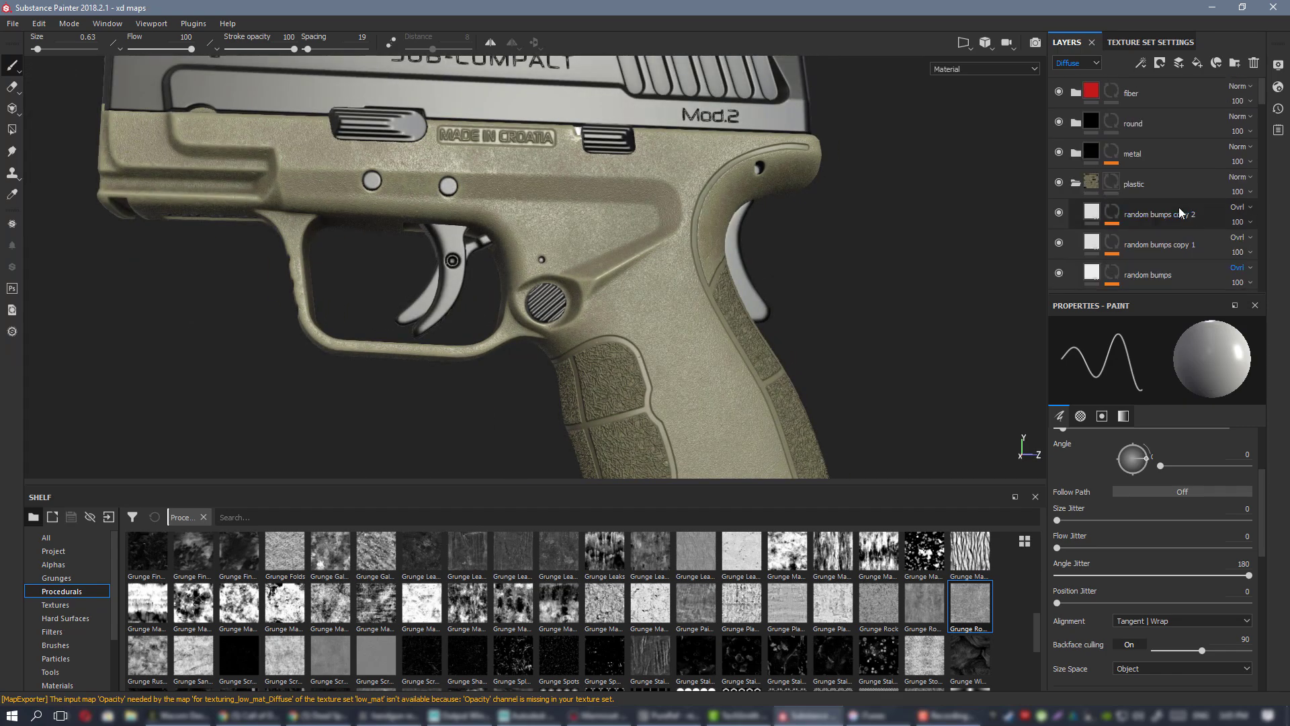
pyautogui.click(1197, 63)
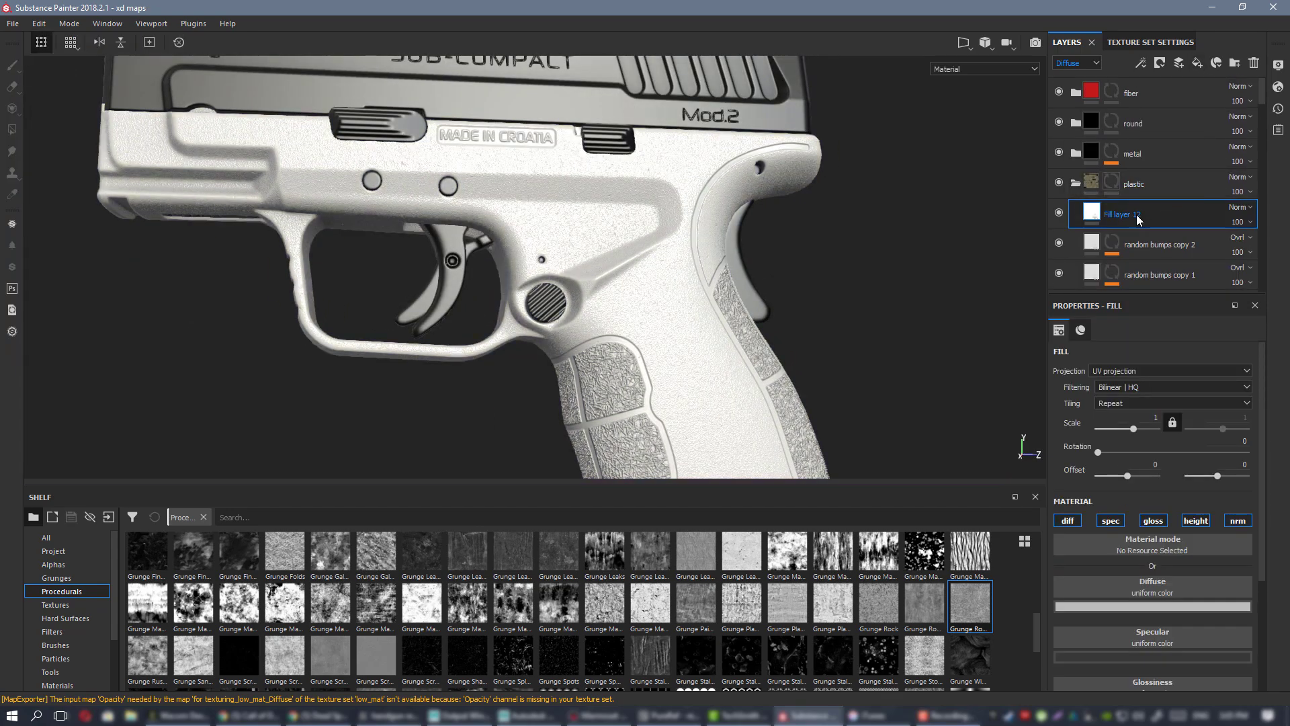
pyautogui.doubleClick(1138, 218)
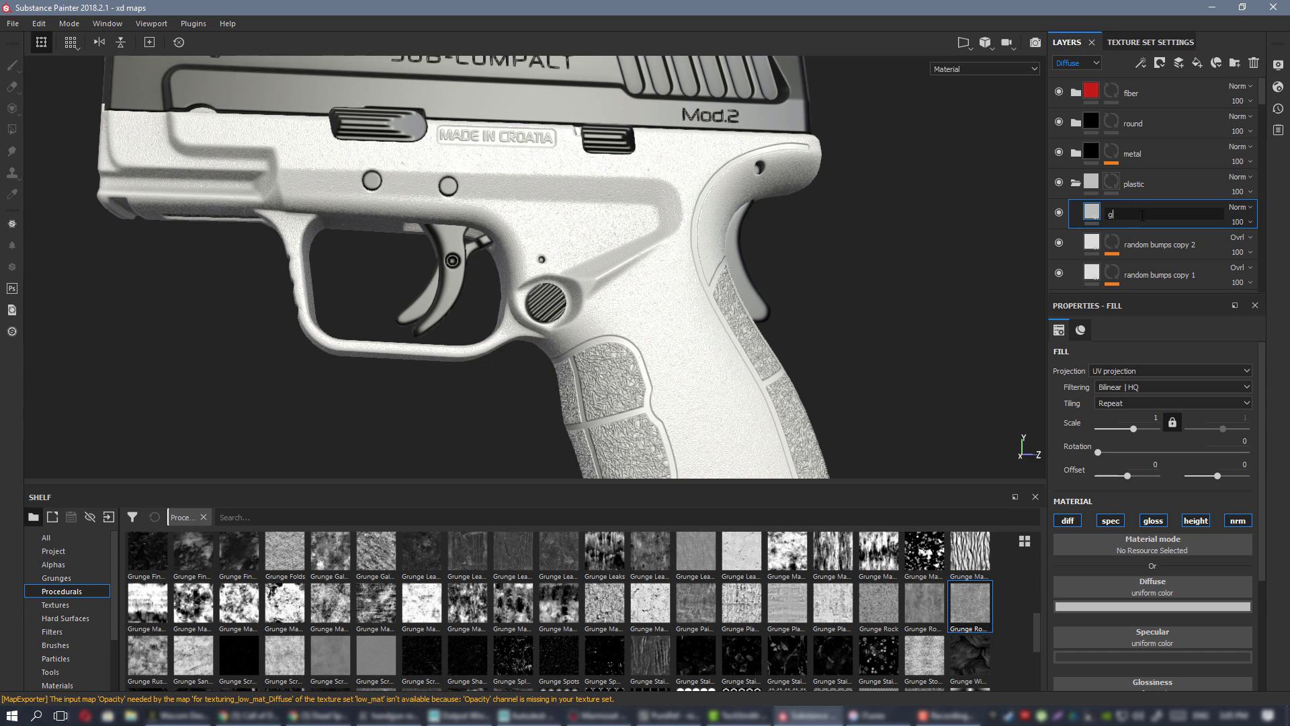
pyautogui.write('girt')
pyautogui.press('Return')
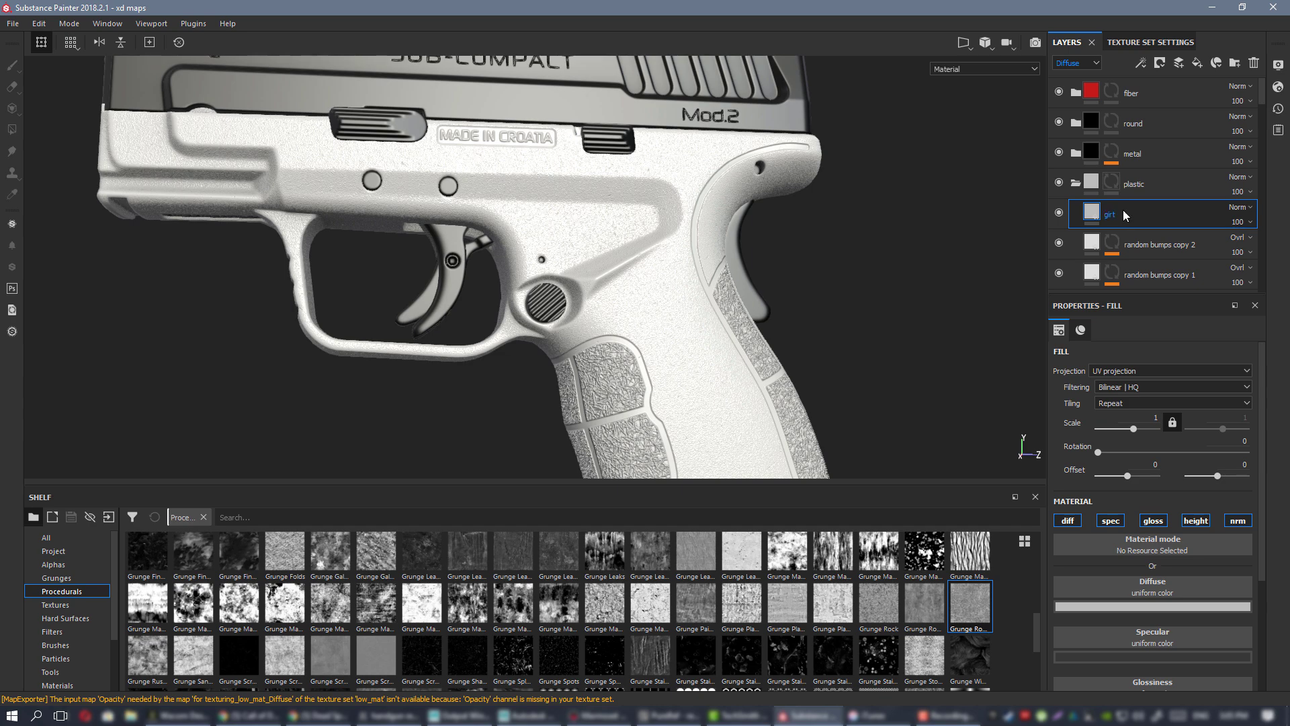
pyautogui.doubleClick(1106, 219)
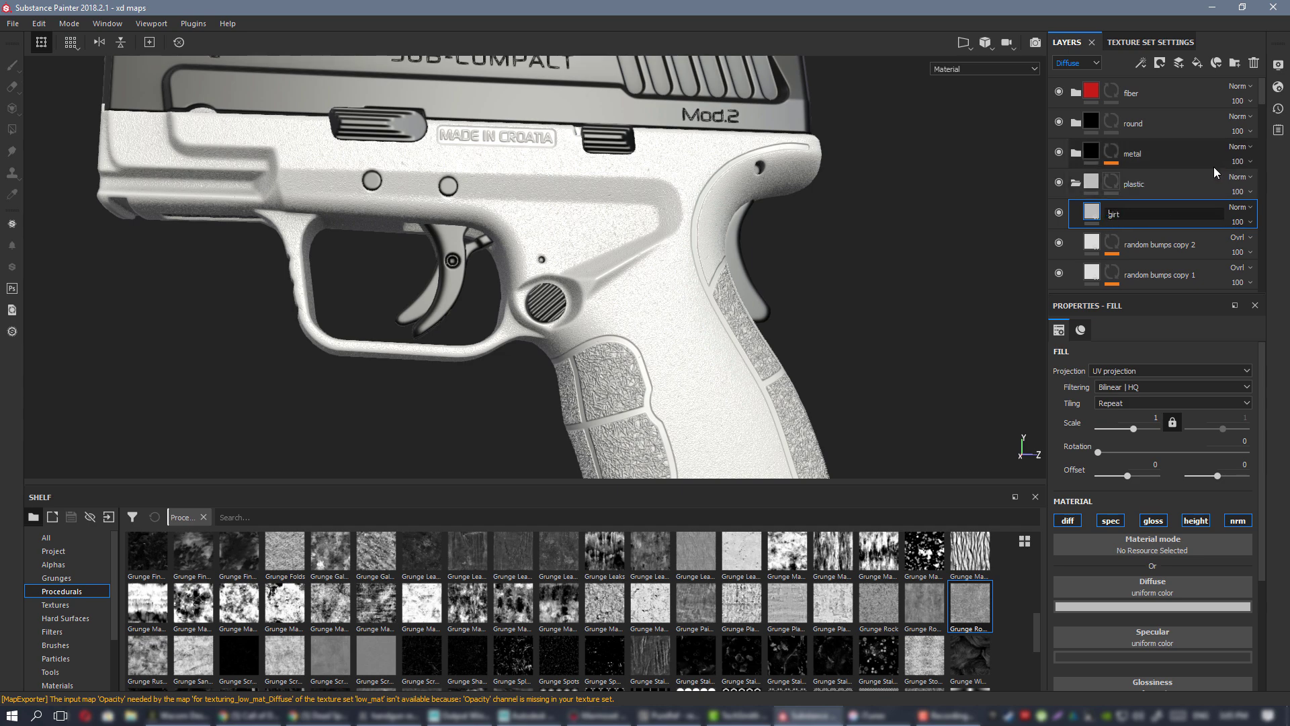
pyautogui.press('Delete')
pyautogui.write('d')
pyautogui.press('Return')
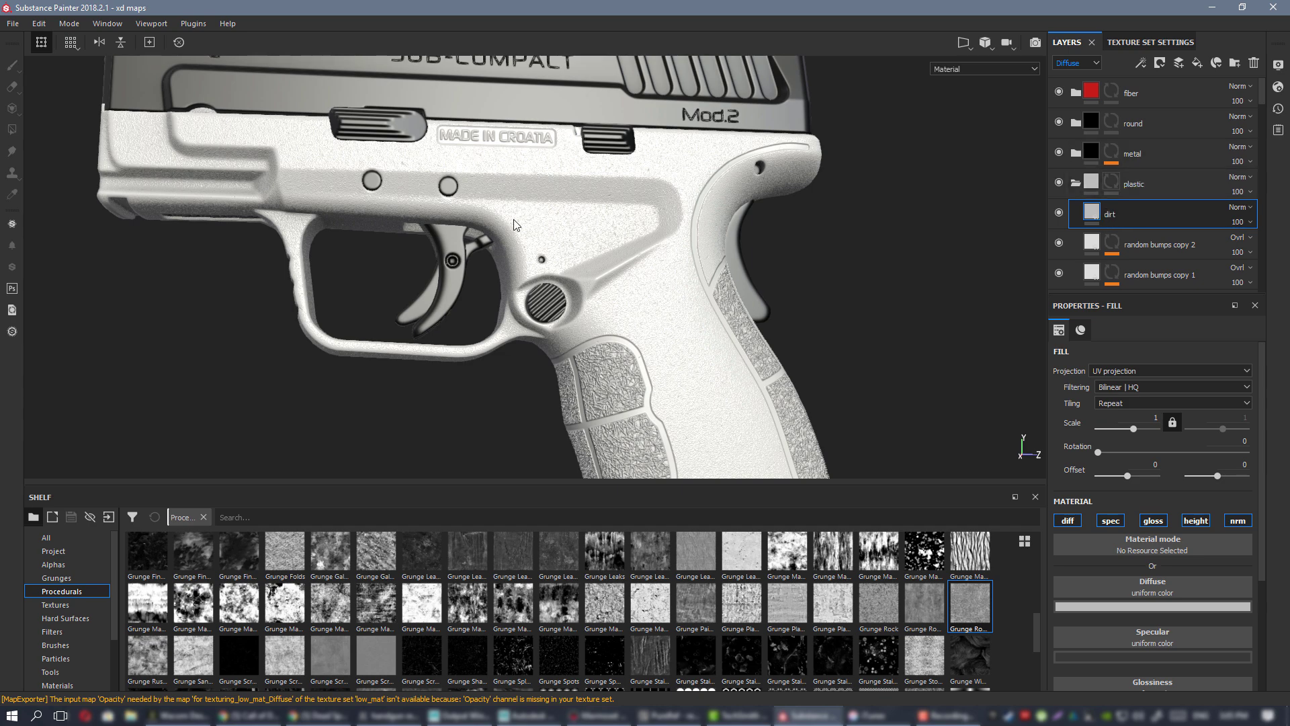
# - Give the dirt layer a black mask and add a Mask Editor generator to it
pyautogui.keyDown('alt'); pyautogui.moveTo(514, 225); pyautogui.dragTo(620, 290); pyautogui.keyUp('alt')
pyautogui.rightClick(1110, 215)
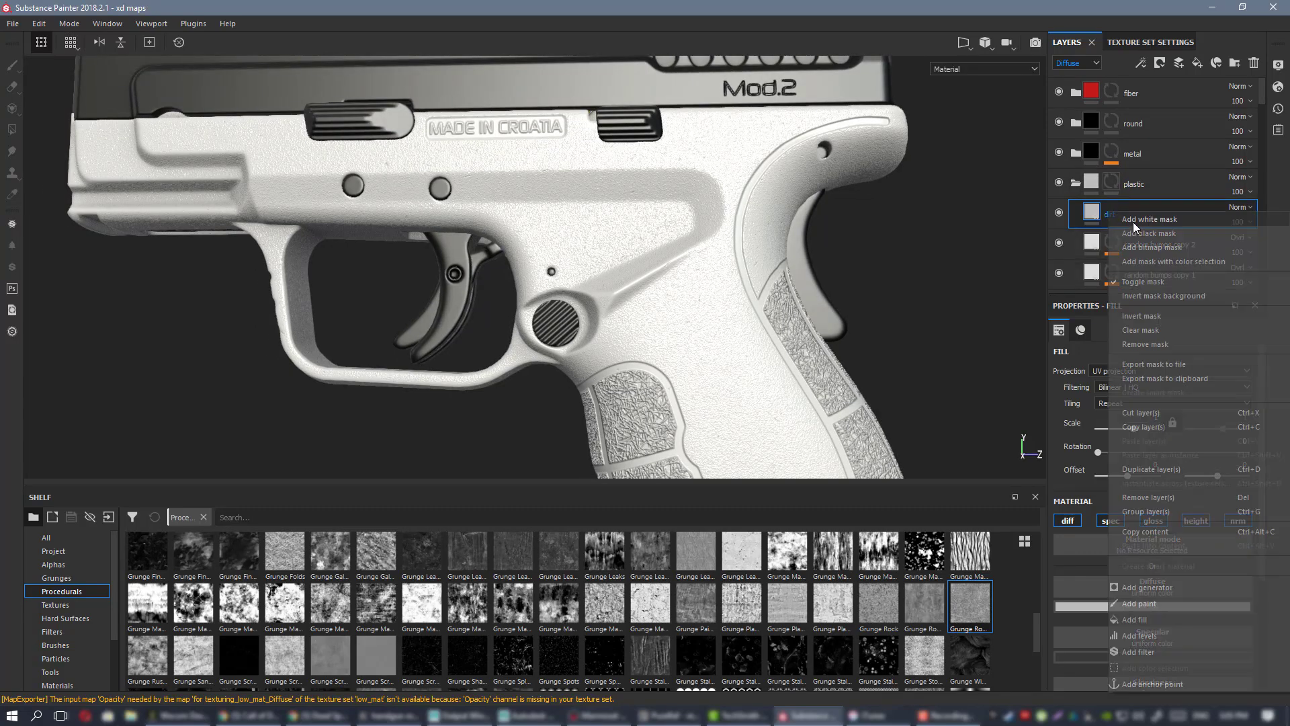
pyautogui.click(1139, 233)
pyautogui.rightClick(1116, 213)
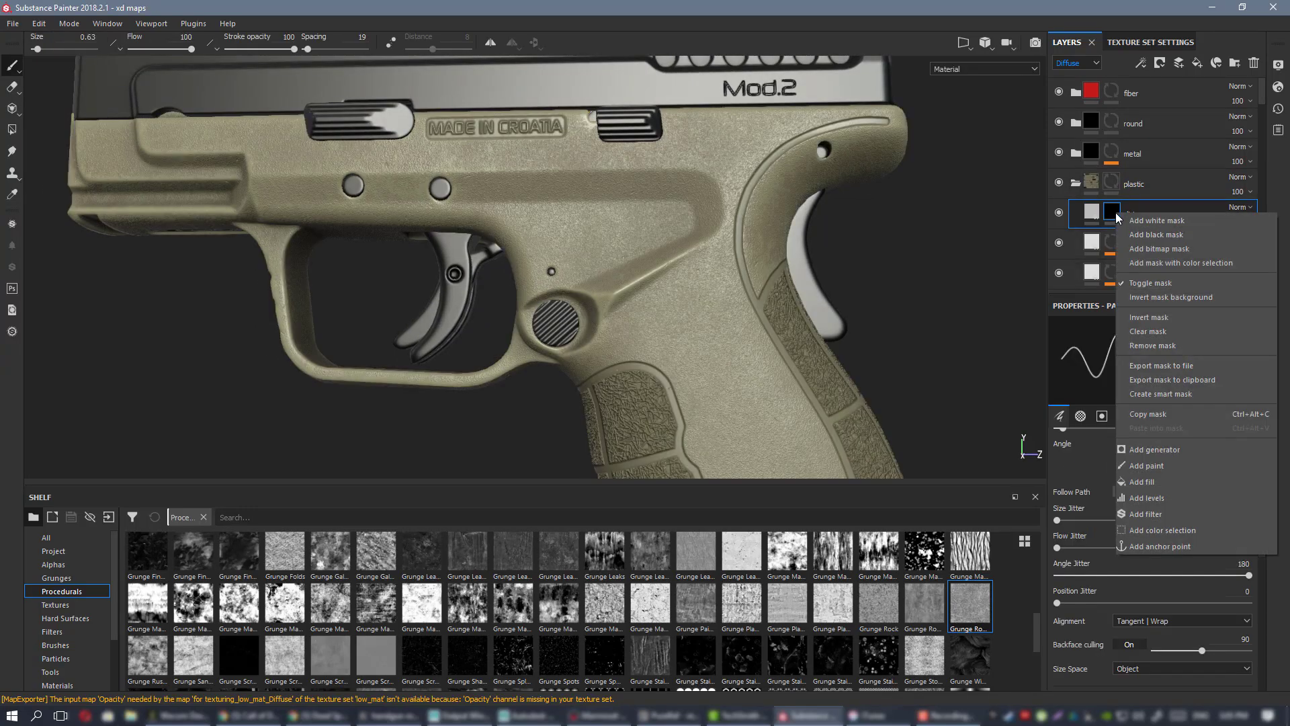
pyautogui.click(1196, 451)
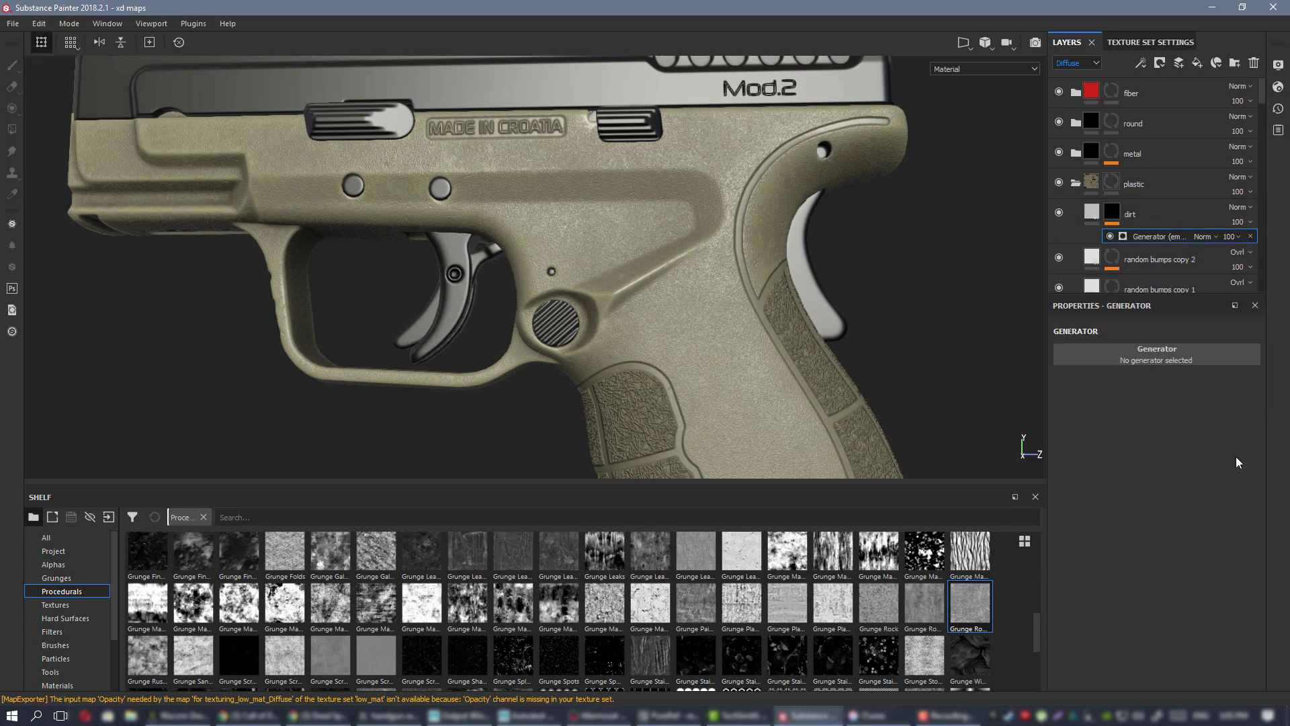
pyautogui.click(1186, 354)
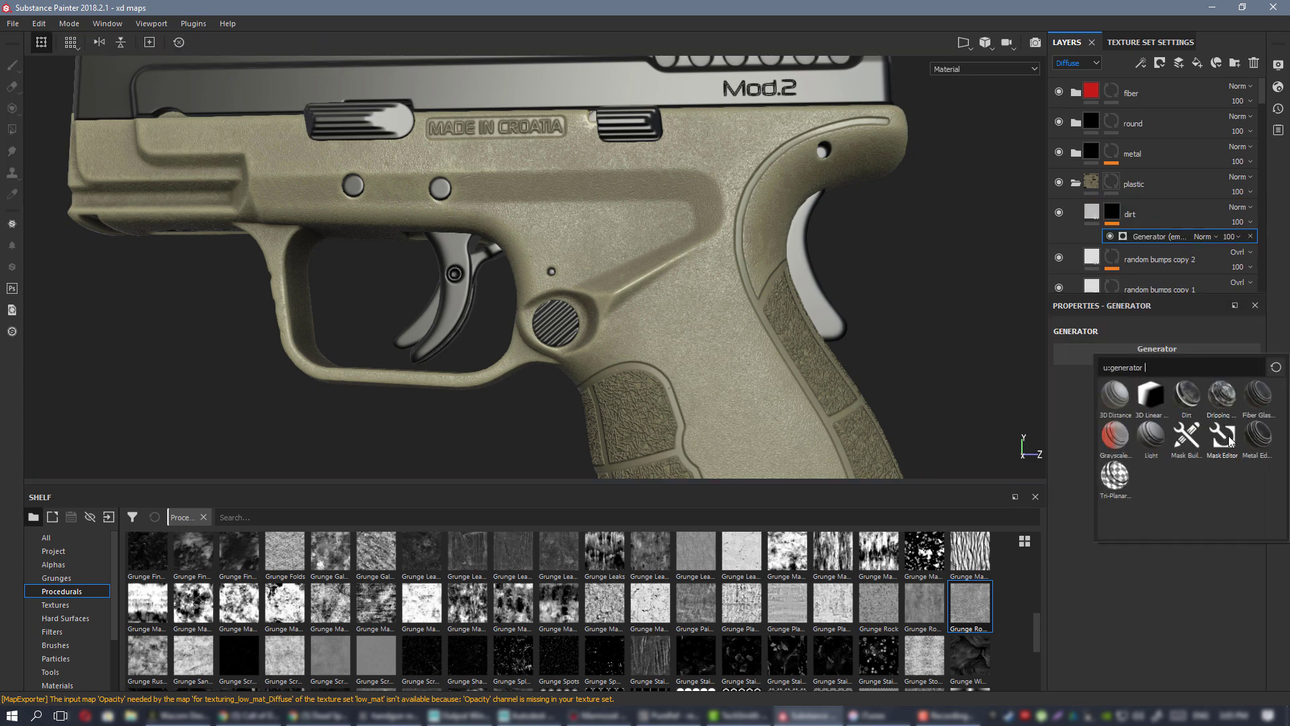
pyautogui.moveTo(1229, 437)
pyautogui.click(1222, 435)
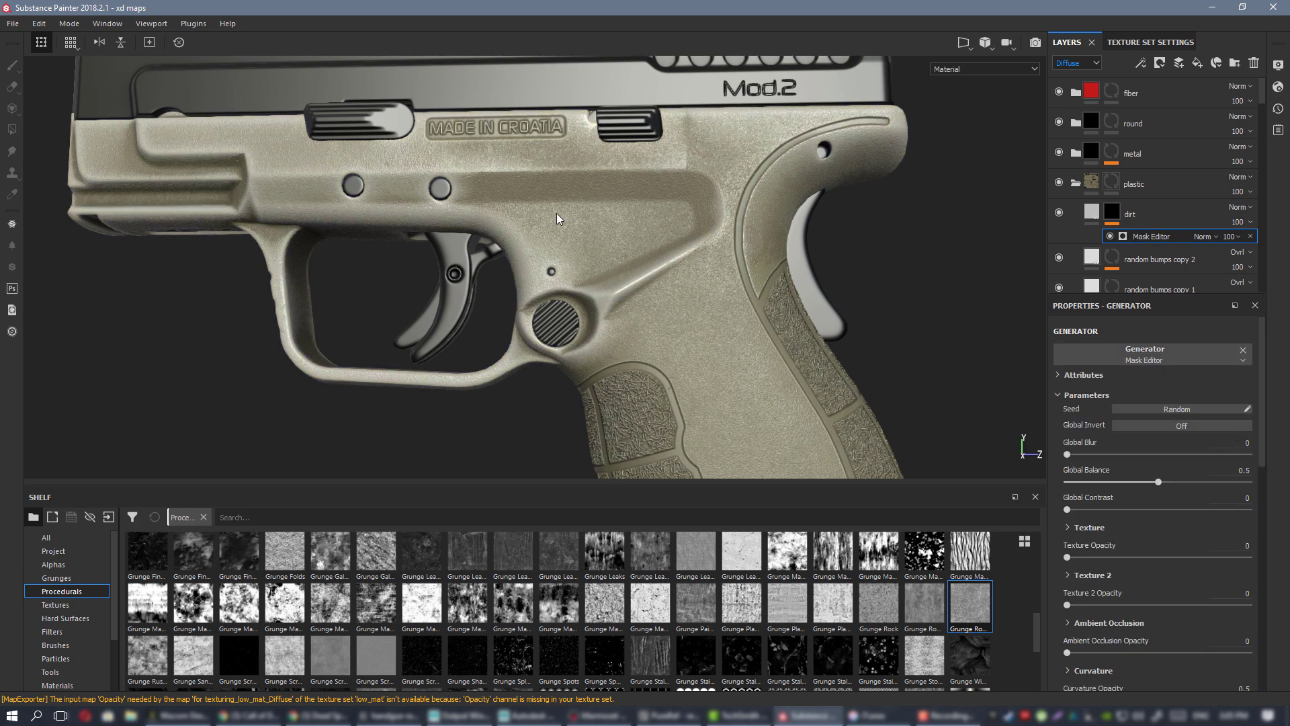
# - Set the Mask Editor's curvature mode to Cavities and its ambient occlusion opacity to 1
pyautogui.scroll(1, 557, 215)
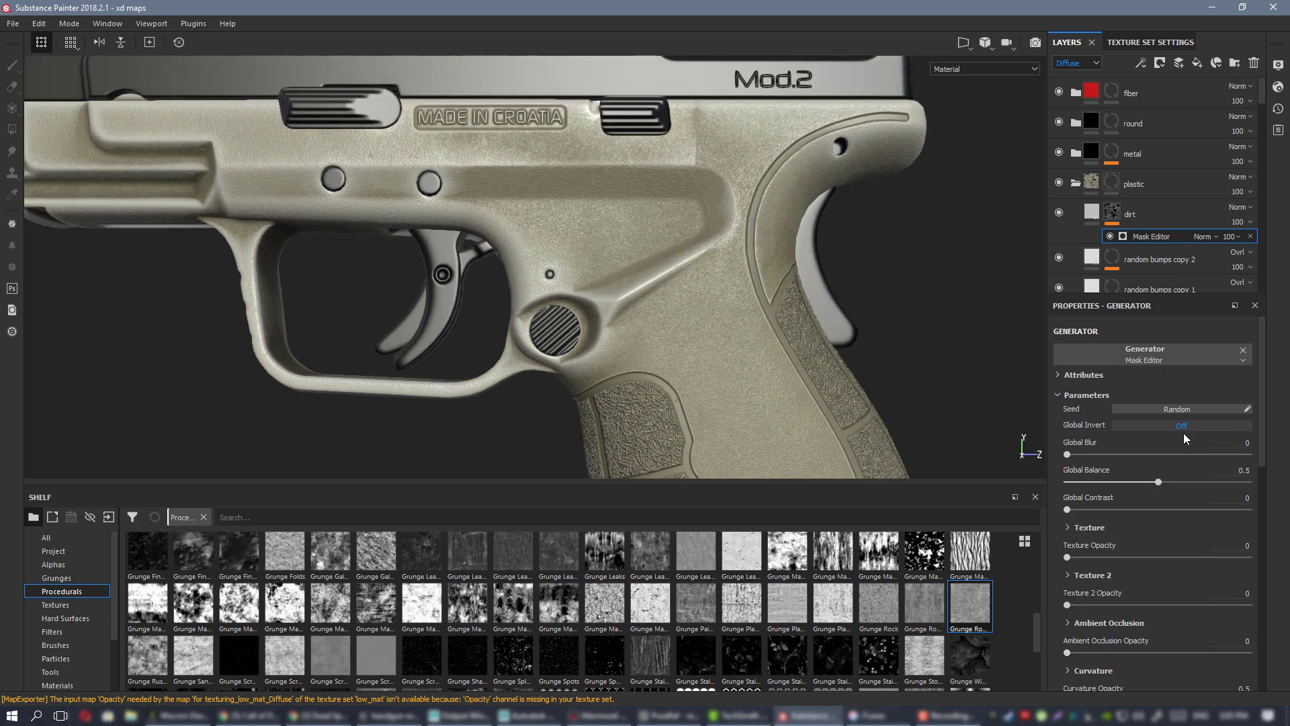
pyautogui.scroll(-1, 1160, 484)
pyautogui.scroll(-1, 1151, 515)
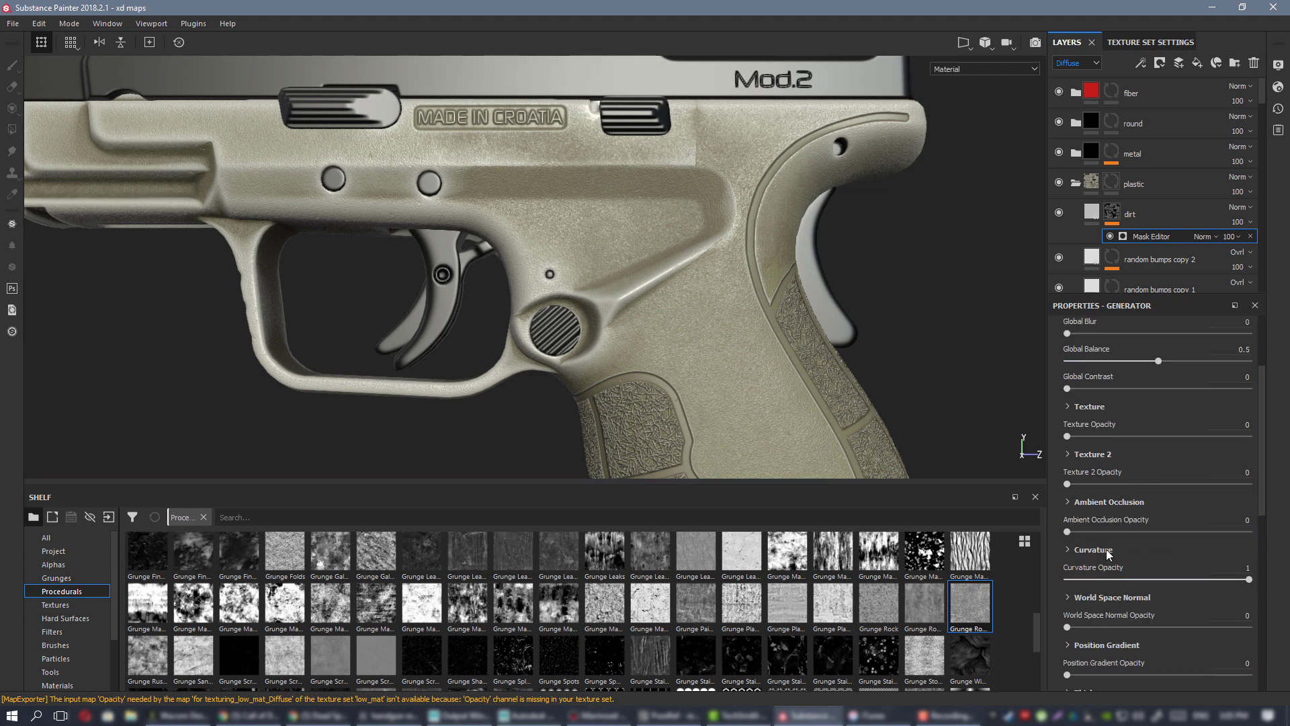
pyautogui.click(1108, 550)
pyautogui.click(1155, 602)
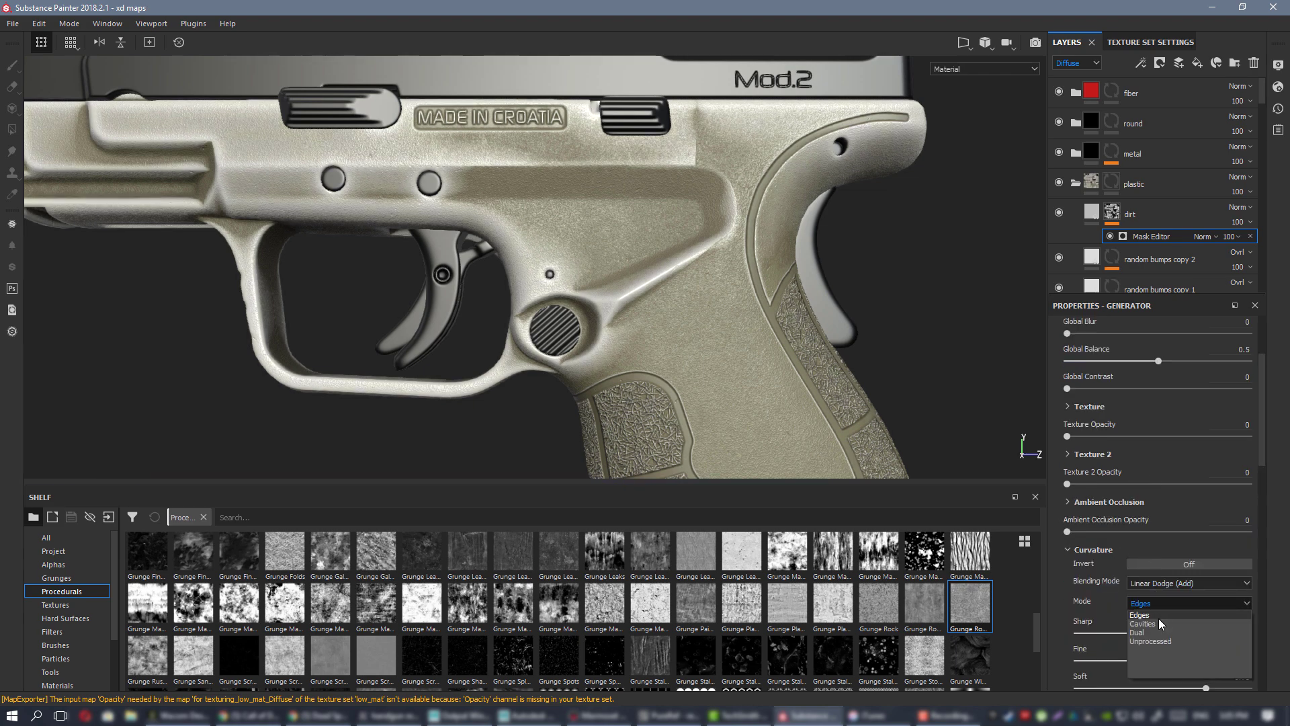
pyautogui.click(1159, 621)
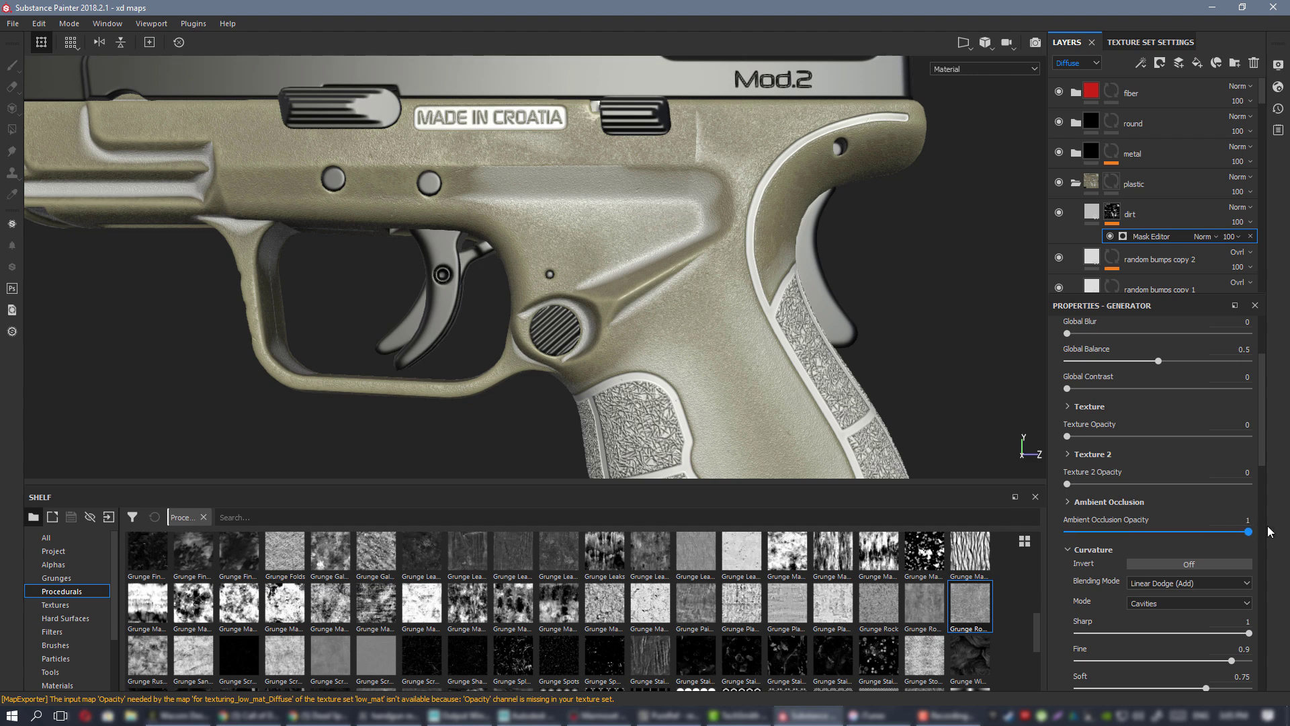
# - Try the Screen blending mode for the generator's ambient occlusion, and settle on Overlay at full opacity
pyautogui.click(1115, 503)
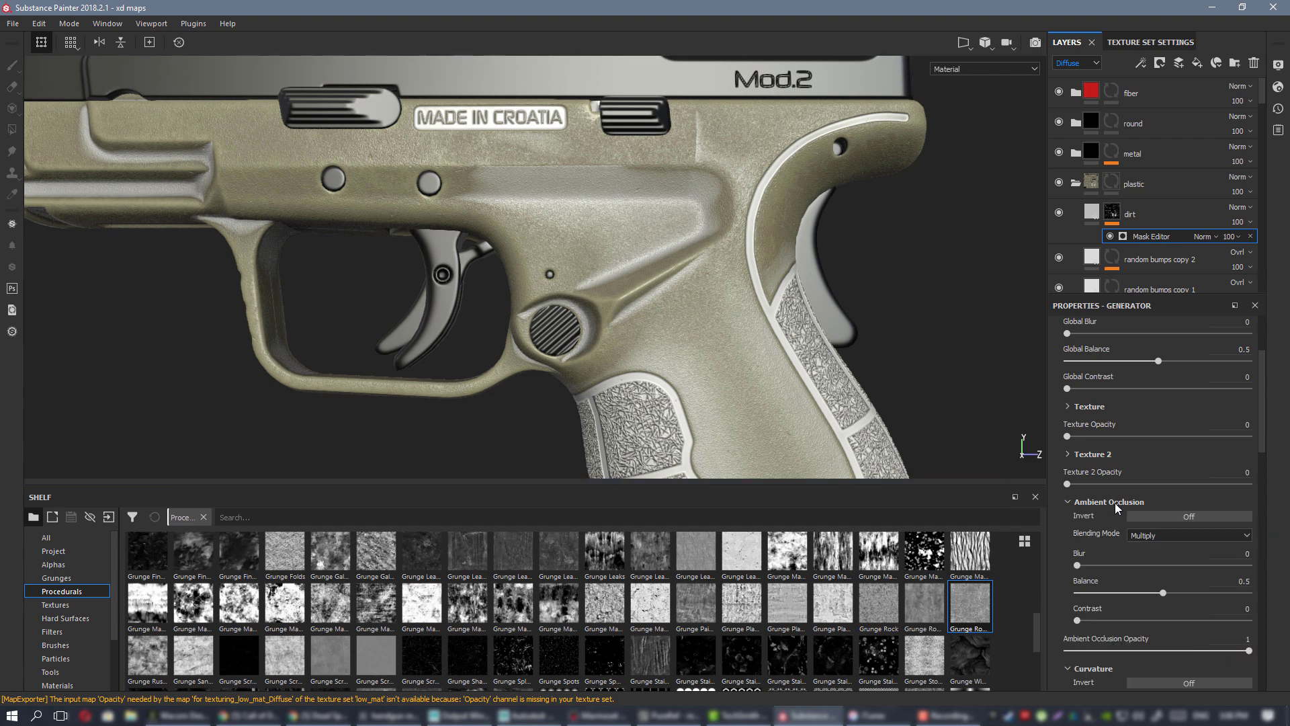
pyautogui.click(1174, 535)
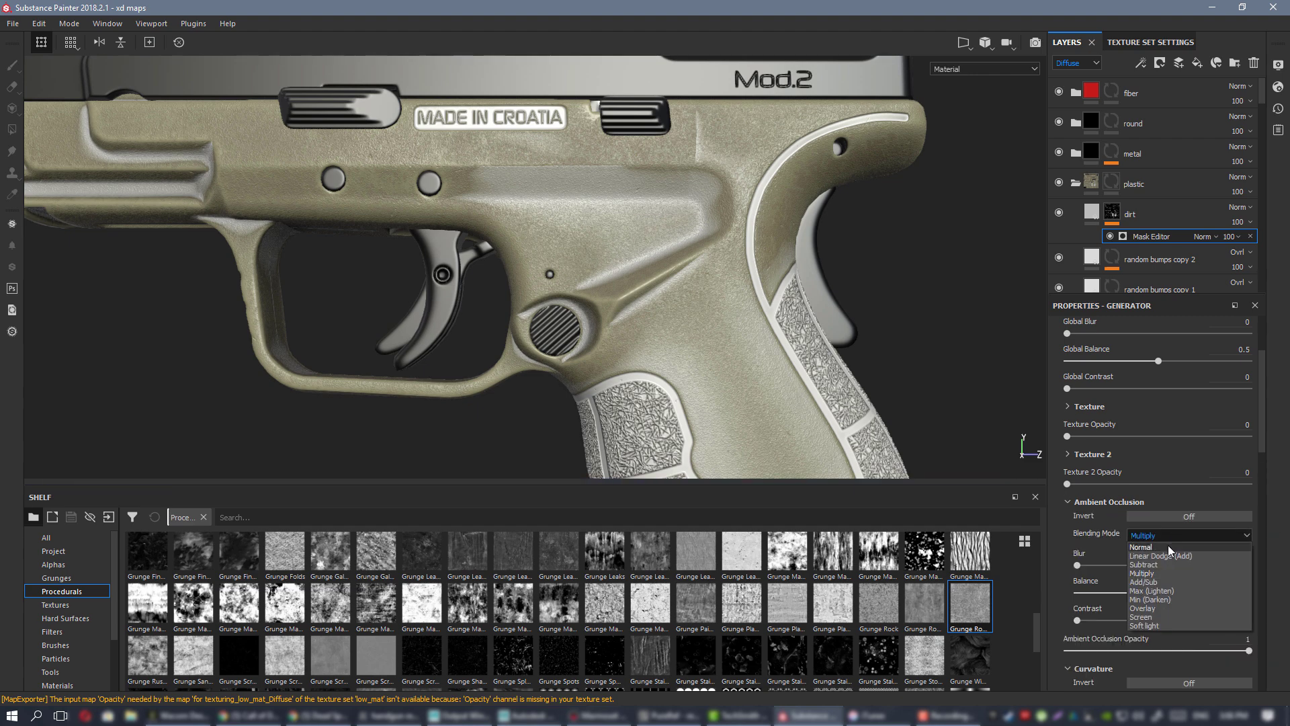
pyautogui.click(1187, 616)
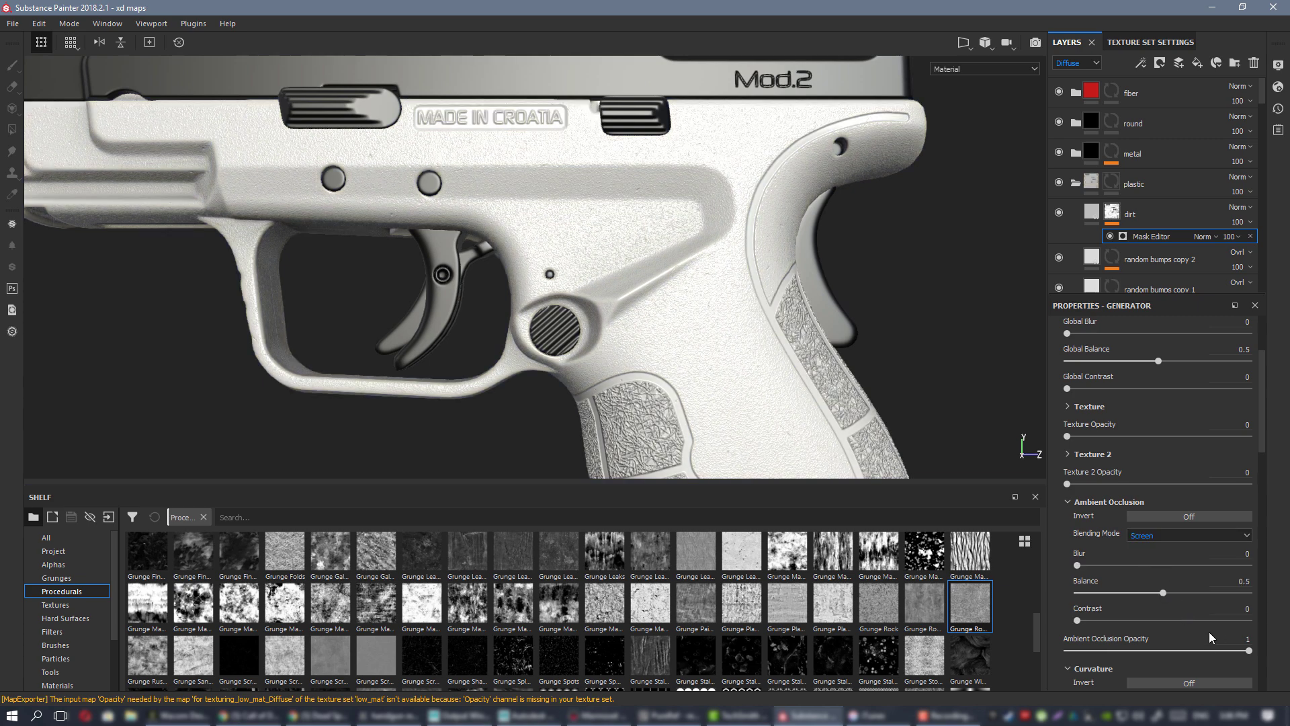
pyautogui.click(1155, 535)
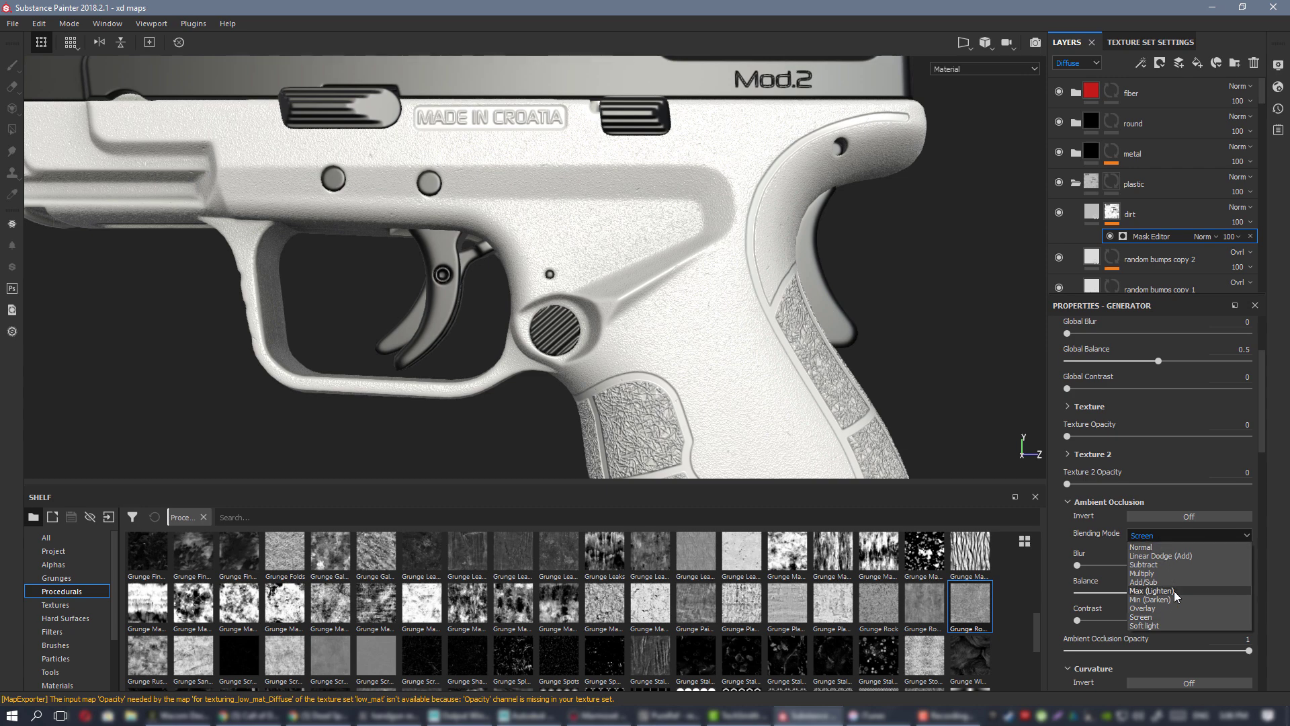
pyautogui.click(1170, 607)
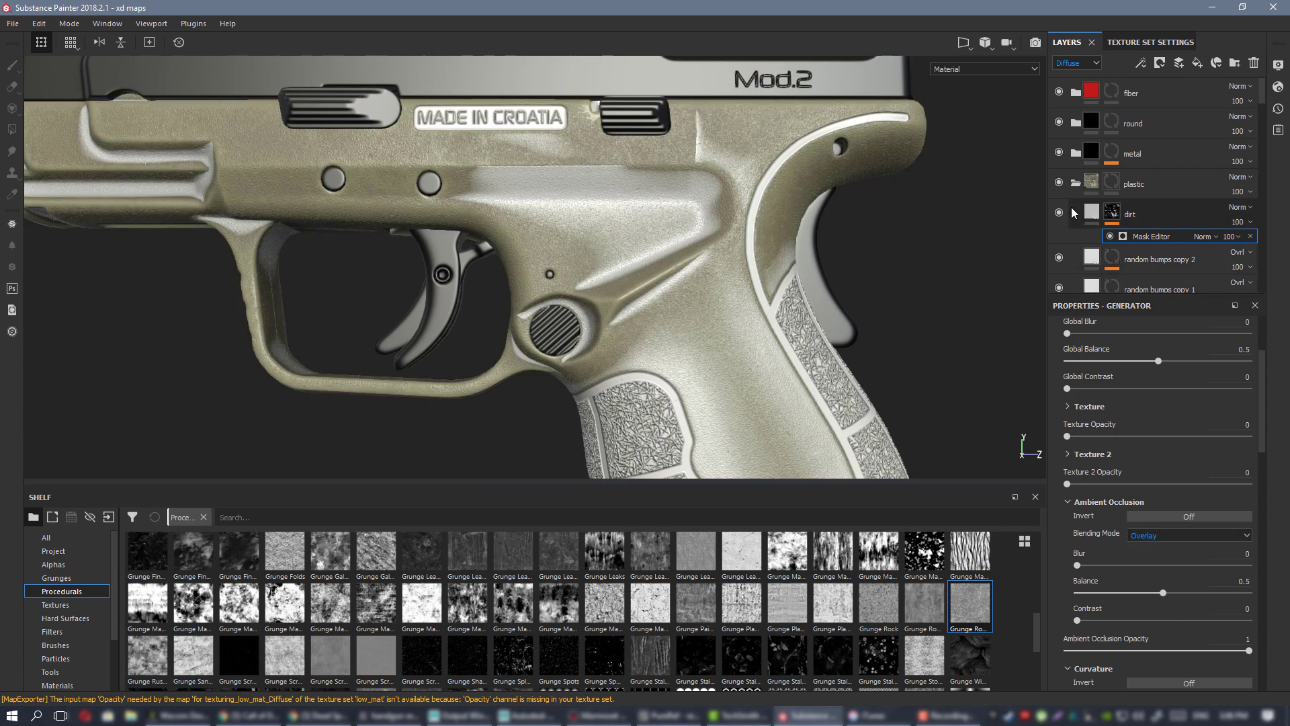
pyautogui.click(1098, 502)
pyautogui.moveTo(1180, 531); pyautogui.dragTo(974, 541)
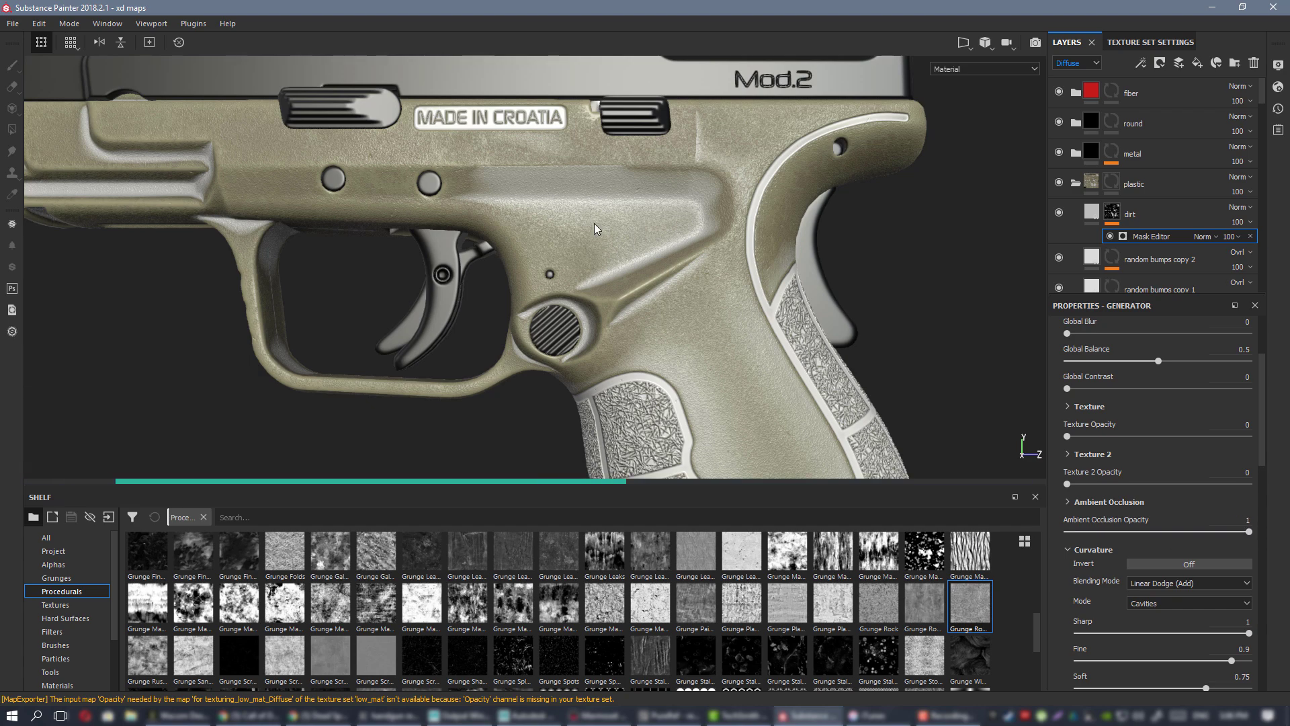
# - Add a Grunge Roughcast fill to the dirt layer's mask and set its blending mode to Subtract
pyautogui.keyDown('alt'); pyautogui.moveTo(576, 175); pyautogui.dragTo(663, 221, button='right'); pyautogui.keyUp('alt')
pyautogui.keyDown('alt'); pyautogui.moveTo(598, 265); pyautogui.dragTo(622, 204, button='middle'); pyautogui.keyUp('alt')
pyautogui.keyDown('alt'); pyautogui.moveTo(622, 205); pyautogui.dragTo(608, 233); pyautogui.keyUp('alt')
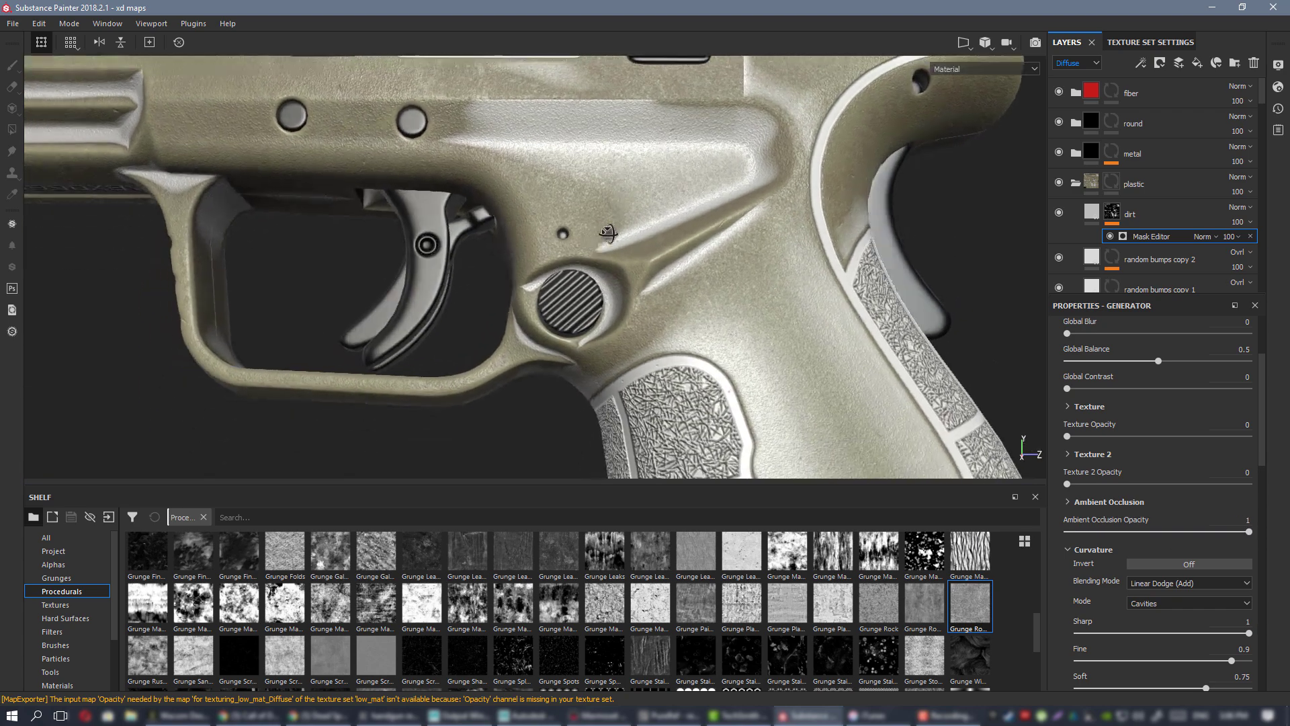
pyautogui.keyDown('alt'); pyautogui.moveTo(608, 233); pyautogui.dragTo(628, 238, button='right'); pyautogui.keyUp('alt')
pyautogui.keyDown('alt'); pyautogui.moveTo(628, 238); pyautogui.dragTo(656, 286); pyautogui.keyUp('alt')
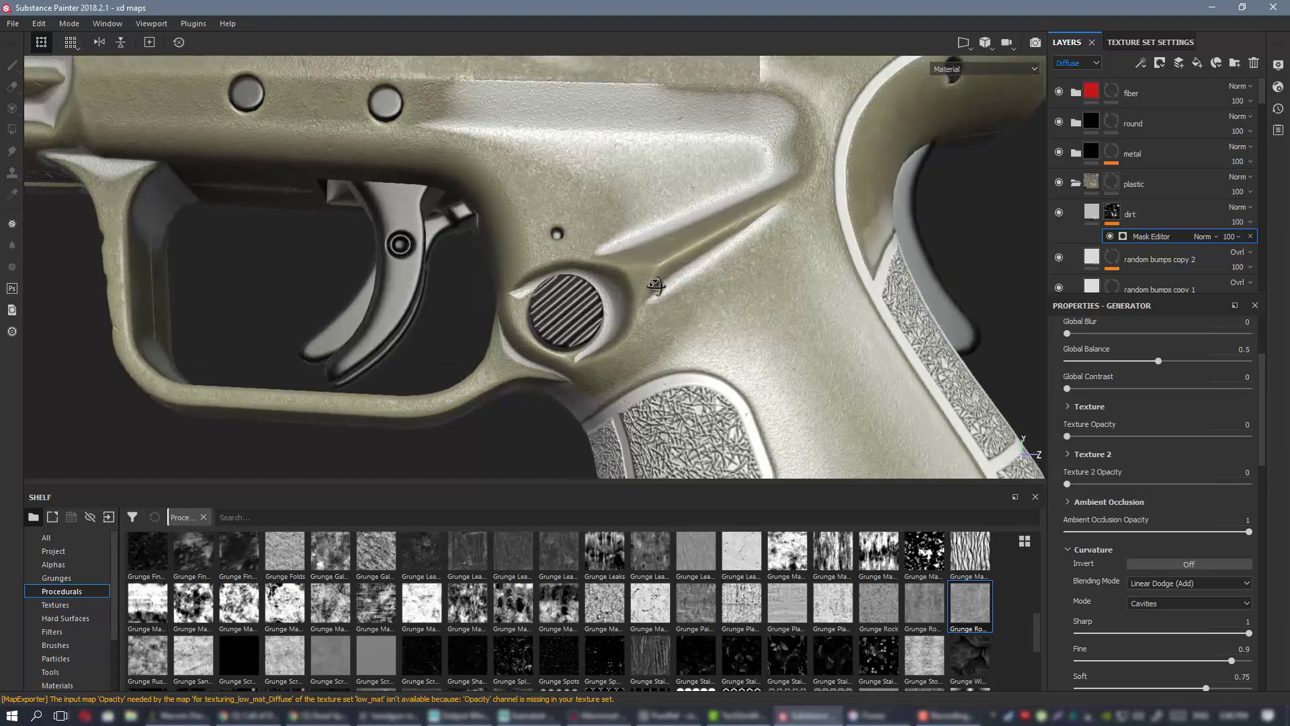
pyautogui.click(1119, 214)
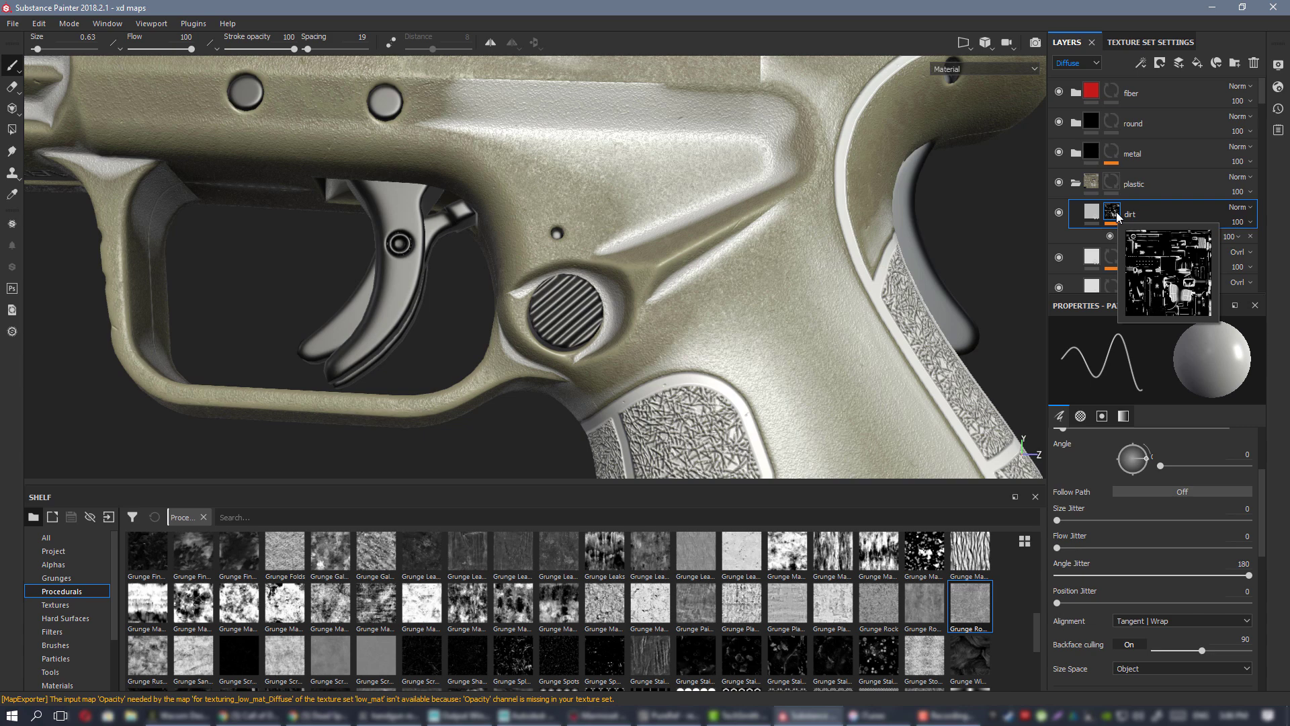
pyautogui.rightClick(1119, 214)
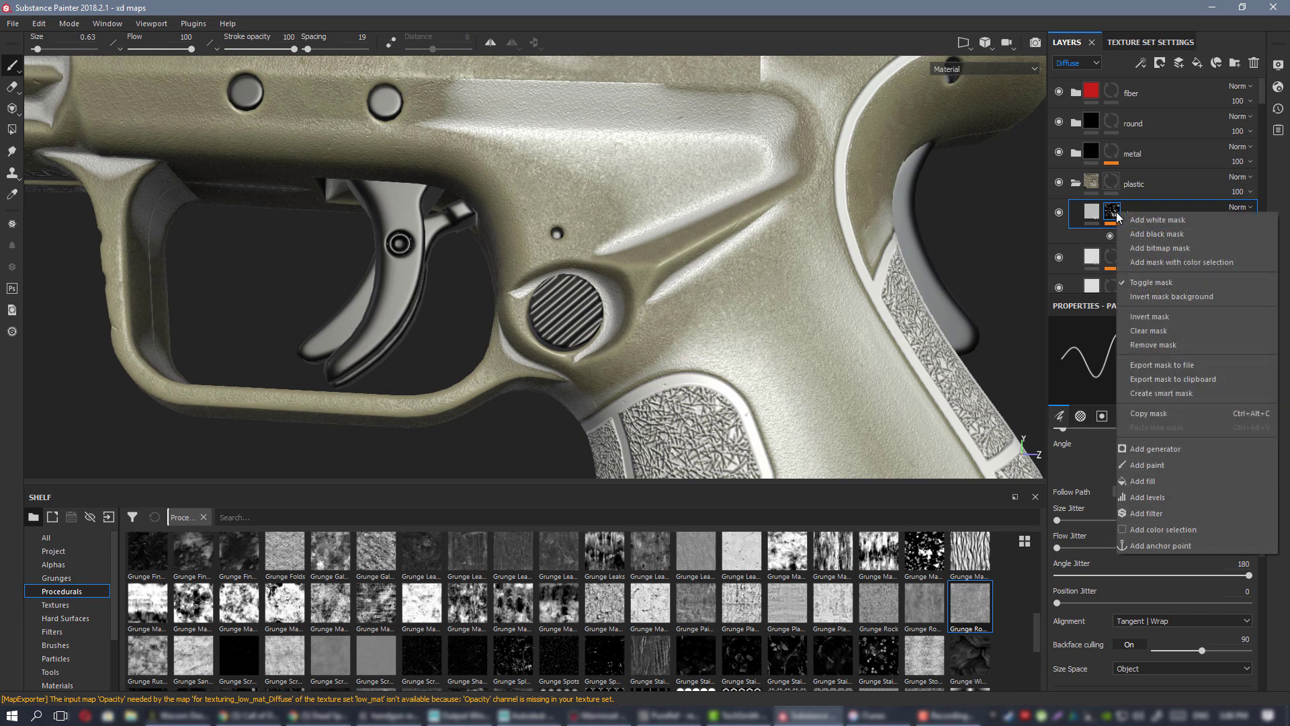
pyautogui.click(1180, 482)
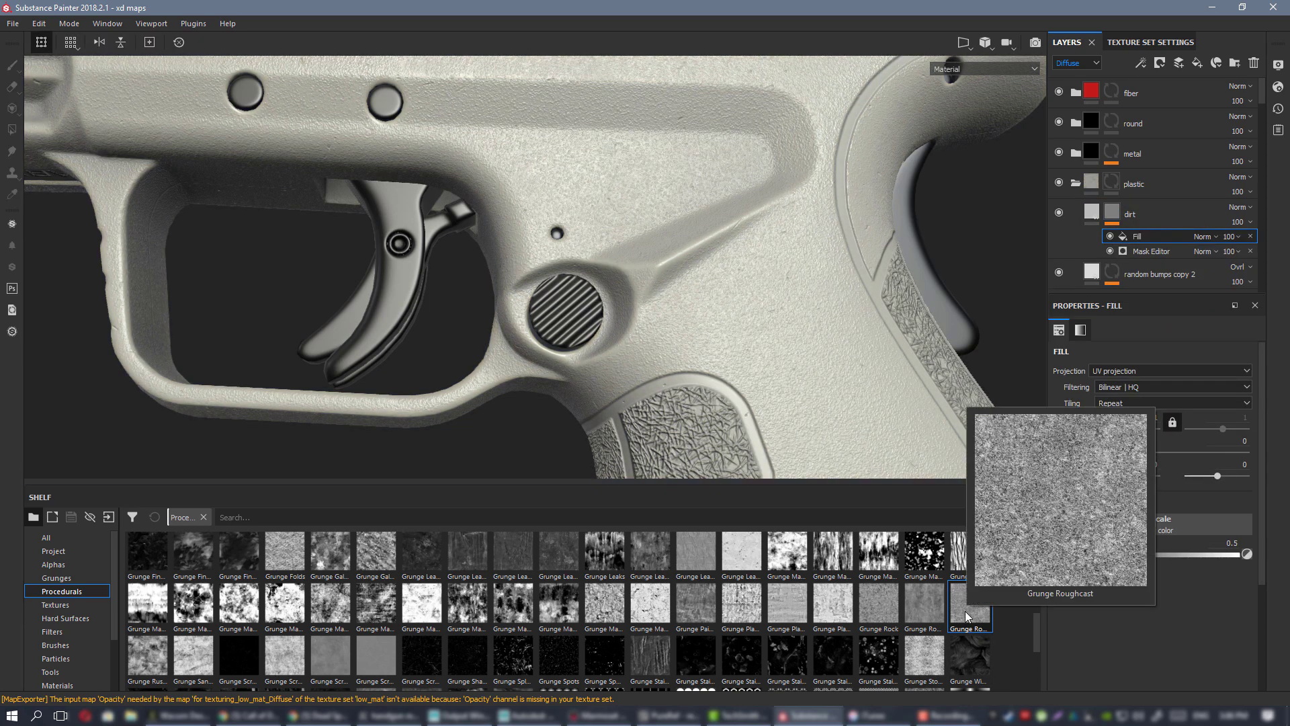
pyautogui.moveTo(970, 608); pyautogui.dragTo(1154, 531)
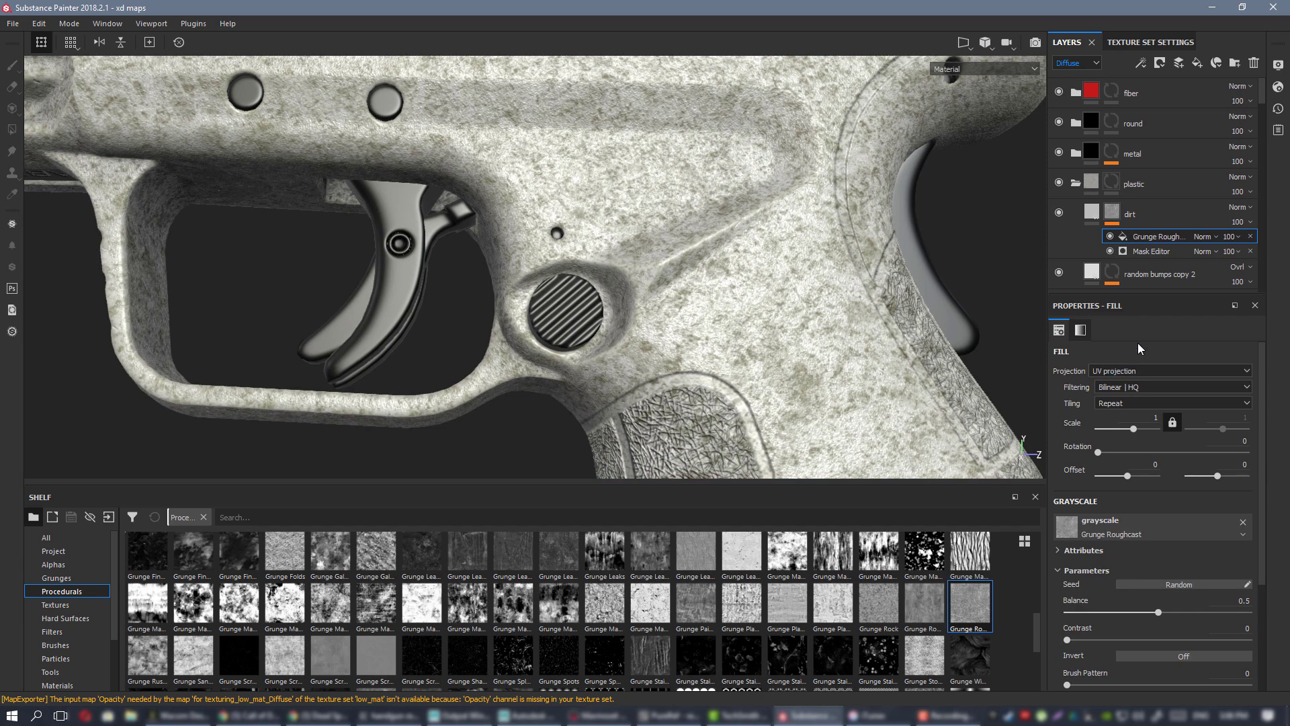
pyautogui.click(1210, 237)
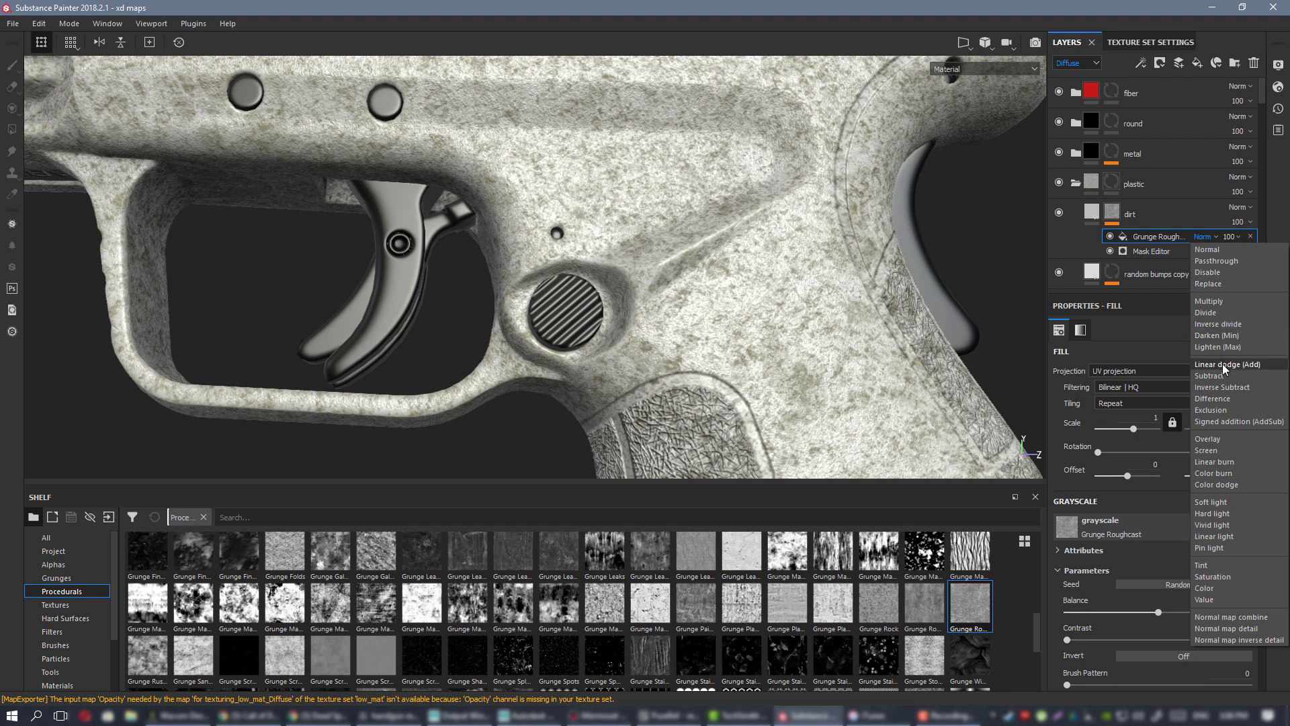
pyautogui.click(1210, 375)
# - Examine the broken-up dirt around the trigger guard, the round button and the front rail of the frame
pyautogui.keyDown('alt'); pyautogui.moveTo(694, 294); pyautogui.dragTo(769, 421); pyautogui.keyUp('alt')
pyautogui.keyDown('alt'); pyautogui.moveTo(769, 420); pyautogui.dragTo(703, 340, button='right'); pyautogui.keyUp('alt')
pyautogui.keyDown('alt'); pyautogui.moveTo(719, 396); pyautogui.dragTo(717, 352, button='middle'); pyautogui.keyUp('alt')
pyautogui.moveTo(717, 351)
pyautogui.keyDown('alt'); pyautogui.mouseDown()
pyautogui.moveTo(685, 304)
pyautogui.moveTo(699, 357)
pyautogui.mouseUp(); pyautogui.keyUp('alt')
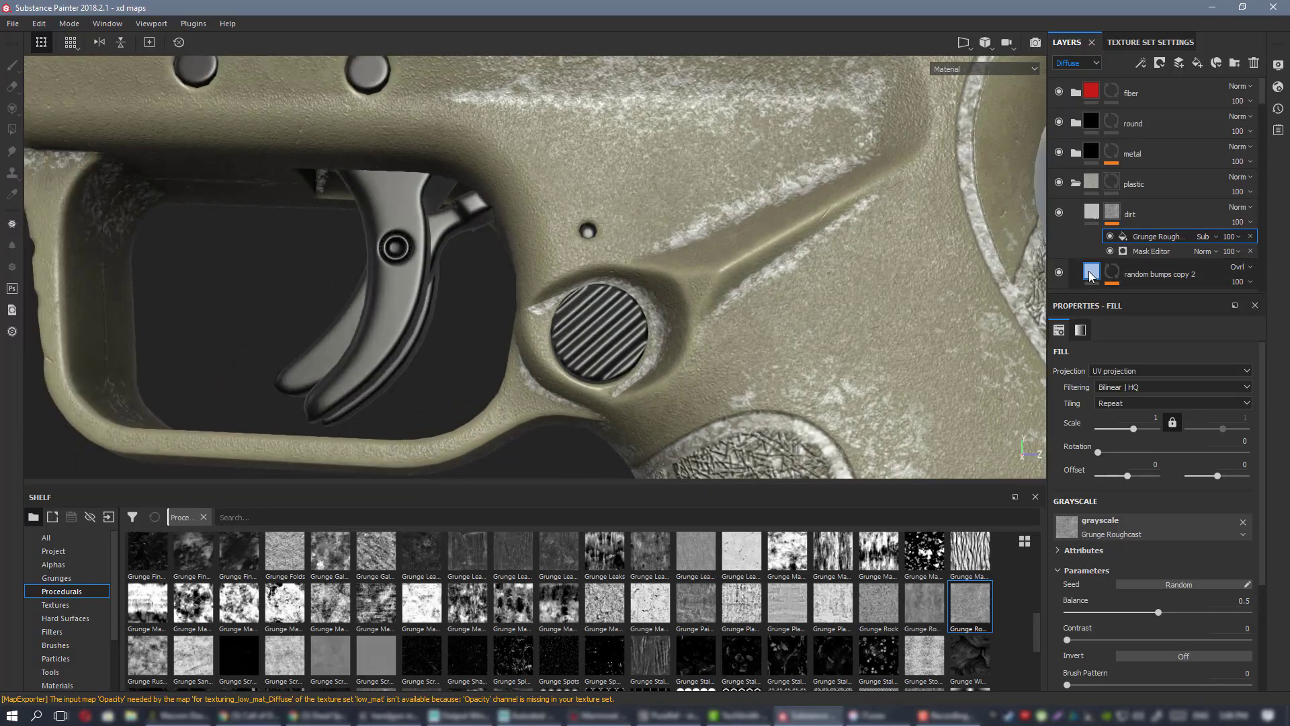
pyautogui.keyDown('alt'); pyautogui.moveTo(849, 252); pyautogui.dragTo(828, 267); pyautogui.keyUp('alt')
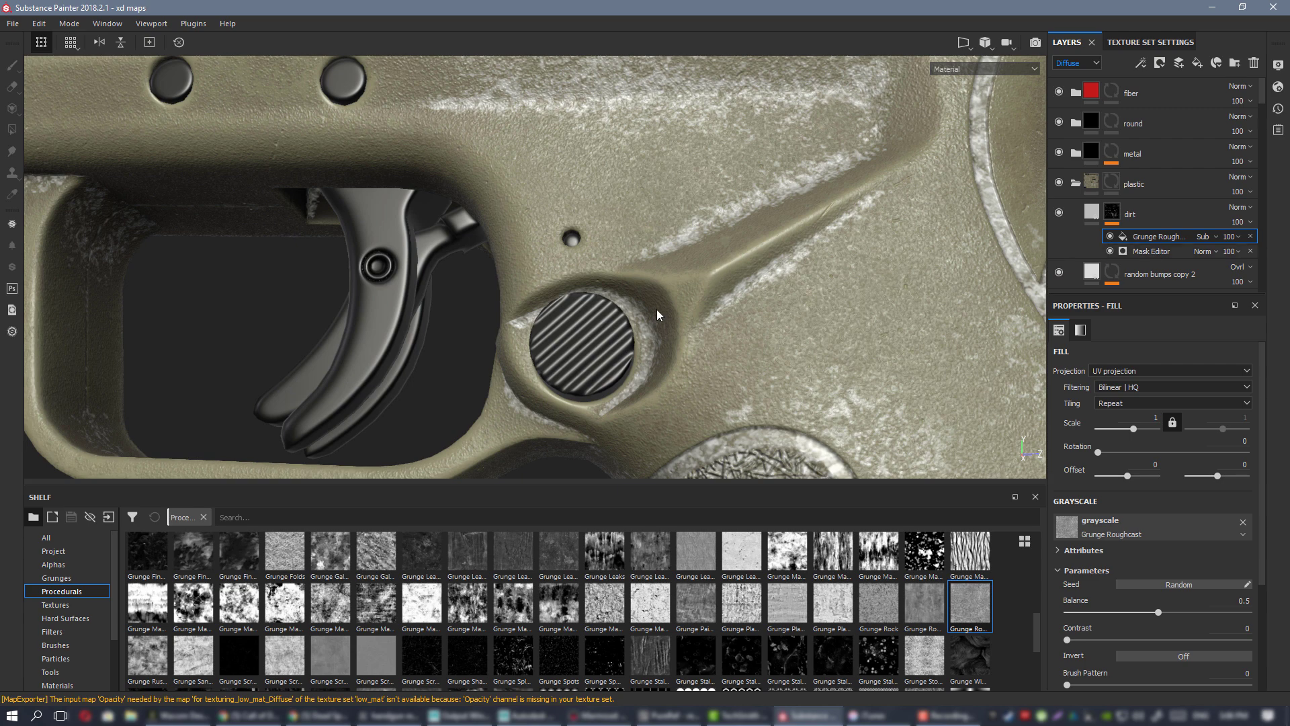
pyautogui.keyDown('alt'); pyautogui.moveTo(656, 311); pyautogui.dragTo(708, 253); pyautogui.keyUp('alt')
pyautogui.keyDown('alt'); pyautogui.moveTo(708, 253); pyautogui.dragTo(561, 155, button='right'); pyautogui.keyUp('alt')
pyautogui.keyDown('alt'); pyautogui.moveTo(561, 156); pyautogui.dragTo(719, 305, button='middle'); pyautogui.keyUp('alt')
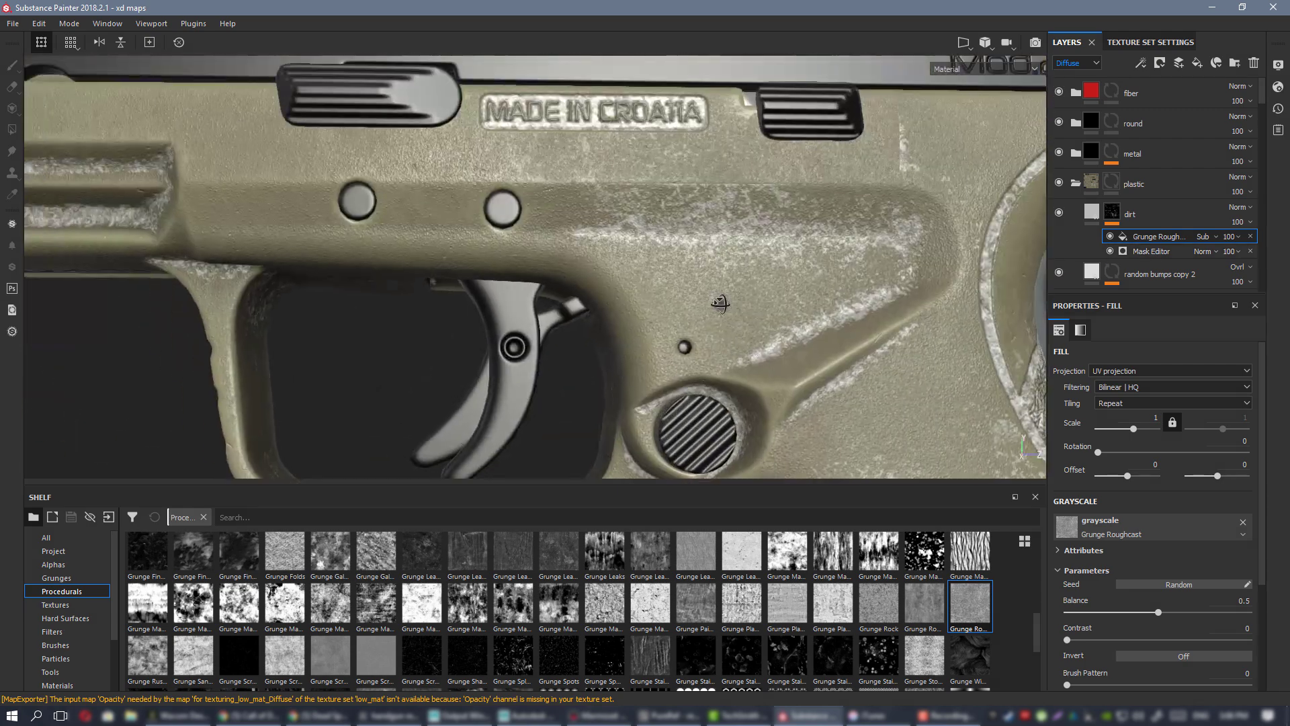
pyautogui.keyDown('alt'); pyautogui.moveTo(719, 305); pyautogui.dragTo(594, 253); pyautogui.keyUp('alt')
pyautogui.keyDown('alt'); pyautogui.moveTo(593, 253); pyautogui.dragTo(727, 270, button='middle'); pyautogui.keyUp('alt')
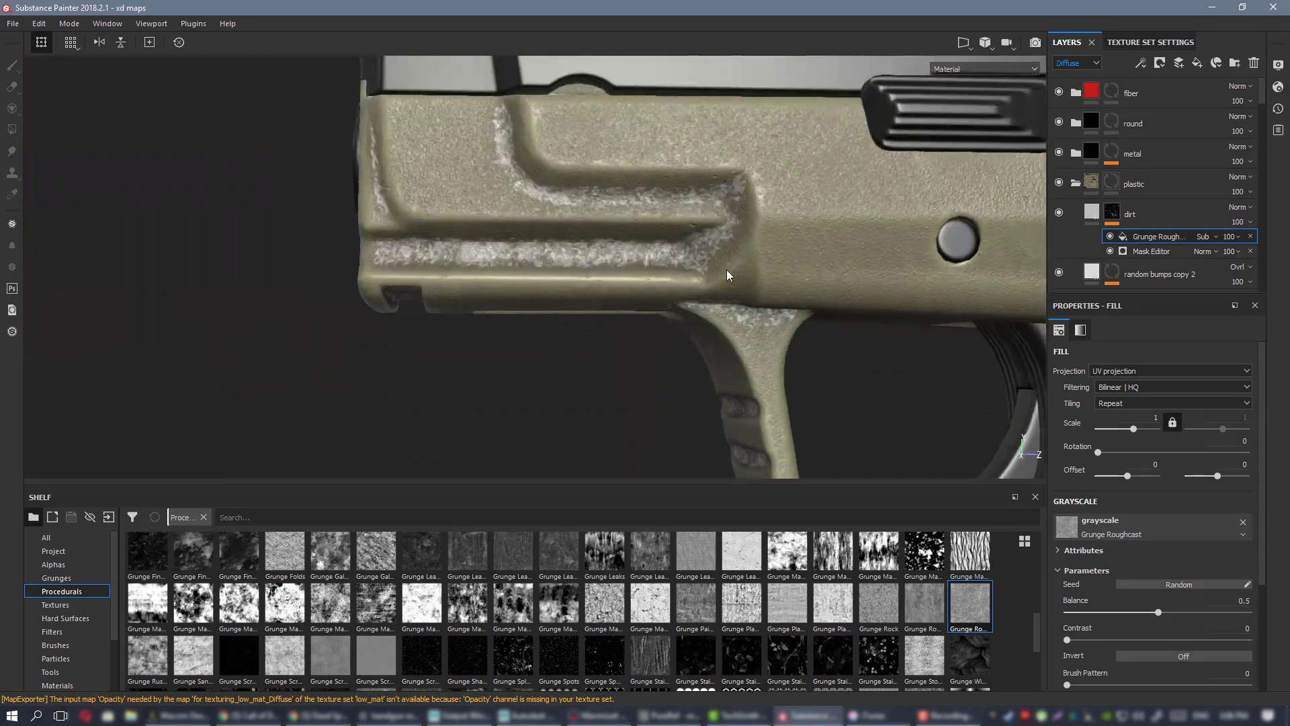
# - Set the Grunge Roughcast fill's scale to 6.15 and check the finer dirt around the round button
pyautogui.keyDown('alt'); pyautogui.moveTo(726, 270); pyautogui.dragTo(713, 275); pyautogui.keyUp('alt')
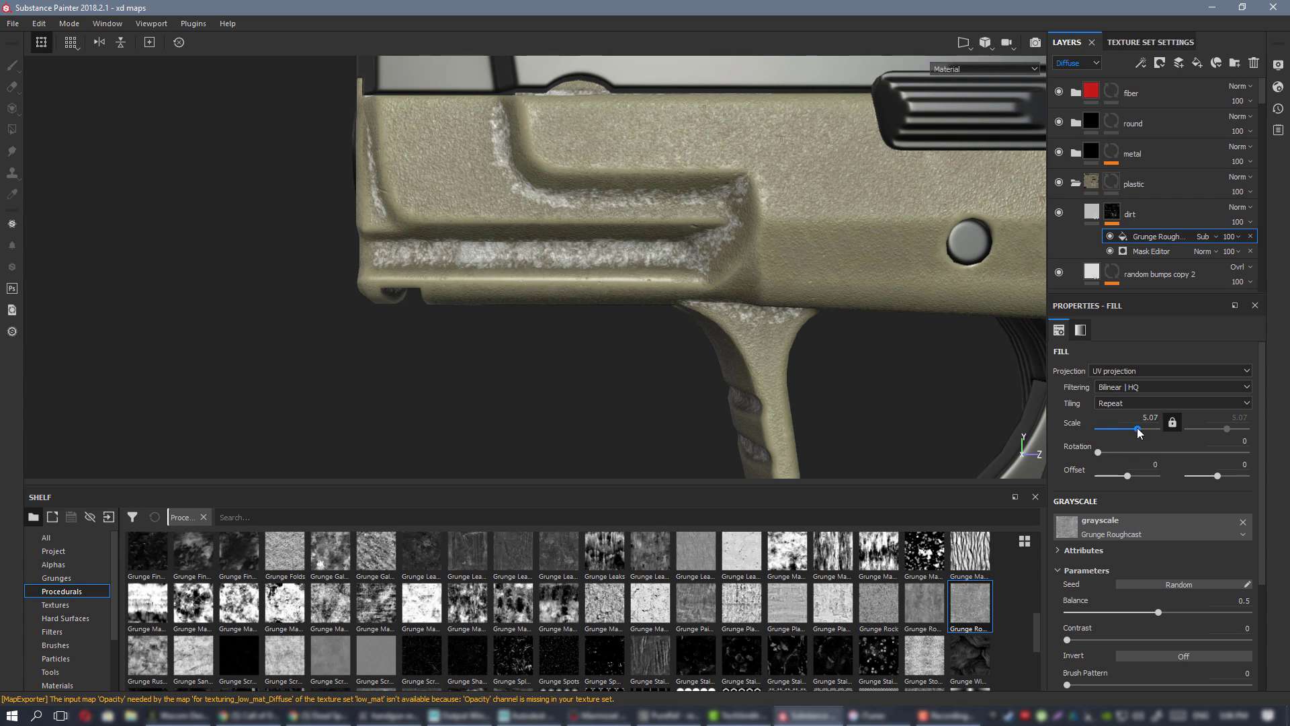
pyautogui.keyDown('alt'); pyautogui.moveTo(781, 293); pyautogui.dragTo(383, 259, button='middle'); pyautogui.keyUp('alt')
pyautogui.keyDown('alt'); pyautogui.moveTo(383, 260); pyautogui.dragTo(542, 235); pyautogui.keyUp('alt')
pyautogui.keyDown('alt'); pyautogui.moveTo(541, 236); pyautogui.dragTo(611, 381, button='right'); pyautogui.keyUp('alt')
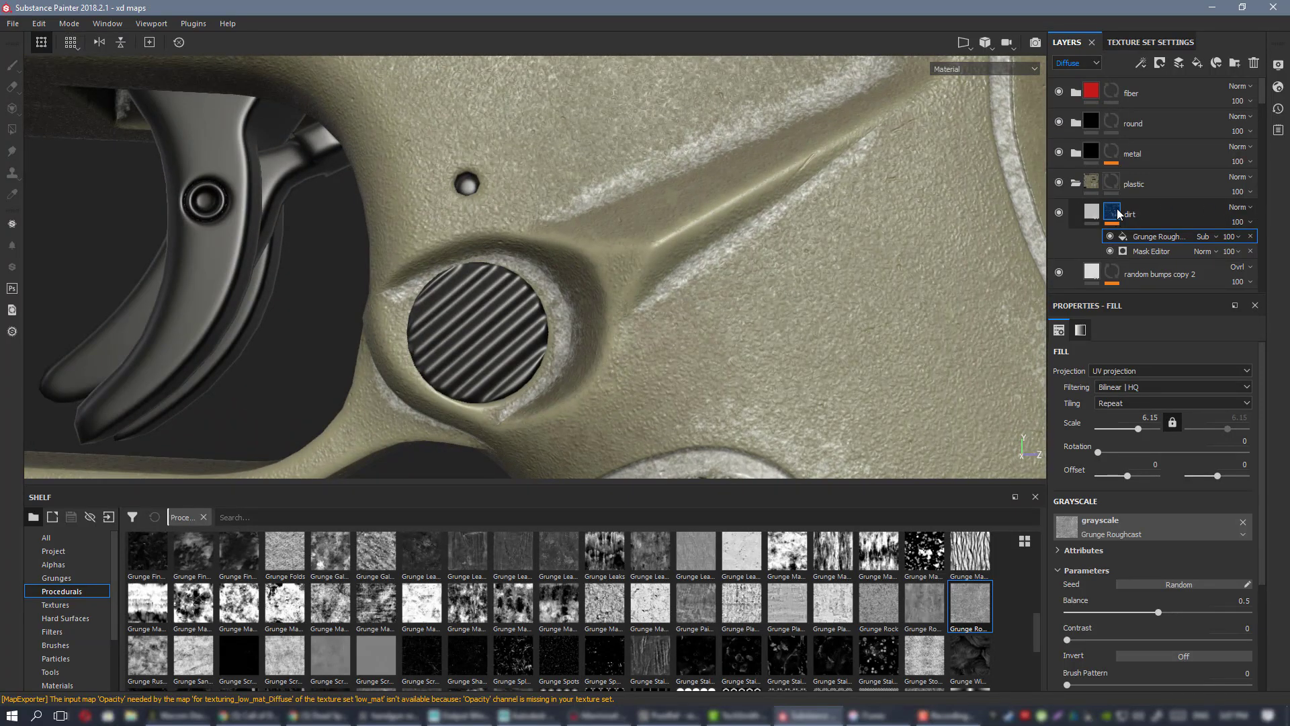
# - Add a Levels effect to the dirt layer's mask, lower its white input to 0.585 and check the dirt around the round button
pyautogui.rightClick(1119, 214)
pyautogui.click(1179, 499)
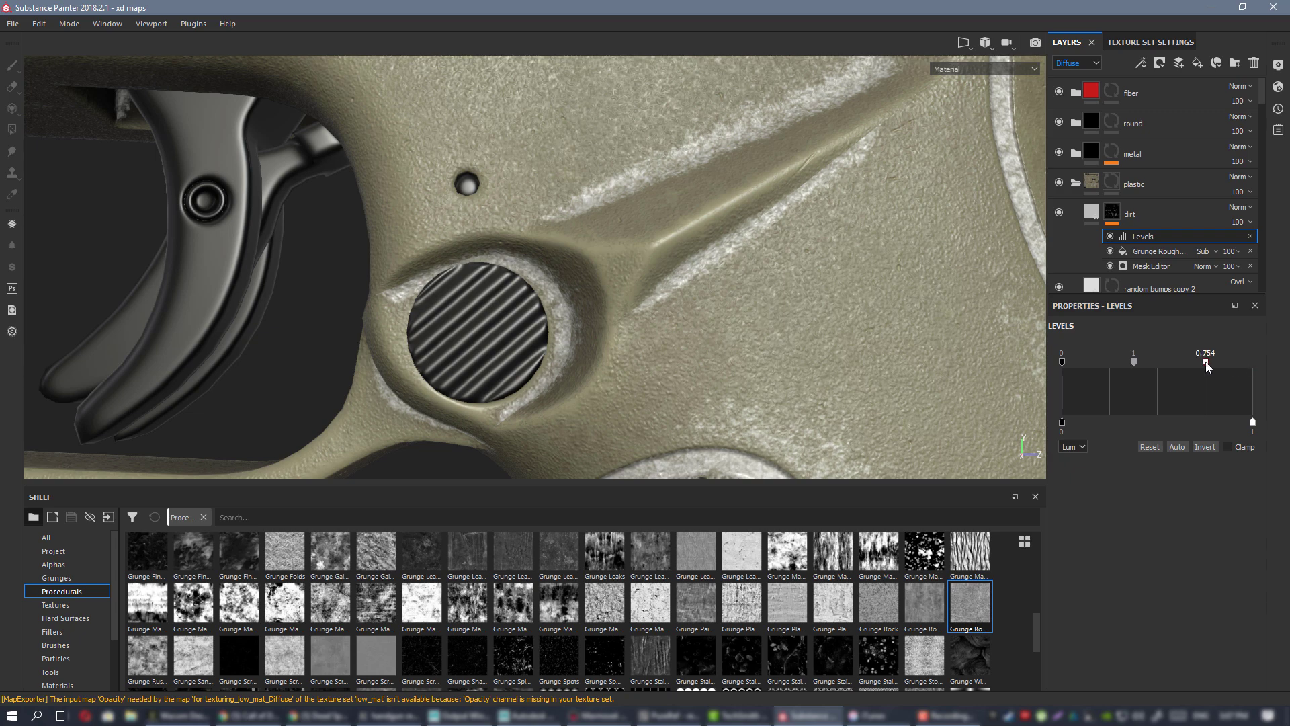
pyautogui.moveTo(1206, 362); pyautogui.dragTo(1167, 365)
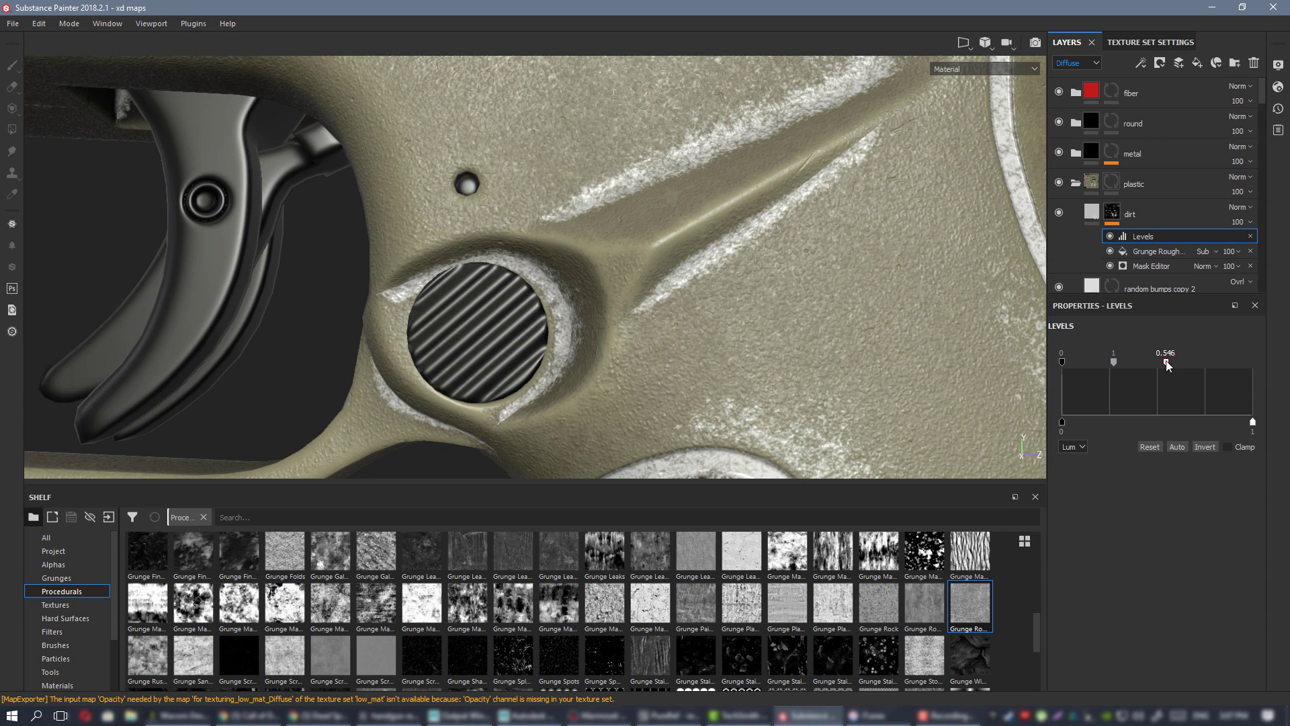
pyautogui.keyDown('alt'); pyautogui.moveTo(867, 235); pyautogui.dragTo(683, 352); pyautogui.keyUp('alt')
pyautogui.keyDown('alt'); pyautogui.moveTo(683, 353); pyautogui.dragTo(642, 358, button='right'); pyautogui.keyUp('alt')
pyautogui.keyDown('alt'); pyautogui.moveTo(642, 358); pyautogui.dragTo(642, 276, button='middle'); pyautogui.keyUp('alt')
pyautogui.keyDown('alt'); pyautogui.moveTo(666, 238); pyautogui.dragTo(630, 323, button='right'); pyautogui.keyUp('alt')
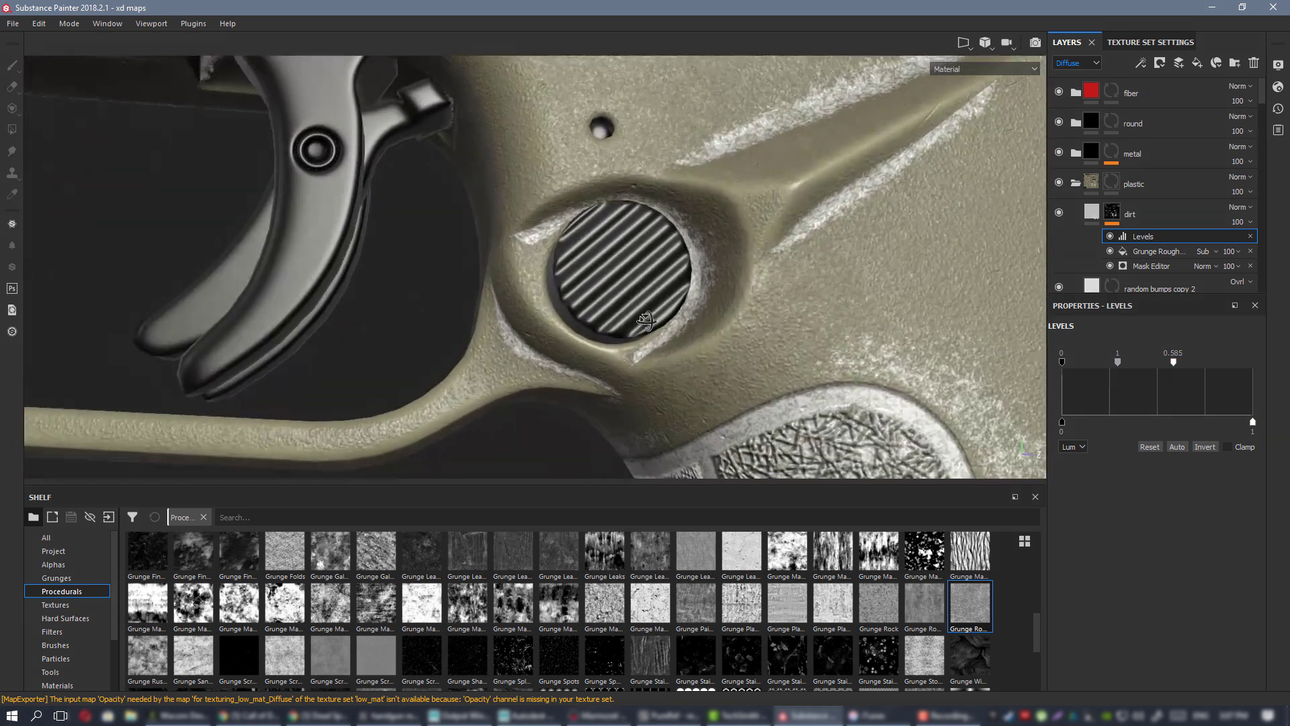
pyautogui.keyDown('alt'); pyautogui.moveTo(630, 323); pyautogui.dragTo(613, 363, button='middle'); pyautogui.keyUp('alt')
pyautogui.keyDown('alt'); pyautogui.moveTo(613, 363); pyautogui.dragTo(791, 317); pyautogui.keyUp('alt')
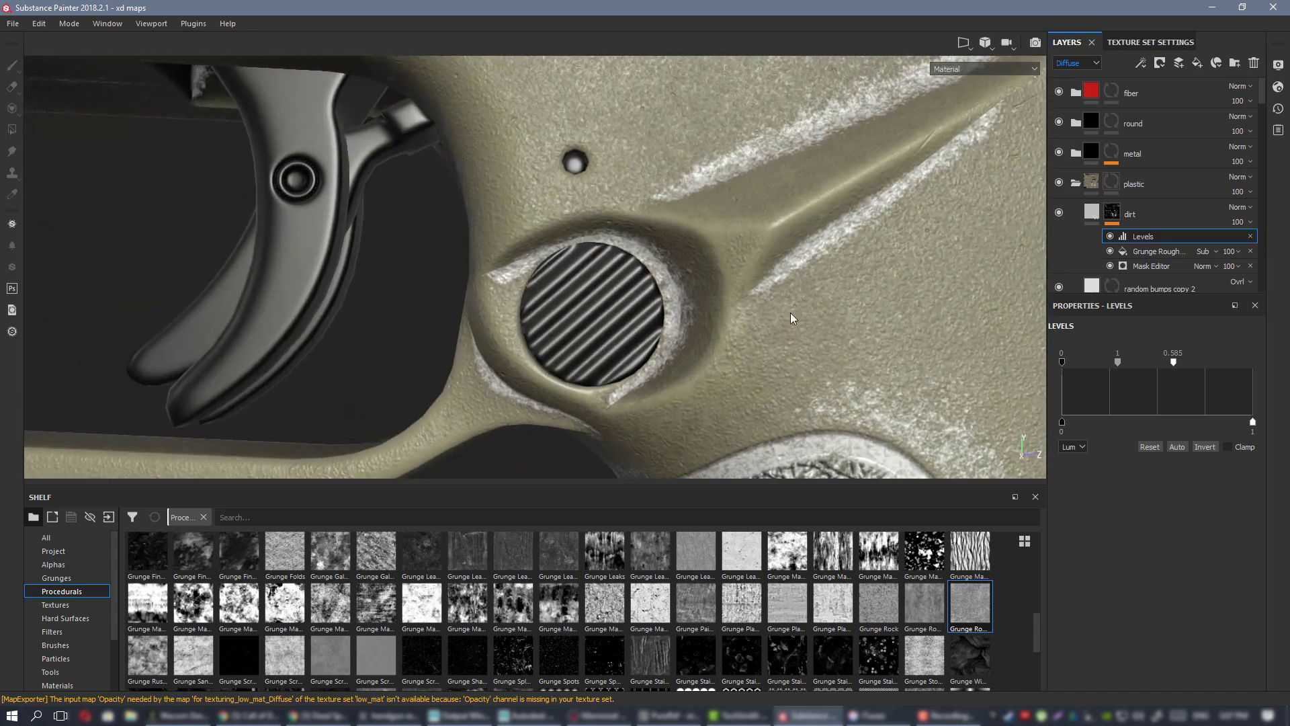
# - Disable the dirt layer's specular, glossiness, height and normal channels, leaving only diffuse
pyautogui.click(1091, 212)
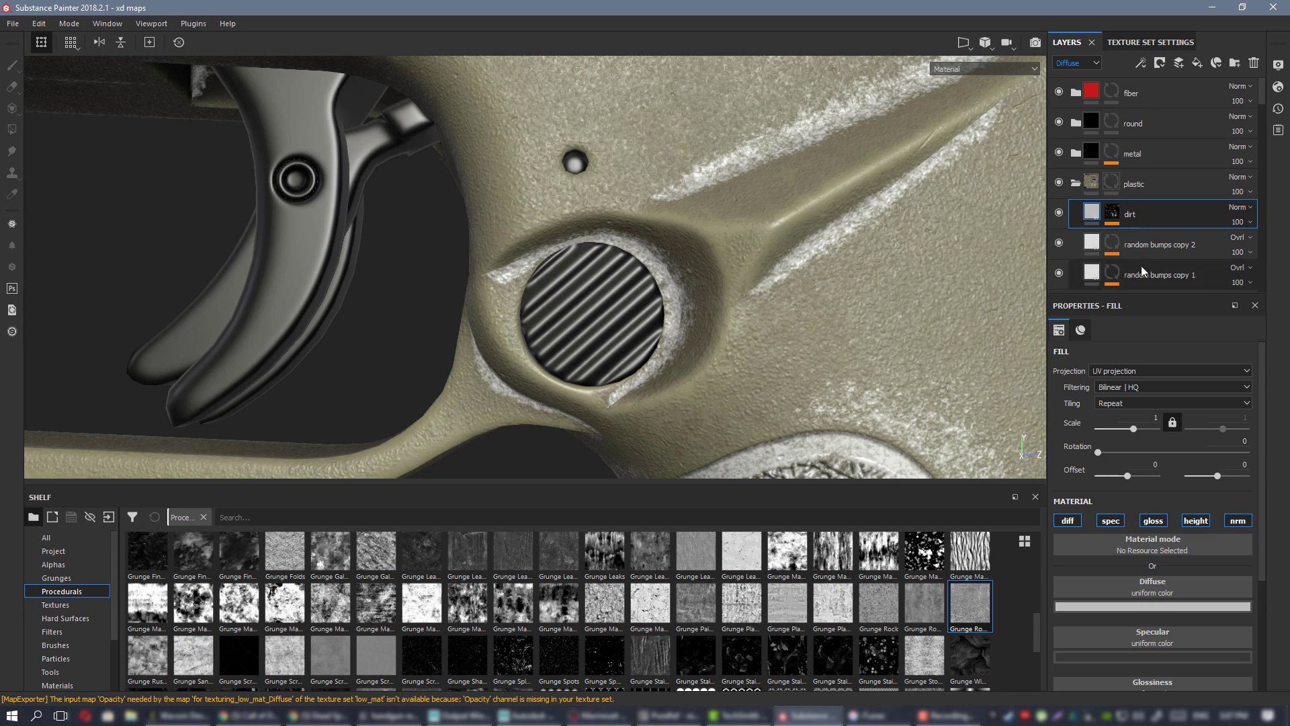
pyautogui.scroll(-3, 1152, 543)
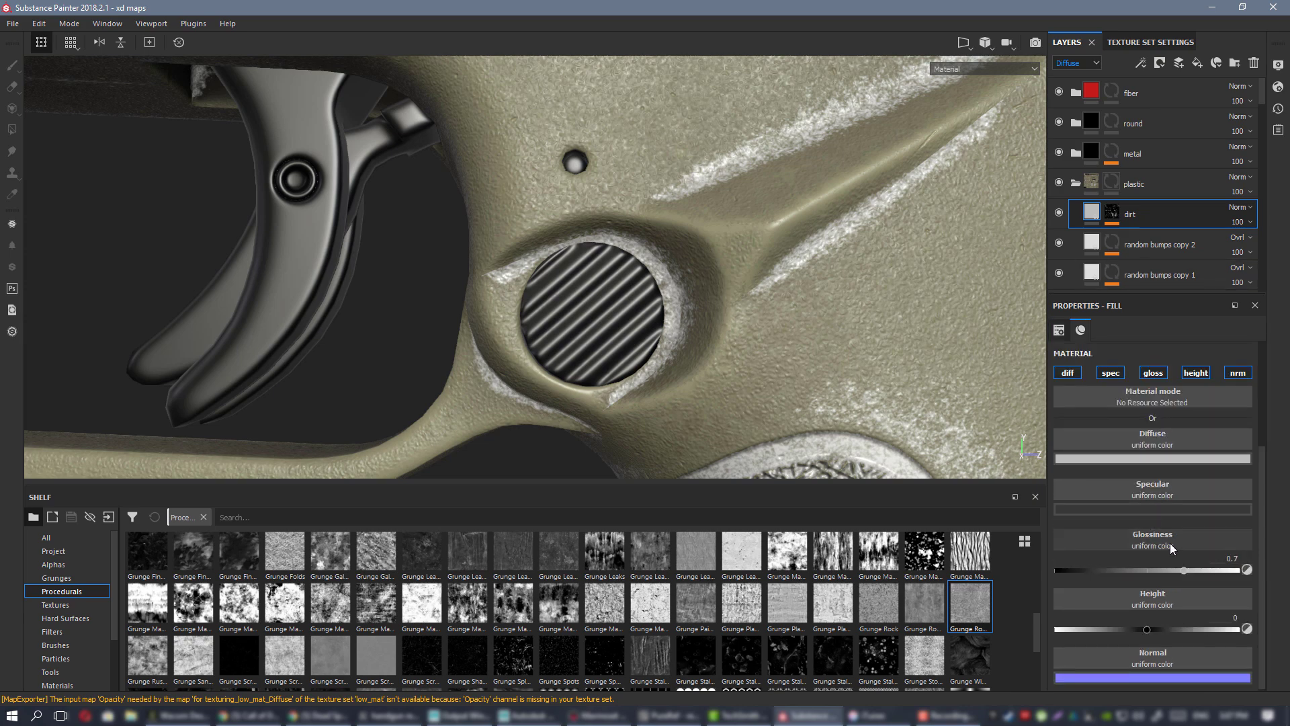
pyautogui.scroll(2, 1174, 466)
pyautogui.click(1106, 457)
pyautogui.click(1146, 457)
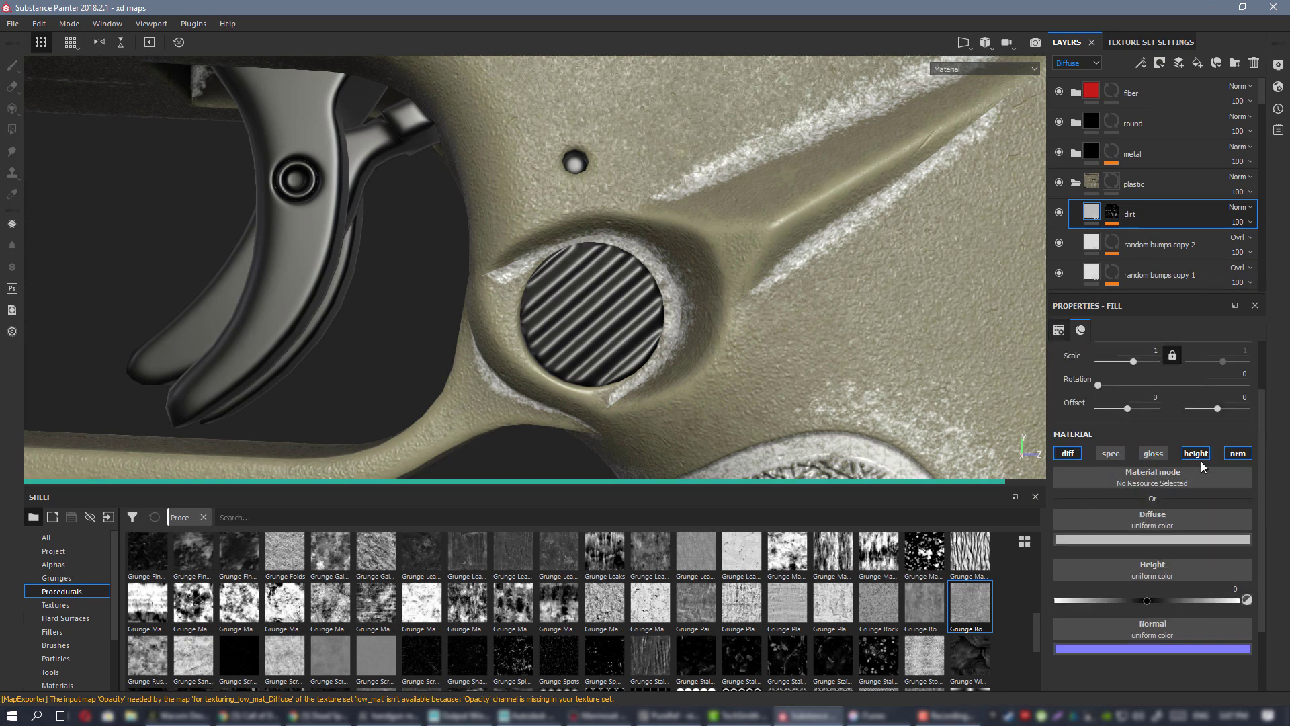
pyautogui.click(1204, 452)
pyautogui.click(1241, 454)
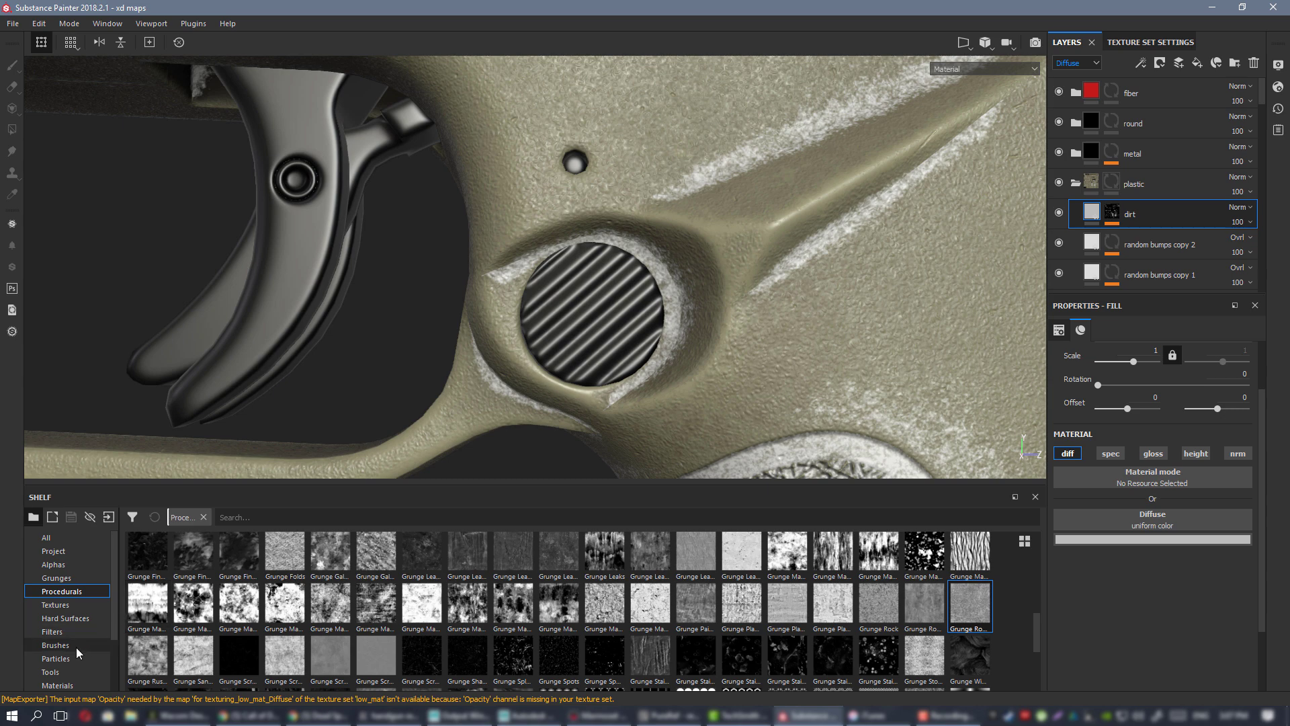
# - Search the shelf's materials for "dirt" and apply Quixel_Dirt_Sand_Beach to the dirt layer
pyautogui.click(60, 684)
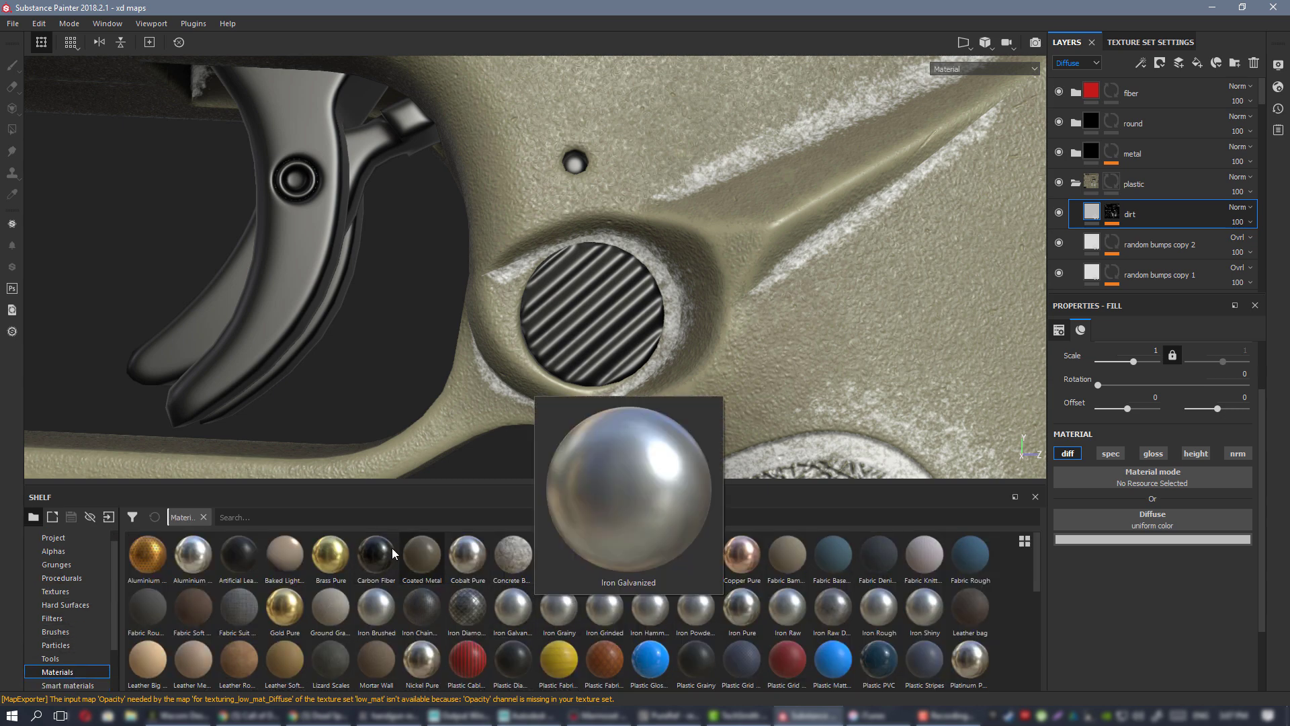
pyautogui.click(299, 517)
pyautogui.write('dirt')
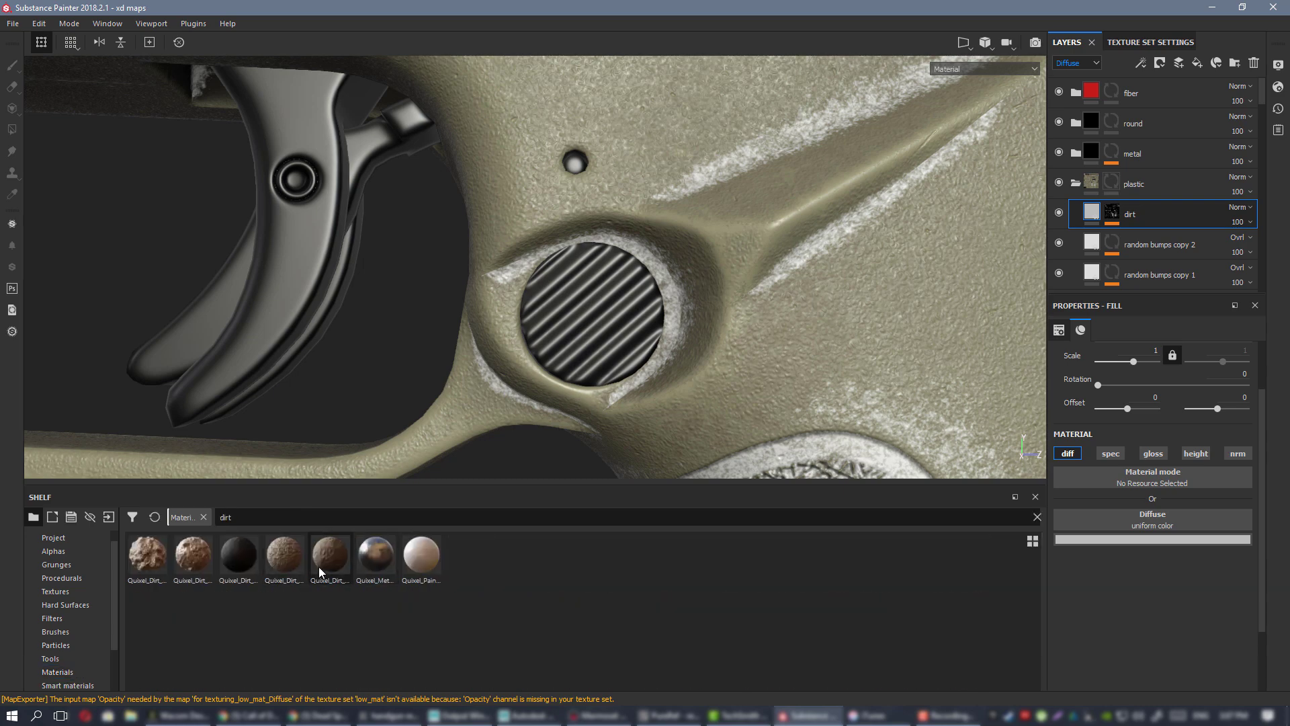
pyautogui.moveTo(315, 570)
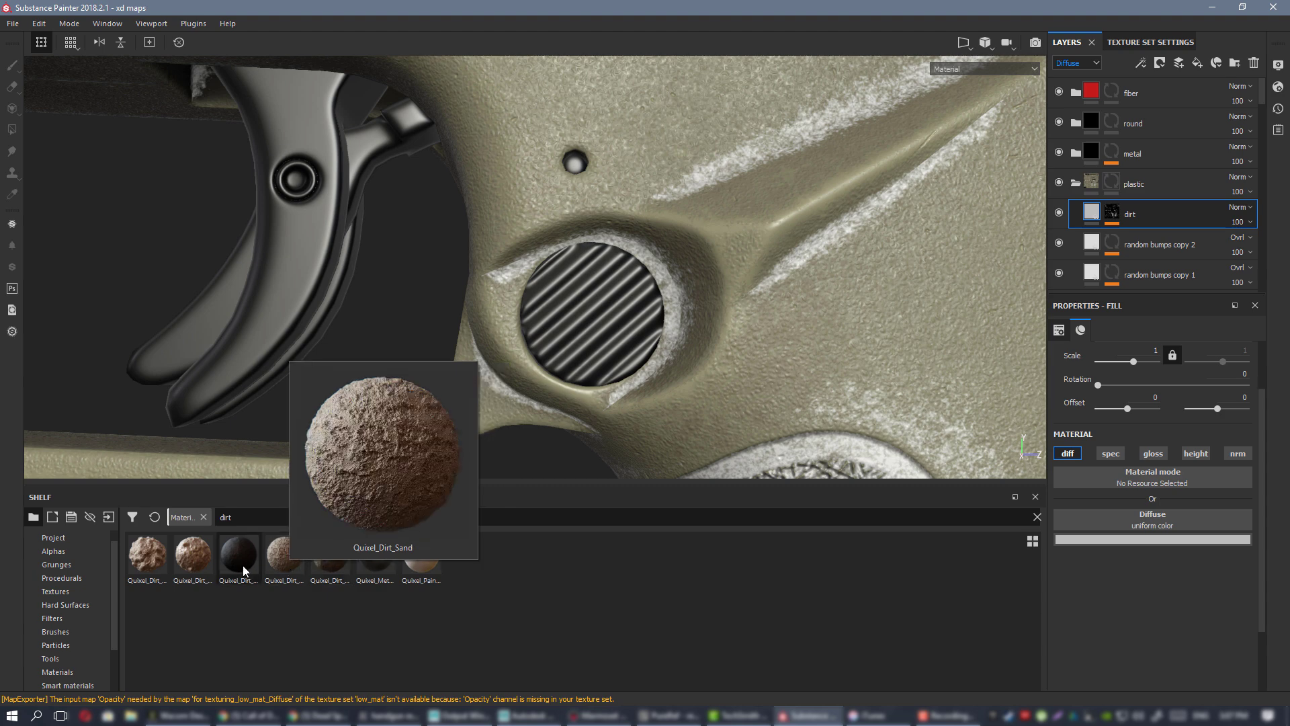
pyautogui.moveTo(243, 566)
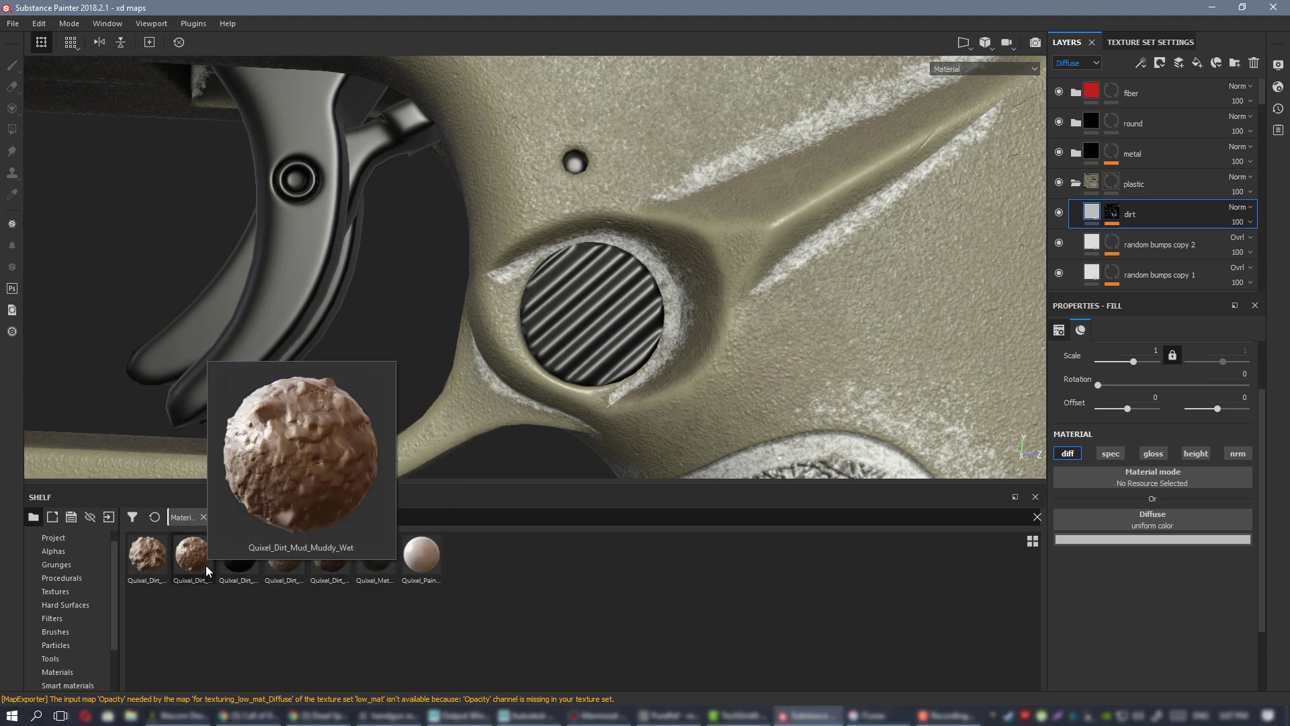
pyautogui.click(321, 562)
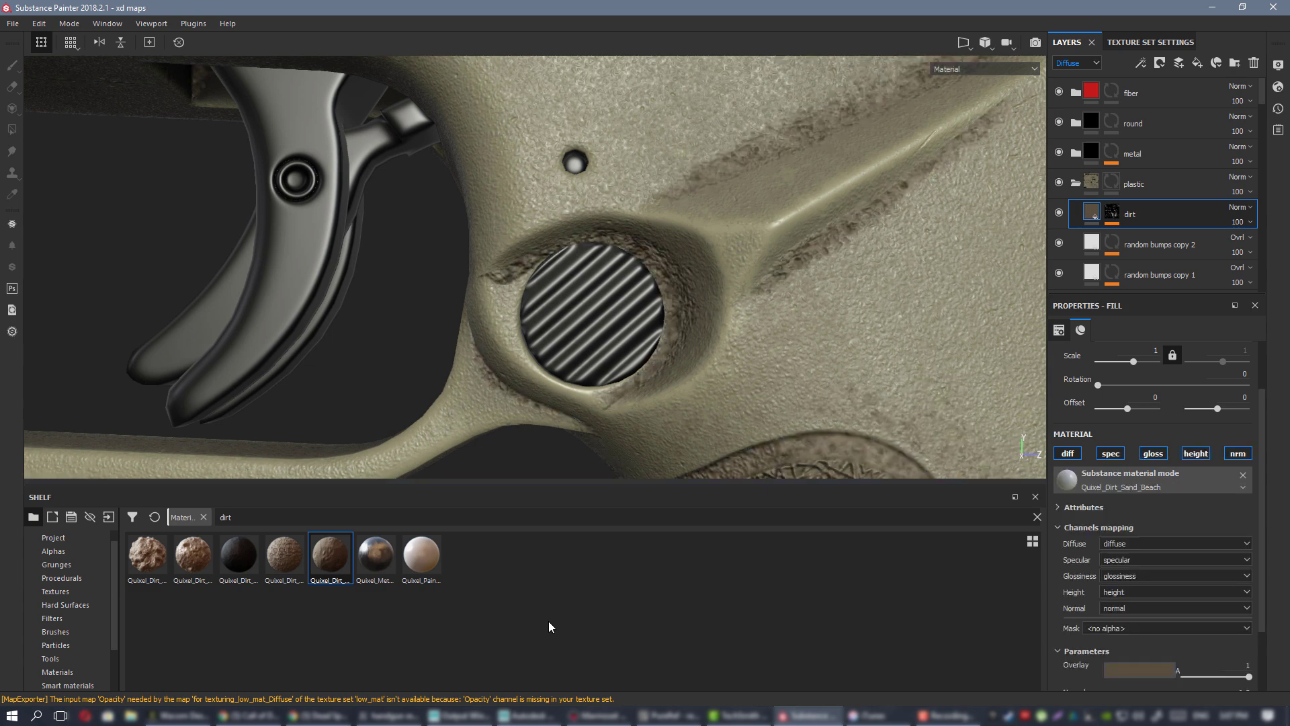
# - Disable the height and normal channels of the dirt layer's sand material and check the flattened dirt
pyautogui.click(1239, 455)
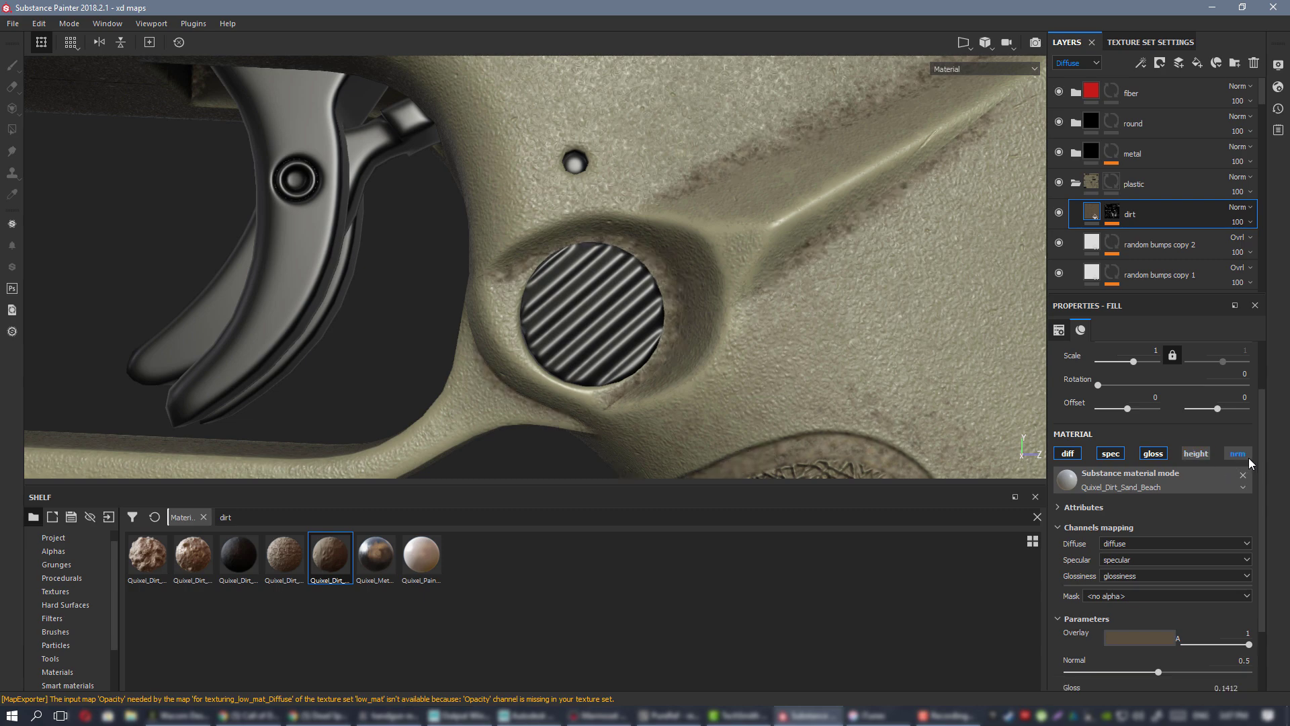
pyautogui.keyDown('alt'); pyautogui.moveTo(724, 316); pyautogui.dragTo(766, 351); pyautogui.keyUp('alt')
pyautogui.keyDown('alt'); pyautogui.moveTo(766, 351); pyautogui.dragTo(699, 351, button='right'); pyautogui.keyUp('alt')
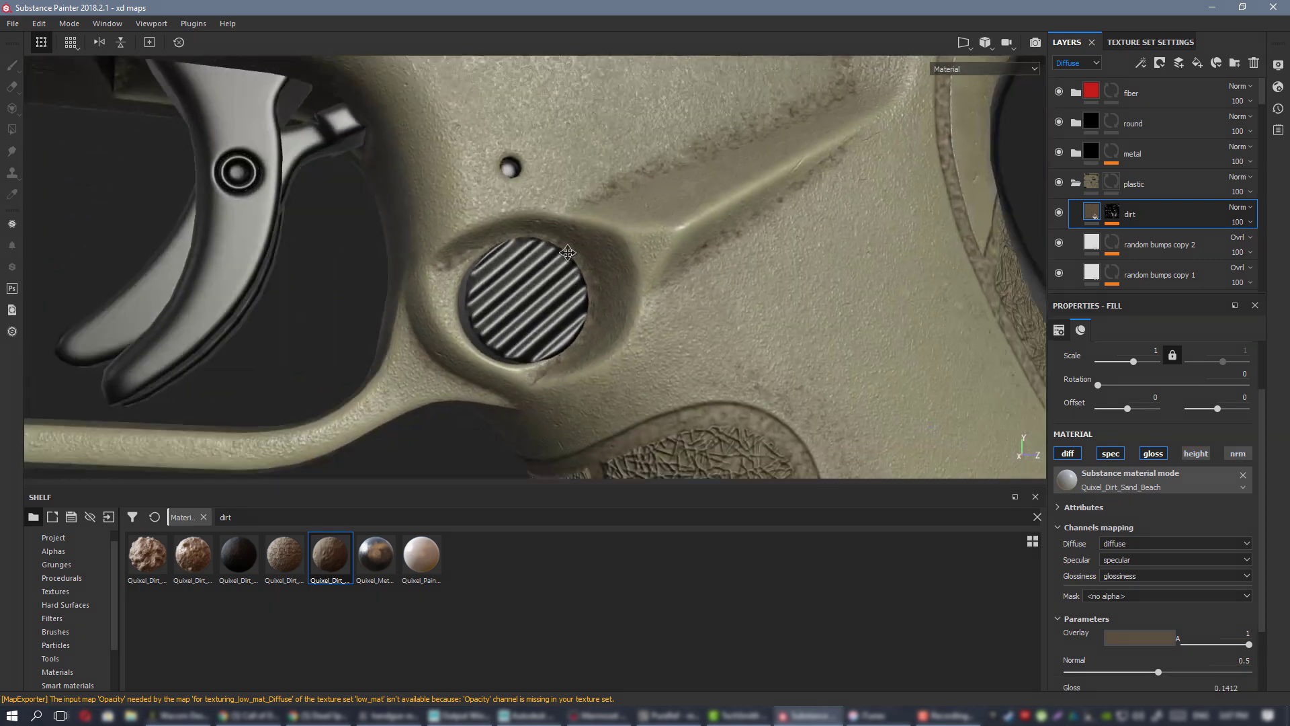
pyautogui.keyDown('alt'); pyautogui.moveTo(699, 351); pyautogui.dragTo(668, 350); pyautogui.keyUp('alt')
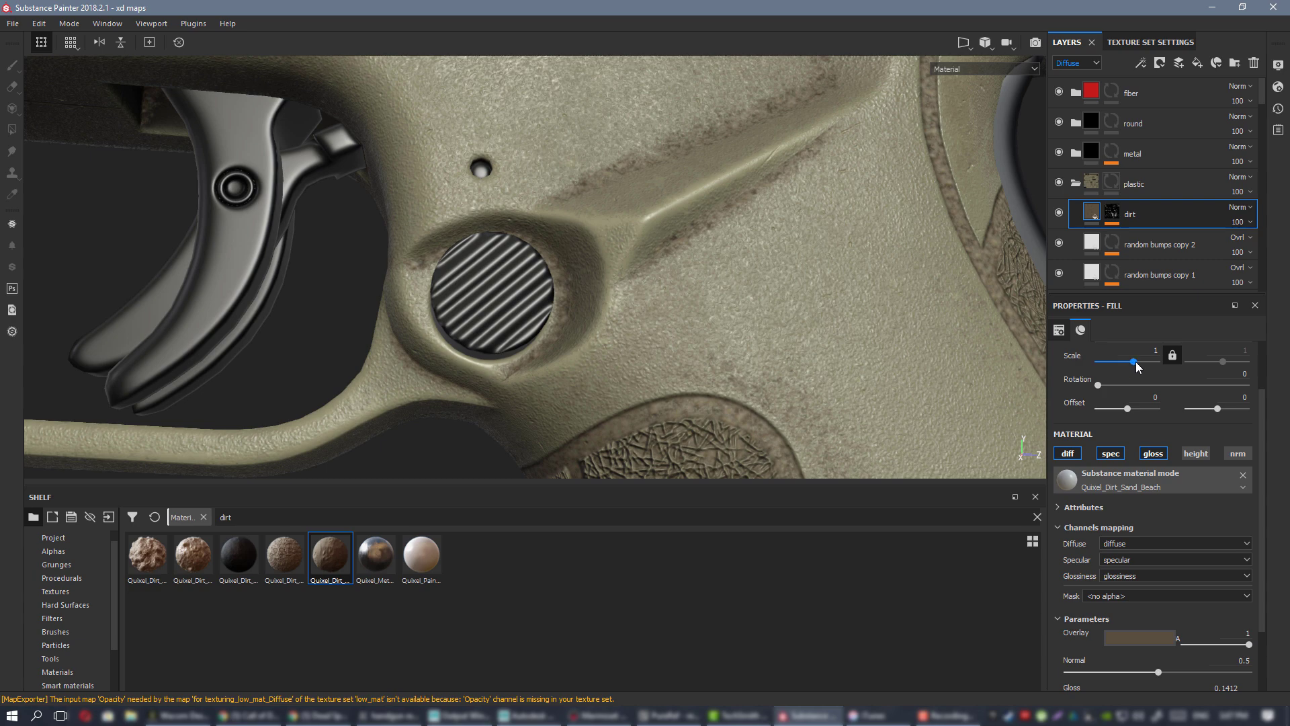
# - Set the dirt fill's scale to 29.58 and show only the Diffuse channel in the viewport to check the dirt pattern
pyautogui.moveTo(1135, 362); pyautogui.dragTo(1147, 362)
pyautogui.keyDown('alt'); pyautogui.moveTo(552, 267); pyautogui.dragTo(655, 323, button='right'); pyautogui.keyUp('alt')
pyautogui.keyDown('alt'); pyautogui.moveTo(655, 322); pyautogui.dragTo(710, 320); pyautogui.keyUp('alt')
pyautogui.press('c')
pyautogui.press('c')
pyautogui.keyDown('alt'); pyautogui.moveTo(627, 312); pyautogui.dragTo(594, 352); pyautogui.keyUp('alt')
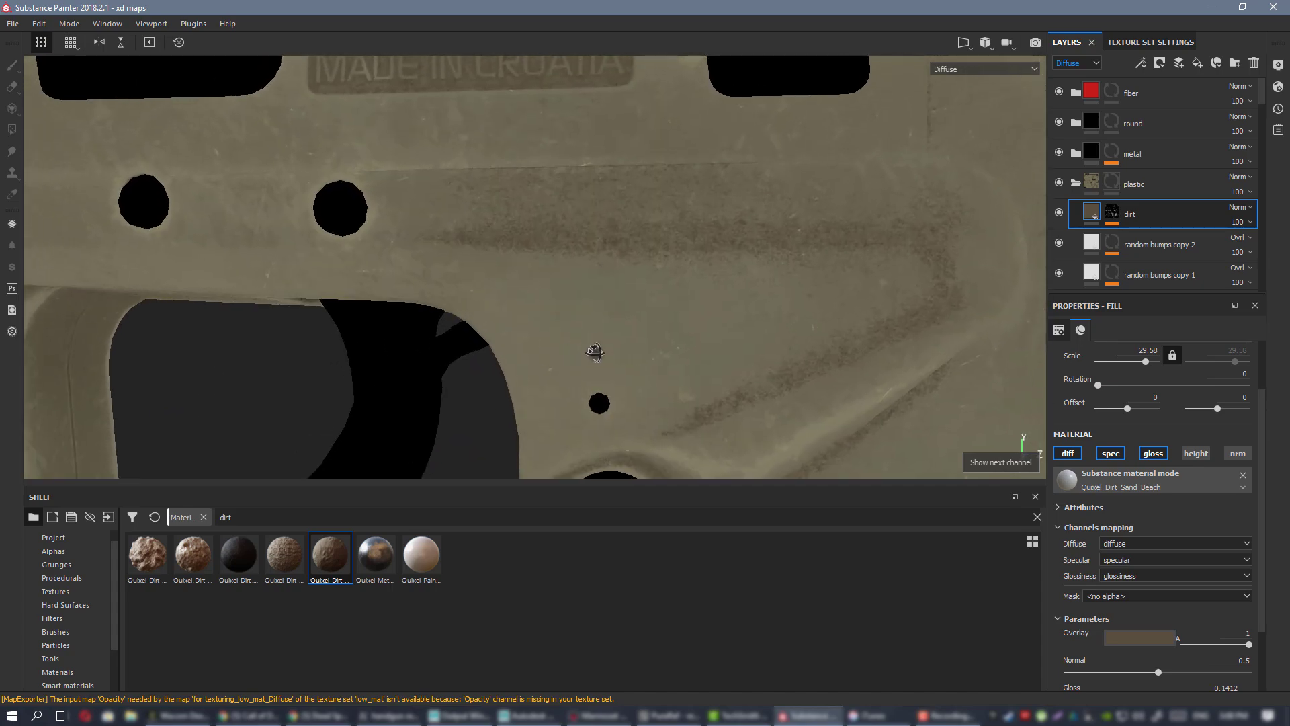
pyautogui.keyDown('alt'); pyautogui.moveTo(594, 352); pyautogui.dragTo(806, 262, button='middle'); pyautogui.keyUp('alt')
pyautogui.keyDown('alt'); pyautogui.moveTo(806, 262); pyautogui.dragTo(659, 285); pyautogui.keyUp('alt')
pyautogui.keyDown('alt'); pyautogui.moveTo(659, 285); pyautogui.dragTo(307, 128, button='middle'); pyautogui.keyUp('alt')
# - Darken the sand material's Overlay colour and check the dirt around the round button hole
pyautogui.click(1170, 636)
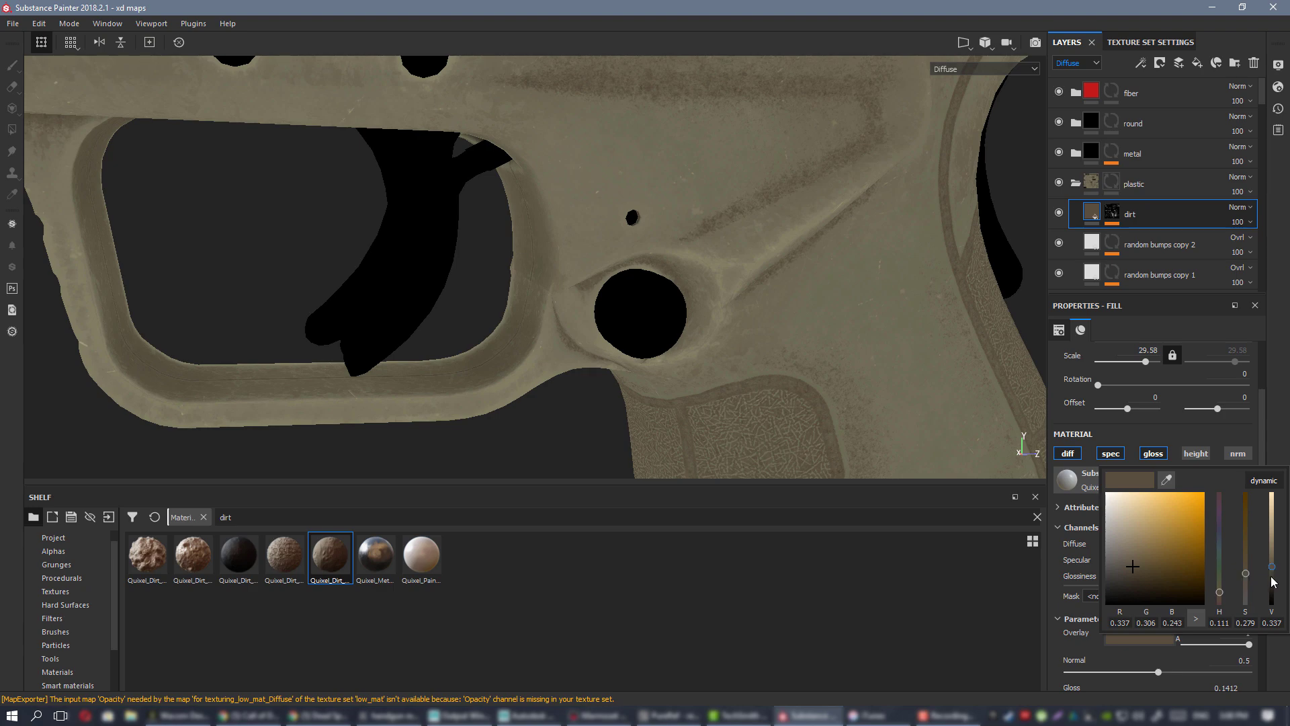
pyautogui.click(1271, 576)
pyautogui.keyDown('alt'); pyautogui.moveTo(720, 360); pyautogui.dragTo(624, 276); pyautogui.keyUp('alt')
pyautogui.keyDown('alt'); pyautogui.moveTo(624, 275); pyautogui.dragTo(536, 199, button='middle'); pyautogui.keyUp('alt')
pyautogui.keyDown('alt'); pyautogui.moveTo(536, 199); pyautogui.dragTo(711, 316, button='right'); pyautogui.keyUp('alt')
pyautogui.keyDown('alt'); pyautogui.moveTo(711, 316); pyautogui.dragTo(683, 262); pyautogui.keyUp('alt')
pyautogui.keyDown('alt'); pyautogui.moveTo(648, 226); pyautogui.dragTo(767, 306, button='right'); pyautogui.keyUp('alt')
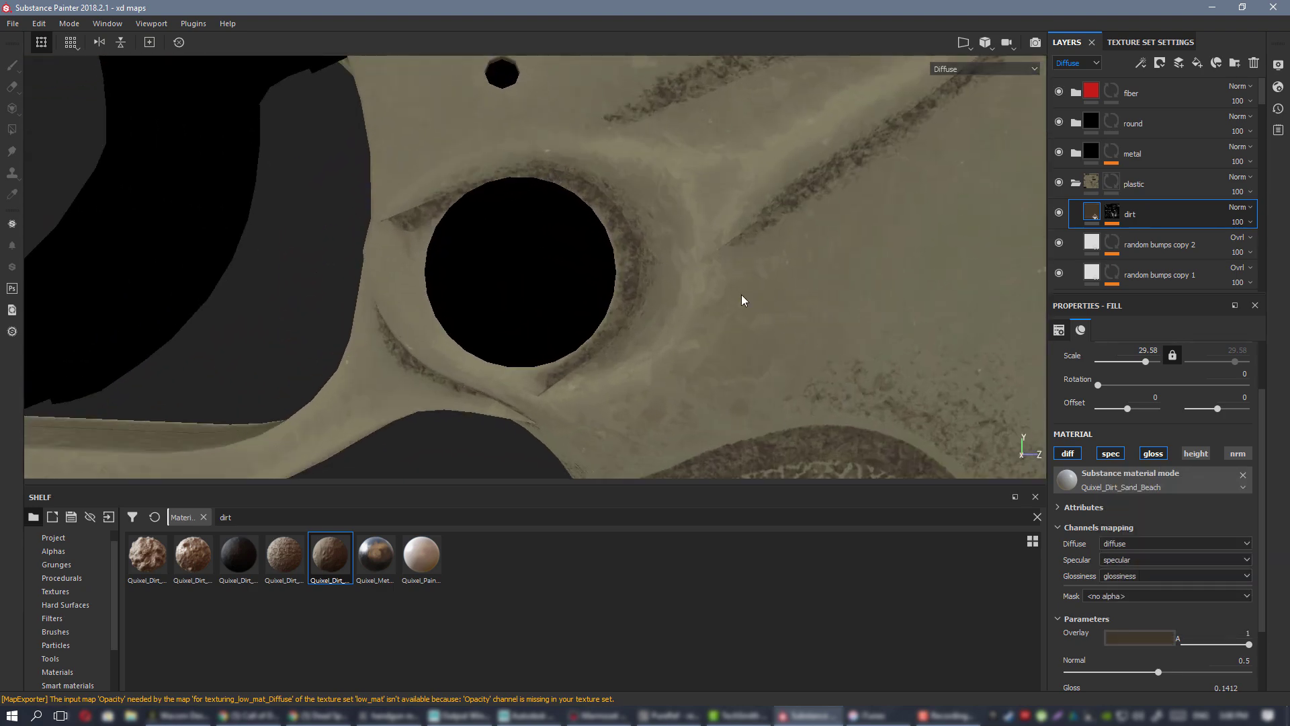
pyautogui.keyDown('alt'); pyautogui.moveTo(743, 299); pyautogui.dragTo(779, 334); pyautogui.keyUp('alt')
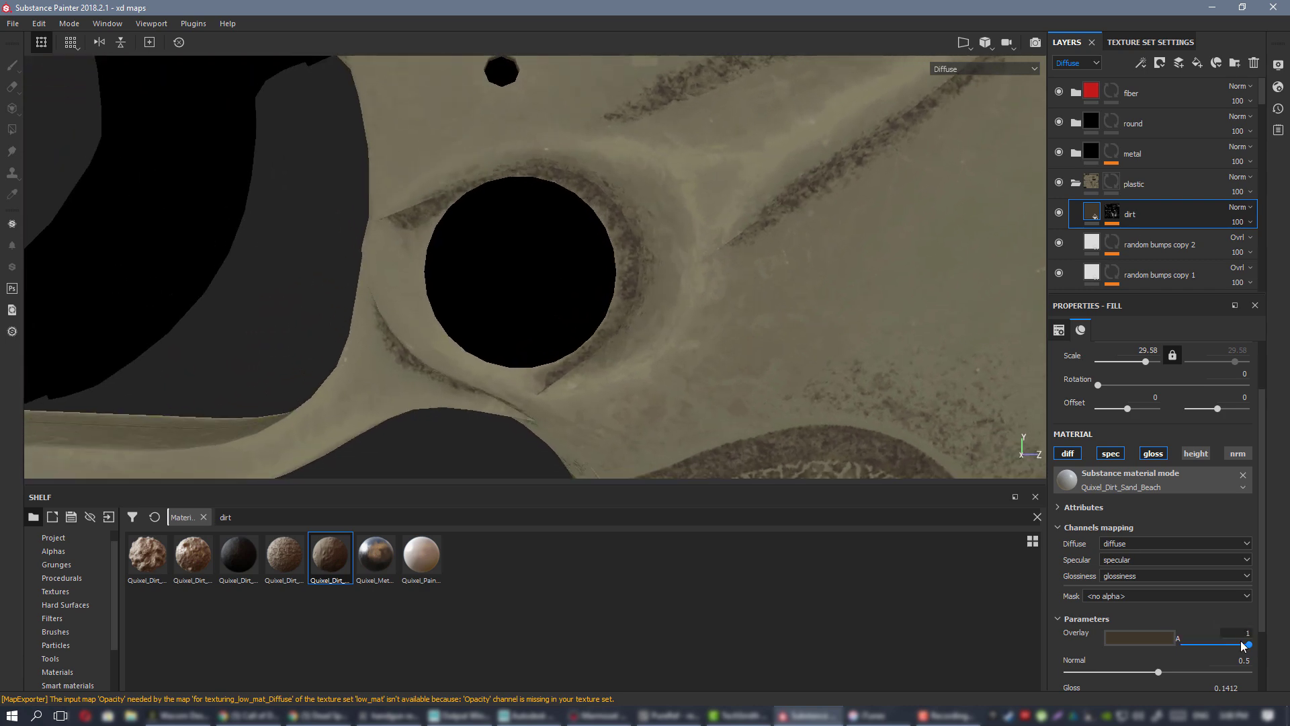
# - Examine the darkened dirt on the frame's side grooves, front rail, trigger guard and MADE IN CROATIA plate
pyautogui.keyDown('alt'); pyautogui.moveTo(748, 267); pyautogui.dragTo(251, 94, button='right'); pyautogui.keyUp('alt')
pyautogui.keyDown('alt'); pyautogui.moveTo(652, 141); pyautogui.dragTo(547, 337, button='middle'); pyautogui.keyUp('alt')
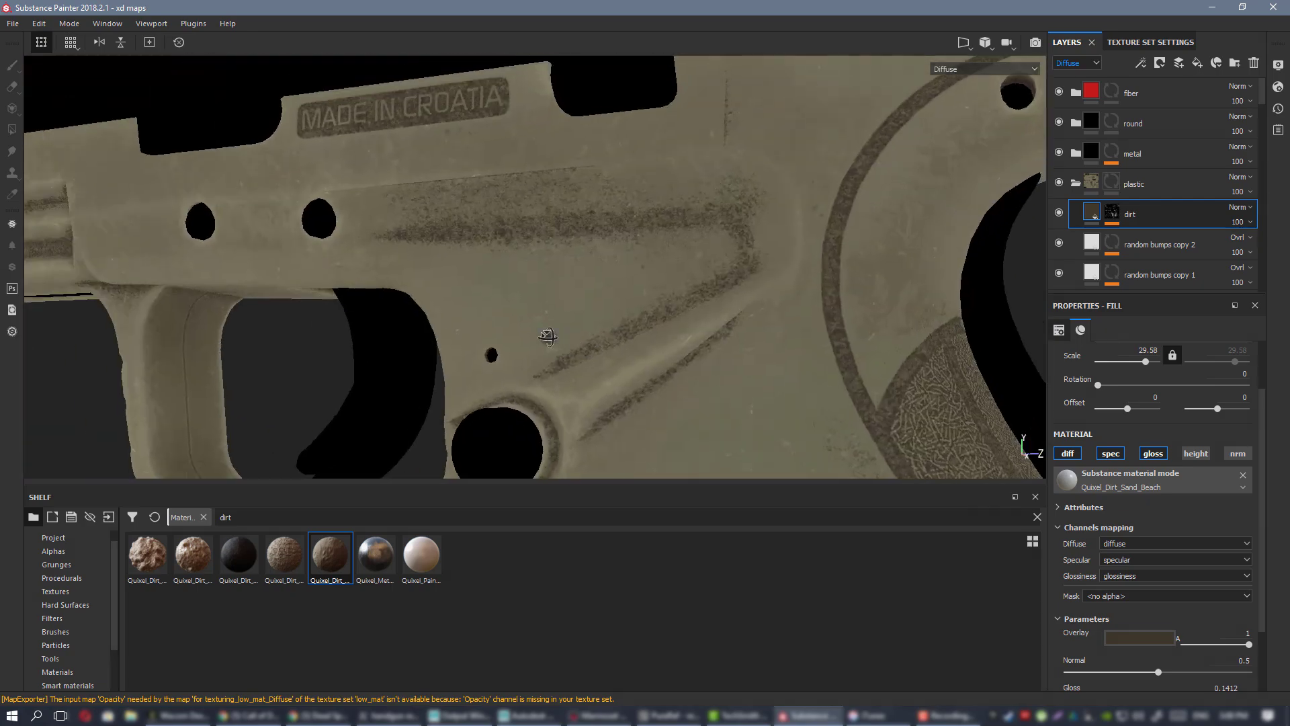
pyautogui.keyDown('alt'); pyautogui.moveTo(547, 337); pyautogui.dragTo(790, 296); pyautogui.keyUp('alt')
pyautogui.keyDown('alt'); pyautogui.moveTo(282, 188); pyautogui.dragTo(906, 235, button='middle'); pyautogui.keyUp('alt')
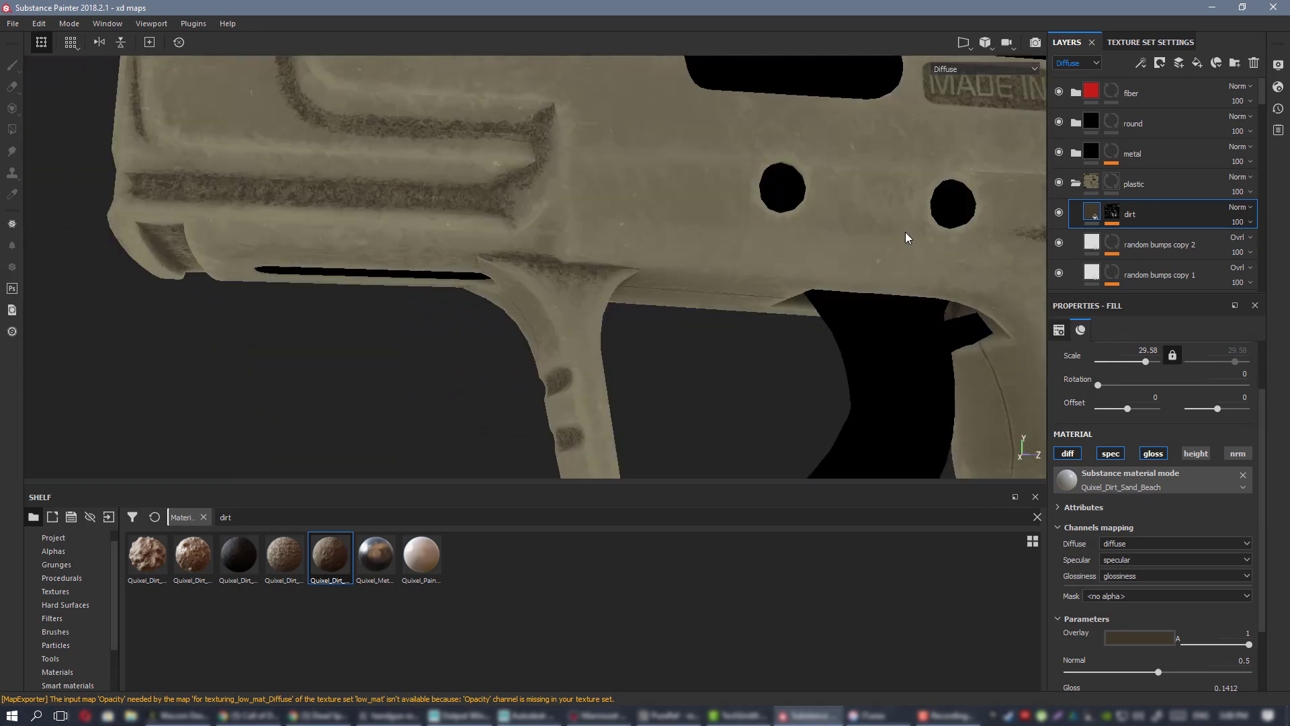
pyautogui.keyDown('alt'); pyautogui.moveTo(493, 231); pyautogui.dragTo(513, 248); pyautogui.keyUp('alt')
pyautogui.keyDown('alt'); pyautogui.moveTo(557, 245); pyautogui.dragTo(512, 195, button='right'); pyautogui.keyUp('alt')
pyautogui.keyDown('alt'); pyautogui.moveTo(512, 196); pyautogui.dragTo(524, 228); pyautogui.keyUp('alt')
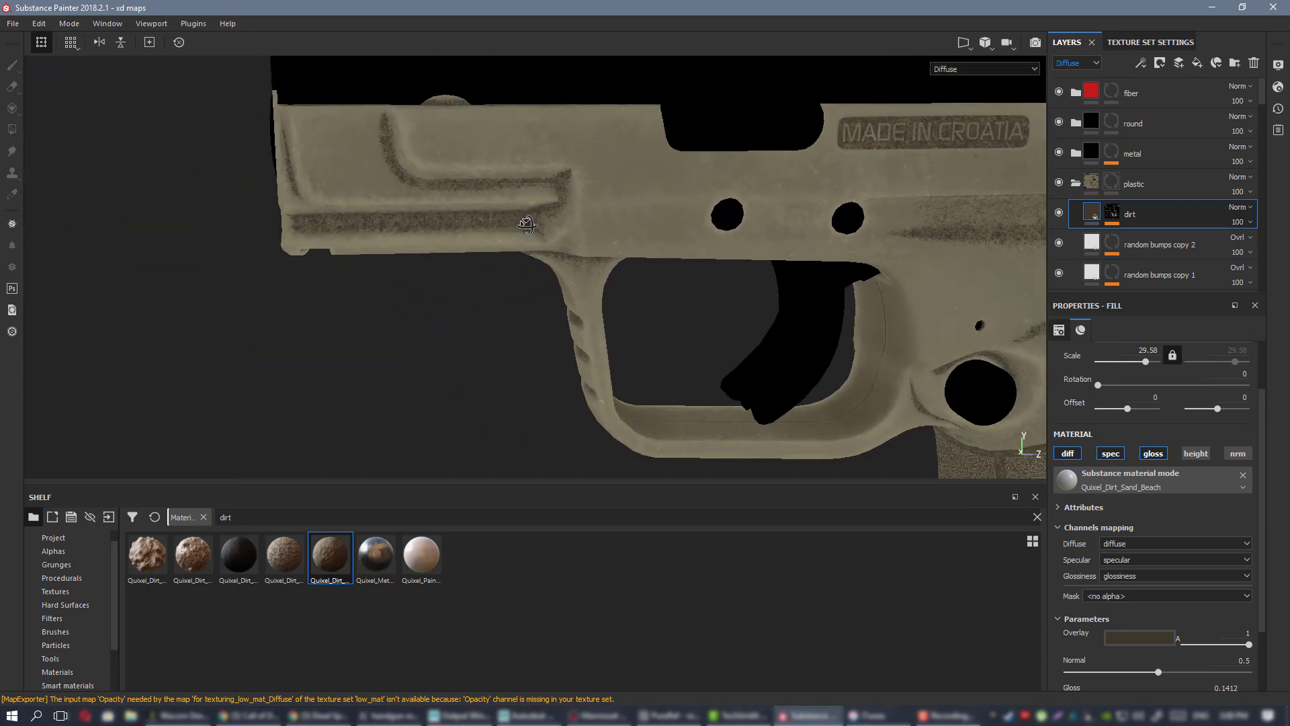
pyautogui.keyDown('alt'); pyautogui.moveTo(820, 263); pyautogui.dragTo(858, 268, button='right'); pyautogui.keyUp('alt')
pyautogui.keyDown('alt'); pyautogui.moveTo(994, 129); pyautogui.dragTo(473, 178, button='middle'); pyautogui.keyUp('alt')
pyautogui.keyDown('alt'); pyautogui.moveTo(473, 179); pyautogui.dragTo(874, 403, button='right'); pyautogui.keyUp('alt')
pyautogui.moveTo(452, 204)
pyautogui.keyDown('alt'); pyautogui.mouseDown()
pyautogui.moveTo(524, 253)
pyautogui.moveTo(444, 210)
pyautogui.mouseUp(); pyautogui.keyUp('alt')
pyautogui.keyDown('alt'); pyautogui.moveTo(433, 192); pyautogui.dragTo(556, 254, button='right'); pyautogui.keyUp('alt')
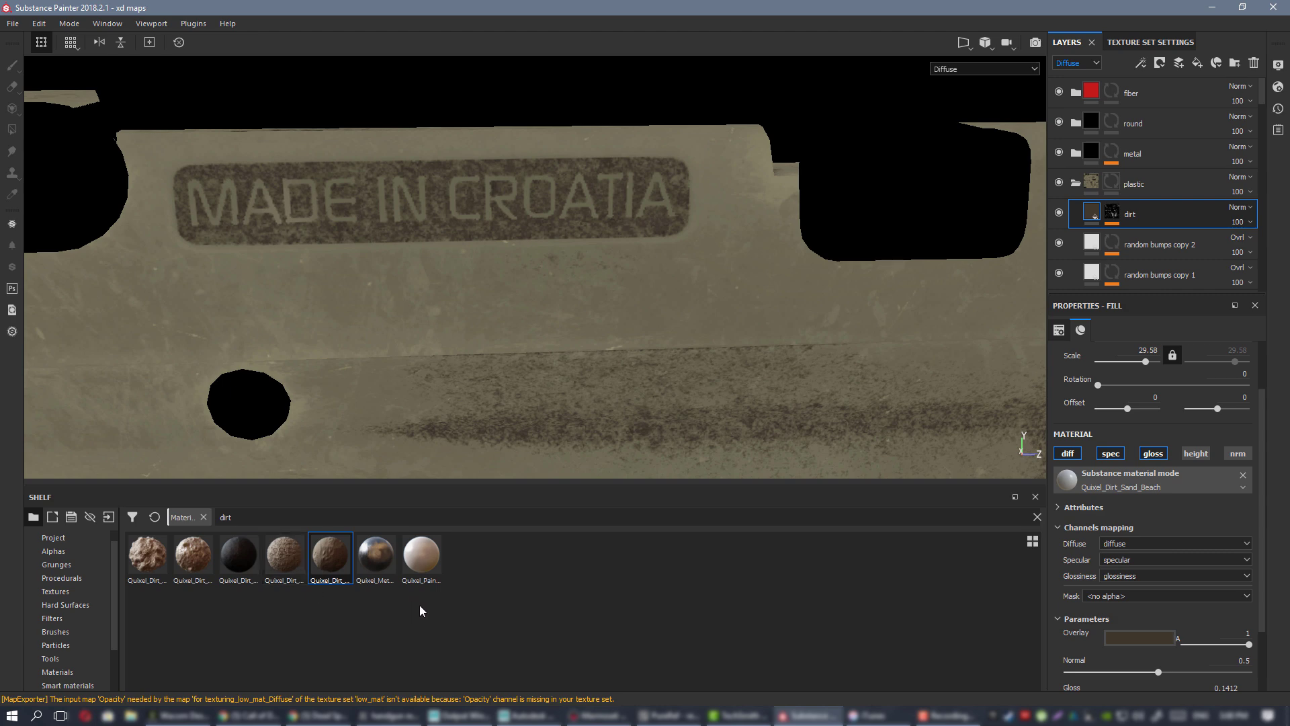
# - Try the Leather Soft Grain material on the dirt layer and view it around the round button hole
pyautogui.click(65, 674)
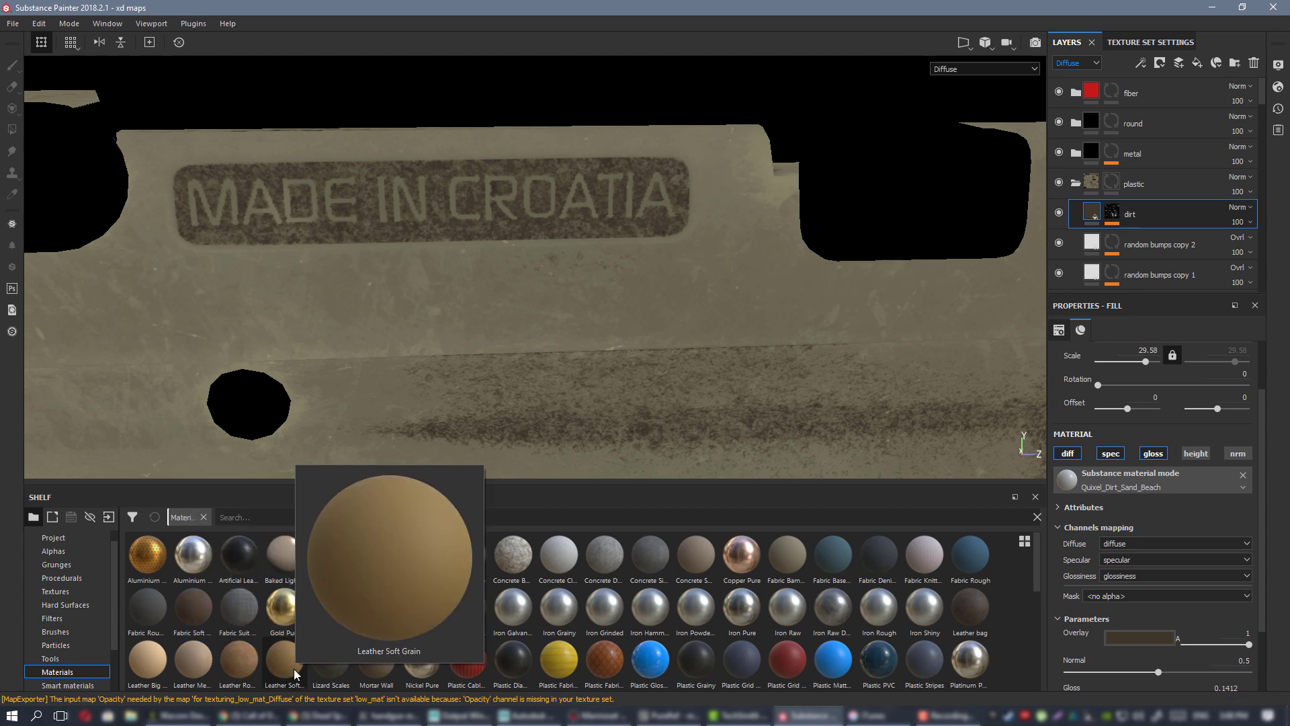
pyautogui.moveTo(294, 673); pyautogui.dragTo(600, 306)
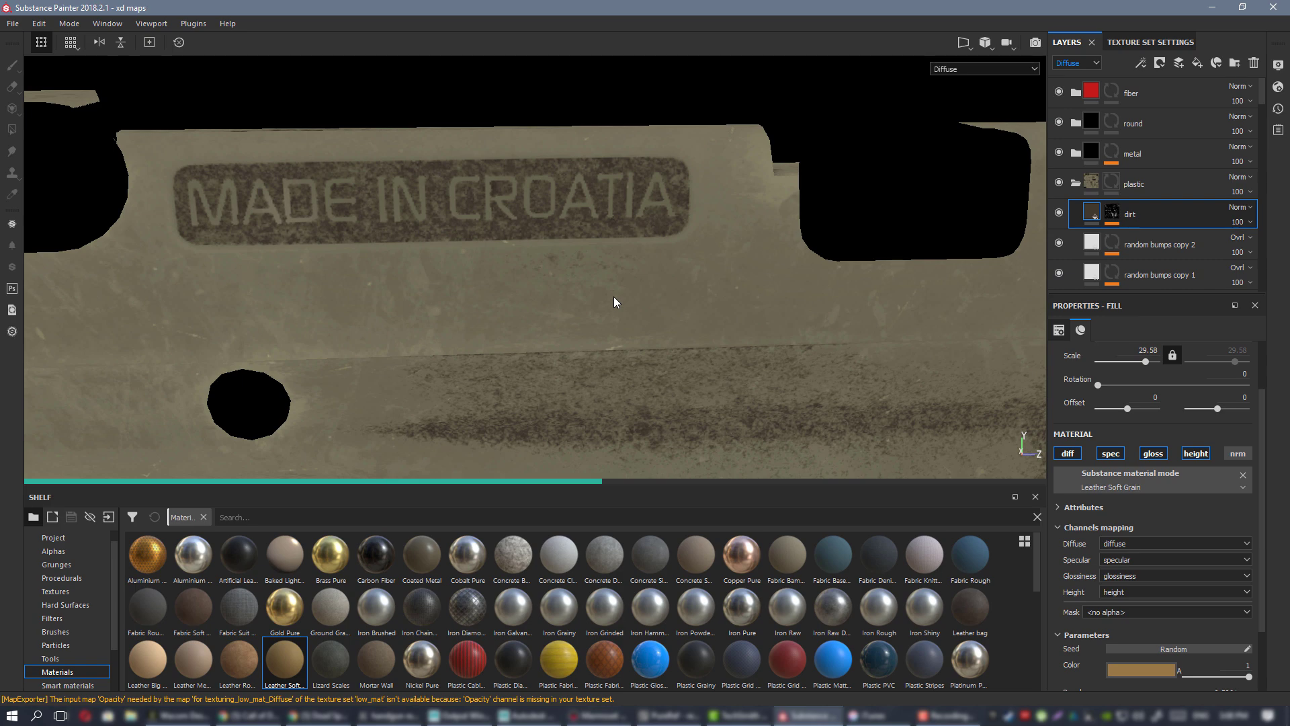
pyautogui.keyDown('alt'); pyautogui.moveTo(620, 366); pyautogui.dragTo(632, 226); pyautogui.keyUp('alt')
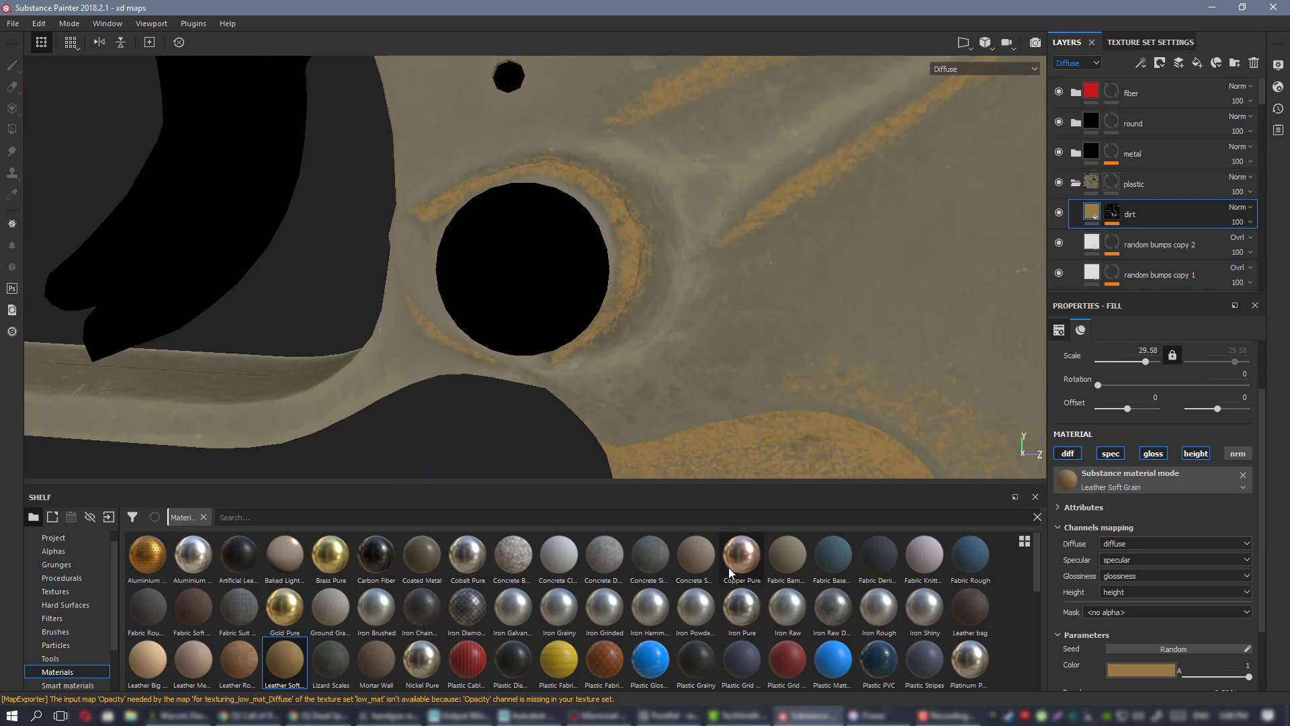
# - Search the materials for "dirt" and "mud", clear the search and try Mortar Wall on the dirt layer
pyautogui.write('d')
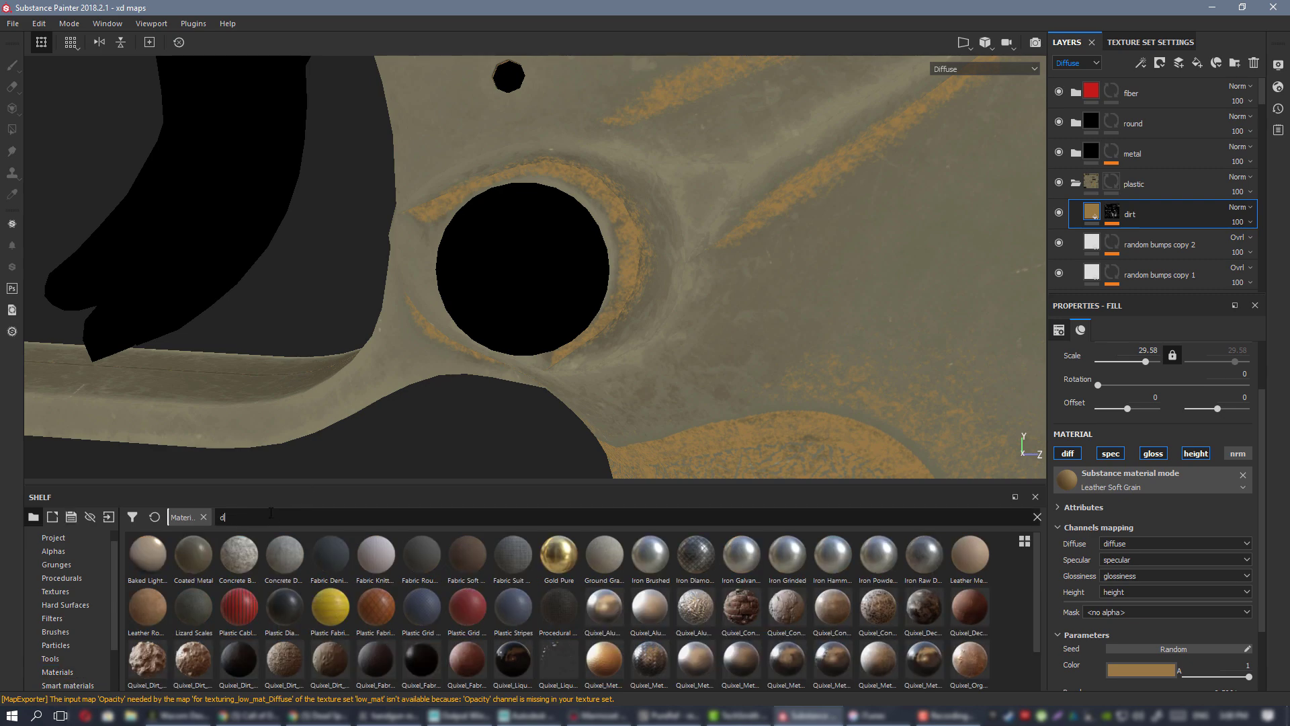
pyautogui.write('irt')
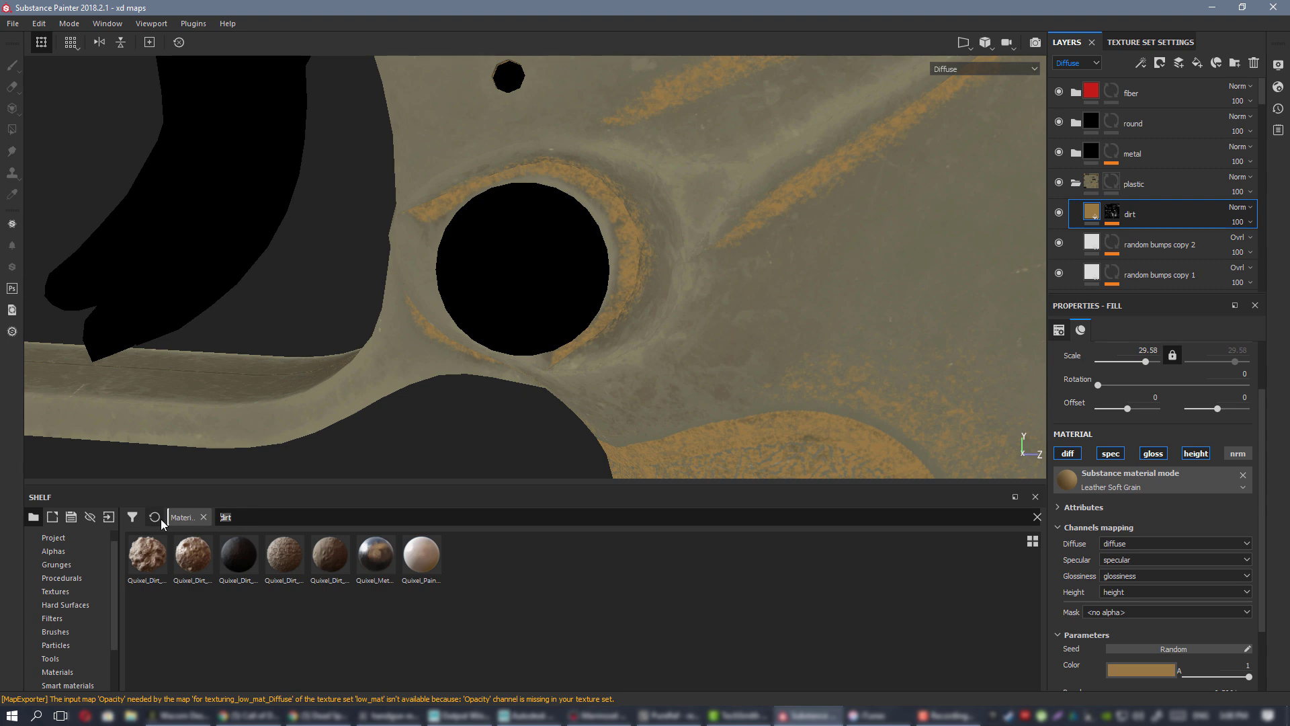
pyautogui.write('mud')
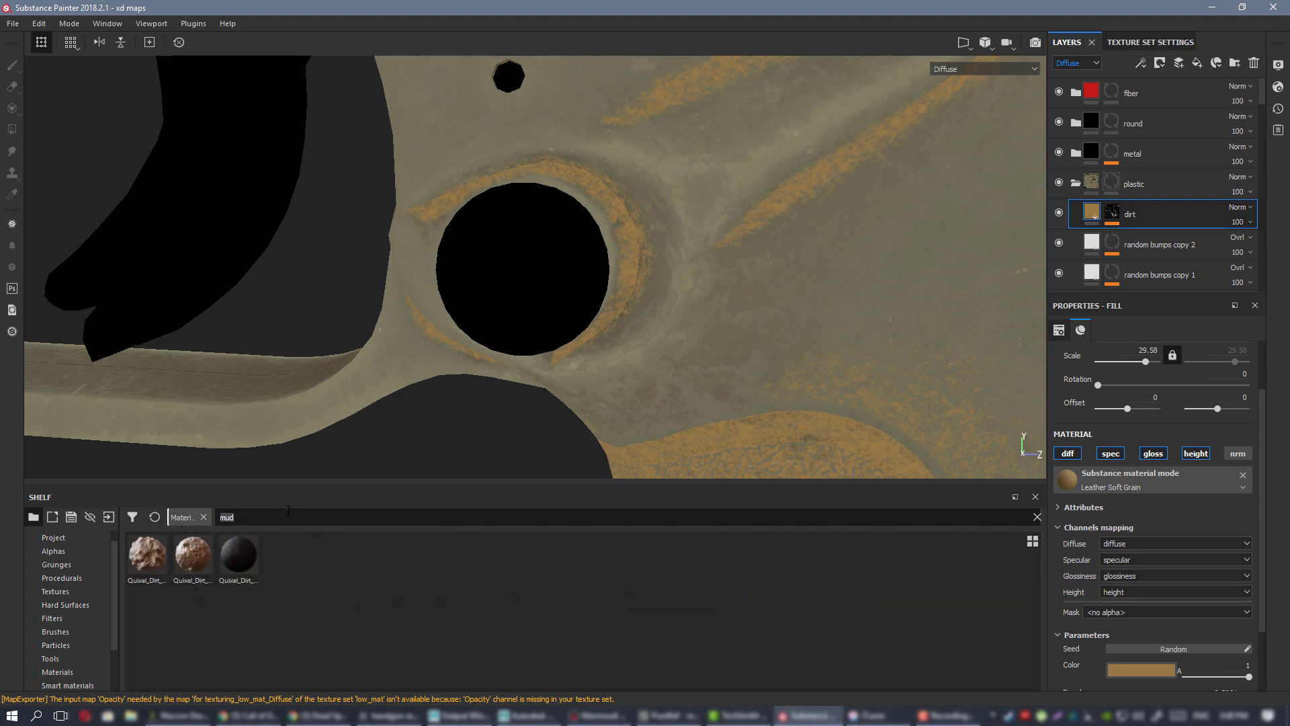
pyautogui.press('BackSpace')
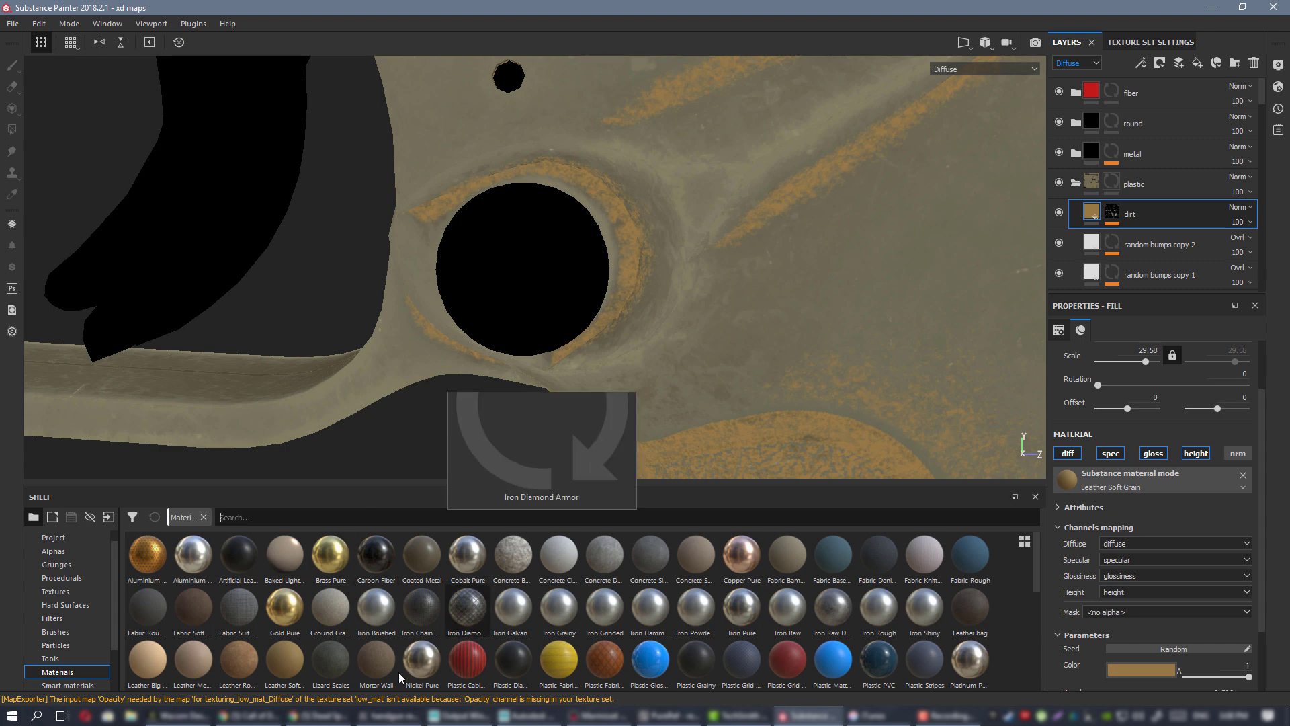
pyautogui.click(381, 668)
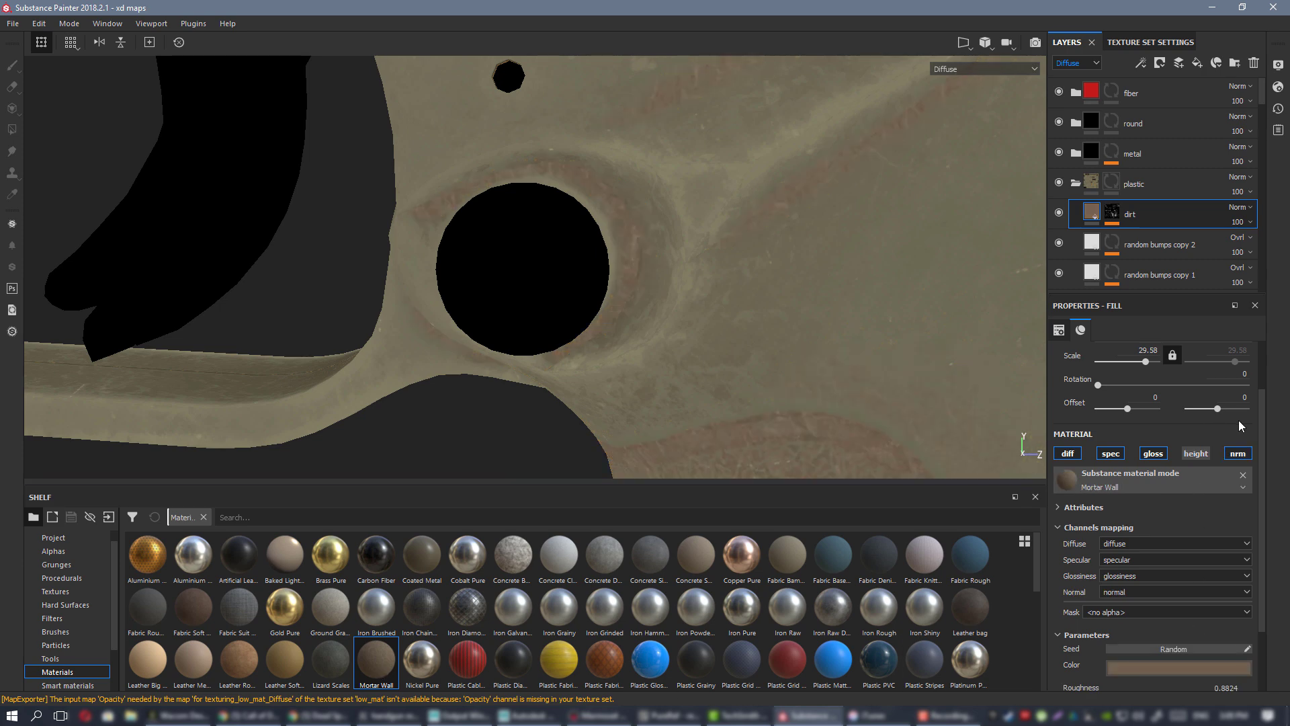
# - Remove the Mortar Wall material from the dirt layer and set the layer's Diffuse blending mode to Overlay
pyautogui.click(1243, 474)
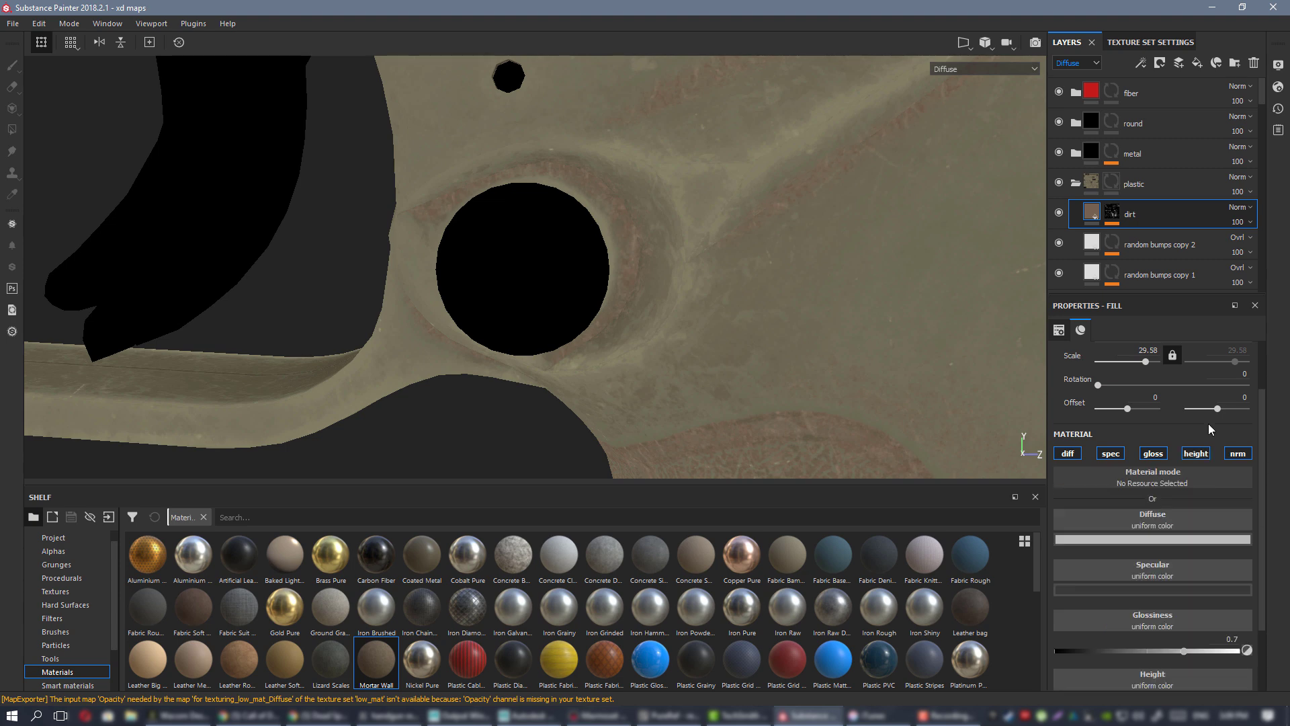
pyautogui.click(1175, 538)
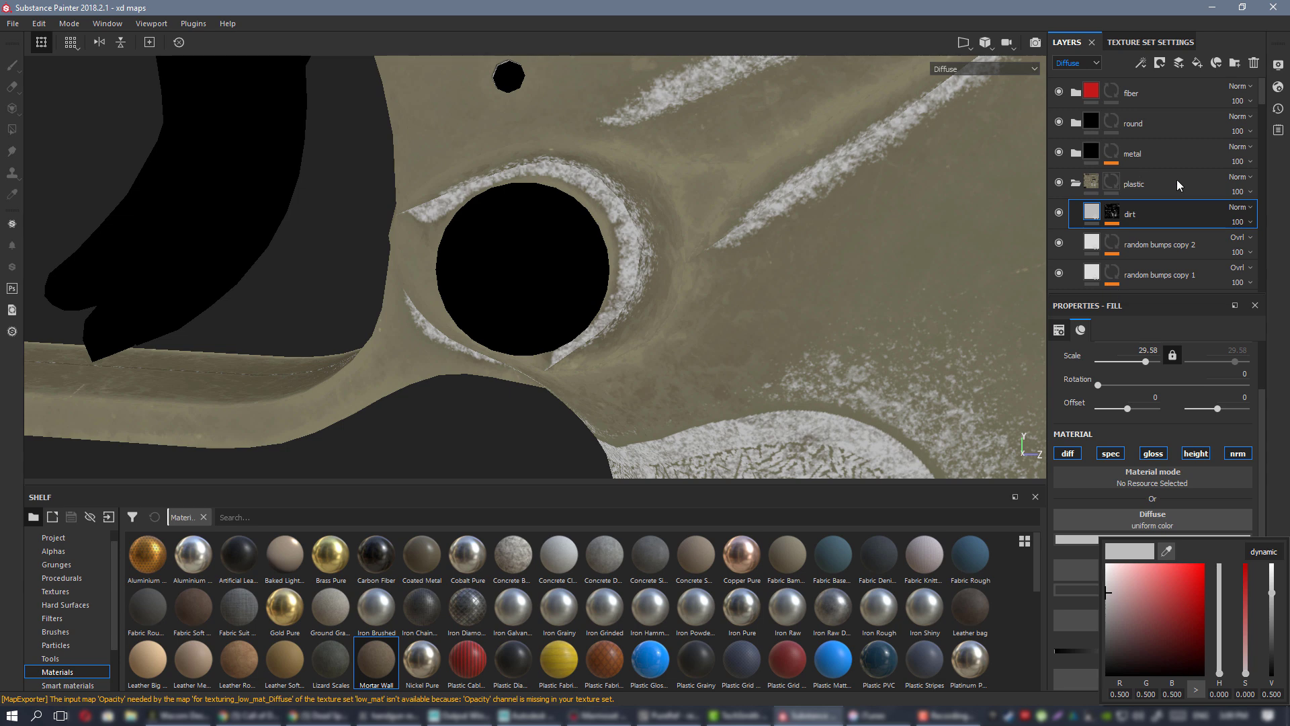
pyautogui.click(1242, 211)
pyautogui.click(1216, 418)
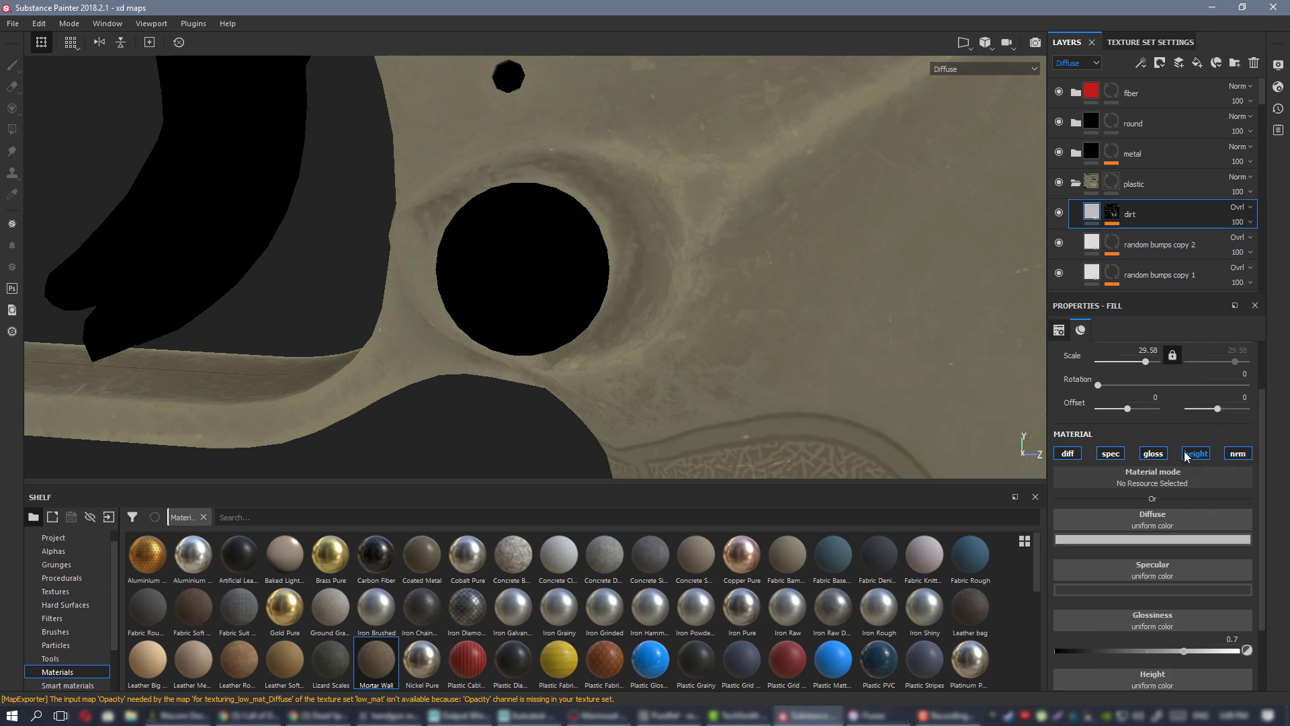
# - Set the dirt layer's diffuse colour to a neutral grey with value 0.317 and check it around the round button hole
pyautogui.click(1162, 539)
pyautogui.moveTo(1276, 587); pyautogui.dragTo(1277, 631)
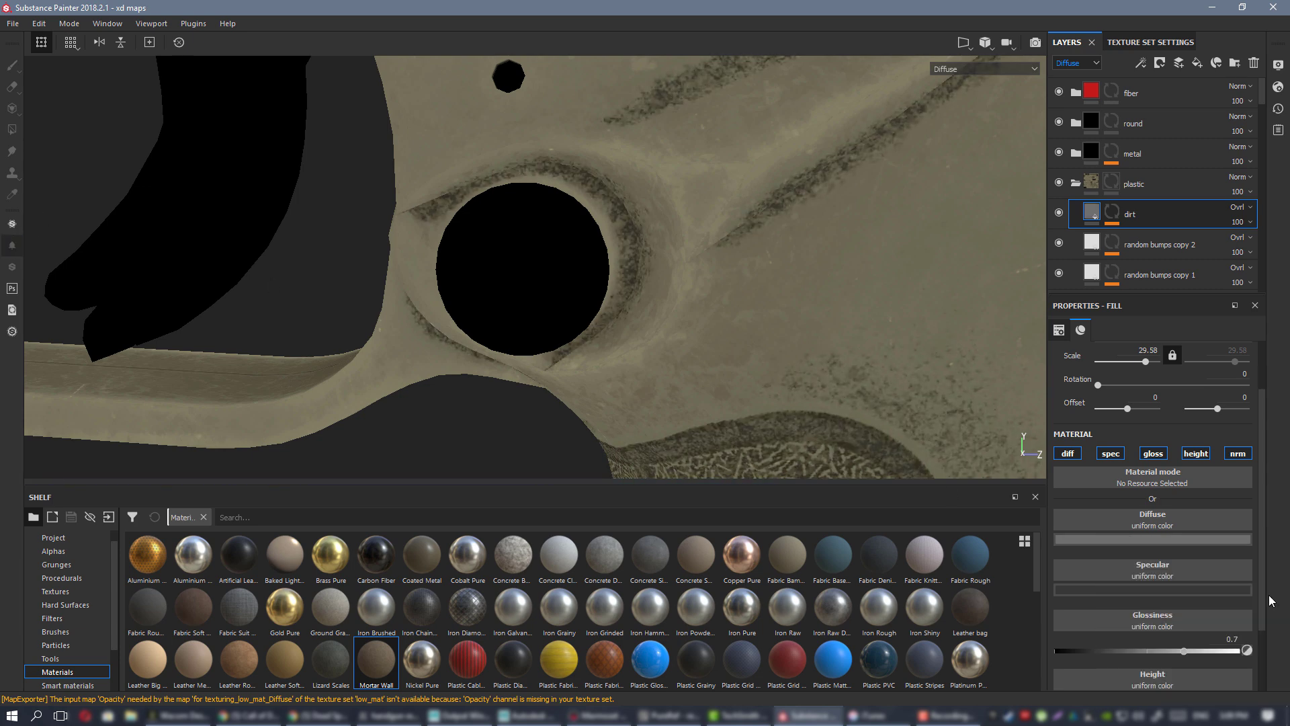
pyautogui.click(1208, 544)
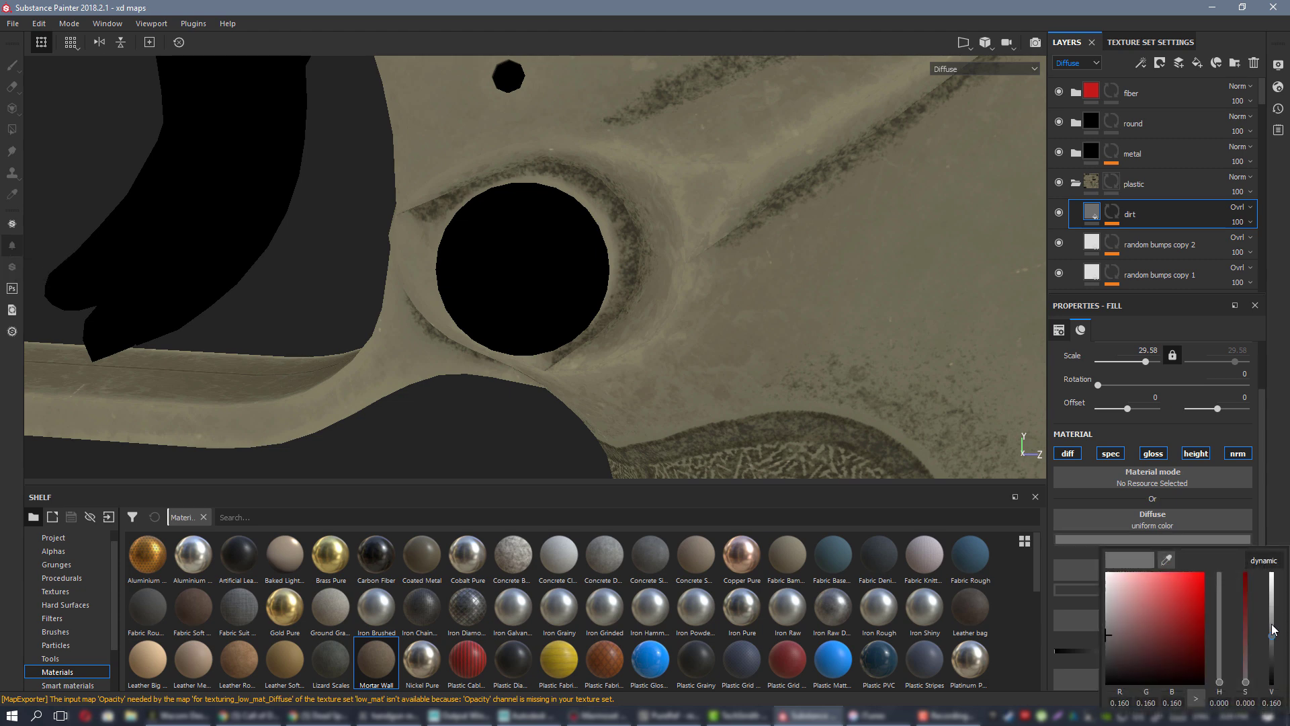
pyautogui.moveTo(1273, 633); pyautogui.dragTo(1271, 617)
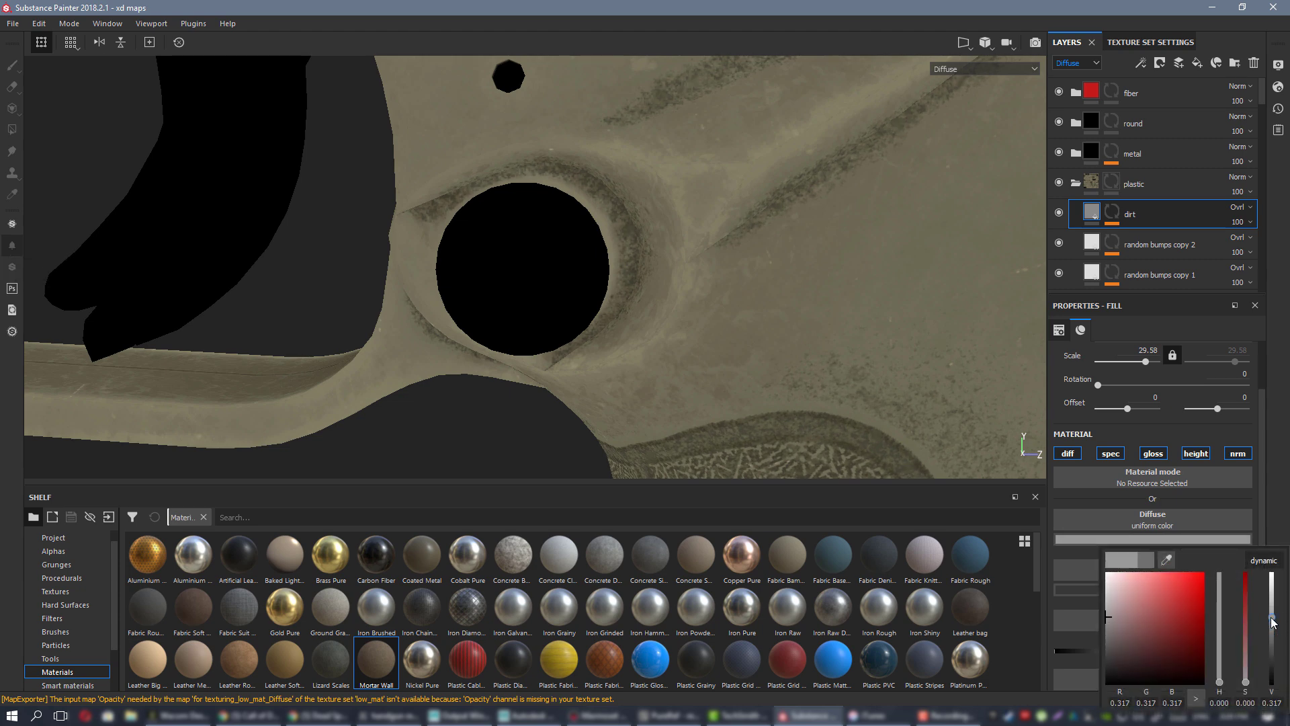
pyautogui.keyDown('alt'); pyautogui.moveTo(706, 305); pyautogui.dragTo(579, 301, button='right'); pyautogui.keyUp('alt')
pyautogui.keyDown('alt'); pyautogui.moveTo(420, 125); pyautogui.dragTo(302, 150, button='middle'); pyautogui.keyUp('alt')
pyautogui.keyDown('alt'); pyautogui.moveTo(376, 172); pyautogui.dragTo(515, 297, button='right'); pyautogui.keyUp('alt')
pyautogui.keyDown('alt'); pyautogui.moveTo(515, 297); pyautogui.dragTo(504, 216, button='middle'); pyautogui.keyUp('alt')
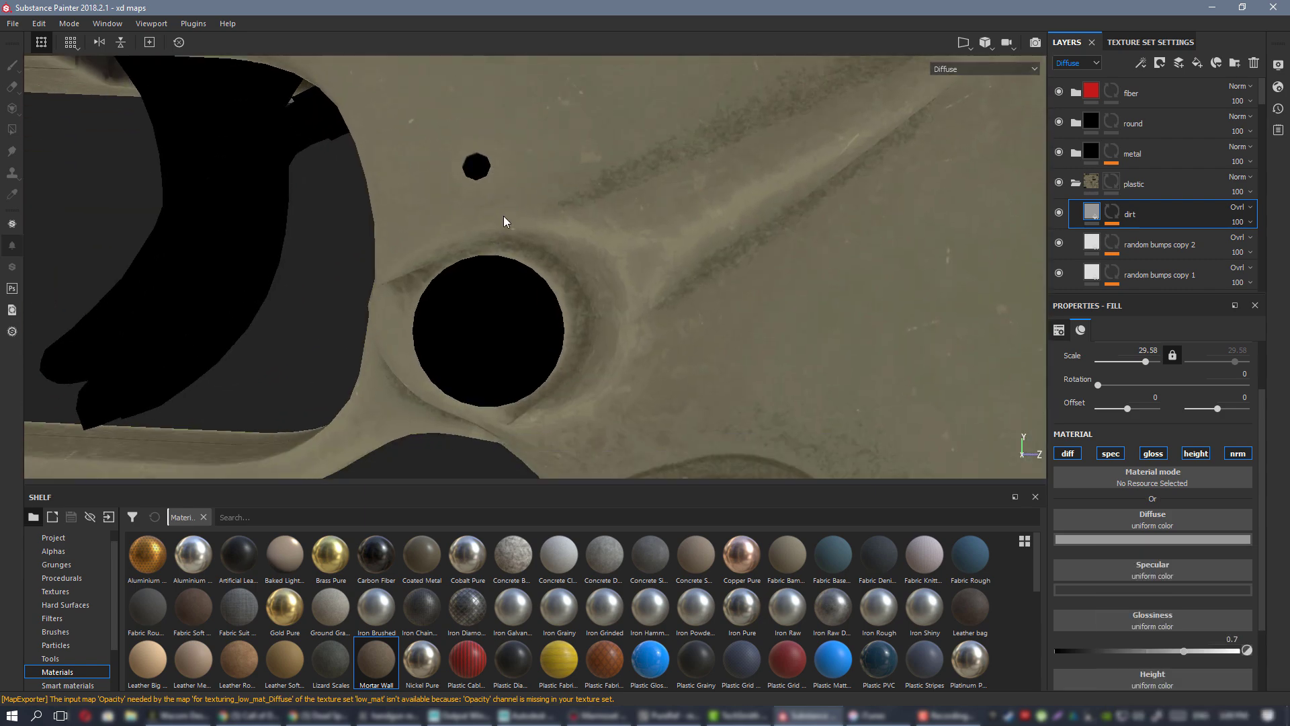
# - Show the full material, disable the dirt layer's specular, height and normal channels, and set its glossiness to 0.0473
pyautogui.press('m')
pyautogui.moveTo(652, 311)
pyautogui.keyDown('alt'); pyautogui.mouseDown()
pyautogui.moveTo(730, 274)
pyautogui.moveTo(650, 293)
pyautogui.mouseUp(); pyautogui.keyUp('alt')
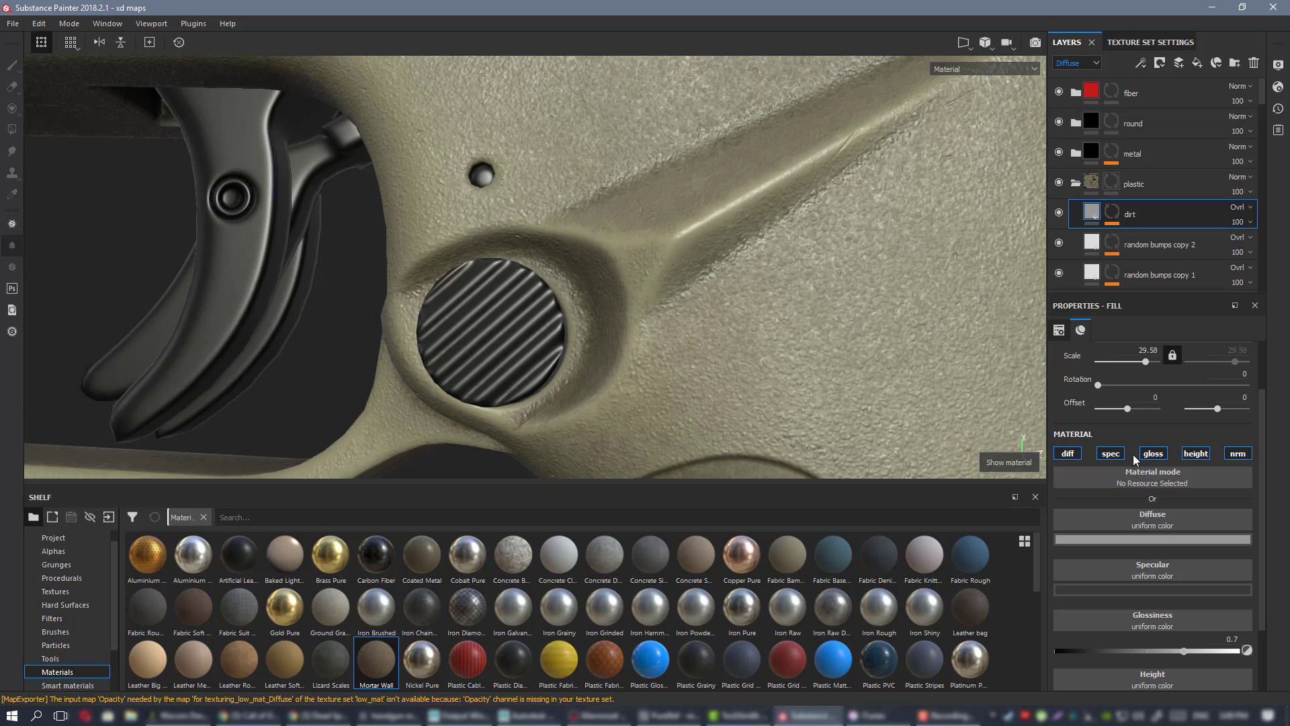
pyautogui.click(1111, 453)
pyautogui.click(1195, 453)
pyautogui.click(1238, 453)
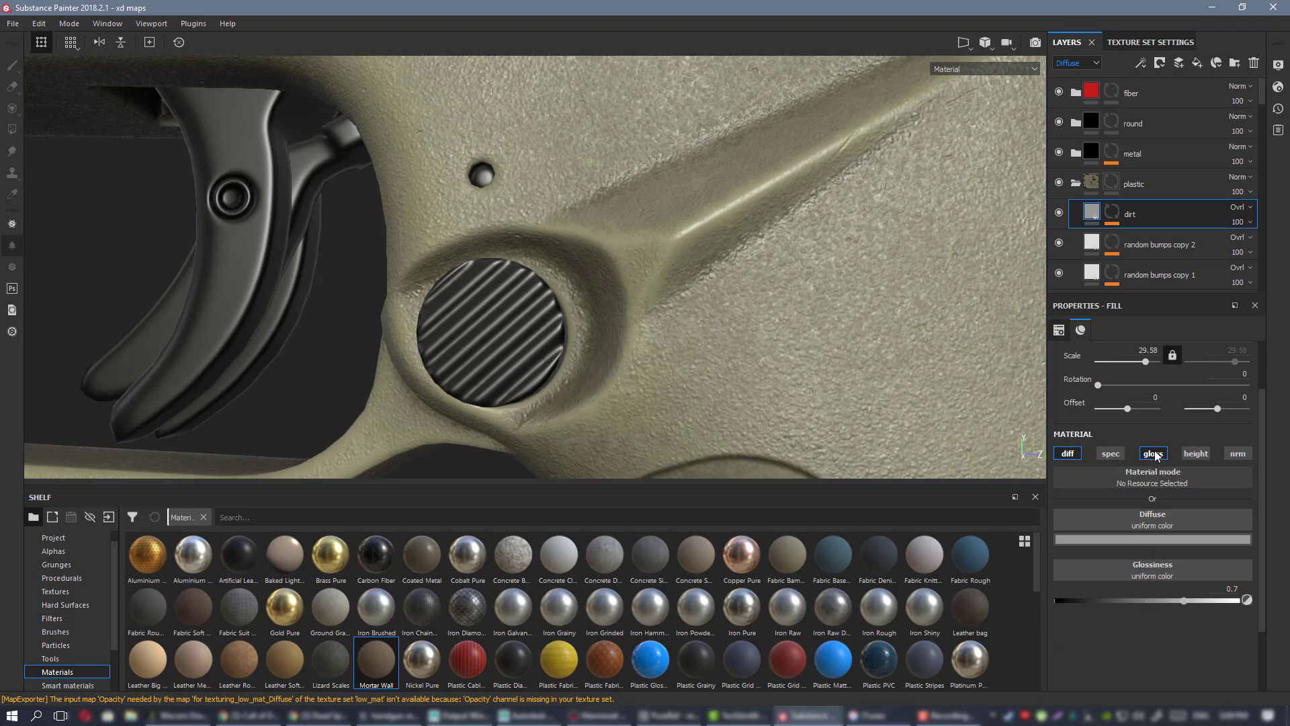
pyautogui.moveTo(1171, 599); pyautogui.dragTo(1063, 604)
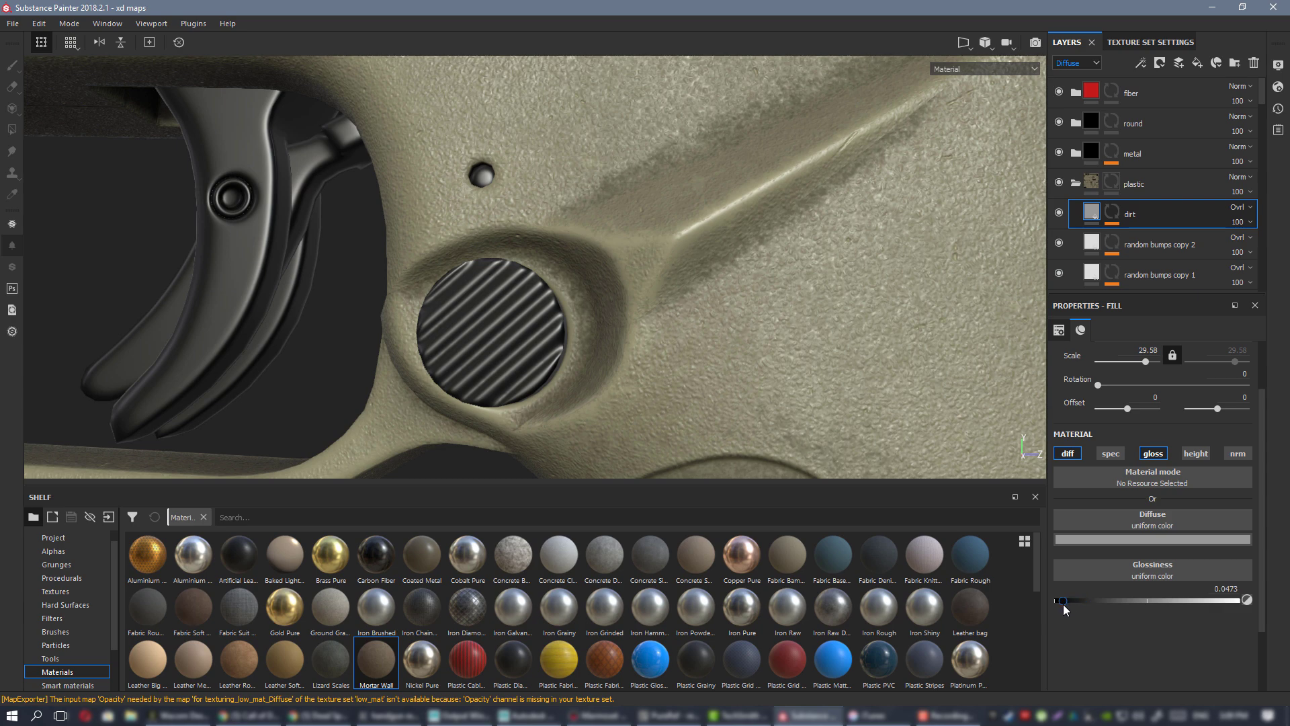
pyautogui.keyDown('alt'); pyautogui.moveTo(454, 126); pyautogui.dragTo(605, 235, button='right'); pyautogui.keyUp('alt')
pyautogui.keyDown('alt'); pyautogui.moveTo(604, 235); pyautogui.dragTo(624, 269); pyautogui.keyUp('alt')
pyautogui.keyDown('alt'); pyautogui.moveTo(624, 269); pyautogui.dragTo(632, 226, button='right'); pyautogui.keyUp('alt')
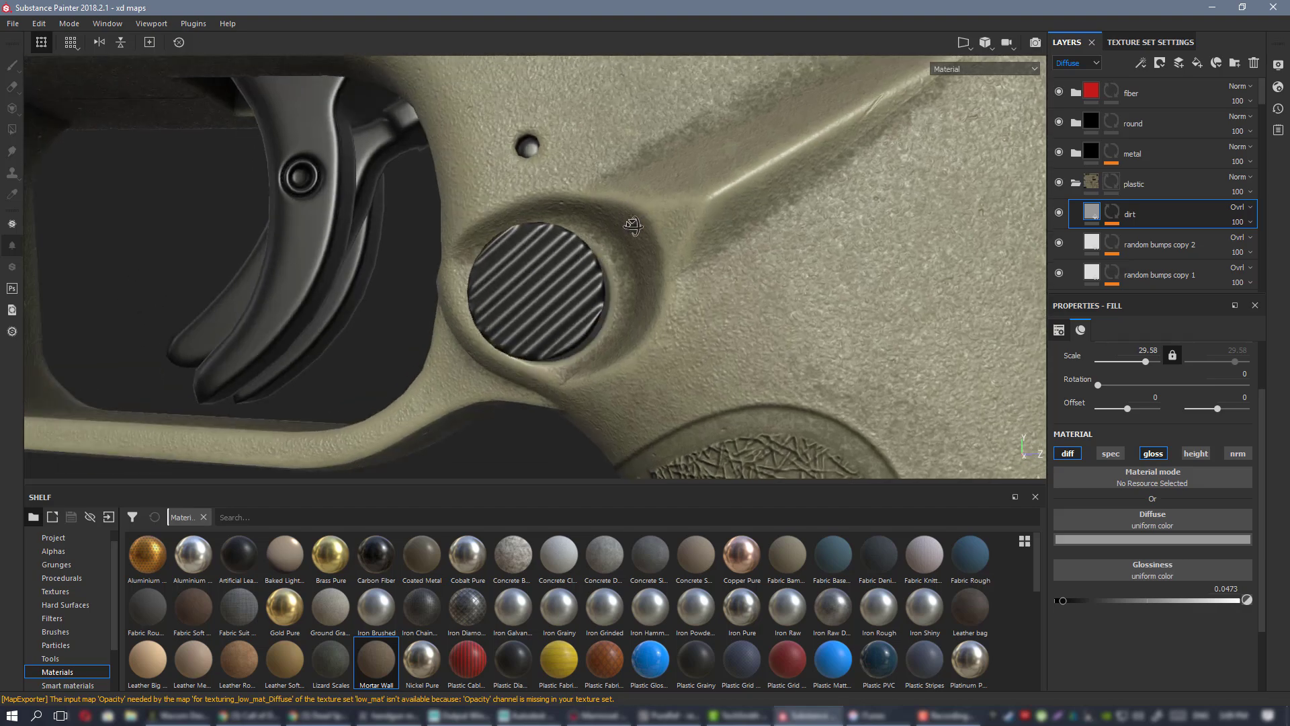
# - Darken the dirt layer's diffuse grey slightly and view the whole grip and trigger area
pyautogui.click(1174, 542)
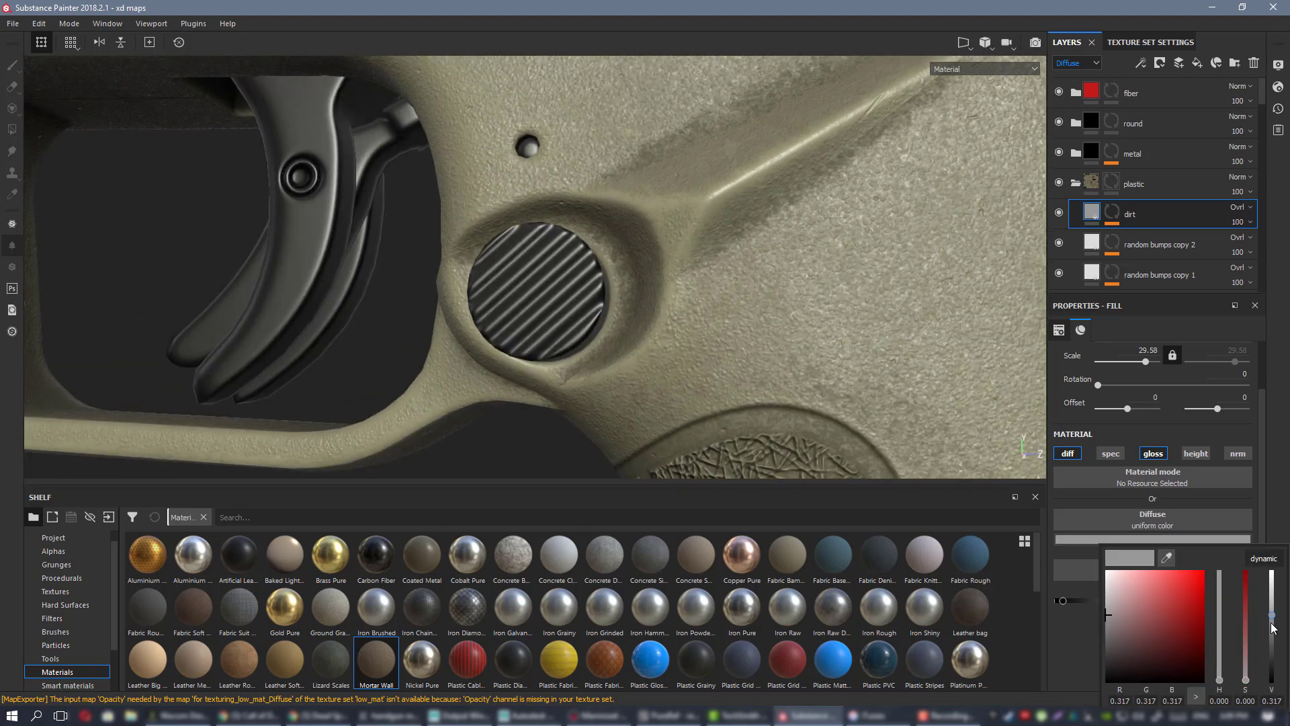
pyautogui.moveTo(1272, 625); pyautogui.dragTo(1271, 627)
pyautogui.scroll(-5, 463, 222)
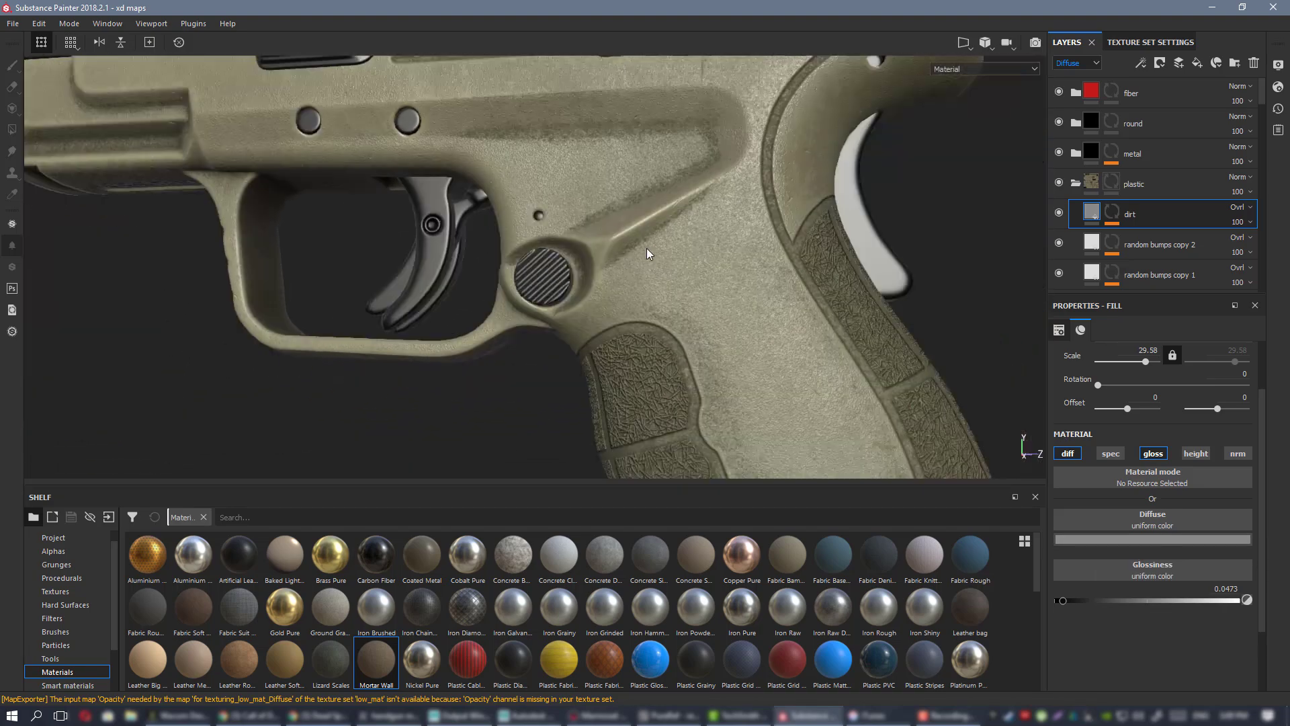
# - Examine the dirt on the frame's side groove, grip and round button recess from several angles
pyautogui.keyDown('alt'); pyautogui.moveTo(648, 253); pyautogui.dragTo(590, 207); pyautogui.keyUp('alt')
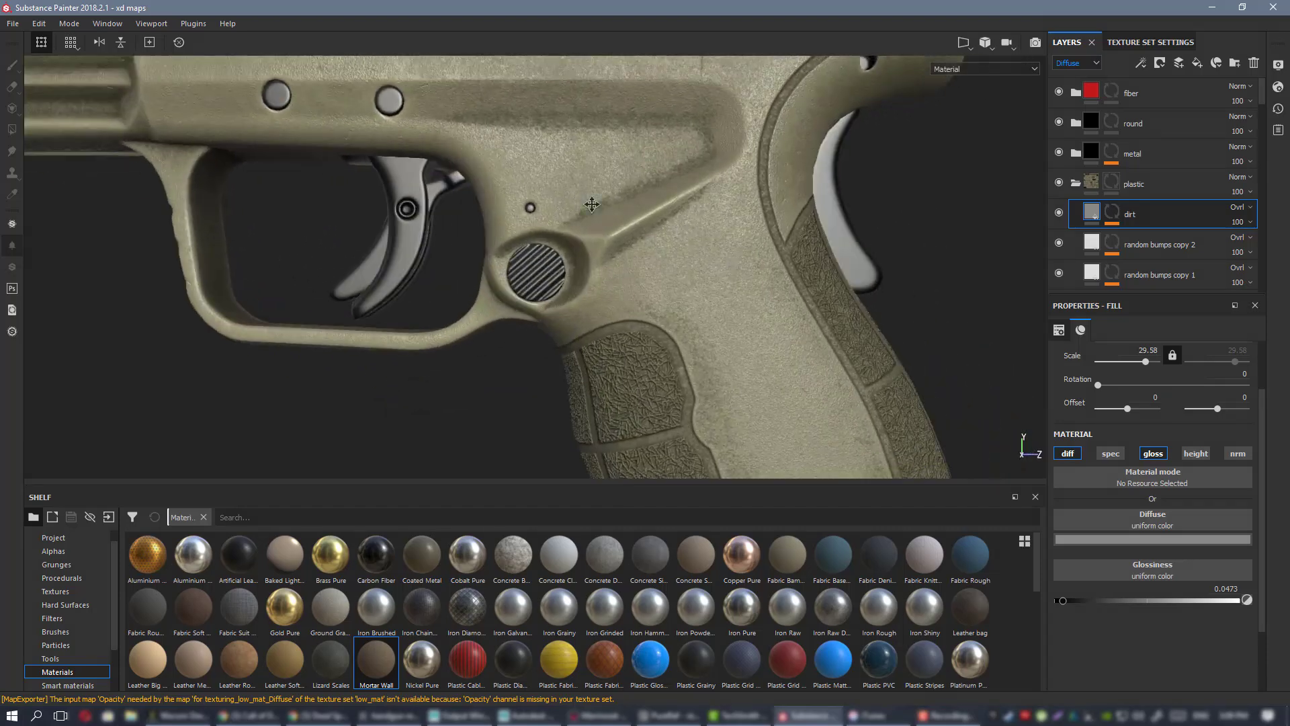
pyautogui.keyDown('alt'); pyautogui.moveTo(590, 208); pyautogui.dragTo(685, 253, button='middle'); pyautogui.keyUp('alt')
pyautogui.keyDown('alt'); pyautogui.moveTo(686, 253); pyautogui.dragTo(229, 230); pyautogui.keyUp('alt')
pyautogui.keyDown('alt'); pyautogui.moveTo(843, 473); pyautogui.dragTo(614, 278, button='middle'); pyautogui.keyUp('alt')
pyautogui.keyDown('alt'); pyautogui.moveTo(614, 278); pyautogui.dragTo(628, 325); pyautogui.keyUp('alt')
pyautogui.scroll(3, 628, 325)
pyautogui.keyDown('alt'); pyautogui.moveTo(628, 325); pyautogui.dragTo(749, 280, button='middle'); pyautogui.keyUp('alt')
pyautogui.scroll(2, 748, 280)
pyautogui.keyDown('alt'); pyautogui.moveTo(748, 280); pyautogui.dragTo(703, 323); pyautogui.keyUp('alt')
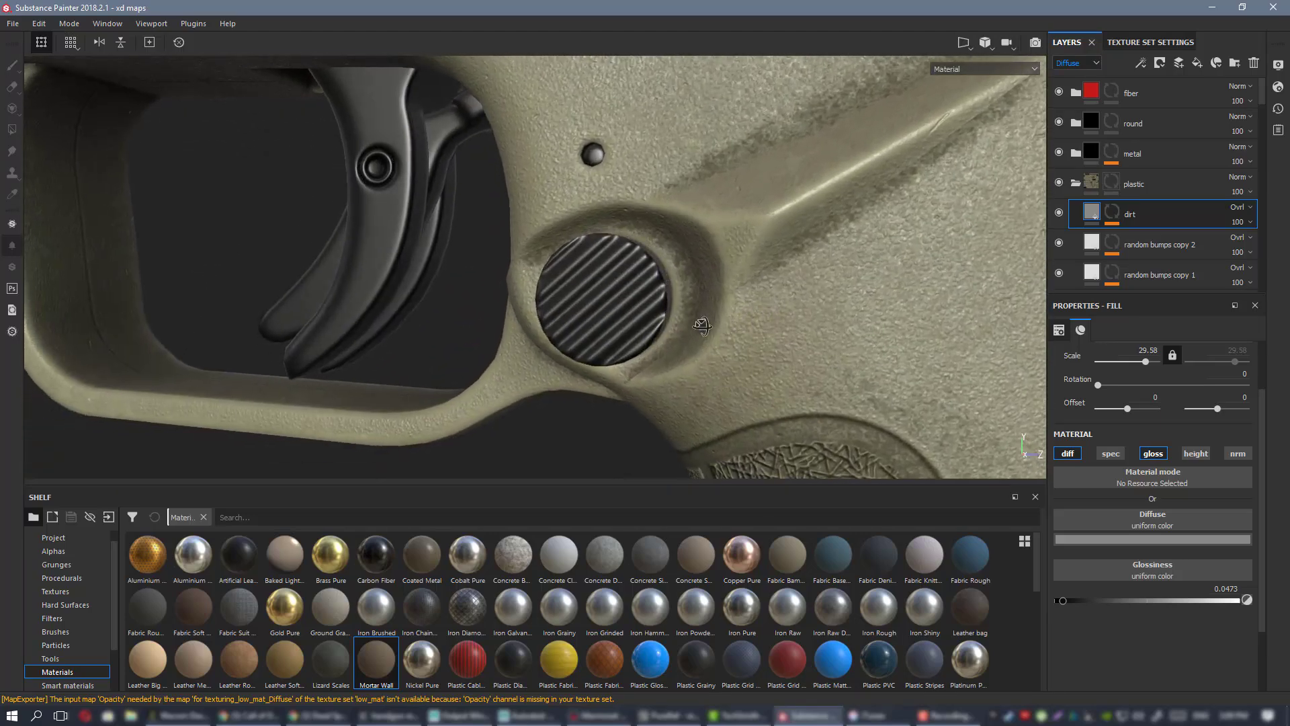
pyautogui.scroll(-2, 703, 322)
pyautogui.keyDown('alt'); pyautogui.moveTo(328, 138); pyautogui.dragTo(498, 220, button='middle'); pyautogui.keyUp('alt')
pyautogui.keyDown('alt'); pyautogui.moveTo(498, 220); pyautogui.dragTo(473, 213); pyautogui.keyUp('alt')
pyautogui.scroll(-2, 725, 271)
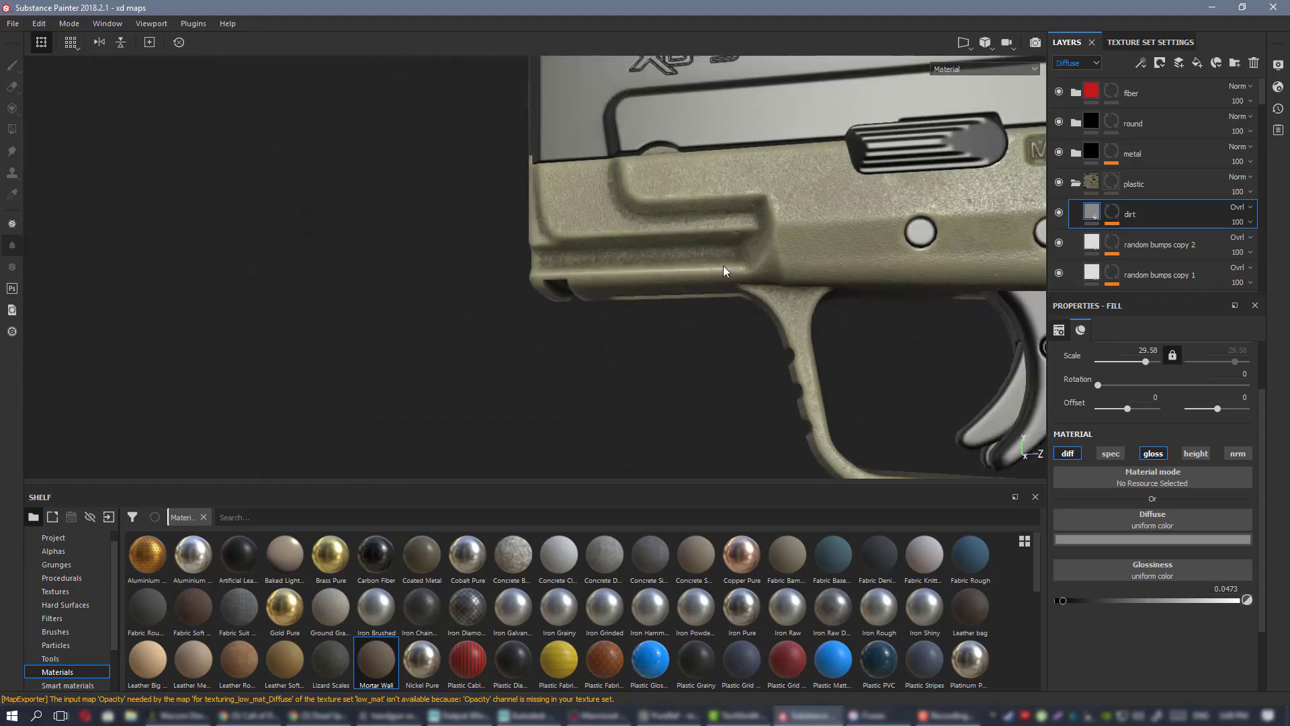
# - Examine the dirt on the front rail, trigger guard and side grooves under different environment lighting angles
pyautogui.keyDown('alt'); pyautogui.moveTo(726, 271); pyautogui.dragTo(657, 268, button='middle'); pyautogui.keyUp('alt')
pyautogui.keyDown('alt'); pyautogui.moveTo(694, 272); pyautogui.dragTo(748, 253); pyautogui.keyUp('alt')
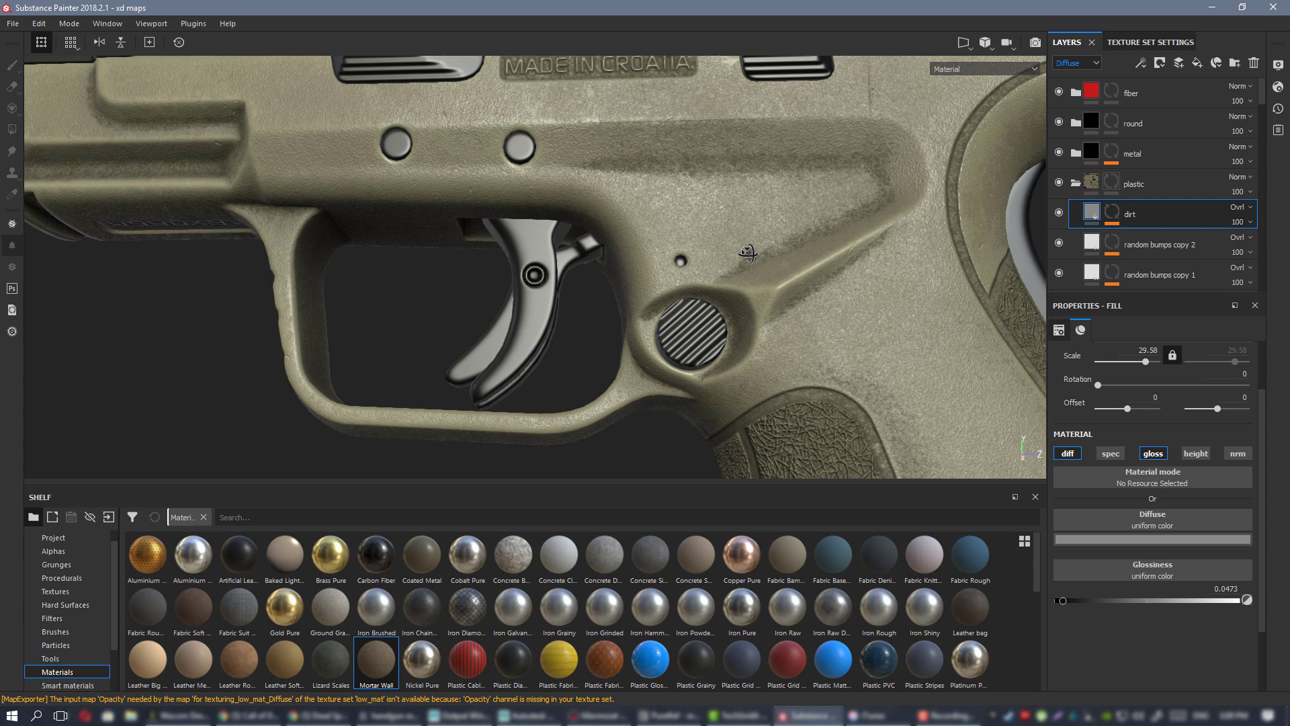
pyautogui.keyDown('alt'); pyautogui.moveTo(690, 227); pyautogui.dragTo(505, 238); pyautogui.keyUp('alt')
pyautogui.keyDown('alt'); pyautogui.moveTo(562, 446); pyautogui.dragTo(551, 208, button='middle'); pyautogui.keyUp('alt')
pyautogui.keyDown('alt'); pyautogui.moveTo(550, 208); pyautogui.dragTo(740, 219); pyautogui.keyUp('alt')
pyautogui.keyDown('alt'); pyautogui.moveTo(369, 99); pyautogui.dragTo(540, 266, button='middle'); pyautogui.keyUp('alt')
pyautogui.keyDown('alt'); pyautogui.moveTo(540, 266); pyautogui.dragTo(652, 195); pyautogui.keyUp('alt')
pyautogui.keyDown('alt'); pyautogui.moveTo(652, 195); pyautogui.dragTo(577, 439, button='middle'); pyautogui.keyUp('alt')
pyautogui.keyDown('alt'); pyautogui.moveTo(527, 217); pyautogui.dragTo(578, 274, button='middle'); pyautogui.keyUp('alt')
pyautogui.keyDown('shift'); pyautogui.moveTo(578, 274); pyautogui.dragTo(699, 317, button='right'); pyautogui.keyUp('shift')
pyautogui.keyDown('alt'); pyautogui.moveTo(678, 391); pyautogui.dragTo(625, 231, button='middle'); pyautogui.keyUp('alt')
pyautogui.keyDown('alt'); pyautogui.moveTo(625, 231); pyautogui.dragTo(574, 287, button='right'); pyautogui.keyUp('alt')
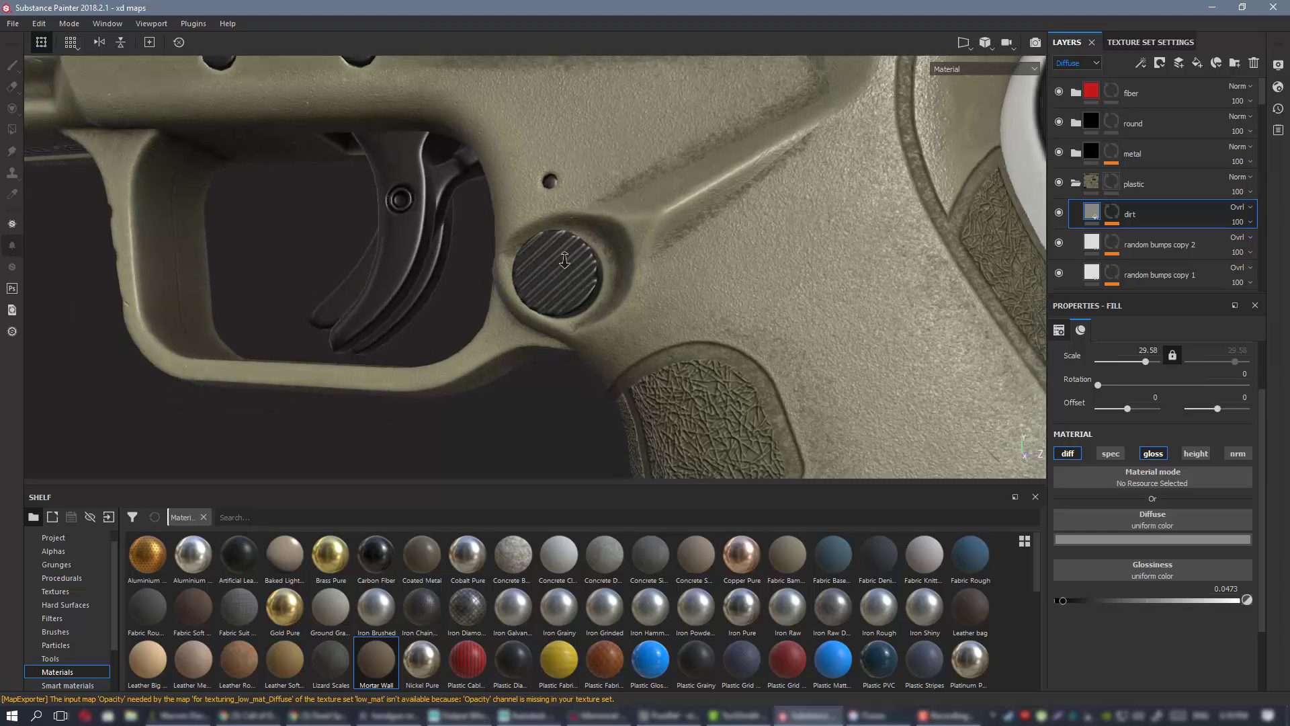
pyautogui.keyDown('alt'); pyautogui.moveTo(489, 147); pyautogui.dragTo(974, 213, button='middle'); pyautogui.keyUp('alt')
pyautogui.keyDown('alt'); pyautogui.moveTo(537, 74); pyautogui.dragTo(536, 127); pyautogui.keyUp('alt')
pyautogui.keyDown('shift'); pyautogui.moveTo(537, 127); pyautogui.dragTo(743, 226, button='right'); pyautogui.keyUp('shift')
pyautogui.keyDown('alt'); pyautogui.moveTo(743, 227); pyautogui.dragTo(564, 209); pyautogui.keyUp('alt')
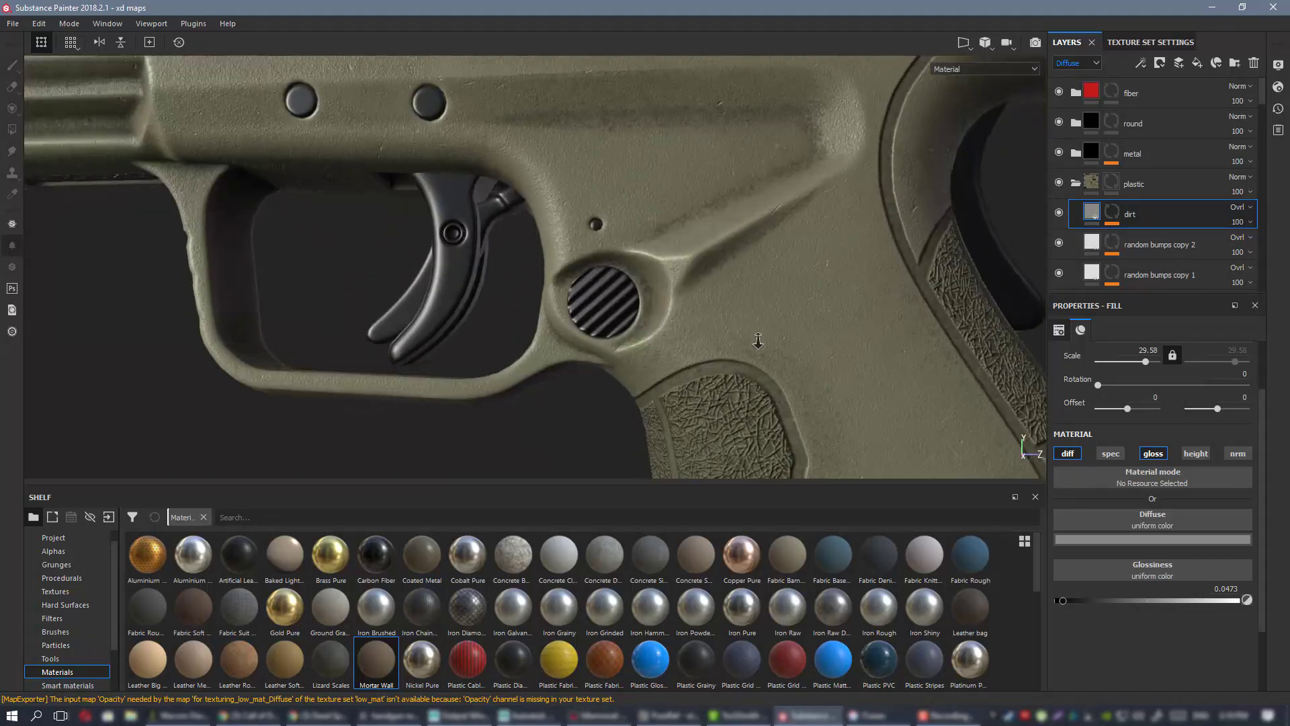
# - Show only the diffuse channel and inspect the dirt closely around the round button hole
pyautogui.keyDown('alt'); pyautogui.moveTo(578, 212); pyautogui.dragTo(666, 289, button='right'); pyautogui.keyUp('alt')
pyautogui.keyDown('shift'); pyautogui.moveTo(666, 289); pyautogui.dragTo(819, 329, button='right'); pyautogui.keyUp('shift')
pyautogui.press('c')
pyautogui.keyDown('alt'); pyautogui.moveTo(716, 337); pyautogui.dragTo(608, 161, button='middle'); pyautogui.keyUp('alt')
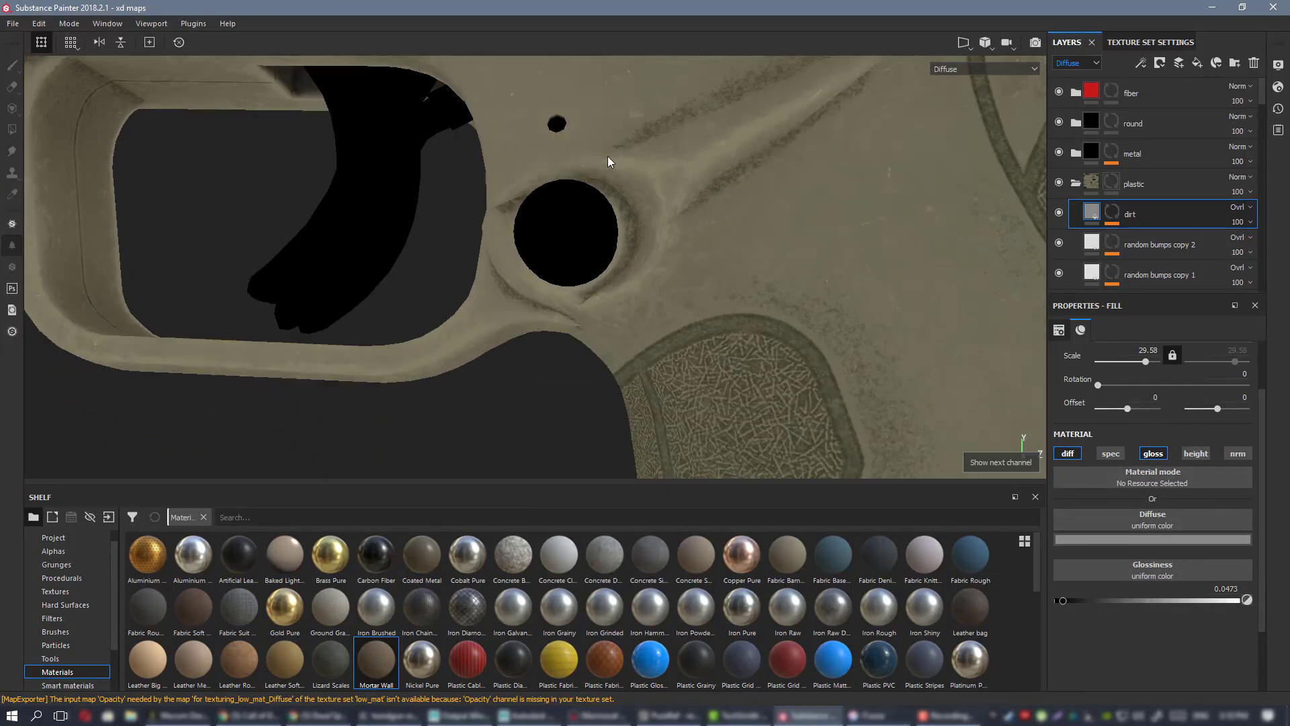
pyautogui.keyDown('alt'); pyautogui.moveTo(607, 161); pyautogui.dragTo(740, 240, button='right'); pyautogui.keyUp('alt')
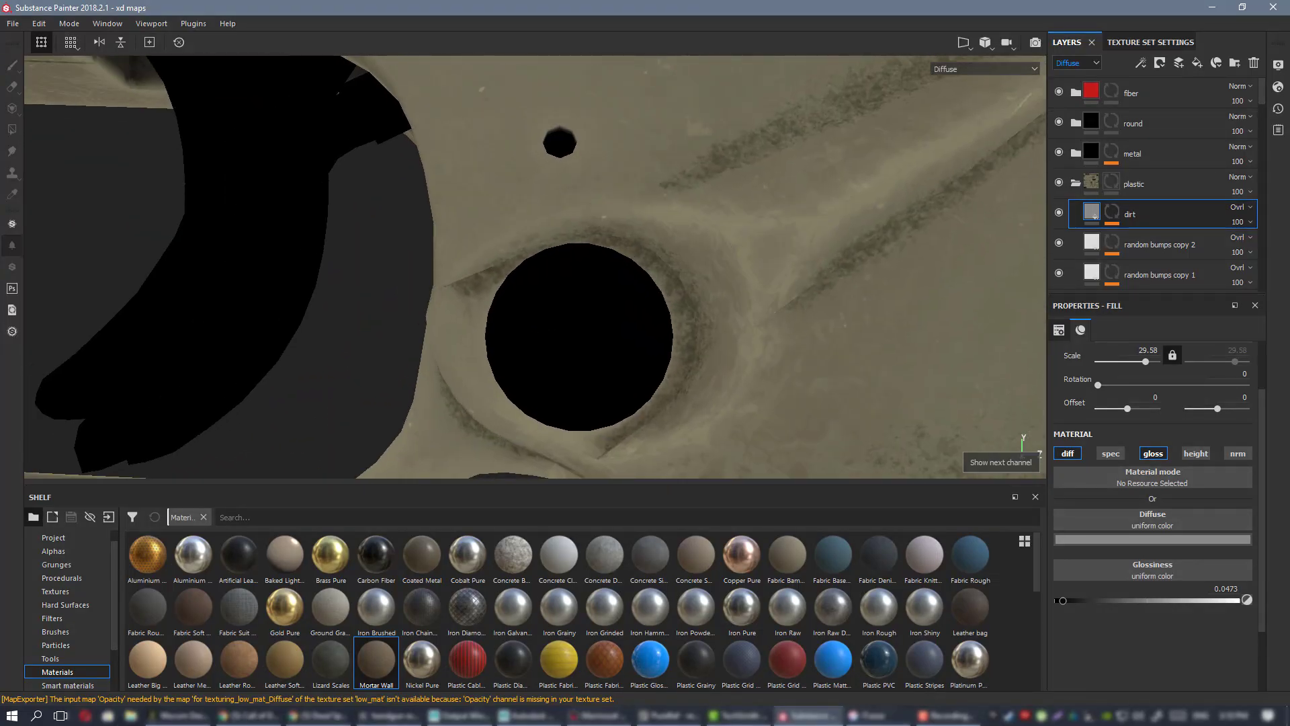
# - Create a folder above the dirt layer inside the plastic folder and name it dirt
pyautogui.click(1237, 62)
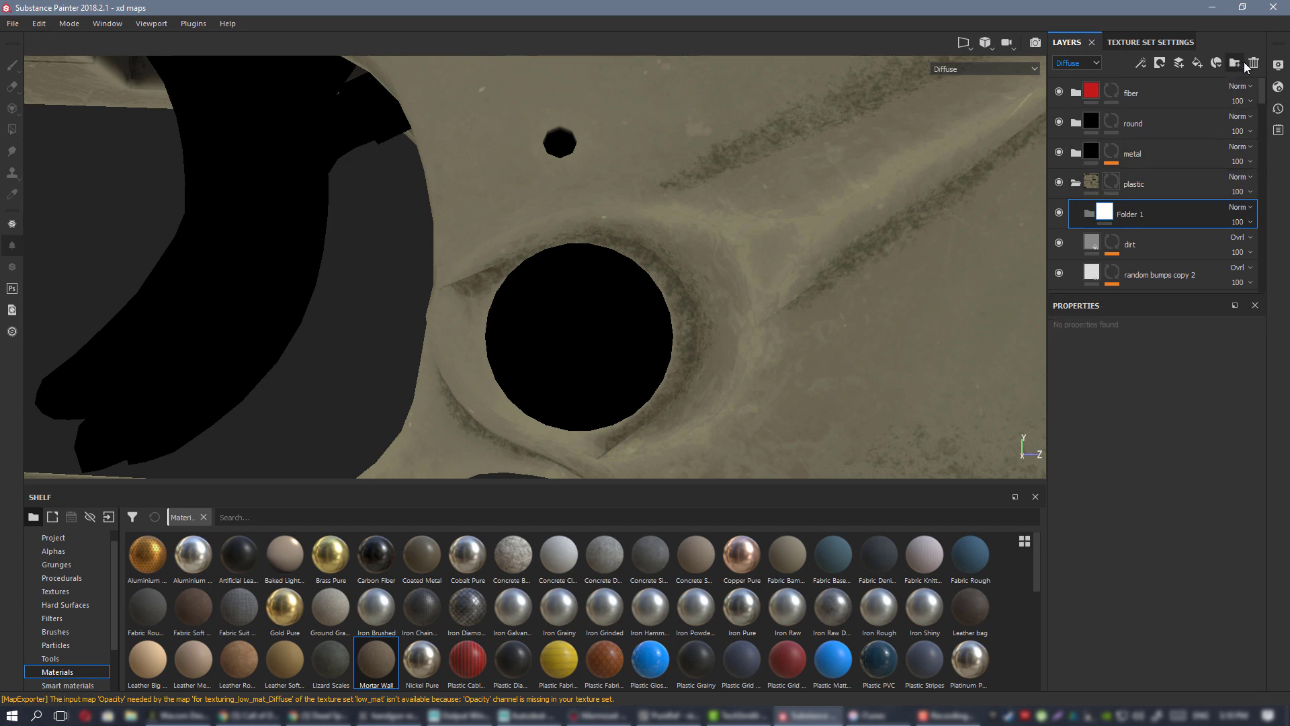
pyautogui.doubleClick(1136, 215)
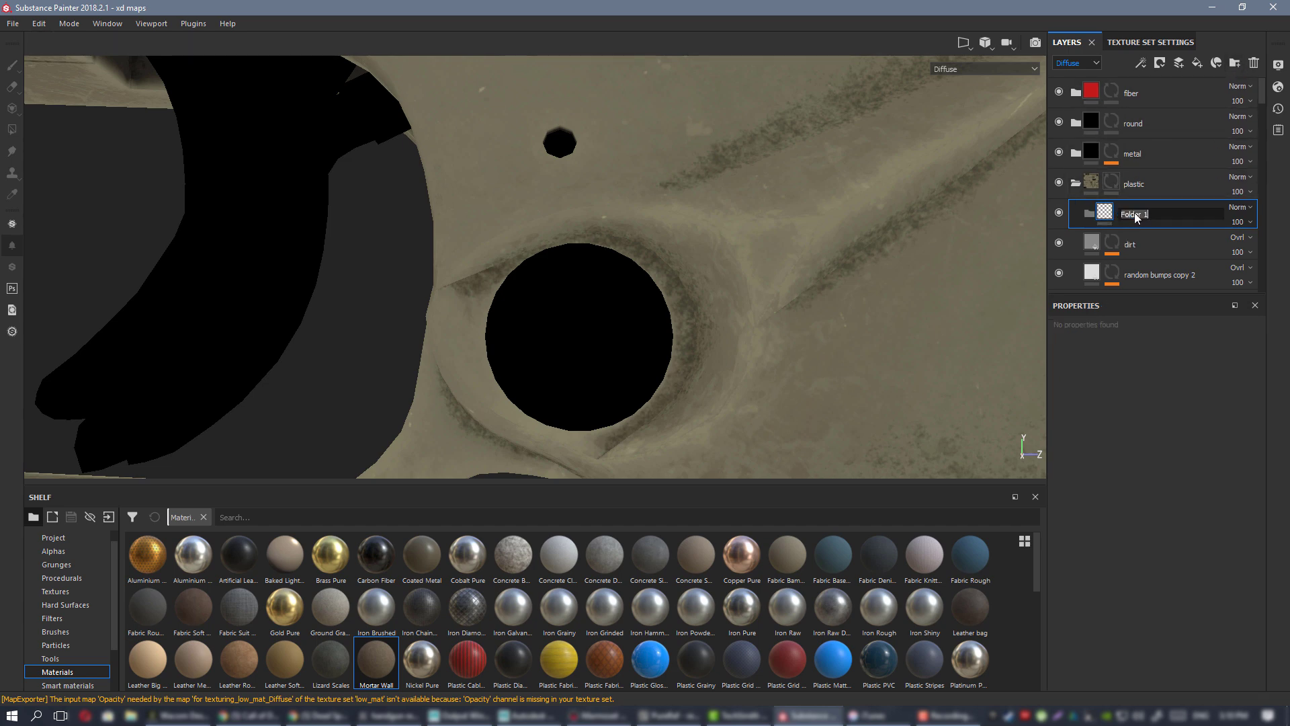
pyautogui.press('Return')
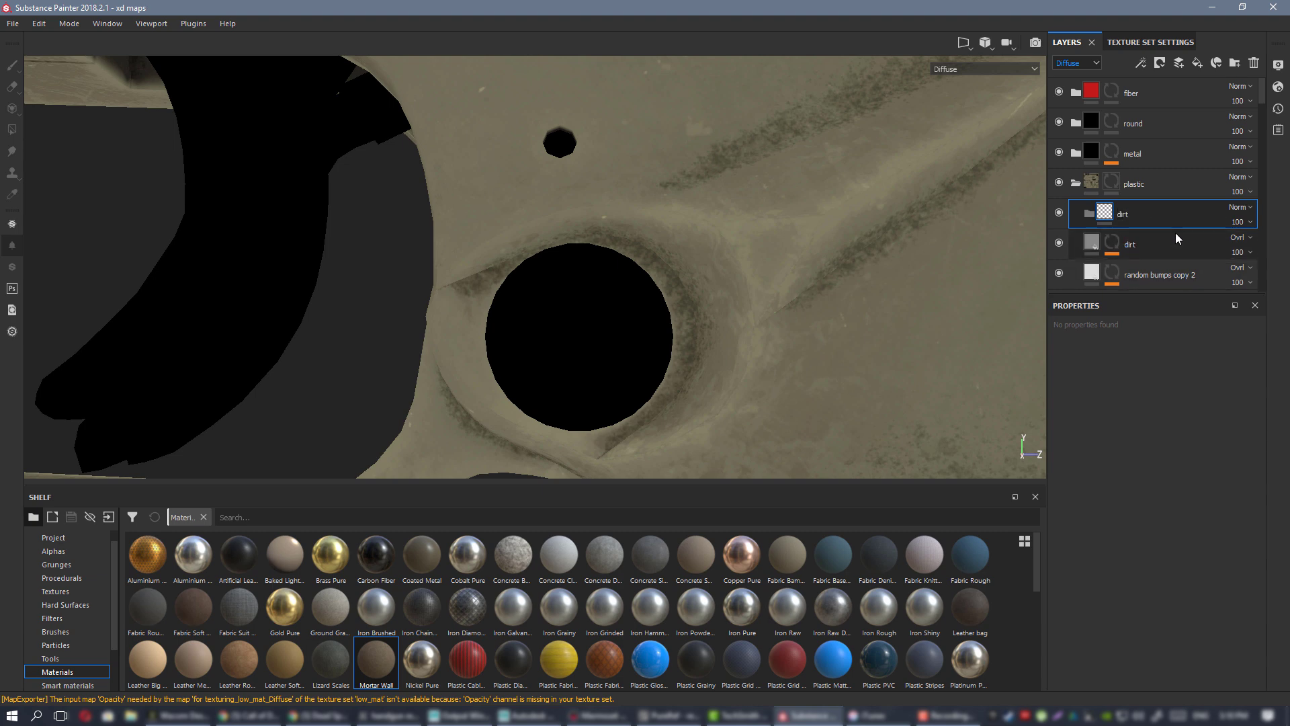
# - Add a black mask to the dirt folder and paste the dirt layer's copied mask into it
pyautogui.click(1134, 247)
pyautogui.rightClick(1117, 243)
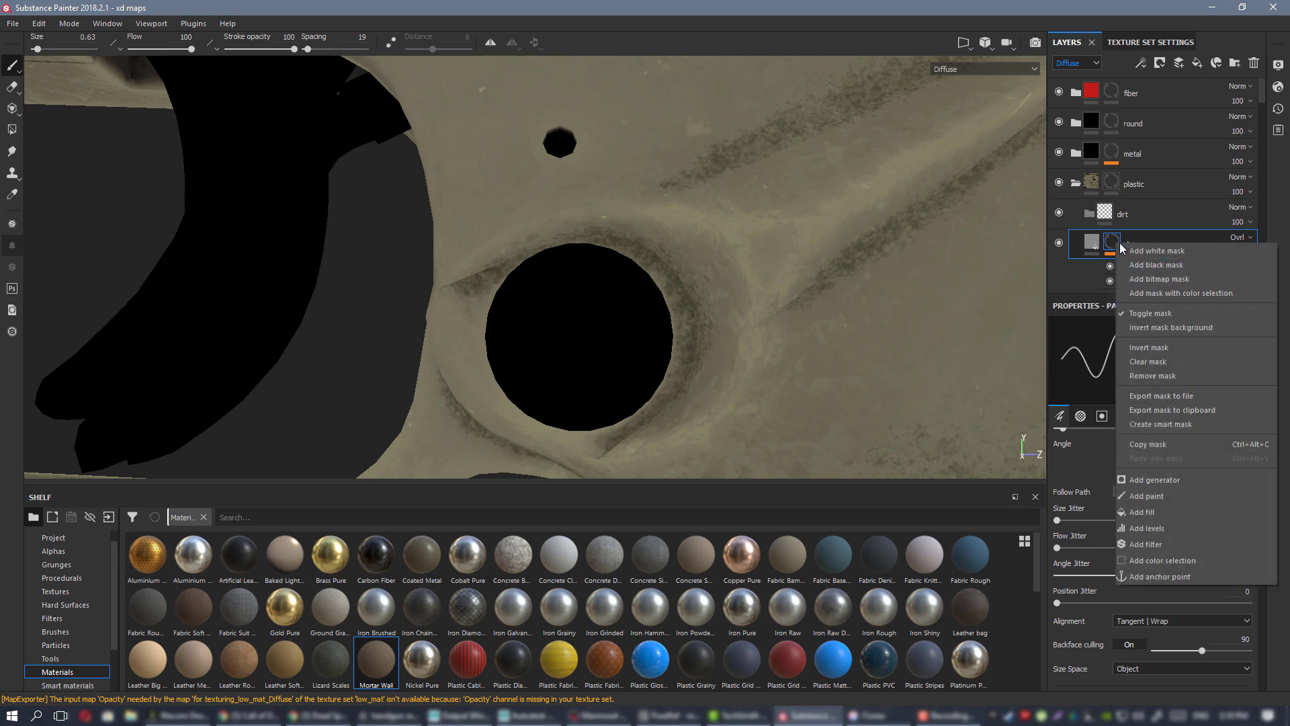
pyautogui.click(1184, 449)
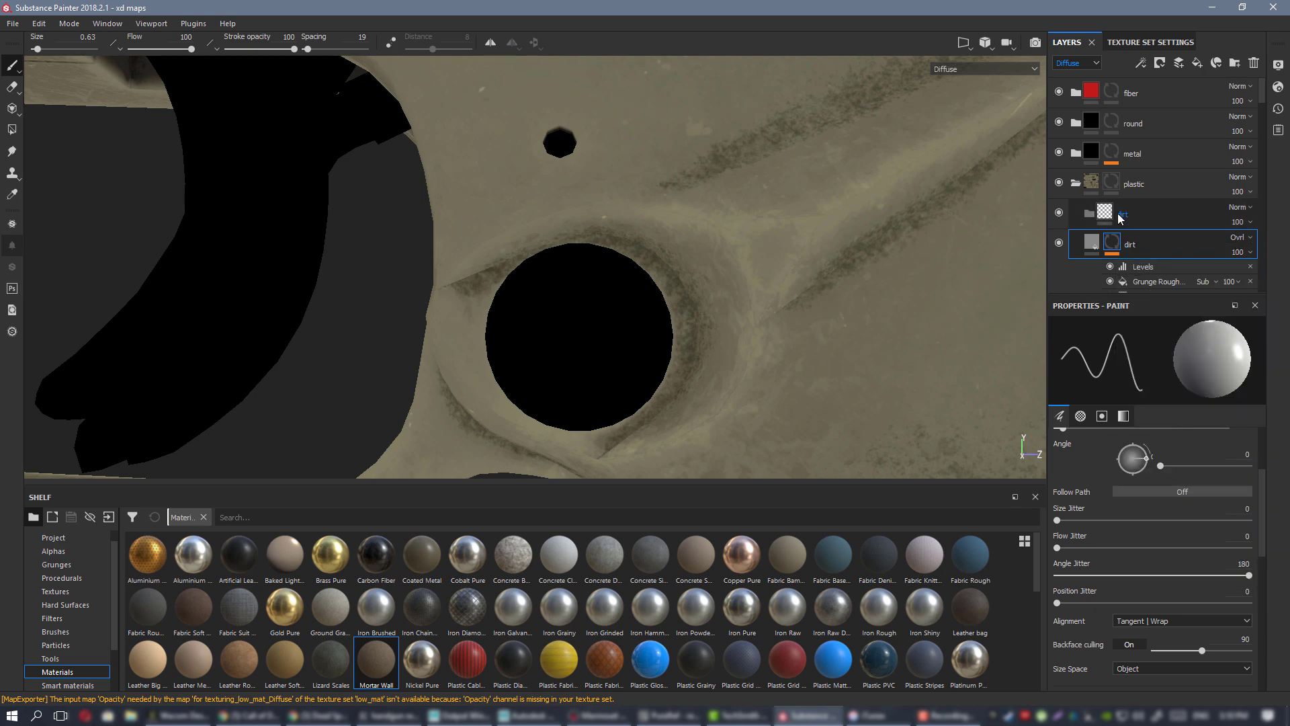
pyautogui.click(1122, 212)
pyautogui.rightClick(1122, 212)
pyautogui.click(1148, 234)
pyautogui.rightClick(1123, 212)
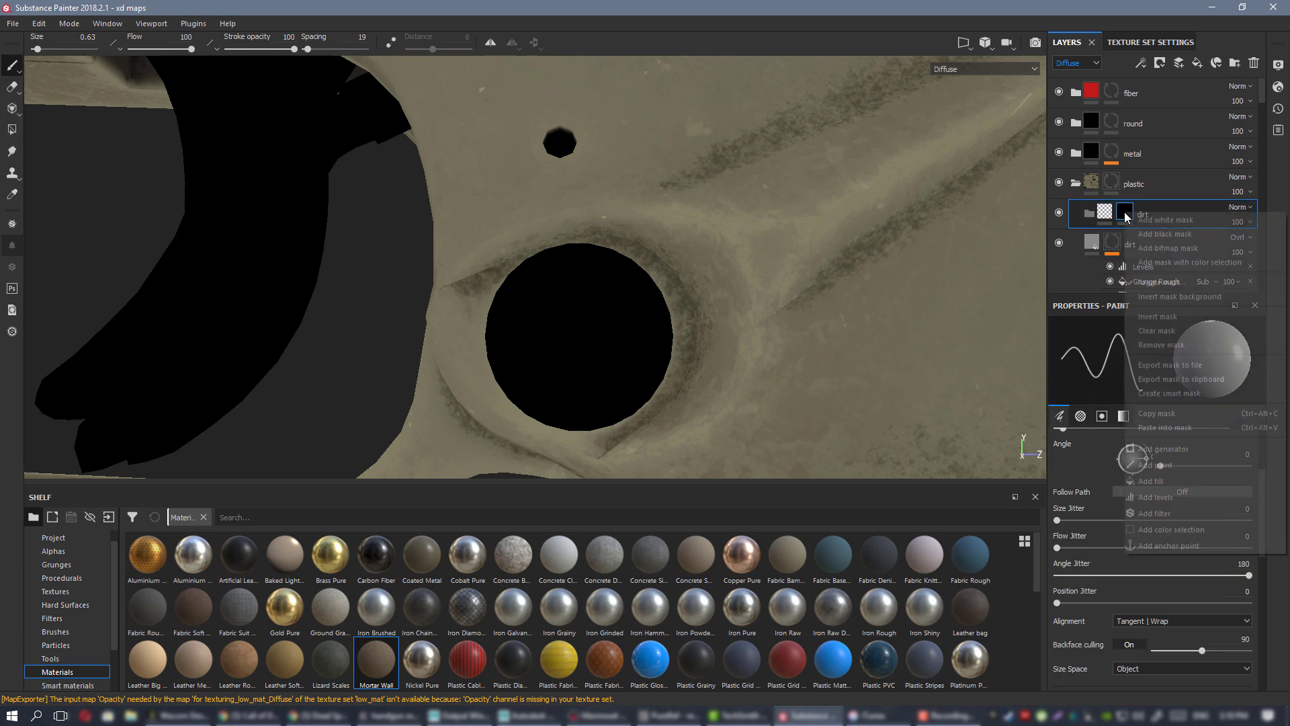
pyautogui.click(1165, 428)
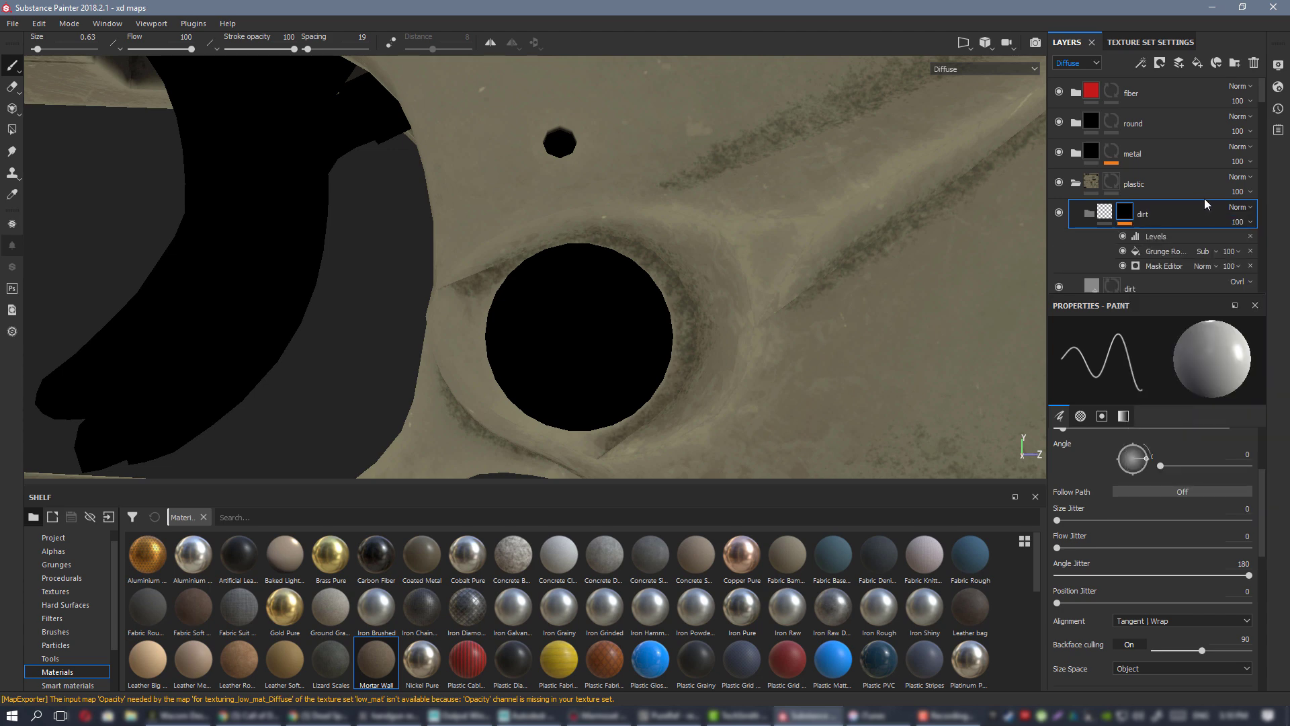
# - Remove the mask from the dirt fill layer and move the layer into the dirt folder
pyautogui.scroll(-2, 1182, 215)
pyautogui.click(1122, 210)
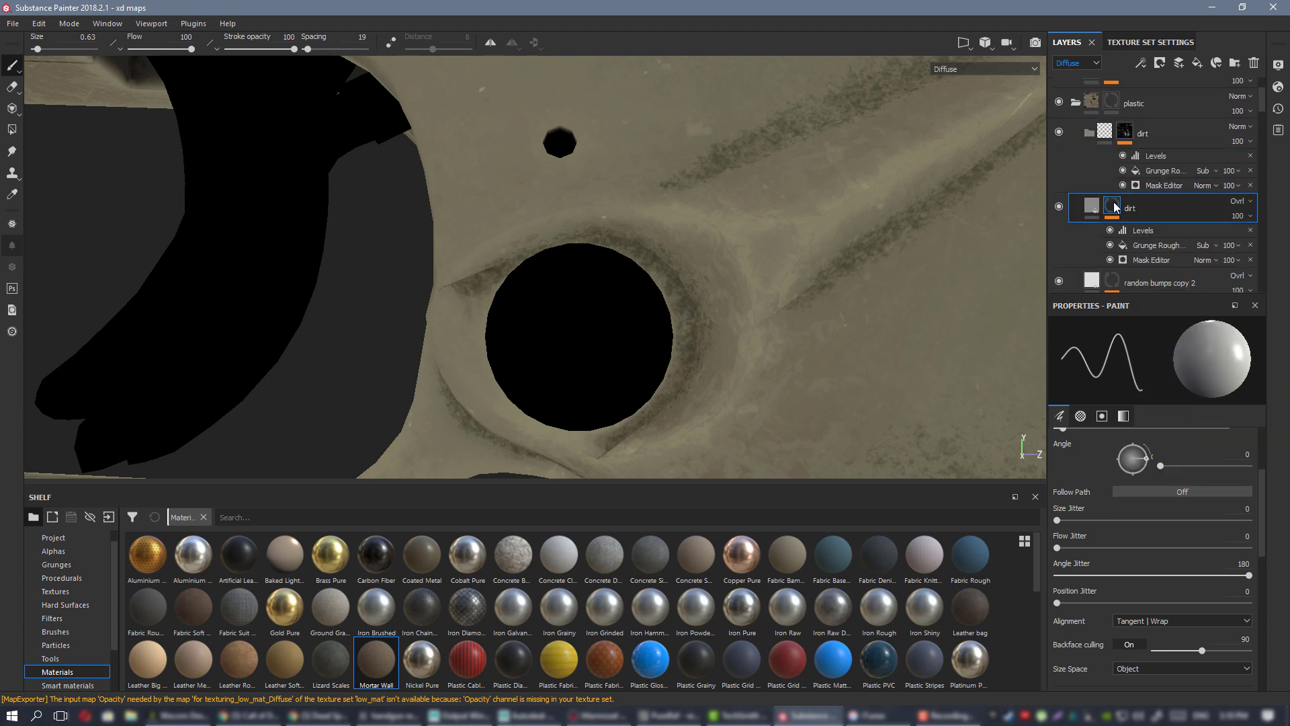
pyautogui.rightClick(1122, 211)
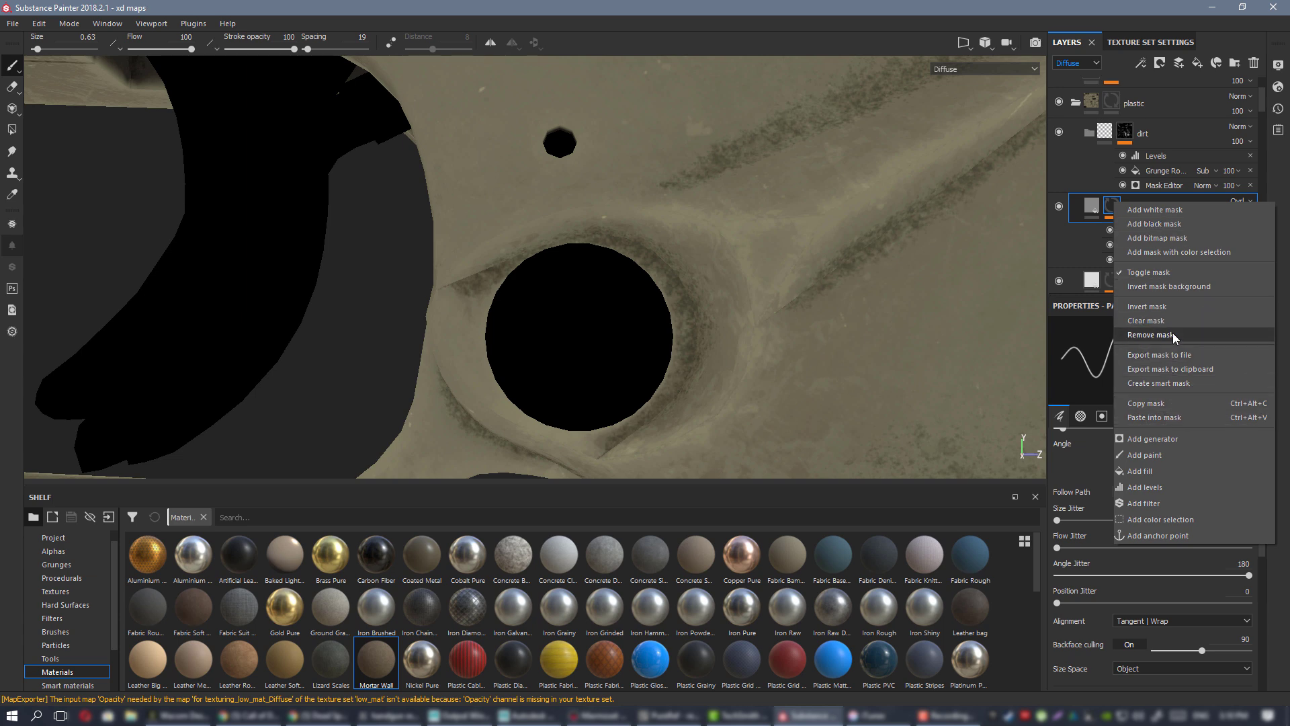
pyautogui.click(1150, 334)
pyautogui.moveTo(1149, 219); pyautogui.dragTo(1152, 132)
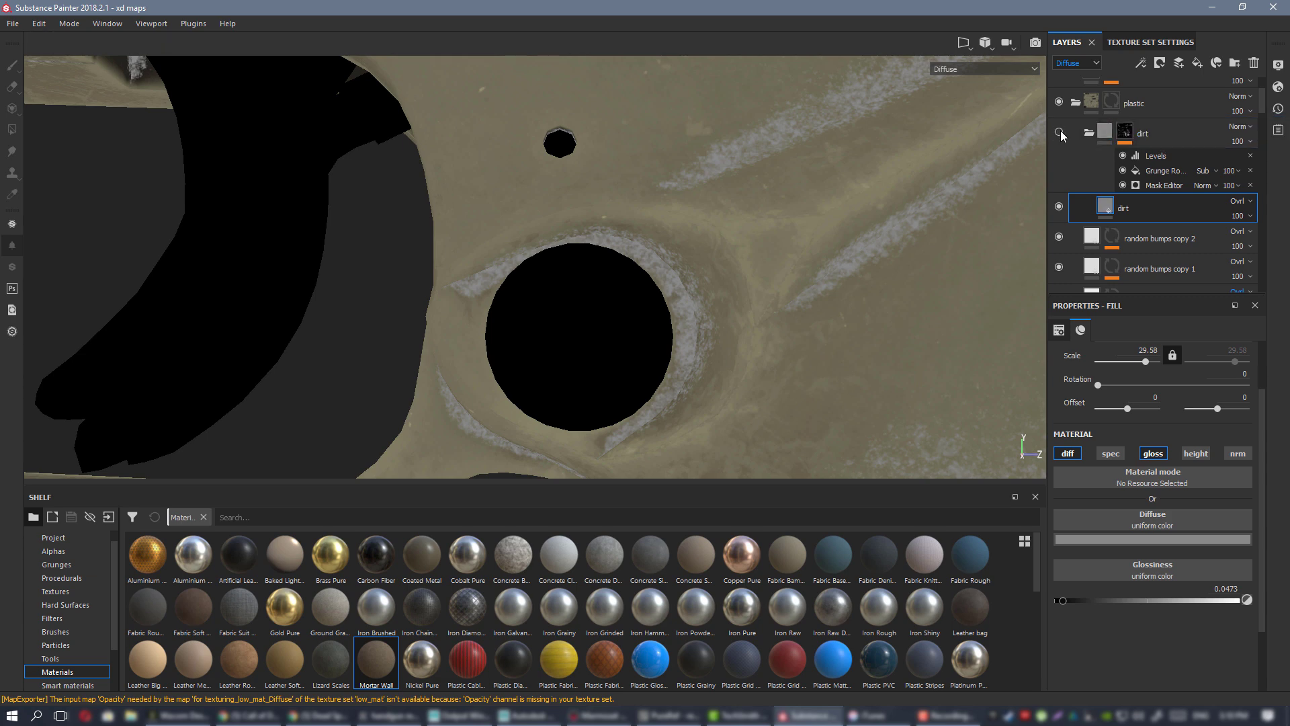
# - Set the dirt folder's Diffuse blending mode to Overlay
pyautogui.click(1248, 127)
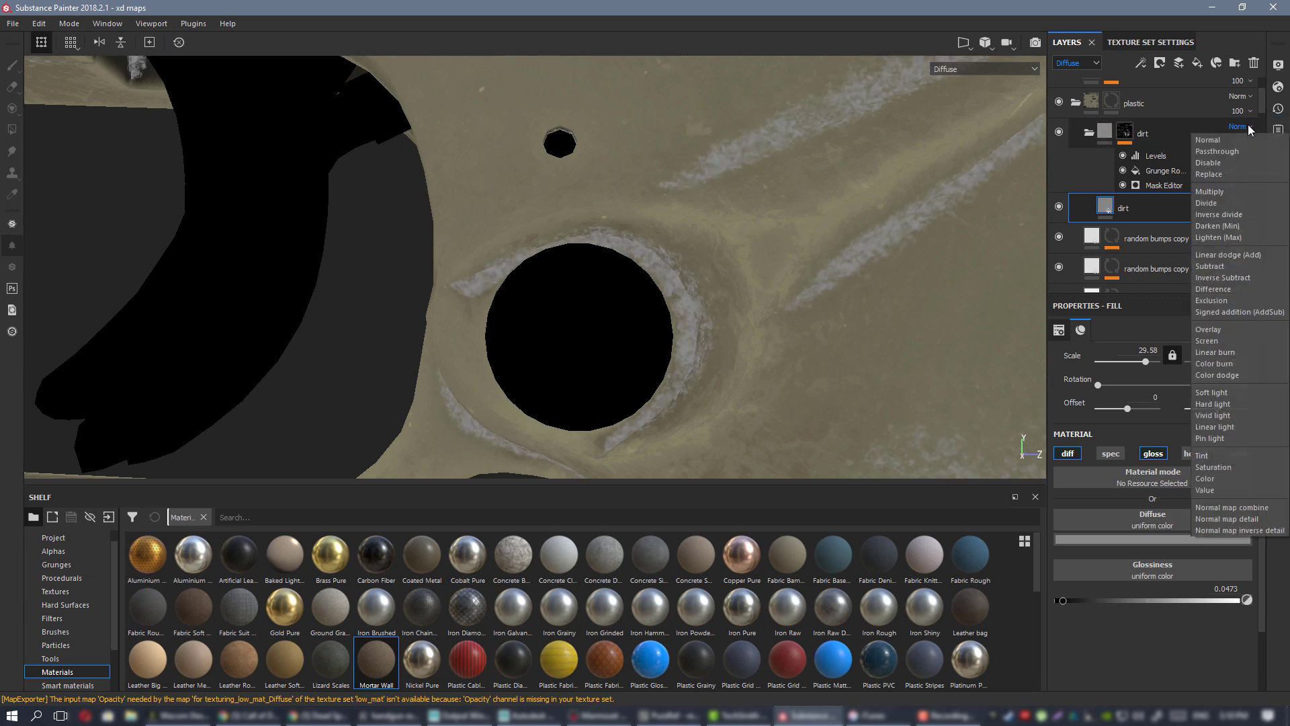
pyautogui.click(1207, 329)
pyautogui.keyDown('alt'); pyautogui.moveTo(705, 262); pyautogui.dragTo(783, 343); pyautogui.keyUp('alt')
# - Examine the dirt around the round button in the PureRef reference photo and compare it with the frame in Substance Painter
pyautogui.hotkey('alt', 'Tab')
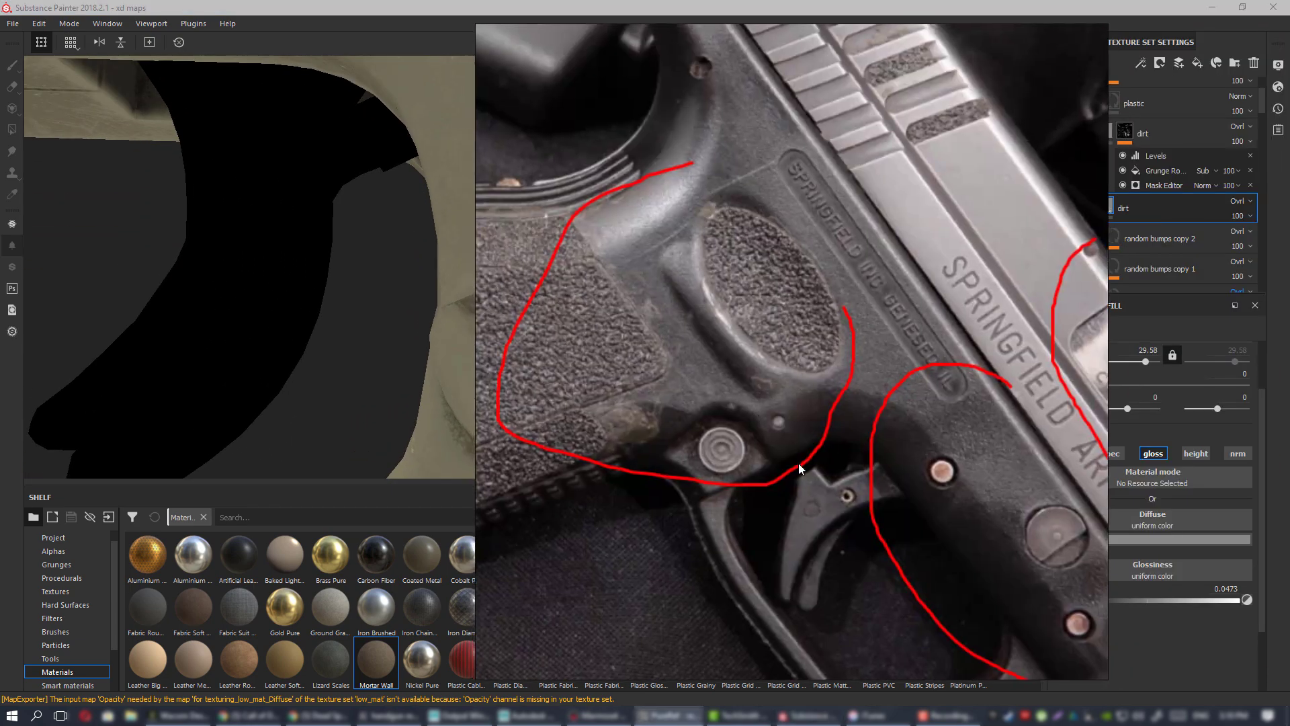
pyautogui.scroll(5, 800, 466)
pyautogui.scroll(-2, 683, 392)
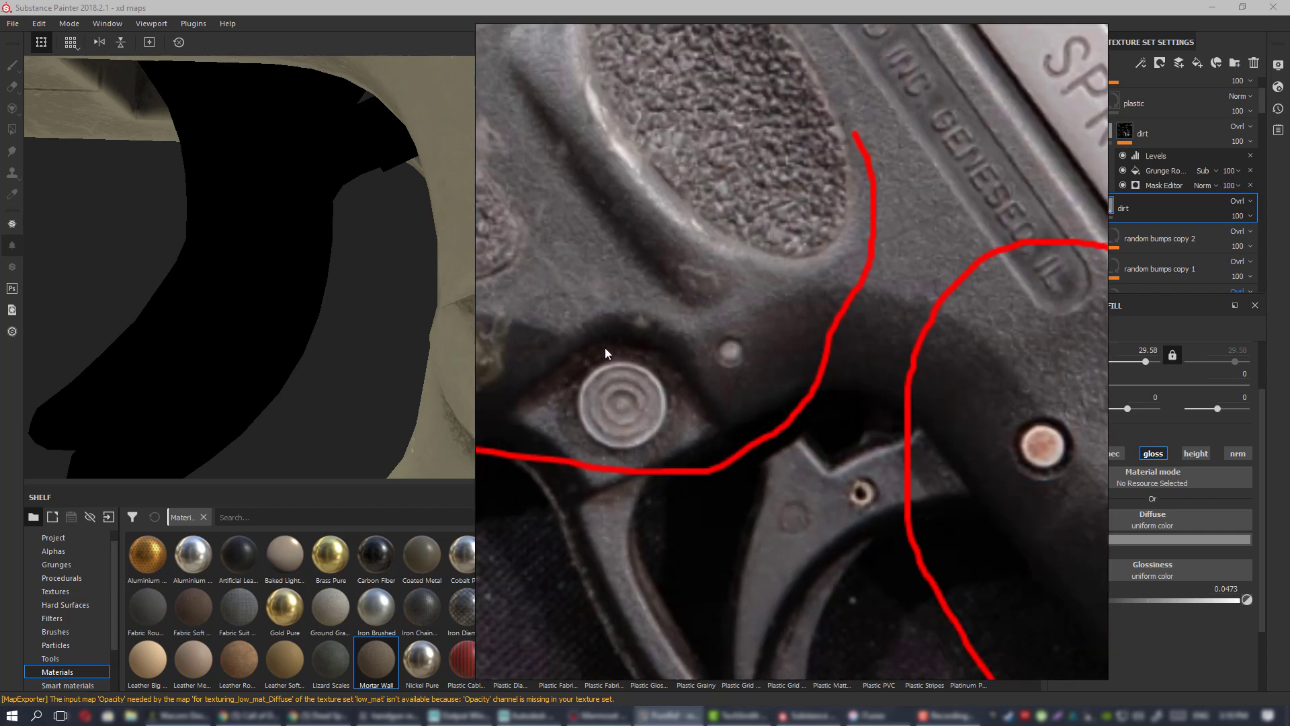
pyautogui.moveTo(618, 366); pyautogui.dragTo(682, 410, button='middle')
pyautogui.scroll(-4, 697, 366)
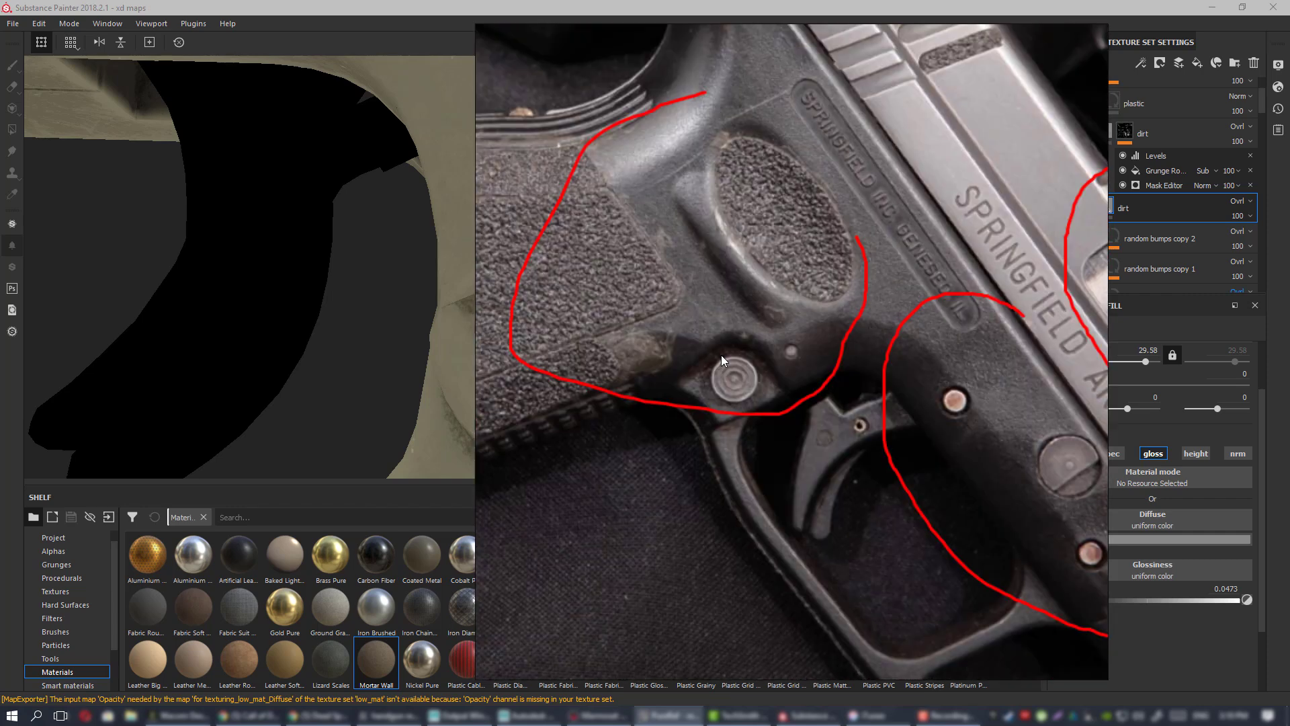
pyautogui.scroll(3, 720, 354)
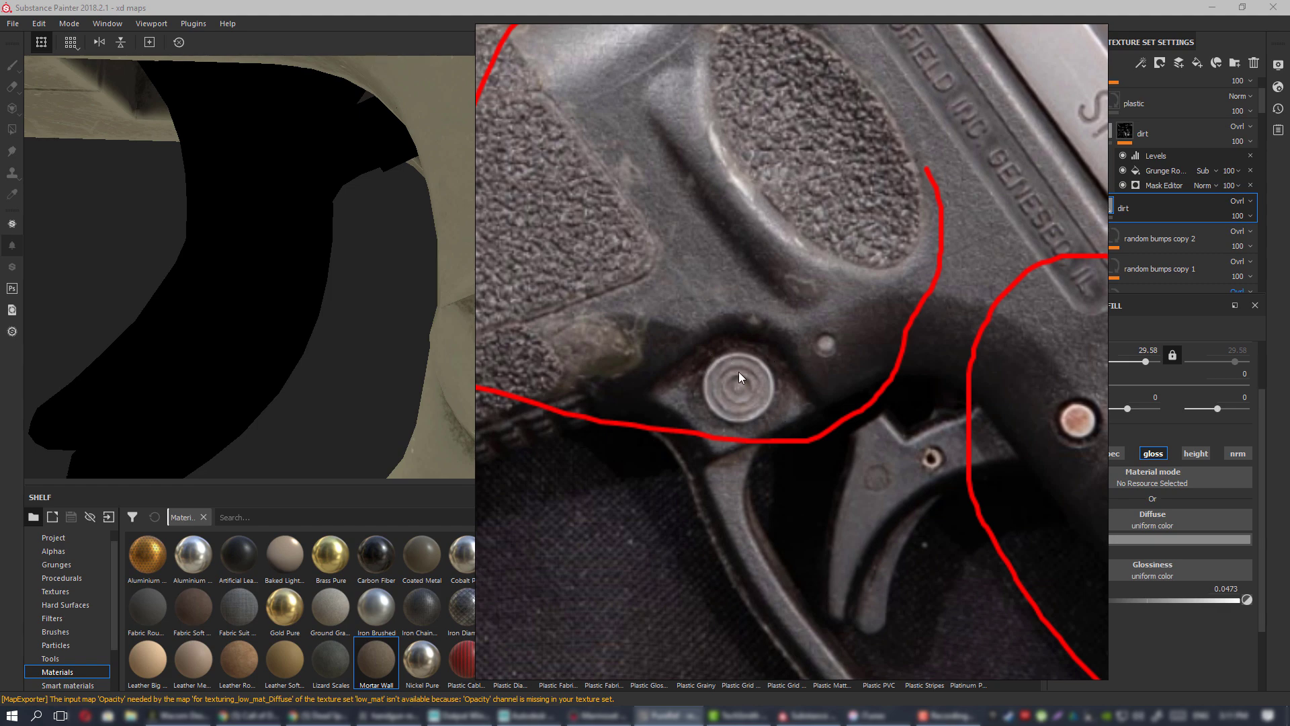
pyautogui.moveTo(739, 372); pyautogui.dragTo(1289, 366, button='right')
pyautogui.click(706, 318)
pyautogui.keyDown('alt'); pyautogui.moveTo(707, 318); pyautogui.dragTo(594, 216, button='right'); pyautogui.keyUp('alt')
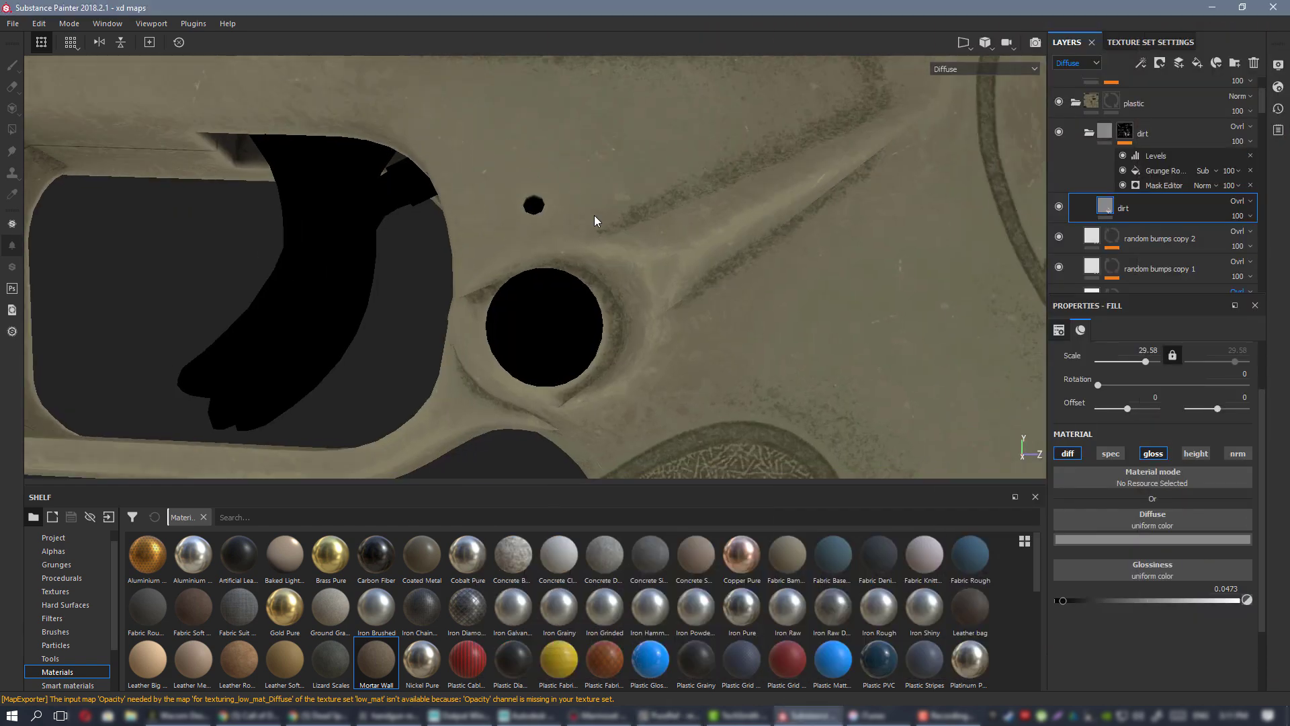
pyautogui.moveTo(595, 216)
pyautogui.keyDown('alt'); pyautogui.mouseDown()
pyautogui.moveTo(452, 215)
pyautogui.moveTo(599, 239)
pyautogui.moveTo(792, 343)
pyautogui.moveTo(763, 314)
pyautogui.mouseUp(); pyautogui.keyUp('alt')
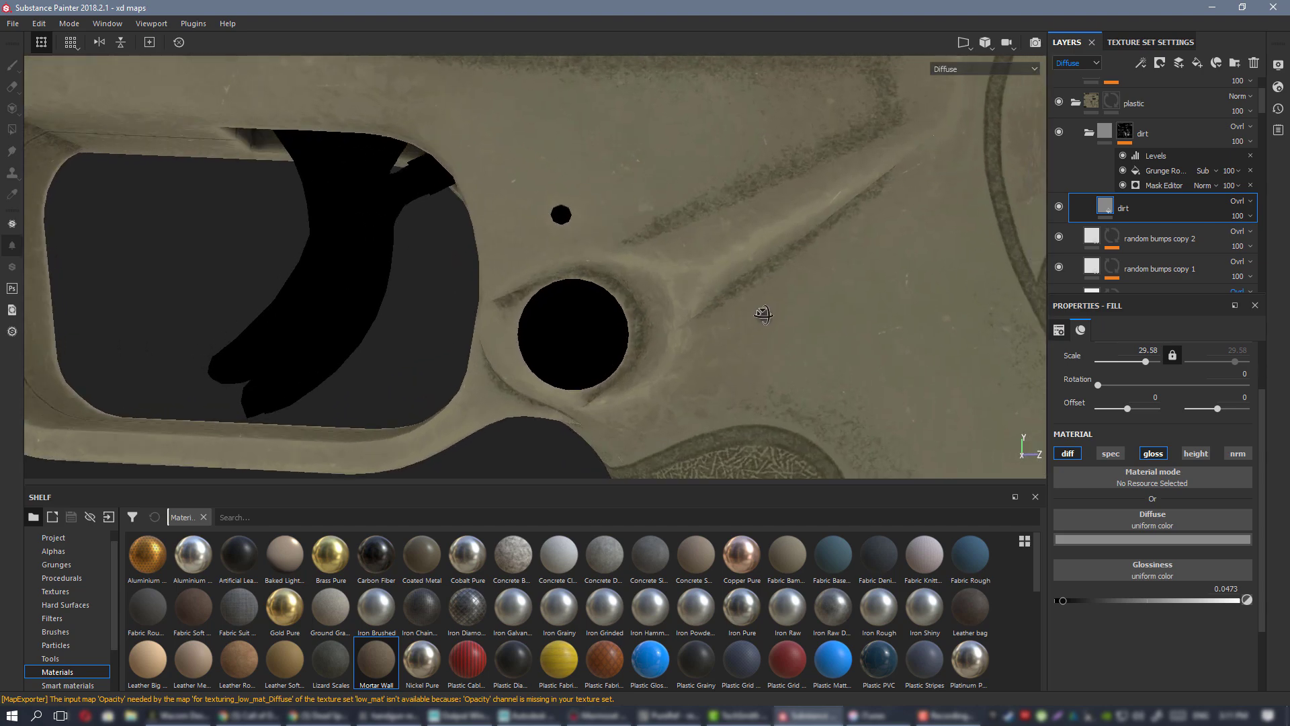
# - Duplicate the dirt fill layer inside the dirt folder
pyautogui.scroll(2, 665, 256)
pyautogui.rightClick(1148, 204)
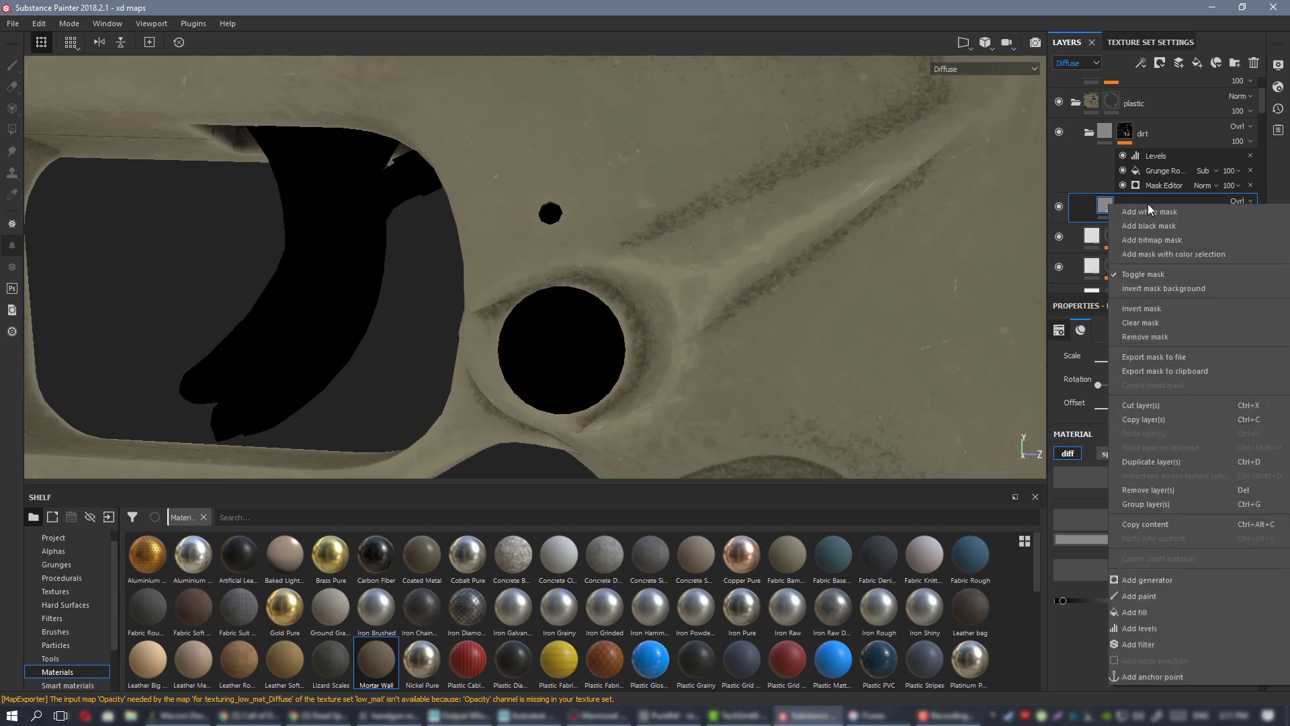
pyautogui.click(1169, 461)
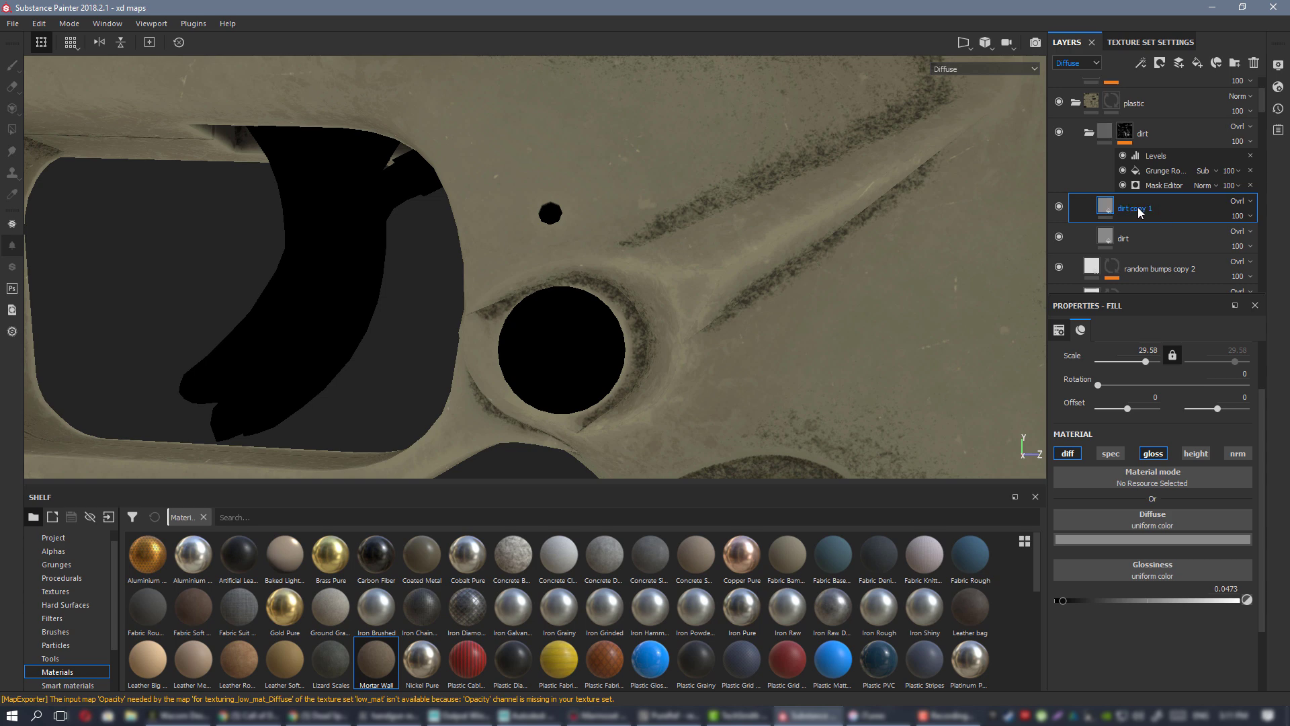
pyautogui.rightClick(1108, 208)
pyautogui.click(1171, 230)
pyautogui.click(1126, 206)
pyautogui.rightClick(1126, 207)
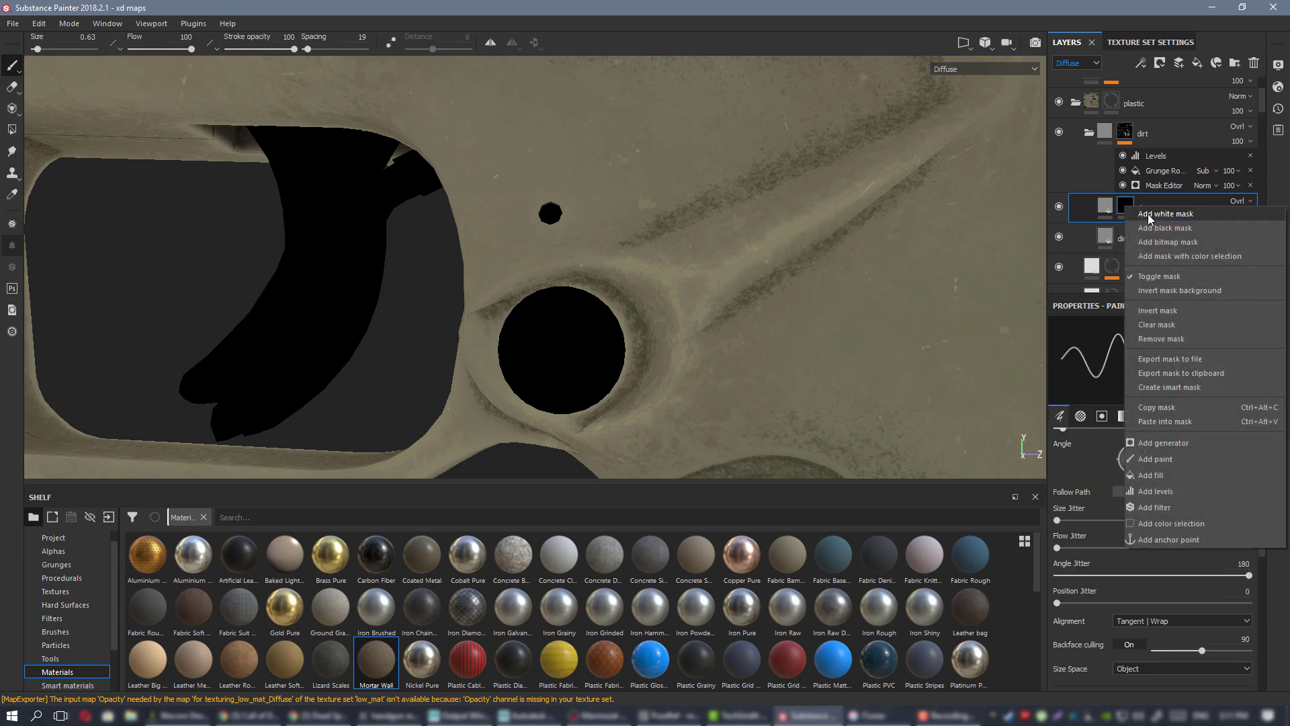
pyautogui.click(1198, 338)
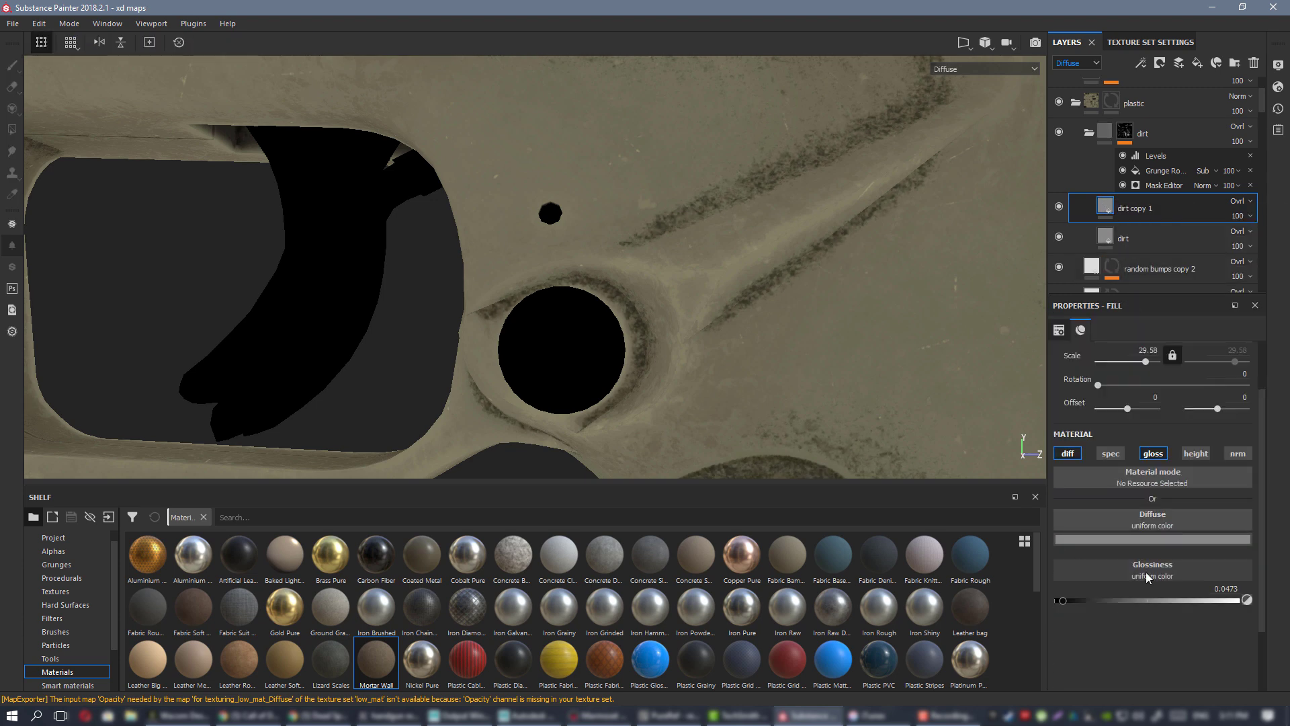
# - Change the duplicated dirt layer's Diffuse colour to a sandy tan with hue 0.096 and saturation 0.616
pyautogui.click(1147, 540)
pyautogui.moveTo(1270, 621); pyautogui.dragTo(1271, 590)
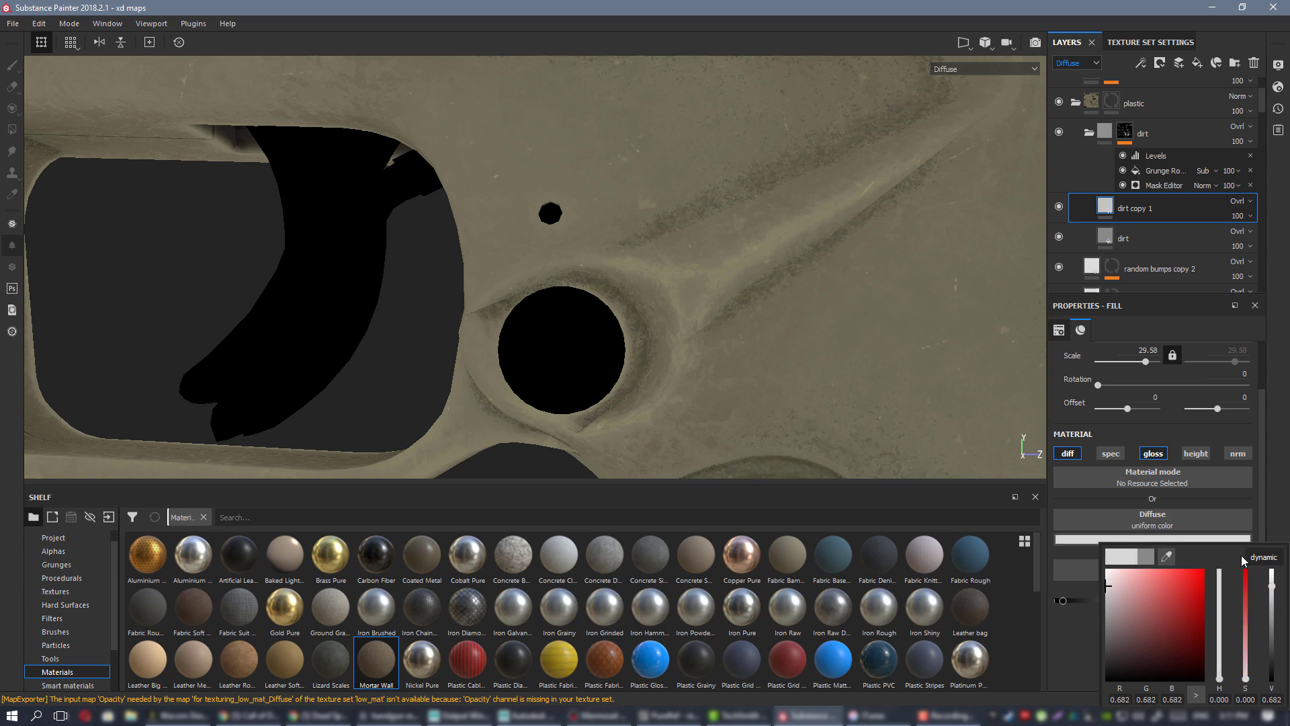
pyautogui.click(1250, 557)
pyautogui.click(1220, 671)
pyautogui.moveTo(1138, 607); pyautogui.dragTo(1140, 598)
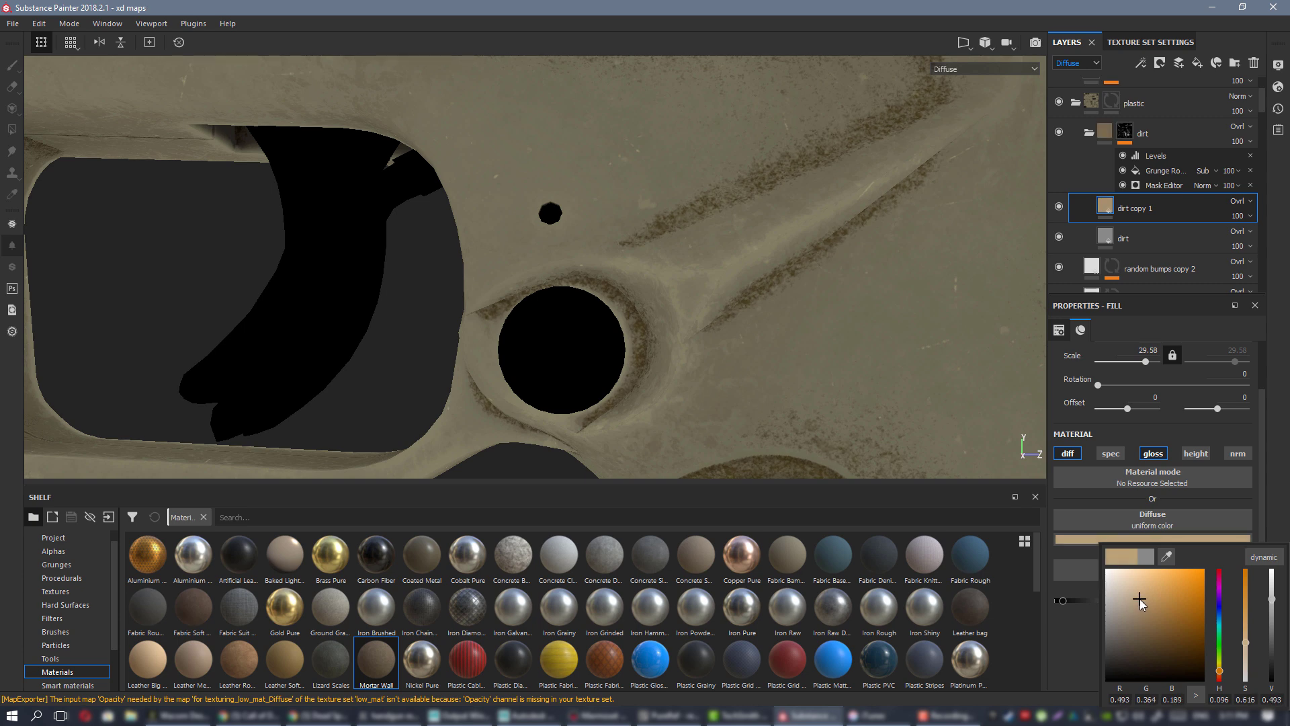
# - Add a black mask to the duplicated dirt layer and give it a fill using the BnW Spots 1 procedural
pyautogui.rightClick(1148, 199)
pyautogui.click(1171, 223)
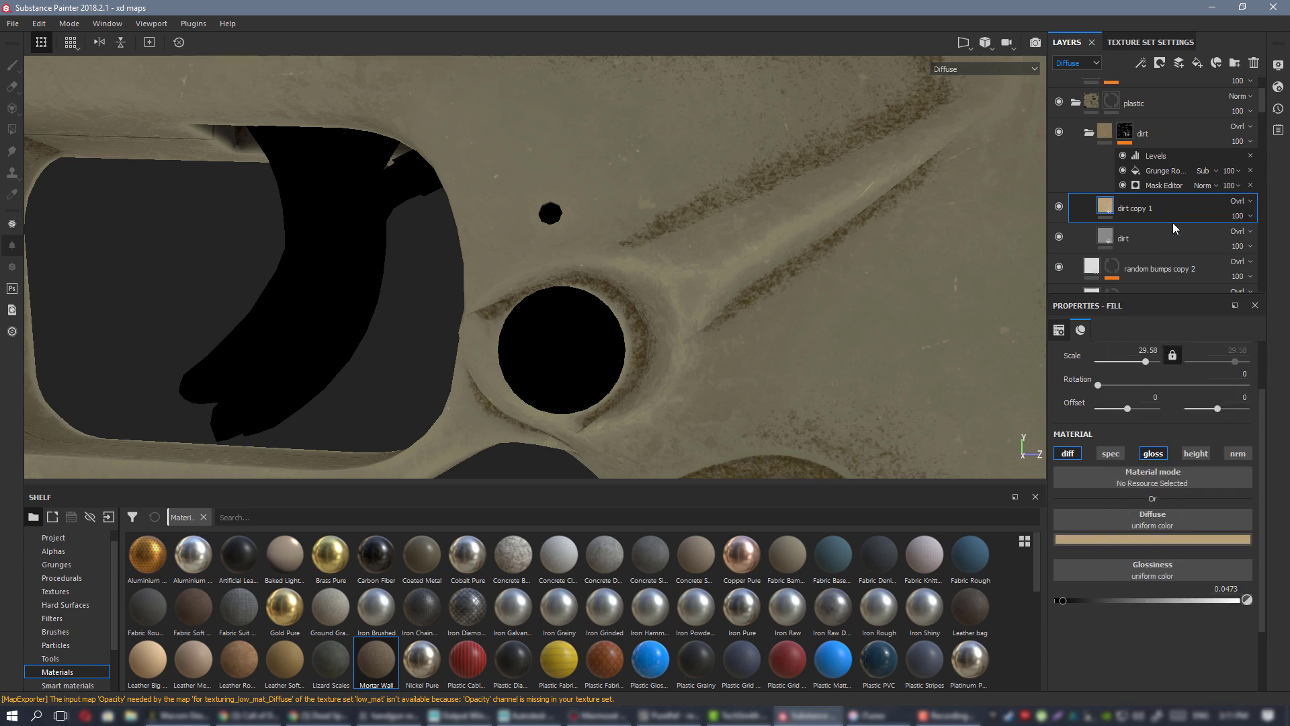
pyautogui.rightClick(1134, 208)
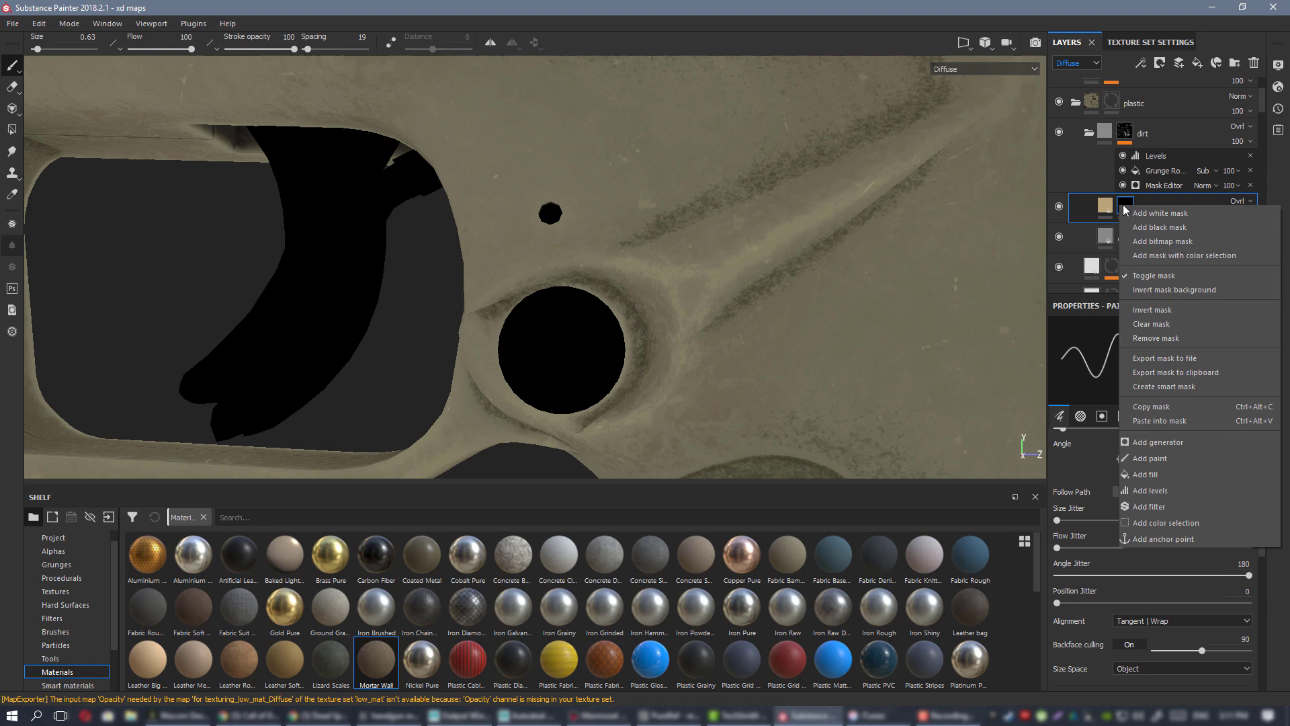
pyautogui.click(1192, 478)
pyautogui.click(66, 579)
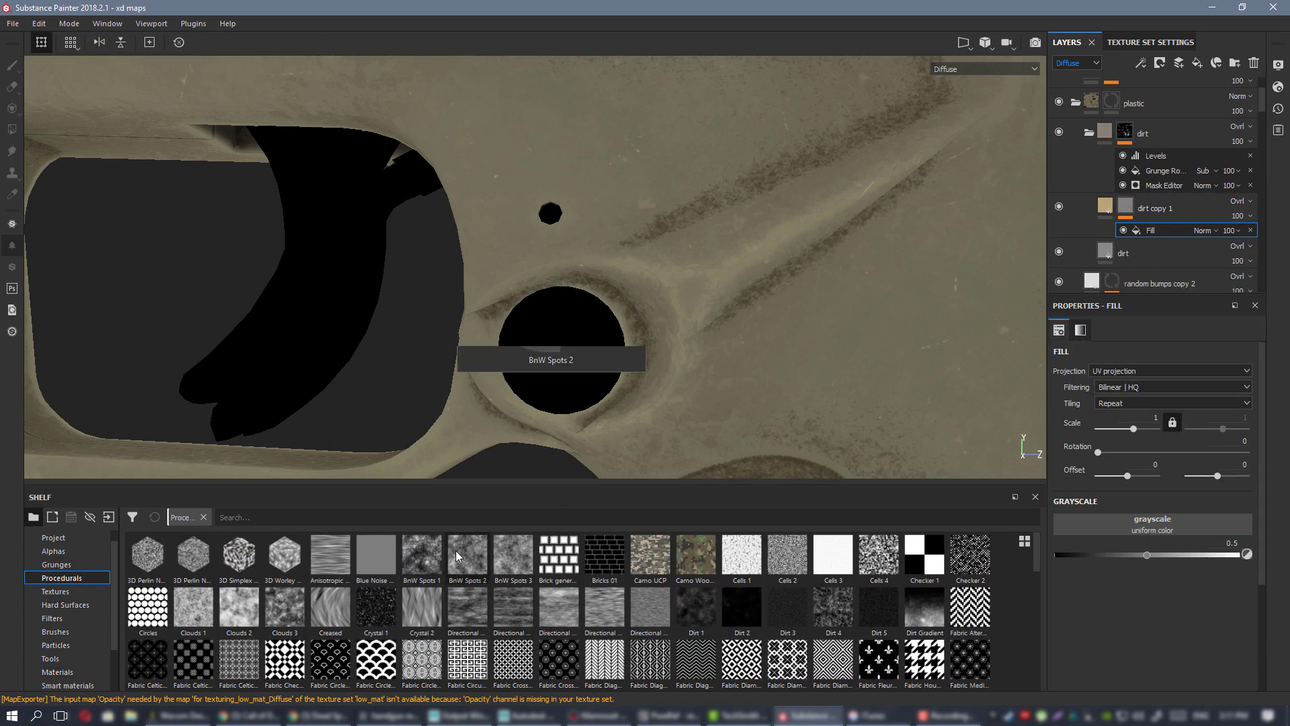
pyautogui.moveTo(418, 555); pyautogui.dragTo(1175, 520)
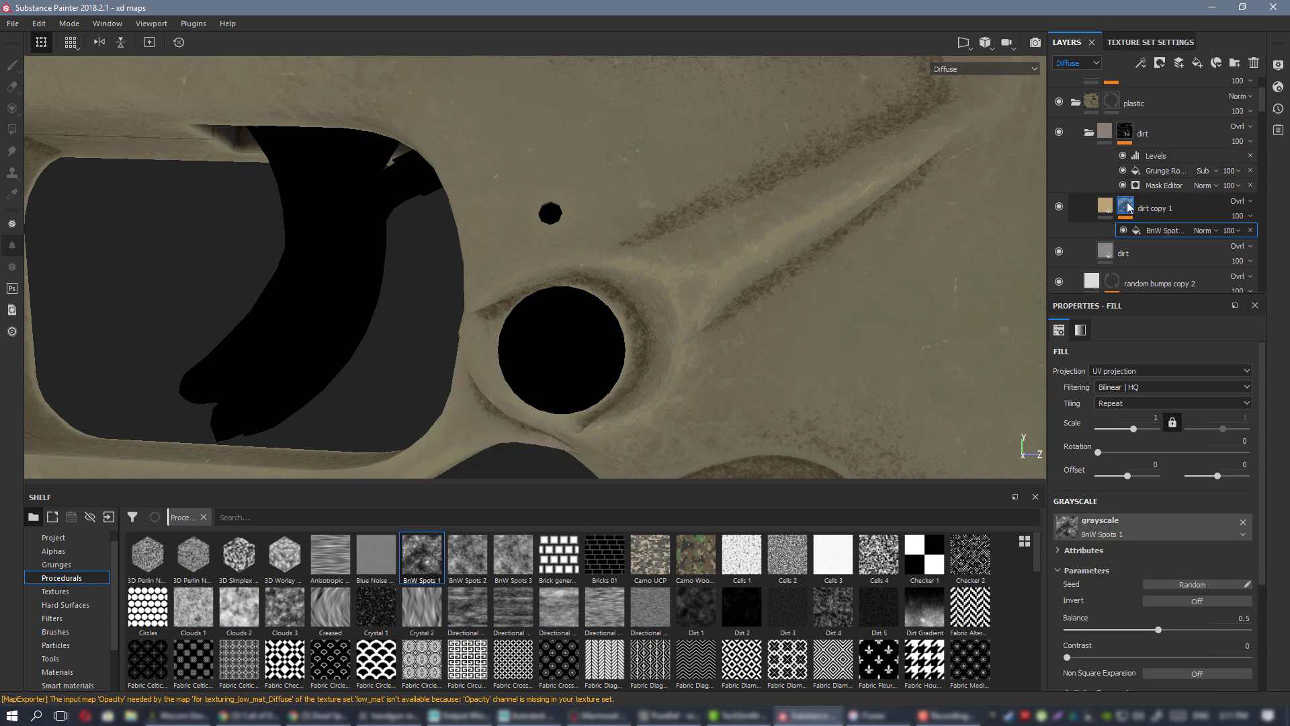
# - Brighten the duplicated dirt layer's tan Diffuse colour to a value of 1.000
pyautogui.keyDown('alt'); pyautogui.moveTo(637, 197); pyautogui.dragTo(827, 329, button='right'); pyautogui.keyUp('alt')
pyautogui.keyDown('alt'); pyautogui.moveTo(614, 289); pyautogui.dragTo(602, 202, button='middle'); pyautogui.keyUp('alt')
pyautogui.keyDown('alt'); pyautogui.moveTo(602, 201); pyautogui.dragTo(789, 262, button='right'); pyautogui.keyUp('alt')
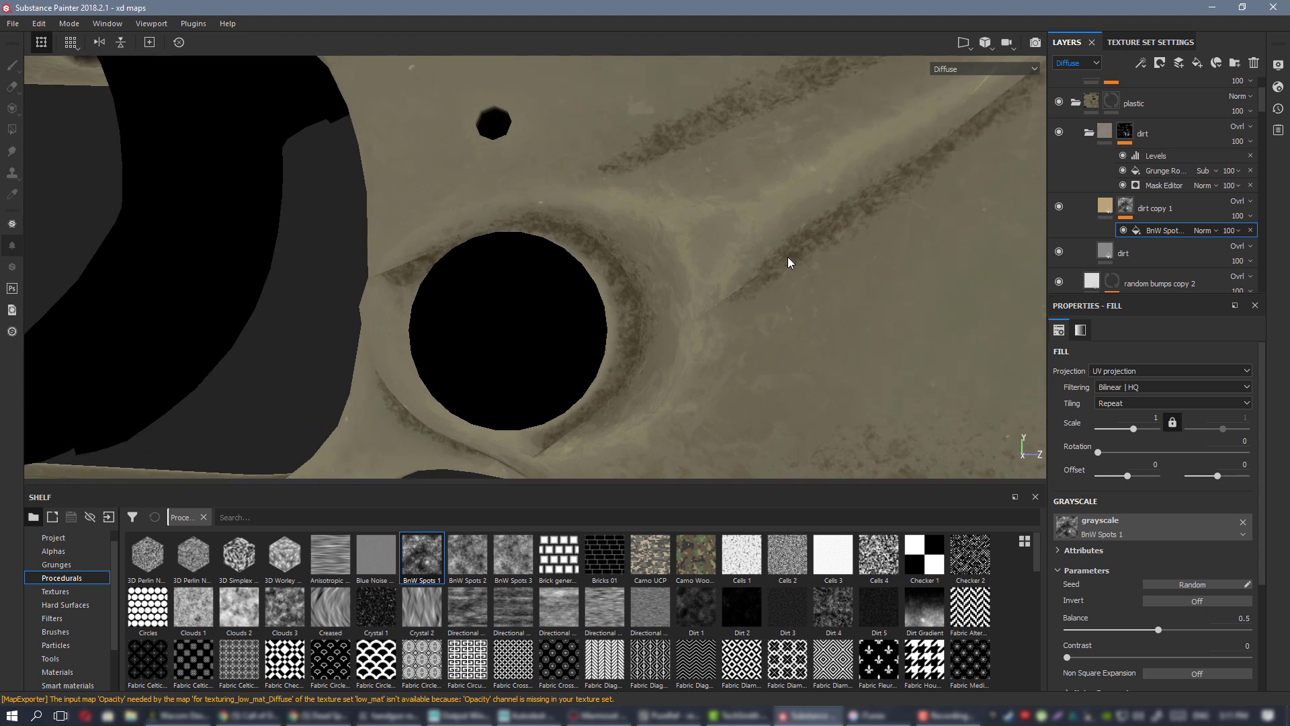
pyautogui.click(1104, 206)
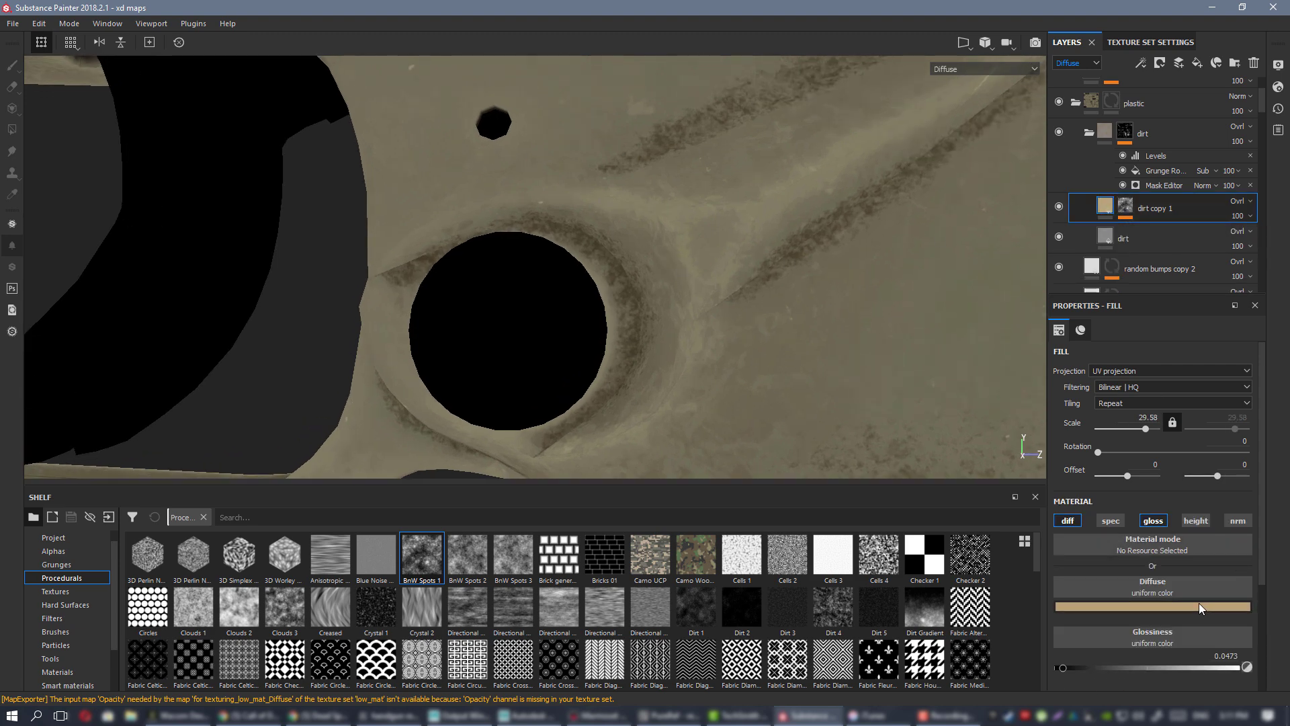
pyautogui.click(1199, 603)
pyautogui.moveTo(1279, 496); pyautogui.dragTo(1277, 454)
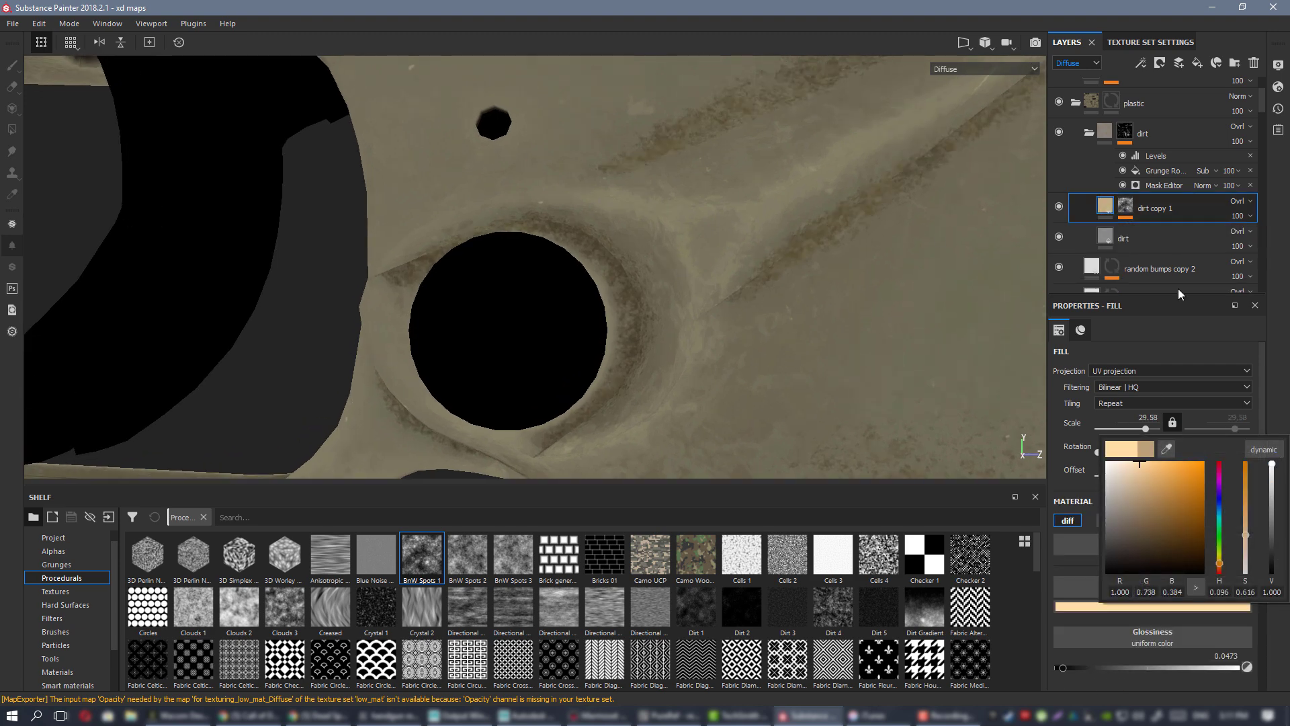
# - Set the BnW Spots 1 mask fill's contrast to 0.86 and its scale to 17.14
pyautogui.click(1126, 213)
pyautogui.click(1149, 231)
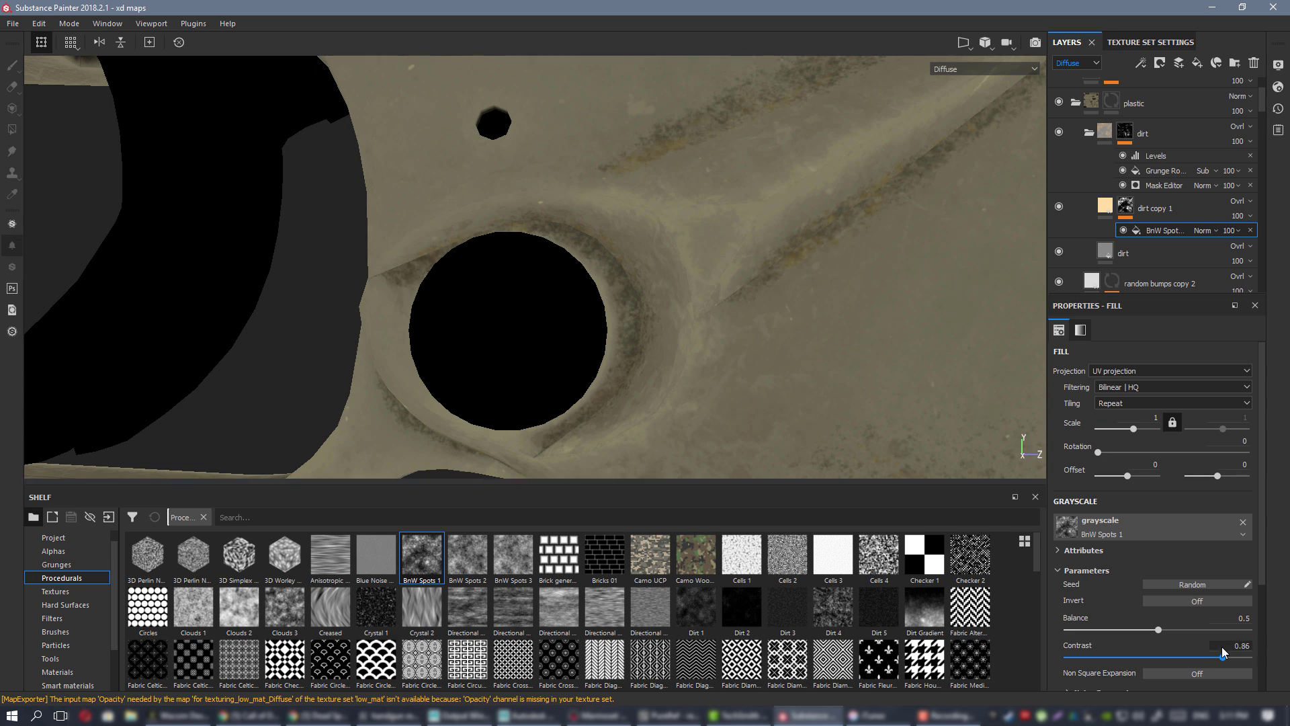
pyautogui.moveTo(566, 211)
pyautogui.keyDown('alt'); pyautogui.mouseDown()
pyautogui.moveTo(694, 259)
pyautogui.moveTo(663, 264)
pyautogui.moveTo(933, 403)
pyautogui.mouseUp(); pyautogui.keyUp('alt')
pyautogui.click(1127, 205)
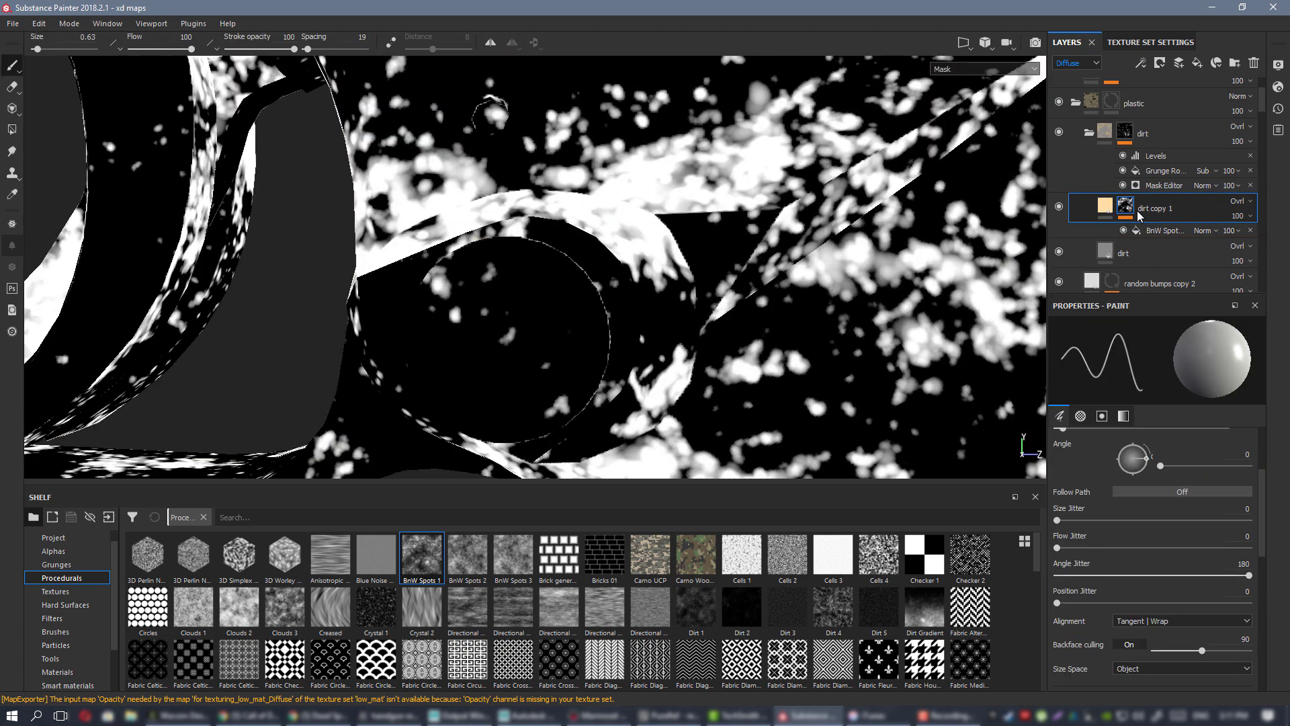
pyautogui.click(1161, 231)
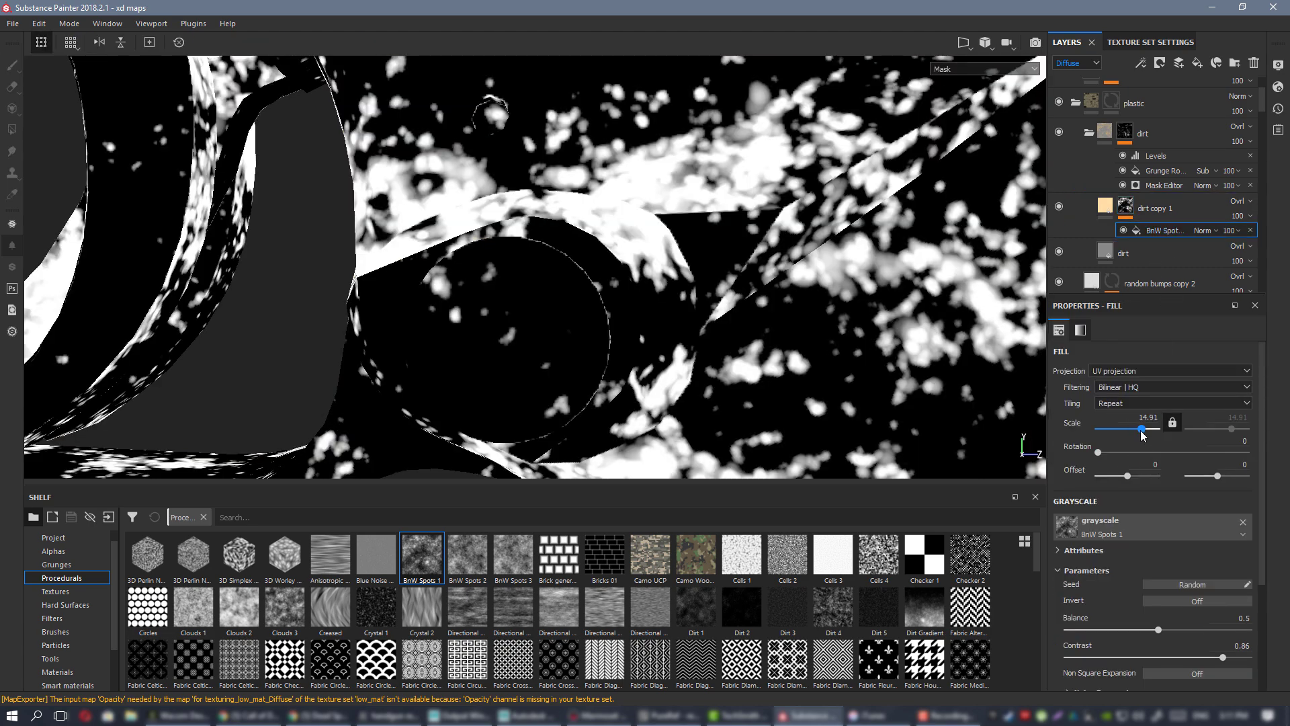
pyautogui.moveTo(1141, 430); pyautogui.dragTo(1141, 430)
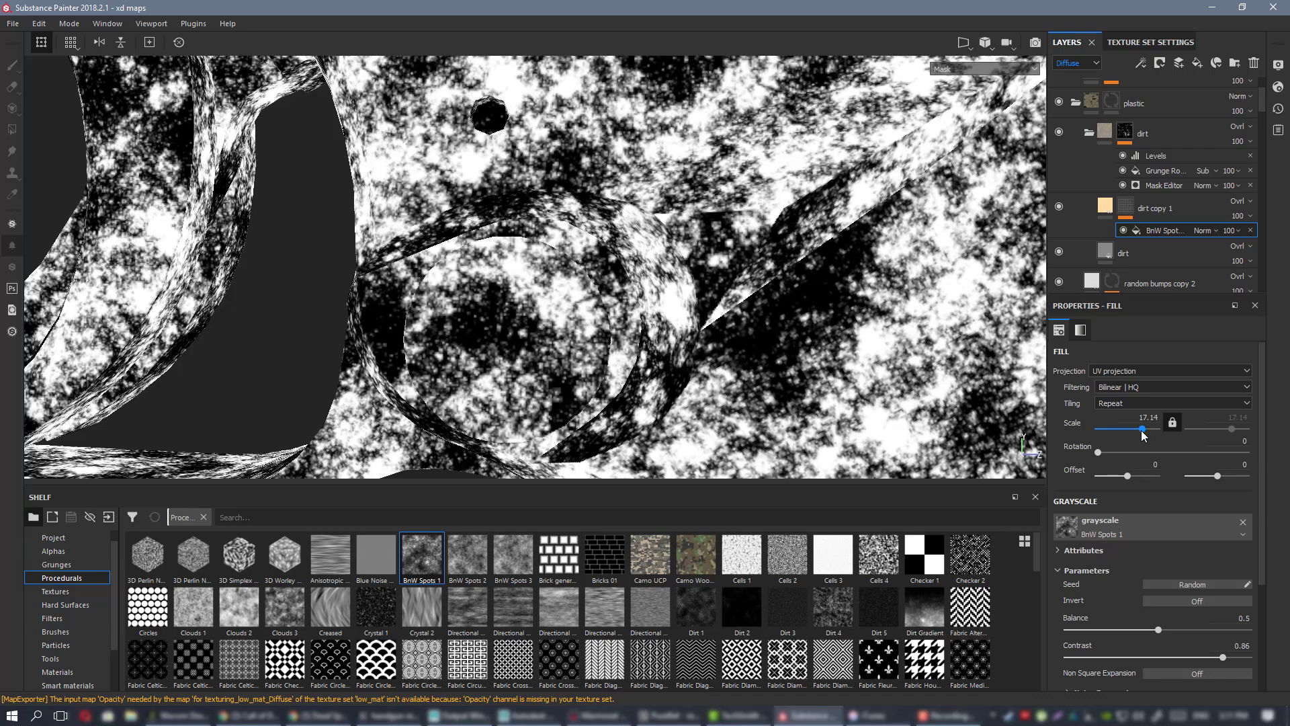
pyautogui.press('m')
# - Darken the duplicated dirt layer's Diffuse colour to a value of 0.660 and lower its saturation for a paler tan
pyautogui.keyDown('alt'); pyautogui.moveTo(675, 272); pyautogui.dragTo(693, 297); pyautogui.keyUp('alt')
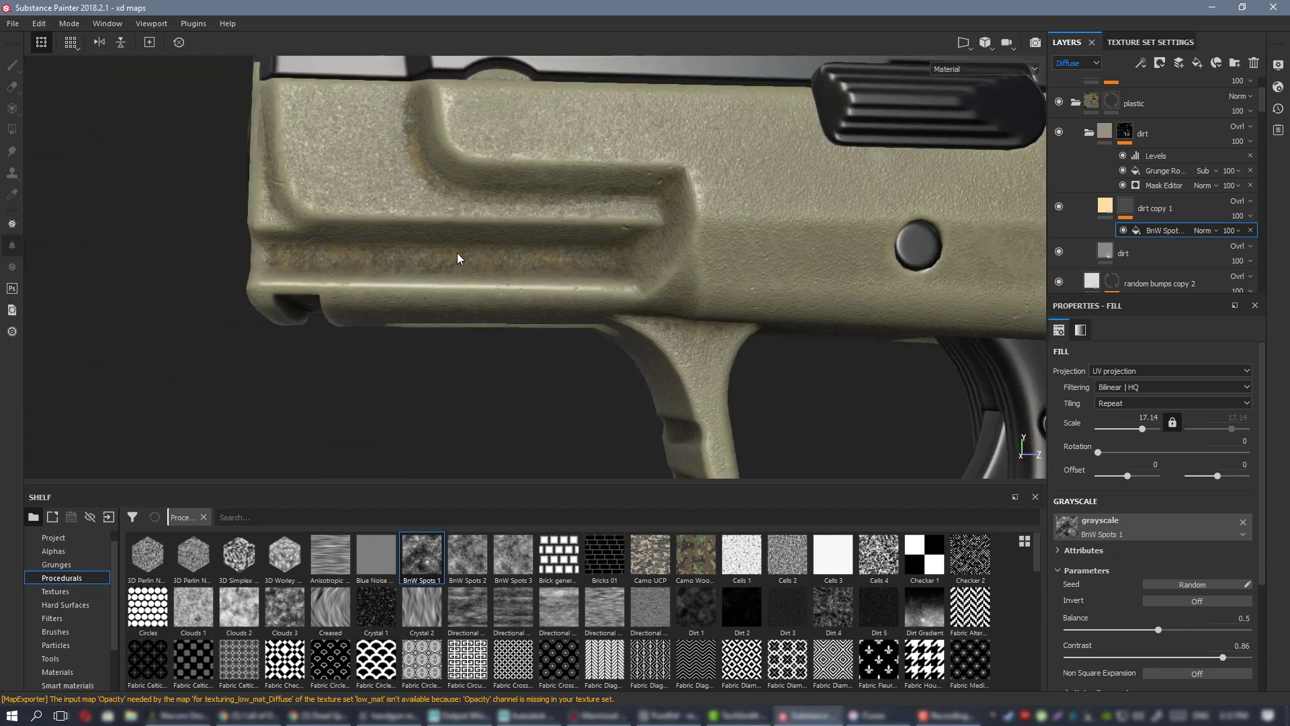
pyautogui.keyDown('alt'); pyautogui.moveTo(456, 254); pyautogui.dragTo(883, 495, button='right'); pyautogui.keyUp('alt')
pyautogui.keyDown('alt'); pyautogui.moveTo(551, 289); pyautogui.dragTo(703, 282); pyautogui.keyUp('alt')
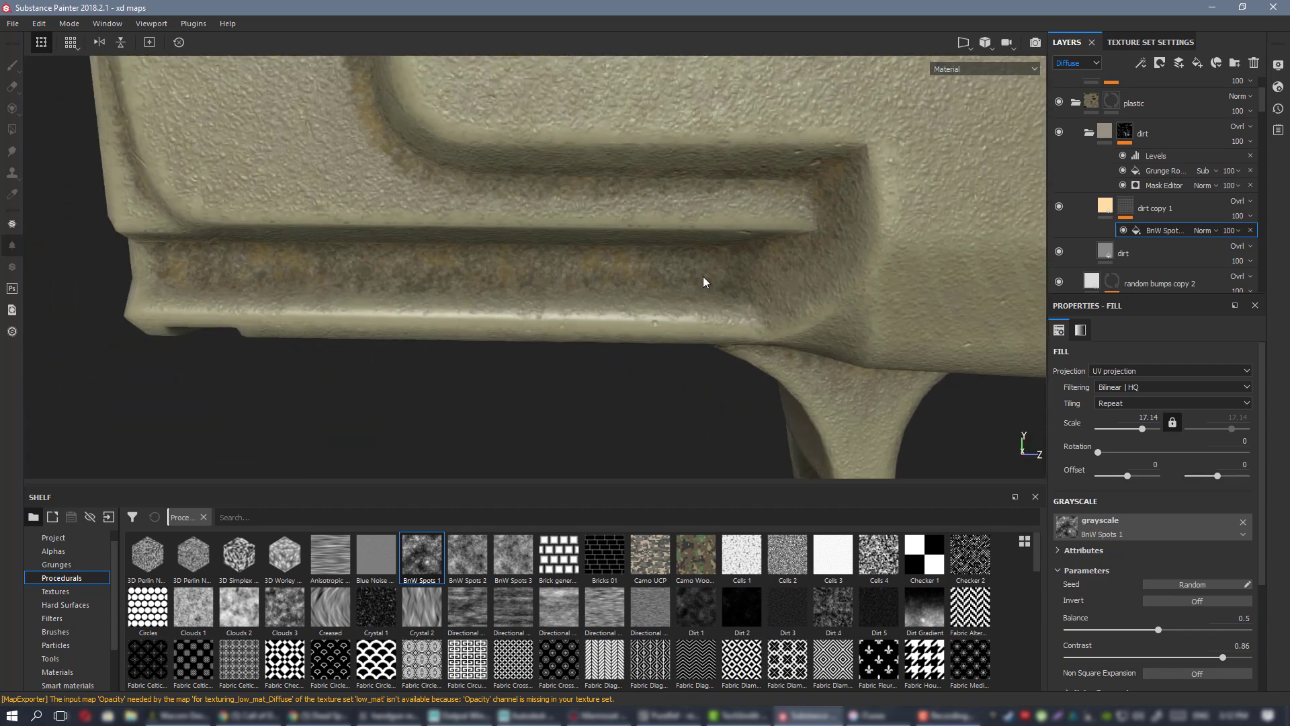
pyautogui.click(1106, 205)
pyautogui.click(1155, 607)
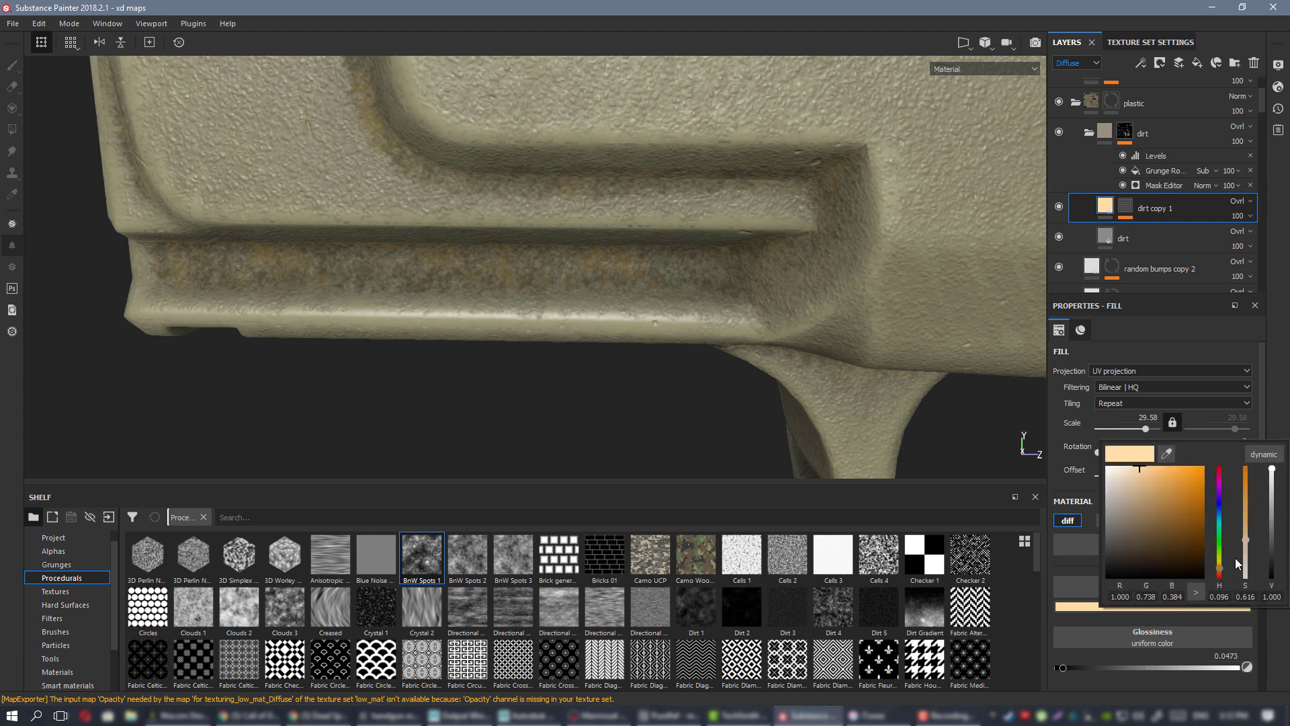
pyautogui.moveTo(1270, 482); pyautogui.dragTo(1274, 490)
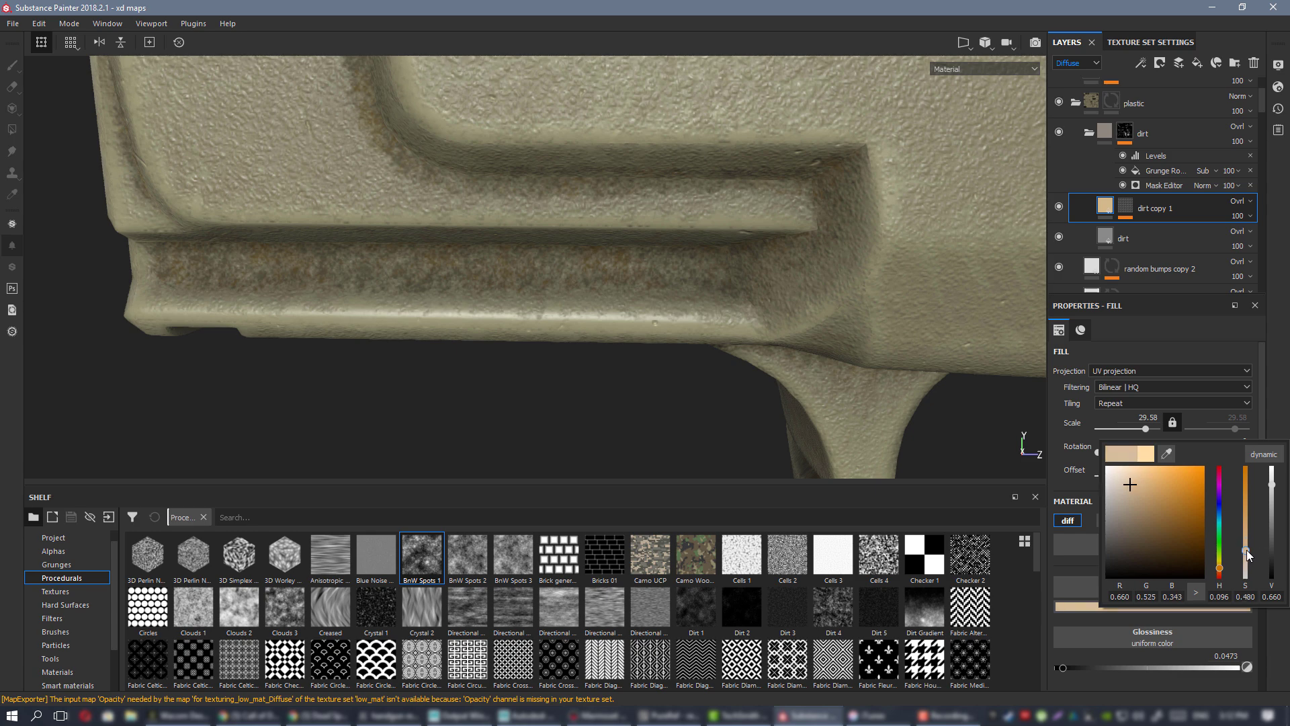
pyautogui.moveTo(1247, 550); pyautogui.dragTo(1247, 556)
# - Examine the two-tone dirt on the front rail, around the trigger guard and beside the round button
pyautogui.keyDown('alt'); pyautogui.moveTo(664, 302); pyautogui.dragTo(598, 271, button='right'); pyautogui.keyUp('alt')
pyautogui.keyDown('alt'); pyautogui.moveTo(795, 254); pyautogui.dragTo(574, 216, button='middle'); pyautogui.keyUp('alt')
pyautogui.keyDown('alt'); pyautogui.moveTo(573, 216); pyautogui.dragTo(598, 225); pyautogui.keyUp('alt')
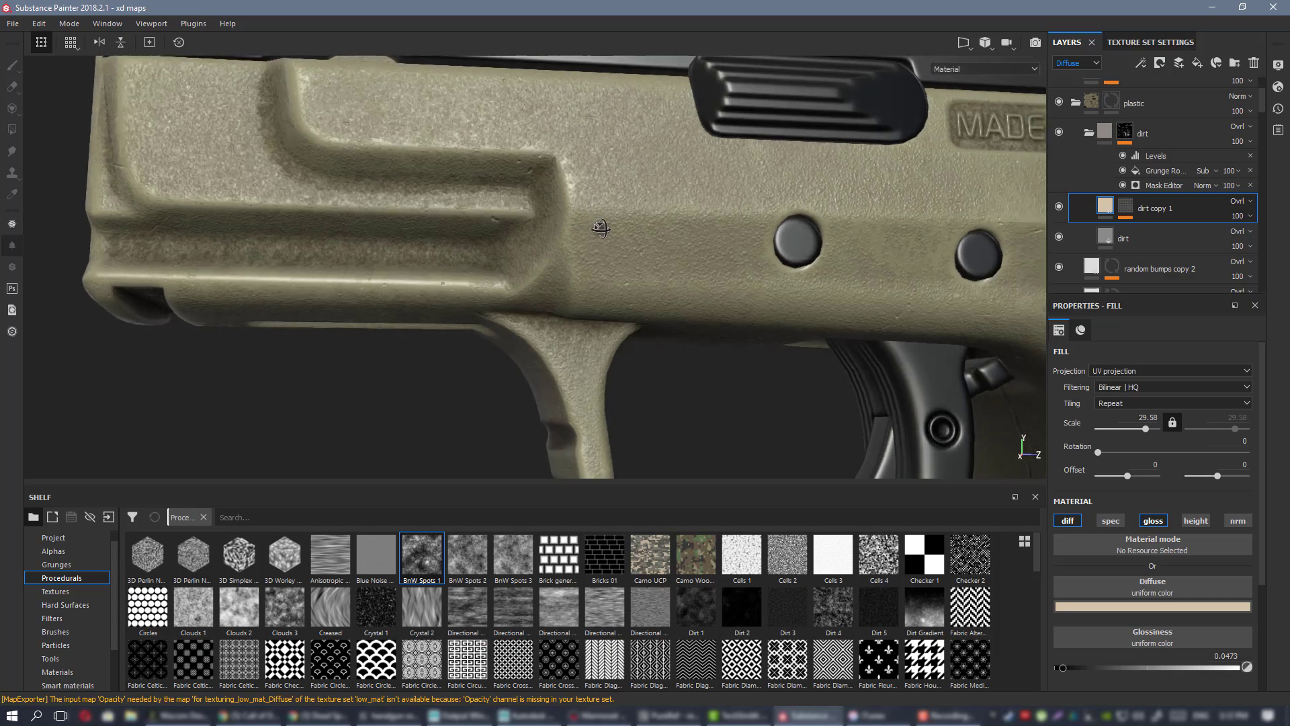
pyautogui.keyDown('alt'); pyautogui.moveTo(658, 246); pyautogui.dragTo(477, 165, button='middle'); pyautogui.keyUp('alt')
pyautogui.keyDown('alt'); pyautogui.moveTo(478, 164); pyautogui.dragTo(841, 397, button='right'); pyautogui.keyUp('alt')
pyautogui.keyDown('alt'); pyautogui.moveTo(841, 397); pyautogui.dragTo(698, 384); pyautogui.keyUp('alt')
pyautogui.keyDown('alt'); pyautogui.moveTo(820, 411); pyautogui.dragTo(316, 209, button='right'); pyautogui.keyUp('alt')
pyautogui.keyDown('alt'); pyautogui.moveTo(724, 330); pyautogui.dragTo(625, 261, button='middle'); pyautogui.keyUp('alt')
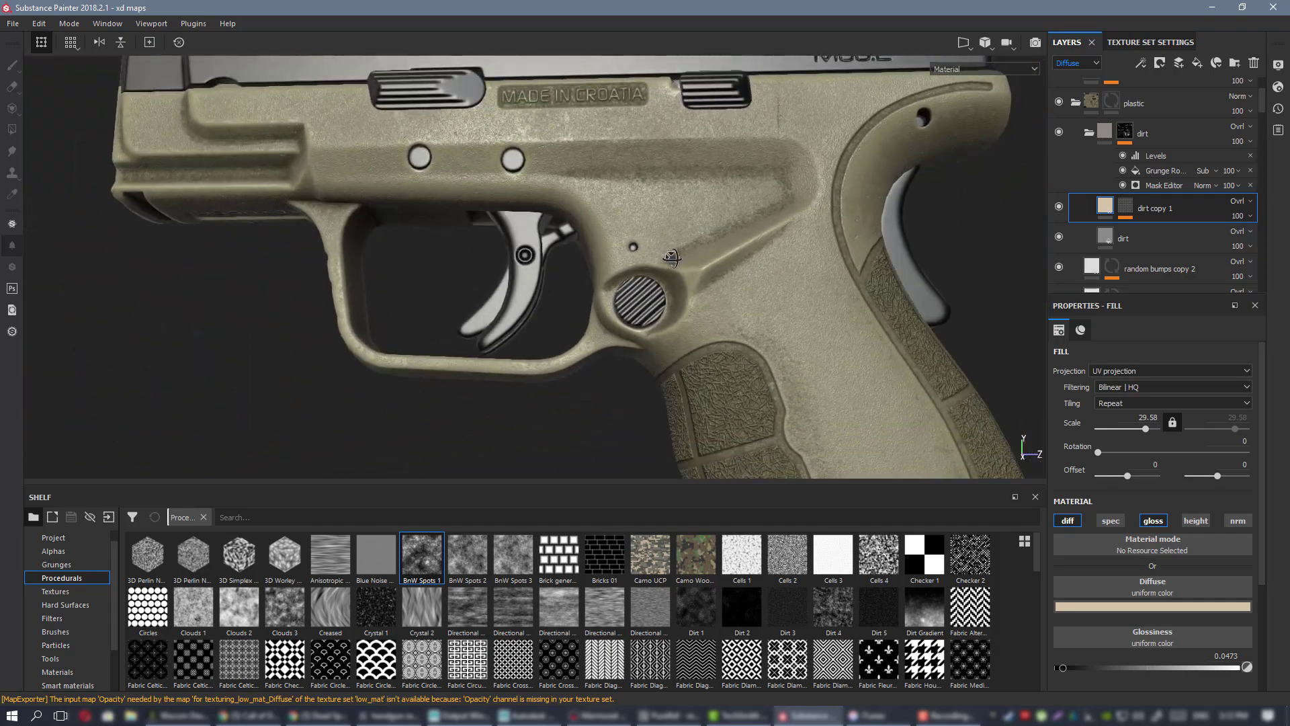
pyautogui.keyDown('alt'); pyautogui.moveTo(657, 252); pyautogui.dragTo(877, 453, button='right'); pyautogui.keyUp('alt')
pyautogui.keyDown('alt'); pyautogui.moveTo(632, 217); pyautogui.dragTo(700, 276, button='right'); pyautogui.keyUp('alt')
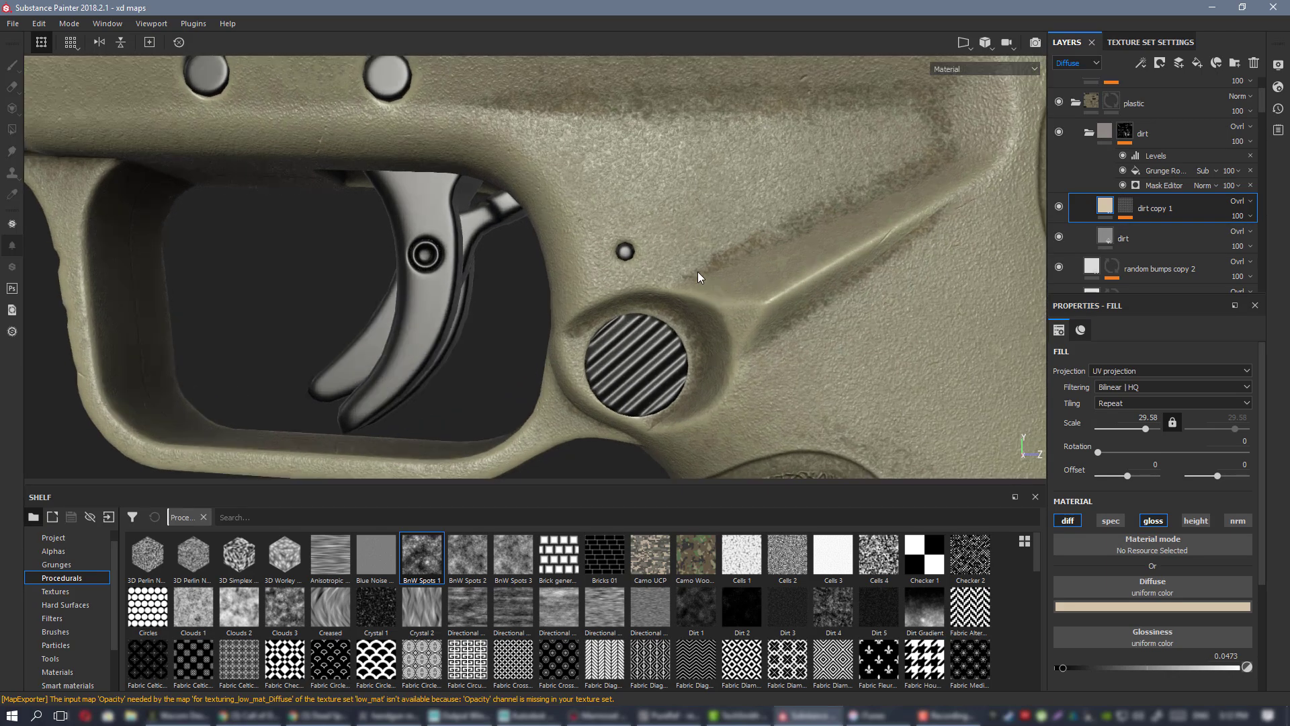
pyautogui.moveTo(700, 277)
pyautogui.keyDown('alt'); pyautogui.mouseDown()
pyautogui.moveTo(657, 242)
pyautogui.moveTo(691, 262)
pyautogui.mouseUp(); pyautogui.keyUp('alt')
pyautogui.keyDown('alt'); pyautogui.moveTo(692, 262); pyautogui.dragTo(413, 210, button='right'); pyautogui.keyUp('alt')
pyautogui.keyDown('alt'); pyautogui.moveTo(604, 218); pyautogui.dragTo(618, 221); pyautogui.keyUp('alt')
pyautogui.keyDown('alt'); pyautogui.moveTo(617, 221); pyautogui.dragTo(727, 293, button='right'); pyautogui.keyUp('alt')
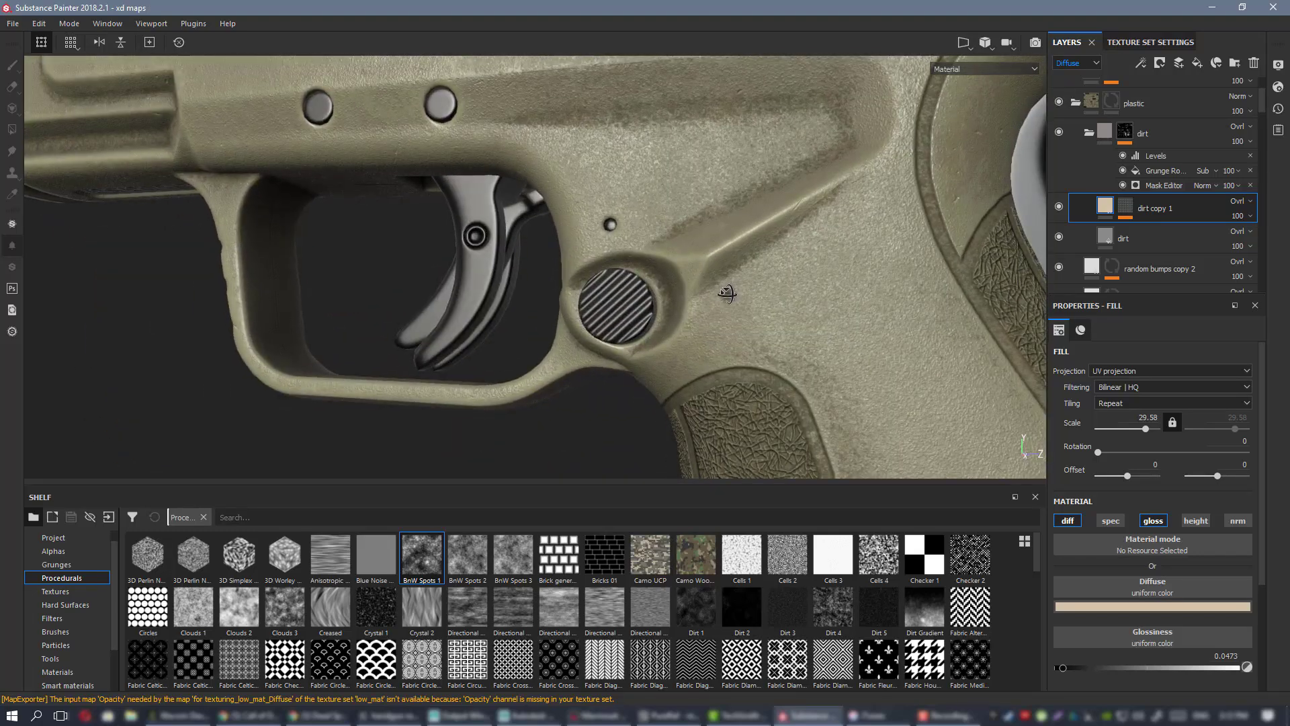
# - Collapse the dirt folder and add a paint effect to its mask
pyautogui.click(1086, 133)
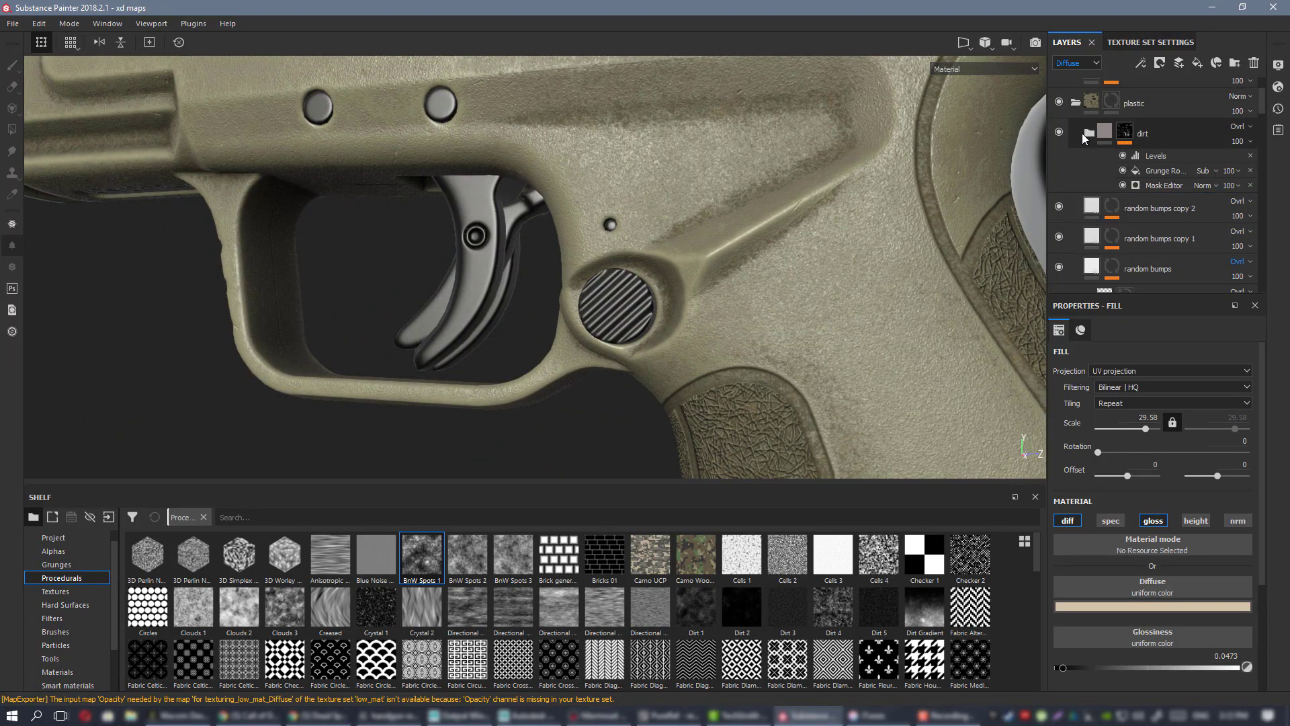
pyautogui.keyDown('alt'); pyautogui.moveTo(643, 333); pyautogui.dragTo(662, 339); pyautogui.keyUp('alt')
pyautogui.keyDown('alt'); pyautogui.moveTo(661, 340); pyautogui.dragTo(642, 326, button='right'); pyautogui.keyUp('alt')
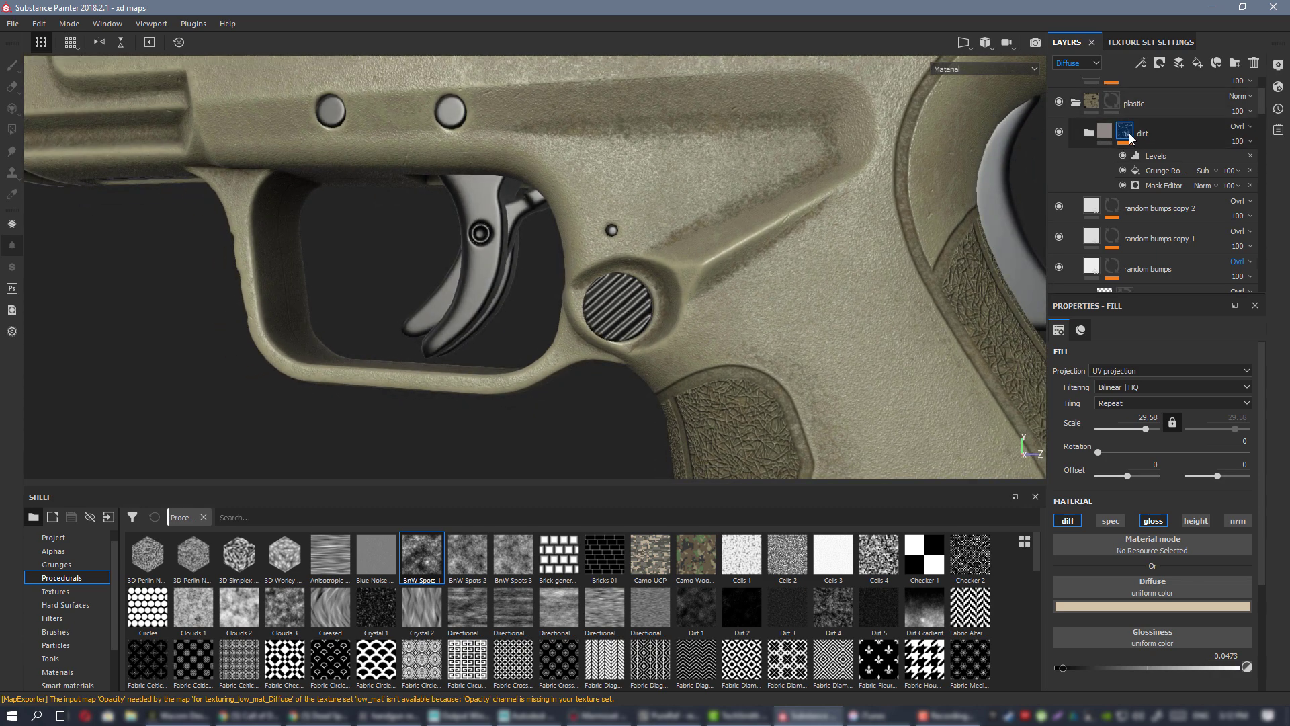
pyautogui.rightClick(1129, 138)
pyautogui.click(1216, 388)
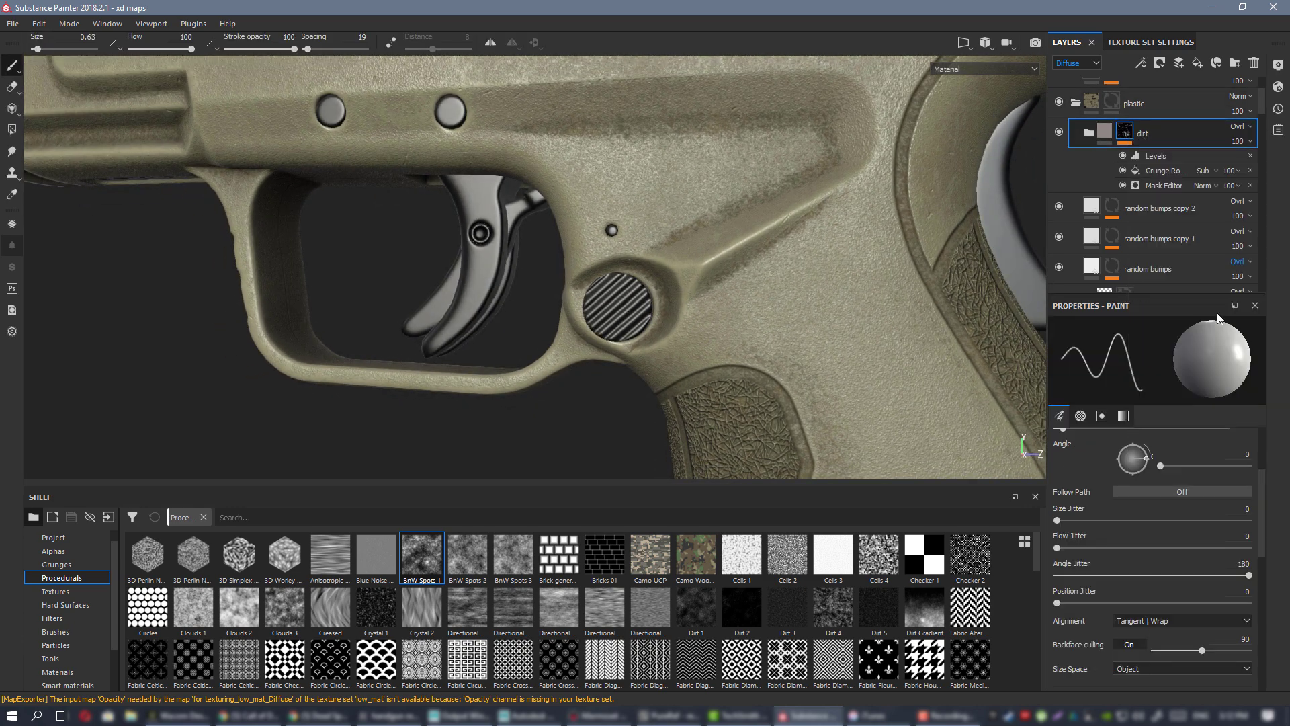
# - Move the paint effect beneath the Mask Editor and set the Mask Editor's blending mode to Multiply
pyautogui.moveTo(1163, 174); pyautogui.dragTo(1163, 203)
pyautogui.click(1203, 186)
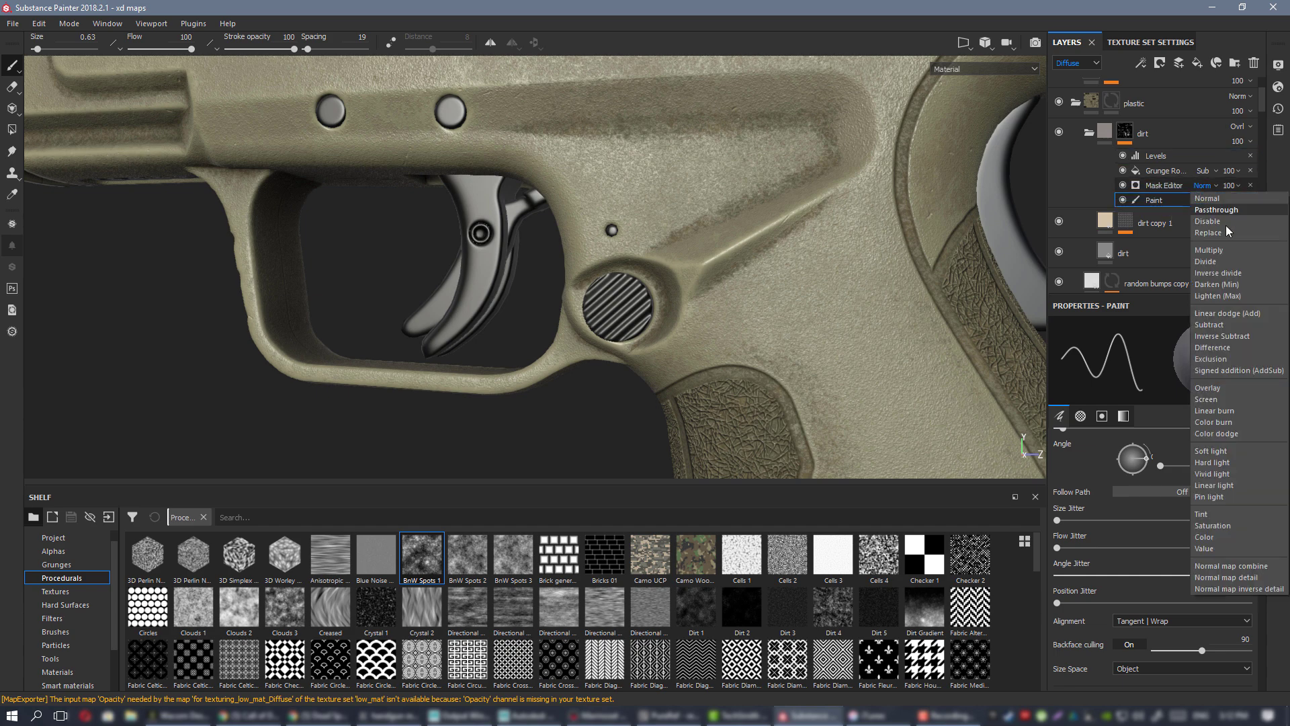
pyautogui.click(1209, 250)
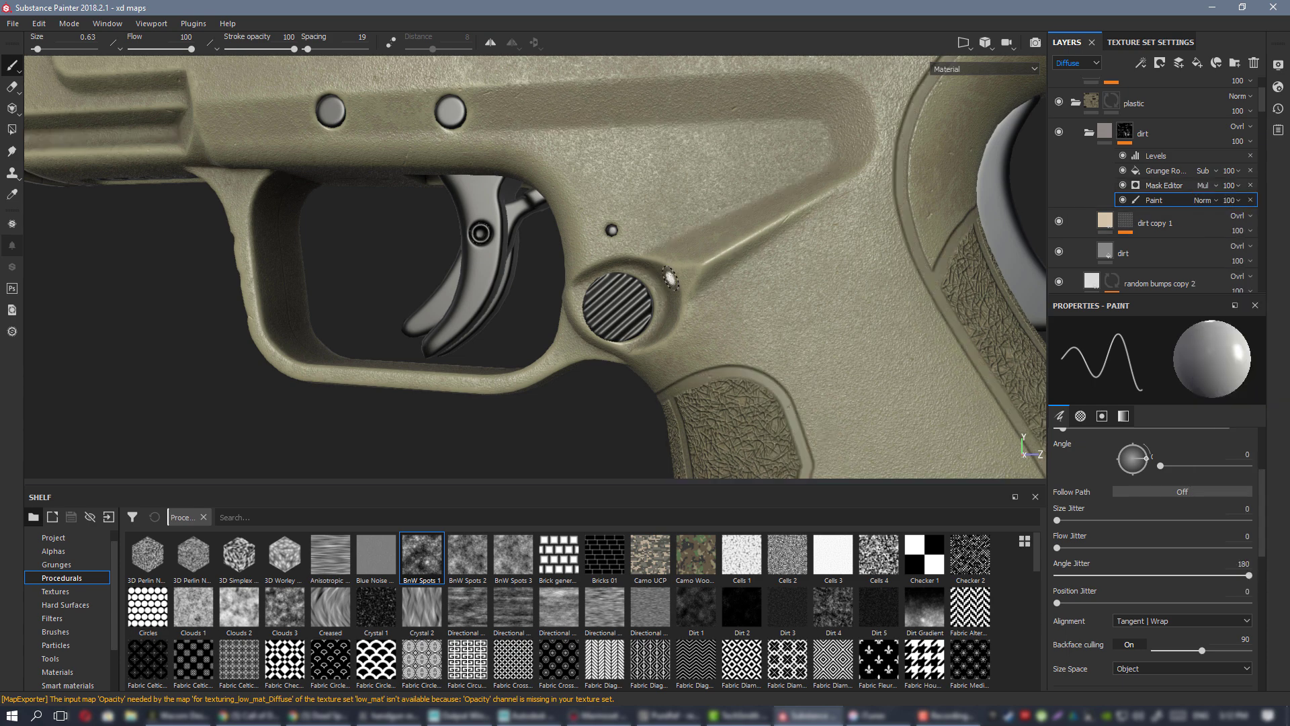
# - Enlarge the brush to 1.73 and paint dirt into the folder's mask around the round button
pyautogui.press(']')
pyautogui.press(']')
pyautogui.press(']')
pyautogui.keyDown('alt'); pyautogui.moveTo(657, 254); pyautogui.dragTo(766, 326, button='right'); pyautogui.keyUp('alt')
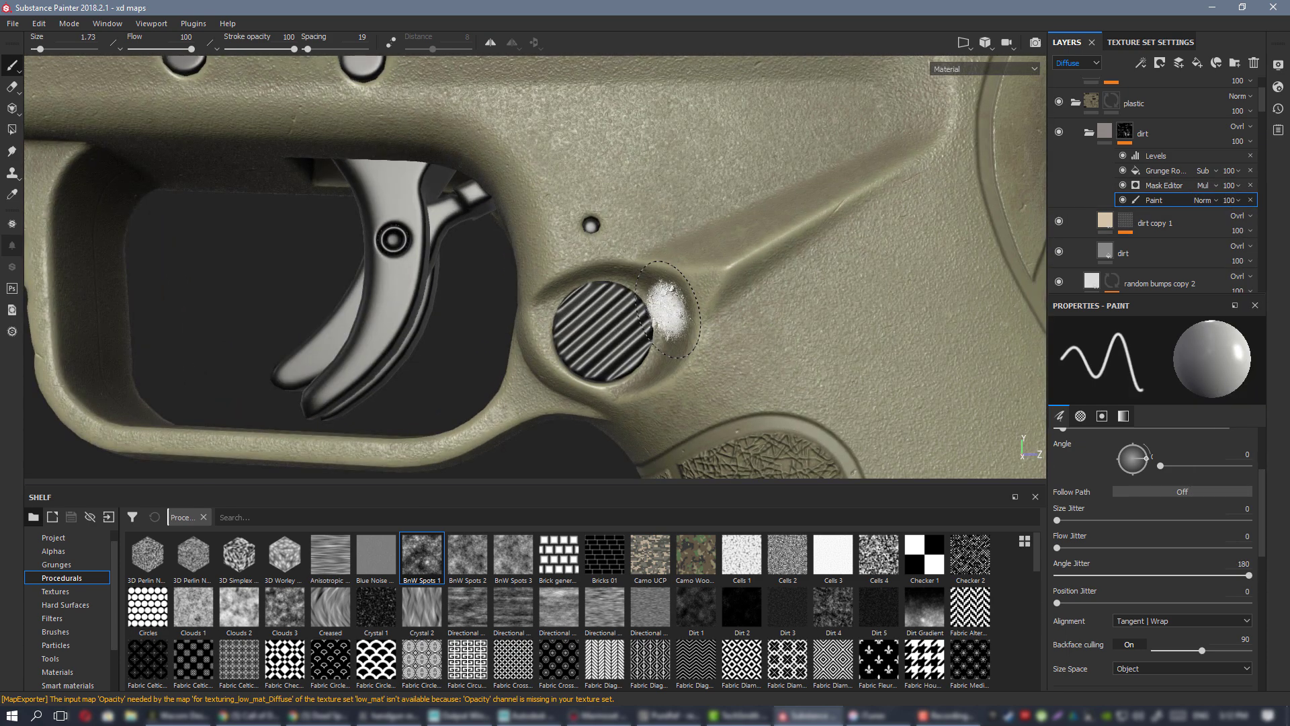
pyautogui.moveTo(666, 308)
pyautogui.mouseDown()
pyautogui.moveTo(650, 298)
pyautogui.moveTo(640, 327)
pyautogui.moveTo(623, 309)
pyautogui.mouseUp()
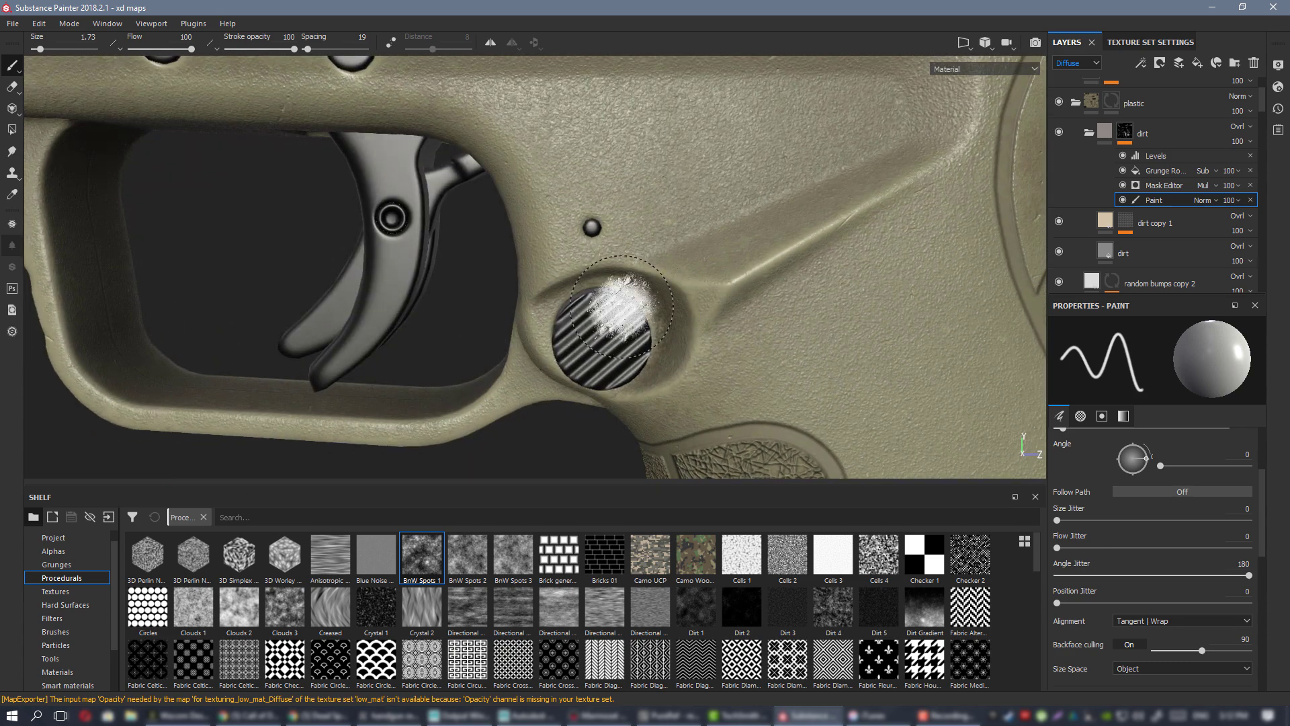
pyautogui.click(1123, 170)
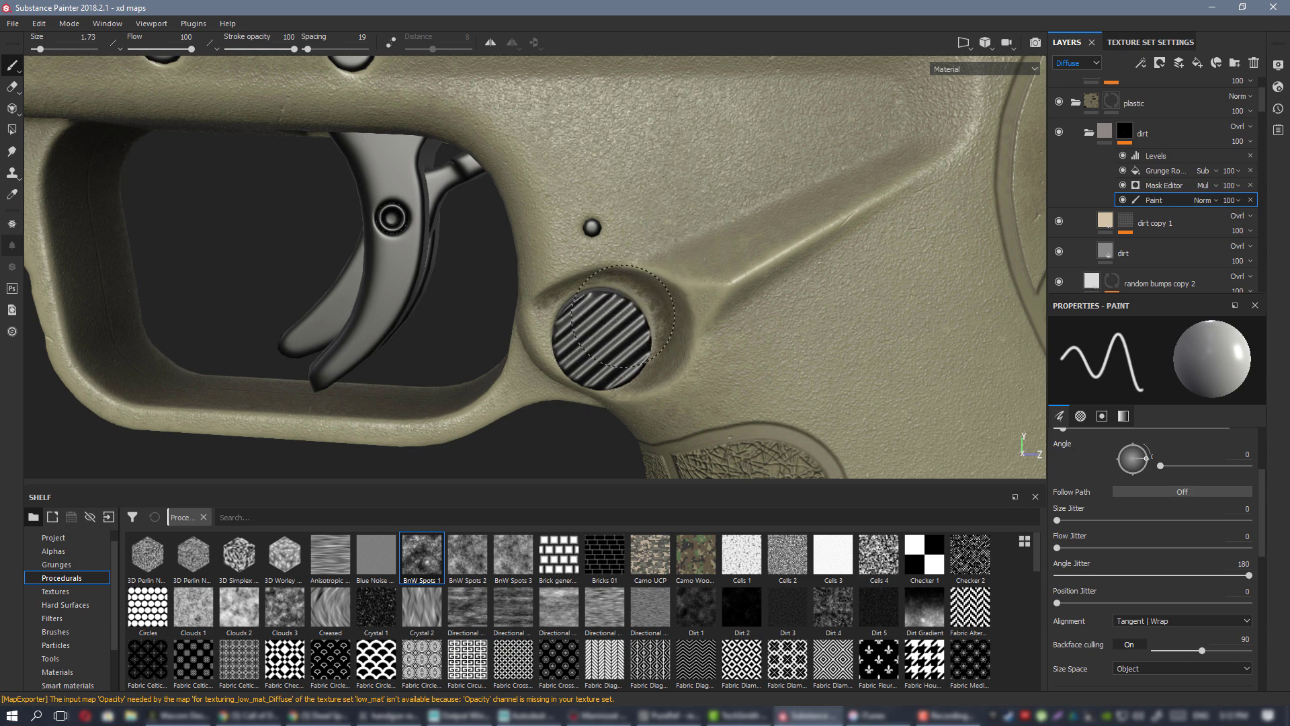
# - Reduce the brush flow to 16 and paint dirt into the recessed grooves of the frame's front rail
pyautogui.keyDown('alt'); pyautogui.moveTo(697, 352); pyautogui.dragTo(634, 213, button='right'); pyautogui.keyUp('alt')
pyautogui.keyDown('alt'); pyautogui.moveTo(634, 212); pyautogui.dragTo(681, 85); pyautogui.keyUp('alt')
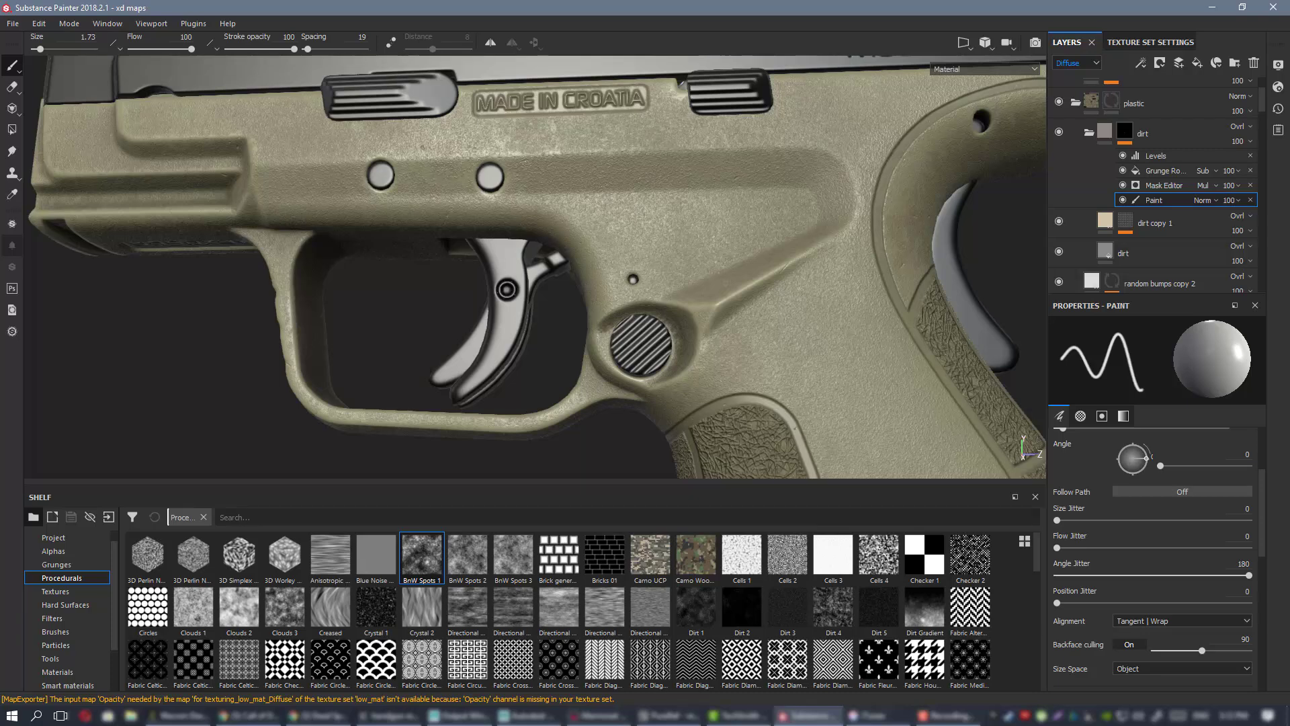
pyautogui.keyDown('alt'); pyautogui.moveTo(692, 275); pyautogui.dragTo(719, 285); pyautogui.keyUp('alt')
pyautogui.moveTo(406, 136)
pyautogui.keyDown('alt'); pyautogui.mouseDown(button='middle')
pyautogui.moveTo(602, 228)
pyautogui.moveTo(833, 222)
pyautogui.mouseUp(button='middle'); pyautogui.keyUp('alt')
pyautogui.keyDown('alt'); pyautogui.moveTo(604, 225); pyautogui.dragTo(675, 264, button='right'); pyautogui.keyUp('alt')
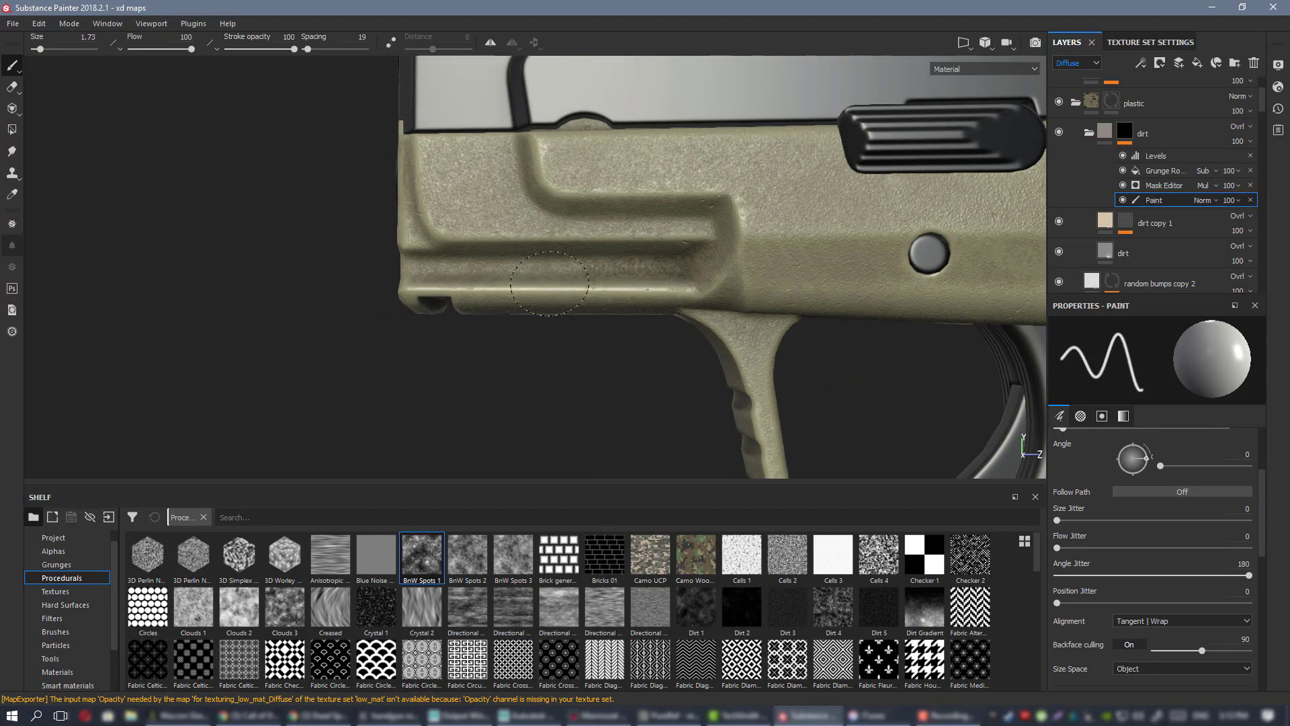
pyautogui.keyDown('alt'); pyautogui.moveTo(598, 279); pyautogui.dragTo(624, 252, button='right'); pyautogui.keyUp('alt')
pyautogui.moveTo(620, 245); pyautogui.dragTo(651, 249)
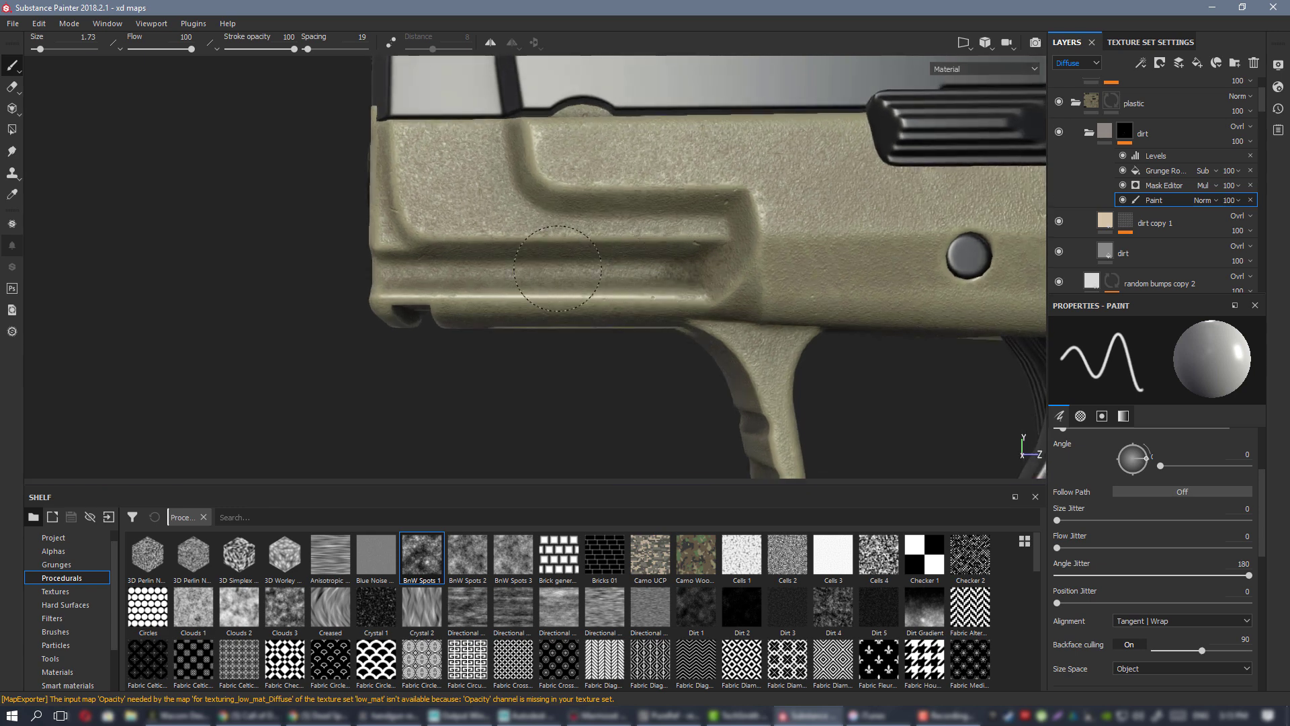
pyautogui.keyDown('ctrl'); pyautogui.moveTo(637, 248); pyautogui.dragTo(631, 249); pyautogui.keyUp('ctrl')
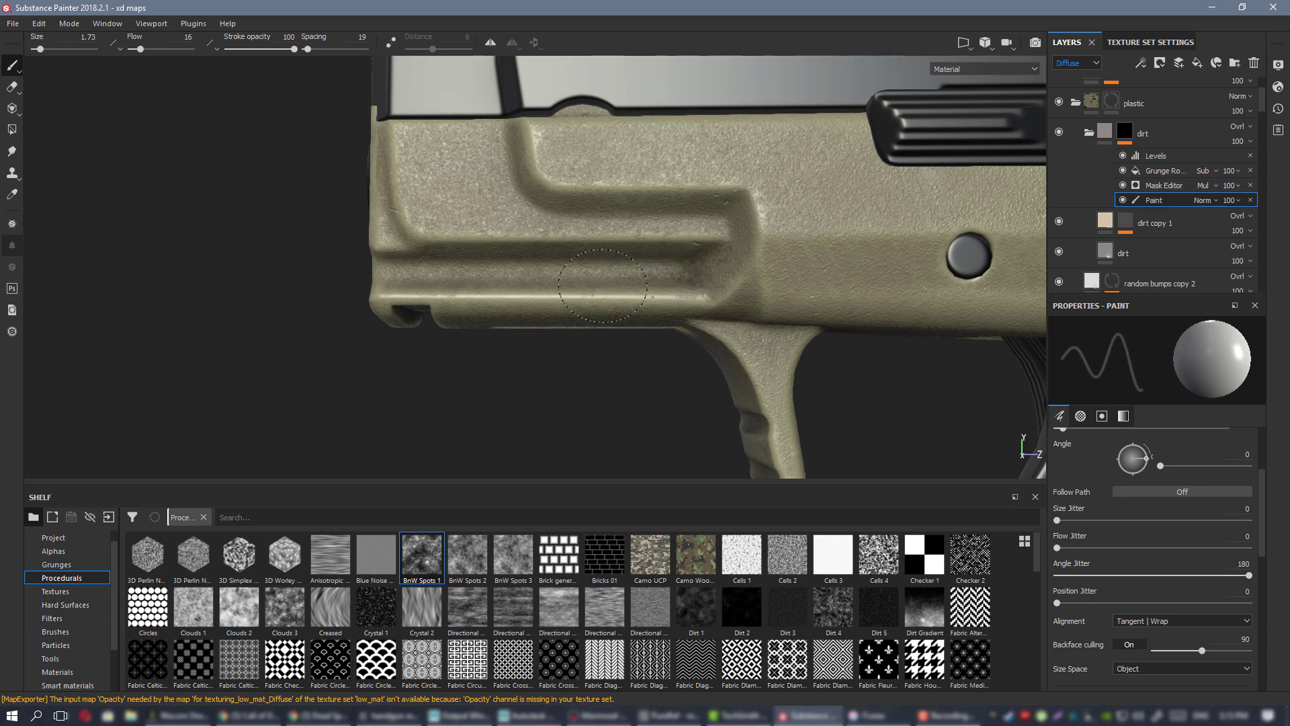
# - Raise the brush flow to 44 and paint dirt into the cross slot beside the serial plate on the frame's underside
pyautogui.keyDown('alt'); pyautogui.moveTo(780, 296); pyautogui.dragTo(356, 227, button='right'); pyautogui.keyUp('alt')
pyautogui.keyDown('alt'); pyautogui.moveTo(789, 237); pyautogui.dragTo(534, 195, button='middle'); pyautogui.keyUp('alt')
pyautogui.keyDown('shift'); pyautogui.moveTo(534, 194); pyautogui.dragTo(615, 214, button='right'); pyautogui.keyUp('shift')
pyautogui.keyDown('alt'); pyautogui.moveTo(614, 213); pyautogui.dragTo(634, 608, button='middle'); pyautogui.keyUp('alt')
pyautogui.press('f')
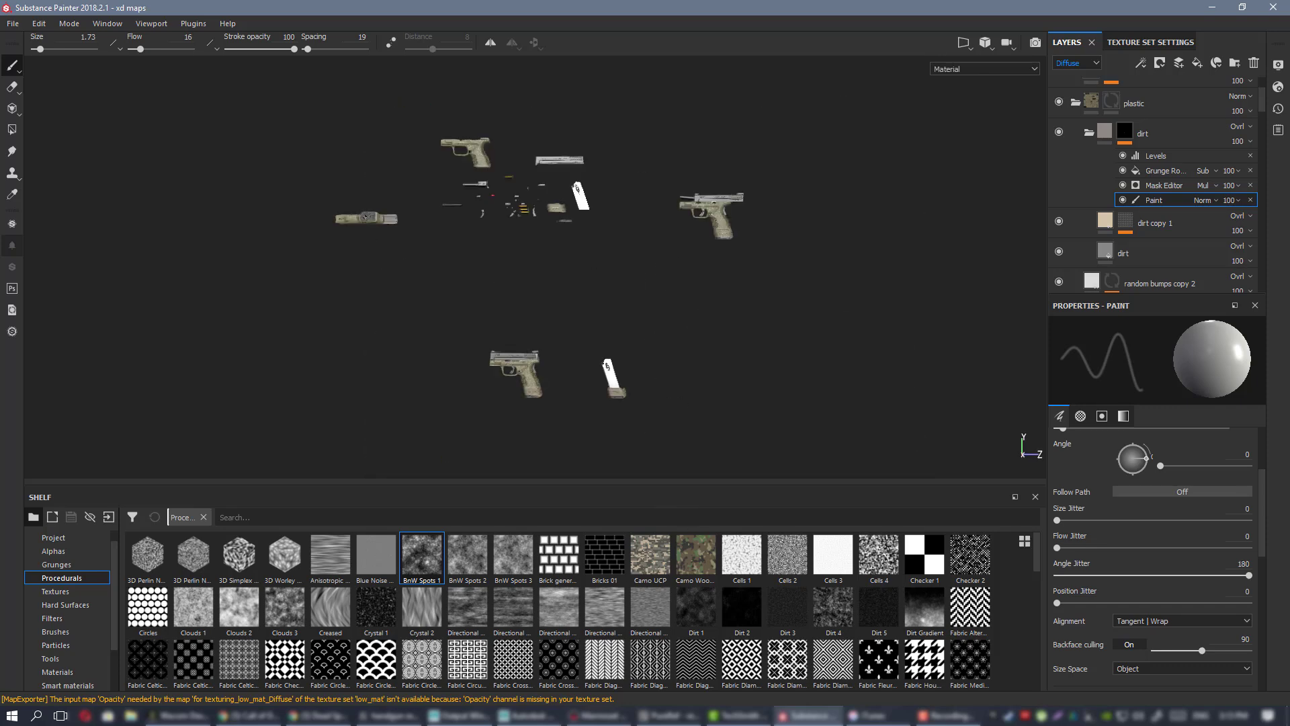
pyautogui.keyDown('alt'); pyautogui.moveTo(365, 217); pyautogui.dragTo(732, 493, button='right'); pyautogui.keyUp('alt')
pyautogui.keyDown('alt'); pyautogui.moveTo(310, 258); pyautogui.dragTo(655, 258, button='middle'); pyautogui.keyUp('alt')
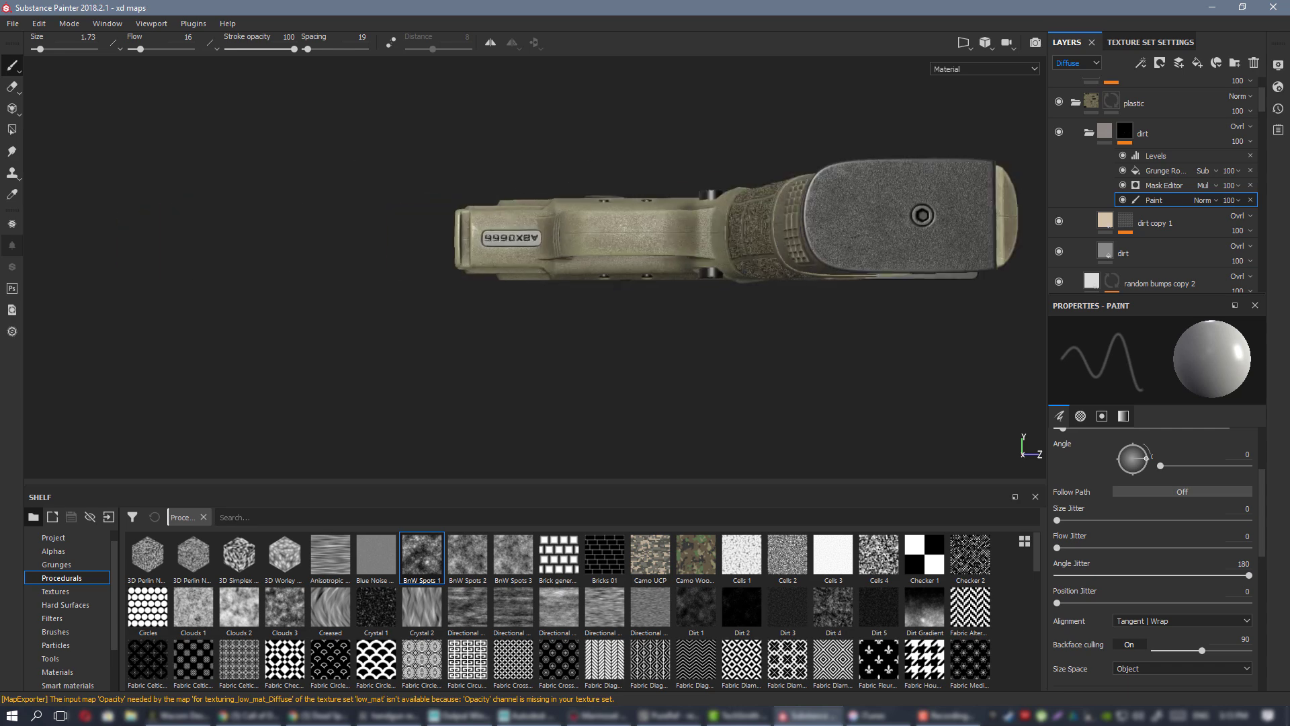
pyautogui.keyDown('alt'); pyautogui.moveTo(599, 224); pyautogui.dragTo(580, 297, button='right'); pyautogui.keyUp('alt')
pyautogui.keyDown('alt'); pyautogui.moveTo(409, 193); pyautogui.dragTo(457, 230); pyautogui.keyUp('alt')
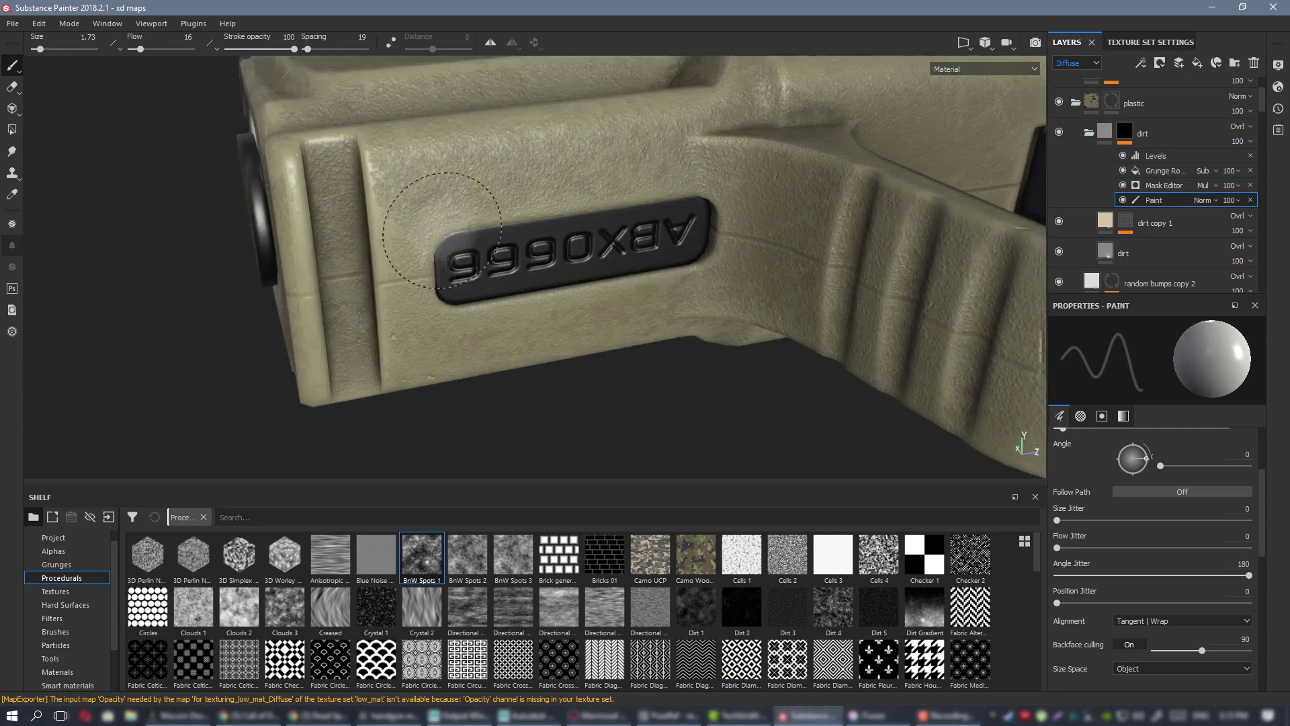
pyautogui.keyDown('alt'); pyautogui.moveTo(458, 231); pyautogui.dragTo(403, 235, button='right'); pyautogui.keyUp('alt')
pyautogui.keyDown('alt'); pyautogui.moveTo(403, 235); pyautogui.dragTo(502, 191, button='middle'); pyautogui.keyUp('alt')
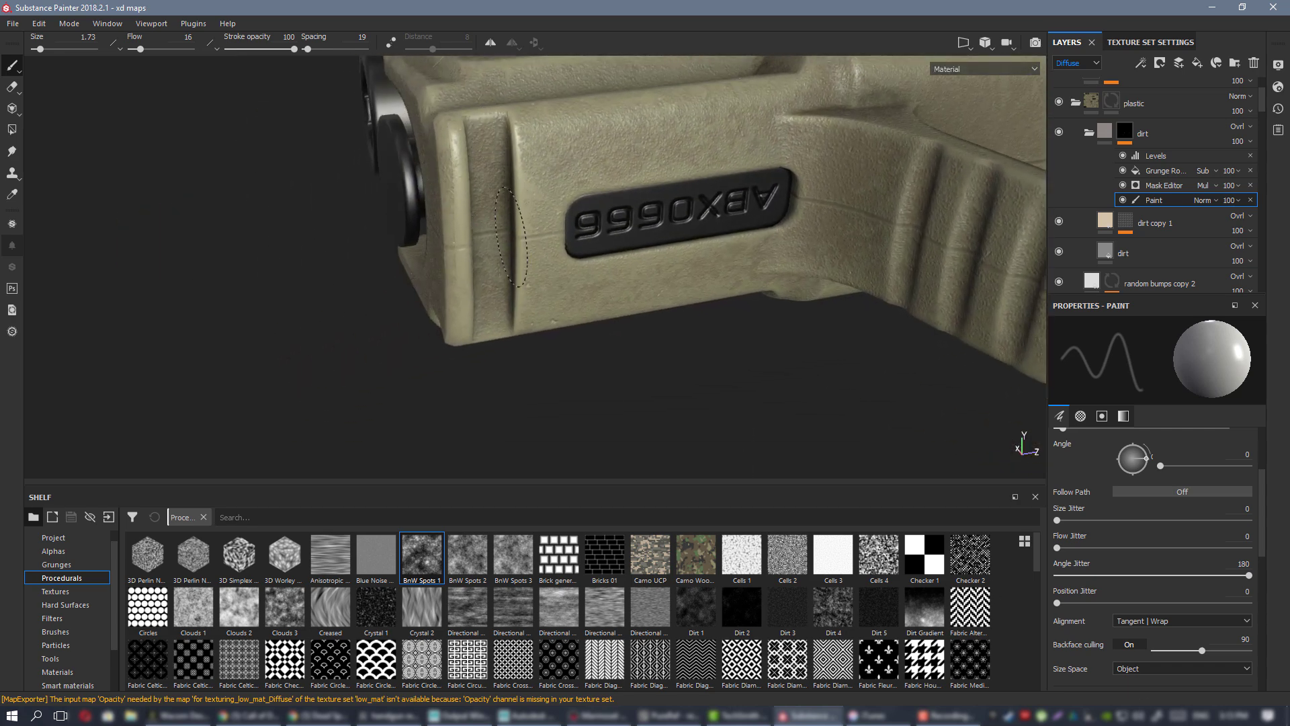
pyautogui.moveTo(511, 237)
pyautogui.keyDown('alt'); pyautogui.mouseDown()
pyautogui.moveTo(490, 188)
pyautogui.moveTo(500, 168)
pyautogui.mouseUp(); pyautogui.keyUp('alt')
pyautogui.keyDown('ctrl'); pyautogui.moveTo(506, 162); pyautogui.dragTo(528, 162); pyautogui.keyUp('ctrl')
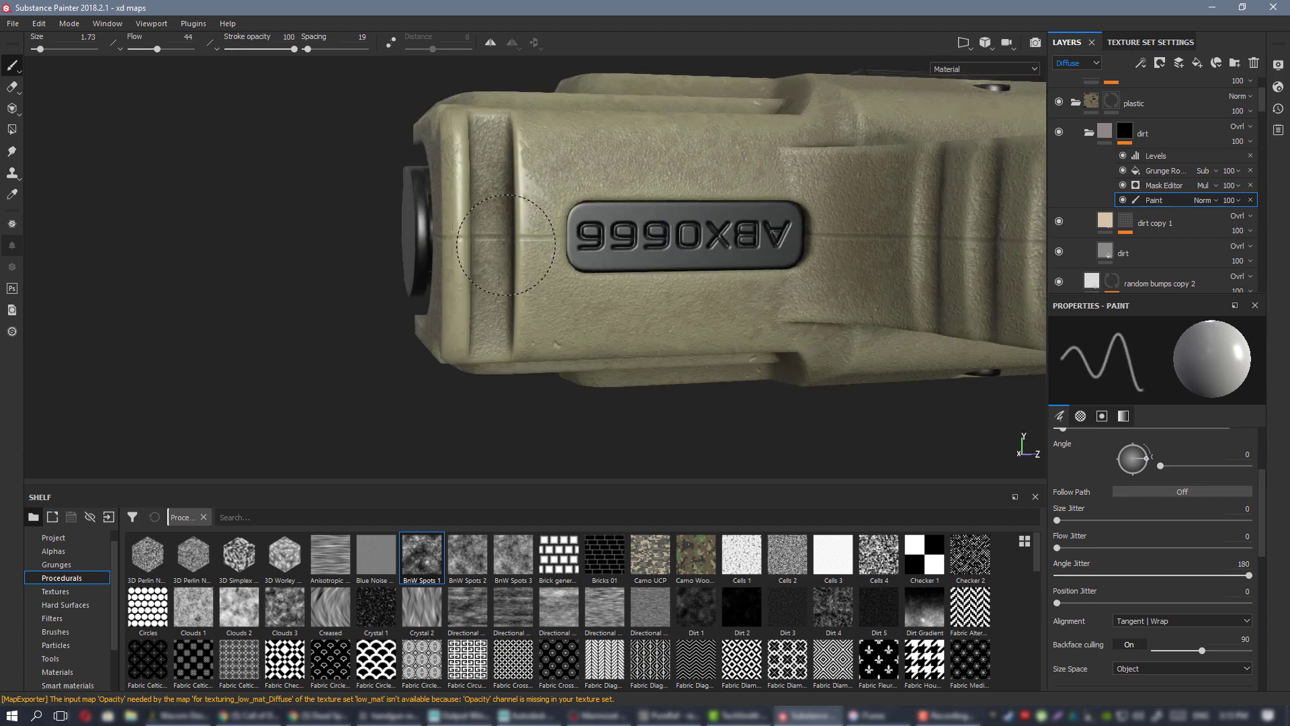
pyautogui.keyDown('alt'); pyautogui.moveTo(501, 241); pyautogui.dragTo(464, 146); pyautogui.keyUp('alt')
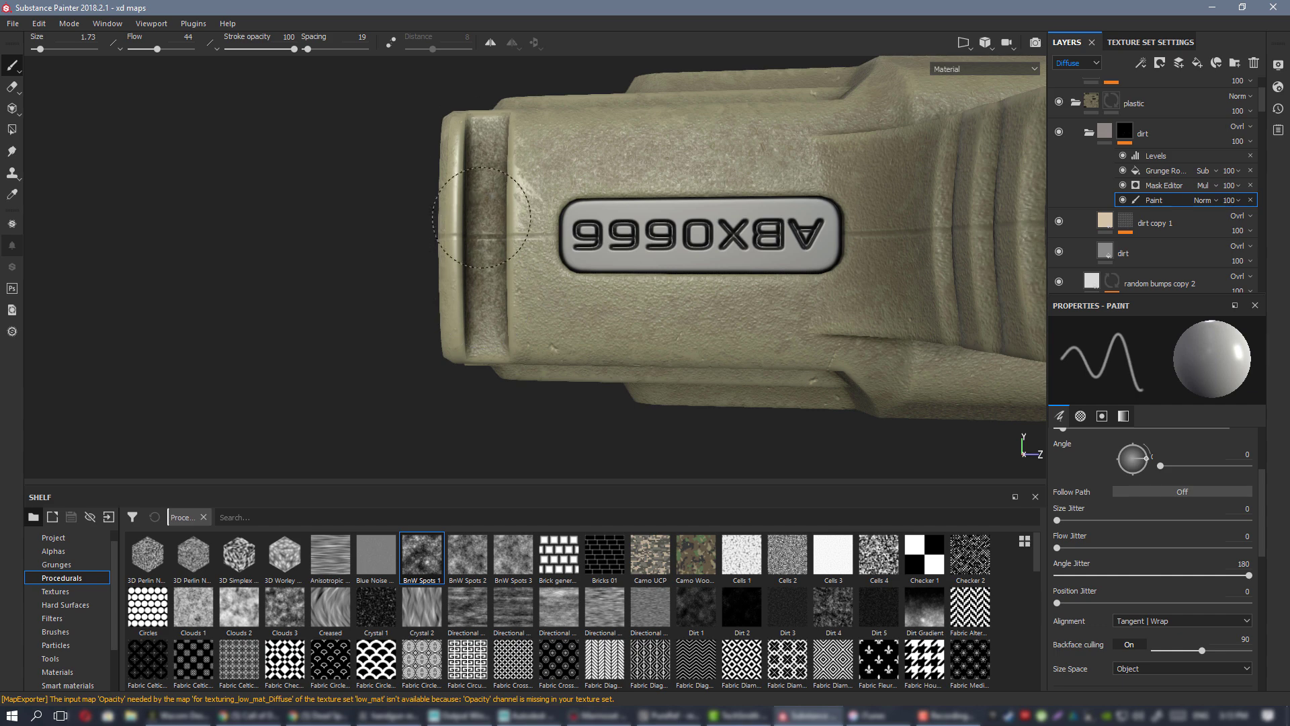
# - Paint dirt into the corner where the front of the trigger guard meets the rail
pyautogui.keyDown('alt'); pyautogui.moveTo(481, 217); pyautogui.dragTo(567, 190, button='right'); pyautogui.keyUp('alt')
pyautogui.keyDown('alt'); pyautogui.moveTo(567, 190); pyautogui.dragTo(555, 316); pyautogui.keyUp('alt')
pyautogui.keyDown('alt'); pyautogui.moveTo(556, 316); pyautogui.dragTo(649, 290, button='right'); pyautogui.keyUp('alt')
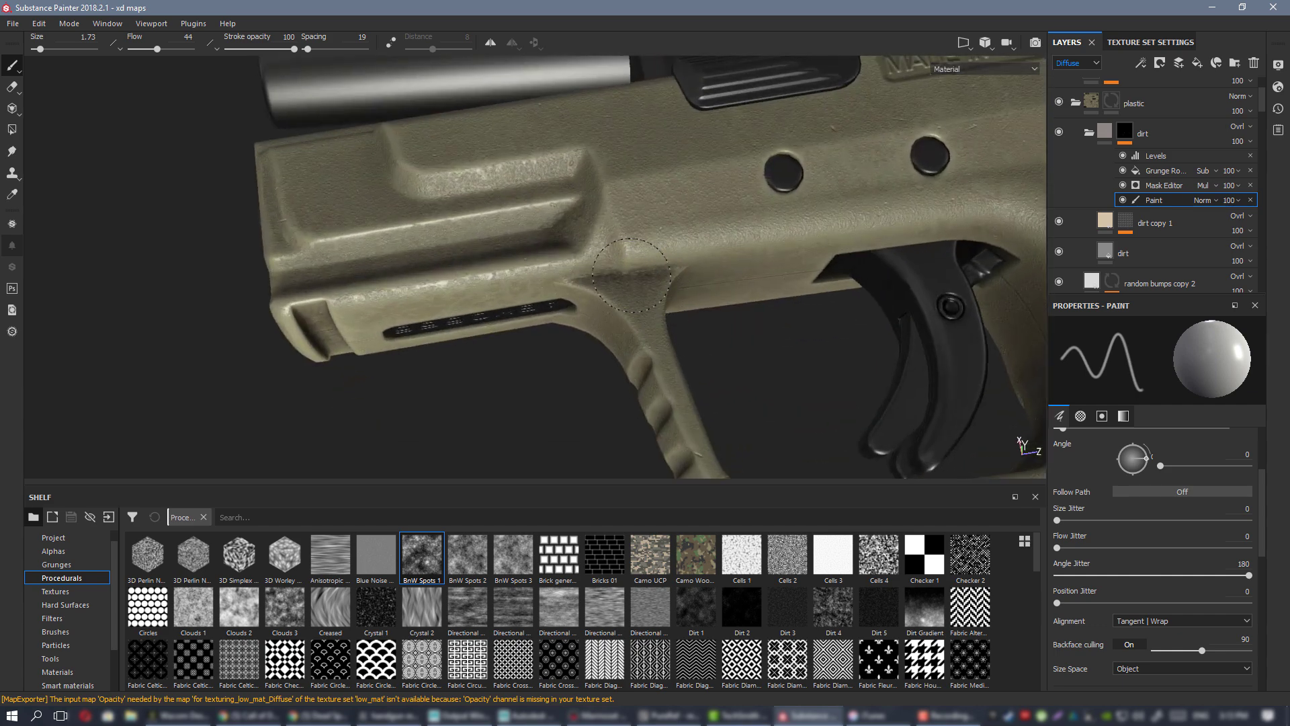
pyautogui.moveTo(649, 296)
pyautogui.keyDown('alt'); pyautogui.mouseDown()
pyautogui.moveTo(618, 276)
pyautogui.moveTo(657, 251)
pyautogui.moveTo(373, 445)
pyautogui.moveTo(527, 217)
pyautogui.mouseUp(); pyautogui.keyUp('alt')
pyautogui.keyDown('alt'); pyautogui.moveTo(606, 259); pyautogui.dragTo(649, 334); pyautogui.keyUp('alt')
# - Paint dirt into the recessed number marking on the side of the magazine base
pyautogui.scroll(-8, 649, 333)
pyautogui.keyDown('alt'); pyautogui.moveTo(554, 258); pyautogui.dragTo(553, 195); pyautogui.keyUp('alt')
pyautogui.keyDown('alt'); pyautogui.moveTo(552, 194); pyautogui.dragTo(605, 363, button='right'); pyautogui.keyUp('alt')
pyautogui.keyDown('alt'); pyautogui.moveTo(604, 363); pyautogui.dragTo(625, 265, button='middle'); pyautogui.keyUp('alt')
pyautogui.keyDown('alt'); pyautogui.moveTo(625, 265); pyautogui.dragTo(562, 210, button='right'); pyautogui.keyUp('alt')
pyautogui.keyDown('alt'); pyautogui.moveTo(561, 210); pyautogui.dragTo(564, 80, button='middle'); pyautogui.keyUp('alt')
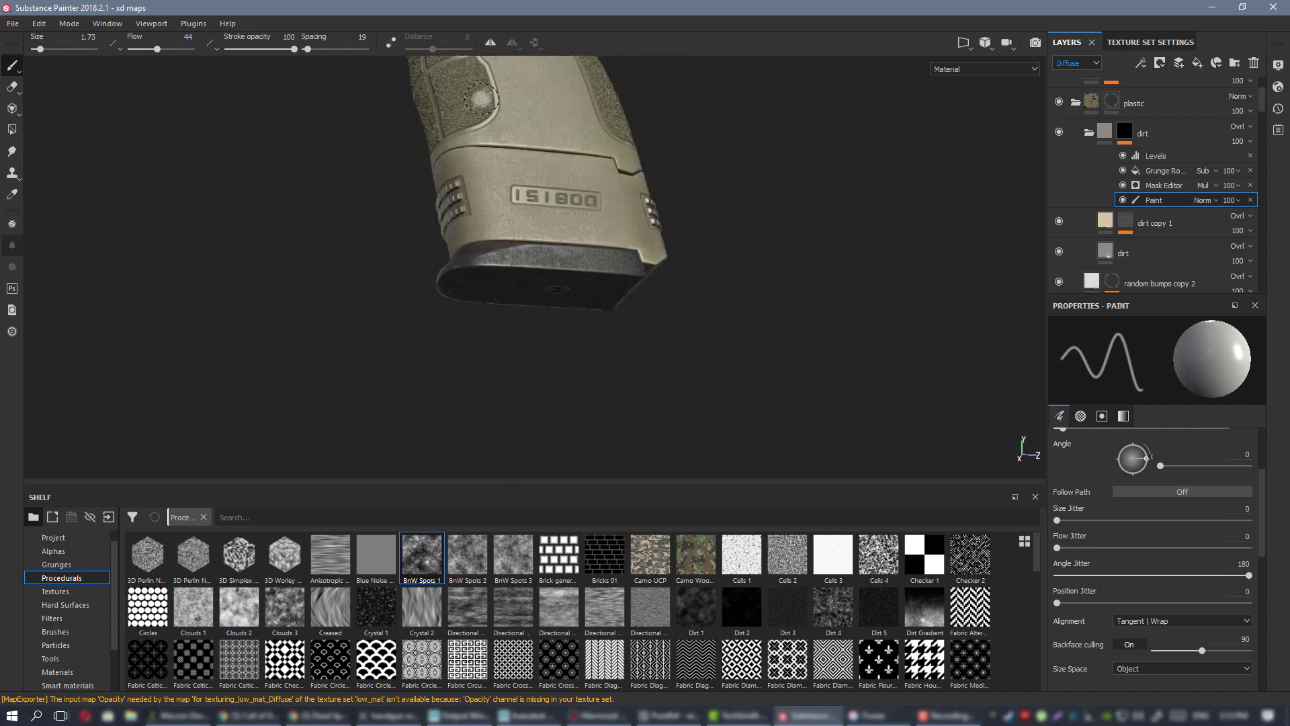
pyautogui.keyDown('alt'); pyautogui.moveTo(564, 81); pyautogui.dragTo(1019, 440, button='right'); pyautogui.keyUp('alt')
pyautogui.keyDown('alt'); pyautogui.moveTo(1019, 440); pyautogui.dragTo(703, 196); pyautogui.keyUp('alt')
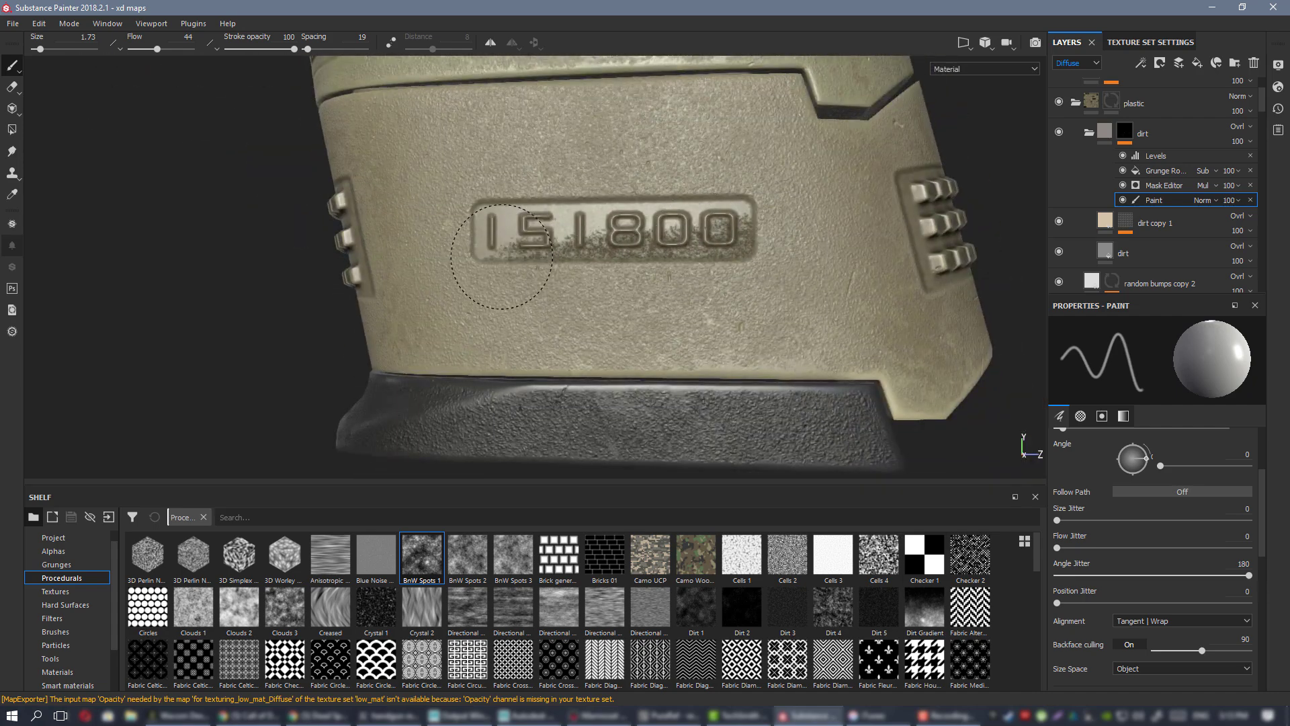
pyautogui.click(517, 227)
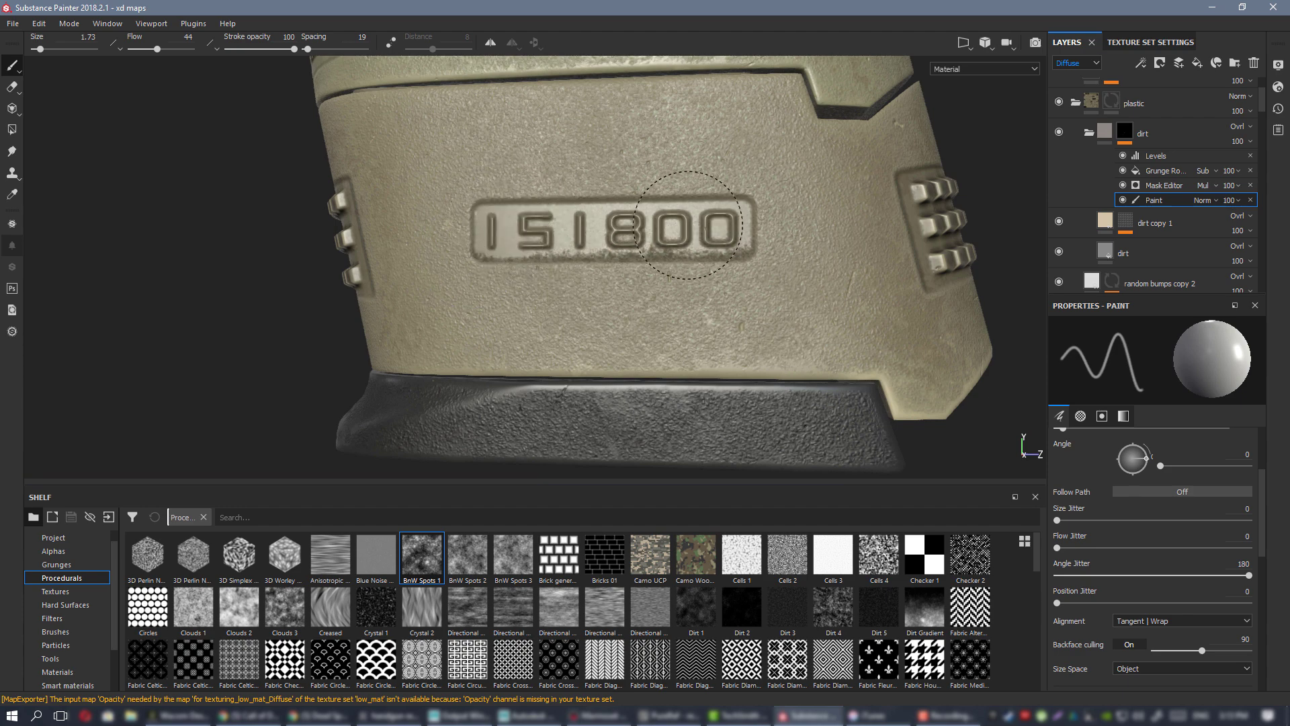
pyautogui.click(11, 250)
pyautogui.keyDown('alt'); pyautogui.moveTo(692, 255); pyautogui.dragTo(505, 189); pyautogui.keyUp('alt')
pyautogui.keyDown('alt'); pyautogui.moveTo(591, 202); pyautogui.dragTo(500, 289); pyautogui.keyUp('alt')
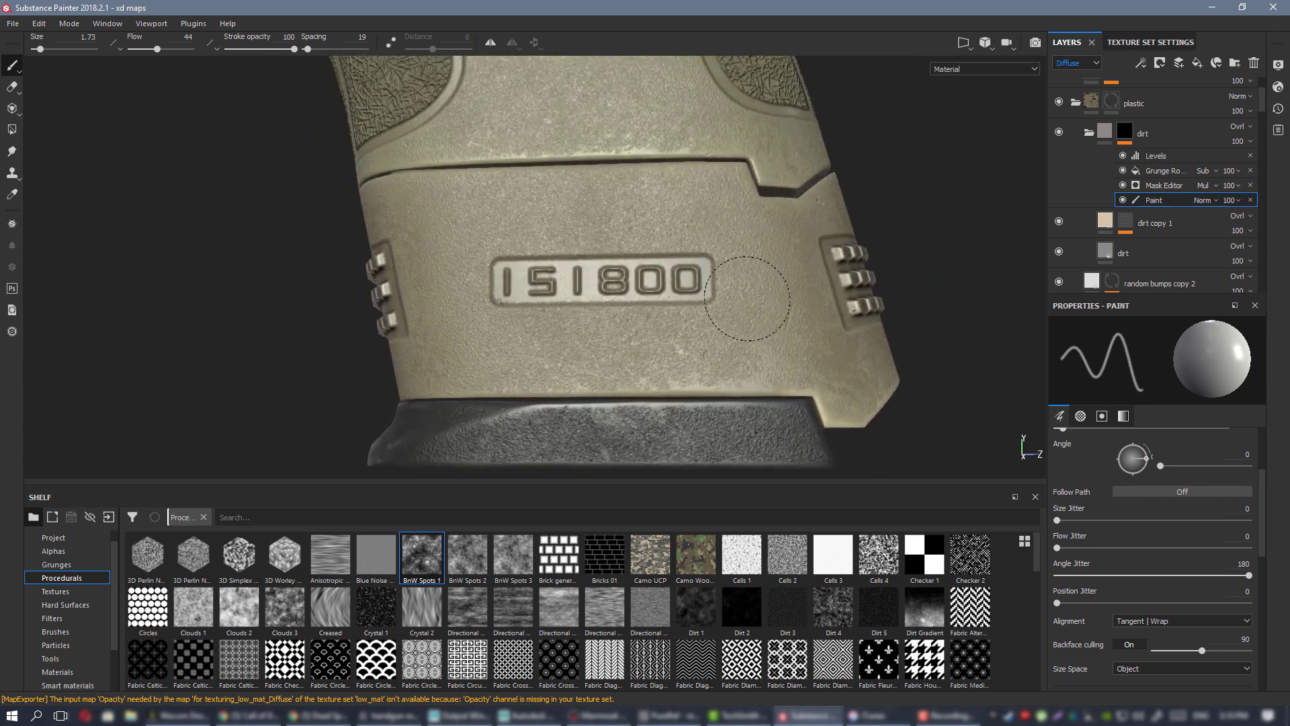
# - Paint dirt between the raised ridges on the magazine base, undoing and redoing strokes to compare
pyautogui.moveTo(639, 248)
pyautogui.keyDown('alt'); pyautogui.mouseDown()
pyautogui.moveTo(779, 207)
pyautogui.moveTo(679, 235)
pyautogui.moveTo(693, 277)
pyautogui.mouseUp(); pyautogui.keyUp('alt')
pyautogui.click(695, 288)
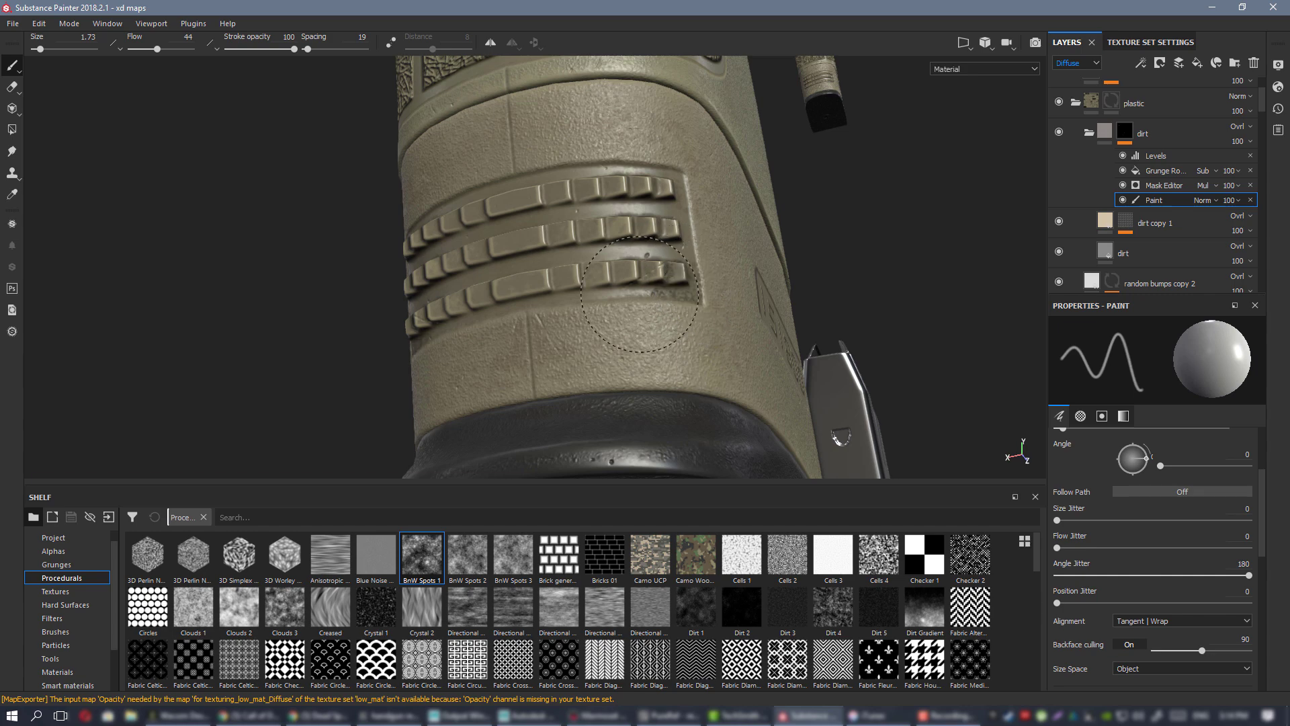
pyautogui.keyDown('alt'); pyautogui.moveTo(578, 311); pyautogui.dragTo(688, 309); pyautogui.keyUp('alt')
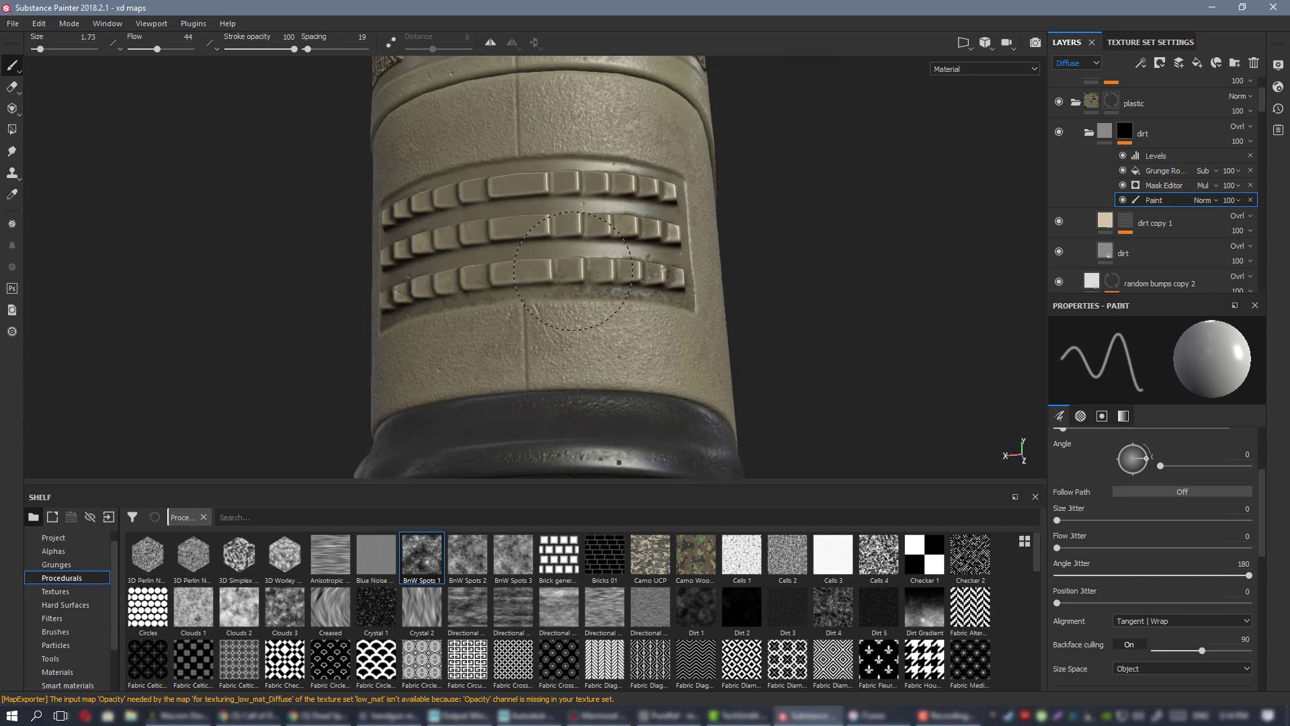
pyautogui.hotkey('ctrl', 'z')
pyautogui.moveTo(642, 267)
pyautogui.keyDown('alt'); pyautogui.mouseDown()
pyautogui.moveTo(551, 276)
pyautogui.moveTo(633, 291)
pyautogui.moveTo(651, 239)
pyautogui.mouseUp(); pyautogui.keyUp('alt')
pyautogui.click(633, 291)
pyautogui.click(583, 246)
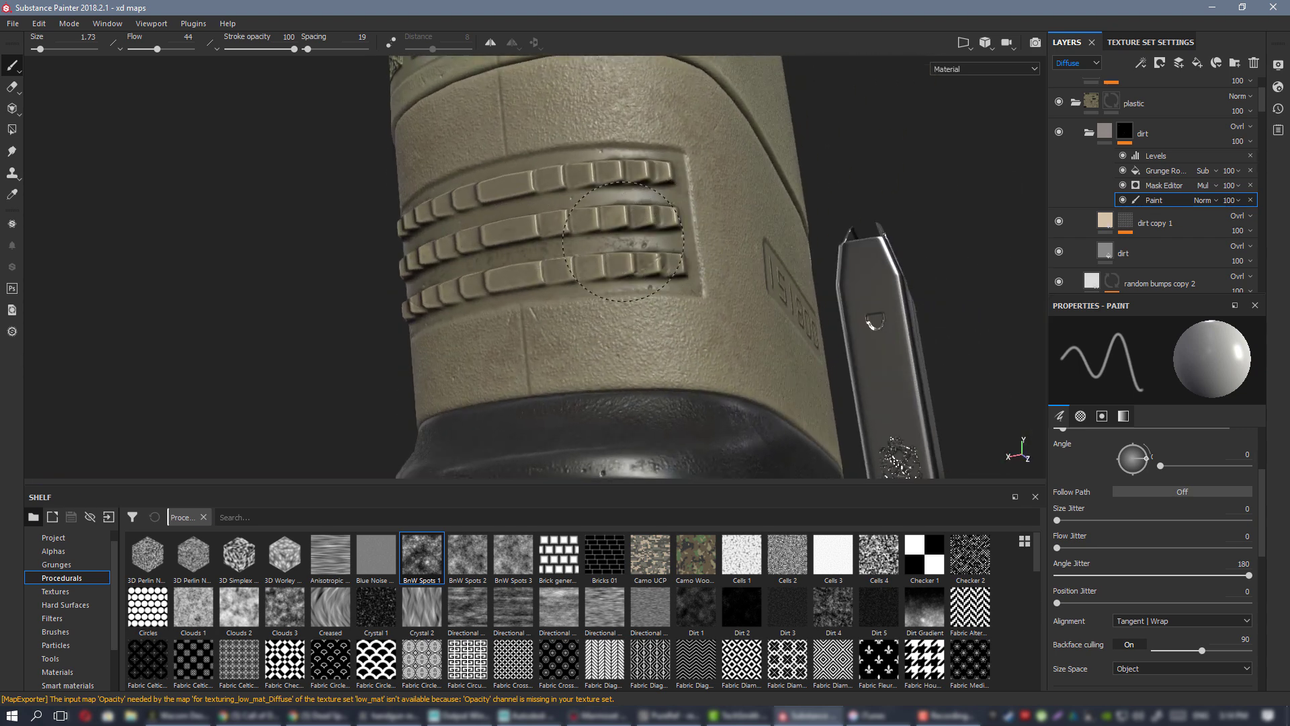
pyautogui.moveTo(603, 247)
pyautogui.keyDown('alt'); pyautogui.mouseDown()
pyautogui.moveTo(652, 257)
pyautogui.moveTo(696, 245)
pyautogui.mouseUp(); pyautogui.keyUp('alt')
pyautogui.hotkey('ctrl', 'z')
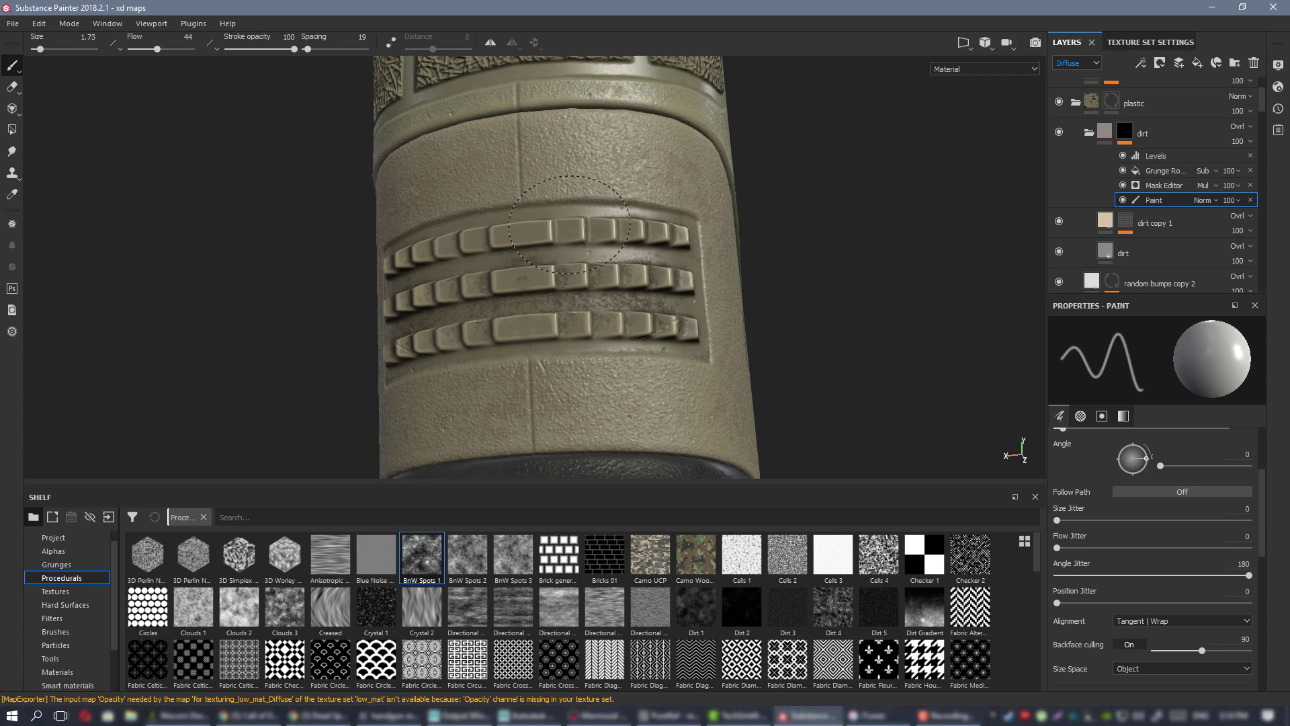
pyautogui.hotkey('ctrl', 'y')
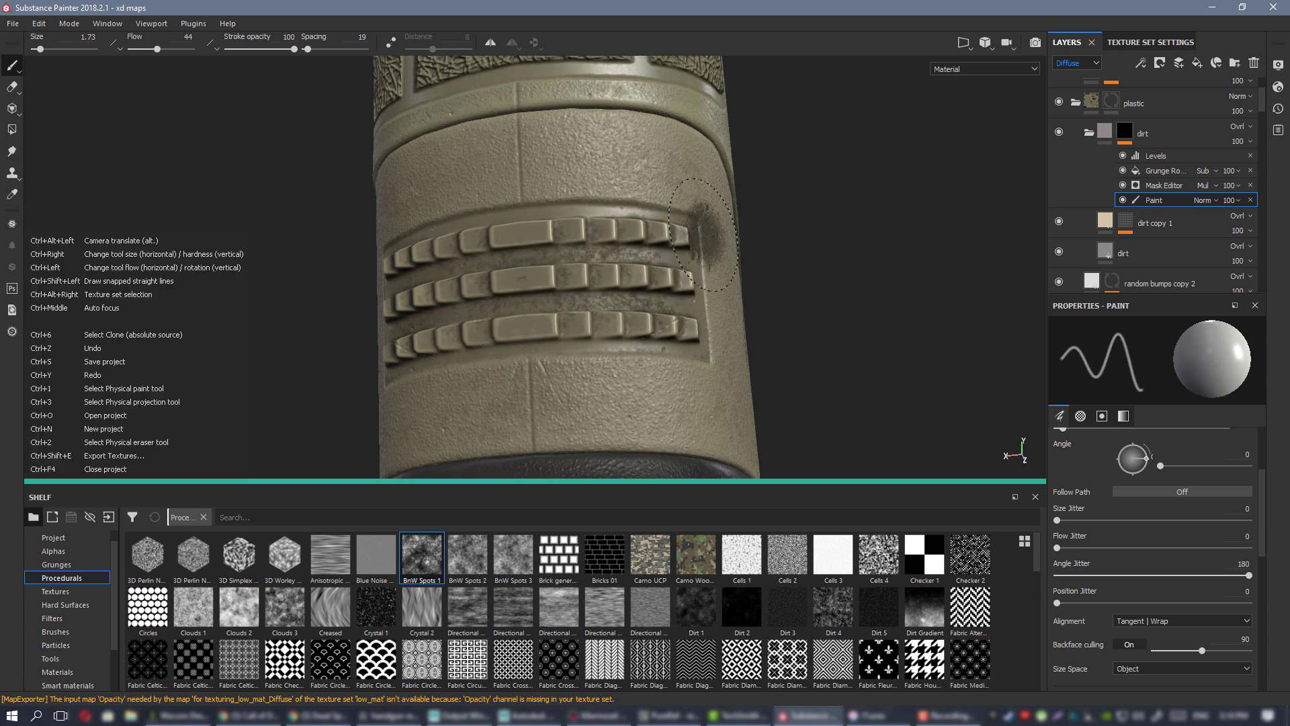
# - Lower the brush flow to 9 and softly build up the dirt between the magazine base ridges
pyautogui.keyDown('ctrl'); pyautogui.moveTo(610, 268); pyautogui.dragTo(573, 269); pyautogui.keyUp('ctrl')
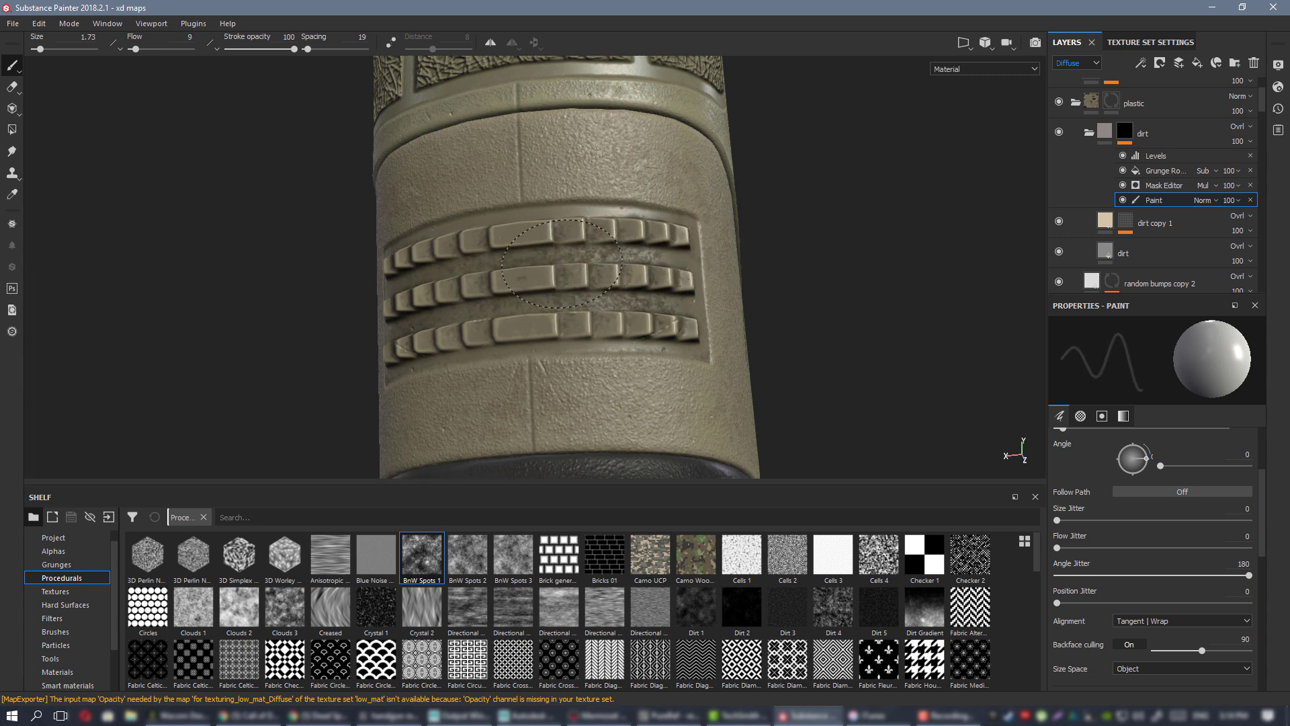
pyautogui.moveTo(687, 293)
pyautogui.keyDown('alt'); pyautogui.mouseDown()
pyautogui.moveTo(852, 311)
pyautogui.moveTo(650, 337)
pyautogui.moveTo(690, 406)
pyautogui.moveTo(601, 273)
pyautogui.moveTo(512, 276)
pyautogui.mouseUp(); pyautogui.keyUp('alt')
pyautogui.keyDown('alt'); pyautogui.moveTo(333, 285); pyautogui.dragTo(423, 305); pyautogui.keyUp('alt')
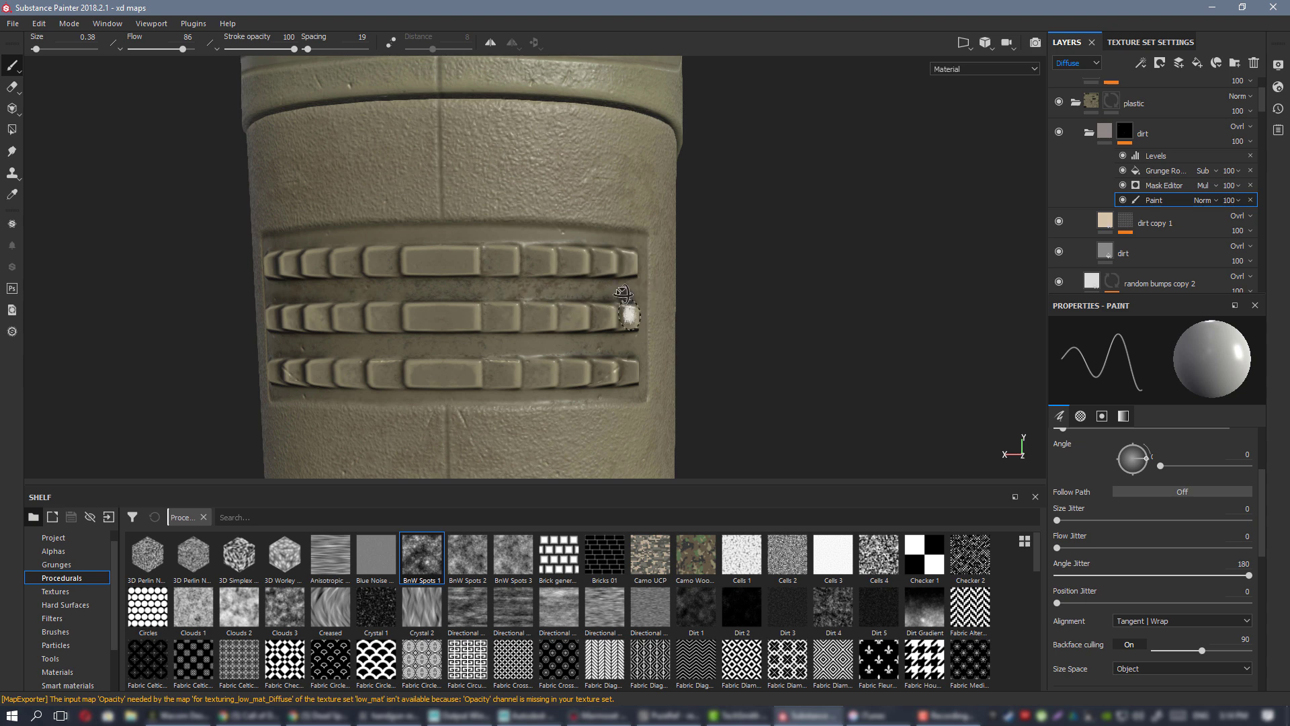
# - Touch up the dirt around the ridges and the recess corners with a 0.38 brush at flow 86
pyautogui.keyDown('alt'); pyautogui.moveTo(629, 313); pyautogui.dragTo(626, 334); pyautogui.keyUp('alt')
pyautogui.moveTo(421, 327)
pyautogui.mouseDown()
pyautogui.moveTo(584, 349)
pyautogui.moveTo(402, 342)
pyautogui.moveTo(532, 360)
pyautogui.mouseUp()
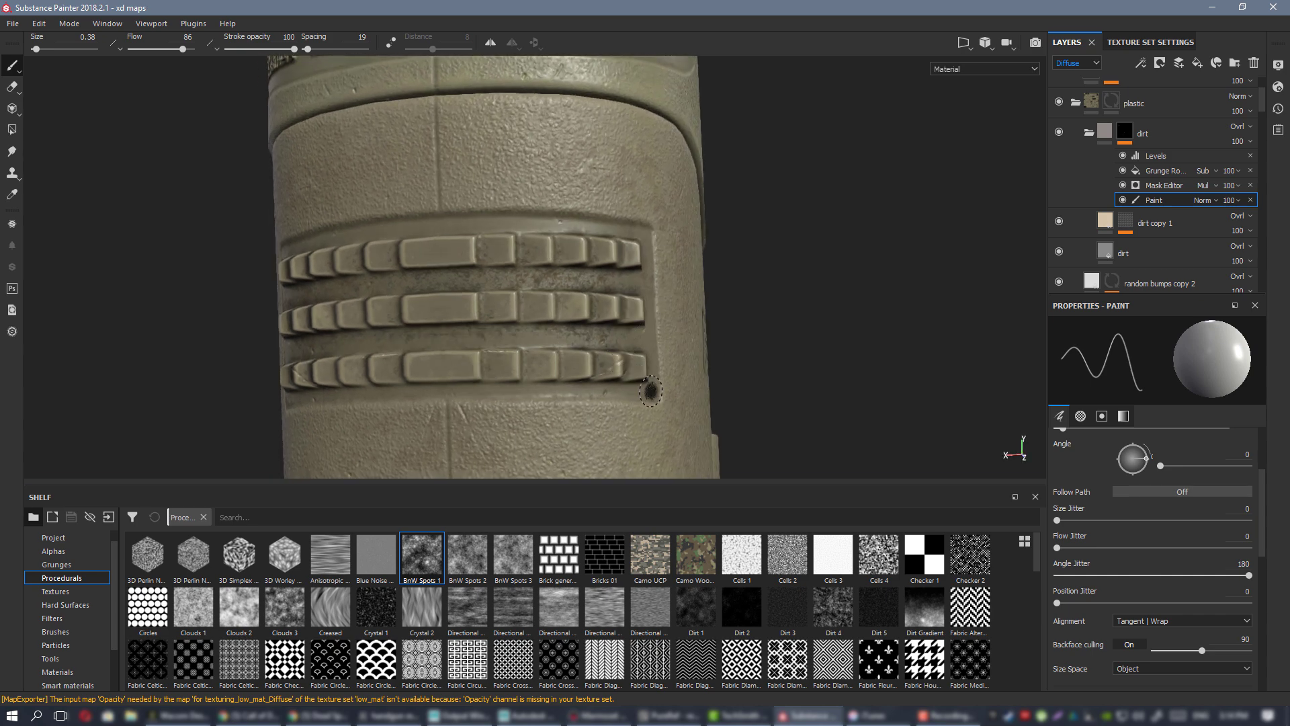
pyautogui.keyDown('alt'); pyautogui.moveTo(648, 389); pyautogui.dragTo(610, 181); pyautogui.keyUp('alt')
pyautogui.keyDown('alt'); pyautogui.moveTo(611, 186); pyautogui.dragTo(625, 208, button='right'); pyautogui.keyUp('alt')
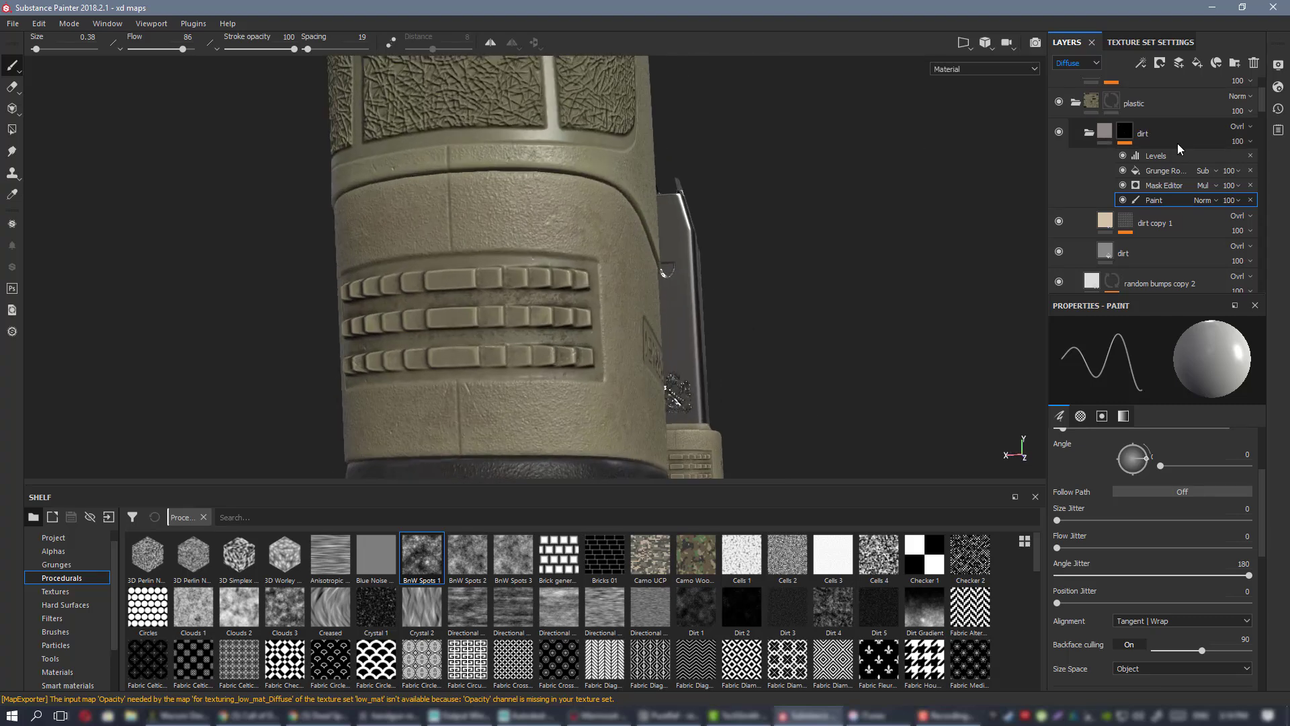
# - Duplicate the dirt markings layer and rename the copy dirt markings stronger
pyautogui.scroll(-5, 1154, 166)
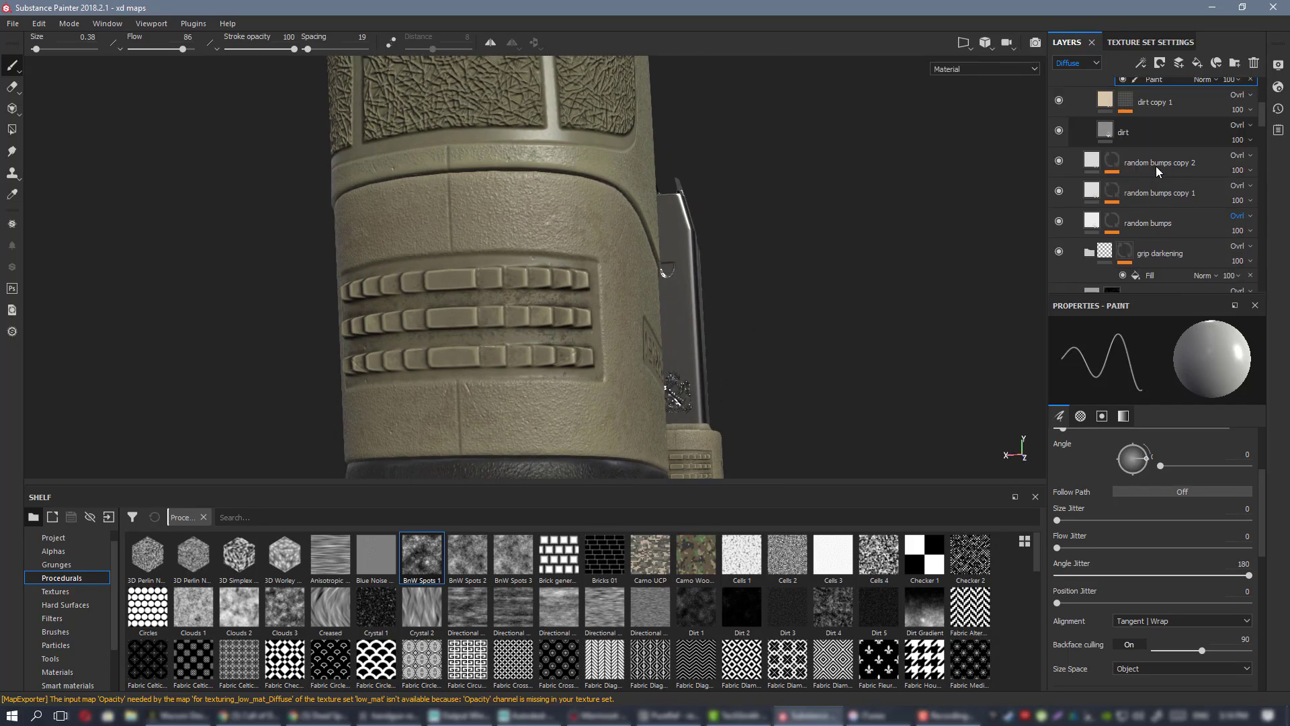
pyautogui.scroll(-1, 1157, 195)
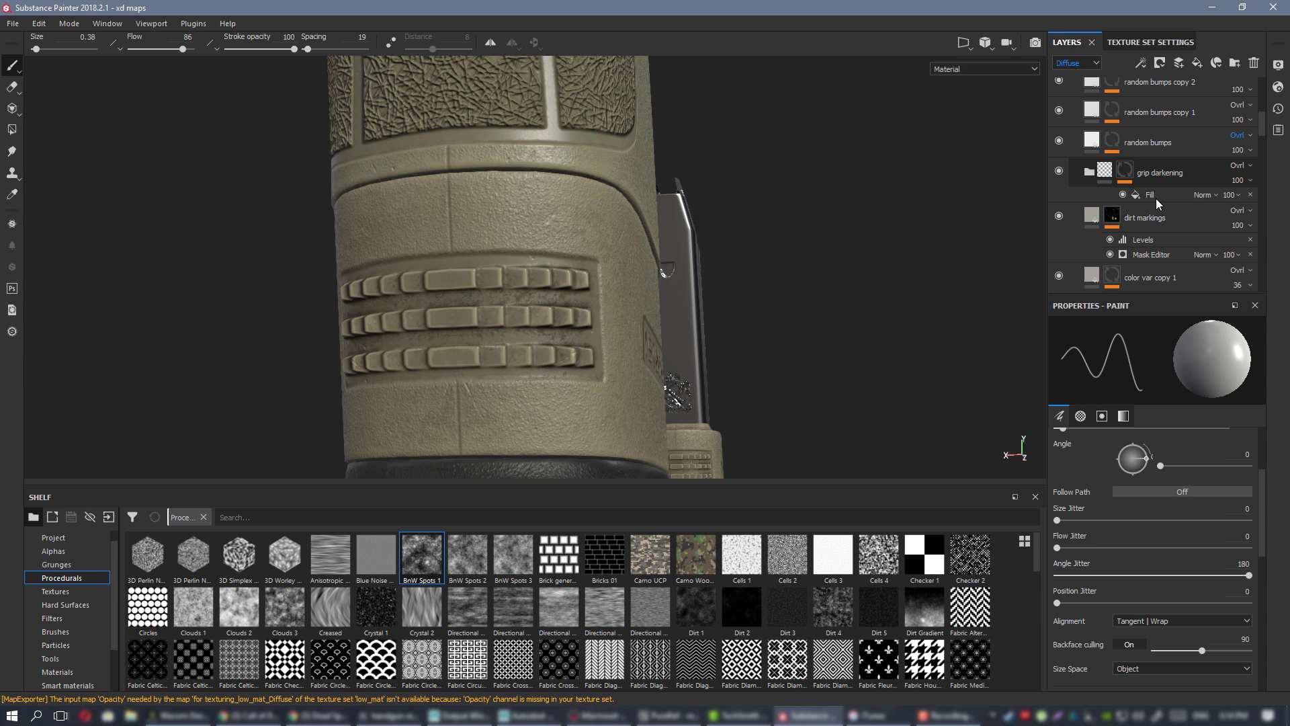
pyautogui.click(1059, 216)
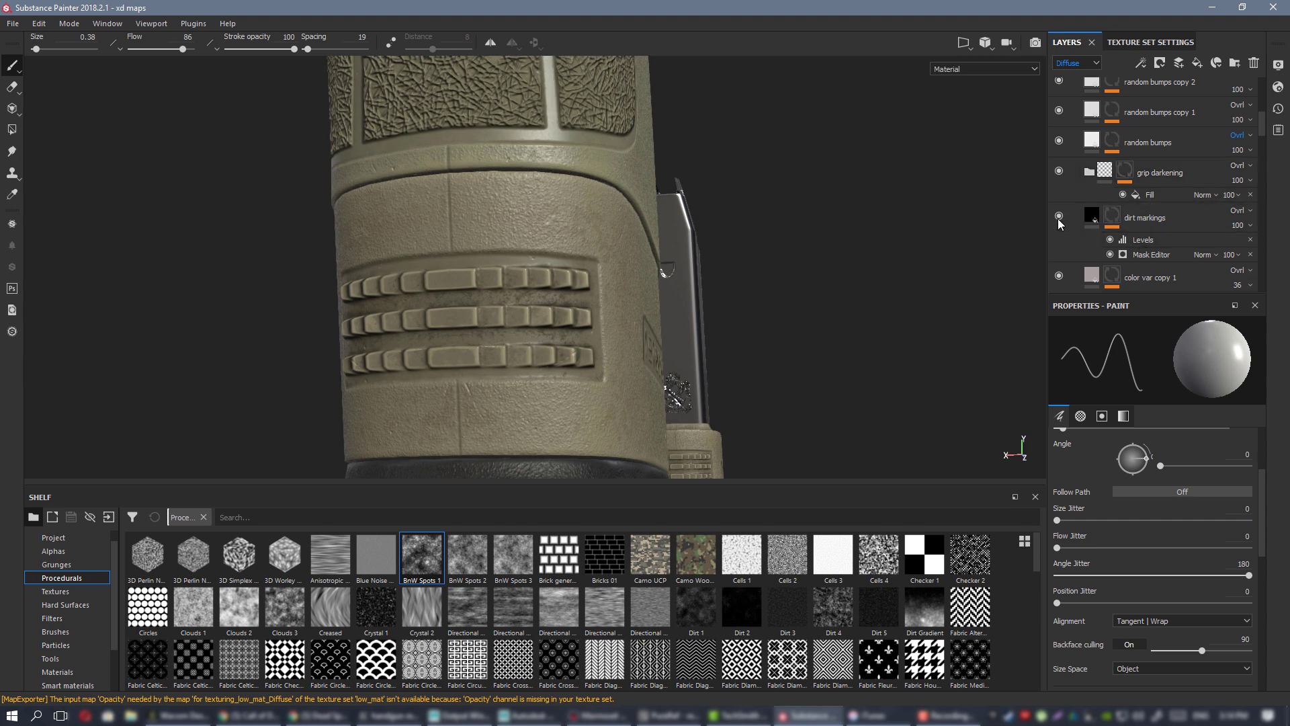
pyautogui.click(1170, 214)
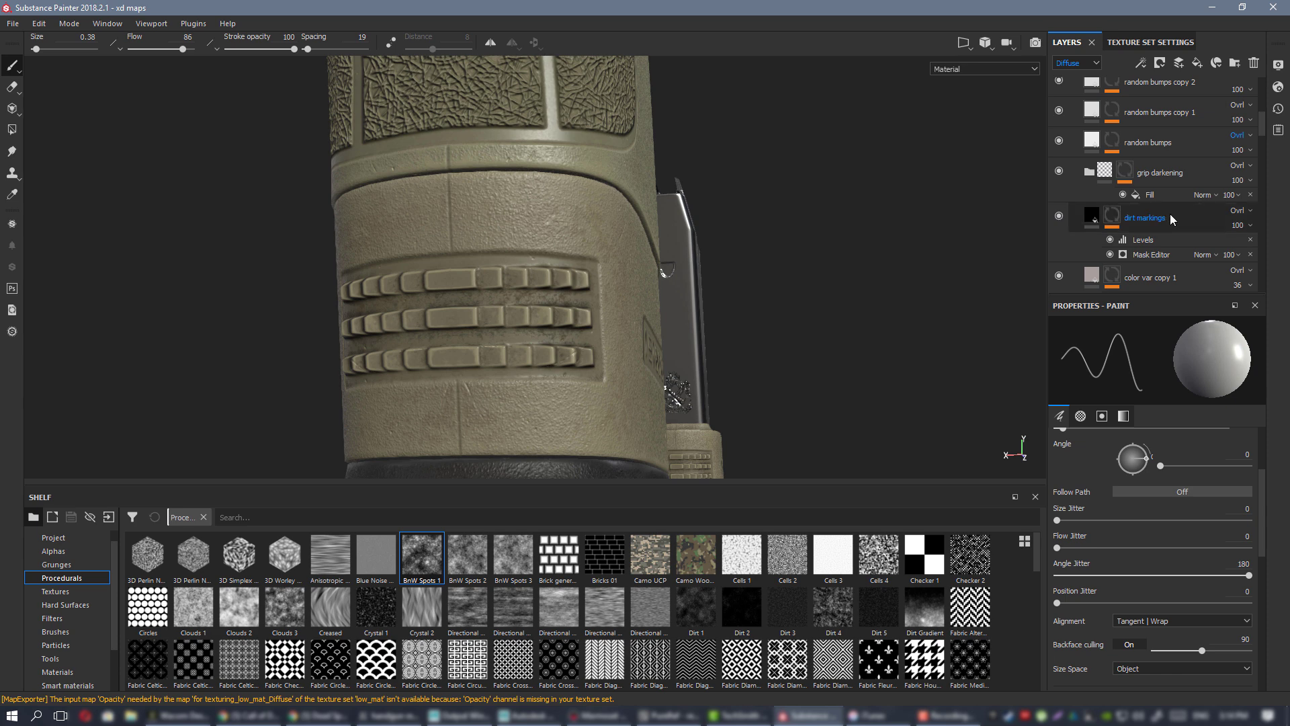
pyautogui.rightClick(1164, 214)
pyautogui.click(1195, 470)
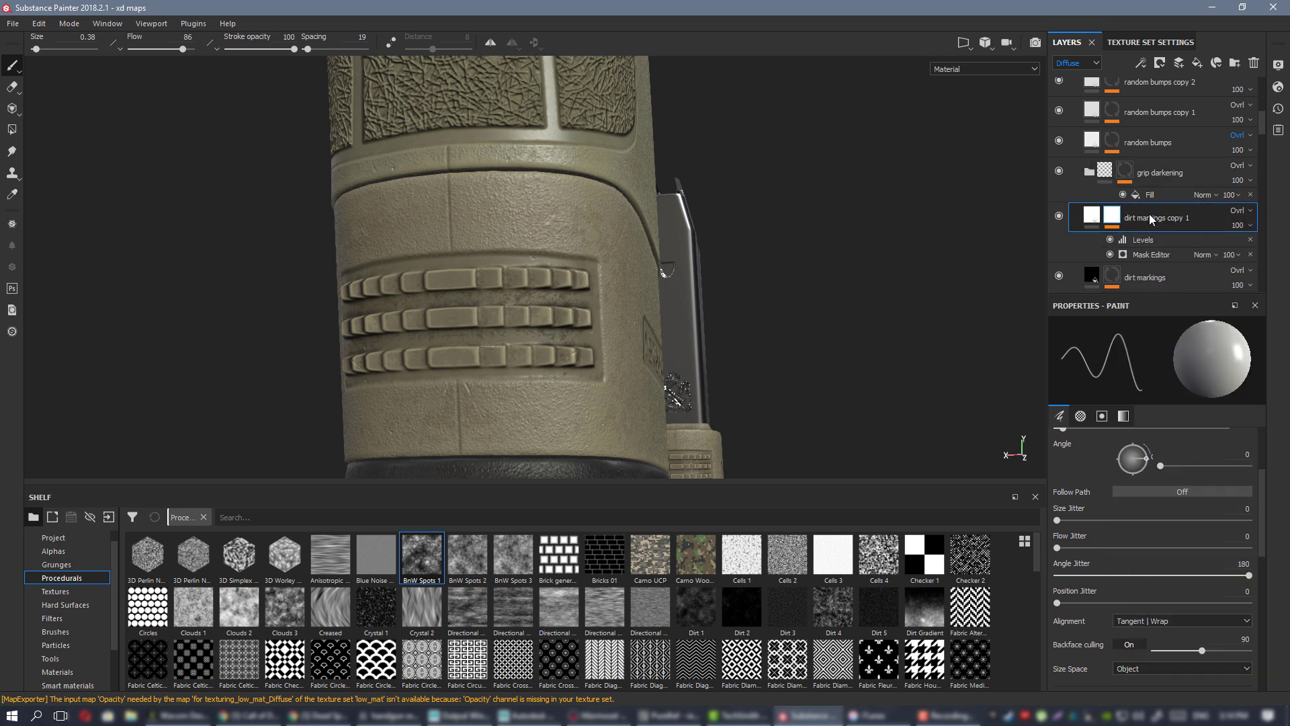
pyautogui.doubleClick(1150, 217)
pyautogui.moveTo(1202, 217); pyautogui.dragTo(1189, 218)
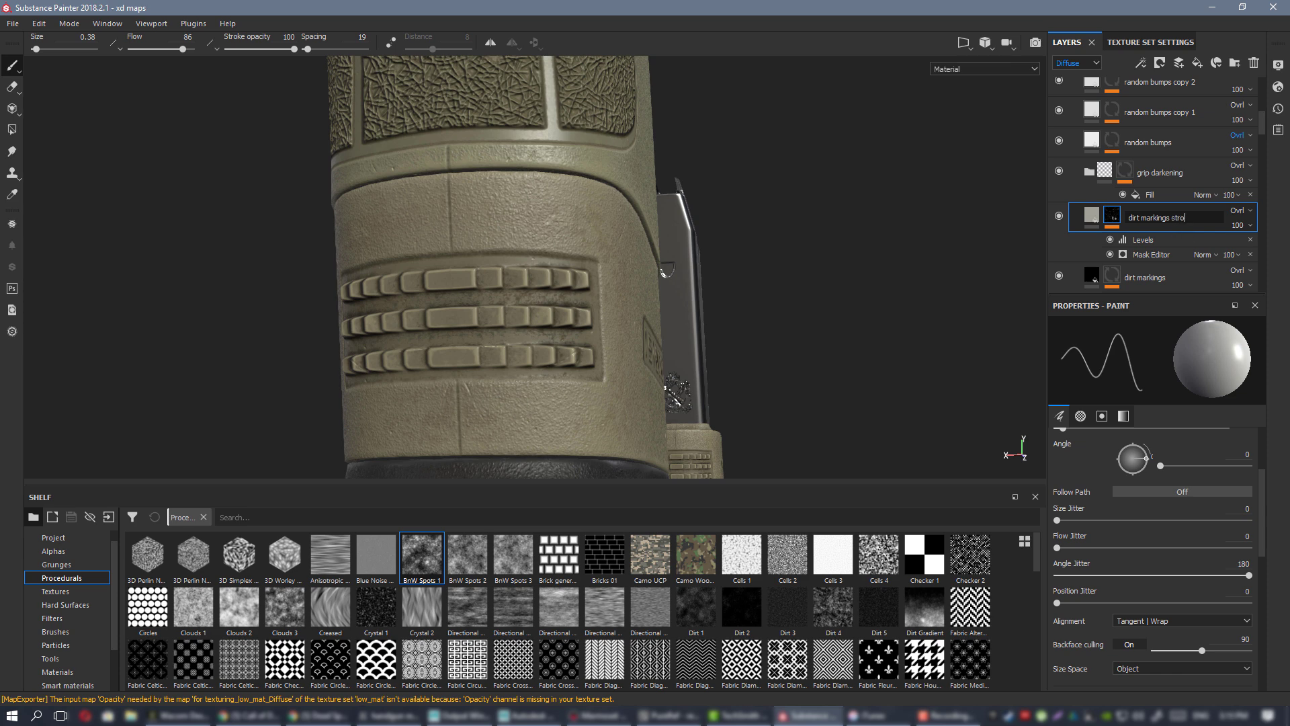
pyautogui.press('Return')
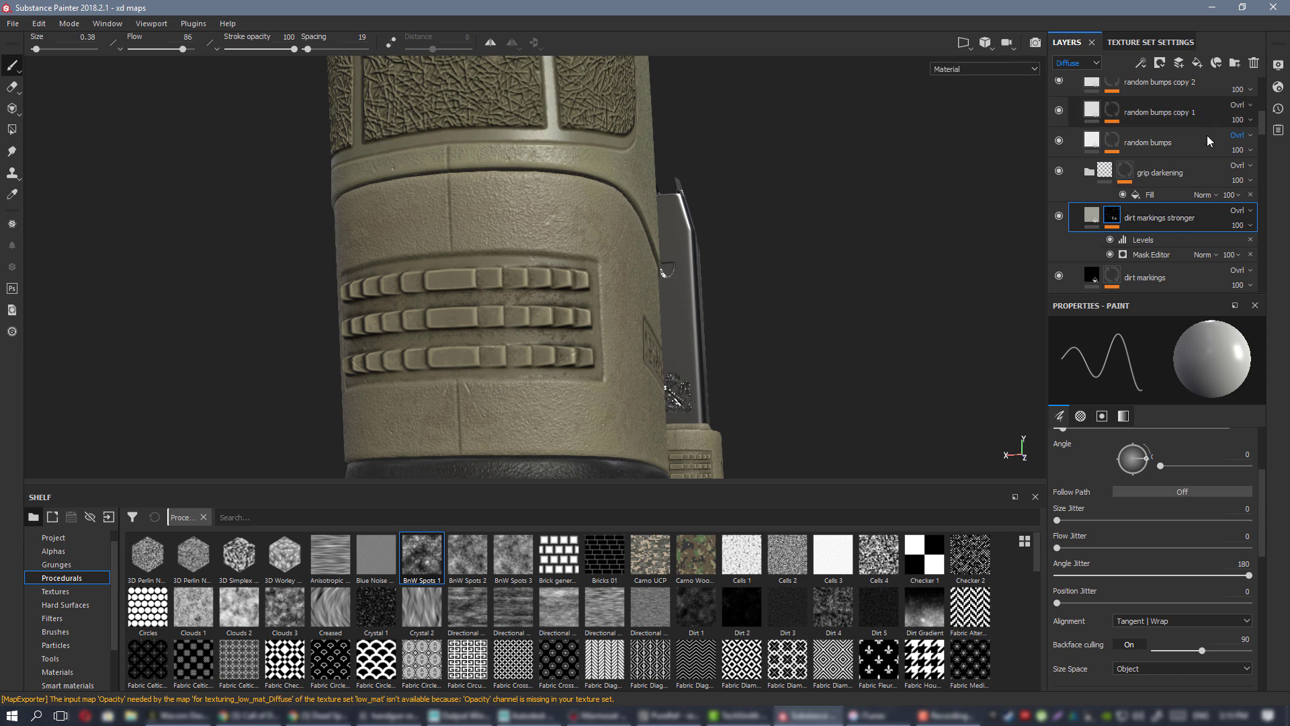
# - Set the Global Balance of the dirt markings stronger layer's Mask Editor to 0.69
pyautogui.scroll(2, 547, 310)
pyautogui.keyDown('alt'); pyautogui.moveTo(547, 310); pyautogui.dragTo(550, 254); pyautogui.keyUp('alt')
pyautogui.keyDown('alt'); pyautogui.moveTo(551, 253); pyautogui.dragTo(618, 235, button='middle'); pyautogui.keyUp('alt')
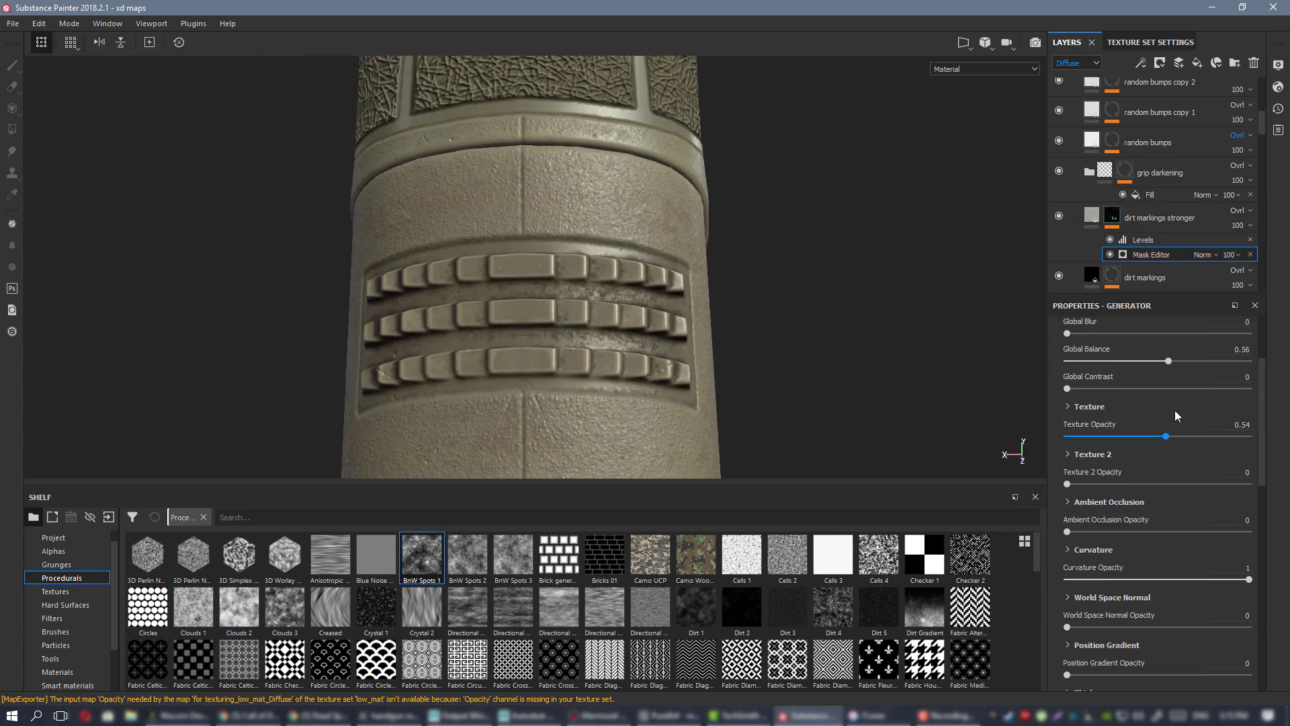
pyautogui.scroll(-3, 1200, 494)
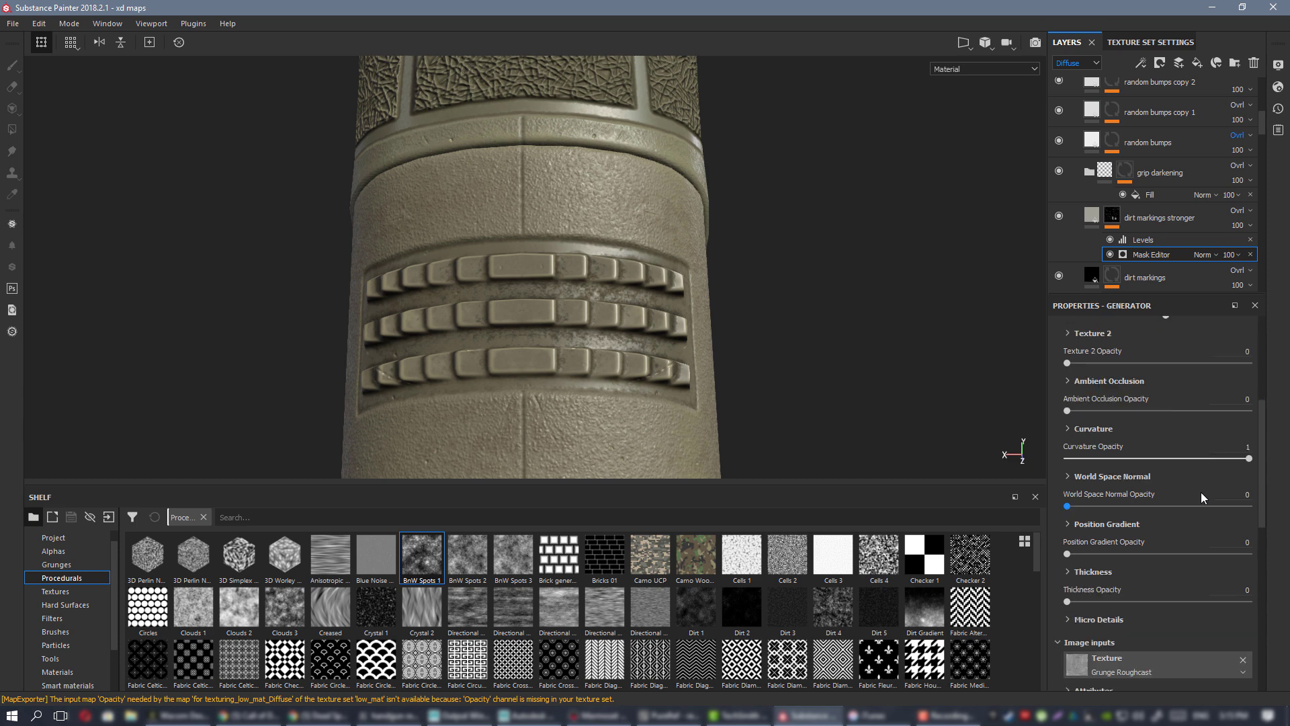
pyautogui.scroll(6, 1105, 430)
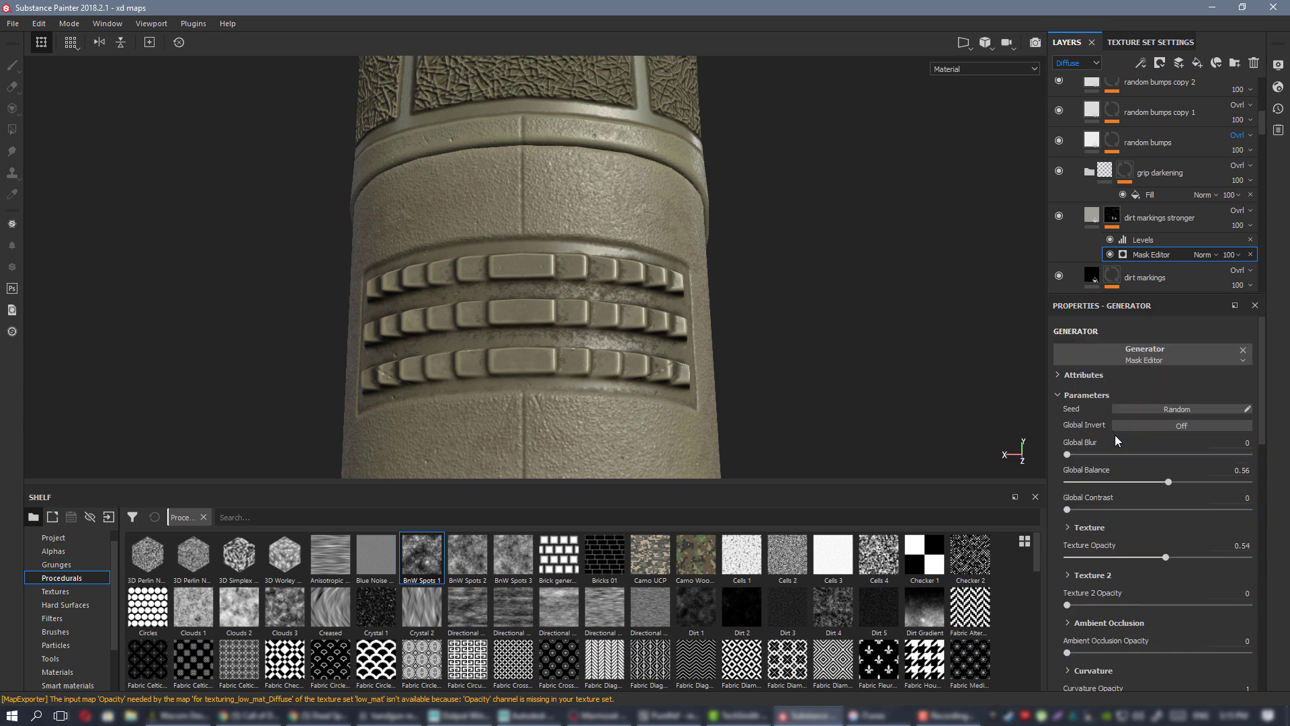
pyautogui.click(1191, 483)
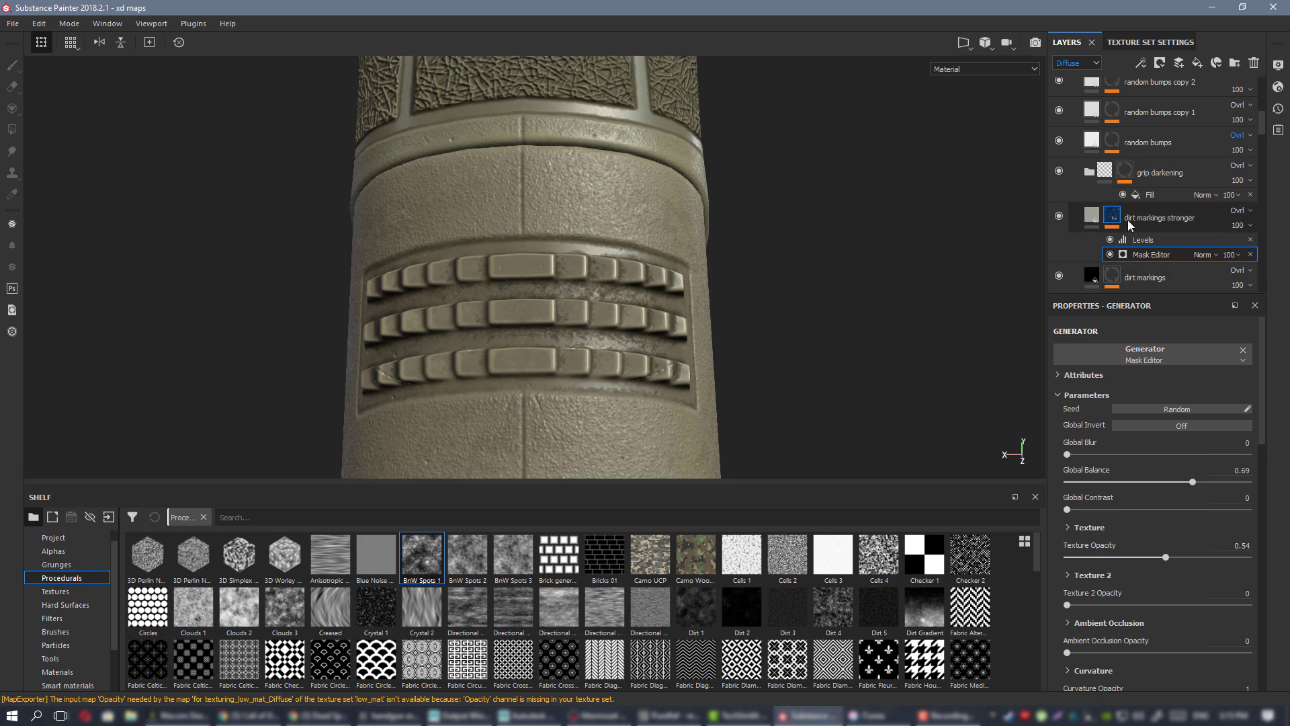
# - Display the mask of the dirt markings stronger layer and set its Mask Editor's Texture Opacity to 0.15
pyautogui.keyDown('alt'); pyautogui.click(1111, 215); pyautogui.keyUp('alt')
pyautogui.click(1153, 253)
pyautogui.keyDown('alt'); pyautogui.moveTo(611, 228); pyautogui.dragTo(611, 259, button='right'); pyautogui.keyUp('alt')
pyautogui.keyDown('alt'); pyautogui.moveTo(610, 259); pyautogui.dragTo(595, 252); pyautogui.keyUp('alt')
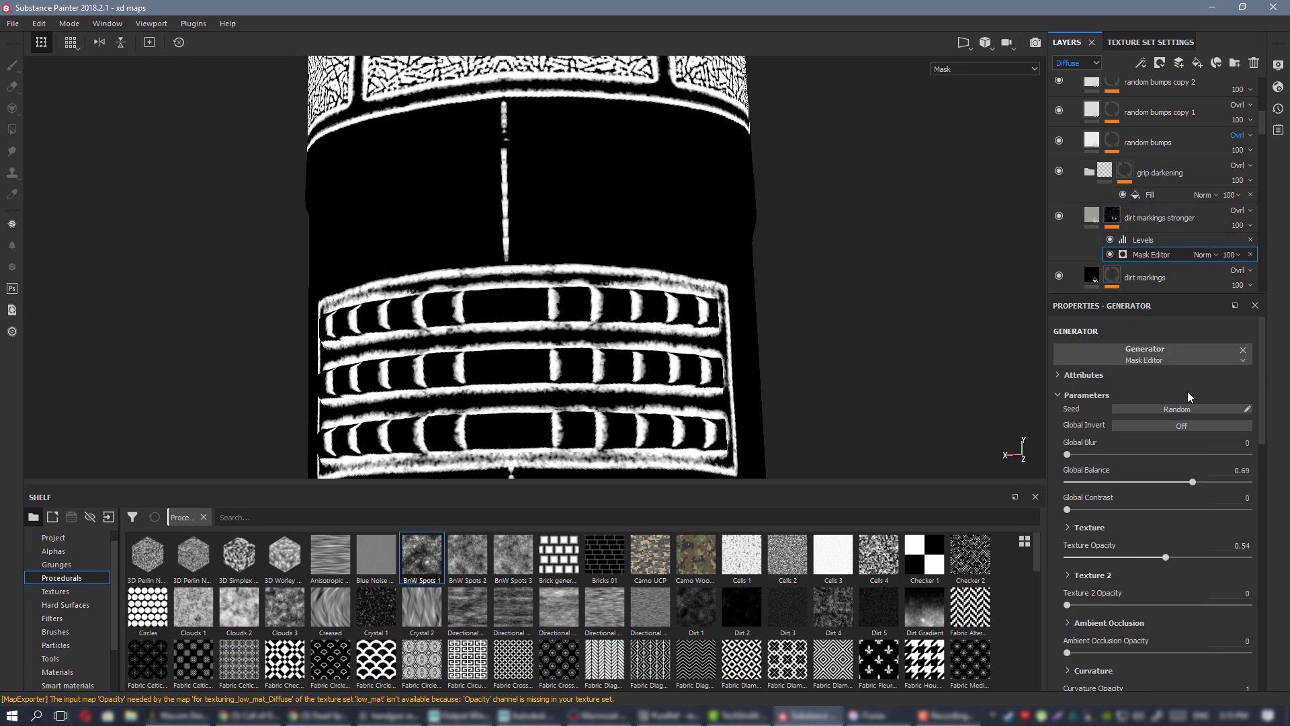
pyautogui.click(1095, 557)
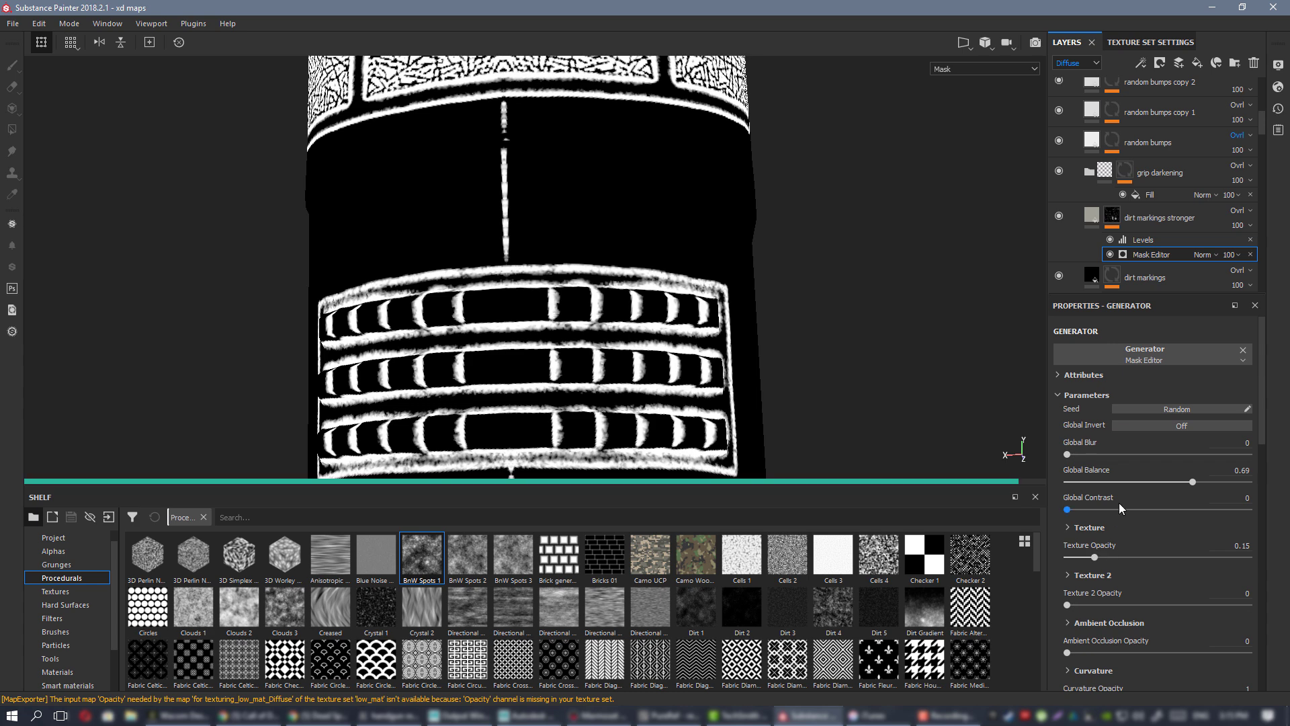
# - Expand the Mask Editor's Curvature settings and set the Fine level to 0.85
pyautogui.scroll(-4, 1146, 520)
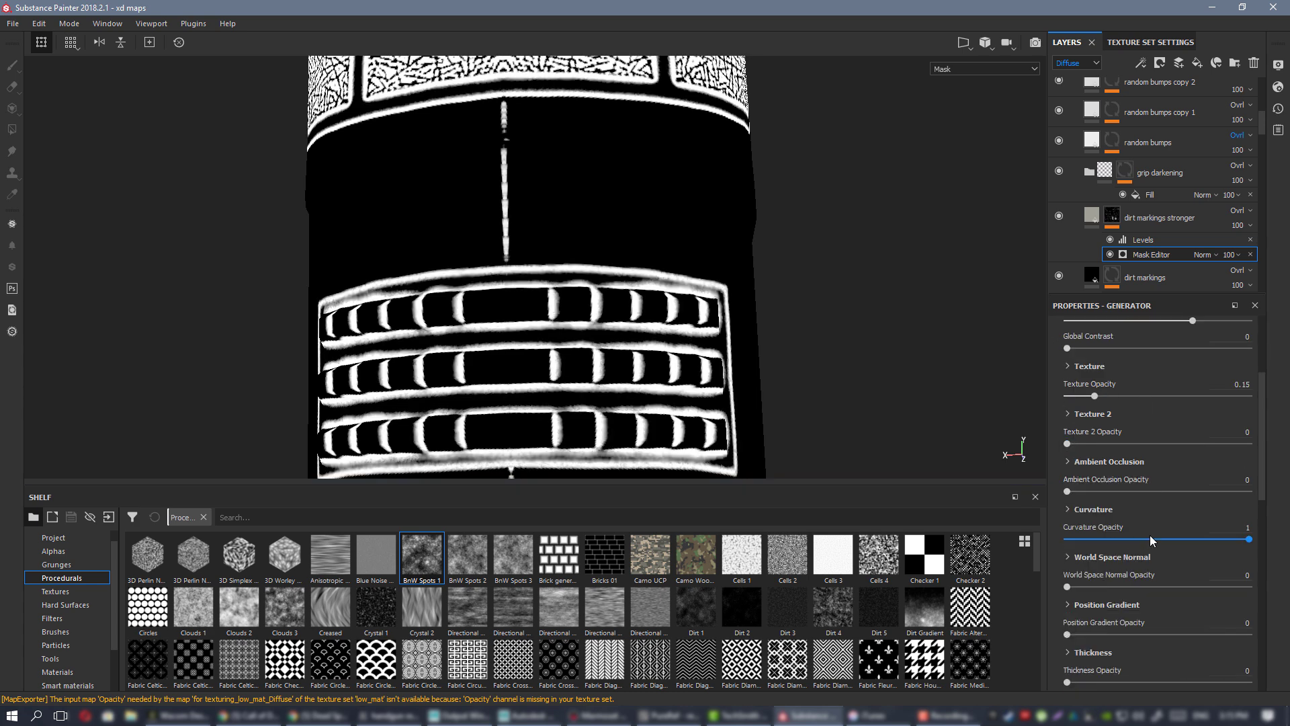
pyautogui.click(1091, 510)
pyautogui.scroll(-1, 1139, 534)
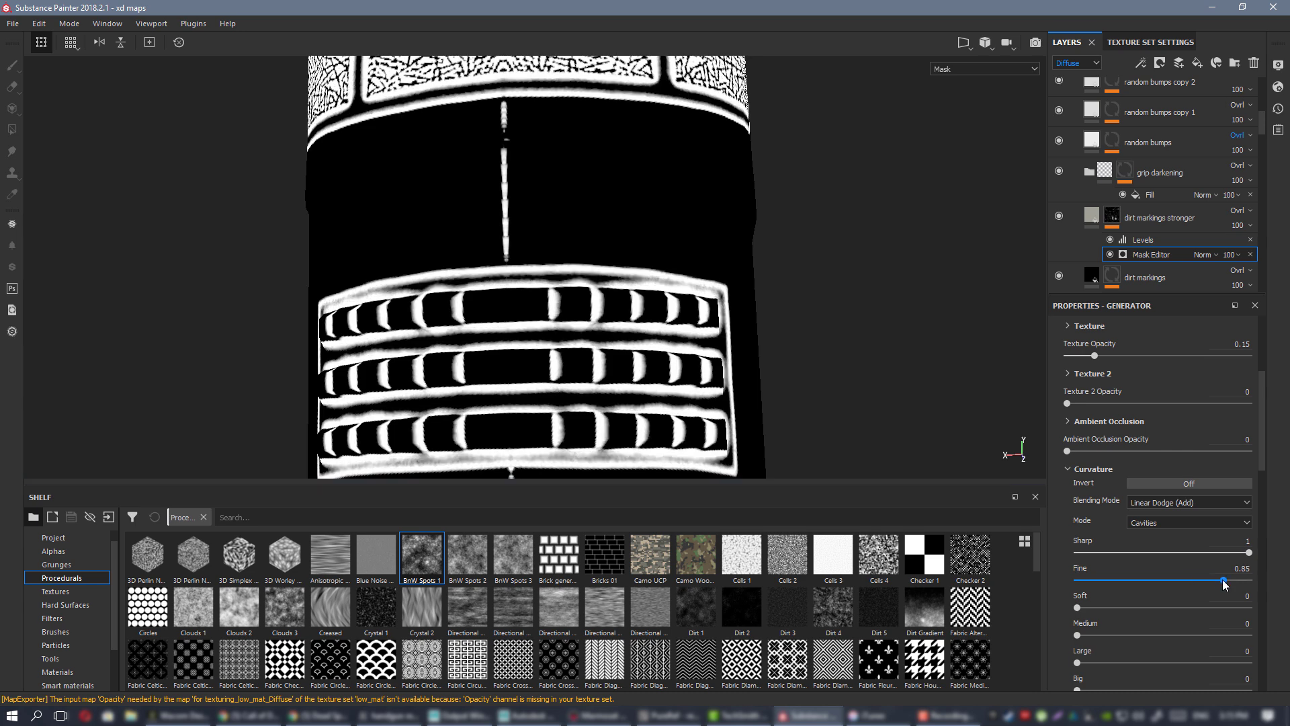
pyautogui.scroll(-2, 642, 292)
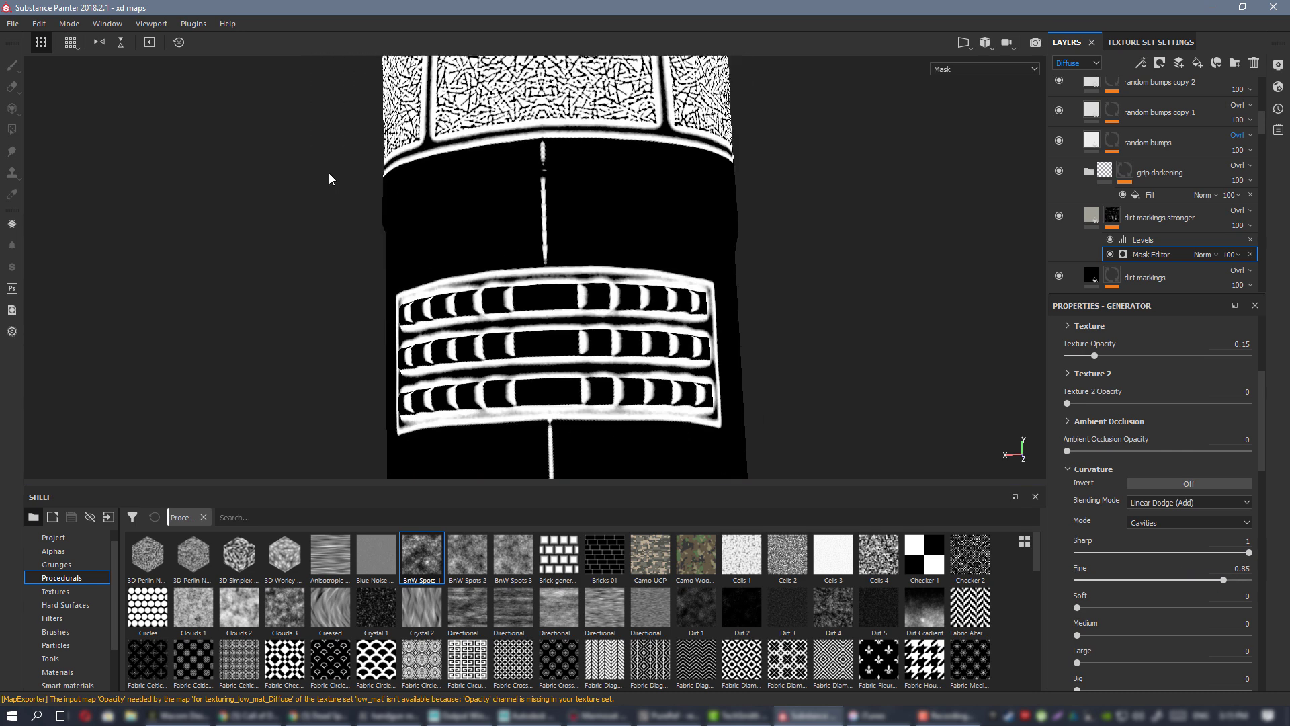
pyautogui.keyDown('alt'); pyautogui.moveTo(329, 179); pyautogui.dragTo(481, 260); pyautogui.keyUp('alt')
# - Return to the material view and compare the magazine ridges with the dirt markings stronger layer hidden and shown
pyautogui.press('m')
pyautogui.keyDown('alt'); pyautogui.moveTo(632, 279); pyautogui.dragTo(826, 303); pyautogui.keyUp('alt')
pyautogui.click(1059, 216)
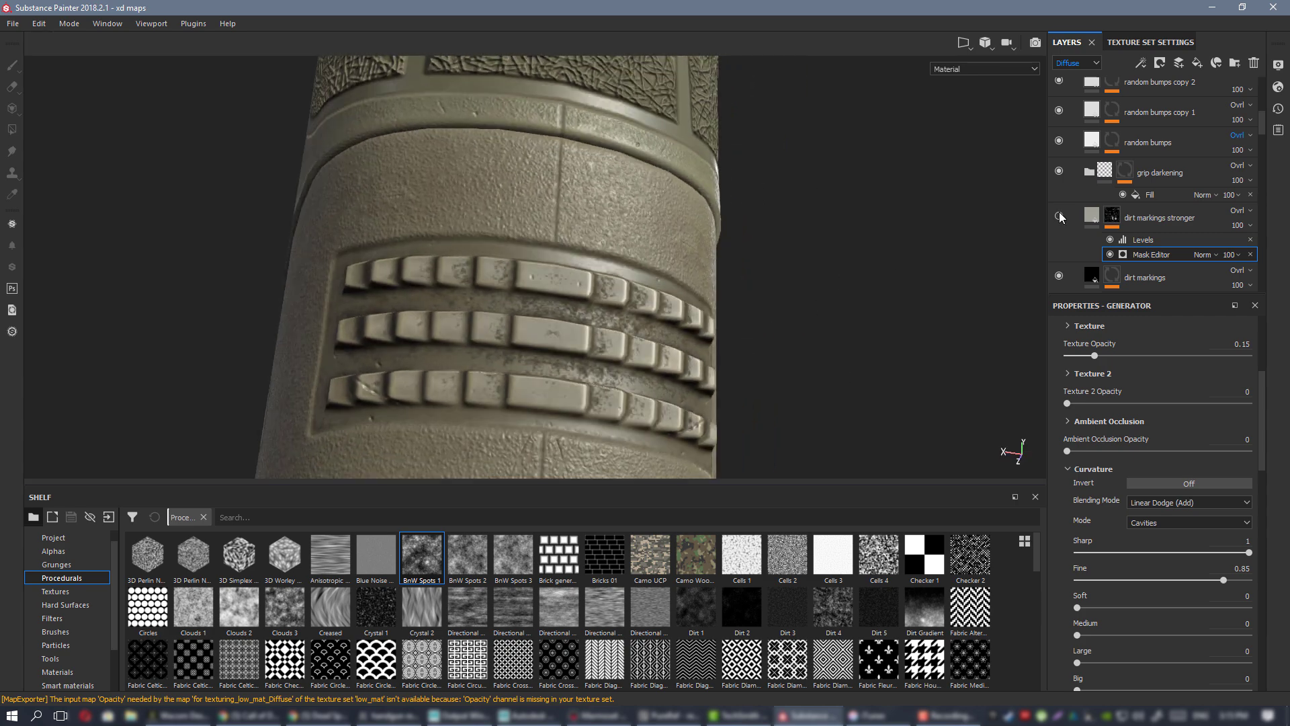
pyautogui.click(1060, 216)
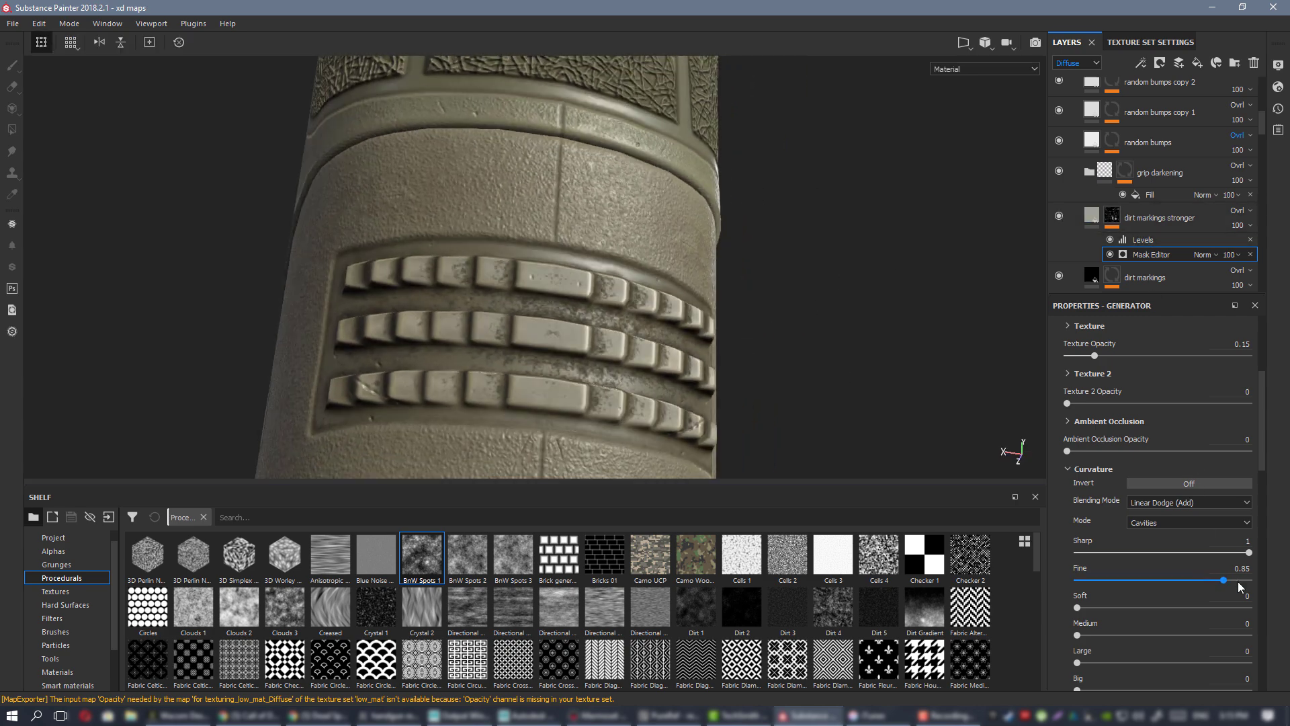
# - Set the curvature Fine level to 1 and Soft to 0.33, and check the effect around the magazine base
pyautogui.moveTo(1257, 577); pyautogui.dragTo(1250, 580)
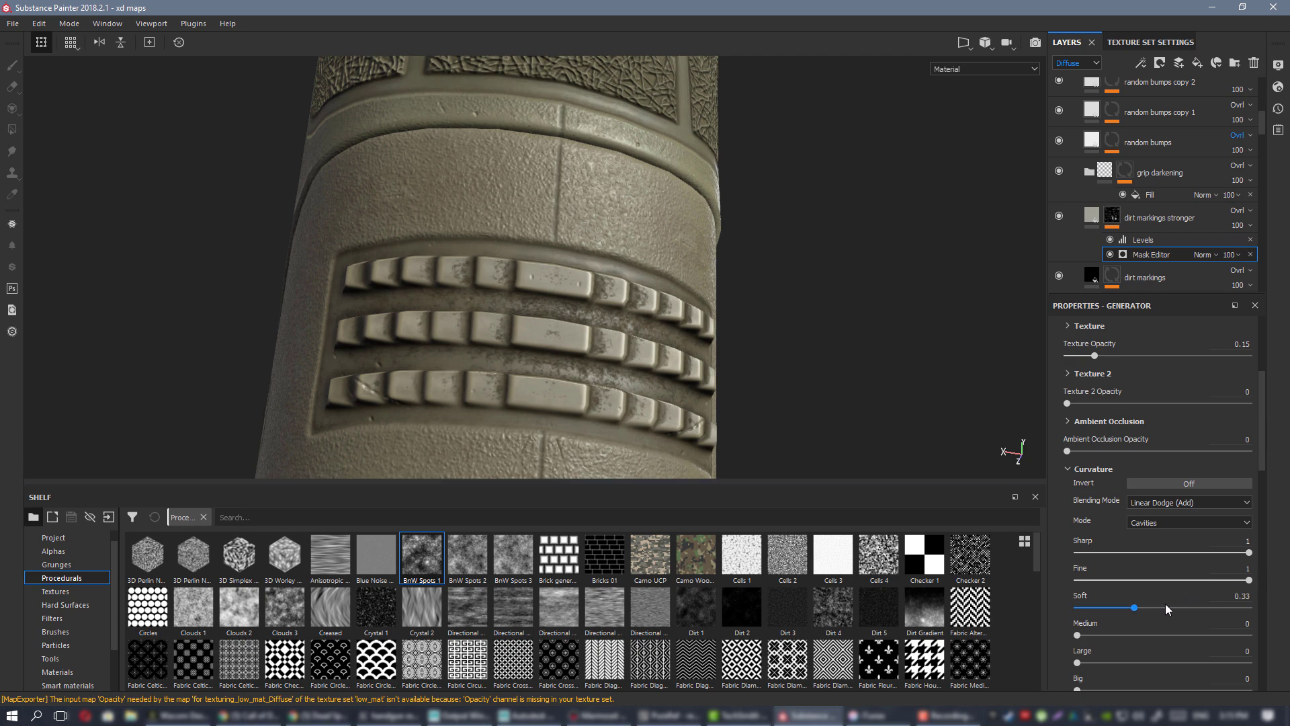
pyautogui.keyDown('alt'); pyautogui.moveTo(581, 317); pyautogui.dragTo(525, 297); pyautogui.keyUp('alt')
pyautogui.keyDown('alt'); pyautogui.moveTo(524, 296); pyautogui.dragTo(677, 259, button='right'); pyautogui.keyUp('alt')
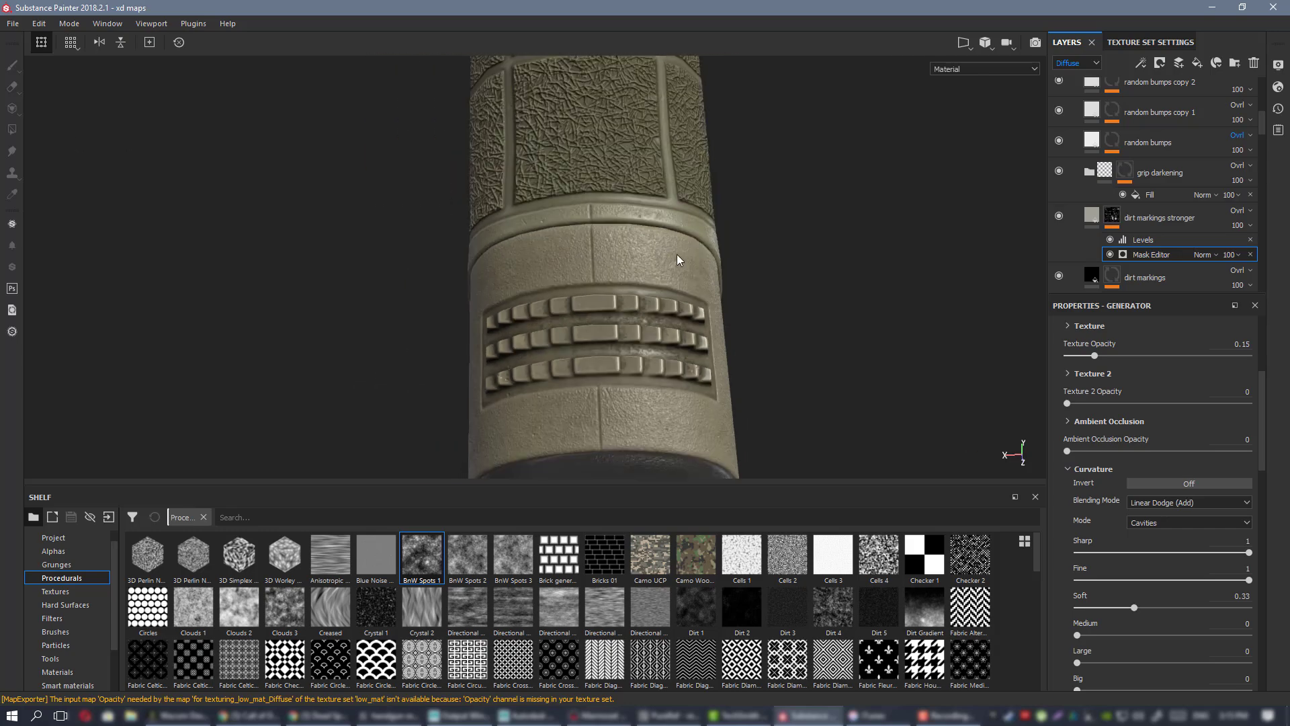
pyautogui.keyDown('alt'); pyautogui.moveTo(677, 260); pyautogui.dragTo(588, 296); pyautogui.keyUp('alt')
pyautogui.keyDown('alt'); pyautogui.moveTo(587, 297); pyautogui.dragTo(625, 311, button='right'); pyautogui.keyUp('alt')
pyautogui.keyDown('alt'); pyautogui.moveTo(626, 311); pyautogui.dragTo(634, 284, button='middle'); pyautogui.keyUp('alt')
pyautogui.keyDown('alt'); pyautogui.moveTo(635, 285); pyautogui.dragTo(558, 201); pyautogui.keyUp('alt')
# - Raise the Mask Editor's Texture Opacity on the dirt markings stronger layer to break up the dirt more
pyautogui.scroll(2, 1115, 395)
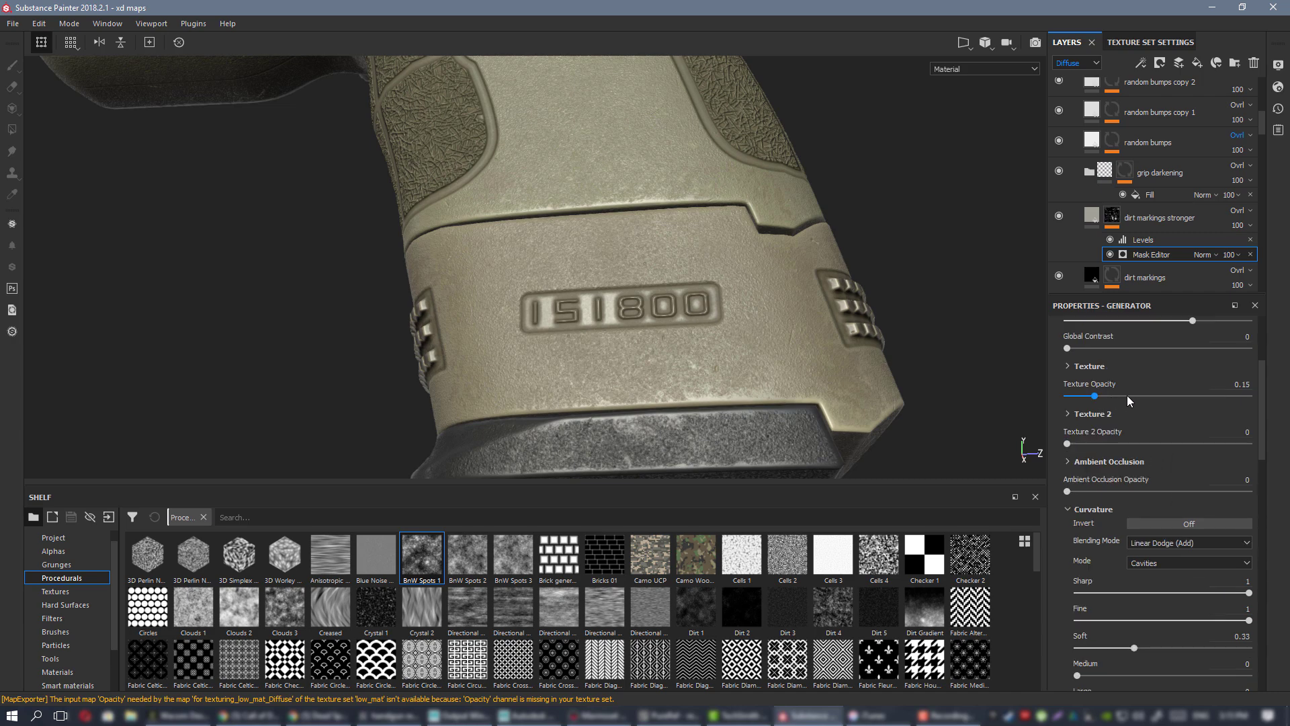
pyautogui.click(1130, 395)
pyautogui.click(1153, 396)
pyautogui.moveTo(657, 261)
pyautogui.keyDown('alt'); pyautogui.mouseDown()
pyautogui.moveTo(703, 224)
pyautogui.moveTo(608, 260)
pyautogui.moveTo(645, 252)
pyautogui.mouseUp(); pyautogui.keyUp('alt')
# - Add a paint effect to the layer's mask beneath the Mask Editor and set the Mask Editor's blending mode to Multiply
pyautogui.click(1112, 215)
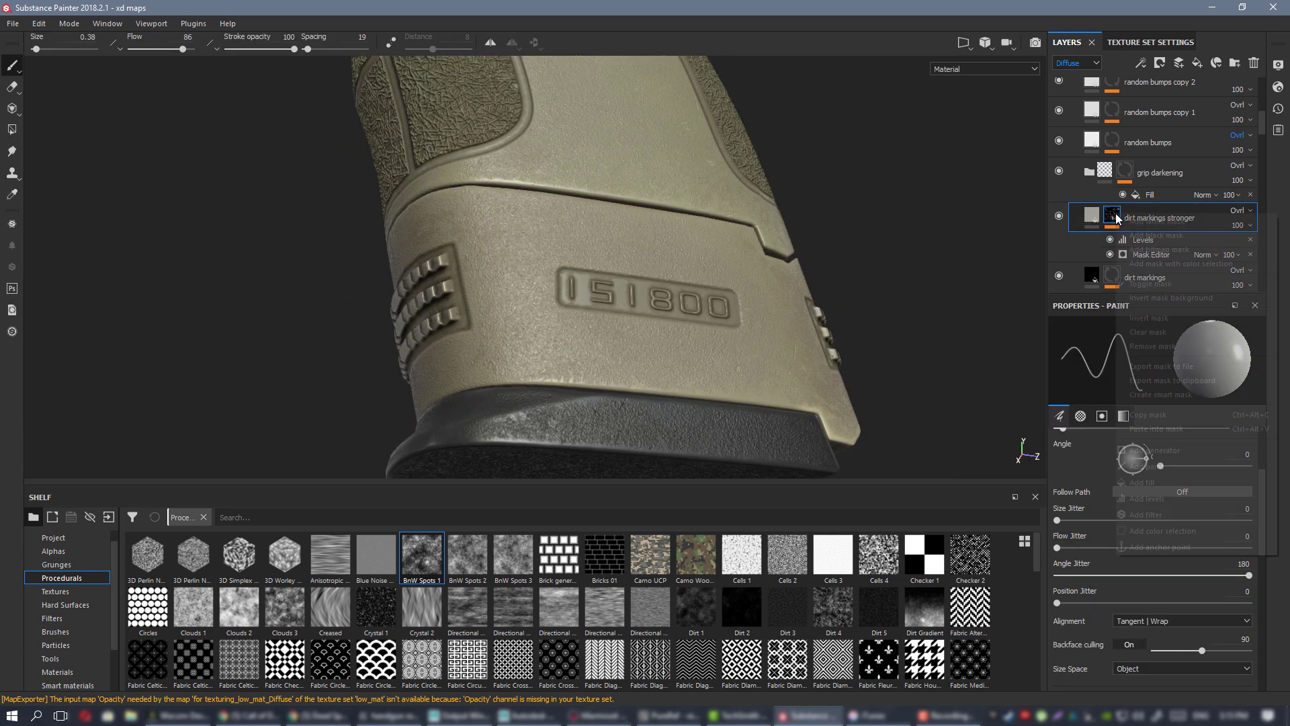
pyautogui.rightClick(1112, 215)
pyautogui.click(1160, 468)
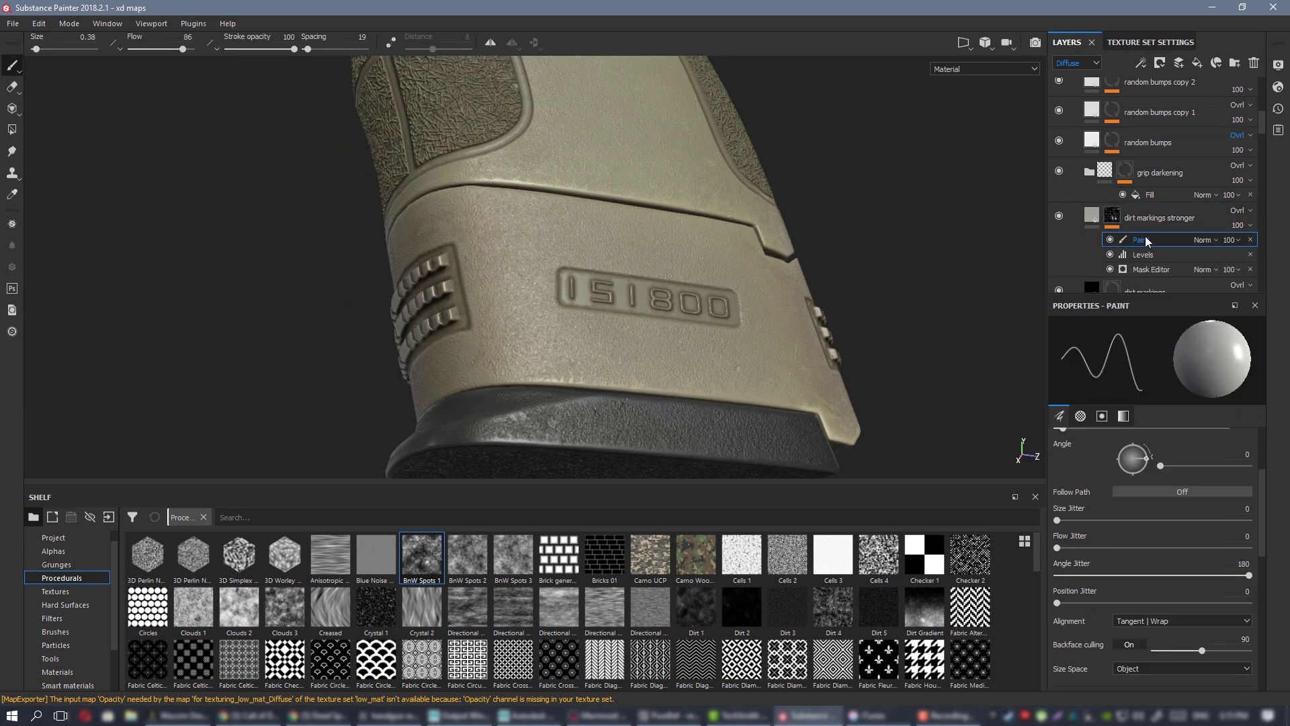
pyautogui.moveTo(1148, 268); pyautogui.dragTo(1141, 271)
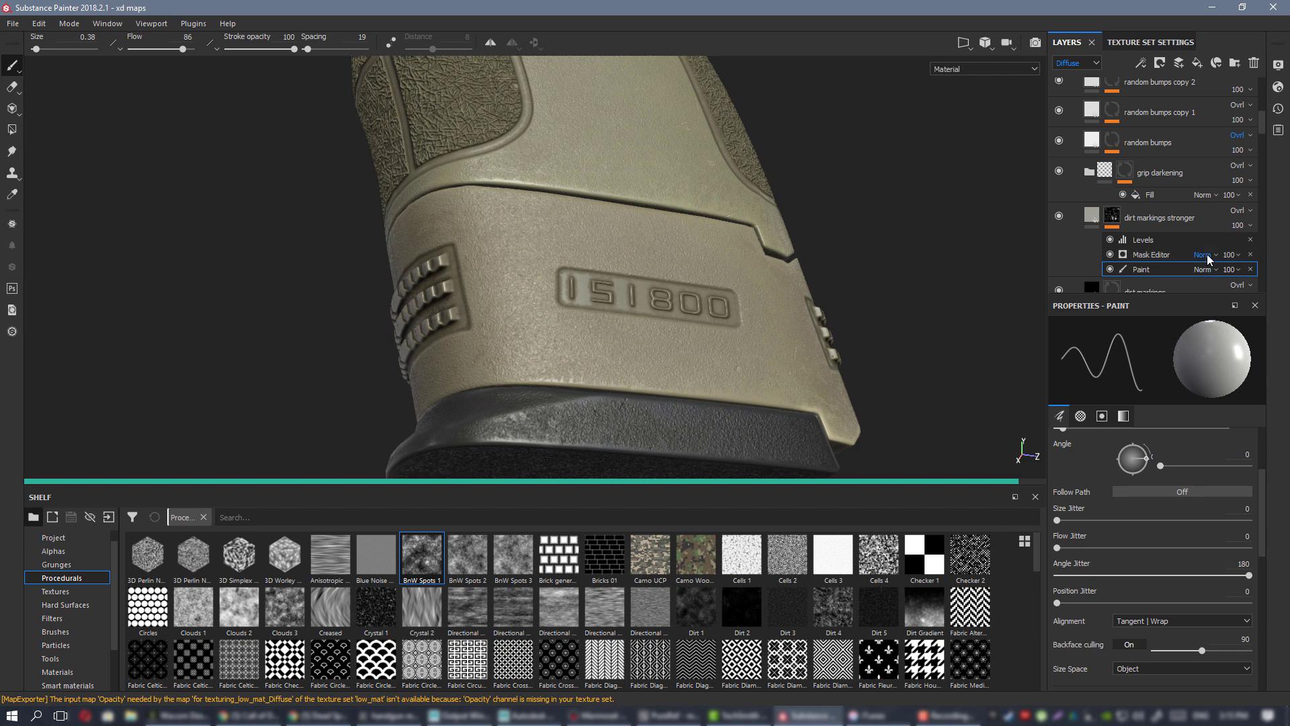
pyautogui.click(1205, 254)
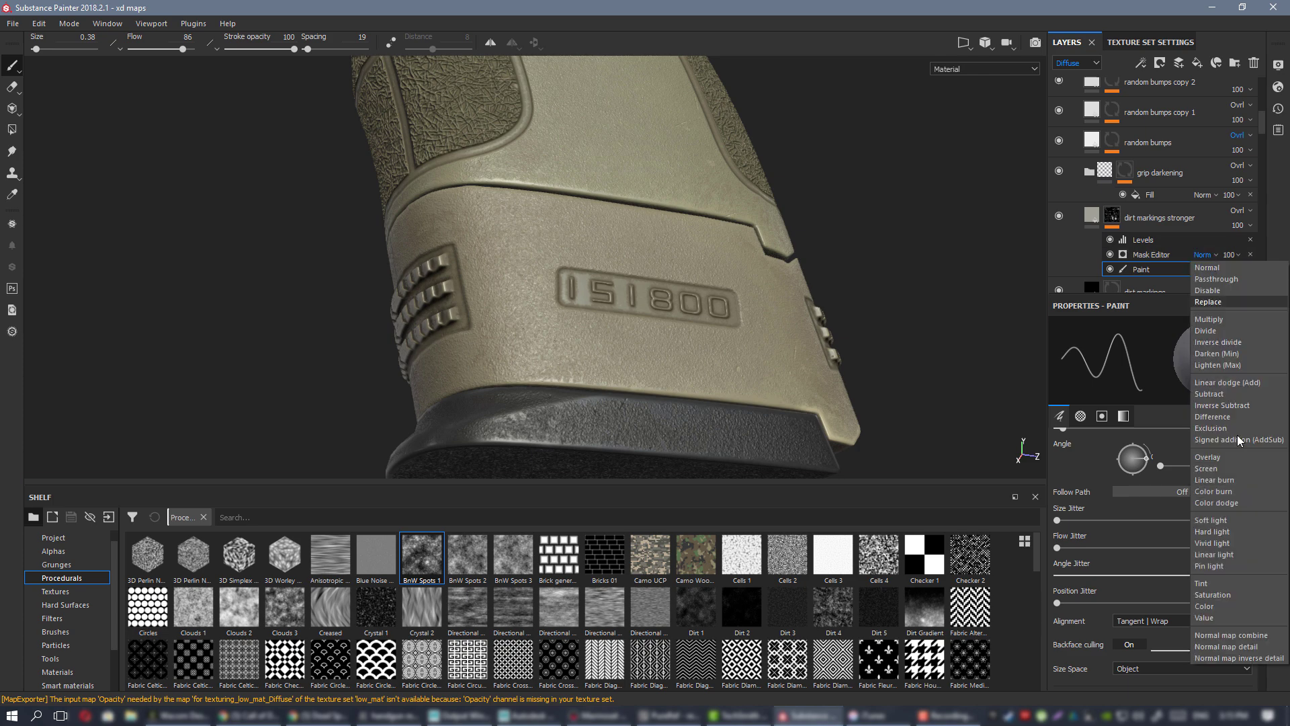
pyautogui.click(1220, 320)
pyautogui.keyDown('alt'); pyautogui.moveTo(528, 283); pyautogui.dragTo(580, 279); pyautogui.keyUp('alt')
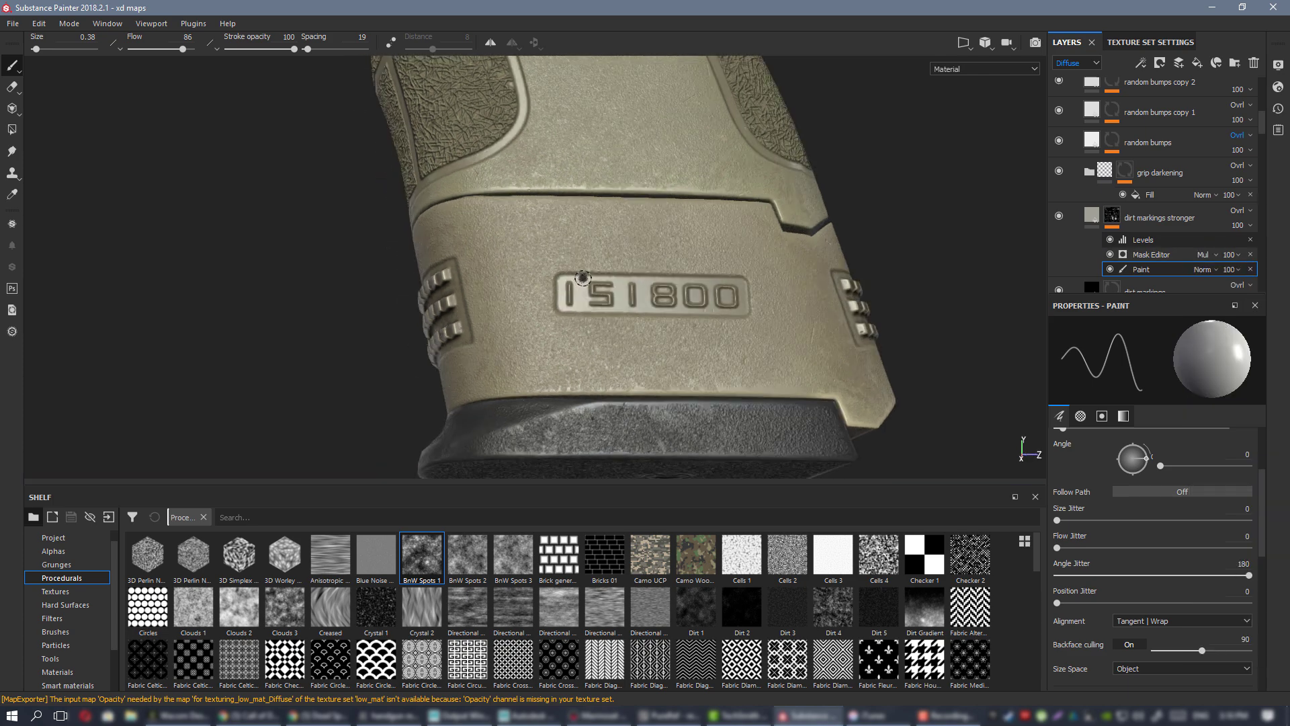
# - Enlarge the brush to 1.63, swap its greyscale value and paint the stronger dirt into the recessed 151800 number plate
pyautogui.keyDown('ctrl'); pyautogui.moveTo(588, 279); pyautogui.dragTo(628, 275, button='right'); pyautogui.keyUp('ctrl')
pyautogui.press('x')
pyautogui.moveTo(579, 270)
pyautogui.mouseDown()
pyautogui.moveTo(754, 297)
pyautogui.moveTo(558, 311)
pyautogui.mouseUp()
pyautogui.moveTo(867, 370)
pyautogui.keyDown('alt'); pyautogui.mouseDown()
pyautogui.moveTo(800, 395)
pyautogui.moveTo(763, 377)
pyautogui.moveTo(815, 369)
pyautogui.mouseUp(); pyautogui.keyUp('alt')
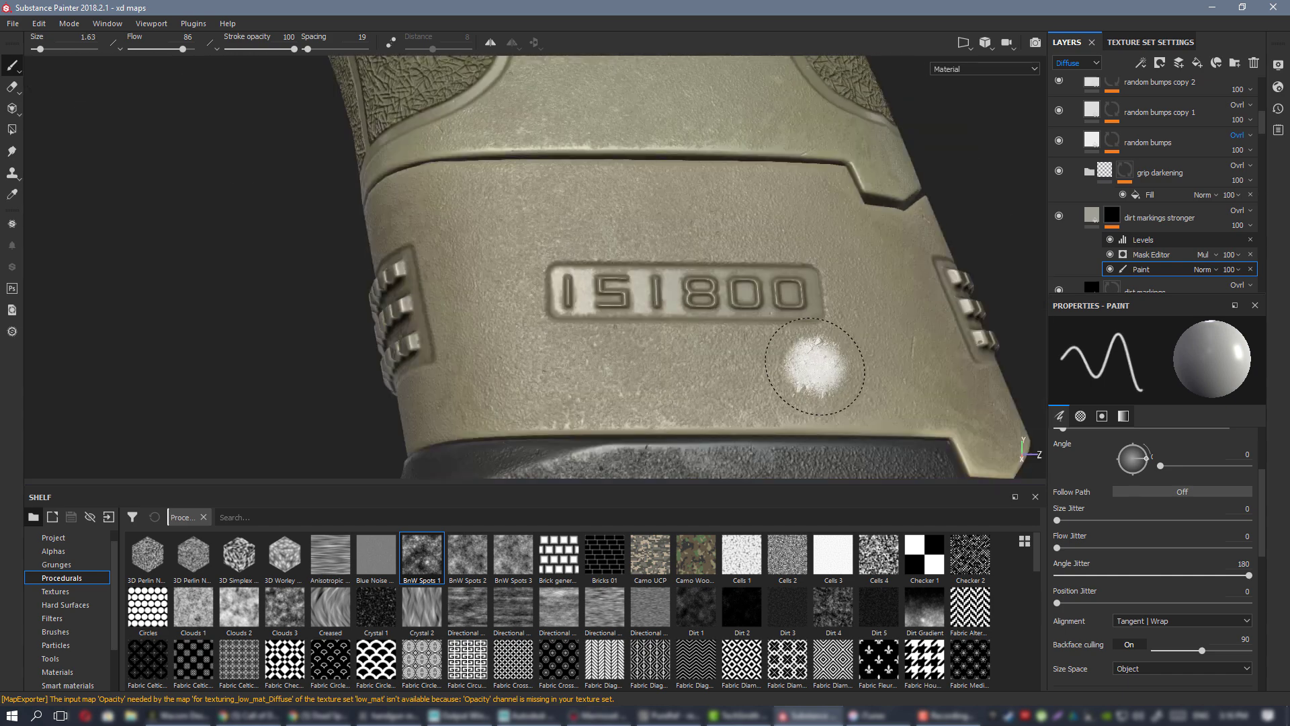
# - Paint the stronger dirt markings over the ridged recess on the magazine base with the 1.63 brush at flow 86
pyautogui.moveTo(383, 265)
pyautogui.keyDown('alt'); pyautogui.mouseDown()
pyautogui.moveTo(757, 256)
pyautogui.moveTo(840, 288)
pyautogui.mouseUp(); pyautogui.keyUp('alt')
pyautogui.keyDown('shift'); pyautogui.moveTo(734, 248); pyautogui.dragTo(766, 340, button='right'); pyautogui.keyUp('shift')
pyautogui.moveTo(767, 340)
pyautogui.mouseDown()
pyautogui.moveTo(703, 340)
pyautogui.moveTo(685, 356)
pyautogui.moveTo(758, 353)
pyautogui.moveTo(776, 263)
pyautogui.moveTo(602, 282)
pyautogui.moveTo(798, 296)
pyautogui.mouseUp()
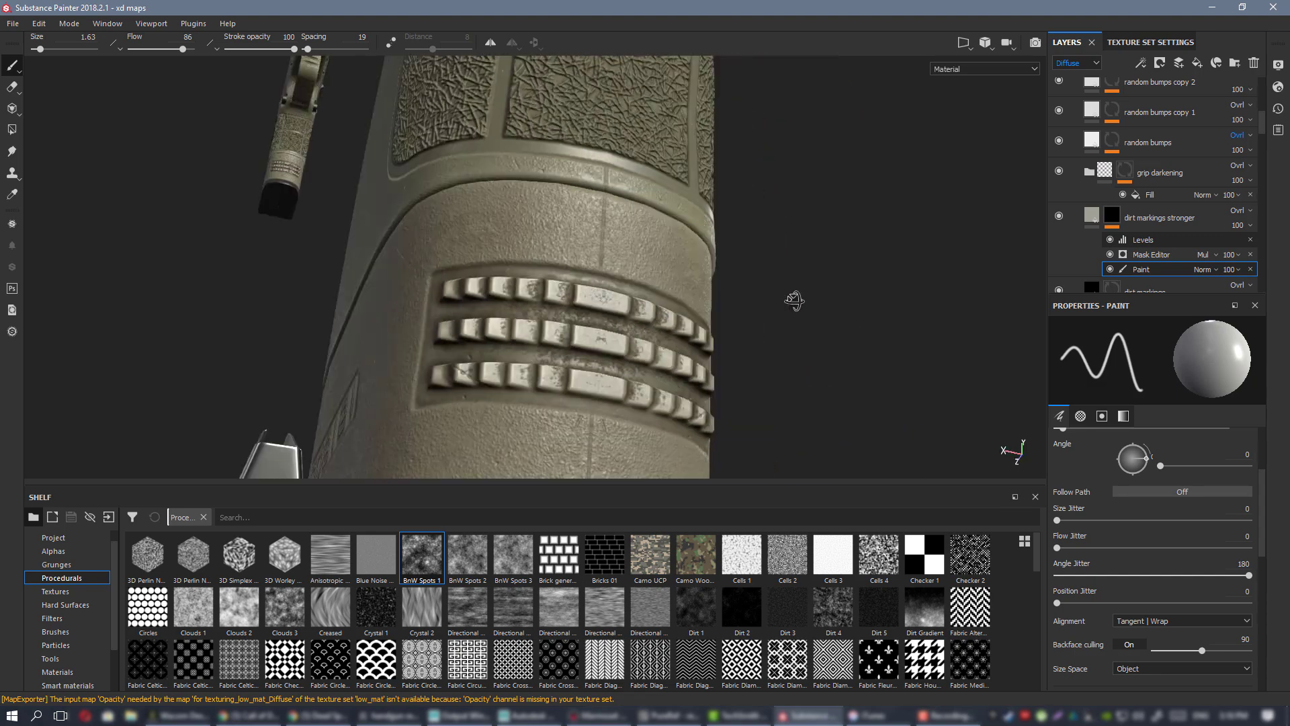
pyautogui.keyDown('alt'); pyautogui.moveTo(535, 356); pyautogui.dragTo(619, 347, button='middle'); pyautogui.keyUp('alt')
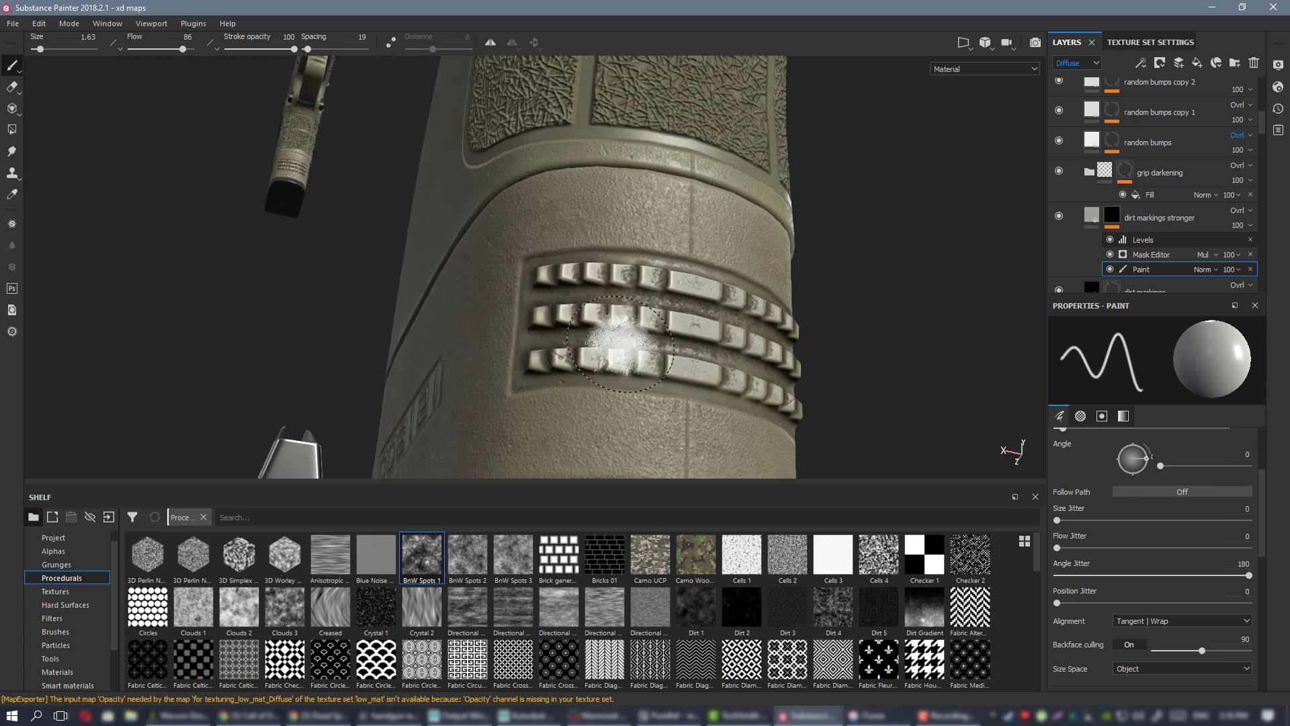
pyautogui.keyDown('alt'); pyautogui.moveTo(403, 362); pyautogui.dragTo(492, 361); pyautogui.keyUp('alt')
pyautogui.keyDown('alt'); pyautogui.moveTo(537, 287); pyautogui.dragTo(700, 391); pyautogui.keyUp('alt')
pyautogui.moveTo(532, 375)
pyautogui.keyDown('alt'); pyautogui.mouseDown()
pyautogui.moveTo(613, 313)
pyautogui.moveTo(853, 300)
pyautogui.moveTo(516, 282)
pyautogui.moveTo(556, 279)
pyautogui.moveTo(591, 279)
pyautogui.moveTo(500, 318)
pyautogui.mouseUp(); pyautogui.keyUp('alt')
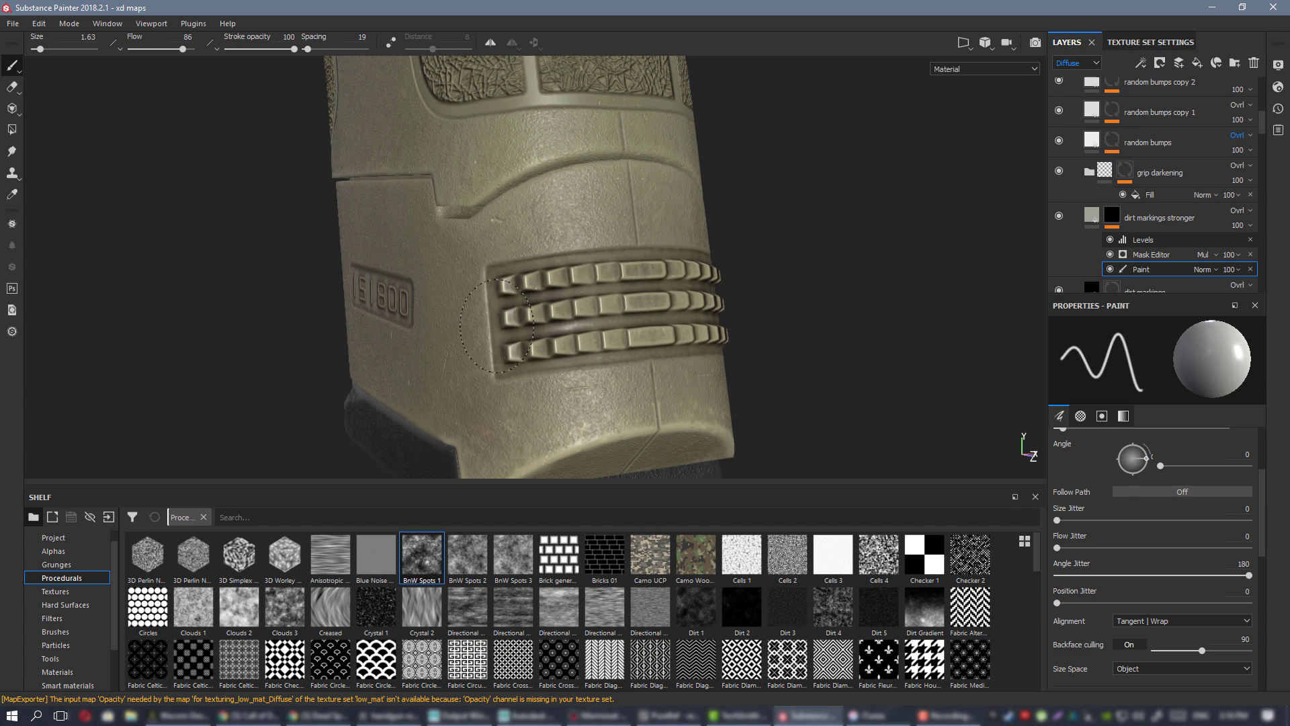
pyautogui.keyDown('alt'); pyautogui.moveTo(496, 326); pyautogui.dragTo(716, 271); pyautogui.keyUp('alt')
# - Paint the stronger dirt markings into the recess around the round magazine release button behind the trigger guard
pyautogui.keyDown('shift'); pyautogui.moveTo(717, 271); pyautogui.dragTo(551, 124, button='right'); pyautogui.keyUp('shift')
pyautogui.keyDown('alt'); pyautogui.moveTo(551, 124); pyautogui.dragTo(636, 296, button='middle'); pyautogui.keyUp('alt')
pyautogui.moveTo(636, 296)
pyautogui.keyDown('alt'); pyautogui.mouseDown()
pyautogui.moveTo(643, 338)
pyautogui.moveTo(625, 316)
pyautogui.mouseUp(); pyautogui.keyUp('alt')
pyautogui.keyDown('alt'); pyautogui.moveTo(592, 249); pyautogui.dragTo(483, 284, button='right'); pyautogui.keyUp('alt')
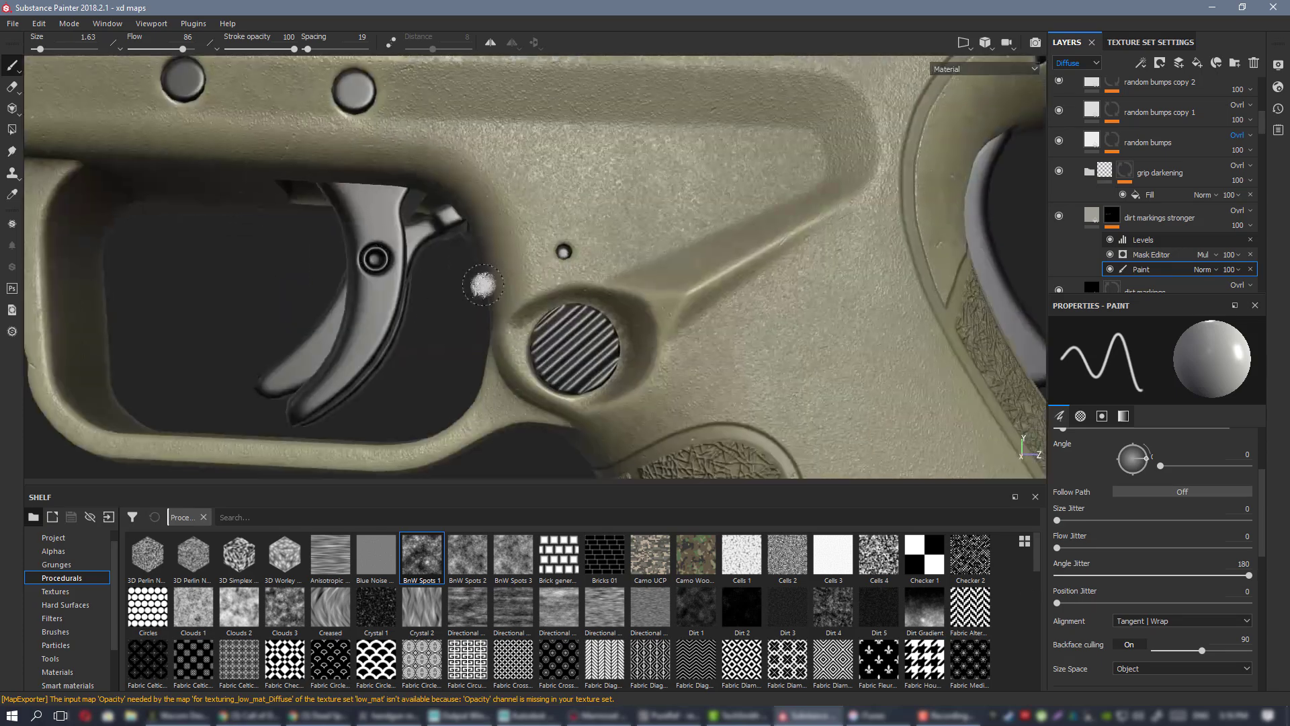
pyautogui.keyDown('alt'); pyautogui.moveTo(483, 285); pyautogui.dragTo(527, 329); pyautogui.keyUp('alt')
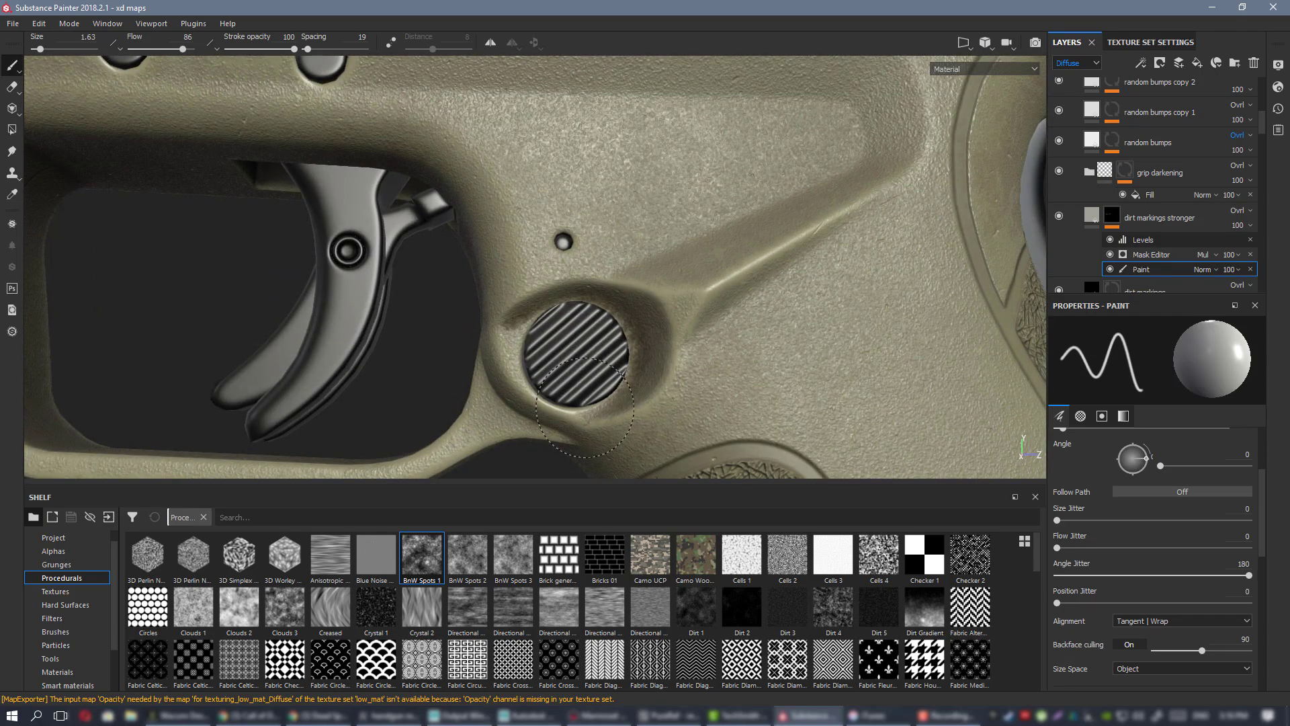
pyautogui.keyDown('alt'); pyautogui.moveTo(585, 408); pyautogui.dragTo(467, 200, button='right'); pyautogui.keyUp('alt')
pyautogui.keyDown('alt'); pyautogui.moveTo(534, 204); pyautogui.dragTo(896, 249, button='middle'); pyautogui.keyUp('alt')
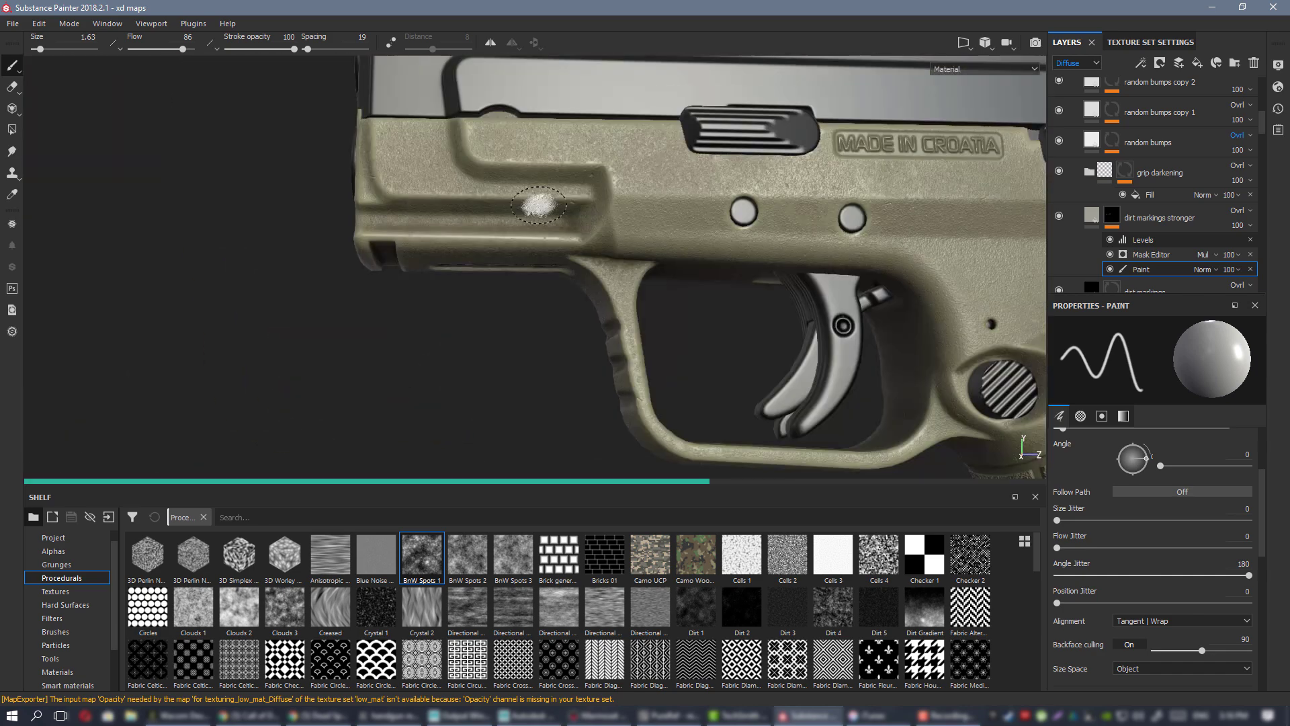
pyautogui.keyDown('alt'); pyautogui.moveTo(626, 251); pyautogui.dragTo(217, 235, button='middle'); pyautogui.keyUp('alt')
pyautogui.keyDown('alt'); pyautogui.moveTo(639, 271); pyautogui.dragTo(668, 300); pyautogui.keyUp('alt')
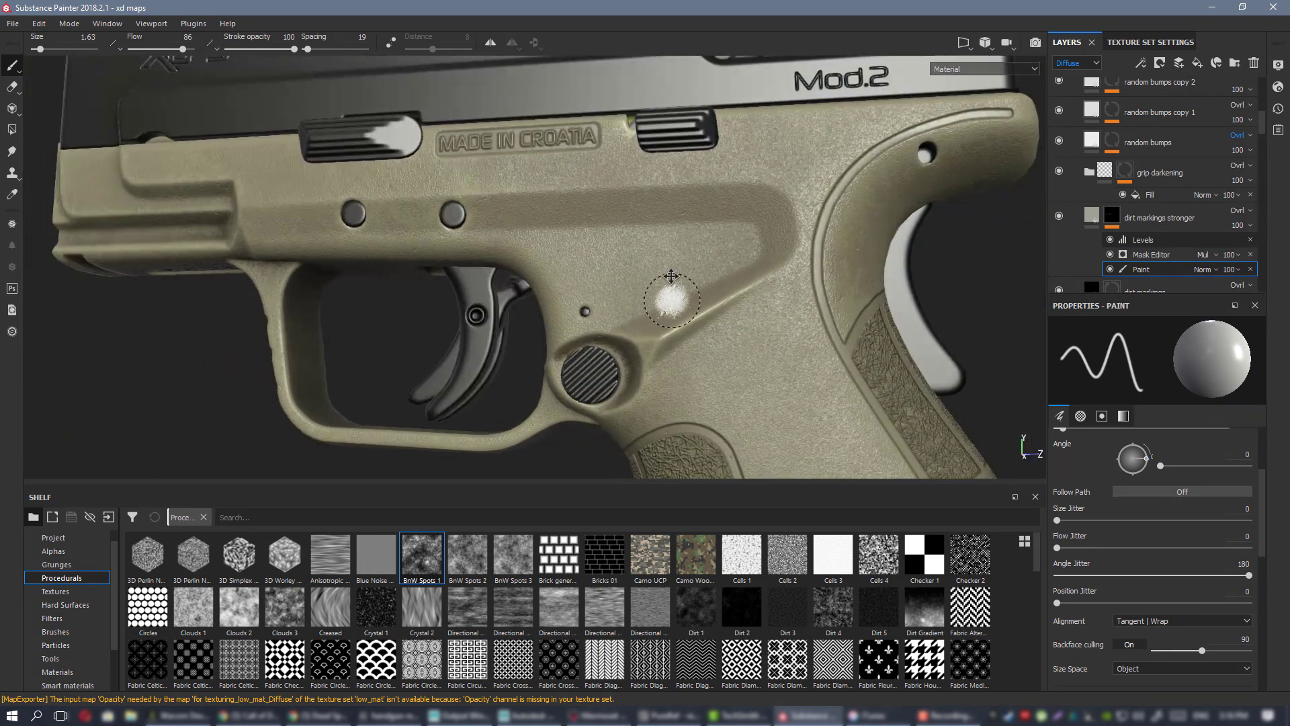
pyautogui.keyDown('alt'); pyautogui.moveTo(668, 300); pyautogui.dragTo(740, 376, button='right'); pyautogui.keyUp('alt')
pyautogui.keyDown('alt'); pyautogui.moveTo(514, 368); pyautogui.dragTo(560, 372); pyautogui.keyUp('alt')
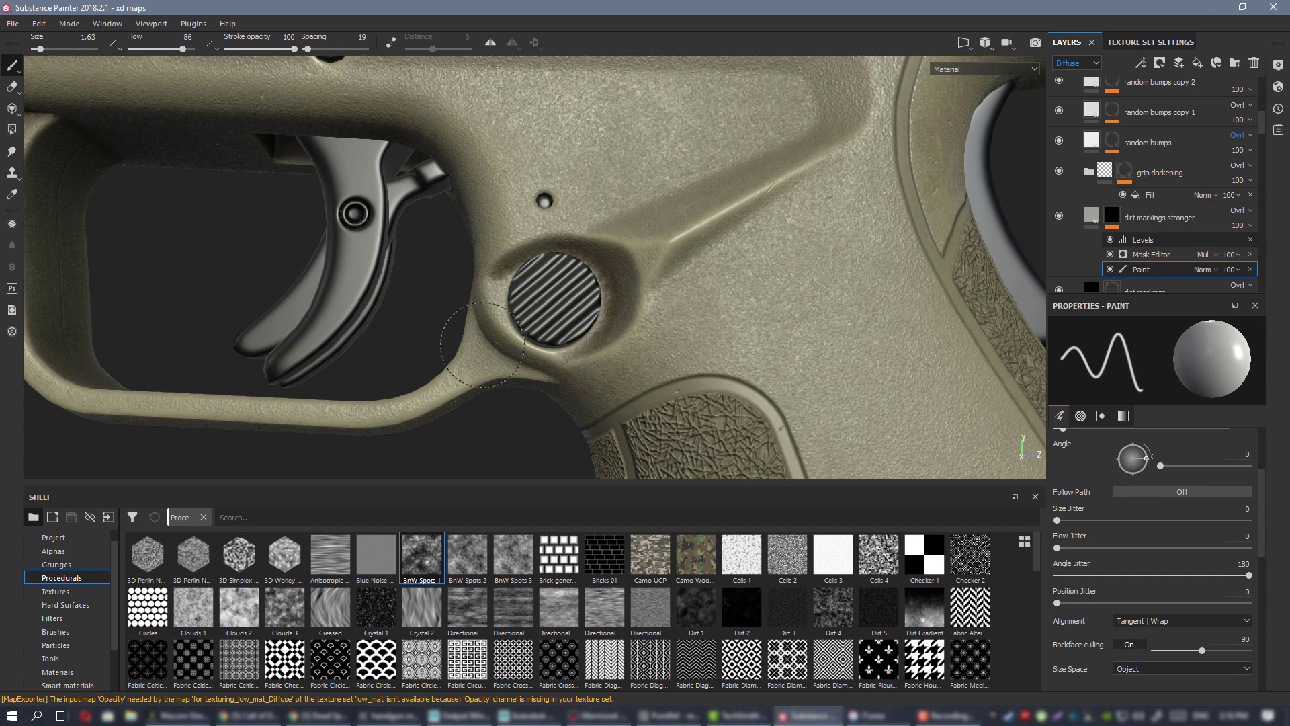
# - Select the Paint effect in the dirt folder's mask and paint dirt over the opposite ridges of the magazine base
pyautogui.scroll(-4, 557, 365)
pyautogui.keyDown('alt'); pyautogui.moveTo(557, 365); pyautogui.dragTo(423, 418, button='middle'); pyautogui.keyUp('alt')
pyautogui.keyDown('alt'); pyautogui.moveTo(605, 275); pyautogui.dragTo(645, 268); pyautogui.keyUp('alt')
pyautogui.scroll(-2, 634, 265)
pyautogui.keyDown('alt'); pyautogui.moveTo(651, 360); pyautogui.dragTo(595, 244, button='middle'); pyautogui.keyUp('alt')
pyautogui.scroll(3, 561, 297)
pyautogui.keyDown('alt'); pyautogui.moveTo(596, 244); pyautogui.dragTo(726, 205); pyautogui.keyUp('alt')
pyautogui.scroll(5, 1215, 174)
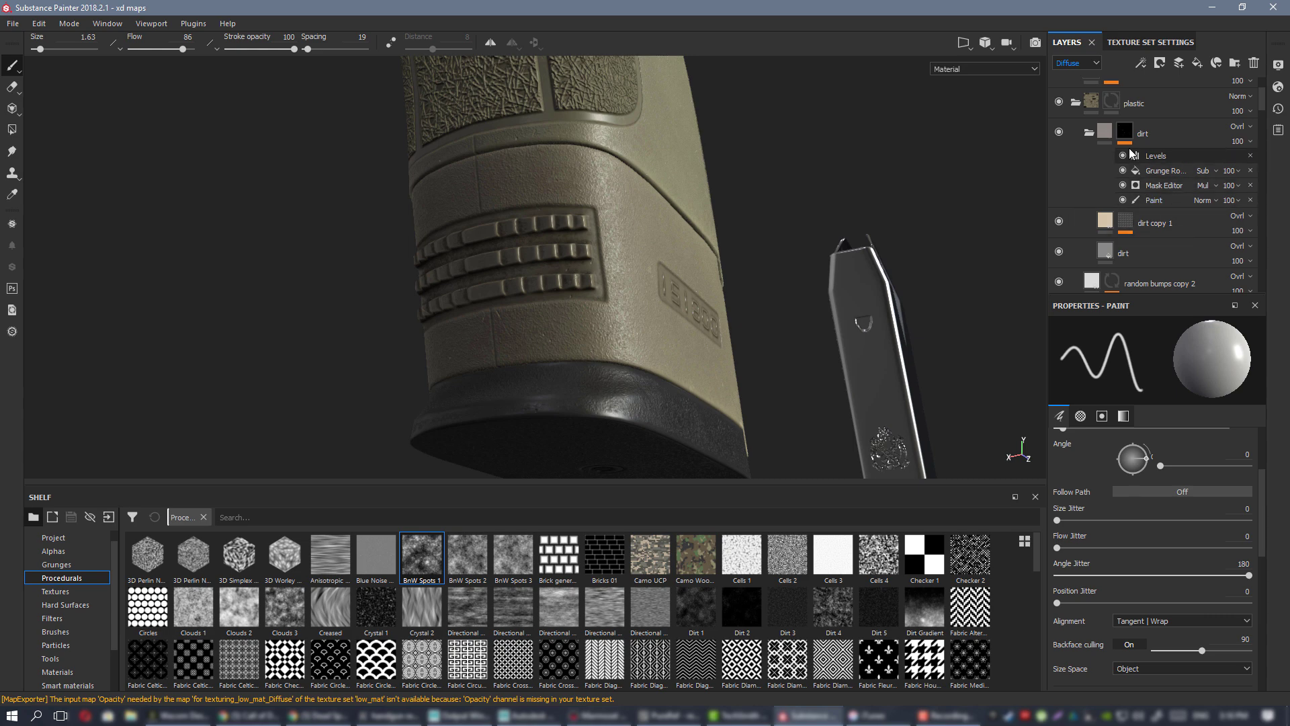
pyautogui.keyDown('alt'); pyautogui.moveTo(814, 202); pyautogui.dragTo(584, 259); pyautogui.keyUp('alt')
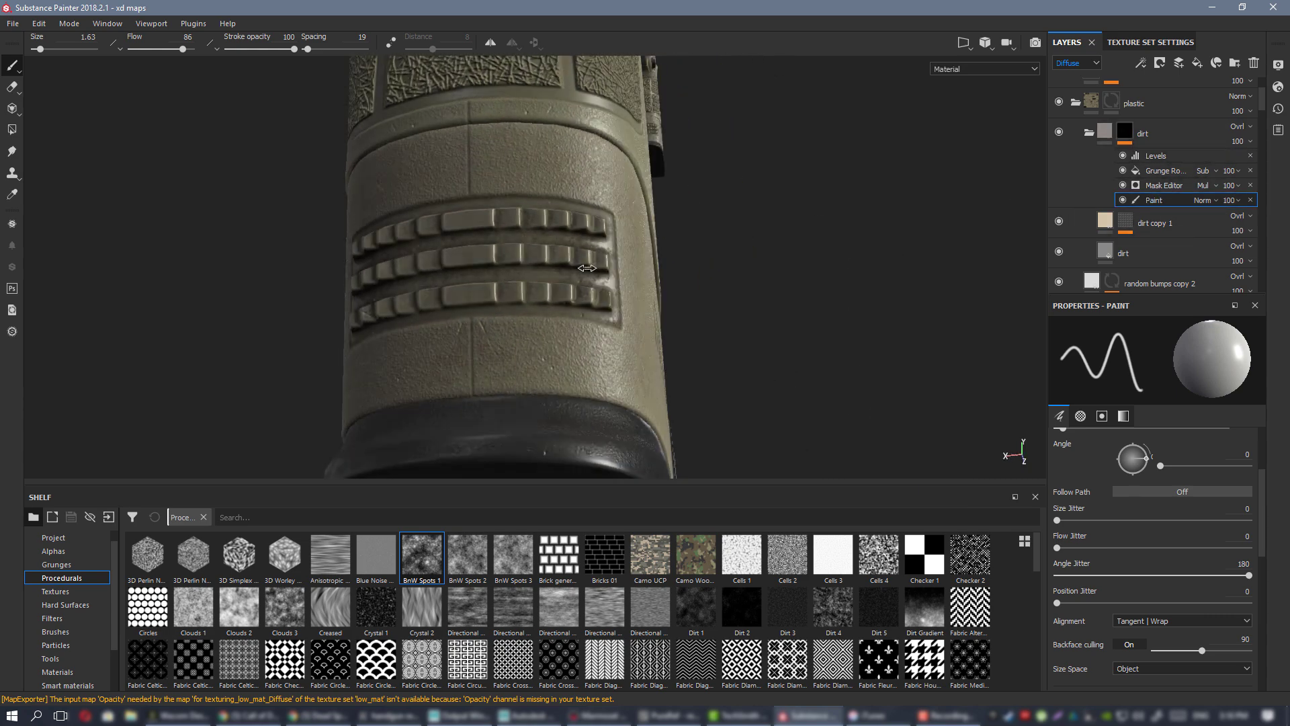
pyautogui.click(571, 262)
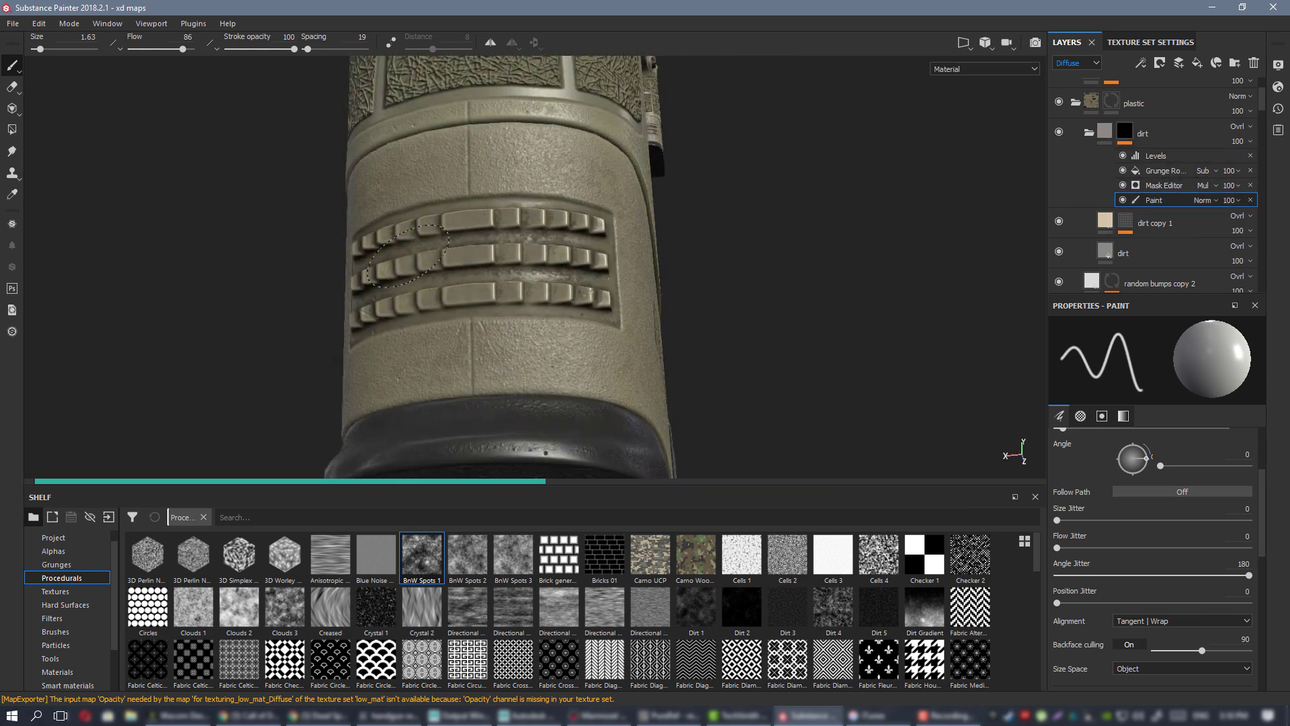
pyautogui.keyDown('alt'); pyautogui.moveTo(620, 272); pyautogui.dragTo(657, 260); pyautogui.keyUp('alt')
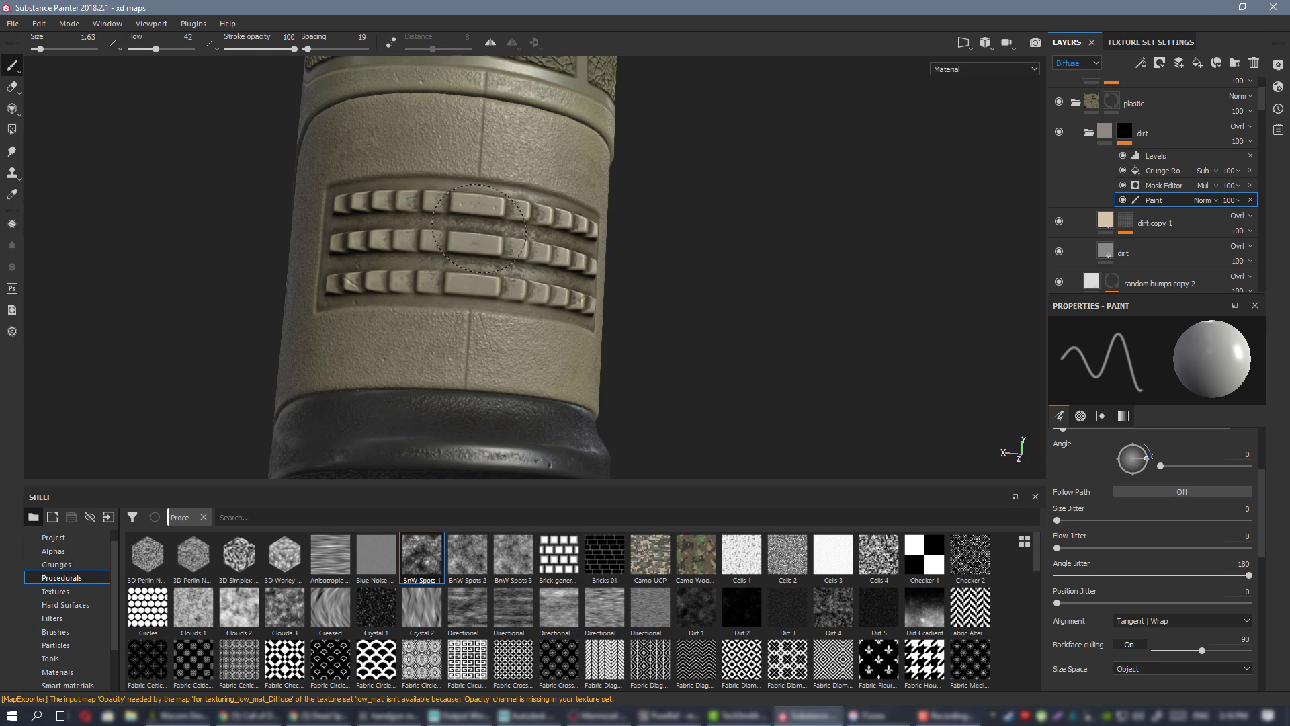
# - Build up softer dirt between the magazine ridges at flow 42, and refine it with a size 1 brush at flow 19
pyautogui.moveTo(479, 228); pyautogui.dragTo(567, 237)
pyautogui.moveTo(516, 267)
pyautogui.keyDown('alt'); pyautogui.mouseDown()
pyautogui.moveTo(360, 254)
pyautogui.moveTo(485, 248)
pyautogui.mouseUp(); pyautogui.keyUp('alt')
pyautogui.keyDown('alt'); pyautogui.moveTo(547, 293); pyautogui.dragTo(741, 281); pyautogui.keyUp('alt')
pyautogui.moveTo(559, 262)
pyautogui.keyDown('alt'); pyautogui.mouseDown()
pyautogui.moveTo(622, 306)
pyautogui.moveTo(486, 278)
pyautogui.mouseUp(); pyautogui.keyUp('alt')
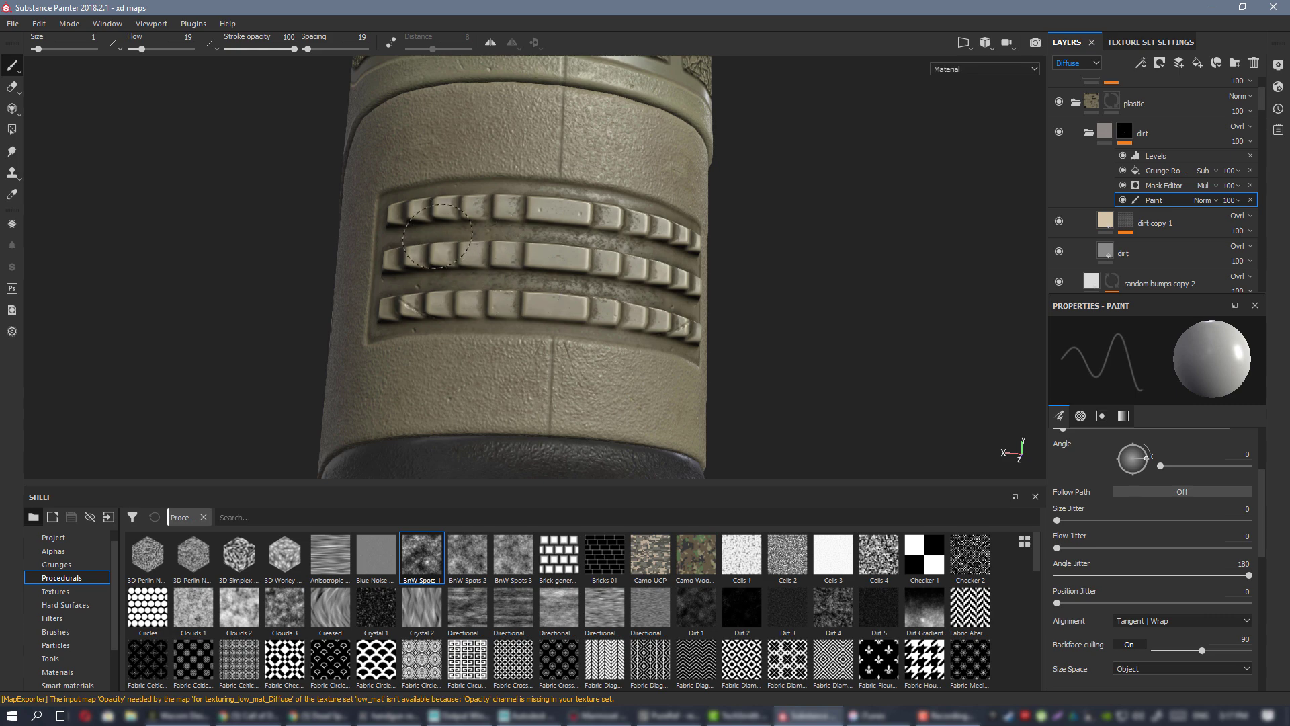
pyautogui.moveTo(437, 235)
pyautogui.keyDown('alt'); pyautogui.mouseDown()
pyautogui.moveTo(571, 252)
pyautogui.moveTo(506, 249)
pyautogui.mouseUp(); pyautogui.keyUp('alt')
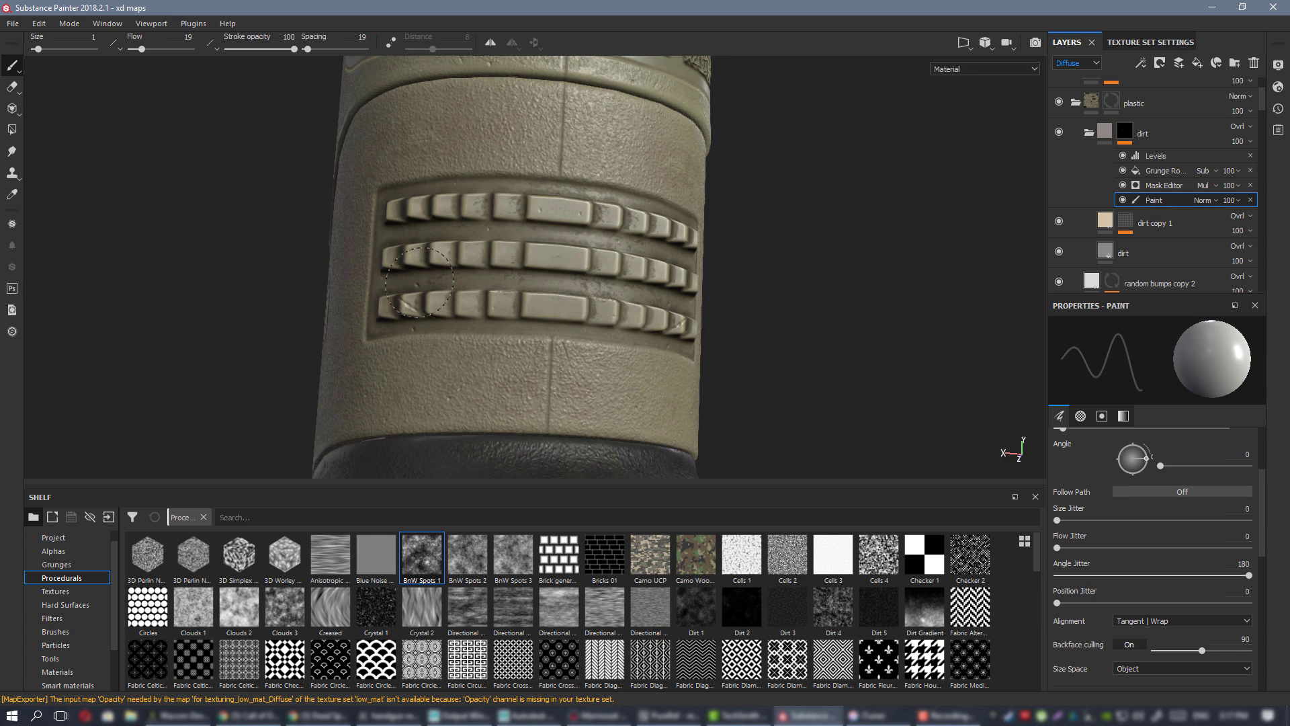
# - Paint light dirt along the raised border of the front textured grip panel with the size 1 brush at flow 19
pyautogui.moveTo(419, 281)
pyautogui.keyDown('alt'); pyautogui.mouseDown()
pyautogui.moveTo(504, 249)
pyautogui.moveTo(533, 195)
pyautogui.moveTo(614, 296)
pyautogui.moveTo(561, 270)
pyautogui.moveTo(789, 426)
pyautogui.mouseUp(); pyautogui.keyUp('alt')
pyautogui.scroll(3, 528, 182)
pyautogui.keyDown('alt'); pyautogui.moveTo(518, 182); pyautogui.dragTo(533, 231, button='middle'); pyautogui.keyUp('alt')
pyautogui.keyDown('alt'); pyautogui.moveTo(532, 230); pyautogui.dragTo(501, 189); pyautogui.keyUp('alt')
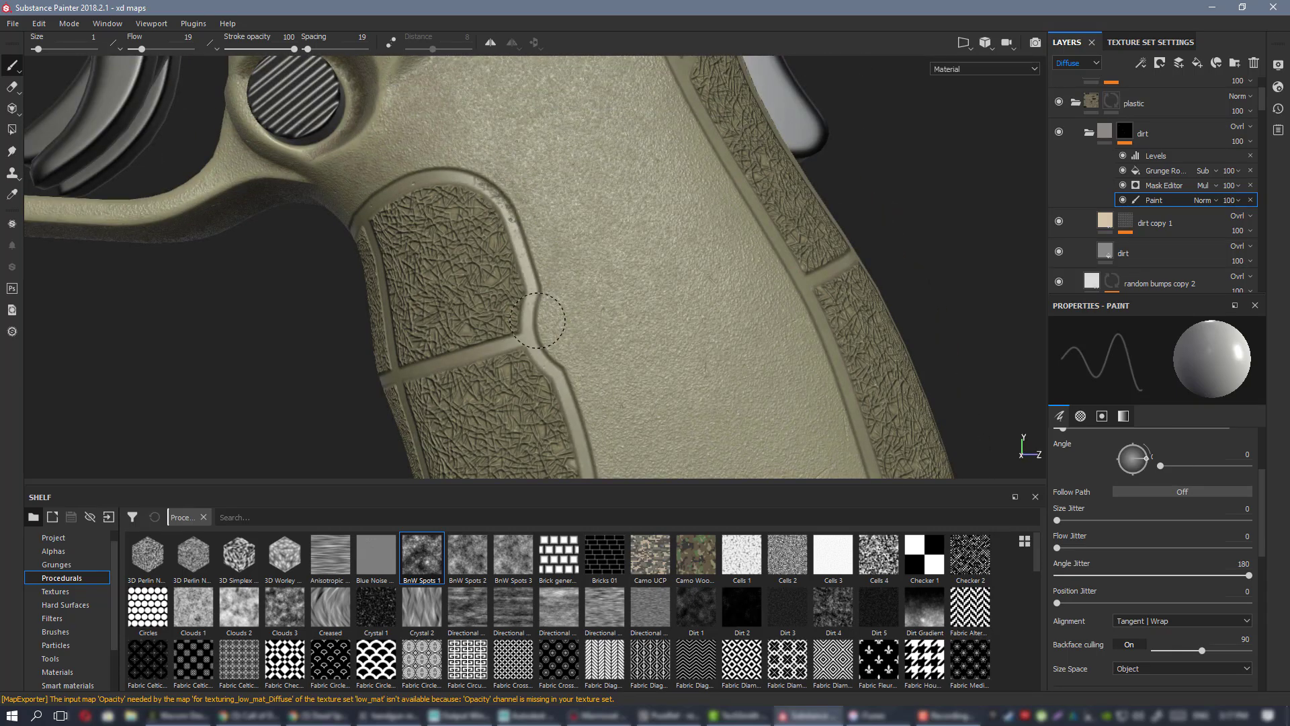
pyautogui.moveTo(536, 347)
pyautogui.keyDown('alt'); pyautogui.mouseDown()
pyautogui.moveTo(671, 288)
pyautogui.moveTo(666, 266)
pyautogui.moveTo(672, 296)
pyautogui.moveTo(605, 240)
pyautogui.moveTo(564, 235)
pyautogui.moveTo(635, 207)
pyautogui.moveTo(665, 249)
pyautogui.mouseUp(); pyautogui.keyUp('alt')
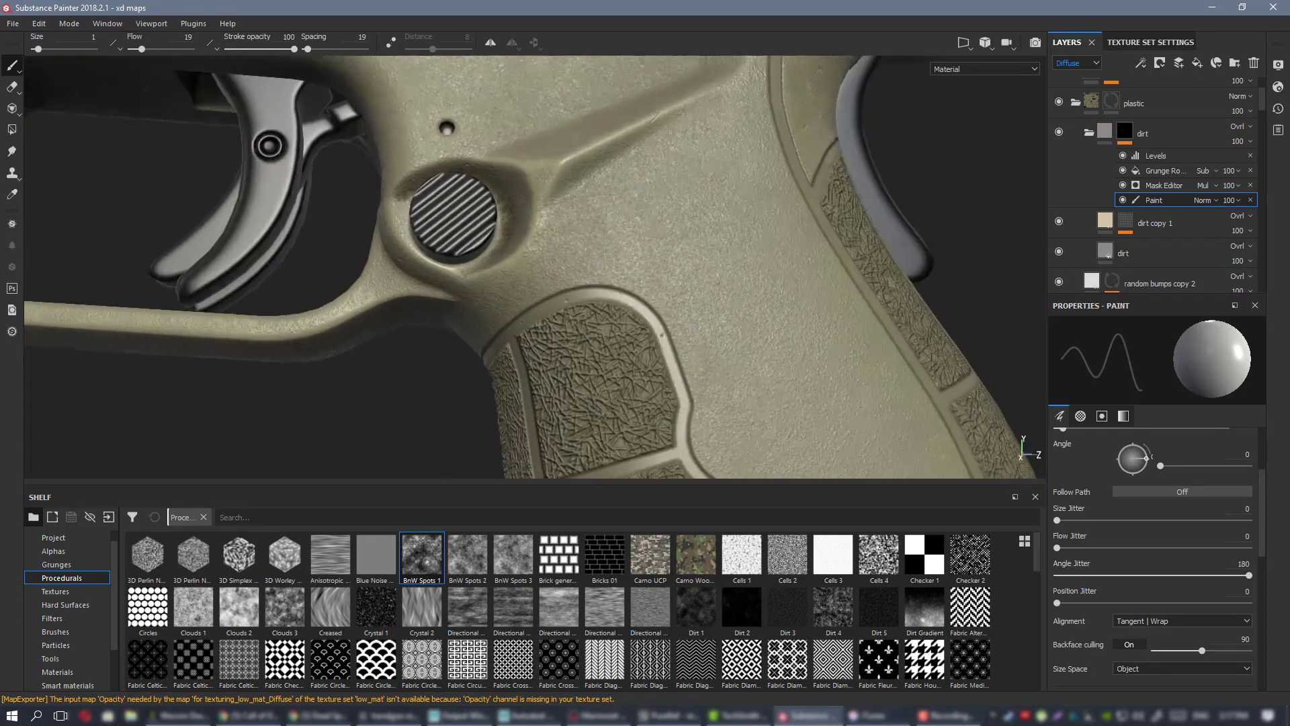
# - Paint faint dirt along the rear grip panel's border and the curved groove above it with a 1.44 brush at flow 14
pyautogui.keyDown('alt'); pyautogui.moveTo(665, 248); pyautogui.dragTo(642, 296, button='middle'); pyautogui.keyUp('alt')
pyautogui.keyDown('shift'); pyautogui.moveTo(713, 298); pyautogui.dragTo(573, 298, button='right'); pyautogui.keyUp('shift')
pyautogui.keyDown('alt'); pyautogui.moveTo(574, 298); pyautogui.dragTo(553, 292, button='middle'); pyautogui.keyUp('alt')
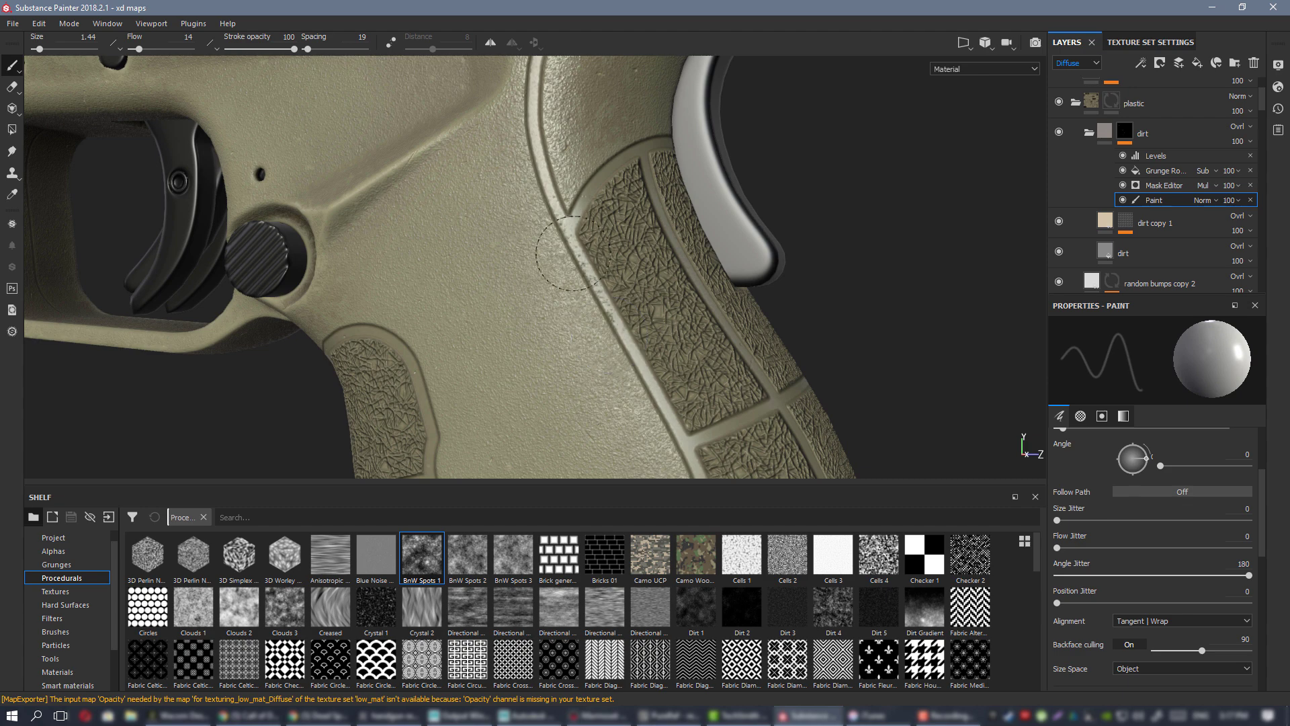
pyautogui.moveTo(572, 253)
pyautogui.keyDown('alt'); pyautogui.mouseDown()
pyautogui.moveTo(552, 308)
pyautogui.moveTo(561, 283)
pyautogui.mouseUp(); pyautogui.keyUp('alt')
pyautogui.keyDown('alt'); pyautogui.moveTo(539, 277); pyautogui.dragTo(533, 254, button='middle'); pyautogui.keyUp('alt')
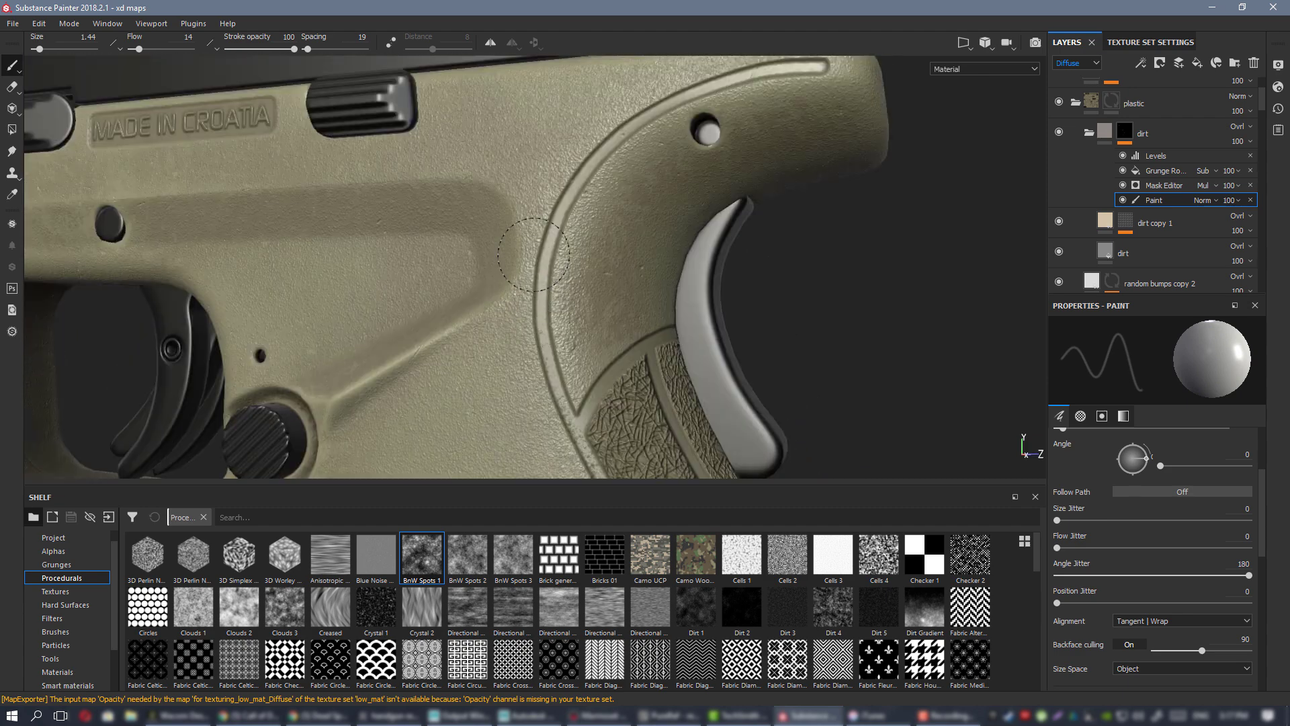
pyautogui.keyDown('alt'); pyautogui.moveTo(598, 220); pyautogui.dragTo(554, 303, button='middle'); pyautogui.keyUp('alt')
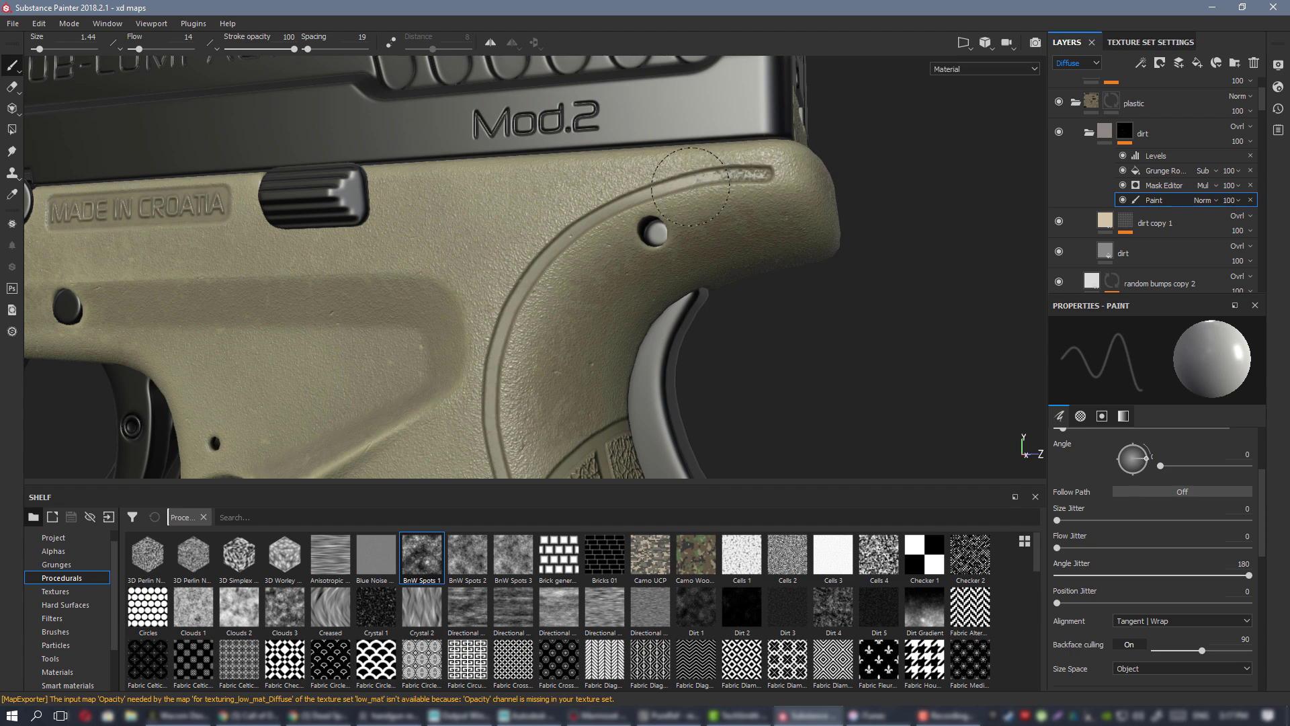
# - Undo the last dirt stroke near the curved groove and check the dirt along both textured grip panels' borders
pyautogui.hotkey('ctrl', 'z')
pyautogui.keyDown('alt'); pyautogui.moveTo(635, 180); pyautogui.dragTo(692, 235); pyautogui.keyUp('alt')
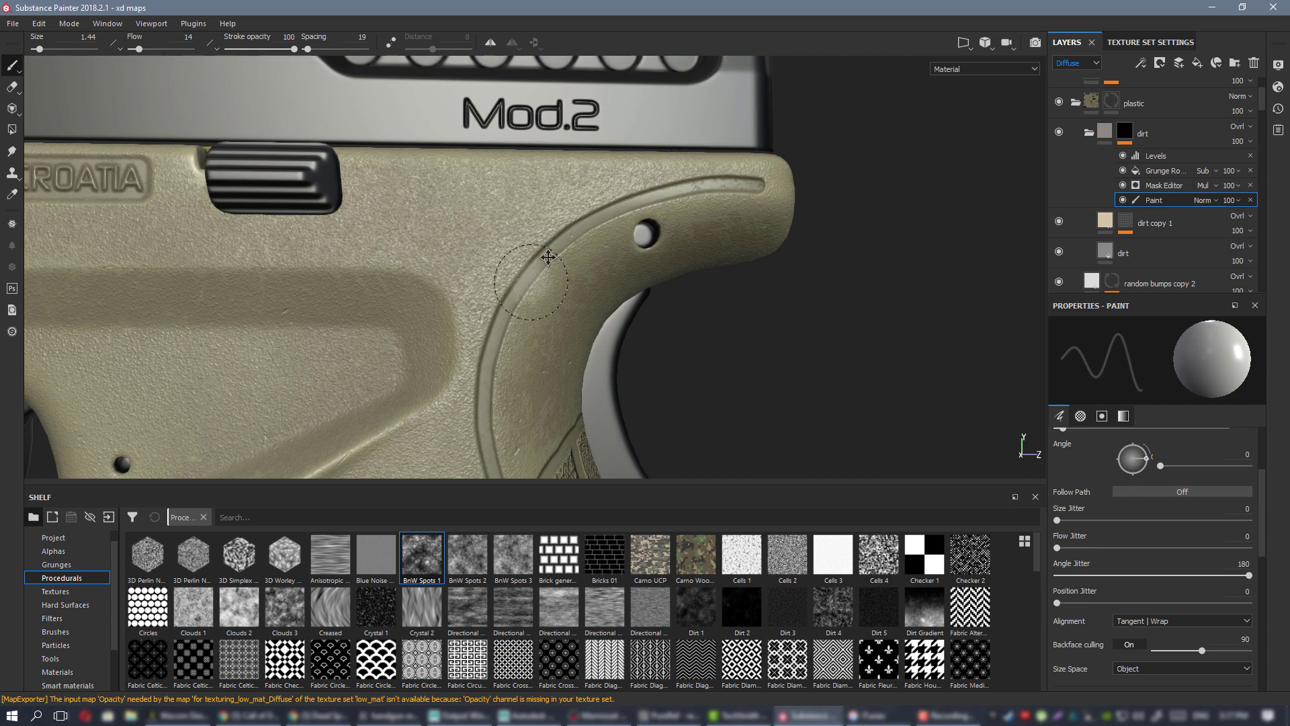
pyautogui.moveTo(548, 257)
pyautogui.keyDown('alt'); pyautogui.mouseDown(button='middle')
pyautogui.moveTo(584, 150)
pyautogui.moveTo(592, 61)
pyautogui.mouseUp(button='middle'); pyautogui.keyUp('alt')
pyautogui.keyDown('alt'); pyautogui.moveTo(618, 201); pyautogui.dragTo(656, 253); pyautogui.keyUp('alt')
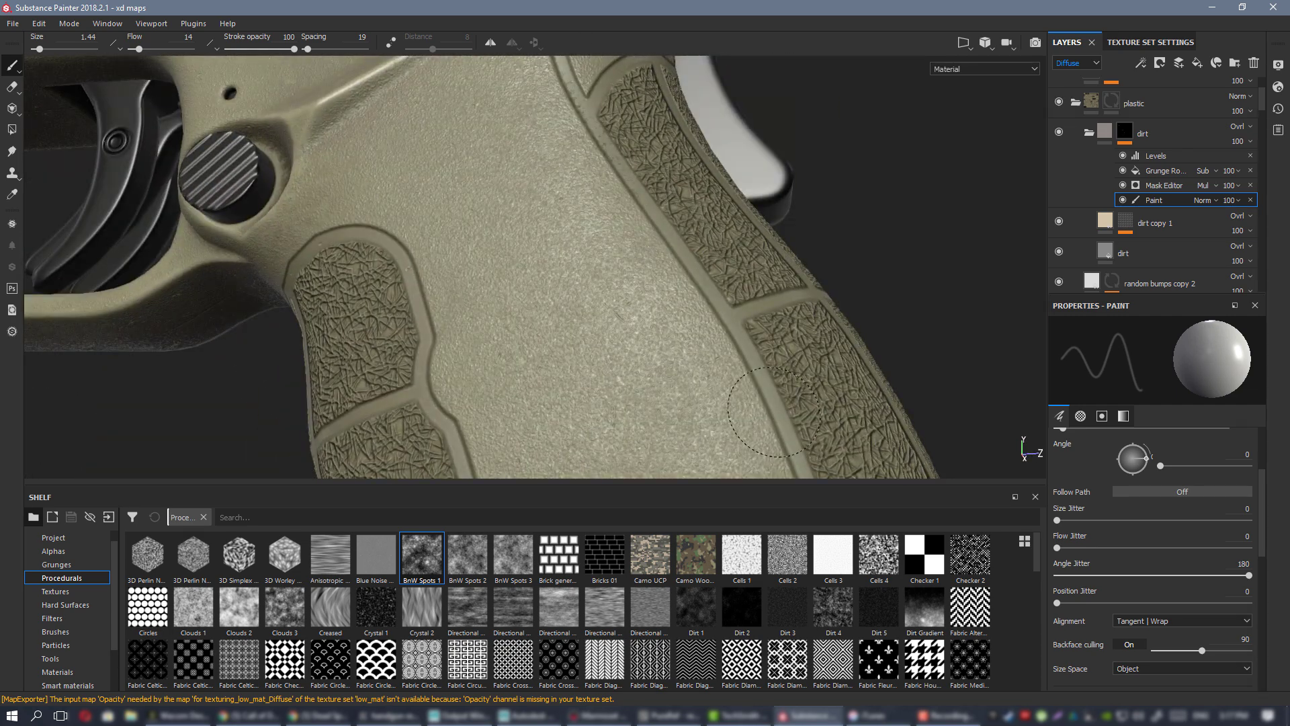
pyautogui.keyDown('alt'); pyautogui.moveTo(773, 412); pyautogui.dragTo(688, 273, button='middle'); pyautogui.keyUp('alt')
pyautogui.keyDown('alt'); pyautogui.moveTo(688, 274); pyautogui.dragTo(606, 207); pyautogui.keyUp('alt')
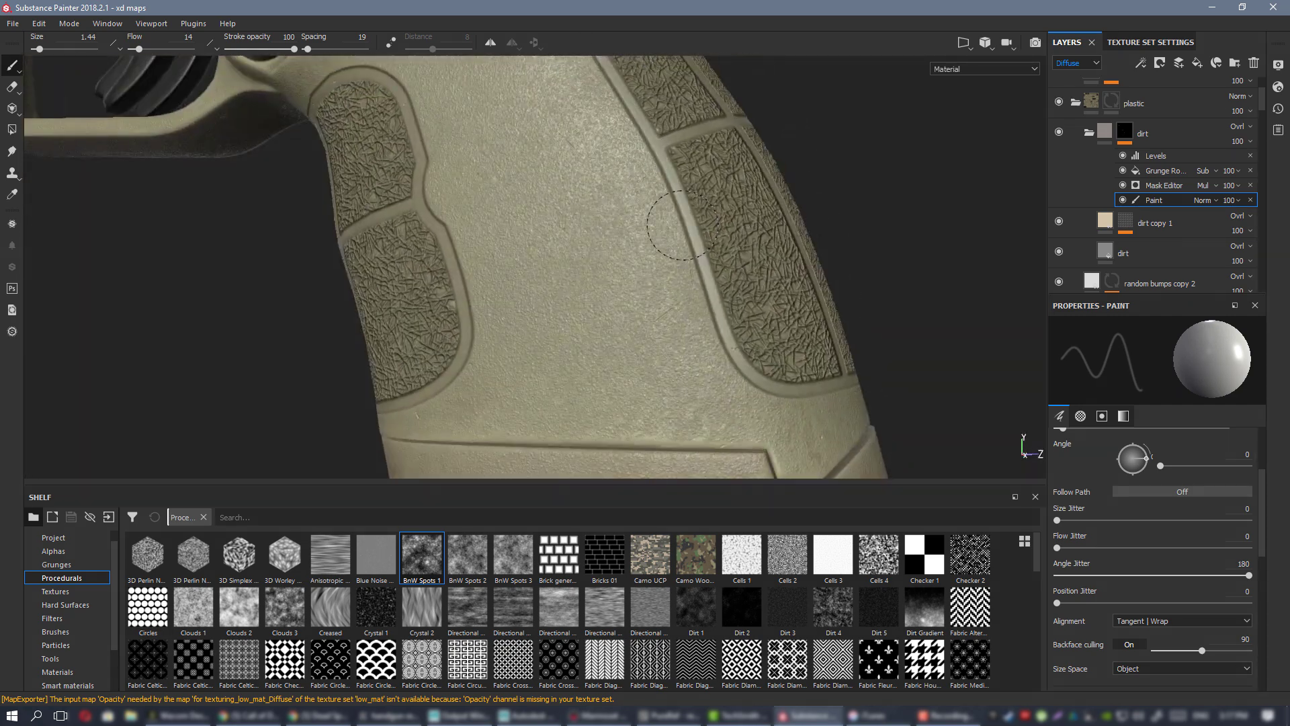
pyautogui.moveTo(683, 225)
pyautogui.keyDown('alt'); pyautogui.mouseDown()
pyautogui.moveTo(629, 262)
pyautogui.moveTo(686, 242)
pyautogui.mouseUp(); pyautogui.keyUp('alt')
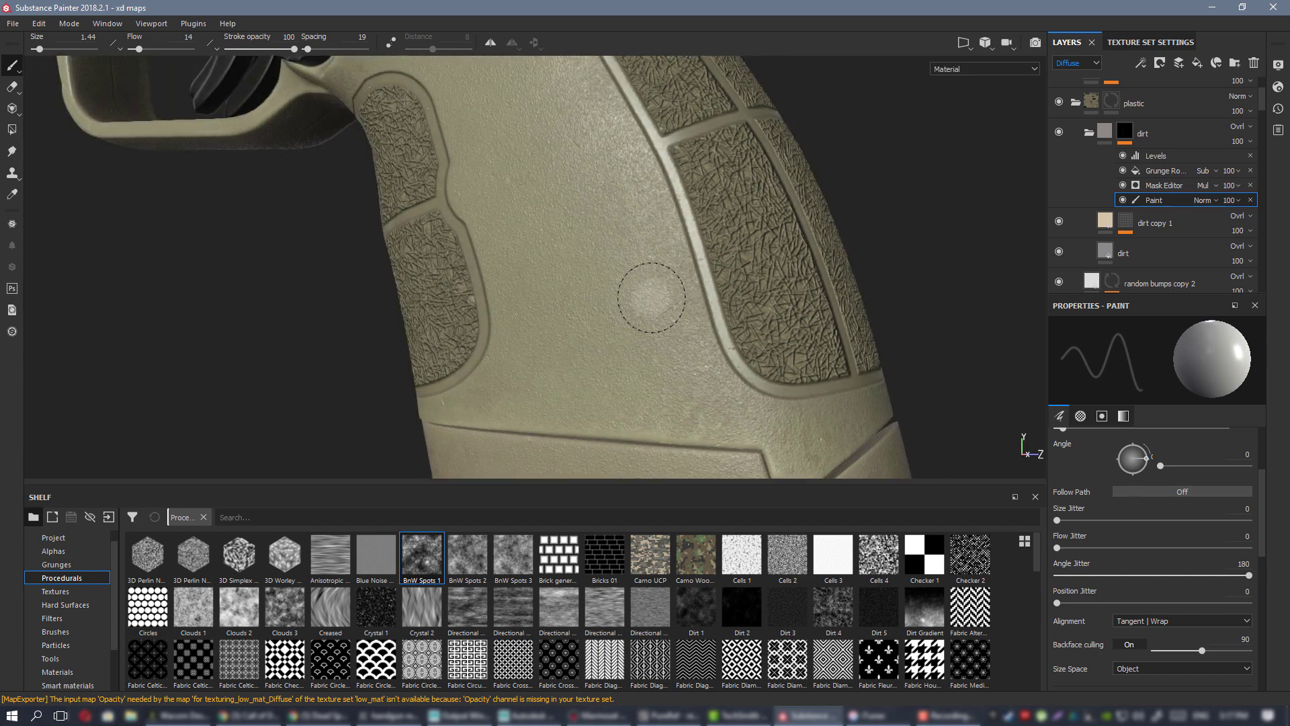
pyautogui.moveTo(651, 297)
pyautogui.keyDown('alt'); pyautogui.mouseDown()
pyautogui.moveTo(726, 222)
pyautogui.moveTo(474, 165)
pyautogui.mouseUp(); pyautogui.keyUp('alt')
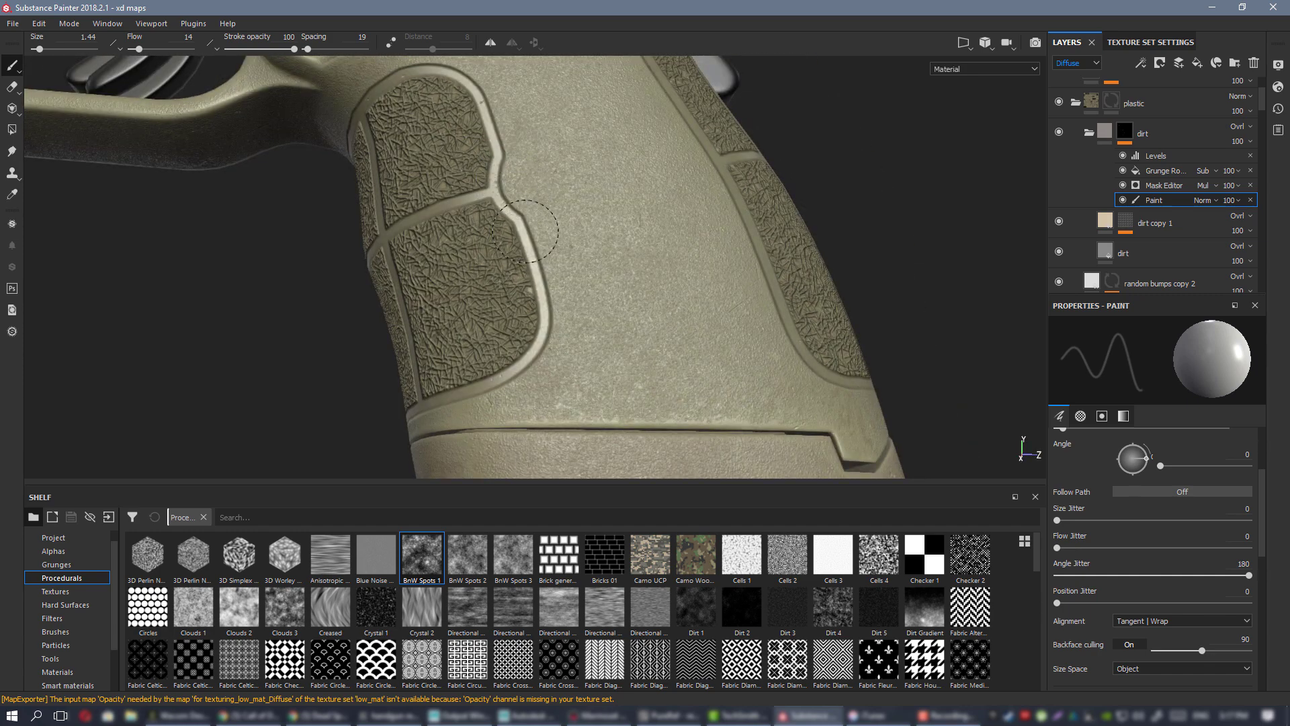
# - Inspect the front grip panel's border up close and undo the last dirt stroke beside it
pyautogui.moveTo(629, 261)
pyautogui.keyDown('alt'); pyautogui.mouseDown()
pyautogui.moveTo(571, 316)
pyautogui.moveTo(520, 327)
pyautogui.moveTo(617, 314)
pyautogui.moveTo(639, 282)
pyautogui.mouseUp(); pyautogui.keyUp('alt')
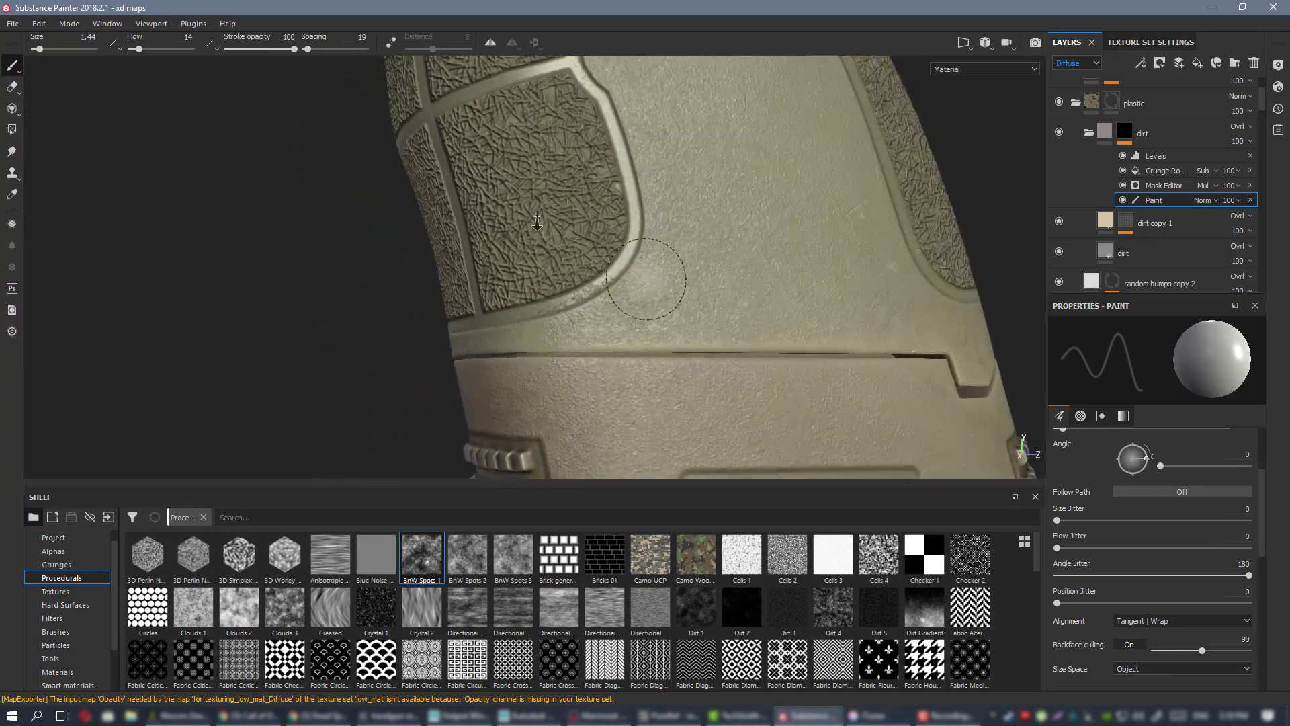
pyautogui.keyDown('alt'); pyautogui.moveTo(639, 282); pyautogui.dragTo(548, 191, button='right'); pyautogui.keyUp('alt')
pyautogui.moveTo(547, 191)
pyautogui.keyDown('alt'); pyautogui.mouseDown(button='middle')
pyautogui.moveTo(607, 173)
pyautogui.moveTo(582, 255)
pyautogui.mouseUp(button='middle'); pyautogui.keyUp('alt')
pyautogui.keyDown('alt'); pyautogui.moveTo(644, 105); pyautogui.dragTo(719, 219, button='middle'); pyautogui.keyUp('alt')
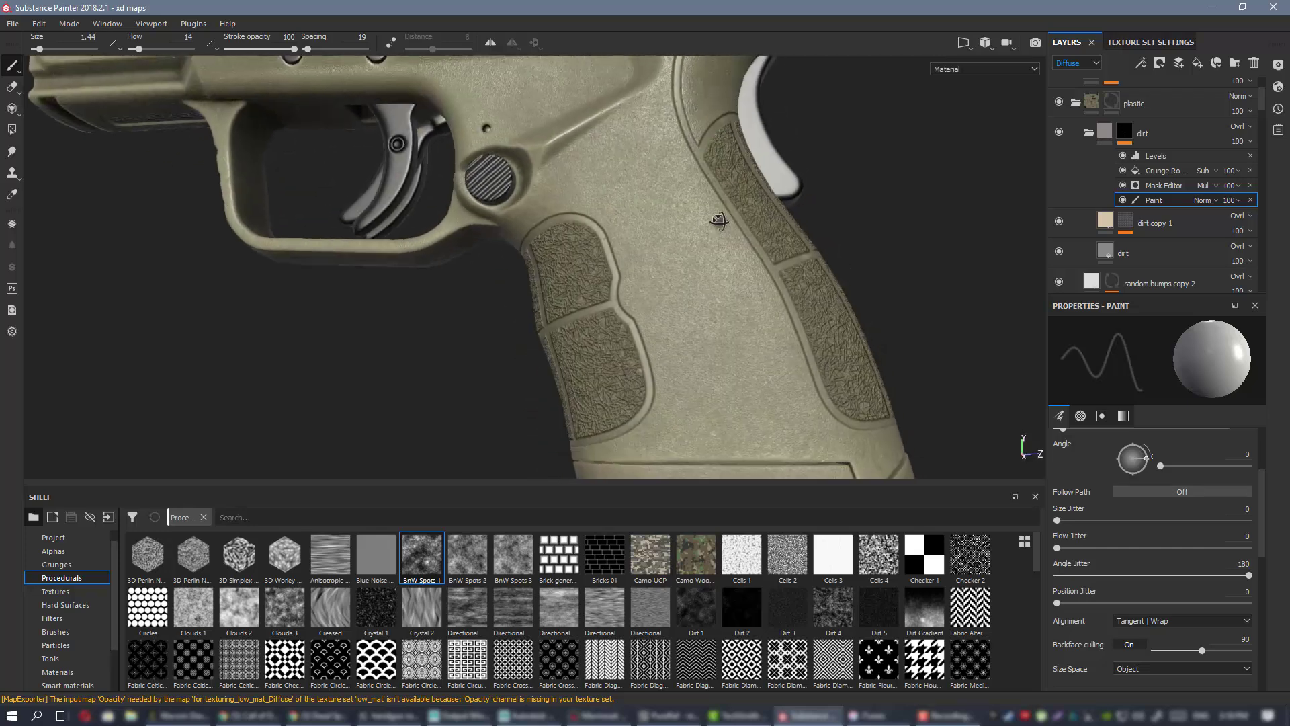
pyautogui.keyDown('alt'); pyautogui.moveTo(719, 220); pyautogui.dragTo(665, 347, button='right'); pyautogui.keyUp('alt')
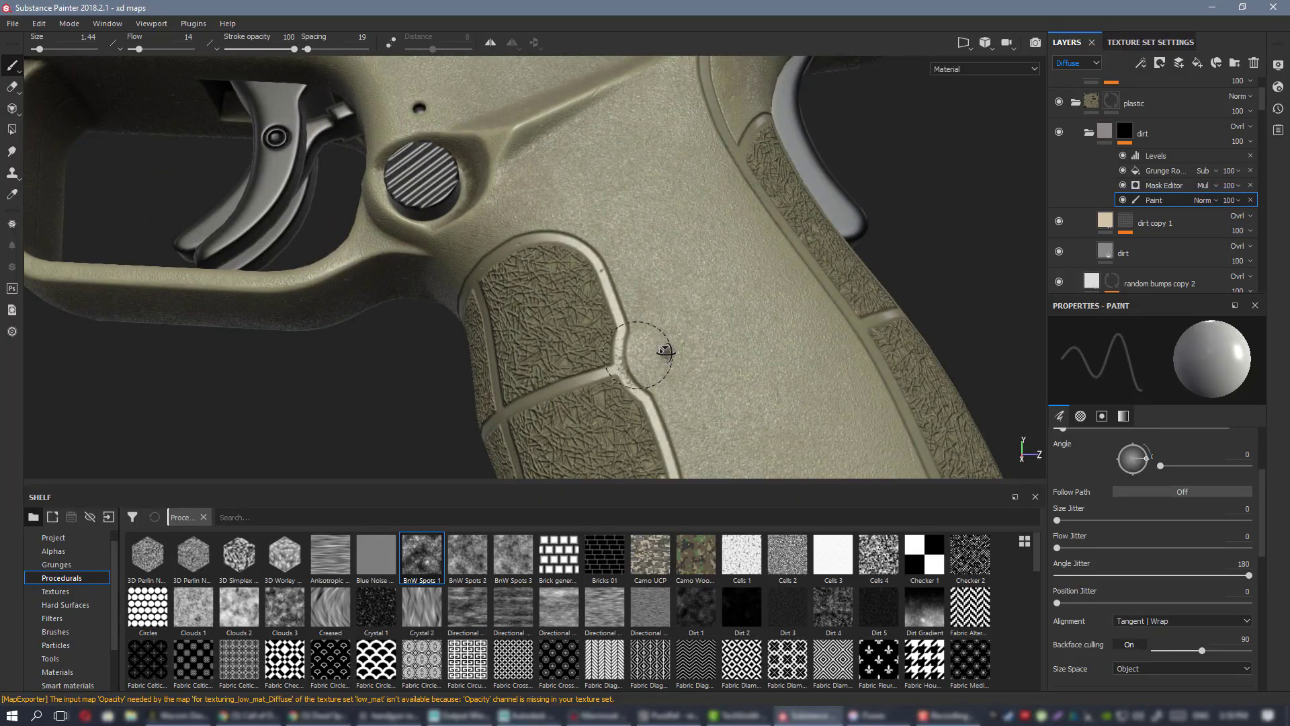
pyautogui.keyDown('alt'); pyautogui.moveTo(665, 351); pyautogui.dragTo(629, 358); pyautogui.keyUp('alt')
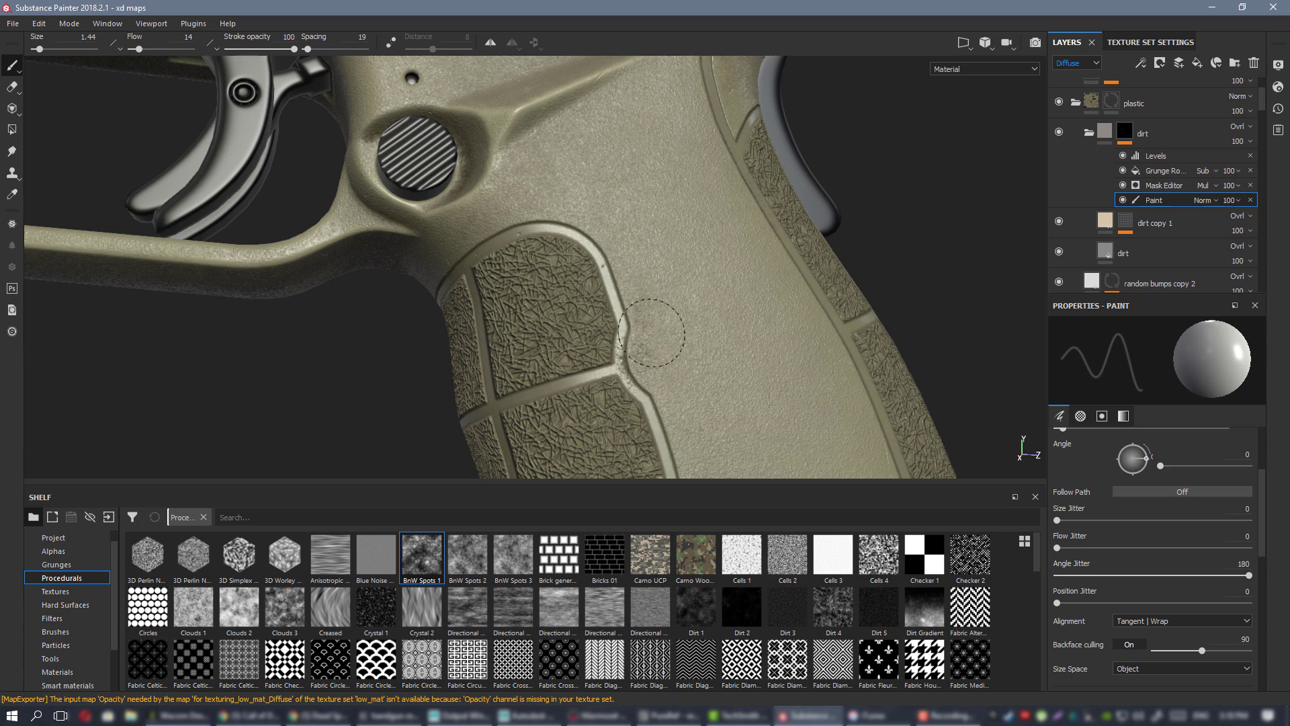
pyautogui.keyDown('alt'); pyautogui.moveTo(616, 223); pyautogui.dragTo(605, 225); pyautogui.keyUp('alt')
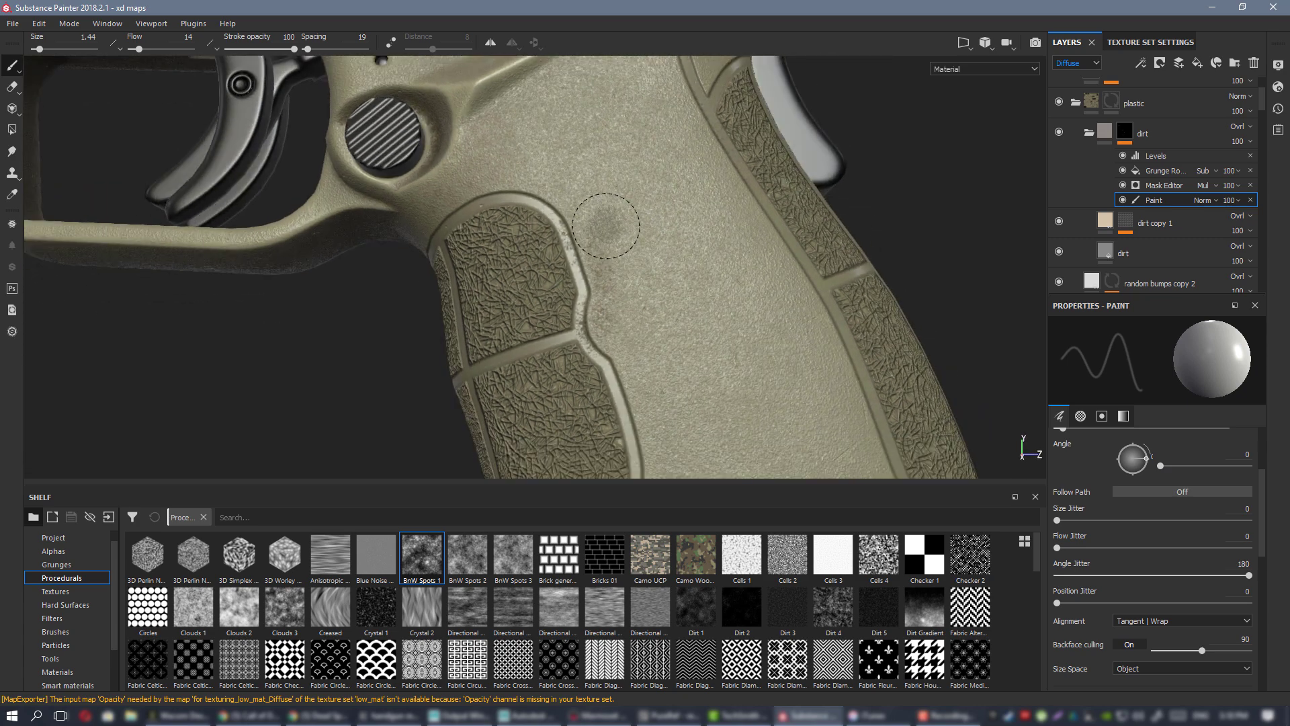
pyautogui.hotkey('ctrl', 'z')
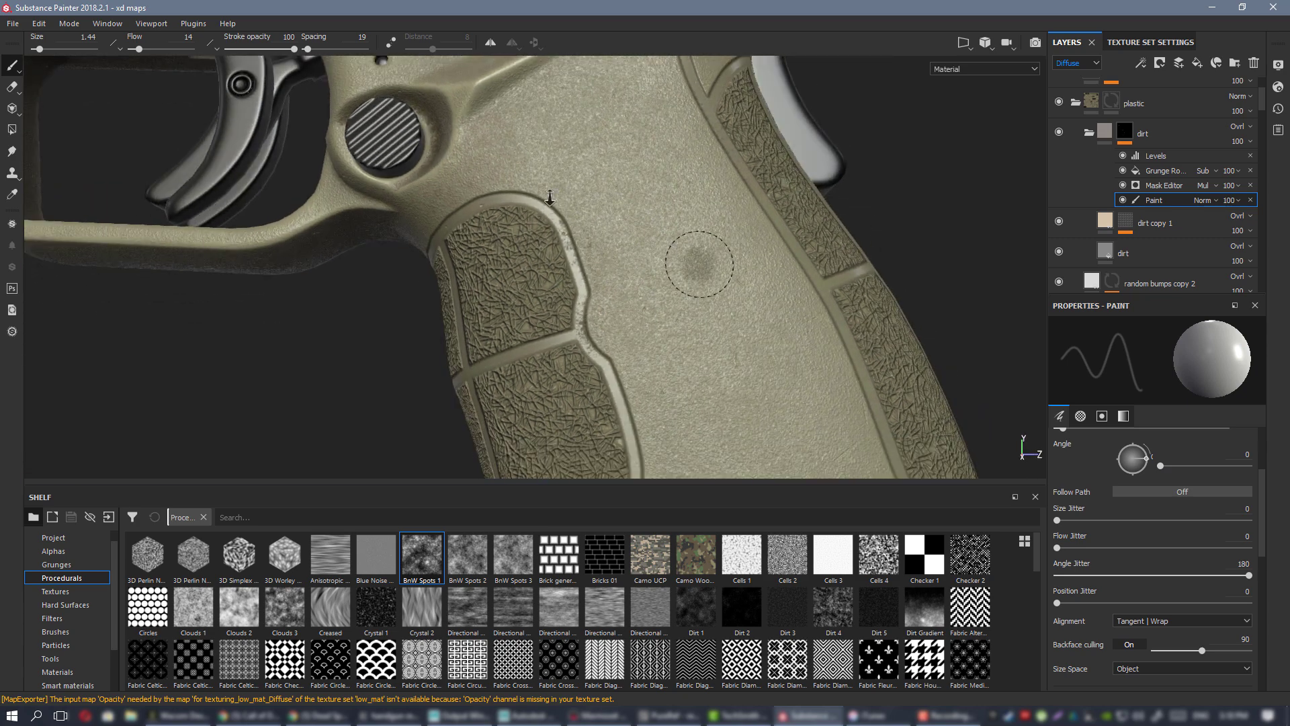
# - Examine the painted dirt across the frame's side, engraved lettering and trigger guard under different lighting
pyautogui.keyDown('alt'); pyautogui.moveTo(550, 198); pyautogui.dragTo(484, 168, button='right'); pyautogui.keyUp('alt')
pyautogui.keyDown('alt'); pyautogui.moveTo(524, 202); pyautogui.dragTo(498, 195); pyautogui.keyUp('alt')
pyautogui.keyDown('alt'); pyautogui.moveTo(470, 94); pyautogui.dragTo(551, 336, button='middle'); pyautogui.keyUp('alt')
pyautogui.keyDown('alt'); pyautogui.moveTo(578, 282); pyautogui.dragTo(549, 273); pyautogui.keyUp('alt')
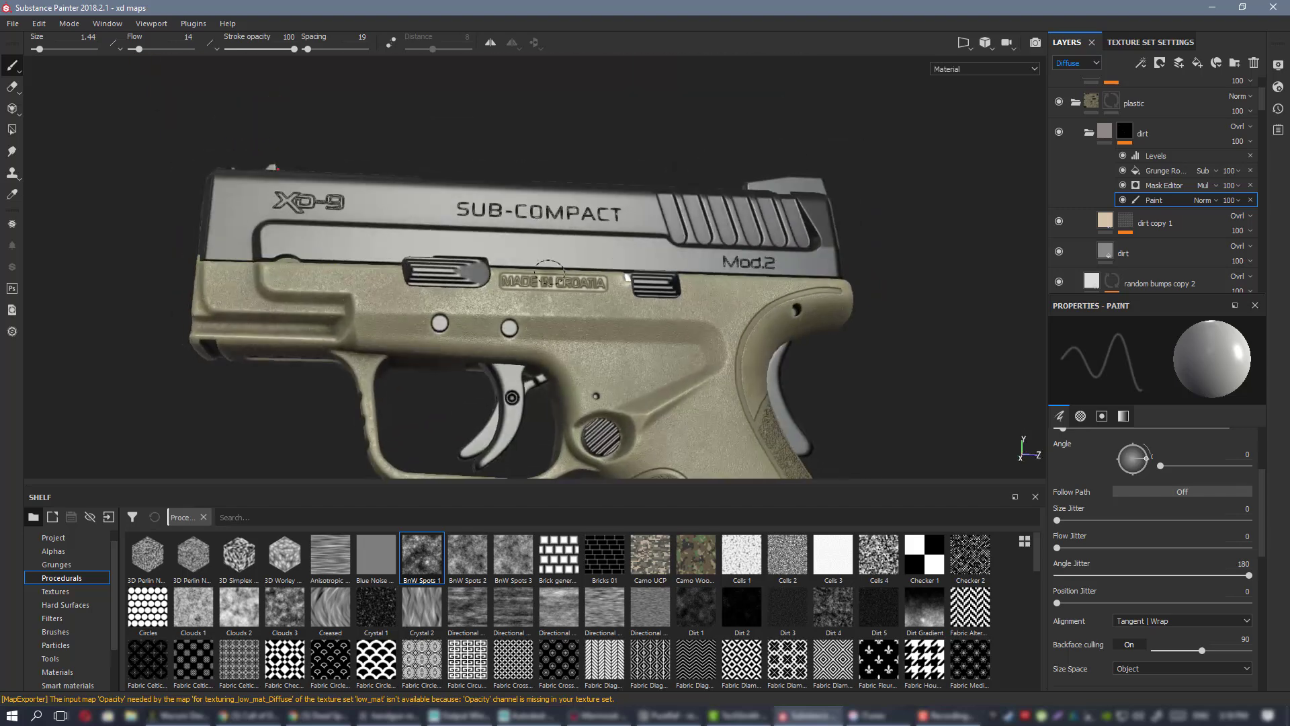
pyautogui.keyDown('alt'); pyautogui.moveTo(549, 272); pyautogui.dragTo(655, 213, button='middle'); pyautogui.keyUp('alt')
pyautogui.keyDown('alt'); pyautogui.moveTo(655, 214); pyautogui.dragTo(1041, 564, button='right'); pyautogui.keyUp('alt')
pyautogui.keyDown('alt'); pyautogui.moveTo(703, 311); pyautogui.dragTo(596, 288, button='middle'); pyautogui.keyUp('alt')
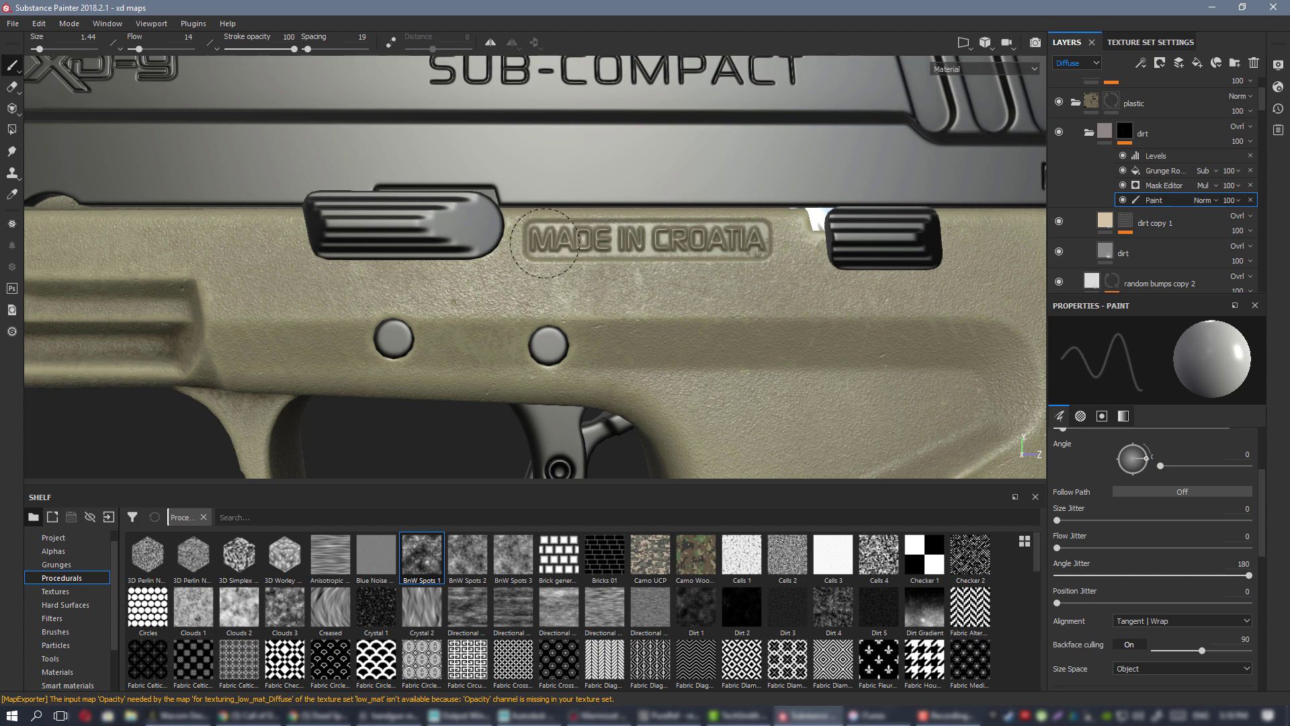
pyautogui.keyDown('alt'); pyautogui.moveTo(665, 247); pyautogui.dragTo(633, 222, button='right'); pyautogui.keyUp('alt')
pyautogui.keyDown('alt'); pyautogui.moveTo(634, 221); pyautogui.dragTo(536, 248); pyautogui.keyUp('alt')
pyautogui.keyDown('alt'); pyautogui.moveTo(535, 248); pyautogui.dragTo(300, 208, button='right'); pyautogui.keyUp('alt')
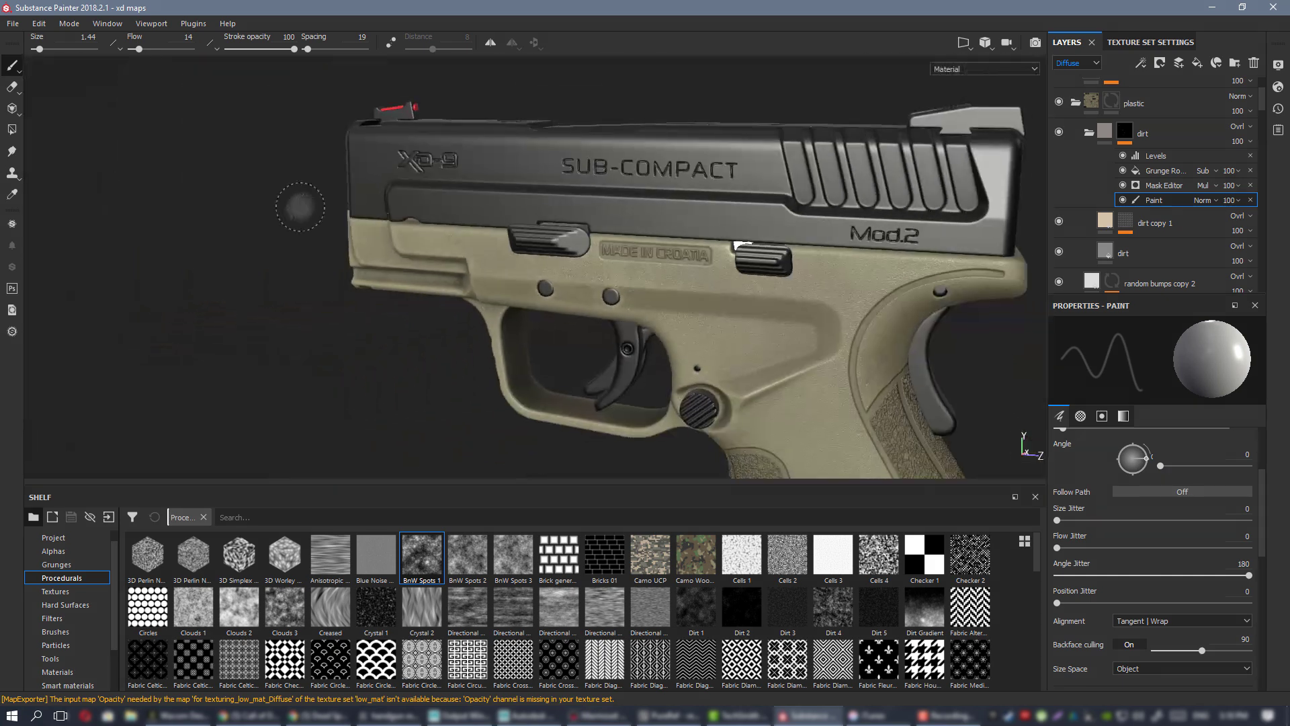
pyautogui.keyDown('alt'); pyautogui.moveTo(699, 226); pyautogui.dragTo(920, 228); pyautogui.keyUp('alt')
pyautogui.keyDown('alt'); pyautogui.moveTo(511, 229); pyautogui.dragTo(766, 188, button='middle'); pyautogui.keyUp('alt')
pyautogui.moveTo(766, 188)
pyautogui.keyDown('shift'); pyautogui.mouseDown(button='right')
pyautogui.moveTo(720, 193)
pyautogui.moveTo(764, 180)
pyautogui.mouseUp(button='right'); pyautogui.keyUp('shift')
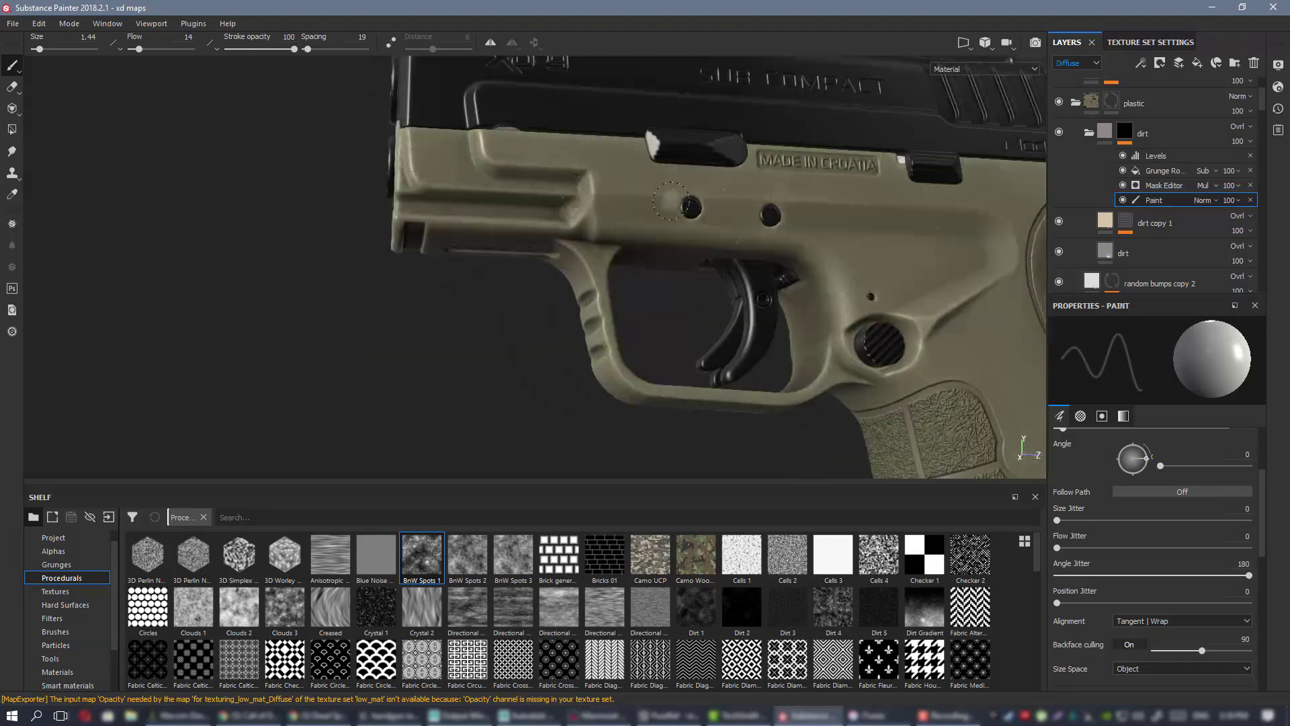
# - Display only the Diffuse channel and examine the dirt on the frame, grip panels and magazine base
pyautogui.press('c')
pyautogui.press('c')
pyautogui.keyDown('alt'); pyautogui.moveTo(885, 240); pyautogui.dragTo(565, 168, button='middle'); pyautogui.keyUp('alt')
pyautogui.keyDown('alt'); pyautogui.moveTo(564, 168); pyautogui.dragTo(659, 302, button='right'); pyautogui.keyUp('alt')
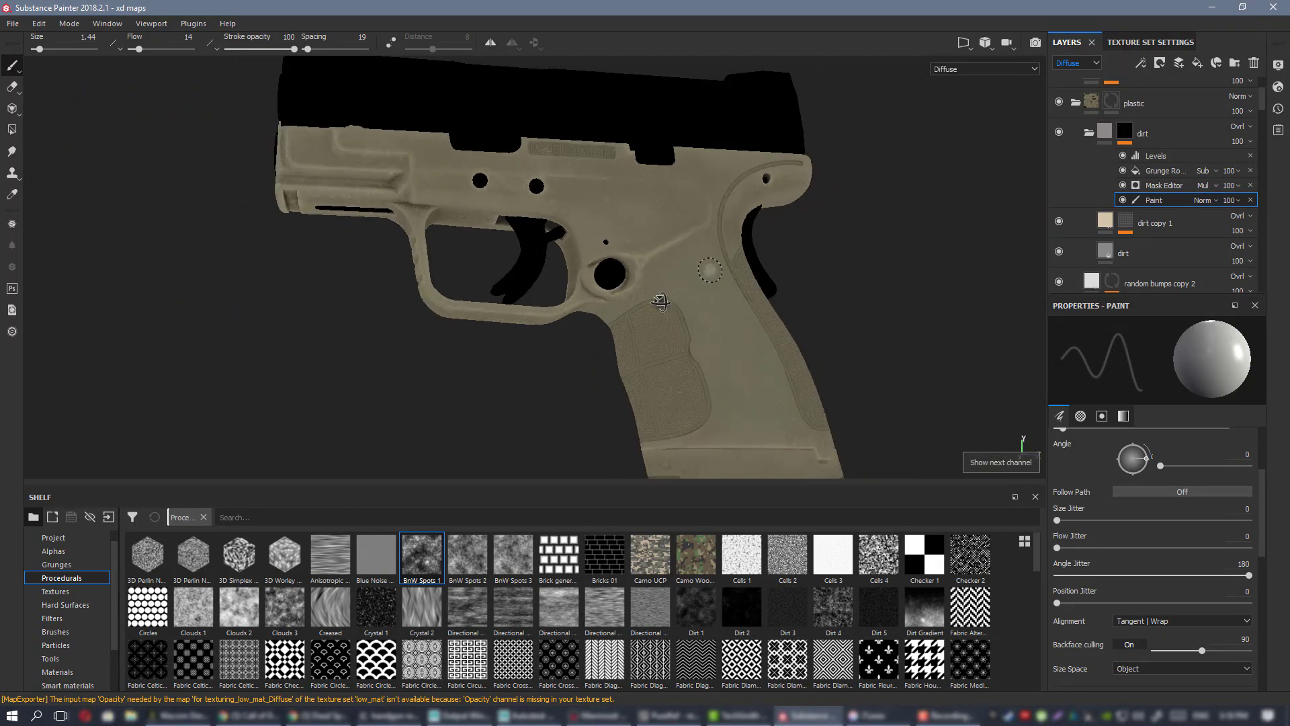
pyautogui.keyDown('alt'); pyautogui.moveTo(660, 302); pyautogui.dragTo(488, 121, button='middle'); pyautogui.keyUp('alt')
pyautogui.keyDown('alt'); pyautogui.moveTo(489, 121); pyautogui.dragTo(697, 216, button='right'); pyautogui.keyUp('alt')
pyautogui.moveTo(697, 215)
pyautogui.keyDown('alt'); pyautogui.mouseDown()
pyautogui.moveTo(973, 205)
pyautogui.moveTo(694, 208)
pyautogui.mouseUp(); pyautogui.keyUp('alt')
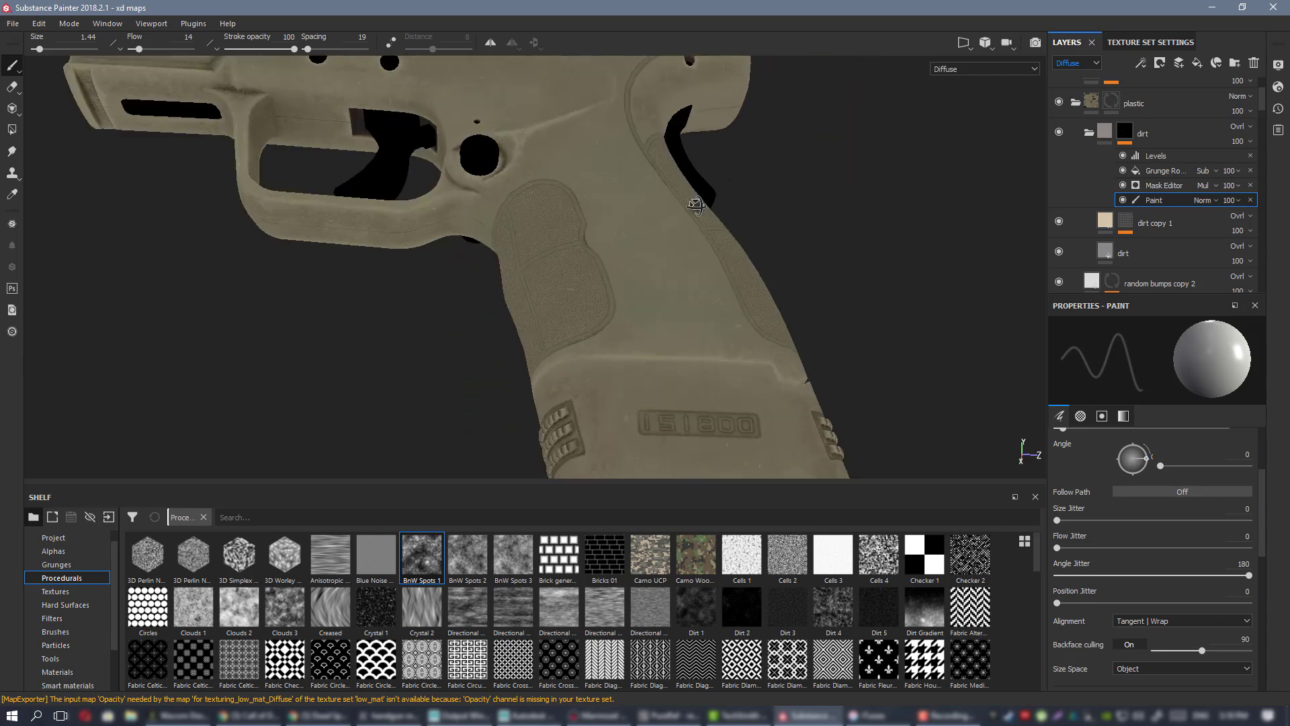
pyautogui.keyDown('alt'); pyautogui.moveTo(694, 207); pyautogui.dragTo(645, 149, button='middle'); pyautogui.keyUp('alt')
pyautogui.keyDown('alt'); pyautogui.moveTo(619, 201); pyautogui.dragTo(940, 224); pyautogui.keyUp('alt')
pyautogui.keyDown('alt'); pyautogui.moveTo(841, 251); pyautogui.dragTo(602, 196, button='right'); pyautogui.keyUp('alt')
pyautogui.keyDown('alt'); pyautogui.moveTo(601, 196); pyautogui.dragTo(706, 265, button='middle'); pyautogui.keyUp('alt')
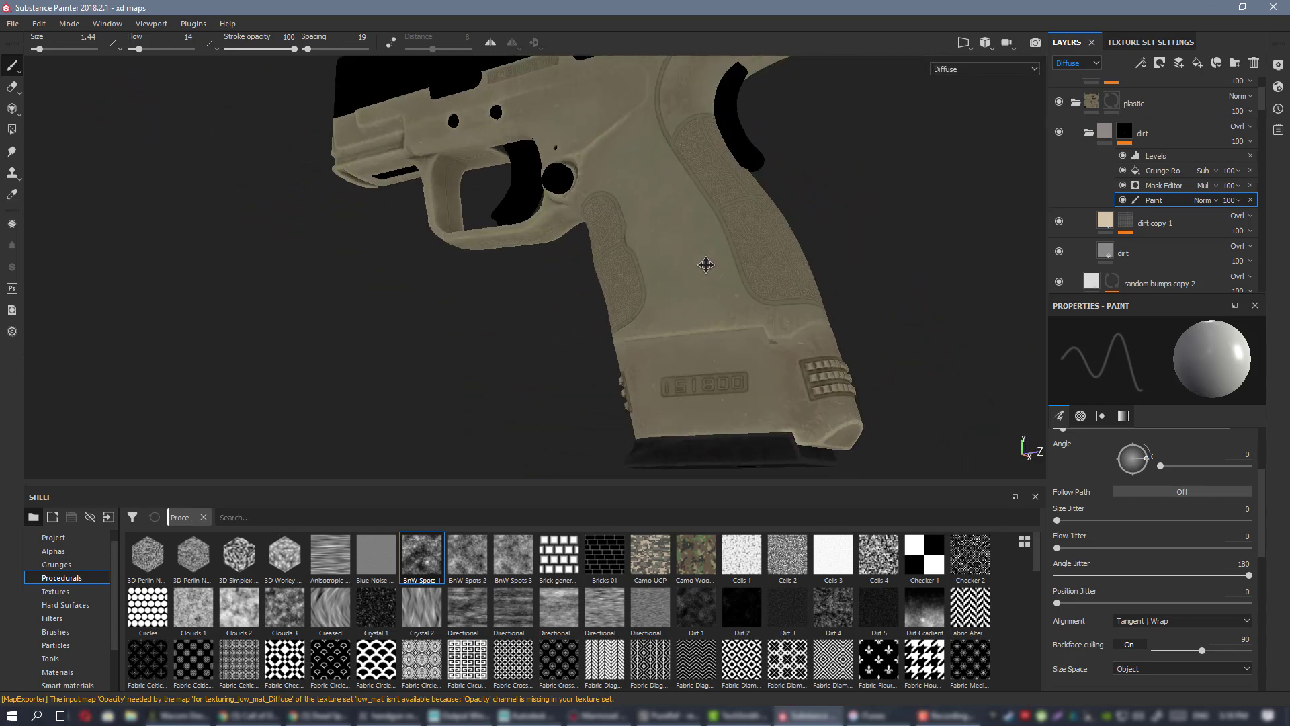
pyautogui.keyDown('alt'); pyautogui.moveTo(702, 192); pyautogui.dragTo(830, 285, button='middle'); pyautogui.keyUp('alt')
pyautogui.keyDown('alt'); pyautogui.moveTo(830, 286); pyautogui.dragTo(736, 283); pyautogui.keyUp('alt')
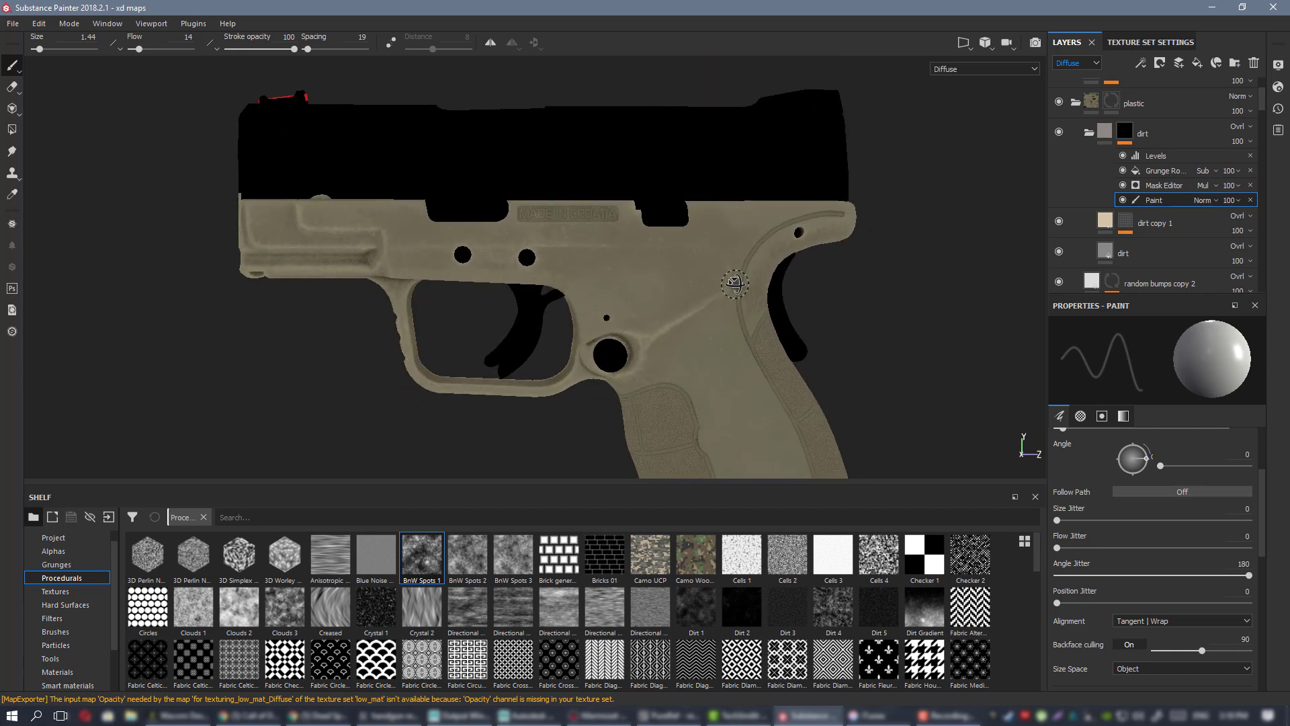
# - Return to the full Material display and compare the frame's dirt from several angles and lighting directions
pyautogui.press('m')
pyautogui.keyDown('alt'); pyautogui.moveTo(665, 273); pyautogui.dragTo(693, 243, button='middle'); pyautogui.keyUp('alt')
pyautogui.keyDown('shift'); pyautogui.moveTo(693, 243); pyautogui.dragTo(724, 224, button='right'); pyautogui.keyUp('shift')
pyautogui.keyDown('alt'); pyautogui.moveTo(806, 378); pyautogui.dragTo(834, 403, button='right'); pyautogui.keyUp('alt')
pyautogui.keyDown('alt'); pyautogui.moveTo(833, 403); pyautogui.dragTo(714, 279); pyautogui.keyUp('alt')
pyautogui.keyDown('alt'); pyautogui.moveTo(714, 280); pyautogui.dragTo(659, 242, button='right'); pyautogui.keyUp('alt')
pyautogui.keyDown('alt'); pyautogui.moveTo(659, 242); pyautogui.dragTo(635, 230); pyautogui.keyUp('alt')
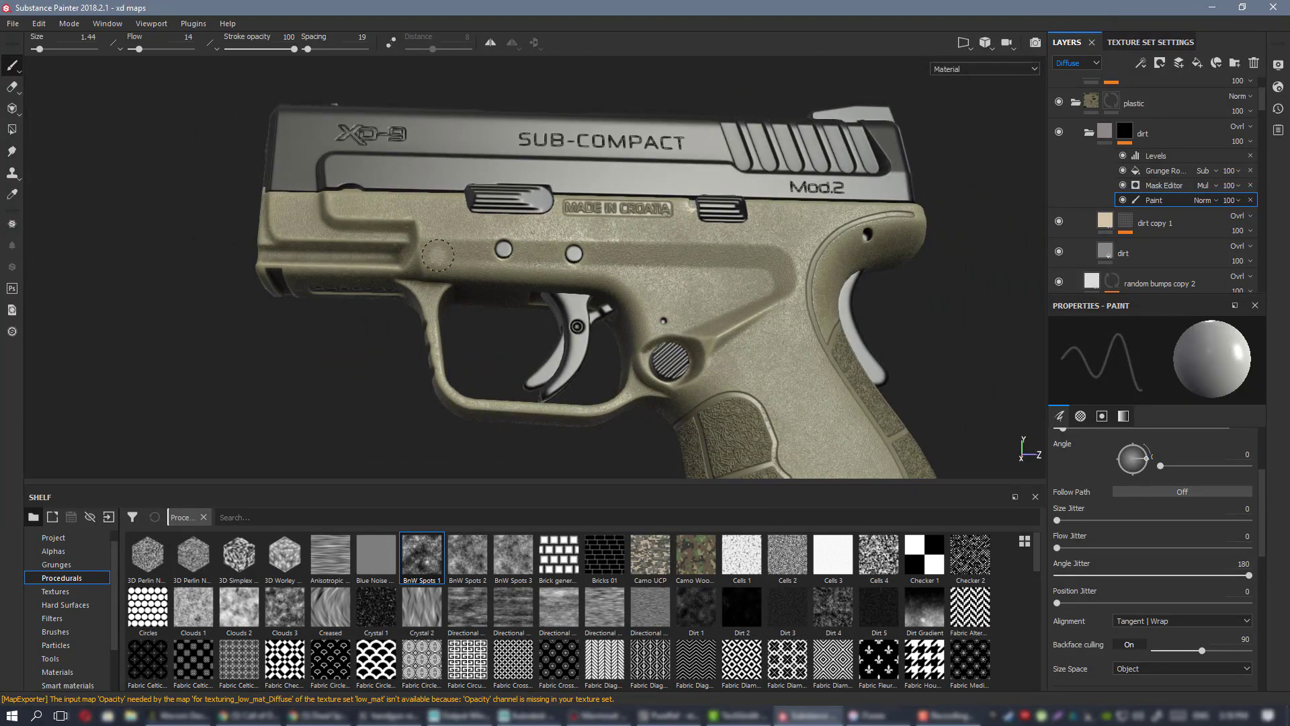
pyautogui.keyDown('alt'); pyautogui.moveTo(438, 256); pyautogui.dragTo(470, 259); pyautogui.keyUp('alt')
pyautogui.keyDown('alt'); pyautogui.moveTo(470, 259); pyautogui.dragTo(410, 222, button='middle'); pyautogui.keyUp('alt')
pyautogui.keyDown('alt'); pyautogui.moveTo(410, 222); pyautogui.dragTo(575, 225); pyautogui.keyUp('alt')
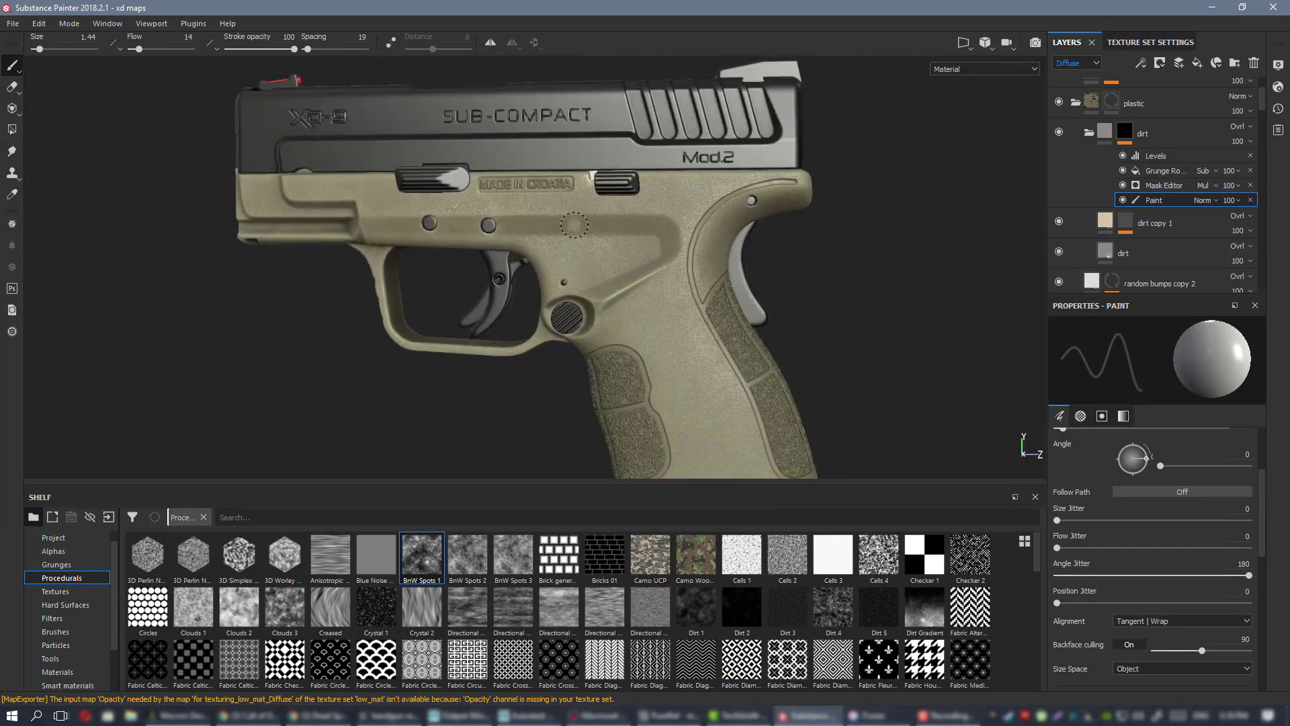
pyautogui.keyDown('alt'); pyautogui.moveTo(575, 225); pyautogui.dragTo(685, 345, button='right'); pyautogui.keyUp('alt')
pyautogui.keyDown('alt'); pyautogui.moveTo(630, 259); pyautogui.dragTo(855, 340, button='right'); pyautogui.keyUp('alt')
pyautogui.moveTo(855, 340)
pyautogui.keyDown('alt'); pyautogui.mouseDown()
pyautogui.moveTo(764, 314)
pyautogui.moveTo(721, 255)
pyautogui.moveTo(680, 233)
pyautogui.moveTo(734, 245)
pyautogui.moveTo(645, 302)
pyautogui.moveTo(193, 232)
pyautogui.mouseUp(); pyautogui.keyUp('alt')
pyautogui.keyDown('alt'); pyautogui.moveTo(193, 232); pyautogui.dragTo(134, 229, button='right'); pyautogui.keyUp('alt')
# - Display the Diffuse channel and select the upper Paint effect in the wear edges layer's mask
pyautogui.press('c')
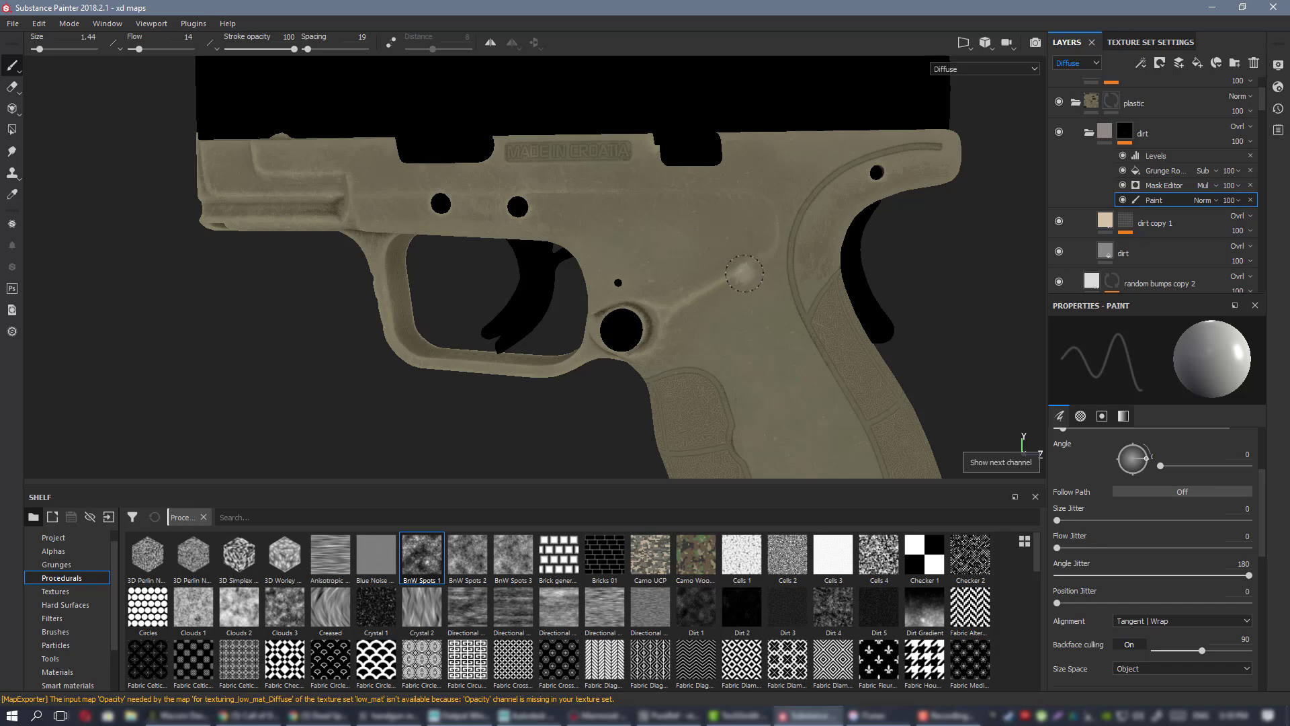
pyautogui.keyDown('alt'); pyautogui.moveTo(736, 281); pyautogui.dragTo(709, 262, button='middle'); pyautogui.keyUp('alt')
pyautogui.scroll(-5, 1162, 185)
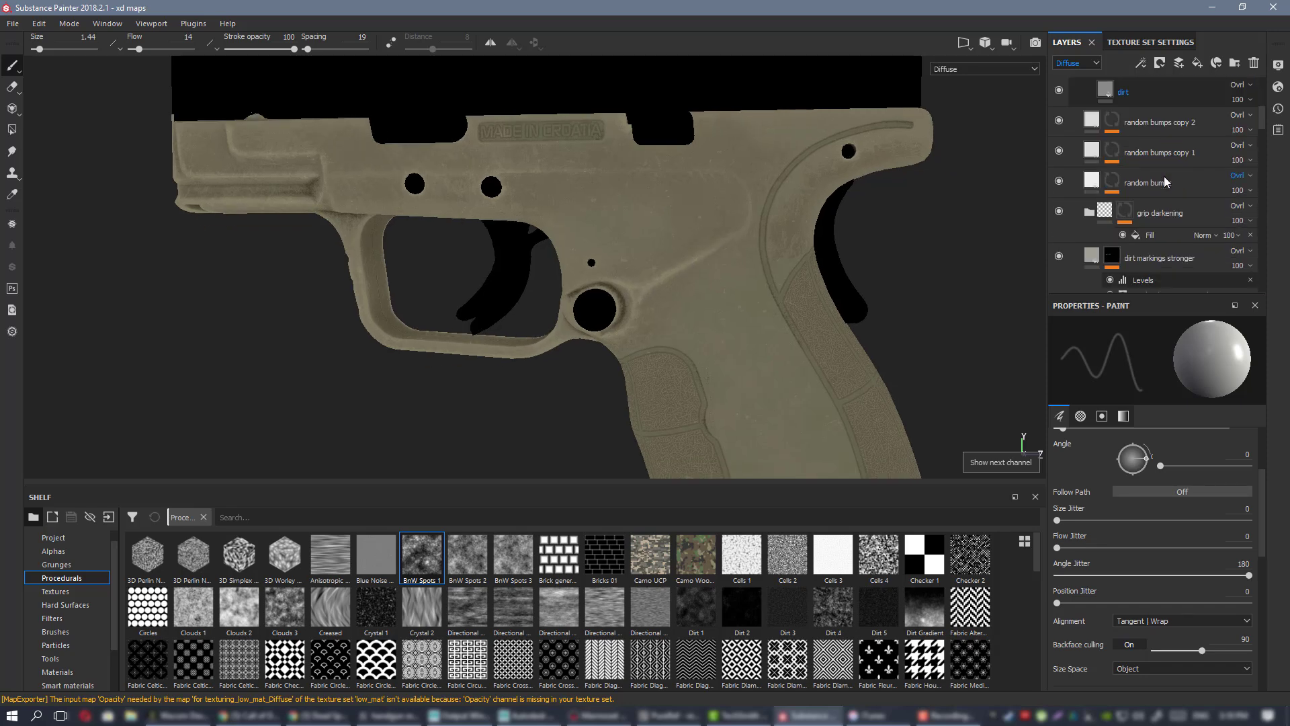
pyautogui.click(1147, 147)
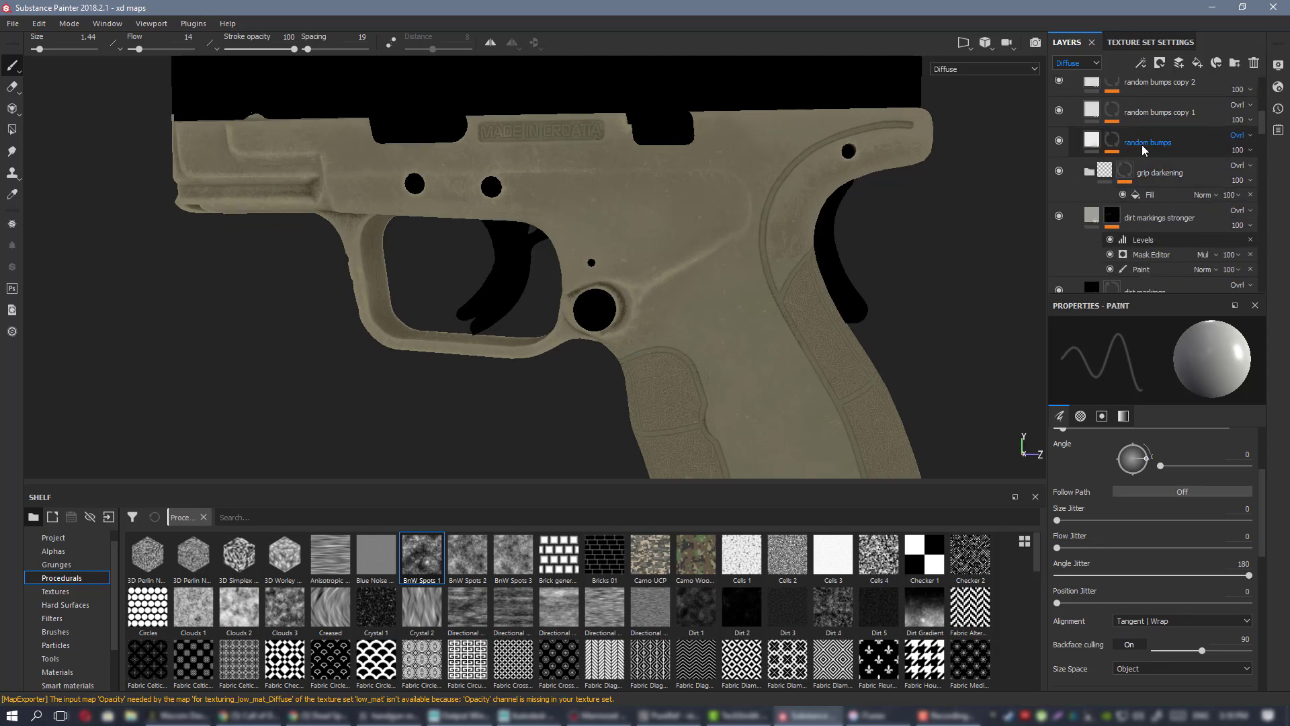
pyautogui.scroll(-3, 1144, 148)
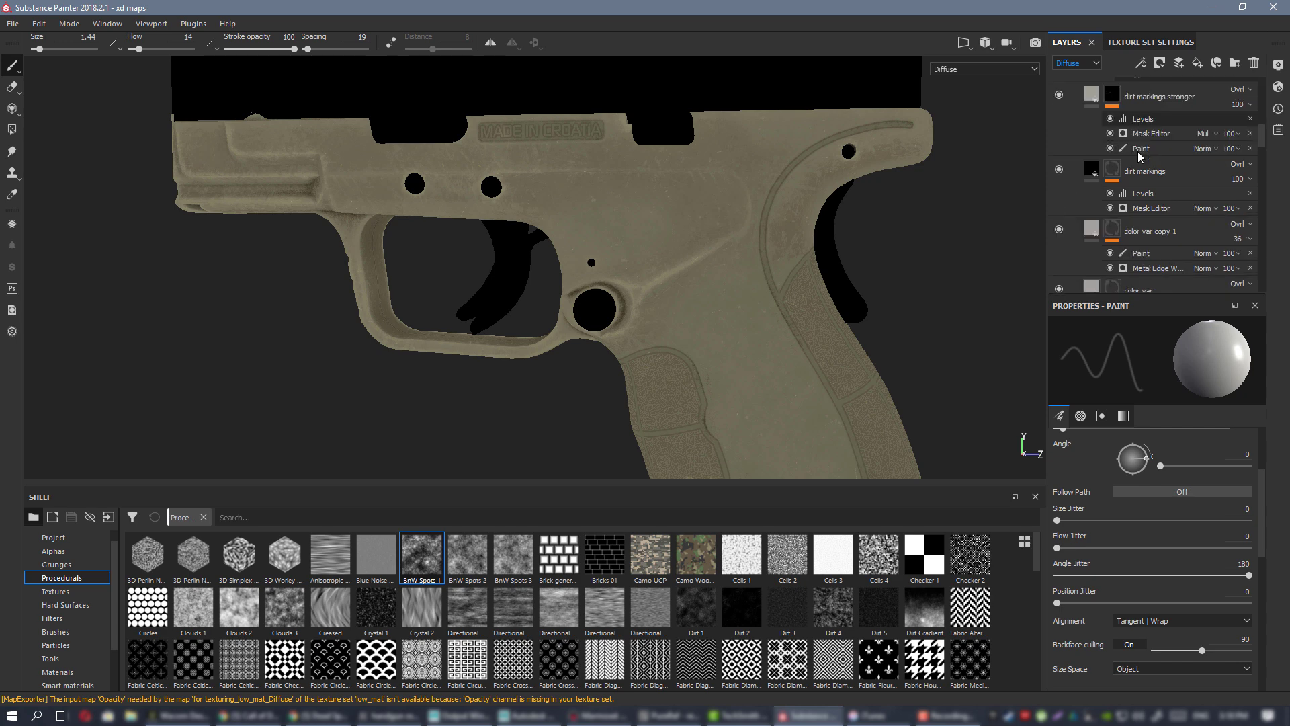
pyautogui.scroll(-5, 1140, 157)
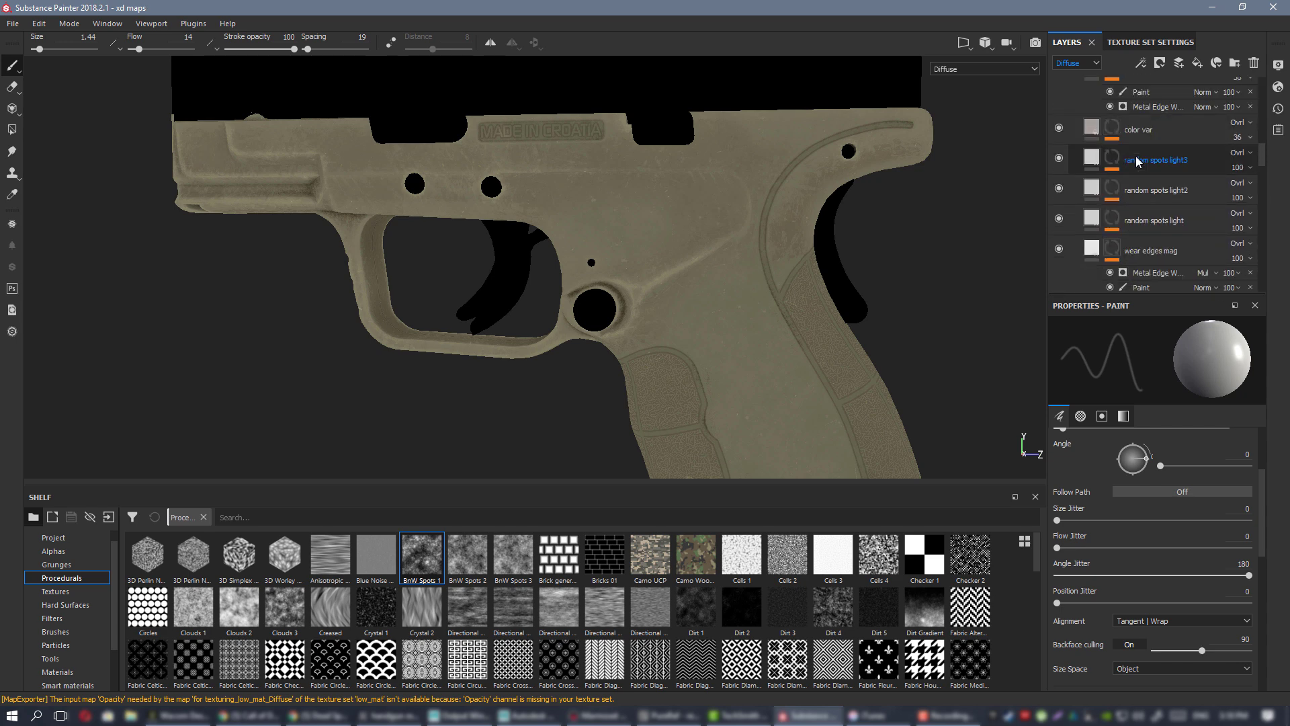
pyautogui.scroll(-3, 1136, 161)
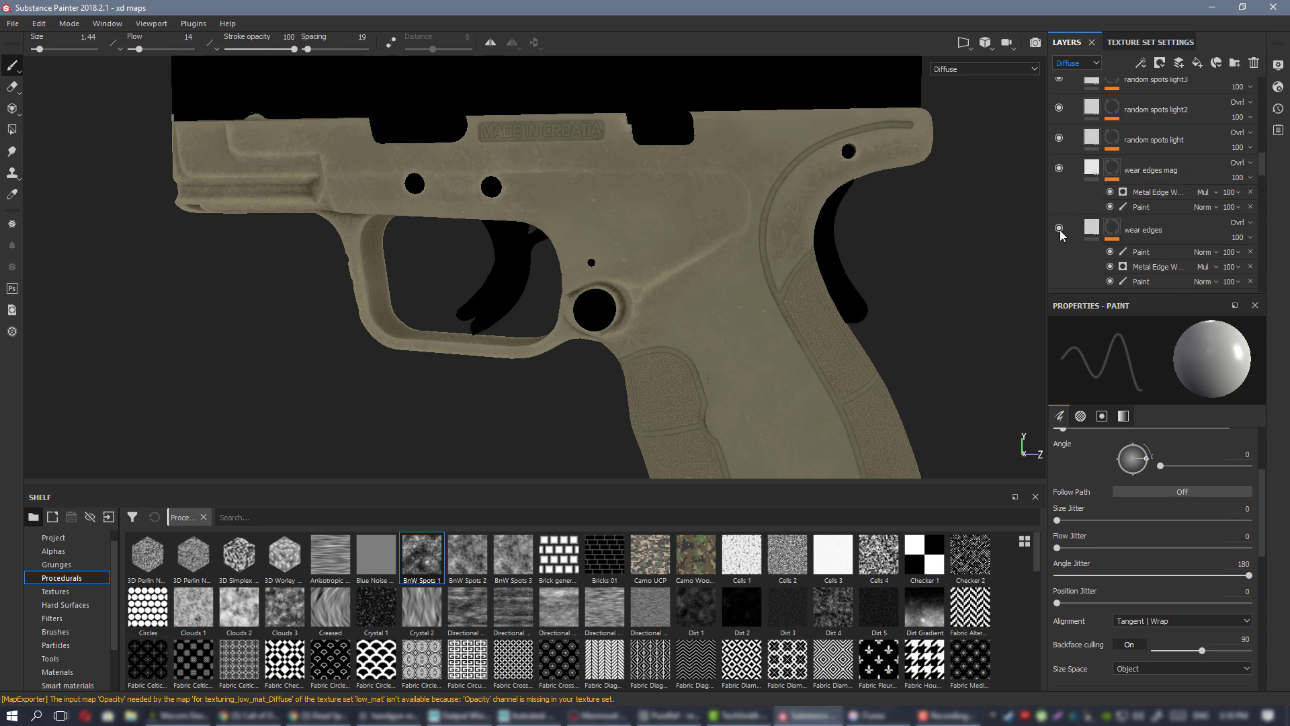
pyautogui.click(1059, 229)
pyautogui.click(1112, 252)
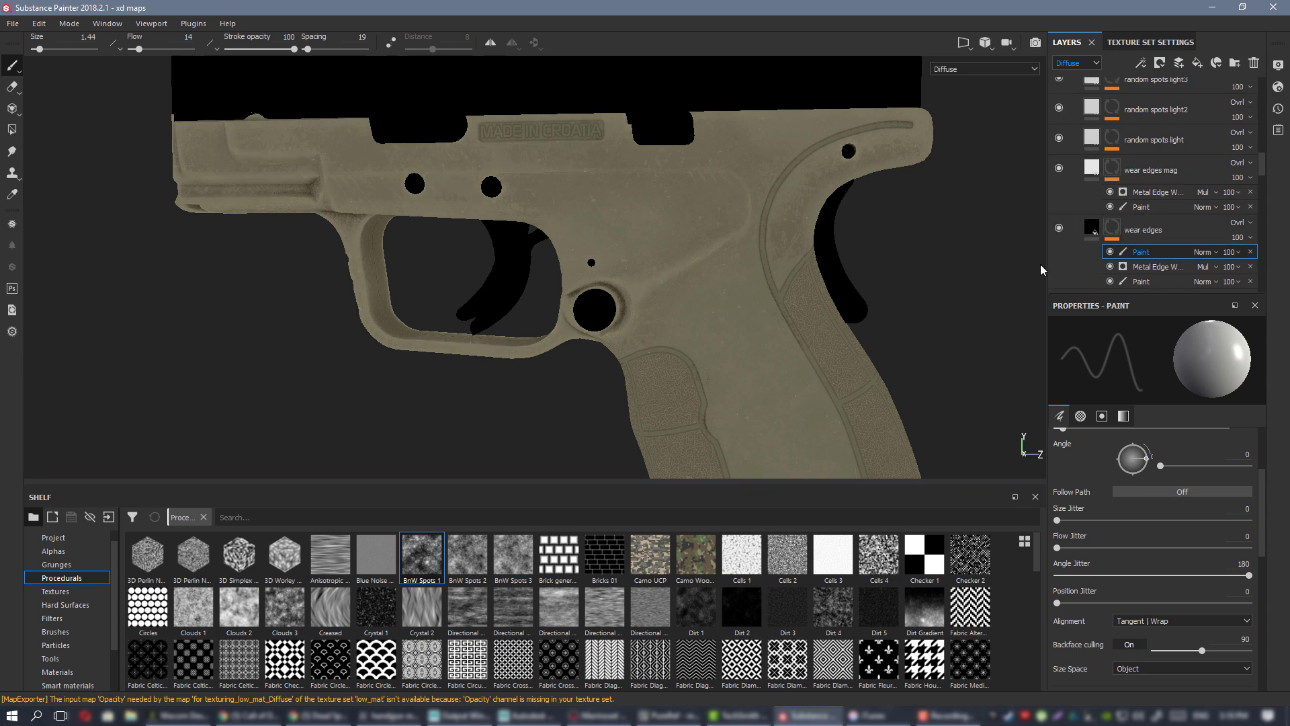
# - Paint over the worn diagonal ridge behind the round button in the wear edges mask with a 3.04 brush at flow 14
pyautogui.scroll(3, 606, 259)
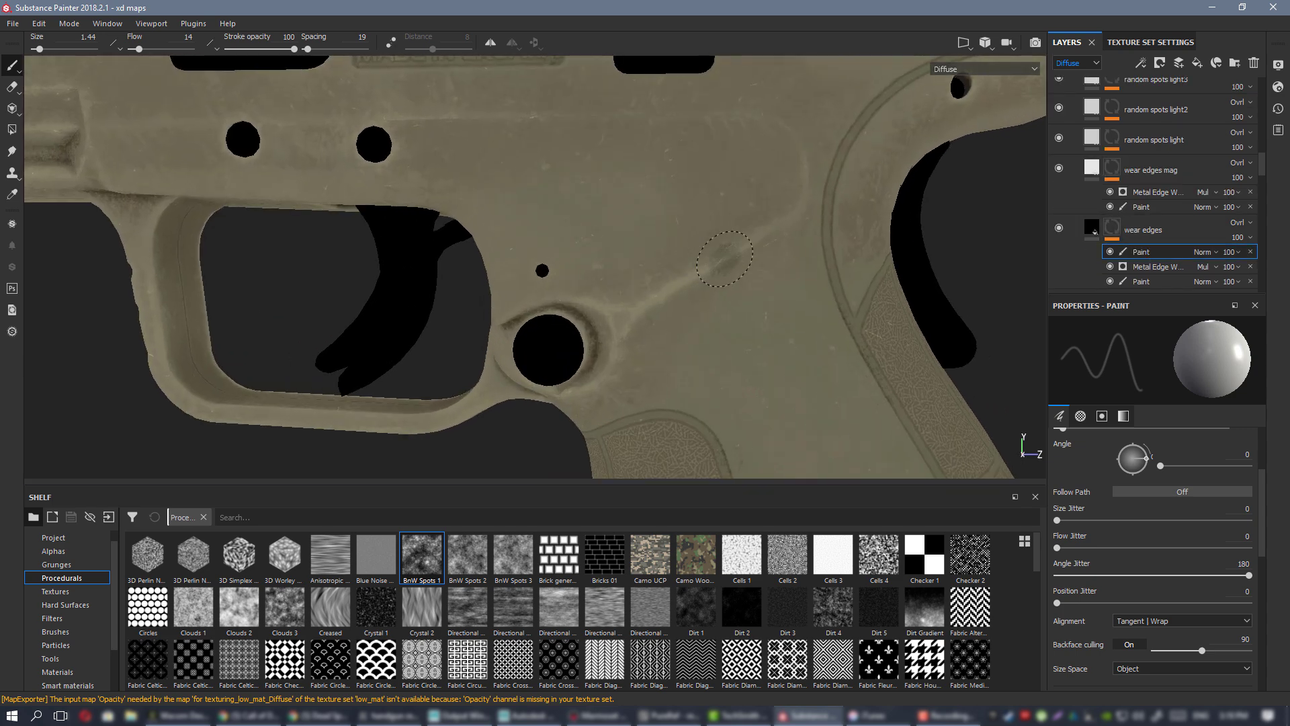
pyautogui.press(']')
pyautogui.click(676, 288)
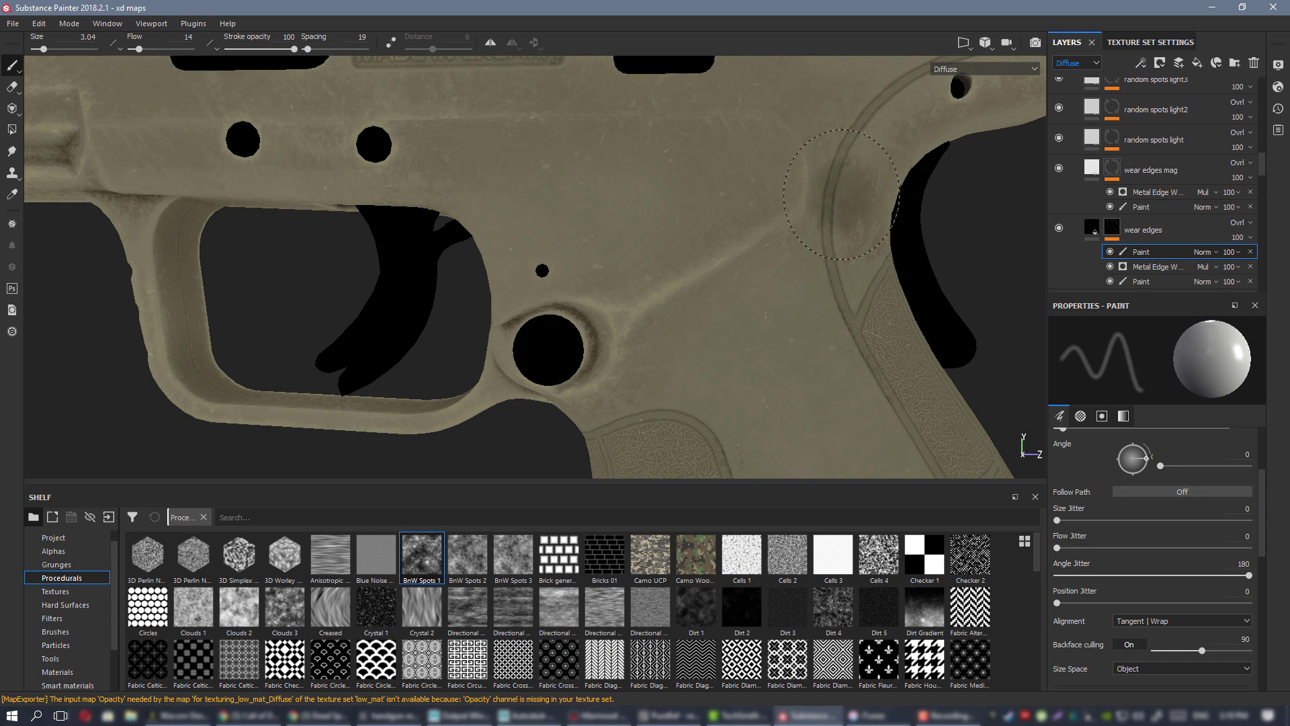
pyautogui.keyDown('alt'); pyautogui.moveTo(763, 204); pyautogui.dragTo(537, 190, button='right'); pyautogui.keyUp('alt')
pyautogui.moveTo(669, 182)
pyautogui.keyDown('alt'); pyautogui.mouseDown()
pyautogui.moveTo(670, 211)
pyautogui.moveTo(631, 186)
pyautogui.moveTo(356, 212)
pyautogui.mouseUp(); pyautogui.keyUp('alt')
pyautogui.keyDown('alt'); pyautogui.moveTo(582, 222); pyautogui.dragTo(699, 235); pyautogui.keyUp('alt')
pyautogui.keyDown('alt'); pyautogui.moveTo(699, 235); pyautogui.dragTo(856, 324, button='right'); pyautogui.keyUp('alt')
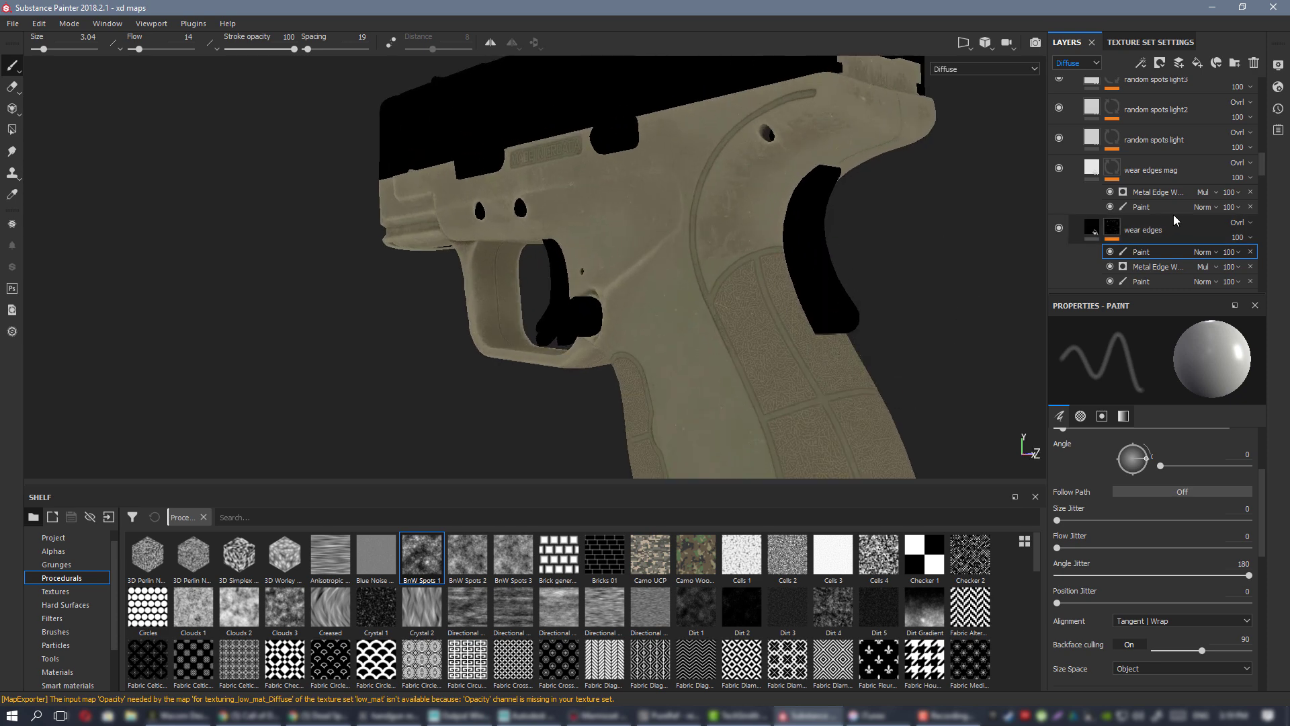
# - Select the Paint effect in the mask of the color var layer
pyautogui.scroll(5, 1173, 218)
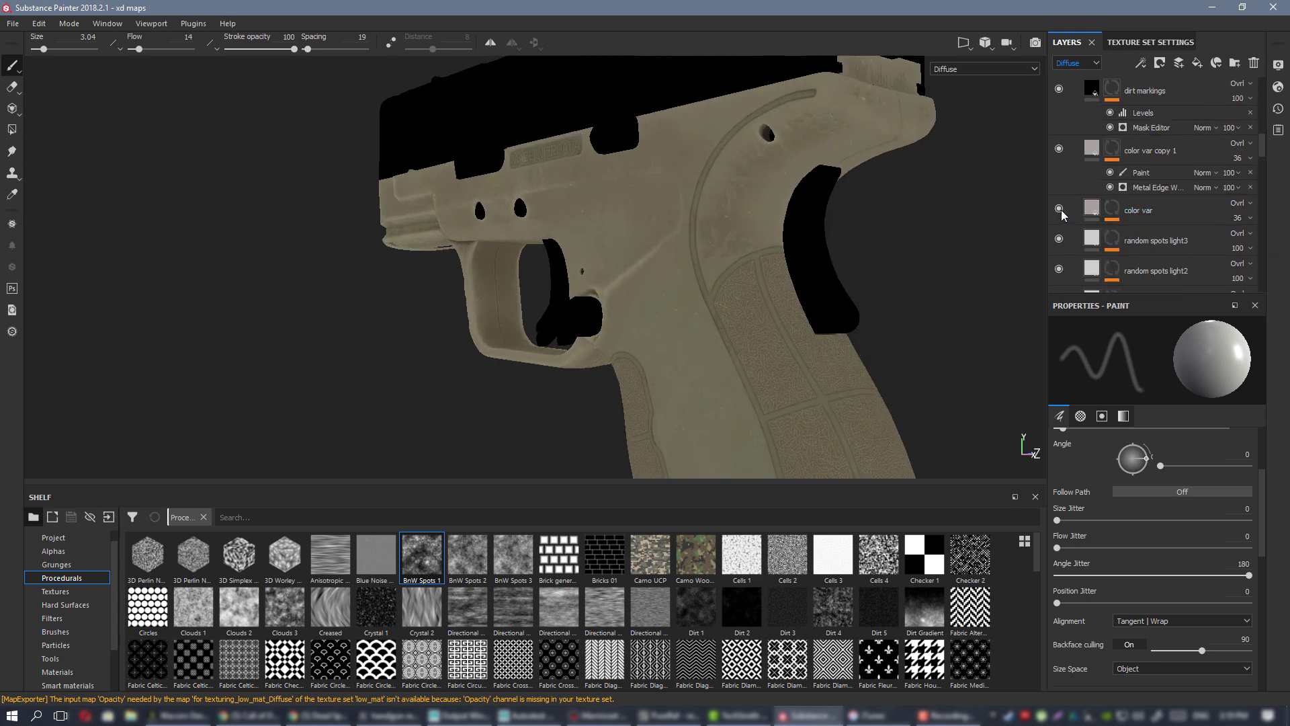
pyautogui.click(1058, 209)
pyautogui.click(1110, 211)
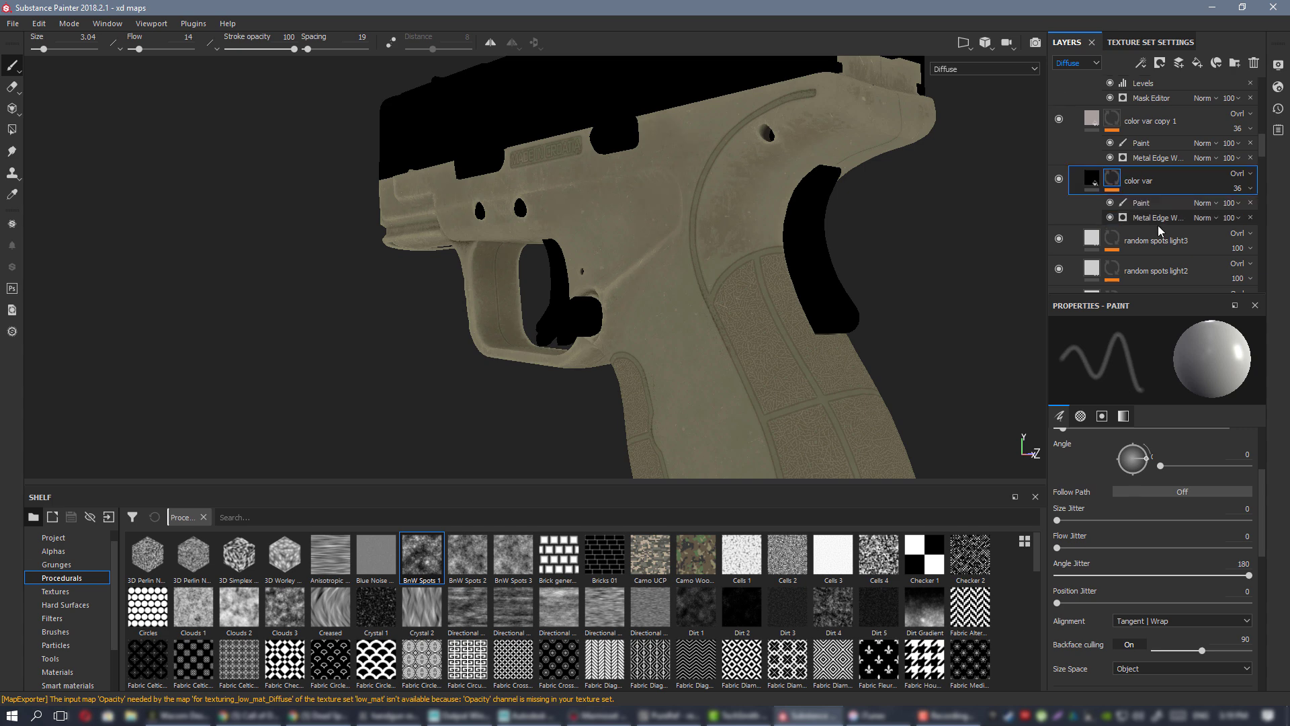
pyautogui.click(1142, 235)
pyautogui.scroll(2, 811, 272)
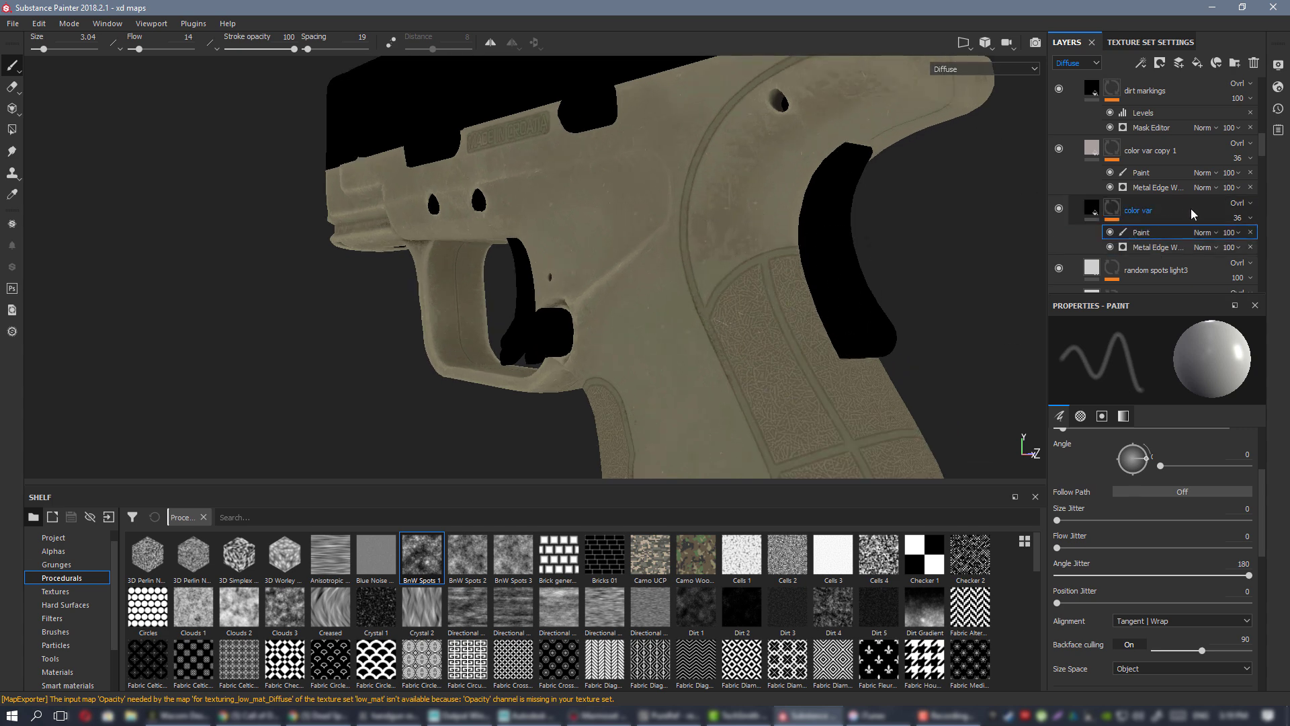
# - Touch up the color var mask on the frame above the rear grip panel, using the eraser at size 1.86 and flow 7
pyautogui.click(738, 274)
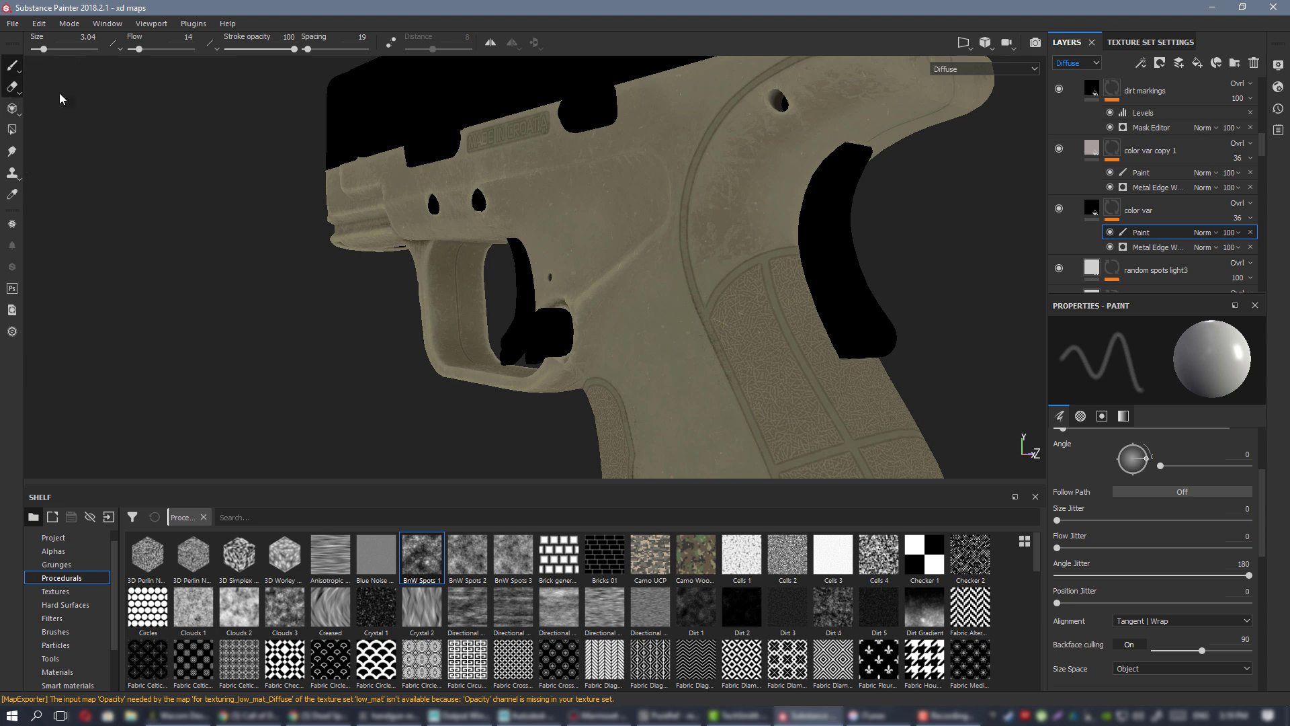
pyautogui.press('e')
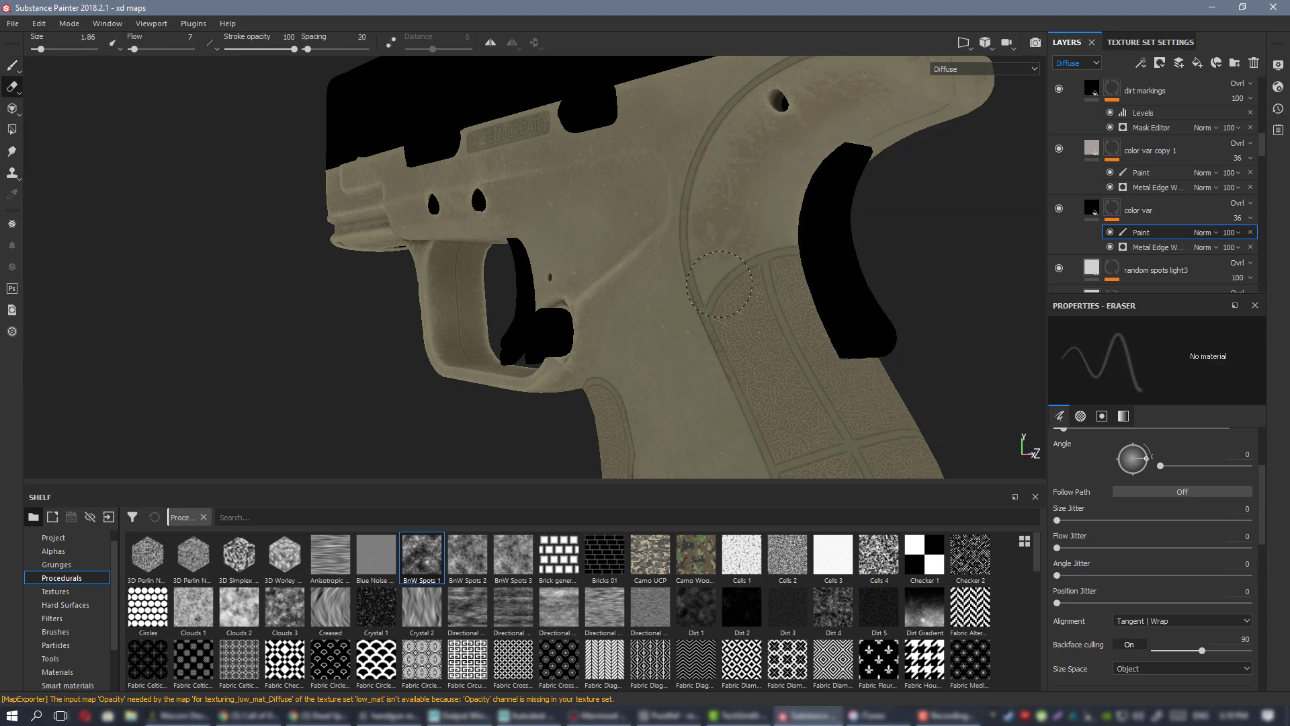
pyautogui.click(719, 284)
pyautogui.moveTo(783, 182)
pyautogui.keyDown('alt'); pyautogui.mouseDown()
pyautogui.moveTo(766, 206)
pyautogui.moveTo(816, 215)
pyautogui.mouseUp(); pyautogui.keyUp('alt')
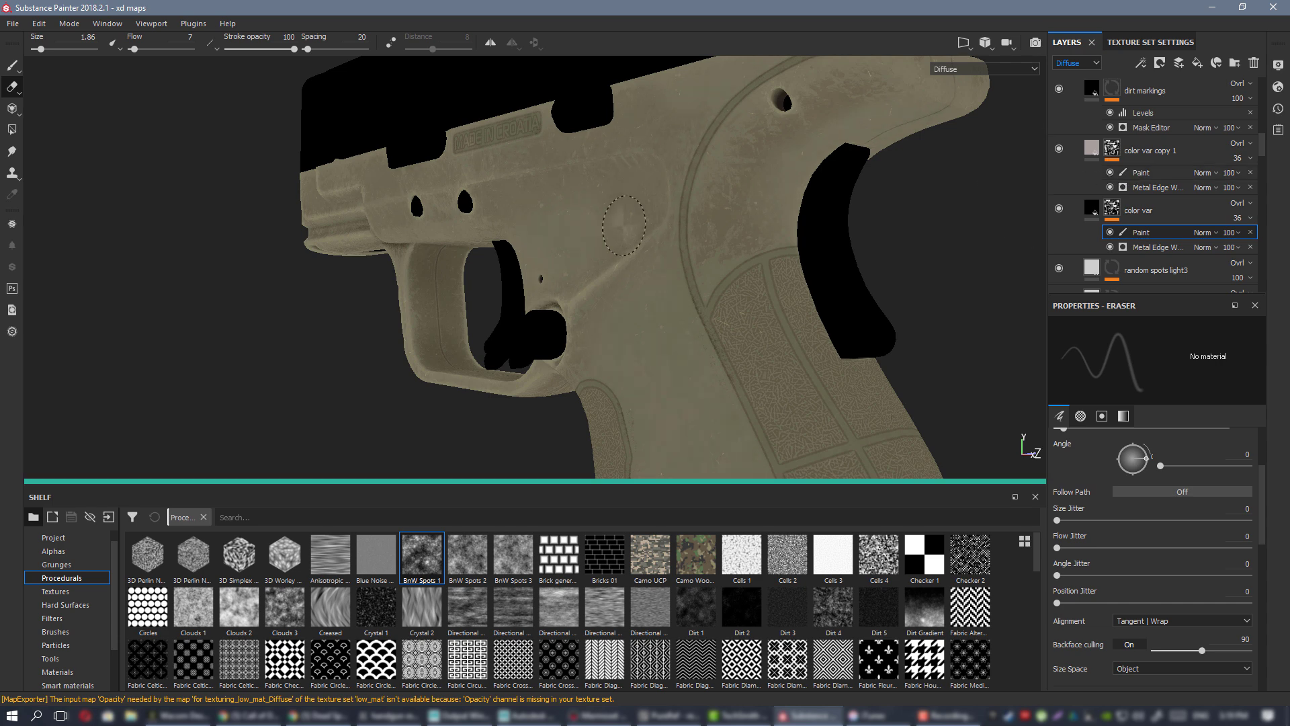
# - Return to the full Material display and examine the frame's side around the trigger guard and grip under different lighting directions
pyautogui.keyDown('alt'); pyautogui.moveTo(751, 316); pyautogui.dragTo(817, 289); pyautogui.keyUp('alt')
pyautogui.keyDown('alt'); pyautogui.moveTo(816, 289); pyautogui.dragTo(712, 383, button='right'); pyautogui.keyUp('alt')
pyautogui.keyDown('alt'); pyautogui.moveTo(712, 383); pyautogui.dragTo(663, 270, button='middle'); pyautogui.keyUp('alt')
pyautogui.keyDown('alt'); pyautogui.moveTo(664, 271); pyautogui.dragTo(714, 295); pyautogui.keyUp('alt')
pyautogui.keyDown('alt'); pyautogui.moveTo(714, 296); pyautogui.dragTo(726, 366, button='middle'); pyautogui.keyUp('alt')
pyautogui.keyDown('alt'); pyautogui.moveTo(725, 366); pyautogui.dragTo(773, 222, button='right'); pyautogui.keyUp('alt')
pyautogui.keyDown('alt'); pyautogui.moveTo(773, 222); pyautogui.dragTo(718, 239, button='middle'); pyautogui.keyUp('alt')
pyautogui.press('m')
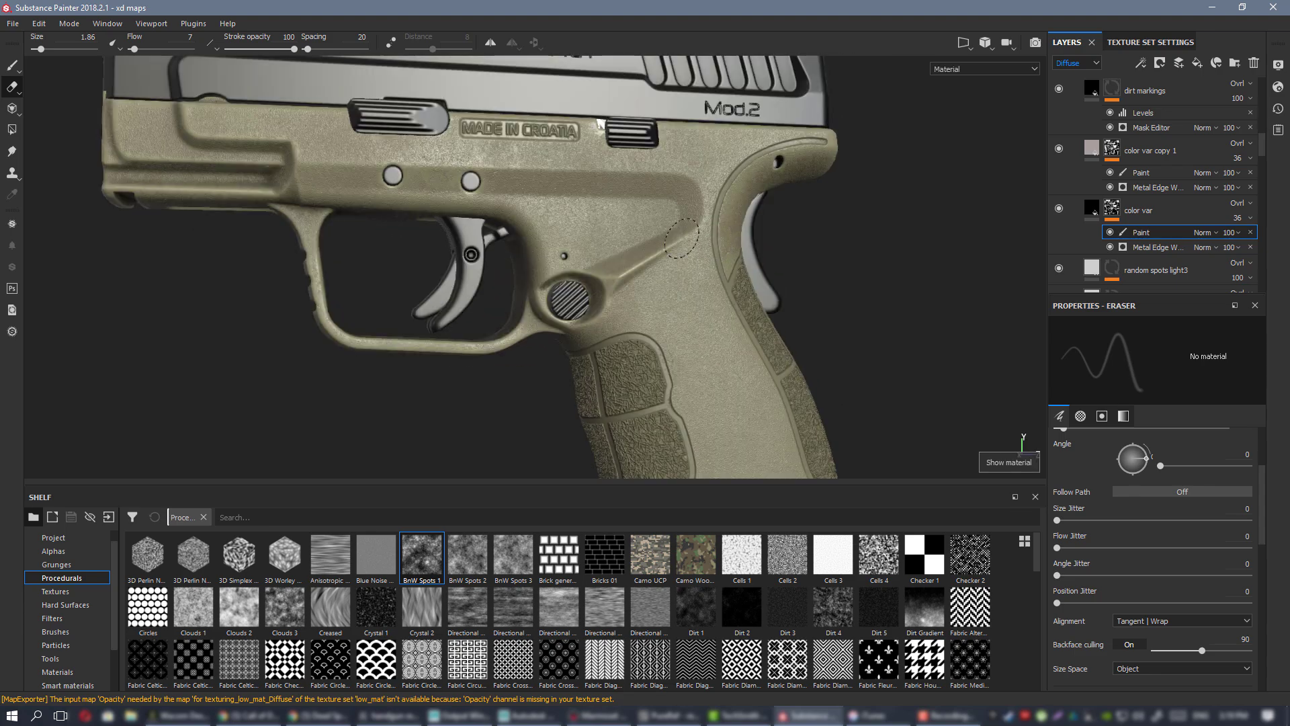
pyautogui.keyDown('alt'); pyautogui.moveTo(702, 274); pyautogui.dragTo(672, 283, button='right'); pyautogui.keyUp('alt')
pyautogui.keyDown('alt'); pyautogui.moveTo(672, 282); pyautogui.dragTo(632, 299); pyautogui.keyUp('alt')
pyautogui.keyDown('alt'); pyautogui.moveTo(713, 256); pyautogui.dragTo(685, 227, button='right'); pyautogui.keyUp('alt')
pyautogui.keyDown('alt'); pyautogui.moveTo(684, 227); pyautogui.dragTo(661, 186, button='middle'); pyautogui.keyUp('alt')
pyautogui.keyDown('alt'); pyautogui.moveTo(661, 187); pyautogui.dragTo(729, 262); pyautogui.keyUp('alt')
pyautogui.keyDown('alt'); pyautogui.moveTo(729, 261); pyautogui.dragTo(776, 243, button='middle'); pyautogui.keyUp('alt')
pyautogui.keyDown('alt'); pyautogui.moveTo(694, 257); pyautogui.dragTo(708, 301); pyautogui.keyUp('alt')
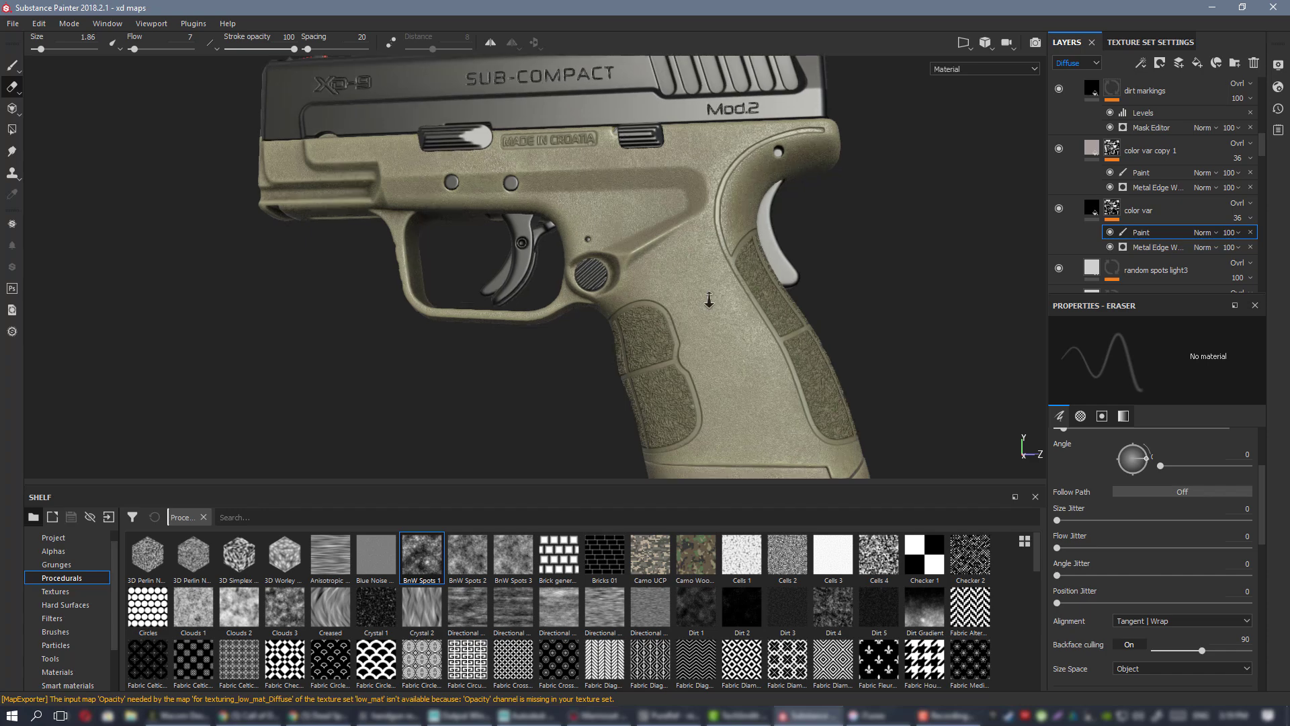
pyautogui.keyDown('shift'); pyautogui.moveTo(708, 301); pyautogui.dragTo(511, 266, button='right'); pyautogui.keyUp('shift')
pyautogui.keyDown('alt'); pyautogui.moveTo(510, 266); pyautogui.dragTo(538, 269); pyautogui.keyUp('alt')
pyautogui.moveTo(671, 286)
pyautogui.keyDown('shift'); pyautogui.mouseDown(button='right')
pyautogui.moveTo(839, 294)
pyautogui.moveTo(821, 299)
pyautogui.mouseUp(button='right'); pyautogui.keyUp('shift')
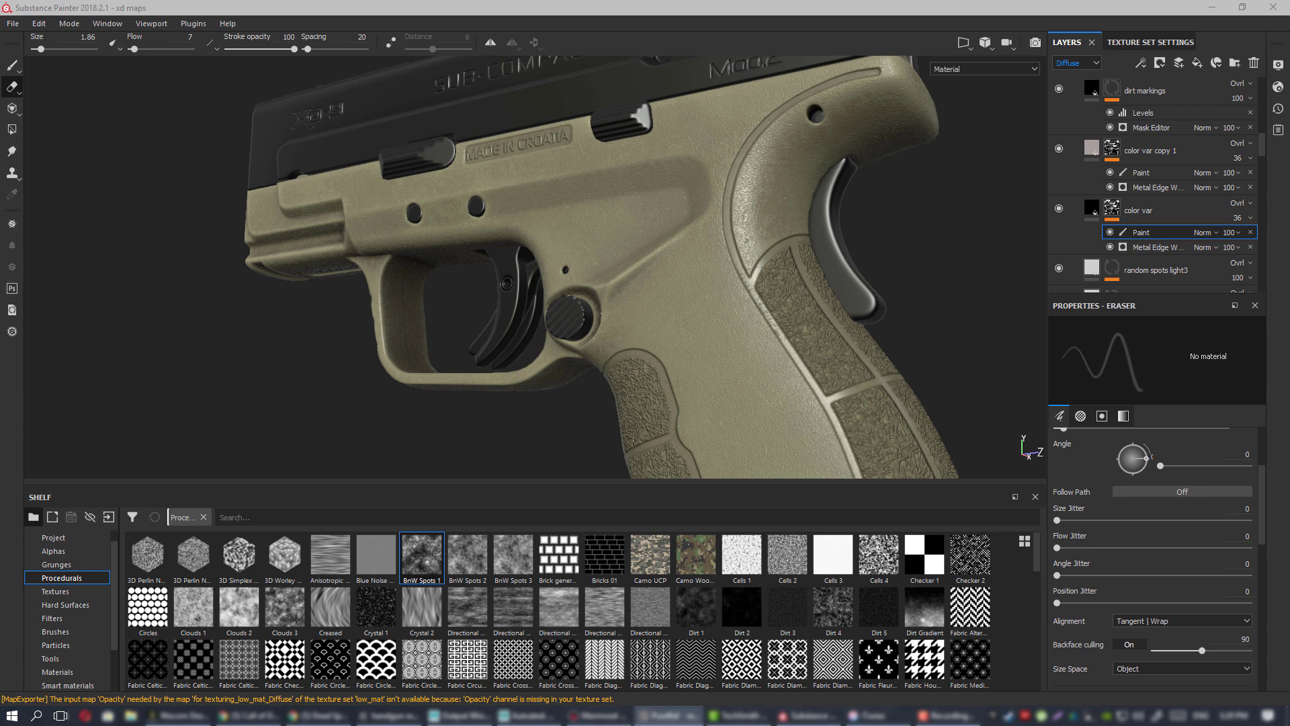
# - Examine the frame's wear and color variation on the whole pistol, both close up and from a distance
pyautogui.keyDown('alt'); pyautogui.moveTo(802, 235); pyautogui.dragTo(939, 199); pyautogui.keyUp('alt')
pyautogui.keyDown('alt'); pyautogui.moveTo(489, 239); pyautogui.dragTo(749, 213); pyautogui.keyUp('alt')
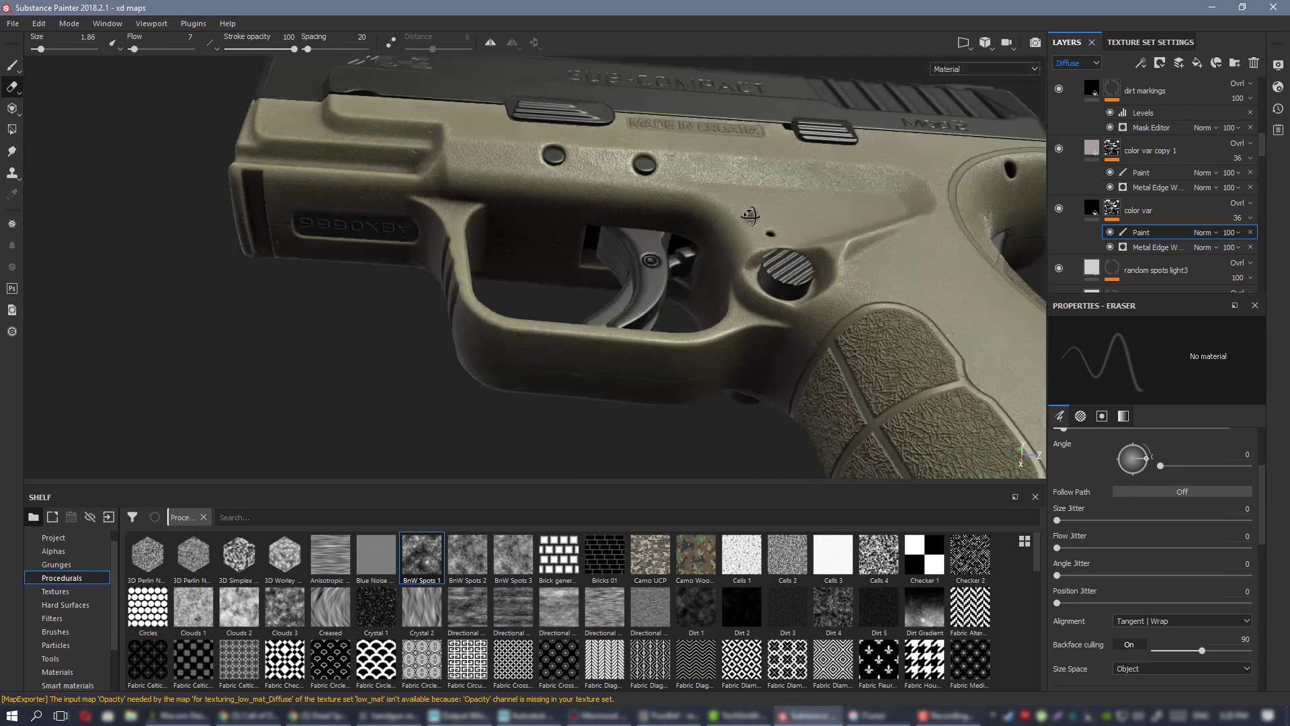
pyautogui.moveTo(748, 213)
pyautogui.keyDown('shift'); pyautogui.mouseDown(button='right')
pyautogui.moveTo(733, 226)
pyautogui.moveTo(766, 215)
pyautogui.mouseUp(button='right'); pyautogui.keyUp('shift')
pyautogui.keyDown('alt'); pyautogui.moveTo(766, 215); pyautogui.dragTo(698, 268); pyautogui.keyUp('alt')
pyautogui.keyDown('alt'); pyautogui.moveTo(698, 268); pyautogui.dragTo(427, 146, button='right'); pyautogui.keyUp('alt')
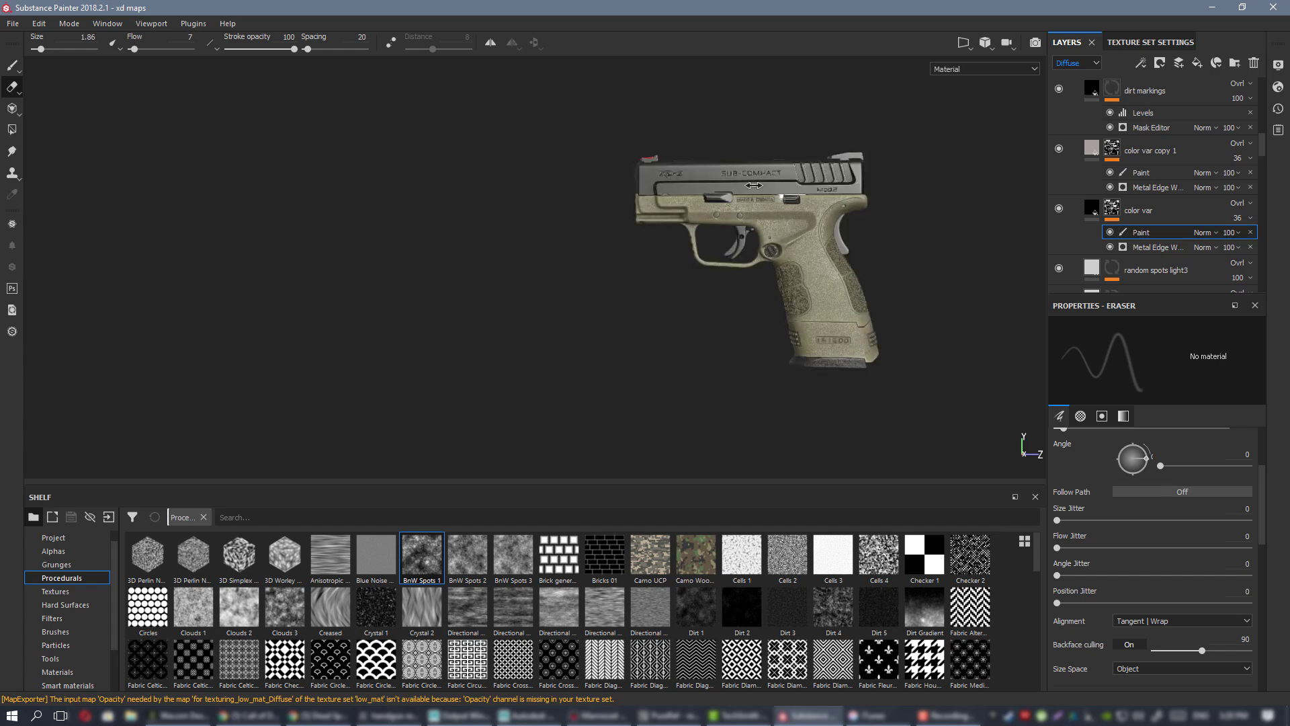
pyautogui.keyDown('alt'); pyautogui.moveTo(549, 212); pyautogui.dragTo(855, 268, button='right'); pyautogui.keyUp('alt')
pyautogui.keyDown('alt'); pyautogui.moveTo(855, 267); pyautogui.dragTo(726, 306); pyautogui.keyUp('alt')
pyautogui.keyDown('alt'); pyautogui.moveTo(726, 306); pyautogui.dragTo(604, 221, button='right'); pyautogui.keyUp('alt')
pyautogui.keyDown('alt'); pyautogui.moveTo(605, 221); pyautogui.dragTo(665, 168); pyautogui.keyUp('alt')
pyautogui.keyDown('alt'); pyautogui.moveTo(665, 168); pyautogui.dragTo(501, 78, button='right'); pyautogui.keyUp('alt')
pyautogui.keyDown('alt'); pyautogui.moveTo(502, 79); pyautogui.dragTo(660, 239); pyautogui.keyUp('alt')
pyautogui.keyDown('alt'); pyautogui.moveTo(513, 240); pyautogui.dragTo(808, 444, button='right'); pyautogui.keyUp('alt')
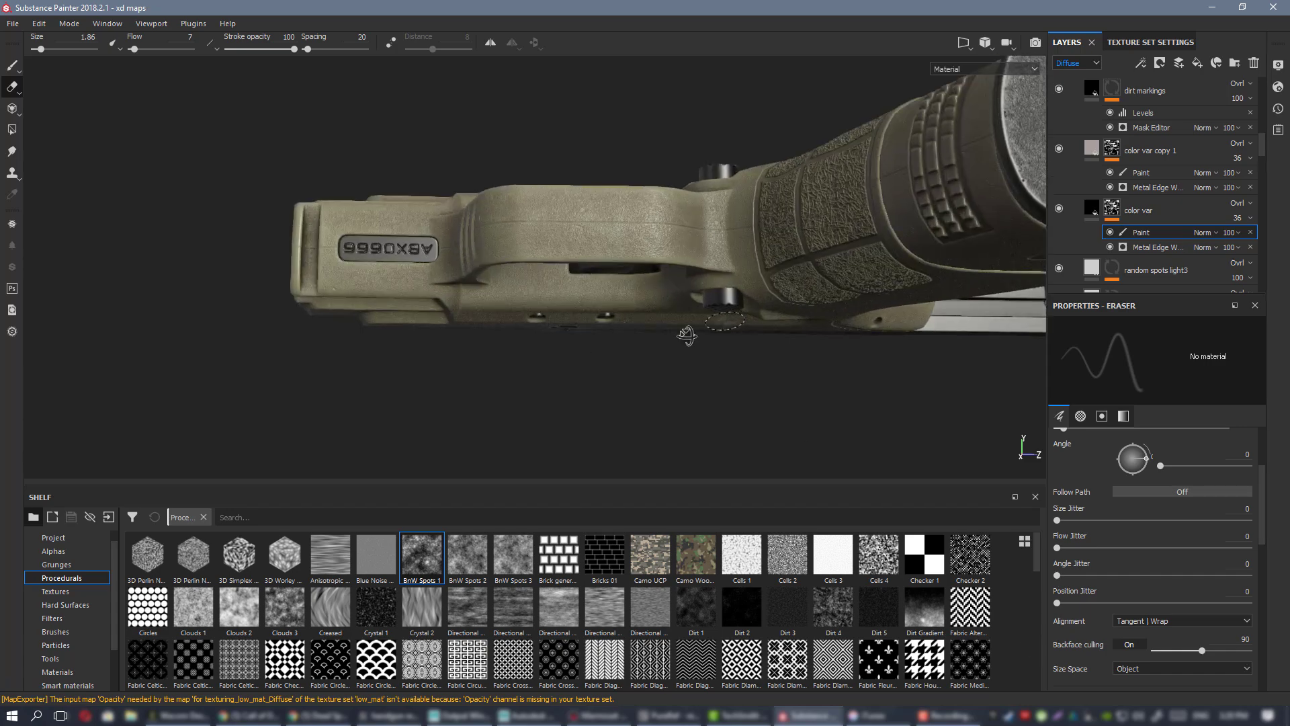
# - Inspect the frame's underside around the serial plate and the front of the trigger guard
pyautogui.keyDown('alt'); pyautogui.moveTo(685, 336); pyautogui.dragTo(400, 340, button='middle'); pyautogui.keyUp('alt')
pyautogui.keyDown('alt'); pyautogui.moveTo(618, 250); pyautogui.dragTo(344, 266); pyautogui.keyUp('alt')
pyautogui.keyDown('alt'); pyautogui.moveTo(344, 266); pyautogui.dragTo(668, 279, button='middle'); pyautogui.keyUp('alt')
pyautogui.keyDown('alt'); pyautogui.moveTo(668, 279); pyautogui.dragTo(726, 283); pyautogui.keyUp('alt')
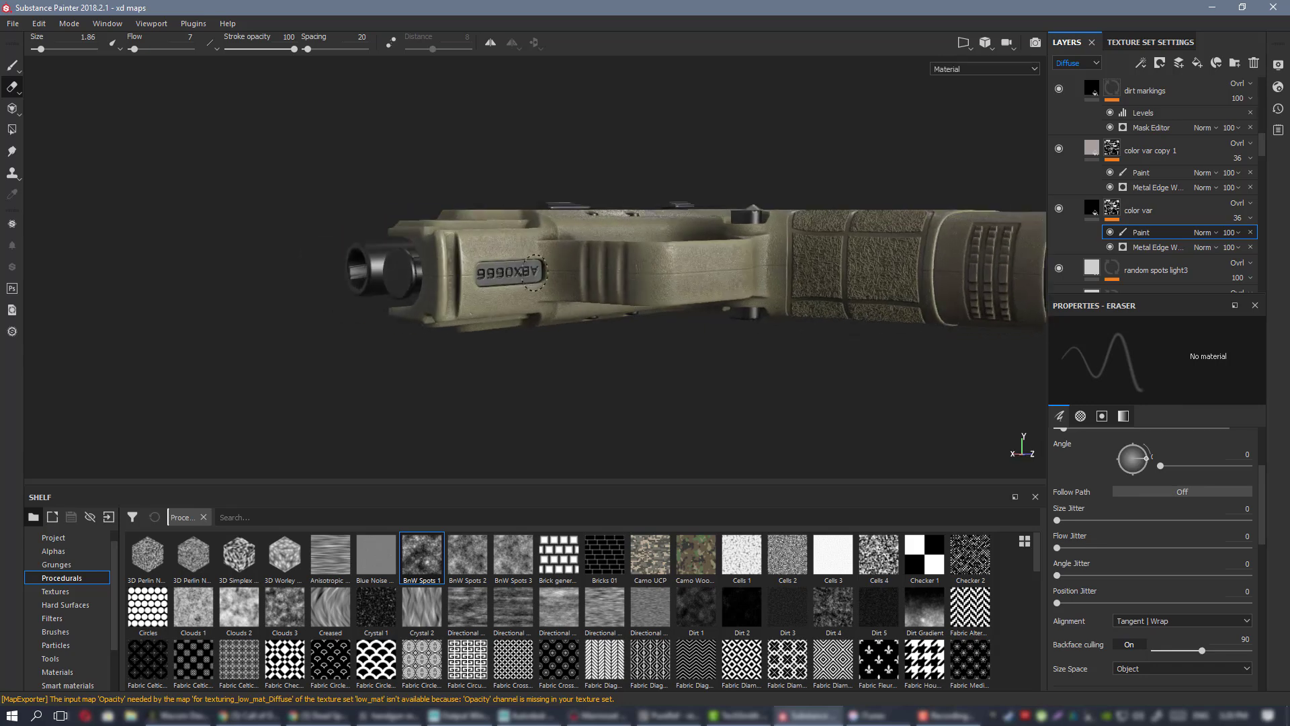
pyautogui.keyDown('alt'); pyautogui.moveTo(430, 208); pyautogui.dragTo(518, 249, button='right'); pyautogui.keyUp('alt')
pyautogui.keyDown('alt'); pyautogui.moveTo(591, 301); pyautogui.dragTo(510, 334); pyautogui.keyUp('alt')
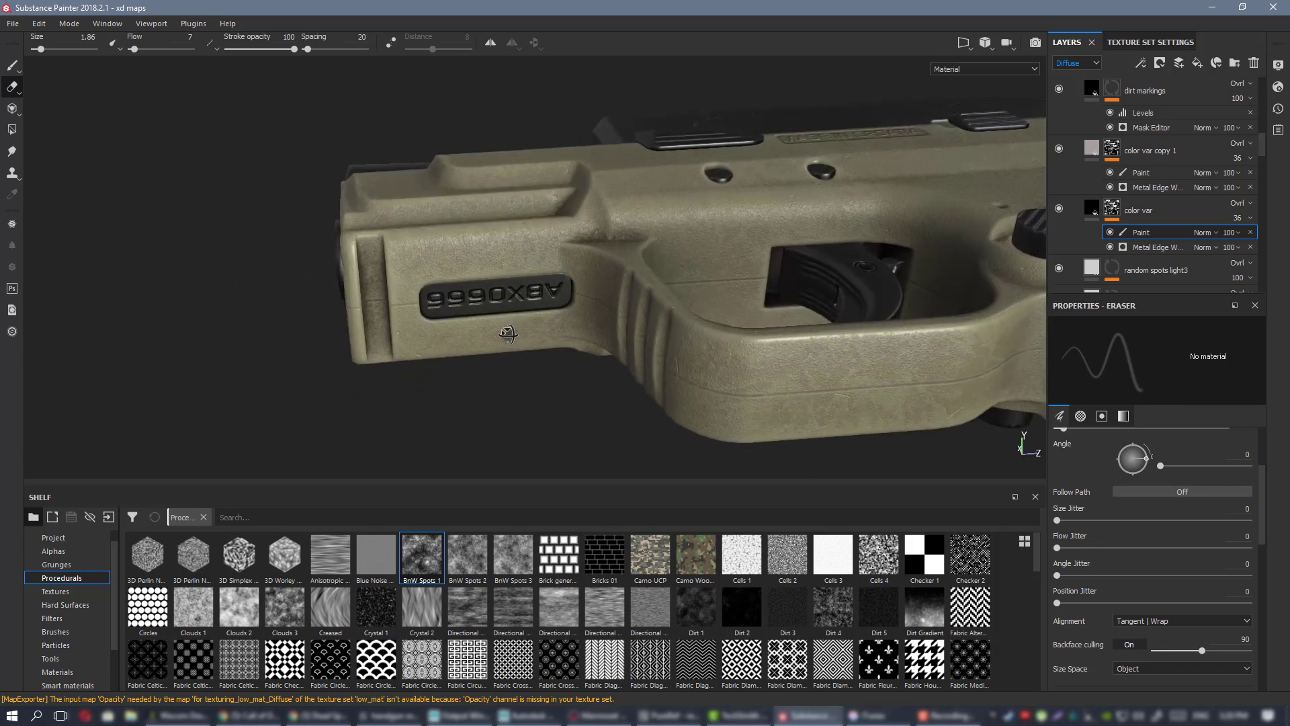
pyautogui.keyDown('alt'); pyautogui.moveTo(510, 334); pyautogui.dragTo(251, 265, button='right'); pyautogui.keyUp('alt')
pyautogui.keyDown('alt'); pyautogui.moveTo(250, 264); pyautogui.dragTo(262, 245); pyautogui.keyUp('alt')
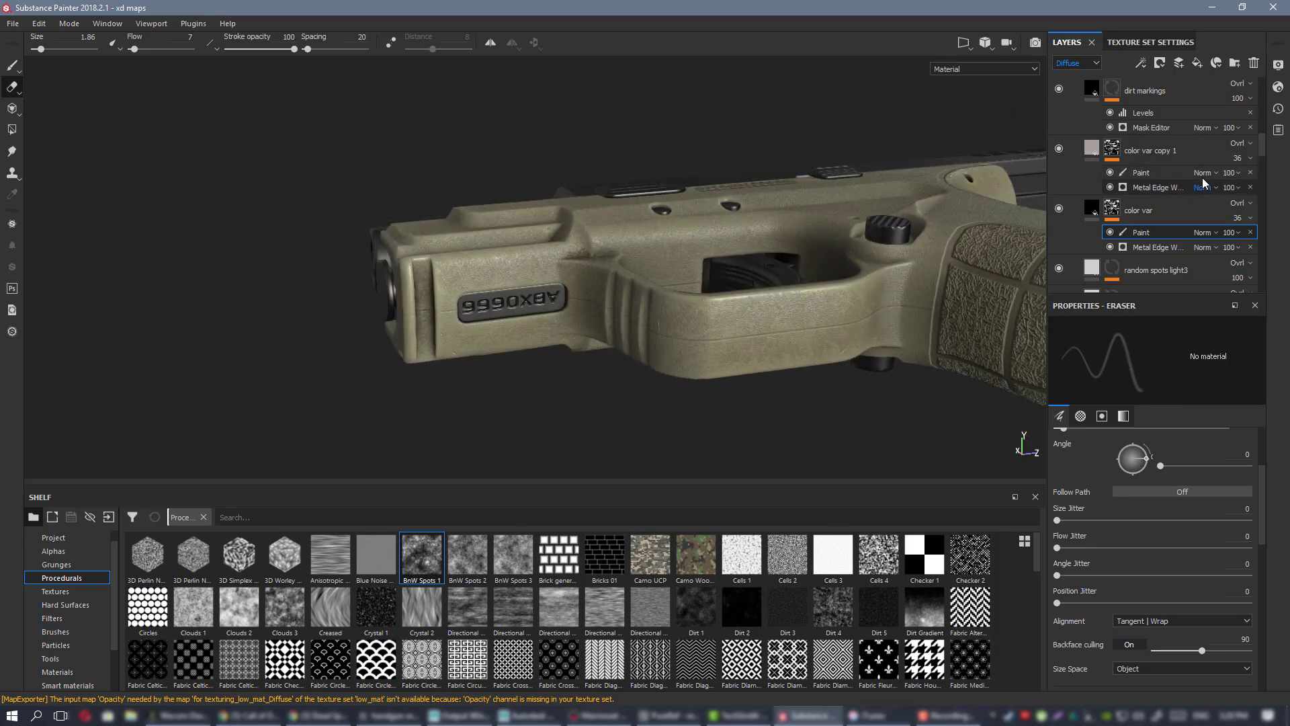
# - Find the more gloss layer among the plastic layers, display its mask and select its Paint effect
pyautogui.scroll(5, 1175, 175)
pyautogui.scroll(4, 1185, 178)
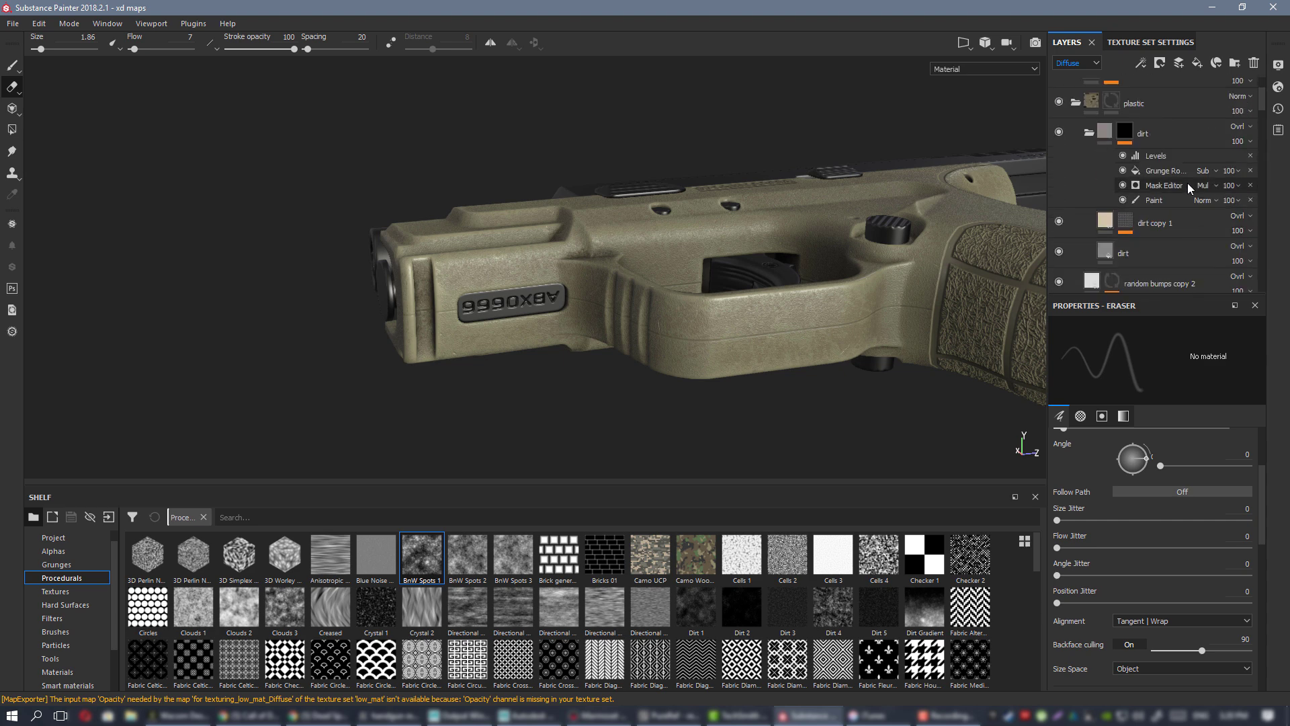
pyautogui.scroll(-4, 1159, 191)
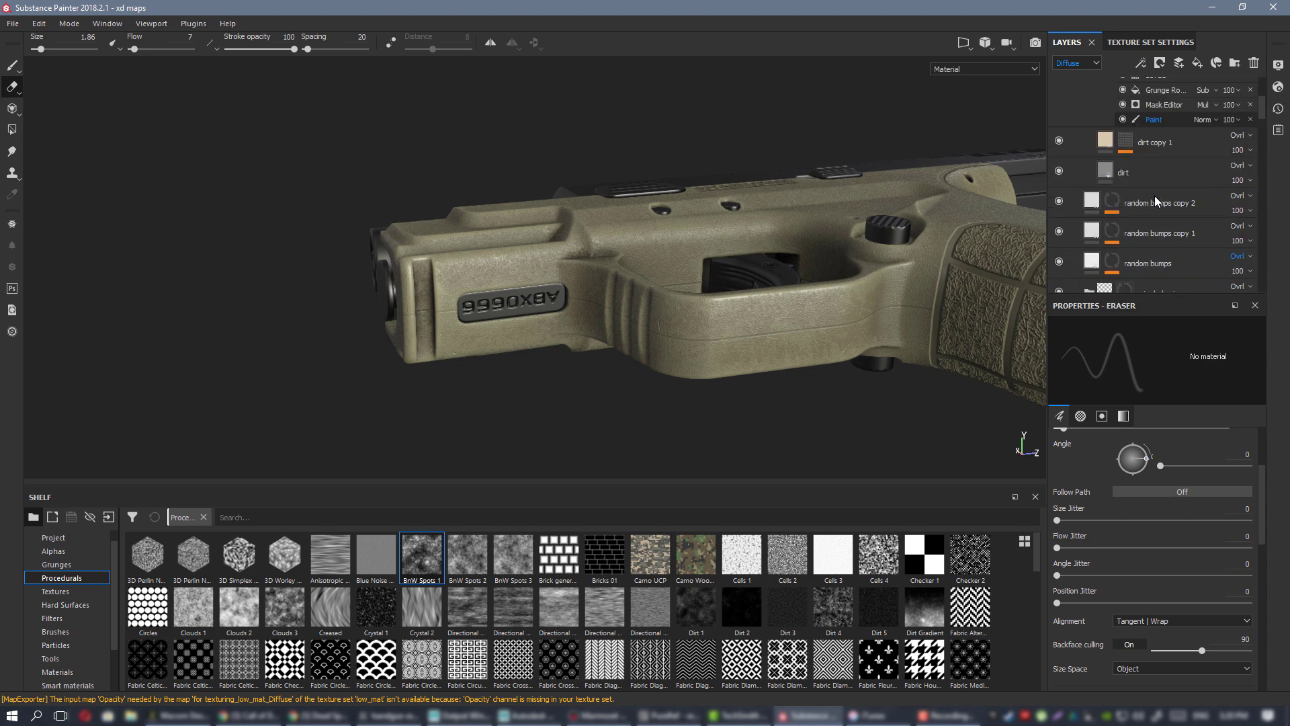
pyautogui.scroll(-4, 1155, 196)
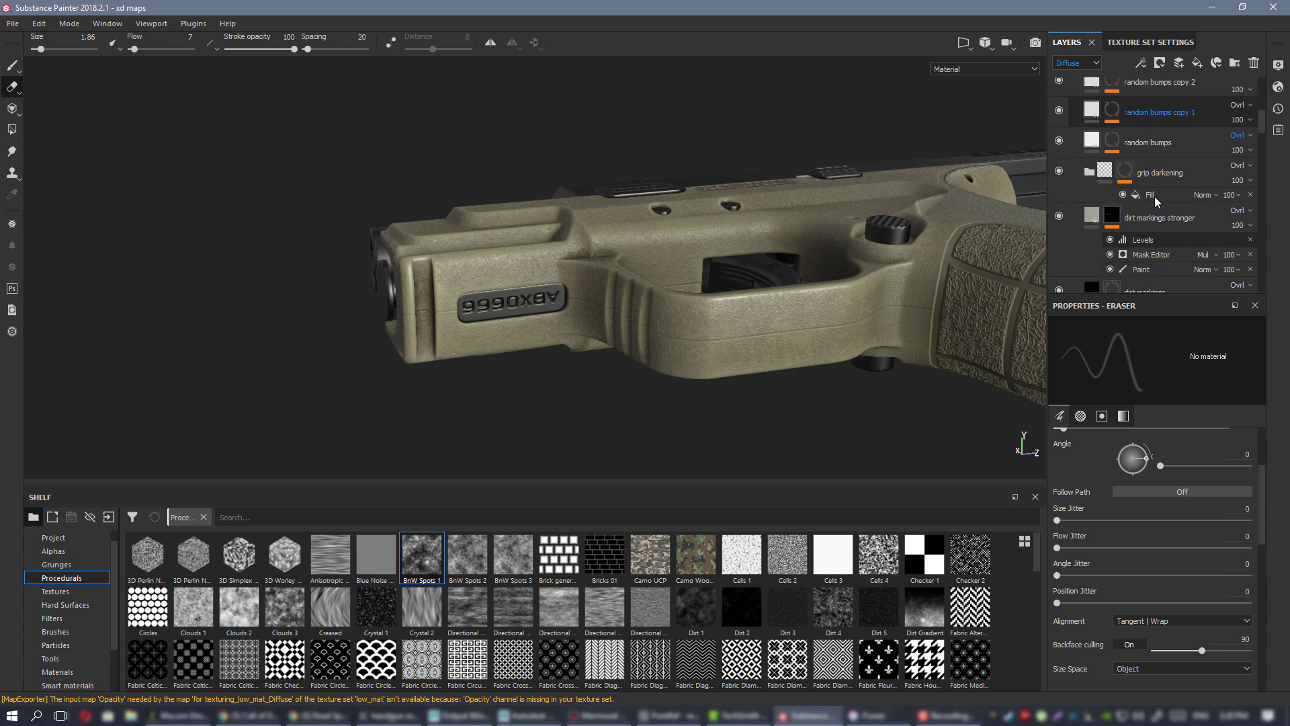
pyautogui.scroll(3, 1155, 198)
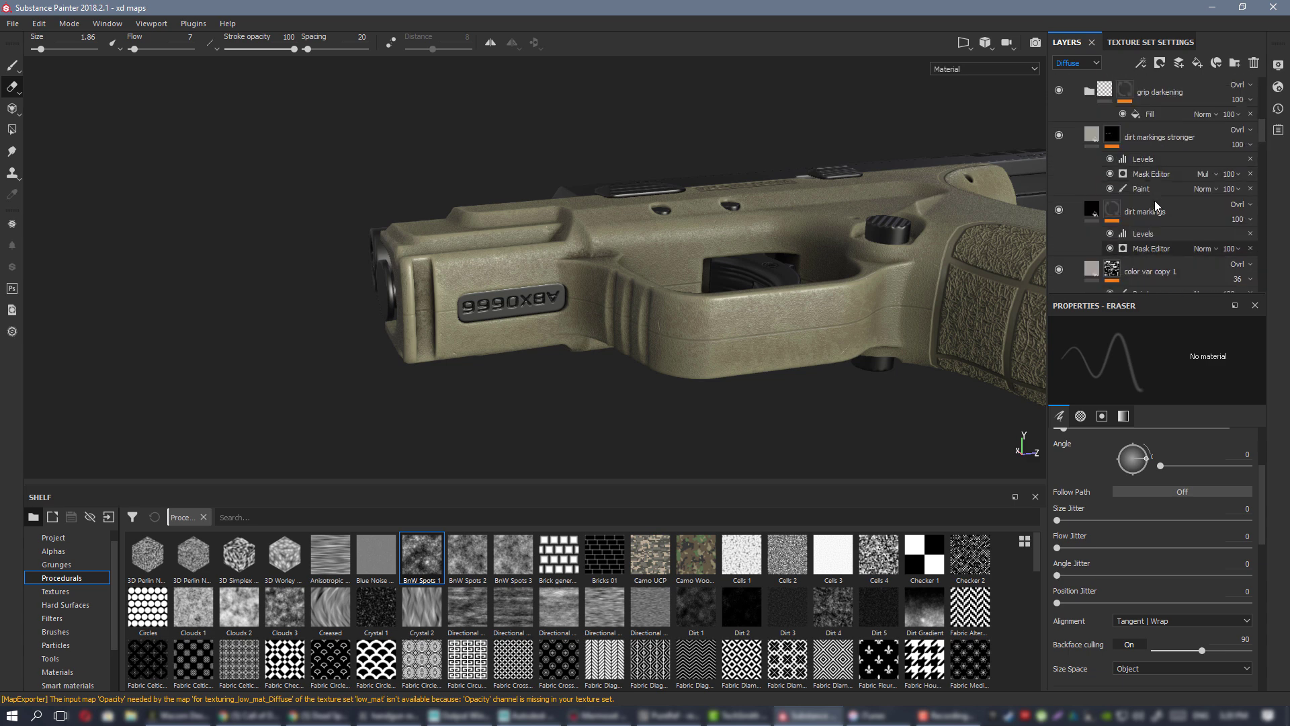
pyautogui.scroll(5, 1154, 200)
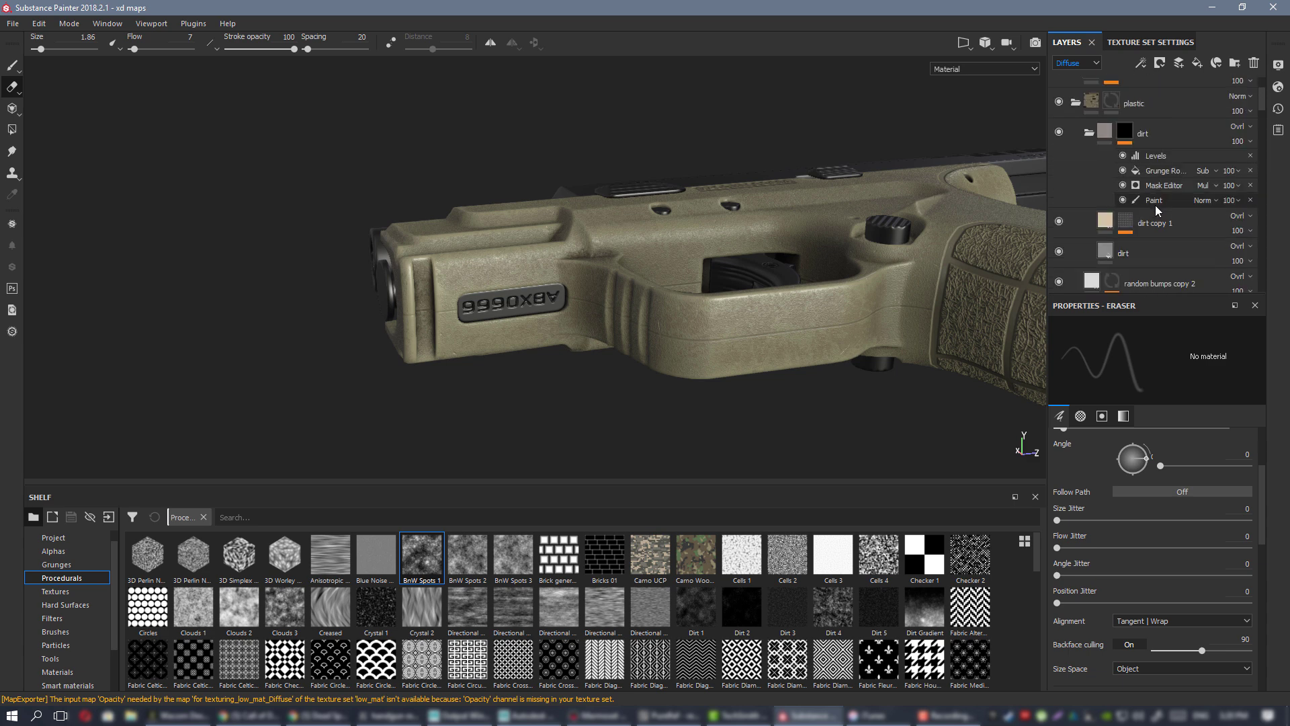
pyautogui.scroll(-4, 1156, 209)
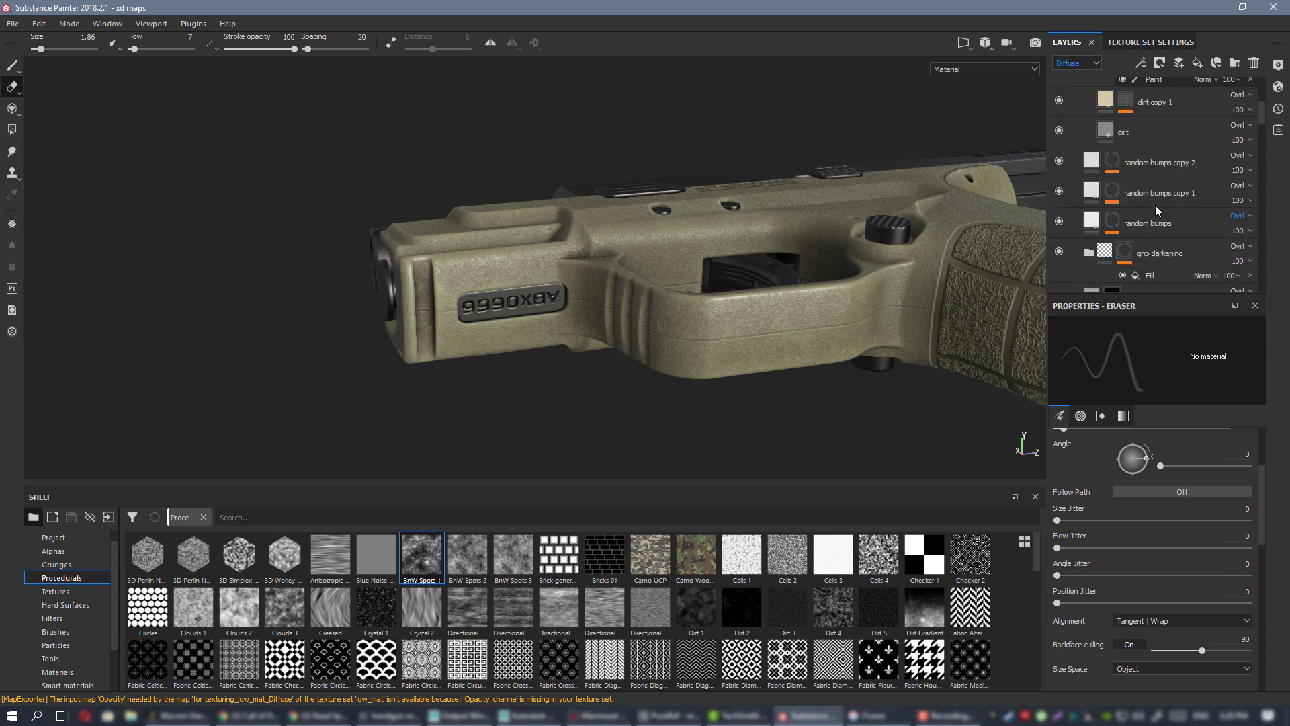
pyautogui.scroll(-5, 1159, 196)
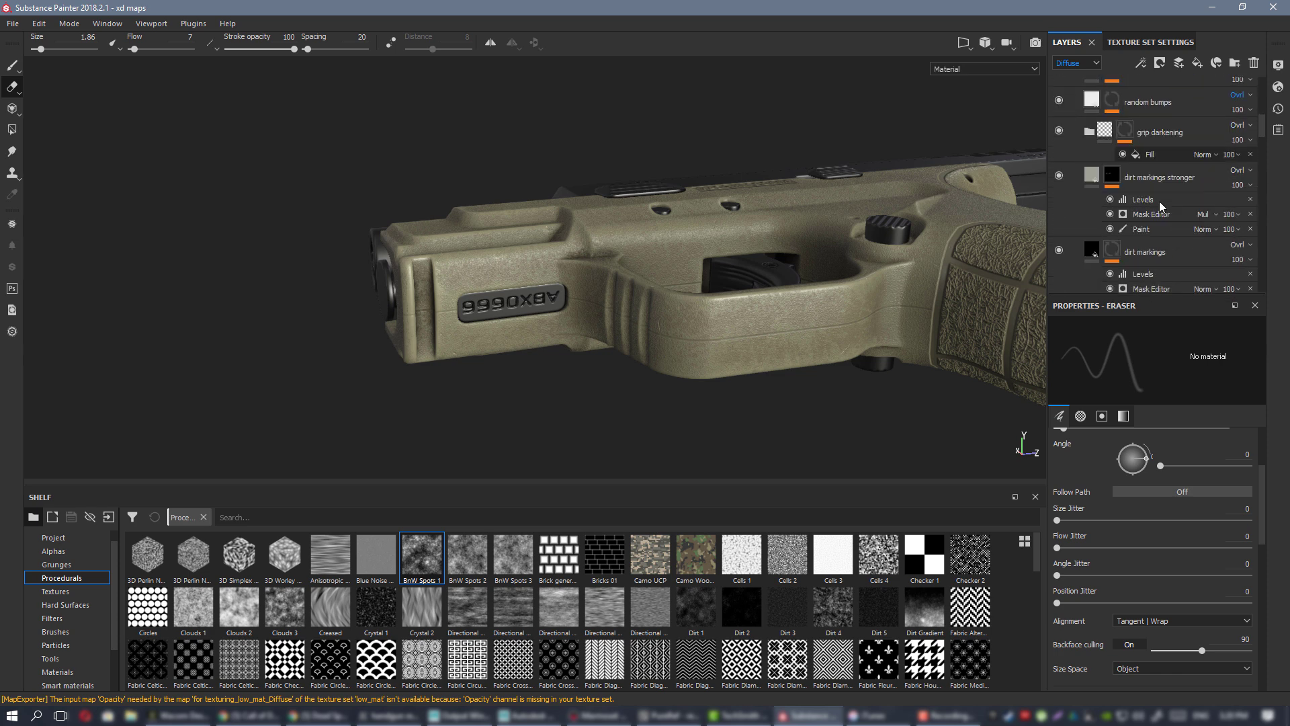
pyautogui.scroll(-1, 1159, 205)
pyautogui.scroll(-1, 1158, 203)
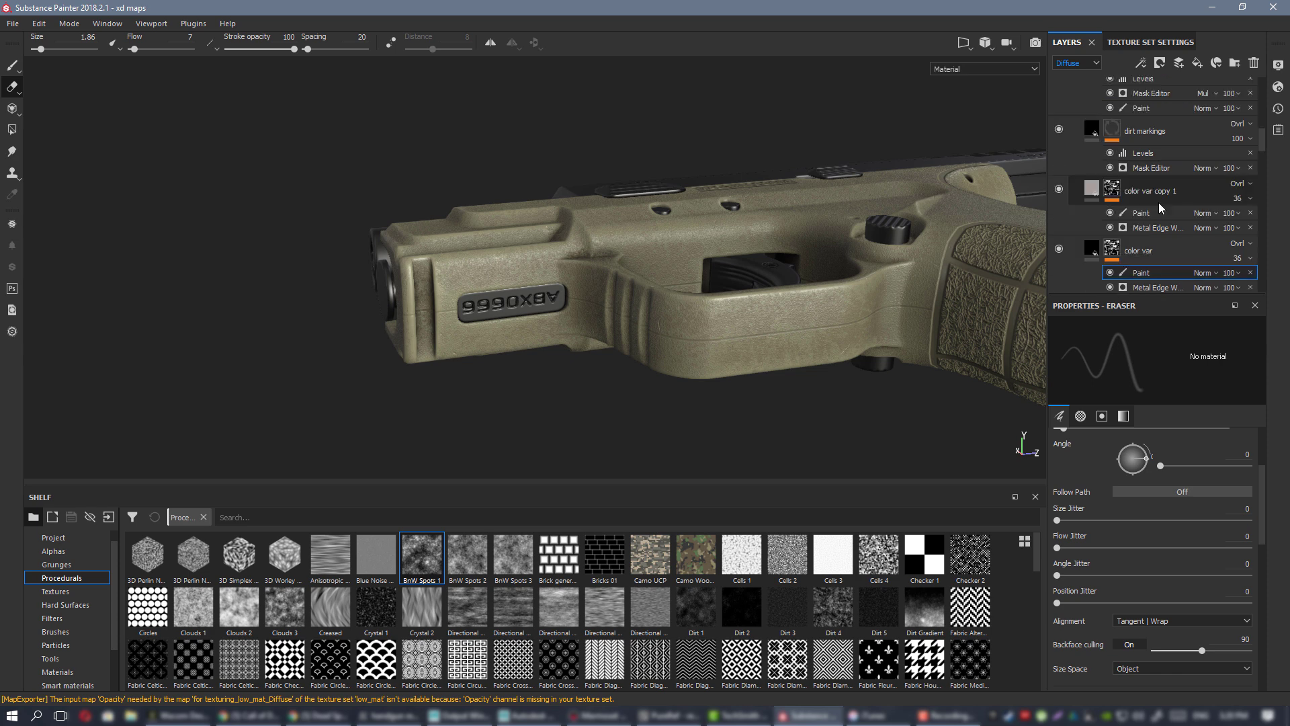
pyautogui.scroll(-5, 1156, 206)
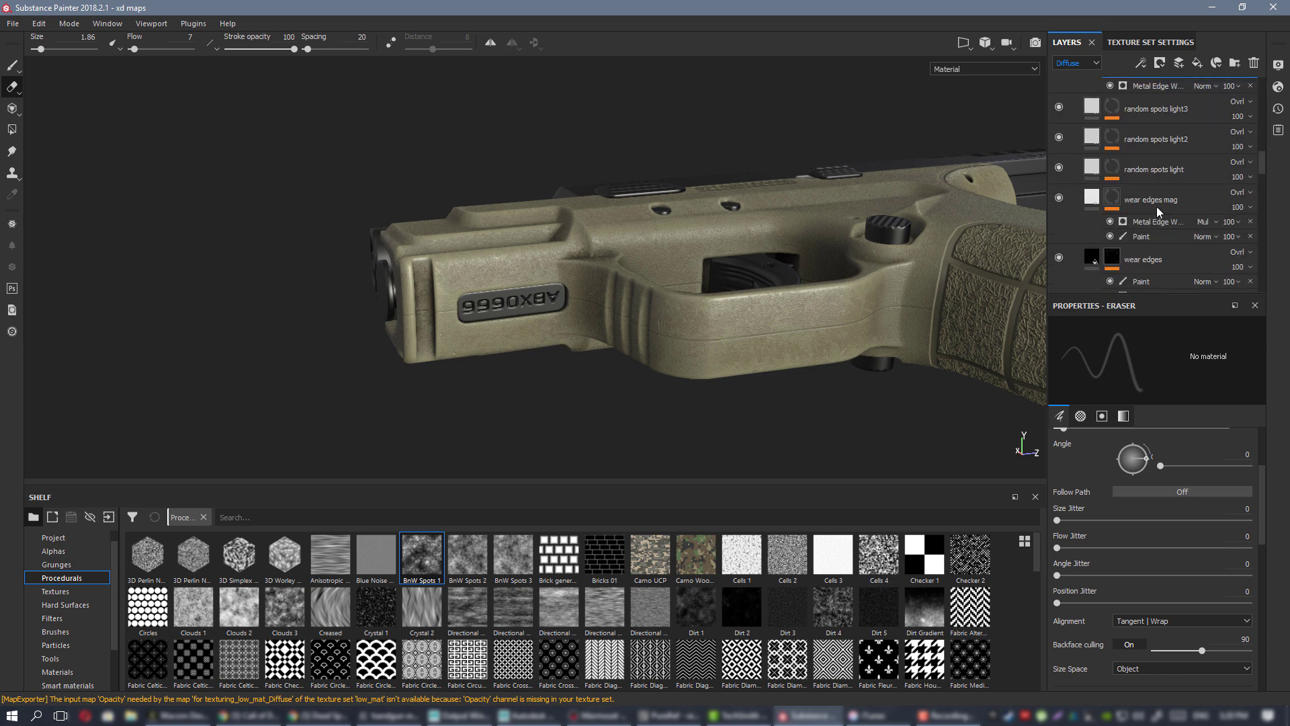
pyautogui.scroll(-5, 1171, 201)
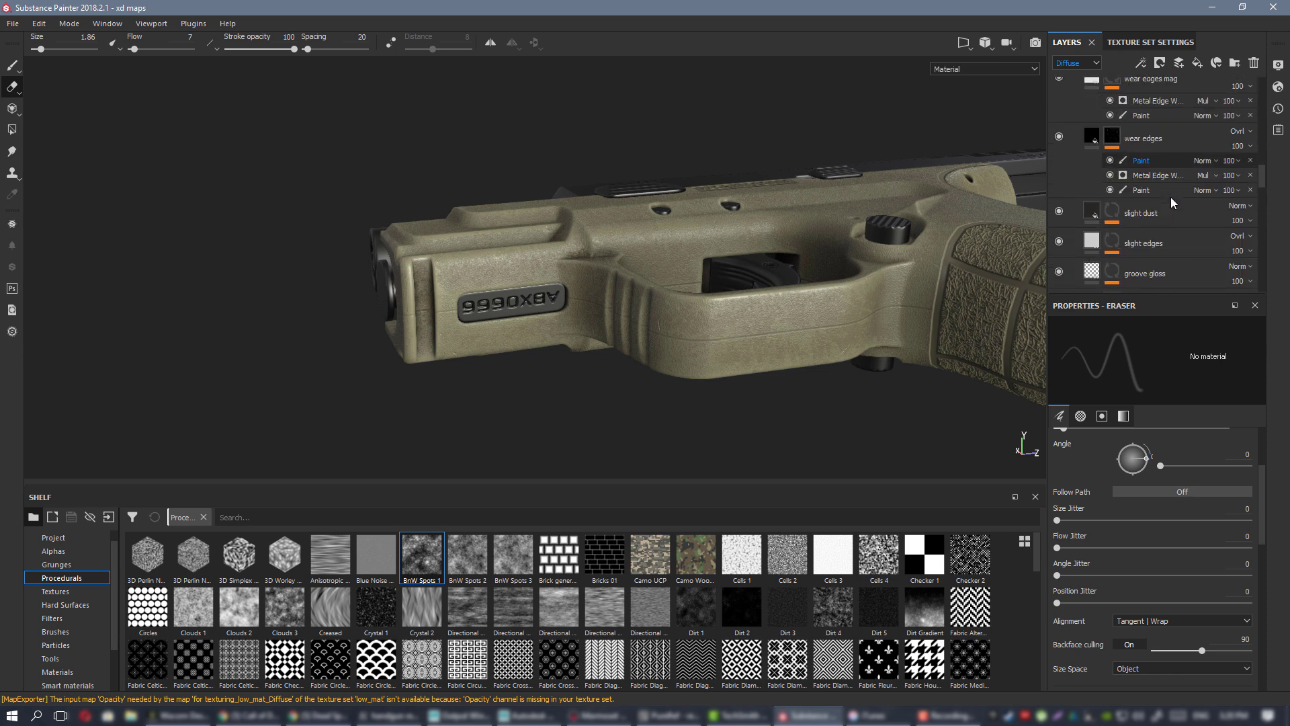
pyautogui.scroll(-1, 1170, 199)
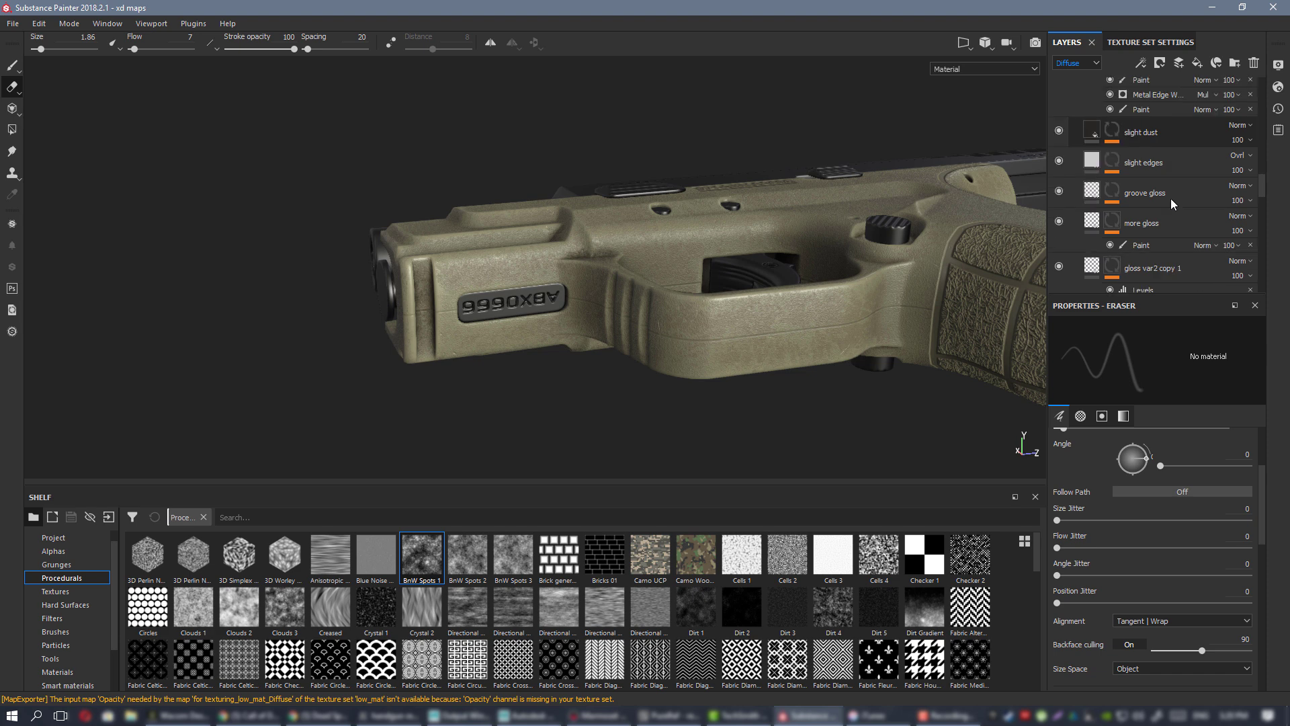
pyautogui.click(1060, 220)
pyautogui.keyDown('alt'); pyautogui.click(1112, 223); pyautogui.keyUp('alt')
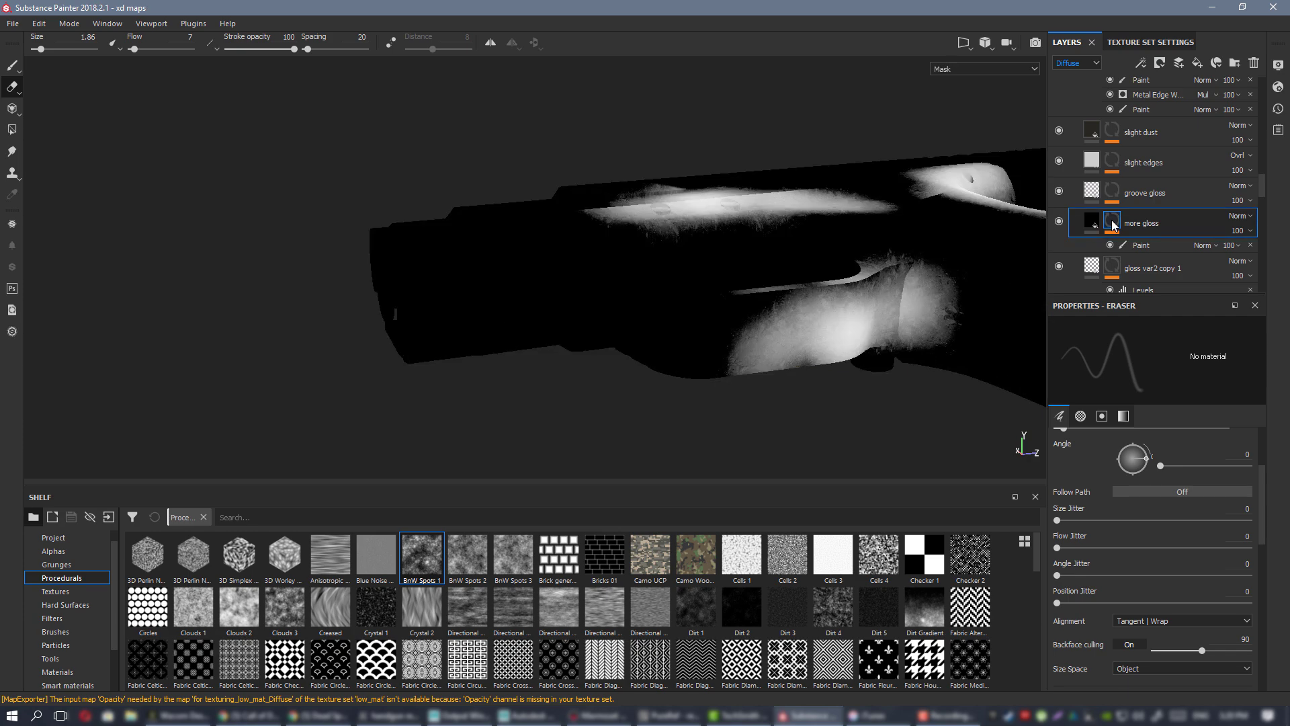
pyautogui.click(1142, 245)
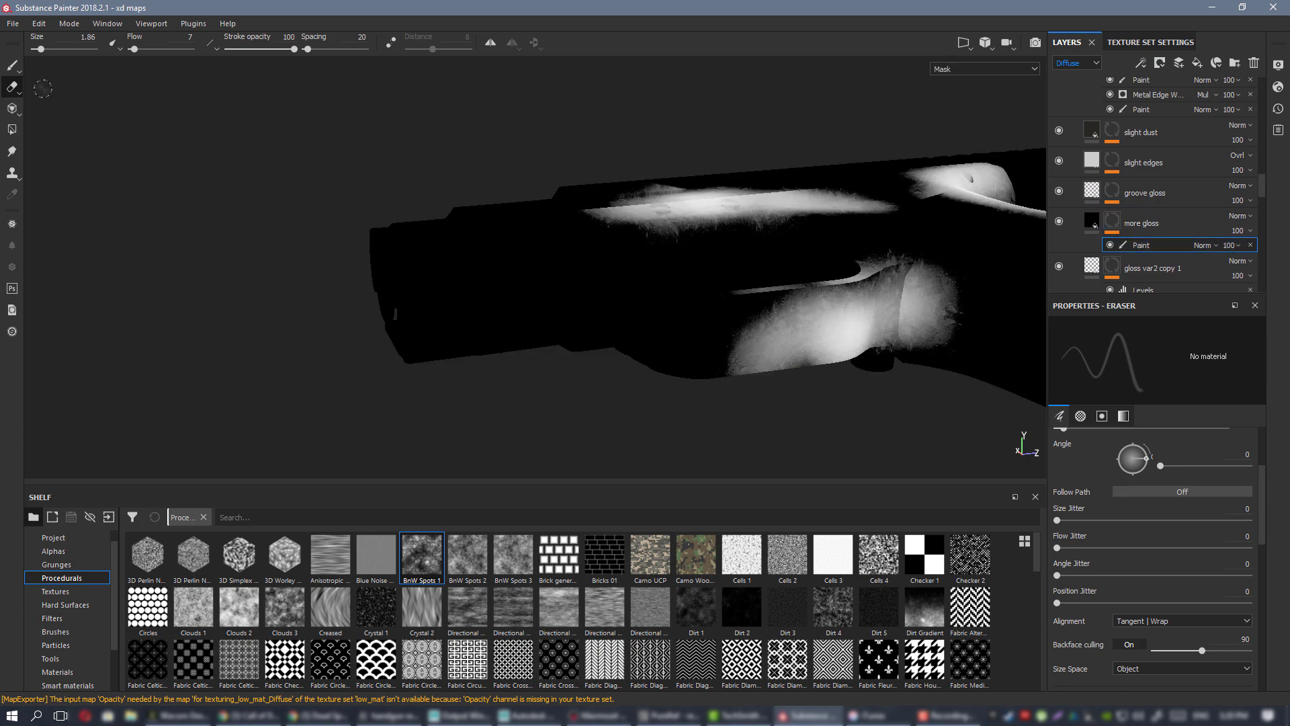
# - Paint extra gloss behind the serial plate in the more gloss mask with a 4.59 brush at flow 71, in Material display
pyautogui.click(8, 65)
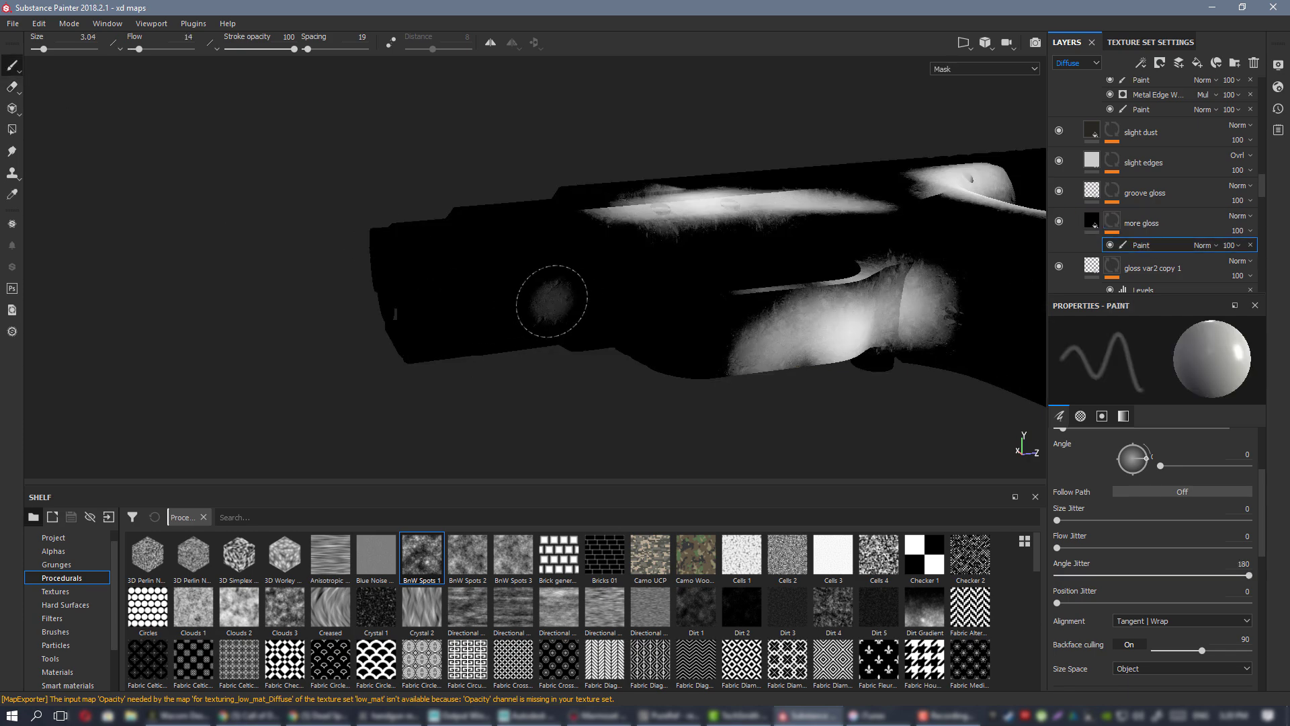
pyautogui.press('m')
pyautogui.keyDown('alt'); pyautogui.moveTo(567, 281); pyautogui.dragTo(566, 201); pyautogui.keyUp('alt')
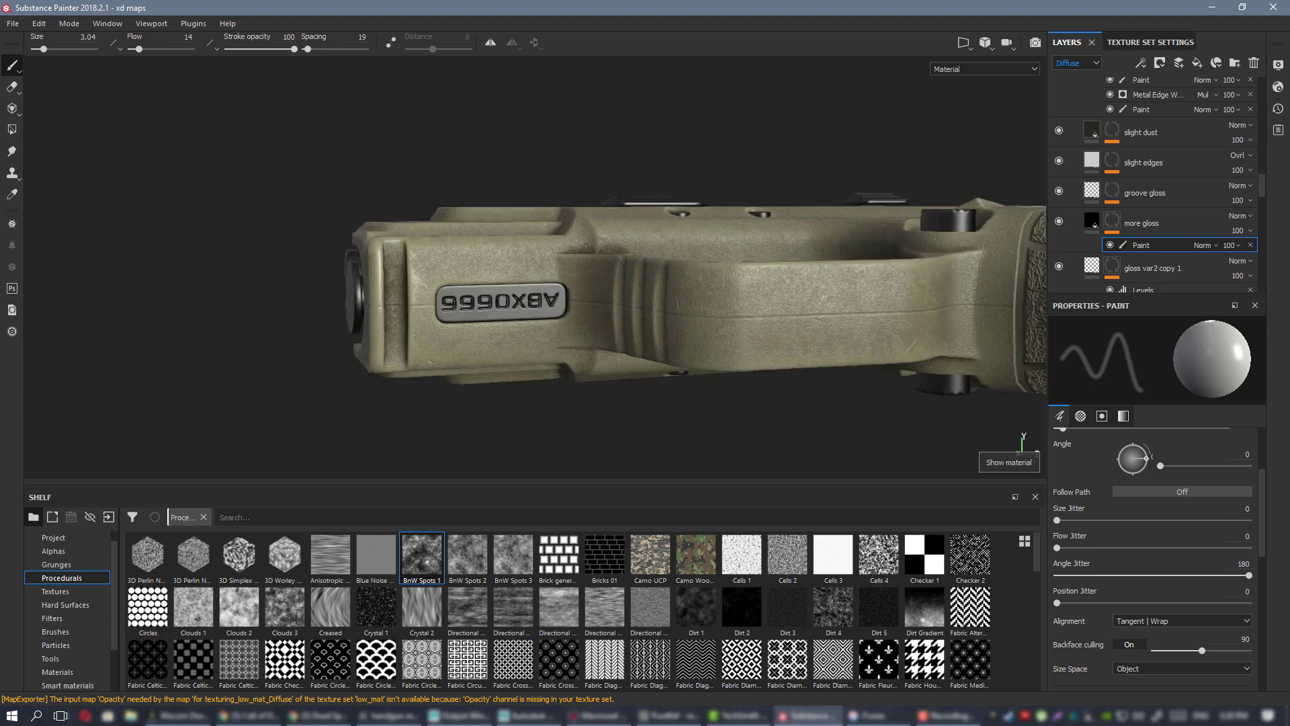
pyautogui.keyDown('ctrl'); pyautogui.moveTo(555, 303); pyautogui.dragTo(575, 303, button='right'); pyautogui.keyUp('ctrl')
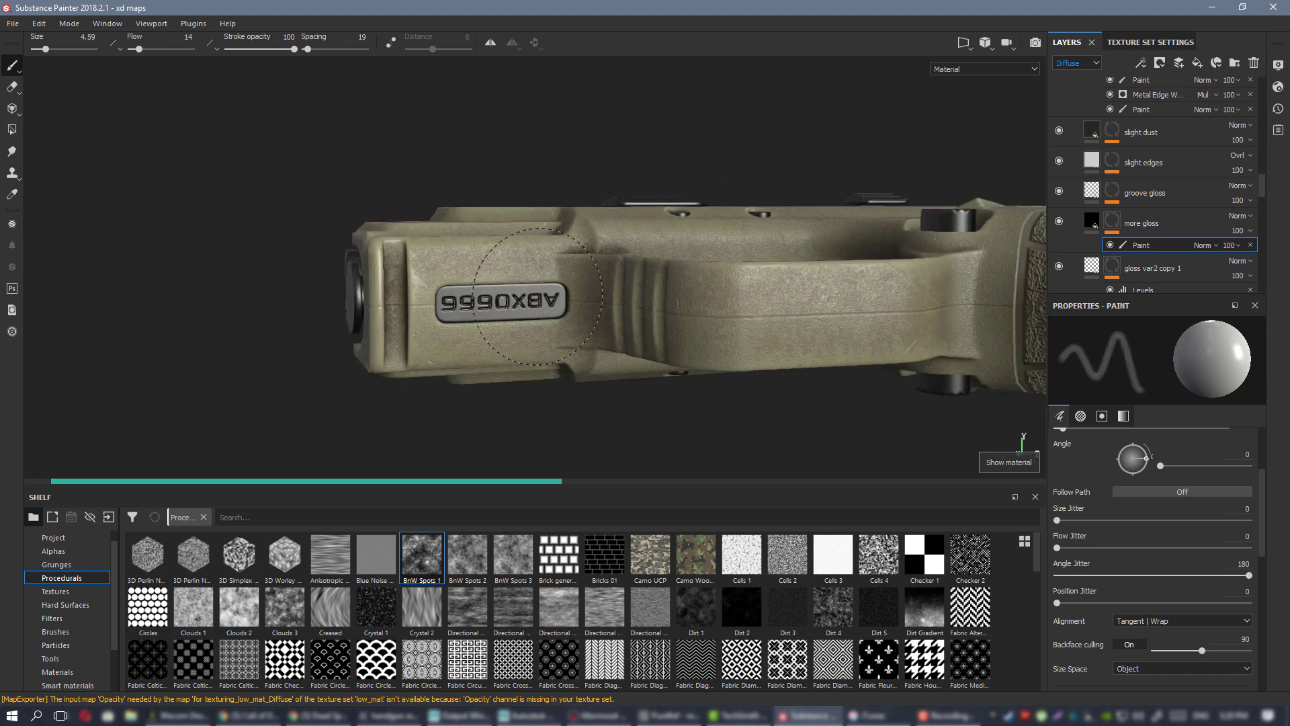
pyautogui.keyDown('ctrl'); pyautogui.moveTo(569, 305); pyautogui.dragTo(591, 305); pyautogui.keyUp('ctrl')
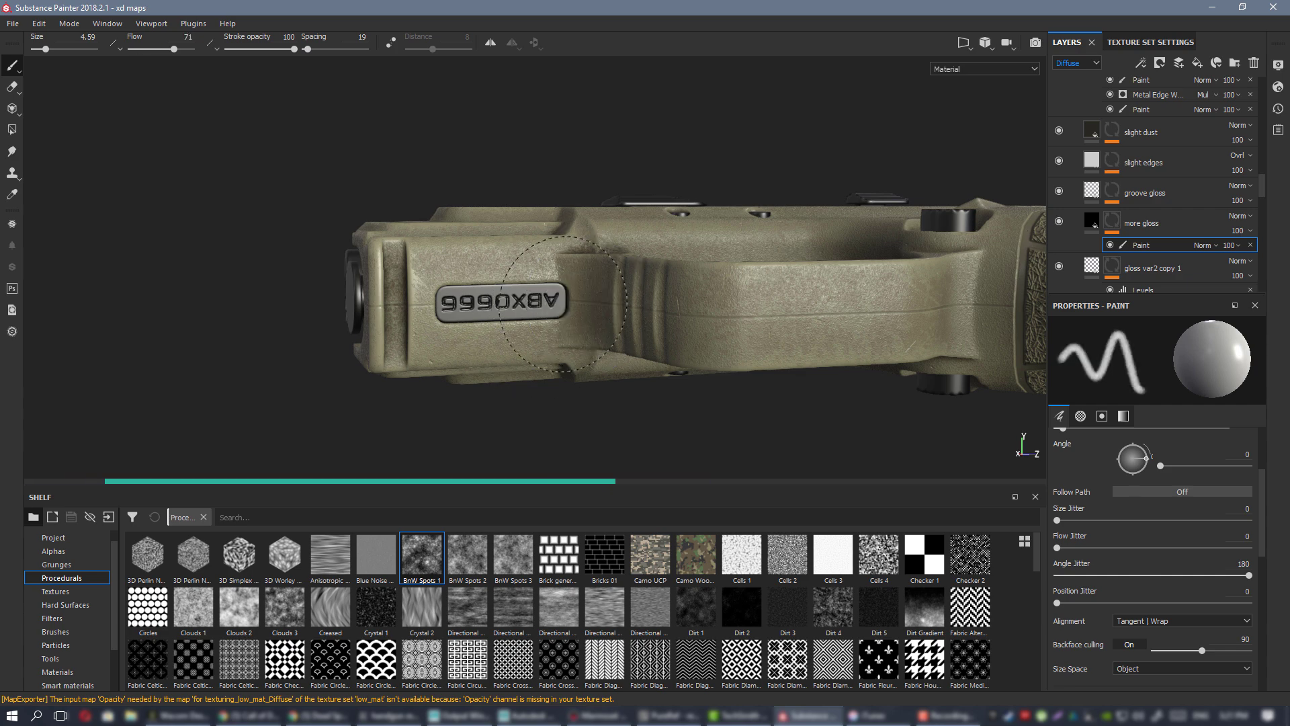
# - Display the Glossiness channel and examine the frame around the serial plate, front rails and trigger guard
pyautogui.keyDown('alt'); pyautogui.moveTo(550, 253); pyautogui.dragTo(685, 277); pyautogui.keyUp('alt')
pyautogui.press('c')
pyautogui.press('c')
pyautogui.press('c')
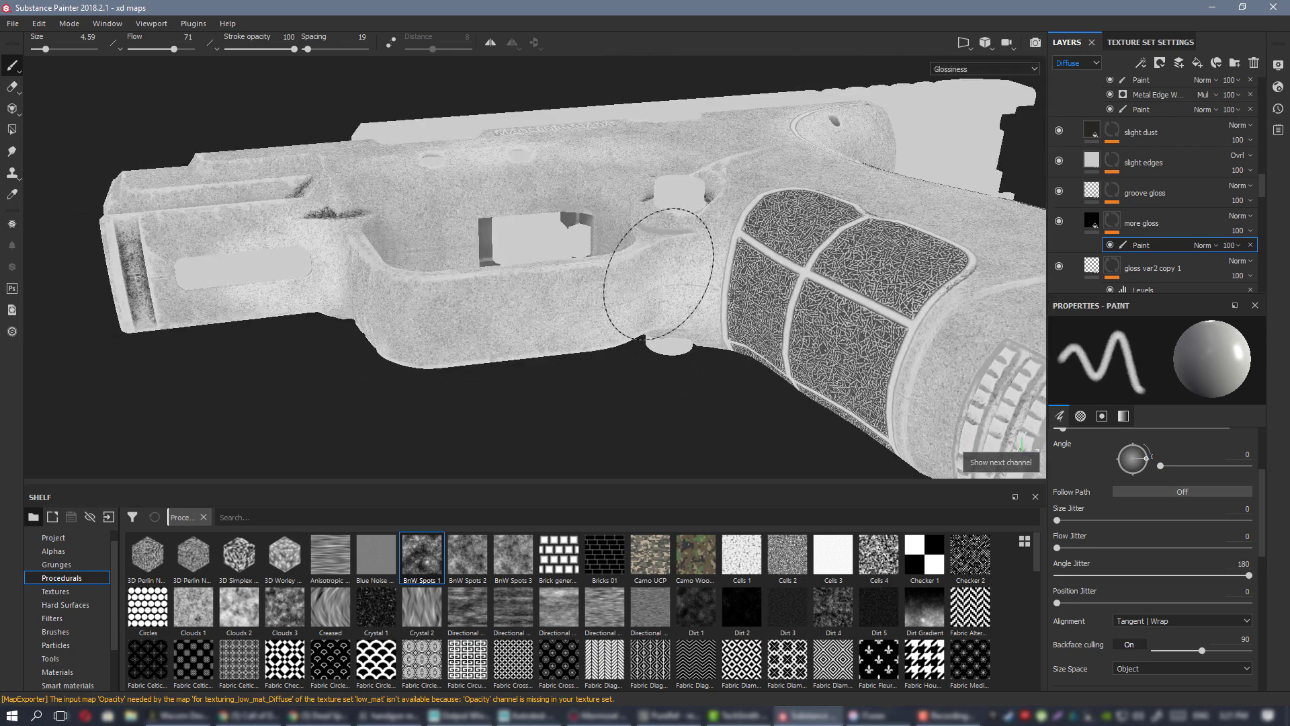
pyautogui.keyDown('alt'); pyautogui.moveTo(563, 268); pyautogui.dragTo(565, 245, button='right'); pyautogui.keyUp('alt')
pyautogui.moveTo(566, 245)
pyautogui.keyDown('alt'); pyautogui.mouseDown()
pyautogui.moveTo(585, 311)
pyautogui.moveTo(573, 334)
pyautogui.moveTo(590, 240)
pyautogui.mouseUp(); pyautogui.keyUp('alt')
pyautogui.keyDown('alt'); pyautogui.moveTo(790, 223); pyautogui.dragTo(584, 261, button='middle'); pyautogui.keyUp('alt')
pyautogui.keyDown('alt'); pyautogui.moveTo(583, 261); pyautogui.dragTo(538, 108); pyautogui.keyUp('alt')
pyautogui.keyDown('alt'); pyautogui.moveTo(430, 235); pyautogui.dragTo(533, 289, button='right'); pyautogui.keyUp('alt')
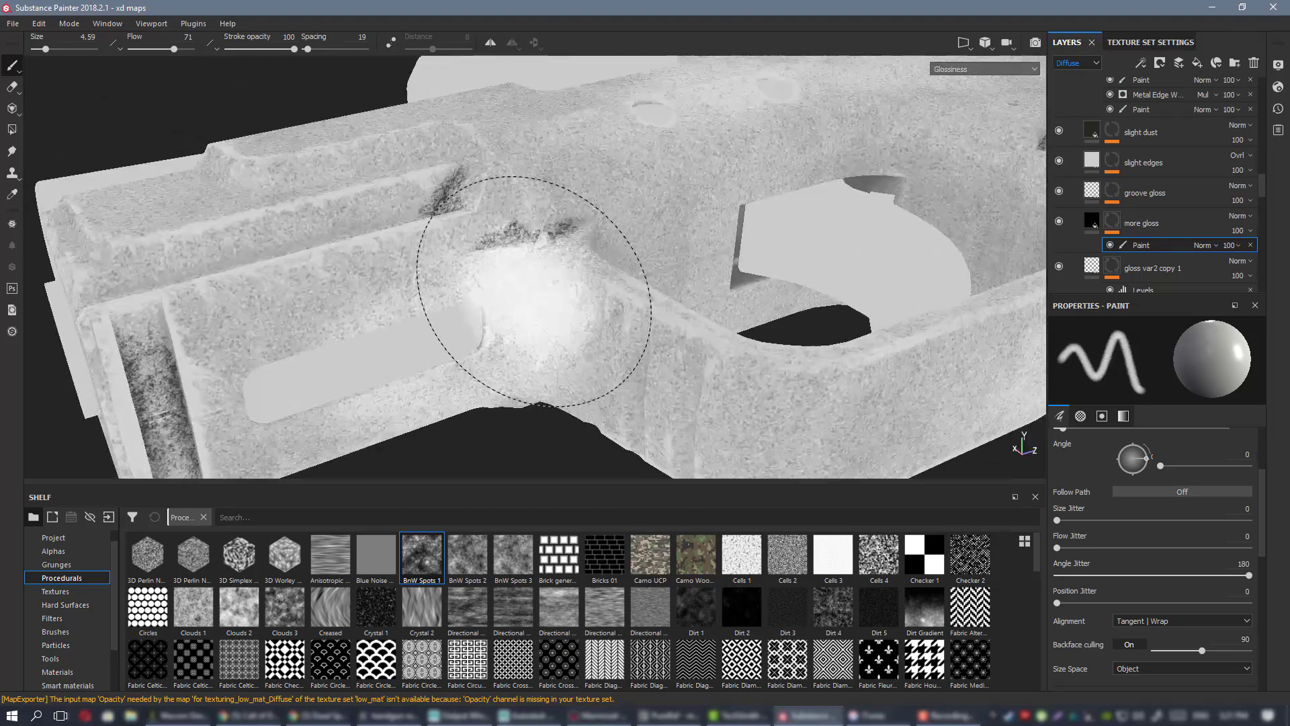
pyautogui.keyDown('alt'); pyautogui.moveTo(533, 289); pyautogui.dragTo(436, 296); pyautogui.keyUp('alt')
pyautogui.scroll(-3, 497, 268)
pyautogui.keyDown('alt'); pyautogui.moveTo(504, 253); pyautogui.dragTo(542, 239); pyautogui.keyUp('alt')
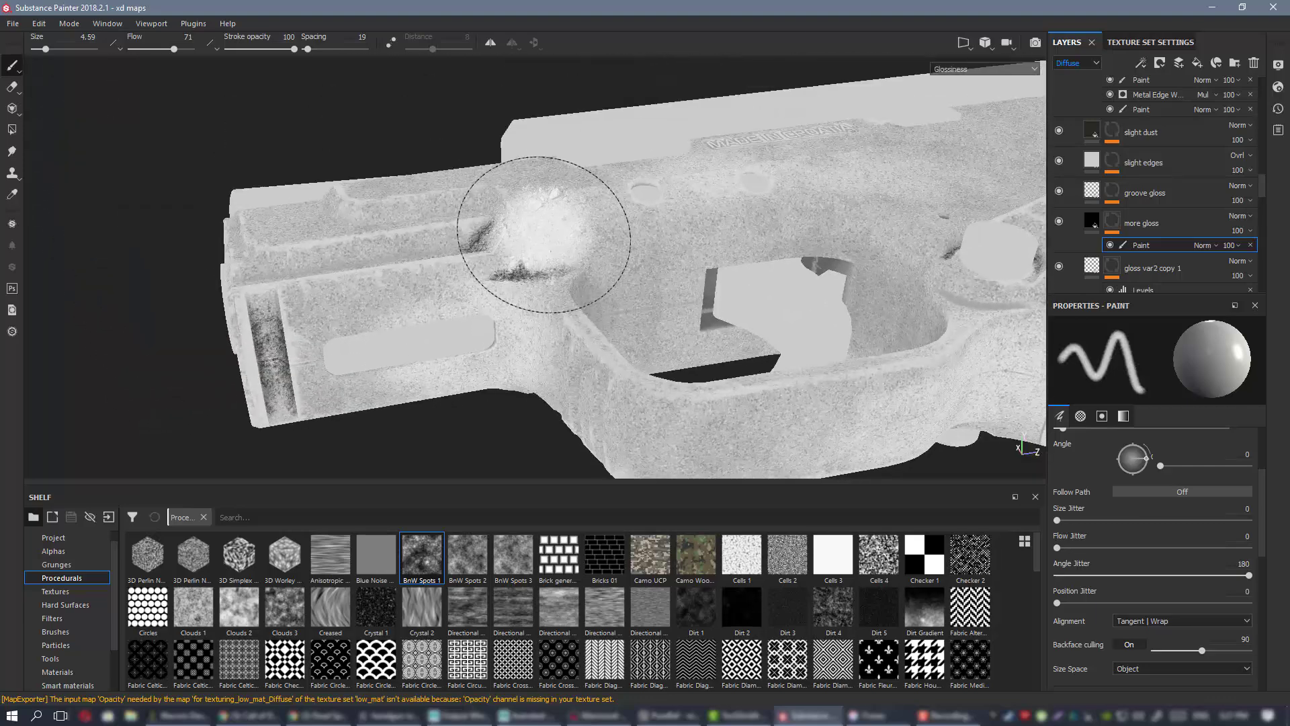
# - Return to Material display and examine the frame's side around the trigger guard, round ribbed pin and grip
pyautogui.press('m')
pyautogui.keyDown('alt'); pyautogui.moveTo(619, 219); pyautogui.dragTo(649, 147); pyautogui.keyUp('alt')
pyautogui.keyDown('alt'); pyautogui.moveTo(648, 147); pyautogui.dragTo(576, 34, button='right'); pyautogui.keyUp('alt')
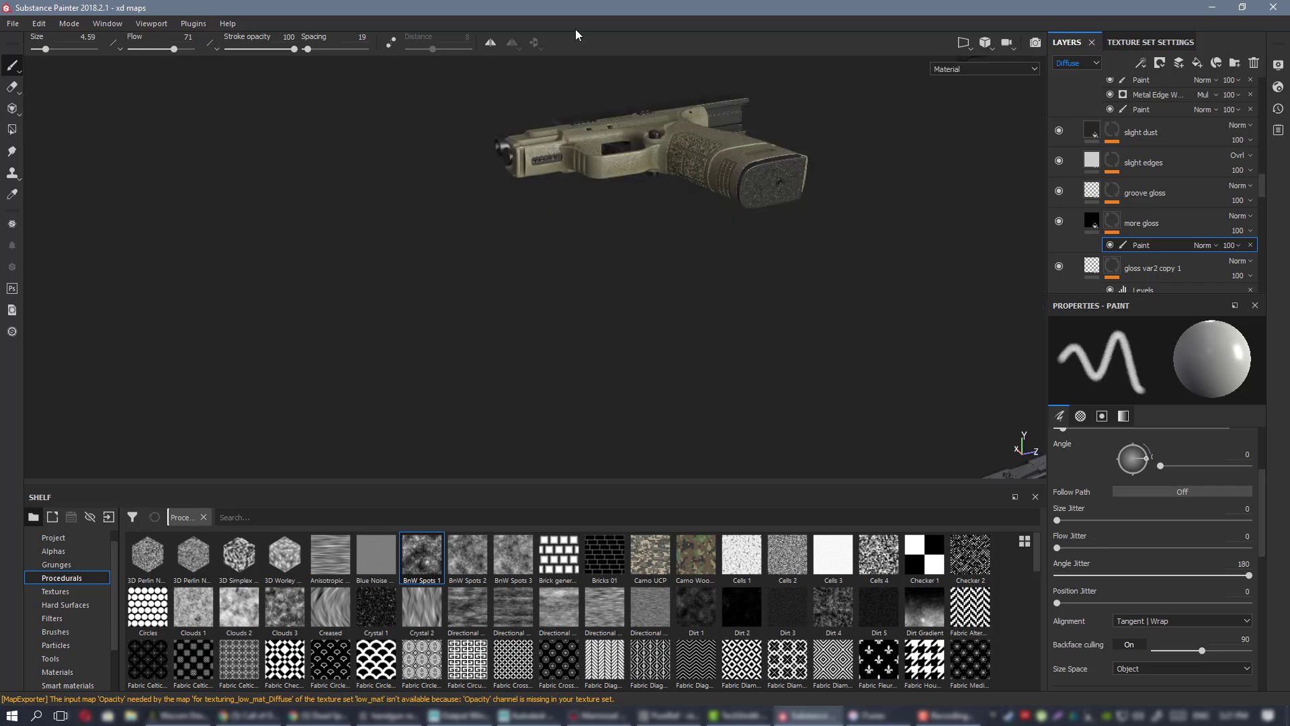
pyautogui.keyDown('alt'); pyautogui.moveTo(576, 34); pyautogui.dragTo(377, 121); pyautogui.keyUp('alt')
pyautogui.keyDown('alt'); pyautogui.moveTo(786, 217); pyautogui.dragTo(873, 282, button='right'); pyautogui.keyUp('alt')
pyautogui.keyDown('alt'); pyautogui.moveTo(874, 282); pyautogui.dragTo(907, 316); pyautogui.keyUp('alt')
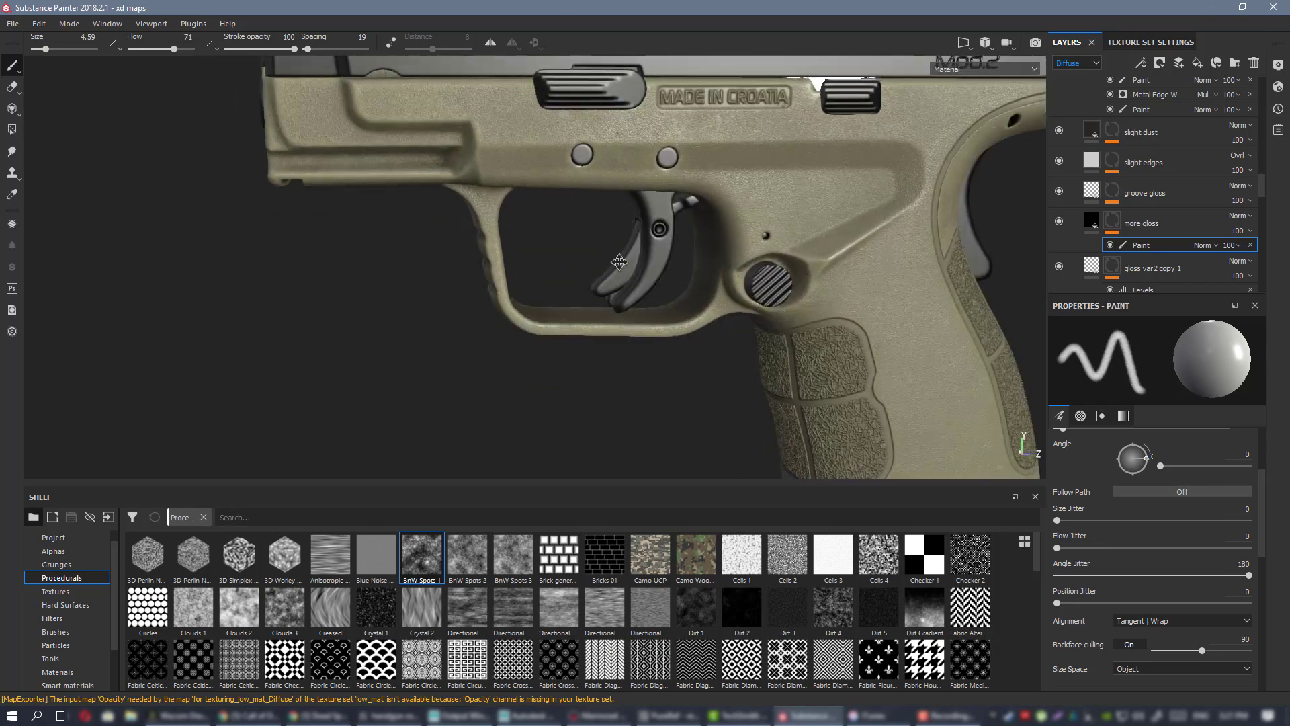
pyautogui.keyDown('alt'); pyautogui.moveTo(907, 316); pyautogui.dragTo(683, 294, button='middle'); pyautogui.keyUp('alt')
pyautogui.keyDown('alt'); pyautogui.moveTo(682, 293); pyautogui.dragTo(706, 243); pyautogui.keyUp('alt')
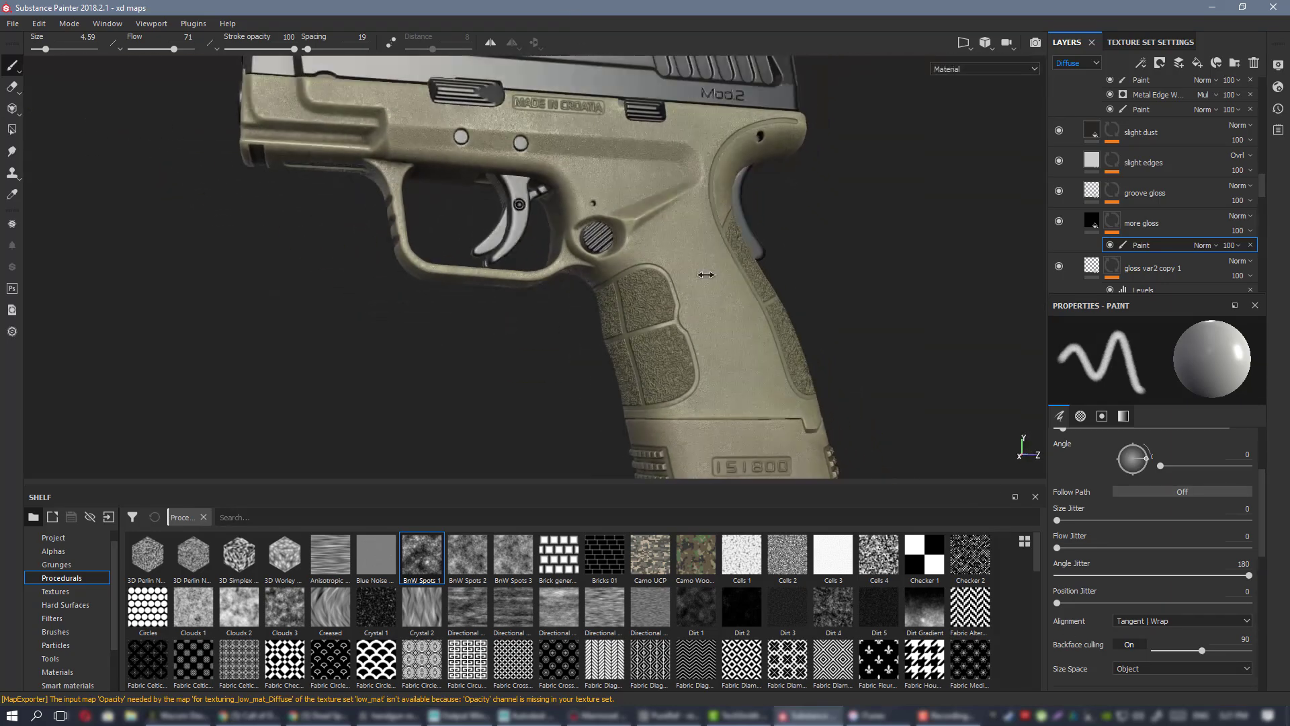
pyautogui.keyDown('alt'); pyautogui.moveTo(577, 211); pyautogui.dragTo(738, 281, button='right'); pyautogui.keyUp('alt')
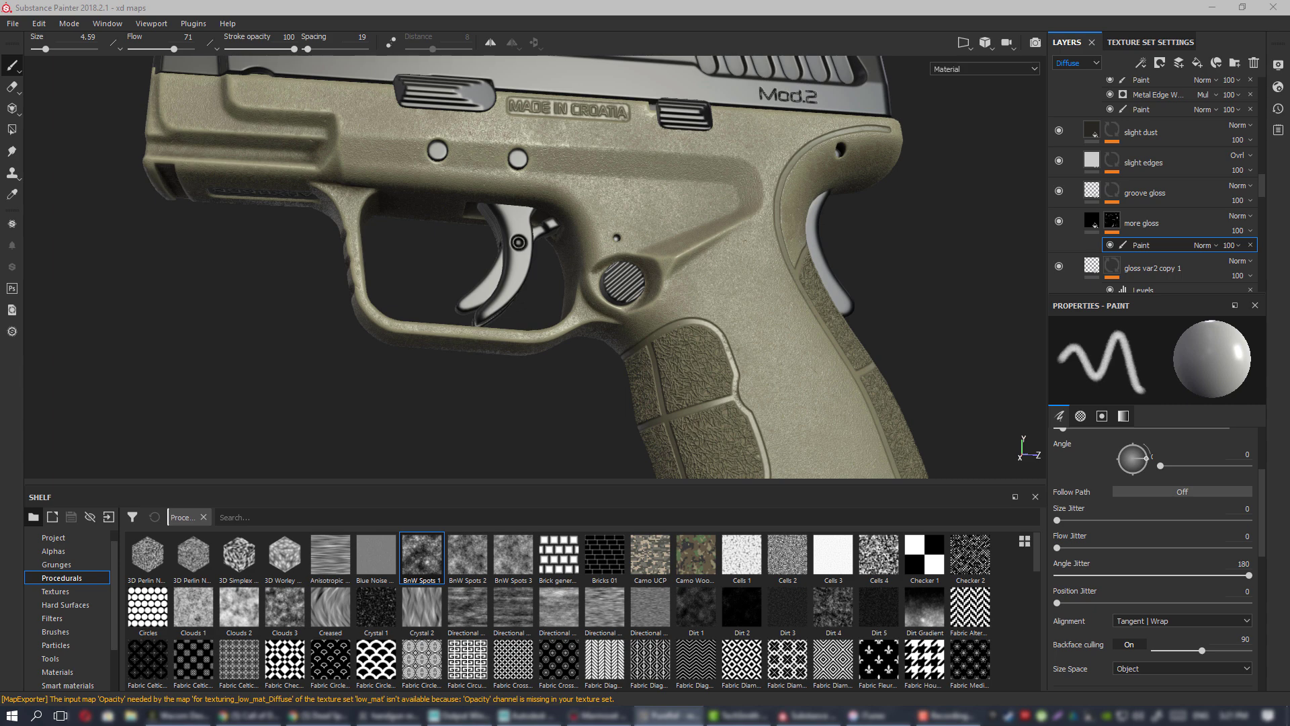
pyautogui.moveTo(592, 220)
pyautogui.keyDown('alt'); pyautogui.mouseDown()
pyautogui.moveTo(667, 237)
pyautogui.moveTo(655, 343)
pyautogui.moveTo(668, 314)
pyautogui.moveTo(697, 302)
pyautogui.mouseUp(); pyautogui.keyUp('alt')
pyautogui.keyDown('alt'); pyautogui.moveTo(678, 262); pyautogui.dragTo(711, 287, button='right'); pyautogui.keyUp('alt')
pyautogui.keyDown('alt'); pyautogui.moveTo(711, 288); pyautogui.dragTo(698, 295); pyautogui.keyUp('alt')
pyautogui.keyDown('alt'); pyautogui.moveTo(698, 296); pyautogui.dragTo(641, 246, button='right'); pyautogui.keyUp('alt')
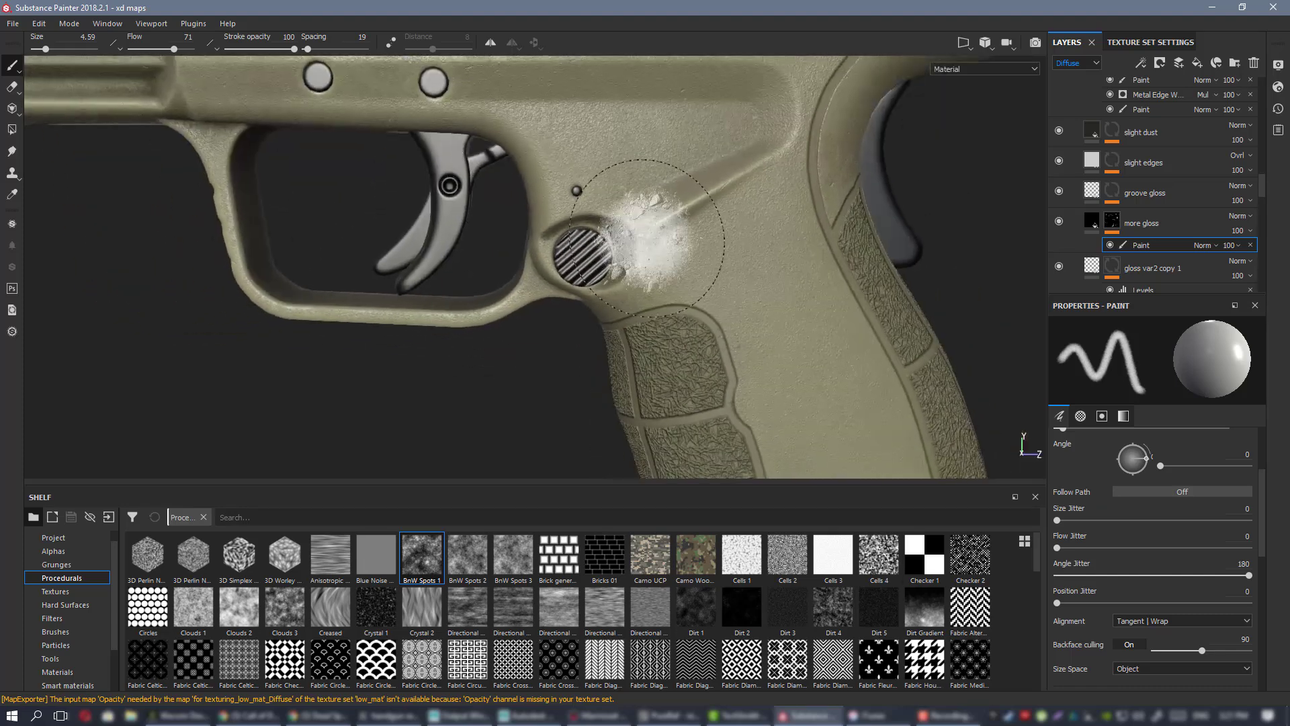
pyautogui.keyDown('alt'); pyautogui.moveTo(656, 299); pyautogui.dragTo(650, 359, button='middle'); pyautogui.keyUp('alt')
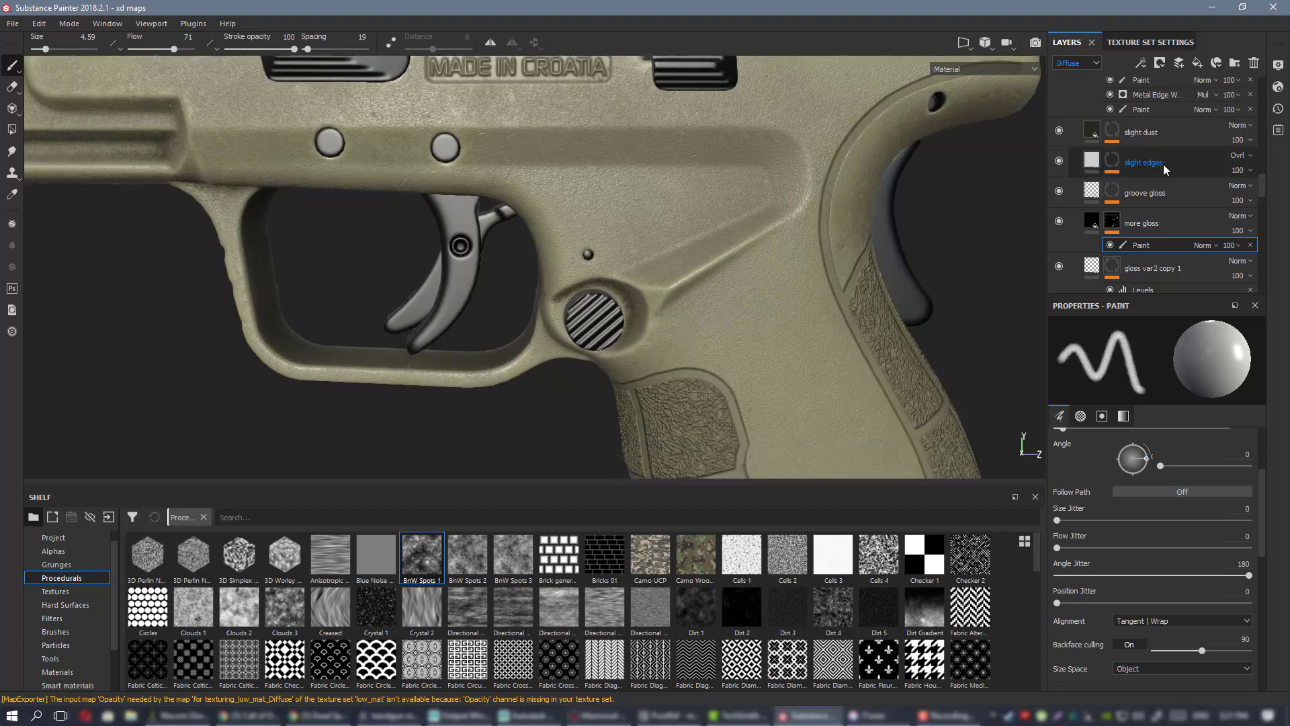
# - Find the dirt folder in the plastic group and display its mask around the round ribbed pin
pyautogui.scroll(3, 1169, 166)
pyautogui.click(1171, 180)
pyautogui.scroll(5, 1161, 189)
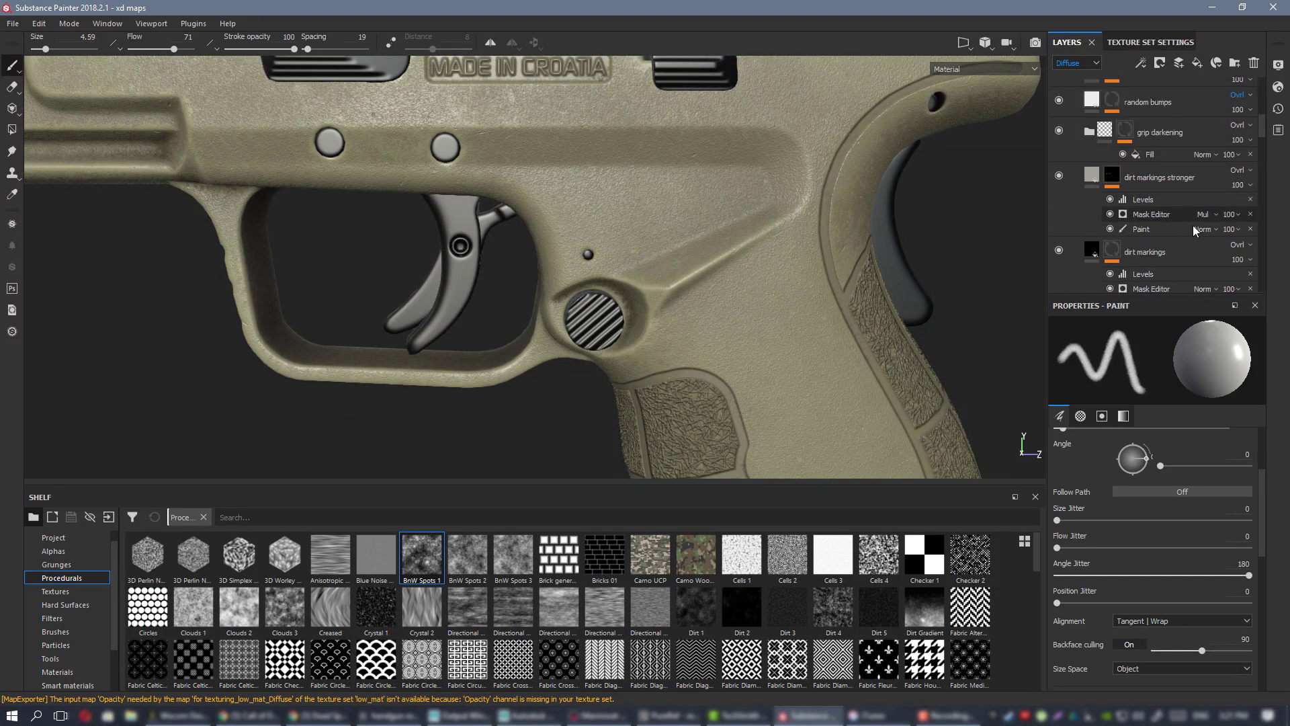
pyautogui.scroll(4, 1164, 188)
pyautogui.scroll(3, 1128, 148)
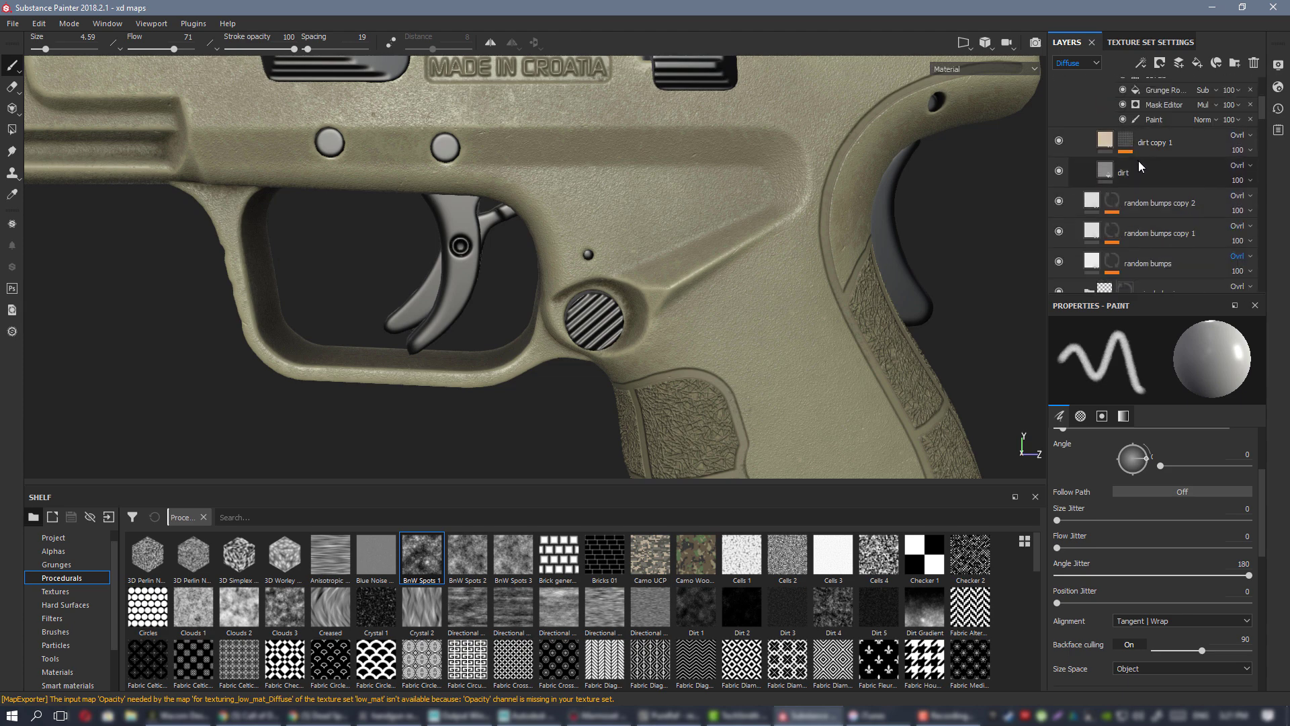
pyautogui.click(1119, 133)
pyautogui.click(1150, 200)
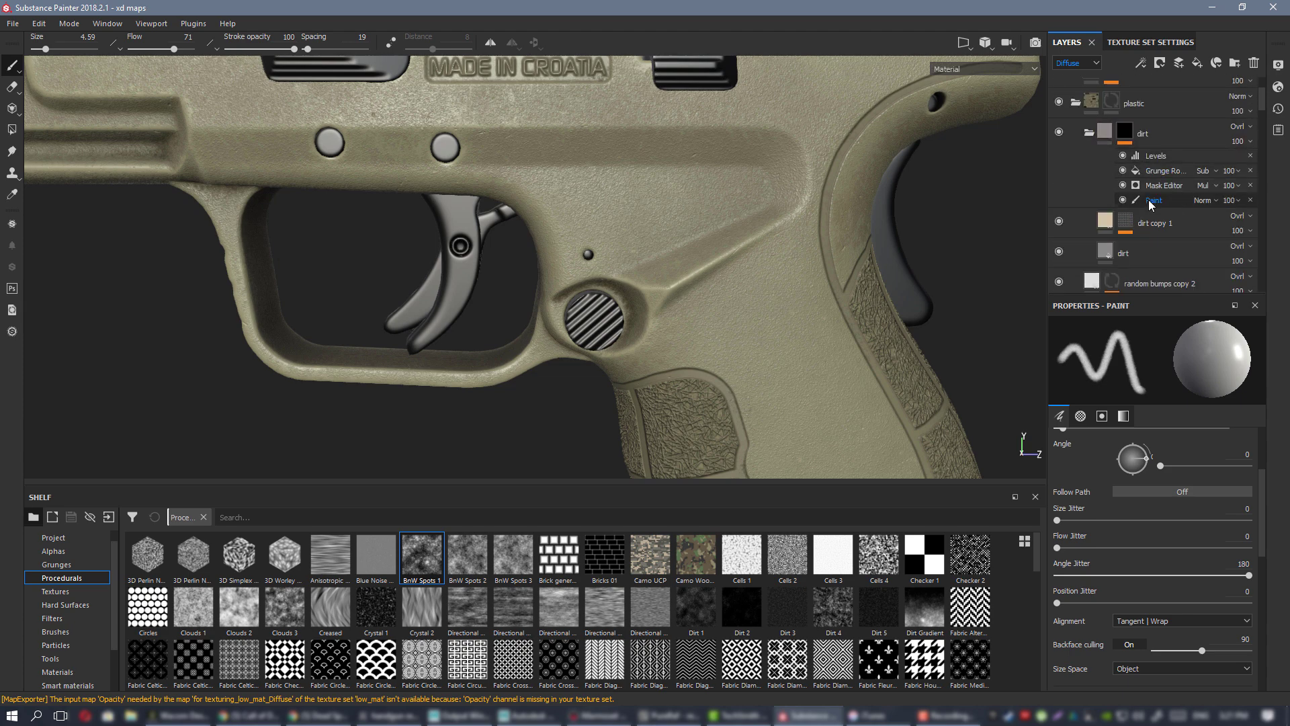
pyautogui.click(1160, 173)
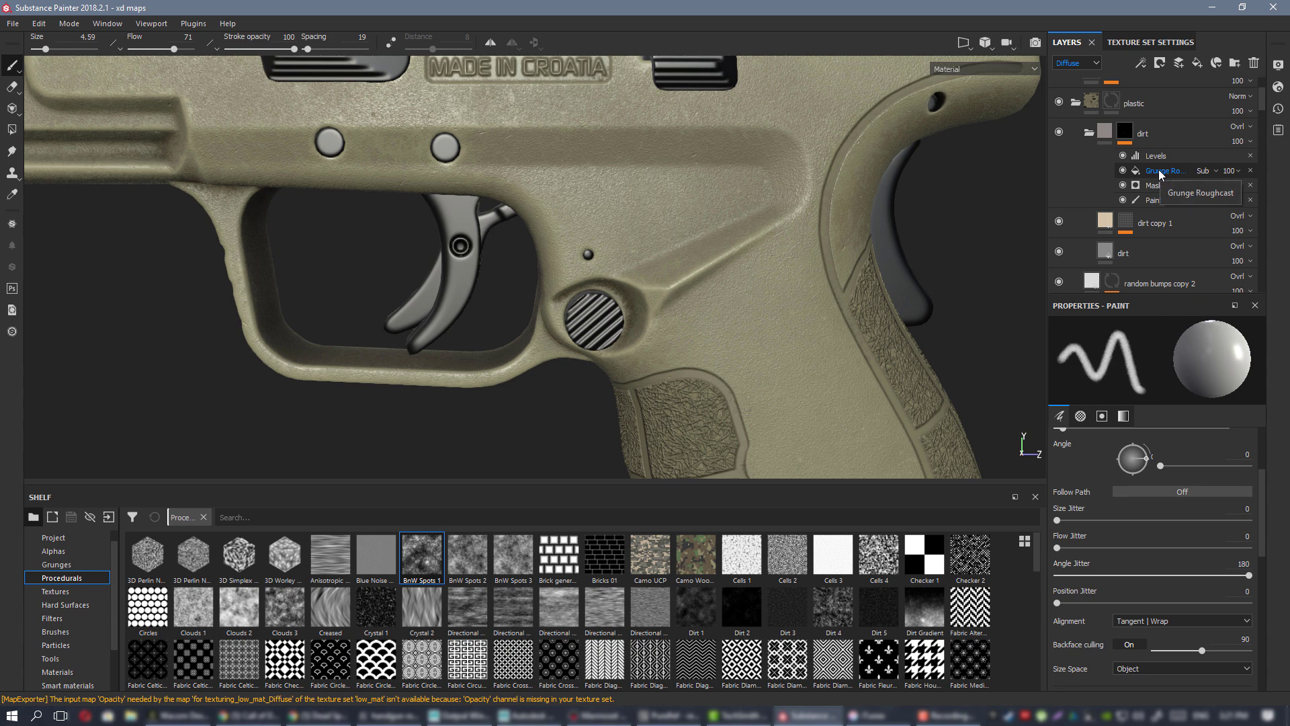
pyautogui.keyDown('alt'); pyautogui.click(1126, 132); pyautogui.keyUp('alt')
pyautogui.keyDown('alt'); pyautogui.moveTo(639, 231); pyautogui.dragTo(759, 302, button='right'); pyautogui.keyUp('alt')
pyautogui.keyDown('alt'); pyautogui.moveTo(759, 303); pyautogui.dragTo(725, 222, button='middle'); pyautogui.keyUp('alt')
pyautogui.moveTo(725, 222)
pyautogui.keyDown('alt'); pyautogui.mouseDown(button='right')
pyautogui.moveTo(707, 198)
pyautogui.moveTo(743, 183)
pyautogui.moveTo(665, 177)
pyautogui.mouseUp(button='right'); pyautogui.keyUp('alt')
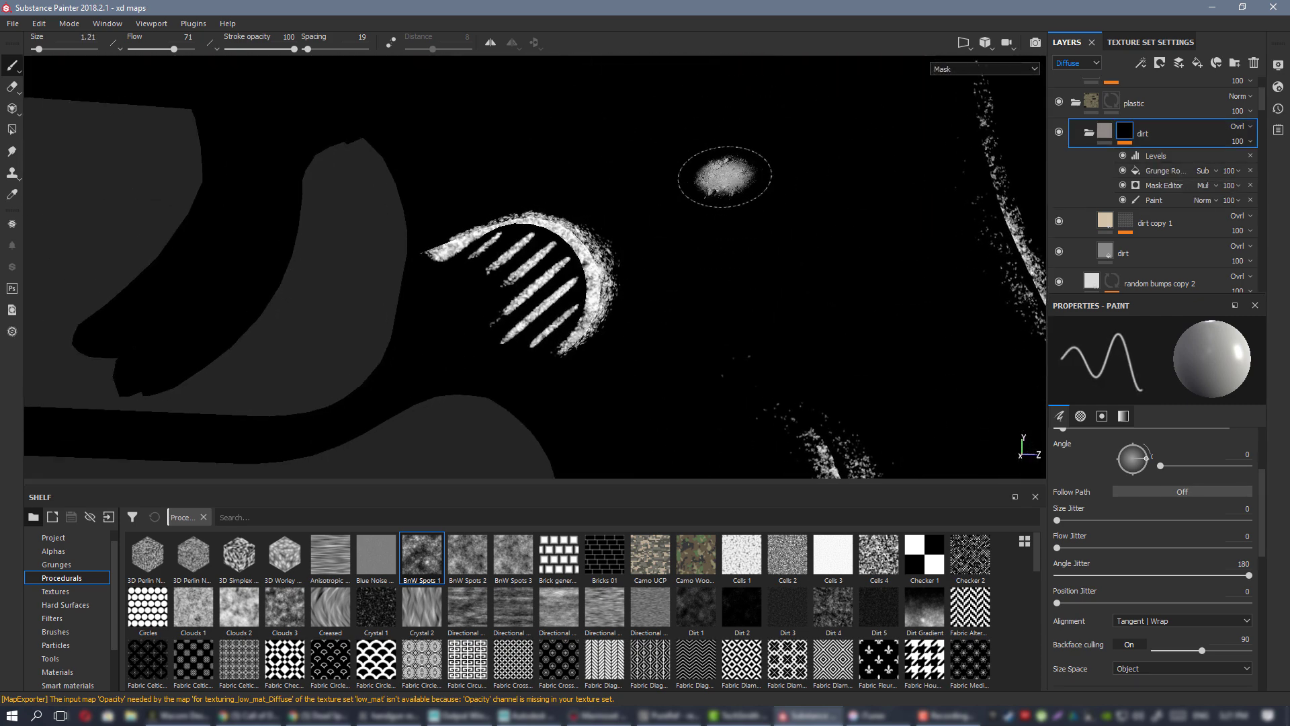
# - Try the Grunge Roughcast fill in the dirt mask at opacity 57 and return it to 100
pyautogui.click(1122, 172)
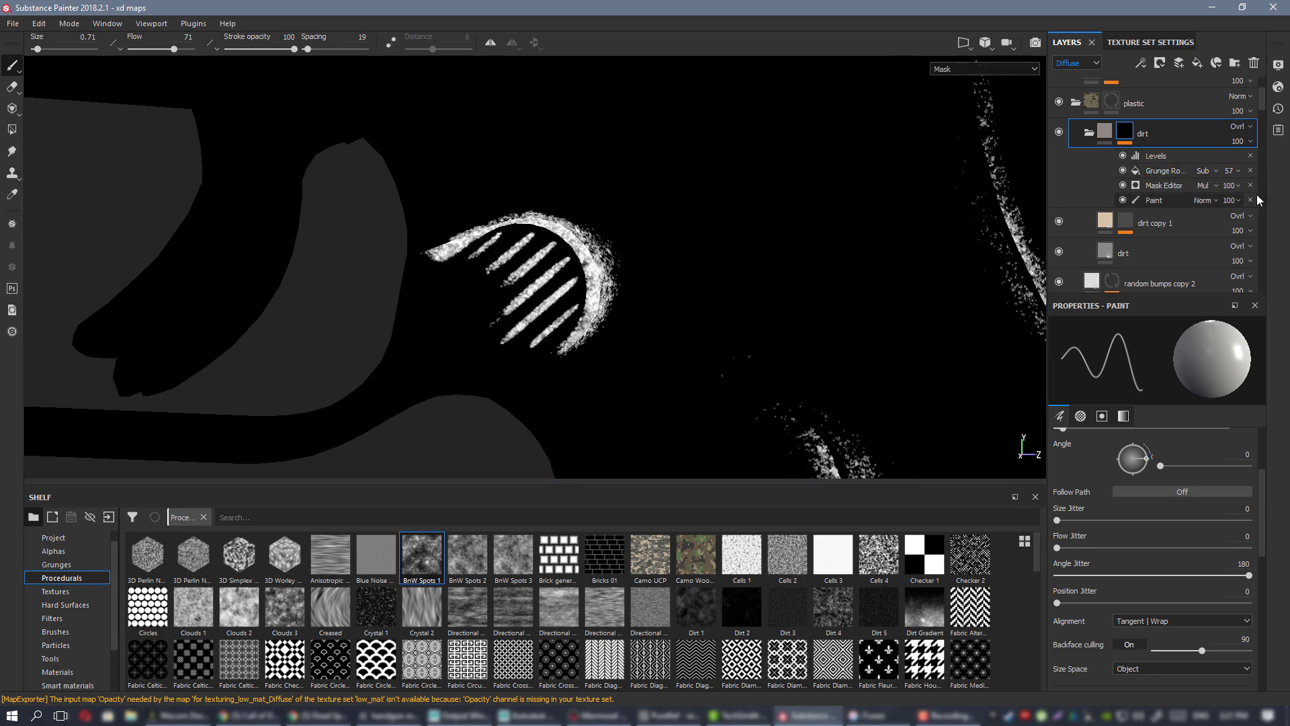
pyautogui.scroll(-3, 1262, 198)
pyautogui.scroll(3, 1262, 201)
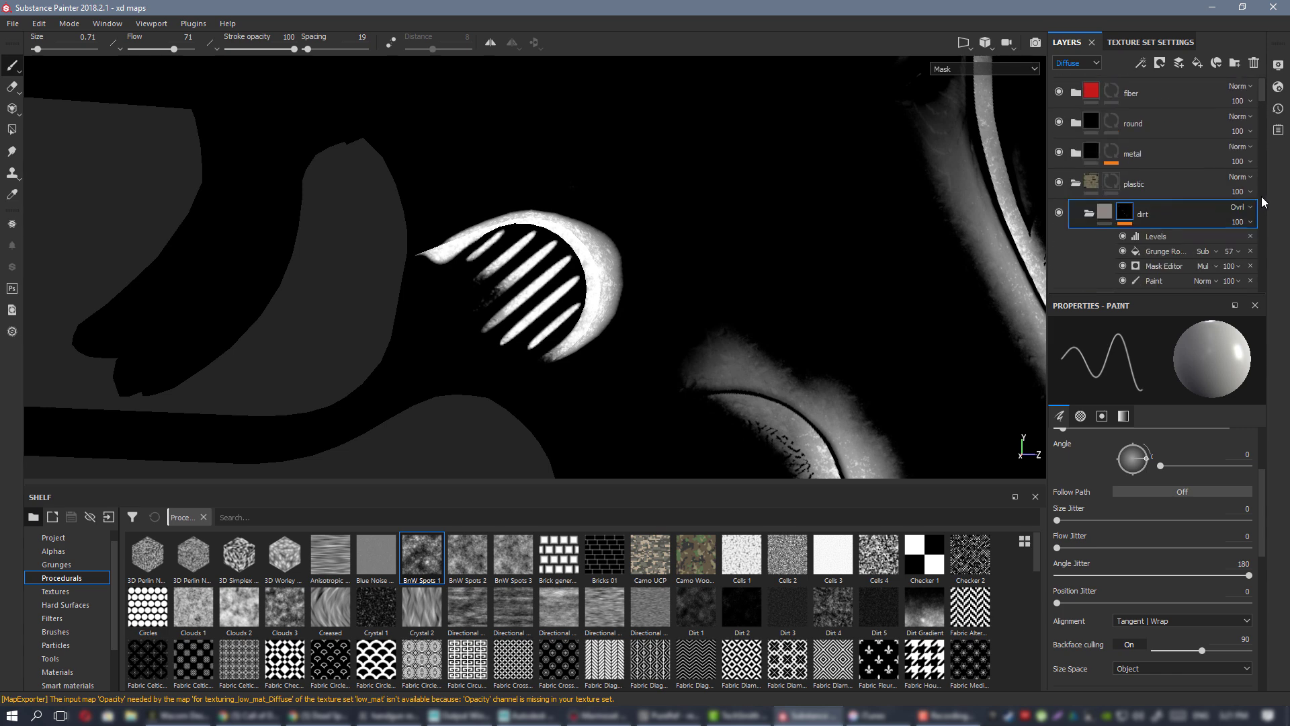
pyautogui.scroll(-1, 1199, 242)
pyautogui.click(1204, 211)
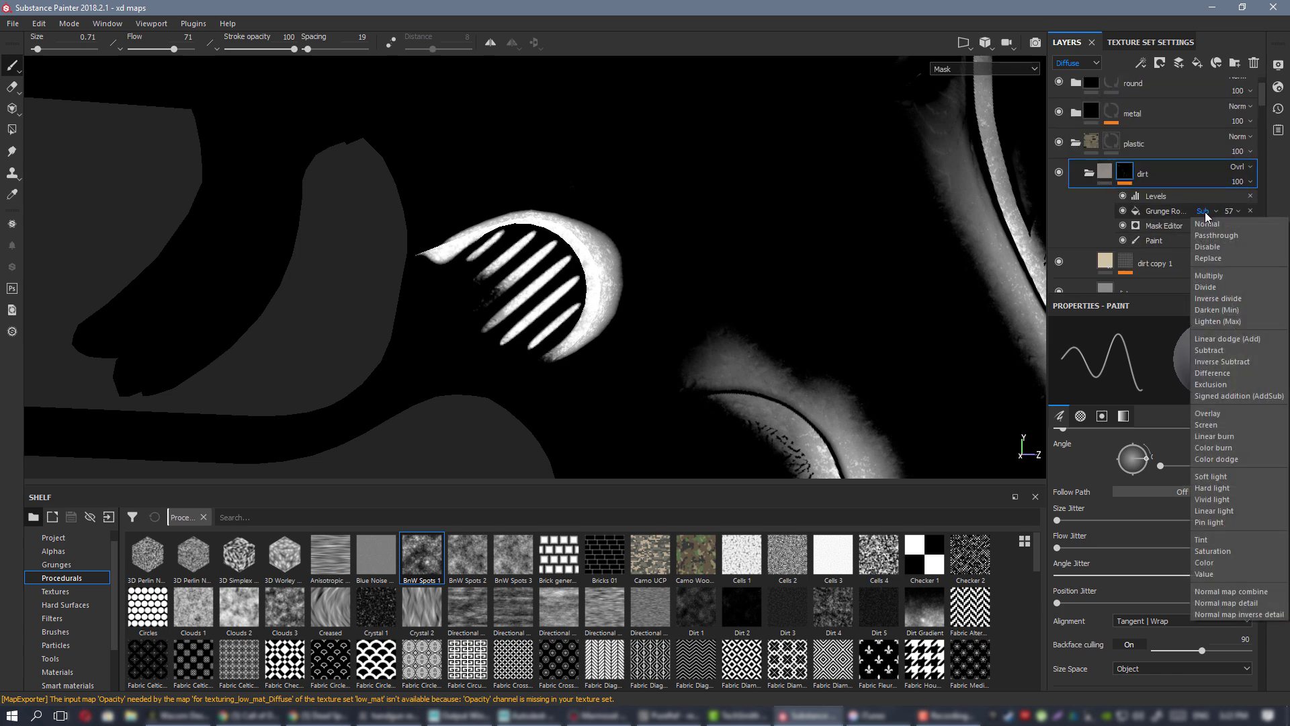
pyautogui.click(1230, 210)
pyautogui.moveTo(1259, 233); pyautogui.dragTo(1282, 237)
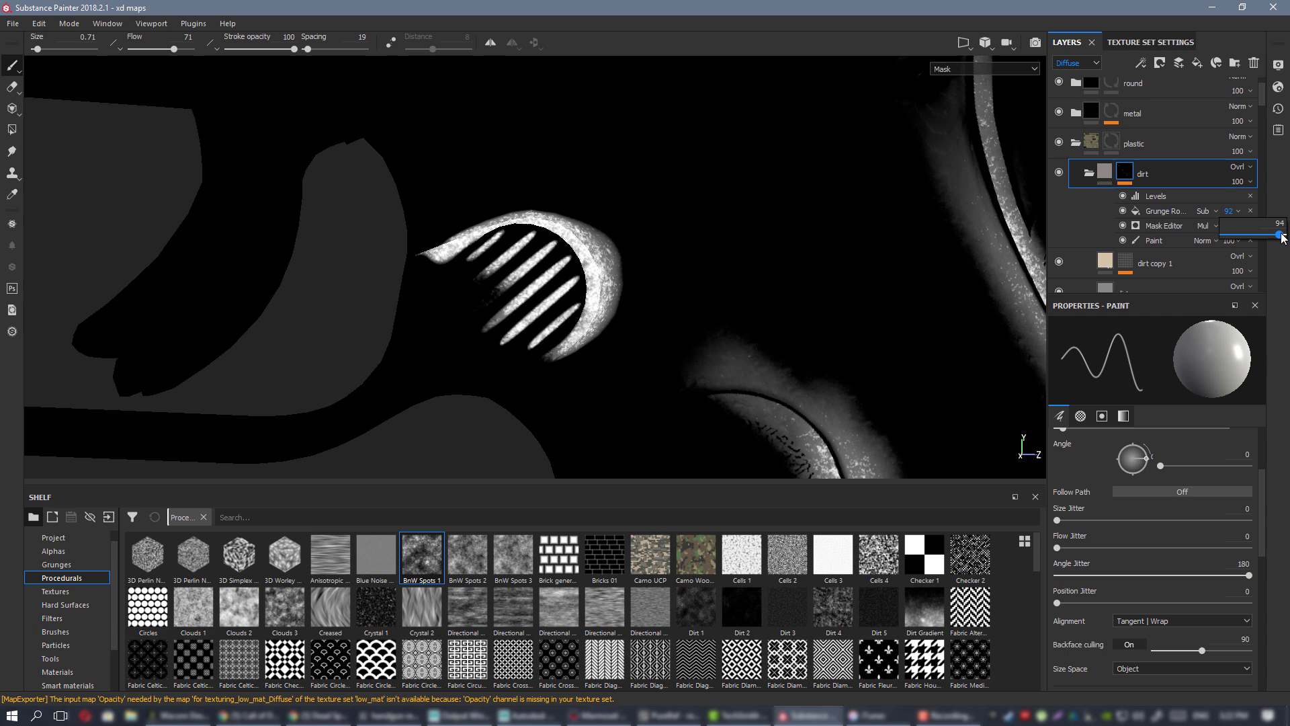
# - Set the dirt mask's Grunge Roughcast fill scale to 1.61 and check the frame in Material display
pyautogui.click(1173, 212)
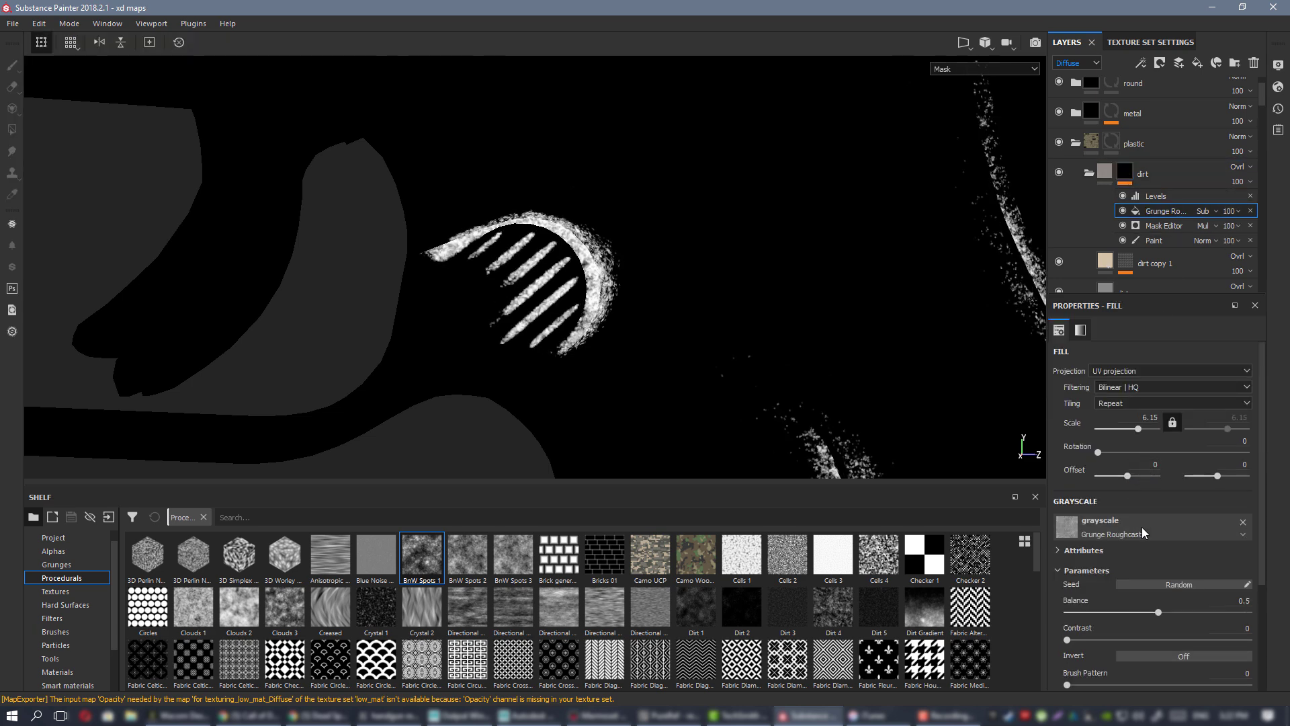
pyautogui.moveTo(1139, 426); pyautogui.dragTo(1134, 429)
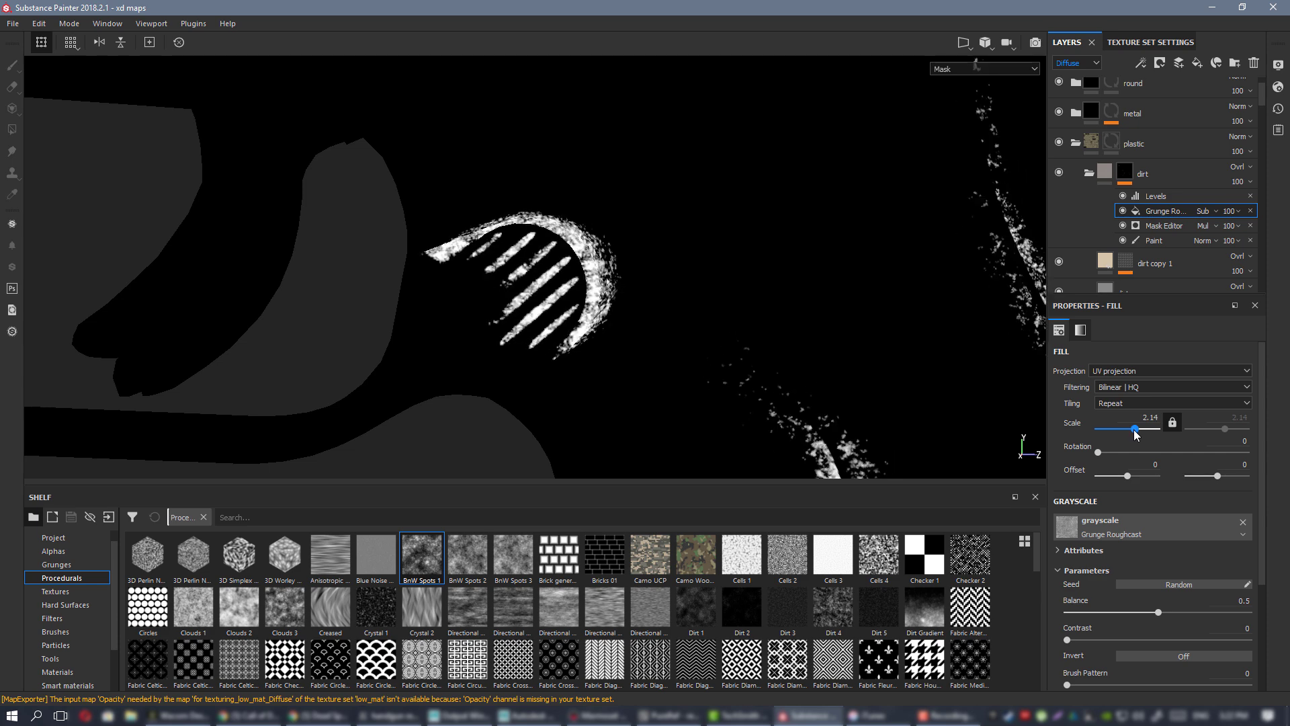
pyautogui.press('m')
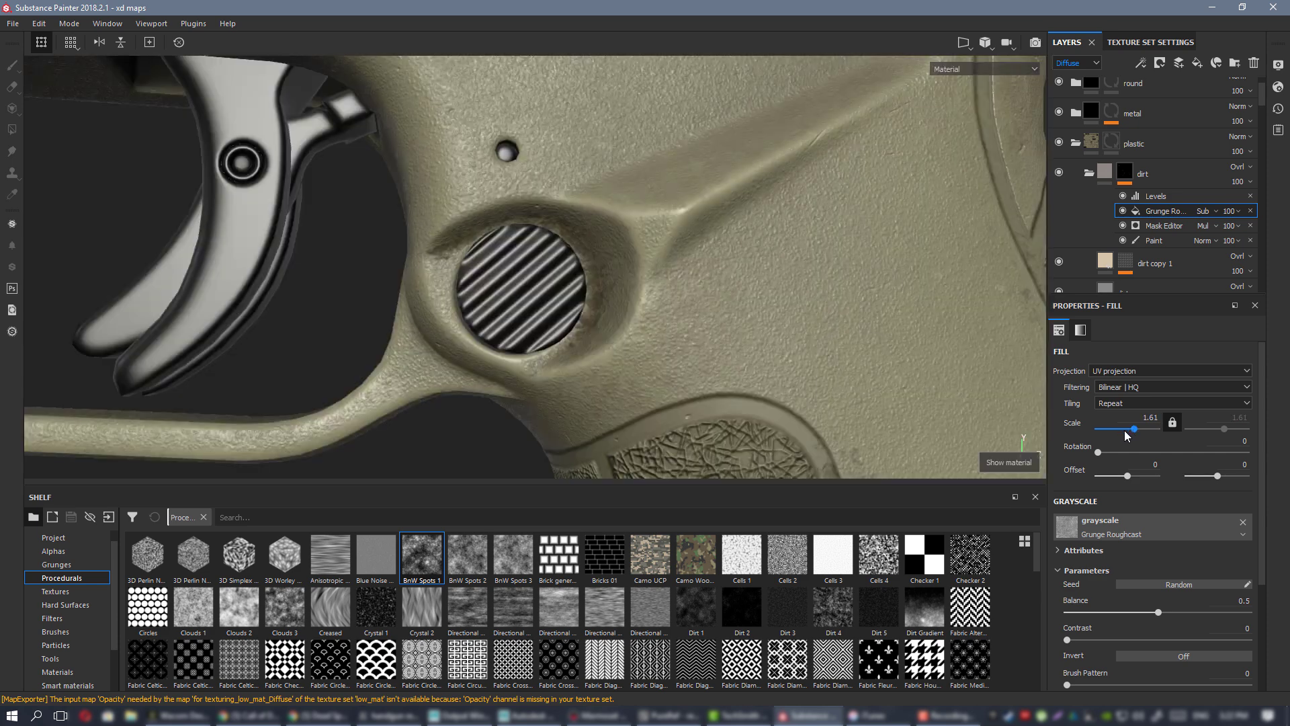
pyautogui.keyDown('alt'); pyautogui.moveTo(691, 312); pyautogui.dragTo(801, 285); pyautogui.keyUp('alt')
pyautogui.keyDown('alt'); pyautogui.moveTo(801, 285); pyautogui.dragTo(639, 264, button='right'); pyautogui.keyUp('alt')
pyautogui.keyDown('alt'); pyautogui.moveTo(639, 265); pyautogui.dragTo(563, 140); pyautogui.keyUp('alt')
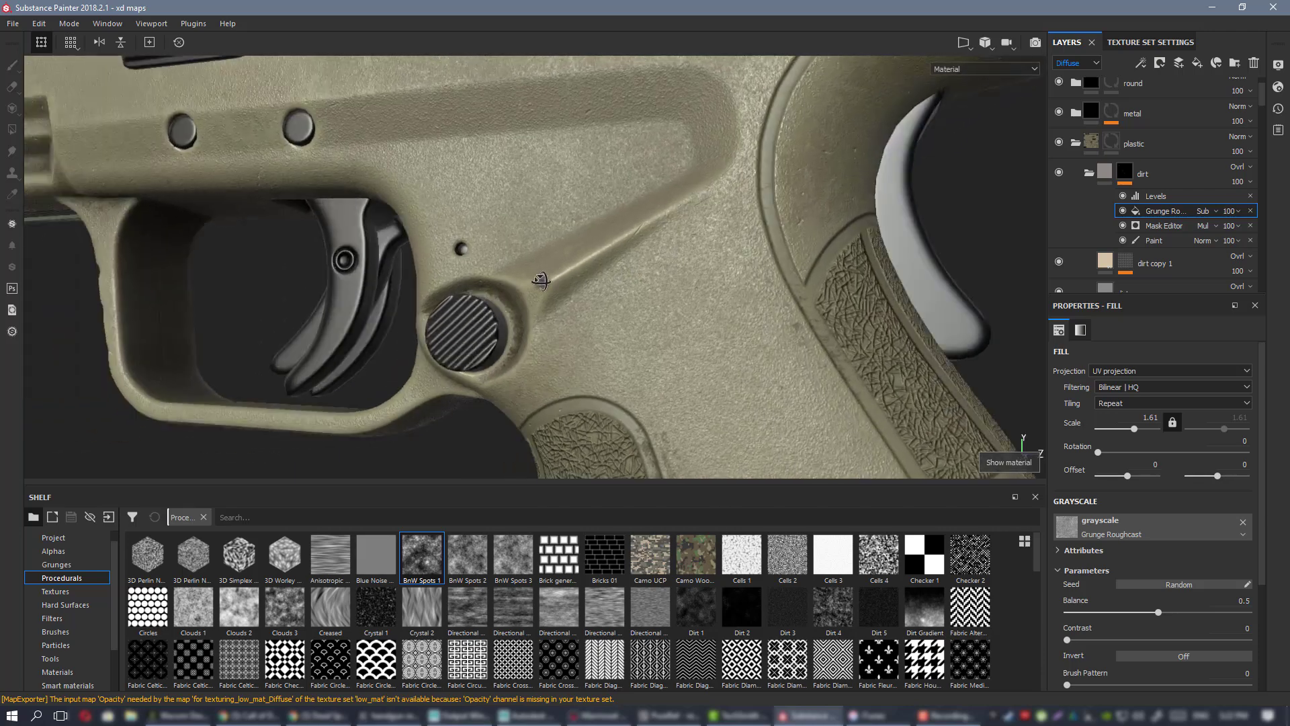
# - Examine the dirt on the grip, the magazine base and the textured grip panels from several angles
pyautogui.keyDown('alt'); pyautogui.moveTo(563, 140); pyautogui.dragTo(570, 119, button='middle'); pyautogui.keyUp('alt')
pyautogui.keyDown('alt'); pyautogui.moveTo(820, 451); pyautogui.dragTo(636, 205, button='middle'); pyautogui.keyUp('alt')
pyautogui.keyDown('alt'); pyautogui.moveTo(627, 249); pyautogui.dragTo(537, 248, button='right'); pyautogui.keyUp('alt')
pyautogui.keyDown('alt'); pyautogui.moveTo(591, 444); pyautogui.dragTo(574, 118, button='middle'); pyautogui.keyUp('alt')
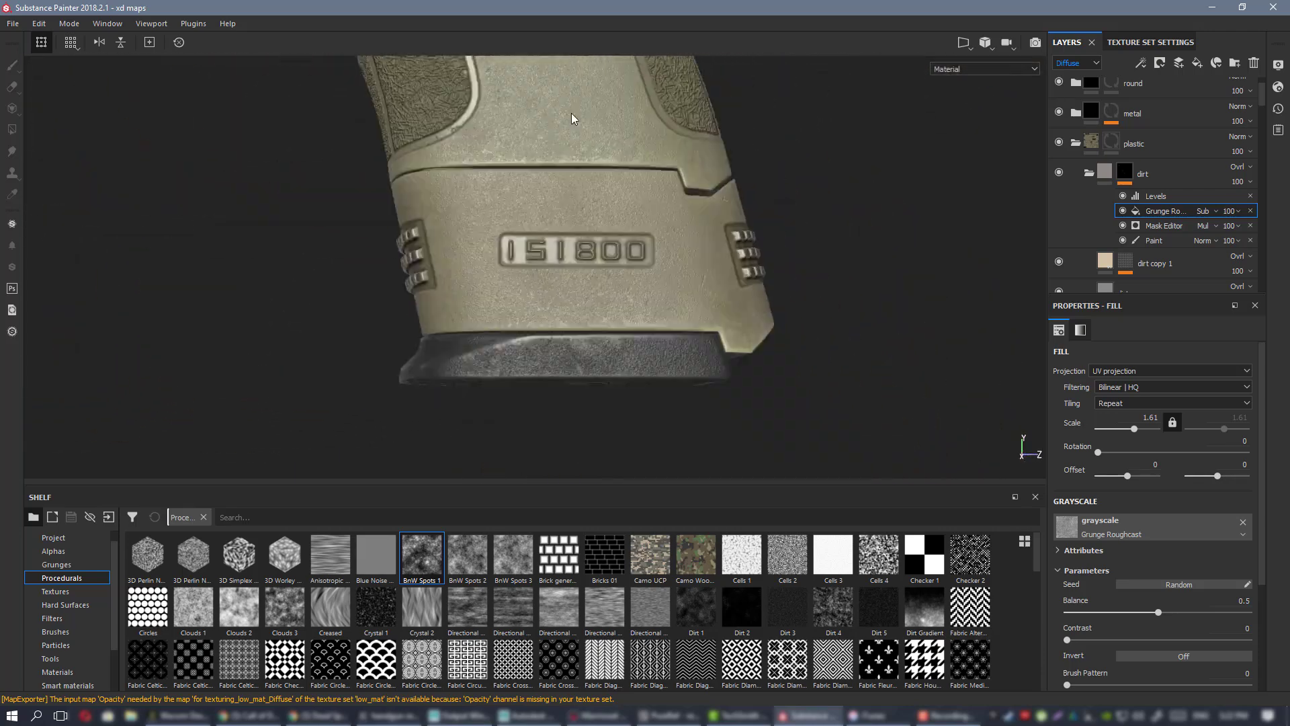
pyautogui.keyDown('alt'); pyautogui.moveTo(514, 98); pyautogui.dragTo(679, 309, button='right'); pyautogui.keyUp('alt')
pyautogui.keyDown('alt'); pyautogui.moveTo(679, 309); pyautogui.dragTo(743, 242); pyautogui.keyUp('alt')
pyautogui.keyDown('shift'); pyautogui.moveTo(744, 241); pyautogui.dragTo(694, 235, button='right'); pyautogui.keyUp('shift')
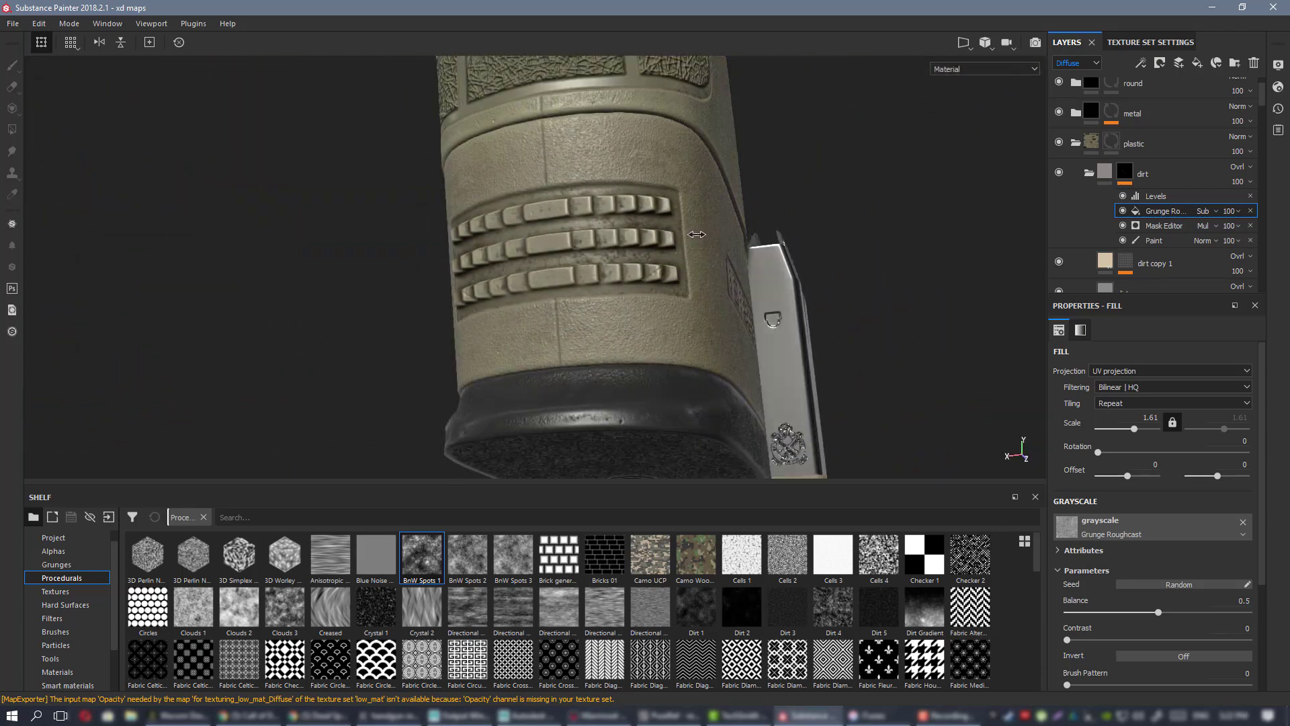
pyautogui.moveTo(579, 216)
pyautogui.keyDown('alt'); pyautogui.mouseDown()
pyautogui.moveTo(778, 280)
pyautogui.moveTo(681, 276)
pyautogui.moveTo(578, 215)
pyautogui.mouseUp(); pyautogui.keyUp('alt')
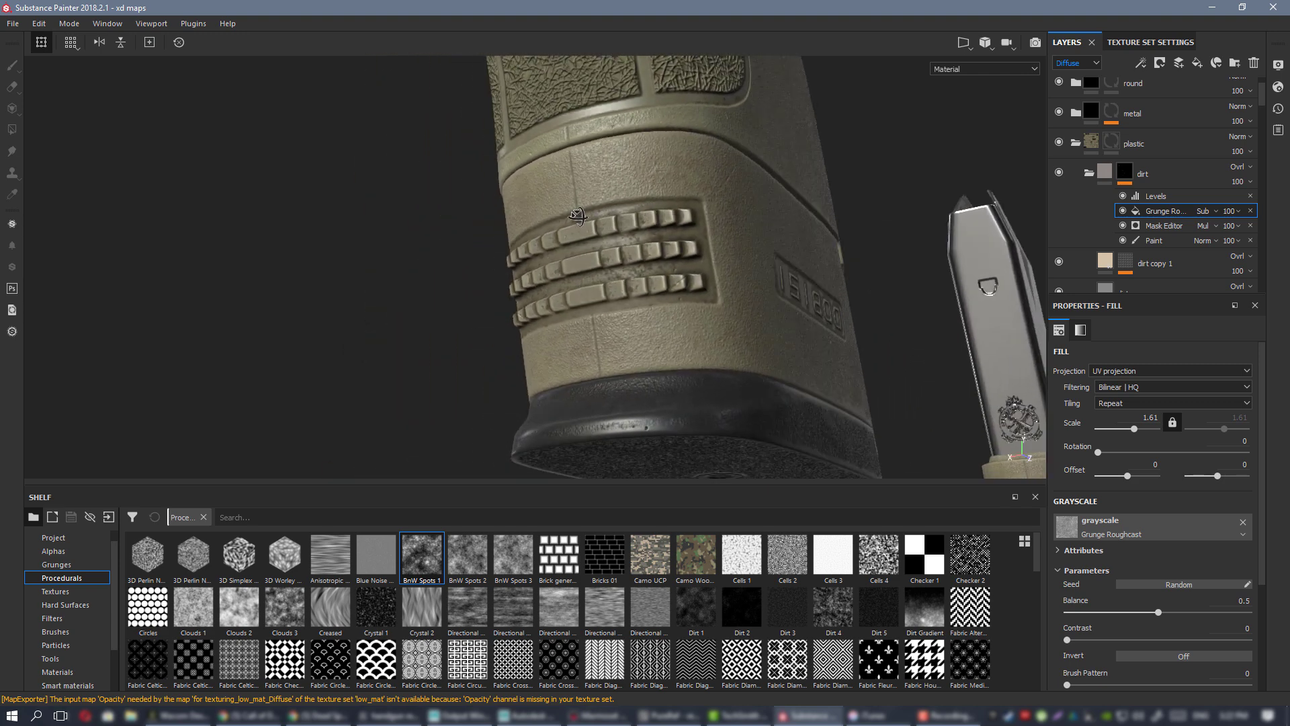
pyautogui.moveTo(747, 228)
pyautogui.keyDown('alt'); pyautogui.mouseDown()
pyautogui.moveTo(619, 230)
pyautogui.moveTo(711, 208)
pyautogui.moveTo(753, 223)
pyautogui.mouseUp(); pyautogui.keyUp('alt')
pyautogui.keyDown('alt'); pyautogui.moveTo(753, 223); pyautogui.dragTo(582, 83, button='right'); pyautogui.keyUp('alt')
pyautogui.keyDown('alt'); pyautogui.moveTo(581, 84); pyautogui.dragTo(622, 215, button='middle'); pyautogui.keyUp('alt')
pyautogui.keyDown('alt'); pyautogui.moveTo(622, 215); pyautogui.dragTo(760, 396, button='right'); pyautogui.keyUp('alt')
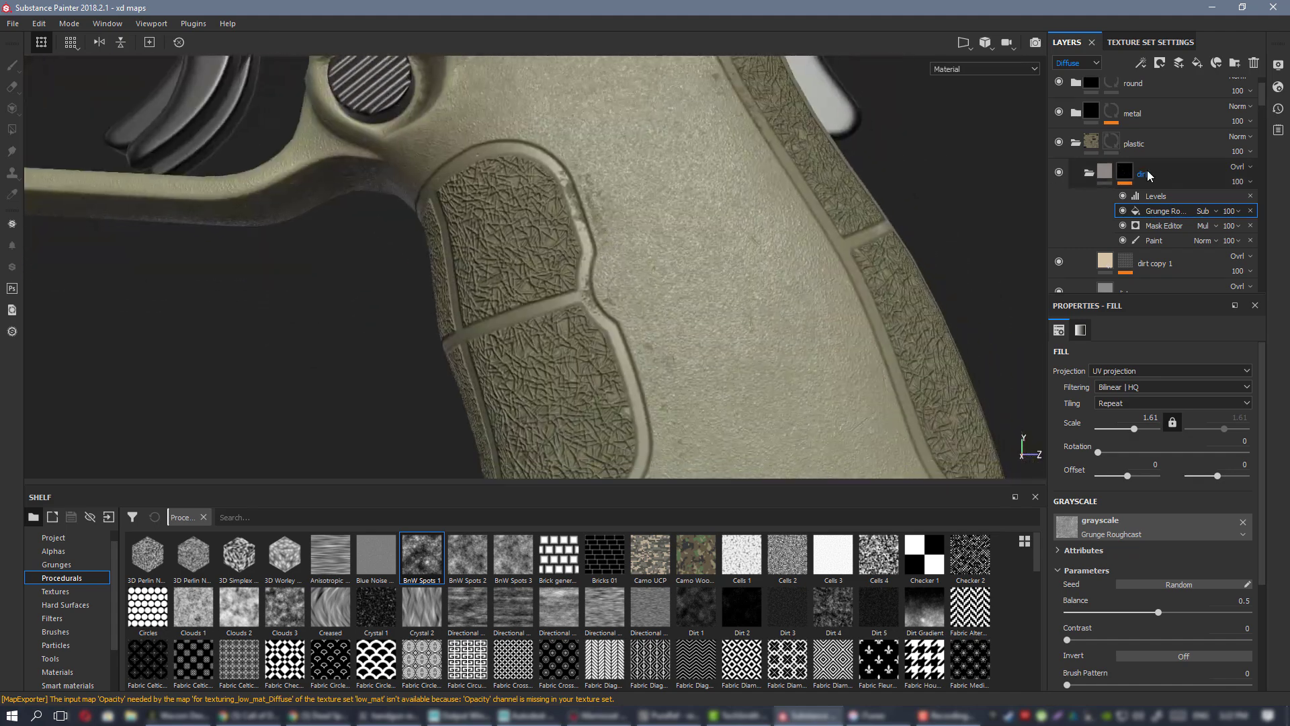
# - Paint dirt along the upper grip panel's edge in the dirt folder mask's Paint effect, with brush size 1.45 and flow 48
pyautogui.click(1157, 241)
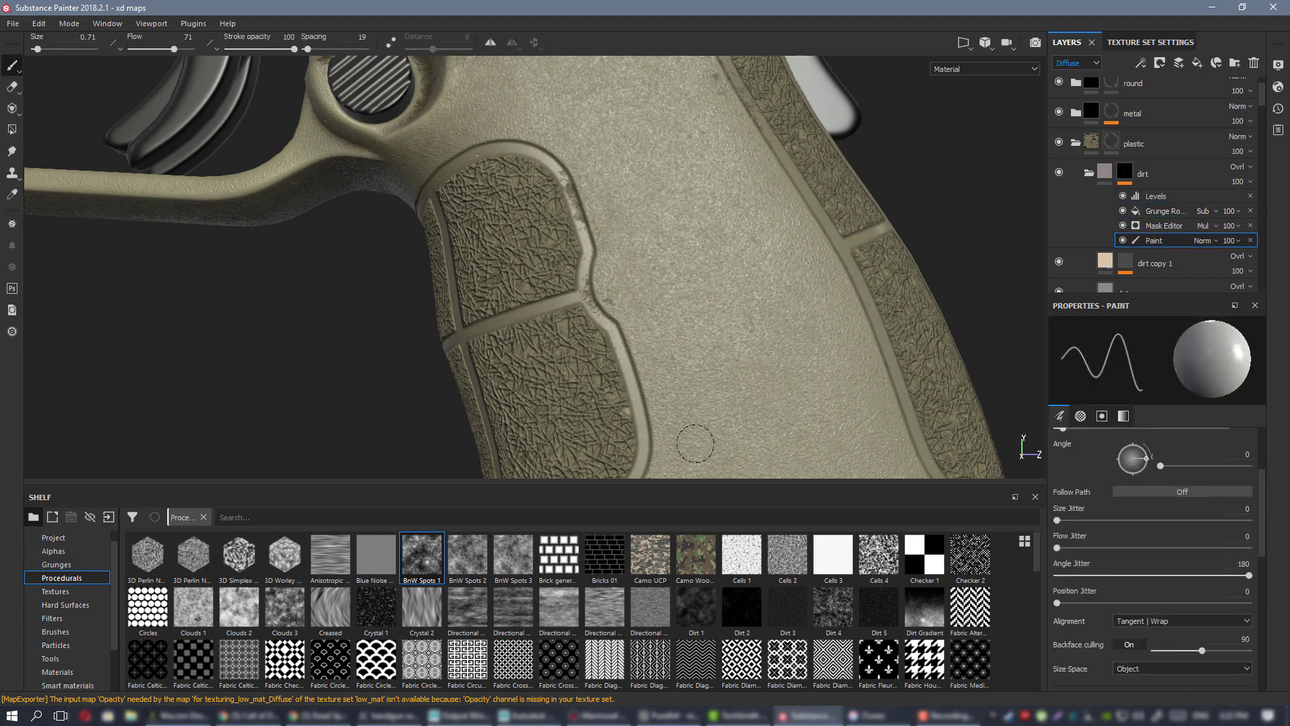
pyautogui.keyDown('alt'); pyautogui.moveTo(695, 443); pyautogui.dragTo(651, 218, button='right'); pyautogui.keyUp('alt')
pyautogui.moveTo(650, 218)
pyautogui.keyDown('alt'); pyautogui.mouseDown()
pyautogui.moveTo(639, 176)
pyautogui.moveTo(641, 204)
pyautogui.moveTo(748, 176)
pyautogui.mouseUp(); pyautogui.keyUp('alt')
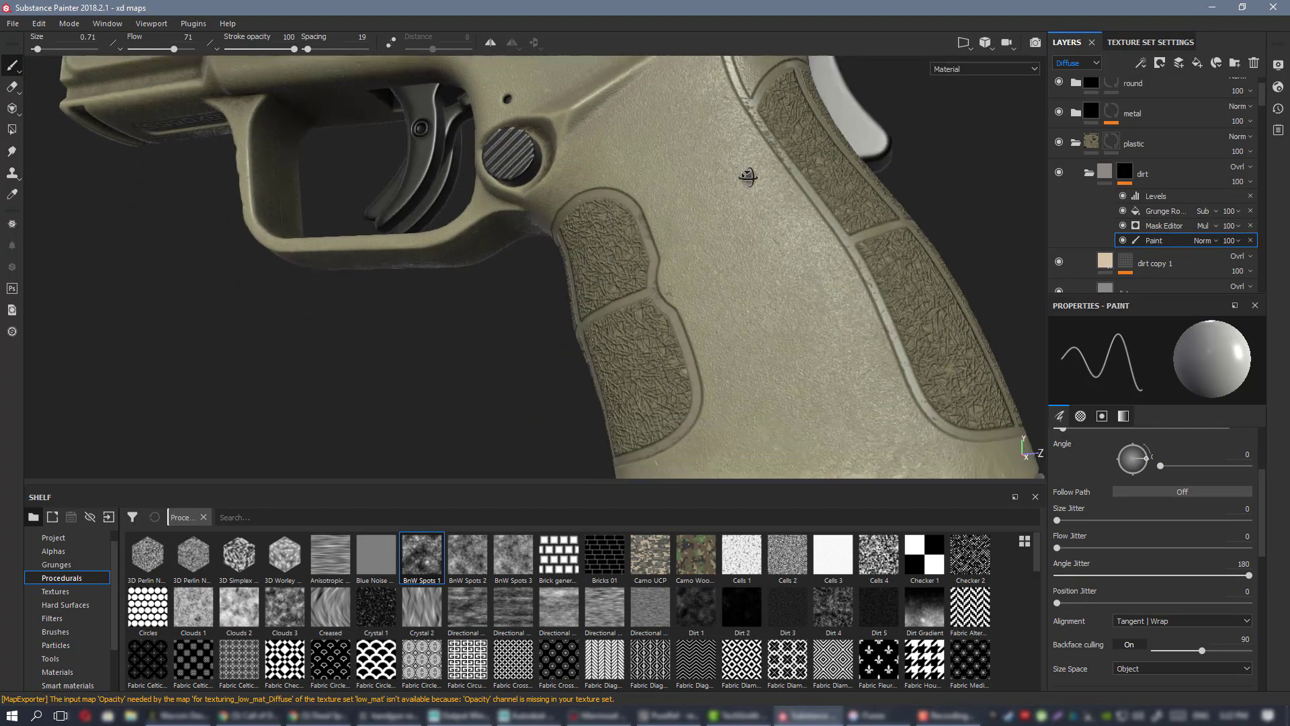
pyautogui.keyDown('alt'); pyautogui.moveTo(748, 176); pyautogui.dragTo(699, 279, button='right'); pyautogui.keyUp('alt')
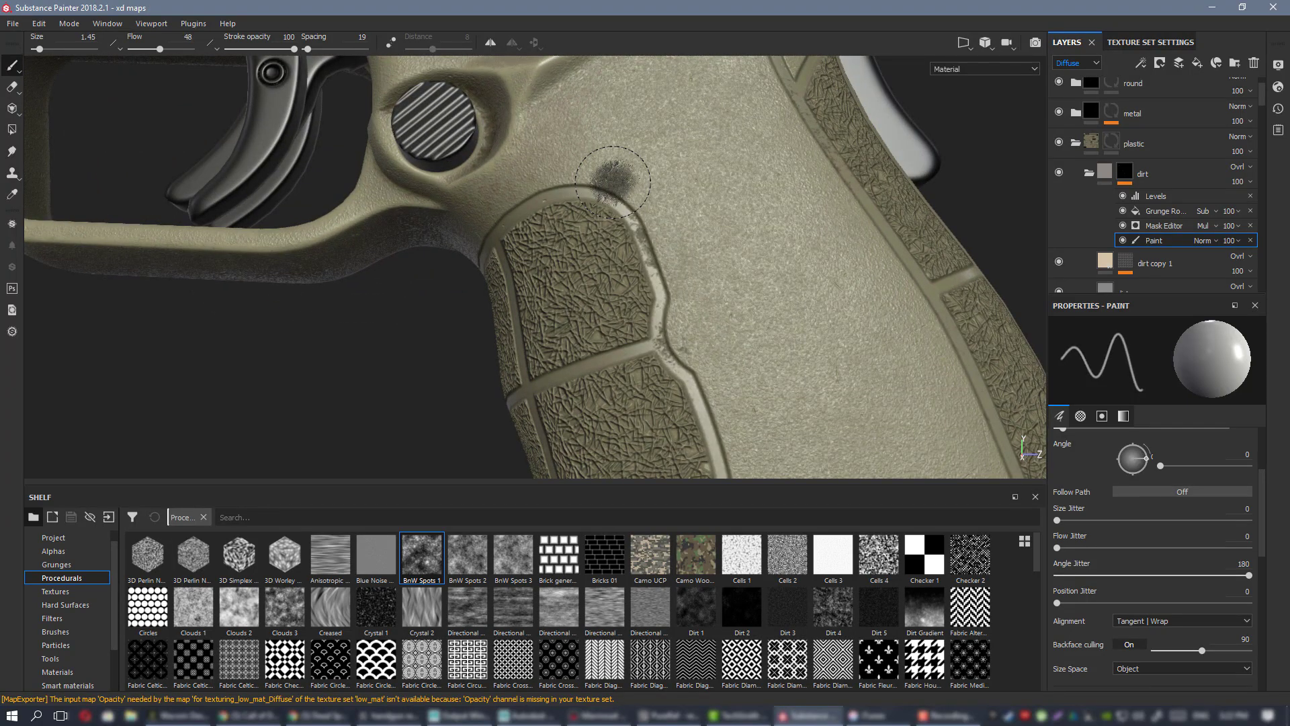
pyautogui.moveTo(622, 227); pyautogui.dragTo(639, 263)
# - Inspect the dirt around the front of the frame and the trigger guard, including its black-and-white mask
pyautogui.keyDown('alt'); pyautogui.moveTo(803, 237); pyautogui.dragTo(831, 382); pyautogui.keyUp('alt')
pyautogui.keyDown('alt'); pyautogui.moveTo(831, 382); pyautogui.dragTo(799, 289, button='right'); pyautogui.keyUp('alt')
pyautogui.keyDown('alt'); pyautogui.moveTo(724, 109); pyautogui.dragTo(724, 274, button='middle'); pyautogui.keyUp('alt')
pyautogui.keyDown('alt'); pyautogui.moveTo(544, 183); pyautogui.dragTo(743, 210, button='middle'); pyautogui.keyUp('alt')
pyautogui.keyDown('alt'); pyautogui.moveTo(504, 192); pyautogui.dragTo(498, 144); pyautogui.keyUp('alt')
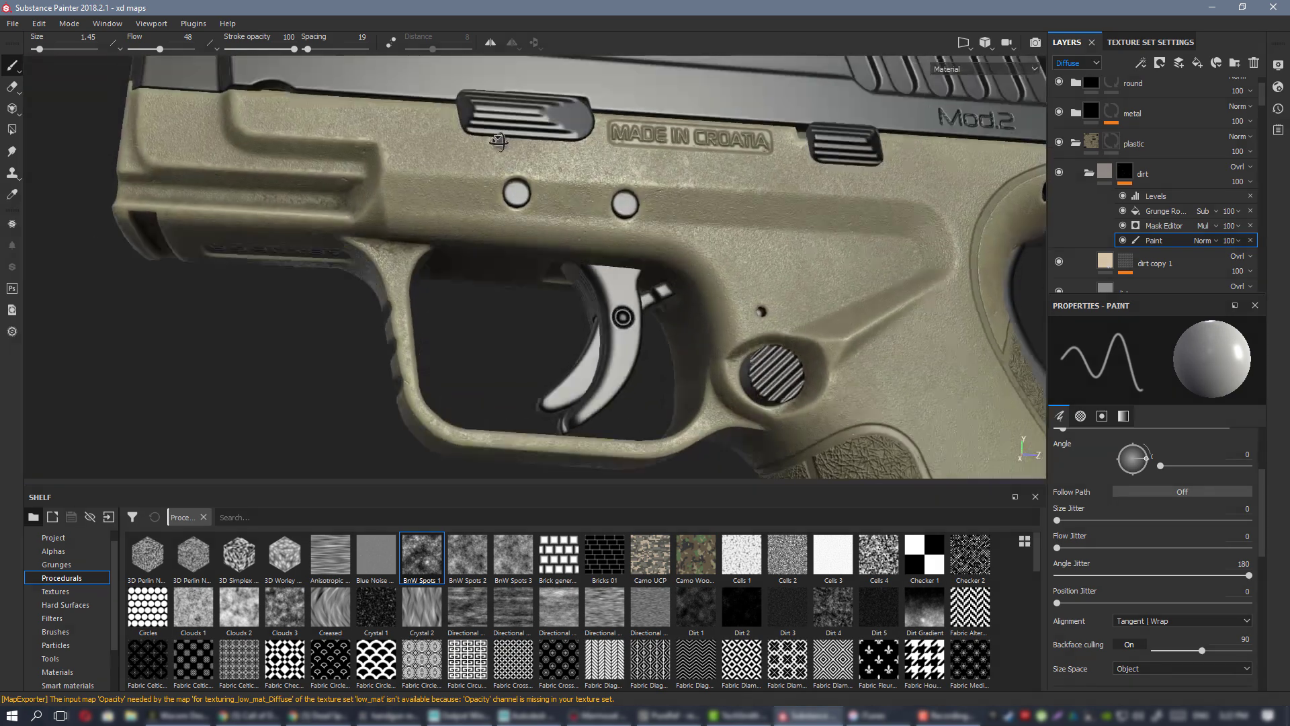
pyautogui.keyDown('alt'); pyautogui.moveTo(423, 201); pyautogui.dragTo(627, 205, button='middle'); pyautogui.keyUp('alt')
pyautogui.keyDown('alt'); pyautogui.moveTo(626, 206); pyautogui.dragTo(645, 178, button='right'); pyautogui.keyUp('alt')
pyautogui.keyDown('alt'); pyautogui.moveTo(645, 179); pyautogui.dragTo(645, 239); pyautogui.keyUp('alt')
pyautogui.press('c')
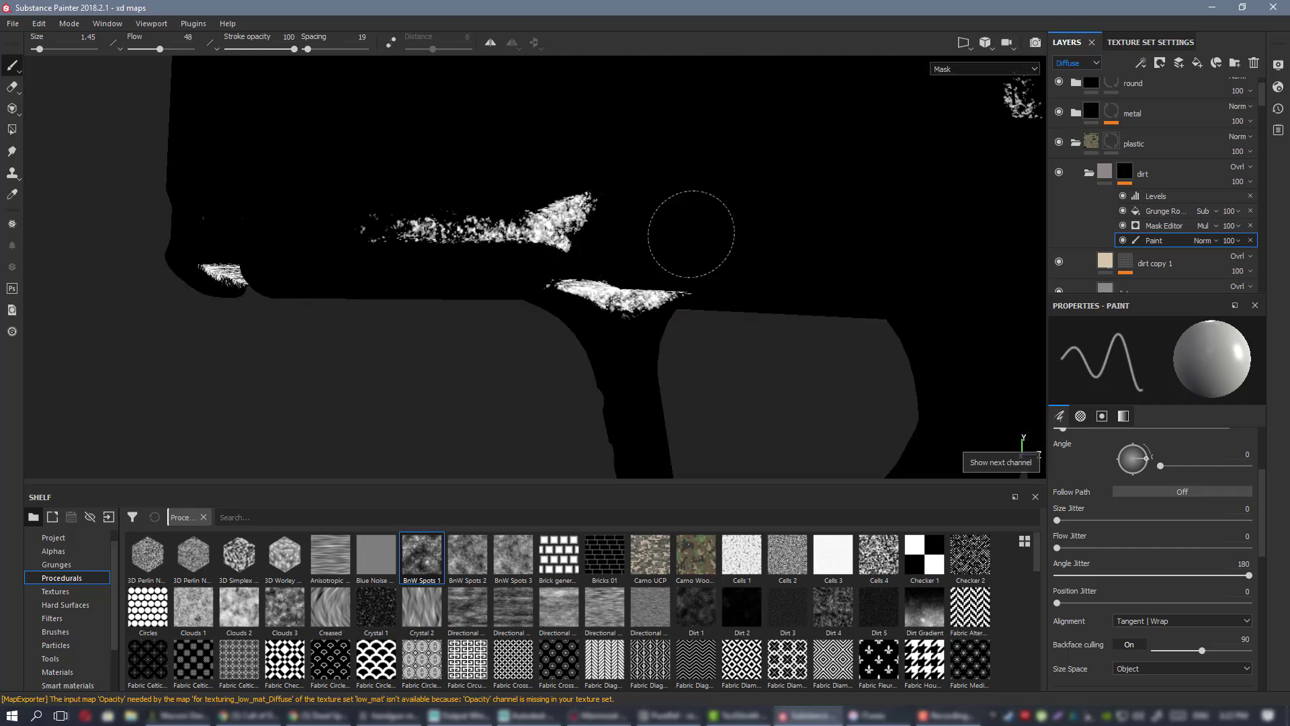
pyautogui.keyDown('alt'); pyautogui.moveTo(693, 243); pyautogui.dragTo(534, 181, button='middle'); pyautogui.keyUp('alt')
pyautogui.keyDown('alt'); pyautogui.moveTo(534, 181); pyautogui.dragTo(560, 176); pyautogui.keyUp('alt')
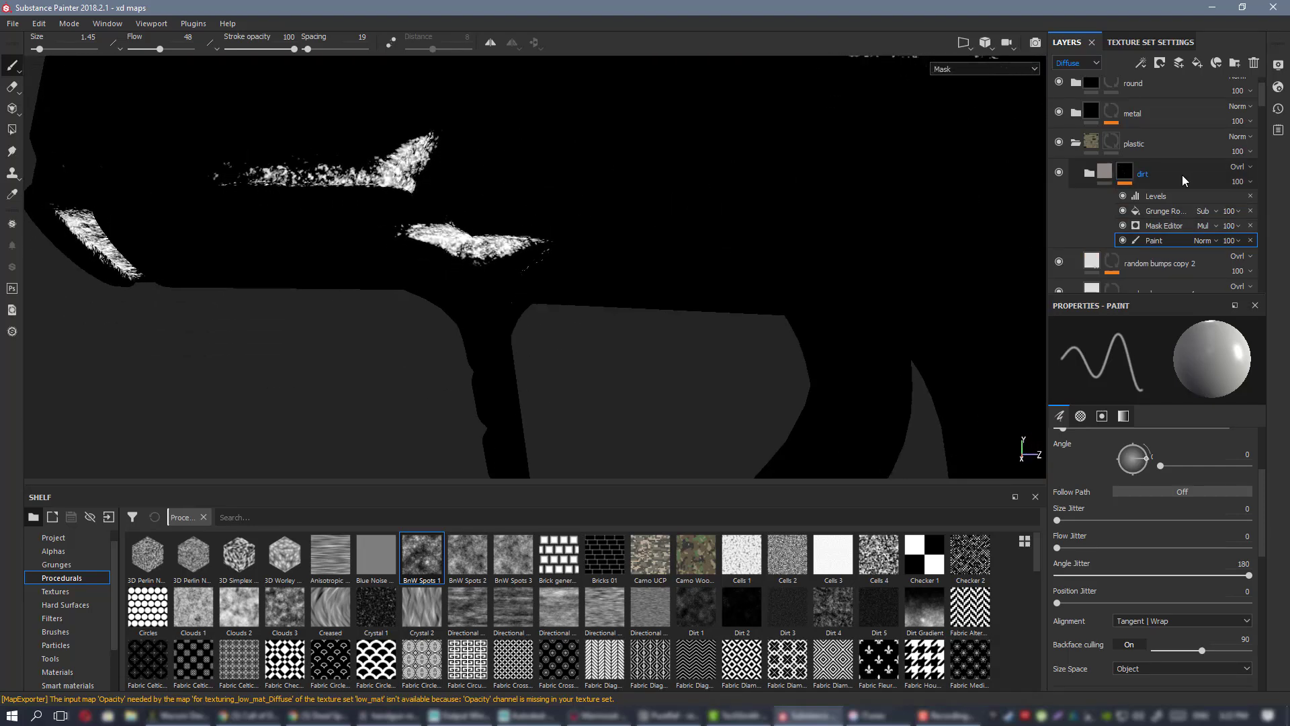
# - Duplicate the dirt folder inside the plastic folder and rename the copy "dirt sharp"
pyautogui.rightClick(1155, 174)
pyautogui.click(1179, 431)
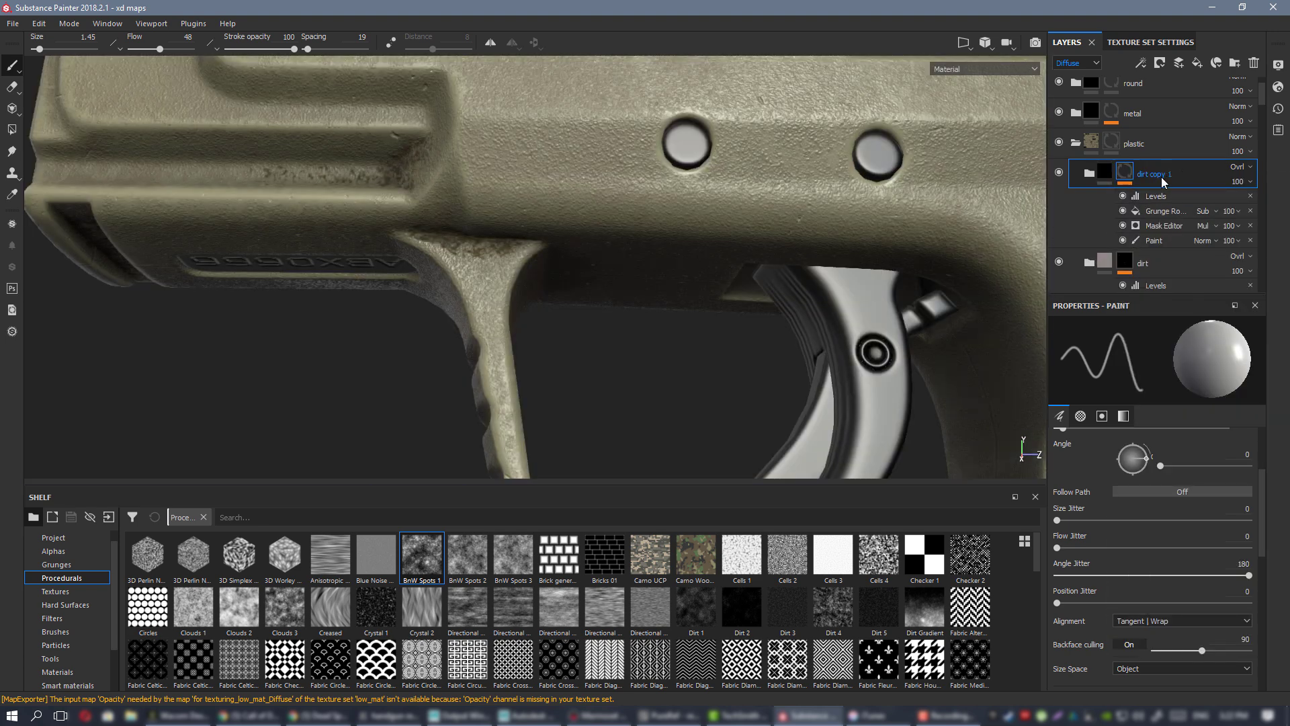
pyautogui.doubleClick(1181, 174)
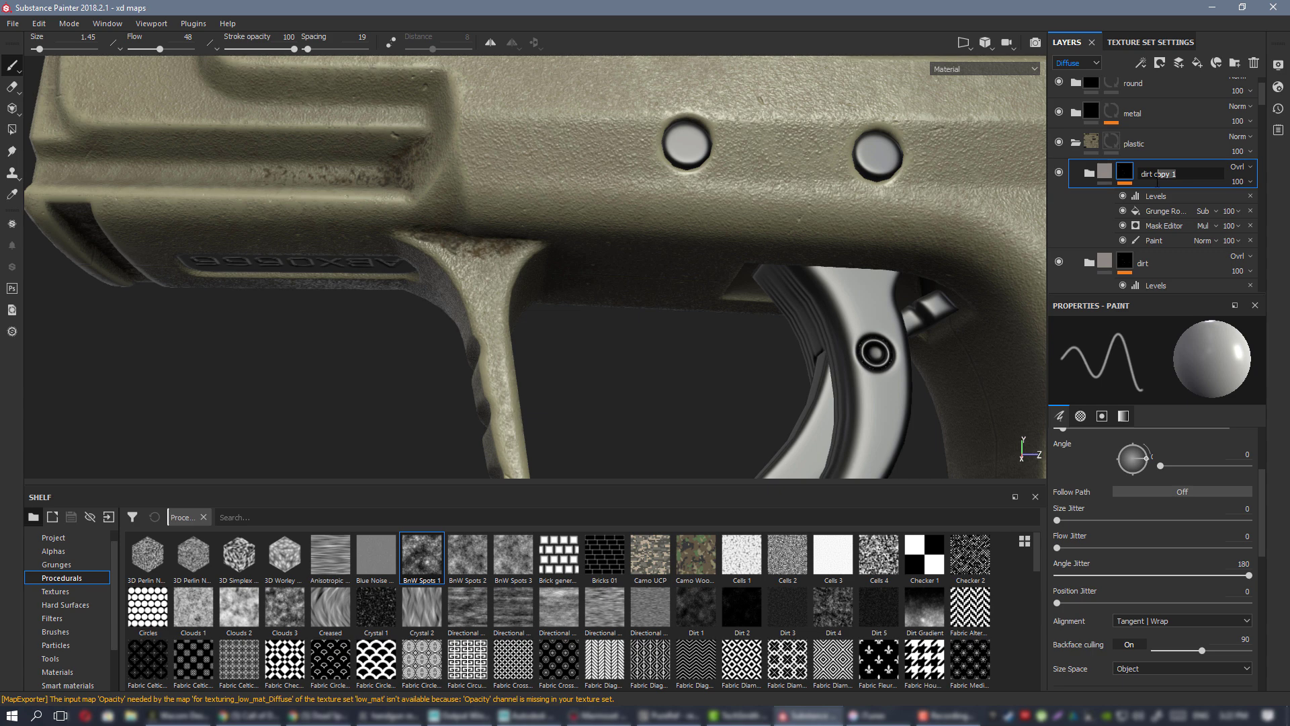
pyautogui.write('sharp')
pyautogui.press('Return')
pyautogui.scroll(1, 1041, 168)
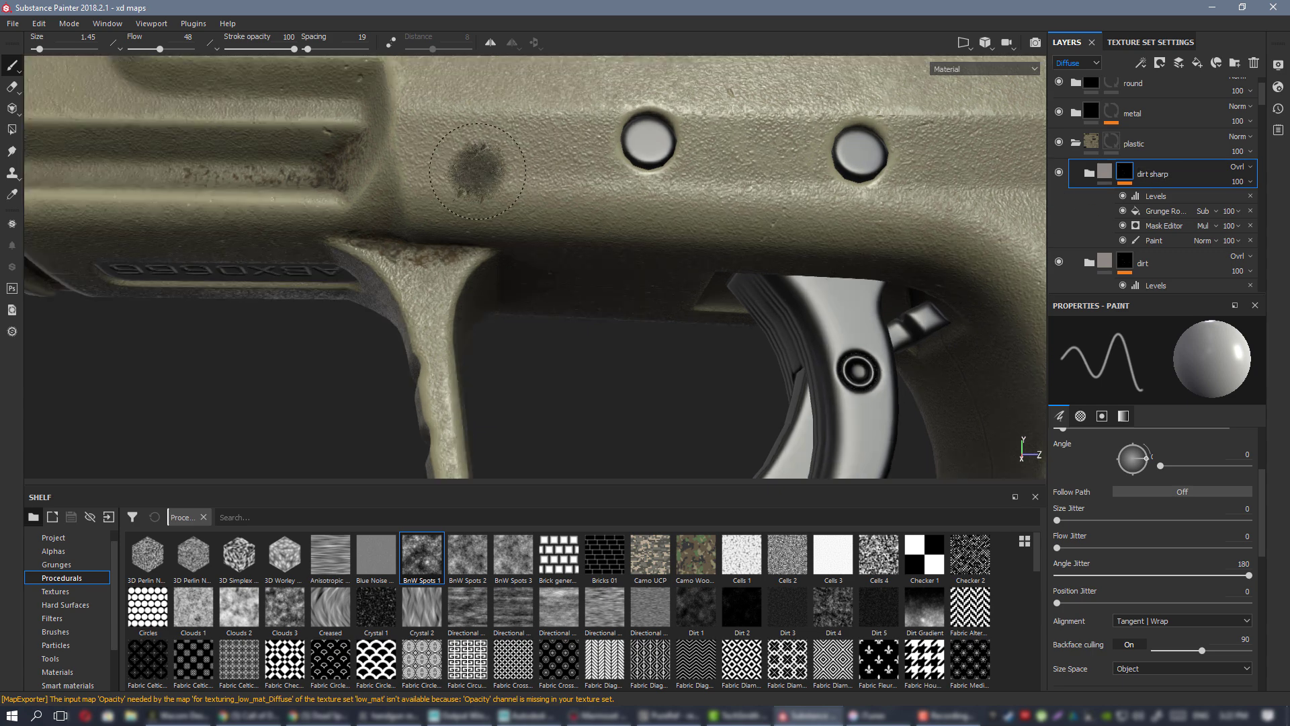
# - Rename the original dirt folder below dirt sharp as "dirt bloored"
pyautogui.scroll(-3, 477, 172)
pyautogui.scroll(4, 537, 165)
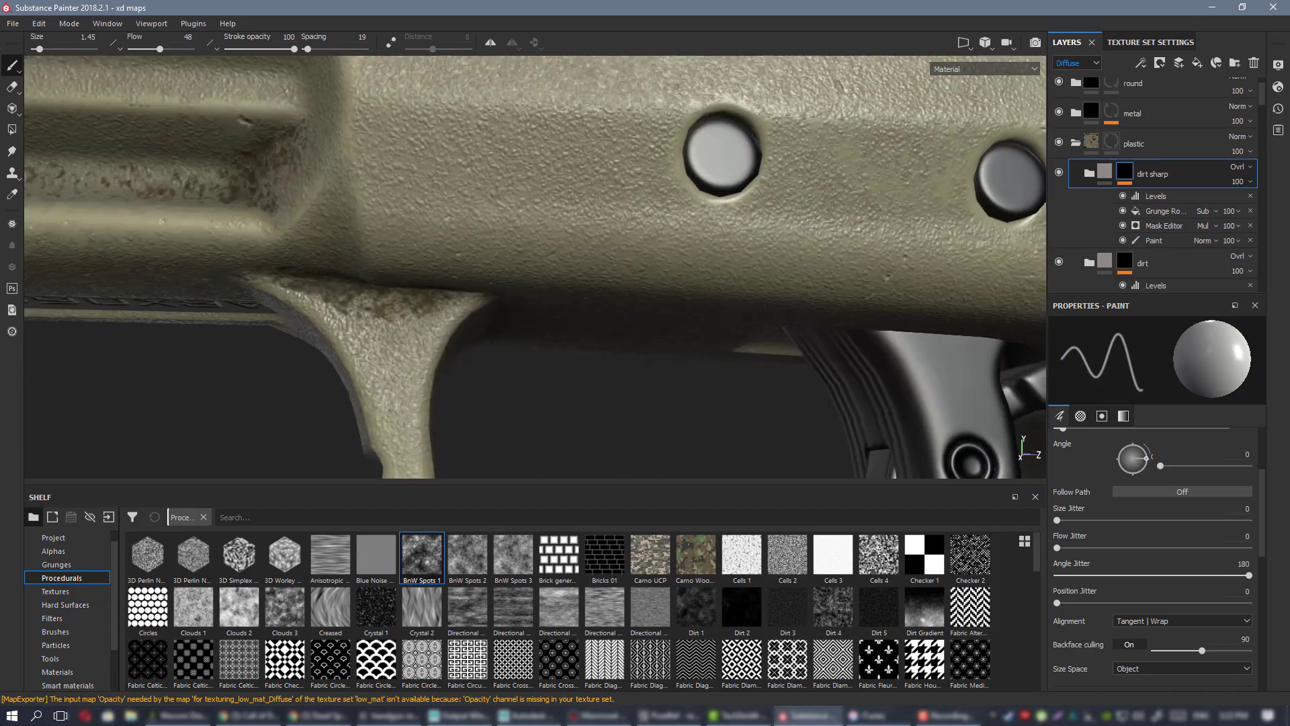
pyautogui.scroll(-3, 537, 201)
pyautogui.keyDown('alt'); pyautogui.moveTo(538, 201); pyautogui.dragTo(612, 208); pyautogui.keyUp('alt')
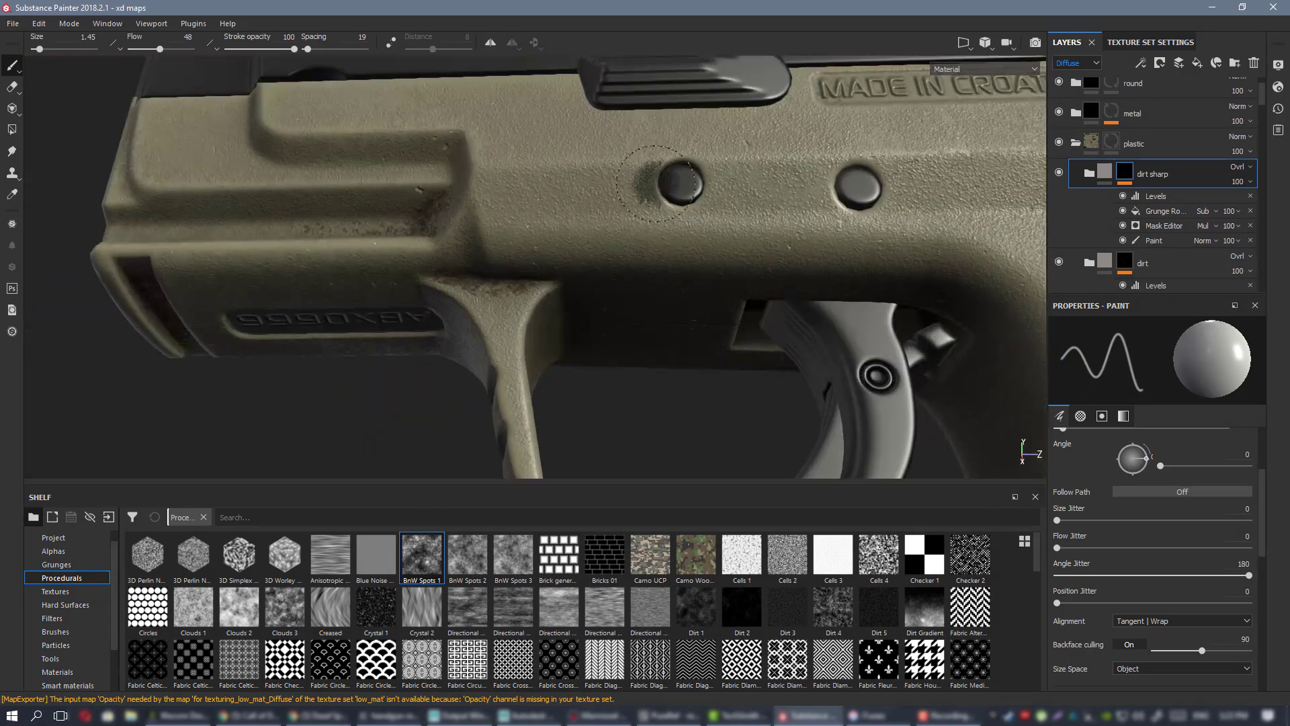
pyautogui.doubleClick(1145, 264)
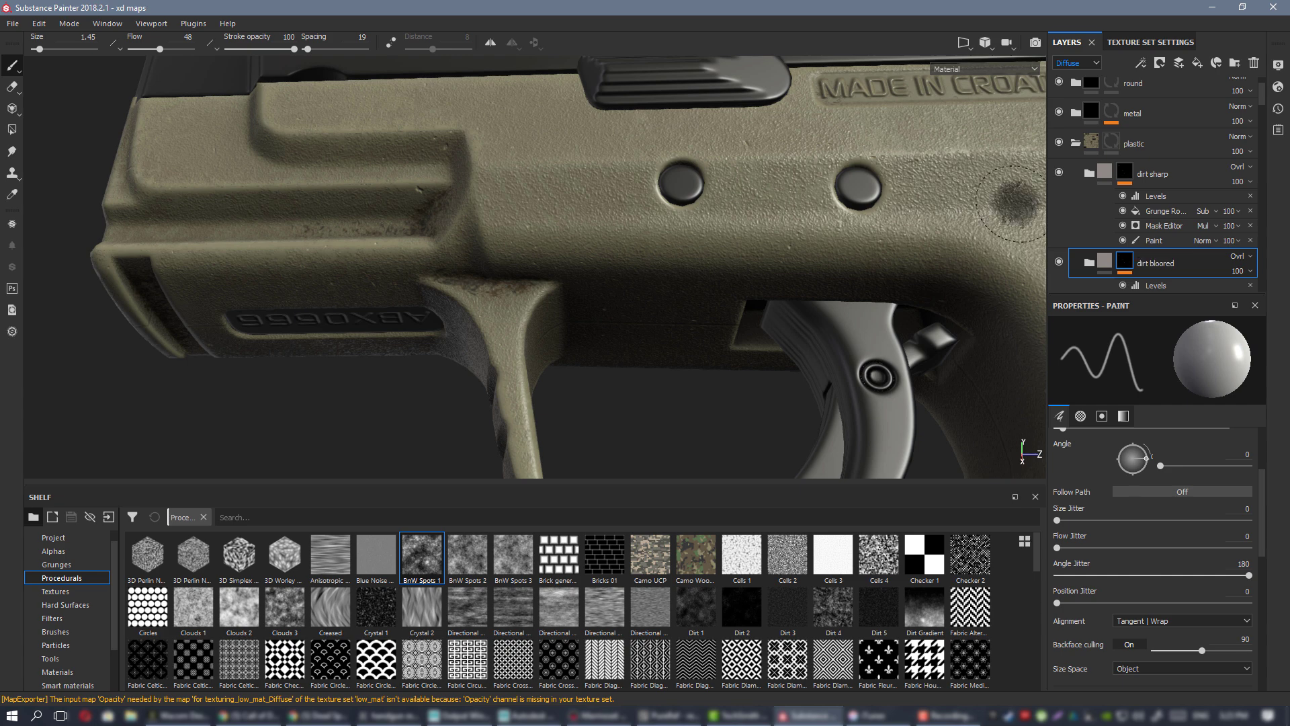
# - Add a Blur filter to the mask of the dirt bloored folder
pyautogui.scroll(-1, 1170, 229)
pyautogui.keyDown('alt'); pyautogui.moveTo(605, 250); pyautogui.dragTo(619, 264); pyautogui.keyUp('alt')
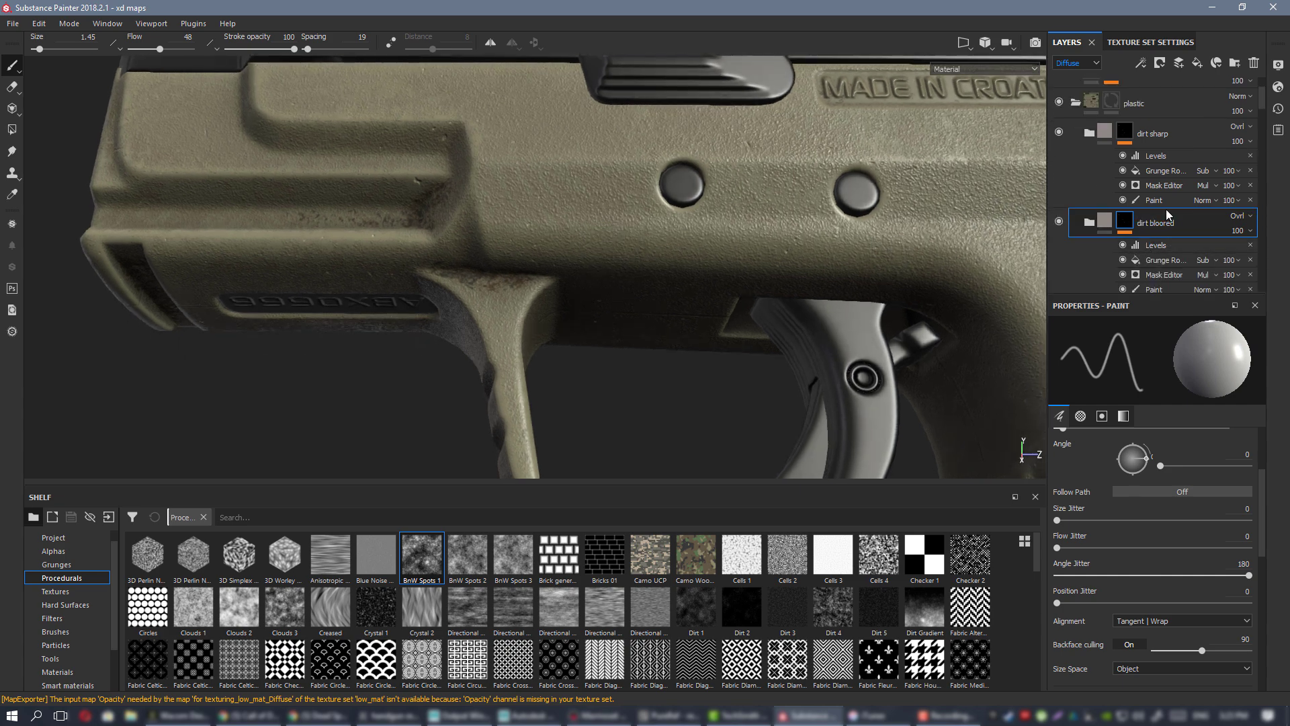
pyautogui.rightClick(1126, 226)
pyautogui.click(1190, 522)
pyautogui.click(1152, 353)
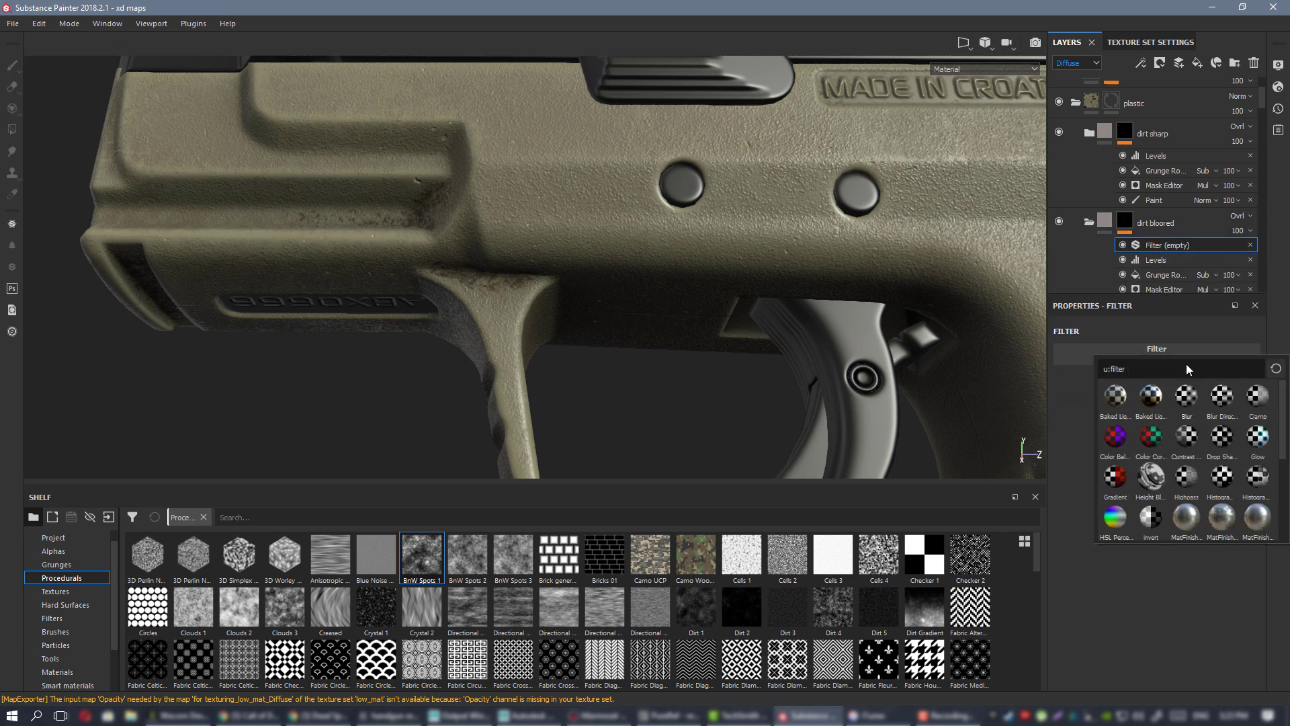
pyautogui.click(1151, 476)
# - Examine the blurred dirt in the mask and Diffuse channel views around the frame's front grooves and trigger guard
pyautogui.keyDown('alt'); pyautogui.moveTo(595, 291); pyautogui.dragTo(743, 248, button='middle'); pyautogui.keyUp('alt')
pyautogui.press('c')
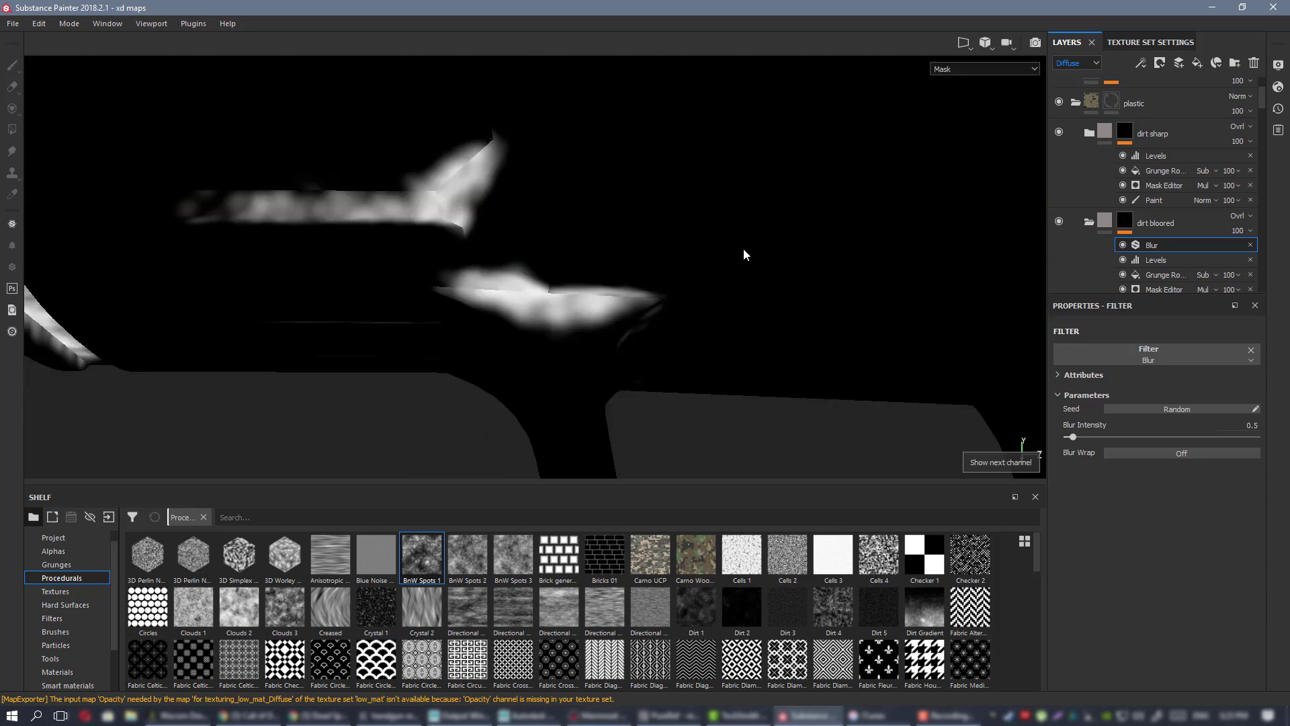
pyautogui.press('c')
pyautogui.keyDown('alt'); pyautogui.moveTo(615, 261); pyautogui.dragTo(671, 254, button='middle'); pyautogui.keyUp('alt')
pyautogui.keyDown('alt'); pyautogui.moveTo(670, 255); pyautogui.dragTo(493, 246); pyautogui.keyUp('alt')
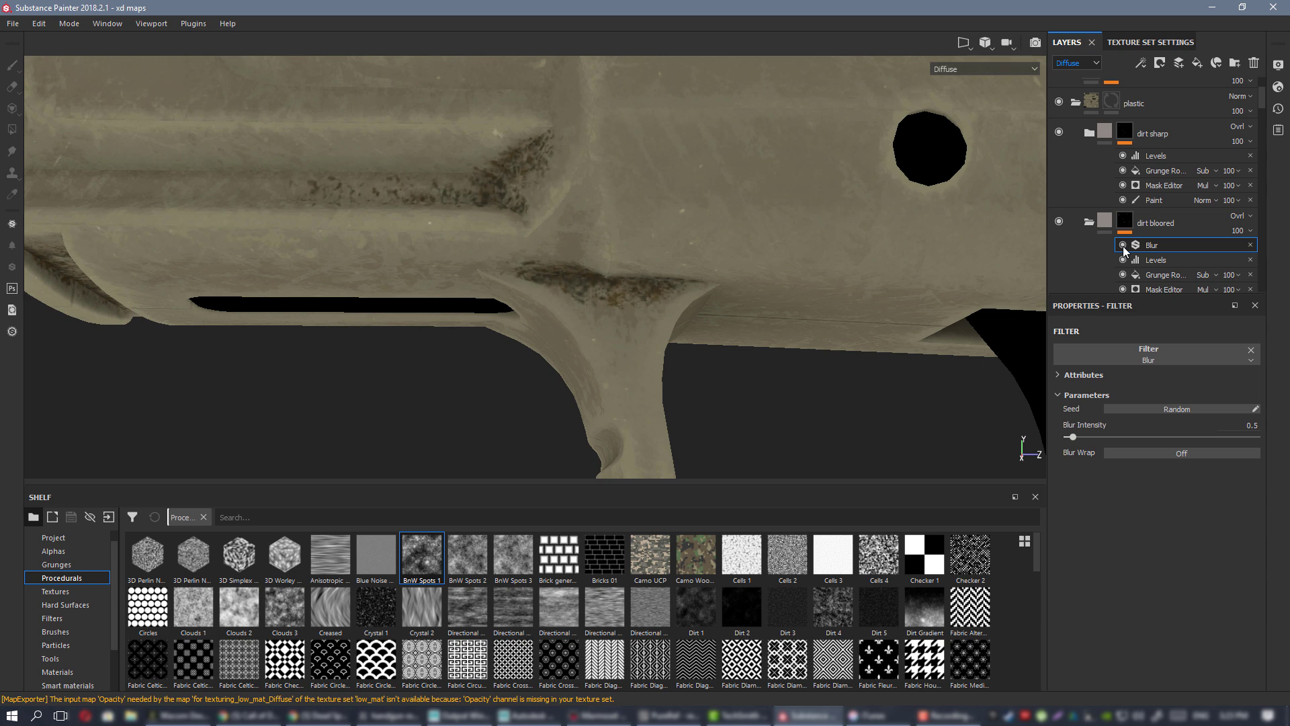
pyautogui.keyDown('alt'); pyautogui.moveTo(638, 240); pyautogui.dragTo(637, 282); pyautogui.keyUp('alt')
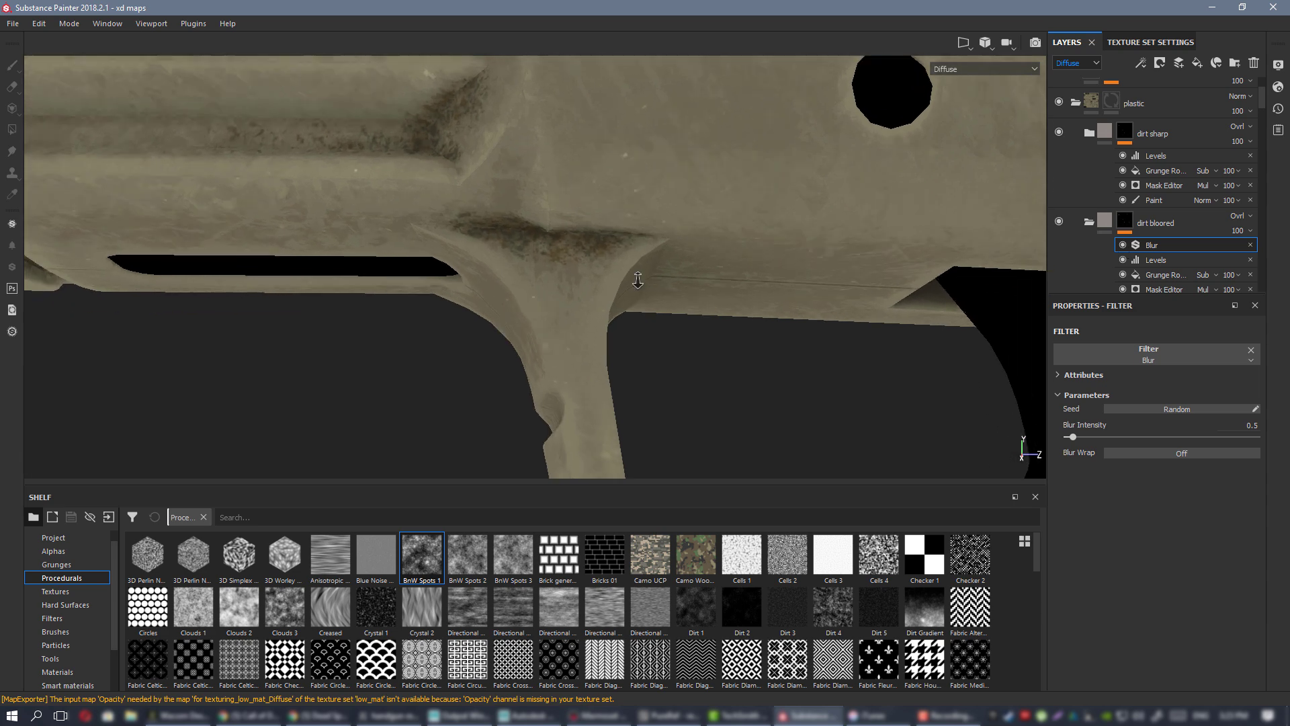
pyautogui.scroll(2, 566, 243)
pyautogui.keyDown('alt'); pyautogui.moveTo(382, 197); pyautogui.dragTo(587, 213, button='right'); pyautogui.keyUp('alt')
pyautogui.keyDown('alt'); pyautogui.moveTo(587, 213); pyautogui.dragTo(594, 193, button='middle'); pyautogui.keyUp('alt')
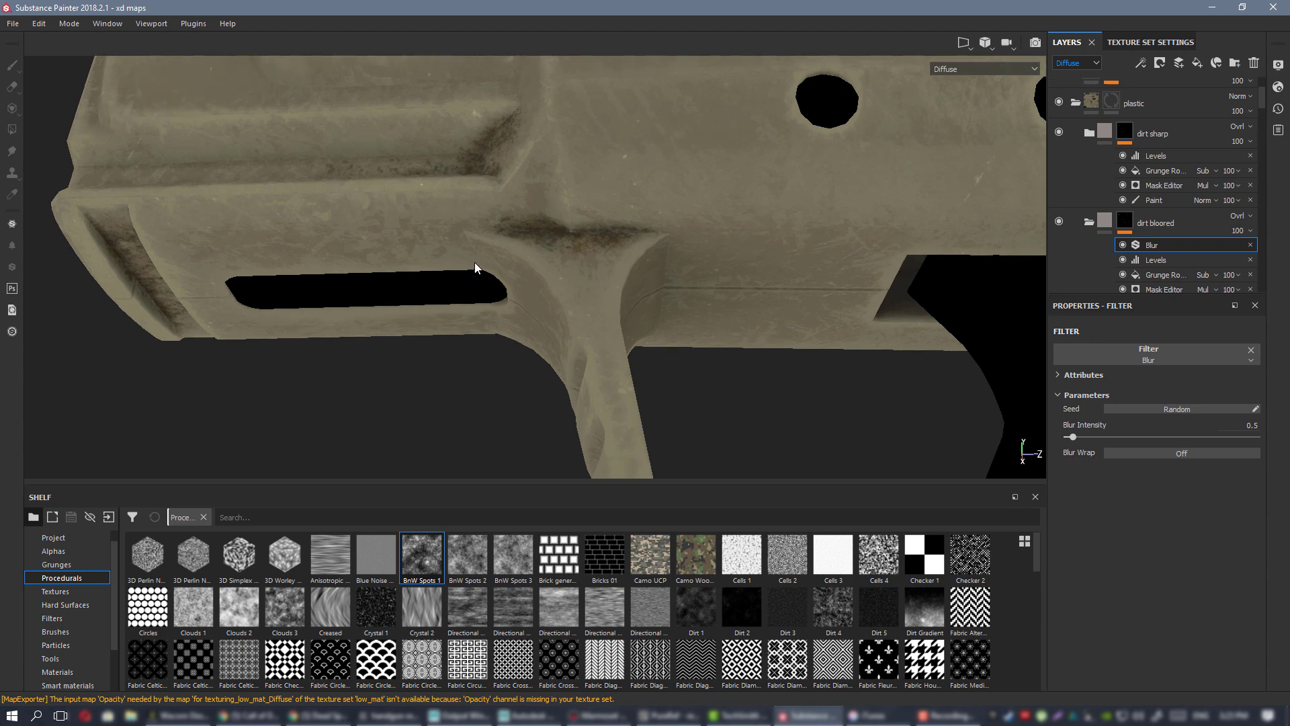
pyautogui.keyDown('alt'); pyautogui.moveTo(475, 262); pyautogui.dragTo(488, 135); pyautogui.keyUp('alt')
pyautogui.keyDown('alt'); pyautogui.moveTo(342, 202); pyautogui.dragTo(739, 225, button='middle'); pyautogui.keyUp('alt')
pyautogui.keyDown('alt'); pyautogui.moveTo(740, 225); pyautogui.dragTo(691, 264); pyautogui.keyUp('alt')
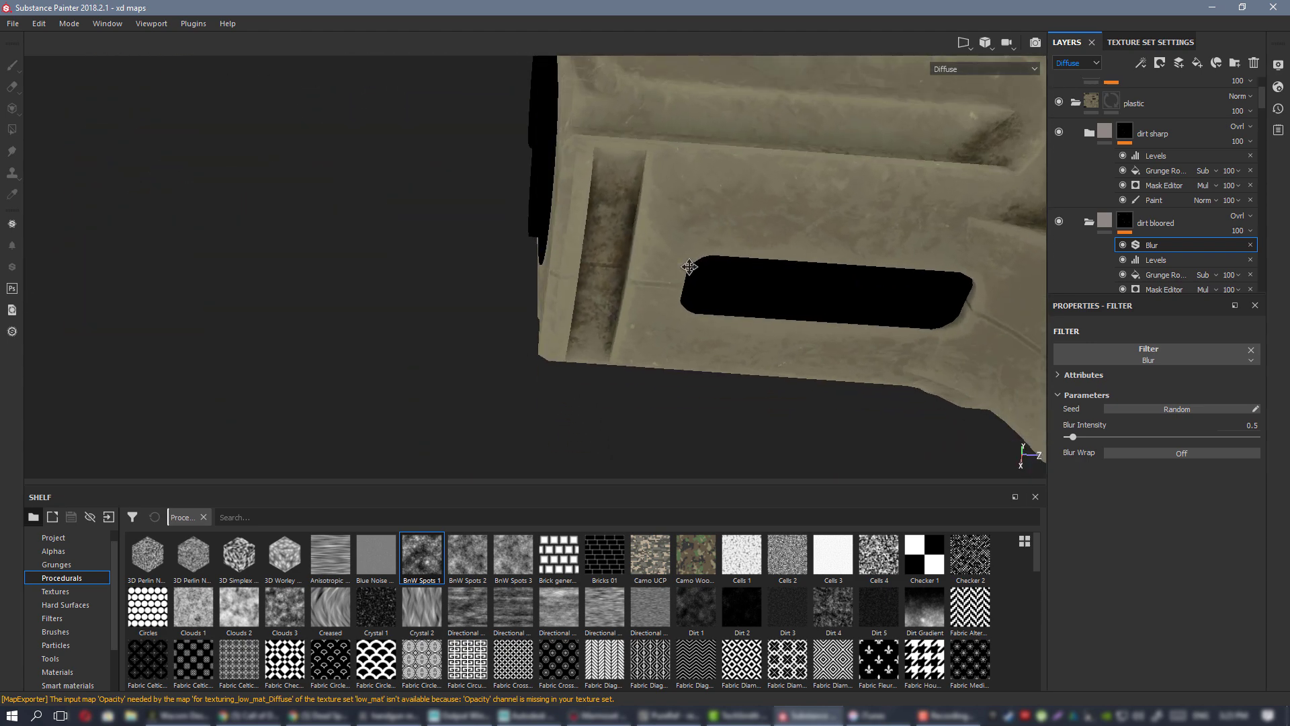
pyautogui.keyDown('alt'); pyautogui.moveTo(691, 264); pyautogui.dragTo(403, 296, button='middle'); pyautogui.keyUp('alt')
pyautogui.keyDown('alt'); pyautogui.moveTo(672, 316); pyautogui.dragTo(835, 348, button='right'); pyautogui.keyUp('alt')
pyautogui.keyDown('alt'); pyautogui.moveTo(836, 349); pyautogui.dragTo(630, 305); pyautogui.keyUp('alt')
pyautogui.keyDown('alt'); pyautogui.moveTo(631, 304); pyautogui.dragTo(554, 280, button='middle'); pyautogui.keyUp('alt')
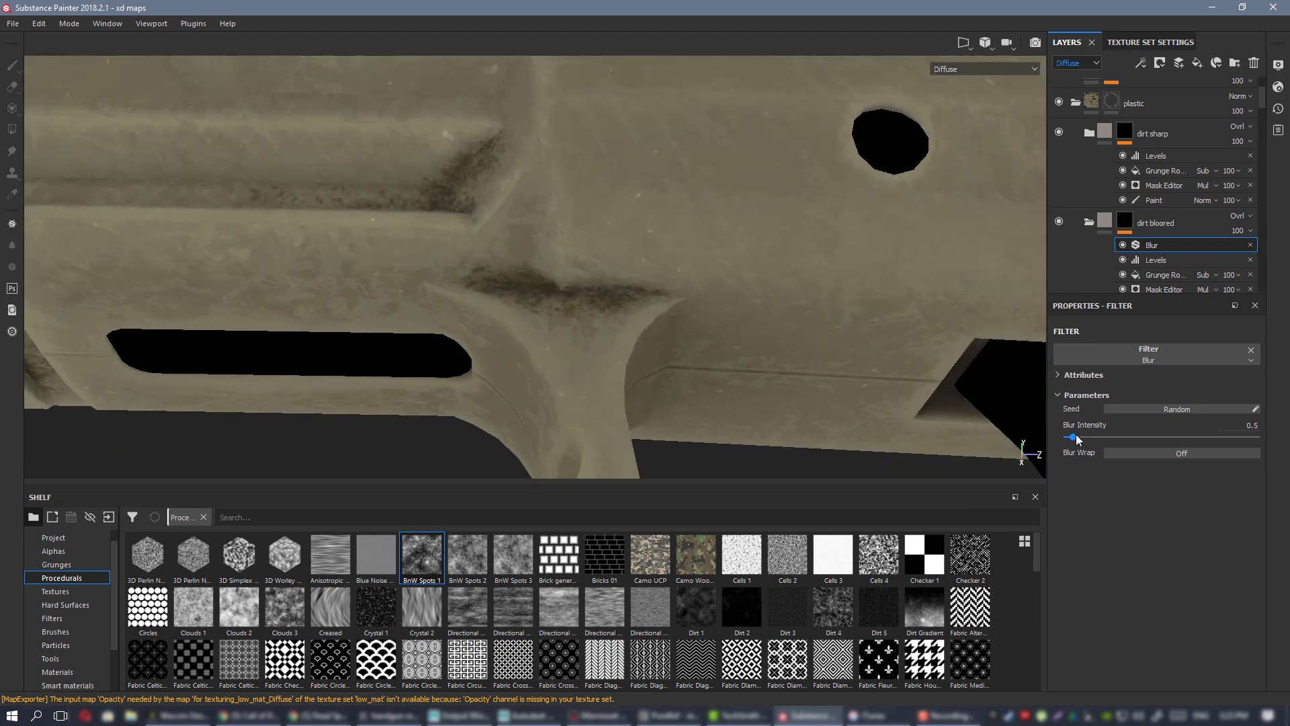
# - Set the Blur filter's intensity to 0.17 and move the Levels effect above Blur in the dirt bloored mask
pyautogui.moveTo(1073, 438); pyautogui.dragTo(1069, 436)
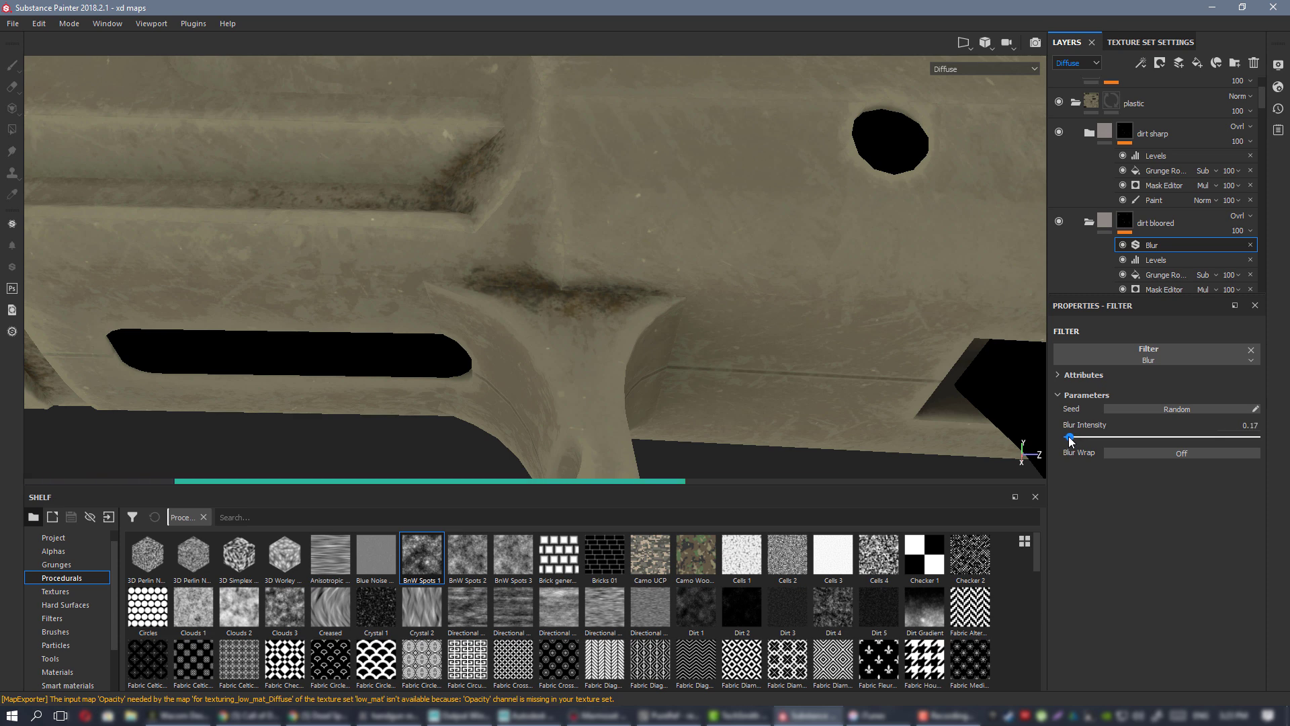
pyautogui.click(1157, 260)
pyautogui.moveTo(1157, 264); pyautogui.dragTo(1157, 244)
# - Display the dirt bloored mask and readjust the input points of its Levels effect to brighten the blurred dirt
pyautogui.keyDown('alt'); pyautogui.click(1121, 220); pyautogui.keyUp('alt')
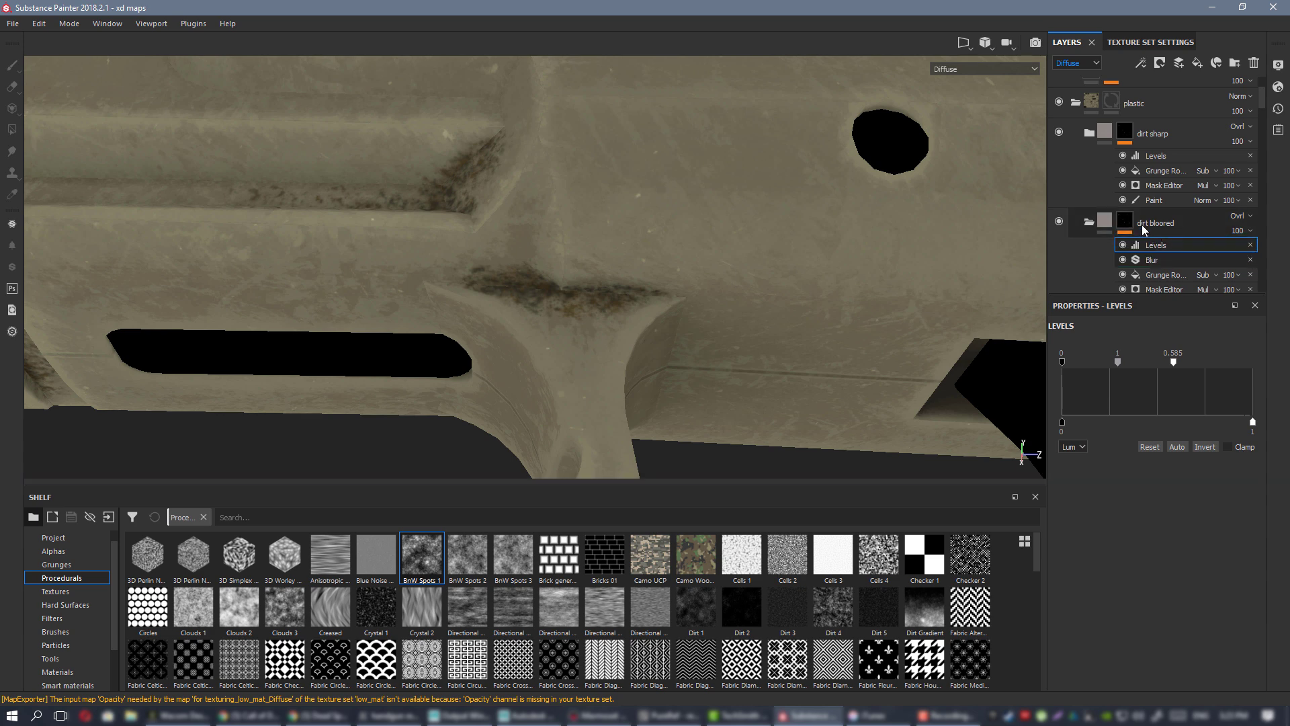
pyautogui.click(1159, 244)
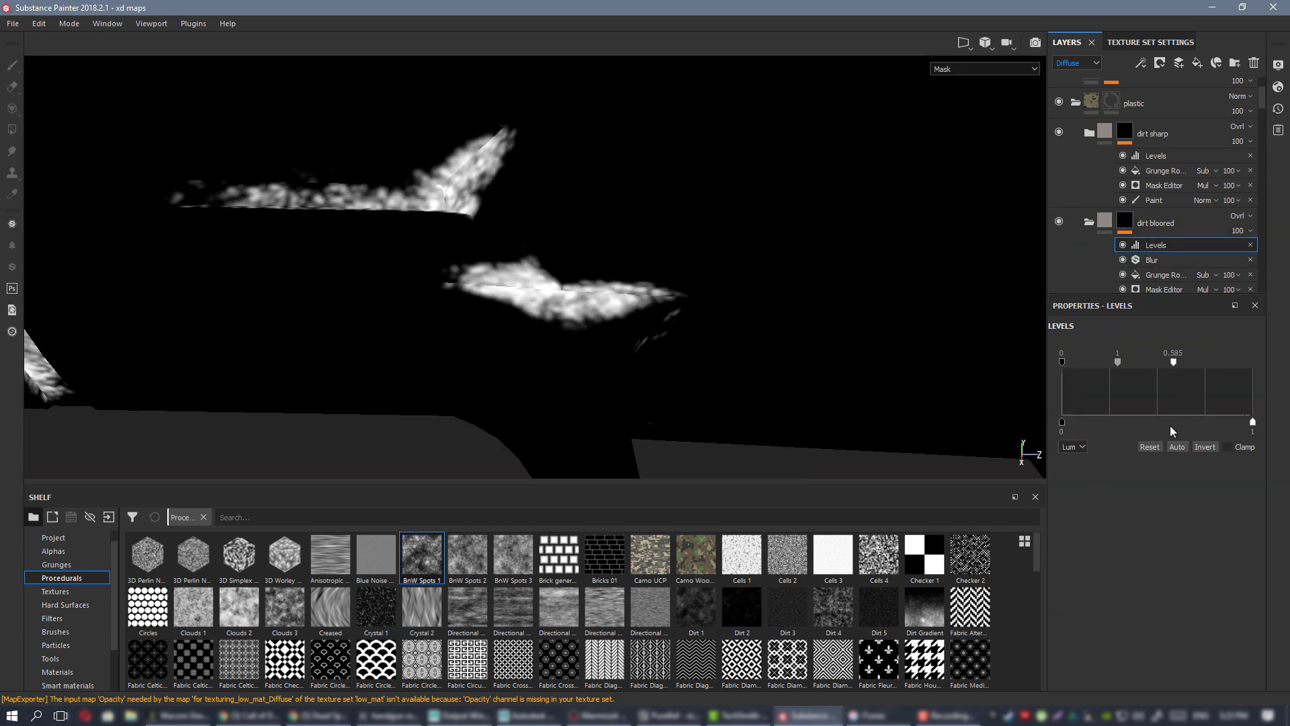
pyautogui.moveTo(1204, 368); pyautogui.dragTo(1259, 366)
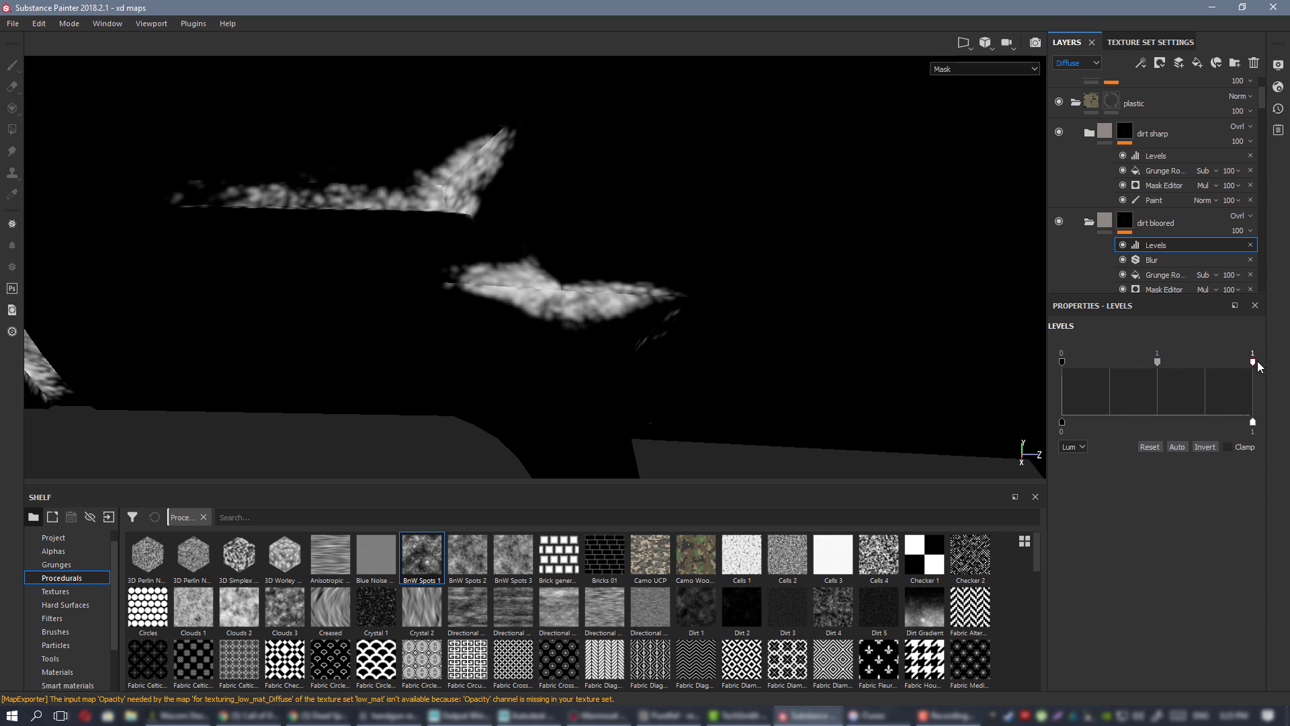
pyautogui.moveTo(1140, 366); pyautogui.dragTo(1136, 366)
# - Set the dirt bloored mask's Blur intensity to 0.11 and return to the material view
pyautogui.click(1152, 259)
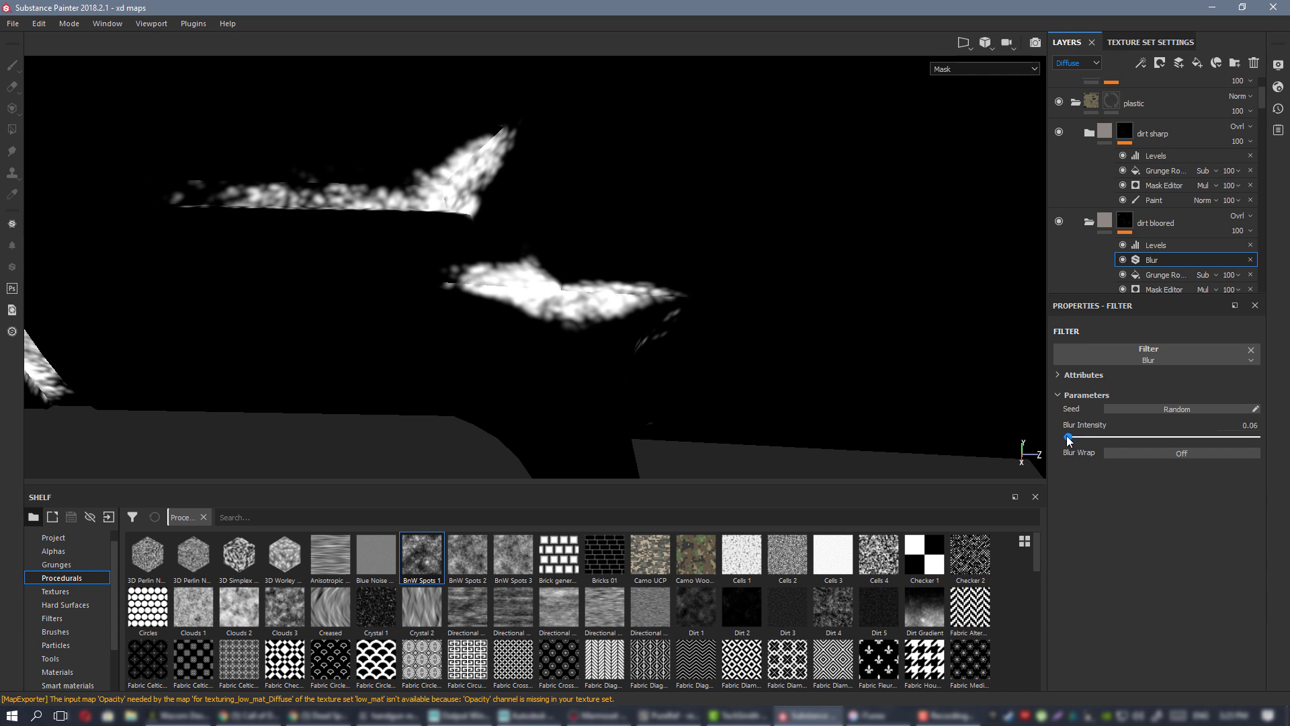
pyautogui.moveTo(1069, 441); pyautogui.dragTo(1067, 440)
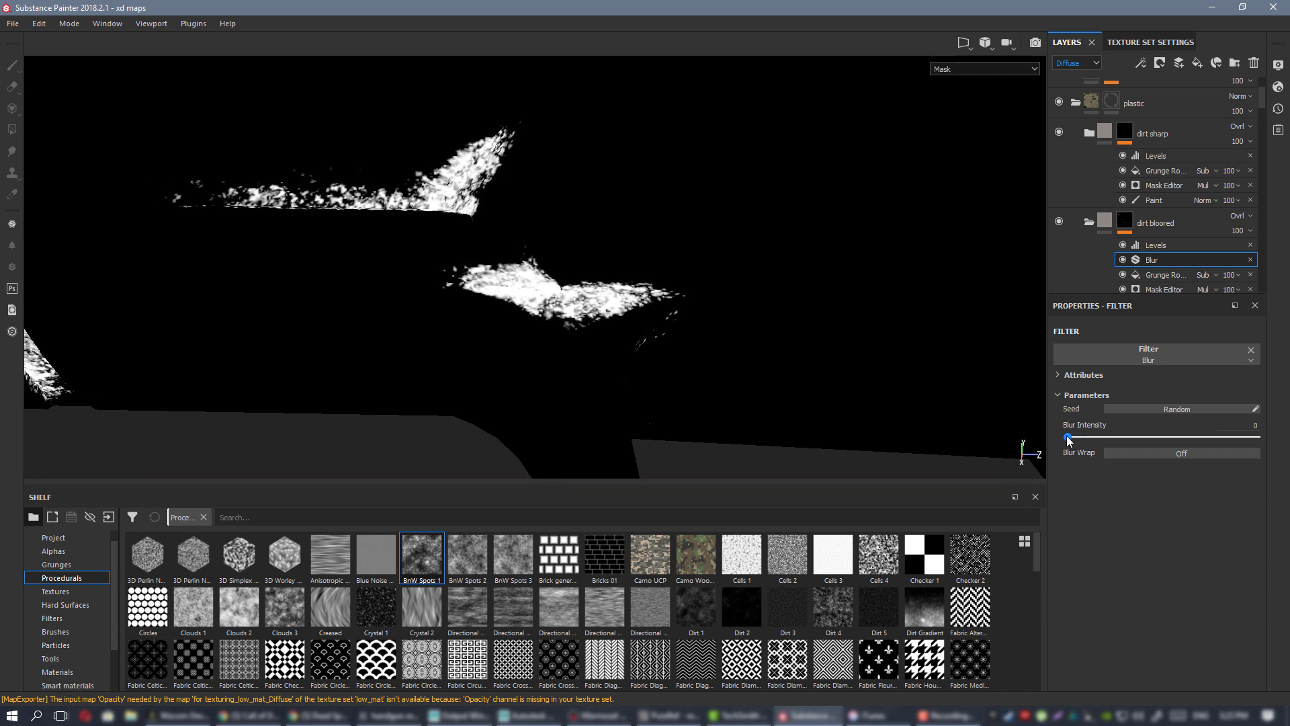
pyautogui.moveTo(1068, 440); pyautogui.dragTo(1068, 439)
pyautogui.press('m')
pyautogui.keyDown('alt'); pyautogui.moveTo(680, 283); pyautogui.dragTo(666, 268); pyautogui.keyUp('alt')
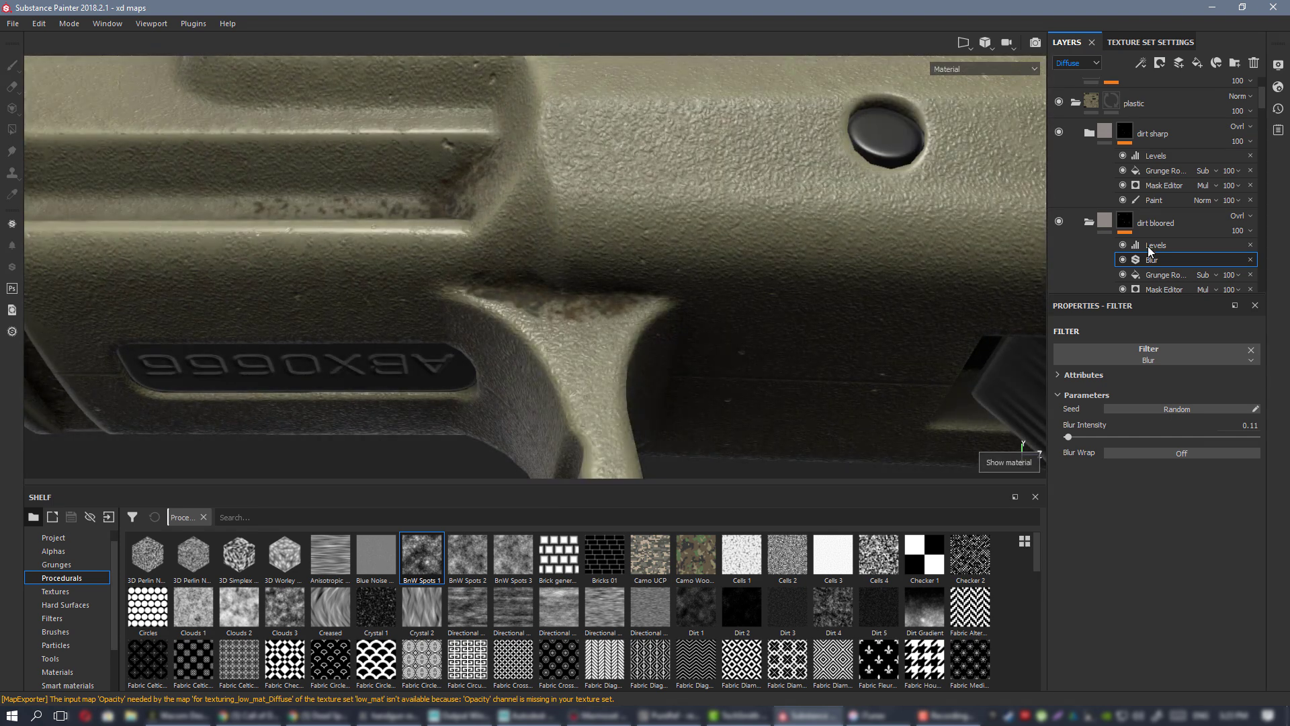
# - Toggle the visibility of the dirt bloored folder to compare the frame with and without the blurred dirt
pyautogui.click(1059, 223)
pyautogui.click(1058, 222)
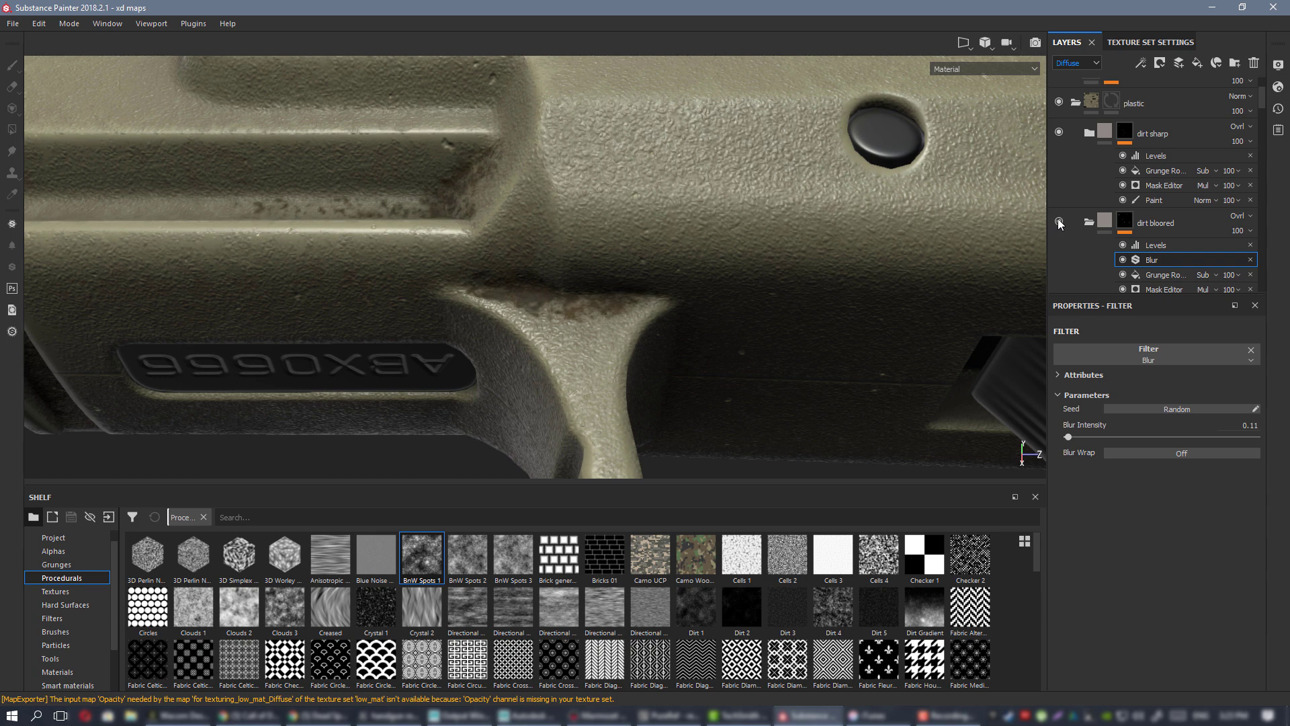
pyautogui.click(1059, 222)
pyautogui.click(1059, 222)
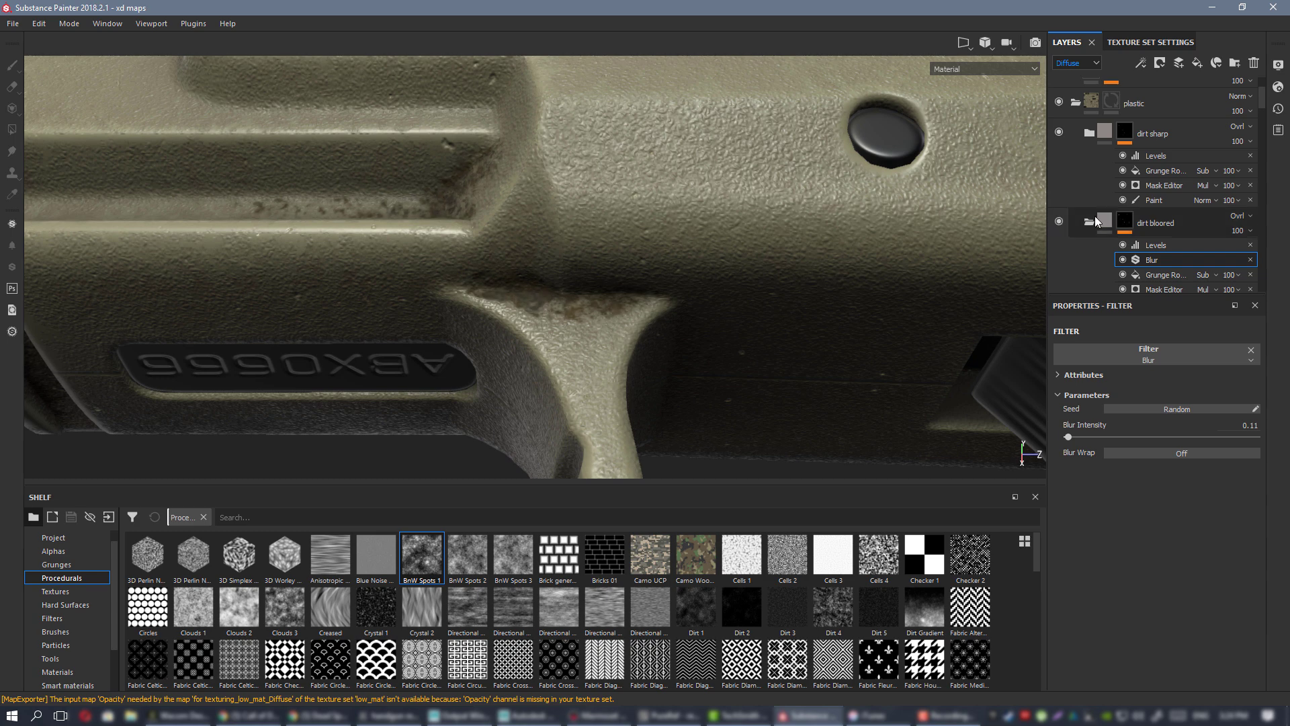
# - Lower the dirt bloored folder's opacity to 30, judging the strength in the diffuse channel
pyautogui.scroll(-2, 1109, 224)
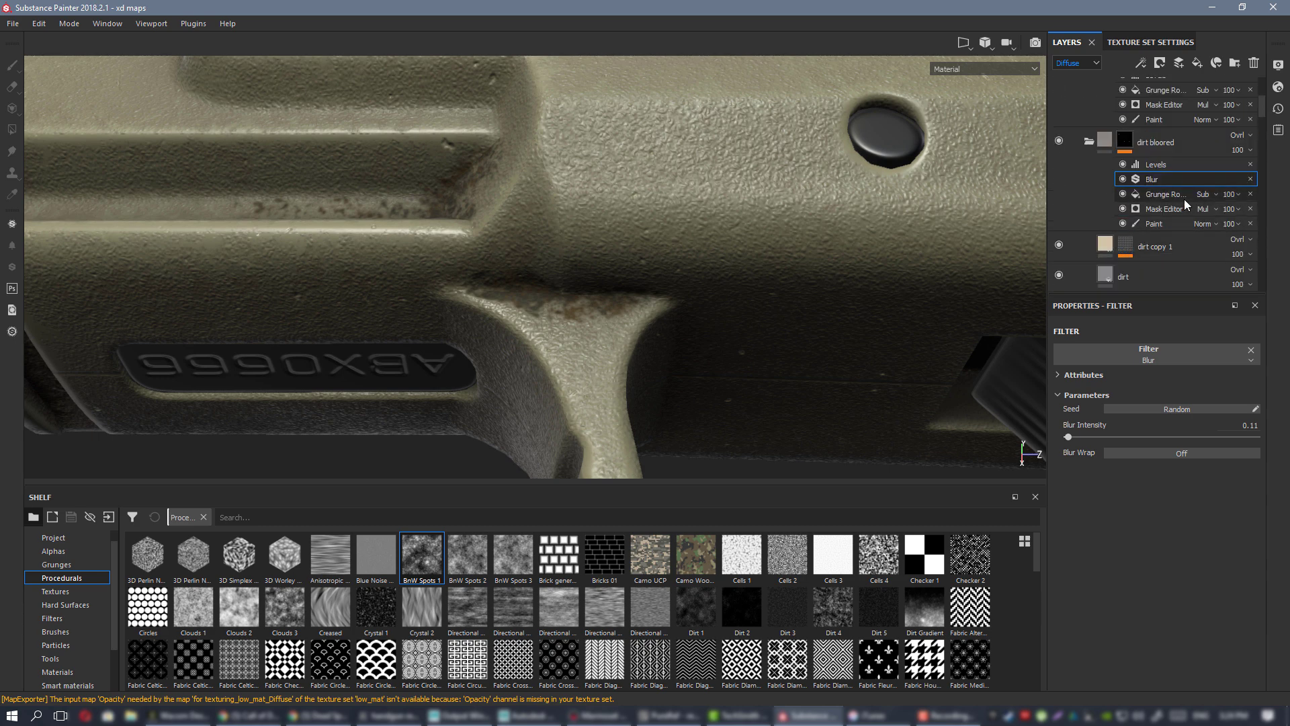
pyautogui.click(1243, 149)
pyautogui.moveTo(1286, 174); pyautogui.dragTo(1261, 176)
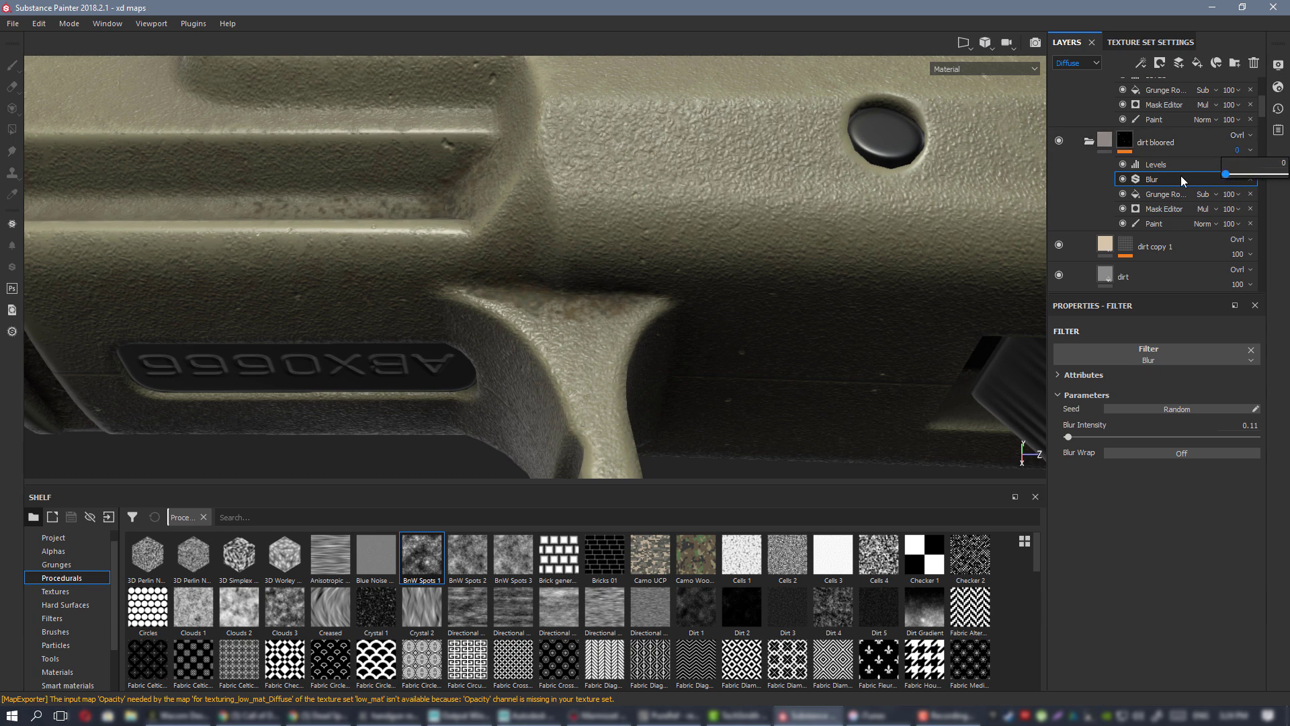
pyautogui.moveTo(1181, 177); pyautogui.dragTo(1233, 176)
pyautogui.press('c')
pyautogui.press('c')
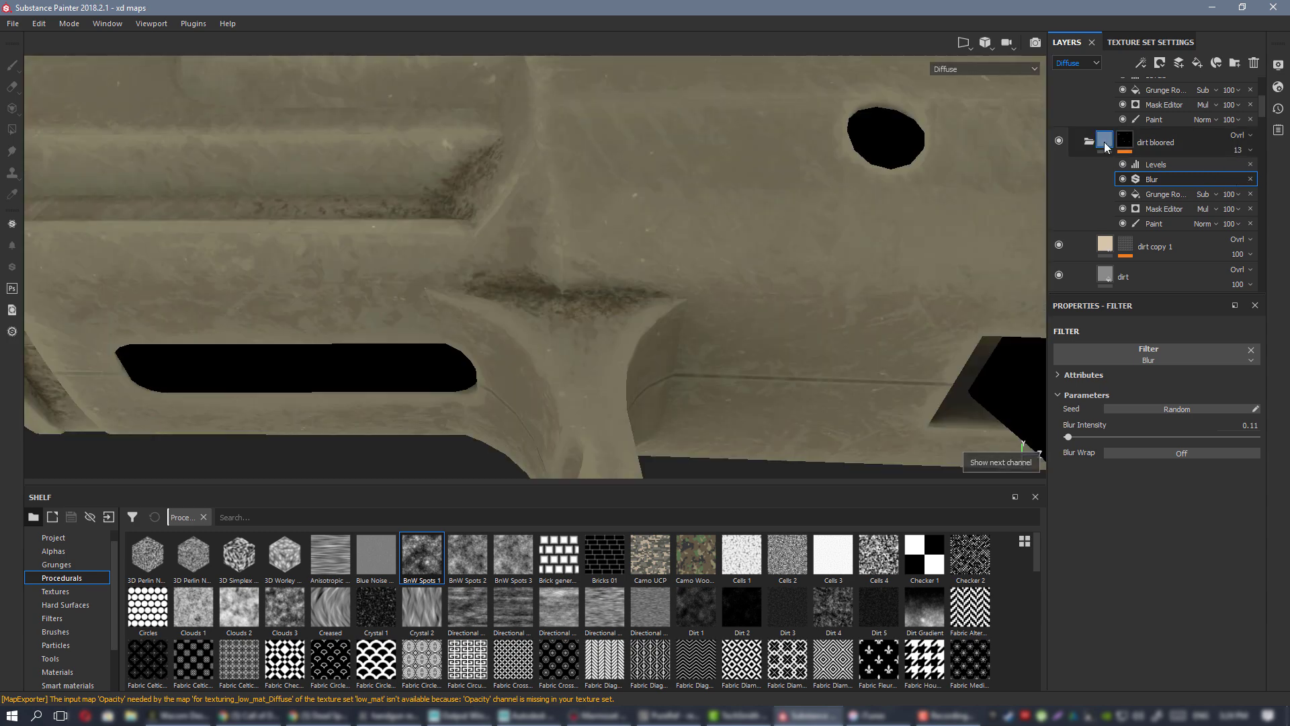
pyautogui.click(1237, 149)
pyautogui.click(1252, 176)
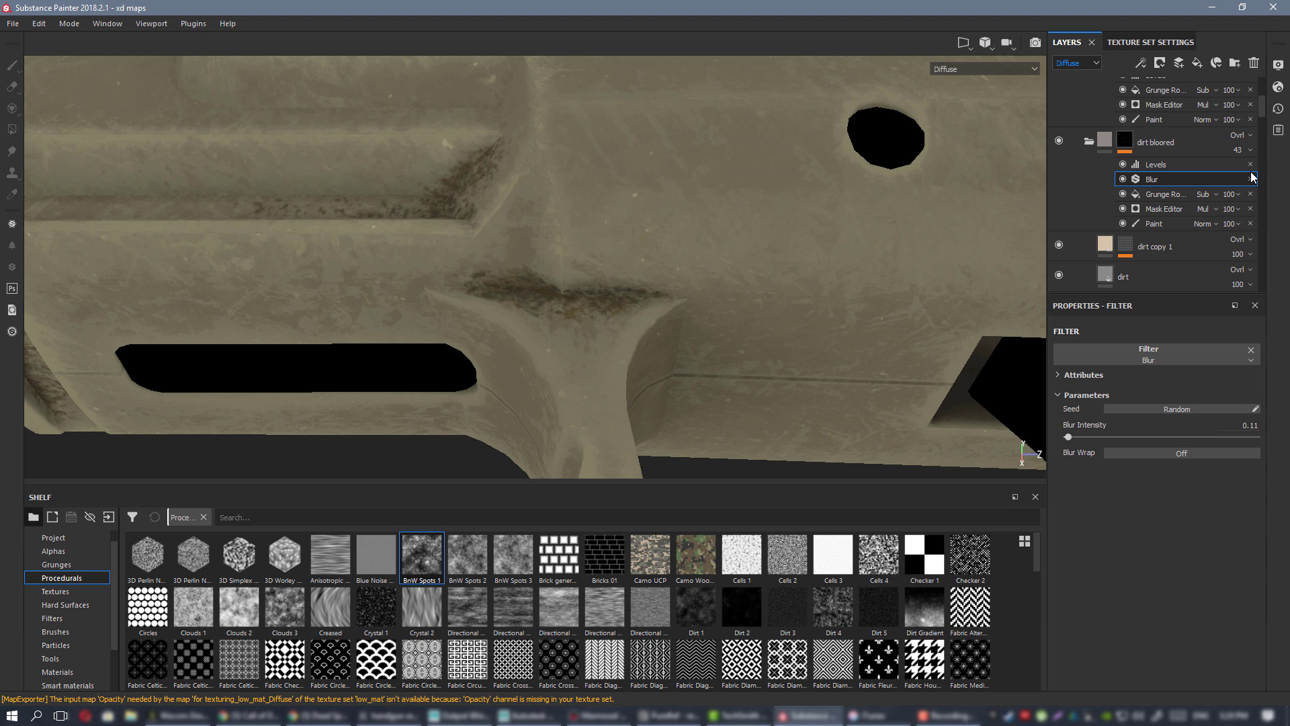
pyautogui.click(1238, 149)
pyautogui.moveTo(1280, 176); pyautogui.dragTo(1254, 180)
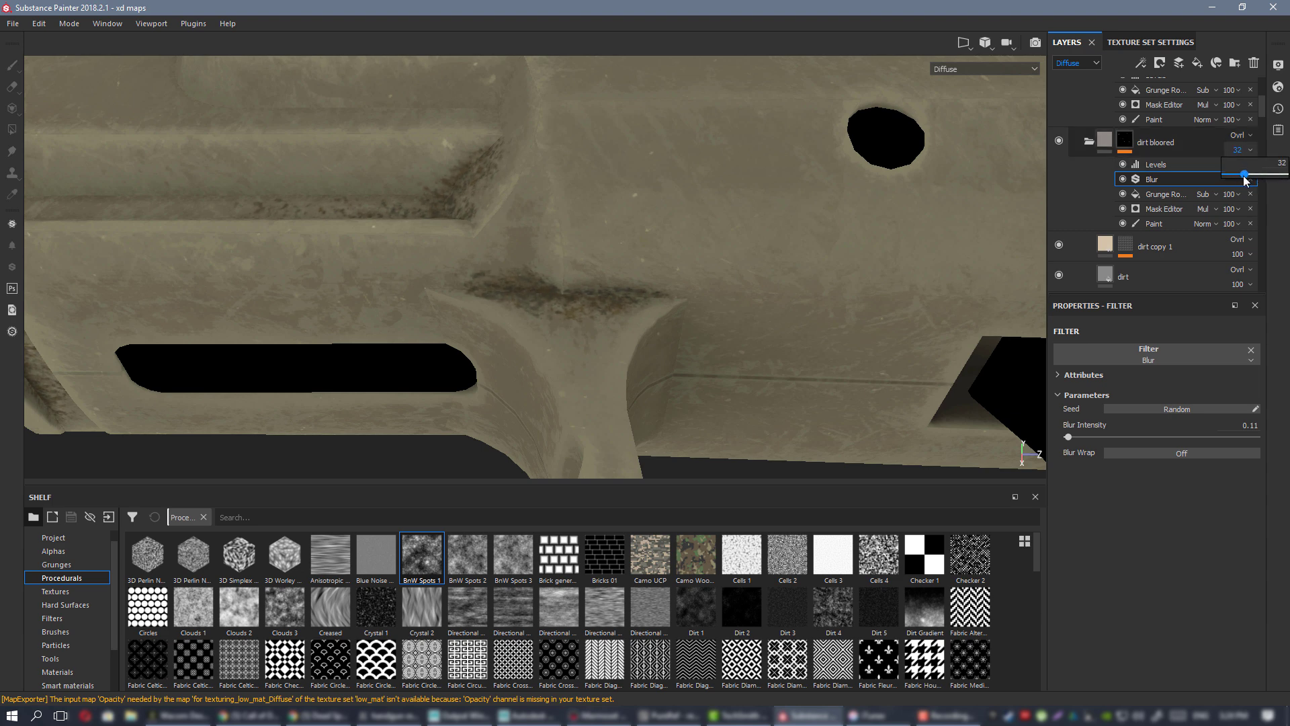
# - Inspect the softened dirt on the frame's front section in the diffuse channel and return to the material view
pyautogui.keyDown('alt'); pyautogui.moveTo(748, 346); pyautogui.dragTo(161, 200, button='right'); pyautogui.keyUp('alt')
pyautogui.keyDown('alt'); pyautogui.moveTo(628, 291); pyautogui.dragTo(619, 245, button='right'); pyautogui.keyUp('alt')
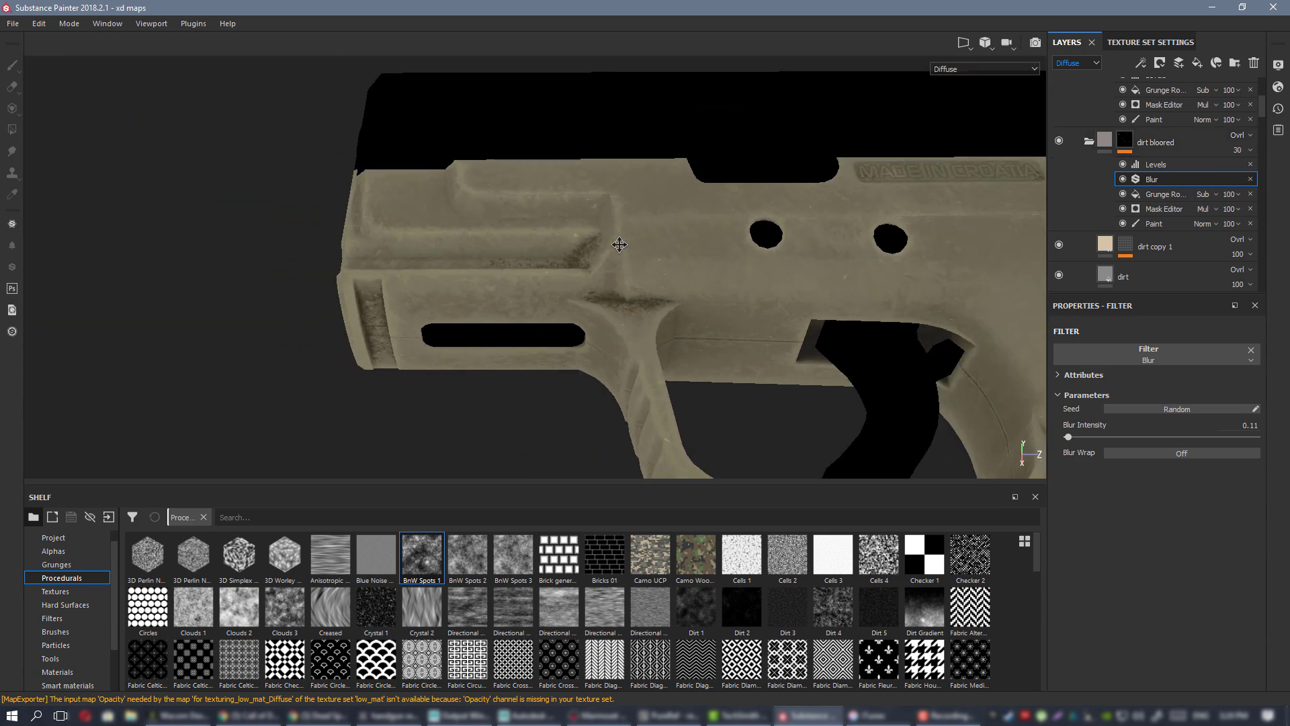
pyautogui.keyDown('alt'); pyautogui.moveTo(619, 244); pyautogui.dragTo(613, 302); pyautogui.keyUp('alt')
pyautogui.keyDown('alt'); pyautogui.moveTo(677, 306); pyautogui.dragTo(440, 264, button='right'); pyautogui.keyUp('alt')
pyautogui.keyDown('alt'); pyautogui.moveTo(440, 269); pyautogui.dragTo(636, 213, button='middle'); pyautogui.keyUp('alt')
pyautogui.keyDown('alt'); pyautogui.moveTo(636, 213); pyautogui.dragTo(656, 231, button='right'); pyautogui.keyUp('alt')
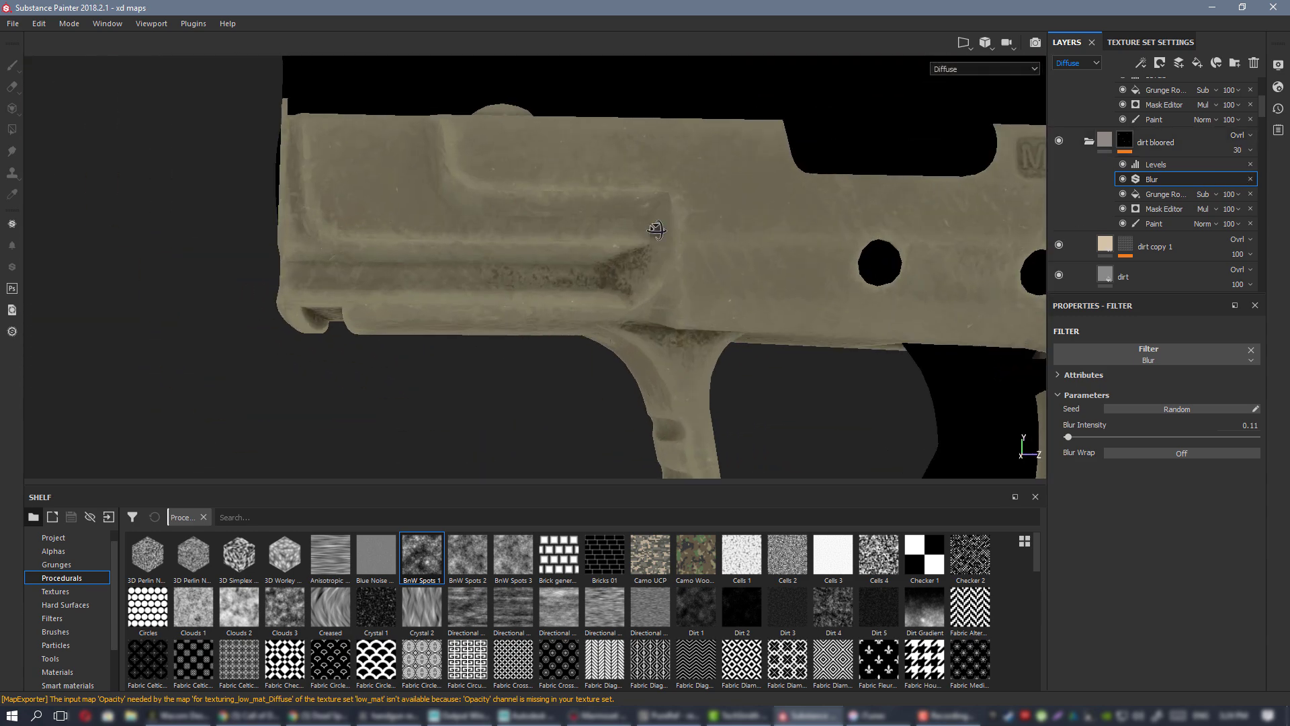
pyautogui.keyDown('alt'); pyautogui.moveTo(656, 230); pyautogui.dragTo(607, 222); pyautogui.keyUp('alt')
pyautogui.keyDown('alt'); pyautogui.moveTo(681, 262); pyautogui.dragTo(684, 239); pyautogui.keyUp('alt')
pyautogui.press('m')
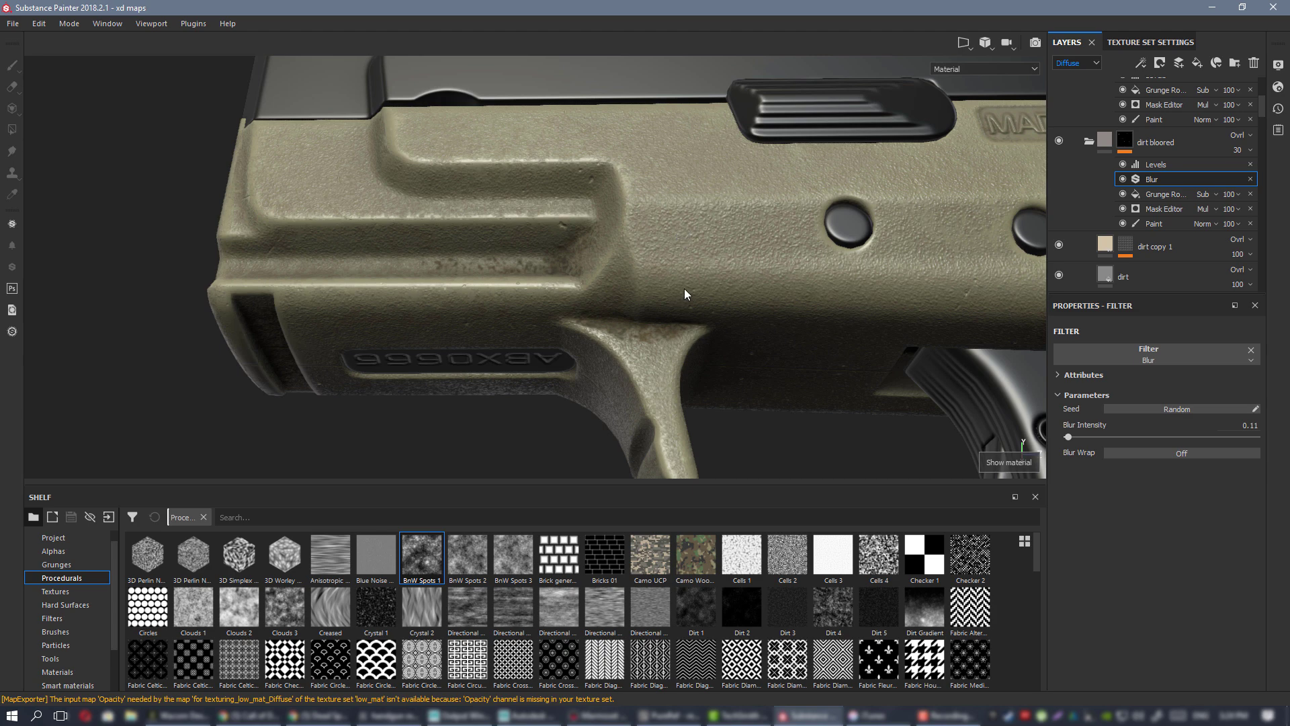
# - Examine the dirt around the trigger guard and down the grip in the material view
pyautogui.keyDown('alt'); pyautogui.moveTo(685, 289); pyautogui.dragTo(406, 179, button='right'); pyautogui.keyUp('alt')
pyautogui.keyDown('alt'); pyautogui.moveTo(746, 262); pyautogui.dragTo(757, 333); pyautogui.keyUp('alt')
pyautogui.keyDown('shift'); pyautogui.moveTo(764, 292); pyautogui.dragTo(627, 277, button='right'); pyautogui.keyUp('shift')
pyautogui.keyDown('alt'); pyautogui.moveTo(627, 276); pyautogui.dragTo(420, 168); pyautogui.keyUp('alt')
pyautogui.keyDown('alt'); pyautogui.moveTo(420, 168); pyautogui.dragTo(434, 195, button='right'); pyautogui.keyUp('alt')
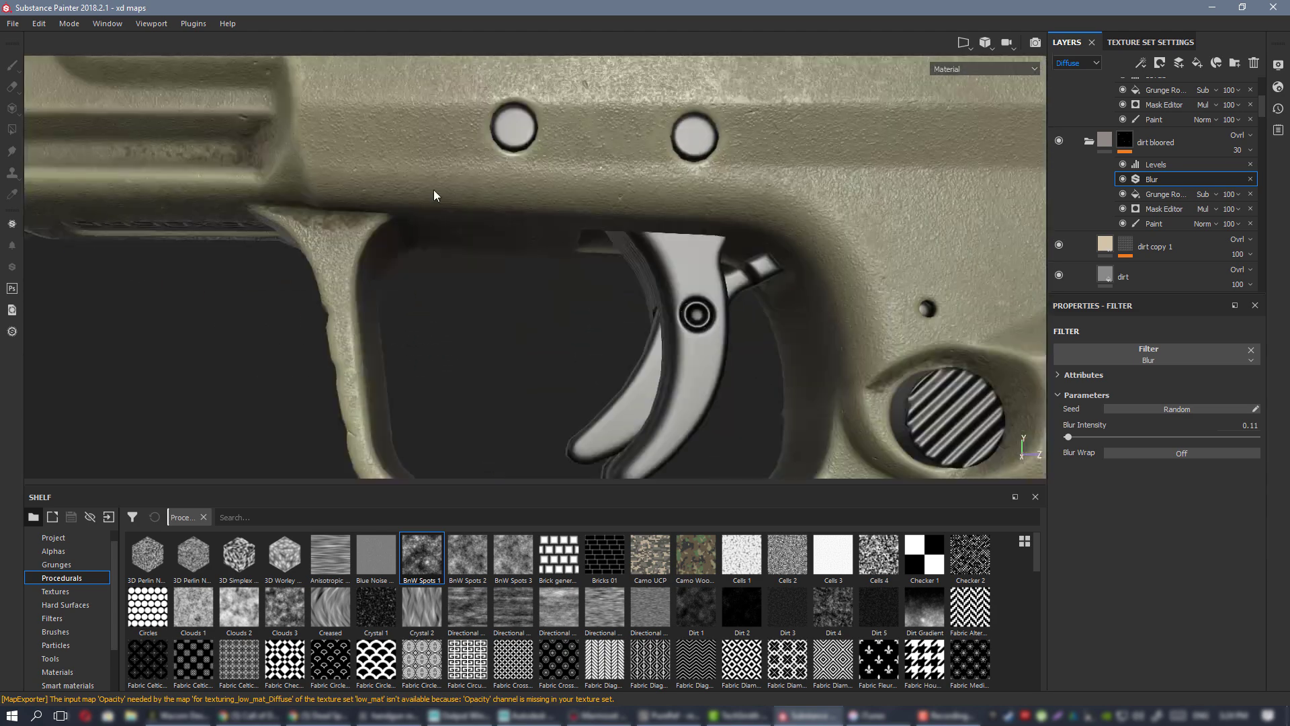
pyautogui.keyDown('alt'); pyautogui.moveTo(434, 196); pyautogui.dragTo(287, 138, button='middle'); pyautogui.keyUp('alt')
pyautogui.keyDown('alt'); pyautogui.moveTo(286, 138); pyautogui.dragTo(334, 172); pyautogui.keyUp('alt')
pyautogui.keyDown('alt'); pyautogui.moveTo(863, 376); pyautogui.dragTo(567, 234, button='middle'); pyautogui.keyUp('alt')
pyautogui.keyDown('alt'); pyautogui.moveTo(567, 234); pyautogui.dragTo(524, 229, button='right'); pyautogui.keyUp('alt')
pyautogui.keyDown('alt'); pyautogui.moveTo(584, 255); pyautogui.dragTo(605, 320); pyautogui.keyUp('alt')
pyautogui.keyDown('alt'); pyautogui.moveTo(604, 320); pyautogui.dragTo(510, 195, button='middle'); pyautogui.keyUp('alt')
pyautogui.keyDown('alt'); pyautogui.moveTo(510, 196); pyautogui.dragTo(652, 198); pyautogui.keyUp('alt')
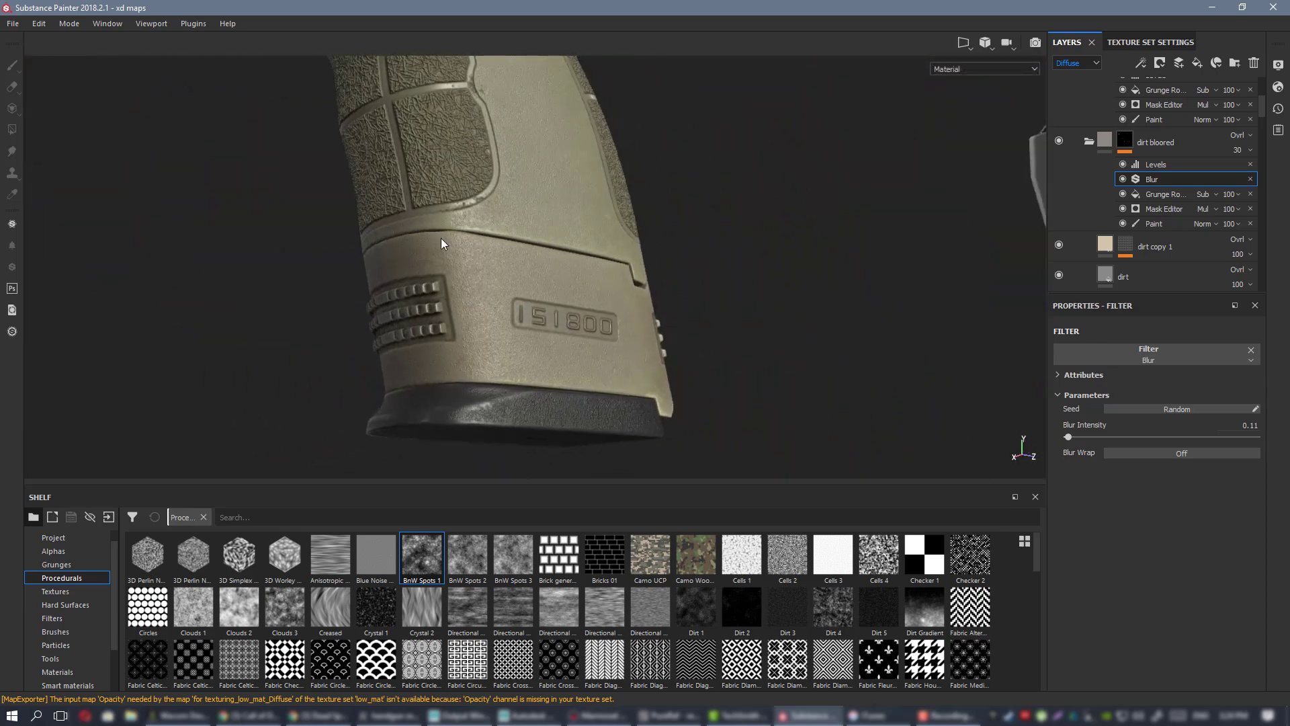
# - Examine the magazine base ridges and the round button area from several angles for dirt
pyautogui.keyDown('alt'); pyautogui.moveTo(441, 238); pyautogui.dragTo(636, 199); pyautogui.keyUp('alt')
pyautogui.keyDown('alt'); pyautogui.moveTo(499, 176); pyautogui.dragTo(649, 308, button='right'); pyautogui.keyUp('alt')
pyautogui.keyDown('alt'); pyautogui.moveTo(649, 308); pyautogui.dragTo(546, 317); pyautogui.keyUp('alt')
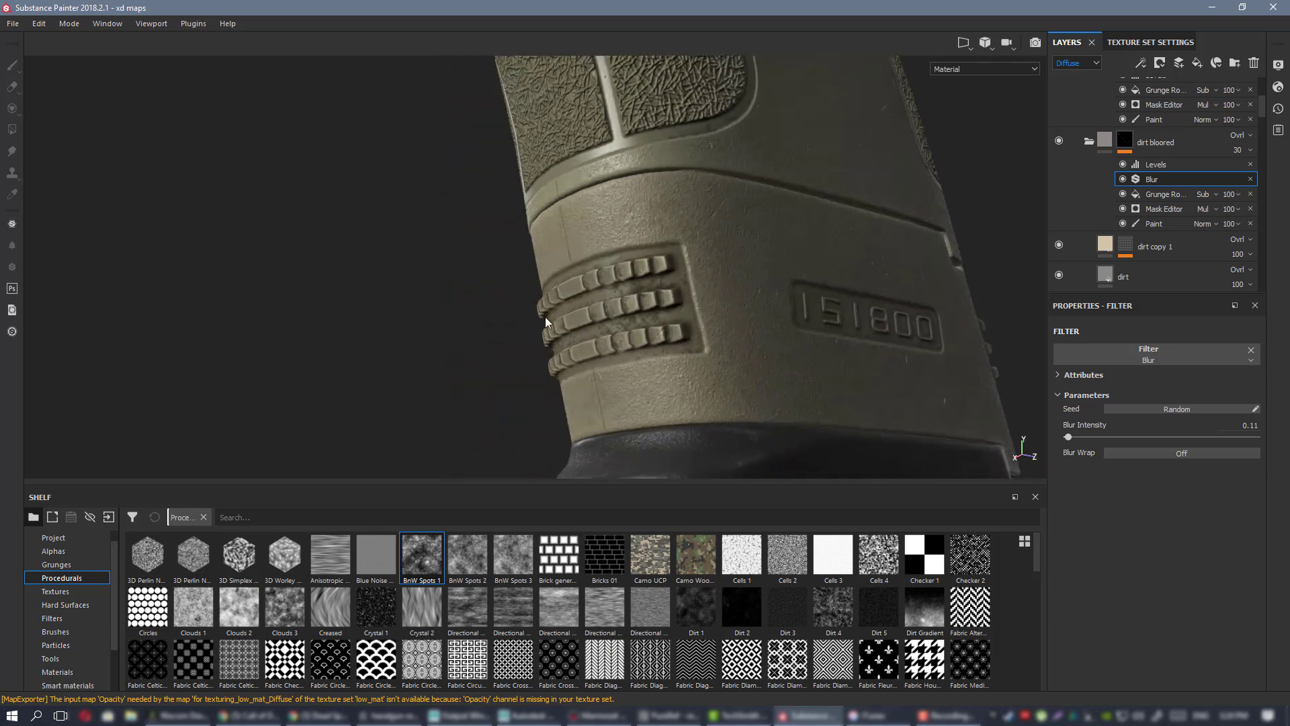
pyautogui.keyDown('alt'); pyautogui.moveTo(546, 316); pyautogui.dragTo(582, 279, button='right'); pyautogui.keyUp('alt')
pyautogui.keyDown('alt'); pyautogui.moveTo(598, 120); pyautogui.dragTo(668, 240, button='middle'); pyautogui.keyUp('alt')
pyautogui.keyDown('alt'); pyautogui.moveTo(668, 240); pyautogui.dragTo(598, 248); pyautogui.keyUp('alt')
pyautogui.keyDown('alt'); pyautogui.moveTo(599, 248); pyautogui.dragTo(645, 296, button='right'); pyautogui.keyUp('alt')
pyautogui.keyDown('alt'); pyautogui.moveTo(645, 296); pyautogui.dragTo(575, 229, button='middle'); pyautogui.keyUp('alt')
pyautogui.keyDown('shift'); pyautogui.moveTo(703, 280); pyautogui.dragTo(594, 275, button='right'); pyautogui.keyUp('shift')
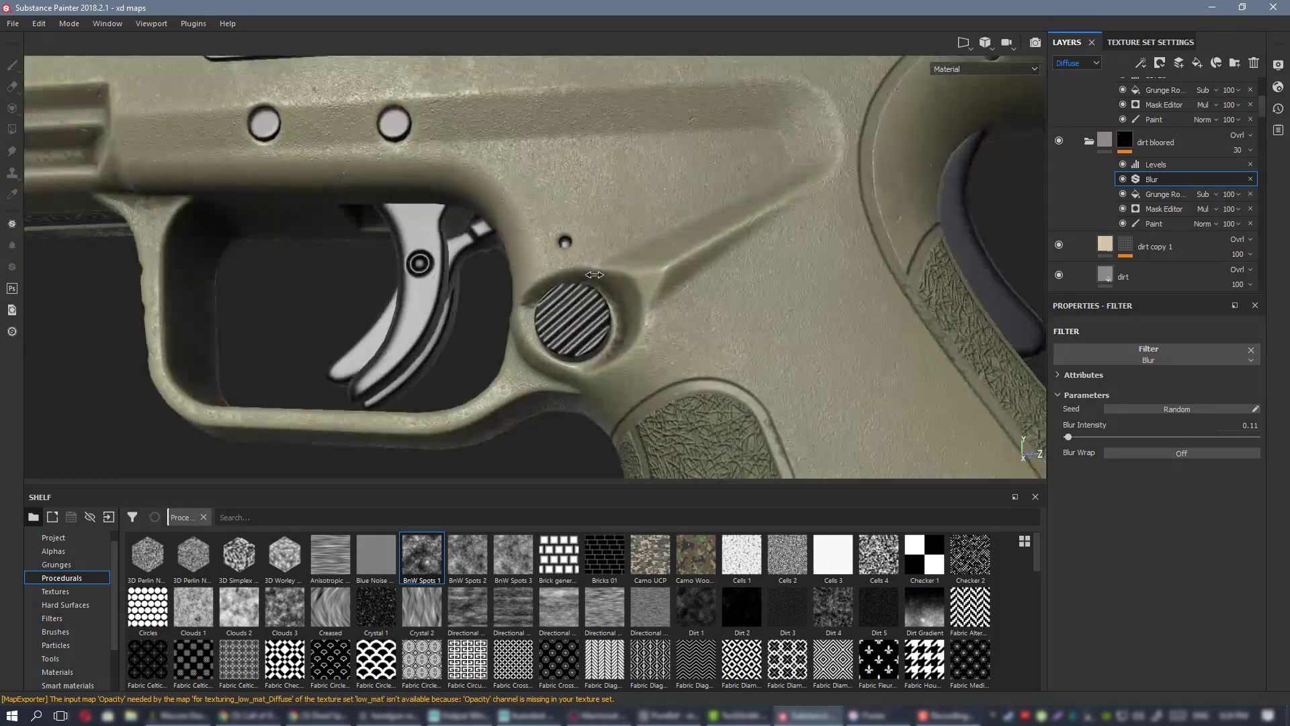
# - Hide the dirt bloored folder and delete it from the plastic folder
pyautogui.click(1059, 139)
pyautogui.click(1194, 142)
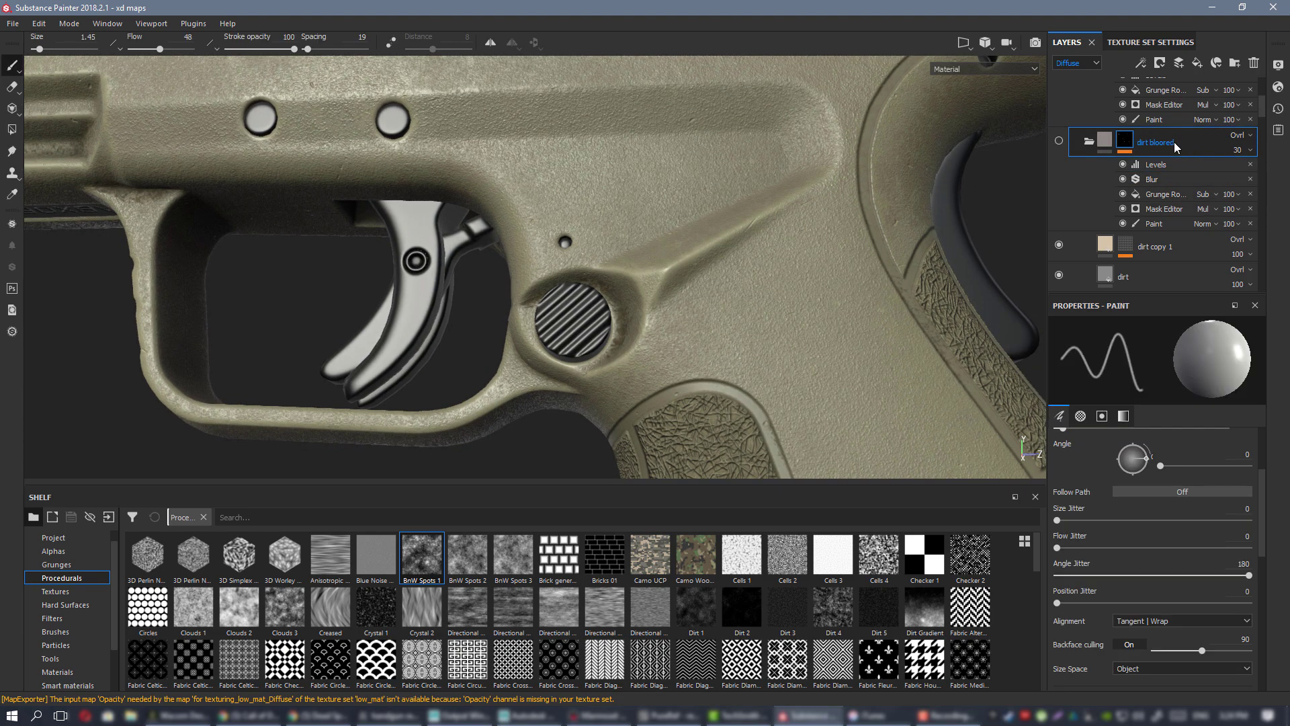
pyautogui.press('Delete')
# - Add a new paint effect on top of the dirt sharp folder's mask effects
pyautogui.scroll(3, 1173, 161)
pyautogui.keyDown('alt'); pyautogui.moveTo(642, 222); pyautogui.dragTo(1165, 225, button='middle'); pyautogui.keyUp('alt')
pyautogui.keyDown('alt'); pyautogui.moveTo(493, 127); pyautogui.dragTo(576, 152); pyautogui.keyUp('alt')
pyautogui.keyDown('alt'); pyautogui.moveTo(576, 153); pyautogui.dragTo(567, 232, button='middle'); pyautogui.keyUp('alt')
pyautogui.keyDown('alt'); pyautogui.moveTo(568, 232); pyautogui.dragTo(625, 232, button='right'); pyautogui.keyUp('alt')
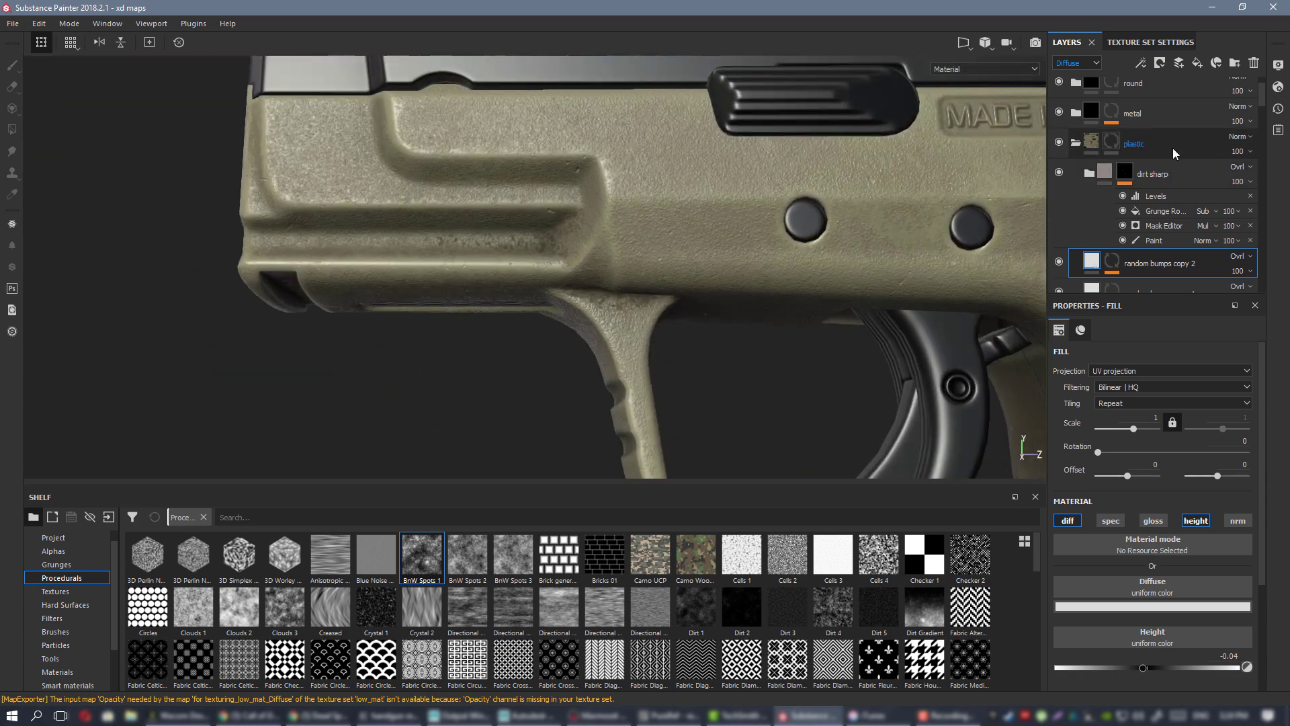
pyautogui.rightClick(1122, 172)
pyautogui.click(1196, 417)
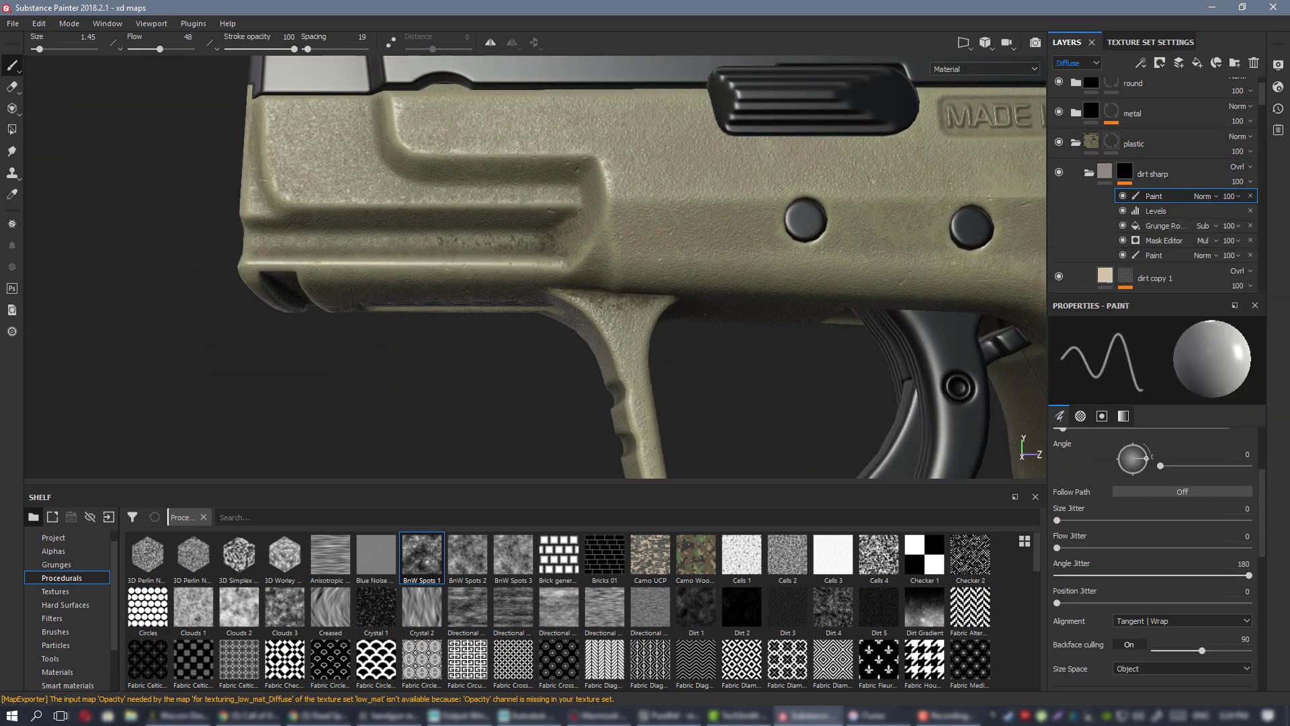
# - Set the brush flow to 26 and paint soft dirt where the trigger guard meets the frame, working in the diffuse channel
pyautogui.keyDown('alt'); pyautogui.moveTo(562, 272); pyautogui.dragTo(657, 268, button='right'); pyautogui.keyUp('alt')
pyautogui.moveTo(670, 286)
pyautogui.keyDown('alt'); pyautogui.mouseDown()
pyautogui.moveTo(652, 235)
pyautogui.moveTo(659, 220)
pyautogui.mouseUp(); pyautogui.keyUp('alt')
pyautogui.press('c')
pyautogui.keyDown('alt'); pyautogui.moveTo(628, 225); pyautogui.dragTo(659, 255, button='right'); pyautogui.keyUp('alt')
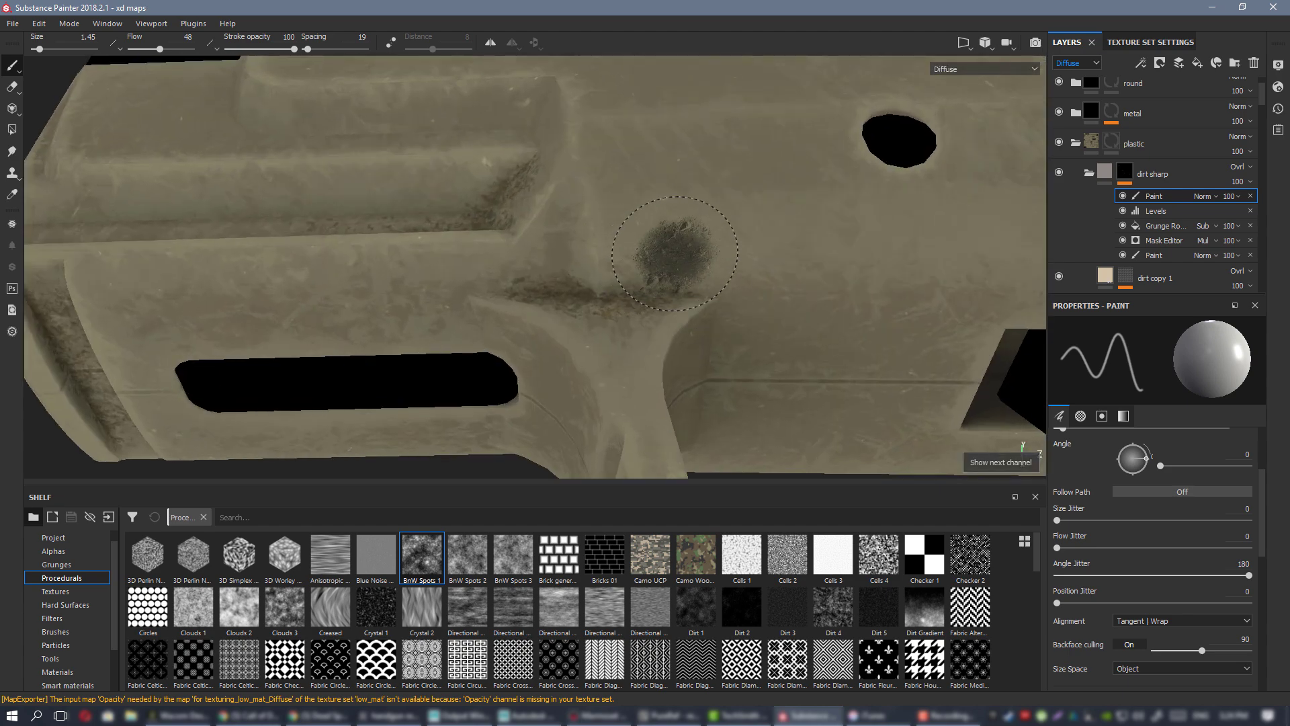
pyautogui.keyDown('ctrl'); pyautogui.moveTo(675, 254); pyautogui.dragTo(638, 253); pyautogui.keyUp('ctrl')
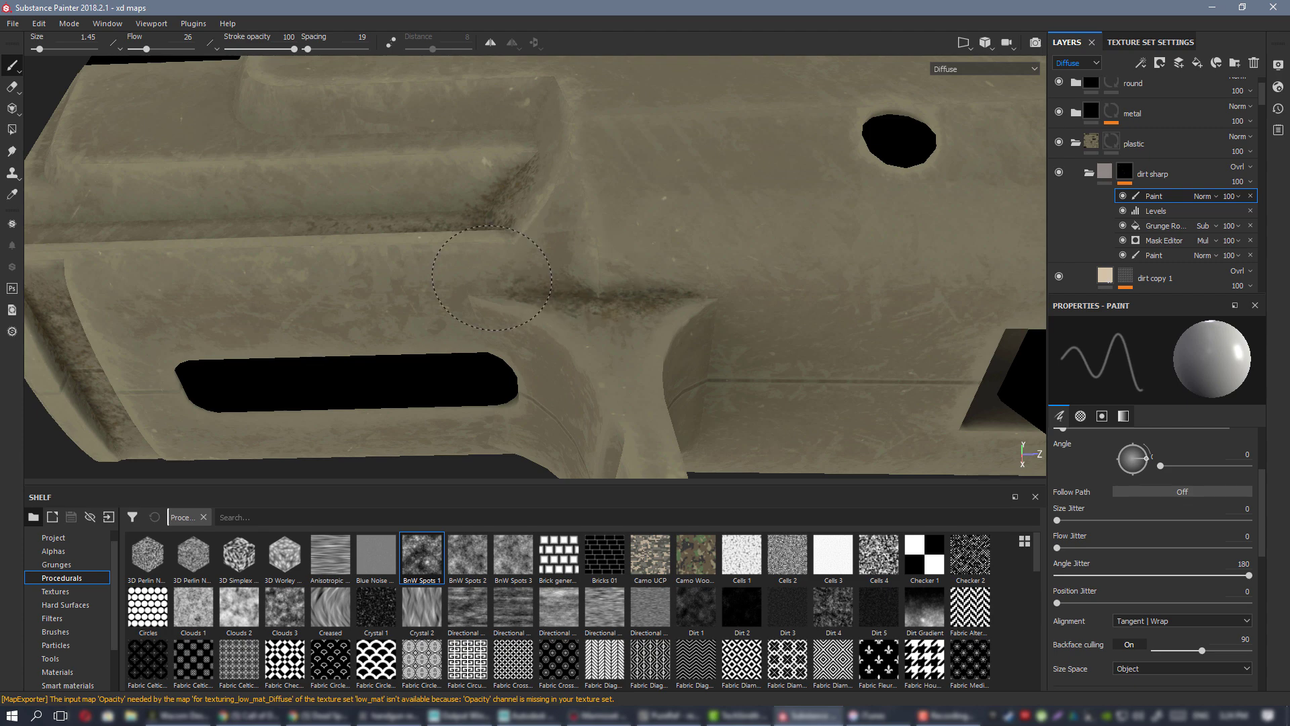
pyautogui.keyDown('alt'); pyautogui.moveTo(571, 264); pyautogui.dragTo(616, 206); pyautogui.keyUp('alt')
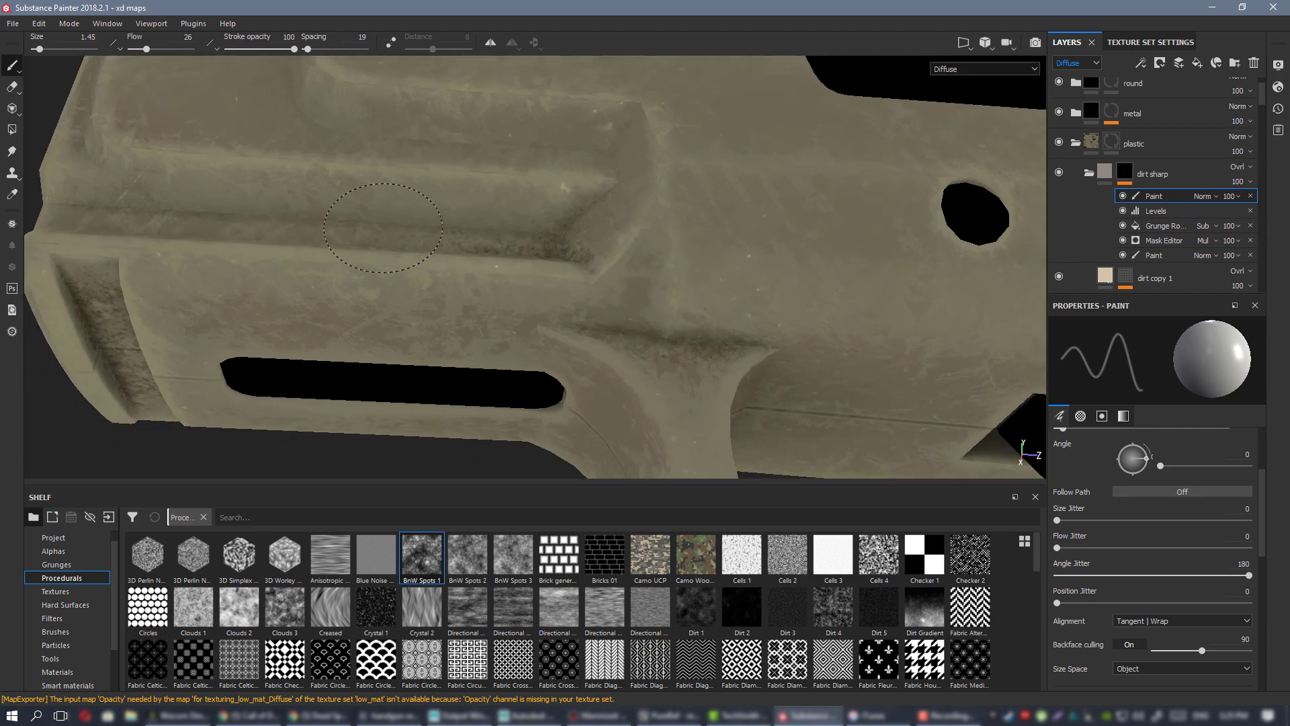
# - Paint soft dirt inside the vertical groove at the frame's front with the brush size reduced to 0.69
pyautogui.keyDown('alt'); pyautogui.moveTo(521, 212); pyautogui.dragTo(460, 235); pyautogui.keyUp('alt')
pyautogui.keyDown('alt'); pyautogui.moveTo(430, 267); pyautogui.dragTo(396, 238, button='right'); pyautogui.keyUp('alt')
pyautogui.moveTo(545, 256)
pyautogui.keyDown('alt'); pyautogui.mouseDown()
pyautogui.moveTo(569, 202)
pyautogui.moveTo(559, 167)
pyautogui.mouseUp(); pyautogui.keyUp('alt')
pyautogui.keyDown('alt'); pyautogui.moveTo(463, 201); pyautogui.dragTo(672, 171, button='middle'); pyautogui.keyUp('alt')
pyautogui.keyDown('alt'); pyautogui.moveTo(558, 151); pyautogui.dragTo(526, 180); pyautogui.keyUp('alt')
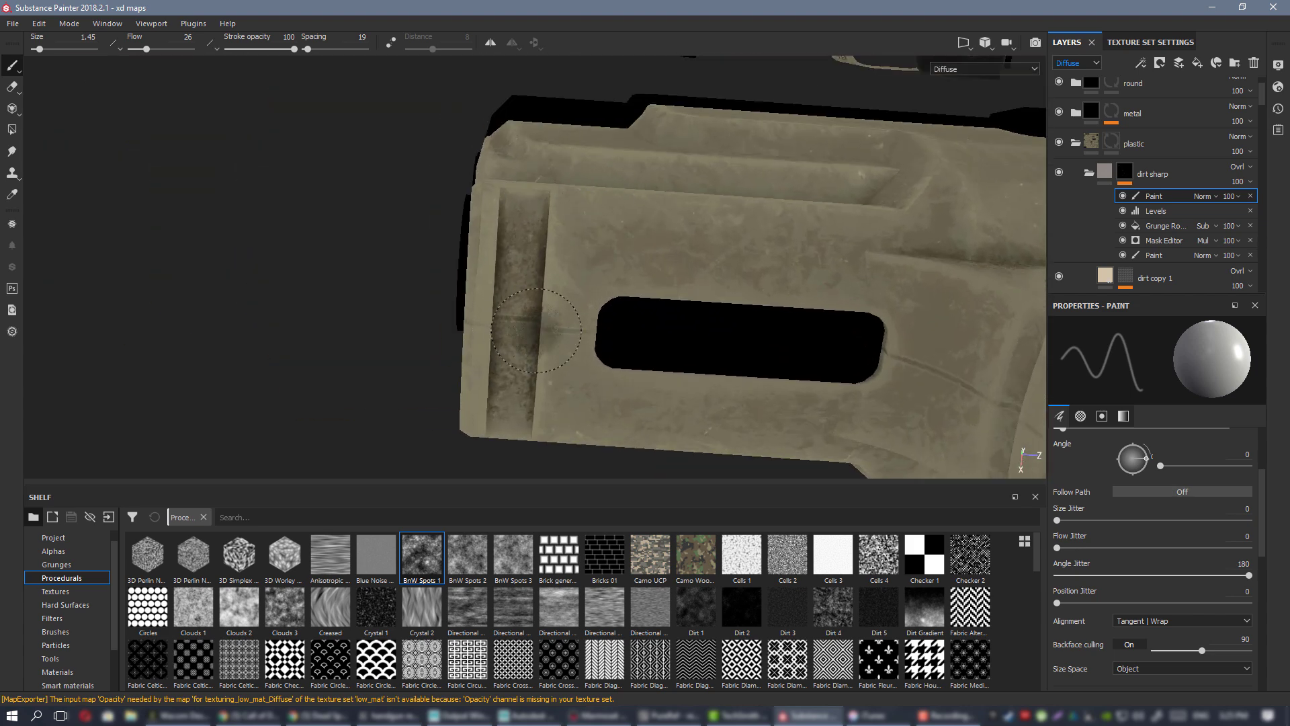
pyautogui.press('[')
pyautogui.click(513, 412)
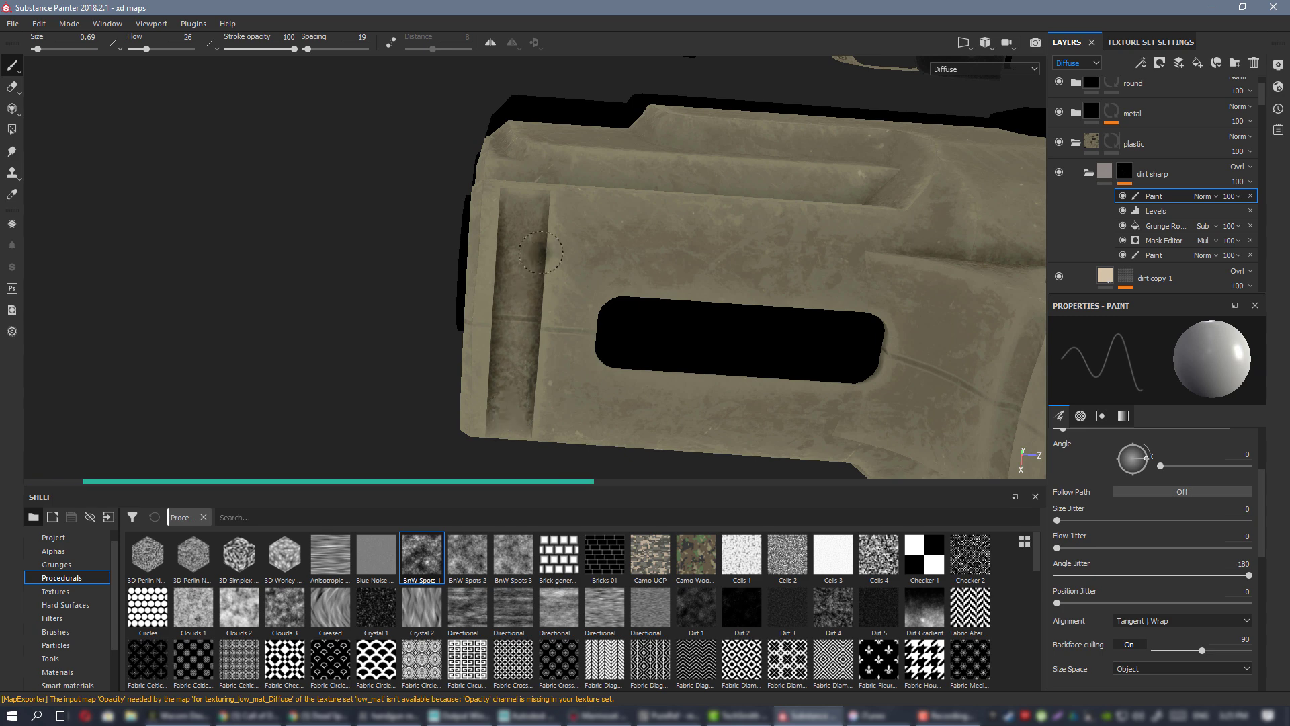
# - Paint soft dirt around the round button recess behind the trigger with a brush size of 1.07
pyautogui.keyDown('alt'); pyautogui.moveTo(513, 412); pyautogui.dragTo(239, 178, button='right'); pyautogui.keyUp('alt')
pyautogui.keyDown('alt'); pyautogui.moveTo(1014, 277); pyautogui.dragTo(461, 195, button='middle'); pyautogui.keyUp('alt')
pyautogui.moveTo(769, 250)
pyautogui.keyDown('alt'); pyautogui.mouseDown()
pyautogui.moveTo(821, 364)
pyautogui.moveTo(806, 443)
pyautogui.mouseUp(); pyautogui.keyUp('alt')
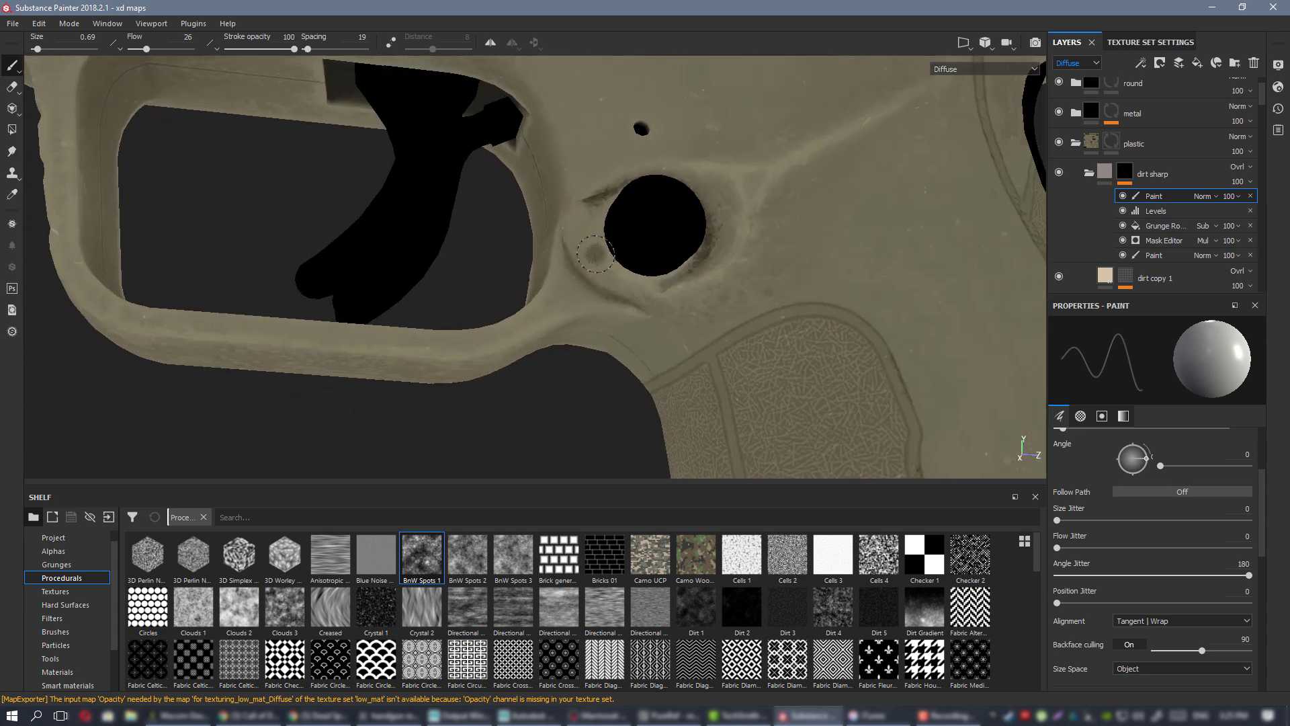
pyautogui.scroll(2, 597, 256)
pyautogui.keyDown('ctrl'); pyautogui.moveTo(599, 265); pyautogui.dragTo(632, 265, button='right'); pyautogui.keyUp('ctrl')
pyautogui.moveTo(527, 245)
pyautogui.keyDown('alt'); pyautogui.mouseDown()
pyautogui.moveTo(517, 272)
pyautogui.moveTo(537, 263)
pyautogui.mouseUp(); pyautogui.keyUp('alt')
pyautogui.press('[')
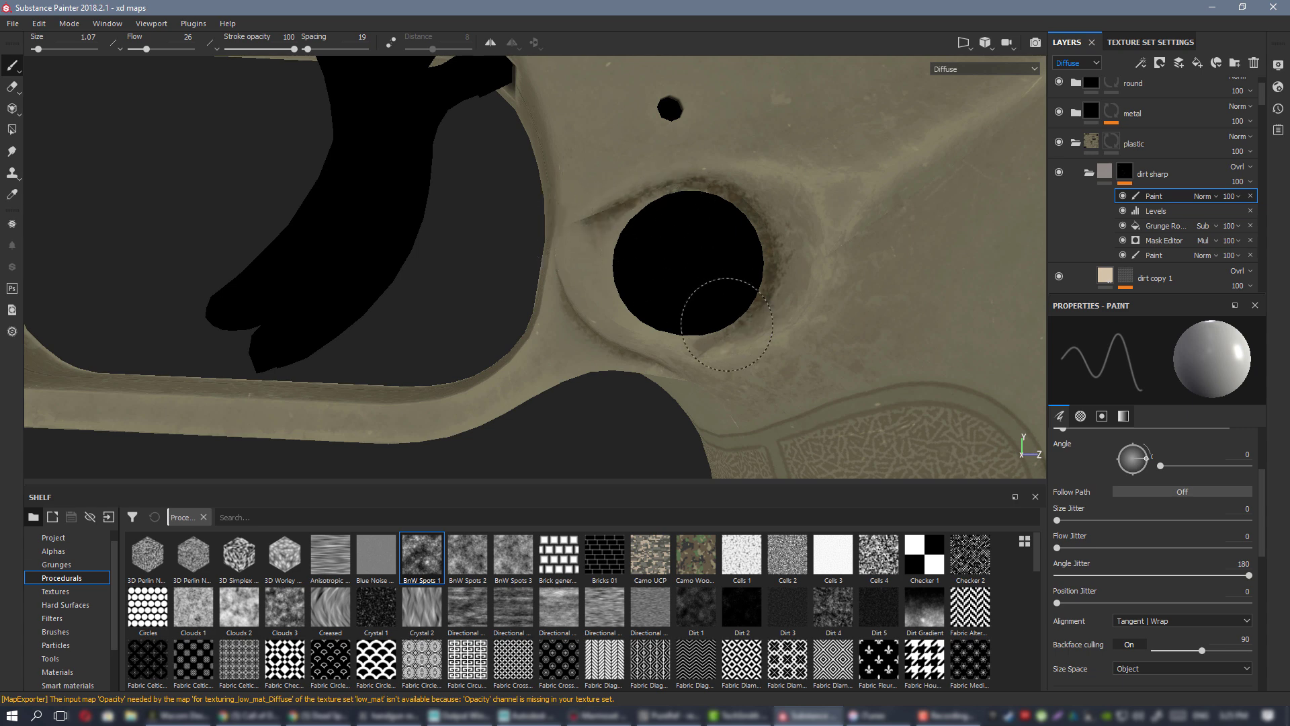
# - Check the dirt along the grip panel edges and down to the magazine base in the diffuse channel
pyautogui.keyDown('alt'); pyautogui.moveTo(615, 246); pyautogui.dragTo(535, 179, button='right'); pyautogui.keyUp('alt')
pyautogui.keyDown('alt'); pyautogui.moveTo(961, 422); pyautogui.dragTo(553, 265, button='middle'); pyautogui.keyUp('alt')
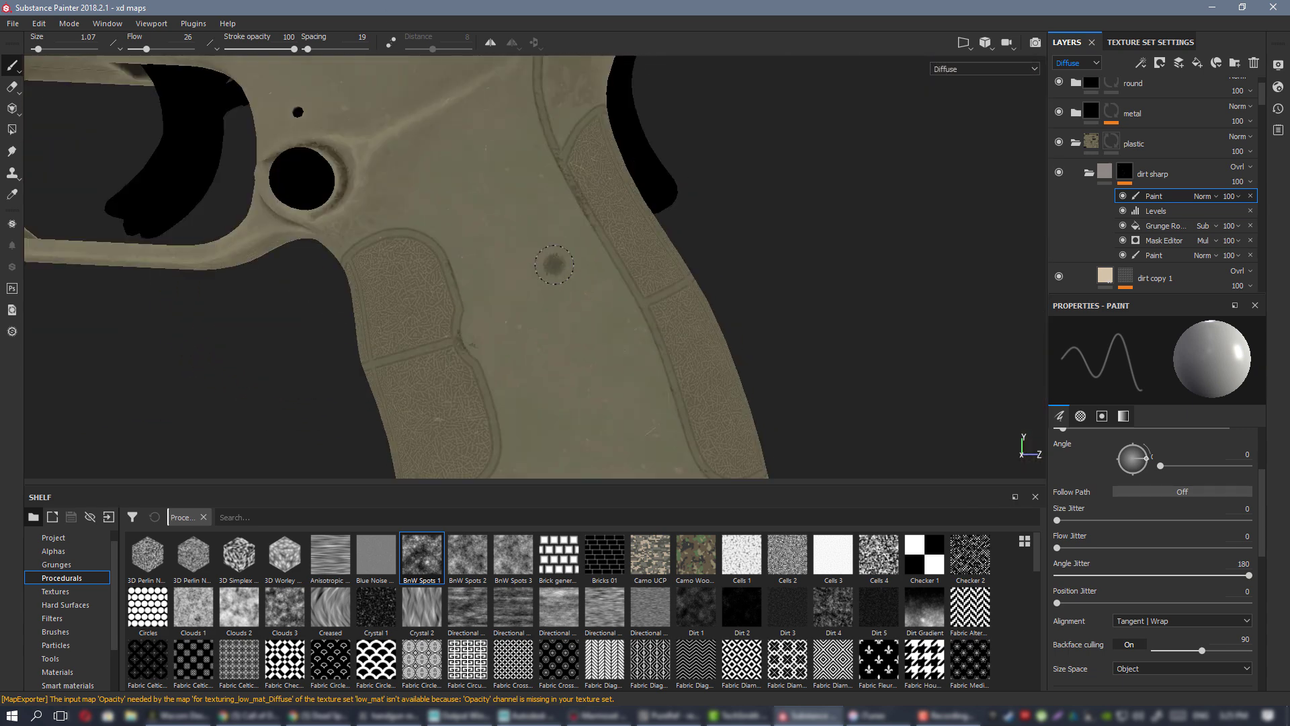
pyautogui.keyDown('alt'); pyautogui.moveTo(553, 264); pyautogui.dragTo(608, 274, button='right'); pyautogui.keyUp('alt')
pyautogui.keyDown('alt'); pyautogui.moveTo(608, 274); pyautogui.dragTo(617, 208); pyautogui.keyUp('alt')
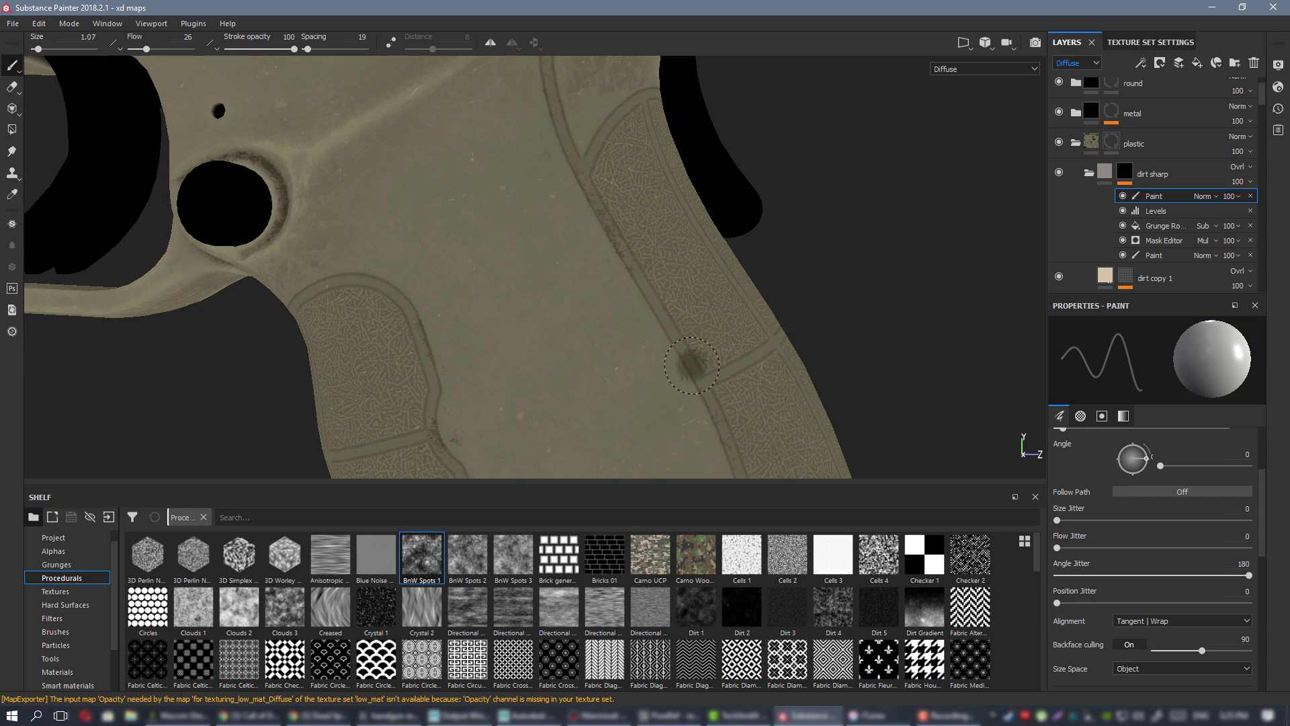
pyautogui.keyDown('alt'); pyautogui.moveTo(692, 365); pyautogui.dragTo(488, 183, button='right'); pyautogui.keyUp('alt')
pyautogui.keyDown('alt'); pyautogui.moveTo(488, 184); pyautogui.dragTo(477, 319, button='middle'); pyautogui.keyUp('alt')
pyautogui.keyDown('alt'); pyautogui.moveTo(541, 470); pyautogui.dragTo(497, 180, button='middle'); pyautogui.keyUp('alt')
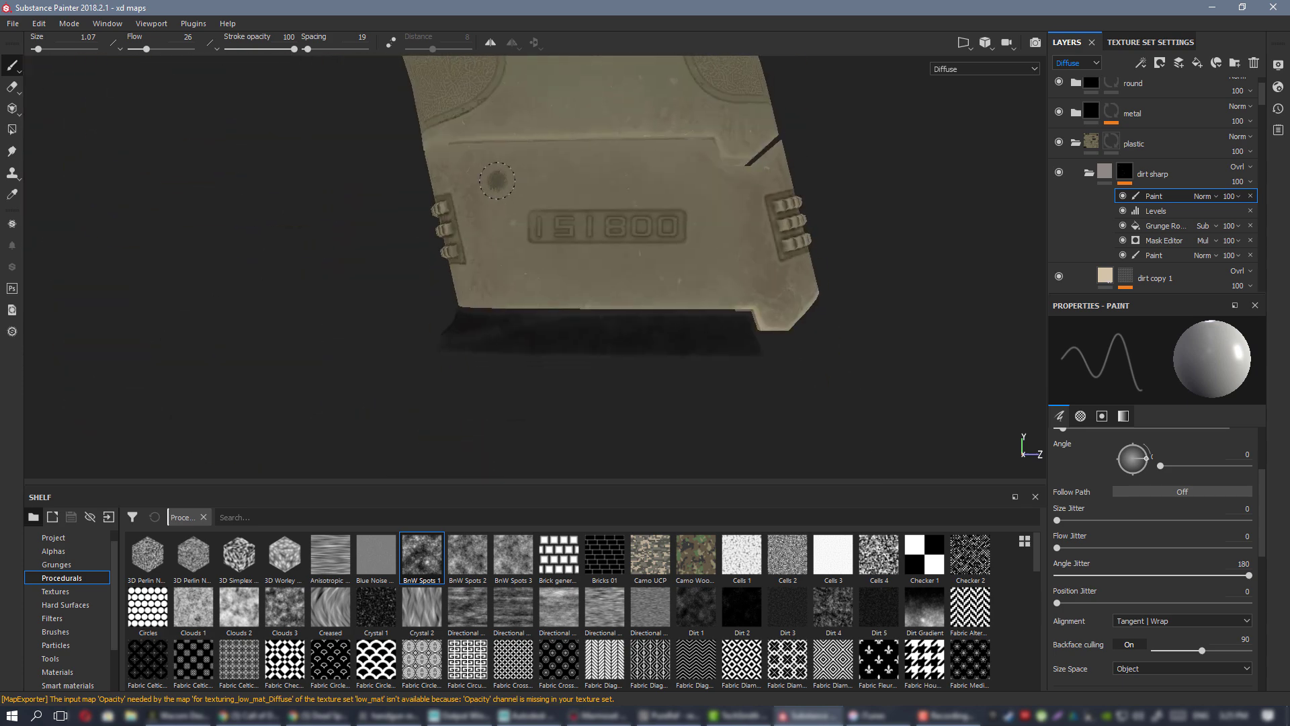
# - Inspect the magazine's ridges and engraved number up close in the diffuse channel
pyautogui.keyDown('alt'); pyautogui.moveTo(497, 180); pyautogui.dragTo(578, 377); pyautogui.keyUp('alt')
pyautogui.keyDown('alt'); pyautogui.moveTo(578, 377); pyautogui.dragTo(510, 261, button='right'); pyautogui.keyUp('alt')
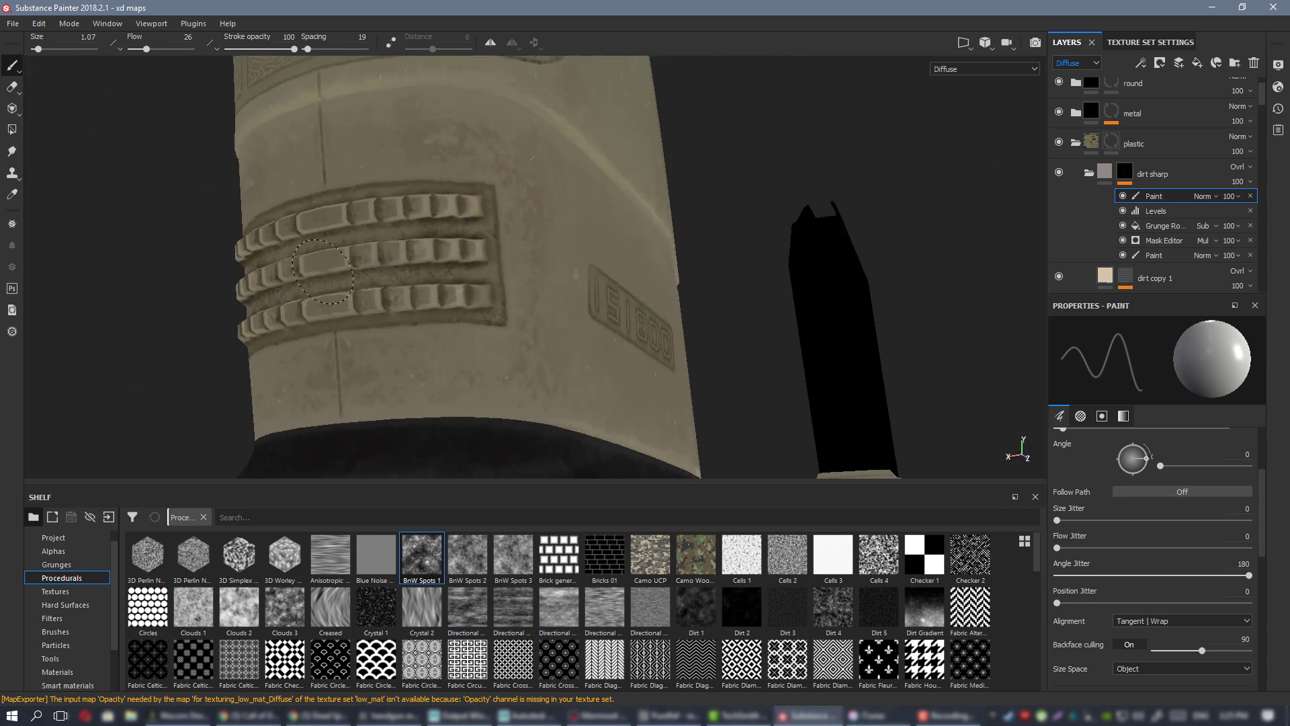
pyautogui.keyDown('alt'); pyautogui.moveTo(340, 291); pyautogui.dragTo(231, 308); pyautogui.keyUp('alt')
pyautogui.keyDown('alt'); pyautogui.moveTo(230, 308); pyautogui.dragTo(672, 236, button='right'); pyautogui.keyUp('alt')
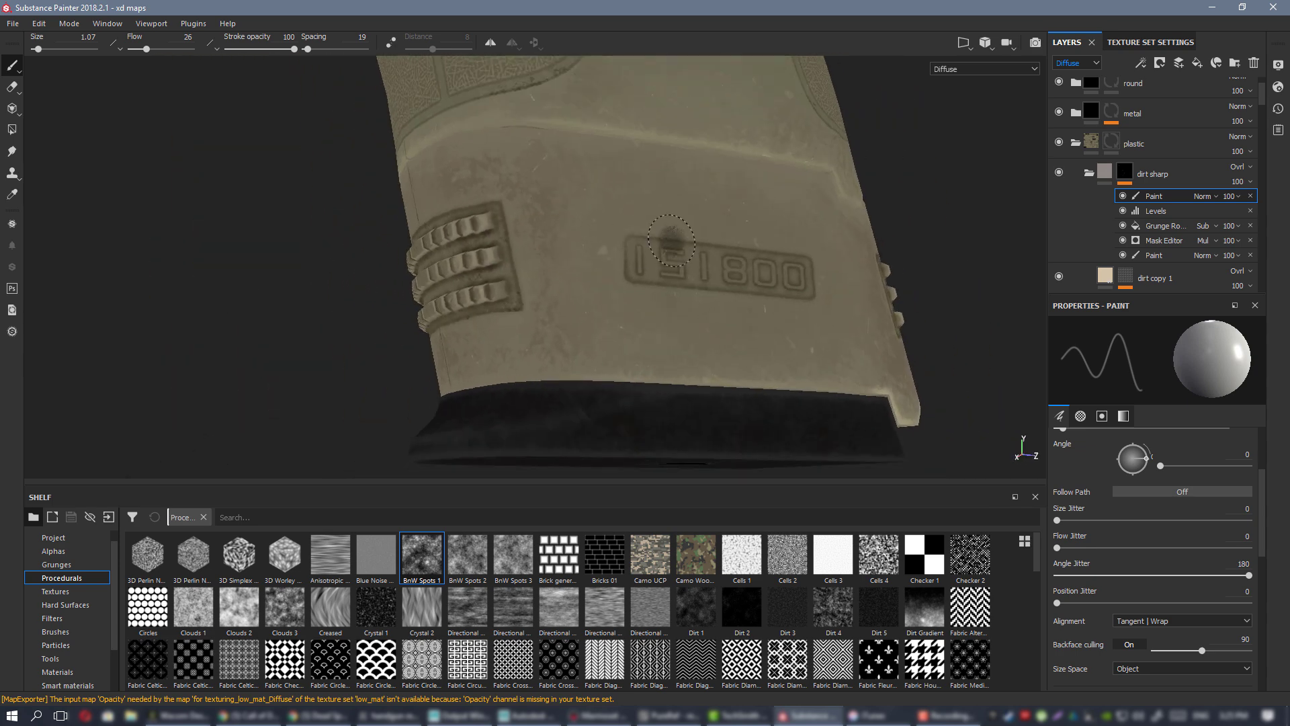
pyautogui.keyDown('alt'); pyautogui.moveTo(671, 236); pyautogui.dragTo(400, 357); pyautogui.keyUp('alt')
pyautogui.keyDown('alt'); pyautogui.moveTo(399, 357); pyautogui.dragTo(464, 202, button='right'); pyautogui.keyUp('alt')
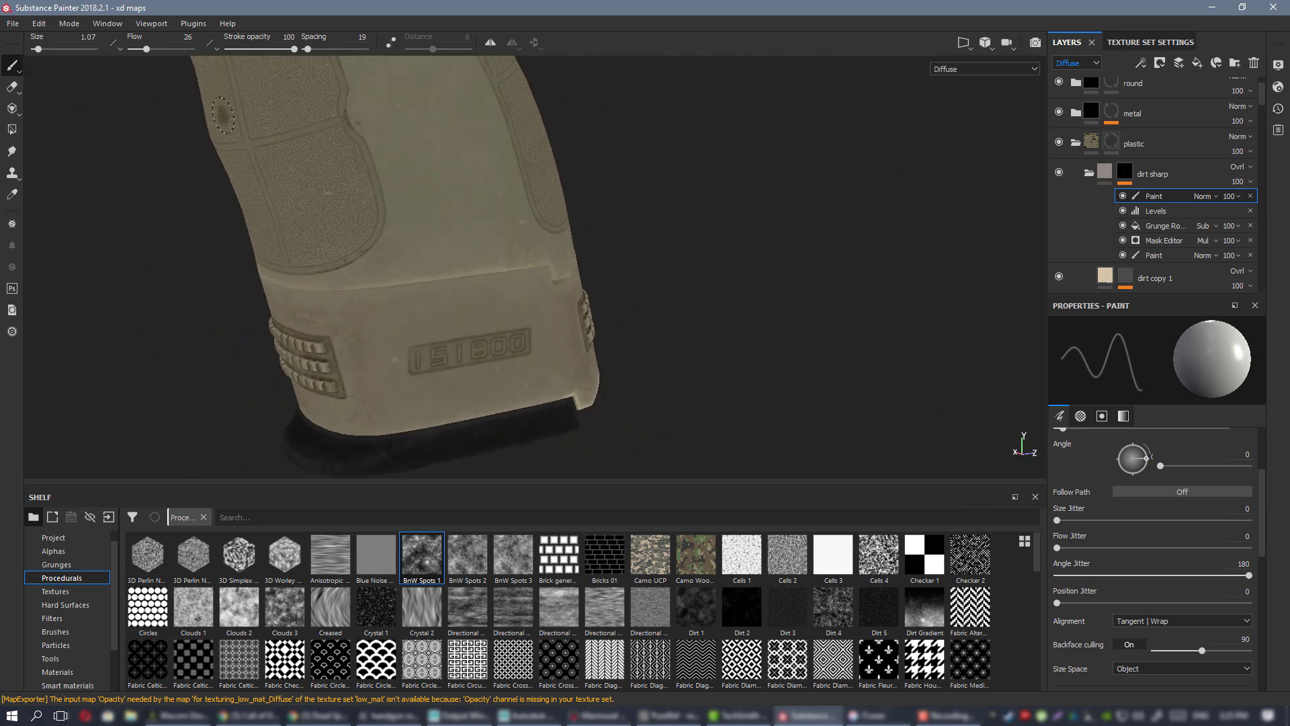
# - Survey the upper frame from the front end to the rear of the grip in the diffuse channel
pyautogui.keyDown('alt'); pyautogui.moveTo(464, 201); pyautogui.dragTo(475, 430, button='middle'); pyautogui.keyUp('alt')
pyautogui.keyDown('alt'); pyautogui.moveTo(475, 430); pyautogui.dragTo(437, 248, button='right'); pyautogui.keyUp('alt')
pyautogui.keyDown('alt'); pyautogui.moveTo(437, 248); pyautogui.dragTo(681, 291, button='middle'); pyautogui.keyUp('alt')
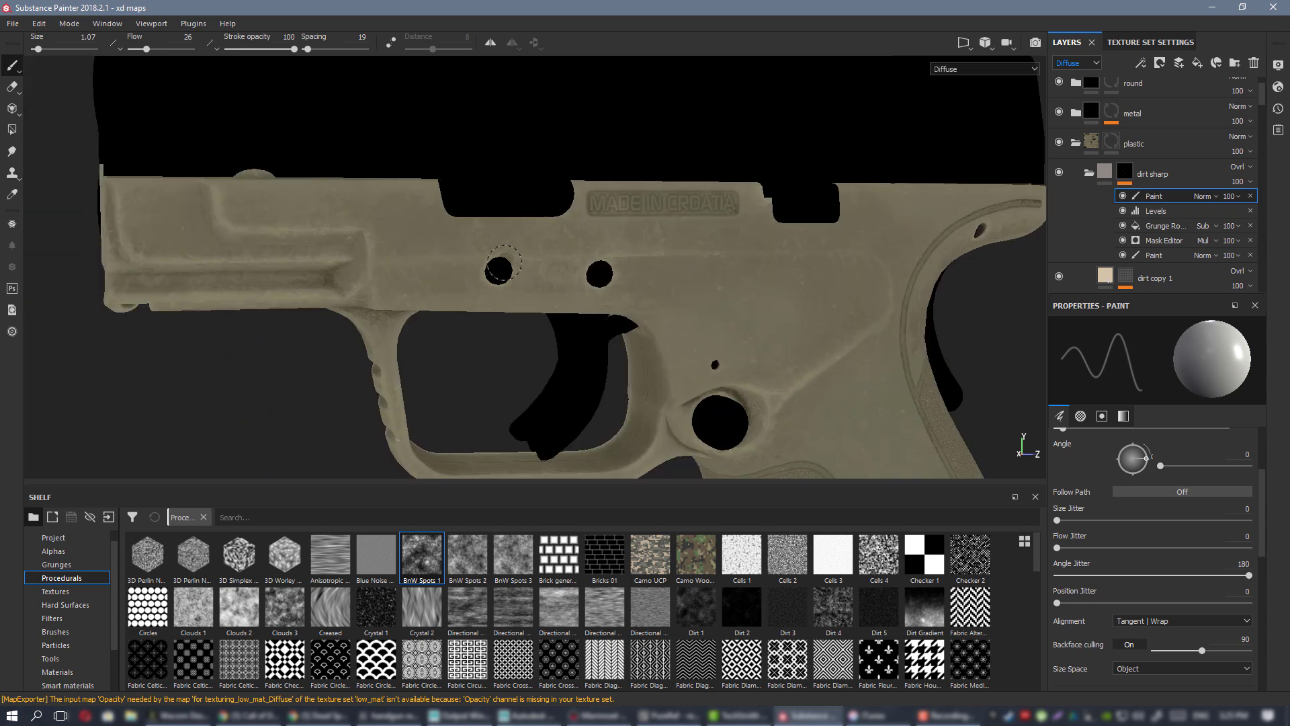
pyautogui.keyDown('alt'); pyautogui.moveTo(681, 291); pyautogui.dragTo(498, 196); pyautogui.keyUp('alt')
pyautogui.keyDown('alt'); pyautogui.moveTo(497, 196); pyautogui.dragTo(506, 222, button='right'); pyautogui.keyUp('alt')
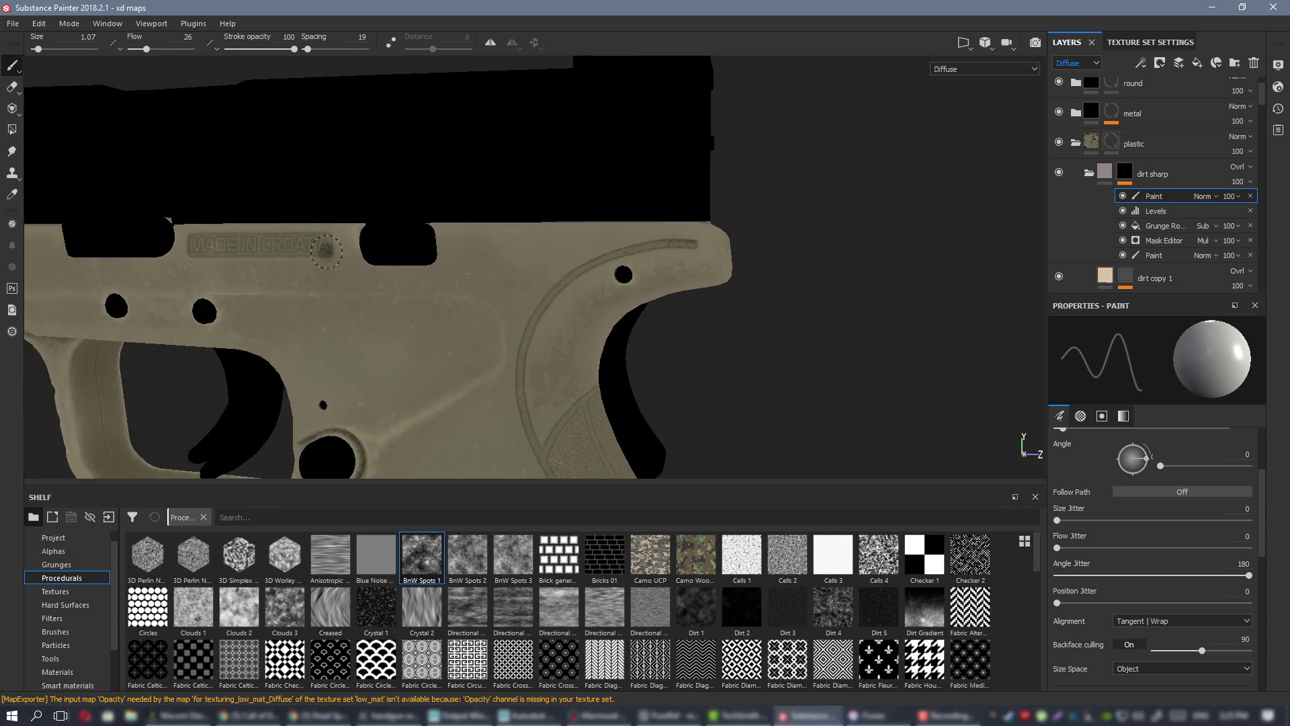
pyautogui.keyDown('alt'); pyautogui.moveTo(307, 288); pyautogui.dragTo(632, 244, button='middle'); pyautogui.keyUp('alt')
pyautogui.moveTo(632, 244)
pyautogui.keyDown('alt'); pyautogui.mouseDown()
pyautogui.moveTo(627, 187)
pyautogui.moveTo(634, 231)
pyautogui.mouseUp(); pyautogui.keyUp('alt')
# - Switch to the material view and review the hand-painted dirt on the frame under different lighting and angles
pyautogui.press('m')
pyautogui.keyDown('alt'); pyautogui.moveTo(720, 316); pyautogui.dragTo(662, 282, button='right'); pyautogui.keyUp('alt')
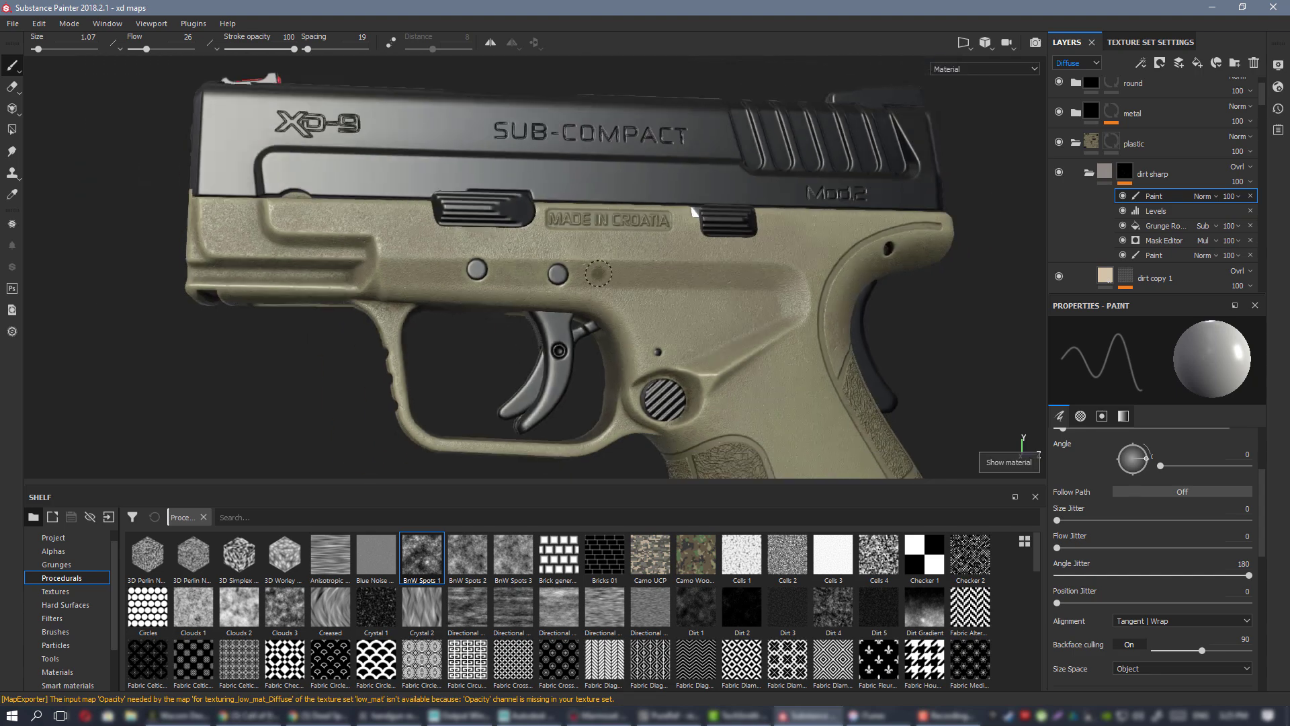
pyautogui.keyDown('alt'); pyautogui.moveTo(662, 282); pyautogui.dragTo(591, 296); pyautogui.keyUp('alt')
pyautogui.keyDown('alt'); pyautogui.moveTo(591, 296); pyautogui.dragTo(788, 408, button='right'); pyautogui.keyUp('alt')
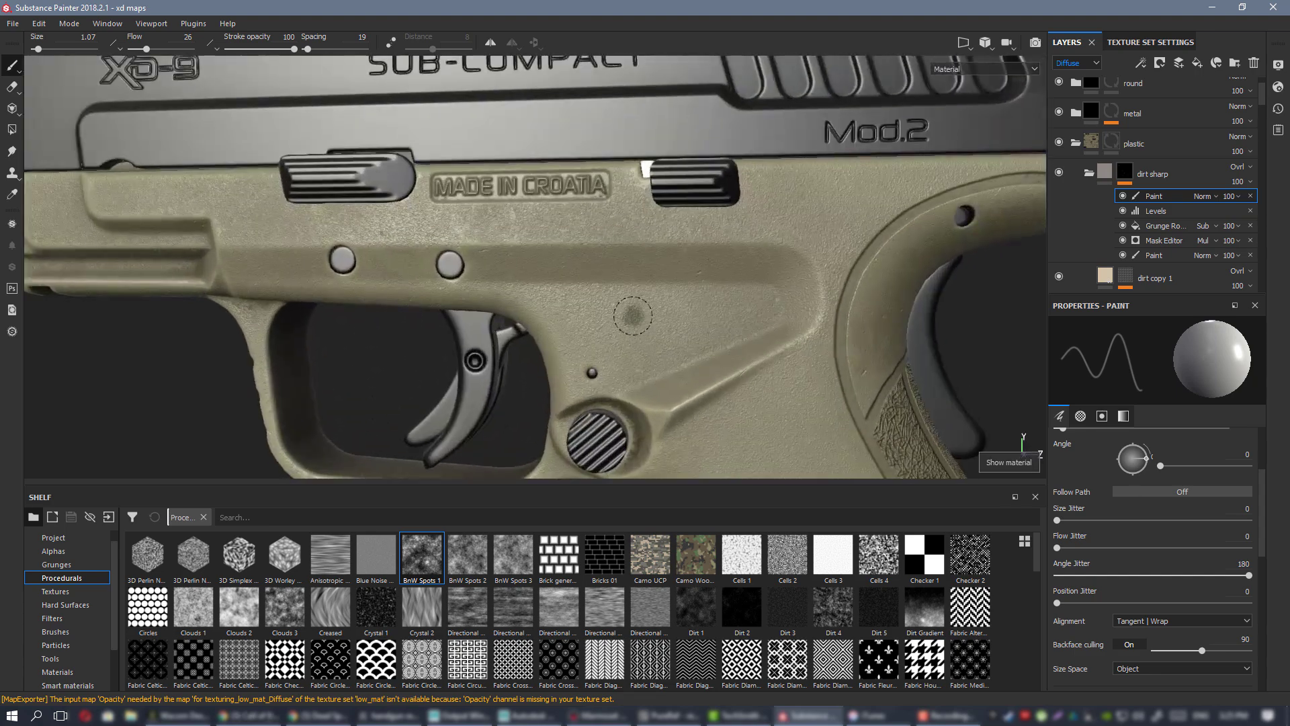
pyautogui.keyDown('shift'); pyautogui.moveTo(714, 324); pyautogui.dragTo(795, 374, button='right'); pyautogui.keyUp('shift')
pyautogui.keyDown('alt'); pyautogui.moveTo(288, 232); pyautogui.dragTo(340, 239); pyautogui.keyUp('alt')
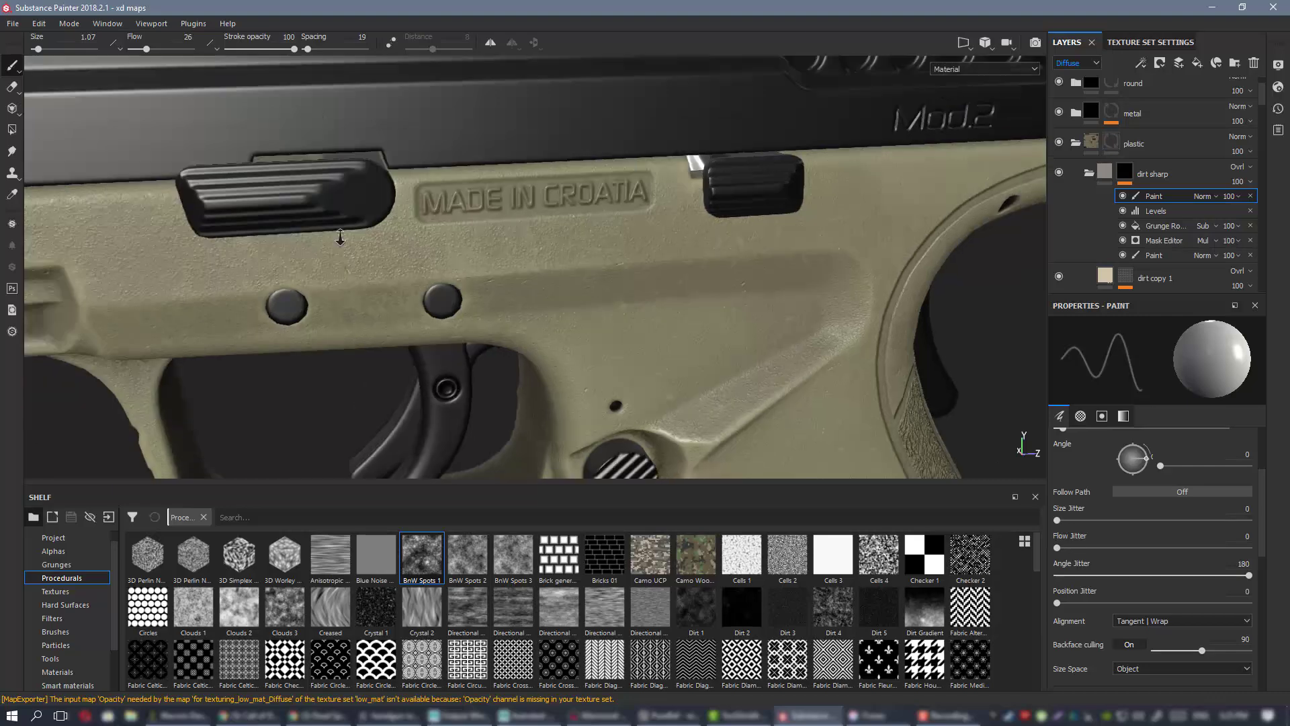
pyautogui.keyDown('alt'); pyautogui.moveTo(340, 239); pyautogui.dragTo(625, 219, button='right'); pyautogui.keyUp('alt')
pyautogui.keyDown('alt'); pyautogui.moveTo(624, 219); pyautogui.dragTo(590, 249); pyautogui.keyUp('alt')
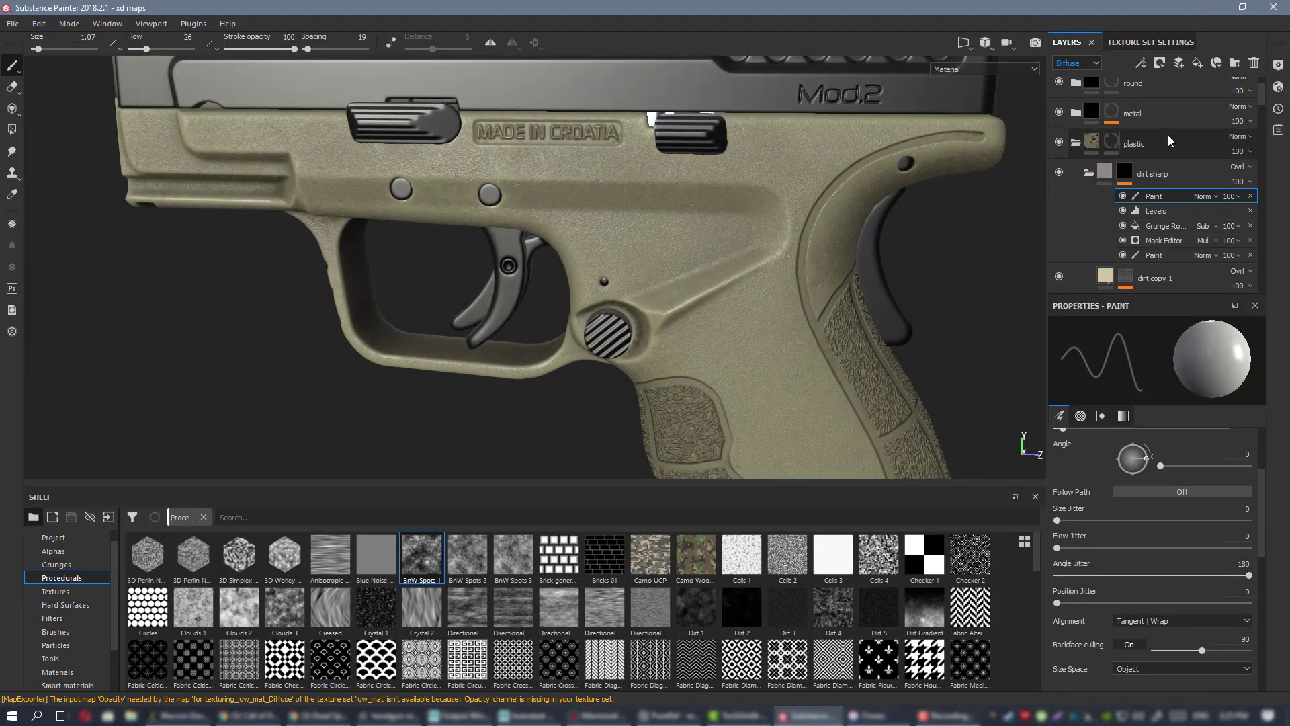
# - Select the grain fill layer above the base color layers in the plastic folder
pyautogui.scroll(-5, 1162, 144)
pyautogui.scroll(-5, 1161, 151)
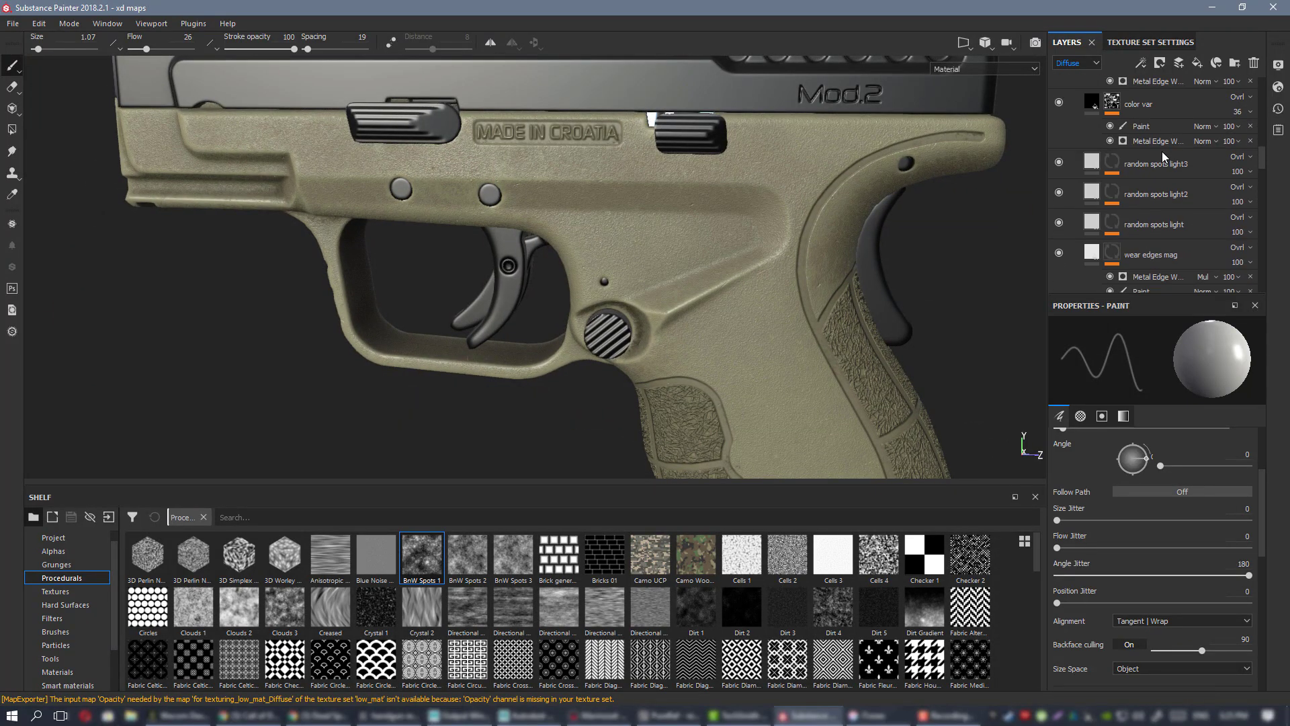
pyautogui.scroll(-5, 1166, 156)
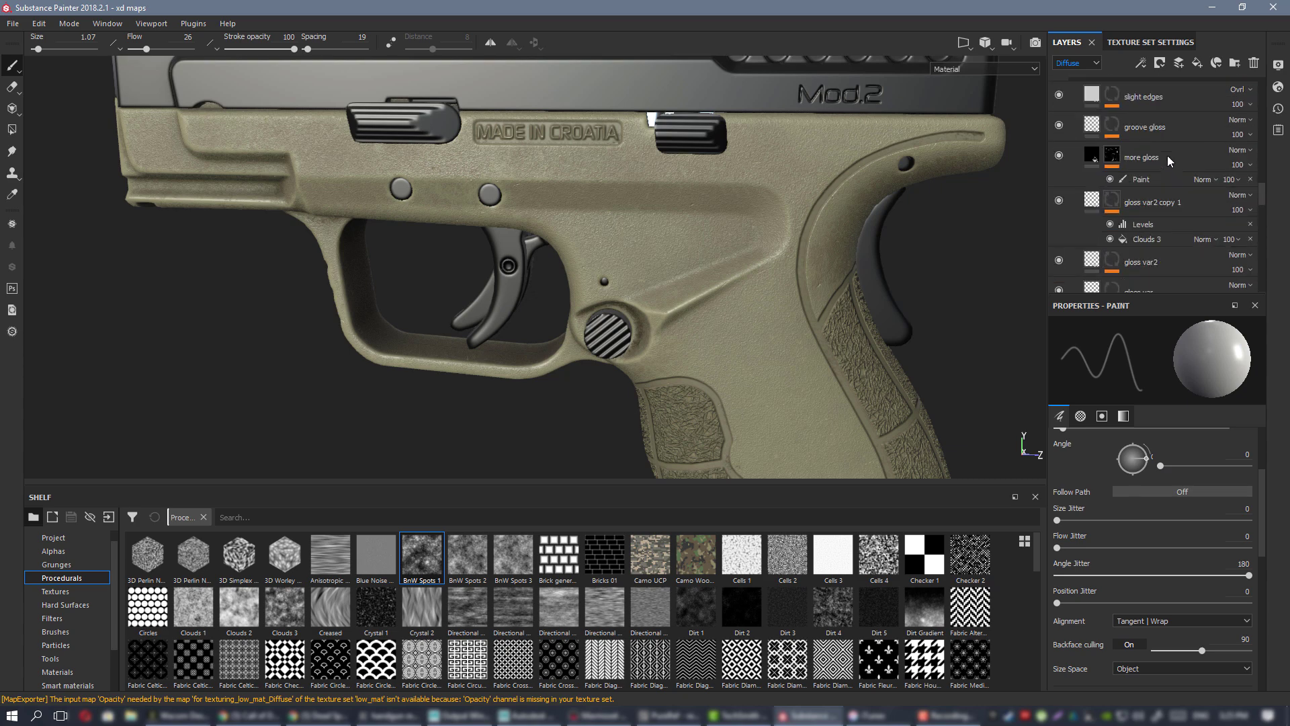
pyautogui.scroll(-3, 1167, 156)
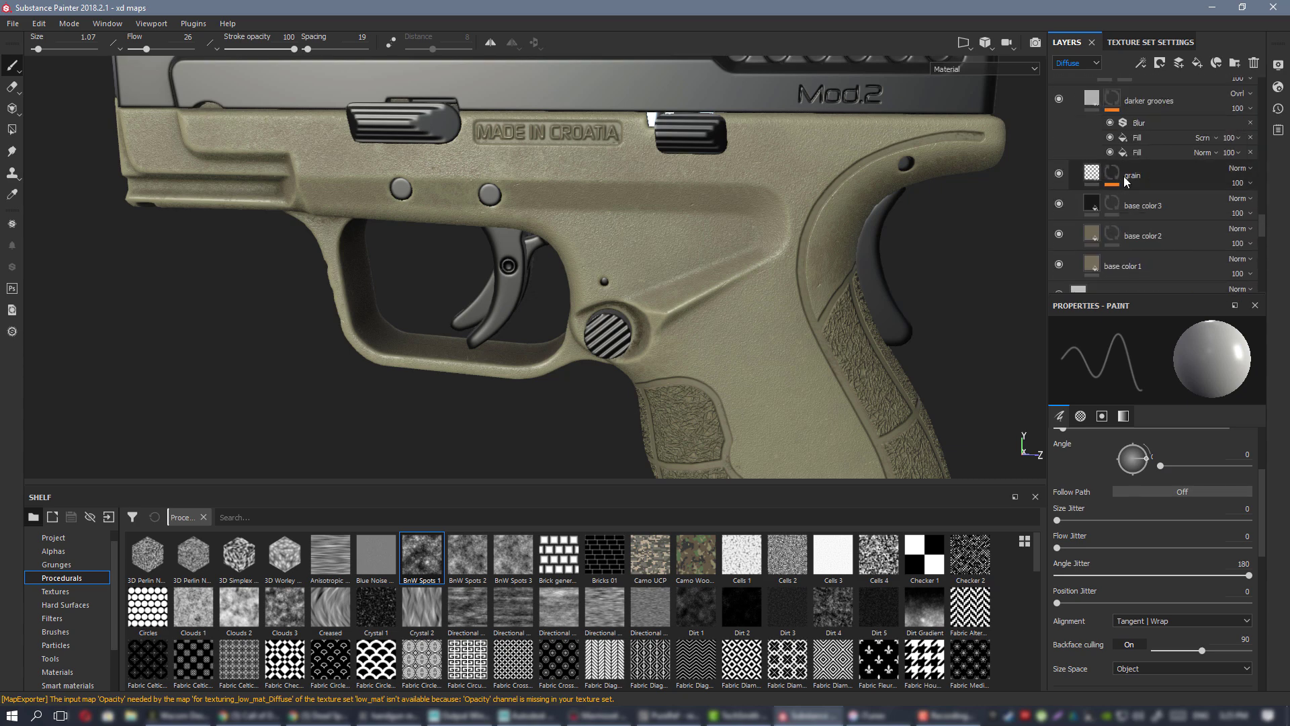
pyautogui.click(1097, 176)
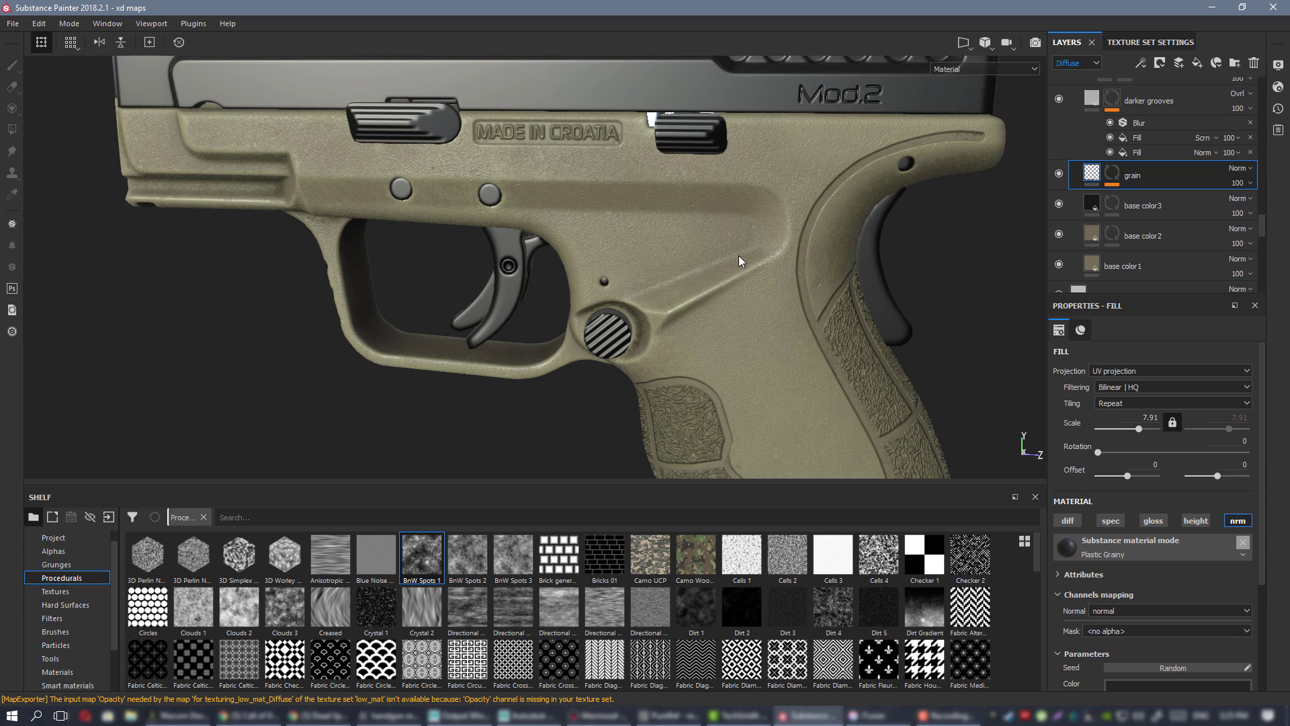
# - Enable the diffuse channel on the grain layer and show the frame close up in the diffuse channel
pyautogui.scroll(3, 575, 237)
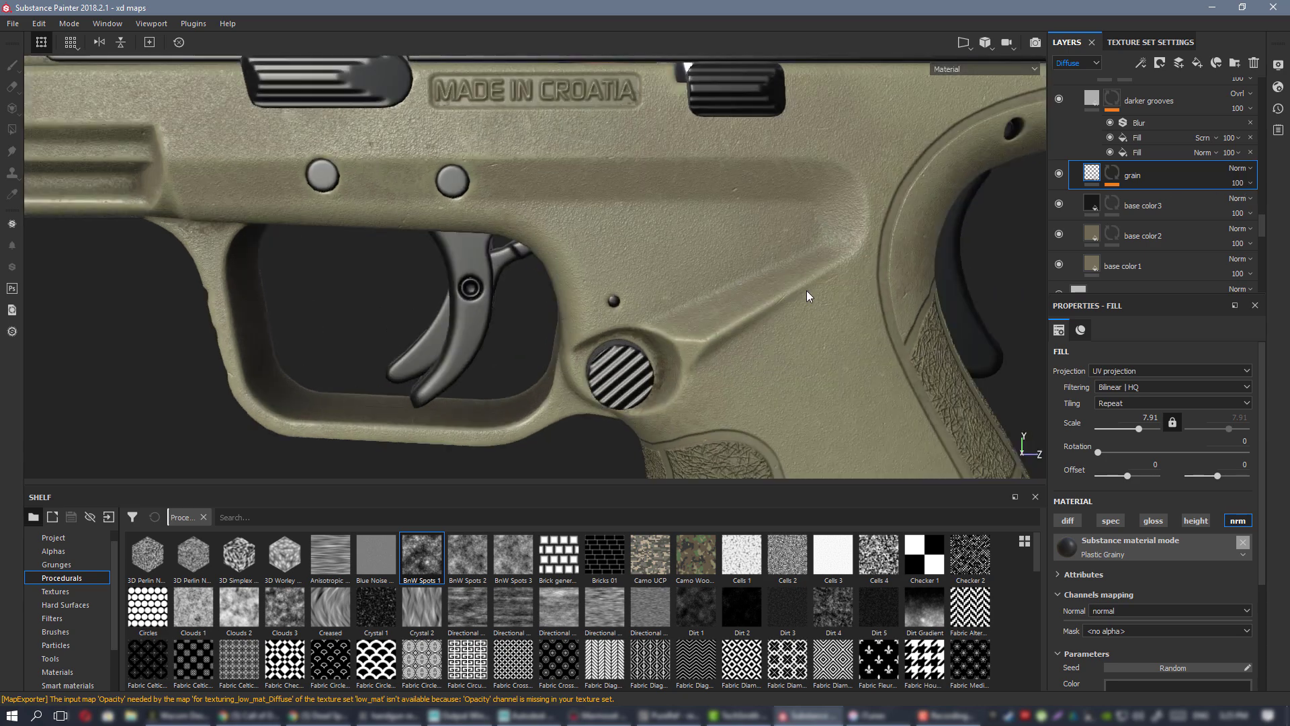
pyautogui.keyDown('alt'); pyautogui.click(1112, 176); pyautogui.keyUp('alt')
pyautogui.click(1089, 179)
pyautogui.scroll(1, 675, 232)
pyautogui.press('c')
pyautogui.press('c')
pyautogui.scroll(2, 714, 241)
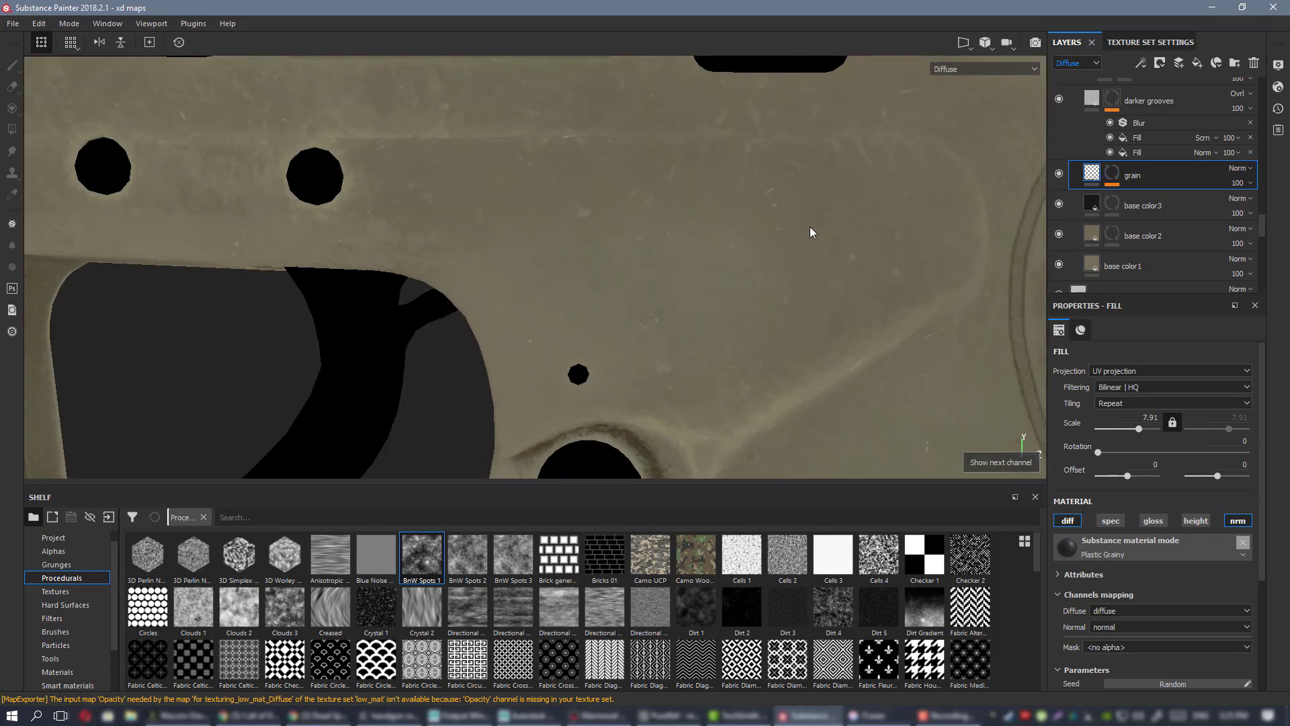
pyautogui.scroll(1, 672, 202)
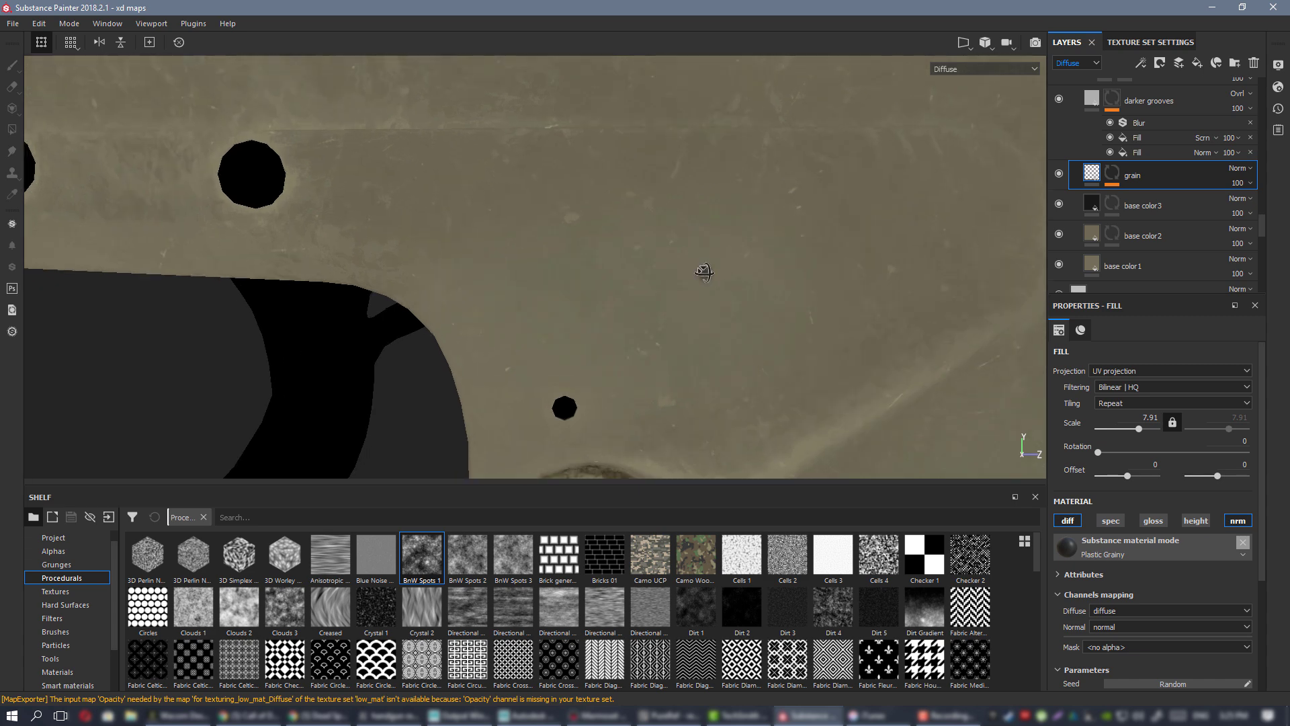
pyautogui.scroll(-1, 1183, 551)
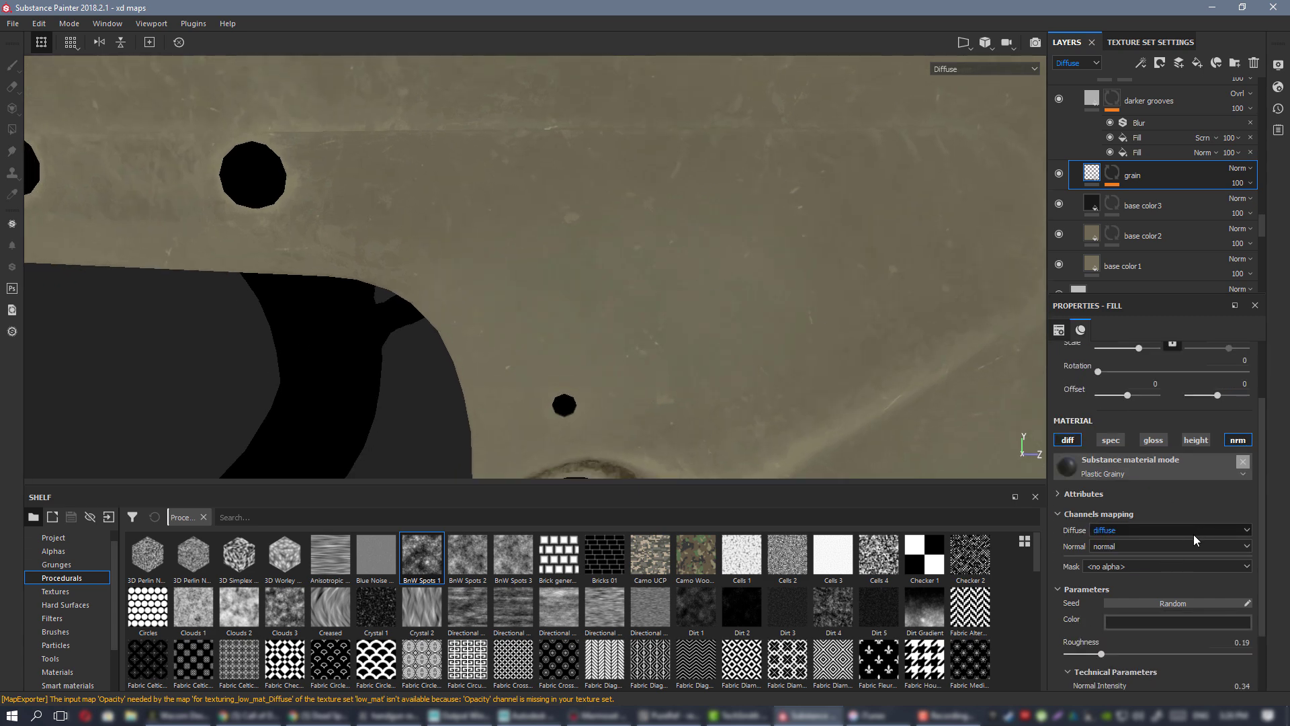
# - Set the grain layer's Plastic Grainy material color to bright red, about R 0.892, G 0.030, B 0.030
pyautogui.scroll(-1, 1216, 546)
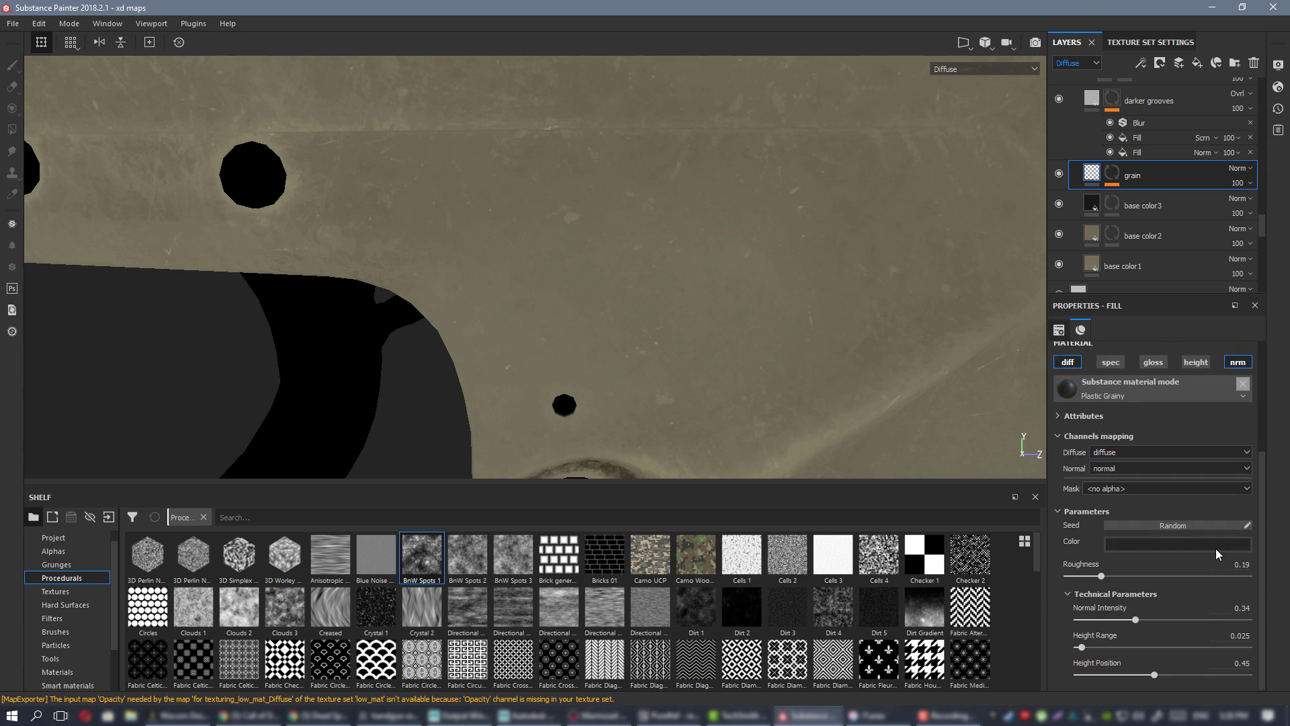
pyautogui.click(1180, 544)
pyautogui.click(1165, 605)
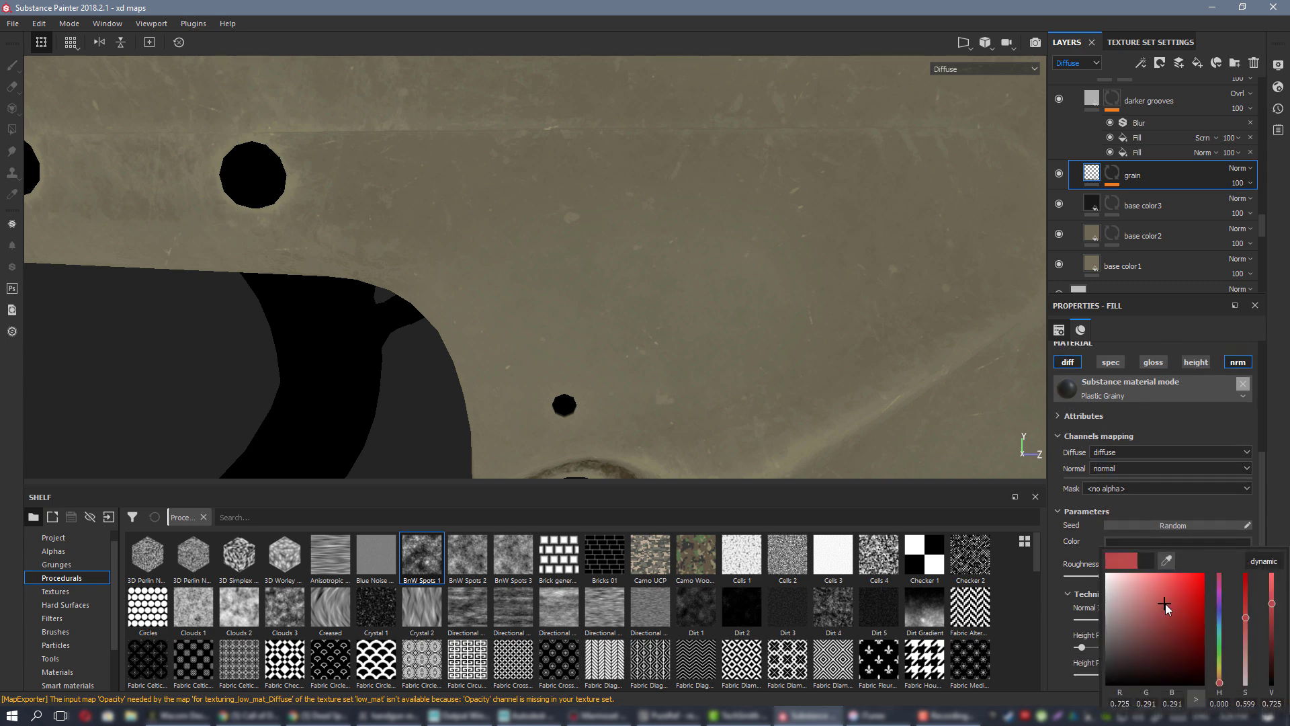
pyautogui.moveTo(1179, 603); pyautogui.dragTo(1195, 591)
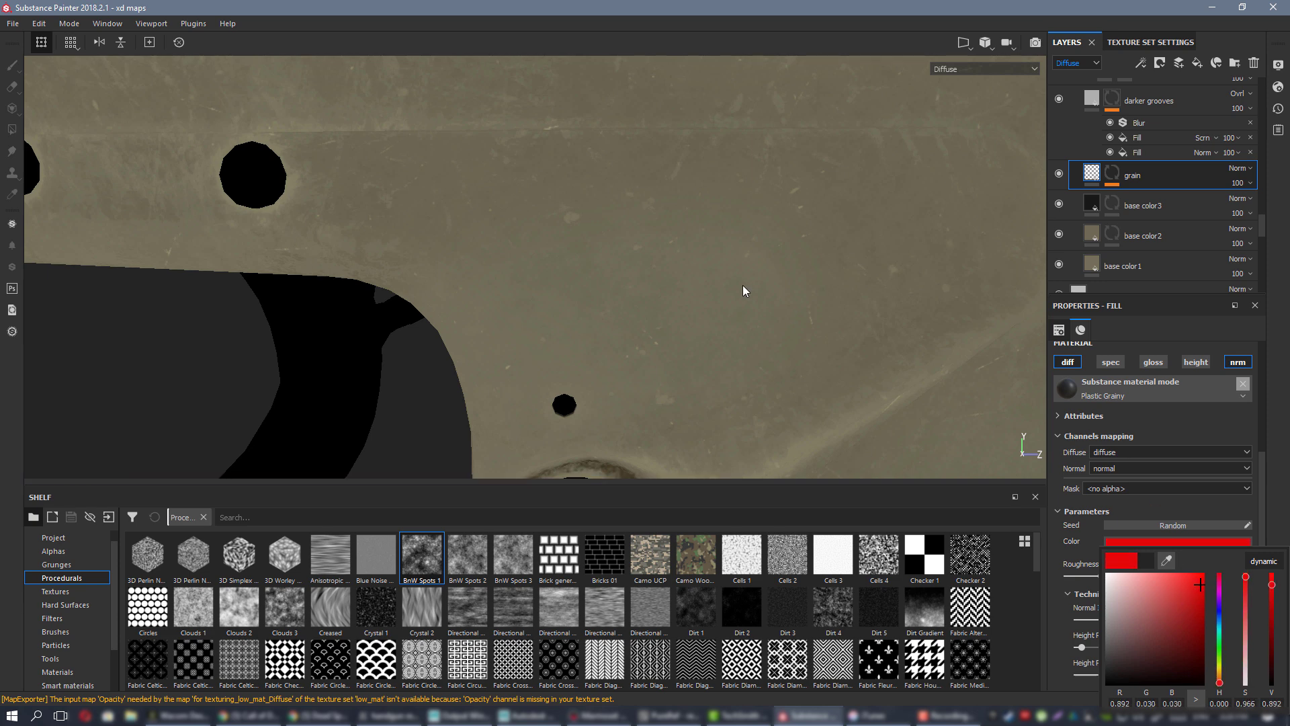
# - Turn off the grain layer's diffuse channel, leaving only its normal channel active, and check the frame
pyautogui.keyDown('alt'); pyautogui.moveTo(743, 288); pyautogui.dragTo(636, 297); pyautogui.keyUp('alt')
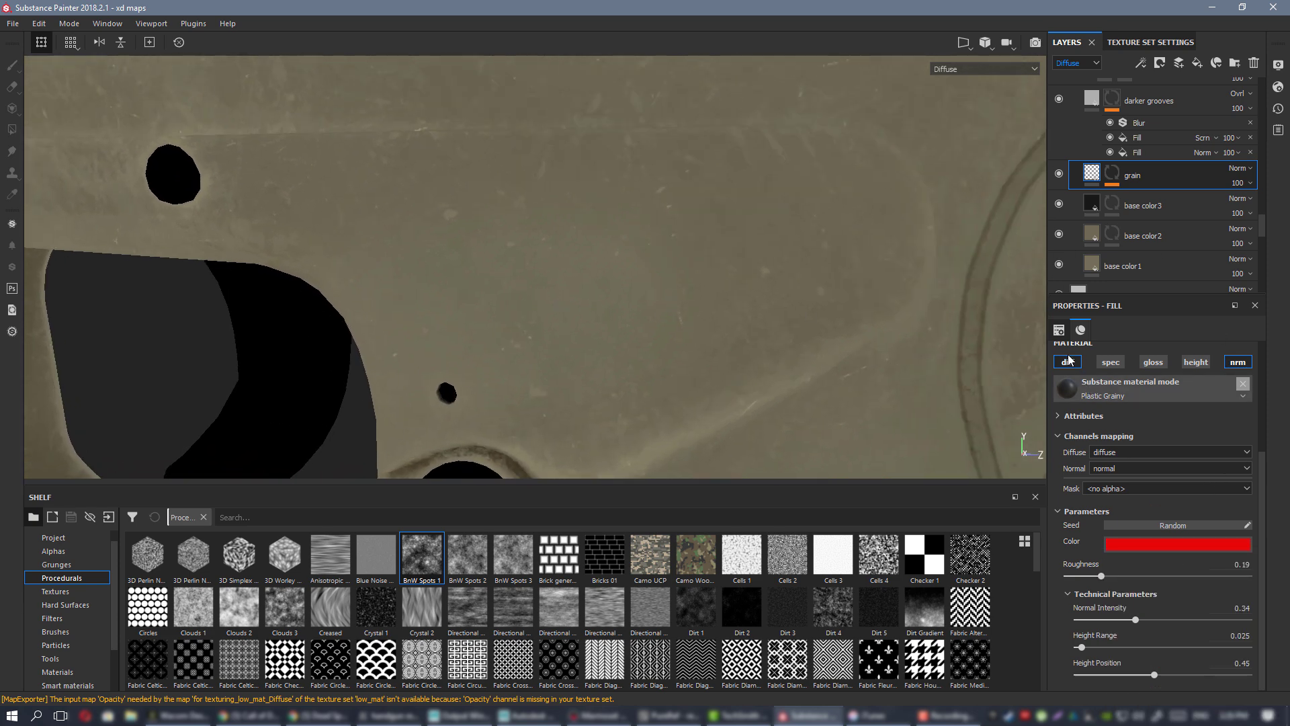
pyautogui.keyDown('alt'); pyautogui.moveTo(764, 299); pyautogui.dragTo(674, 229); pyautogui.keyUp('alt')
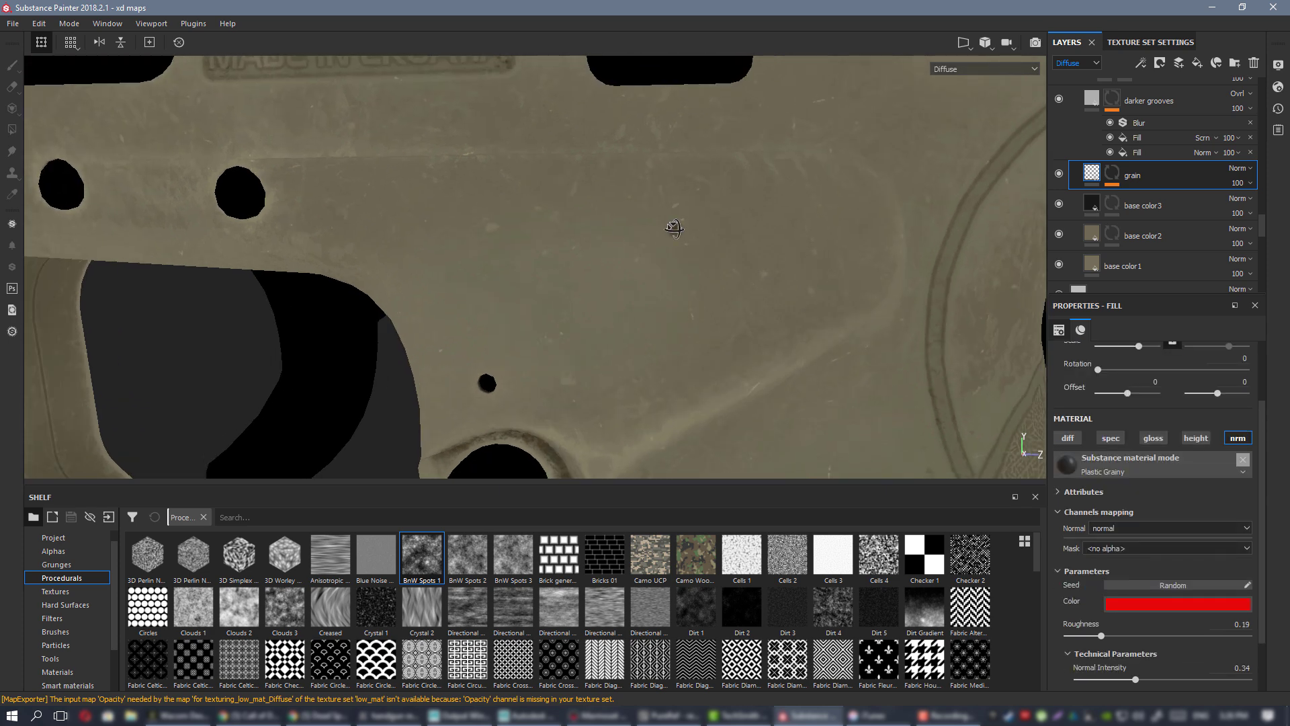
pyautogui.moveTo(674, 229)
pyautogui.keyDown('alt'); pyautogui.mouseDown()
pyautogui.moveTo(685, 202)
pyautogui.moveTo(672, 209)
pyautogui.mouseUp(); pyautogui.keyUp('alt')
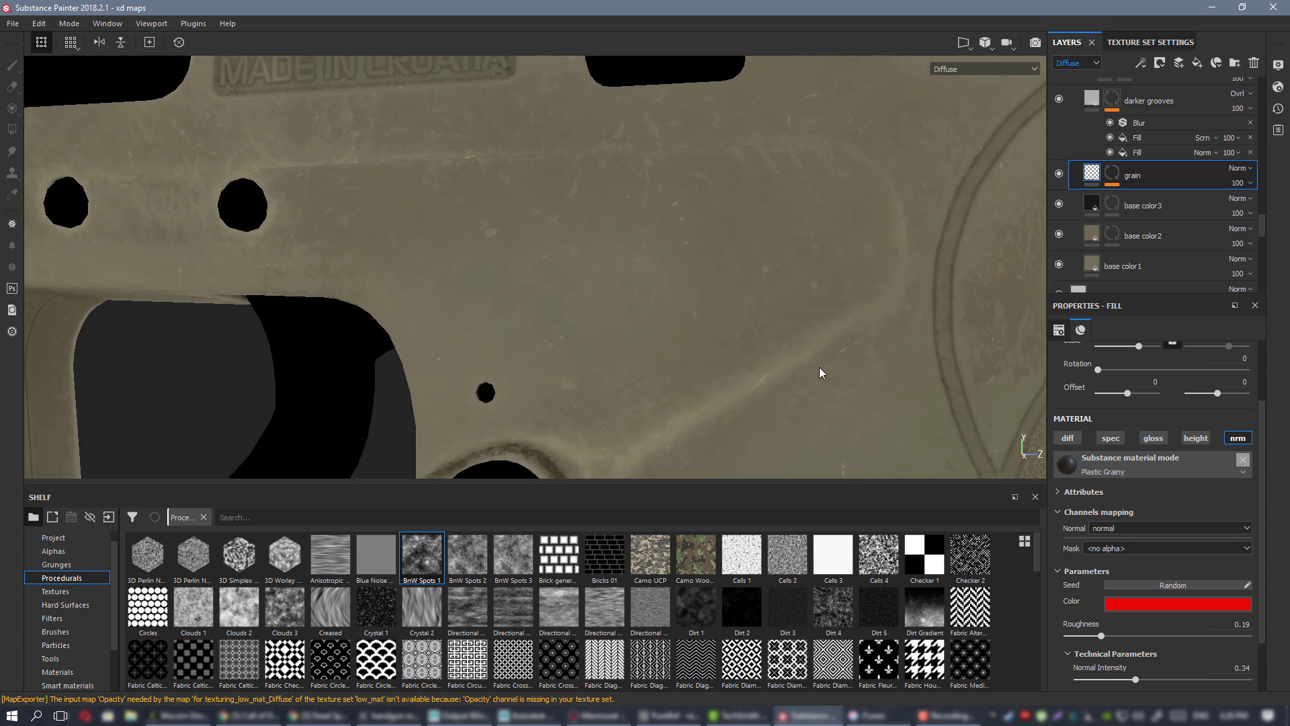
# - Switch to the material view and review the frame's grain surface from the grip up to the slide
pyautogui.press('m')
pyautogui.scroll(-2, 824, 356)
pyautogui.keyDown('alt'); pyautogui.moveTo(824, 356); pyautogui.dragTo(714, 300); pyautogui.keyUp('alt')
pyautogui.scroll(-2, 714, 299)
pyautogui.keyDown('alt'); pyautogui.moveTo(740, 350); pyautogui.dragTo(639, 239, button='middle'); pyautogui.keyUp('alt')
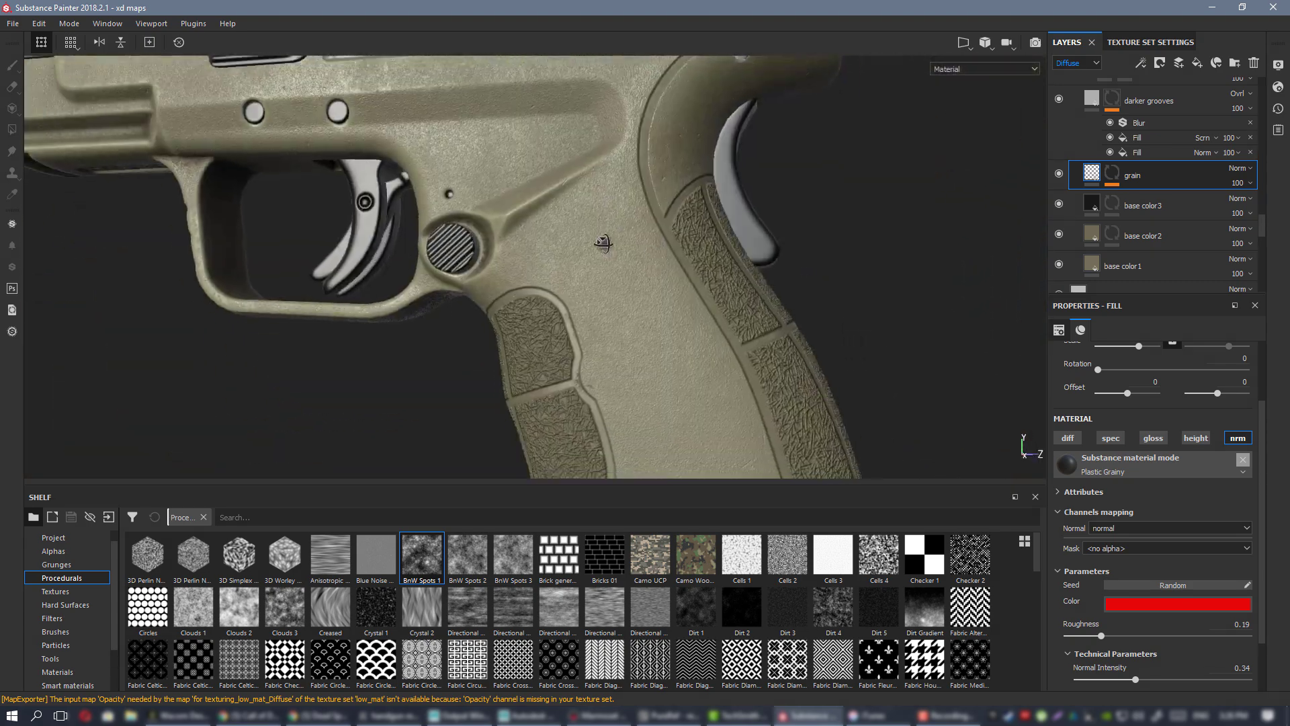
pyautogui.moveTo(639, 240)
pyautogui.keyDown('alt'); pyautogui.mouseDown()
pyautogui.moveTo(604, 215)
pyautogui.moveTo(652, 260)
pyautogui.mouseUp(); pyautogui.keyUp('alt')
pyautogui.keyDown('alt'); pyautogui.moveTo(652, 260); pyautogui.dragTo(713, 326, button='middle'); pyautogui.keyUp('alt')
pyautogui.scroll(-2, 713, 327)
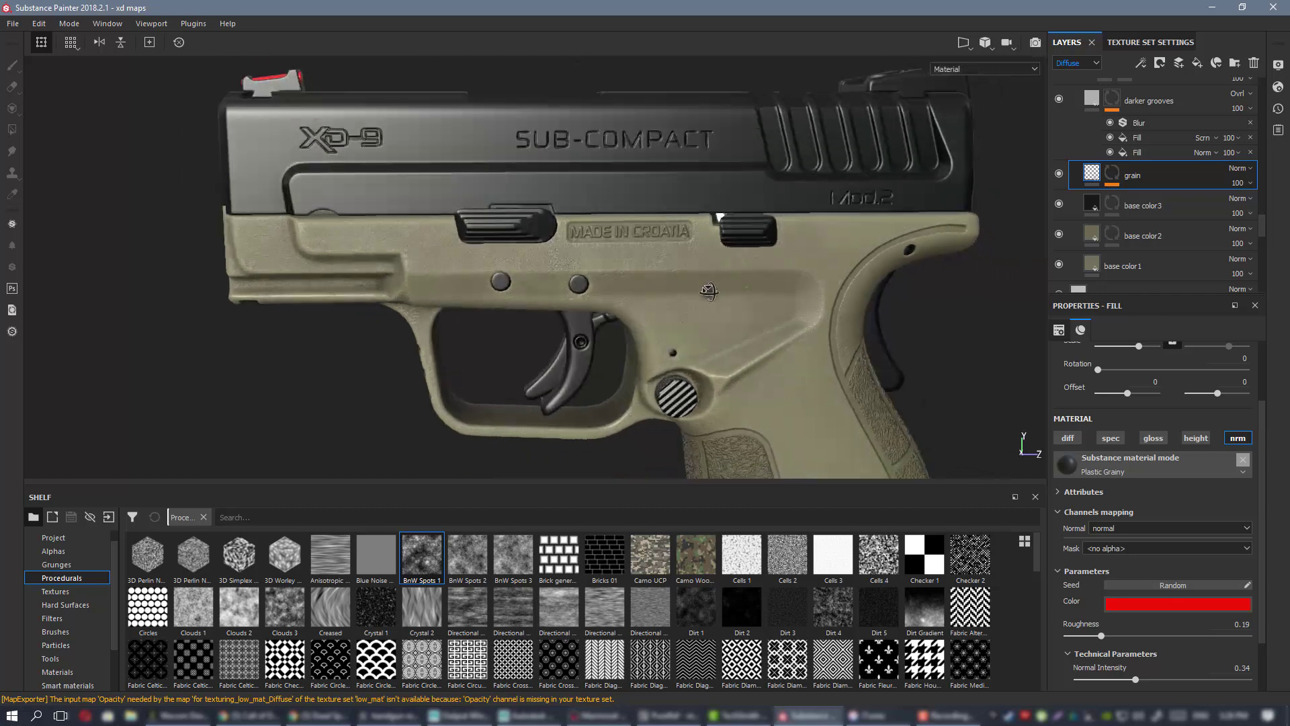
pyautogui.keyDown('alt'); pyautogui.moveTo(658, 319); pyautogui.dragTo(559, 243); pyautogui.keyUp('alt')
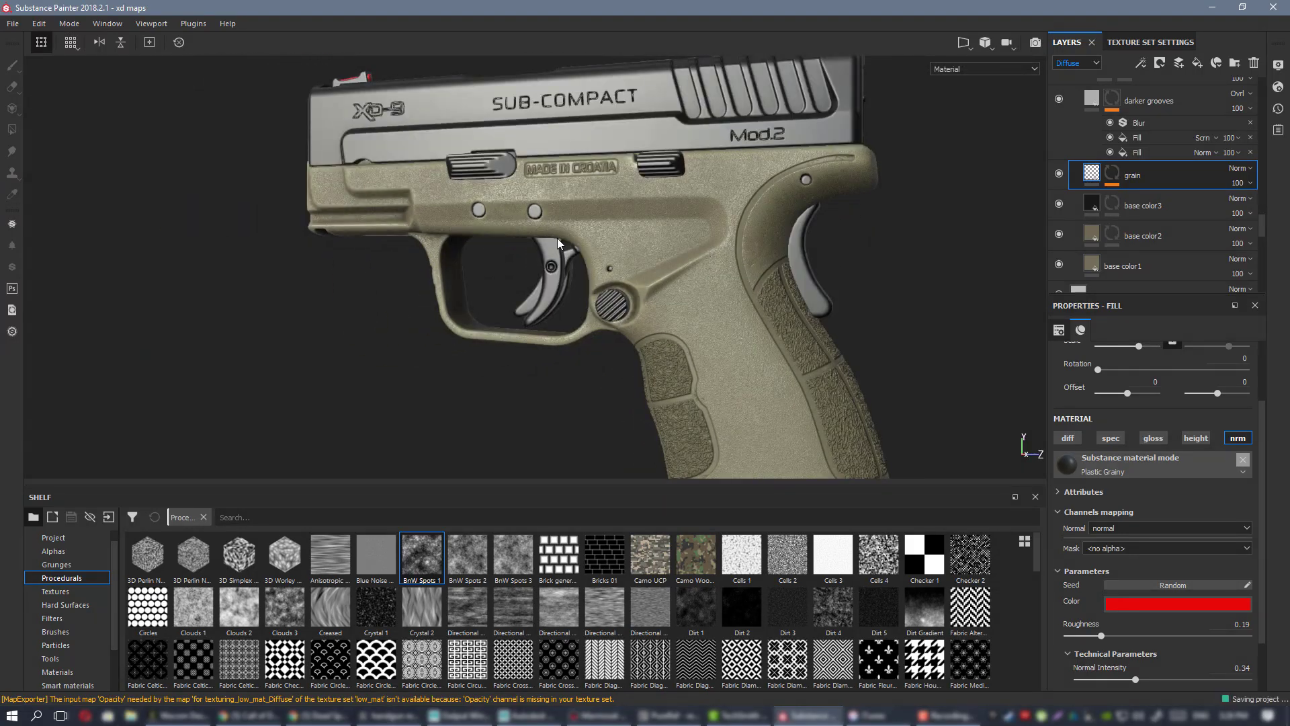
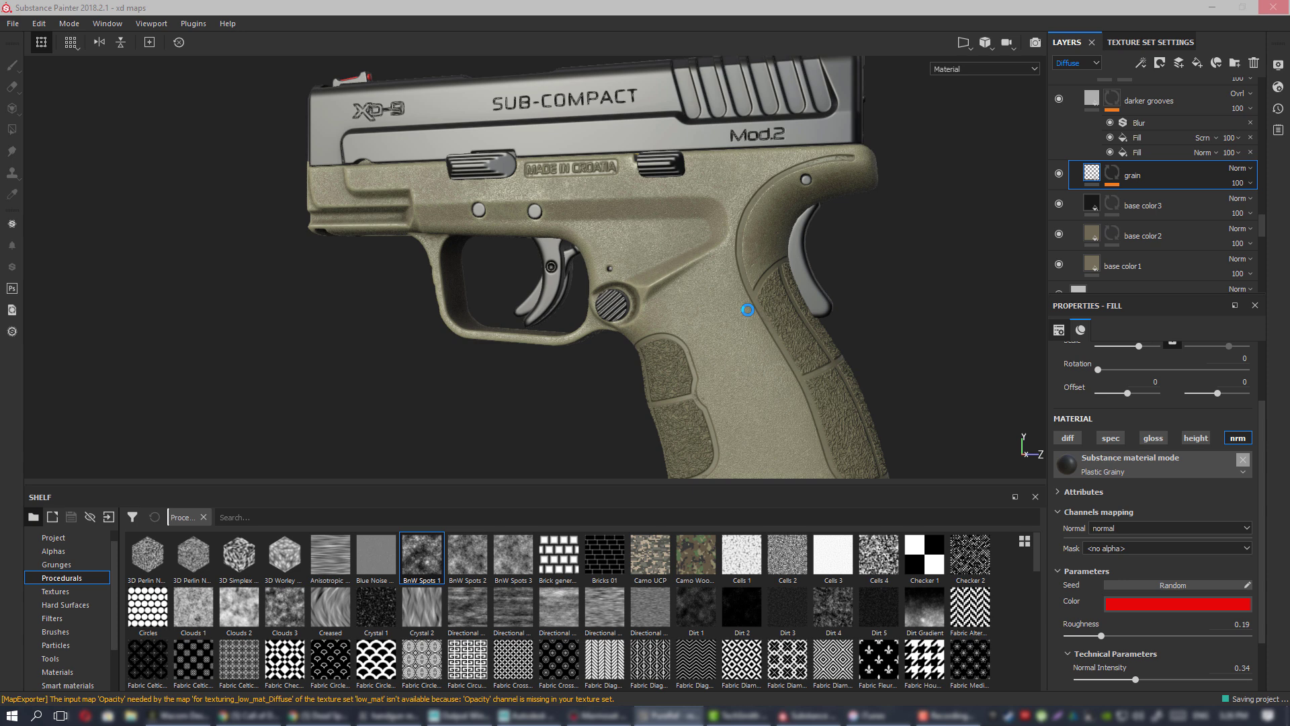
# - Switch to the diffuse channel and examine the frame's color variation both close up and as a whole
pyautogui.press('c')
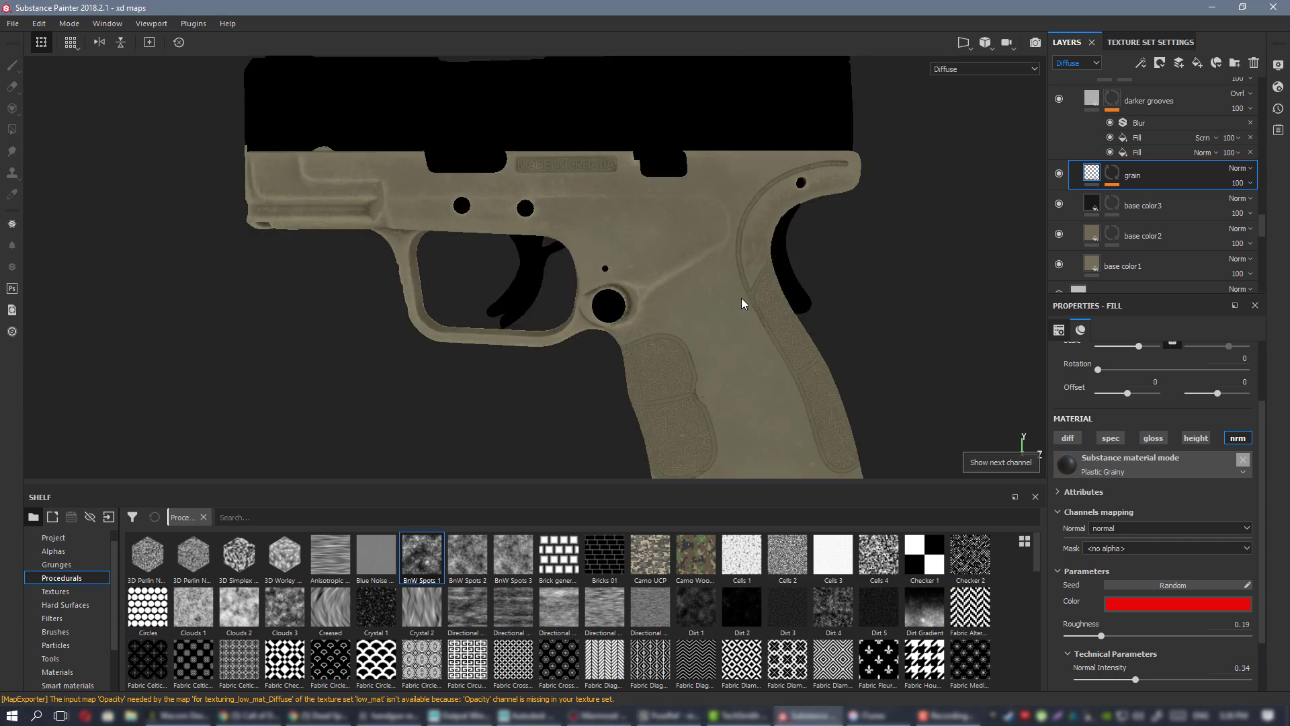
pyautogui.scroll(10, 745, 316)
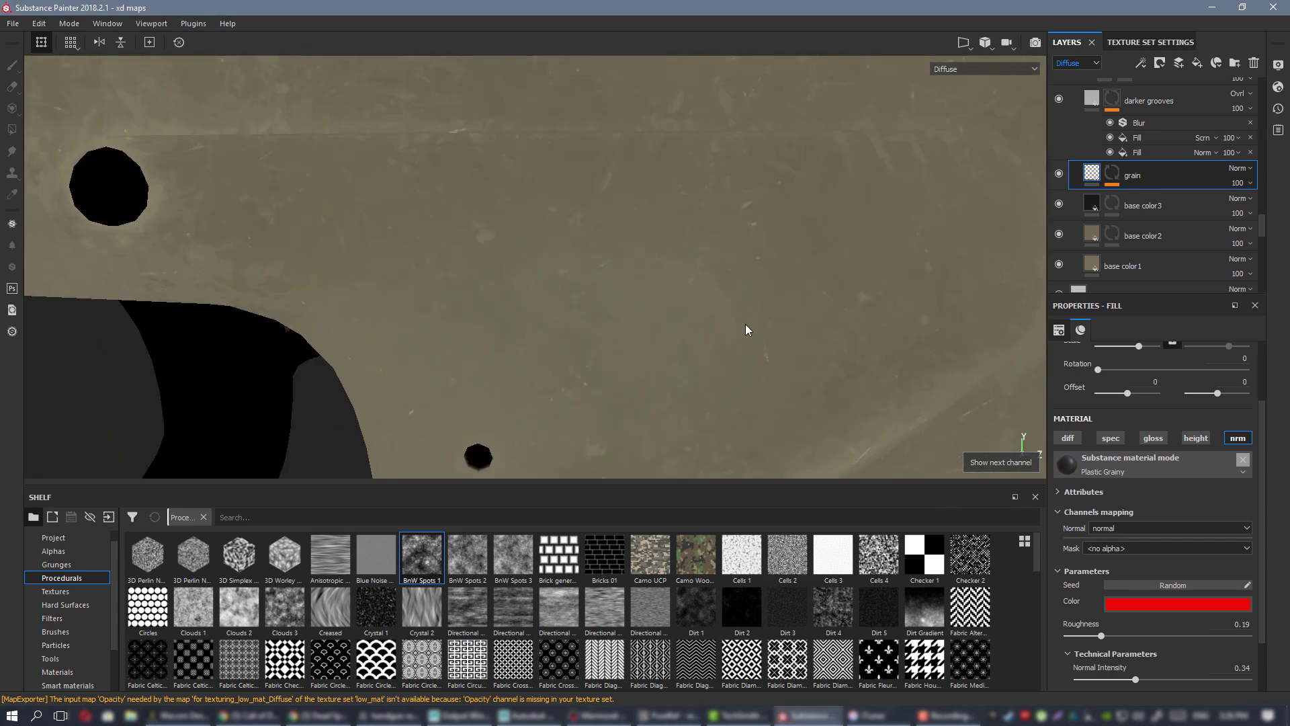
pyautogui.keyDown('alt'); pyautogui.moveTo(746, 329); pyautogui.dragTo(538, 235, button='right'); pyautogui.keyUp('alt')
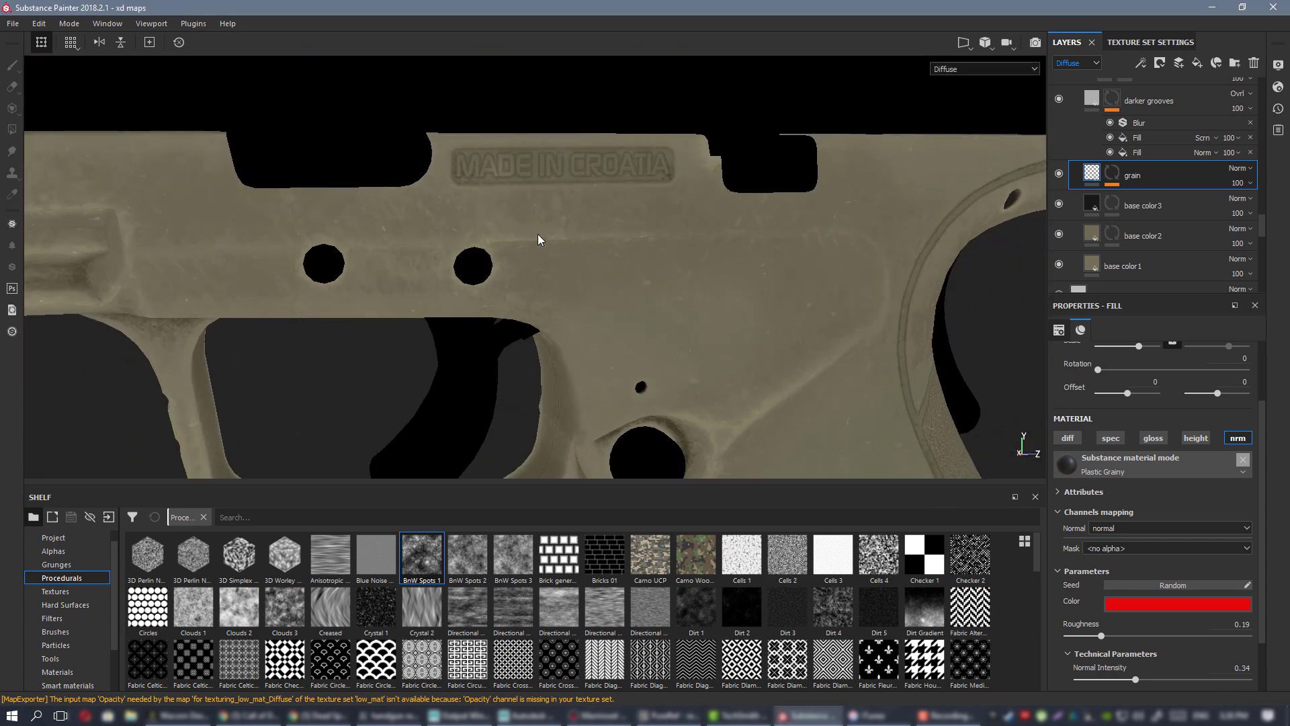
pyautogui.keyDown('alt'); pyautogui.moveTo(538, 236); pyautogui.dragTo(480, 171, button='middle'); pyautogui.keyUp('alt')
pyautogui.keyDown('alt'); pyautogui.moveTo(481, 171); pyautogui.dragTo(222, 202, button='right'); pyautogui.keyUp('alt')
pyautogui.keyDown('alt'); pyautogui.moveTo(610, 289); pyautogui.dragTo(606, 228, button='middle'); pyautogui.keyUp('alt')
pyautogui.scroll(-3, 606, 227)
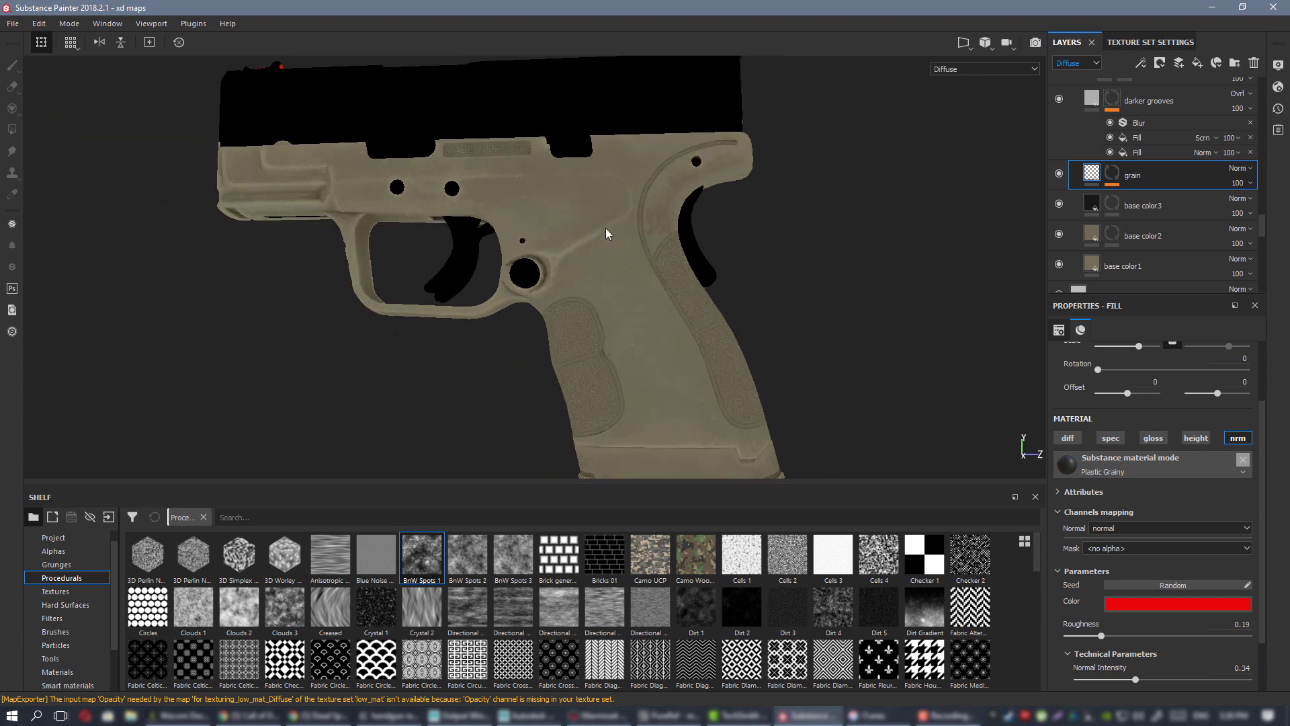
pyautogui.scroll(1, 606, 228)
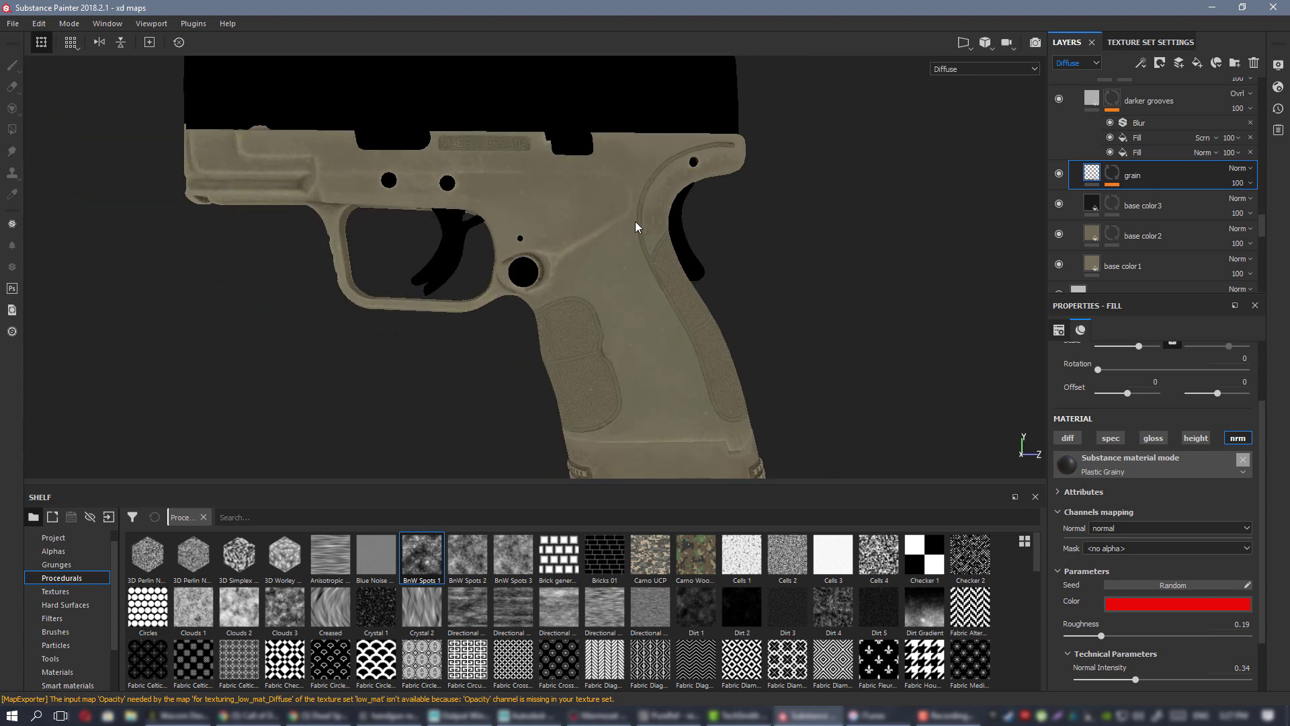
pyautogui.keyDown('alt'); pyautogui.moveTo(568, 227); pyautogui.dragTo(571, 249); pyautogui.keyUp('alt')
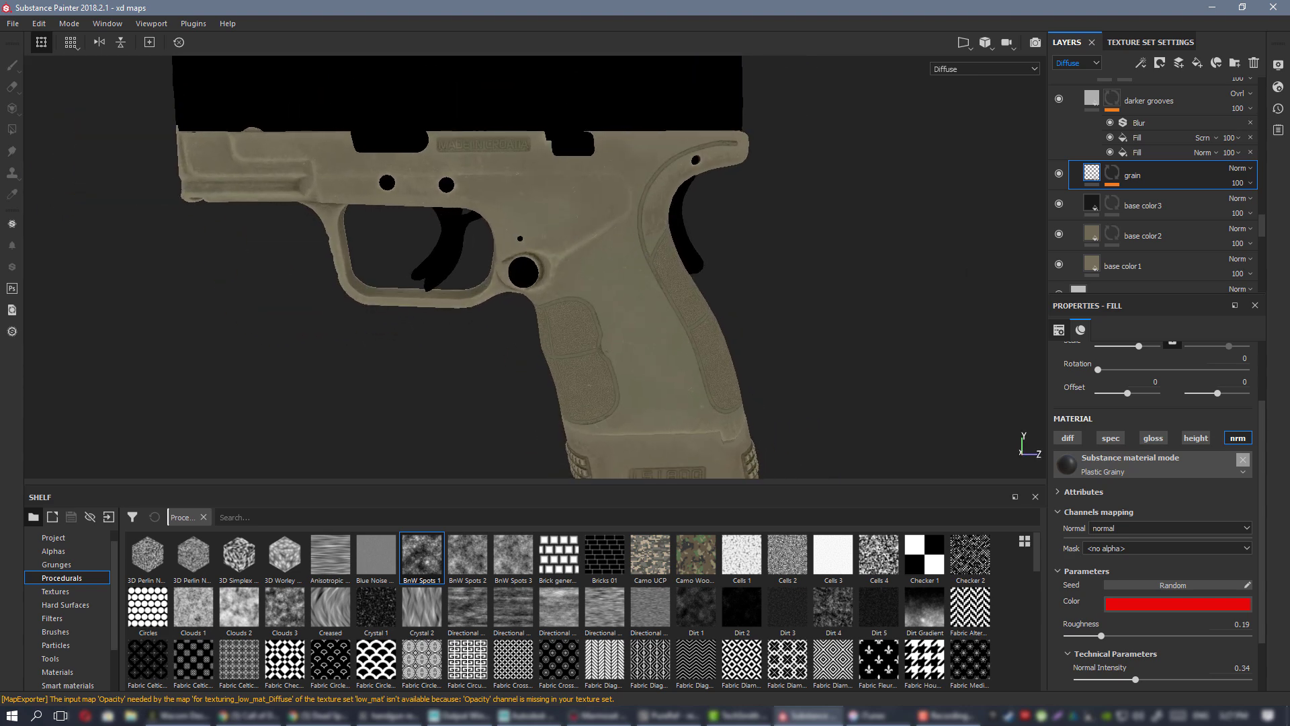
# - Bring up the PureRef reference board and examine the black polymer pistol photo around the slide and trigger
pyautogui.moveTo(1289, 317); pyautogui.dragTo(1002, 321, button='right')
pyautogui.scroll(-1, 940, 394)
pyautogui.moveTo(952, 428); pyautogui.dragTo(935, 403, button='middle')
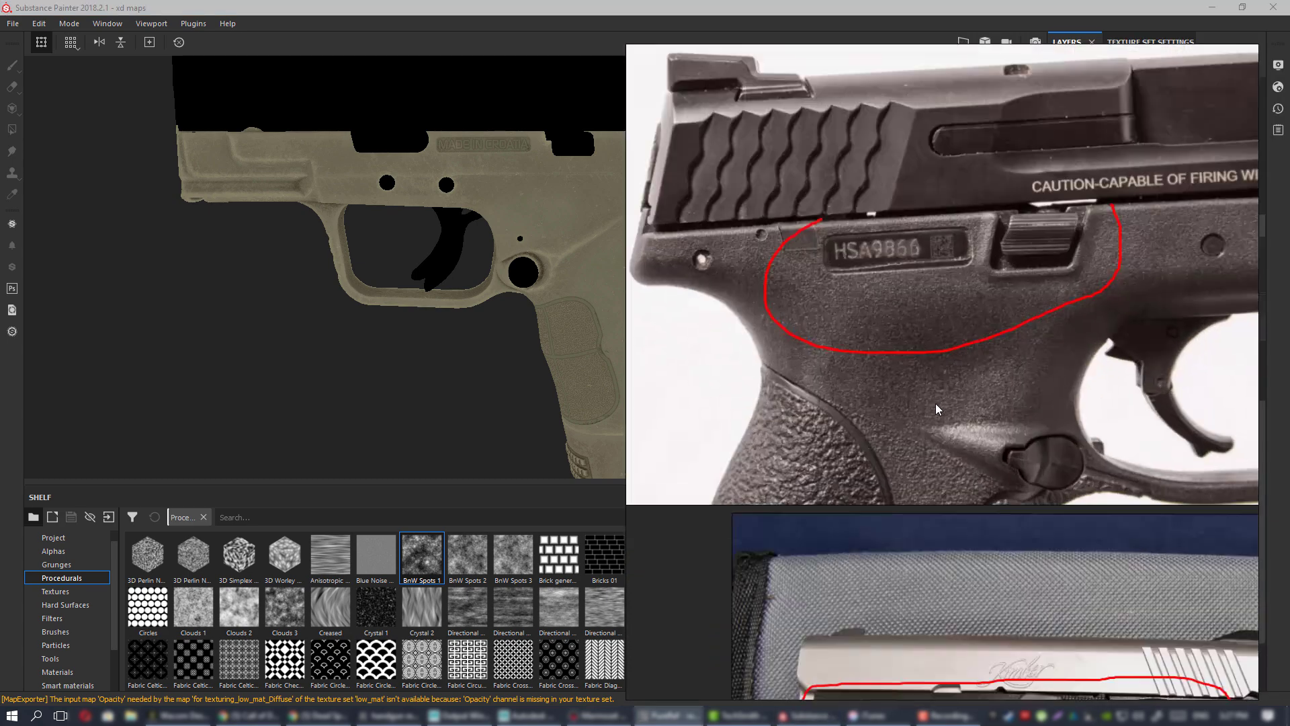
pyautogui.scroll(1, 921, 410)
pyautogui.moveTo(872, 370); pyautogui.dragTo(777, 429, button='middle')
pyautogui.scroll(-3, 969, 352)
pyautogui.scroll(4, 962, 325)
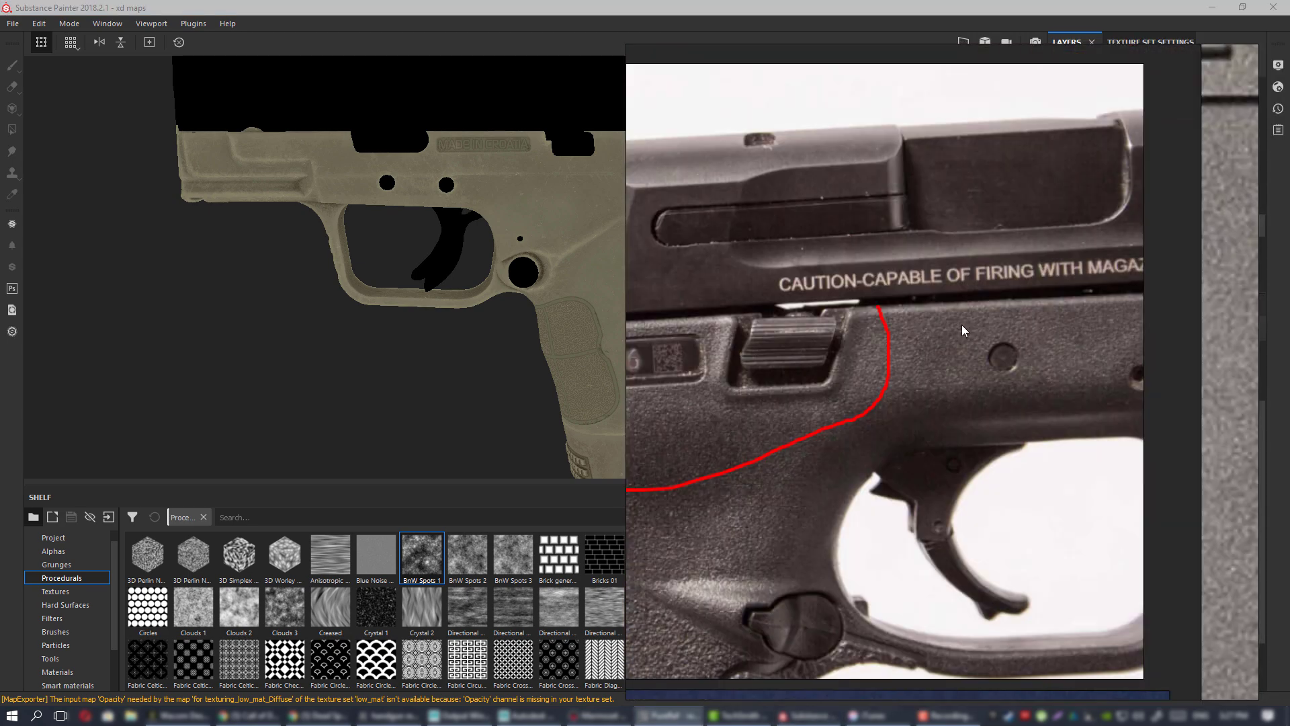
# - Study the red-circled frame area around the serial plate in the reference photo at different magnifications
pyautogui.scroll(-1, 961, 324)
pyautogui.moveTo(706, 506); pyautogui.dragTo(899, 390, button='middle')
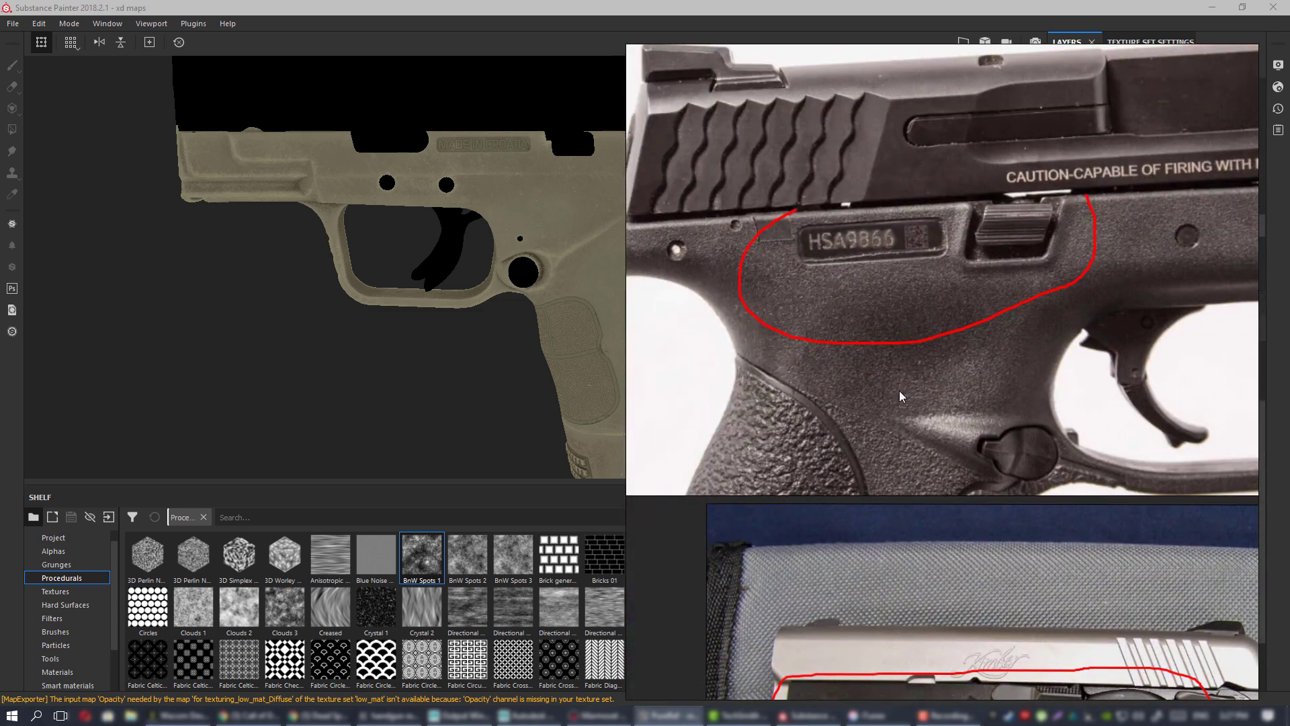
pyautogui.scroll(1, 885, 346)
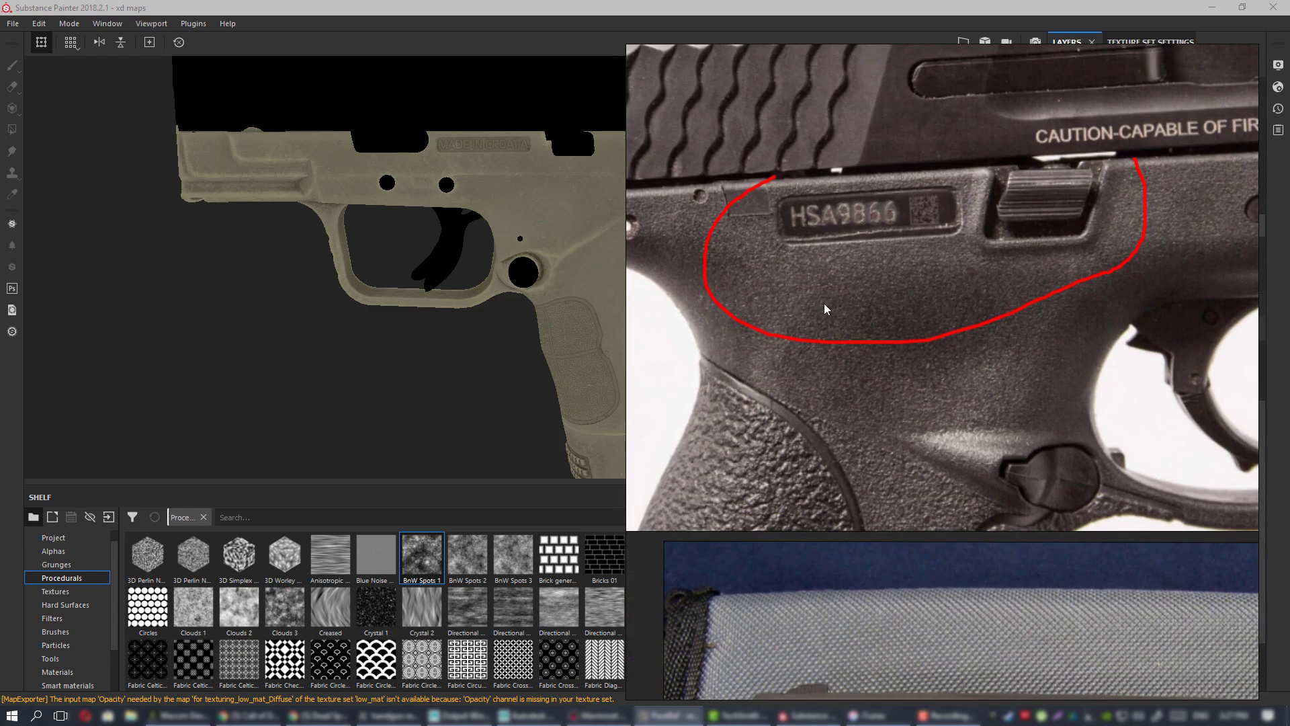
pyautogui.scroll(-2, 898, 374)
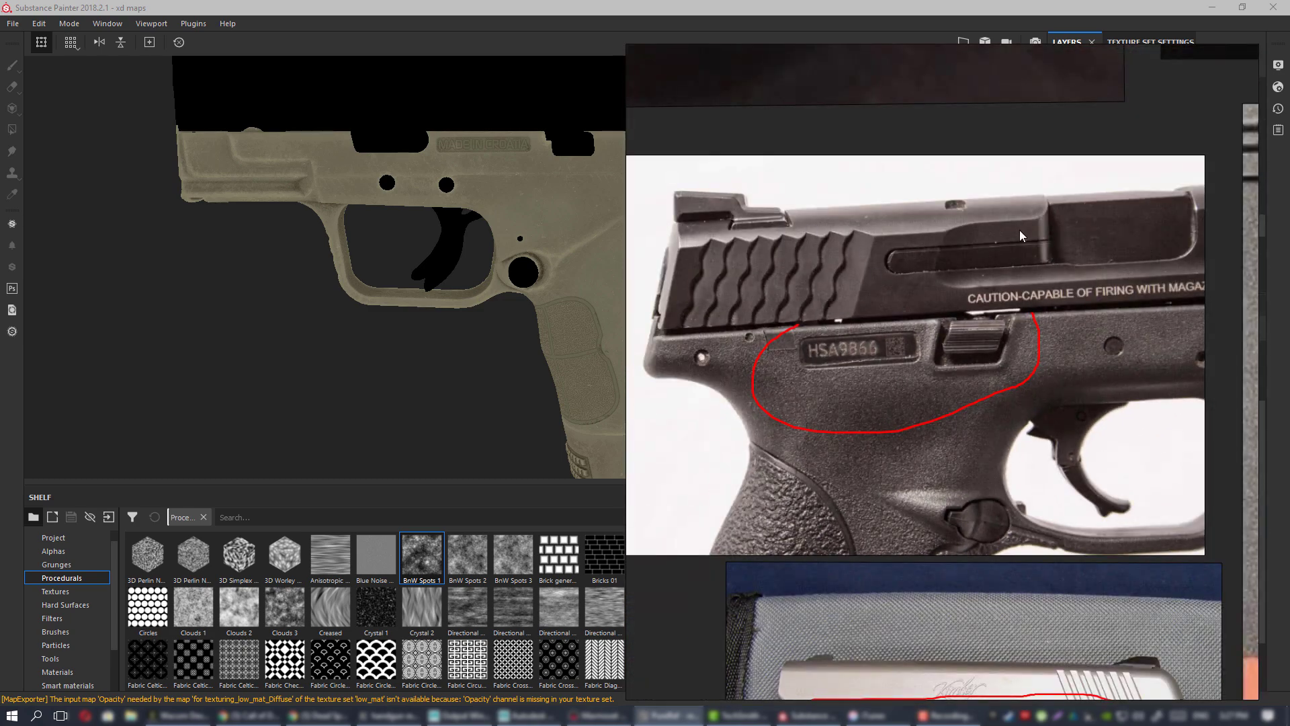
pyautogui.scroll(2, 953, 324)
pyautogui.scroll(1, 975, 263)
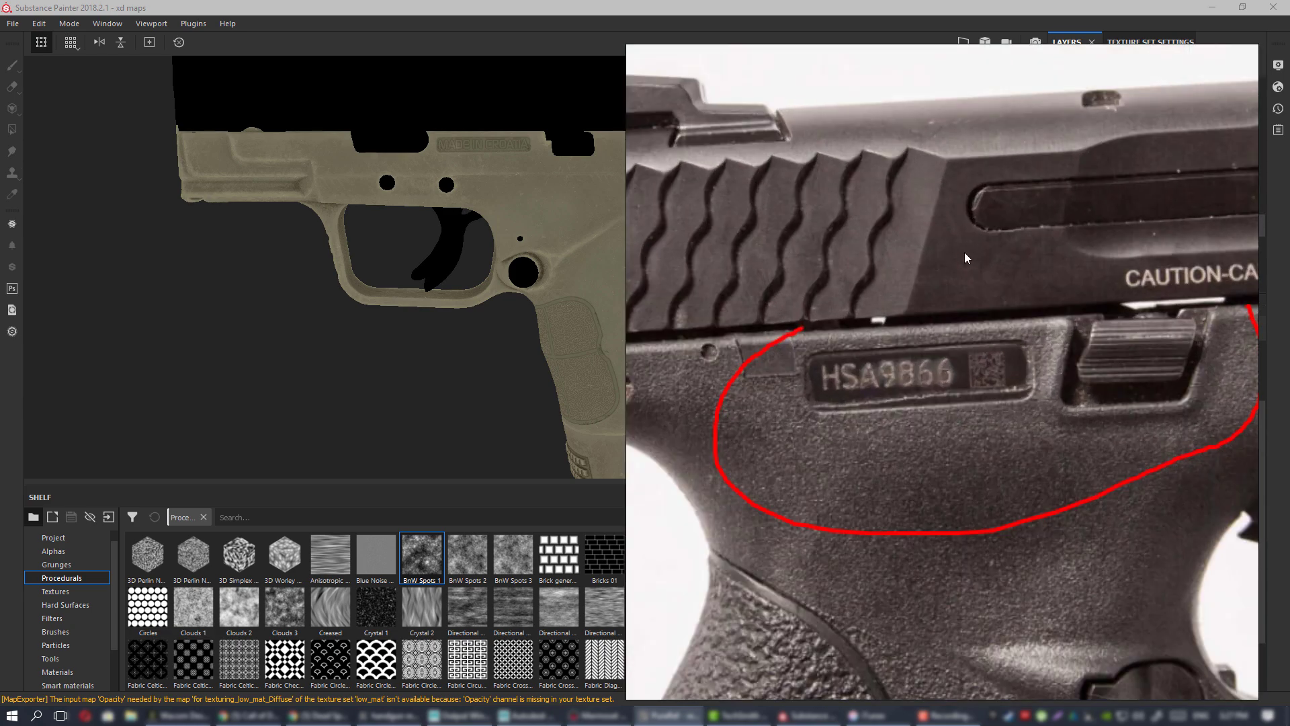
pyautogui.scroll(-3, 881, 296)
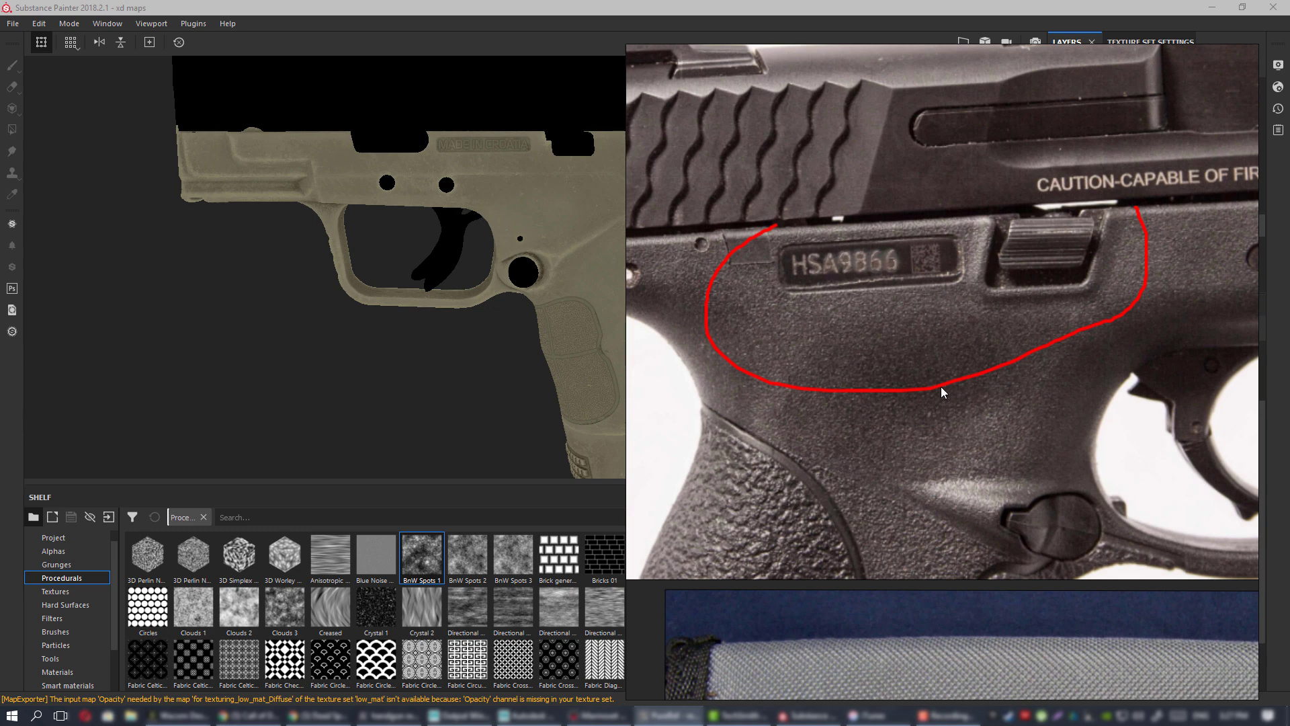
# - Return to Substance Painter and compare the frame's diffuse detail with the reference, close up and from afar
pyautogui.hotkey('alt', 'Tab')
pyautogui.click(498, 182)
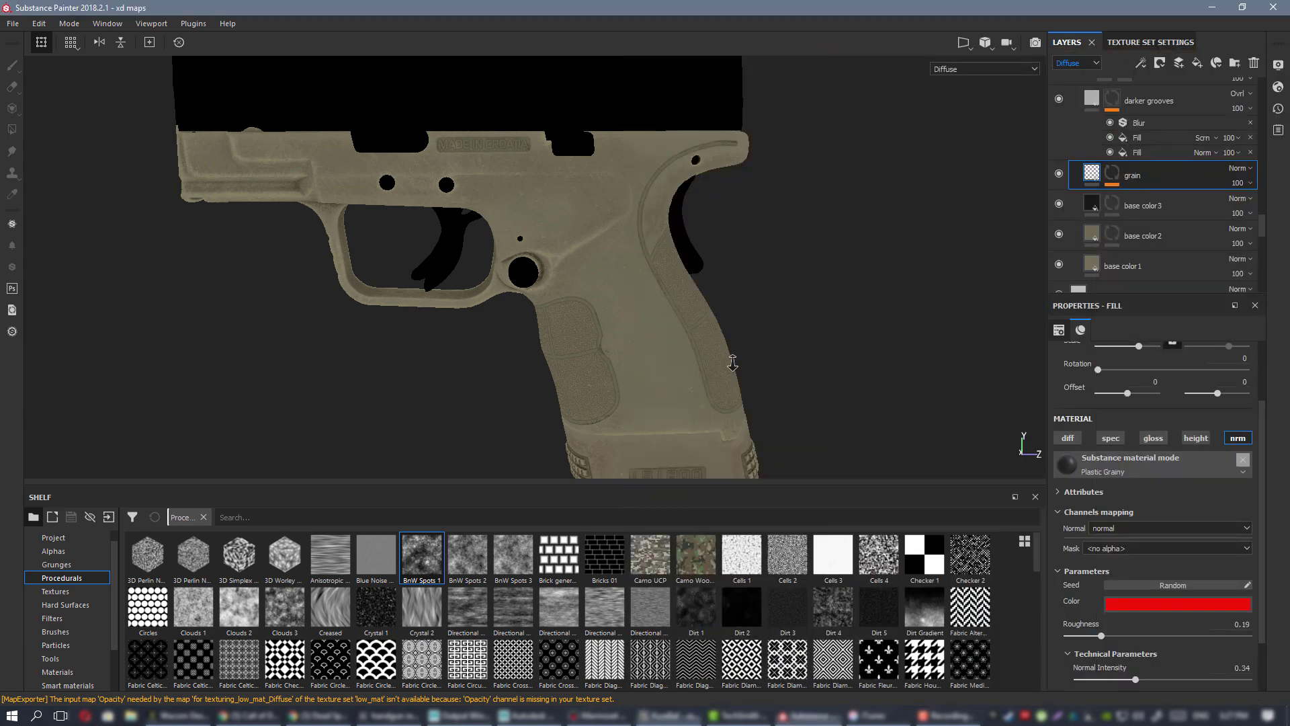
pyautogui.moveTo(497, 182)
pyautogui.keyDown('alt'); pyautogui.mouseDown(button='right')
pyautogui.moveTo(673, 333)
pyautogui.moveTo(600, 164)
pyautogui.mouseUp(button='right'); pyautogui.keyUp('alt')
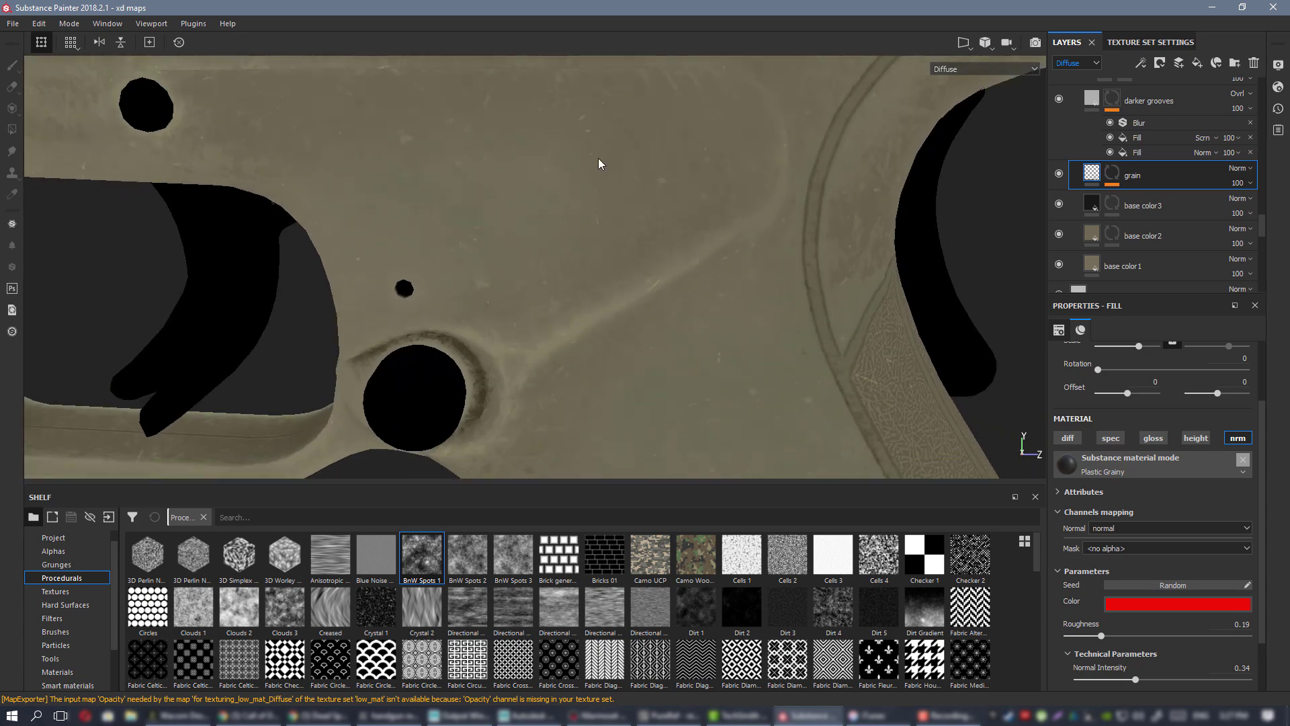
pyautogui.keyDown('alt'); pyautogui.moveTo(731, 310); pyautogui.dragTo(657, 225, button='right'); pyautogui.keyUp('alt')
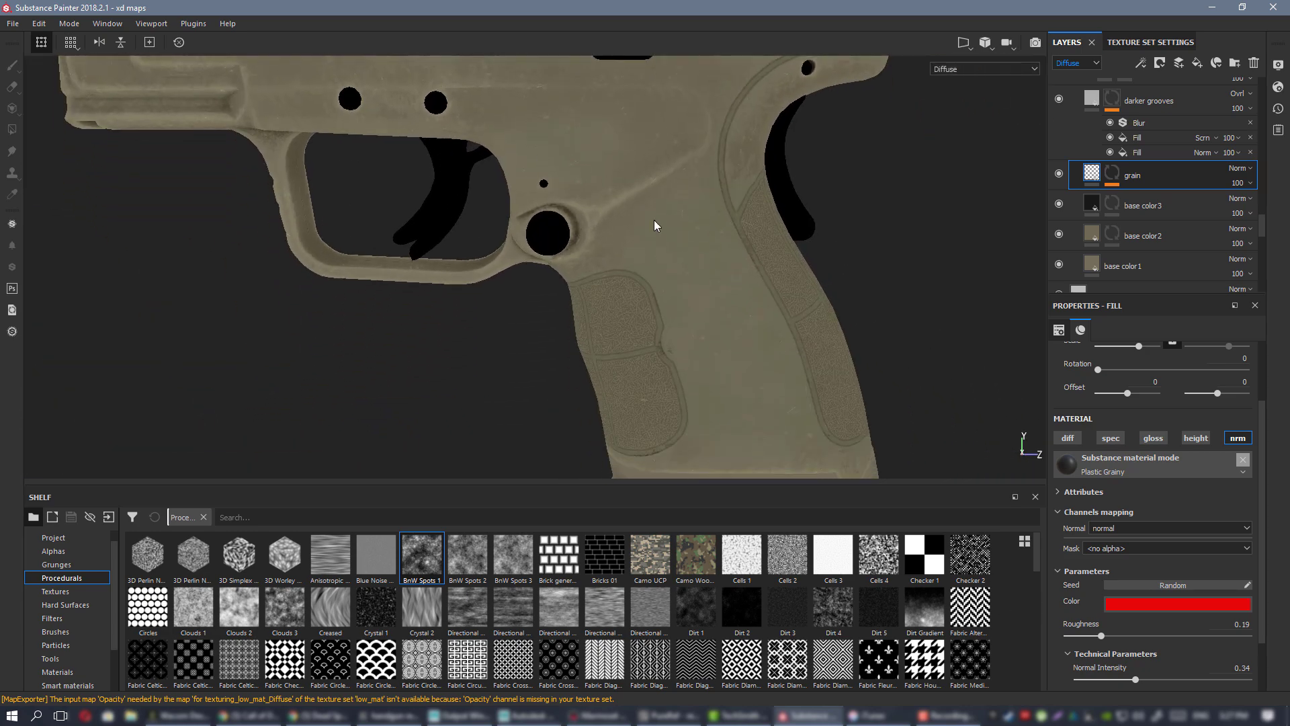
pyautogui.keyDown('alt'); pyautogui.moveTo(653, 279); pyautogui.dragTo(677, 260, button='right'); pyautogui.keyUp('alt')
pyautogui.keyDown('alt'); pyautogui.moveTo(294, 125); pyautogui.dragTo(506, 186, button='middle'); pyautogui.keyUp('alt')
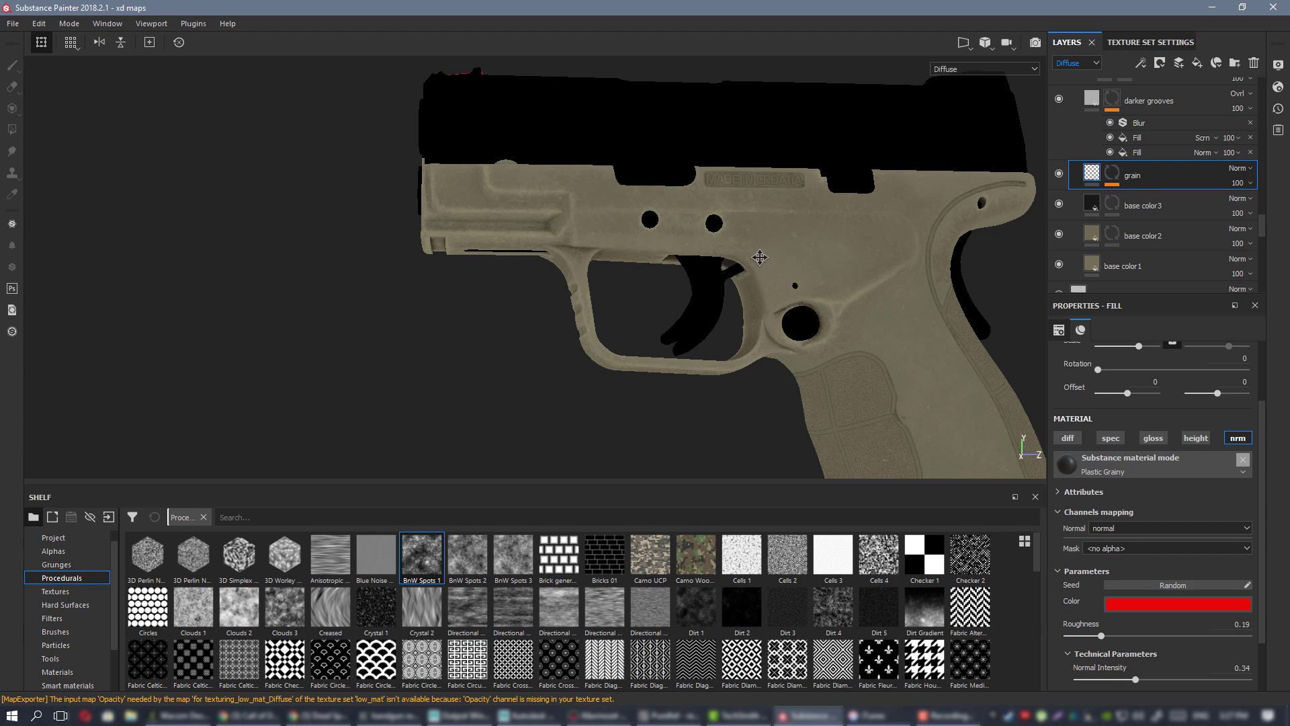
# - Switch to the full material view and examine the pistol frame and grip from several angles
pyautogui.keyDown('alt'); pyautogui.moveTo(760, 258); pyautogui.dragTo(448, 206, button='middle'); pyautogui.keyUp('alt')
pyautogui.keyDown('alt'); pyautogui.moveTo(449, 206); pyautogui.dragTo(600, 228, button='right'); pyautogui.keyUp('alt')
pyautogui.press('m')
pyautogui.keyDown('alt'); pyautogui.moveTo(588, 283); pyautogui.dragTo(554, 237, button='right'); pyautogui.keyUp('alt')
pyautogui.keyDown('alt'); pyautogui.moveTo(554, 237); pyautogui.dragTo(664, 241); pyautogui.keyUp('alt')
pyautogui.keyDown('alt'); pyautogui.moveTo(664, 241); pyautogui.dragTo(688, 282, button='right'); pyautogui.keyUp('alt')
pyautogui.keyDown('alt'); pyautogui.moveTo(688, 282); pyautogui.dragTo(668, 302); pyautogui.keyUp('alt')
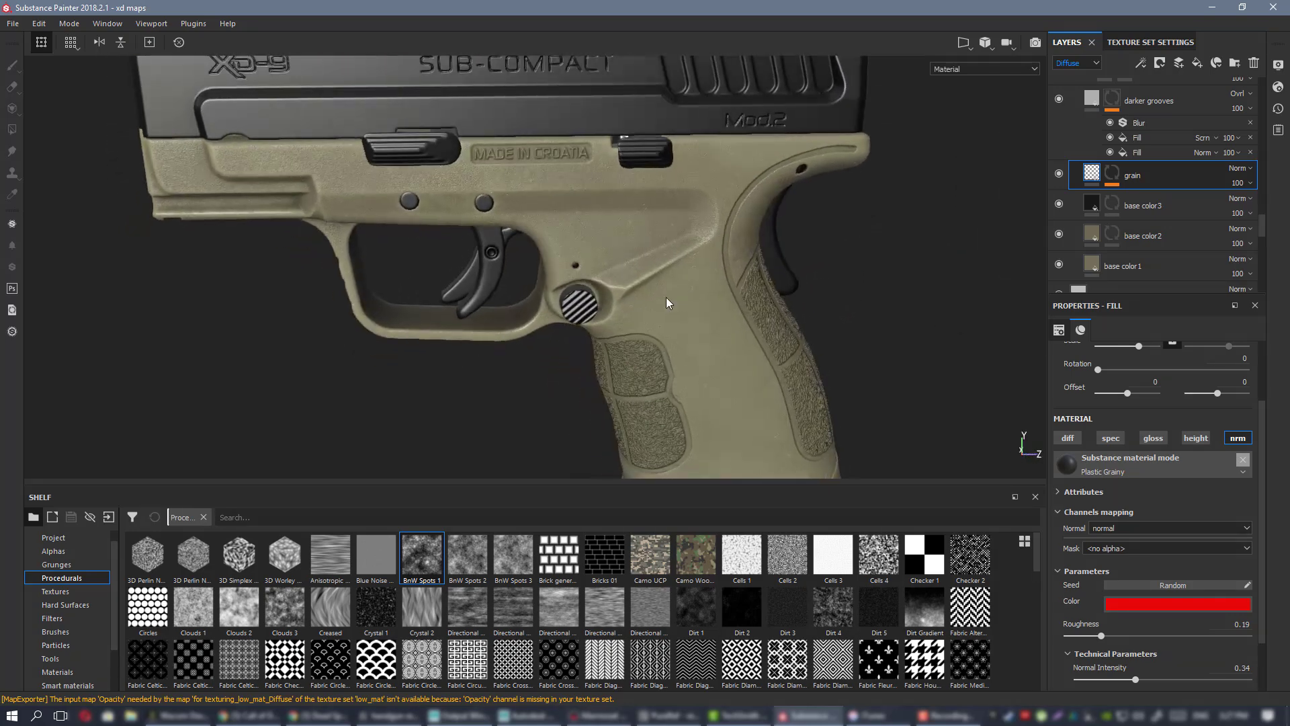
pyautogui.keyDown('alt'); pyautogui.moveTo(668, 303); pyautogui.dragTo(705, 316, button='right'); pyautogui.keyUp('alt')
pyautogui.keyDown('alt'); pyautogui.moveTo(738, 297); pyautogui.dragTo(728, 327); pyautogui.keyUp('alt')
pyautogui.keyDown('alt'); pyautogui.moveTo(728, 327); pyautogui.dragTo(700, 319, button='middle'); pyautogui.keyUp('alt')
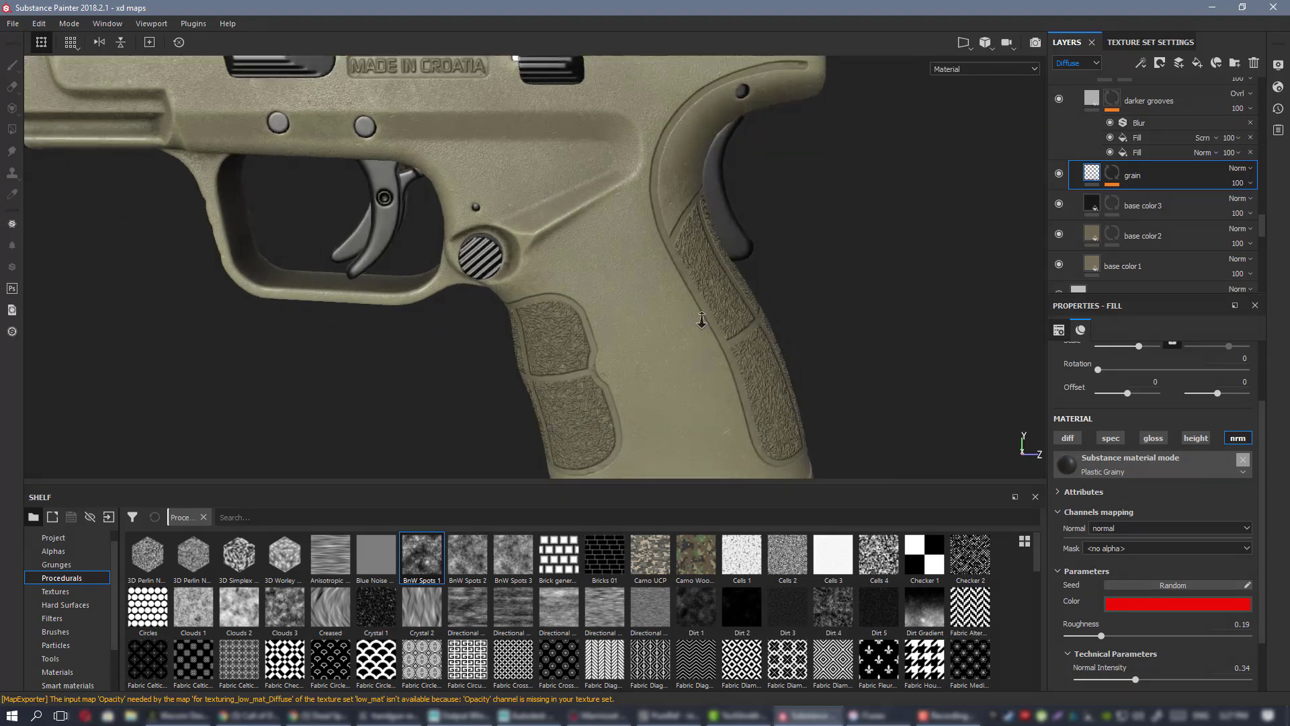
pyautogui.keyDown('alt'); pyautogui.moveTo(700, 319); pyautogui.dragTo(731, 319, button='right'); pyautogui.keyUp('alt')
# - In the diffuse channel view, add a fill layer above the grain layer, limit it to the diffuse channel, and give it a black mask
pyautogui.press('c')
pyautogui.keyDown('alt'); pyautogui.moveTo(644, 242); pyautogui.dragTo(702, 289, button='right'); pyautogui.keyUp('alt')
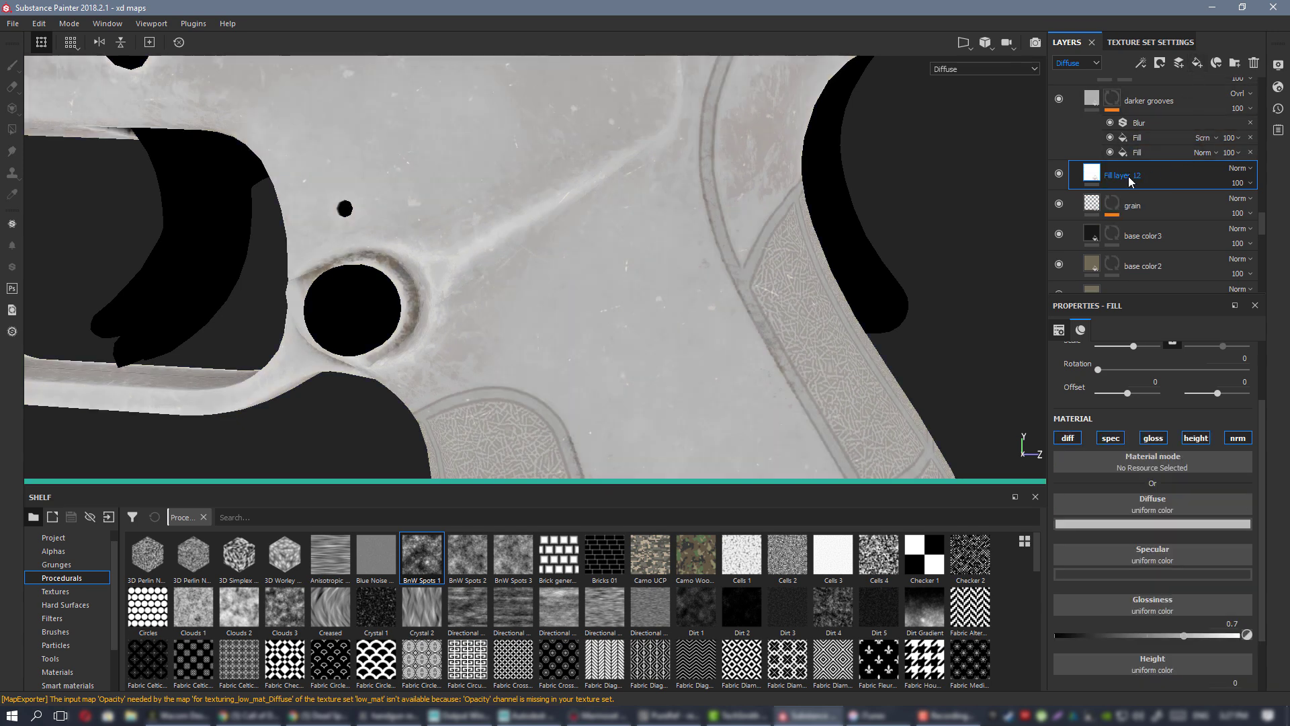
pyautogui.click(1111, 437)
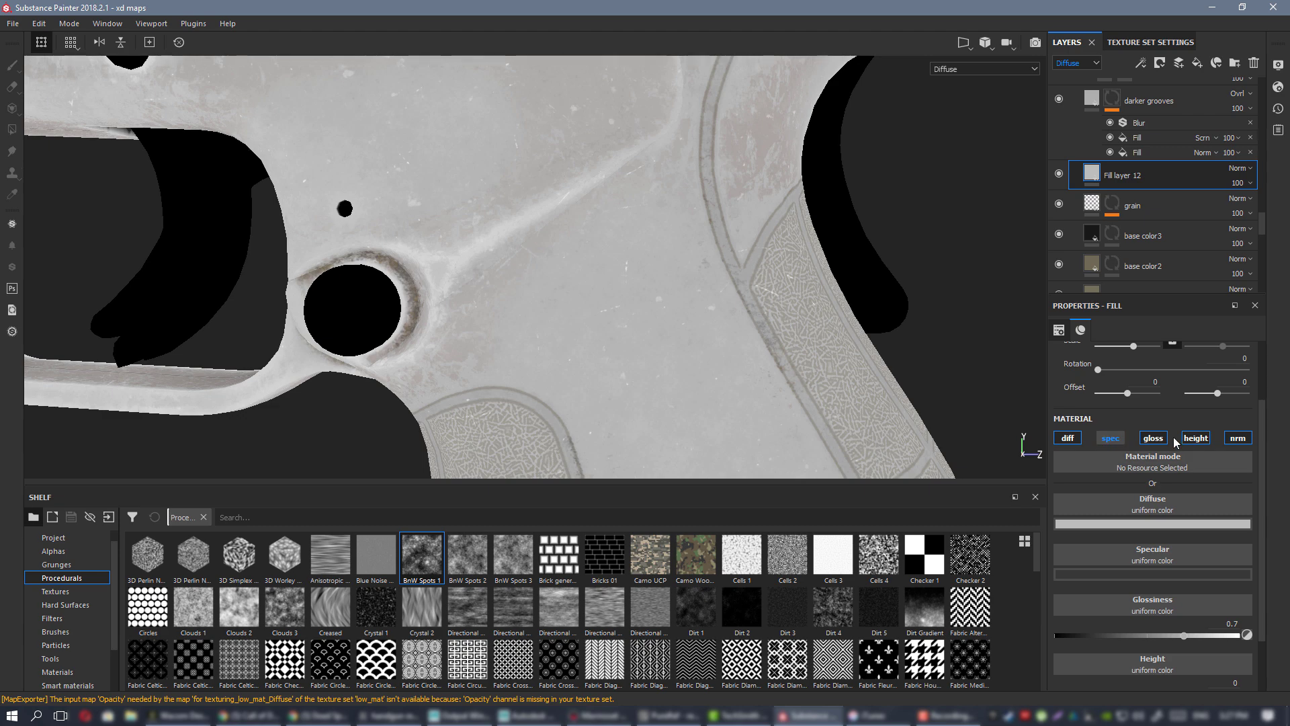
pyautogui.click(1153, 438)
pyautogui.click(1195, 438)
pyautogui.click(1238, 438)
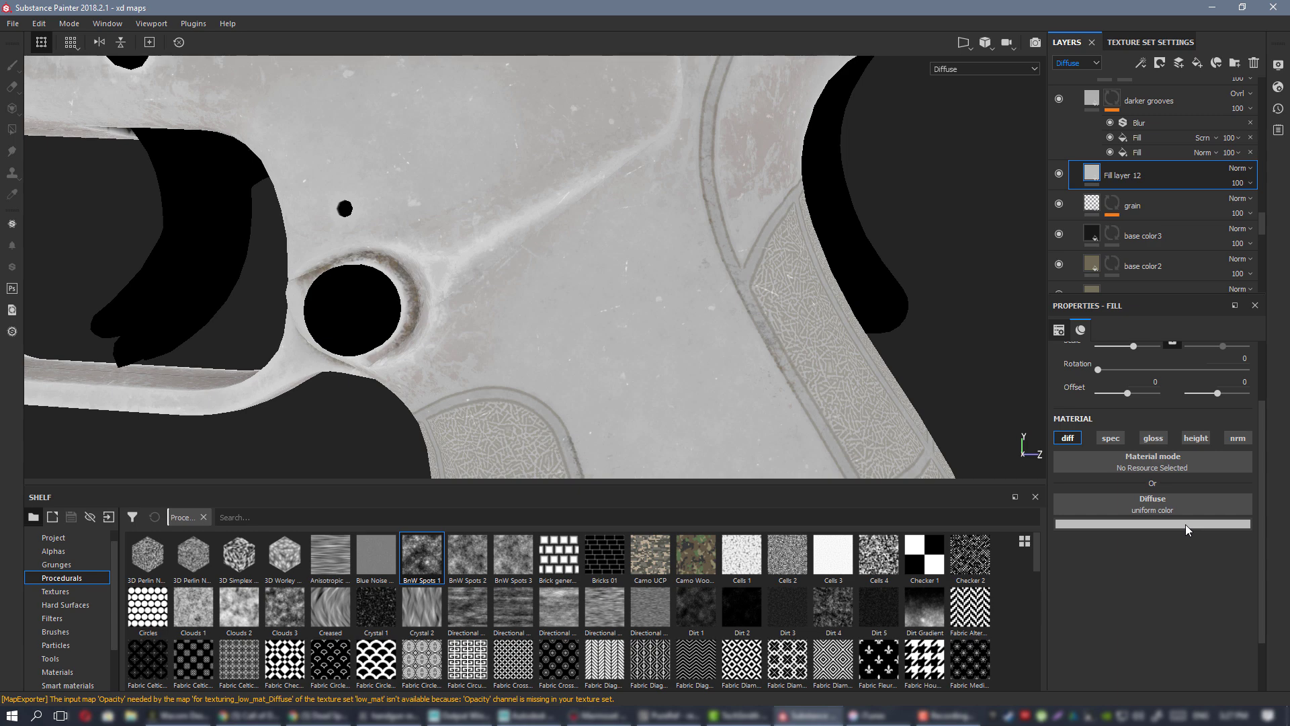
pyautogui.rightClick(1117, 172)
pyautogui.click(1147, 192)
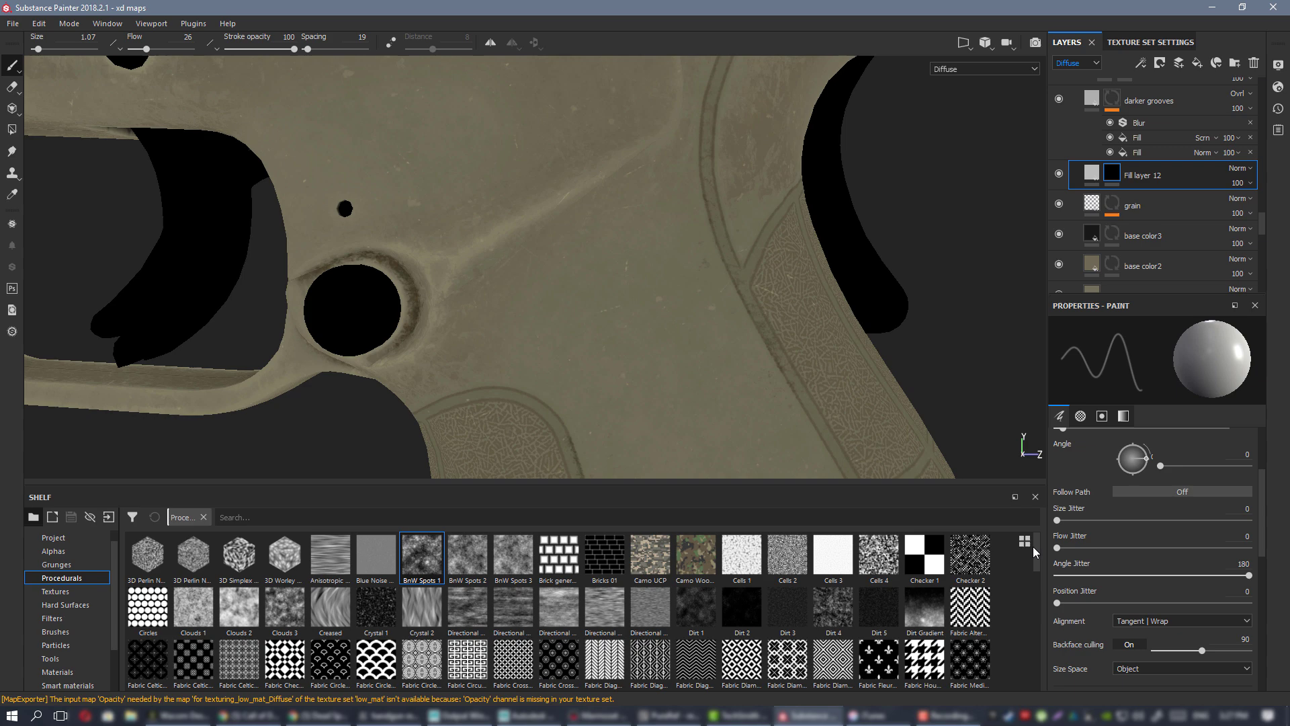
# - Add a fill to the new layer's mask using the Grunge Roughcast procedural at a scale of 7.91
pyautogui.moveTo(1033, 551); pyautogui.dragTo(1040, 622)
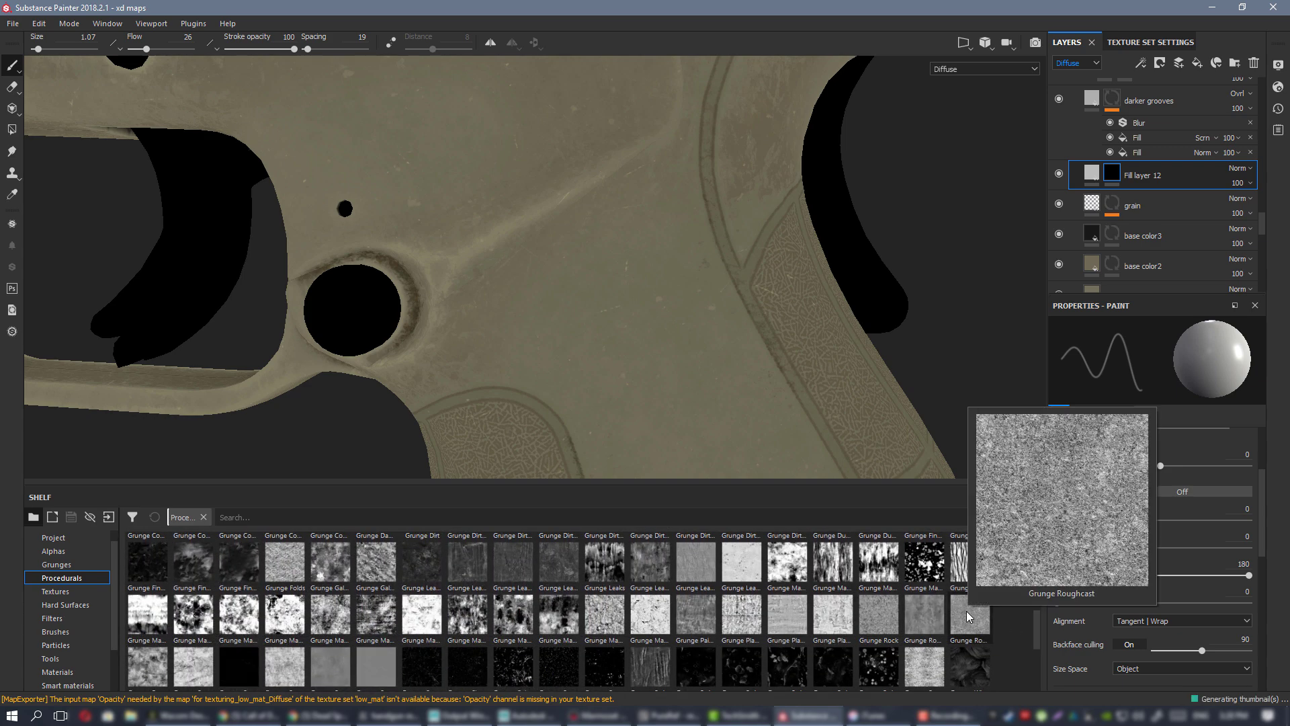
pyautogui.moveTo(378, 672)
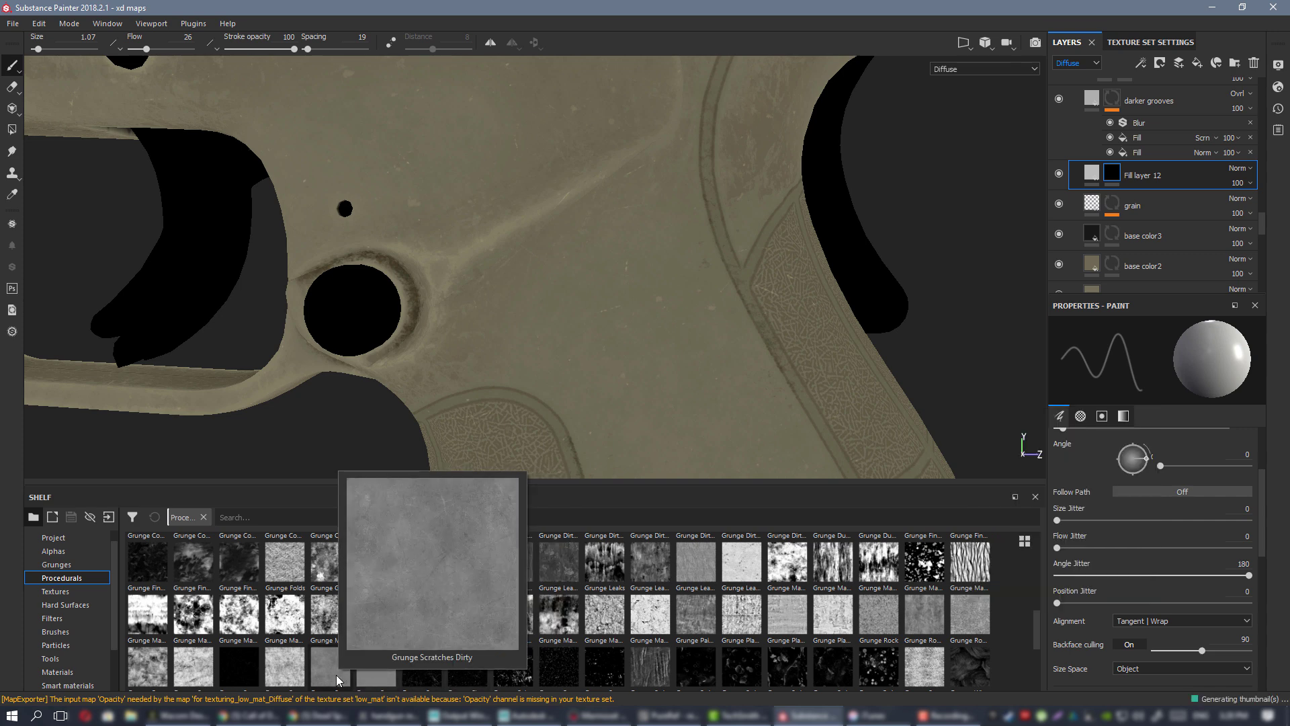
pyautogui.moveTo(970, 623)
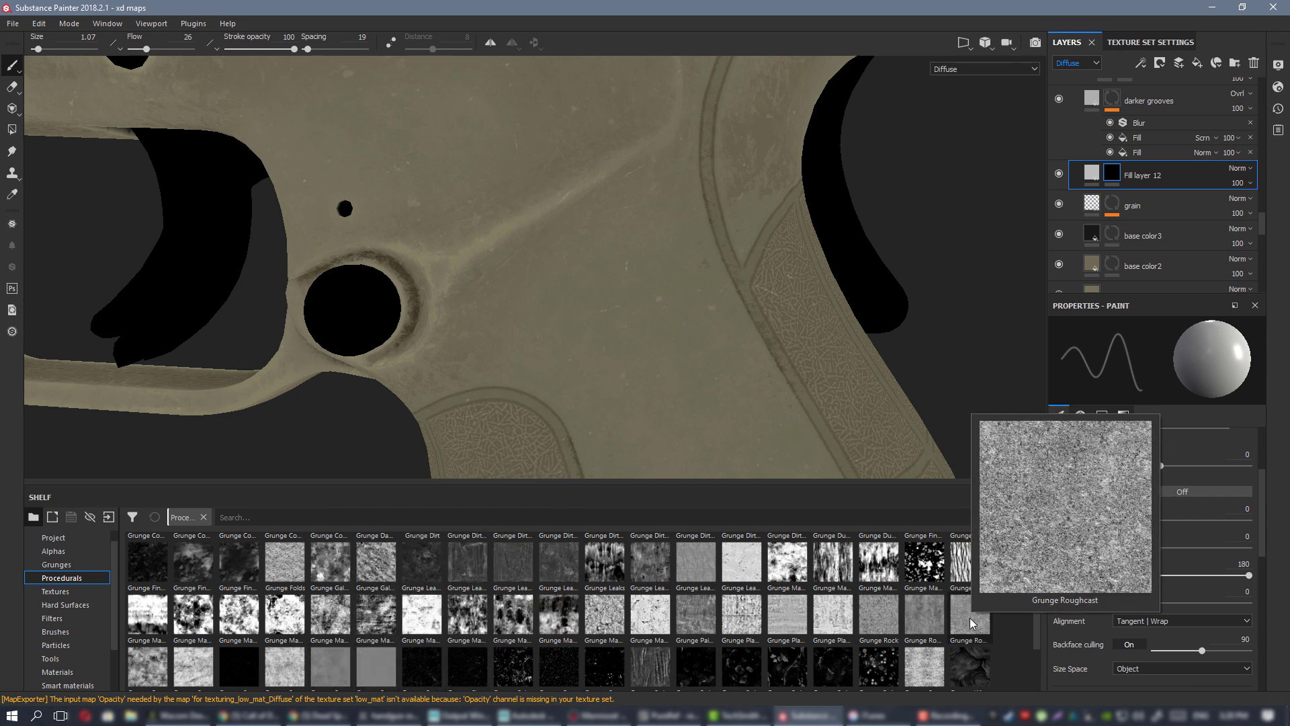
pyautogui.scroll(-5, 1207, 486)
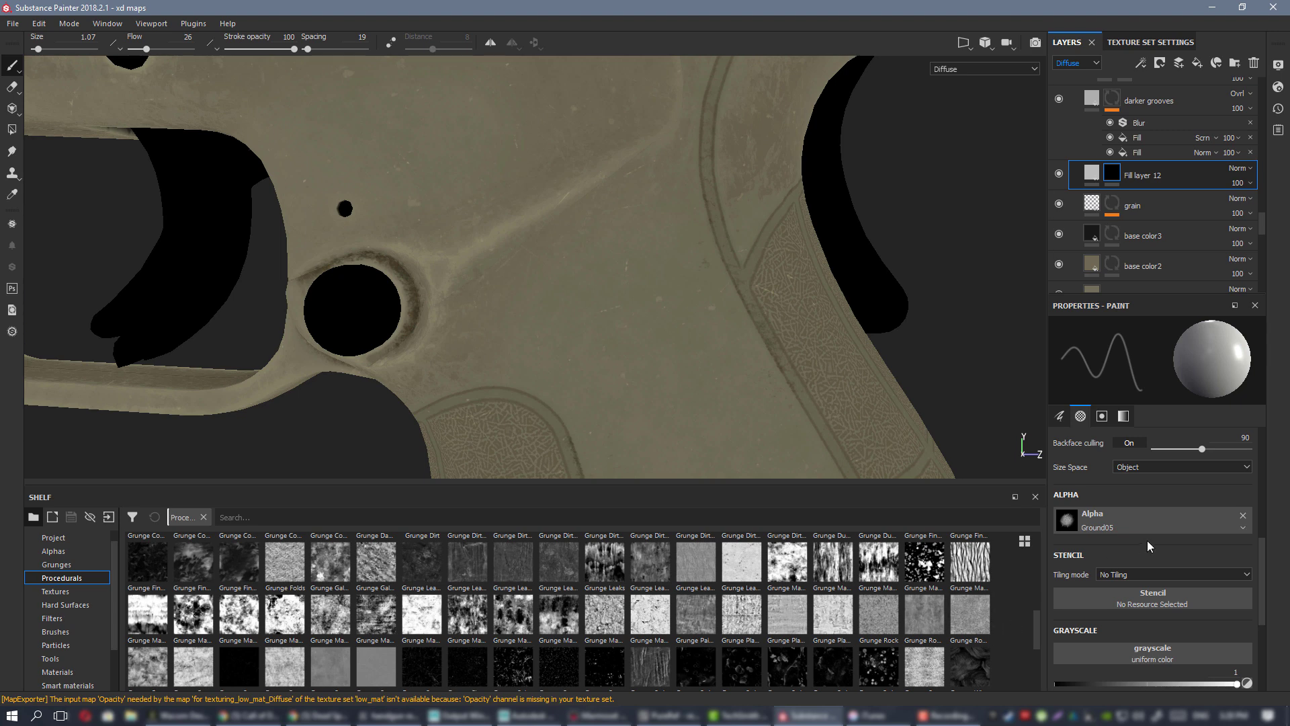
pyautogui.scroll(5, 1152, 550)
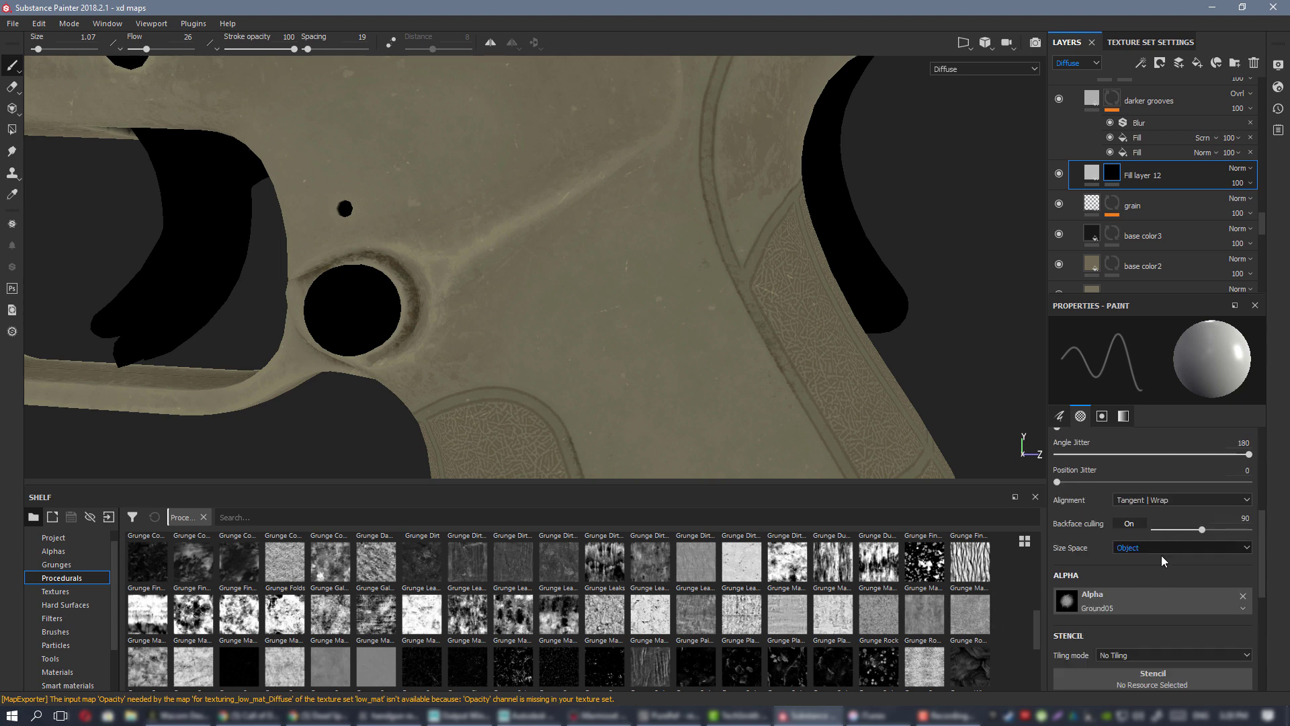
pyautogui.rightClick(1110, 186)
pyautogui.click(1162, 436)
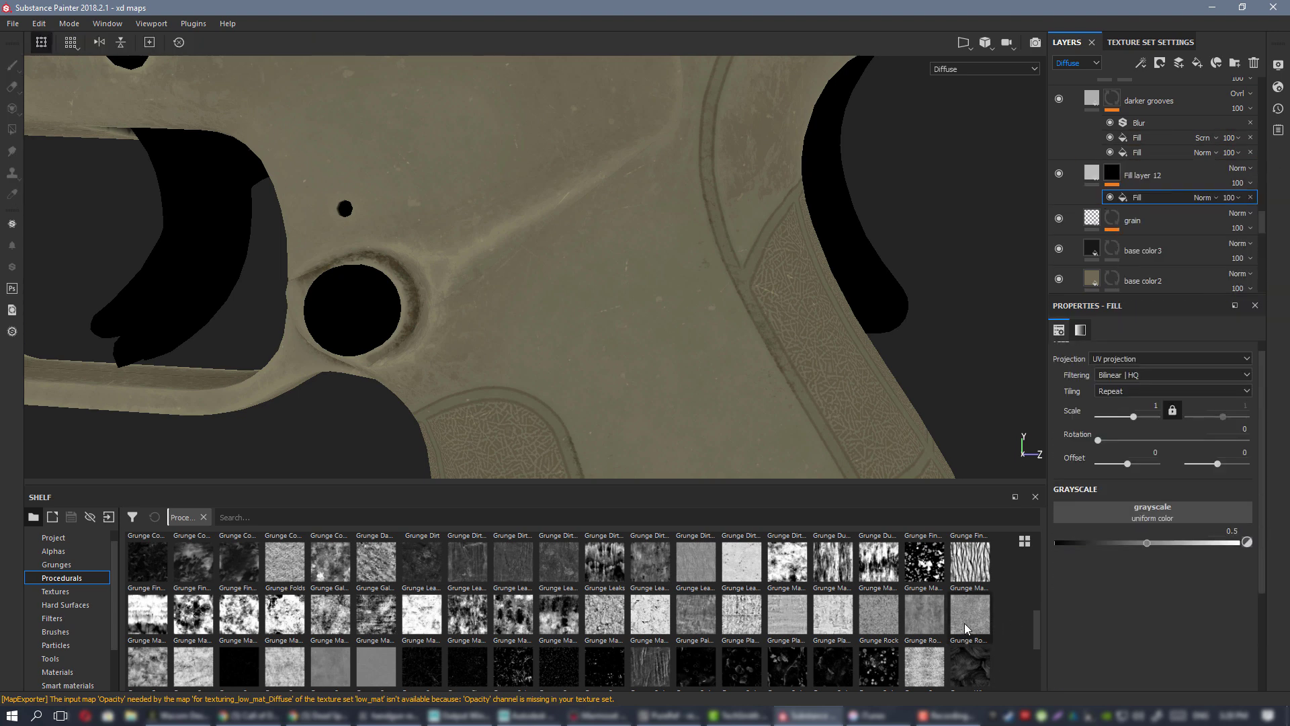
pyautogui.moveTo(965, 623); pyautogui.dragTo(1163, 514)
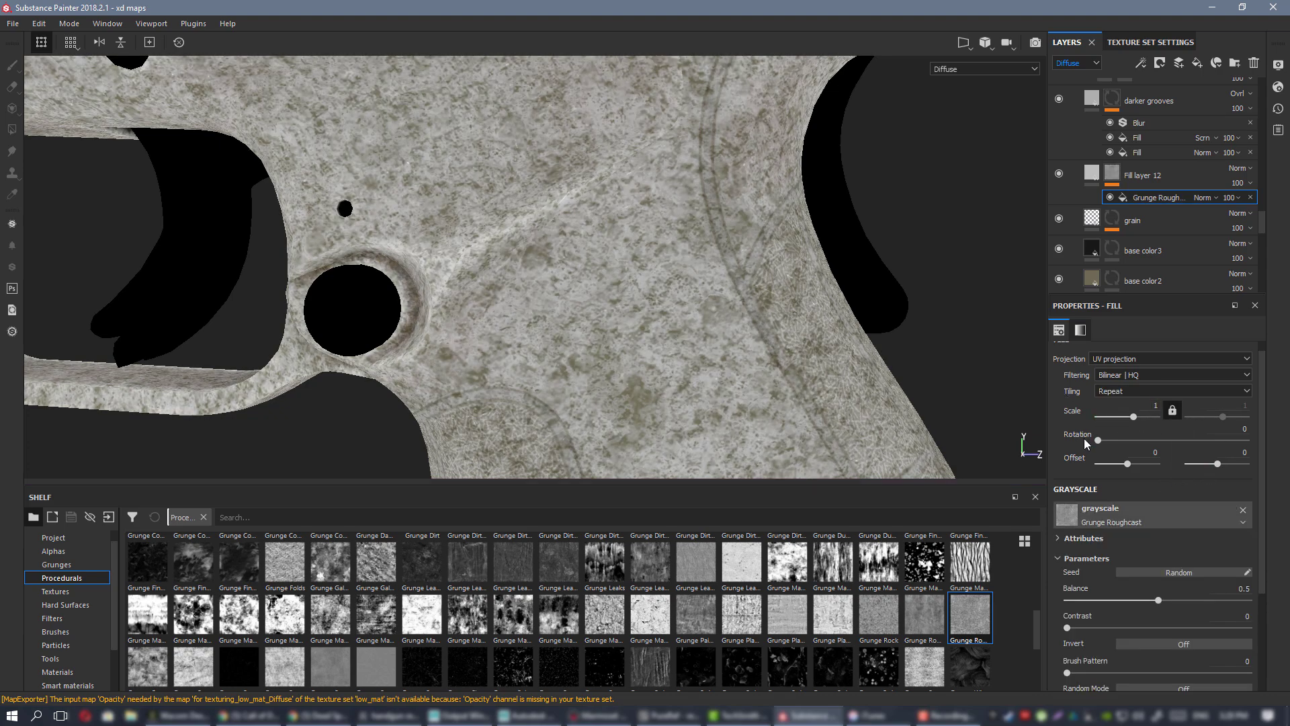
pyautogui.moveTo(1133, 416); pyautogui.dragTo(1139, 416)
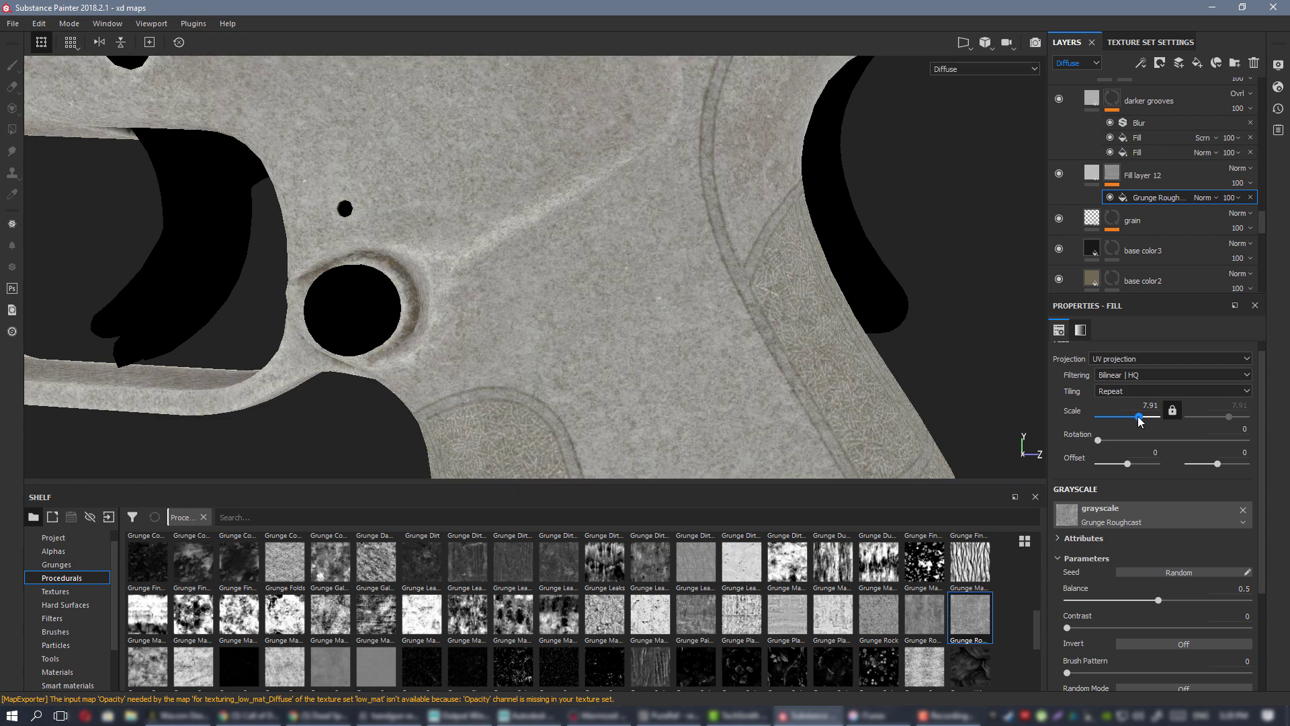
# - Add a Levels effect to the mask and raise its black input point to 0.401
pyautogui.rightClick(1112, 173)
pyautogui.click(1143, 458)
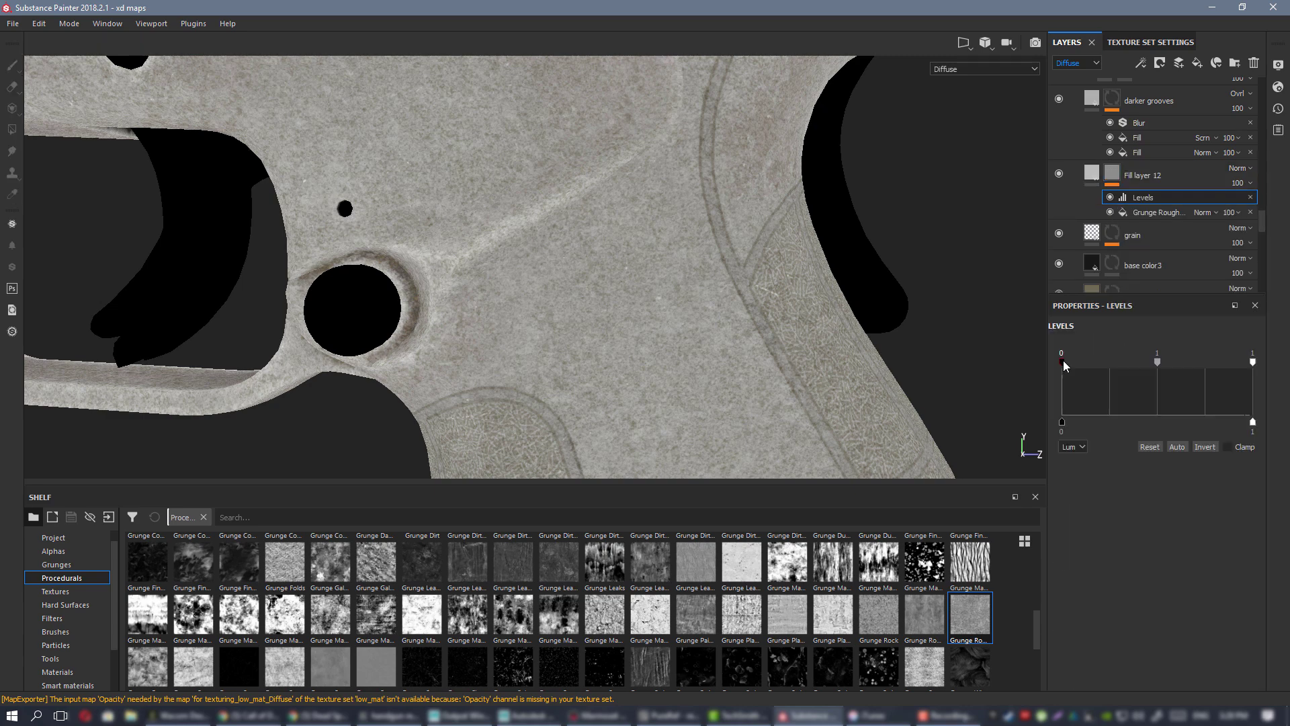
pyautogui.moveTo(1063, 360); pyautogui.dragTo(1140, 360)
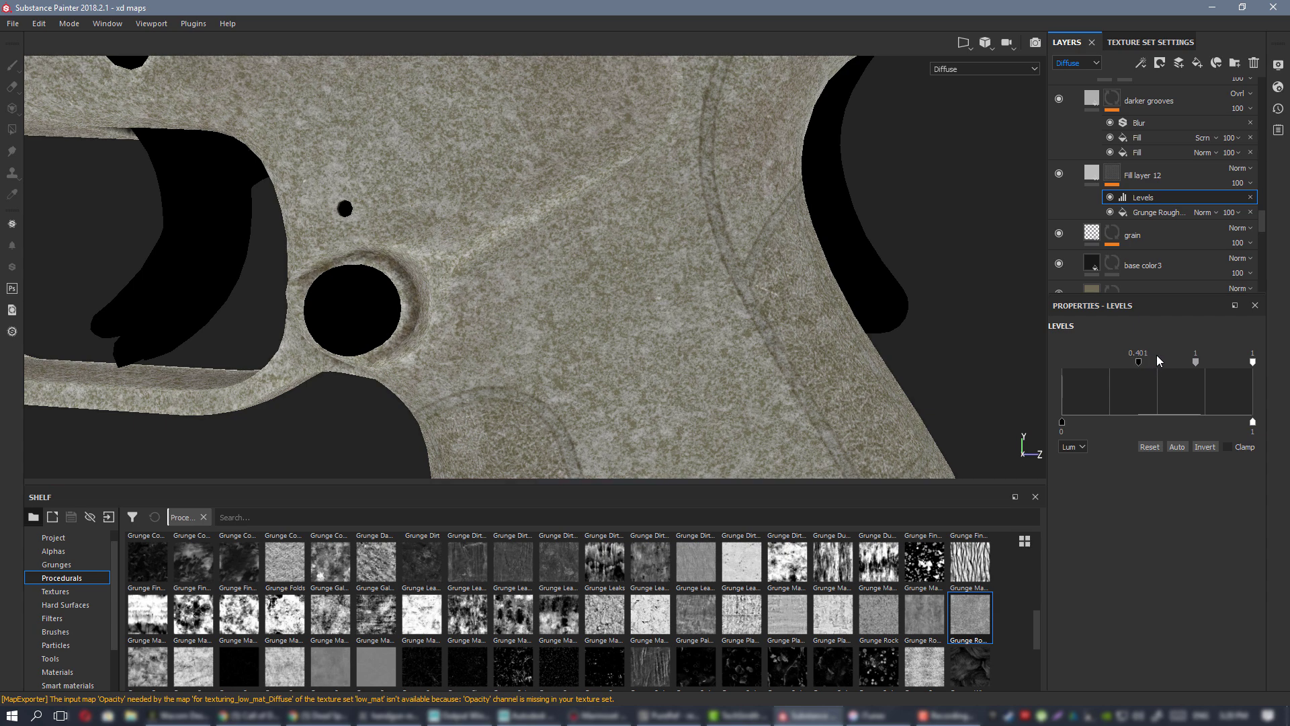
# - Set the new fill layer's blending mode to Overlay and its diffuse color to a neutral gray of 0.376
pyautogui.click(1245, 169)
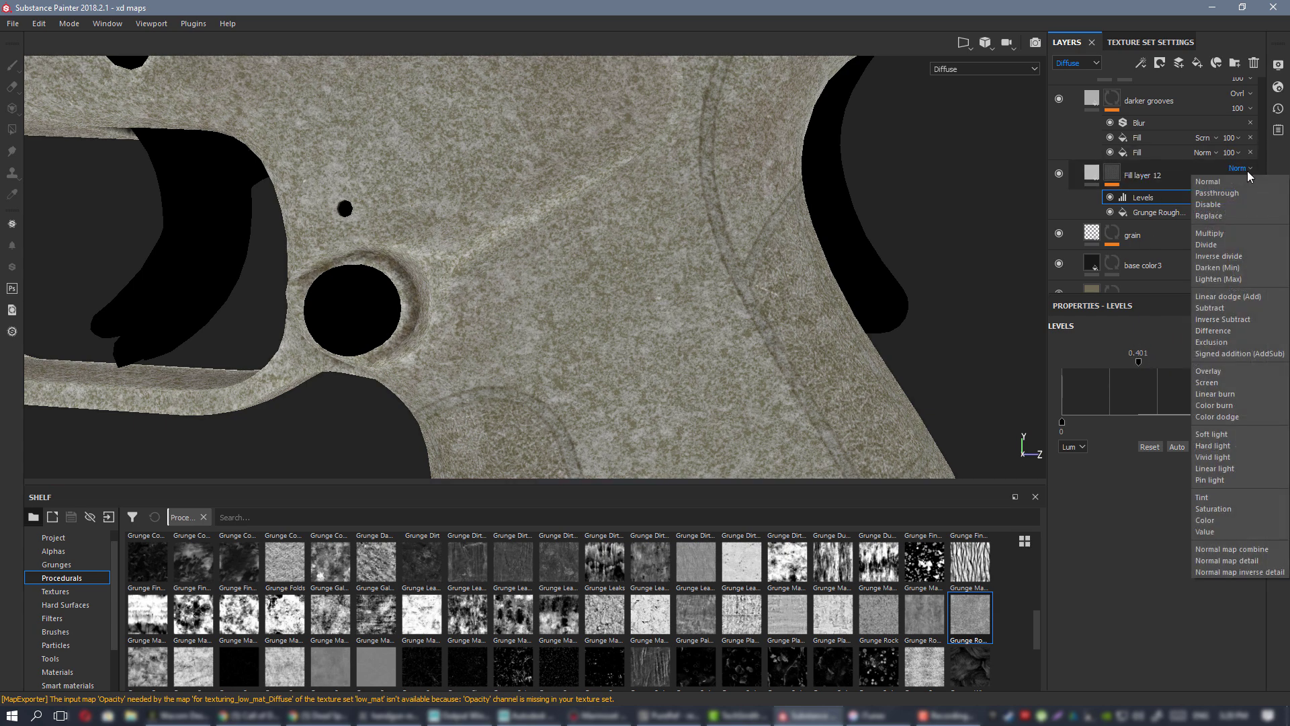
pyautogui.click(1240, 374)
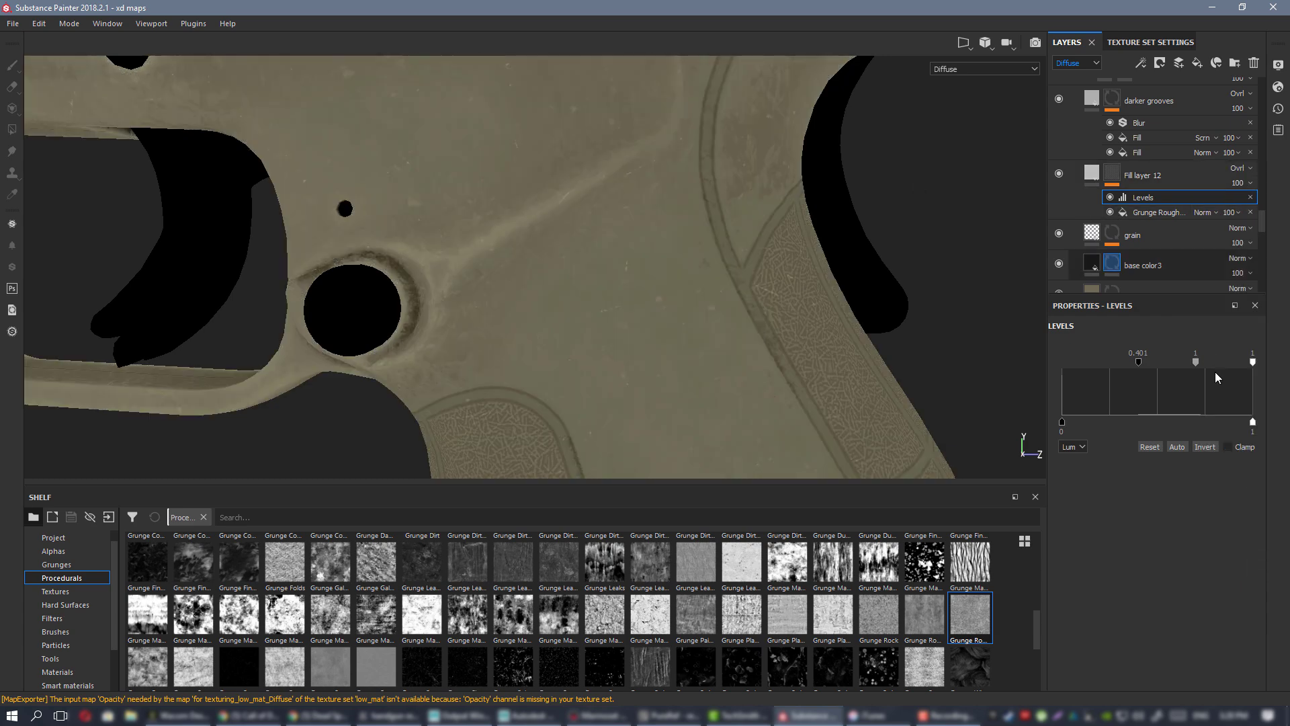
pyautogui.click(1092, 173)
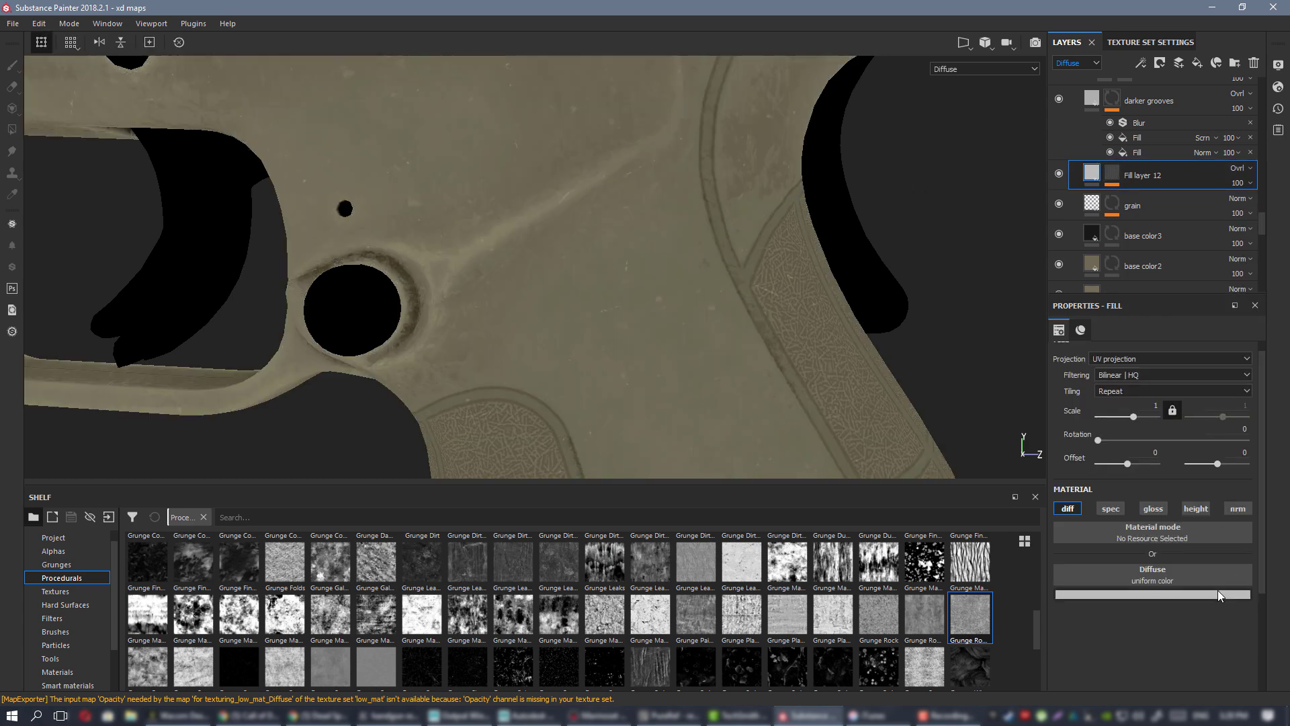
pyautogui.click(1217, 593)
pyautogui.click(1273, 489)
pyautogui.moveTo(1274, 497); pyautogui.dragTo(1274, 499)
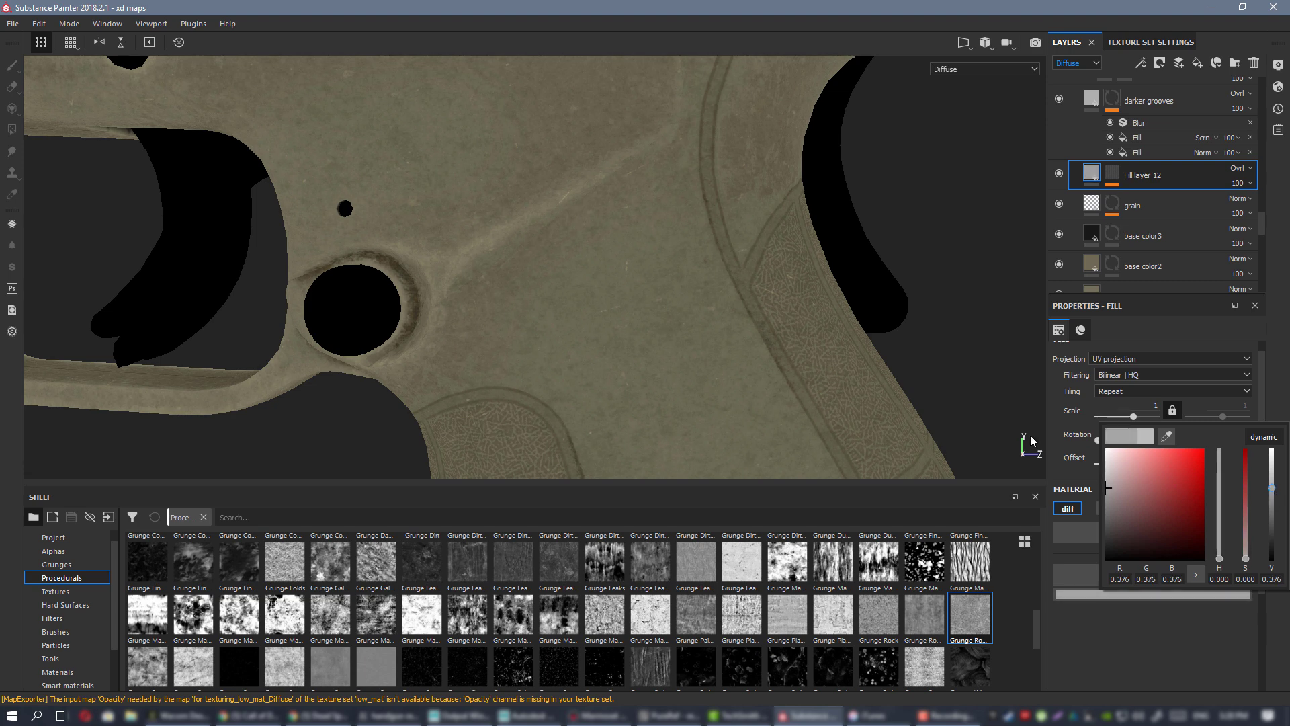
# - Examine the grunge speckling in the diffuse channel across the frame, trigger guard and grip
pyautogui.keyDown('alt'); pyautogui.moveTo(698, 332); pyautogui.dragTo(821, 386, button='middle'); pyautogui.keyUp('alt')
pyautogui.scroll(-1, 821, 386)
pyautogui.keyDown('alt'); pyautogui.moveTo(820, 386); pyautogui.dragTo(846, 353); pyautogui.keyUp('alt')
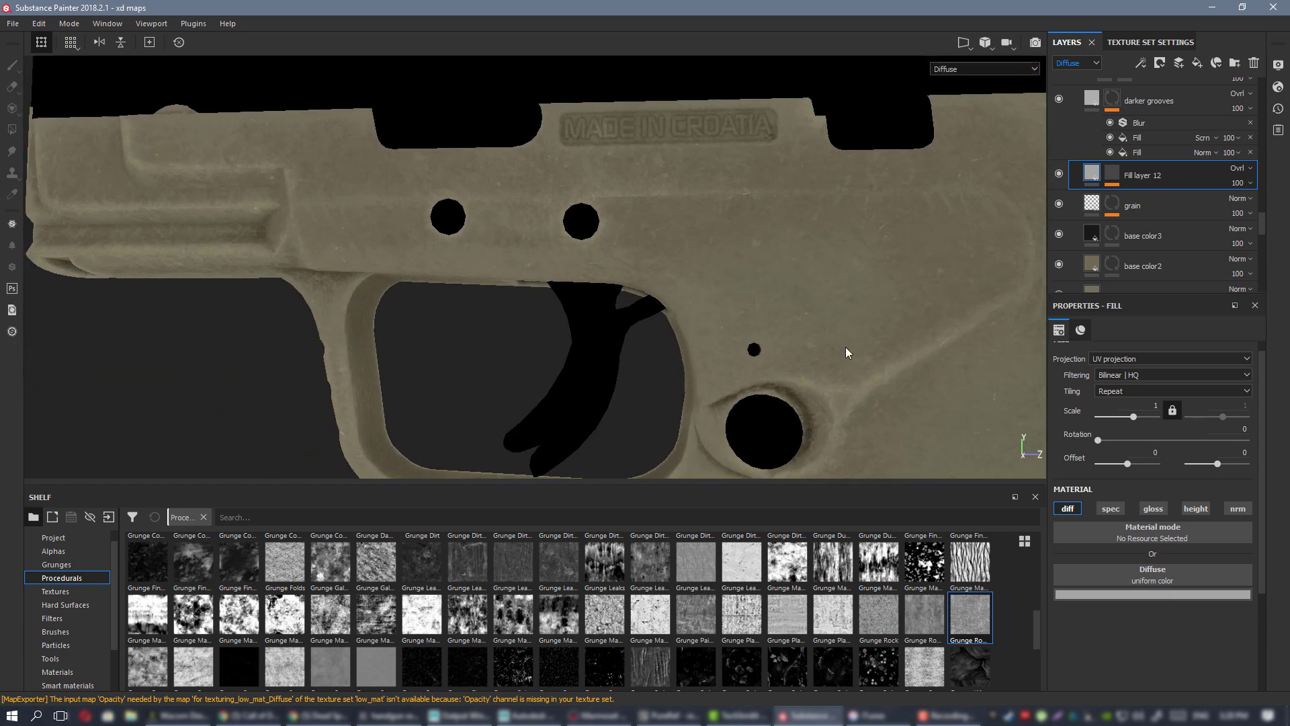
pyautogui.keyDown('alt'); pyautogui.moveTo(846, 353); pyautogui.dragTo(538, 234, button='middle'); pyautogui.keyUp('alt')
pyautogui.keyDown('alt'); pyautogui.moveTo(633, 285); pyautogui.dragTo(619, 243, button='right'); pyautogui.keyUp('alt')
pyautogui.keyDown('alt'); pyautogui.moveTo(620, 244); pyautogui.dragTo(576, 122, button='middle'); pyautogui.keyUp('alt')
pyautogui.keyDown('alt'); pyautogui.moveTo(576, 122); pyautogui.dragTo(675, 349, button='right'); pyautogui.keyUp('alt')
pyautogui.keyDown('alt'); pyautogui.moveTo(675, 350); pyautogui.dragTo(611, 204, button='middle'); pyautogui.keyUp('alt')
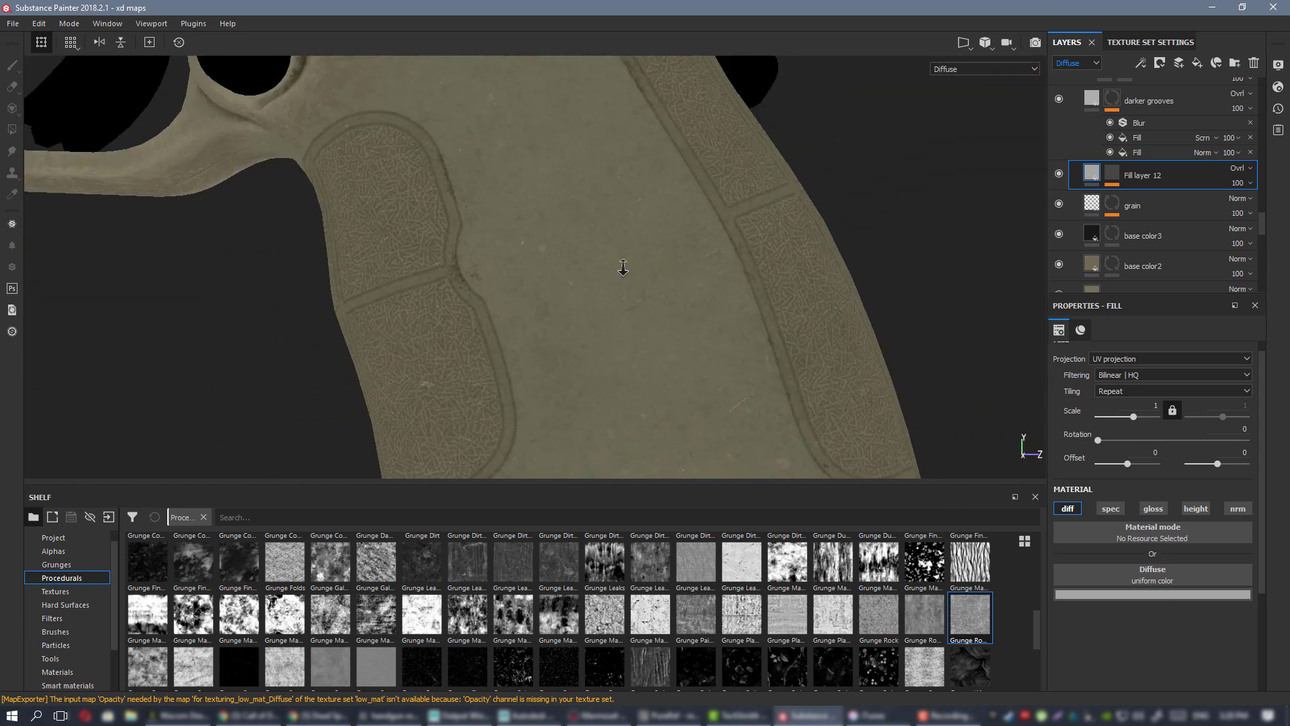
pyautogui.keyDown('alt'); pyautogui.moveTo(623, 268); pyautogui.dragTo(777, 354, button='right'); pyautogui.keyUp('alt')
pyautogui.keyDown('alt'); pyautogui.moveTo(777, 355); pyautogui.dragTo(386, 254); pyautogui.keyUp('alt')
pyautogui.keyDown('alt'); pyautogui.moveTo(386, 253); pyautogui.dragTo(430, 188, button='right'); pyautogui.keyUp('alt')
pyautogui.keyDown('alt'); pyautogui.moveTo(430, 188); pyautogui.dragTo(507, 270, button='middle'); pyautogui.keyUp('alt')
# - Switch to the material view and compare the grip with the grunge fill layer hidden and shown
pyautogui.press('m')
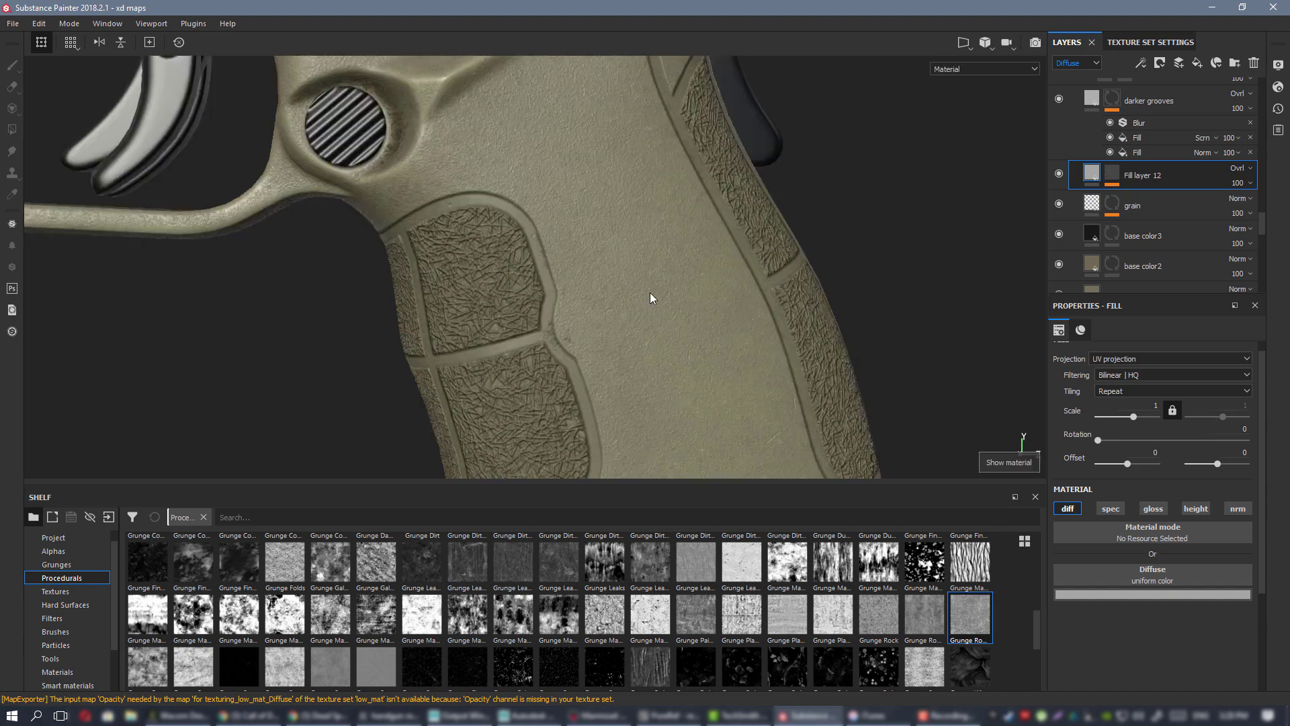
pyautogui.keyDown('alt'); pyautogui.moveTo(702, 307); pyautogui.dragTo(671, 334); pyautogui.keyUp('alt')
pyautogui.keyDown('alt'); pyautogui.moveTo(671, 334); pyautogui.dragTo(81, 168, button='right'); pyautogui.keyUp('alt')
pyautogui.keyDown('alt'); pyautogui.moveTo(81, 167); pyautogui.dragTo(591, 263); pyautogui.keyUp('alt')
pyautogui.keyDown('alt'); pyautogui.moveTo(591, 263); pyautogui.dragTo(806, 336, button='right'); pyautogui.keyUp('alt')
pyautogui.keyDown('alt'); pyautogui.moveTo(806, 336); pyautogui.dragTo(833, 302); pyautogui.keyUp('alt')
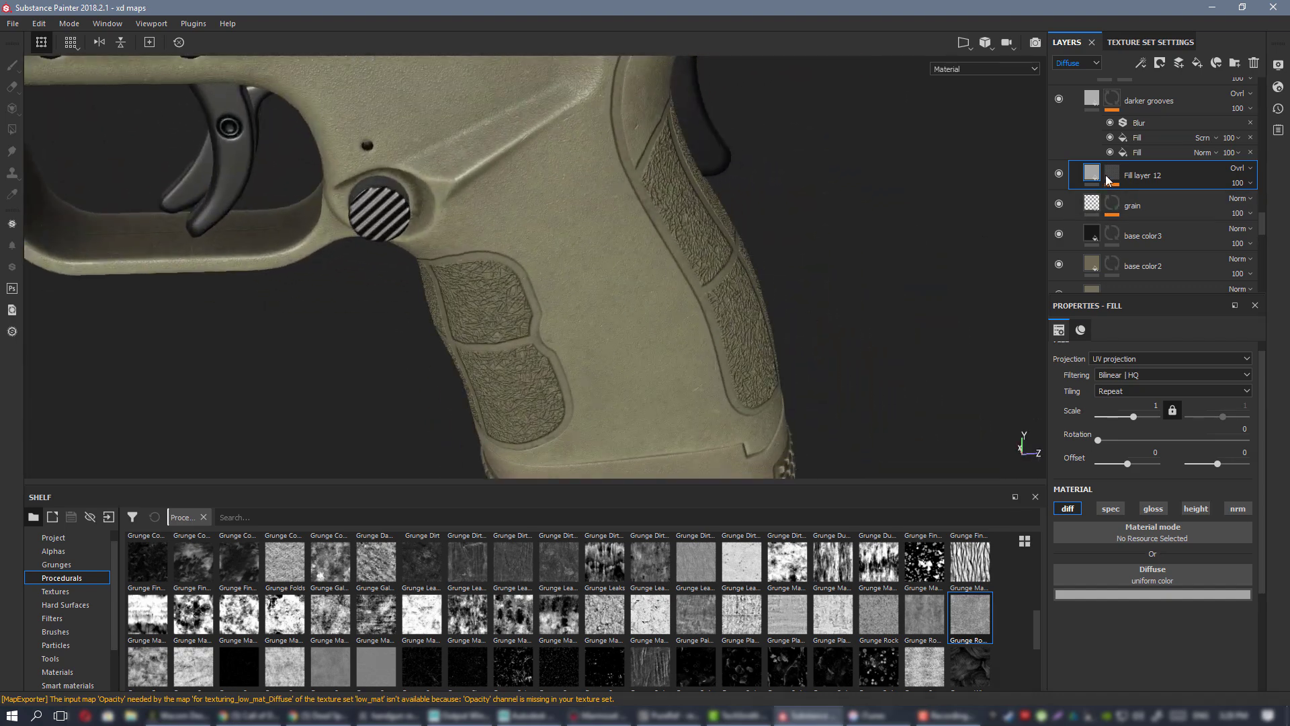
pyautogui.click(1059, 174)
pyautogui.click(1059, 174)
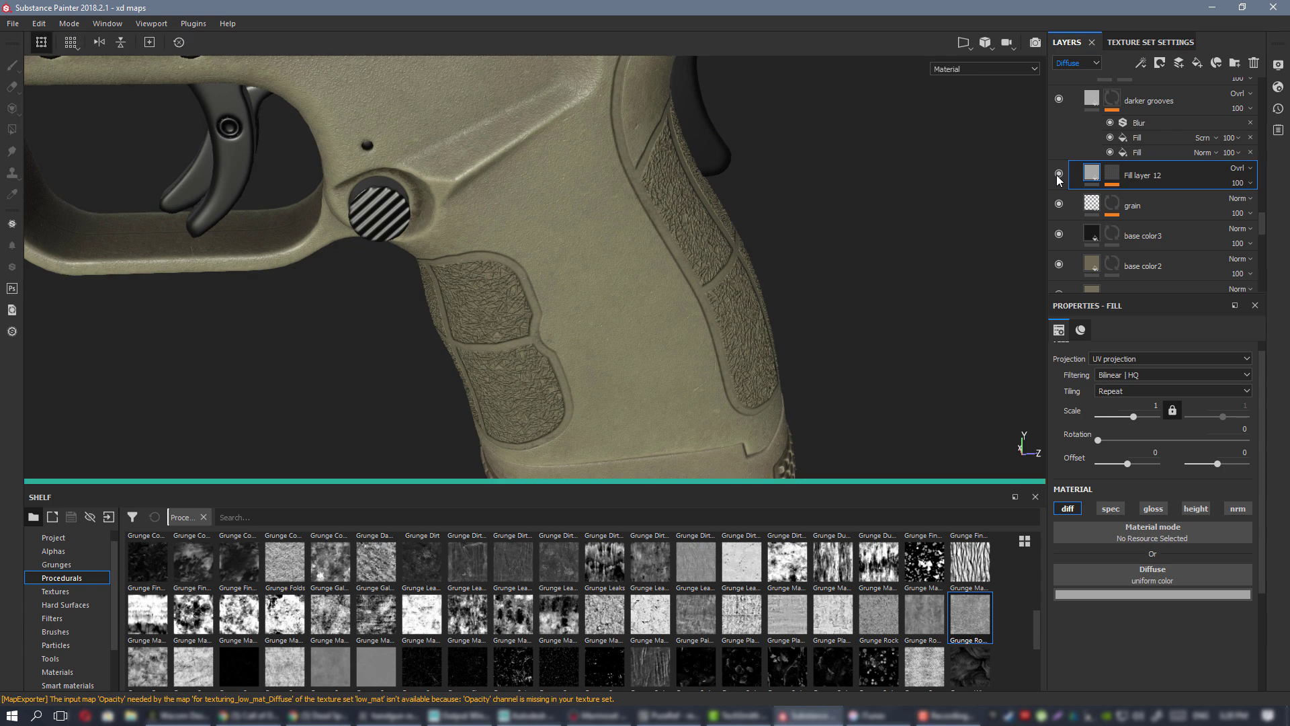
# - Return to the diffuse channel and brighten the grunge fill layer's diffuse color to a light gray
pyautogui.keyDown('alt'); pyautogui.moveTo(657, 339); pyautogui.dragTo(608, 291); pyautogui.keyUp('alt')
pyautogui.press('c')
pyautogui.keyDown('alt'); pyautogui.moveTo(522, 213); pyautogui.dragTo(631, 334, button='right'); pyautogui.keyUp('alt')
pyautogui.keyDown('alt'); pyautogui.moveTo(631, 334); pyautogui.dragTo(703, 305); pyautogui.keyUp('alt')
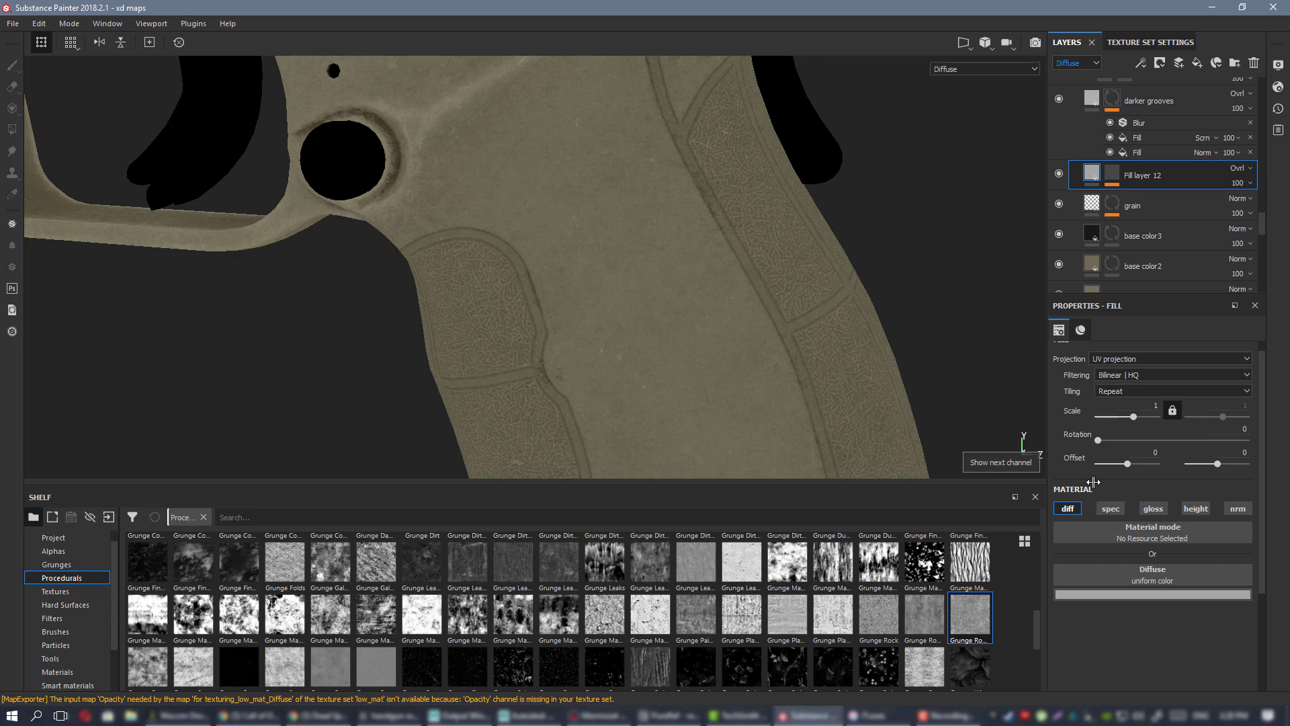
pyautogui.click(1170, 594)
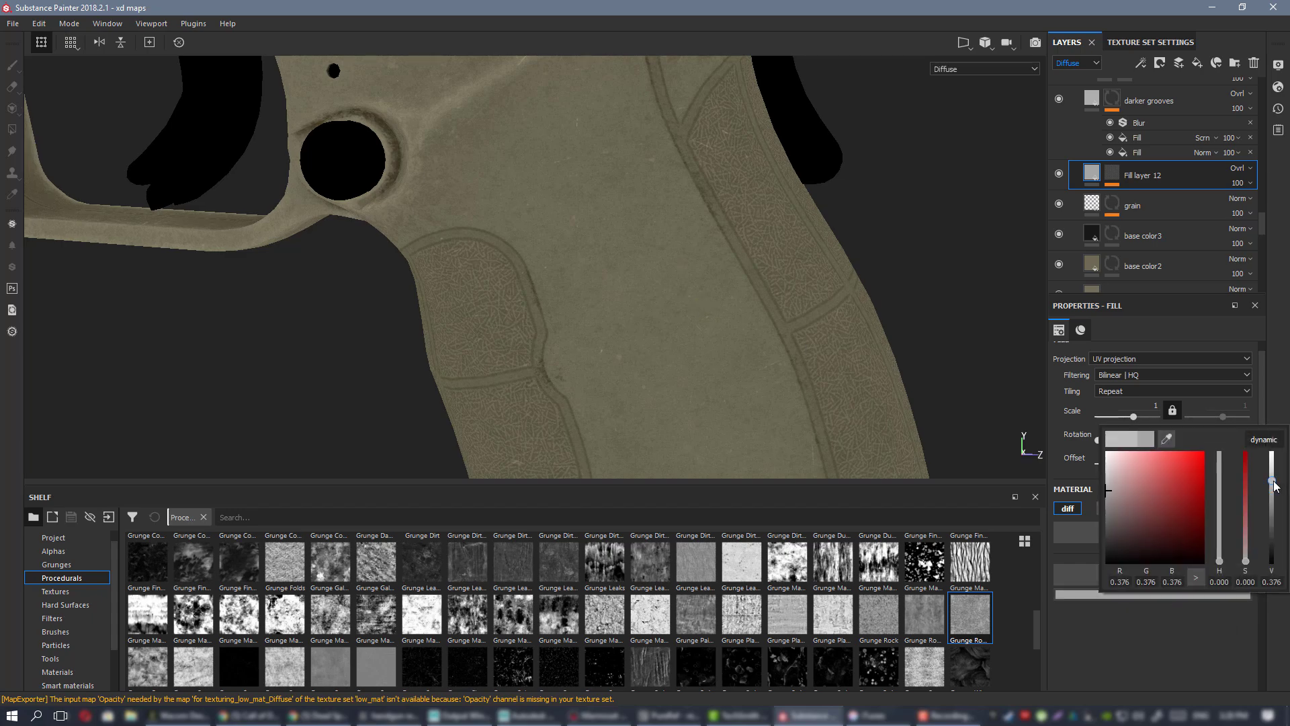
pyautogui.moveTo(1274, 486); pyautogui.dragTo(1274, 476)
# - Inspect the lighter grunge on the frame and grip in the diffuse channel and in the full material view
pyautogui.keyDown('alt'); pyautogui.moveTo(403, 316); pyautogui.dragTo(297, 212, button='right'); pyautogui.keyUp('alt')
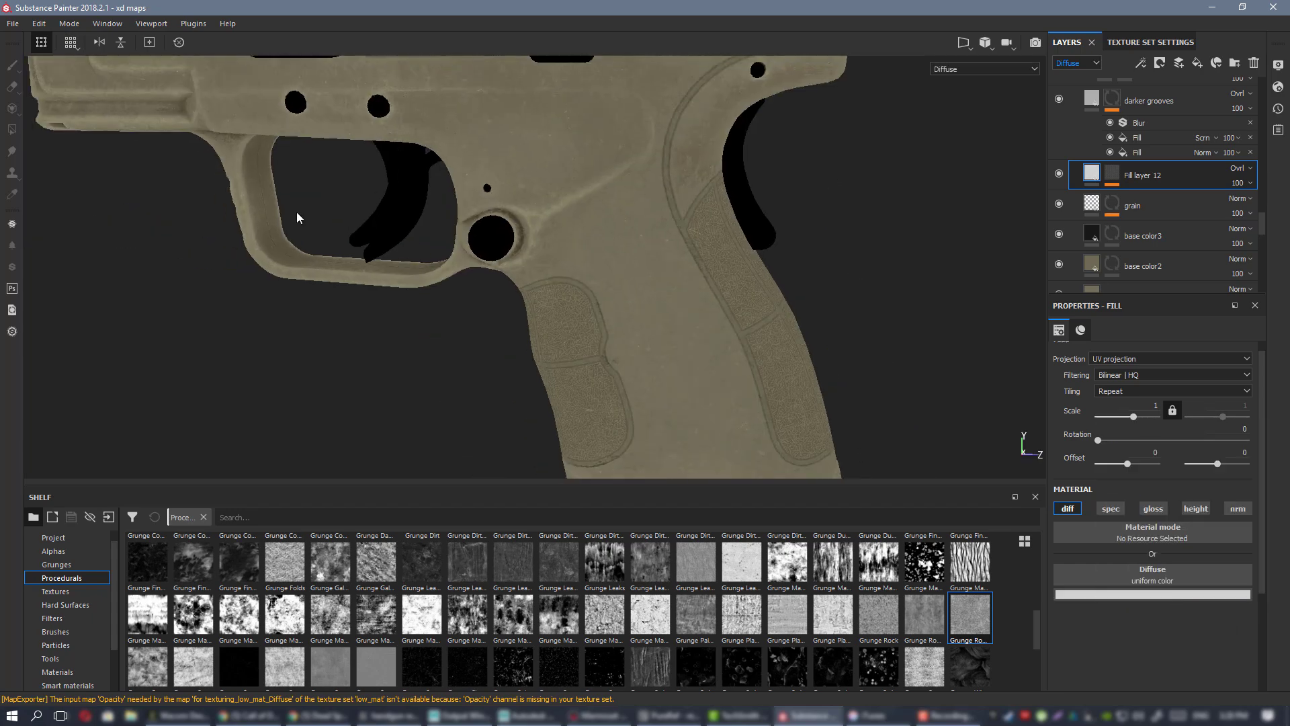
pyautogui.keyDown('alt'); pyautogui.moveTo(449, 263); pyautogui.dragTo(614, 346, button='middle'); pyautogui.keyUp('alt')
pyautogui.keyDown('alt'); pyautogui.moveTo(615, 346); pyautogui.dragTo(628, 344); pyautogui.keyUp('alt')
pyautogui.keyDown('alt'); pyautogui.moveTo(771, 342); pyautogui.dragTo(406, 181, button='middle'); pyautogui.keyUp('alt')
pyautogui.keyDown('alt'); pyautogui.moveTo(406, 182); pyautogui.dragTo(576, 340, button='right'); pyautogui.keyUp('alt')
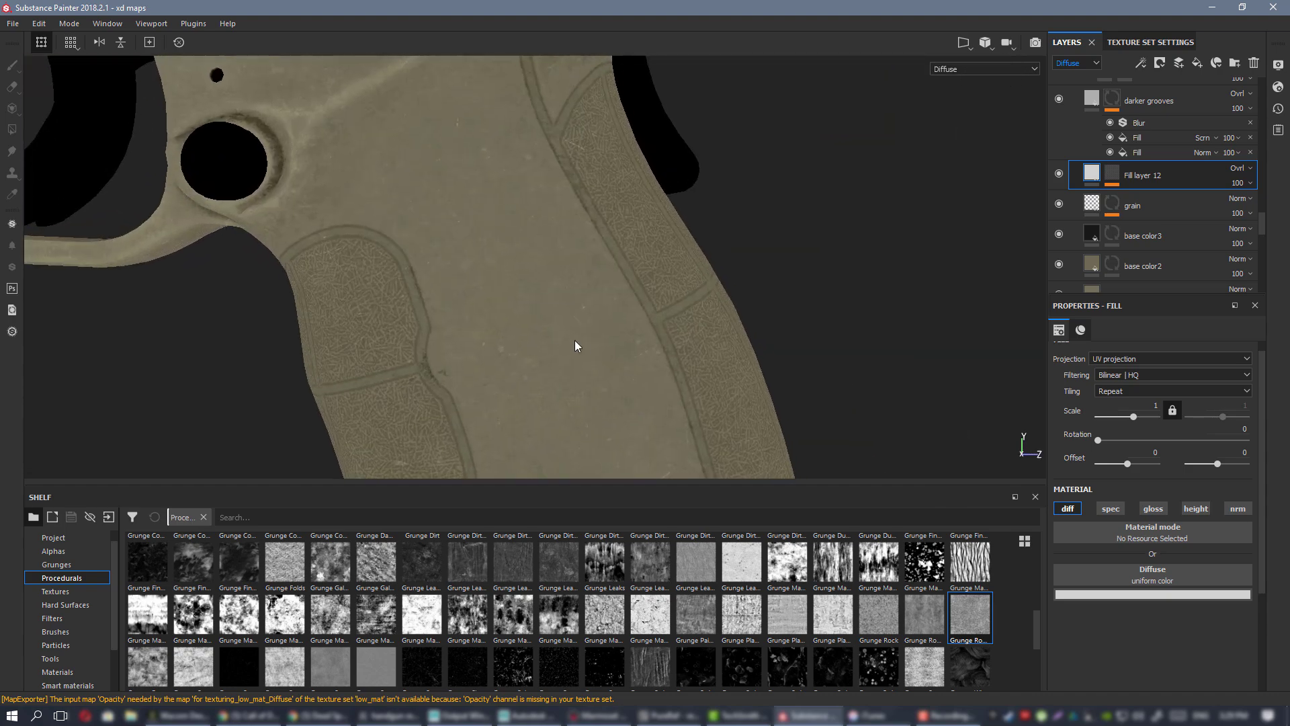
pyautogui.press('m')
pyautogui.keyDown('alt'); pyautogui.moveTo(533, 354); pyautogui.dragTo(485, 354); pyautogui.keyUp('alt')
pyautogui.keyDown('alt'); pyautogui.moveTo(487, 354); pyautogui.dragTo(584, 350, button='middle'); pyautogui.keyUp('alt')
pyautogui.keyDown('alt'); pyautogui.moveTo(585, 350); pyautogui.dragTo(228, 233, button='right'); pyautogui.keyUp('alt')
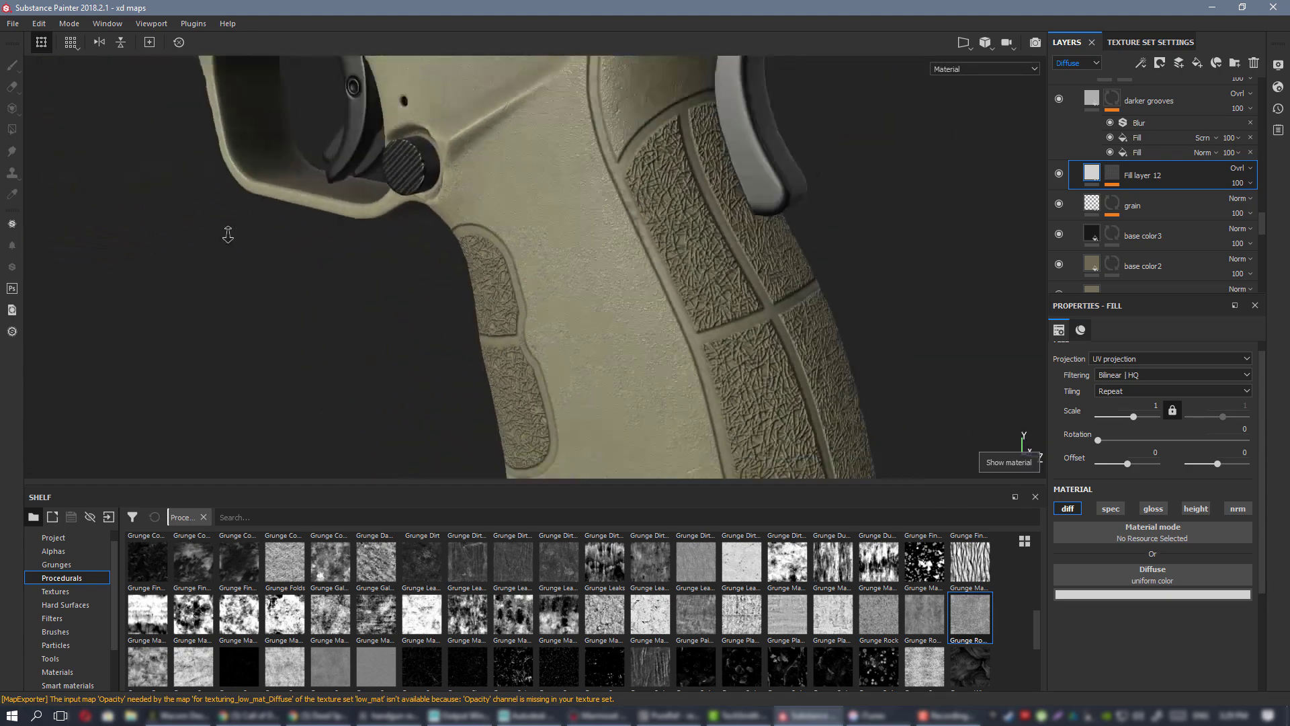
pyautogui.keyDown('alt'); pyautogui.moveTo(698, 316); pyautogui.dragTo(728, 360, button='middle'); pyautogui.keyUp('alt')
pyautogui.keyDown('alt'); pyautogui.moveTo(728, 360); pyautogui.dragTo(225, 231, button='right'); pyautogui.keyUp('alt')
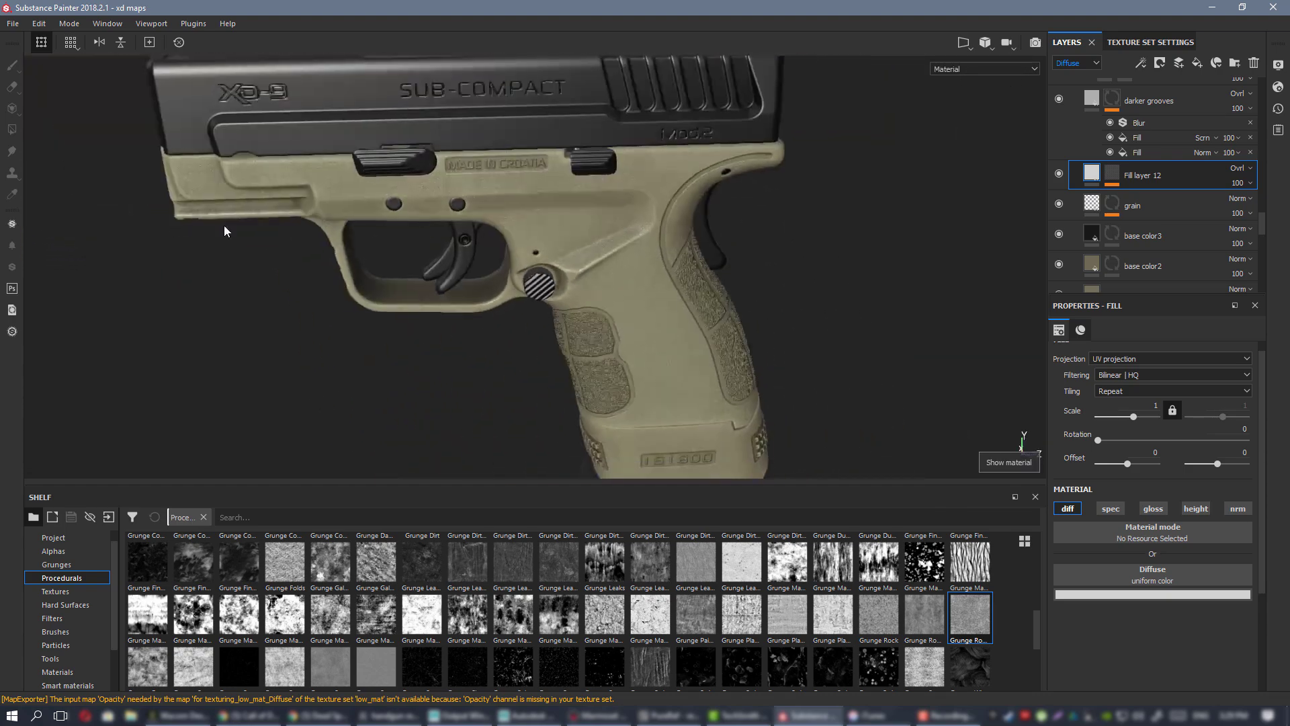
# - Toggle the grunge fill layer's visibility to compare its effect on the whole pistol and on the grip close up
pyautogui.click(1059, 174)
pyautogui.click(1059, 174)
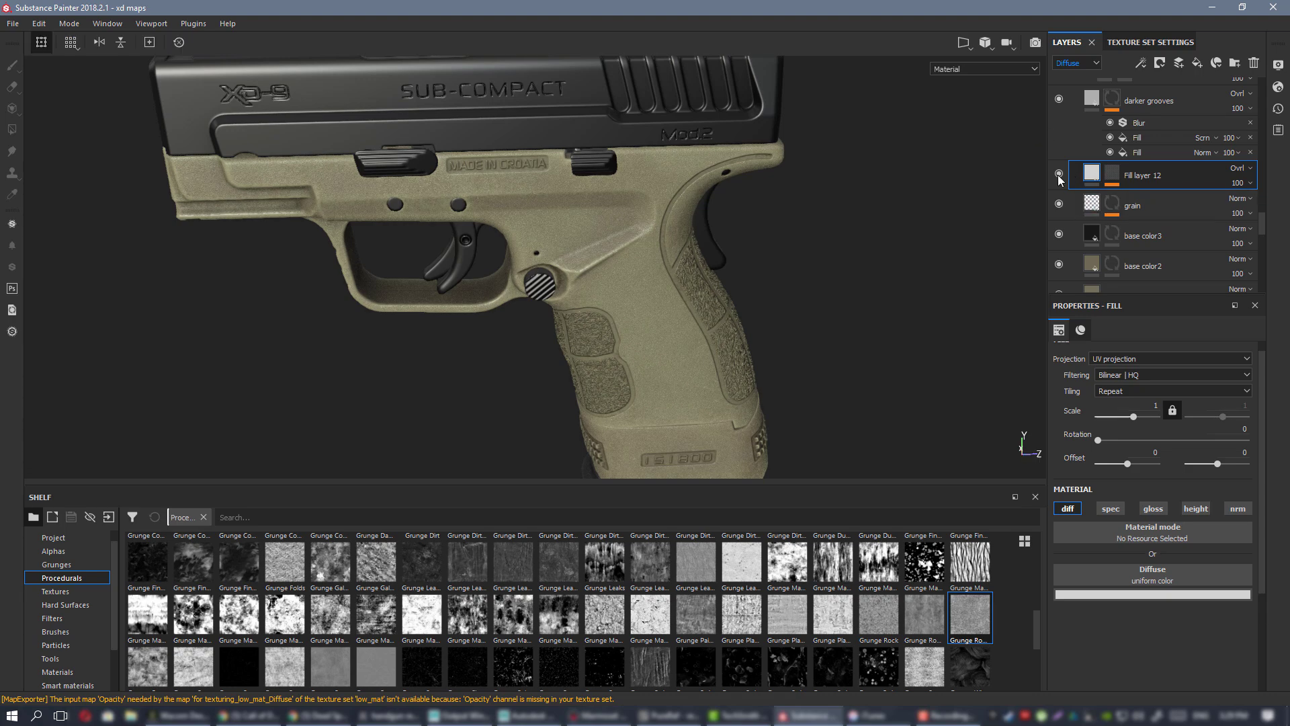
pyautogui.keyDown('alt'); pyautogui.moveTo(686, 254); pyautogui.dragTo(894, 430, button='right'); pyautogui.keyUp('alt')
pyautogui.keyDown('alt'); pyautogui.moveTo(621, 296); pyautogui.dragTo(596, 163, button='middle'); pyautogui.keyUp('alt')
pyautogui.keyDown('alt'); pyautogui.moveTo(596, 162); pyautogui.dragTo(772, 316, button='right'); pyautogui.keyUp('alt')
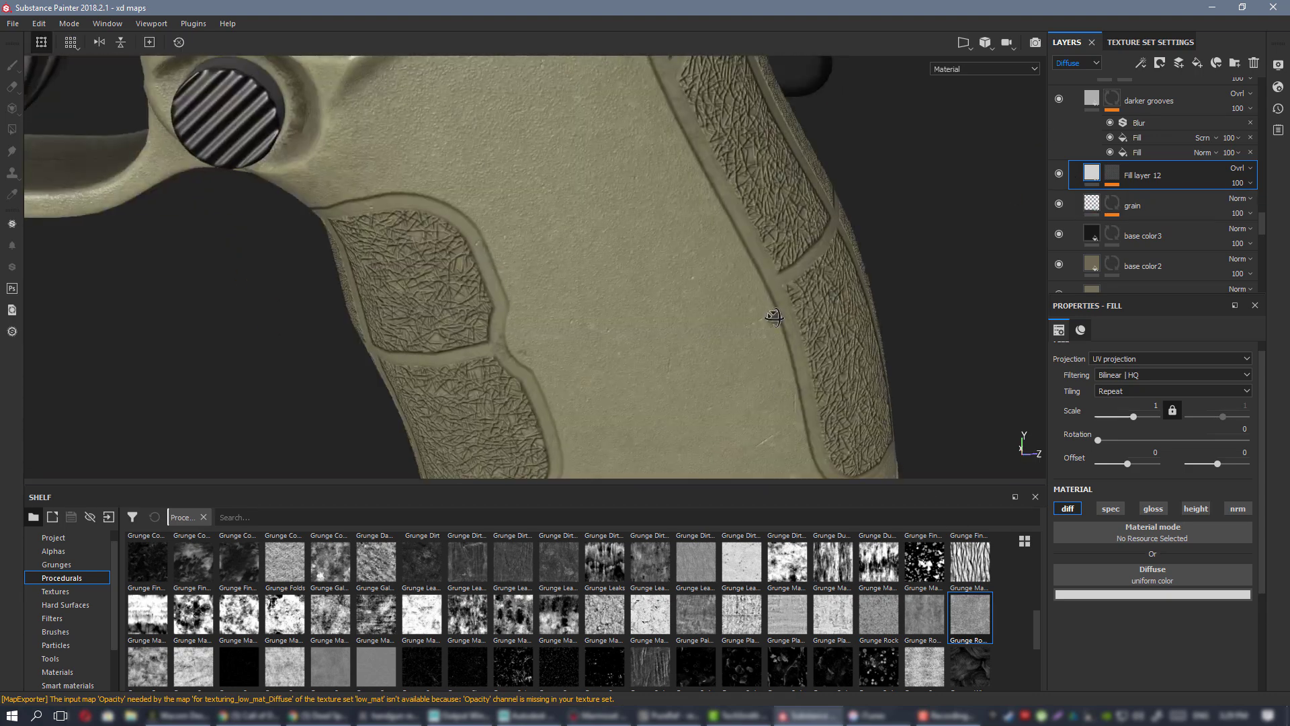
pyautogui.keyDown('alt'); pyautogui.moveTo(772, 316); pyautogui.dragTo(737, 305); pyautogui.keyUp('alt')
pyautogui.keyDown('alt'); pyautogui.moveTo(737, 305); pyautogui.dragTo(666, 284, button='right'); pyautogui.keyUp('alt')
pyautogui.keyDown('alt'); pyautogui.moveTo(666, 285); pyautogui.dragTo(692, 322); pyautogui.keyUp('alt')
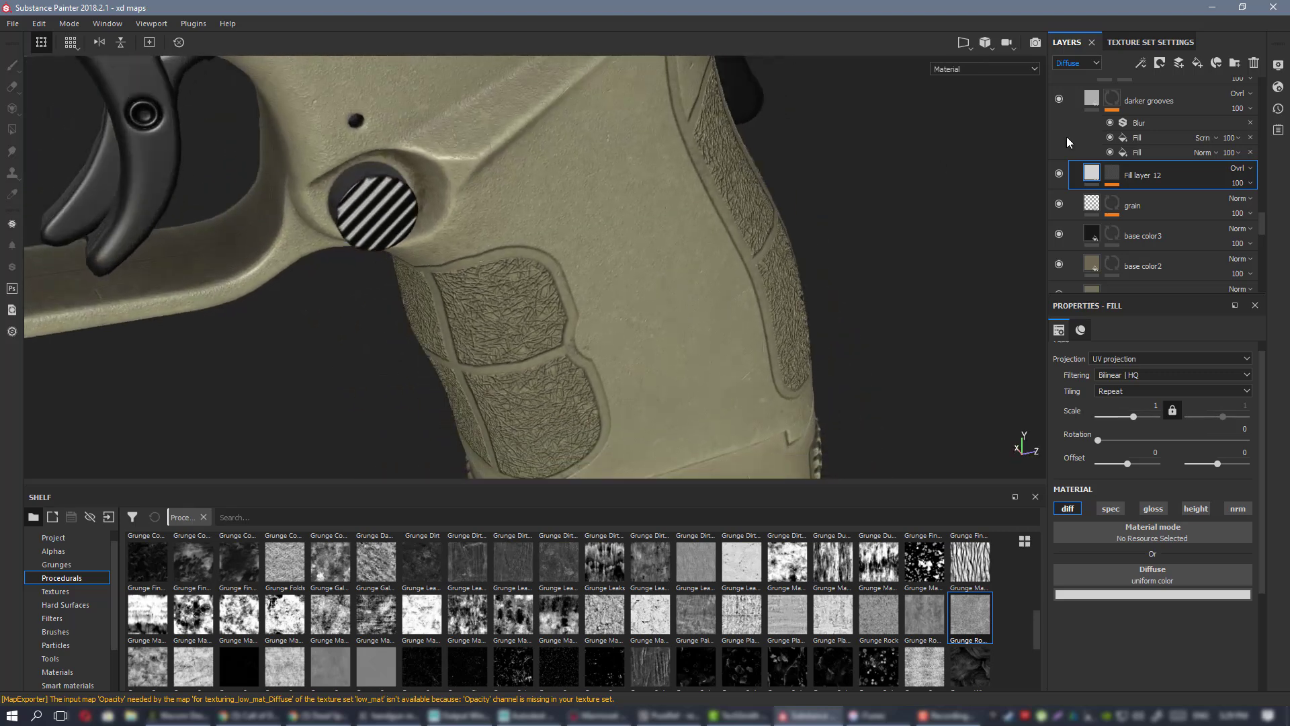
pyautogui.click(1056, 175)
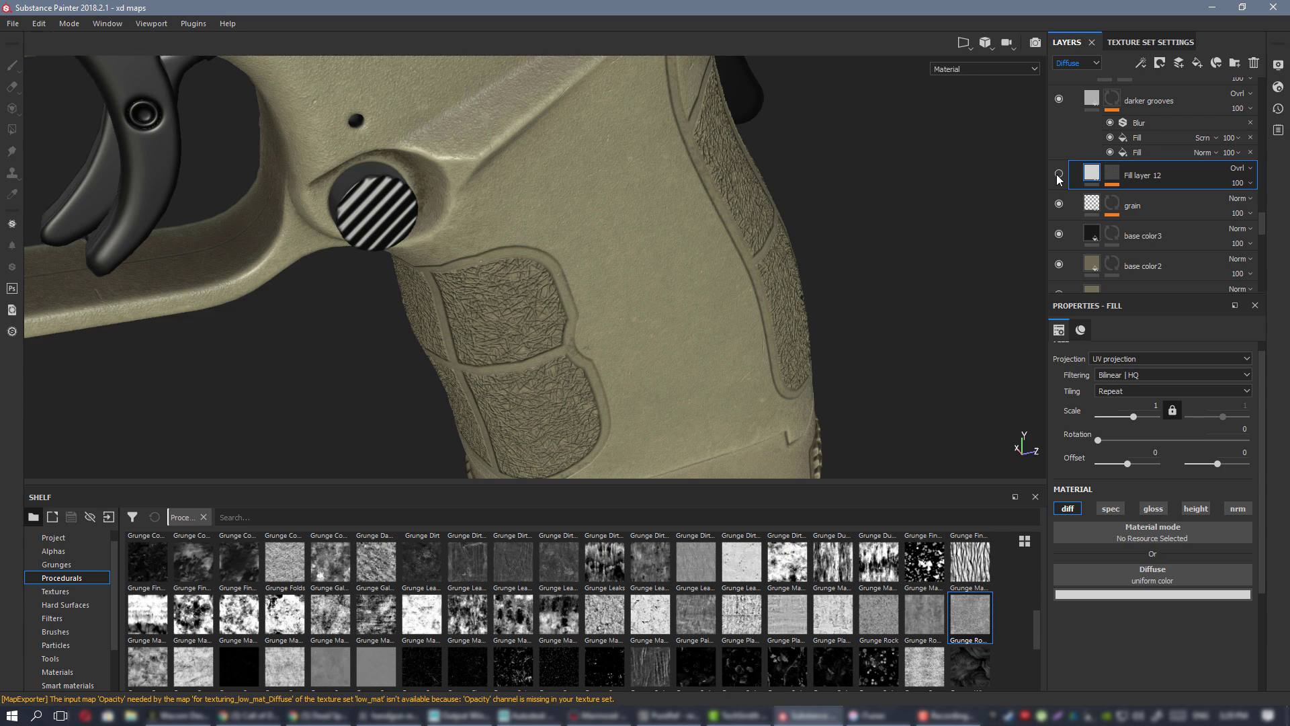
# - Show Fill layer 12 again and inspect the frame's MADE IN CROATIA side from several angles and under rotated lighting
pyautogui.click(1057, 175)
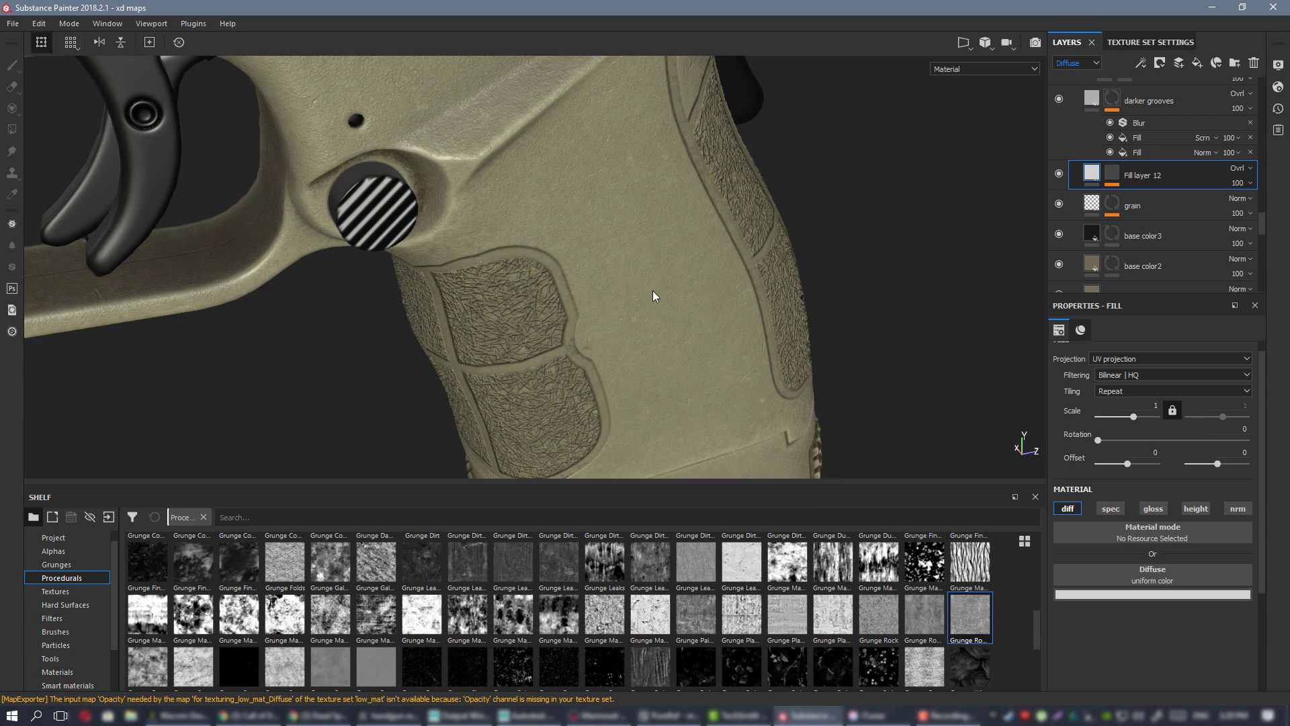
pyautogui.keyDown('alt'); pyautogui.moveTo(656, 293); pyautogui.dragTo(703, 199); pyautogui.keyUp('alt')
pyautogui.keyDown('shift'); pyautogui.moveTo(714, 230); pyautogui.dragTo(631, 312, button='right'); pyautogui.keyUp('shift')
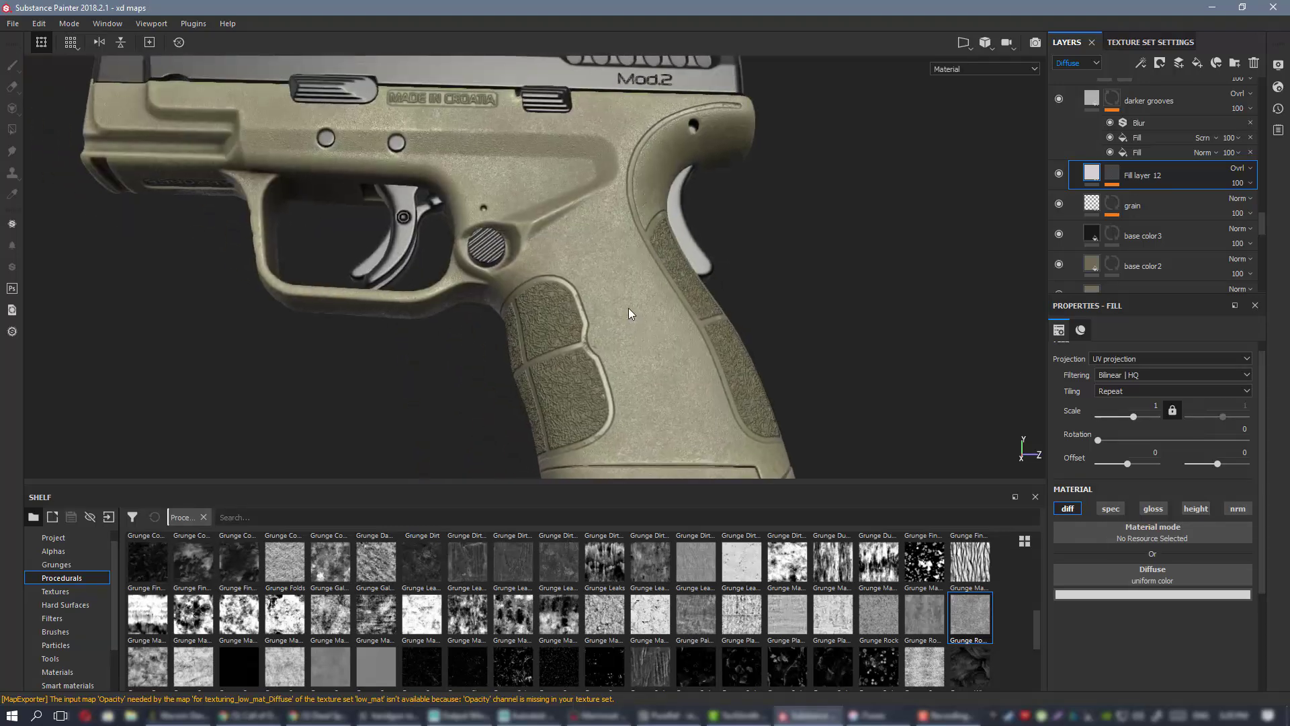
pyautogui.keyDown('alt'); pyautogui.moveTo(631, 313); pyautogui.dragTo(420, 368); pyautogui.keyUp('alt')
pyautogui.moveTo(726, 222)
pyautogui.keyDown('alt'); pyautogui.mouseDown()
pyautogui.moveTo(680, 224)
pyautogui.moveTo(735, 236)
pyautogui.mouseUp(); pyautogui.keyUp('alt')
pyautogui.keyDown('alt'); pyautogui.moveTo(735, 236); pyautogui.dragTo(840, 282, button='middle'); pyautogui.keyUp('alt')
pyautogui.keyDown('alt'); pyautogui.moveTo(840, 282); pyautogui.dragTo(699, 233, button='right'); pyautogui.keyUp('alt')
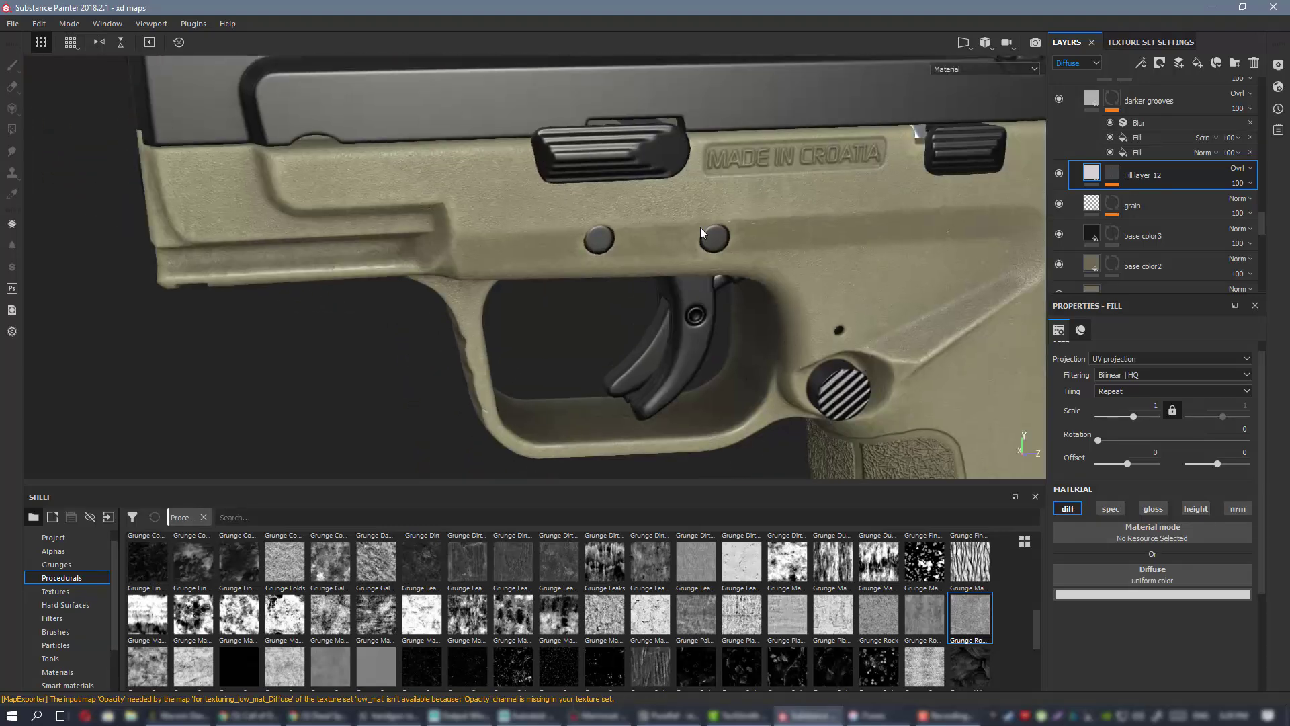
pyautogui.keyDown('alt'); pyautogui.moveTo(699, 233); pyautogui.dragTo(807, 253); pyautogui.keyUp('alt')
pyautogui.keyDown('alt'); pyautogui.moveTo(806, 254); pyautogui.dragTo(726, 281, button='right'); pyautogui.keyUp('alt')
pyautogui.keyDown('alt'); pyautogui.moveTo(726, 281); pyautogui.dragTo(689, 241, button='middle'); pyautogui.keyUp('alt')
pyautogui.keyDown('shift'); pyautogui.moveTo(689, 241); pyautogui.dragTo(874, 370, button='right'); pyautogui.keyUp('shift')
pyautogui.keyDown('alt'); pyautogui.moveTo(874, 370); pyautogui.dragTo(651, 226, button='middle'); pyautogui.keyUp('alt')
pyautogui.keyDown('alt'); pyautogui.moveTo(651, 225); pyautogui.dragTo(596, 211); pyautogui.keyUp('alt')
pyautogui.keyDown('alt'); pyautogui.moveTo(595, 210); pyautogui.dragTo(682, 316, button='middle'); pyautogui.keyUp('alt')
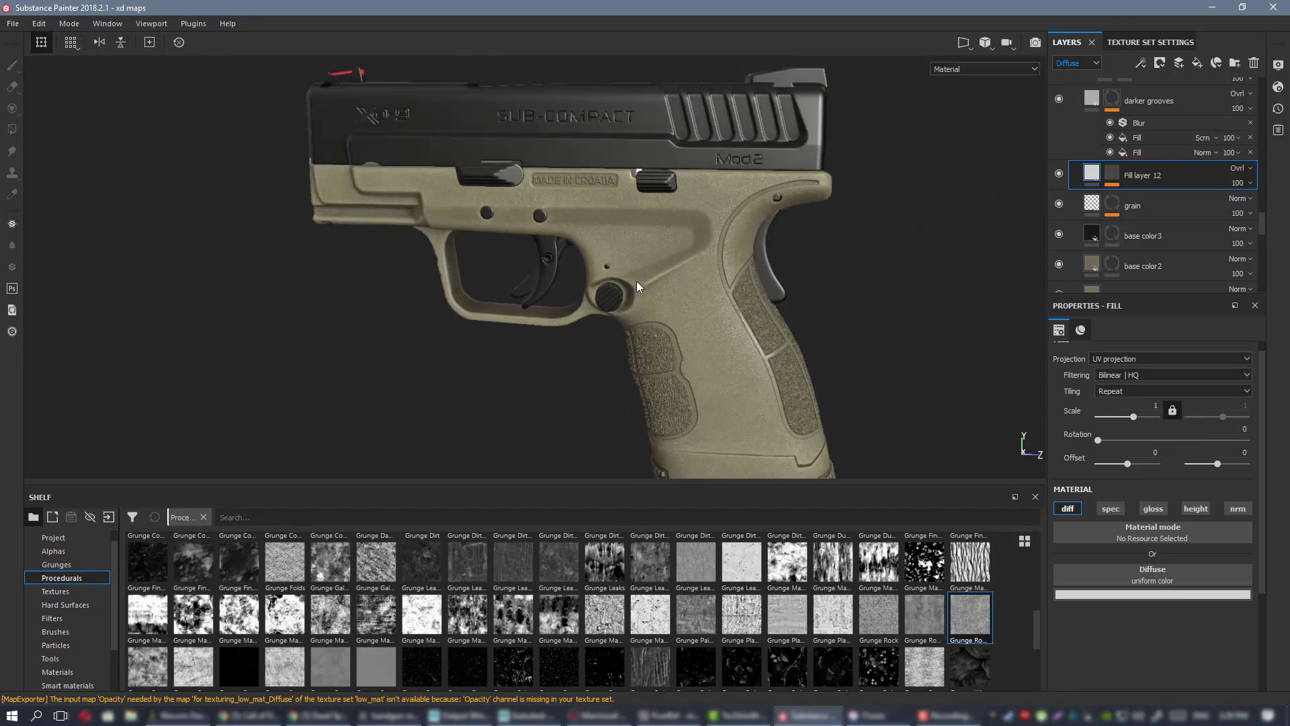
pyautogui.keyDown('alt'); pyautogui.moveTo(682, 316); pyautogui.dragTo(629, 235); pyautogui.keyUp('alt')
pyautogui.keyDown('alt'); pyautogui.moveTo(629, 235); pyautogui.dragTo(565, 289, button='right'); pyautogui.keyUp('alt')
pyautogui.keyDown('alt'); pyautogui.moveTo(565, 289); pyautogui.dragTo(641, 321); pyautogui.keyUp('alt')
pyautogui.keyDown('alt'); pyautogui.moveTo(642, 322); pyautogui.dragTo(604, 229, button='right'); pyautogui.keyUp('alt')
pyautogui.keyDown('alt'); pyautogui.moveTo(604, 229); pyautogui.dragTo(580, 198, button='middle'); pyautogui.keyUp('alt')
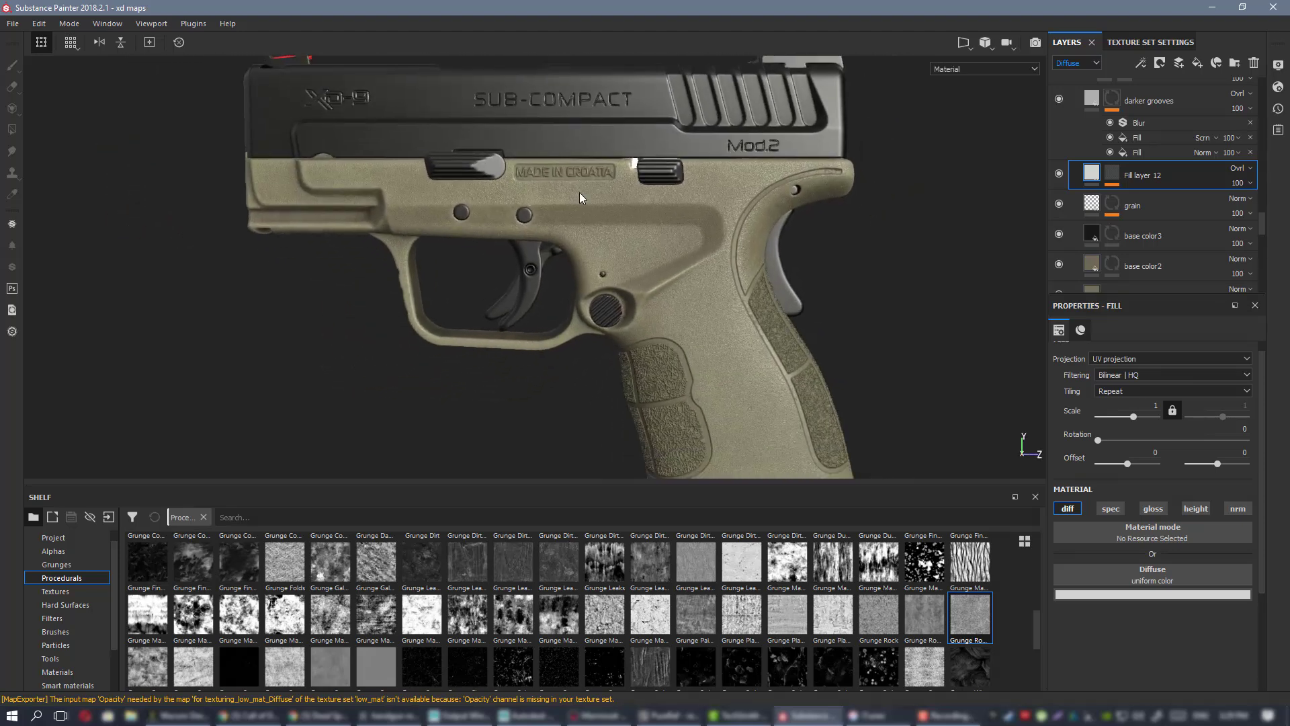
# - Examine the grunge on the frame's front end and around the back of the grip under different lighting
pyautogui.keyDown('alt'); pyautogui.moveTo(591, 216); pyautogui.dragTo(639, 252, button='right'); pyautogui.keyUp('alt')
pyautogui.keyDown('alt'); pyautogui.moveTo(638, 252); pyautogui.dragTo(699, 268, button='middle'); pyautogui.keyUp('alt')
pyautogui.keyDown('alt'); pyautogui.moveTo(699, 269); pyautogui.dragTo(437, 222); pyautogui.keyUp('alt')
pyautogui.keyDown('alt'); pyautogui.moveTo(436, 222); pyautogui.dragTo(202, 235, button='middle'); pyautogui.keyUp('alt')
pyautogui.keyDown('alt'); pyautogui.moveTo(471, 242); pyautogui.dragTo(362, 196, button='right'); pyautogui.keyUp('alt')
pyautogui.keyDown('alt'); pyautogui.moveTo(867, 302); pyautogui.dragTo(525, 174); pyautogui.keyUp('alt')
pyautogui.keyDown('alt'); pyautogui.moveTo(632, 175); pyautogui.dragTo(764, 175, button='middle'); pyautogui.keyUp('alt')
pyautogui.keyDown('alt'); pyautogui.moveTo(763, 174); pyautogui.dragTo(659, 161); pyautogui.keyUp('alt')
pyautogui.keyDown('alt'); pyautogui.moveTo(659, 161); pyautogui.dragTo(768, 207, button='right'); pyautogui.keyUp('alt')
pyautogui.keyDown('alt'); pyautogui.moveTo(768, 207); pyautogui.dragTo(847, 196); pyautogui.keyUp('alt')
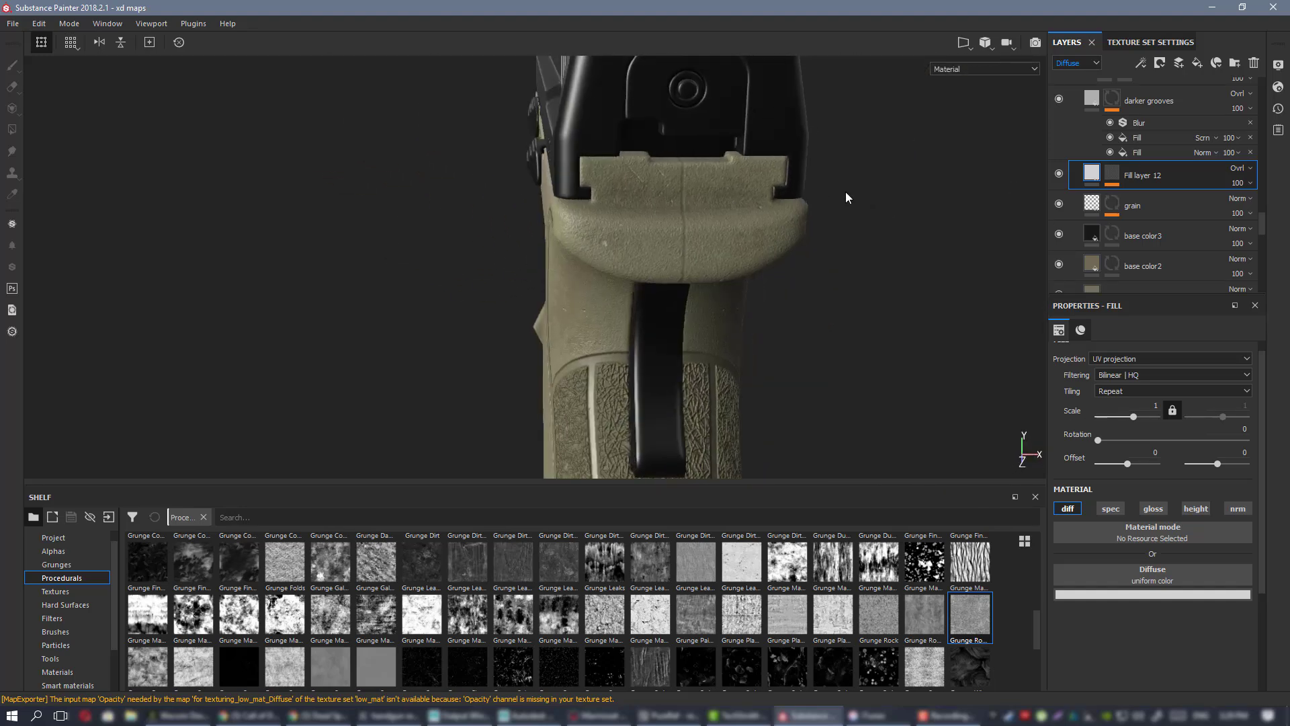
pyautogui.keyDown('shift'); pyautogui.moveTo(846, 196); pyautogui.dragTo(547, 208, button='right'); pyautogui.keyUp('shift')
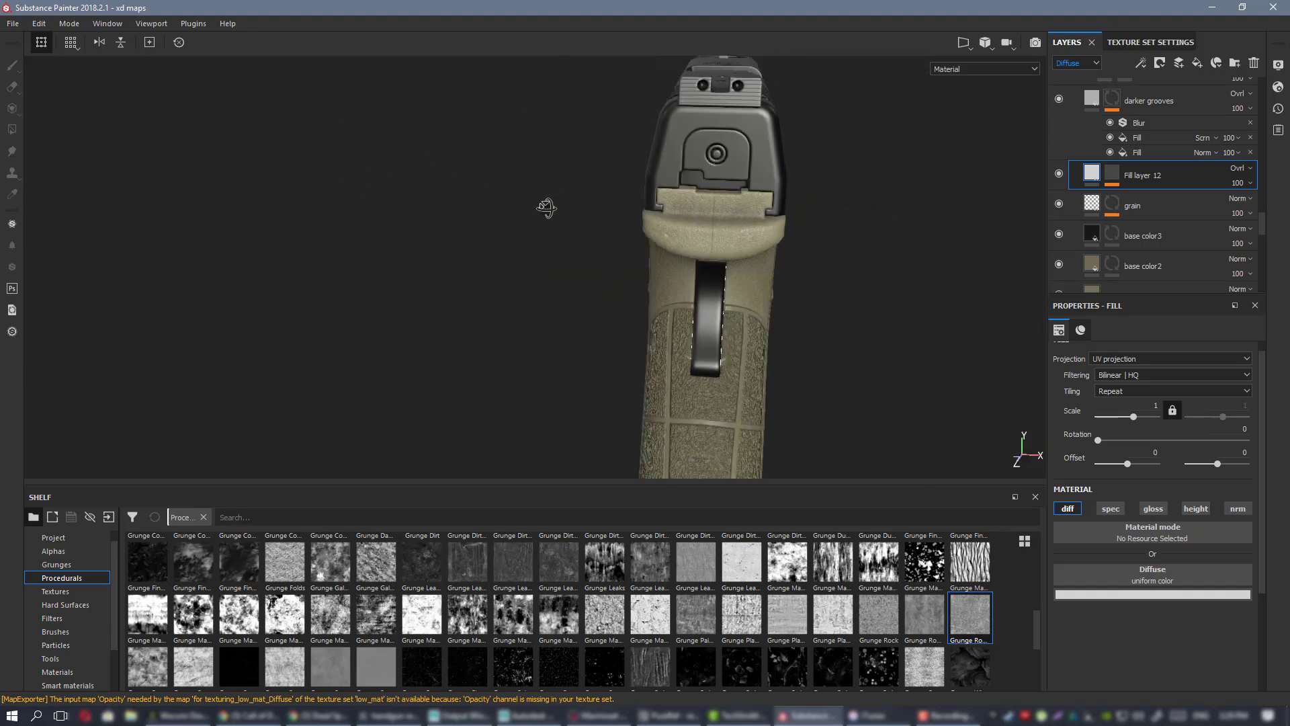
# - Check the surface variation on the frame's SPRINGFIELD ARMORY side, close up and from farther away
pyautogui.keyDown('alt'); pyautogui.moveTo(547, 208); pyautogui.dragTo(430, 176); pyautogui.keyUp('alt')
pyautogui.keyDown('alt'); pyautogui.moveTo(430, 176); pyautogui.dragTo(551, 171, button='middle'); pyautogui.keyUp('alt')
pyautogui.keyDown('alt'); pyautogui.moveTo(551, 170); pyautogui.dragTo(490, 184); pyautogui.keyUp('alt')
pyautogui.keyDown('shift'); pyautogui.moveTo(490, 184); pyautogui.dragTo(546, 176, button='right'); pyautogui.keyUp('shift')
pyautogui.keyDown('alt'); pyautogui.moveTo(593, 113); pyautogui.dragTo(510, 253, button='right'); pyautogui.keyUp('alt')
pyautogui.keyDown('alt'); pyautogui.moveTo(510, 254); pyautogui.dragTo(455, 271); pyautogui.keyUp('alt')
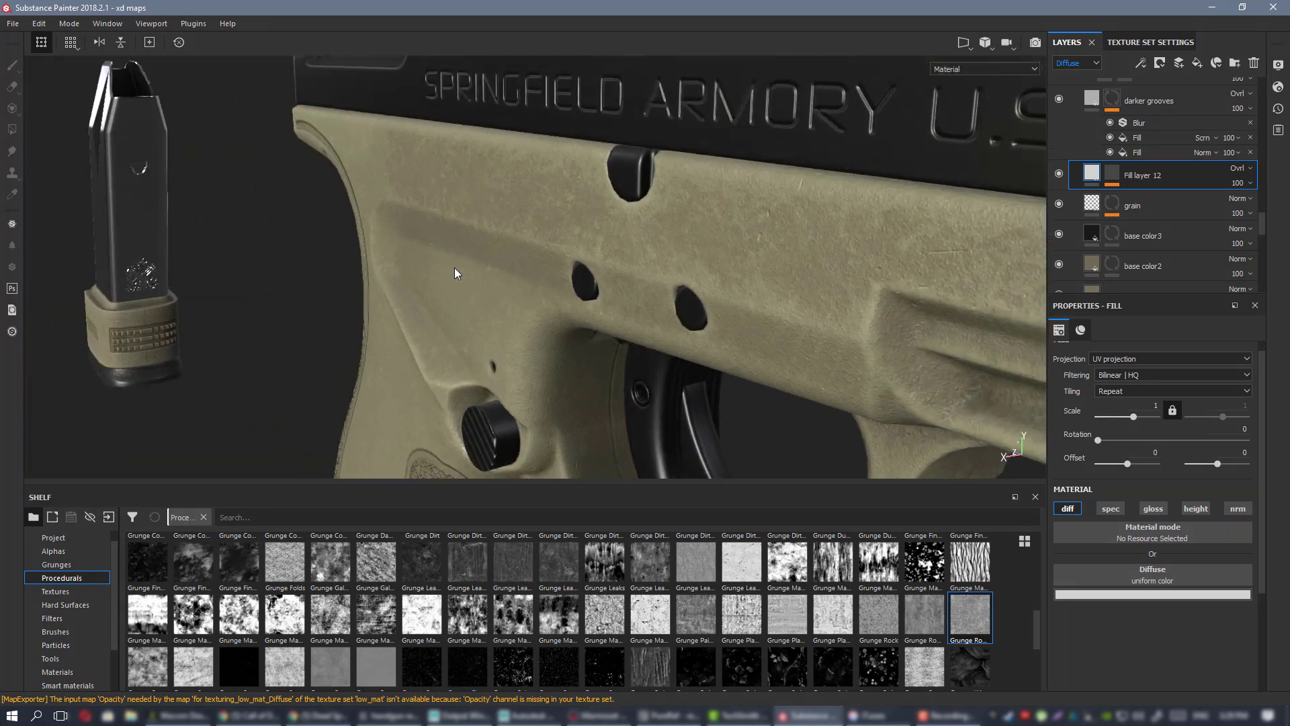
pyautogui.keyDown('alt'); pyautogui.moveTo(455, 271); pyautogui.dragTo(305, 176, button='right'); pyautogui.keyUp('alt')
pyautogui.keyDown('alt'); pyautogui.moveTo(449, 191); pyautogui.dragTo(702, 236); pyautogui.keyUp('alt')
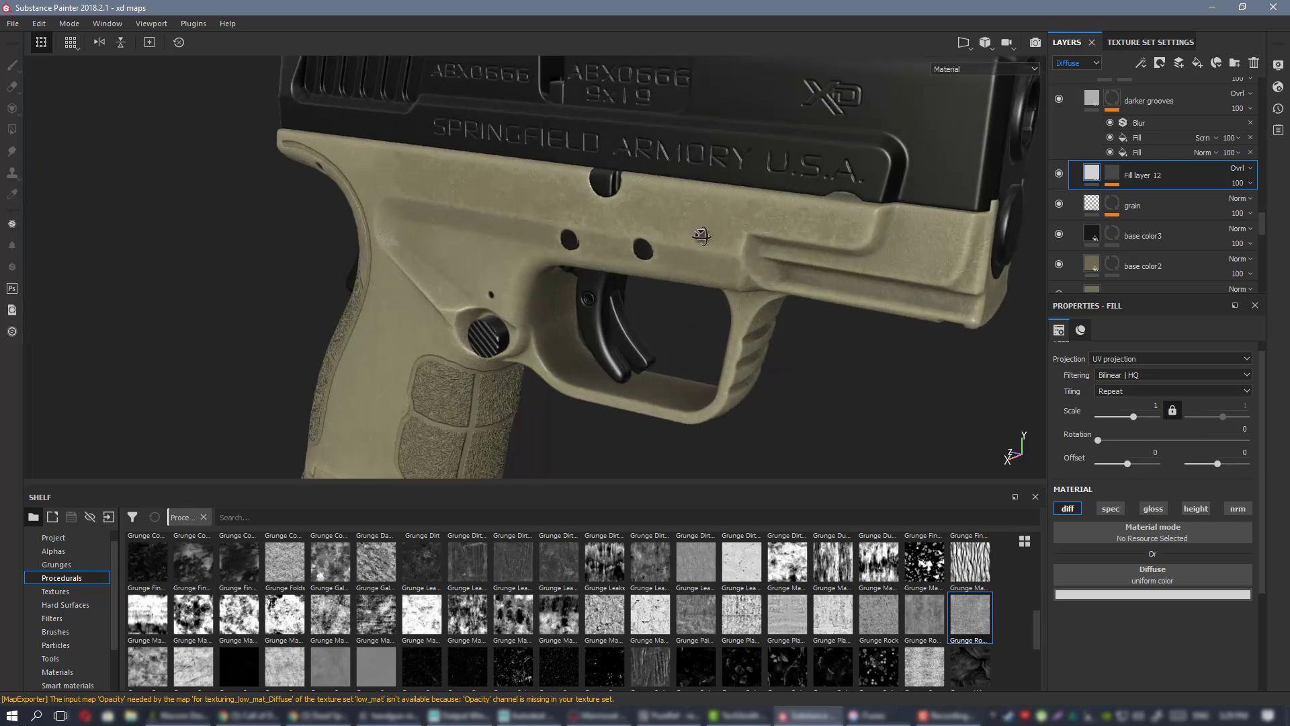
# - Find the color var copy 1 layer and toggle its visibility to compare its effect on the frame
pyautogui.scroll(10, 1183, 182)
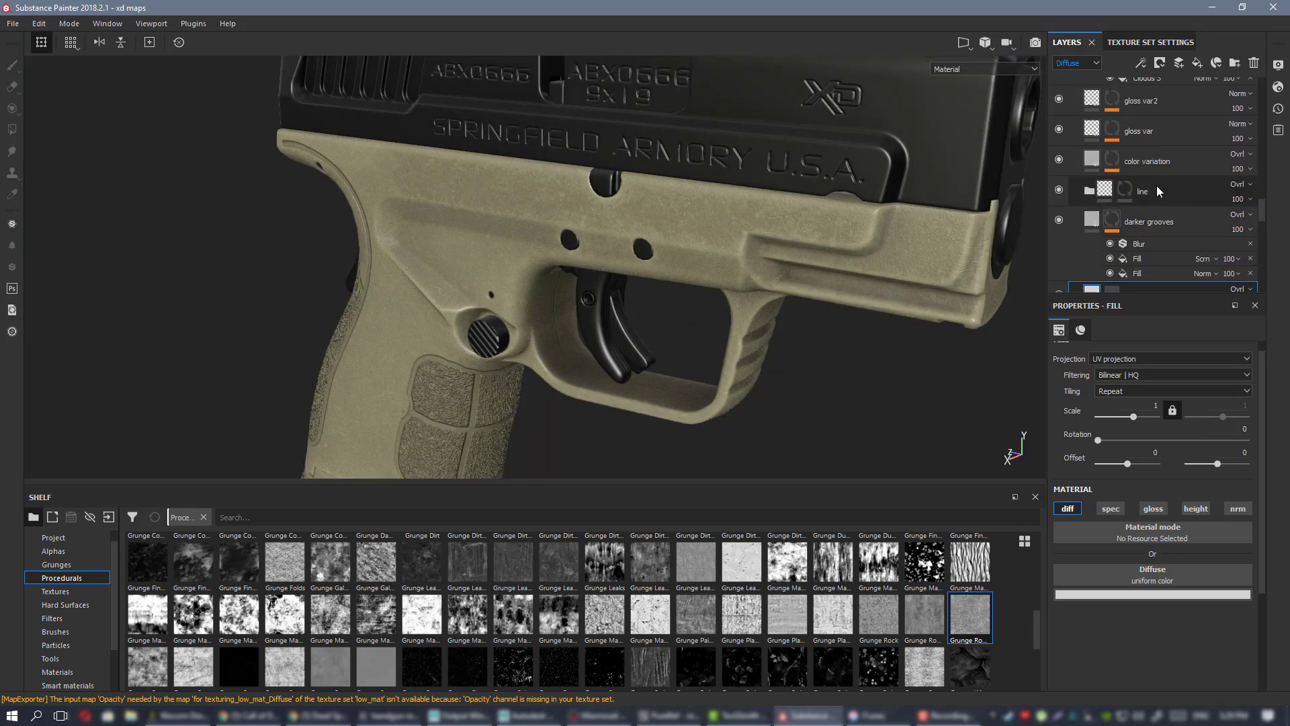
pyautogui.scroll(8, 1155, 210)
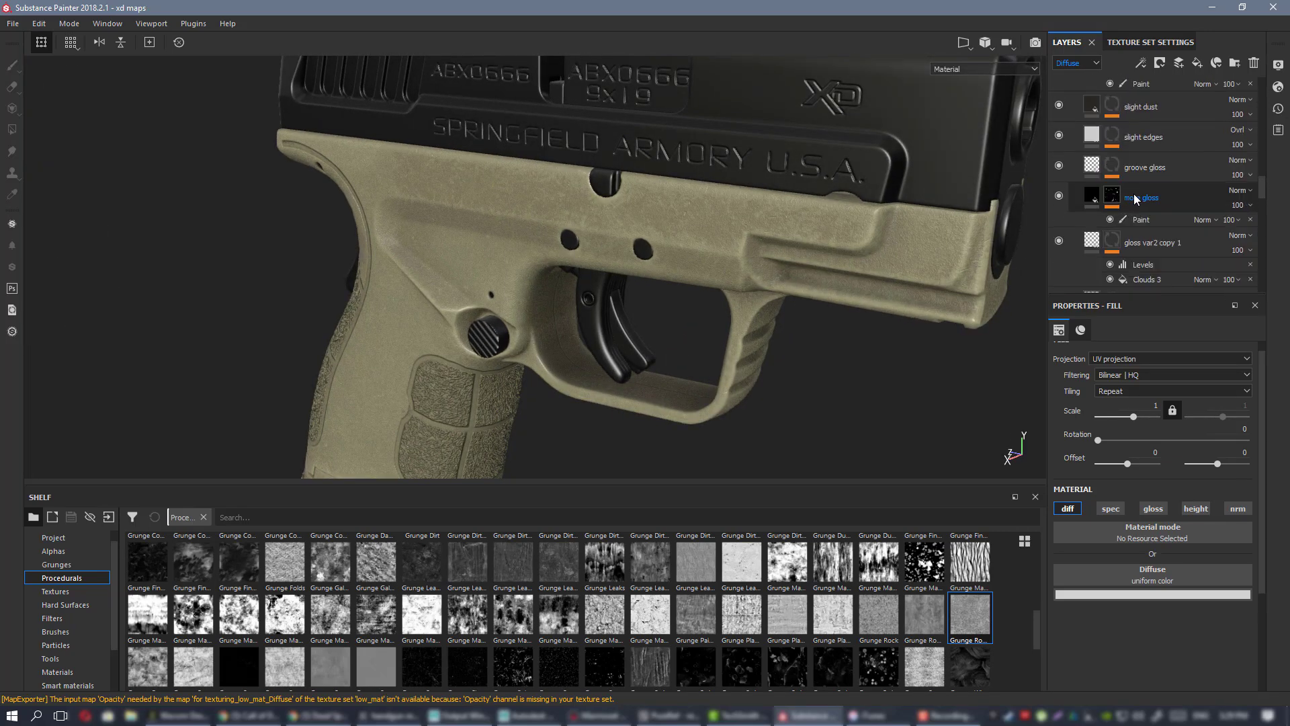
pyautogui.scroll(6, 1151, 208)
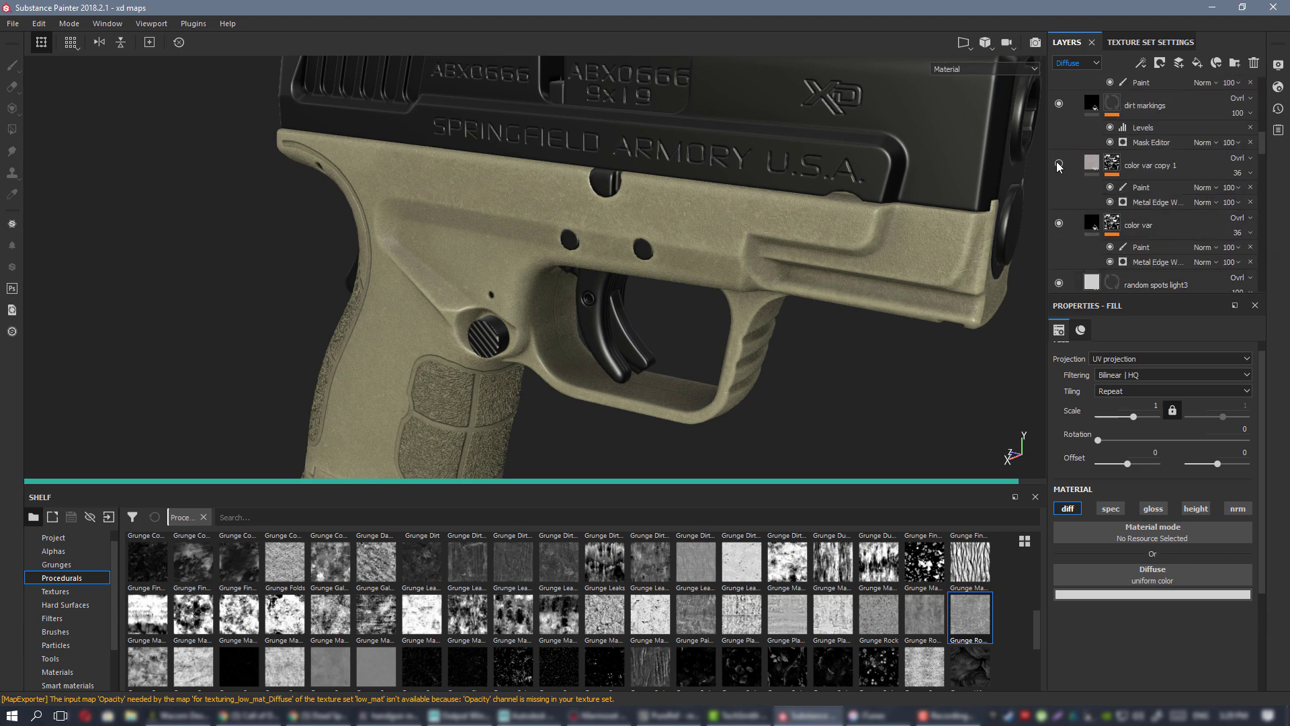
pyautogui.click(1058, 164)
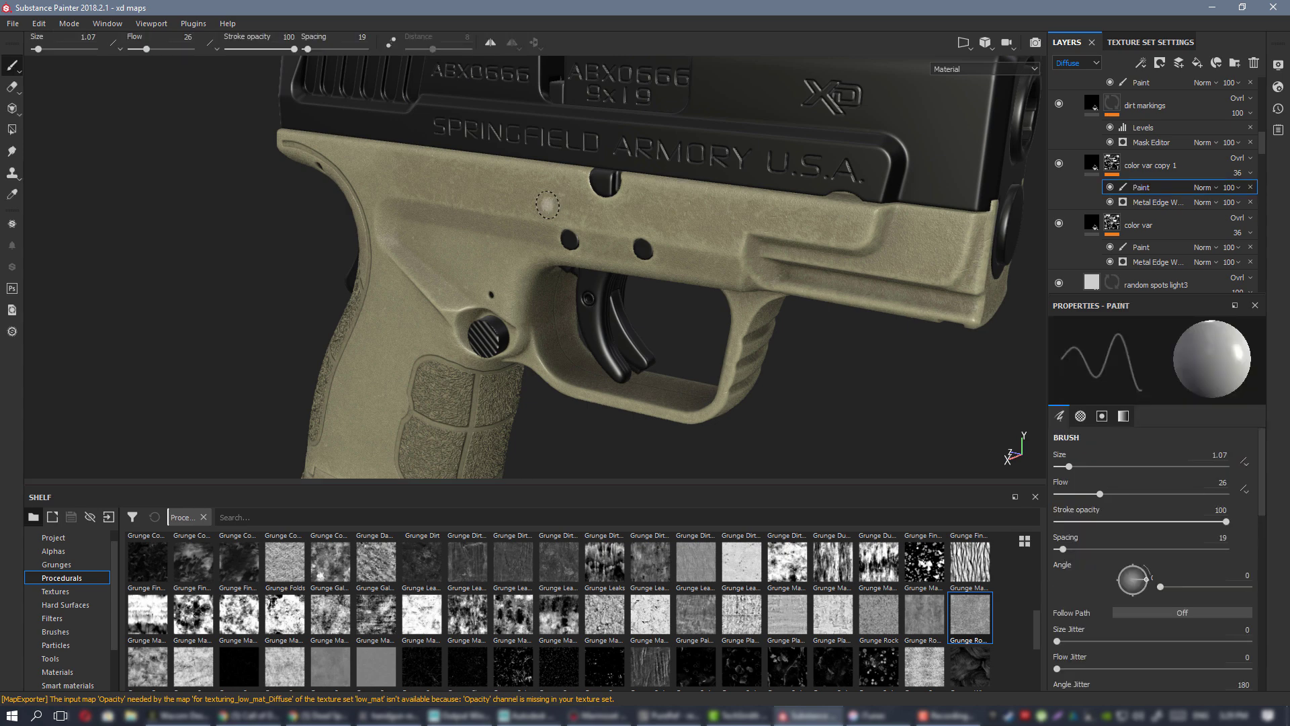
# - Paint the color var copy 1 mask on the frame's SPRINGFIELD ARMORY side with a brush size of 3.74
pyautogui.keyDown('ctrl'); pyautogui.moveTo(506, 189); pyautogui.dragTo(536, 189, button='right'); pyautogui.keyUp('ctrl')
pyautogui.scroll(2, 482, 158)
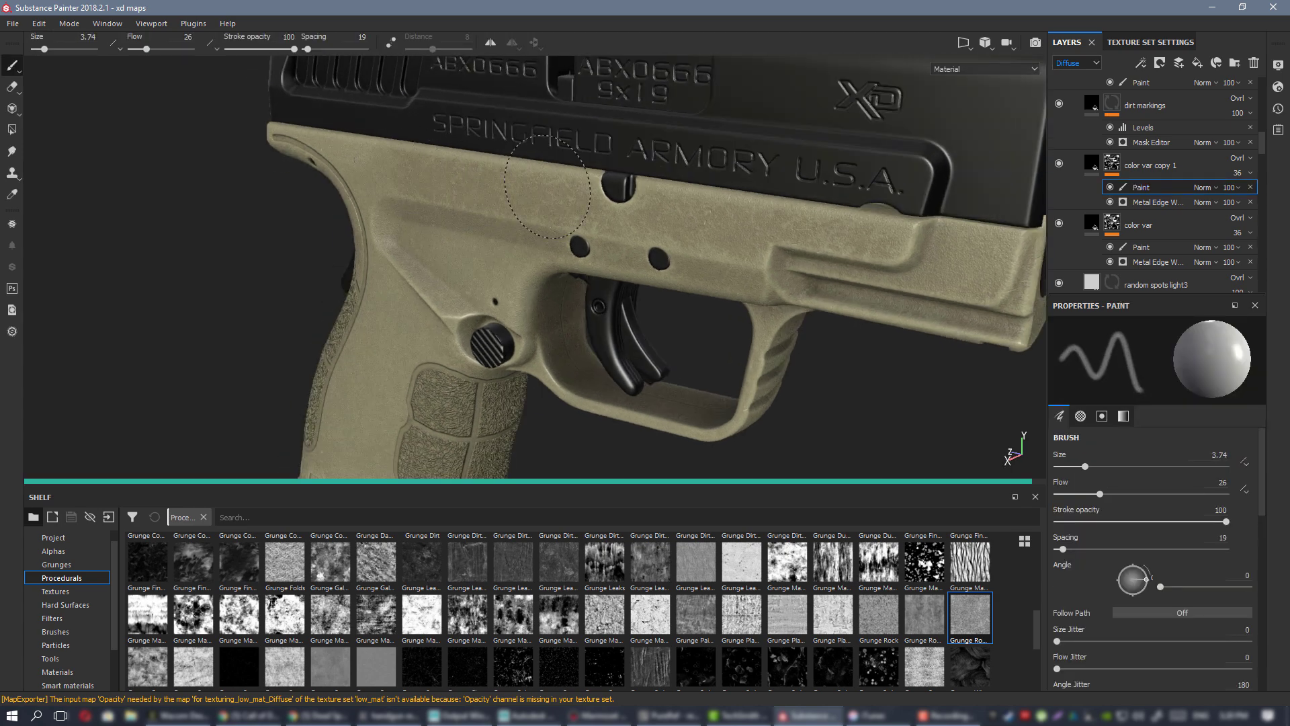
pyautogui.click(872, 227)
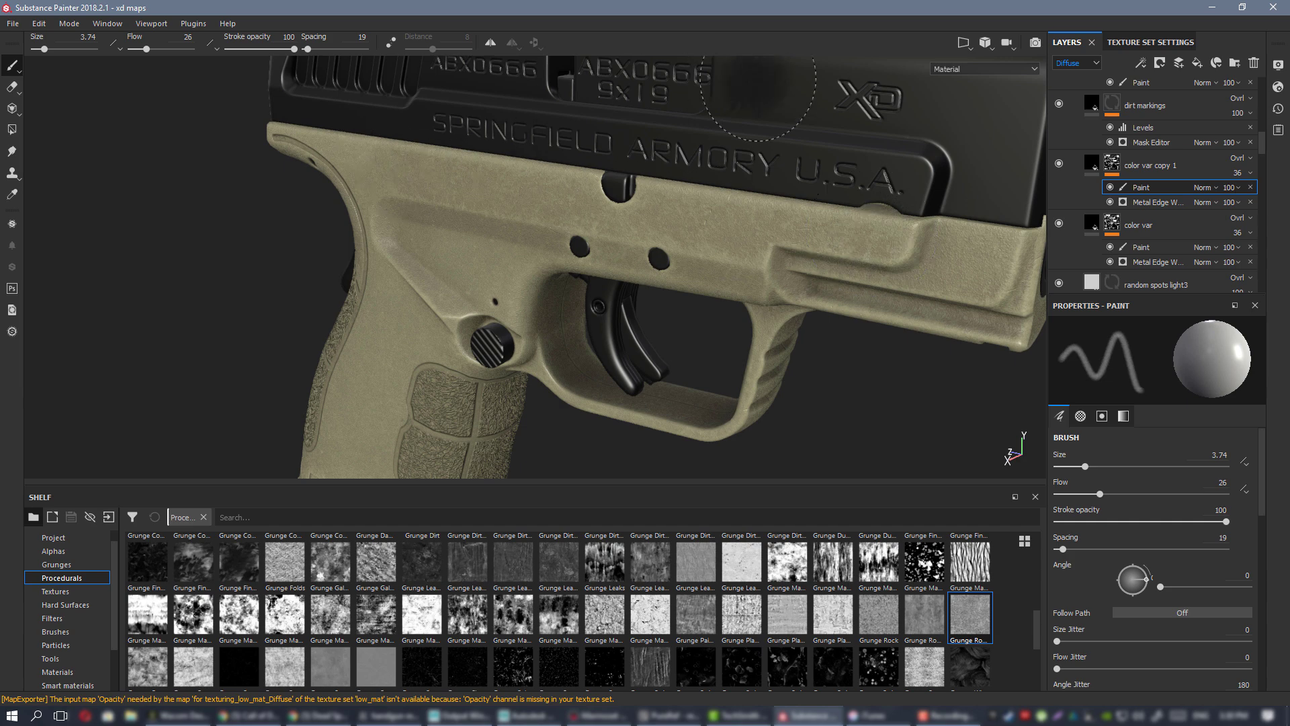
pyautogui.keyDown('alt'); pyautogui.moveTo(758, 167); pyautogui.dragTo(746, 180); pyautogui.keyUp('alt')
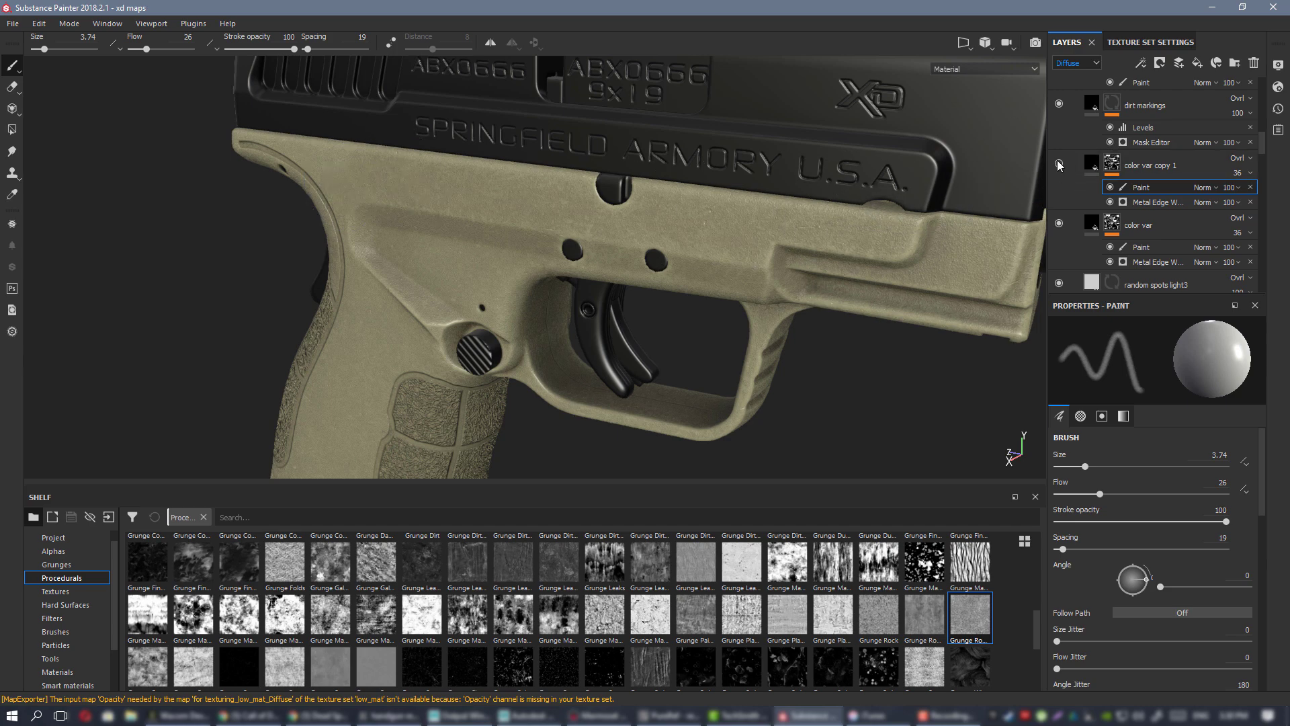
# - Inspect the painted color variation along both sides of the frame and on the whole pistol
pyautogui.keyDown('alt'); pyautogui.moveTo(746, 256); pyautogui.dragTo(437, 234, button='right'); pyautogui.keyUp('alt')
pyautogui.keyDown('alt'); pyautogui.moveTo(437, 234); pyautogui.dragTo(503, 218); pyautogui.keyUp('alt')
pyautogui.keyDown('alt'); pyautogui.moveTo(621, 192); pyautogui.dragTo(994, 194, button='right'); pyautogui.keyUp('alt')
pyautogui.keyDown('alt'); pyautogui.moveTo(995, 195); pyautogui.dragTo(564, 210); pyautogui.keyUp('alt')
pyautogui.keyDown('shift'); pyautogui.moveTo(510, 210); pyautogui.dragTo(650, 344, button='right'); pyautogui.keyUp('shift')
pyautogui.moveTo(650, 344)
pyautogui.keyDown('alt'); pyautogui.mouseDown(button='middle')
pyautogui.moveTo(682, 280)
pyautogui.moveTo(570, 268)
pyautogui.mouseUp(button='middle'); pyautogui.keyUp('alt')
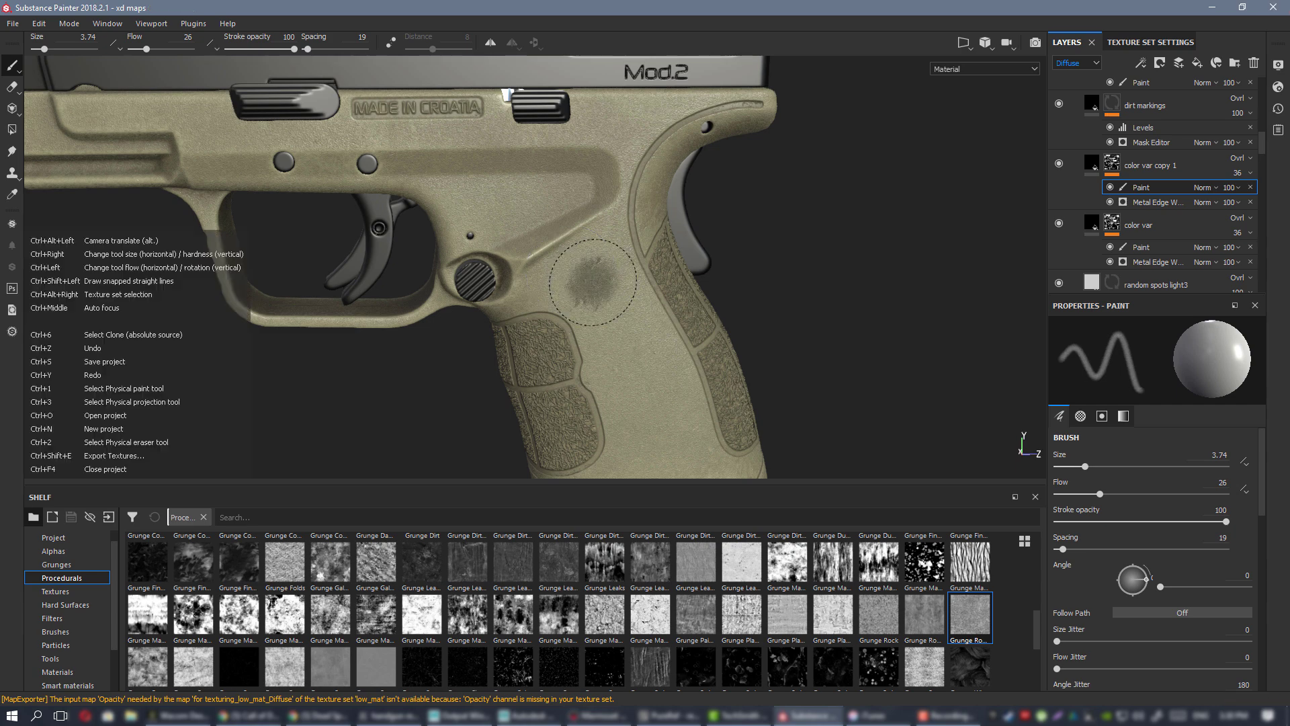
pyautogui.scroll(-3, 569, 269)
pyautogui.moveTo(570, 270)
pyautogui.keyDown('alt'); pyautogui.mouseDown()
pyautogui.moveTo(537, 289)
pyautogui.moveTo(568, 269)
pyautogui.mouseUp(); pyautogui.keyUp('alt')
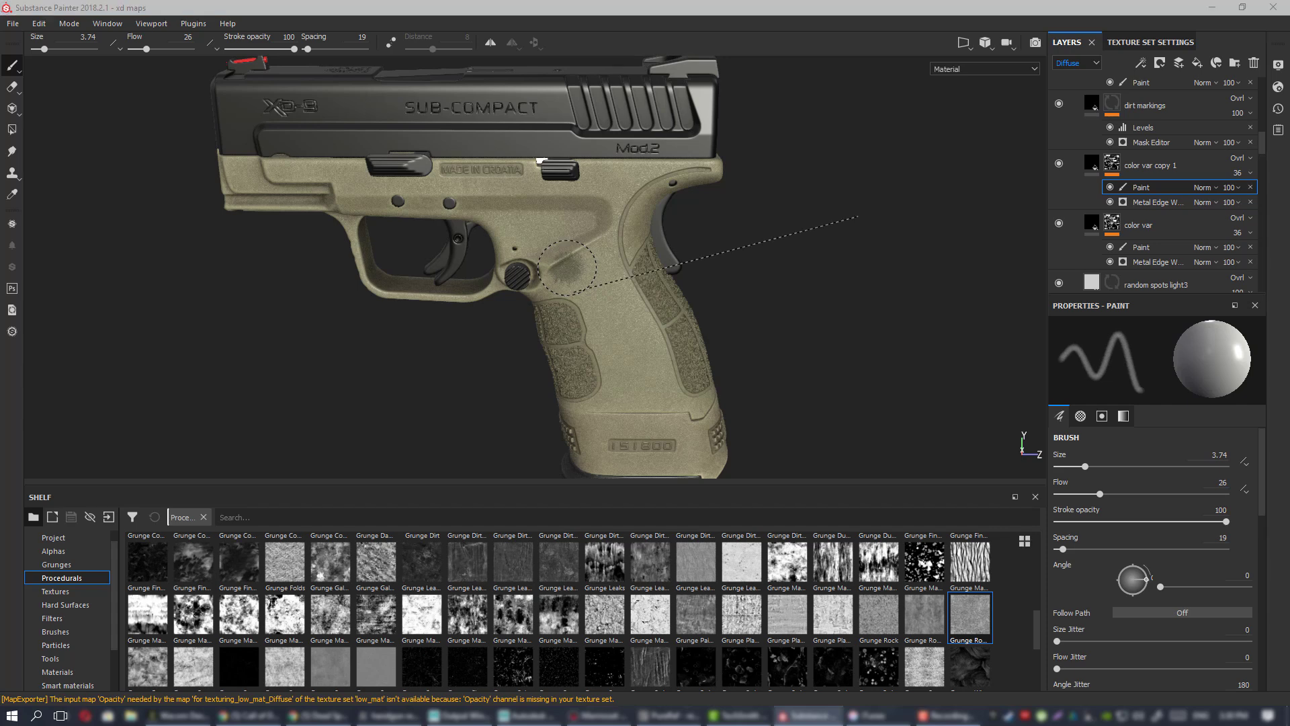
# - Export the low_mat texture set as 16-bit PNG maps with the PBR SpecGloss configuration
pyautogui.hotkey('ctrl', 'shift', 'e')
pyautogui.click(790, 586)
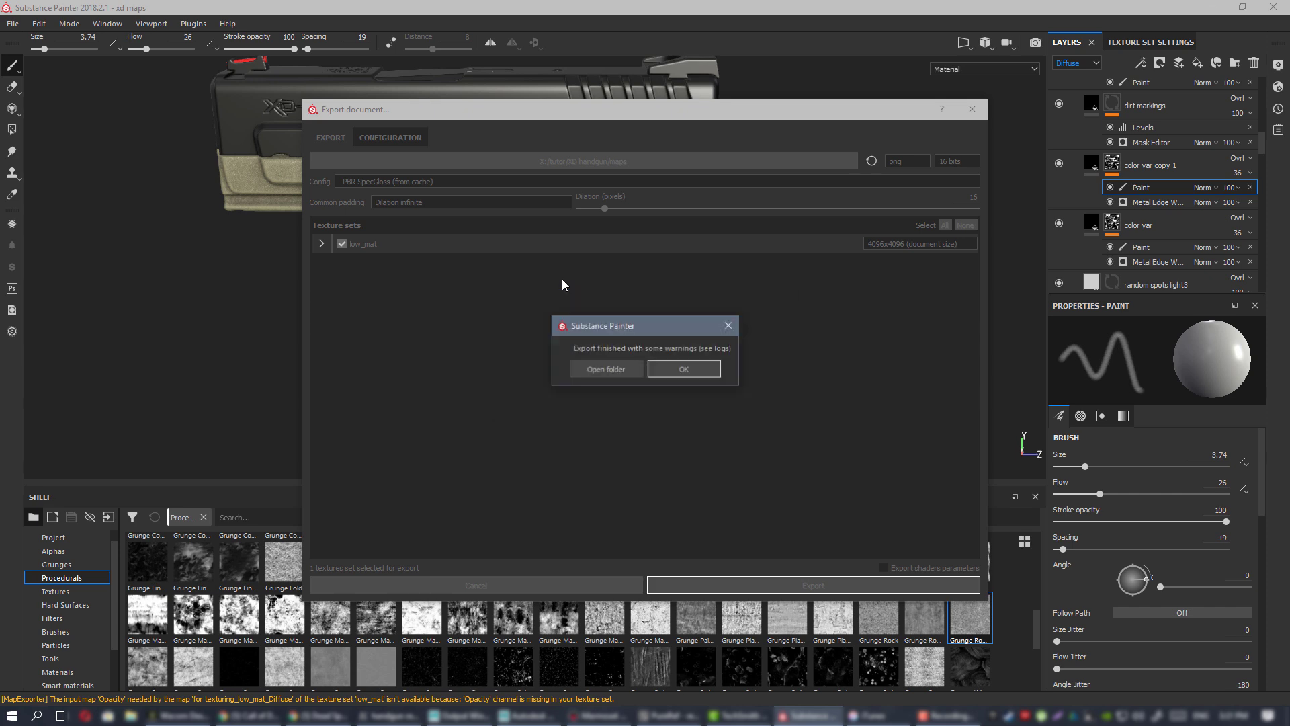
pyautogui.click(692, 370)
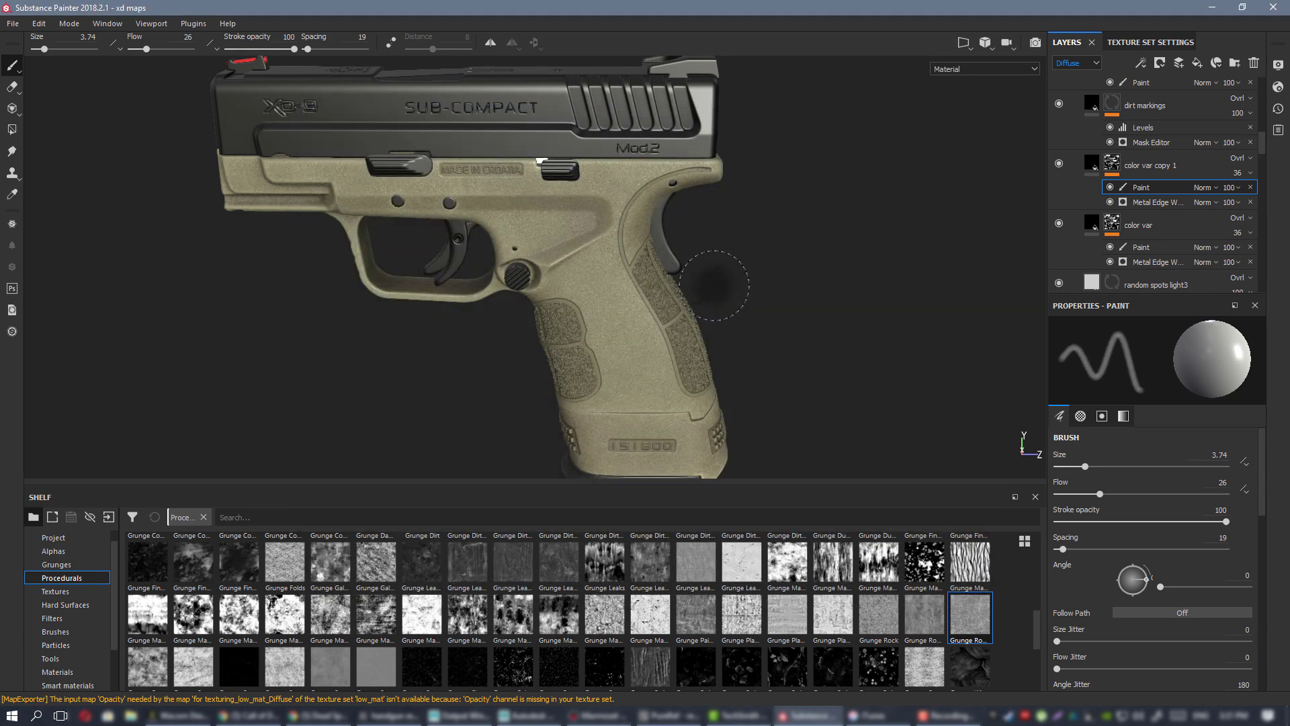
# - Switch to Marmoset Toolbag and inspect the updated textures on the pistol's SUB-COMPACT side and grip
pyautogui.click(598, 715)
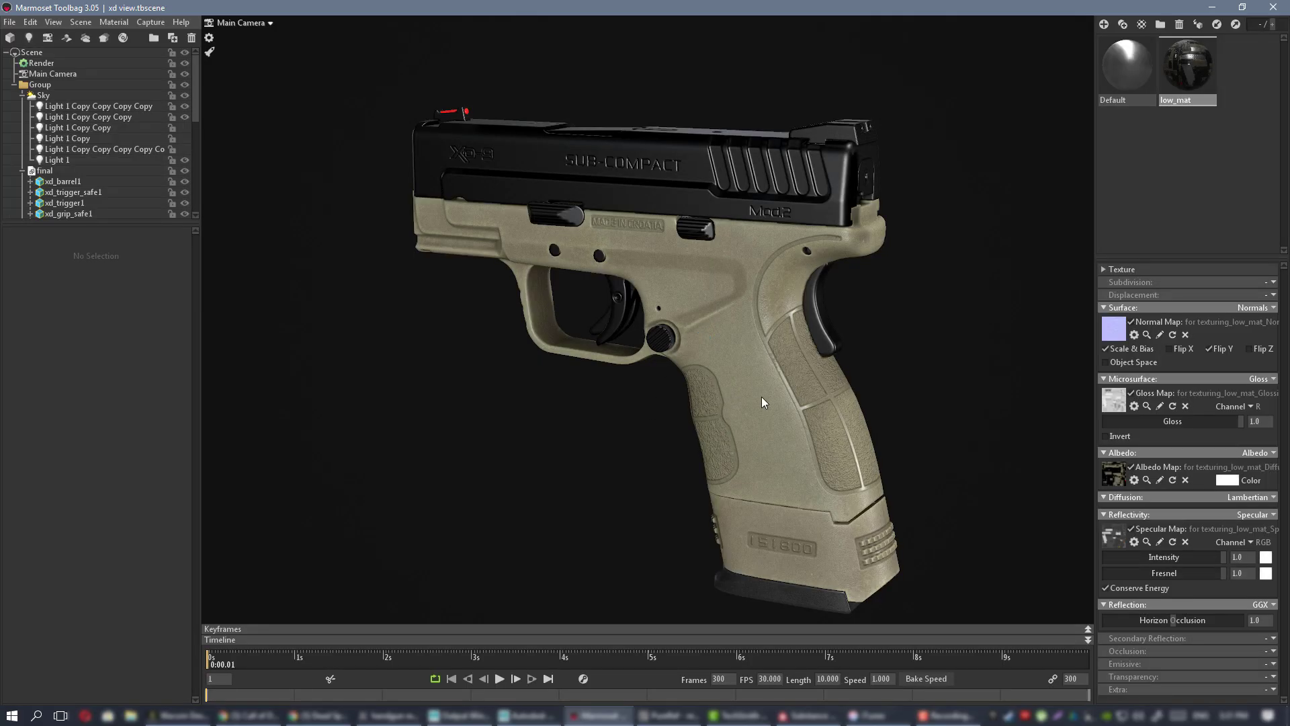
pyautogui.keyDown('alt'); pyautogui.moveTo(762, 397); pyautogui.dragTo(740, 357); pyautogui.keyUp('alt')
pyautogui.keyDown('alt'); pyautogui.moveTo(740, 356); pyautogui.dragTo(869, 391, button='right'); pyautogui.keyUp('alt')
pyautogui.keyDown('alt'); pyautogui.moveTo(869, 391); pyautogui.dragTo(707, 333, button='middle'); pyautogui.keyUp('alt')
pyautogui.keyDown('alt'); pyautogui.moveTo(707, 333); pyautogui.dragTo(578, 361); pyautogui.keyUp('alt')
pyautogui.keyDown('alt'); pyautogui.moveTo(578, 361); pyautogui.dragTo(595, 340, button='right'); pyautogui.keyUp('alt')
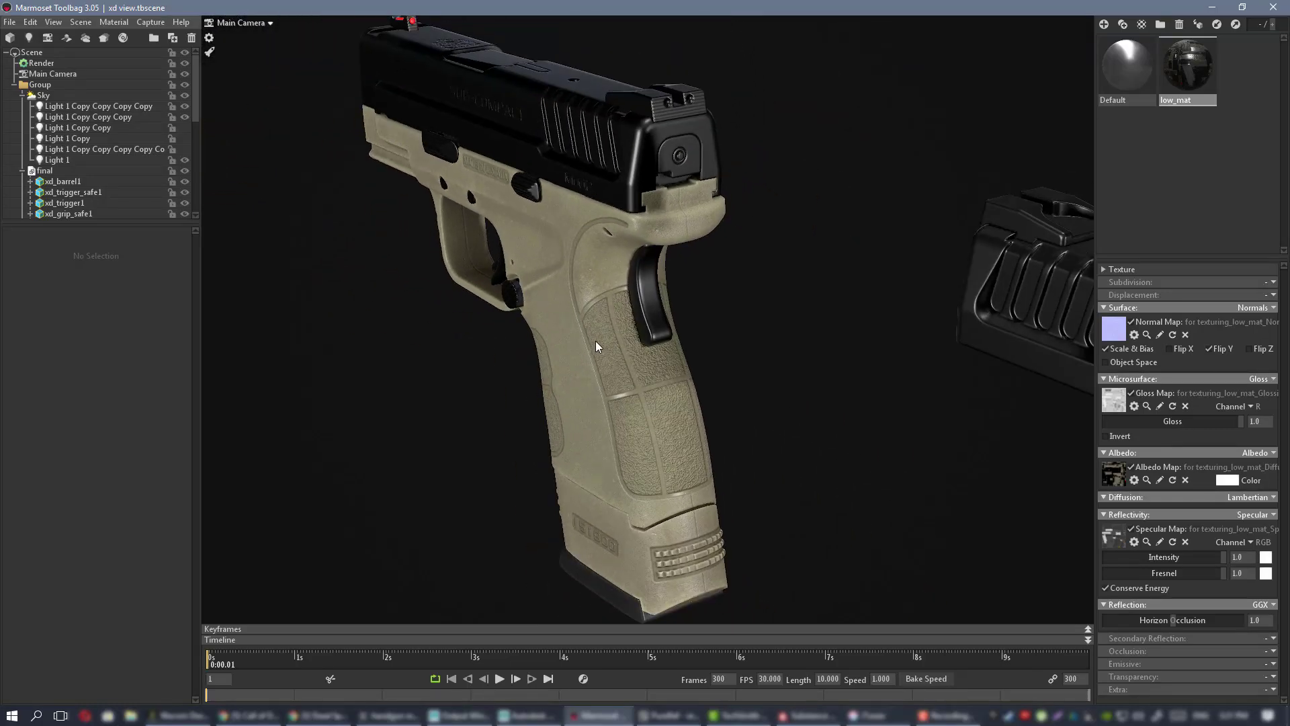
pyautogui.keyDown('alt'); pyautogui.moveTo(595, 341); pyautogui.dragTo(663, 366); pyautogui.keyUp('alt')
pyautogui.keyDown('alt'); pyautogui.moveTo(663, 366); pyautogui.dragTo(743, 358, button='right'); pyautogui.keyUp('alt')
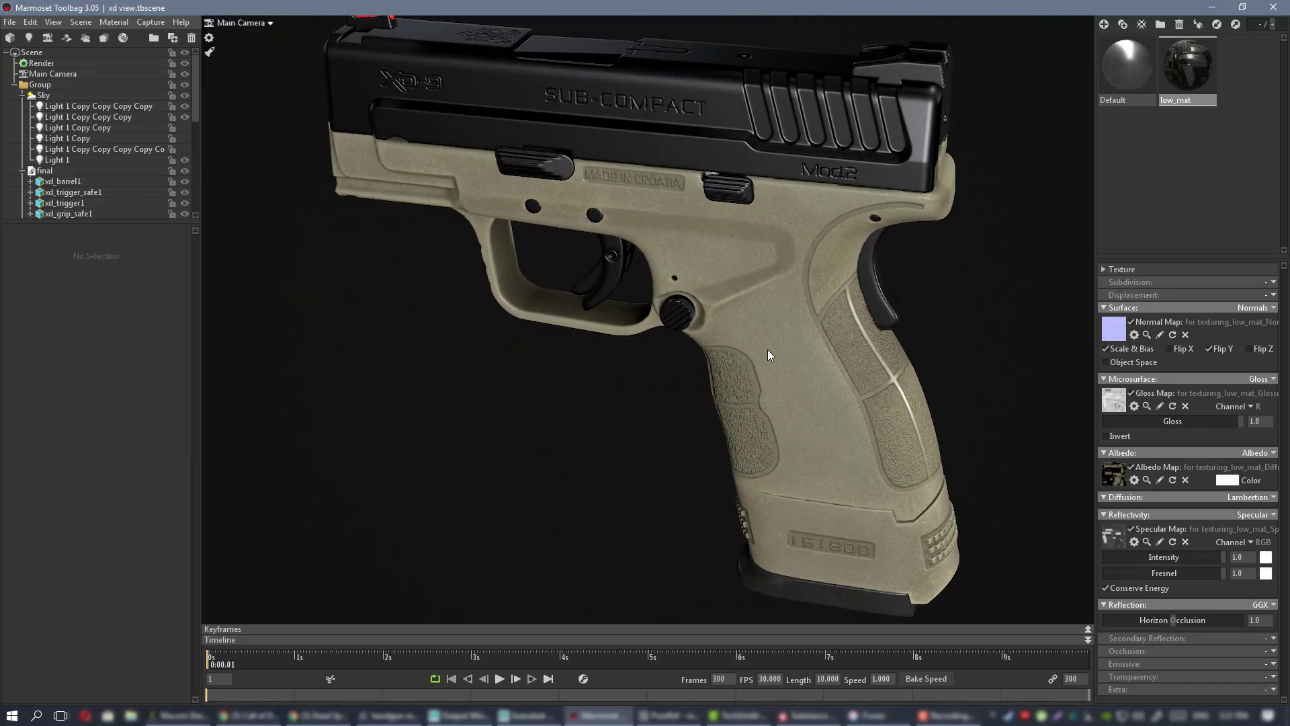
pyautogui.keyDown('alt'); pyautogui.moveTo(767, 350); pyautogui.dragTo(760, 312); pyautogui.keyUp('alt')
pyautogui.keyDown('alt'); pyautogui.moveTo(760, 311); pyautogui.dragTo(739, 260, button='right'); pyautogui.keyUp('alt')
pyautogui.keyDown('alt'); pyautogui.moveTo(739, 260); pyautogui.dragTo(739, 255, button='middle'); pyautogui.keyUp('alt')
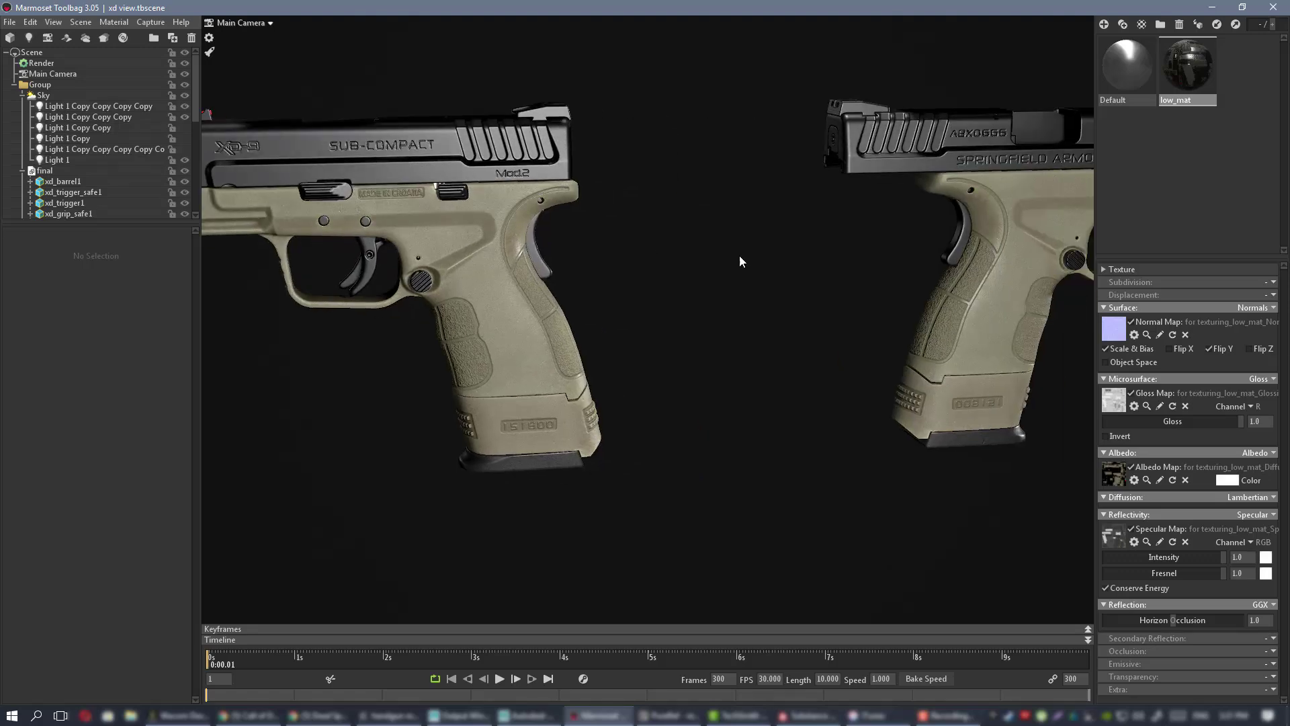
# - Examine the second pistol's SPRINGFIELD ARMORY side, including the frame, trigger guard and grip panels
pyautogui.keyDown('alt'); pyautogui.moveTo(739, 256); pyautogui.dragTo(638, 405); pyautogui.keyUp('alt')
pyautogui.keyDown('alt'); pyautogui.moveTo(639, 406); pyautogui.dragTo(669, 181, button='right'); pyautogui.keyUp('alt')
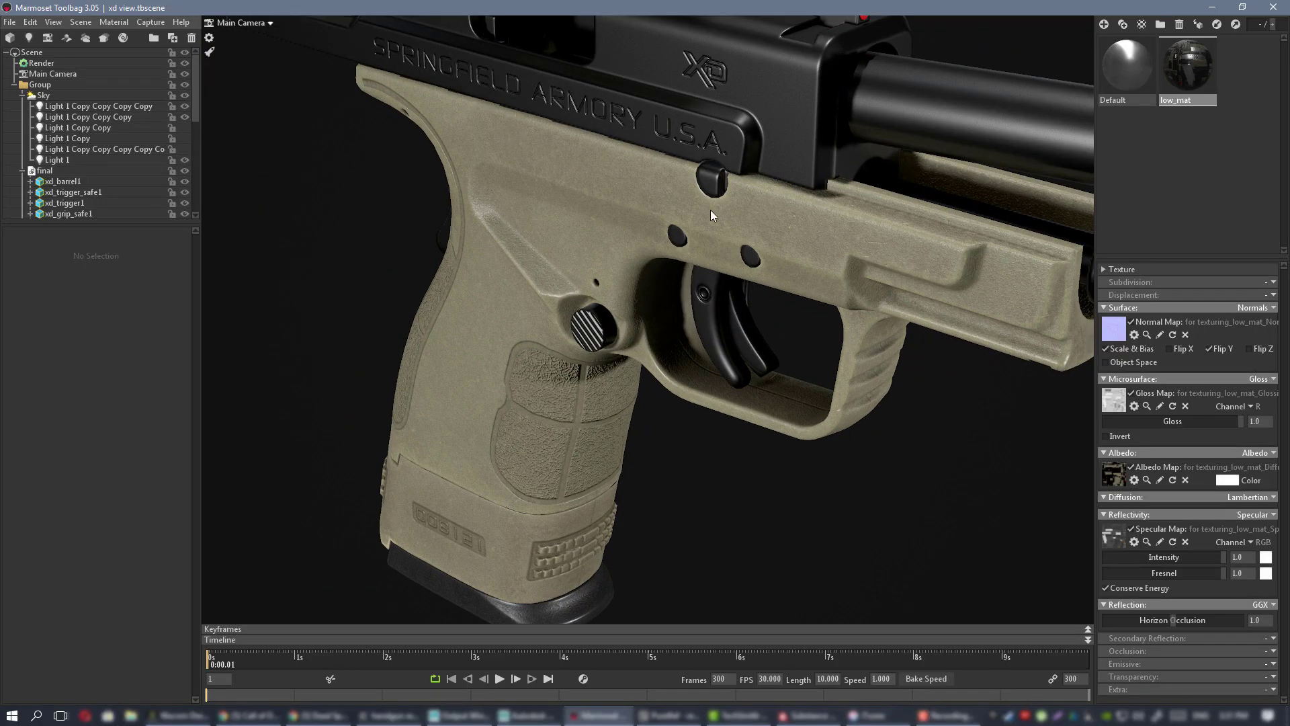
pyautogui.keyDown('alt'); pyautogui.moveTo(554, 172); pyautogui.dragTo(523, 139); pyautogui.keyUp('alt')
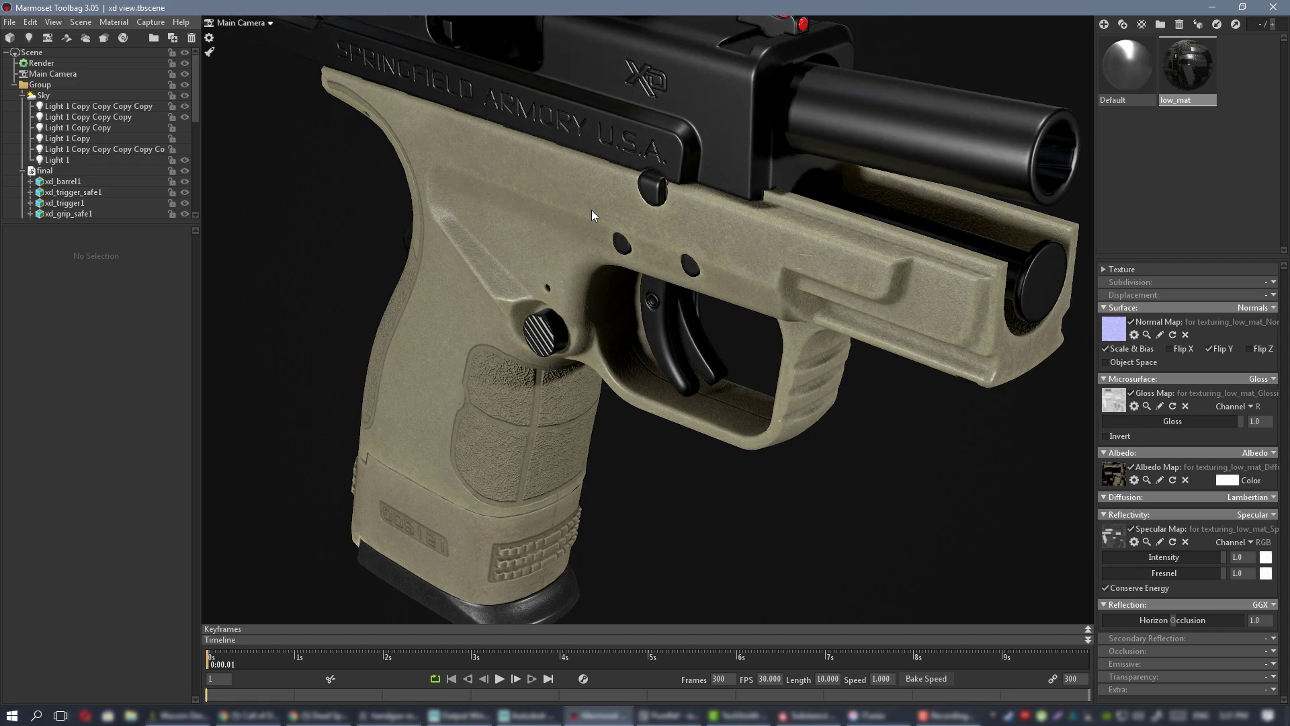
pyautogui.keyDown('alt'); pyautogui.moveTo(592, 210); pyautogui.dragTo(554, 211, button='right'); pyautogui.keyUp('alt')
pyautogui.keyDown('alt'); pyautogui.moveTo(595, 243); pyautogui.dragTo(675, 220); pyautogui.keyUp('alt')
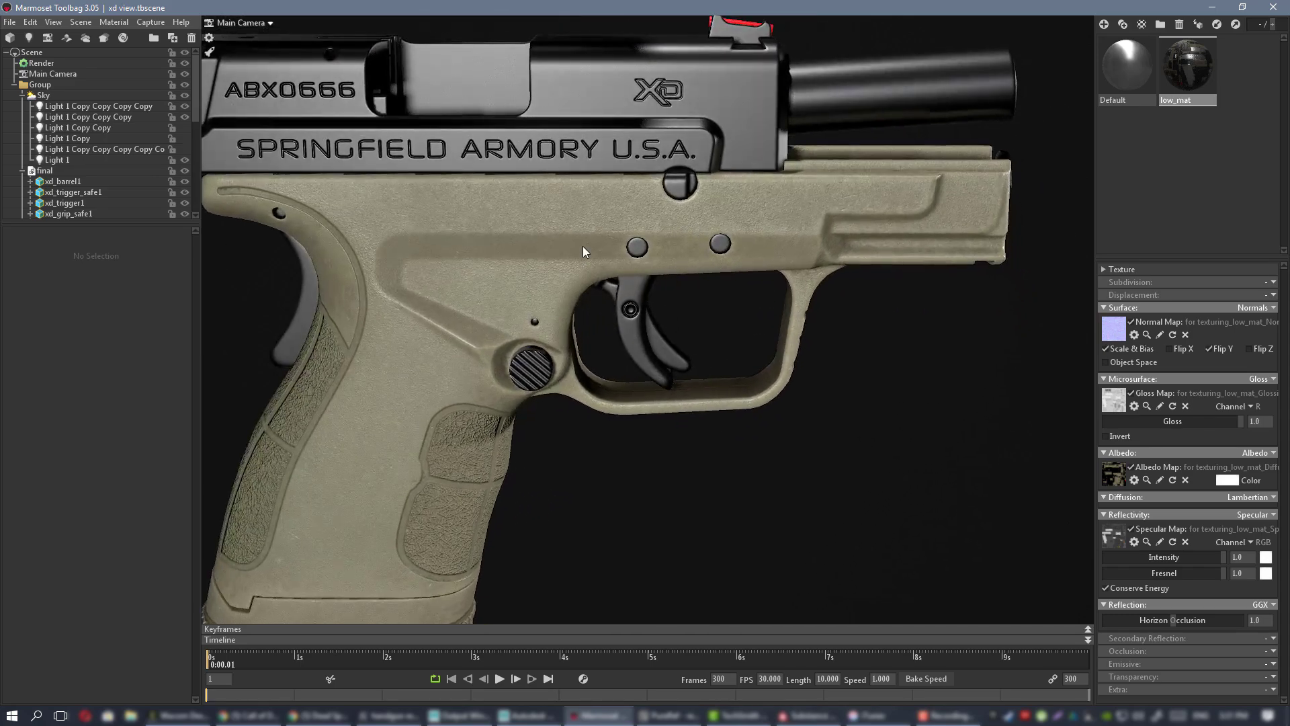
pyautogui.keyDown('alt'); pyautogui.moveTo(582, 246); pyautogui.dragTo(544, 249, button='right'); pyautogui.keyUp('alt')
pyautogui.keyDown('alt'); pyautogui.moveTo(763, 199); pyautogui.dragTo(958, 91, button='middle'); pyautogui.keyUp('alt')
pyautogui.keyDown('alt'); pyautogui.moveTo(672, 229); pyautogui.dragTo(705, 253); pyautogui.keyUp('alt')
pyautogui.keyDown('alt'); pyautogui.moveTo(706, 254); pyautogui.dragTo(695, 273, button='middle'); pyautogui.keyUp('alt')
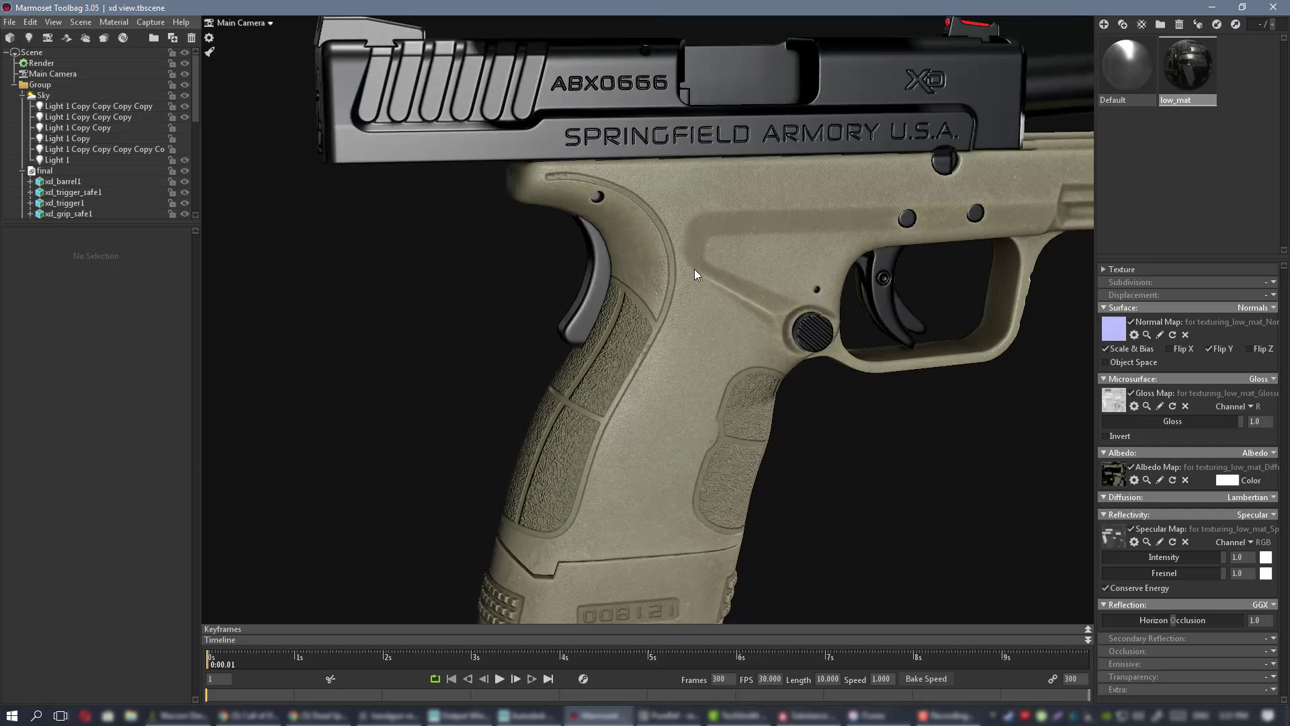
# - Check the frame from the rear, looking at the beavertail and the textured back of the grip
pyautogui.keyDown('alt'); pyautogui.moveTo(694, 270); pyautogui.dragTo(695, 265); pyautogui.keyUp('alt')
pyautogui.keyDown('alt'); pyautogui.moveTo(695, 265); pyautogui.dragTo(675, 263, button='right'); pyautogui.keyUp('alt')
pyautogui.moveTo(676, 263)
pyautogui.keyDown('alt'); pyautogui.mouseDown()
pyautogui.moveTo(846, 265)
pyautogui.moveTo(638, 273)
pyautogui.moveTo(583, 224)
pyautogui.mouseUp(); pyautogui.keyUp('alt')
pyautogui.keyDown('alt'); pyautogui.moveTo(583, 224); pyautogui.dragTo(200, 217, button='right'); pyautogui.keyUp('alt')
pyautogui.keyDown('alt'); pyautogui.moveTo(200, 216); pyautogui.dragTo(578, 259, button='middle'); pyautogui.keyUp('alt')
pyautogui.keyDown('alt'); pyautogui.moveTo(578, 259); pyautogui.dragTo(509, 258); pyautogui.keyUp('alt')
pyautogui.keyDown('alt'); pyautogui.moveTo(407, 286); pyautogui.dragTo(612, 317, button='middle'); pyautogui.keyUp('alt')
pyautogui.scroll(-3, 612, 318)
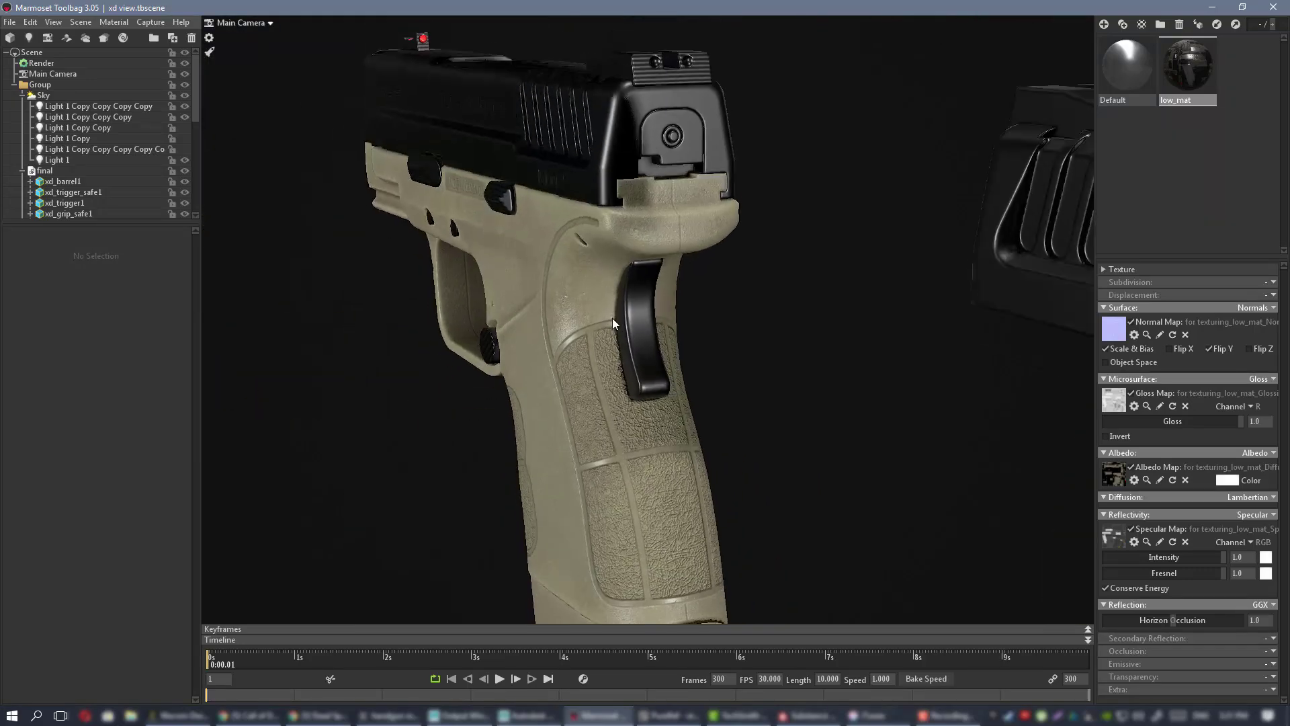
pyautogui.keyDown('alt'); pyautogui.moveTo(612, 317); pyautogui.dragTo(584, 295); pyautogui.keyUp('alt')
pyautogui.keyDown('alt'); pyautogui.moveTo(735, 360); pyautogui.dragTo(699, 289); pyautogui.keyUp('alt')
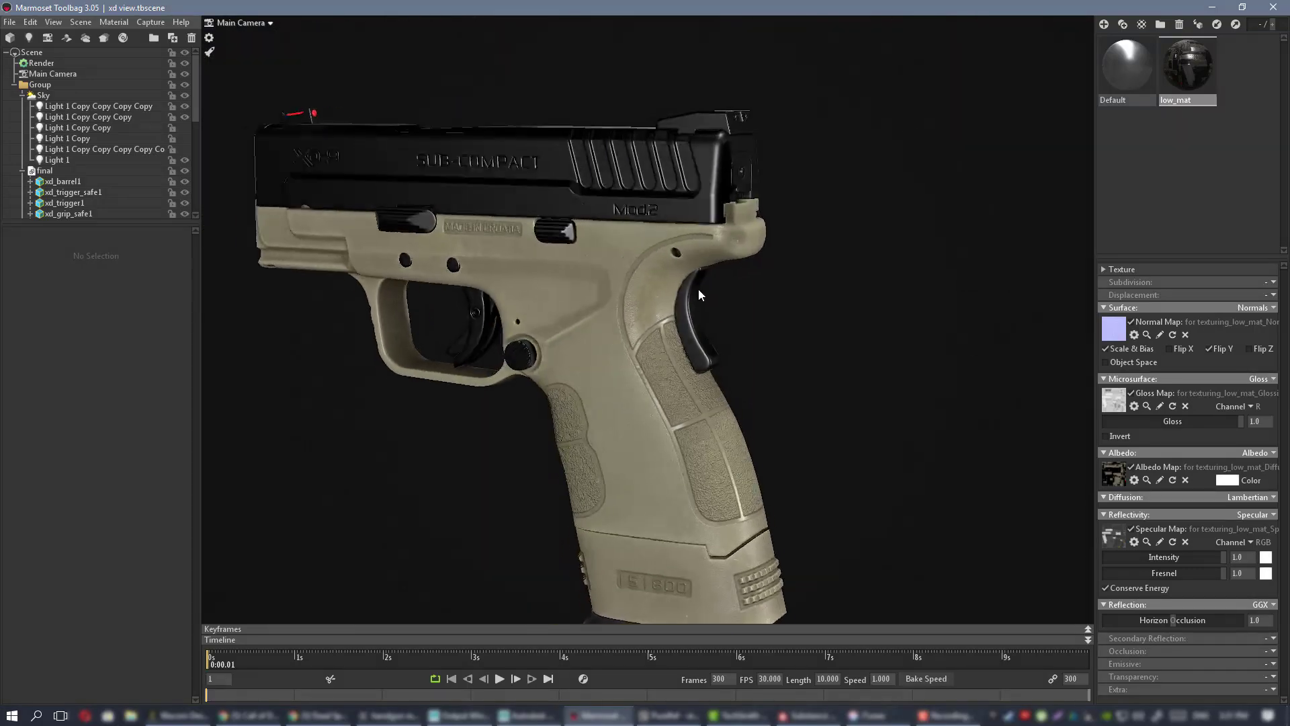
# - Look closely at the lower backstrap and the ribbed magazine base in the render view
pyautogui.keyDown('alt'); pyautogui.moveTo(664, 339); pyautogui.dragTo(594, 175, button='middle'); pyautogui.keyUp('alt')
pyautogui.keyDown('alt'); pyautogui.moveTo(594, 174); pyautogui.dragTo(672, 309, button='right'); pyautogui.keyUp('alt')
pyautogui.keyDown('alt'); pyautogui.moveTo(672, 309); pyautogui.dragTo(582, 329); pyautogui.keyUp('alt')
pyautogui.keyDown('alt'); pyautogui.moveTo(582, 329); pyautogui.dragTo(491, 321, button='right'); pyautogui.keyUp('alt')
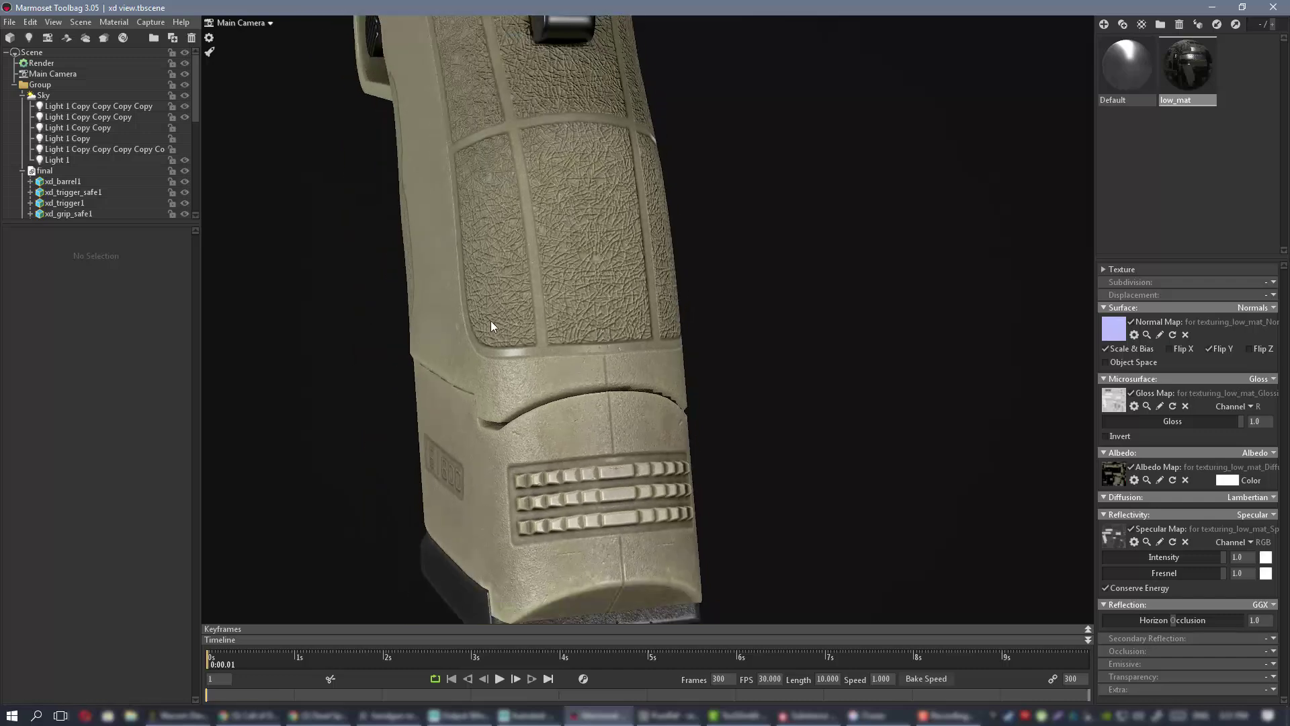
pyautogui.keyDown('alt'); pyautogui.moveTo(490, 321); pyautogui.dragTo(756, 304); pyautogui.keyUp('alt')
pyautogui.keyDown('alt'); pyautogui.moveTo(756, 304); pyautogui.dragTo(568, 295, button='right'); pyautogui.keyUp('alt')
pyautogui.keyDown('alt'); pyautogui.moveTo(568, 296); pyautogui.dragTo(424, 316); pyautogui.keyUp('alt')
pyautogui.keyDown('alt'); pyautogui.moveTo(807, 403); pyautogui.dragTo(735, 385, button='right'); pyautogui.keyUp('alt')
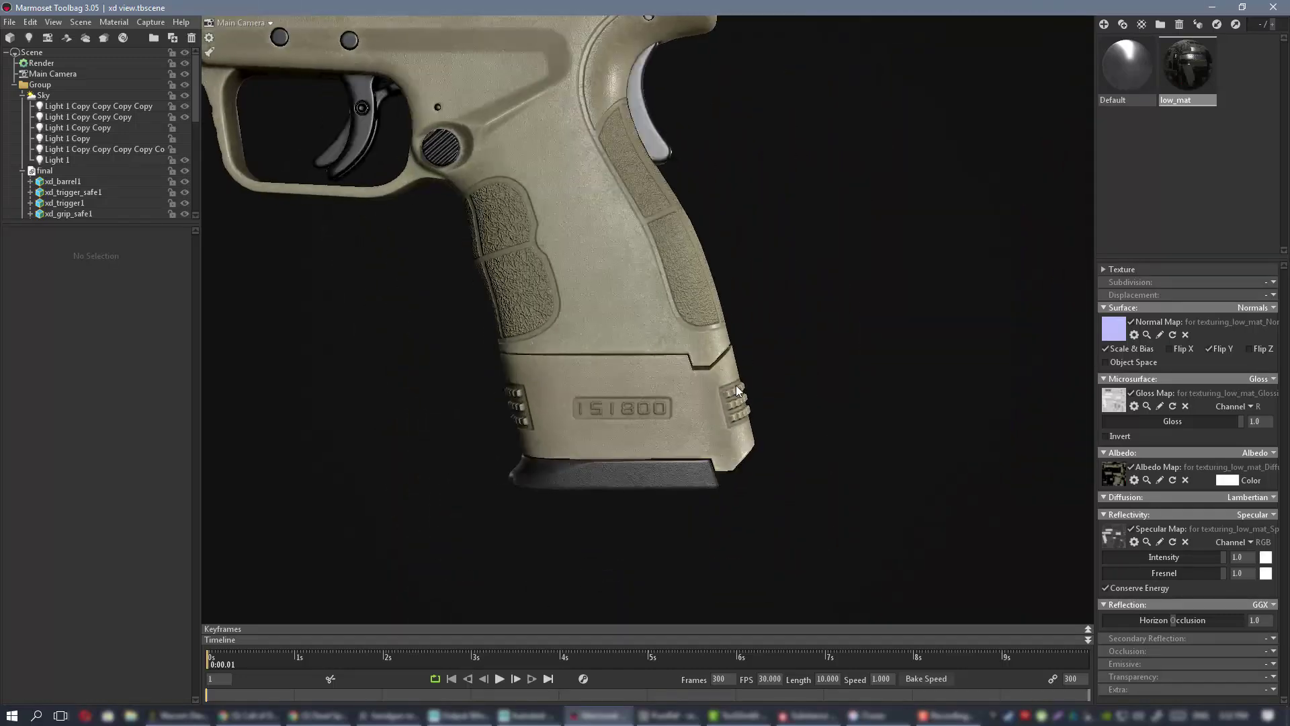
# - Review the grip and magazine under rotated lighting and from changing angles, out to the whole pistol
pyautogui.keyDown('alt'); pyautogui.moveTo(735, 385); pyautogui.dragTo(826, 378); pyautogui.keyUp('alt')
pyautogui.keyDown('alt'); pyautogui.moveTo(657, 376); pyautogui.dragTo(751, 378); pyautogui.keyUp('alt')
pyautogui.keyDown('shift'); pyautogui.moveTo(751, 376); pyautogui.dragTo(725, 375, button='right'); pyautogui.keyUp('shift')
pyautogui.keyDown('alt'); pyautogui.moveTo(748, 379); pyautogui.dragTo(638, 386); pyautogui.keyUp('alt')
pyautogui.keyDown('alt'); pyautogui.moveTo(638, 386); pyautogui.dragTo(575, 396, button='right'); pyautogui.keyUp('alt')
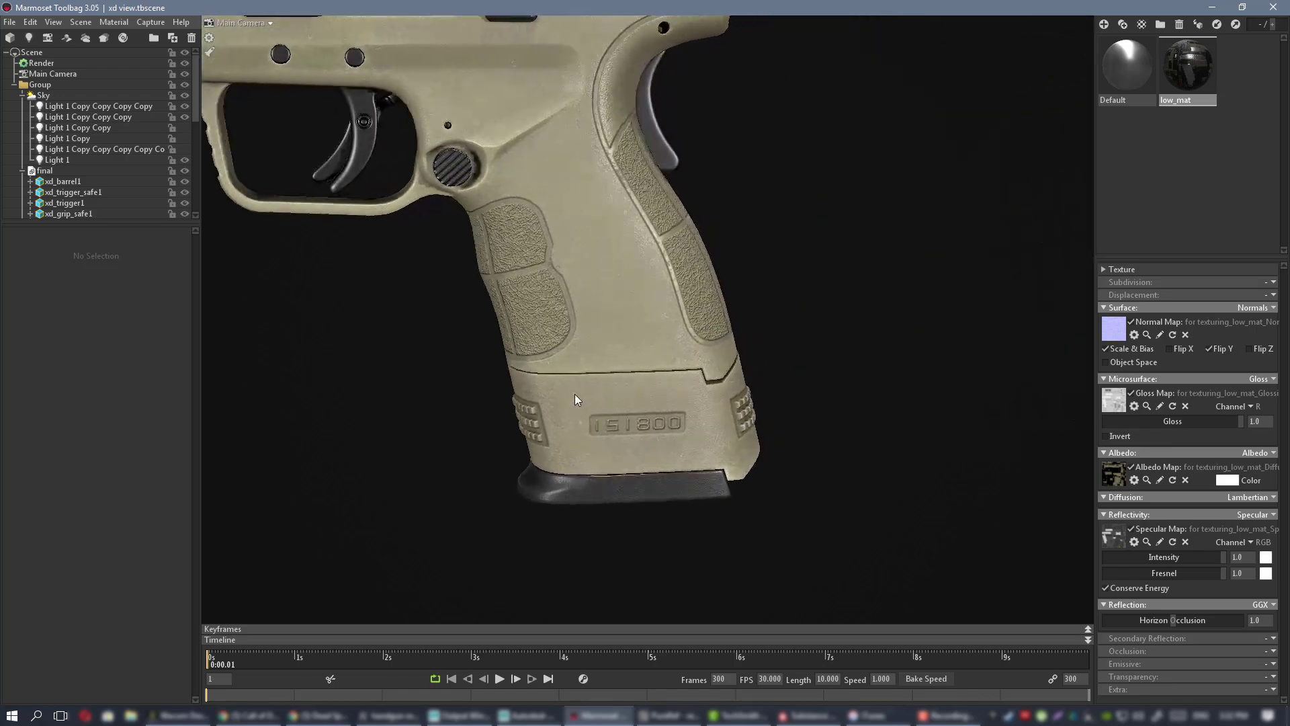
pyautogui.keyDown('alt'); pyautogui.moveTo(576, 397); pyautogui.dragTo(663, 301); pyautogui.keyUp('alt')
pyautogui.keyDown('alt'); pyautogui.moveTo(749, 332); pyautogui.dragTo(584, 441); pyautogui.keyUp('alt')
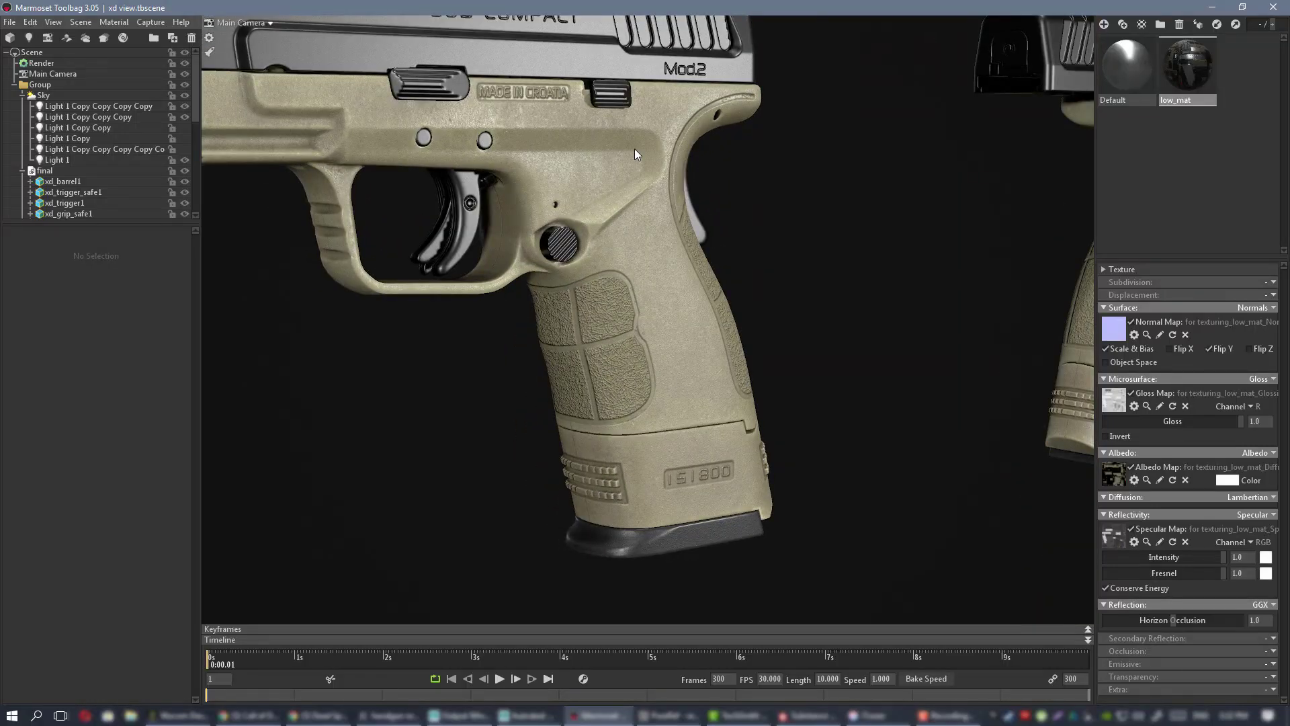
pyautogui.keyDown('alt'); pyautogui.moveTo(647, 248); pyautogui.dragTo(504, 342); pyautogui.keyUp('alt')
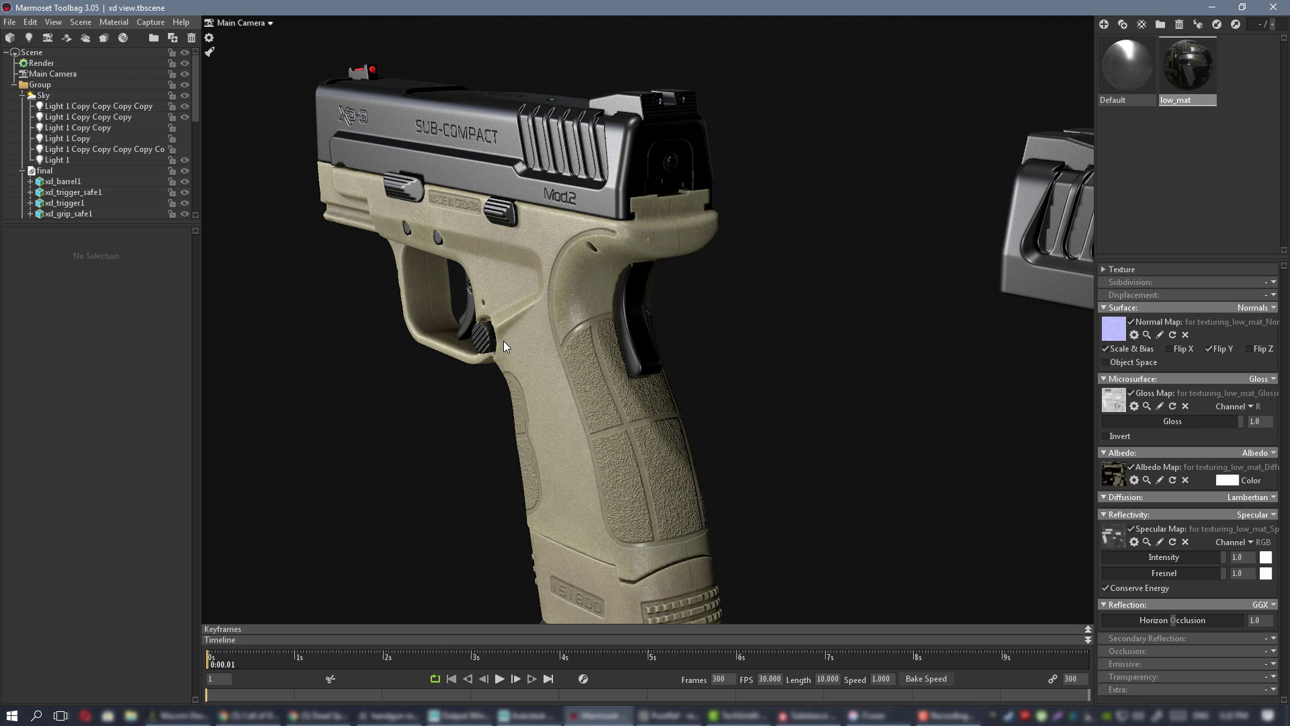
# - Examine the frame, grip panels and magazine on the pistol's SUB-COMPACT side, from close up and in full side profile
pyautogui.keyDown('alt'); pyautogui.moveTo(612, 299); pyautogui.dragTo(672, 443); pyautogui.keyUp('alt')
pyautogui.keyDown('alt'); pyautogui.moveTo(675, 442); pyautogui.dragTo(614, 357, button='right'); pyautogui.keyUp('alt')
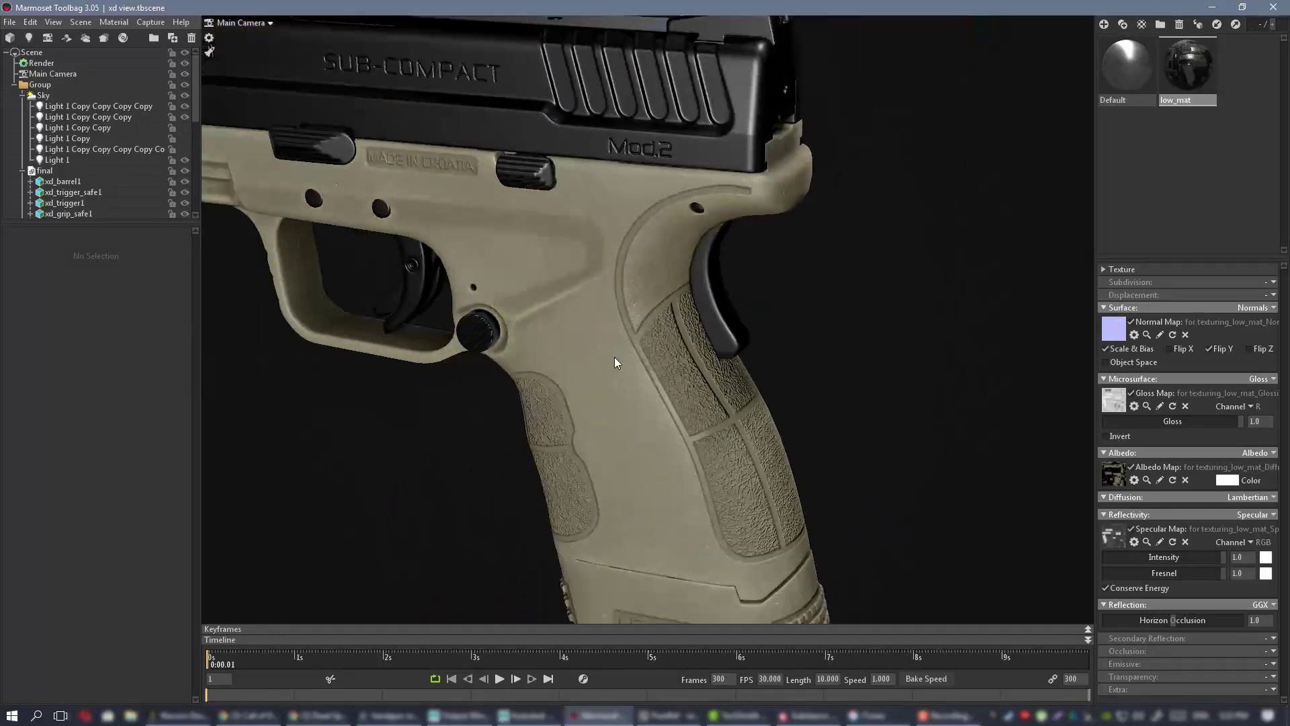
pyautogui.keyDown('alt'); pyautogui.moveTo(614, 357); pyautogui.dragTo(589, 330); pyautogui.keyUp('alt')
pyautogui.keyDown('alt'); pyautogui.moveTo(588, 329); pyautogui.dragTo(621, 309, button='right'); pyautogui.keyUp('alt')
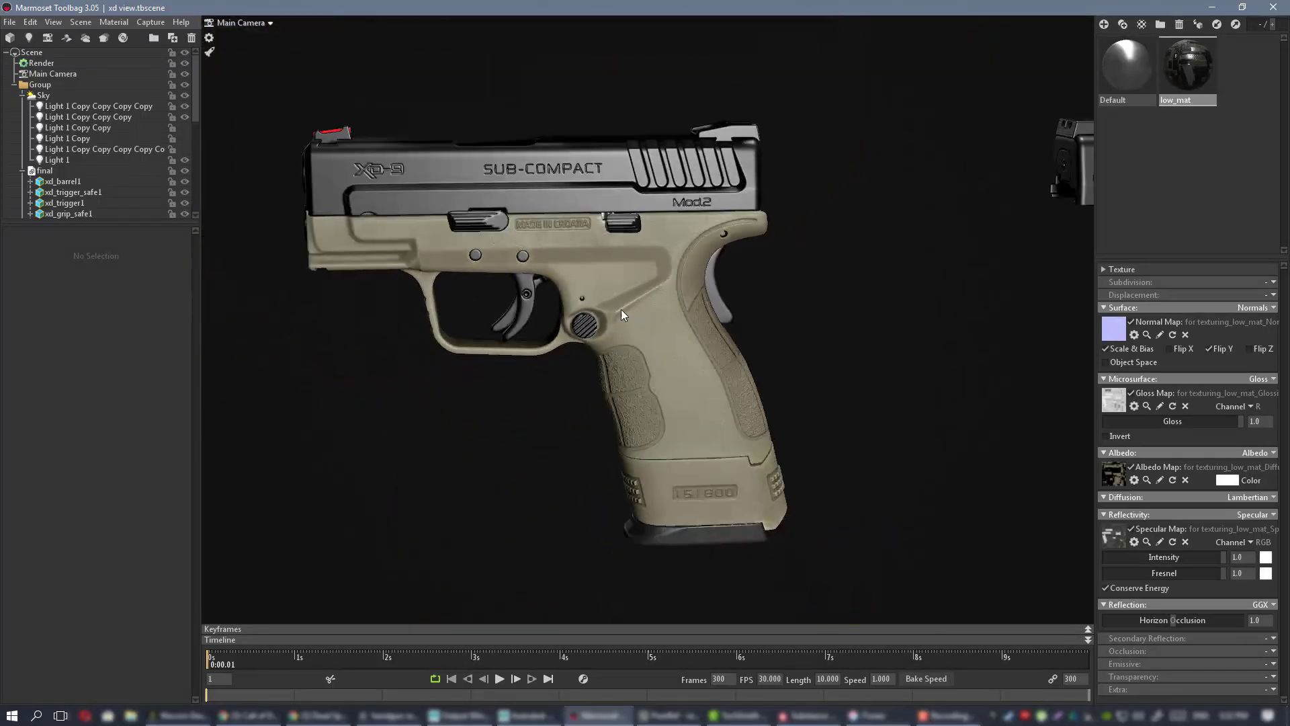
pyautogui.keyDown('alt'); pyautogui.moveTo(621, 309); pyautogui.dragTo(534, 316); pyautogui.keyUp('alt')
pyautogui.keyDown('alt'); pyautogui.moveTo(535, 316); pyautogui.dragTo(537, 298, button='right'); pyautogui.keyUp('alt')
pyautogui.keyDown('alt'); pyautogui.moveTo(538, 298); pyautogui.dragTo(641, 282); pyautogui.keyUp('alt')
pyautogui.keyDown('alt'); pyautogui.moveTo(641, 282); pyautogui.dragTo(663, 321, button='right'); pyautogui.keyUp('alt')
pyautogui.keyDown('alt'); pyautogui.moveTo(664, 321); pyautogui.dragTo(608, 234); pyautogui.keyUp('alt')
pyautogui.keyDown('alt'); pyautogui.moveTo(609, 234); pyautogui.dragTo(594, 314, button='right'); pyautogui.keyUp('alt')
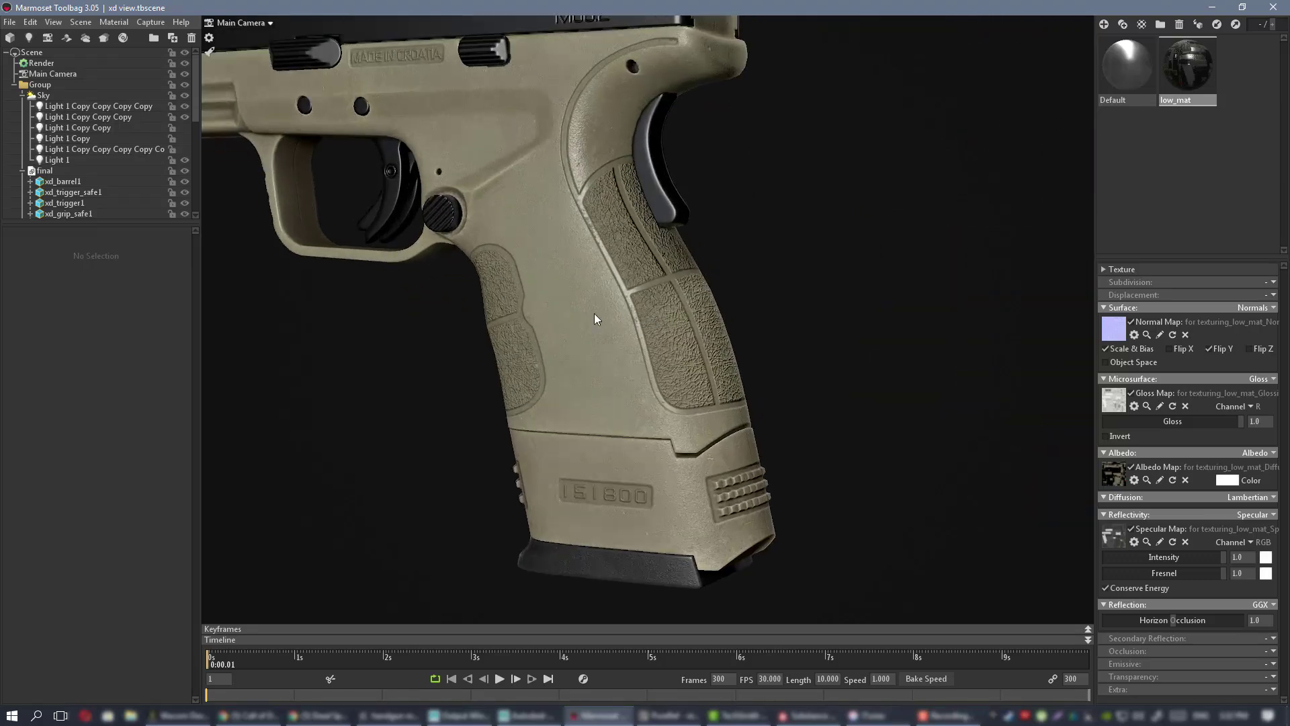
# - Check the pistol from its front and rear quarters, then inspect the trigger guard, front grip panel and magazine base closely
pyautogui.keyDown('alt'); pyautogui.moveTo(594, 313); pyautogui.dragTo(685, 335); pyautogui.keyUp('alt')
pyautogui.keyDown('alt'); pyautogui.moveTo(686, 334); pyautogui.dragTo(753, 274, button='right'); pyautogui.keyUp('alt')
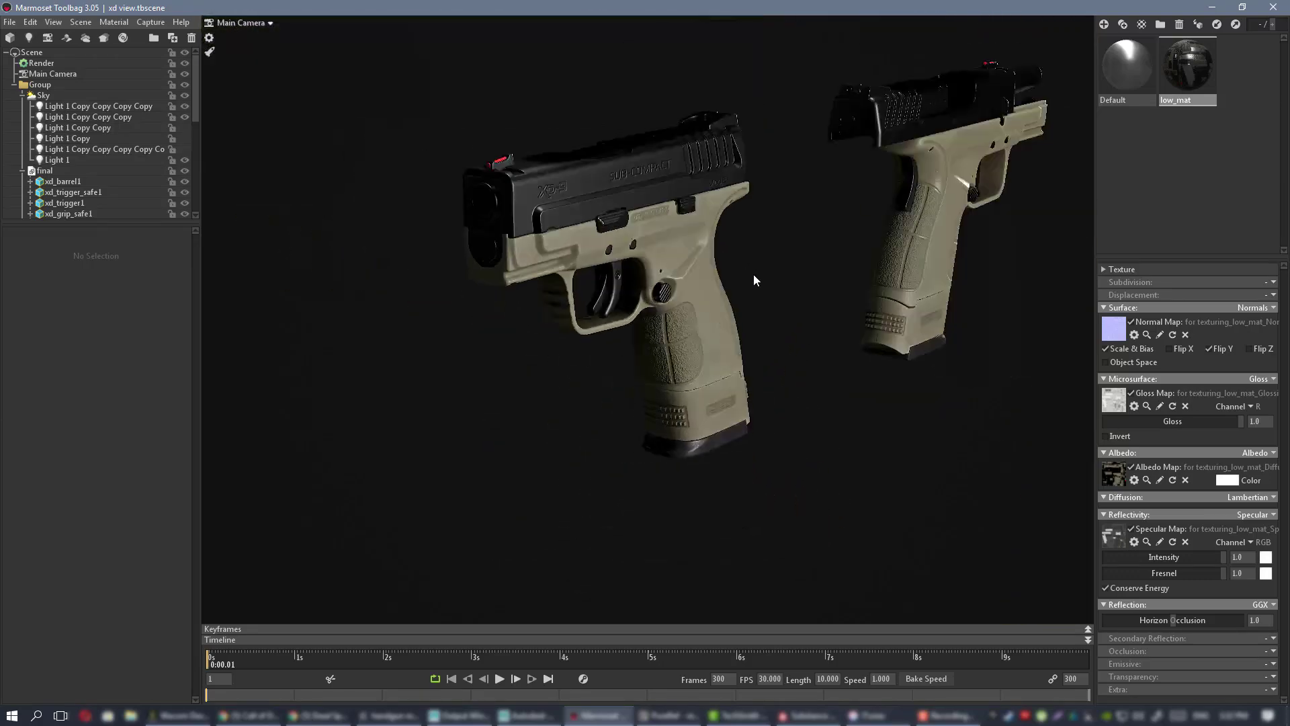
pyautogui.keyDown('alt'); pyautogui.moveTo(752, 275); pyautogui.dragTo(518, 255); pyautogui.keyUp('alt')
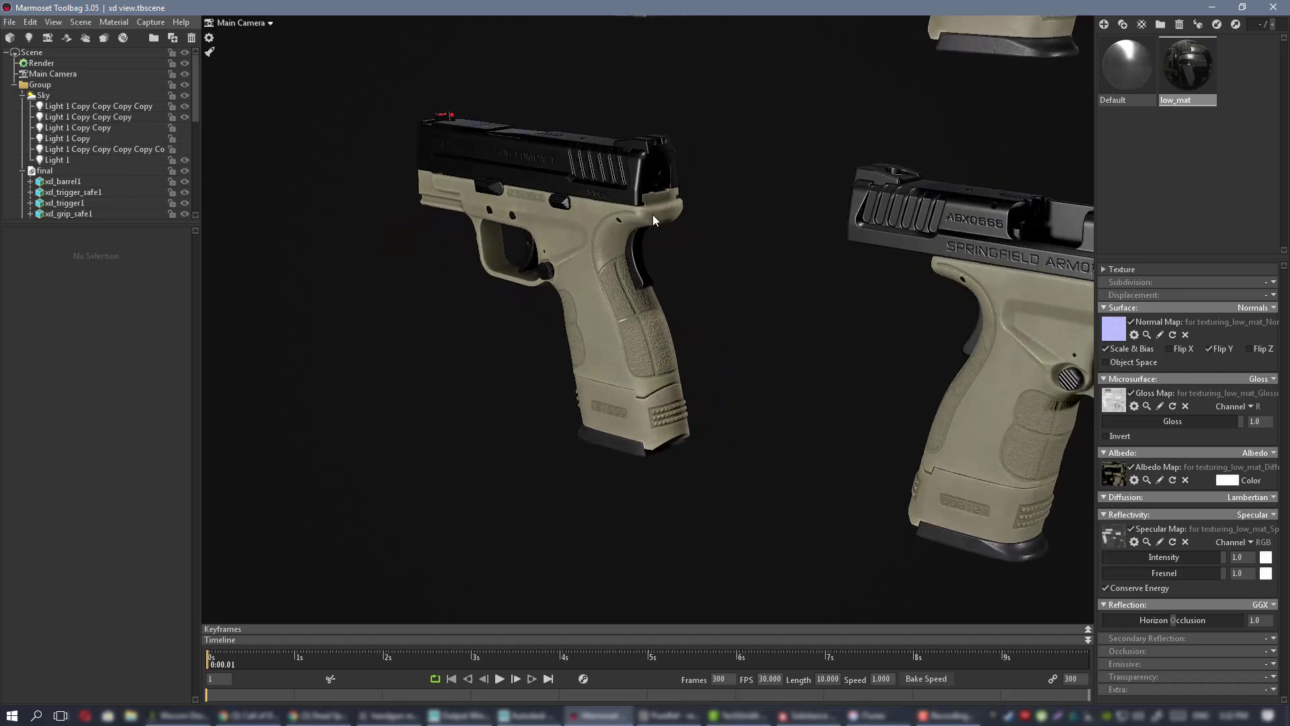
pyautogui.keyDown('alt'); pyautogui.moveTo(617, 200); pyautogui.dragTo(676, 311, button='right'); pyautogui.keyUp('alt')
pyautogui.keyDown('alt'); pyautogui.moveTo(676, 312); pyautogui.dragTo(643, 260); pyautogui.keyUp('alt')
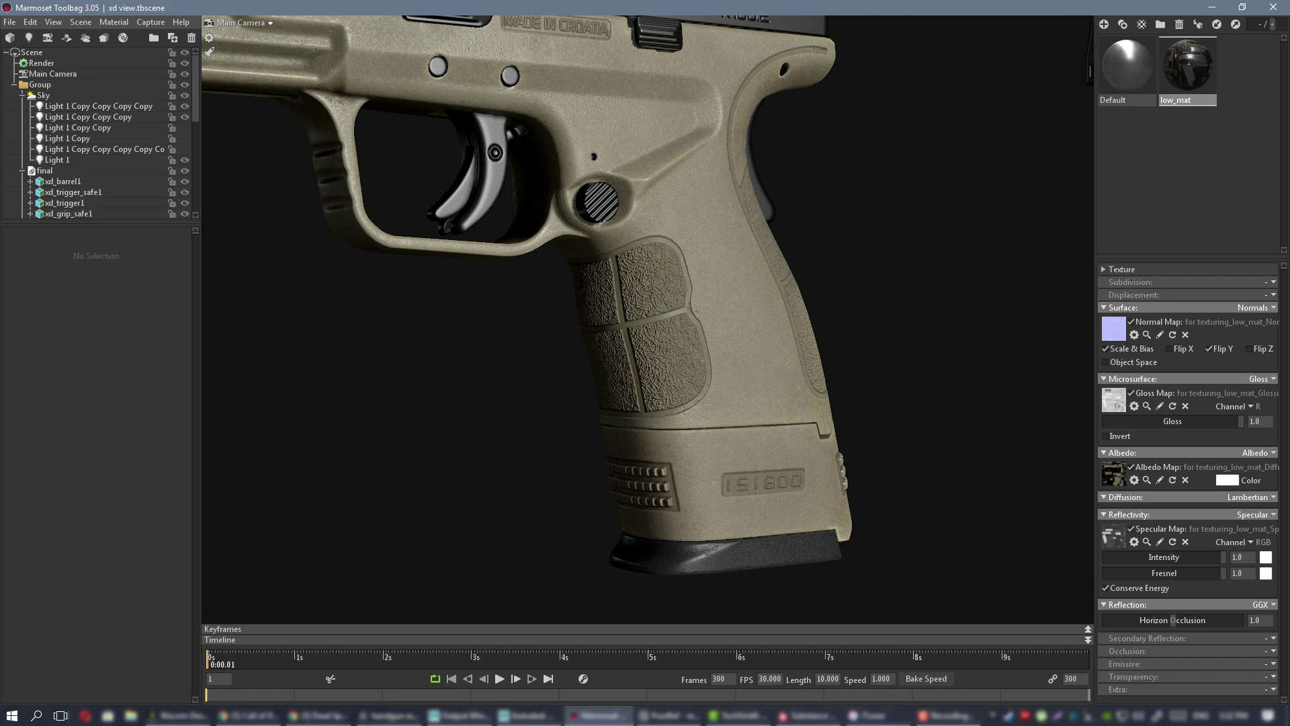
# - Switch to the PureRef board and study the plastic frame in the reference photo of the tan pistol on the red stand
pyautogui.hotkey('alt', 'Tab')
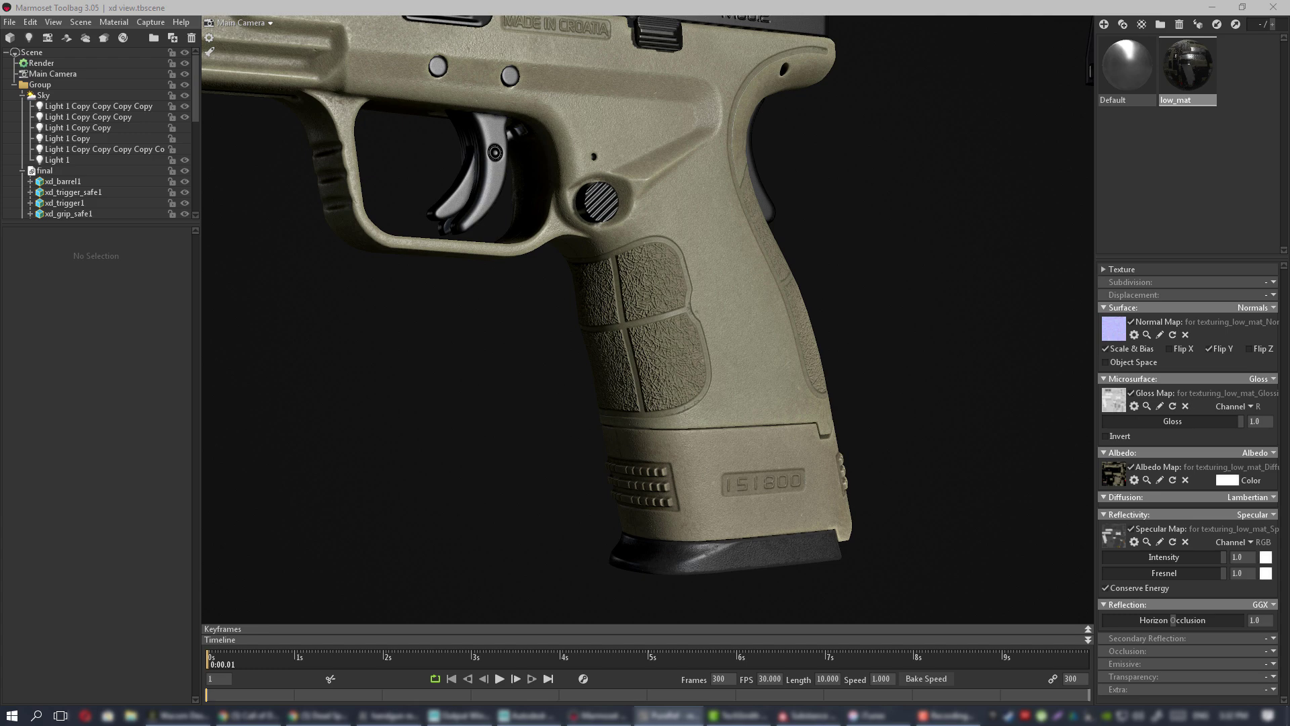
pyautogui.moveTo(1289, 376); pyautogui.dragTo(1019, 353, button='right')
pyautogui.scroll(-5, 613, 413)
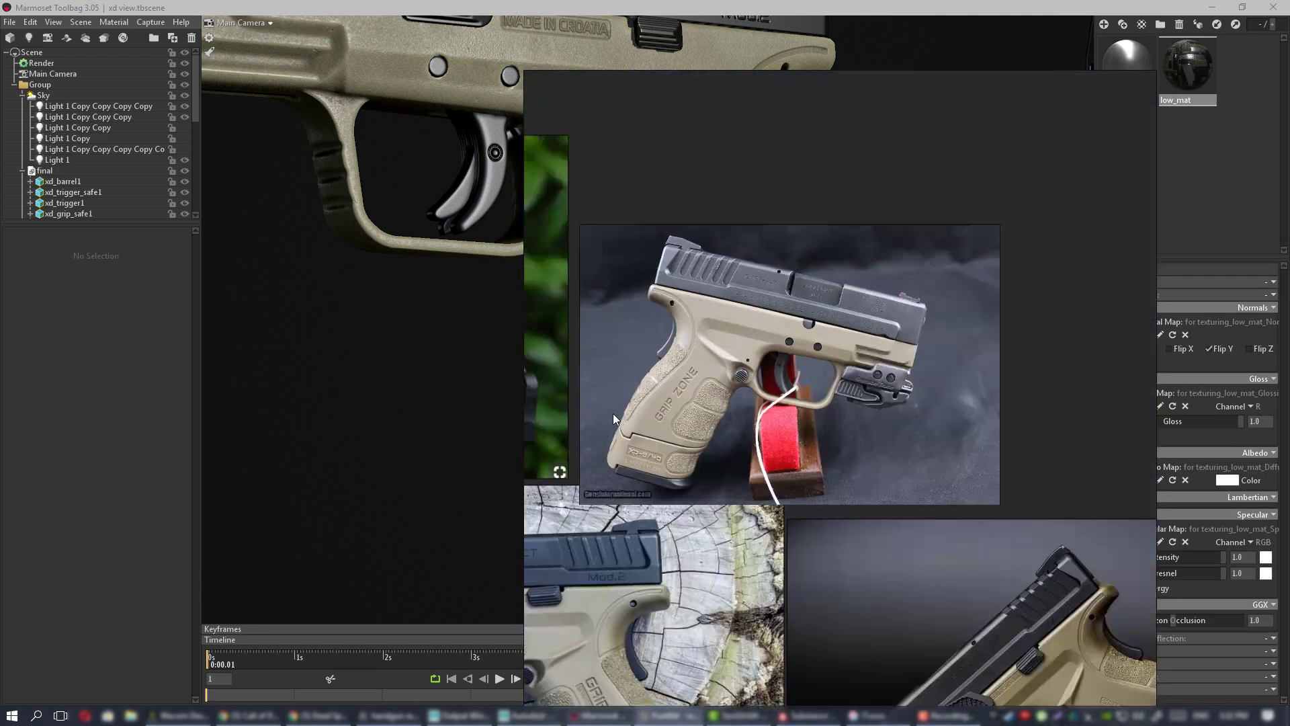
pyautogui.scroll(3, 715, 376)
pyautogui.scroll(-4, 817, 355)
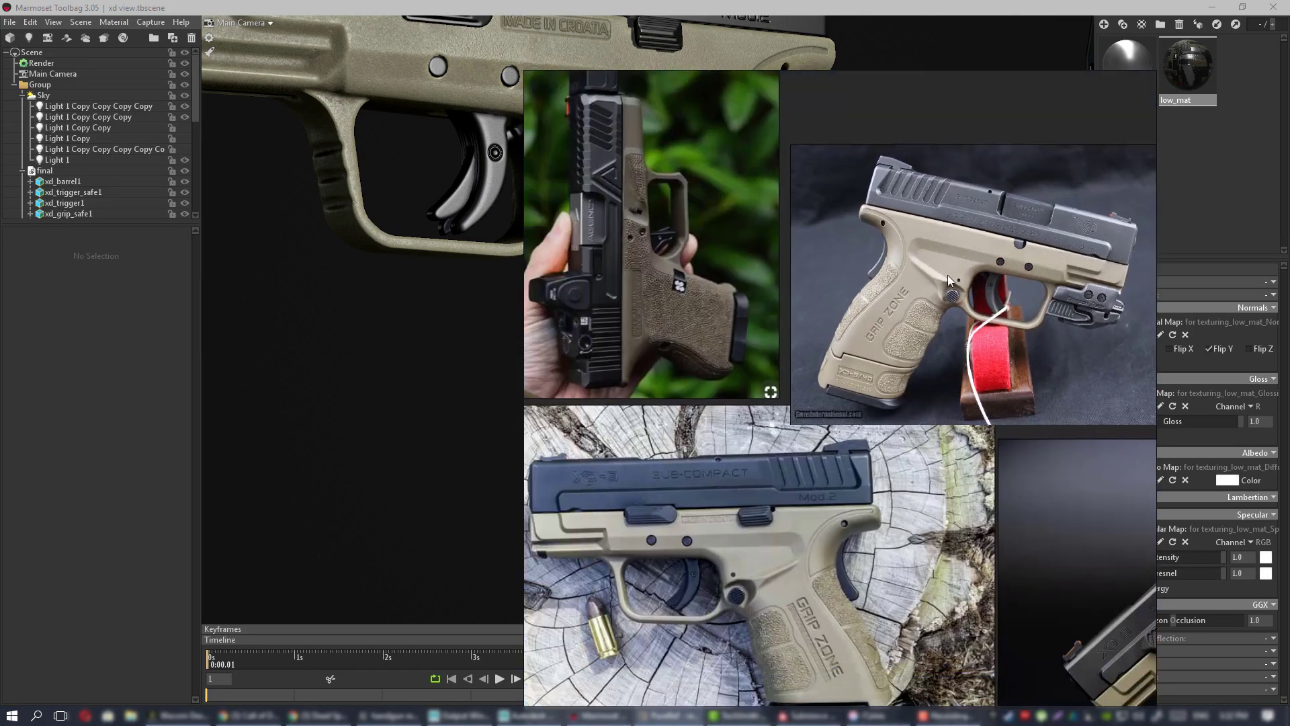
pyautogui.scroll(3, 934, 265)
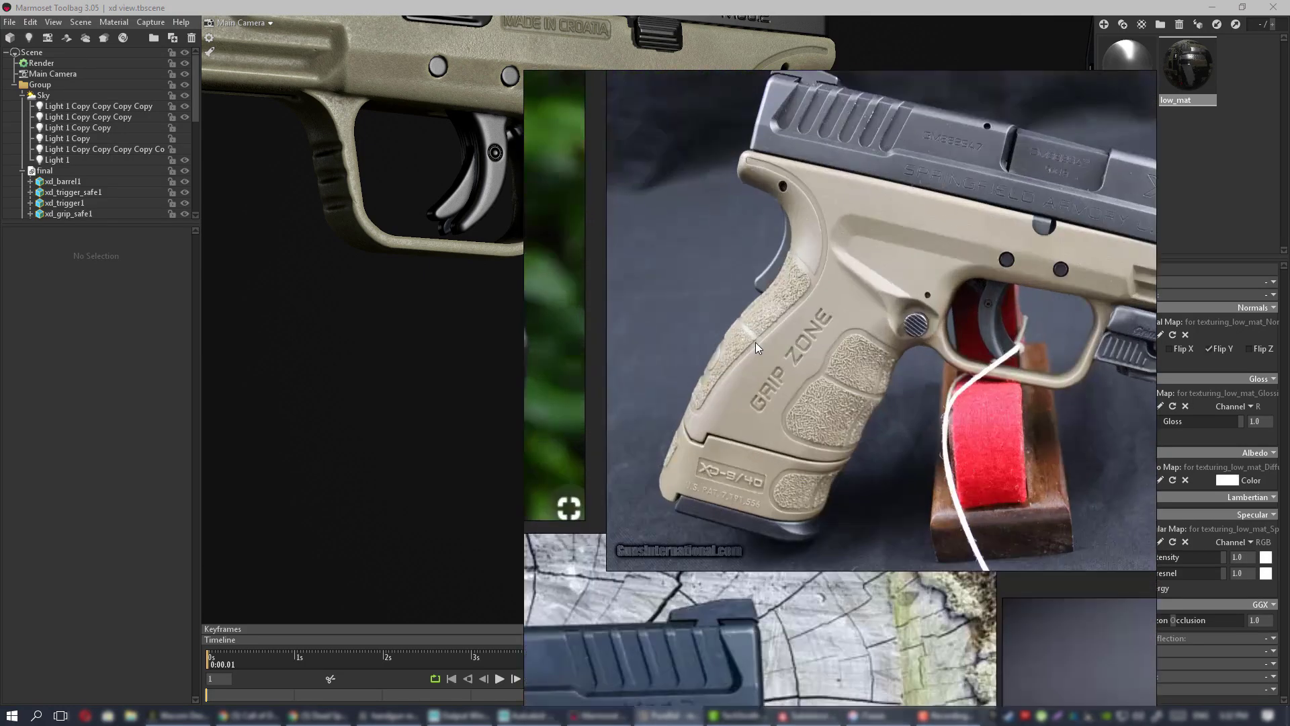
pyautogui.scroll(3, 859, 356)
pyautogui.scroll(-5, 787, 445)
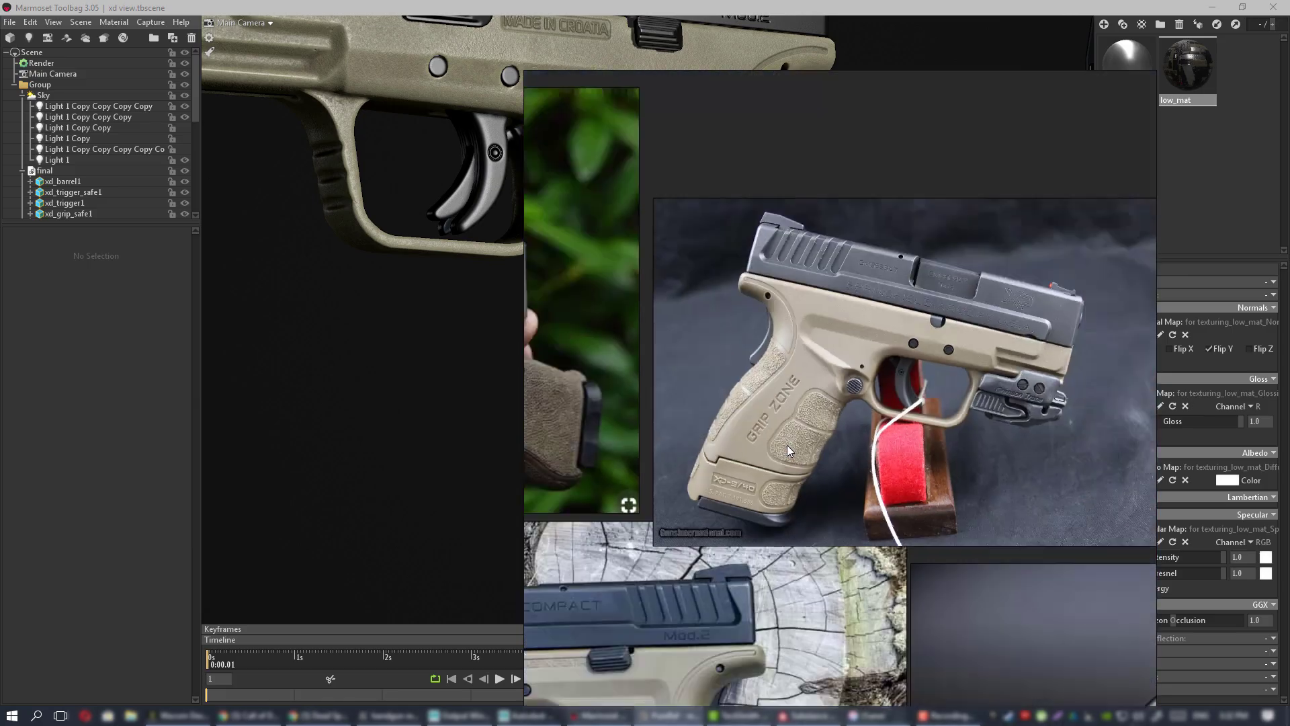
pyautogui.scroll(4, 799, 436)
pyautogui.scroll(-2, 802, 433)
pyautogui.moveTo(799, 366); pyautogui.dragTo(840, 144, button='middle')
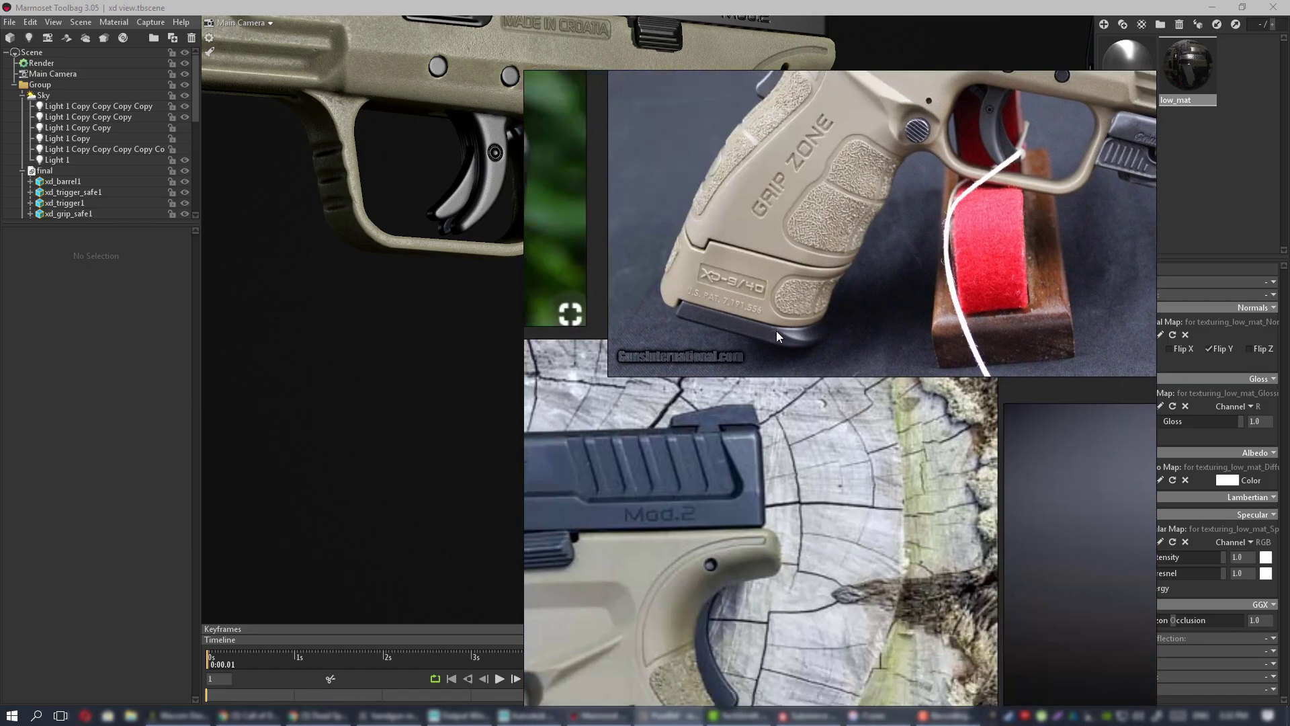
# - Study the frame color and grip in the reference photo of the pistol lying on the tree stump
pyautogui.moveTo(776, 330); pyautogui.dragTo(817, 192, button='middle')
pyautogui.moveTo(680, 496); pyautogui.dragTo(776, 276, button='middle')
pyautogui.scroll(-3, 778, 296)
pyautogui.scroll(2, 813, 307)
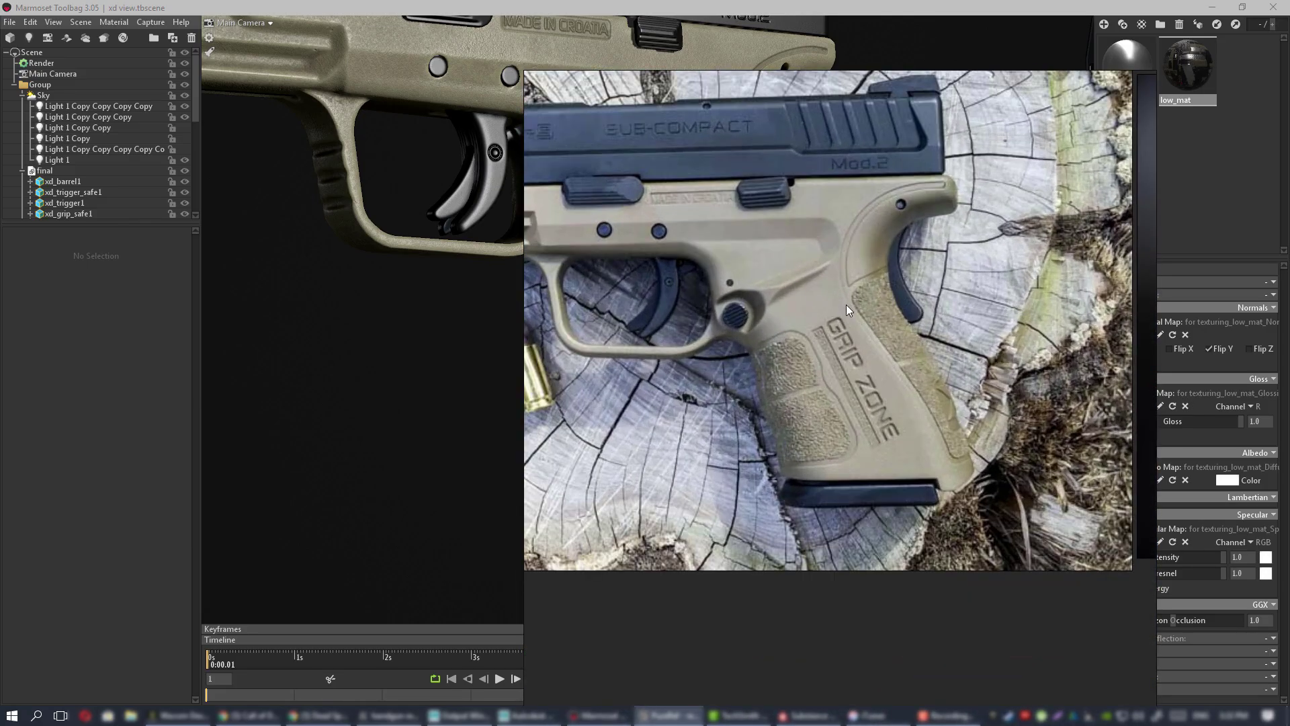
pyautogui.scroll(-4, 846, 305)
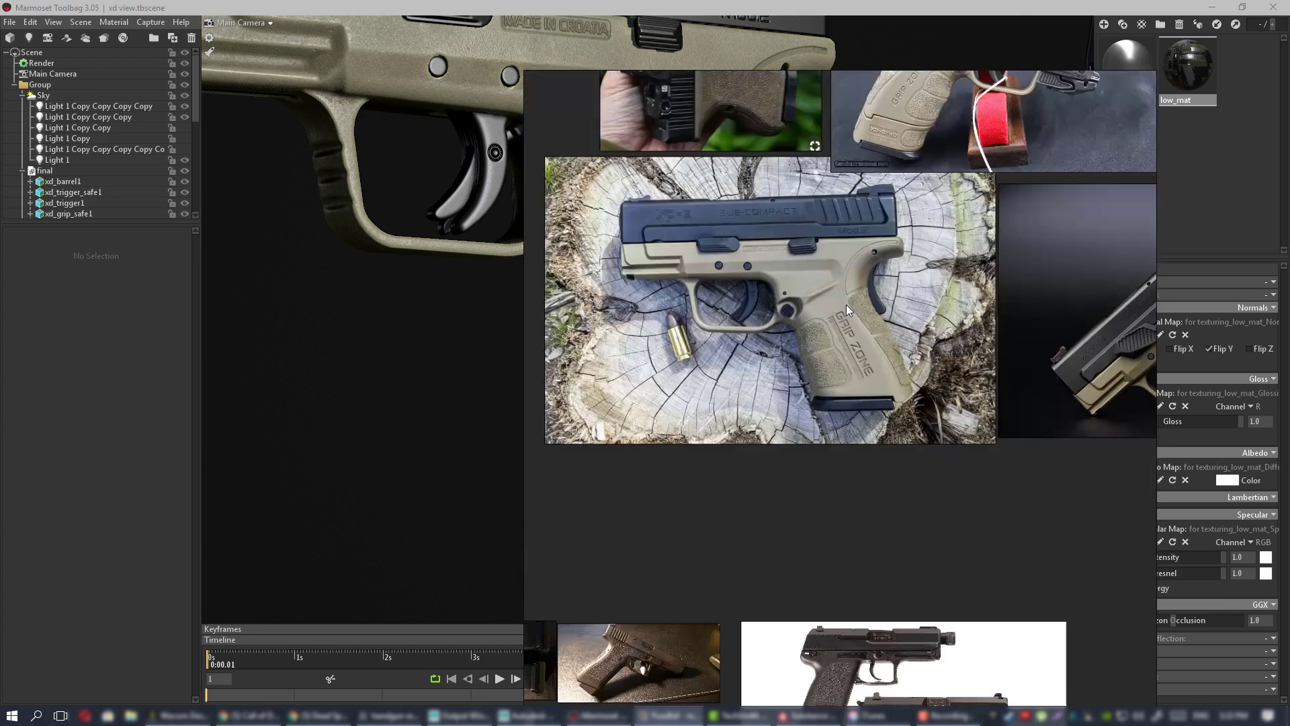
# - Study the tan frame and textured grip in the dark-background reference photo, compare it with the neighboring photos, and put the reference board away
pyautogui.moveTo(868, 235); pyautogui.dragTo(704, 337, button='middle')
pyautogui.scroll(4, 927, 411)
pyautogui.moveTo(928, 411); pyautogui.dragTo(824, 349, button='middle')
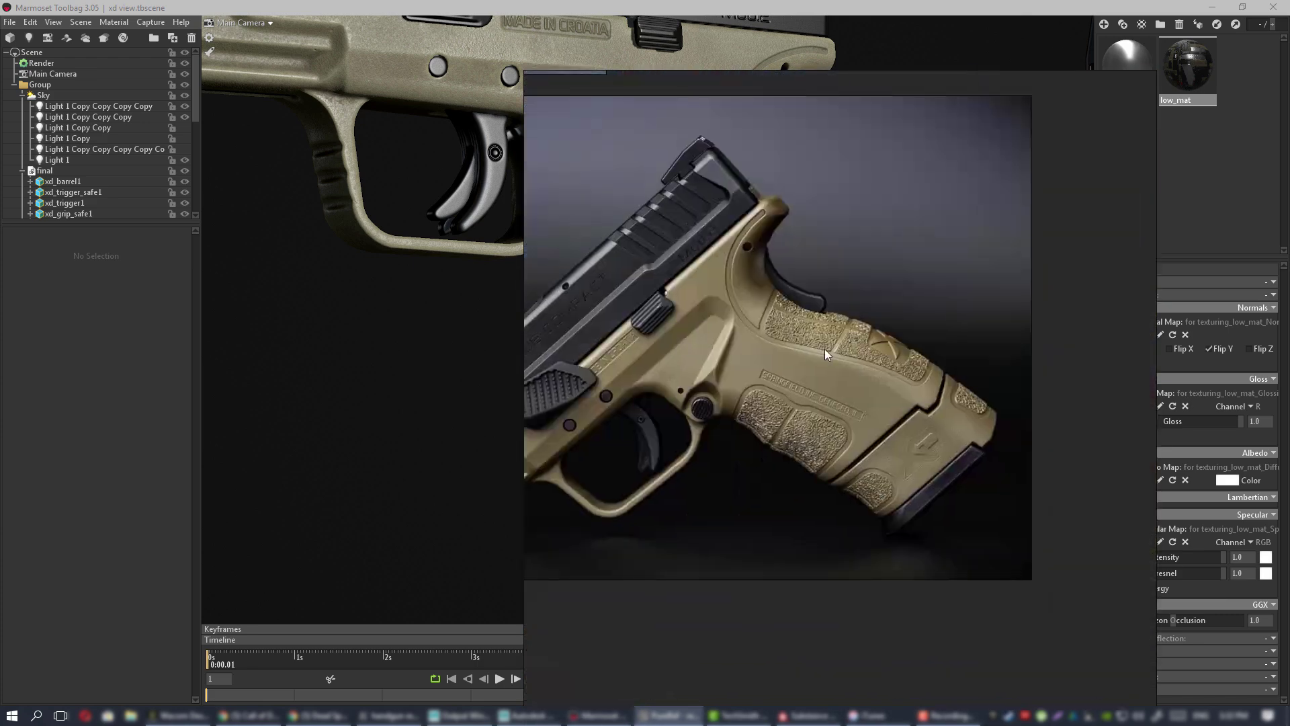
pyautogui.scroll(3, 825, 349)
pyautogui.scroll(-3, 825, 349)
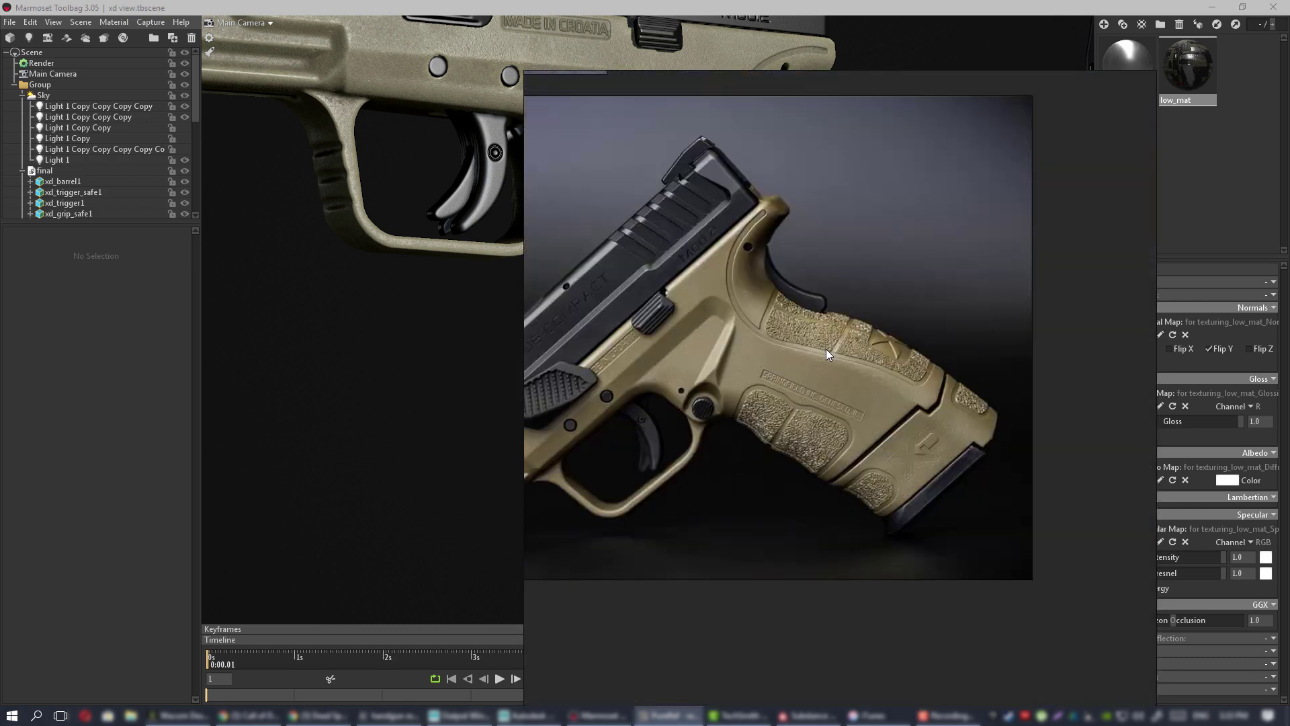
pyautogui.scroll(3, 825, 348)
pyautogui.scroll(-4, 825, 349)
pyautogui.moveTo(563, 156); pyautogui.dragTo(825, 331, button='middle')
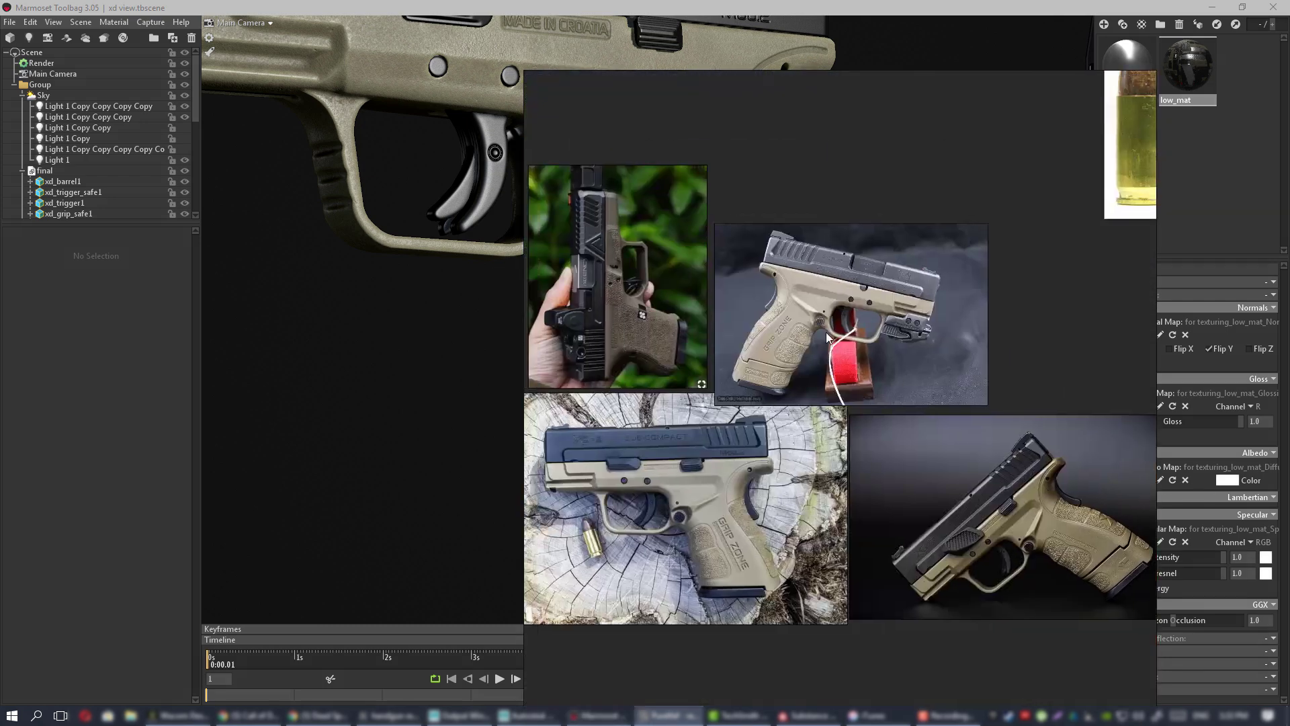
pyautogui.scroll(3, 825, 332)
pyautogui.click(669, 715)
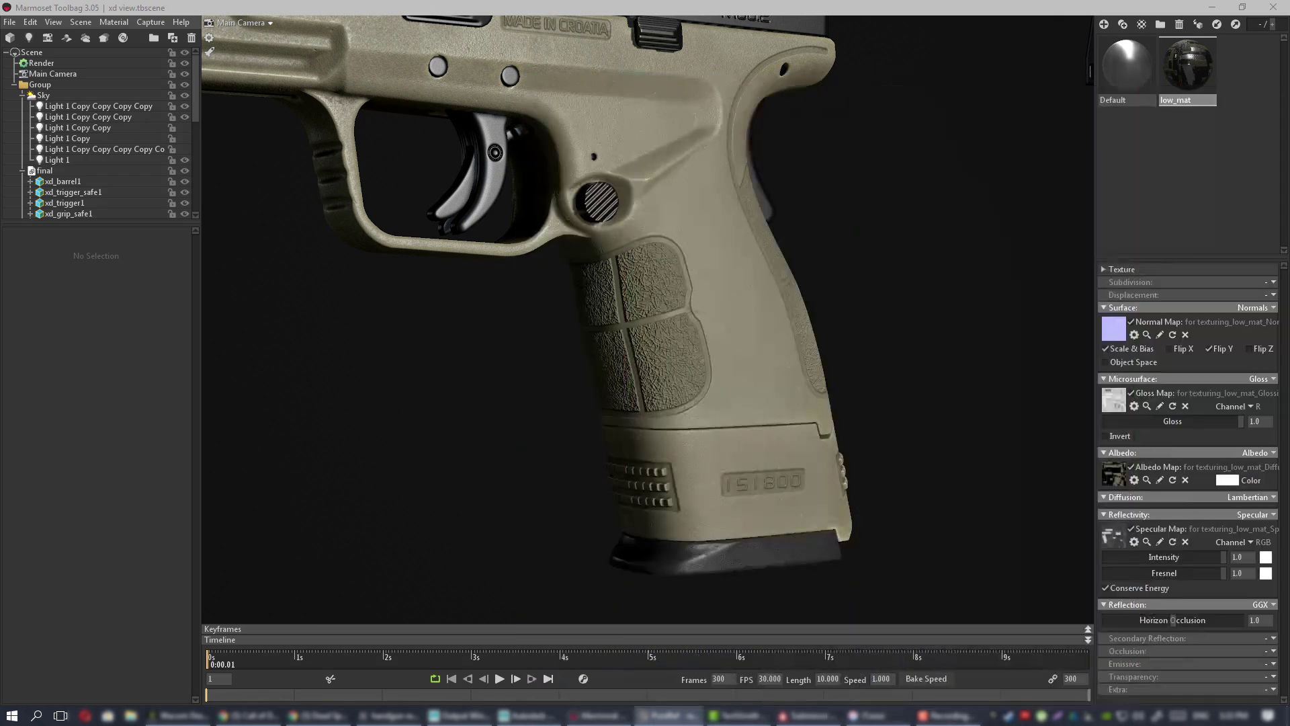
# - Return to Marmoset Toolbag and compare the rendered grip and frame at close range and from the rear quarter
pyautogui.click(634, 338)
pyautogui.click(872, 293)
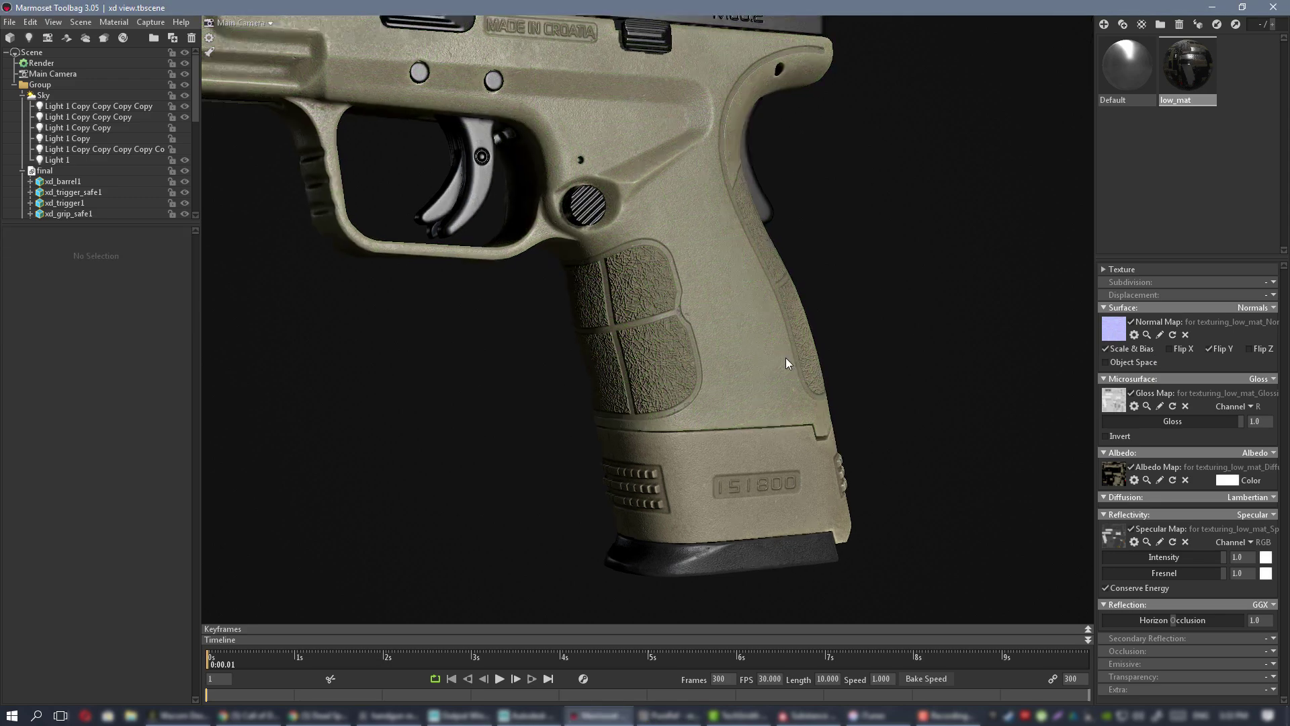
pyautogui.moveTo(785, 358)
pyautogui.keyDown('alt'); pyautogui.mouseDown()
pyautogui.moveTo(658, 308)
pyautogui.moveTo(875, 385)
pyautogui.moveTo(832, 366)
pyautogui.moveTo(743, 391)
pyautogui.moveTo(613, 333)
pyautogui.moveTo(790, 361)
pyautogui.mouseUp(); pyautogui.keyUp('alt')
pyautogui.keyDown('alt'); pyautogui.moveTo(744, 341); pyautogui.dragTo(659, 368); pyautogui.keyUp('alt')
pyautogui.scroll(3, 703, 332)
pyautogui.scroll(-4, 613, 256)
pyautogui.scroll(4, 678, 311)
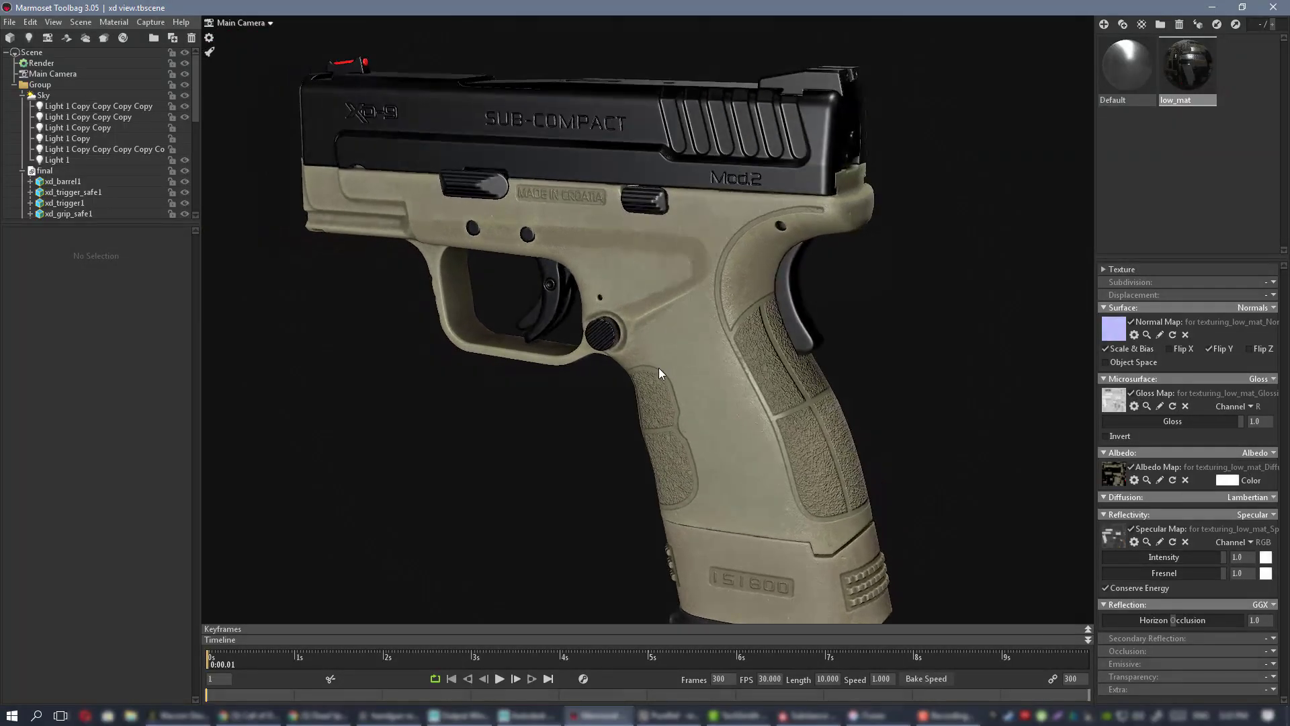
# - Switch to Substance Painter, turn the pistol toward its rear grip and display only the Diffuse channel
pyautogui.click(806, 715)
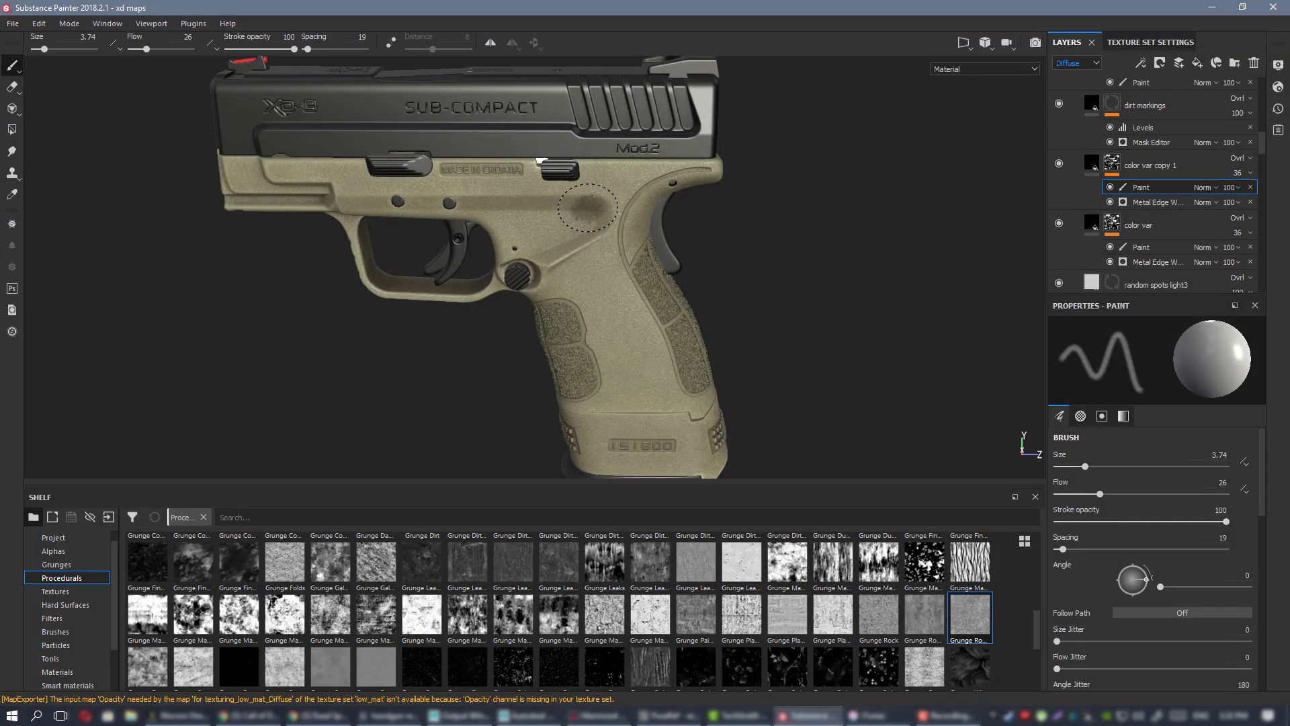
pyautogui.scroll(5, 491, 262)
pyautogui.keyDown('alt'); pyautogui.moveTo(493, 261); pyautogui.dragTo(521, 289); pyautogui.keyUp('alt')
pyautogui.press('c')
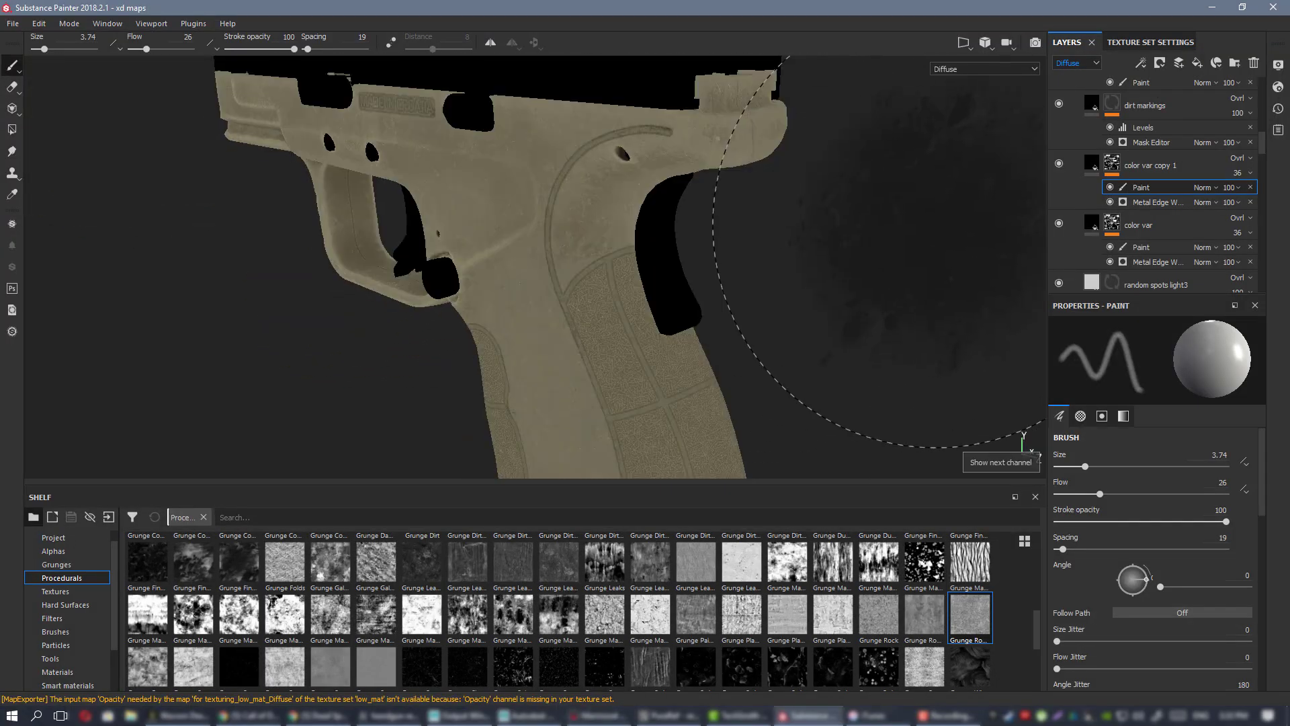
# - Find the dirt copy 1 layer in the stack and toggle its visibility to judge its effect on the frame
pyautogui.scroll(1, 1167, 148)
pyautogui.scroll(4, 1158, 164)
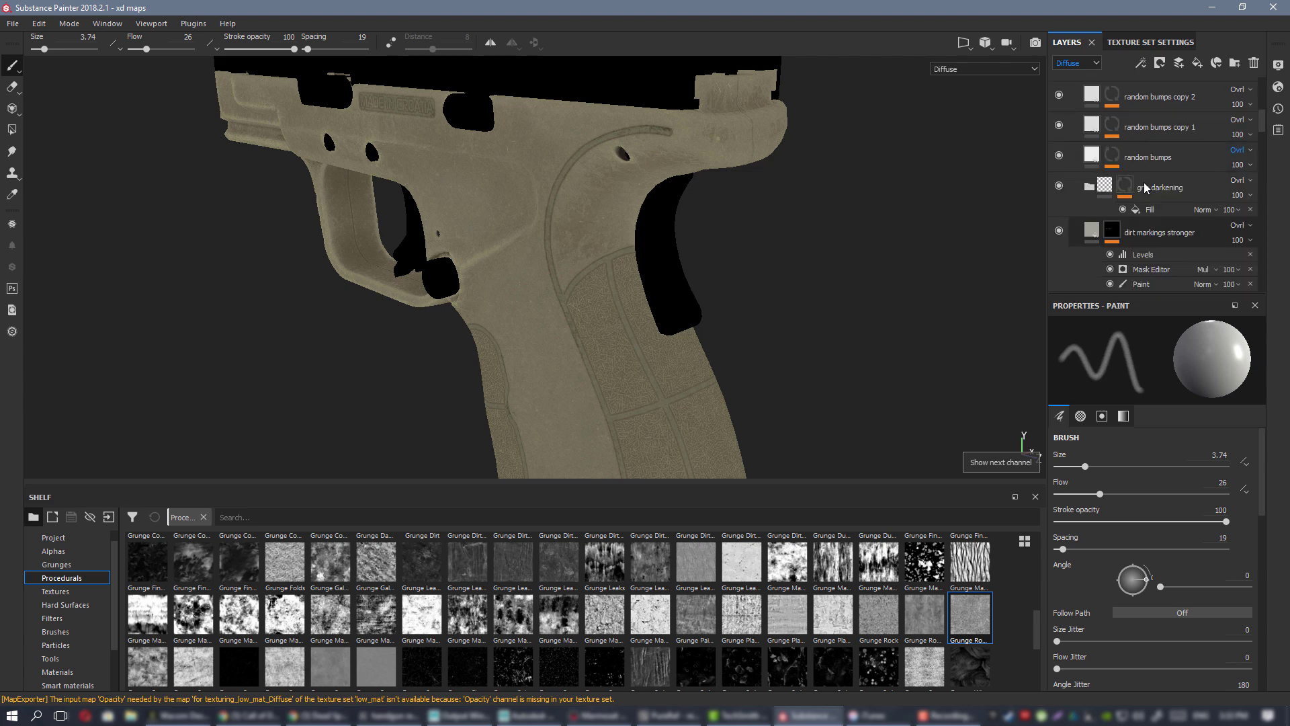
pyautogui.scroll(5, 1077, 177)
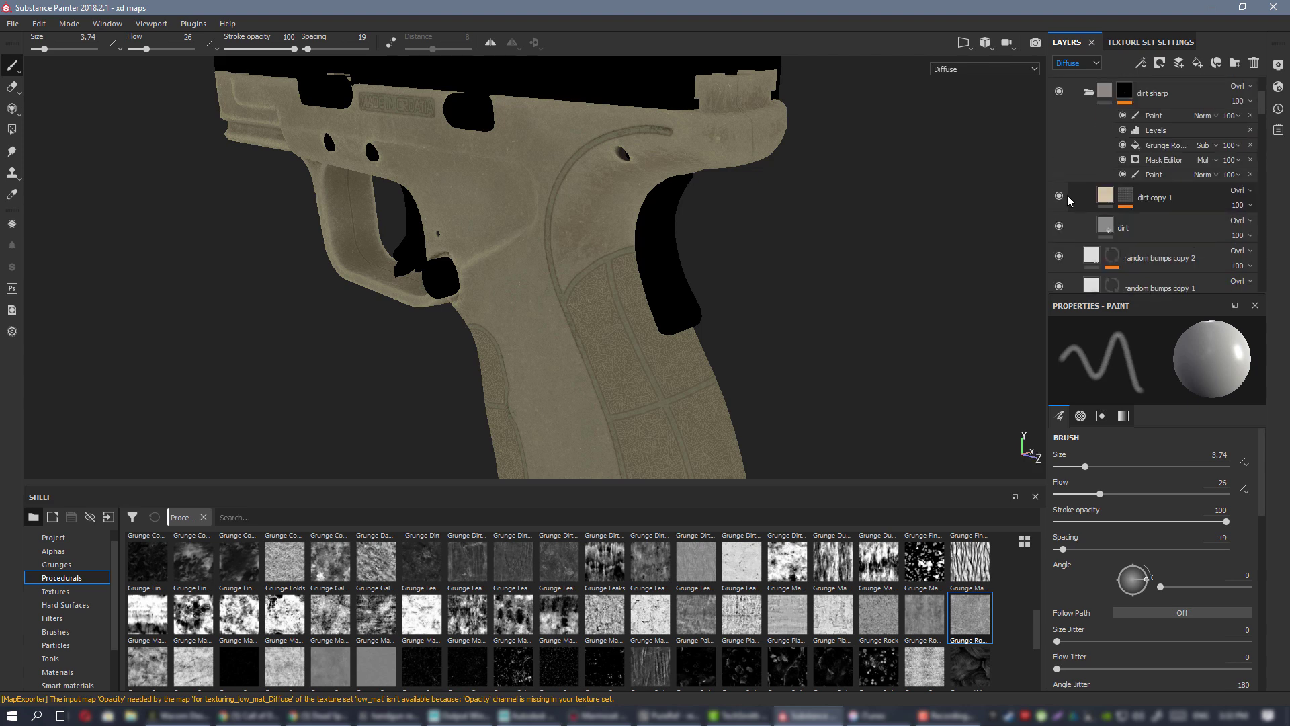
pyautogui.click(1059, 196)
pyautogui.scroll(-1, 1079, 195)
# - Review the frame's layer stack from the dirt layers down to the base colors and back up to the color var layers
pyautogui.scroll(-6, 1082, 201)
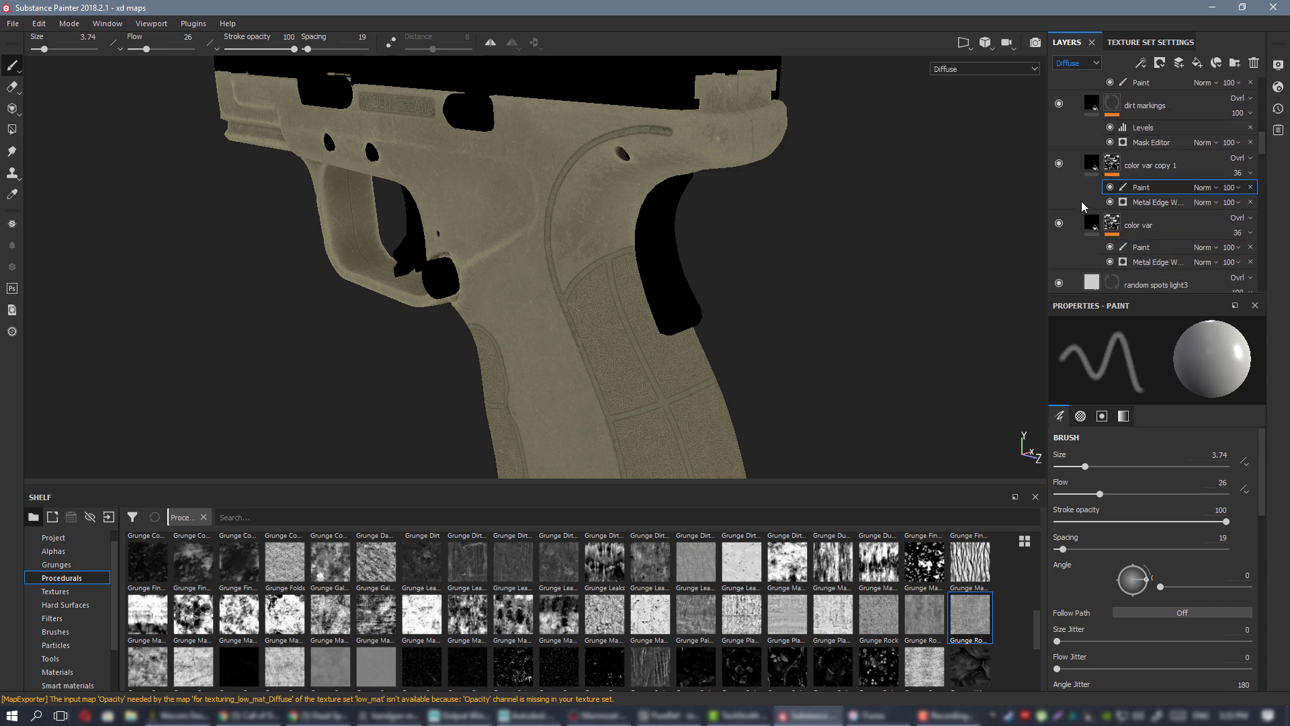
pyautogui.scroll(-6, 1082, 200)
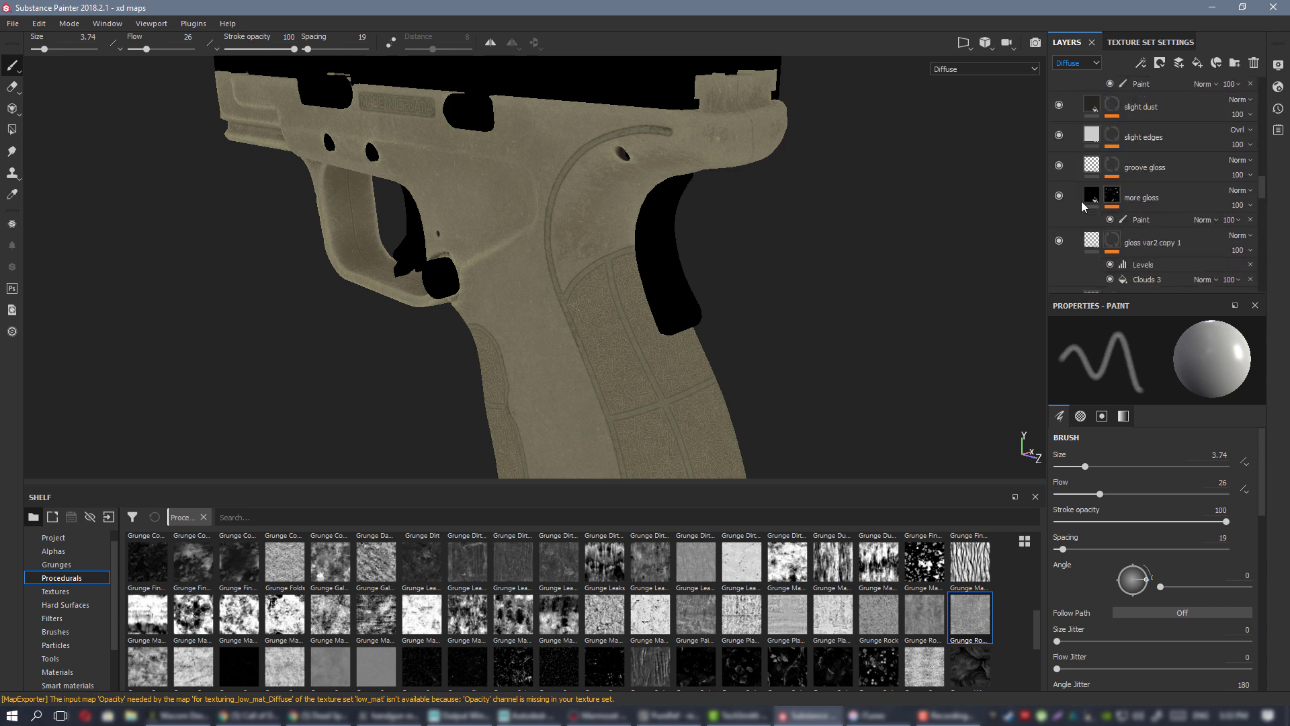
pyautogui.scroll(-6, 1080, 202)
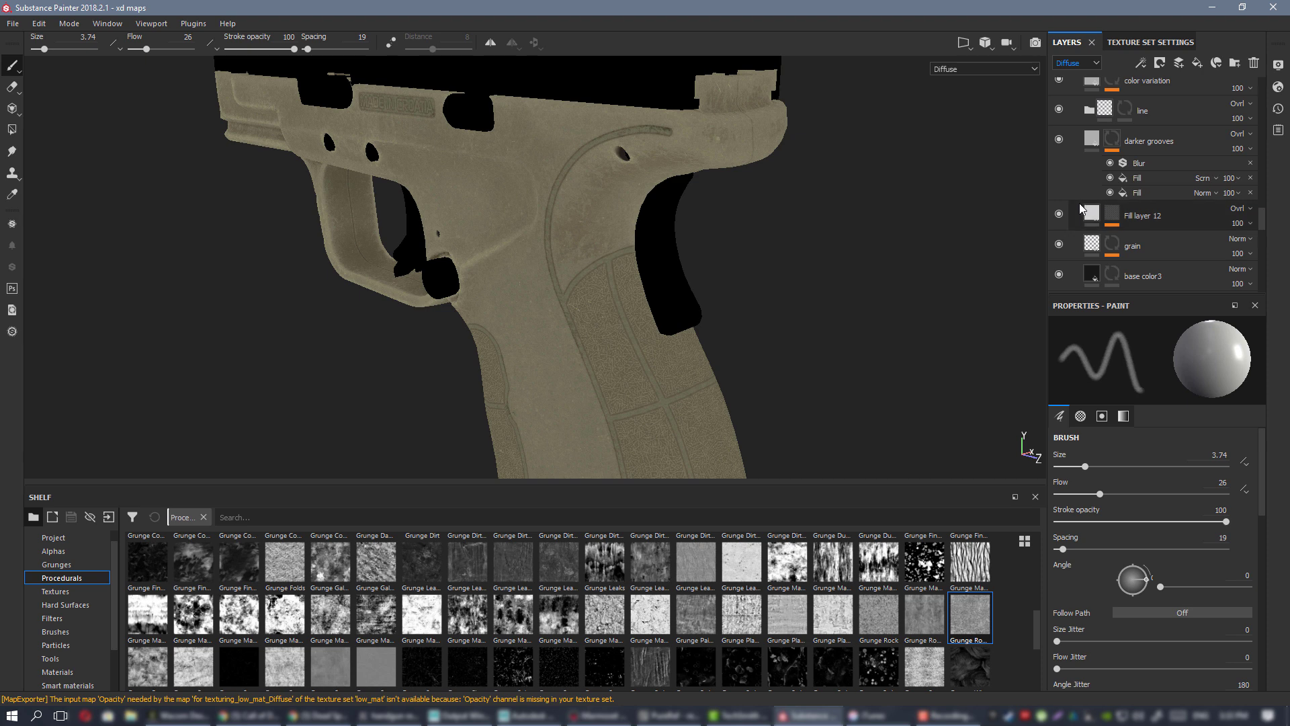
pyautogui.scroll(-3, 1076, 209)
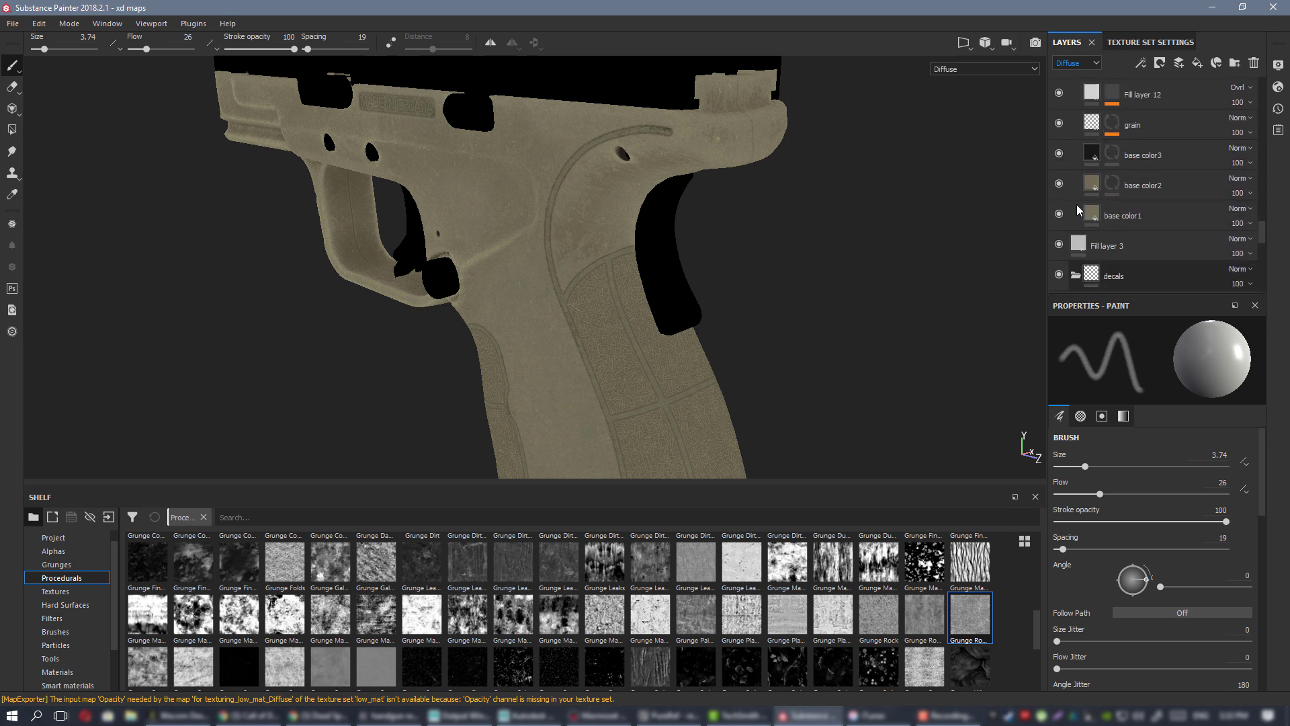
pyautogui.scroll(9, 1075, 269)
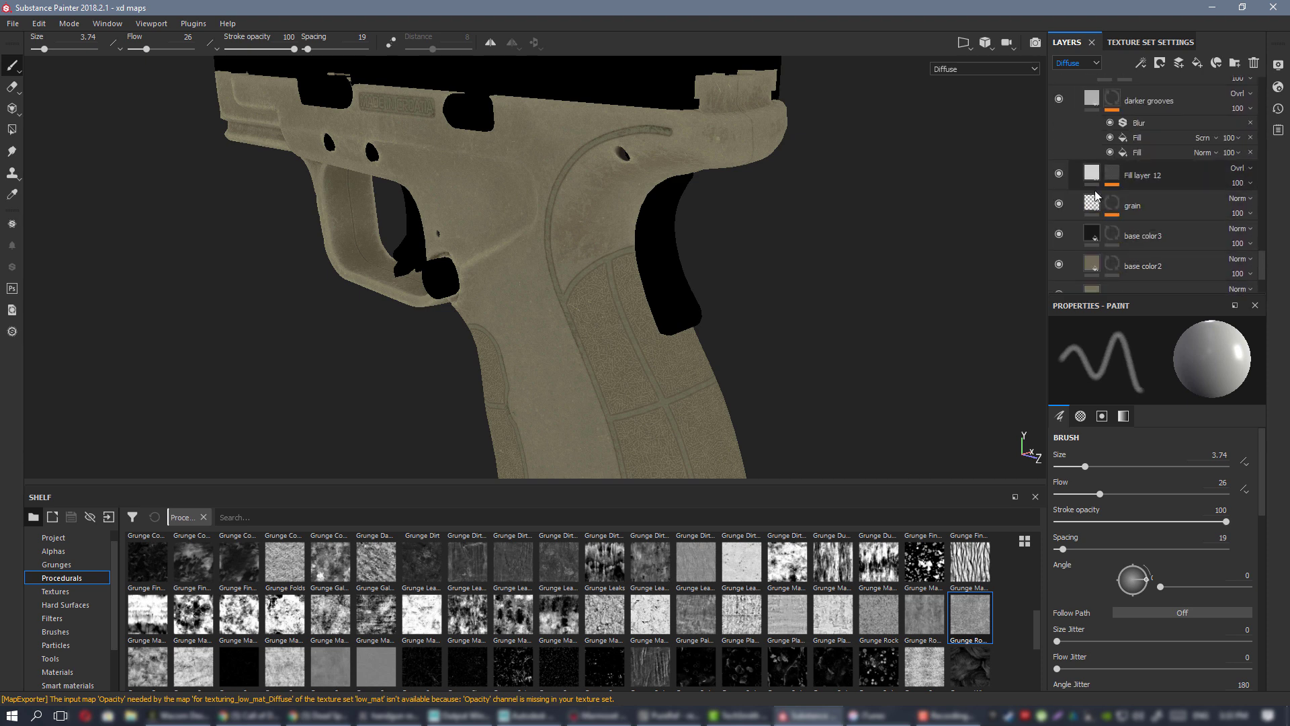
pyautogui.scroll(4, 1095, 192)
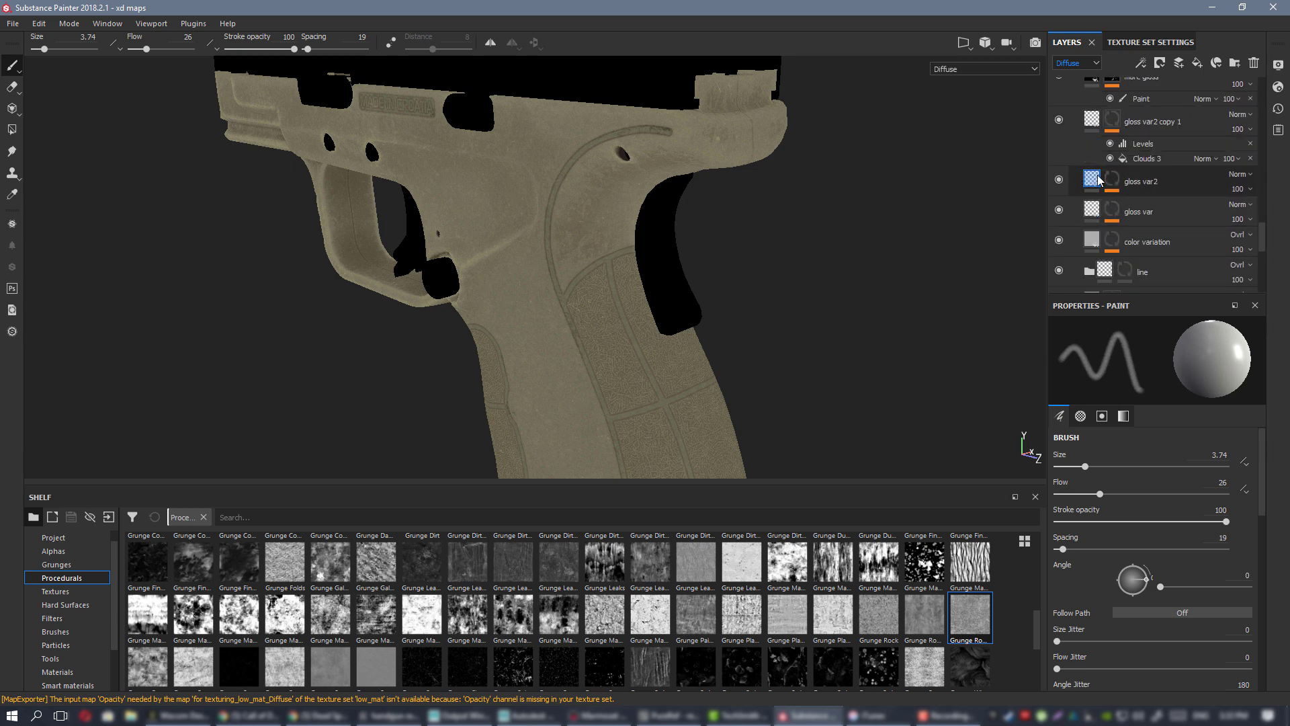
pyautogui.scroll(5, 1099, 159)
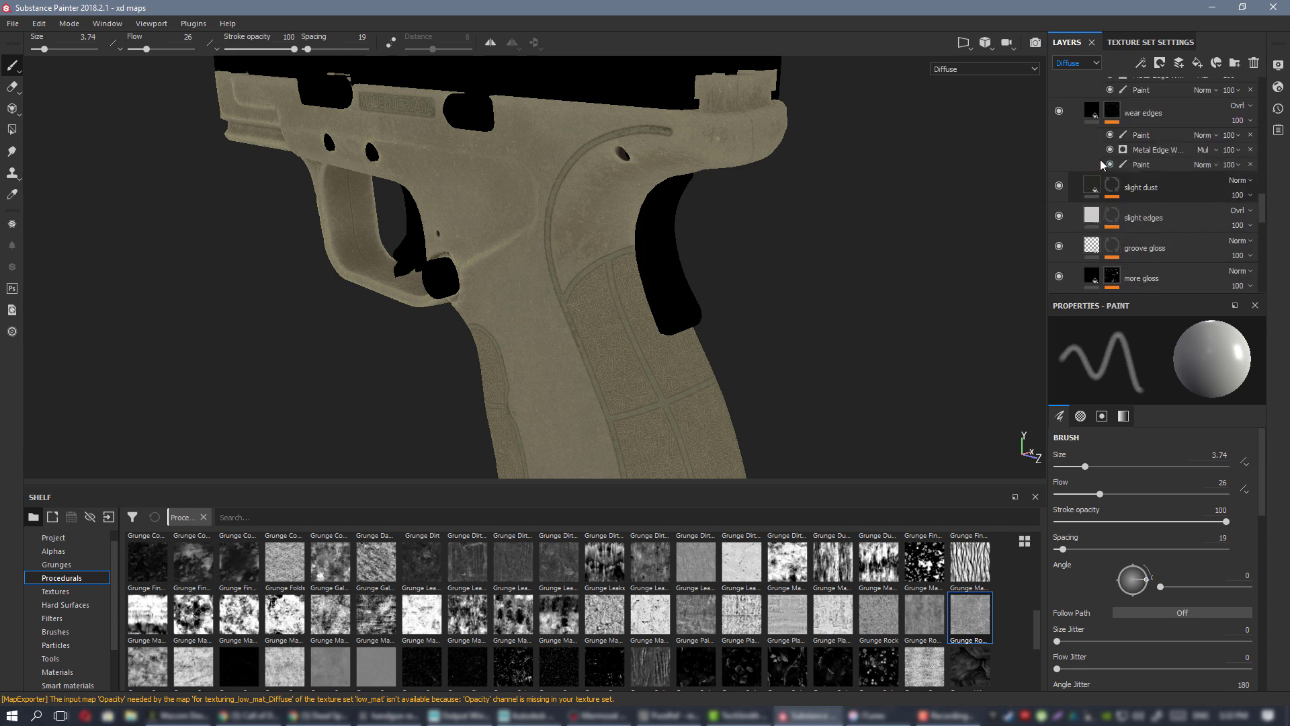
pyautogui.scroll(4, 1087, 168)
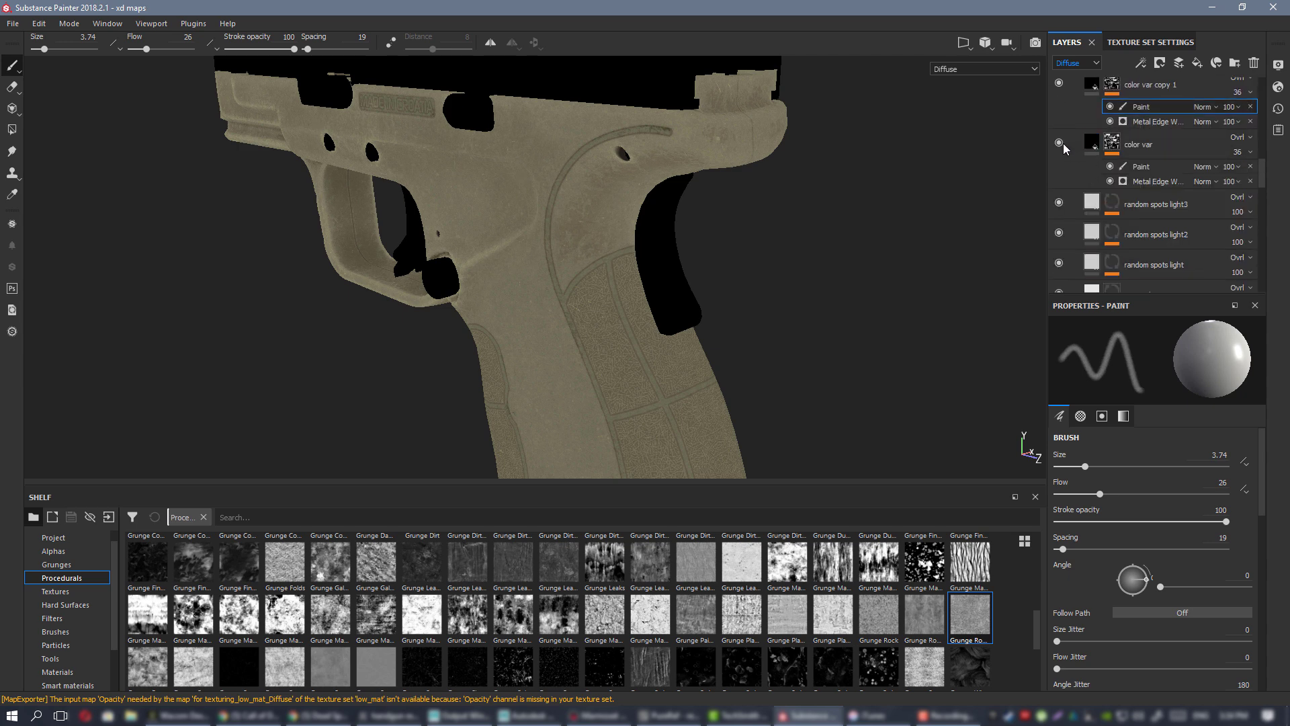
# - Toggle the color var copy 1 layer off and on to compare its color variation around the upper grip
pyautogui.click(1057, 82)
pyautogui.click(1057, 82)
pyautogui.keyDown('alt'); pyautogui.moveTo(631, 201); pyautogui.dragTo(592, 230); pyautogui.keyUp('alt')
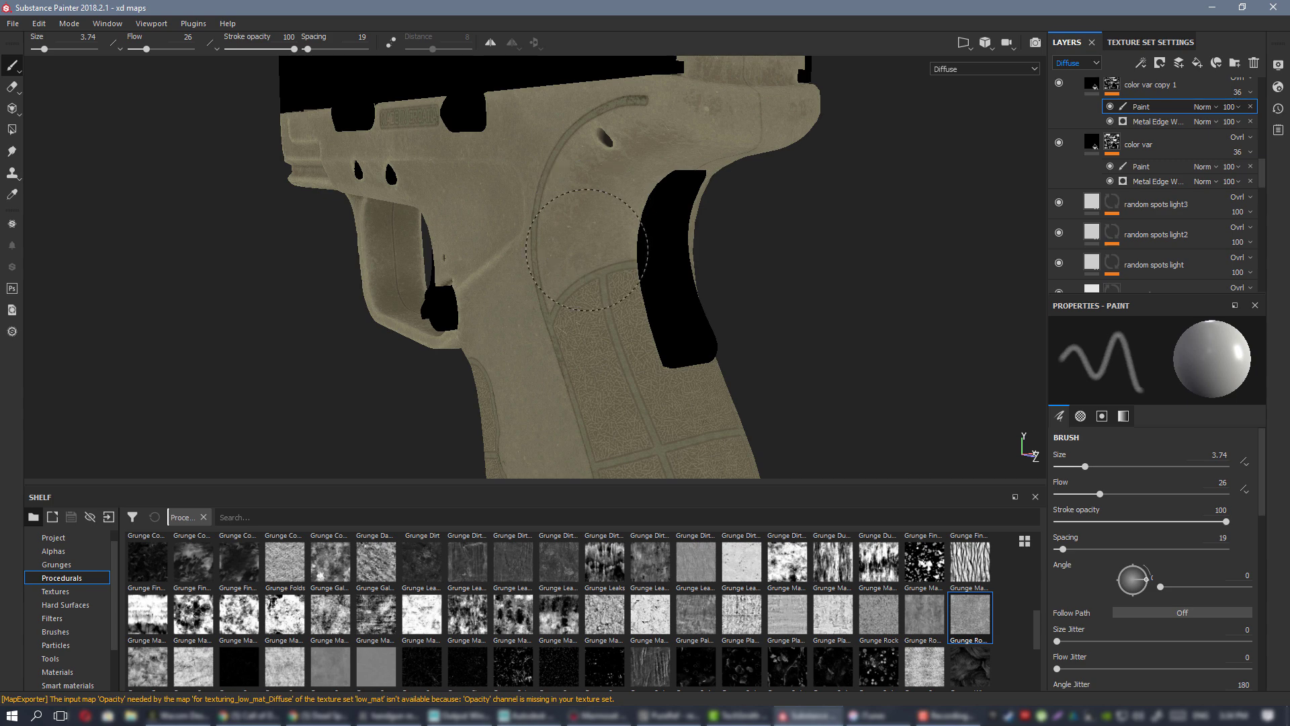
# - Inspect the frame's diffuse color variation in side view and close up on the grip panels
pyautogui.moveTo(587, 250)
pyautogui.keyDown('alt'); pyautogui.mouseDown()
pyautogui.moveTo(594, 290)
pyautogui.moveTo(444, 206)
pyautogui.moveTo(316, 216)
pyautogui.moveTo(645, 289)
pyautogui.moveTo(647, 309)
pyautogui.mouseUp(); pyautogui.keyUp('alt')
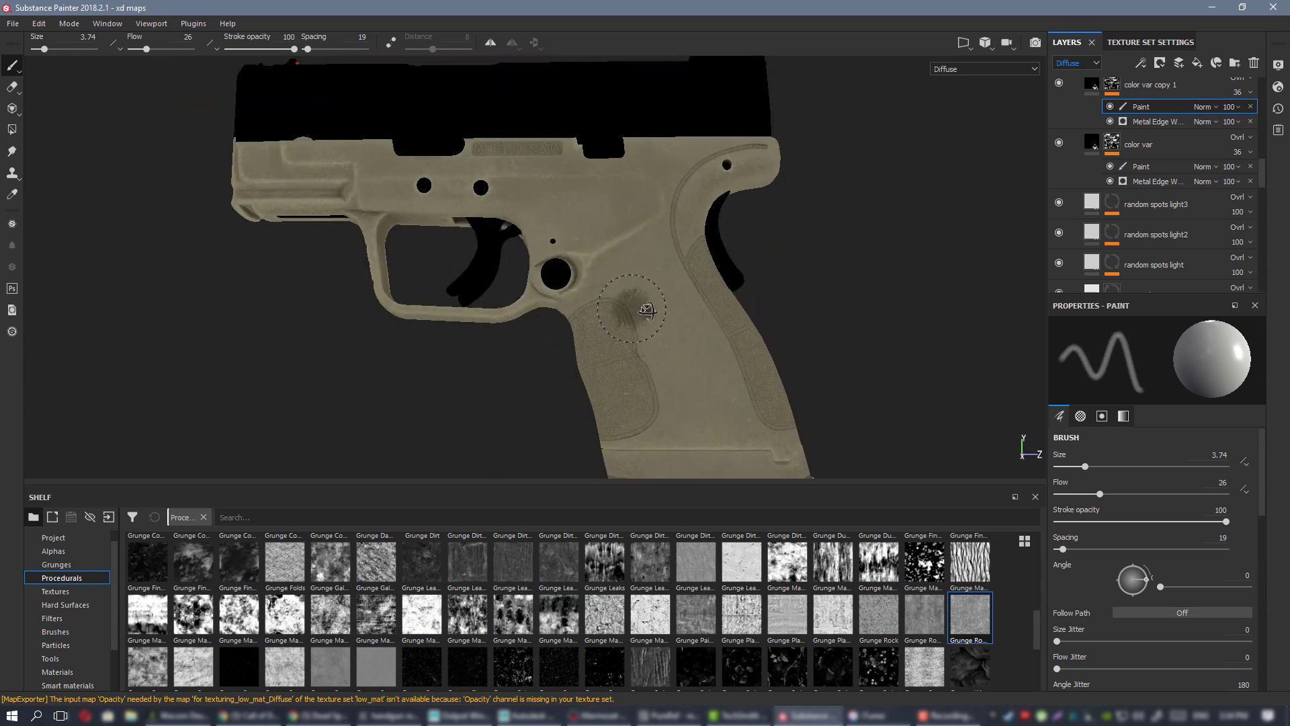
pyautogui.keyDown('alt'); pyautogui.moveTo(647, 310); pyautogui.dragTo(260, 216, button='right'); pyautogui.keyUp('alt')
pyautogui.keyDown('alt'); pyautogui.moveTo(259, 216); pyautogui.dragTo(605, 282); pyautogui.keyUp('alt')
pyautogui.keyDown('alt'); pyautogui.moveTo(834, 397); pyautogui.dragTo(920, 450, button='right'); pyautogui.keyUp('alt')
pyautogui.keyDown('alt'); pyautogui.moveTo(605, 268); pyautogui.dragTo(743, 377, button='right'); pyautogui.keyUp('alt')
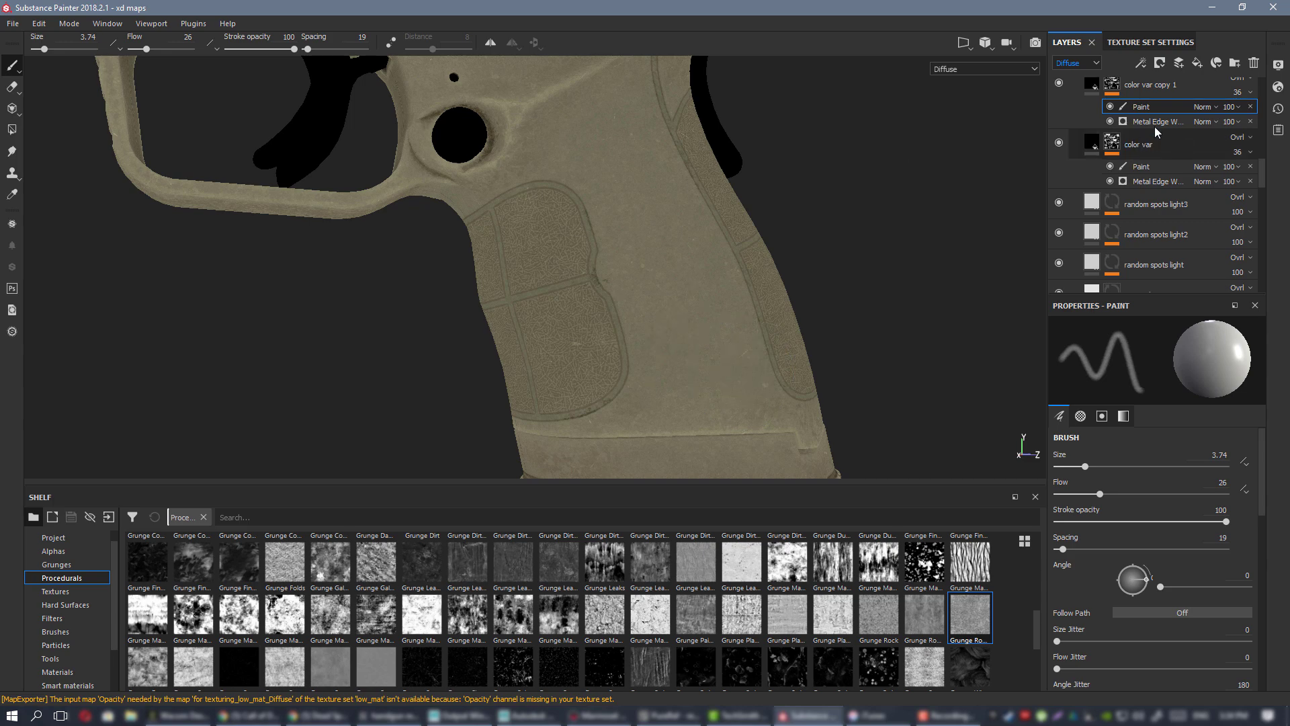
# - Go to the dirt sharp group at the start of the plastic folder, collapse it and check its visibility effect
pyautogui.scroll(4, 1157, 132)
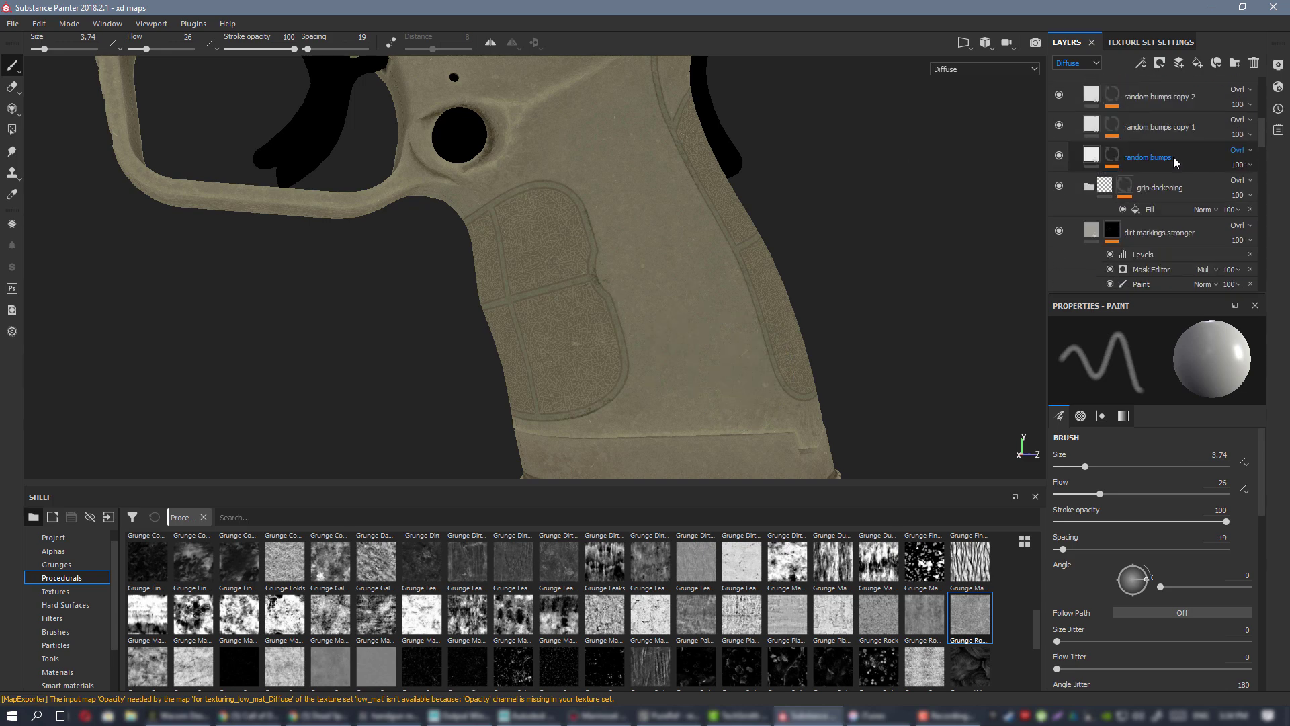
pyautogui.scroll(3, 1175, 160)
pyautogui.scroll(3, 1200, 180)
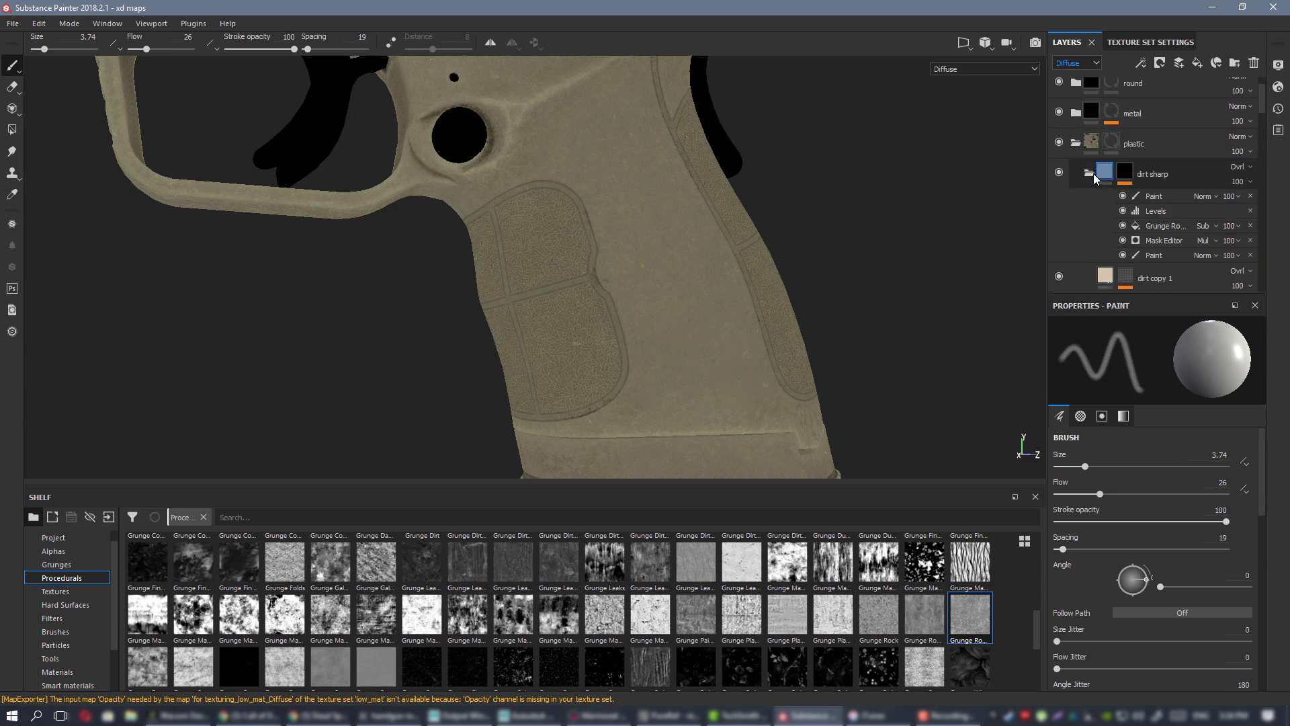
pyautogui.click(1142, 197)
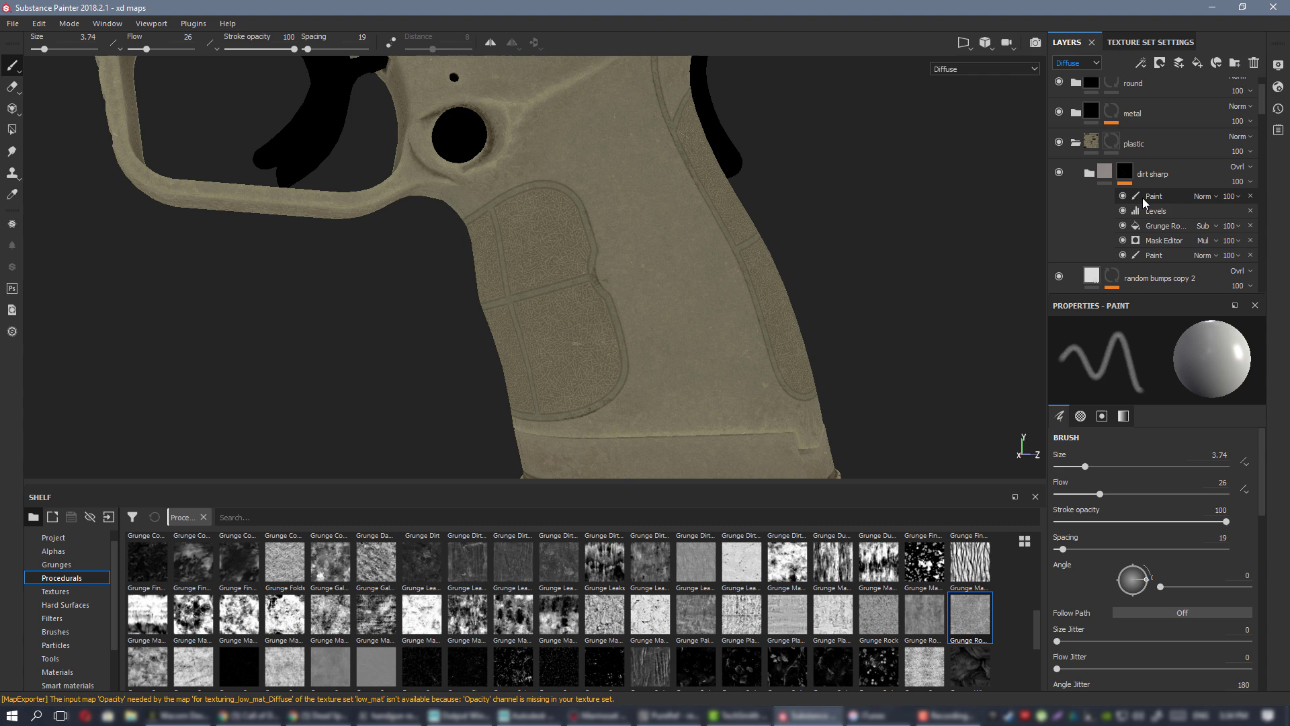
pyautogui.click(1059, 173)
# - Open the grip darkening group and compare Fill layer 11's effect on the grip panels in the material view
pyautogui.scroll(-3, 1127, 180)
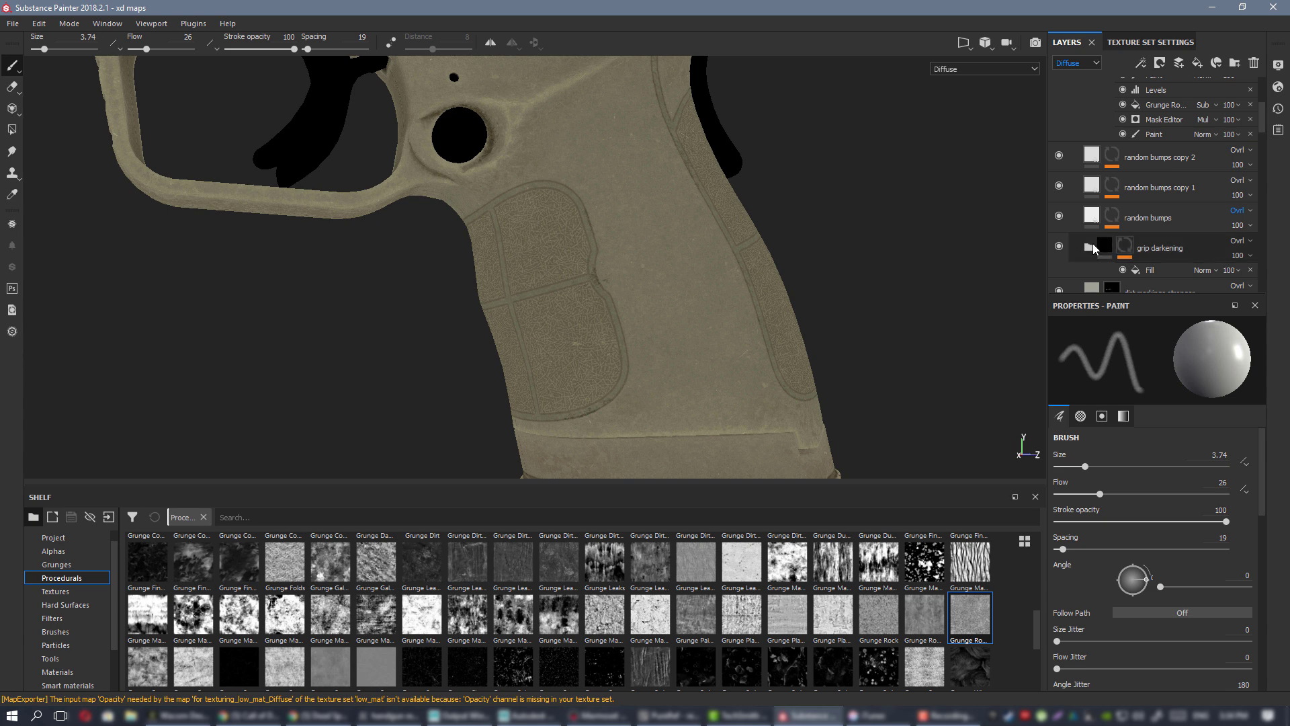
pyautogui.scroll(-2, 1165, 240)
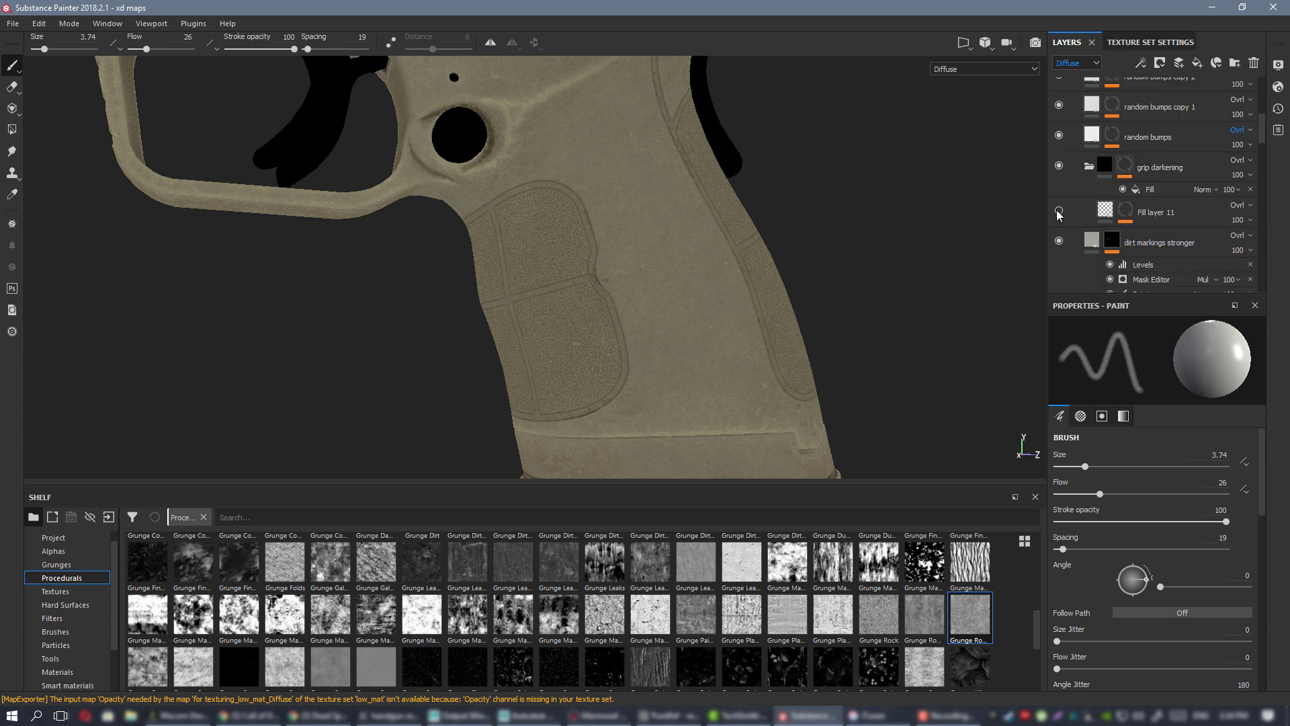
pyautogui.press('m')
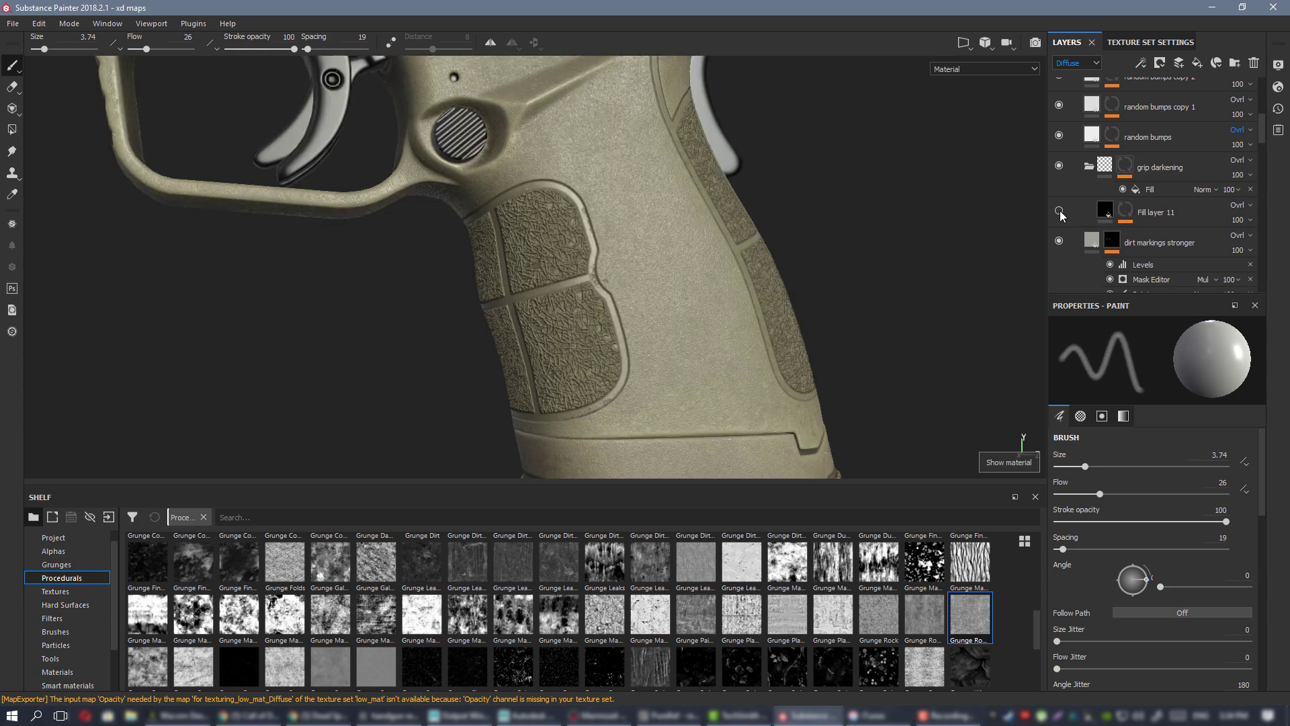
pyautogui.click(1089, 166)
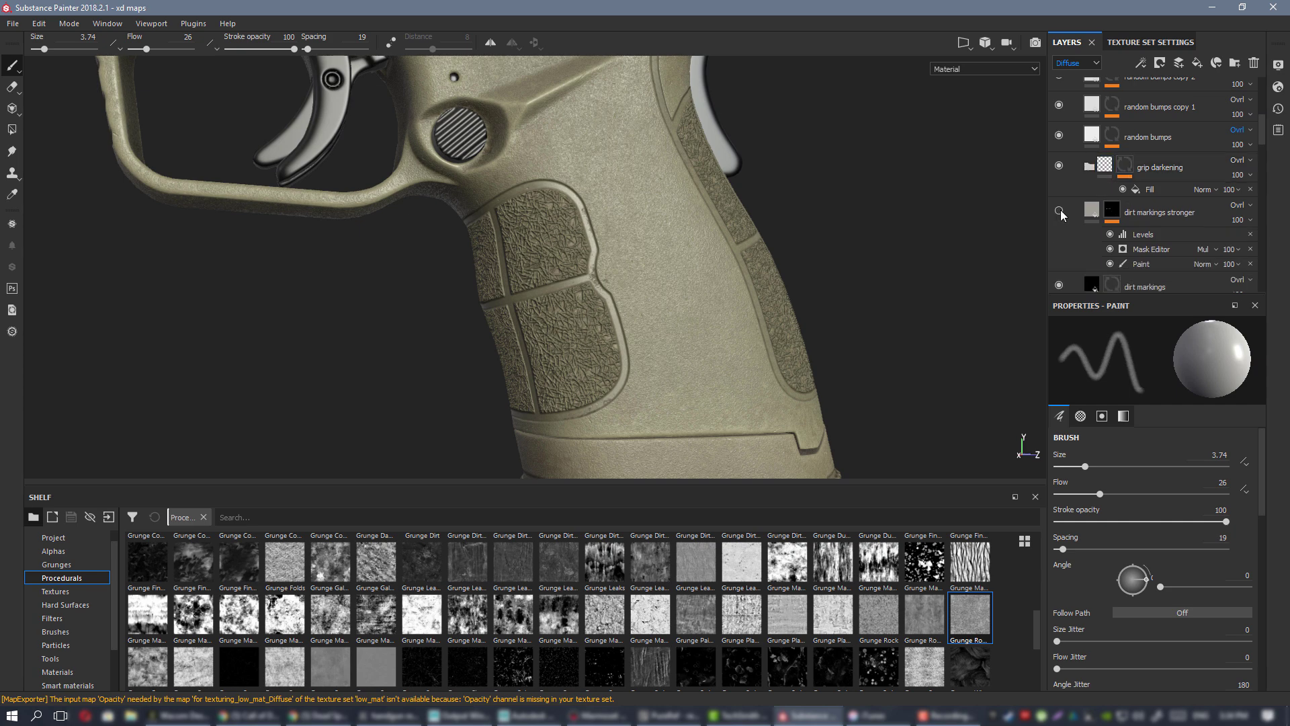
pyautogui.click(1089, 166)
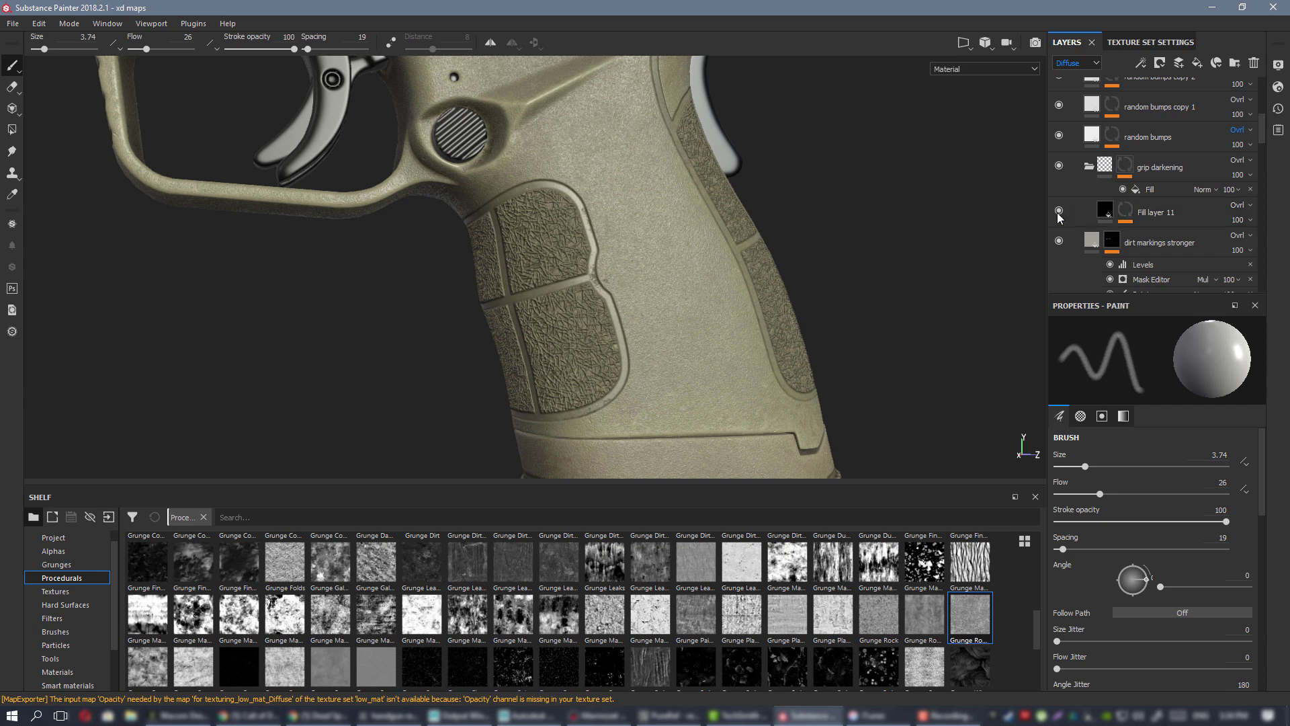
pyautogui.rightClick(1160, 216)
pyautogui.click(1167, 503)
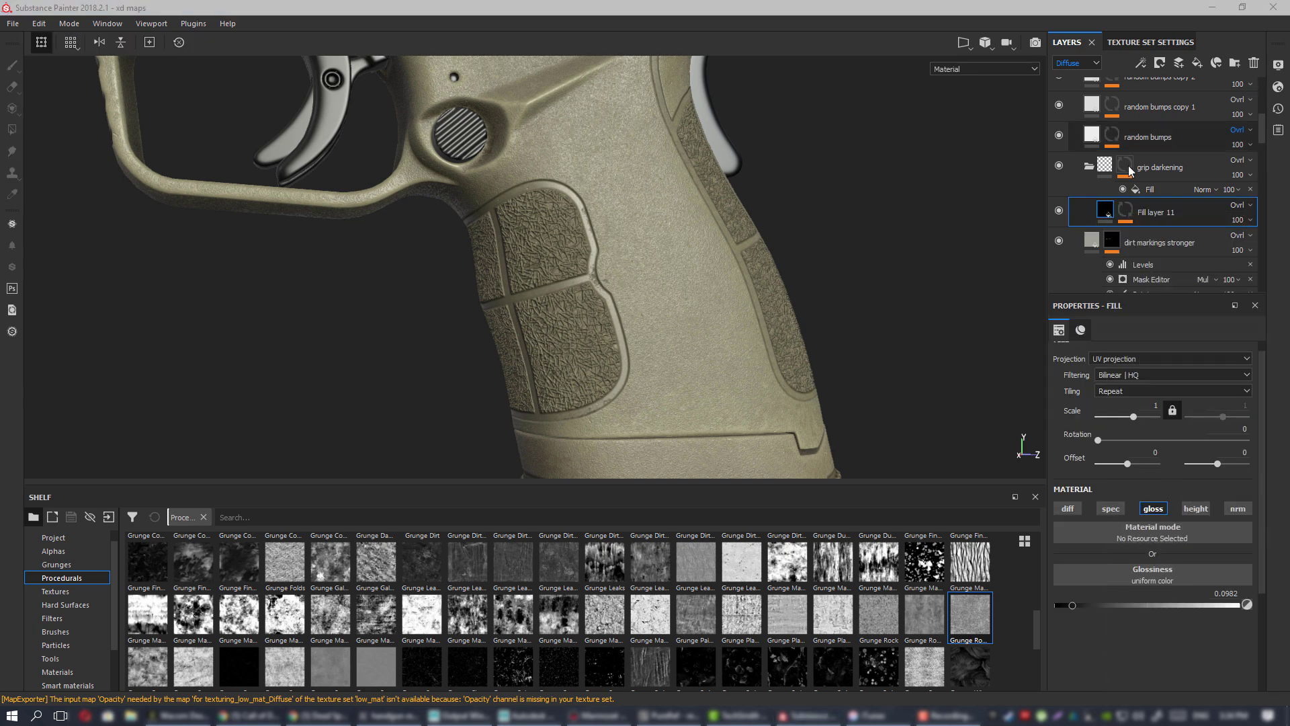
pyautogui.rightClick(1160, 213)
pyautogui.click(1169, 470)
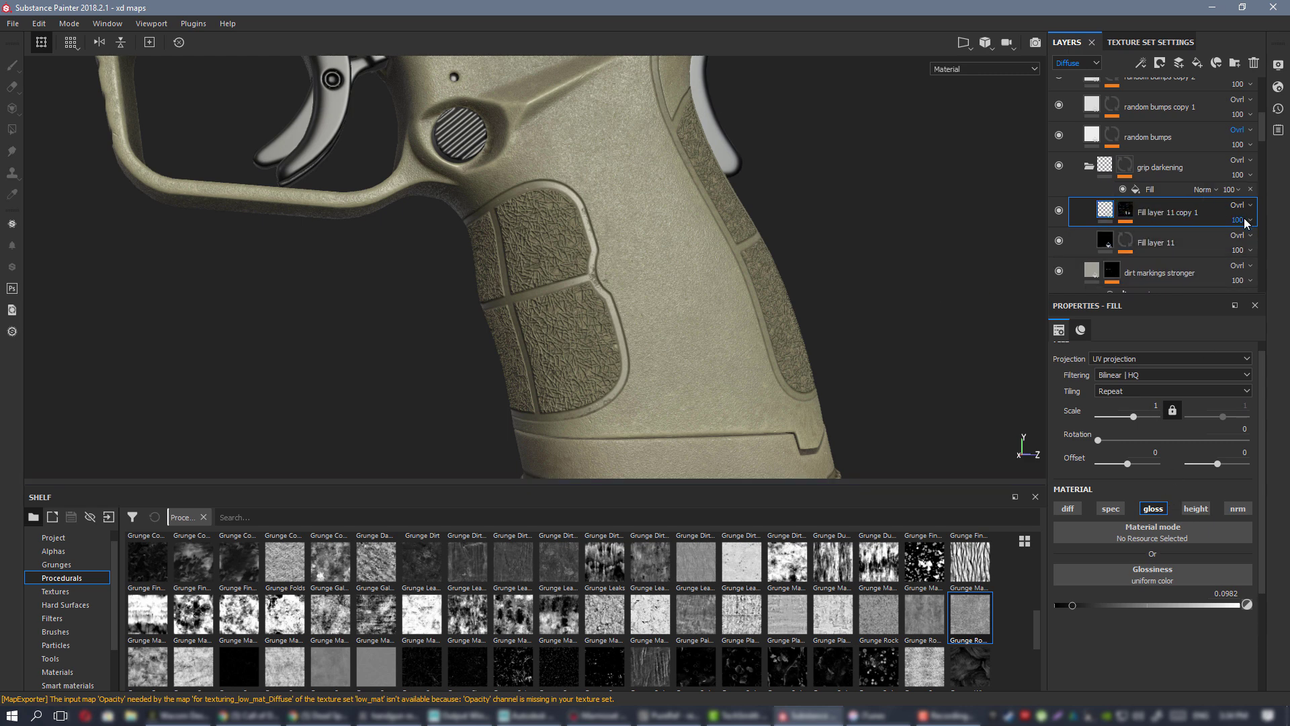
pyautogui.press('Delete')
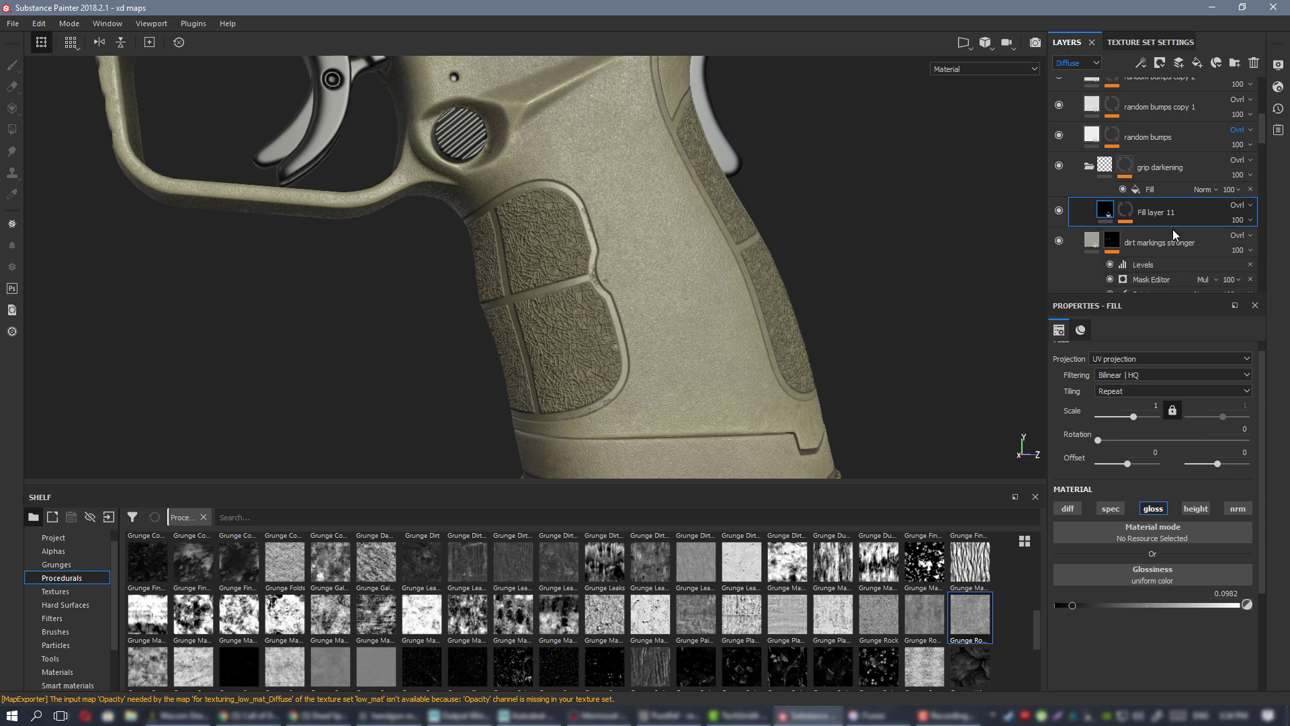
# - Add a fill layer above Fill layer 11 in the grip darkening group and set its diffuse color to pure white
pyautogui.click(1197, 63)
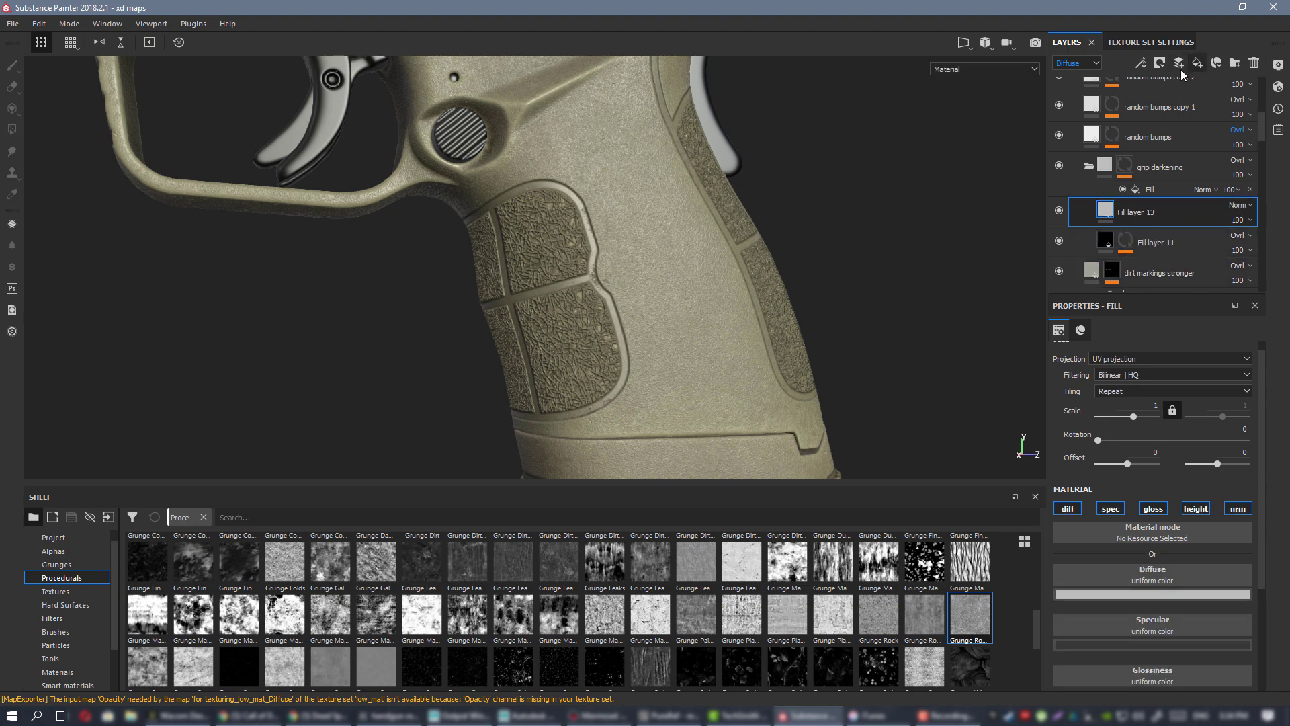
pyautogui.keyDown('alt'); pyautogui.moveTo(644, 201); pyautogui.dragTo(733, 269); pyautogui.keyUp('alt')
pyautogui.keyDown('alt'); pyautogui.moveTo(528, 236); pyautogui.dragTo(645, 222); pyautogui.keyUp('alt')
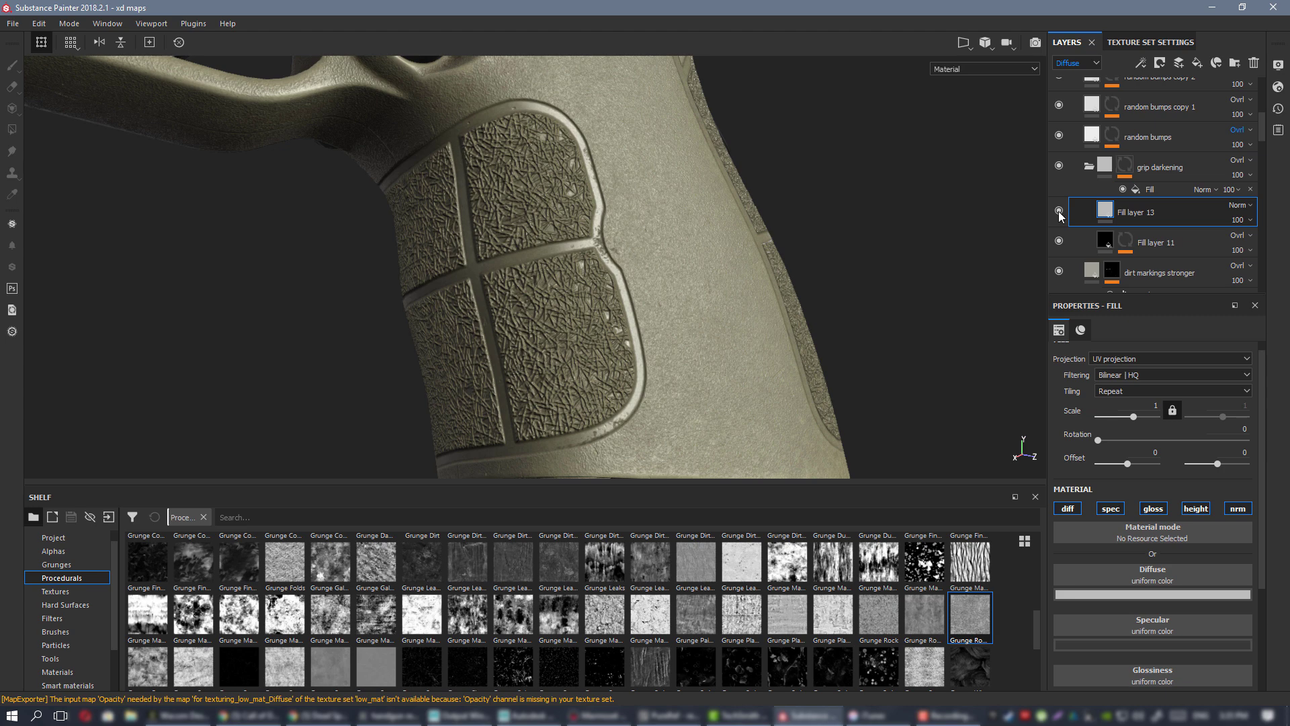
pyautogui.press('c')
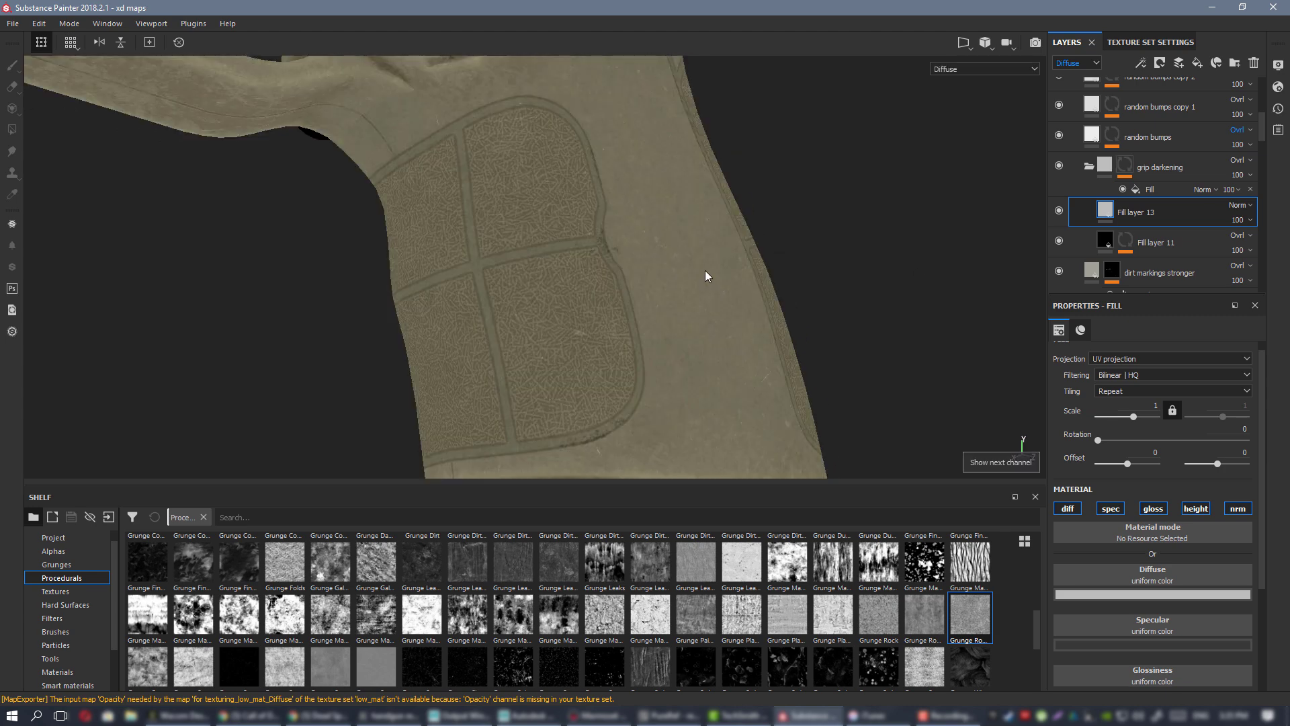
pyautogui.click(1142, 594)
pyautogui.moveTo(1272, 471); pyautogui.dragTo(1270, 439)
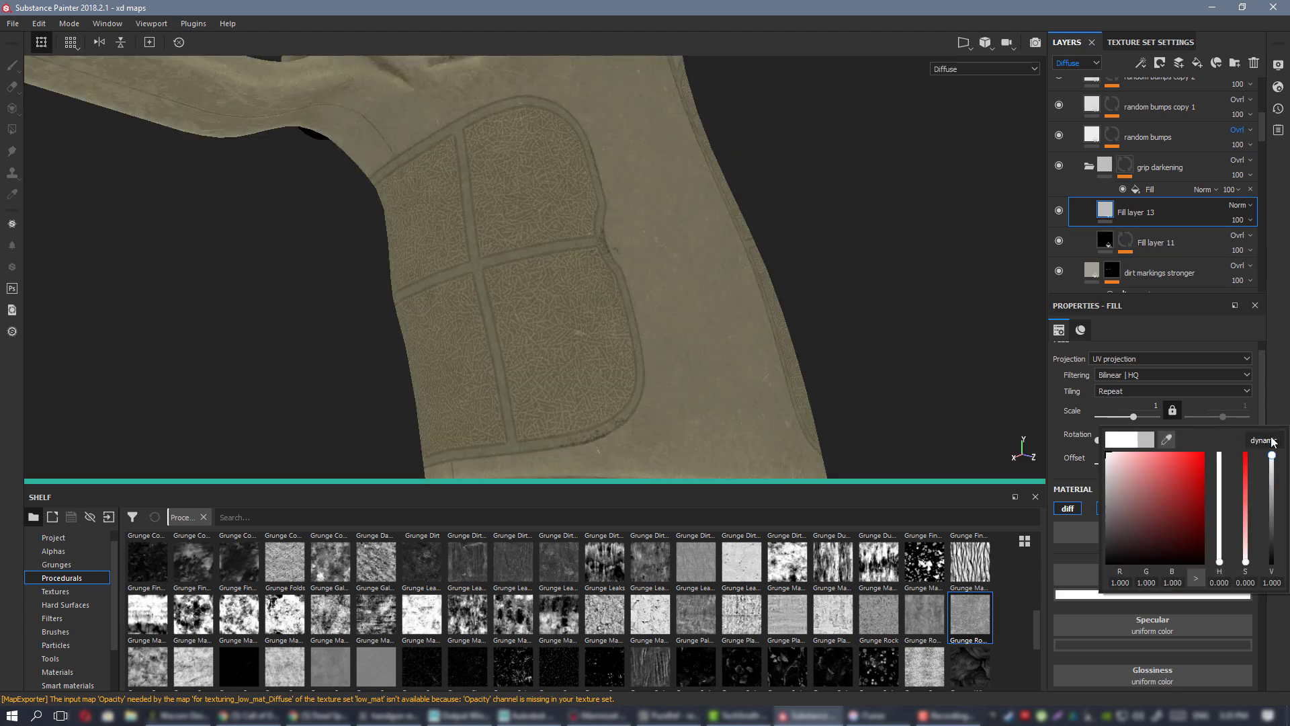
# - Give the new white fill layer a black mask with a Mask Editor generator
pyautogui.keyDown('alt'); pyautogui.moveTo(677, 264); pyautogui.dragTo(412, 231); pyautogui.keyUp('alt')
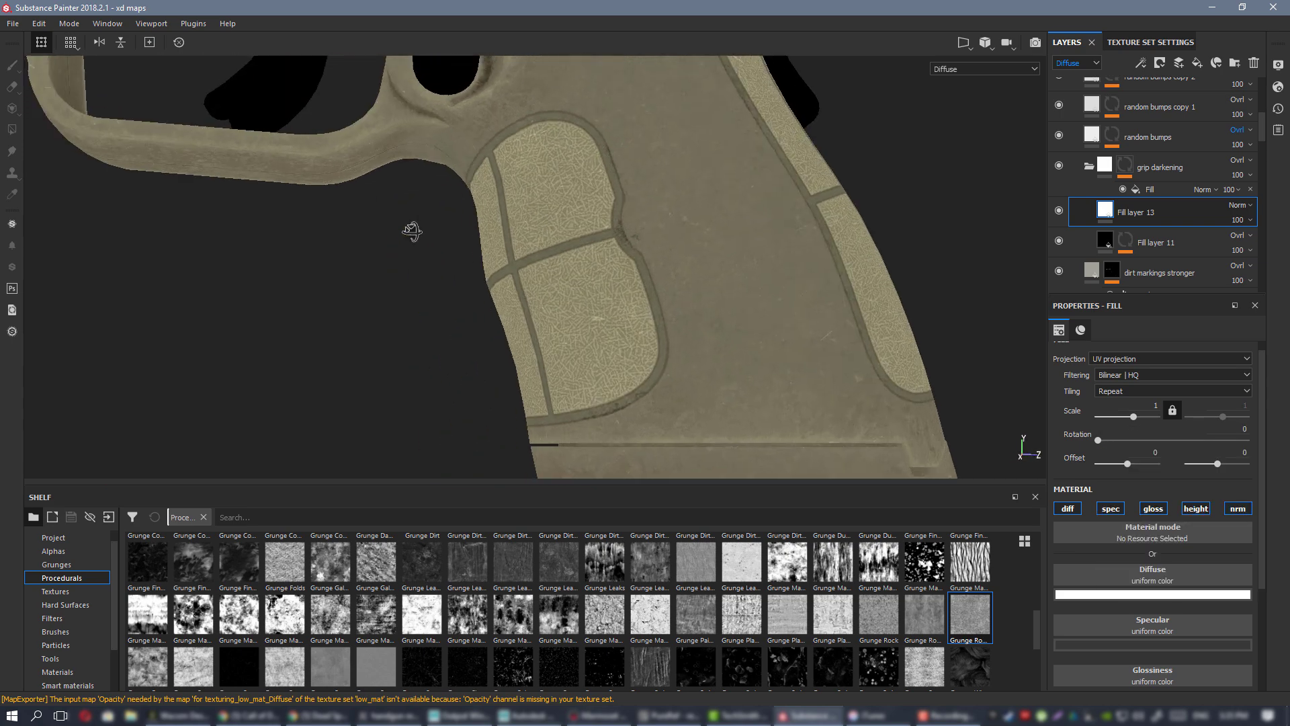
pyautogui.press('m')
pyautogui.keyDown('alt'); pyautogui.moveTo(596, 259); pyautogui.dragTo(602, 298); pyautogui.keyUp('alt')
pyautogui.keyDown('alt'); pyautogui.moveTo(602, 297); pyautogui.dragTo(796, 230, button='middle'); pyautogui.keyUp('alt')
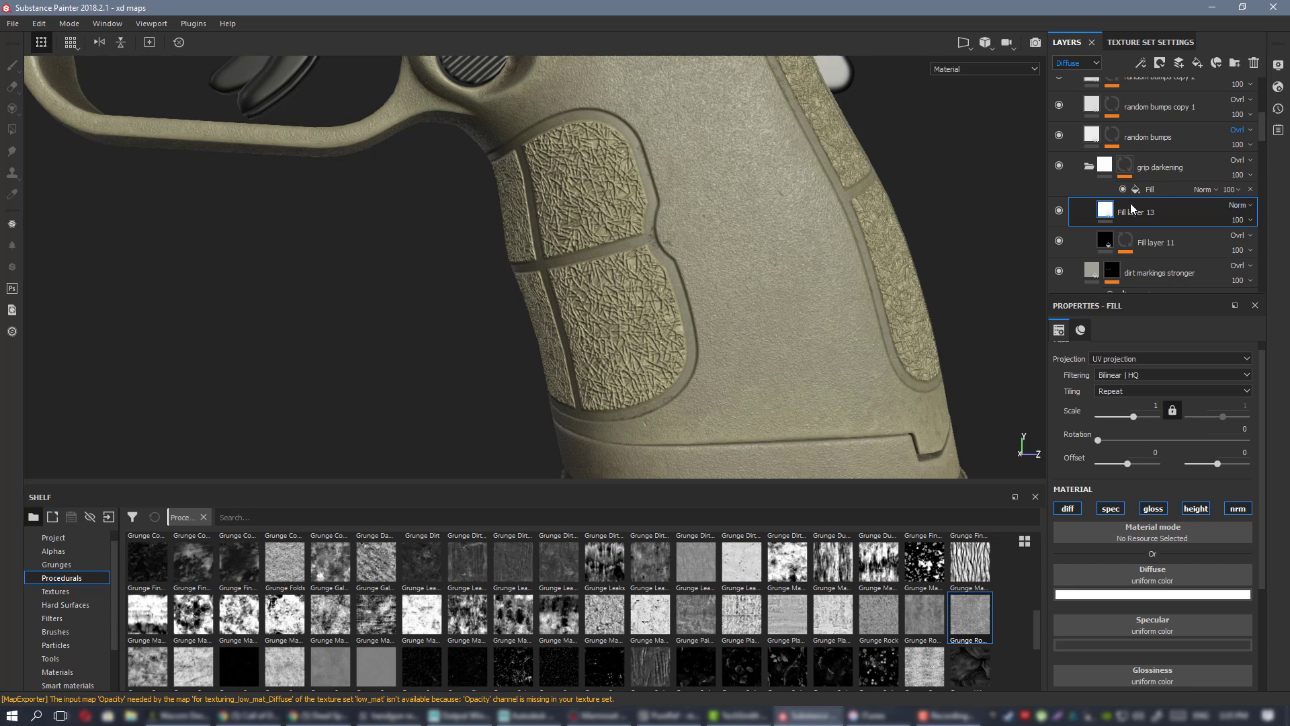
pyautogui.rightClick(1132, 208)
pyautogui.press('Escape')
pyautogui.rightClick(1126, 214)
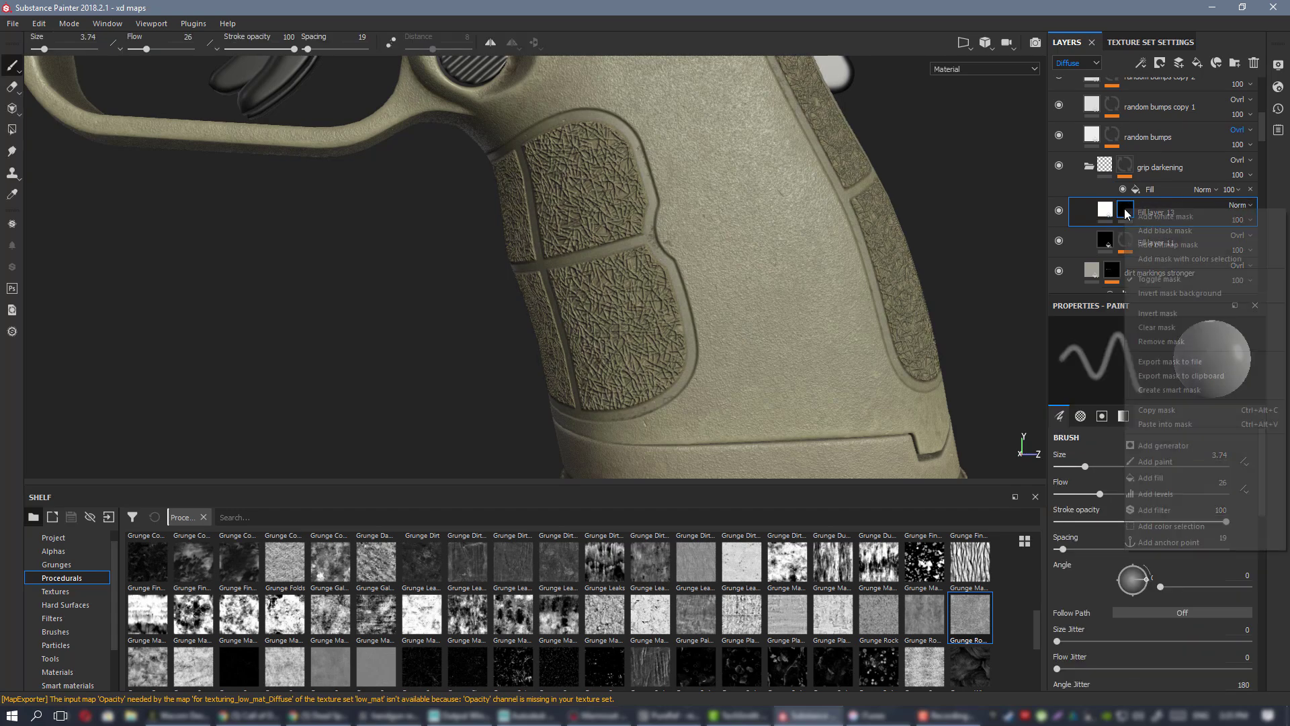
pyautogui.click(1187, 451)
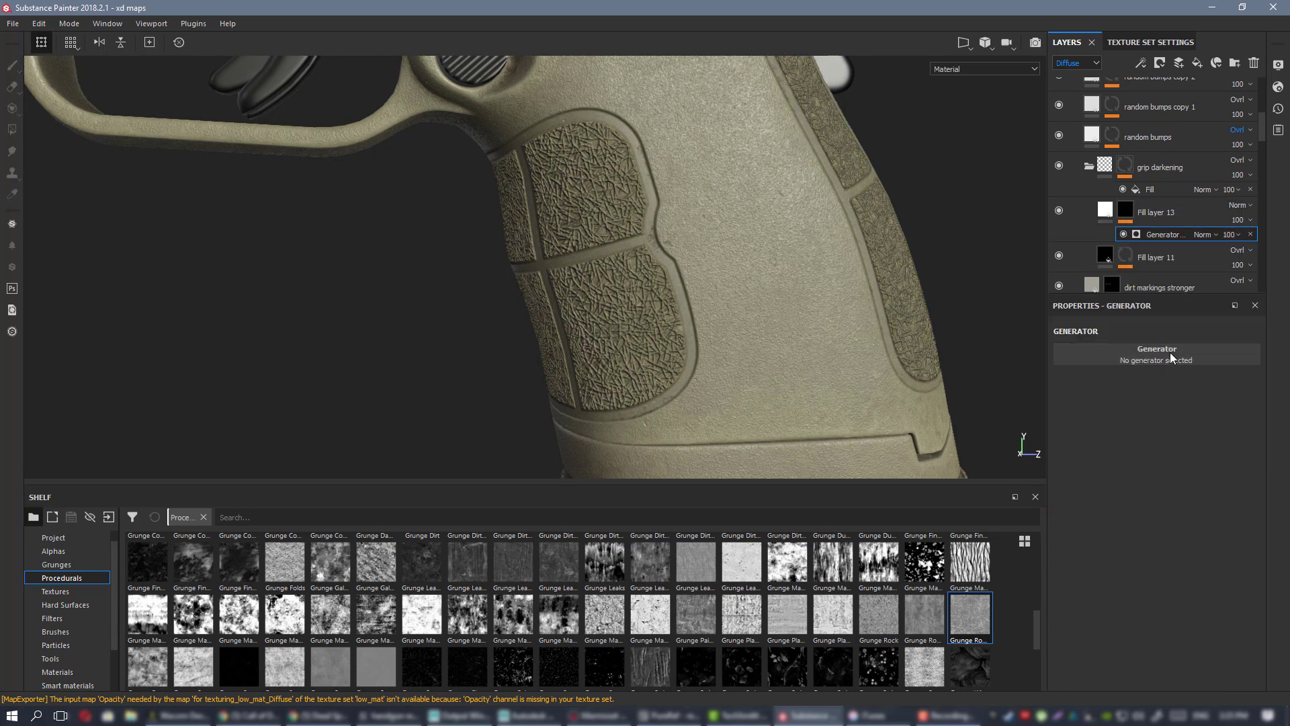
pyautogui.click(1169, 350)
pyautogui.click(1213, 440)
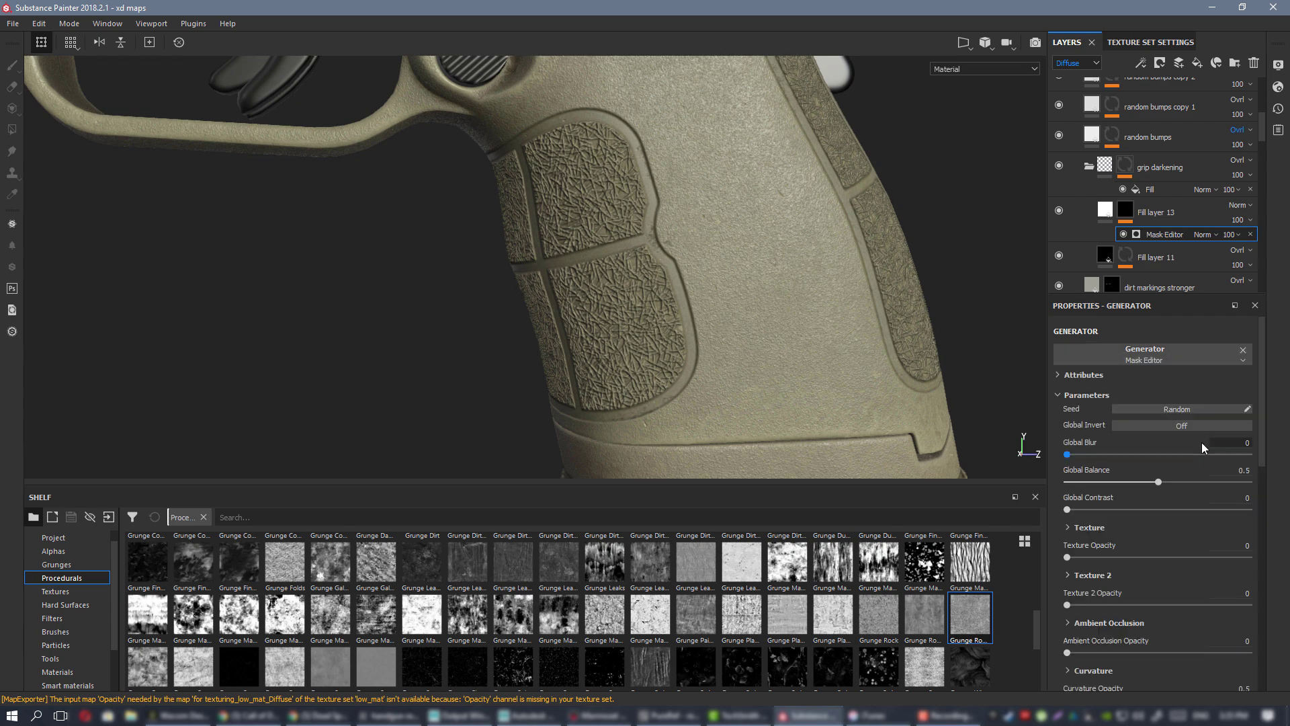
# - Expand the Mask Editor's curvature settings and check the edge mask on the grip texture in the diffuse channel
pyautogui.scroll(-3, 1157, 504)
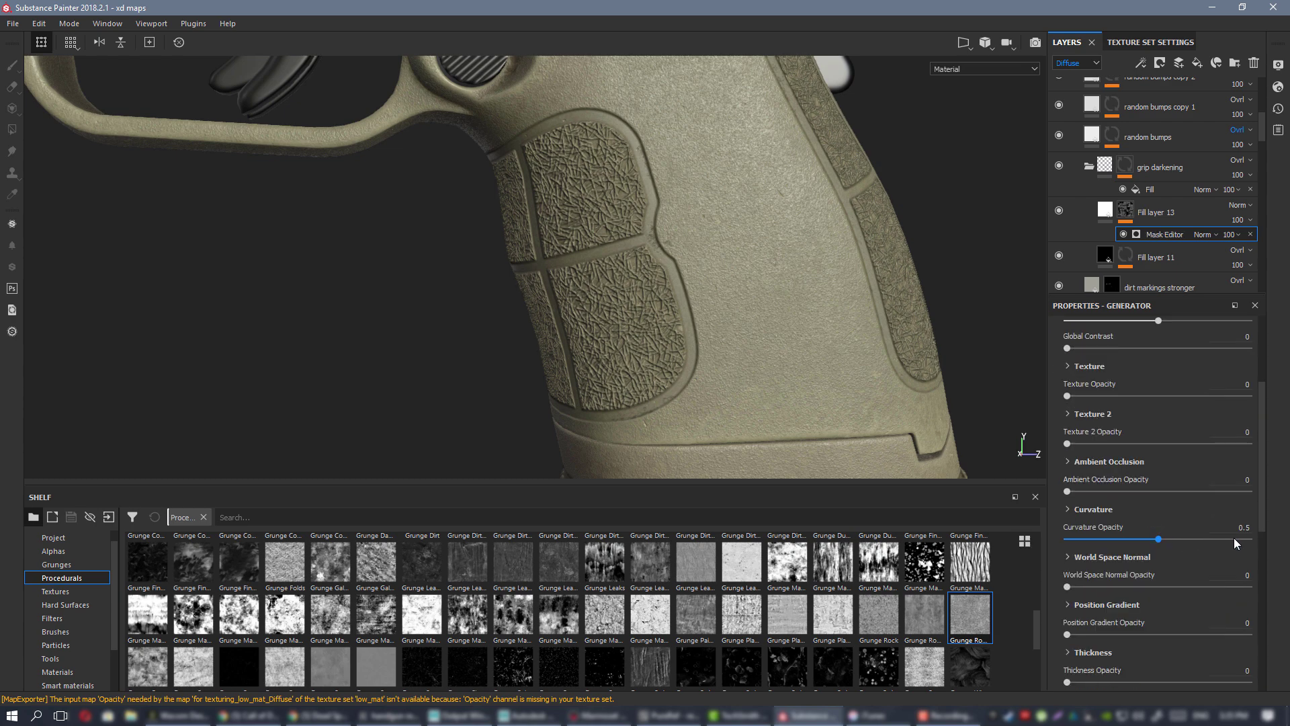
pyautogui.click(1090, 513)
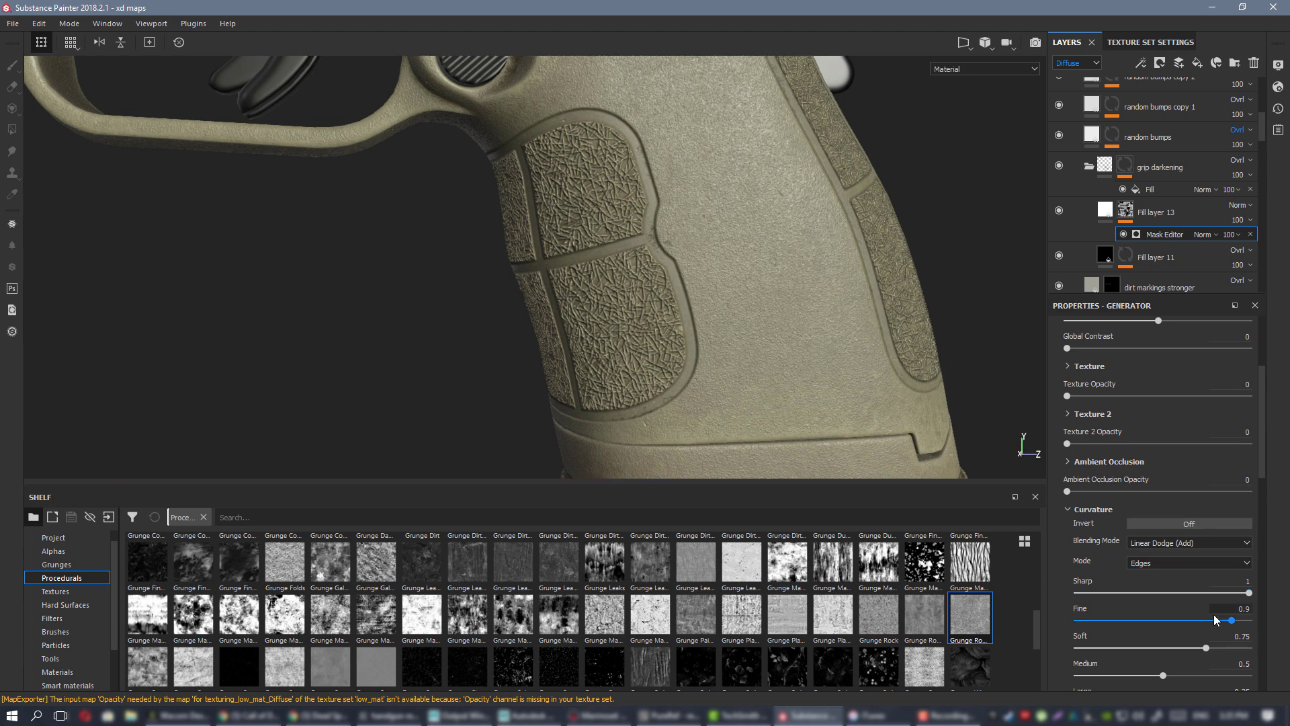
pyautogui.scroll(1, 659, 391)
pyautogui.keyDown('alt'); pyautogui.moveTo(659, 392); pyautogui.dragTo(751, 304); pyautogui.keyUp('alt')
pyautogui.press('c')
pyautogui.keyDown('alt'); pyautogui.moveTo(790, 407); pyautogui.dragTo(699, 286); pyautogui.keyUp('alt')
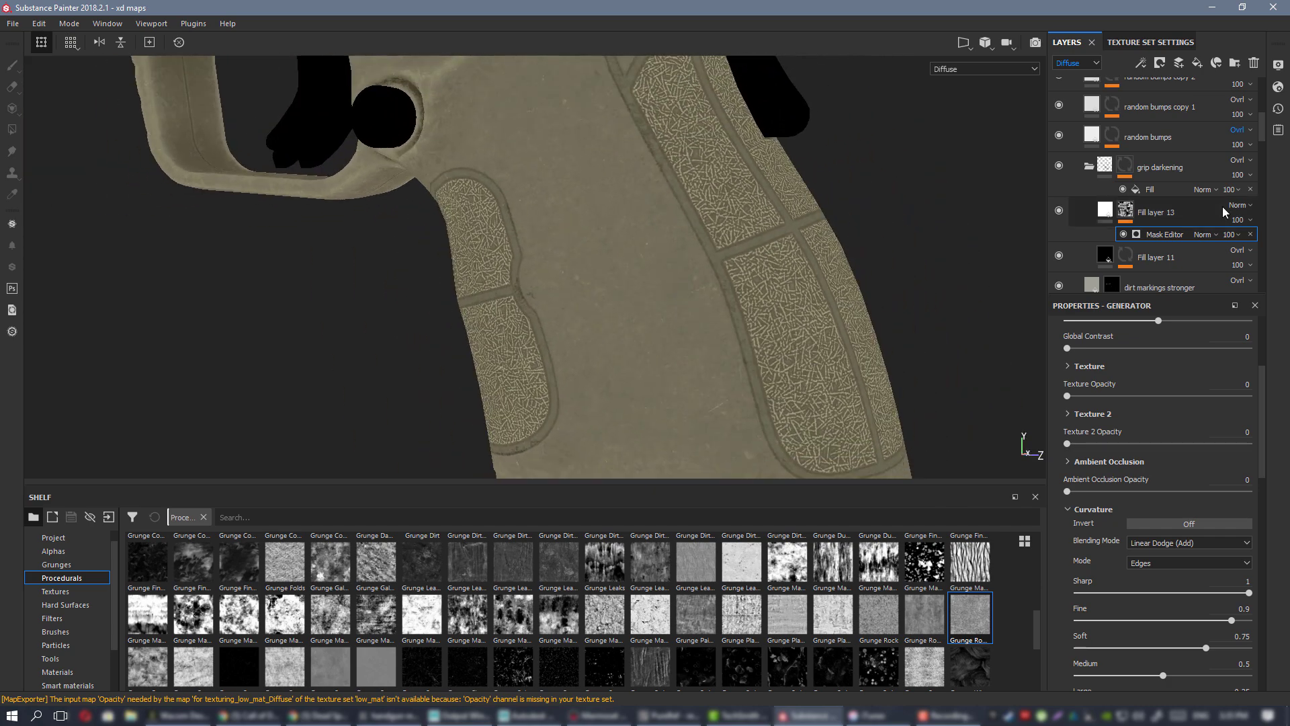
# - Add a Blur filter to the mask of Fill layer 13 and check the grip texture close up
pyautogui.rightClick(1128, 211)
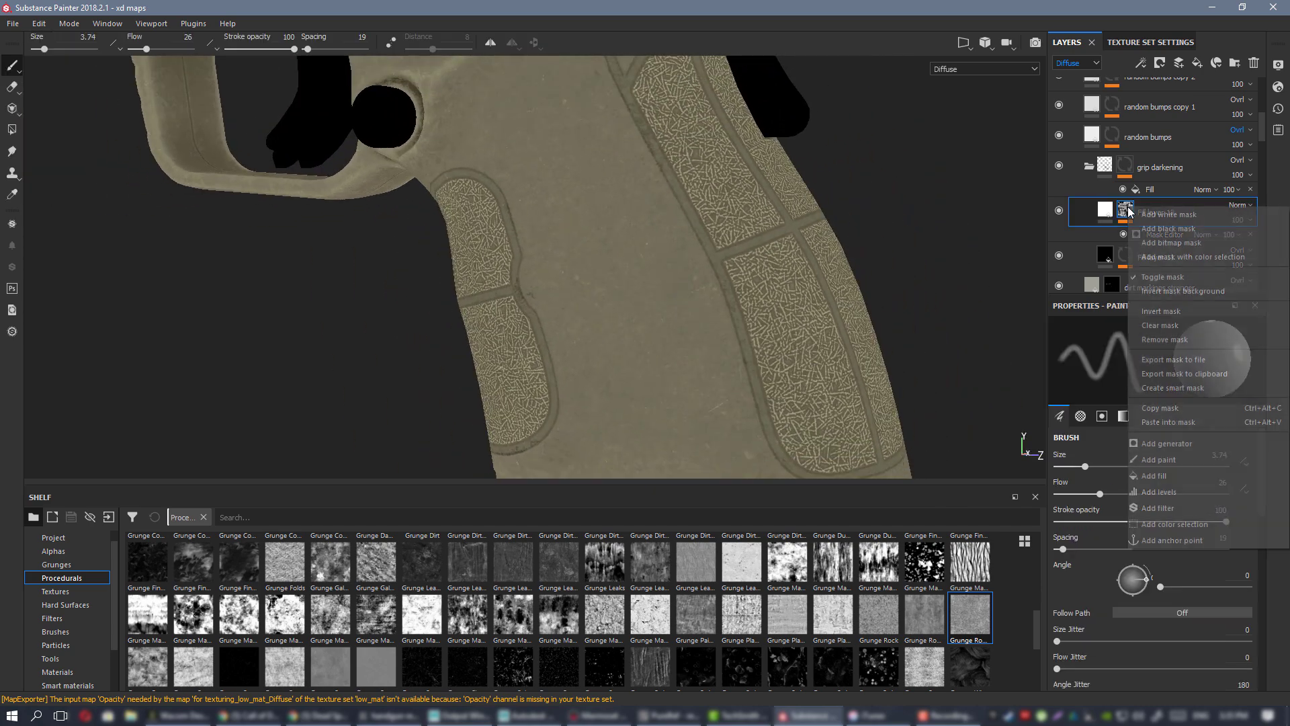
pyautogui.click(1184, 509)
pyautogui.click(1155, 353)
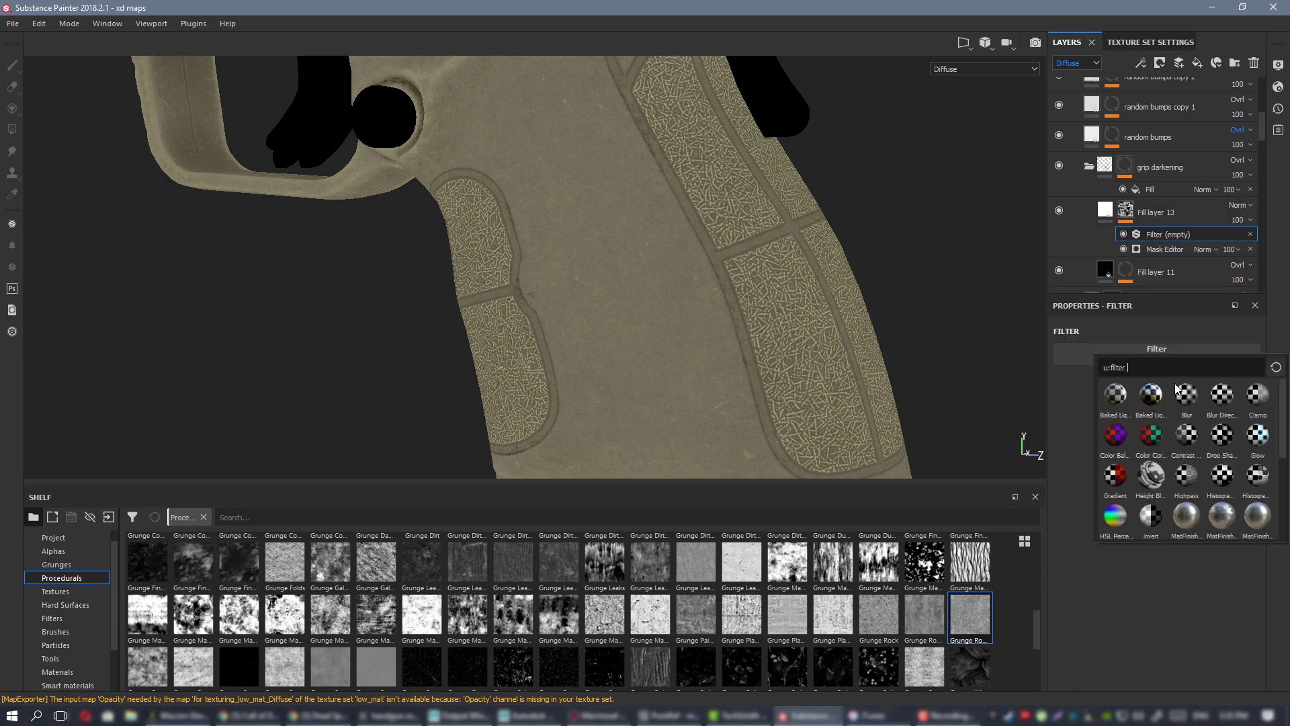
pyautogui.keyDown('alt'); pyautogui.moveTo(723, 164); pyautogui.dragTo(708, 316, button='right'); pyautogui.keyUp('alt')
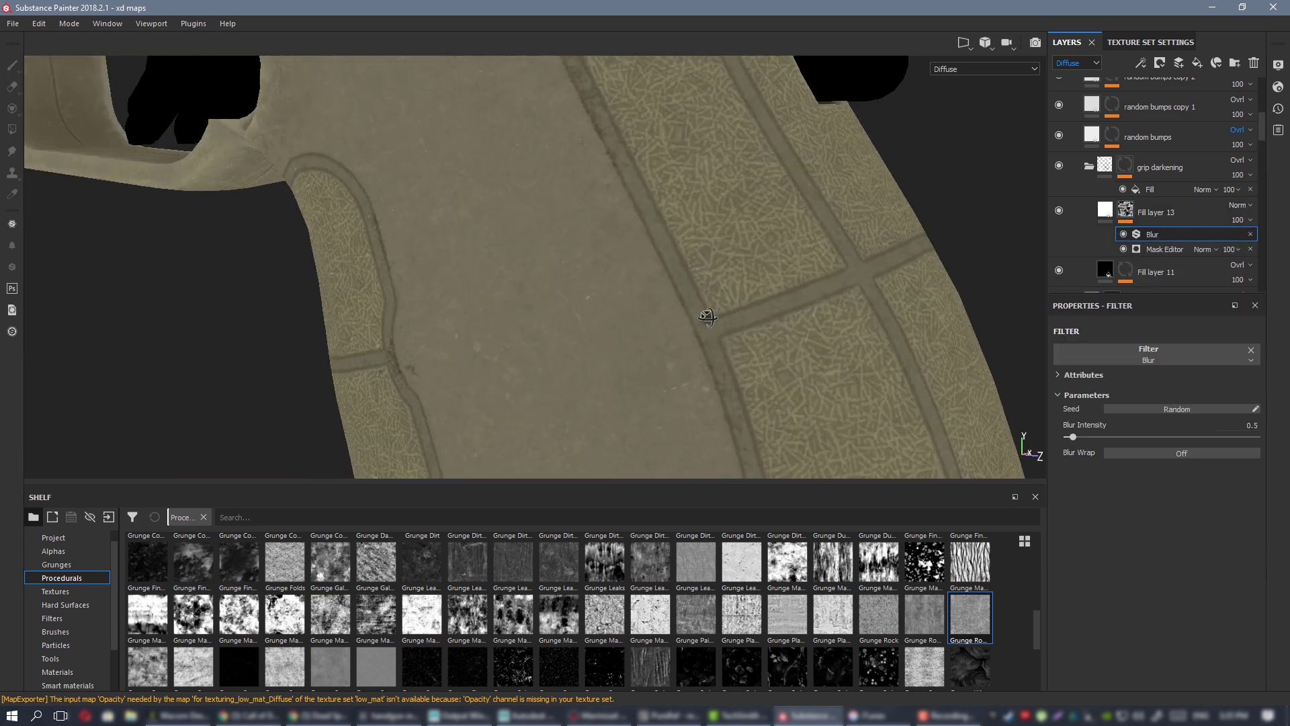
pyautogui.keyDown('alt'); pyautogui.moveTo(708, 316); pyautogui.dragTo(655, 306); pyautogui.keyUp('alt')
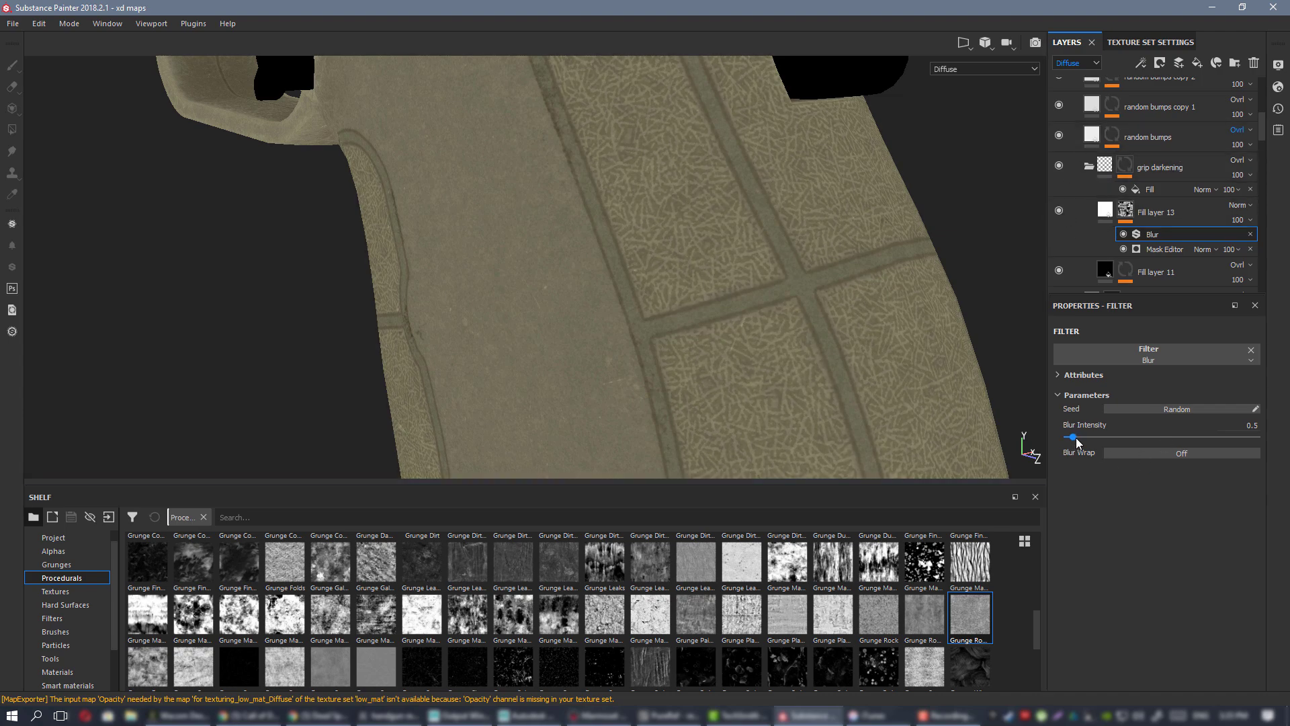
# - Set the mask's blur intensity to 0.11, comparing it with 0 on the grip texture
pyautogui.moveTo(1074, 441); pyautogui.dragTo(1072, 443)
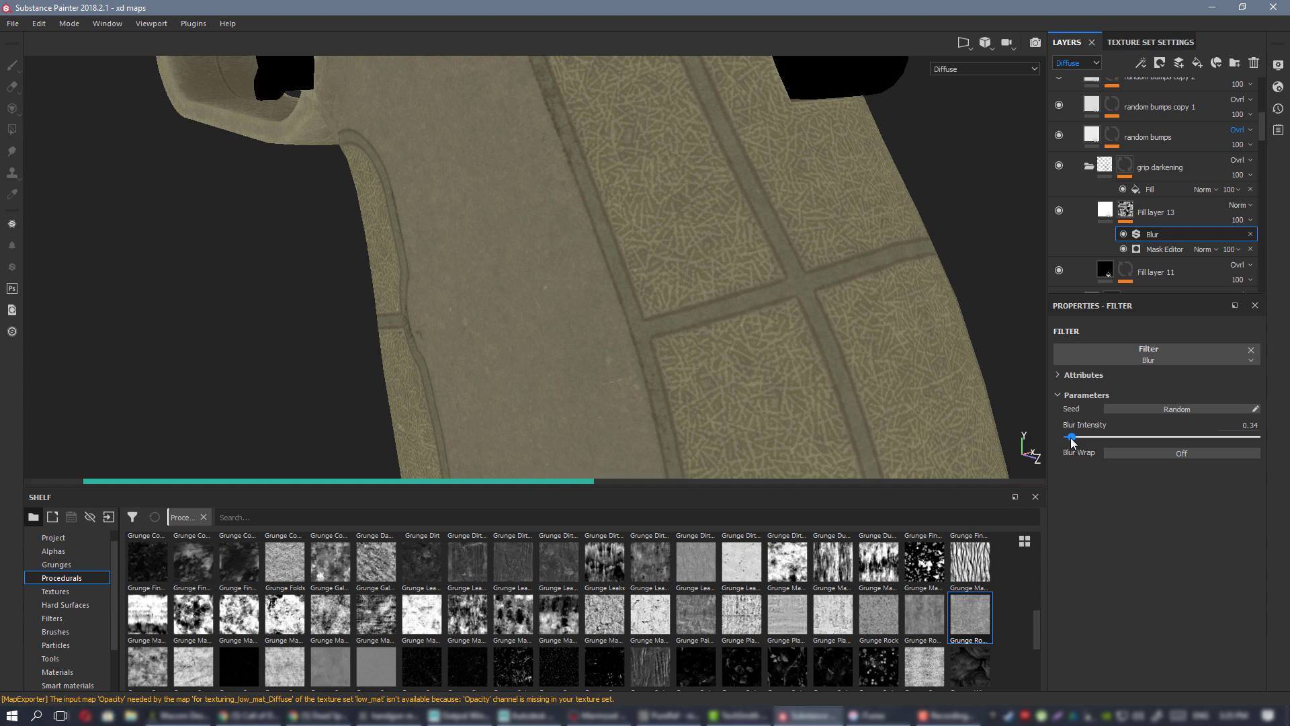
pyautogui.moveTo(1071, 443); pyautogui.dragTo(1069, 444)
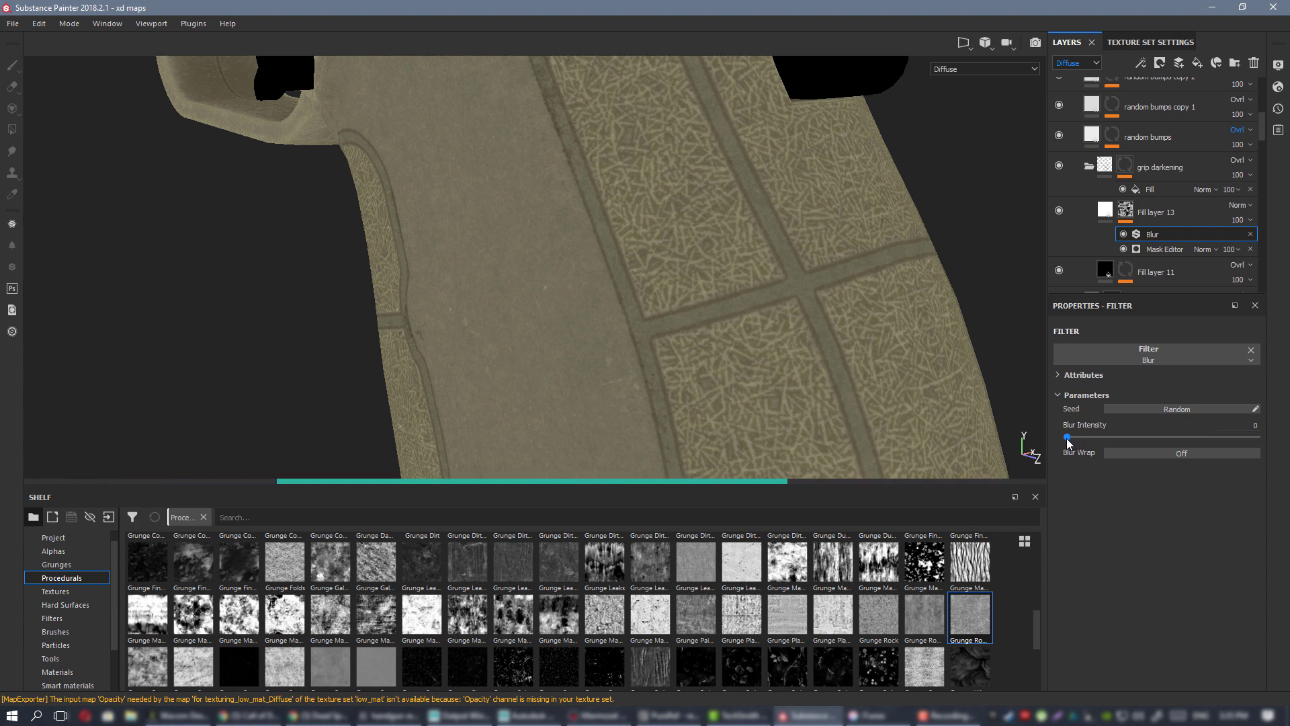
pyautogui.keyDown('alt'); pyautogui.moveTo(792, 270); pyautogui.dragTo(659, 242, button='right'); pyautogui.keyUp('alt')
pyautogui.keyDown('alt'); pyautogui.moveTo(659, 242); pyautogui.dragTo(610, 225); pyautogui.keyUp('alt')
pyautogui.keyDown('alt'); pyautogui.moveTo(610, 224); pyautogui.dragTo(881, 305, button='right'); pyautogui.keyUp('alt')
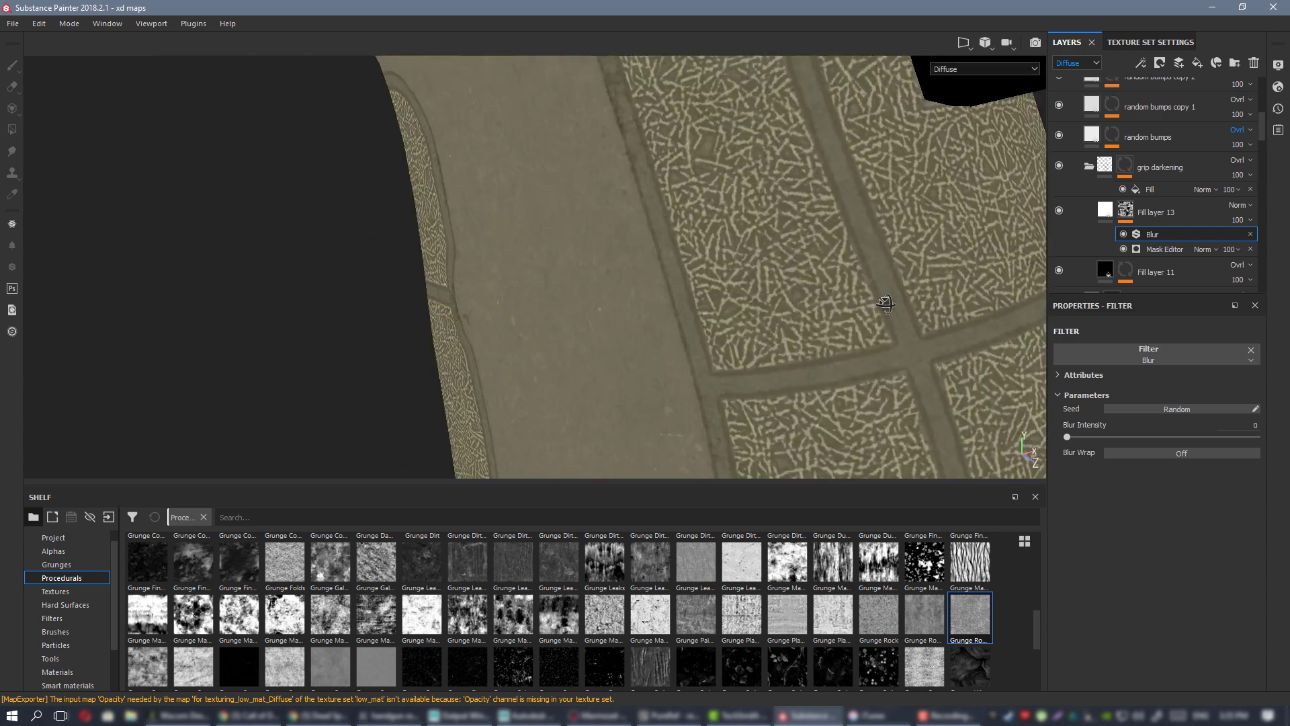
pyautogui.keyDown('alt'); pyautogui.moveTo(881, 305); pyautogui.dragTo(921, 309); pyautogui.keyUp('alt')
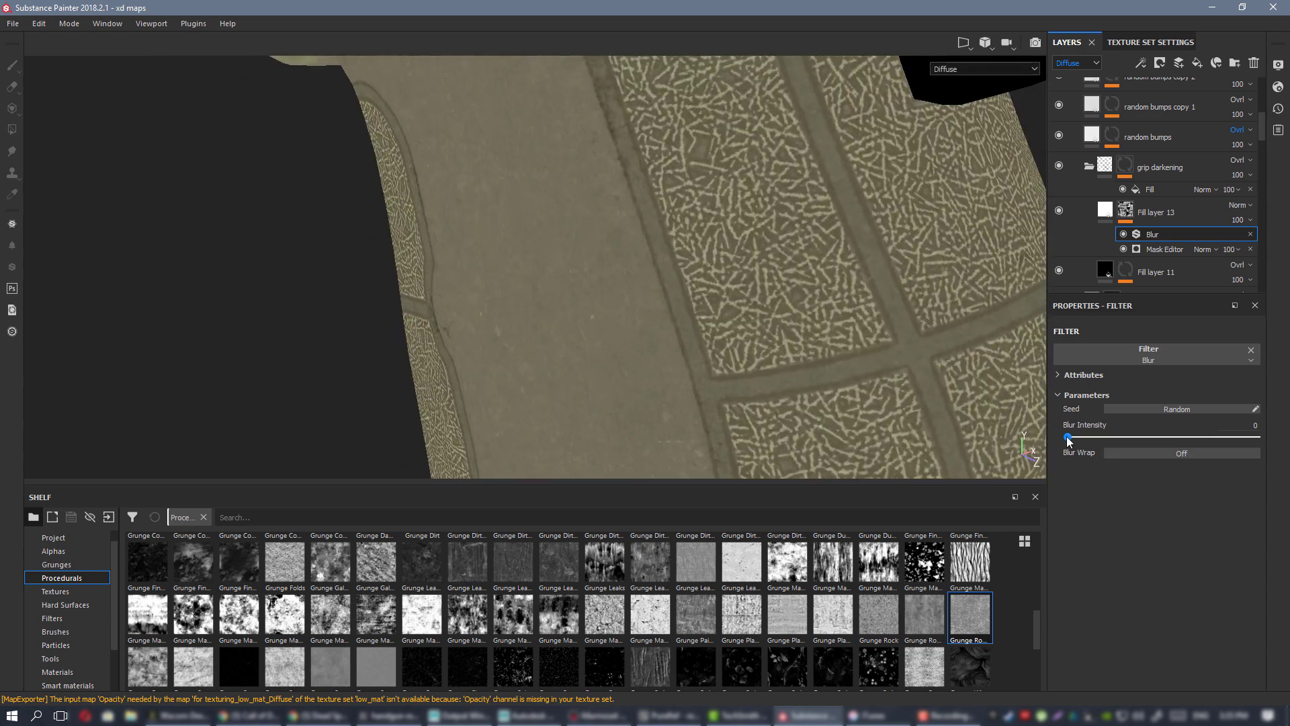
pyautogui.moveTo(1069, 438); pyautogui.dragTo(1070, 441)
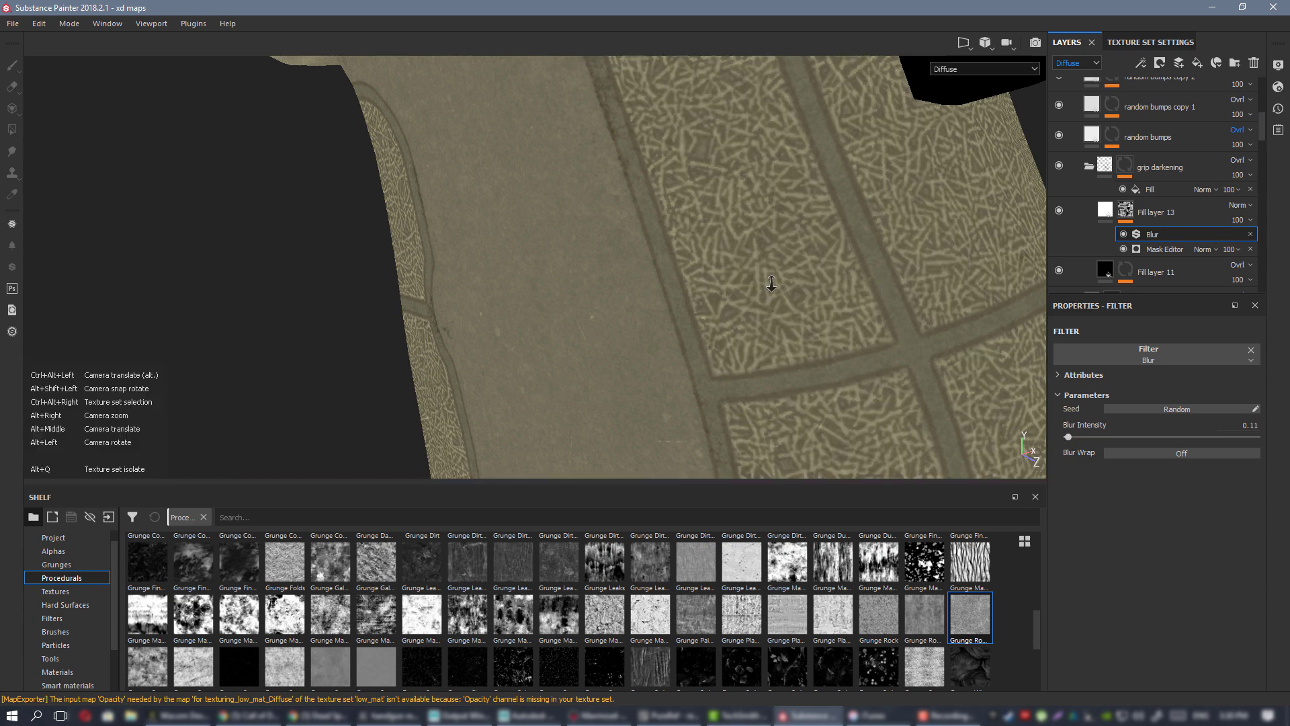
# - Inspect the blurred grip highlights in the diffuse and material views, and toggle Fill layer 13 to judge its effect
pyautogui.keyDown('alt'); pyautogui.moveTo(771, 285); pyautogui.dragTo(946, 240, button='right'); pyautogui.keyUp('alt')
pyautogui.keyDown('alt'); pyautogui.moveTo(946, 241); pyautogui.dragTo(706, 256); pyautogui.keyUp('alt')
pyautogui.keyDown('alt'); pyautogui.moveTo(706, 256); pyautogui.dragTo(833, 300, button='right'); pyautogui.keyUp('alt')
pyautogui.keyDown('alt'); pyautogui.moveTo(833, 300); pyautogui.dragTo(875, 296); pyautogui.keyUp('alt')
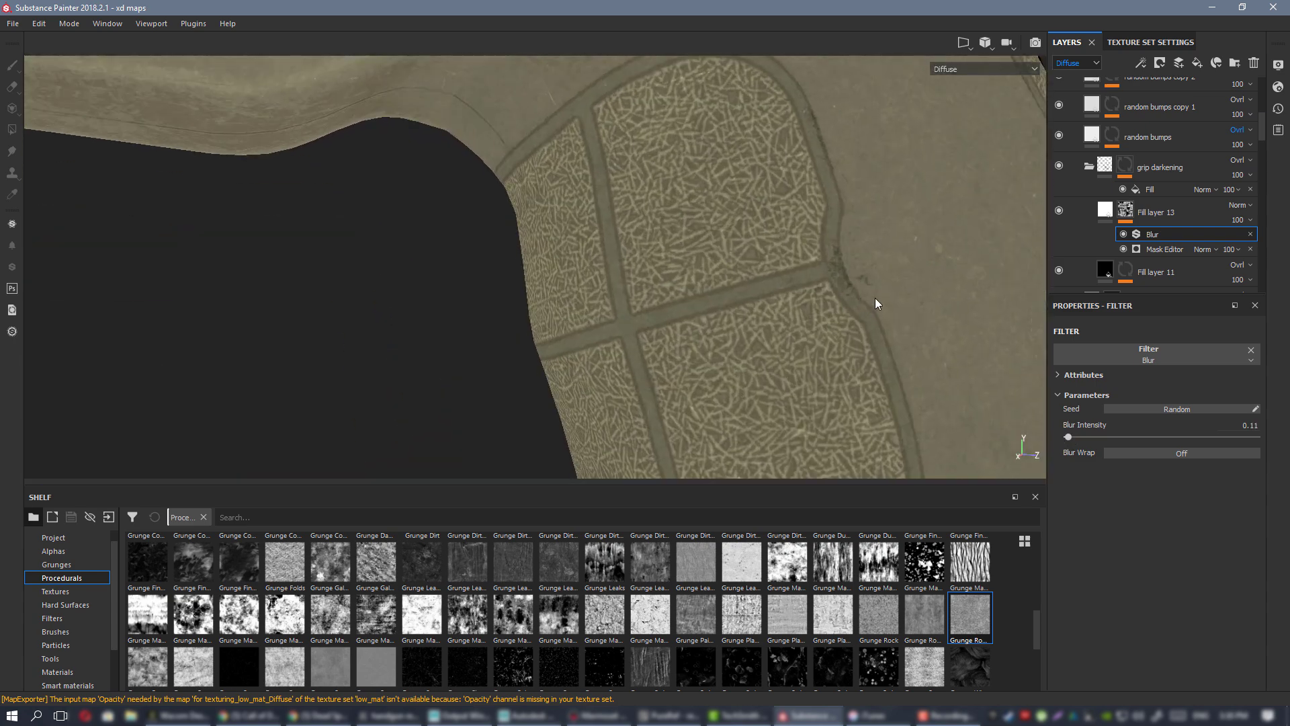
pyautogui.press('m')
pyautogui.keyDown('shift'); pyautogui.moveTo(864, 278); pyautogui.dragTo(717, 296, button='right'); pyautogui.keyUp('shift')
pyautogui.keyDown('alt'); pyautogui.moveTo(717, 296); pyautogui.dragTo(662, 316); pyautogui.keyUp('alt')
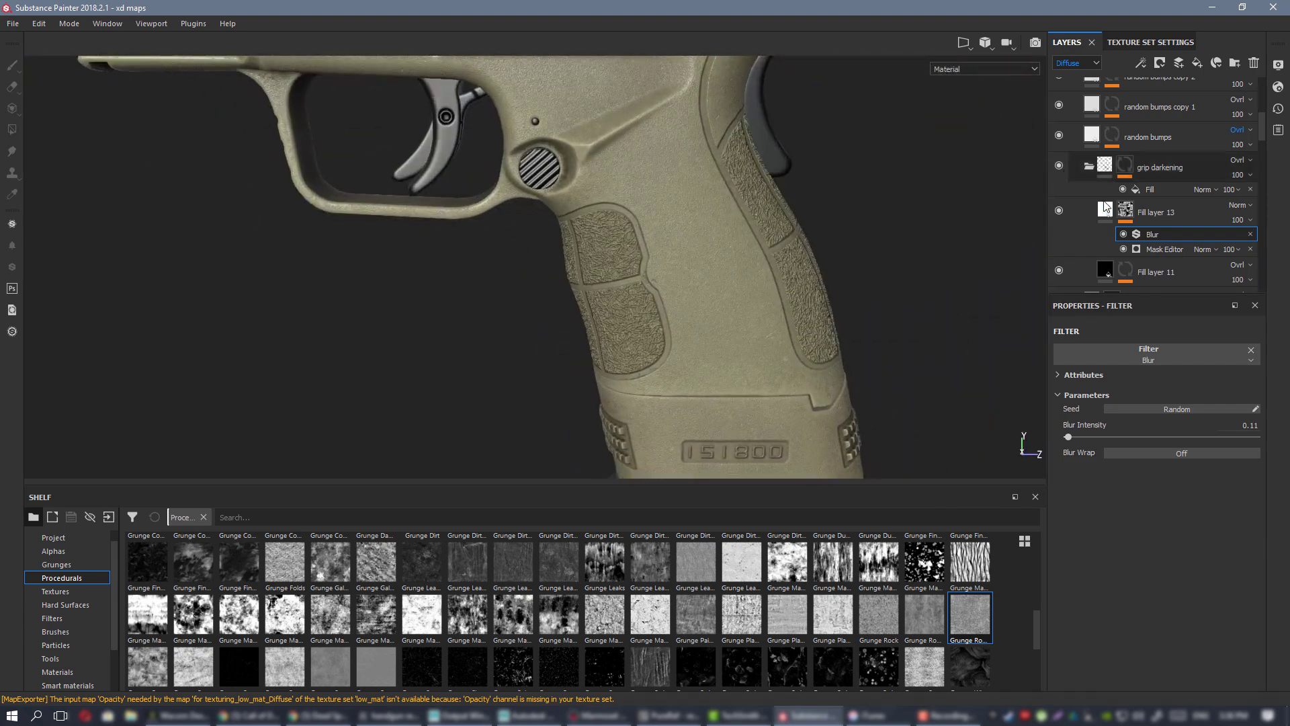
pyautogui.click(1059, 212)
pyautogui.scroll(5, 793, 395)
pyautogui.press('c')
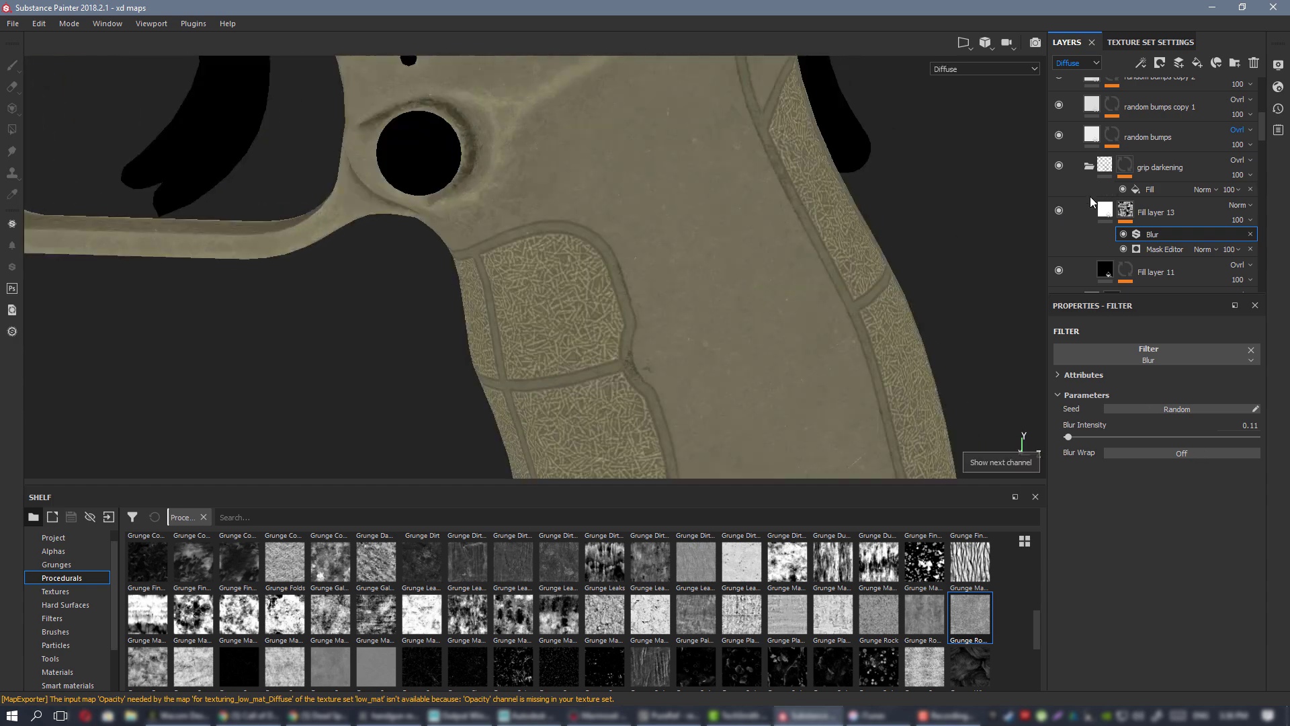
# - Check Fill layer 13's diffuse color and toggle the layer to judge its highlights on the grip in the material view
pyautogui.click(1105, 210)
pyautogui.click(1248, 592)
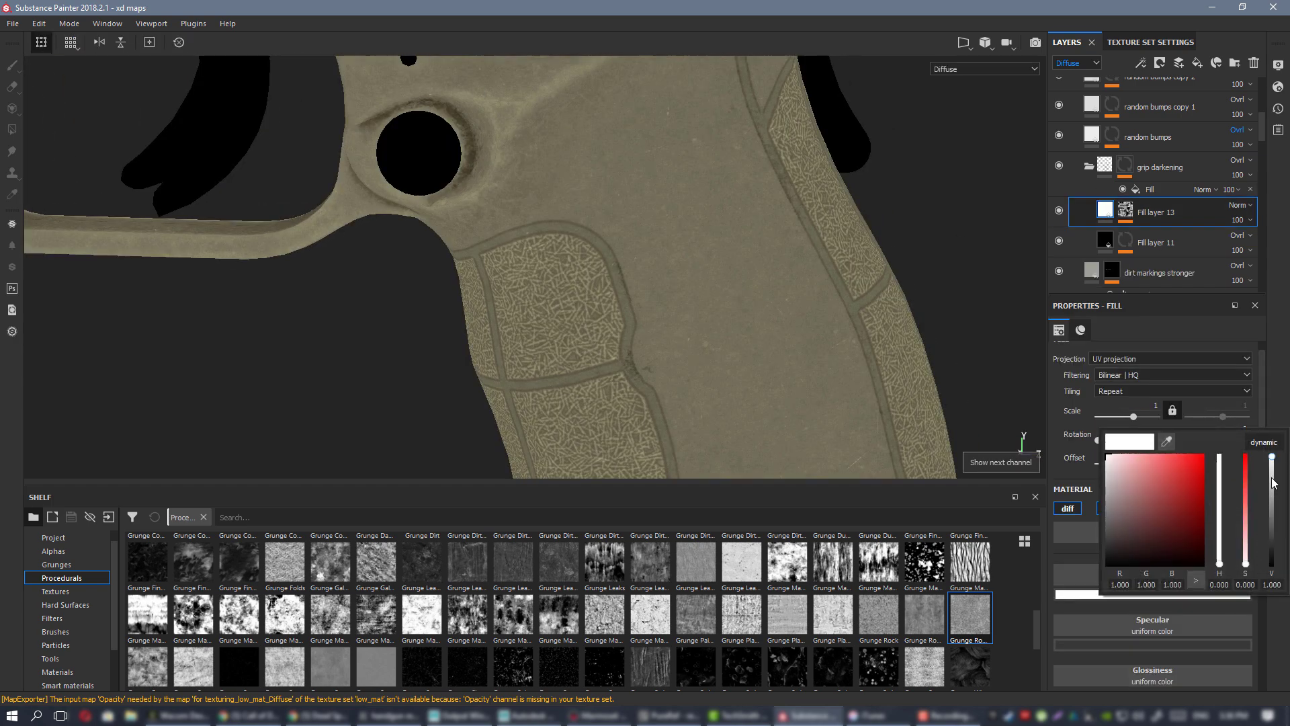
pyautogui.keyDown('alt'); pyautogui.moveTo(804, 291); pyautogui.dragTo(420, 194); pyautogui.keyUp('alt')
pyautogui.press('m')
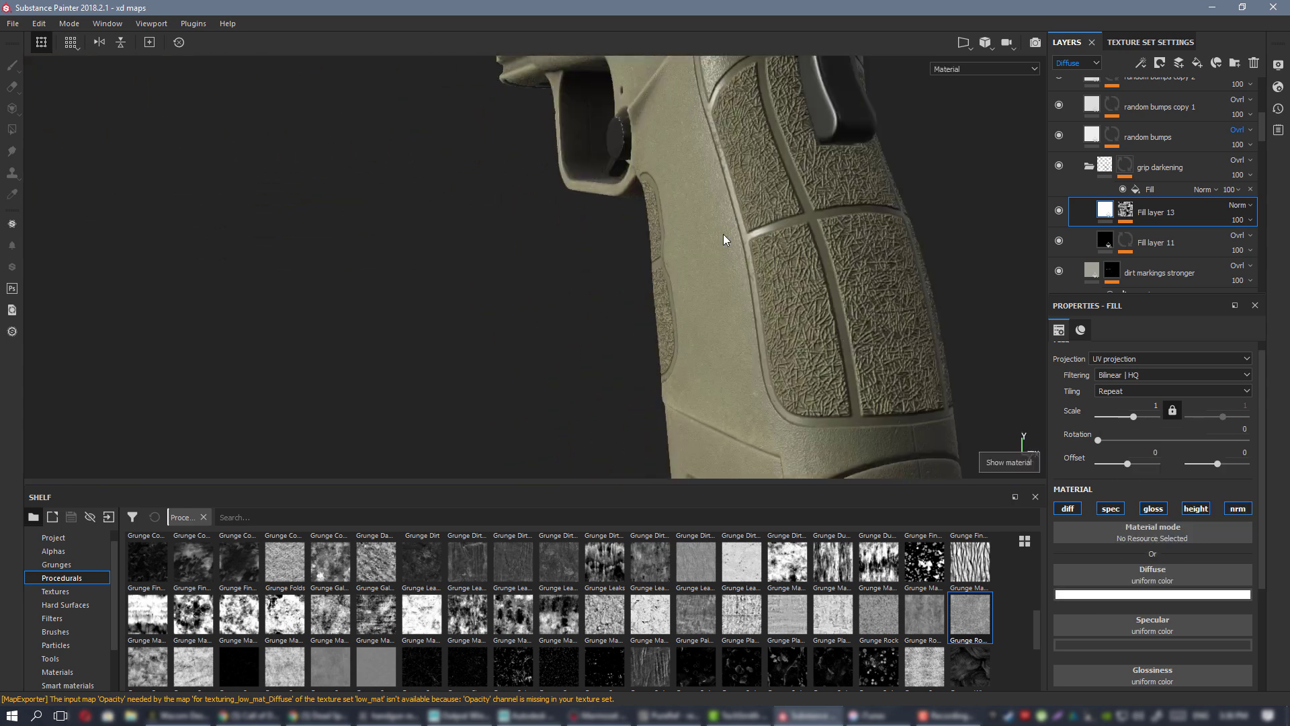
pyautogui.keyDown('alt'); pyautogui.moveTo(703, 290); pyautogui.dragTo(809, 282); pyautogui.keyUp('alt')
pyautogui.keyDown('shift'); pyautogui.moveTo(808, 283); pyautogui.dragTo(836, 294, button='right'); pyautogui.keyUp('shift')
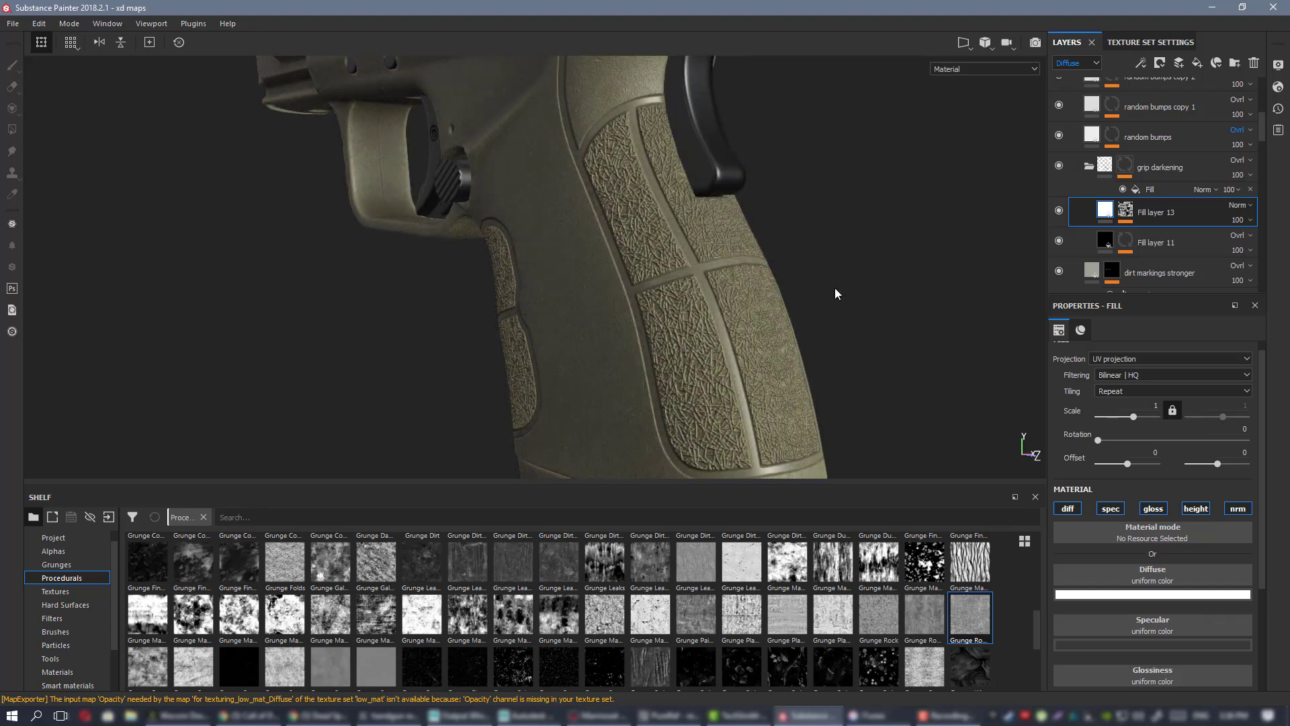
pyautogui.click(1059, 212)
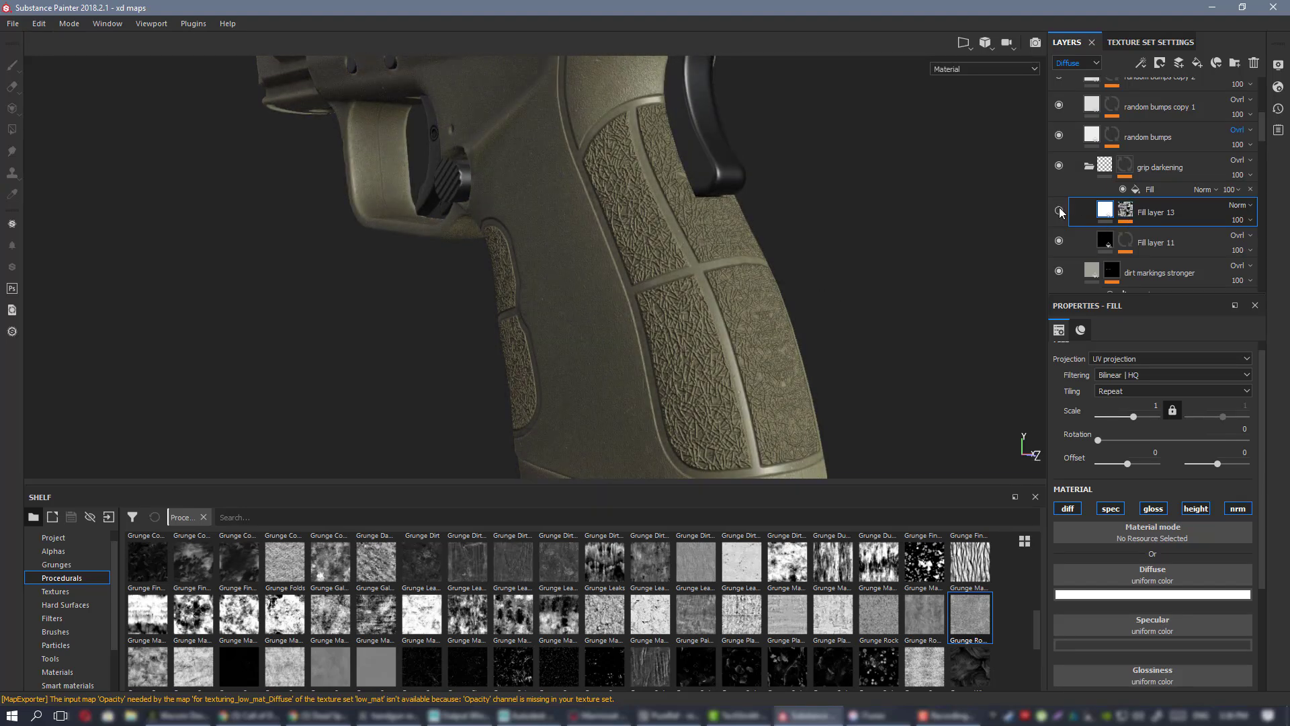
pyautogui.click(1059, 212)
# - Inspect the diffuse channel of the frame around the grip panels, trigger guard and base of the grip
pyautogui.scroll(-3, 753, 296)
pyautogui.keyDown('alt'); pyautogui.moveTo(769, 264); pyautogui.dragTo(725, 268); pyautogui.keyUp('alt')
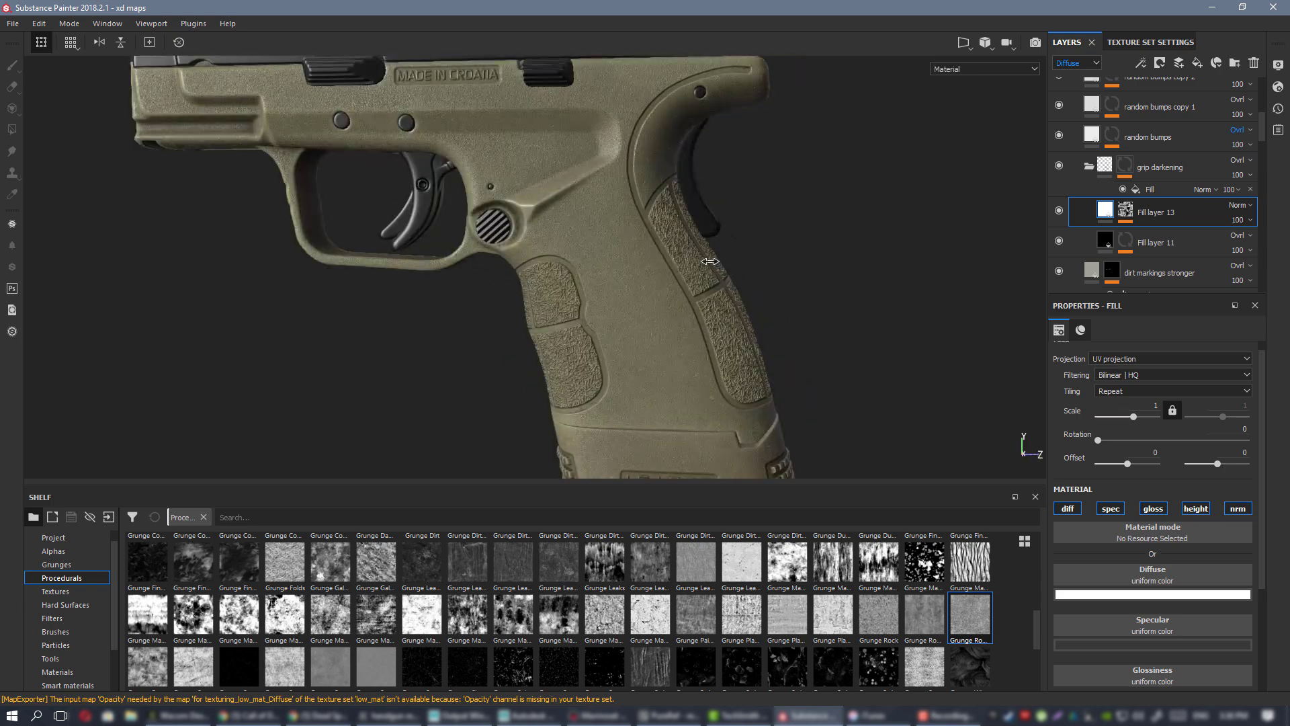
pyautogui.press('c')
pyautogui.keyDown('alt'); pyautogui.moveTo(685, 266); pyautogui.dragTo(817, 195, button='right'); pyautogui.keyUp('alt')
pyautogui.keyDown('alt'); pyautogui.moveTo(817, 195); pyautogui.dragTo(648, 176); pyautogui.keyUp('alt')
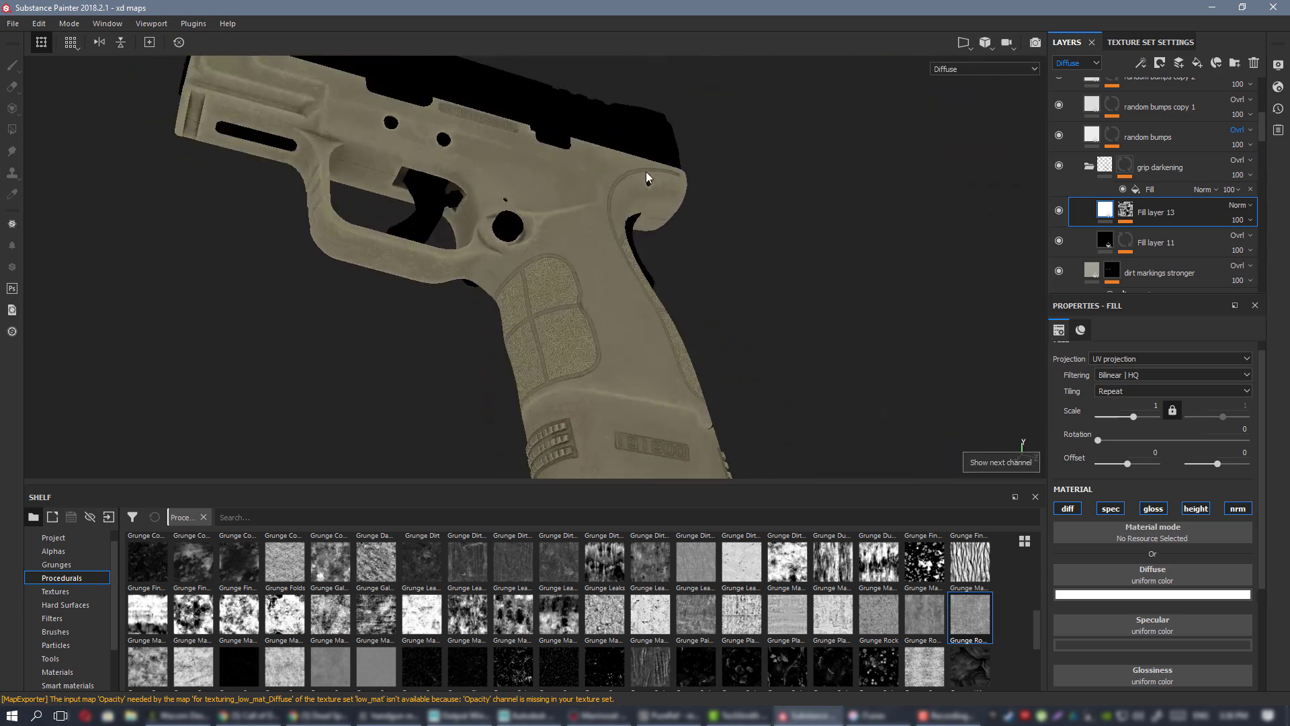
pyautogui.keyDown('alt'); pyautogui.moveTo(648, 176); pyautogui.dragTo(550, 340, button='right'); pyautogui.keyUp('alt')
pyautogui.keyDown('alt'); pyautogui.moveTo(550, 340); pyautogui.dragTo(540, 158, button='middle'); pyautogui.keyUp('alt')
pyautogui.keyDown('alt'); pyautogui.moveTo(540, 158); pyautogui.dragTo(176, 118, button='right'); pyautogui.keyUp('alt')
pyautogui.keyDown('alt'); pyautogui.moveTo(176, 118); pyautogui.dragTo(411, 201); pyautogui.keyUp('alt')
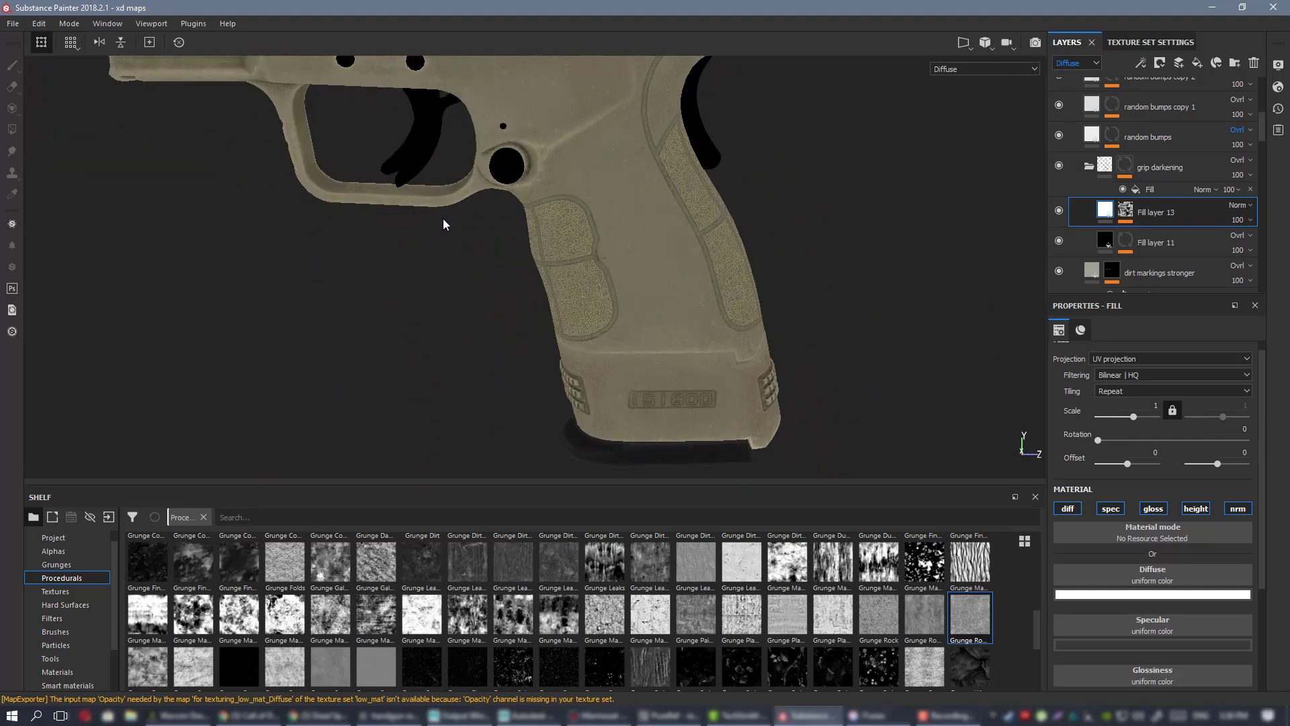
pyautogui.keyDown('alt'); pyautogui.moveTo(631, 174); pyautogui.dragTo(766, 427, button='middle'); pyautogui.keyUp('alt')
pyautogui.keyDown('alt'); pyautogui.moveTo(615, 225); pyautogui.dragTo(666, 254, button='right'); pyautogui.keyUp('alt')
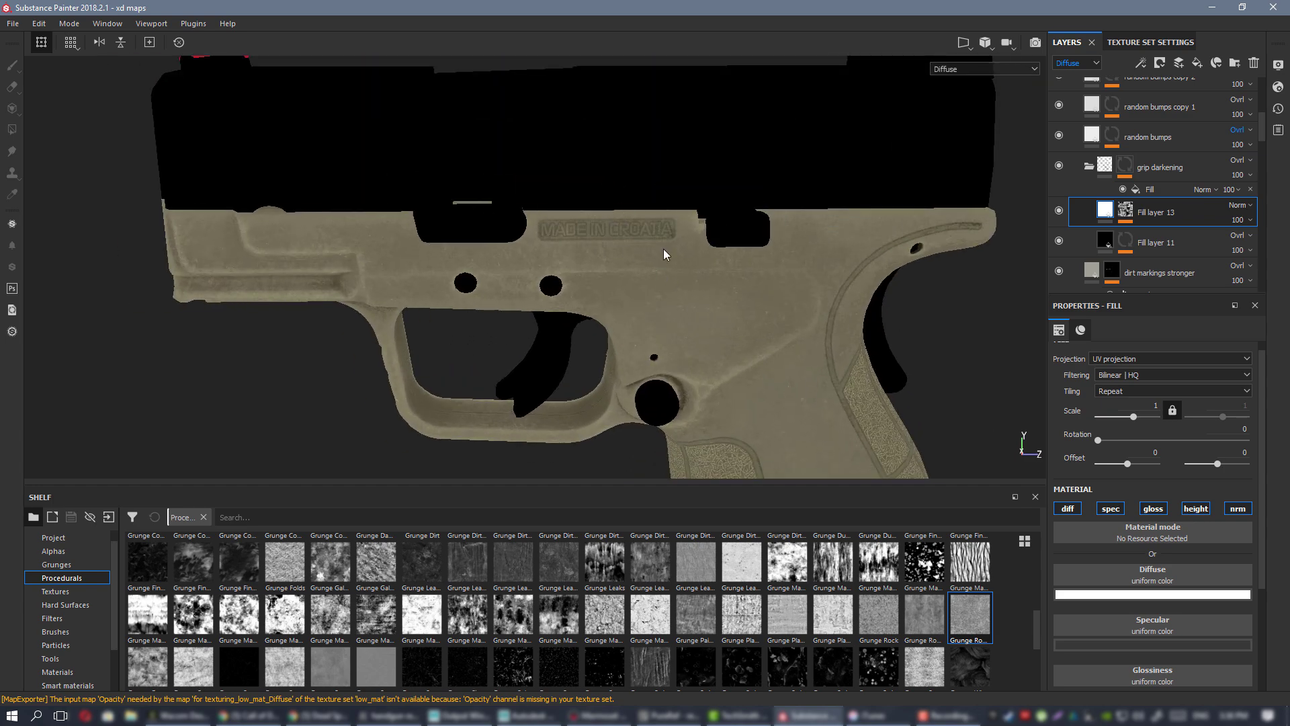
# - Examine the diffuse color variation on the upper frame and trigger guard from several angles
pyautogui.keyDown('alt'); pyautogui.moveTo(665, 253); pyautogui.dragTo(775, 278); pyautogui.keyUp('alt')
pyautogui.keyDown('alt'); pyautogui.moveTo(671, 200); pyautogui.dragTo(605, 283); pyautogui.keyUp('alt')
pyautogui.keyDown('alt'); pyautogui.moveTo(605, 282); pyautogui.dragTo(684, 293, button='right'); pyautogui.keyUp('alt')
pyautogui.keyDown('alt'); pyautogui.moveTo(746, 367); pyautogui.dragTo(771, 421); pyautogui.keyUp('alt')
pyautogui.keyDown('alt'); pyautogui.moveTo(866, 429); pyautogui.dragTo(837, 368, button='middle'); pyautogui.keyUp('alt')
pyautogui.keyDown('alt'); pyautogui.moveTo(837, 368); pyautogui.dragTo(464, 198, button='right'); pyautogui.keyUp('alt')
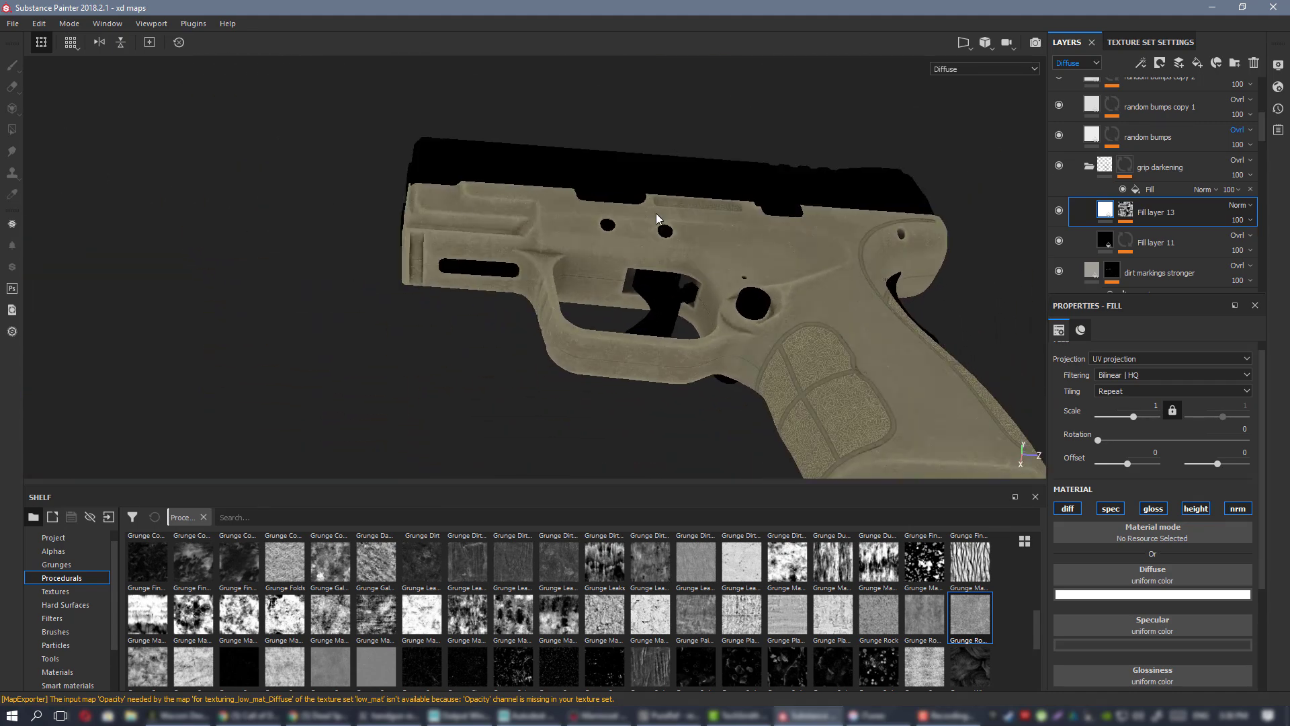
pyautogui.keyDown('alt'); pyautogui.moveTo(656, 213); pyautogui.dragTo(244, 124, button='right'); pyautogui.keyUp('alt')
pyautogui.keyDown('alt'); pyautogui.moveTo(244, 123); pyautogui.dragTo(560, 180, button='middle'); pyautogui.keyUp('alt')
# - Review the frame's plastic in the material view, from the underside of the trigger guard to the whole side
pyautogui.press('m')
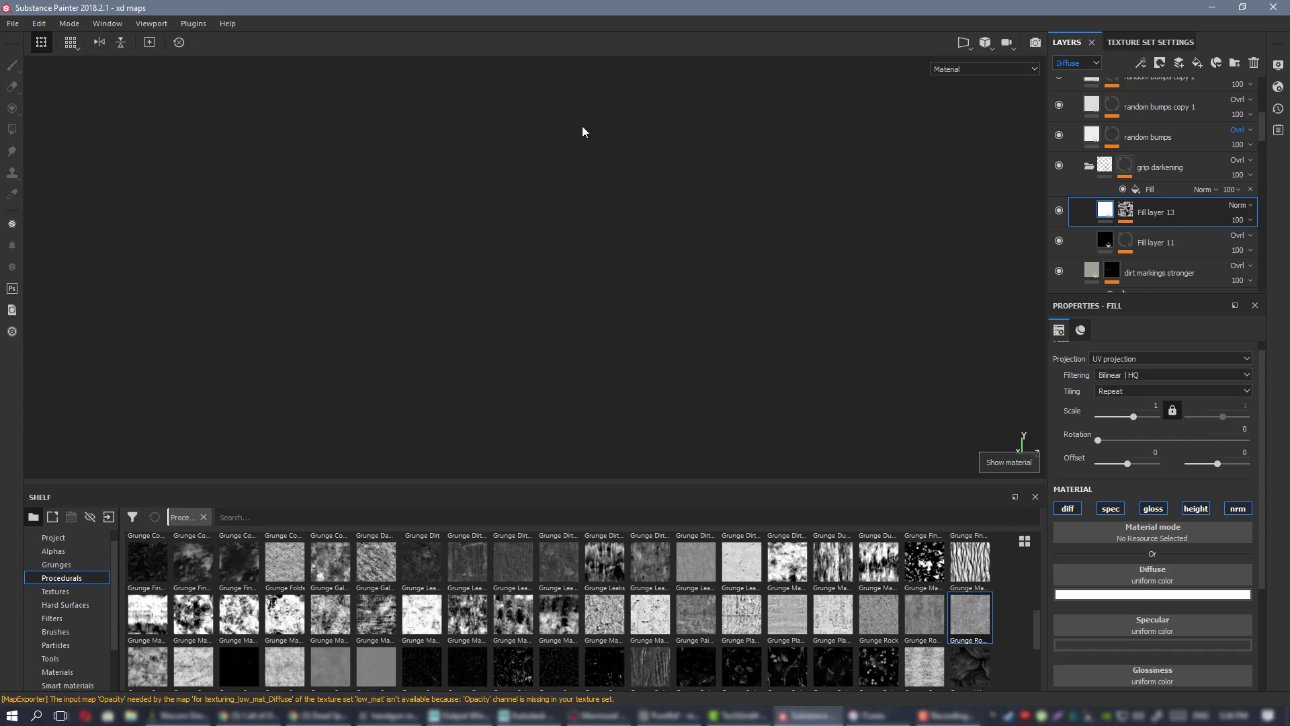
pyautogui.scroll(-8, 602, 239)
pyautogui.scroll(5, 342, 223)
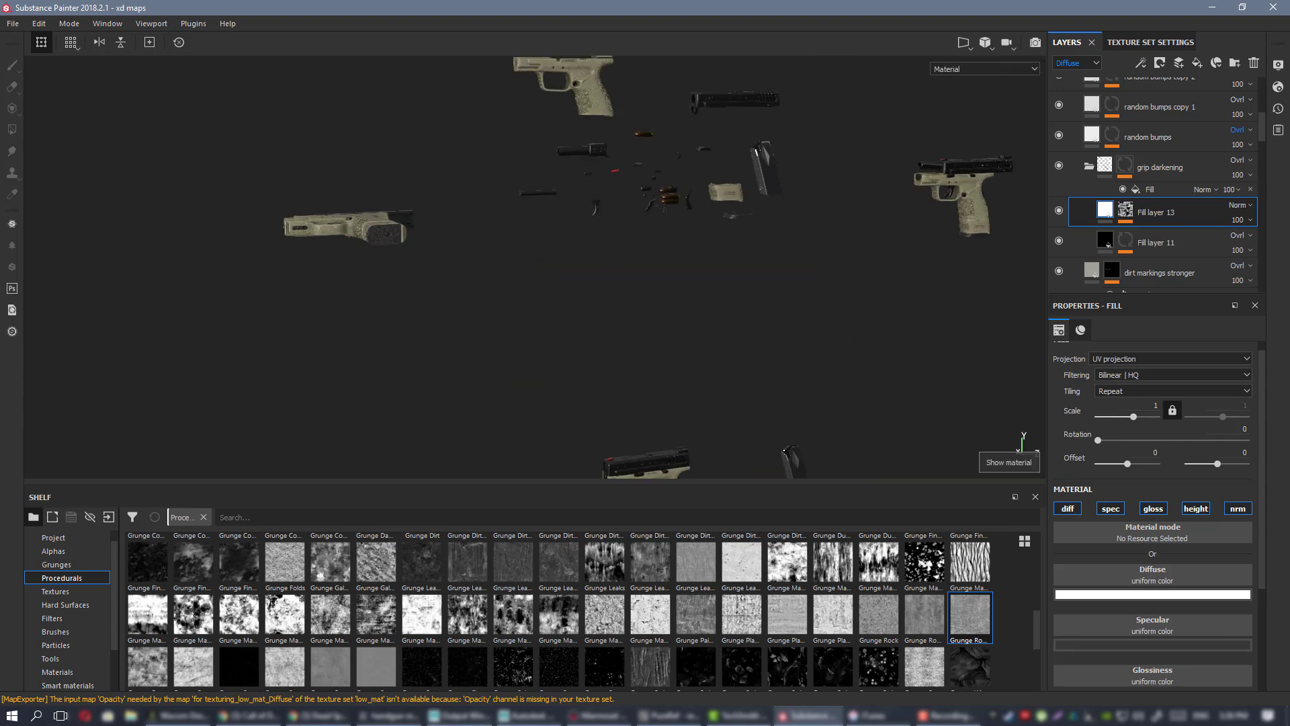
pyautogui.scroll(5, 342, 228)
pyautogui.keyDown('alt'); pyautogui.moveTo(498, 273); pyautogui.dragTo(605, 363); pyautogui.keyUp('alt')
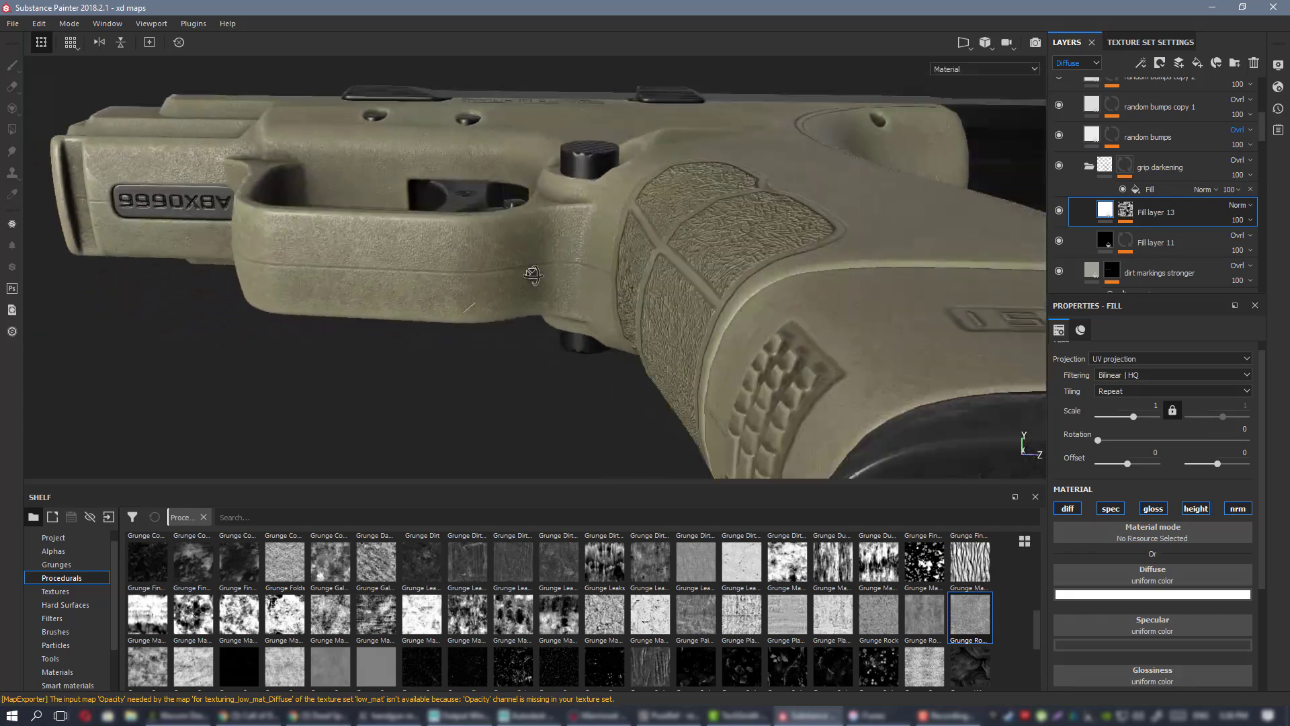
pyautogui.keyDown('alt'); pyautogui.moveTo(605, 362); pyautogui.dragTo(574, 288, button='right'); pyautogui.keyUp('alt')
pyautogui.moveTo(575, 287)
pyautogui.keyDown('alt'); pyautogui.mouseDown()
pyautogui.moveTo(648, 269)
pyautogui.moveTo(529, 267)
pyautogui.moveTo(526, 290)
pyautogui.moveTo(463, 289)
pyautogui.moveTo(493, 328)
pyautogui.moveTo(581, 272)
pyautogui.mouseUp(); pyautogui.keyUp('alt')
pyautogui.keyDown('alt'); pyautogui.moveTo(582, 266); pyautogui.dragTo(378, 231, button='right'); pyautogui.keyUp('alt')
pyautogui.keyDown('alt'); pyautogui.moveTo(608, 262); pyautogui.dragTo(490, 22, button='right'); pyautogui.keyUp('alt')
pyautogui.keyDown('alt'); pyautogui.moveTo(820, 441); pyautogui.dragTo(573, 311, button='middle'); pyautogui.keyUp('alt')
pyautogui.scroll(6, 577, 241)
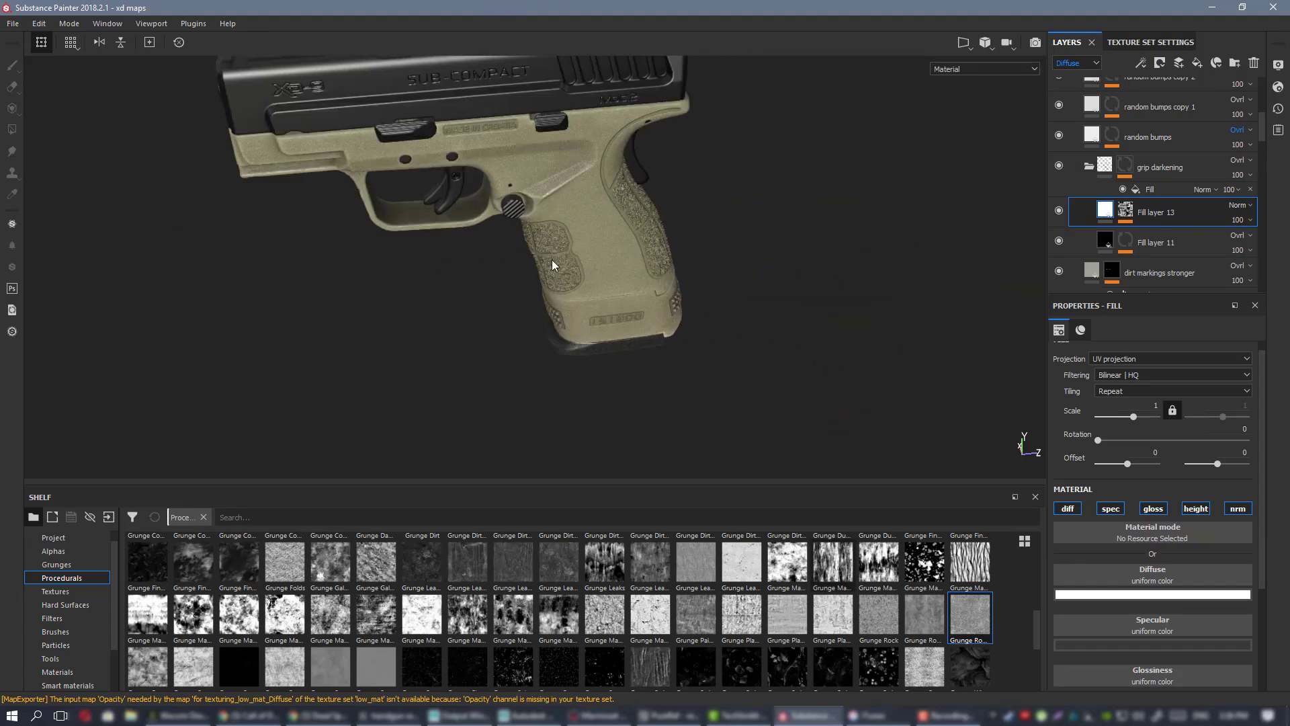
pyautogui.keyDown('alt'); pyautogui.moveTo(615, 232); pyautogui.dragTo(634, 286); pyautogui.keyUp('alt')
# - Compare the color of the grip panels with the surrounding frame in the diffuse channel
pyautogui.press('c')
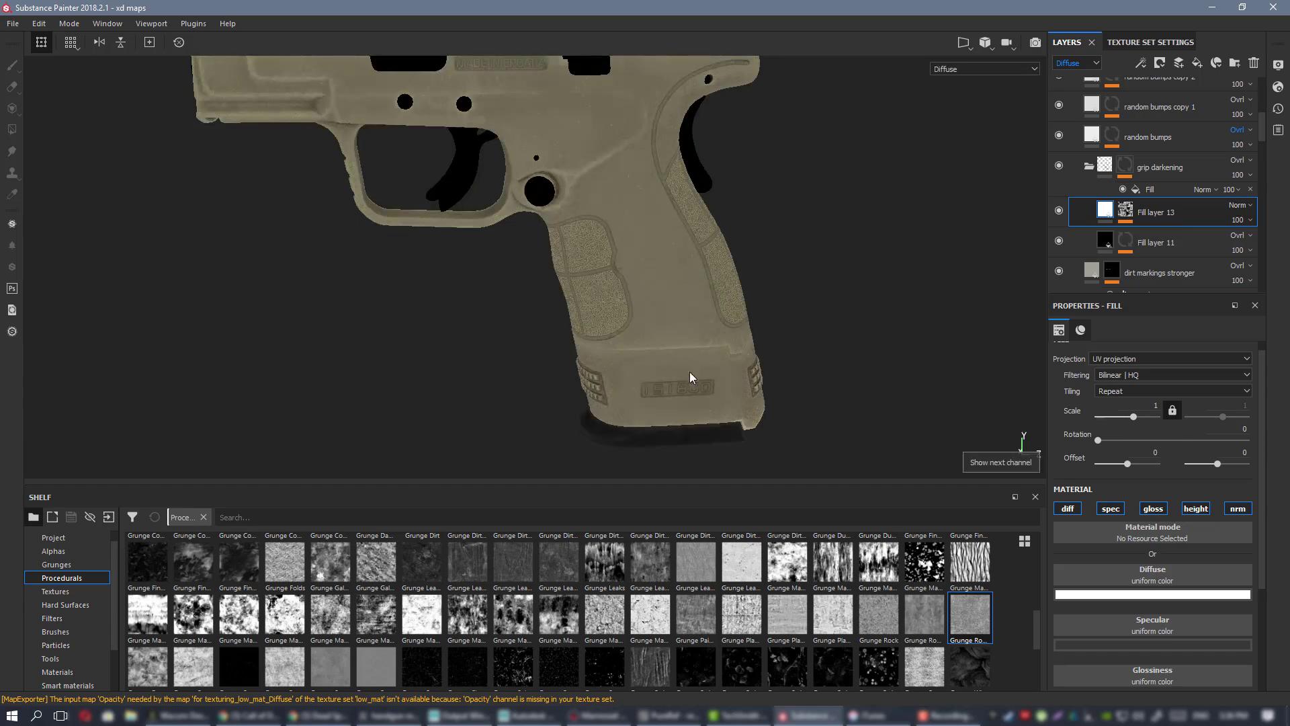
pyautogui.keyDown('alt'); pyautogui.moveTo(622, 277); pyautogui.dragTo(666, 359, button='middle'); pyautogui.keyUp('alt')
pyautogui.keyDown('alt'); pyautogui.moveTo(667, 359); pyautogui.dragTo(513, 253); pyautogui.keyUp('alt')
pyautogui.scroll(2, 507, 245)
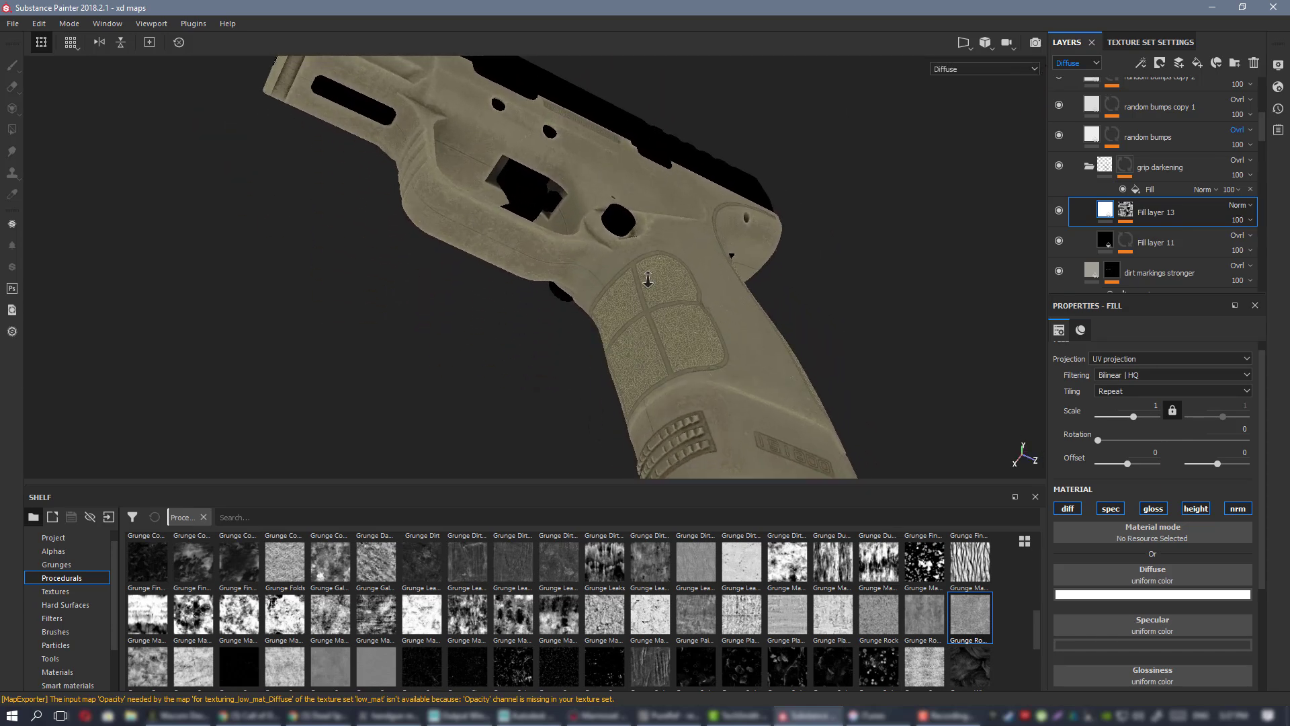
pyautogui.moveTo(647, 279)
pyautogui.keyDown('alt'); pyautogui.mouseDown()
pyautogui.moveTo(697, 369)
pyautogui.moveTo(636, 311)
pyautogui.moveTo(605, 231)
pyautogui.moveTo(636, 265)
pyautogui.mouseUp(); pyautogui.keyUp('alt')
pyautogui.scroll(2, 641, 275)
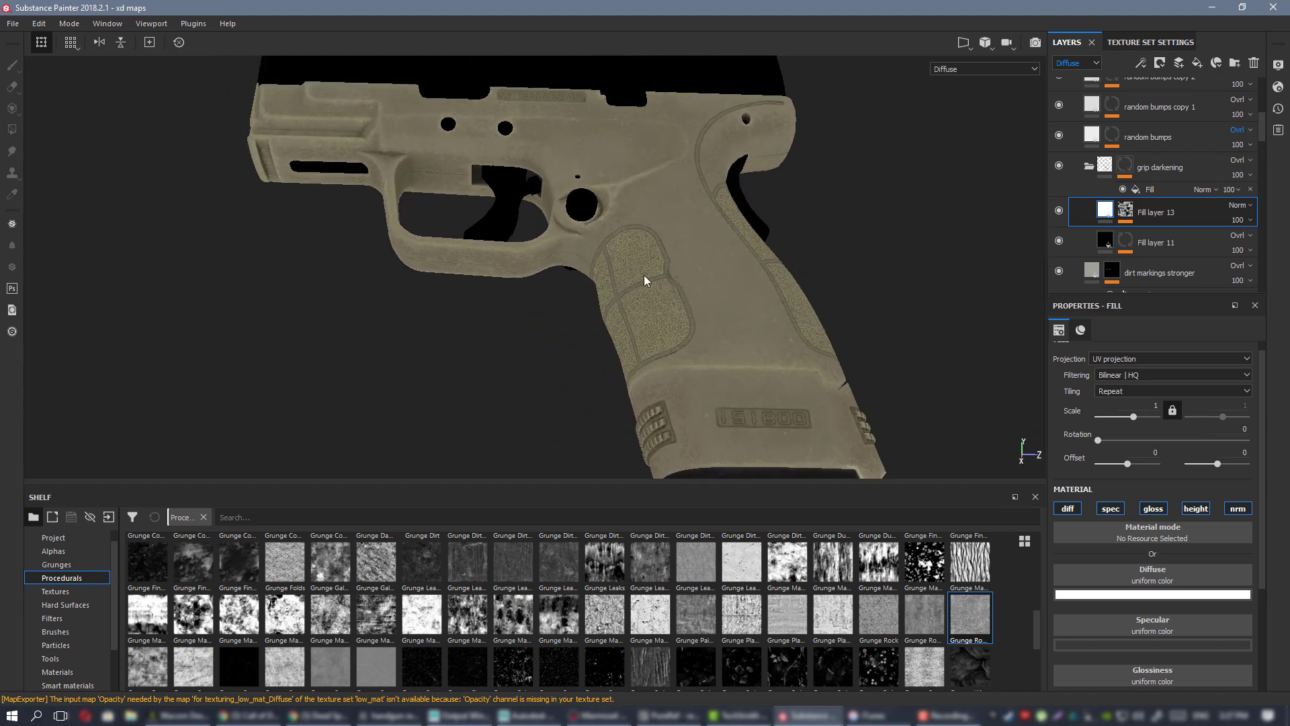
# - Select the base color2 layer and toggle its visibility to check which part of the pistol it colors
pyautogui.scroll(-5, 1160, 173)
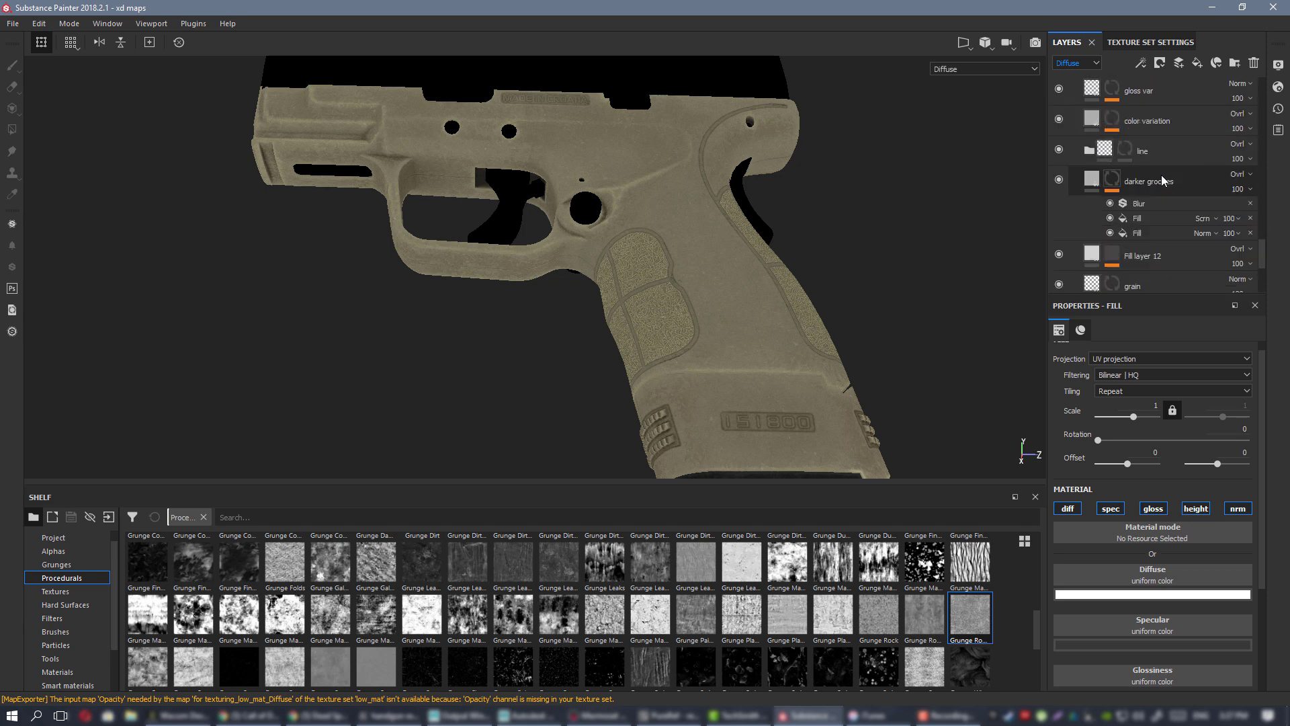
pyautogui.scroll(-2, 1161, 176)
pyautogui.click(1144, 225)
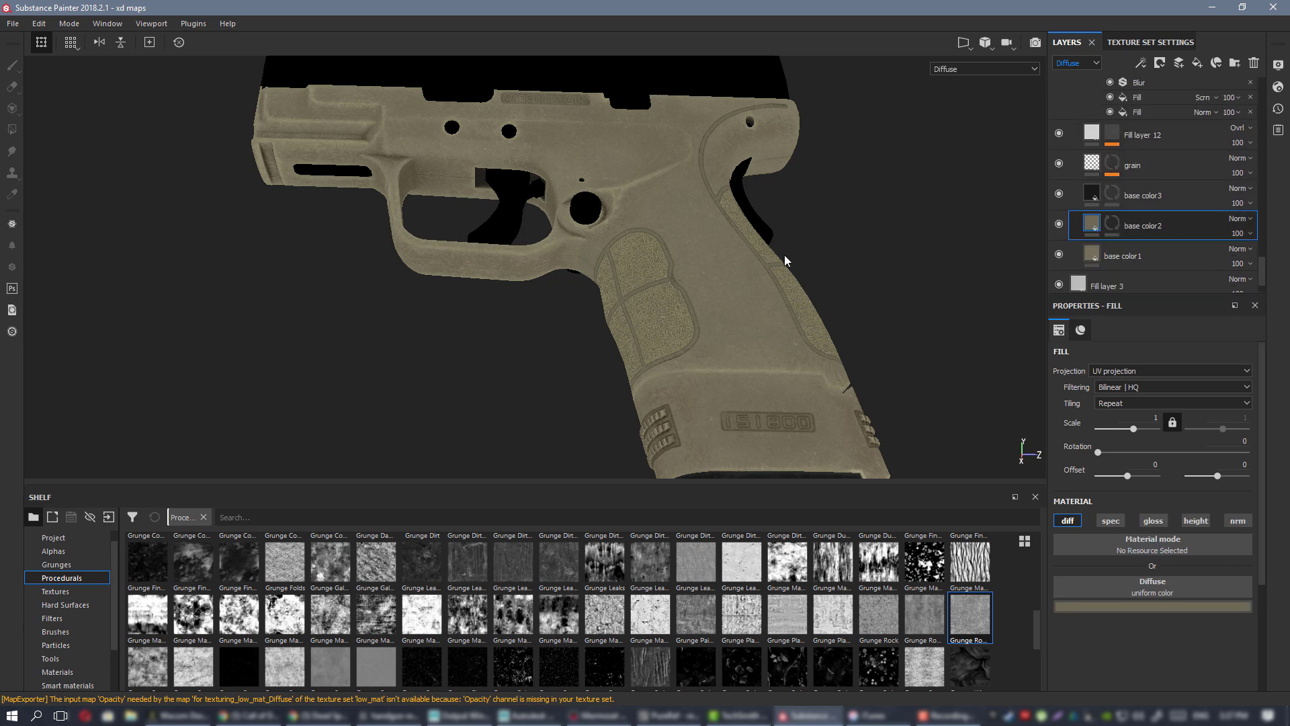
pyautogui.keyDown('alt'); pyautogui.moveTo(748, 273); pyautogui.dragTo(711, 253, button='middle'); pyautogui.keyUp('alt')
pyautogui.click(1059, 223)
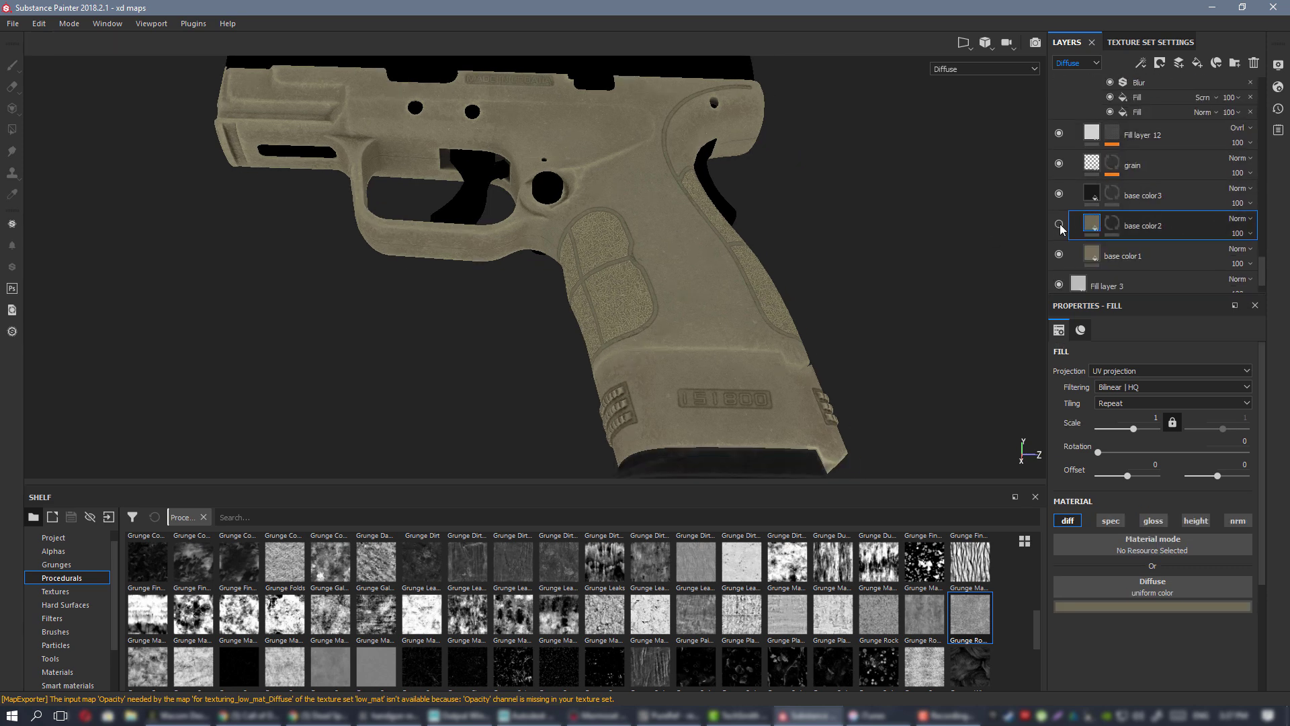
pyautogui.click(1059, 224)
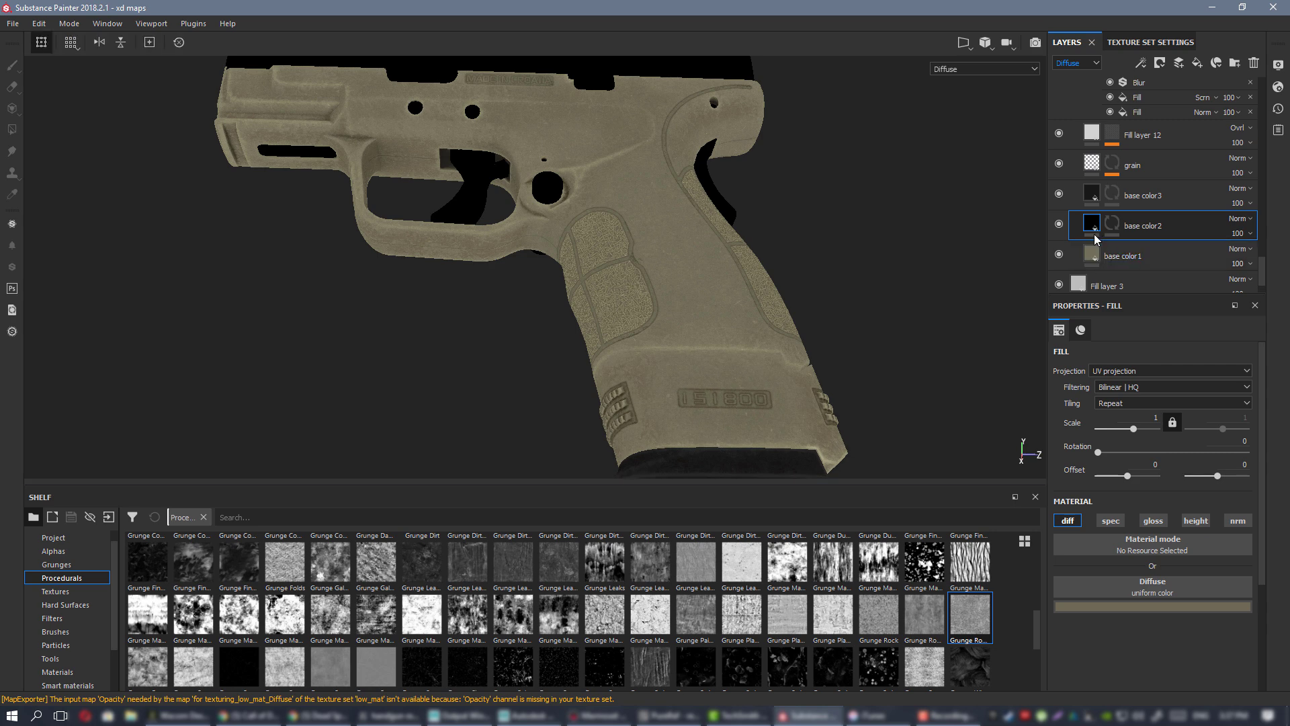
# - Compare the fill settings of base color1 and base color2, keeping the layer stack on the Diffuse channel
pyautogui.click(1097, 256)
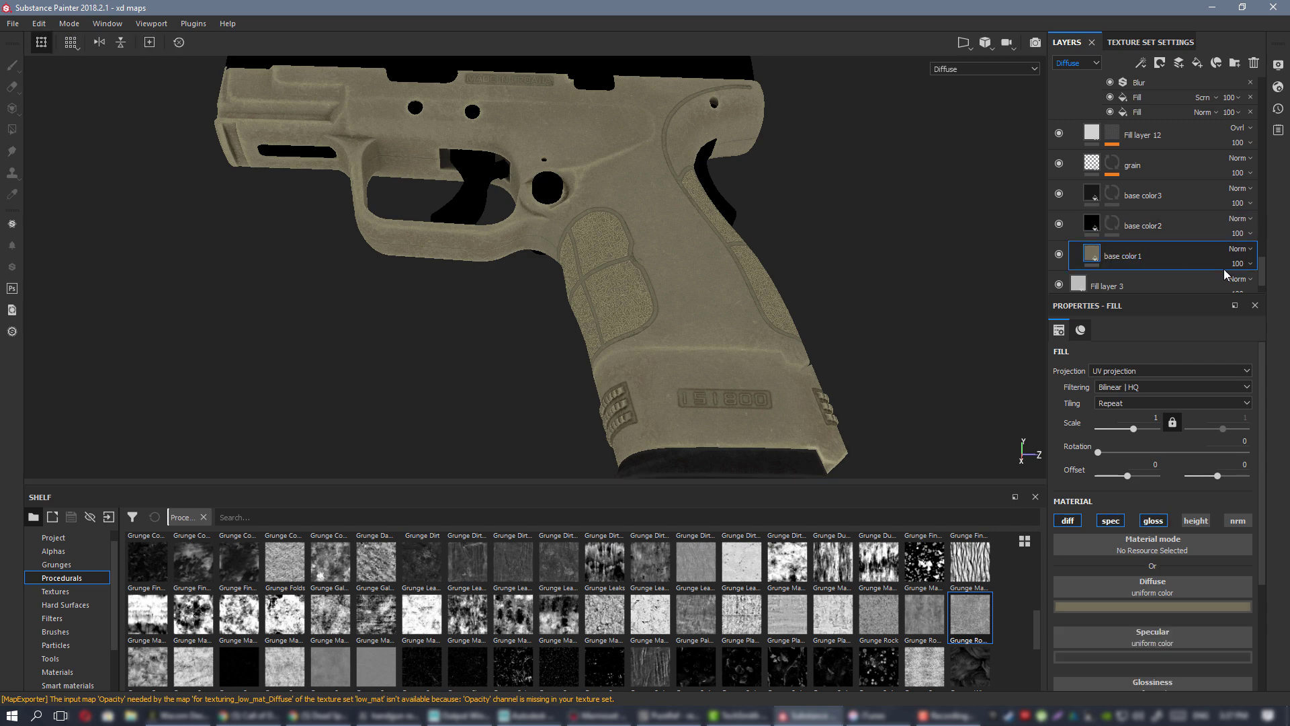
pyautogui.scroll(3, 751, 249)
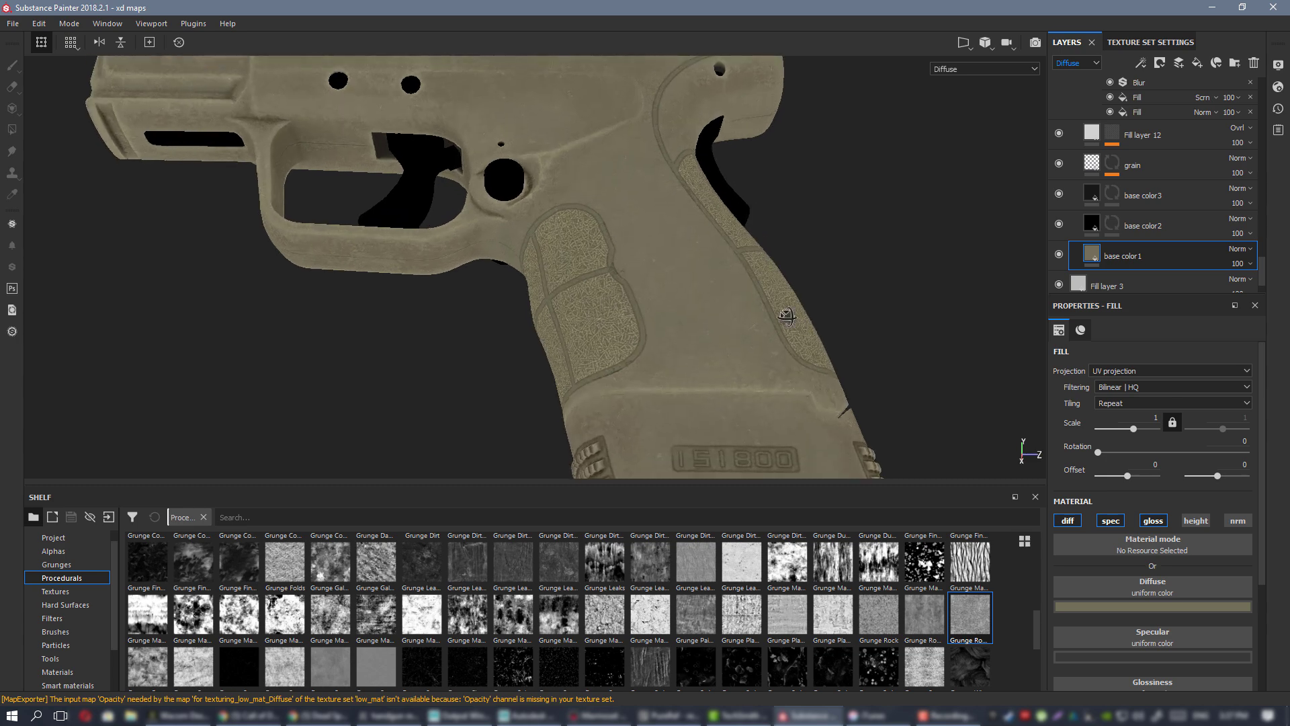
pyautogui.click(1136, 225)
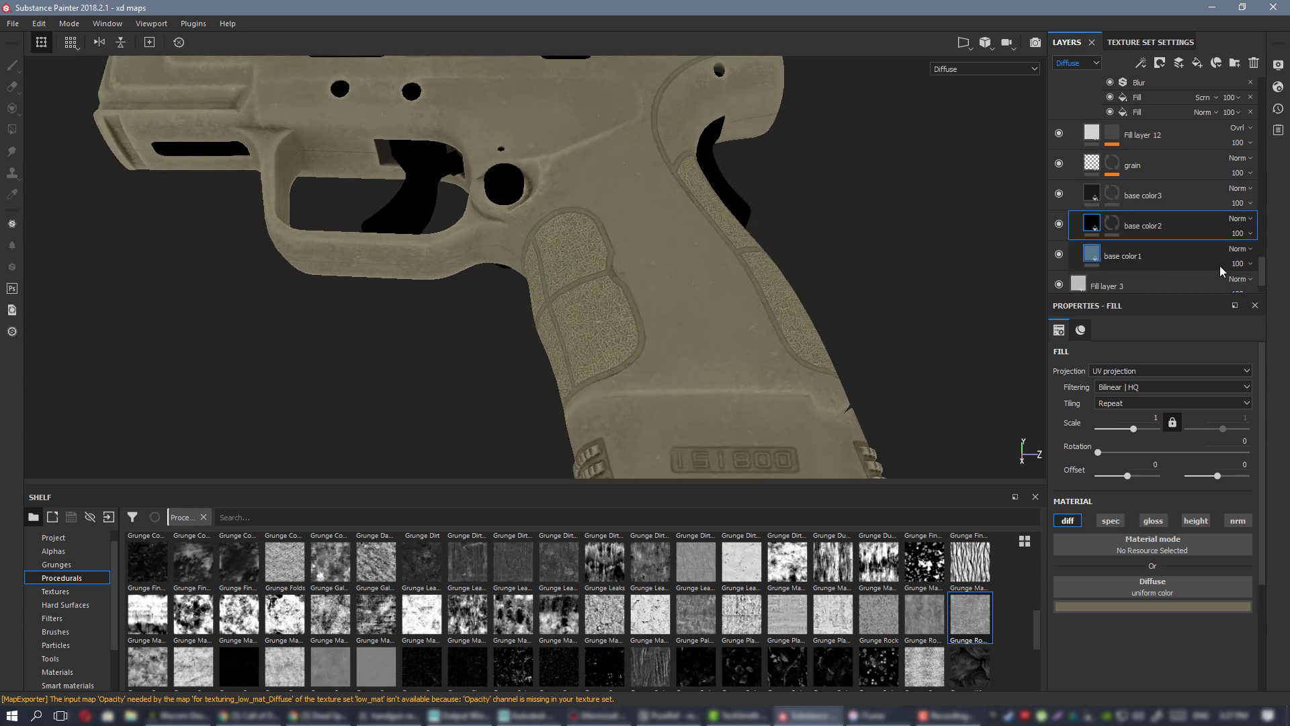
pyautogui.click(1223, 268)
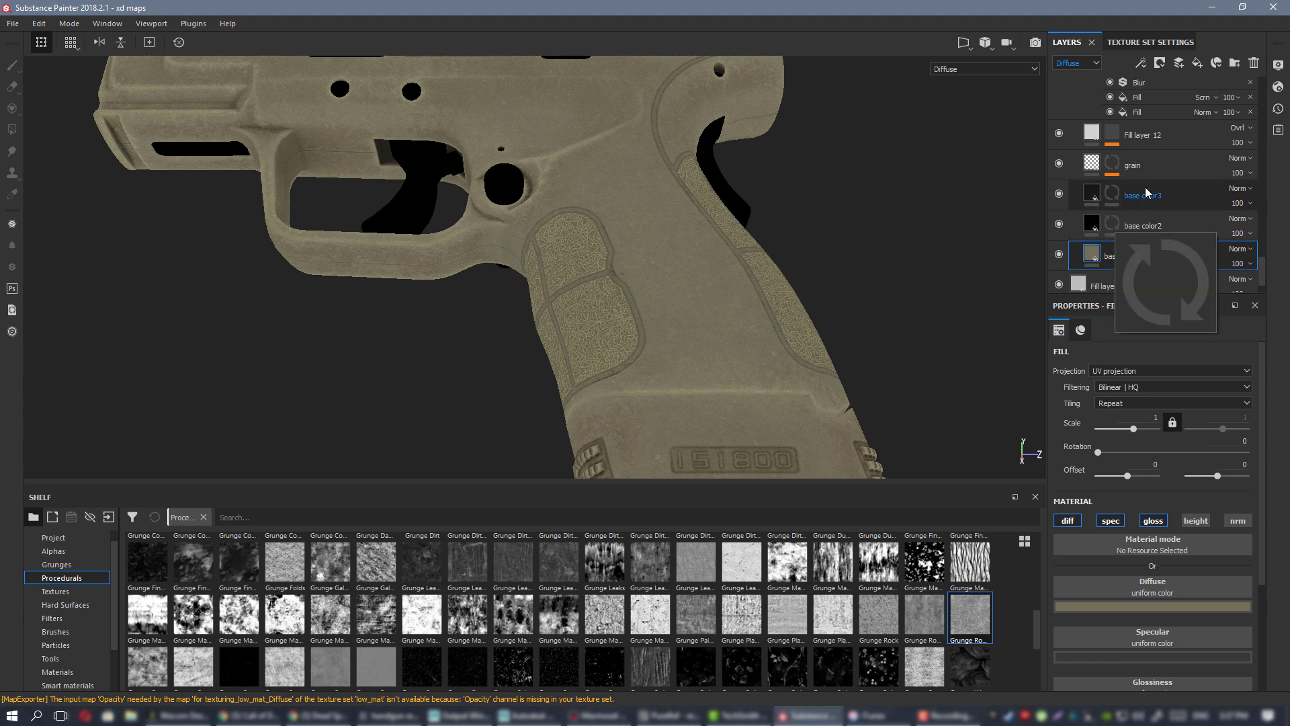
pyautogui.click(1089, 64)
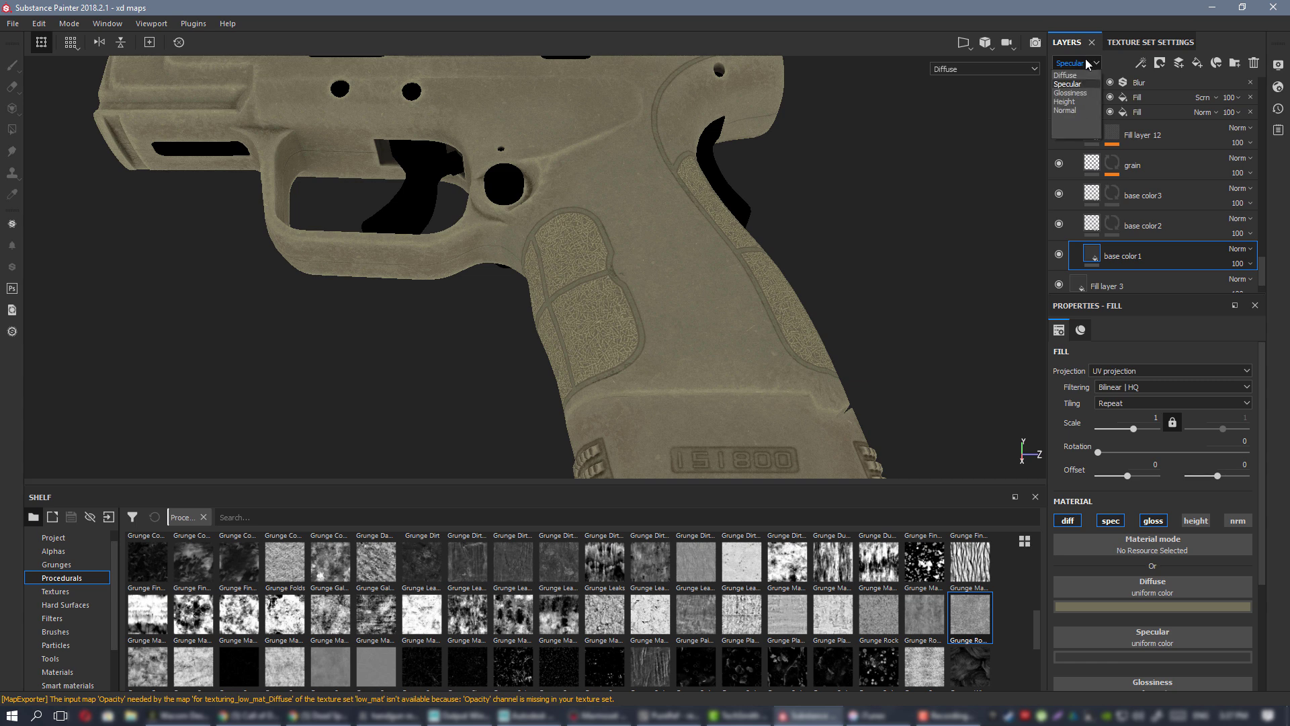
pyautogui.click(1079, 74)
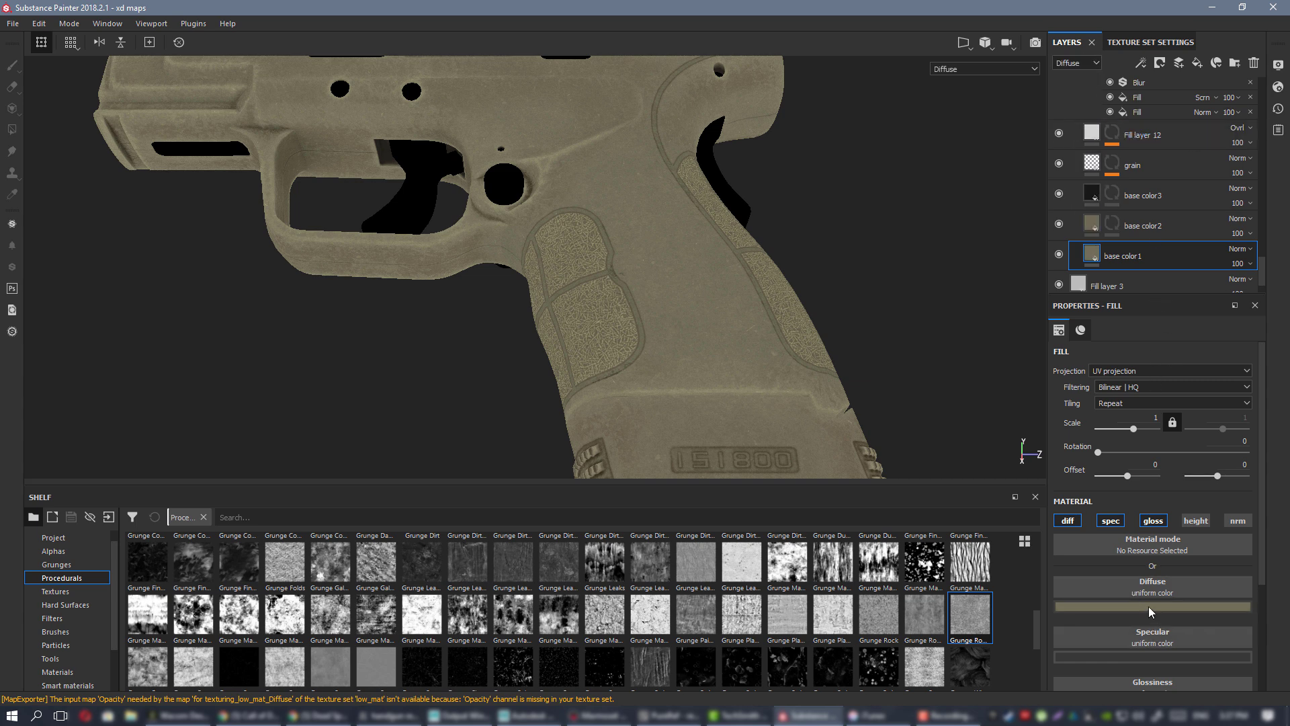
# - Set base color1's diffuse color to the brown sampled from base color2's thumbnail (R 0.156, G 0.144, B 0.091)
pyautogui.click(1062, 255)
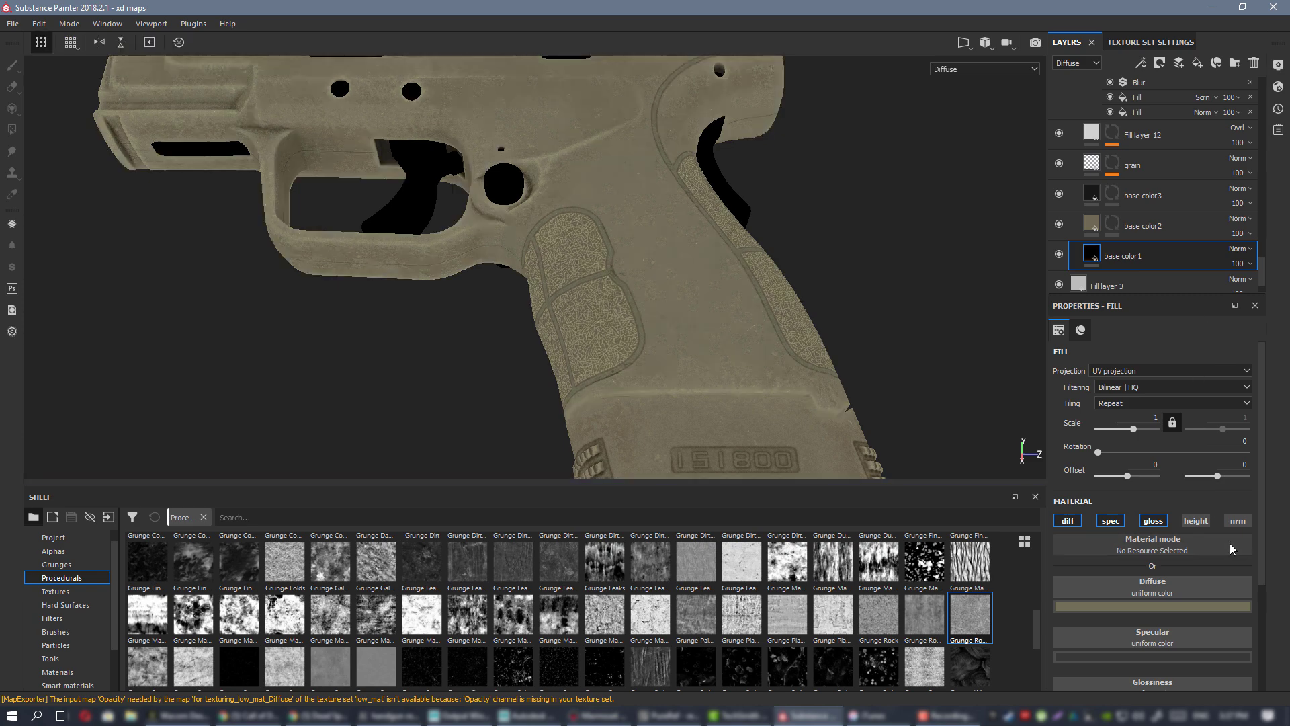
pyautogui.click(1171, 606)
pyautogui.click(1167, 451)
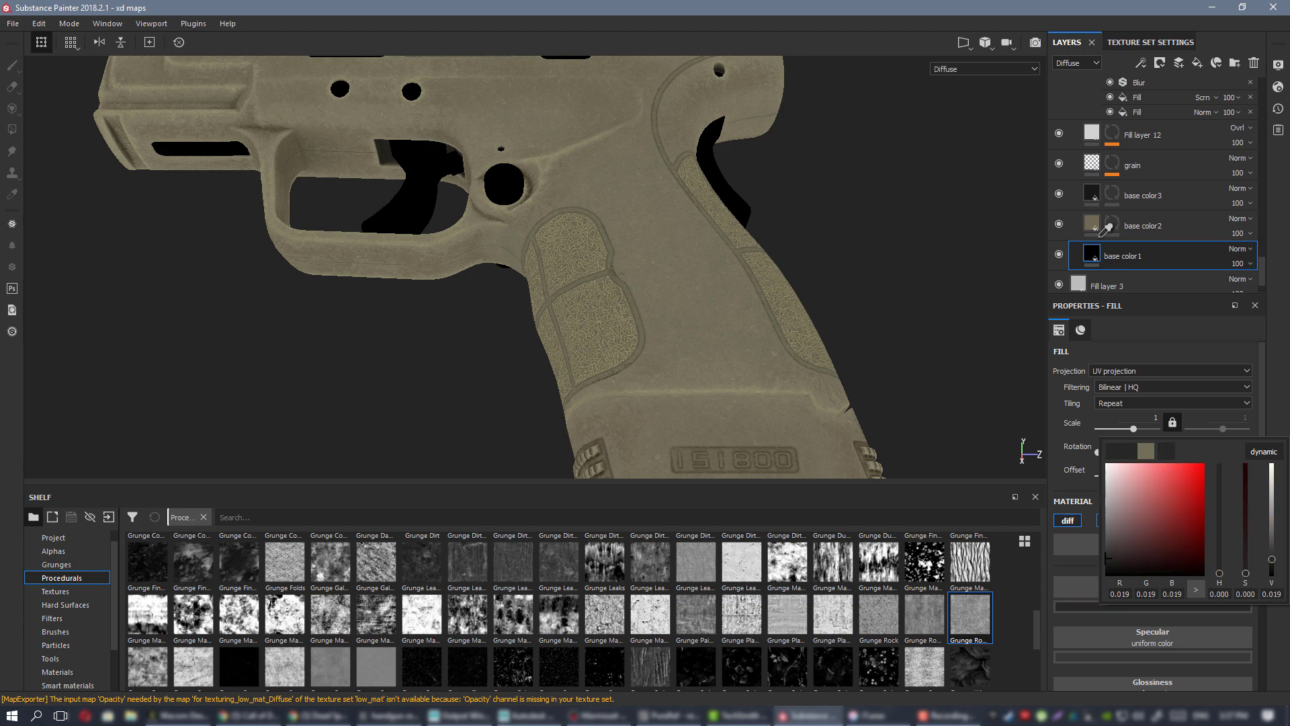
pyautogui.click(1093, 217)
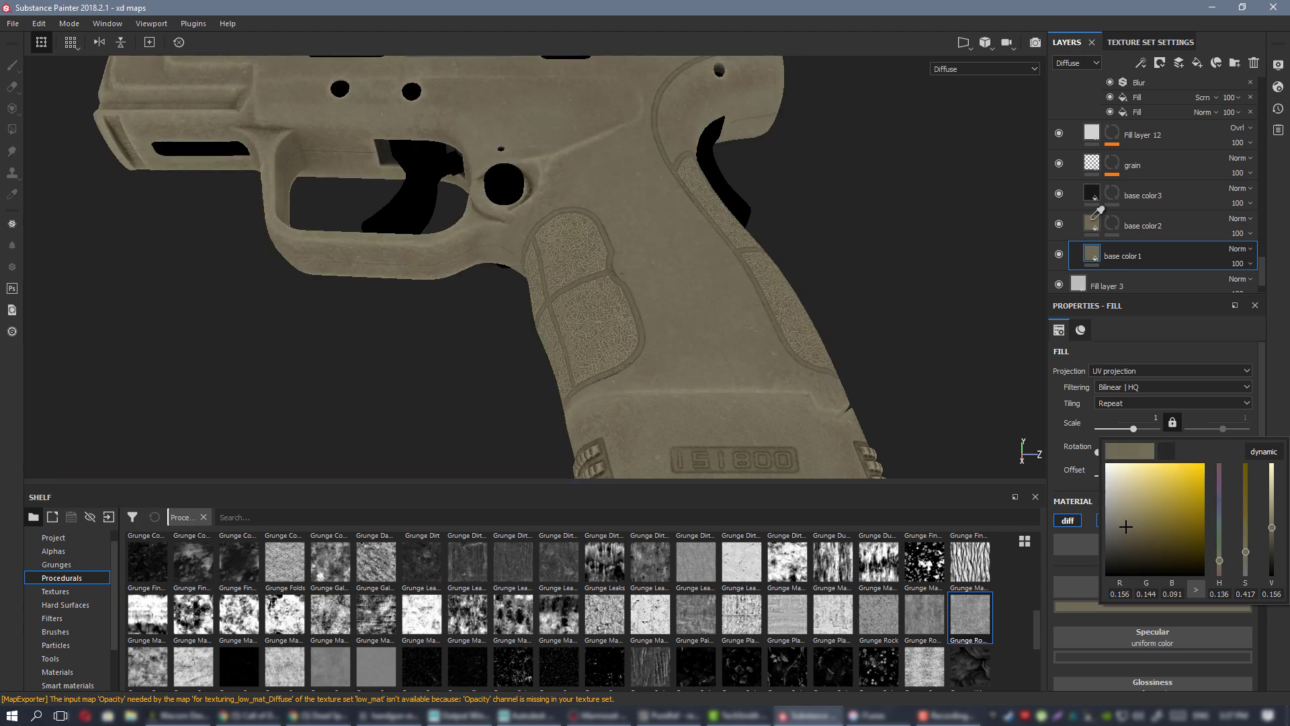
pyautogui.keyDown('alt'); pyautogui.moveTo(642, 228); pyautogui.dragTo(643, 137); pyautogui.keyUp('alt')
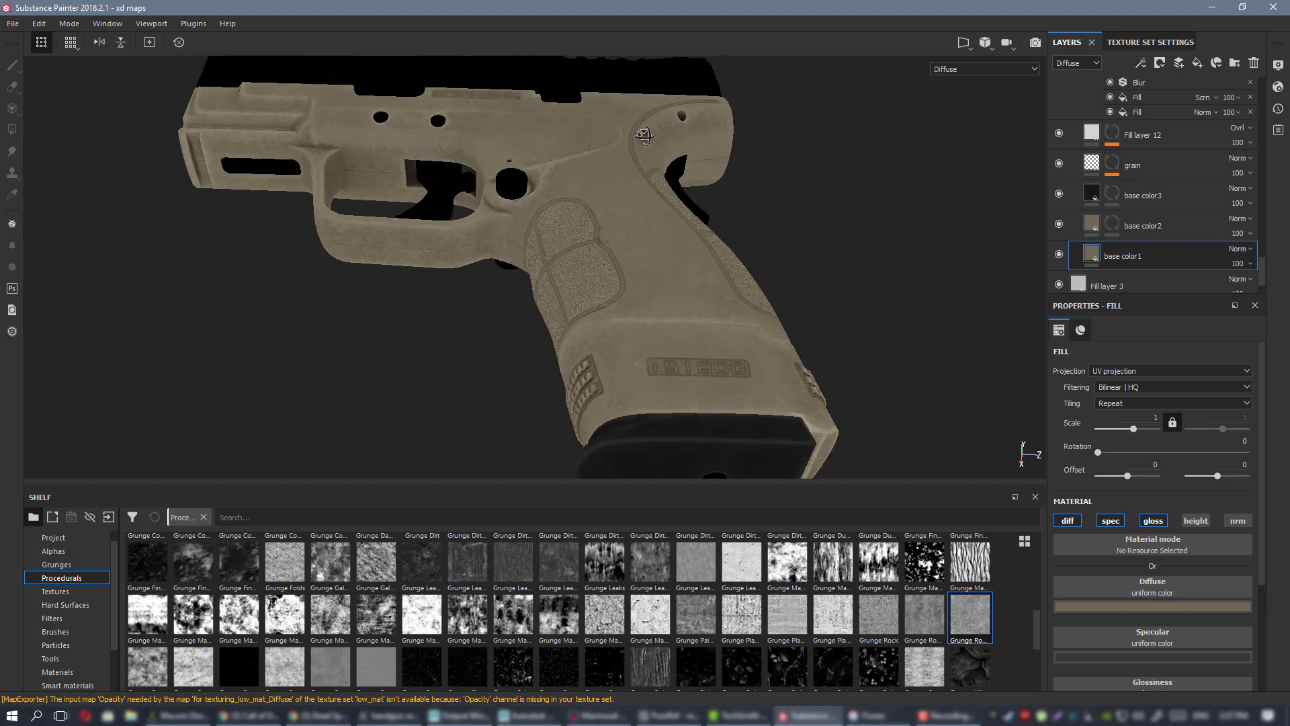
pyautogui.keyDown('alt'); pyautogui.moveTo(637, 224); pyautogui.dragTo(656, 256, button='right'); pyautogui.keyUp('alt')
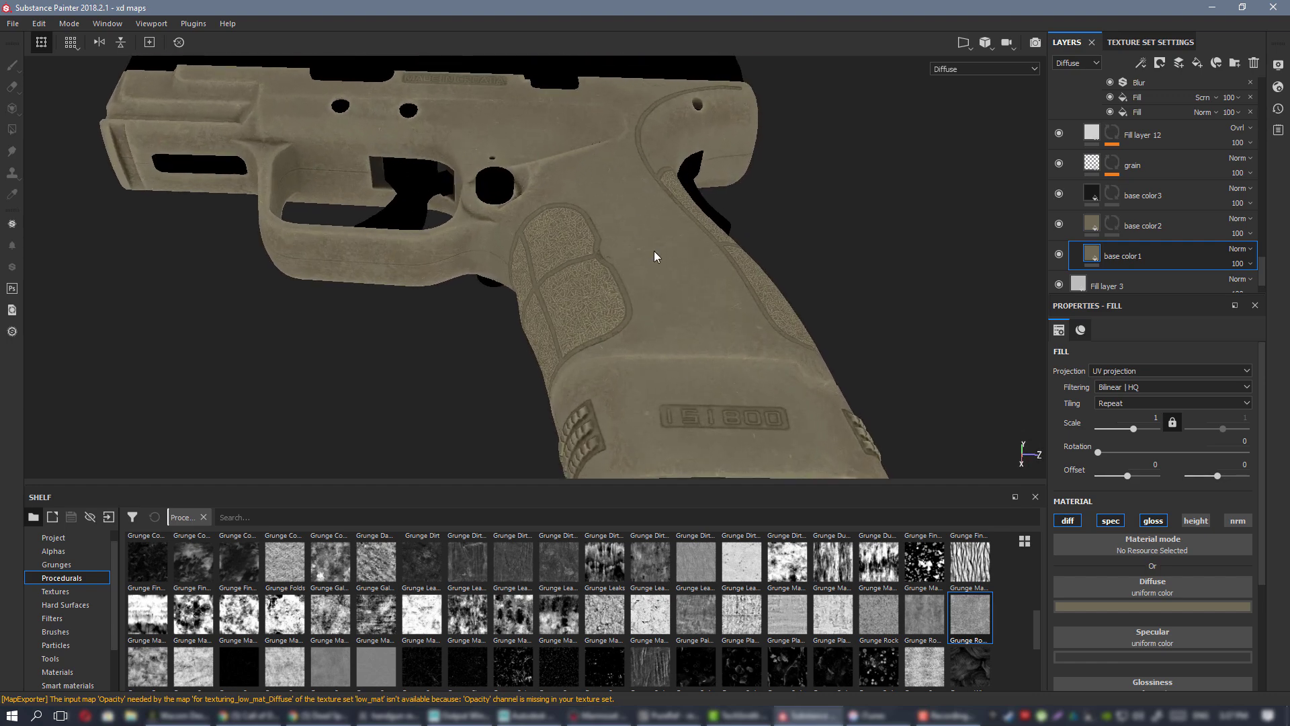
# - Check the color match of the frame and grip base by toggling the base color layers and viewing base color2's diffuse values
pyautogui.click(1059, 223)
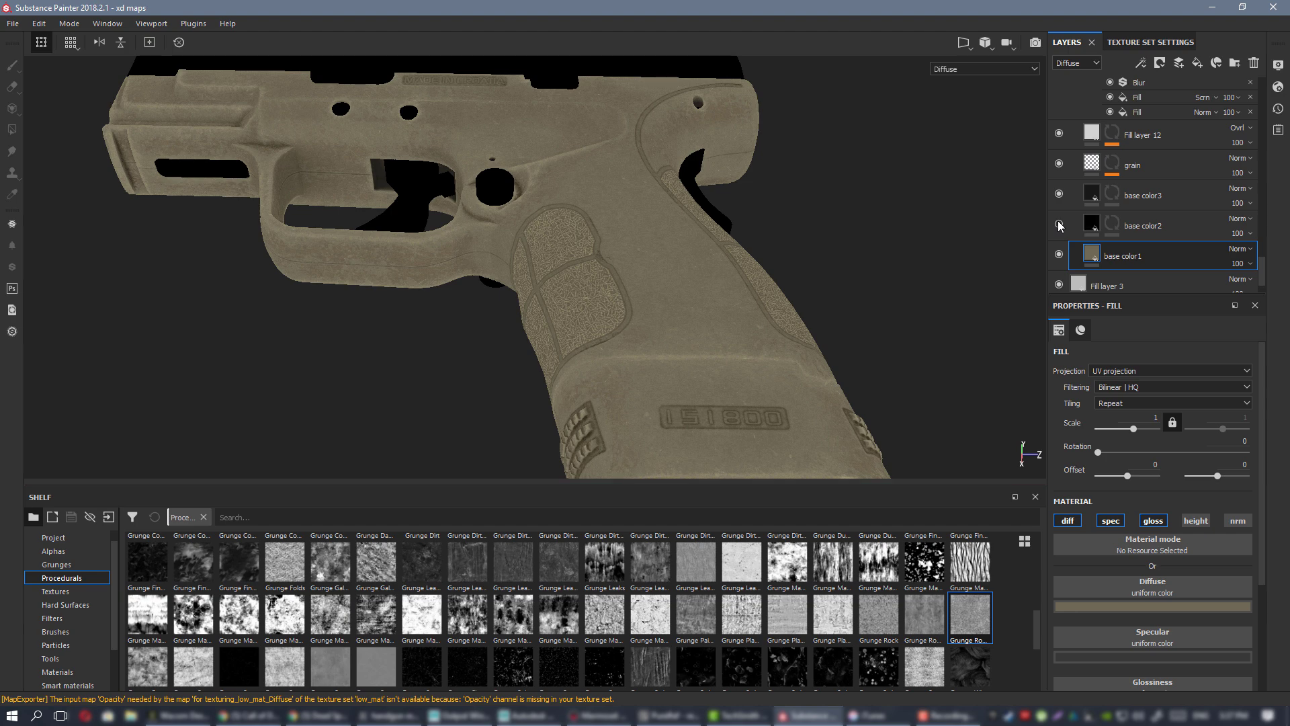
pyautogui.click(1059, 255)
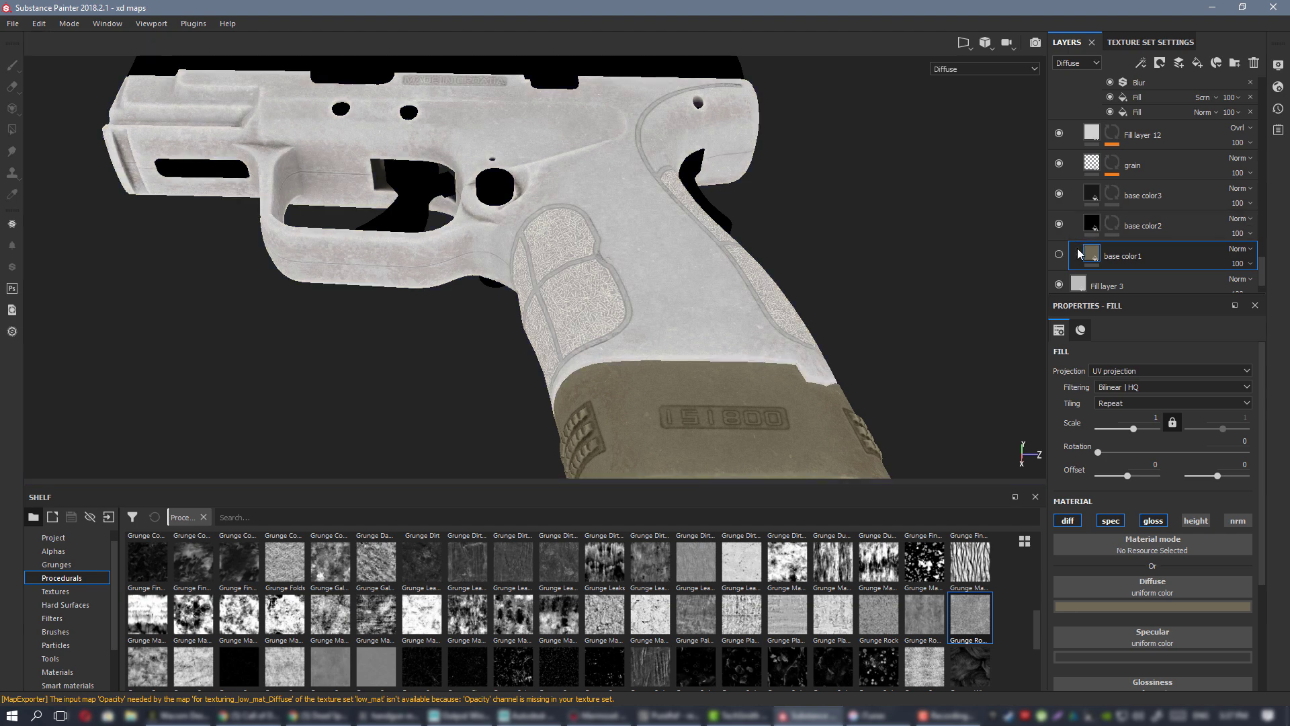
pyautogui.click(1092, 225)
pyautogui.click(1059, 255)
pyautogui.click(1159, 604)
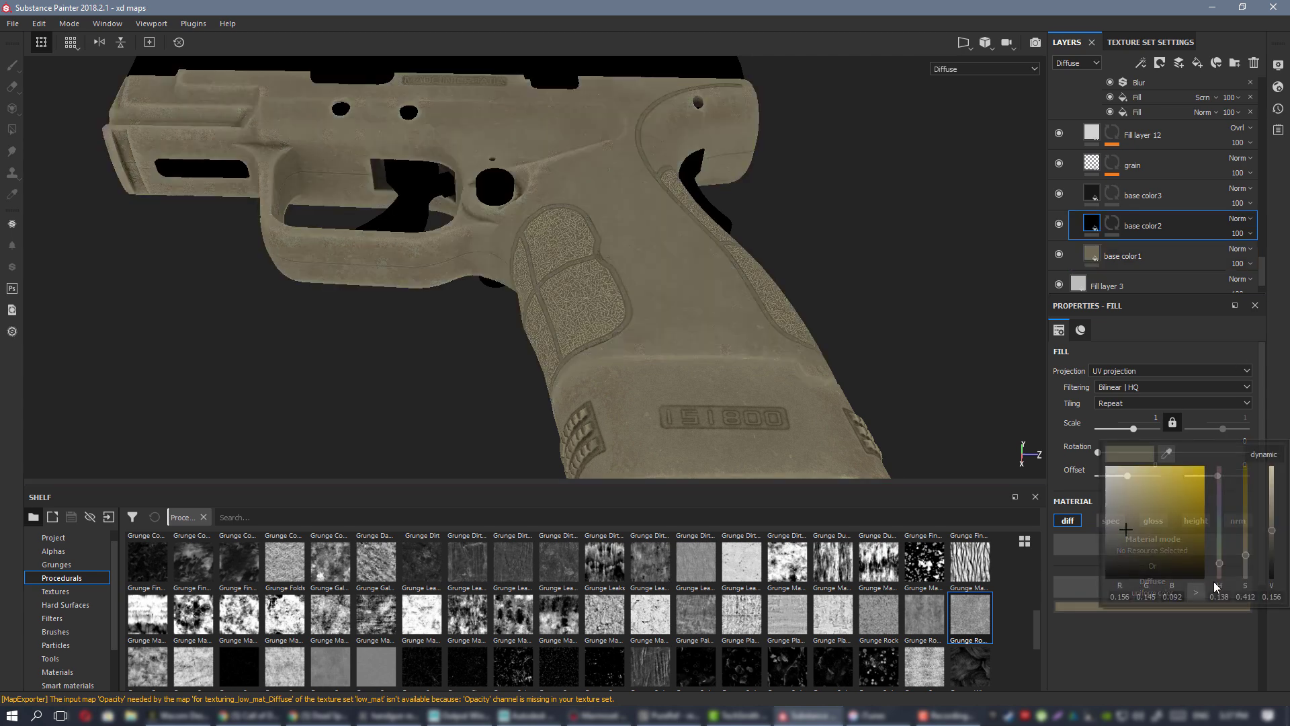
pyautogui.keyDown('alt'); pyautogui.moveTo(716, 354); pyautogui.dragTo(656, 210); pyautogui.keyUp('alt')
pyautogui.keyDown('alt'); pyautogui.moveTo(708, 366); pyautogui.dragTo(697, 280, button='middle'); pyautogui.keyUp('alt')
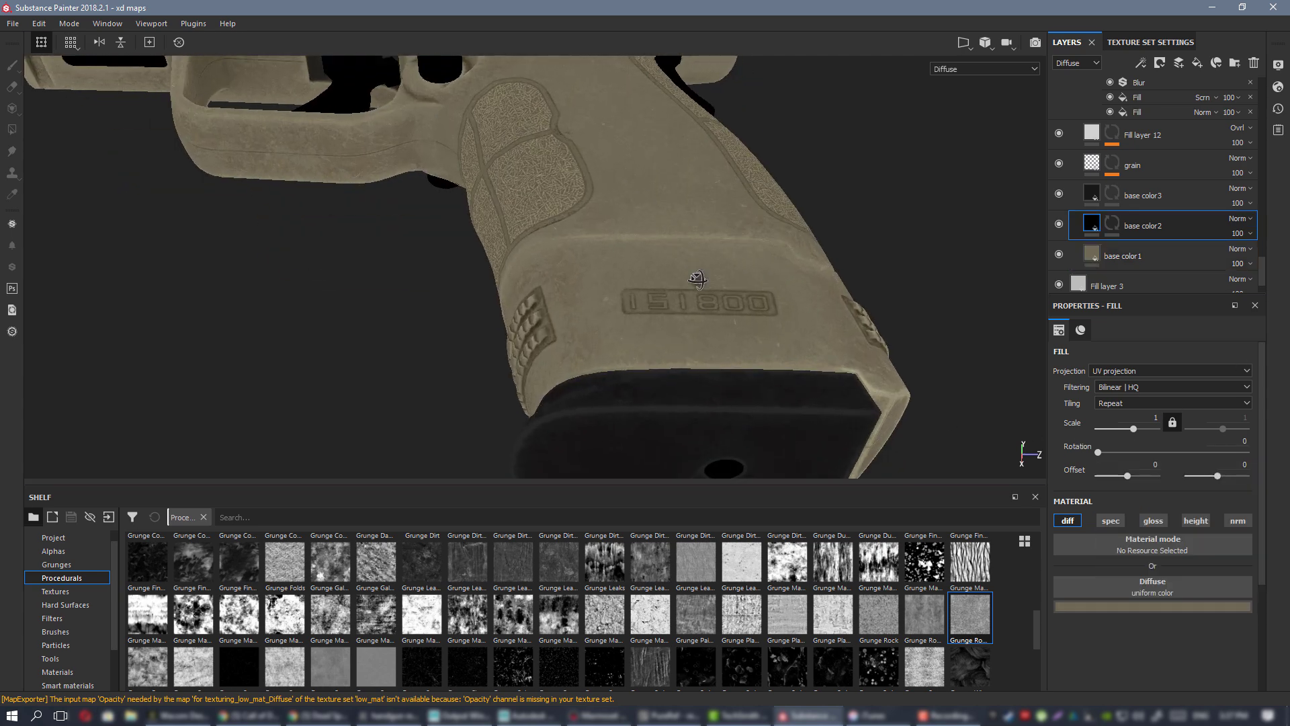
# - Fine-tune the brightness of base color2's diffuse color and compare the grip base with the frame
pyautogui.click(1223, 605)
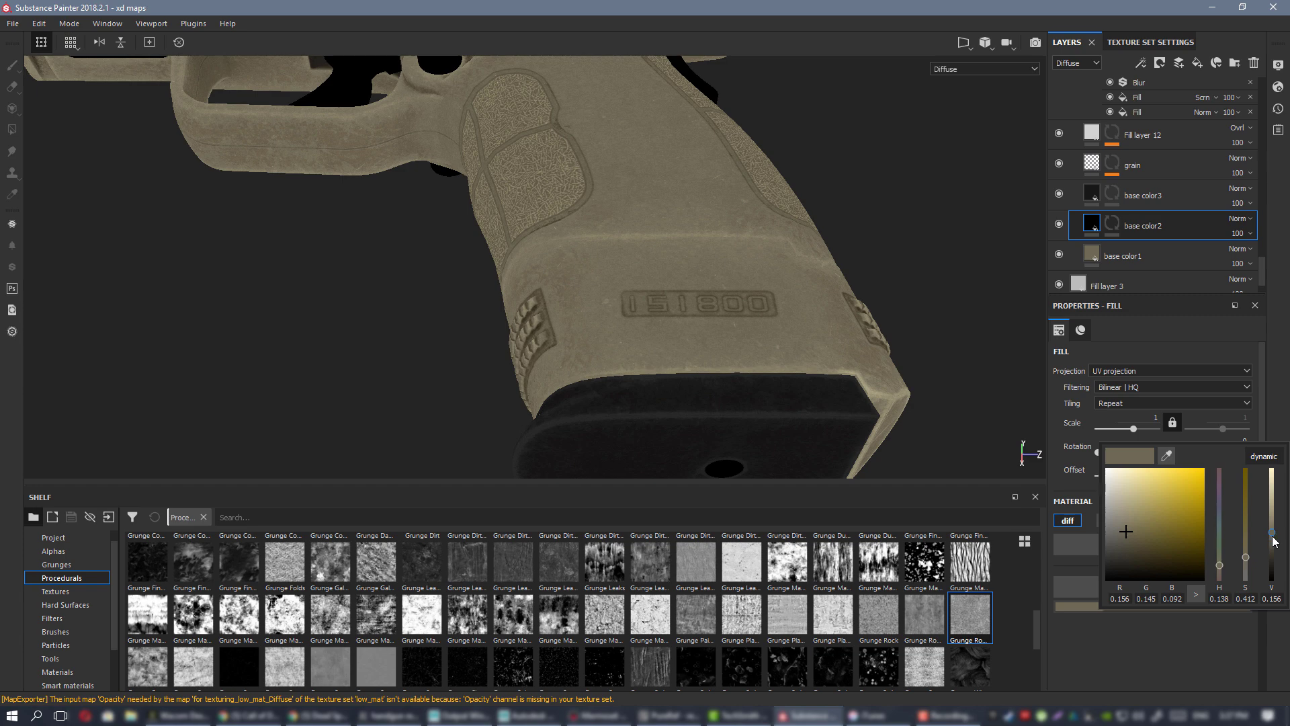
pyautogui.moveTo(1274, 541); pyautogui.dragTo(1274, 542)
pyautogui.keyDown('alt'); pyautogui.moveTo(651, 253); pyautogui.dragTo(469, 196, button='right'); pyautogui.keyUp('alt')
pyautogui.keyDown('alt'); pyautogui.moveTo(470, 196); pyautogui.dragTo(636, 289); pyautogui.keyUp('alt')
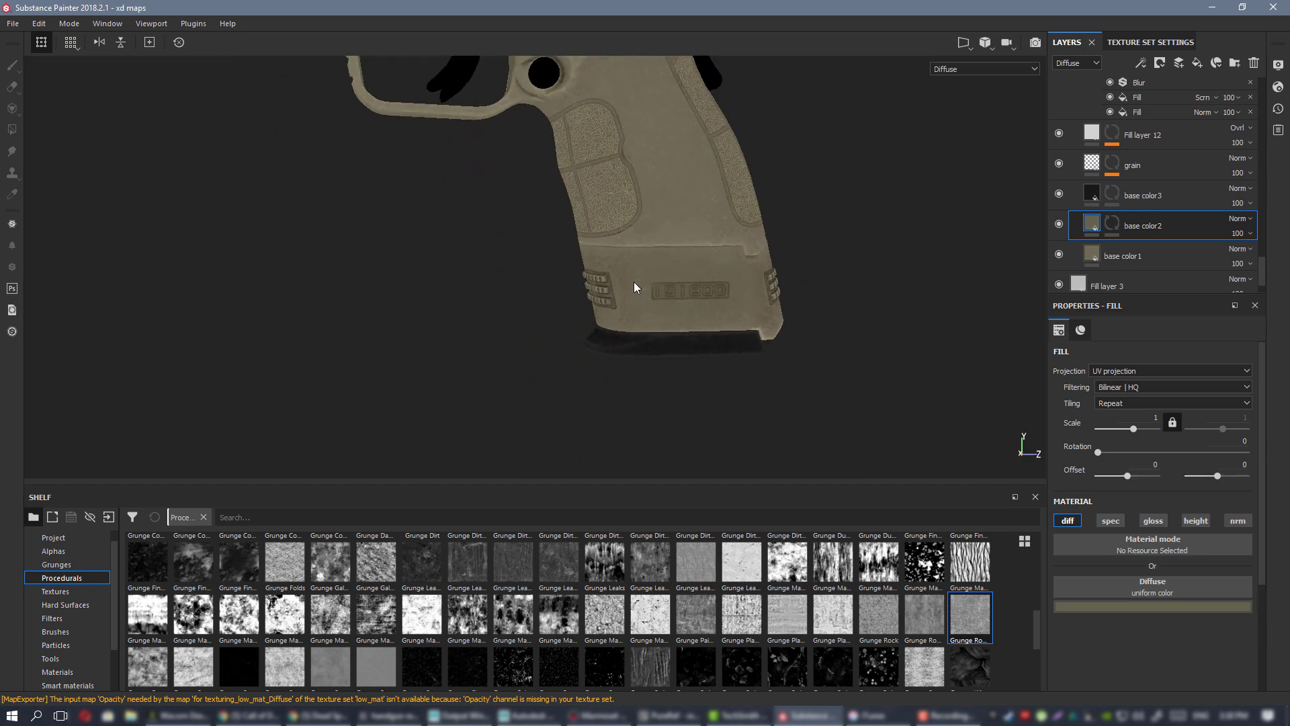
pyautogui.keyDown('alt'); pyautogui.moveTo(636, 289); pyautogui.dragTo(587, 164, button='right'); pyautogui.keyUp('alt')
pyautogui.keyDown('alt'); pyautogui.moveTo(587, 164); pyautogui.dragTo(588, 276, button='middle'); pyautogui.keyUp('alt')
pyautogui.keyDown('alt'); pyautogui.moveTo(484, 267); pyautogui.dragTo(760, 204); pyautogui.keyUp('alt')
# - Switch the viewport to the full material and examine the frame's side, underside and trigger guard
pyautogui.press('m')
pyautogui.keyDown('alt'); pyautogui.moveTo(760, 205); pyautogui.dragTo(1012, 534, button='right'); pyautogui.keyUp('alt')
pyautogui.keyDown('alt'); pyautogui.moveTo(840, 146); pyautogui.dragTo(651, 259, button='middle'); pyautogui.keyUp('alt')
pyautogui.keyDown('alt'); pyautogui.moveTo(651, 260); pyautogui.dragTo(730, 273); pyautogui.keyUp('alt')
pyautogui.moveTo(723, 294)
pyautogui.keyDown('shift'); pyautogui.mouseDown(button='right')
pyautogui.moveTo(645, 294)
pyautogui.moveTo(699, 295)
pyautogui.mouseUp(button='right'); pyautogui.keyUp('shift')
pyautogui.keyDown('alt'); pyautogui.moveTo(699, 294); pyautogui.dragTo(553, 190, button='right'); pyautogui.keyUp('alt')
pyautogui.keyDown('alt'); pyautogui.keyDown('shift'); pyautogui.moveTo(553, 190); pyautogui.dragTo(386, 210); pyautogui.keyUp('shift'); pyautogui.keyUp('alt')
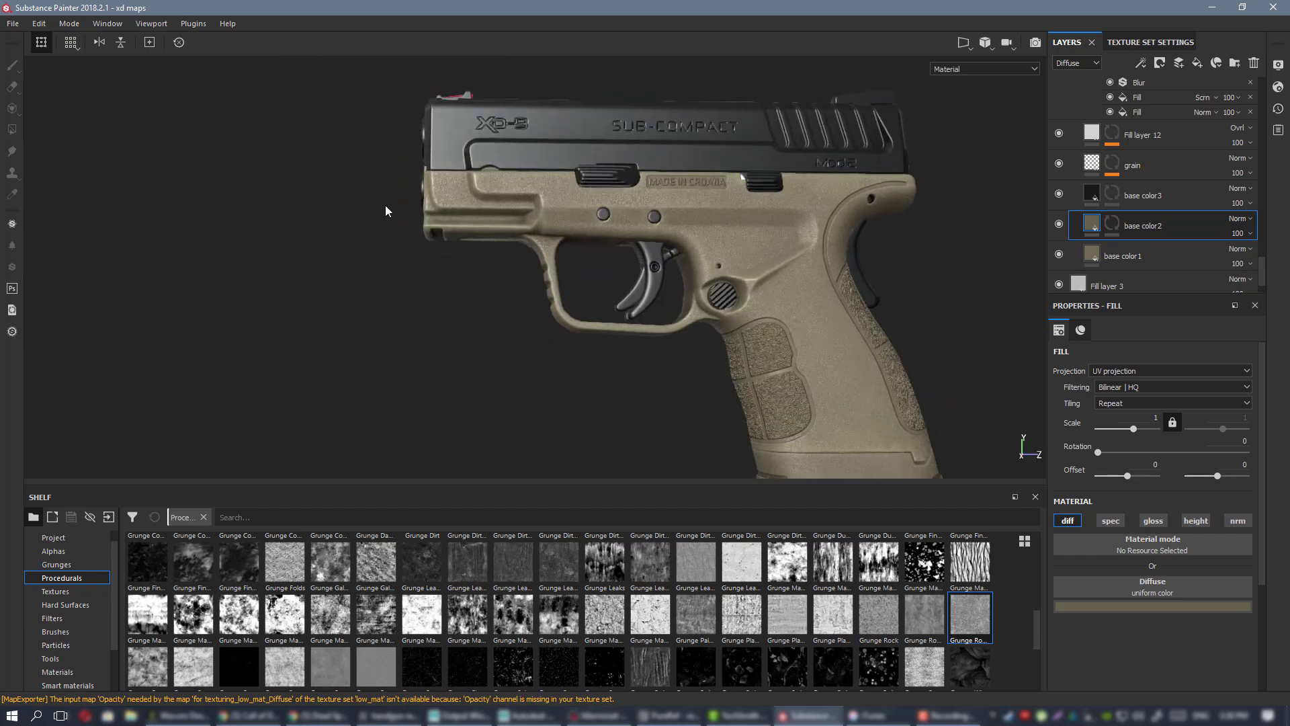
pyautogui.keyDown('alt'); pyautogui.moveTo(386, 211); pyautogui.dragTo(628, 210, button='middle'); pyautogui.keyUp('alt')
pyautogui.keyDown('alt'); pyautogui.moveTo(628, 210); pyautogui.dragTo(613, 230); pyautogui.keyUp('alt')
pyautogui.keyDown('alt'); pyautogui.moveTo(613, 231); pyautogui.dragTo(527, 236, button='middle'); pyautogui.keyUp('alt')
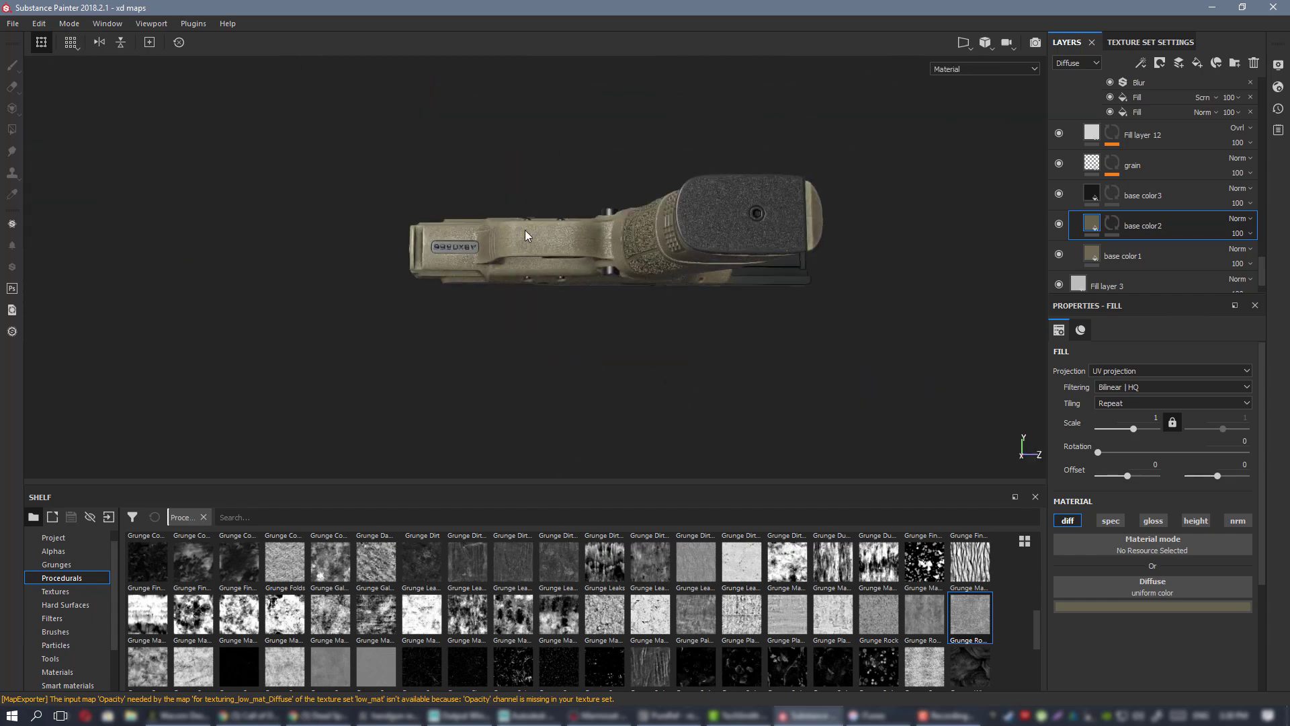
pyautogui.keyDown('alt'); pyautogui.moveTo(526, 236); pyautogui.dragTo(535, 217); pyautogui.keyUp('alt')
pyautogui.keyDown('alt'); pyautogui.moveTo(534, 216); pyautogui.dragTo(559, 288, button='right'); pyautogui.keyUp('alt')
pyautogui.keyDown('alt'); pyautogui.moveTo(558, 288); pyautogui.dragTo(616, 273); pyautogui.keyUp('alt')
pyautogui.keyDown('alt'); pyautogui.moveTo(616, 274); pyautogui.dragTo(622, 256, button='right'); pyautogui.keyUp('alt')
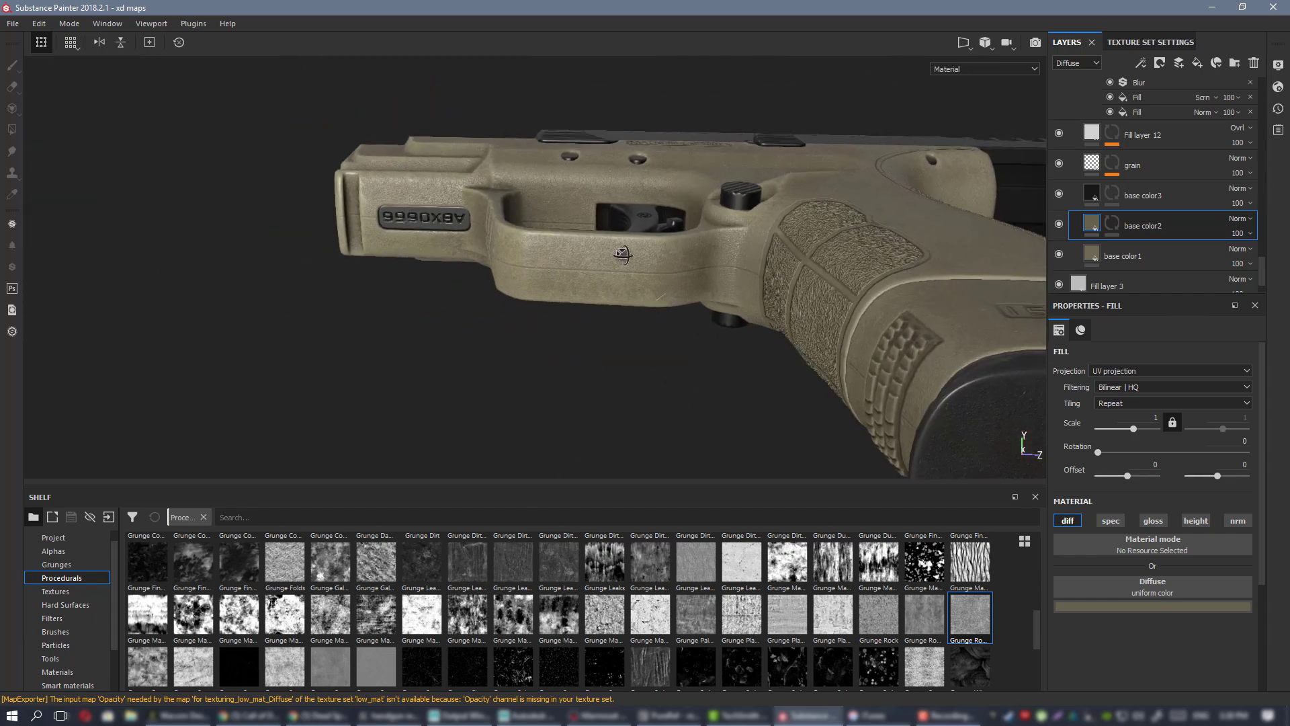
# - Examine the color match between the grip and its base from low and distant angles
pyautogui.keyDown('alt'); pyautogui.moveTo(622, 256); pyautogui.dragTo(698, 261); pyautogui.keyUp('alt')
pyautogui.keyDown('alt'); pyautogui.moveTo(698, 261); pyautogui.dragTo(506, 254, button='middle'); pyautogui.keyUp('alt')
pyautogui.keyDown('alt'); pyautogui.moveTo(506, 253); pyautogui.dragTo(548, 360); pyautogui.keyUp('alt')
pyautogui.keyDown('alt'); pyautogui.moveTo(547, 359); pyautogui.dragTo(443, 168, button='right'); pyautogui.keyUp('alt')
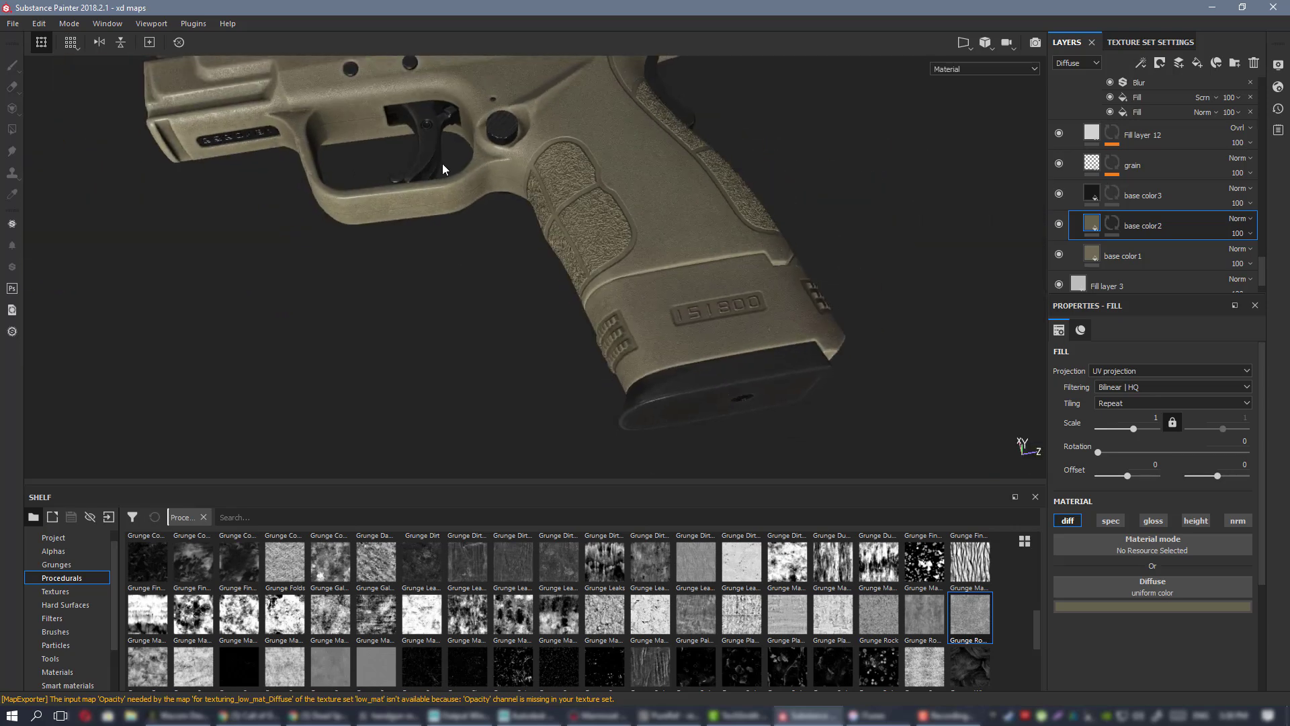
pyautogui.keyDown('alt'); pyautogui.moveTo(444, 167); pyautogui.dragTo(491, 302, button='middle'); pyautogui.keyUp('alt')
pyautogui.keyDown('alt'); pyautogui.moveTo(490, 303); pyautogui.dragTo(589, 349); pyautogui.keyUp('alt')
pyautogui.keyDown('alt'); pyautogui.moveTo(627, 355); pyautogui.dragTo(222, 193, button='right'); pyautogui.keyUp('alt')
pyautogui.keyDown('alt'); pyautogui.moveTo(222, 193); pyautogui.dragTo(694, 386); pyautogui.keyUp('alt')
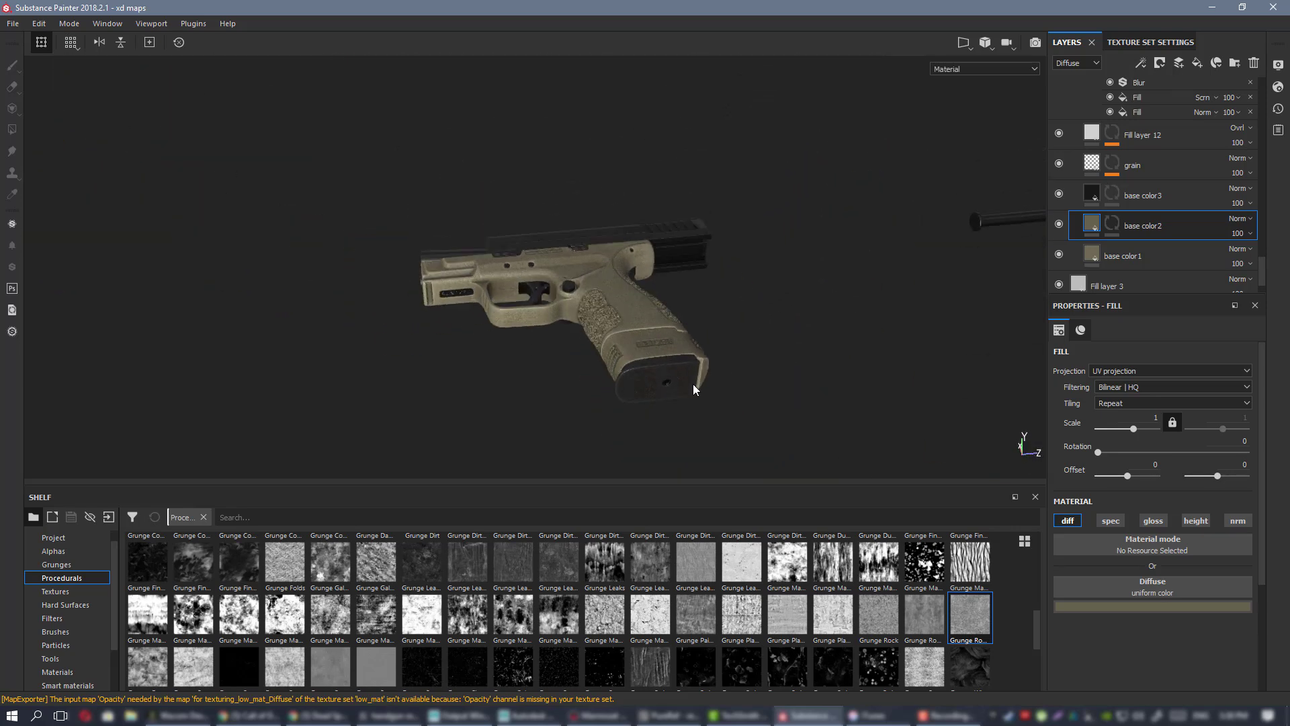
pyautogui.keyDown('alt'); pyautogui.moveTo(694, 386); pyautogui.dragTo(643, 312, button='right'); pyautogui.keyUp('alt')
pyautogui.keyDown('alt'); pyautogui.moveTo(643, 312); pyautogui.dragTo(469, 87, button='middle'); pyautogui.keyUp('alt')
pyautogui.keyDown('alt'); pyautogui.moveTo(718, 132); pyautogui.dragTo(761, 387, button='right'); pyautogui.keyUp('alt')
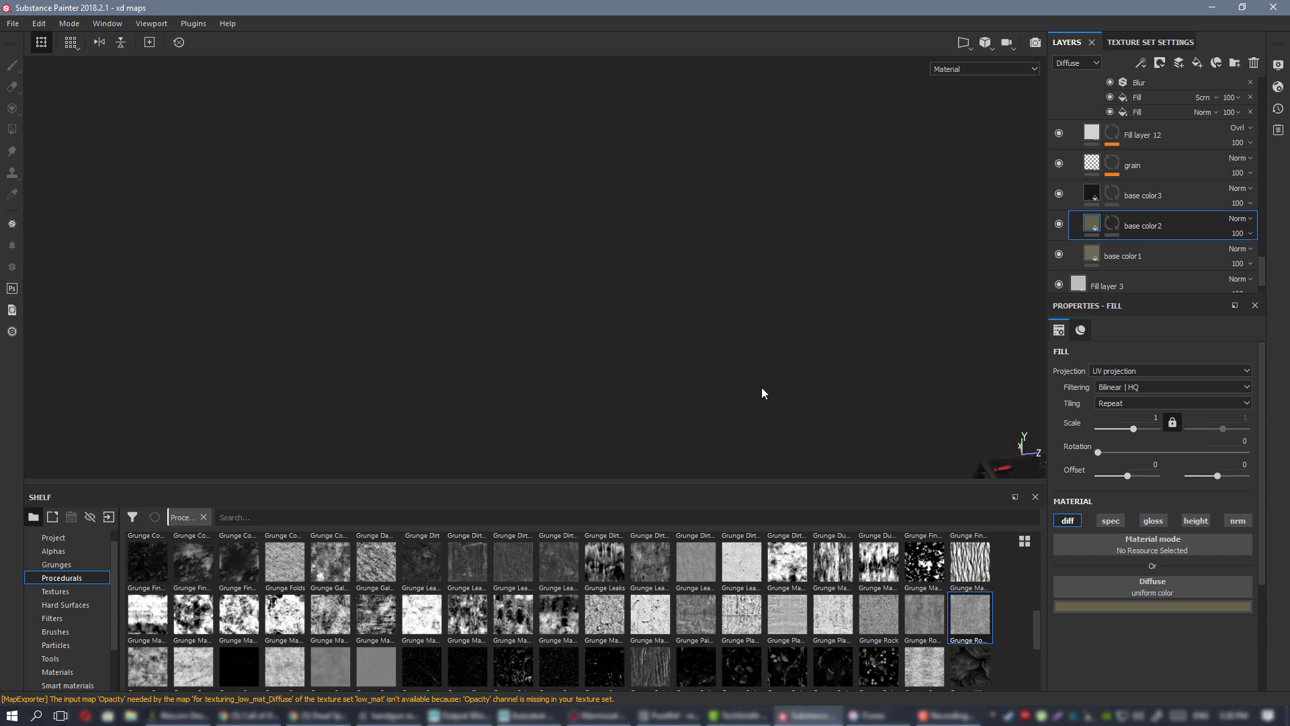
# - Frame the pistol in the viewport and examine the frame and grip surfaces under rotated lighting
pyautogui.press('f')
pyautogui.keyDown('alt'); pyautogui.moveTo(510, 354); pyautogui.dragTo(833, 571, button='right'); pyautogui.keyUp('alt')
pyautogui.keyDown('alt'); pyautogui.keyDown('shift'); pyautogui.moveTo(632, 311); pyautogui.dragTo(604, 247); pyautogui.keyUp('shift'); pyautogui.keyUp('alt')
pyautogui.moveTo(605, 247)
pyautogui.keyDown('shift'); pyautogui.mouseDown(button='right')
pyautogui.moveTo(592, 250)
pyautogui.moveTo(608, 262)
pyautogui.mouseUp(button='right'); pyautogui.keyUp('shift')
pyautogui.keyDown('alt'); pyautogui.moveTo(608, 262); pyautogui.dragTo(656, 329, button='right'); pyautogui.keyUp('alt')
pyautogui.keyDown('alt'); pyautogui.moveTo(656, 329); pyautogui.dragTo(621, 347); pyautogui.keyUp('alt')
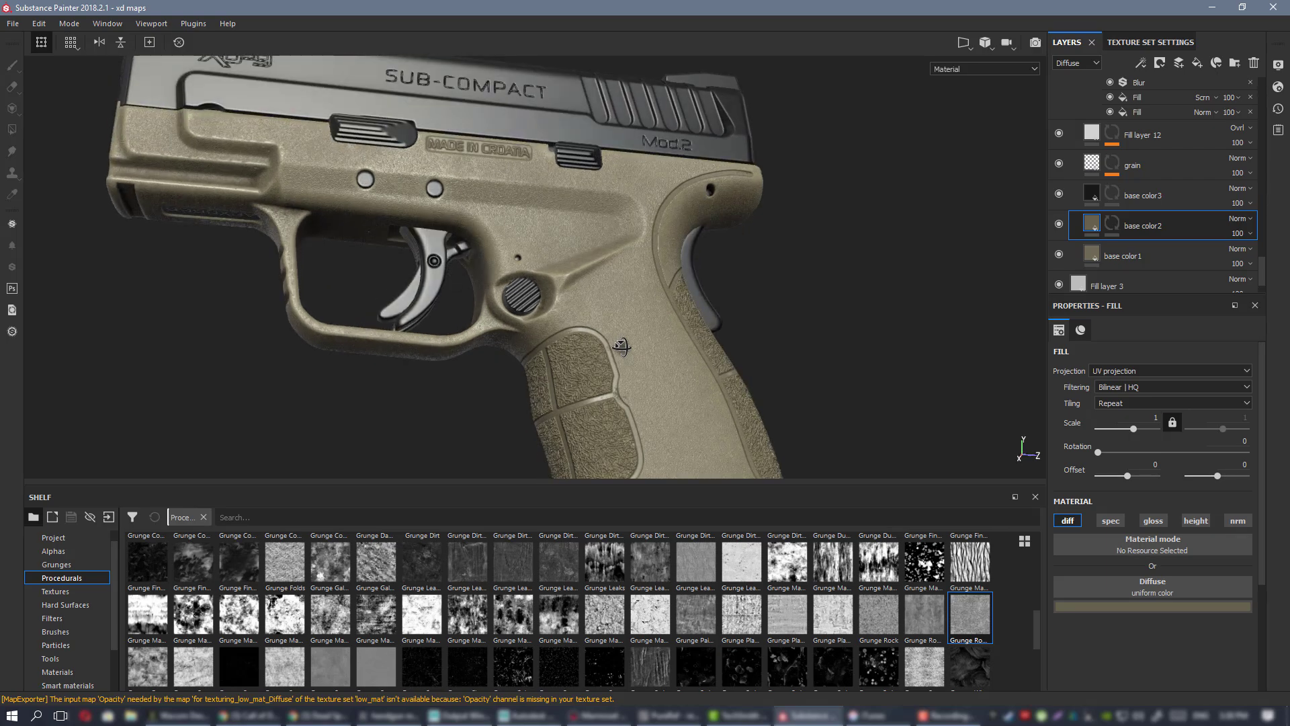
pyautogui.keyDown('alt'); pyautogui.moveTo(557, 303); pyautogui.dragTo(574, 300); pyautogui.keyUp('alt')
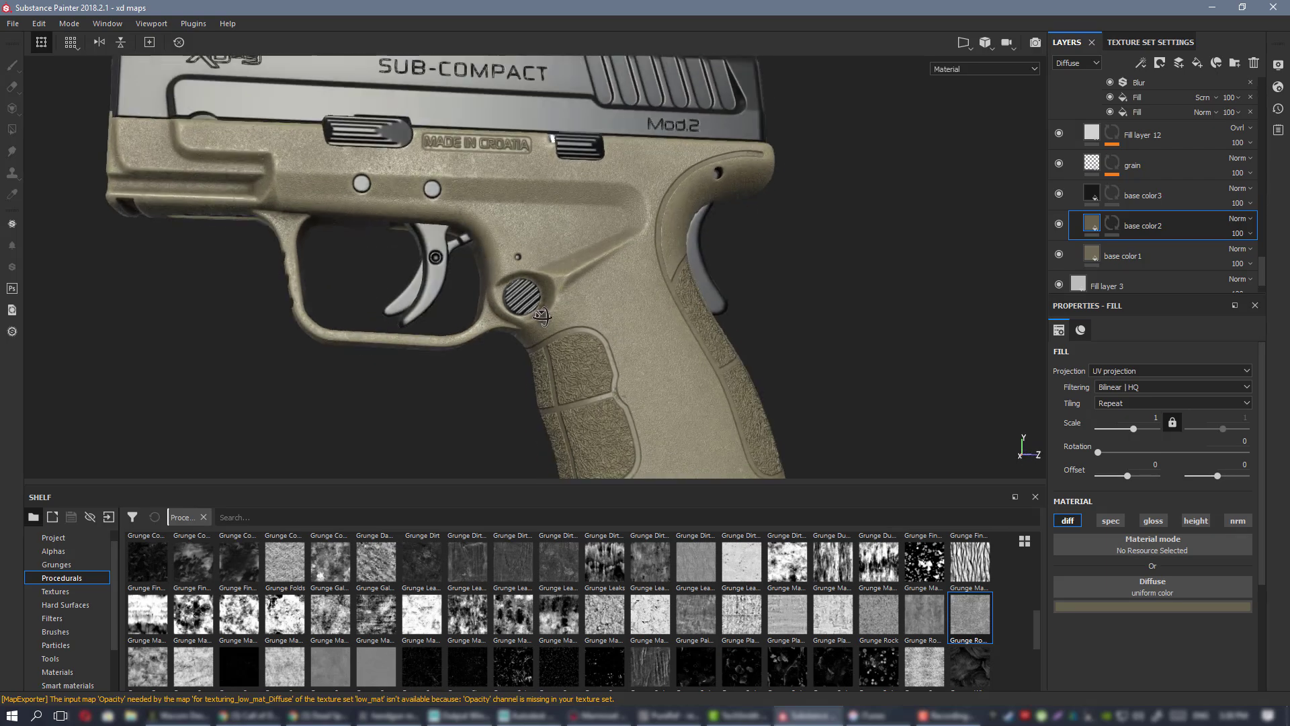
pyautogui.keyDown('alt'); pyautogui.moveTo(574, 301); pyautogui.dragTo(528, 258, button='right'); pyautogui.keyUp('alt')
pyautogui.keyDown('alt'); pyautogui.moveTo(673, 223); pyautogui.dragTo(660, 182, button='middle'); pyautogui.keyUp('alt')
pyautogui.keyDown('alt'); pyautogui.moveTo(678, 322); pyautogui.dragTo(707, 314); pyautogui.keyUp('alt')
pyautogui.keyDown('alt'); pyautogui.moveTo(697, 291); pyautogui.dragTo(619, 220, button='middle'); pyautogui.keyUp('alt')
# - Show only the Diffuse channel on the model and compare the frame's color with the grip base
pyautogui.press('c')
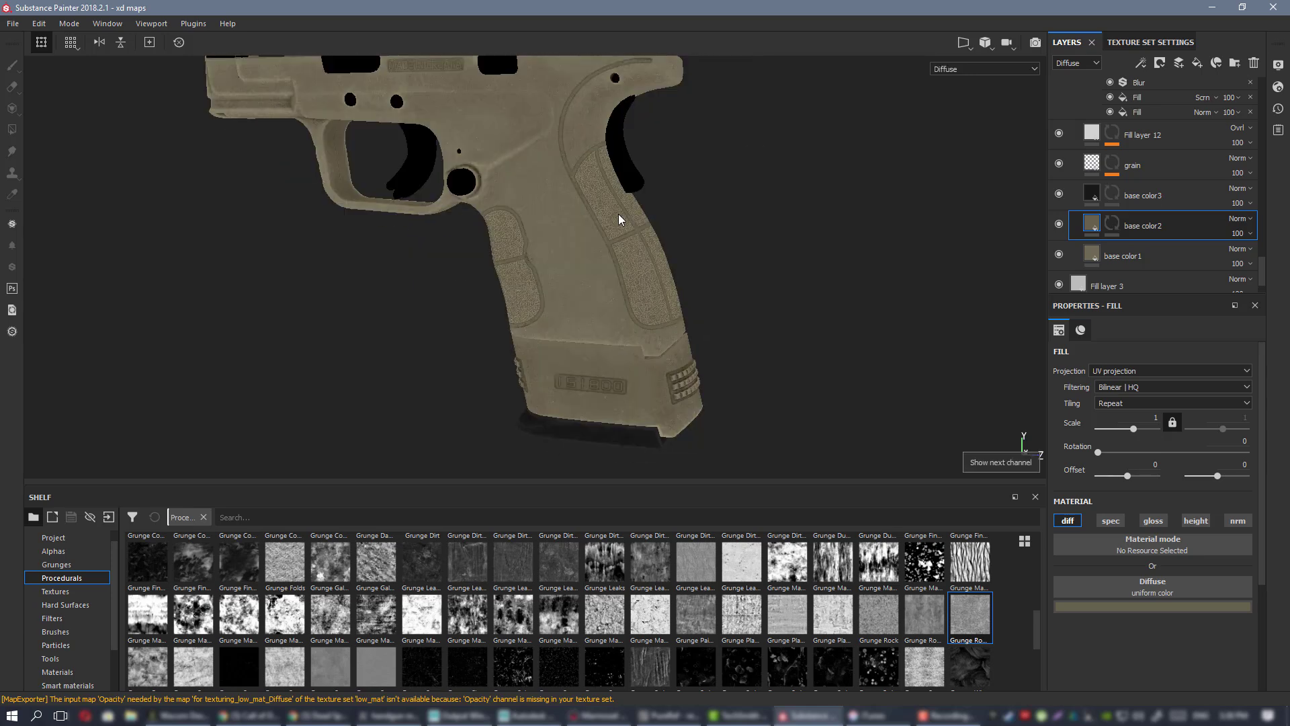
pyautogui.keyDown('alt'); pyautogui.moveTo(545, 205); pyautogui.dragTo(521, 251, button='right'); pyautogui.keyUp('alt')
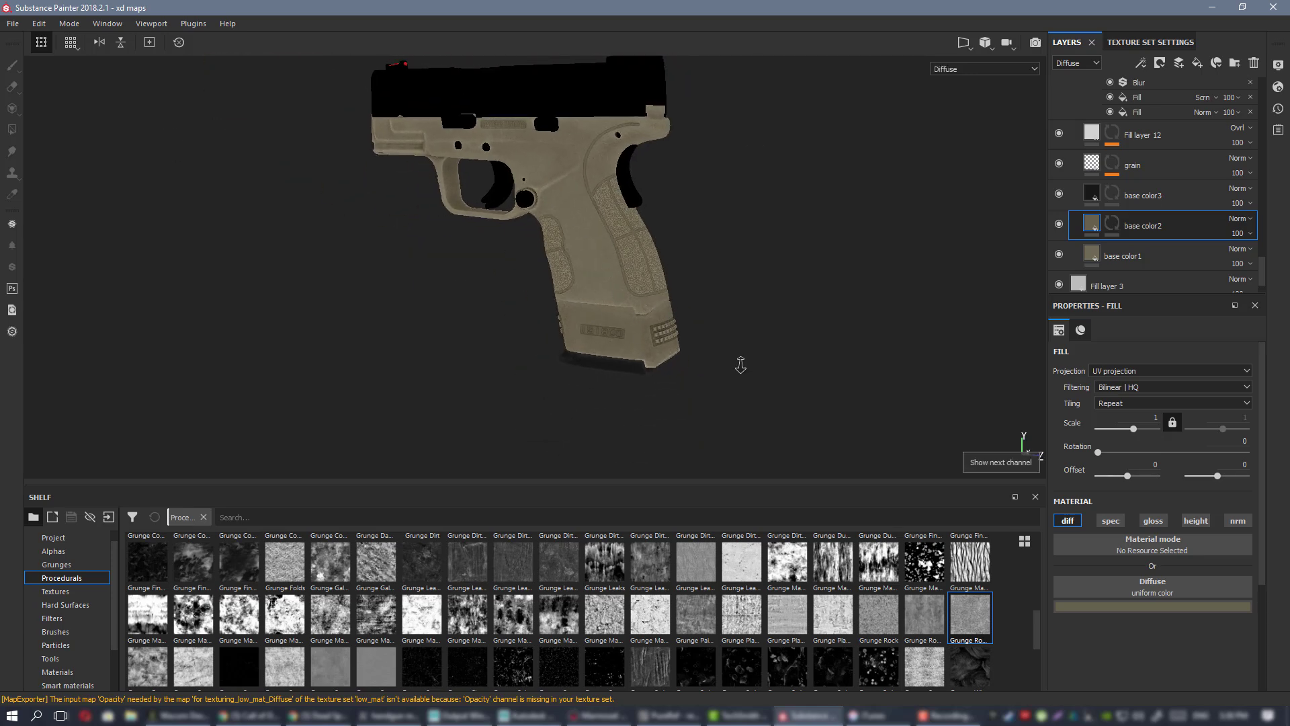
pyautogui.keyDown('alt'); pyautogui.moveTo(740, 365); pyautogui.dragTo(786, 322, button='right'); pyautogui.keyUp('alt')
pyautogui.moveTo(786, 322)
pyautogui.keyDown('alt'); pyautogui.mouseDown()
pyautogui.moveTo(477, 314)
pyautogui.moveTo(801, 316)
pyautogui.moveTo(792, 325)
pyautogui.mouseUp(); pyautogui.keyUp('alt')
pyautogui.keyDown('alt'); pyautogui.moveTo(521, 264); pyautogui.dragTo(825, 457, button='middle'); pyautogui.keyUp('alt')
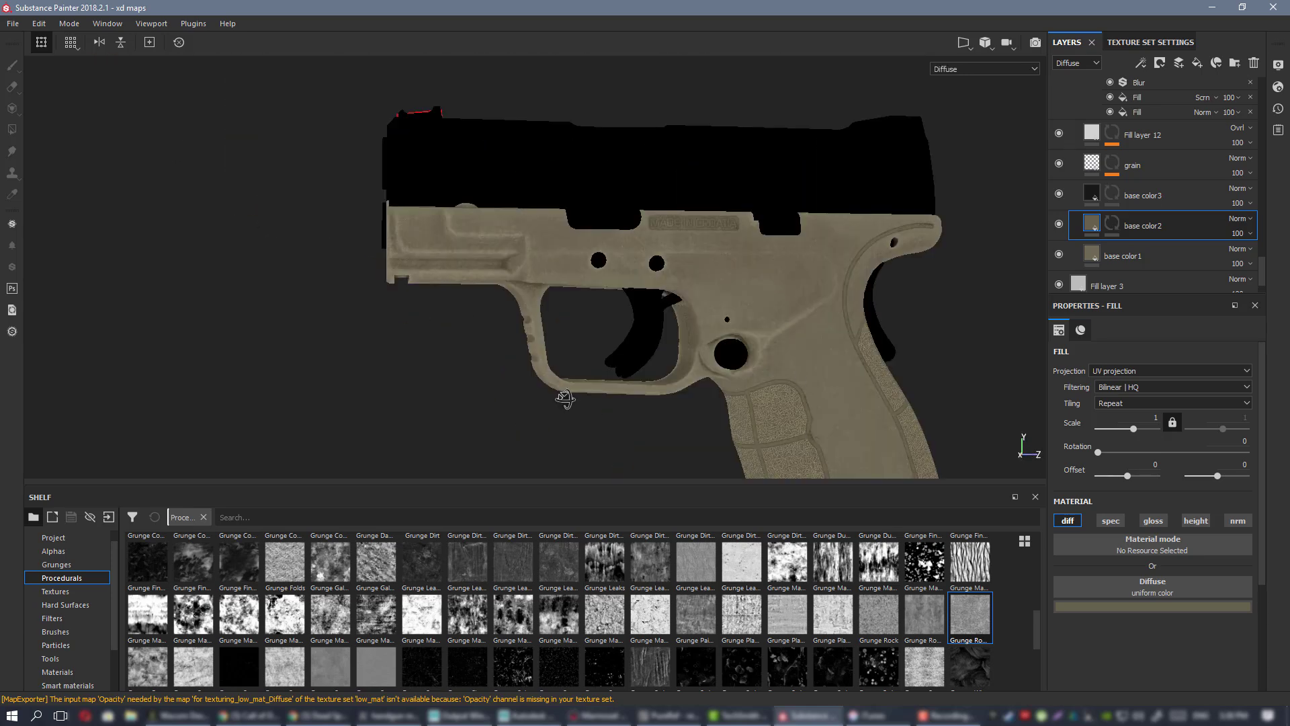
pyautogui.keyDown('alt'); pyautogui.moveTo(566, 399); pyautogui.dragTo(524, 366); pyautogui.keyUp('alt')
pyautogui.keyDown('alt'); pyautogui.moveTo(524, 366); pyautogui.dragTo(533, 233, button='middle'); pyautogui.keyUp('alt')
pyautogui.keyDown('alt'); pyautogui.moveTo(532, 234); pyautogui.dragTo(565, 225); pyautogui.keyUp('alt')
pyautogui.keyDown('alt'); pyautogui.moveTo(565, 225); pyautogui.dragTo(579, 209, button='right'); pyautogui.keyUp('alt')
pyautogui.keyDown('alt'); pyautogui.moveTo(579, 210); pyautogui.dragTo(592, 204); pyautogui.keyUp('alt')
# - Save the project and export the low_mat texture set as 16-bit PNG maps with the PBR SpecGloss configuration
pyautogui.hotkey('ctrl', 's')
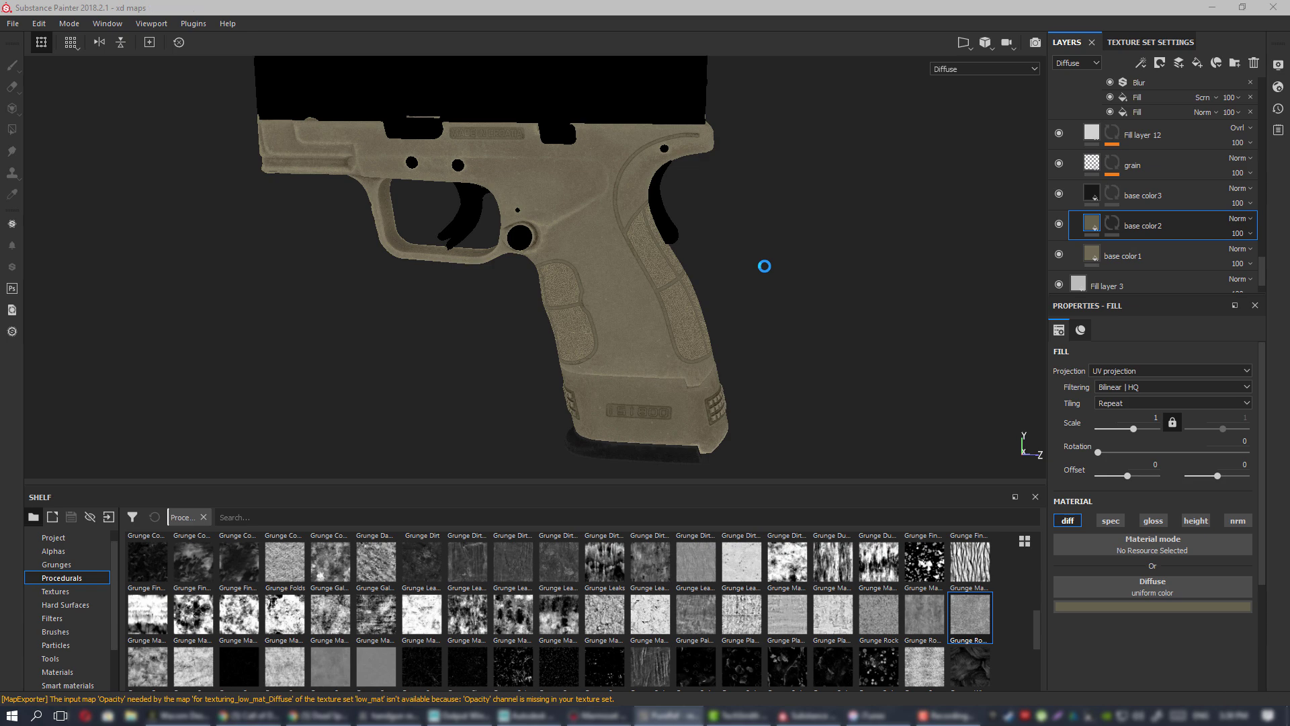
pyautogui.keyDown('alt'); pyautogui.moveTo(624, 219); pyautogui.dragTo(619, 300); pyautogui.keyUp('alt')
pyautogui.keyDown('alt'); pyautogui.moveTo(535, 237); pyautogui.dragTo(594, 330, button='middle'); pyautogui.keyUp('alt')
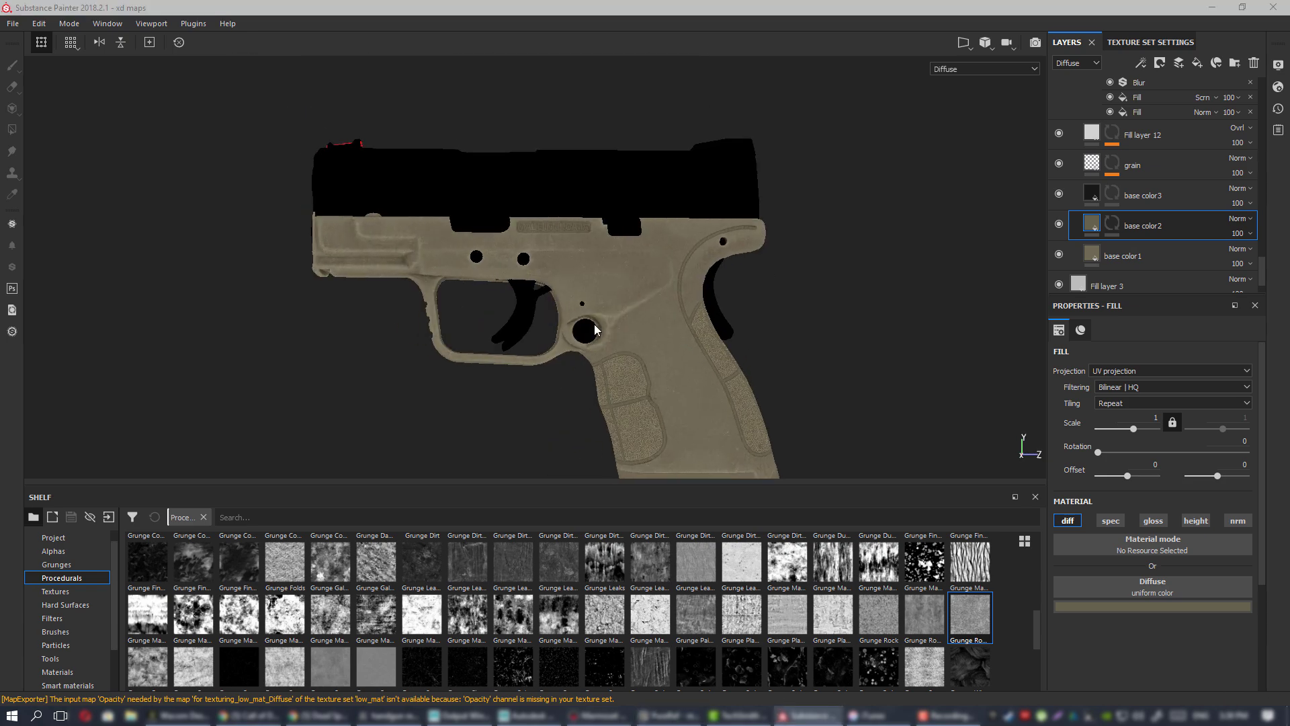
pyautogui.hotkey('ctrl', 'shift', 'e')
pyautogui.click(823, 583)
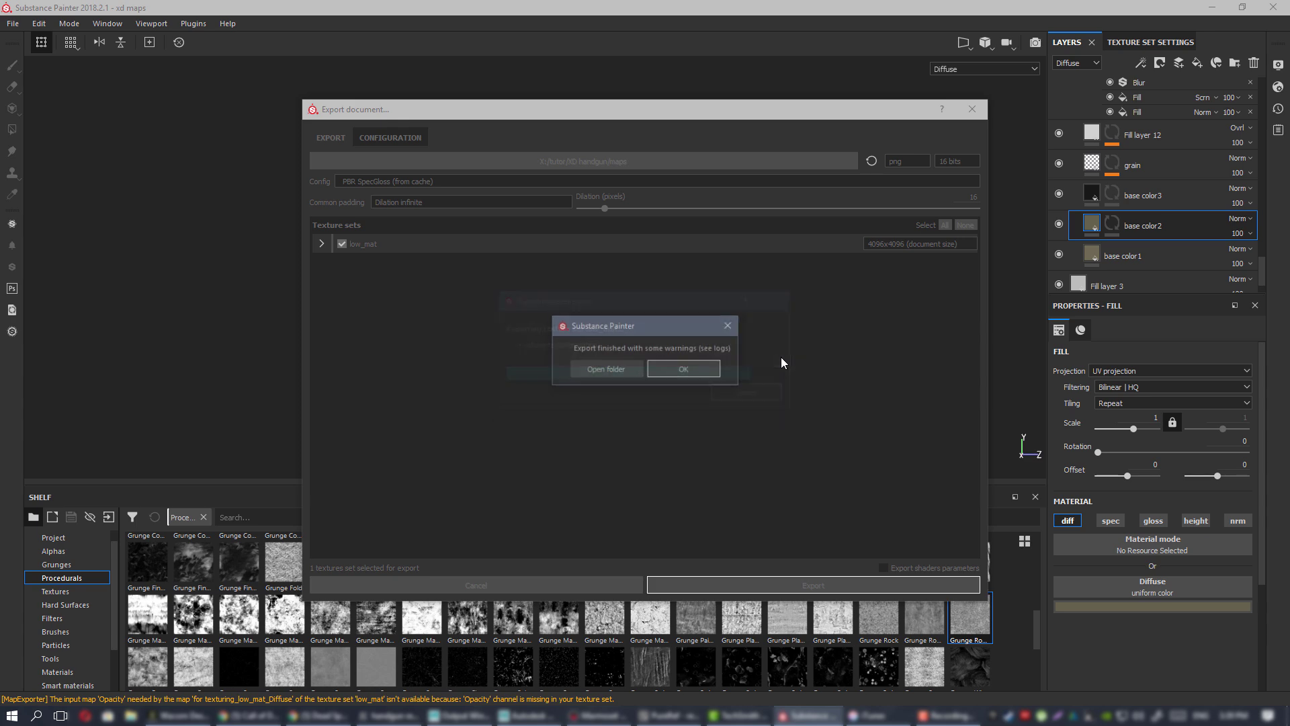
pyautogui.click(713, 368)
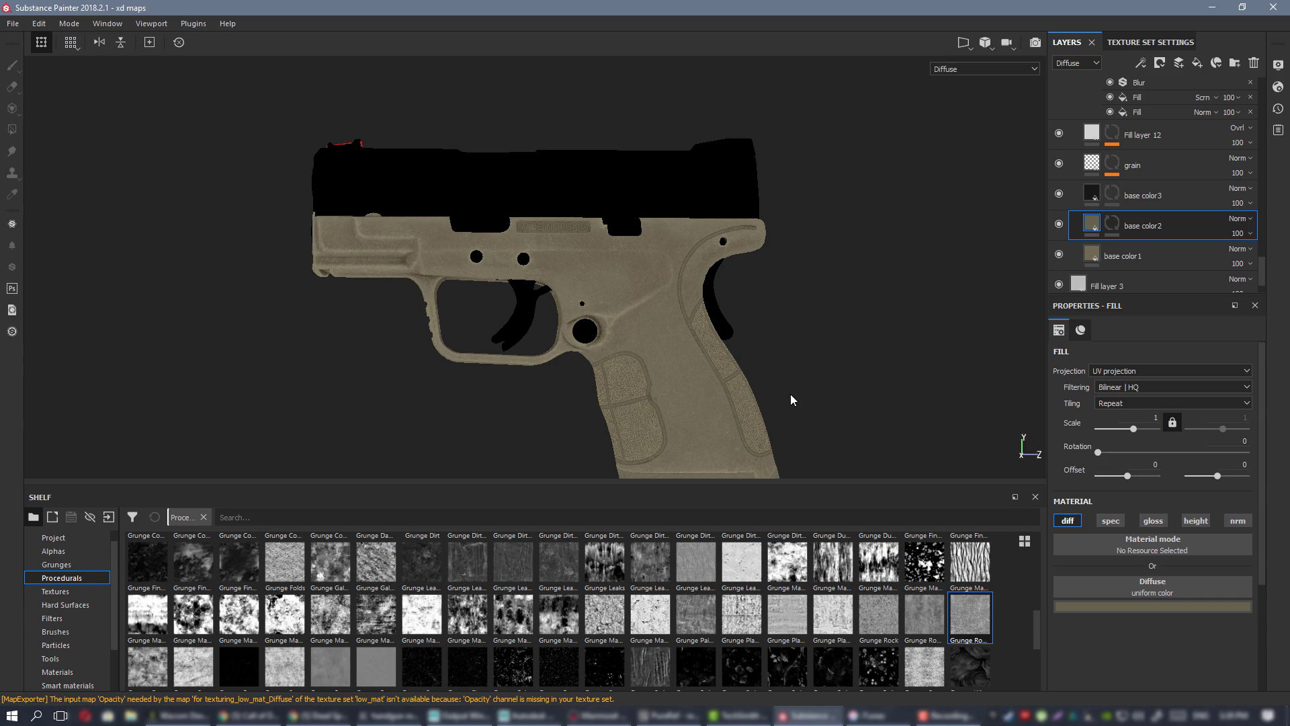
# - Switch to Marmoset Toolbag and examine the updated textures on the pistol and the separate magazine's base
pyautogui.hotkey('alt', 'Tab')
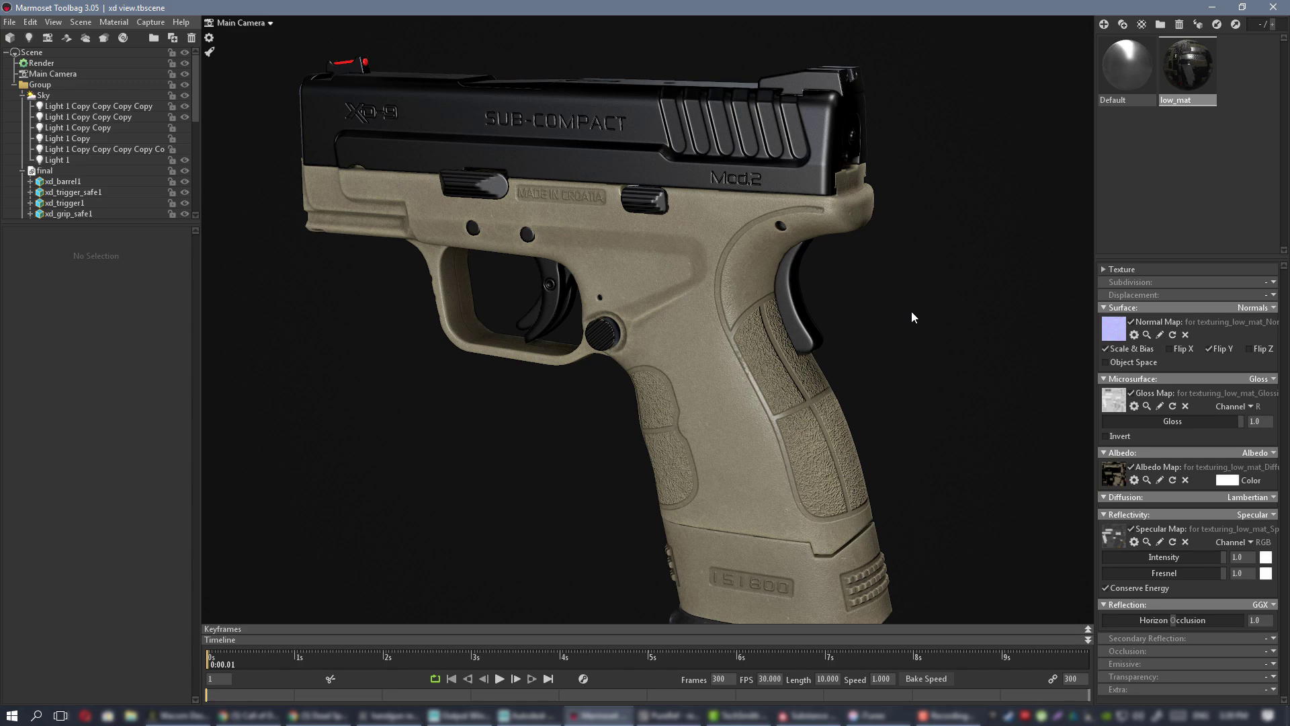
pyautogui.moveTo(665, 372); pyautogui.dragTo(689, 334)
pyautogui.scroll(-4, 689, 333)
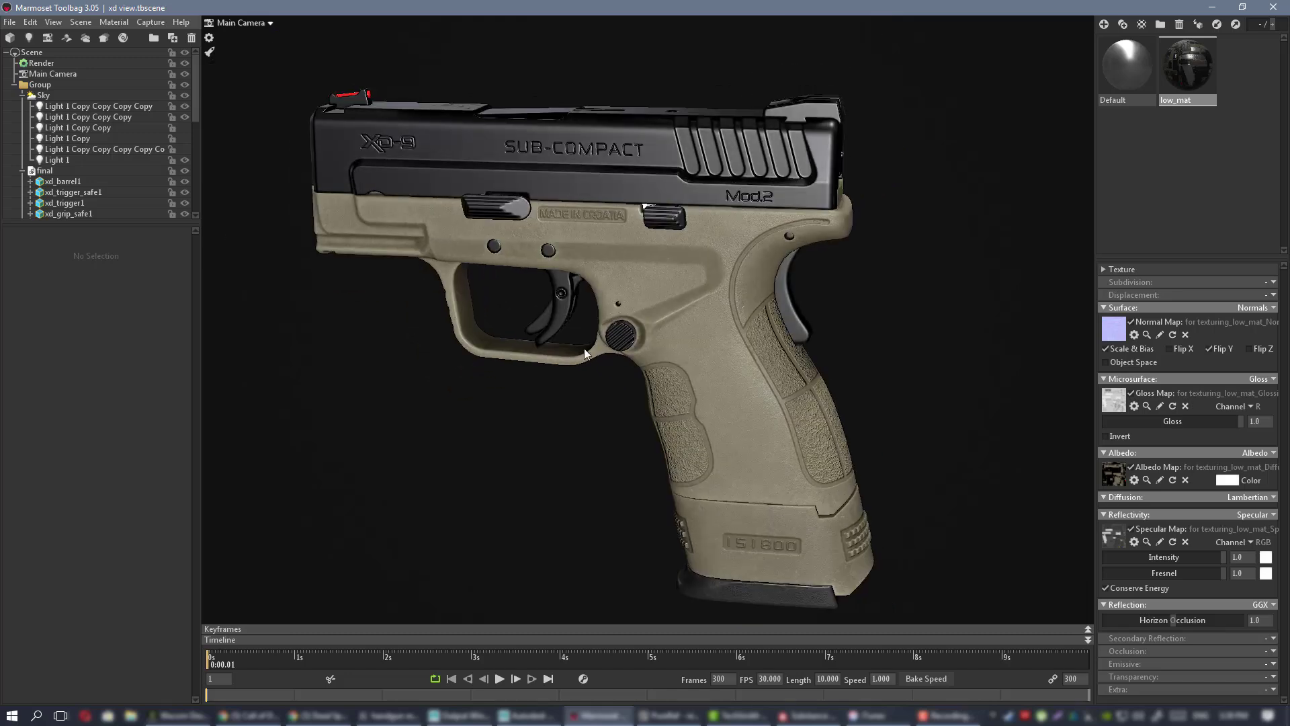
pyautogui.moveTo(591, 350); pyautogui.dragTo(752, 296)
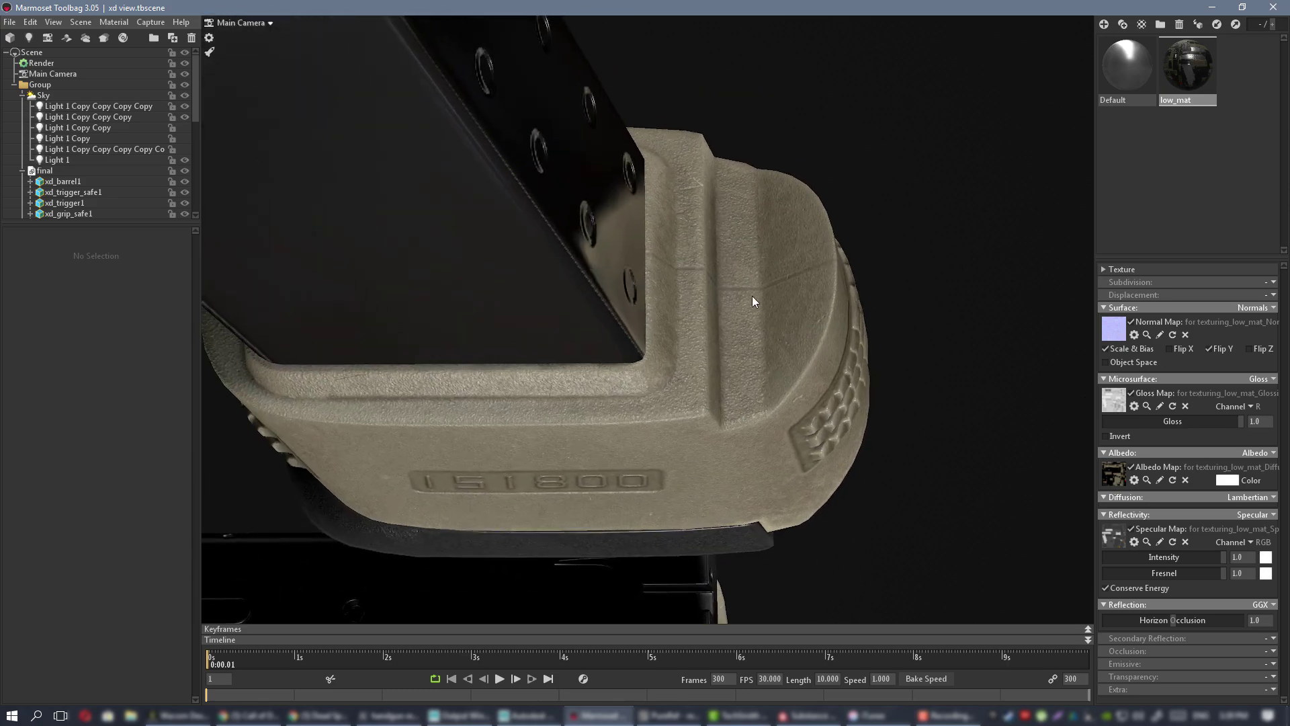
pyautogui.moveTo(768, 401); pyautogui.dragTo(741, 297, button='right')
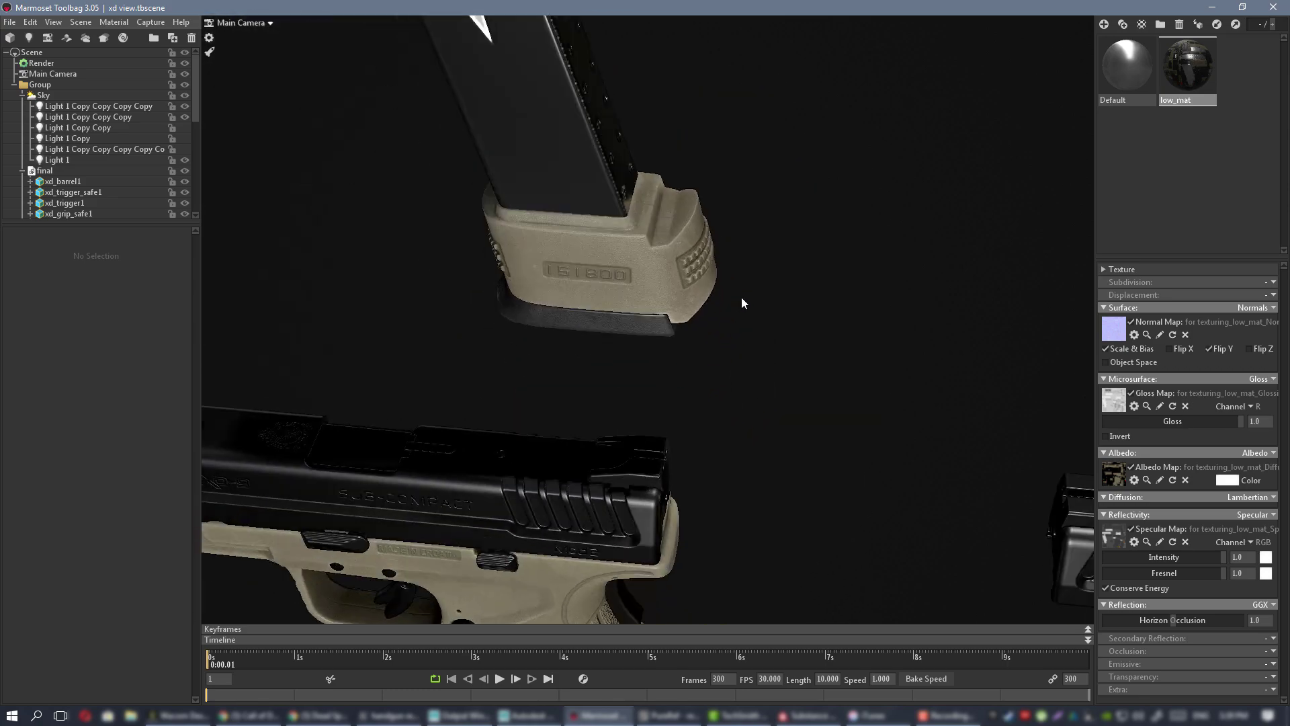
pyautogui.moveTo(740, 297); pyautogui.dragTo(674, 268)
pyautogui.moveTo(1006, 410); pyautogui.dragTo(805, 401, button='middle')
pyautogui.moveTo(805, 401)
pyautogui.mouseDown()
pyautogui.moveTo(815, 295)
pyautogui.moveTo(806, 393)
pyautogui.mouseUp()
pyautogui.moveTo(622, 319); pyautogui.dragTo(829, 348, button='middle')
pyautogui.moveTo(829, 348); pyautogui.dragTo(780, 417, button='right')
pyautogui.moveTo(779, 417); pyautogui.dragTo(638, 322)
# - Examine the pistol's frame and grip in the render from the front, side and rear
pyautogui.keyDown('alt'); pyautogui.moveTo(739, 329); pyautogui.dragTo(715, 397, button='right'); pyautogui.keyUp('alt')
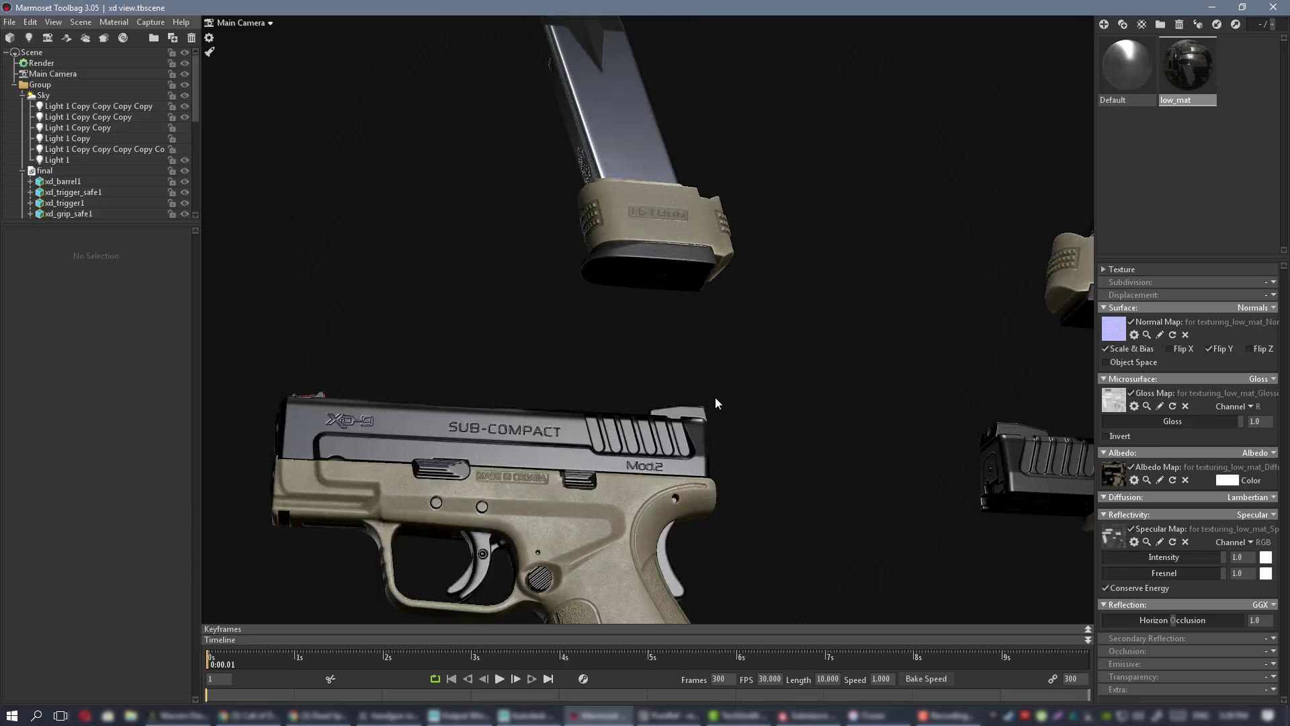
pyautogui.keyDown('alt'); pyautogui.moveTo(715, 397); pyautogui.dragTo(717, 162, button='middle'); pyautogui.keyUp('alt')
pyautogui.keyDown('alt'); pyautogui.moveTo(542, 383); pyautogui.dragTo(463, 403); pyautogui.keyUp('alt')
pyautogui.keyDown('alt'); pyautogui.moveTo(462, 403); pyautogui.dragTo(638, 326, button='middle'); pyautogui.keyUp('alt')
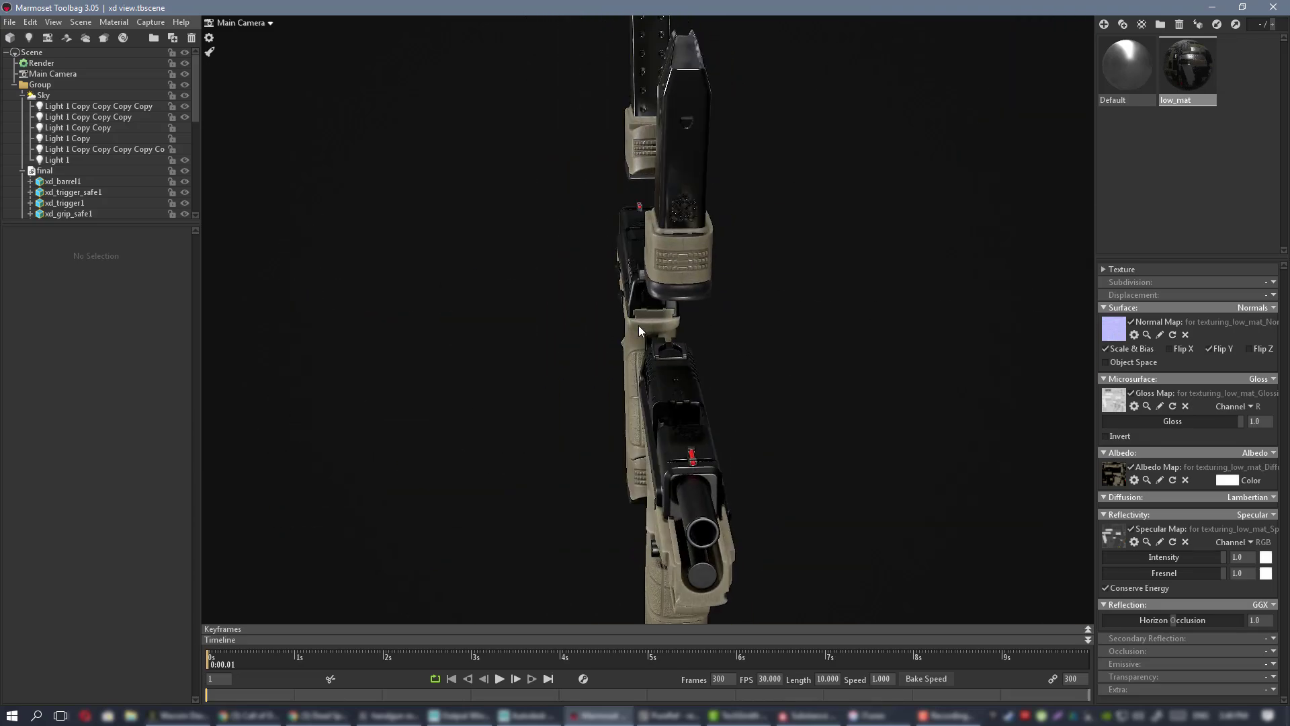
pyautogui.keyDown('alt'); pyautogui.moveTo(793, 363); pyautogui.dragTo(686, 394); pyautogui.keyUp('alt')
pyautogui.keyDown('alt'); pyautogui.moveTo(605, 349); pyautogui.dragTo(635, 242, button='middle'); pyautogui.keyUp('alt')
pyautogui.keyDown('alt'); pyautogui.moveTo(635, 242); pyautogui.dragTo(837, 302, button='right'); pyautogui.keyUp('alt')
pyautogui.keyDown('alt'); pyautogui.moveTo(837, 300); pyautogui.dragTo(574, 290); pyautogui.keyUp('alt')
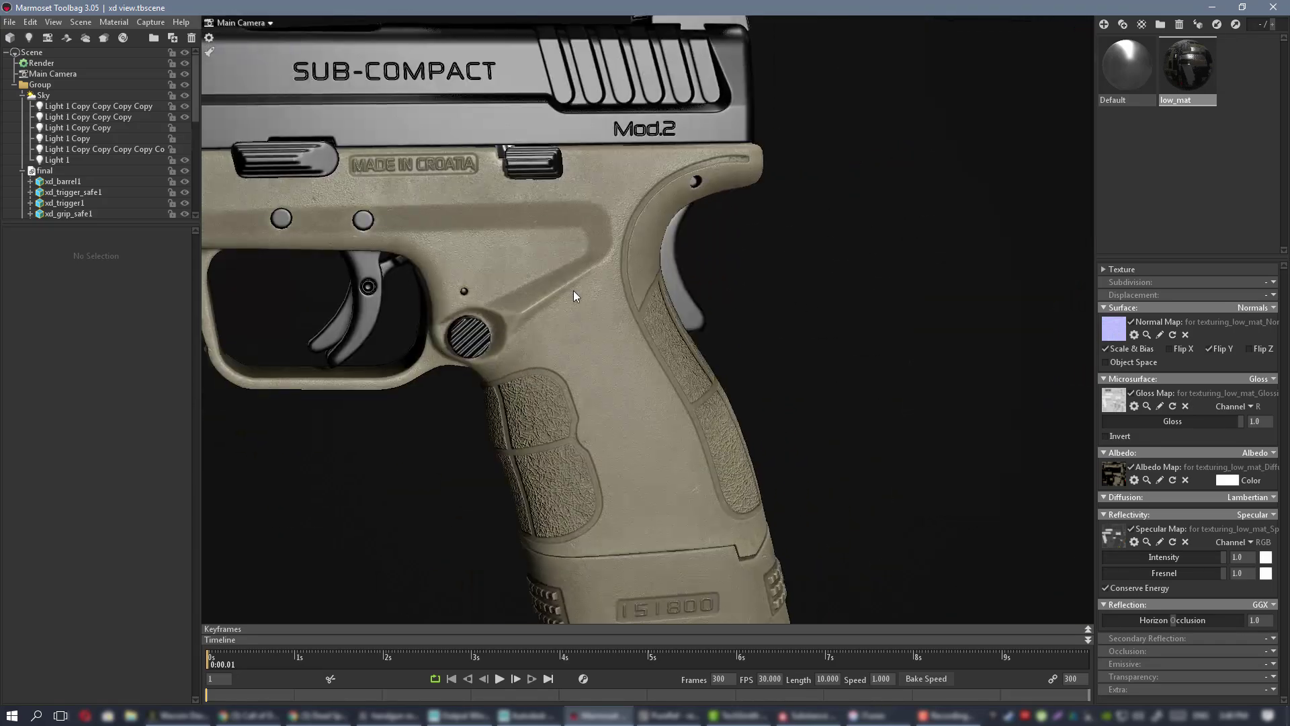
pyautogui.keyDown('alt'); pyautogui.moveTo(574, 290); pyautogui.dragTo(716, 273, button='middle'); pyautogui.keyUp('alt')
pyautogui.keyDown('alt'); pyautogui.moveTo(716, 273); pyautogui.dragTo(656, 285); pyautogui.keyUp('alt')
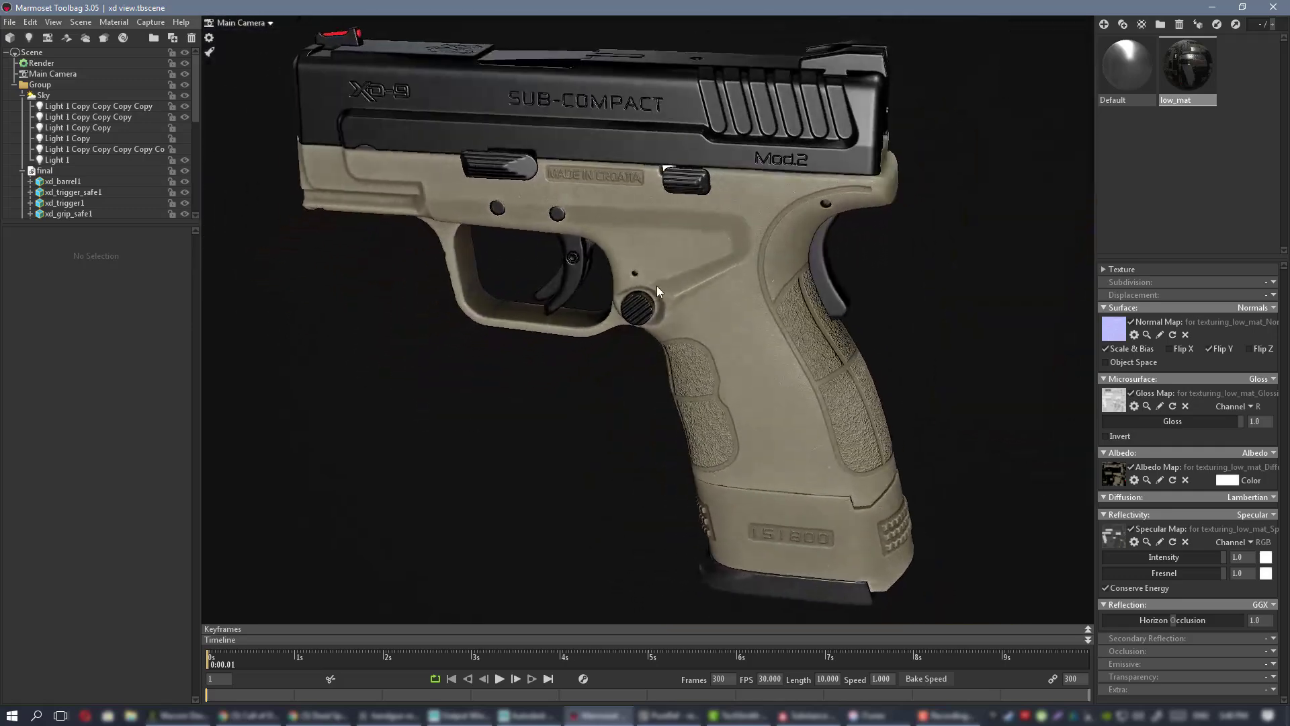
pyautogui.keyDown('alt'); pyautogui.moveTo(656, 285); pyautogui.dragTo(600, 265, button='right'); pyautogui.keyUp('alt')
pyautogui.keyDown('alt'); pyautogui.moveTo(599, 265); pyautogui.dragTo(727, 243); pyautogui.keyUp('alt')
pyautogui.keyDown('alt'); pyautogui.moveTo(726, 243); pyautogui.dragTo(705, 292, button='right'); pyautogui.keyUp('alt')
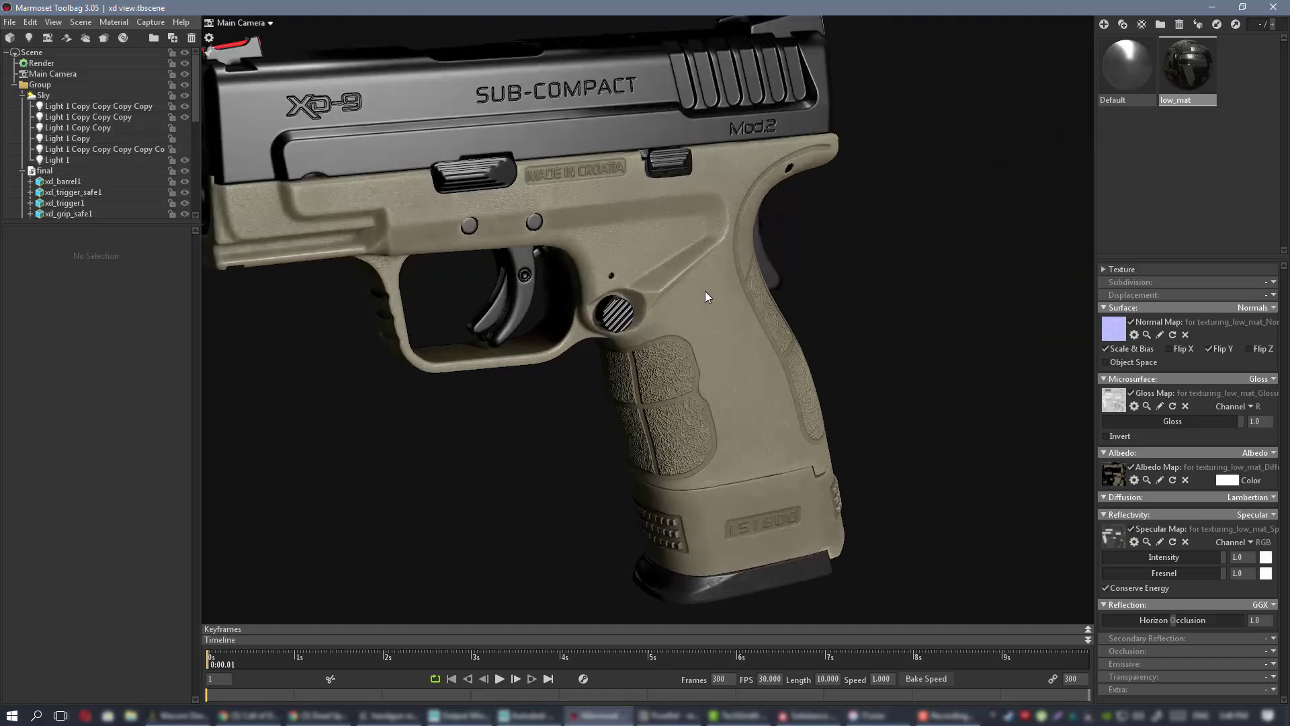
pyautogui.keyDown('alt'); pyautogui.moveTo(704, 292); pyautogui.dragTo(703, 263); pyautogui.keyUp('alt')
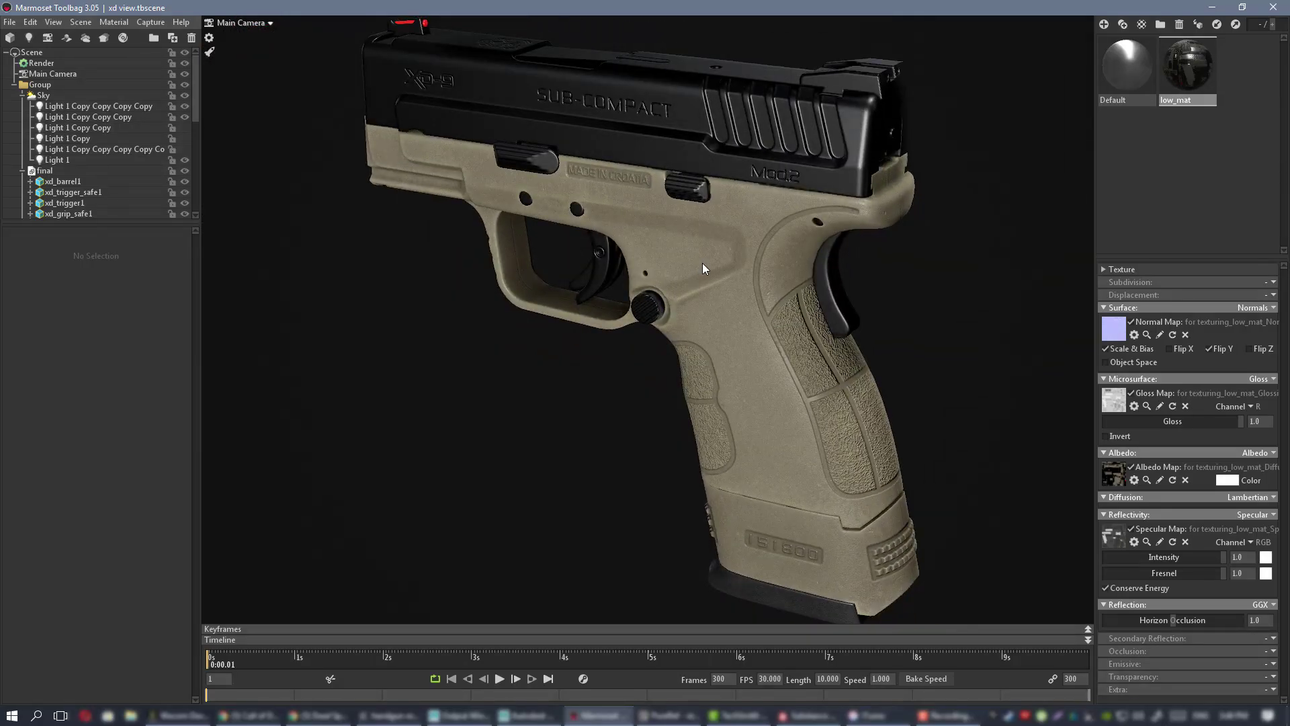
# - Examine the frame's surface detail and grip base up close, and compare the whole pistol with its copies
pyautogui.keyDown('alt'); pyautogui.moveTo(701, 228); pyautogui.dragTo(624, 215); pyautogui.keyUp('alt')
pyautogui.keyDown('alt'); pyautogui.moveTo(655, 245); pyautogui.dragTo(687, 344, button='right'); pyautogui.keyUp('alt')
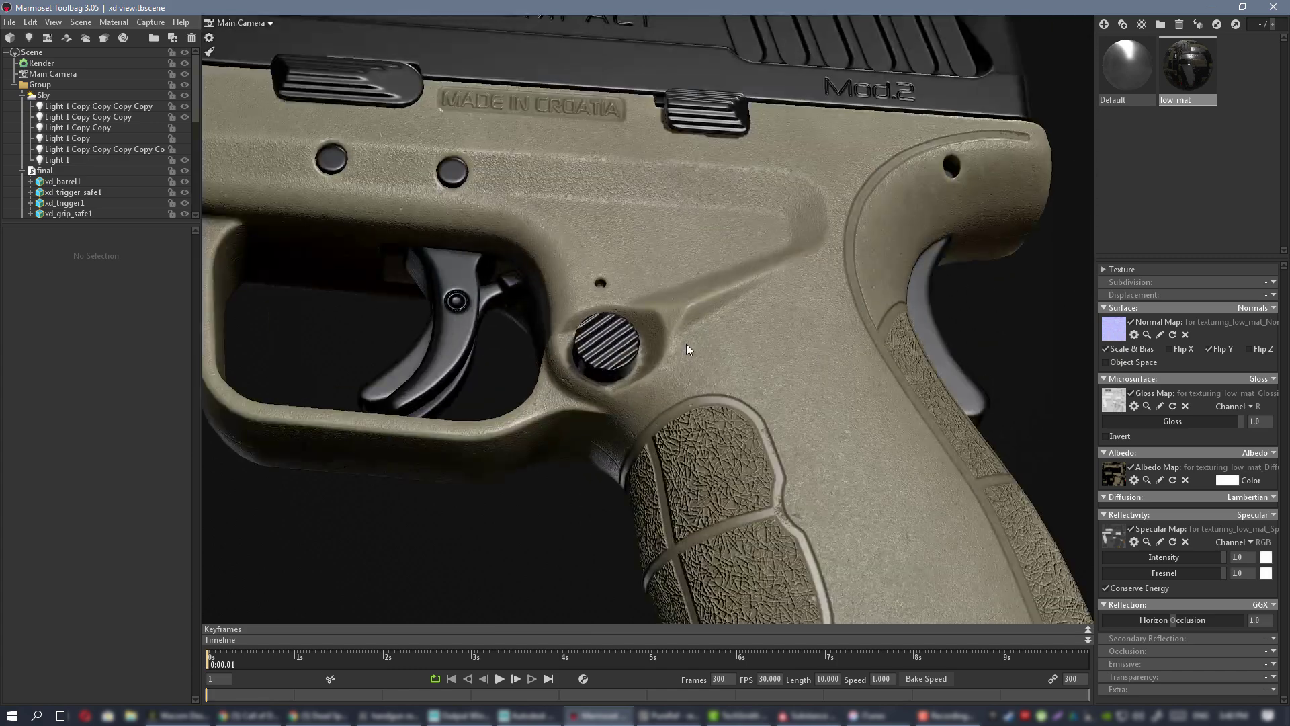
pyautogui.keyDown('alt'); pyautogui.moveTo(687, 344); pyautogui.dragTo(851, 417); pyautogui.keyUp('alt')
pyautogui.keyDown('alt'); pyautogui.moveTo(851, 418); pyautogui.dragTo(799, 342, button='middle'); pyautogui.keyUp('alt')
pyautogui.keyDown('alt'); pyautogui.moveTo(800, 343); pyautogui.dragTo(708, 334); pyautogui.keyUp('alt')
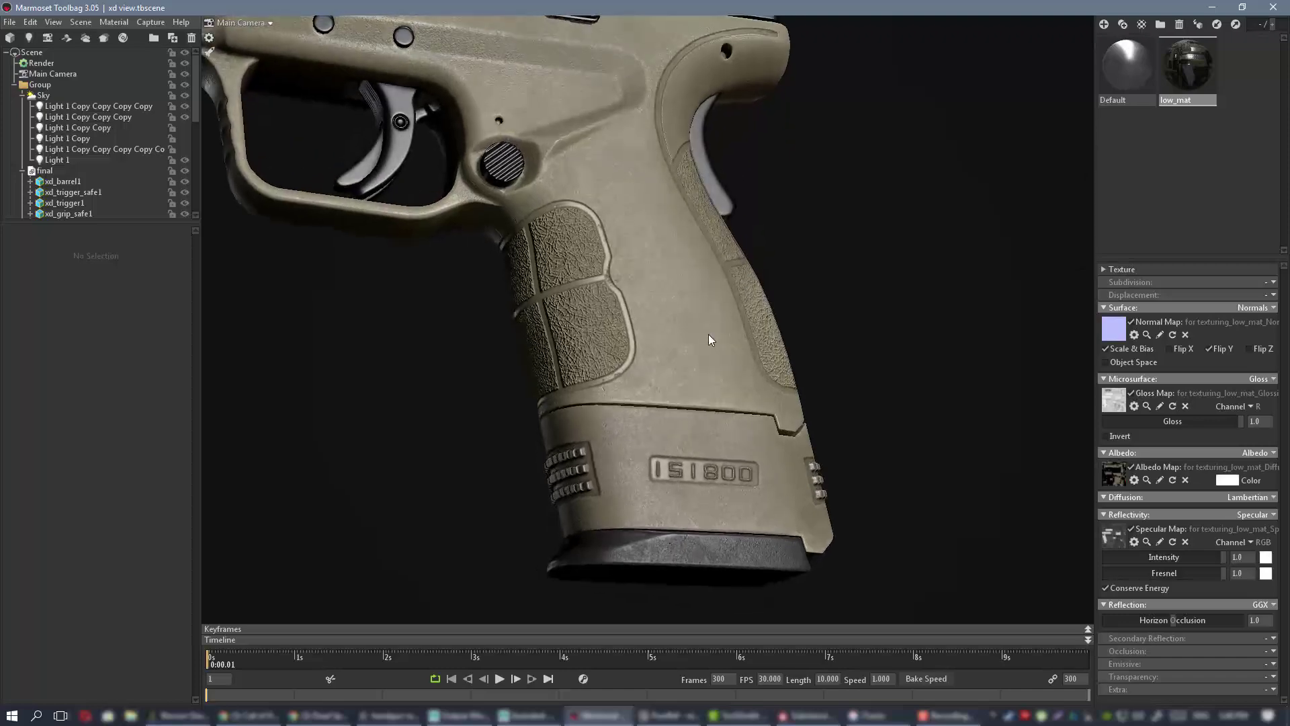
pyautogui.keyDown('alt'); pyautogui.moveTo(709, 333); pyautogui.dragTo(618, 251, button='right'); pyautogui.keyUp('alt')
pyautogui.keyDown('alt'); pyautogui.moveTo(618, 251); pyautogui.dragTo(571, 285); pyautogui.keyUp('alt')
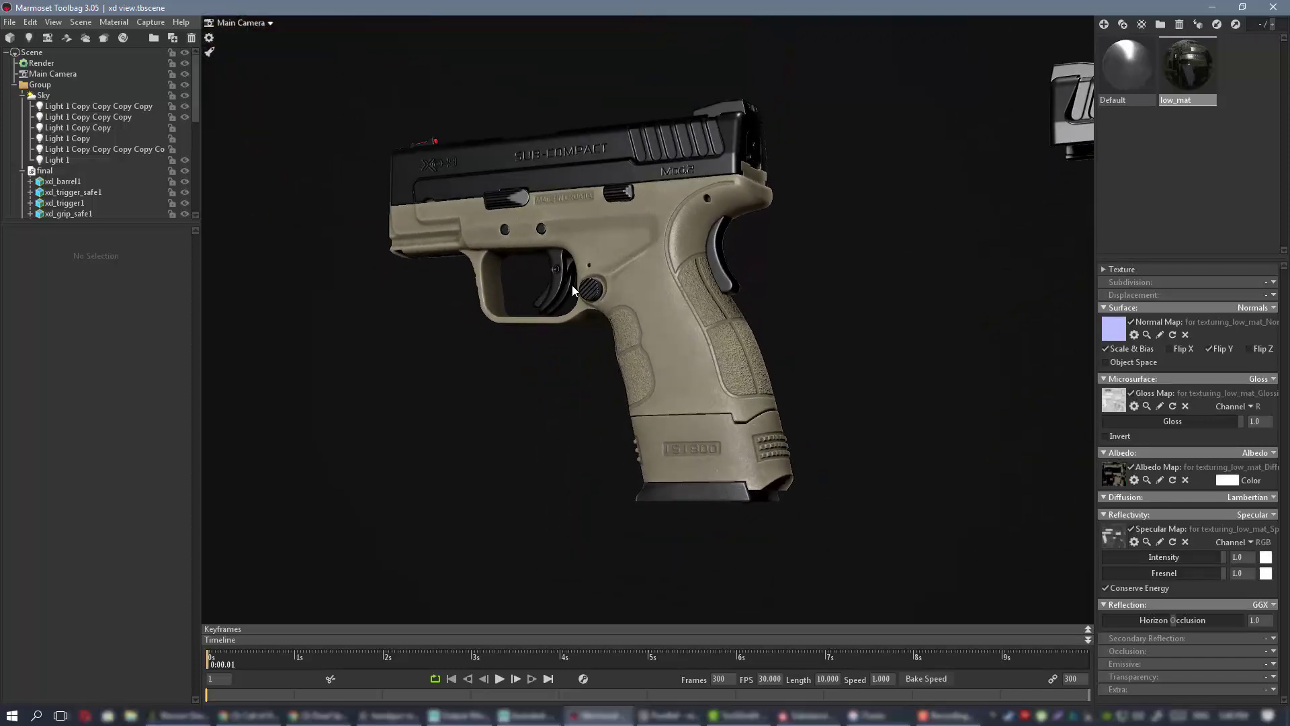
pyautogui.keyDown('alt'); pyautogui.moveTo(571, 285); pyautogui.dragTo(718, 340, button='right'); pyautogui.keyUp('alt')
pyautogui.keyDown('alt'); pyautogui.moveTo(718, 340); pyautogui.dragTo(695, 304); pyautogui.keyUp('alt')
pyautogui.keyDown('alt'); pyautogui.moveTo(694, 303); pyautogui.dragTo(569, 286, button='right'); pyautogui.keyUp('alt')
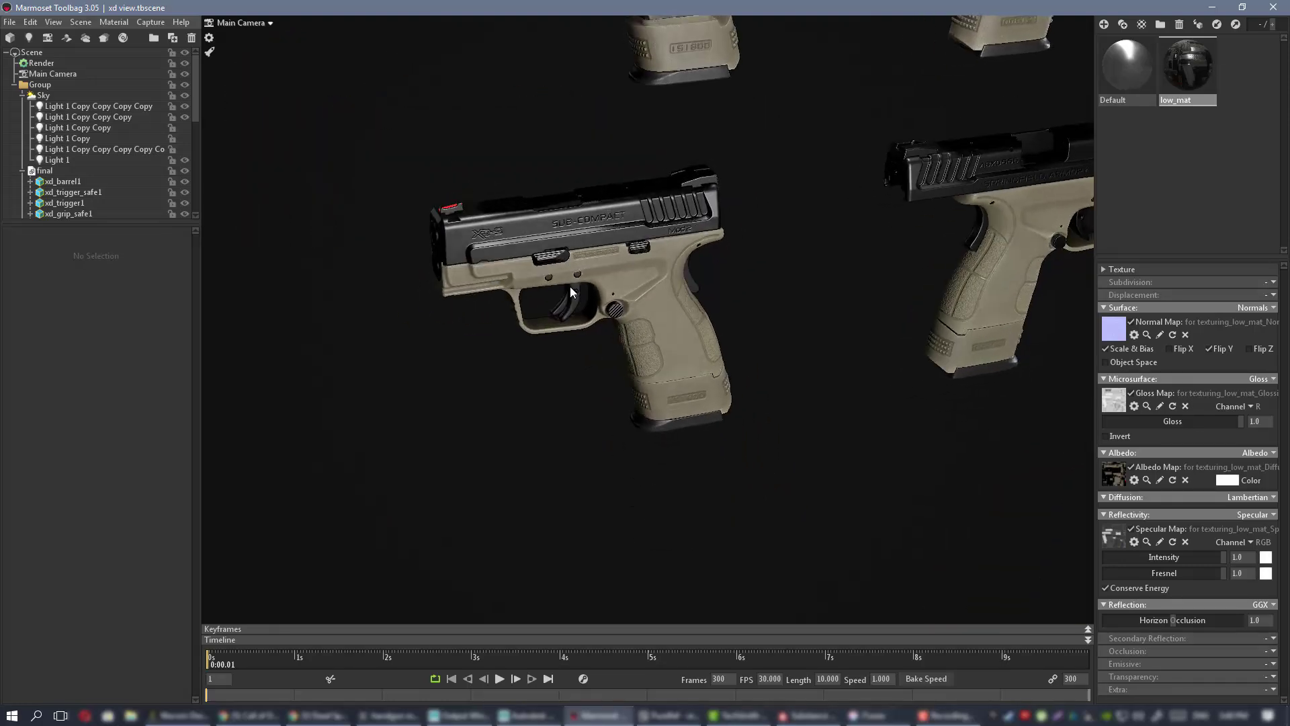
pyautogui.keyDown('alt'); pyautogui.moveTo(569, 286); pyautogui.dragTo(536, 249); pyautogui.keyUp('alt')
pyautogui.keyDown('alt'); pyautogui.moveTo(536, 249); pyautogui.dragTo(712, 655, button='right'); pyautogui.keyUp('alt')
# - Switch to Substance Painter and select the paint effect in the mask of the "dirt markings stronger" layer
pyautogui.click(830, 722)
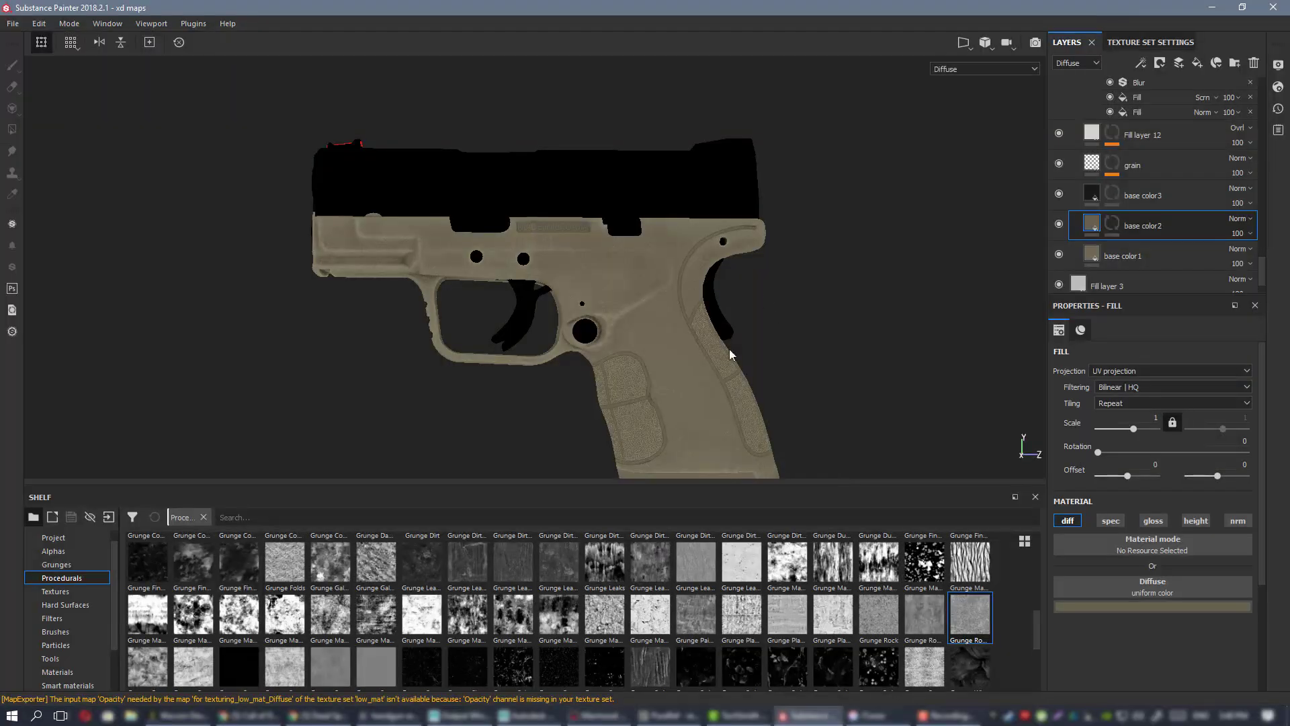
pyautogui.scroll(-3, 728, 349)
pyautogui.keyDown('alt'); pyautogui.moveTo(555, 213); pyautogui.dragTo(257, 139, button='middle'); pyautogui.keyUp('alt')
pyautogui.scroll(4, 764, 272)
pyautogui.keyDown('alt'); pyautogui.moveTo(764, 302); pyautogui.dragTo(607, 306); pyautogui.keyUp('alt')
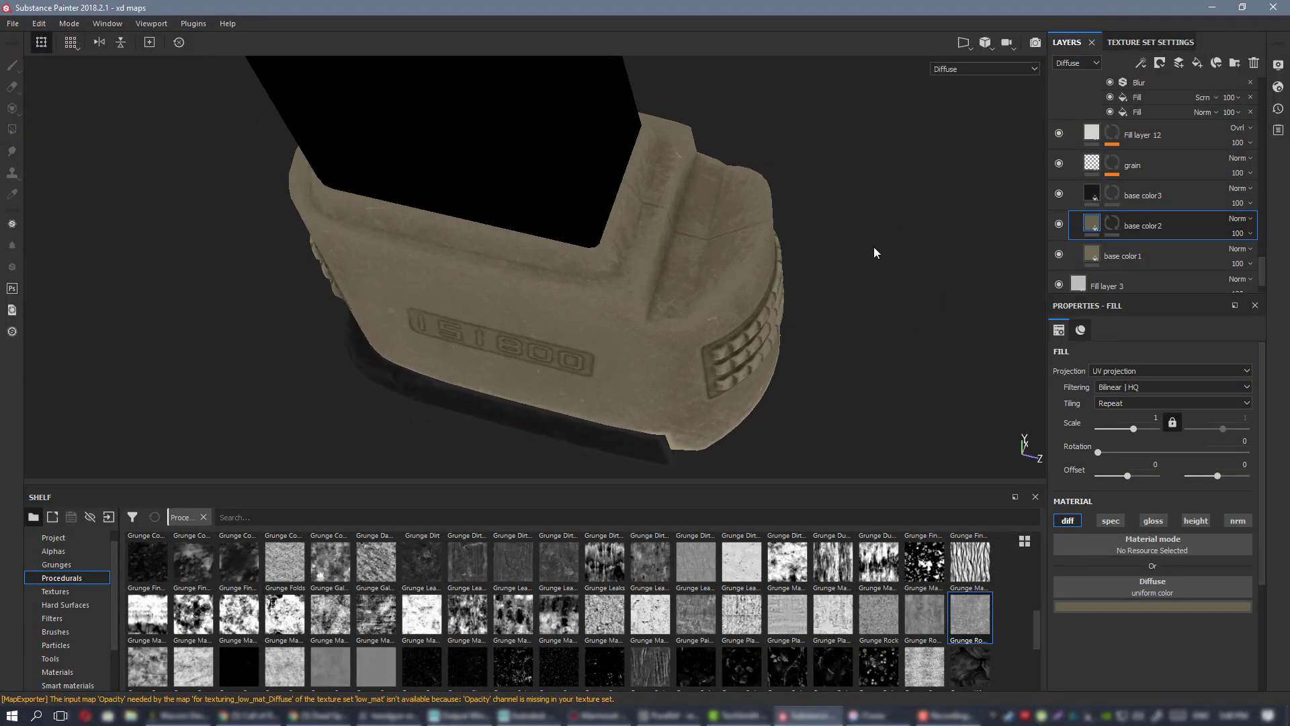
pyautogui.scroll(5, 1163, 203)
pyautogui.scroll(8, 1168, 202)
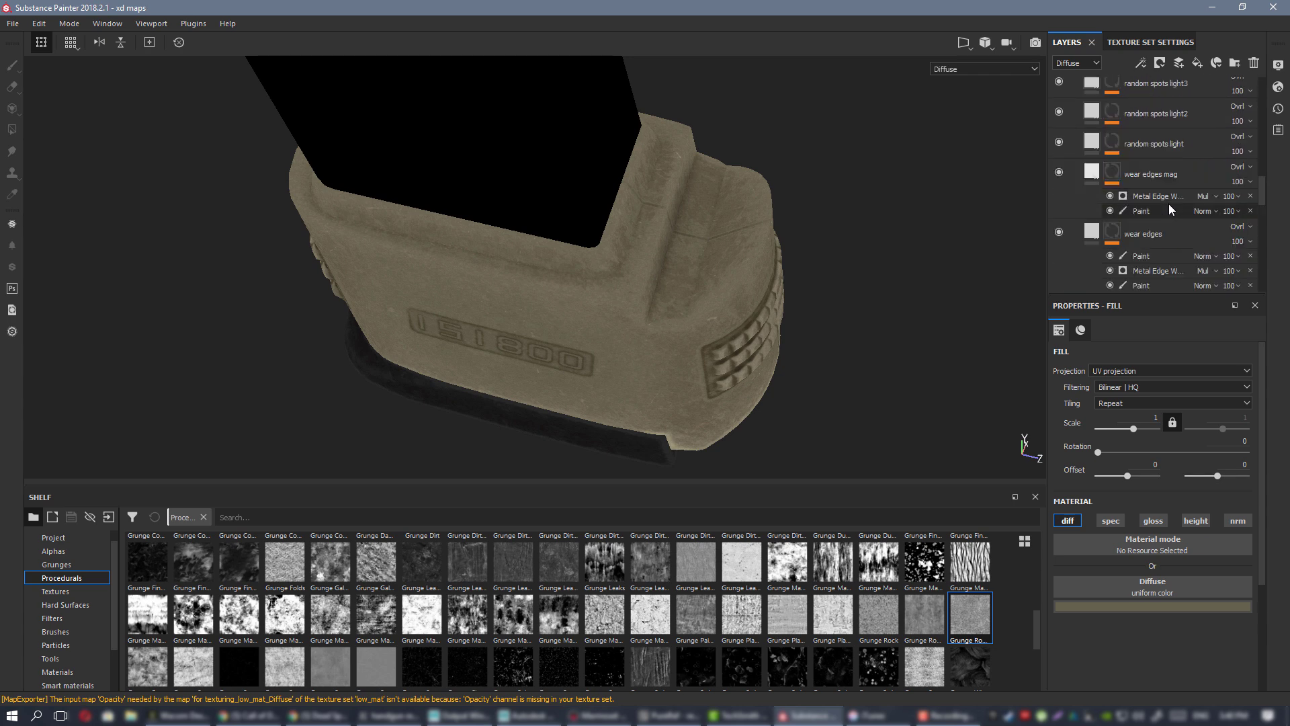
pyautogui.scroll(-1, 1175, 211)
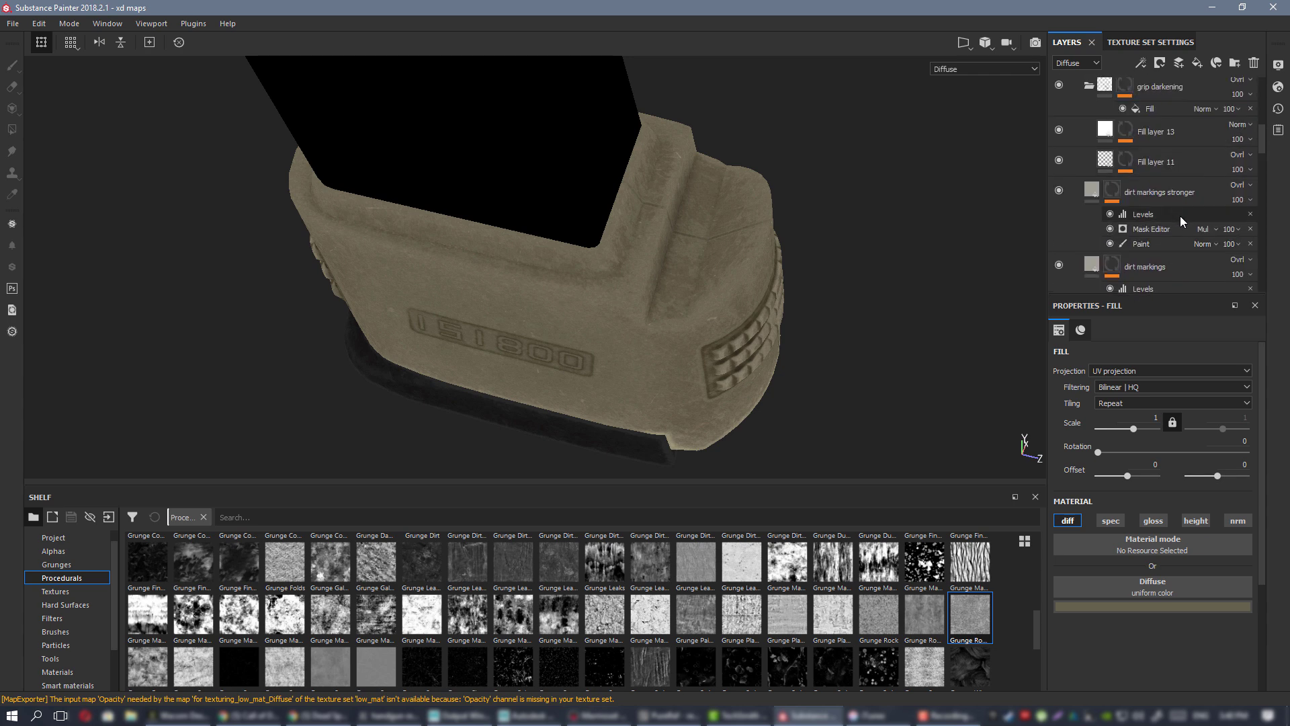
pyautogui.scroll(-1, 1181, 216)
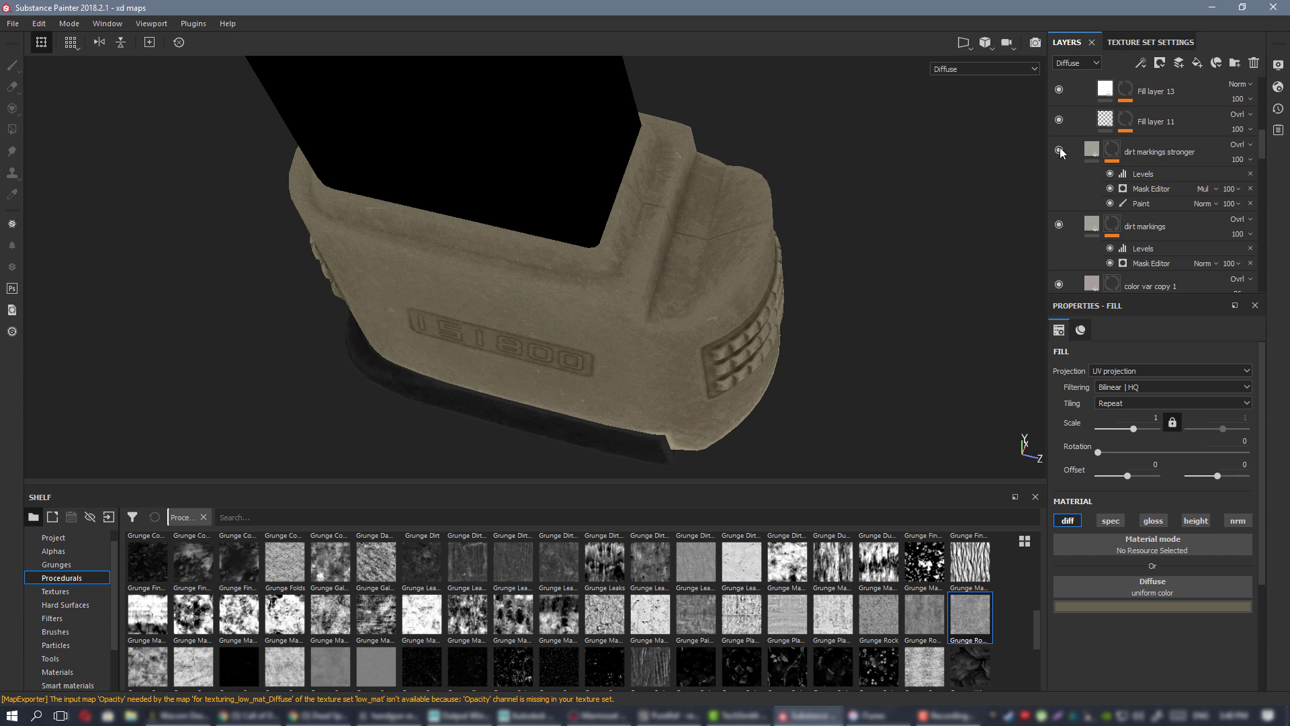
pyautogui.click(1164, 204)
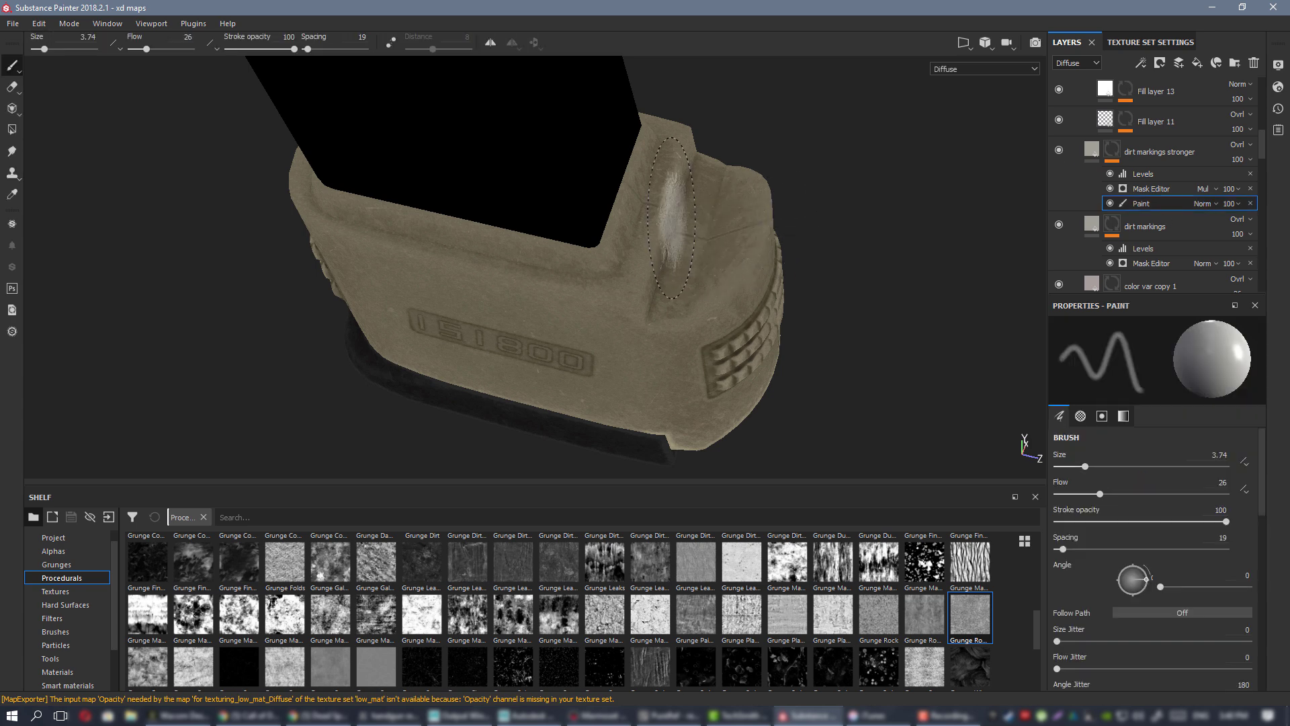
# - Paint stronger dirt markings around the magazine base's upper rim and corners with brush size 2.29 and flow 100
pyautogui.moveTo(672, 205); pyautogui.dragTo(698, 214)
pyautogui.hotkey('ctrl', 'z')
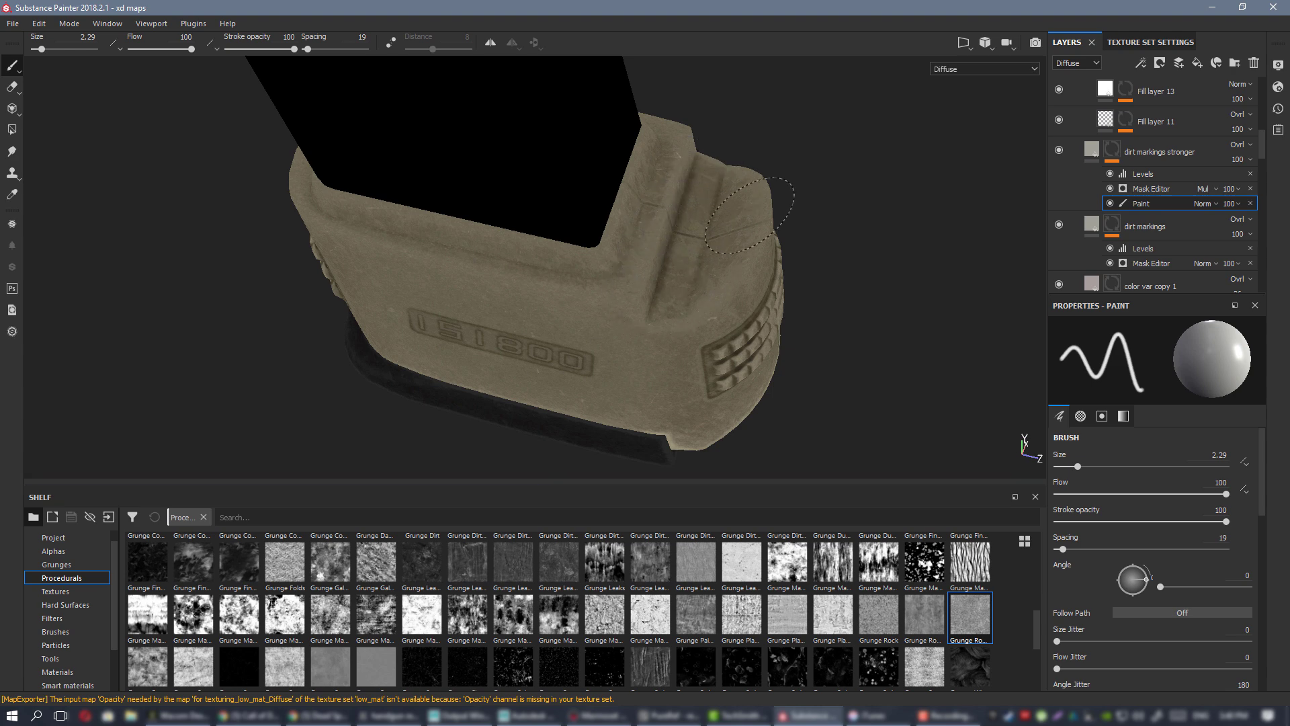
pyautogui.click(668, 178)
pyautogui.click(355, 214)
pyautogui.keyDown('alt'); pyautogui.moveTo(355, 214); pyautogui.dragTo(511, 226); pyautogui.keyUp('alt')
pyautogui.click(323, 257)
pyautogui.click(230, 238)
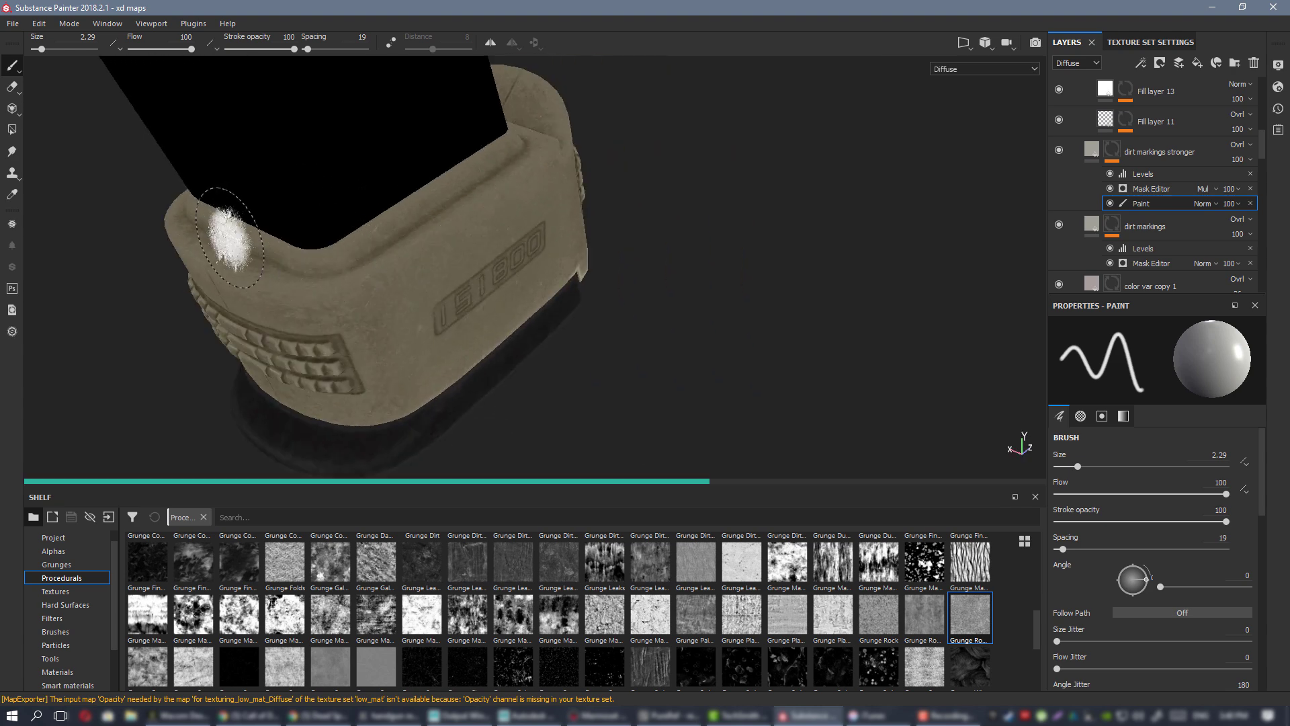
pyautogui.click(216, 230)
pyautogui.keyDown('alt'); pyautogui.moveTo(216, 230); pyautogui.dragTo(547, 241); pyautogui.keyUp('alt')
pyautogui.keyDown('alt'); pyautogui.moveTo(547, 240); pyautogui.dragTo(891, 242, button='middle'); pyautogui.keyUp('alt')
pyautogui.keyDown('alt'); pyautogui.moveTo(579, 258); pyautogui.dragTo(590, 265); pyautogui.keyUp('alt')
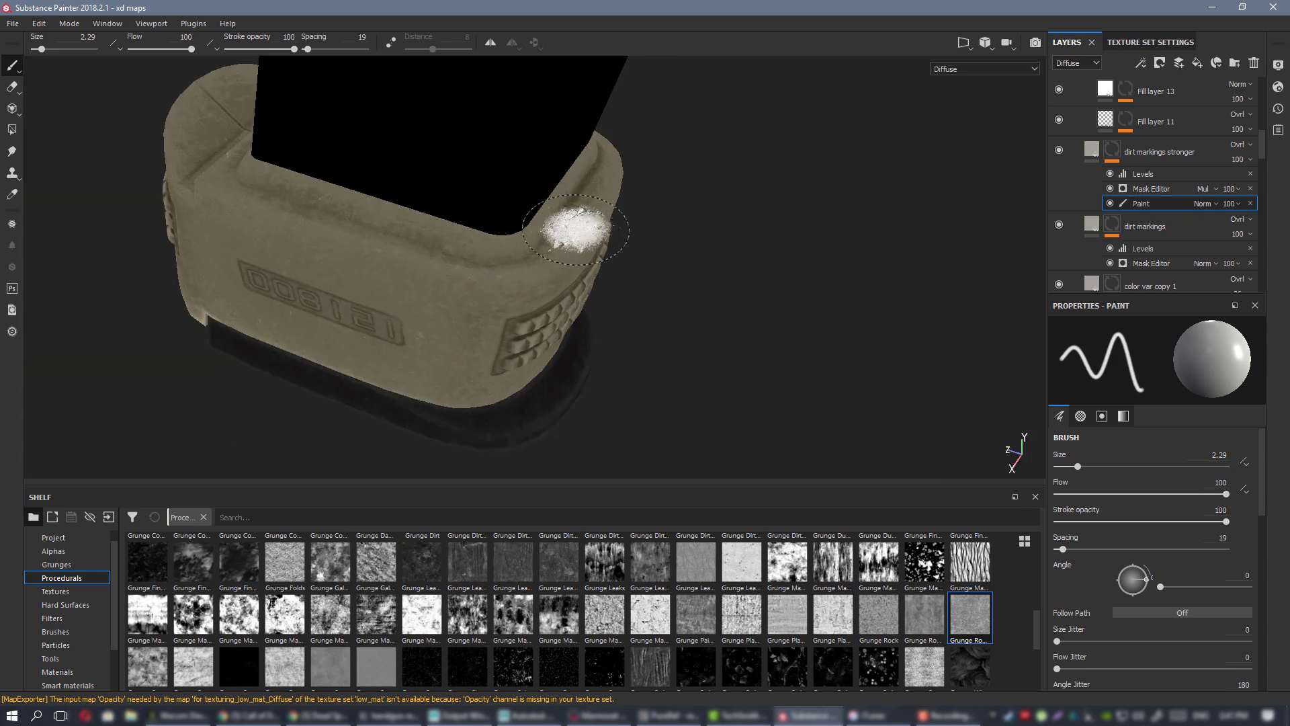
pyautogui.keyDown('alt'); pyautogui.moveTo(229, 169); pyautogui.dragTo(377, 178); pyautogui.keyUp('alt')
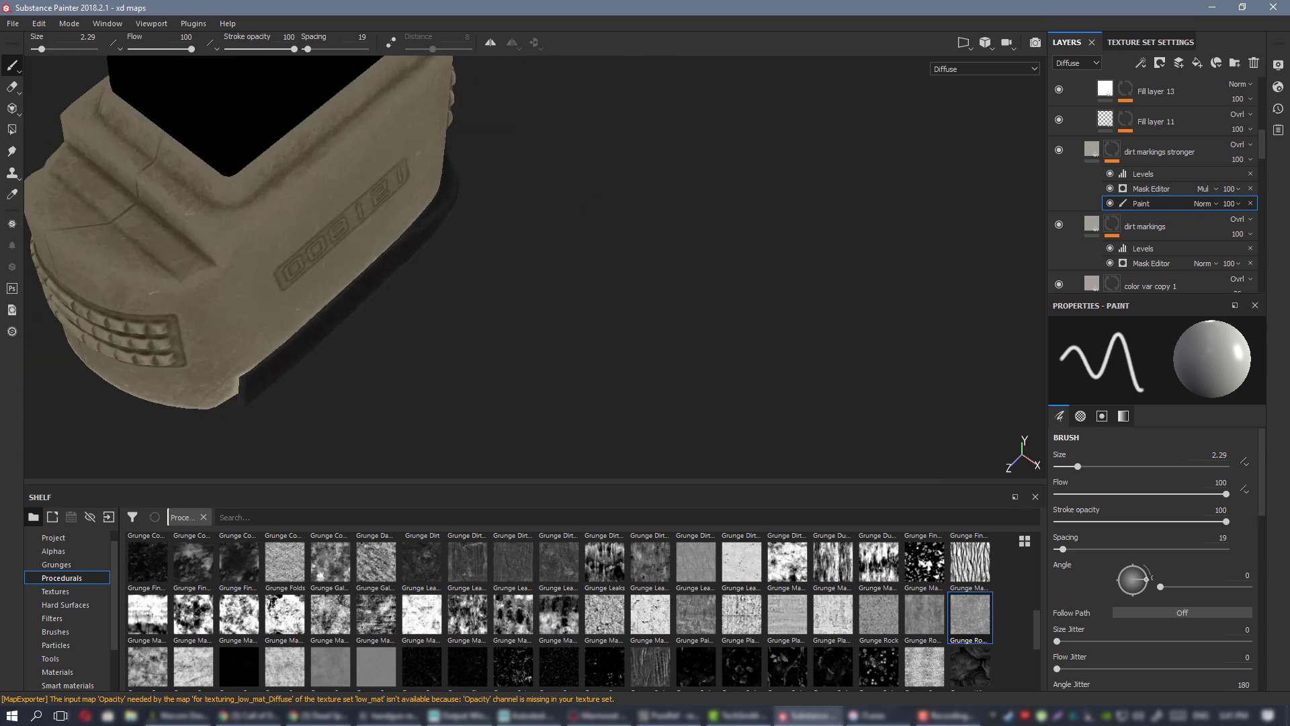
pyautogui.keyDown('alt'); pyautogui.moveTo(123, 236); pyautogui.dragTo(398, 282, button='middle'); pyautogui.keyUp('alt')
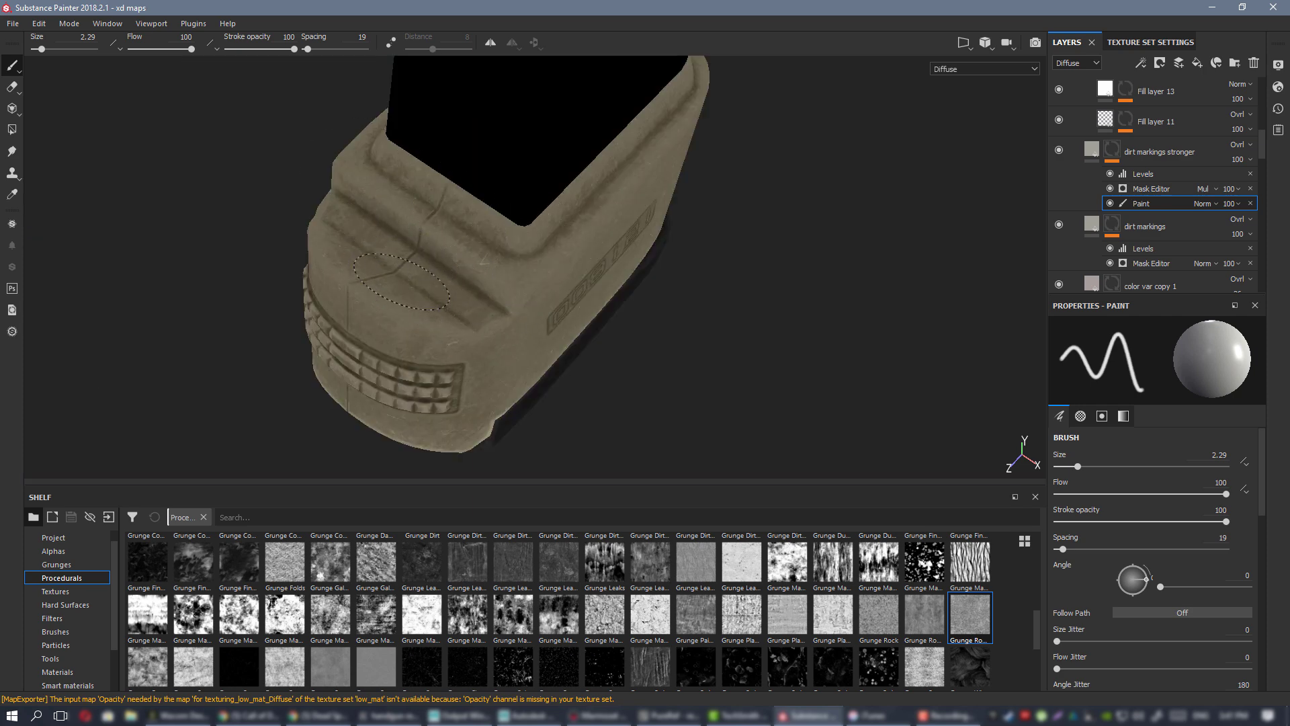
# - Show the full material and examine the magazine base from several sides under rotated lighting
pyautogui.moveTo(401, 281)
pyautogui.keyDown('alt'); pyautogui.mouseDown()
pyautogui.moveTo(395, 225)
pyautogui.moveTo(504, 297)
pyautogui.moveTo(753, 201)
pyautogui.mouseUp(); pyautogui.keyUp('alt')
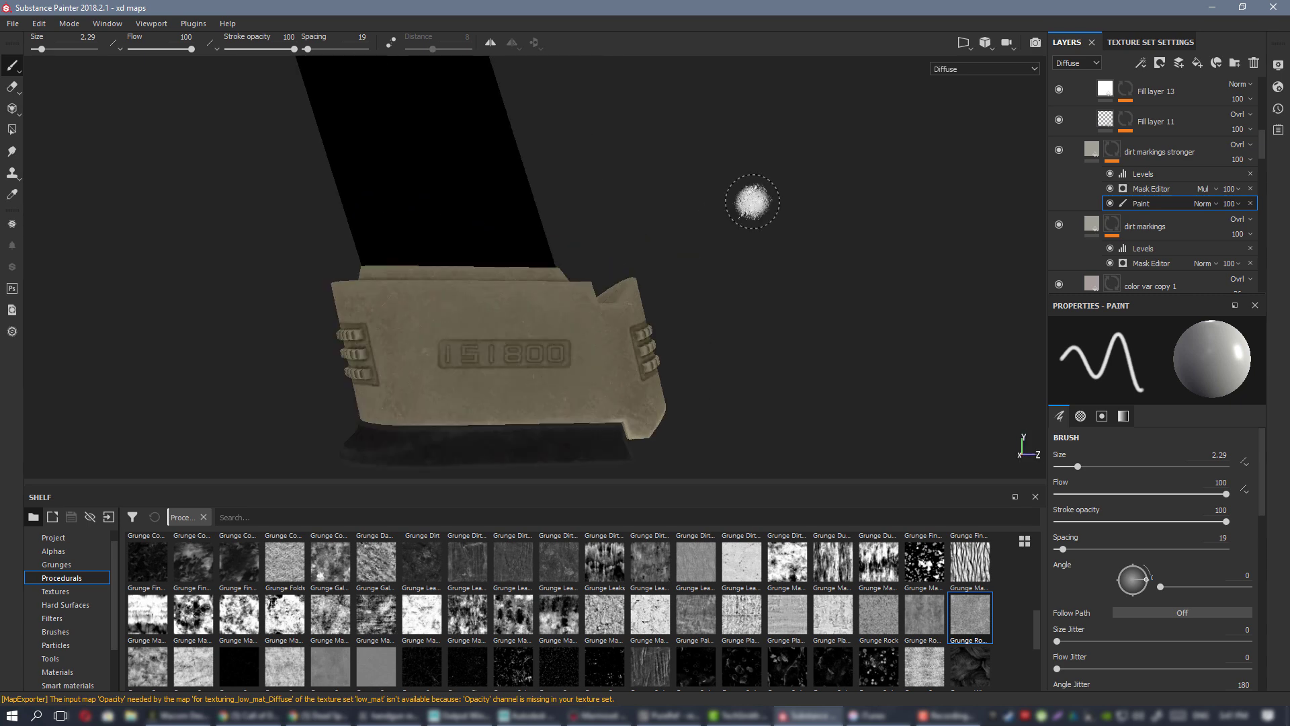
pyautogui.press('m')
pyautogui.moveTo(657, 268)
pyautogui.keyDown('alt'); pyautogui.mouseDown()
pyautogui.moveTo(604, 363)
pyautogui.moveTo(705, 410)
pyautogui.moveTo(820, 498)
pyautogui.moveTo(444, 395)
pyautogui.moveTo(484, 340)
pyautogui.mouseUp(); pyautogui.keyUp('alt')
pyautogui.keyDown('shift'); pyautogui.moveTo(484, 339); pyautogui.dragTo(586, 326, button='right'); pyautogui.keyUp('shift')
pyautogui.moveTo(587, 326)
pyautogui.keyDown('alt'); pyautogui.mouseDown()
pyautogui.moveTo(613, 188)
pyautogui.moveTo(127, 161)
pyautogui.mouseUp(); pyautogui.keyUp('alt')
pyautogui.keyDown('alt'); pyautogui.moveTo(127, 161); pyautogui.dragTo(542, 239, button='right'); pyautogui.keyUp('alt')
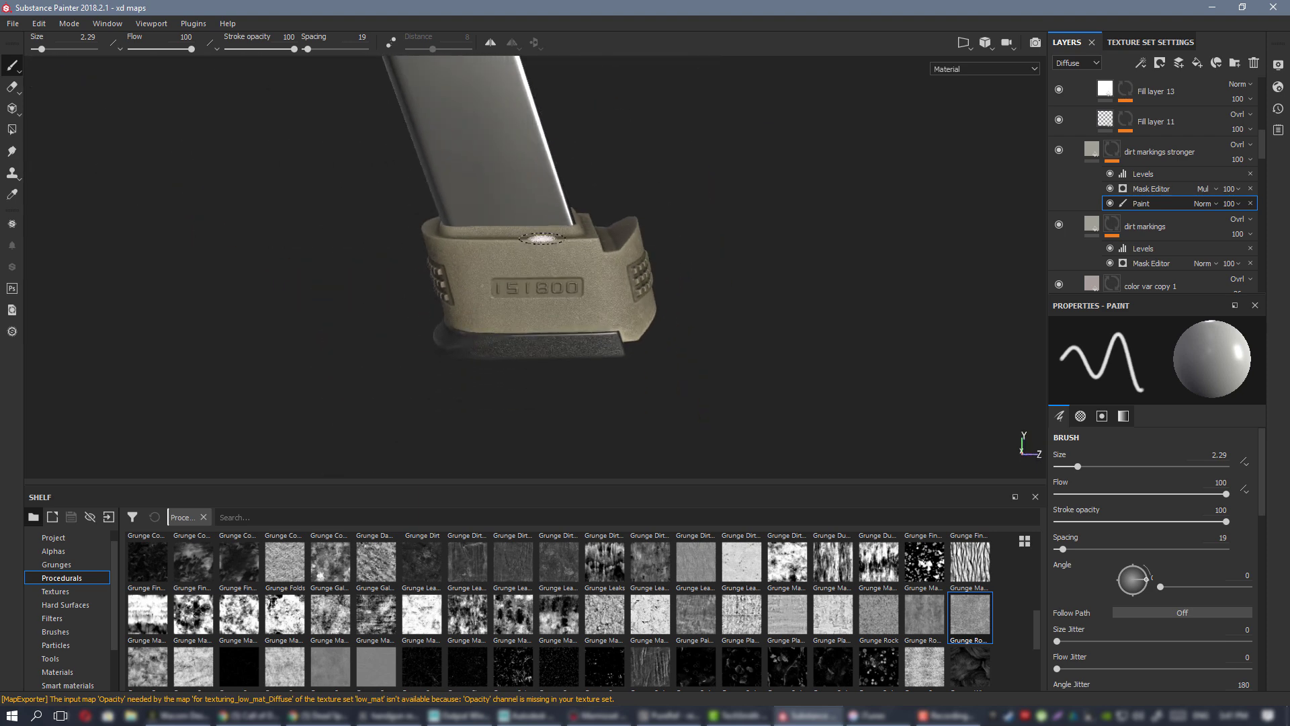
pyautogui.keyDown('alt'); pyautogui.moveTo(542, 239); pyautogui.dragTo(674, 228); pyautogui.keyUp('alt')
pyautogui.keyDown('shift'); pyautogui.moveTo(674, 228); pyautogui.dragTo(466, 331, button='right'); pyautogui.keyUp('shift')
pyautogui.keyDown('alt'); pyautogui.moveTo(465, 331); pyautogui.dragTo(667, 253, button='middle'); pyautogui.keyUp('alt')
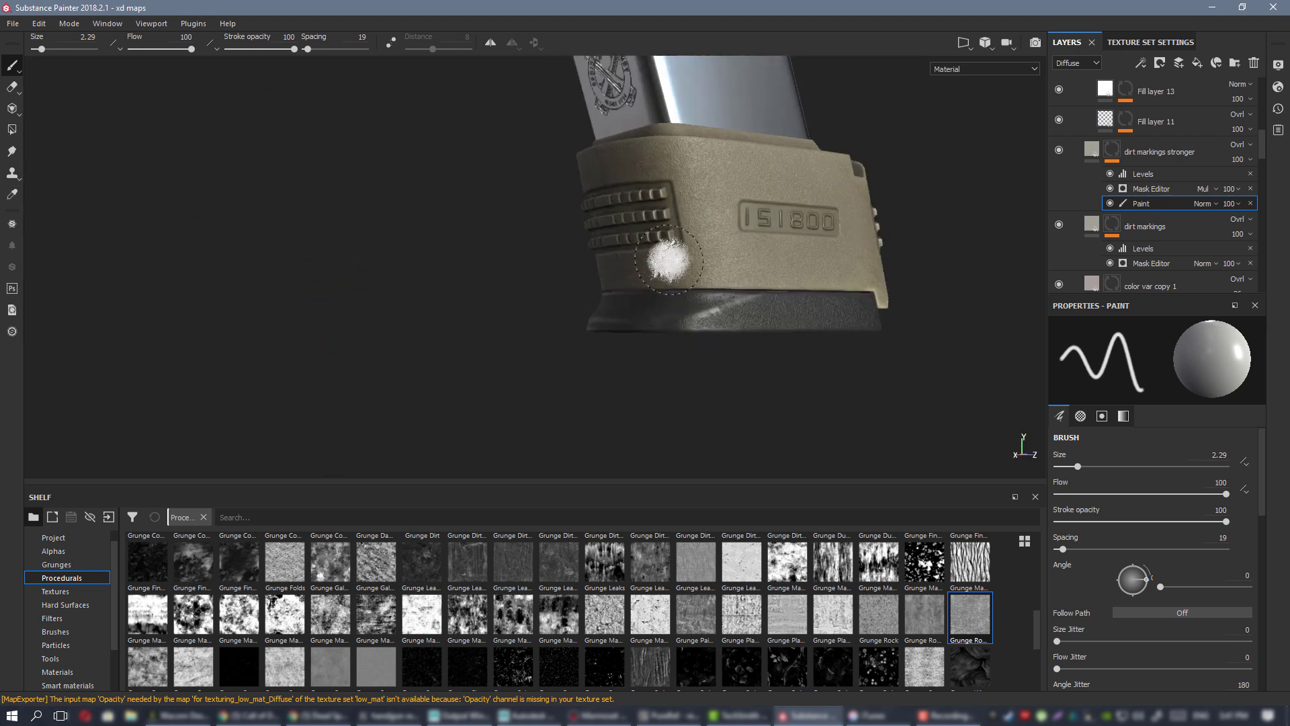
pyautogui.keyDown('alt'); pyautogui.moveTo(668, 254); pyautogui.dragTo(723, 269); pyautogui.keyUp('alt')
pyautogui.moveTo(723, 269)
pyautogui.keyDown('shift'); pyautogui.mouseDown(button='right')
pyautogui.moveTo(750, 299)
pyautogui.moveTo(723, 302)
pyautogui.mouseUp(button='right'); pyautogui.keyUp('shift')
pyautogui.keyDown('alt'); pyautogui.moveTo(722, 303); pyautogui.dragTo(625, 296); pyautogui.keyUp('alt')
pyautogui.keyDown('shift'); pyautogui.moveTo(625, 295); pyautogui.dragTo(806, 268, button='right'); pyautogui.keyUp('shift')
# - Examine the surface of the assembled pistol's frame and grip up close
pyautogui.keyDown('alt'); pyautogui.moveTo(719, 289); pyautogui.dragTo(1008, 315, button='middle'); pyautogui.keyUp('alt')
pyautogui.keyDown('alt'); pyautogui.moveTo(839, 282); pyautogui.dragTo(927, 283, button='right'); pyautogui.keyUp('alt')
pyautogui.keyDown('alt'); pyautogui.moveTo(927, 282); pyautogui.dragTo(651, 288, button='middle'); pyautogui.keyUp('alt')
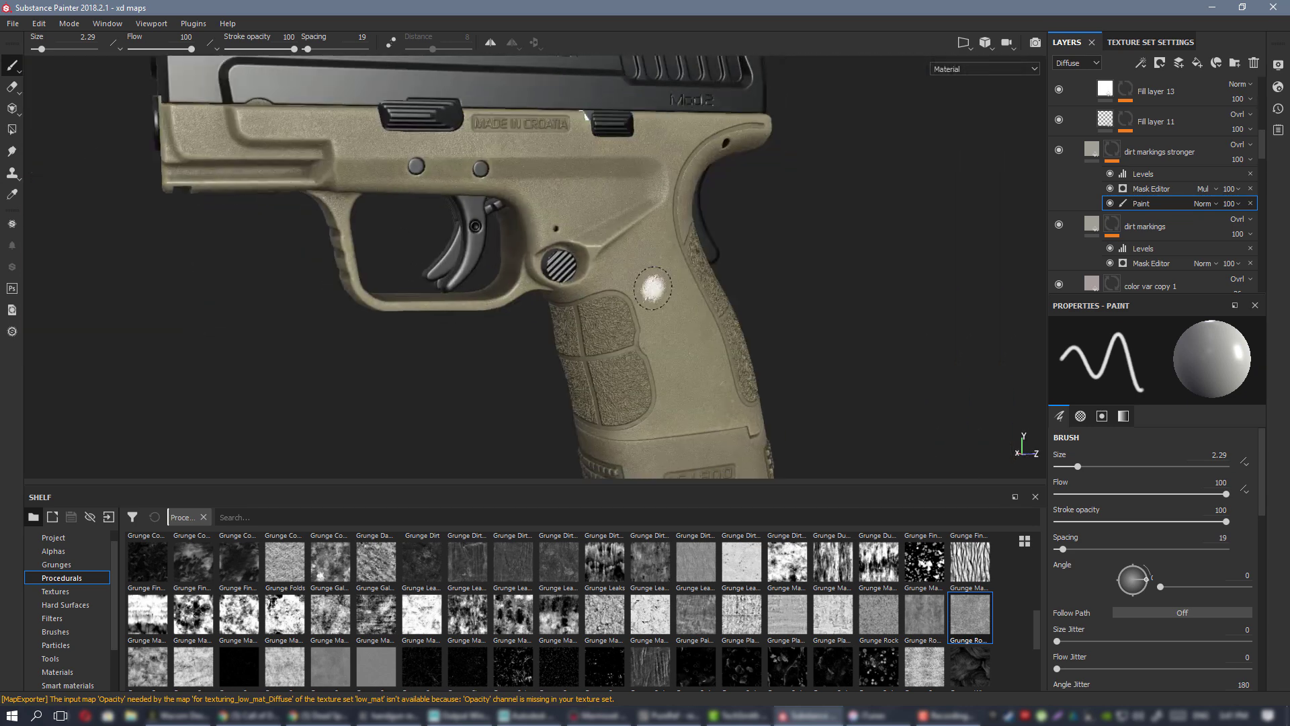
pyautogui.keyDown('alt'); pyautogui.moveTo(727, 290); pyautogui.dragTo(793, 283, button='right'); pyautogui.keyUp('alt')
pyautogui.keyDown('alt'); pyautogui.moveTo(625, 329); pyautogui.dragTo(584, 334); pyautogui.keyUp('alt')
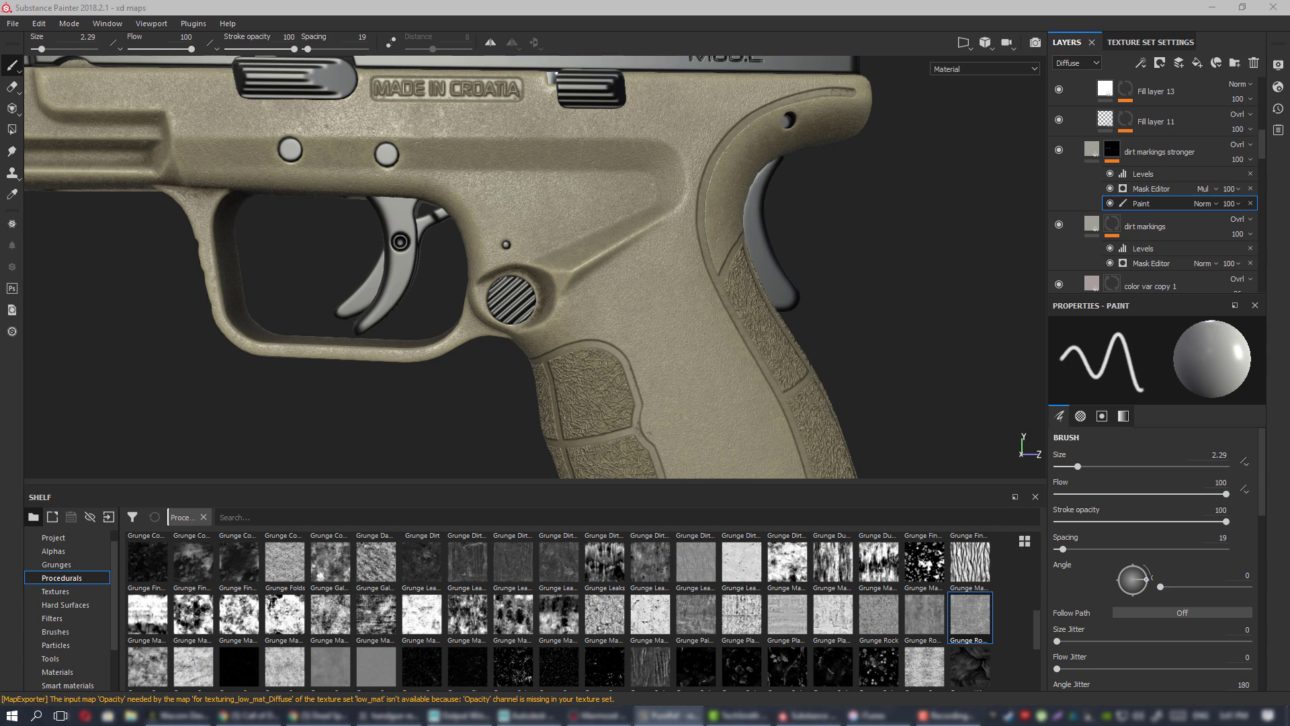
# - Bring the PureRef reference board into view and examine the circled photo of the magazine's base plate
pyautogui.moveTo(1289, 323); pyautogui.dragTo(936, 358, button='right')
pyautogui.scroll(4, 917, 357)
pyautogui.moveTo(817, 376); pyautogui.dragTo(716, 384, button='middle')
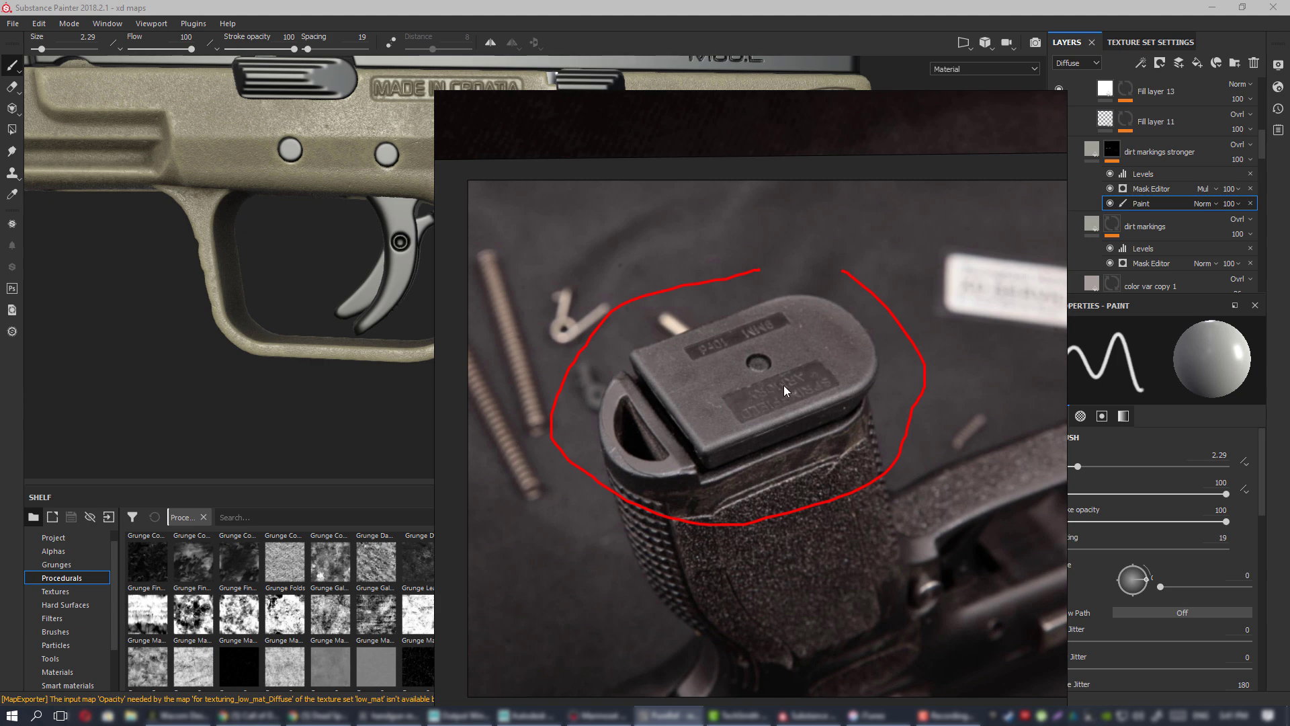
pyautogui.scroll(2, 793, 374)
pyautogui.scroll(-4, 805, 363)
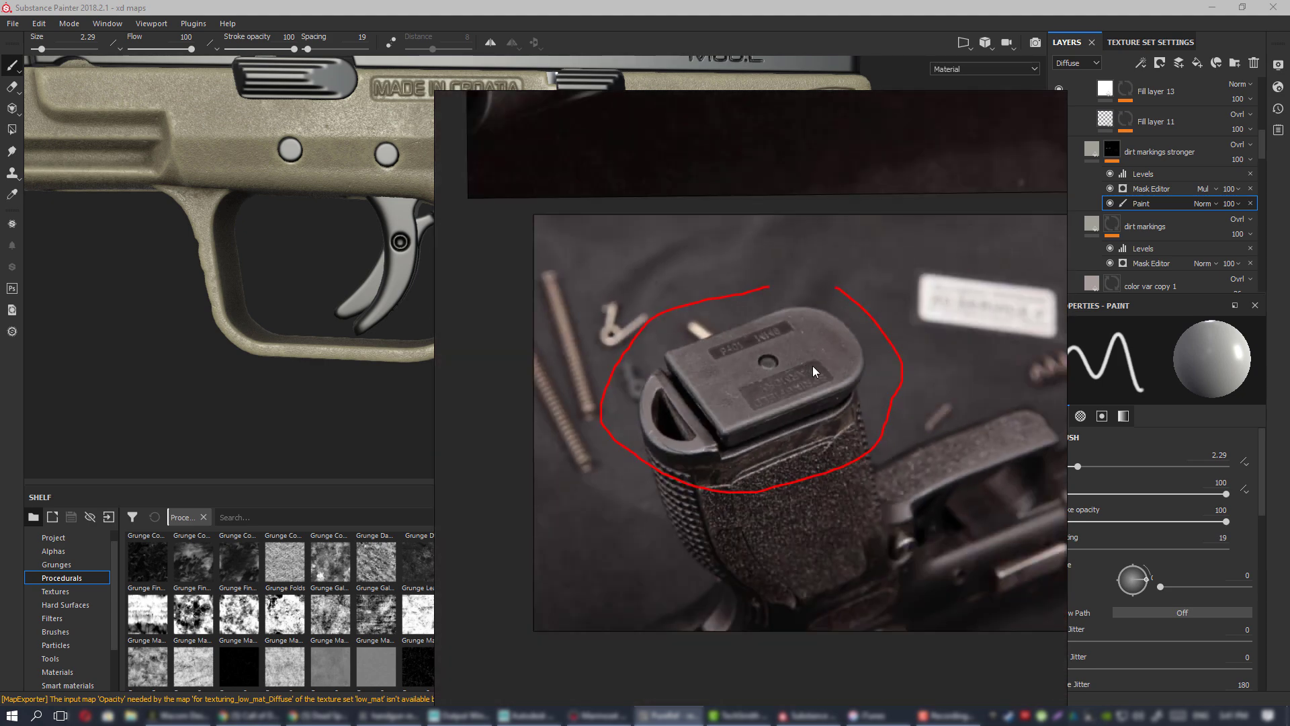
pyautogui.scroll(2, 812, 365)
pyautogui.scroll(-2, 813, 366)
pyautogui.scroll(1, 772, 375)
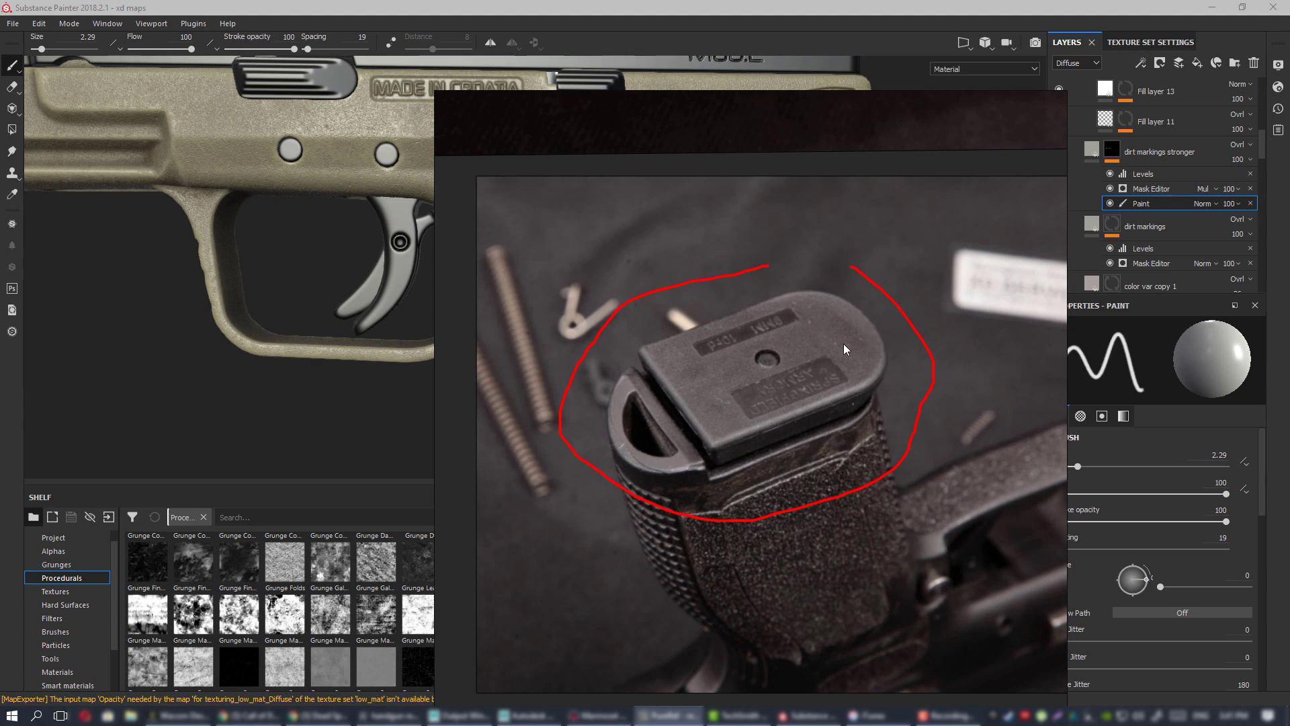
pyautogui.moveTo(669, 349); pyautogui.dragTo(1289, 349, button='right')
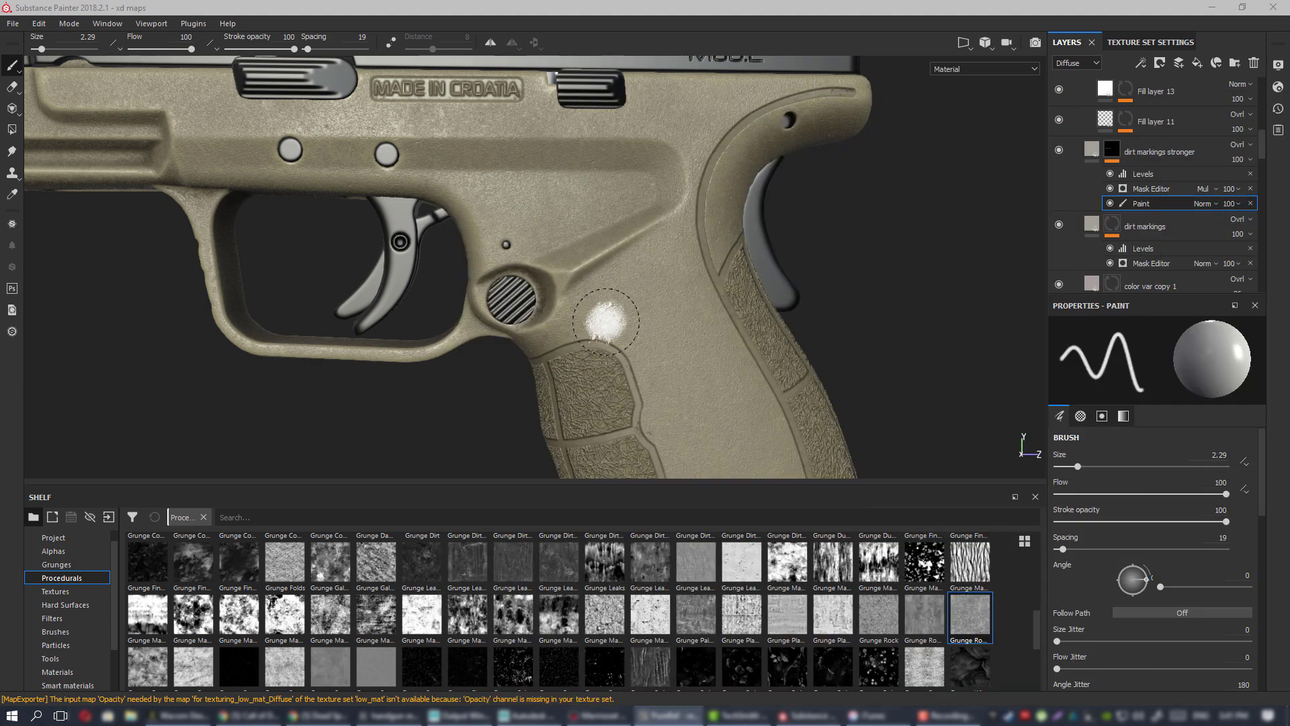
# - Find an assembled pistol among the model copies and view the underside of its magazine
pyautogui.keyDown('alt'); pyautogui.moveTo(642, 339); pyautogui.dragTo(645, 305, button='right'); pyautogui.keyUp('alt')
pyautogui.keyDown('alt'); pyautogui.moveTo(645, 305); pyautogui.dragTo(383, 204); pyautogui.keyUp('alt')
pyautogui.keyDown('alt'); pyautogui.moveTo(383, 204); pyautogui.dragTo(380, 125, button='right'); pyautogui.keyUp('alt')
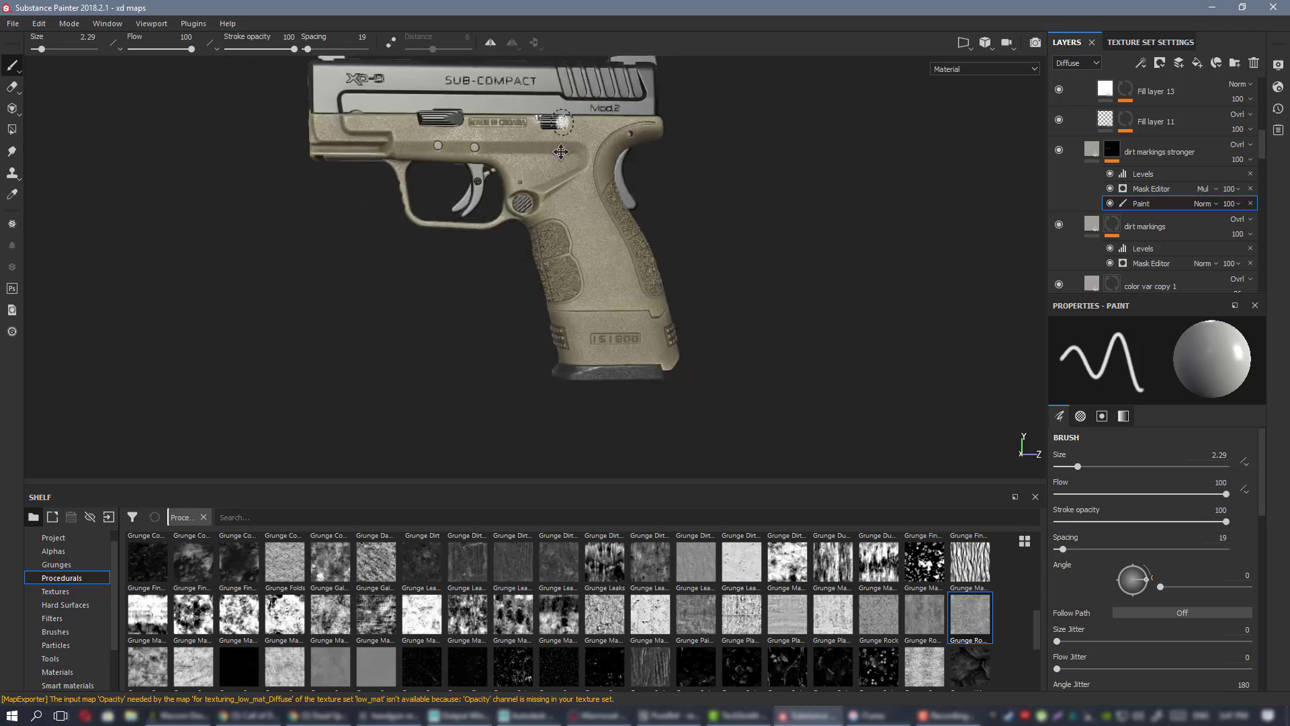
pyautogui.keyDown('alt'); pyautogui.moveTo(561, 152); pyautogui.dragTo(615, 470, button='middle'); pyautogui.keyUp('alt')
pyautogui.keyDown('alt'); pyautogui.moveTo(679, 172); pyautogui.dragTo(639, 337, button='middle'); pyautogui.keyUp('alt')
pyautogui.keyDown('alt'); pyautogui.moveTo(115, 360); pyautogui.dragTo(941, 471, button='middle'); pyautogui.keyUp('alt')
pyautogui.press('f')
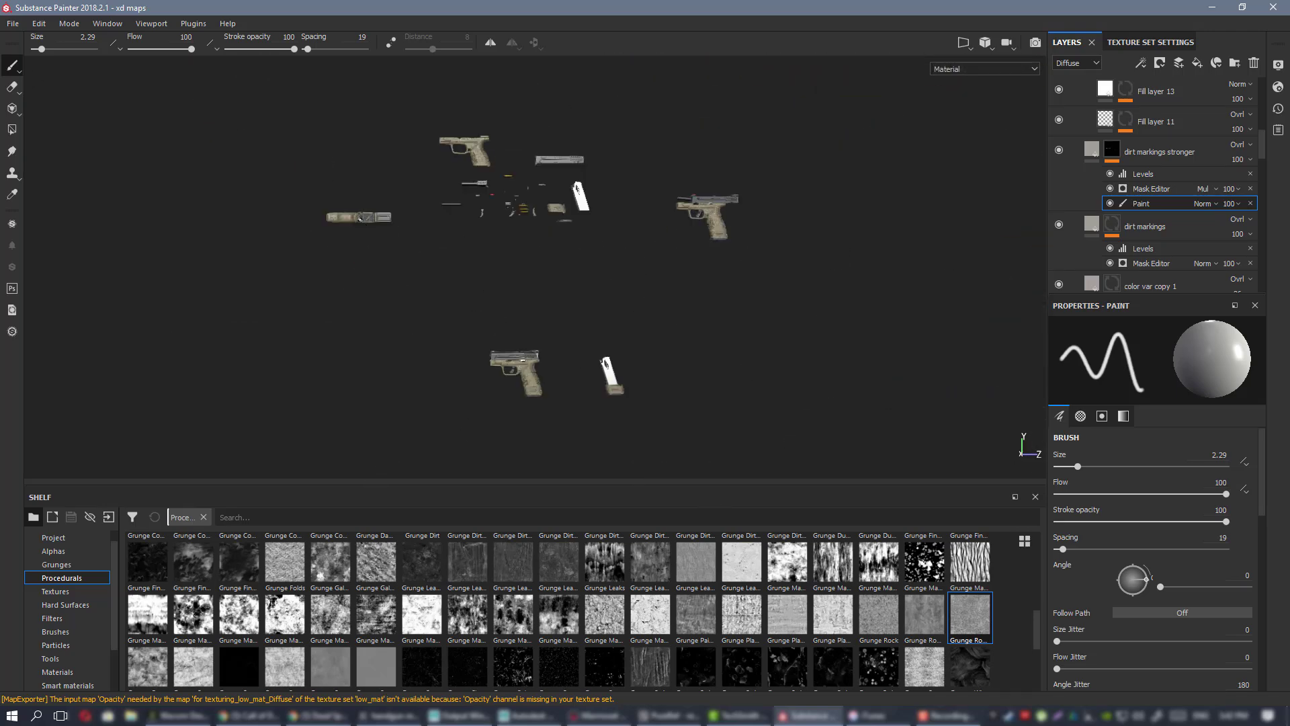
pyautogui.scroll(5, 360, 217)
pyautogui.keyDown('alt'); pyautogui.moveTo(471, 284); pyautogui.dragTo(386, 278, button='right'); pyautogui.keyUp('alt')
pyautogui.keyDown('alt'); pyautogui.moveTo(314, 256); pyautogui.dragTo(501, 274); pyautogui.keyUp('alt')
# - Examine the black base plate on the magazine's underside, comparing the diffuse channel with the full material
pyautogui.press('c')
pyautogui.keyDown('alt'); pyautogui.moveTo(528, 225); pyautogui.dragTo(423, 252); pyautogui.keyUp('alt')
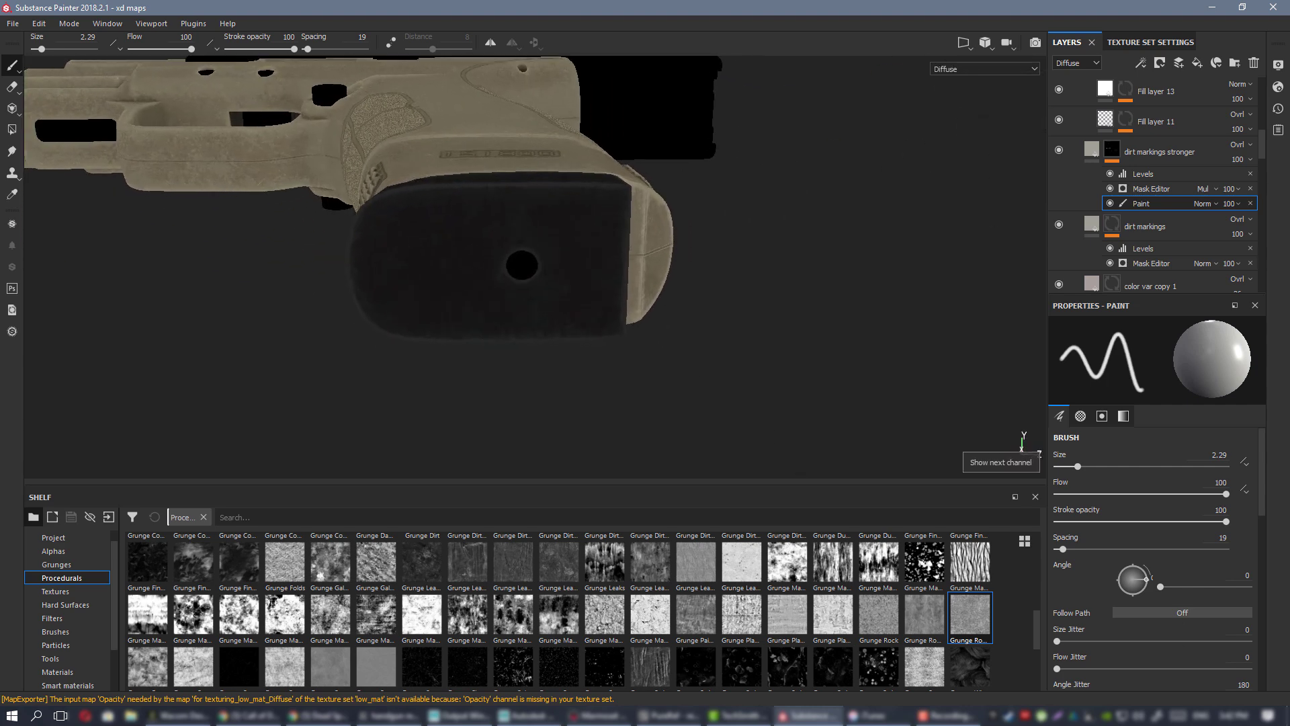
pyautogui.keyDown('alt'); pyautogui.moveTo(424, 252); pyautogui.dragTo(501, 262, button='middle'); pyautogui.keyUp('alt')
pyautogui.scroll(2, 502, 258)
pyautogui.keyDown('alt'); pyautogui.moveTo(501, 258); pyautogui.dragTo(619, 282); pyautogui.keyUp('alt')
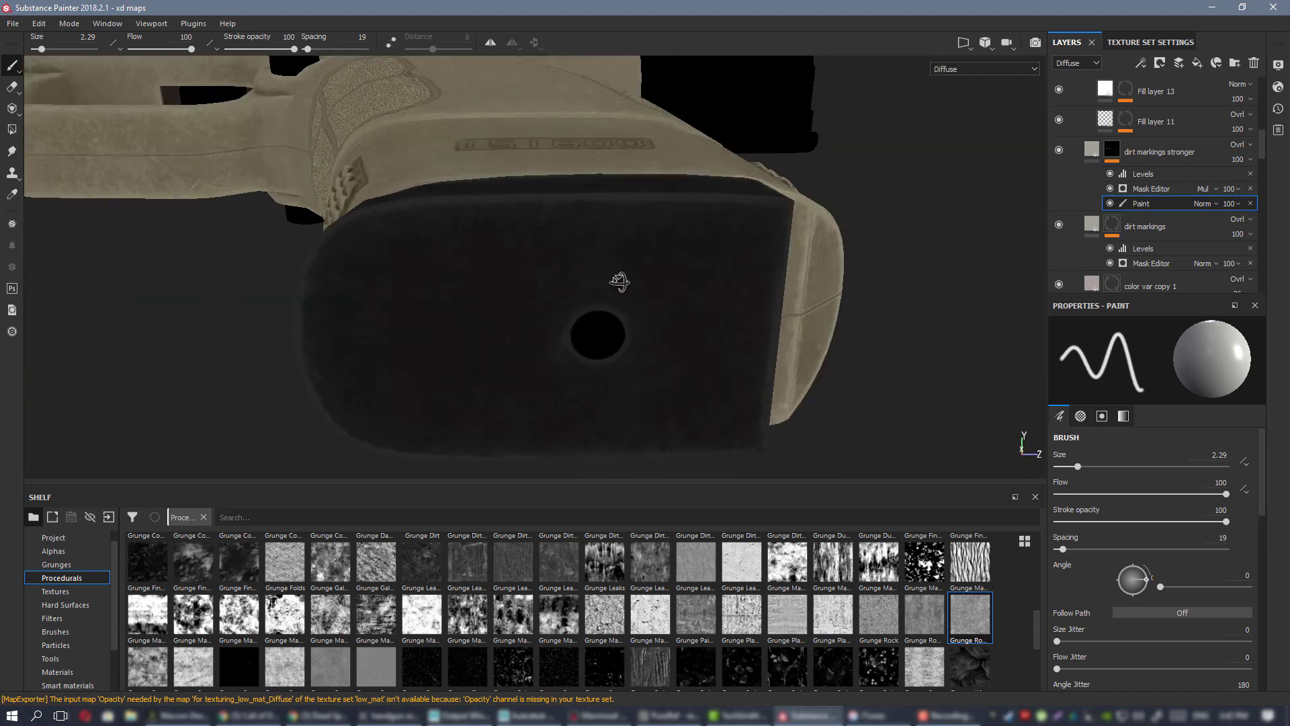
pyautogui.keyDown('alt'); pyautogui.moveTo(619, 282); pyautogui.dragTo(423, 256, button='right'); pyautogui.keyUp('alt')
pyautogui.keyDown('alt'); pyautogui.moveTo(423, 256); pyautogui.dragTo(615, 223); pyautogui.keyUp('alt')
pyautogui.press('m')
pyautogui.keyDown('alt'); pyautogui.moveTo(763, 222); pyautogui.dragTo(655, 232); pyautogui.keyUp('alt')
pyautogui.press('c')
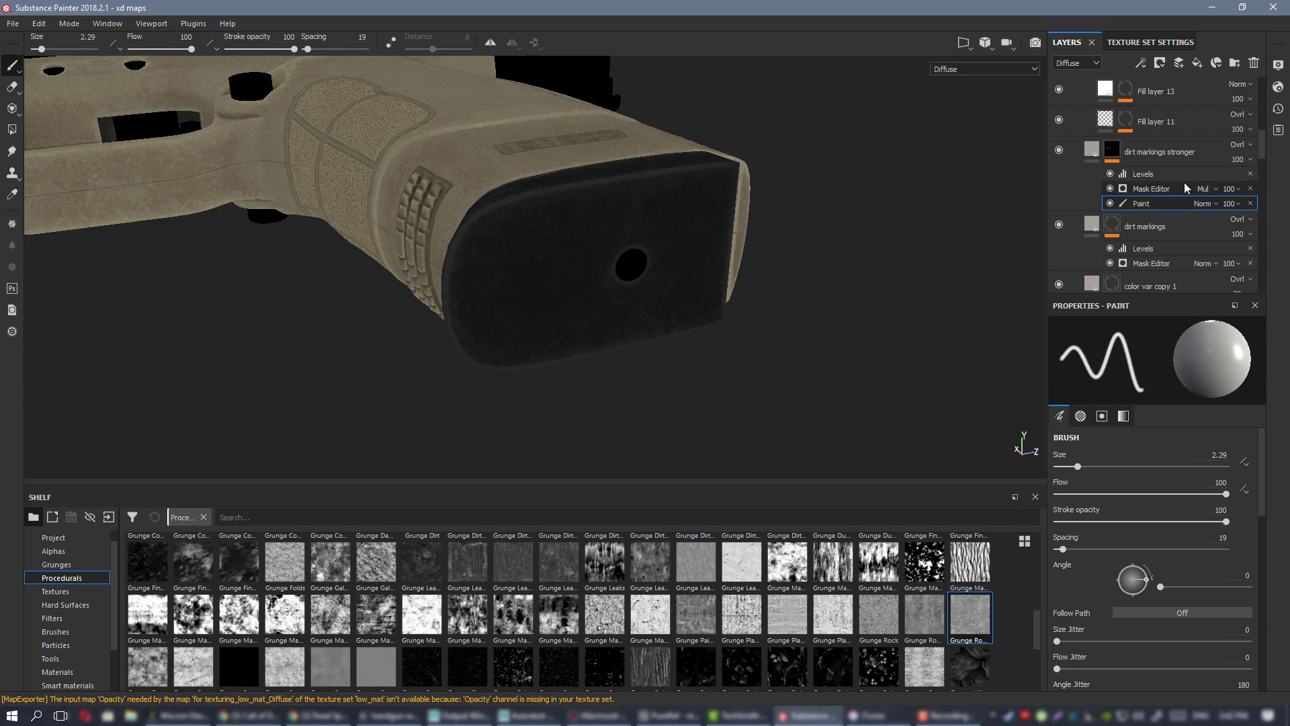
# - Collapse the "grip darkening" folder and review the upper layers of the "plastic" group
pyautogui.scroll(1, 1183, 183)
pyautogui.scroll(2, 1186, 184)
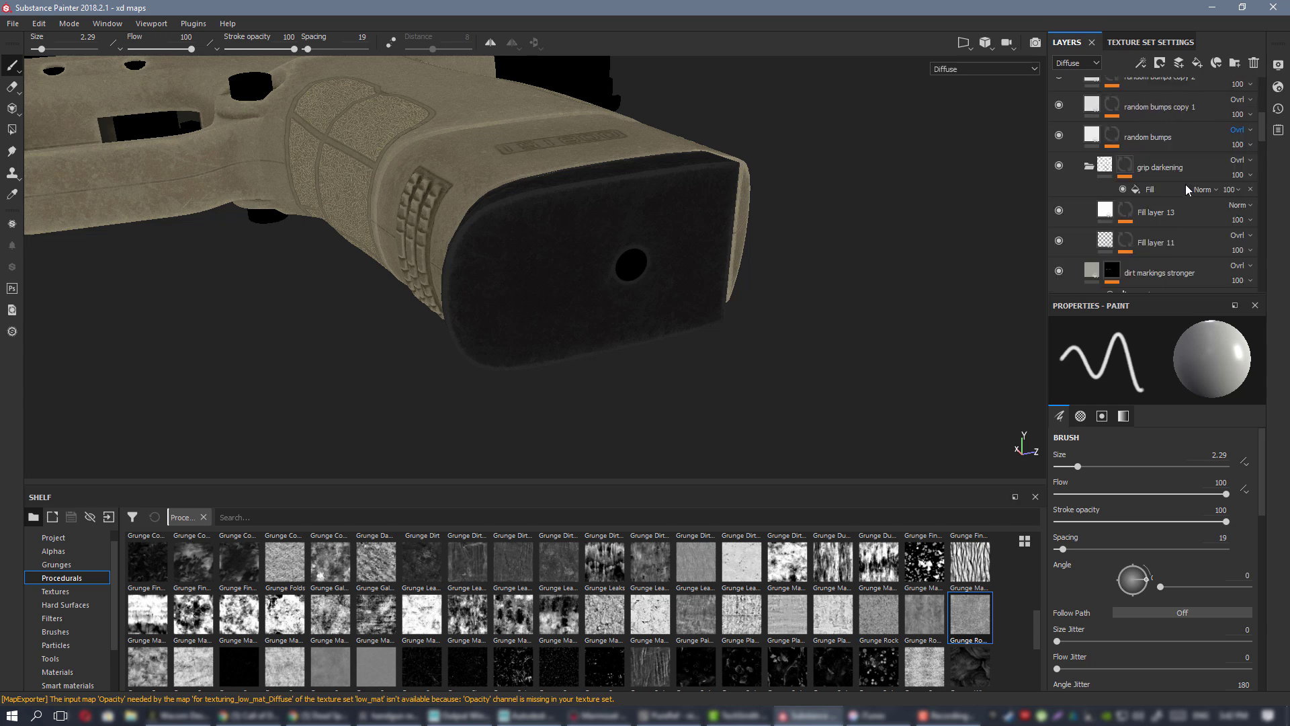
pyautogui.click(1089, 169)
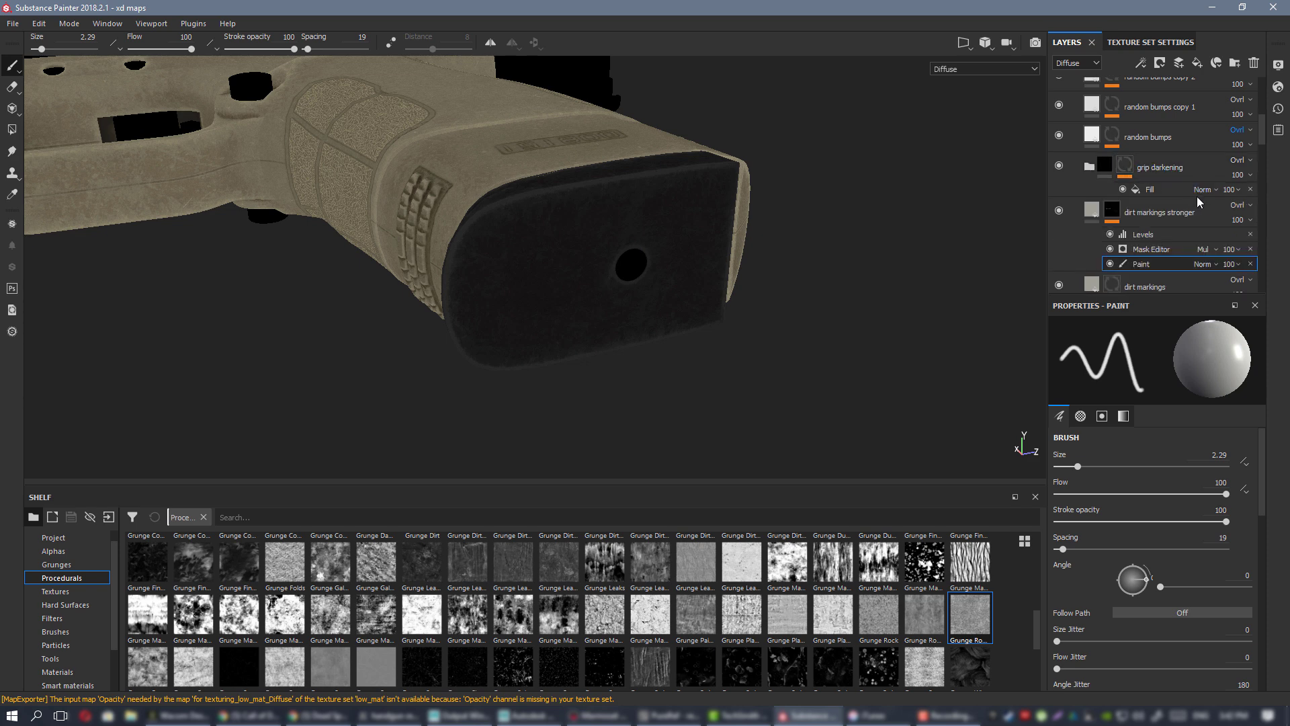
pyautogui.scroll(5, 1195, 196)
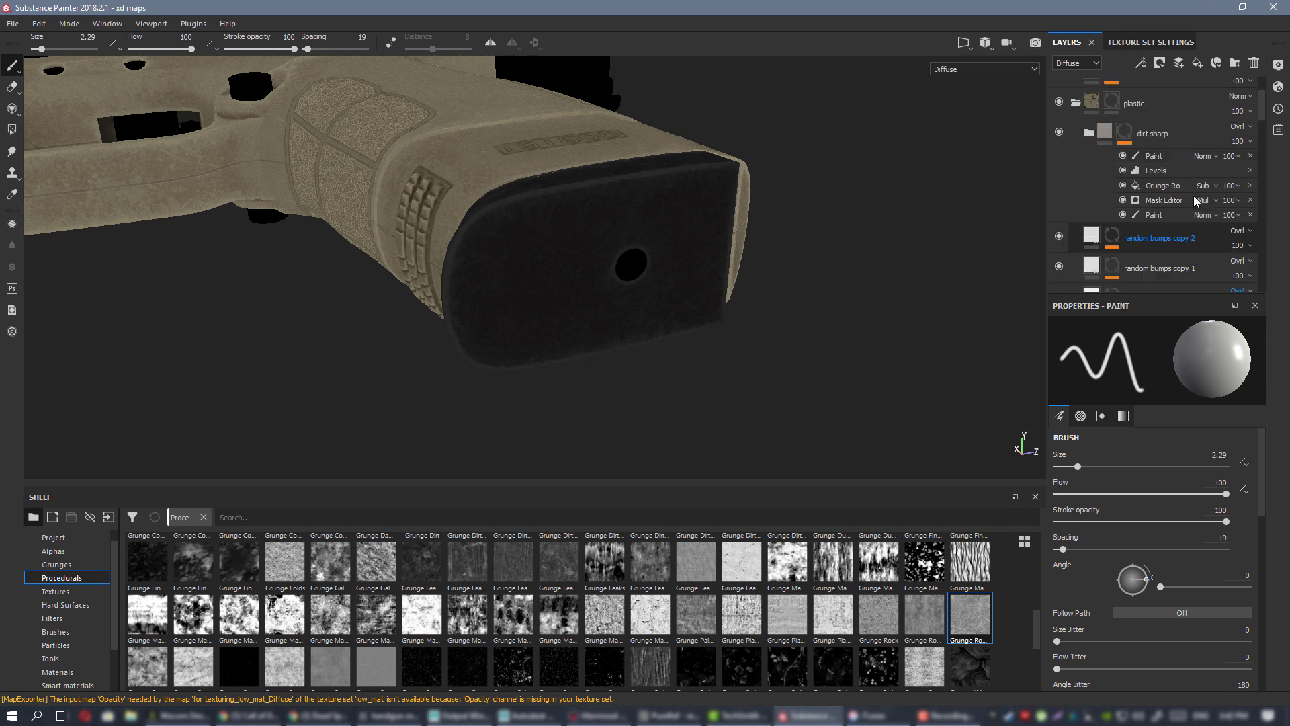
pyautogui.scroll(1, 1190, 199)
pyautogui.scroll(-7, 1103, 176)
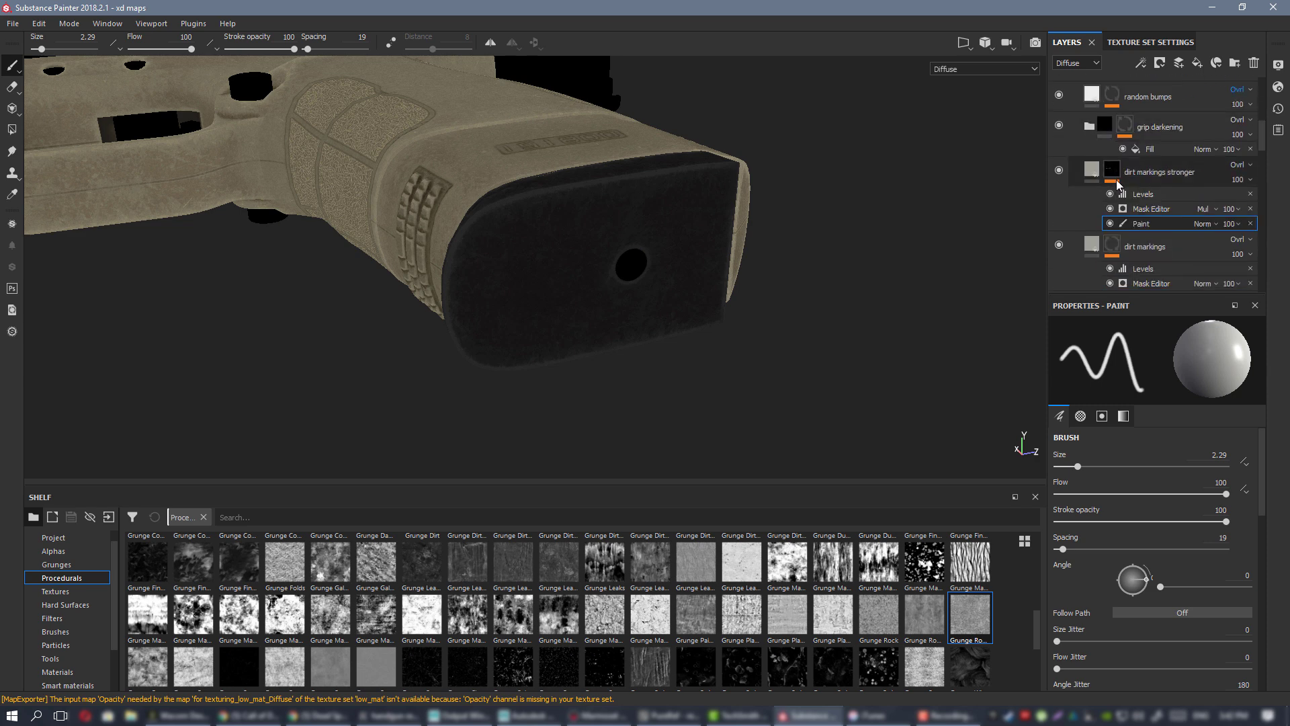
# - Find the layer that lightens the magazine base plate's edges by toggling the "wear edges" and "wear edges mag" layers
pyautogui.scroll(-3, 1133, 153)
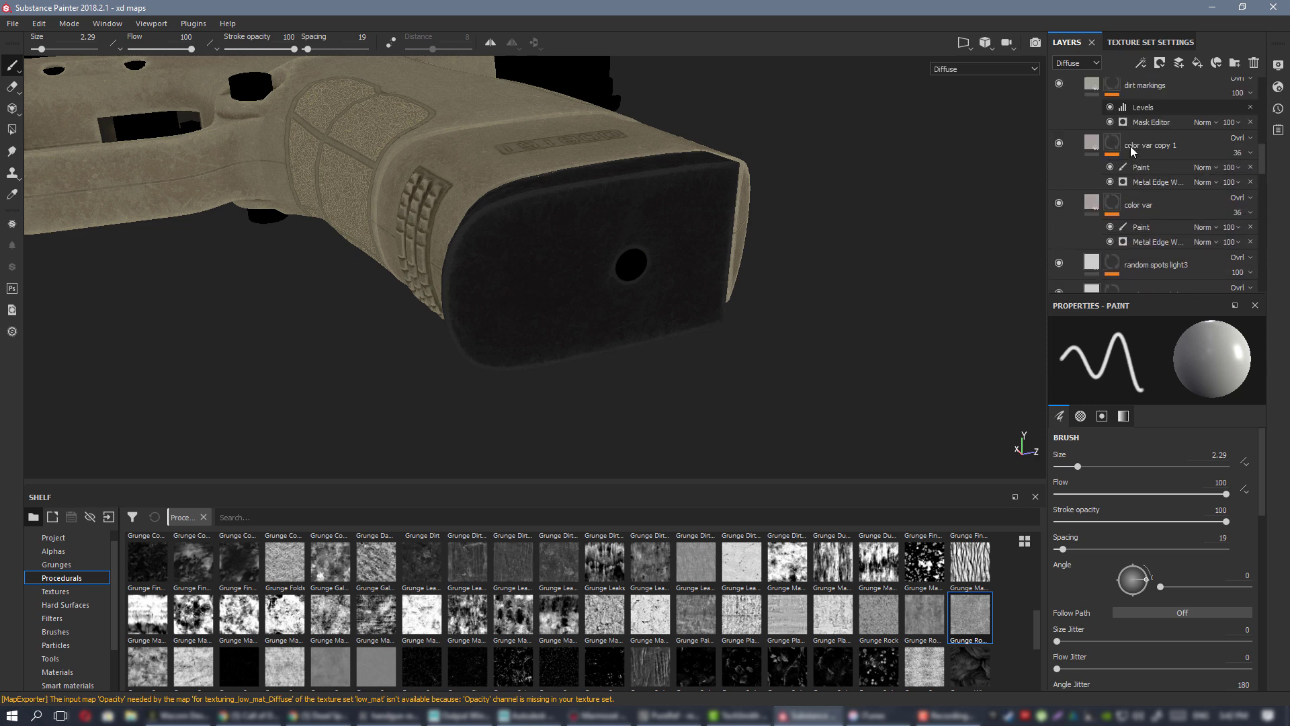
pyautogui.scroll(-2, 1134, 153)
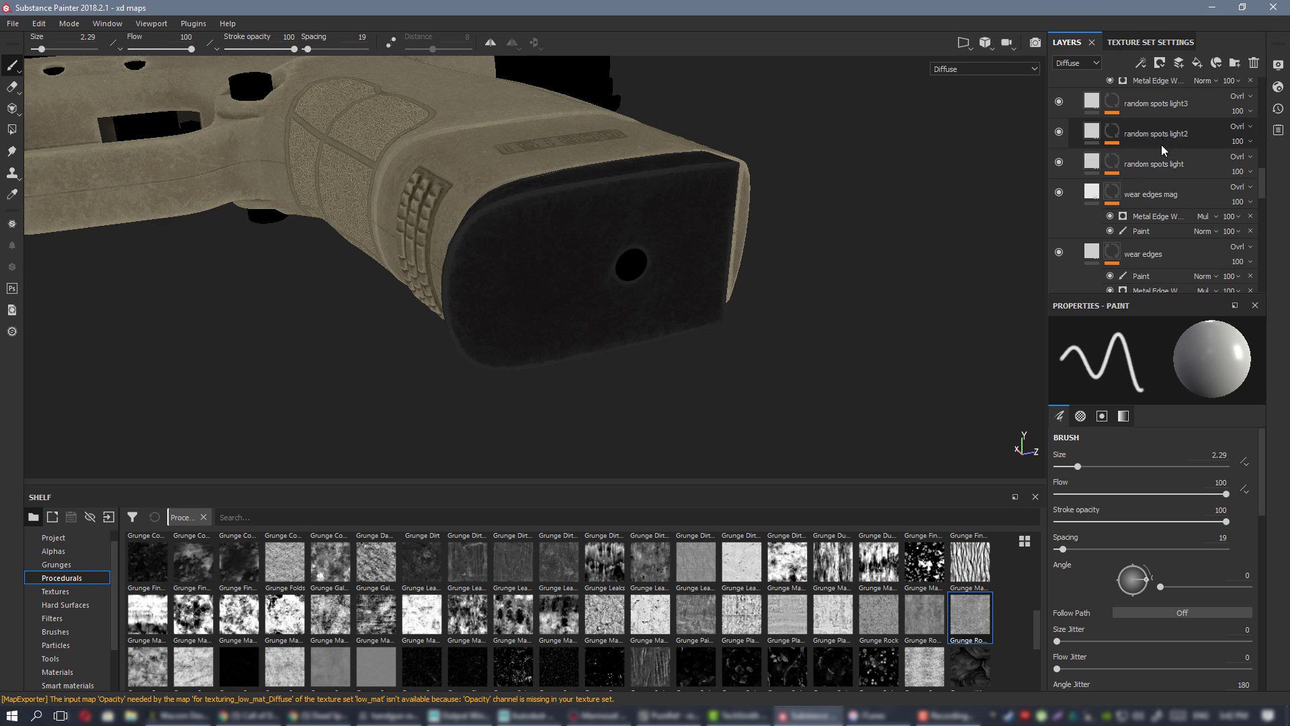
pyautogui.scroll(-2, 1161, 144)
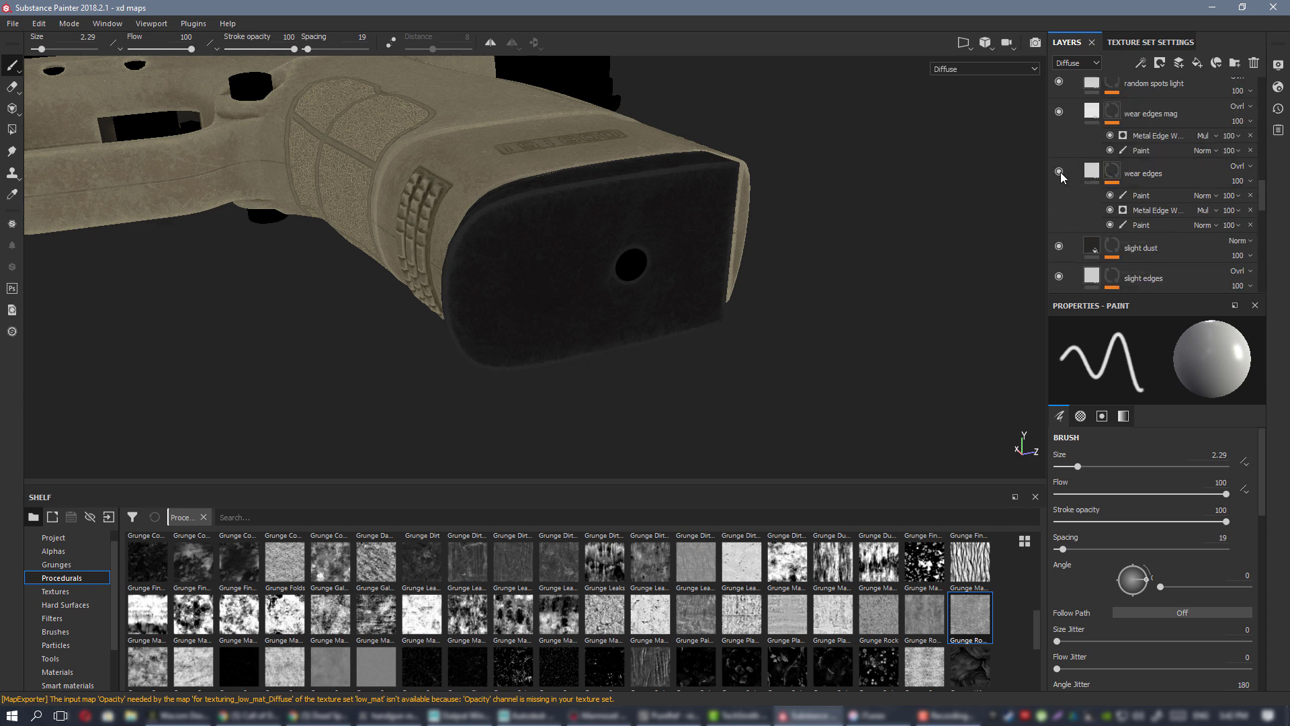
pyautogui.click(1060, 172)
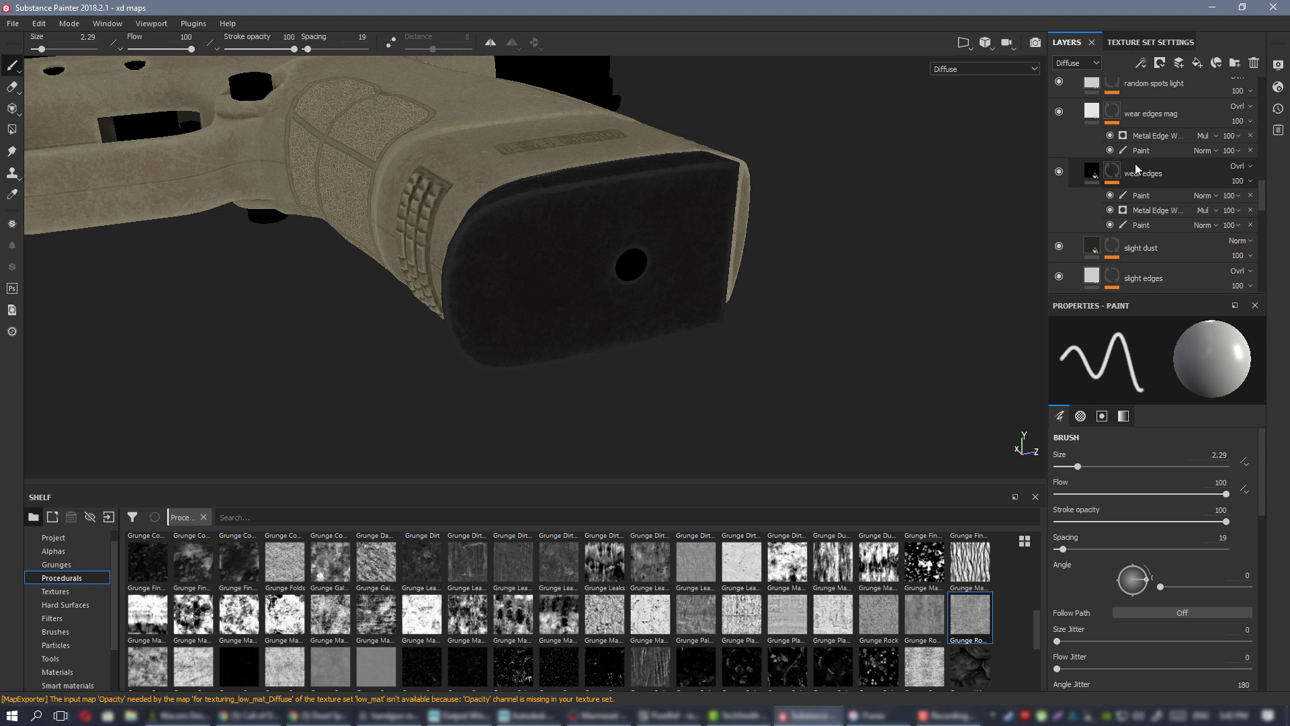
pyautogui.scroll(-2, 1135, 163)
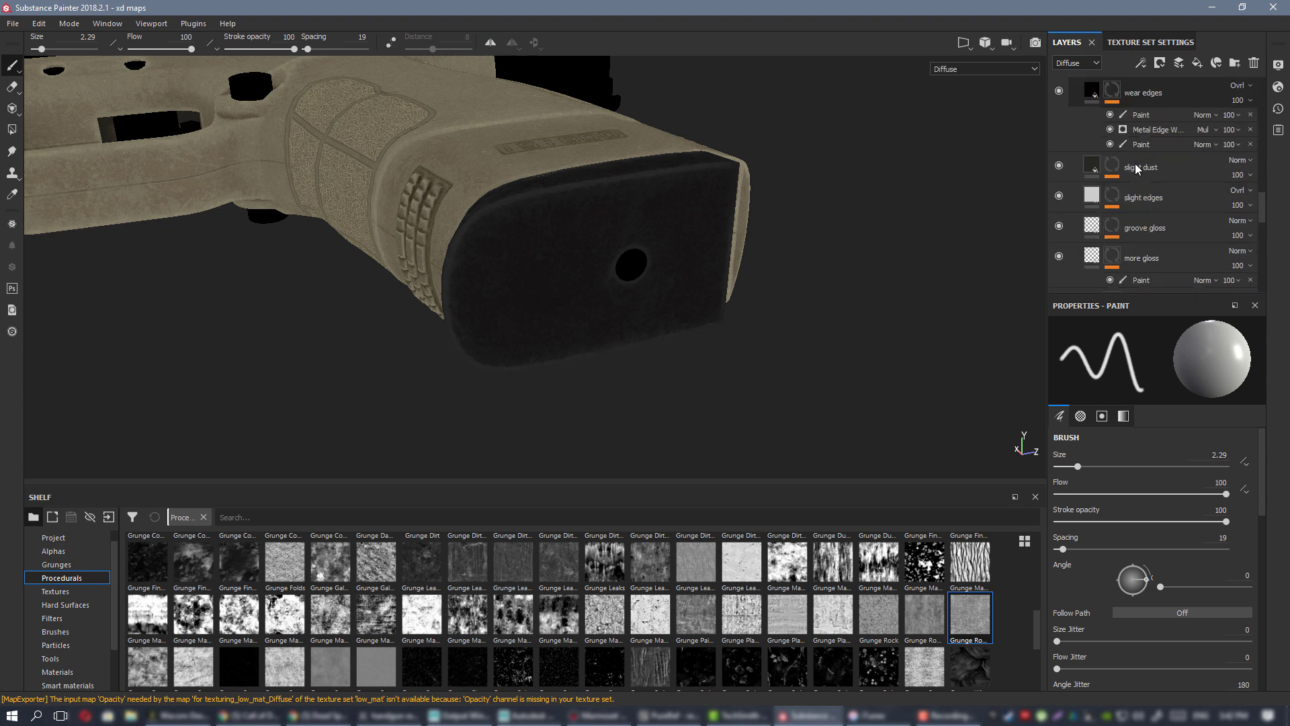
pyautogui.scroll(3, 1132, 173)
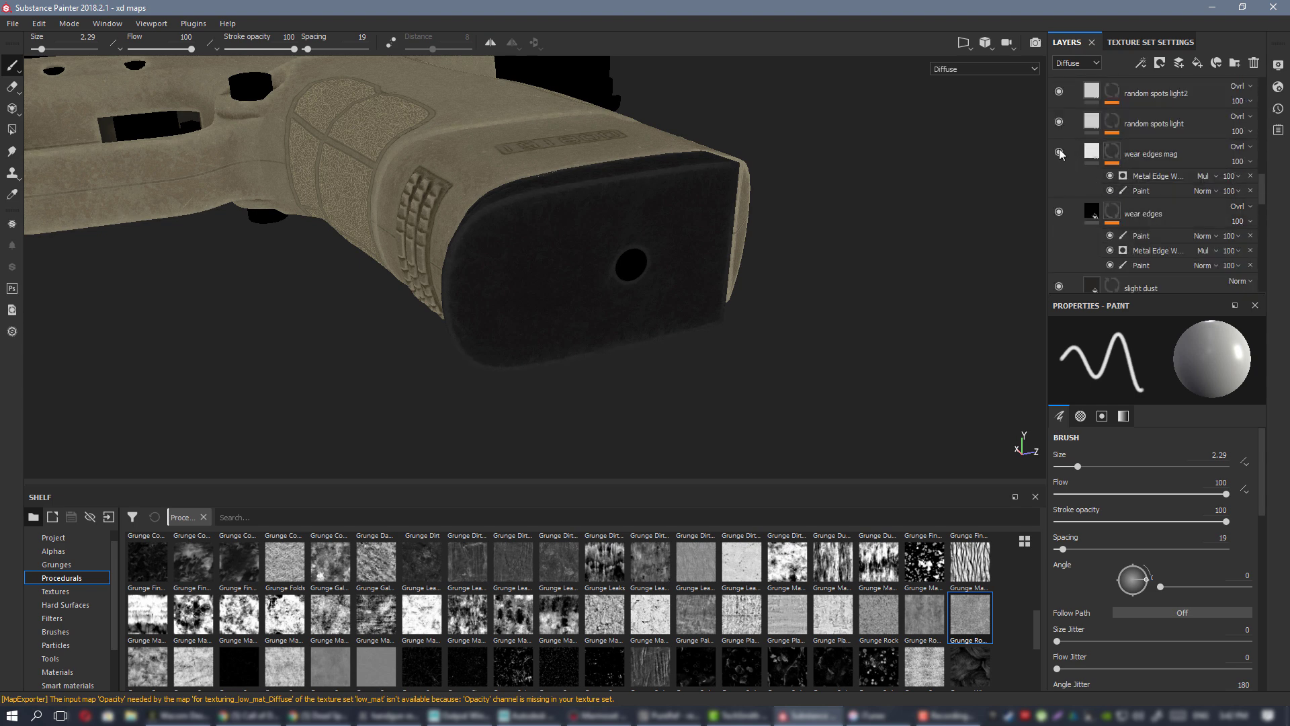
pyautogui.click(1059, 150)
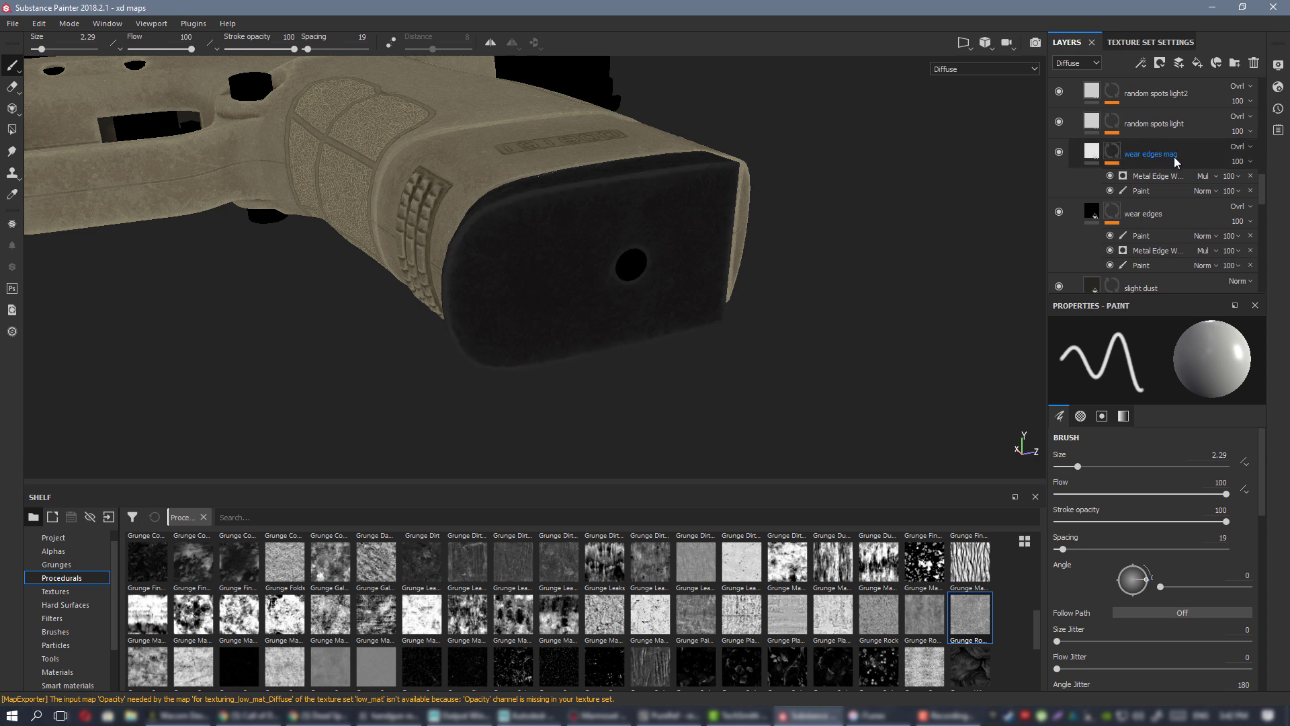
# - Brighten the "wear edges mag" fill's diffuse color to pure white, with a value of 1.000
pyautogui.click(1091, 152)
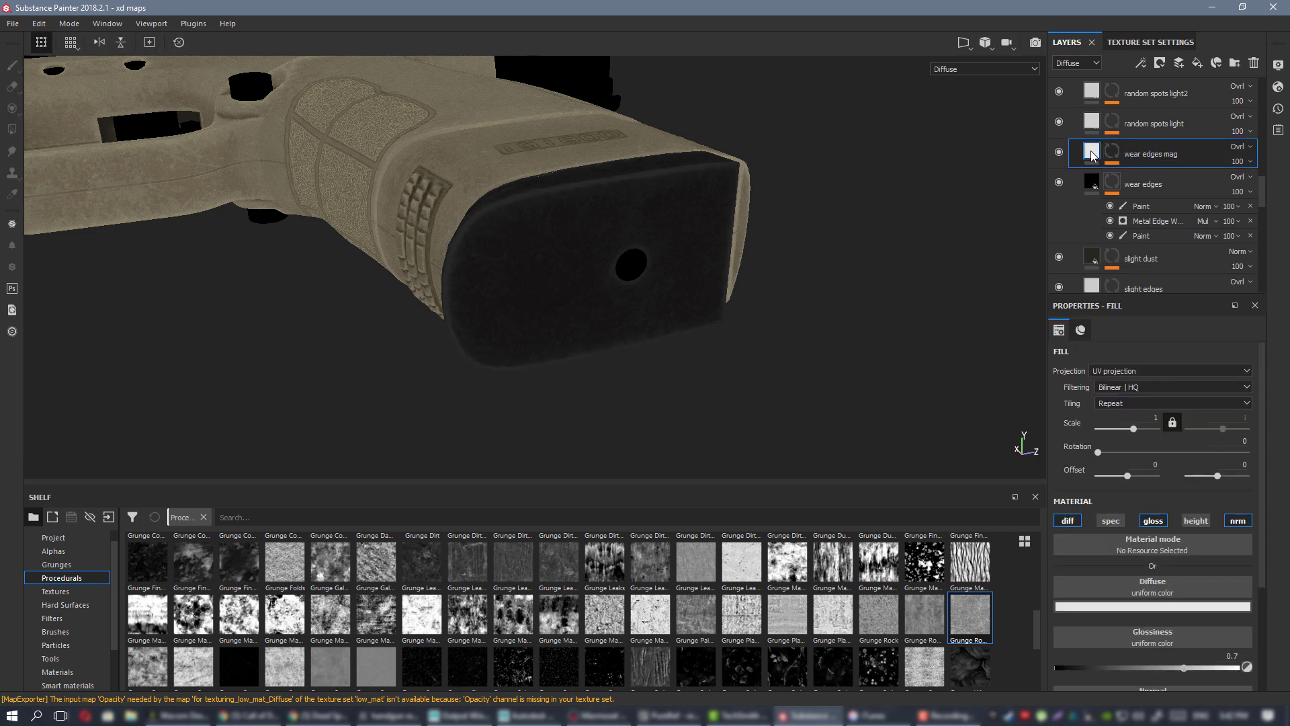
pyautogui.click(1165, 607)
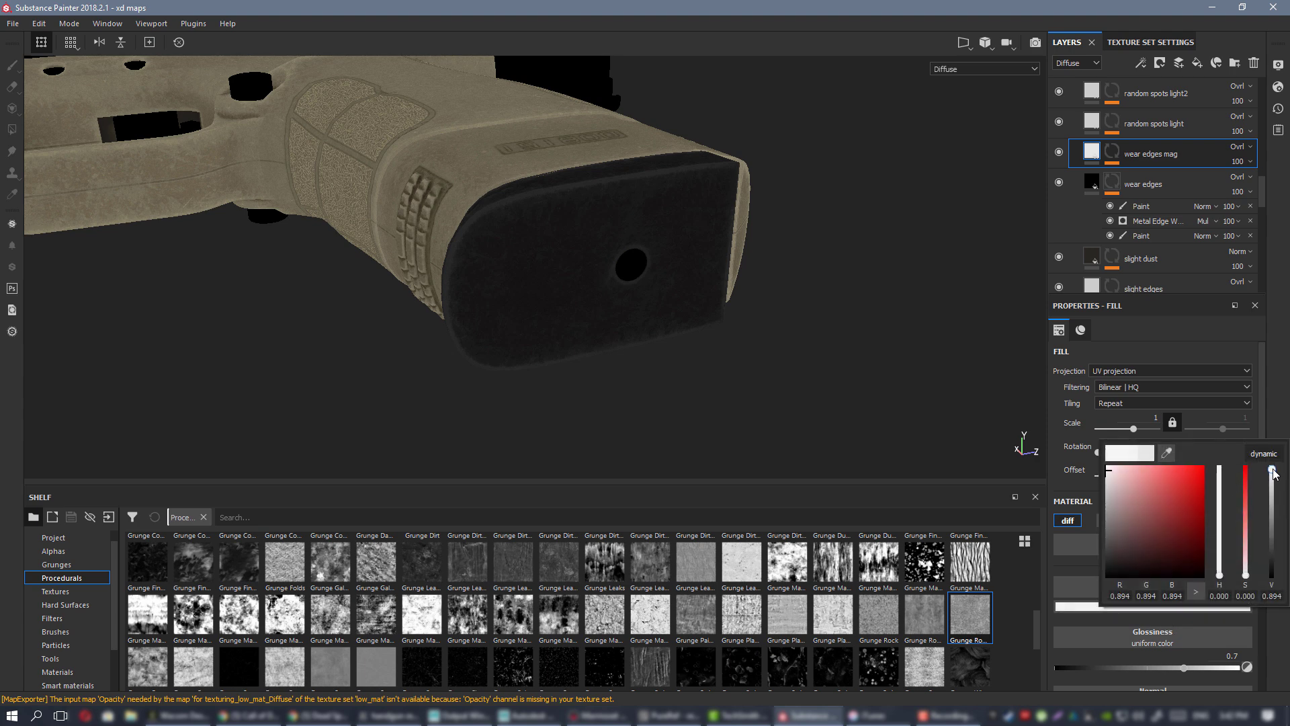
pyautogui.click(1273, 472)
pyautogui.moveTo(1273, 469); pyautogui.dragTo(1275, 462)
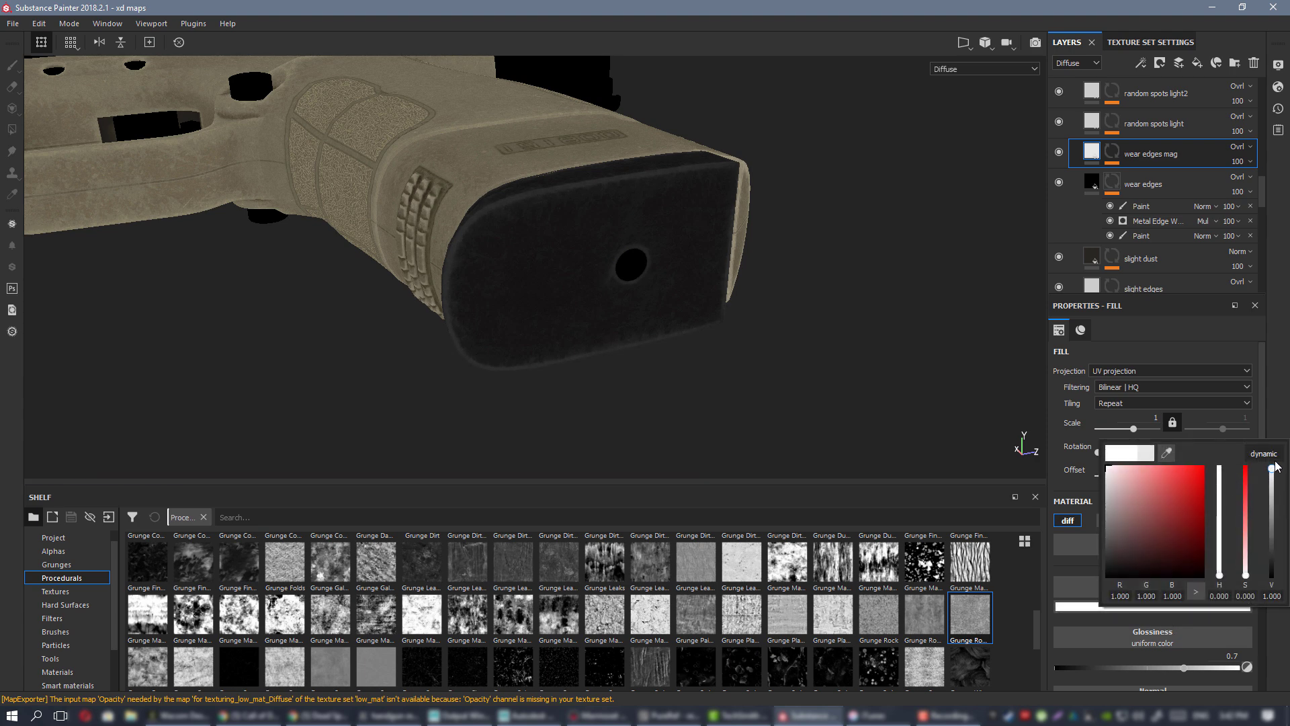
# - Examine the edge wear on the magazine base plate in the full material display from several angles
pyautogui.keyDown('alt'); pyautogui.moveTo(685, 246); pyautogui.dragTo(766, 296); pyautogui.keyUp('alt')
pyautogui.press('m')
pyautogui.keyDown('alt'); pyautogui.moveTo(292, 176); pyautogui.dragTo(293, 215, button='right'); pyautogui.keyUp('alt')
pyautogui.keyDown('shift'); pyautogui.moveTo(701, 254); pyautogui.dragTo(705, 254, button='right'); pyautogui.keyUp('shift')
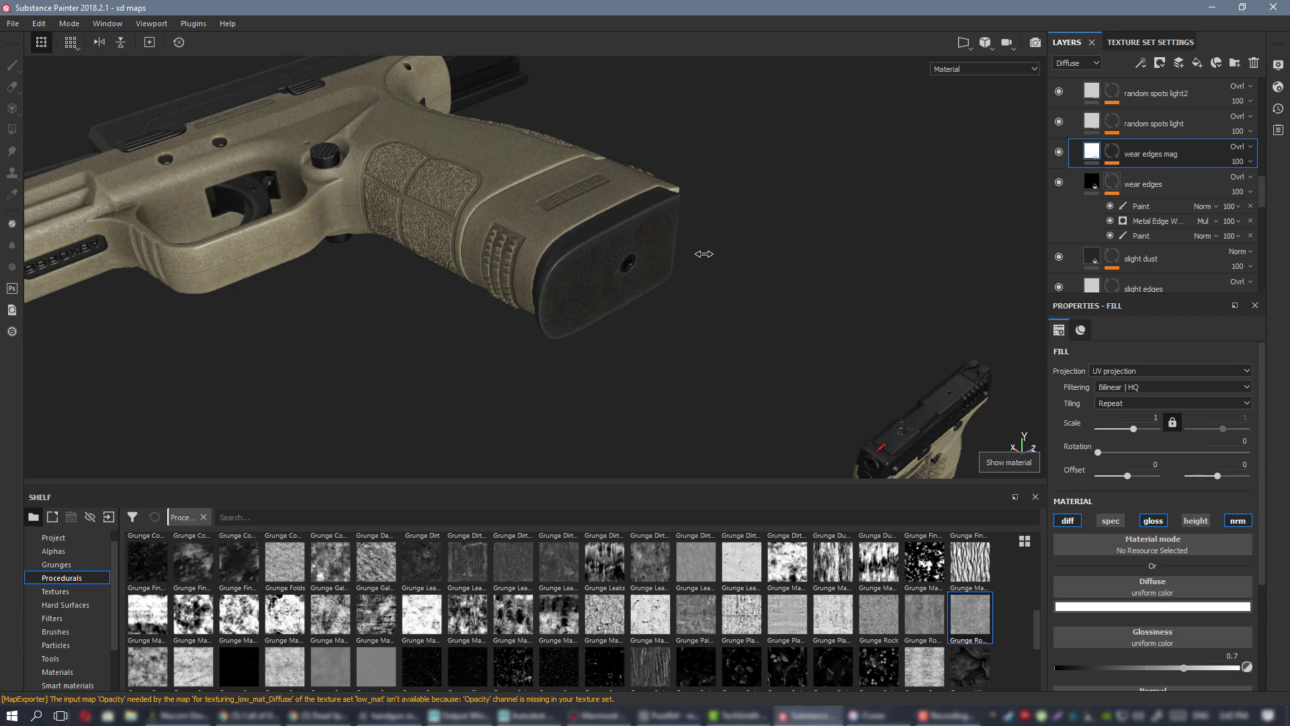
pyautogui.keyDown('alt'); pyautogui.moveTo(790, 402); pyautogui.dragTo(790, 353, button='right'); pyautogui.keyUp('alt')
pyautogui.keyDown('alt'); pyautogui.moveTo(651, 300); pyautogui.dragTo(687, 292); pyautogui.keyUp('alt')
pyautogui.keyDown('shift'); pyautogui.moveTo(679, 291); pyautogui.dragTo(680, 292, button='right'); pyautogui.keyUp('shift')
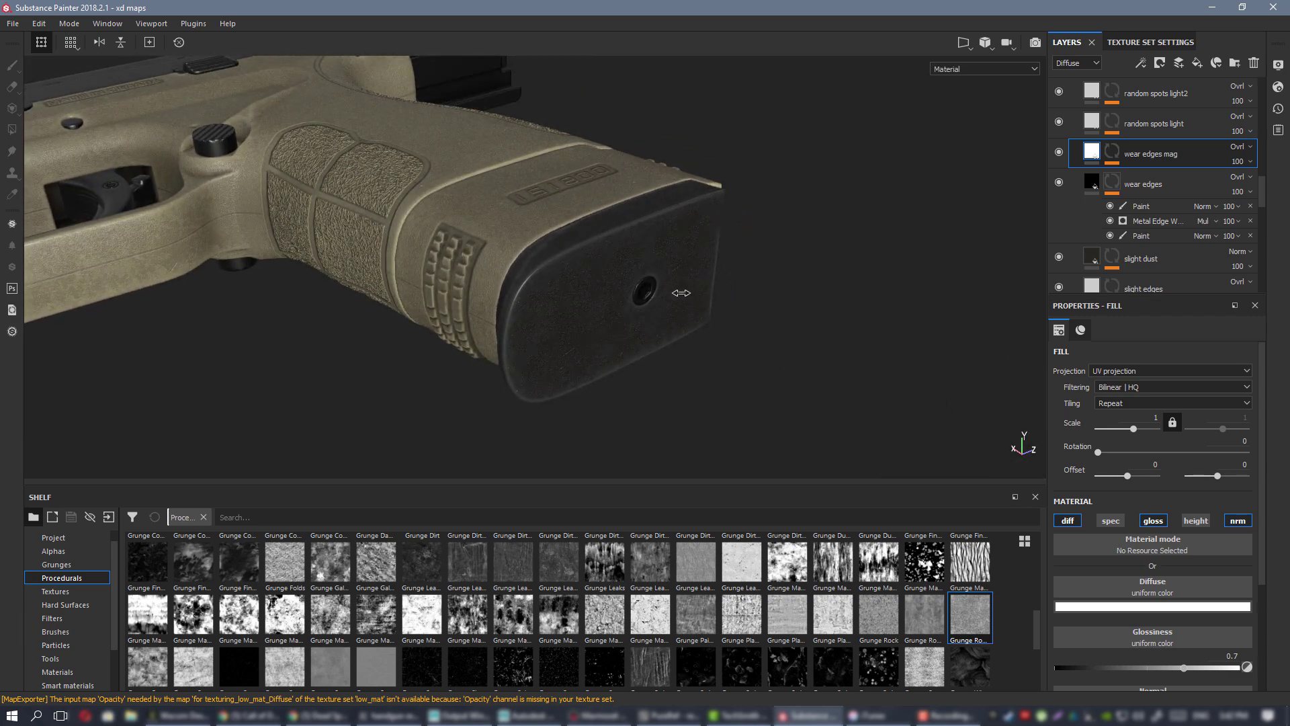
pyautogui.keyDown('alt'); pyautogui.moveTo(682, 294); pyautogui.dragTo(659, 281); pyautogui.keyUp('alt')
pyautogui.keyDown('shift'); pyautogui.moveTo(686, 283); pyautogui.dragTo(869, 395, button='right'); pyautogui.keyUp('shift')
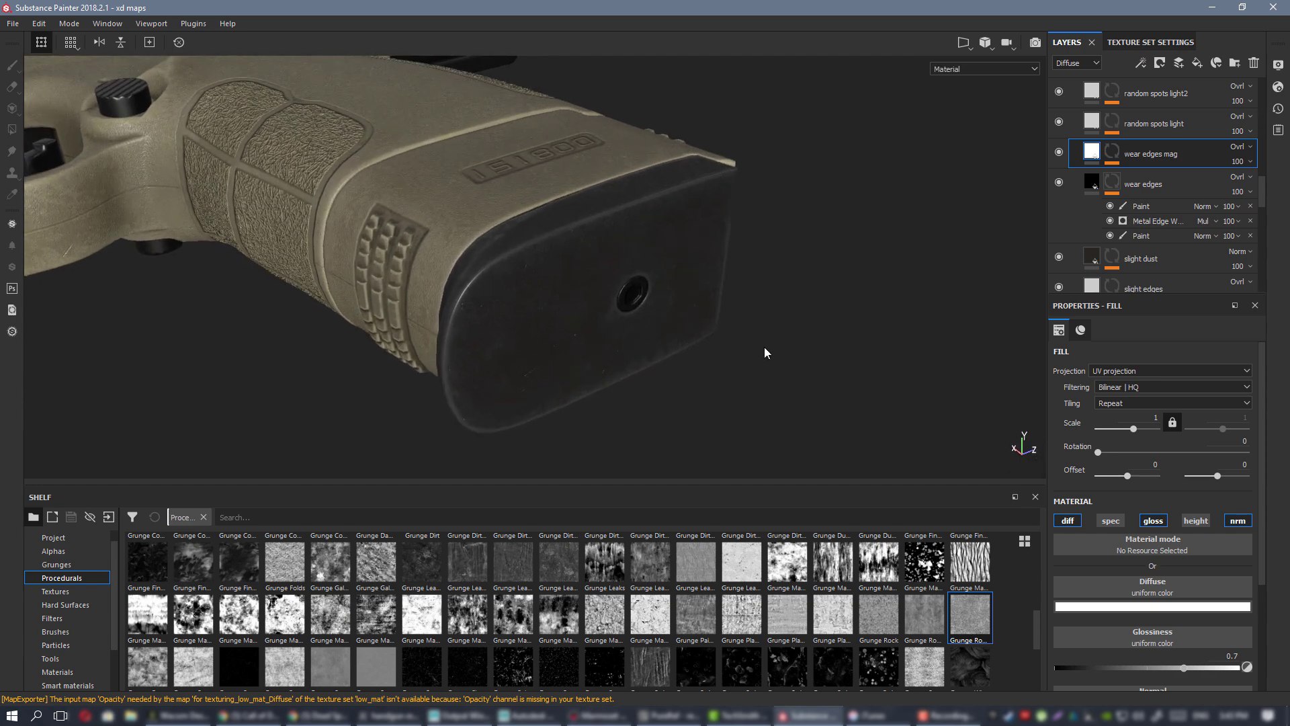
pyautogui.keyDown('alt'); pyautogui.moveTo(687, 312); pyautogui.dragTo(580, 235); pyautogui.keyUp('alt')
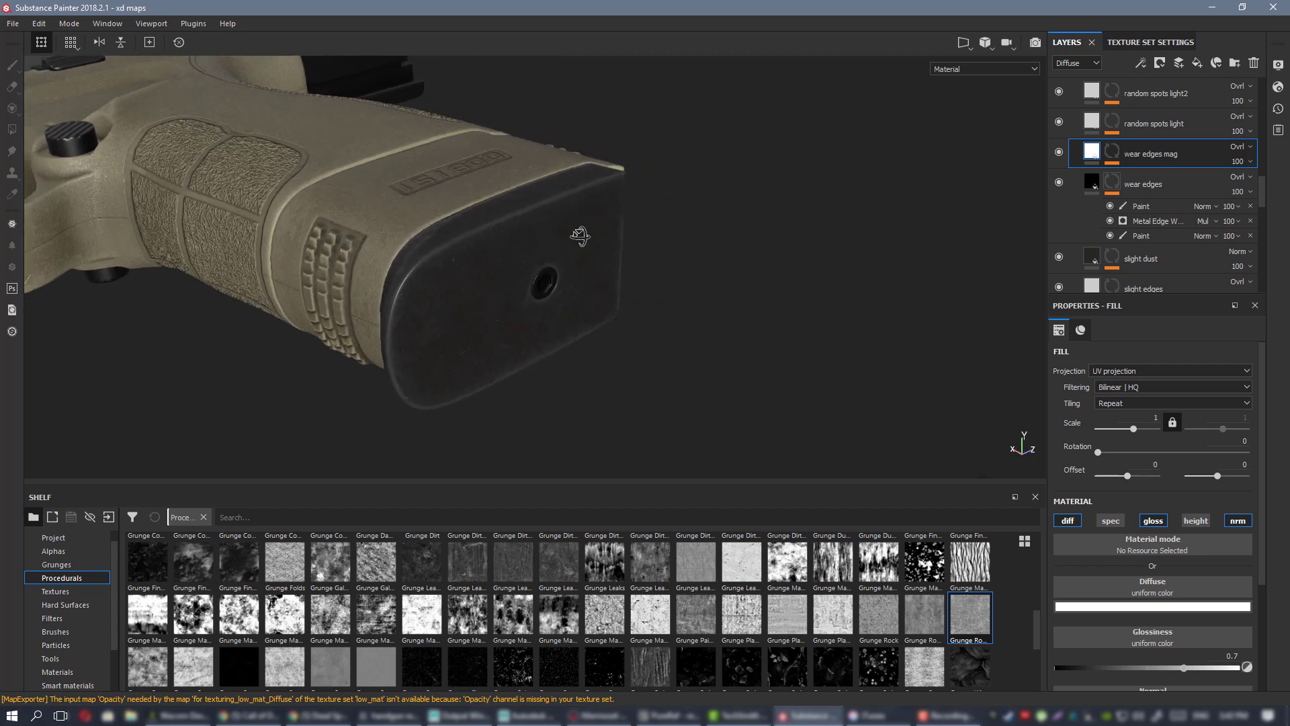
# - Compare the magazine base plate with the circled photo on the PureRef reference board
pyautogui.moveTo(1289, 349); pyautogui.dragTo(1059, 351, button='right')
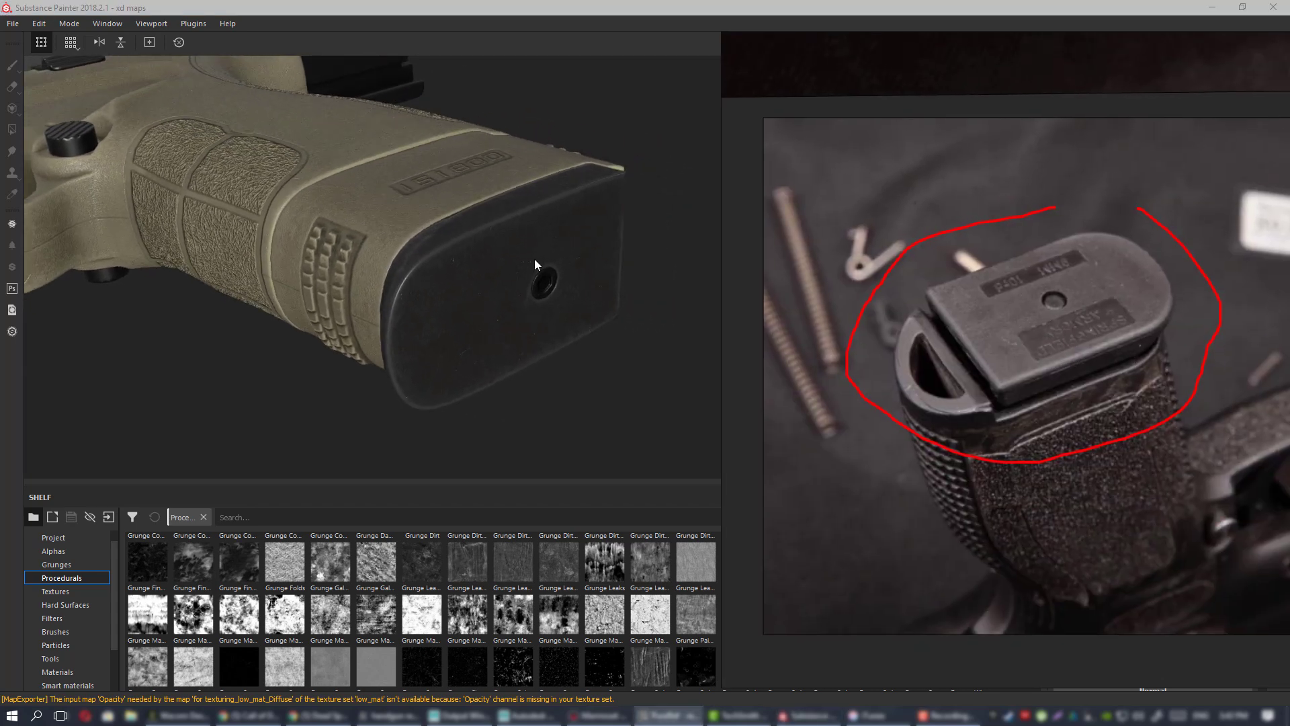
pyautogui.keyDown('alt'); pyautogui.moveTo(542, 245); pyautogui.dragTo(524, 250, button='middle'); pyautogui.keyUp('alt')
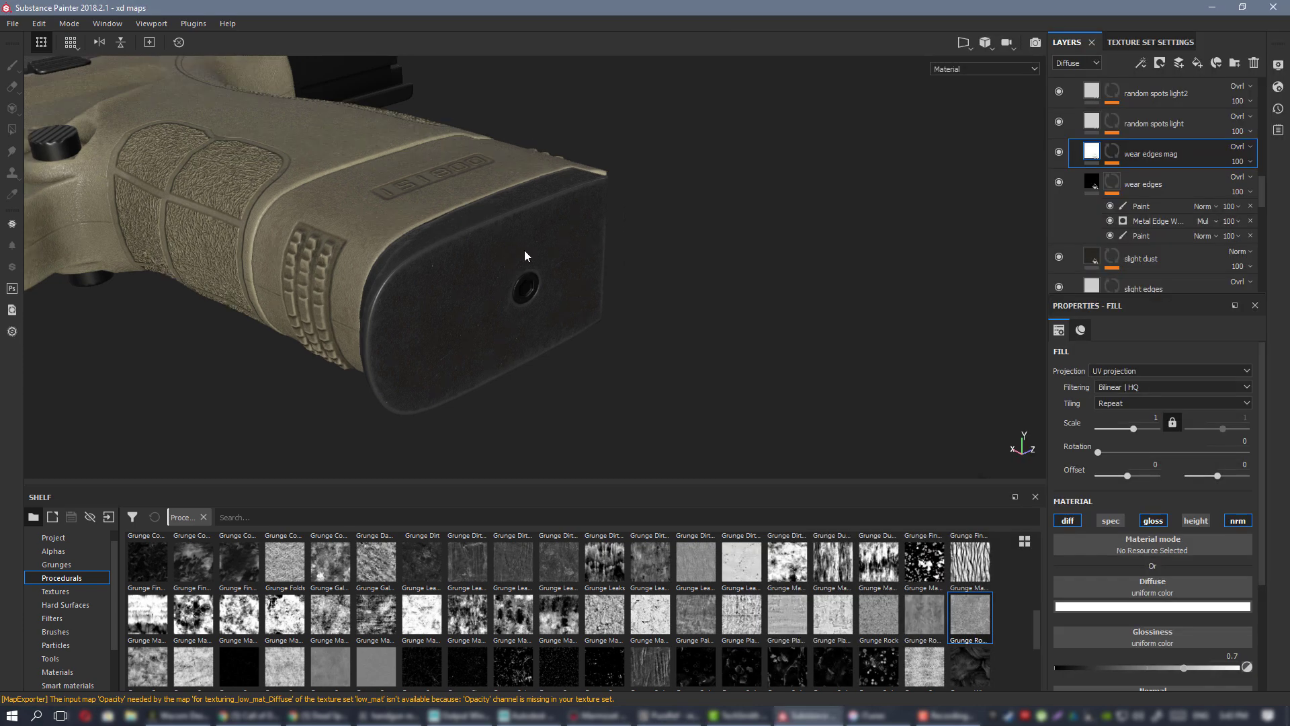
pyautogui.hotkey('alt', 'Tab')
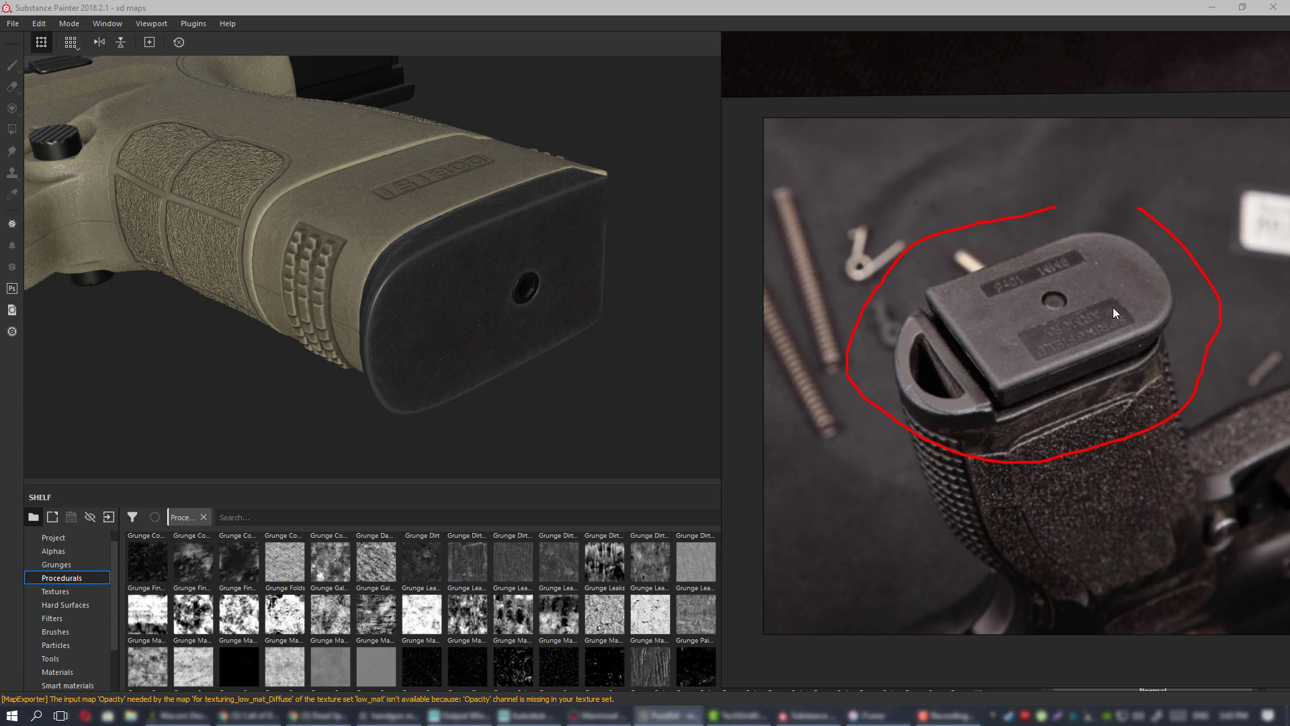
pyautogui.moveTo(950, 309); pyautogui.dragTo(1289, 309, button='right')
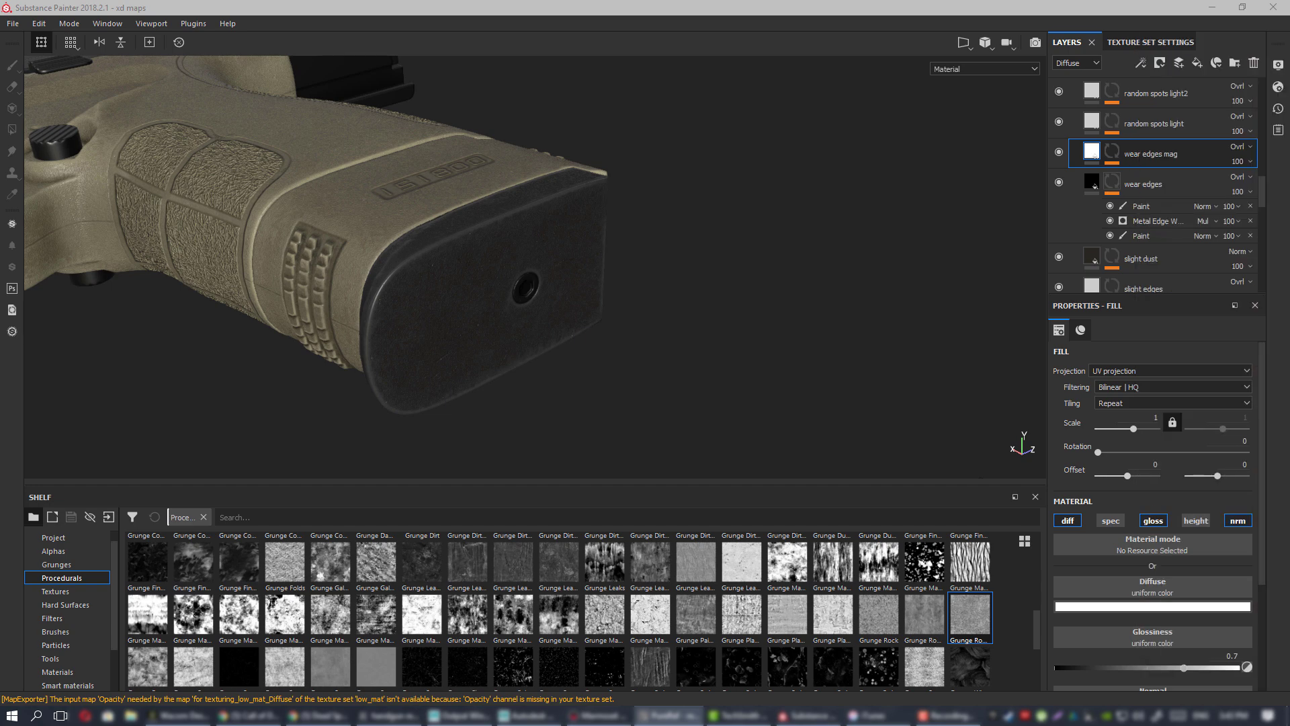
# - Inspect the base plate and grip heel in the diffuse channel with the "wear edges mag" layer hidden and shown
pyautogui.keyDown('alt'); pyautogui.moveTo(538, 246); pyautogui.dragTo(395, 323); pyautogui.keyUp('alt')
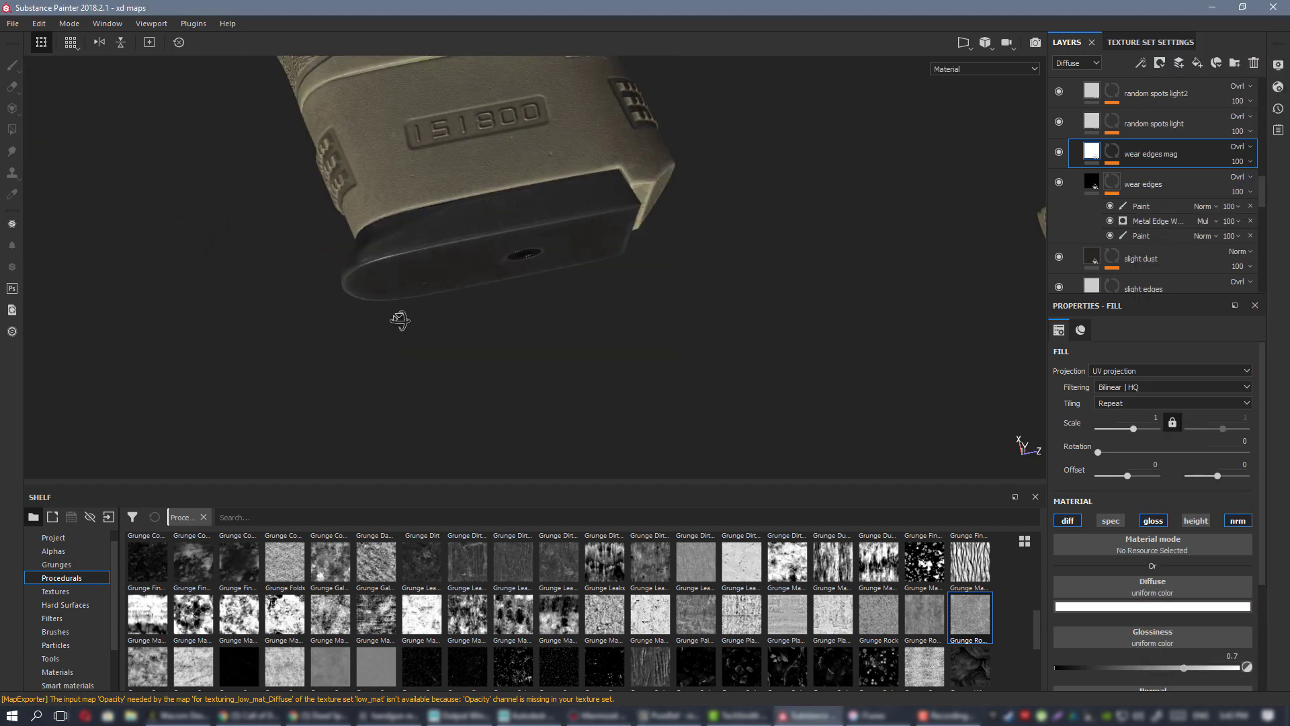
pyautogui.press('c')
pyautogui.keyDown('alt'); pyautogui.moveTo(500, 260); pyautogui.dragTo(536, 272); pyautogui.keyUp('alt')
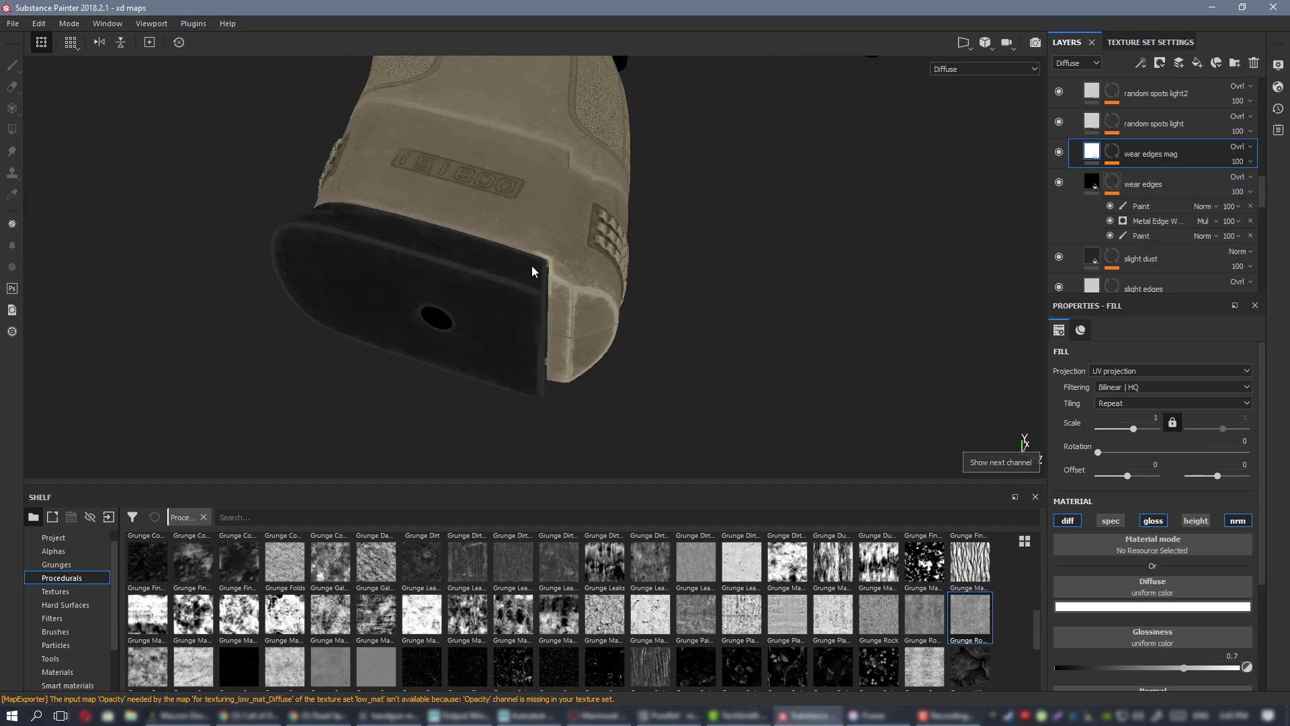
pyautogui.click(1059, 153)
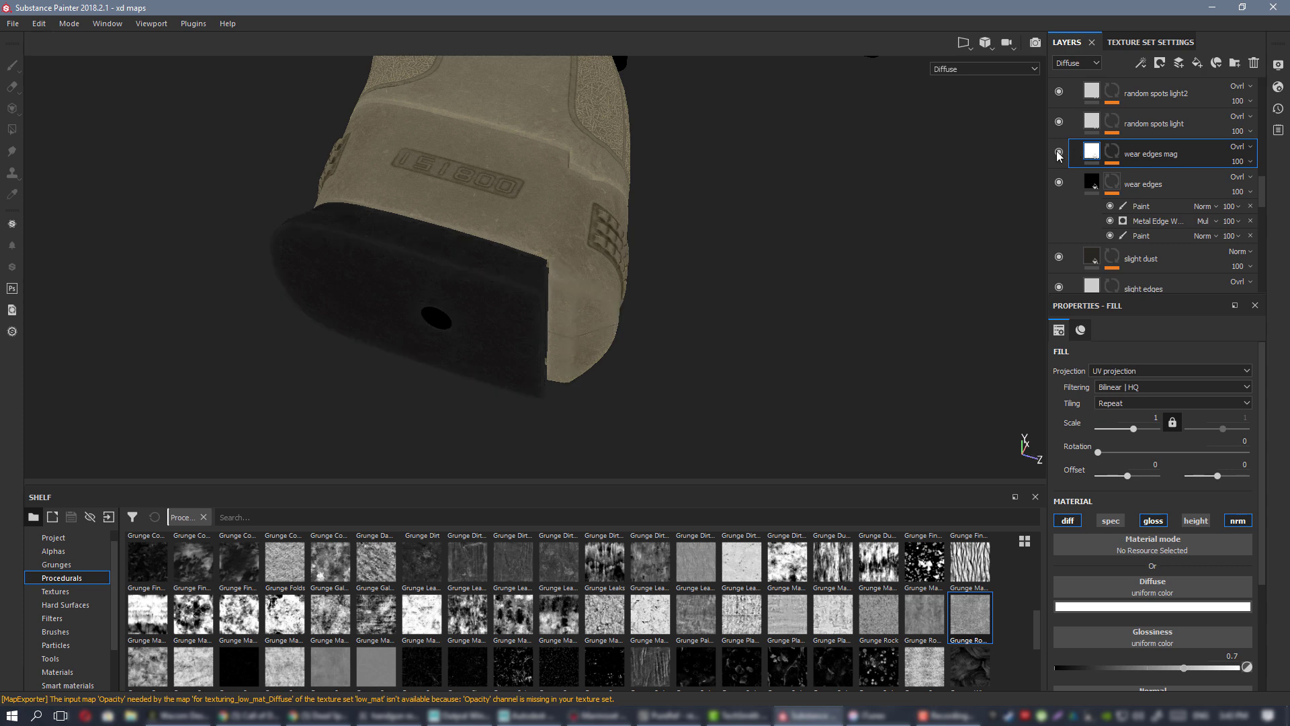
pyautogui.click(1059, 153)
pyautogui.keyDown('alt'); pyautogui.moveTo(550, 207); pyautogui.dragTo(522, 237); pyautogui.keyUp('alt')
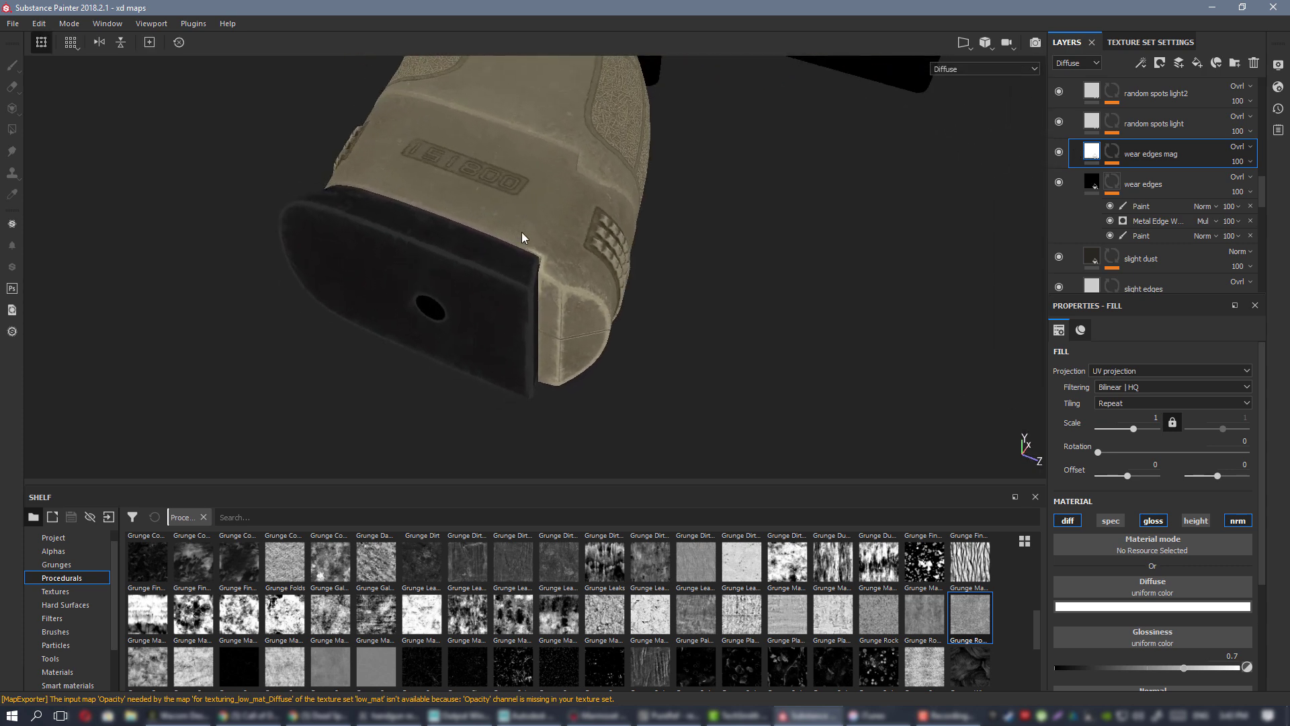
pyautogui.moveTo(443, 260)
pyautogui.keyDown('alt'); pyautogui.mouseDown()
pyautogui.moveTo(461, 351)
pyautogui.moveTo(496, 253)
pyautogui.moveTo(448, 255)
pyautogui.mouseUp(); pyautogui.keyUp('alt')
pyautogui.keyDown('alt'); pyautogui.moveTo(513, 286); pyautogui.dragTo(450, 216); pyautogui.keyUp('alt')
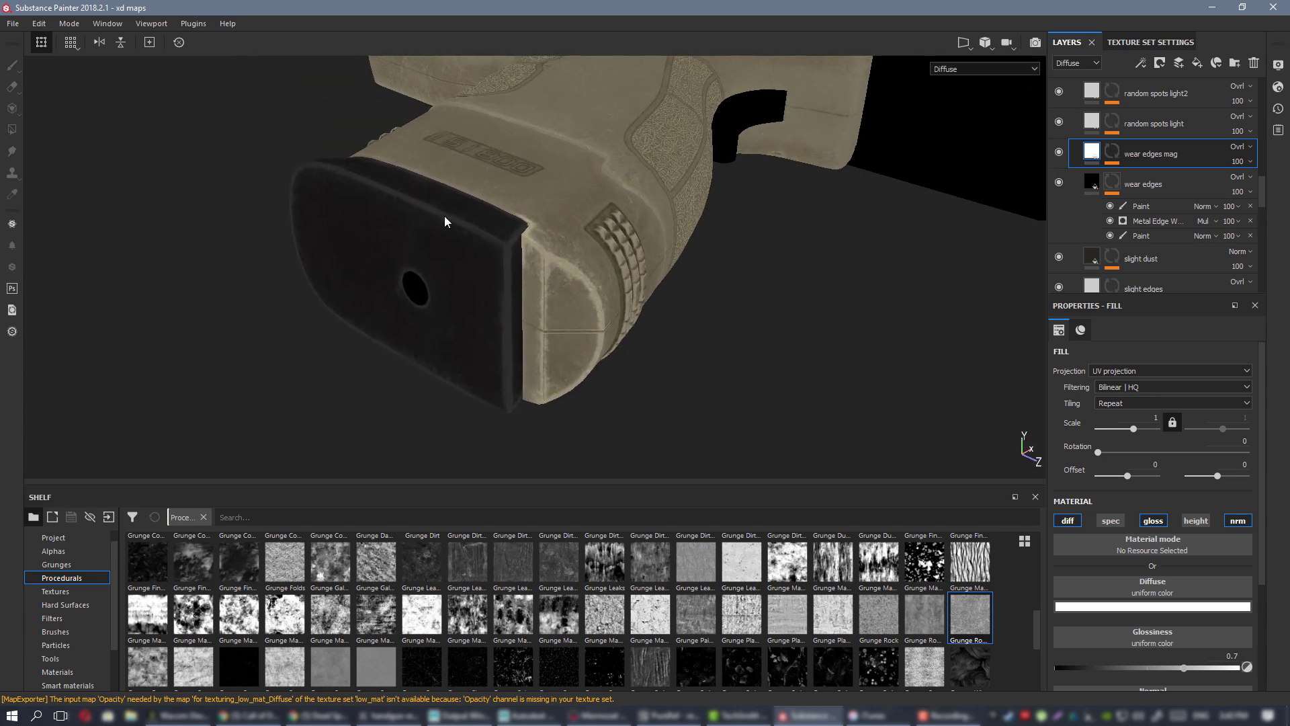
pyautogui.keyDown('alt'); pyautogui.moveTo(465, 243); pyautogui.dragTo(442, 243, button='middle'); pyautogui.keyUp('alt')
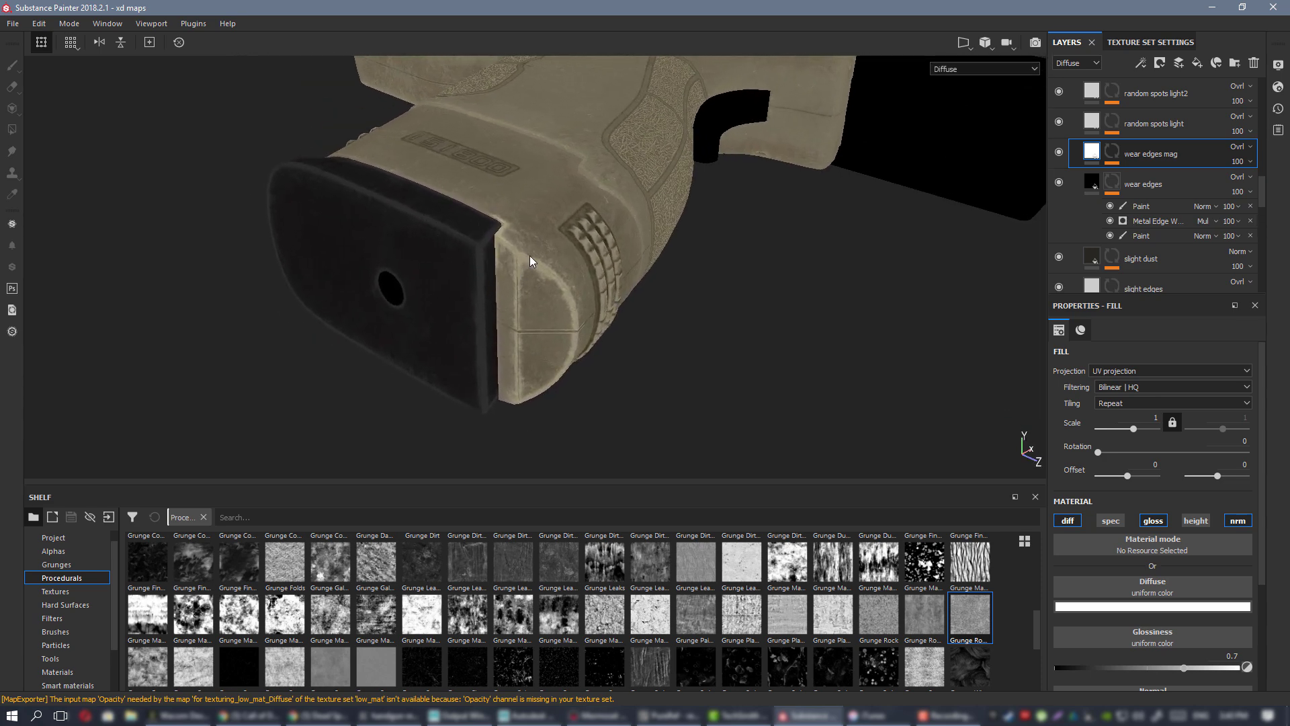
# - Add a Paint effect to the "wear edges mag" mask and soften the edge wear on the tan grip heel with flow 26
pyautogui.click(1112, 151)
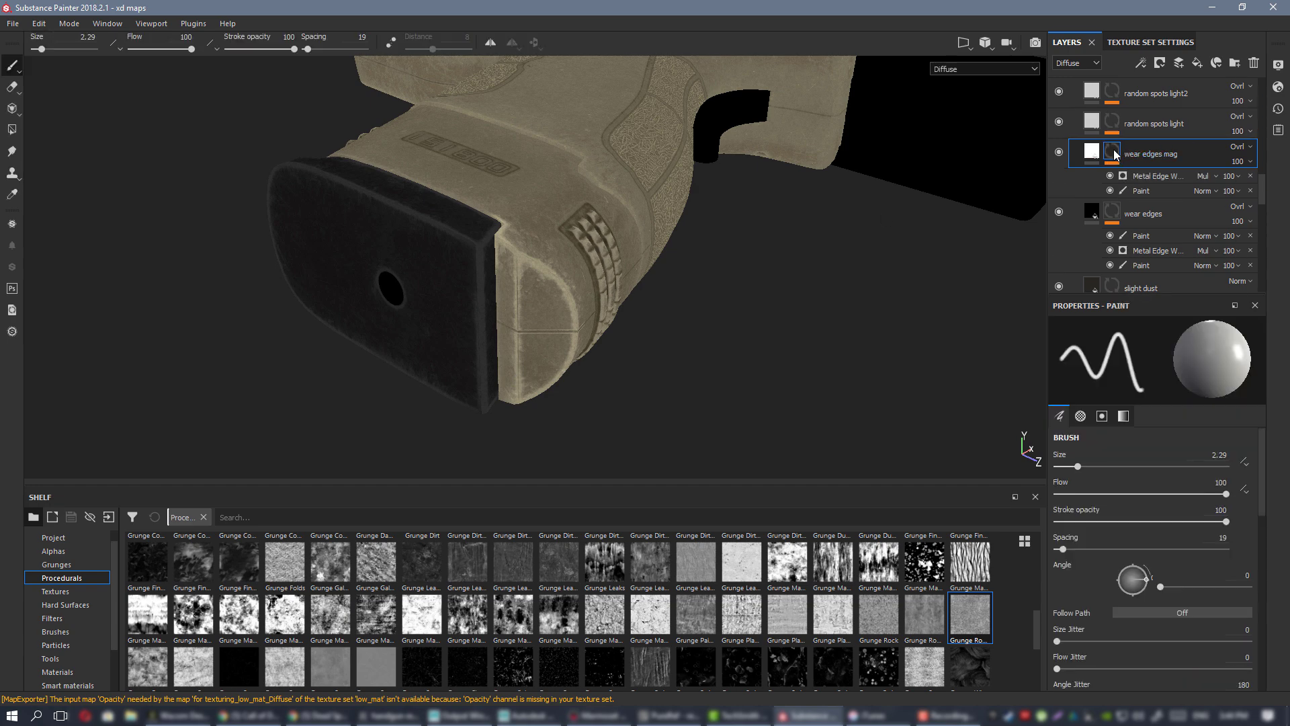
pyautogui.rightClick(1113, 151)
pyautogui.click(1144, 402)
pyautogui.moveTo(619, 241)
pyautogui.mouseDown()
pyautogui.moveTo(537, 262)
pyautogui.moveTo(584, 272)
pyautogui.moveTo(544, 271)
pyautogui.mouseUp()
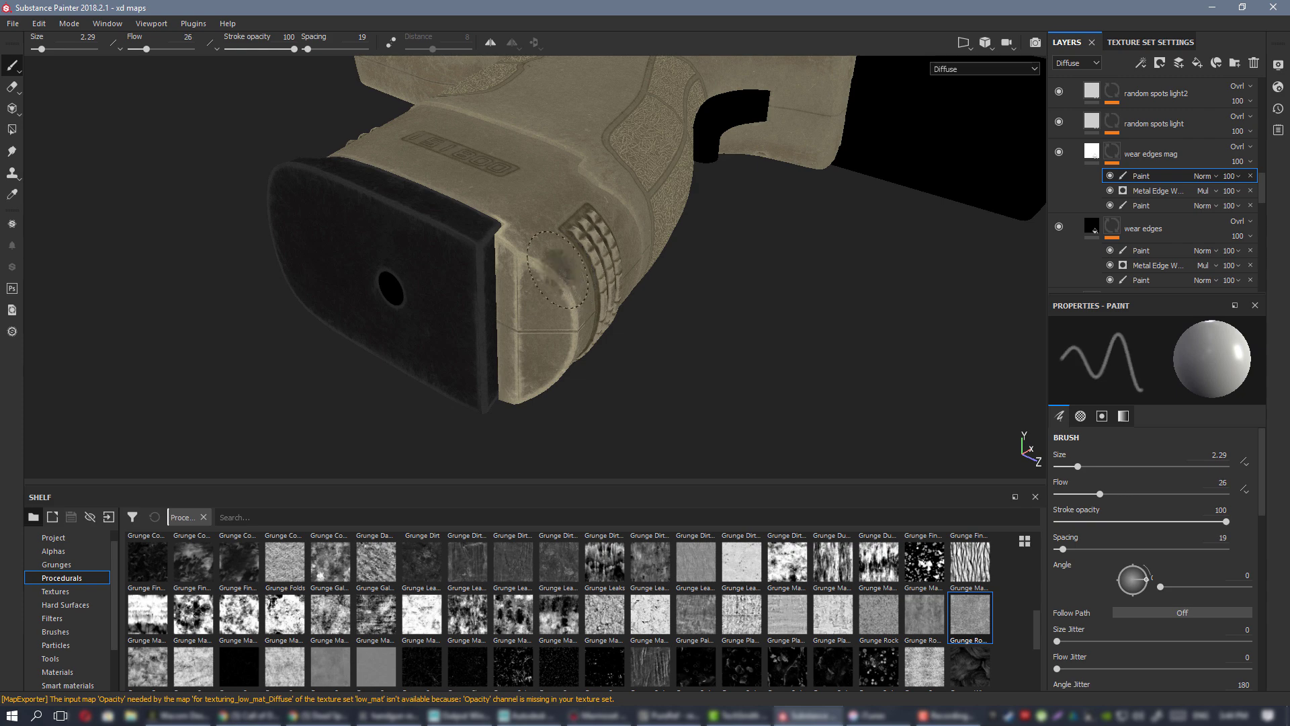
pyautogui.keyDown('ctrl'); pyautogui.moveTo(507, 267); pyautogui.dragTo(524, 266, button='right'); pyautogui.keyUp('ctrl')
pyautogui.moveTo(518, 254); pyautogui.dragTo(578, 297)
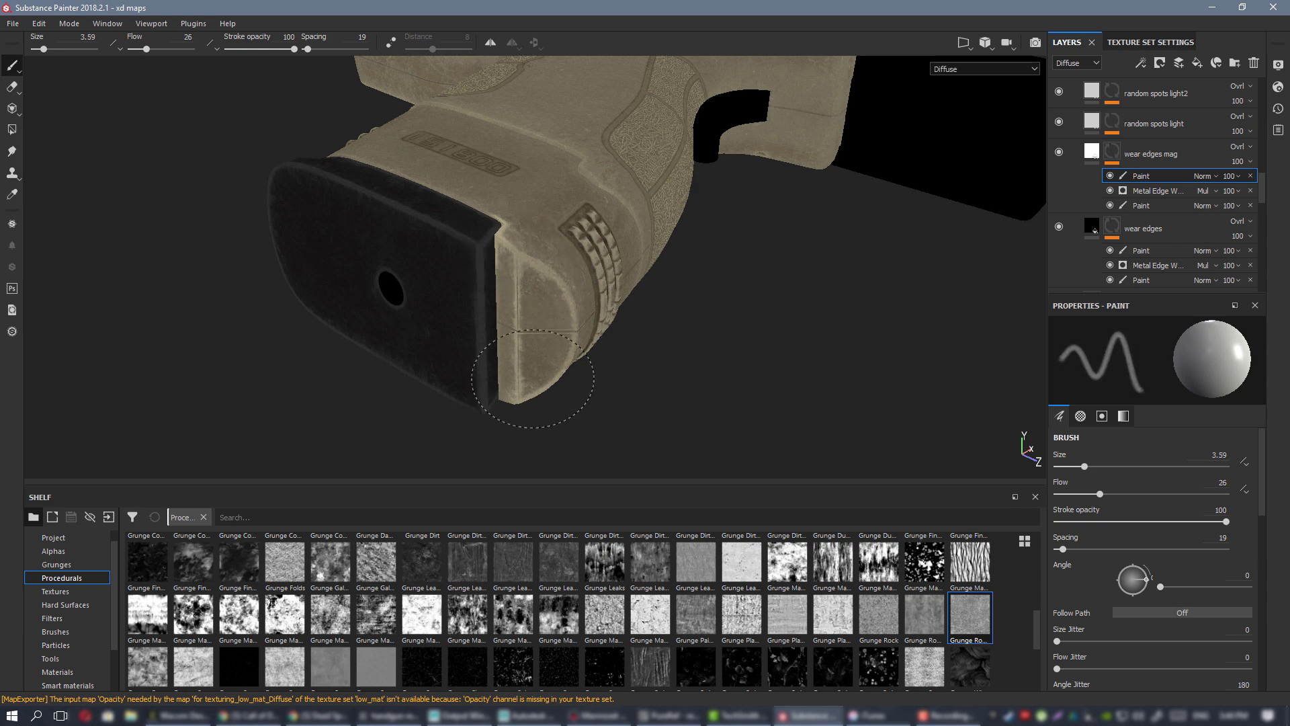
# - Examine the magazine base plate and surrounding grip in the glossiness channel
pyautogui.moveTo(551, 231)
pyautogui.keyDown('alt'); pyautogui.mouseDown()
pyautogui.moveTo(417, 236)
pyautogui.moveTo(483, 207)
pyautogui.moveTo(513, 99)
pyautogui.moveTo(473, 134)
pyautogui.moveTo(435, 207)
pyautogui.moveTo(464, 147)
pyautogui.moveTo(592, 201)
pyautogui.moveTo(550, 326)
pyautogui.moveTo(628, 303)
pyautogui.moveTo(697, 337)
pyautogui.moveTo(628, 280)
pyautogui.moveTo(605, 283)
pyautogui.moveTo(567, 207)
pyautogui.moveTo(539, 218)
pyautogui.moveTo(551, 363)
pyautogui.mouseUp(); pyautogui.keyUp('alt')
pyautogui.press('c')
pyautogui.press('c')
pyautogui.keyDown('alt'); pyautogui.moveTo(576, 389); pyautogui.dragTo(575, 296, button='middle'); pyautogui.keyUp('alt')
pyautogui.keyDown('alt'); pyautogui.moveTo(575, 296); pyautogui.dragTo(498, 346, button='right'); pyautogui.keyUp('alt')
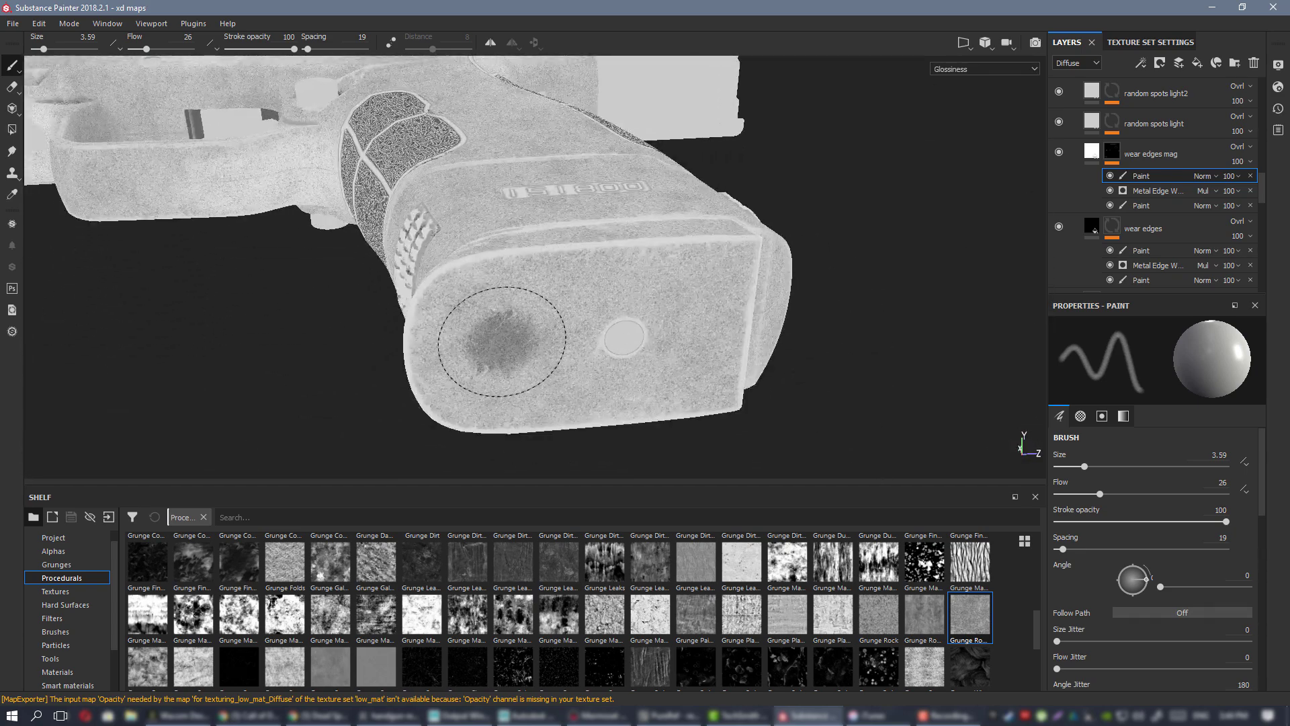
pyautogui.moveTo(675, 313)
pyautogui.keyDown('alt'); pyautogui.mouseDown(button='right')
pyautogui.moveTo(496, 231)
pyautogui.moveTo(554, 208)
pyautogui.mouseUp(button='right'); pyautogui.keyUp('alt')
pyautogui.keyDown('alt'); pyautogui.moveTo(554, 207); pyautogui.dragTo(559, 197, button='middle'); pyautogui.keyUp('alt')
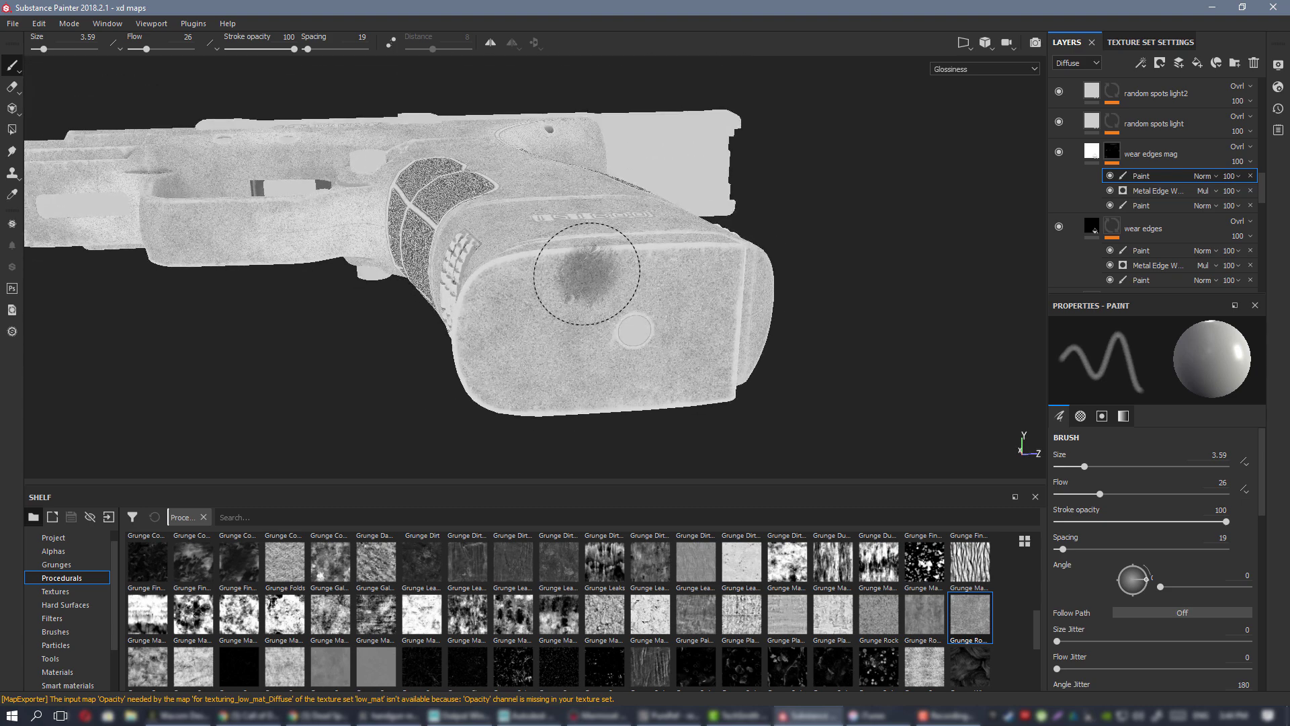
pyautogui.keyDown('alt'); pyautogui.moveTo(587, 273); pyautogui.dragTo(585, 244); pyautogui.keyUp('alt')
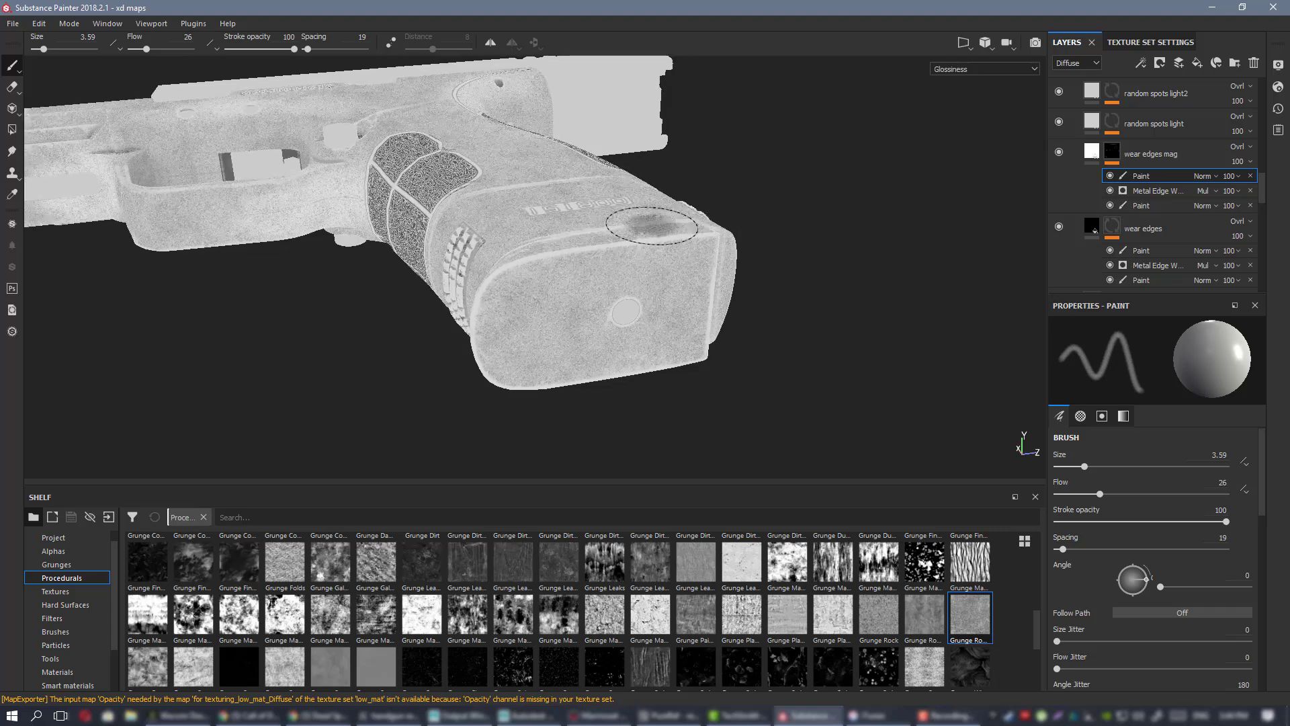
# - Compare the "gloss var2 copy 1" layer hidden and shown in the glossiness channel, and duplicate it
pyautogui.scroll(5, 1182, 161)
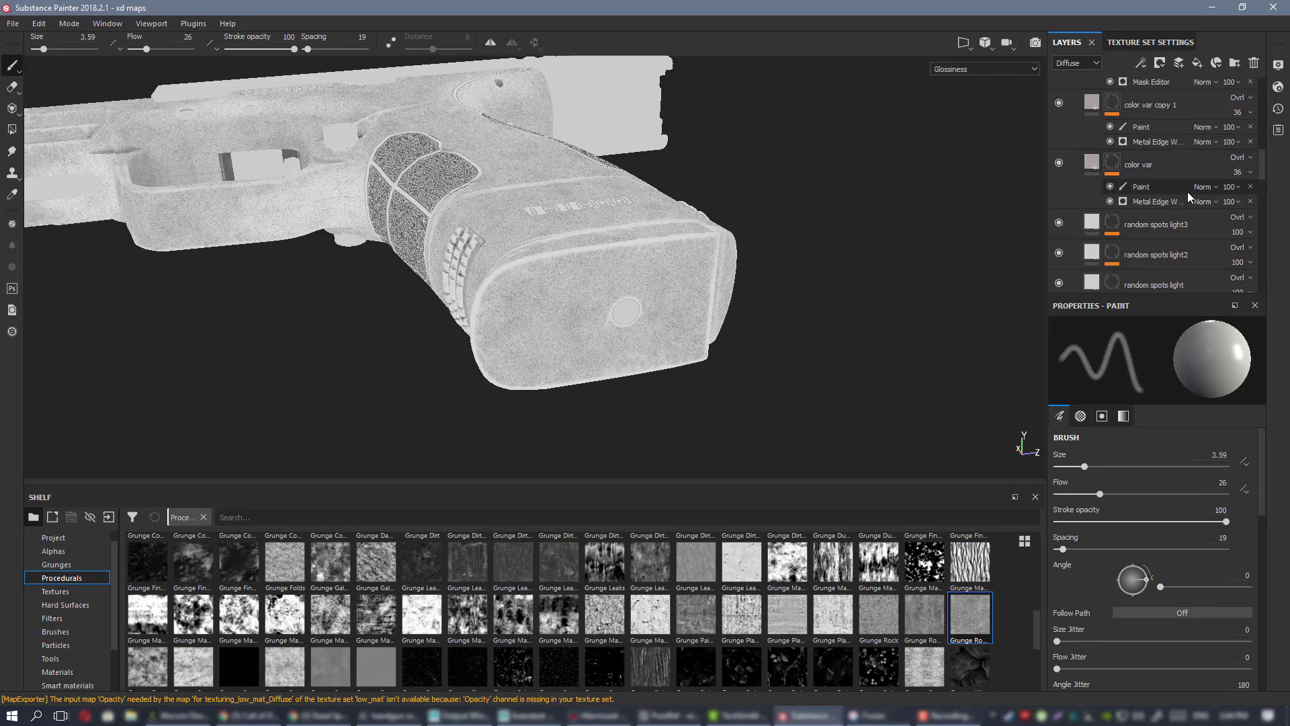
pyautogui.scroll(4, 1188, 192)
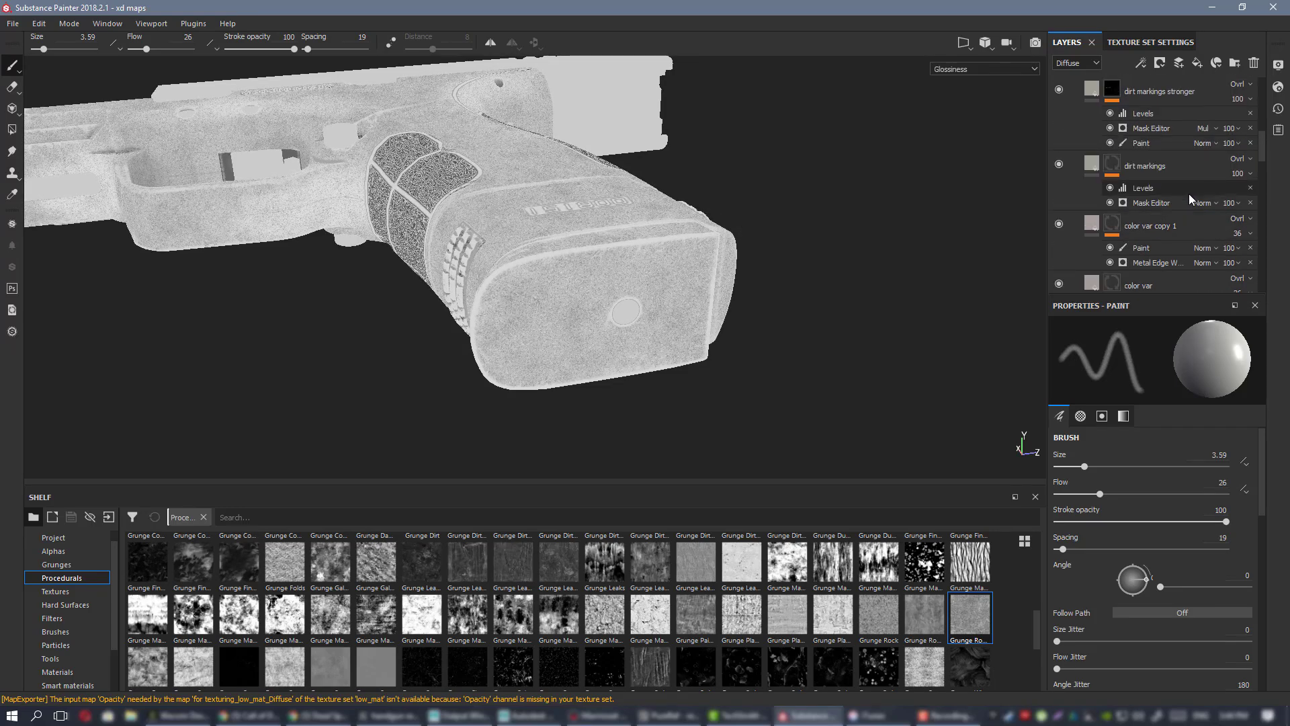
pyautogui.scroll(3, 1188, 195)
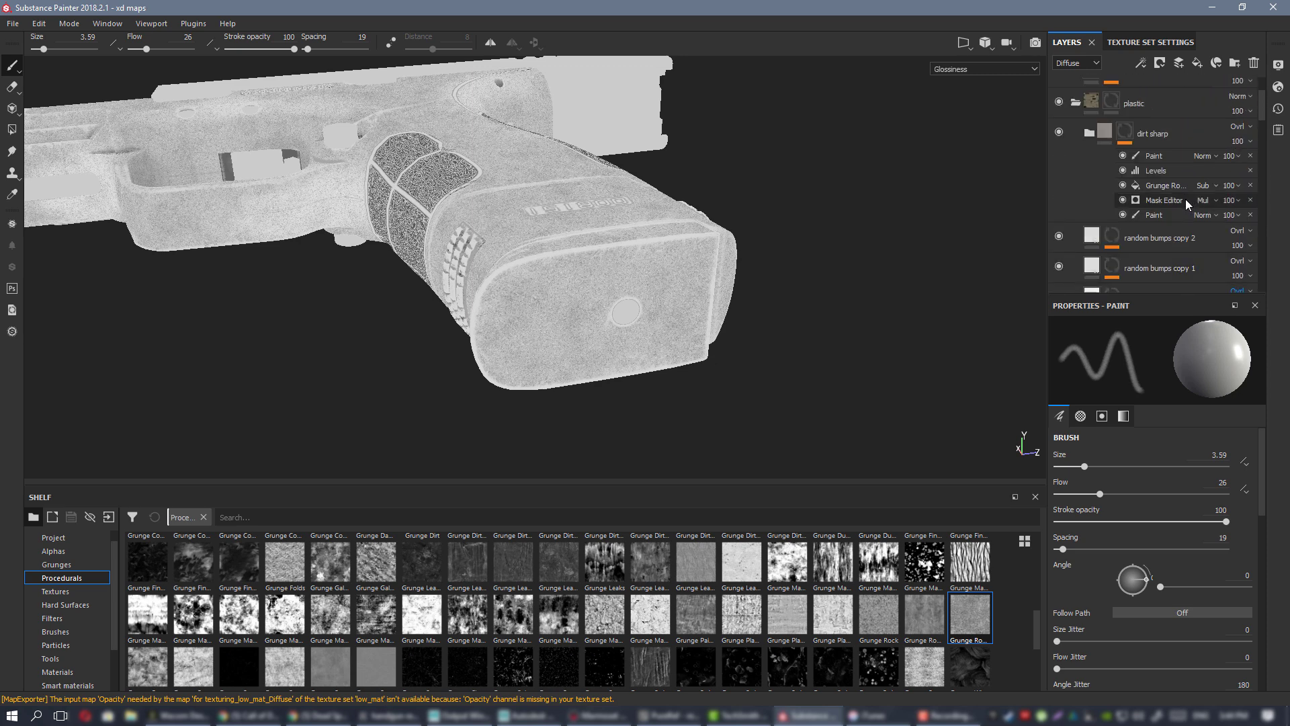
pyautogui.scroll(-12, 1176, 184)
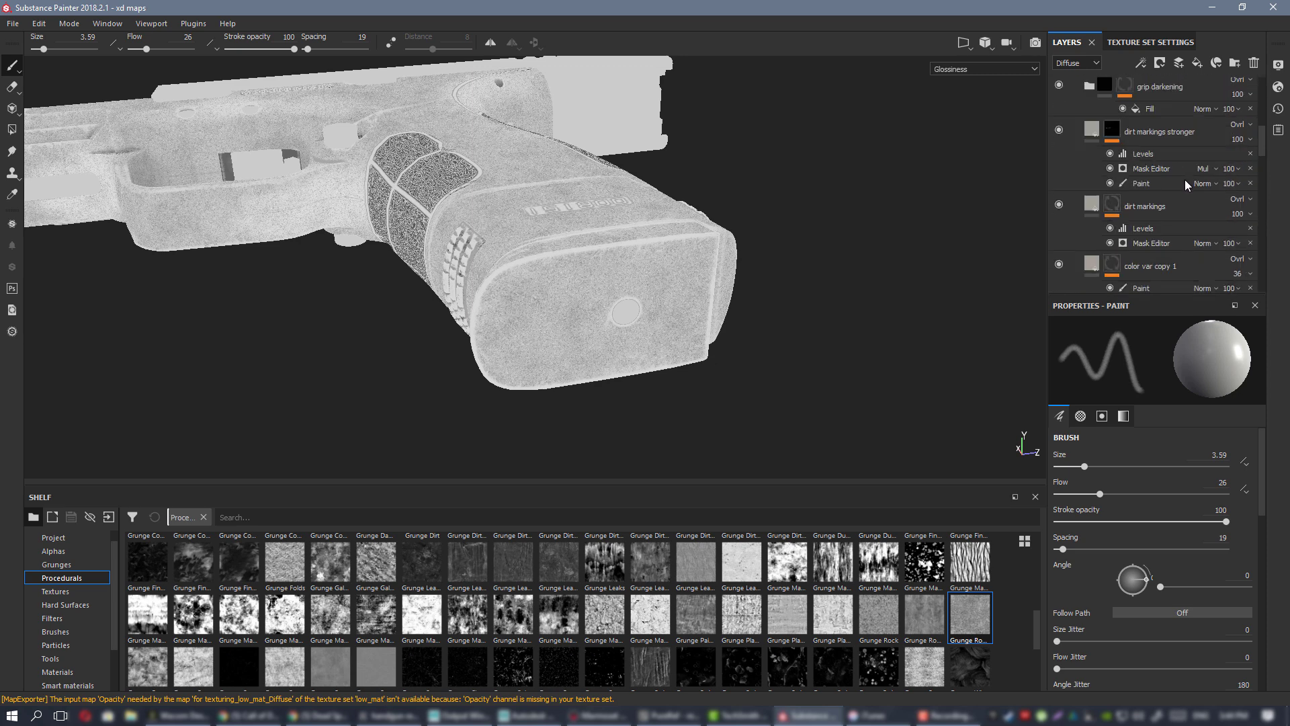
pyautogui.scroll(-3, 1184, 182)
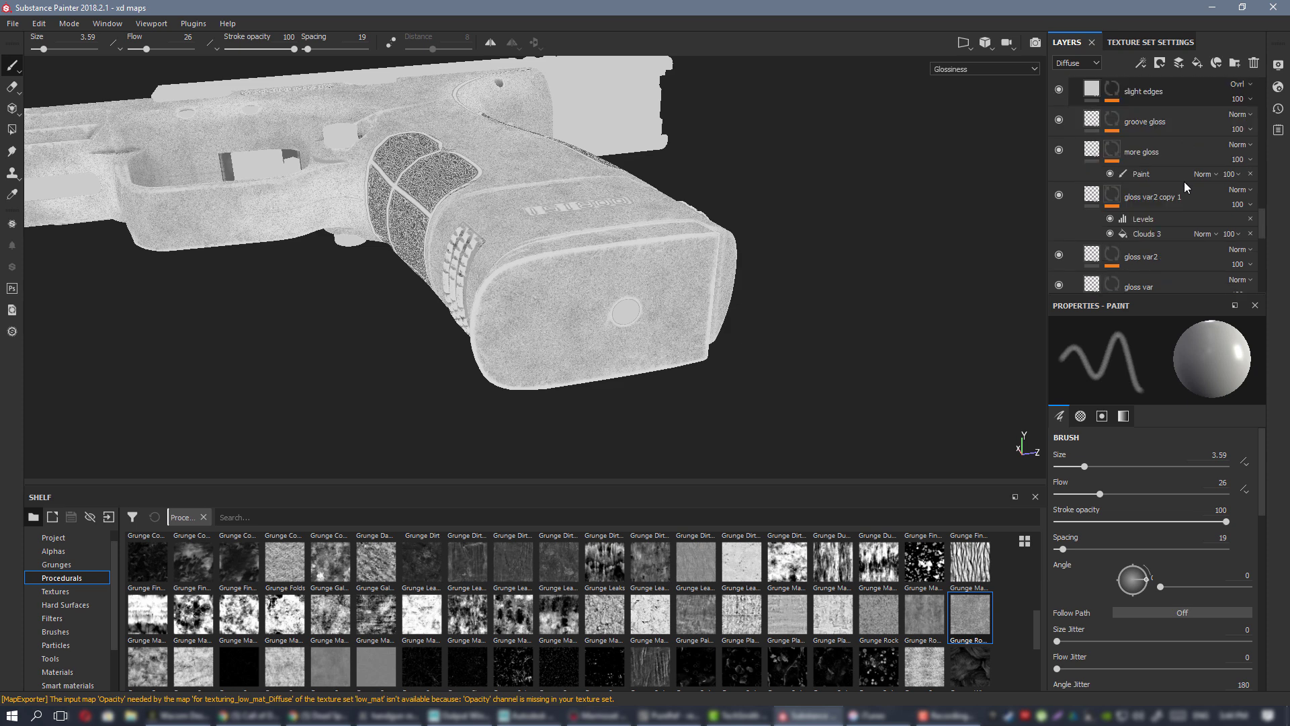
pyautogui.click(1071, 199)
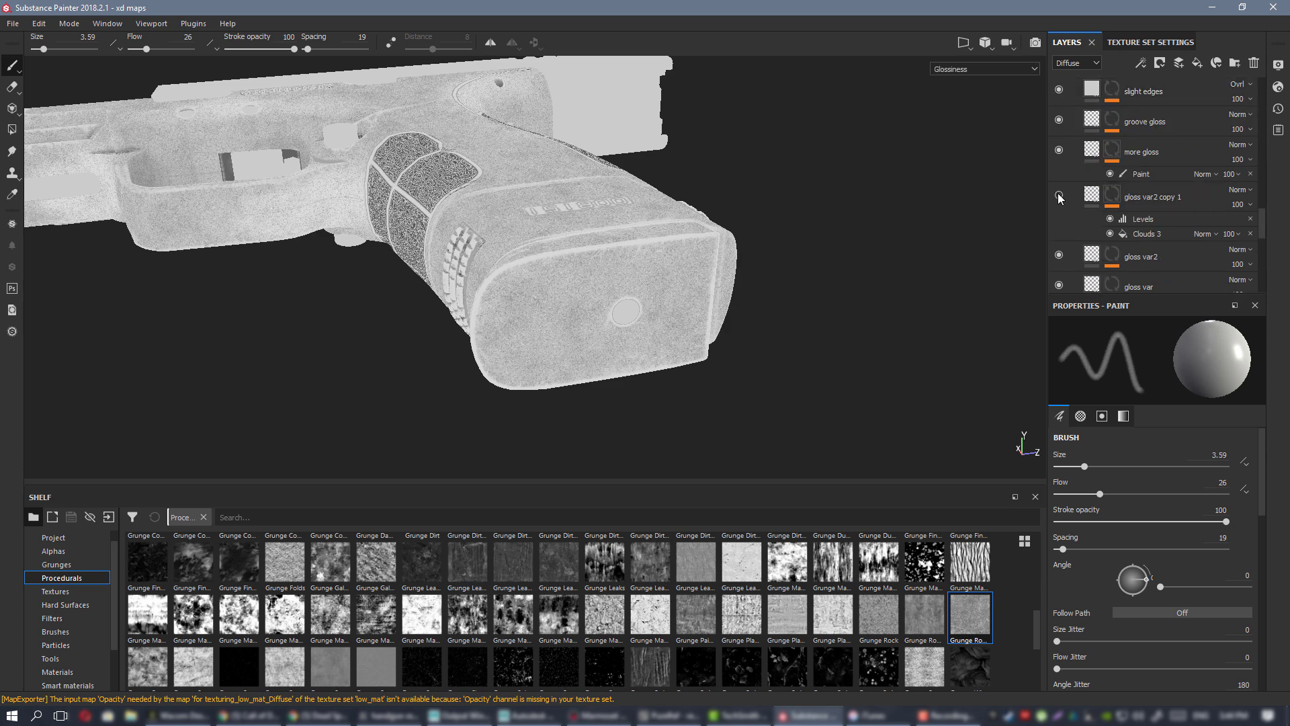
pyautogui.click(1058, 197)
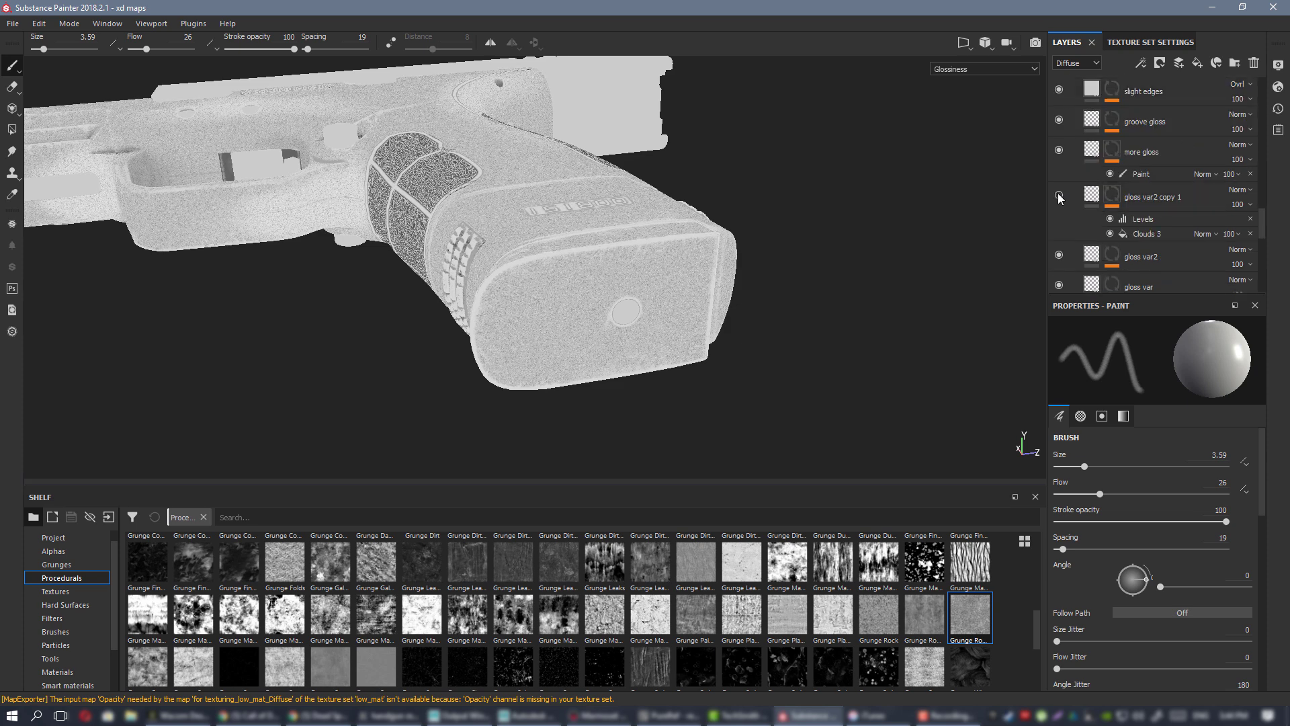
pyautogui.rightClick(1170, 199)
pyautogui.click(1175, 457)
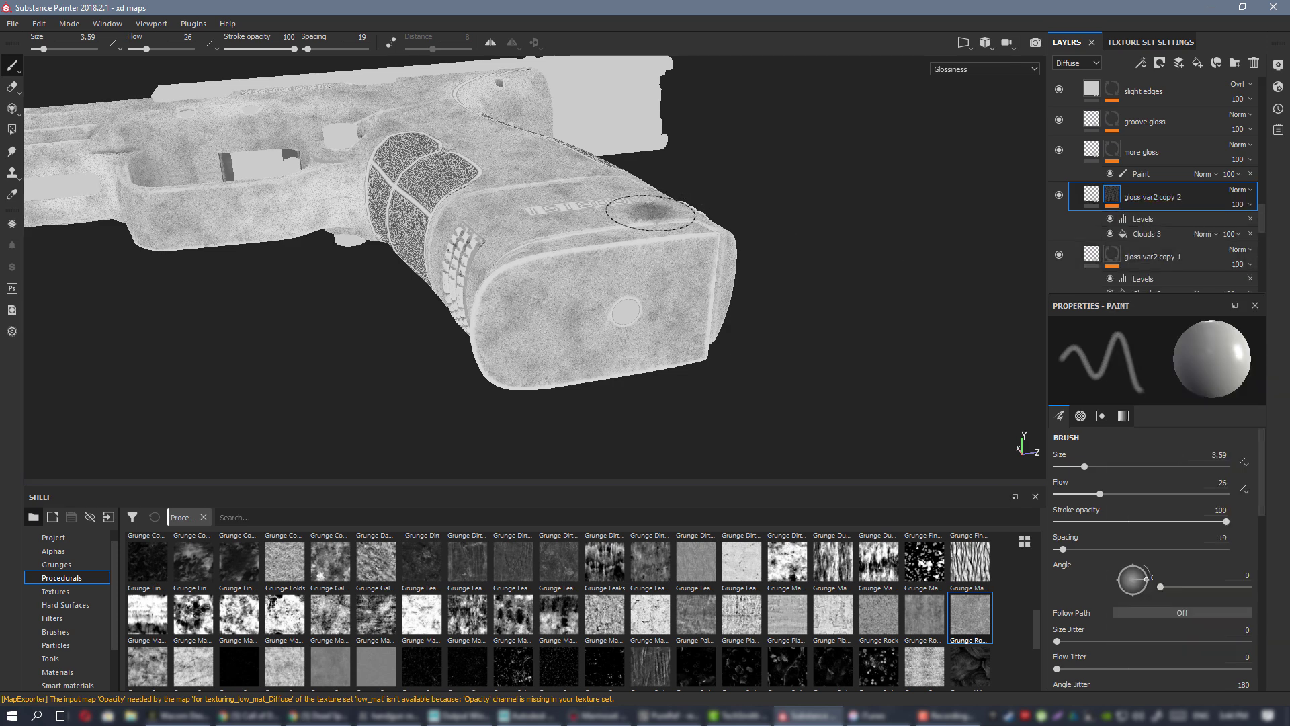
# - In material view, raise the duplicated gloss layer's glossiness to 0.88 and rotate its Clouds 3 mask fill to about 95 degrees
pyautogui.press('m')
pyautogui.keyDown('alt'); pyautogui.moveTo(639, 249); pyautogui.dragTo(483, 296); pyautogui.keyUp('alt')
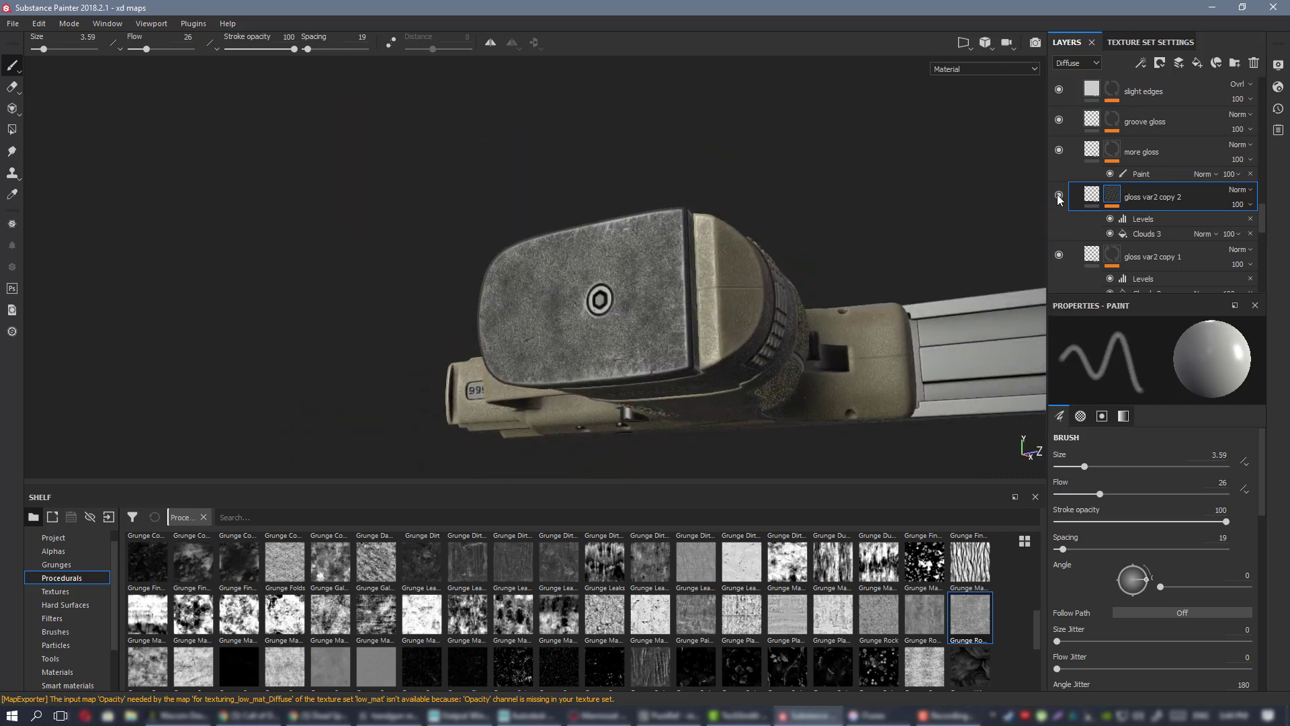
pyautogui.moveTo(659, 307)
pyautogui.keyDown('alt'); pyautogui.mouseDown()
pyautogui.moveTo(605, 323)
pyautogui.moveTo(669, 310)
pyautogui.mouseUp(); pyautogui.keyUp('alt')
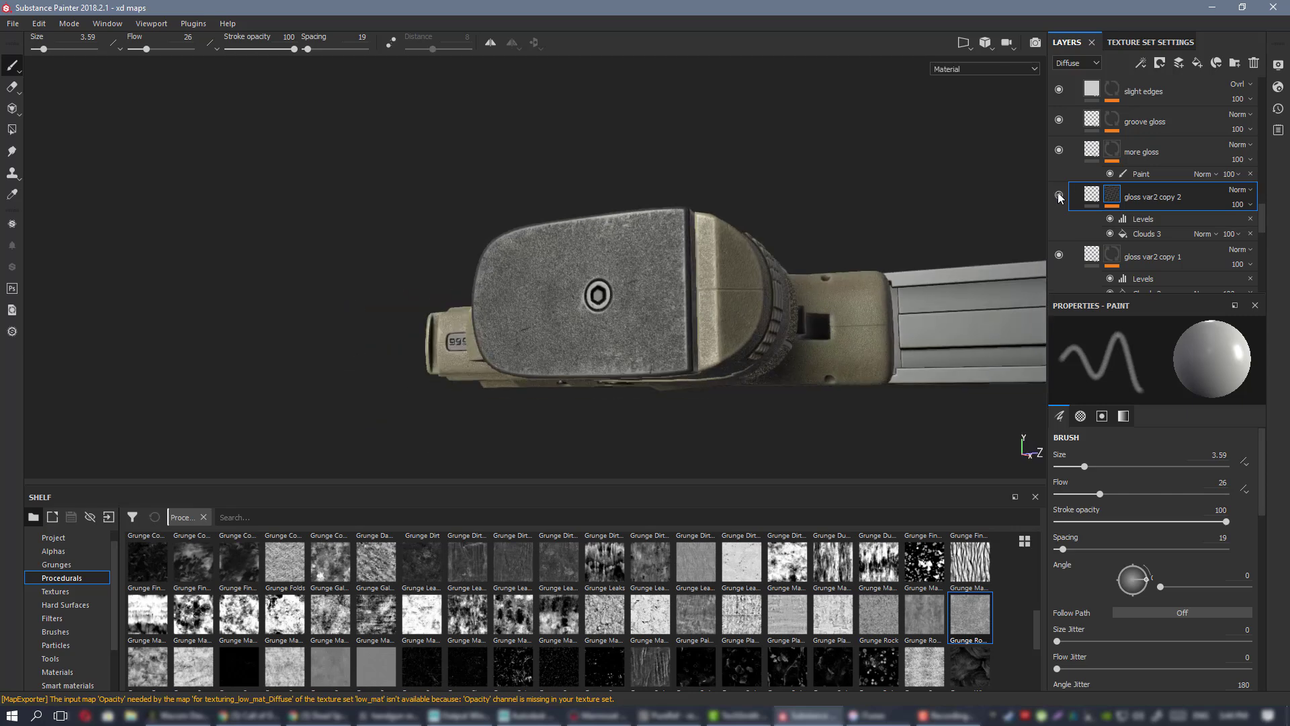
pyautogui.click(1090, 196)
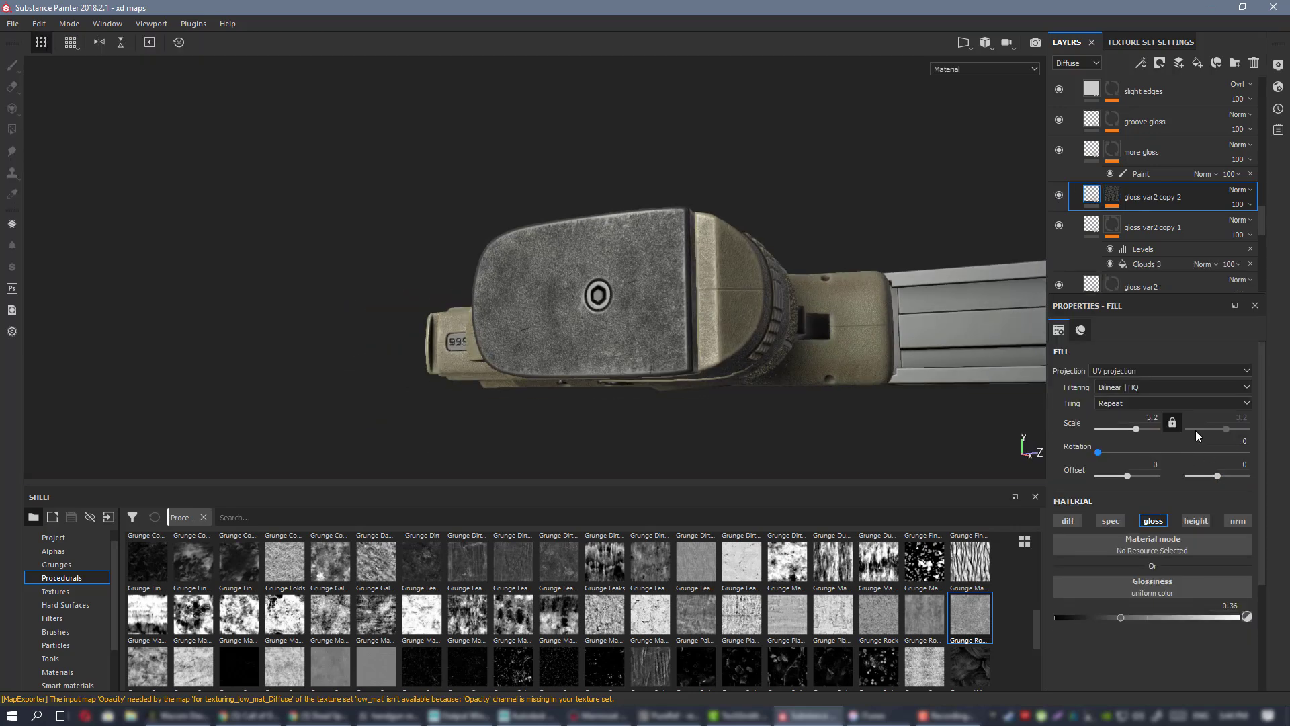
pyautogui.moveTo(1126, 619); pyautogui.dragTo(1170, 616)
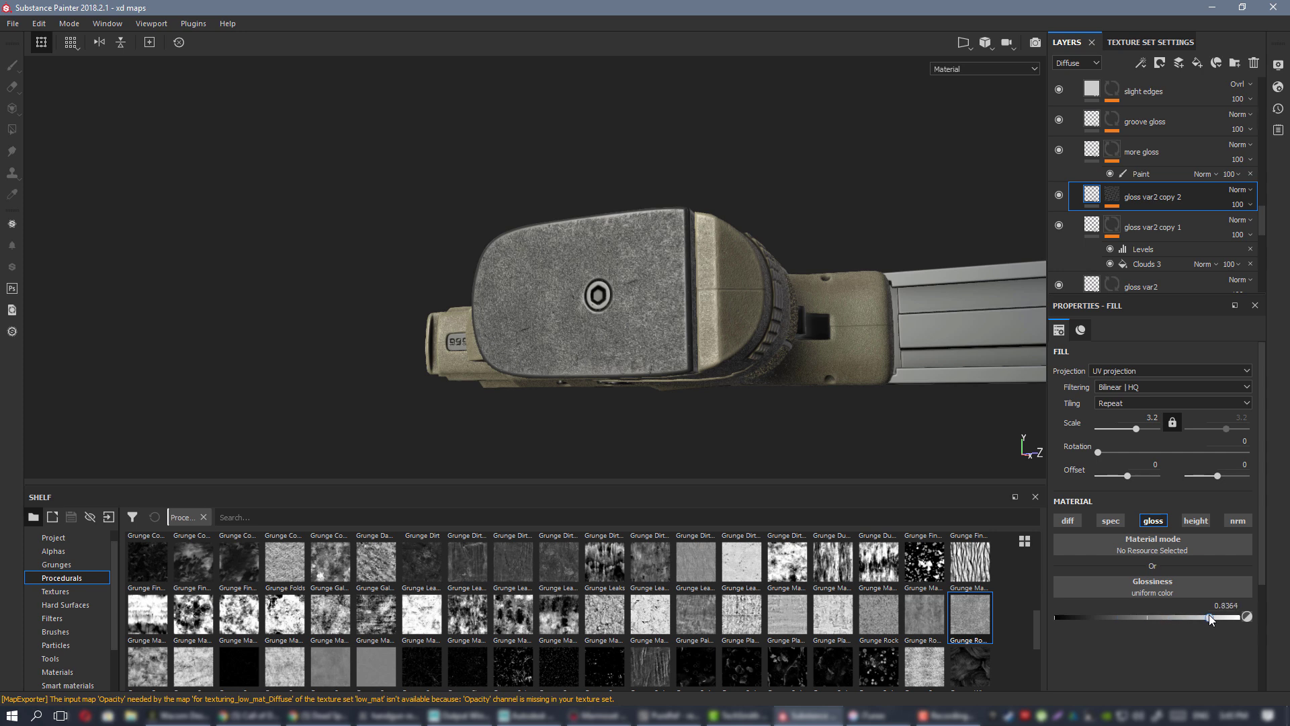
pyautogui.keyDown('alt'); pyautogui.moveTo(581, 277); pyautogui.dragTo(605, 259); pyautogui.keyUp('alt')
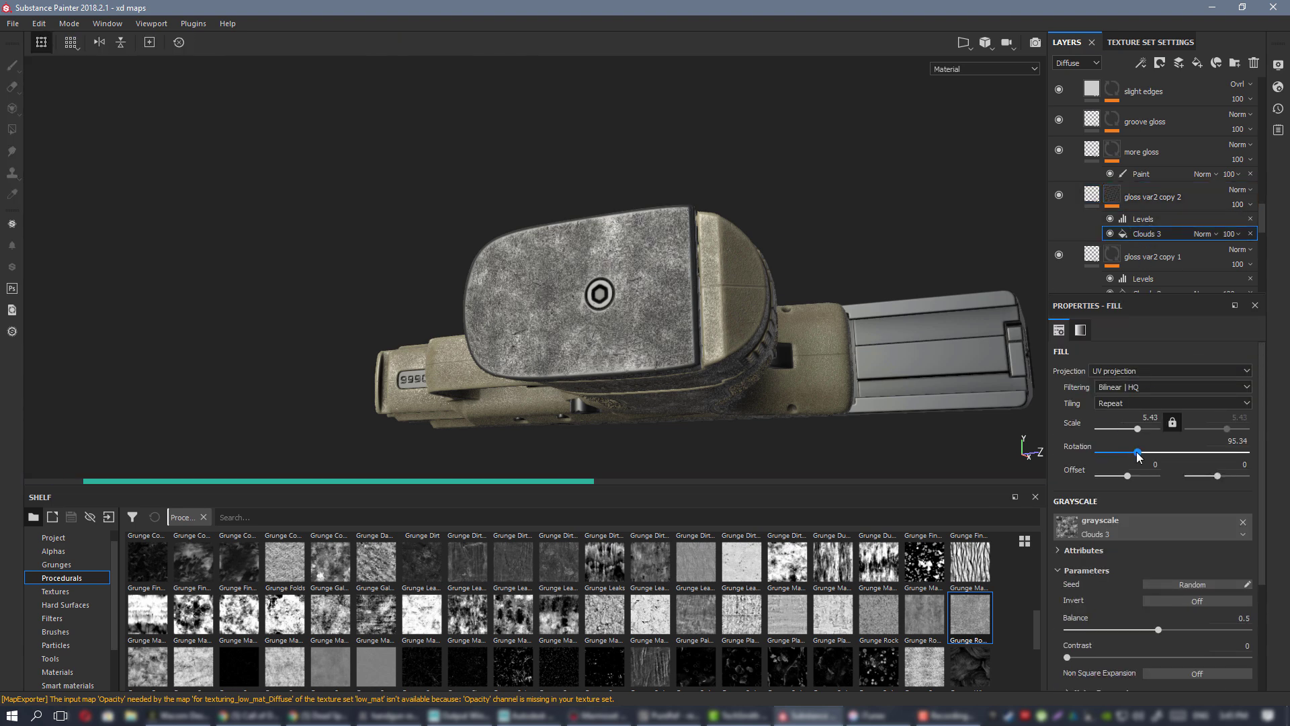
# - Set the glossiness of "gloss var2 copy 2" to about 0.67 and check the magazine base plate in the channel and material views
pyautogui.click(1090, 198)
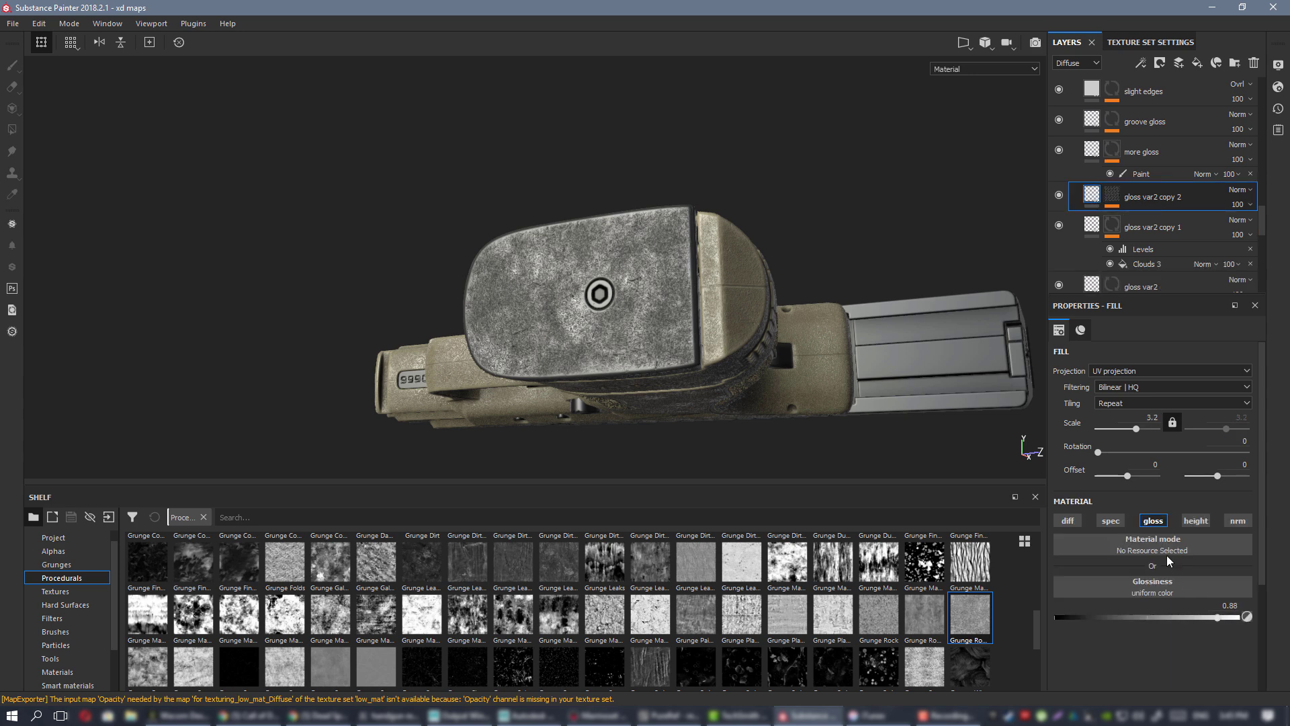
pyautogui.moveTo(1189, 617); pyautogui.dragTo(1178, 616)
pyautogui.keyDown('alt'); pyautogui.moveTo(525, 193); pyautogui.dragTo(598, 205); pyautogui.keyUp('alt')
pyautogui.press('c')
pyautogui.press('m')
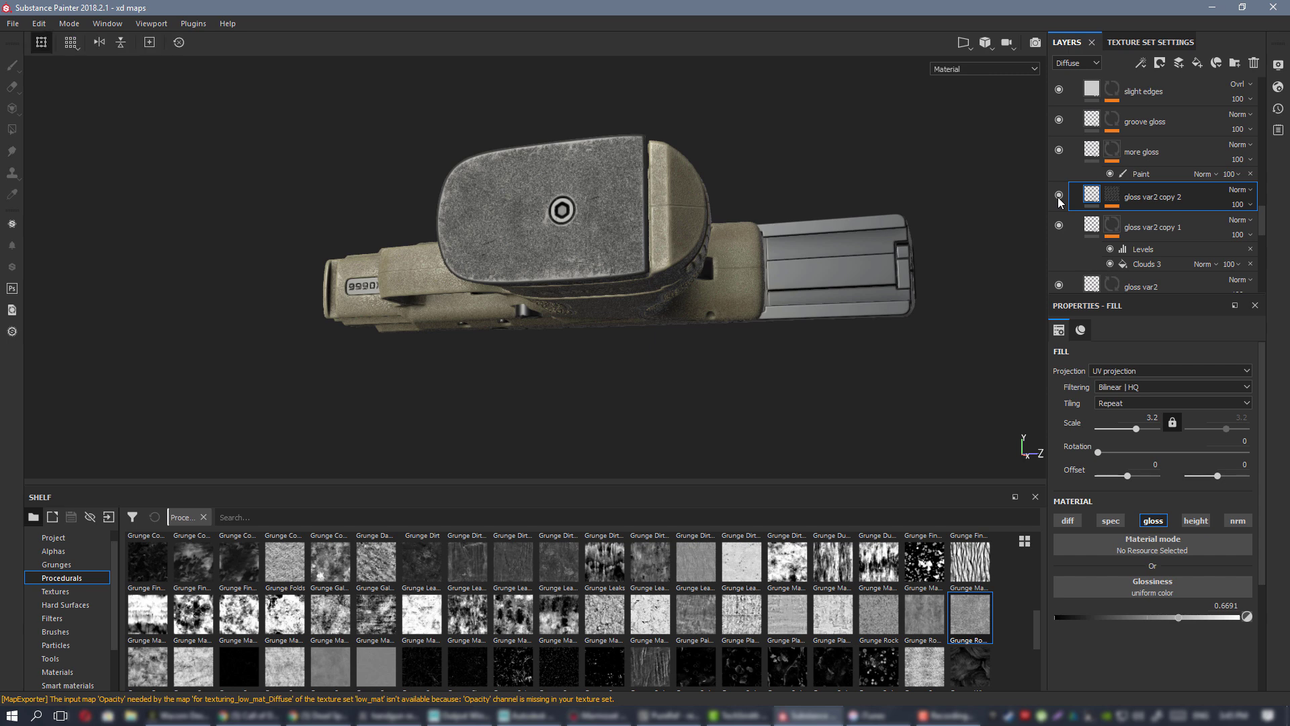
# - Examine the gloss variation on the assembled pistol's frame and grip in material view
pyautogui.keyDown('alt'); pyautogui.moveTo(773, 302); pyautogui.dragTo(610, 317); pyautogui.keyUp('alt')
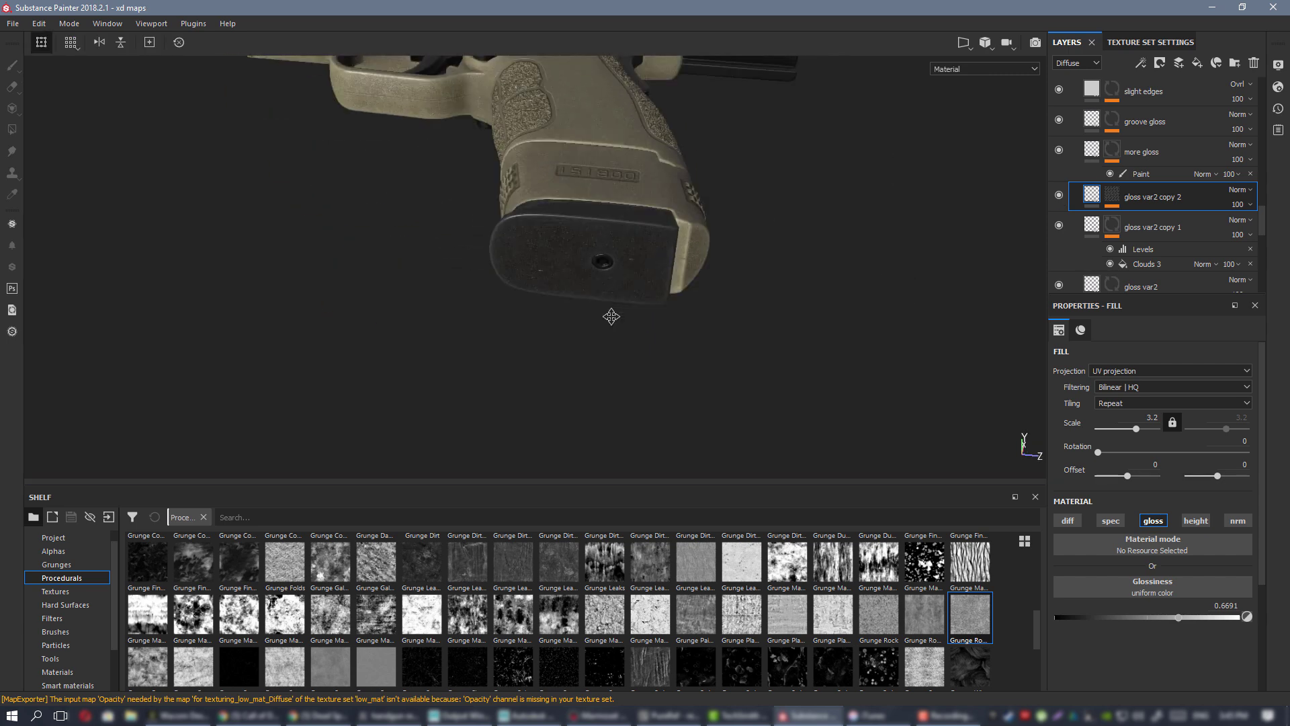
pyautogui.scroll(-10, 628, 299)
pyautogui.scroll(3, 531, 321)
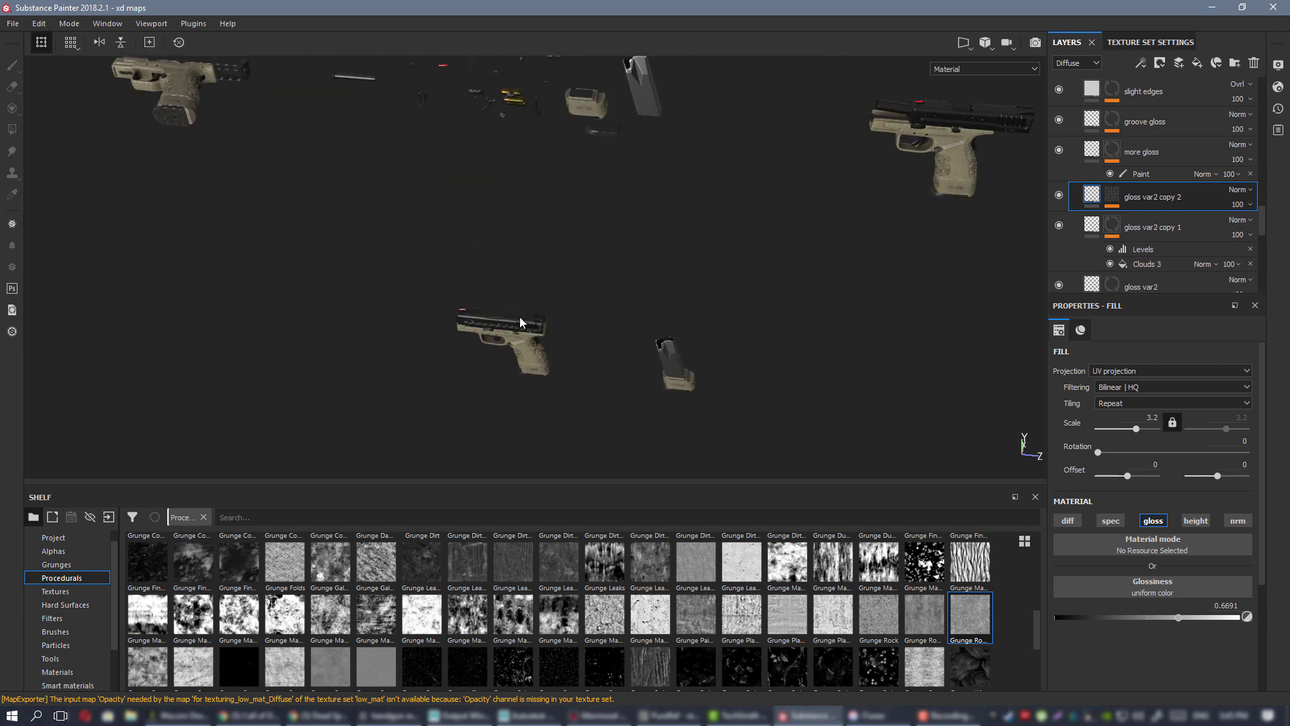
pyautogui.scroll(5, 519, 323)
pyautogui.keyDown('alt'); pyautogui.moveTo(487, 437); pyautogui.dragTo(575, 293, button='middle'); pyautogui.keyUp('alt')
pyautogui.scroll(4, 576, 294)
pyautogui.keyDown('shift'); pyautogui.moveTo(724, 471); pyautogui.dragTo(557, 316, button='right'); pyautogui.keyUp('shift')
pyautogui.keyDown('alt'); pyautogui.moveTo(557, 316); pyautogui.dragTo(567, 371); pyautogui.keyUp('alt')
pyautogui.keyDown('alt'); pyautogui.moveTo(567, 371); pyautogui.dragTo(585, 296, button='middle'); pyautogui.keyUp('alt')
pyautogui.keyDown('alt'); pyautogui.moveTo(584, 296); pyautogui.dragTo(553, 270); pyautogui.keyUp('alt')
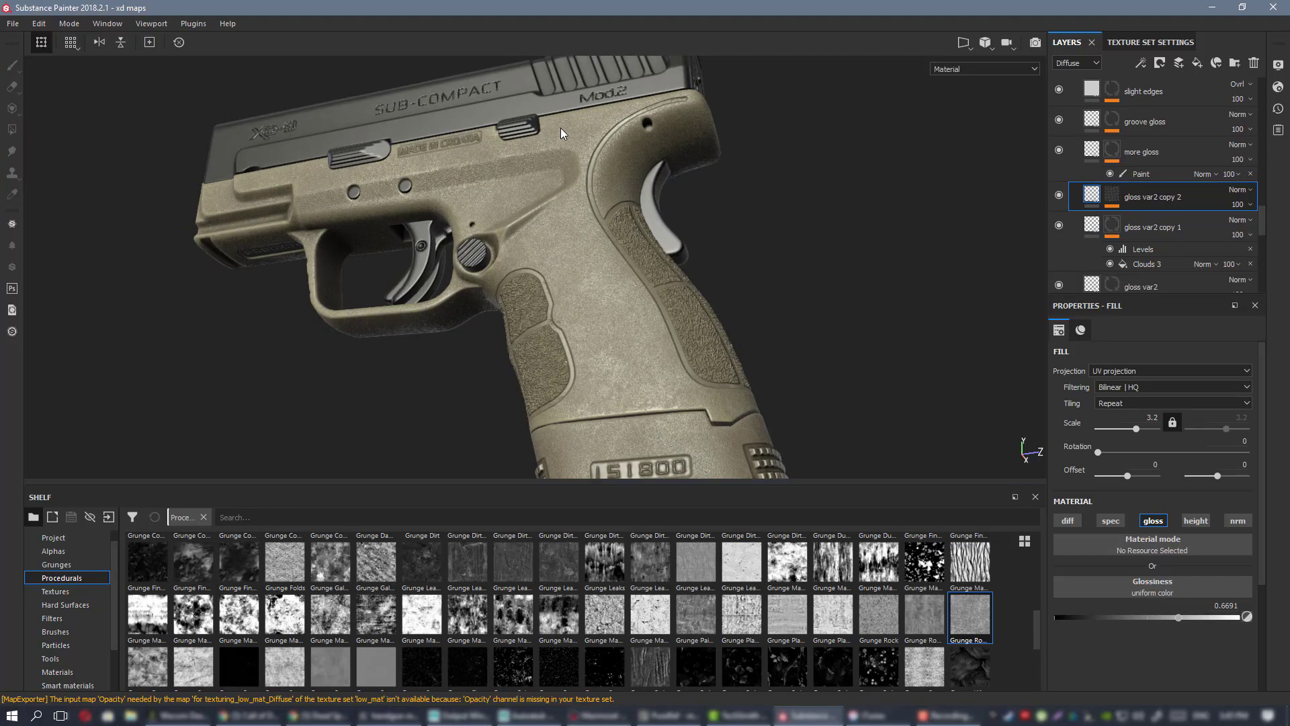
pyautogui.keyDown('alt'); pyautogui.moveTo(563, 133); pyautogui.dragTo(610, 248); pyautogui.keyUp('alt')
pyautogui.moveTo(732, 248)
pyautogui.keyDown('alt'); pyautogui.mouseDown()
pyautogui.moveTo(706, 230)
pyautogui.moveTo(718, 267)
pyautogui.mouseUp(); pyautogui.keyUp('alt')
# - Inspect the frame, trigger guard and grip side in the glossiness channel
pyautogui.press('c')
pyautogui.keyDown('alt'); pyautogui.moveTo(351, 149); pyautogui.dragTo(316, 100, button='right'); pyautogui.keyUp('alt')
pyautogui.keyDown('alt'); pyautogui.moveTo(585, 262); pyautogui.dragTo(739, 332, button='middle'); pyautogui.keyUp('alt')
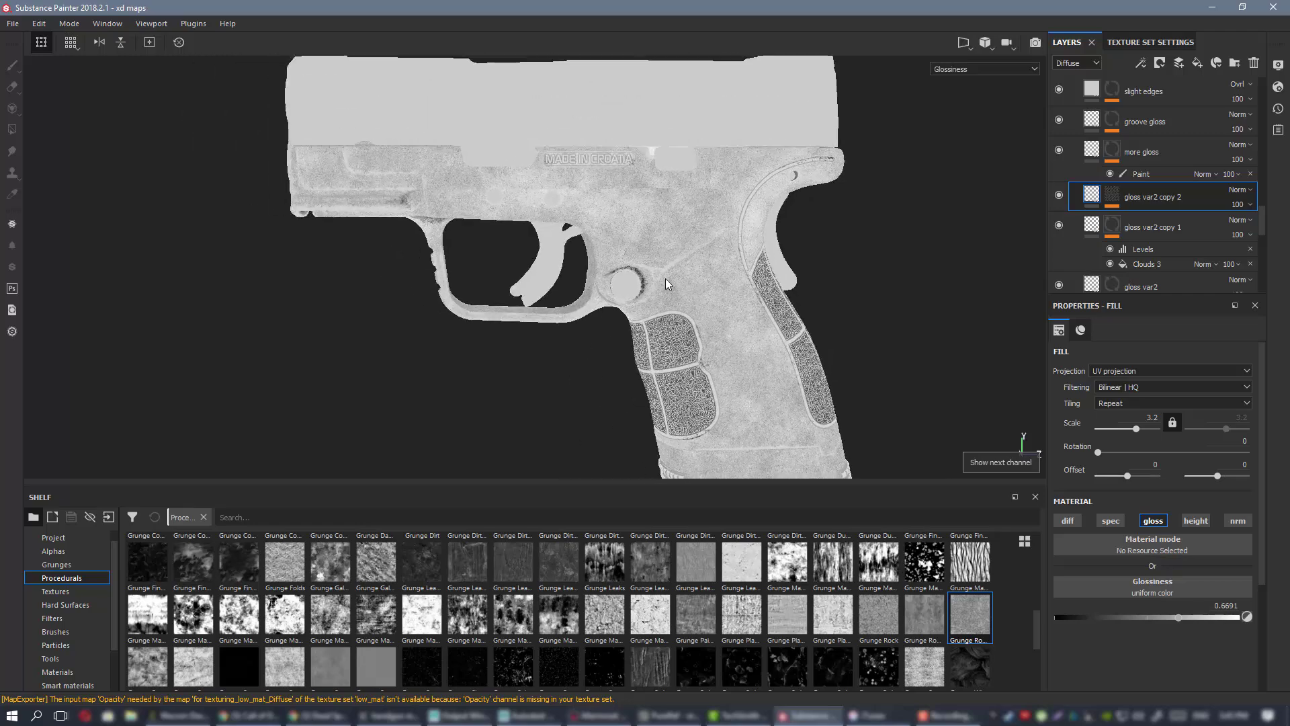
pyautogui.keyDown('alt'); pyautogui.moveTo(740, 332); pyautogui.dragTo(849, 277); pyautogui.keyUp('alt')
pyautogui.keyDown('alt'); pyautogui.moveTo(849, 277); pyautogui.dragTo(953, 461, button='right'); pyautogui.keyUp('alt')
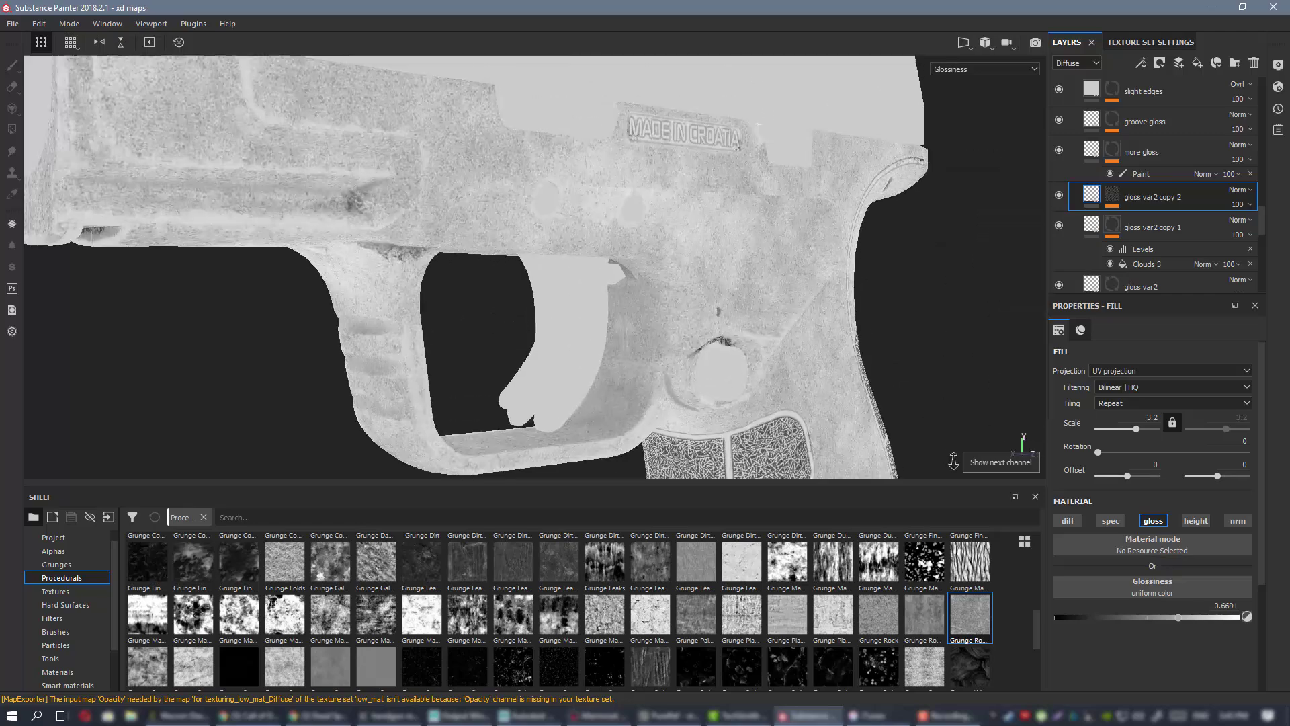
pyautogui.keyDown('alt'); pyautogui.moveTo(579, 262); pyautogui.dragTo(473, 253, button='right'); pyautogui.keyUp('alt')
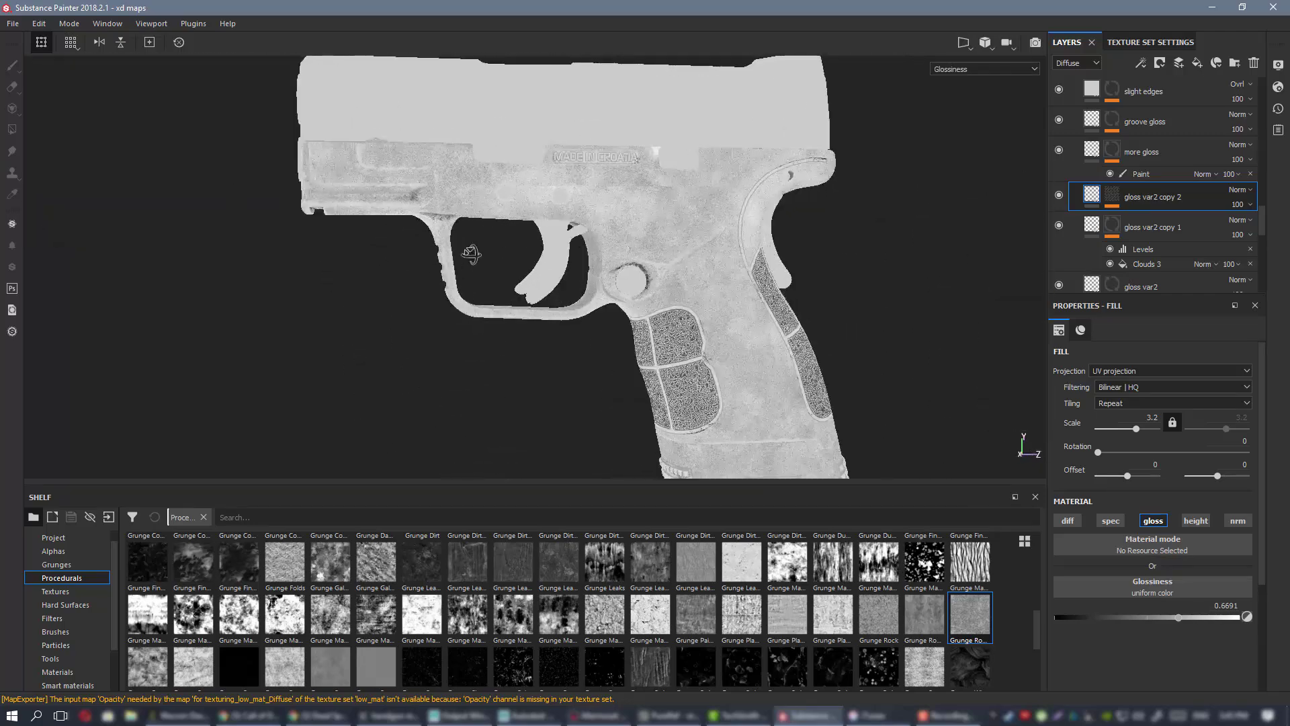
pyautogui.keyDown('alt'); pyautogui.moveTo(733, 296); pyautogui.dragTo(535, 222, button='middle'); pyautogui.keyUp('alt')
pyautogui.keyDown('alt'); pyautogui.moveTo(535, 222); pyautogui.dragTo(411, 176); pyautogui.keyUp('alt')
# - Return to material view and examine how light catches the tan grip side and magazine base up close
pyautogui.press('m')
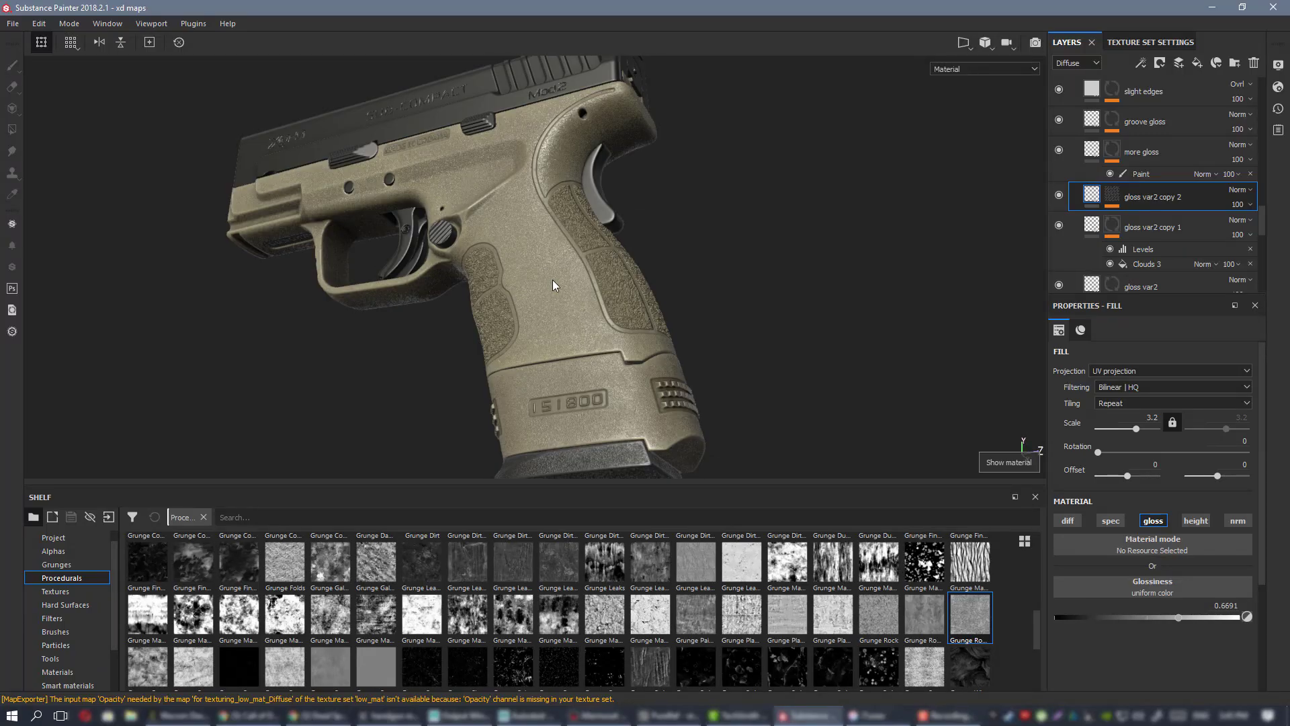
pyautogui.keyDown('alt'); pyautogui.moveTo(555, 285); pyautogui.dragTo(722, 285); pyautogui.keyUp('alt')
pyautogui.keyDown('alt'); pyautogui.moveTo(478, 164); pyautogui.dragTo(485, 255, button='right'); pyautogui.keyUp('alt')
pyautogui.keyDown('alt'); pyautogui.moveTo(486, 255); pyautogui.dragTo(492, 196); pyautogui.keyUp('alt')
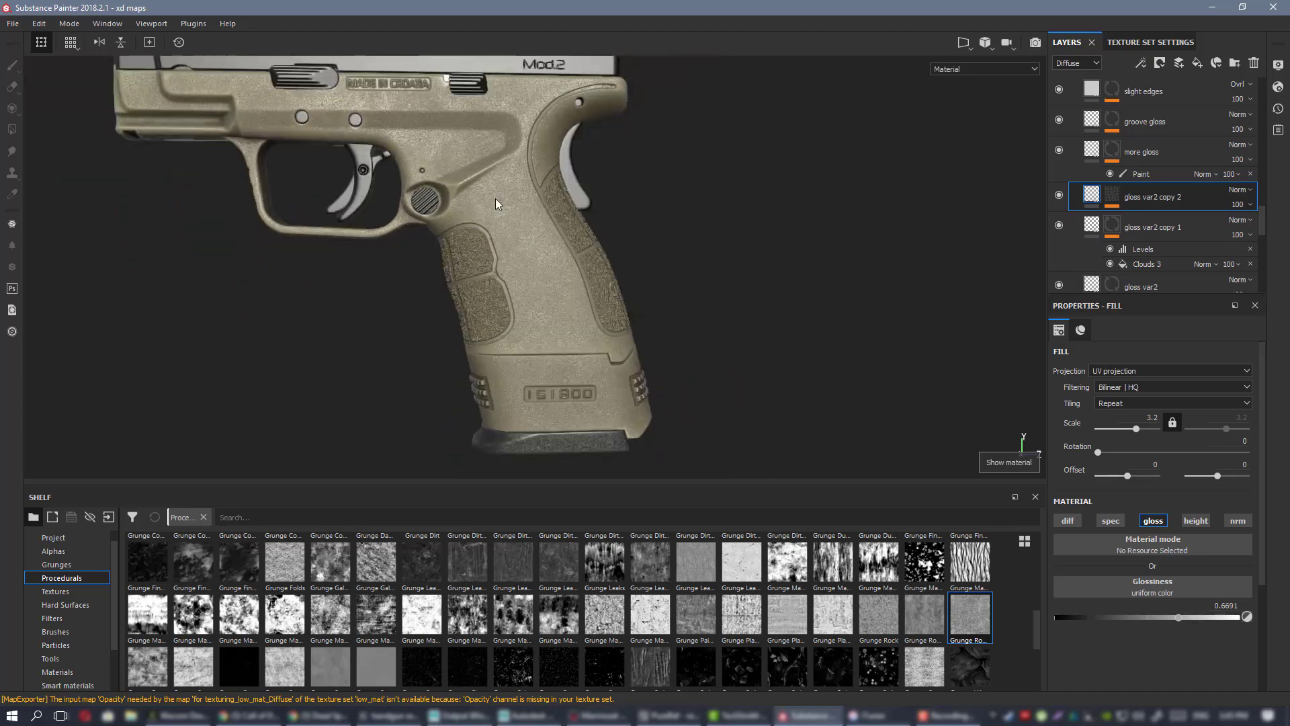
pyautogui.keyDown('alt'); pyautogui.moveTo(492, 197); pyautogui.dragTo(499, 200, button='right'); pyautogui.keyUp('alt')
pyautogui.keyDown('alt'); pyautogui.moveTo(498, 200); pyautogui.dragTo(525, 174, button='middle'); pyautogui.keyUp('alt')
pyautogui.keyDown('alt'); pyautogui.moveTo(525, 174); pyautogui.dragTo(547, 203, button='right'); pyautogui.keyUp('alt')
pyautogui.keyDown('alt'); pyautogui.moveTo(548, 204); pyautogui.dragTo(562, 213); pyautogui.keyUp('alt')
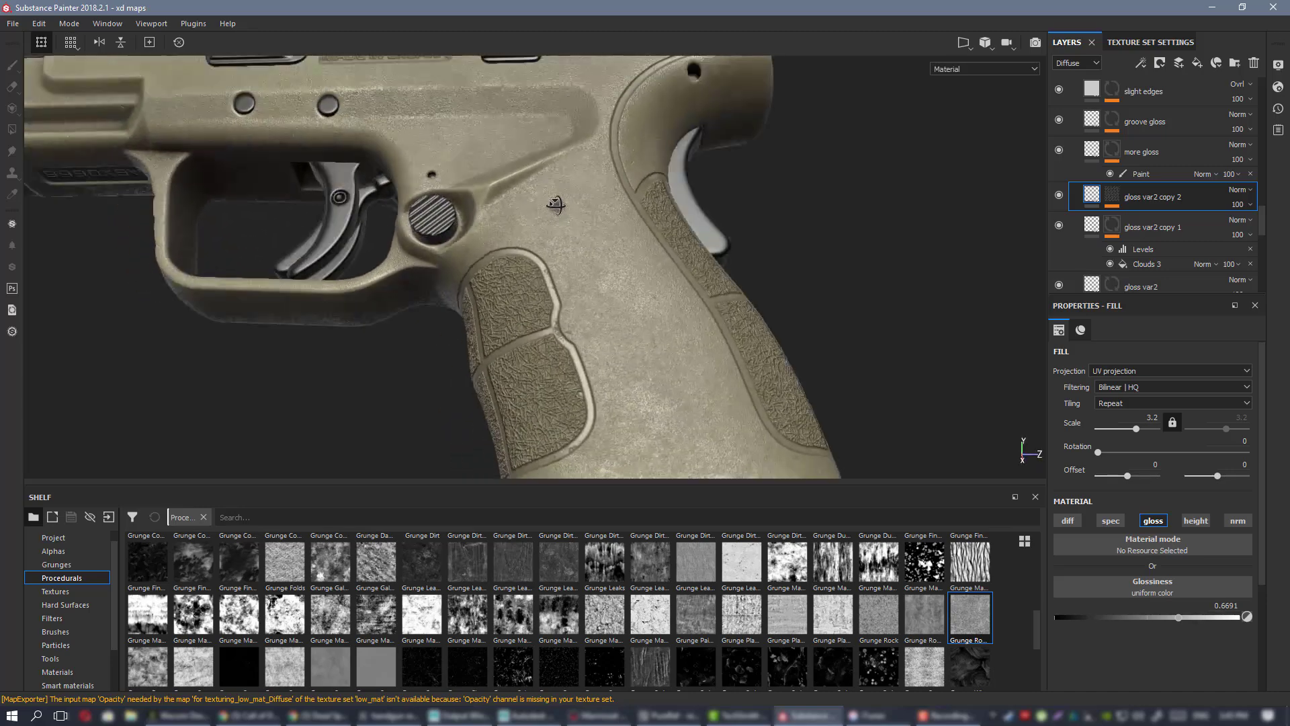
pyautogui.keyDown('alt'); pyautogui.moveTo(574, 236); pyautogui.dragTo(570, 262, button='right'); pyautogui.keyUp('alt')
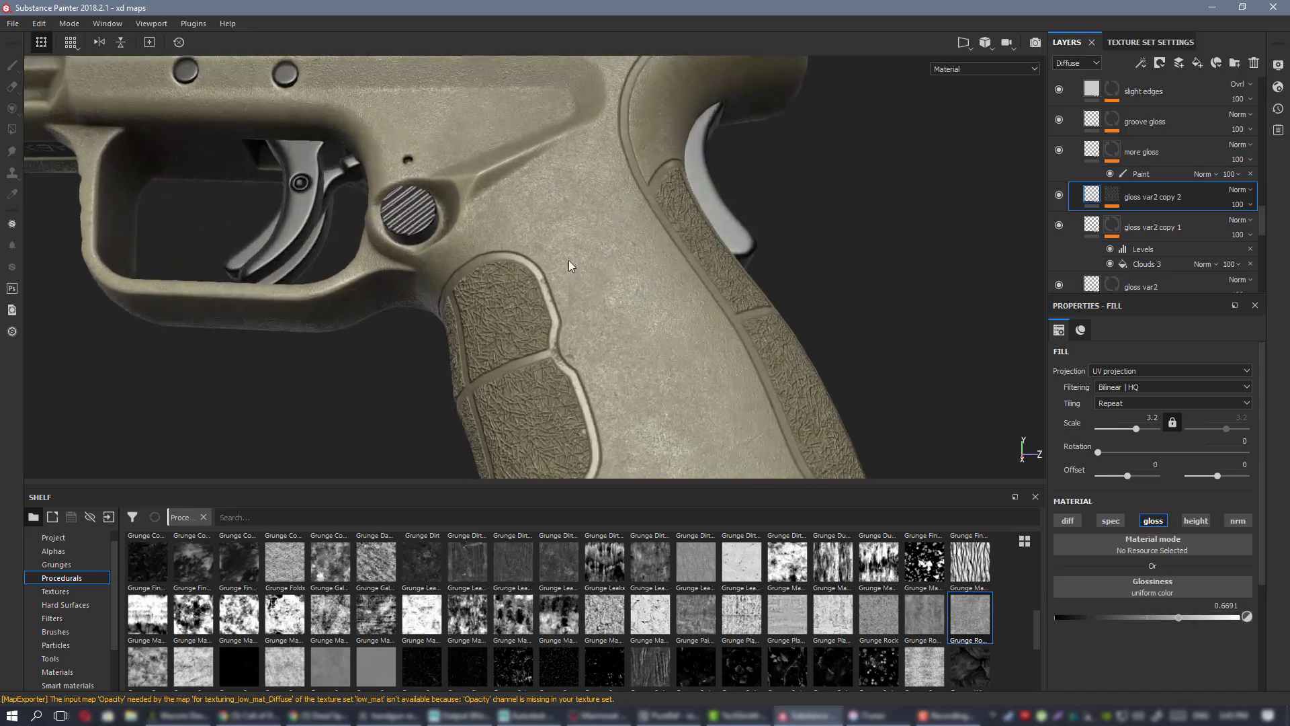
pyautogui.keyDown('alt'); pyautogui.moveTo(638, 289); pyautogui.dragTo(599, 204, button='middle'); pyautogui.keyUp('alt')
pyautogui.keyDown('alt'); pyautogui.moveTo(599, 204); pyautogui.dragTo(569, 207); pyautogui.keyUp('alt')
pyautogui.keyDown('alt'); pyautogui.moveTo(569, 207); pyautogui.dragTo(547, 184, button='right'); pyautogui.keyUp('alt')
pyautogui.keyDown('alt'); pyautogui.moveTo(547, 184); pyautogui.dragTo(607, 253); pyautogui.keyUp('alt')
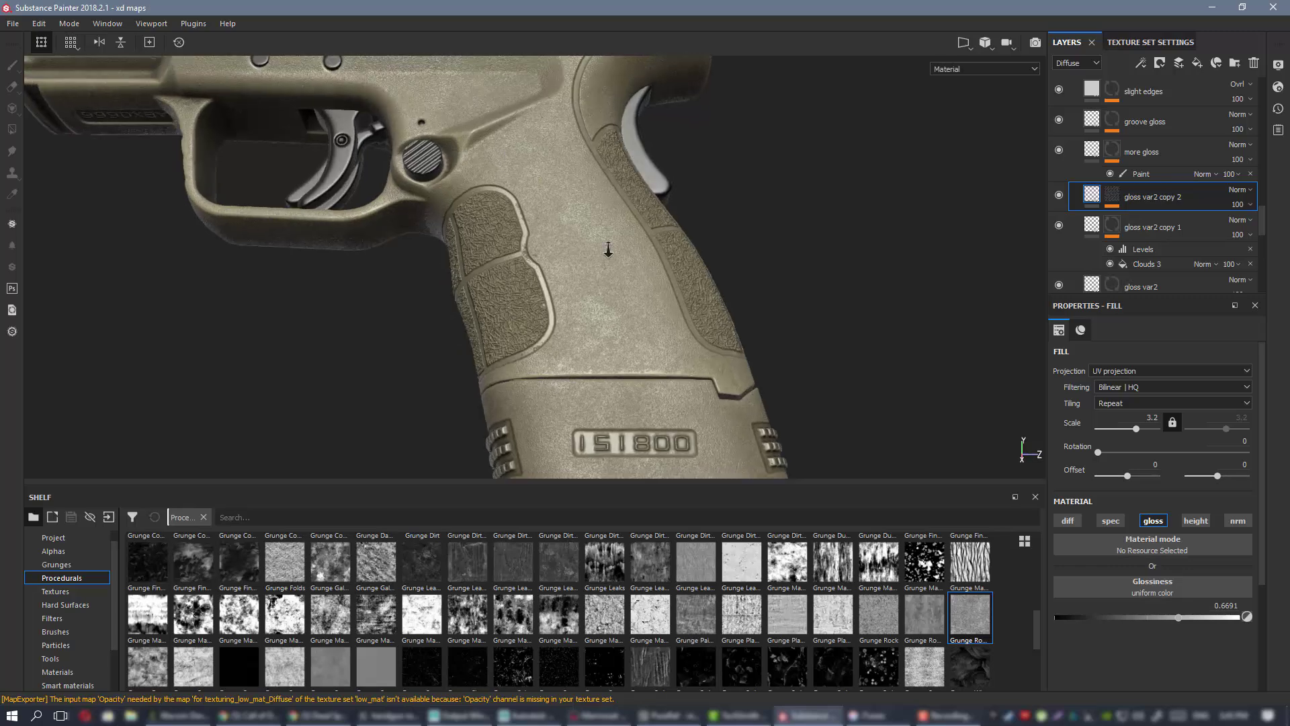
# - Select the Paint effect at the top of the dirt sharp folder's mask and set the brush size to 1.28
pyautogui.keyDown('alt'); pyautogui.moveTo(608, 253); pyautogui.dragTo(632, 240, button='right'); pyautogui.keyUp('alt')
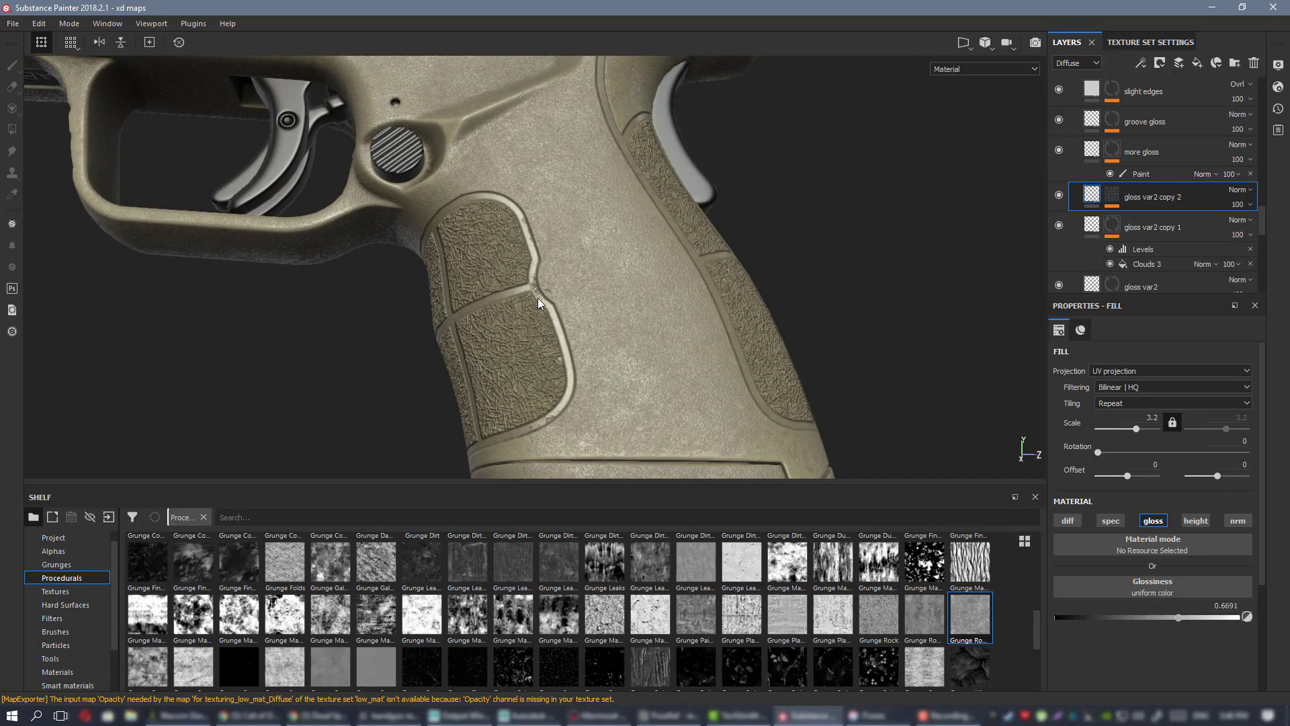
pyautogui.scroll(5, 1167, 161)
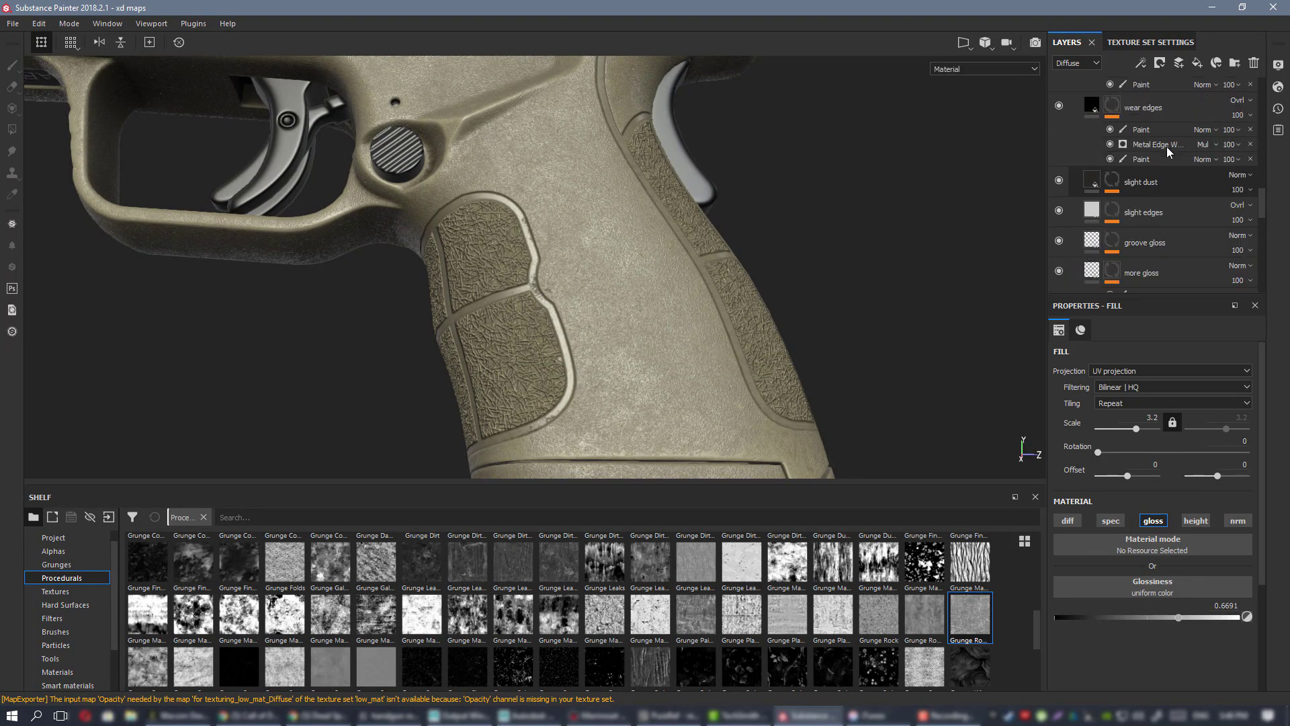
pyautogui.scroll(5, 1191, 168)
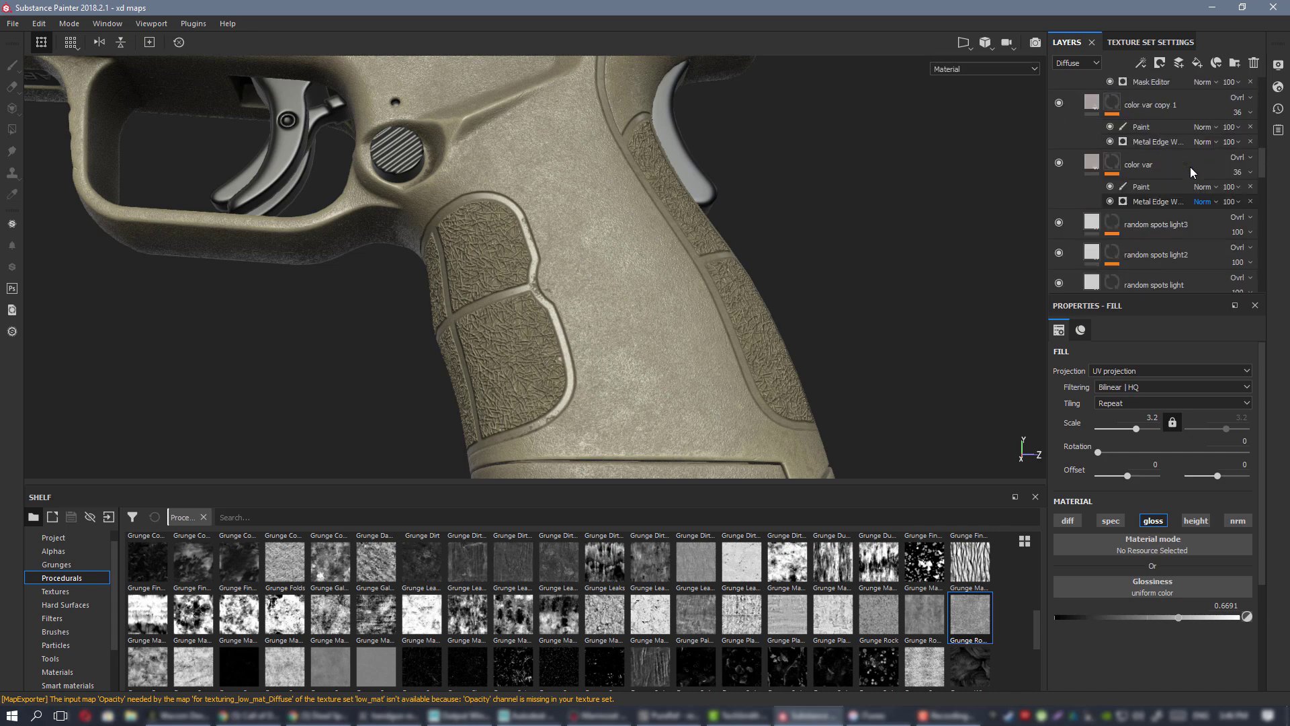
pyautogui.scroll(3, 1191, 168)
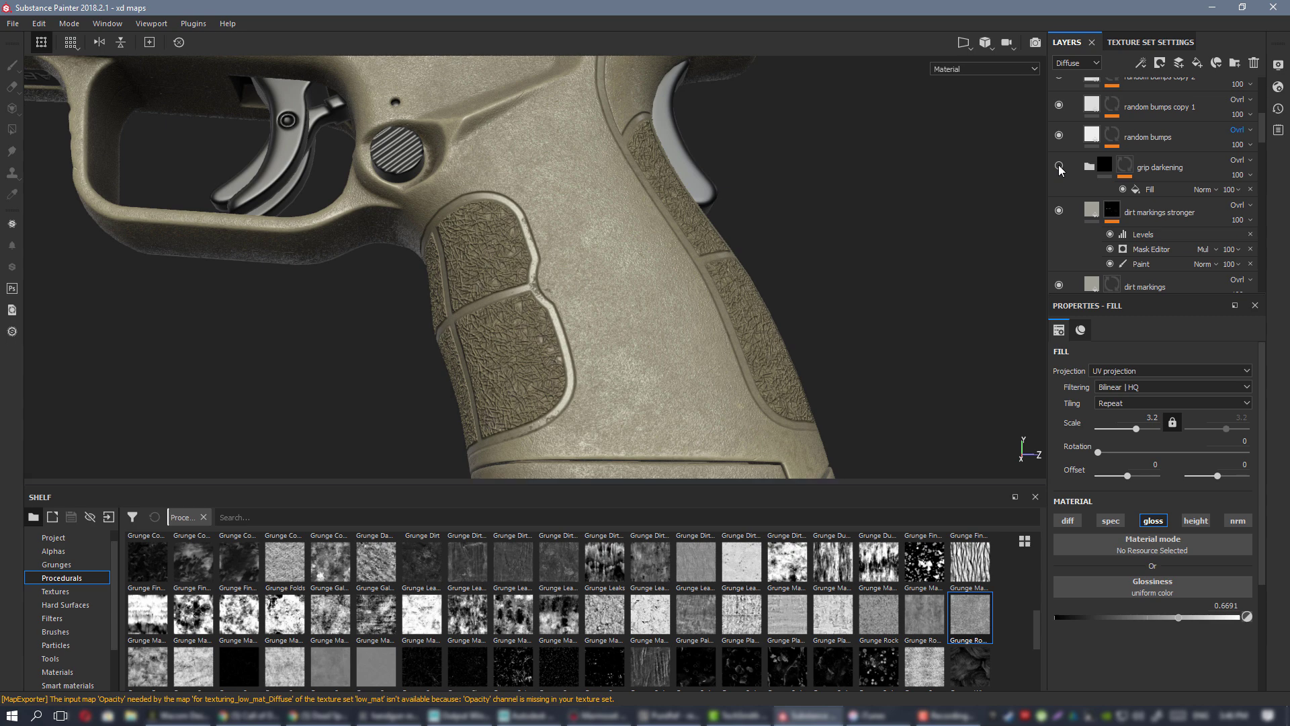
pyautogui.scroll(5, 1172, 196)
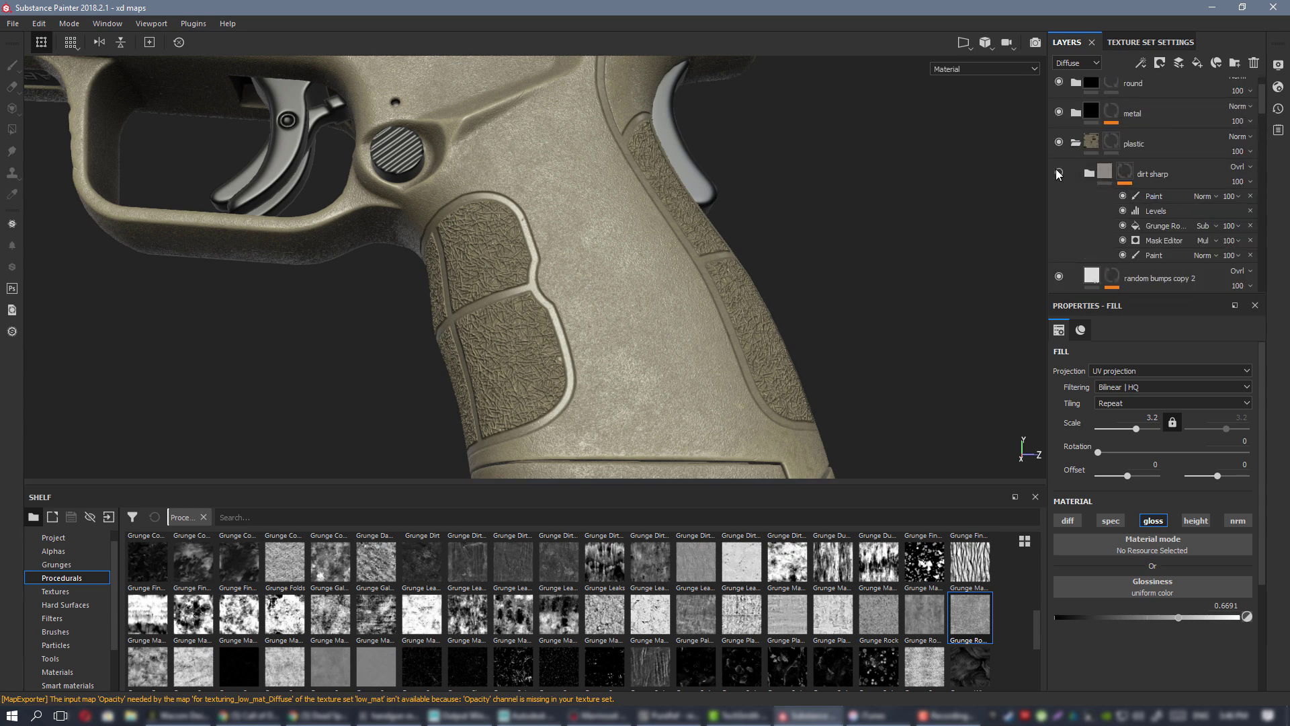
pyautogui.click(1172, 197)
pyautogui.scroll(2, 519, 202)
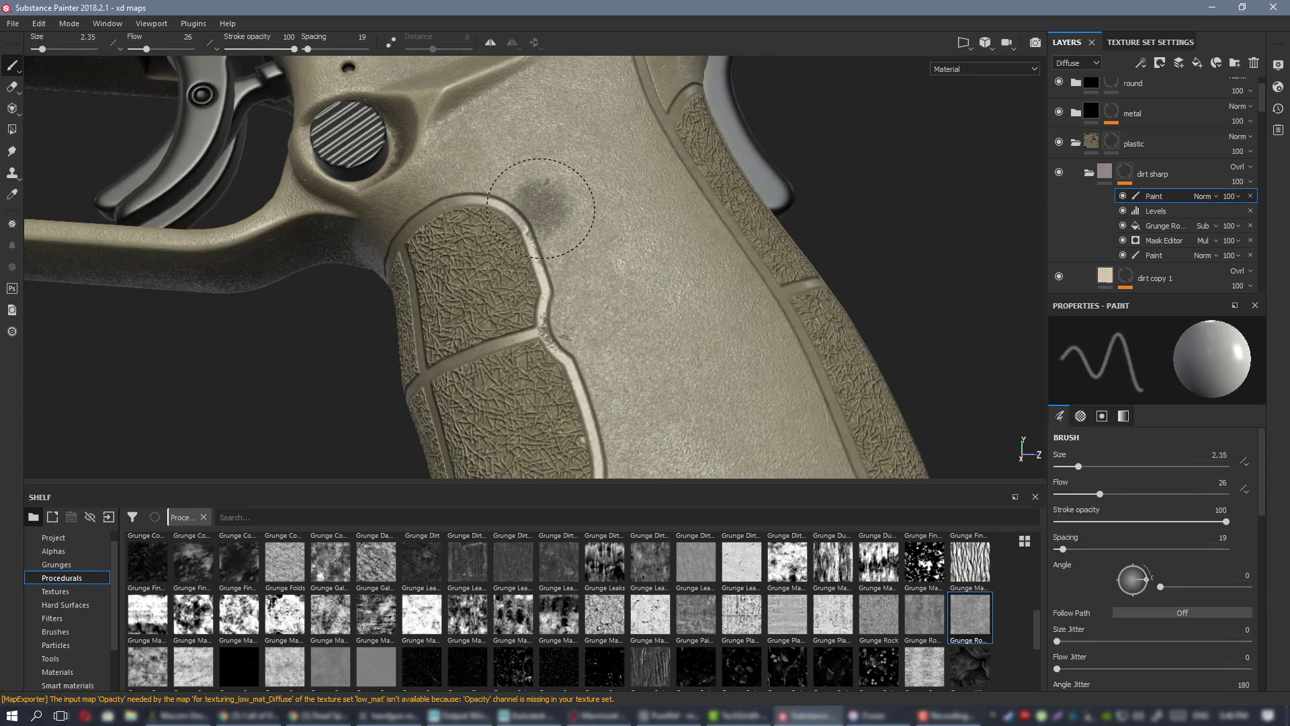
pyautogui.keyDown('ctrl'); pyautogui.moveTo(553, 217); pyautogui.dragTo(528, 207, button='right'); pyautogui.keyUp('ctrl')
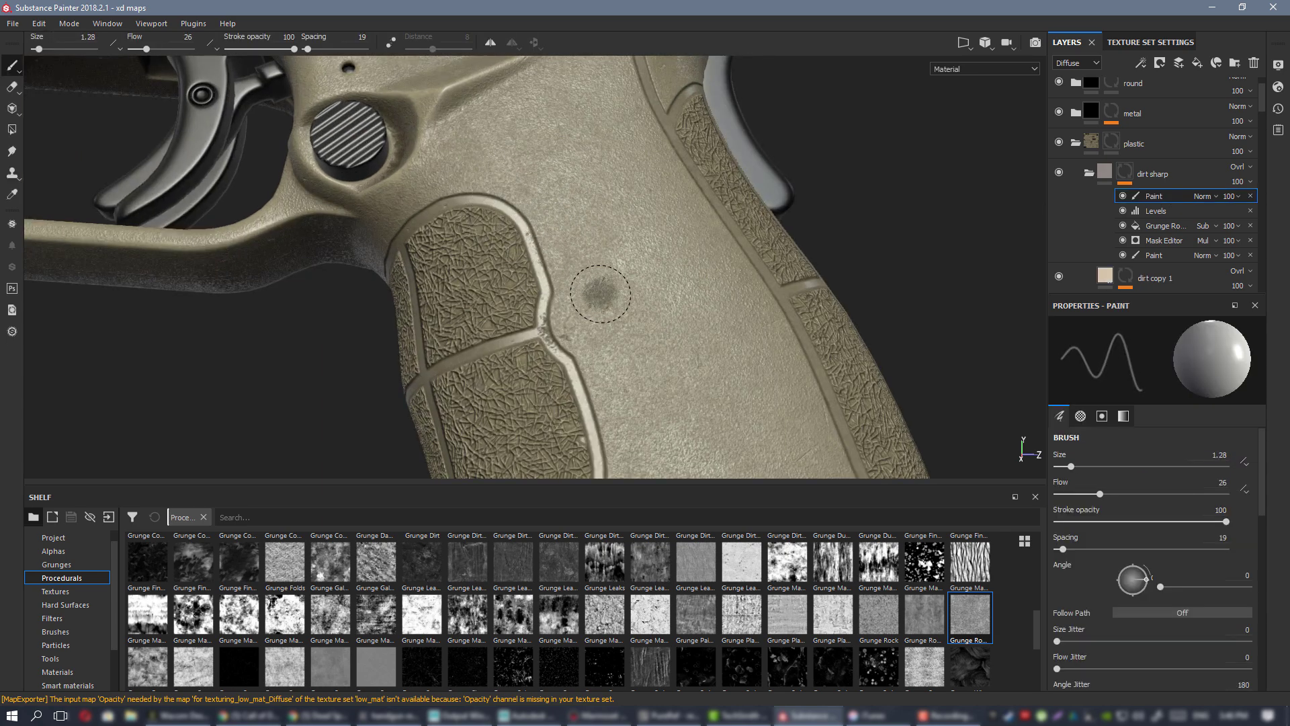
# - Examine the surface wear on the grip and frame from several angles in Material view
pyautogui.scroll(-2, 698, 361)
pyautogui.moveTo(622, 265)
pyautogui.keyDown('alt'); pyautogui.mouseDown()
pyautogui.moveTo(538, 182)
pyautogui.moveTo(576, 203)
pyautogui.moveTo(553, 288)
pyautogui.moveTo(446, 288)
pyautogui.moveTo(665, 218)
pyautogui.mouseUp(); pyautogui.keyUp('alt')
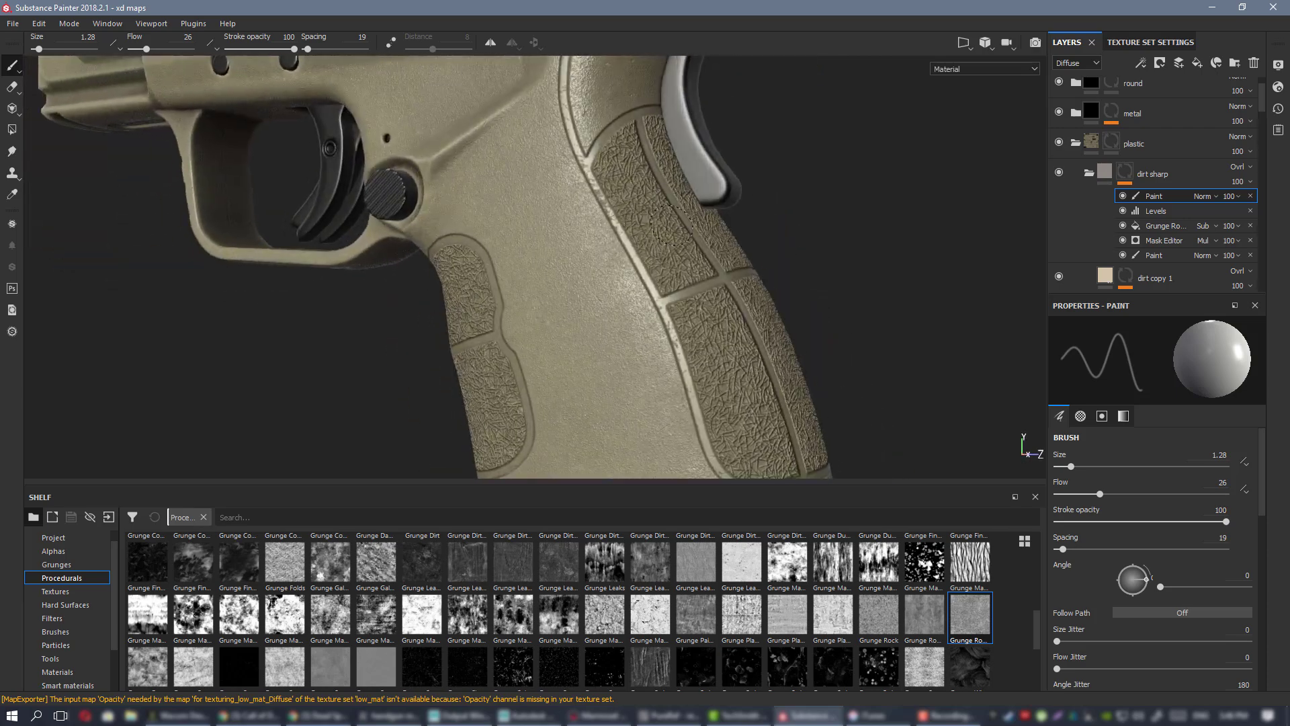
pyautogui.moveTo(587, 156)
pyautogui.keyDown('alt'); pyautogui.mouseDown()
pyautogui.moveTo(572, 154)
pyautogui.moveTo(592, 167)
pyautogui.mouseUp(); pyautogui.keyUp('alt')
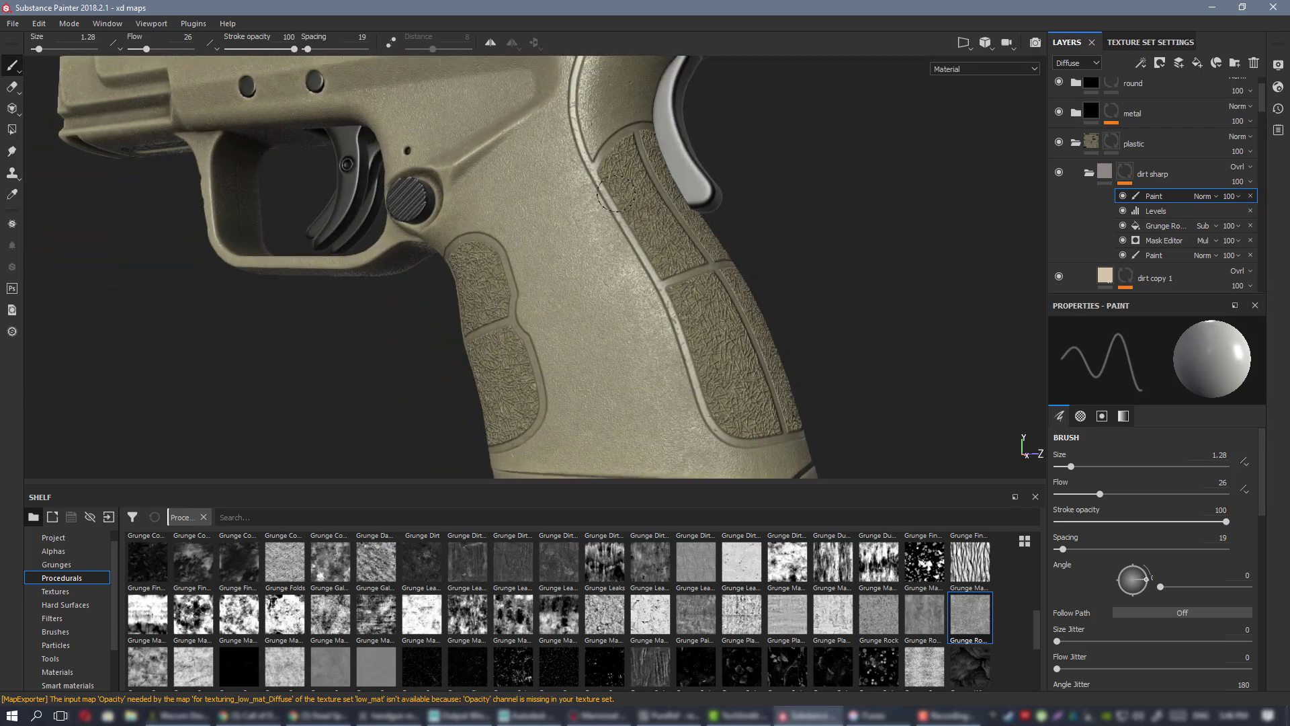
pyautogui.keyDown('alt'); pyautogui.moveTo(591, 166); pyautogui.dragTo(595, 299, button='middle'); pyautogui.keyUp('alt')
pyautogui.keyDown('alt'); pyautogui.moveTo(595, 299); pyautogui.dragTo(579, 295); pyautogui.keyUp('alt')
pyautogui.keyDown('alt'); pyautogui.moveTo(571, 238); pyautogui.dragTo(675, 187); pyautogui.keyUp('alt')
pyautogui.keyDown('alt'); pyautogui.moveTo(396, 254); pyautogui.dragTo(471, 302); pyautogui.keyUp('alt')
pyautogui.keyDown('alt'); pyautogui.moveTo(471, 302); pyautogui.dragTo(506, 188, button='middle'); pyautogui.keyUp('alt')
pyautogui.keyDown('alt'); pyautogui.moveTo(396, 123); pyautogui.dragTo(513, 208, button='right'); pyautogui.keyUp('alt')
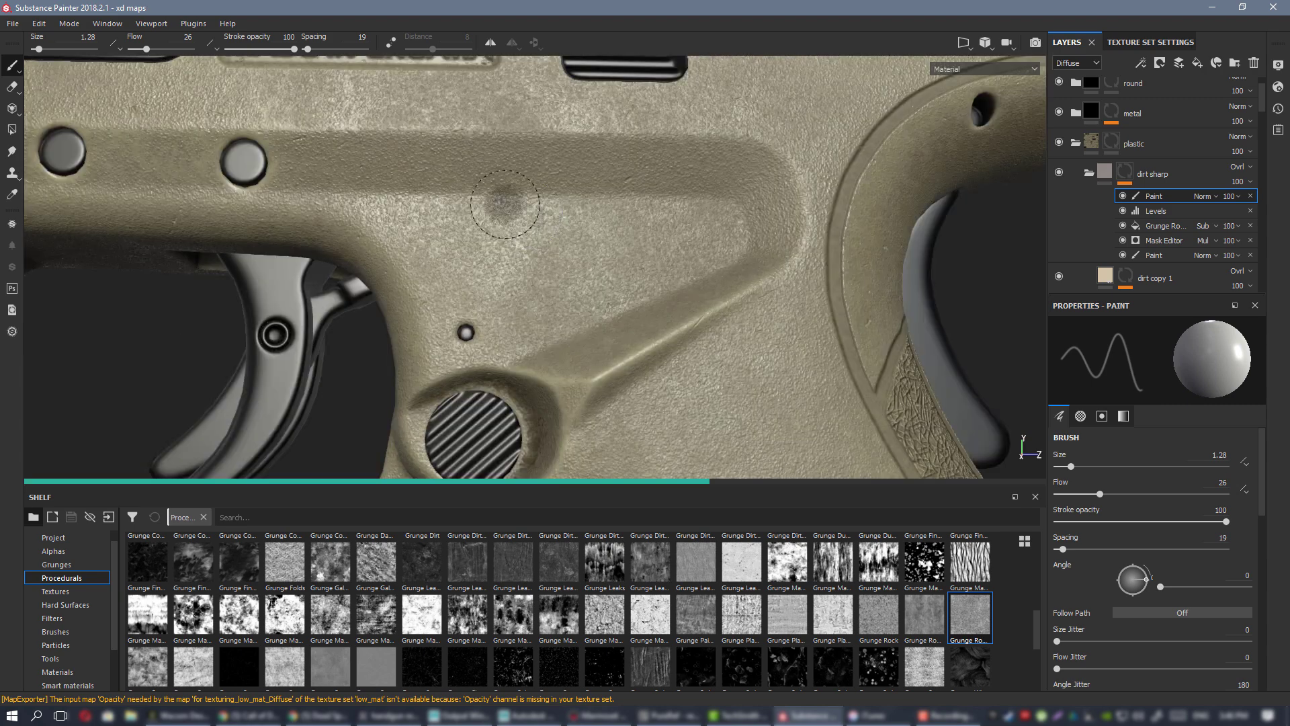
pyautogui.keyDown('alt'); pyautogui.moveTo(513, 208); pyautogui.dragTo(703, 412, button='middle'); pyautogui.keyUp('alt')
pyautogui.keyDown('alt'); pyautogui.moveTo(716, 410); pyautogui.dragTo(686, 319, button='right'); pyautogui.keyUp('alt')
# - Cycle through the Glossiness and Height channels to Diffuse, inspecting the frame around the MADE IN CROATIA engraving
pyautogui.press('c')
pyautogui.keyDown('alt'); pyautogui.moveTo(687, 319); pyautogui.dragTo(593, 260, button='middle'); pyautogui.keyUp('alt')
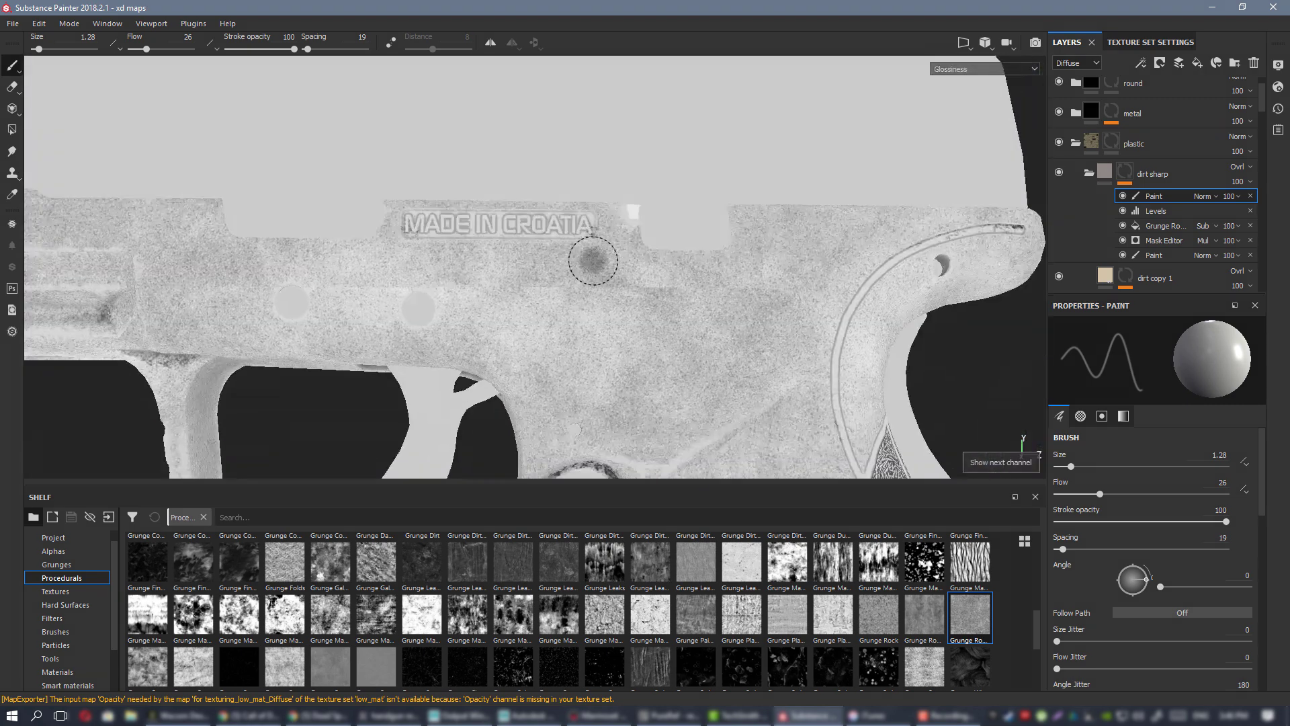
pyautogui.keyDown('alt'); pyautogui.moveTo(598, 235); pyautogui.dragTo(645, 369, button='right'); pyautogui.keyUp('alt')
pyautogui.press('c')
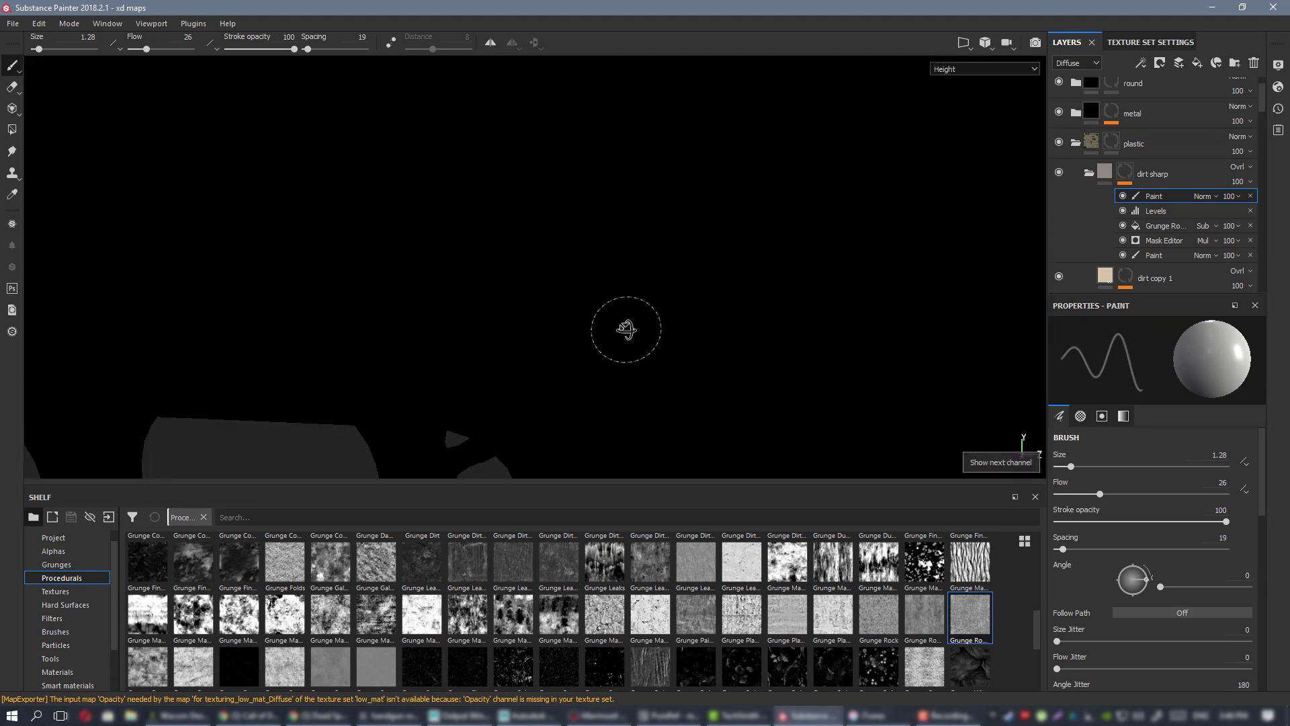
pyautogui.press('c')
pyautogui.press('c')
pyautogui.press('c')
pyautogui.press('c')
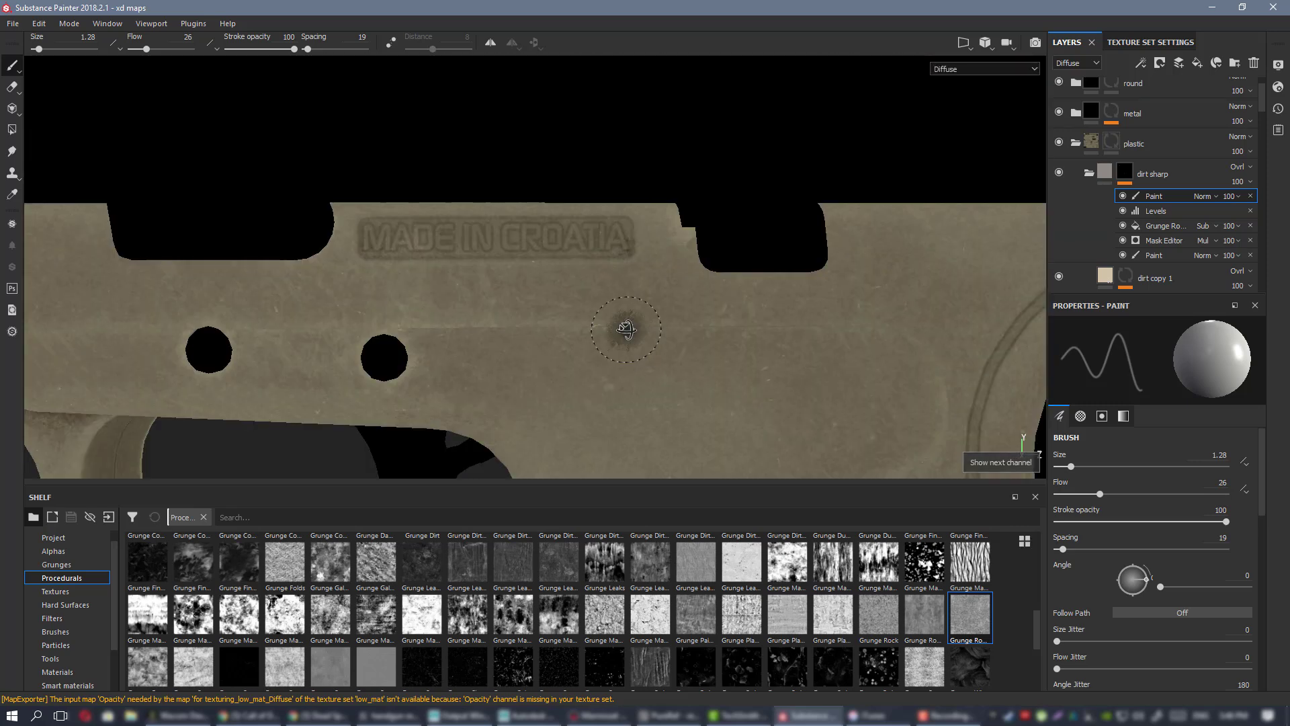
pyautogui.keyDown('alt'); pyautogui.moveTo(626, 329); pyautogui.dragTo(604, 282, button='right'); pyautogui.keyUp('alt')
pyautogui.keyDown('alt'); pyautogui.moveTo(604, 282); pyautogui.dragTo(577, 228, button='middle'); pyautogui.keyUp('alt')
# - Compare the frame's diffuse with the dirt markings layer hidden and shown
pyautogui.scroll(-5, 1068, 182)
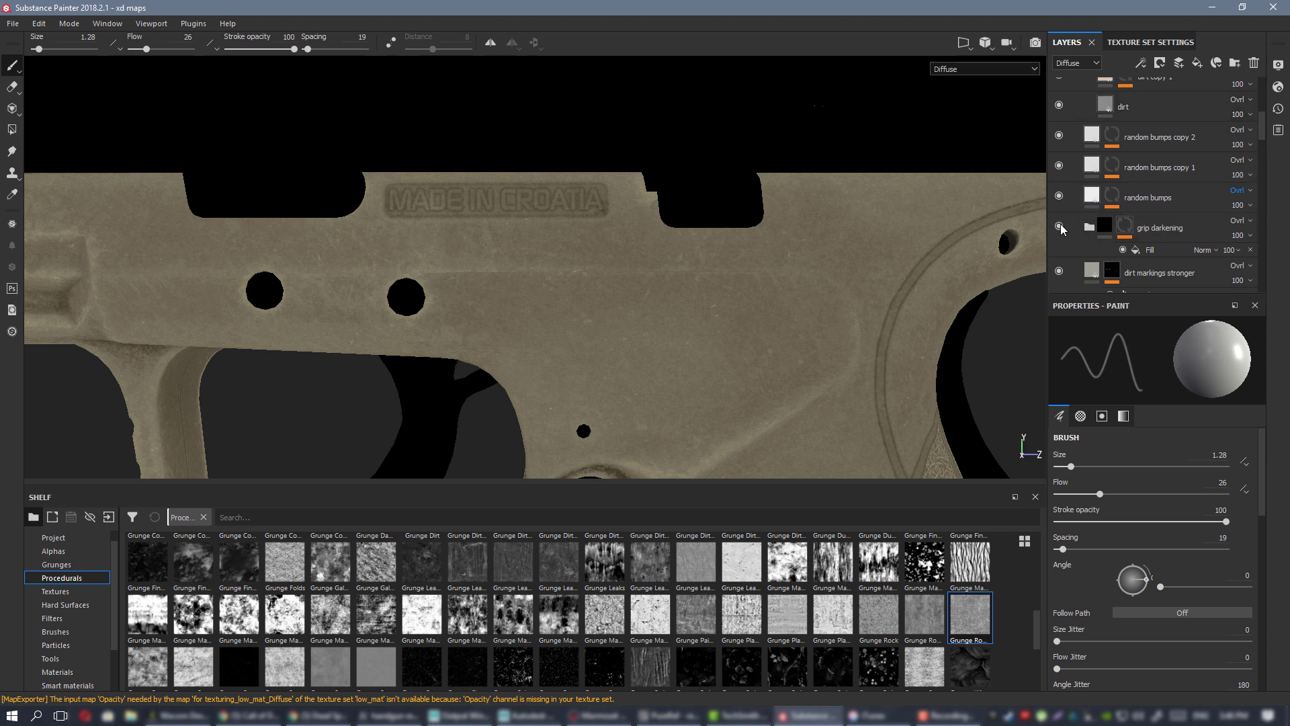
pyautogui.scroll(-1, 1061, 231)
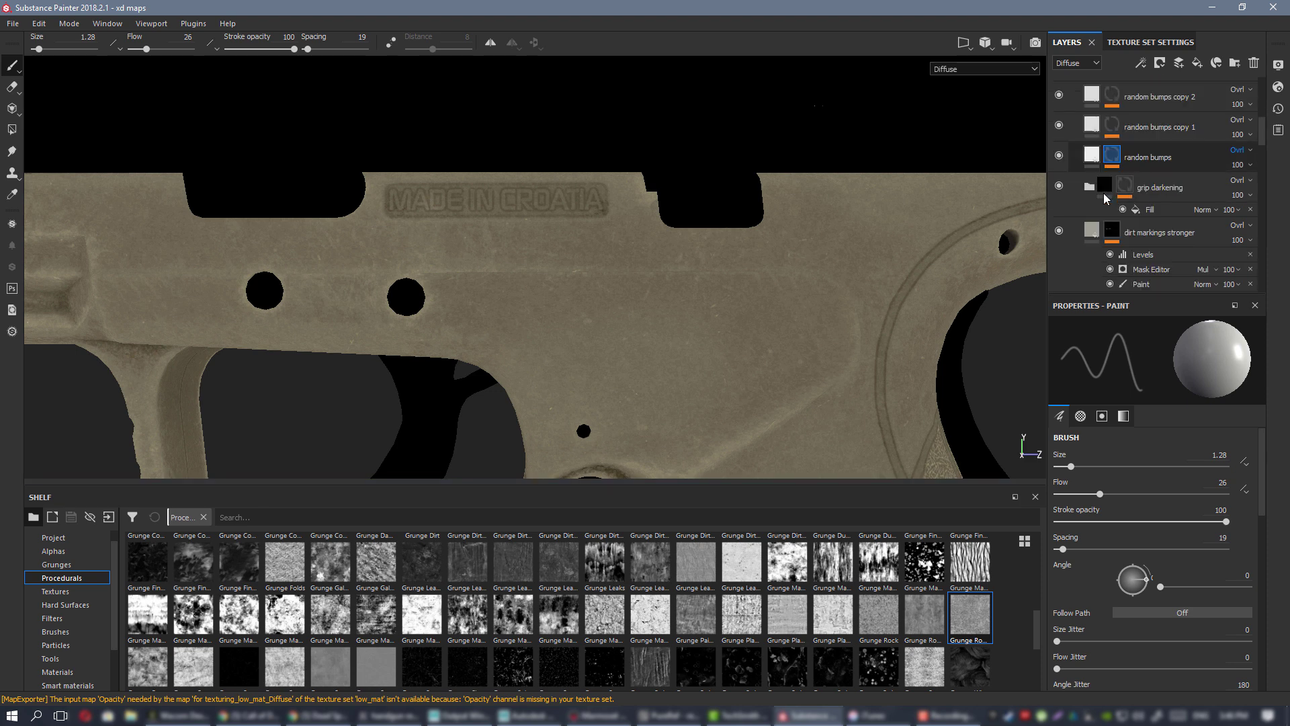
pyautogui.scroll(-1, 1061, 231)
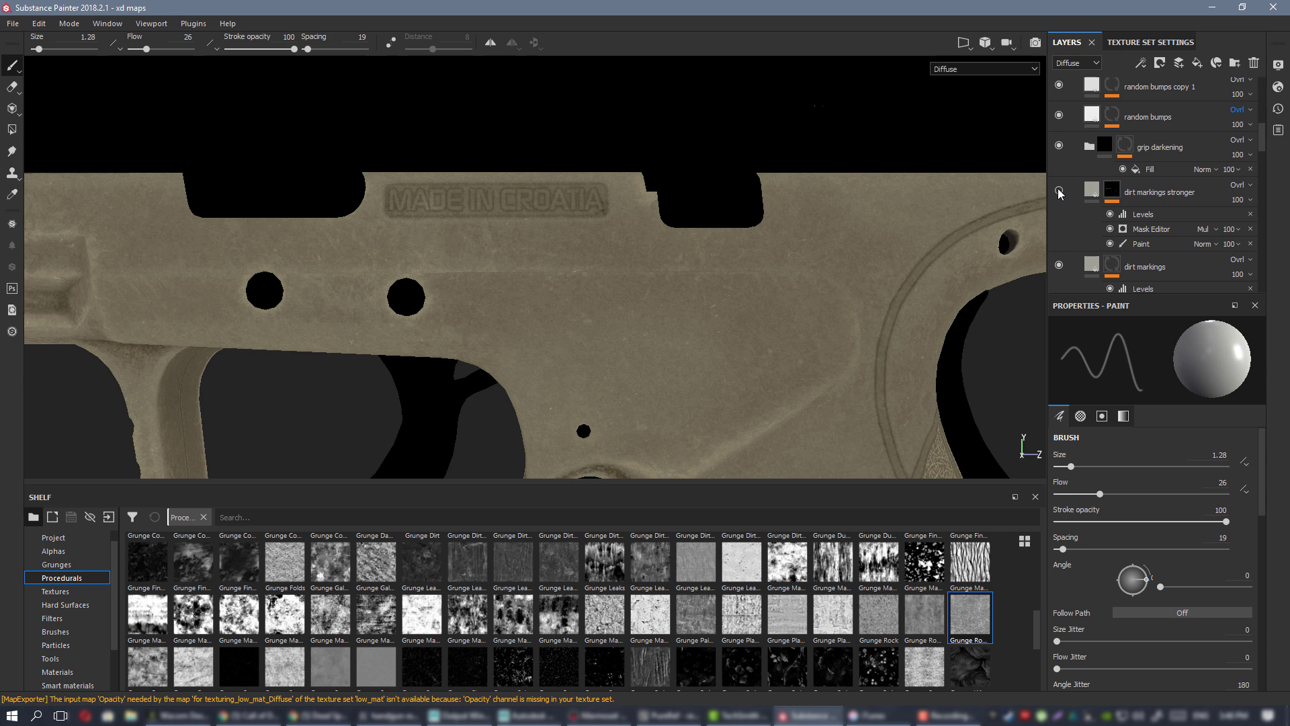
pyautogui.click(1060, 267)
pyautogui.click(1060, 266)
pyautogui.keyDown('alt'); pyautogui.moveTo(906, 403); pyautogui.dragTo(593, 211, button='middle'); pyautogui.keyUp('alt')
pyautogui.keyDown('alt'); pyautogui.moveTo(594, 211); pyautogui.dragTo(533, 208); pyautogui.keyUp('alt')
pyautogui.keyDown('alt'); pyautogui.moveTo(533, 209); pyautogui.dragTo(608, 424, button='middle'); pyautogui.keyUp('alt')
pyautogui.keyDown('alt'); pyautogui.moveTo(555, 346); pyautogui.dragTo(558, 299, button='middle'); pyautogui.keyUp('alt')
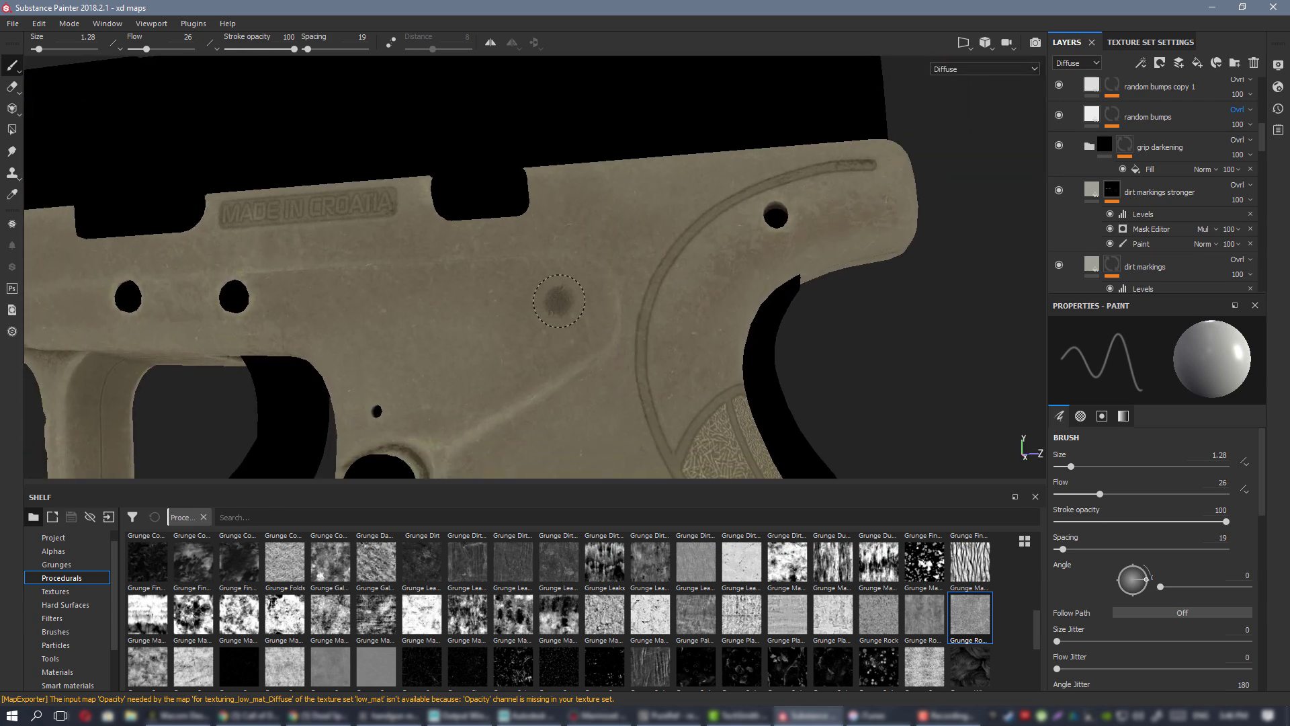
# - Set the Curvature Fine value to 1 in the Mask Editor of the dirt markings layer
pyautogui.scroll(-1, 1144, 265)
pyautogui.click(1147, 265)
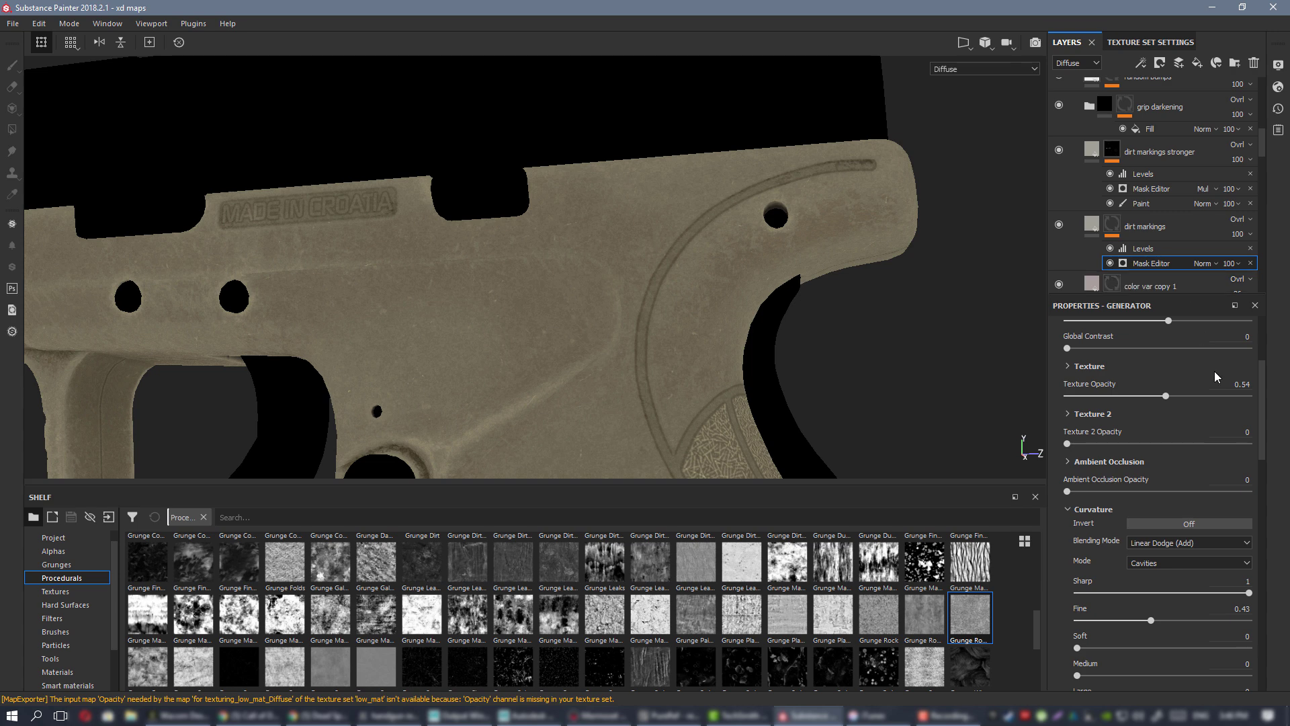
pyautogui.scroll(1, 1177, 370)
pyautogui.scroll(-1, 1177, 373)
pyautogui.click(1241, 620)
pyautogui.click(1251, 622)
pyautogui.keyDown('alt'); pyautogui.moveTo(351, 293); pyautogui.dragTo(432, 287, button='middle'); pyautogui.keyUp('alt')
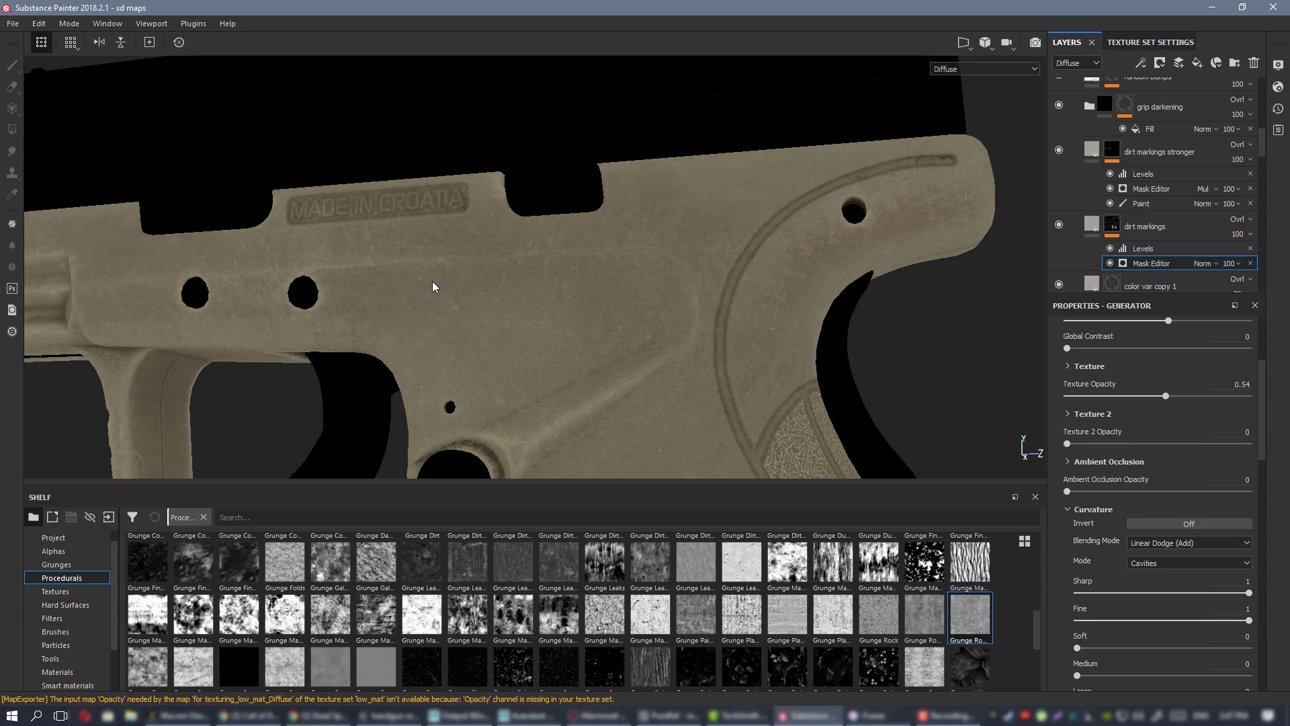
# - Return to Material view and compare the frame with the dirt markings layer hidden and shown
pyautogui.press('m')
pyautogui.keyDown('alt'); pyautogui.moveTo(683, 314); pyautogui.dragTo(603, 274); pyautogui.keyUp('alt')
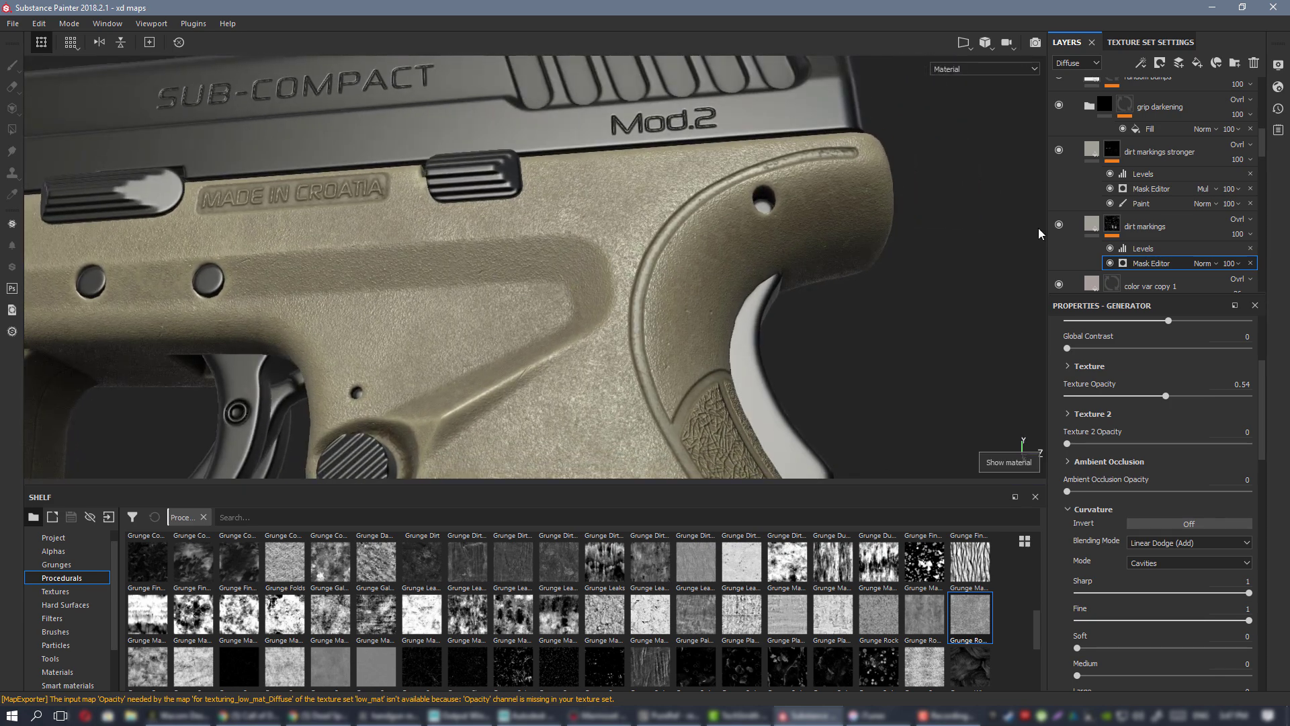
pyautogui.click(1059, 225)
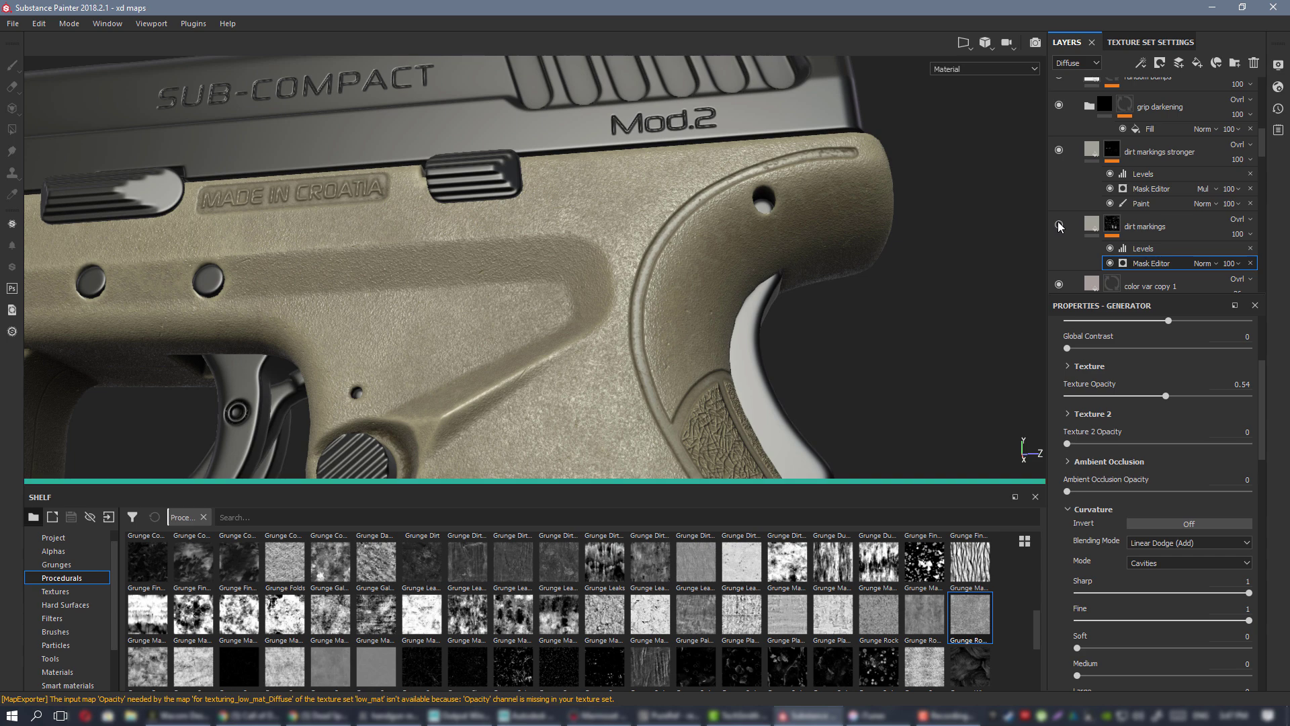
pyautogui.keyDown('alt'); pyautogui.moveTo(534, 229); pyautogui.dragTo(733, 276, button='middle'); pyautogui.keyUp('alt')
pyautogui.keyDown('alt'); pyautogui.moveTo(719, 292); pyautogui.dragTo(674, 331); pyautogui.keyUp('alt')
pyautogui.keyDown('alt'); pyautogui.moveTo(674, 331); pyautogui.dragTo(472, 224, button='right'); pyautogui.keyUp('alt')
pyautogui.keyDown('alt'); pyautogui.moveTo(472, 223); pyautogui.dragTo(387, 88, button='middle'); pyautogui.keyUp('alt')
pyautogui.keyDown('alt'); pyautogui.moveTo(551, 182); pyautogui.dragTo(563, 200); pyautogui.keyUp('alt')
pyautogui.keyDown('alt'); pyautogui.moveTo(495, 152); pyautogui.dragTo(586, 219, button='middle'); pyautogui.keyUp('alt')
pyautogui.keyDown('alt'); pyautogui.moveTo(586, 219); pyautogui.dragTo(599, 199, button='right'); pyautogui.keyUp('alt')
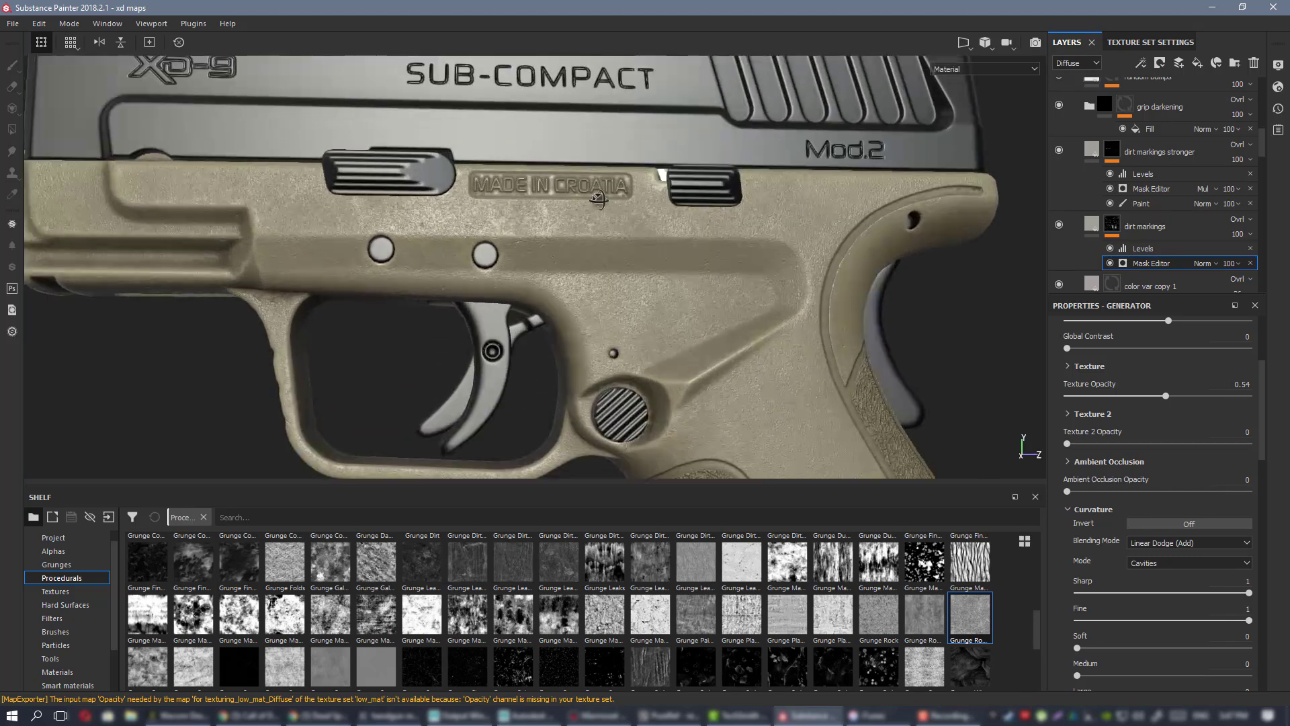
pyautogui.keyDown('alt'); pyautogui.moveTo(599, 199); pyautogui.dragTo(618, 205); pyautogui.keyUp('alt')
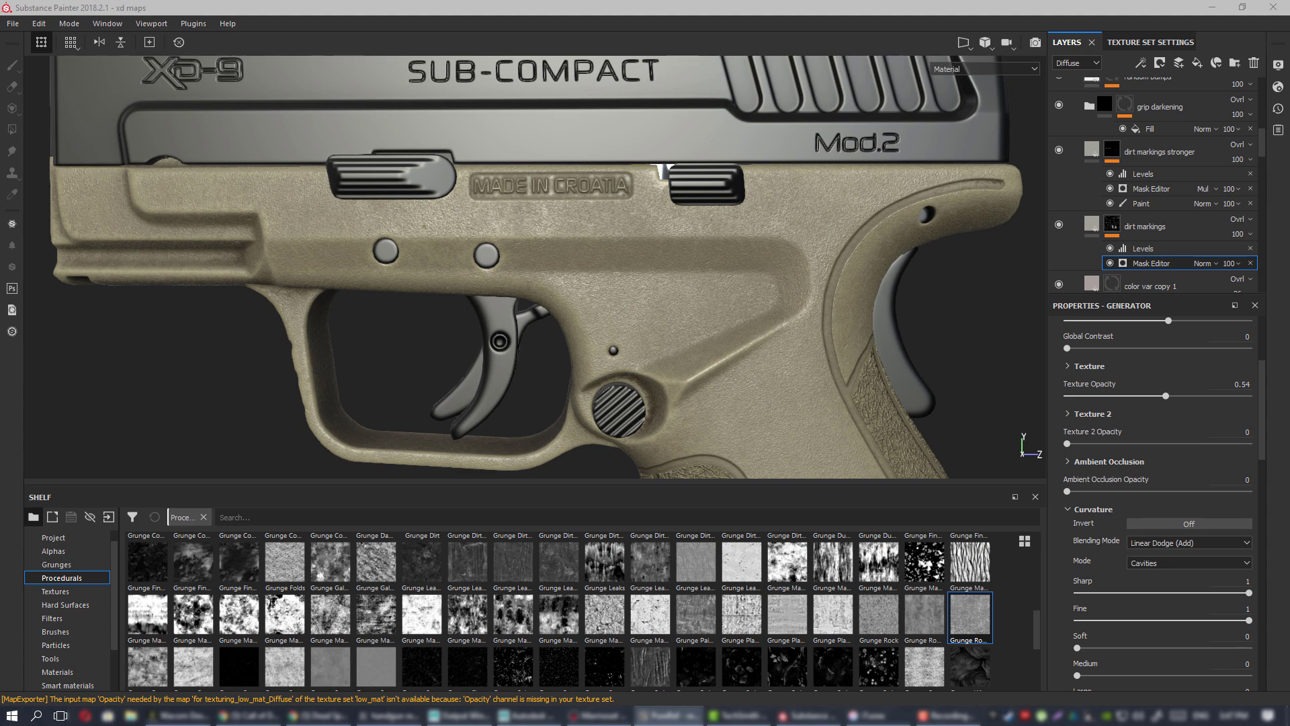
# - Examine the whole pistol's materials from several distances and angles and under rotated lighting
pyautogui.moveTo(484, 285)
pyautogui.keyDown('alt'); pyautogui.mouseDown()
pyautogui.moveTo(584, 248)
pyautogui.moveTo(648, 276)
pyautogui.mouseUp(); pyautogui.keyUp('alt')
pyautogui.keyDown('alt'); pyautogui.moveTo(648, 276); pyautogui.dragTo(646, 262, button='right'); pyautogui.keyUp('alt')
pyautogui.moveTo(647, 262)
pyautogui.keyDown('alt'); pyautogui.mouseDown()
pyautogui.moveTo(646, 248)
pyautogui.moveTo(555, 248)
pyautogui.moveTo(471, 289)
pyautogui.moveTo(556, 248)
pyautogui.mouseUp(); pyautogui.keyUp('alt')
pyautogui.keyDown('alt'); pyautogui.moveTo(556, 248); pyautogui.dragTo(484, 268, button='right'); pyautogui.keyUp('alt')
pyautogui.keyDown('alt'); pyautogui.moveTo(739, 427); pyautogui.dragTo(607, 249, button='middle'); pyautogui.keyUp('alt')
pyautogui.moveTo(608, 250)
pyautogui.keyDown('alt'); pyautogui.mouseDown()
pyautogui.moveTo(544, 233)
pyautogui.moveTo(584, 260)
pyautogui.mouseUp(); pyautogui.keyUp('alt')
pyautogui.keyDown('alt'); pyautogui.moveTo(662, 299); pyautogui.dragTo(699, 288); pyautogui.keyUp('alt')
pyautogui.keyDown('alt'); pyautogui.moveTo(698, 289); pyautogui.dragTo(291, 213, button='right'); pyautogui.keyUp('alt')
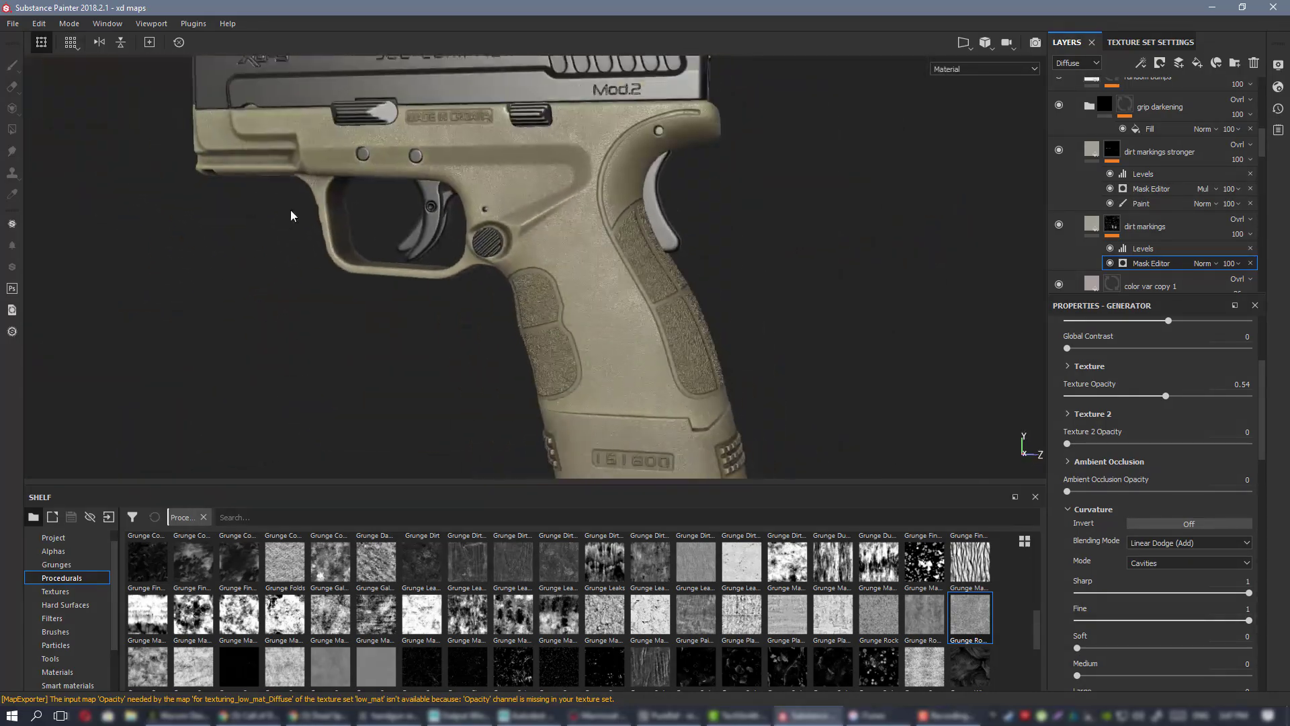
pyautogui.keyDown('alt'); pyautogui.moveTo(510, 222); pyautogui.dragTo(578, 219); pyautogui.keyUp('alt')
pyautogui.keyDown('alt'); pyautogui.moveTo(579, 219); pyautogui.dragTo(645, 315, button='middle'); pyautogui.keyUp('alt')
pyautogui.keyDown('alt'); pyautogui.moveTo(646, 316); pyautogui.dragTo(760, 288); pyautogui.keyUp('alt')
pyautogui.keyDown('alt'); pyautogui.moveTo(760, 288); pyautogui.dragTo(654, 282, button='right'); pyautogui.keyUp('alt')
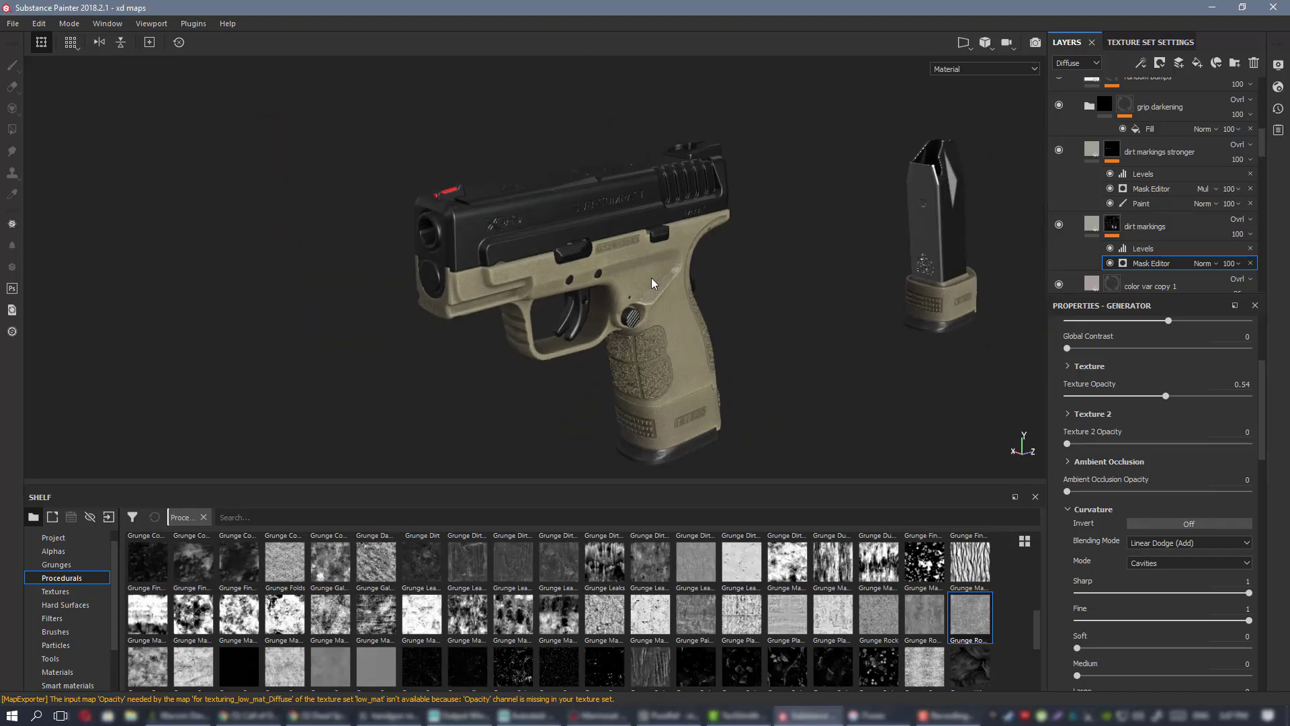
pyautogui.keyDown('alt'); pyautogui.moveTo(654, 282); pyautogui.dragTo(555, 232); pyautogui.keyUp('alt')
pyautogui.keyDown('shift'); pyautogui.moveTo(555, 231); pyautogui.dragTo(573, 251, button='right'); pyautogui.keyUp('shift')
pyautogui.keyDown('alt'); pyautogui.moveTo(573, 250); pyautogui.dragTo(483, 225); pyautogui.keyUp('alt')
# - Inspect the frame's Glossiness channel up close and return to Material view
pyautogui.press('c')
pyautogui.keyDown('alt'); pyautogui.moveTo(484, 225); pyautogui.dragTo(397, 217, button='right'); pyautogui.keyUp('alt')
pyautogui.press('c')
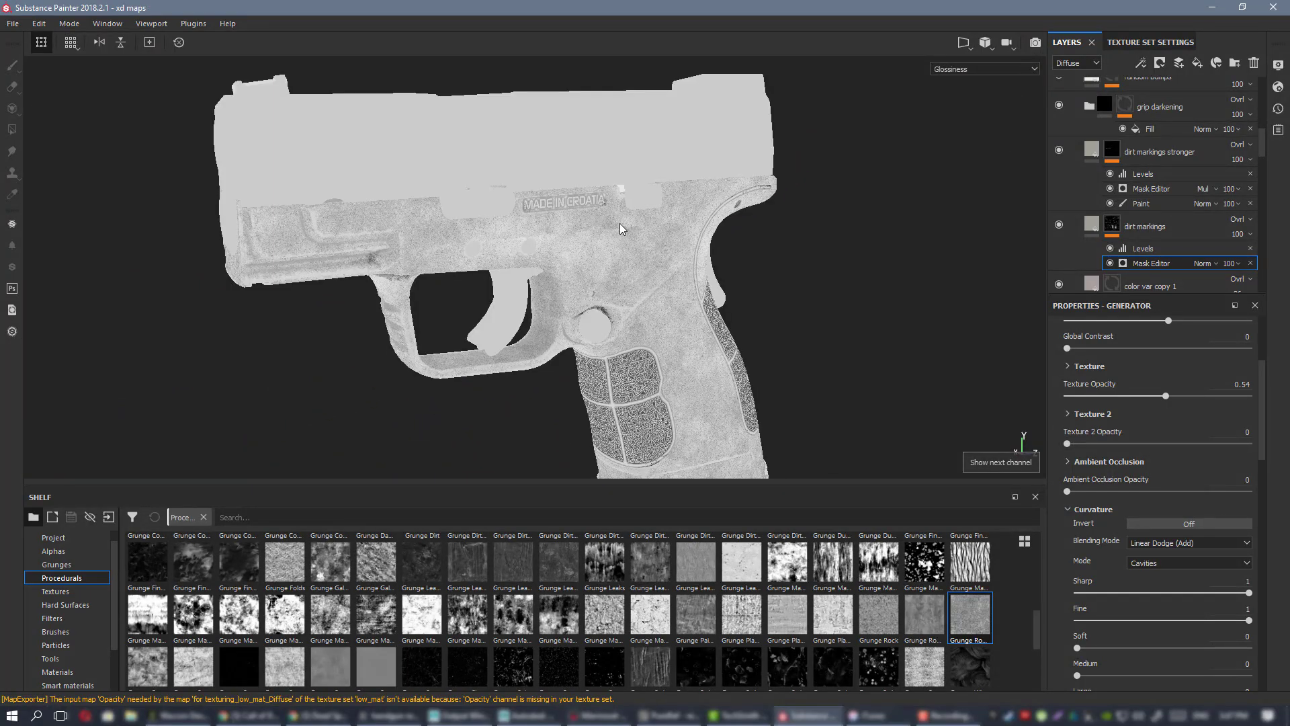
pyautogui.keyDown('alt'); pyautogui.moveTo(620, 231); pyautogui.dragTo(536, 254, button='right'); pyautogui.keyUp('alt')
pyautogui.keyDown('alt'); pyautogui.moveTo(536, 254); pyautogui.dragTo(674, 279); pyautogui.keyUp('alt')
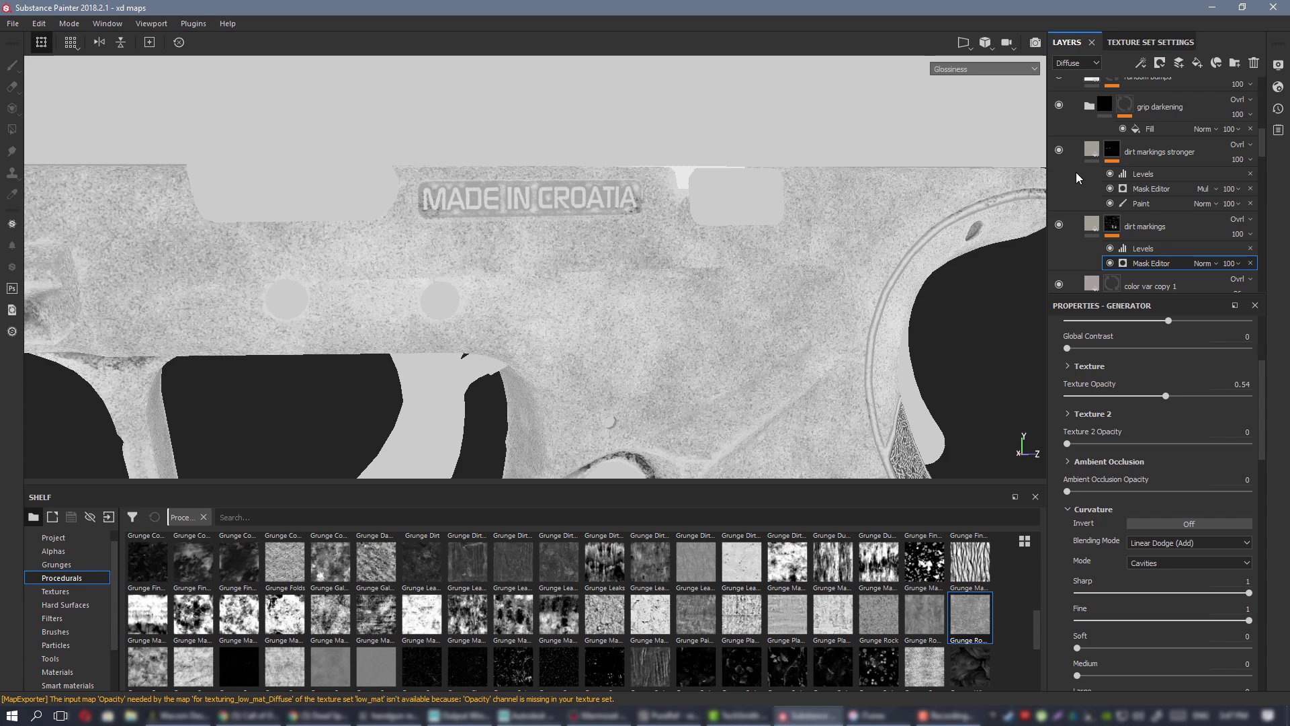
pyautogui.keyDown('alt'); pyautogui.moveTo(699, 294); pyautogui.dragTo(426, 193, button='right'); pyautogui.keyUp('alt')
pyautogui.press('m')
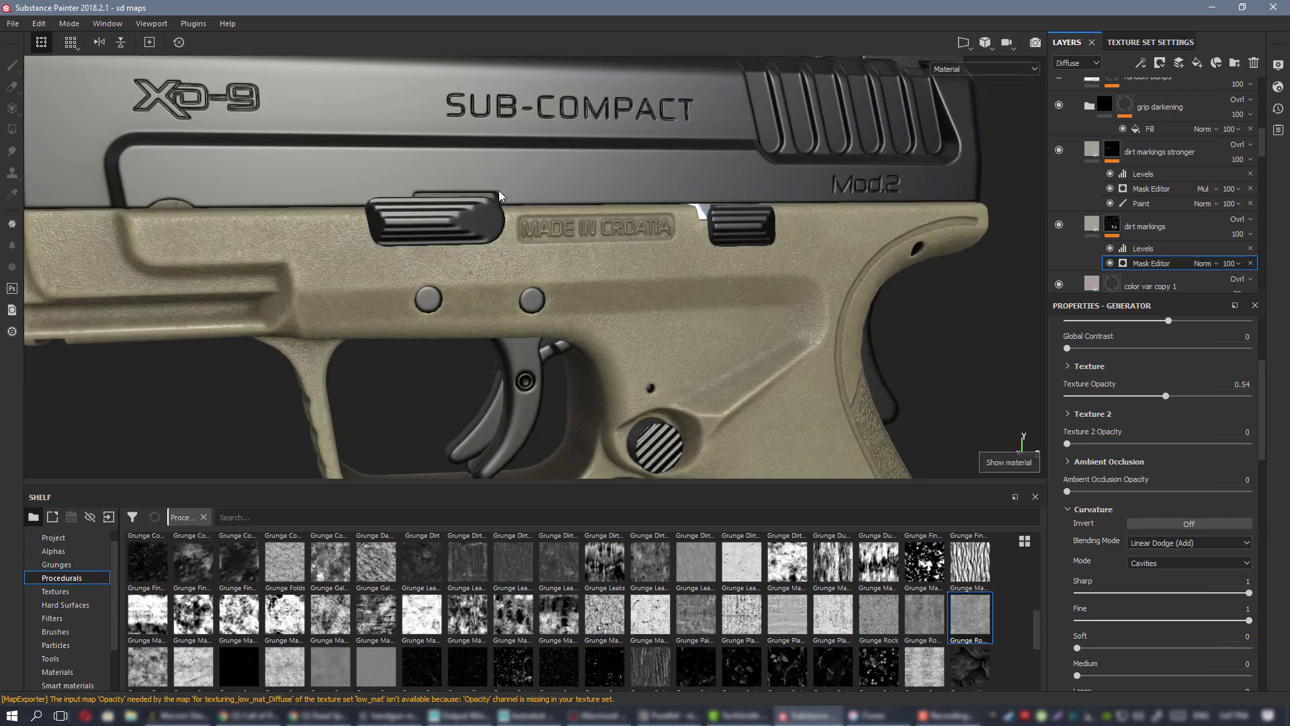
# - Examine the pistol's side, grip and magazine base up close in Material view
pyautogui.keyDown('alt'); pyautogui.moveTo(203, 117); pyautogui.dragTo(81, 75, button='right'); pyautogui.keyUp('alt')
pyautogui.keyDown('alt'); pyautogui.moveTo(665, 303); pyautogui.dragTo(691, 305); pyautogui.keyUp('alt')
pyautogui.keyDown('alt'); pyautogui.moveTo(691, 305); pyautogui.dragTo(591, 211, button='middle'); pyautogui.keyUp('alt')
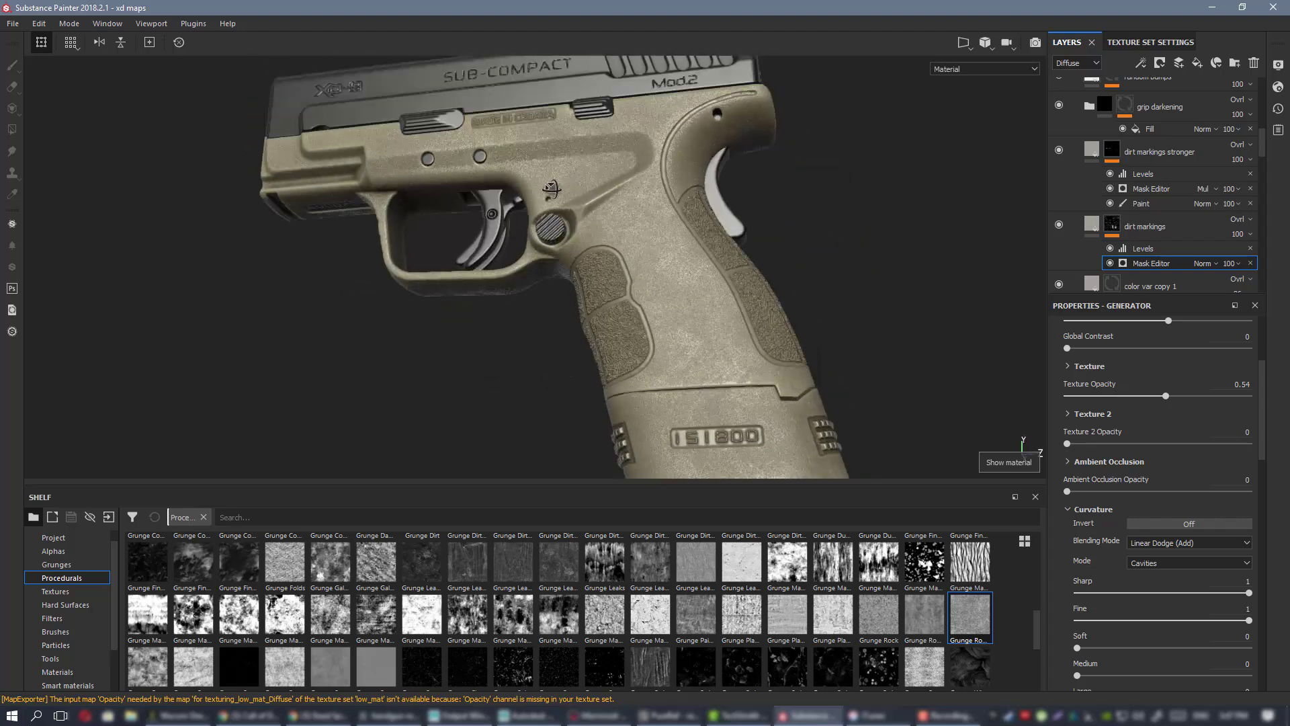
pyautogui.keyDown('alt'); pyautogui.moveTo(591, 212); pyautogui.dragTo(807, 259); pyautogui.keyUp('alt')
pyautogui.keyDown('alt'); pyautogui.moveTo(806, 259); pyautogui.dragTo(608, 226, button='right'); pyautogui.keyUp('alt')
pyautogui.keyDown('alt'); pyautogui.moveTo(608, 226); pyautogui.dragTo(602, 275, button='middle'); pyautogui.keyUp('alt')
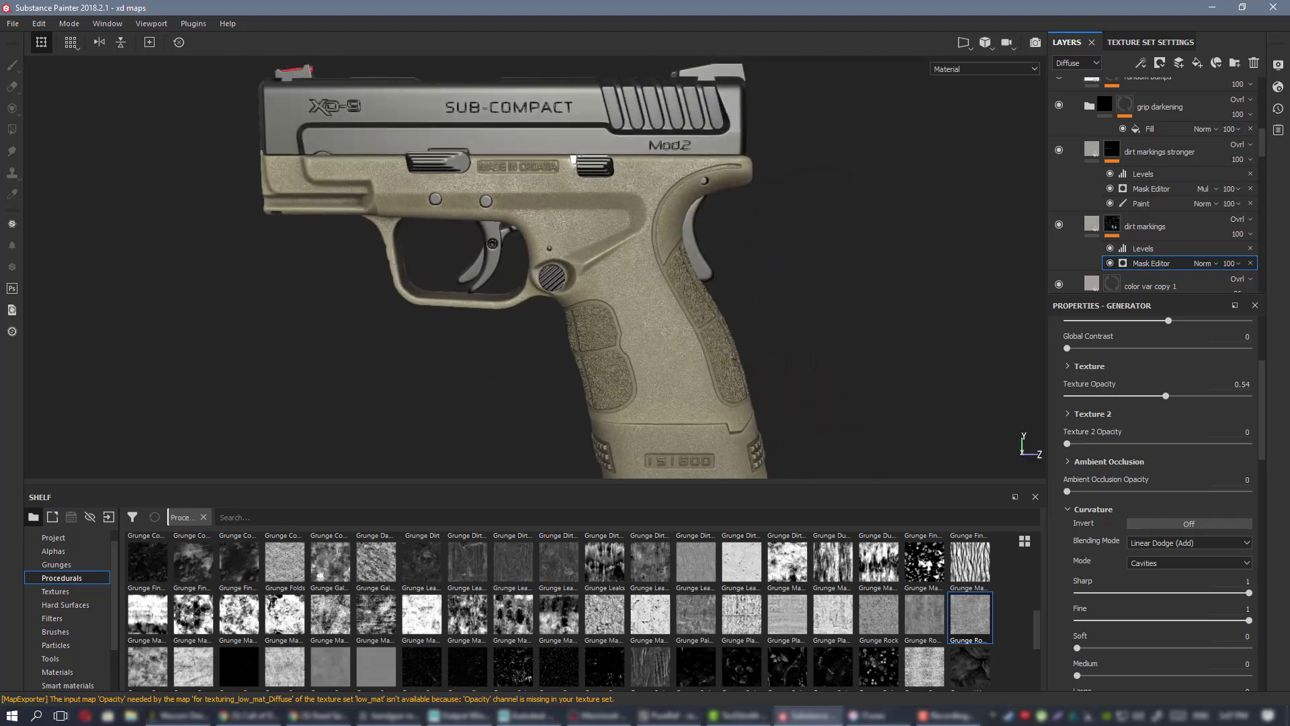
pyautogui.hotkey('alt', 'Tab')
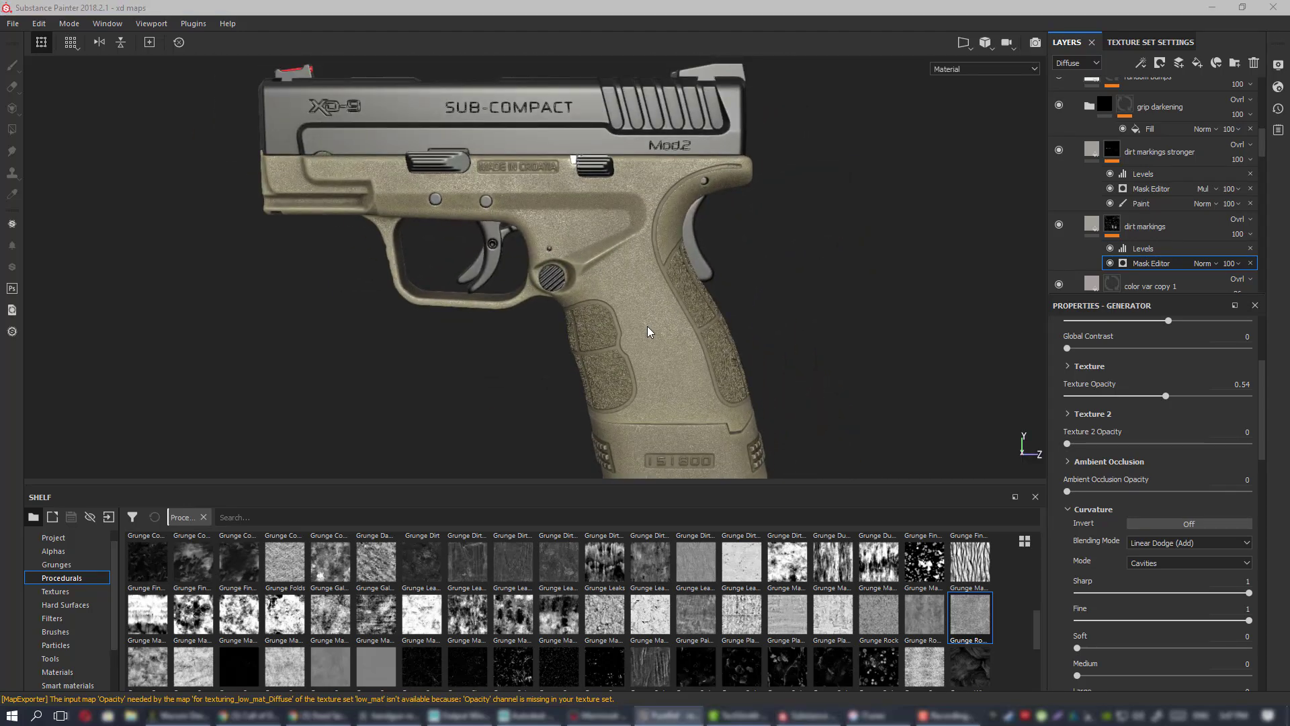
pyautogui.keyDown('alt'); pyautogui.moveTo(650, 332); pyautogui.dragTo(526, 184); pyautogui.keyUp('alt')
pyautogui.keyDown('alt'); pyautogui.moveTo(527, 184); pyautogui.dragTo(604, 250, button='right'); pyautogui.keyUp('alt')
pyautogui.keyDown('alt'); pyautogui.moveTo(537, 222); pyautogui.dragTo(621, 254); pyautogui.keyUp('alt')
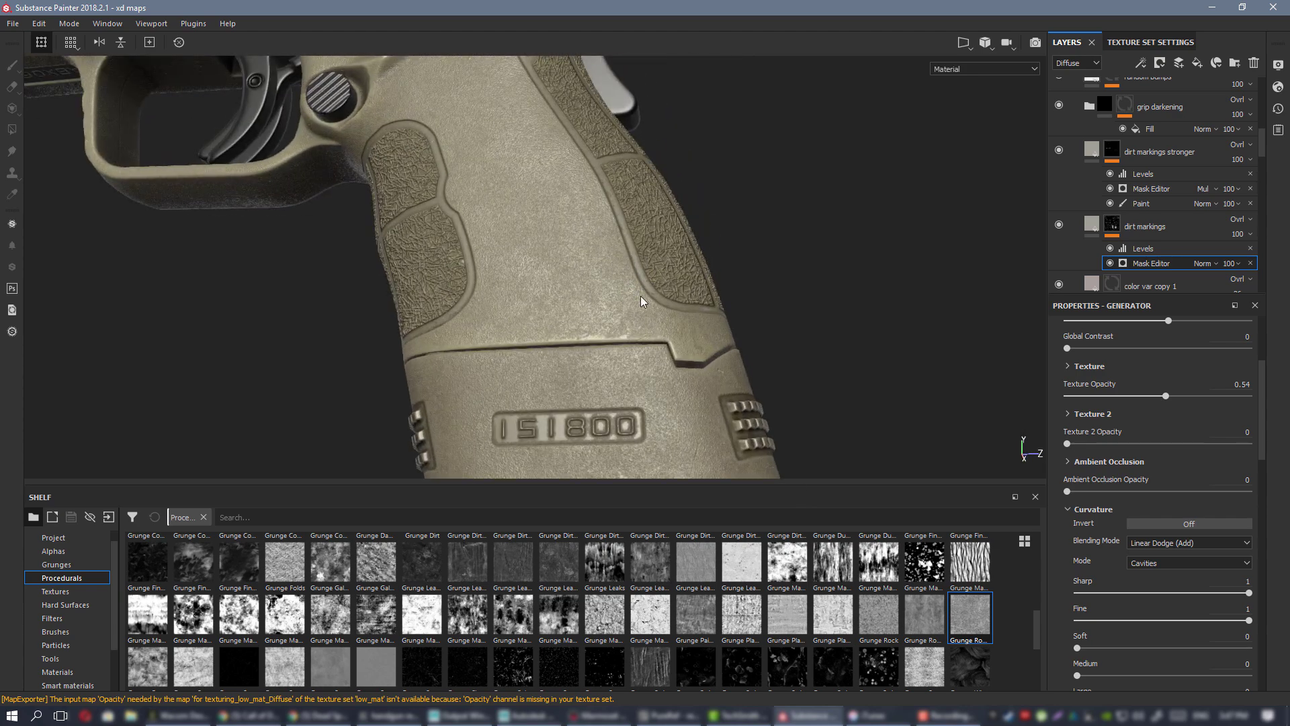
# - Switch to PureRef and examine the marked surface areas in the Springfield Armory pistol reference photos
pyautogui.hotkey('alt', 'Tab')
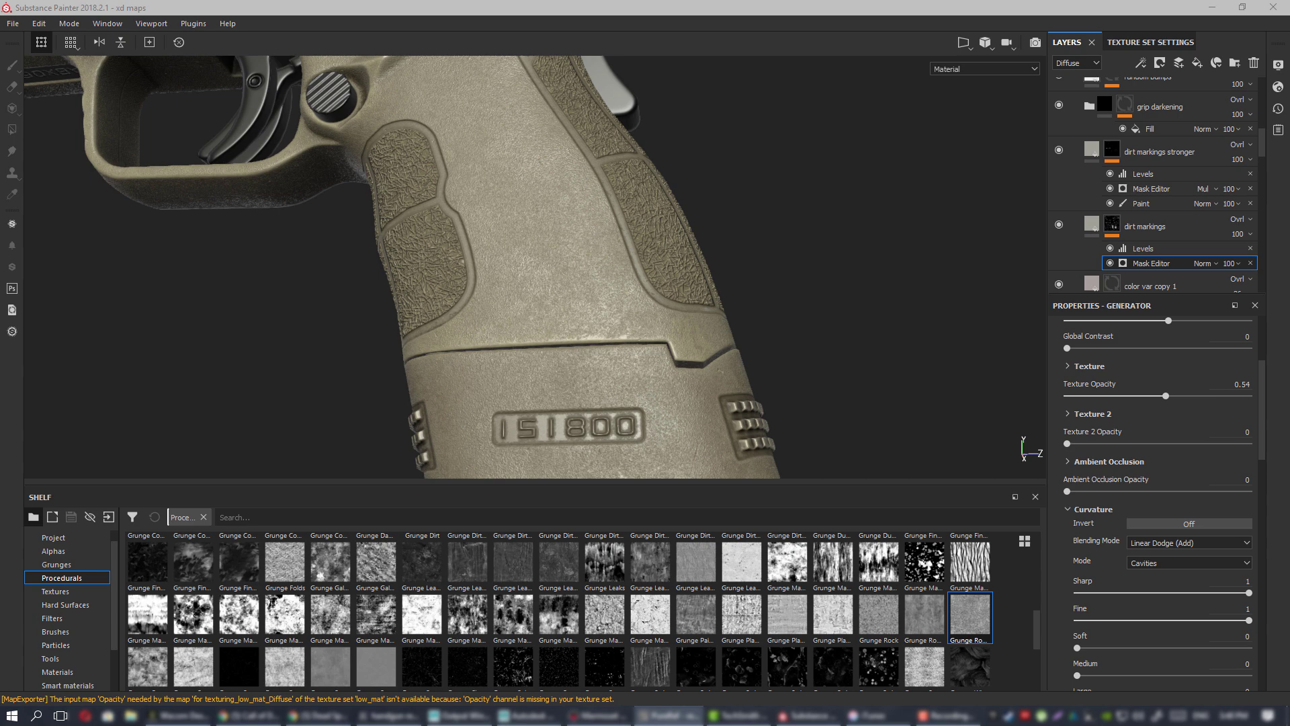
pyautogui.moveTo(1289, 313); pyautogui.dragTo(922, 291, button='right')
pyautogui.scroll(2, 815, 337)
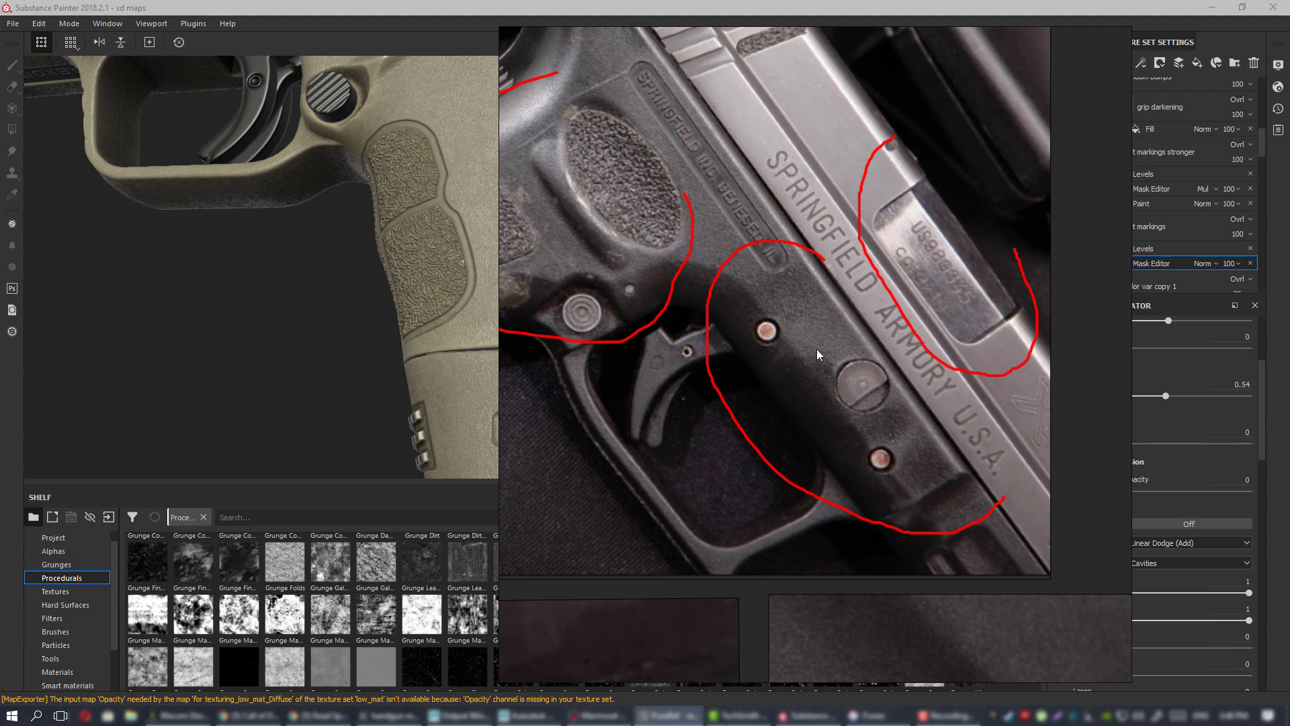
pyautogui.moveTo(813, 333)
pyautogui.mouseDown(button='right')
pyautogui.moveTo(999, 305)
pyautogui.moveTo(1289, 302)
pyautogui.mouseUp(button='right')
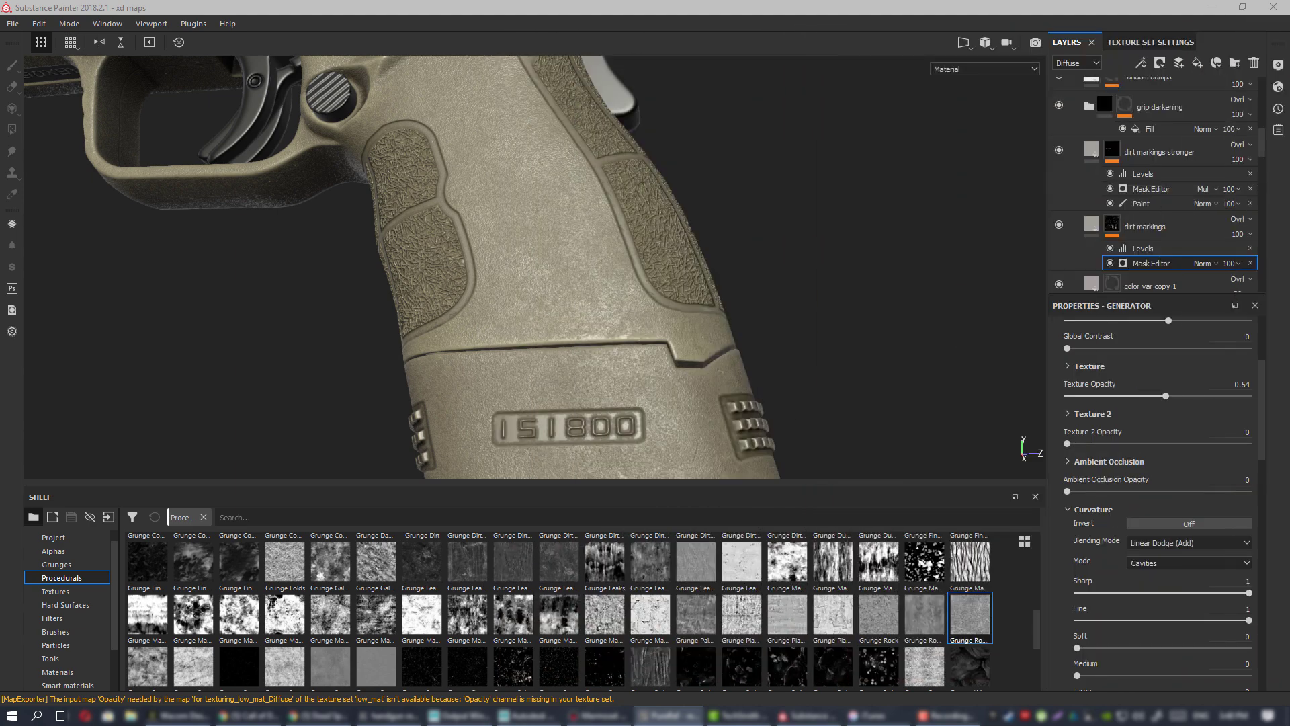
# - Add a fill layer above the dirt sharp folder in the plastic group and name it "heavy wear"
pyautogui.keyDown('alt'); pyautogui.moveTo(436, 201); pyautogui.dragTo(488, 248); pyautogui.keyUp('alt')
pyautogui.keyDown('alt'); pyautogui.moveTo(488, 248); pyautogui.dragTo(593, 262, button='middle'); pyautogui.keyUp('alt')
pyautogui.keyDown('alt'); pyautogui.moveTo(593, 263); pyautogui.dragTo(662, 260); pyautogui.keyUp('alt')
pyautogui.keyDown('alt'); pyautogui.moveTo(662, 260); pyautogui.dragTo(736, 301, button='right'); pyautogui.keyUp('alt')
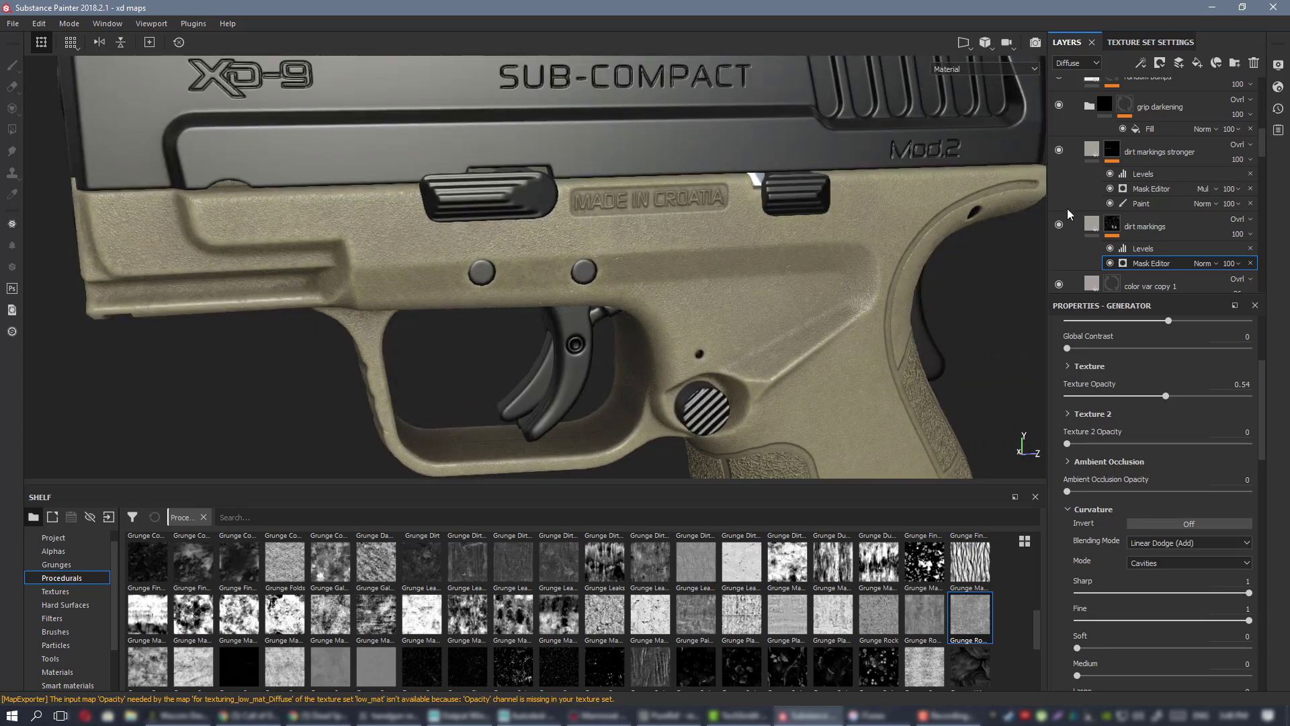
pyautogui.scroll(5, 1178, 196)
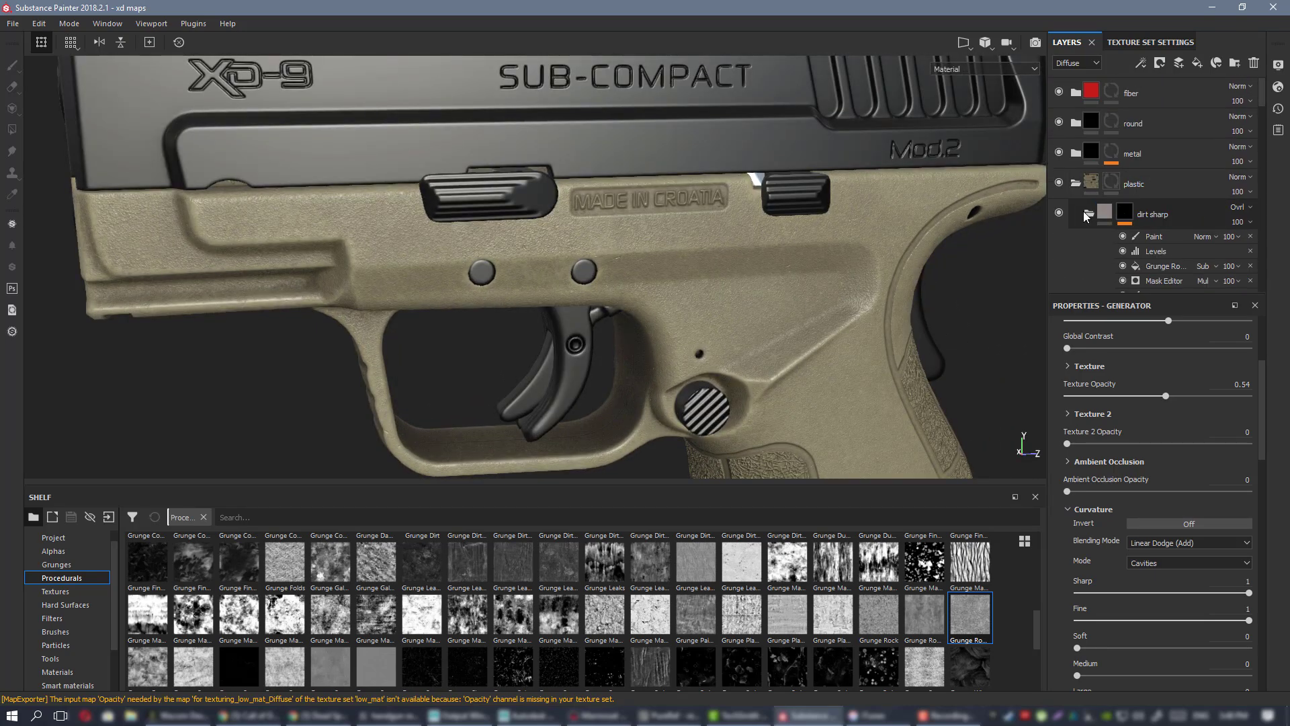
pyautogui.click(1208, 214)
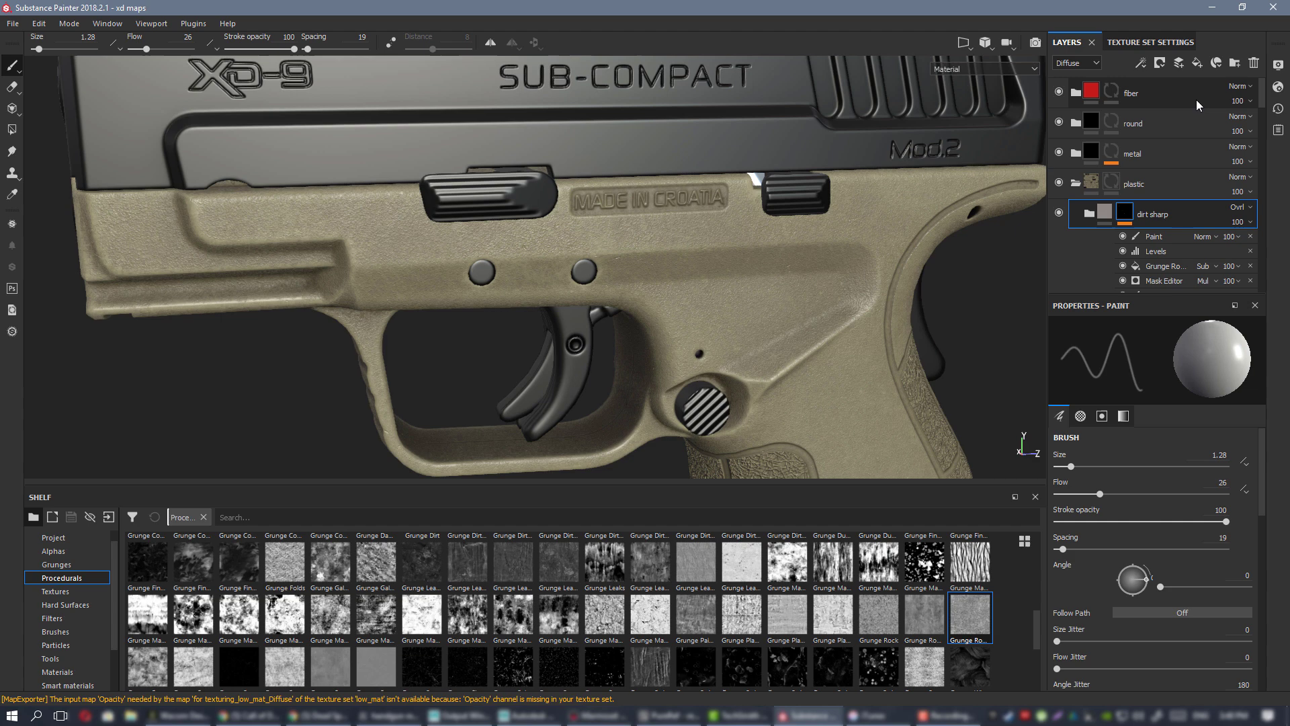
pyautogui.click(1196, 63)
pyautogui.doubleClick(1130, 214)
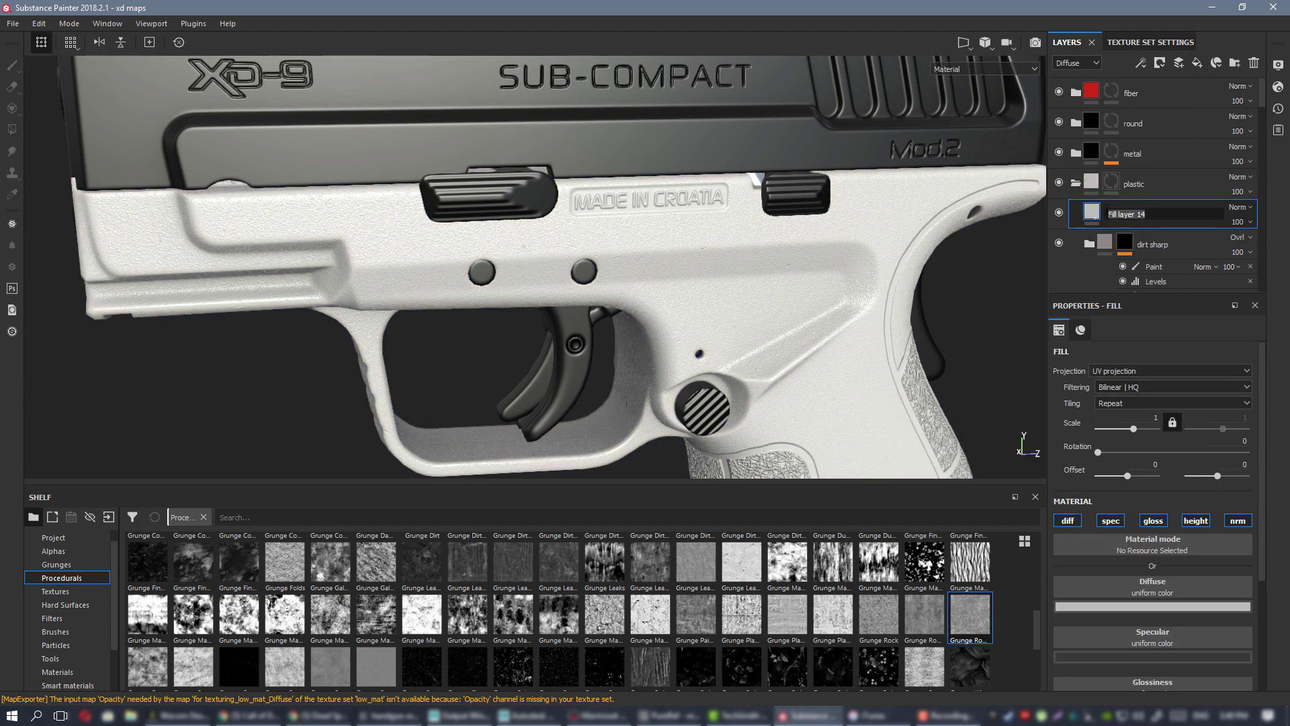
pyautogui.write('heavy wear')
pyautogui.press('Return')
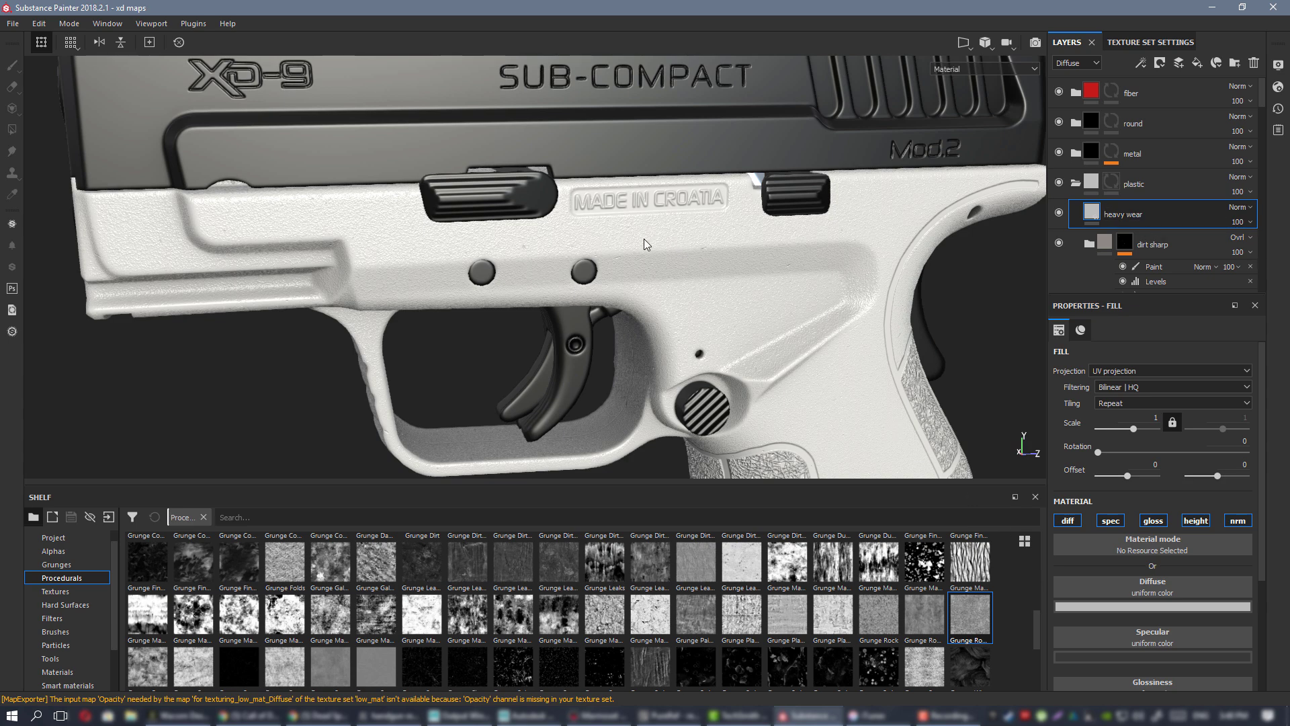
# - Turn off the specular, gloss, height and normal channels of the heavy wear layer, leaving only diffuse
pyautogui.keyDown('alt'); pyautogui.moveTo(643, 238); pyautogui.dragTo(622, 255); pyautogui.keyUp('alt')
pyautogui.keyDown('alt'); pyautogui.moveTo(586, 201); pyautogui.dragTo(608, 245, button='right'); pyautogui.keyUp('alt')
pyautogui.click(1118, 525)
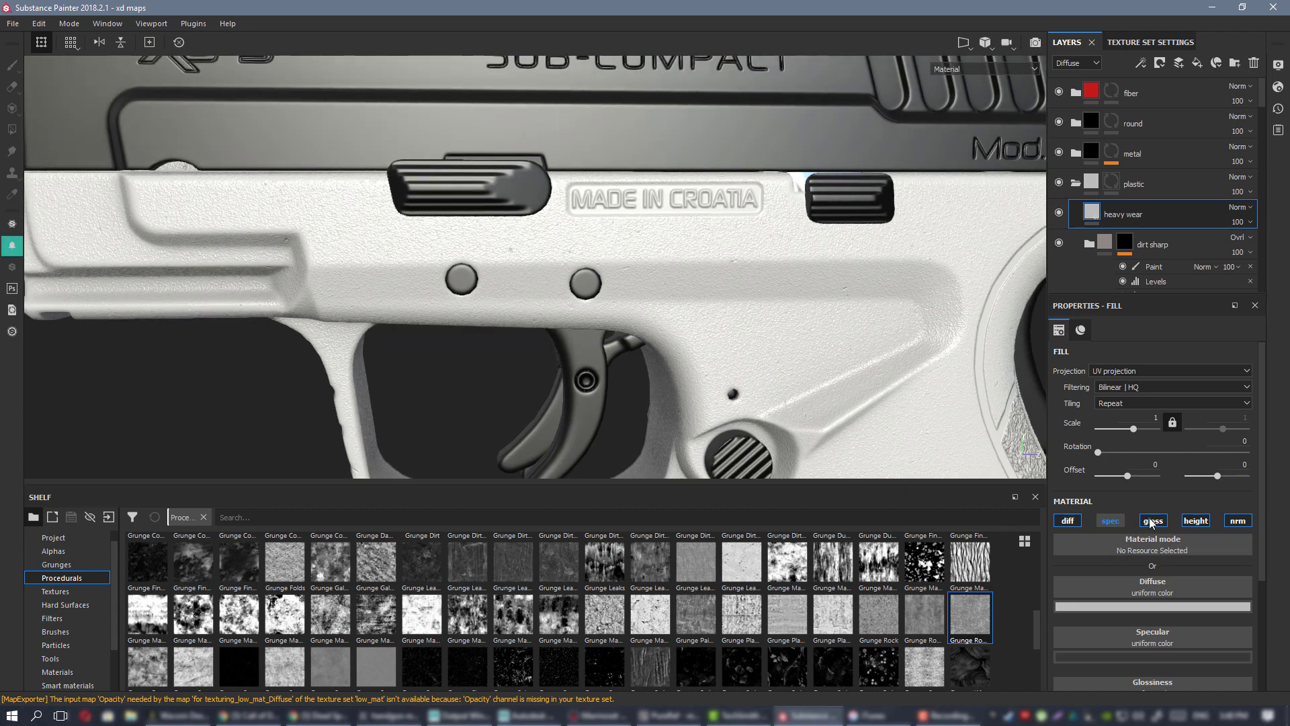
pyautogui.click(1152, 524)
pyautogui.click(1193, 523)
pyautogui.click(1238, 521)
# - Give the heavy wear layer a black mask driven by a Metal Edge Wear generator
pyautogui.rightClick(1118, 212)
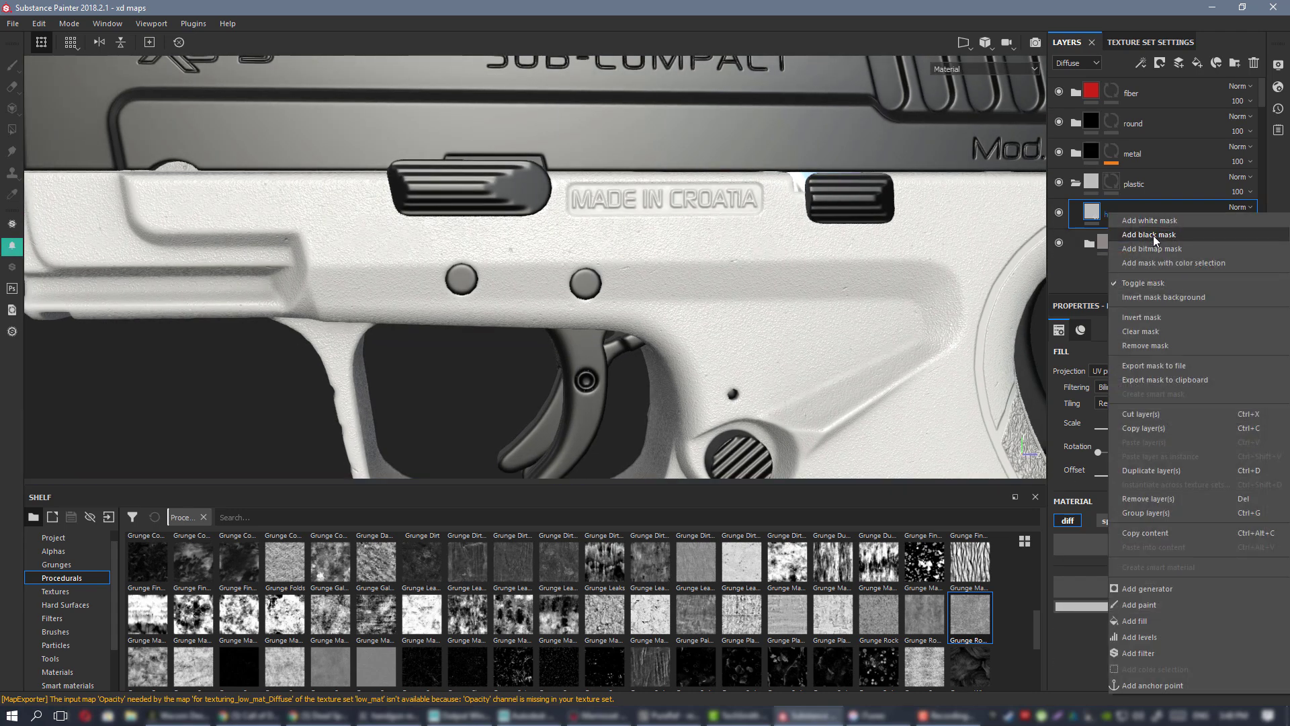
pyautogui.click(1153, 235)
pyautogui.rightClick(1115, 214)
pyautogui.click(1187, 446)
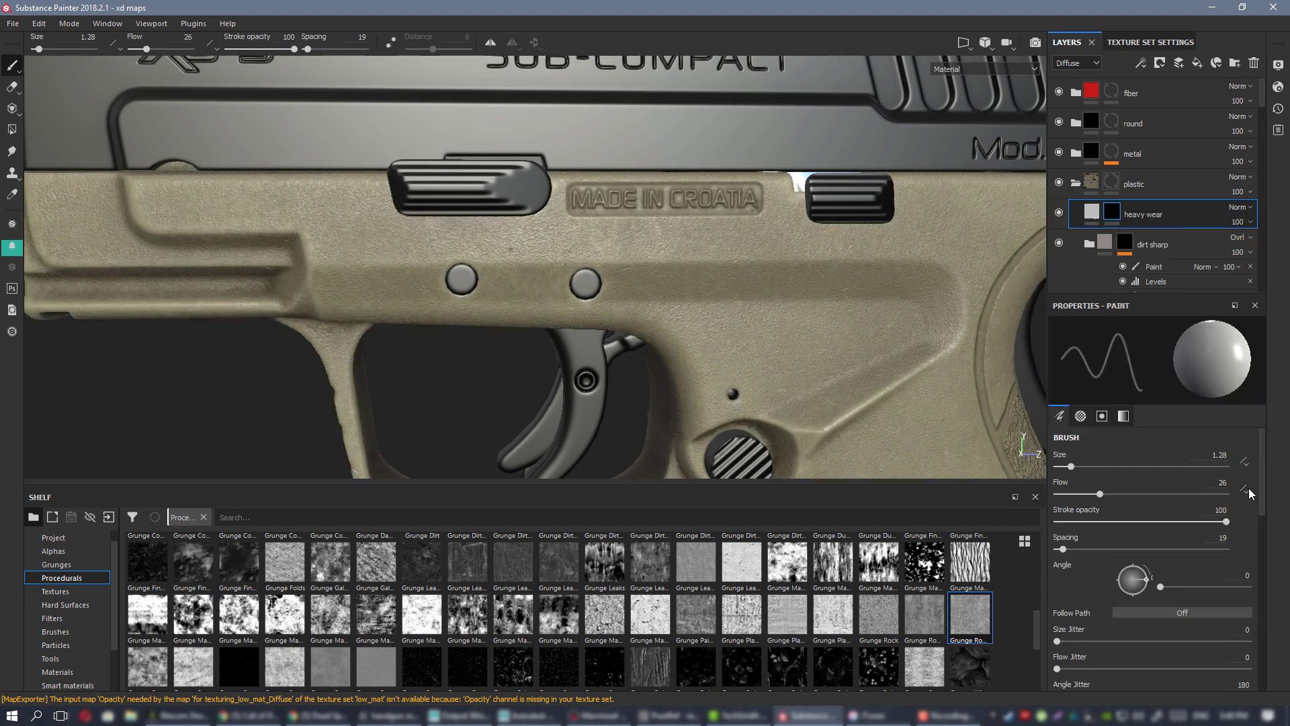
pyautogui.click(1152, 354)
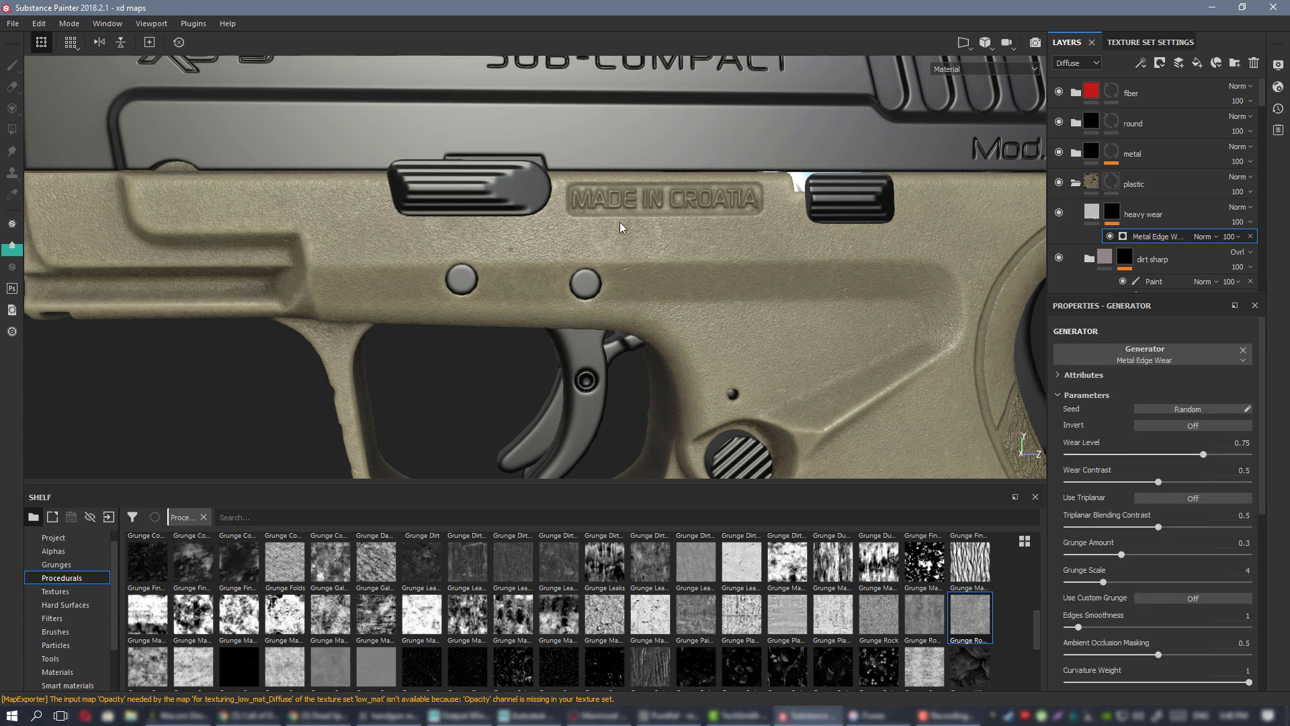
pyautogui.scroll(2, 603, 215)
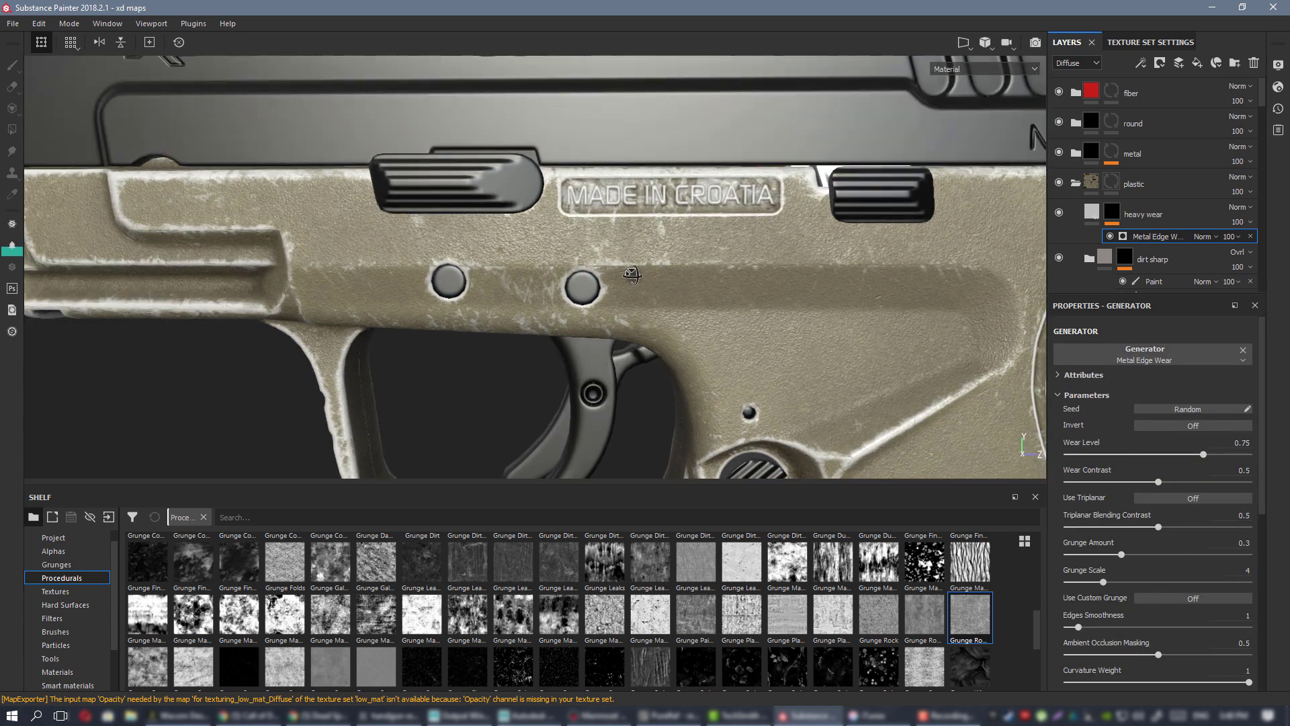
# - Set the generator's Wear Level to 0.91 and Wear Contrast to 0.6, and save the project
pyautogui.click(1222, 455)
pyautogui.moveTo(1222, 455); pyautogui.dragTo(1232, 455)
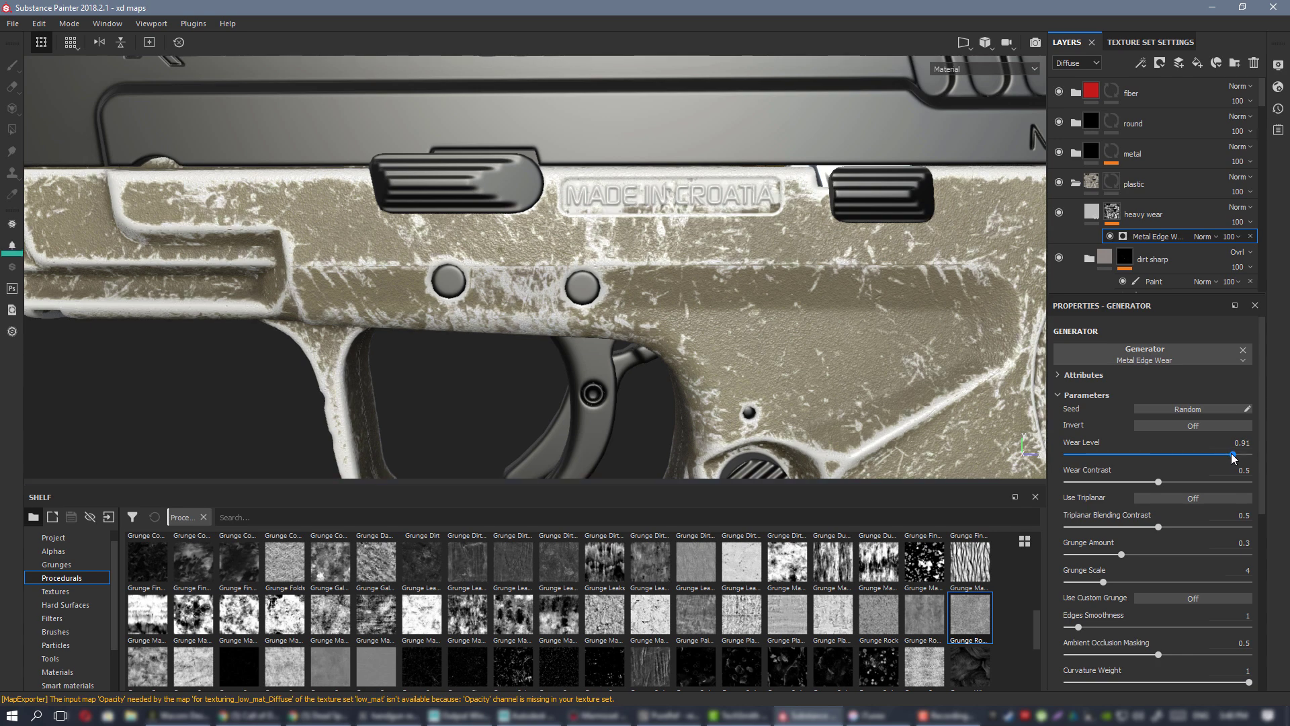
pyautogui.click(1175, 482)
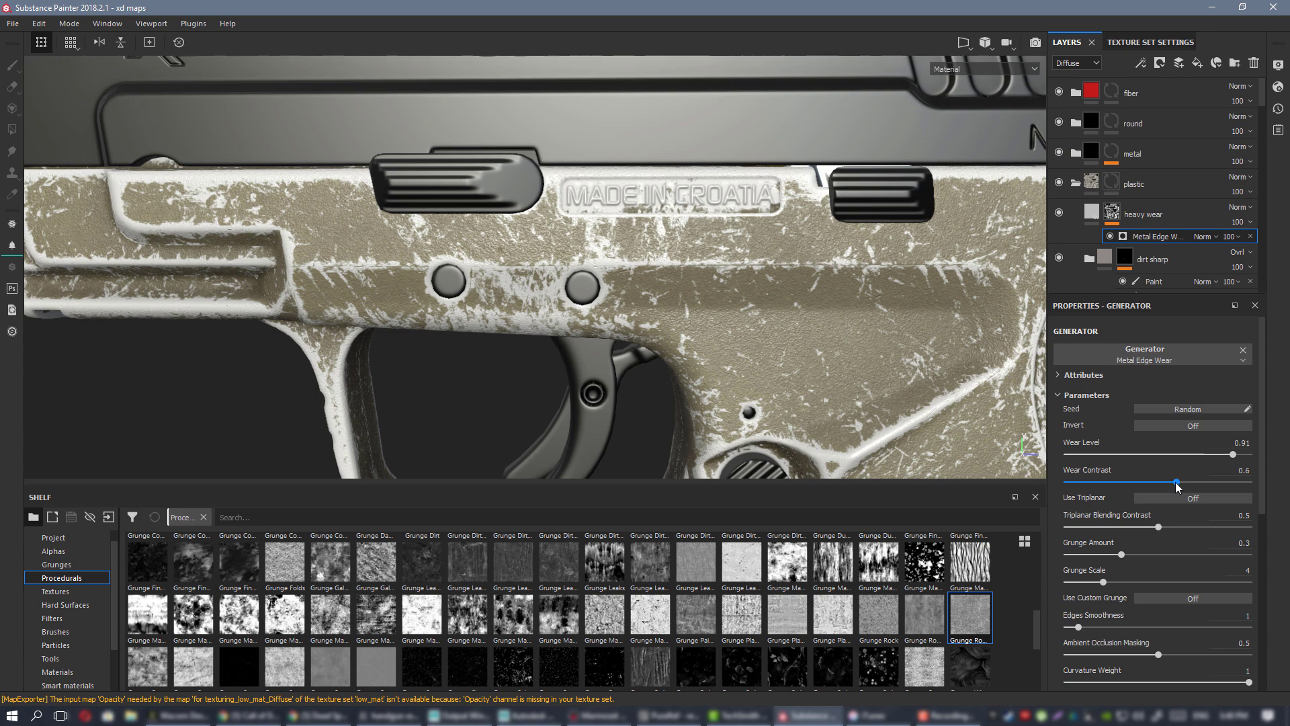
pyautogui.hotkey('ctrl', 's')
# - Try coarser and finer grunge scales on the Metal Edge Wear generator and settle on a Grunge Scale of 7
pyautogui.moveTo(1112, 579); pyautogui.dragTo(1146, 577)
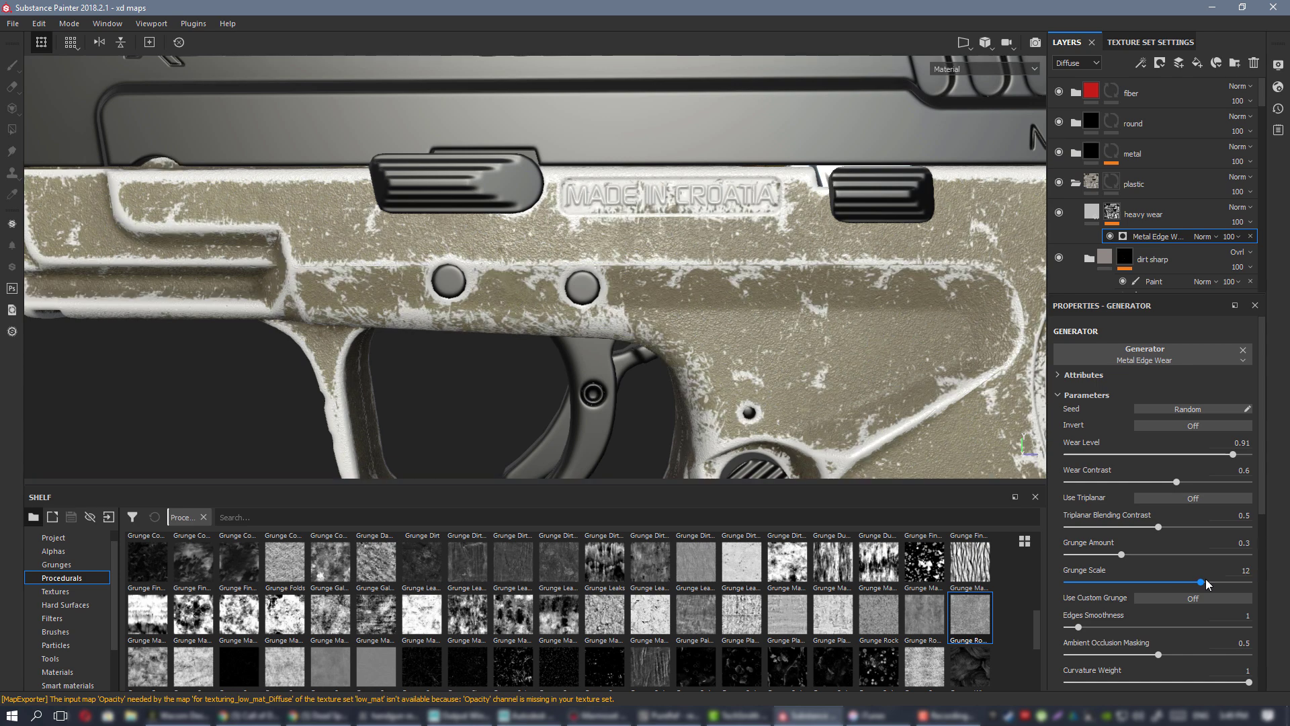
pyautogui.moveTo(1173, 582); pyautogui.dragTo(1079, 586)
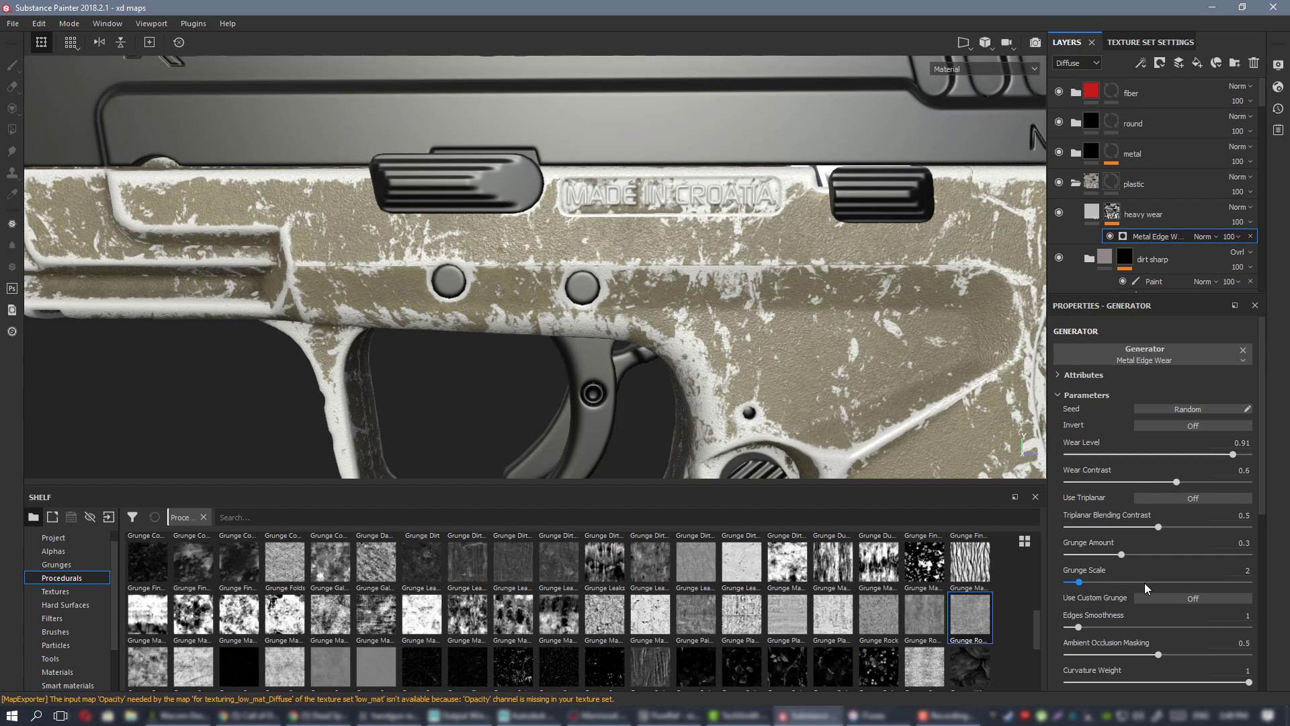
pyautogui.click(1144, 583)
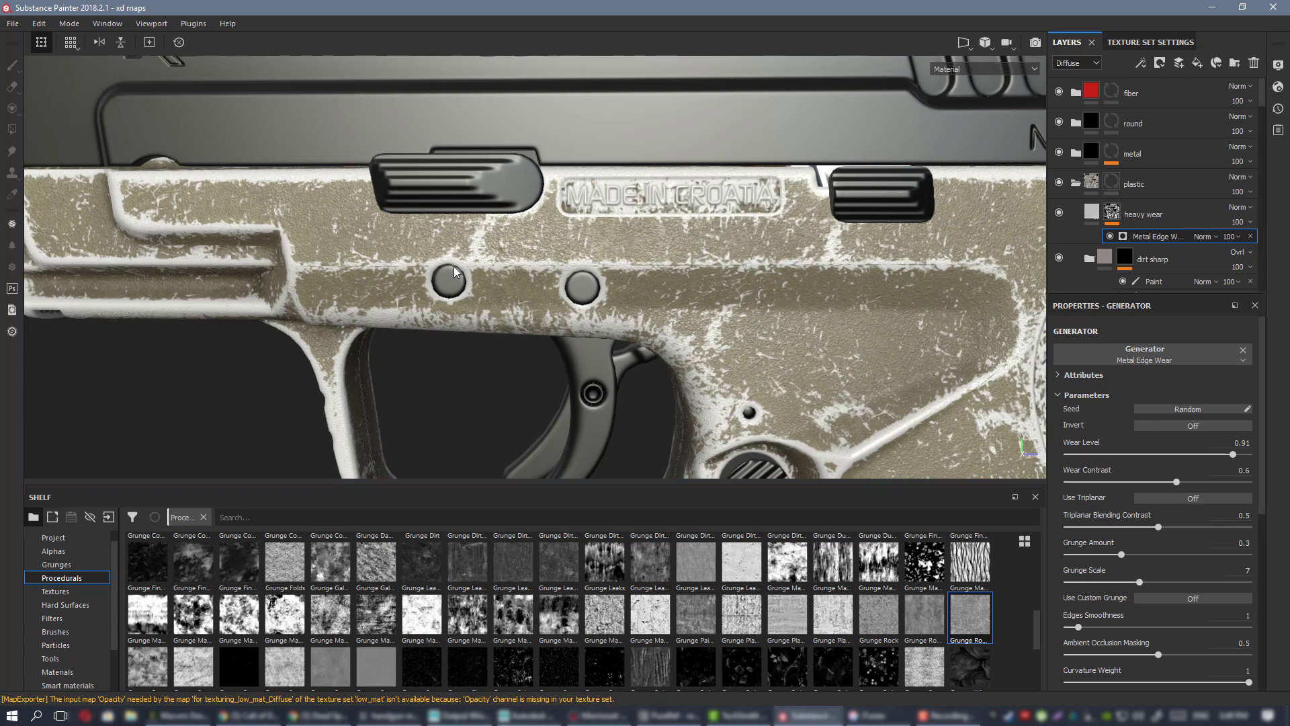
# - Examine the edge wear on the frame around the pins, trigger guard and rail from several angles and distances
pyautogui.scroll(-4, 583, 270)
pyautogui.keyDown('alt'); pyautogui.moveTo(584, 269); pyautogui.dragTo(511, 172, button='middle'); pyautogui.keyUp('alt')
pyautogui.keyDown('alt'); pyautogui.moveTo(510, 172); pyautogui.dragTo(450, 189); pyautogui.keyUp('alt')
pyautogui.keyDown('alt'); pyautogui.moveTo(450, 189); pyautogui.dragTo(668, 221, button='right'); pyautogui.keyUp('alt')
pyautogui.keyDown('alt'); pyautogui.moveTo(667, 222); pyautogui.dragTo(637, 243); pyautogui.keyUp('alt')
pyautogui.keyDown('alt'); pyautogui.moveTo(637, 243); pyautogui.dragTo(648, 285, button='middle'); pyautogui.keyUp('alt')
pyautogui.keyDown('alt'); pyautogui.moveTo(633, 289); pyautogui.dragTo(621, 265); pyautogui.keyUp('alt')
pyautogui.keyDown('alt'); pyautogui.moveTo(622, 270); pyautogui.dragTo(562, 199, button='right'); pyautogui.keyUp('alt')
pyautogui.keyDown('alt'); pyautogui.moveTo(561, 199); pyautogui.dragTo(559, 192); pyautogui.keyUp('alt')
pyautogui.keyDown('alt'); pyautogui.moveTo(559, 192); pyautogui.dragTo(643, 269, button='right'); pyautogui.keyUp('alt')
pyautogui.keyDown('alt'); pyautogui.moveTo(646, 254); pyautogui.dragTo(704, 251, button='middle'); pyautogui.keyUp('alt')
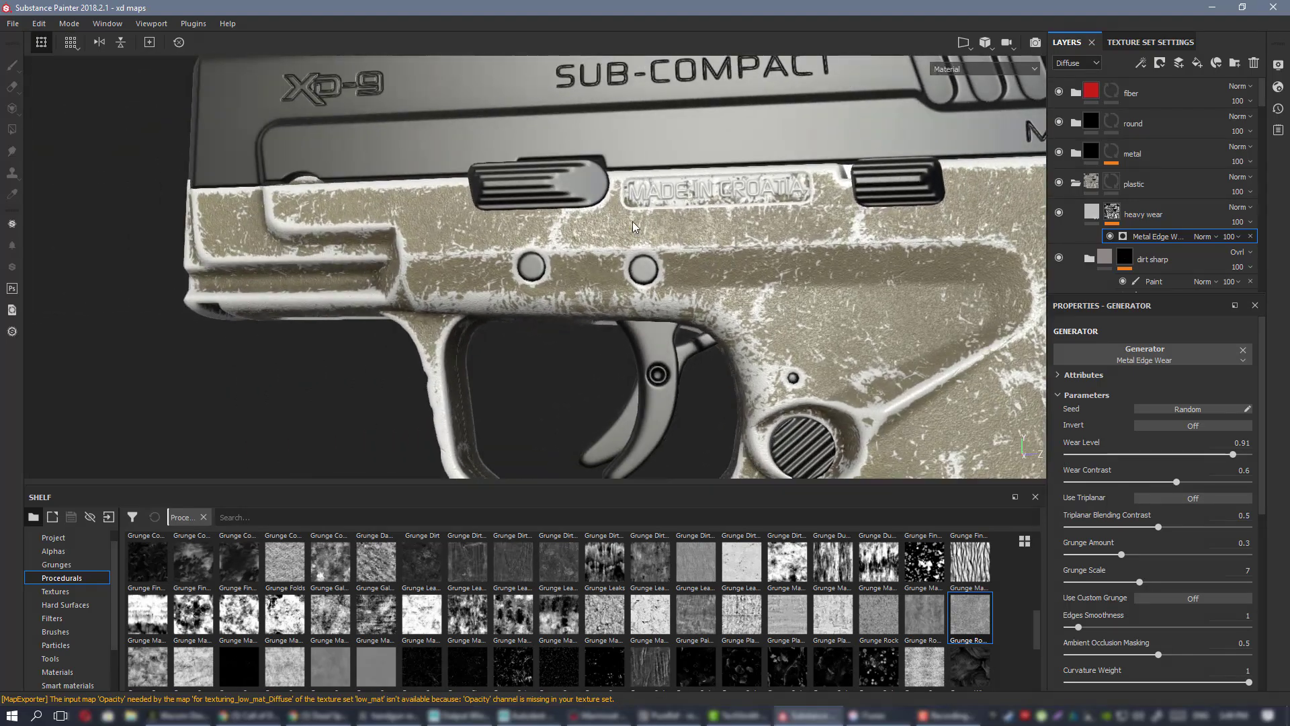
pyautogui.keyDown('alt'); pyautogui.moveTo(703, 251); pyautogui.dragTo(716, 266, button='right'); pyautogui.keyUp('alt')
pyautogui.keyDown('alt'); pyautogui.moveTo(717, 266); pyautogui.dragTo(702, 264); pyautogui.keyUp('alt')
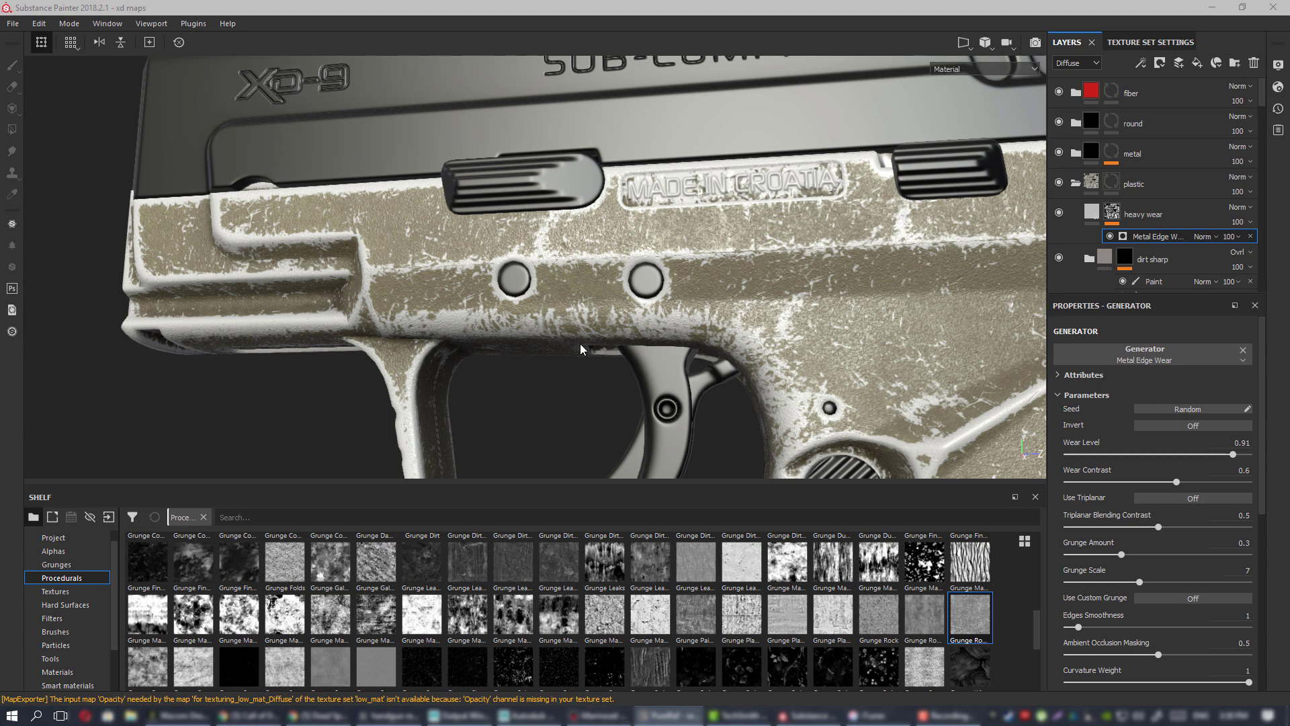
pyautogui.click(538, 257)
pyautogui.moveTo(576, 268)
pyautogui.keyDown('alt'); pyautogui.mouseDown()
pyautogui.moveTo(542, 254)
pyautogui.moveTo(626, 290)
pyautogui.mouseUp(); pyautogui.keyUp('alt')
pyautogui.keyDown('alt'); pyautogui.moveTo(626, 290); pyautogui.dragTo(572, 287, button='middle'); pyautogui.keyUp('alt')
pyautogui.keyDown('alt'); pyautogui.moveTo(571, 288); pyautogui.dragTo(625, 280); pyautogui.keyUp('alt')
pyautogui.keyDown('alt'); pyautogui.moveTo(625, 279); pyautogui.dragTo(537, 290, button='right'); pyautogui.keyUp('alt')
# - Add a Paint effect beneath the Metal Edge Wear generator in the heavy wear mask and set the generator's blending to Multiply
pyautogui.rightClick(1107, 214)
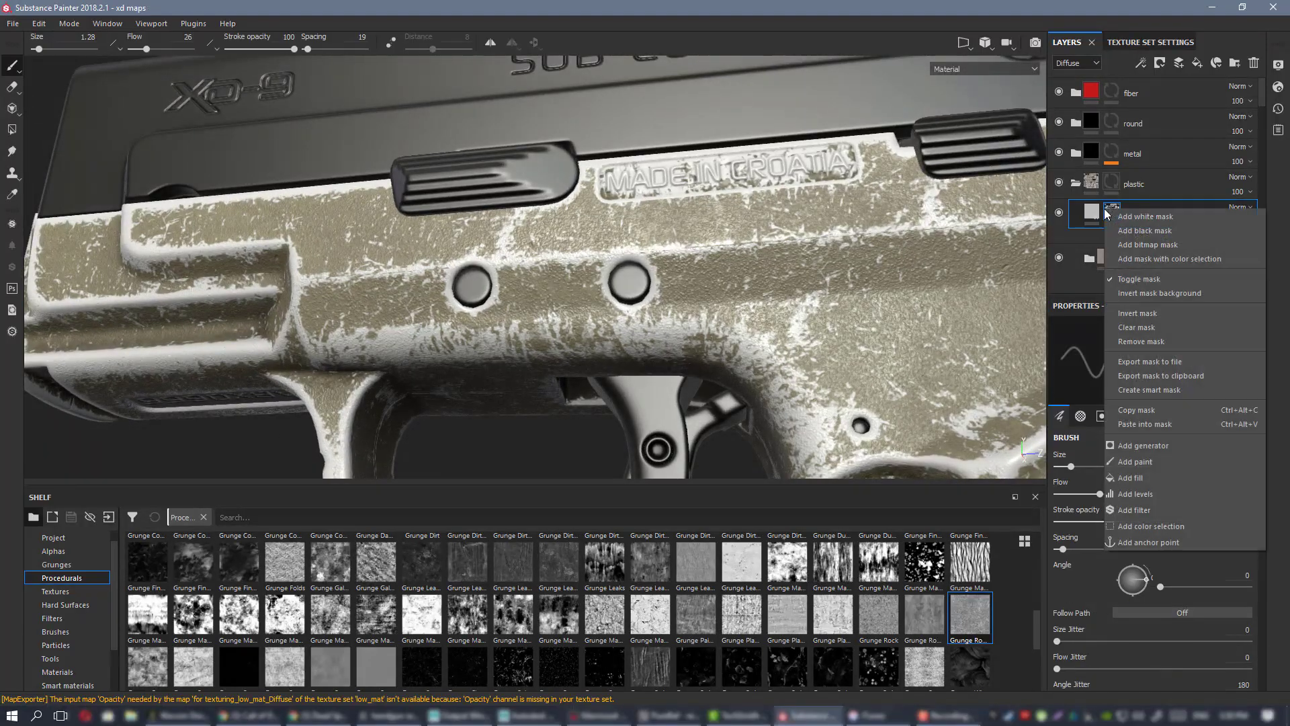
pyautogui.click(1180, 467)
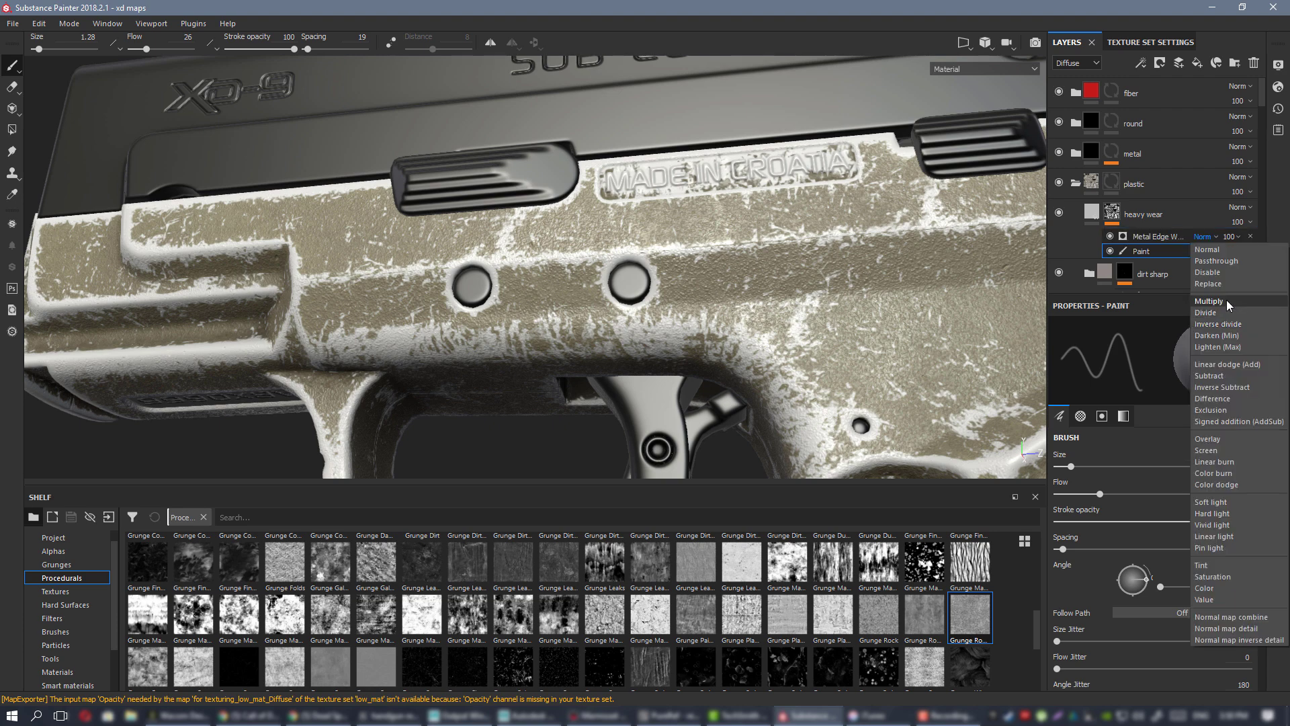
pyautogui.click(1227, 301)
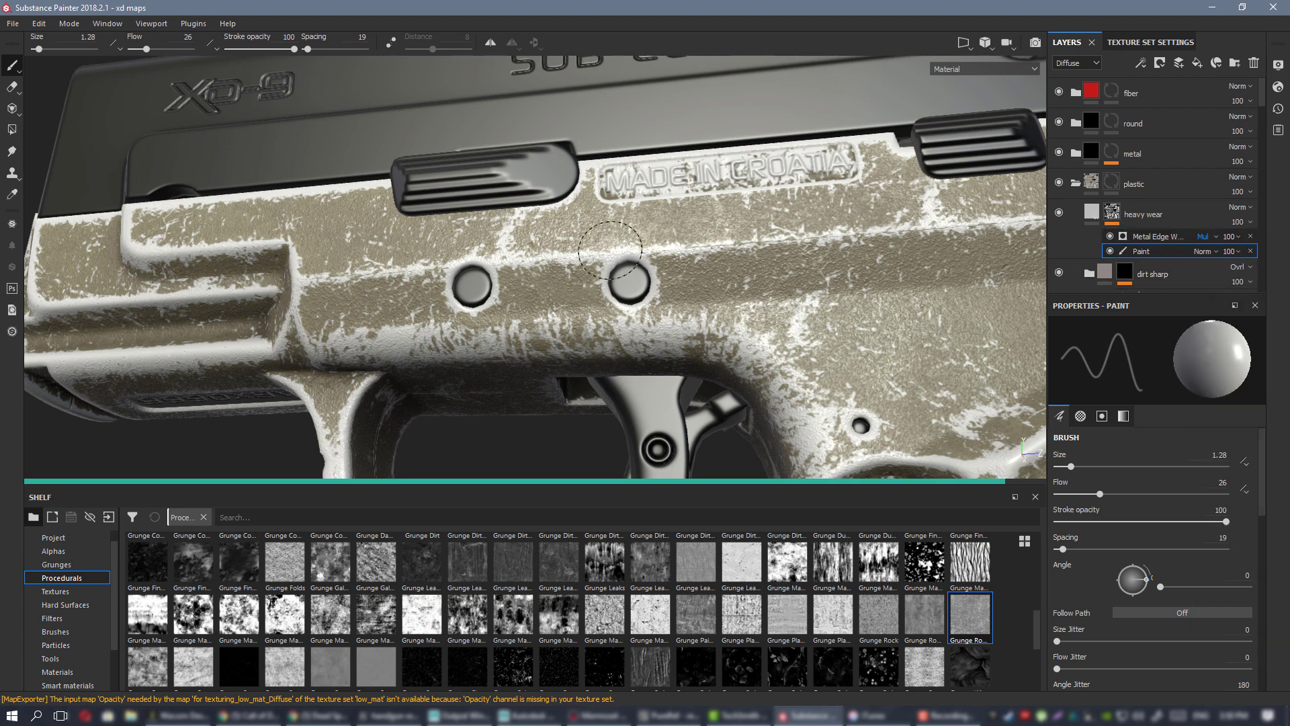
# - Raise the brush flow to 100 and paint wear around both frame pins on the MADE IN CROATIA side
pyautogui.keyDown('ctrl'); pyautogui.moveTo(634, 263); pyautogui.dragTo(658, 264); pyautogui.keyUp('ctrl')
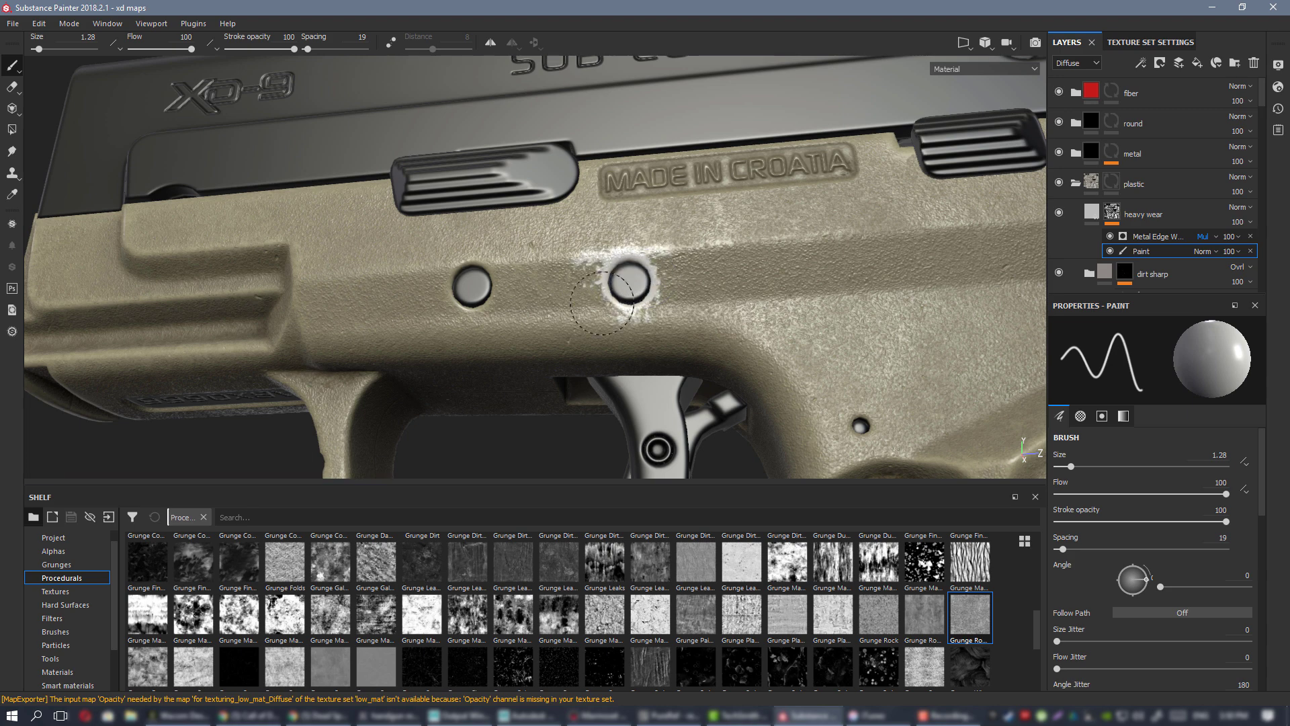
pyautogui.moveTo(456, 274); pyautogui.dragTo(365, 264)
pyautogui.keyDown('alt'); pyautogui.moveTo(393, 267); pyautogui.dragTo(561, 315); pyautogui.keyUp('alt')
pyautogui.scroll(-5, 573, 270)
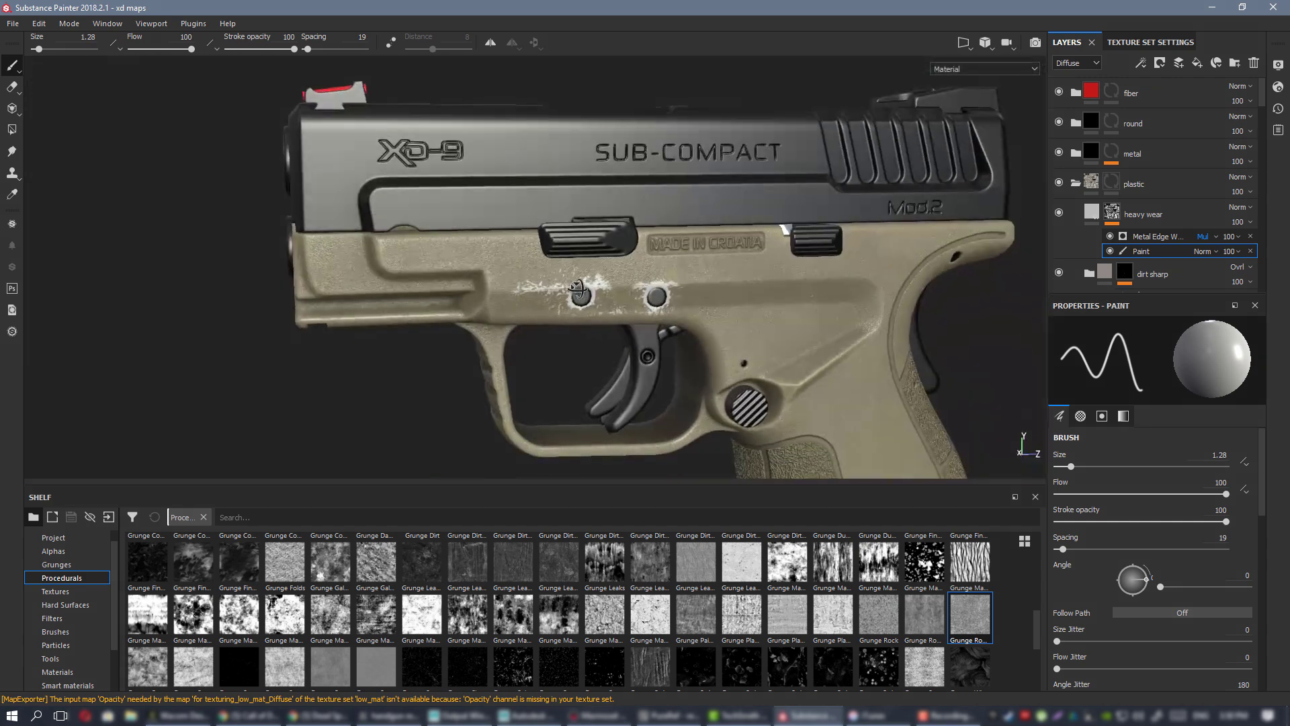
# - Paint matching wear around both frame pins on the SPRINGFIELD ARMORY side of the pistol
pyautogui.keyDown('alt'); pyautogui.moveTo(784, 230); pyautogui.dragTo(486, 288); pyautogui.keyUp('alt')
pyautogui.keyDown('alt'); pyautogui.moveTo(411, 246); pyautogui.dragTo(527, 207, button='middle'); pyautogui.keyUp('alt')
pyautogui.scroll(4, 528, 206)
pyautogui.keyDown('alt'); pyautogui.keyDown('shift'); pyautogui.moveTo(527, 207); pyautogui.dragTo(691, 297); pyautogui.keyUp('shift'); pyautogui.keyUp('alt')
pyautogui.moveTo(615, 281); pyautogui.dragTo(606, 276)
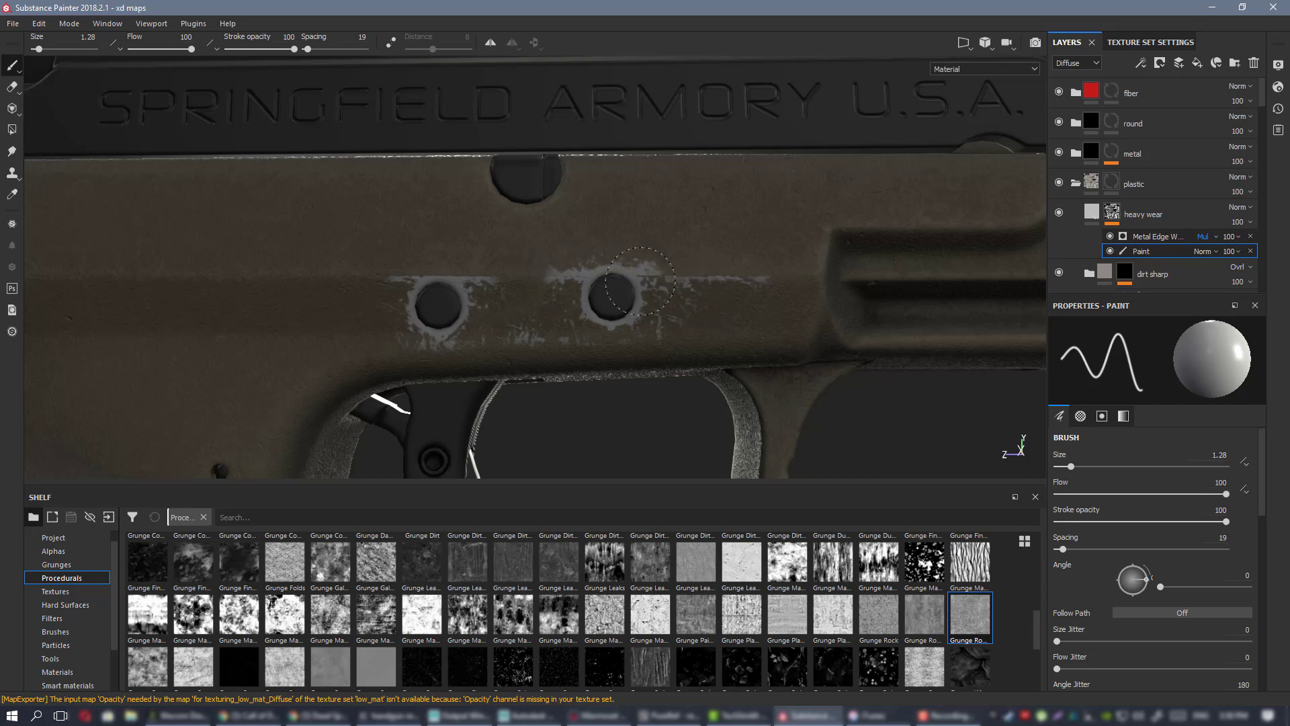
pyautogui.scroll(-3, 471, 274)
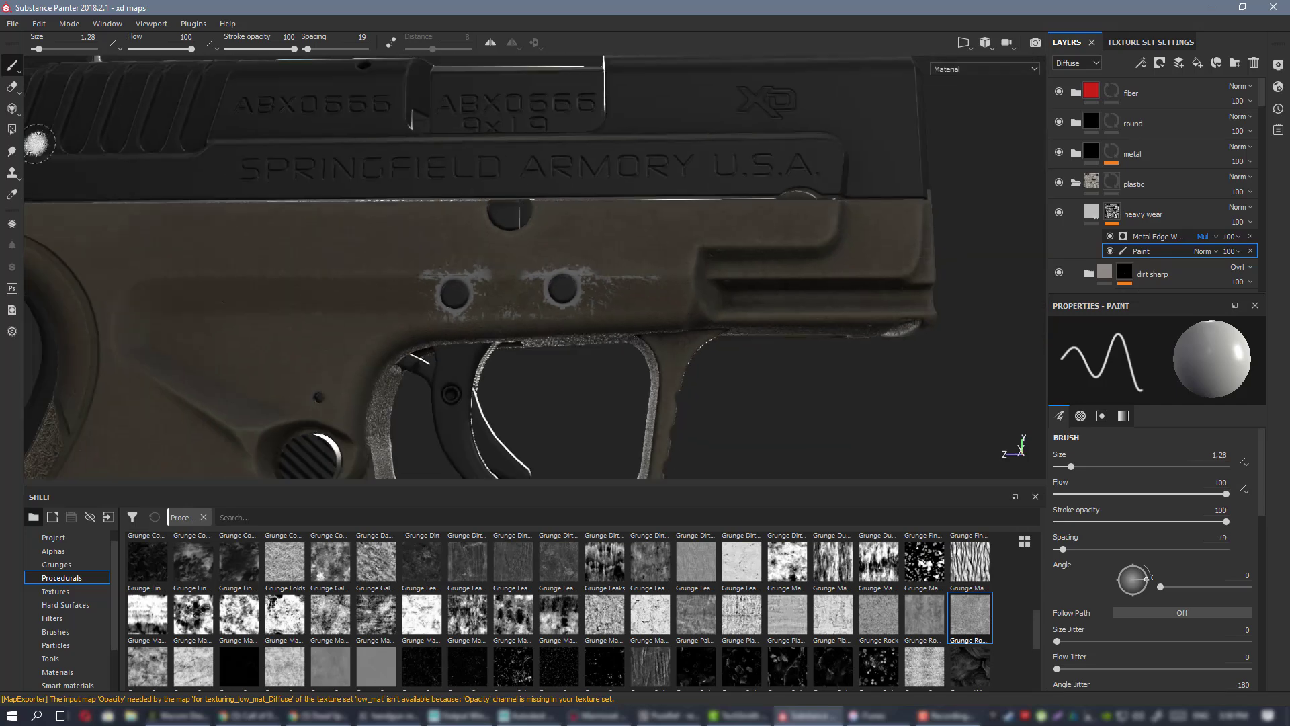
# - Trim the excess wear around the two pins on the MADE IN CROATIA side by painting black in the mask
pyautogui.keyDown('alt'); pyautogui.moveTo(598, 246); pyautogui.dragTo(696, 248); pyautogui.keyUp('alt')
pyautogui.keyDown('alt'); pyautogui.moveTo(697, 248); pyautogui.dragTo(342, 175, button='middle'); pyautogui.keyUp('alt')
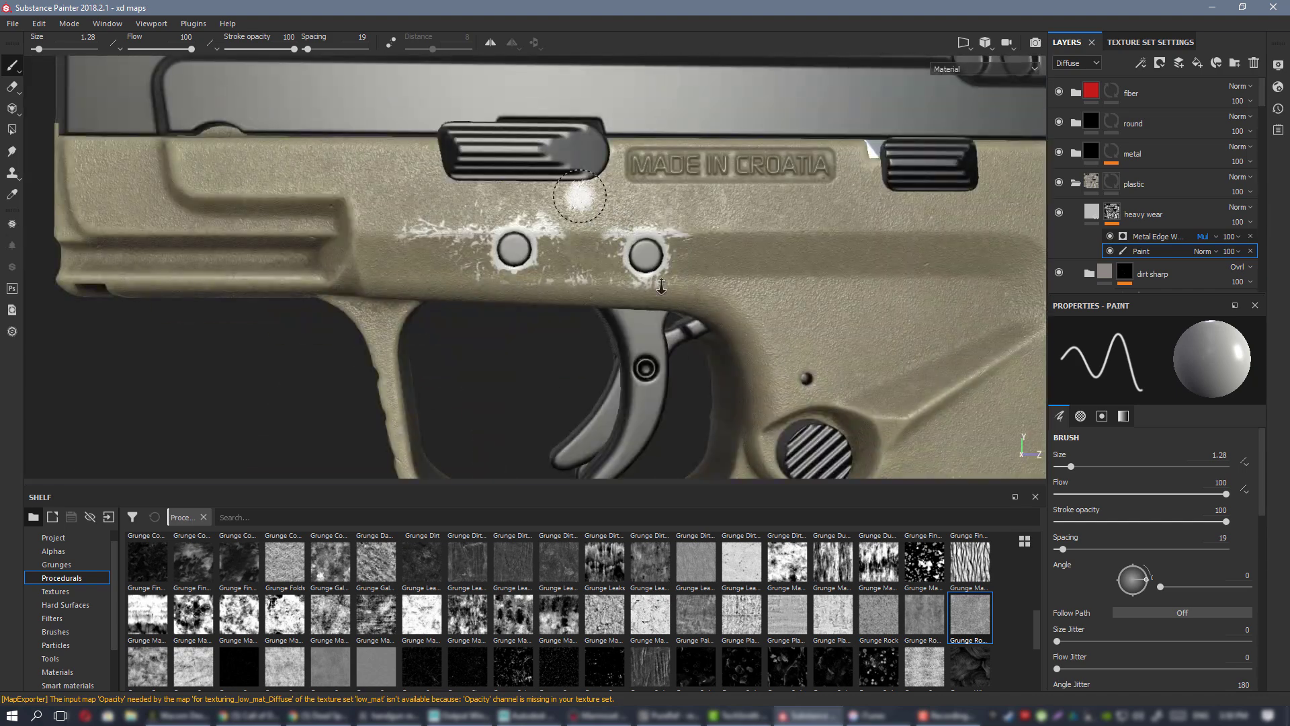
pyautogui.scroll(2, 581, 196)
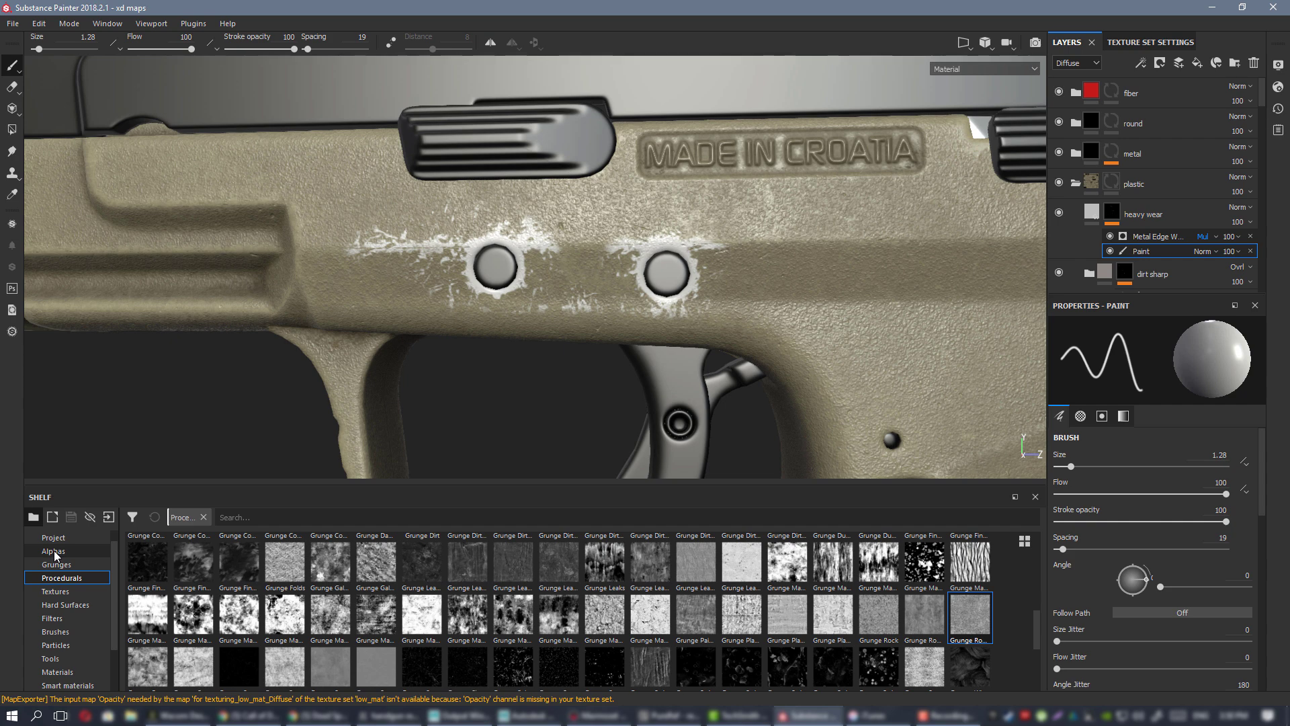
pyautogui.moveTo(420, 225); pyautogui.dragTo(400, 216)
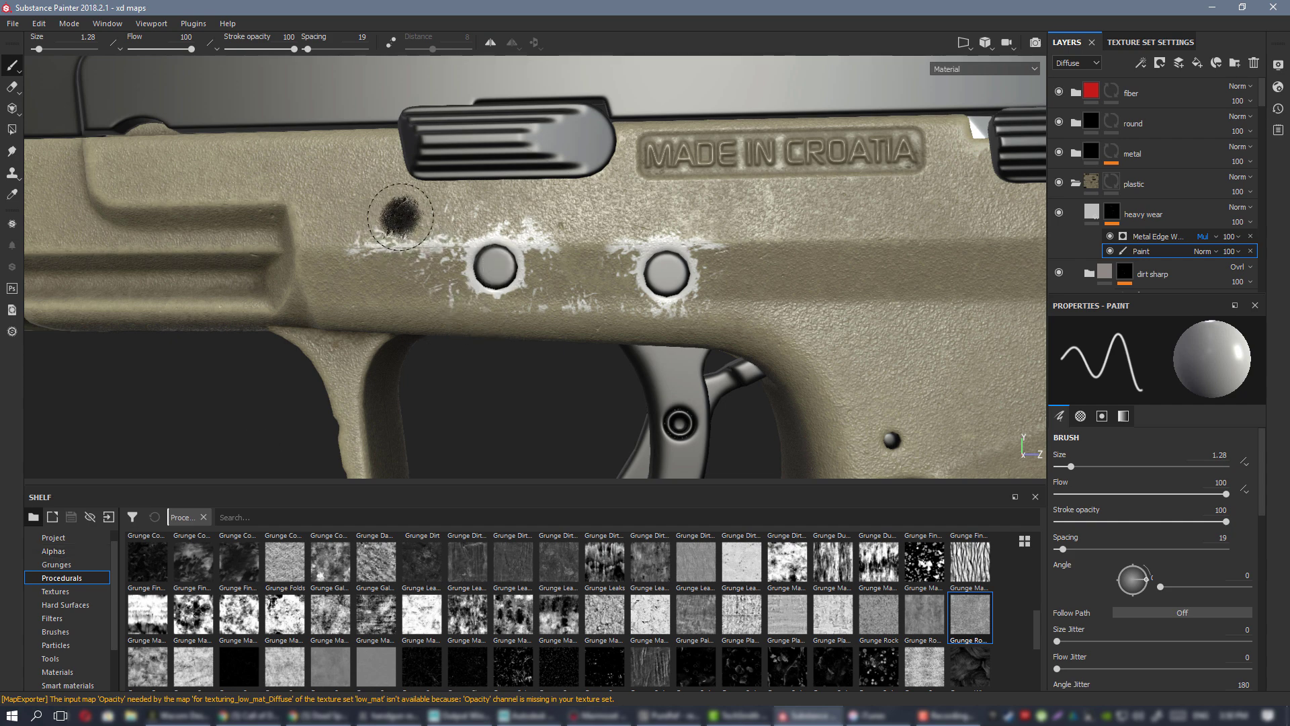
pyautogui.hotkey('ctrl', 'z')
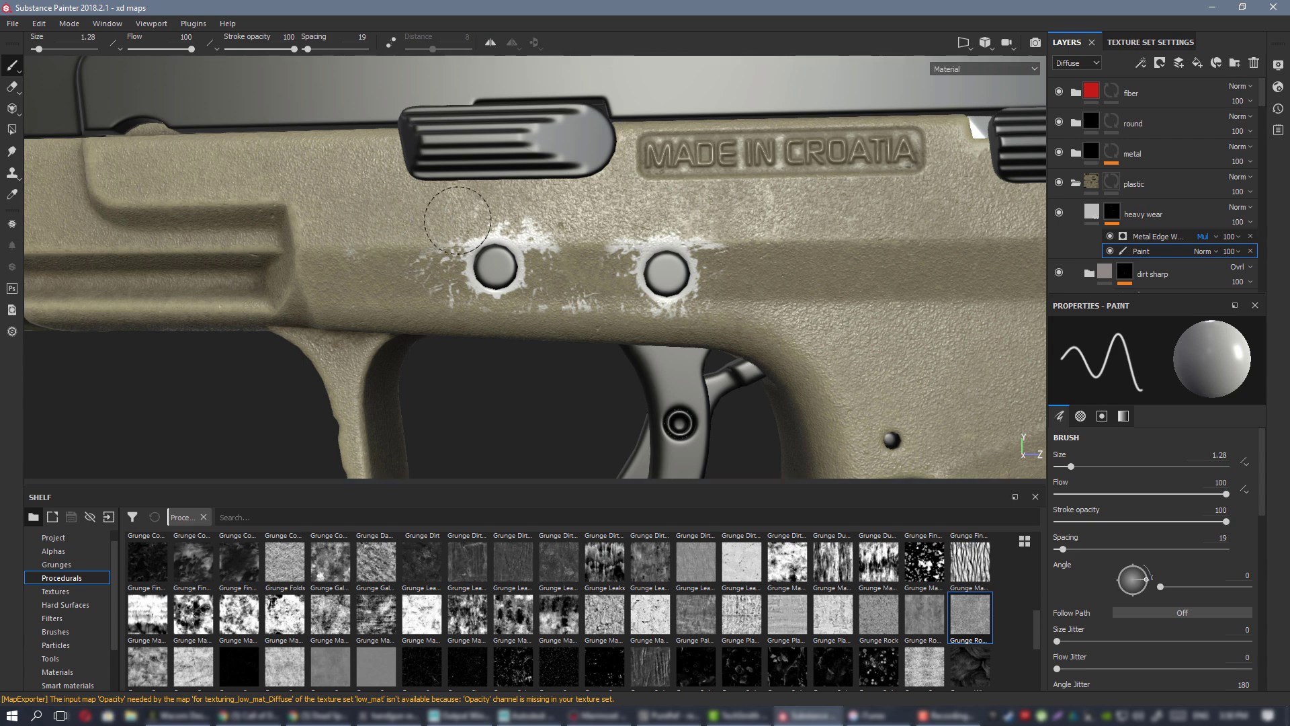
pyautogui.moveTo(482, 208); pyautogui.dragTo(487, 218)
pyautogui.keyDown('alt'); pyautogui.moveTo(587, 311); pyautogui.dragTo(576, 322, button='middle'); pyautogui.keyUp('alt')
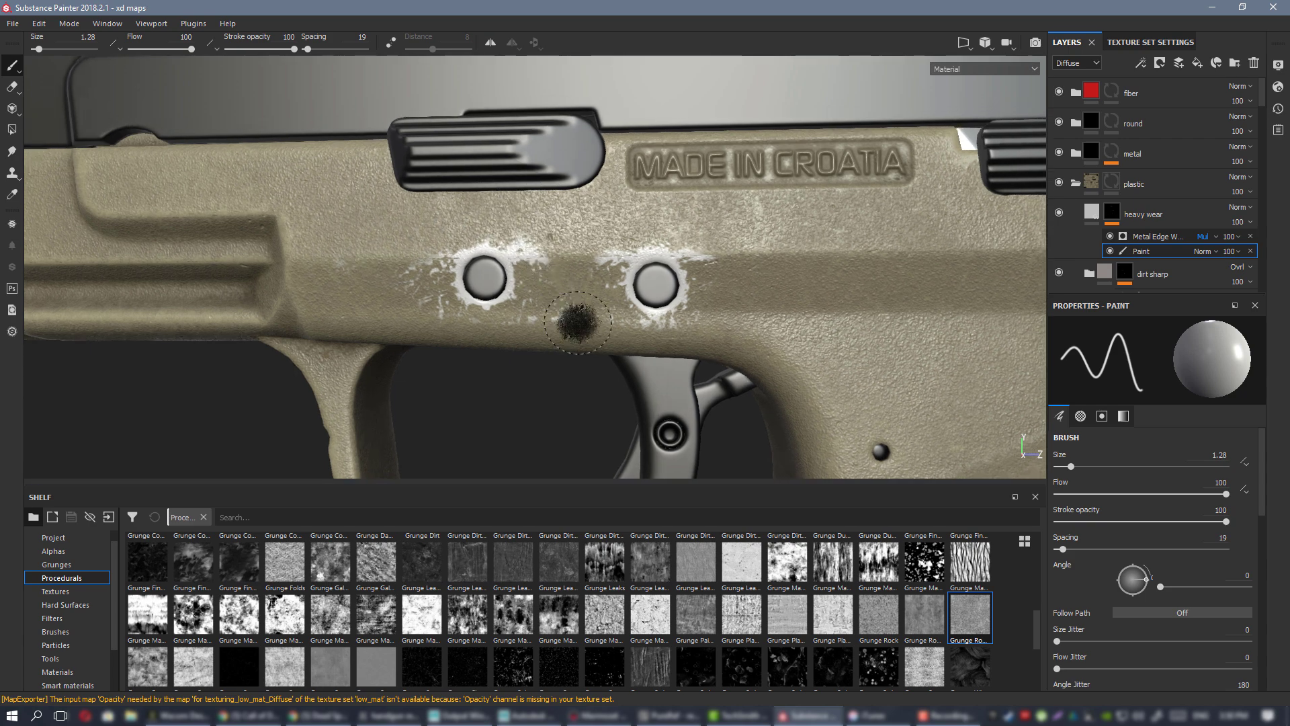
pyautogui.moveTo(576, 322); pyautogui.dragTo(521, 312)
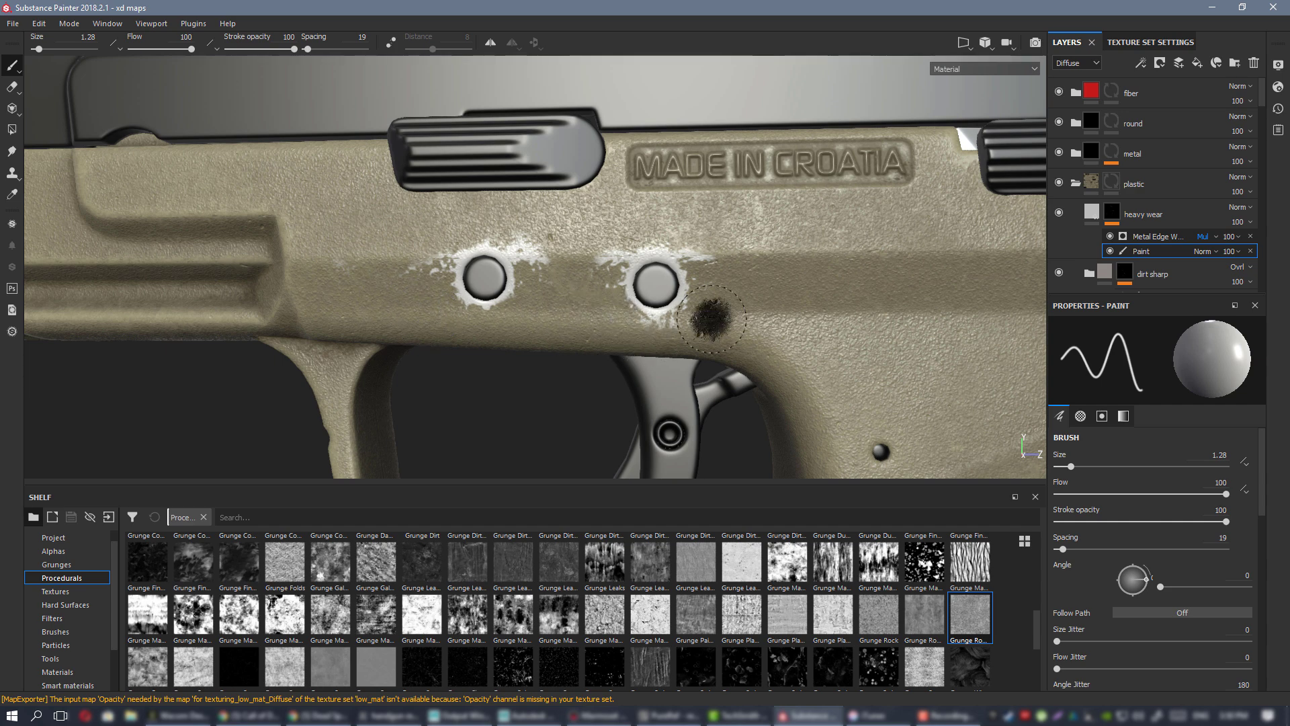
pyautogui.click(727, 249)
pyautogui.moveTo(728, 251)
pyautogui.keyDown('alt'); pyautogui.mouseDown()
pyautogui.moveTo(749, 296)
pyautogui.moveTo(739, 281)
pyautogui.mouseUp(); pyautogui.keyUp('alt')
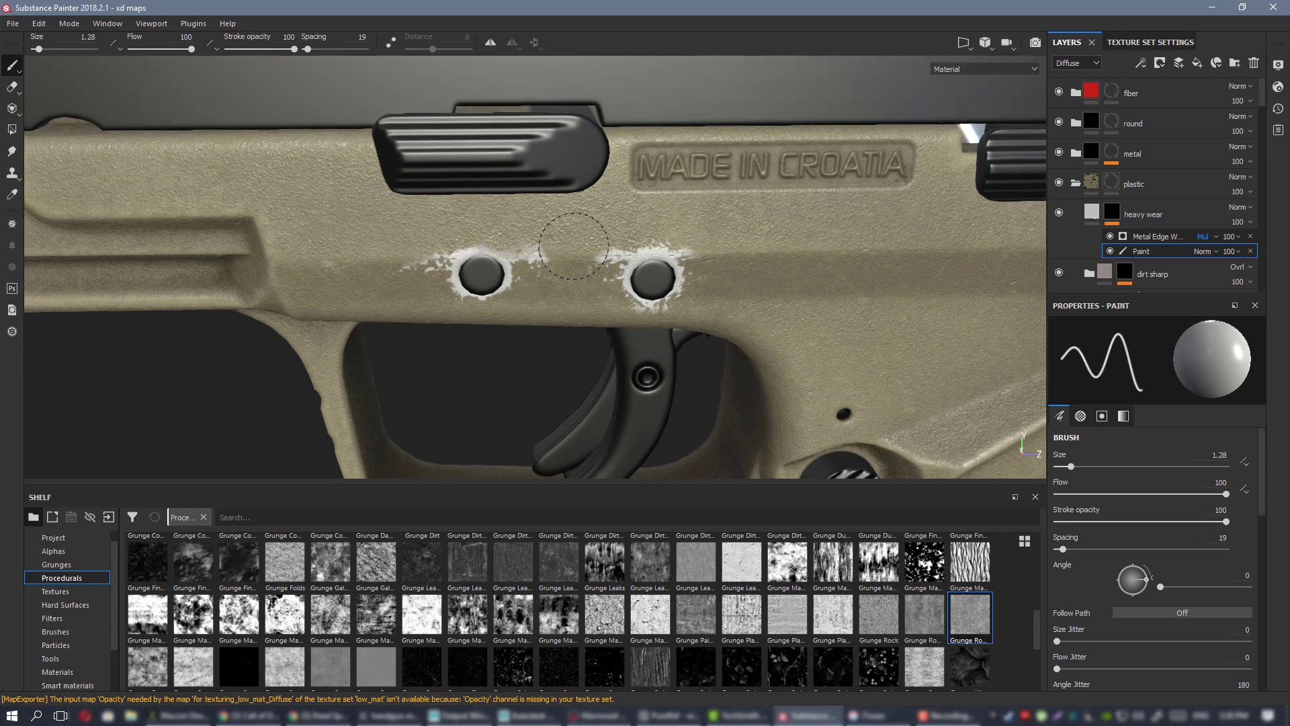
pyautogui.click(543, 257)
pyautogui.scroll(-3, 590, 268)
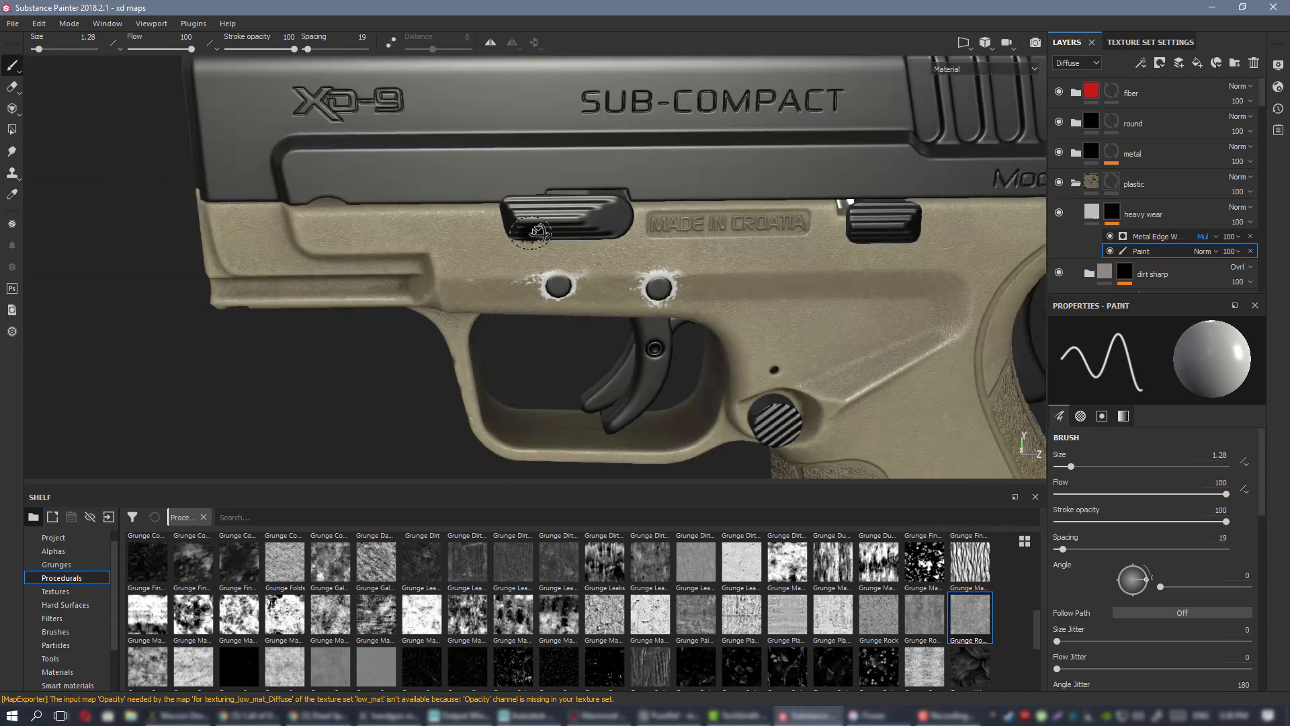
# - Trim the excess wear above the two frame pins on the SPRINGFIELD ARMORY side by painting black in the mask
pyautogui.keyDown('alt'); pyautogui.moveTo(842, 206); pyautogui.dragTo(461, 278); pyautogui.keyUp('alt')
pyautogui.keyDown('alt'); pyautogui.moveTo(444, 282); pyautogui.dragTo(695, 256, button='middle'); pyautogui.keyUp('alt')
pyautogui.keyDown('shift'); pyautogui.moveTo(646, 221); pyautogui.dragTo(538, 131, button='right'); pyautogui.keyUp('shift')
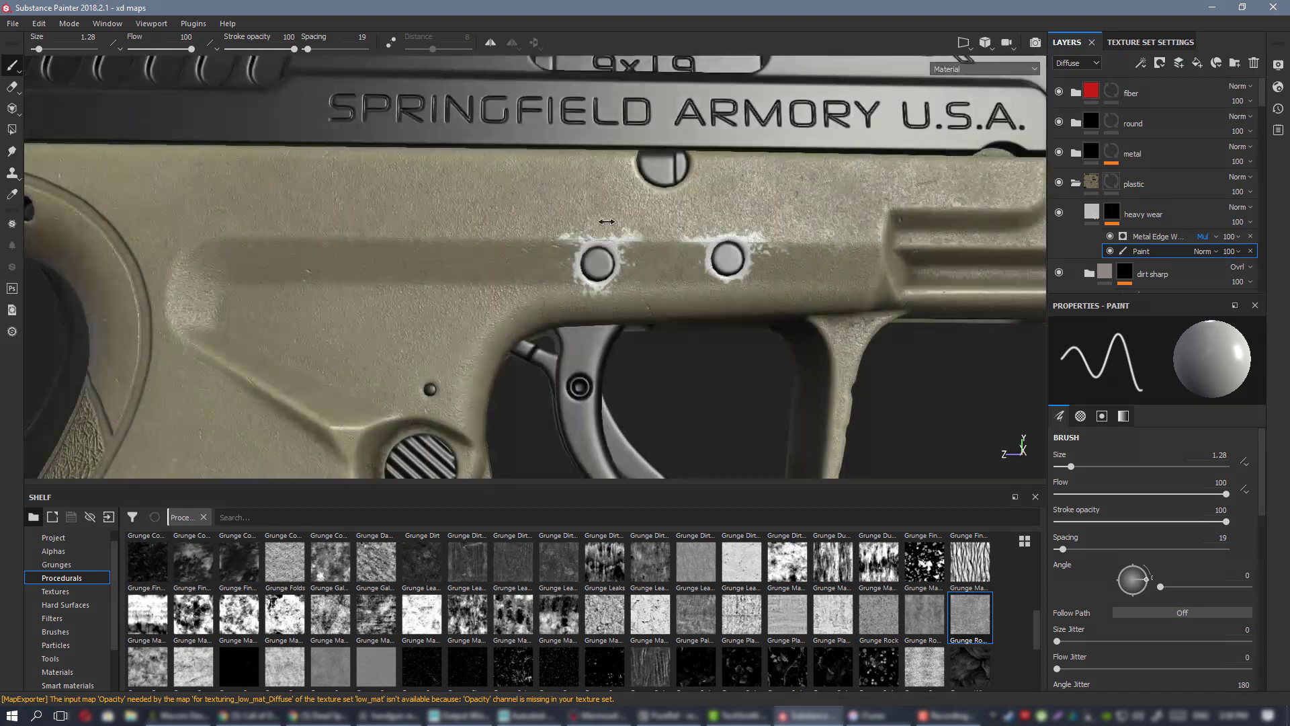
pyautogui.scroll(3, 645, 210)
pyautogui.keyDown('alt'); pyautogui.moveTo(655, 238); pyautogui.dragTo(714, 305); pyautogui.keyUp('alt')
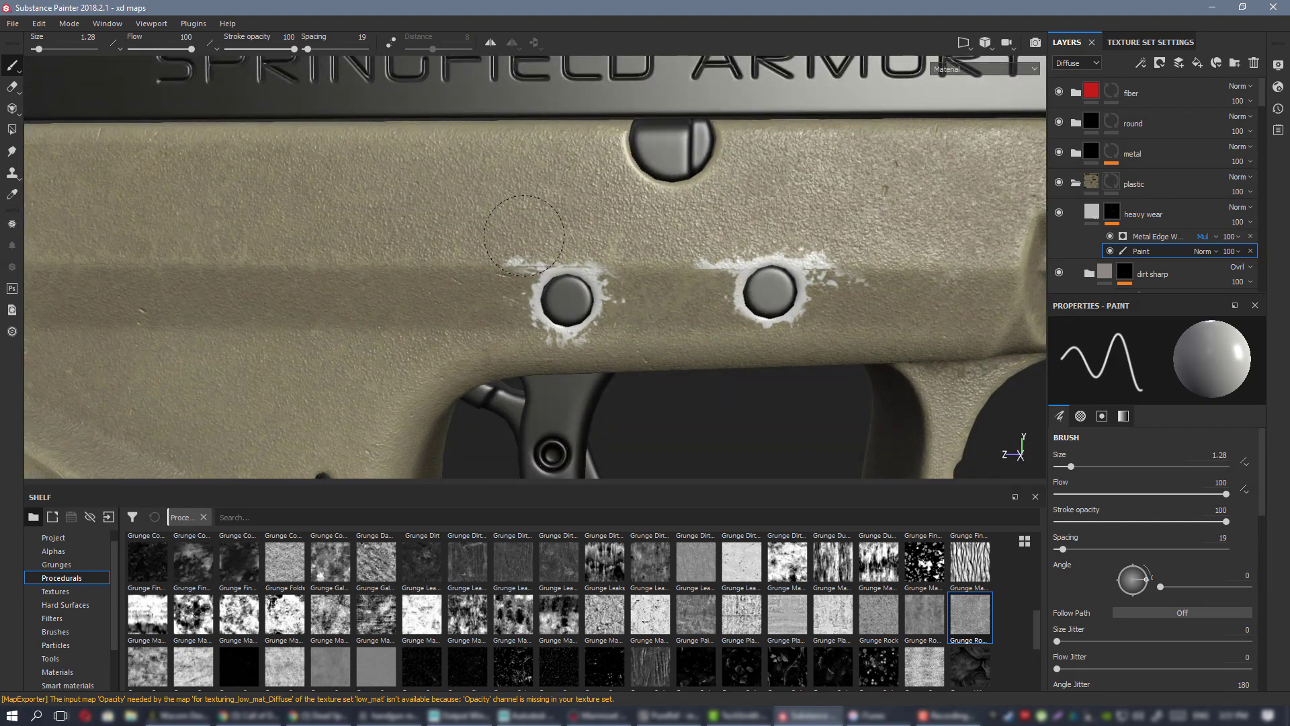
pyautogui.moveTo(731, 232)
pyautogui.mouseDown()
pyautogui.moveTo(692, 264)
pyautogui.moveTo(725, 260)
pyautogui.mouseUp()
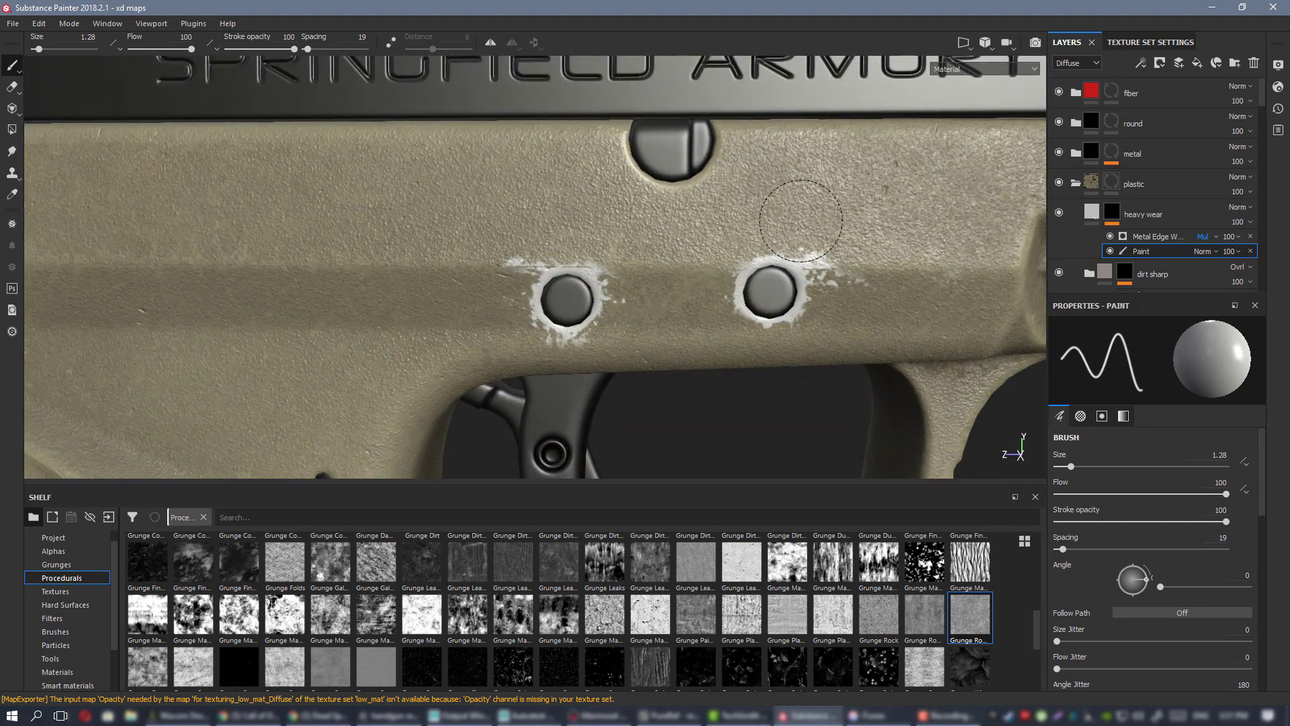
# - Add another Paint effect on top of the Metal Edge Wear generator in the heavy wear mask
pyautogui.scroll(-5, 856, 242)
pyautogui.keyDown('alt'); pyautogui.moveTo(856, 242); pyautogui.dragTo(560, 209); pyautogui.keyUp('alt')
pyautogui.scroll(4, 597, 235)
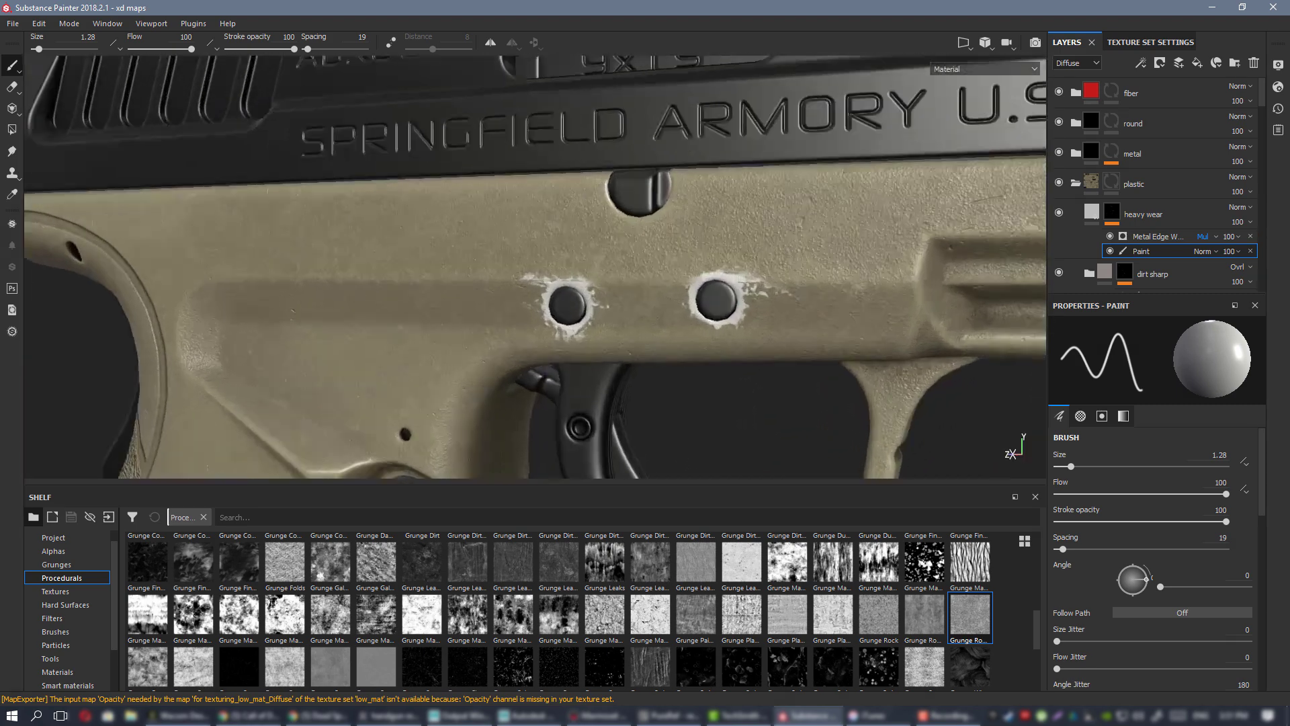
pyautogui.keyDown('alt'); pyautogui.moveTo(714, 293); pyautogui.dragTo(750, 298); pyautogui.keyUp('alt')
pyautogui.keyDown('alt'); pyautogui.moveTo(751, 298); pyautogui.dragTo(643, 266, button='middle'); pyautogui.keyUp('alt')
pyautogui.keyDown('alt'); pyautogui.moveTo(774, 294); pyautogui.dragTo(766, 272, button='right'); pyautogui.keyUp('alt')
pyautogui.moveTo(766, 272)
pyautogui.keyDown('alt'); pyautogui.mouseDown()
pyautogui.moveTo(705, 272)
pyautogui.moveTo(764, 267)
pyautogui.mouseUp(); pyautogui.keyUp('alt')
pyautogui.keyDown('alt'); pyautogui.moveTo(765, 267); pyautogui.dragTo(764, 262, button='right'); pyautogui.keyUp('alt')
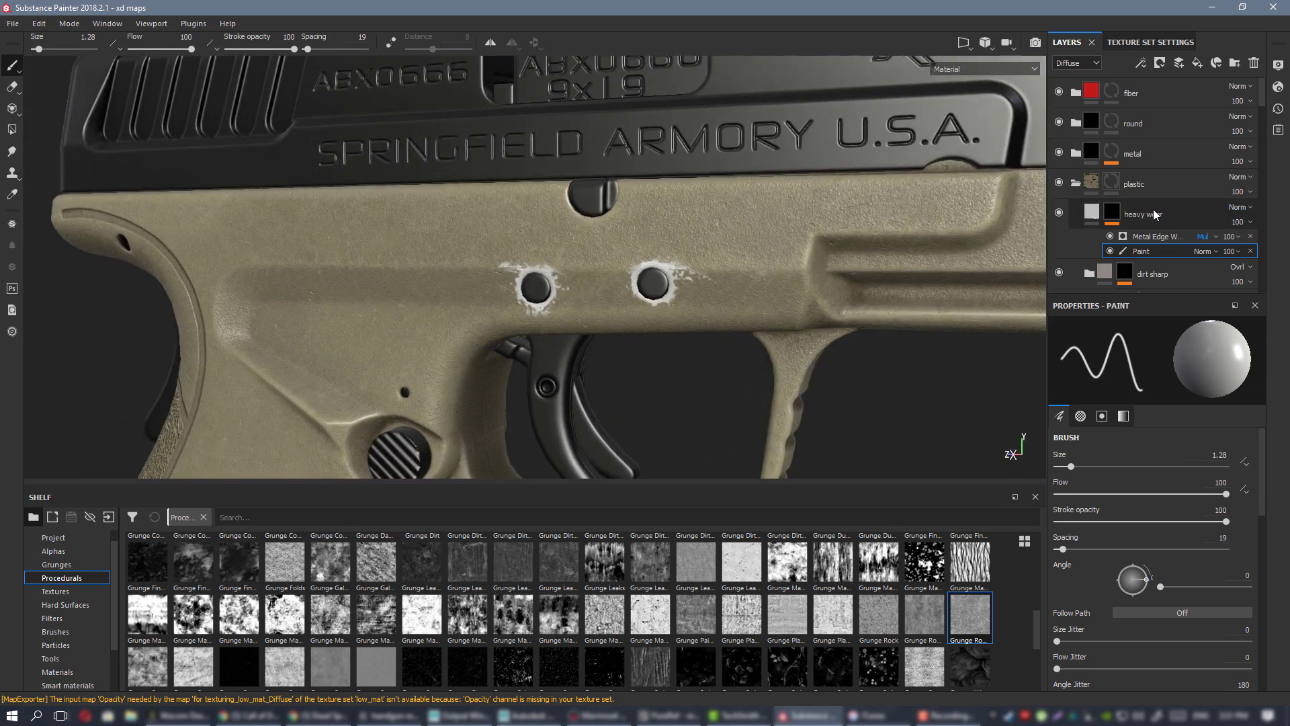
pyautogui.rightClick(1112, 217)
pyautogui.click(1182, 468)
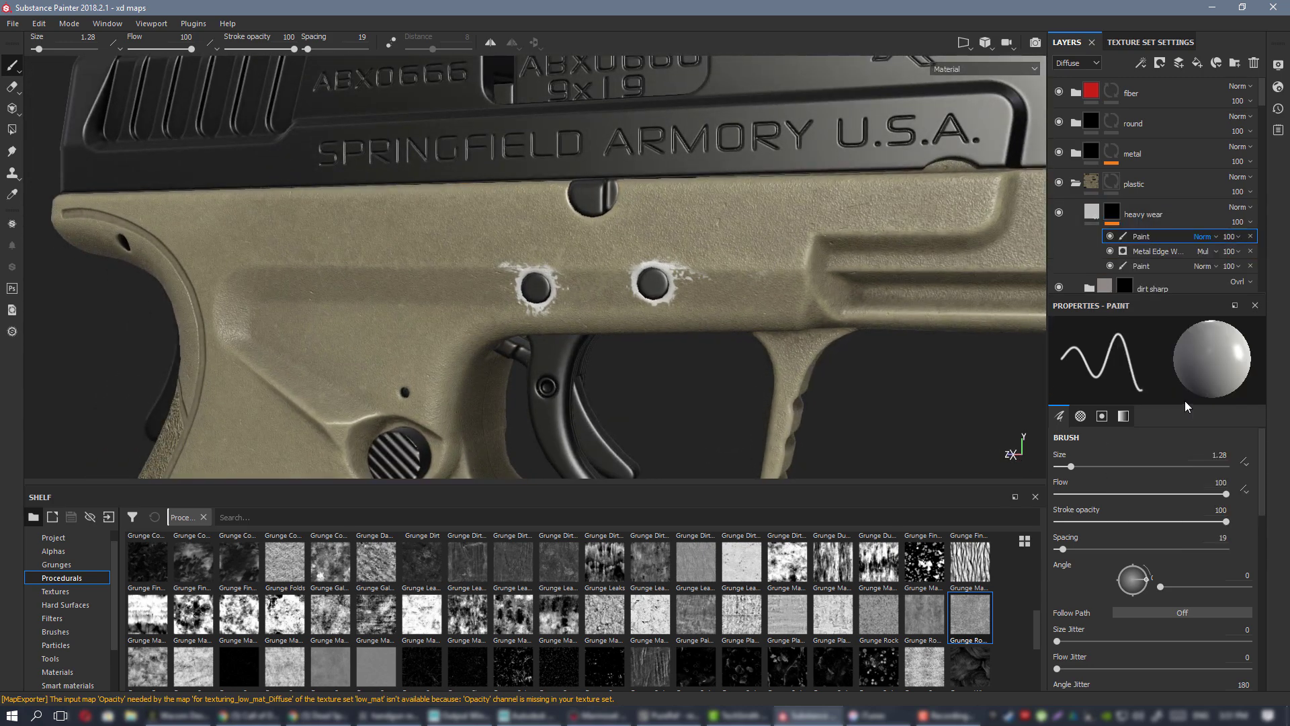
# - Load a Brush Paper alpha into the brush, set the size to 3.65 and the angle to 255, and reduce Angle Jitter to 0
pyautogui.click(54, 550)
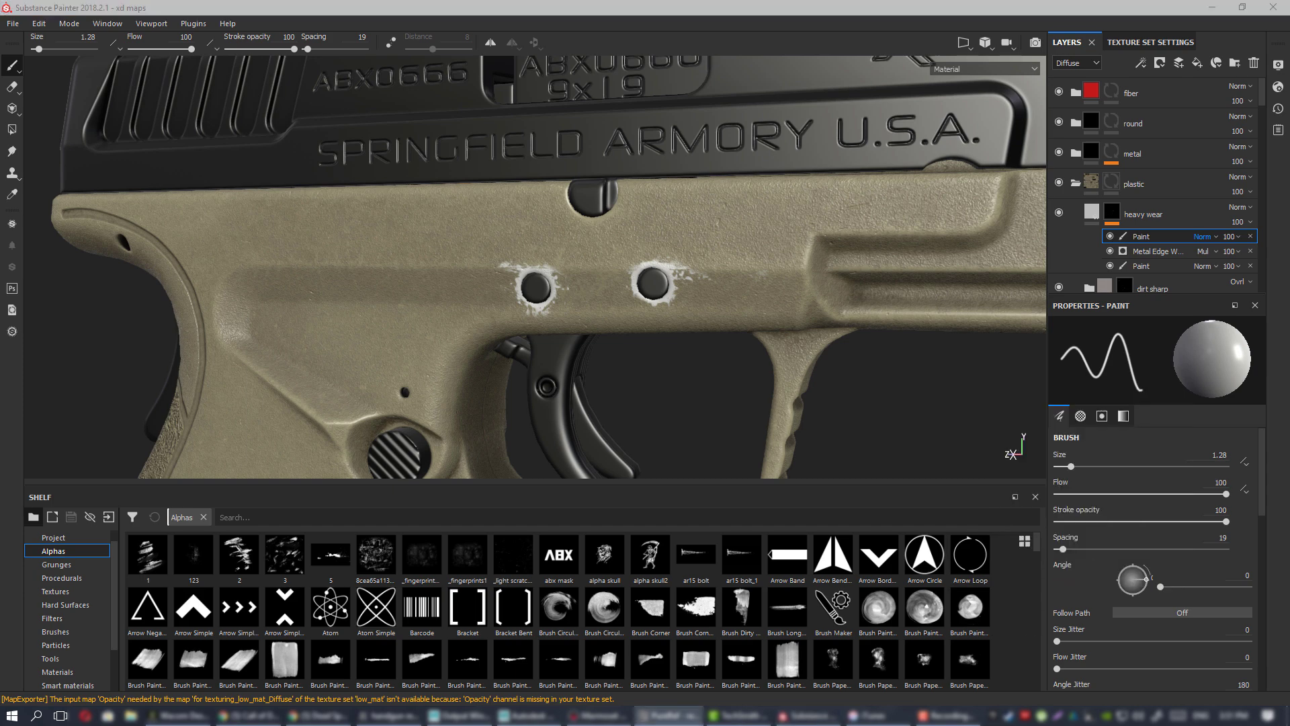
pyautogui.click(1034, 548)
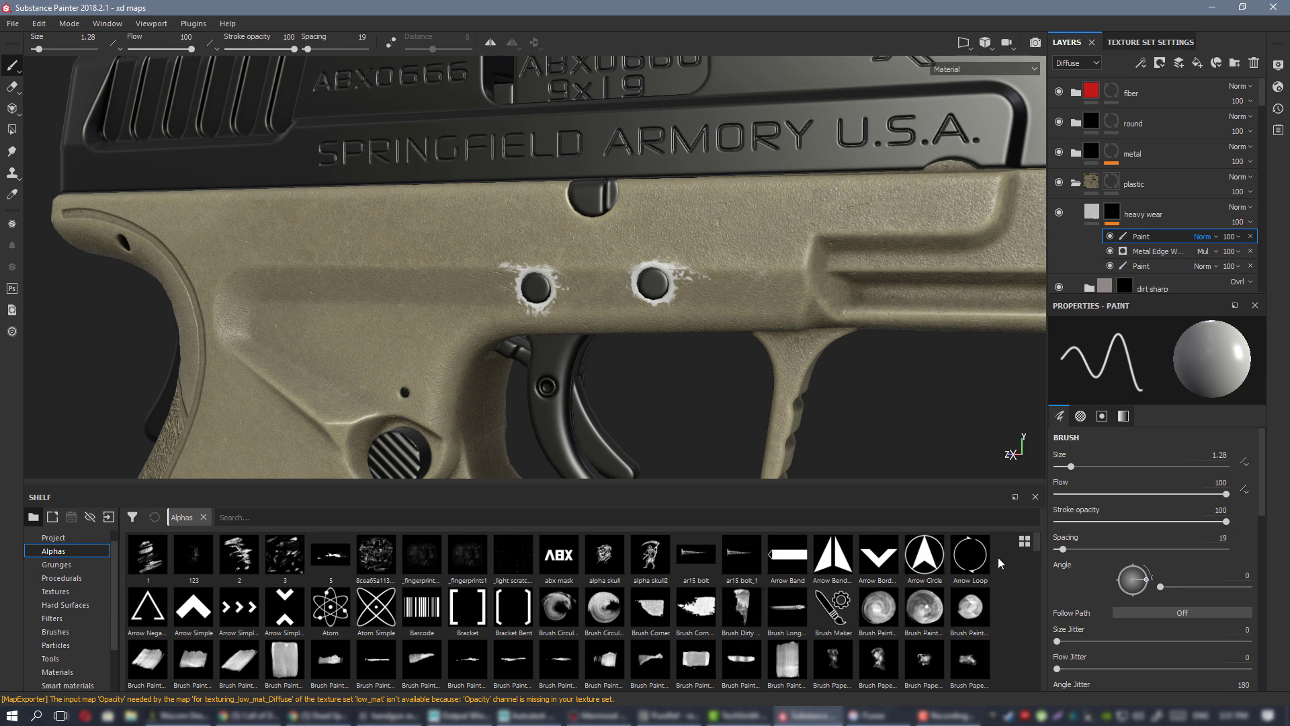
pyautogui.scroll(-3, 1002, 552)
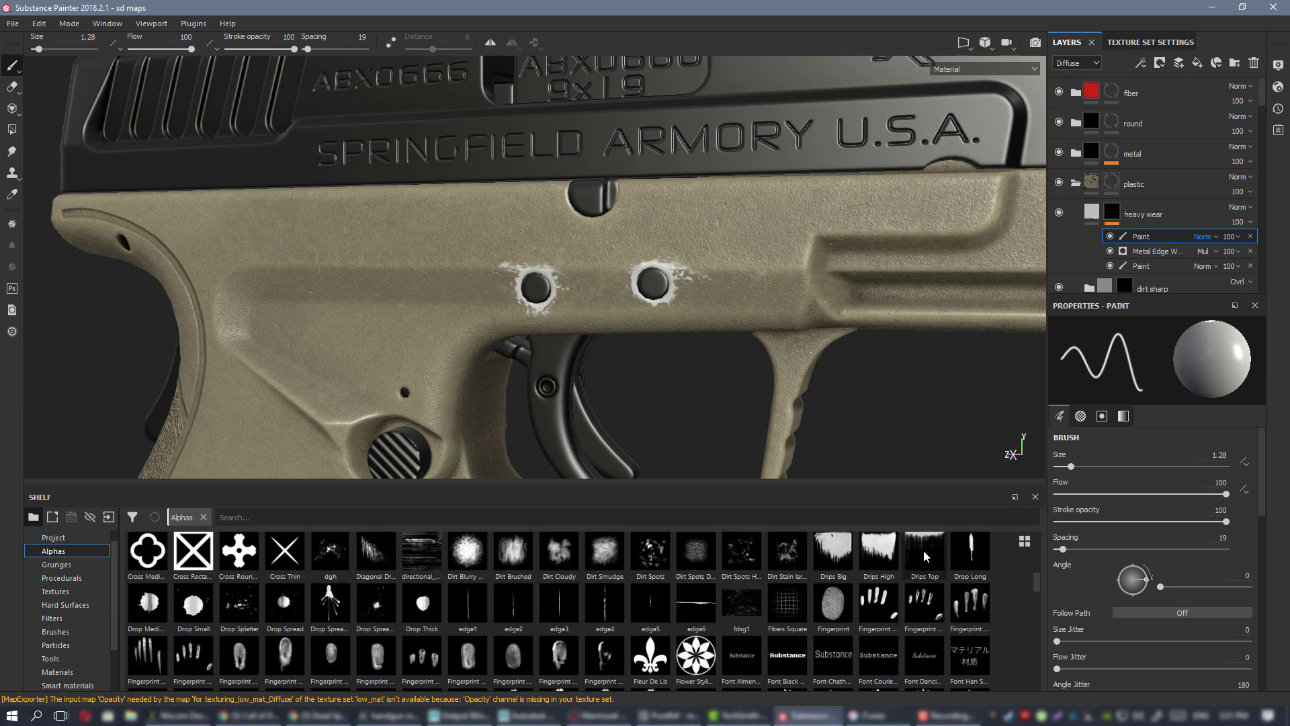
pyautogui.scroll(1, 922, 550)
pyautogui.scroll(-1, 921, 555)
pyautogui.scroll(2, 921, 555)
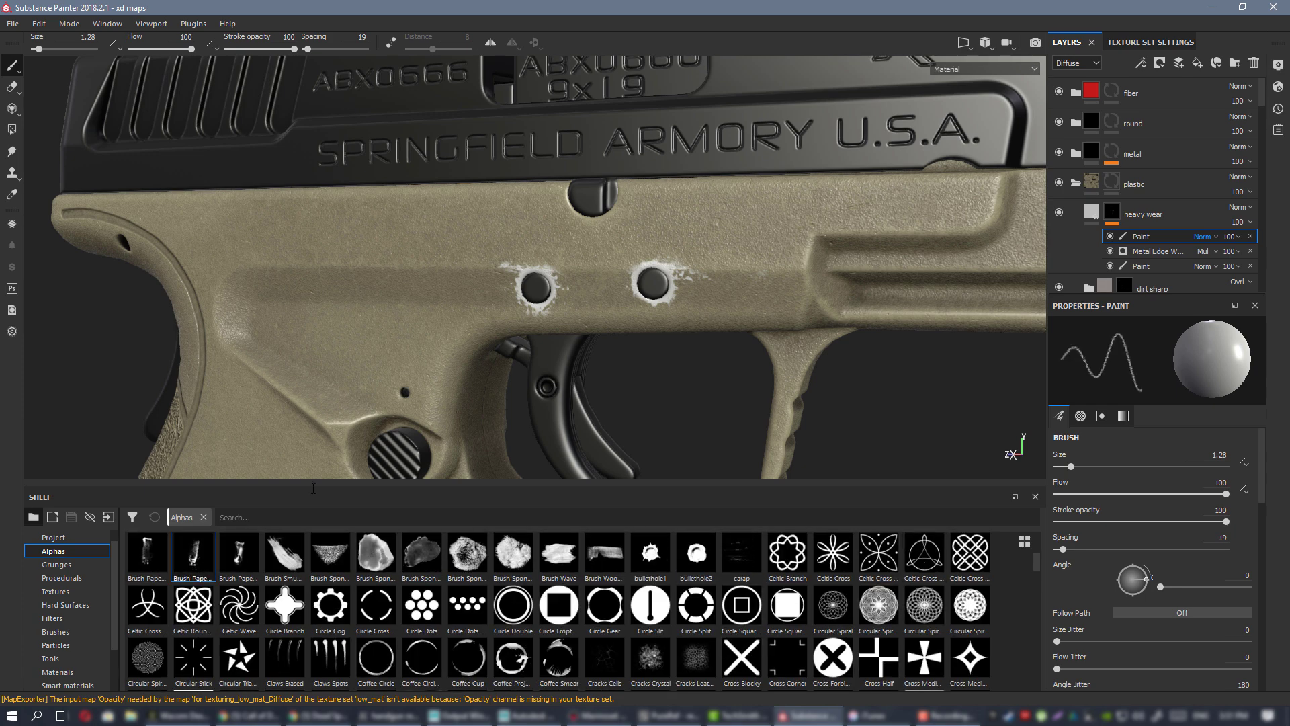
pyautogui.moveTo(518, 310); pyautogui.dragTo(521, 296)
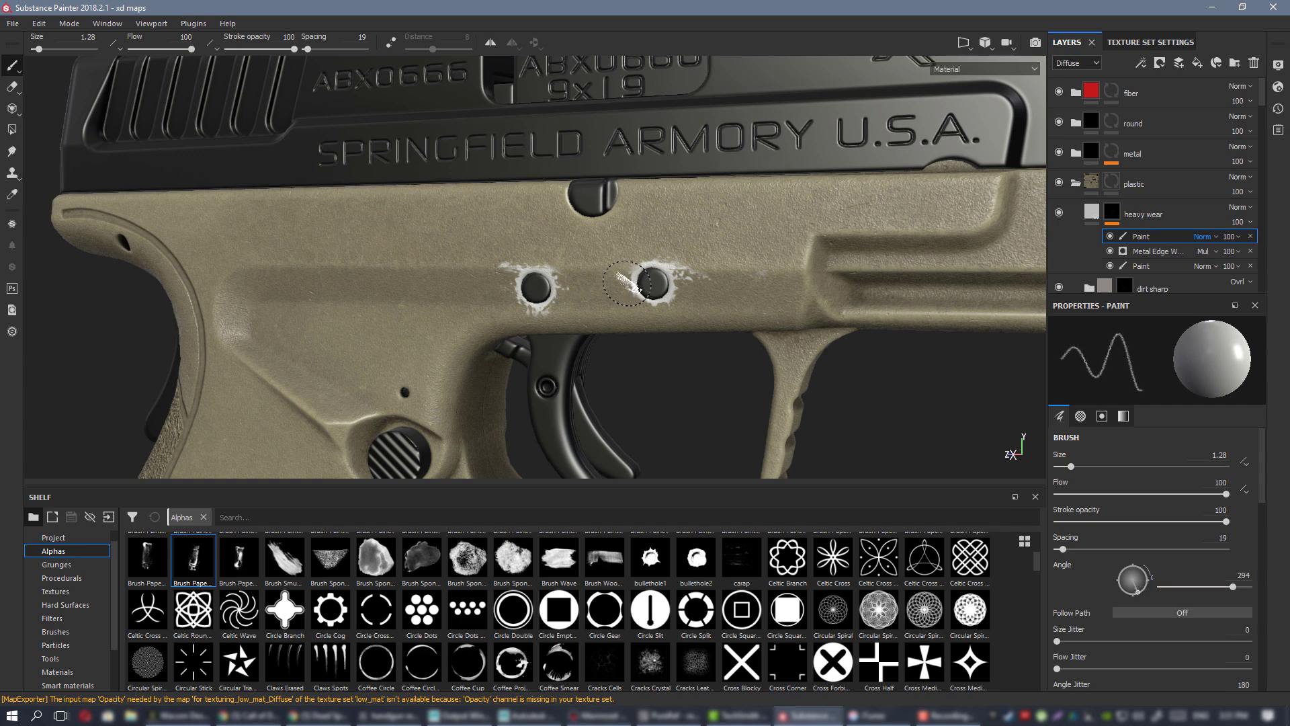
pyautogui.keyDown('ctrl'); pyautogui.moveTo(627, 283); pyautogui.dragTo(665, 283, button='right'); pyautogui.keyUp('ctrl')
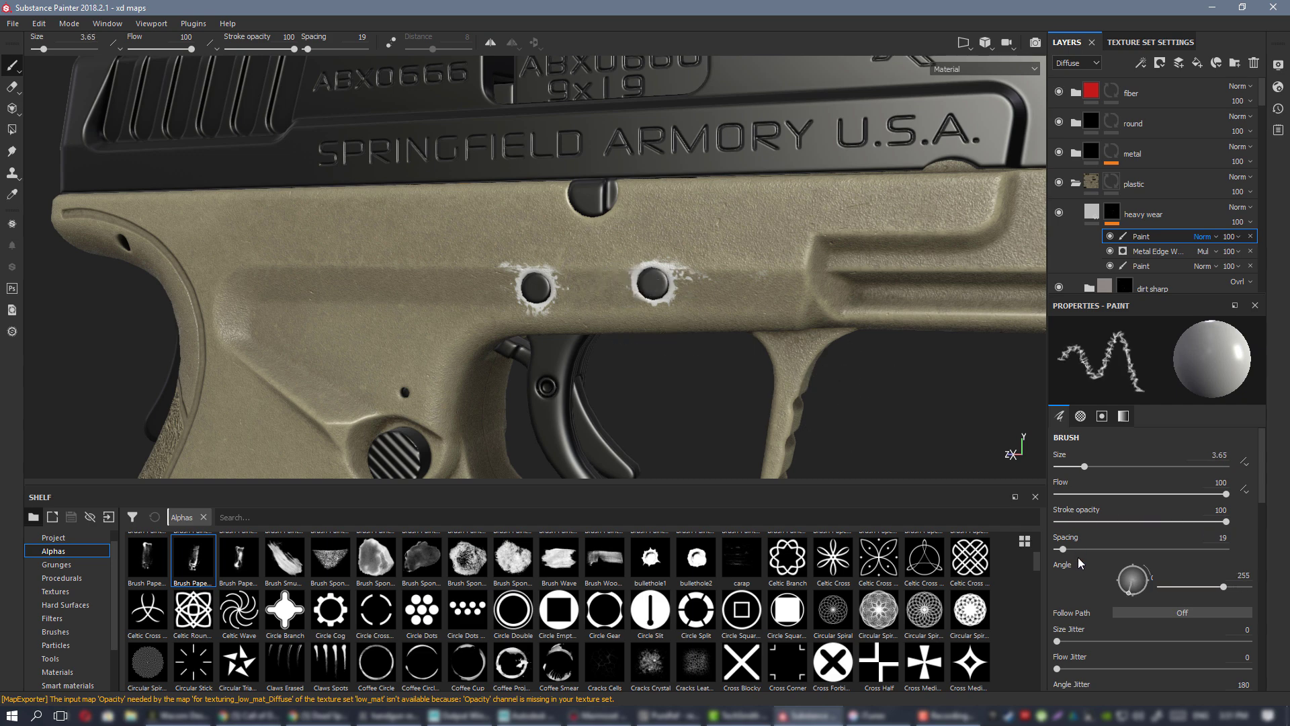
pyautogui.scroll(-2, 1136, 635)
pyautogui.moveTo(1096, 617); pyautogui.dragTo(1008, 616)
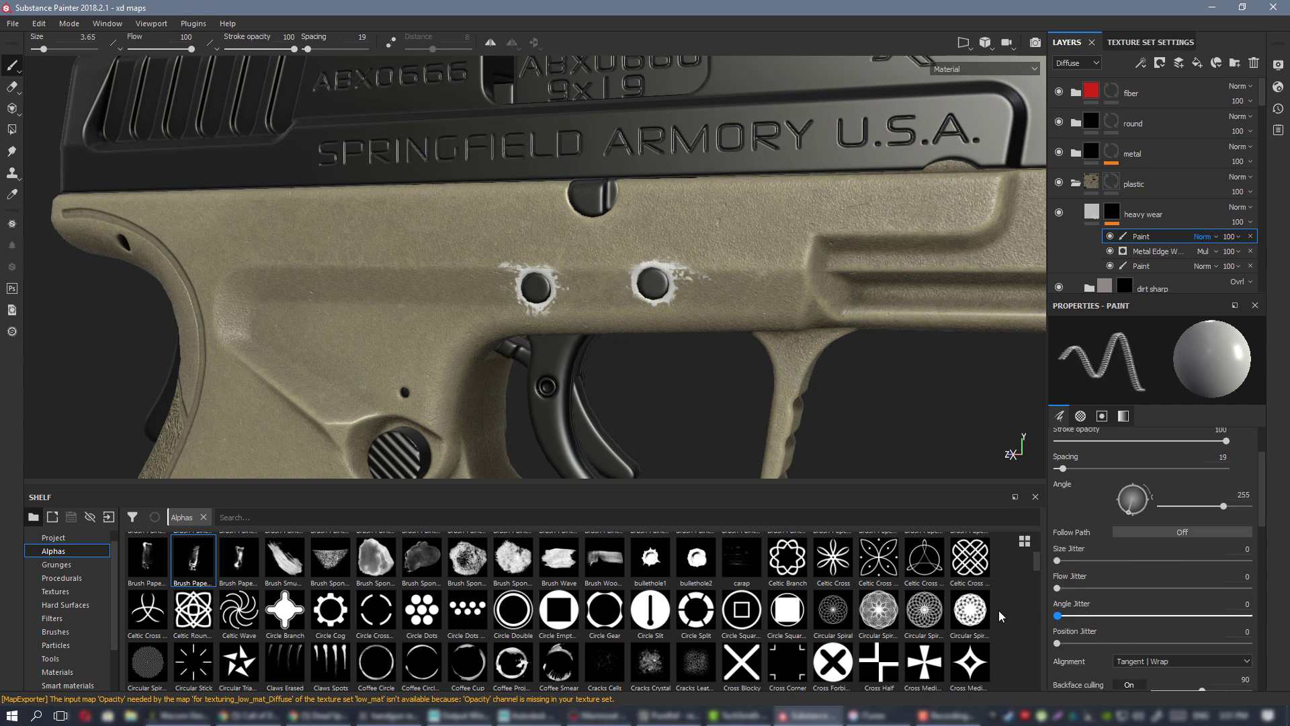
# - Enlarge the brush to 5.52 and stamp scraped wear between the two frame pins on the SPRINGFIELD ARMORY side
pyautogui.keyDown('alt'); pyautogui.moveTo(627, 289); pyautogui.dragTo(710, 304, button='right'); pyautogui.keyUp('alt')
pyautogui.keyDown('alt'); pyautogui.moveTo(710, 303); pyautogui.dragTo(673, 304); pyautogui.keyUp('alt')
pyautogui.keyDown('ctrl'); pyautogui.moveTo(672, 305); pyautogui.dragTo(709, 304, button='right'); pyautogui.keyUp('ctrl')
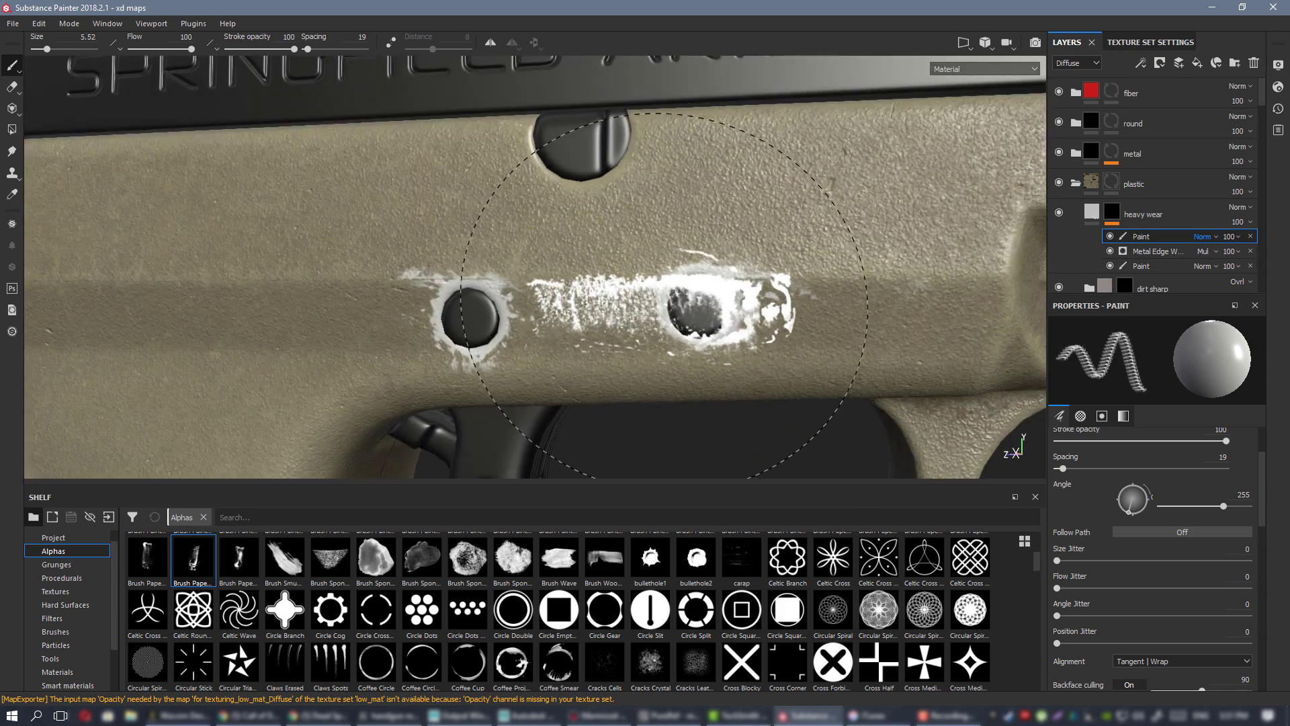
pyautogui.click(657, 304)
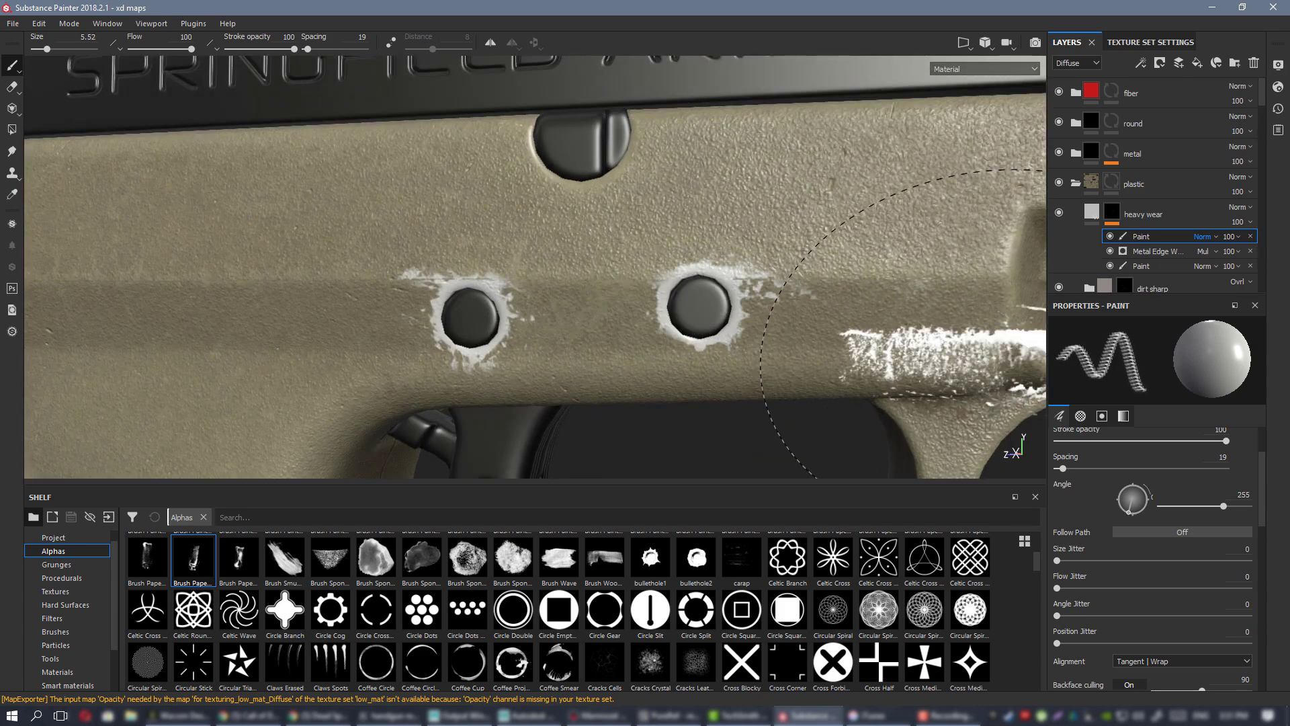
pyautogui.keyDown('alt'); pyautogui.moveTo(686, 304); pyautogui.dragTo(717, 303); pyautogui.keyUp('alt')
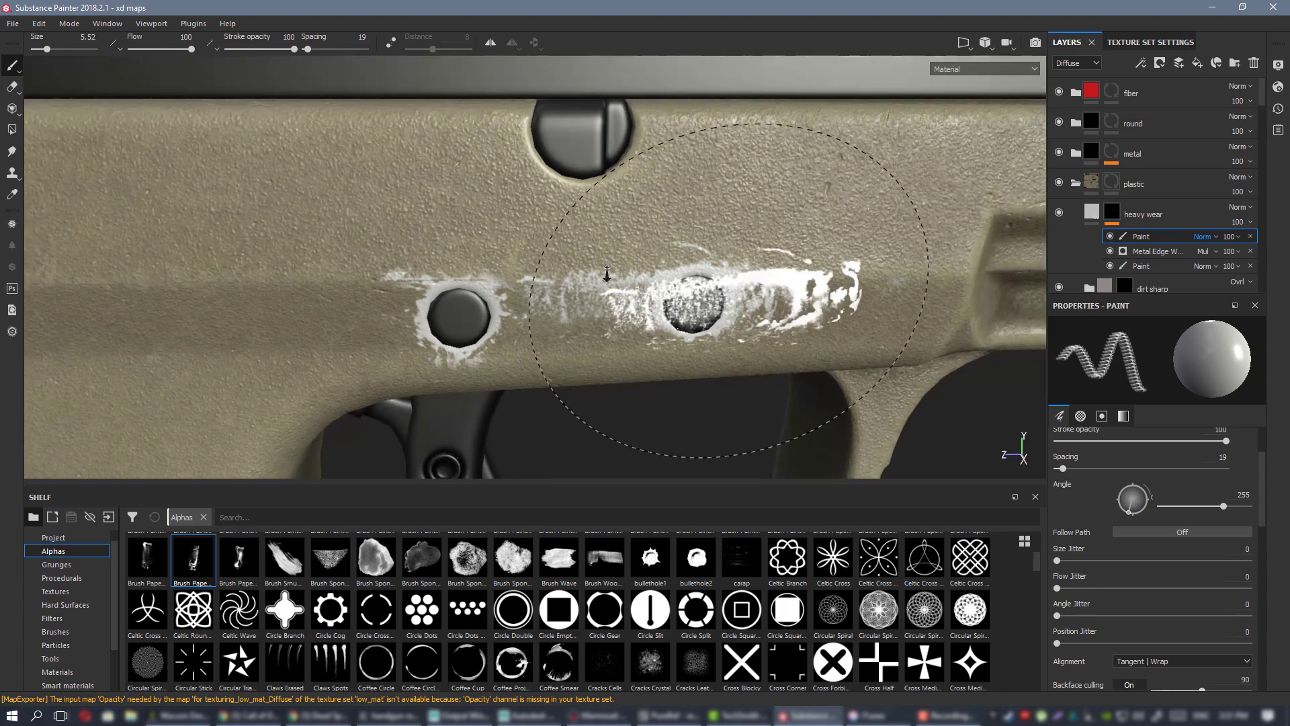
pyautogui.keyDown('alt'); pyautogui.moveTo(709, 303); pyautogui.dragTo(657, 213, button='right'); pyautogui.keyUp('alt')
pyautogui.keyDown('alt'); pyautogui.moveTo(657, 214); pyautogui.dragTo(696, 230); pyautogui.keyUp('alt')
pyautogui.keyDown('alt'); pyautogui.moveTo(692, 232); pyautogui.dragTo(548, 201, button='right'); pyautogui.keyUp('alt')
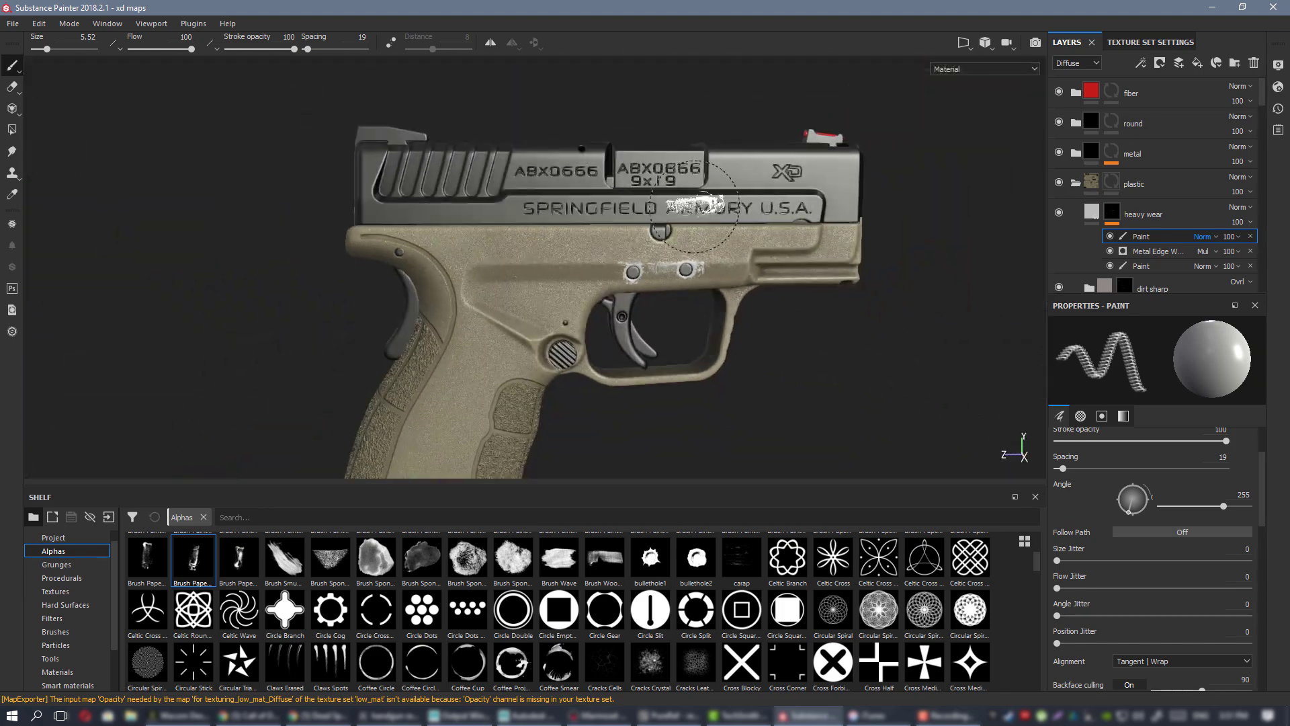
# - Rotate the brush to angle 257 and stamp scraped wear between the two frame pins on the MADE IN CROATIA side
pyautogui.keyDown('alt'); pyautogui.moveTo(686, 219); pyautogui.dragTo(721, 290, button='right'); pyautogui.keyUp('alt')
pyautogui.keyDown('alt'); pyautogui.moveTo(698, 283); pyautogui.dragTo(843, 294); pyautogui.keyUp('alt')
pyautogui.keyDown('alt'); pyautogui.moveTo(844, 293); pyautogui.dragTo(444, 202, button='middle'); pyautogui.keyUp('alt')
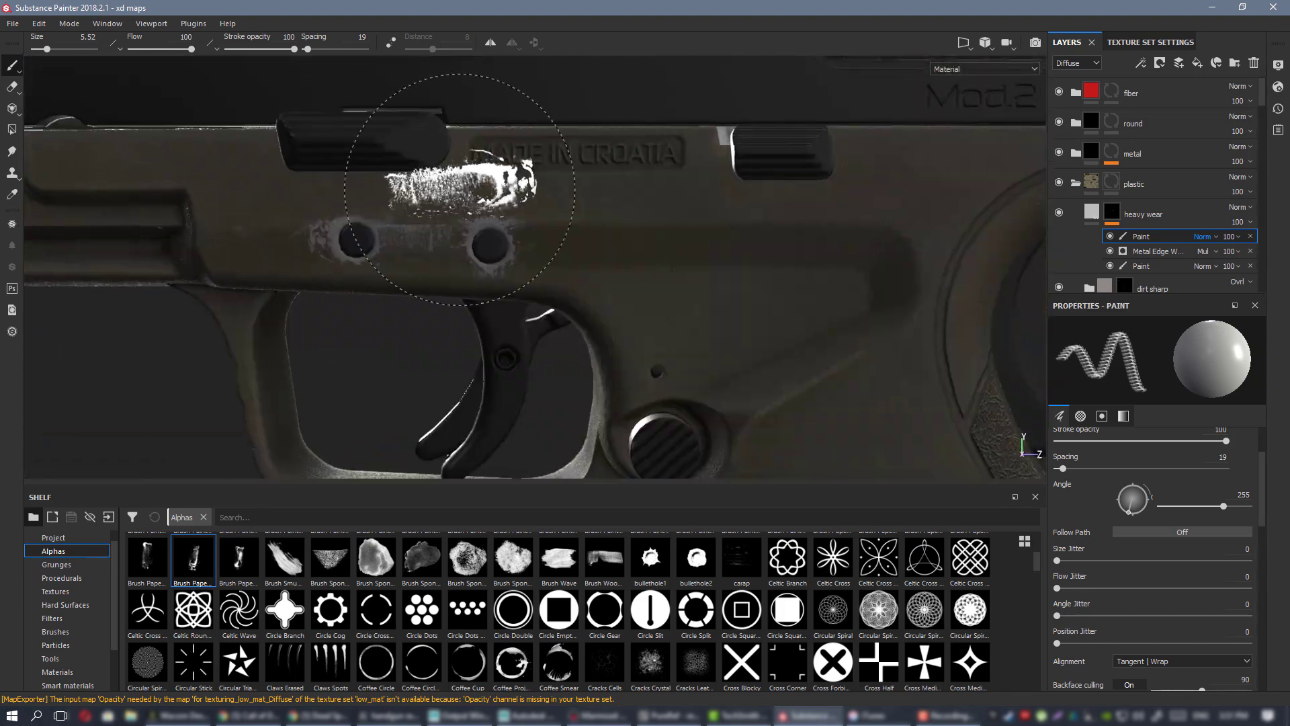
pyautogui.keyDown('shift'); pyautogui.moveTo(490, 187); pyautogui.dragTo(351, 176, button='right'); pyautogui.keyUp('shift')
pyautogui.keyDown('alt'); pyautogui.moveTo(349, 164); pyautogui.dragTo(760, 485, button='right'); pyautogui.keyUp('alt')
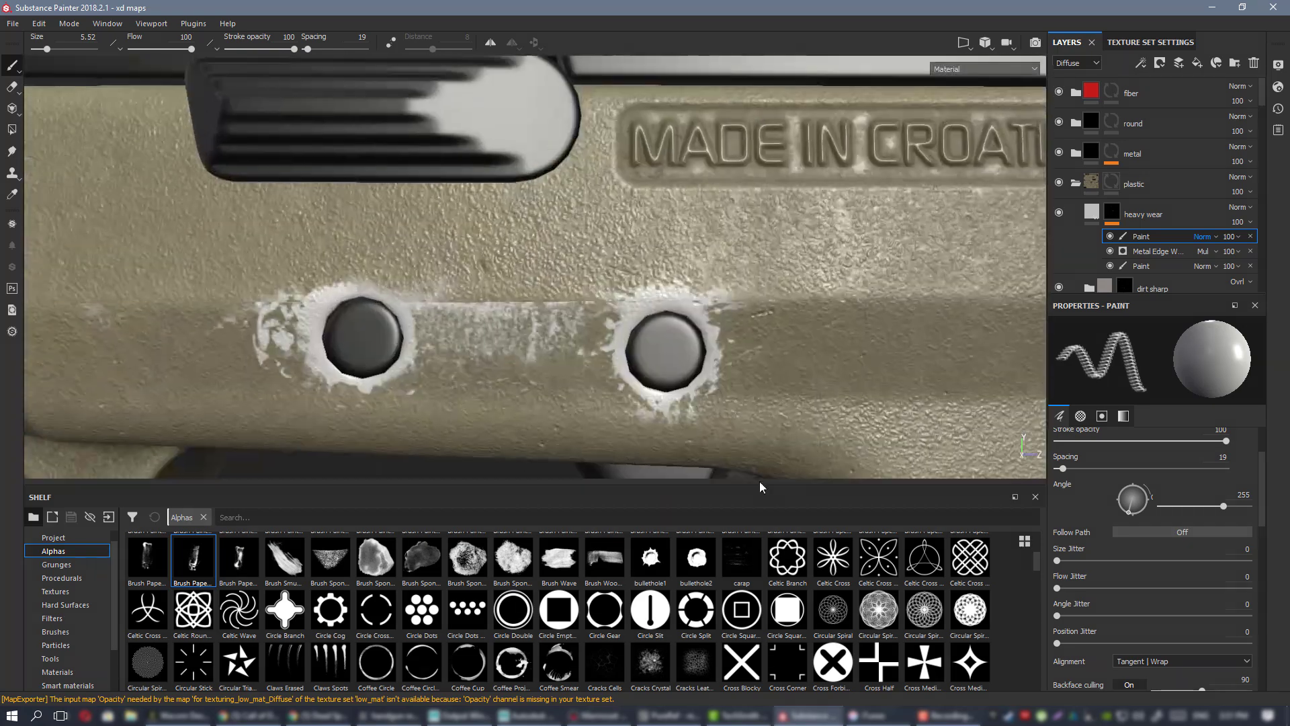
pyautogui.keyDown('alt'); pyautogui.moveTo(517, 323); pyautogui.dragTo(547, 306, button='middle'); pyautogui.keyUp('alt')
pyautogui.keyDown('ctrl'); pyautogui.moveTo(531, 307); pyautogui.dragTo(532, 304); pyautogui.keyUp('ctrl')
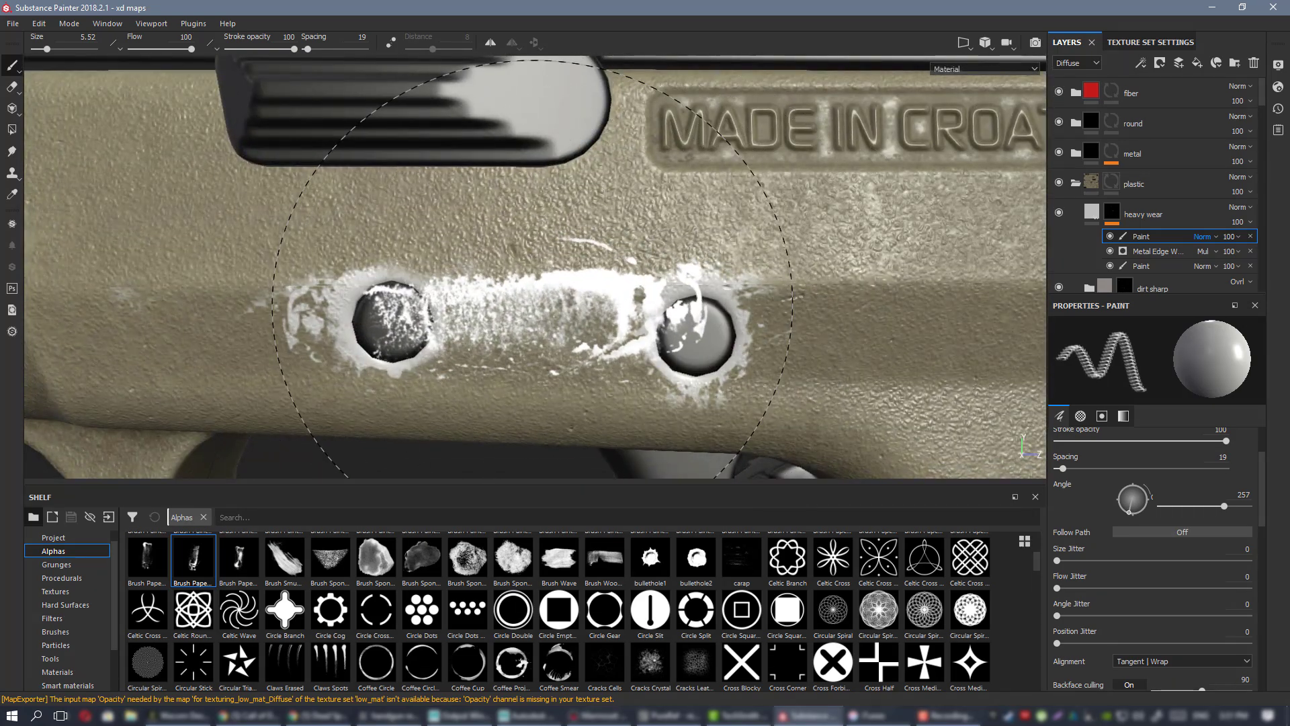
pyautogui.click(532, 305)
pyautogui.keyDown('alt'); pyautogui.moveTo(912, 266); pyautogui.dragTo(608, 135, button='right'); pyautogui.keyUp('alt')
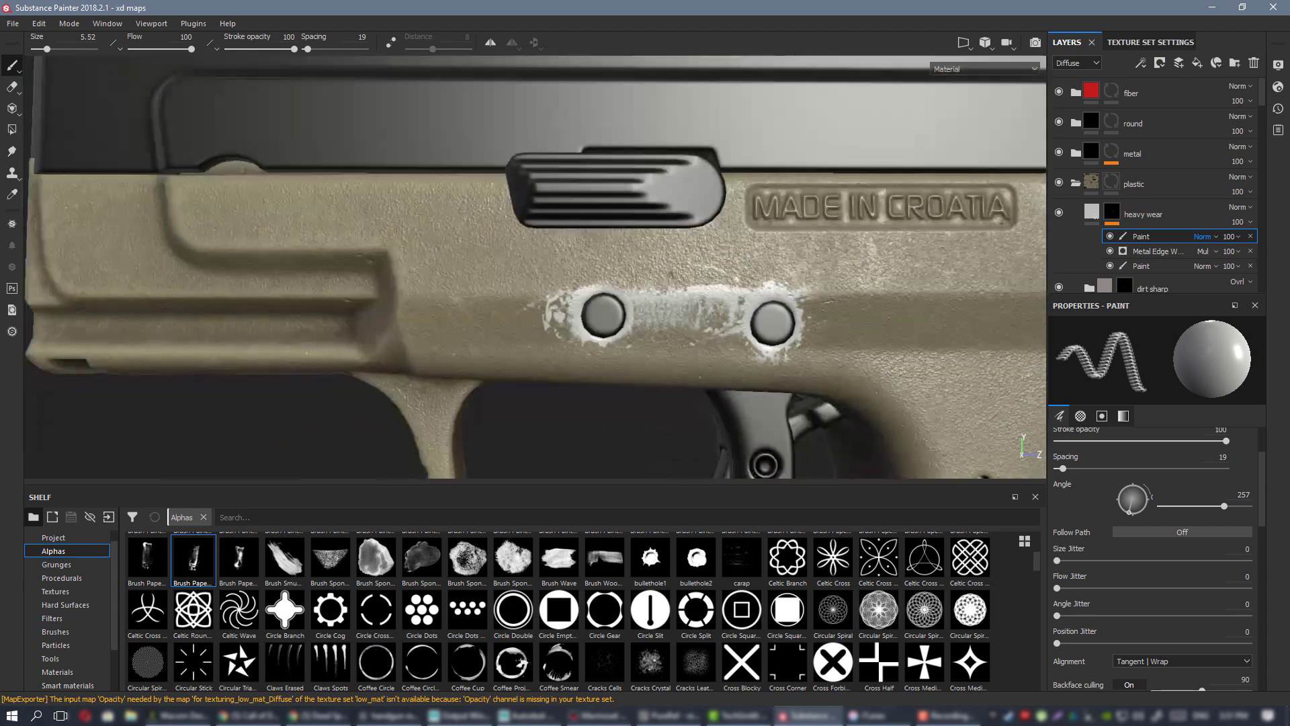
# - Compare the pin wear on both sides and stamp extra wear along the upper edge between the MADE IN CROATIA side's pins
pyautogui.keyDown('alt'); pyautogui.moveTo(403, 188); pyautogui.dragTo(874, 282); pyautogui.keyUp('alt')
pyautogui.keyDown('alt'); pyautogui.moveTo(95, 288); pyautogui.dragTo(547, 224); pyautogui.keyUp('alt')
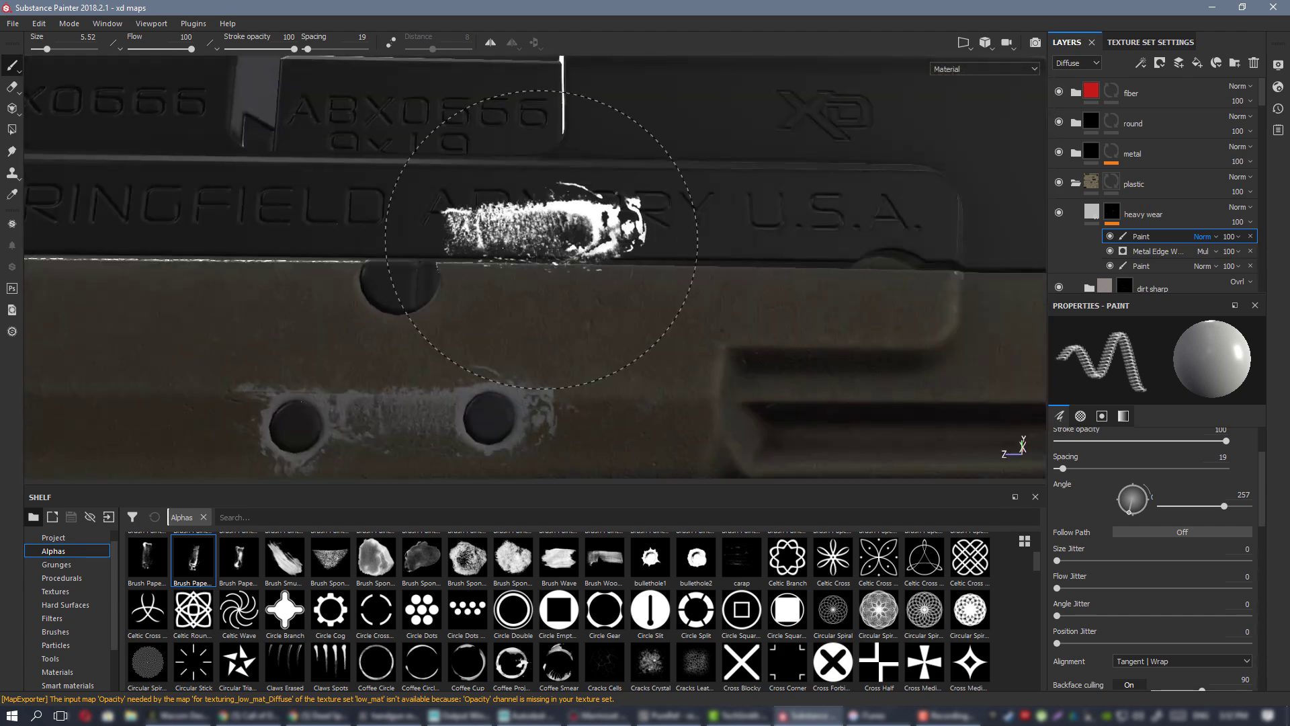
pyautogui.keyDown('shift'); pyautogui.moveTo(547, 225); pyautogui.dragTo(463, 201, button='right'); pyautogui.keyUp('shift')
pyautogui.keyDown('alt'); pyautogui.moveTo(703, 278); pyautogui.dragTo(692, 175, button='middle'); pyautogui.keyUp('alt')
pyautogui.keyDown('alt'); pyautogui.moveTo(692, 174); pyautogui.dragTo(124, 144, button='right'); pyautogui.keyUp('alt')
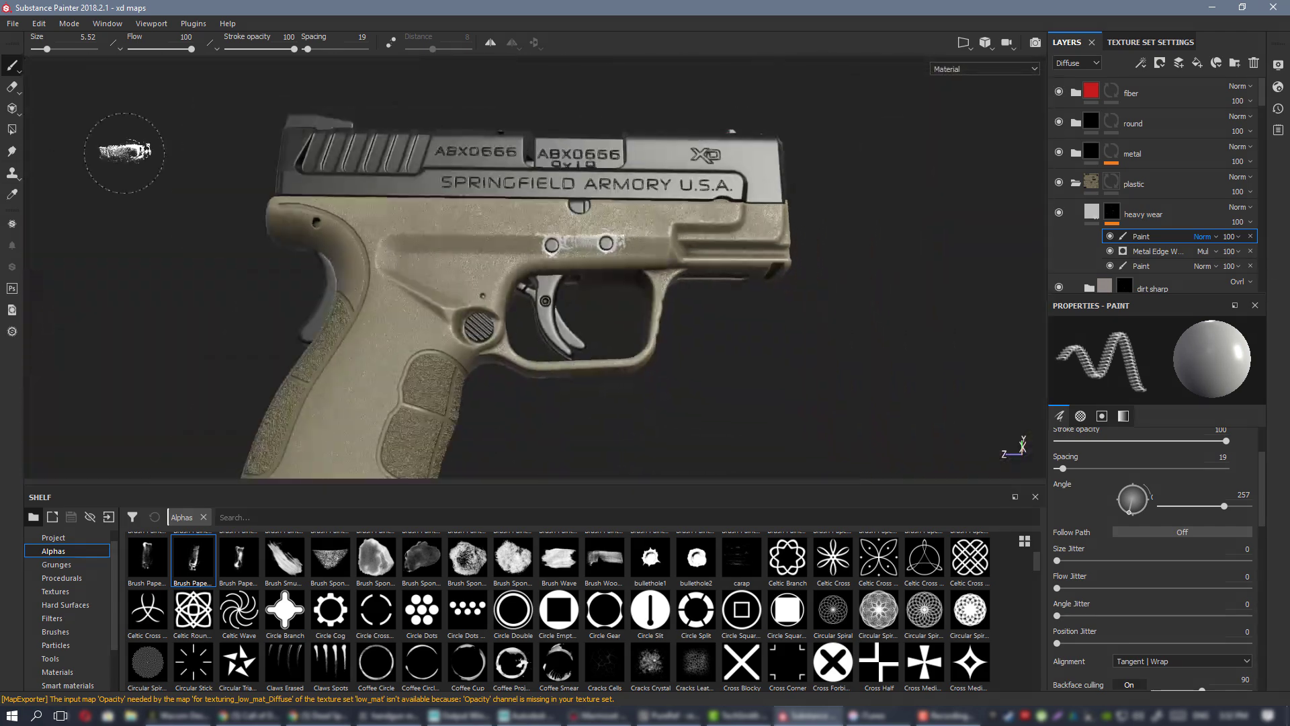
pyautogui.keyDown('alt'); pyautogui.moveTo(125, 145); pyautogui.dragTo(683, 219); pyautogui.keyUp('alt')
pyautogui.keyDown('alt'); pyautogui.moveTo(683, 219); pyautogui.dragTo(867, 470, button='right'); pyautogui.keyUp('alt')
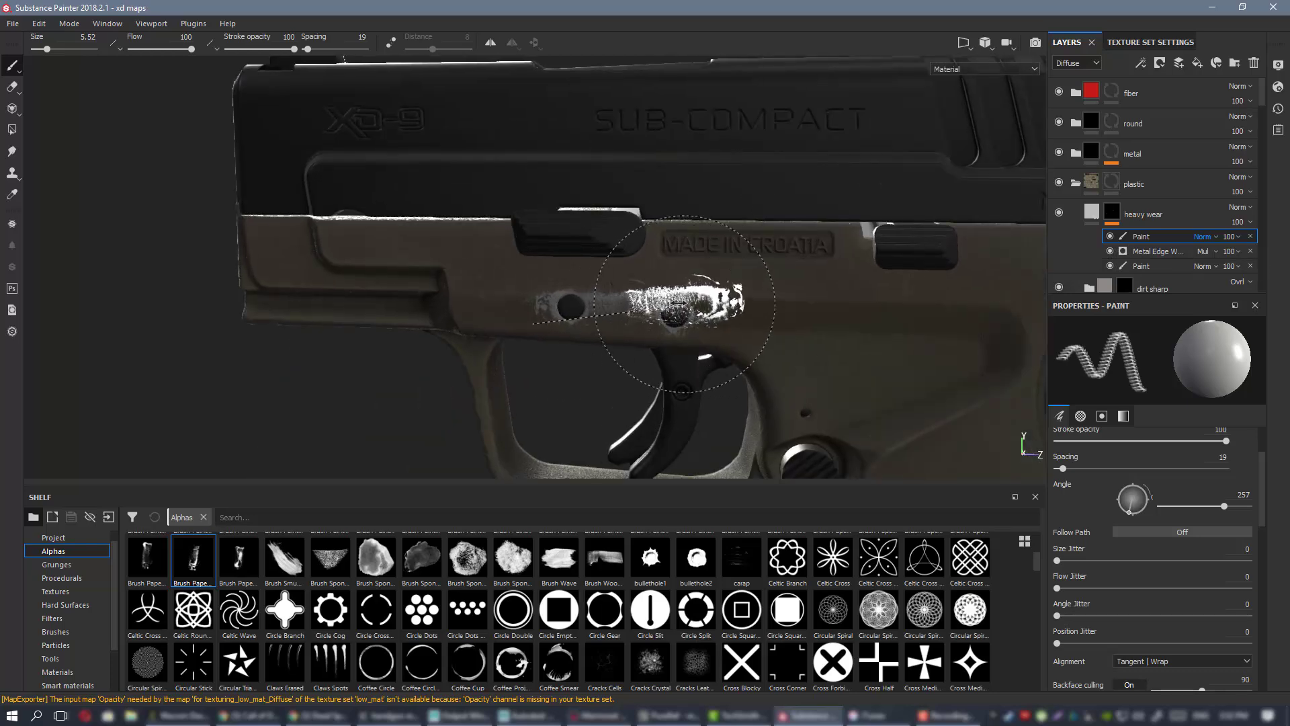
pyautogui.moveTo(687, 310)
pyautogui.keyDown('shift'); pyautogui.mouseDown(button='right')
pyautogui.moveTo(619, 329)
pyautogui.moveTo(722, 409)
pyautogui.mouseUp(button='right'); pyautogui.keyUp('shift')
pyautogui.keyDown('alt'); pyautogui.moveTo(624, 353); pyautogui.dragTo(647, 336); pyautogui.keyUp('alt')
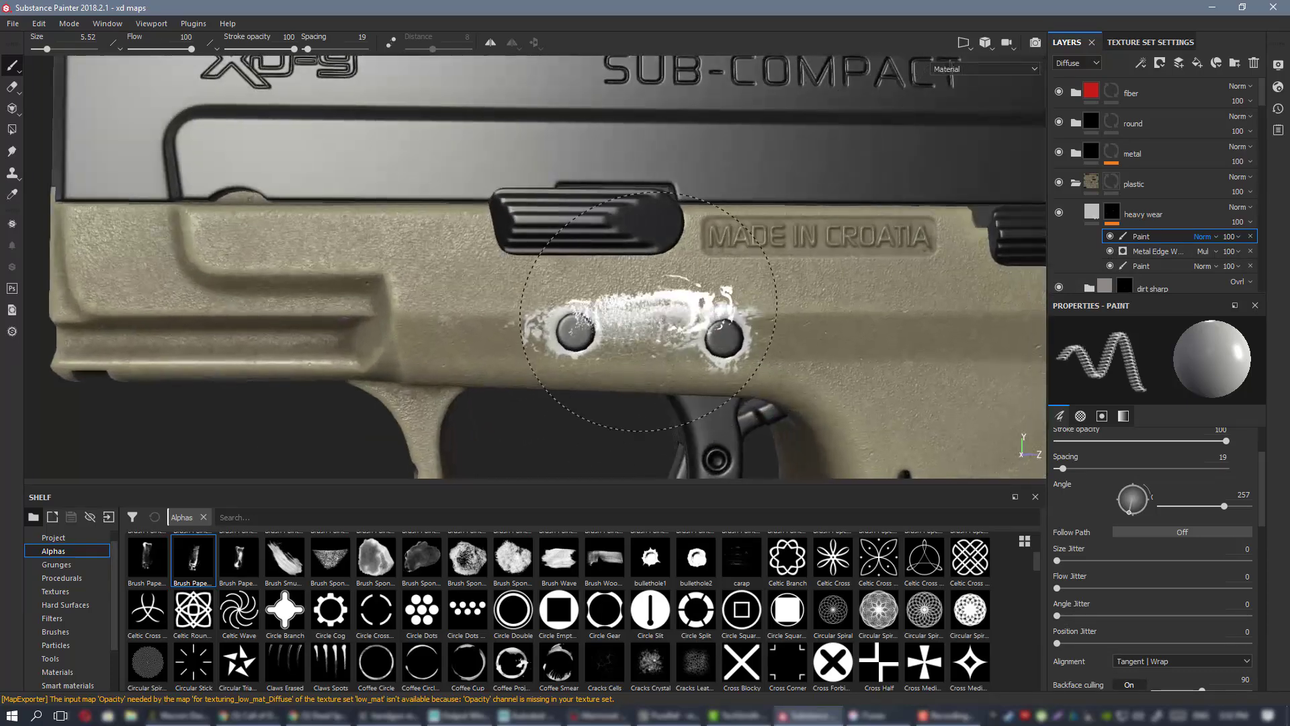
pyautogui.keyDown('alt'); pyautogui.moveTo(647, 336); pyautogui.dragTo(653, 301, button='middle'); pyautogui.keyUp('alt')
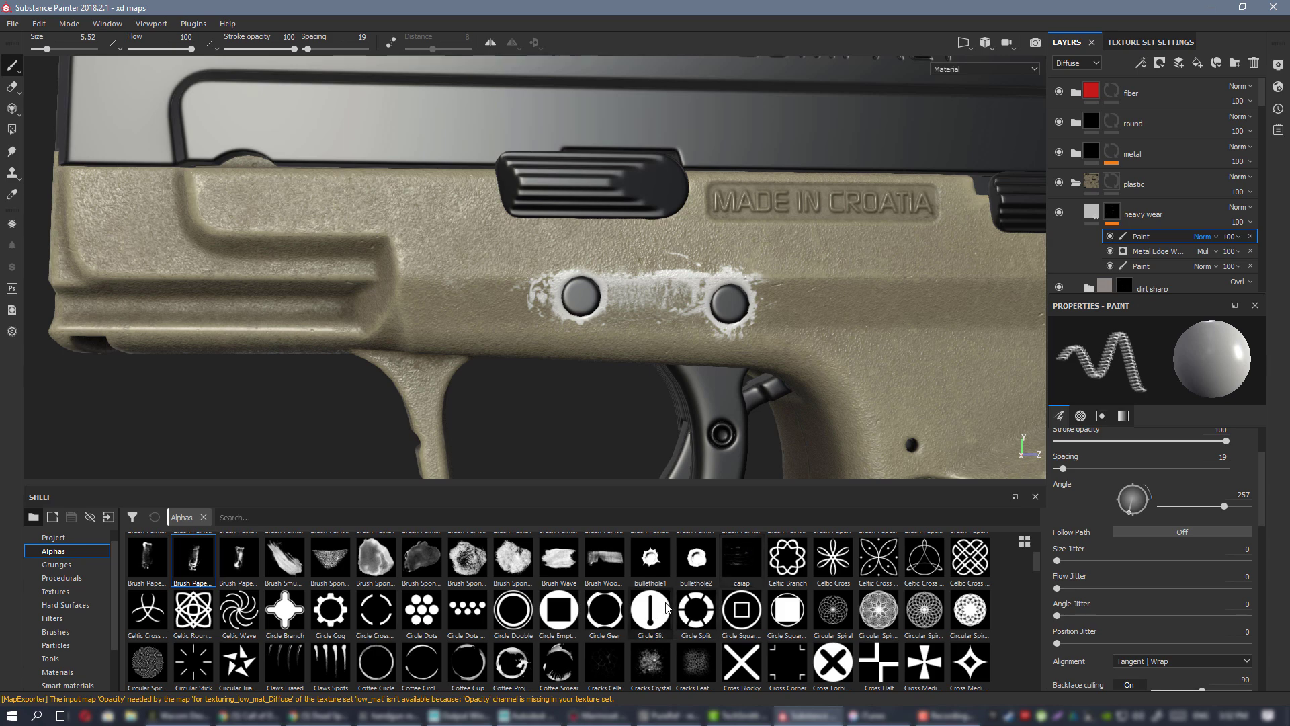
# - Stamp the new2 alpha at size 10.06 and angle 180 over the front pin and toward the rail on the MADE IN CROATIA side
pyautogui.scroll(-3, 686, 583)
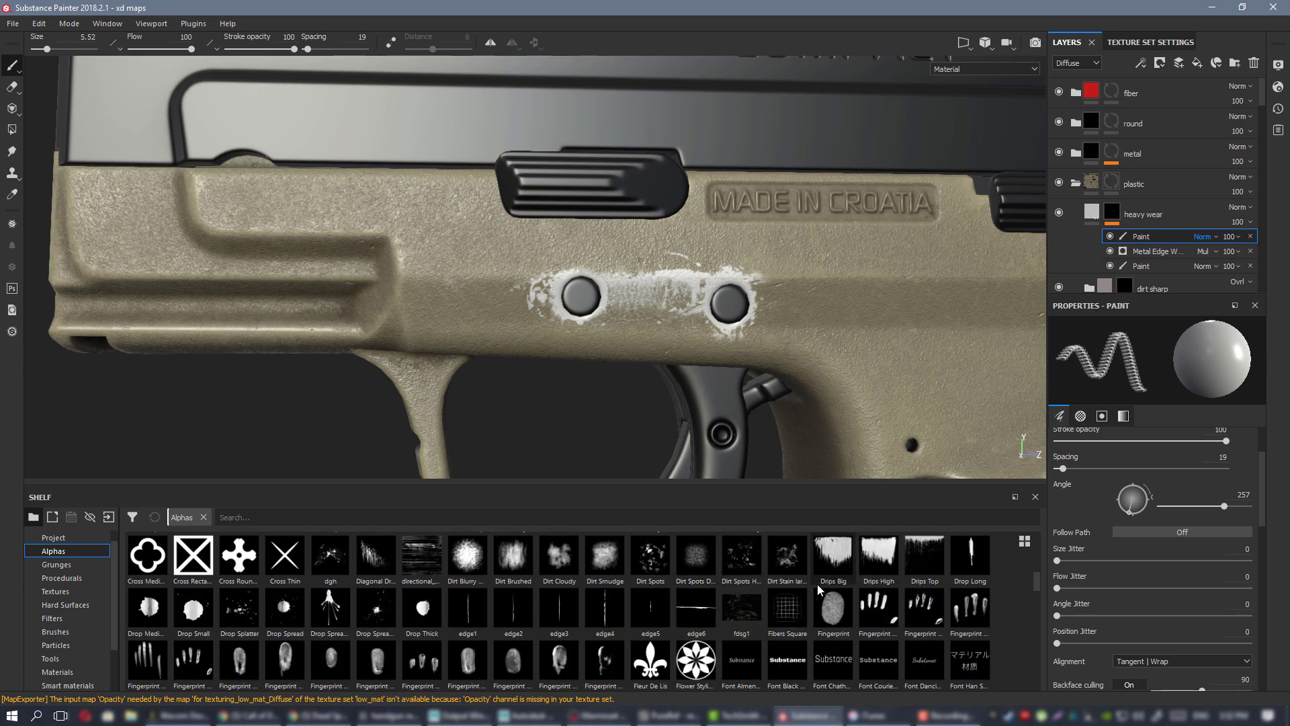
pyautogui.scroll(-3, 832, 596)
pyautogui.scroll(-3, 832, 597)
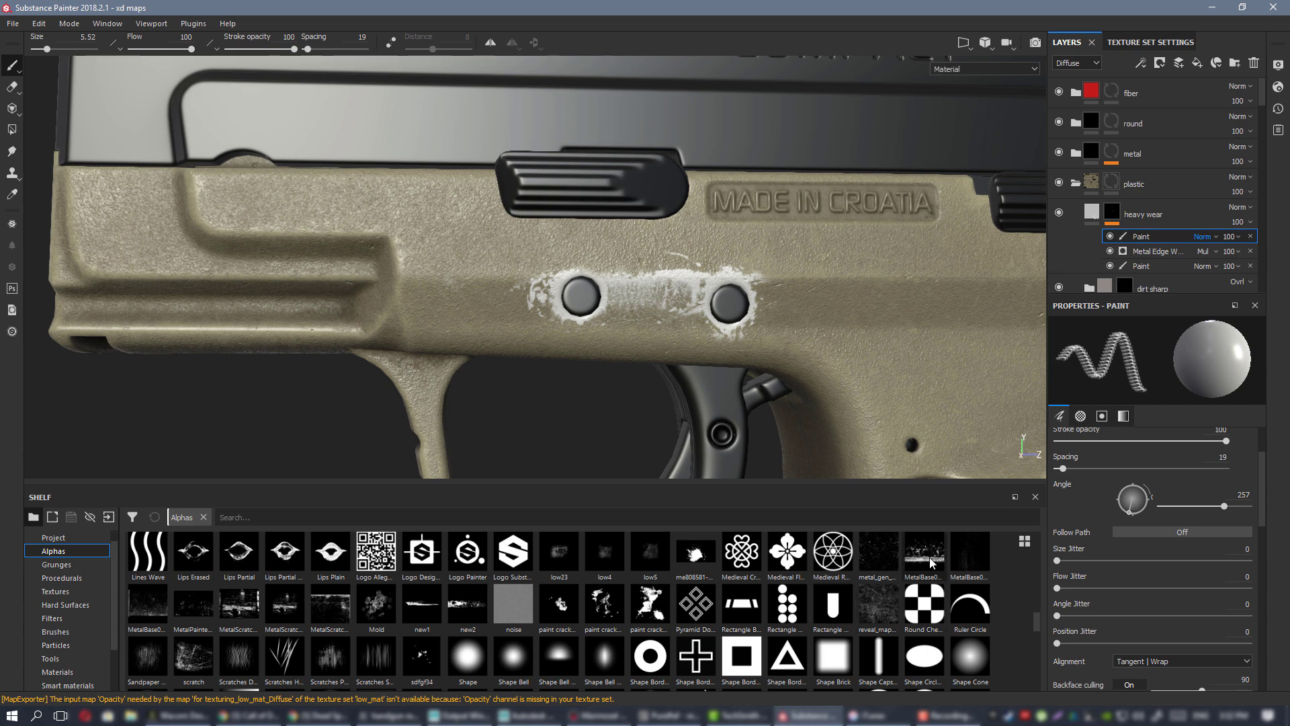
pyautogui.moveTo(931, 561)
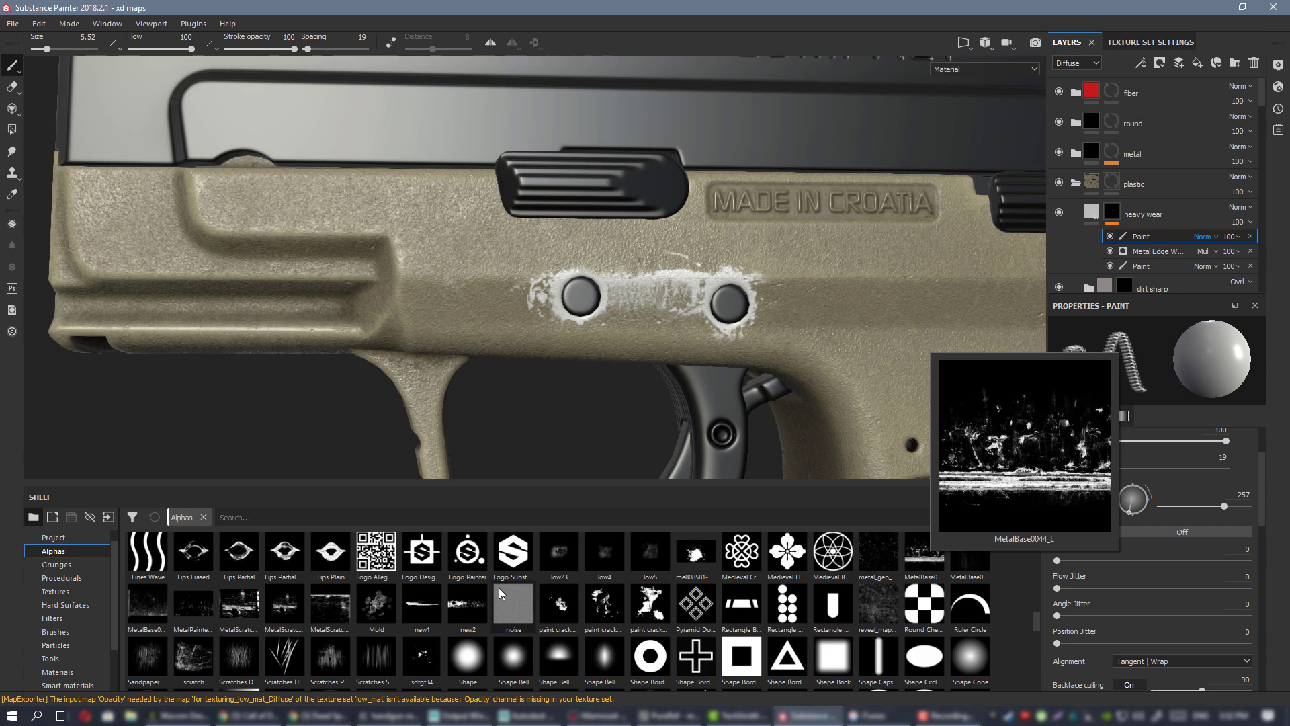
pyautogui.moveTo(479, 600)
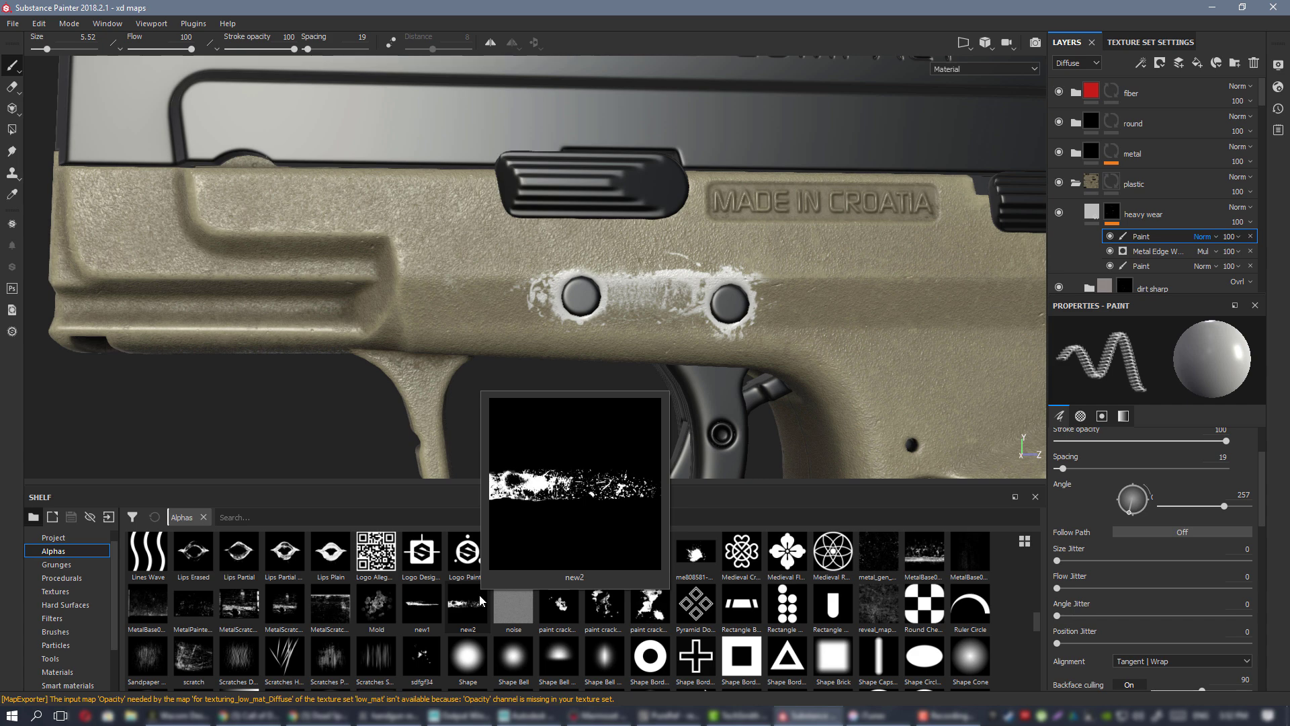
pyautogui.click(479, 600)
pyautogui.keyDown('ctrl'); pyautogui.moveTo(481, 258); pyautogui.dragTo(481, 312); pyautogui.keyUp('ctrl')
pyautogui.keyDown('ctrl'); pyautogui.moveTo(439, 313); pyautogui.dragTo(500, 313, button='right'); pyautogui.keyUp('ctrl')
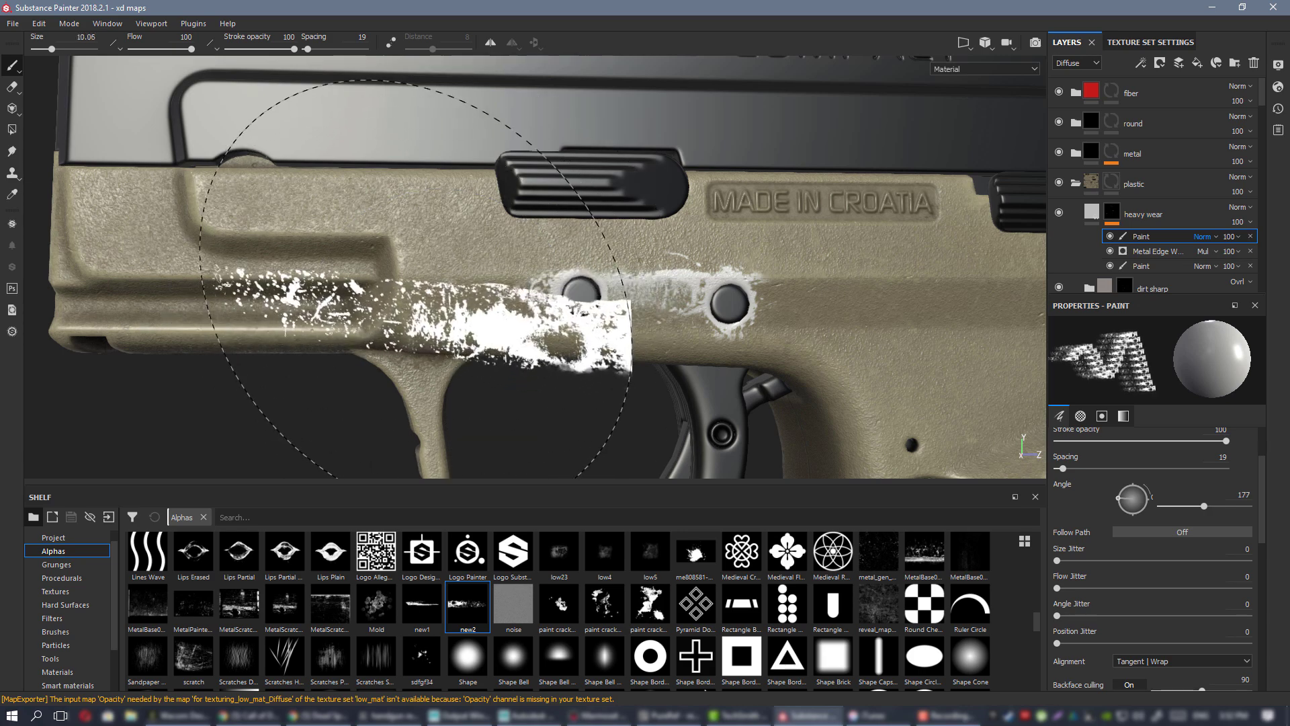
pyautogui.keyDown('ctrl'); pyautogui.moveTo(429, 310); pyautogui.dragTo(430, 307); pyautogui.keyUp('ctrl')
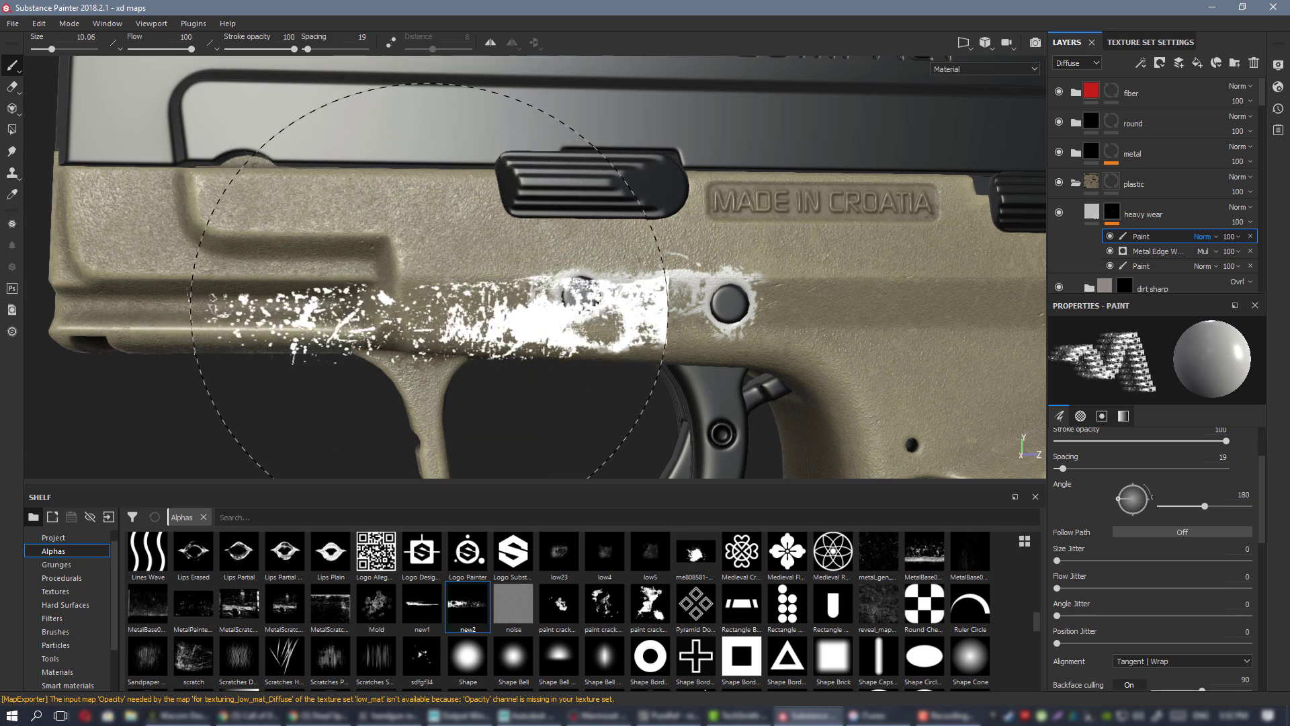
pyautogui.click(430, 309)
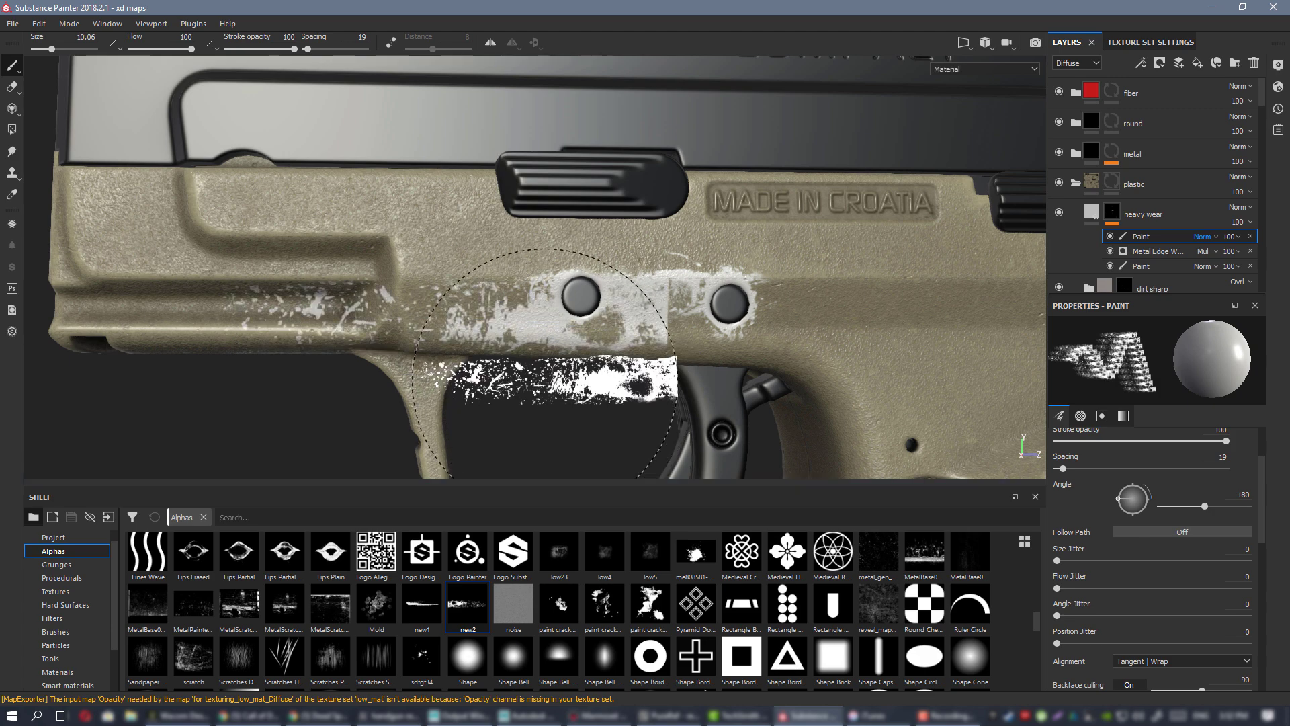
# - Erase the scratches on the rail at size 4.43 and the hard-edged wear below and between the MADE IN CROATIA side's pins at size 1.7
pyautogui.moveTo(544, 380)
pyautogui.keyDown('alt'); pyautogui.mouseDown()
pyautogui.moveTo(497, 350)
pyautogui.moveTo(541, 376)
pyautogui.mouseUp(); pyautogui.keyUp('alt')
pyautogui.click(11, 86)
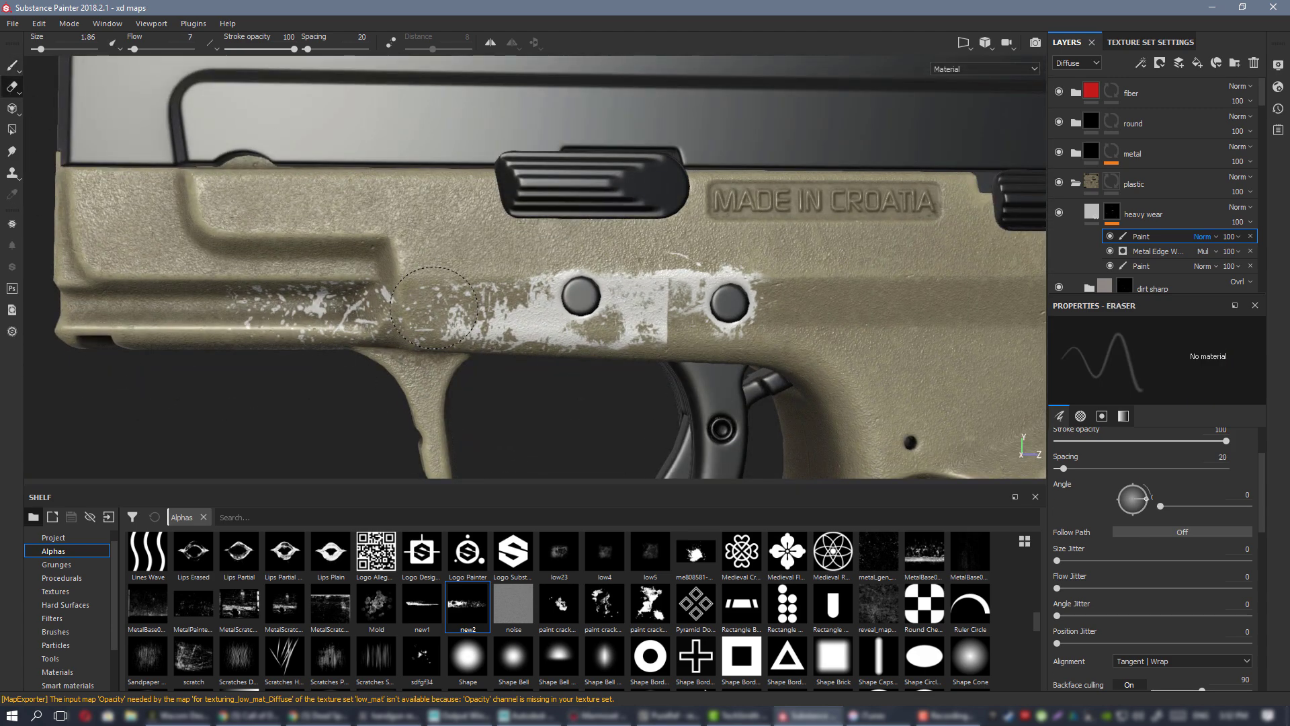
pyautogui.keyDown('ctrl'); pyautogui.moveTo(369, 290); pyautogui.dragTo(437, 296, button='right'); pyautogui.keyUp('ctrl')
pyautogui.moveTo(369, 290)
pyautogui.keyDown('ctrl'); pyautogui.mouseDown()
pyautogui.moveTo(430, 290)
pyautogui.moveTo(338, 301)
pyautogui.moveTo(349, 274)
pyautogui.mouseUp(); pyautogui.keyUp('ctrl')
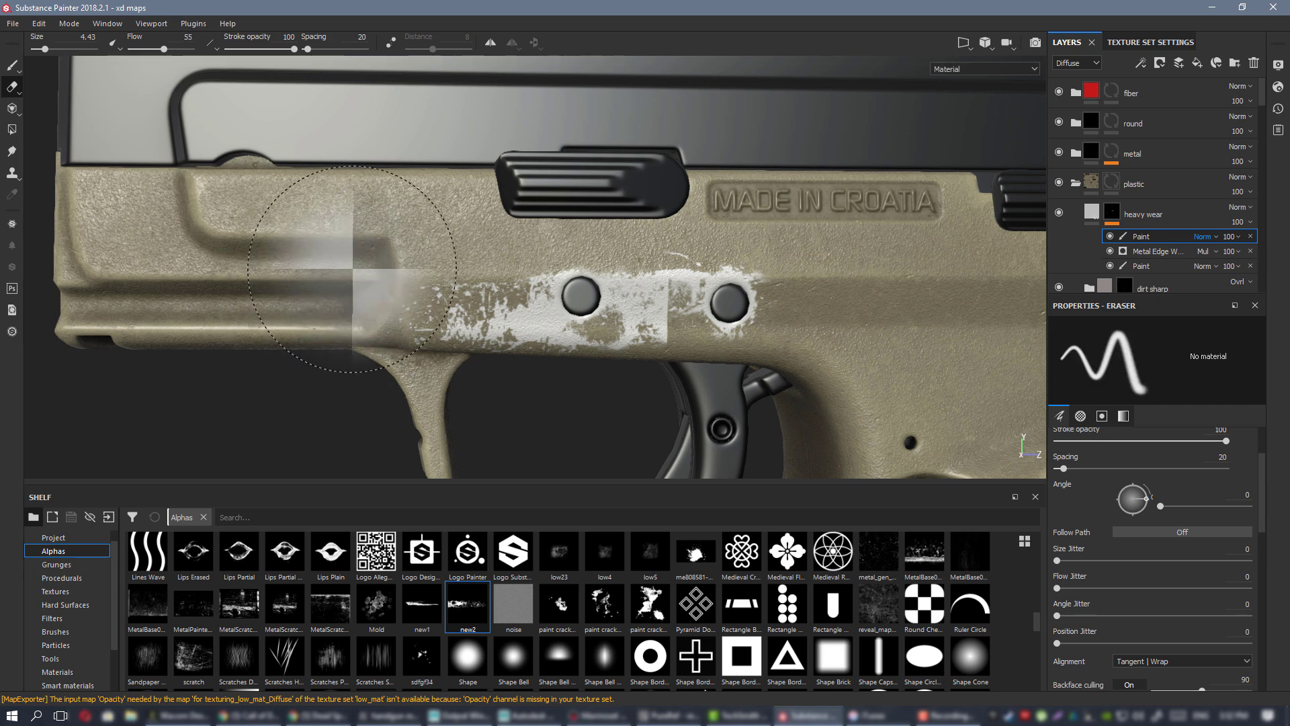
pyautogui.keyDown('ctrl'); pyautogui.moveTo(353, 268); pyautogui.dragTo(285, 268, button='right'); pyautogui.keyUp('ctrl')
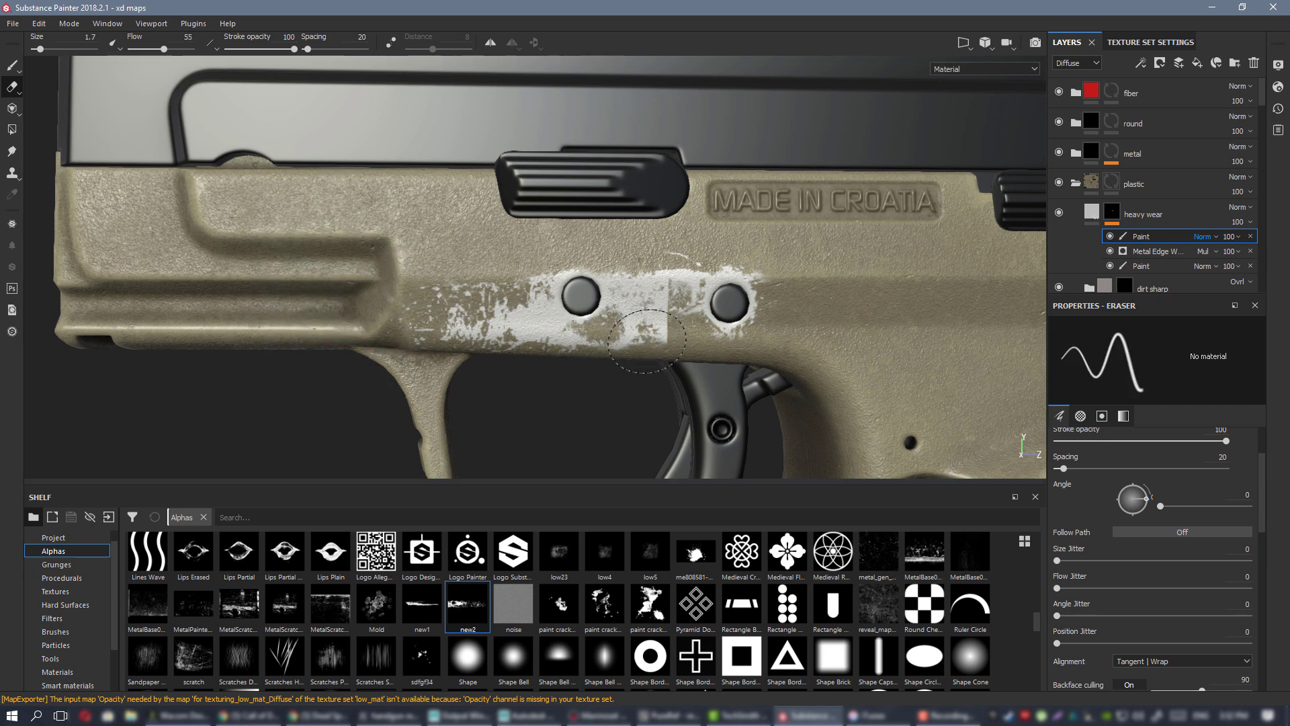
pyautogui.moveTo(647, 341); pyautogui.dragTo(659, 339)
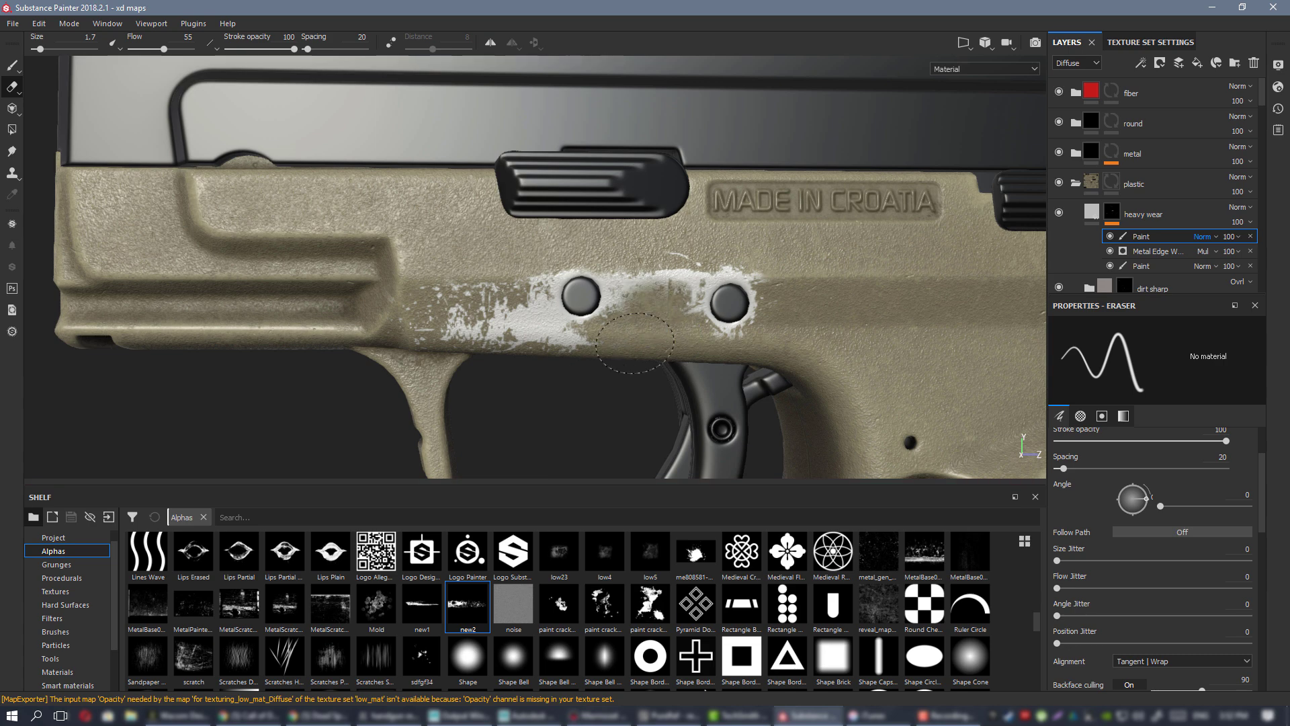
# - Soften the wear around the front pin on the SPRINGFIELD ARMORY side with the eraser at size 1.7 and flow 24
pyautogui.scroll(-3, 734, 293)
pyautogui.moveTo(733, 293)
pyautogui.keyDown('alt'); pyautogui.mouseDown()
pyautogui.moveTo(833, 312)
pyautogui.moveTo(736, 294)
pyautogui.mouseUp(); pyautogui.keyUp('alt')
pyautogui.keyDown('alt'); pyautogui.moveTo(764, 214); pyautogui.dragTo(596, 198); pyautogui.keyUp('alt')
pyautogui.scroll(5, 596, 199)
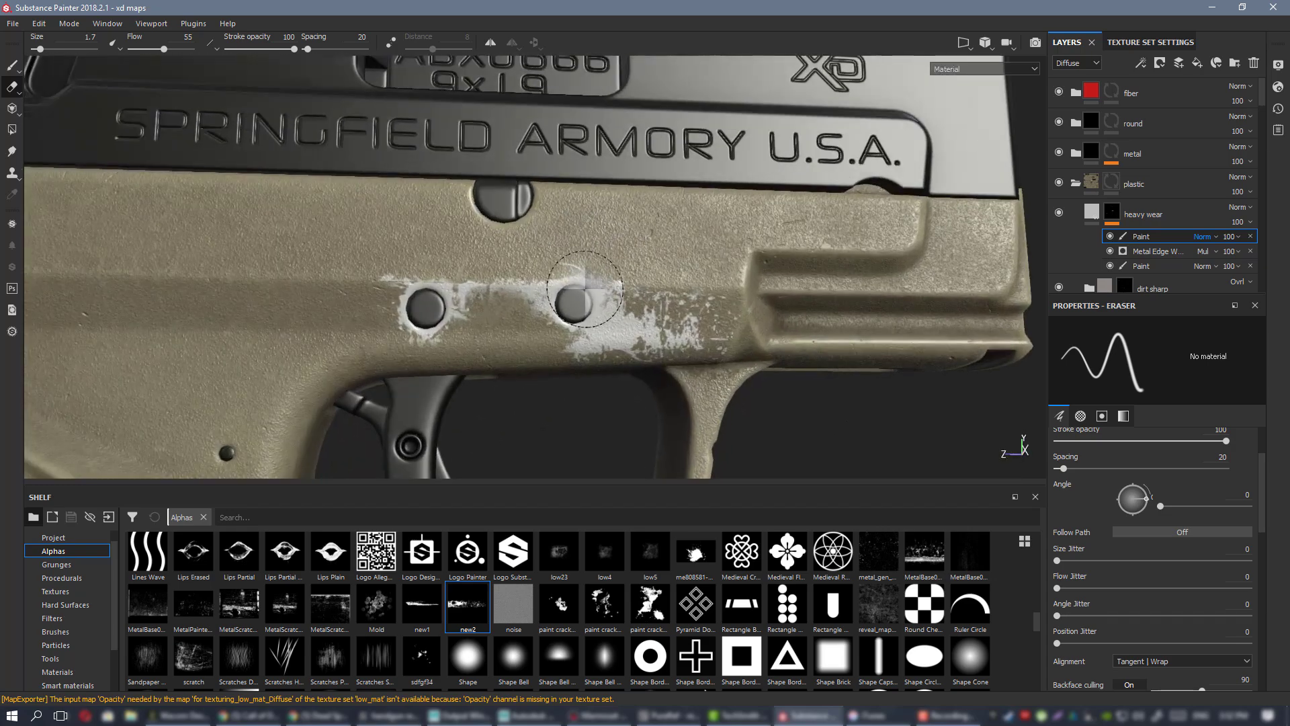
pyautogui.keyDown('alt'); pyautogui.moveTo(581, 328); pyautogui.dragTo(560, 345); pyautogui.keyUp('alt')
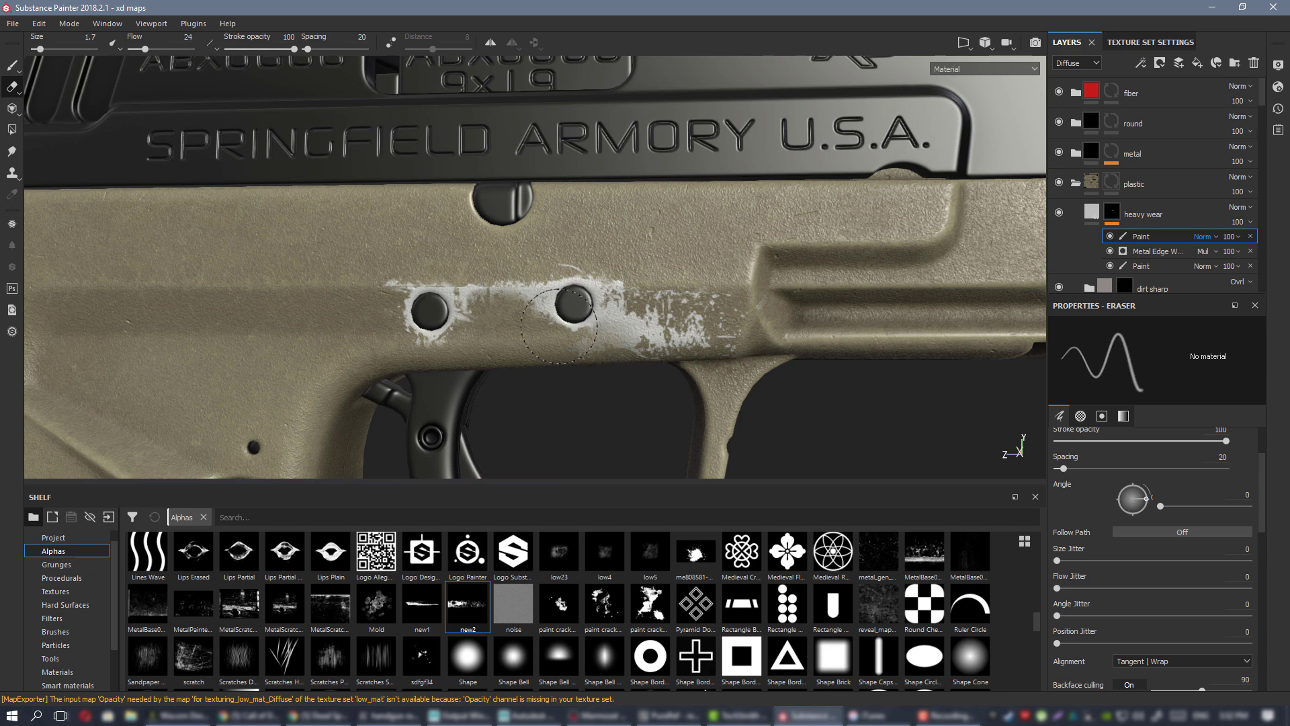
pyautogui.scroll(-8, 646, 310)
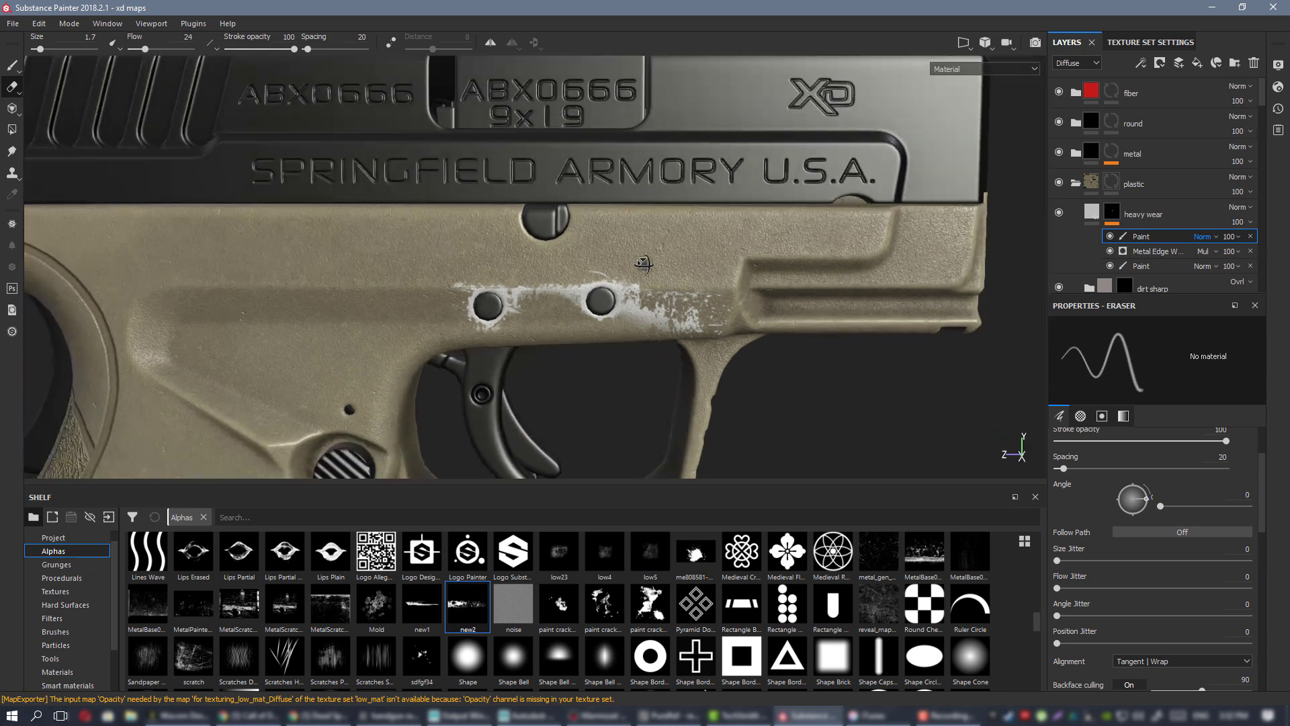
# - Examine the pin wear on the MADE IN CROATIA side up close and against the whole pistol
pyautogui.keyDown('alt'); pyautogui.moveTo(445, 159); pyautogui.dragTo(481, 151); pyautogui.keyUp('alt')
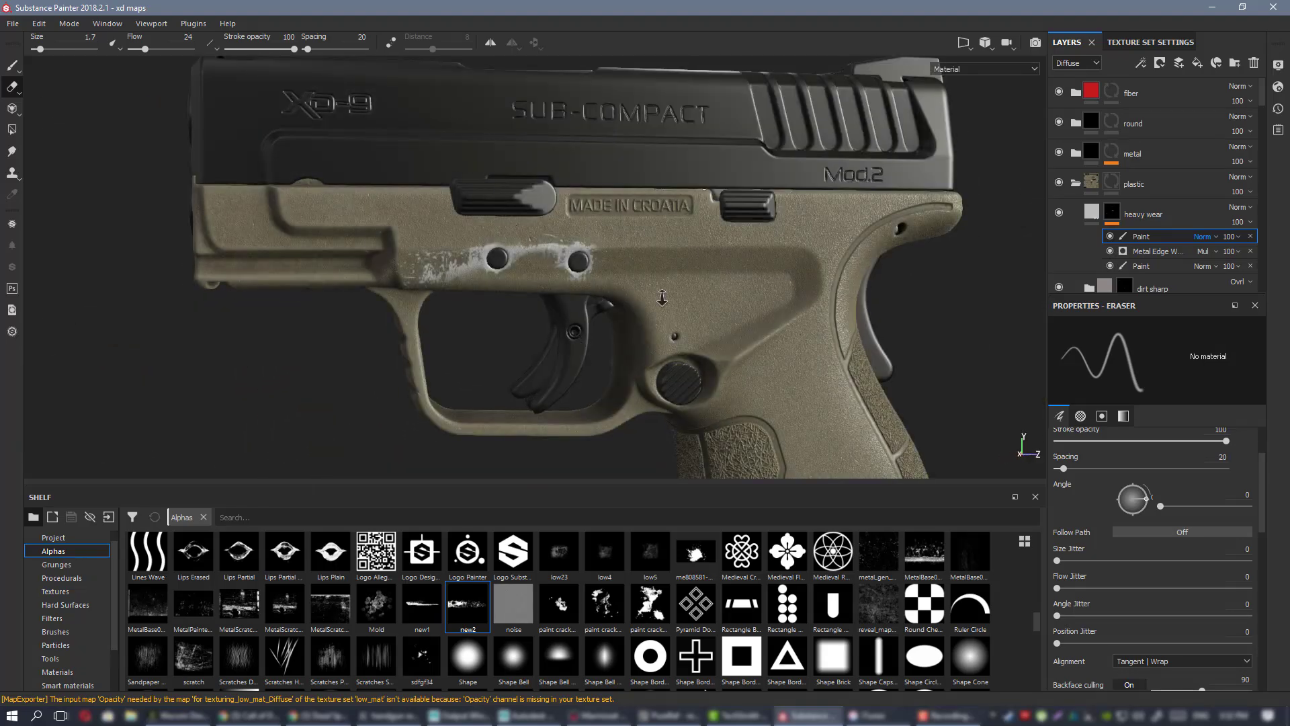
pyautogui.scroll(3, 481, 151)
pyautogui.scroll(-8, 735, 233)
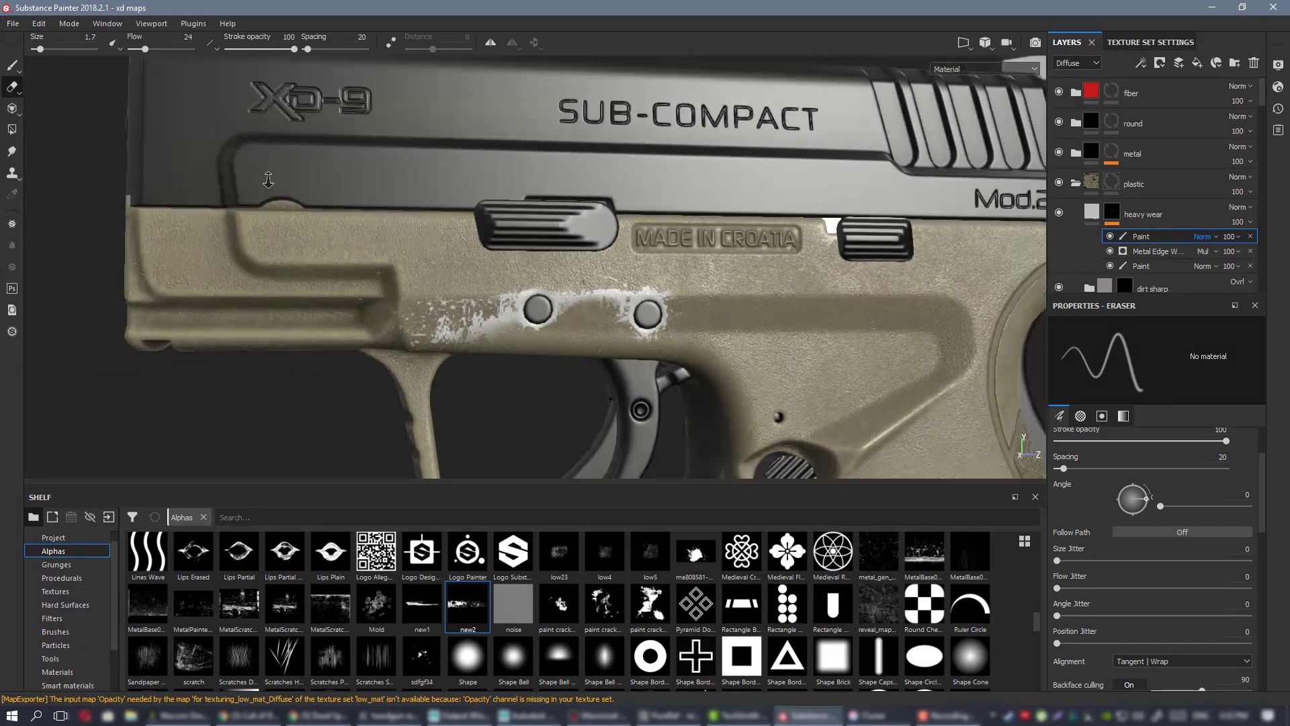
pyautogui.keyDown('alt'); pyautogui.moveTo(678, 264); pyautogui.dragTo(626, 216, button='middle'); pyautogui.keyUp('alt')
pyautogui.scroll(-3, 655, 205)
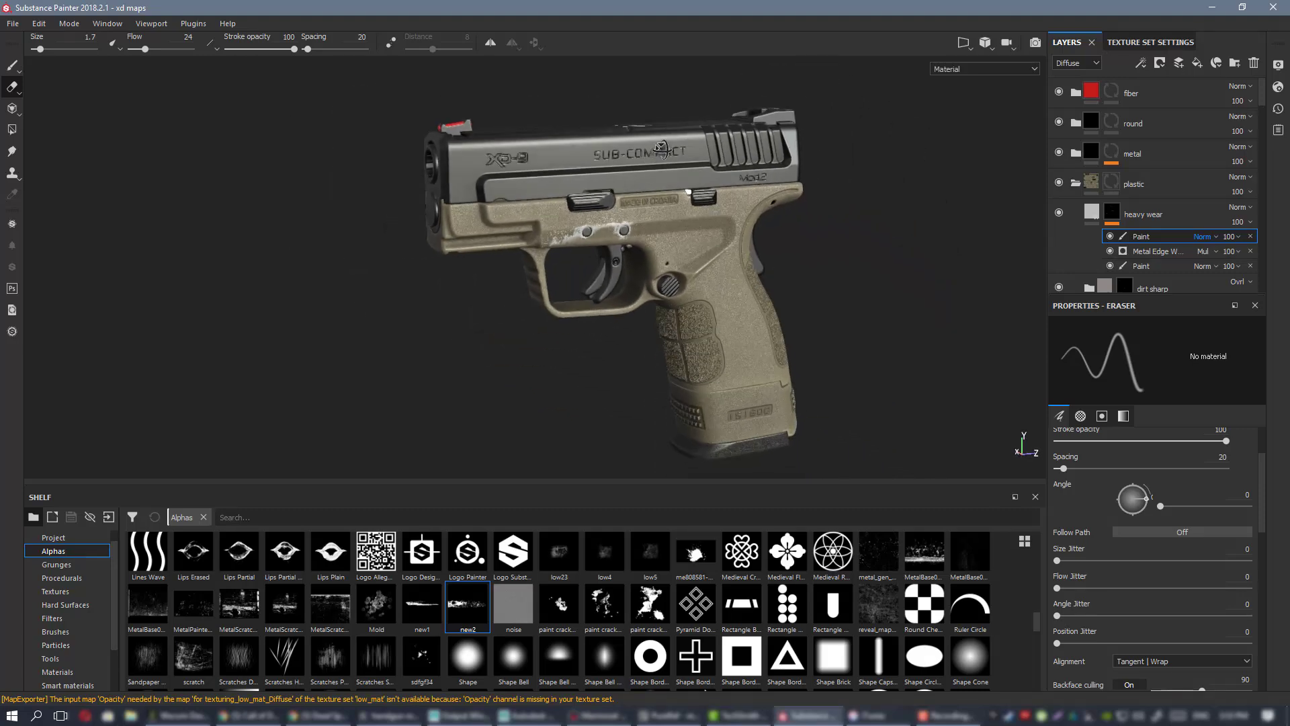
pyautogui.keyDown('alt'); pyautogui.moveTo(665, 151); pyautogui.dragTo(653, 154); pyautogui.keyUp('alt')
pyautogui.scroll(6, 651, 154)
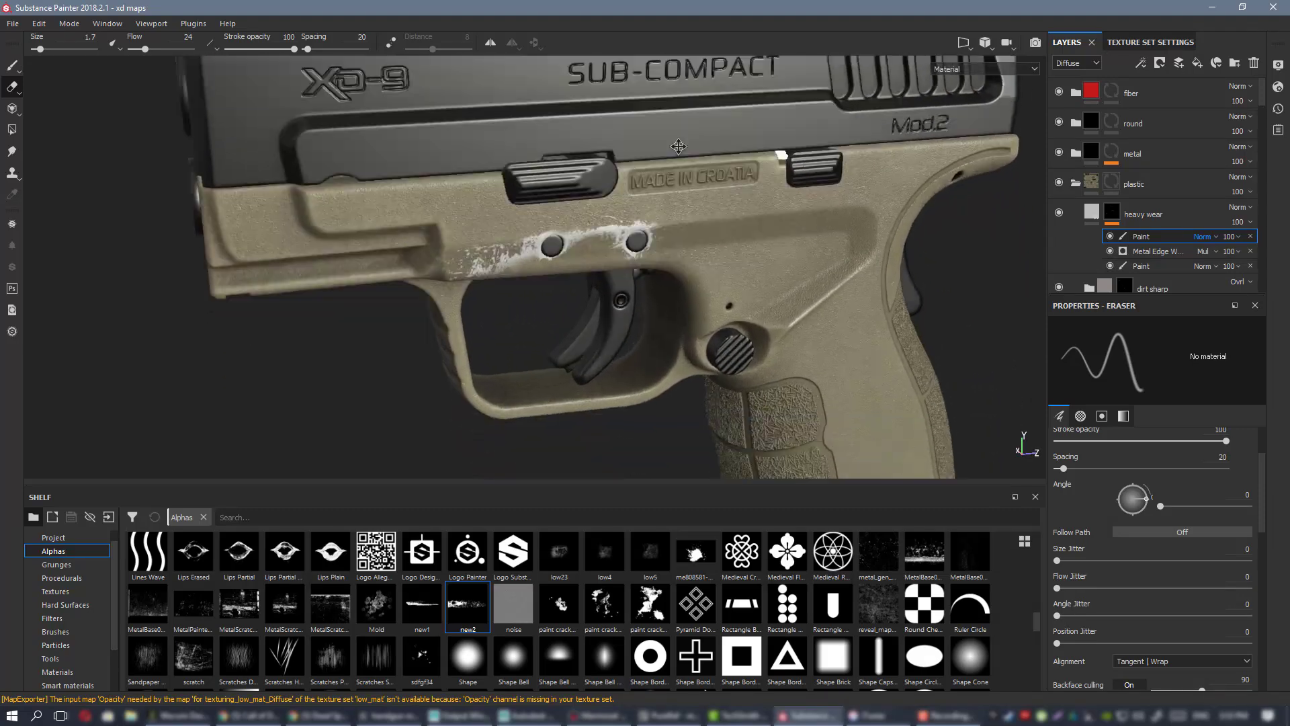
# - On heavy wear's lower Paint effect, brush Cement 1 wear at size 1.49 and flow 100 along the rail recess edges, MADE IN CROATIA side
pyautogui.keyDown('alt'); pyautogui.moveTo(790, 222); pyautogui.dragTo(1020, 292, button='middle'); pyautogui.keyUp('alt')
pyautogui.scroll(1, 631, 202)
pyautogui.click(1143, 265)
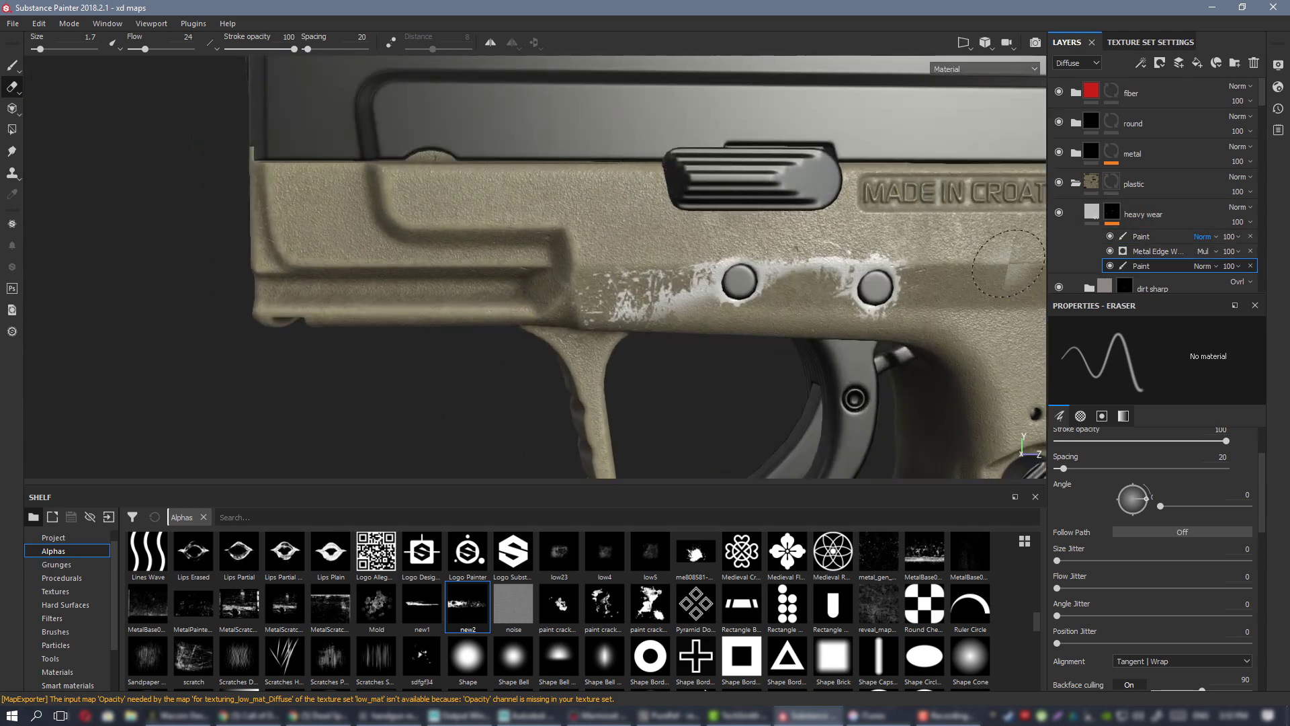
pyautogui.click(11, 65)
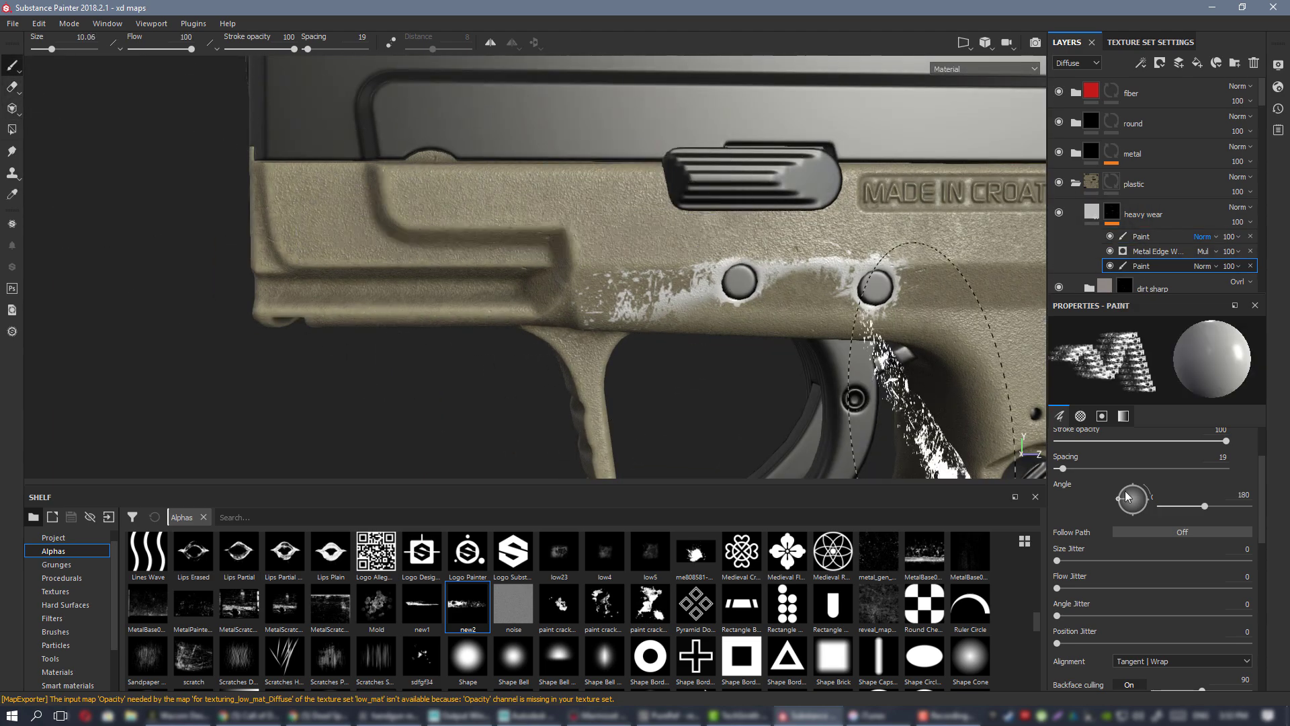
pyautogui.click(90, 631)
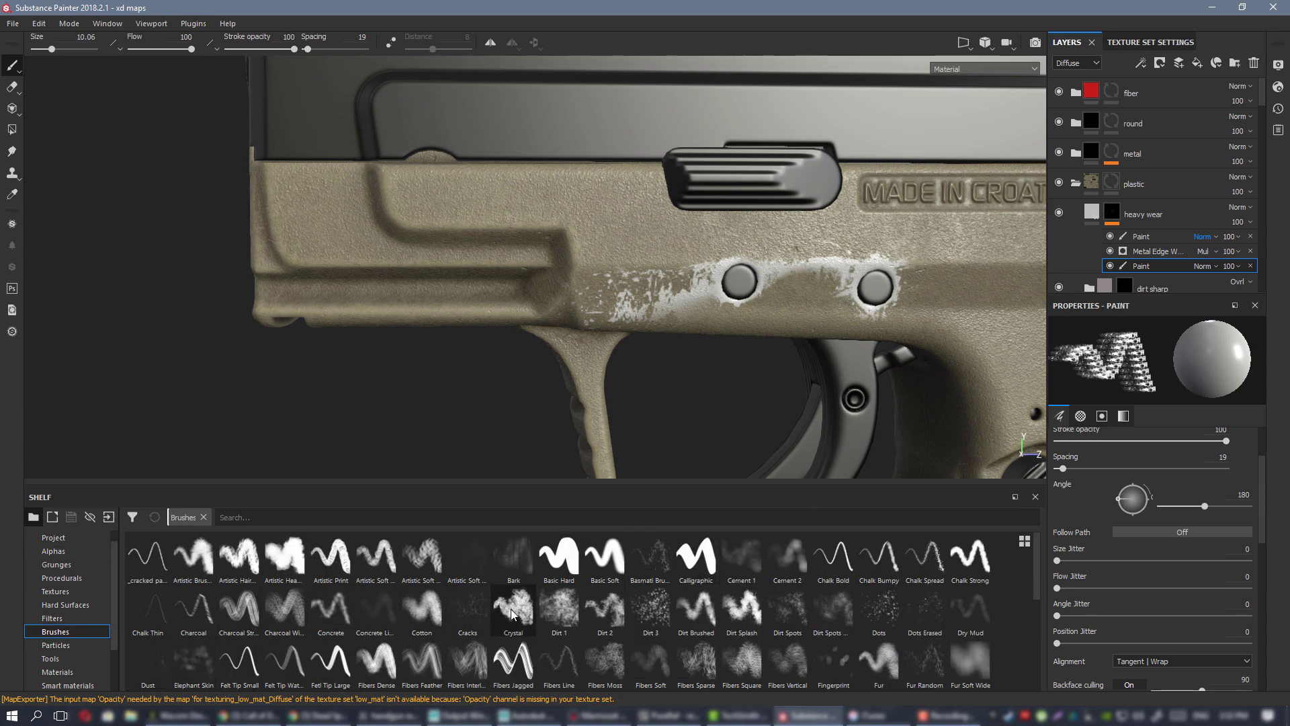
pyautogui.click(752, 568)
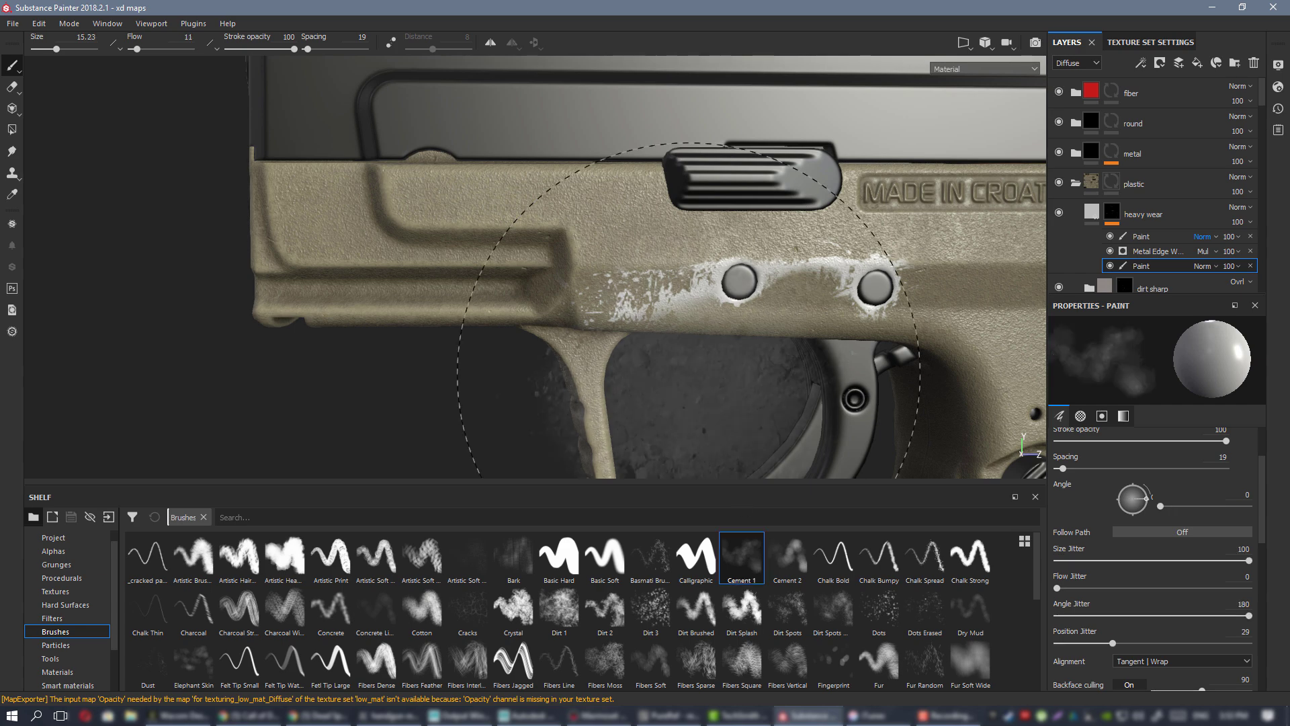
pyautogui.keyDown('ctrl'); pyautogui.moveTo(584, 249); pyautogui.dragTo(559, 266, button='right'); pyautogui.keyUp('ctrl')
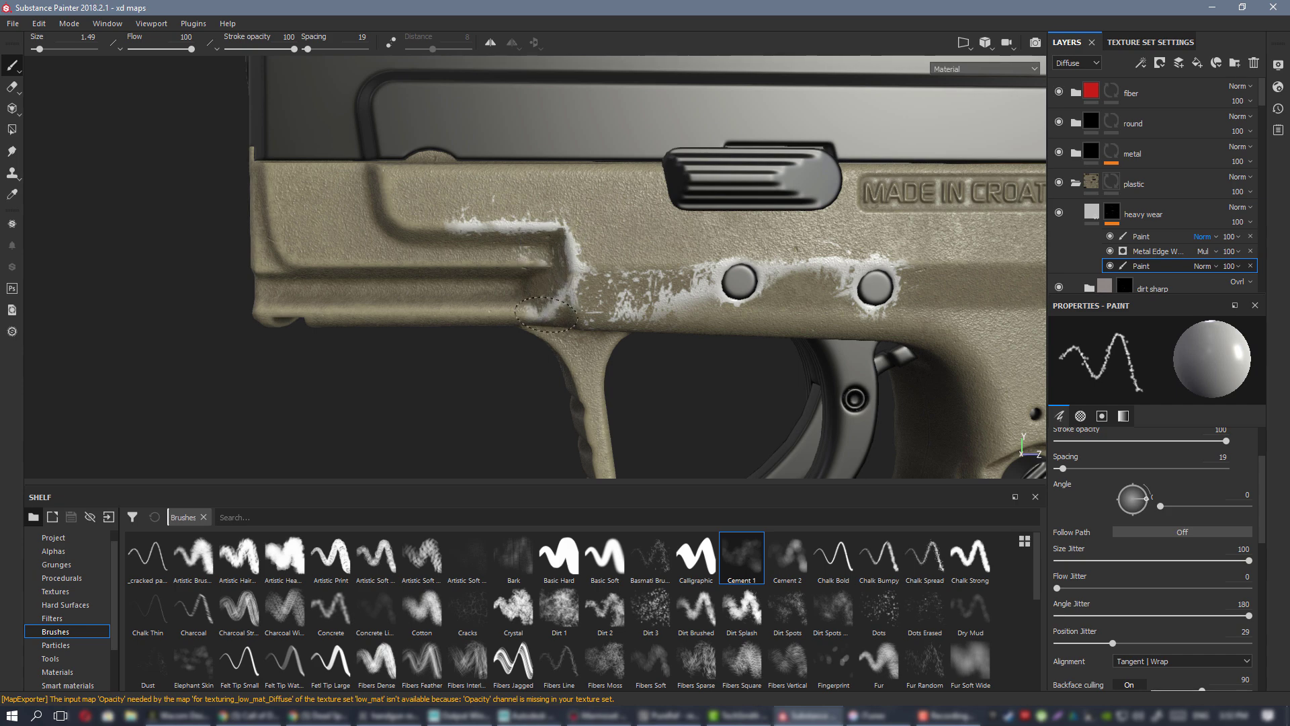
pyautogui.keyDown('alt'); pyautogui.moveTo(609, 274); pyautogui.dragTo(599, 312, button='middle'); pyautogui.keyUp('alt')
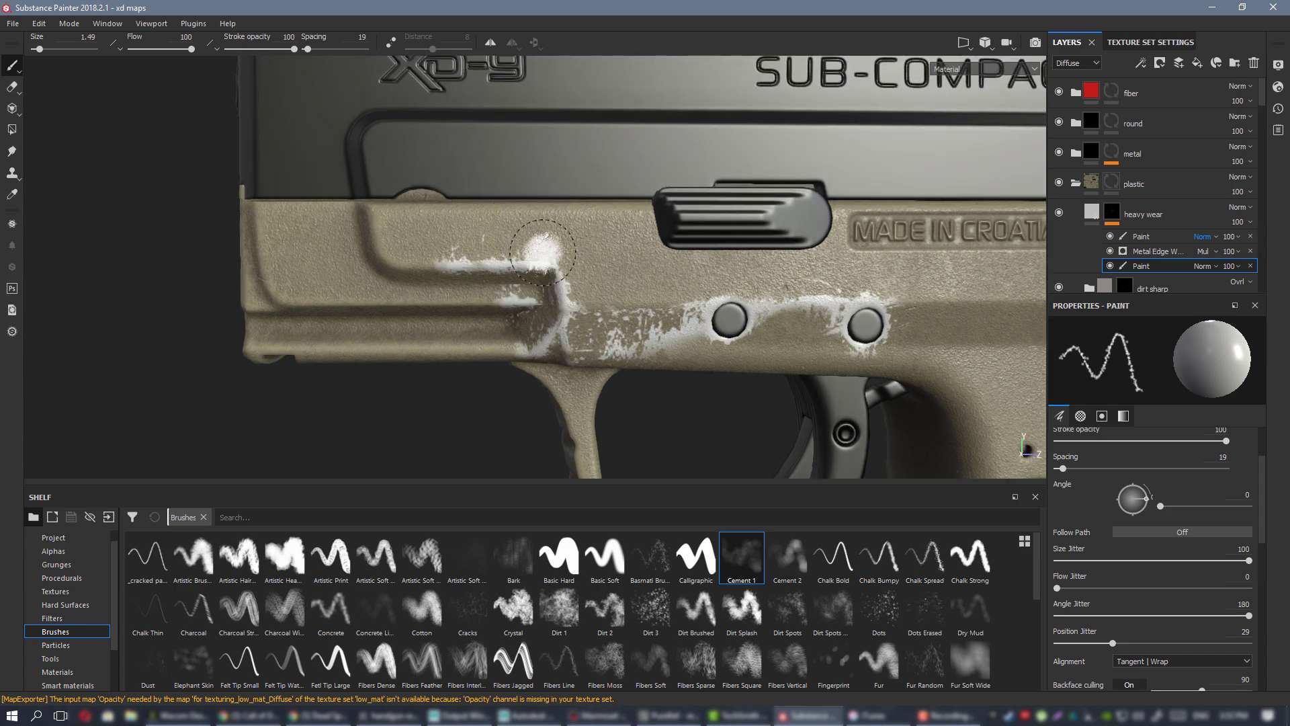
# - Paint Cement 1 wear at size 2.19 along the rail recess edges on the SPRINGFIELD ARMORY side
pyautogui.keyDown('ctrl'); pyautogui.moveTo(458, 230); pyautogui.dragTo(524, 268, button='right'); pyautogui.keyUp('ctrl')
pyautogui.moveTo(524, 268)
pyautogui.keyDown('alt'); pyautogui.mouseDown()
pyautogui.moveTo(476, 244)
pyautogui.moveTo(283, 248)
pyautogui.mouseUp(); pyautogui.keyUp('alt')
pyautogui.keyDown('alt'); pyautogui.moveTo(591, 259); pyautogui.dragTo(548, 238); pyautogui.keyUp('alt')
pyautogui.keyDown('ctrl'); pyautogui.moveTo(570, 253); pyautogui.dragTo(514, 253, button='right'); pyautogui.keyUp('ctrl')
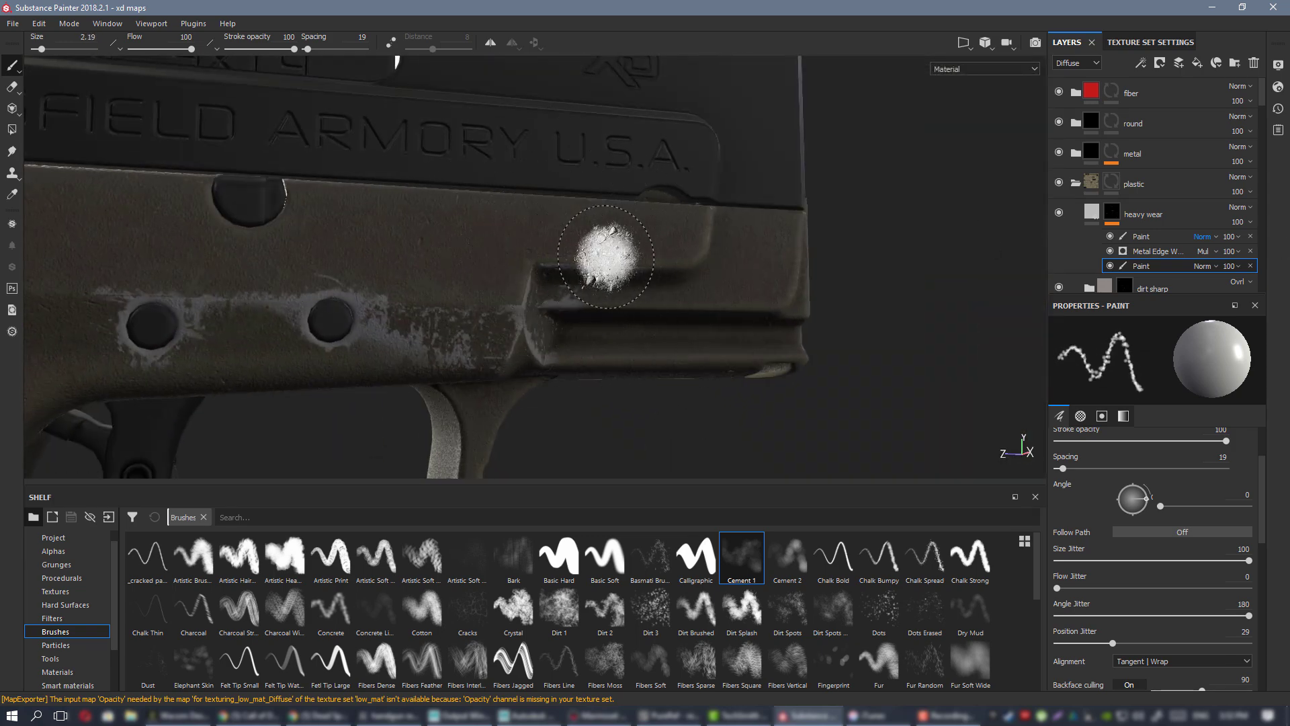
pyautogui.moveTo(602, 259); pyautogui.dragTo(543, 258)
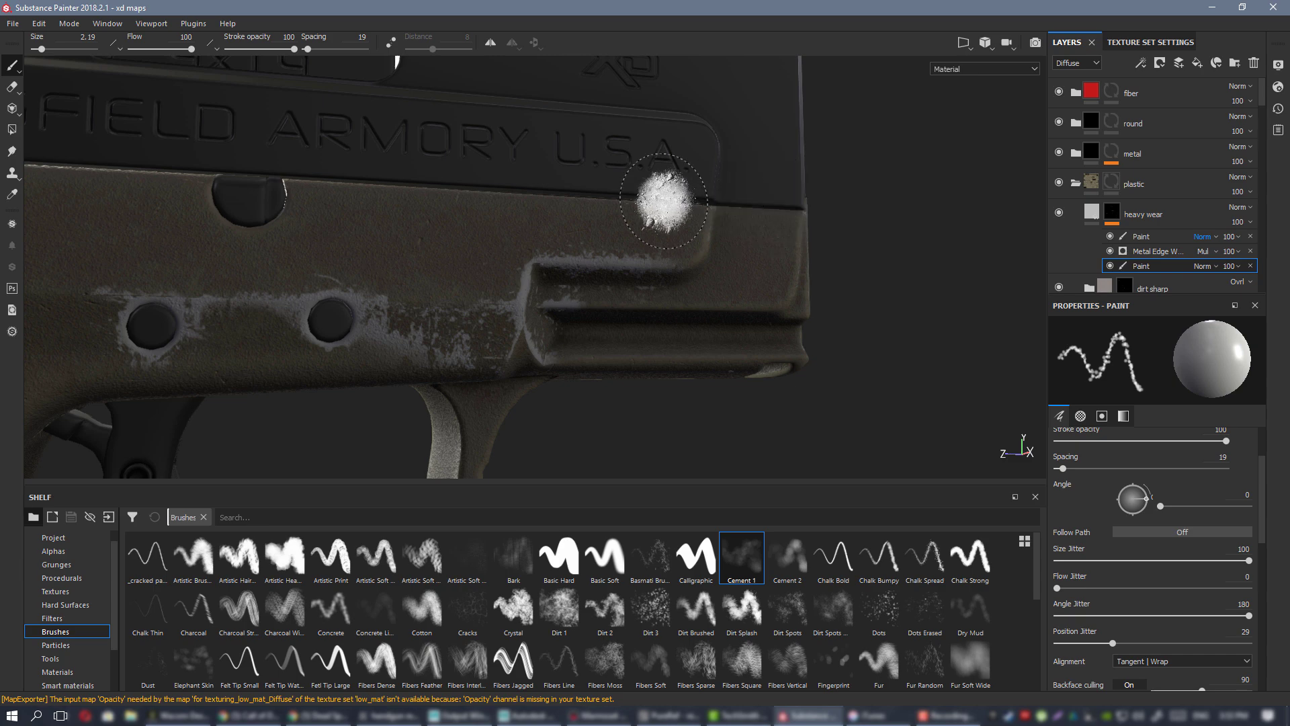
pyautogui.keyDown('alt'); pyautogui.moveTo(646, 249); pyautogui.dragTo(627, 230); pyautogui.keyUp('alt')
pyautogui.keyDown('shift'); pyautogui.moveTo(627, 230); pyautogui.dragTo(675, 230, button='right'); pyautogui.keyUp('shift')
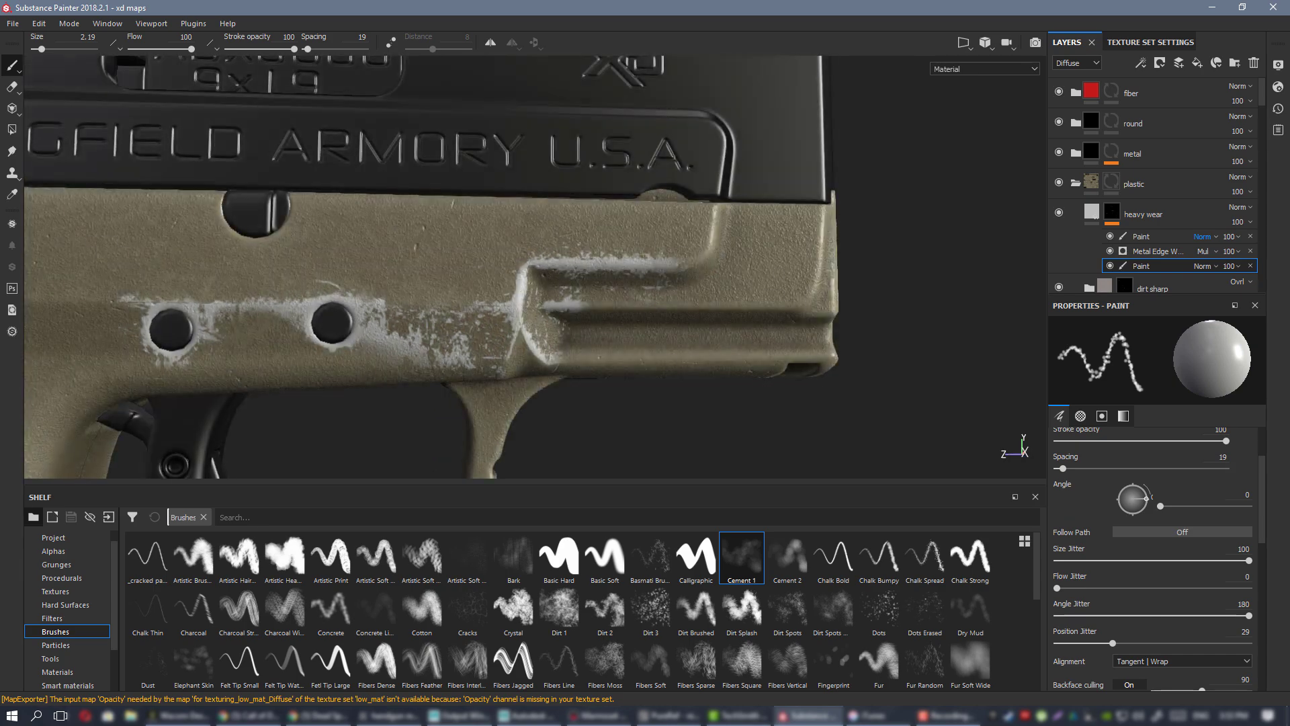
# - Paint out the wear along the recess's upper edge on the SPRINGFIELD ARMORY side with black at size 1.96 and flow 36
pyautogui.keyDown('ctrl'); pyautogui.moveTo(653, 239); pyautogui.dragTo(604, 238); pyautogui.keyUp('ctrl')
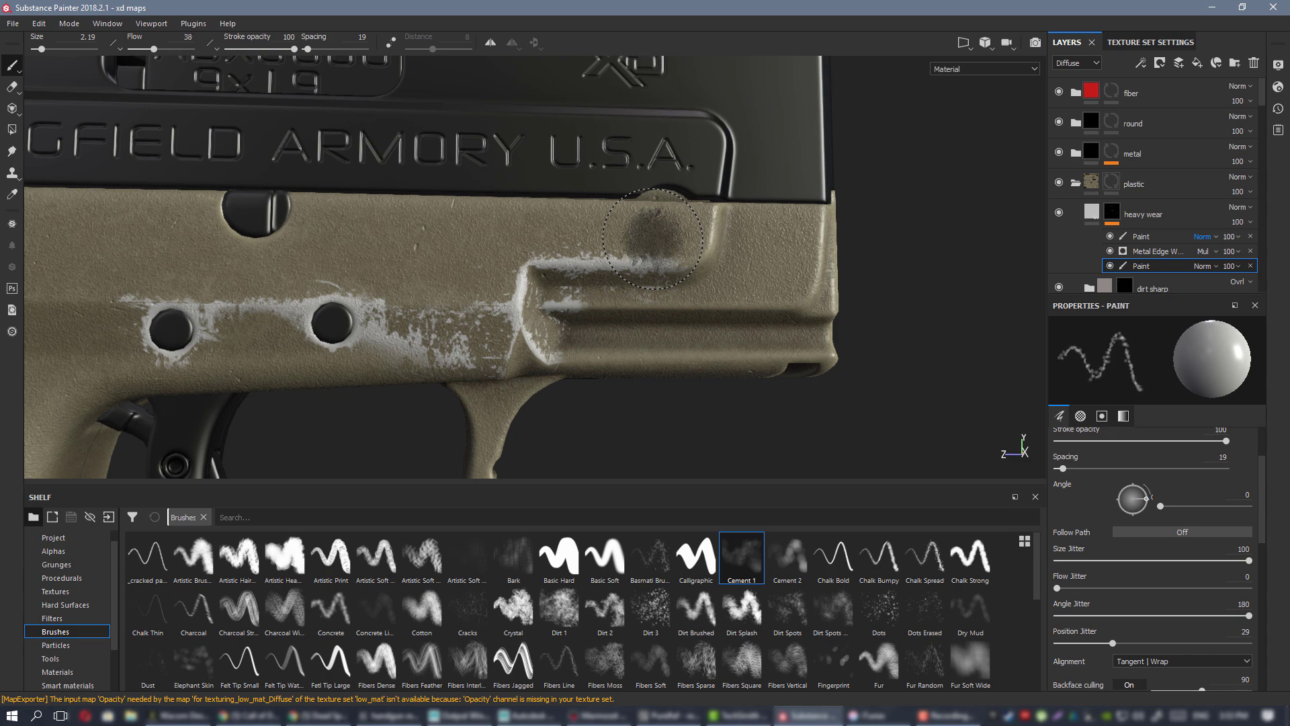
pyautogui.keyDown('ctrl'); pyautogui.moveTo(655, 235); pyautogui.dragTo(639, 236, button='right'); pyautogui.keyUp('ctrl')
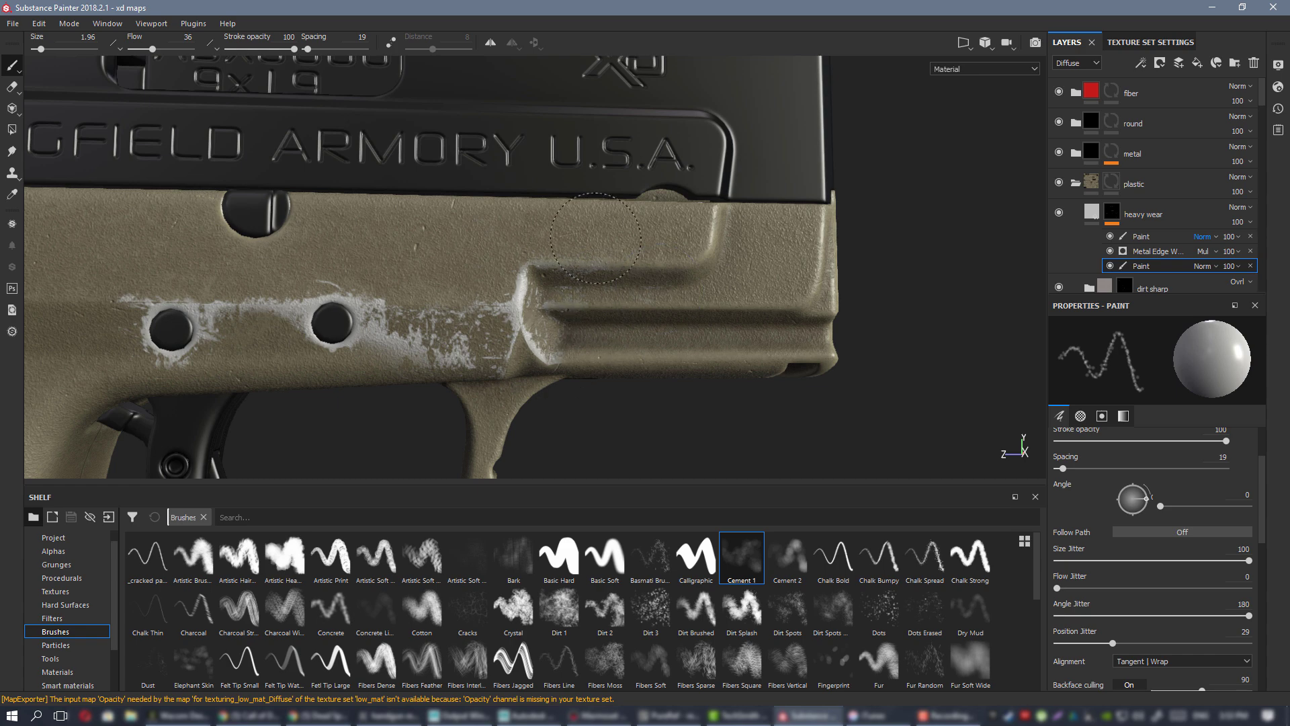
pyautogui.keyDown('alt'); pyautogui.moveTo(595, 238); pyautogui.dragTo(564, 310); pyautogui.keyUp('alt')
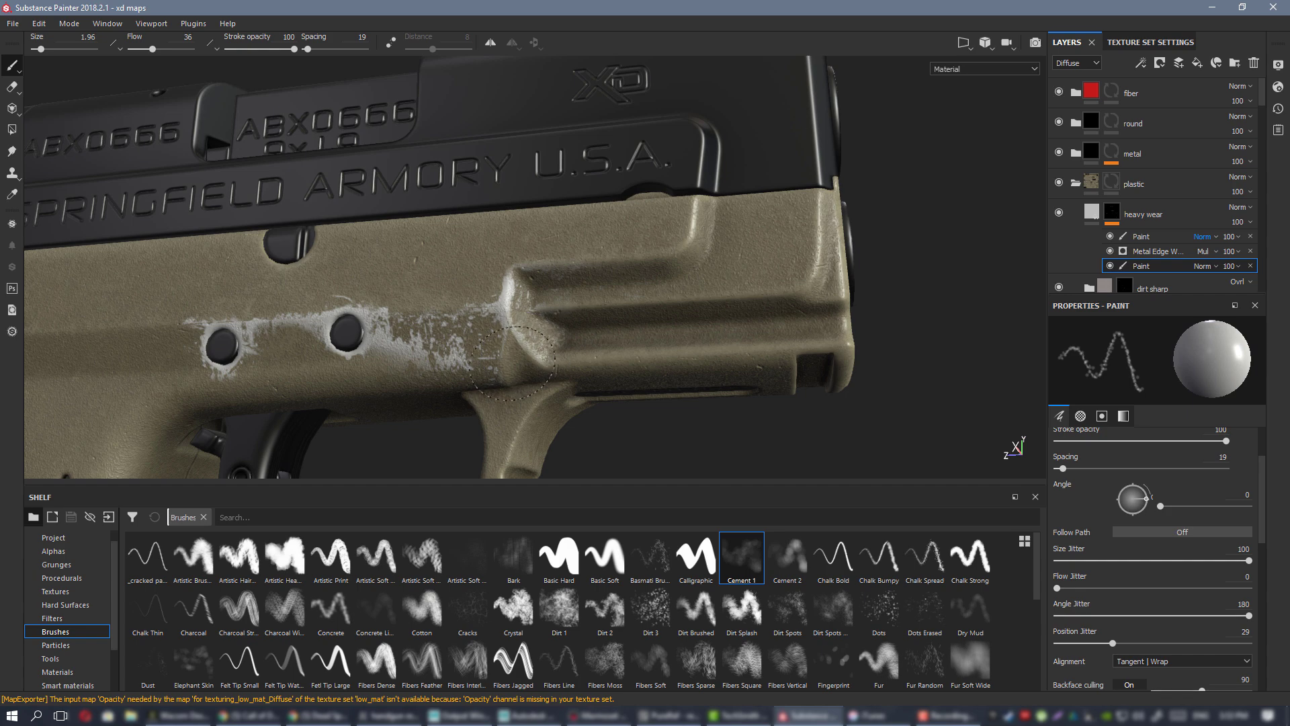
# - Paint out the wear along the rail recess's horizontal edges on the MADE IN CROATIA side, keeping it on the rear corner
pyautogui.keyDown('alt'); pyautogui.moveTo(538, 366); pyautogui.dragTo(404, 315); pyautogui.keyUp('alt')
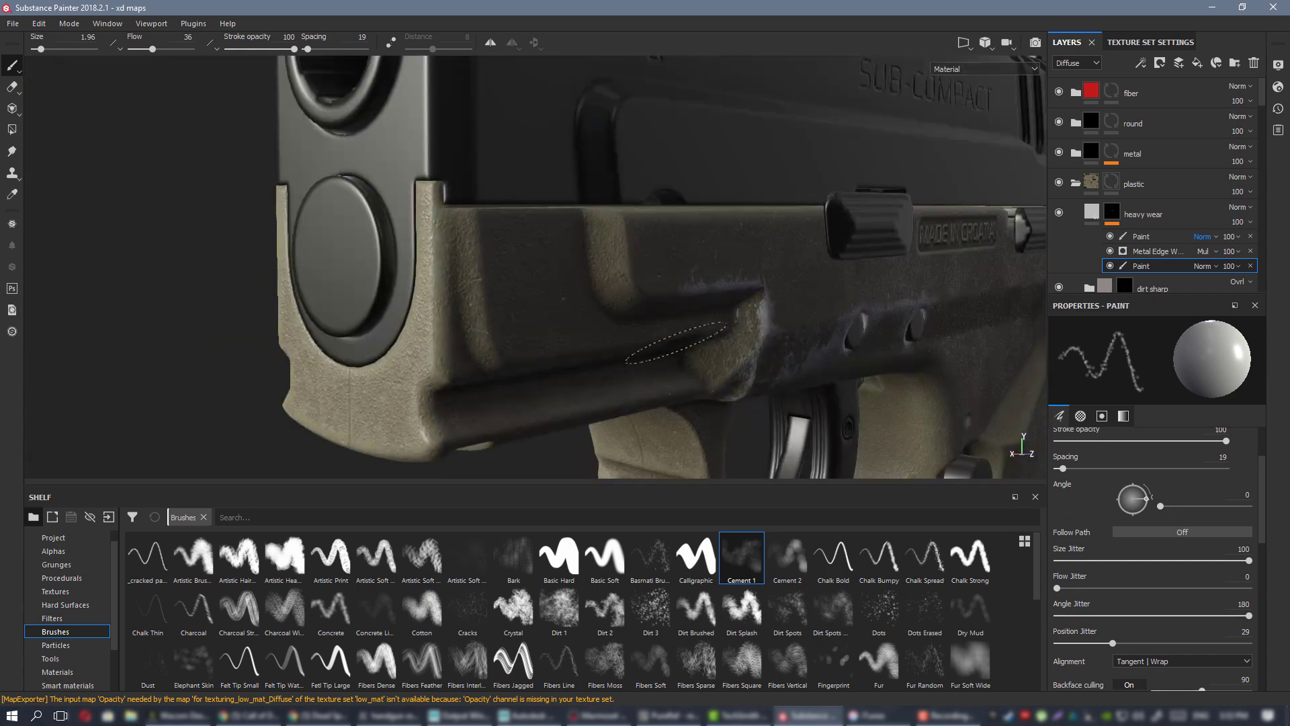
pyautogui.keyDown('alt'); pyautogui.moveTo(672, 283); pyautogui.dragTo(564, 232); pyautogui.keyUp('alt')
pyautogui.keyDown('shift'); pyautogui.moveTo(564, 232); pyautogui.dragTo(618, 231, button='right'); pyautogui.keyUp('shift')
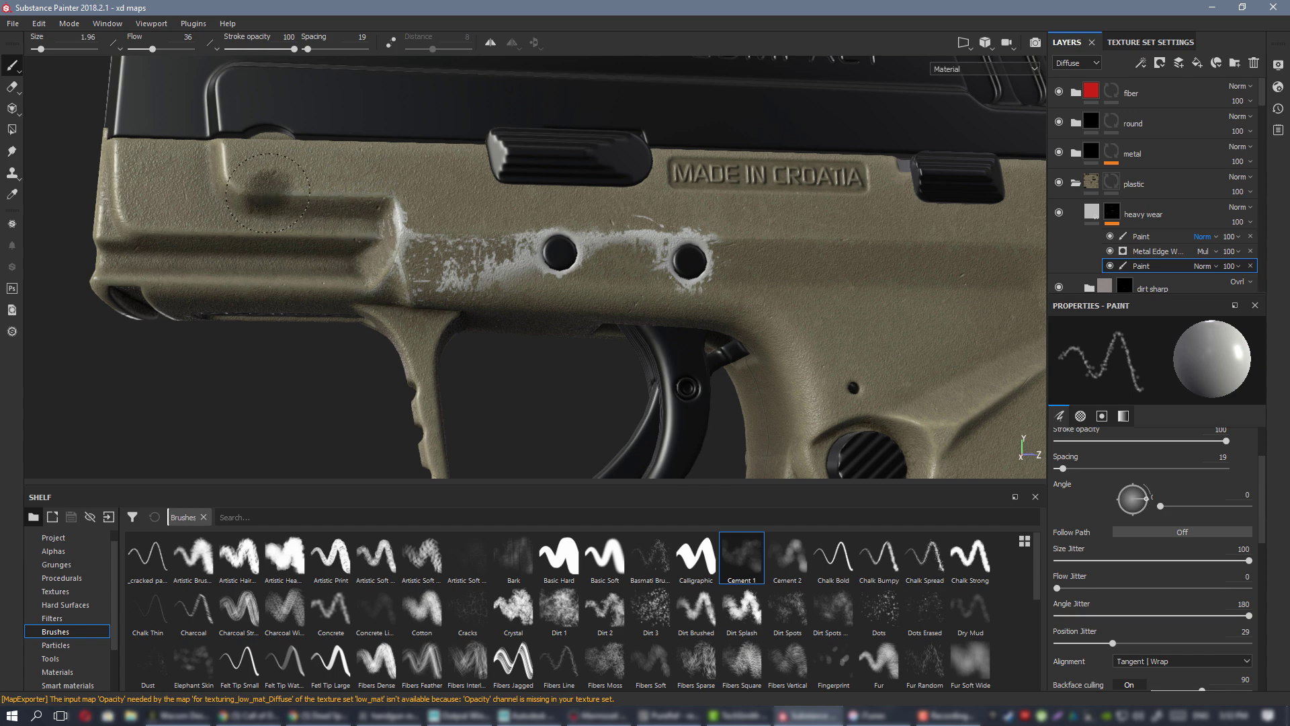
# - Examine the wear around the pins and recess corner on the MADE IN CROATIA side under different lighting, angles and distances
pyautogui.scroll(-3, 423, 202)
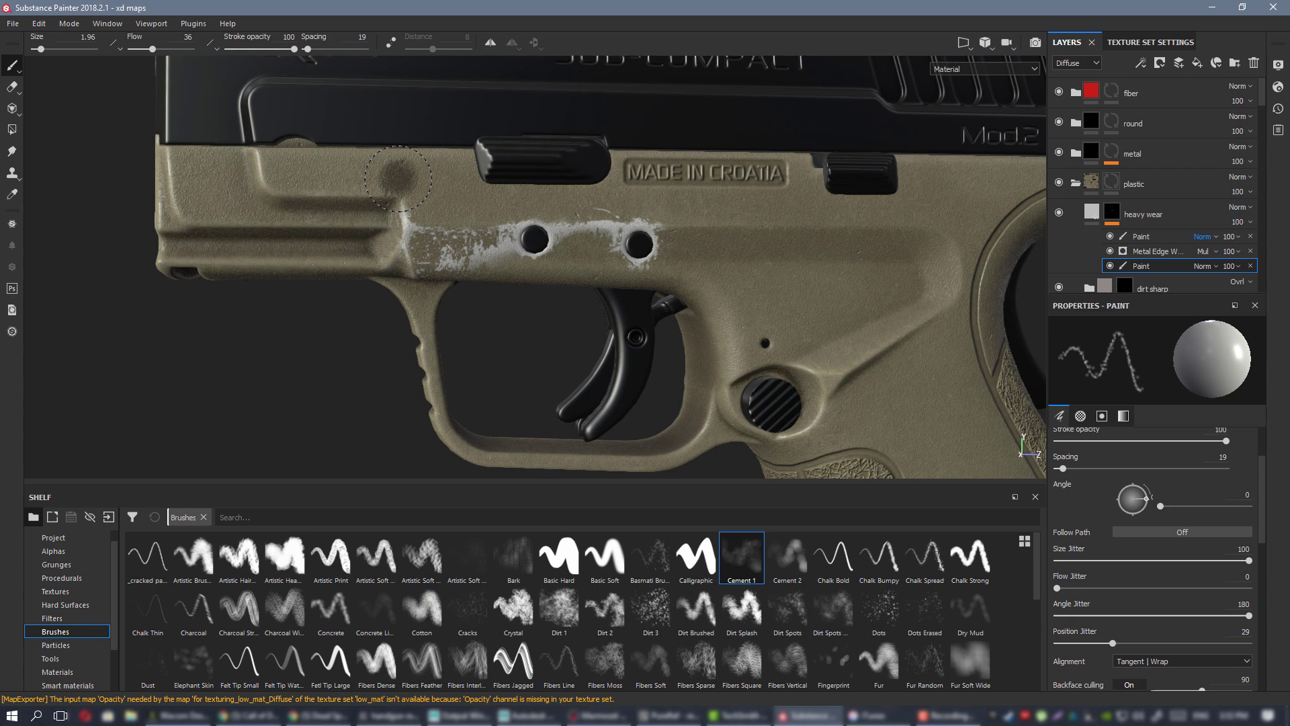
pyautogui.scroll(-3, 596, 220)
pyautogui.keyDown('shift'); pyautogui.moveTo(597, 221); pyautogui.dragTo(662, 221, button='right'); pyautogui.keyUp('shift')
pyautogui.scroll(3, 591, 205)
pyautogui.keyDown('alt'); pyautogui.moveTo(672, 245); pyautogui.dragTo(575, 236); pyautogui.keyUp('alt')
pyautogui.scroll(1, 605, 245)
pyautogui.scroll(1, 576, 235)
pyautogui.moveTo(588, 316)
pyautogui.keyDown('alt'); pyautogui.mouseDown()
pyautogui.moveTo(593, 256)
pyautogui.moveTo(598, 333)
pyautogui.mouseUp(); pyautogui.keyUp('alt')
pyautogui.scroll(-3, 598, 333)
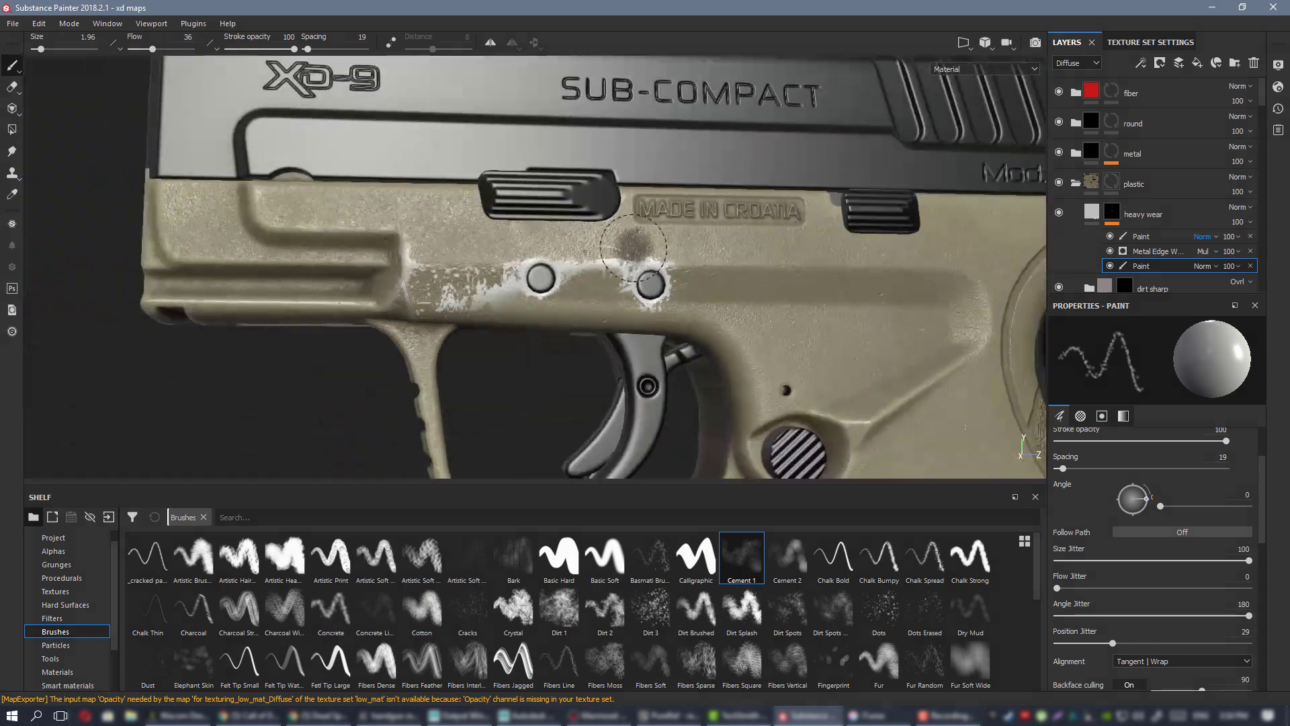
pyautogui.scroll(3, 592, 248)
pyautogui.keyDown('alt'); pyautogui.moveTo(692, 312); pyautogui.dragTo(676, 303); pyautogui.keyUp('alt')
pyautogui.scroll(-3, 677, 303)
pyautogui.keyDown('alt'); pyautogui.moveTo(611, 250); pyautogui.dragTo(591, 202, button='middle'); pyautogui.keyUp('alt')
pyautogui.keyDown('alt'); pyautogui.moveTo(591, 202); pyautogui.dragTo(603, 264); pyautogui.keyUp('alt')
pyautogui.scroll(3, 598, 235)
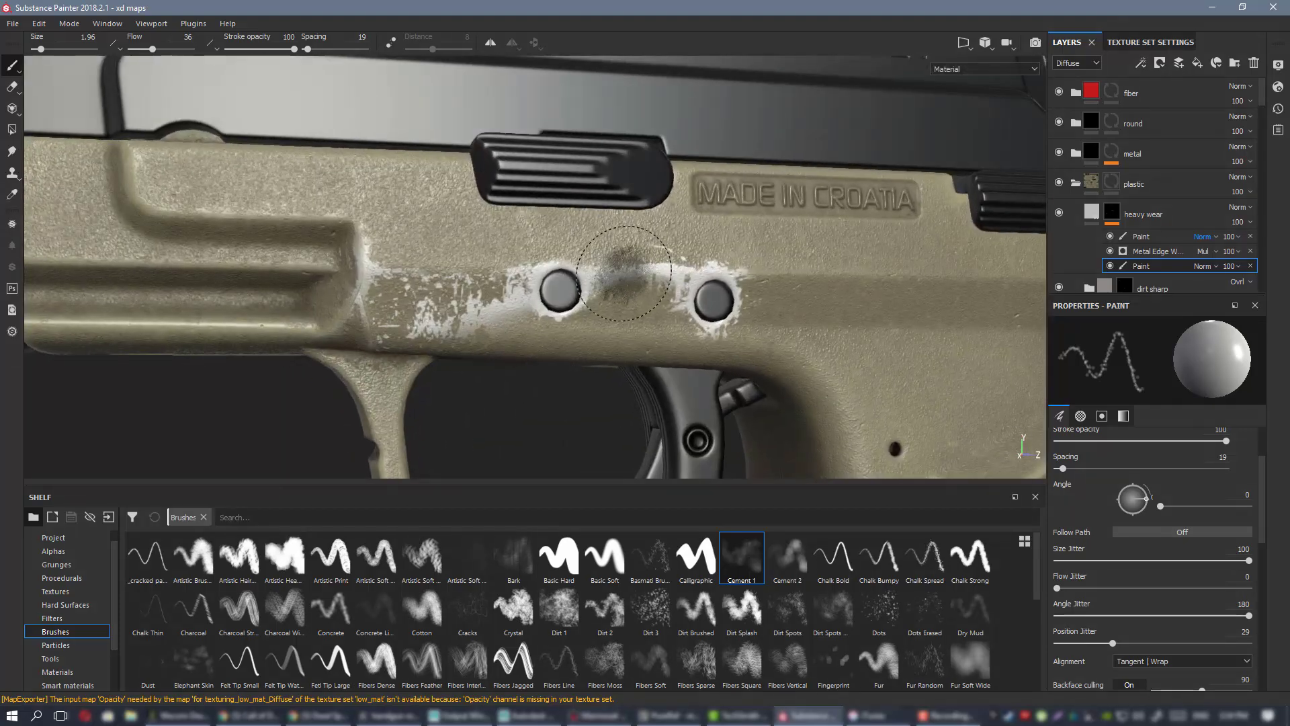
pyautogui.keyDown('alt'); pyautogui.moveTo(624, 274); pyautogui.dragTo(672, 235, button='middle'); pyautogui.keyUp('alt')
pyautogui.moveTo(659, 213)
pyautogui.keyDown('alt'); pyautogui.mouseDown()
pyautogui.moveTo(644, 238)
pyautogui.moveTo(679, 232)
pyautogui.moveTo(565, 238)
pyautogui.moveTo(625, 235)
pyautogui.mouseUp(); pyautogui.keyUp('alt')
pyautogui.scroll(-5, 643, 237)
pyautogui.scroll(-2, 631, 235)
pyautogui.scroll(6, 471, 242)
pyautogui.keyDown('alt'); pyautogui.moveTo(511, 349); pyautogui.dragTo(497, 228, button='middle'); pyautogui.keyUp('alt')
pyautogui.keyDown('alt'); pyautogui.moveTo(739, 299); pyautogui.dragTo(778, 302); pyautogui.keyUp('alt')
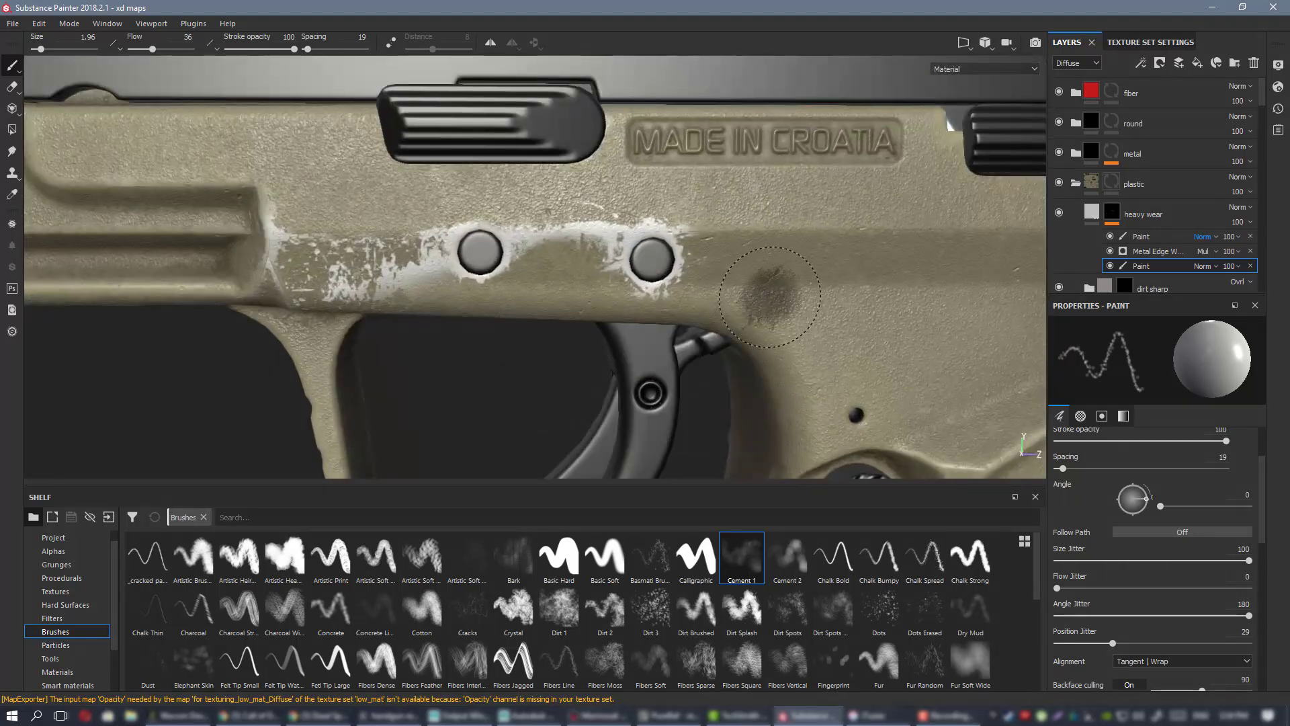
# - Set the heavy wear layer's blending mode to Overlay and brighten its diffuse colour to a neutral grey of 0.704
pyautogui.click(1094, 211)
pyautogui.keyDown('alt'); pyautogui.moveTo(537, 242); pyautogui.dragTo(537, 255, button='right'); pyautogui.keyUp('alt')
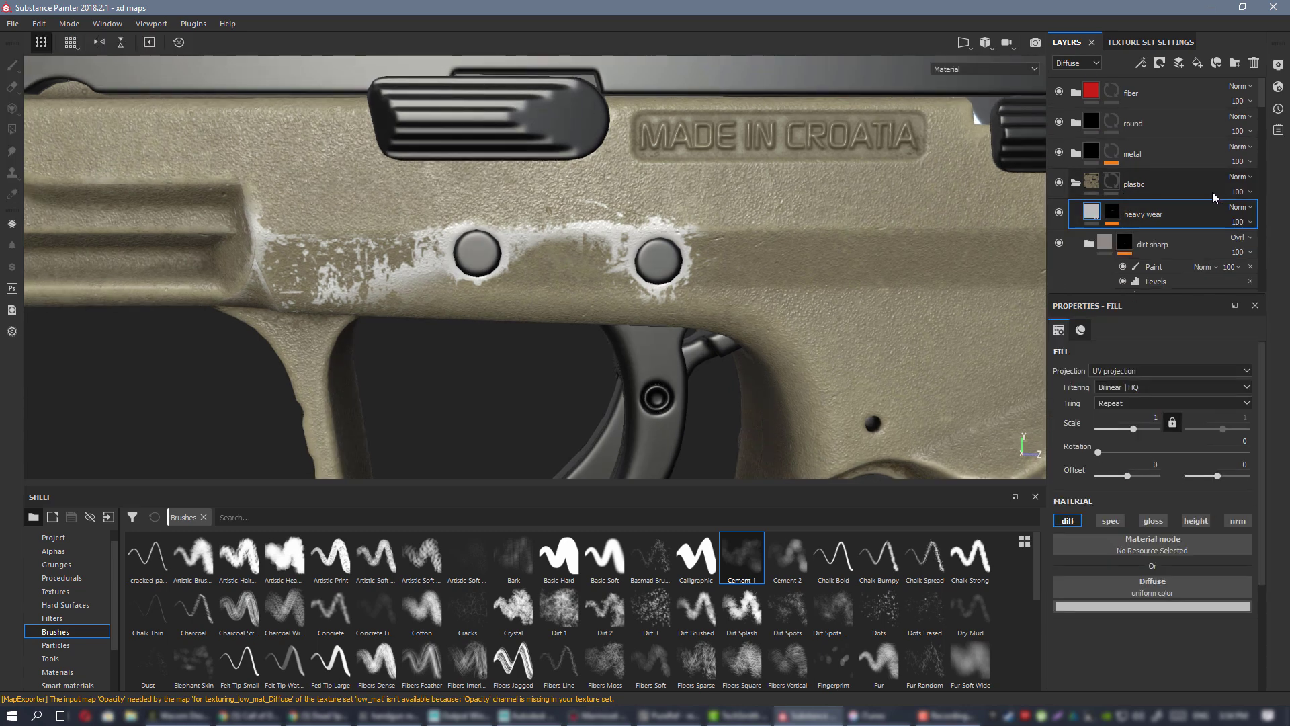
pyautogui.click(1241, 208)
pyautogui.click(1028, 351)
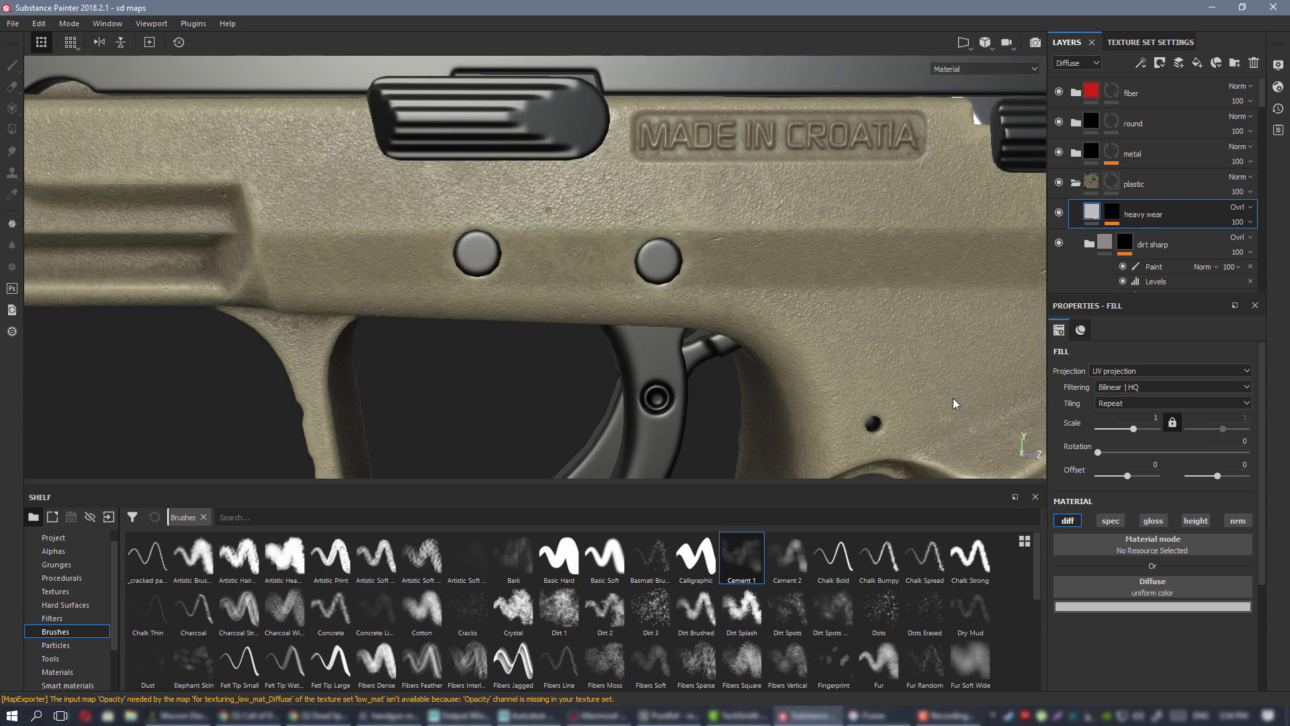
pyautogui.moveTo(1272, 496); pyautogui.dragTo(1273, 478)
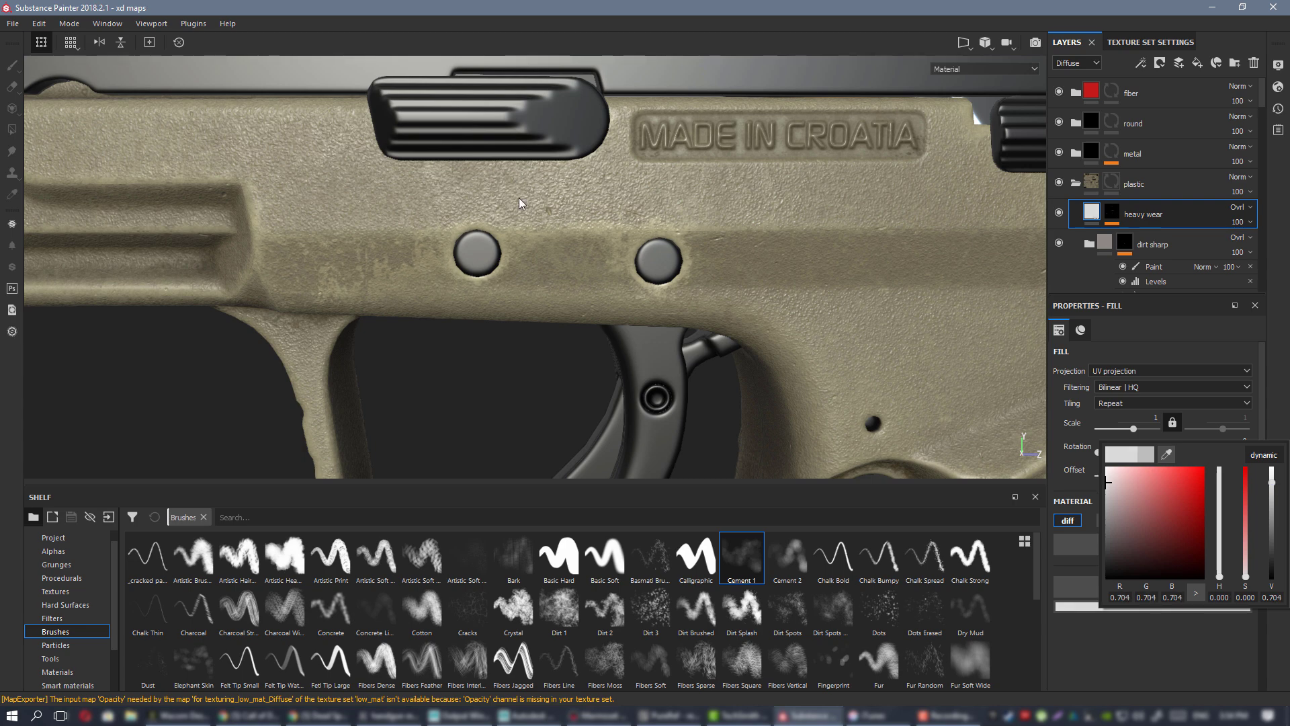
# - Examine the overlaid heavy wear around the pins from close up and on the whole pistol
pyautogui.keyDown('alt'); pyautogui.moveTo(699, 306); pyautogui.dragTo(657, 268, button='right'); pyautogui.keyUp('alt')
pyautogui.keyDown('alt'); pyautogui.moveTo(657, 268); pyautogui.dragTo(498, 285); pyautogui.keyUp('alt')
pyautogui.keyDown('alt'); pyautogui.moveTo(574, 268); pyautogui.dragTo(469, 235, button='right'); pyautogui.keyUp('alt')
pyautogui.keyDown('alt'); pyautogui.moveTo(572, 248); pyautogui.dragTo(511, 190, button='middle'); pyautogui.keyUp('alt')
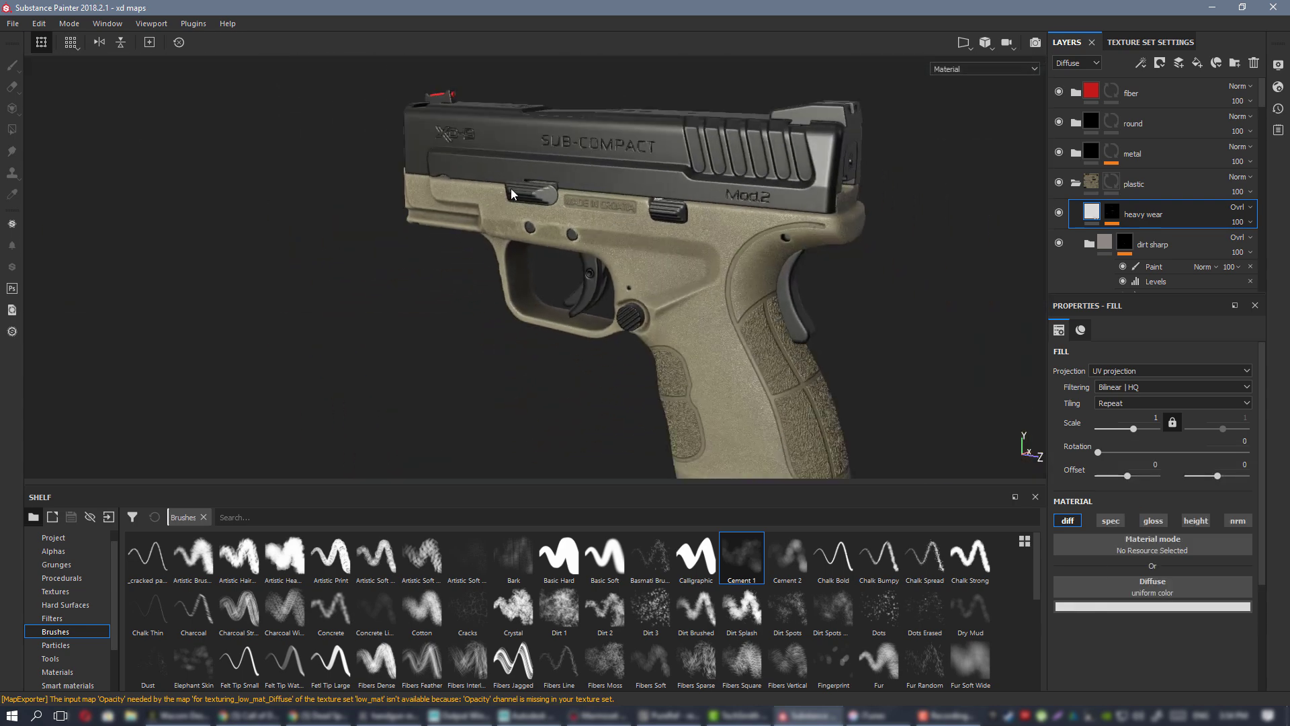
pyautogui.keyDown('alt'); pyautogui.moveTo(511, 189); pyautogui.dragTo(556, 235, button='right'); pyautogui.keyUp('alt')
pyautogui.keyDown('alt'); pyautogui.moveTo(556, 236); pyautogui.dragTo(574, 179); pyautogui.keyUp('alt')
pyautogui.keyDown('alt'); pyautogui.moveTo(524, 263); pyautogui.dragTo(538, 280, button='right'); pyautogui.keyUp('alt')
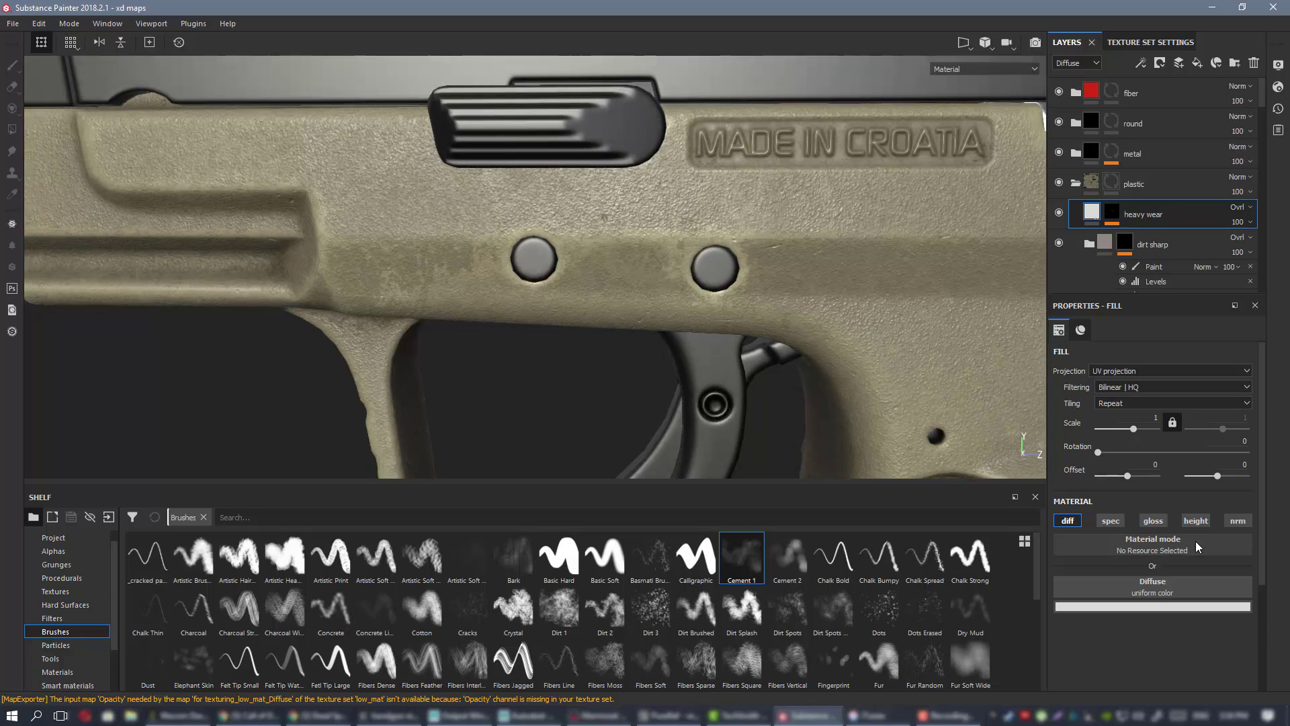
# - Enable the normal channel in the heavy wear layer's fill material
pyautogui.keyDown('alt'); pyautogui.moveTo(481, 239); pyautogui.dragTo(508, 283, button='right'); pyautogui.keyUp('alt')
pyautogui.moveTo(508, 282)
pyautogui.keyDown('alt'); pyautogui.mouseDown()
pyautogui.moveTo(584, 210)
pyautogui.moveTo(511, 293)
pyautogui.moveTo(505, 273)
pyautogui.moveTo(496, 288)
pyautogui.mouseUp(); pyautogui.keyUp('alt')
pyautogui.click(1238, 521)
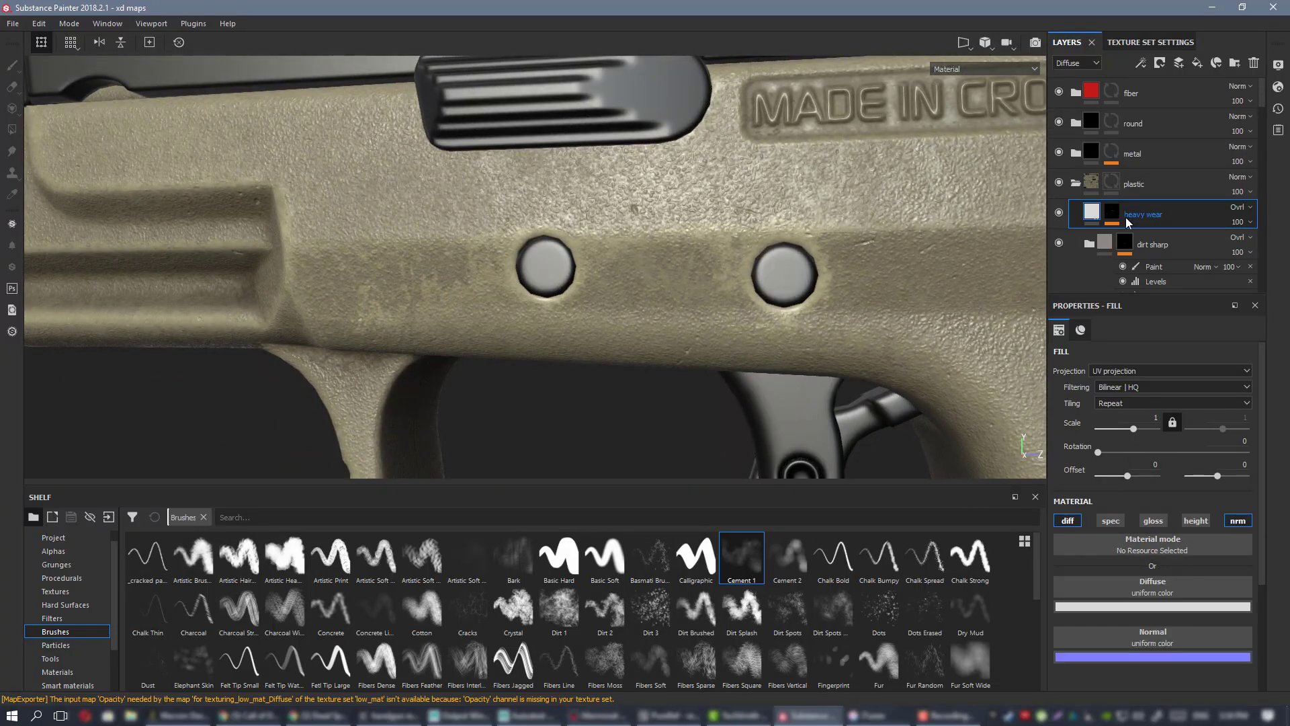
# - Switch the layer stack to the normal channel and set the heavy wear layer's blending mode there to Normal
pyautogui.click(1077, 64)
pyautogui.click(1075, 110)
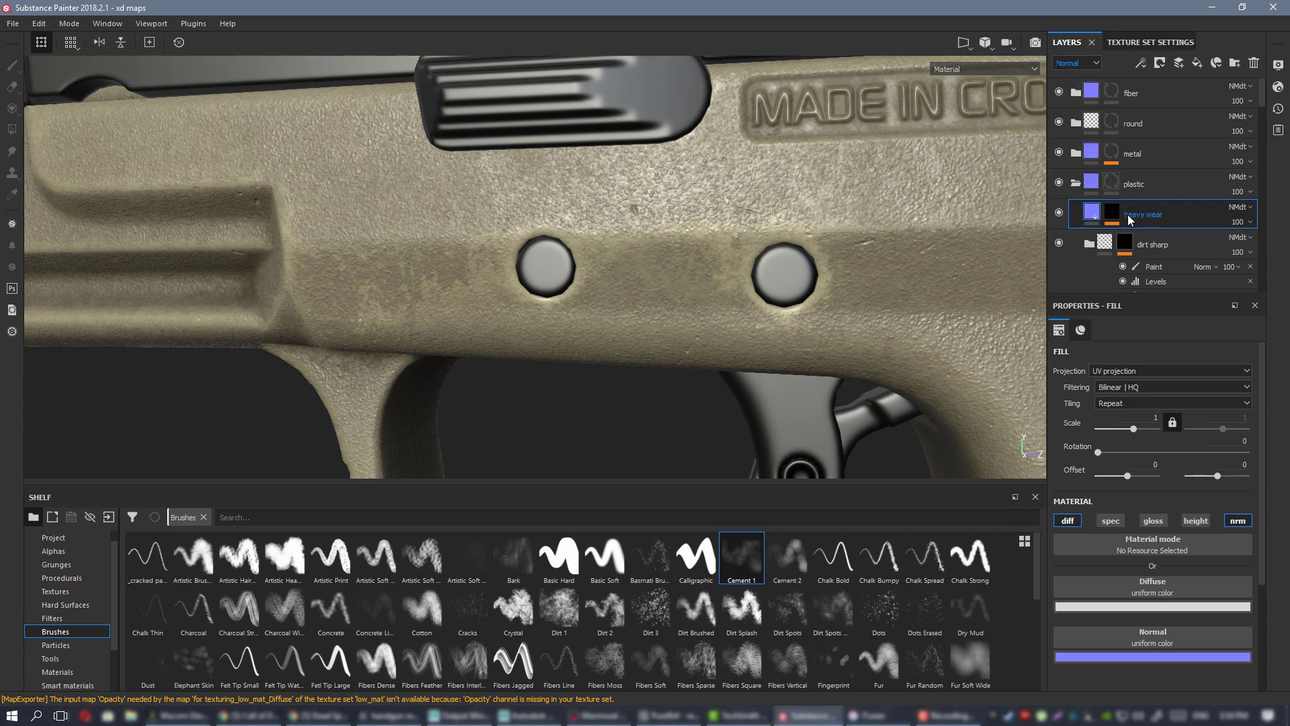
pyautogui.keyDown('alt'); pyautogui.moveTo(690, 314); pyautogui.dragTo(682, 296); pyautogui.keyUp('alt')
pyautogui.click(1240, 209)
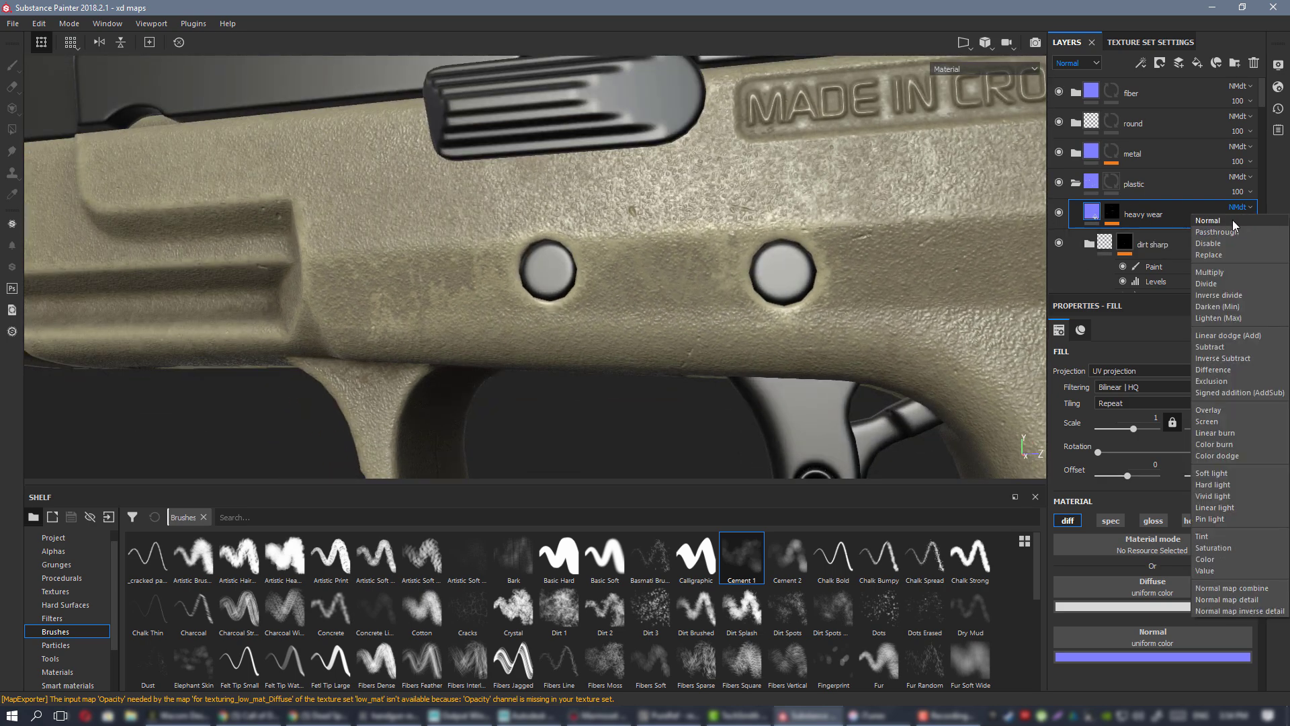
pyautogui.click(1233, 220)
# - Examine the worn area around the pins and rail recess on the MADE IN CROATIA side from several angles and distances
pyautogui.keyDown('alt'); pyautogui.moveTo(675, 235); pyautogui.dragTo(683, 340); pyautogui.keyUp('alt')
pyautogui.keyDown('alt'); pyautogui.moveTo(682, 340); pyautogui.dragTo(507, 295, button='right'); pyautogui.keyUp('alt')
pyautogui.keyDown('alt'); pyautogui.moveTo(506, 295); pyautogui.dragTo(474, 219, button='middle'); pyautogui.keyUp('alt')
pyautogui.keyDown('alt'); pyautogui.moveTo(474, 219); pyautogui.dragTo(594, 161); pyautogui.keyUp('alt')
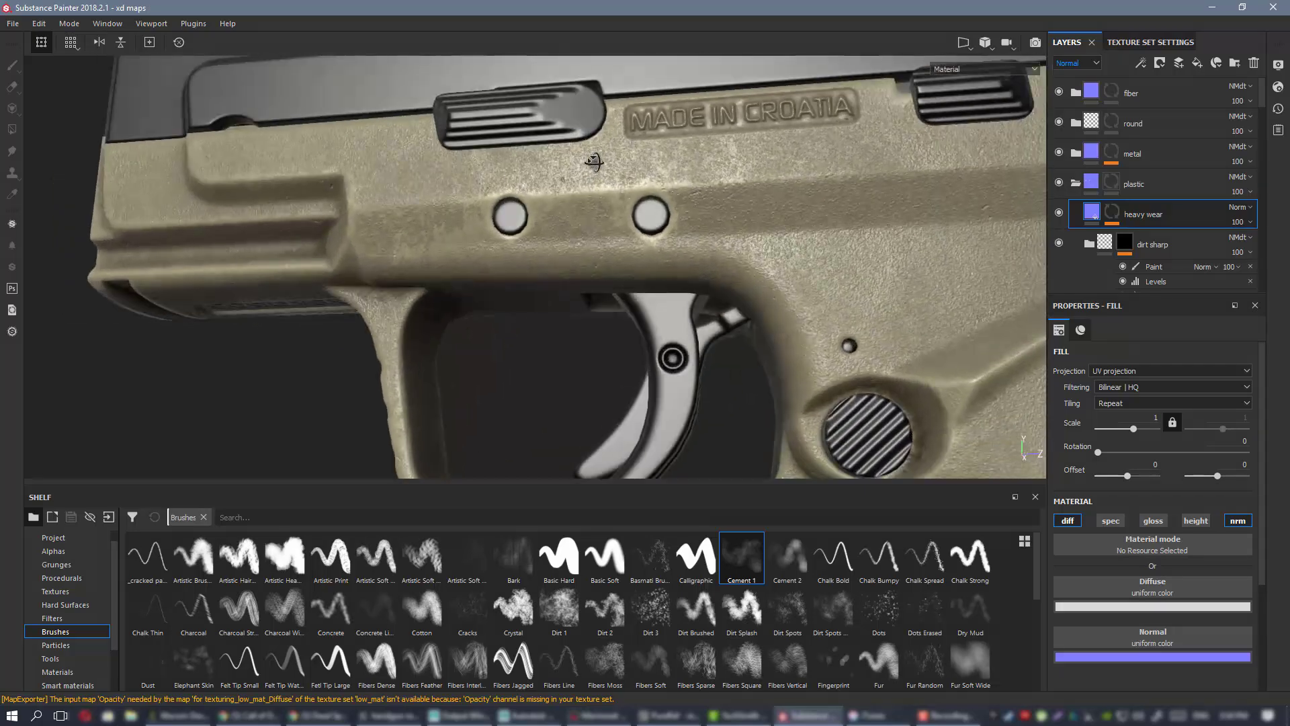
pyautogui.keyDown('alt'); pyautogui.moveTo(593, 161); pyautogui.dragTo(504, 276, button='right'); pyautogui.keyUp('alt')
pyautogui.keyDown('alt'); pyautogui.moveTo(504, 276); pyautogui.dragTo(449, 283); pyautogui.keyUp('alt')
pyautogui.keyDown('alt'); pyautogui.moveTo(449, 282); pyautogui.dragTo(52, 215, button='right'); pyautogui.keyUp('alt')
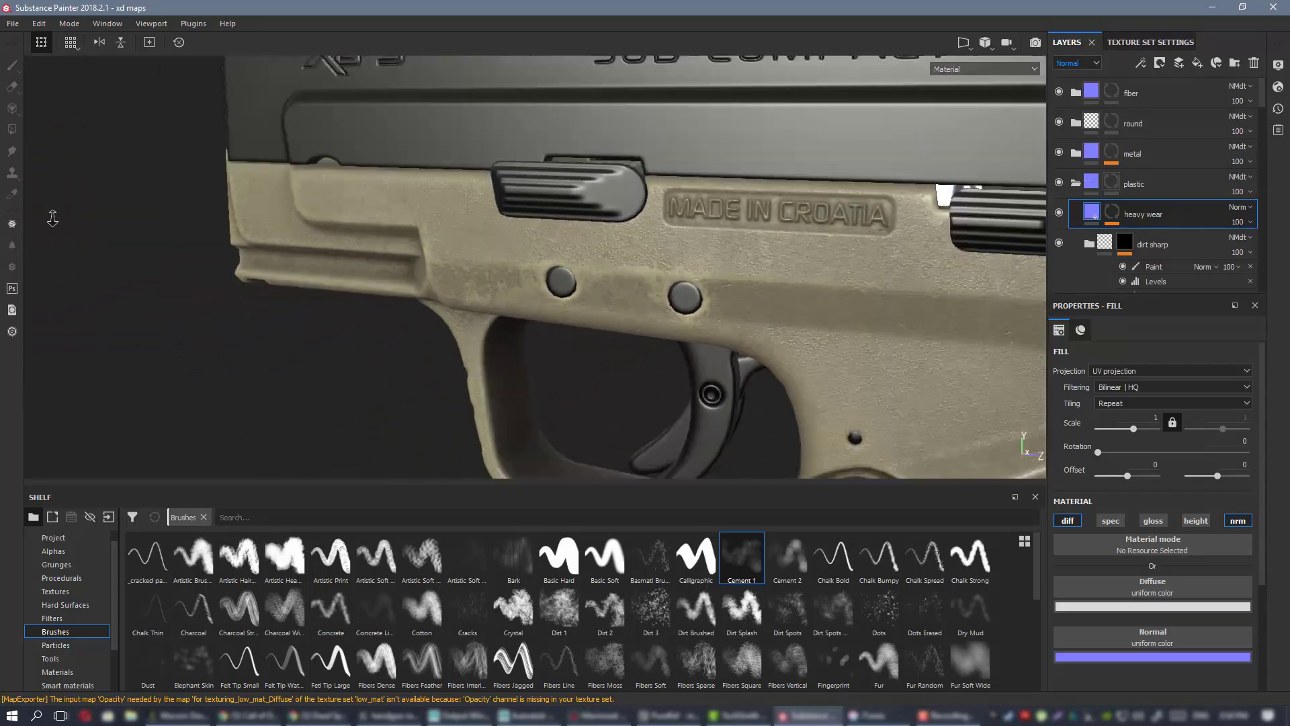
pyautogui.keyDown('alt'); pyautogui.moveTo(605, 282); pyautogui.dragTo(636, 331); pyautogui.keyUp('alt')
pyautogui.keyDown('alt'); pyautogui.moveTo(637, 331); pyautogui.dragTo(608, 291, button='right'); pyautogui.keyUp('alt')
pyautogui.keyDown('alt'); pyautogui.moveTo(607, 291); pyautogui.dragTo(595, 287, button='middle'); pyautogui.keyUp('alt')
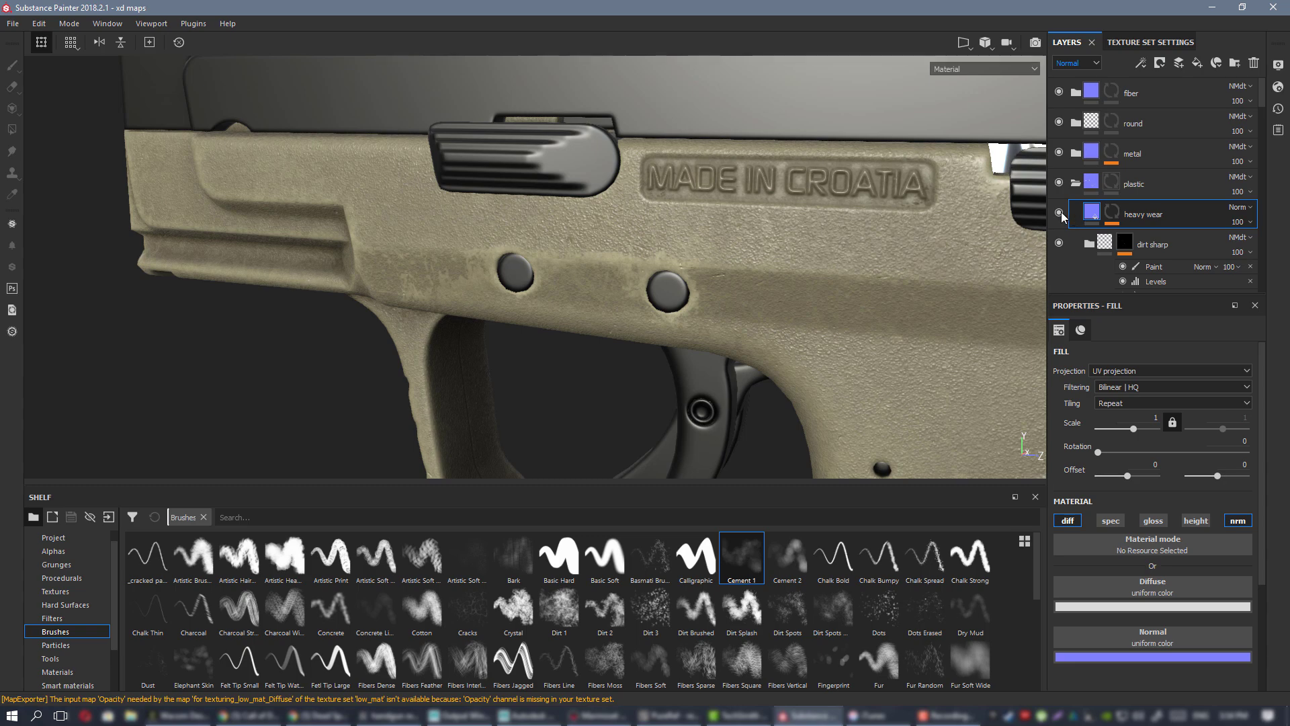
# - Compare the frame with the heavy wear layer hidden and shown, and inspect the surface around the pins up close
pyautogui.click(1059, 213)
pyautogui.click(1059, 213)
pyautogui.click(1059, 213)
pyautogui.click(1059, 213)
pyautogui.keyDown('alt'); pyautogui.moveTo(572, 259); pyautogui.dragTo(639, 337); pyautogui.keyUp('alt')
pyautogui.keyDown('alt'); pyautogui.moveTo(639, 337); pyautogui.dragTo(651, 277, button='right'); pyautogui.keyUp('alt')
pyautogui.keyDown('alt'); pyautogui.moveTo(651, 276); pyautogui.dragTo(518, 197); pyautogui.keyUp('alt')
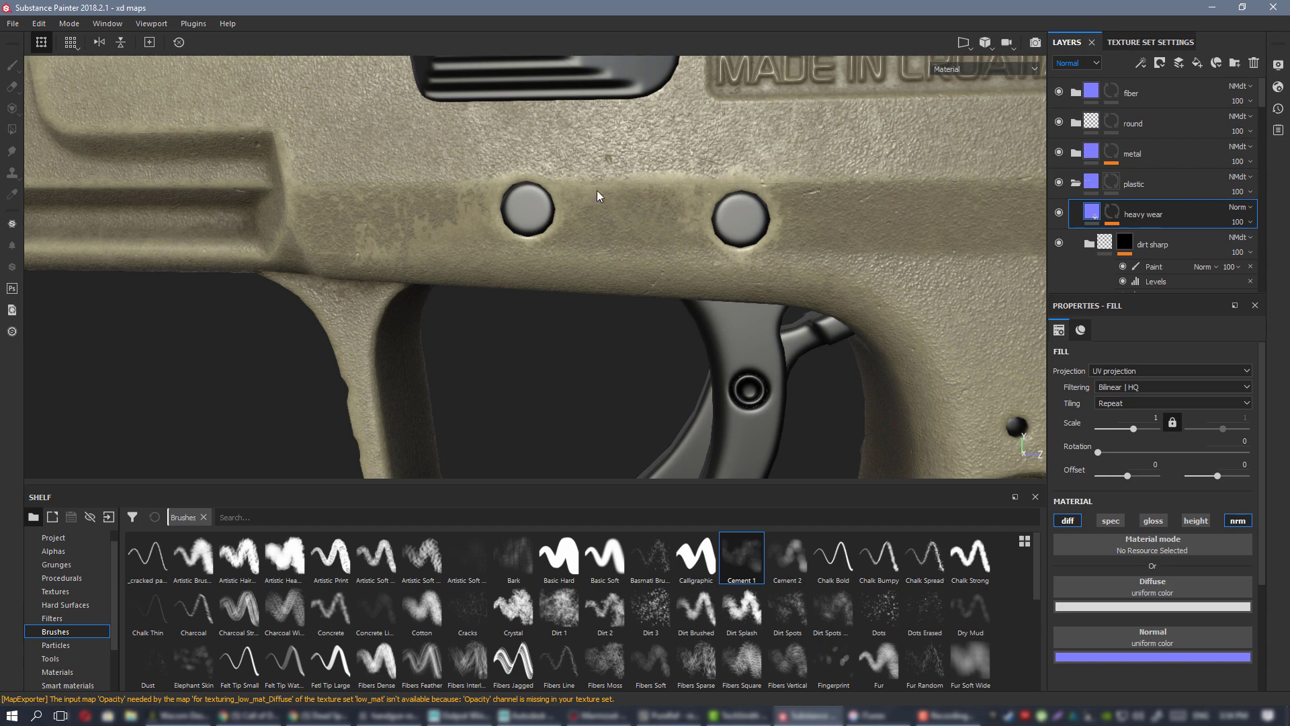
pyautogui.keyDown('alt'); pyautogui.moveTo(598, 196); pyautogui.dragTo(692, 208); pyautogui.keyUp('alt')
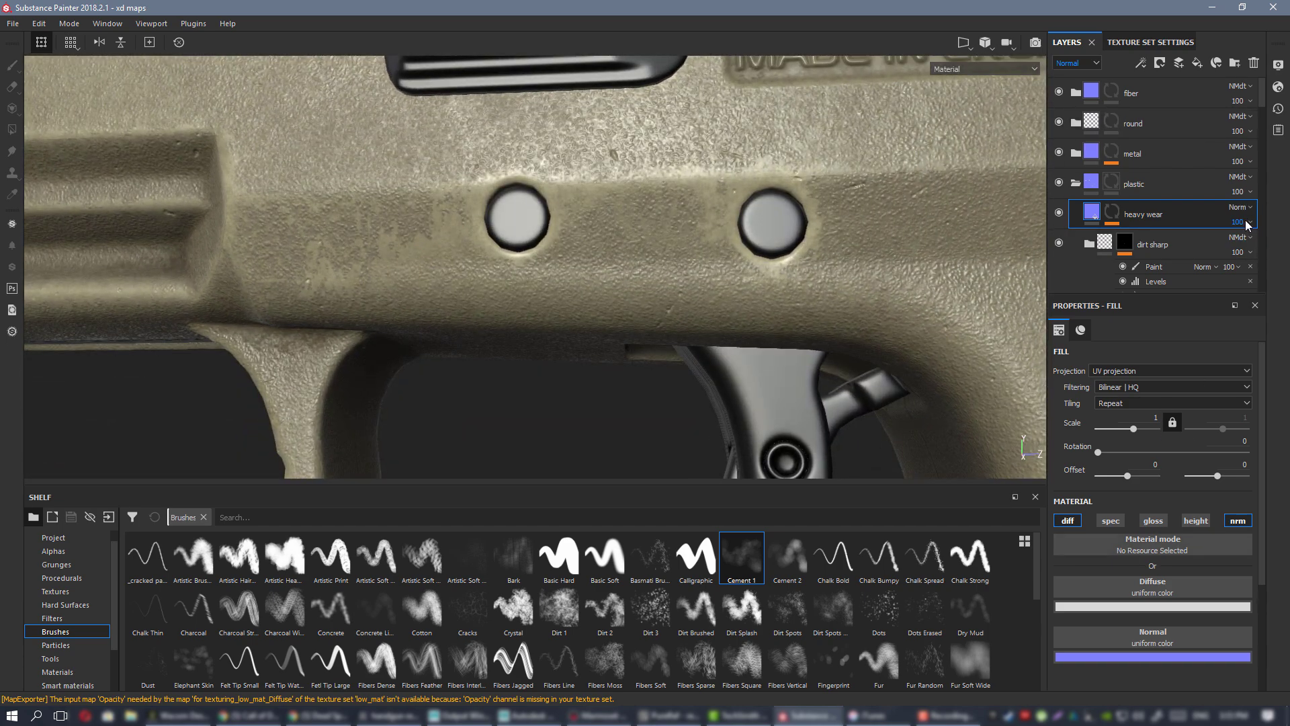
# - Lower the heavy wear layer's opacity in the normal channel to 83
pyautogui.keyDown('alt'); pyautogui.moveTo(564, 317); pyautogui.dragTo(518, 299); pyautogui.keyUp('alt')
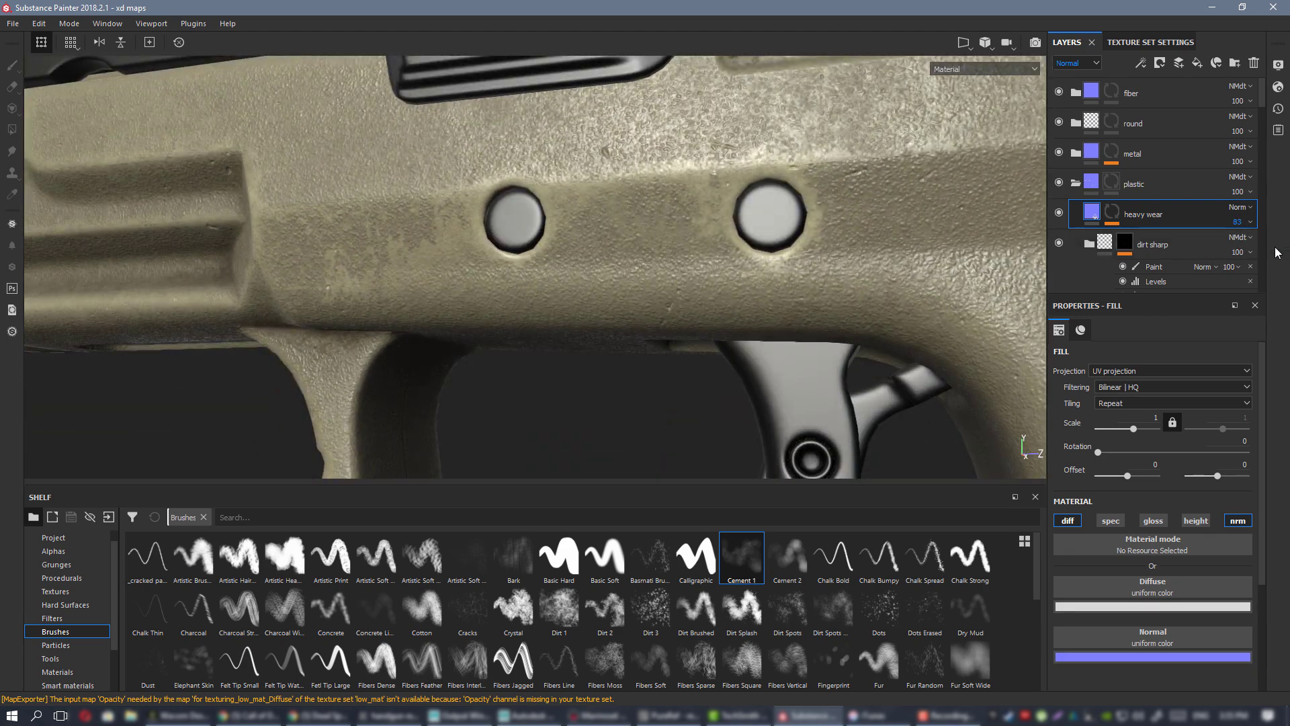
pyautogui.keyDown('alt'); pyautogui.moveTo(567, 285); pyautogui.dragTo(276, 230); pyautogui.keyUp('alt')
pyautogui.keyDown('alt'); pyautogui.moveTo(530, 328); pyautogui.dragTo(816, 276, button='right'); pyautogui.keyUp('alt')
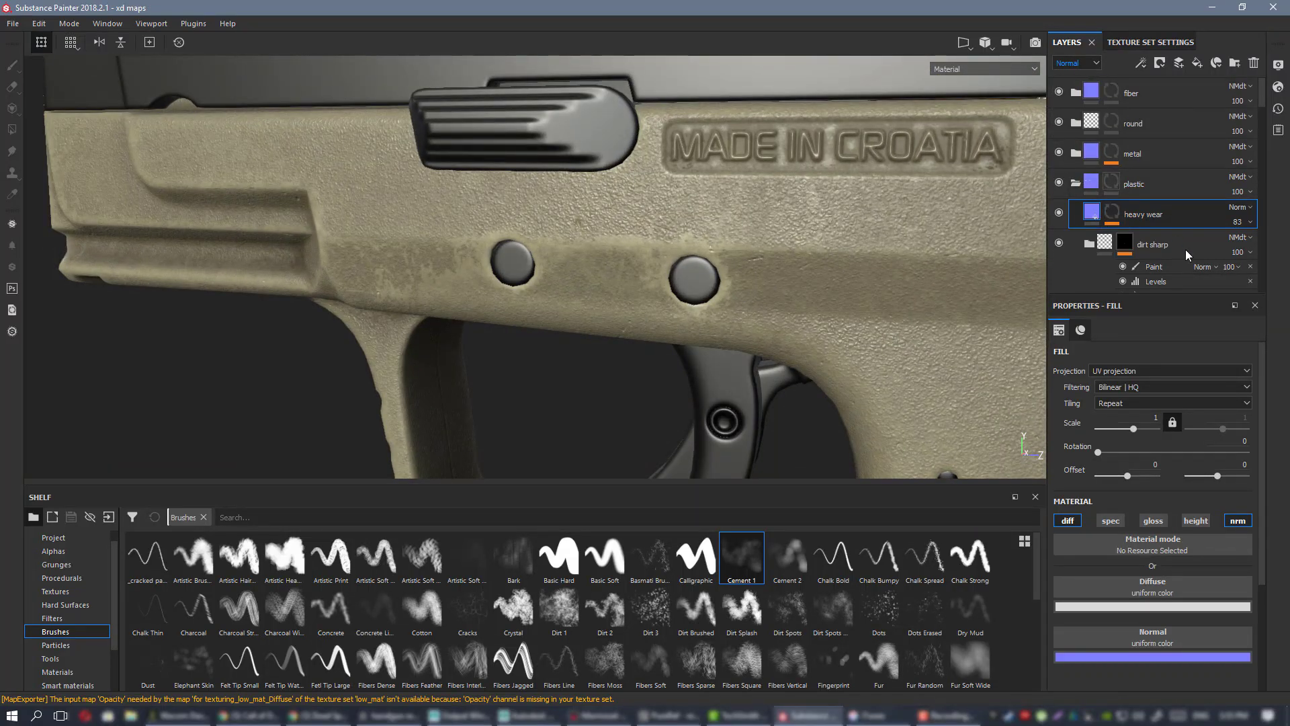
# - Darken the heavy wear layer's diffuse colour to a neutral grey of 0.628 and check the wear from afar and close up
pyautogui.click(1191, 607)
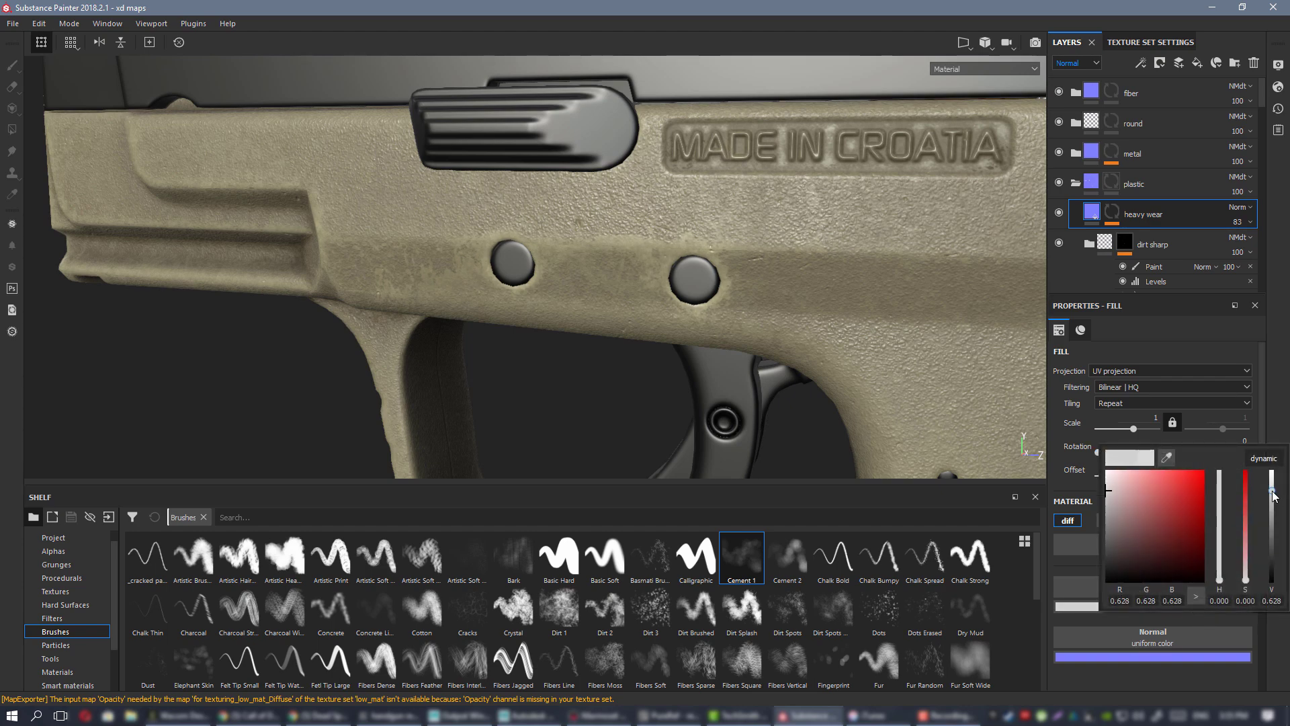
pyautogui.keyDown('alt'); pyautogui.moveTo(613, 294); pyautogui.dragTo(582, 264, button='right'); pyautogui.keyUp('alt')
pyautogui.keyDown('alt'); pyautogui.moveTo(582, 265); pyautogui.dragTo(659, 275); pyautogui.keyUp('alt')
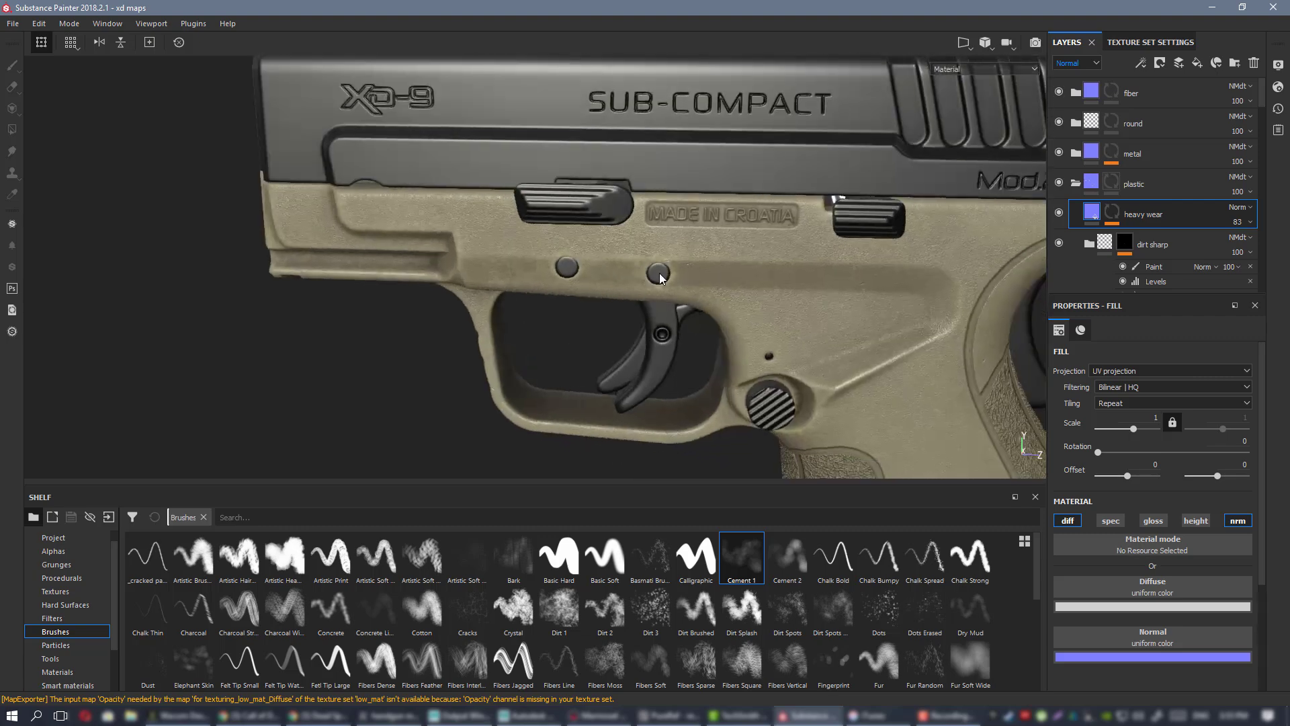
pyautogui.keyDown('alt'); pyautogui.moveTo(659, 274); pyautogui.dragTo(484, 168, button='right'); pyautogui.keyUp('alt')
pyautogui.moveTo(590, 265)
pyautogui.keyDown('alt'); pyautogui.mouseDown()
pyautogui.moveTo(538, 265)
pyautogui.moveTo(605, 269)
pyautogui.mouseUp(); pyautogui.keyUp('alt')
pyautogui.keyDown('alt'); pyautogui.moveTo(894, 319); pyautogui.dragTo(1090, 442, button='right'); pyautogui.keyUp('alt')
pyautogui.keyDown('alt'); pyautogui.moveTo(712, 248); pyautogui.dragTo(541, 150, button='middle'); pyautogui.keyUp('alt')
pyautogui.keyDown('alt'); pyautogui.moveTo(541, 150); pyautogui.dragTo(735, 275, button='right'); pyautogui.keyUp('alt')
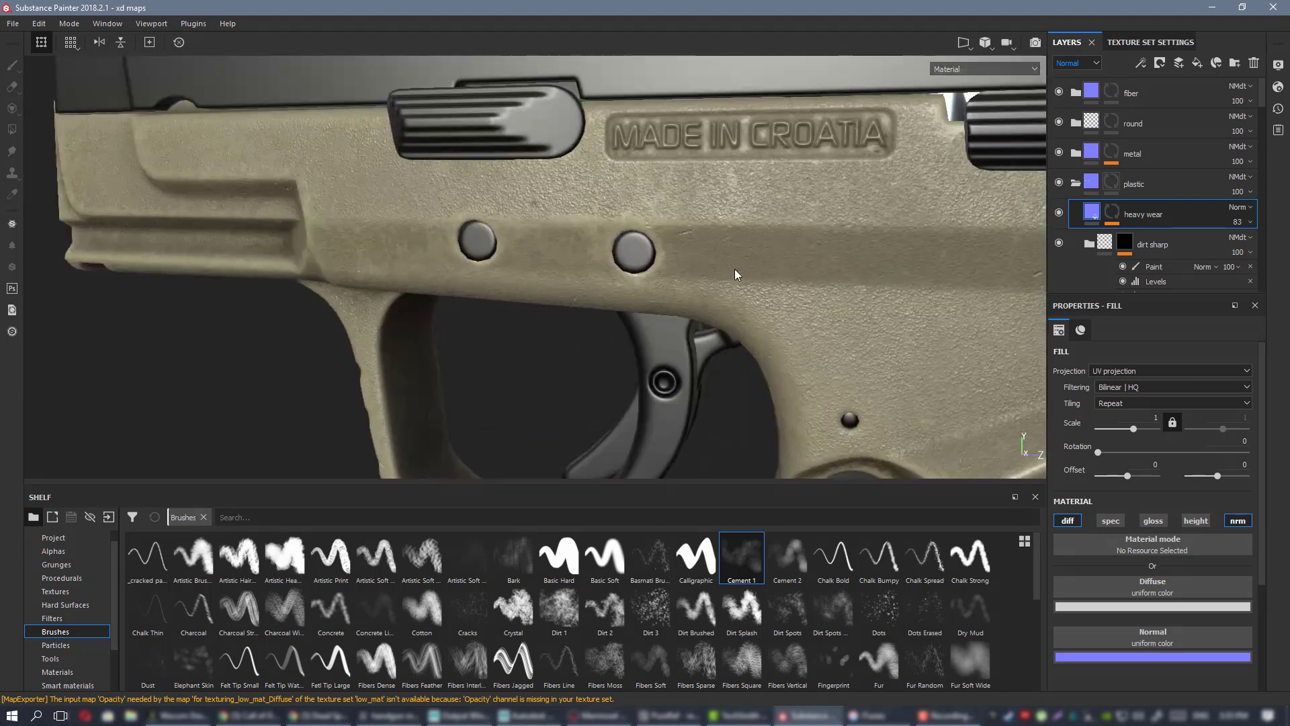
# - Brighten the heavy wear layer's neutral grey diffuse colour slightly
pyautogui.click(1200, 604)
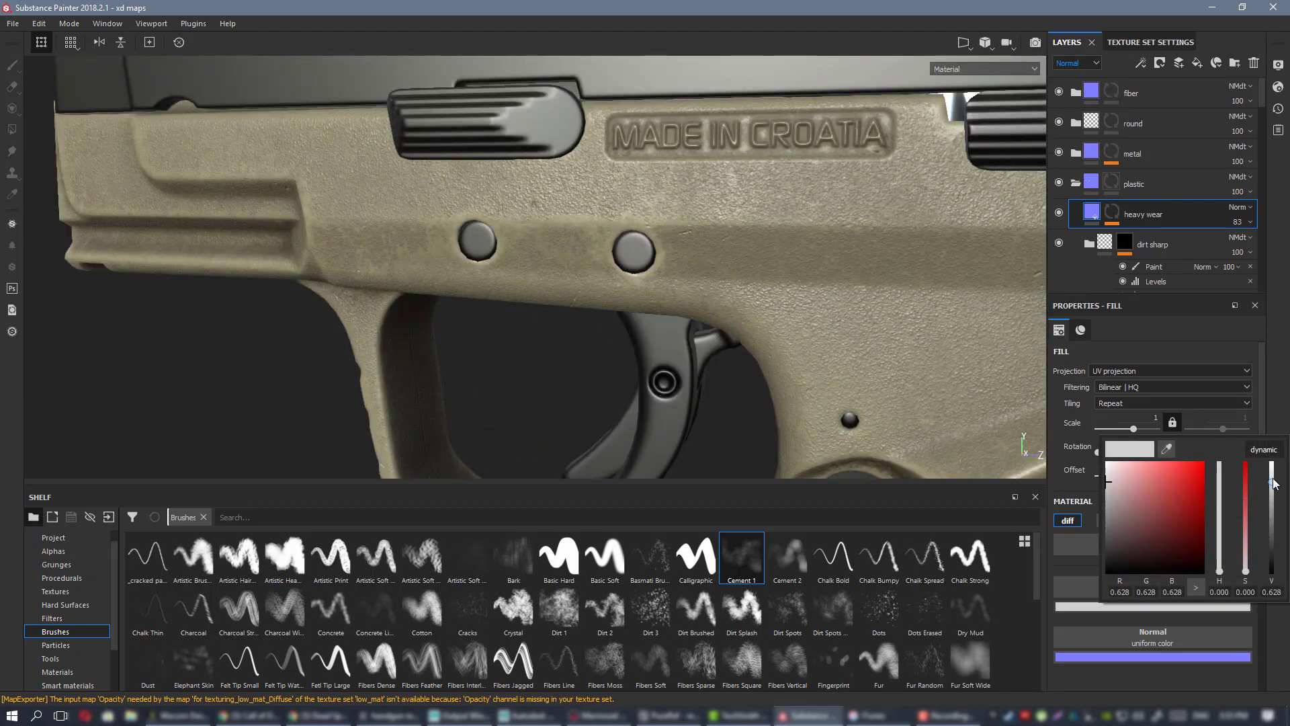
pyautogui.moveTo(1273, 478); pyautogui.dragTo(1273, 474)
pyautogui.keyDown('alt'); pyautogui.moveTo(511, 194); pyautogui.dragTo(512, 224, button='right'); pyautogui.keyUp('alt')
# - Try painting extra wear beside the rear pin on the lowest Paint effect of the heavy wear mask, and undo it
pyautogui.click(1112, 212)
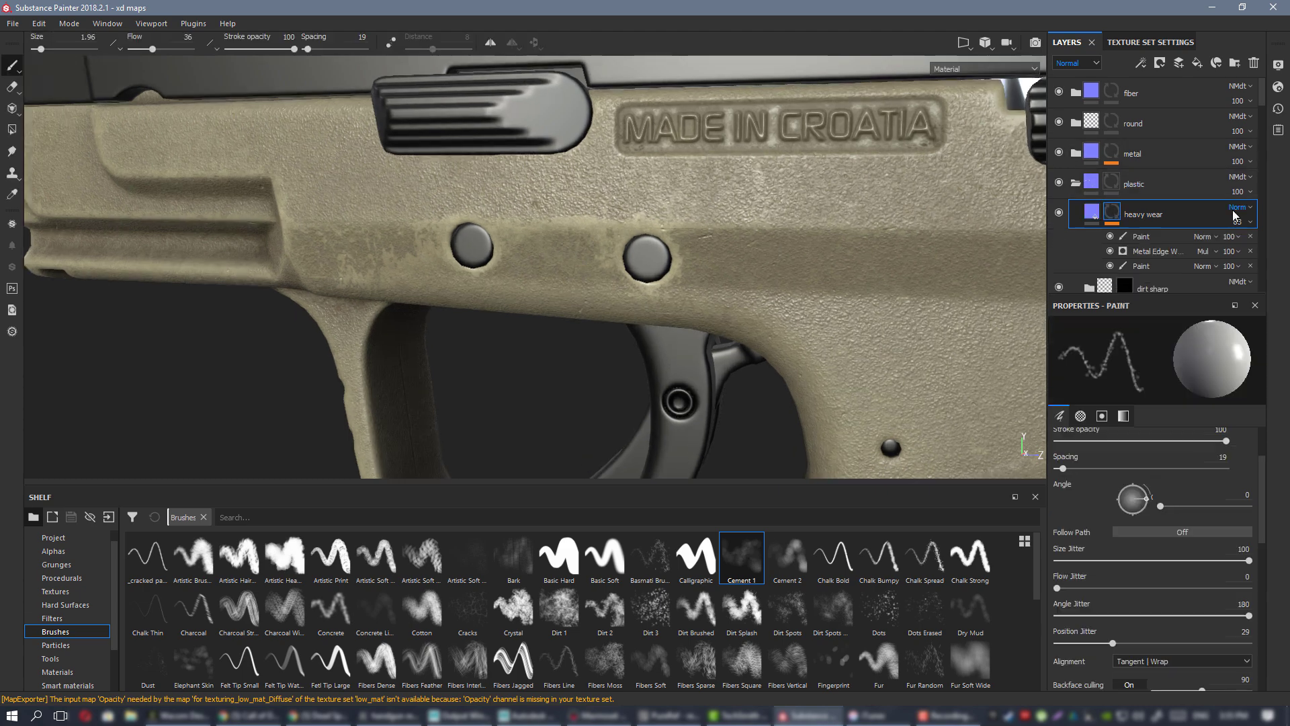
pyautogui.click(1111, 237)
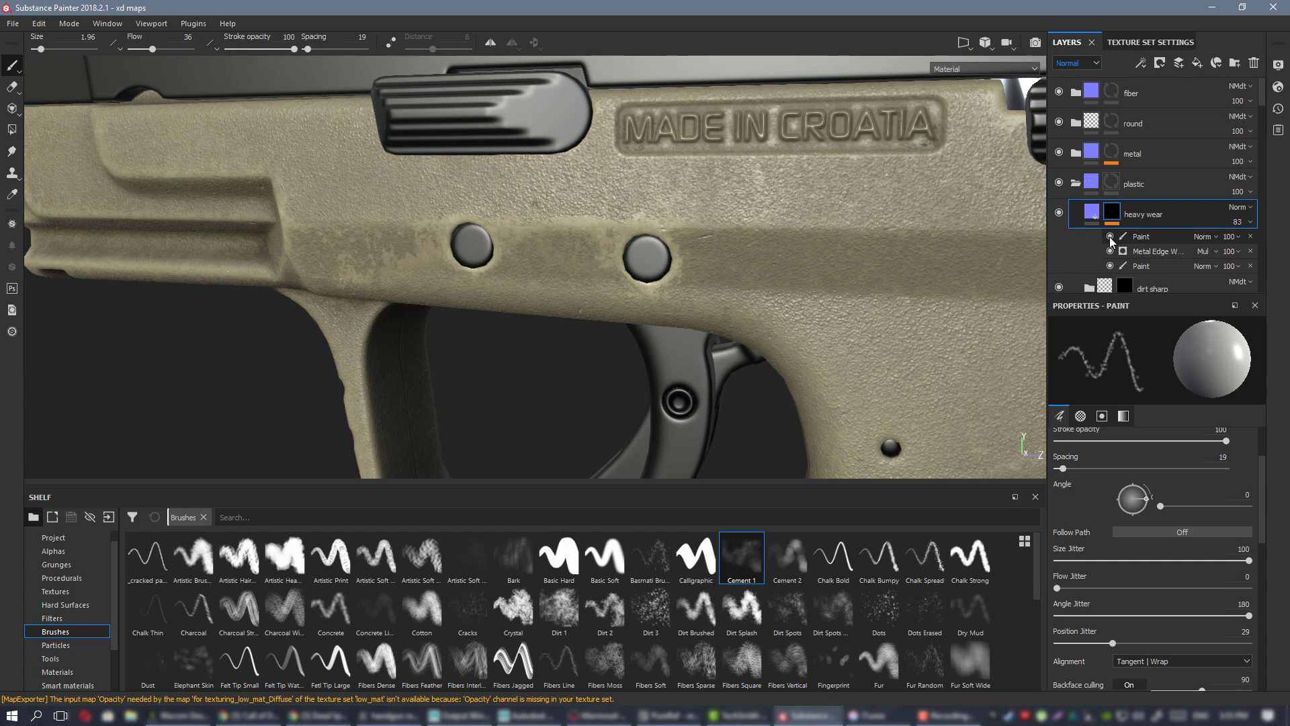
pyautogui.click(1141, 265)
pyautogui.click(735, 241)
pyautogui.hotkey('ctrl', 'z')
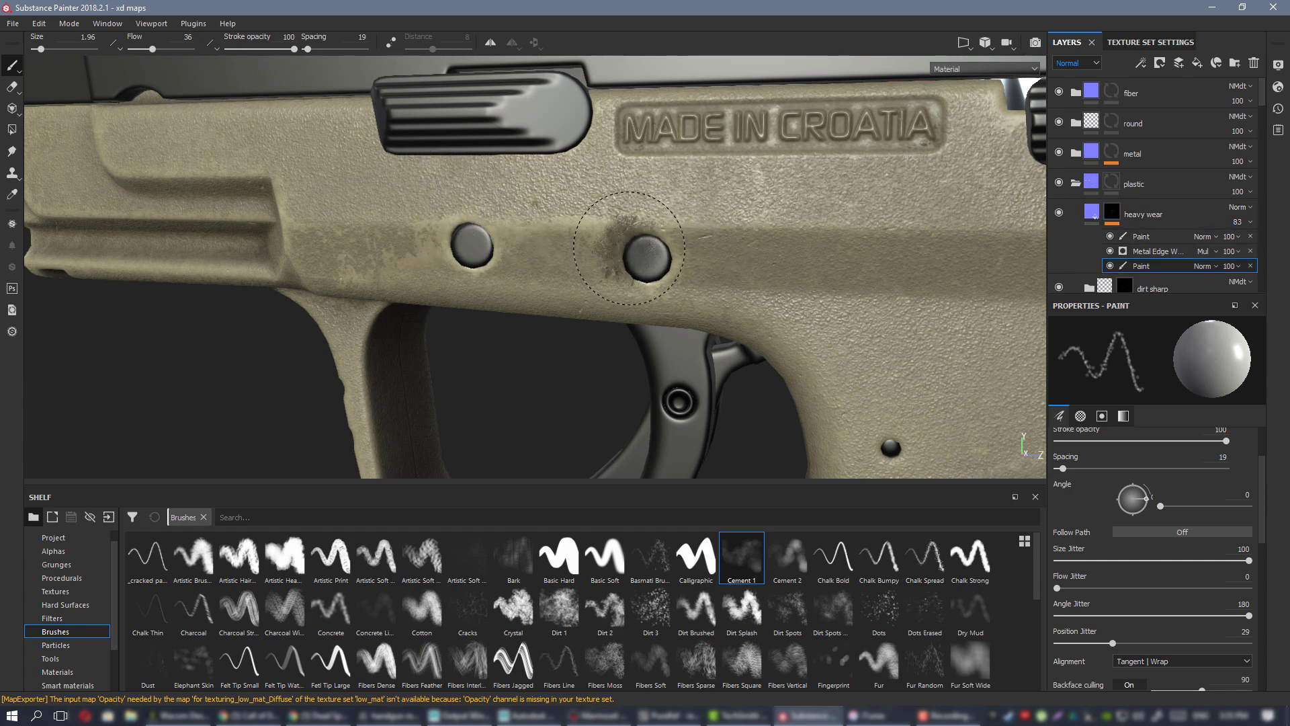
pyautogui.keyDown('alt'); pyautogui.moveTo(614, 239); pyautogui.dragTo(454, 224); pyautogui.keyUp('alt')
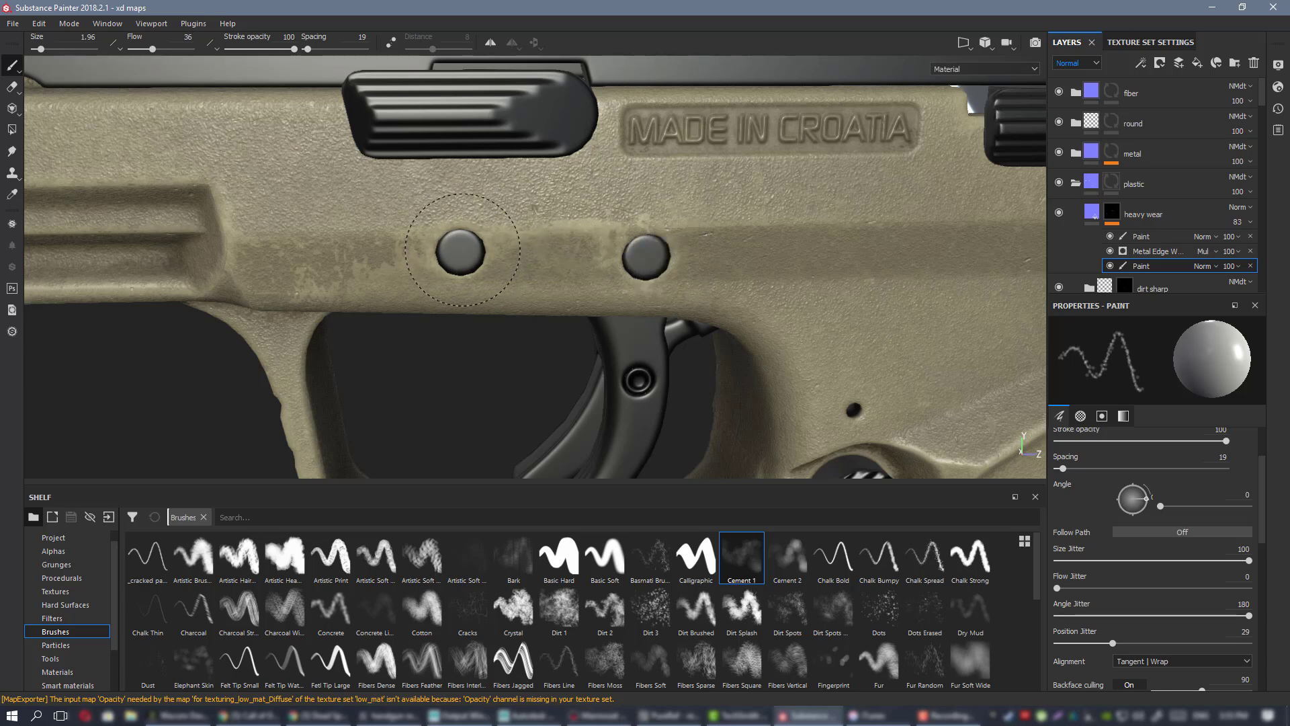
# - Erase some wear around the rear pin on the uppermost Paint effect of the heavy wear mask
pyautogui.click(11, 86)
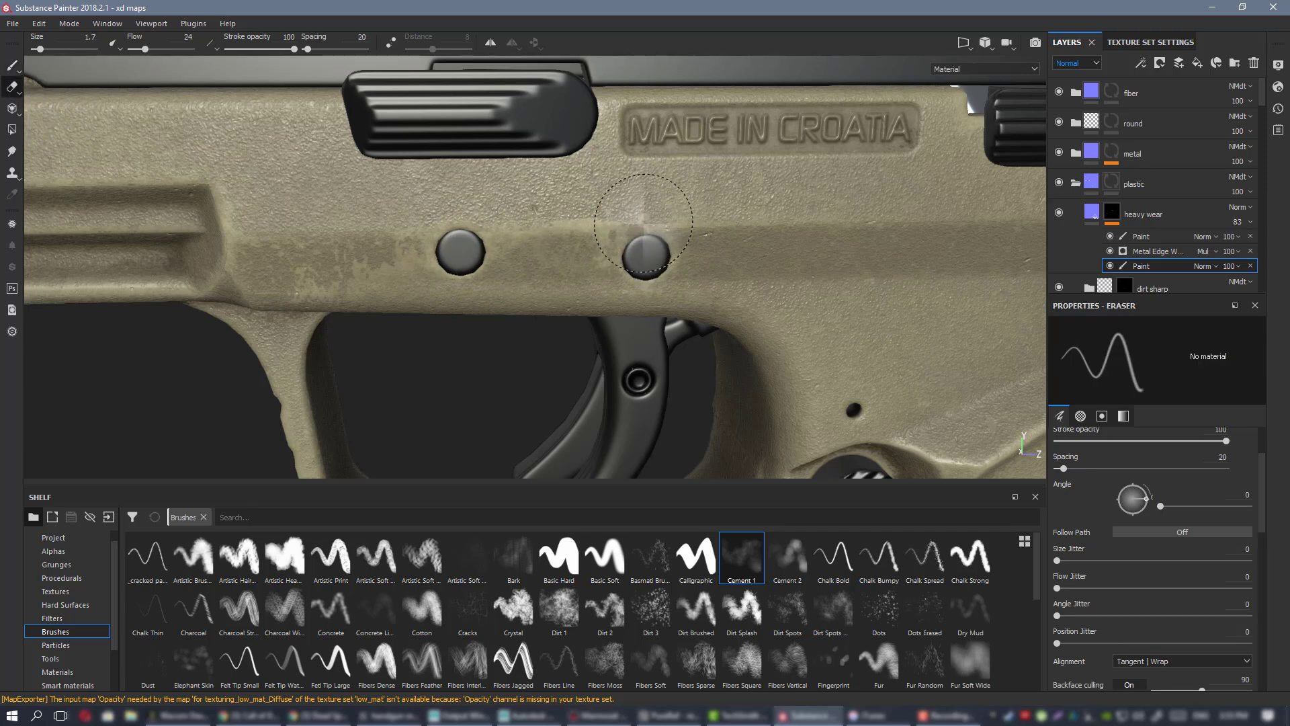
pyautogui.click(1172, 241)
pyautogui.moveTo(669, 253); pyautogui.dragTo(629, 244)
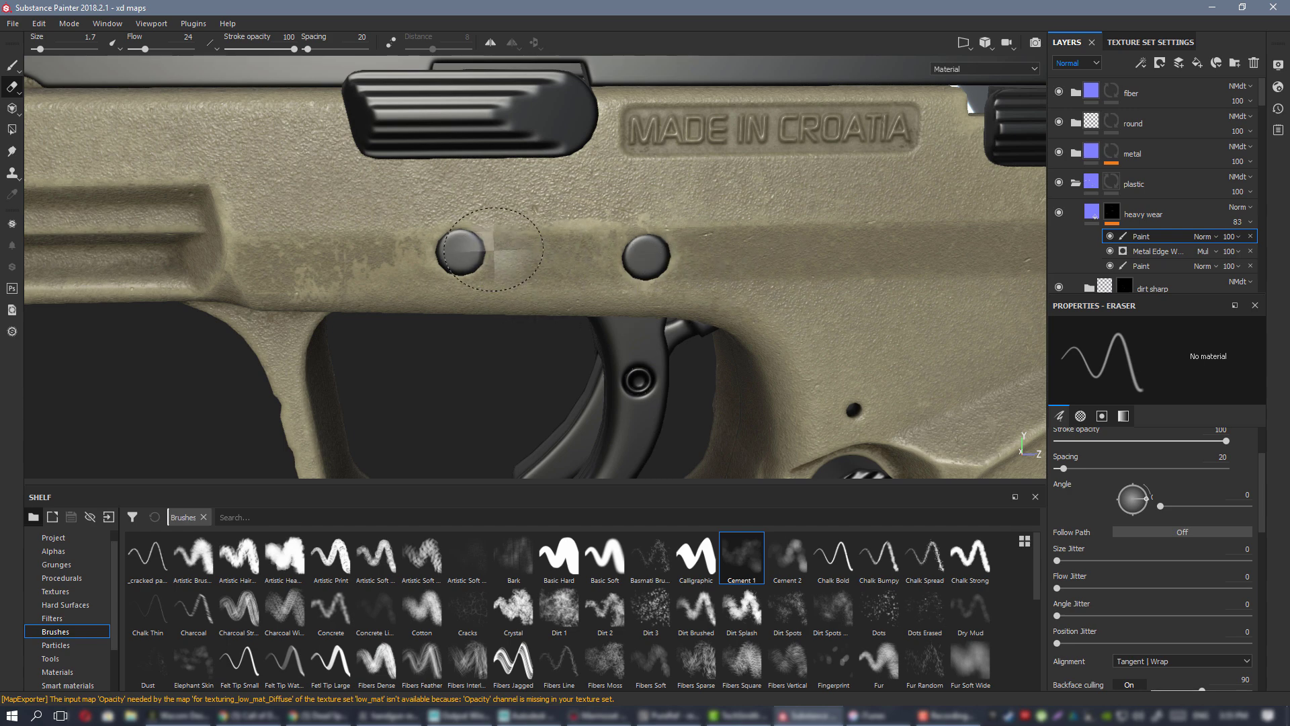
# - Cycle the viewport through the individual channels, including glossiness, the heavy wear mask and diffuse, to inspect the frame
pyautogui.keyDown('alt'); pyautogui.moveTo(494, 249); pyautogui.dragTo(464, 269); pyautogui.keyUp('alt')
pyautogui.press('c')
pyautogui.press('c')
pyautogui.press('c')
pyautogui.press('c')
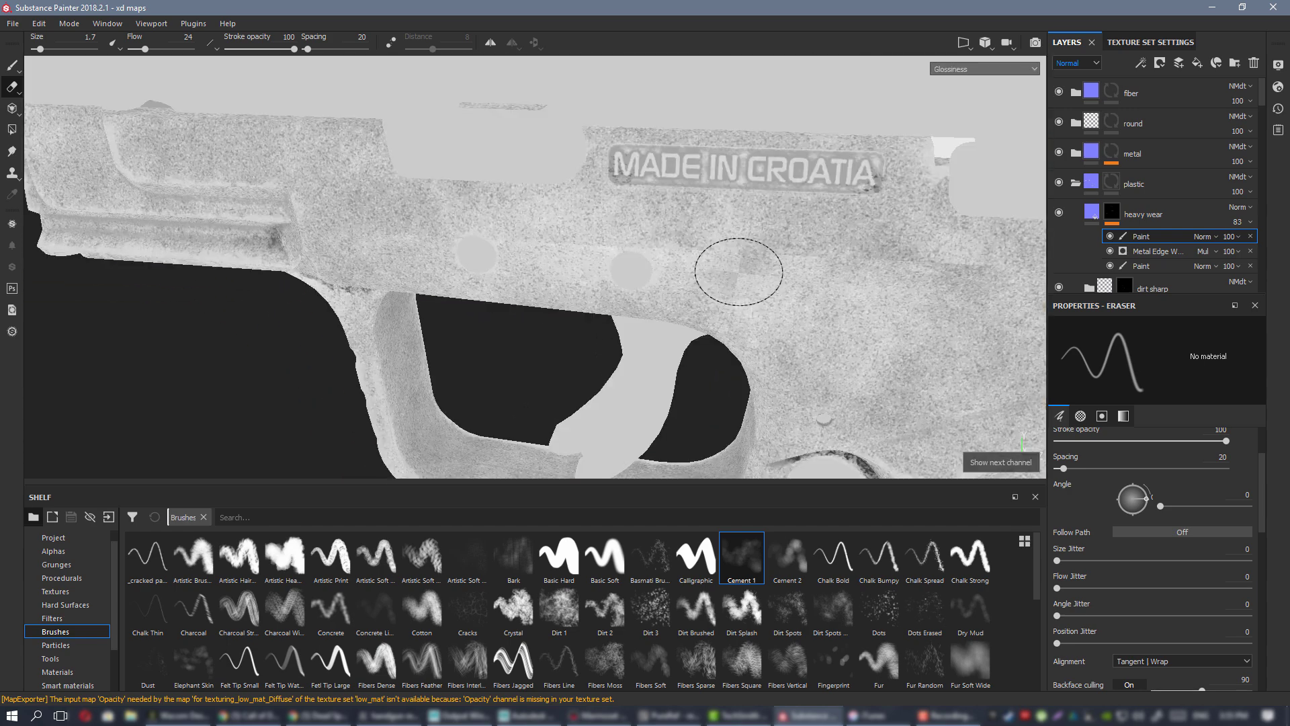
pyautogui.press('c')
pyautogui.press('c')
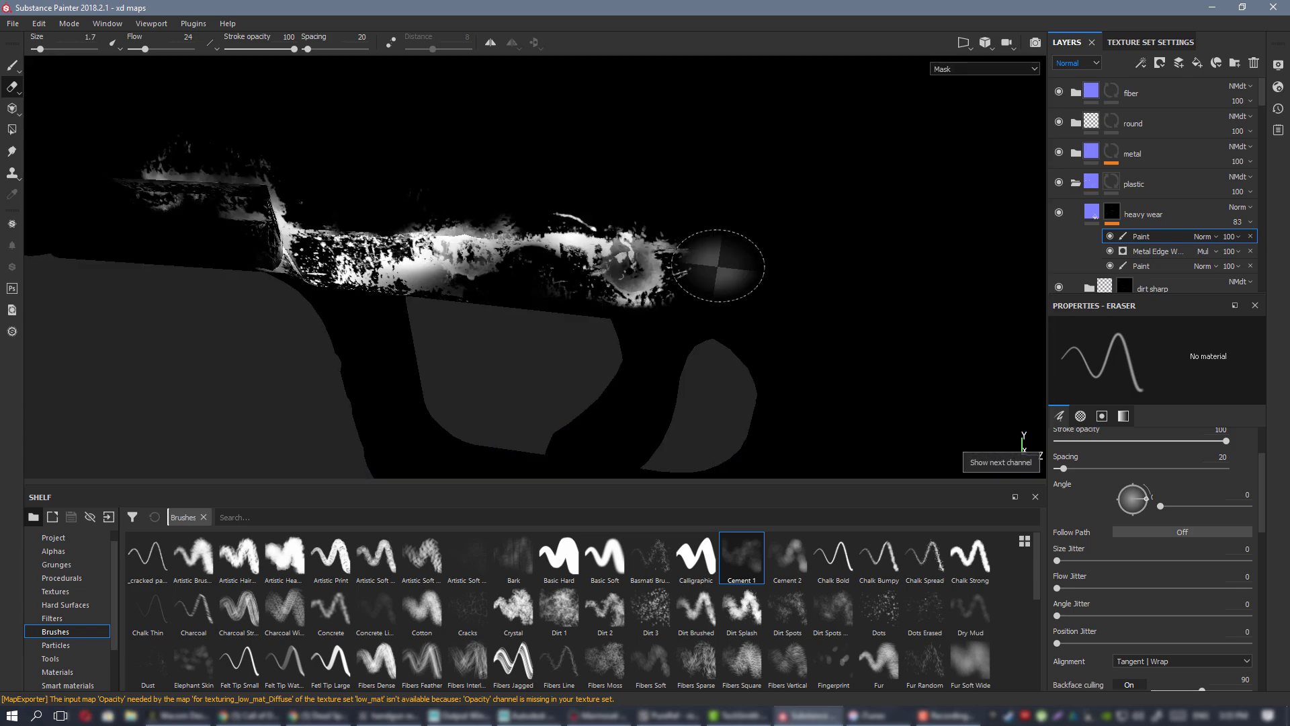
pyautogui.keyDown('alt'); pyautogui.moveTo(719, 267); pyautogui.dragTo(575, 223); pyautogui.keyUp('alt')
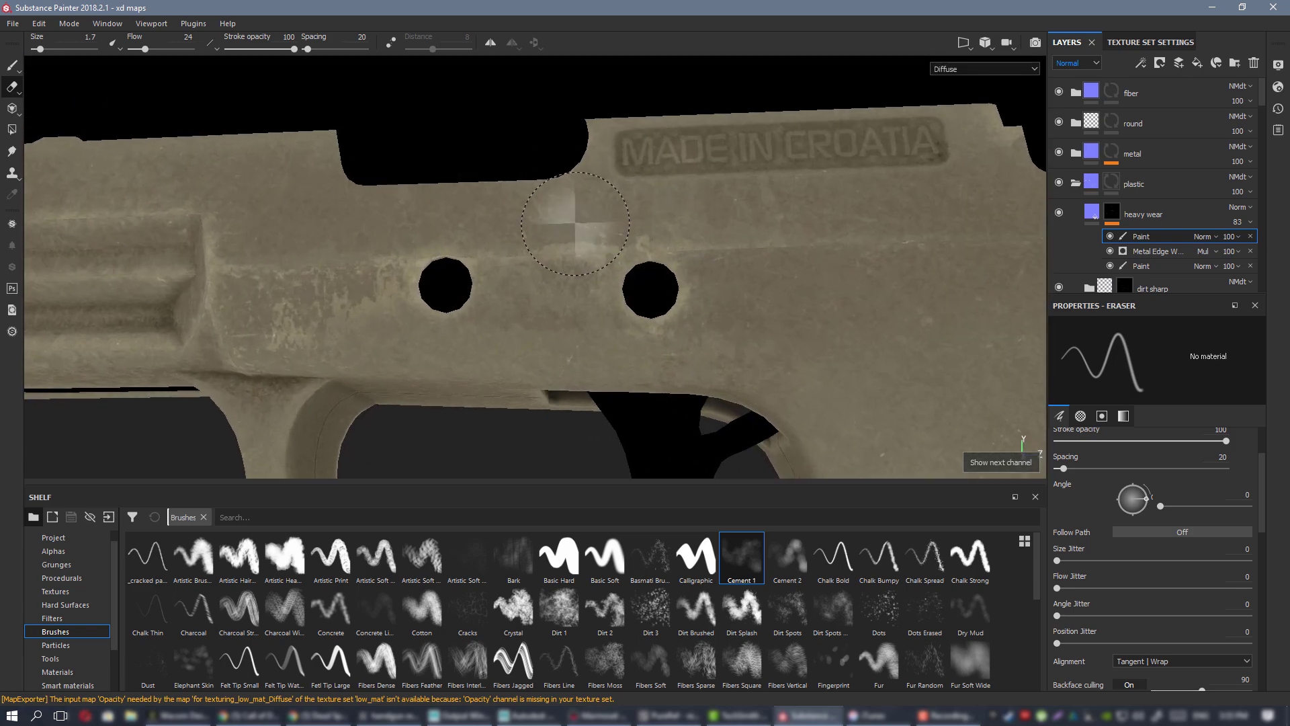
# - Examine the wear in the diffuse channel on both sides of the frame and return to the full material view
pyautogui.keyDown('alt'); pyautogui.moveTo(399, 184); pyautogui.dragTo(668, 256, button='right'); pyautogui.keyUp('alt')
pyautogui.keyDown('alt'); pyautogui.moveTo(667, 256); pyautogui.dragTo(685, 192); pyautogui.keyUp('alt')
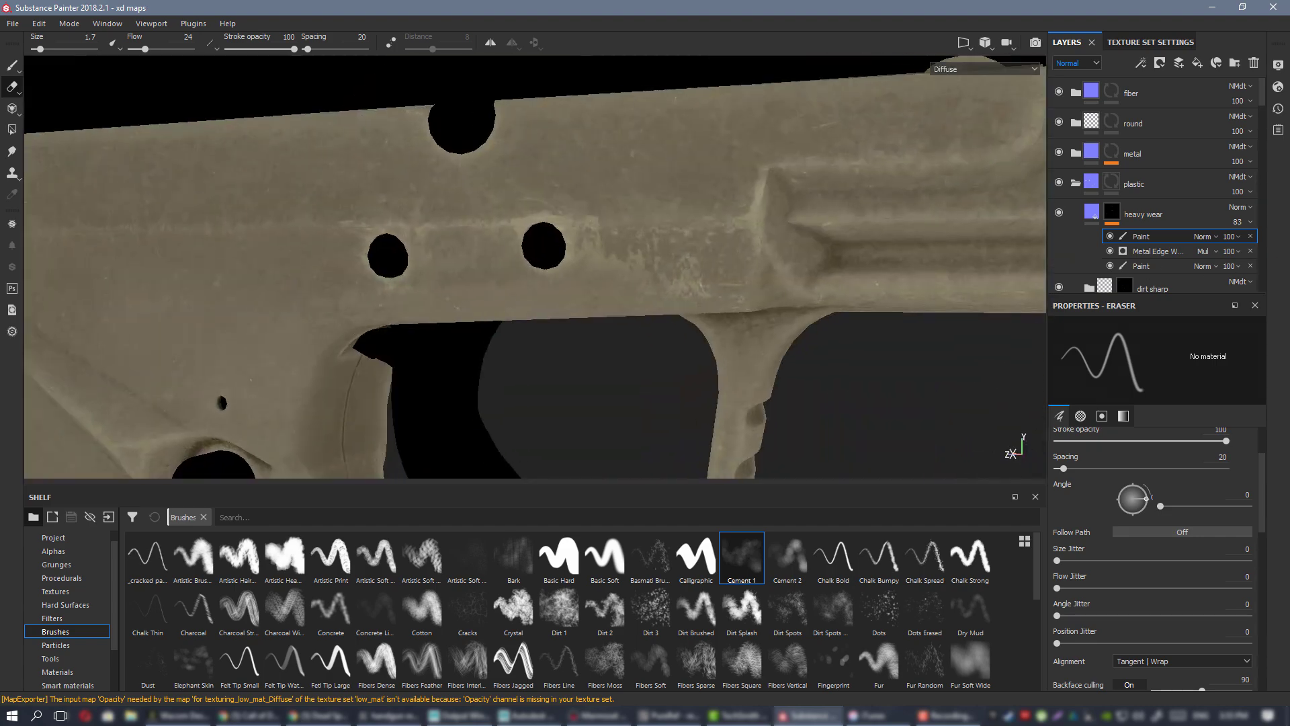
pyautogui.keyDown('alt'); pyautogui.moveTo(535, 205); pyautogui.dragTo(541, 210); pyautogui.keyUp('alt')
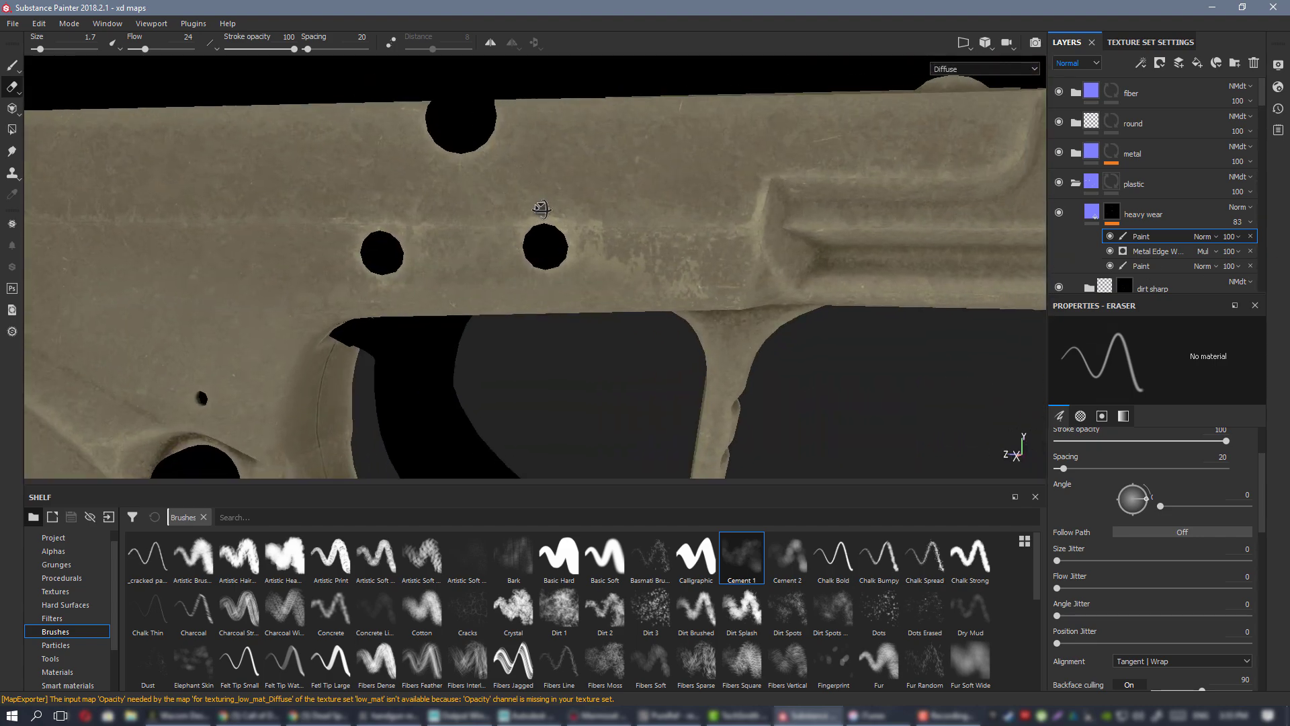
pyautogui.keyDown('alt'); pyautogui.moveTo(541, 209); pyautogui.dragTo(293, 178, button='right'); pyautogui.keyUp('alt')
pyautogui.moveTo(294, 179)
pyautogui.keyDown('alt'); pyautogui.mouseDown()
pyautogui.moveTo(381, 153)
pyautogui.moveTo(316, 176)
pyautogui.mouseUp(); pyautogui.keyUp('alt')
pyautogui.keyDown('alt'); pyautogui.moveTo(316, 176); pyautogui.dragTo(255, 161, button='right'); pyautogui.keyUp('alt')
pyautogui.keyDown('alt'); pyautogui.moveTo(255, 162); pyautogui.dragTo(35, 208); pyautogui.keyUp('alt')
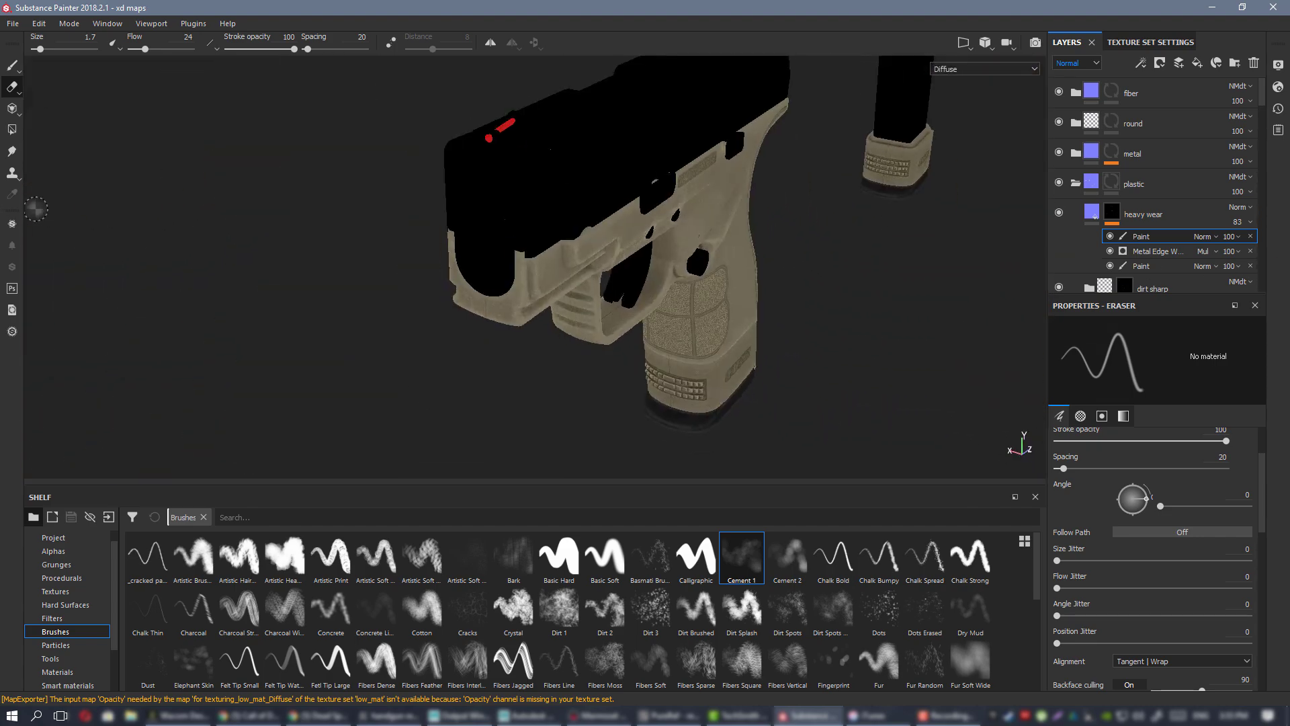
pyautogui.keyDown('alt'); pyautogui.moveTo(750, 209); pyautogui.dragTo(418, 193); pyautogui.keyUp('alt')
pyautogui.keyDown('alt'); pyautogui.moveTo(418, 193); pyautogui.dragTo(563, 223, button='right'); pyautogui.keyUp('alt')
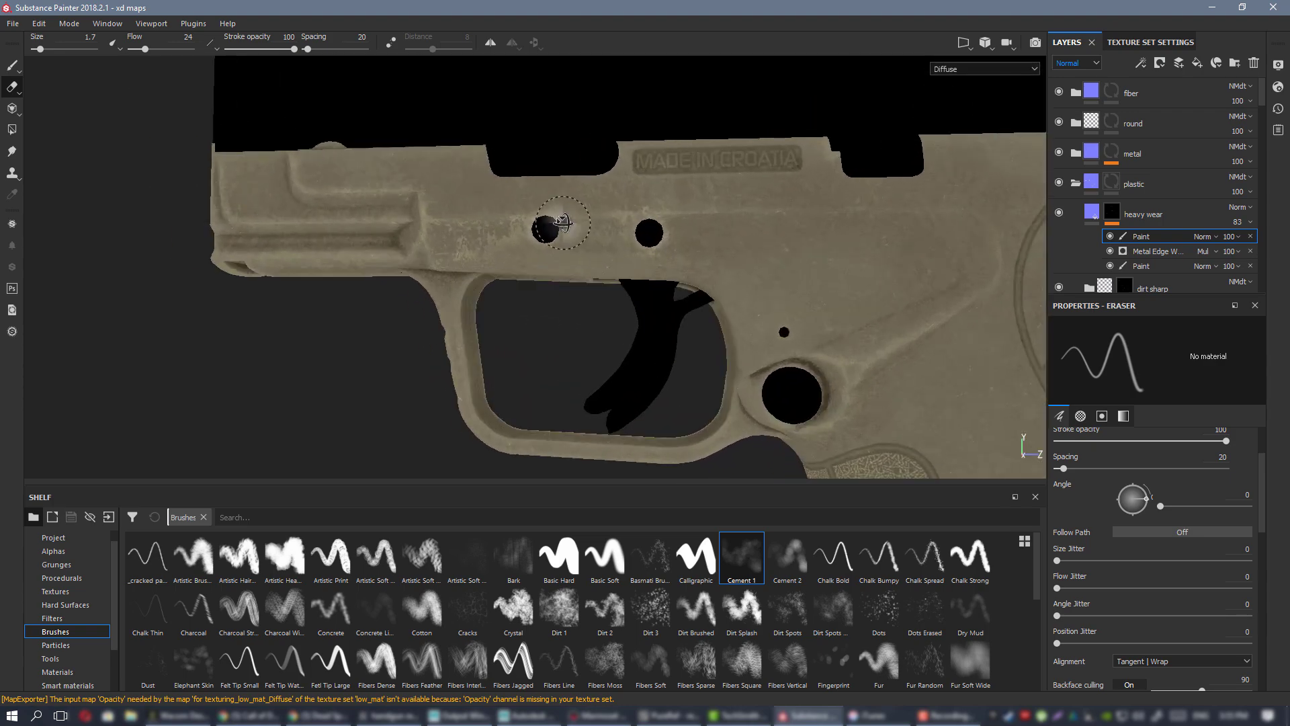
pyautogui.press('m')
# - Set the heavy wear layer's diffuse colour to a neutral grey of 0.639 and check the wear on the whole pistol
pyautogui.keyDown('alt'); pyautogui.moveTo(563, 222); pyautogui.dragTo(665, 252); pyautogui.keyUp('alt')
pyautogui.keyDown('alt'); pyautogui.moveTo(665, 252); pyautogui.dragTo(722, 289, button='right'); pyautogui.keyUp('alt')
pyautogui.keyDown('alt'); pyautogui.moveTo(723, 289); pyautogui.dragTo(645, 309); pyautogui.keyUp('alt')
pyautogui.click(1091, 212)
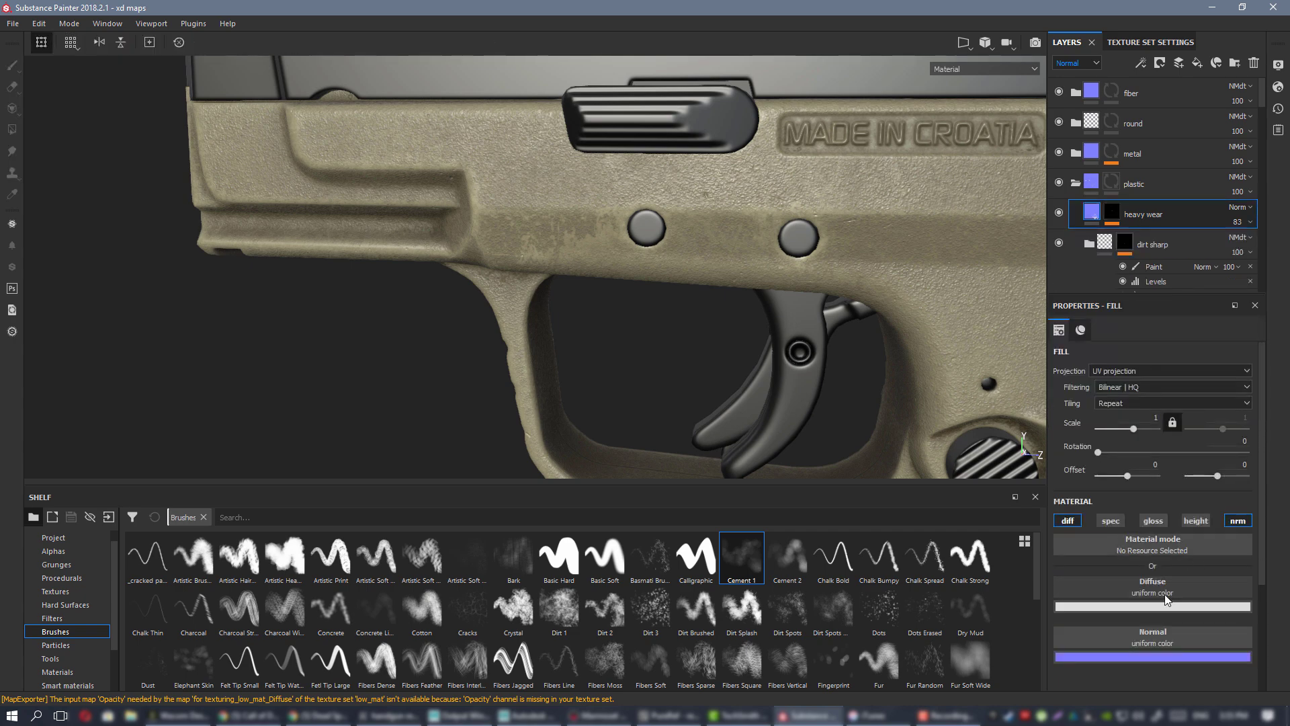
pyautogui.click(1166, 605)
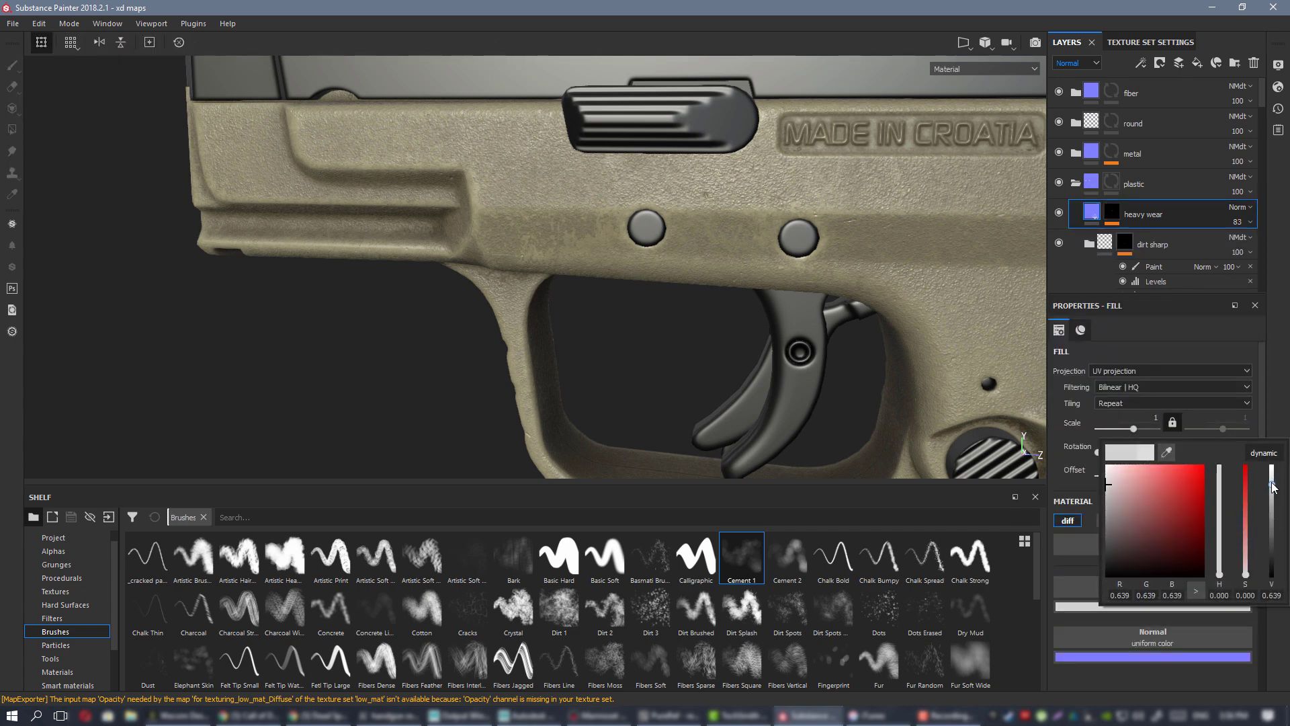
pyautogui.keyDown('alt'); pyautogui.moveTo(679, 255); pyautogui.dragTo(443, 161, button='right'); pyautogui.keyUp('alt')
pyautogui.keyDown('alt'); pyautogui.moveTo(678, 248); pyautogui.dragTo(417, 251, button='middle'); pyautogui.keyUp('alt')
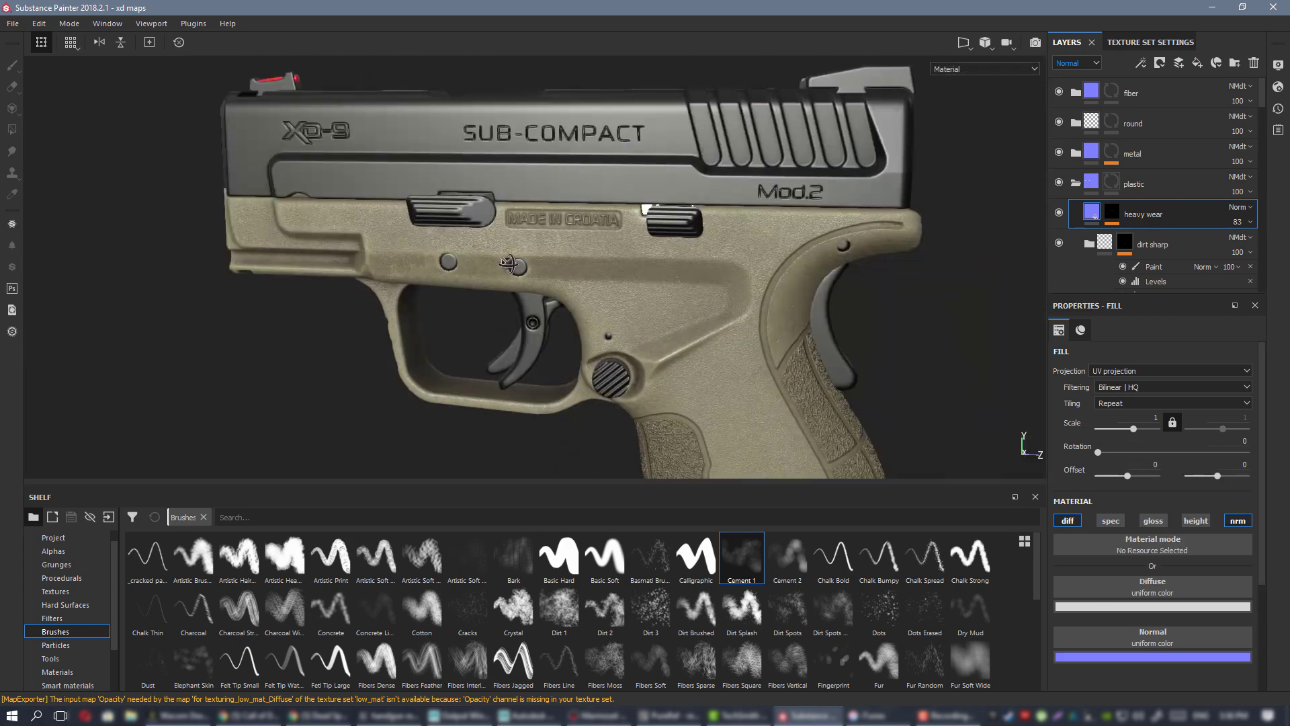
pyautogui.keyDown('alt'); pyautogui.moveTo(470, 252); pyautogui.dragTo(557, 257); pyautogui.keyUp('alt')
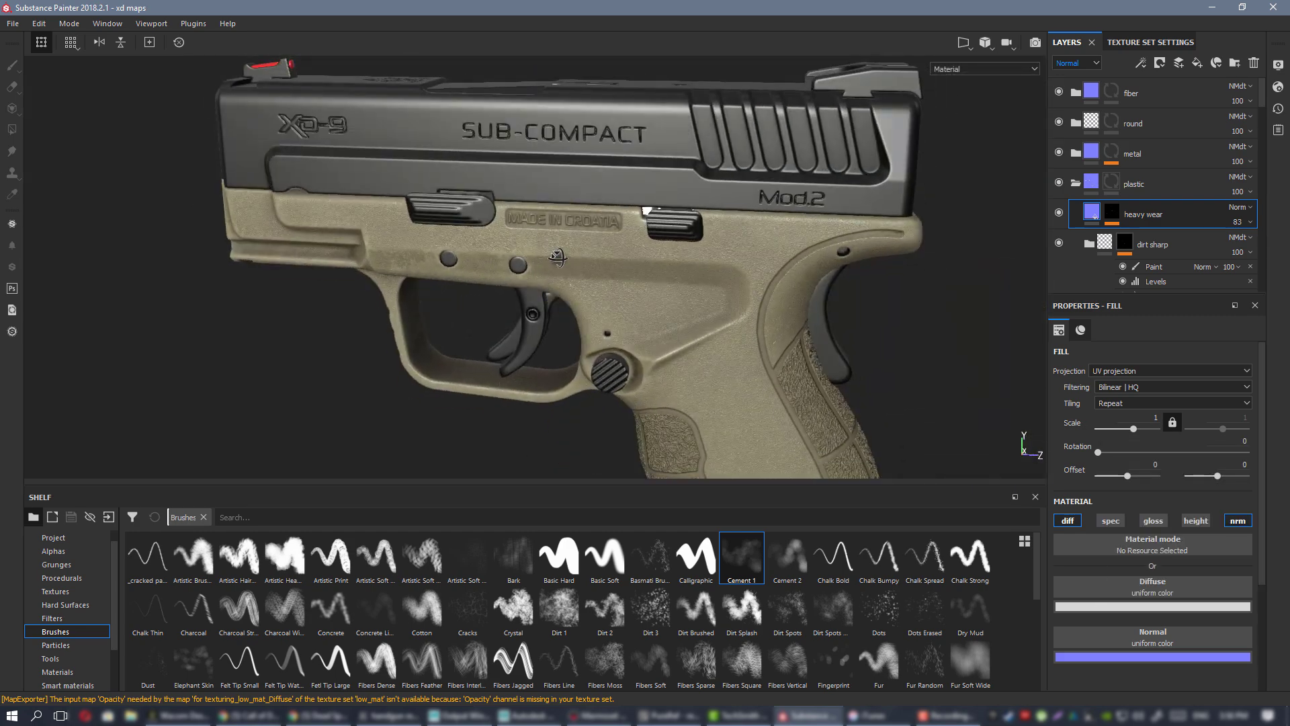
pyautogui.keyDown('alt'); pyautogui.moveTo(454, 188); pyautogui.dragTo(597, 221); pyautogui.keyUp('alt')
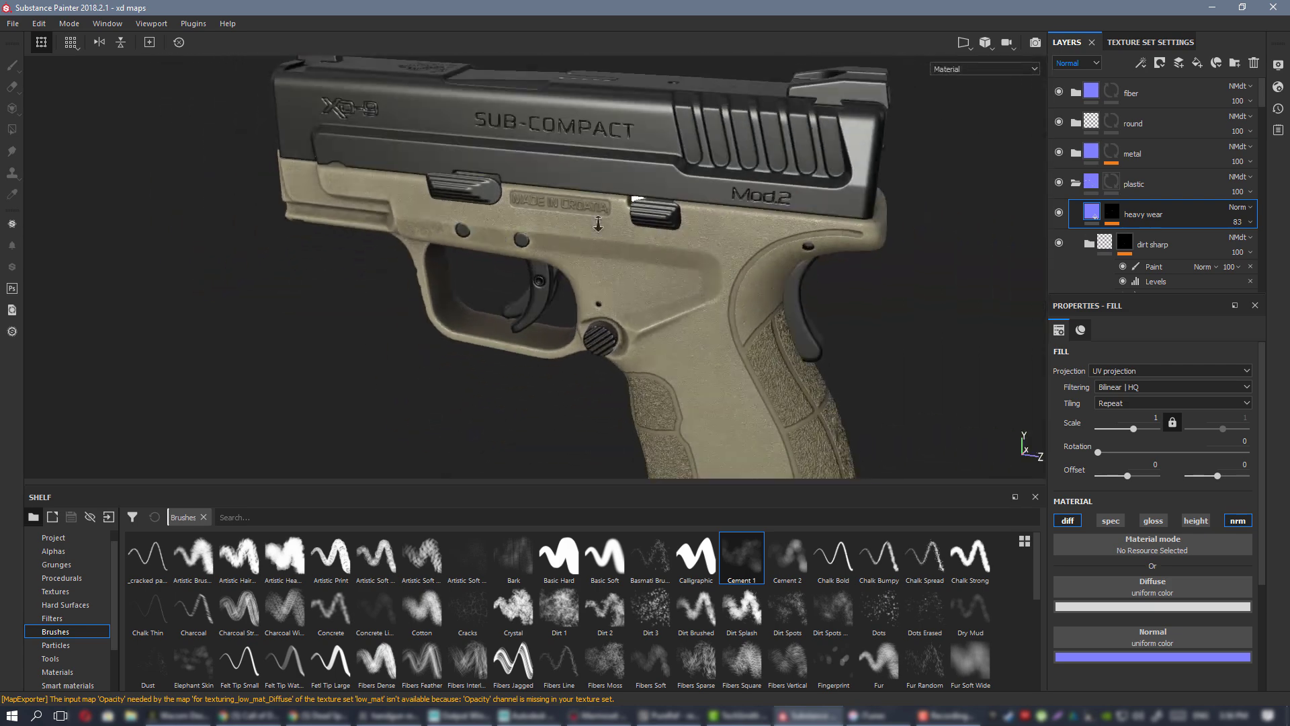
pyautogui.keyDown('alt'); pyautogui.moveTo(597, 222); pyautogui.dragTo(524, 201, button='right'); pyautogui.keyUp('alt')
pyautogui.keyDown('alt'); pyautogui.moveTo(524, 202); pyautogui.dragTo(490, 209); pyautogui.keyUp('alt')
# - Switch to the PureRef reference board and study the wear marked around the pins on the Springfield Armory pistol photo
pyautogui.hotkey('alt', 'Tab')
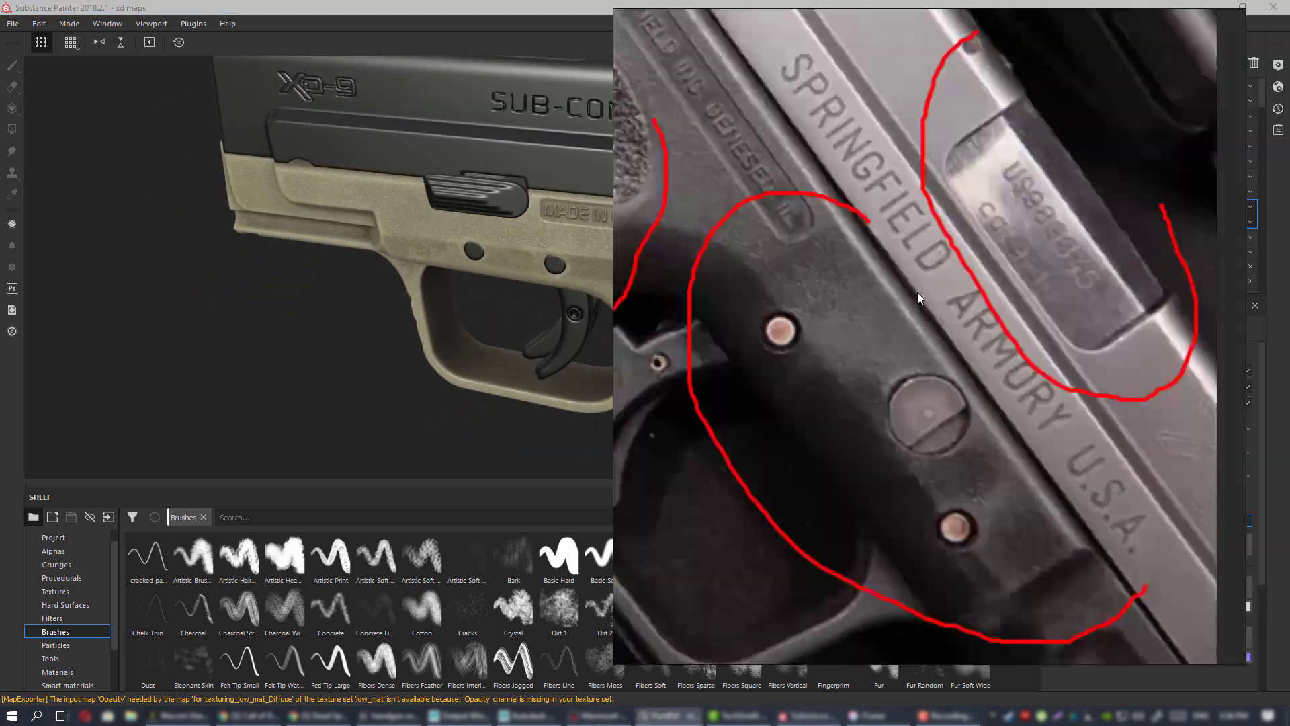
pyautogui.moveTo(917, 293); pyautogui.dragTo(835, 283, button='right')
pyautogui.scroll(-4, 797, 337)
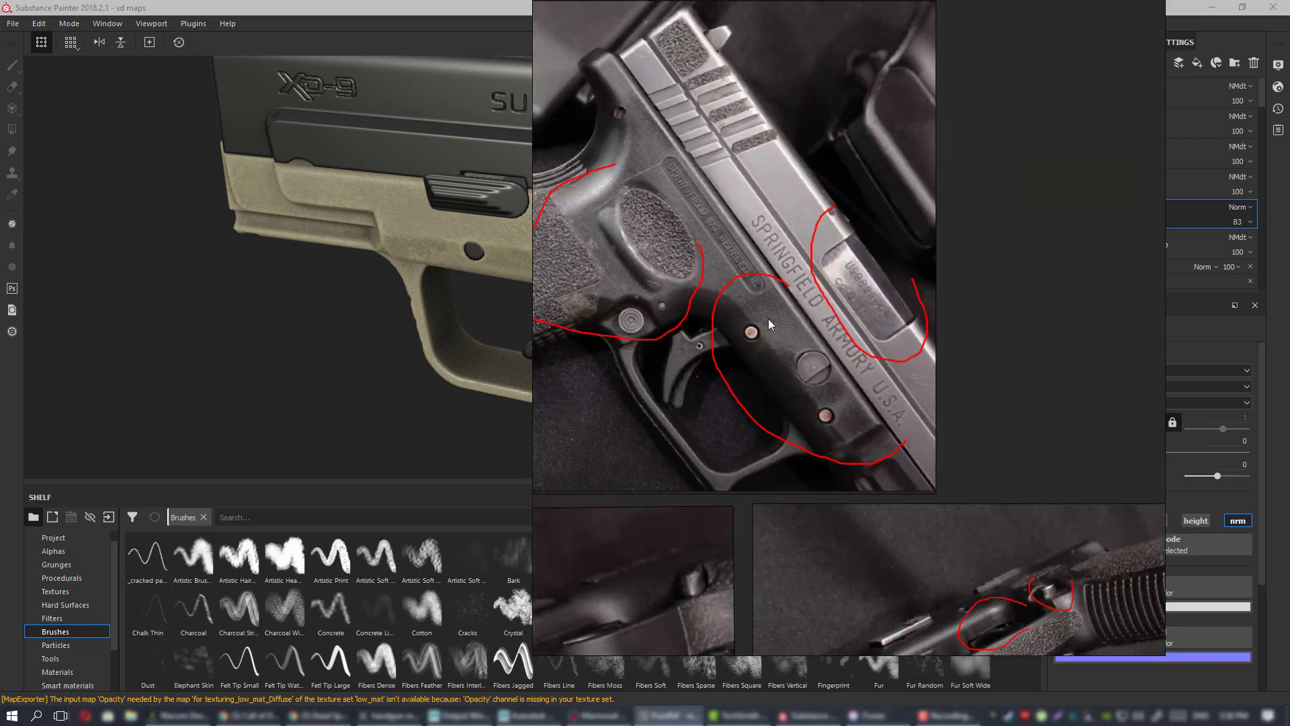
pyautogui.scroll(2, 784, 354)
pyautogui.scroll(-3, 783, 325)
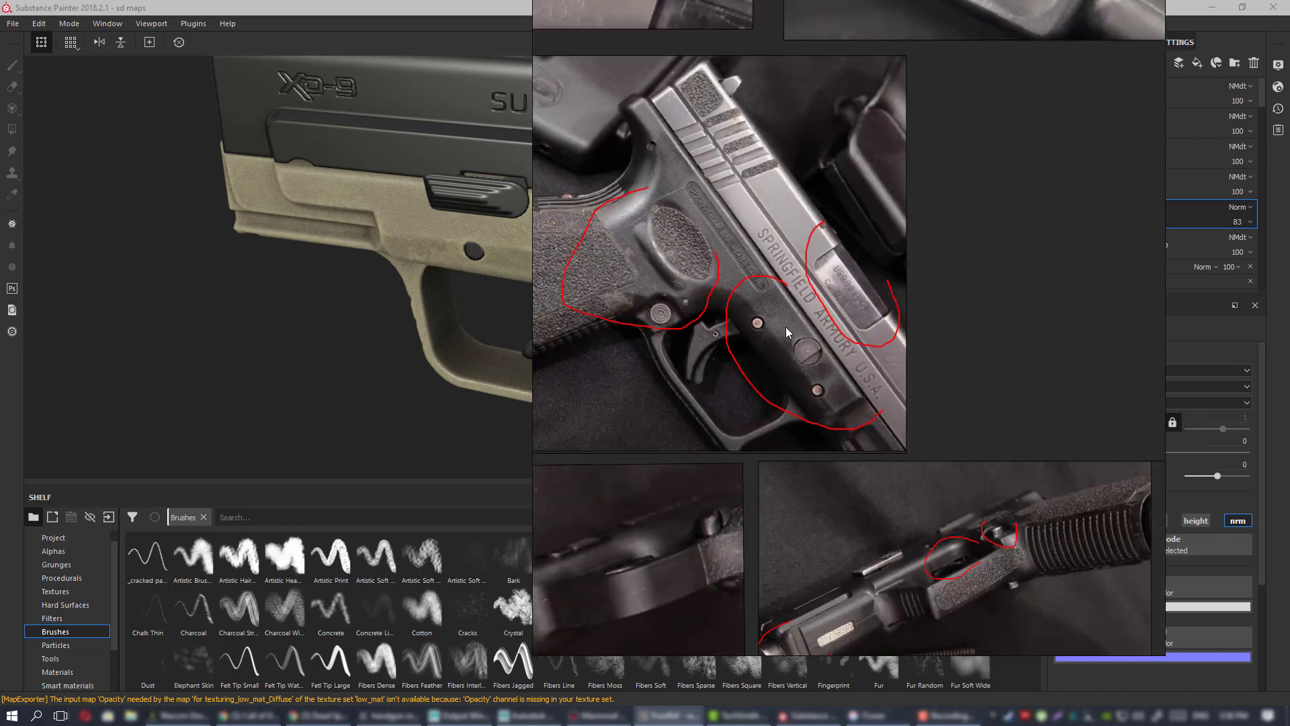
pyautogui.scroll(-3, 788, 334)
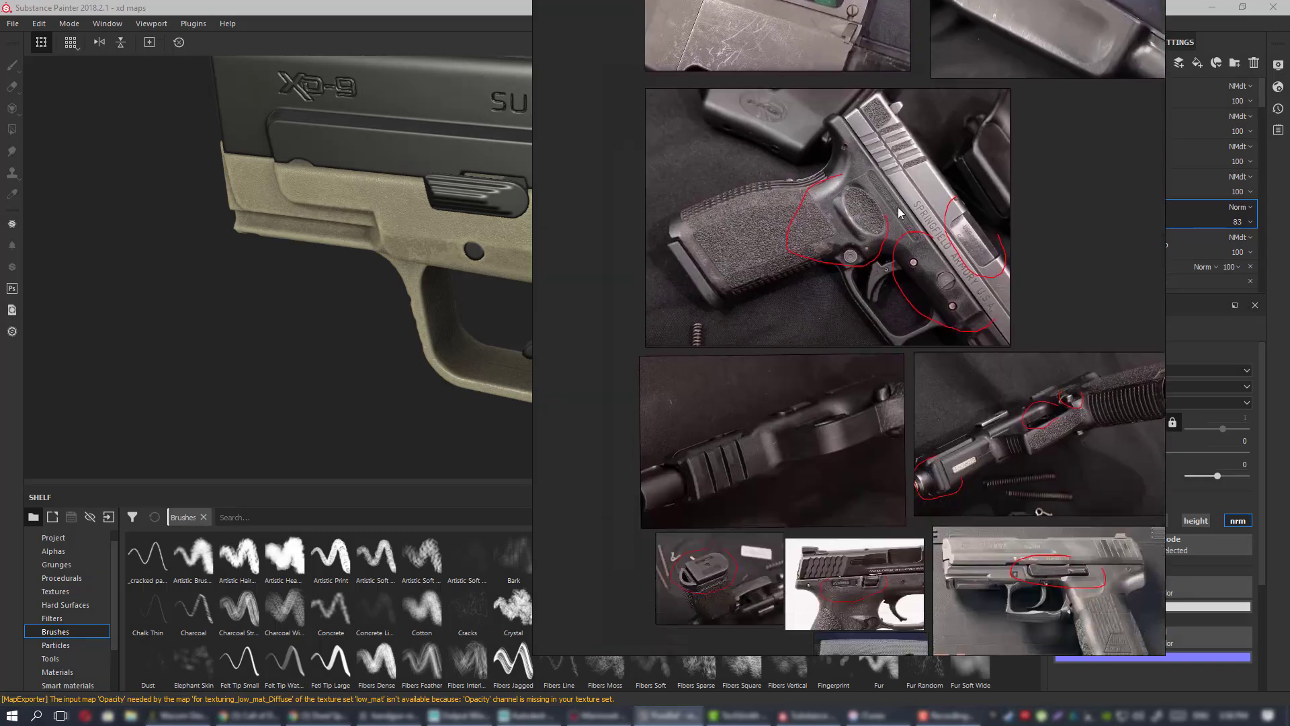
# - Study the fine scratches on the carry-handle rifle photo above the marked pistol reference
pyautogui.scroll(5, 863, 299)
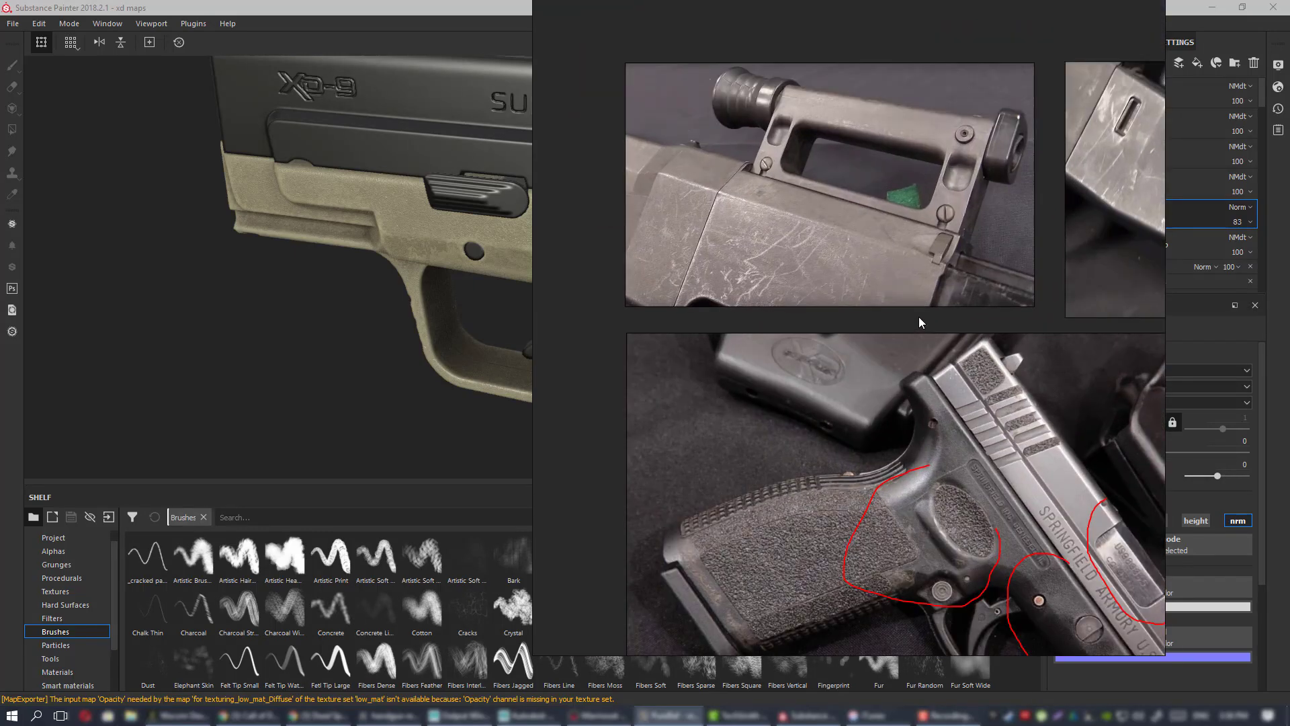
pyautogui.scroll(2, 790, 197)
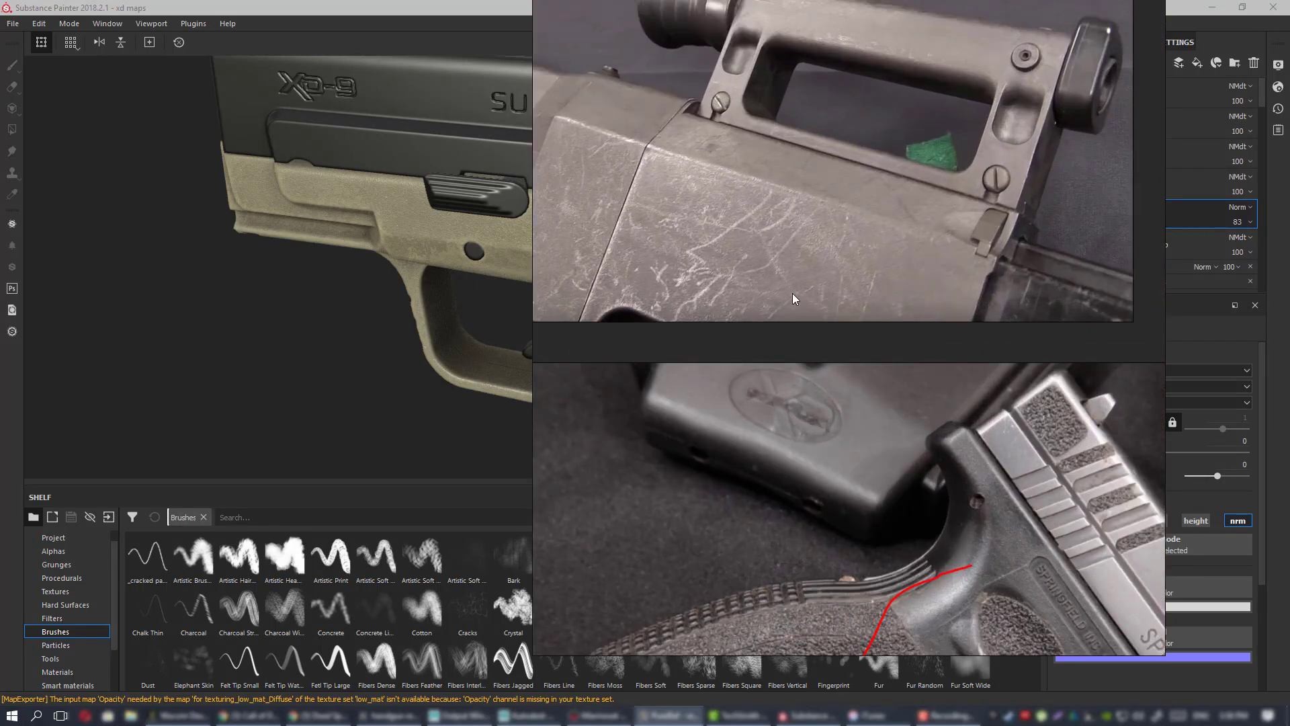
pyautogui.scroll(-4, 668, 251)
pyautogui.scroll(3, 688, 250)
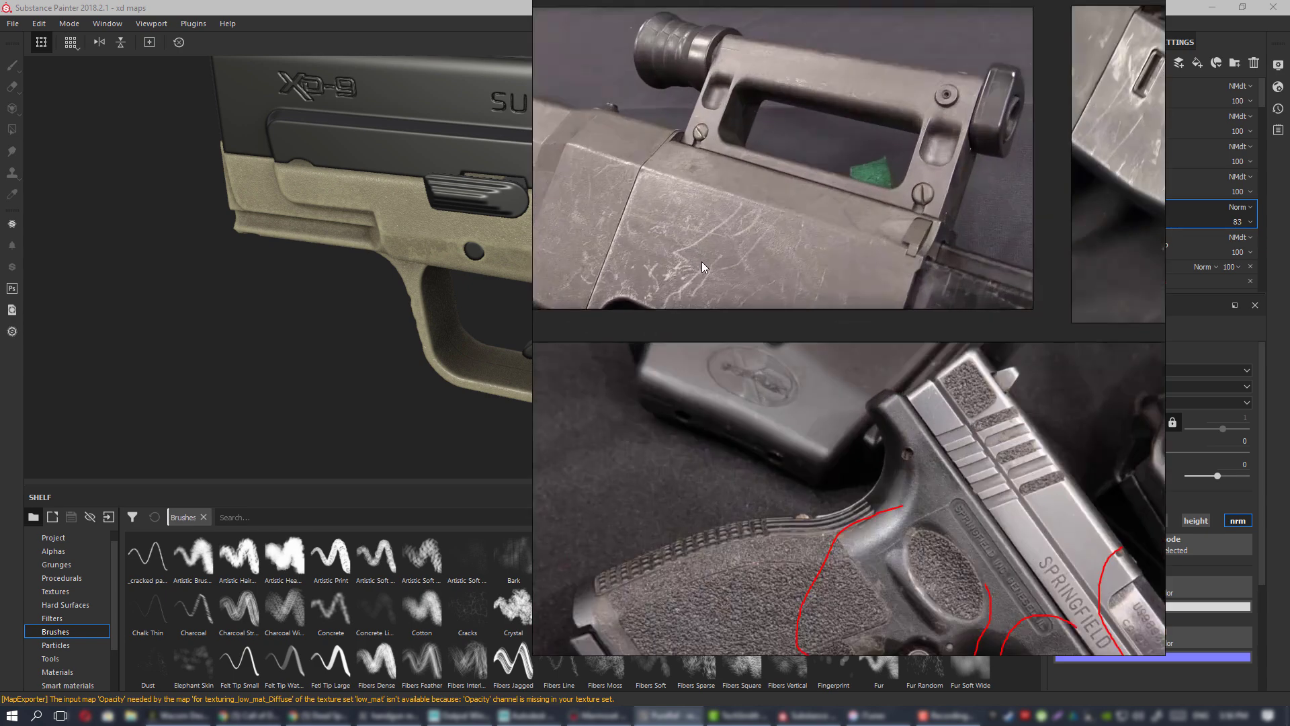
pyautogui.moveTo(701, 261); pyautogui.dragTo(1289, 260, button='right')
# - Return to the pistol, show the layer stack's Diffuse channel, and enable glossiness on the heavy wear fill layer
pyautogui.moveTo(584, 256)
pyautogui.keyDown('alt'); pyautogui.mouseDown()
pyautogui.moveTo(671, 222)
pyautogui.moveTo(686, 232)
pyautogui.mouseUp(); pyautogui.keyUp('alt')
pyautogui.moveTo(328, 210)
pyautogui.keyDown('alt'); pyautogui.mouseDown(button='middle')
pyautogui.moveTo(645, 217)
pyautogui.moveTo(638, 207)
pyautogui.moveTo(634, 239)
pyautogui.moveTo(275, 239)
pyautogui.mouseUp(button='middle'); pyautogui.keyUp('alt')
pyautogui.keyDown('alt'); pyautogui.moveTo(275, 239); pyautogui.dragTo(144, 135, button='right'); pyautogui.keyUp('alt')
pyautogui.keyDown('alt'); pyautogui.moveTo(368, 250); pyautogui.dragTo(685, 155); pyautogui.keyUp('alt')
pyautogui.keyDown('alt'); pyautogui.moveTo(685, 155); pyautogui.dragTo(602, 285, button='right'); pyautogui.keyUp('alt')
pyautogui.keyDown('alt'); pyautogui.moveTo(602, 285); pyautogui.dragTo(923, 239); pyautogui.keyUp('alt')
pyautogui.click(1073, 64)
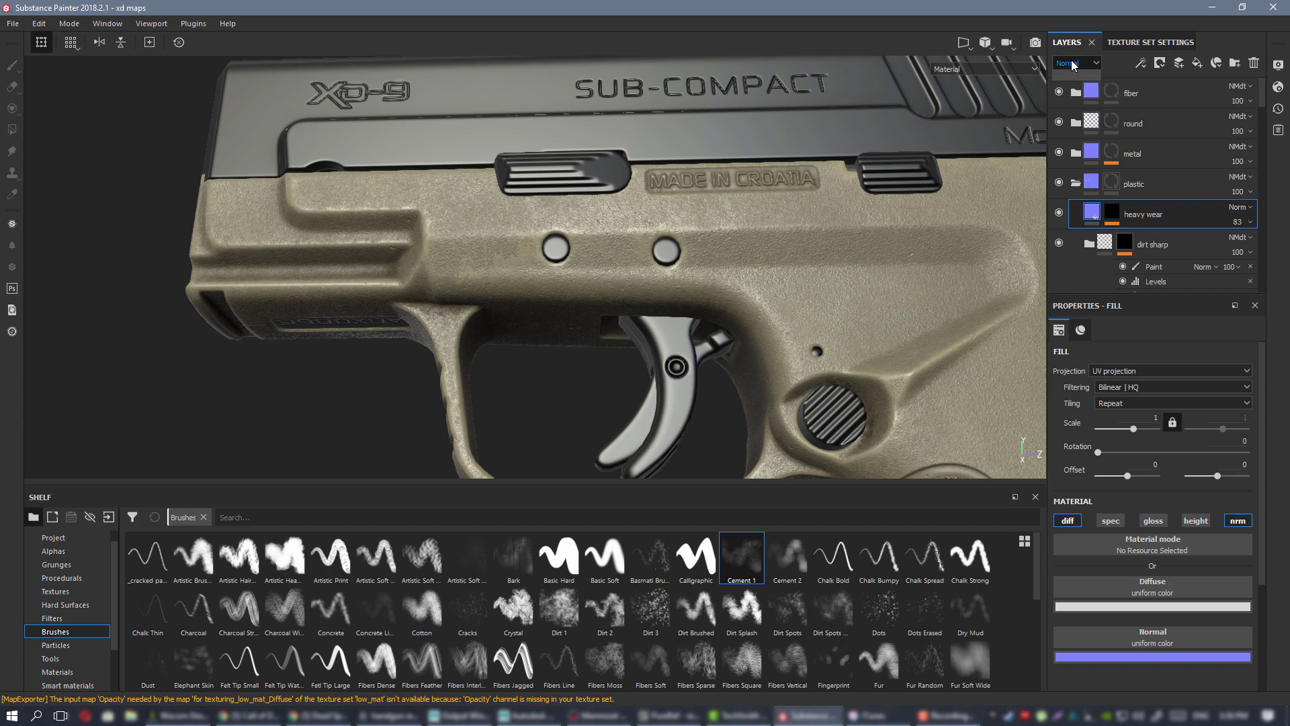
pyautogui.keyDown('alt'); pyautogui.moveTo(506, 204); pyautogui.dragTo(638, 272); pyautogui.keyUp('alt')
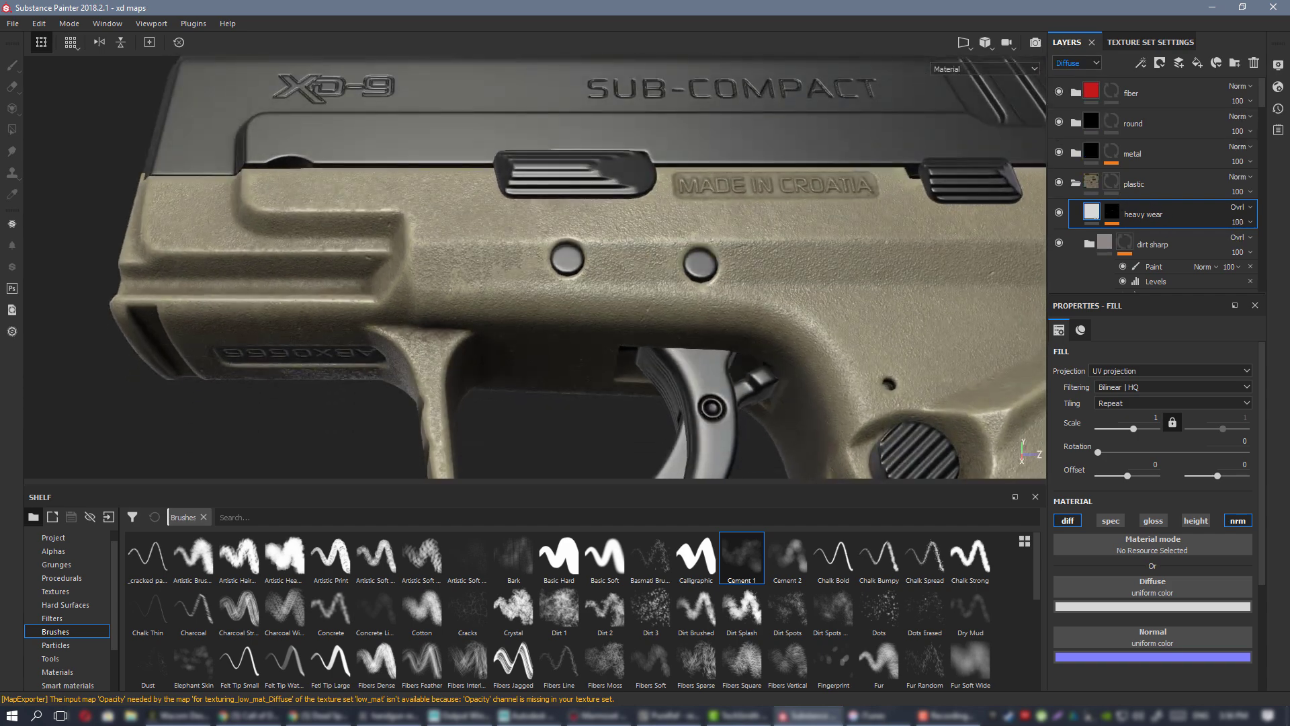
pyautogui.click(1153, 521)
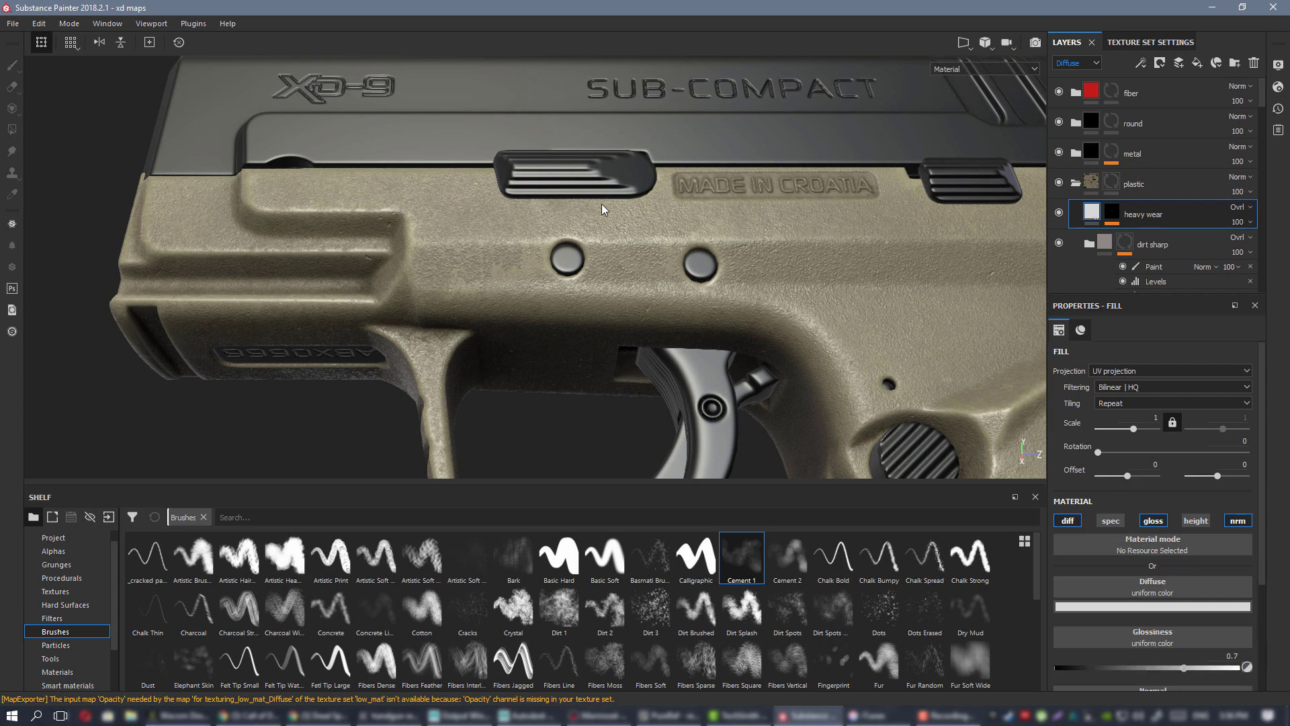
# - Lower the heavy wear layer's glossiness to 0.3636 while viewing the wear beside the pins
pyautogui.keyDown('alt'); pyautogui.moveTo(616, 279); pyautogui.dragTo(674, 299, button='right'); pyautogui.keyUp('alt')
pyautogui.keyDown('alt'); pyautogui.moveTo(673, 299); pyautogui.dragTo(656, 240); pyautogui.keyUp('alt')
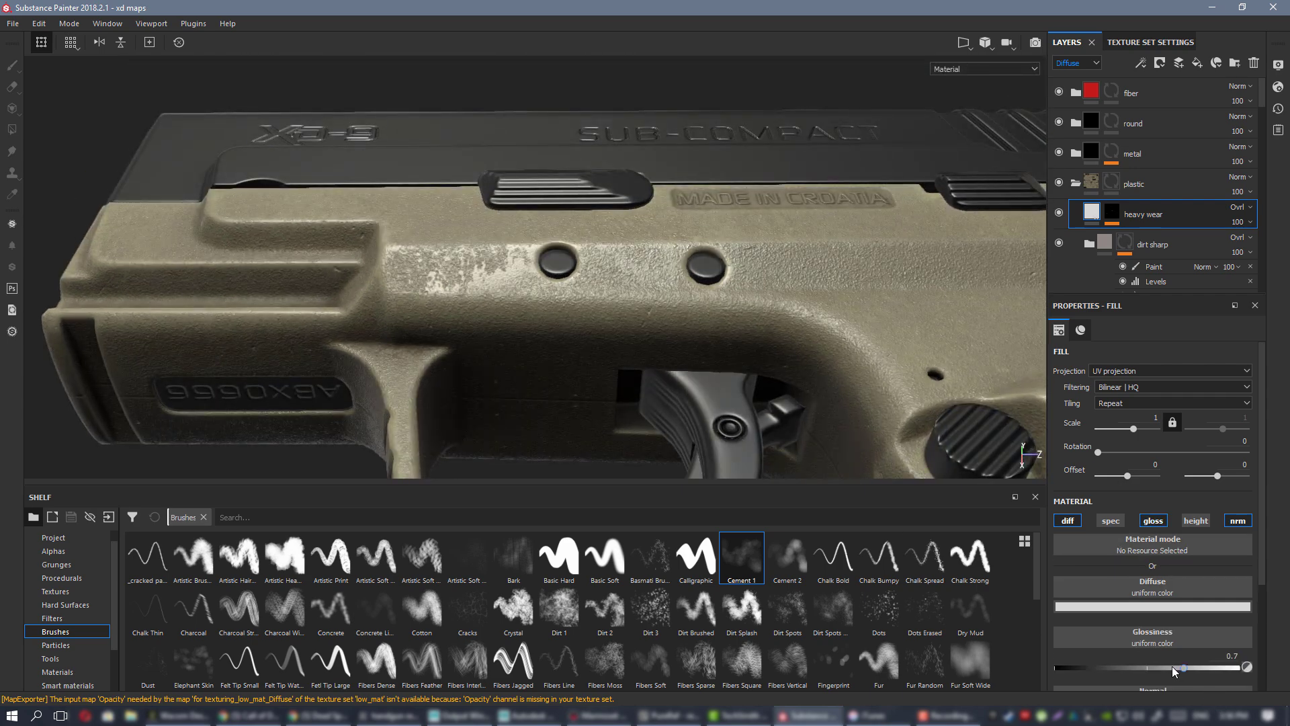
pyautogui.moveTo(1131, 667); pyautogui.dragTo(1125, 668)
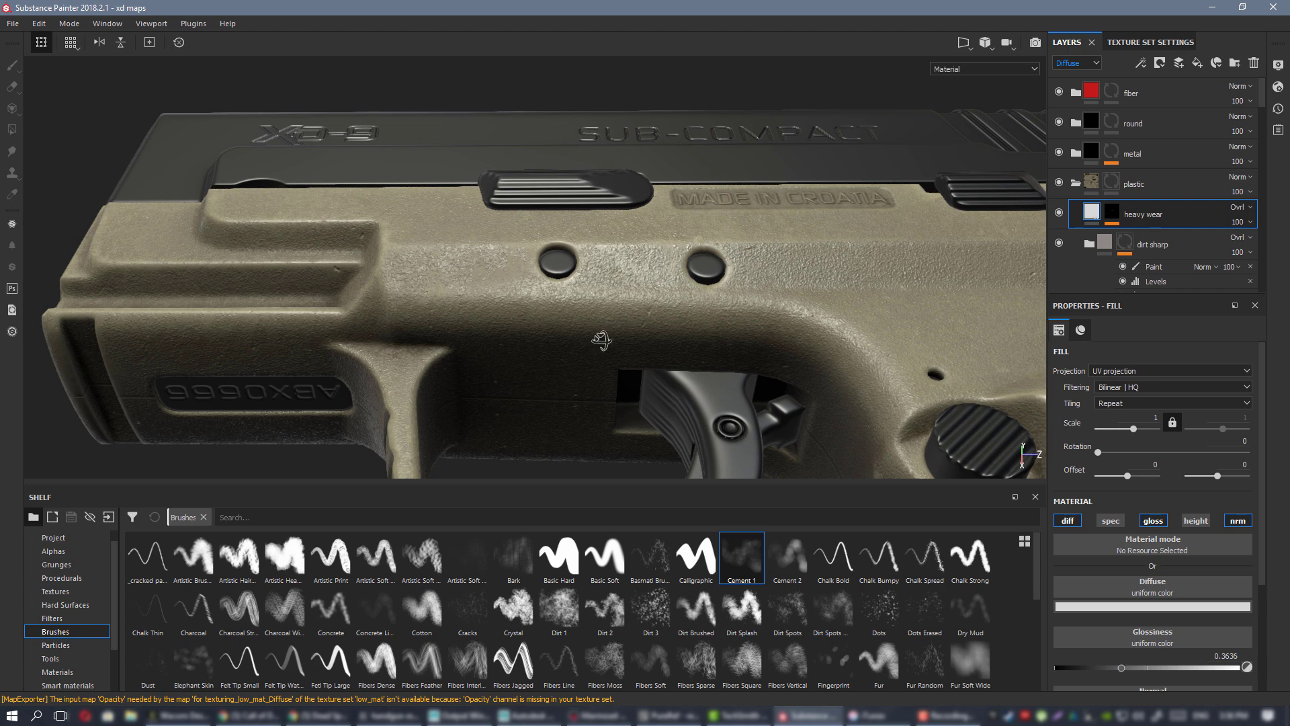
# - Examine the heavy wear around the frame pins from several angles and distances in the material view
pyautogui.keyDown('alt'); pyautogui.moveTo(601, 340); pyautogui.dragTo(531, 402); pyautogui.keyUp('alt')
pyautogui.scroll(-3, 623, 309)
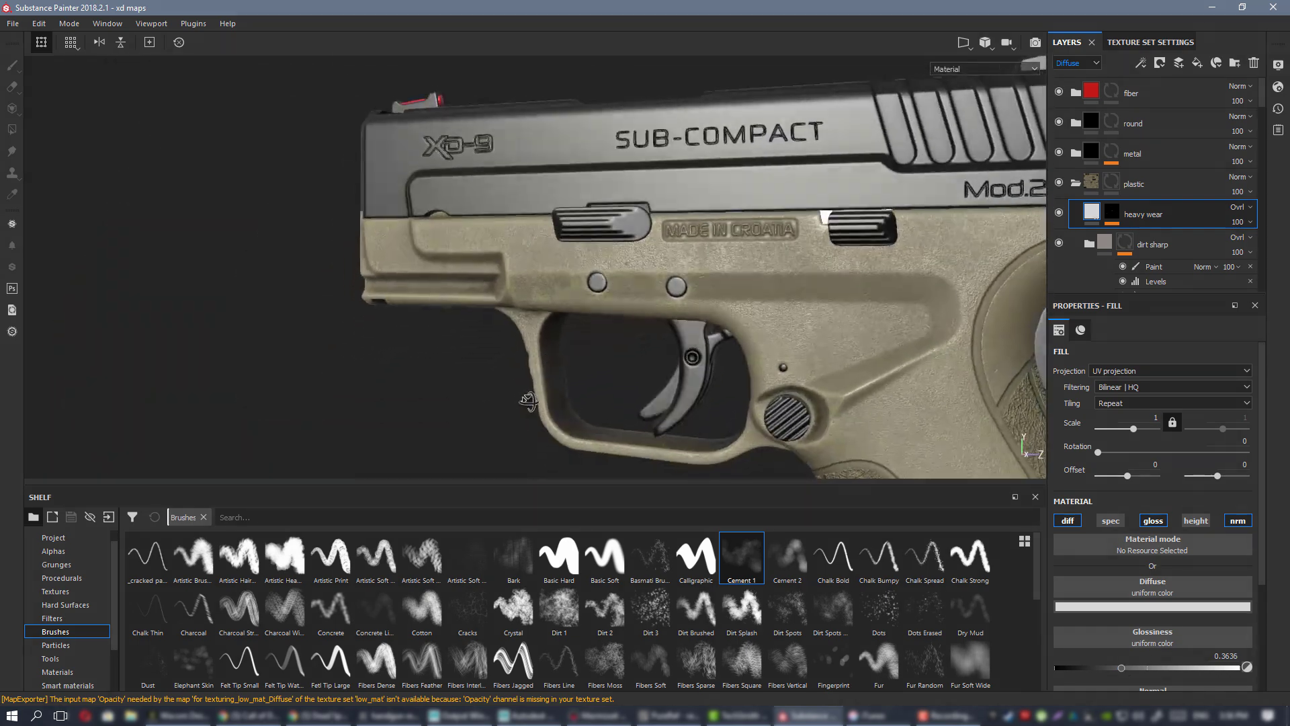
pyautogui.keyDown('alt'); pyautogui.moveTo(666, 246); pyautogui.dragTo(599, 219, button='middle'); pyautogui.keyUp('alt')
pyautogui.keyDown('alt'); pyautogui.moveTo(598, 219); pyautogui.dragTo(699, 219, button='right'); pyautogui.keyUp('alt')
pyautogui.keyDown('alt'); pyautogui.moveTo(700, 219); pyautogui.dragTo(744, 179); pyautogui.keyUp('alt')
pyautogui.keyDown('alt'); pyautogui.moveTo(121, 215); pyautogui.dragTo(54, 215, button='right'); pyautogui.keyUp('alt')
pyautogui.keyDown('alt'); pyautogui.moveTo(639, 253); pyautogui.dragTo(576, 299); pyautogui.keyUp('alt')
pyautogui.keyDown('alt'); pyautogui.moveTo(576, 299); pyautogui.dragTo(665, 302, button='right'); pyautogui.keyUp('alt')
pyautogui.keyDown('alt'); pyautogui.moveTo(665, 302); pyautogui.dragTo(712, 300); pyautogui.keyUp('alt')
# - Inspect the frame in the specular and glossiness channels and return to the full material view
pyautogui.press('c')
pyautogui.press('c')
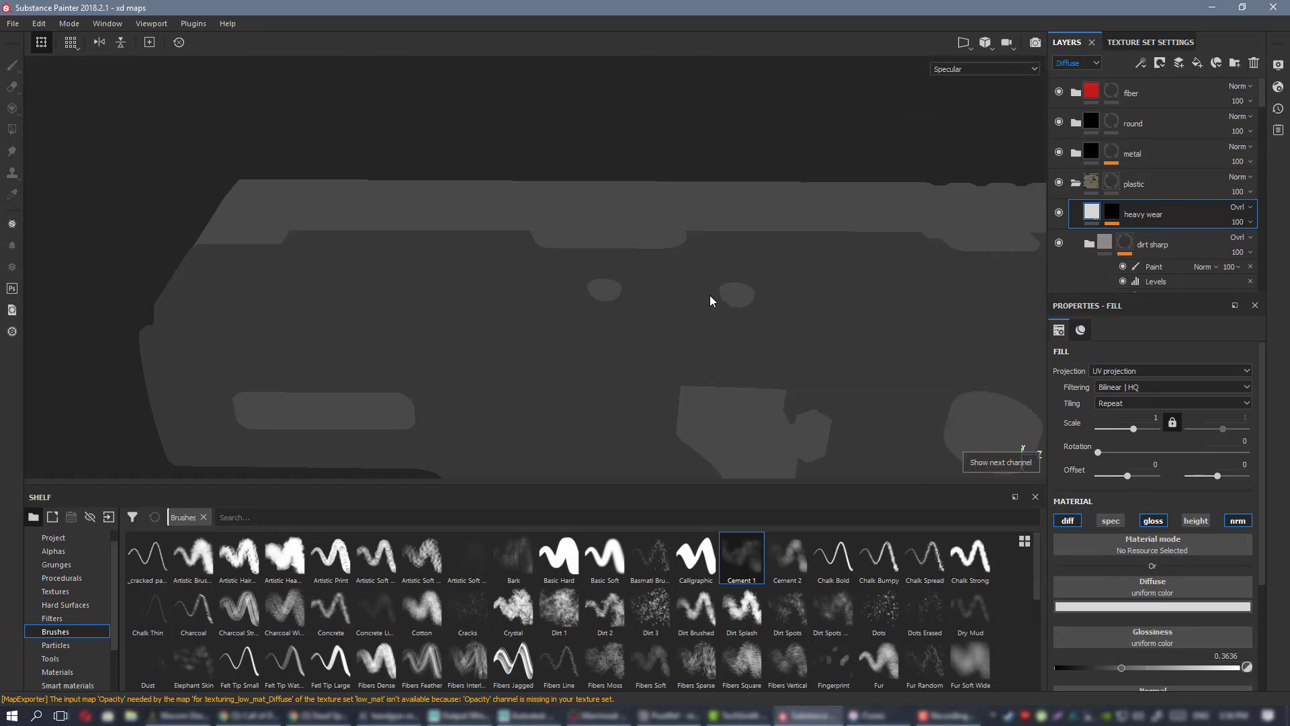
pyautogui.press('c')
pyautogui.keyDown('alt'); pyautogui.moveTo(647, 272); pyautogui.dragTo(625, 242, button='right'); pyautogui.keyUp('alt')
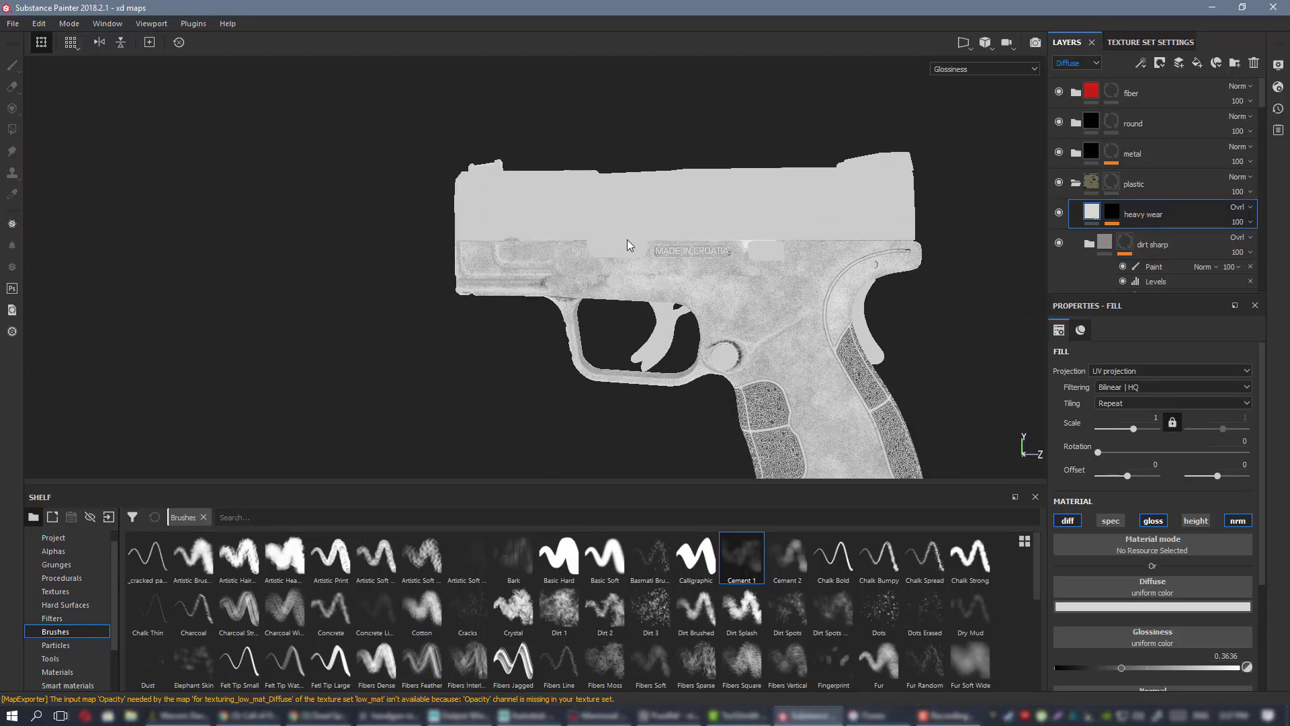
pyautogui.press('m')
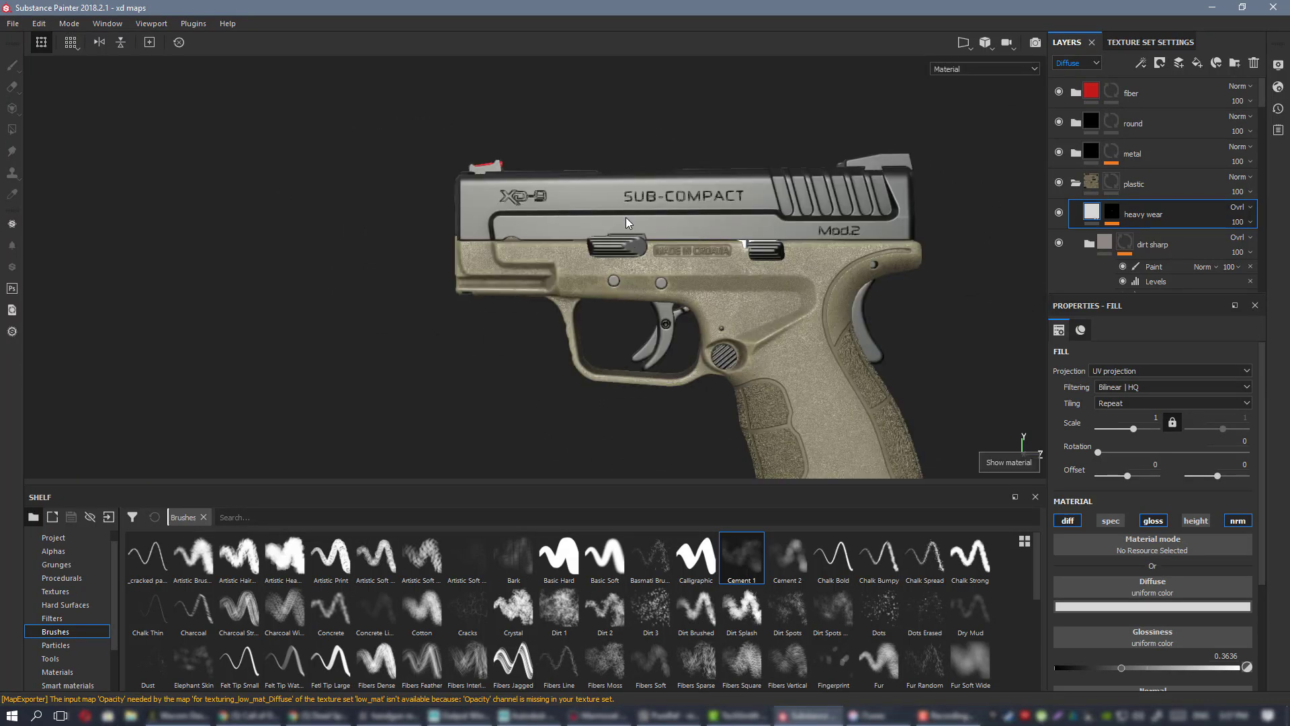
# - Try a higher heavy wear glossiness of 0.6727 and examine the shine around the pins and rail
pyautogui.scroll(5, 631, 236)
pyautogui.keyDown('alt'); pyautogui.moveTo(649, 228); pyautogui.dragTo(691, 254); pyautogui.keyUp('alt')
pyautogui.scroll(2, 639, 277)
pyautogui.scroll(2, 691, 254)
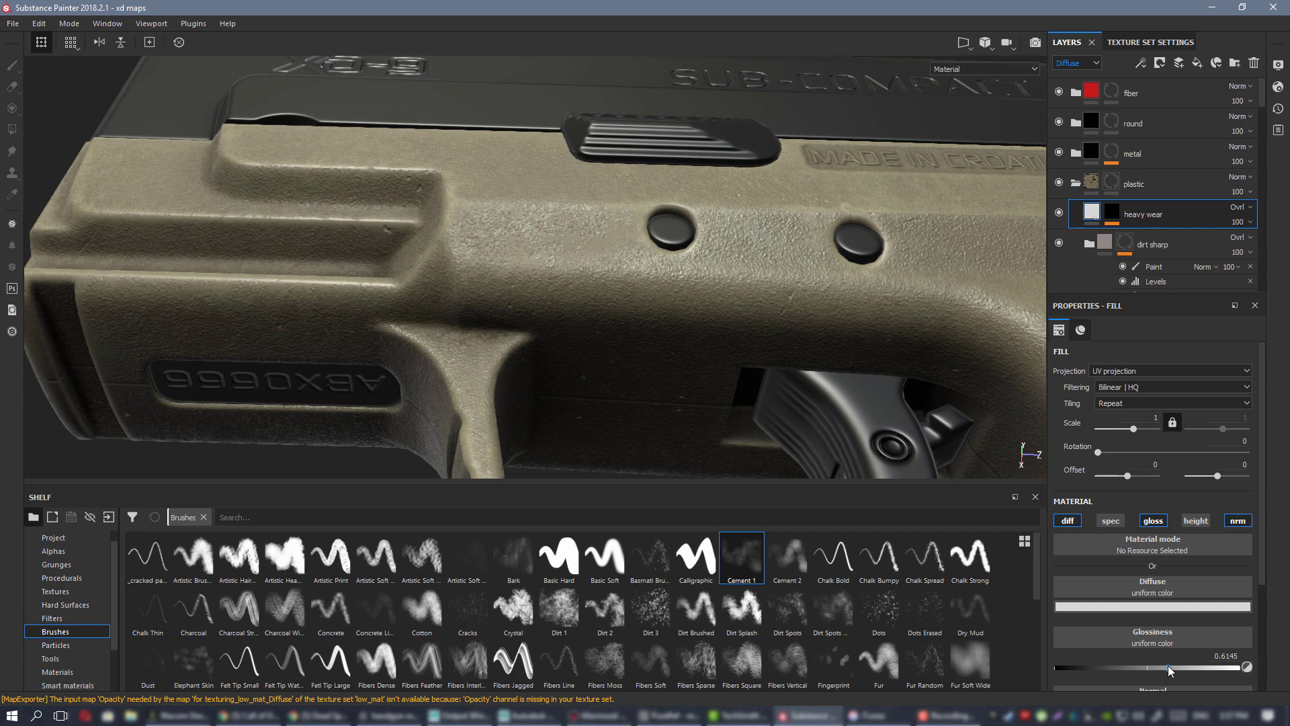
pyautogui.moveTo(1168, 665); pyautogui.dragTo(1179, 665)
pyautogui.scroll(-2, 825, 341)
pyautogui.keyDown('alt'); pyautogui.moveTo(826, 340); pyautogui.dragTo(636, 264); pyautogui.keyUp('alt')
pyautogui.scroll(-3, 702, 285)
pyautogui.scroll(2, 607, 309)
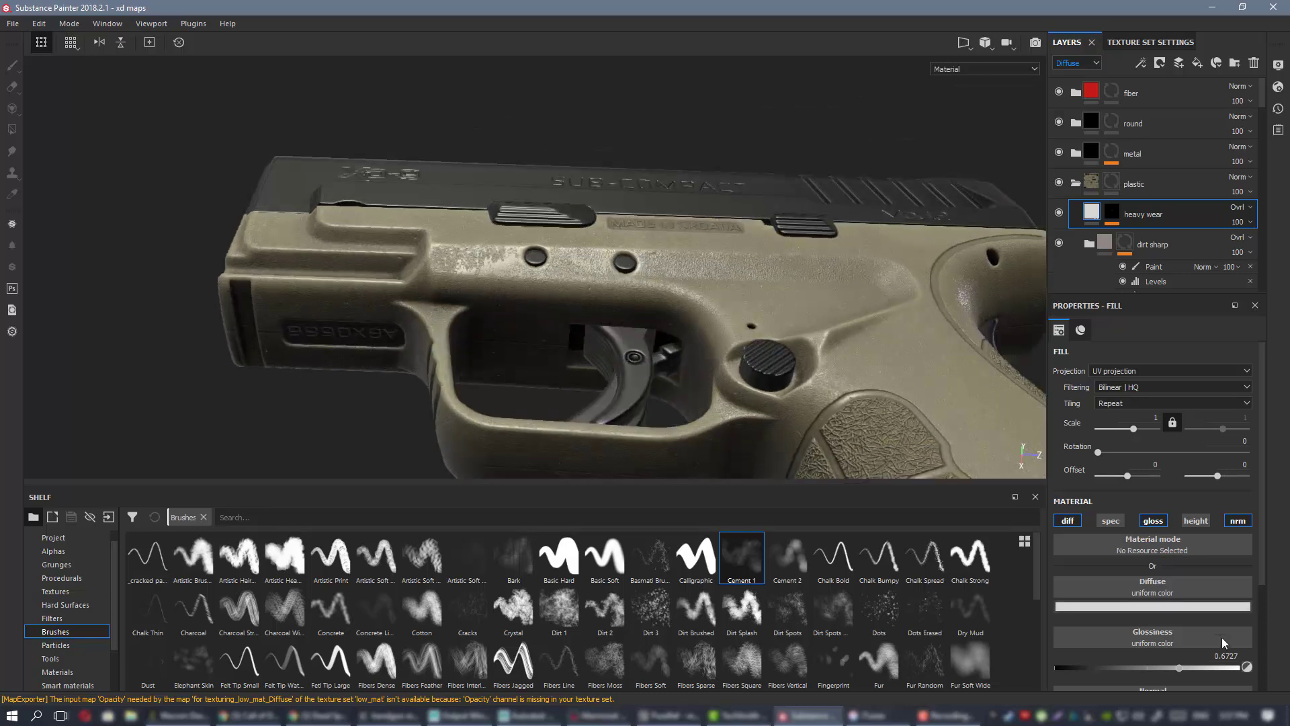
# - Set the heavy wear layer's glossiness to 0.3891 and check the wear on the whole pistol
pyautogui.click(1130, 666)
pyautogui.scroll(2, 573, 308)
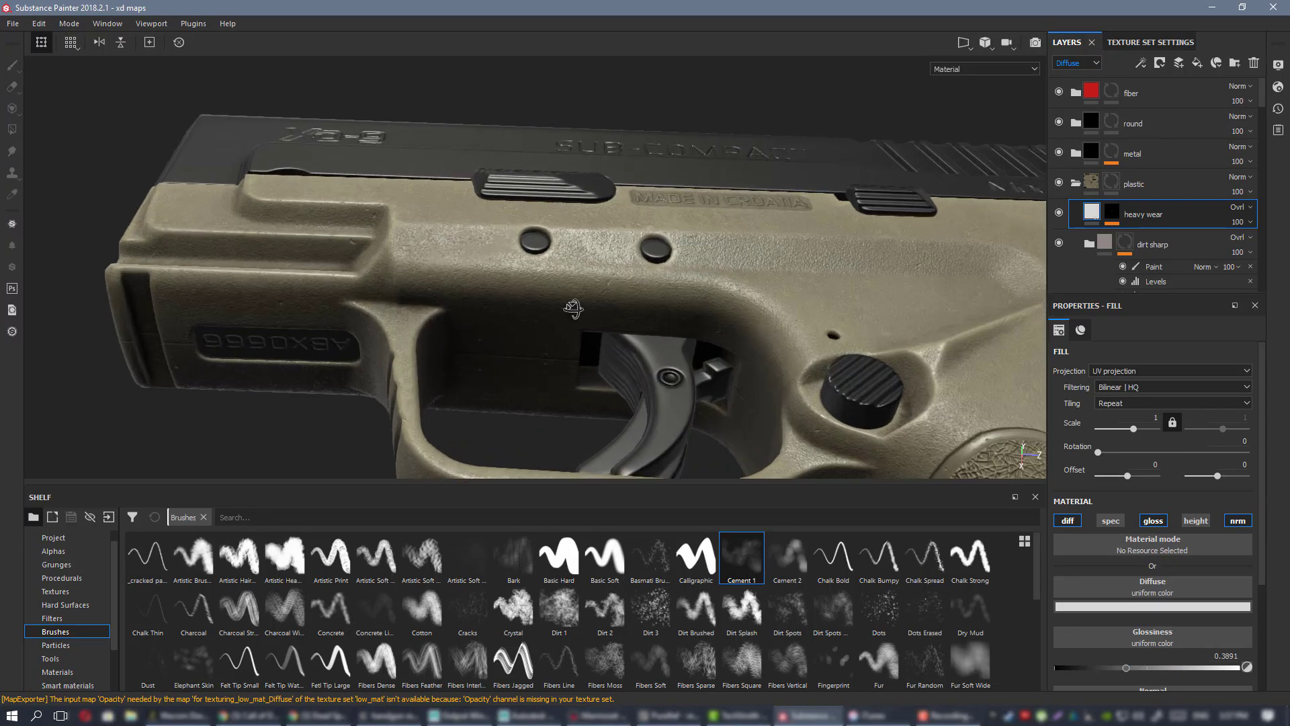
pyautogui.keyDown('alt'); pyautogui.keyDown('shift'); pyautogui.moveTo(573, 308); pyautogui.dragTo(575, 381); pyautogui.keyUp('shift'); pyautogui.keyUp('alt')
pyautogui.scroll(-2, 579, 303)
pyautogui.keyDown('alt'); pyautogui.moveTo(542, 291); pyautogui.dragTo(655, 297, button='middle'); pyautogui.keyUp('alt')
pyautogui.scroll(-4, 625, 278)
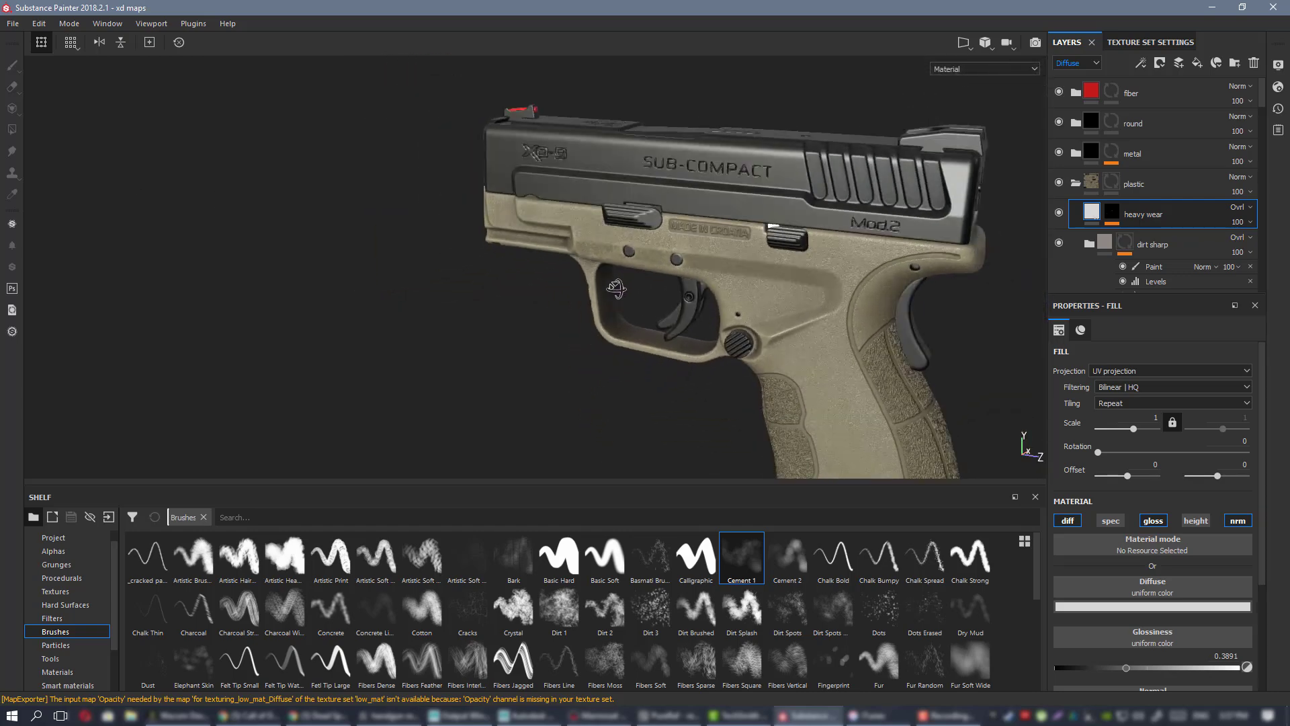
pyautogui.keyDown('alt'); pyautogui.moveTo(735, 279); pyautogui.dragTo(737, 336, button='right'); pyautogui.keyUp('alt')
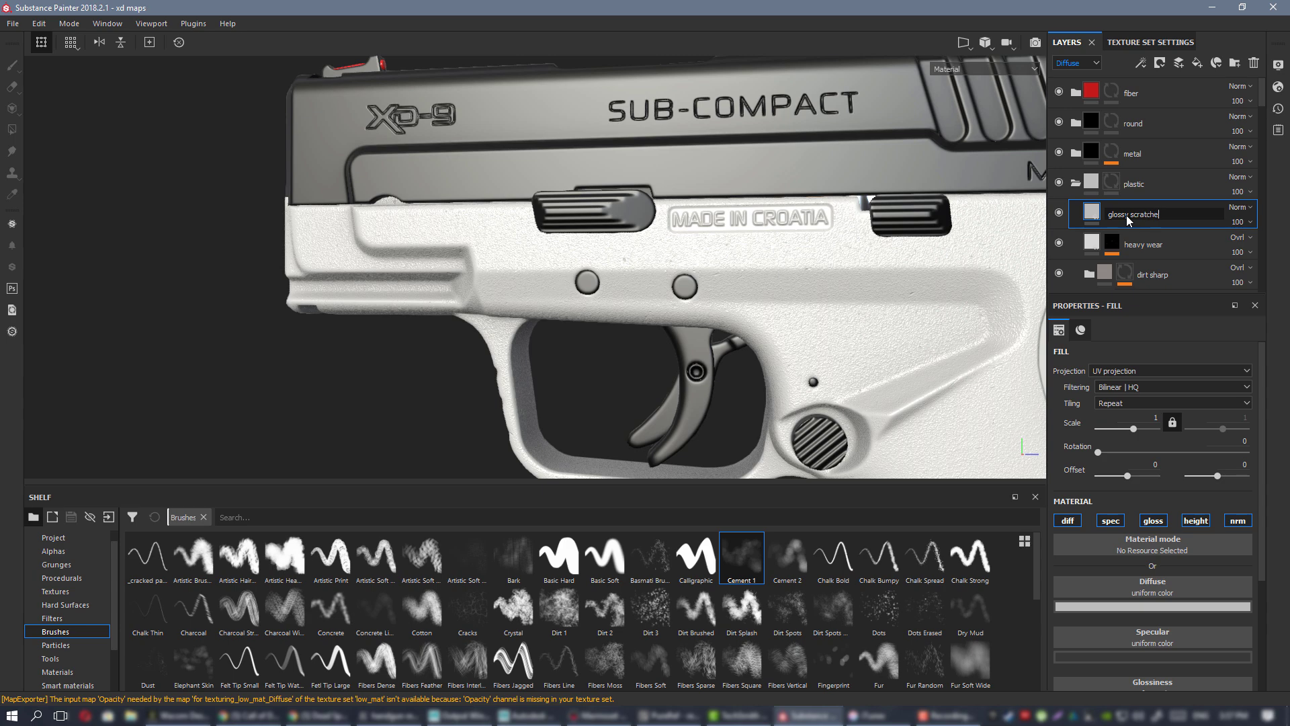
# - Name the new fill layer "glossy scratches" and keep only its diffuse and glossiness channels enabled
pyautogui.write('s')
pyautogui.press('Return')
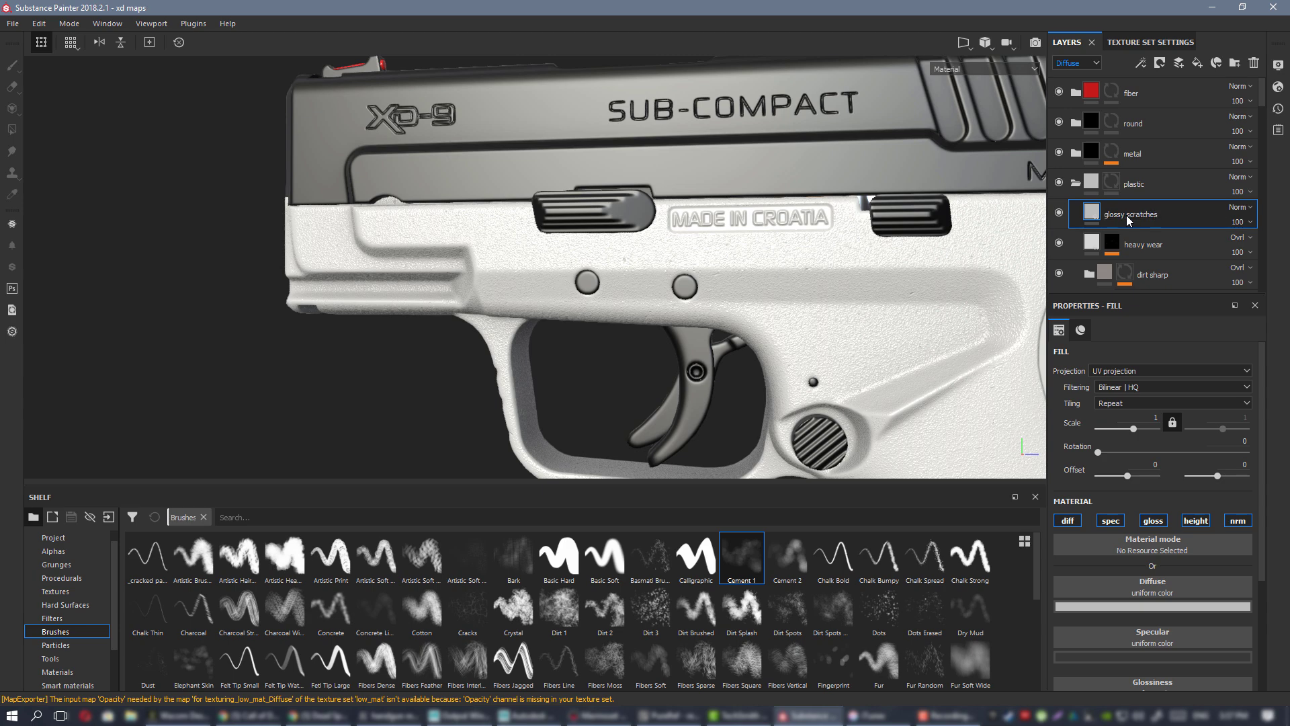
pyautogui.click(1107, 523)
pyautogui.click(1196, 520)
pyautogui.click(1238, 520)
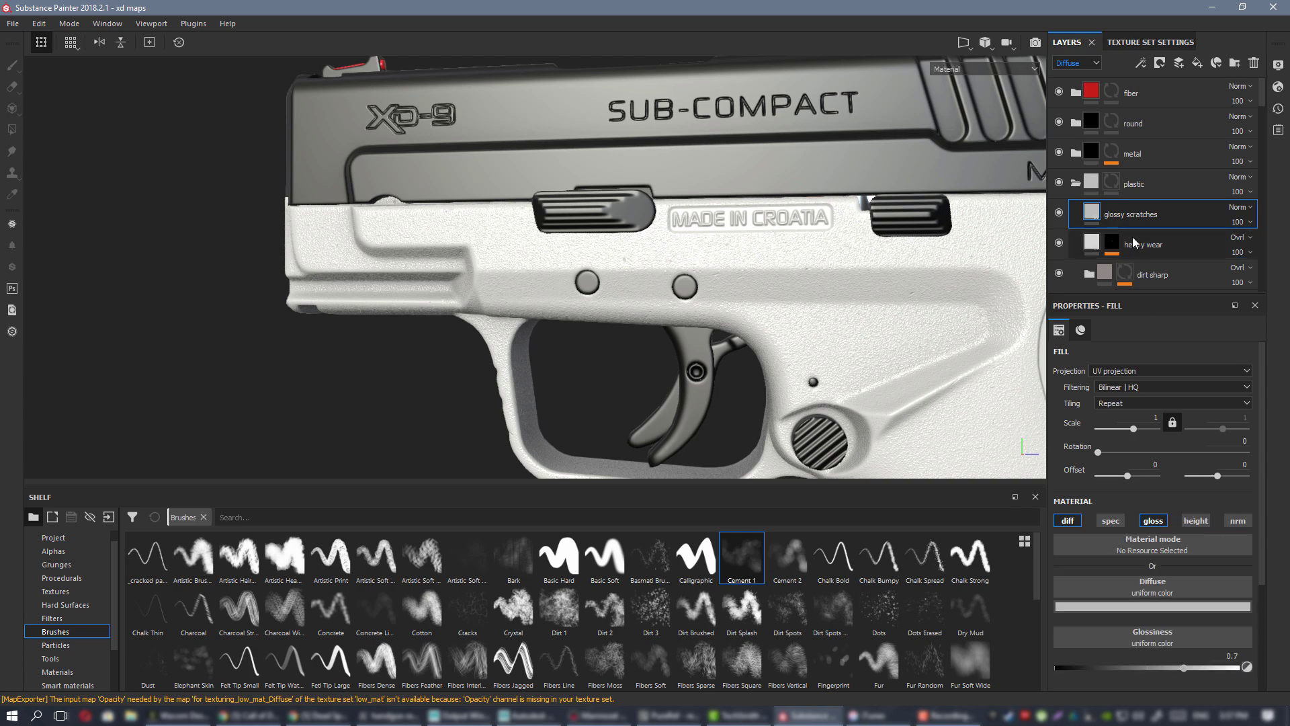
# - Add a black mask with a paint effect to the glossy scratches layer
pyautogui.rightClick(1110, 210)
pyautogui.click(1135, 230)
pyautogui.rightClick(1110, 209)
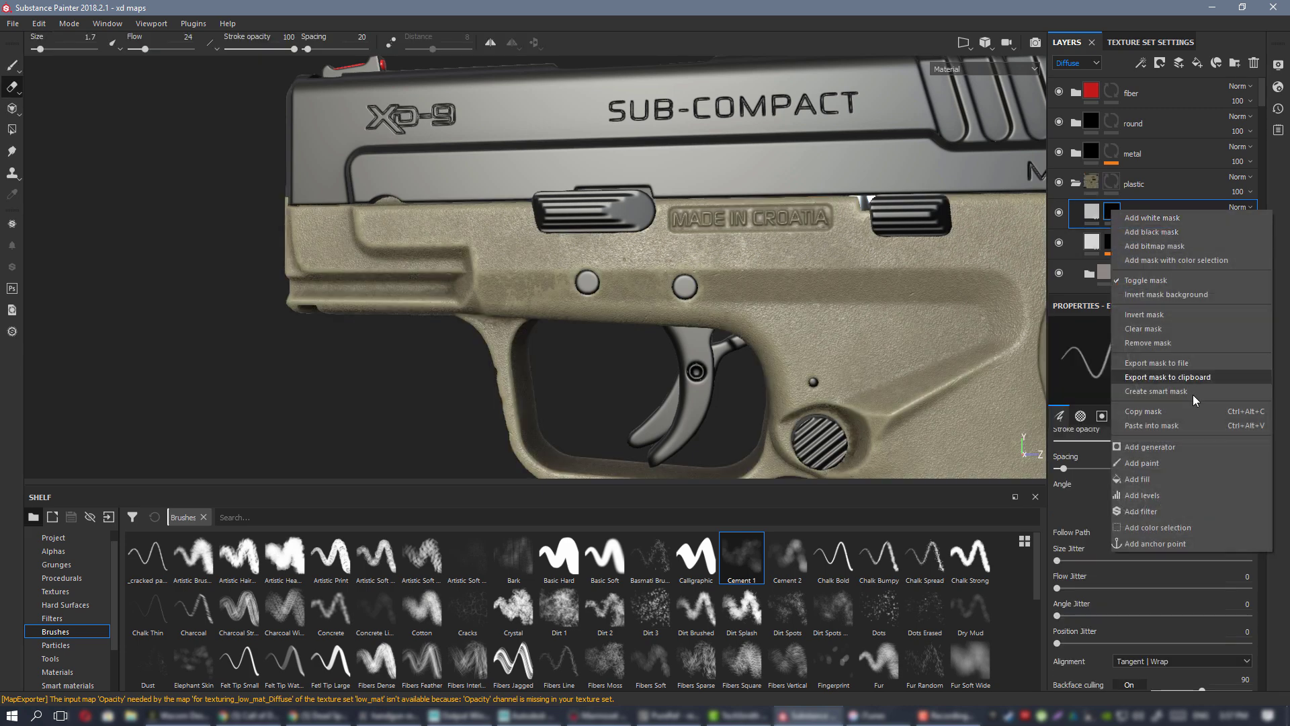
pyautogui.click(1169, 469)
# - Find the "scratch" alpha among the shelf alphas and load it with the Paint tool
pyautogui.click(53, 550)
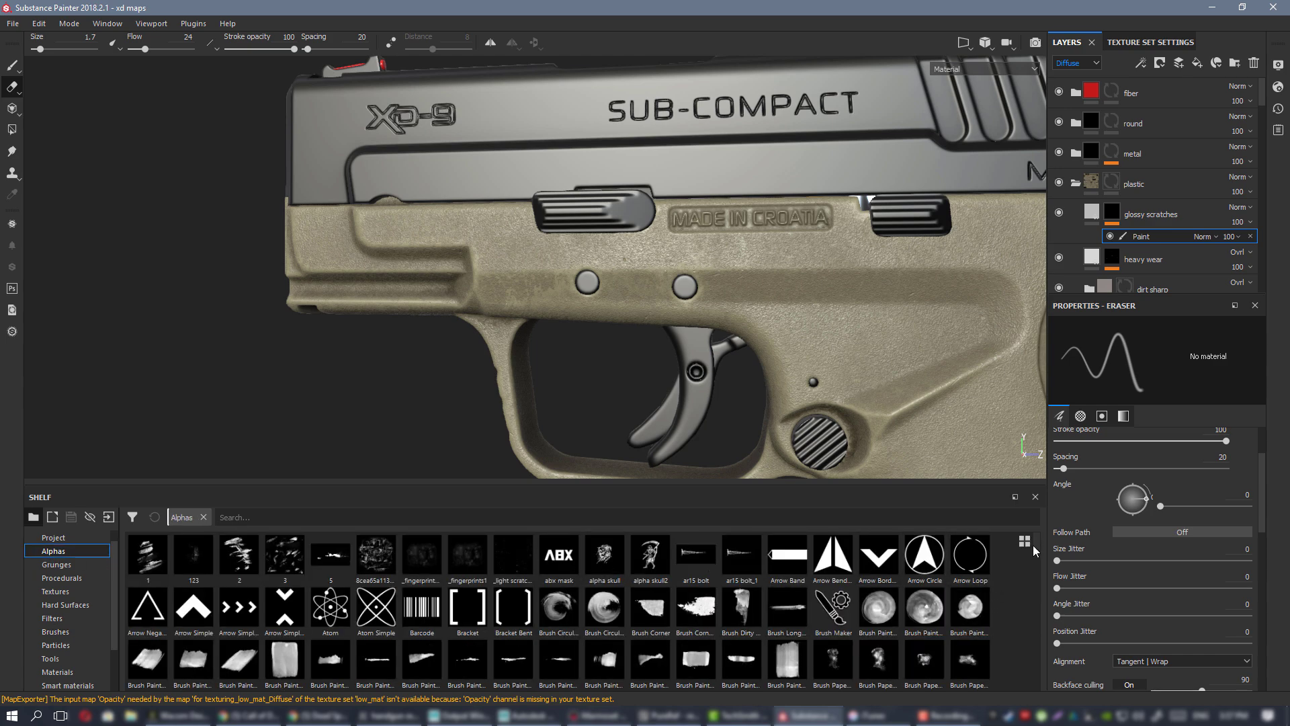
pyautogui.scroll(-4, 1034, 548)
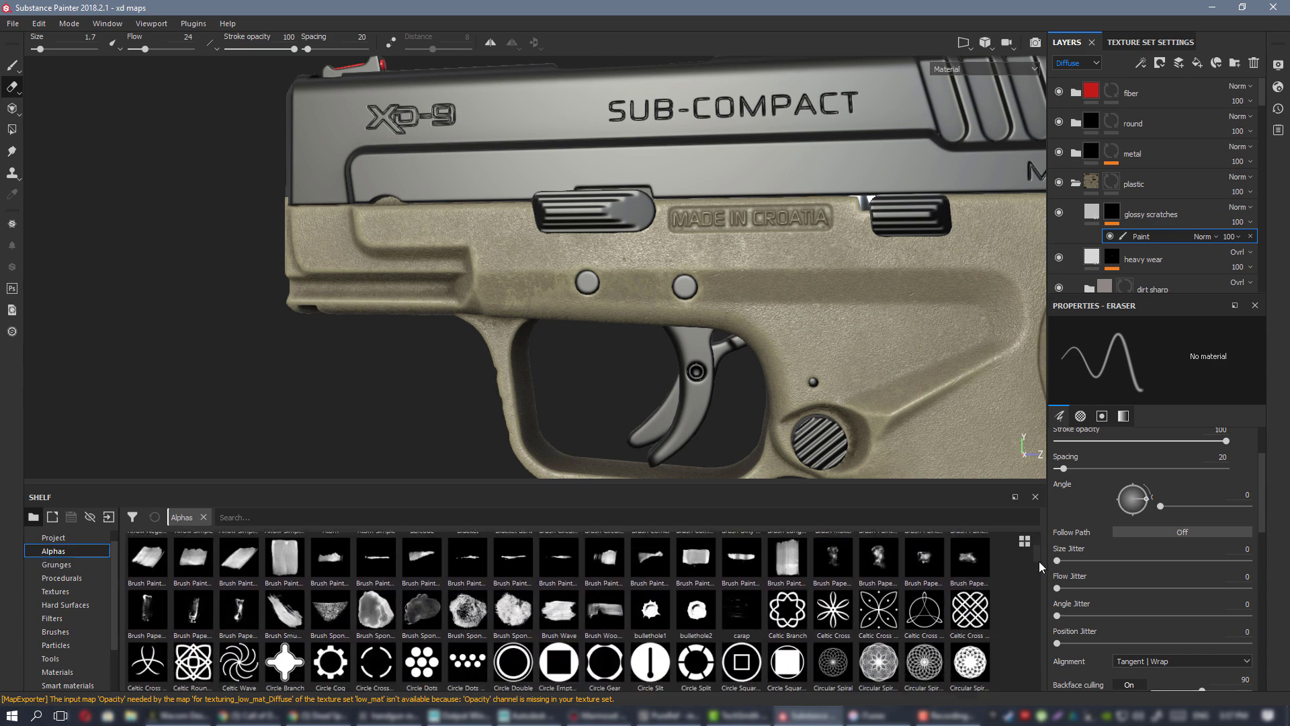
pyautogui.moveTo(1039, 562); pyautogui.dragTo(1044, 612)
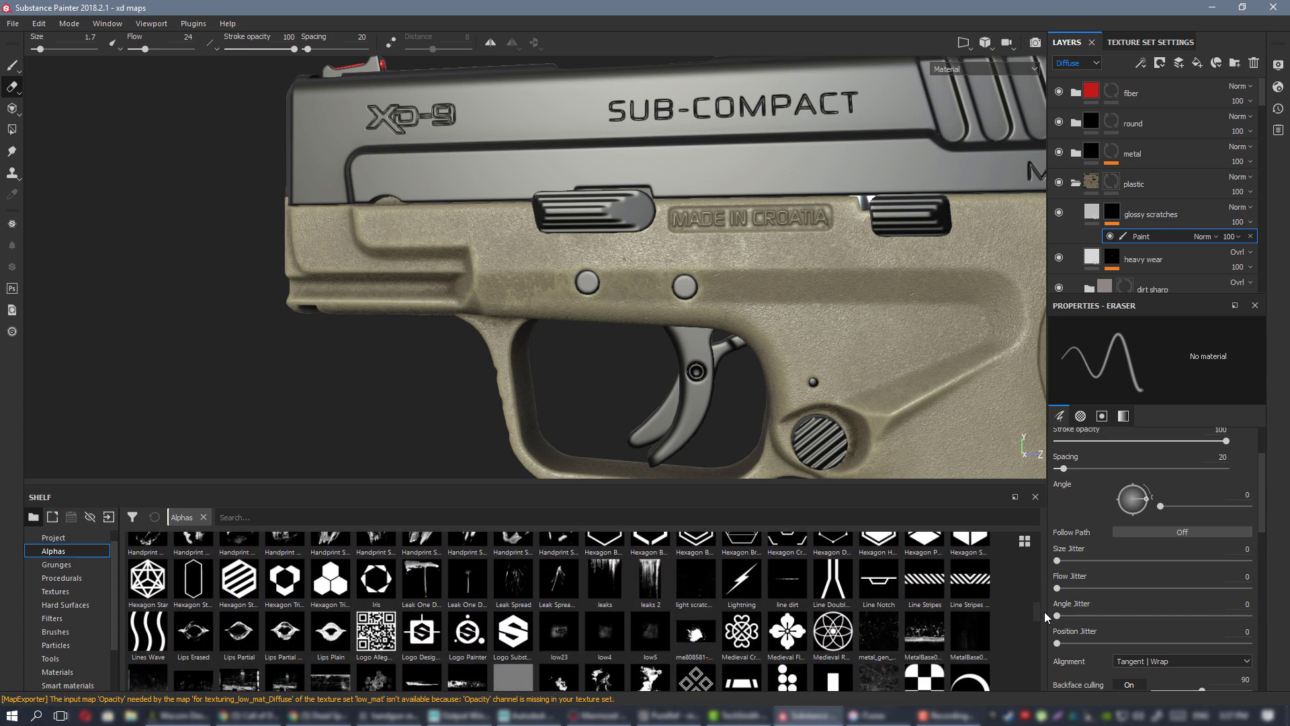
pyautogui.moveTo(876, 632)
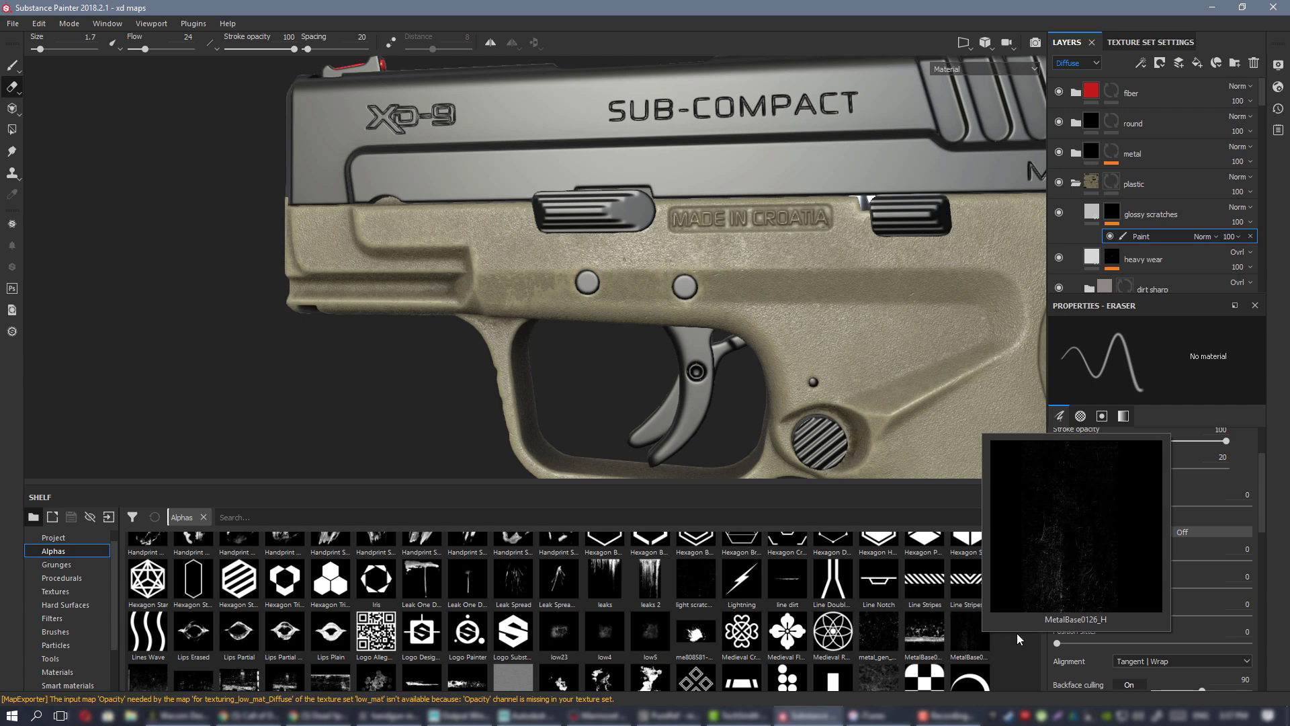
pyautogui.scroll(-3, 1038, 603)
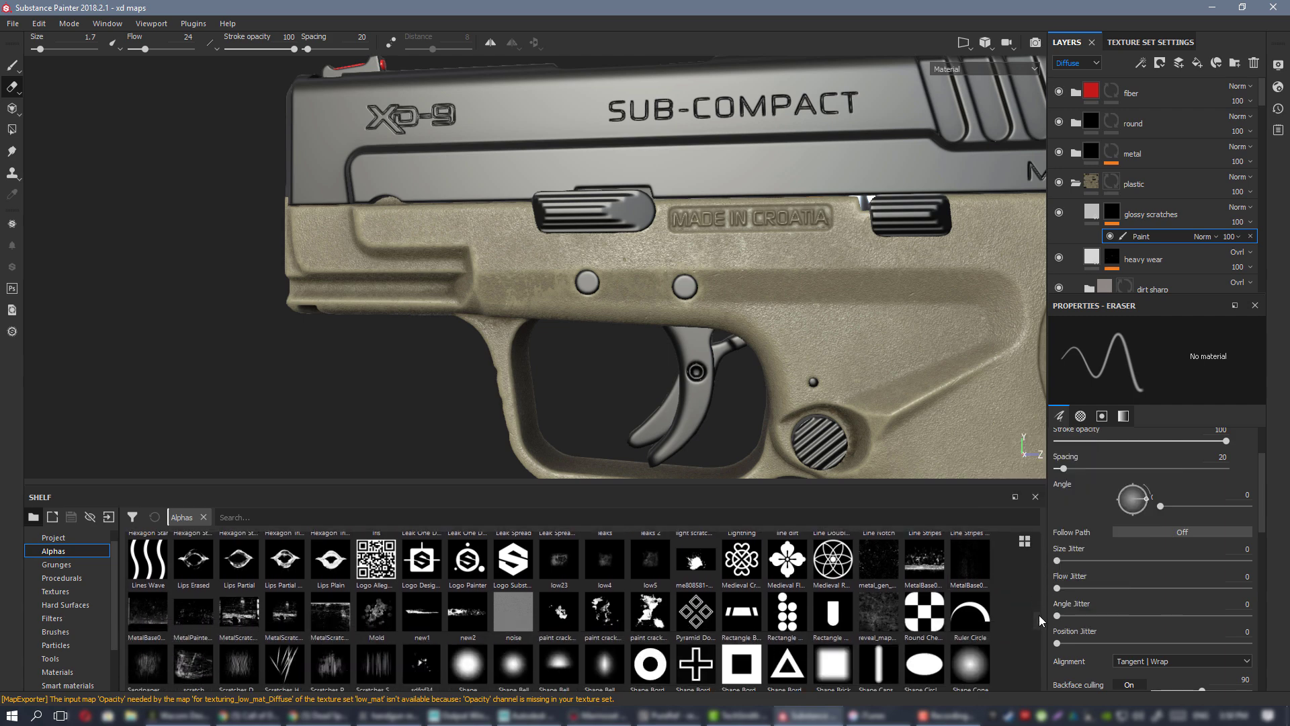
pyautogui.scroll(-2, 1039, 615)
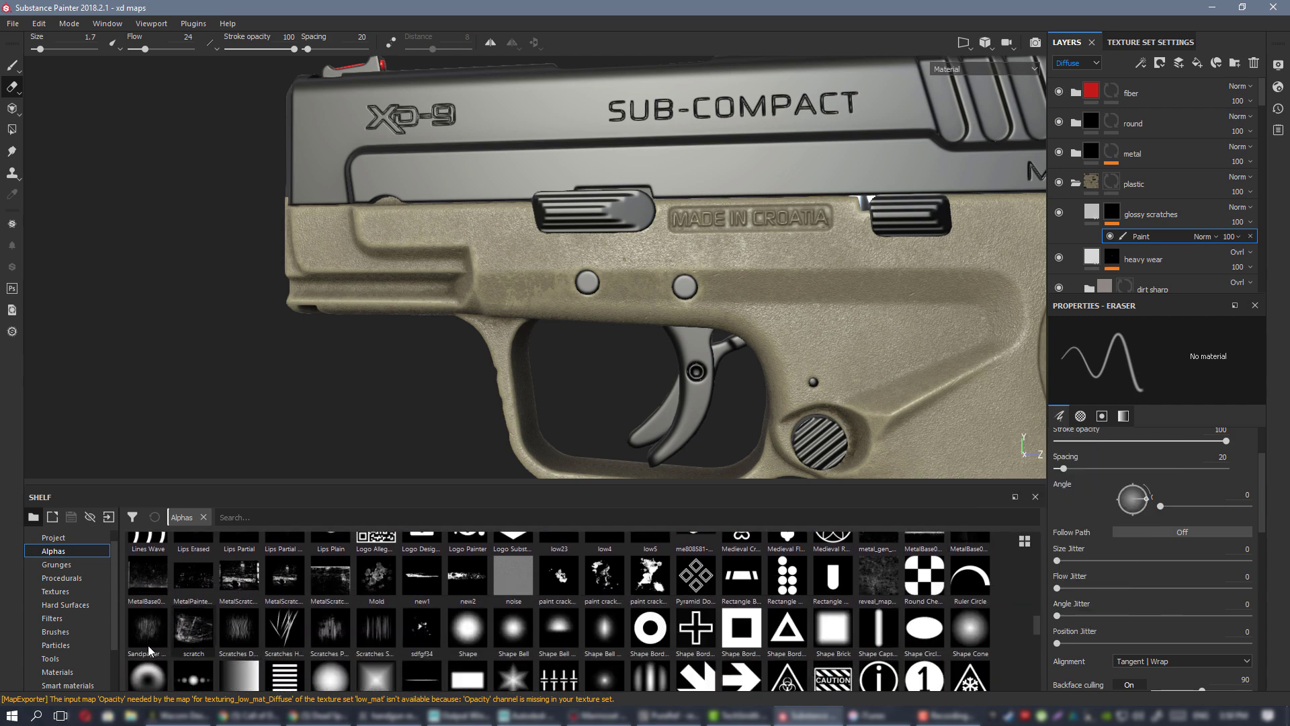
pyautogui.click(196, 629)
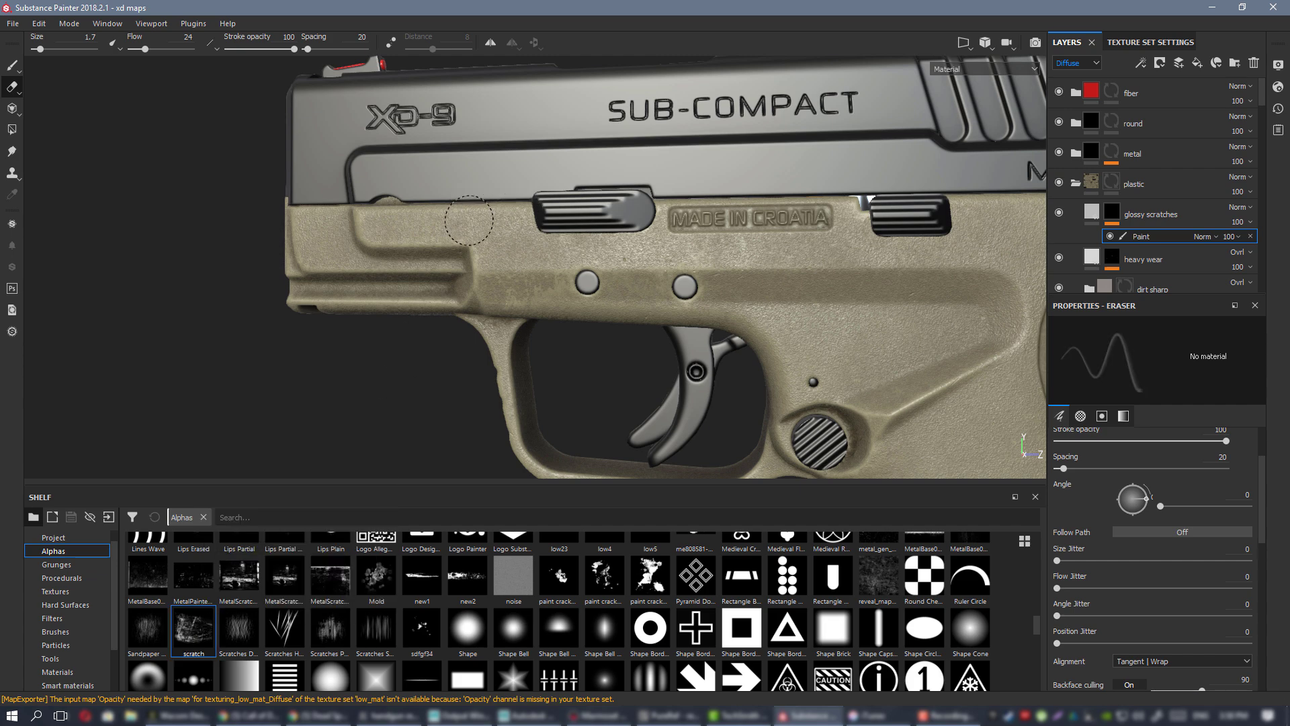
pyautogui.click(11, 66)
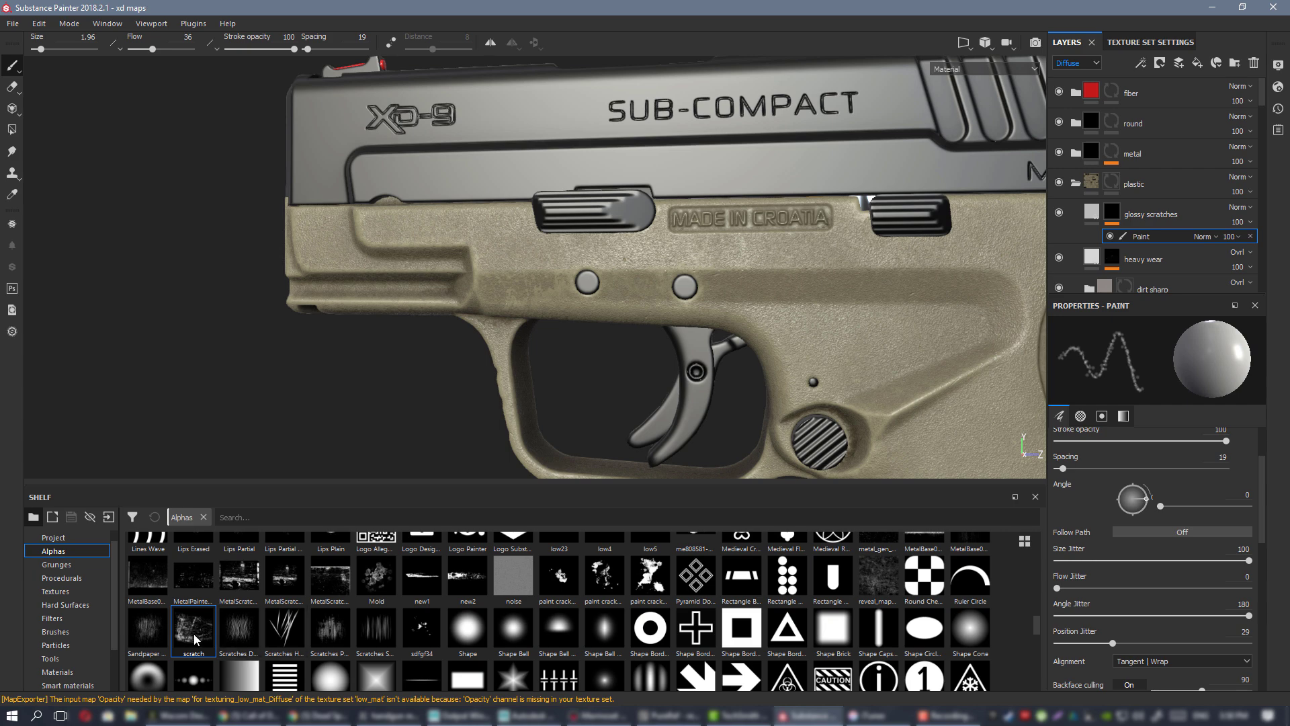
# - Set the scratch brush to size 9.47, flow 100 and angle 314, and test it on the frame
pyautogui.keyDown('ctrl'); pyautogui.moveTo(426, 226); pyautogui.dragTo(584, 236); pyautogui.keyUp('ctrl')
pyautogui.keyDown('ctrl'); pyautogui.moveTo(407, 234); pyautogui.dragTo(406, 225); pyautogui.keyUp('ctrl')
pyautogui.keyDown('ctrl'); pyautogui.moveTo(407, 225); pyautogui.dragTo(504, 229, button='right'); pyautogui.keyUp('ctrl')
pyautogui.keyDown('ctrl'); pyautogui.moveTo(403, 231); pyautogui.dragTo(403, 241); pyautogui.keyUp('ctrl')
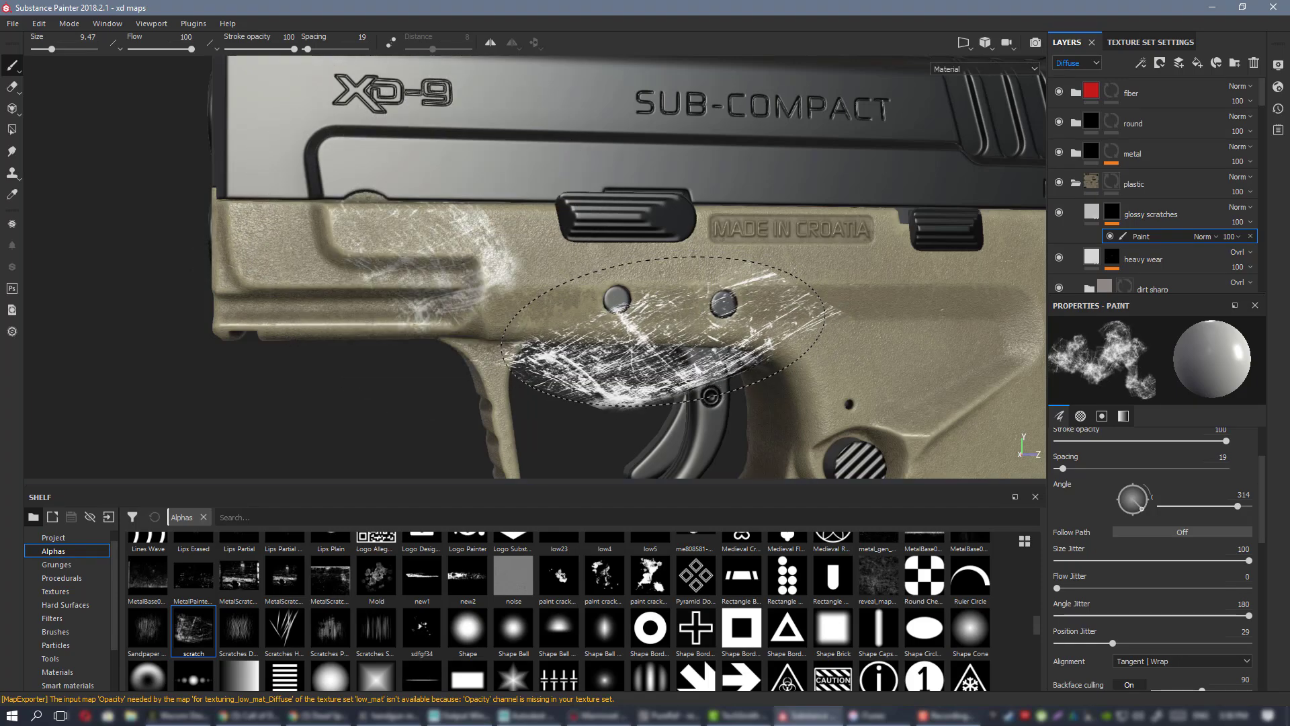
pyautogui.keyDown('alt'); pyautogui.moveTo(662, 329); pyautogui.dragTo(966, 217); pyautogui.keyUp('alt')
# - Set the scratch brush's position jitter to 0 and its backface culling angle to 45
pyautogui.moveTo(1100, 643); pyautogui.dragTo(1056, 643)
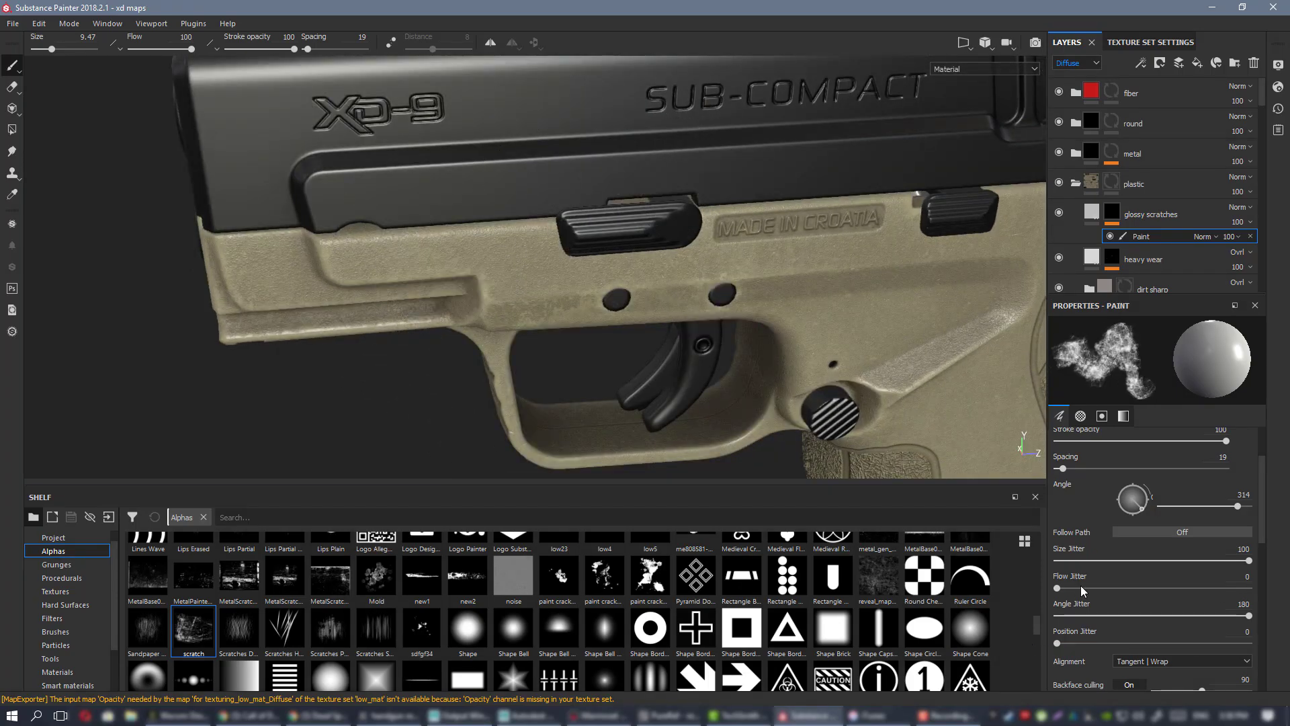
pyautogui.scroll(-3, 1167, 603)
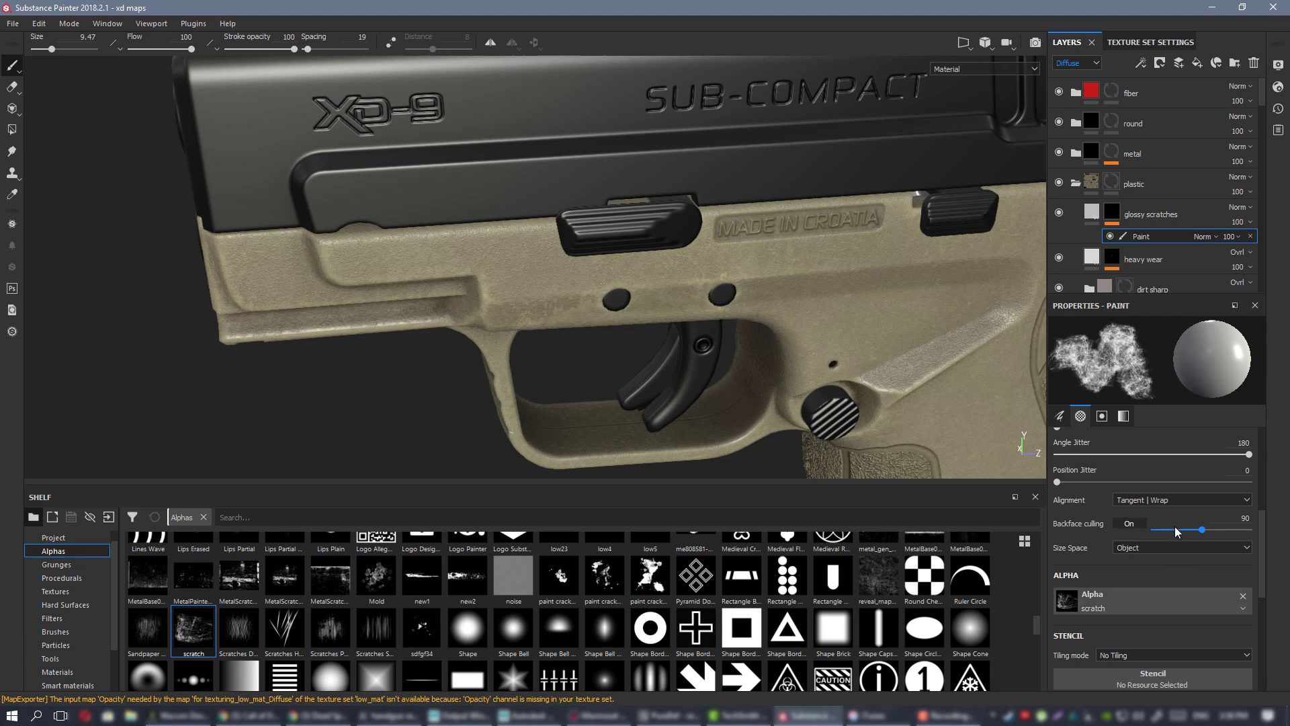
pyautogui.moveTo(1198, 527); pyautogui.dragTo(1066, 525)
pyautogui.keyDown('alt'); pyautogui.moveTo(571, 305); pyautogui.dragTo(488, 257); pyautogui.keyUp('alt')
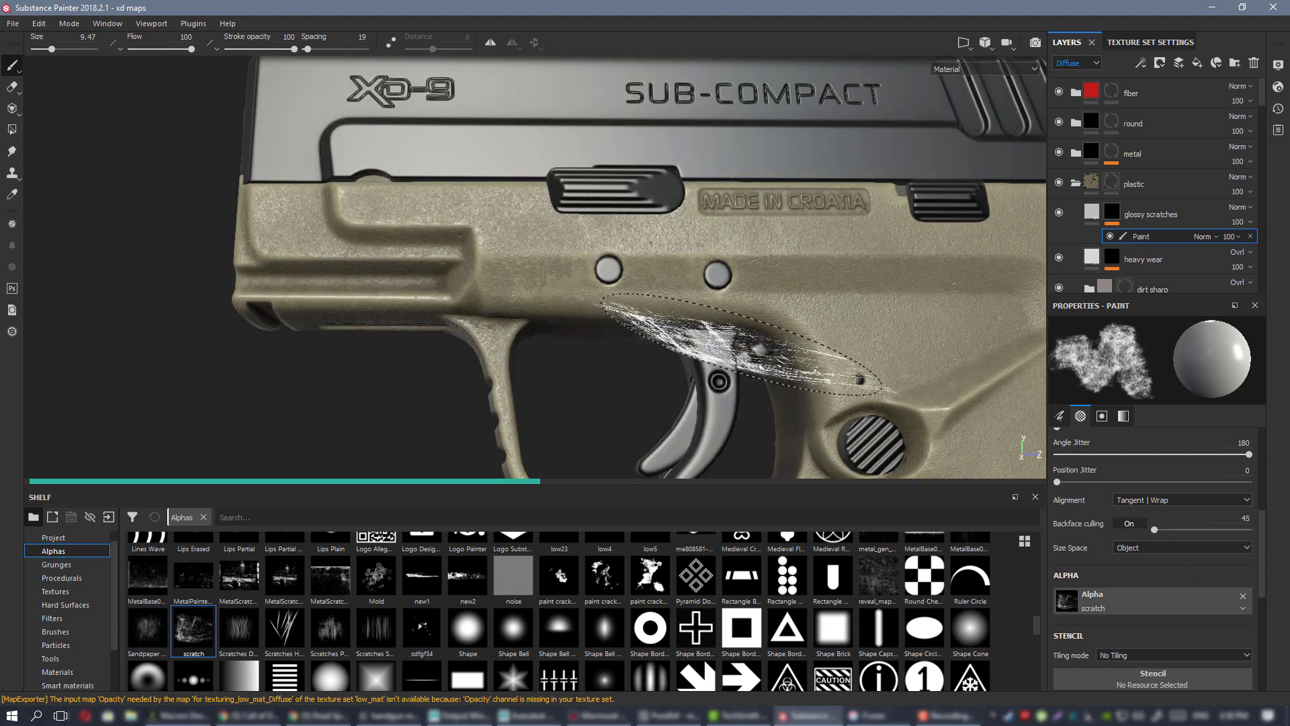
# - Paint scratches on the frame ahead of the pins and check them in the glossiness, mask and diffuse channels
pyautogui.moveTo(755, 360)
pyautogui.keyDown('alt'); pyautogui.mouseDown()
pyautogui.moveTo(728, 326)
pyautogui.moveTo(658, 308)
pyautogui.mouseUp(); pyautogui.keyUp('alt')
pyautogui.press('c')
pyautogui.press('c')
pyautogui.press('c')
pyautogui.press('c')
pyautogui.press('c')
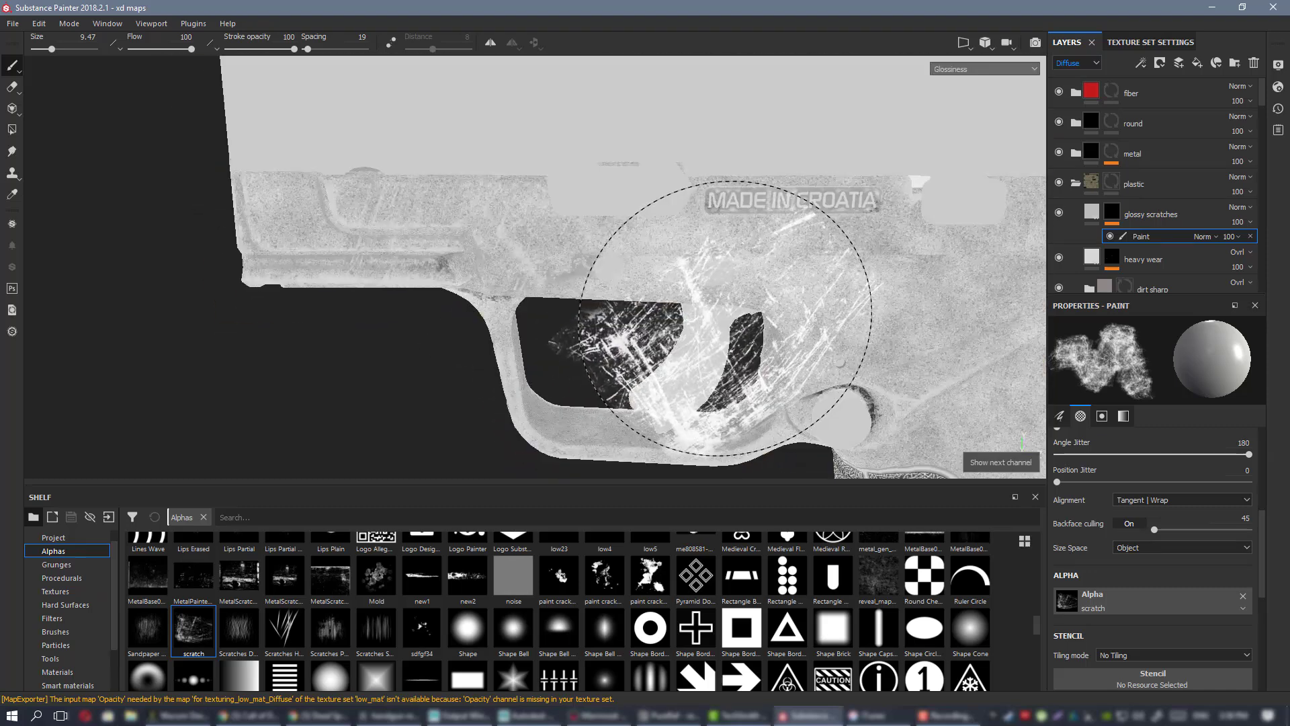
pyautogui.press('c')
pyautogui.press('c')
pyautogui.press('c')
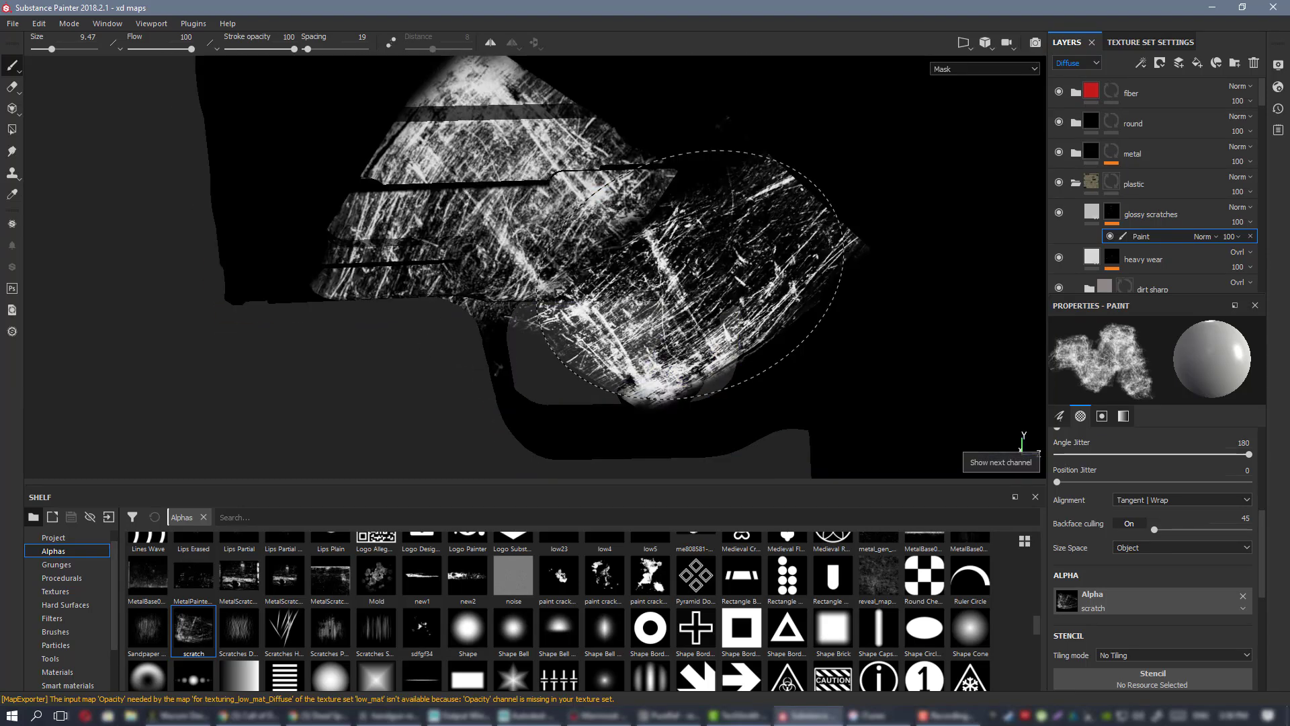
pyautogui.keyDown('alt'); pyautogui.moveTo(691, 274); pyautogui.dragTo(720, 184); pyautogui.keyUp('alt')
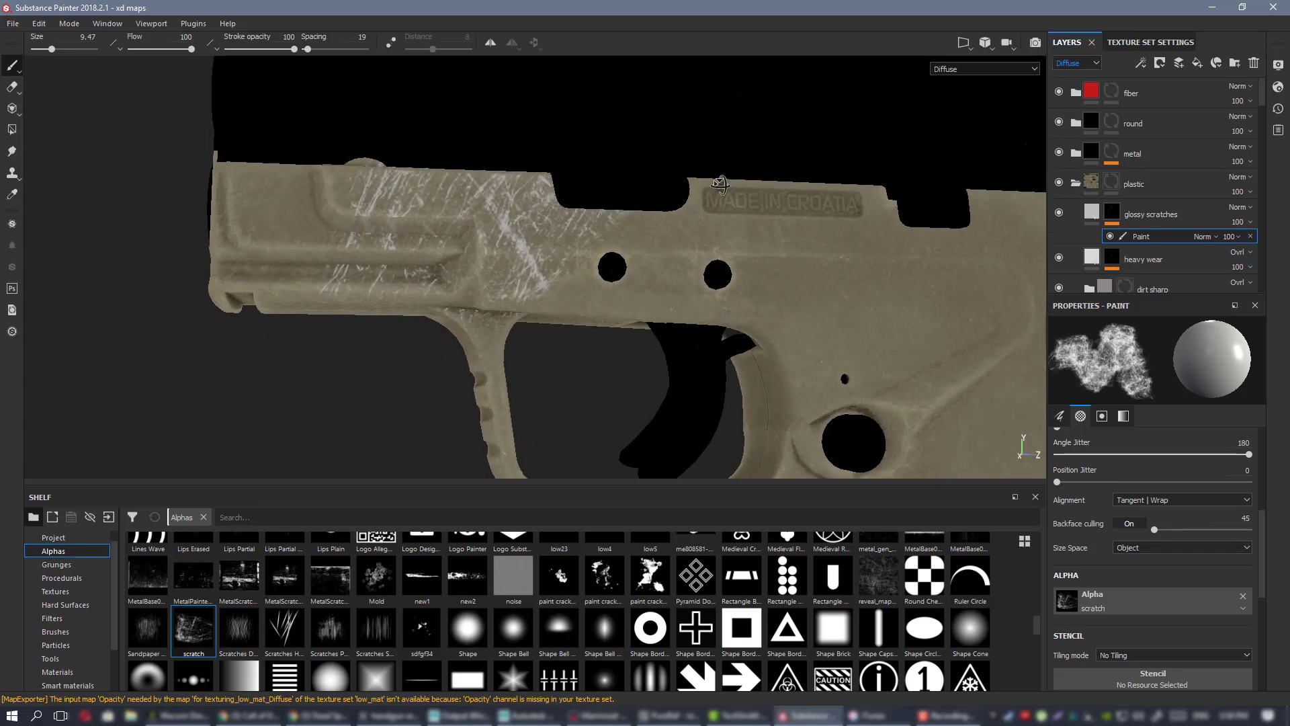
# - Try the scratch alpha on the frame above the grip and undo the stamps
pyautogui.keyDown('alt'); pyautogui.moveTo(661, 254); pyautogui.dragTo(258, 137, button='middle'); pyautogui.keyUp('alt')
pyautogui.click(583, 318)
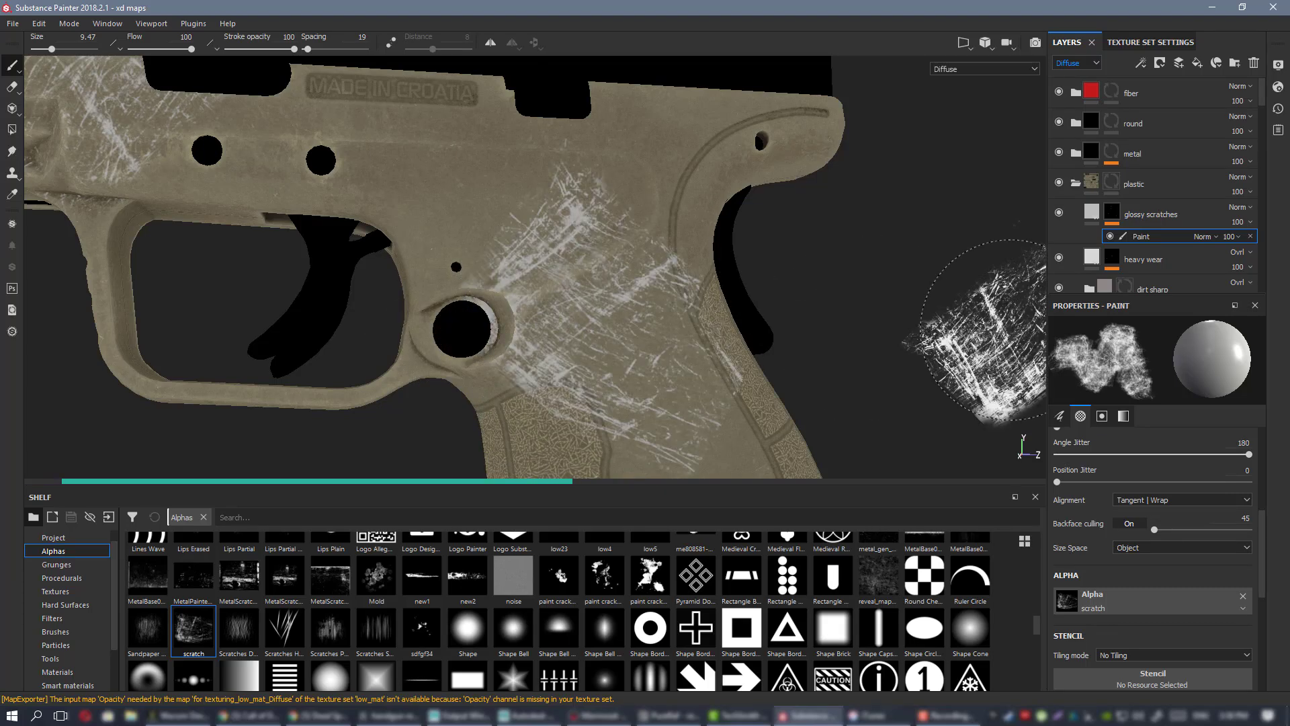
pyautogui.hotkey('ctrl', 'z')
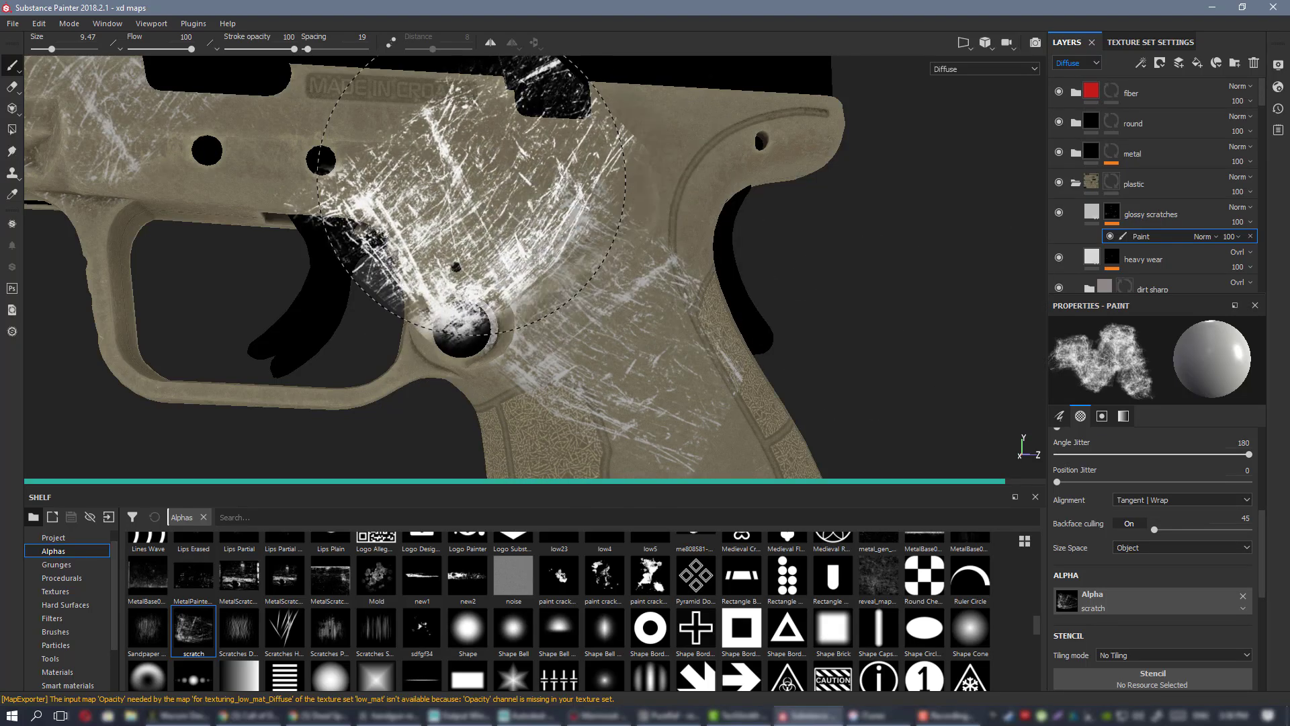
pyautogui.keyDown('alt'); pyautogui.moveTo(57, 100); pyautogui.dragTo(457, 225, button='middle'); pyautogui.keyUp('alt')
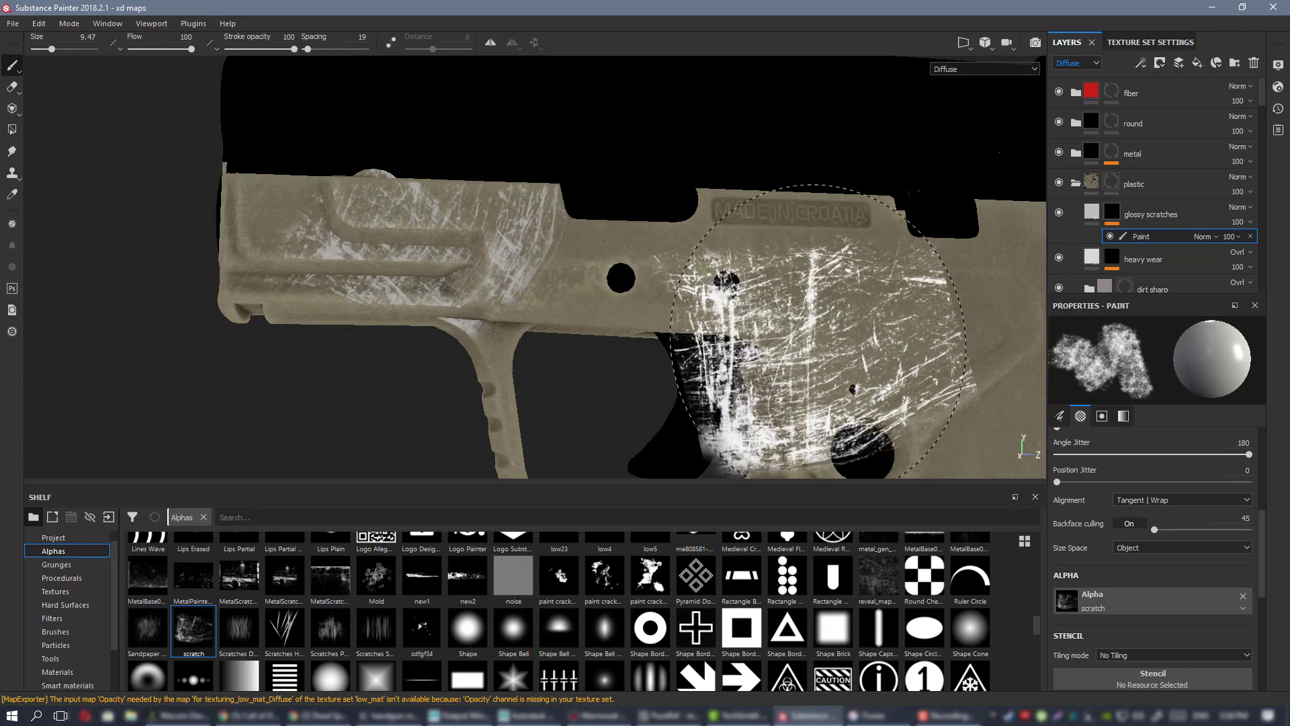
# - Set the scratch brush's angle jitter to 0 and test the alpha on the front of the frame
pyautogui.scroll(2, 1188, 512)
pyautogui.click(1058, 494)
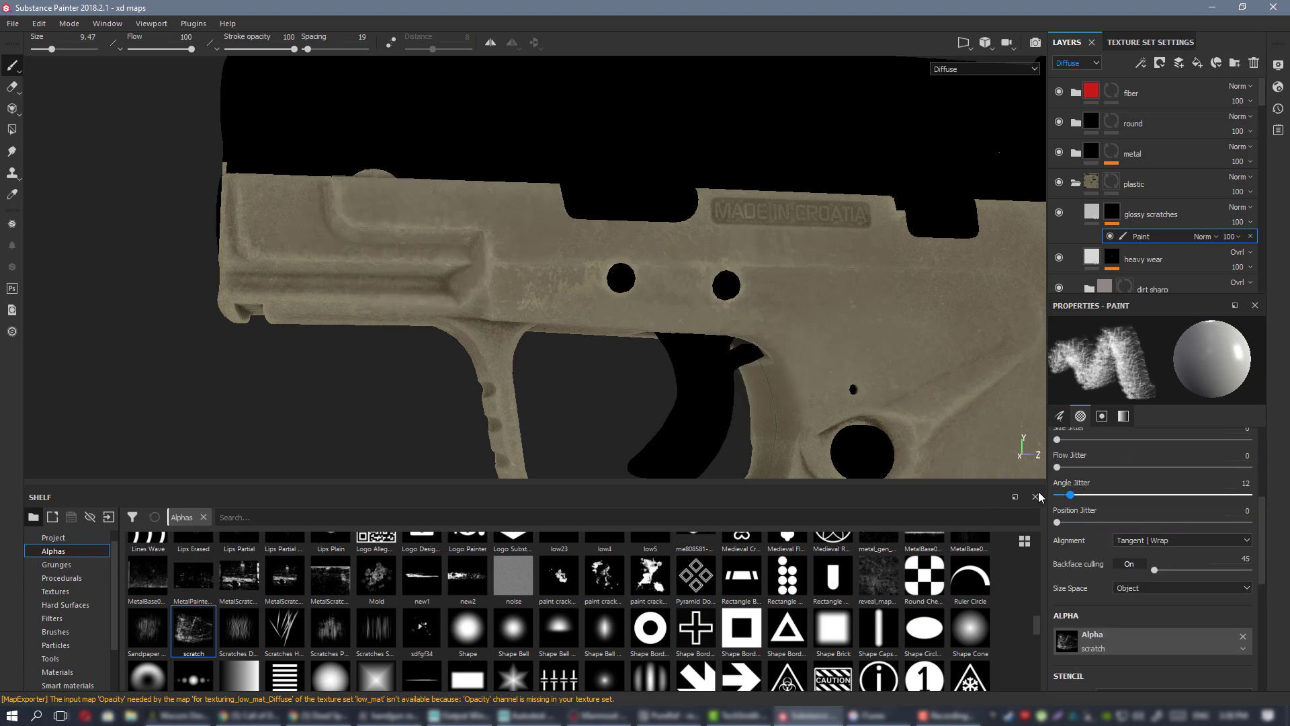
pyautogui.click(424, 225)
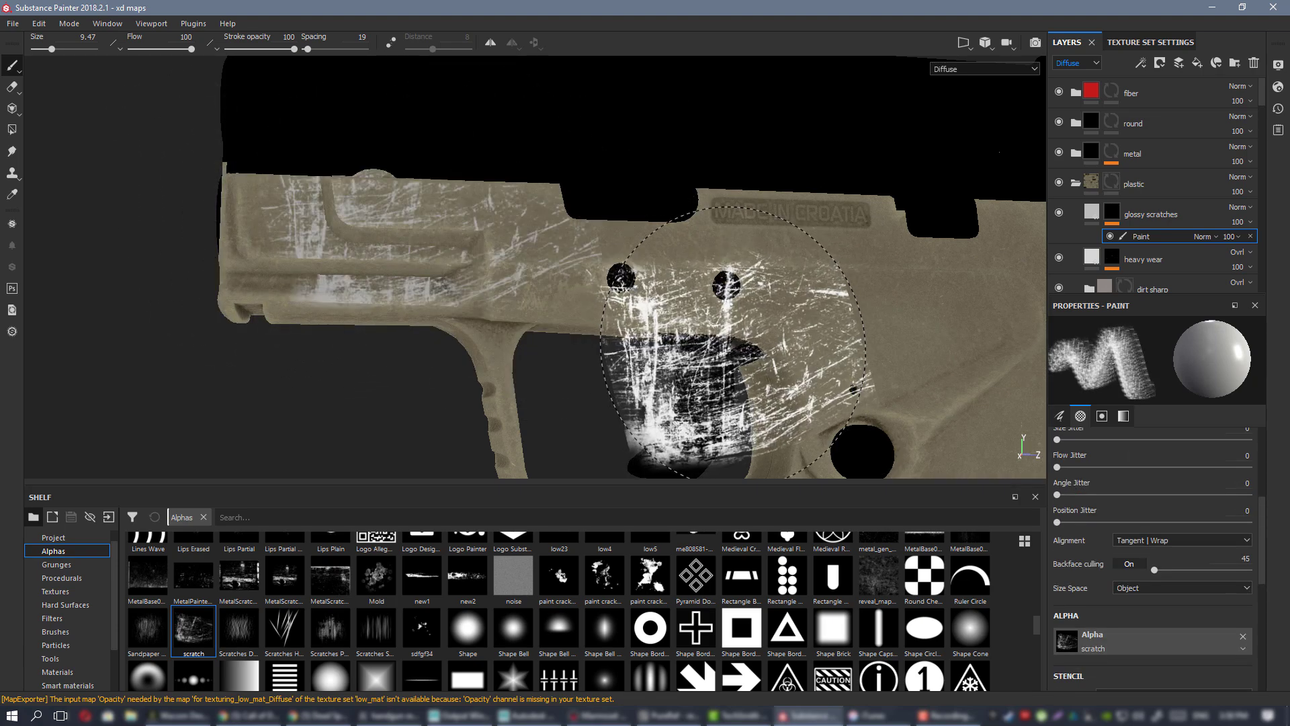
pyautogui.moveTo(771, 300)
pyautogui.keyDown('alt'); pyautogui.mouseDown()
pyautogui.moveTo(726, 291)
pyautogui.moveTo(742, 283)
pyautogui.moveTo(728, 290)
pyautogui.moveTo(550, 184)
pyautogui.moveTo(570, 224)
pyautogui.moveTo(528, 220)
pyautogui.moveTo(528, 189)
pyautogui.mouseUp(); pyautogui.keyUp('alt')
pyautogui.click(527, 225)
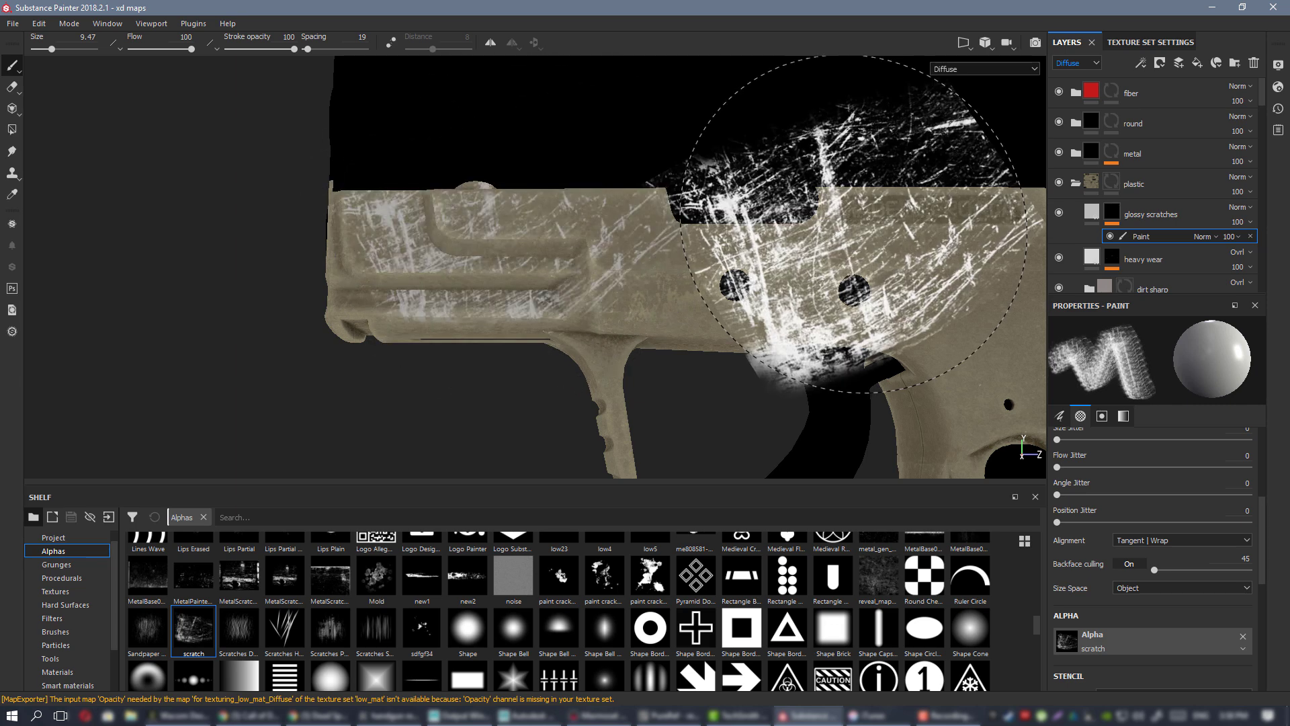
pyautogui.keyDown('alt'); pyautogui.moveTo(777, 245); pyautogui.dragTo(786, 217); pyautogui.keyUp('alt')
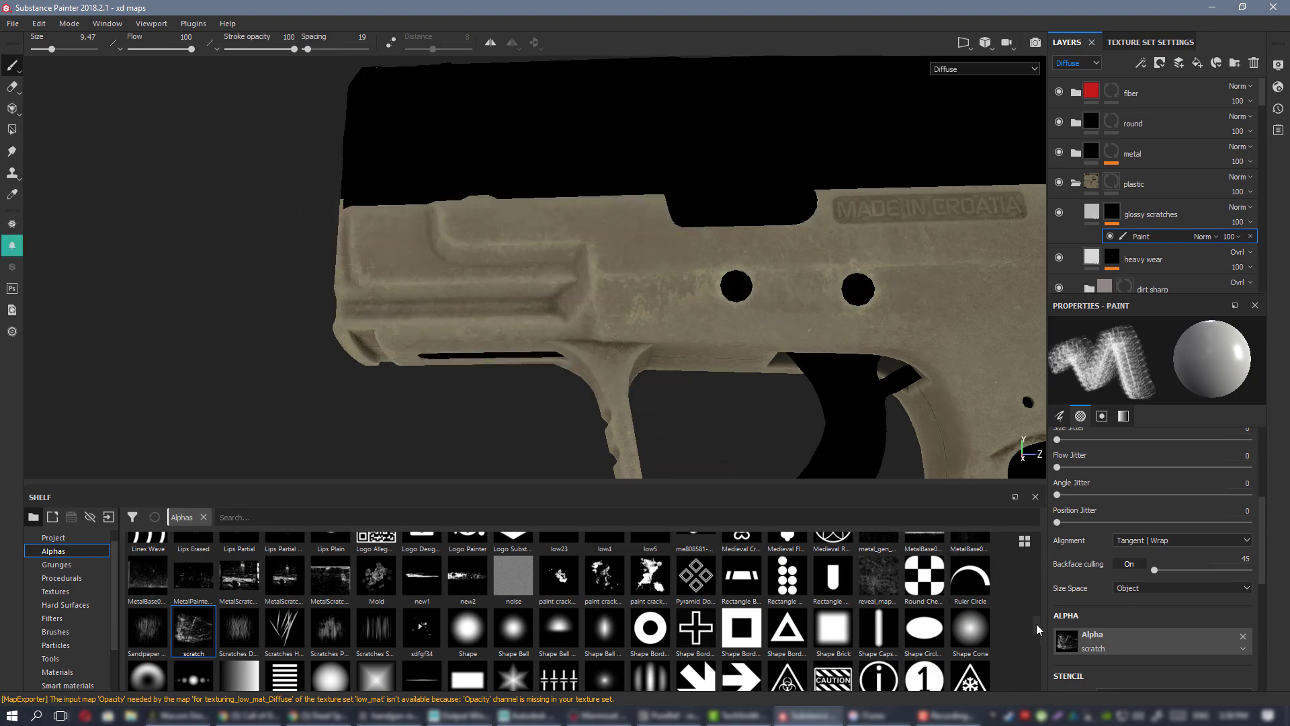
# - Load the TexturesCom_MetalScratches0044_2_M alpha into the paint brush and set its size to 12.52
pyautogui.scroll(-5, 1036, 624)
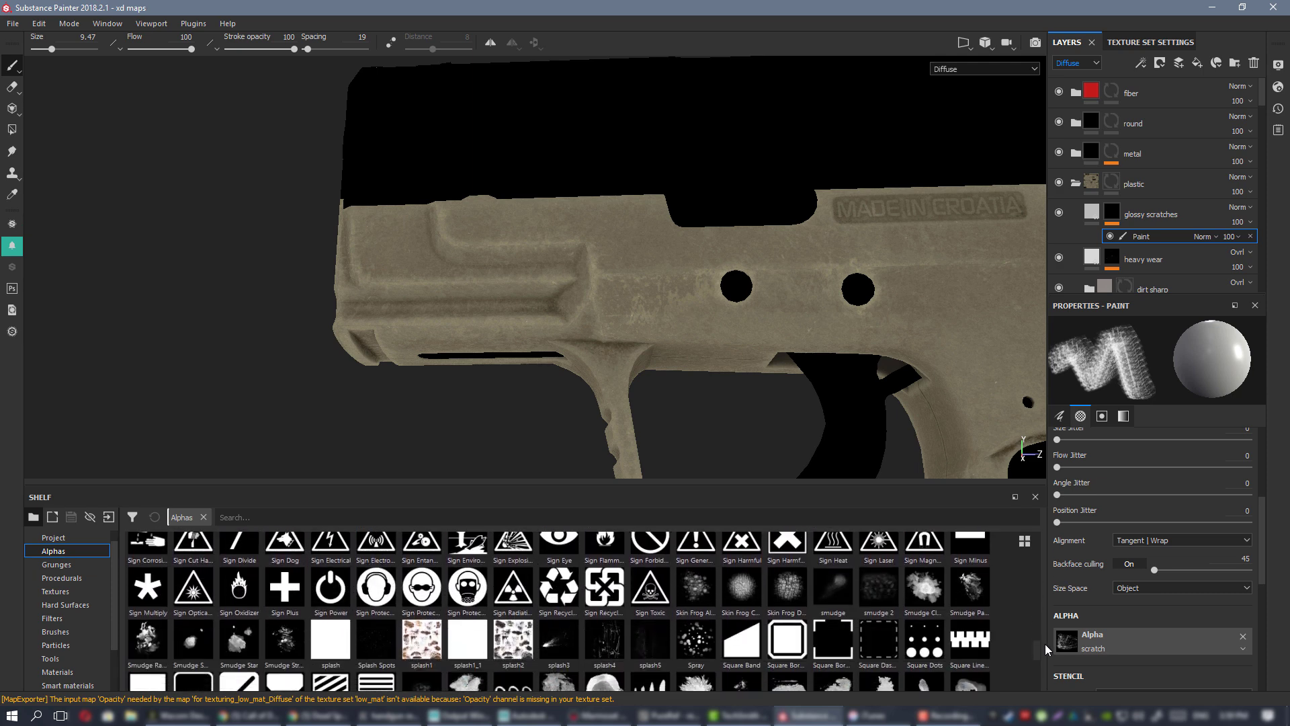
pyautogui.scroll(-1, 1046, 644)
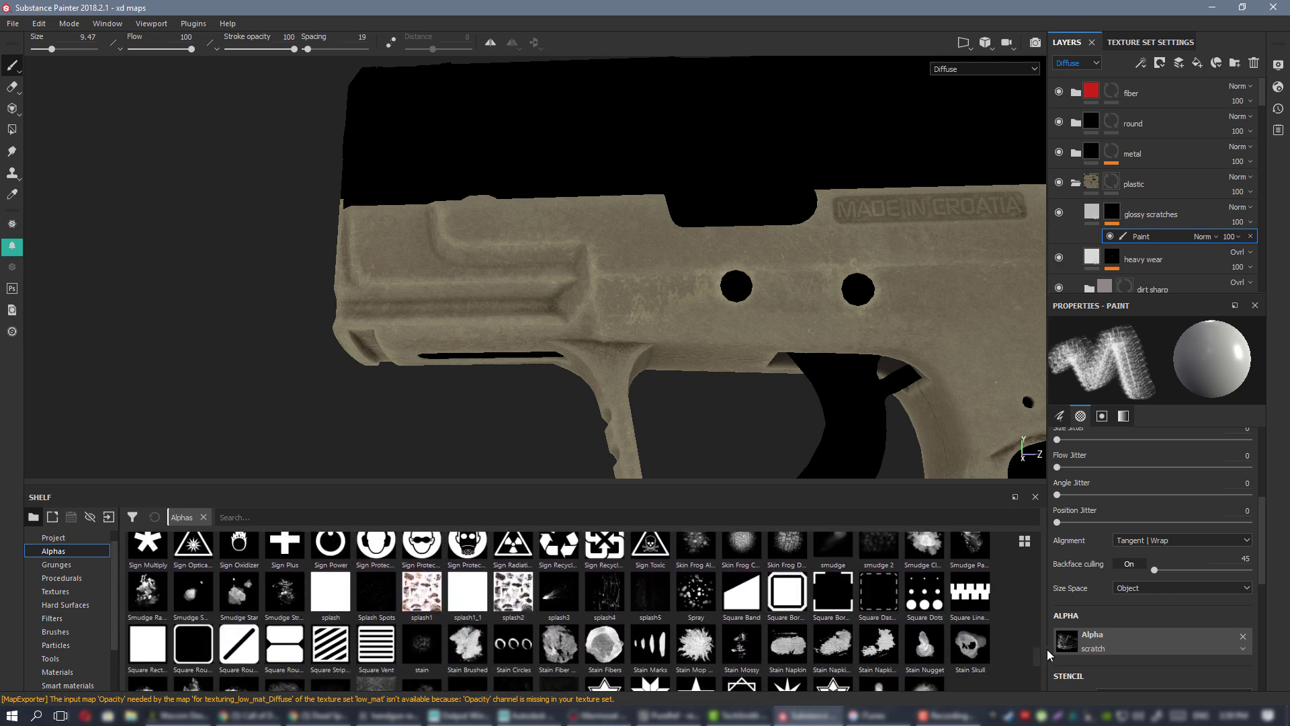
pyautogui.scroll(-3, 1047, 649)
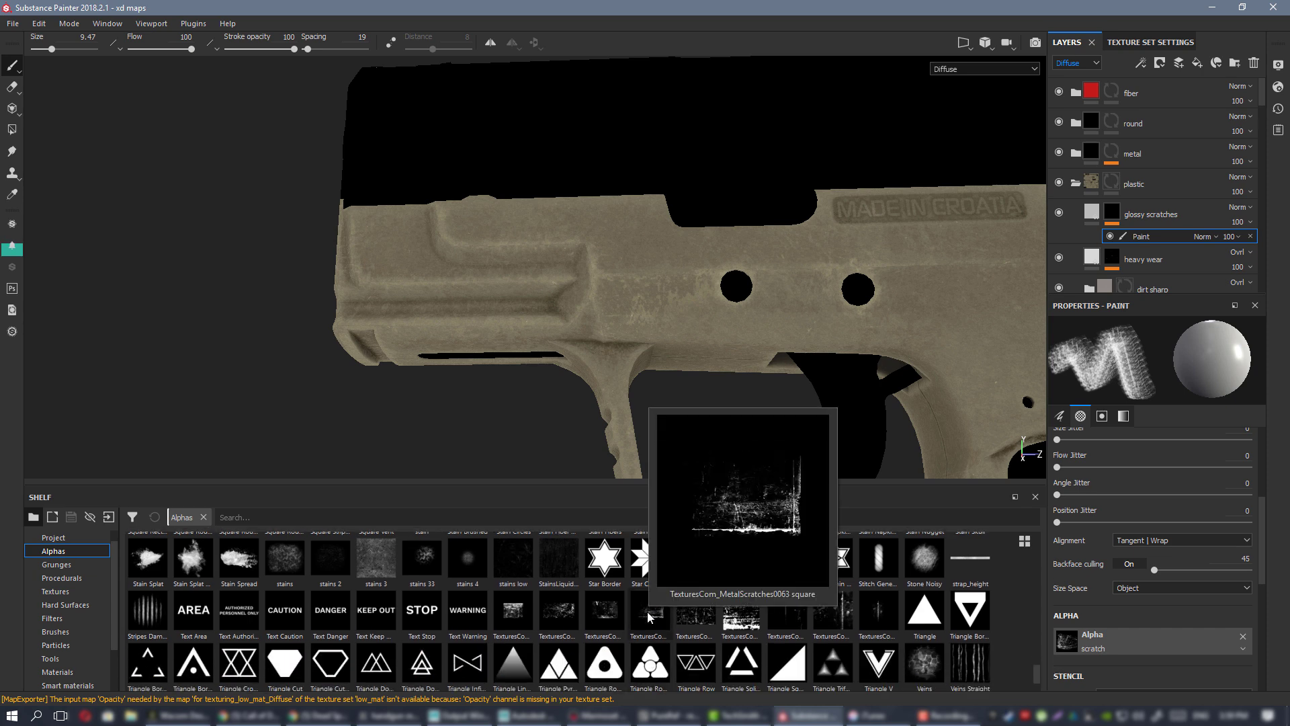
pyautogui.moveTo(605, 611)
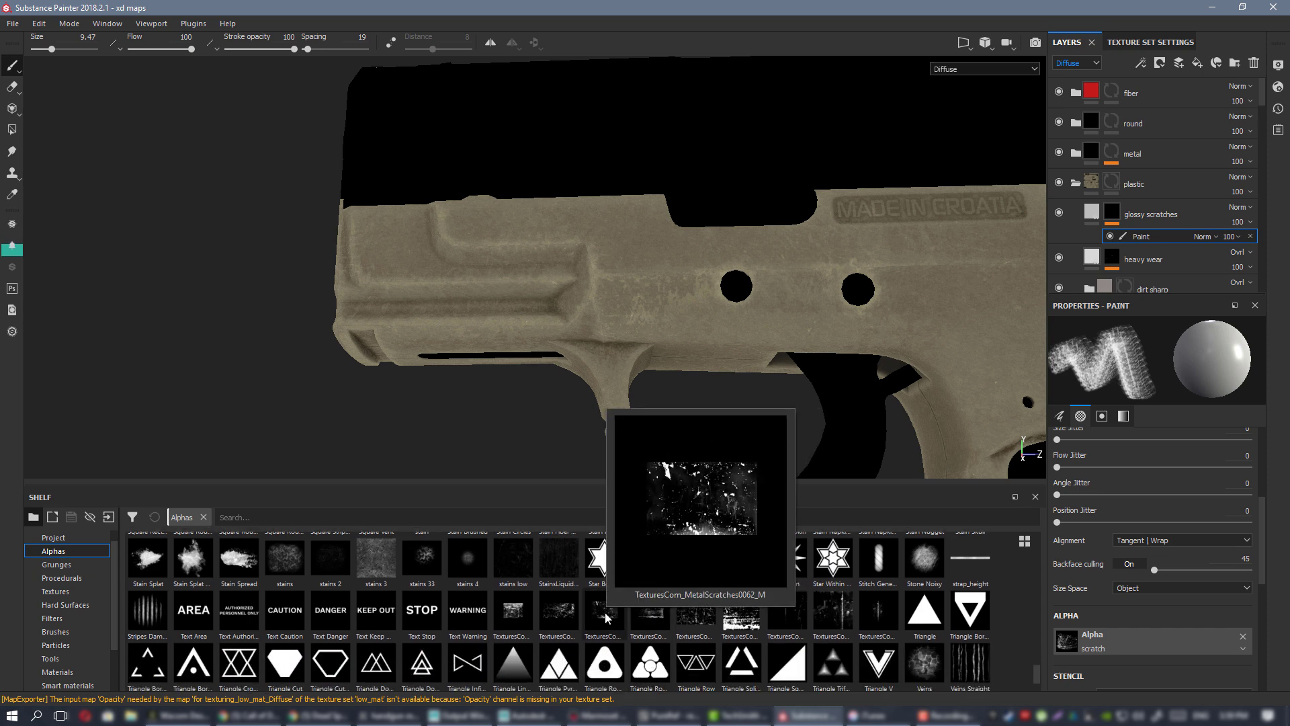
pyautogui.click(568, 622)
pyautogui.moveTo(562, 187); pyautogui.dragTo(588, 252)
pyautogui.keyDown('ctrl'); pyautogui.moveTo(599, 248); pyautogui.dragTo(643, 248, button='right'); pyautogui.keyUp('ctrl')
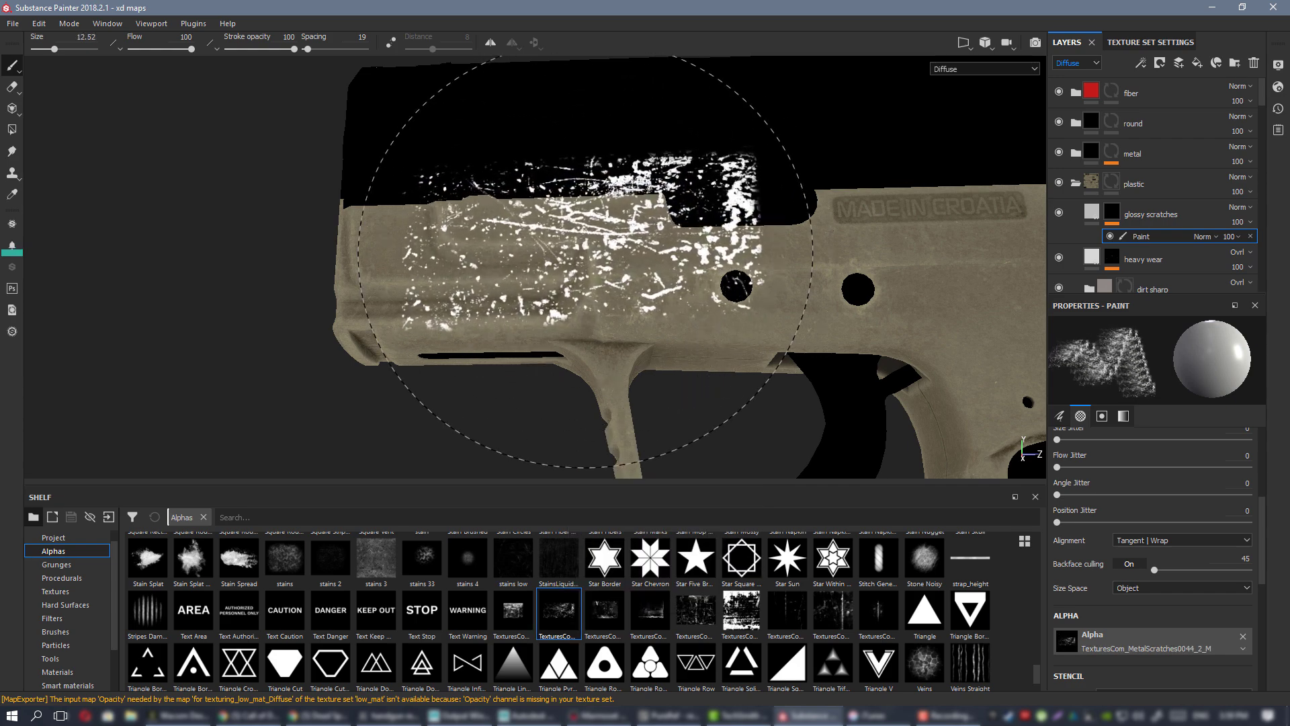
# - Save the project and stamp a rotated copy of the metal scratches onto the front end of the frame
pyautogui.keyDown('alt'); pyautogui.moveTo(794, 285); pyautogui.dragTo(777, 307); pyautogui.keyUp('alt')
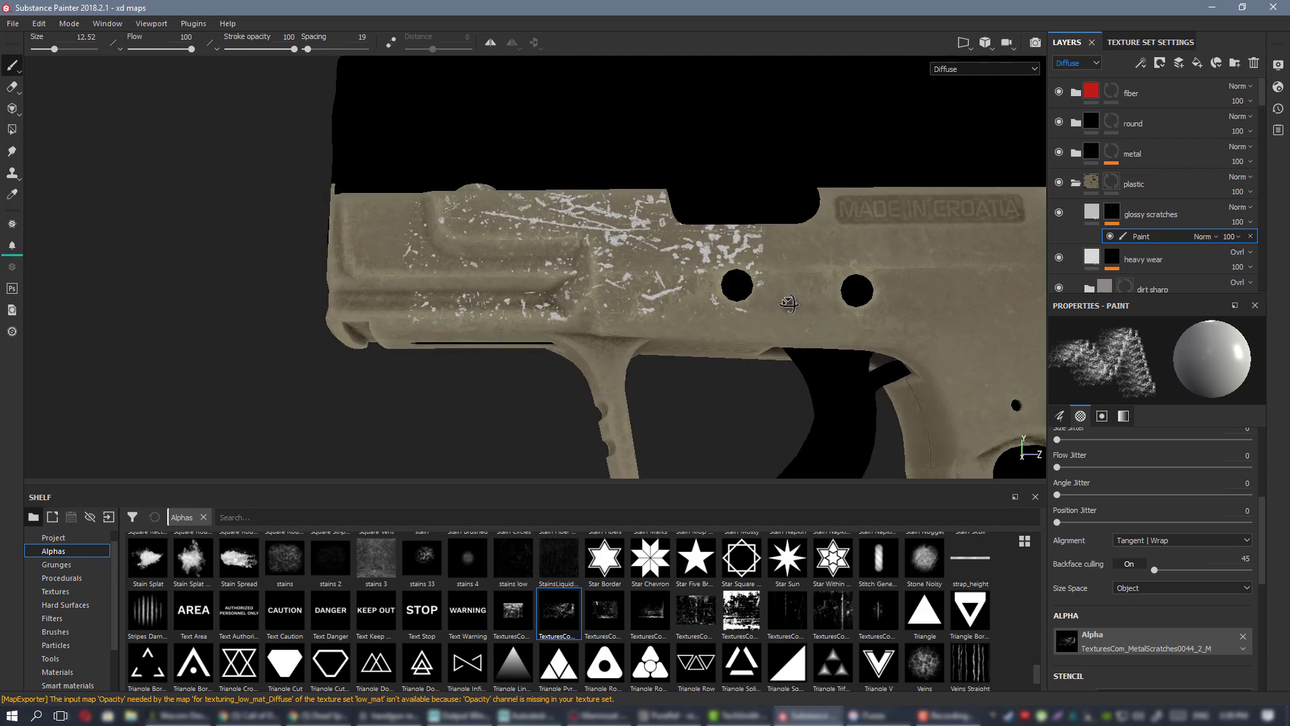
pyautogui.hotkey('ctrl', 's')
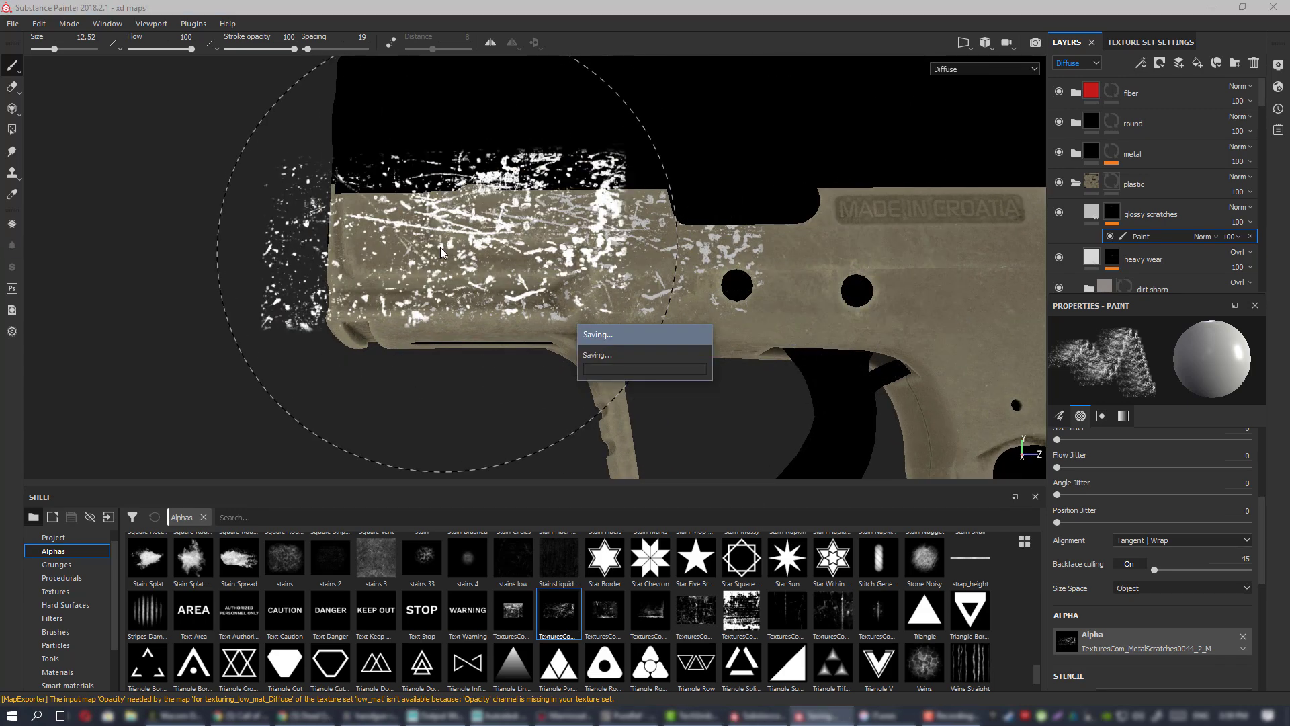
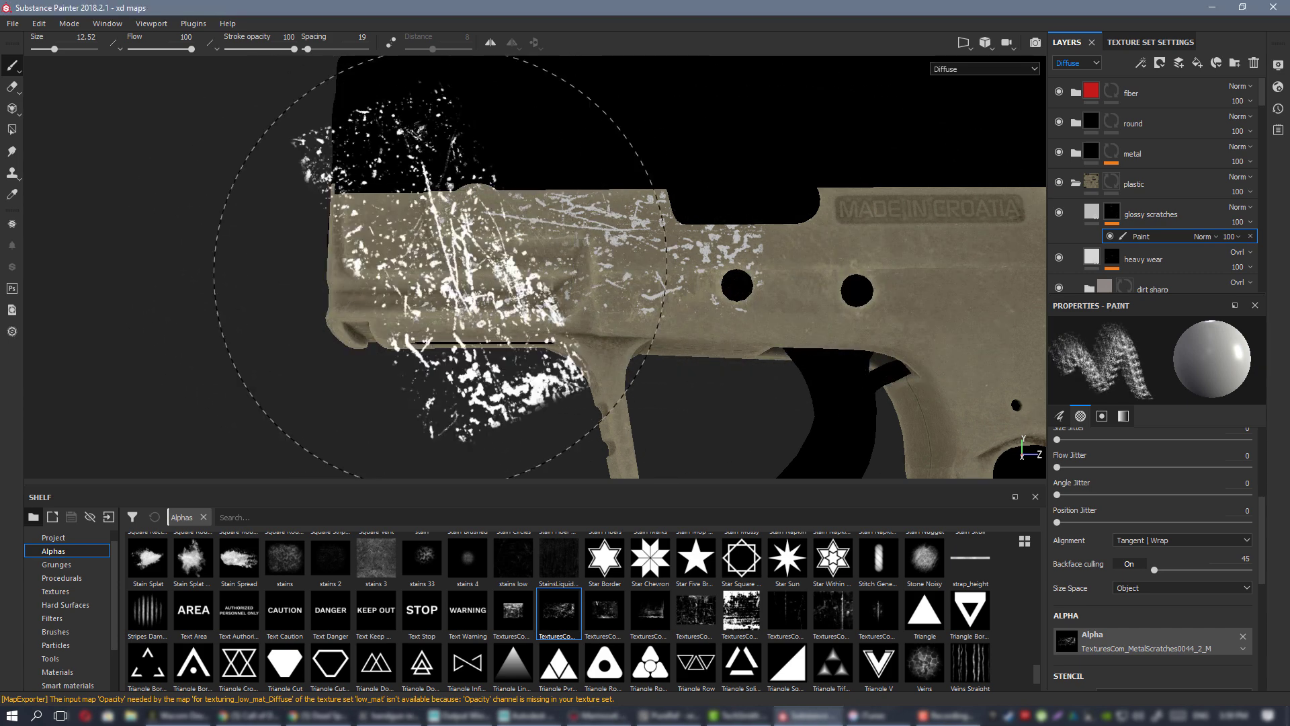
pyautogui.click(440, 268)
pyautogui.moveTo(697, 248)
pyautogui.keyDown('alt'); pyautogui.mouseDown()
pyautogui.moveTo(755, 291)
pyautogui.moveTo(698, 248)
pyautogui.moveTo(684, 275)
pyautogui.mouseUp(); pyautogui.keyUp('alt')
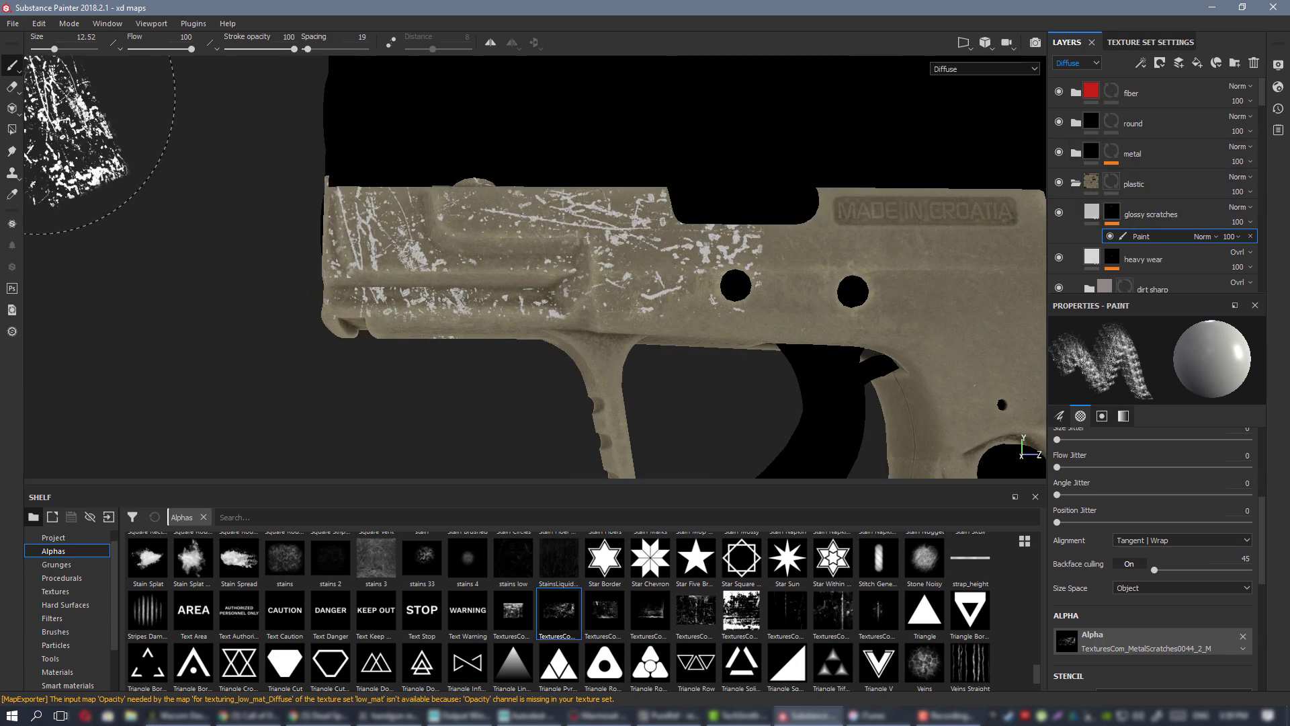
# - Erase scratches along the lower rail and near the front pin using alpha 1, size 3.59, flow 100 and angle jitter 180
pyautogui.click(11, 86)
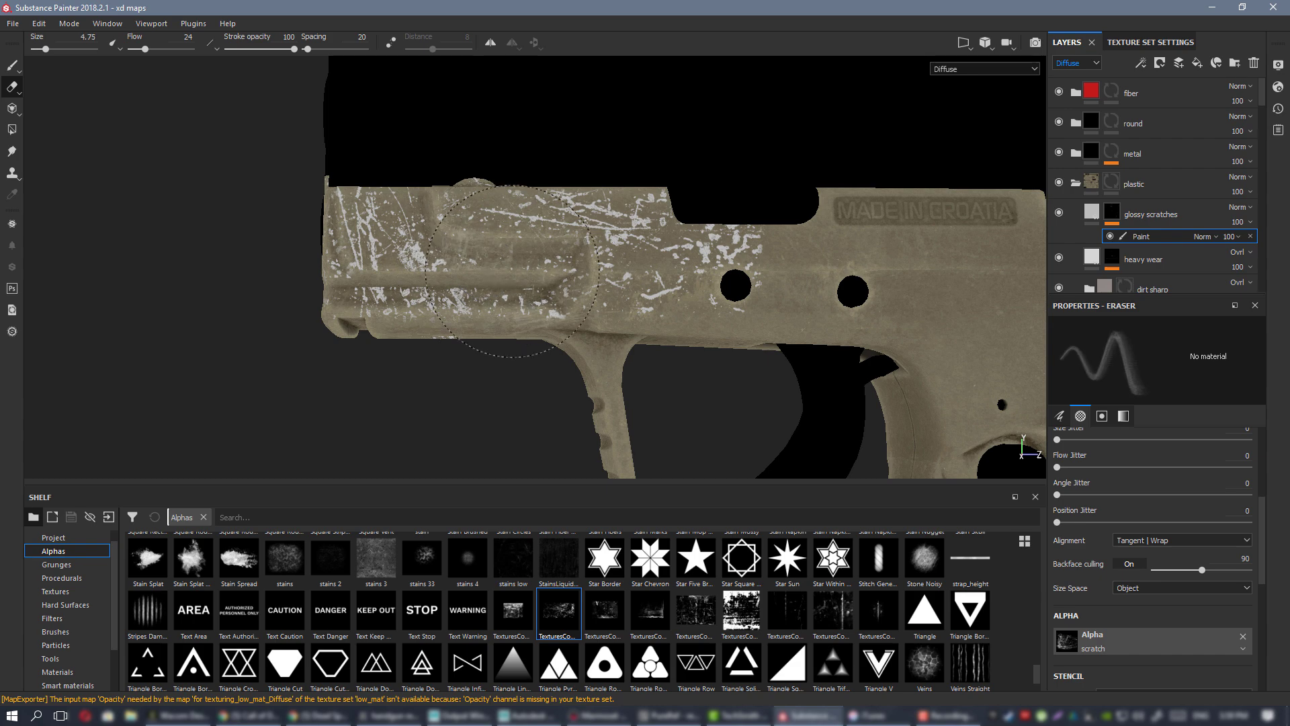
pyautogui.keyDown('ctrl'); pyautogui.moveTo(517, 306); pyautogui.dragTo(569, 306); pyautogui.keyUp('ctrl')
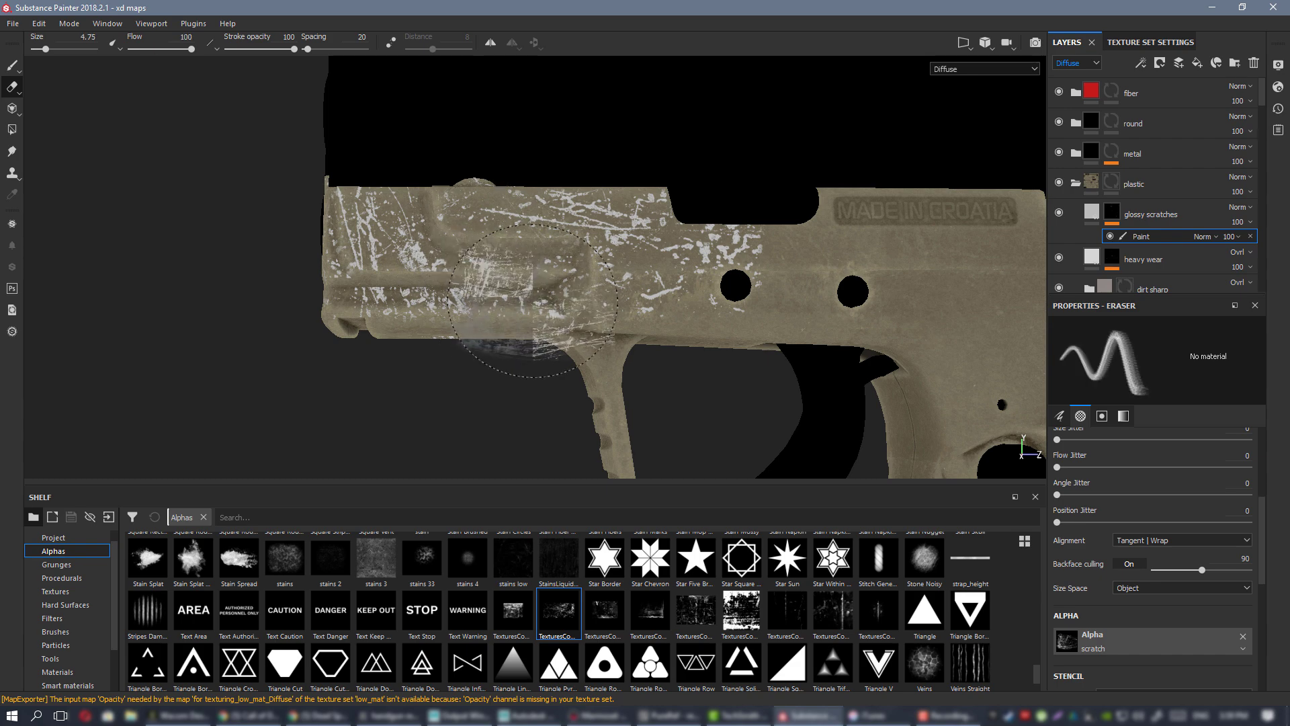
pyautogui.moveTo(506, 250)
pyautogui.keyDown('alt'); pyautogui.mouseDown()
pyautogui.moveTo(488, 260)
pyautogui.moveTo(512, 295)
pyautogui.mouseUp(); pyautogui.keyUp('alt')
pyautogui.scroll(15, 432, 570)
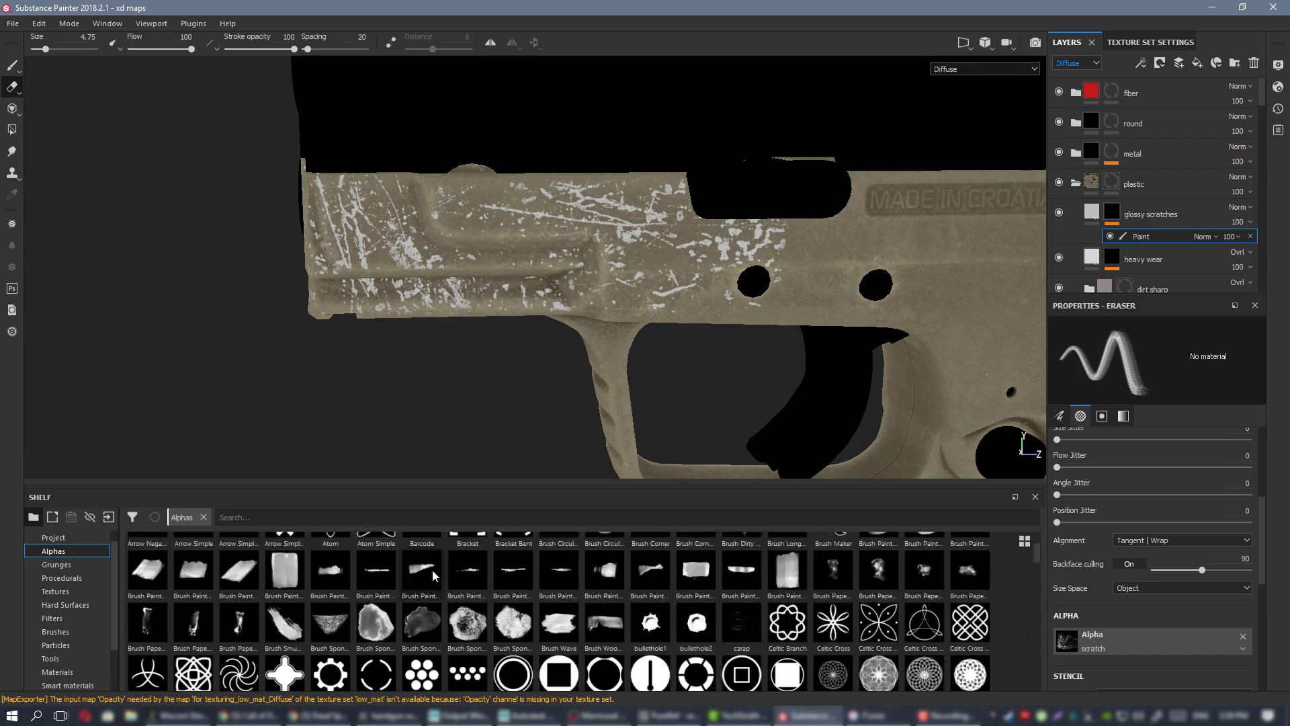
pyautogui.moveTo(139, 560)
pyautogui.mouseDown()
pyautogui.moveTo(518, 374)
pyautogui.moveTo(494, 268)
pyautogui.moveTo(555, 254)
pyautogui.mouseUp()
pyautogui.keyDown('ctrl'); pyautogui.moveTo(555, 254); pyautogui.dragTo(531, 259, button='right'); pyautogui.keyUp('ctrl')
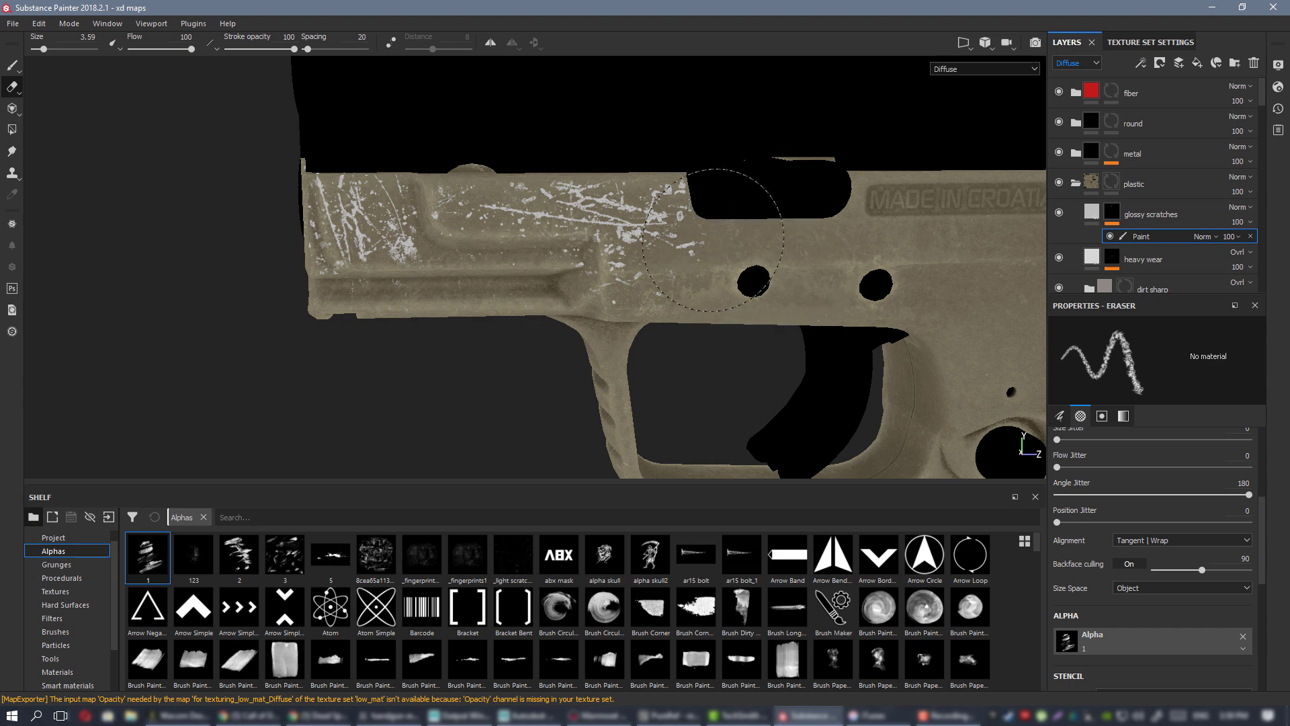
pyautogui.keyDown('alt'); pyautogui.moveTo(615, 310); pyautogui.dragTo(608, 360, button='middle'); pyautogui.keyUp('alt')
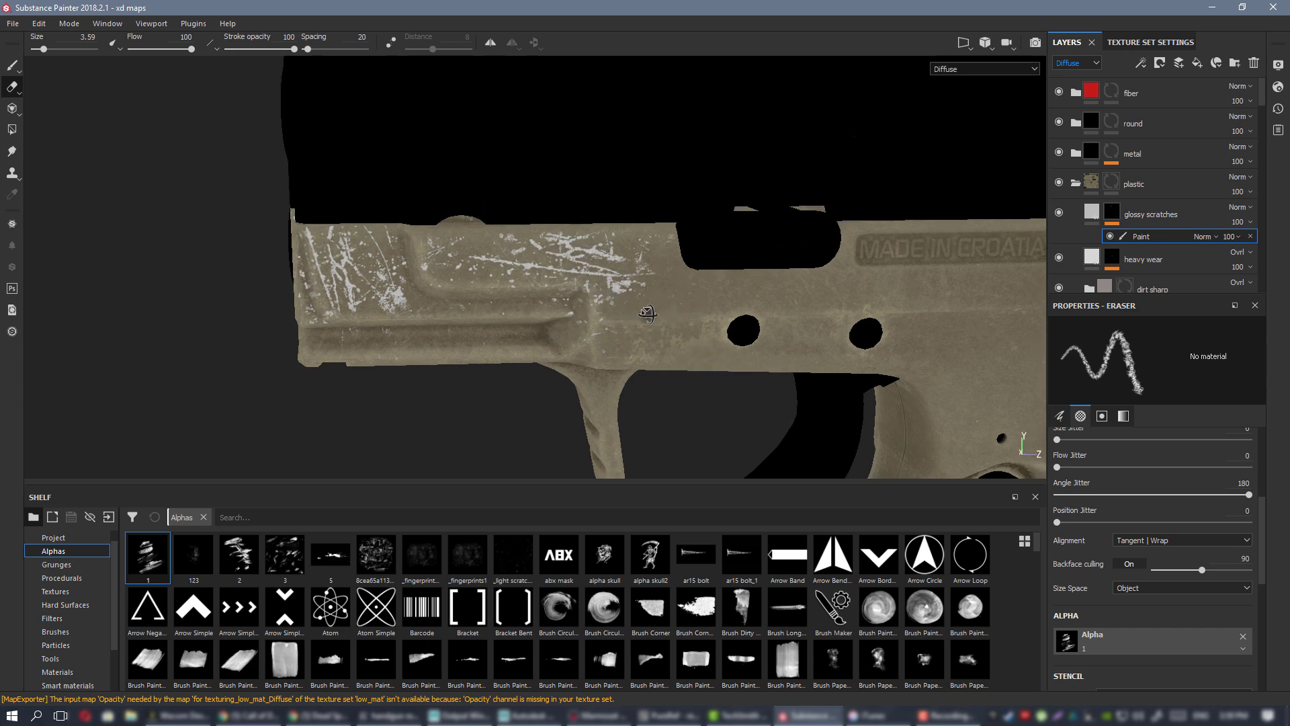
pyautogui.keyDown('alt'); pyautogui.keyDown('shift'); pyautogui.moveTo(648, 314); pyautogui.dragTo(555, 251); pyautogui.keyUp('shift'); pyautogui.keyUp('alt')
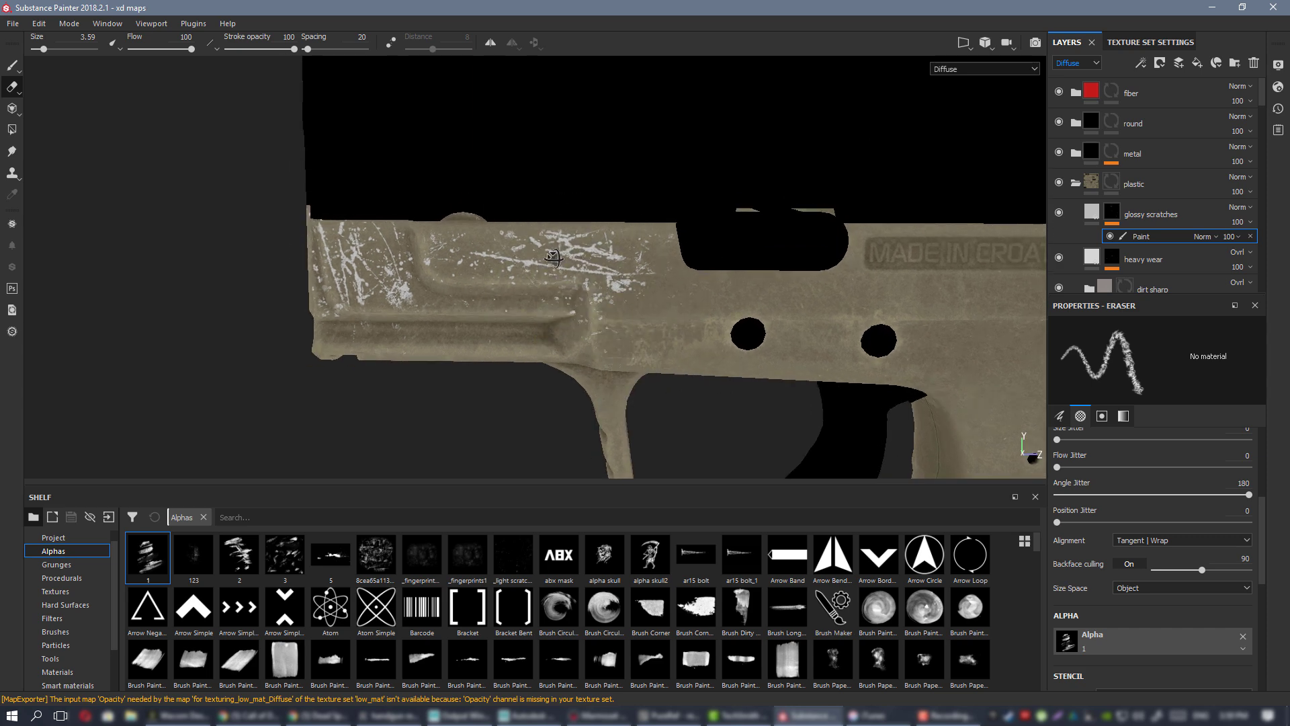
# - Load the Brush Corner Large alpha into the eraser and set its angle jitter to 0
pyautogui.click(699, 598)
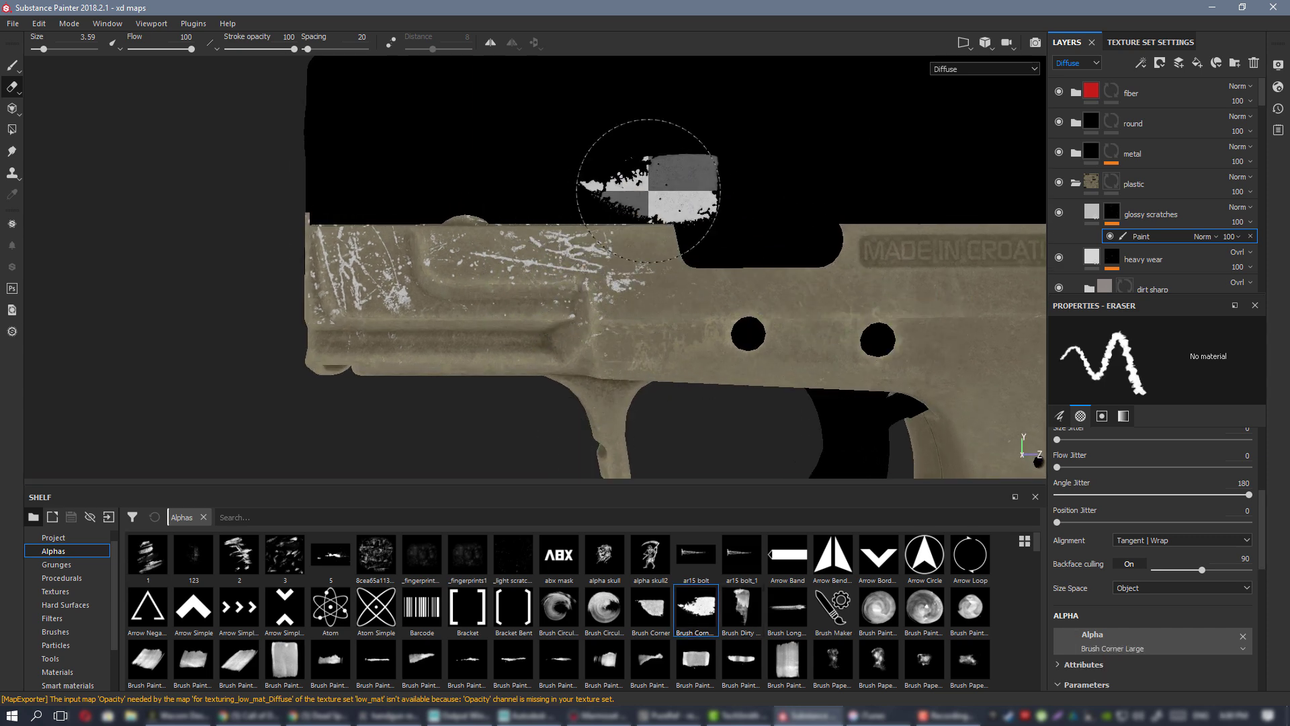
pyautogui.moveTo(1249, 495); pyautogui.dragTo(1073, 493)
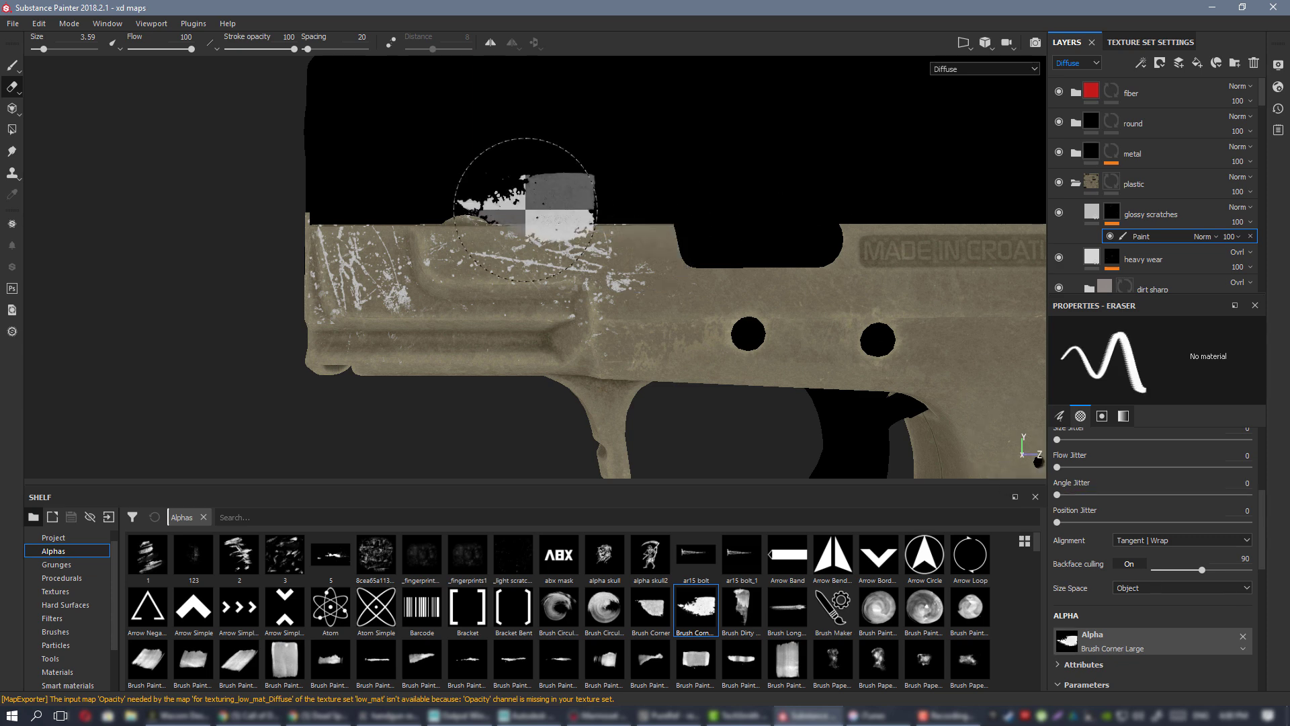
pyautogui.moveTo(574, 240)
pyautogui.keyDown('alt'); pyautogui.mouseDown(button='right')
pyautogui.moveTo(598, 232)
pyautogui.moveTo(134, 188)
pyautogui.mouseUp(button='right'); pyautogui.keyUp('alt')
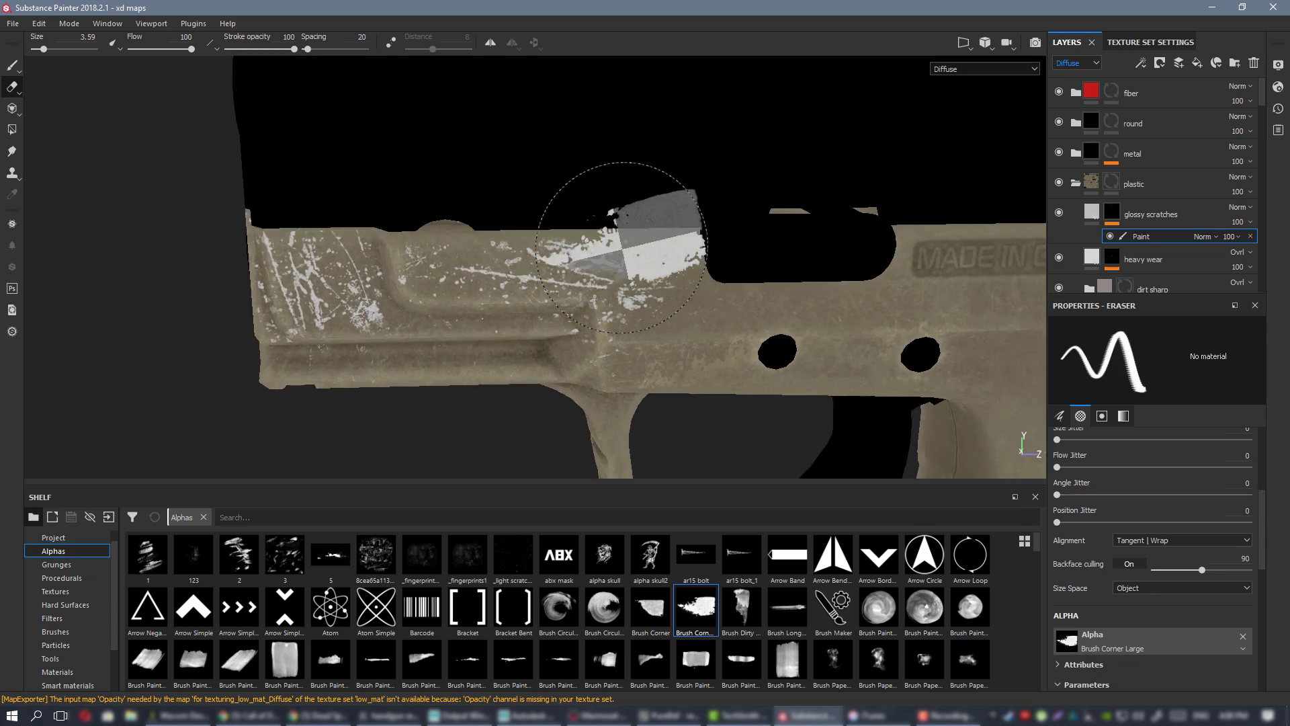
# - Erase the stray scratches along the top rail and inside the frame's front cavity on the detached frame
pyautogui.keyDown('alt'); pyautogui.moveTo(699, 153); pyautogui.dragTo(659, 455, button='middle'); pyautogui.keyUp('alt')
pyautogui.keyDown('alt'); pyautogui.moveTo(645, 94); pyautogui.dragTo(651, 248, button='middle'); pyautogui.keyUp('alt')
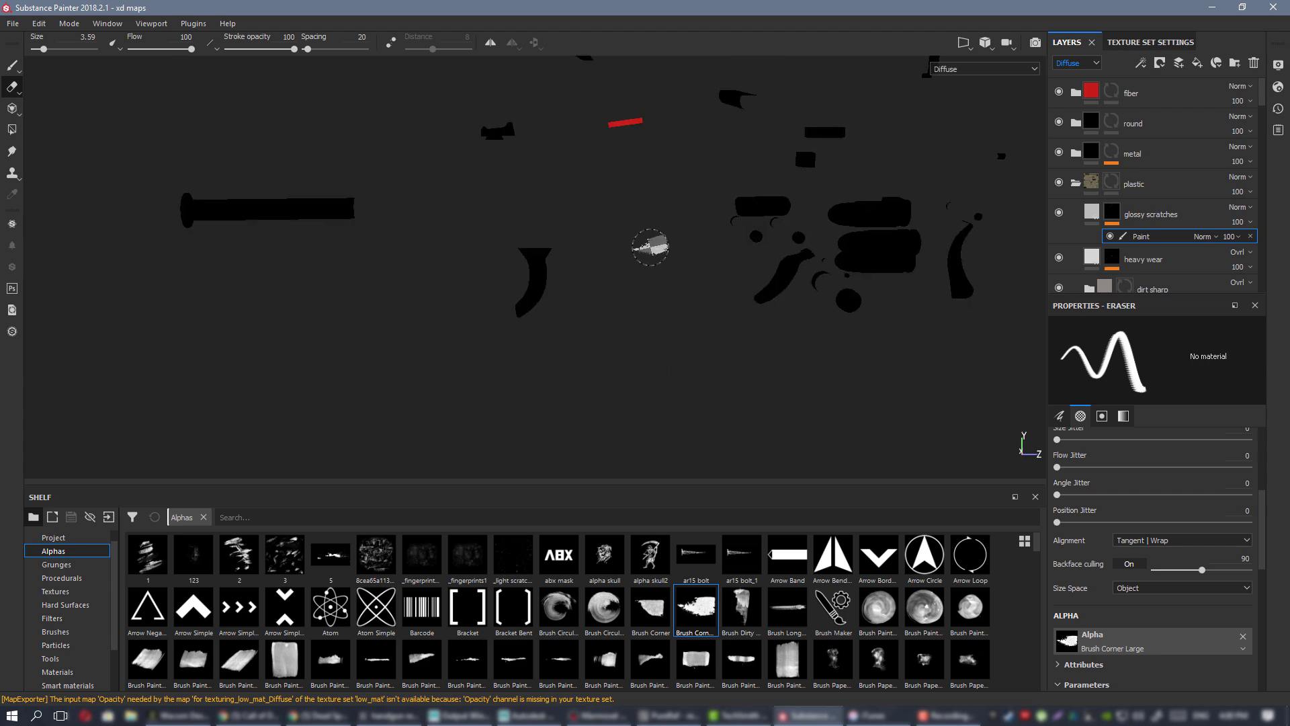
pyautogui.keyDown('alt'); pyautogui.moveTo(792, 276); pyautogui.dragTo(967, 188, button='middle'); pyautogui.keyUp('alt')
pyautogui.keyDown('alt'); pyautogui.moveTo(470, 289); pyautogui.dragTo(536, 298, button='right'); pyautogui.keyUp('alt')
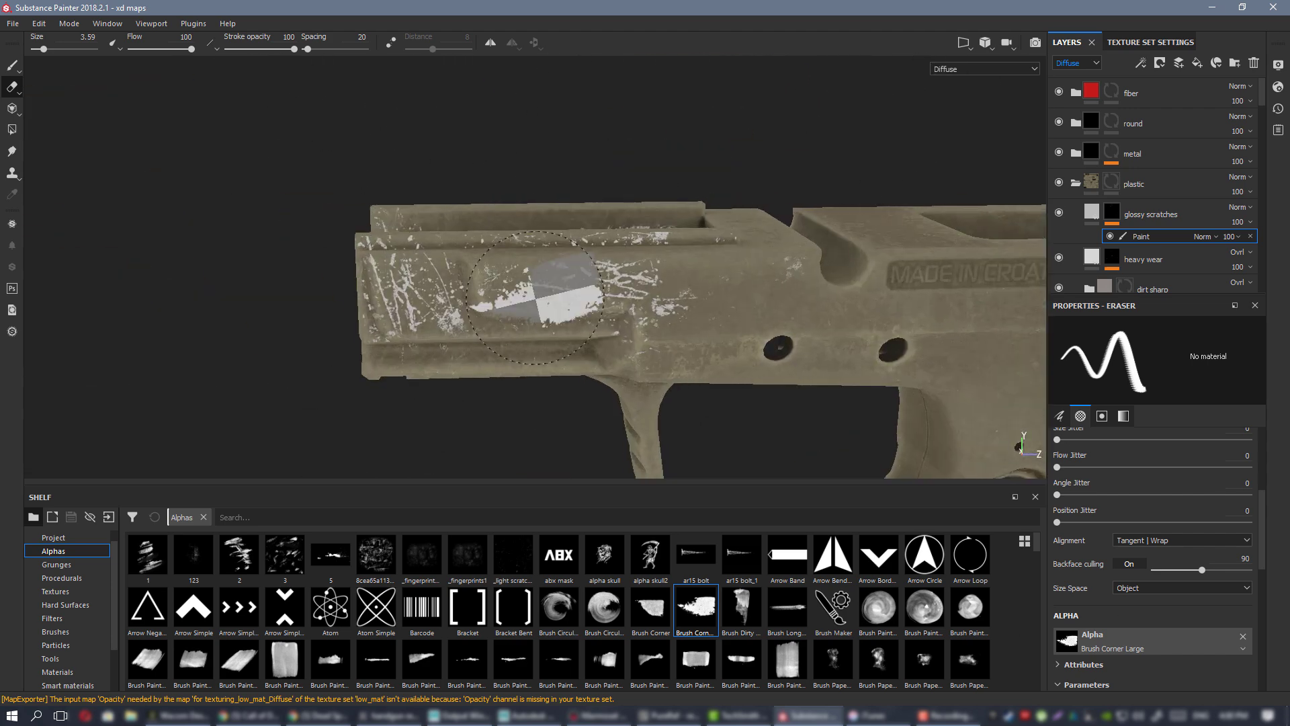
pyautogui.keyDown('alt'); pyautogui.moveTo(535, 298); pyautogui.dragTo(699, 232); pyautogui.keyUp('alt')
pyautogui.click(651, 238)
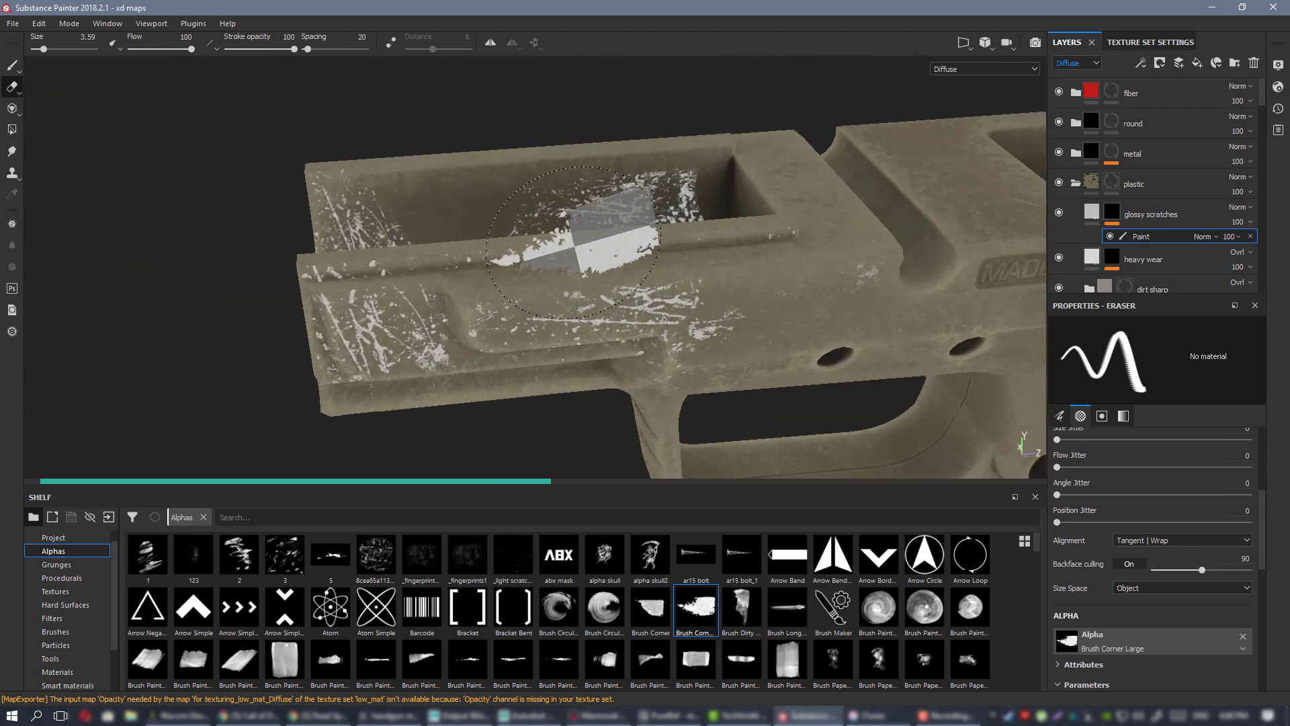
pyautogui.keyDown('alt'); pyautogui.moveTo(598, 114); pyautogui.dragTo(614, 184); pyautogui.keyUp('alt')
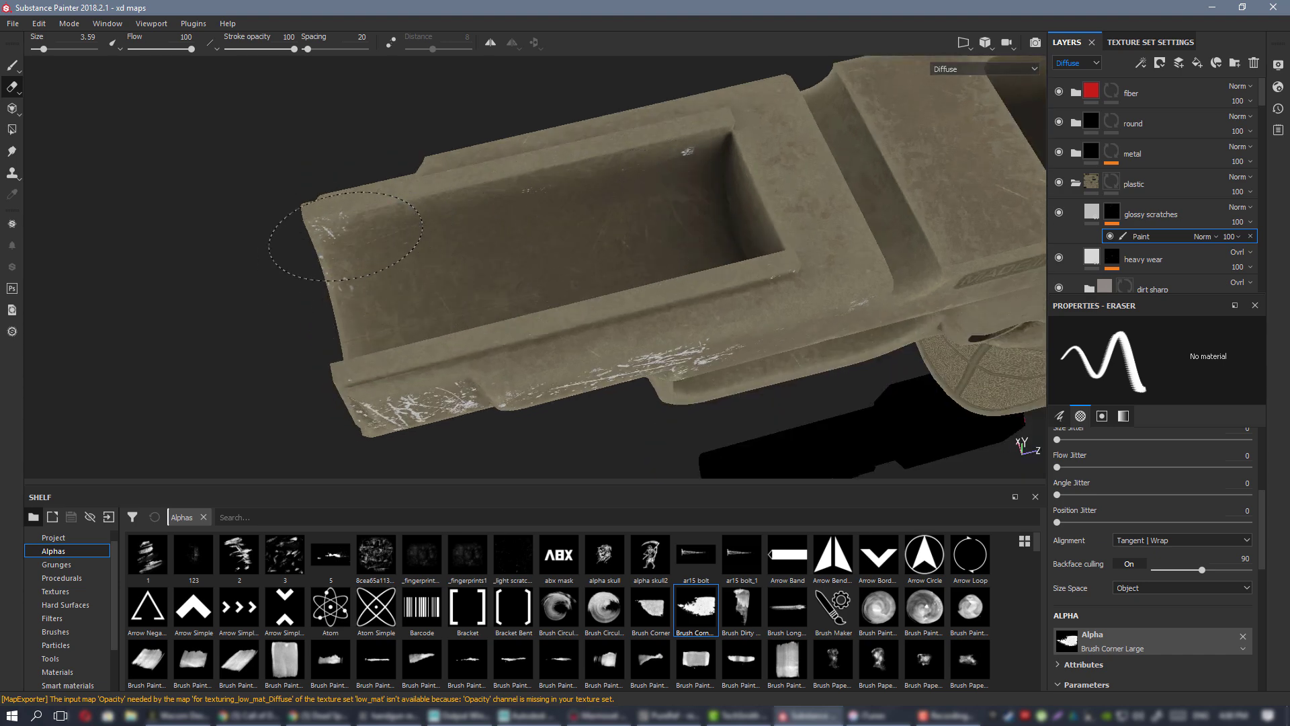
pyautogui.moveTo(680, 166)
pyautogui.keyDown('alt'); pyautogui.mouseDown()
pyautogui.moveTo(1152, 111)
pyautogui.moveTo(642, 135)
pyautogui.moveTo(590, 219)
pyautogui.mouseUp(); pyautogui.keyUp('alt')
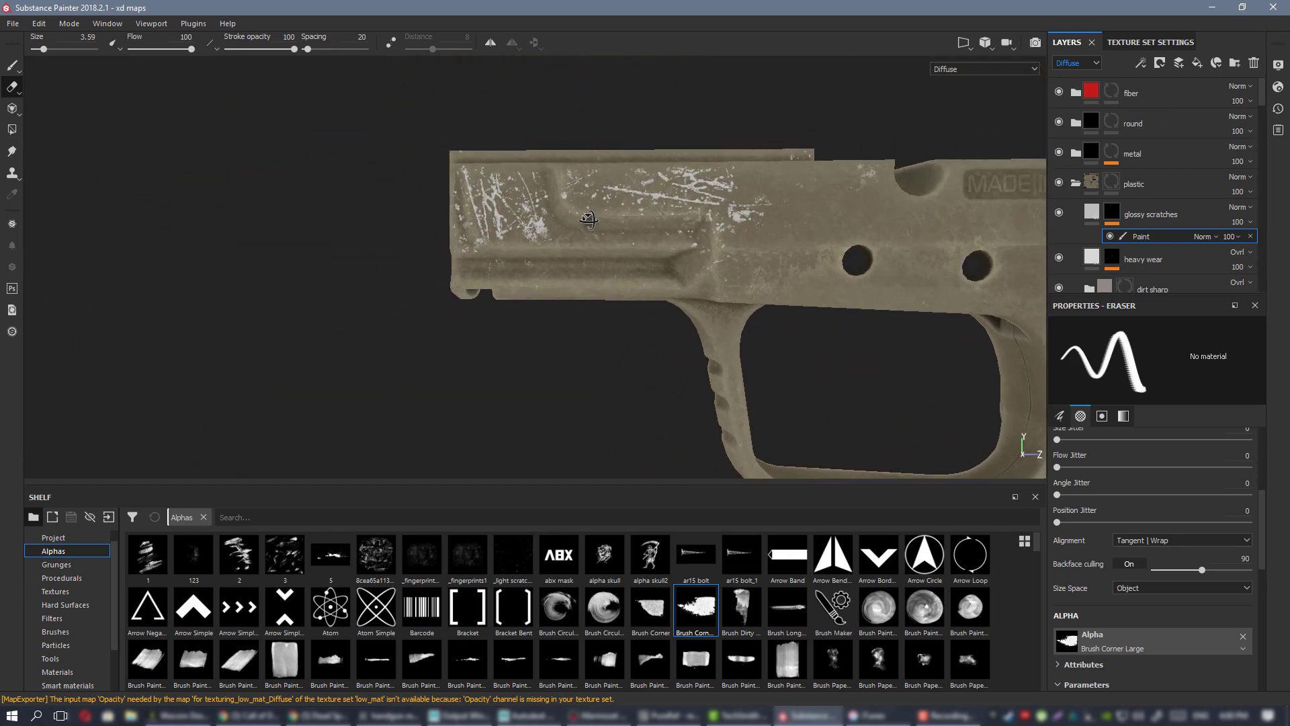
# - Erase part of the scratches along the front edge of the frame's side panel
pyautogui.keyDown('alt'); pyautogui.moveTo(591, 219); pyautogui.dragTo(710, 287, button='right'); pyautogui.keyUp('alt')
pyautogui.keyDown('alt'); pyautogui.moveTo(710, 287); pyautogui.dragTo(726, 261); pyautogui.keyUp('alt')
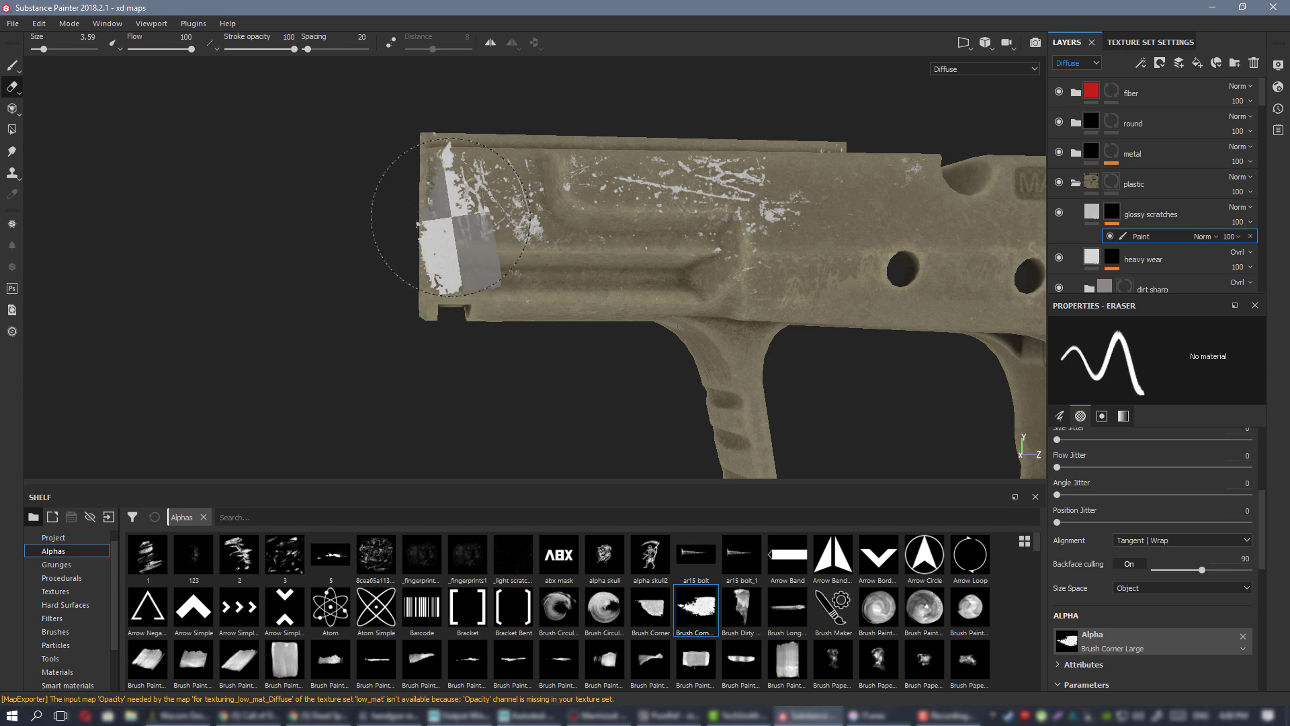
pyautogui.keyDown('alt'); pyautogui.moveTo(681, 302); pyautogui.dragTo(593, 242); pyautogui.keyUp('alt')
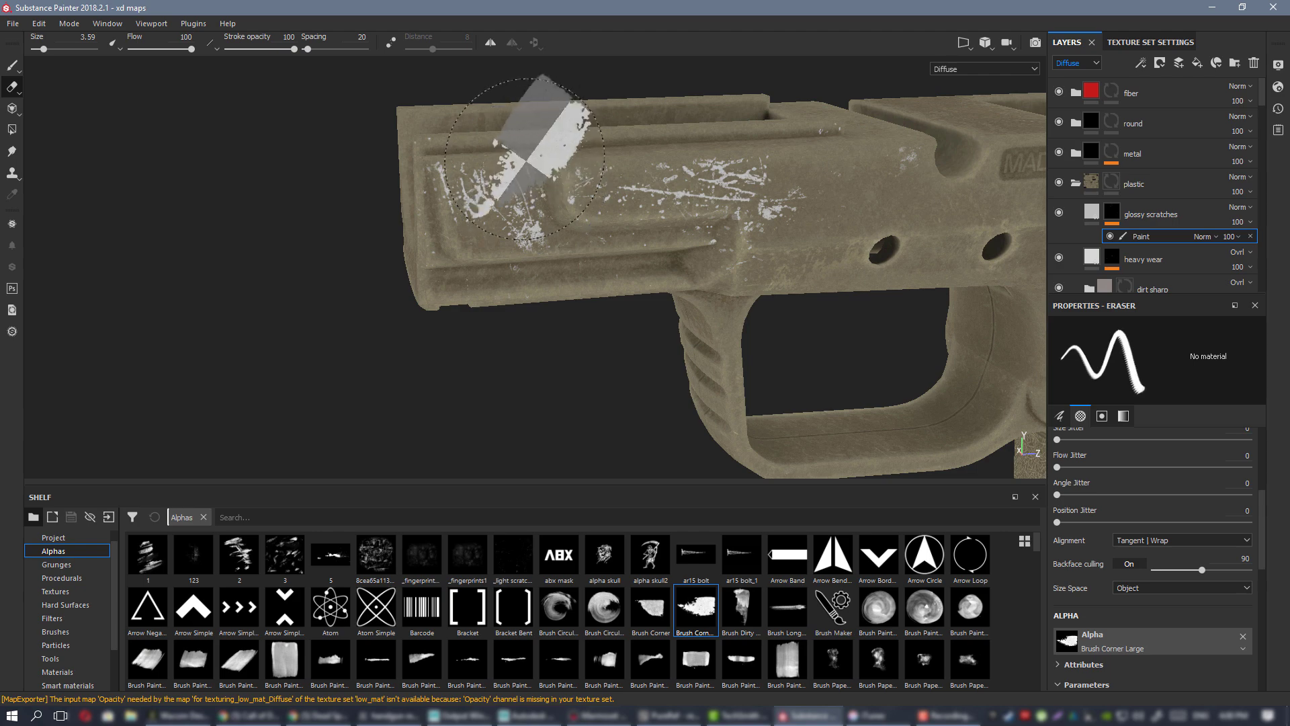
# - Stamp the TexturesCom_MetalScratches0044_2_M alpha at size 12.52 over the forward side panel on the frame's opposite side
pyautogui.moveTo(758, 120)
pyautogui.keyDown('alt'); pyautogui.mouseDown()
pyautogui.moveTo(866, 151)
pyautogui.moveTo(1142, 180)
pyautogui.mouseUp(); pyautogui.keyUp('alt')
pyautogui.moveTo(396, 209)
pyautogui.keyDown('alt'); pyautogui.mouseDown()
pyautogui.moveTo(444, 176)
pyautogui.moveTo(511, 158)
pyautogui.mouseUp(); pyautogui.keyUp('alt')
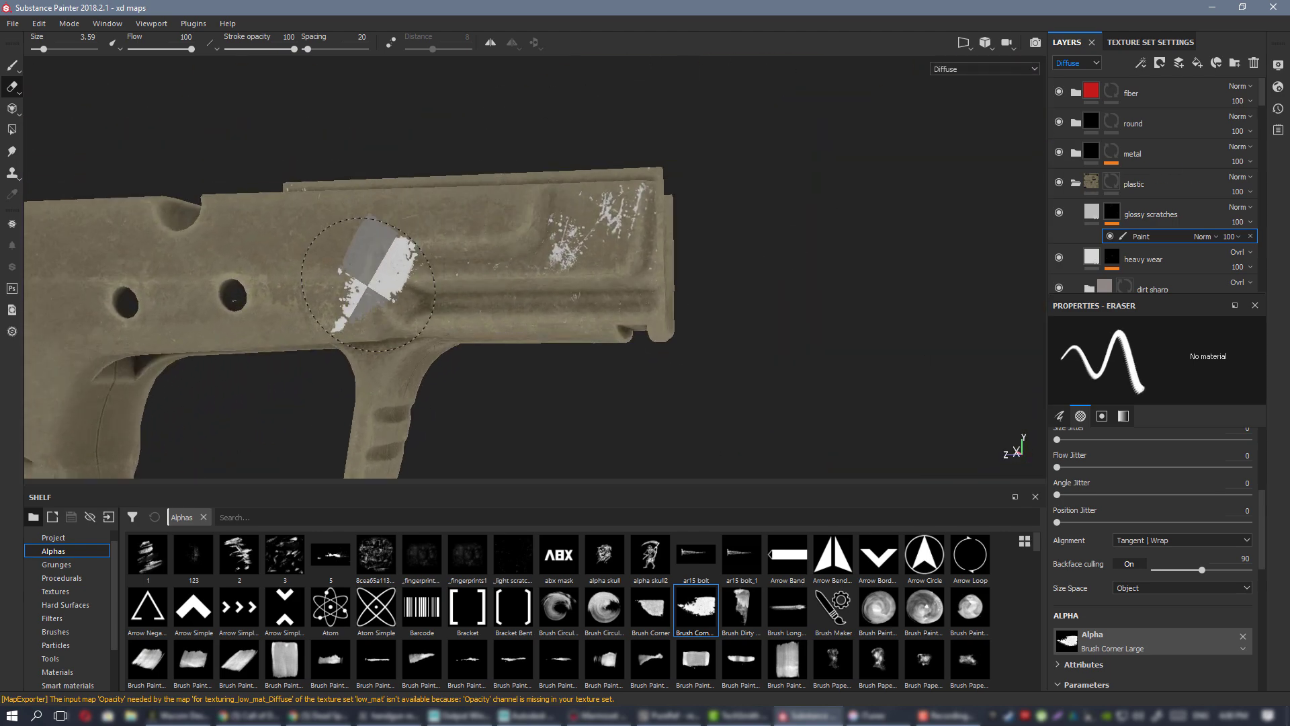
pyautogui.keyDown('alt'); pyautogui.moveTo(362, 245); pyautogui.dragTo(356, 316); pyautogui.keyUp('alt')
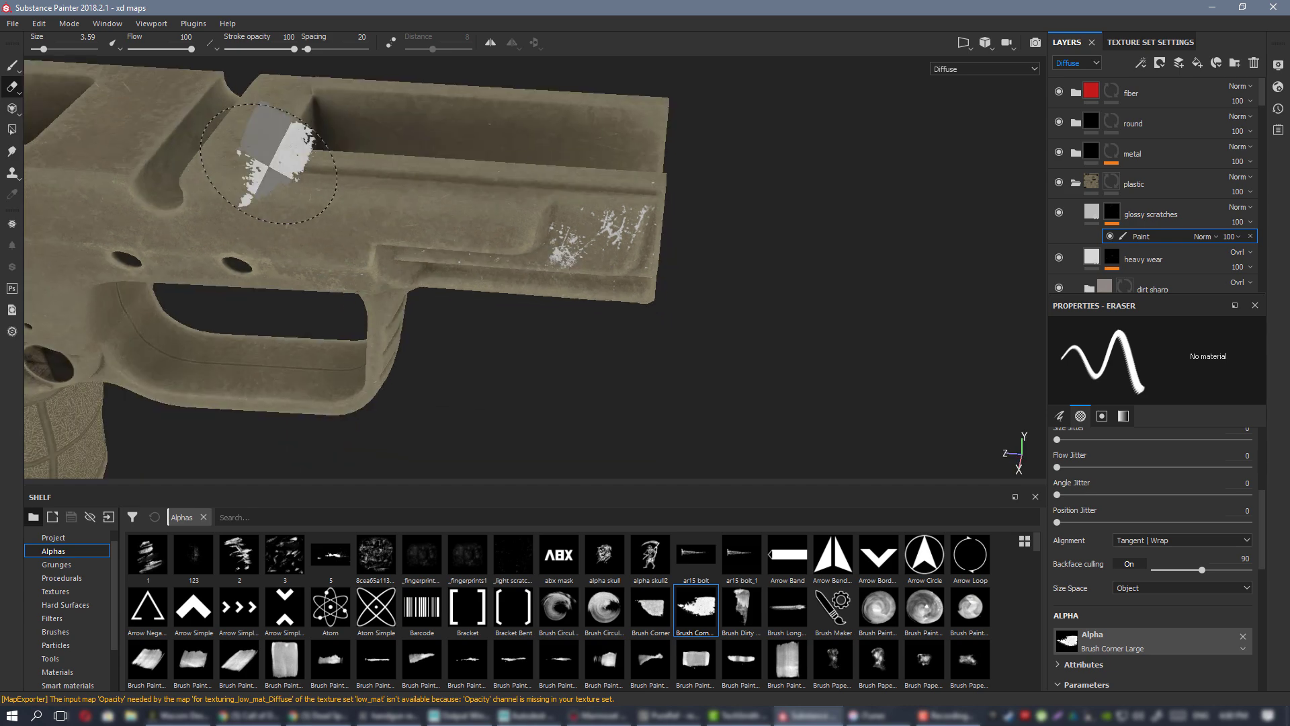
pyautogui.click(12, 66)
pyautogui.keyDown('alt'); pyautogui.moveTo(474, 259); pyautogui.dragTo(498, 161); pyautogui.keyUp('alt')
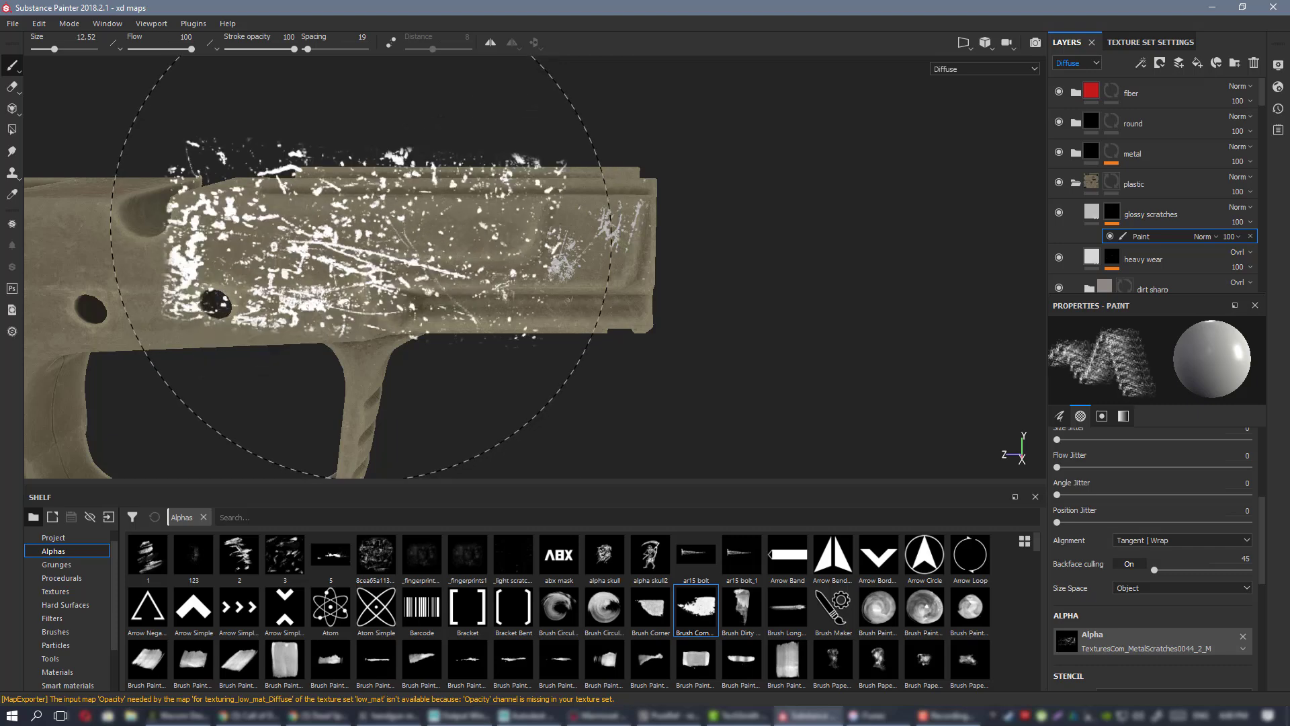
pyautogui.click(342, 205)
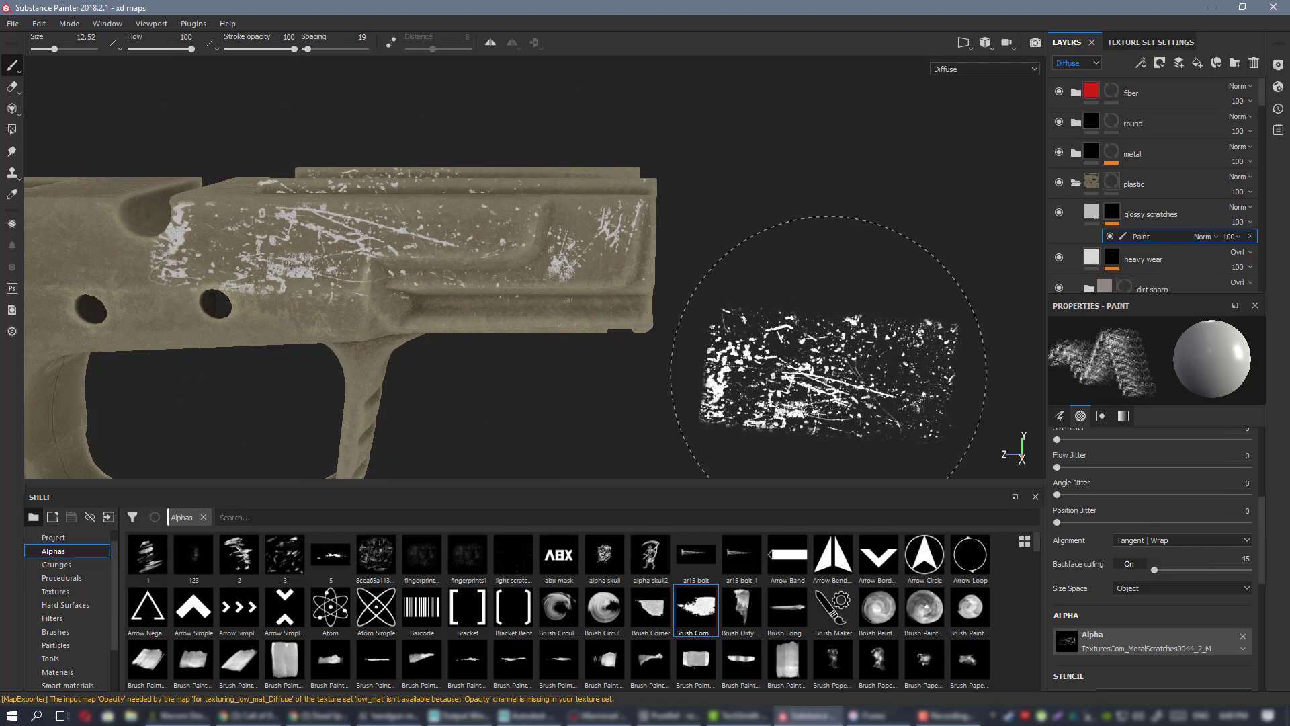
# - Erase the stray scratches inside the frame's front cavity at size 3.59 and along the top rail at size 1.57
pyautogui.moveTo(464, 215)
pyautogui.keyDown('alt'); pyautogui.mouseDown()
pyautogui.moveTo(452, 252)
pyautogui.moveTo(473, 305)
pyautogui.moveTo(537, 248)
pyautogui.moveTo(510, 244)
pyautogui.mouseUp(); pyautogui.keyUp('alt')
pyautogui.click(12, 87)
pyautogui.keyDown('alt'); pyautogui.moveTo(551, 81); pyautogui.dragTo(580, 140); pyautogui.keyUp('alt')
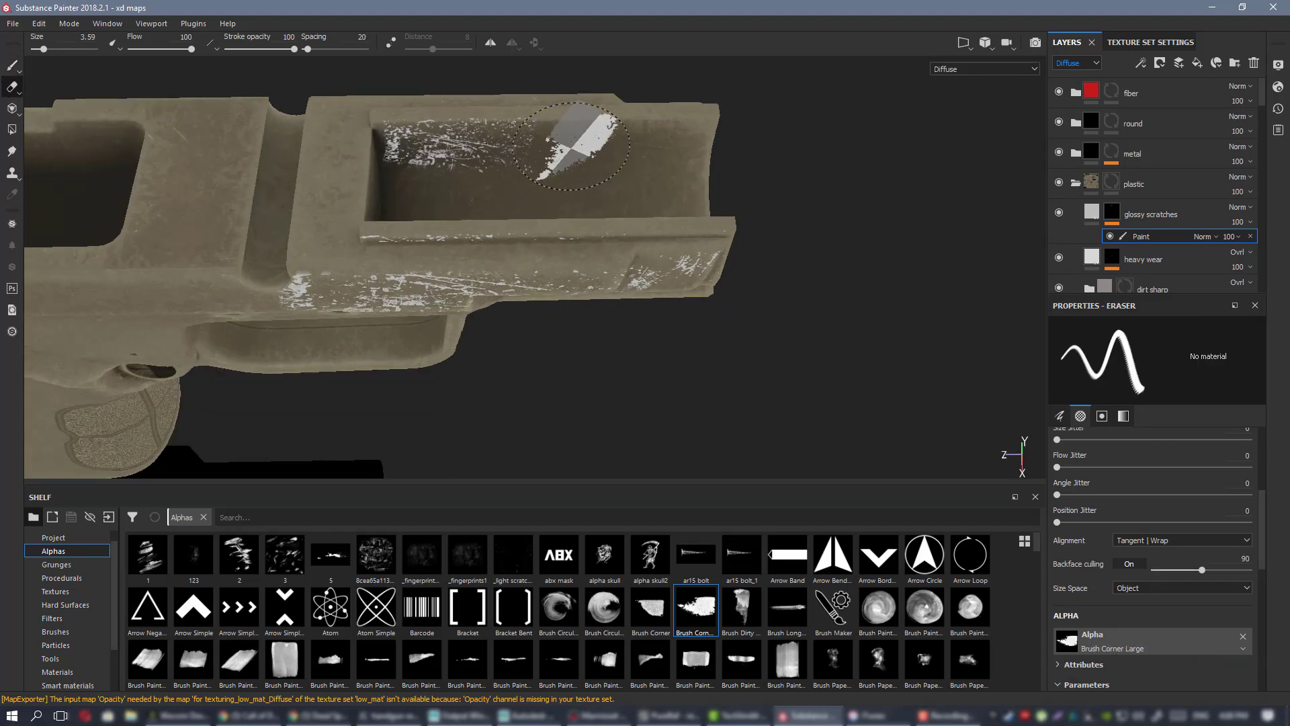
pyautogui.keyDown('alt'); pyautogui.moveTo(409, 143); pyautogui.dragTo(457, 174); pyautogui.keyUp('alt')
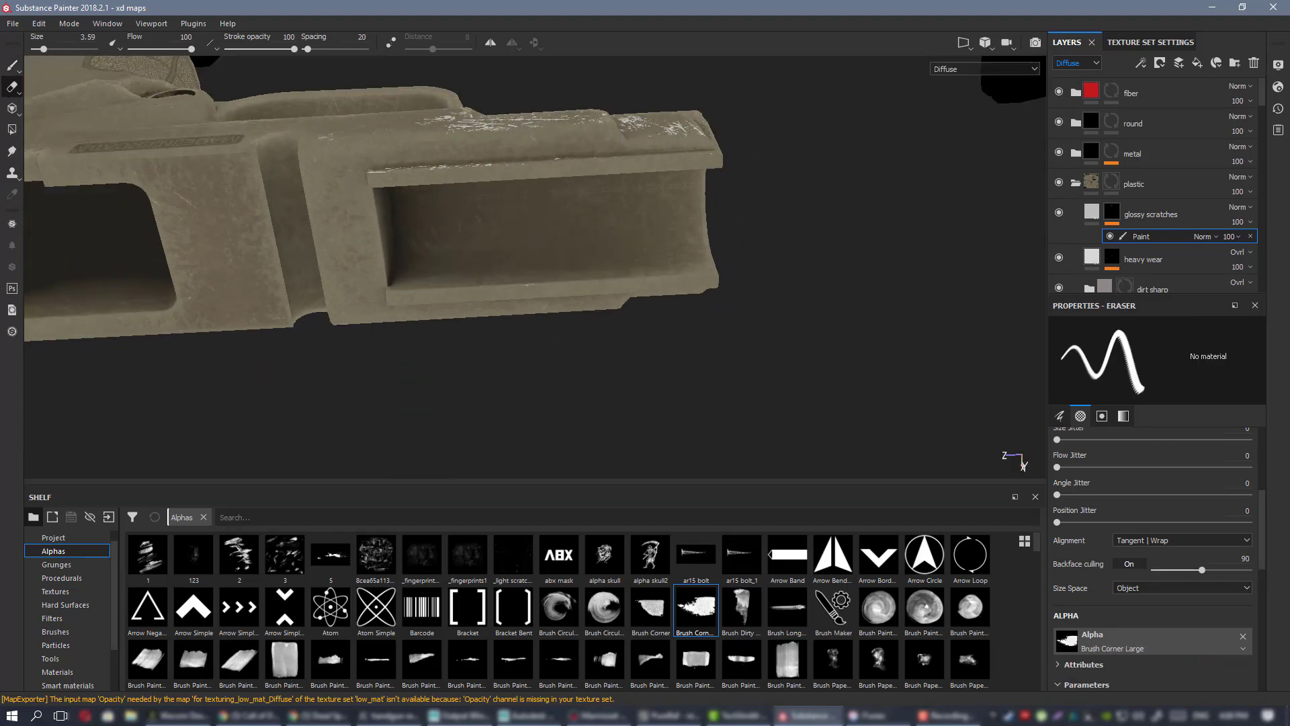
pyautogui.keyDown('alt'); pyautogui.moveTo(499, 261); pyautogui.dragTo(509, 287); pyautogui.keyUp('alt')
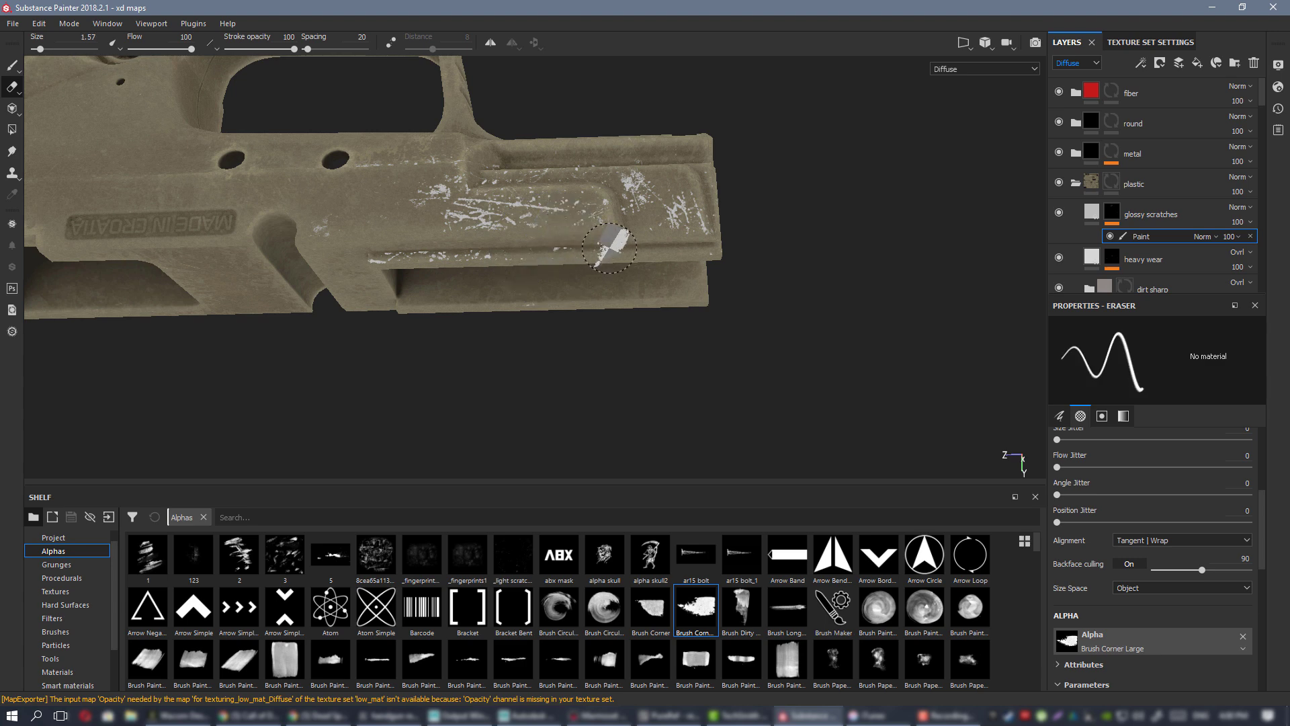
# - Erase the excess scratches near the rail notch and above the pin holes with the Brush Corner Large eraser at size 6.03
pyautogui.keyDown('alt'); pyautogui.moveTo(372, 260); pyautogui.dragTo(415, 223); pyautogui.keyUp('alt')
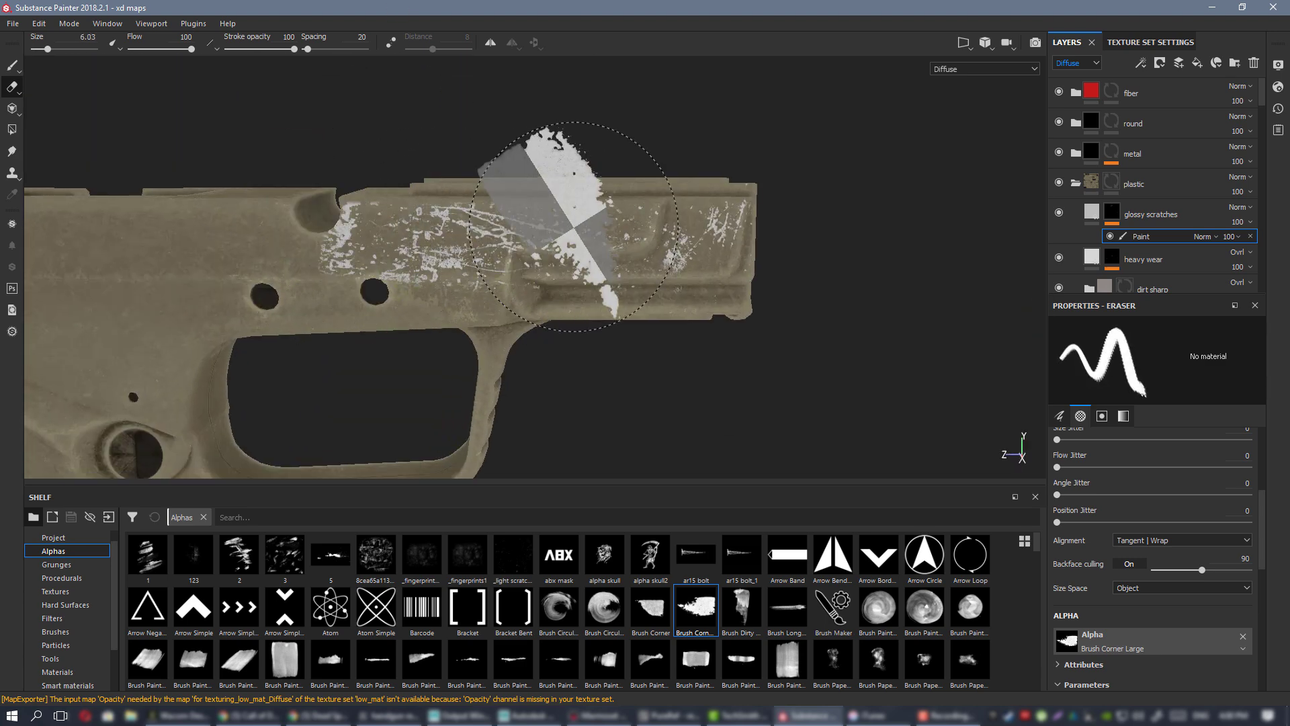
pyautogui.click(397, 238)
pyautogui.keyDown('alt'); pyautogui.moveTo(449, 267); pyautogui.dragTo(416, 235); pyautogui.keyUp('alt')
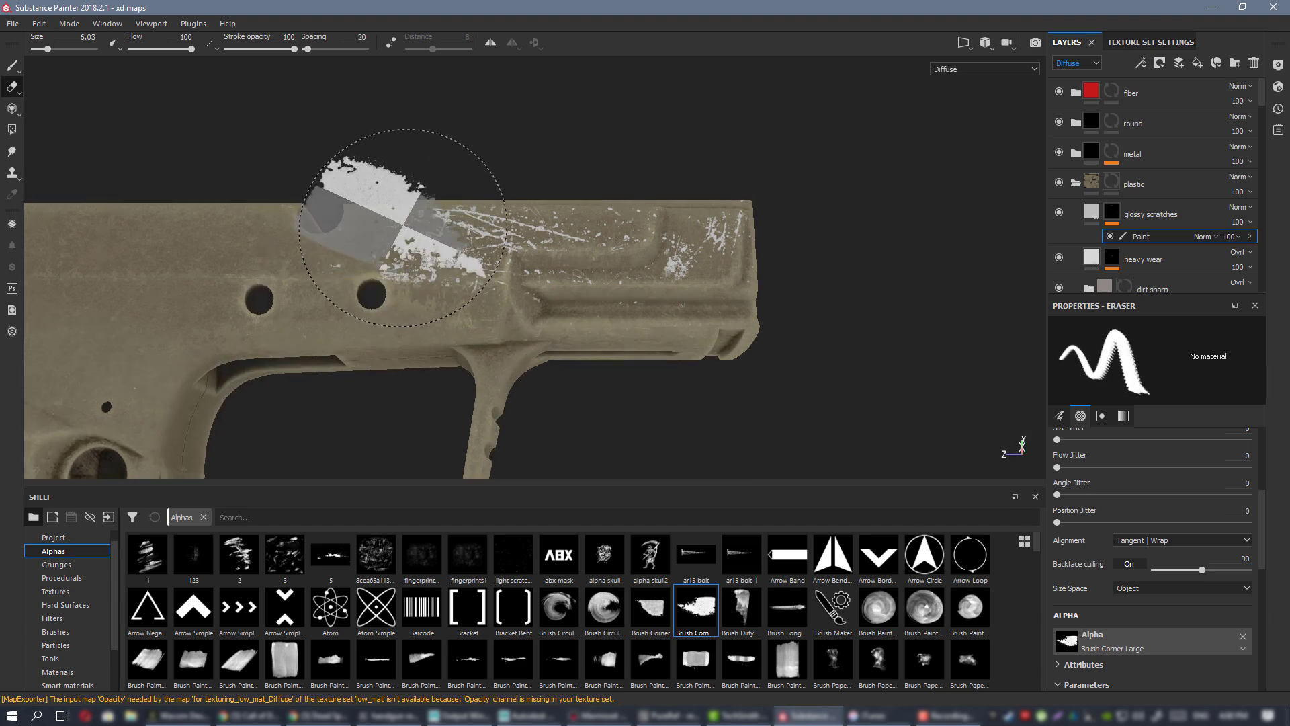
pyautogui.keyDown('alt'); pyautogui.moveTo(614, 244); pyautogui.dragTo(633, 274); pyautogui.keyUp('alt')
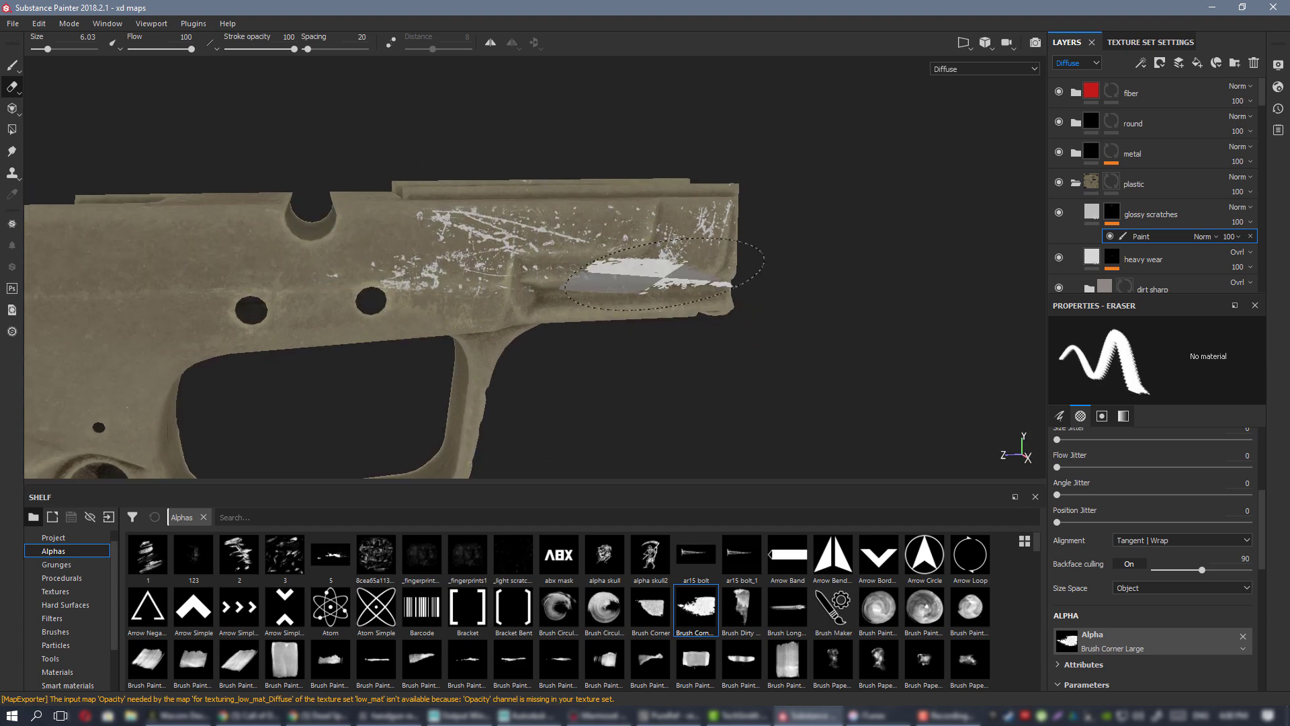
pyautogui.click(380, 297)
pyautogui.keyDown('alt'); pyautogui.moveTo(390, 345); pyautogui.dragTo(368, 314); pyautogui.keyUp('alt')
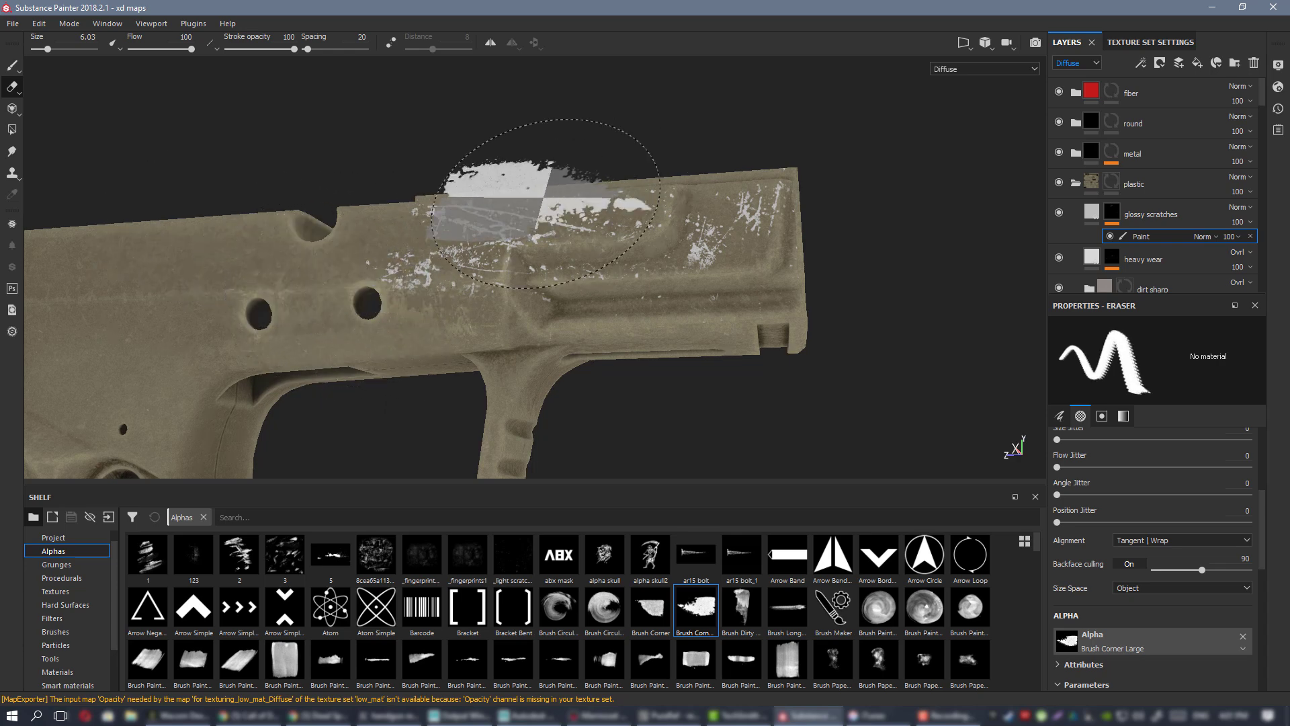
pyautogui.keyDown('alt'); pyautogui.moveTo(547, 135); pyautogui.dragTo(635, 240); pyautogui.keyUp('alt')
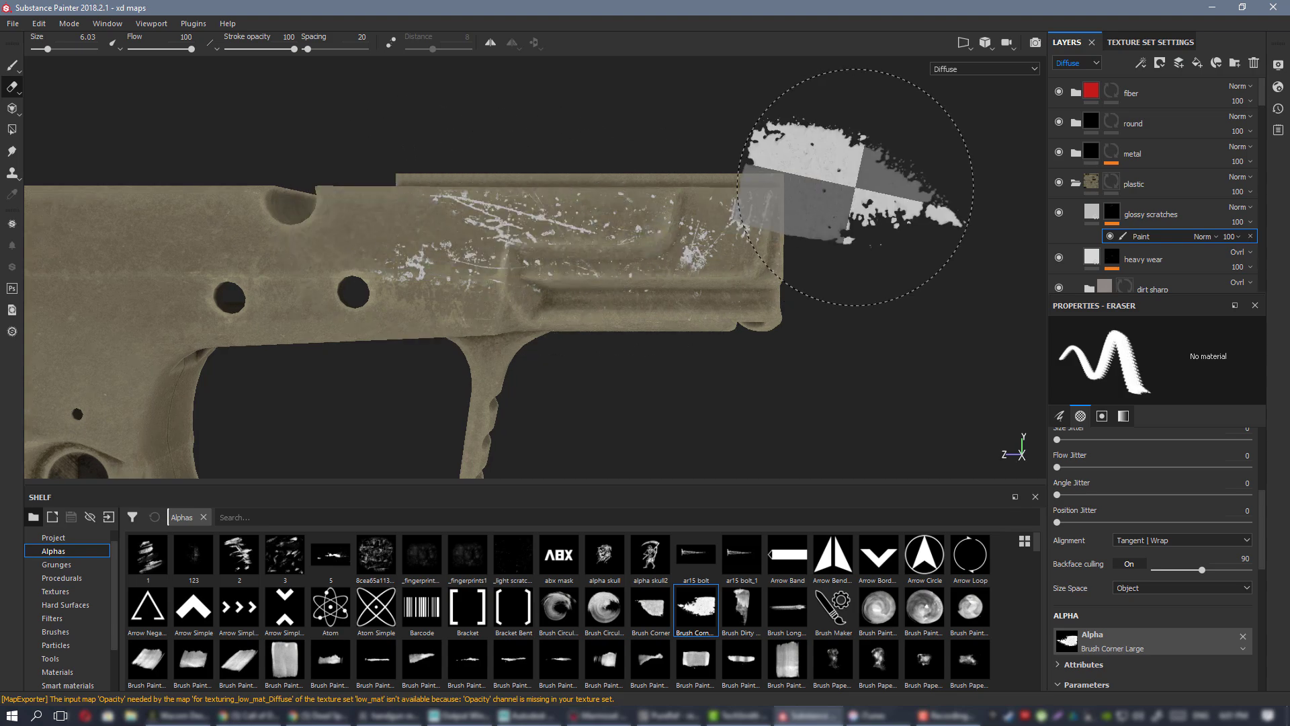
# - Show the full material in the viewport and examine the scratches on the side with the MADE IN CROATIA text
pyautogui.keyDown('alt'); pyautogui.moveTo(927, 161); pyautogui.dragTo(363, 252); pyautogui.keyUp('alt')
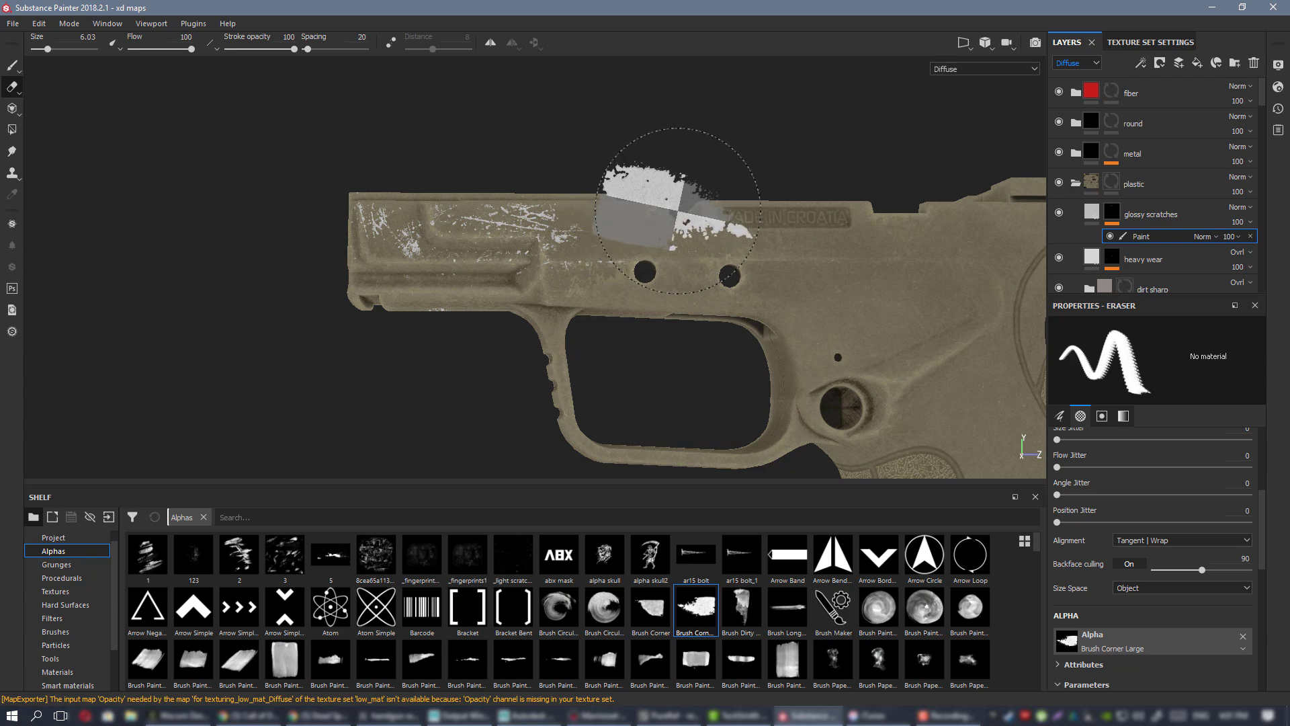
pyautogui.press('m')
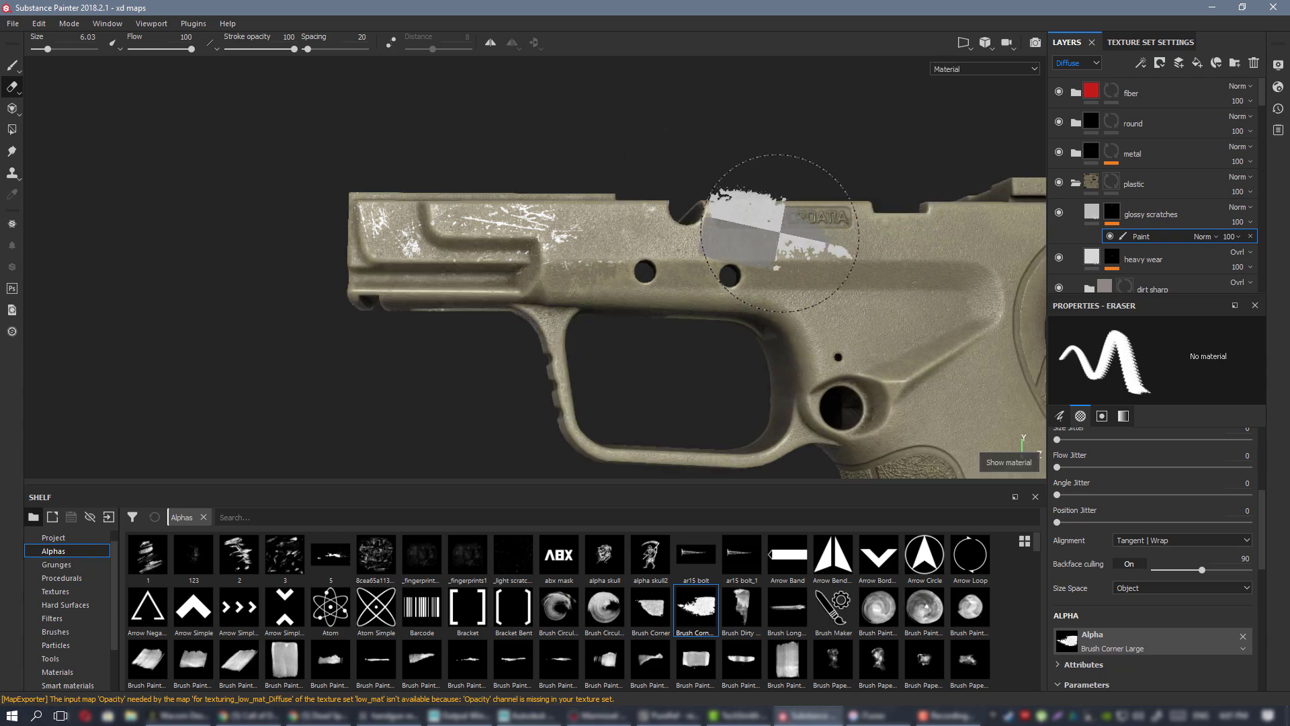
pyautogui.moveTo(779, 343)
pyautogui.keyDown('alt'); pyautogui.mouseDown(button='right')
pyautogui.moveTo(820, 395)
pyautogui.moveTo(920, 457)
pyautogui.mouseUp(button='right'); pyautogui.keyUp('alt')
pyautogui.keyDown('alt'); pyautogui.moveTo(908, 374); pyautogui.dragTo(648, 273, button='right'); pyautogui.keyUp('alt')
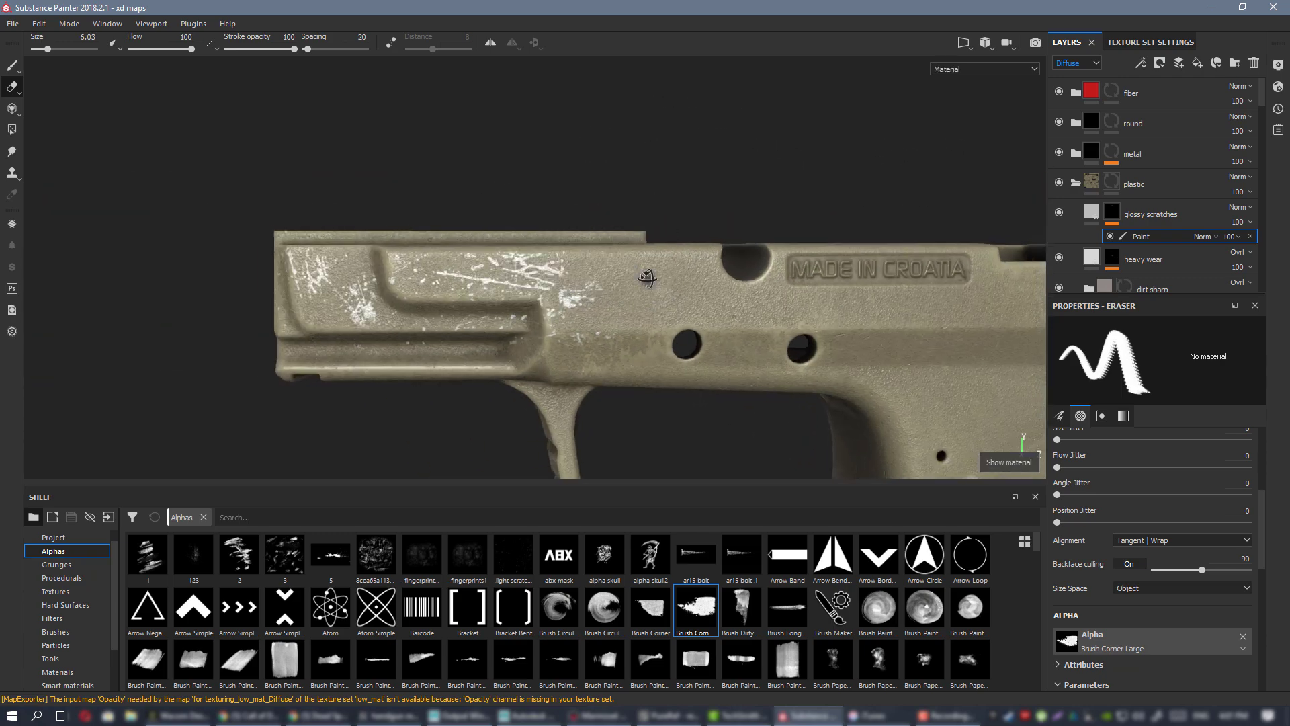
pyautogui.moveTo(648, 273)
pyautogui.keyDown('alt'); pyautogui.mouseDown()
pyautogui.moveTo(737, 253)
pyautogui.moveTo(736, 272)
pyautogui.mouseUp(); pyautogui.keyUp('alt')
# - Disable the diffuse channel of the glossy scratches fill and set its glossiness to 0.7673
pyautogui.click(1091, 213)
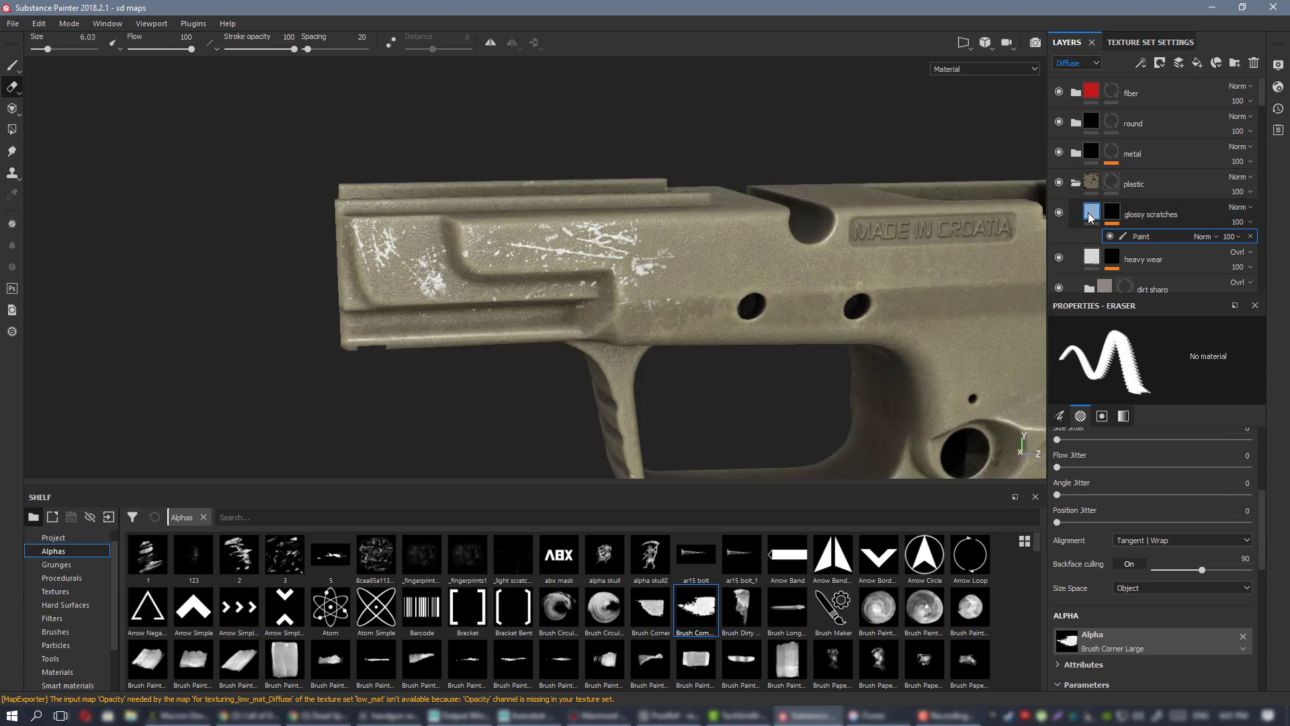
pyautogui.keyDown('alt'); pyautogui.moveTo(665, 260); pyautogui.dragTo(699, 276, button='right'); pyautogui.keyUp('alt')
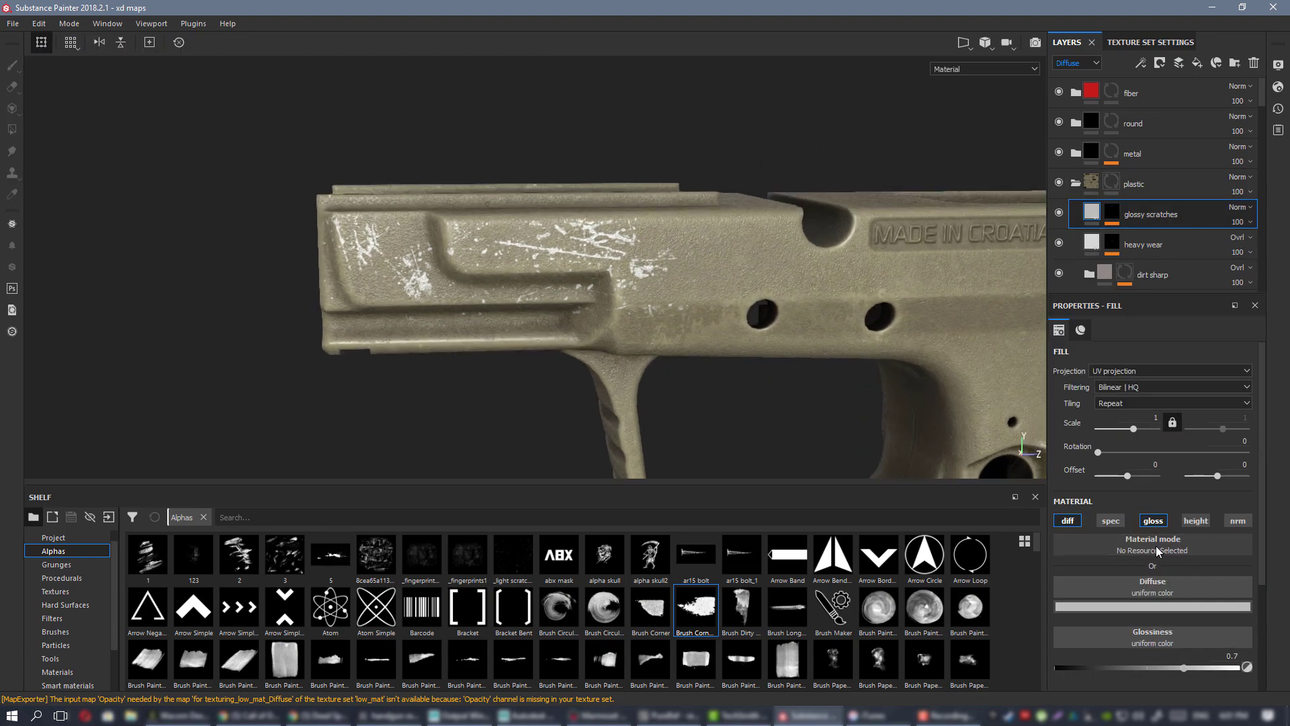
pyautogui.click(1068, 520)
pyautogui.keyDown('alt'); pyautogui.moveTo(743, 394); pyautogui.dragTo(651, 323); pyautogui.keyUp('alt')
pyautogui.keyDown('alt'); pyautogui.moveTo(651, 323); pyautogui.dragTo(702, 268, button='right'); pyautogui.keyUp('alt')
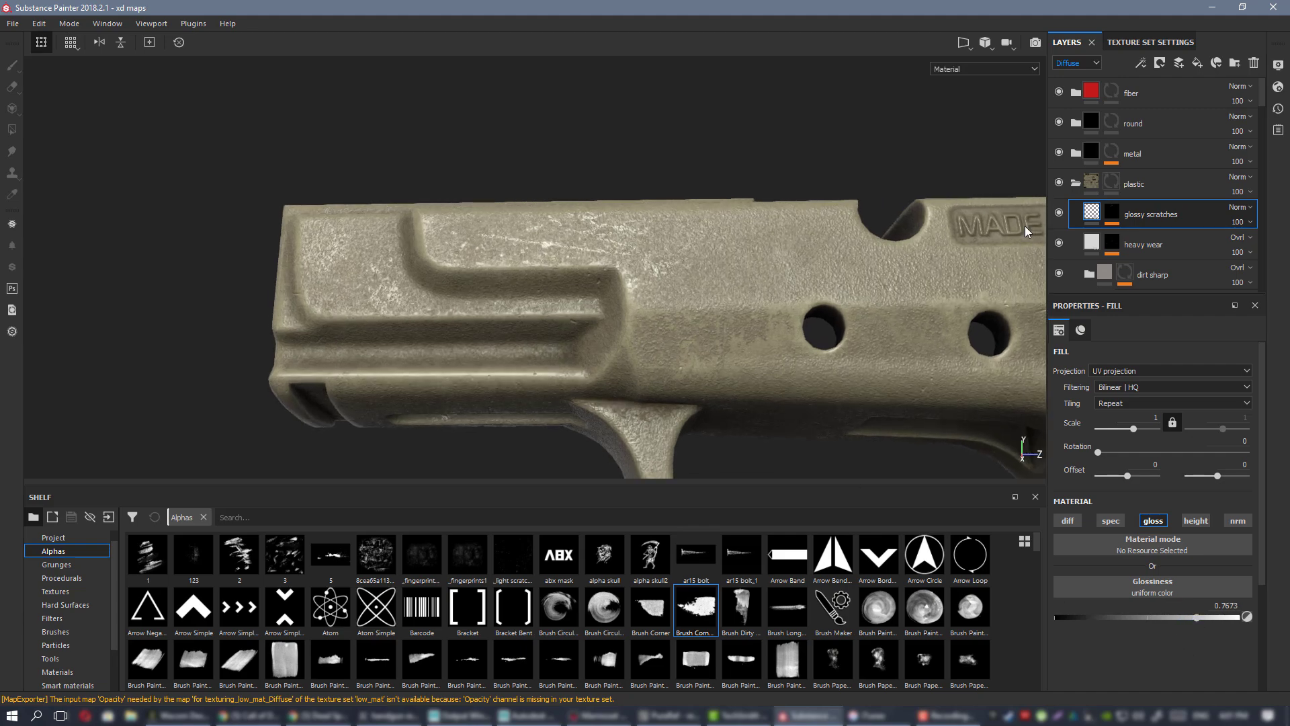
# - Display the layer stack's Normal channel, then enable the normal and diffuse channels on the glossy scratches fill
pyautogui.click(1078, 64)
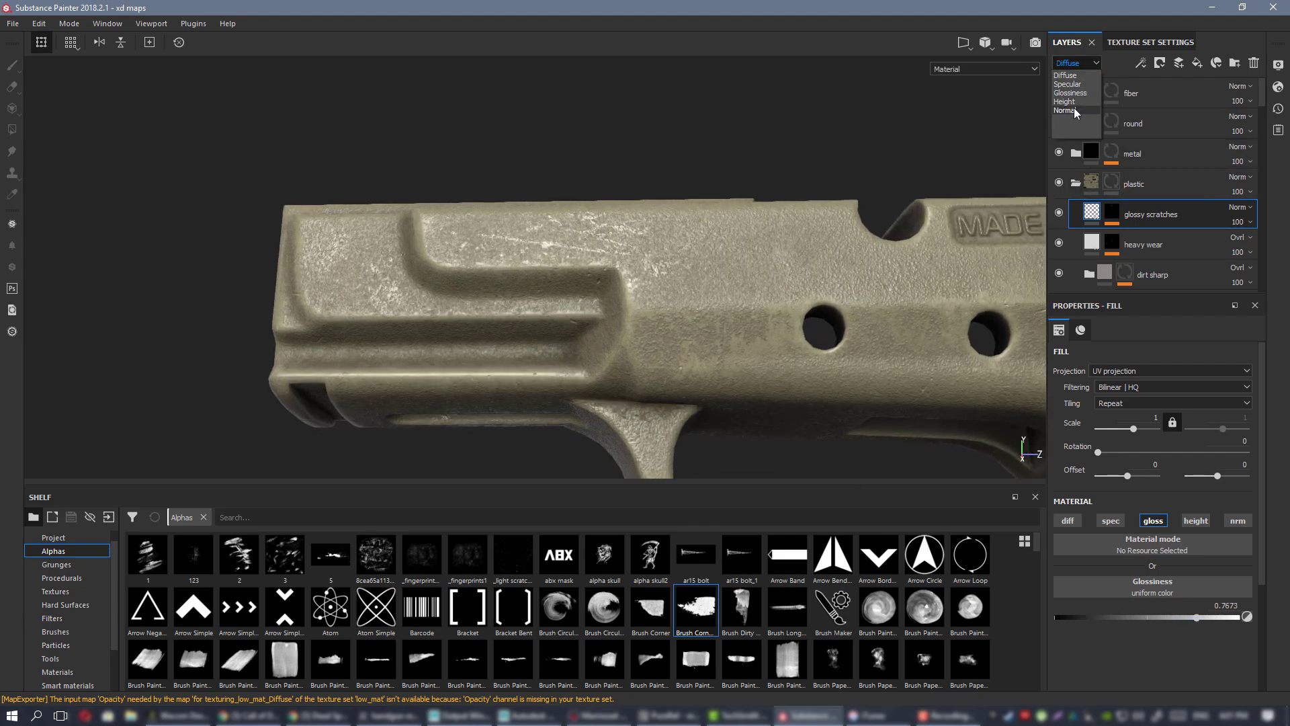
pyautogui.click(1065, 110)
pyautogui.click(1245, 212)
pyautogui.click(1237, 220)
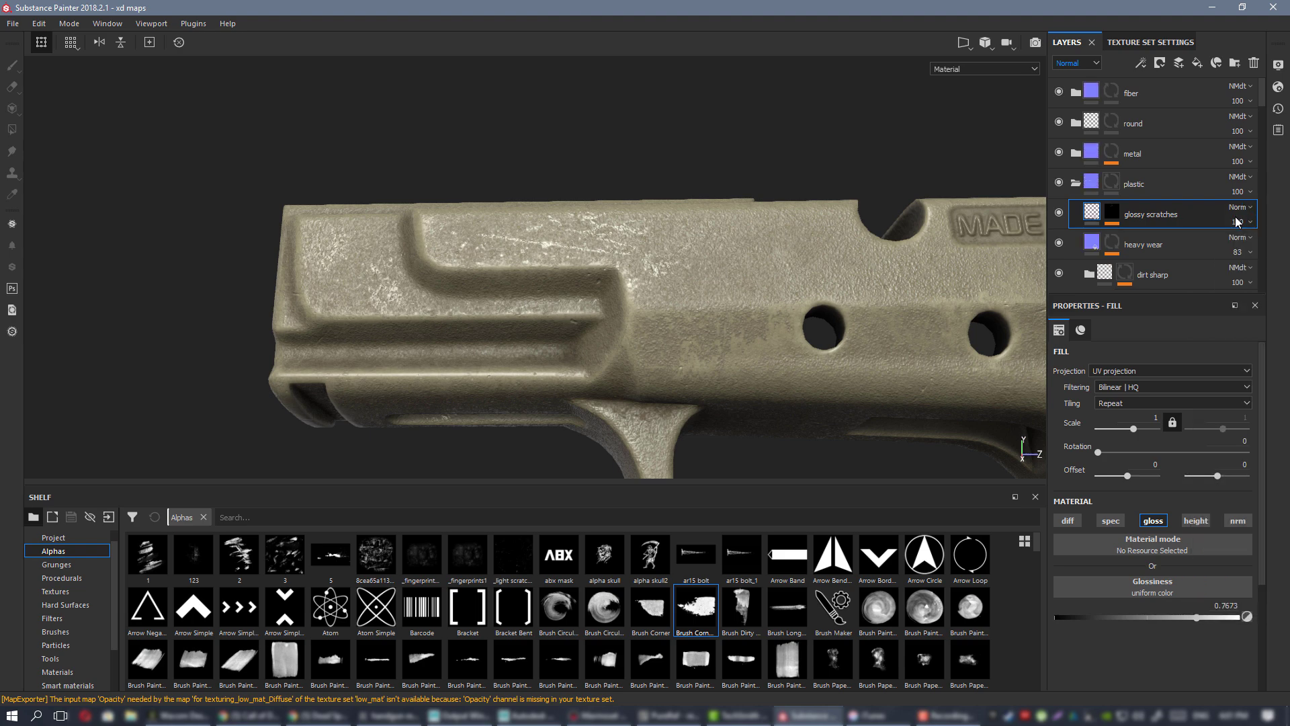
pyautogui.keyDown('alt'); pyautogui.moveTo(824, 264); pyautogui.dragTo(789, 317, button='right'); pyautogui.keyUp('alt')
pyautogui.keyDown('alt'); pyautogui.moveTo(789, 317); pyautogui.dragTo(759, 314); pyautogui.keyUp('alt')
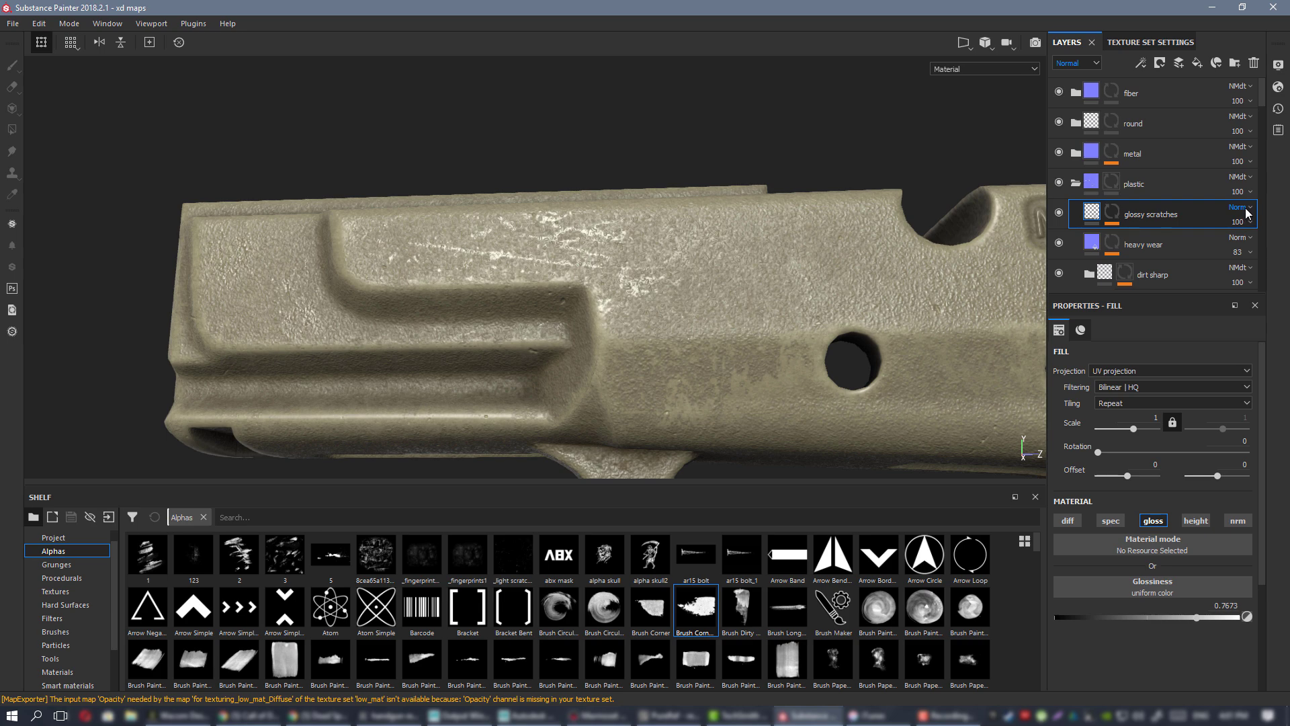
pyautogui.moveTo(1090, 222)
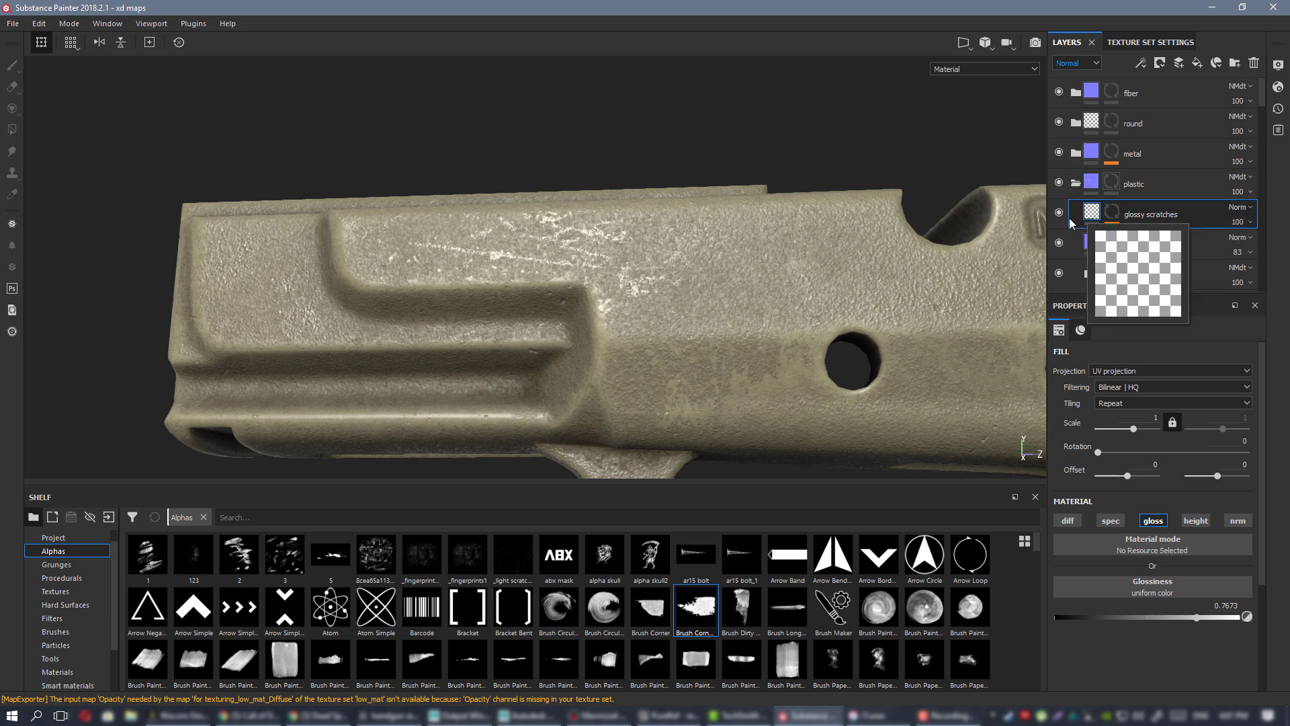
pyautogui.click(1237, 521)
pyautogui.keyDown('alt'); pyautogui.moveTo(510, 255); pyautogui.dragTo(635, 215); pyautogui.keyUp('alt')
pyautogui.keyDown('alt'); pyautogui.moveTo(635, 215); pyautogui.dragTo(678, 222, button='right'); pyautogui.keyUp('alt')
pyautogui.click(1073, 525)
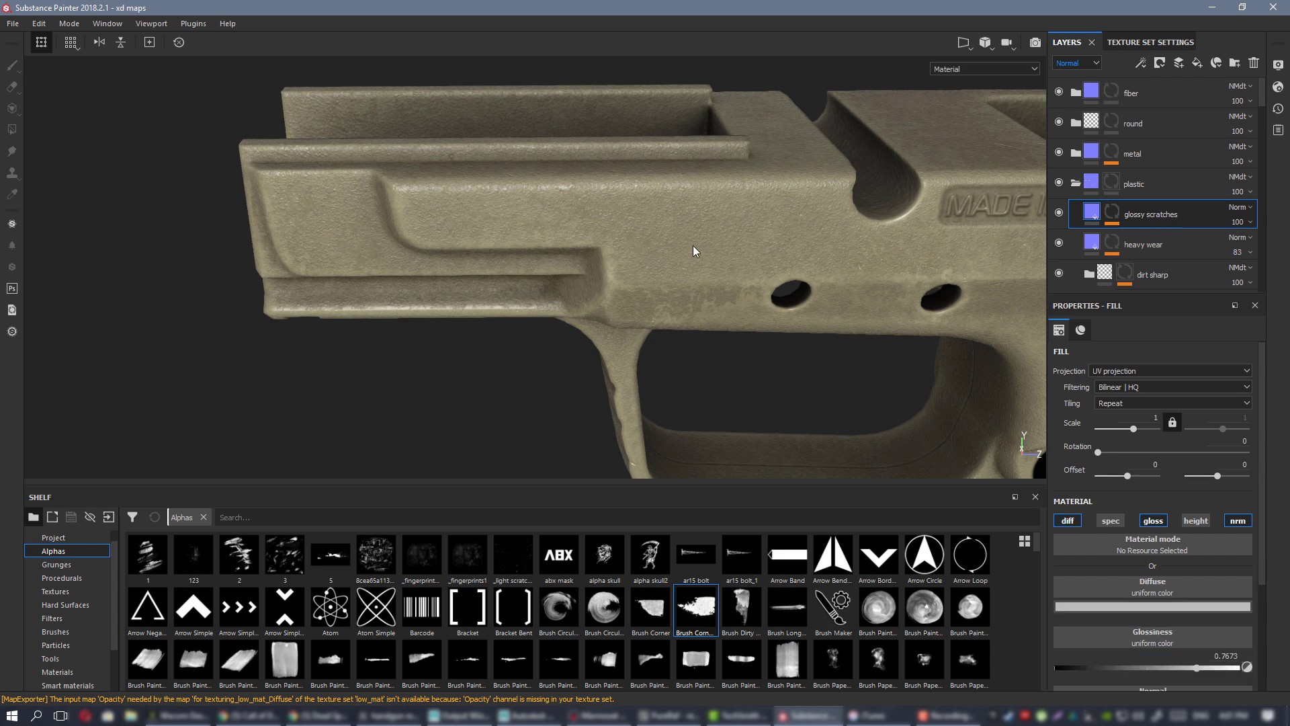
# - Set the glossy scratches layer's diffuse blending mode to Overlay and its diffuse colour to grey with RGB 0.608
pyautogui.click(1075, 65)
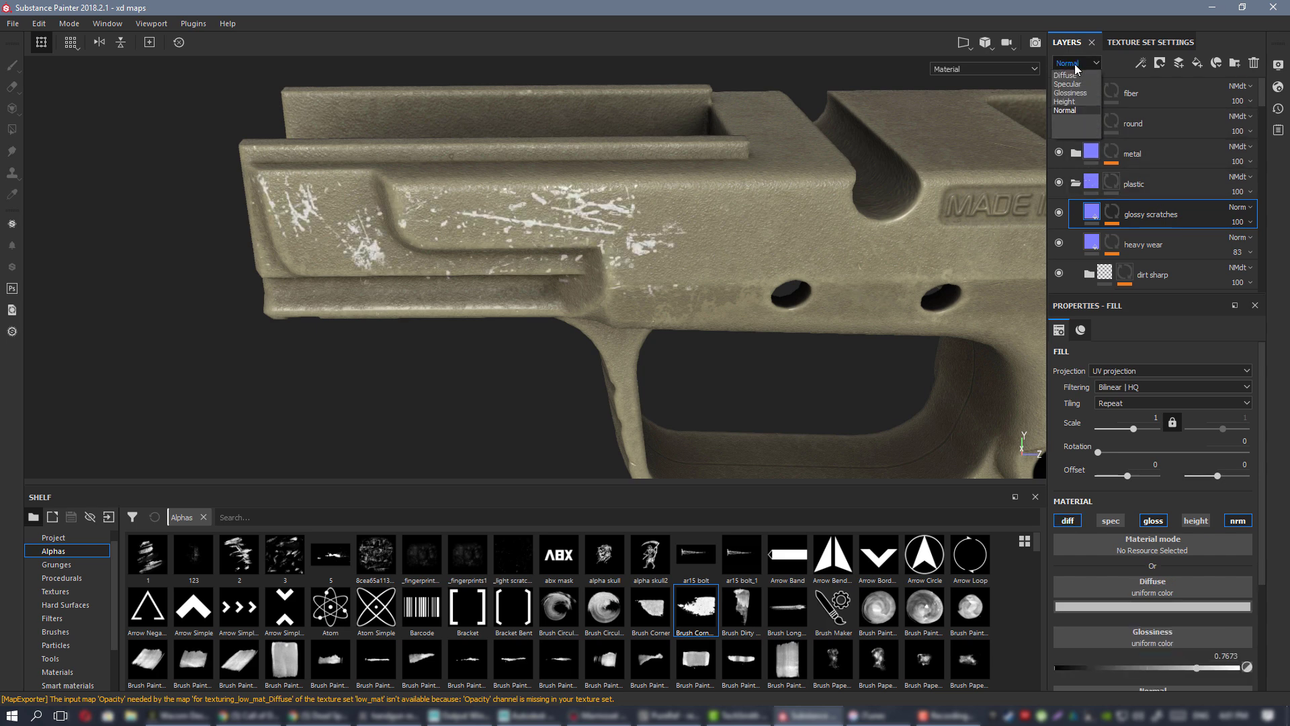
pyautogui.click(1074, 110)
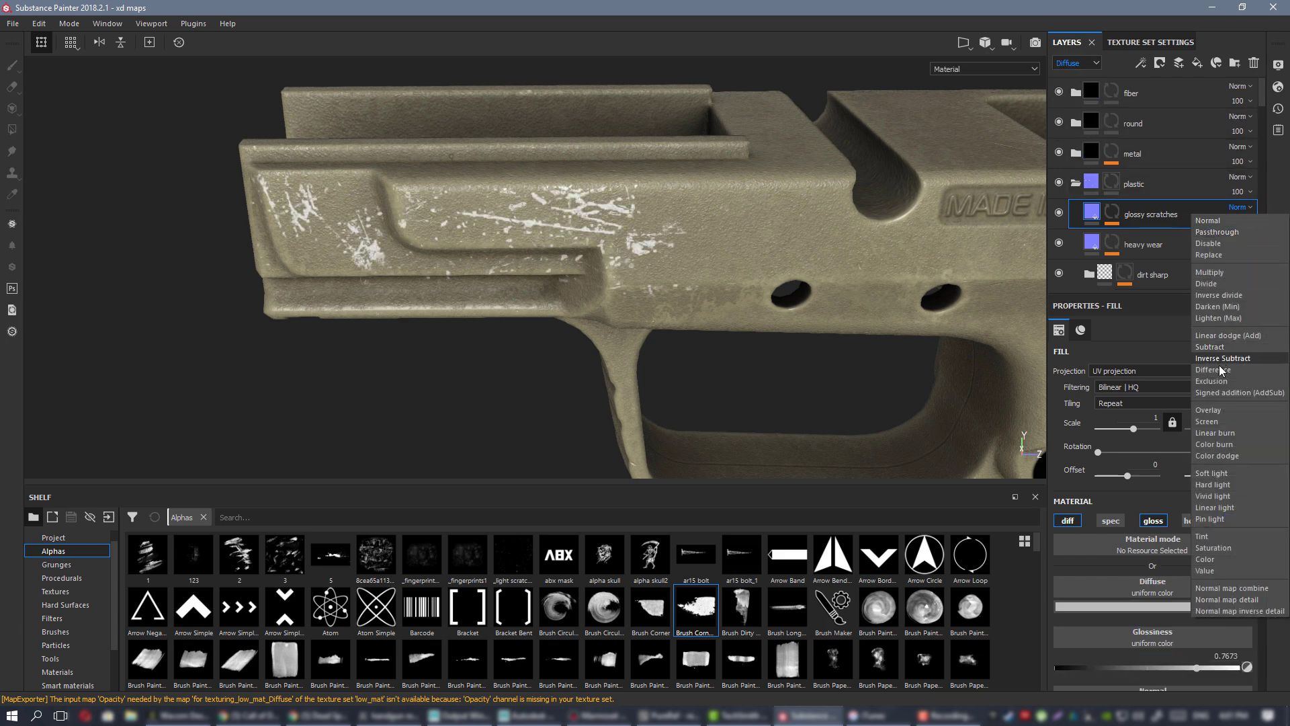
pyautogui.click(1220, 407)
pyautogui.click(1144, 607)
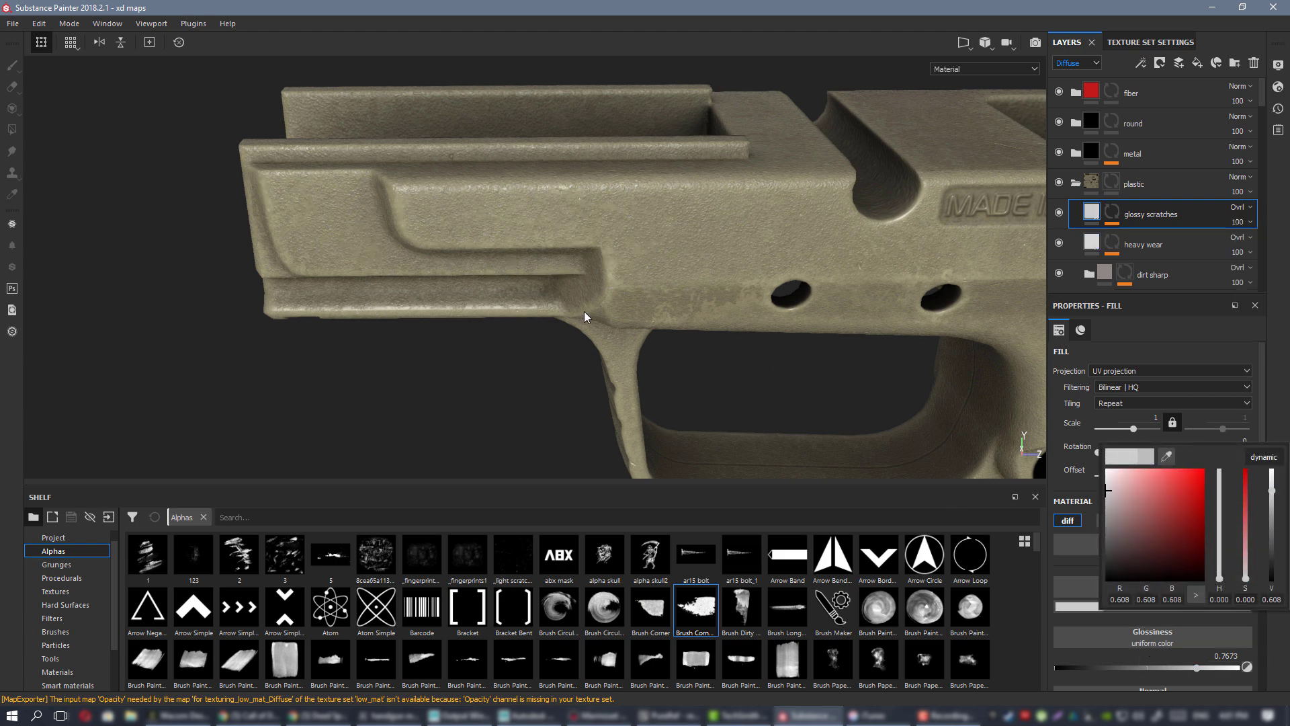
# - Erase part of the scratches on the front of the side panel in the glossy scratches mask with the eraser at size 1.63
pyautogui.keyDown('alt'); pyautogui.moveTo(584, 317); pyautogui.dragTo(584, 207); pyautogui.keyUp('alt')
pyautogui.keyDown('alt'); pyautogui.moveTo(585, 207); pyautogui.dragTo(54, 190, button='right'); pyautogui.keyUp('alt')
pyautogui.keyDown('alt'); pyautogui.moveTo(580, 201); pyautogui.dragTo(608, 193); pyautogui.keyUp('alt')
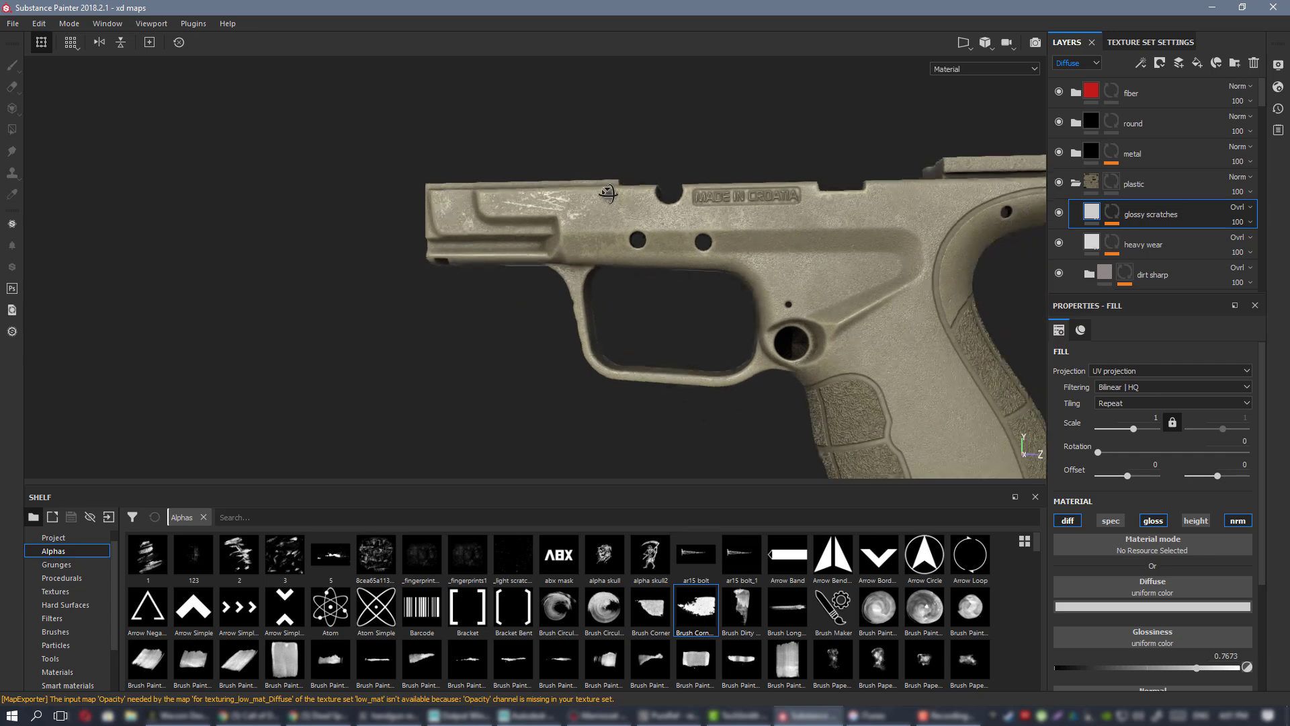
pyautogui.scroll(5, 608, 193)
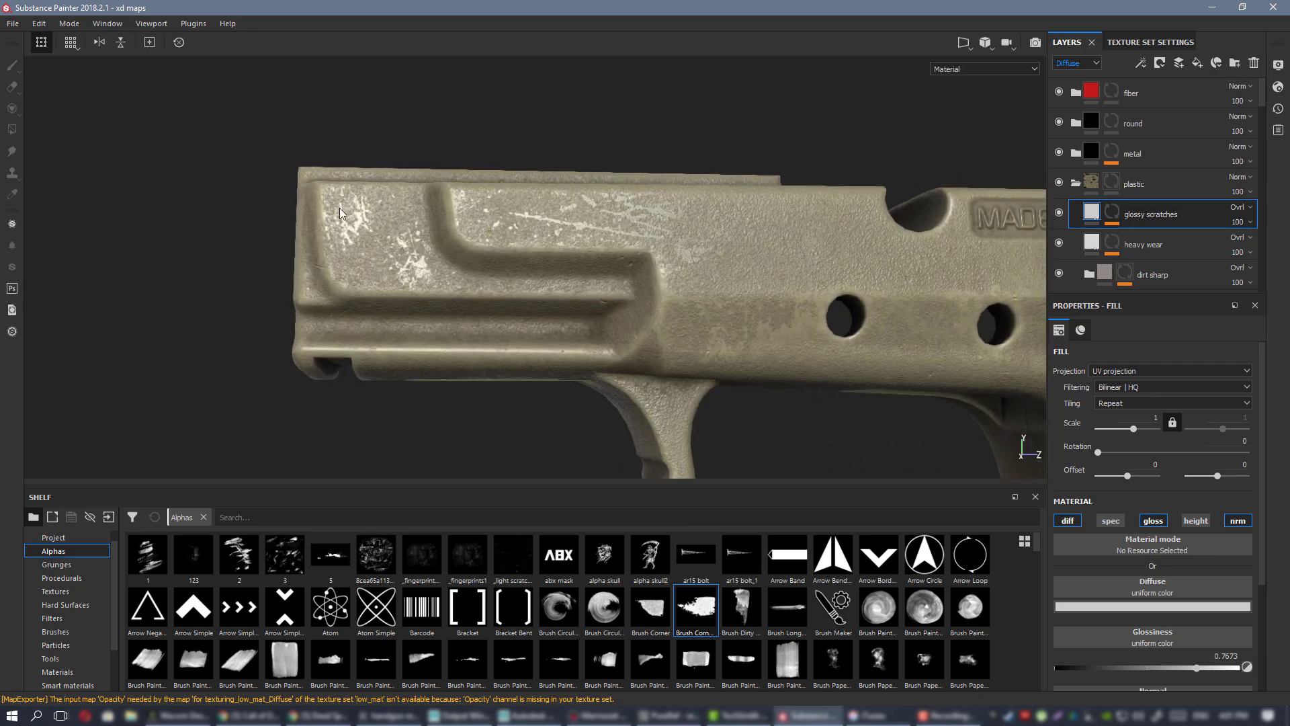
pyautogui.click(1112, 213)
pyautogui.click(1161, 235)
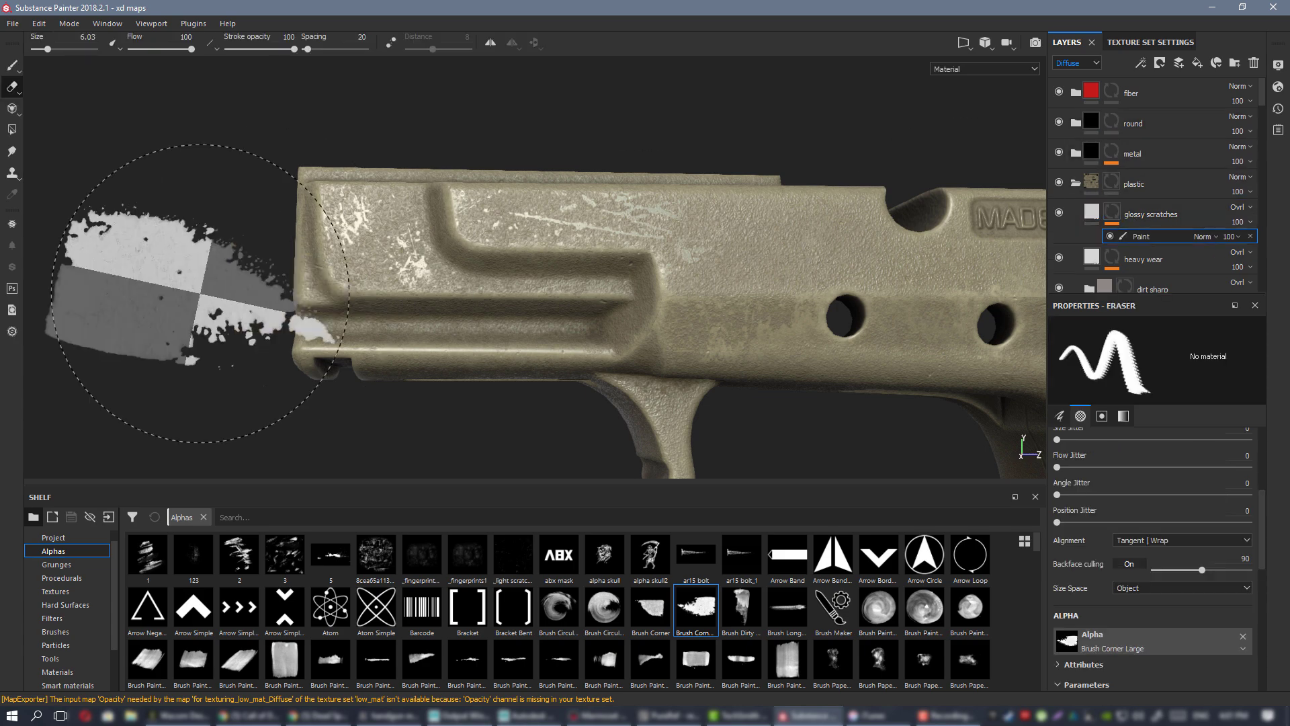
pyautogui.keyDown('ctrl'); pyautogui.moveTo(360, 208); pyautogui.dragTo(306, 208, button='right'); pyautogui.keyUp('ctrl')
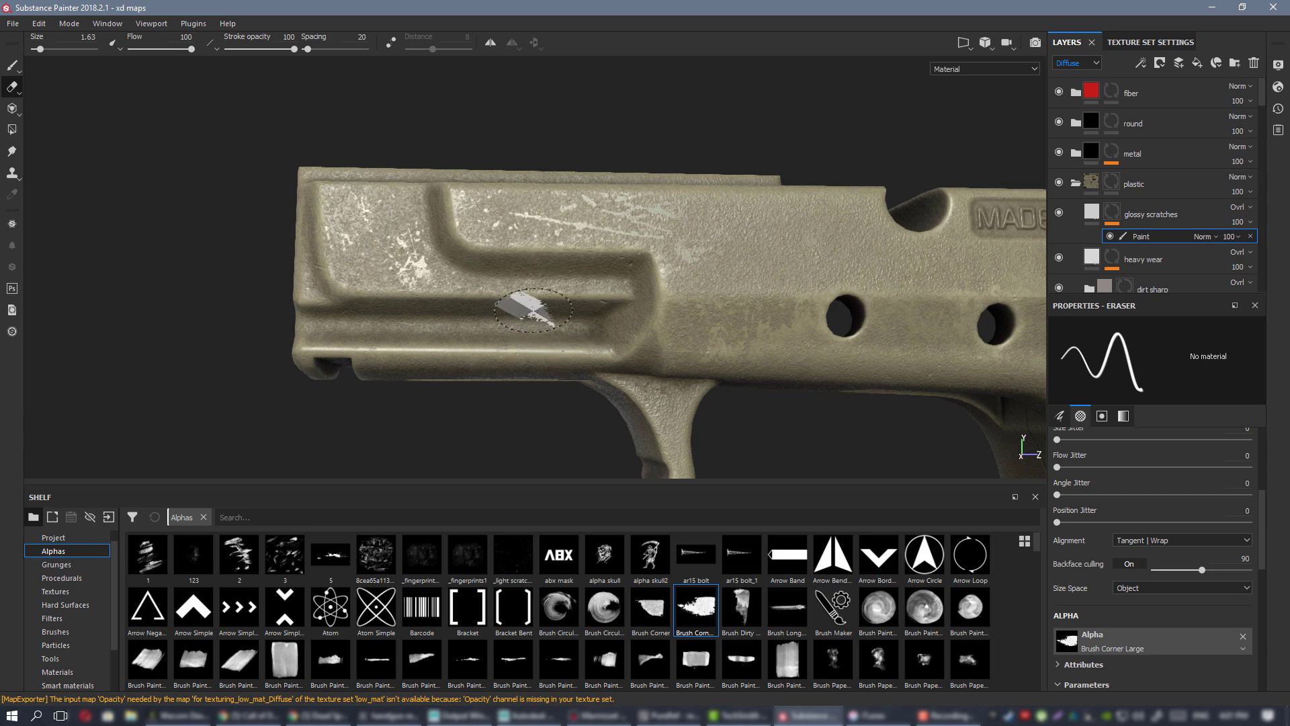
pyautogui.keyDown('alt'); pyautogui.moveTo(532, 309); pyautogui.dragTo(418, 254); pyautogui.keyUp('alt')
pyautogui.keyDown('alt'); pyautogui.moveTo(535, 343); pyautogui.dragTo(568, 297); pyautogui.keyUp('alt')
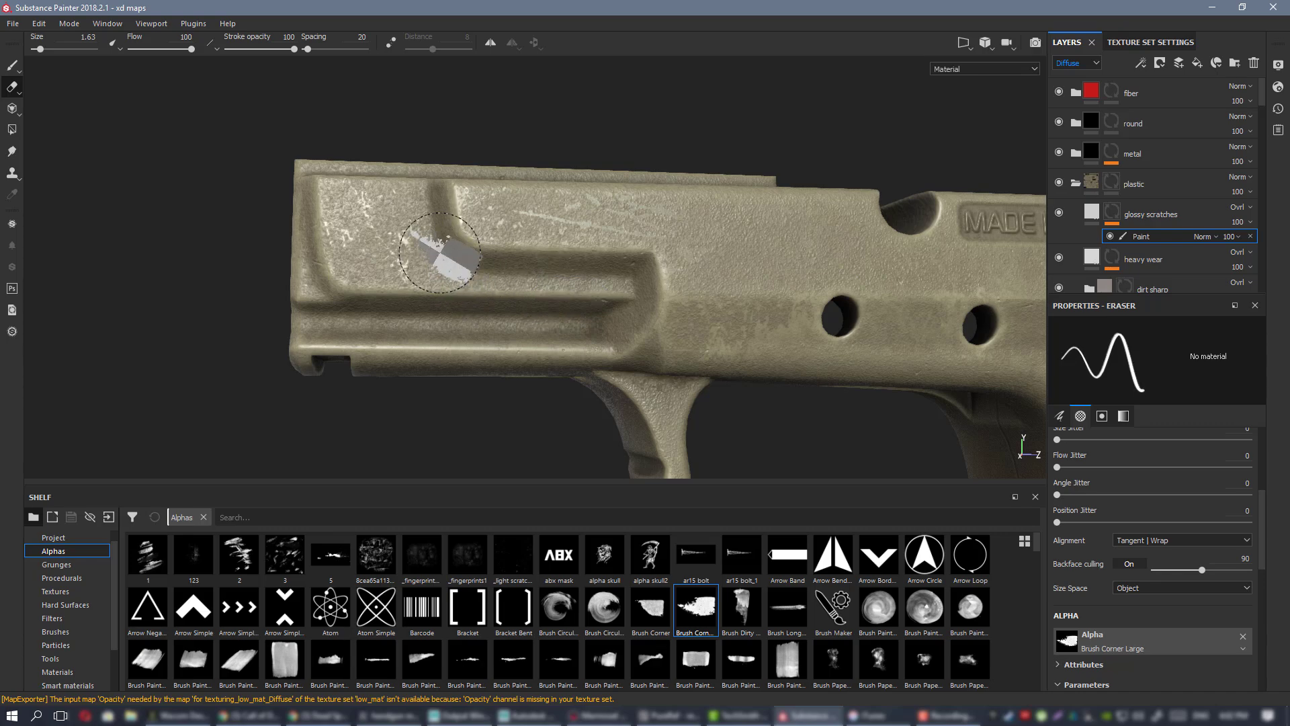
# - Examine the trimmed glossy scratches on both sides of the tan frame from several angles and under rotated lighting
pyautogui.keyDown('alt'); pyautogui.moveTo(708, 287); pyautogui.dragTo(645, 277); pyautogui.keyUp('alt')
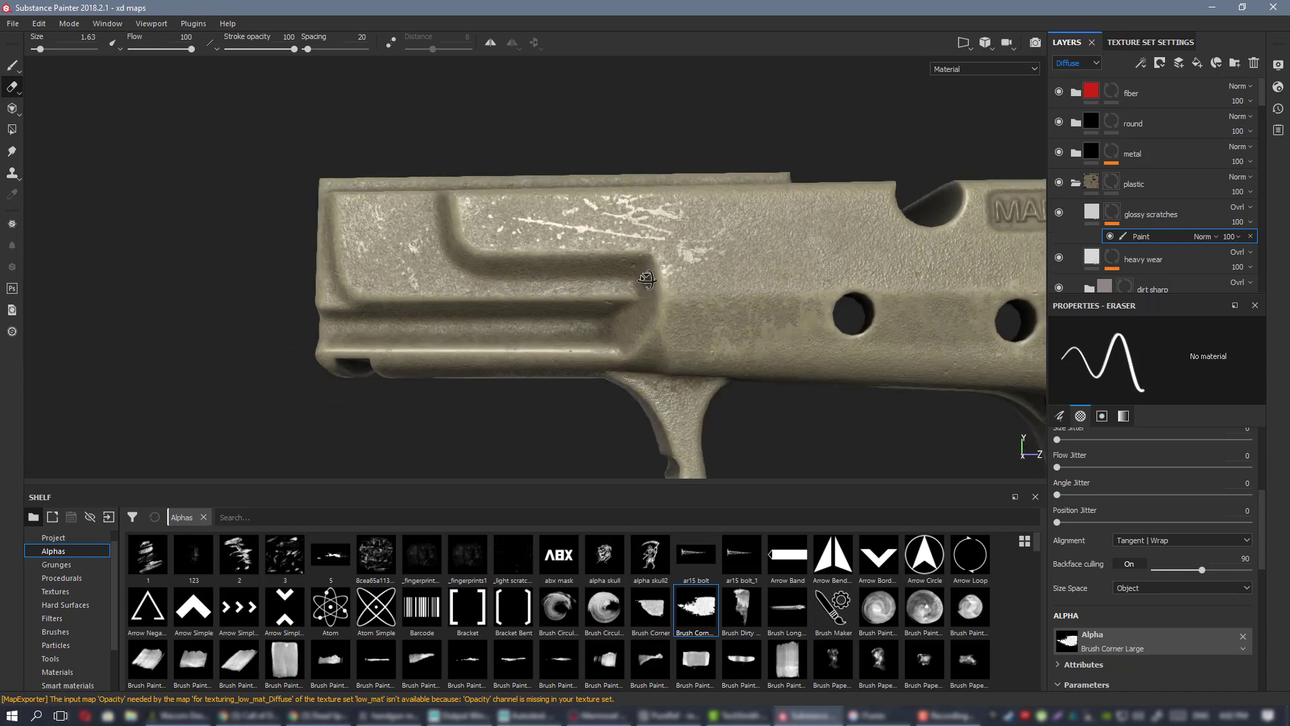
pyautogui.keyDown('alt'); pyautogui.moveTo(645, 277); pyautogui.dragTo(634, 207, button='right'); pyautogui.keyUp('alt')
pyautogui.keyDown('alt'); pyautogui.moveTo(639, 208); pyautogui.dragTo(413, 145, button='middle'); pyautogui.keyUp('alt')
pyautogui.keyDown('alt'); pyautogui.moveTo(490, 128); pyautogui.dragTo(496, 176); pyautogui.keyUp('alt')
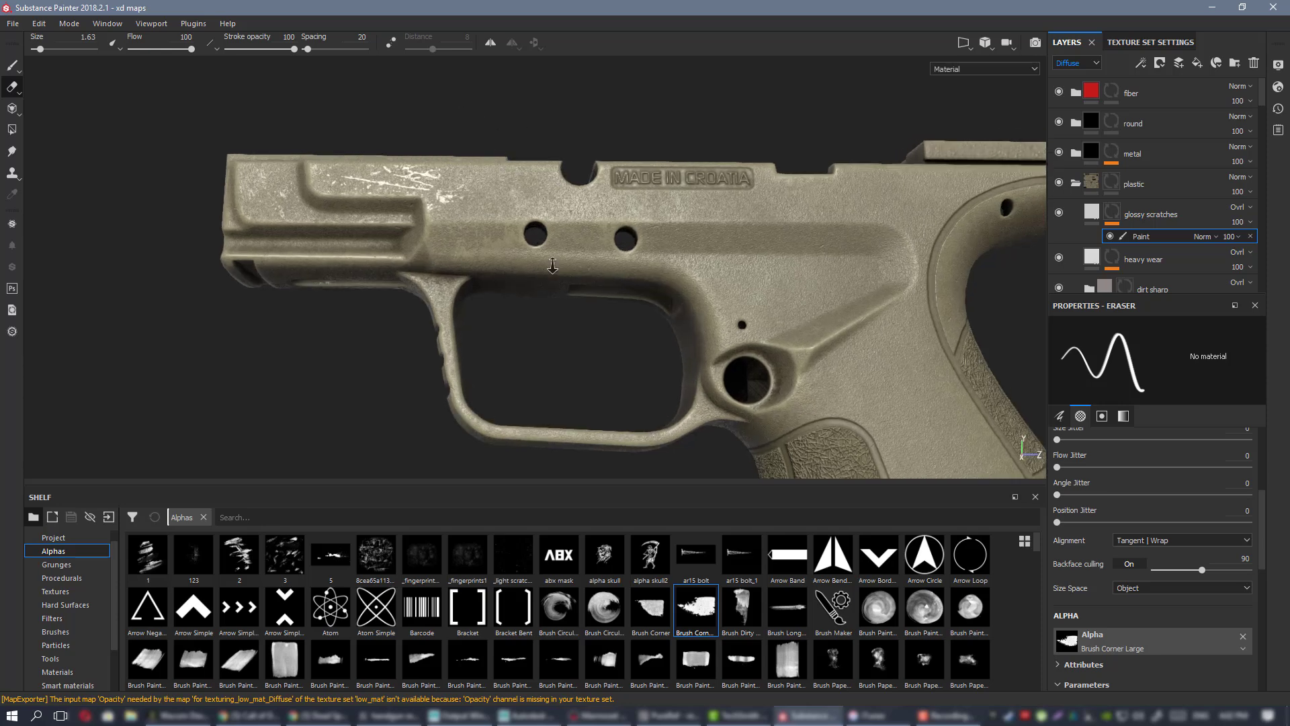
pyautogui.moveTo(496, 177)
pyautogui.keyDown('alt'); pyautogui.mouseDown(button='right')
pyautogui.moveTo(417, 162)
pyautogui.moveTo(473, 175)
pyautogui.mouseUp(button='right'); pyautogui.keyUp('alt')
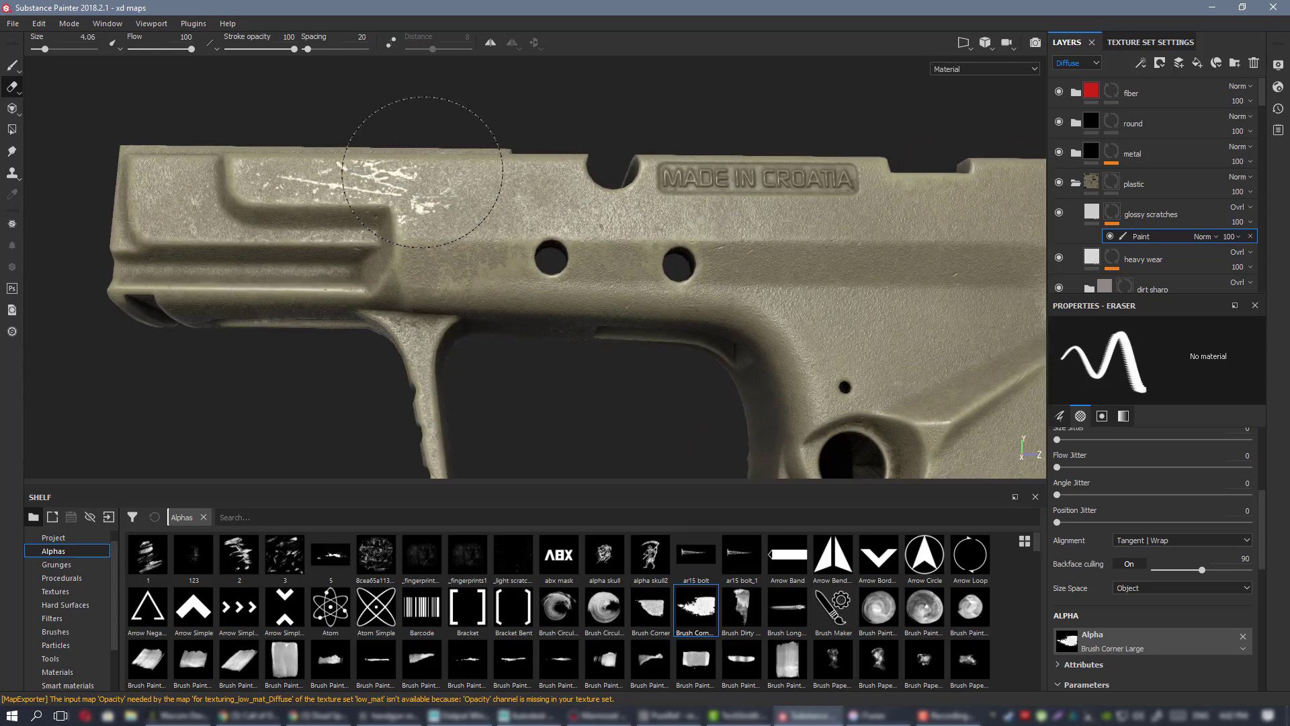
pyautogui.keyDown('alt'); pyautogui.moveTo(672, 258); pyautogui.dragTo(626, 210, button='right'); pyautogui.keyUp('alt')
pyautogui.keyDown('alt'); pyautogui.moveTo(626, 210); pyautogui.dragTo(671, 265); pyautogui.keyUp('alt')
pyautogui.keyDown('shift'); pyautogui.moveTo(671, 265); pyautogui.dragTo(669, 269, button='right'); pyautogui.keyUp('shift')
pyautogui.keyDown('alt'); pyautogui.moveTo(669, 269); pyautogui.dragTo(692, 313); pyautogui.keyUp('alt')
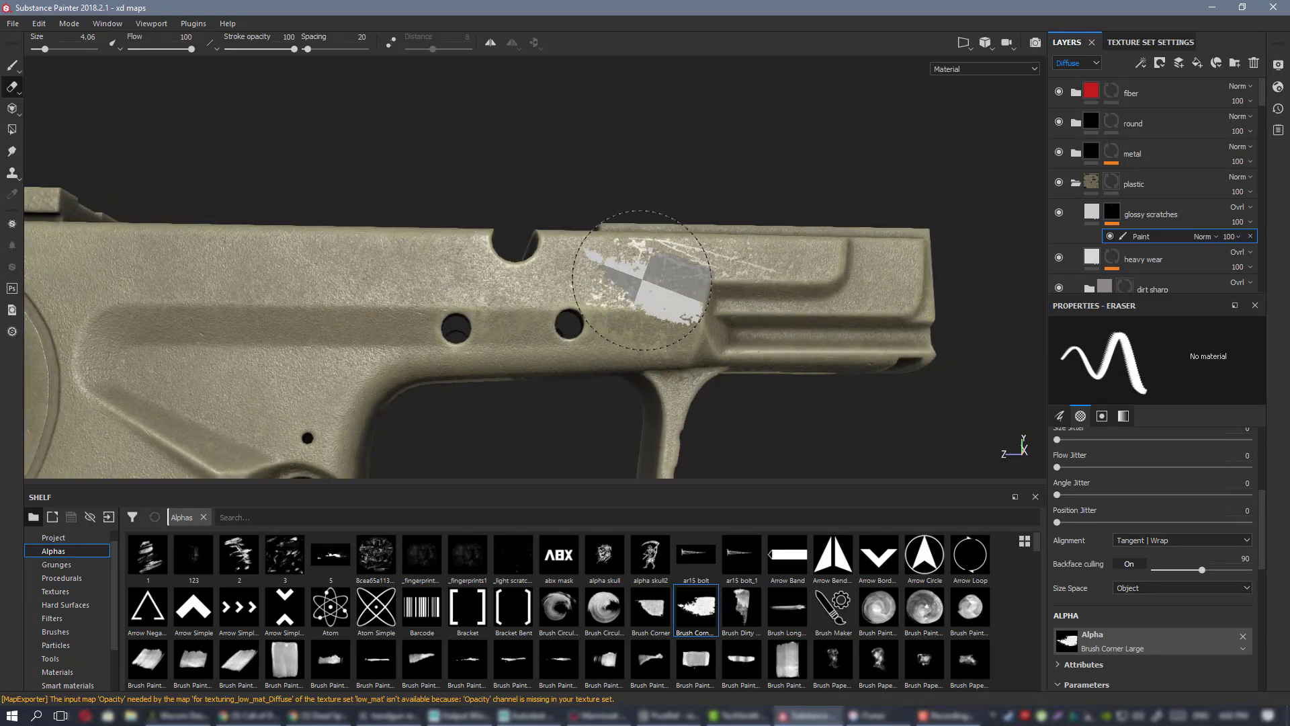
pyautogui.moveTo(403, 238)
pyautogui.keyDown('alt'); pyautogui.mouseDown()
pyautogui.moveTo(421, 265)
pyautogui.moveTo(403, 255)
pyautogui.mouseUp(); pyautogui.keyUp('alt')
pyautogui.keyDown('alt'); pyautogui.moveTo(616, 251); pyautogui.dragTo(459, 251, button='middle'); pyautogui.keyUp('alt')
pyautogui.keyDown('alt'); pyautogui.moveTo(628, 224); pyautogui.dragTo(683, 236); pyautogui.keyUp('alt')
pyautogui.moveTo(682, 236)
pyautogui.keyDown('alt'); pyautogui.mouseDown(button='right')
pyautogui.moveTo(54, 178)
pyautogui.moveTo(515, 267)
pyautogui.mouseUp(button='right'); pyautogui.keyUp('alt')
pyautogui.keyDown('alt'); pyautogui.moveTo(514, 266); pyautogui.dragTo(264, 225); pyautogui.keyUp('alt')
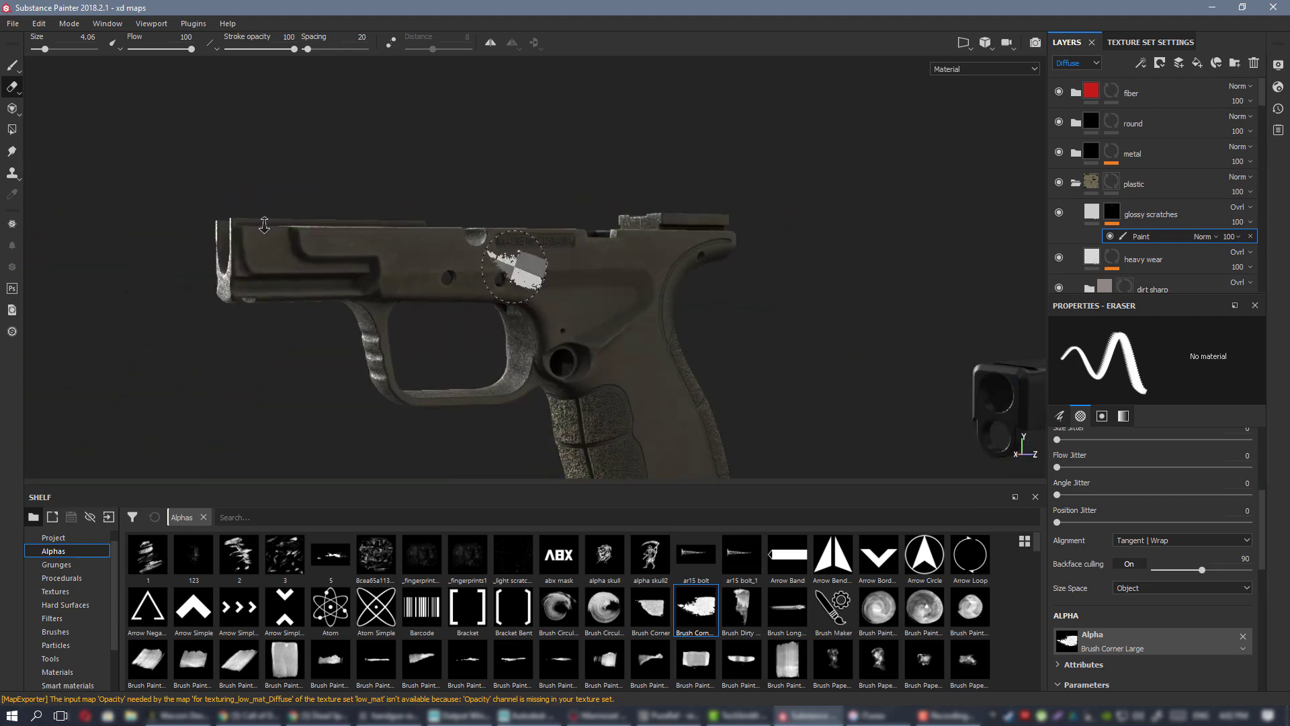
pyautogui.moveTo(264, 225)
pyautogui.keyDown('alt'); pyautogui.mouseDown(button='right')
pyautogui.moveTo(534, 265)
pyautogui.moveTo(350, 239)
pyautogui.mouseUp(button='right'); pyautogui.keyUp('alt')
pyautogui.keyDown('alt'); pyautogui.moveTo(350, 239); pyautogui.dragTo(471, 205); pyautogui.keyUp('alt')
pyautogui.keyDown('shift'); pyautogui.moveTo(470, 205); pyautogui.dragTo(771, 417, button='right'); pyautogui.keyUp('shift')
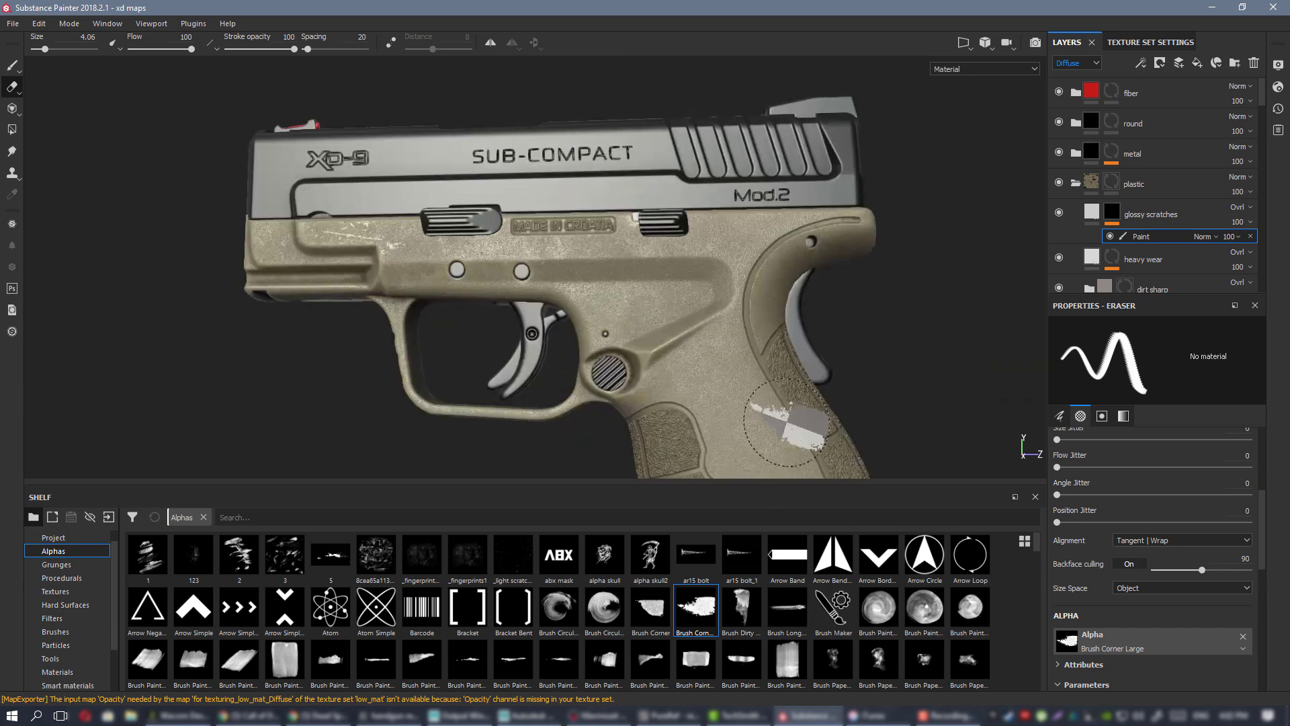
# - Inspect the scratches near the front of the frame up close on the side with the SPRINGFIELD ARMORY lettering
pyautogui.keyDown('alt'); pyautogui.moveTo(772, 417); pyautogui.dragTo(678, 289); pyautogui.keyUp('alt')
pyautogui.keyDown('alt'); pyautogui.moveTo(679, 289); pyautogui.dragTo(613, 225, button='right'); pyautogui.keyUp('alt')
pyautogui.moveTo(614, 224)
pyautogui.keyDown('alt'); pyautogui.mouseDown()
pyautogui.moveTo(500, 204)
pyautogui.moveTo(475, 221)
pyautogui.moveTo(1209, 207)
pyautogui.mouseUp(); pyautogui.keyUp('alt')
pyautogui.keyDown('shift'); pyautogui.moveTo(652, 207); pyautogui.dragTo(590, 210, button='right'); pyautogui.keyUp('shift')
pyautogui.keyDown('alt'); pyautogui.moveTo(590, 210); pyautogui.dragTo(662, 252); pyautogui.keyUp('alt')
pyautogui.keyDown('alt'); pyautogui.moveTo(662, 252); pyautogui.dragTo(840, 350, button='right'); pyautogui.keyUp('alt')
pyautogui.moveTo(661, 252)
pyautogui.keyDown('alt'); pyautogui.mouseDown()
pyautogui.moveTo(553, 265)
pyautogui.moveTo(576, 231)
pyautogui.mouseUp(); pyautogui.keyUp('alt')
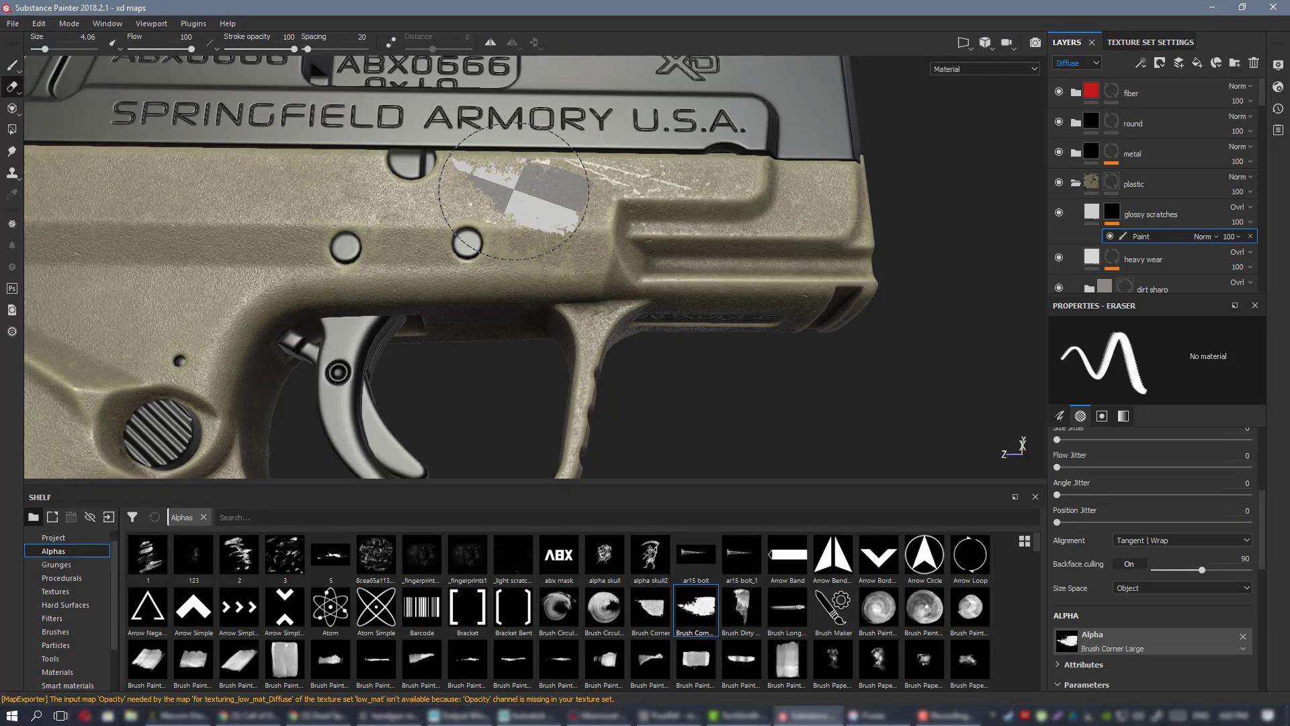
pyautogui.moveTo(515, 196)
pyautogui.keyDown('alt'); pyautogui.mouseDown()
pyautogui.moveTo(484, 213)
pyautogui.moveTo(527, 196)
pyautogui.mouseUp(); pyautogui.keyUp('alt')
pyautogui.keyDown('alt'); pyautogui.moveTo(528, 196); pyautogui.dragTo(650, 249, button='right'); pyautogui.keyUp('alt')
pyautogui.keyDown('alt'); pyautogui.moveTo(650, 249); pyautogui.dragTo(504, 311, button='middle'); pyautogui.keyUp('alt')
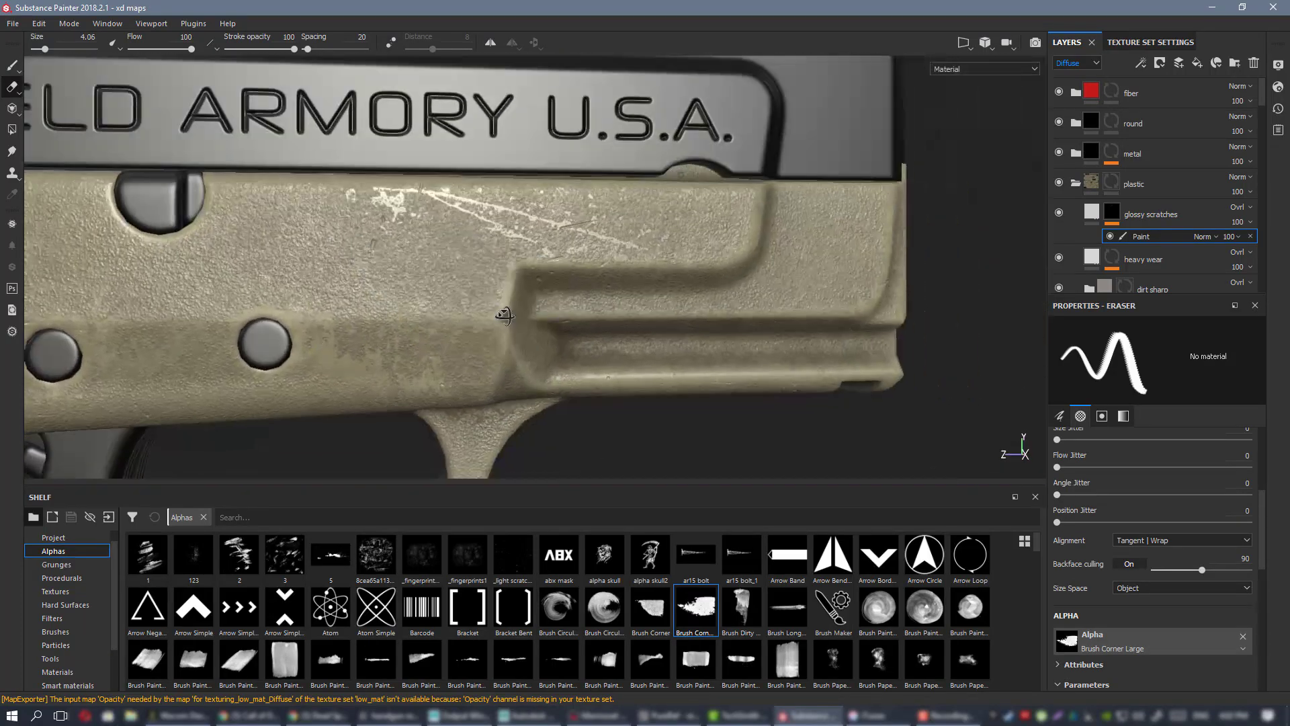
pyautogui.keyDown('alt'); pyautogui.moveTo(504, 311); pyautogui.dragTo(446, 271); pyautogui.keyUp('alt')
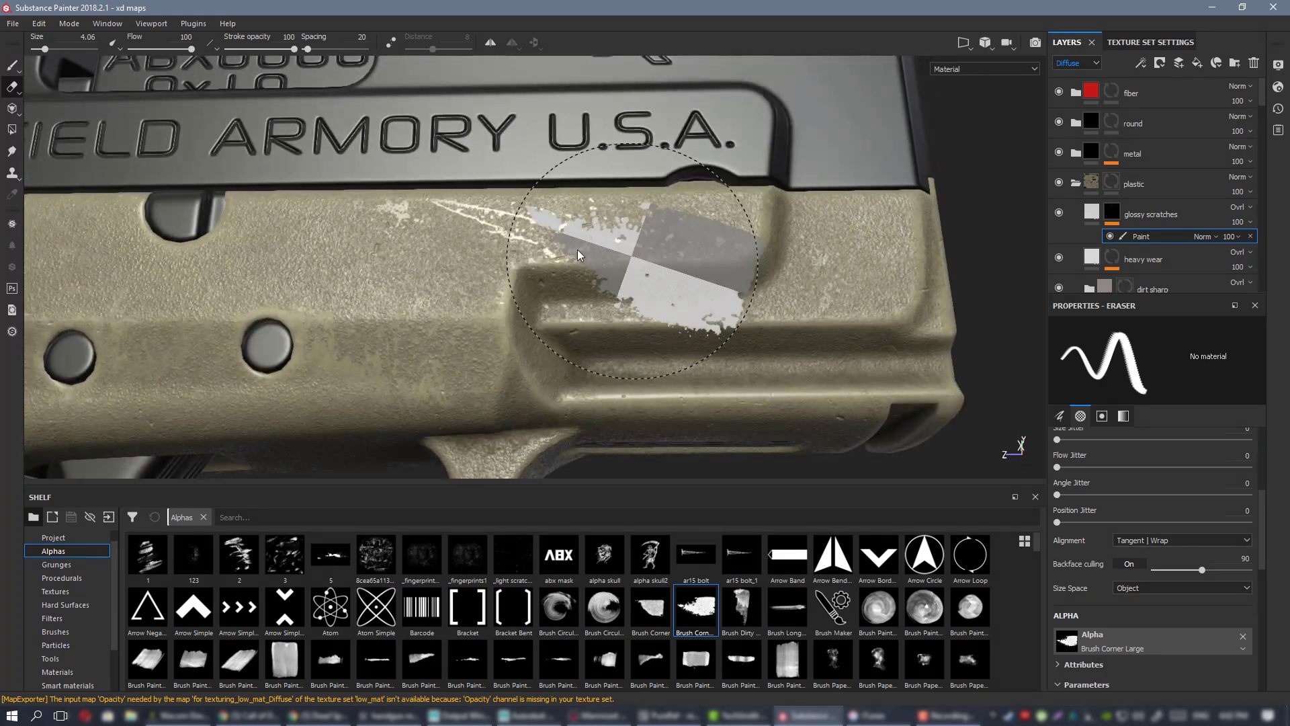
# - Reduce the eraser size to 0.1, then select the mask paint effect of random bumps copy 1 and switch to the Paint tool
pyautogui.rightClick(578, 250)
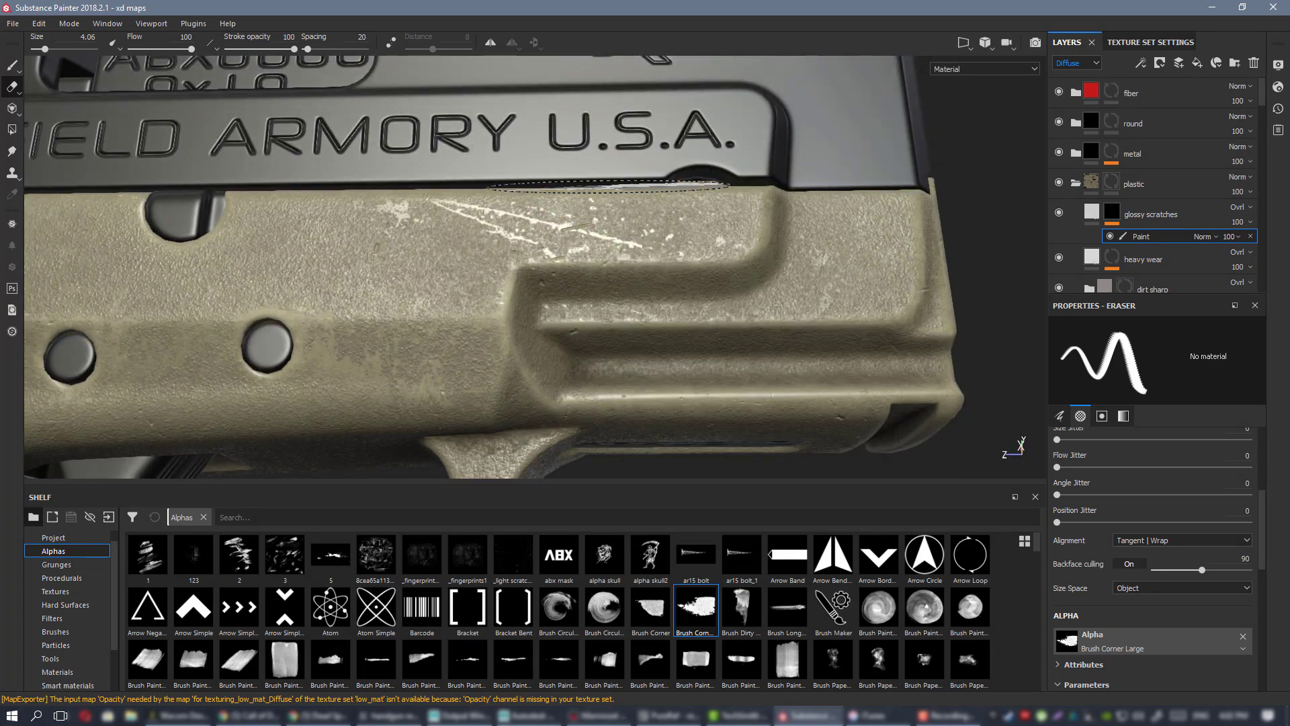
pyautogui.keyDown('ctrl'); pyautogui.moveTo(622, 222); pyautogui.dragTo(518, 222, button='right'); pyautogui.keyUp('ctrl')
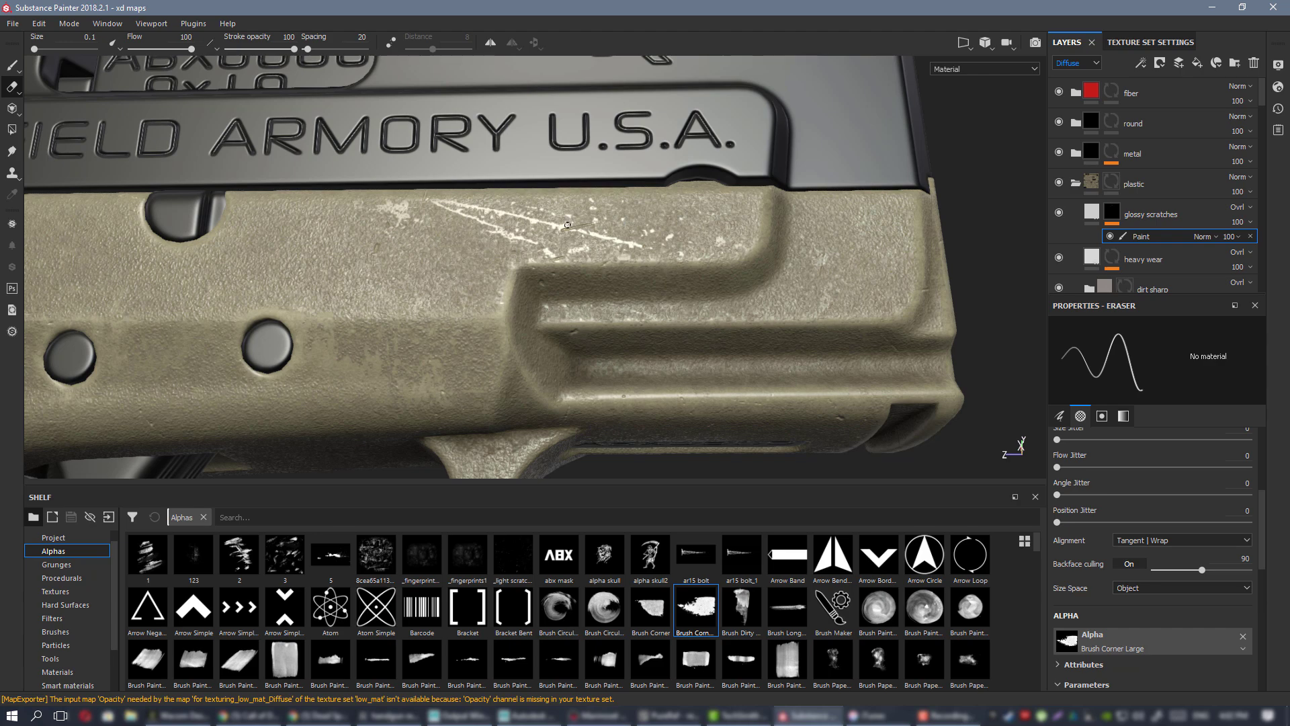
pyautogui.scroll(-1, 1190, 181)
pyautogui.scroll(-3, 1140, 181)
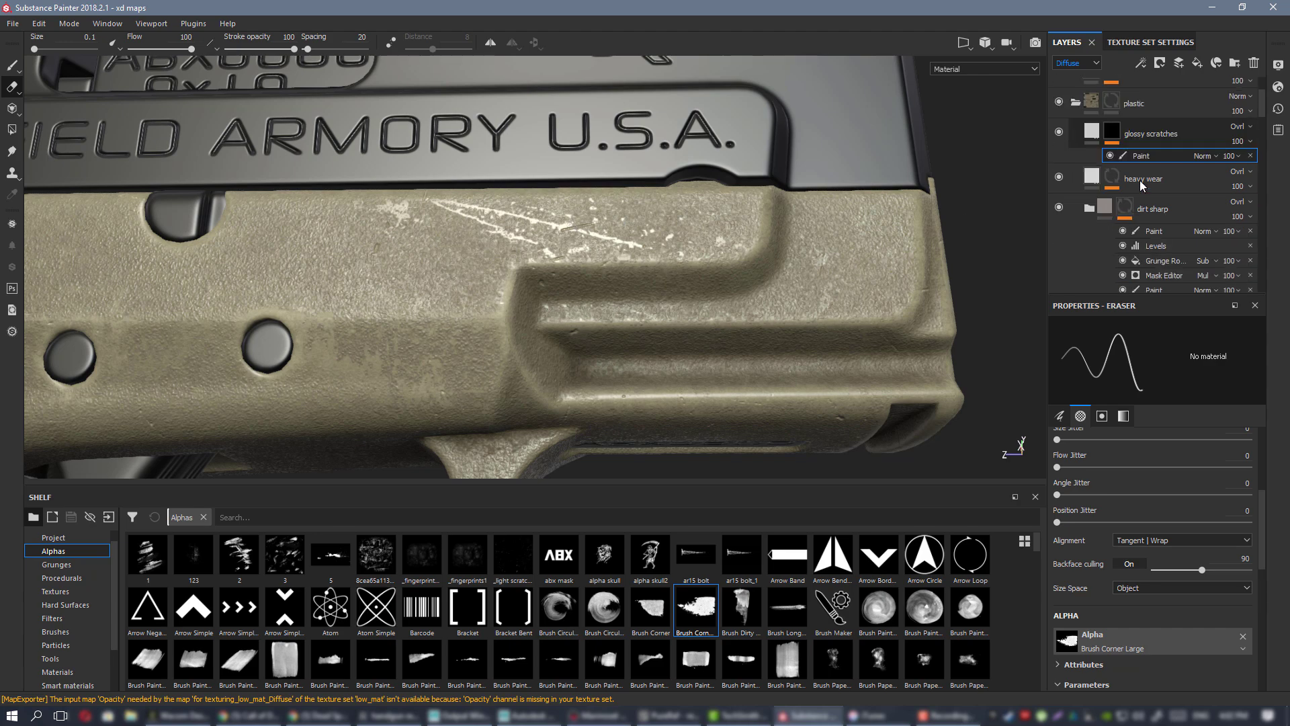
pyautogui.scroll(-2, 1137, 181)
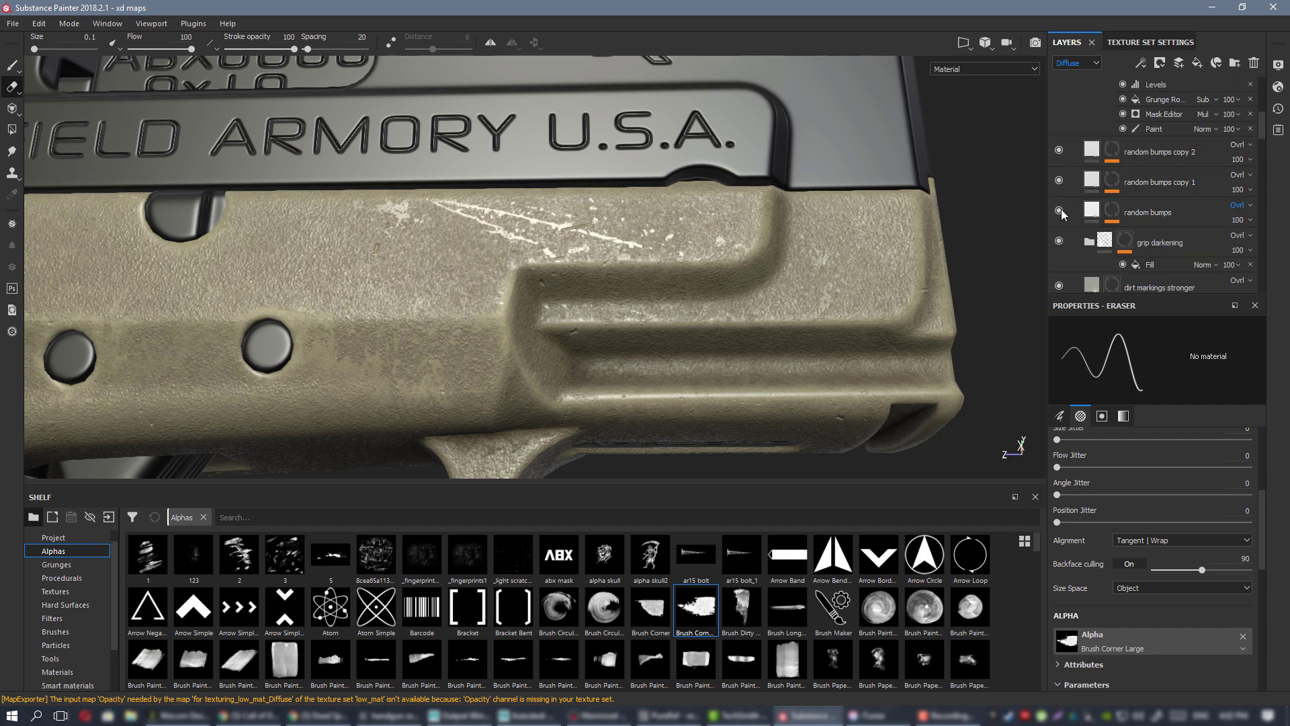
pyautogui.click(1060, 180)
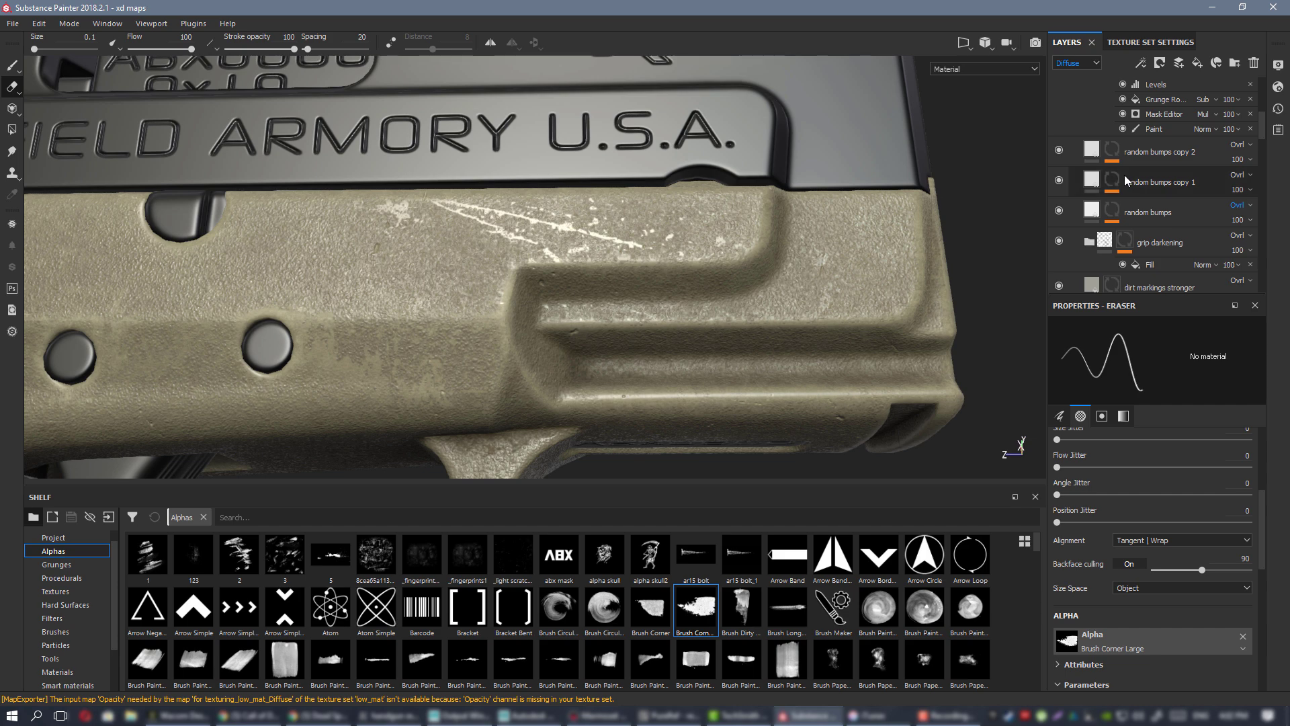
pyautogui.click(1124, 176)
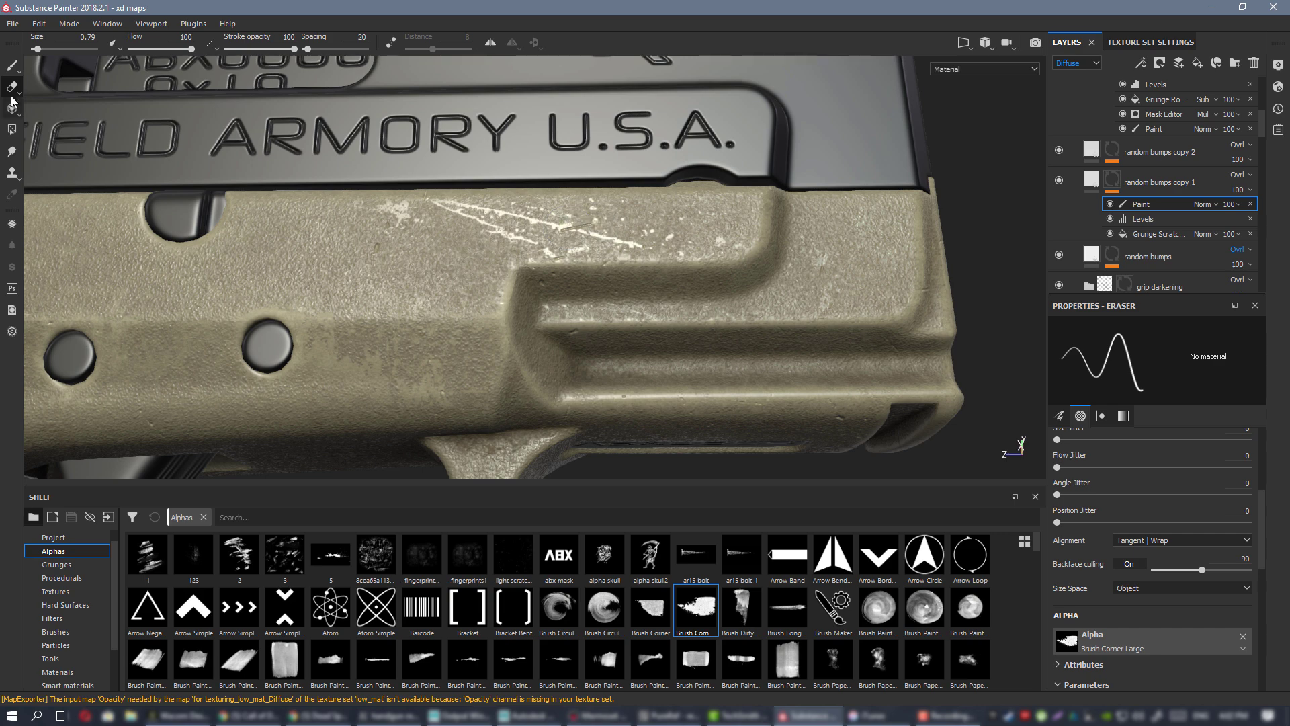
pyautogui.press('1')
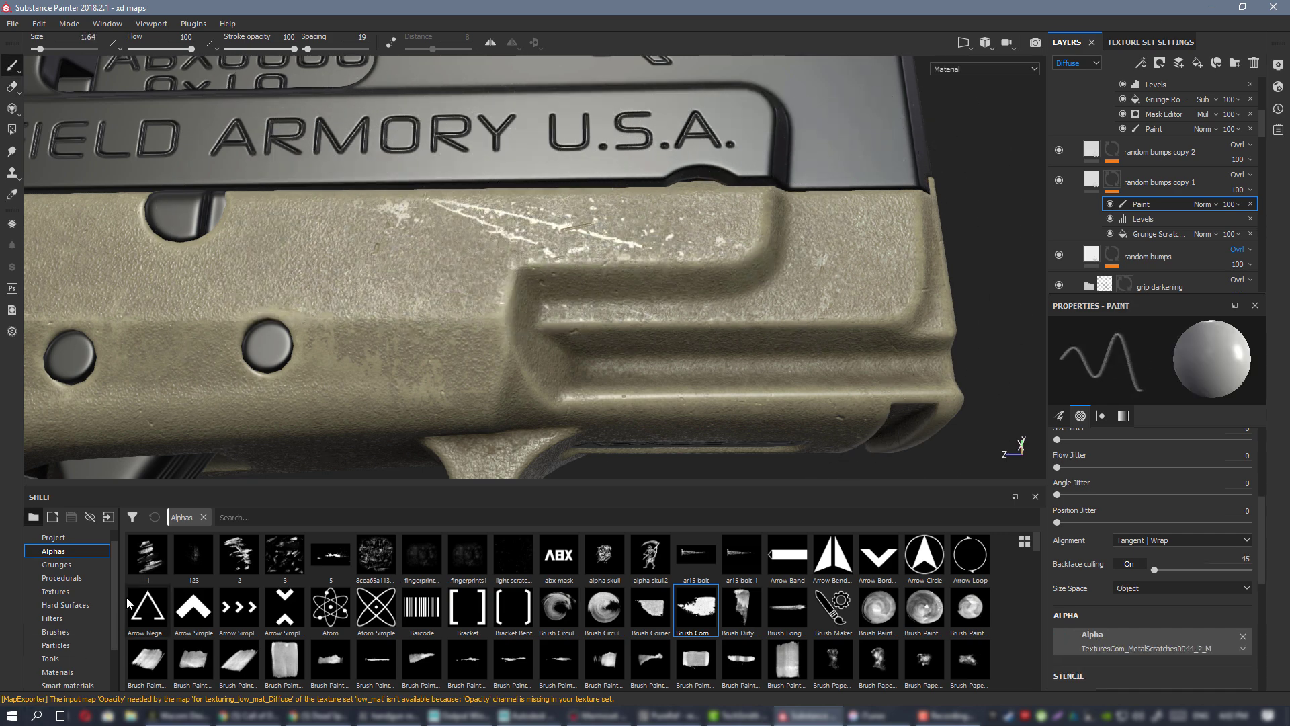
# - Choose the Cement 1 brush and set its position jitter and size jitter to 0
pyautogui.click(79, 634)
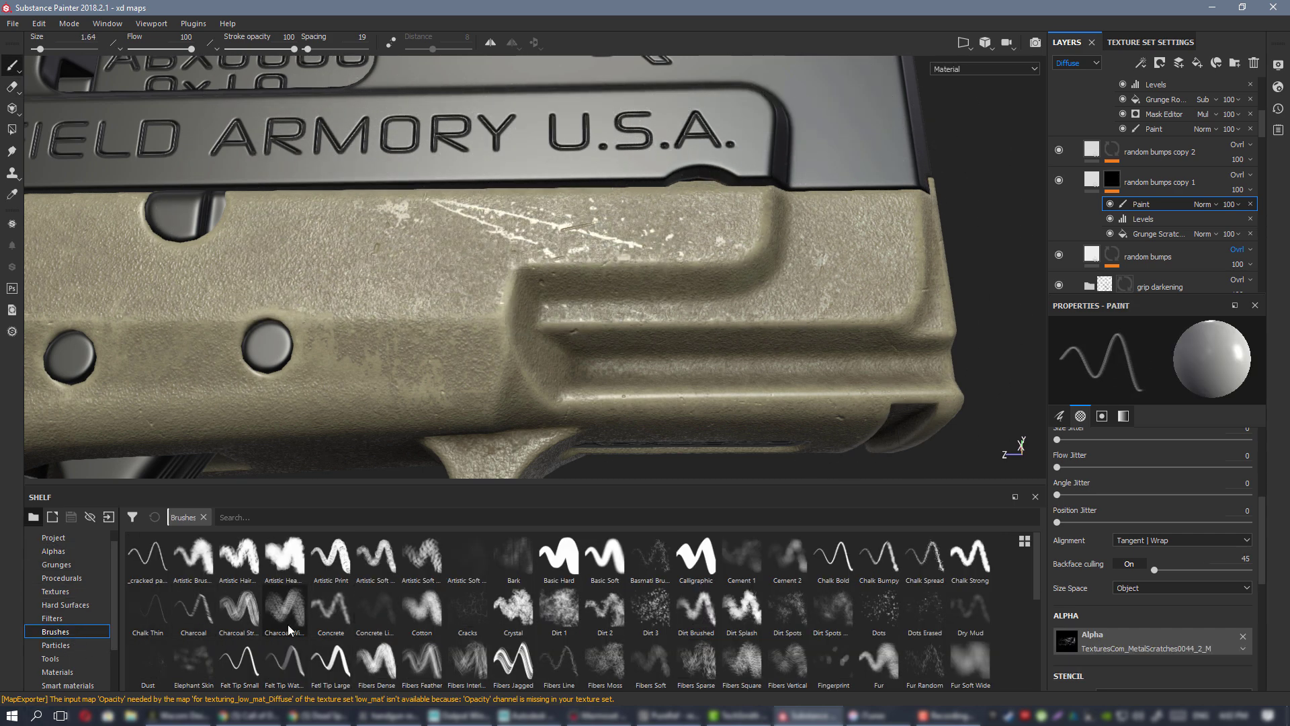
pyautogui.scroll(-3, 276, 633)
pyautogui.scroll(2, 276, 633)
pyautogui.scroll(1, 275, 634)
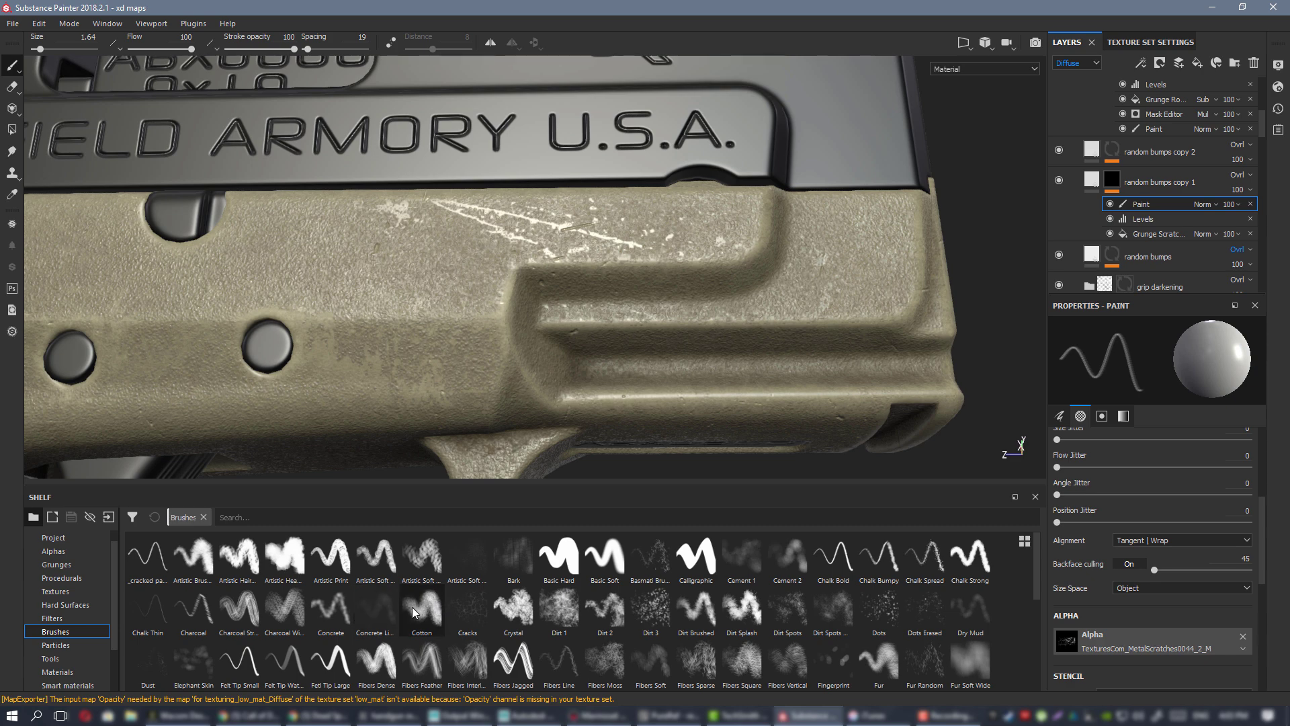
pyautogui.click(741, 556)
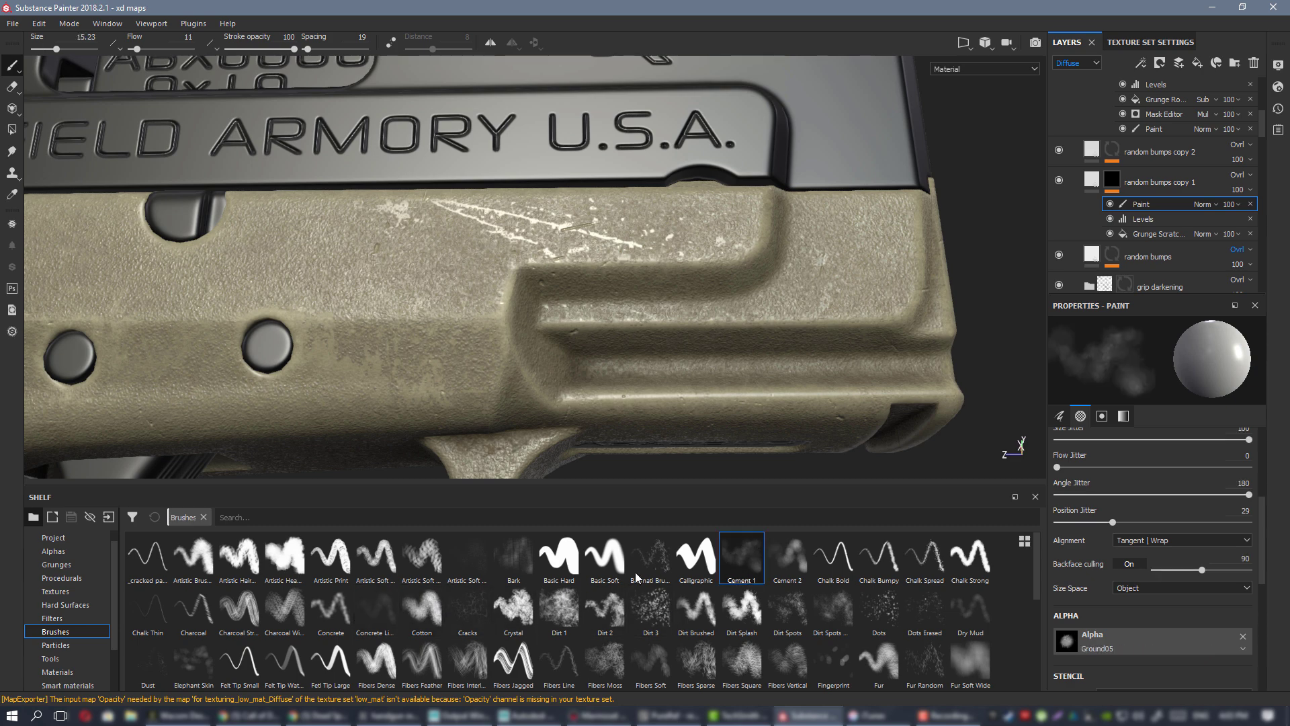
pyautogui.moveTo(1089, 523); pyautogui.dragTo(1038, 524)
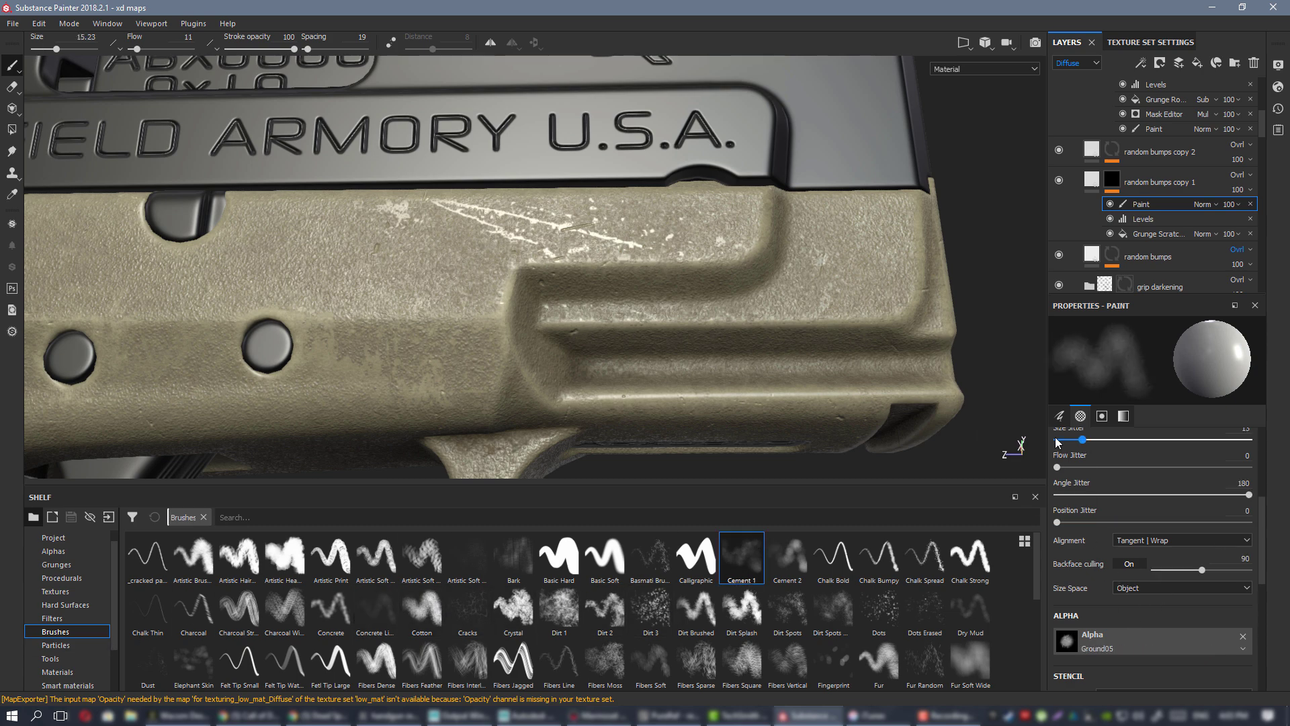
pyautogui.moveTo(1057, 441); pyautogui.dragTo(1050, 441)
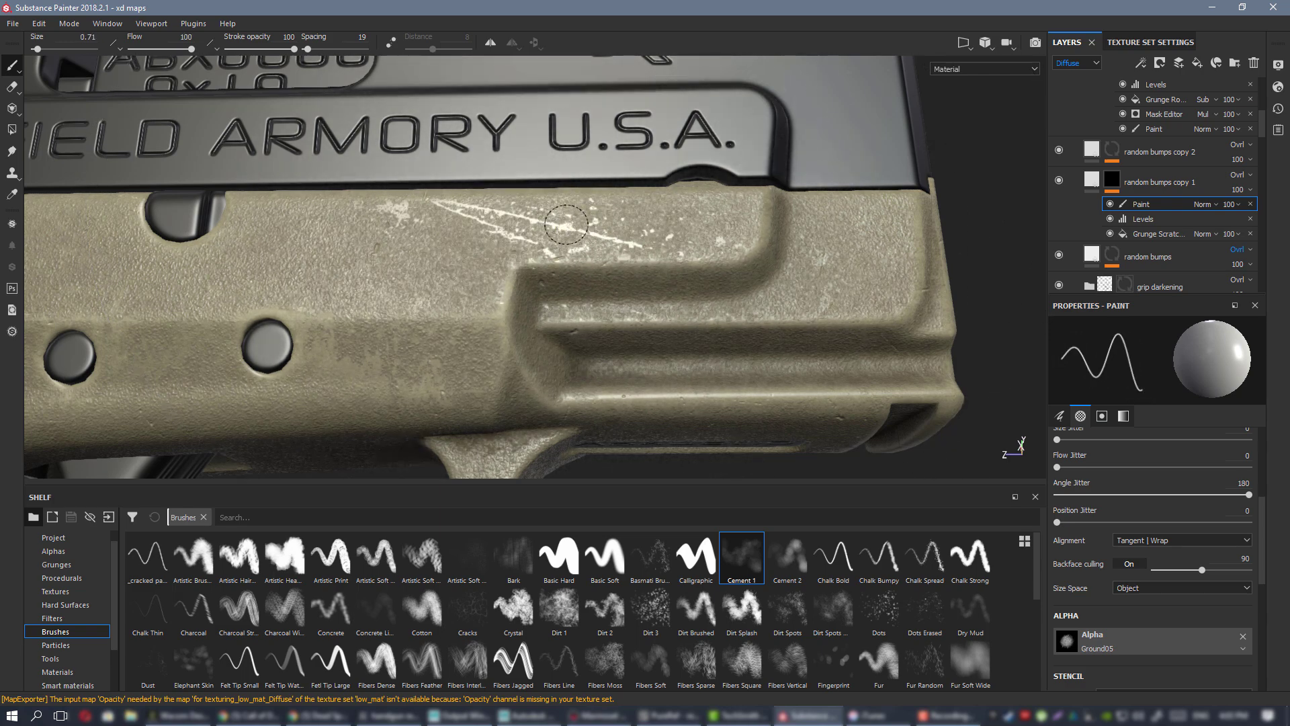
# - Compare the front of the frame with the glossy scratches layer hidden and shown
pyautogui.keyDown('alt'); pyautogui.moveTo(644, 276); pyautogui.dragTo(673, 296); pyautogui.keyUp('alt')
pyautogui.keyDown('alt'); pyautogui.moveTo(674, 296); pyautogui.dragTo(565, 261, button='right'); pyautogui.keyUp('alt')
pyautogui.keyDown('alt'); pyautogui.moveTo(476, 283); pyautogui.dragTo(541, 268); pyautogui.keyUp('alt')
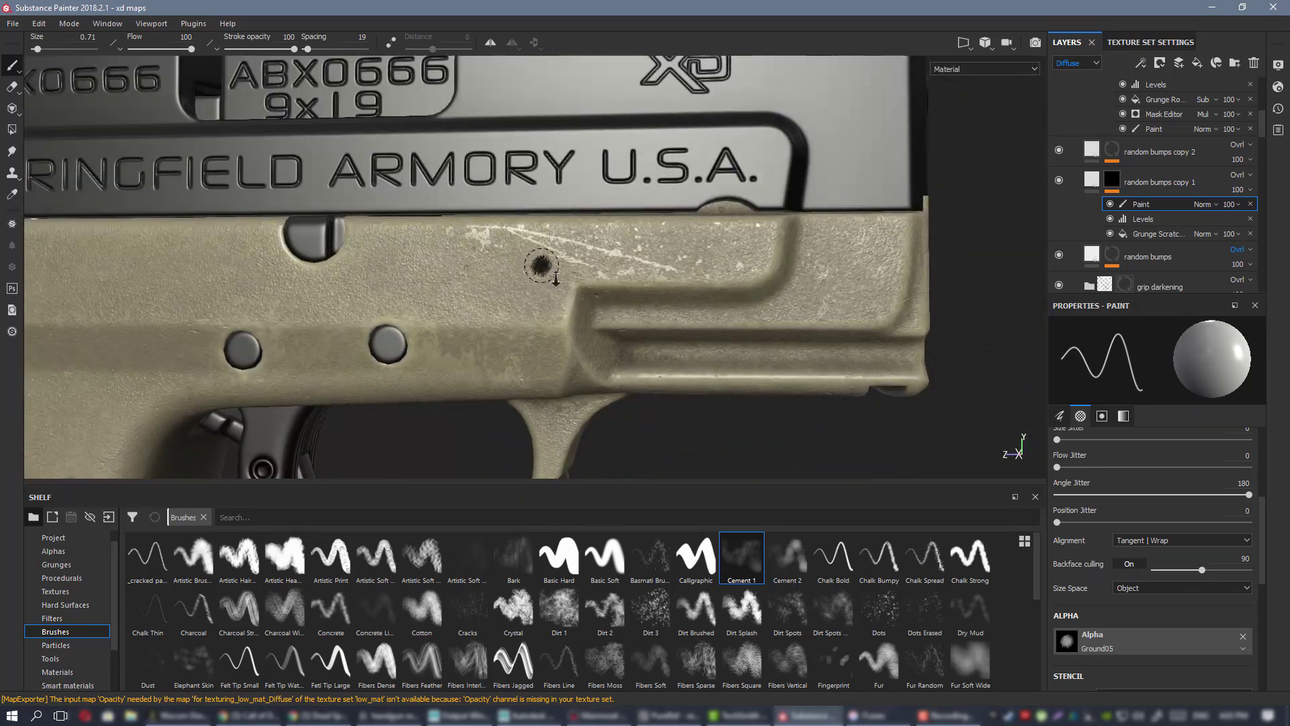
pyautogui.keyDown('alt'); pyautogui.moveTo(541, 268); pyautogui.dragTo(605, 275, button='right'); pyautogui.keyUp('alt')
pyautogui.scroll(5, 1133, 190)
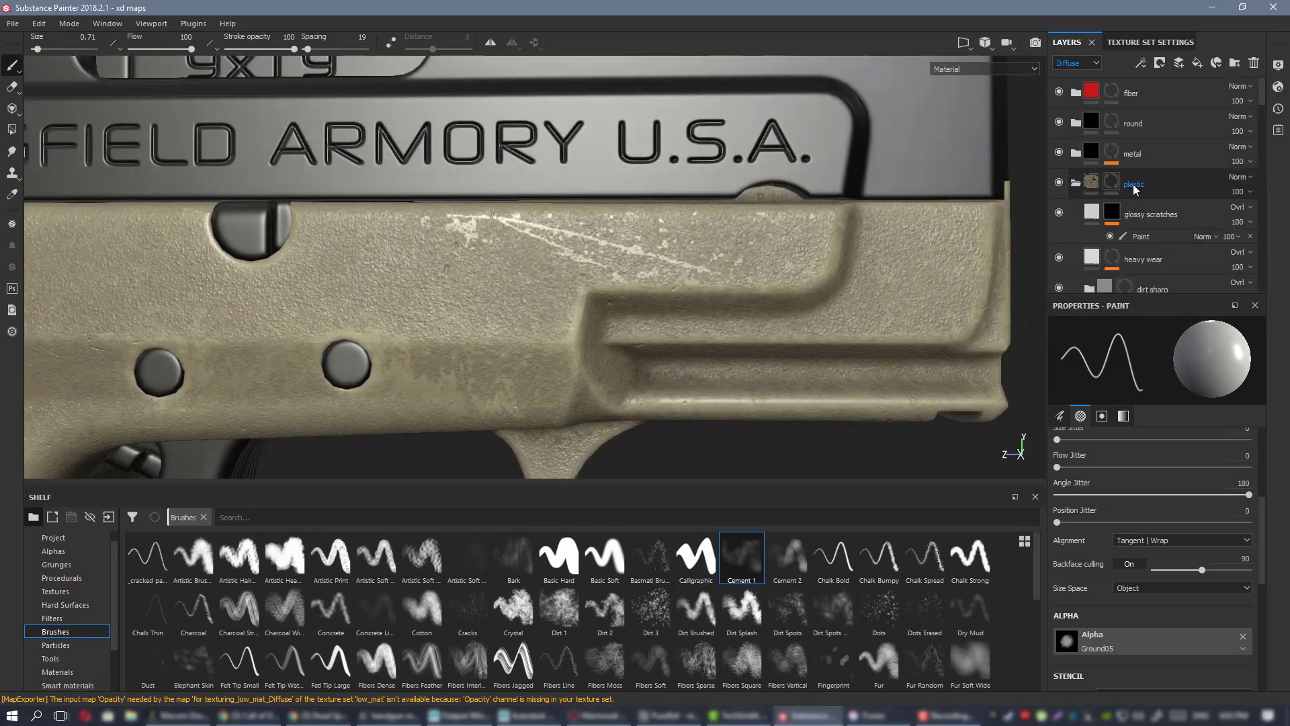
pyautogui.click(1058, 214)
pyautogui.click(1058, 213)
# - Enable the height channel on the glossy scratches fill and set its height to -0.0109
pyautogui.click(1092, 215)
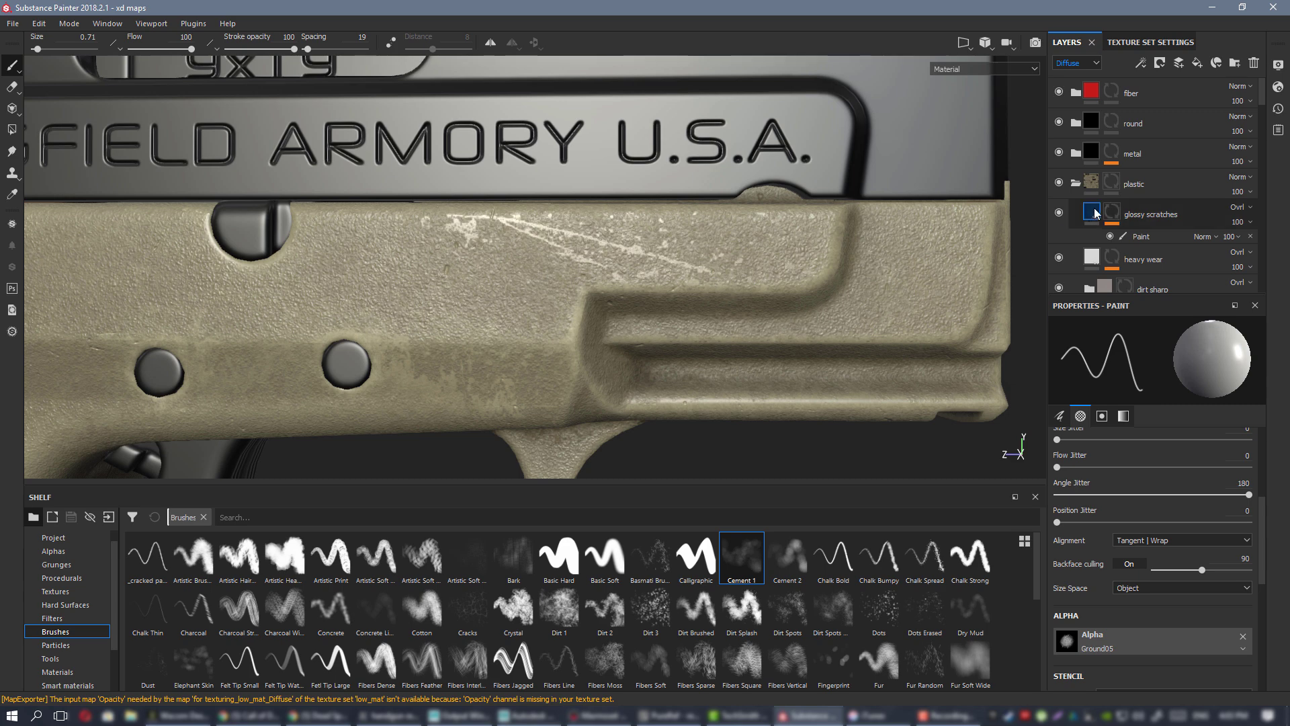
pyautogui.keyDown('alt'); pyautogui.moveTo(622, 262); pyautogui.dragTo(603, 234); pyautogui.keyUp('alt')
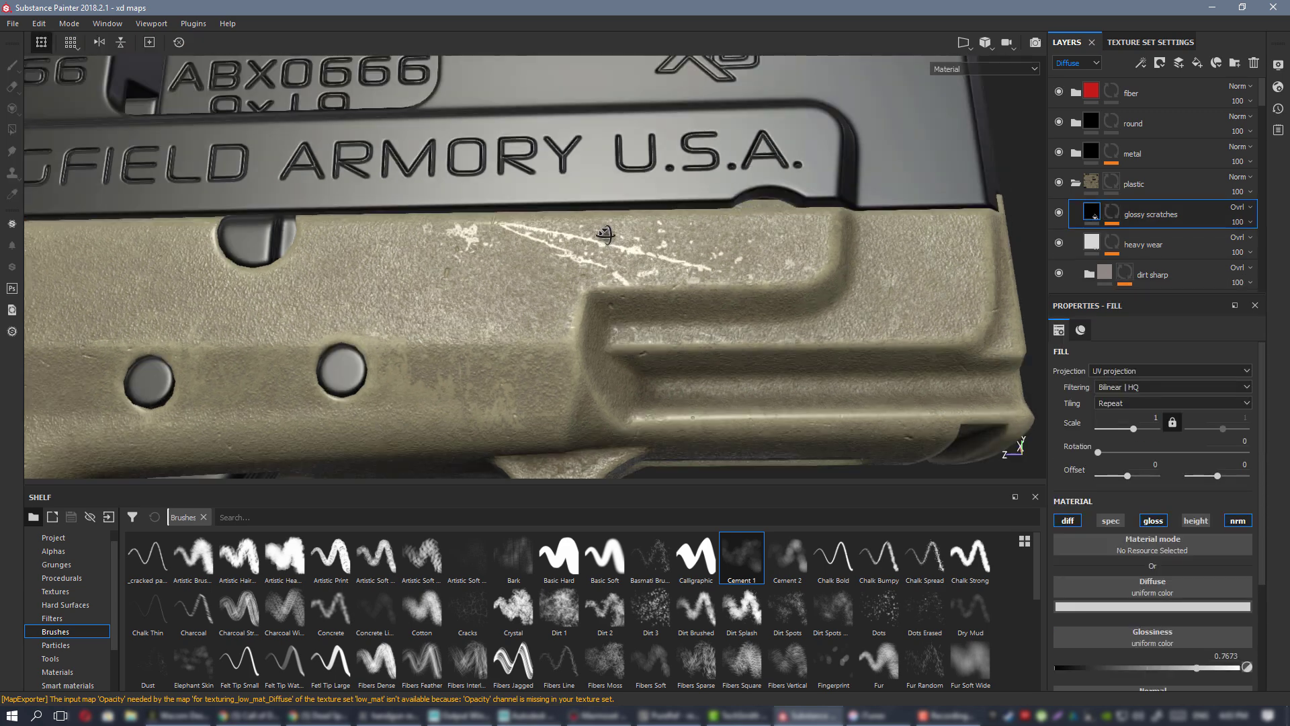
pyautogui.click(1190, 526)
pyautogui.scroll(-3, 1173, 613)
pyautogui.moveTo(1148, 576); pyautogui.dragTo(1144, 577)
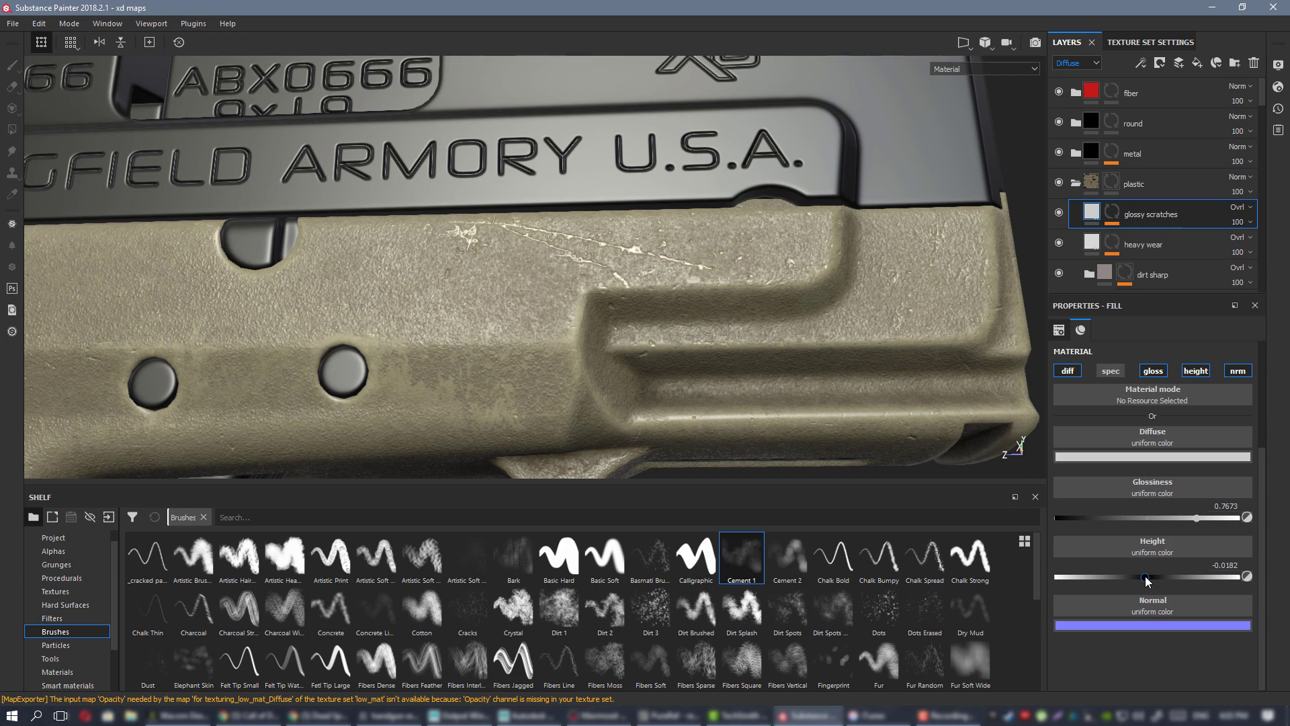
pyautogui.moveTo(1145, 575); pyautogui.dragTo(1147, 576)
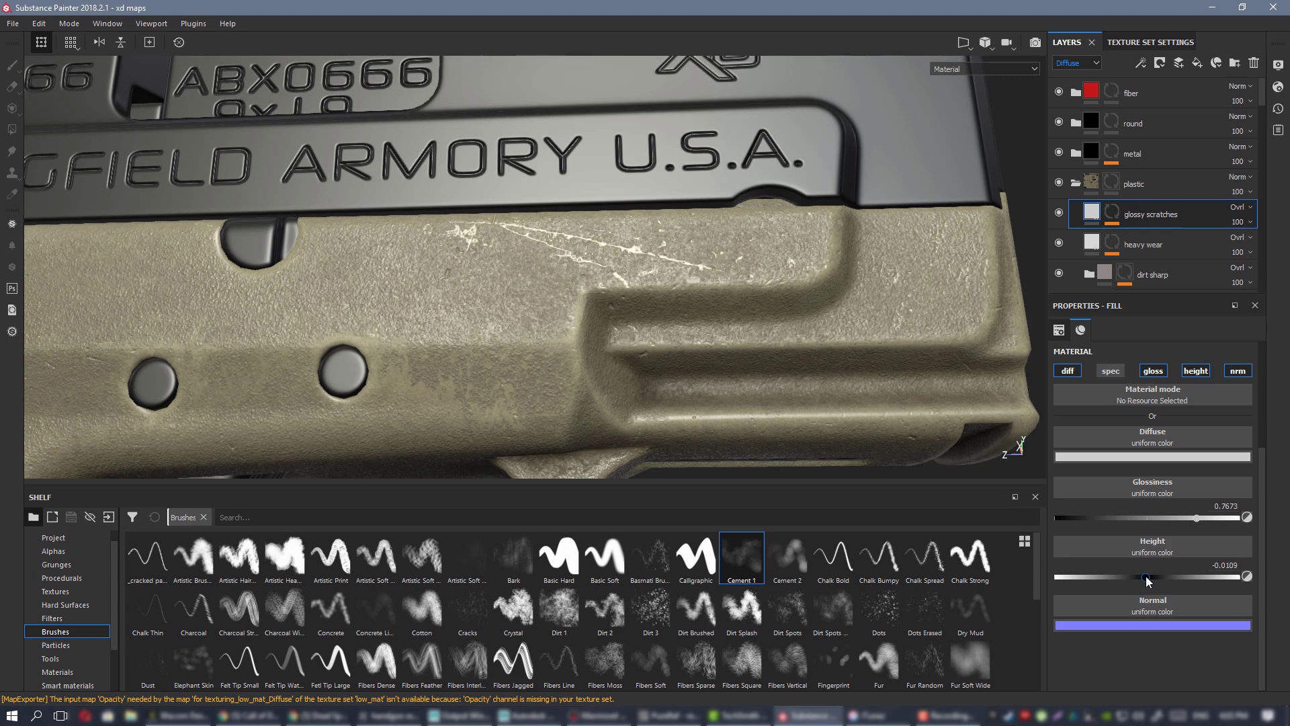
# - Check the indented scratches on both sides of the frame from near and far under different lighting
pyautogui.keyDown('alt'); pyautogui.moveTo(619, 242); pyautogui.dragTo(647, 230); pyautogui.keyUp('alt')
pyautogui.scroll(-3, 605, 249)
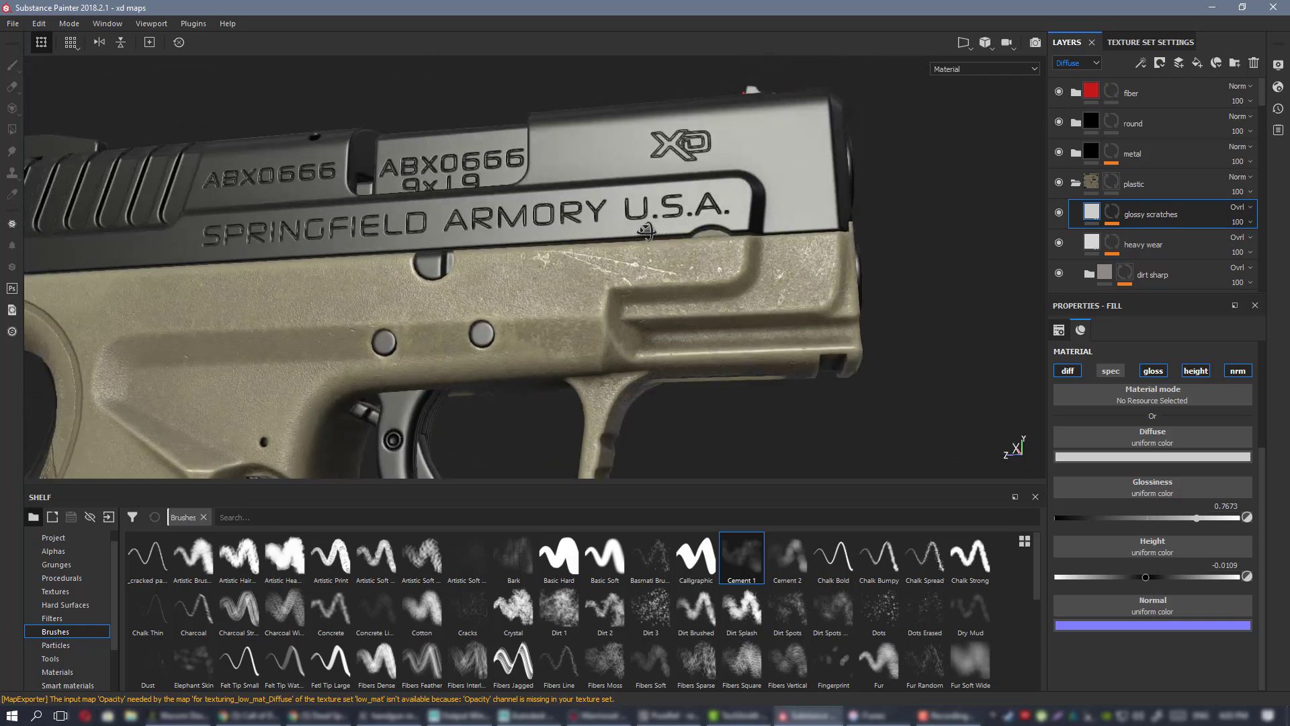
pyautogui.scroll(-3, 614, 245)
pyautogui.keyDown('alt'); pyautogui.moveTo(708, 296); pyautogui.dragTo(134, 262); pyautogui.keyUp('alt')
pyautogui.moveTo(674, 256)
pyautogui.keyDown('shift'); pyautogui.mouseDown(button='right')
pyautogui.moveTo(668, 268)
pyautogui.moveTo(703, 266)
pyautogui.moveTo(686, 266)
pyautogui.mouseUp(button='right'); pyautogui.keyUp('shift')
pyautogui.scroll(4, 692, 268)
pyautogui.keyDown('alt'); pyautogui.moveTo(708, 279); pyautogui.dragTo(657, 265); pyautogui.keyUp('alt')
pyautogui.scroll(-3, 585, 244)
pyautogui.keyDown('alt'); pyautogui.moveTo(585, 244); pyautogui.dragTo(185, 202, button='middle'); pyautogui.keyUp('alt')
pyautogui.keyDown('alt'); pyautogui.moveTo(403, 262); pyautogui.dragTo(475, 274); pyautogui.keyUp('alt')
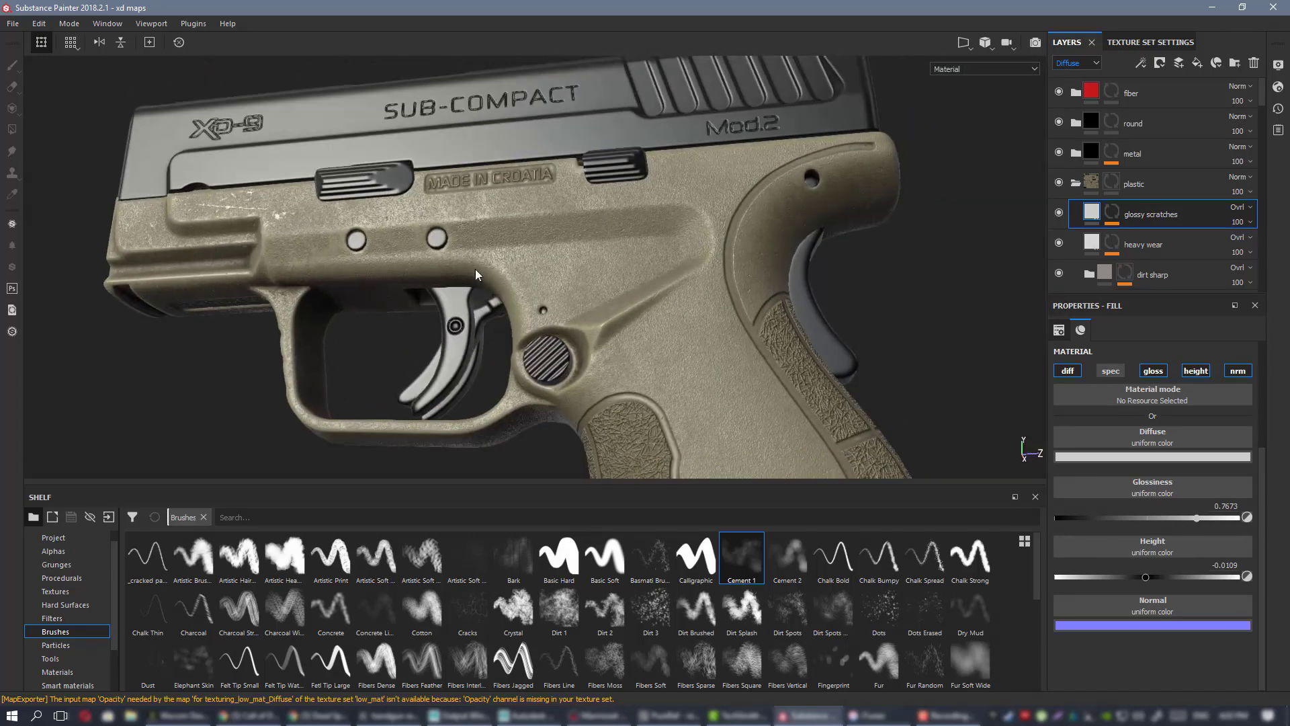
pyautogui.keyDown('alt'); pyautogui.moveTo(476, 274); pyautogui.dragTo(444, 248, button='right'); pyautogui.keyUp('alt')
pyautogui.keyDown('alt'); pyautogui.moveTo(504, 283); pyautogui.dragTo(591, 231, button='middle'); pyautogui.keyUp('alt')
pyautogui.keyDown('alt'); pyautogui.moveTo(723, 302); pyautogui.dragTo(763, 339, button='right'); pyautogui.keyUp('alt')
pyautogui.keyDown('alt'); pyautogui.moveTo(604, 222); pyautogui.dragTo(570, 225); pyautogui.keyUp('alt')
pyautogui.keyDown('alt'); pyautogui.moveTo(589, 242); pyautogui.dragTo(826, 273, button='middle'); pyautogui.keyUp('alt')
pyautogui.keyDown('alt'); pyautogui.moveTo(550, 236); pyautogui.dragTo(510, 232); pyautogui.keyUp('alt')
pyautogui.keyDown('alt'); pyautogui.moveTo(430, 228); pyautogui.dragTo(166, 168, button='right'); pyautogui.keyUp('alt')
pyautogui.keyDown('alt'); pyautogui.moveTo(605, 228); pyautogui.dragTo(430, 195, button='middle'); pyautogui.keyUp('alt')
pyautogui.keyDown('alt'); pyautogui.moveTo(430, 222); pyautogui.dragTo(266, 192, button='right'); pyautogui.keyUp('alt')
pyautogui.keyDown('alt'); pyautogui.moveTo(266, 192); pyautogui.dragTo(1079, 238); pyautogui.keyUp('alt')
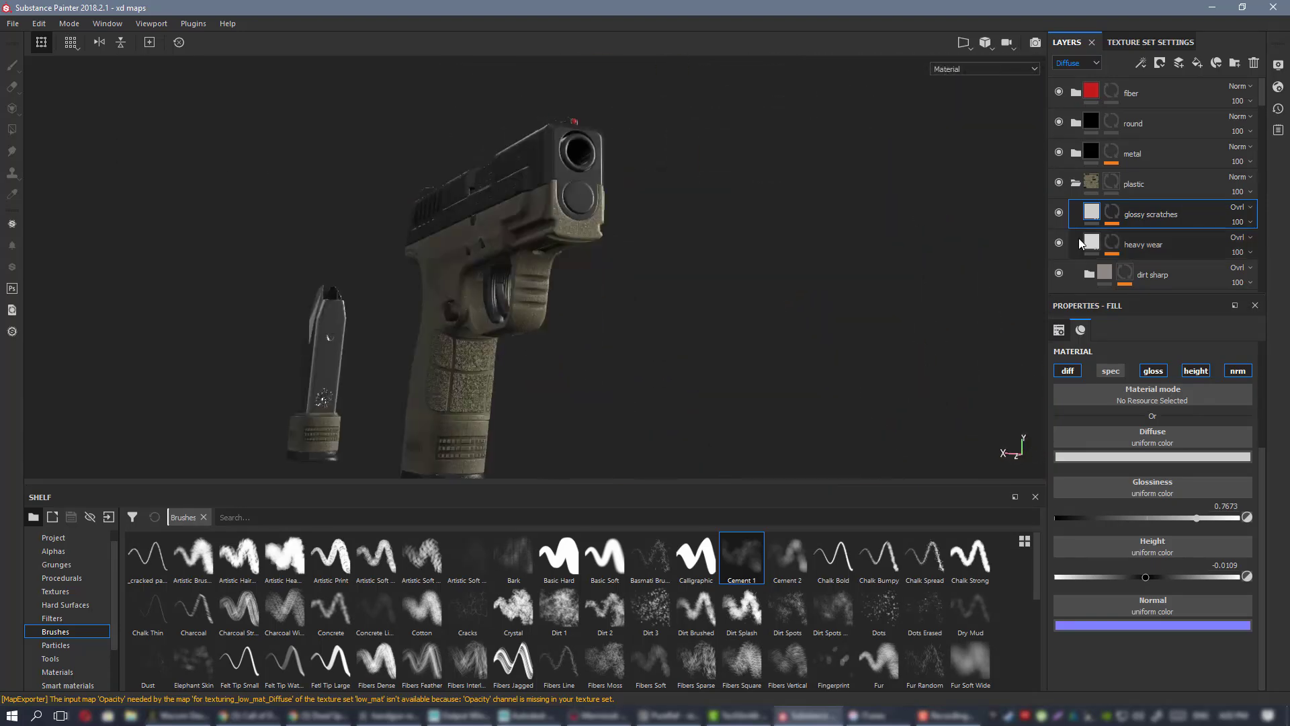
# - Review the scratched frame up close and as a whole, cycling through single-channel views and returning to the material view
pyautogui.keyDown('alt'); pyautogui.moveTo(471, 222); pyautogui.dragTo(647, 193); pyautogui.keyUp('alt')
pyautogui.keyDown('shift'); pyautogui.moveTo(648, 193); pyautogui.dragTo(565, 202, button='right'); pyautogui.keyUp('shift')
pyautogui.keyDown('alt'); pyautogui.moveTo(564, 201); pyautogui.dragTo(685, 316, button='right'); pyautogui.keyUp('alt')
pyautogui.keyDown('alt'); pyautogui.moveTo(686, 316); pyautogui.dragTo(605, 282, button='middle'); pyautogui.keyUp('alt')
pyautogui.keyDown('alt'); pyautogui.moveTo(604, 282); pyautogui.dragTo(636, 273); pyautogui.keyUp('alt')
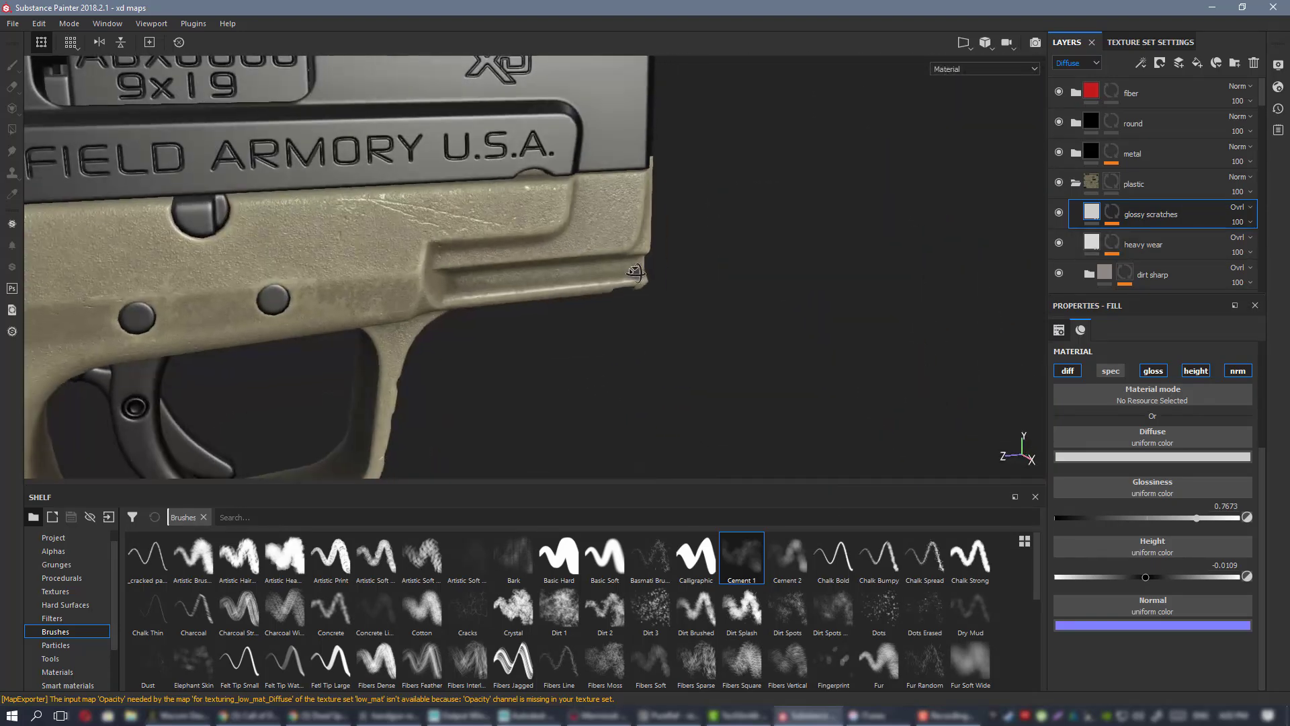
pyautogui.keyDown('alt'); pyautogui.moveTo(635, 273); pyautogui.dragTo(481, 254, button='right'); pyautogui.keyUp('alt')
pyautogui.keyDown('alt'); pyautogui.moveTo(481, 254); pyautogui.dragTo(470, 215); pyautogui.keyUp('alt')
pyautogui.keyDown('alt'); pyautogui.moveTo(470, 215); pyautogui.dragTo(763, 496, button='right'); pyautogui.keyUp('alt')
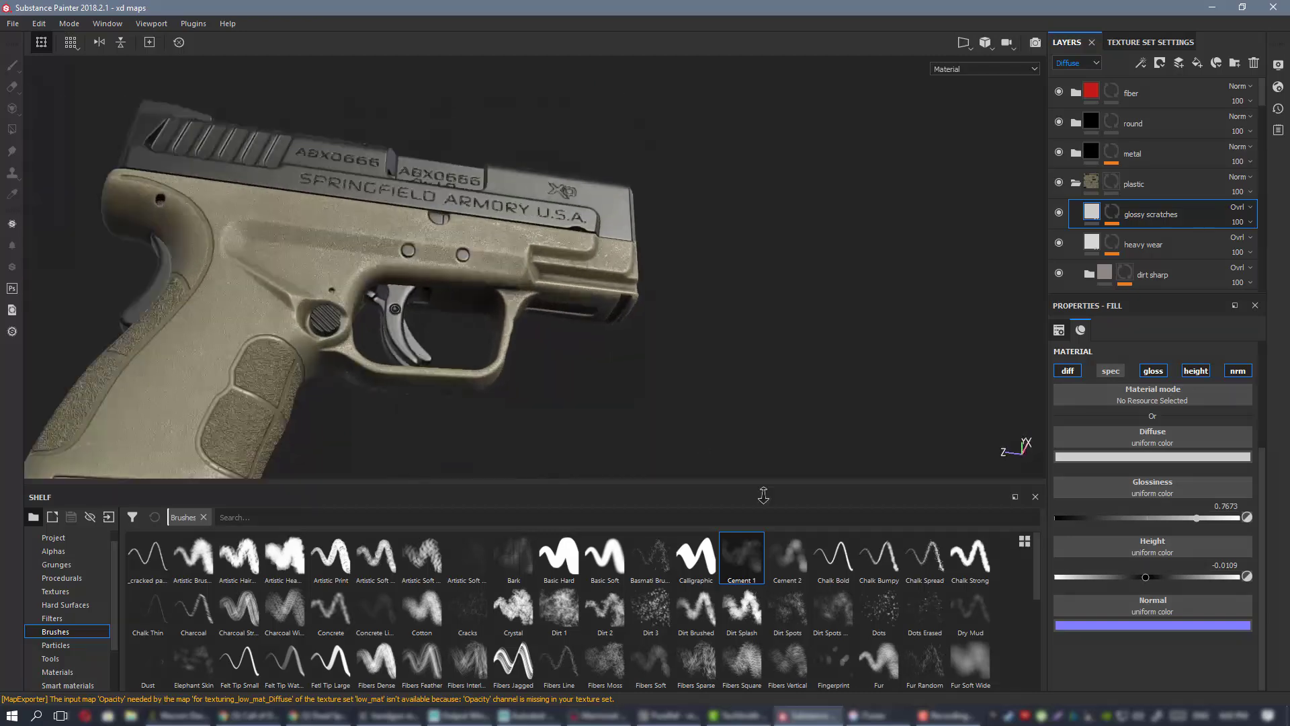
pyautogui.keyDown('alt'); pyautogui.moveTo(672, 302); pyautogui.dragTo(551, 283); pyautogui.keyUp('alt')
pyautogui.keyDown('alt'); pyautogui.moveTo(551, 282); pyautogui.dragTo(457, 315, button='right'); pyautogui.keyUp('alt')
pyautogui.press('c')
pyautogui.press('c')
pyautogui.press('m')
pyautogui.keyDown('alt'); pyautogui.moveTo(457, 315); pyautogui.dragTo(578, 281, button='middle'); pyautogui.keyUp('alt')
pyautogui.keyDown('alt'); pyautogui.moveTo(578, 281); pyautogui.dragTo(563, 203); pyautogui.keyUp('alt')
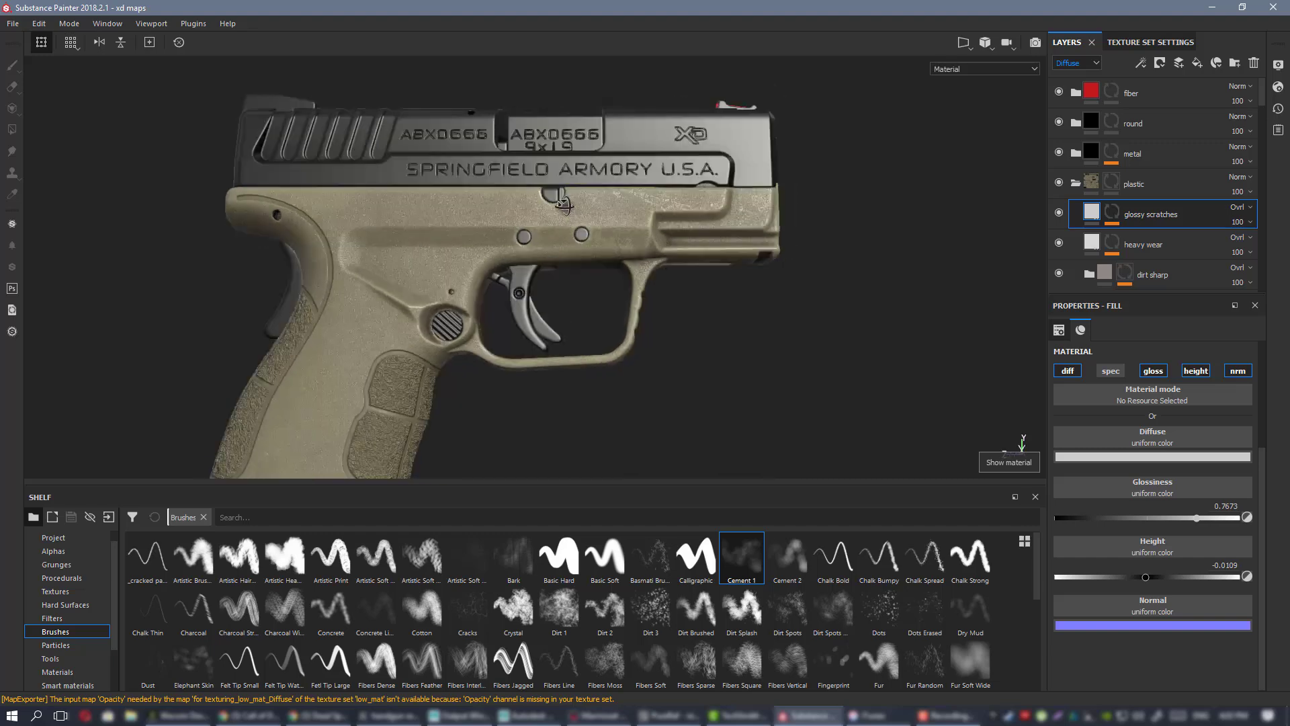
# - Save the project with the whole pistol in view
pyautogui.keyDown('alt'); pyautogui.moveTo(563, 203); pyautogui.dragTo(263, 156, button='right'); pyautogui.keyUp('alt')
pyautogui.keyDown('alt'); pyautogui.moveTo(538, 195); pyautogui.dragTo(566, 215); pyautogui.keyUp('alt')
pyautogui.hotkey('ctrl', 's')
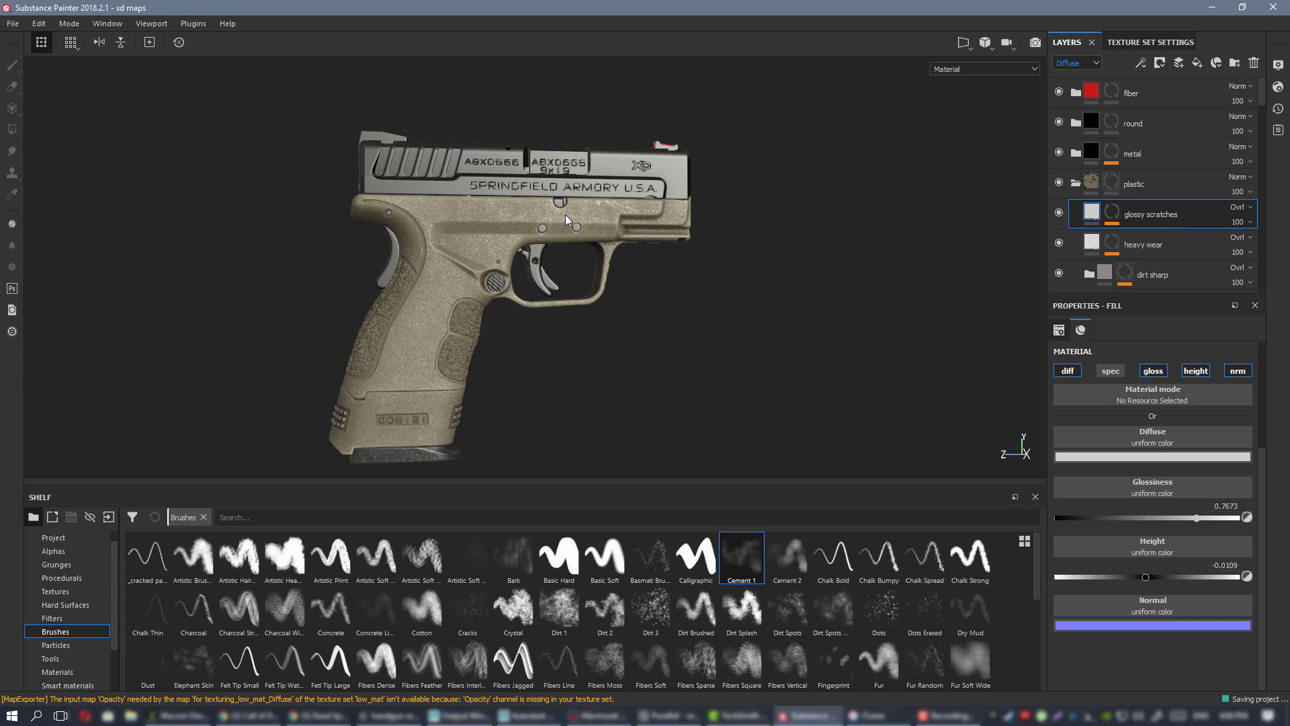
pyautogui.keyDown('alt'); pyautogui.moveTo(550, 220); pyautogui.dragTo(484, 196); pyautogui.keyUp('alt')
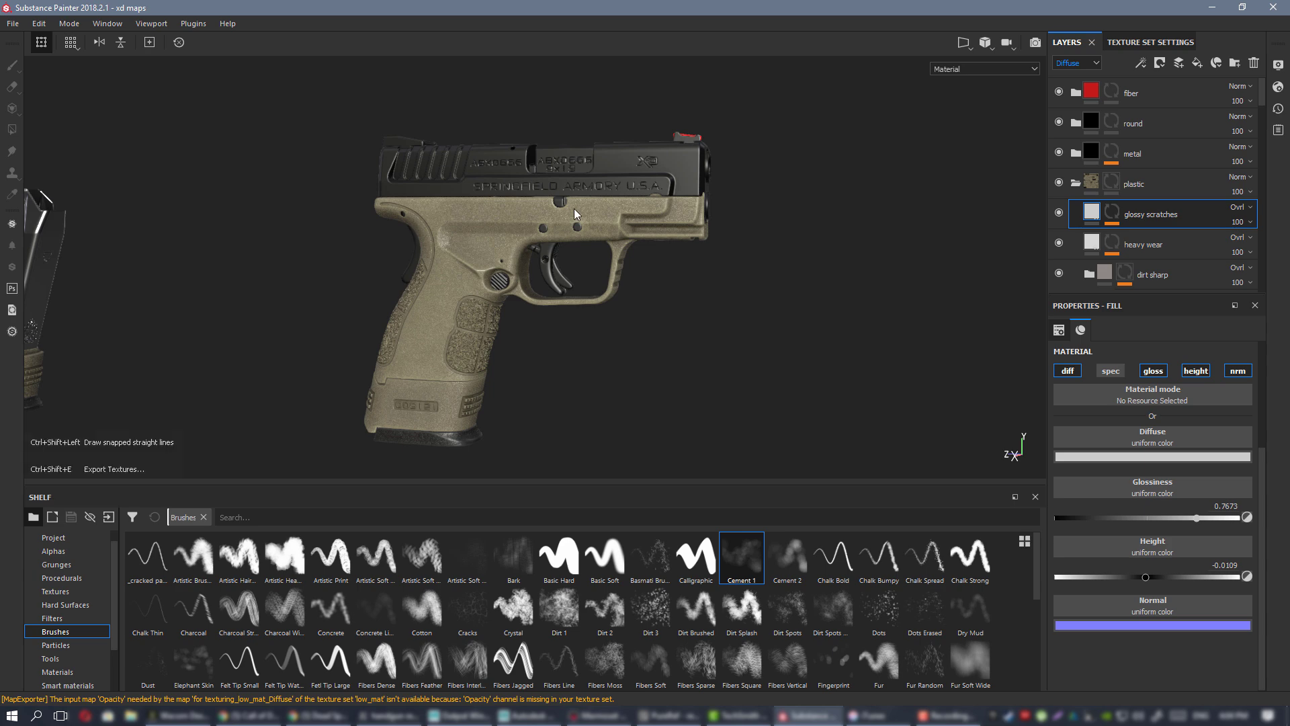
# - Export the low_mat texture set with the PBR SpecGloss configuration as 16-bit PNG maps
pyautogui.hotkey('ctrl', 'shift', 'e')
pyautogui.click(843, 586)
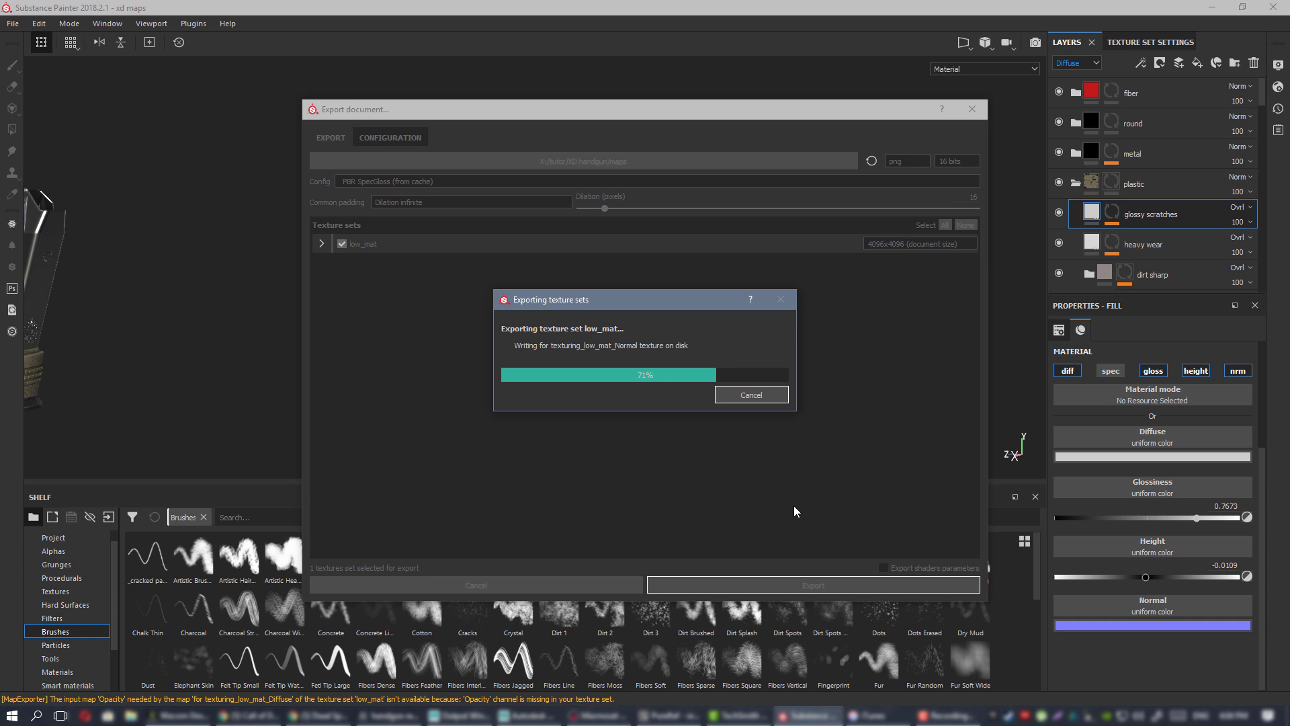
pyautogui.click(692, 368)
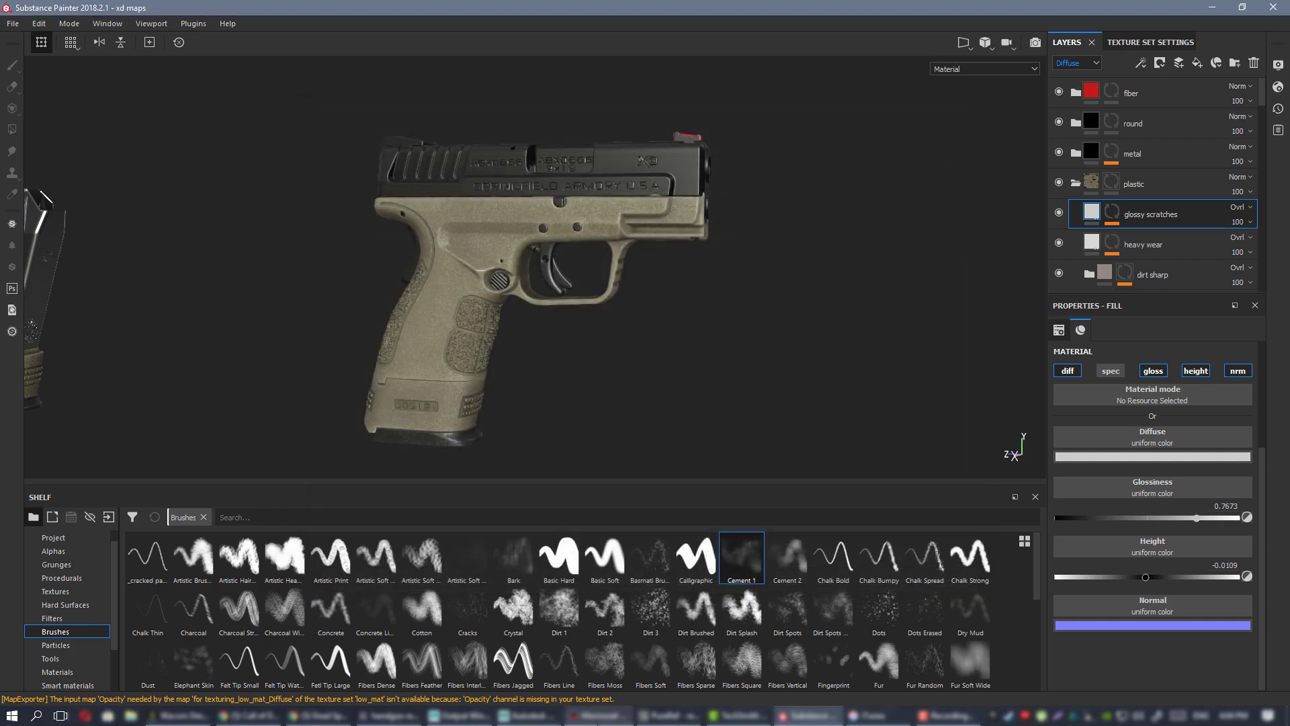
# - Switch to Marmoset Toolbag and inspect the scratches and wear on the frame's XD-9 Sub-Compact side under changing light
pyautogui.click(598, 715)
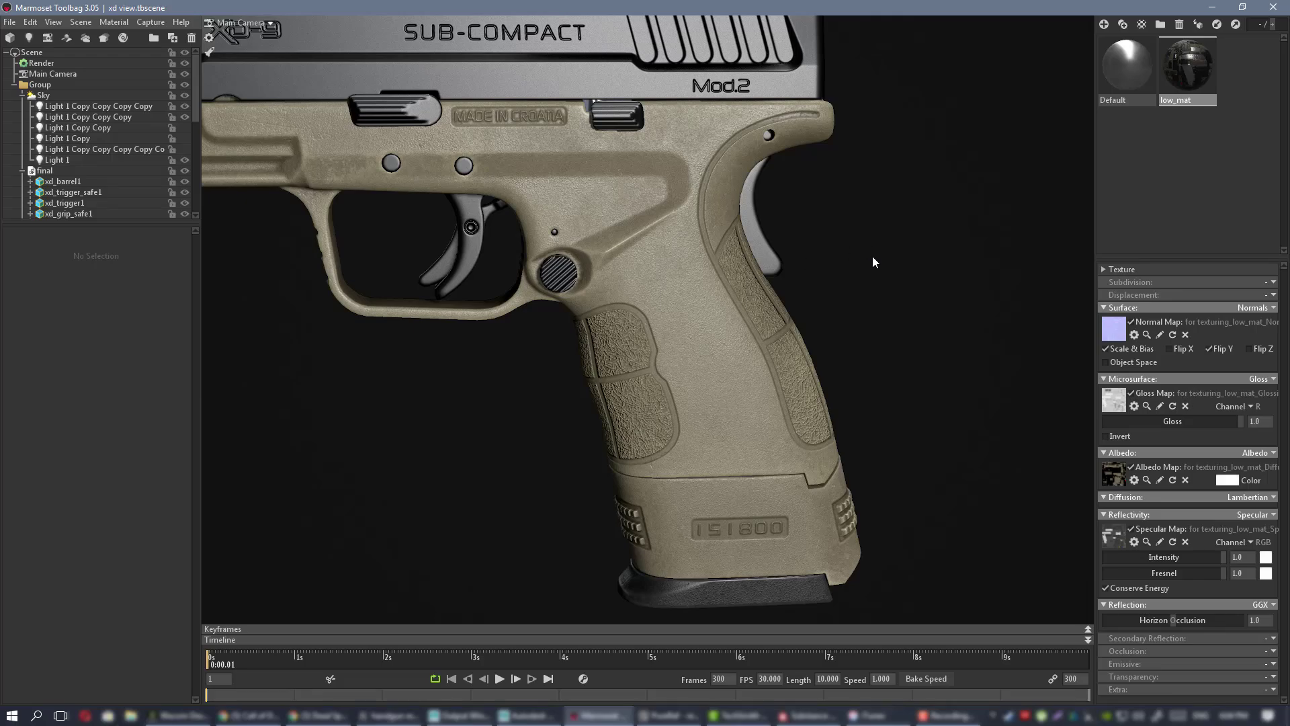
pyautogui.moveTo(622, 260); pyautogui.dragTo(802, 309, button='middle')
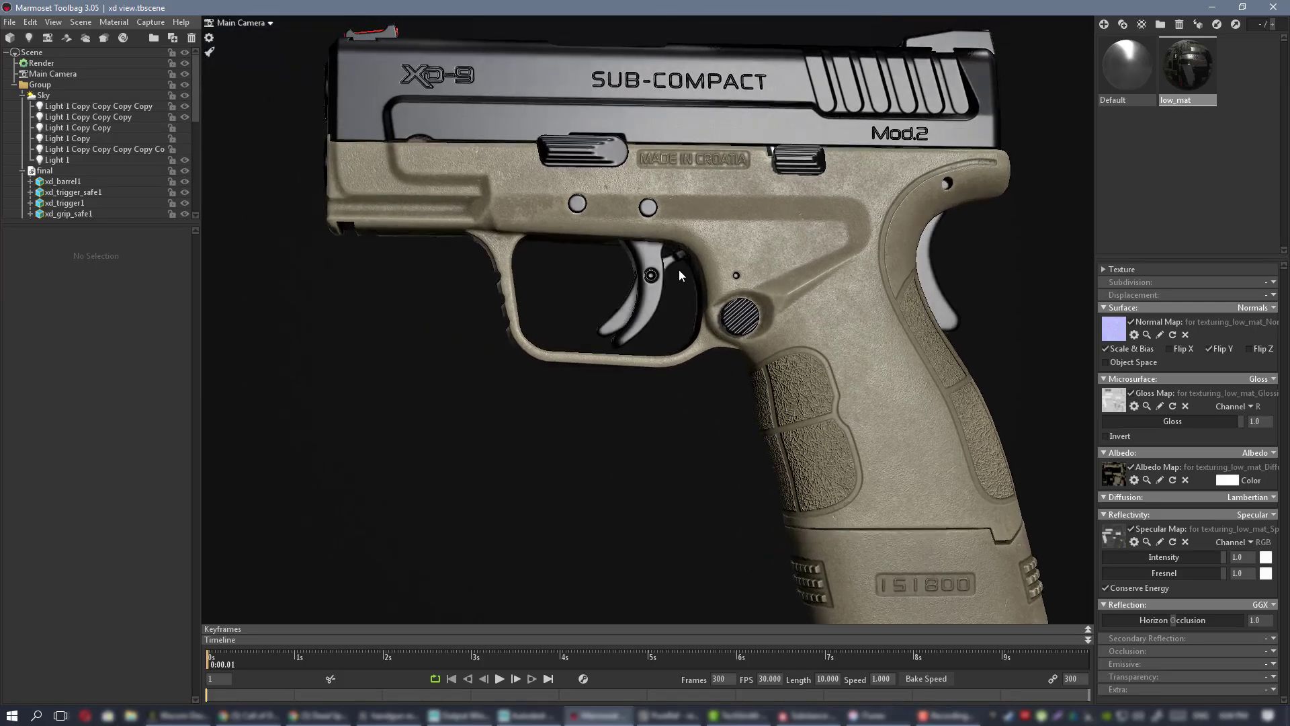
pyautogui.moveTo(678, 269); pyautogui.dragTo(613, 262)
pyautogui.scroll(3, 631, 268)
pyautogui.scroll(-2, 635, 335)
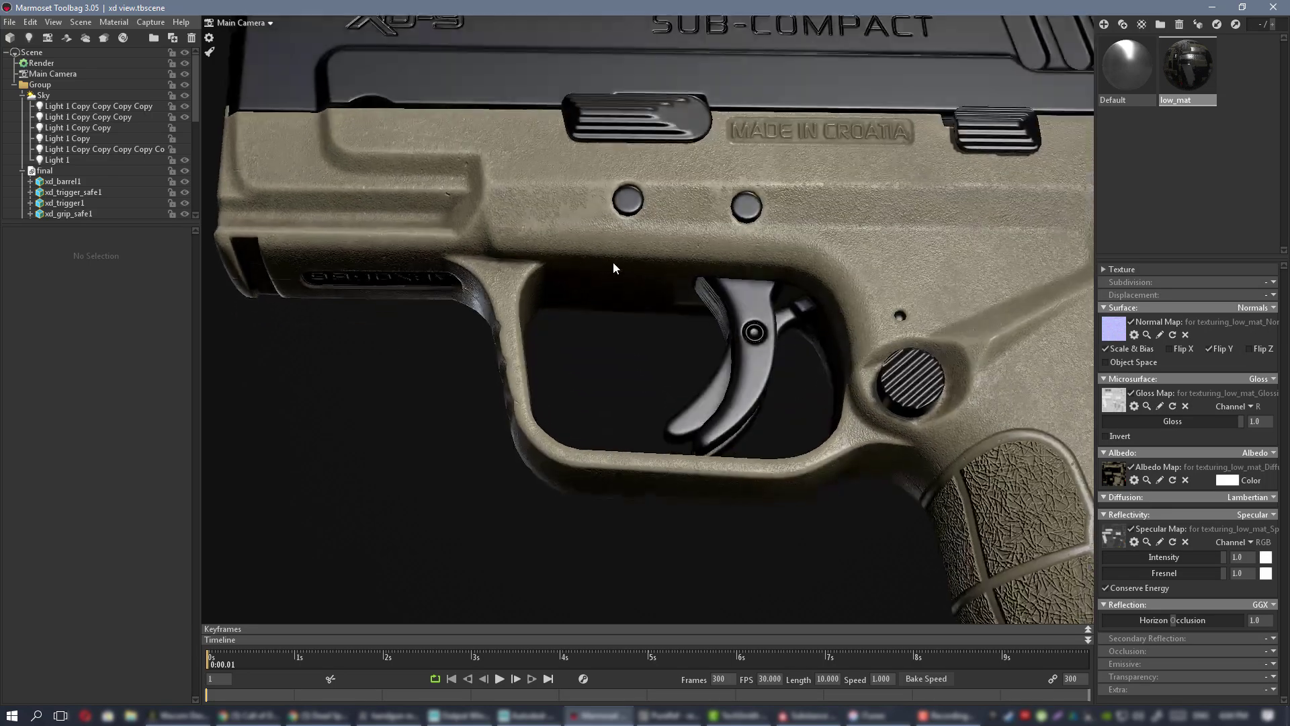
pyautogui.moveTo(613, 262); pyautogui.dragTo(488, 211, button='right')
pyautogui.moveTo(488, 211); pyautogui.dragTo(607, 285)
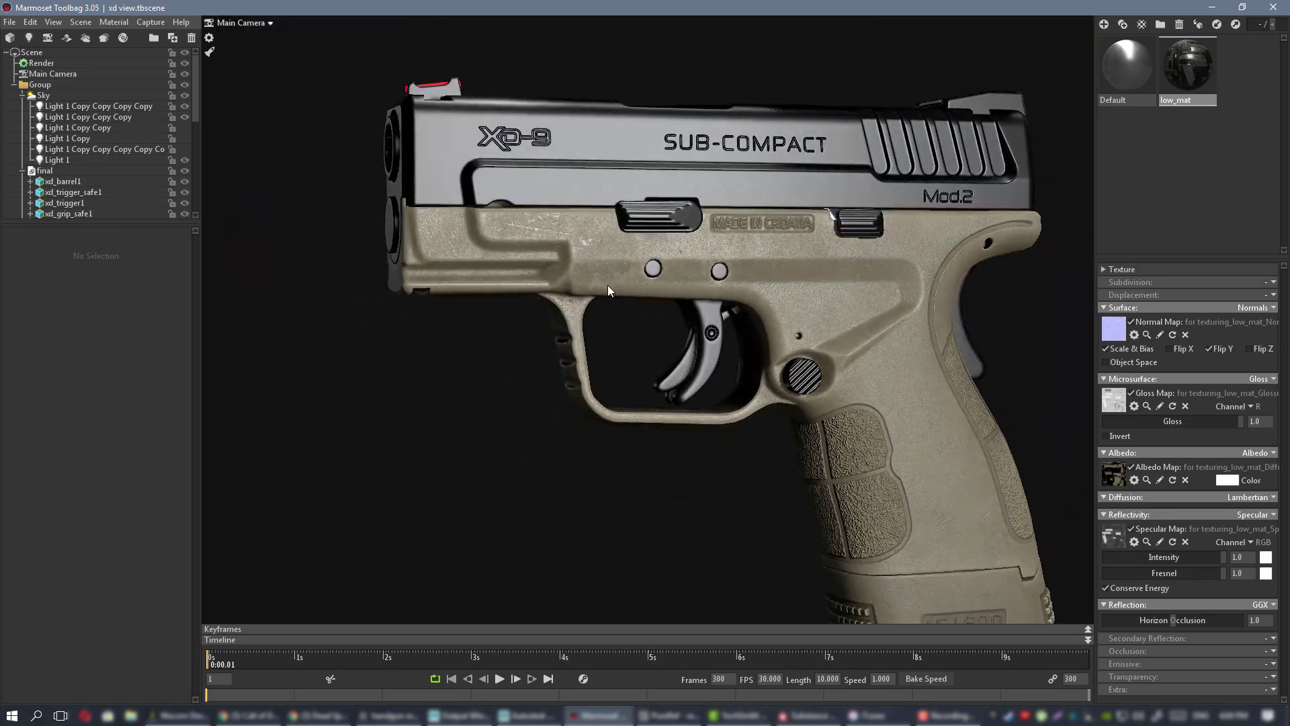
pyautogui.scroll(5, 547, 215)
pyautogui.scroll(-4, 527, 208)
pyautogui.moveTo(726, 258); pyautogui.dragTo(582, 251, button='right')
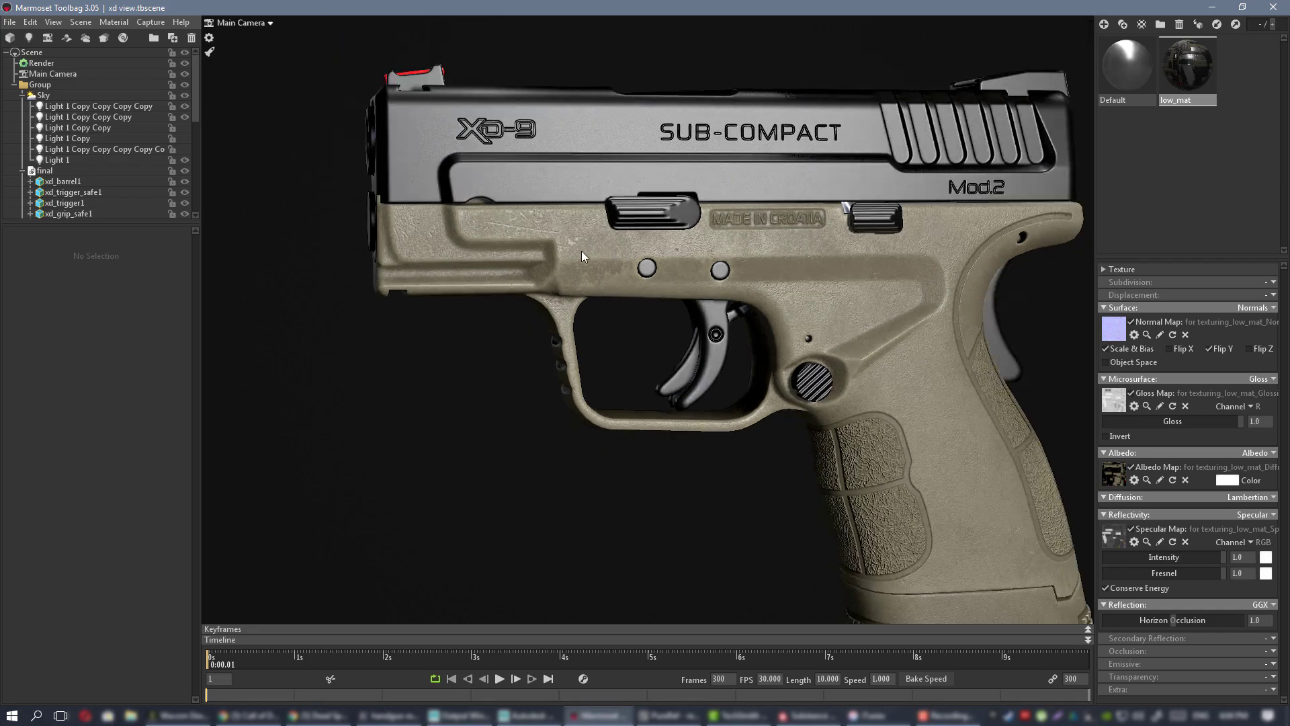
pyautogui.moveTo(582, 251); pyautogui.dragTo(546, 195)
pyautogui.scroll(3, 538, 188)
pyautogui.moveTo(521, 173); pyautogui.dragTo(610, 213, button='middle')
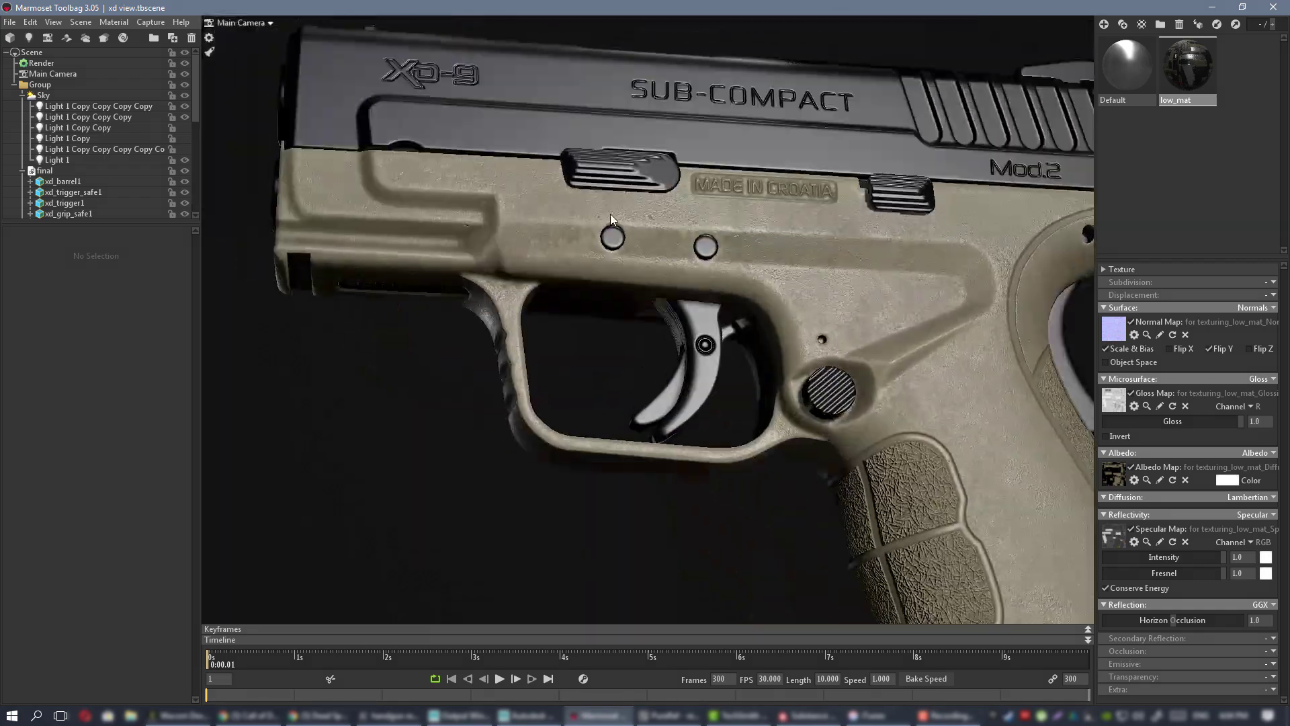
# - Turn the pistol around and examine the frame on the Springfield Armory side from near and far
pyautogui.moveTo(610, 213); pyautogui.dragTo(767, 266)
pyautogui.scroll(-2, 520, 229)
pyautogui.scroll(-3, 598, 242)
pyautogui.moveTo(573, 290); pyautogui.dragTo(644, 208)
pyautogui.scroll(3, 643, 207)
pyautogui.moveTo(749, 284); pyautogui.dragTo(639, 243)
pyautogui.scroll(-3, 450, 181)
pyautogui.scroll(3, 739, 315)
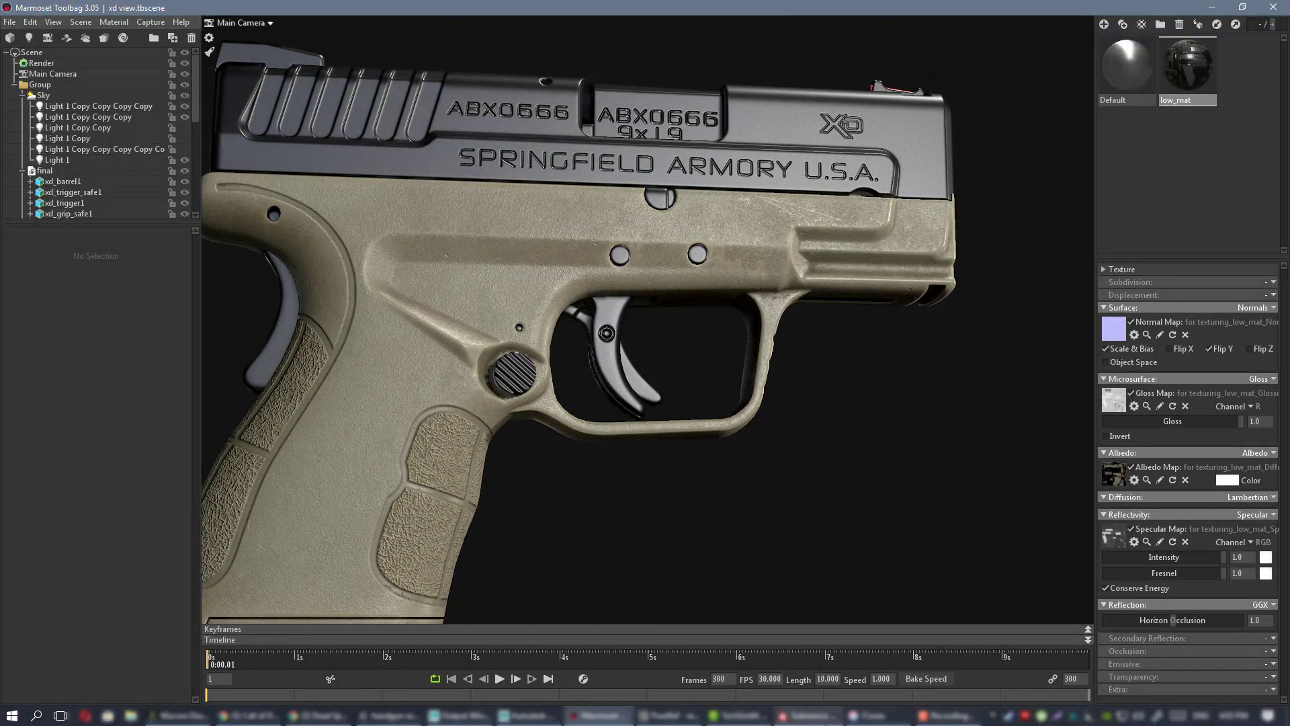
# - Switch to Substance Painter and set the heavy wear fill's glossiness to 0.6036
pyautogui.click(808, 715)
pyautogui.keyDown('alt'); pyautogui.moveTo(592, 189); pyautogui.dragTo(624, 202); pyautogui.keyUp('alt')
pyautogui.scroll(4, 625, 202)
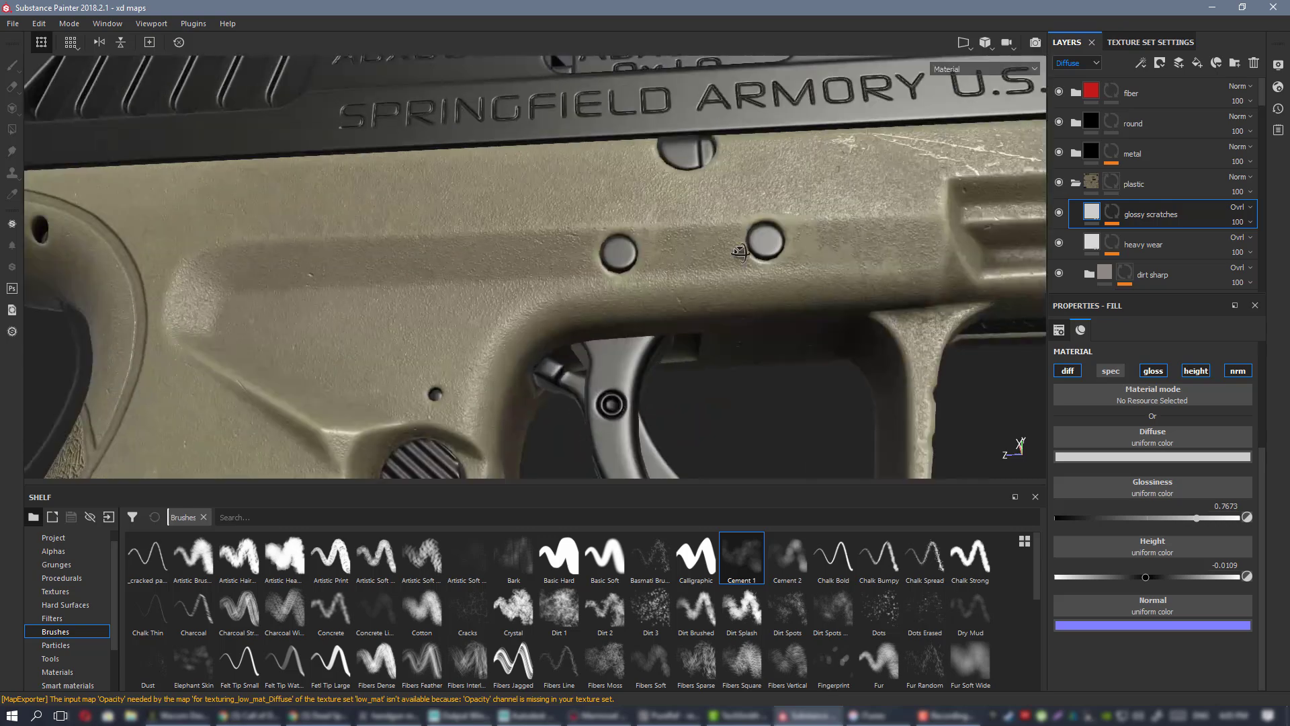
pyautogui.keyDown('alt'); pyautogui.moveTo(739, 250); pyautogui.dragTo(756, 268); pyautogui.keyUp('alt')
pyautogui.keyDown('shift'); pyautogui.moveTo(755, 268); pyautogui.dragTo(698, 269, button='right'); pyautogui.keyUp('shift')
pyautogui.keyDown('alt'); pyautogui.moveTo(699, 268); pyautogui.dragTo(534, 236, button='middle'); pyautogui.keyUp('alt')
pyautogui.keyDown('alt'); pyautogui.moveTo(533, 236); pyautogui.dragTo(585, 228); pyautogui.keyUp('alt')
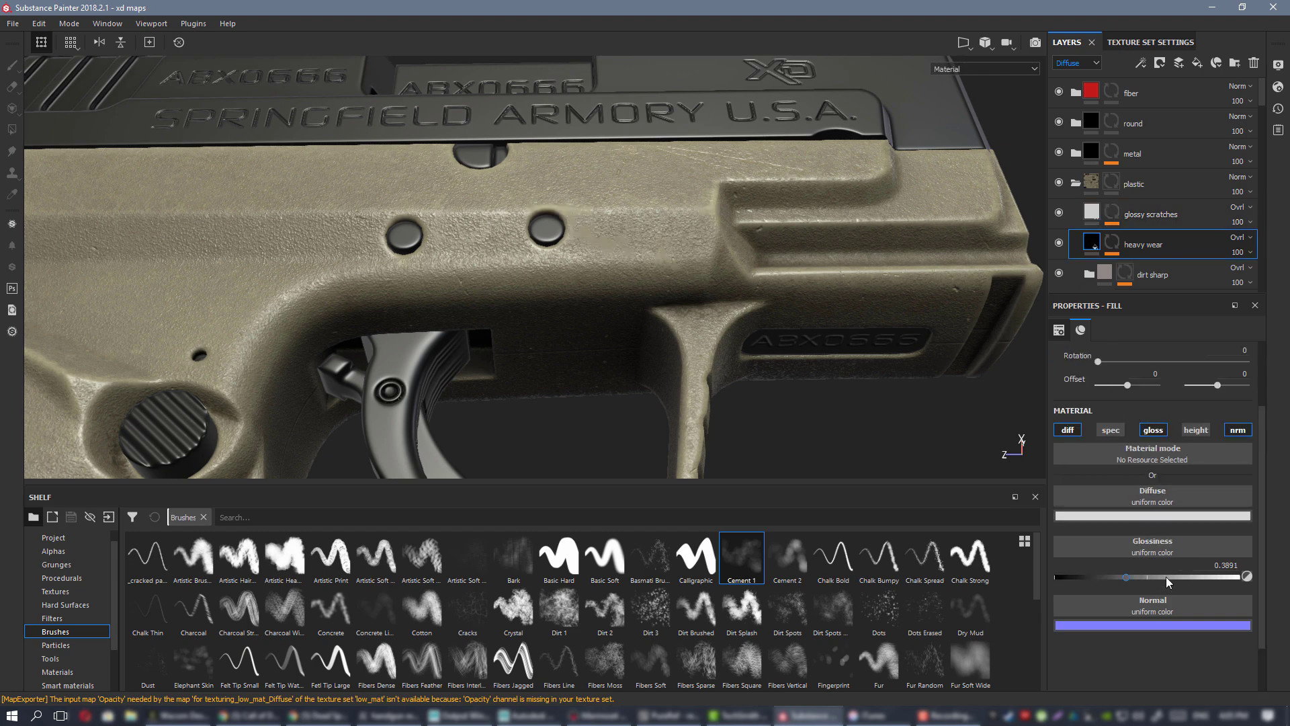
pyautogui.click(1166, 577)
# - Enable the height channel on the heavy wear fill, set its height to -0.0109 and check the worn frame area around the pins
pyautogui.keyDown('alt'); pyautogui.moveTo(608, 291); pyautogui.dragTo(719, 246); pyautogui.keyUp('alt')
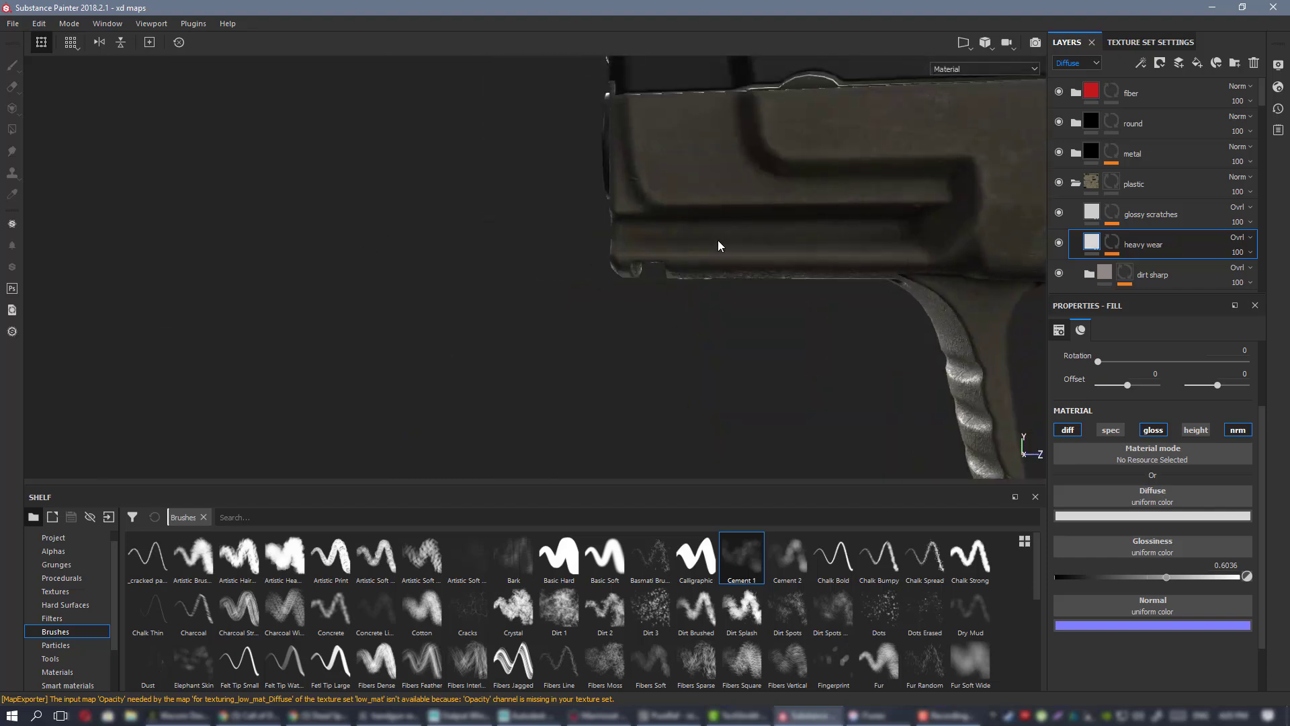
pyautogui.keyDown('shift'); pyautogui.moveTo(783, 239); pyautogui.dragTo(941, 239, button='right'); pyautogui.keyUp('shift')
pyautogui.keyDown('alt'); pyautogui.moveTo(944, 242); pyautogui.dragTo(487, 250, button='middle'); pyautogui.keyUp('alt')
pyautogui.keyDown('alt'); pyautogui.moveTo(486, 251); pyautogui.dragTo(675, 263); pyautogui.keyUp('alt')
pyautogui.keyDown('shift'); pyautogui.moveTo(675, 262); pyautogui.dragTo(663, 262, button='right'); pyautogui.keyUp('shift')
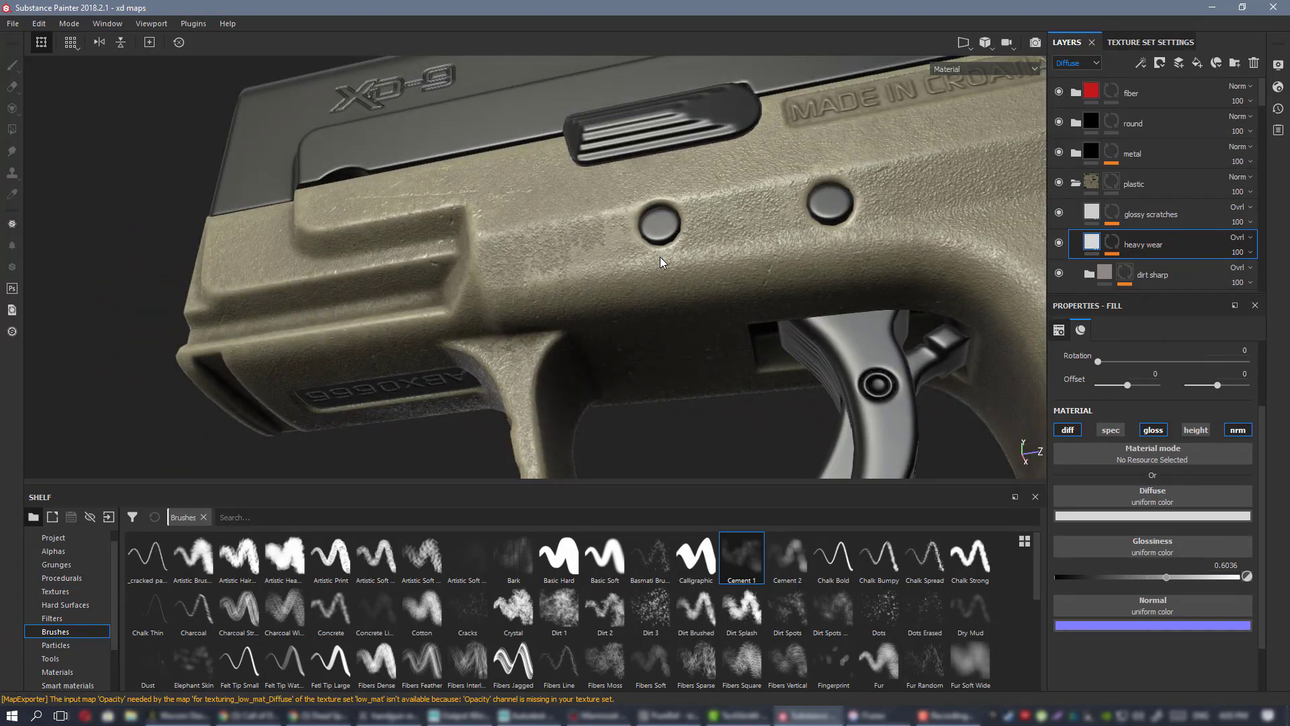
pyautogui.click(1195, 429)
pyautogui.scroll(2, 643, 236)
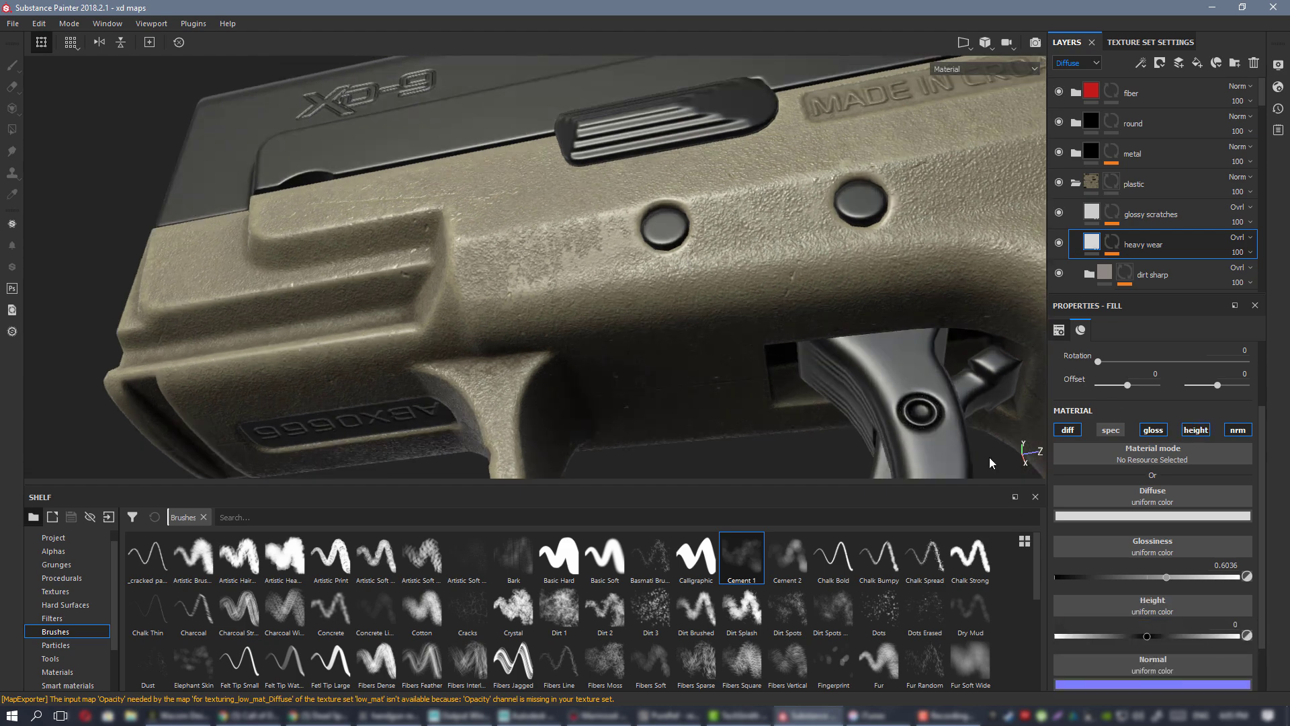
pyautogui.click(1148, 637)
pyautogui.keyDown('alt'); pyautogui.moveTo(691, 369); pyautogui.dragTo(605, 268); pyautogui.keyUp('alt')
pyautogui.scroll(3, 549, 275)
pyautogui.keyDown('alt'); pyautogui.moveTo(605, 268); pyautogui.dragTo(608, 325, button='right'); pyautogui.keyUp('alt')
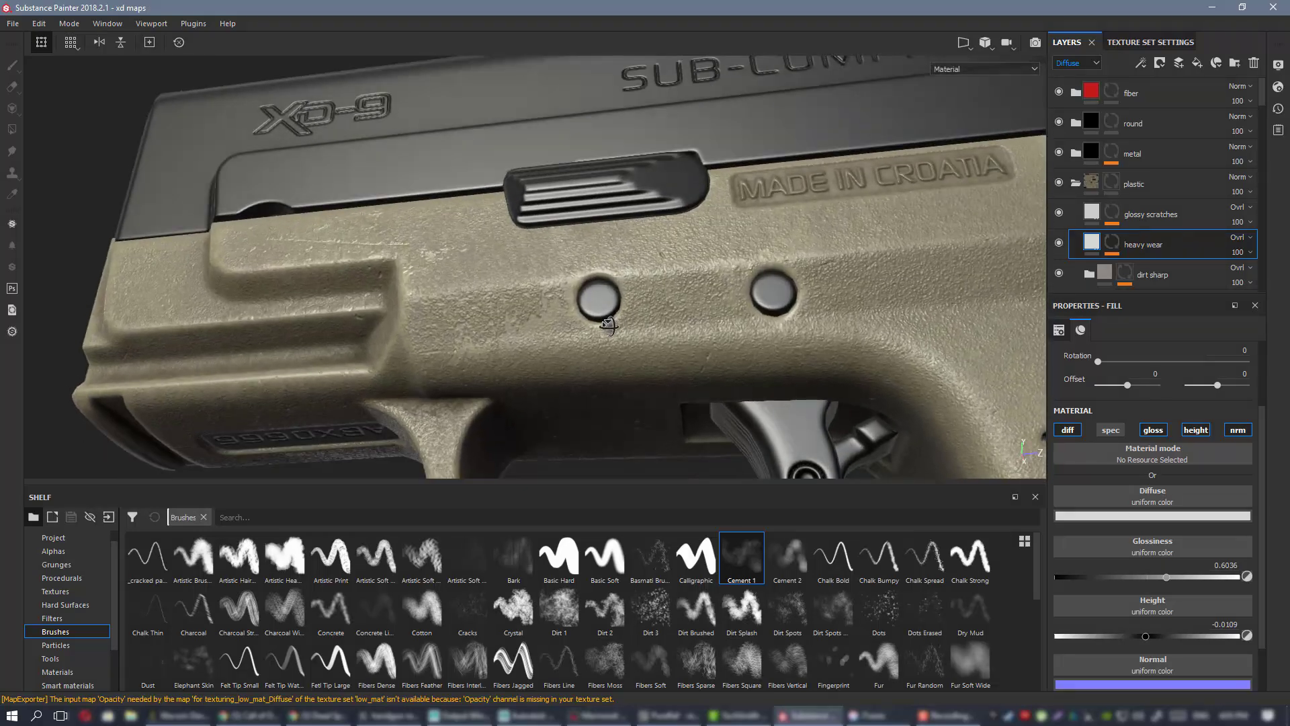
pyautogui.keyDown('alt'); pyautogui.moveTo(607, 325); pyautogui.dragTo(611, 305); pyautogui.keyUp('alt')
# - Set the heavy wear fill's height to -0.005
pyautogui.click(1235, 624)
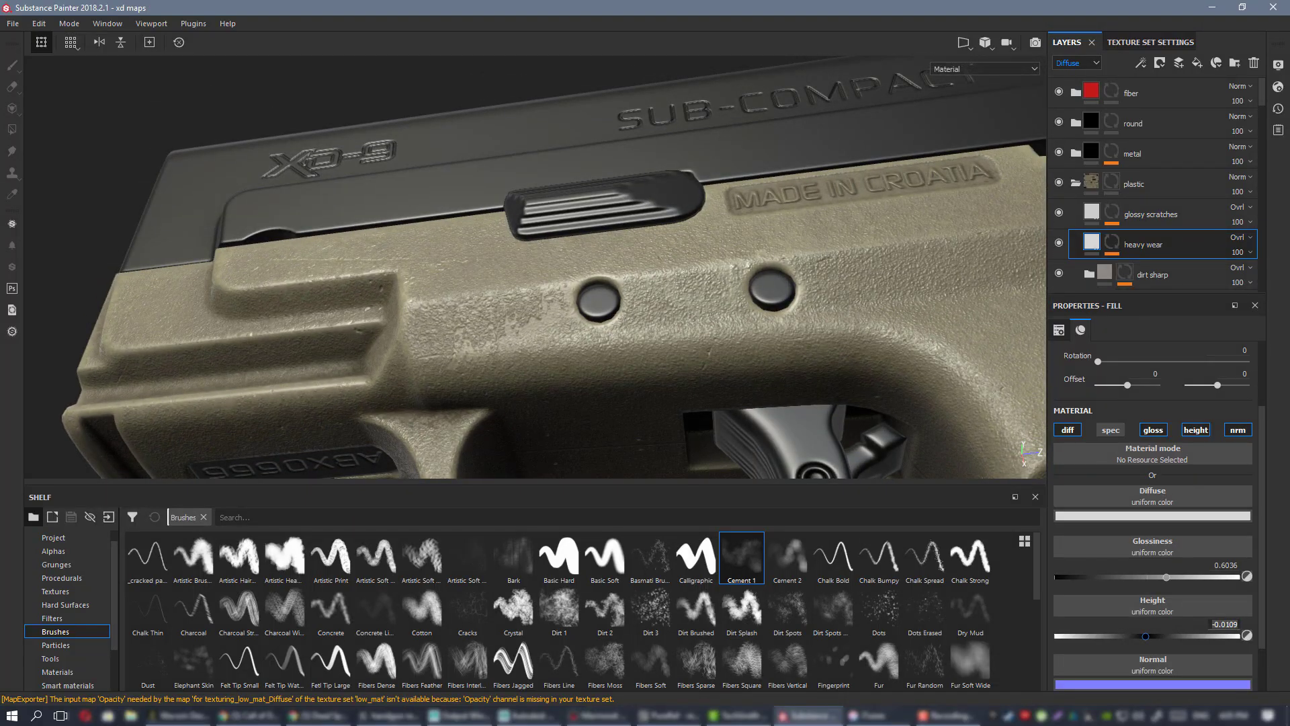
pyautogui.press('Right')
pyautogui.press('BackSpace')
pyautogui.press('BackSpace')
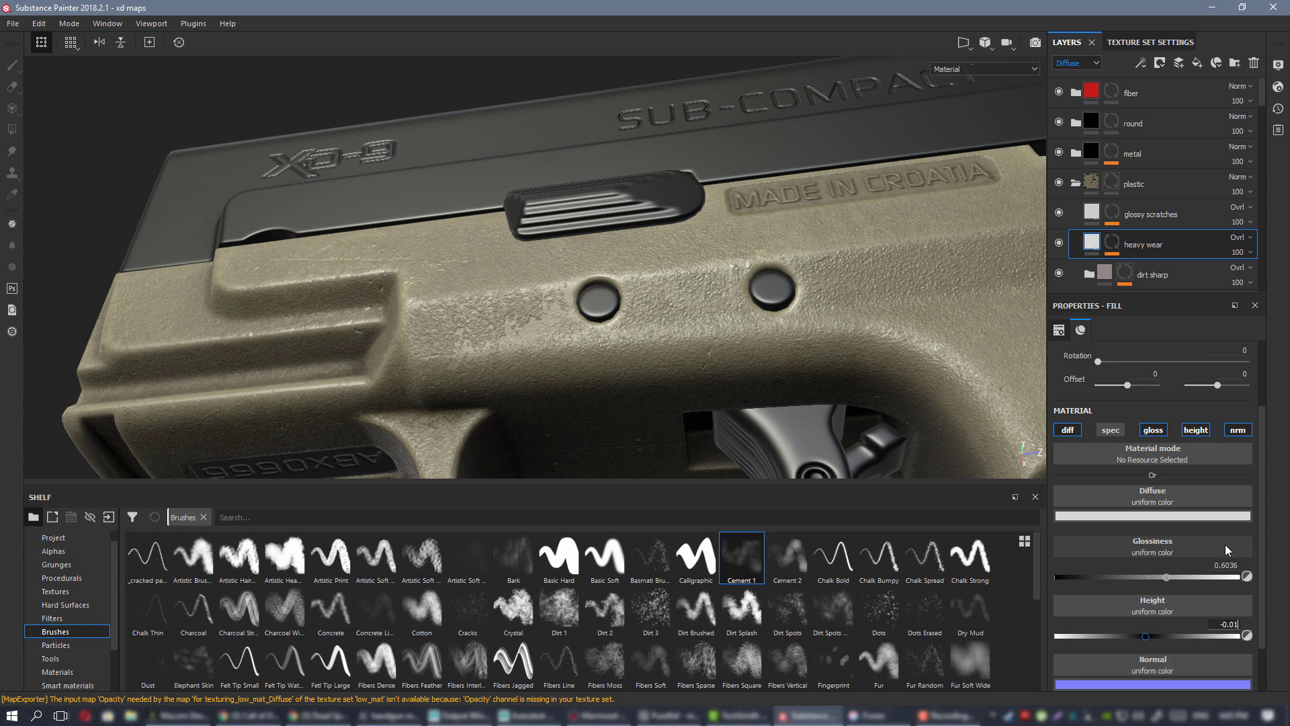
pyautogui.press('BackSpace')
pyautogui.write('05')
pyautogui.press('Return')
pyautogui.moveTo(605, 310)
pyautogui.keyDown('alt'); pyautogui.mouseDown()
pyautogui.moveTo(604, 340)
pyautogui.moveTo(615, 289)
pyautogui.mouseUp(); pyautogui.keyUp('alt')
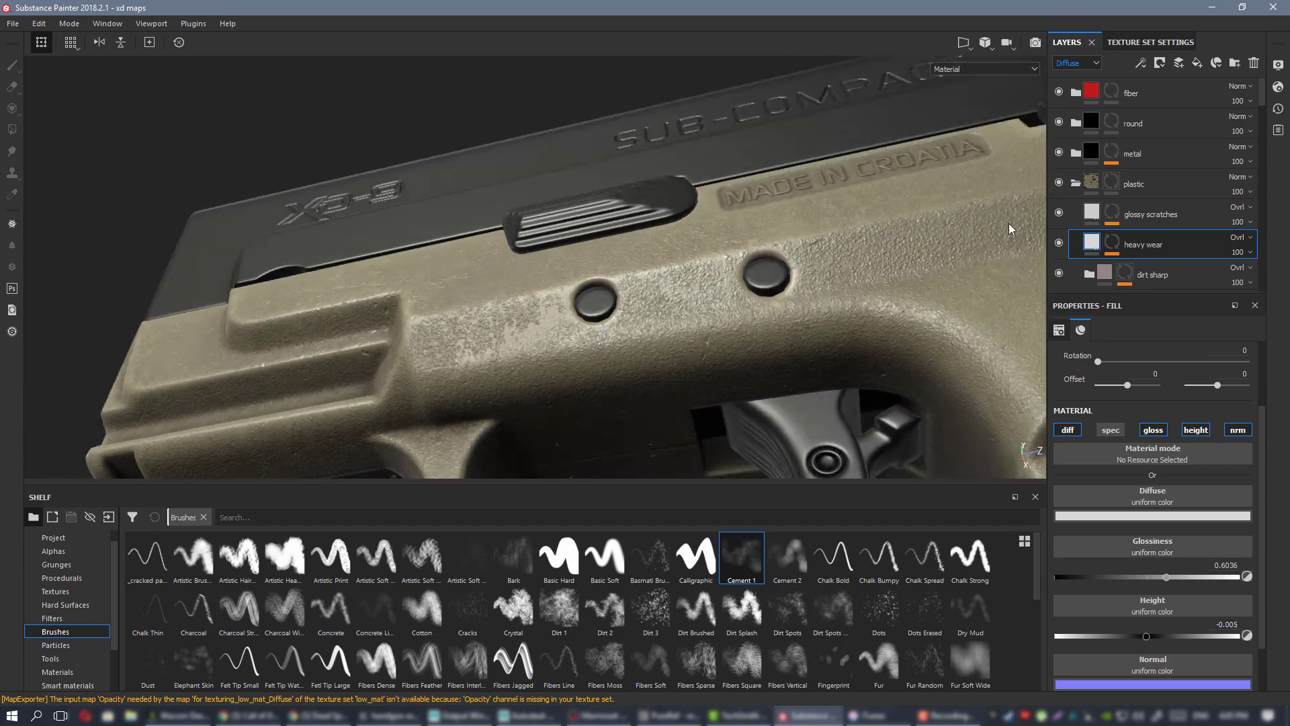
# - Compare the heavy wear with its height channel off and on, leaving the channel enabled
pyautogui.click(1197, 430)
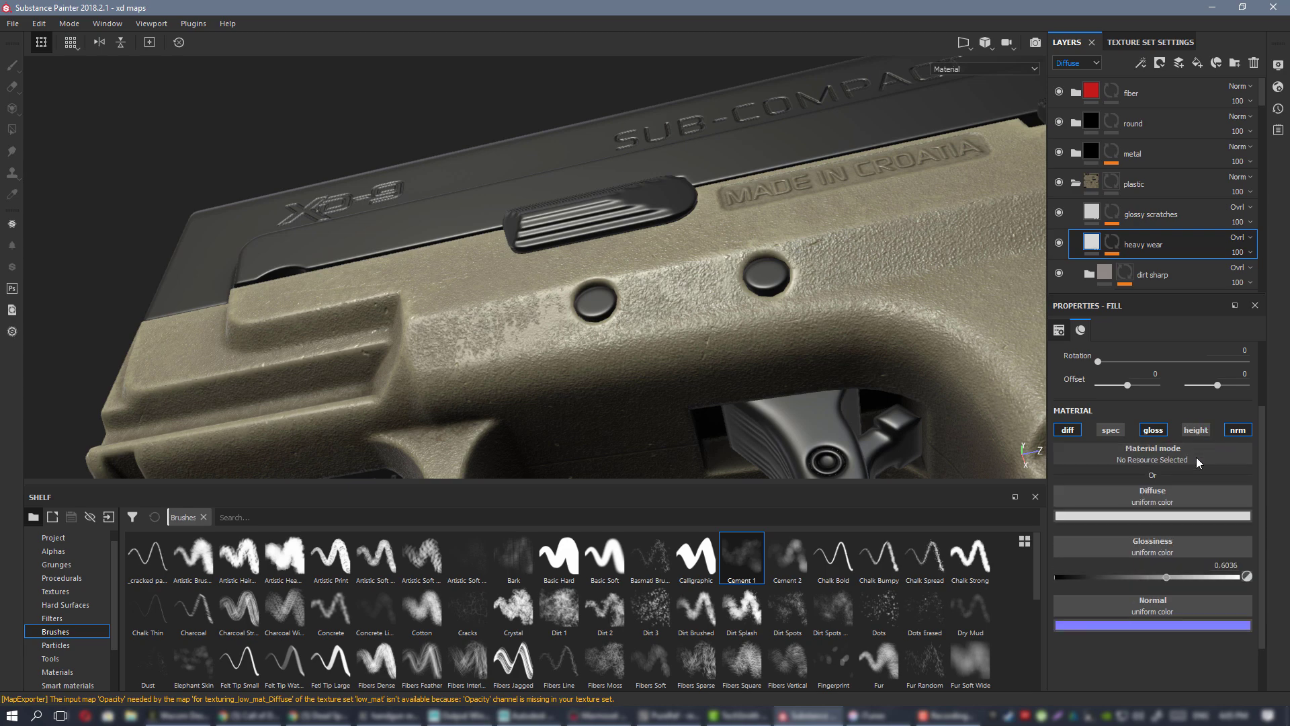
pyautogui.click(1196, 430)
pyautogui.keyDown('alt'); pyautogui.moveTo(664, 325); pyautogui.dragTo(687, 316); pyautogui.keyUp('alt')
# - Save the project and re-export the low_mat texture set with the same PBR SpecGloss configuration
pyautogui.hotkey('ctrl', 's')
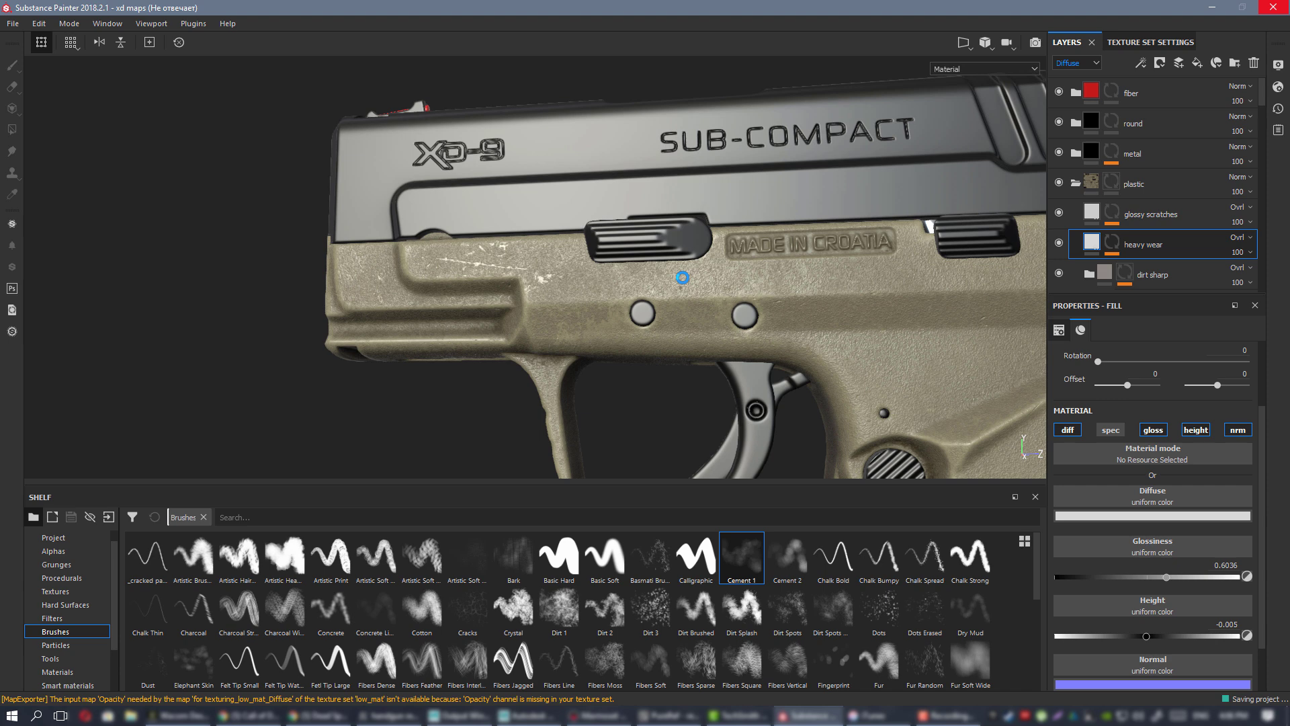
pyautogui.keyDown('alt'); pyautogui.moveTo(683, 277); pyautogui.dragTo(403, 255, button='middle'); pyautogui.keyUp('alt')
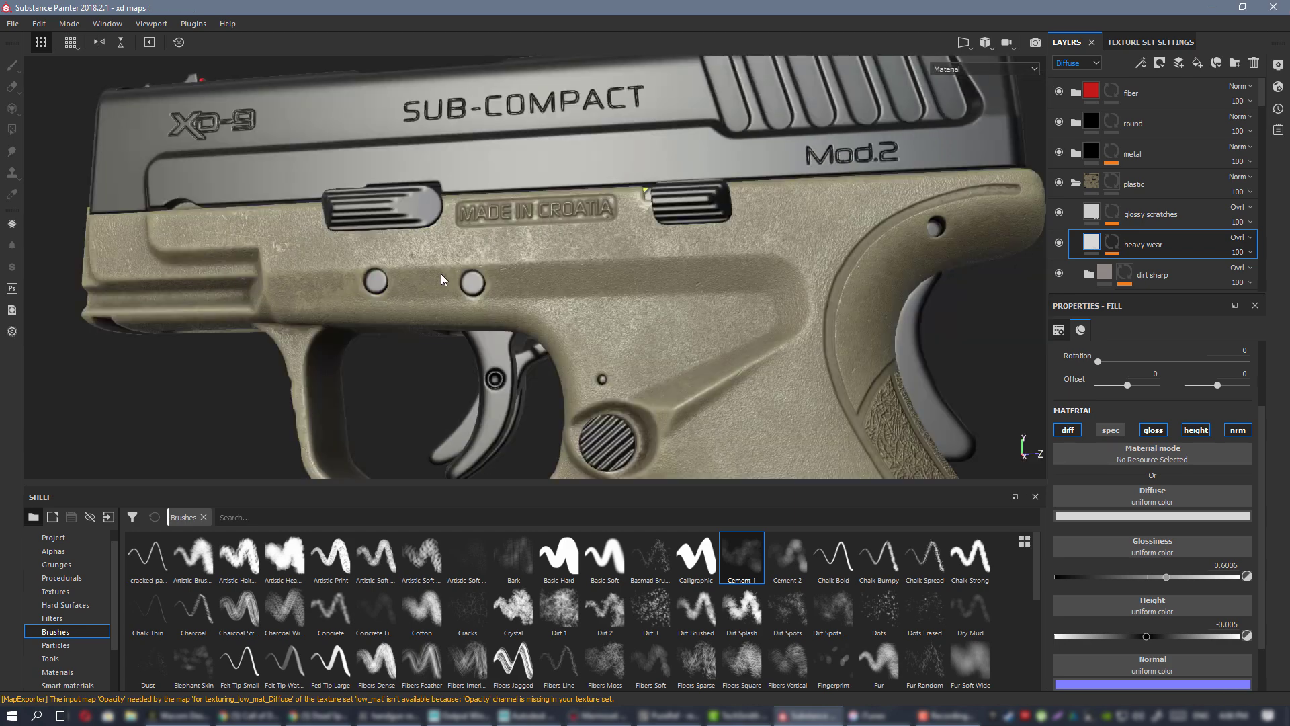
pyautogui.keyDown('alt'); pyautogui.moveTo(661, 430); pyautogui.dragTo(643, 363, button='right'); pyautogui.keyUp('alt')
pyautogui.keyDown('alt'); pyautogui.moveTo(642, 363); pyautogui.dragTo(592, 332); pyautogui.keyUp('alt')
pyautogui.hotkey('ctrl', 'shift', 'e')
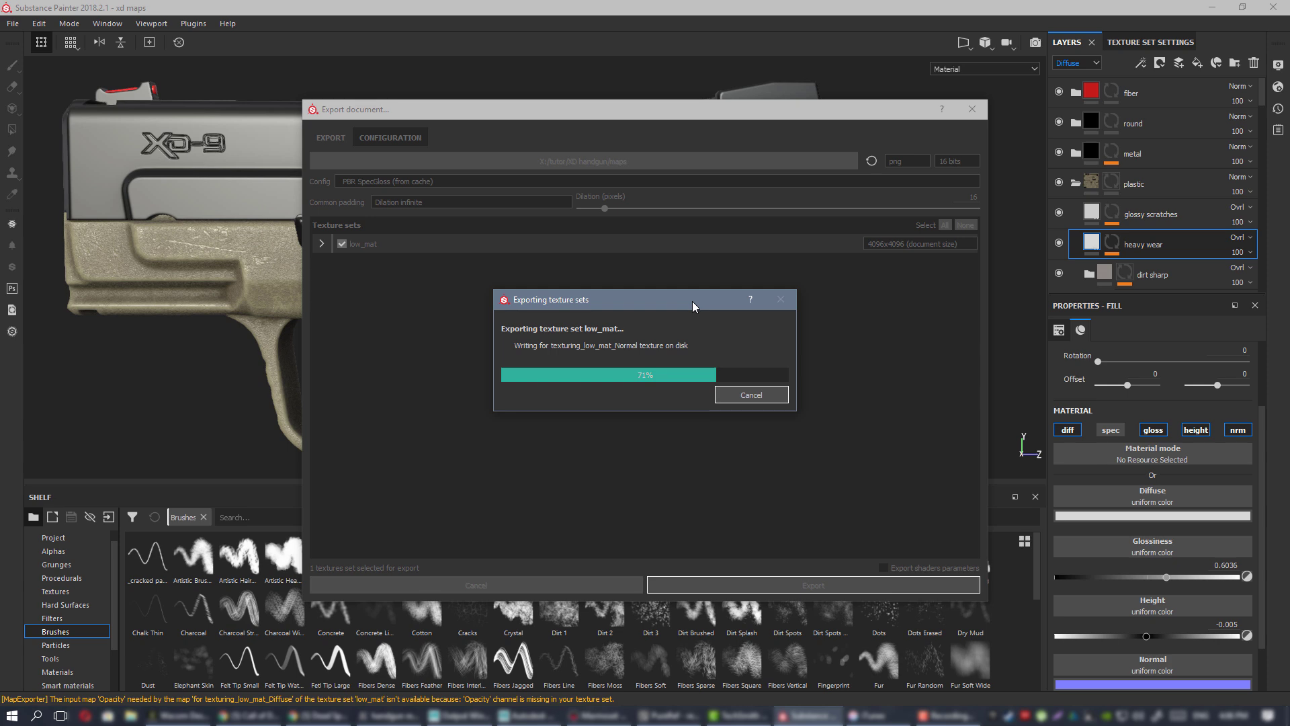
pyautogui.click(706, 371)
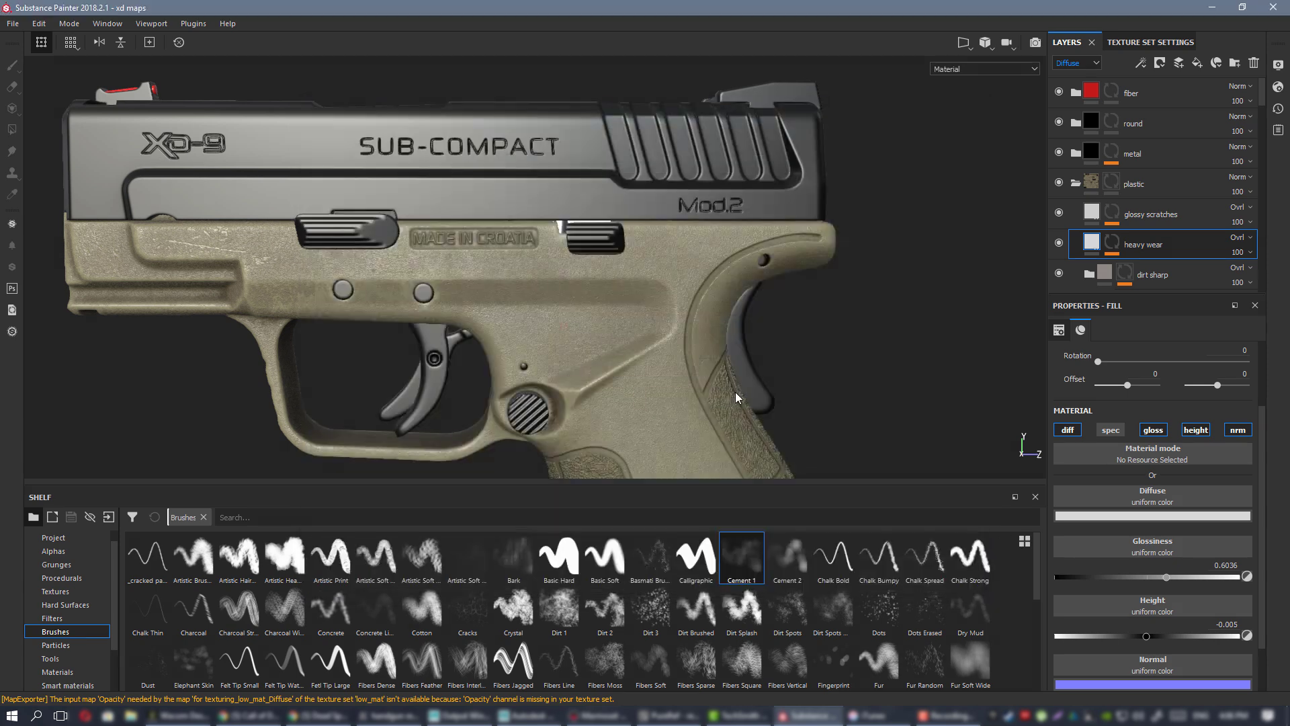
# - Switch to Marmoset Toolbag and review the re-exported textures on both sides of the pistol
pyautogui.click(613, 713)
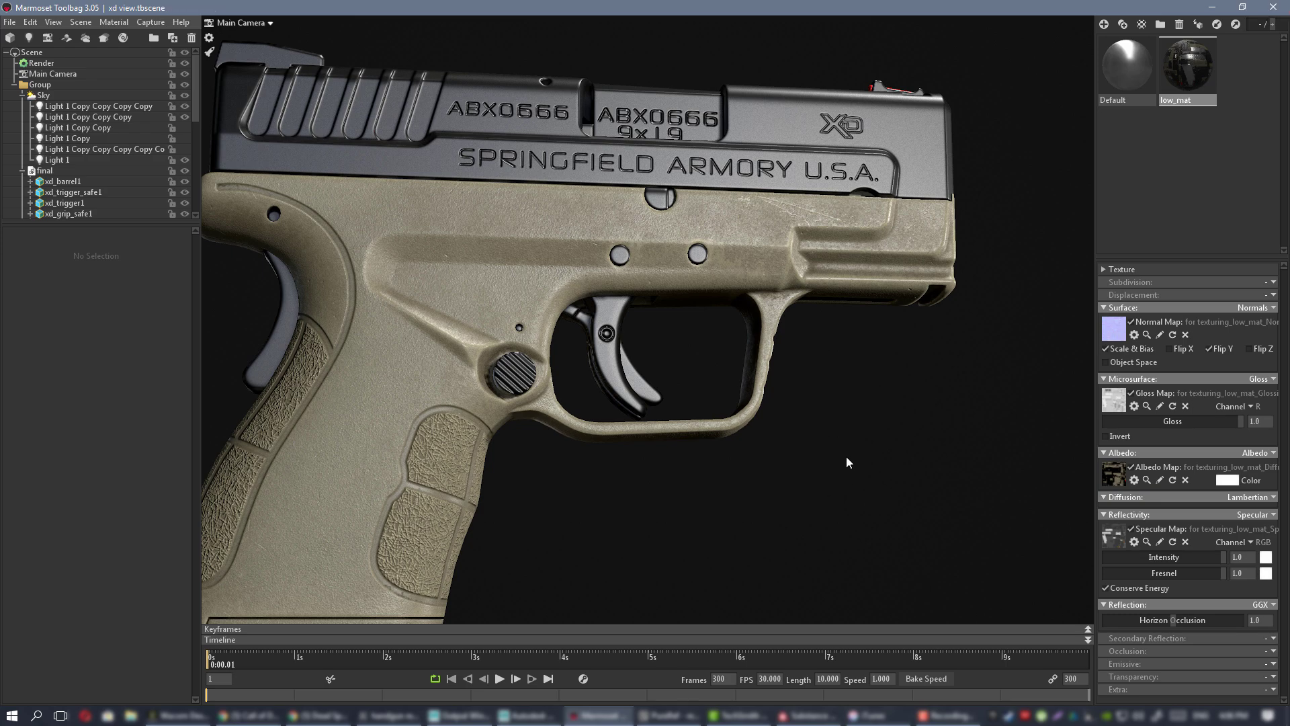
pyautogui.moveTo(846, 458); pyautogui.dragTo(779, 389)
pyautogui.moveTo(779, 389); pyautogui.dragTo(788, 538, button='right')
pyautogui.moveTo(787, 538); pyautogui.dragTo(697, 458)
pyautogui.moveTo(697, 458); pyautogui.dragTo(542, 393, button='right')
pyautogui.moveTo(542, 393); pyautogui.dragTo(506, 210)
pyautogui.moveTo(506, 210); pyautogui.dragTo(484, 151, button='right')
pyautogui.moveTo(482, 232); pyautogui.dragTo(659, 243)
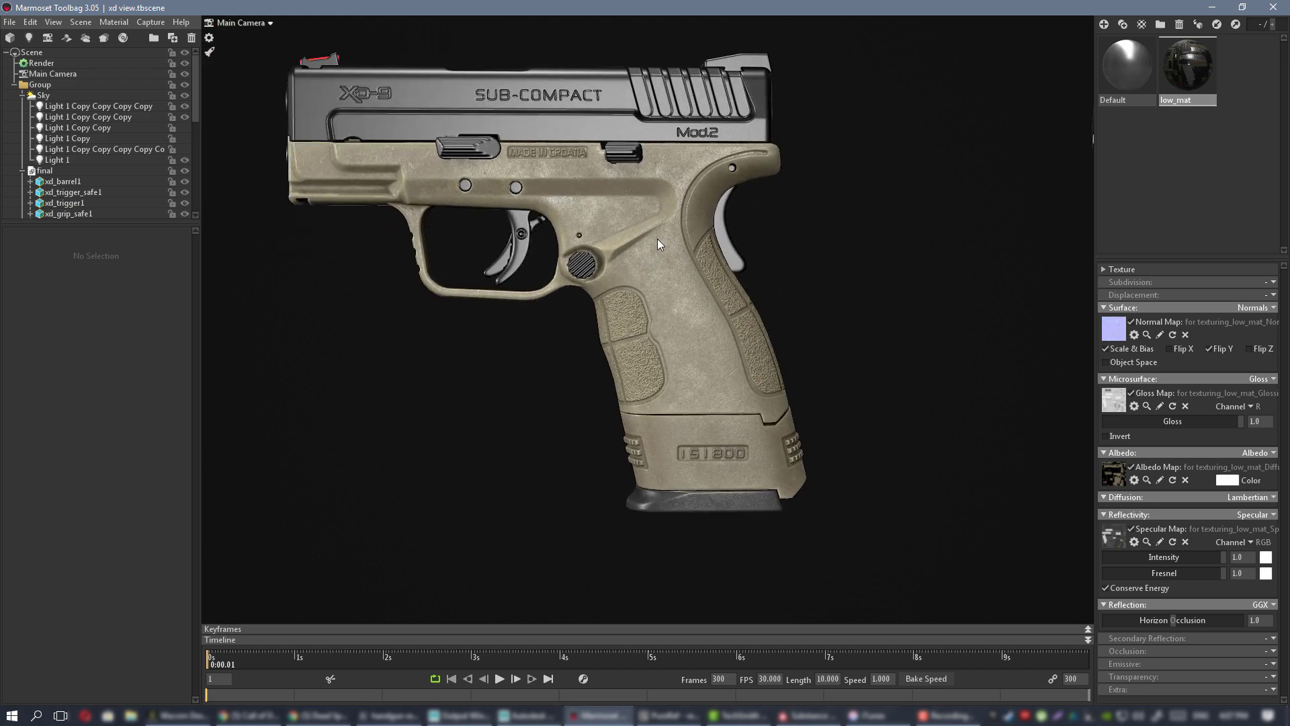
# - Examine the plastic grip and magazine base on the Sub-Compact side from several distances and slight angle changes
pyautogui.moveTo(642, 304); pyautogui.dragTo(659, 204, button='middle')
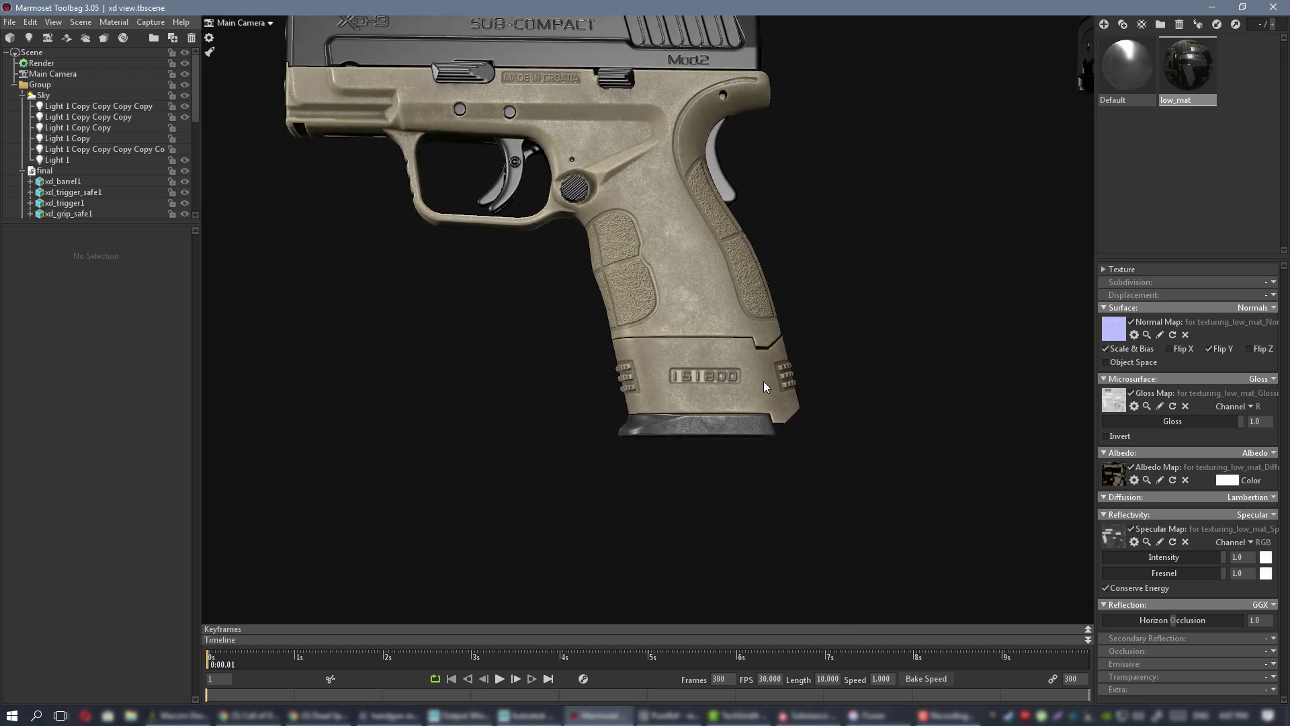
pyautogui.click(706, 380)
pyautogui.click(856, 293)
pyautogui.moveTo(721, 332); pyautogui.dragTo(577, 290)
pyautogui.scroll(-3, 583, 272)
pyautogui.moveTo(577, 290); pyautogui.dragTo(675, 309, button='right')
pyautogui.moveTo(676, 310); pyautogui.dragTo(623, 280, button='middle')
pyautogui.moveTo(623, 279); pyautogui.dragTo(610, 317)
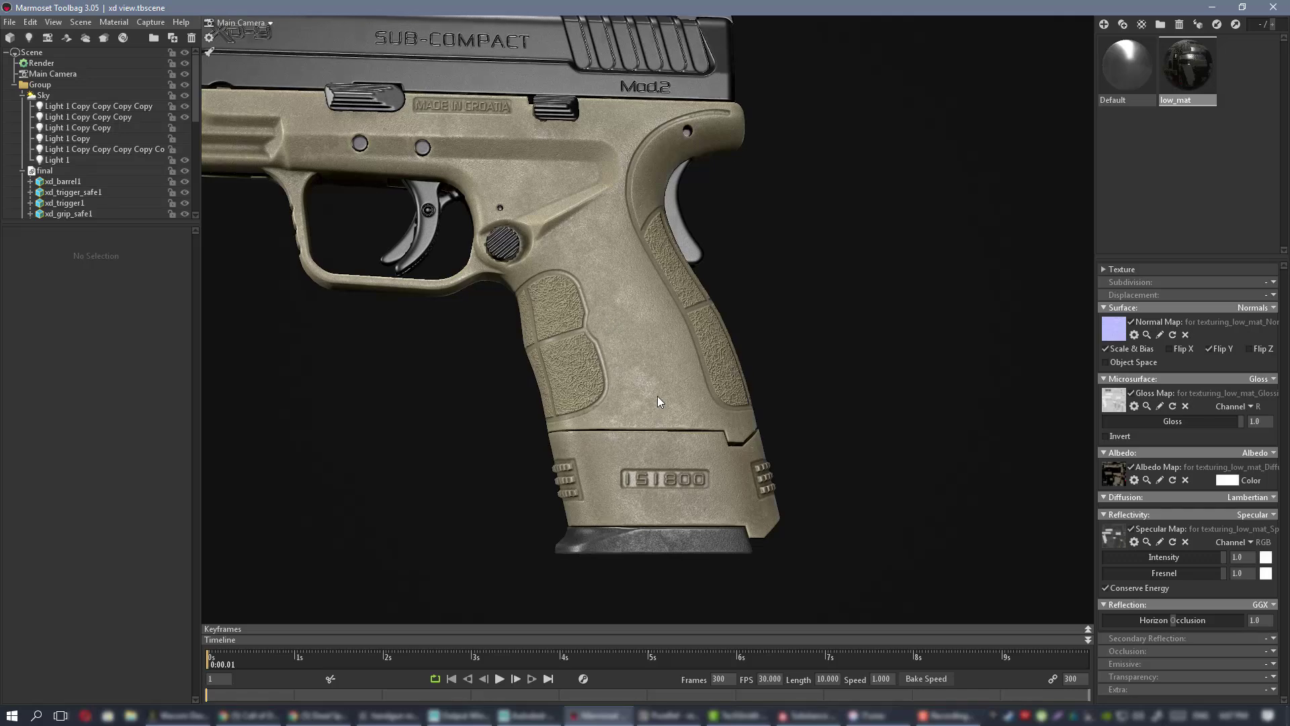
pyautogui.moveTo(657, 396)
pyautogui.mouseDown()
pyautogui.moveTo(655, 335)
pyautogui.moveTo(647, 405)
pyautogui.moveTo(639, 388)
pyautogui.mouseUp()
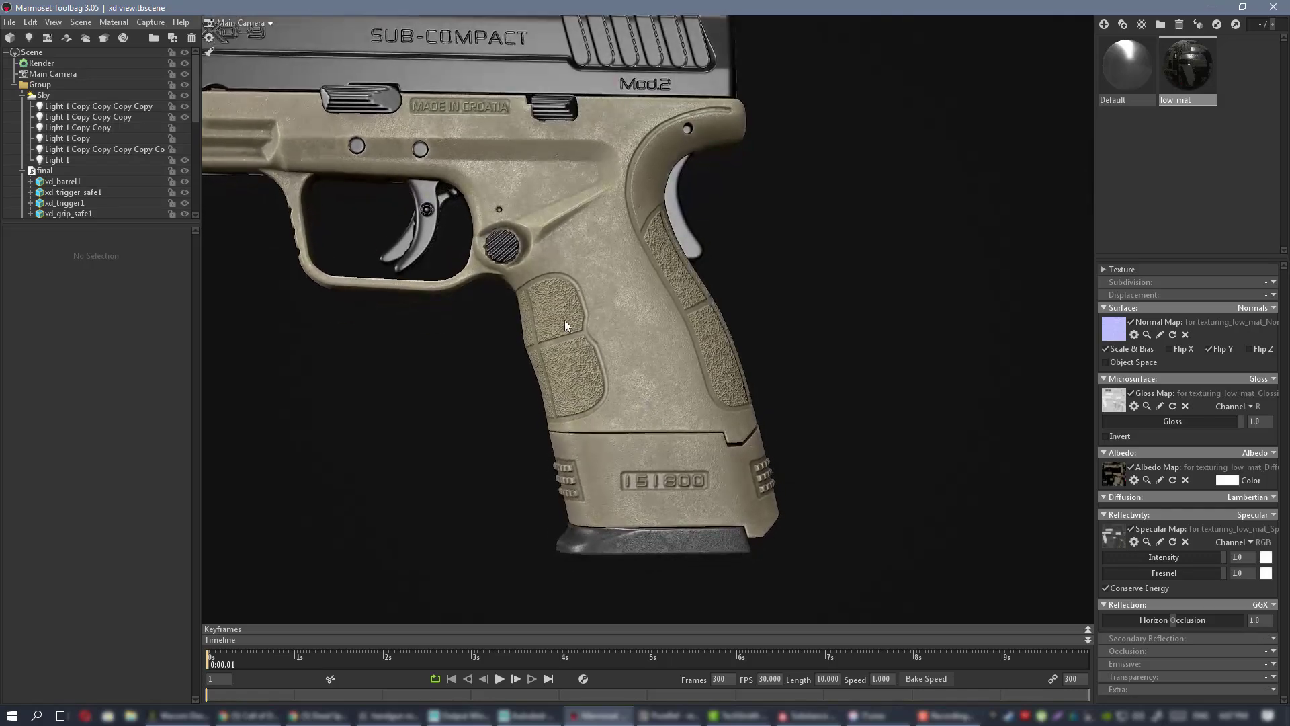
pyautogui.moveTo(565, 319); pyautogui.dragTo(637, 343, button='right')
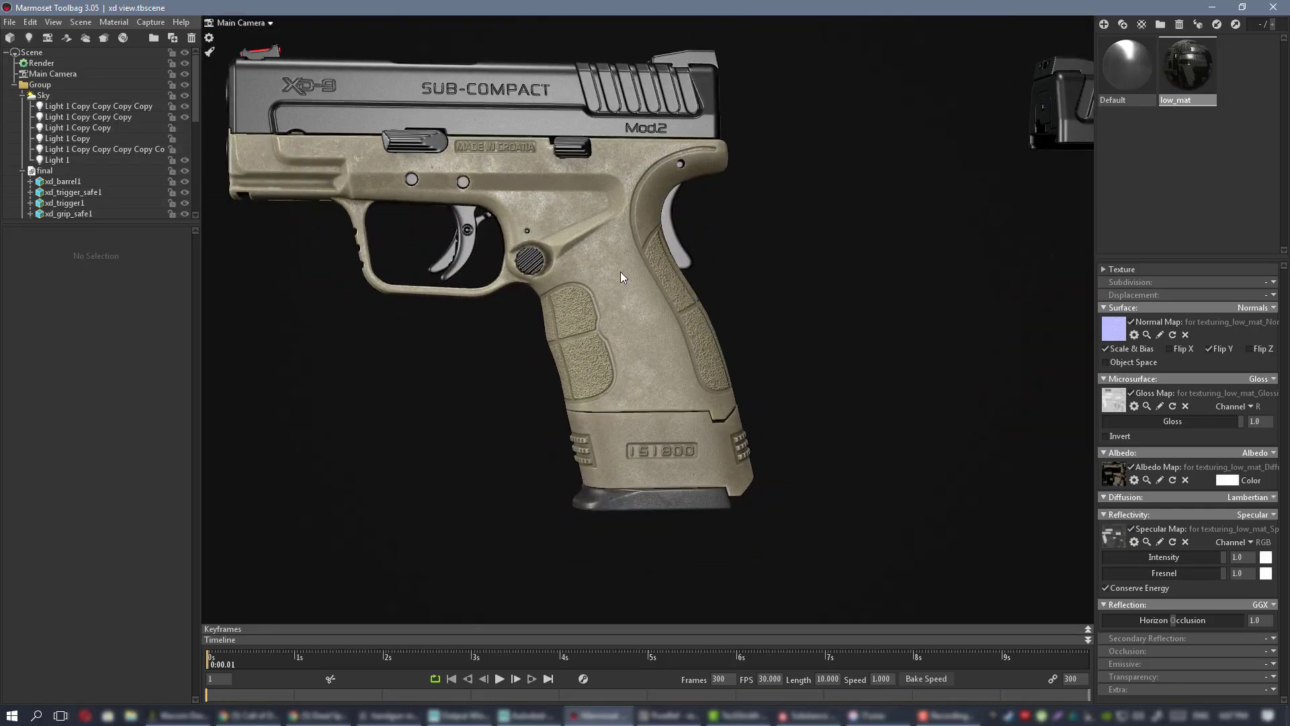
pyautogui.moveTo(620, 272); pyautogui.dragTo(627, 292)
pyautogui.moveTo(642, 342); pyautogui.dragTo(519, 210)
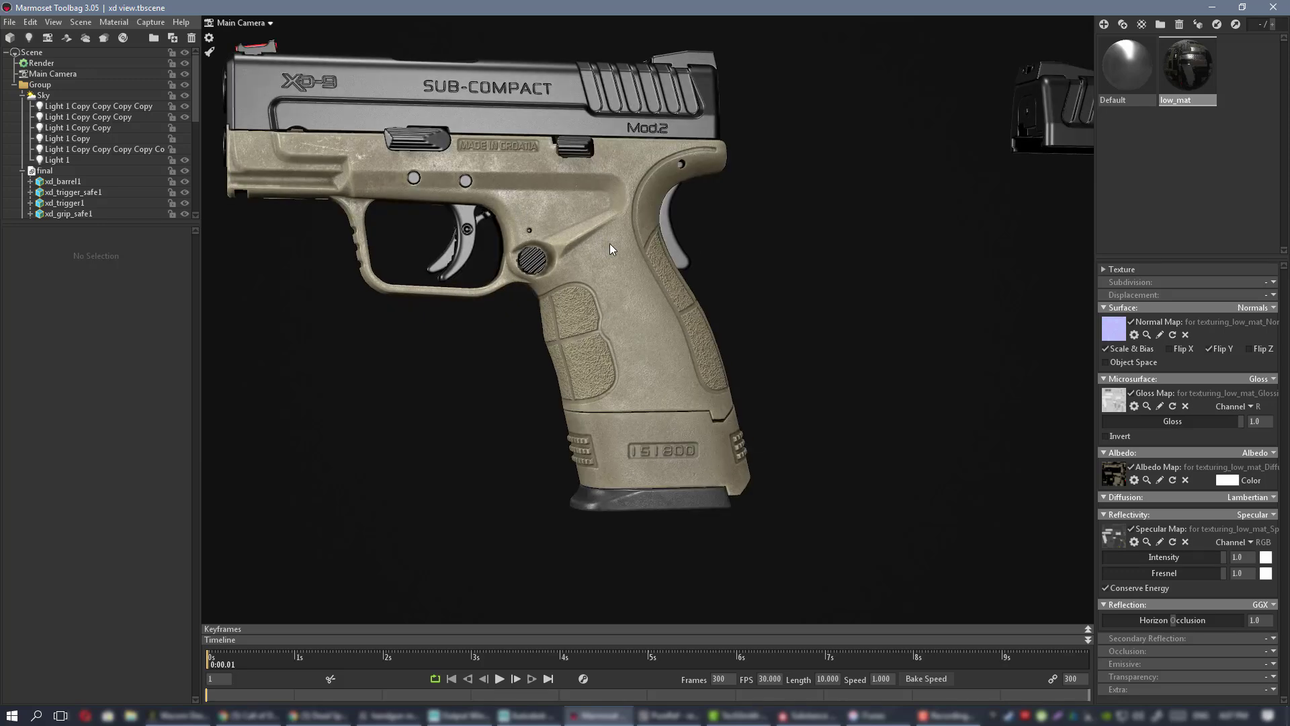
pyautogui.moveTo(609, 245); pyautogui.dragTo(616, 246)
pyautogui.moveTo(649, 144); pyautogui.dragTo(641, 163)
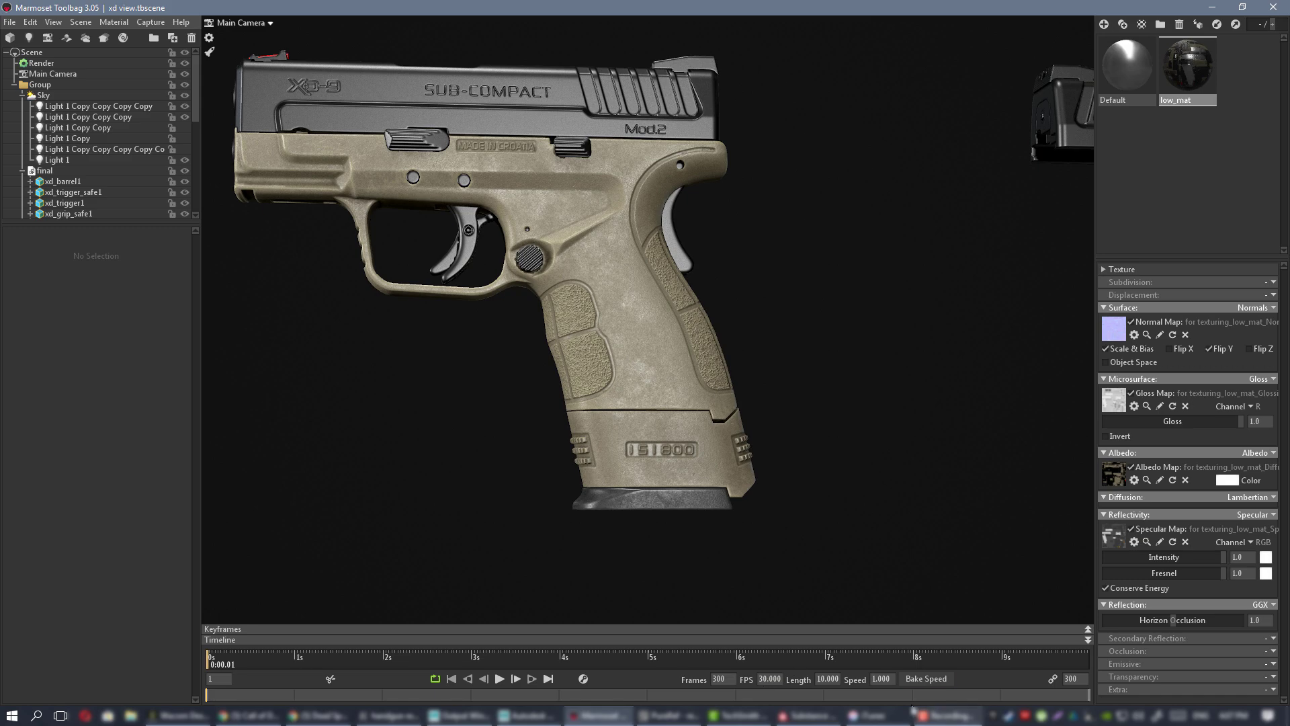
# - Switch to Substance Painter and search the plastic layers for the gloss variation, toggling gloss var2 copy 2 to check its effect
pyautogui.click(809, 714)
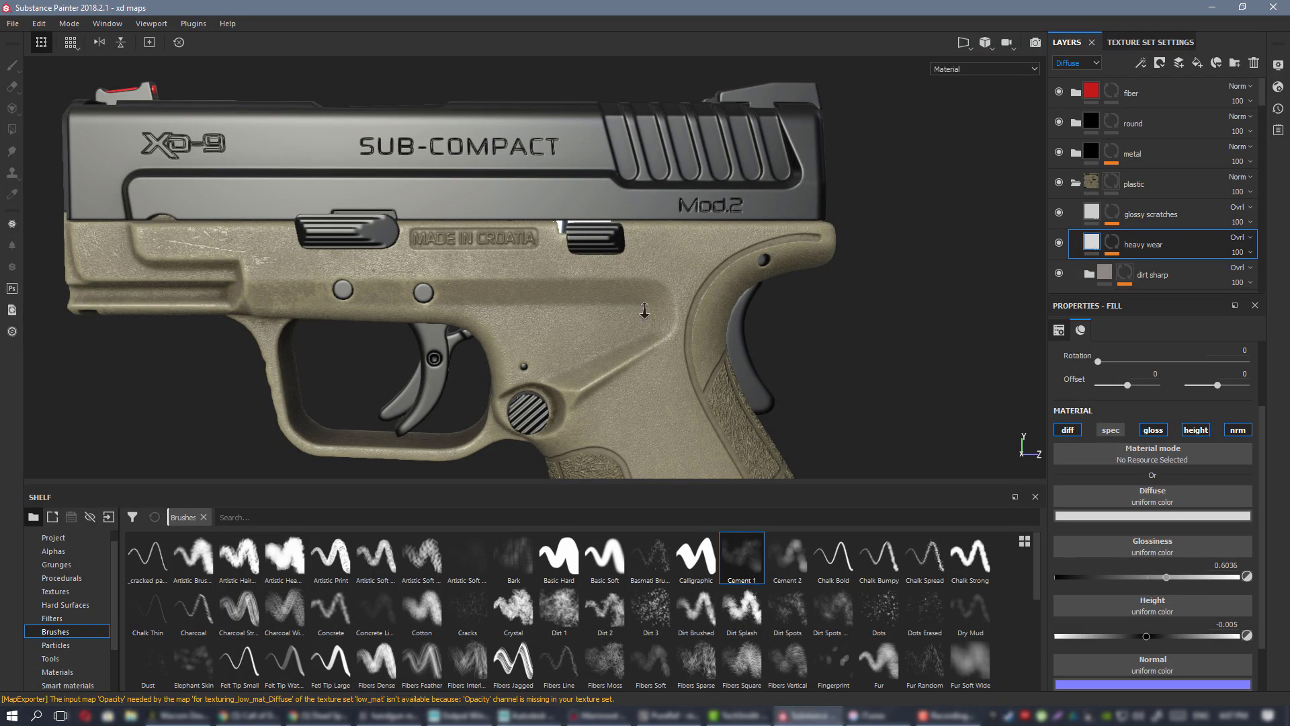
pyautogui.keyDown('alt'); pyautogui.moveTo(645, 310); pyautogui.dragTo(592, 242, button='right'); pyautogui.keyUp('alt')
pyautogui.keyDown('alt'); pyautogui.moveTo(591, 242); pyautogui.dragTo(575, 191, button='middle'); pyautogui.keyUp('alt')
pyautogui.keyDown('alt'); pyautogui.moveTo(575, 192); pyautogui.dragTo(604, 168); pyautogui.keyUp('alt')
pyautogui.keyDown('alt'); pyautogui.moveTo(605, 168); pyautogui.dragTo(829, 276, button='right'); pyautogui.keyUp('alt')
pyautogui.scroll(-3, 1163, 156)
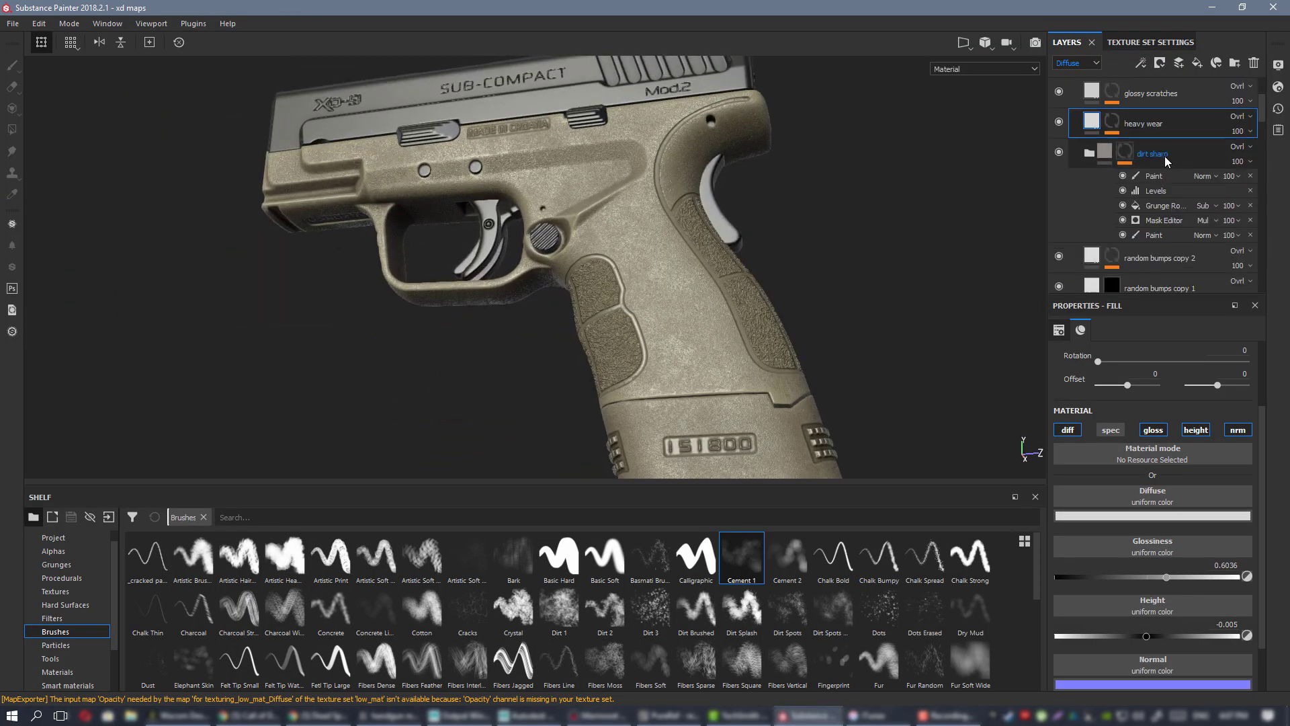
pyautogui.scroll(-5, 1163, 156)
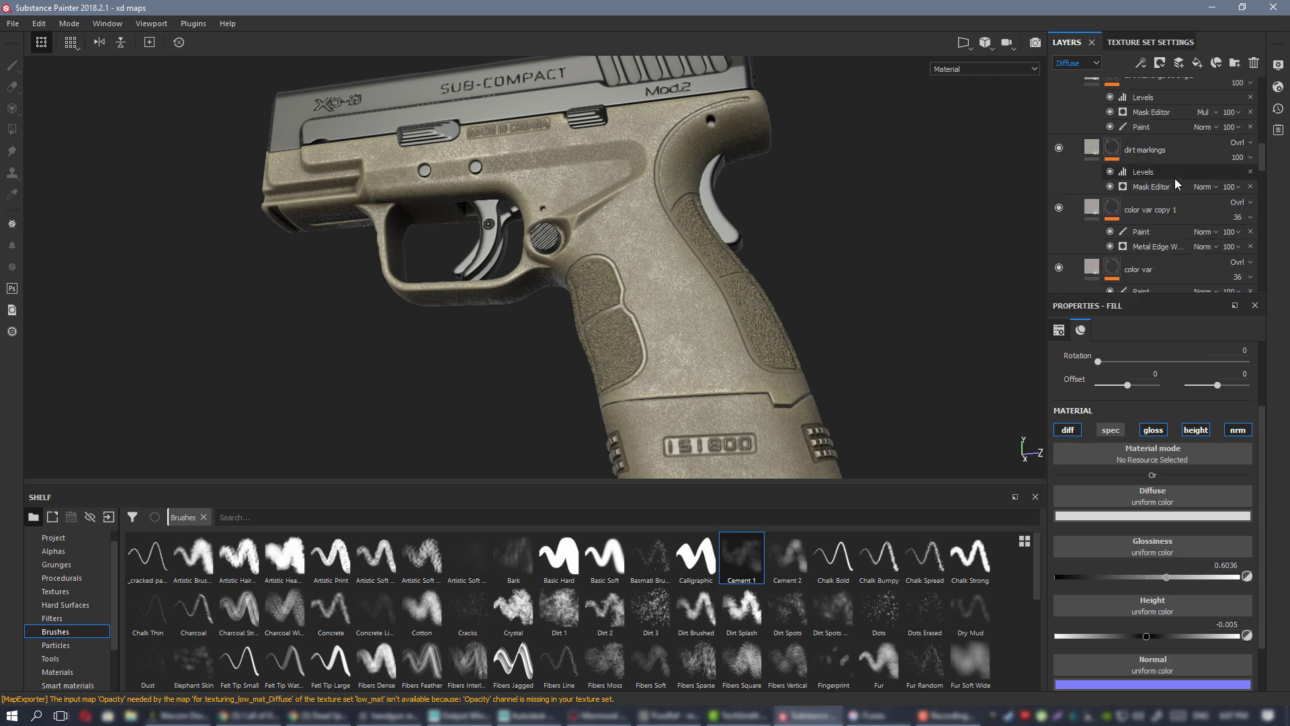
pyautogui.scroll(-5, 1175, 179)
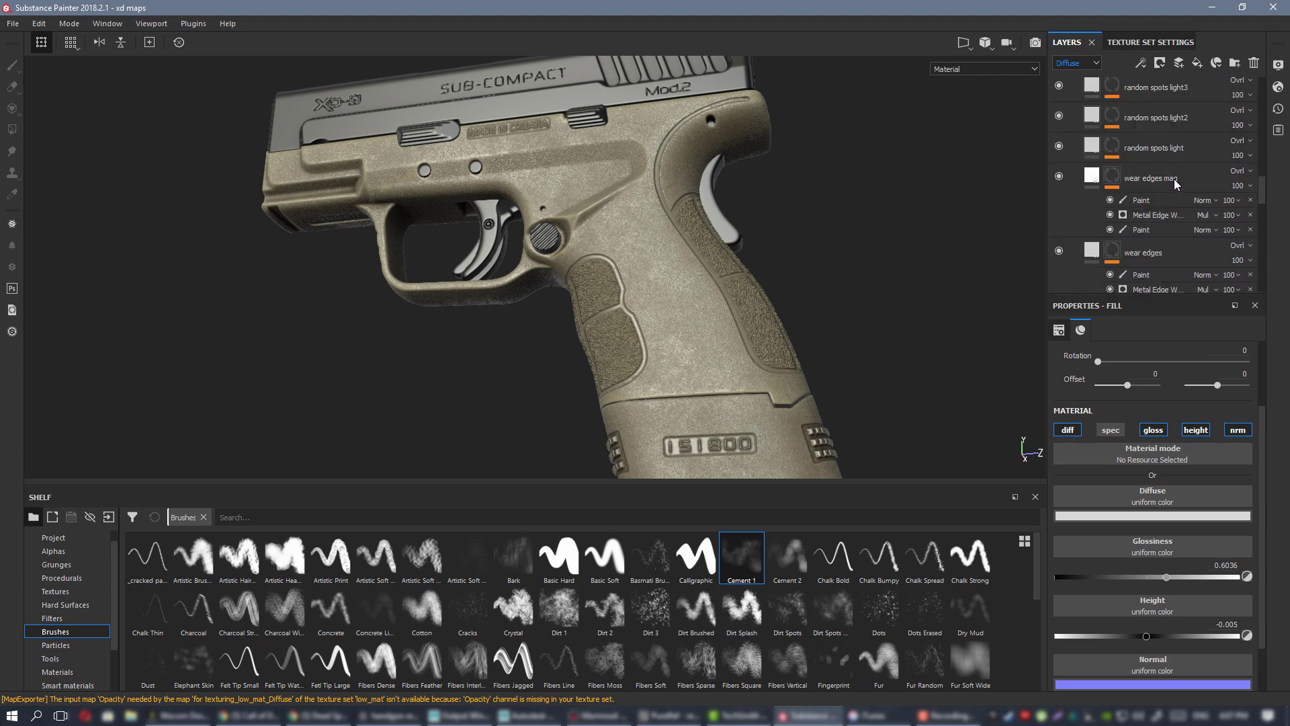
pyautogui.scroll(-5, 1161, 182)
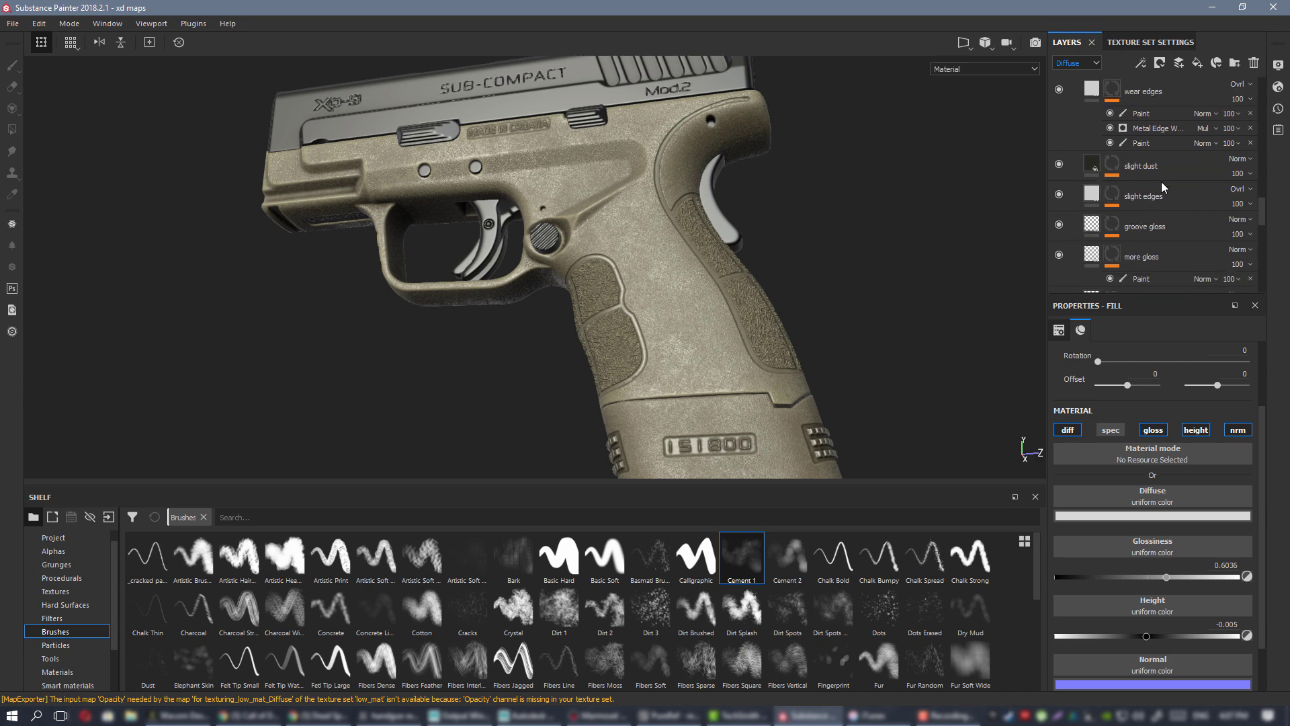
pyautogui.click(1117, 196)
pyautogui.scroll(-2, 1121, 194)
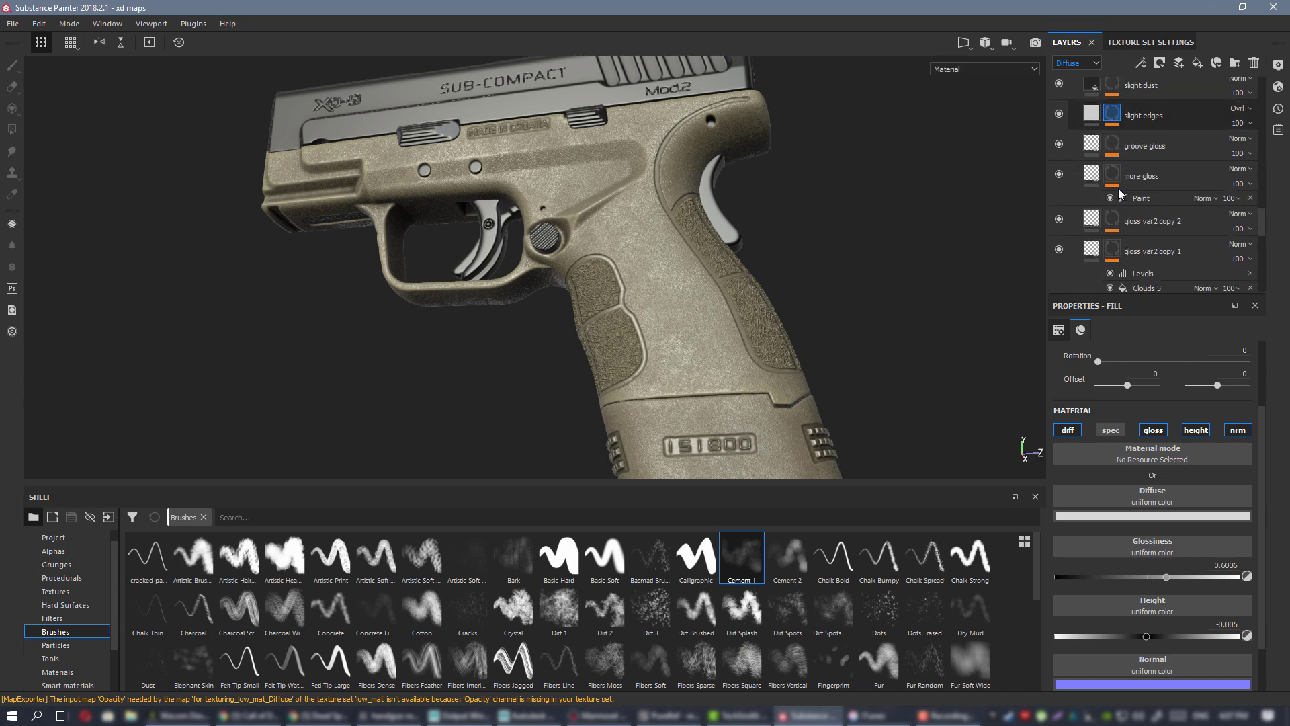
pyautogui.click(1102, 199)
pyautogui.scroll(1, 1081, 188)
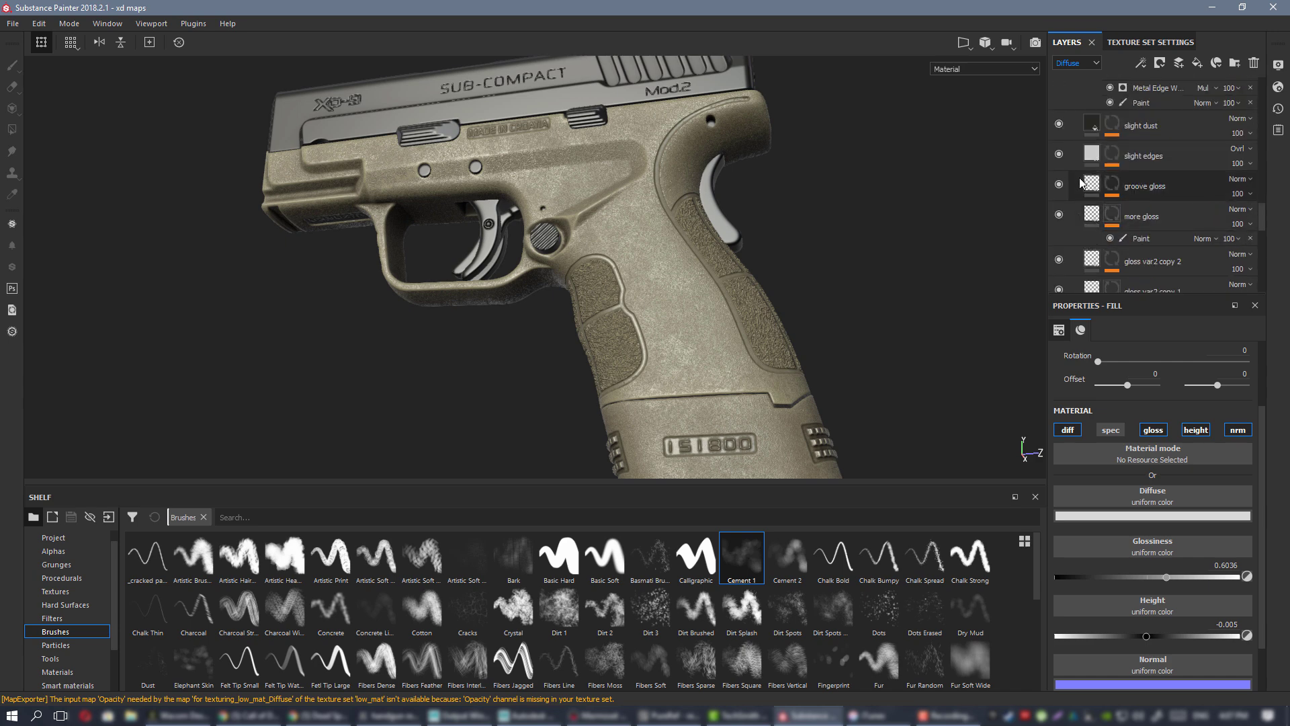
pyautogui.scroll(-2, 1078, 193)
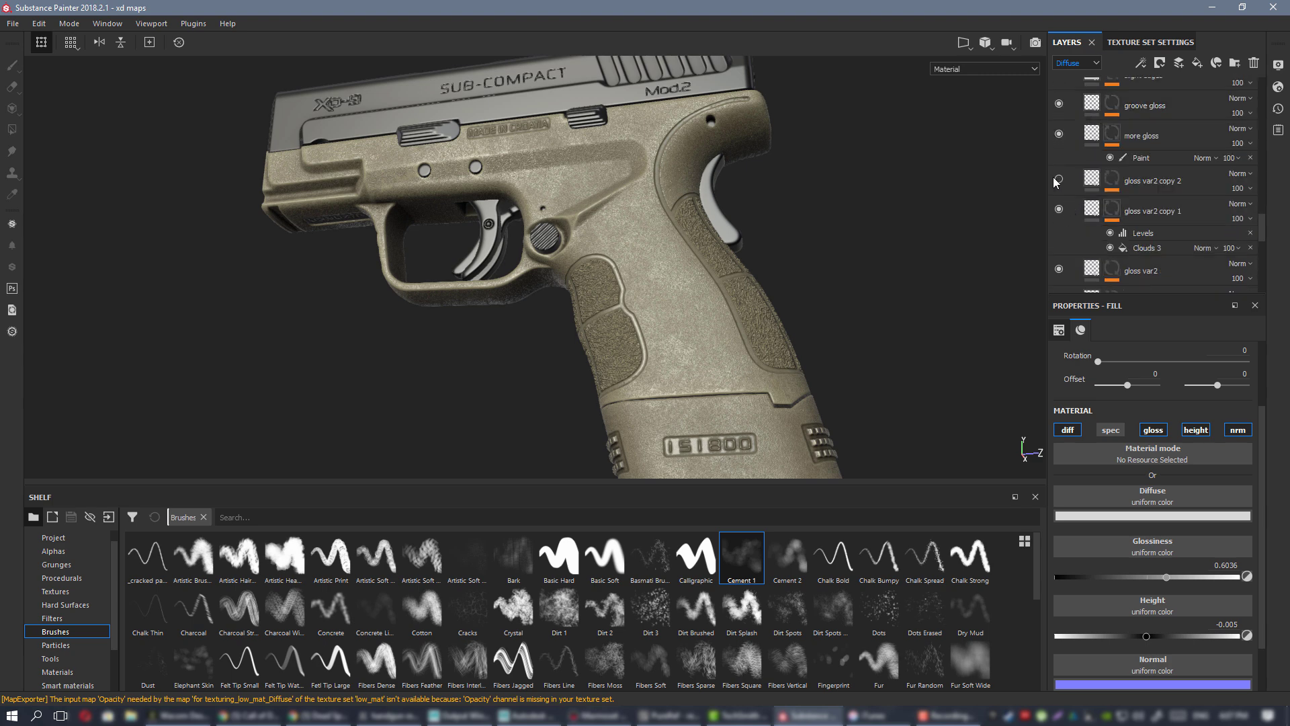
pyautogui.click(1058, 180)
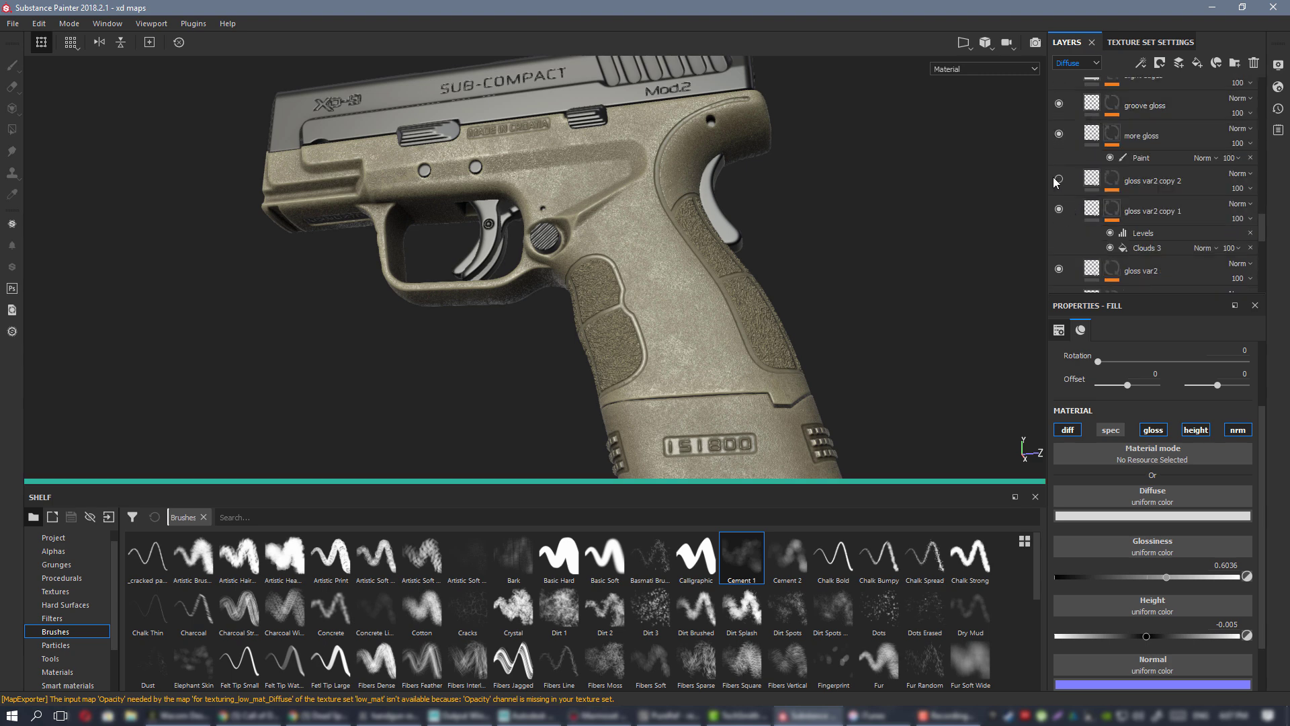
# - Rename gloss var2 copy 2 to gloss var2 light, add a Paint effect to its mask and display the mask
pyautogui.doubleClick(1143, 179)
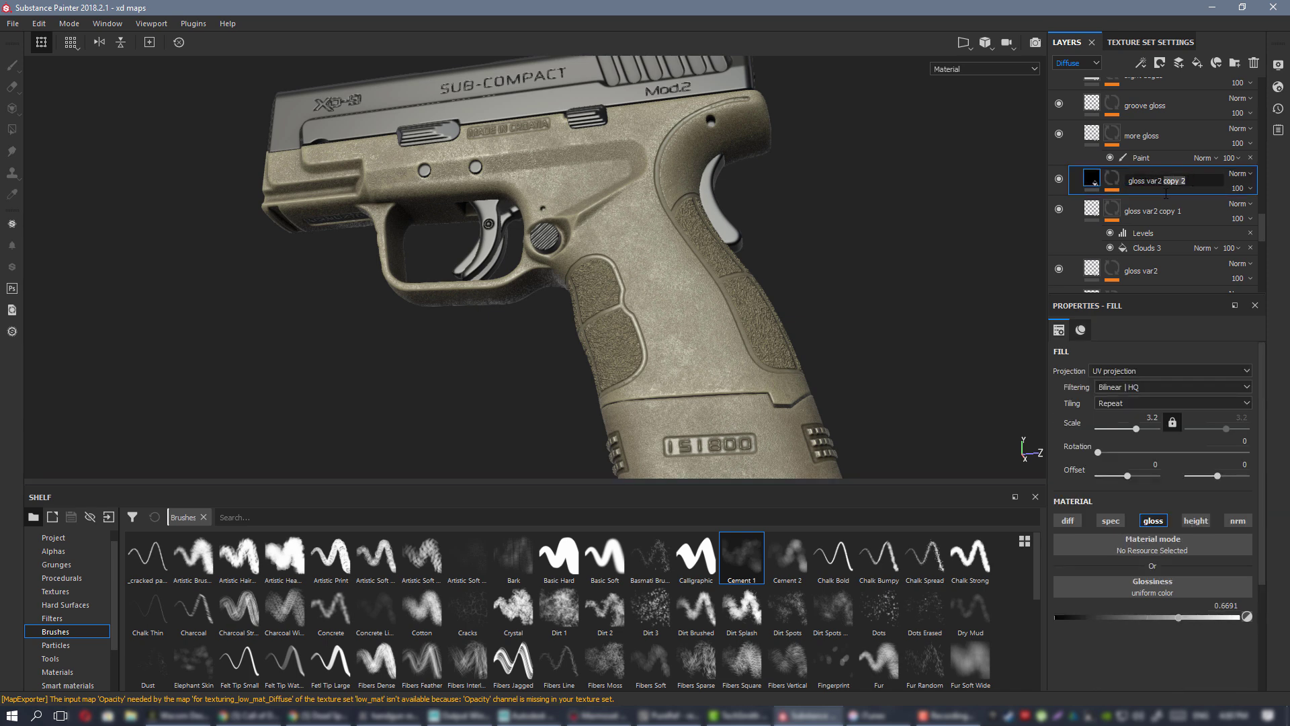
pyautogui.click(1112, 179)
pyautogui.rightClick(1112, 178)
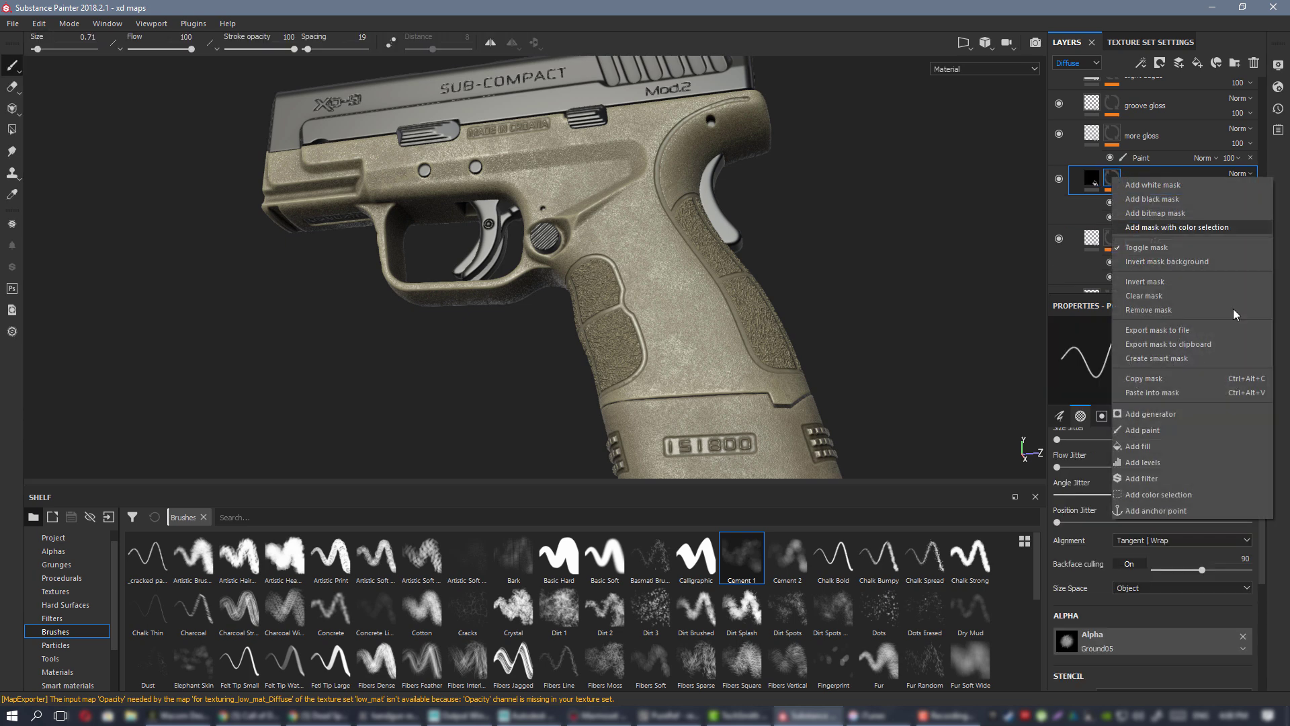
pyautogui.click(1177, 432)
pyautogui.keyDown('alt'); pyautogui.click(1109, 177); pyautogui.keyUp('alt')
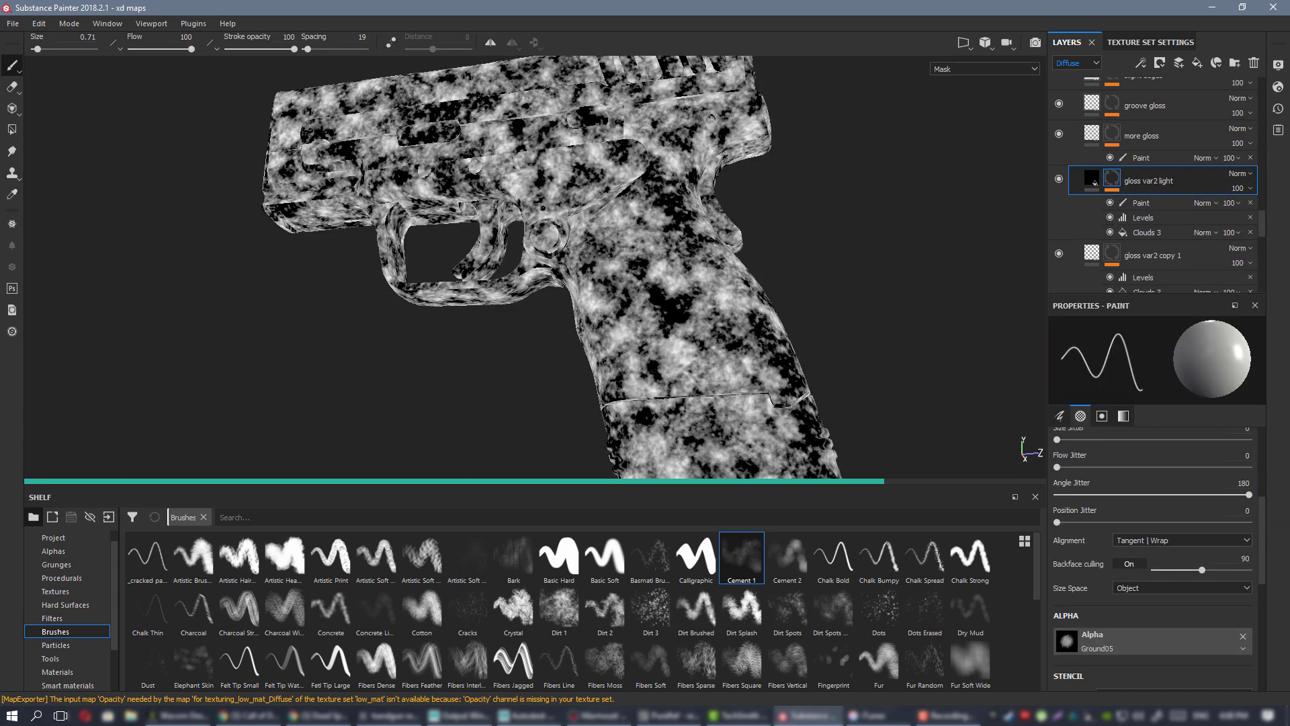
# - Paint the gloss var2 light mask black in soft patches on the grip and the frame above the trigger, using flow 70
pyautogui.moveTo(644, 255)
pyautogui.keyDown('alt'); pyautogui.mouseDown()
pyautogui.moveTo(621, 254)
pyautogui.moveTo(659, 242)
pyautogui.mouseUp(); pyautogui.keyUp('alt')
pyautogui.press('m')
pyautogui.moveTo(657, 242)
pyautogui.keyDown('ctrl'); pyautogui.mouseDown(button='right')
pyautogui.moveTo(699, 242)
pyautogui.moveTo(655, 226)
pyautogui.mouseUp(button='right'); pyautogui.keyUp('ctrl')
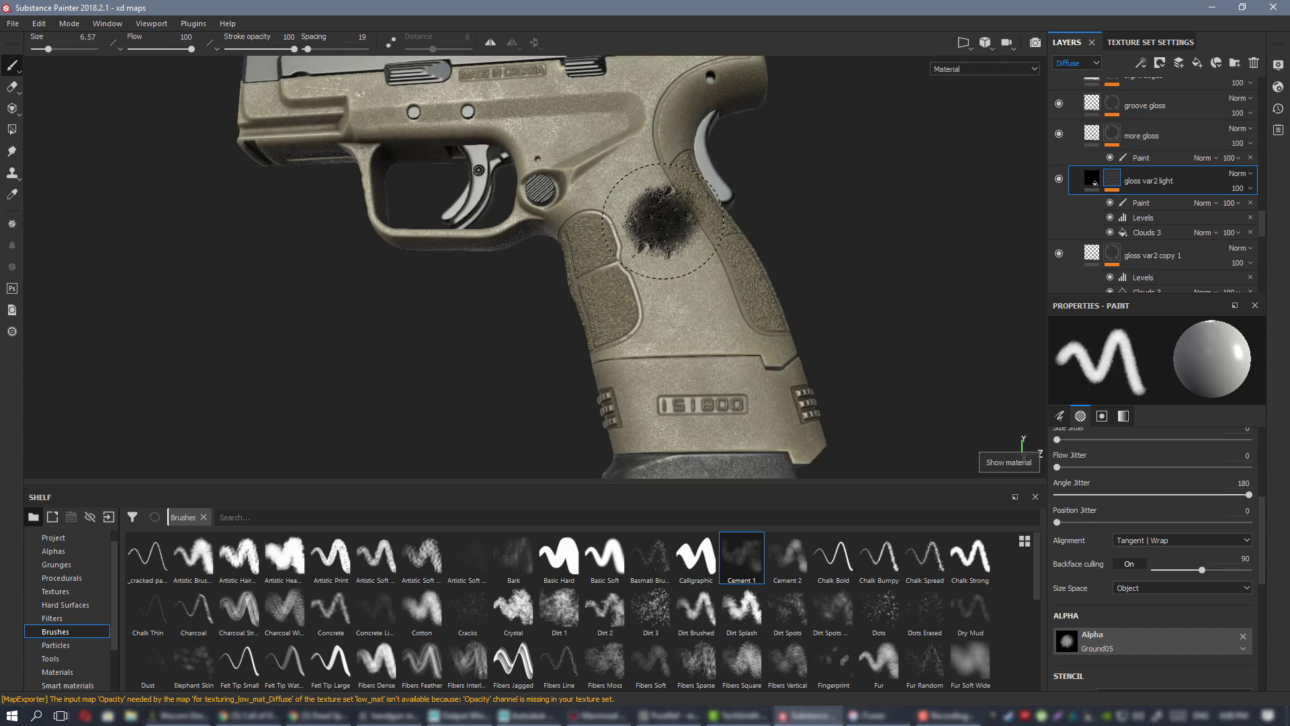
pyautogui.keyDown('ctrl'); pyautogui.moveTo(656, 226); pyautogui.dragTo(662, 211); pyautogui.keyUp('ctrl')
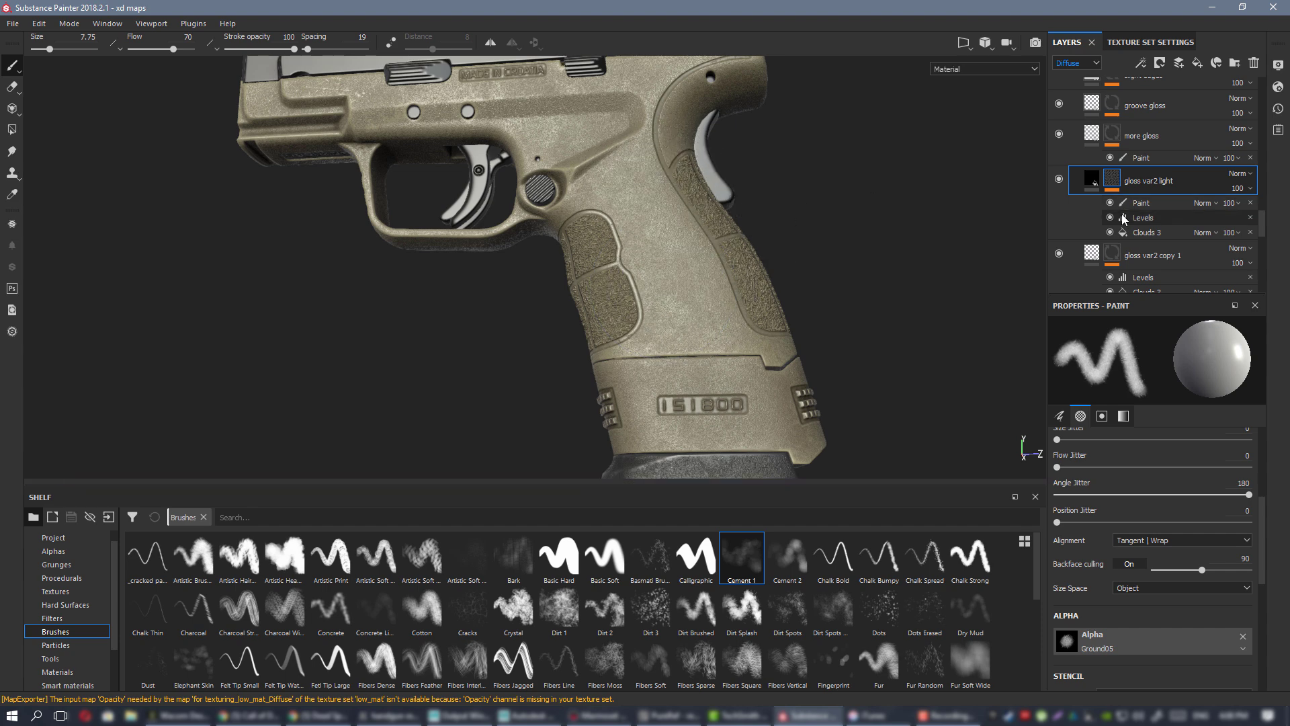
pyautogui.click(678, 269)
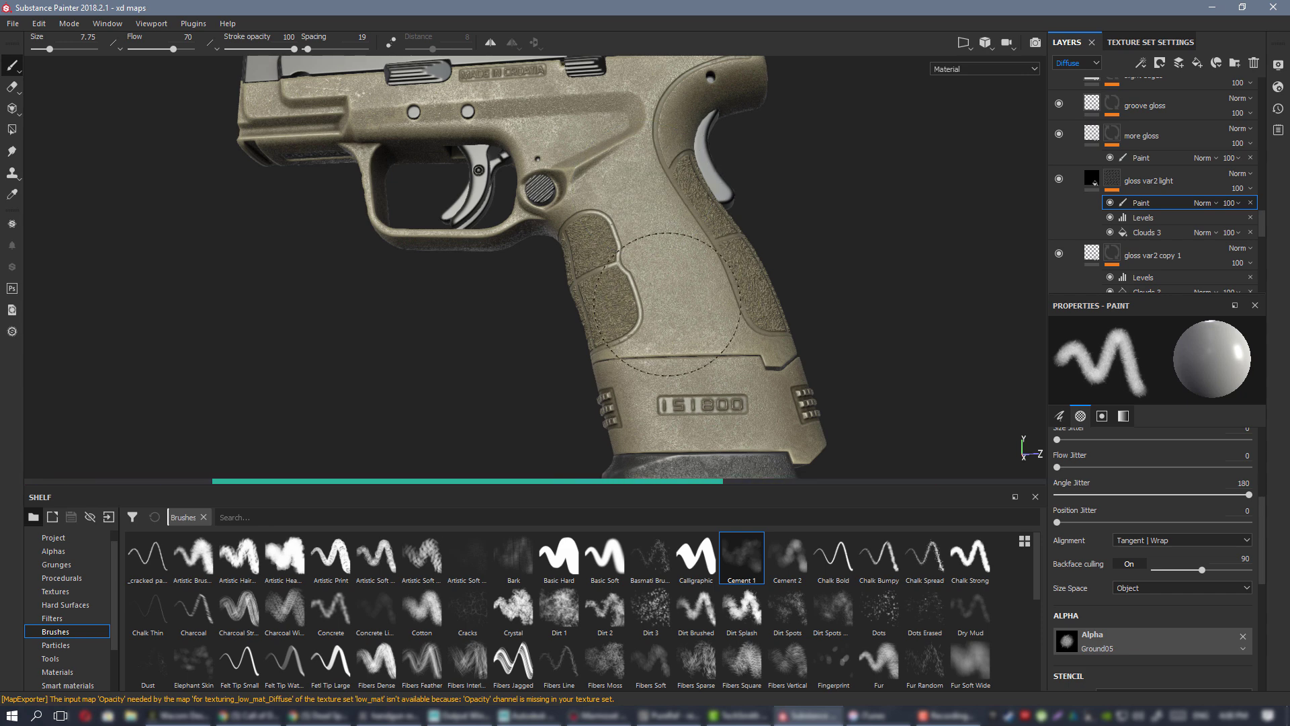
pyautogui.keyDown('alt'); pyautogui.moveTo(686, 348); pyautogui.dragTo(716, 375); pyautogui.keyUp('alt')
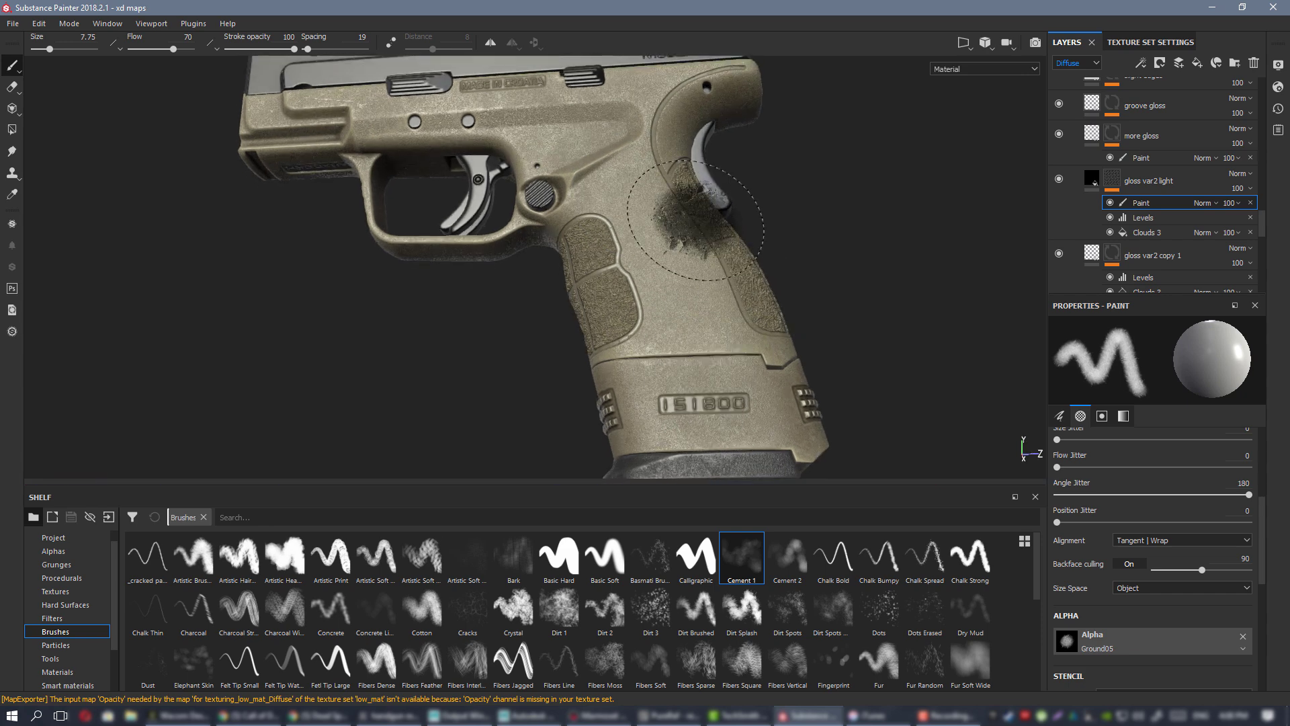
pyautogui.keyDown('alt'); pyautogui.moveTo(676, 213); pyautogui.dragTo(665, 262); pyautogui.keyUp('alt')
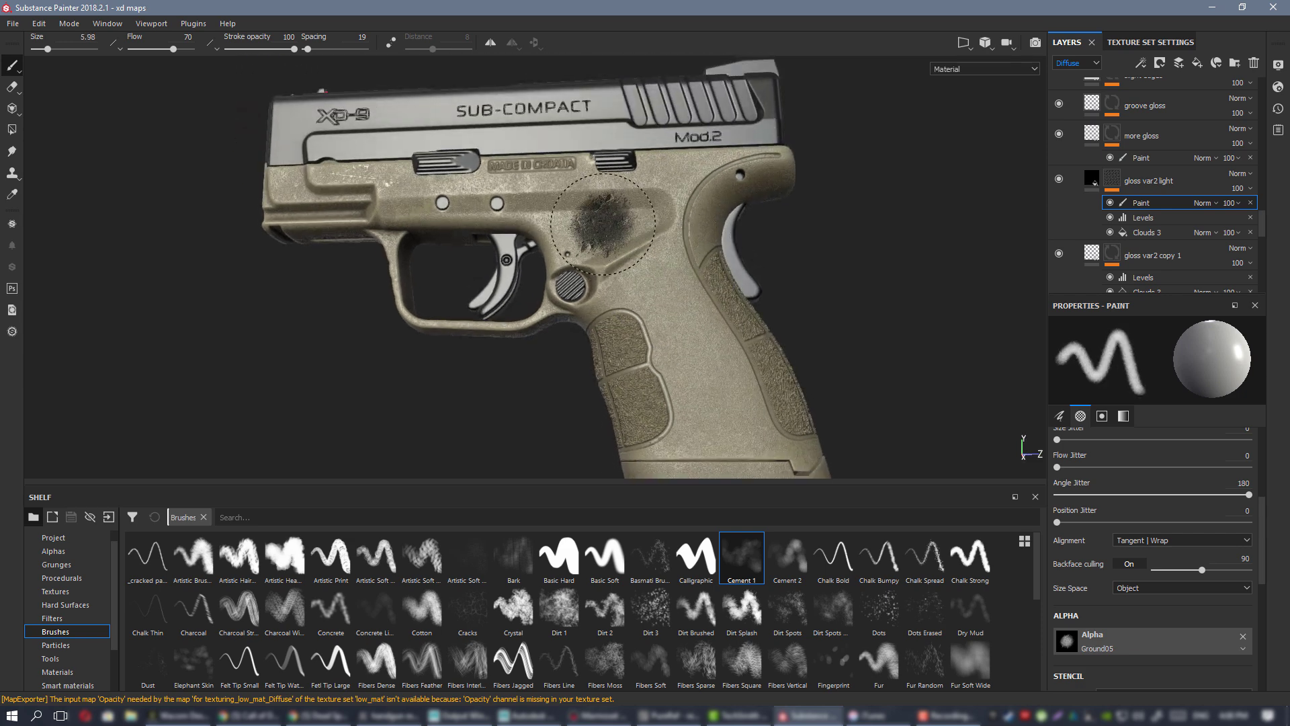
pyautogui.click(571, 225)
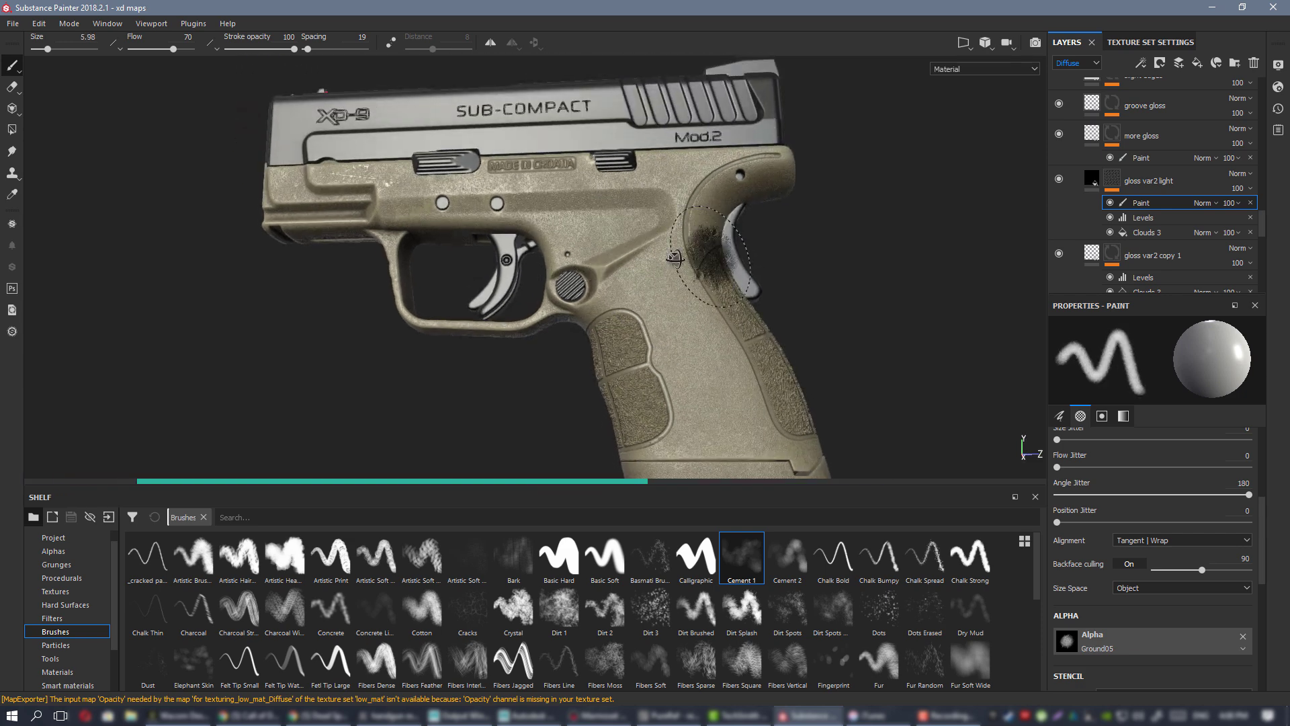
# - Compare the painted gloss var2 light mask with the material view across the grip and frame
pyautogui.keyDown('alt'); pyautogui.moveTo(675, 259); pyautogui.dragTo(595, 223); pyautogui.keyUp('alt')
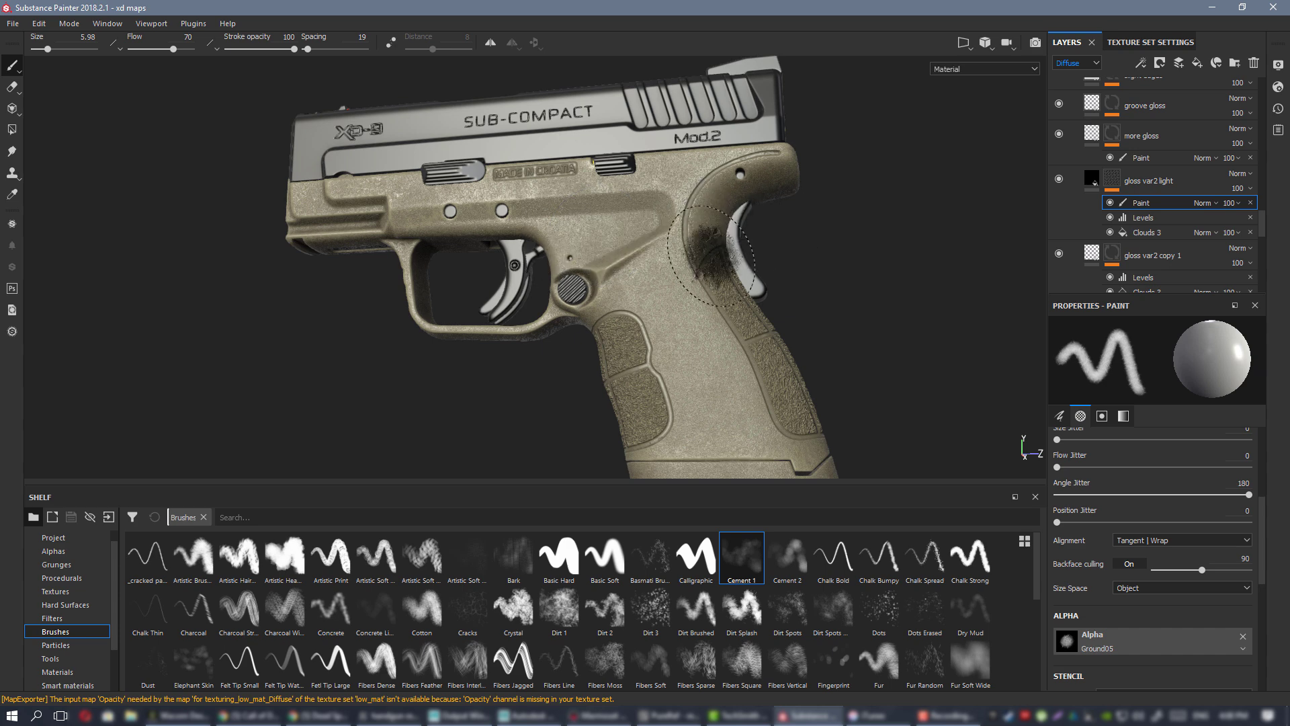
pyautogui.keyDown('alt'); pyautogui.moveTo(698, 314); pyautogui.dragTo(684, 332); pyautogui.keyUp('alt')
pyautogui.keyDown('alt'); pyautogui.moveTo(684, 331); pyautogui.dragTo(650, 250, button='middle'); pyautogui.keyUp('alt')
pyautogui.press('c')
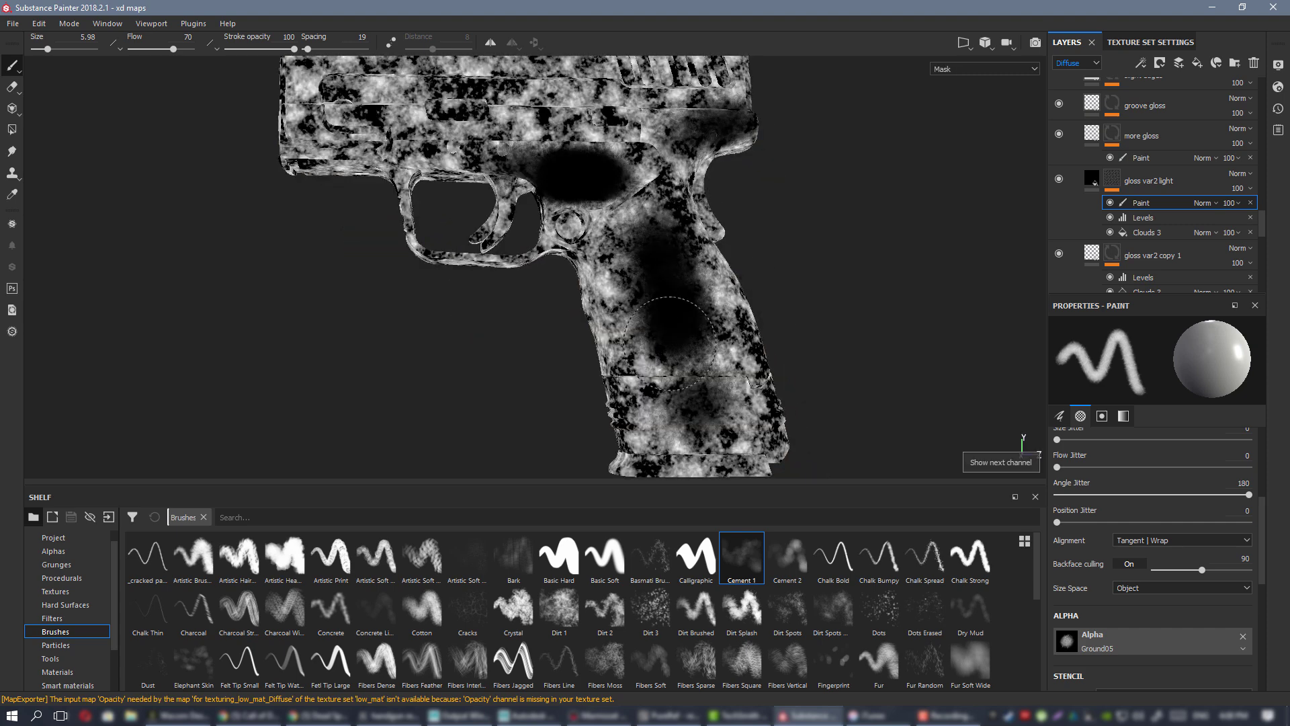
pyautogui.press('m')
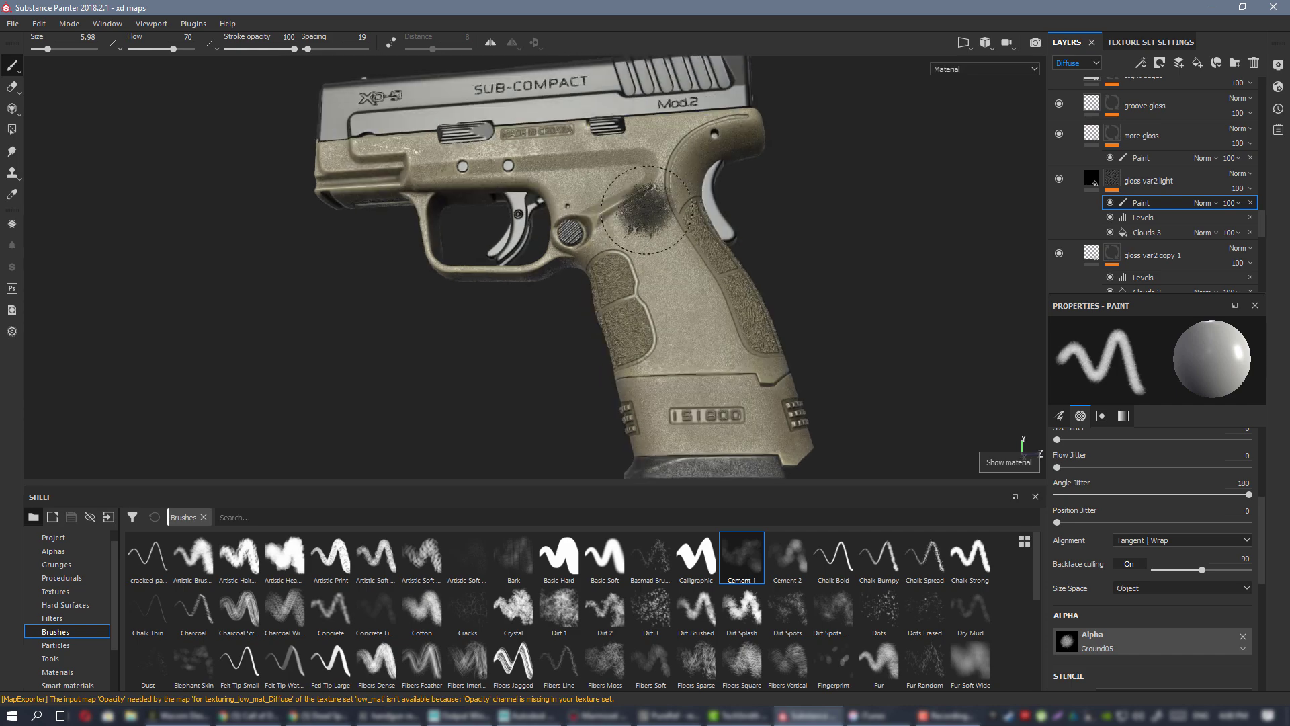
pyautogui.press('c')
pyautogui.press('c')
pyautogui.press('c')
pyautogui.keyDown('alt'); pyautogui.moveTo(769, 236); pyautogui.dragTo(510, 221); pyautogui.keyUp('alt')
pyautogui.press('m')
pyautogui.keyDown('alt'); pyautogui.moveTo(510, 221); pyautogui.dragTo(571, 302, button='right'); pyautogui.keyUp('alt')
pyautogui.keyDown('alt'); pyautogui.moveTo(571, 302); pyautogui.dragTo(513, 325); pyautogui.keyUp('alt')
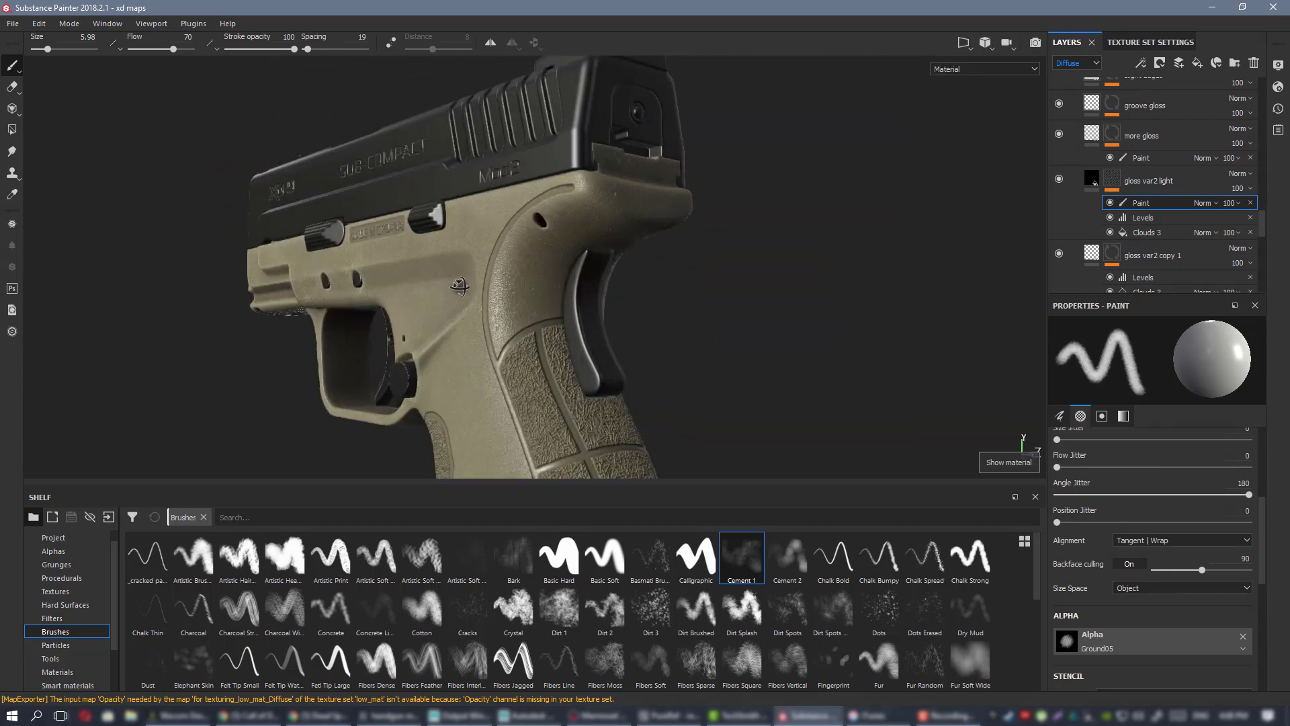
# - Examine the glossiness and diffuse channels around the upper backstrap and grip safety
pyautogui.keyDown('shift'); pyautogui.moveTo(512, 325); pyautogui.dragTo(528, 298, button='right'); pyautogui.keyUp('shift')
pyautogui.keyDown('alt'); pyautogui.moveTo(529, 298); pyautogui.dragTo(575, 273); pyautogui.keyUp('alt')
pyautogui.press('c')
pyautogui.press('c')
pyautogui.press('c')
pyautogui.press('c')
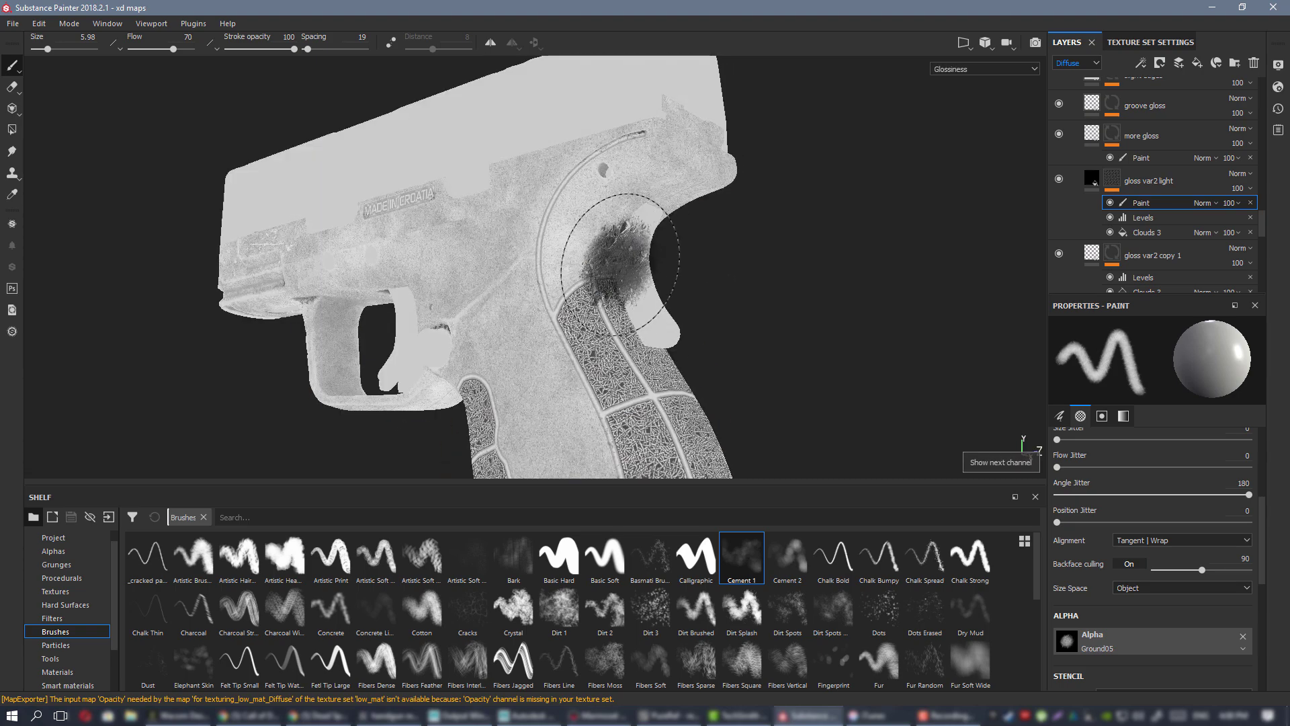
pyautogui.press('c')
pyautogui.press('c')
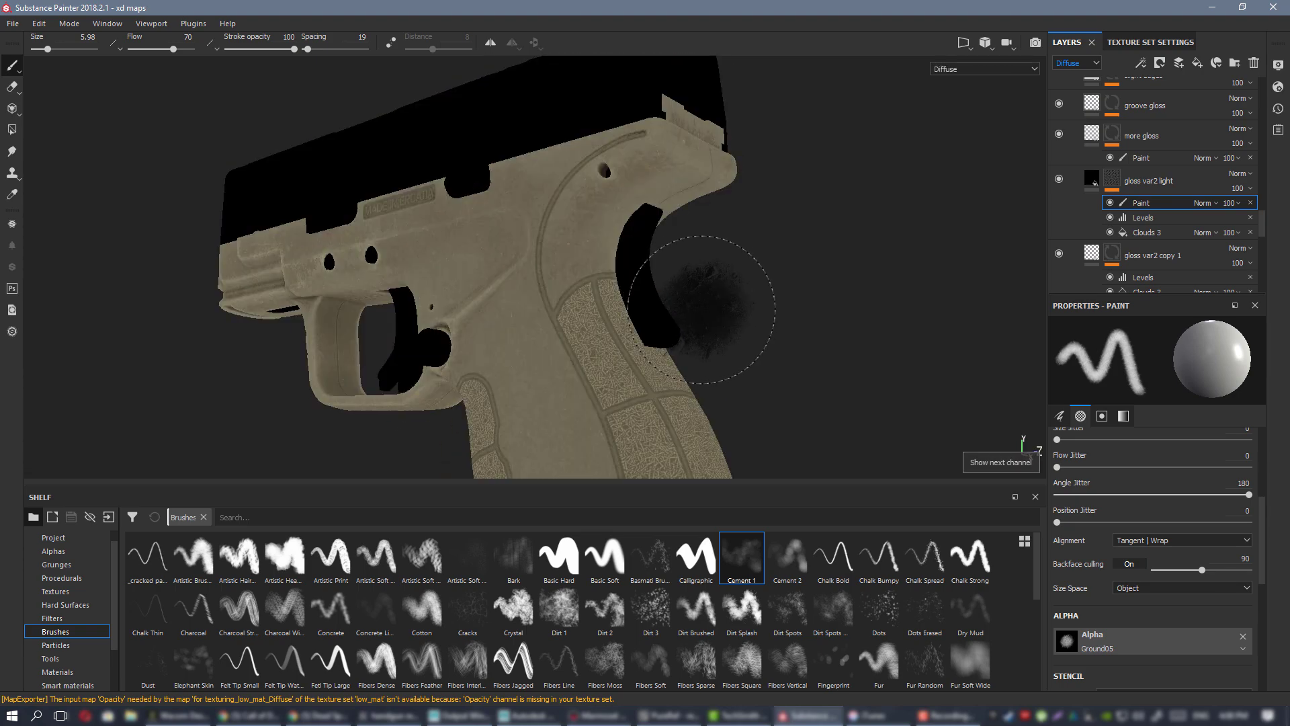
pyautogui.keyDown('alt'); pyautogui.moveTo(599, 311); pyautogui.dragTo(567, 310, button='right'); pyautogui.keyUp('alt')
pyautogui.moveTo(567, 309)
pyautogui.keyDown('alt'); pyautogui.mouseDown()
pyautogui.moveTo(581, 309)
pyautogui.moveTo(499, 237)
pyautogui.moveTo(531, 249)
pyautogui.mouseUp(); pyautogui.keyUp('alt')
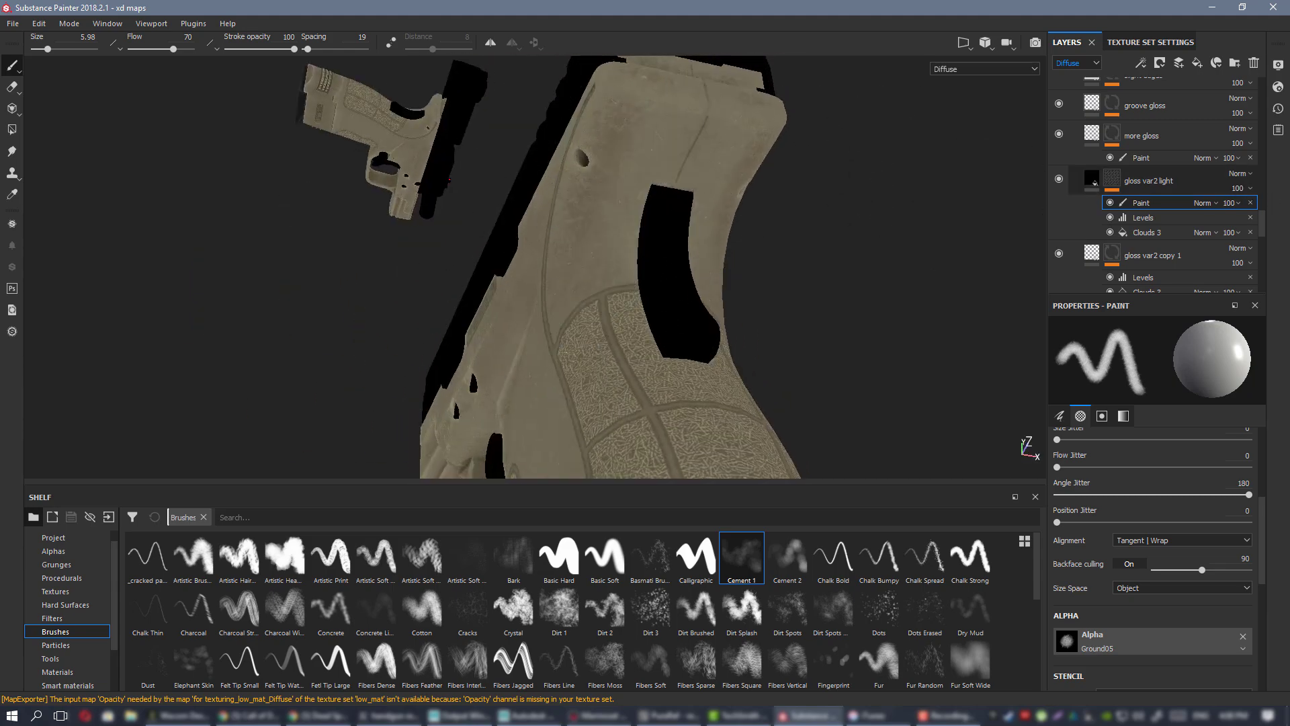
# - Select the Paint effect on the color var copy 1 mask and set the eraser's size jitter and position jitter to 0
pyautogui.scroll(5, 1140, 175)
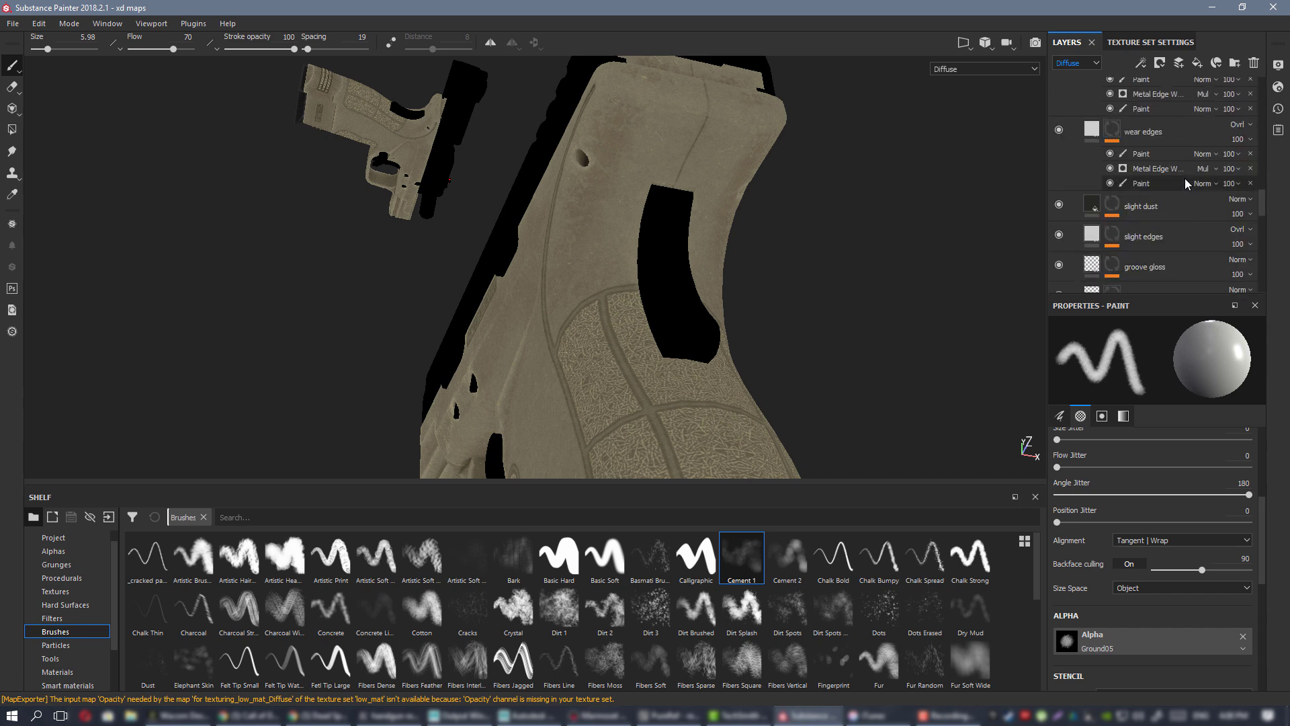
pyautogui.scroll(6, 1187, 187)
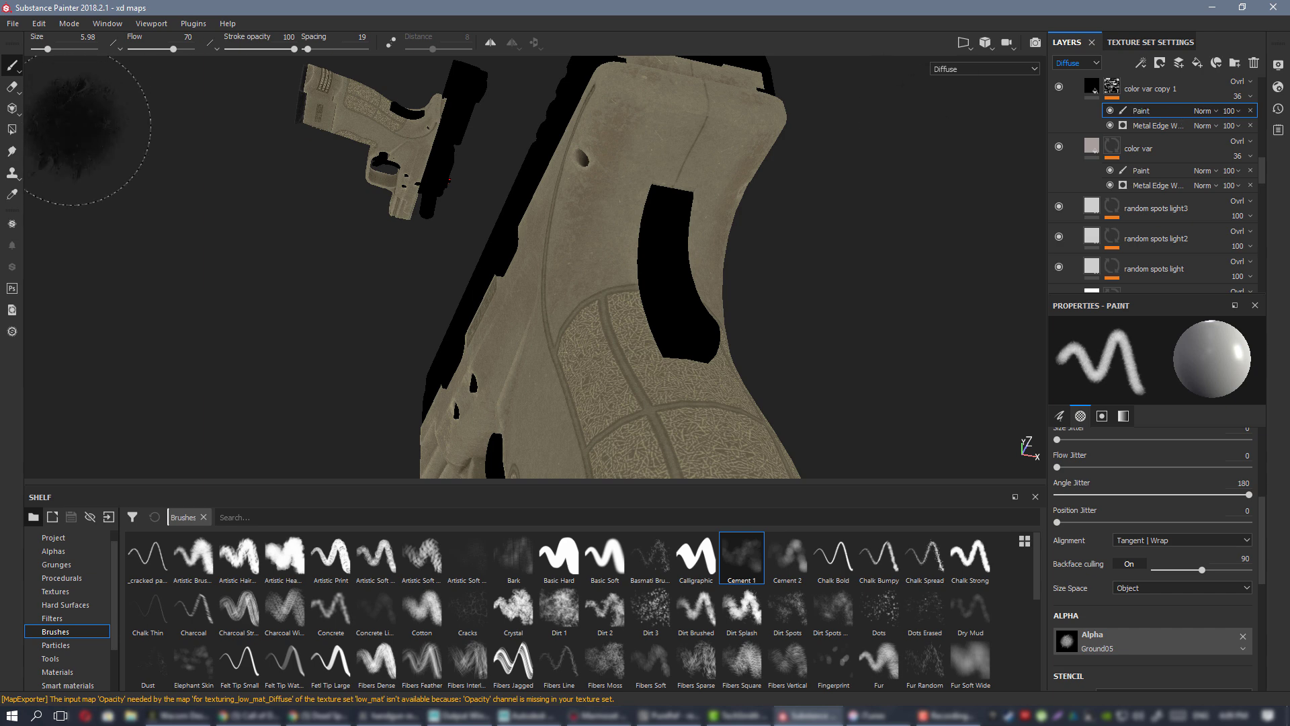
pyautogui.press('e')
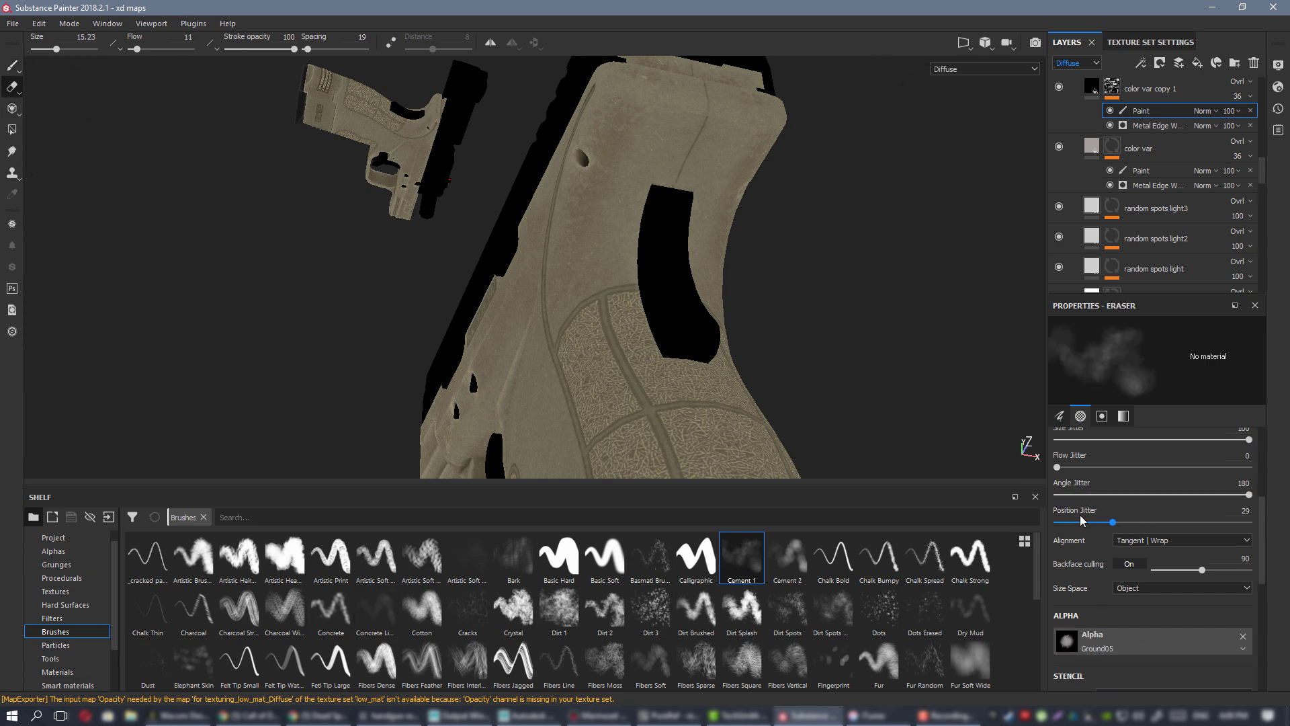
pyautogui.moveTo(1094, 441); pyautogui.dragTo(1055, 441)
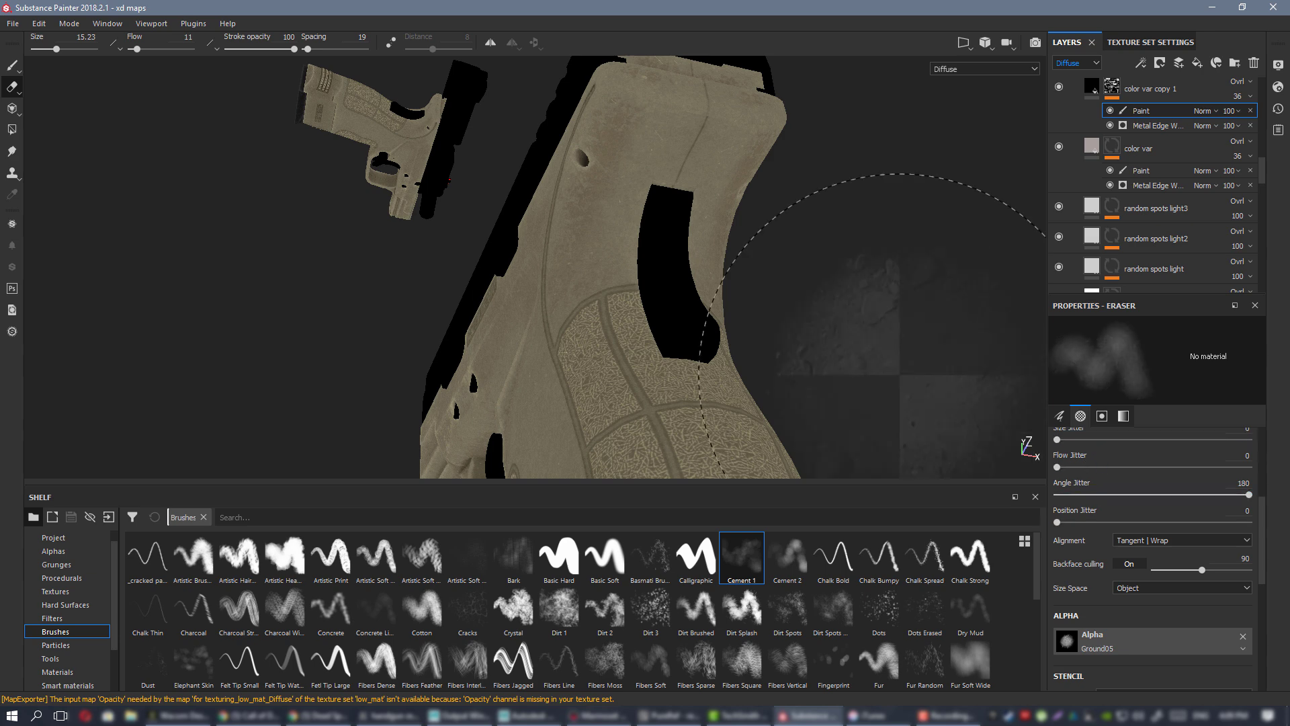
# - Erase the colour variation from the backstrap above the grip safety with a size 4.58 eraser at flow 100
pyautogui.keyDown('ctrl'); pyautogui.moveTo(639, 114); pyautogui.dragTo(564, 114, button='right'); pyautogui.keyUp('ctrl')
pyautogui.keyDown('ctrl'); pyautogui.moveTo(638, 114); pyautogui.dragTo(706, 114); pyautogui.keyUp('ctrl')
pyautogui.click(685, 133)
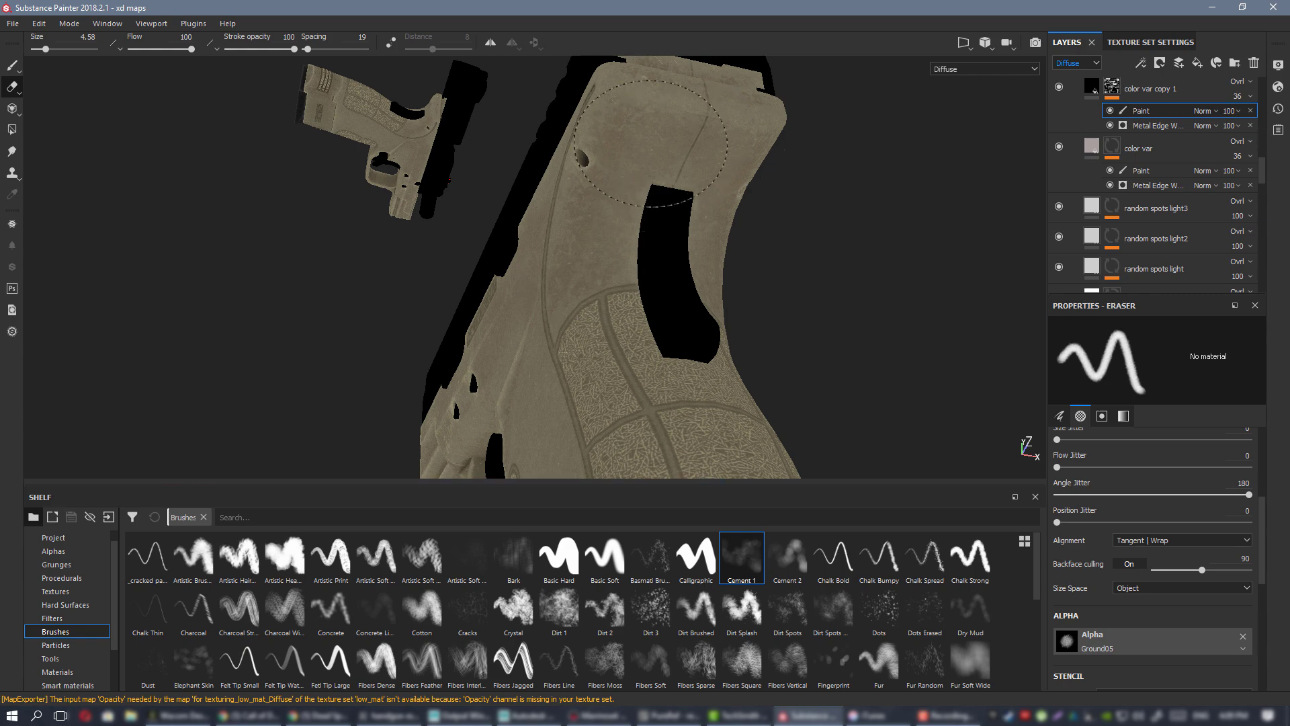
pyautogui.keyDown('alt'); pyautogui.moveTo(650, 143); pyautogui.dragTo(712, 114); pyautogui.keyUp('alt')
# - Examine the frame in material view from the rear and the Sub-Compact side, checking the backstrap and grip surfaces
pyautogui.keyDown('alt'); pyautogui.moveTo(670, 326); pyautogui.dragTo(835, 311); pyautogui.keyUp('alt')
pyautogui.press('m')
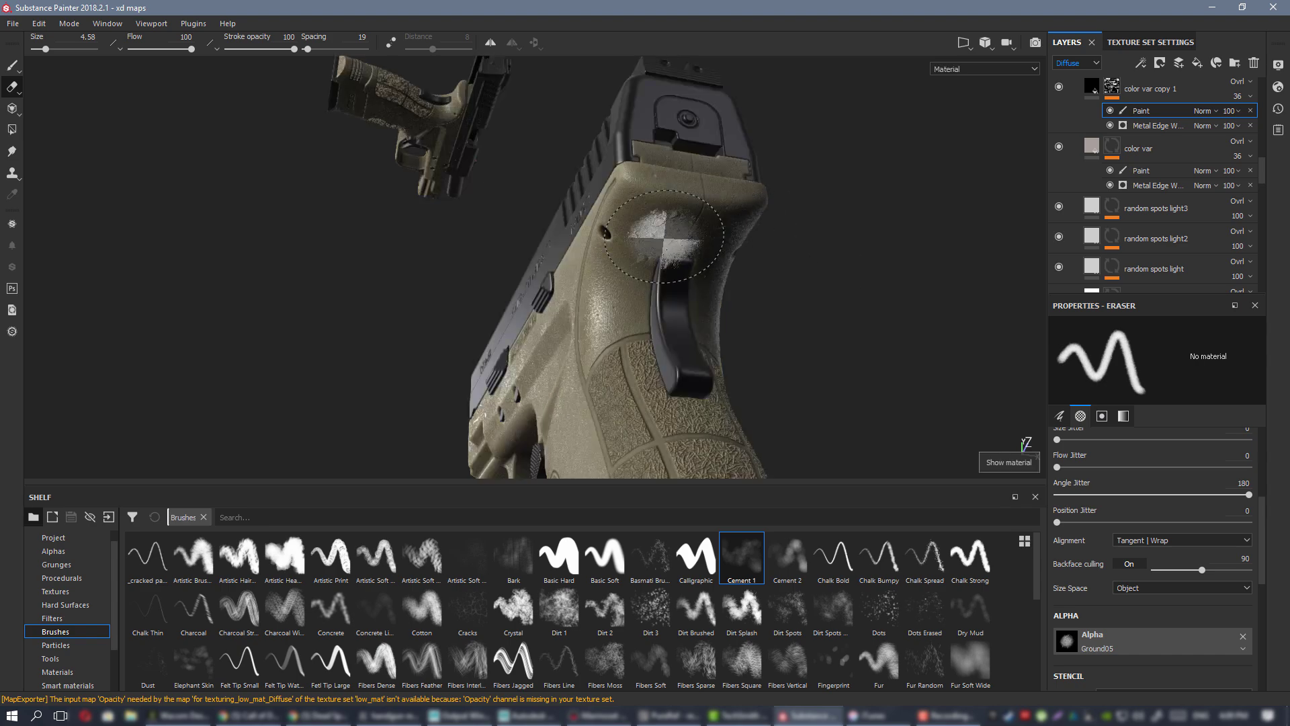
pyautogui.keyDown('alt'); pyautogui.moveTo(663, 235); pyautogui.dragTo(665, 197); pyautogui.keyUp('alt')
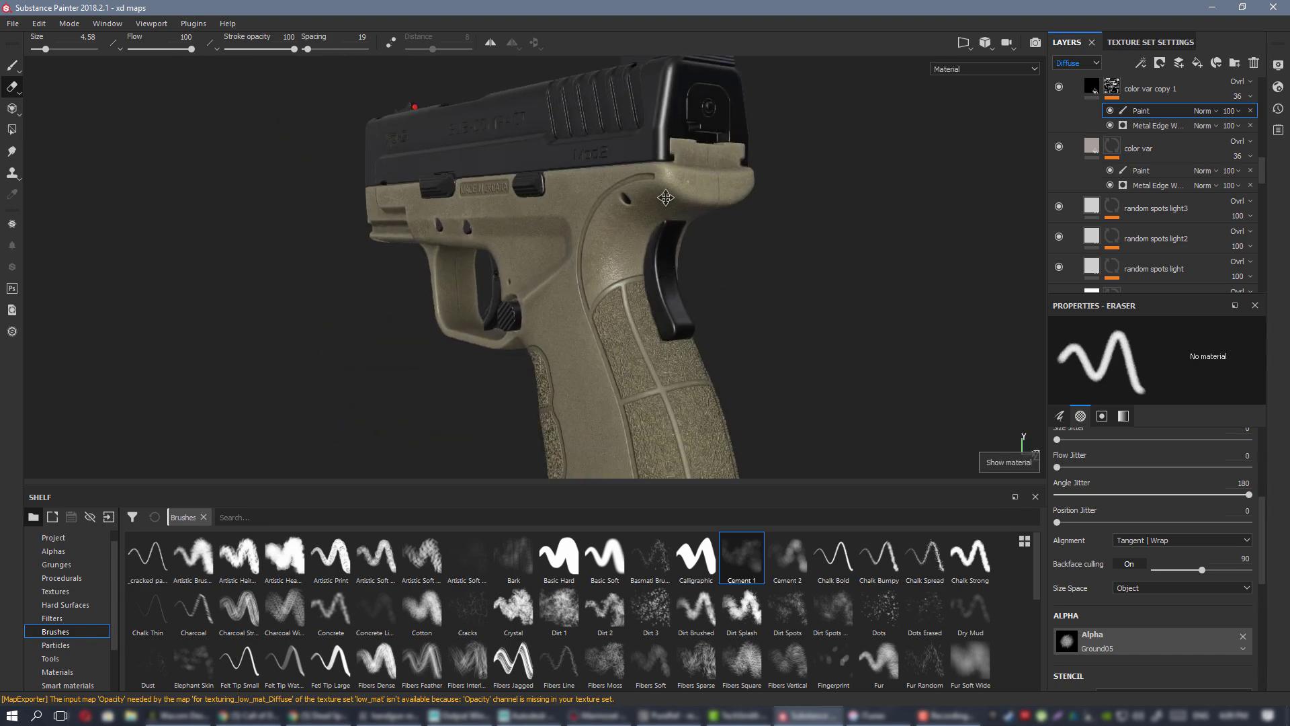
pyautogui.keyDown('alt'); pyautogui.moveTo(665, 198); pyautogui.dragTo(671, 108, button='middle'); pyautogui.keyUp('alt')
pyautogui.keyDown('alt'); pyautogui.moveTo(591, 231); pyautogui.dragTo(576, 178); pyautogui.keyUp('alt')
pyautogui.moveTo(576, 179)
pyautogui.keyDown('shift'); pyautogui.mouseDown(button='right')
pyautogui.moveTo(604, 201)
pyautogui.moveTo(578, 200)
pyautogui.mouseUp(button='right'); pyautogui.keyUp('shift')
pyautogui.keyDown('alt'); pyautogui.moveTo(578, 200); pyautogui.dragTo(736, 196); pyautogui.keyUp('alt')
pyautogui.keyDown('alt'); pyautogui.moveTo(597, 167); pyautogui.dragTo(642, 282, button='right'); pyautogui.keyUp('alt')
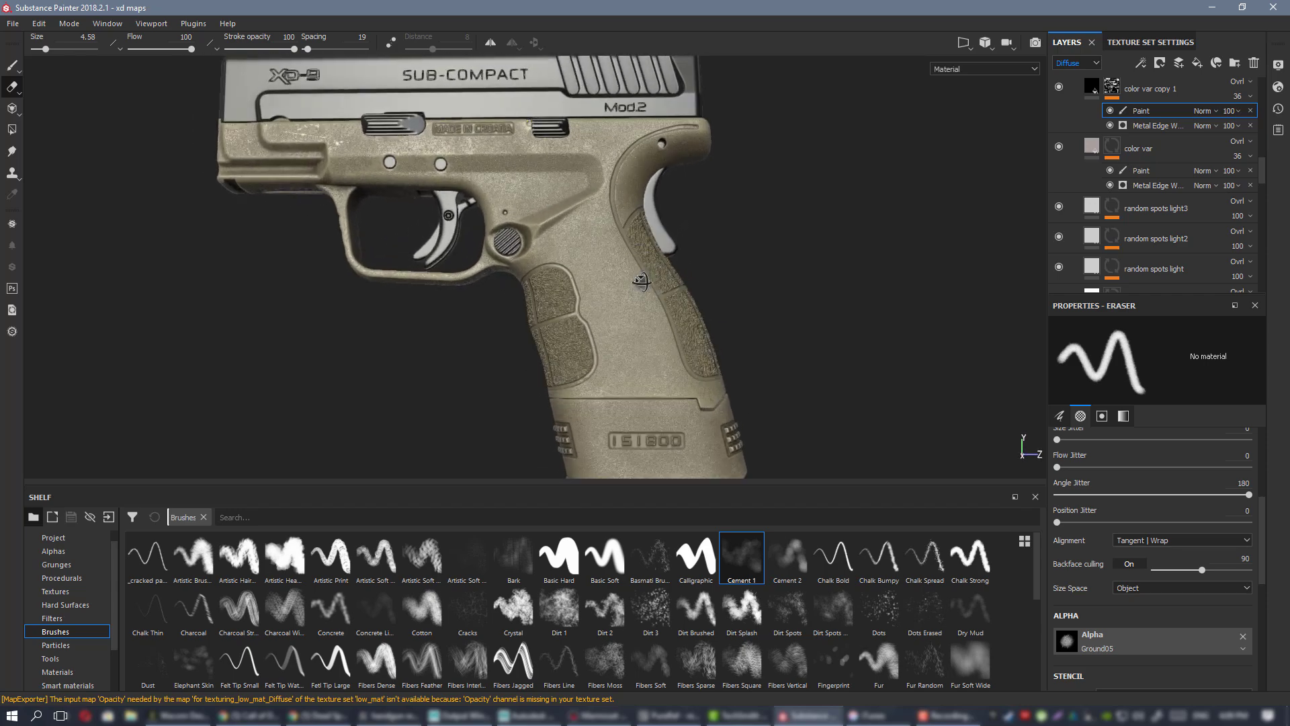
pyautogui.moveTo(642, 282)
pyautogui.keyDown('alt'); pyautogui.mouseDown()
pyautogui.moveTo(629, 336)
pyautogui.moveTo(628, 284)
pyautogui.mouseUp(); pyautogui.keyUp('alt')
pyautogui.scroll(-2, 639, 292)
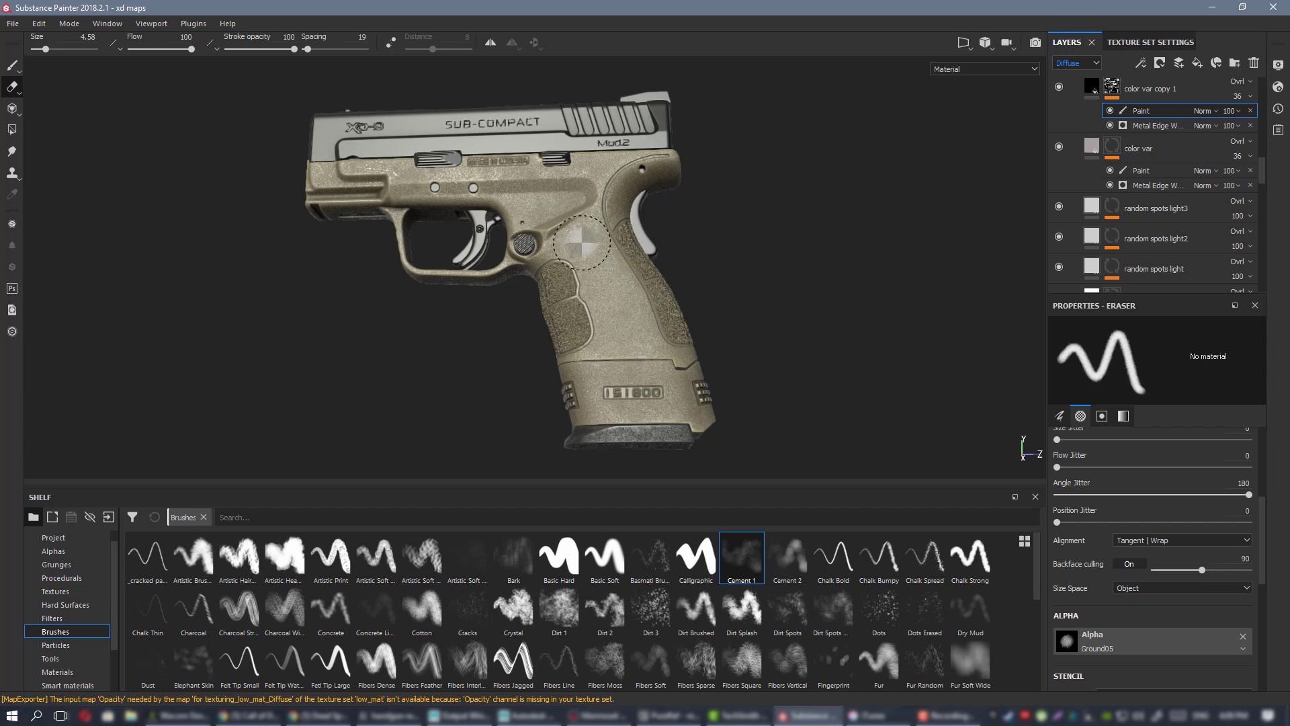
pyautogui.keyDown('alt'); pyautogui.moveTo(582, 243); pyautogui.dragTo(639, 311, button='right'); pyautogui.keyUp('alt')
pyautogui.keyDown('alt'); pyautogui.moveTo(639, 312); pyautogui.dragTo(592, 233); pyautogui.keyUp('alt')
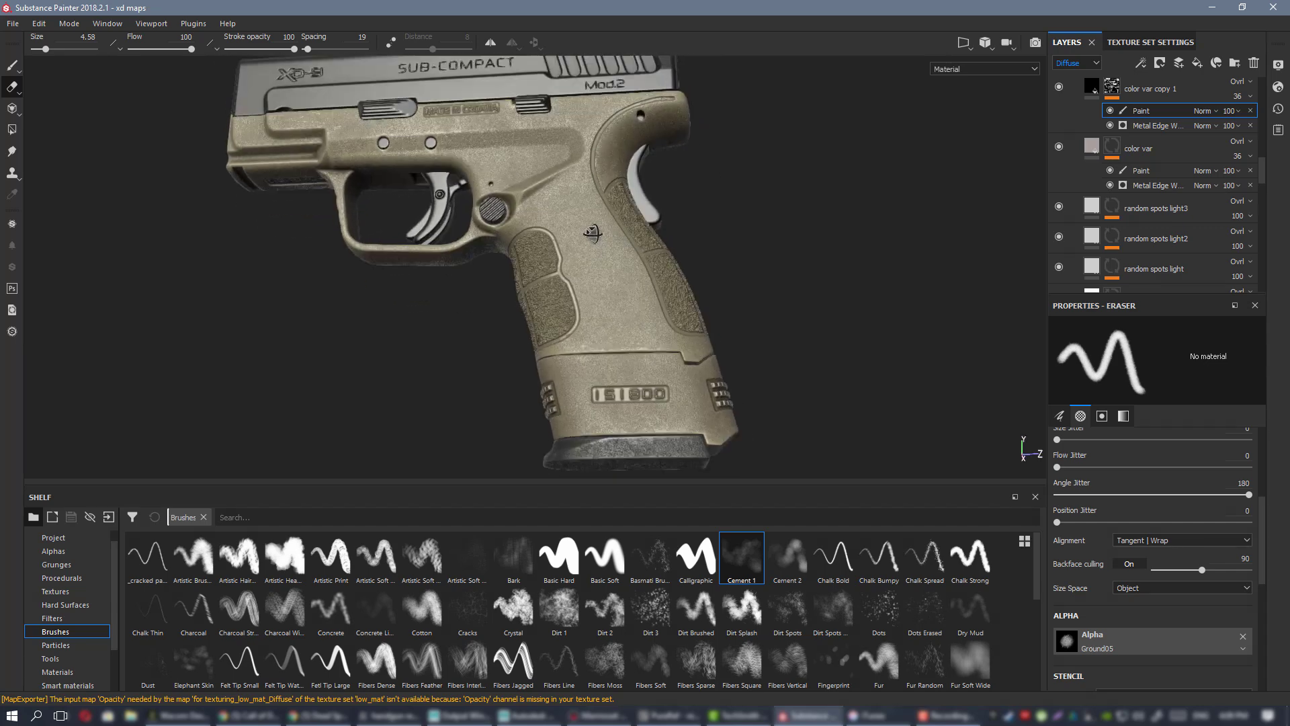
# - Save the project and export the low_mat texture set as 4096x4096 16-bit PNG maps using the PBR SpecGloss configuration
pyautogui.keyDown('alt'); pyautogui.moveTo(649, 308); pyautogui.dragTo(603, 264); pyautogui.keyUp('alt')
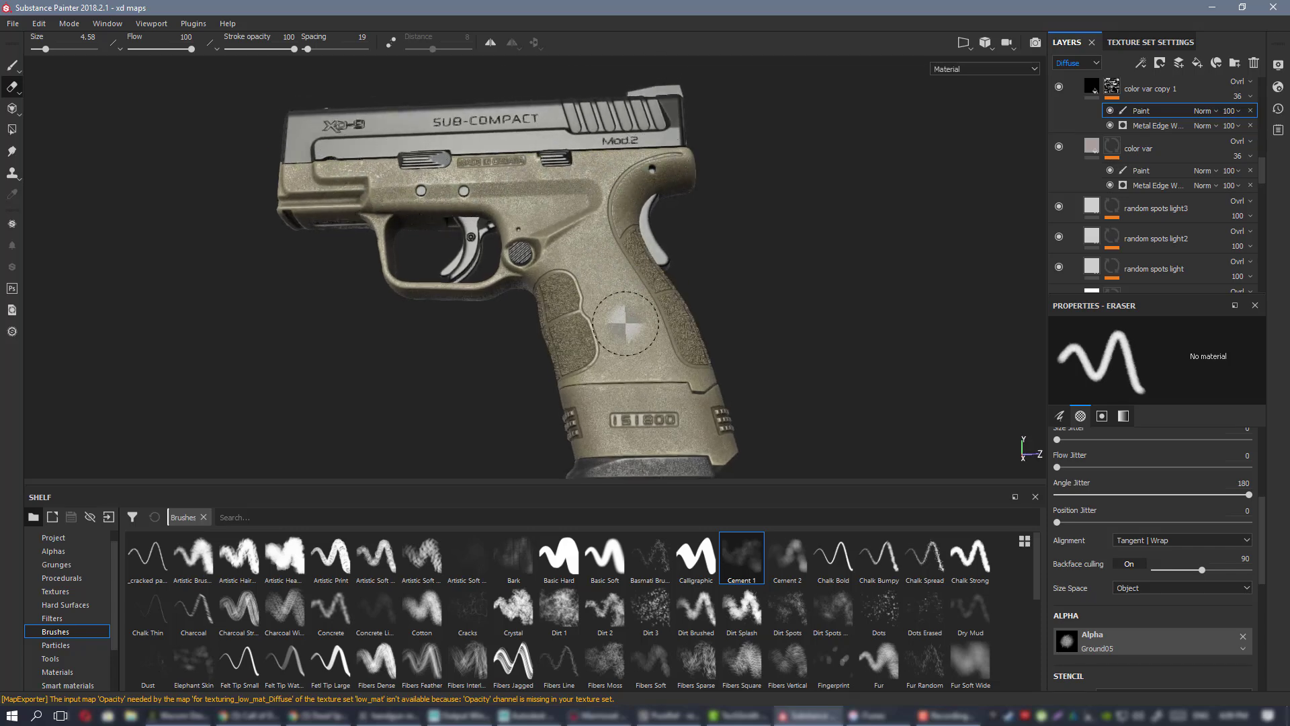
pyautogui.keyDown('alt'); pyautogui.moveTo(625, 323); pyautogui.dragTo(547, 200); pyautogui.keyUp('alt')
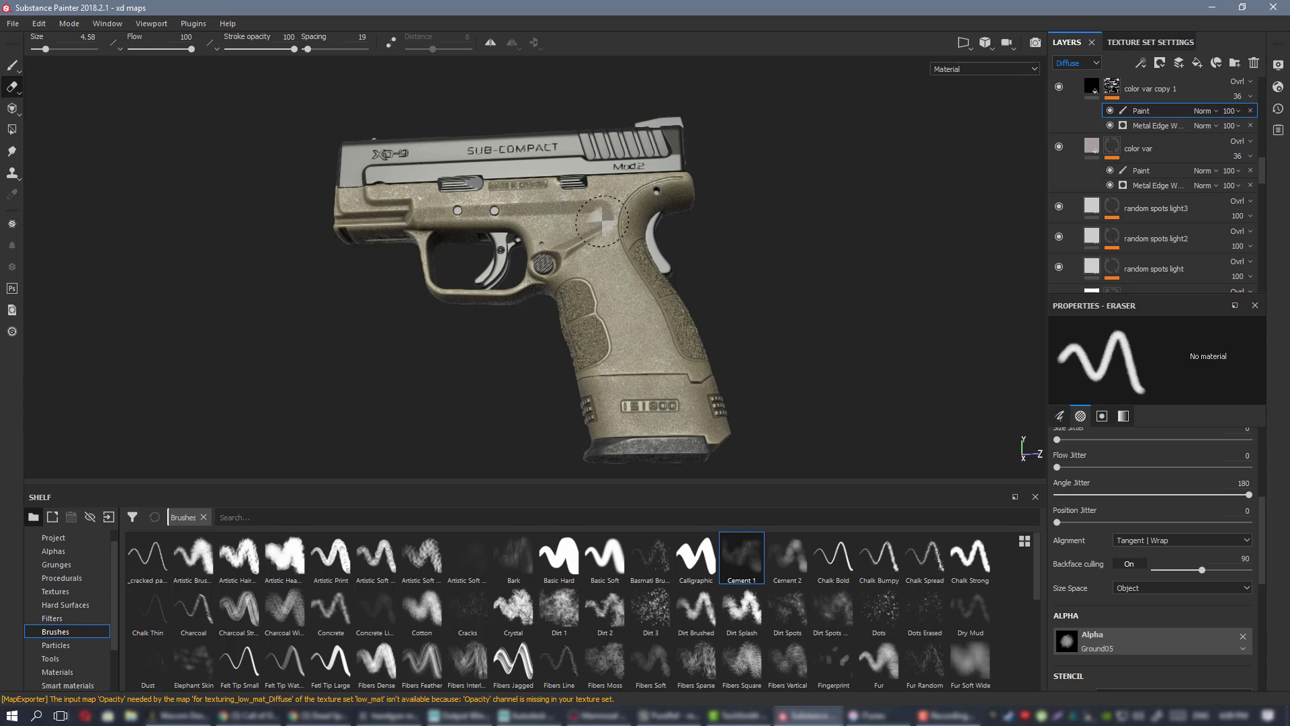
pyautogui.keyDown('alt'); pyautogui.moveTo(602, 221); pyautogui.dragTo(639, 377, button='right'); pyautogui.keyUp('alt')
pyautogui.keyDown('alt'); pyautogui.moveTo(639, 377); pyautogui.dragTo(590, 366, button='middle'); pyautogui.keyUp('alt')
pyautogui.moveTo(591, 366)
pyautogui.keyDown('alt'); pyautogui.mouseDown()
pyautogui.moveTo(610, 292)
pyautogui.moveTo(603, 302)
pyautogui.mouseUp(); pyautogui.keyUp('alt')
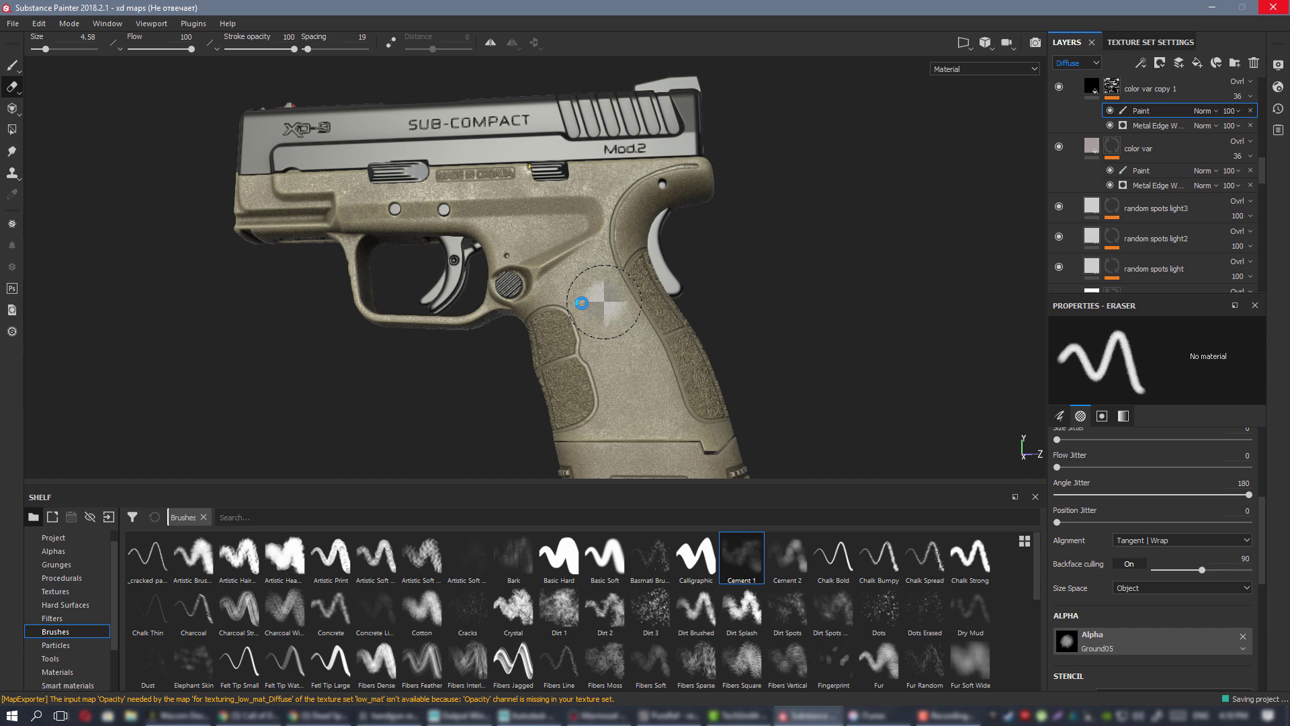
pyautogui.keyDown('alt'); pyautogui.moveTo(576, 293); pyautogui.dragTo(614, 280); pyautogui.keyUp('alt')
pyautogui.hotkey('ctrl', 'shift', 'e')
pyautogui.click(748, 581)
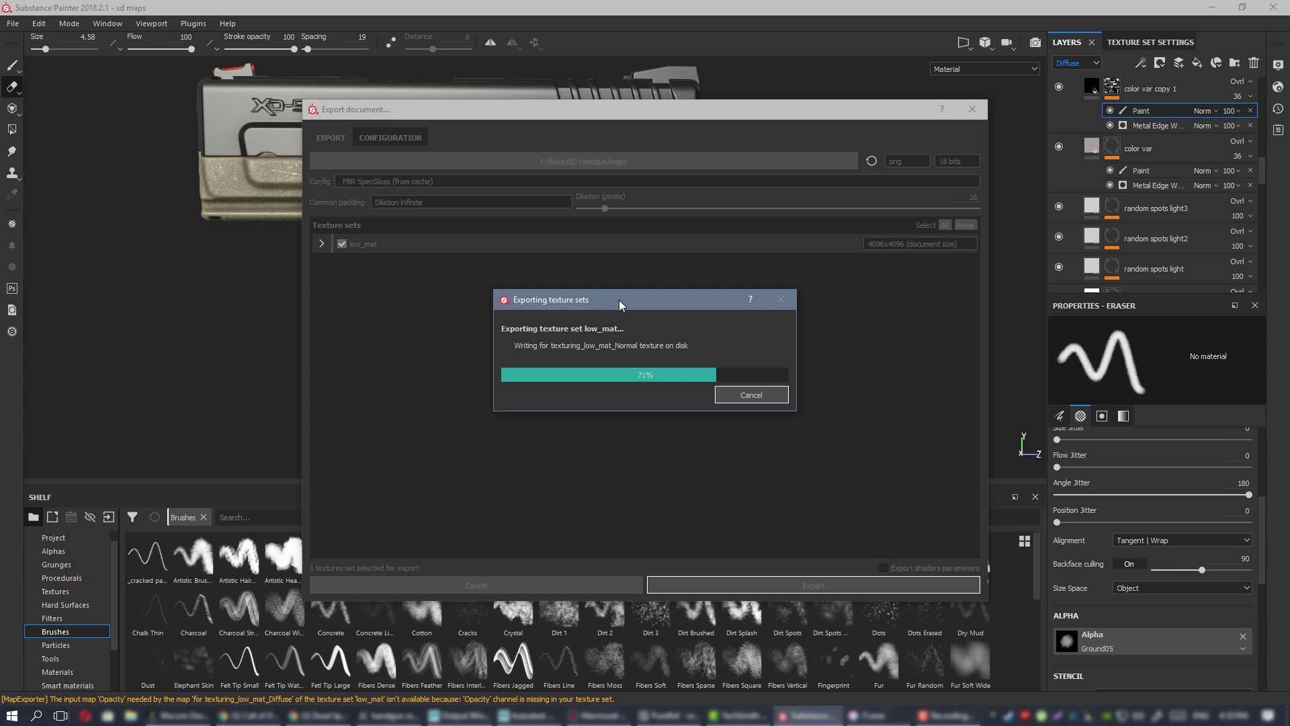
pyautogui.click(680, 370)
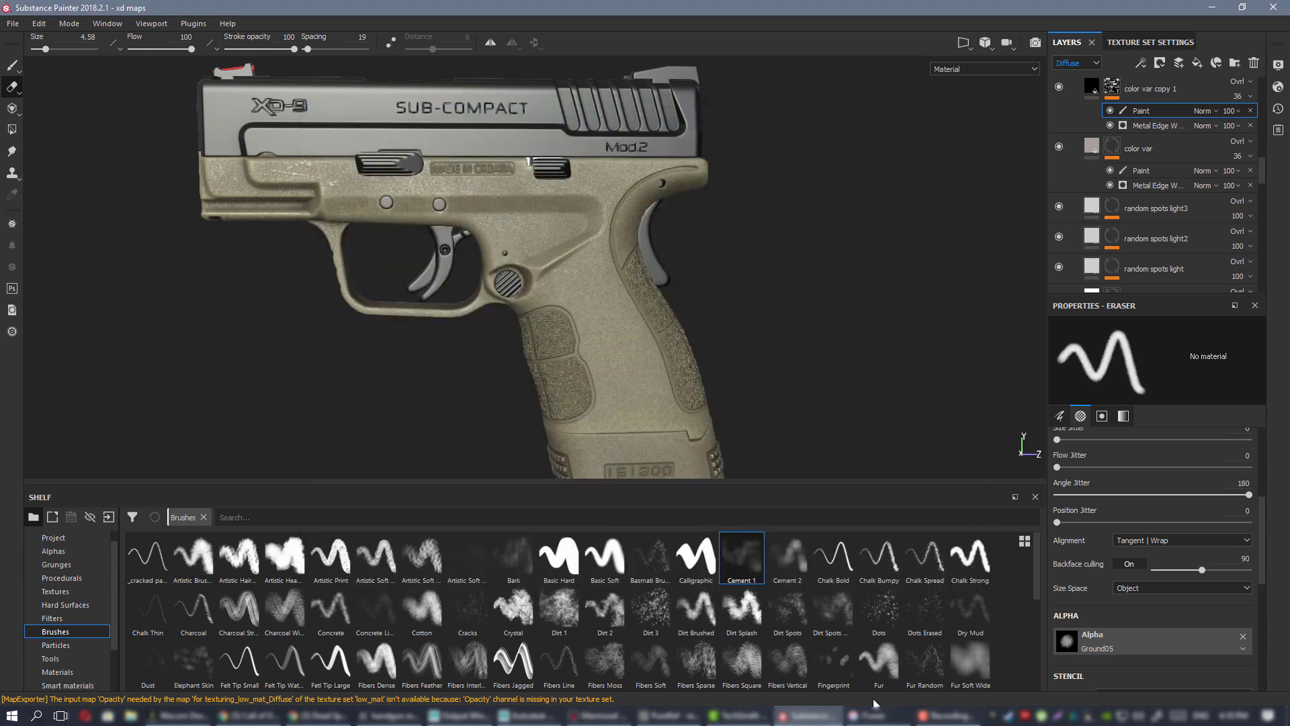
# - Switch to Marmoset Toolbag, turn on the viewport performance mode and examine the updated frame textures from the Sub-Compact side
pyautogui.click(598, 714)
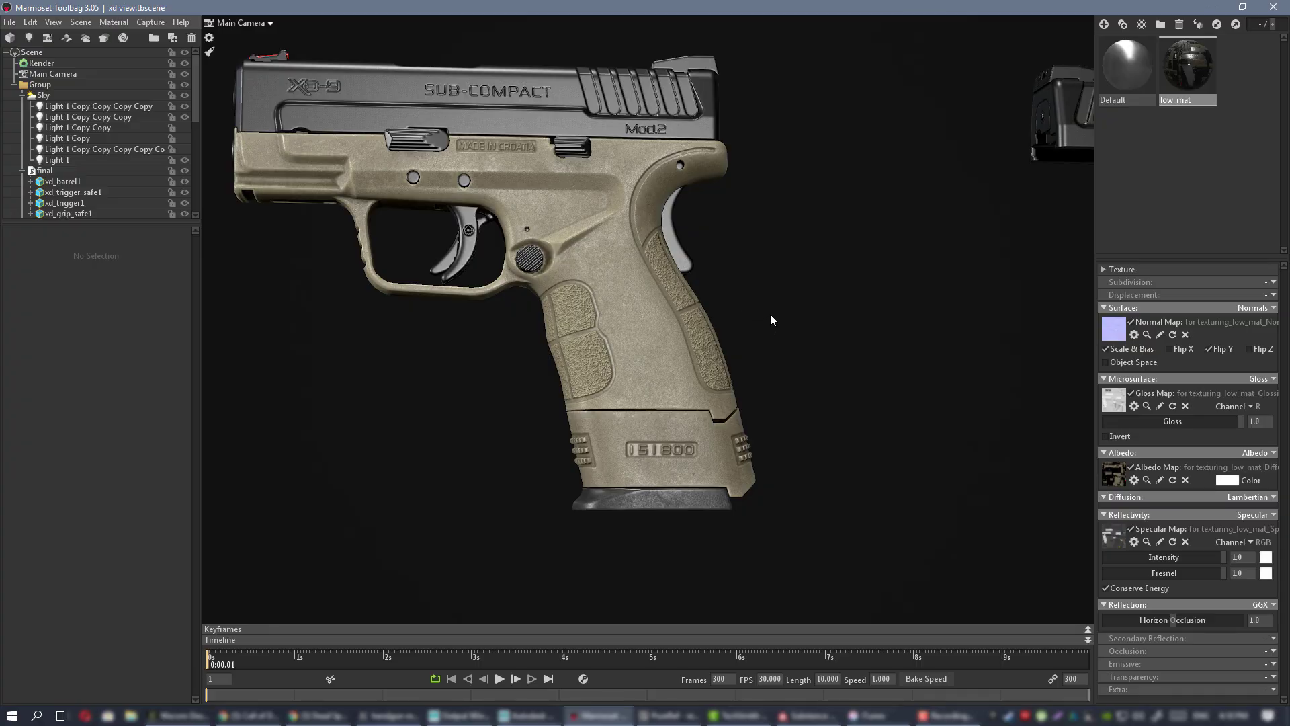
pyautogui.keyDown('alt'); pyautogui.moveTo(801, 340); pyautogui.dragTo(747, 313); pyautogui.keyUp('alt')
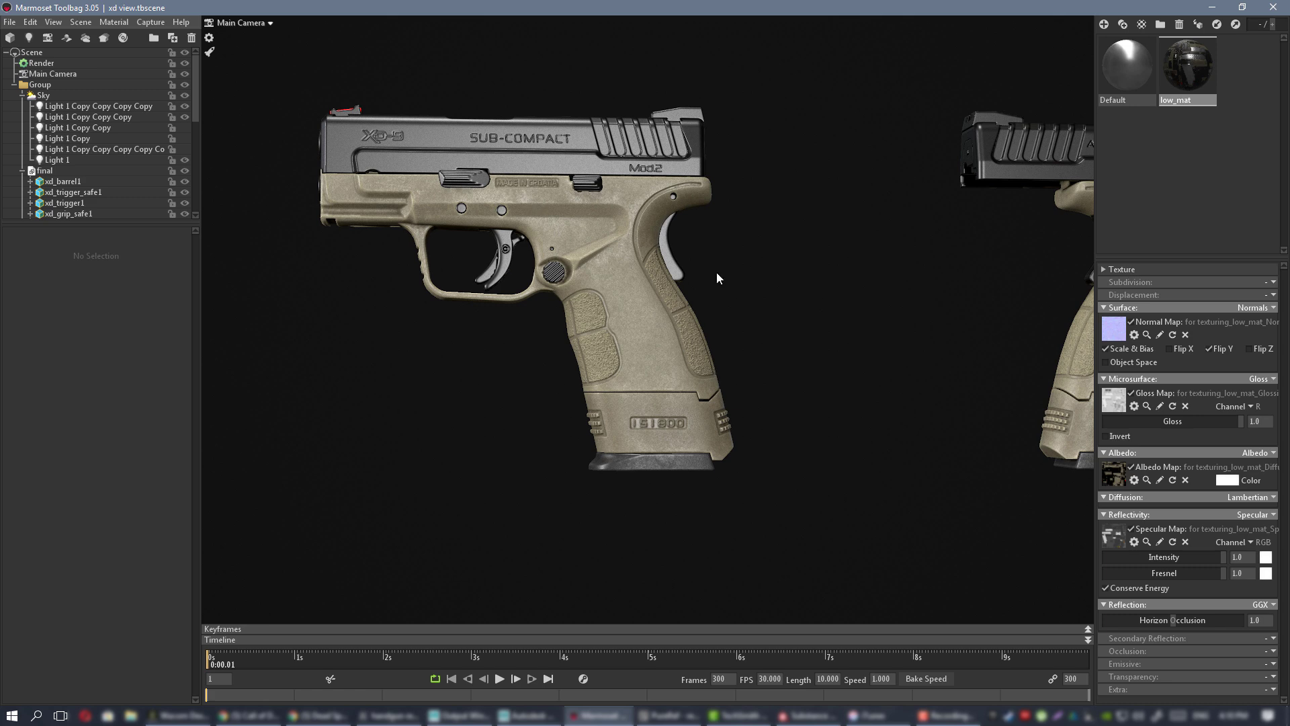
pyautogui.click(210, 52)
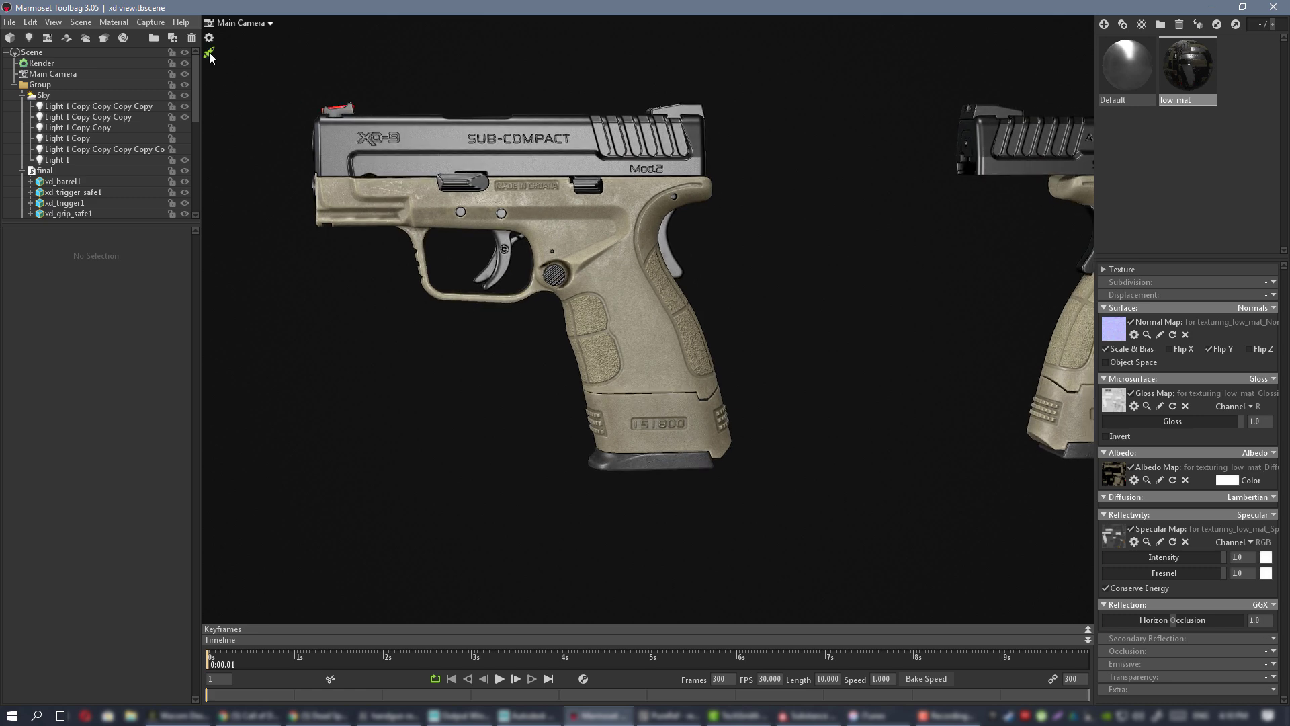
pyautogui.moveTo(799, 270); pyautogui.dragTo(748, 272)
pyautogui.scroll(4, 748, 272)
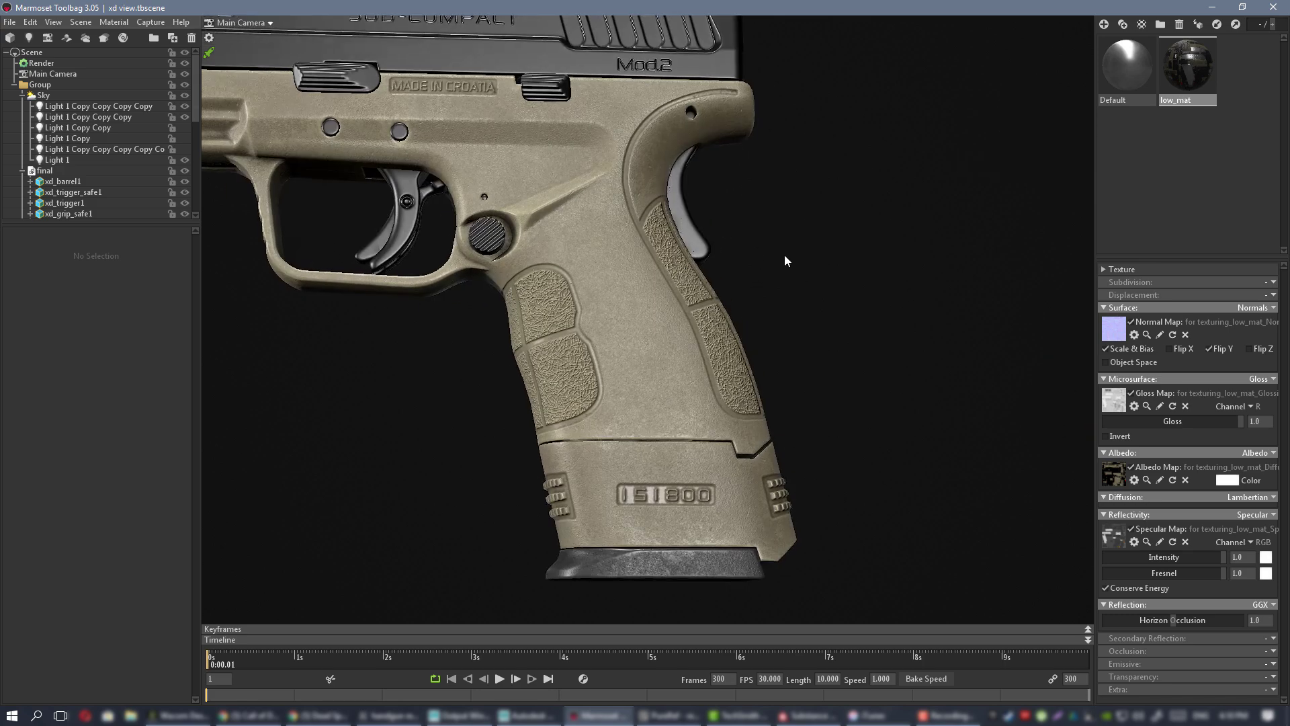
pyautogui.scroll(-5, 740, 261)
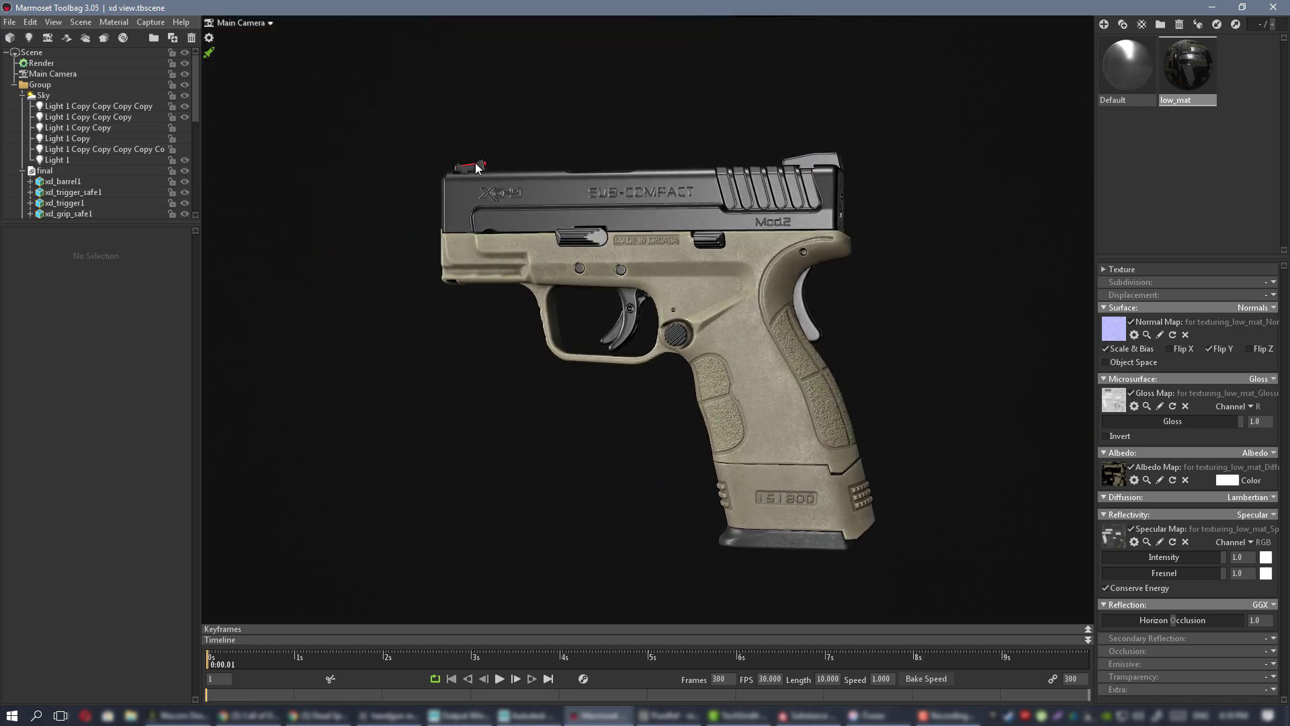
pyautogui.scroll(3, 765, 240)
pyautogui.moveTo(782, 271); pyautogui.dragTo(655, 336)
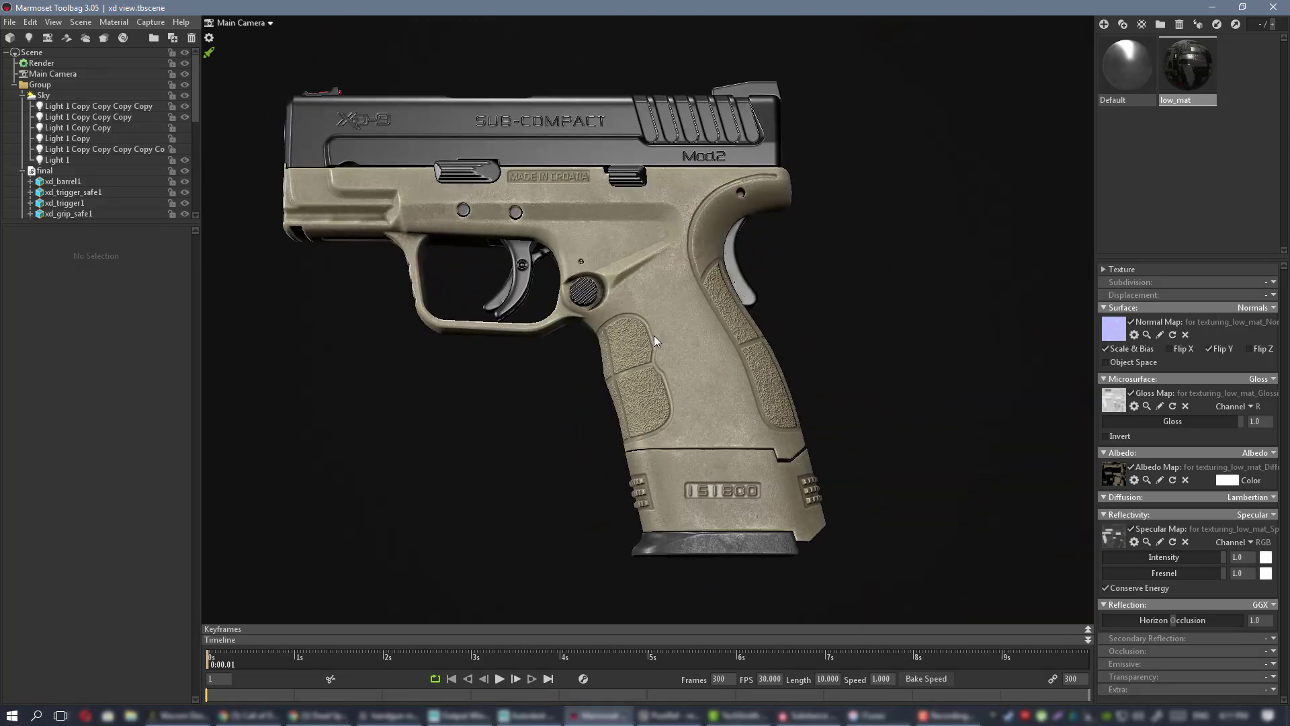
pyautogui.scroll(-2, 656, 322)
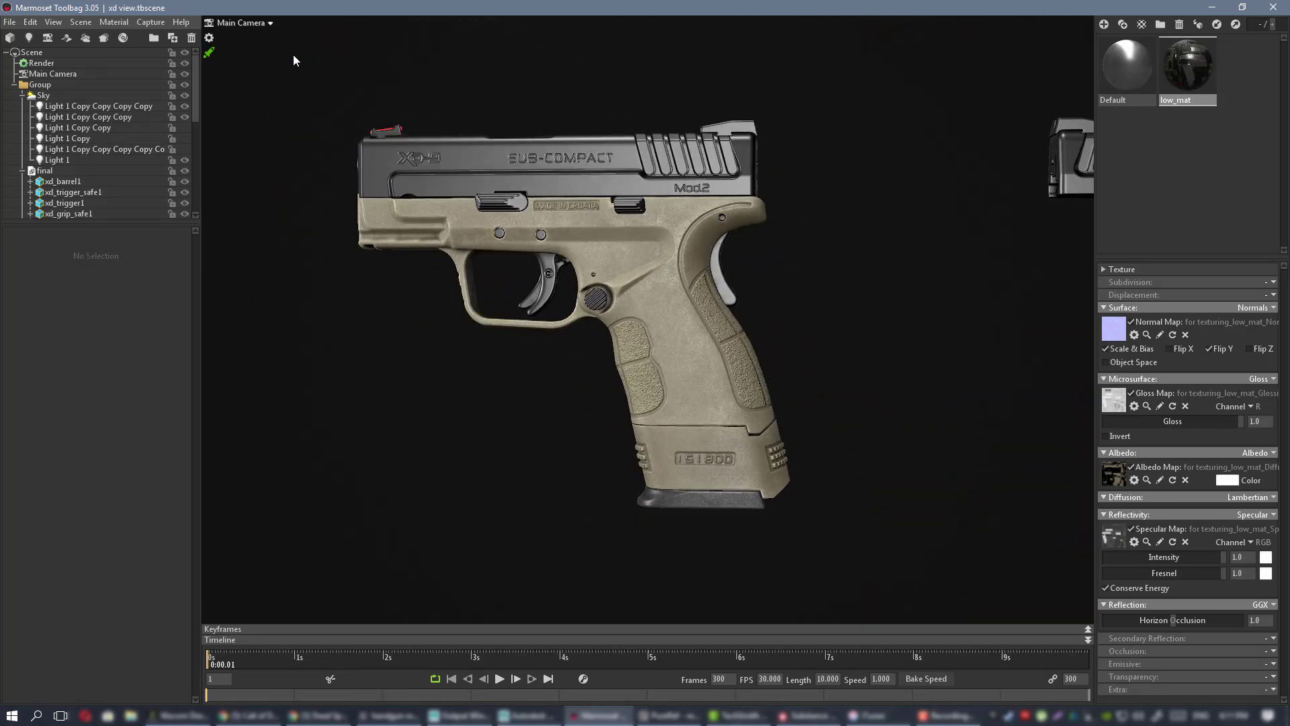
# - Compare the frame with the viewport performance mode off and on, checking the grip and magazine base for colour and gloss variation
pyautogui.moveTo(469, 71); pyautogui.dragTo(347, 103)
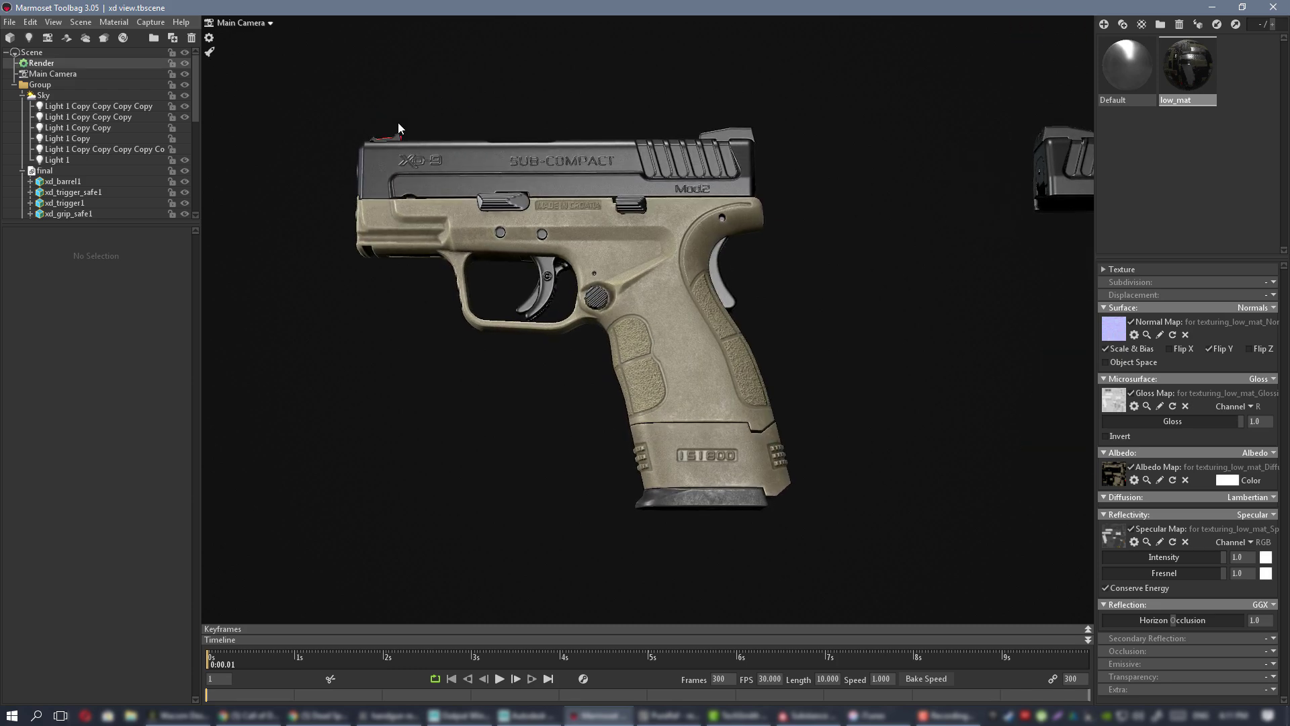
pyautogui.scroll(3, 726, 265)
pyautogui.scroll(-4, 706, 276)
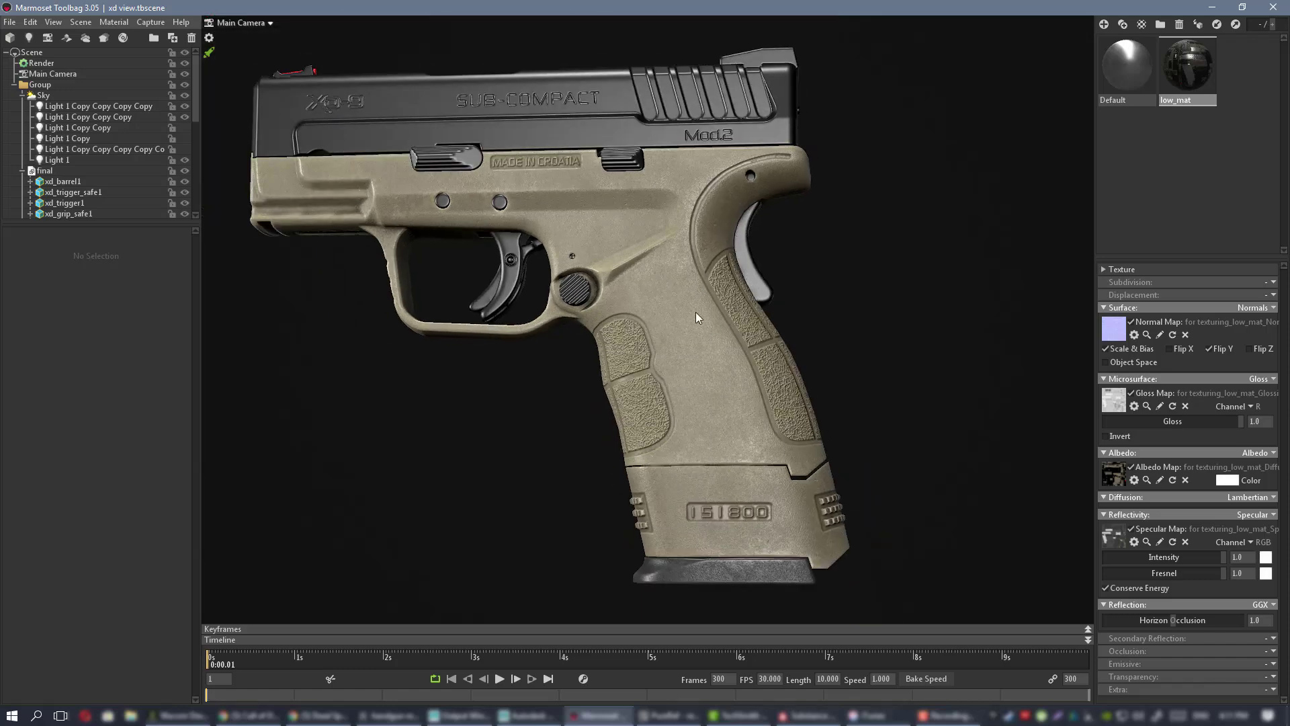
pyautogui.scroll(2, 695, 311)
pyautogui.moveTo(646, 275); pyautogui.dragTo(667, 294)
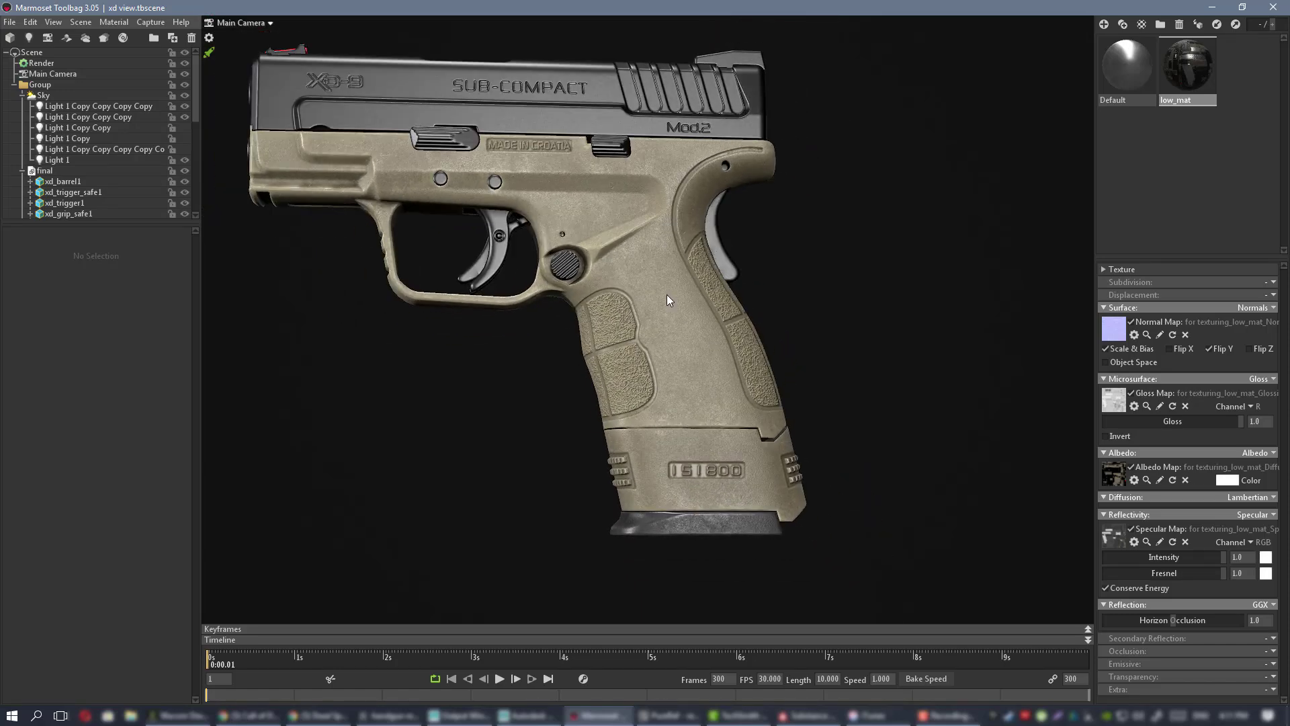
pyautogui.moveTo(722, 460); pyautogui.dragTo(700, 395)
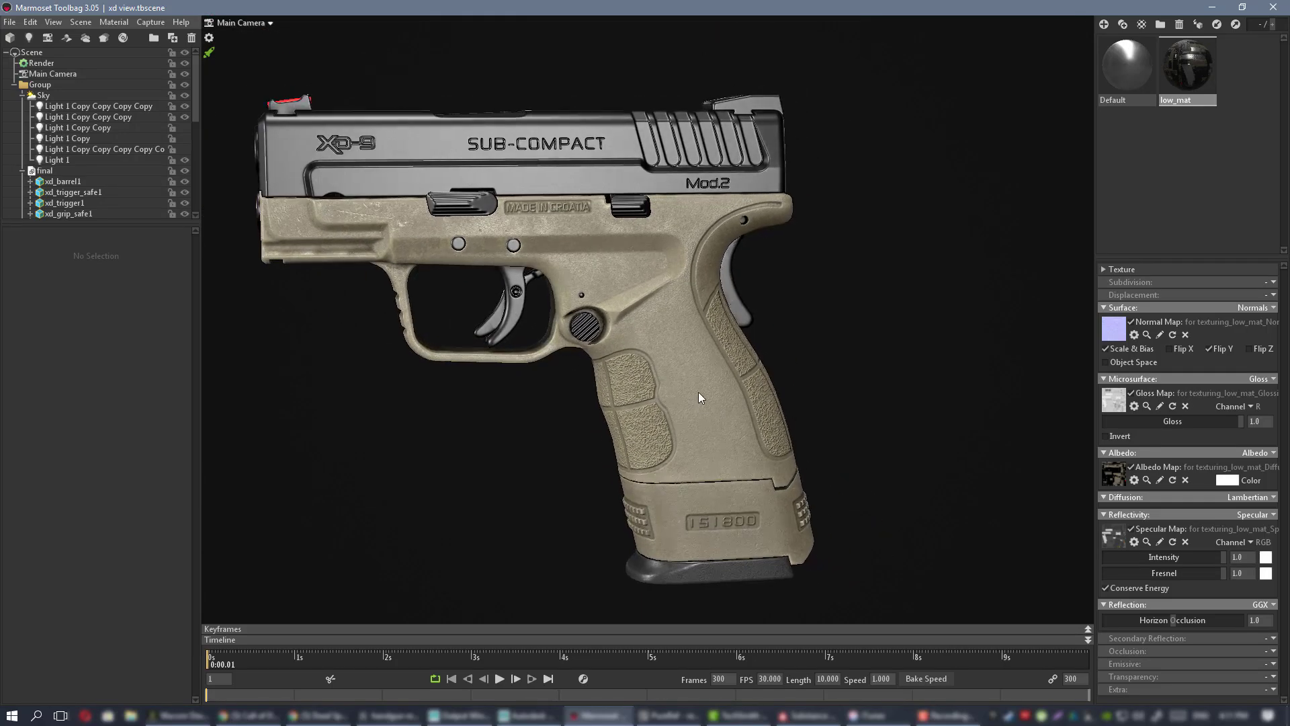
pyautogui.moveTo(643, 280)
pyautogui.mouseDown()
pyautogui.moveTo(647, 258)
pyautogui.moveTo(624, 282)
pyautogui.mouseUp()
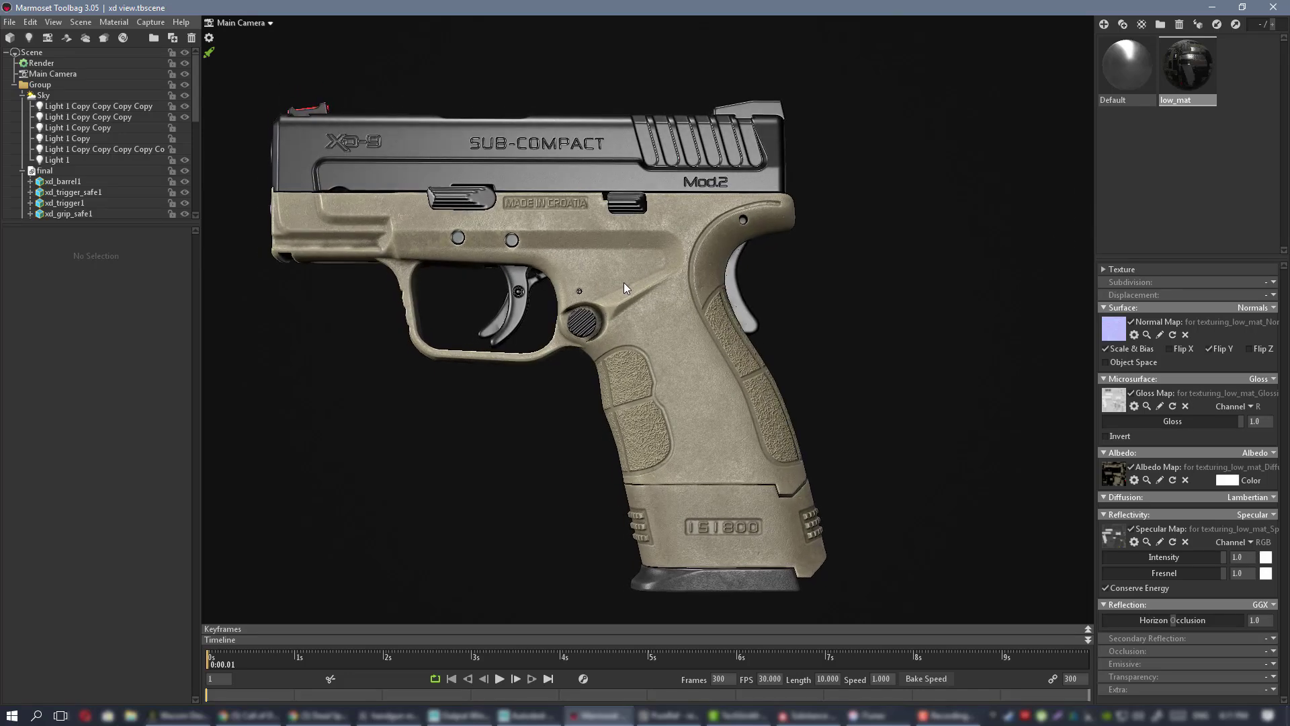
pyautogui.moveTo(643, 304); pyautogui.dragTo(649, 275, button='right')
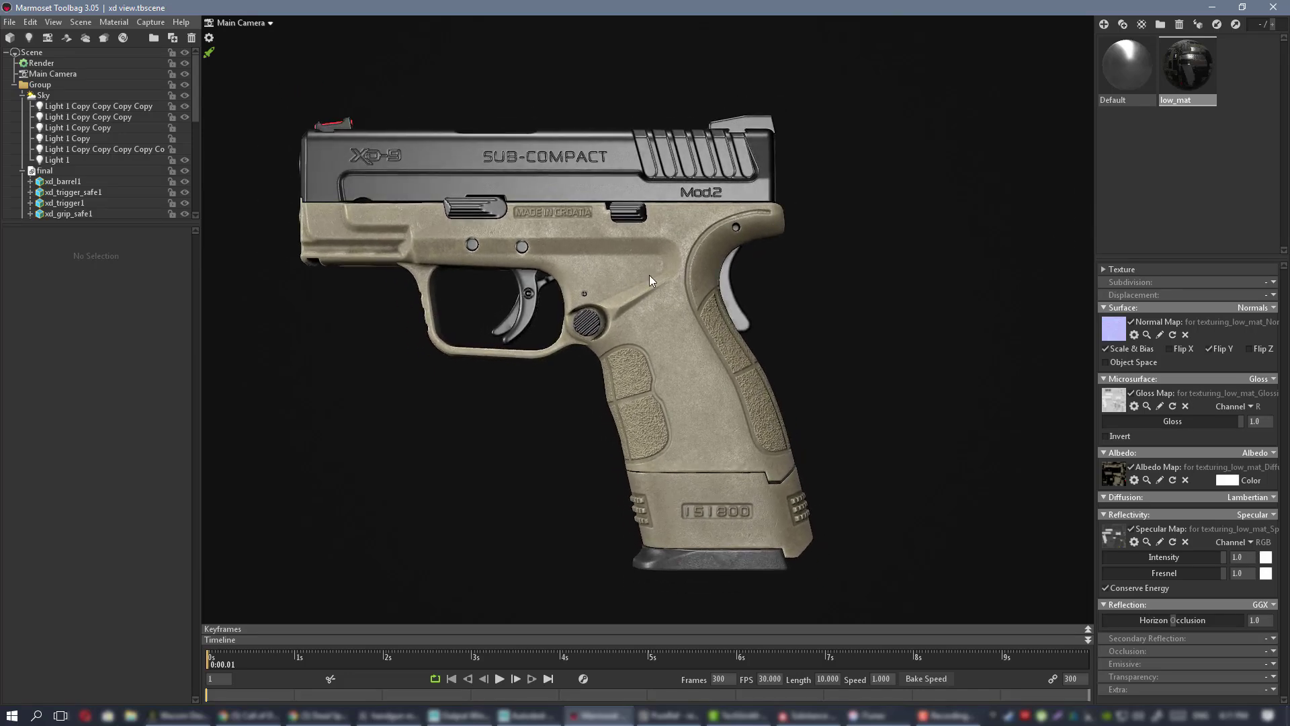
# - Examine the textured grip panels, backstrap and rear of the frame up close and at grazing light
pyautogui.moveTo(712, 317); pyautogui.dragTo(667, 287, button='right')
pyautogui.moveTo(668, 288); pyautogui.dragTo(574, 291)
pyautogui.moveTo(575, 291); pyautogui.dragTo(663, 307, button='right')
pyautogui.moveTo(664, 307); pyautogui.dragTo(739, 324)
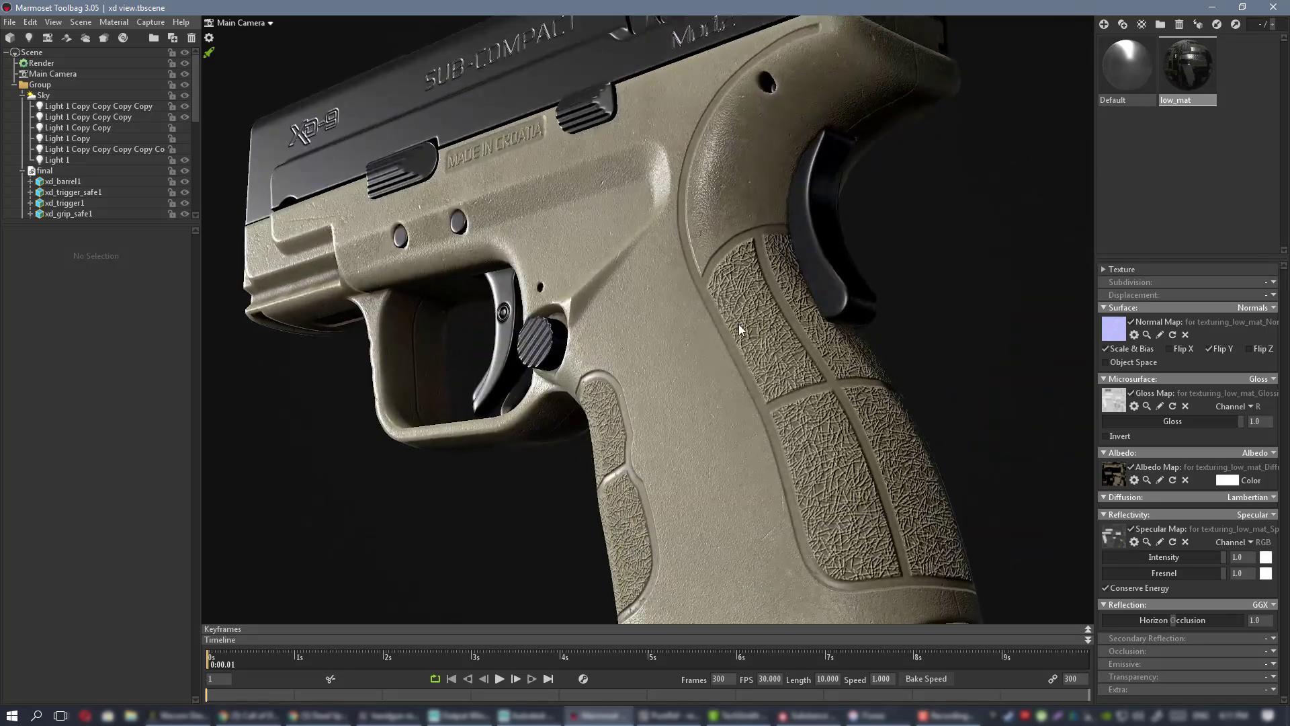
pyautogui.keyDown('shift'); pyautogui.moveTo(739, 324); pyautogui.dragTo(622, 230, button='right'); pyautogui.keyUp('shift')
pyautogui.moveTo(622, 231); pyautogui.dragTo(598, 276)
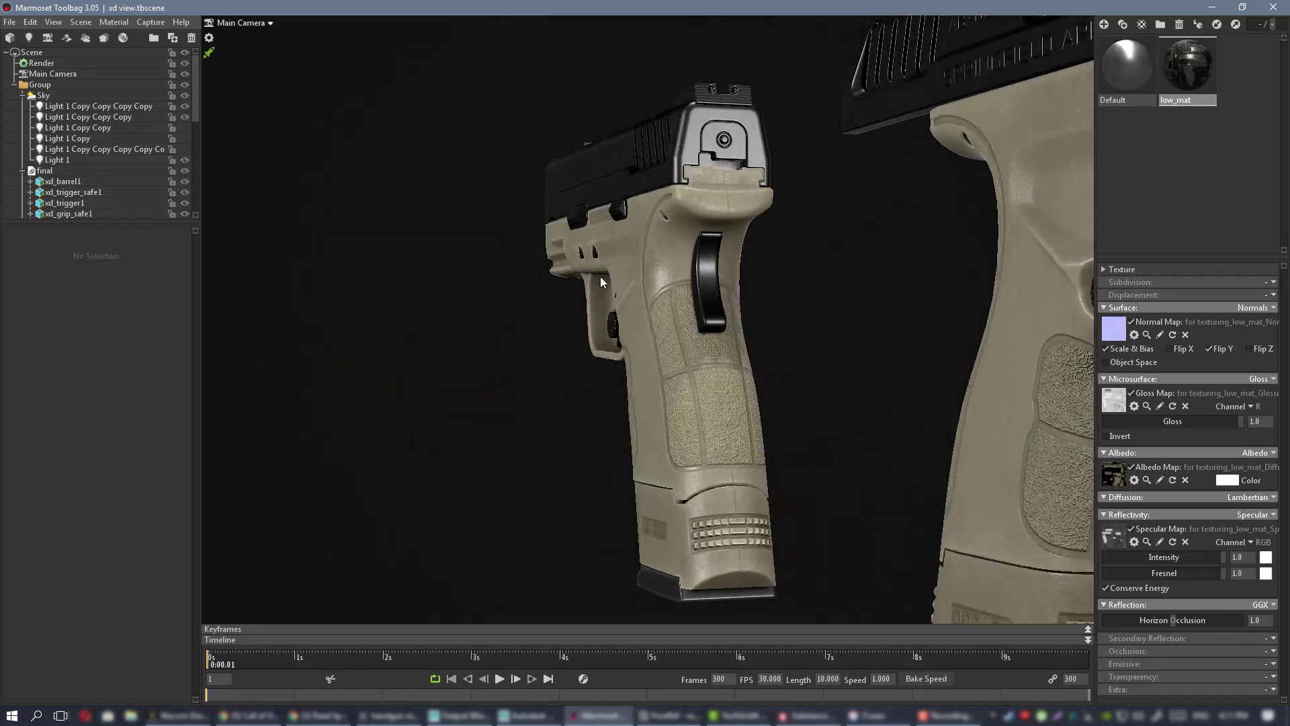
pyautogui.moveTo(684, 229); pyautogui.dragTo(611, 215, button='right')
pyautogui.moveTo(610, 215); pyautogui.dragTo(706, 291)
pyautogui.moveTo(707, 290); pyautogui.dragTo(667, 301, button='right')
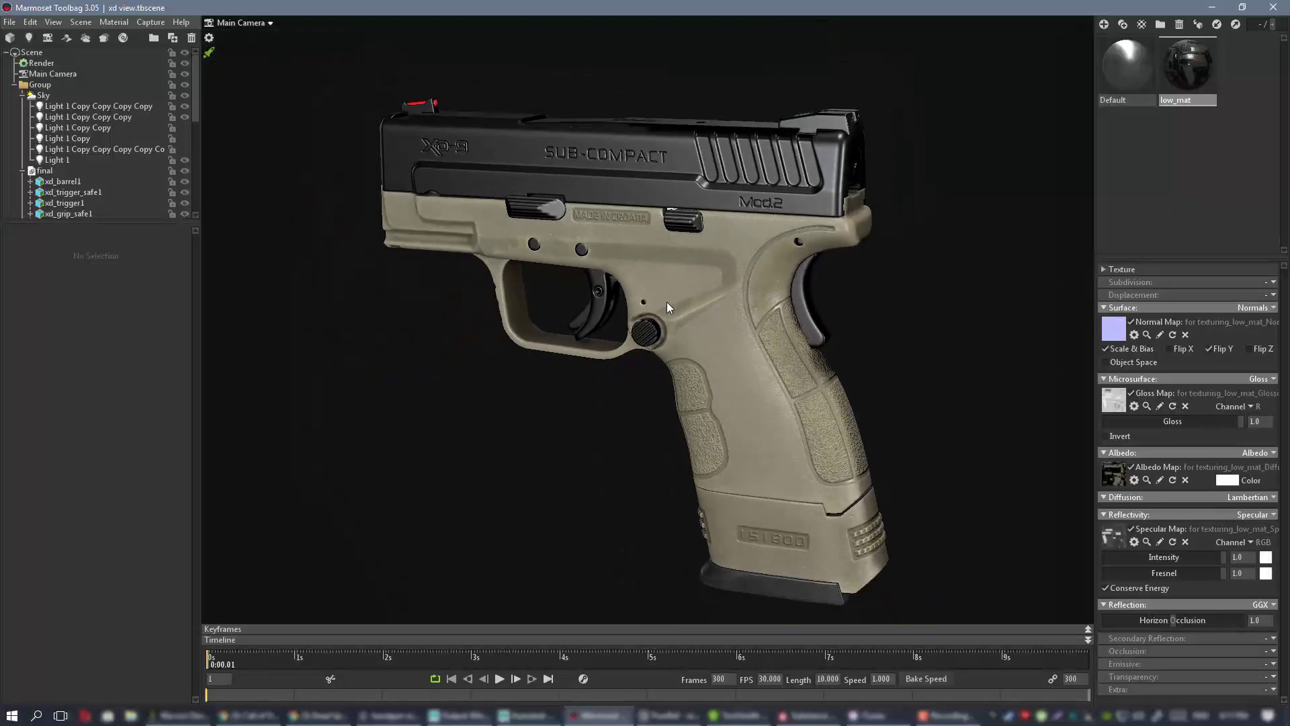
# - Examine the whole pistol from the Sub-Compact side at several angles and distances, checking how the frame's surface catches the light
pyautogui.moveTo(667, 301); pyautogui.dragTo(707, 292)
pyautogui.moveTo(707, 292); pyautogui.dragTo(684, 310, button='right')
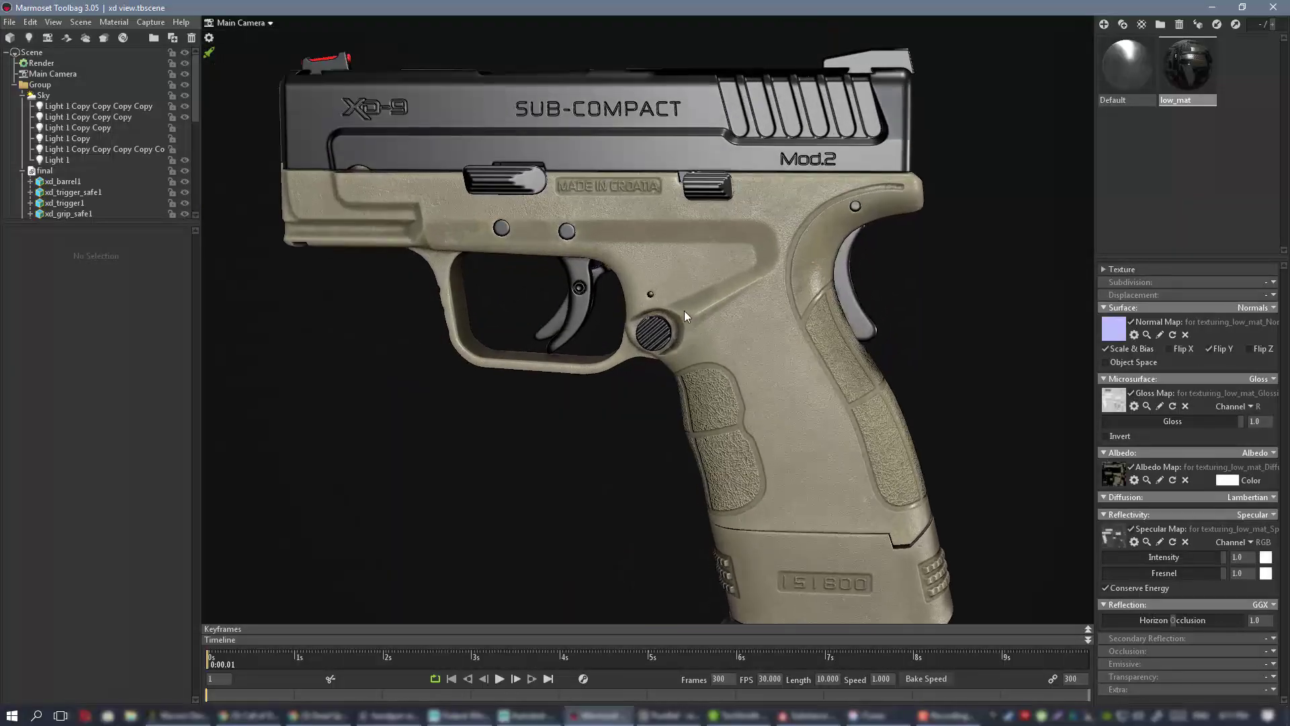
pyautogui.moveTo(684, 311)
pyautogui.mouseDown()
pyautogui.moveTo(749, 324)
pyautogui.moveTo(700, 321)
pyautogui.mouseUp()
pyautogui.moveTo(700, 321); pyautogui.dragTo(662, 289, button='right')
pyautogui.moveTo(661, 289); pyautogui.dragTo(508, 268)
pyautogui.moveTo(662, 312); pyautogui.dragTo(615, 270, button='middle')
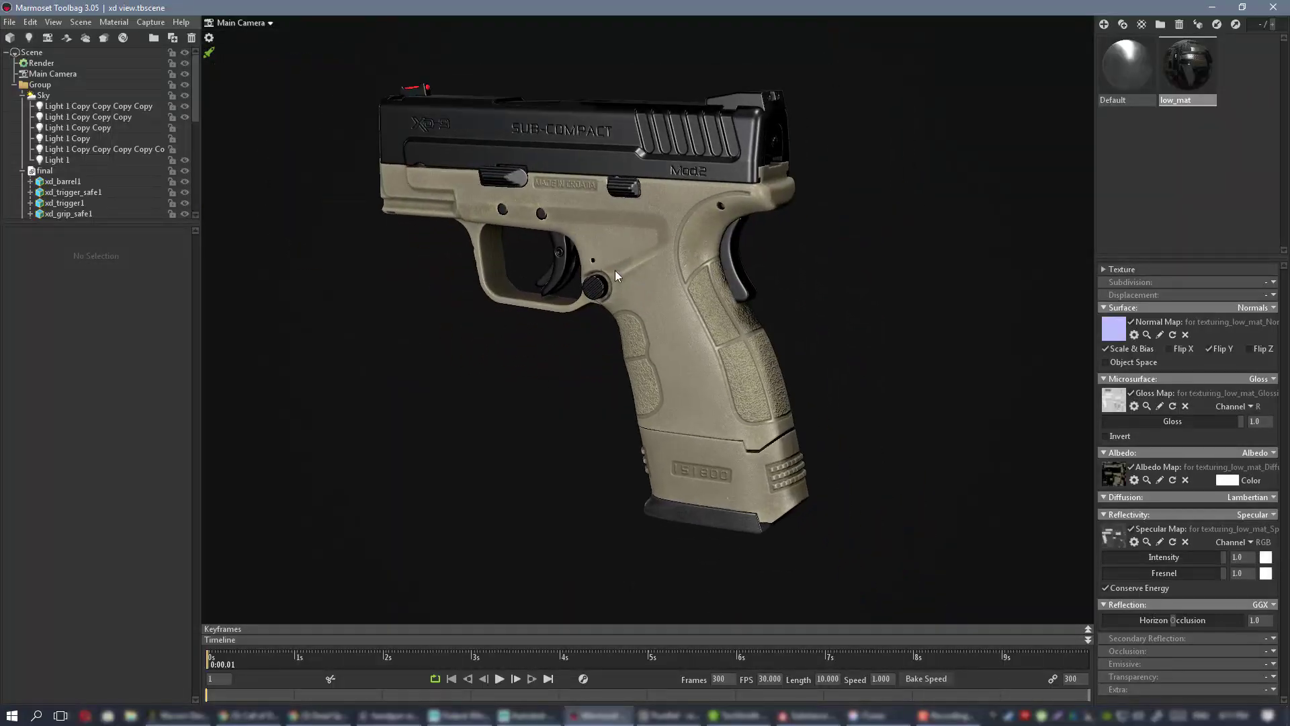
pyautogui.moveTo(668, 300); pyautogui.dragTo(771, 293)
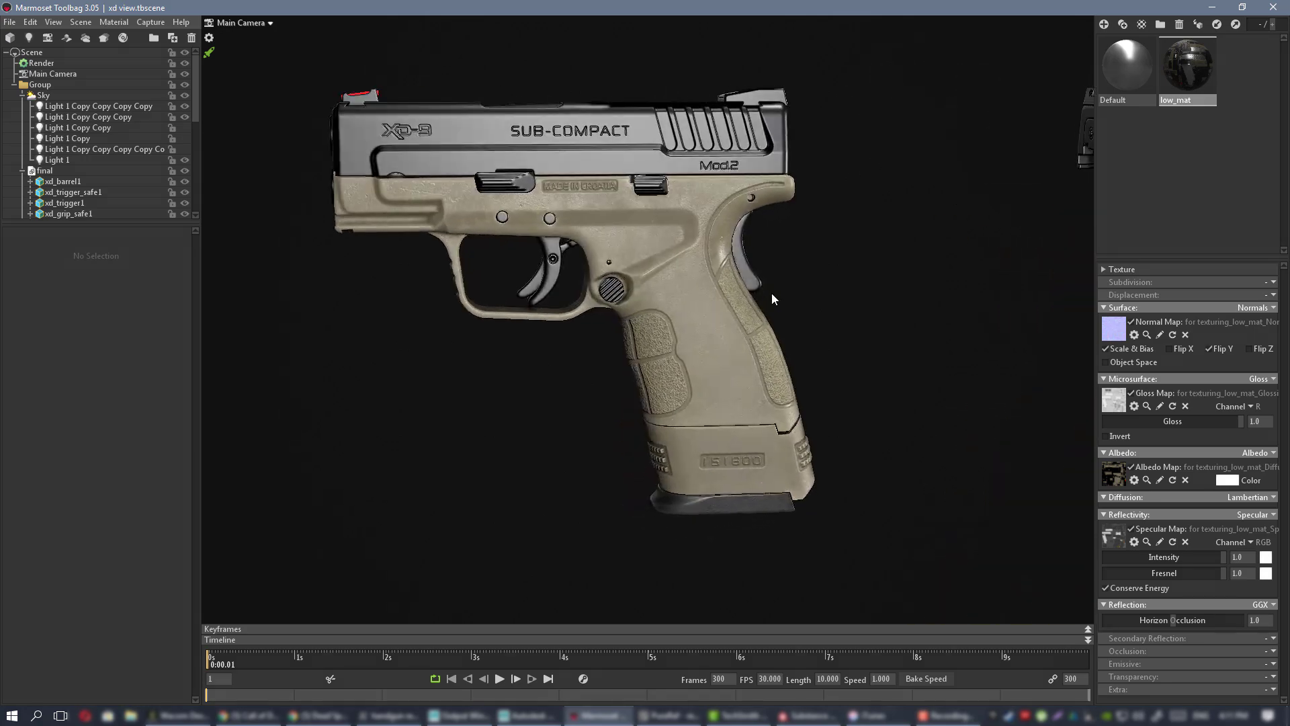
pyautogui.moveTo(771, 293); pyautogui.dragTo(703, 272, button='right')
pyautogui.moveTo(702, 272); pyautogui.dragTo(715, 303)
pyautogui.moveTo(715, 303); pyautogui.dragTo(712, 282, button='right')
pyautogui.moveTo(712, 282); pyautogui.dragTo(623, 305)
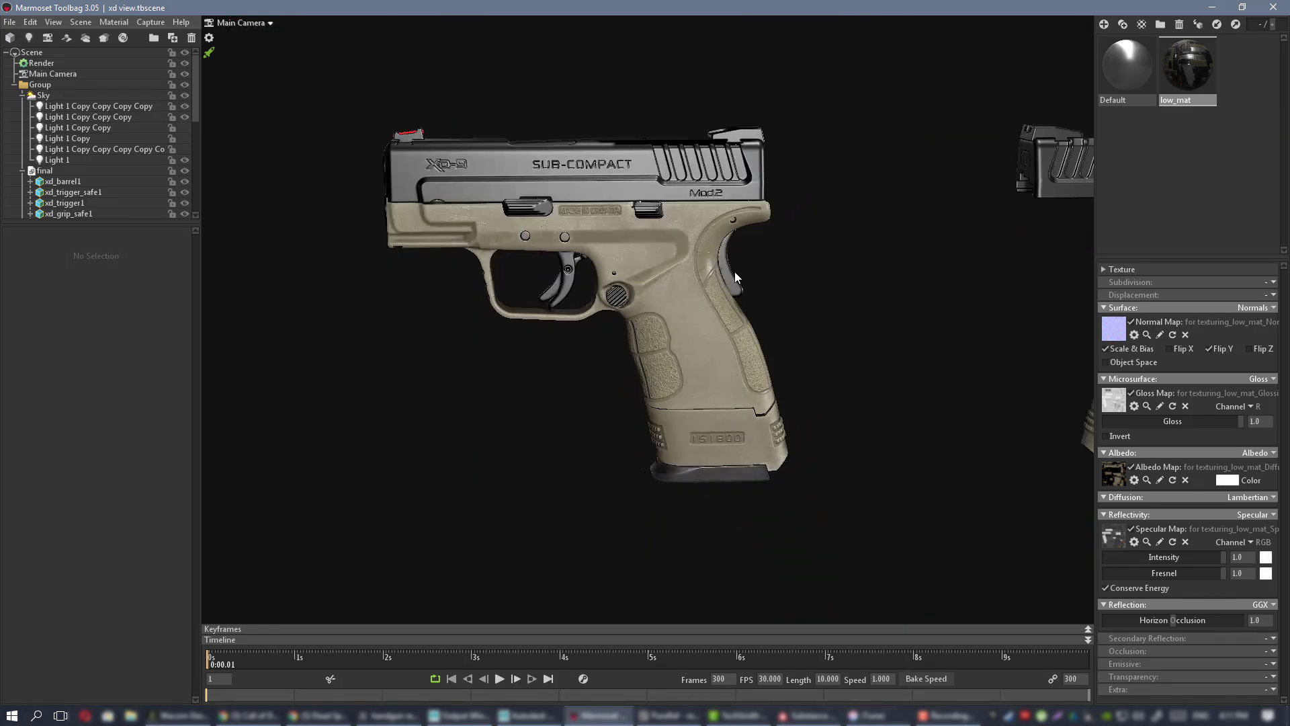